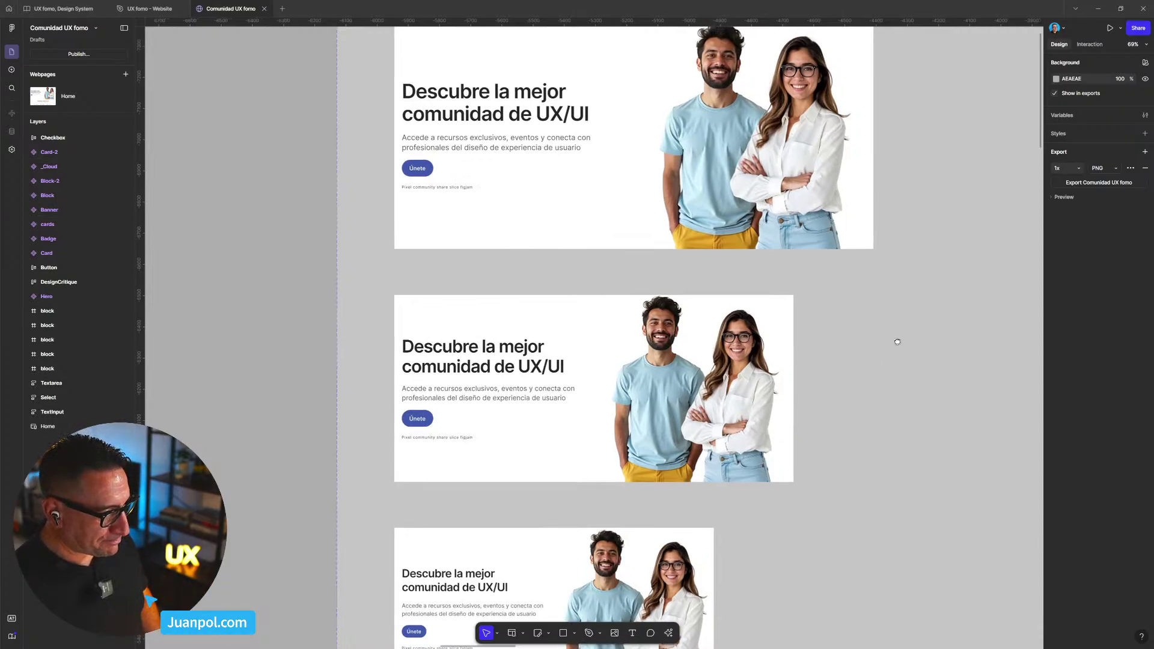
- Examine the Hero component's responsive variants and the neighbouring components on the canvas
left_click_drag(894, 337, 863, 350)
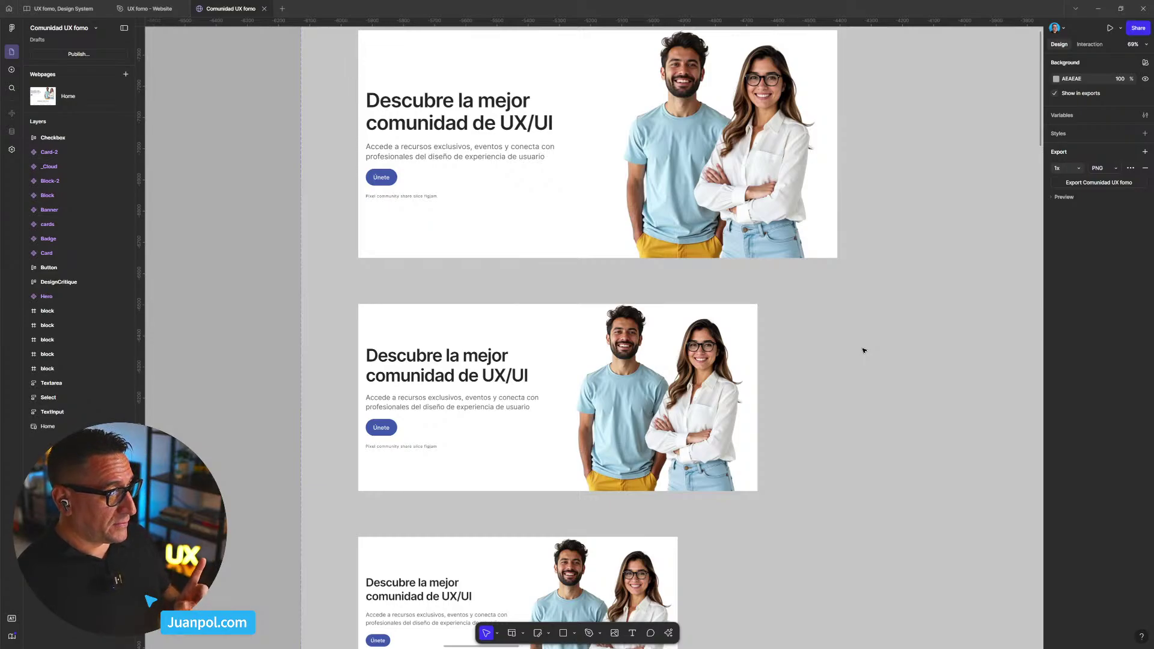
scroll(815, 356, "down", 5)
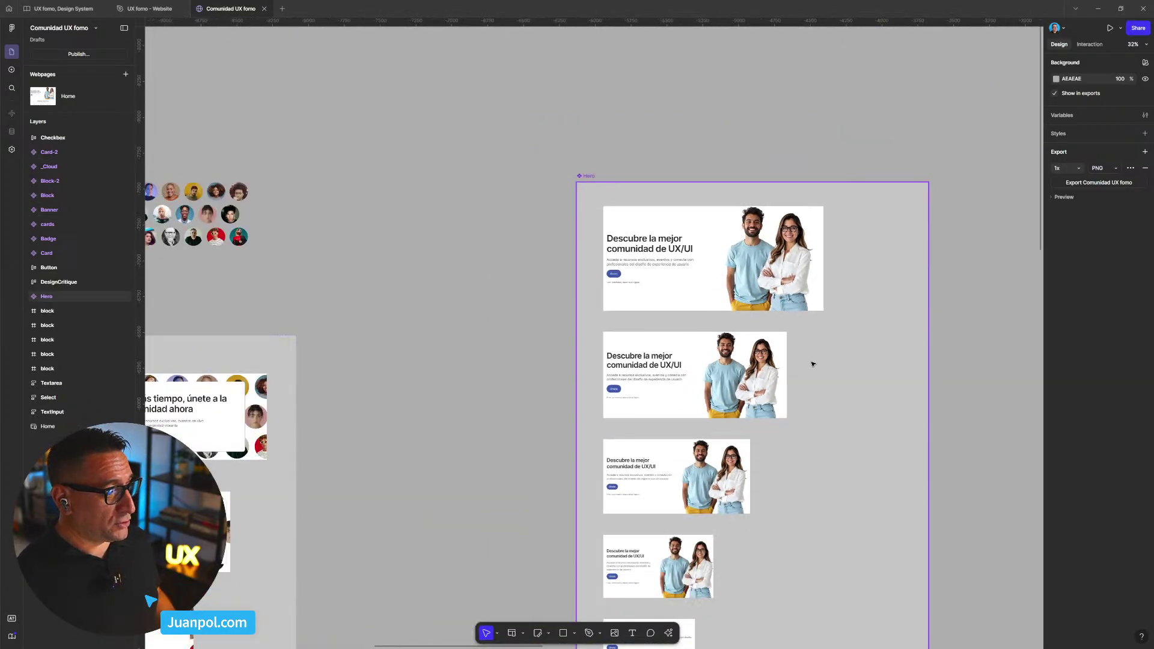
left_click_drag(891, 415, 859, 365)
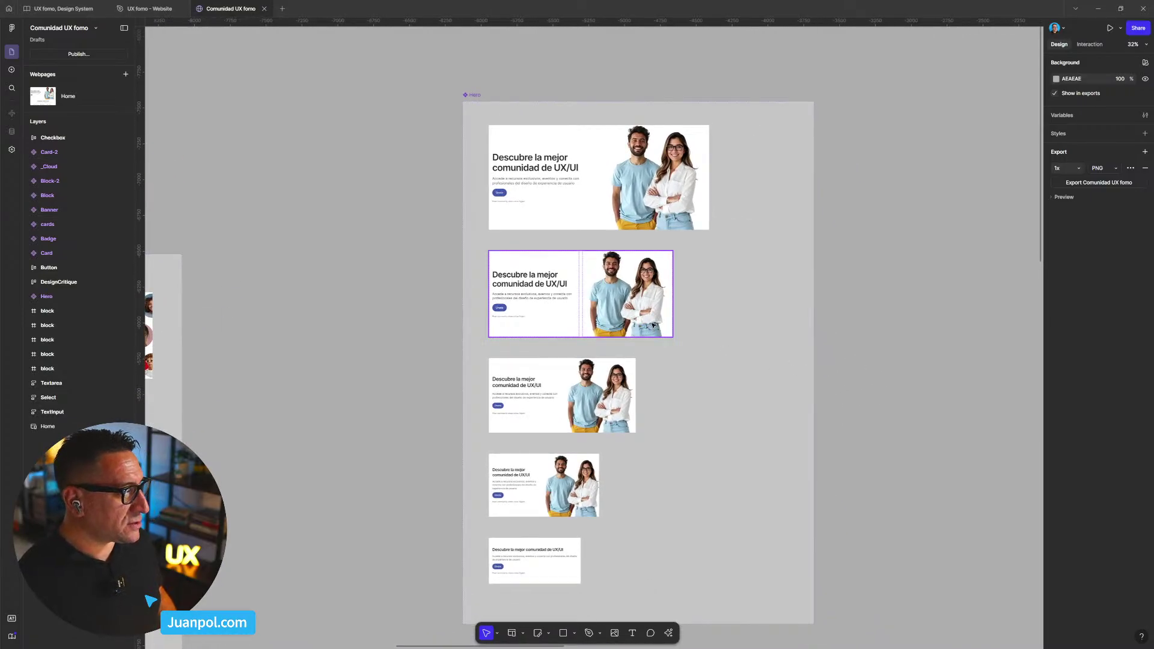
scroll(816, 327, "down", 5)
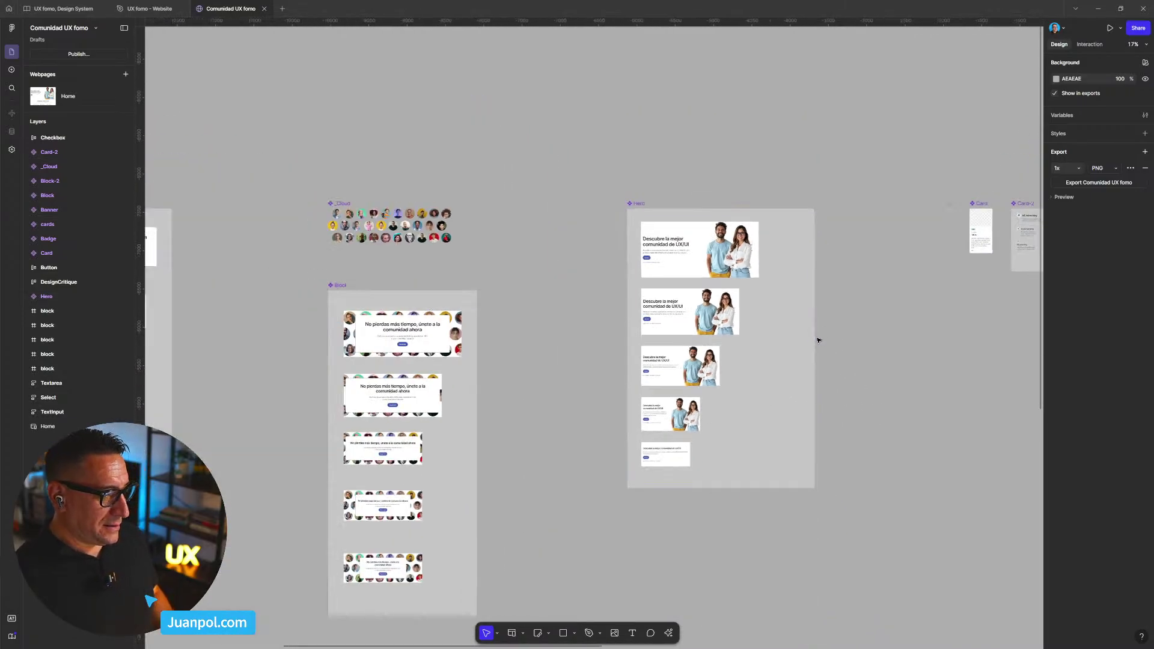
scroll(808, 361, "right", 3)
scroll(804, 369, "right", 6)
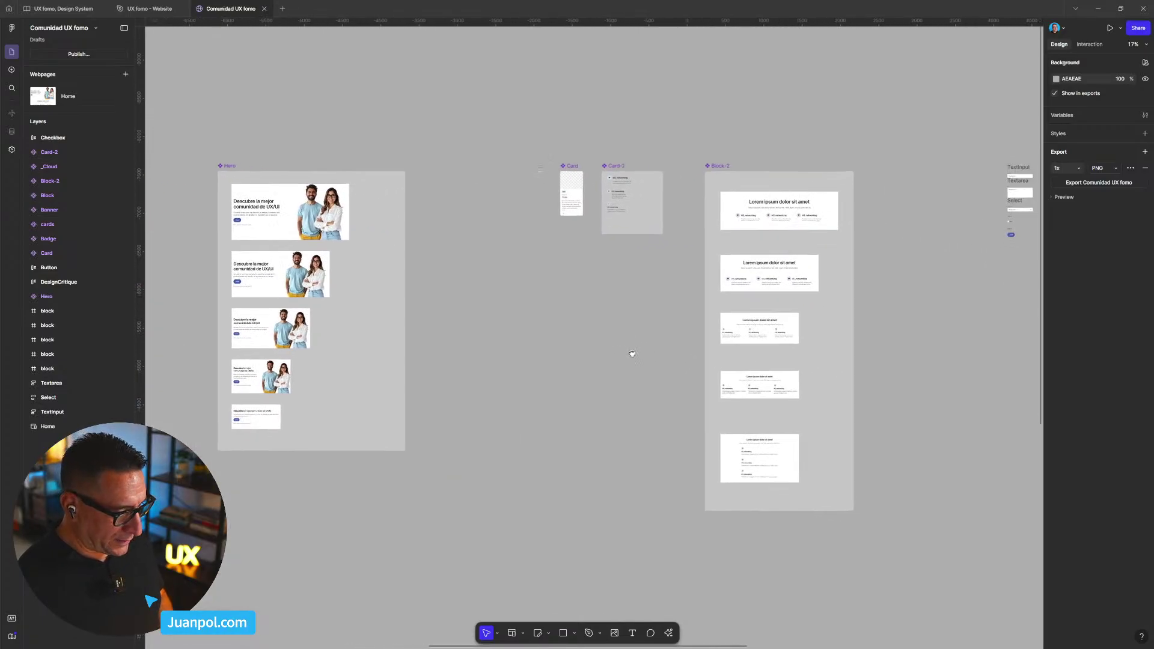
scroll(731, 375, "down", 2)
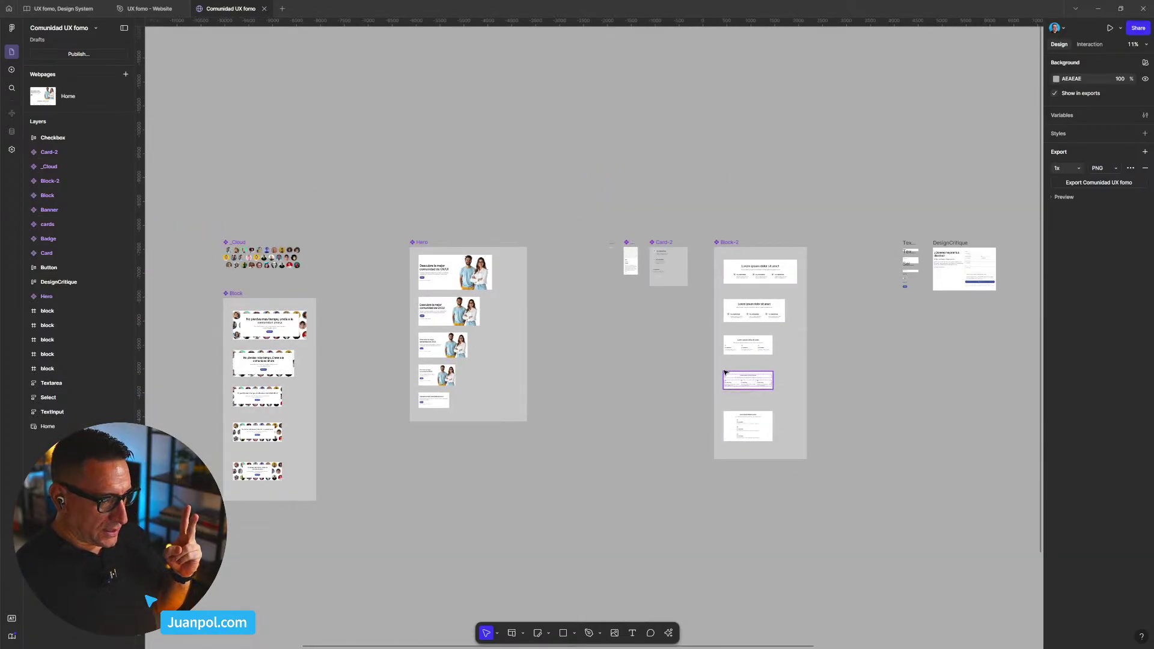
- Examine the Block component's variants with the avatar background, briefly toggling the outline display
scroll(475, 268, "left", 1)
scroll(475, 267, "left", 4)
scroll(529, 321, "up", 3)
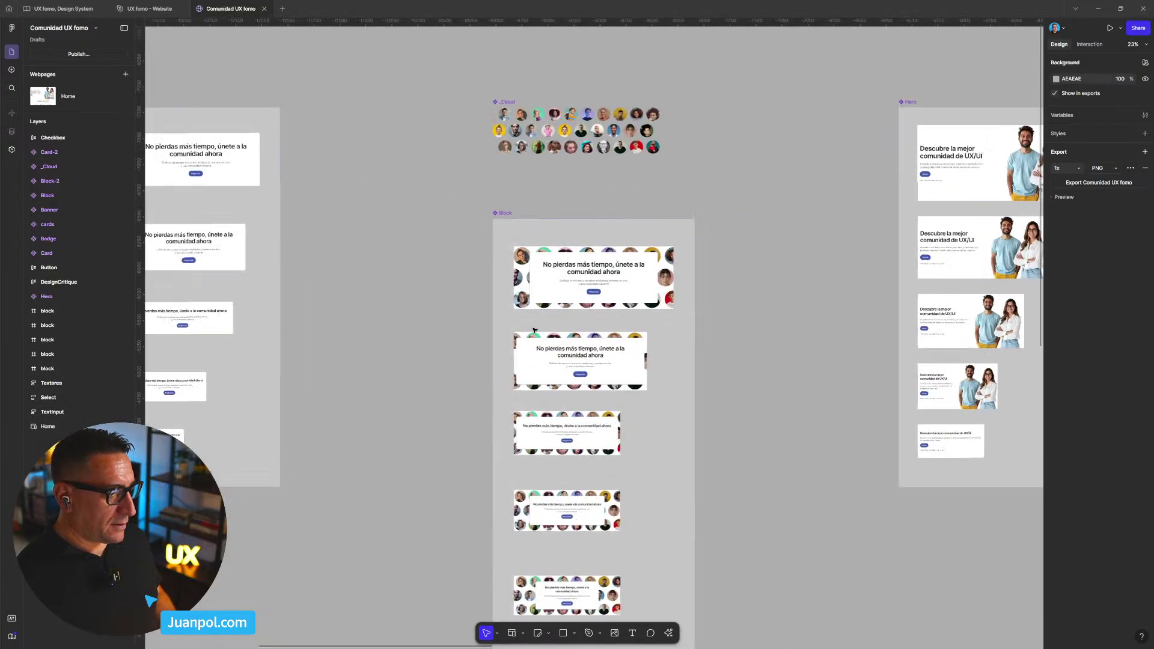
scroll(731, 294, "up", 2)
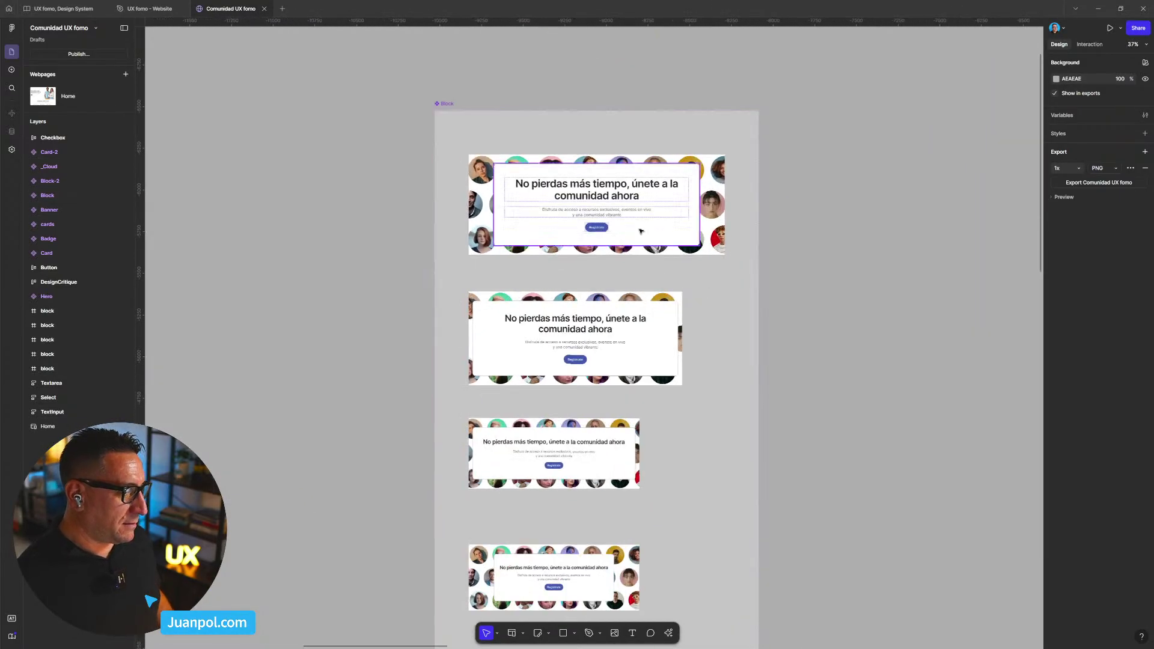
scroll(621, 244, "down", 1)
scroll(621, 244, "left", 1)
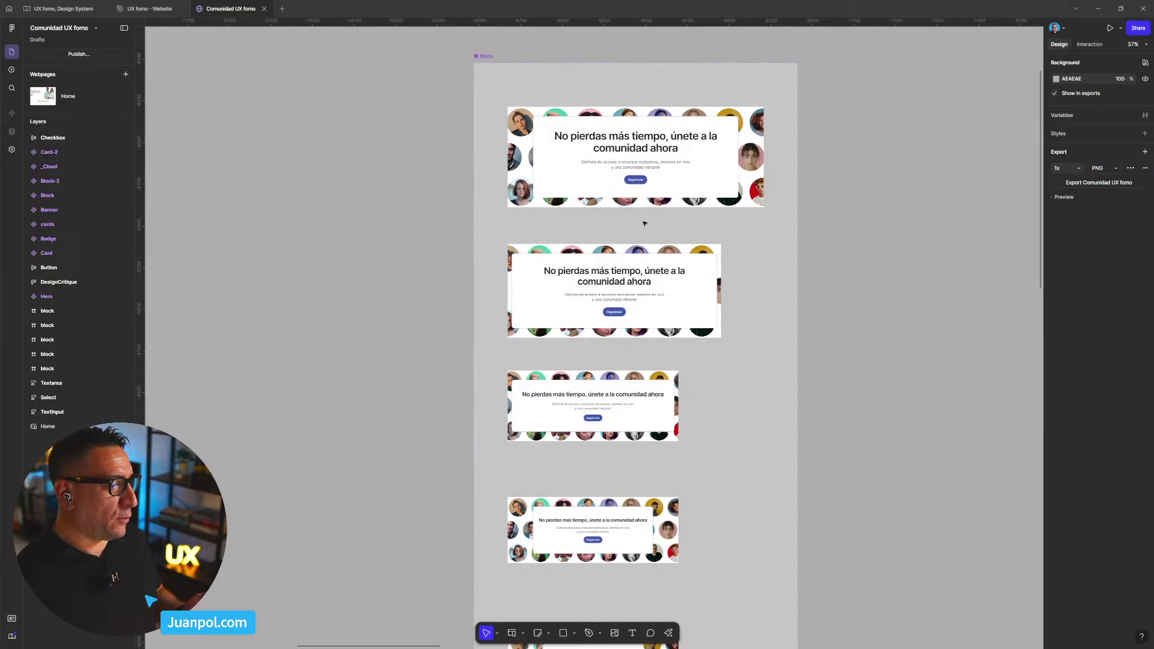
scroll(665, 208, "up", 3)
left_click_drag(693, 239, 691, 293)
key("ctrl+y")
key("ctrl+y")
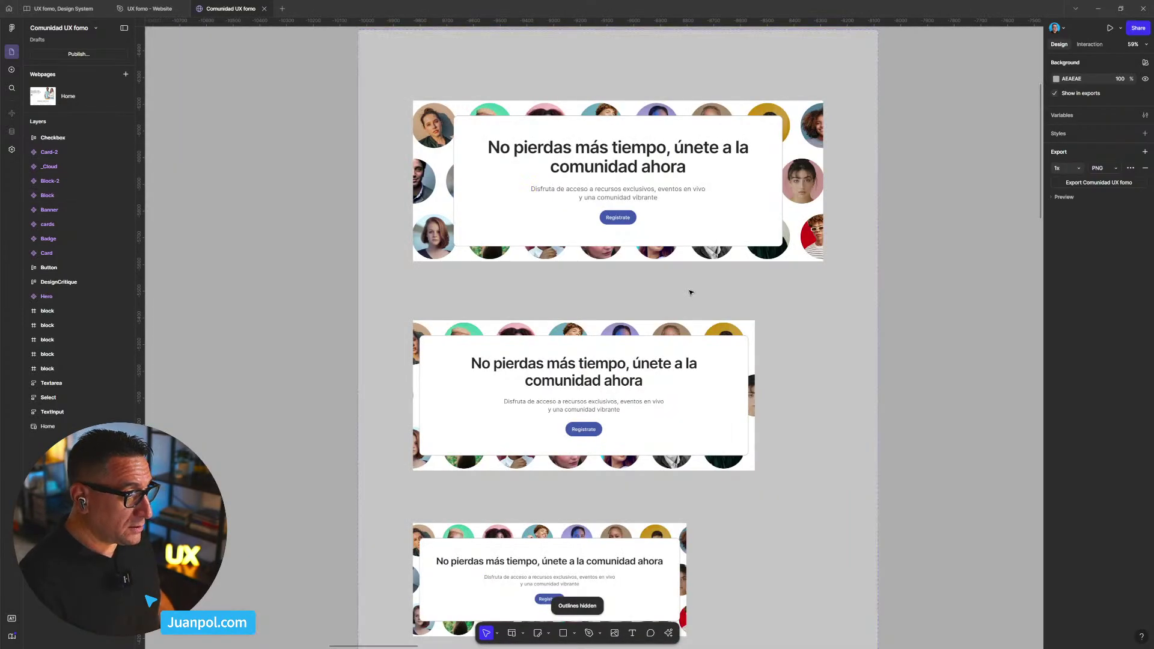
scroll(691, 293, "down", 4)
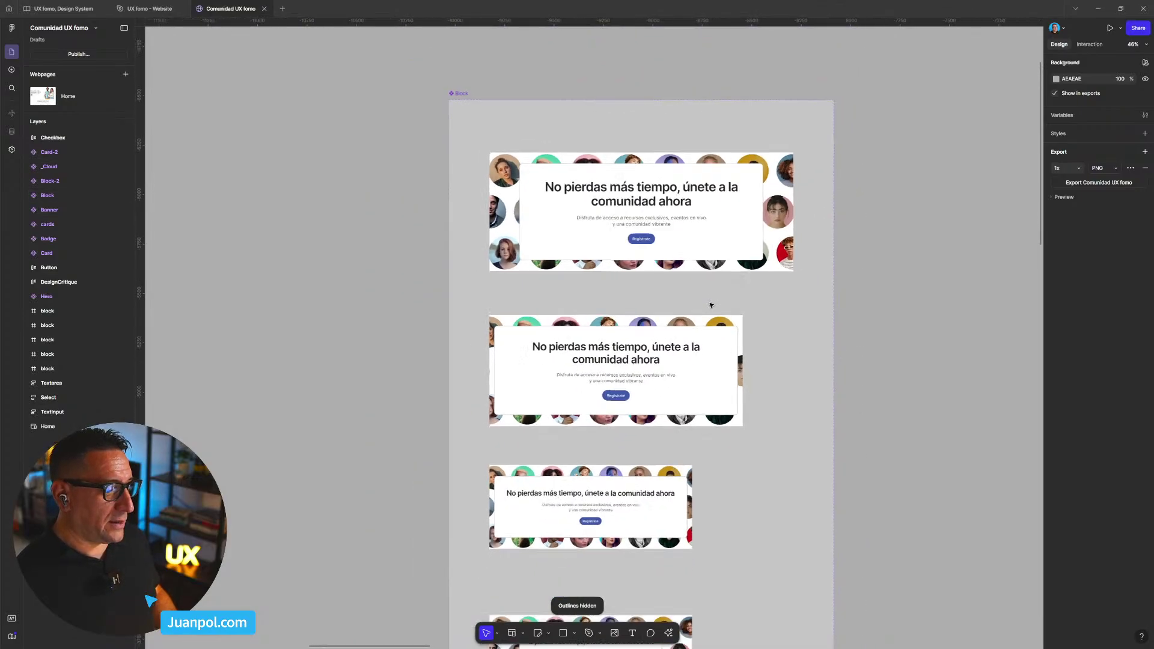
scroll(711, 306, "down", 2)
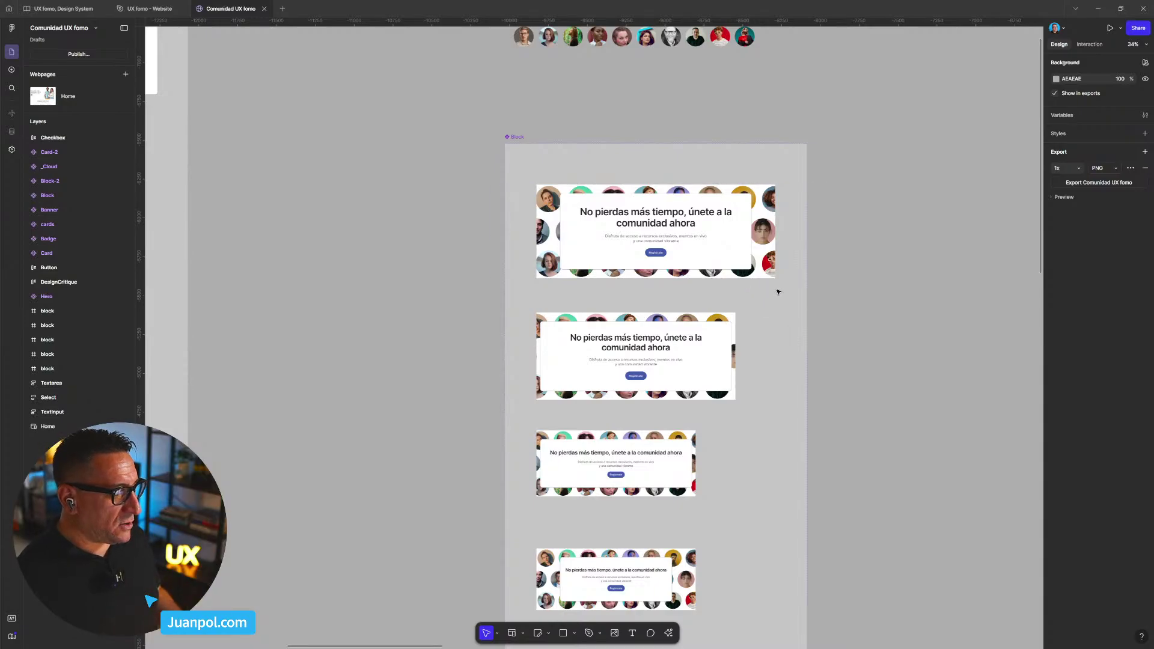
- Examine the Home webpage's breakpoints, focusing on the networking section and the design critique form
scroll(780, 298, "down", 6)
scroll(830, 313, "right", 5)
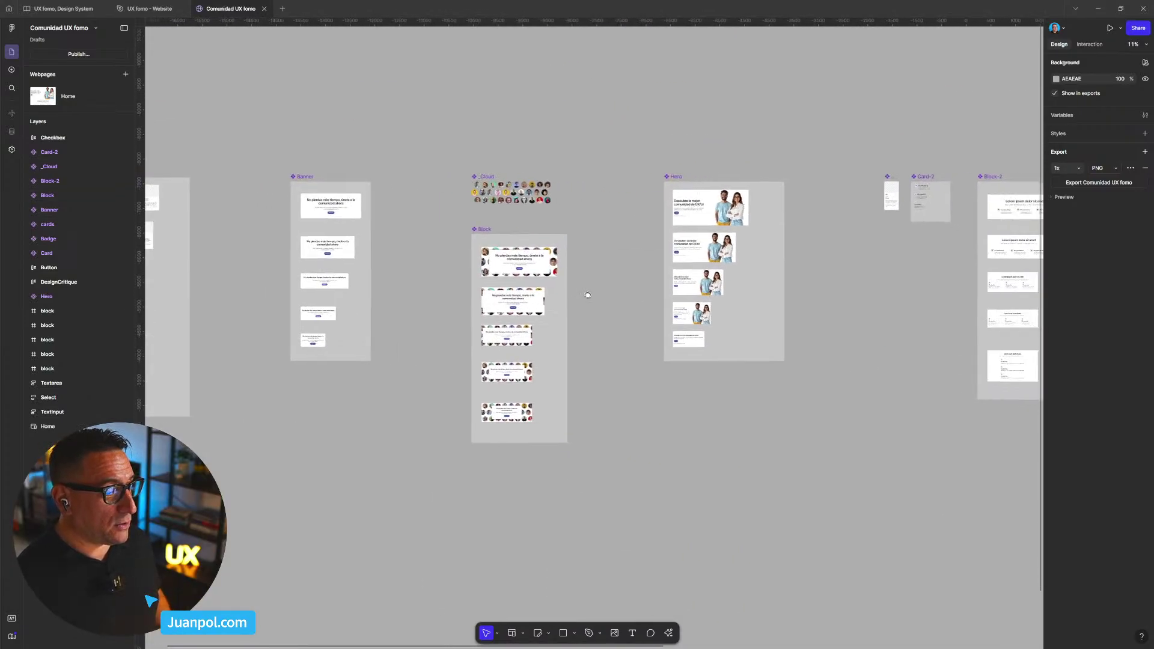
scroll(763, 309, "right", 10)
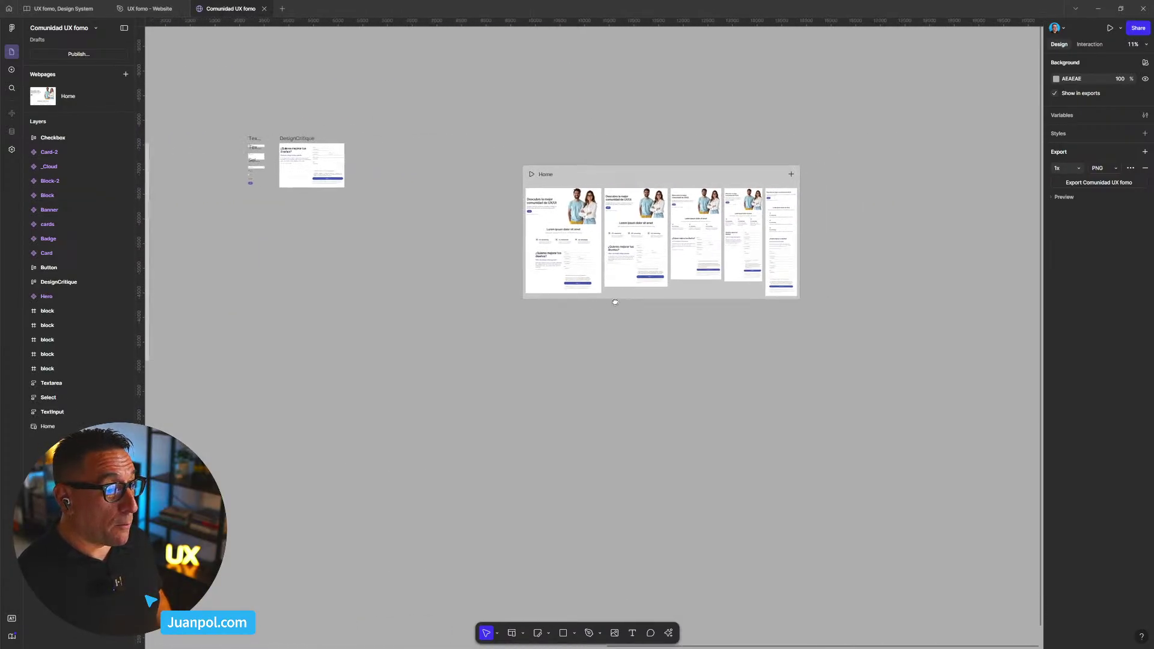
scroll(622, 276, "up", 8)
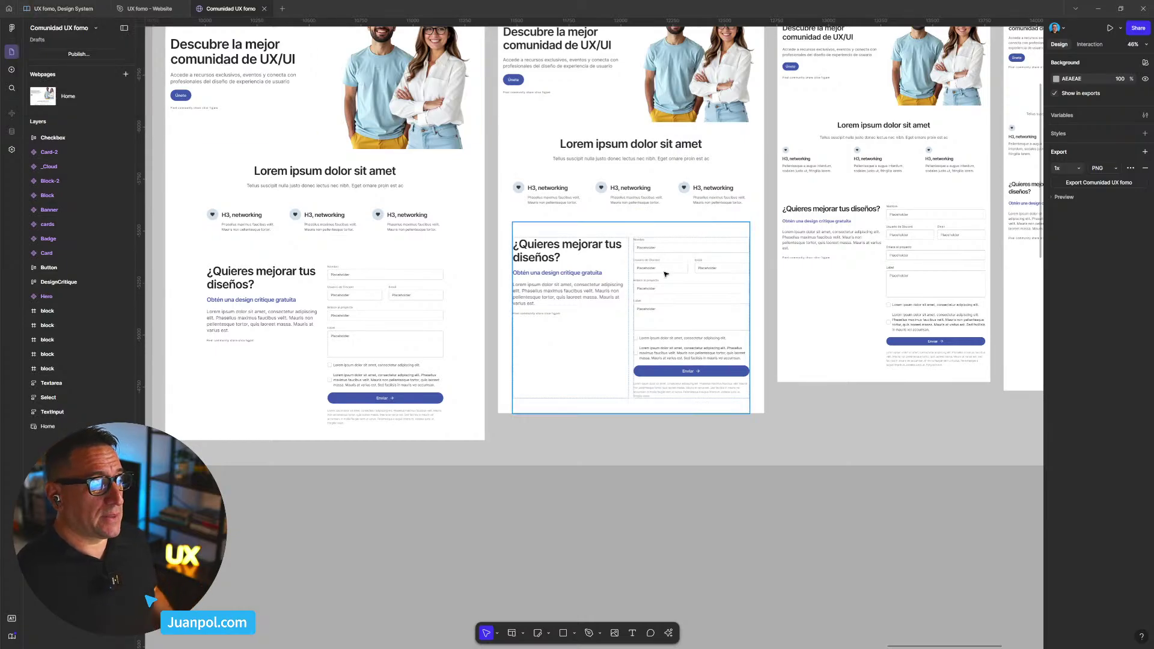
scroll(604, 273, "up", 1)
scroll(604, 273, "up", 1)
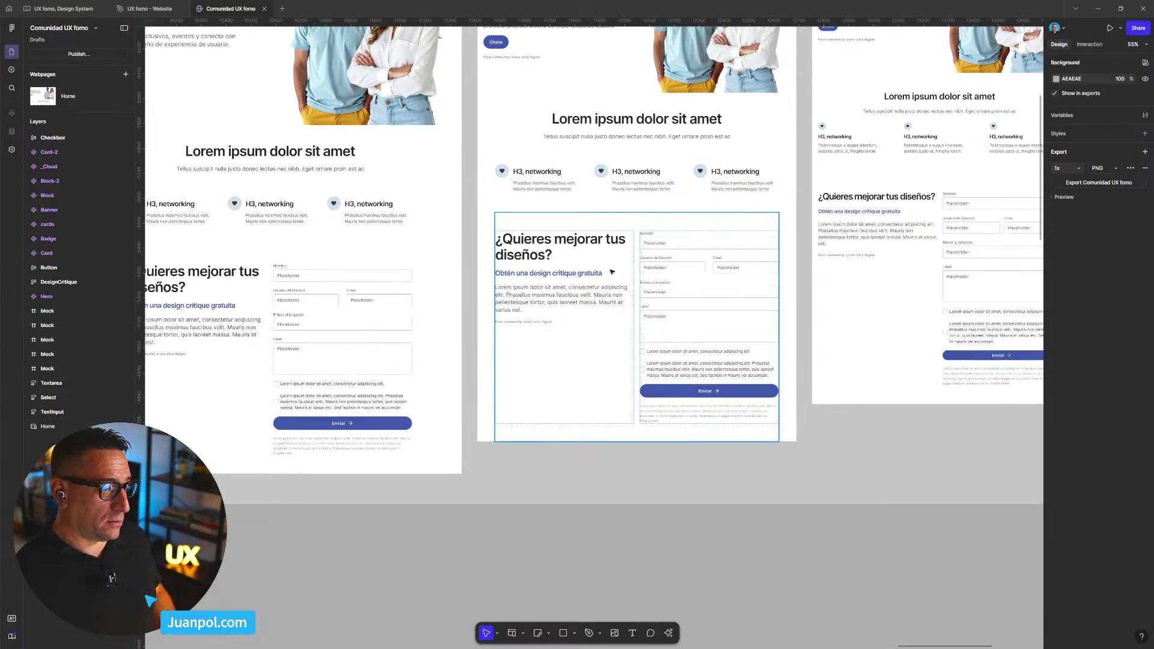
scroll(686, 337, "up", 2)
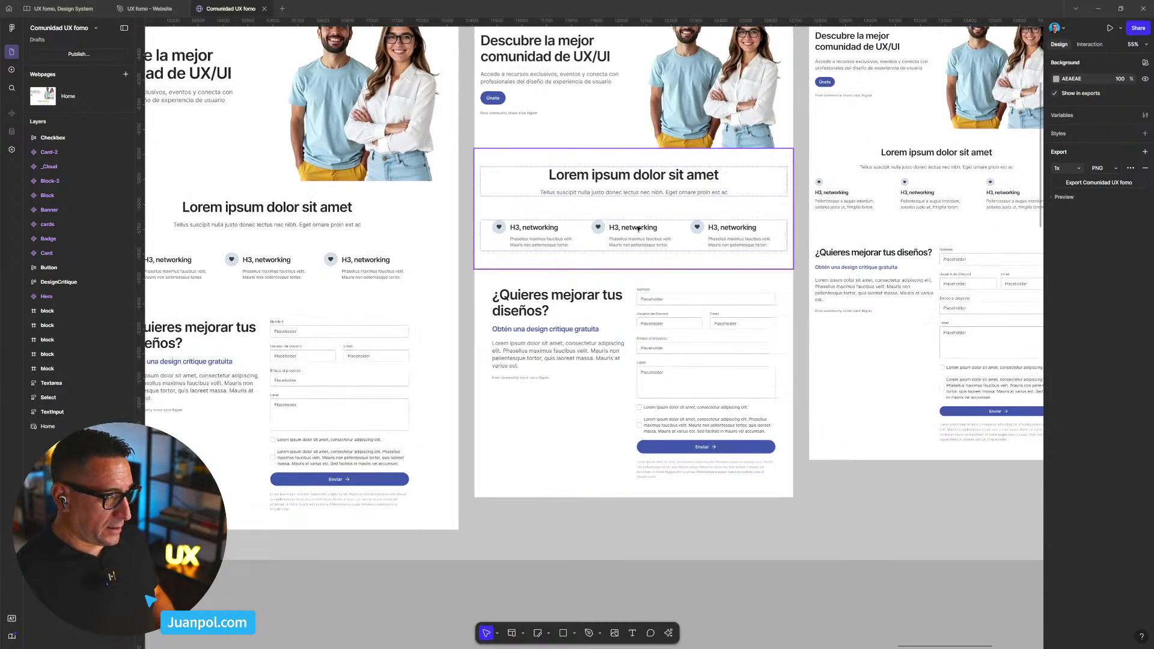
scroll(632, 198, "up", 3)
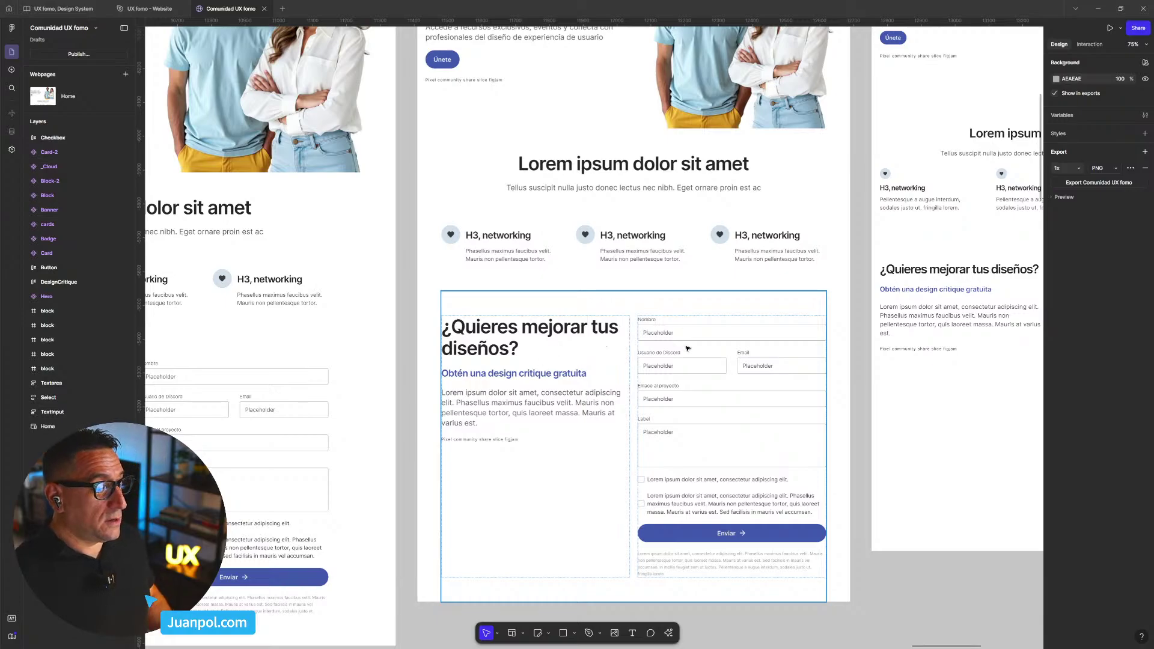
scroll(716, 330, "down", 6)
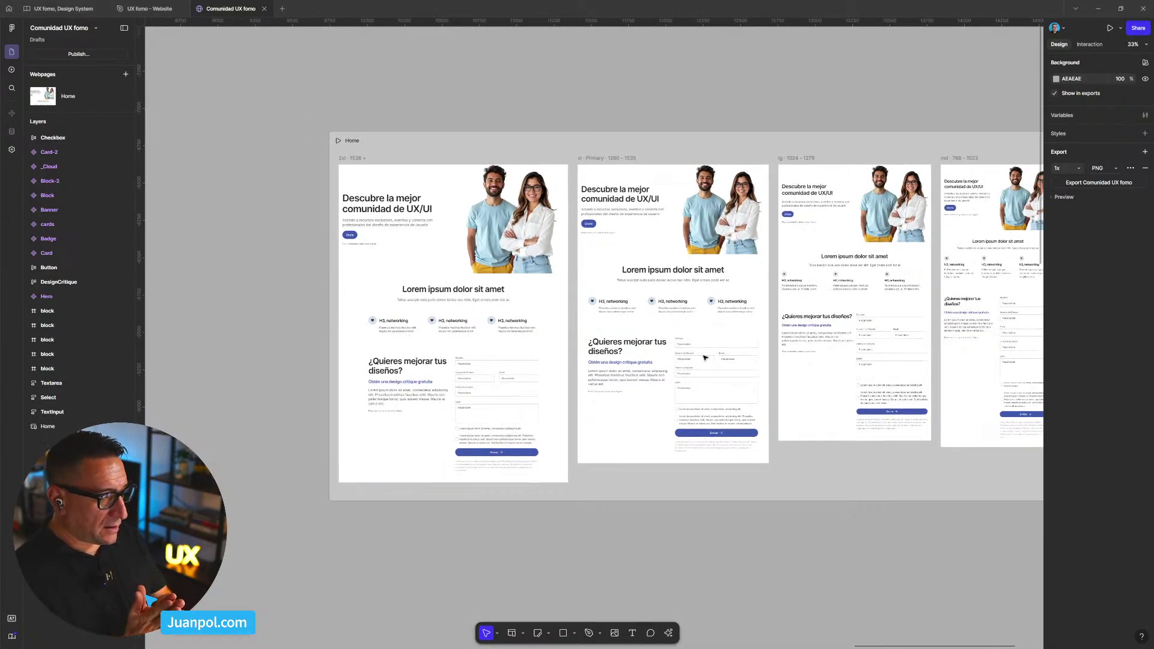
scroll(713, 388, "up", 3)
scroll(721, 380, "up", 2)
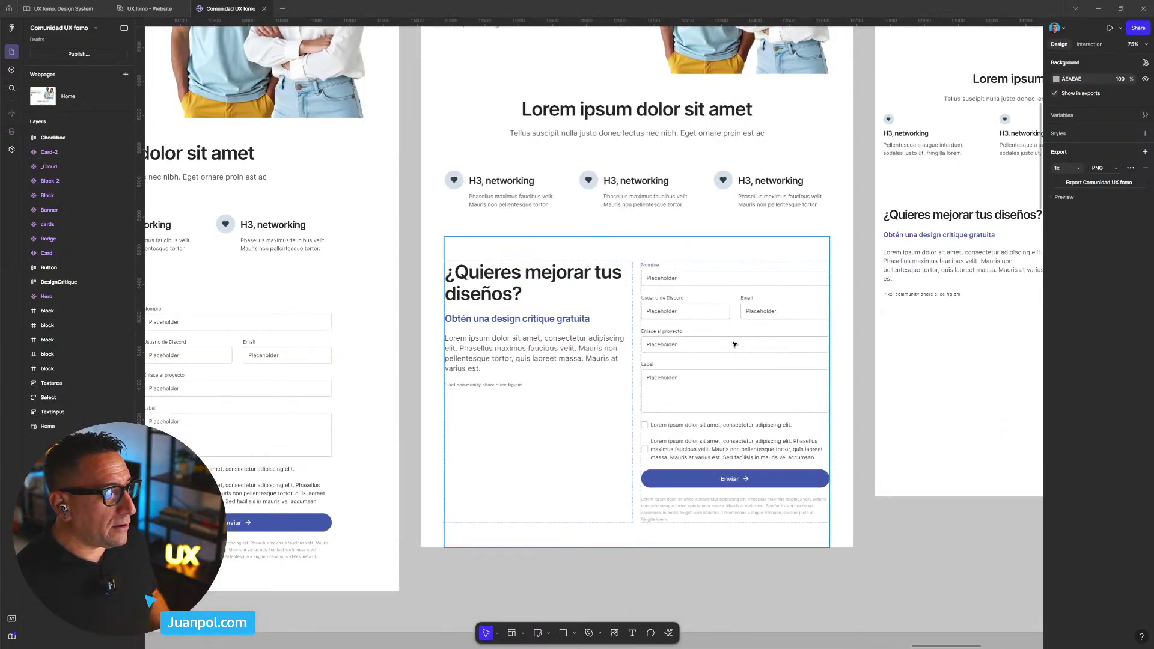
scroll(735, 347, "down", 4)
scroll(734, 347, "down", 2)
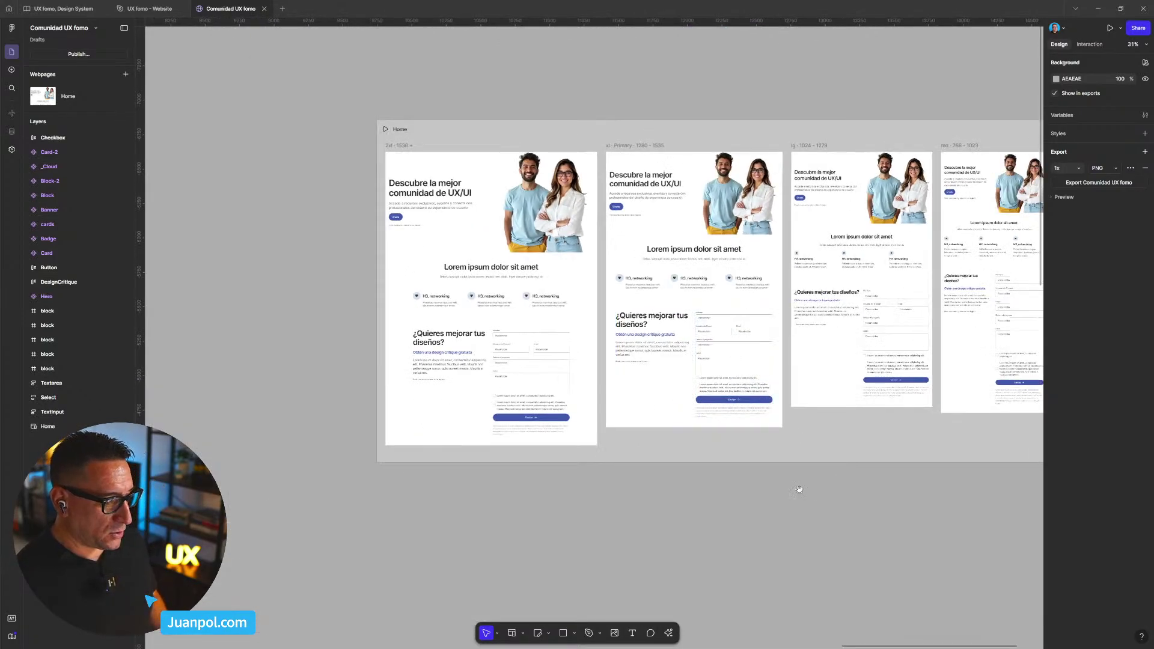
- Preview the Home webpage down to its form, narrow the preview to about 1308 px wide, and return to the canvas
left_click(490, 143)
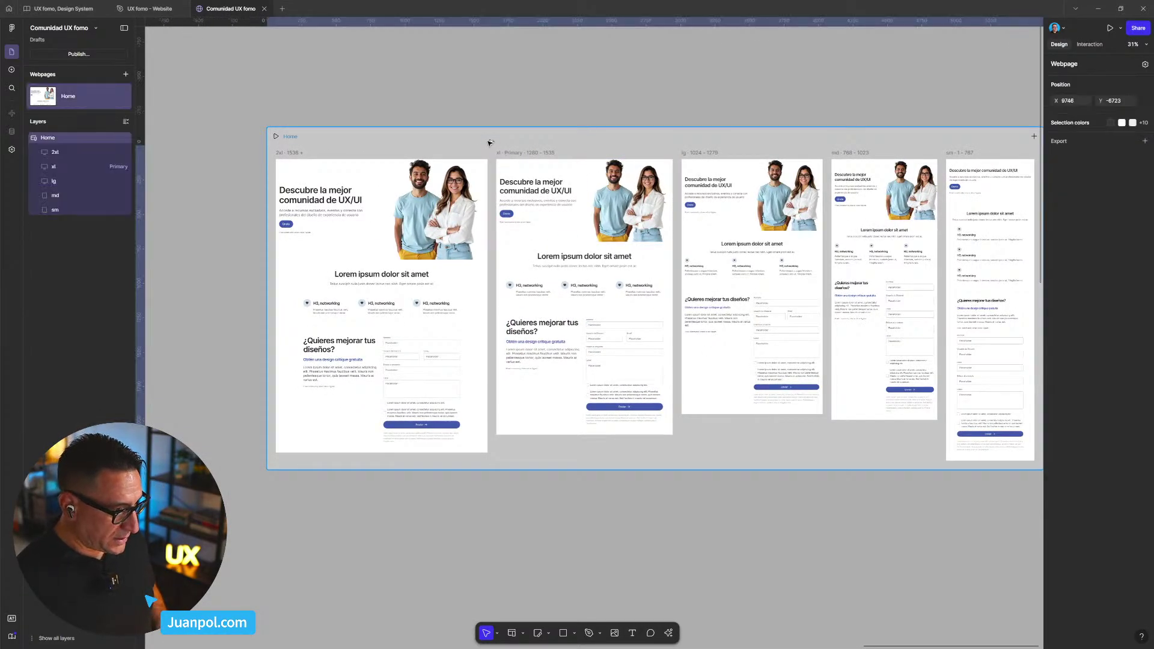
key("shift+space")
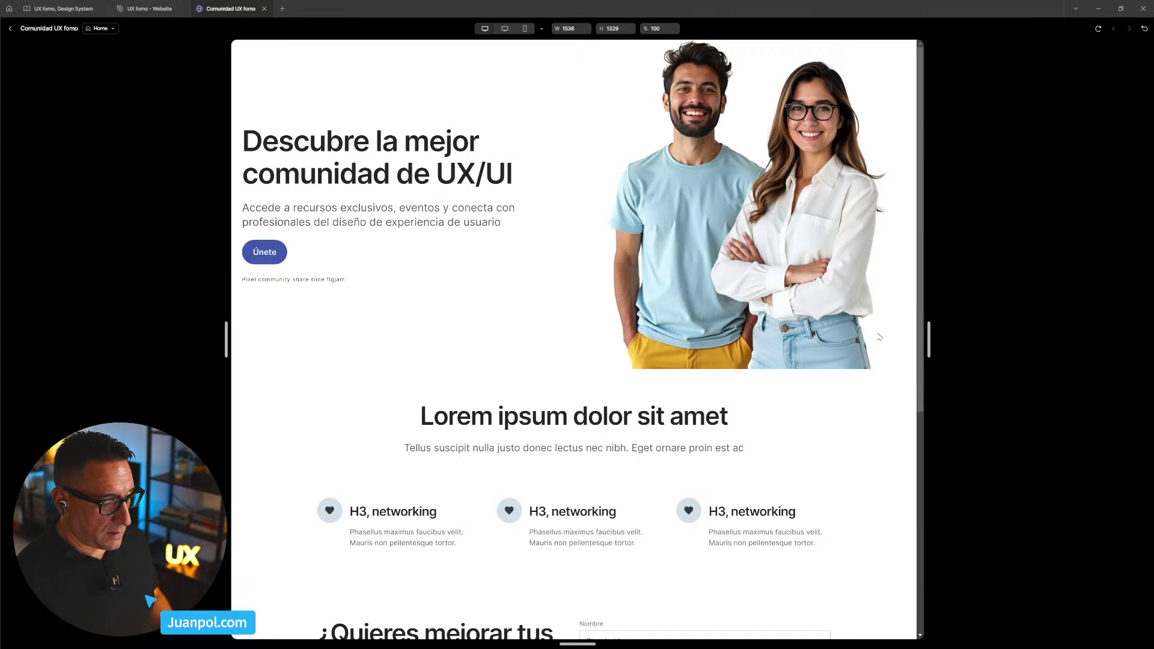
scroll(879, 337, "down", 4)
scroll(823, 382, "down", 1)
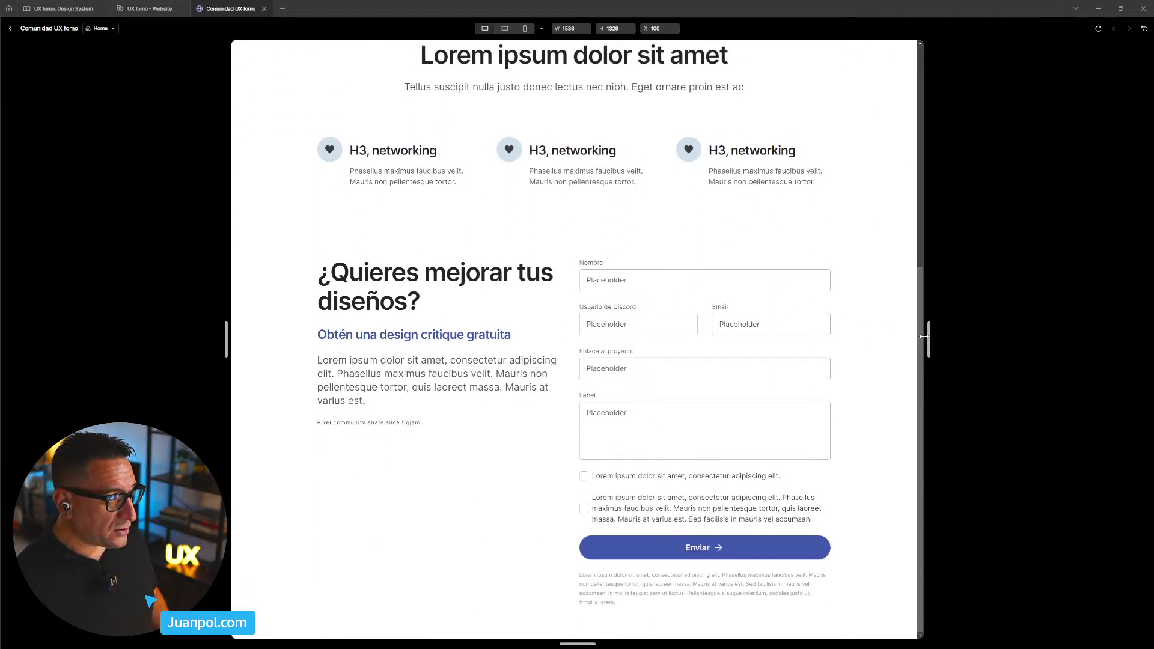
left_click_drag(929, 339, 884, 342)
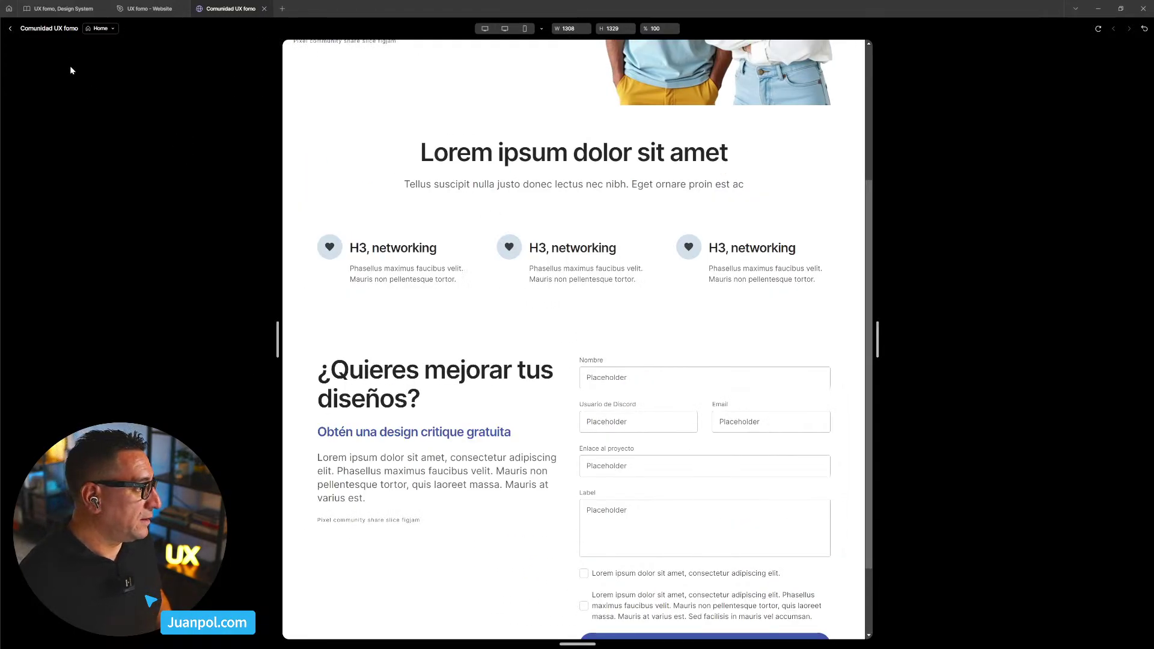
left_click(10, 29)
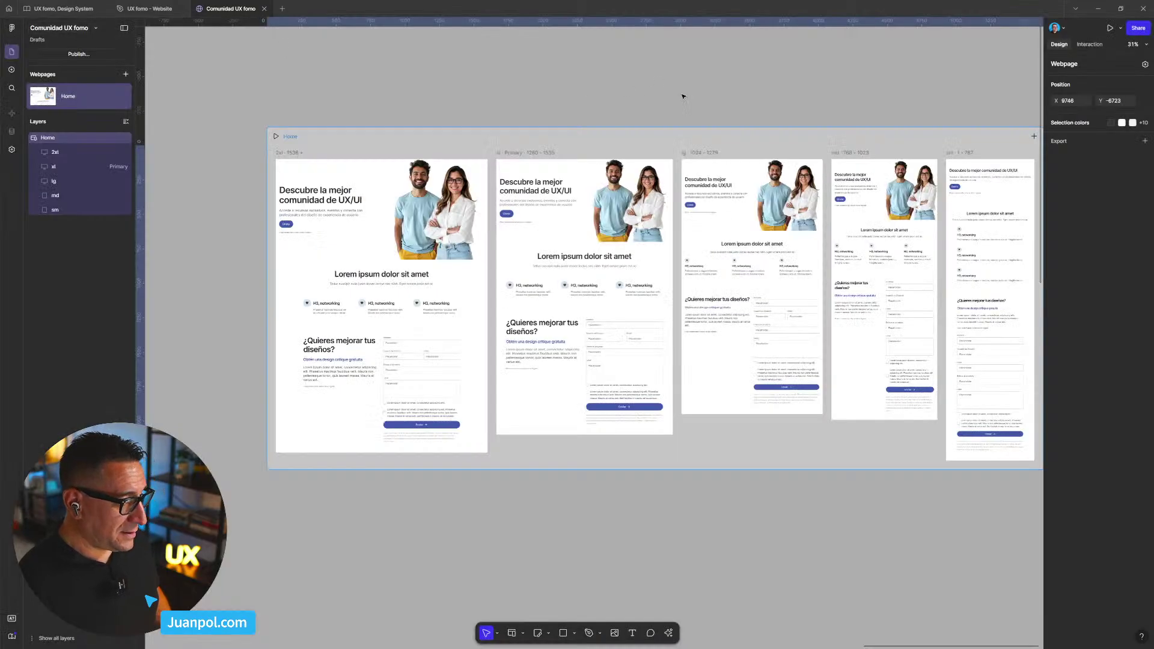
- Compare the standalone DesignCritique frame with the form sections in the Home webpage's breakpoints
scroll(684, 110, "down", 5)
left_click_drag(477, 263, 646, 379)
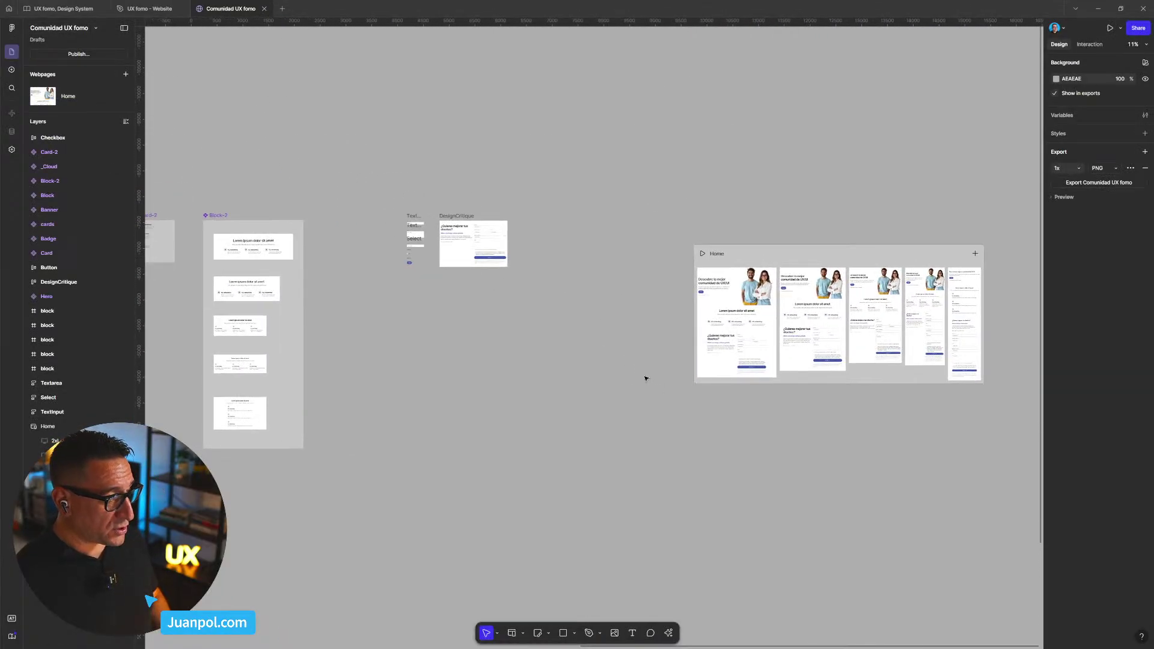
left_click_drag(498, 286, 593, 330)
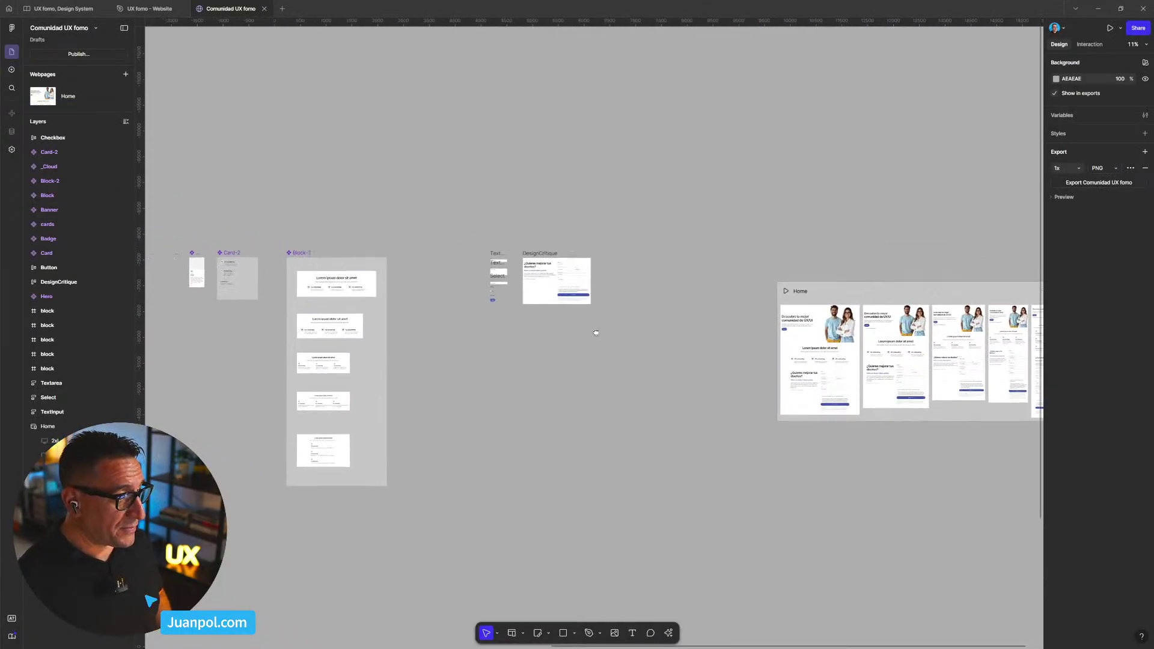
scroll(560, 295, "up", 5)
scroll(560, 295, "up", 3)
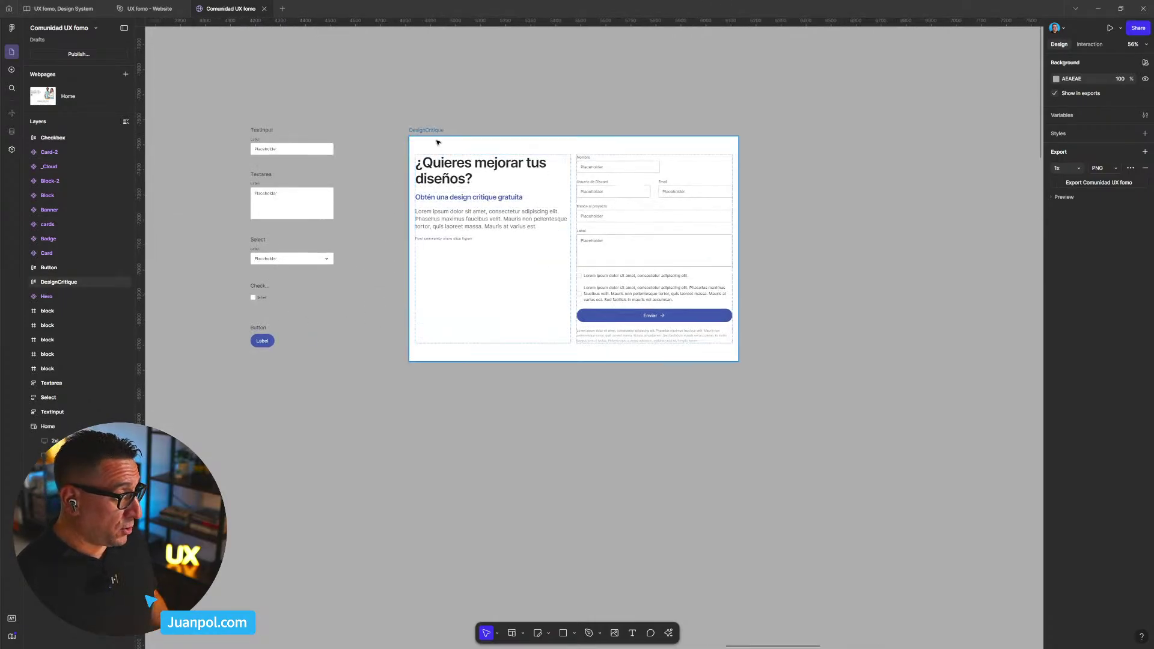
scroll(395, 153, "down", 3)
scroll(608, 273, "right", 10)
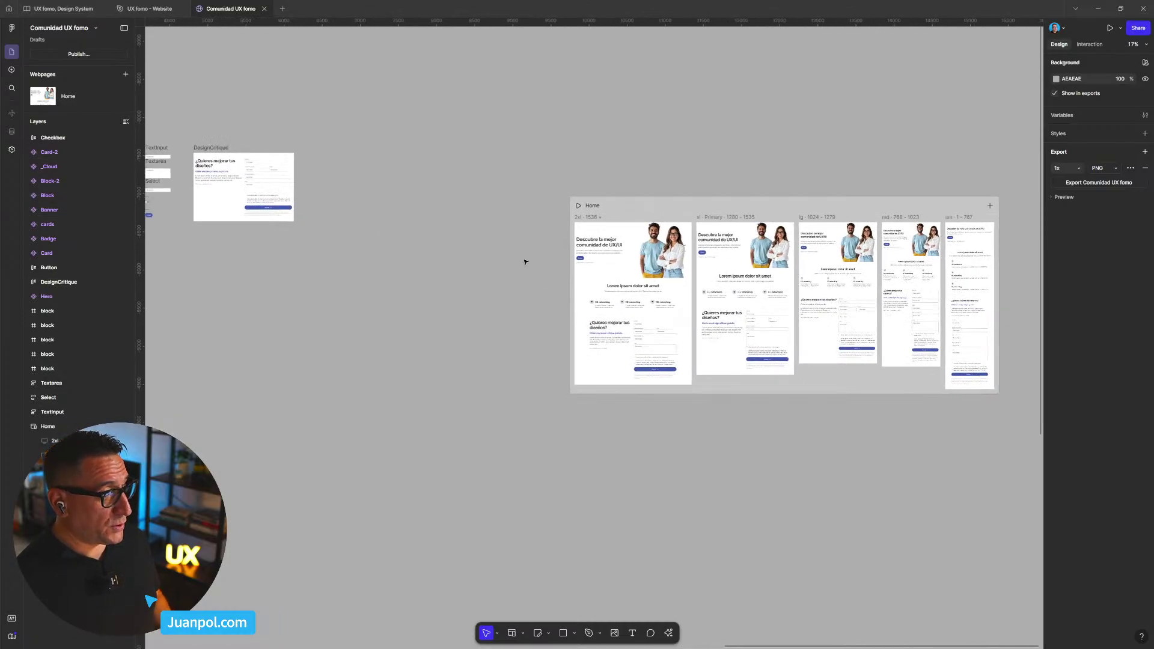
scroll(771, 273, "up", 3)
scroll(771, 274, "right", 3)
scroll(771, 273, "down", 1)
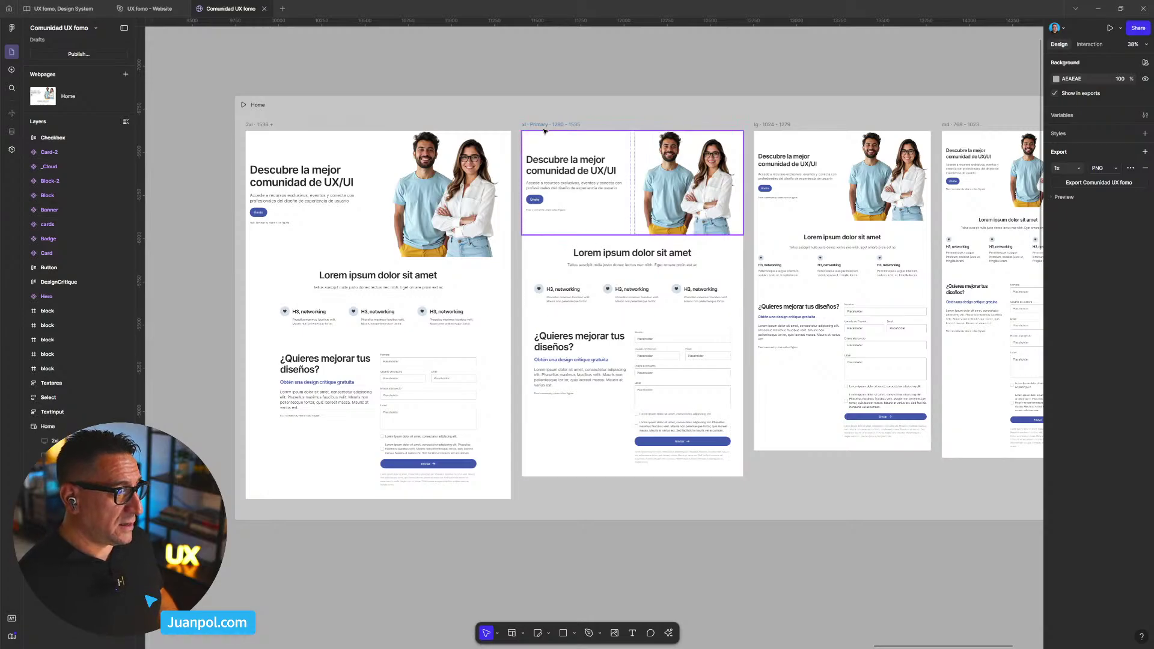
scroll(521, 136, "up", 3)
scroll(522, 144, "down", 6)
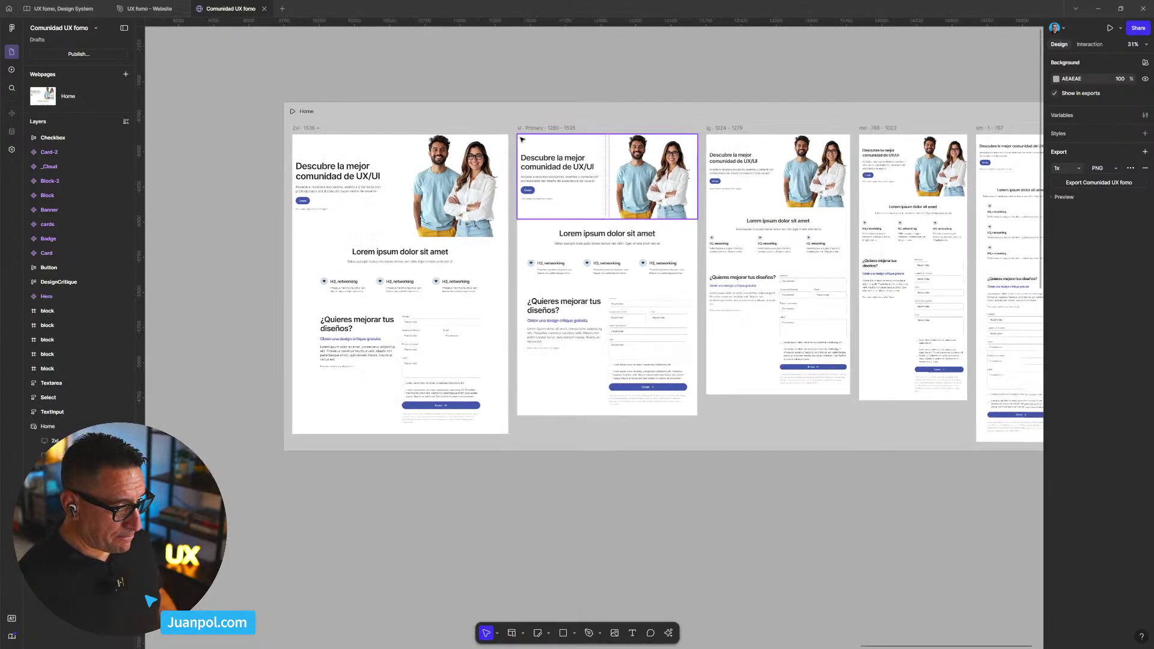
- Duplicate the DesignCritique frame and place the copy in the empty space between the original and the Home webpage
scroll(364, 371, "left", 8)
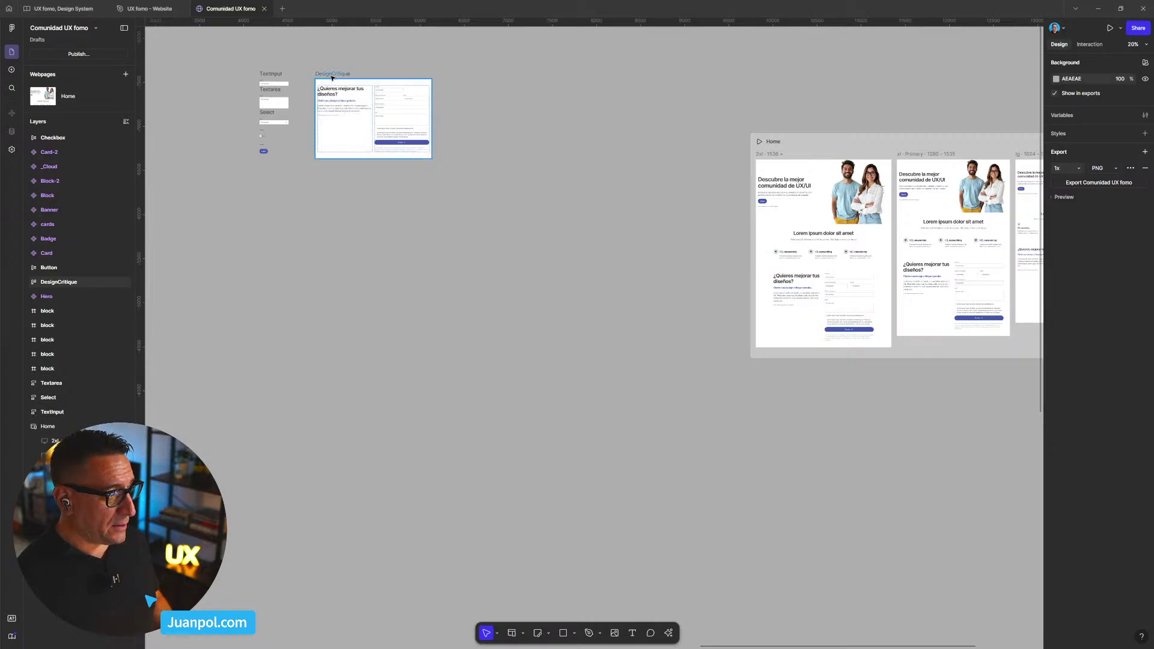
scroll(458, 85, "up", 2)
scroll(459, 85, "left", 1)
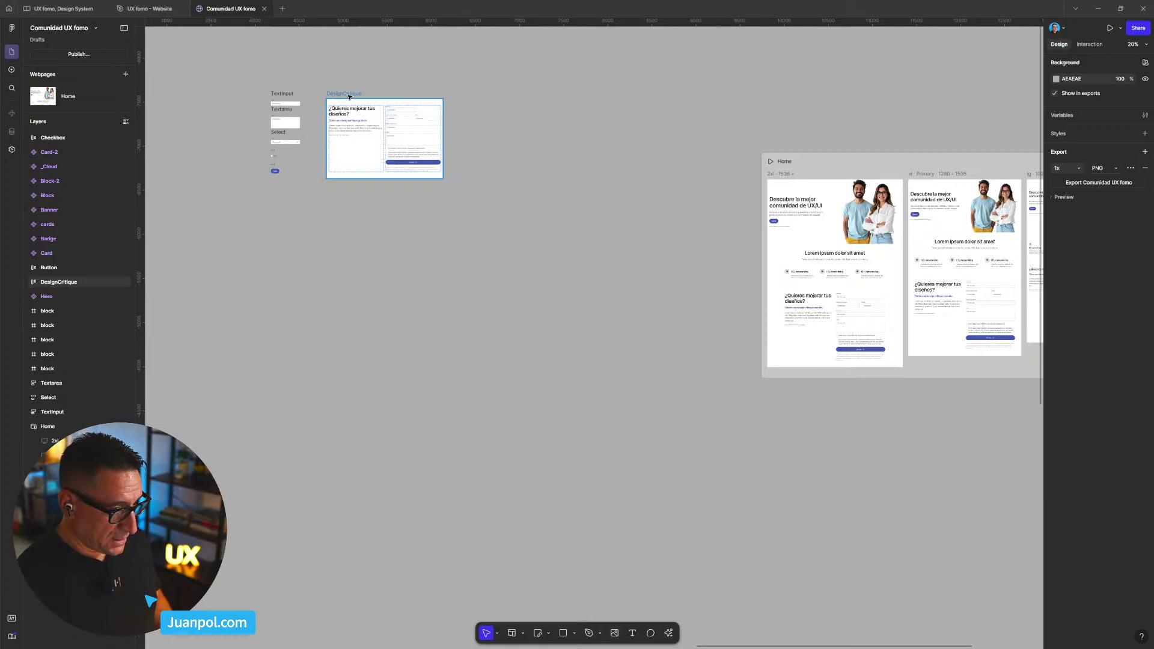
left_click_drag(349, 96, 517, 93)
scroll(475, 169, "up", 3)
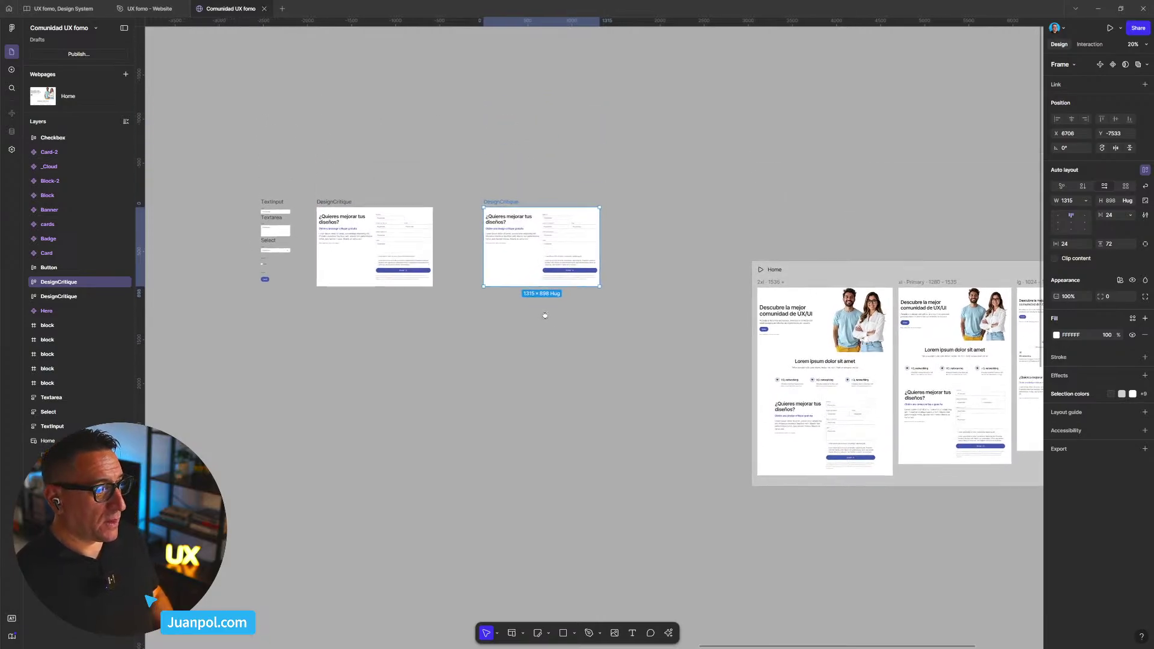
- Rename the duplicated DesignCritique frame to Accordion
scroll(469, 193, "up", 5)
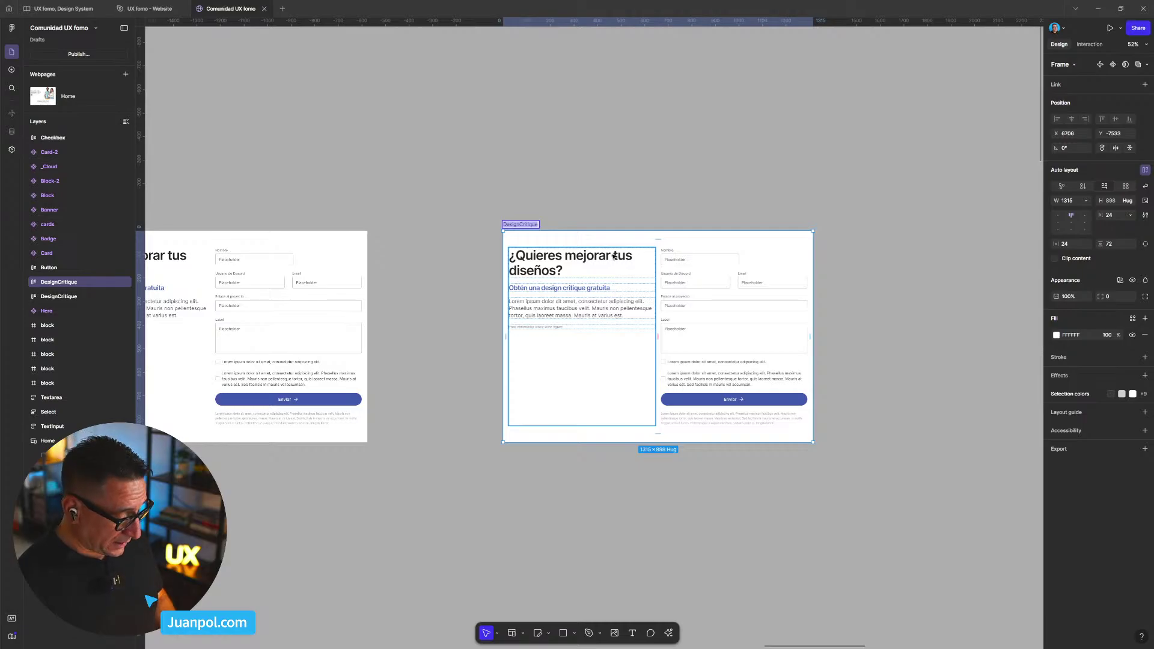
type("Accord")
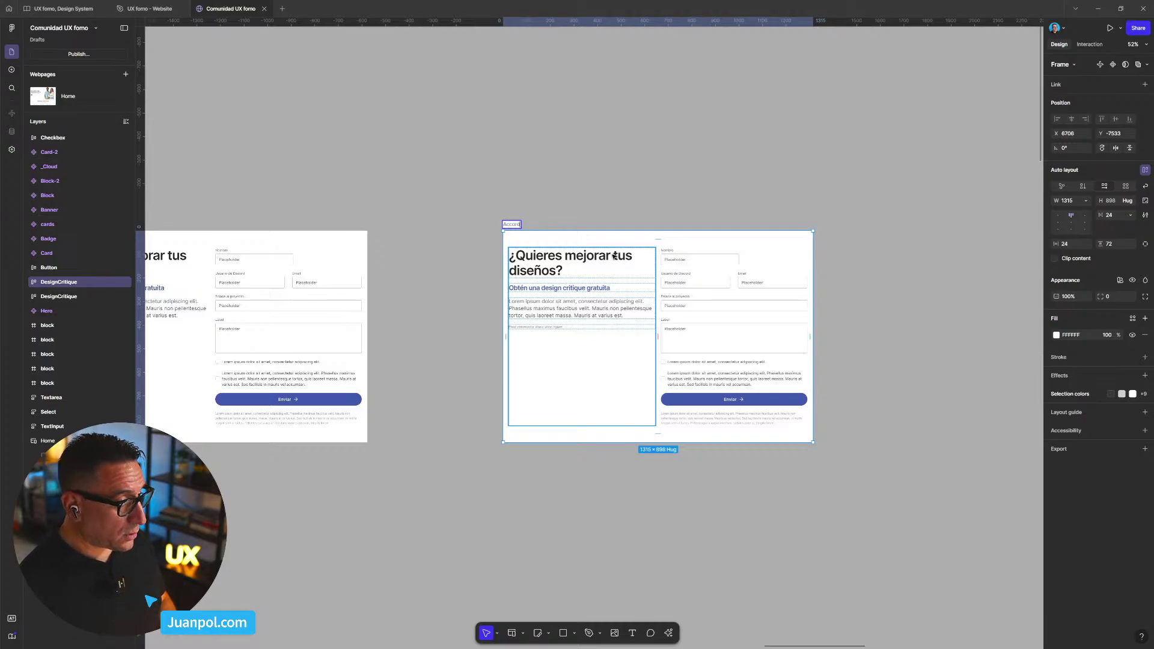
type("ion")
key("Return")
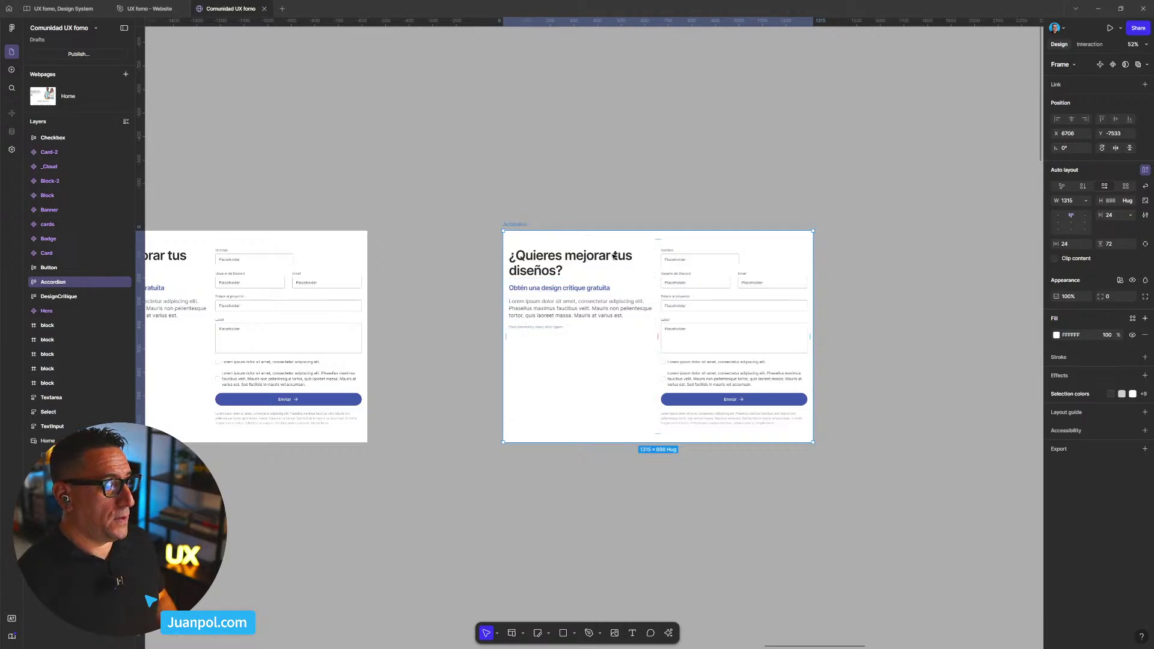
key("shift+2")
scroll(638, 119, "down", 4)
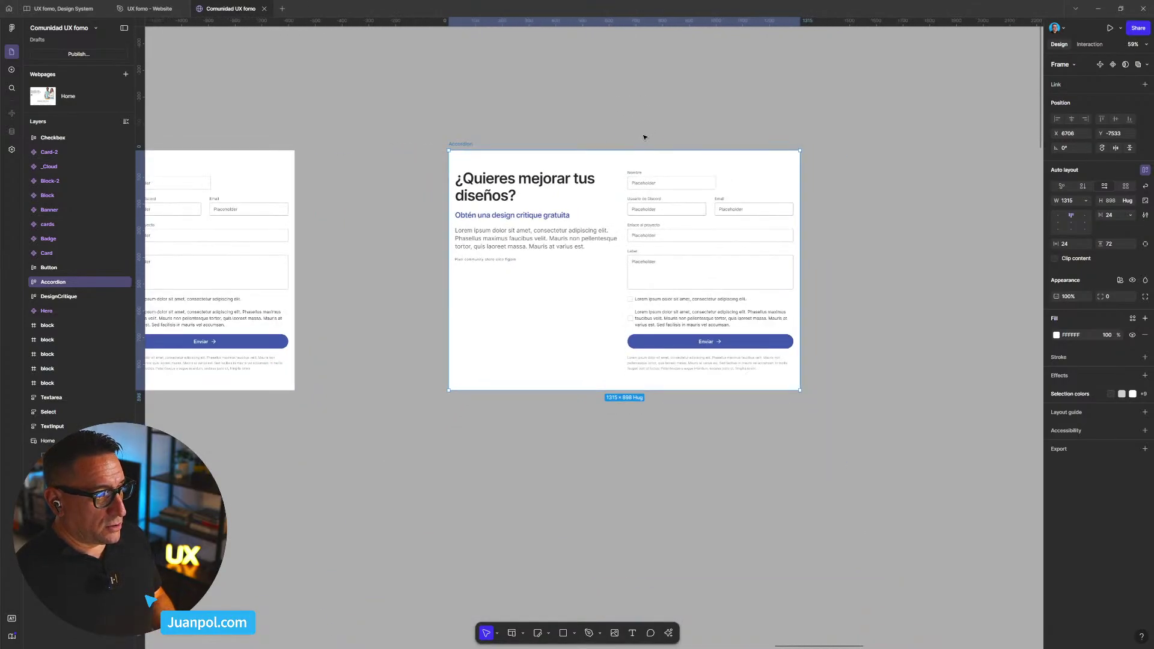
left_click_drag(644, 136, 695, 167)
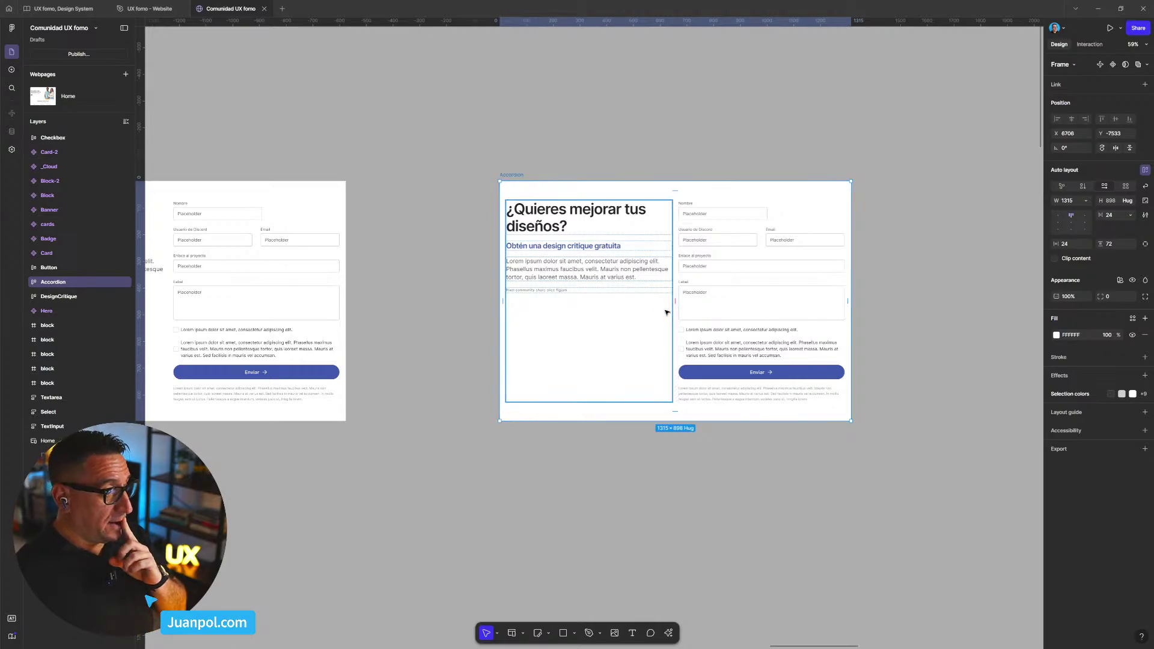
scroll(661, 271, "up", 2)
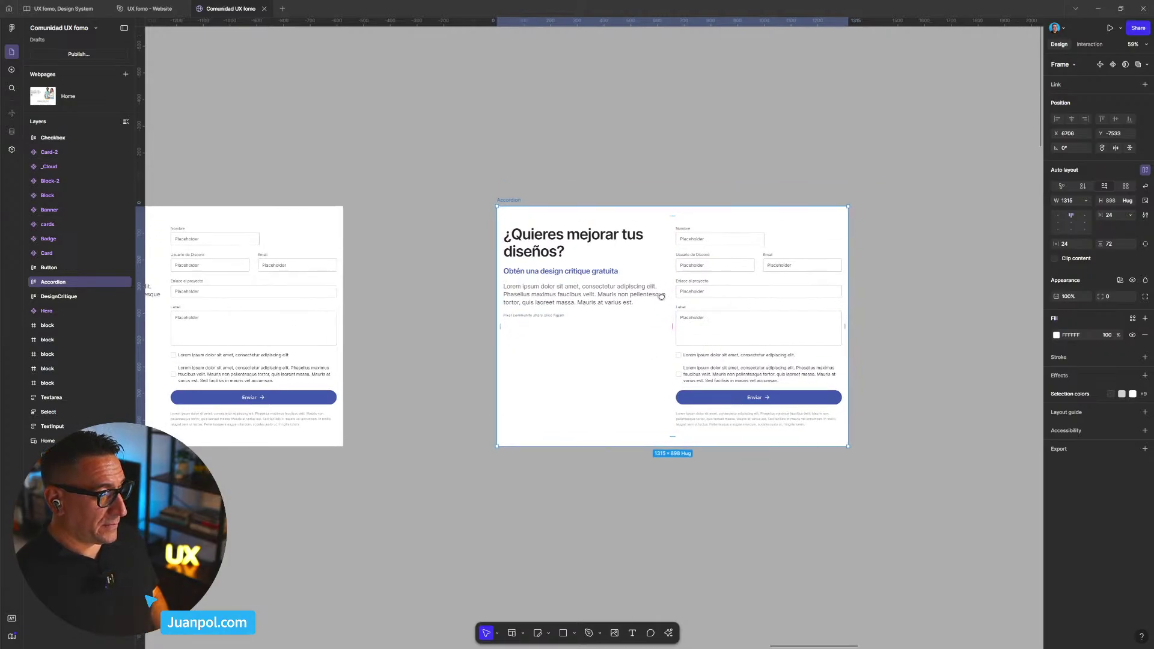
scroll(662, 310, "up", 3)
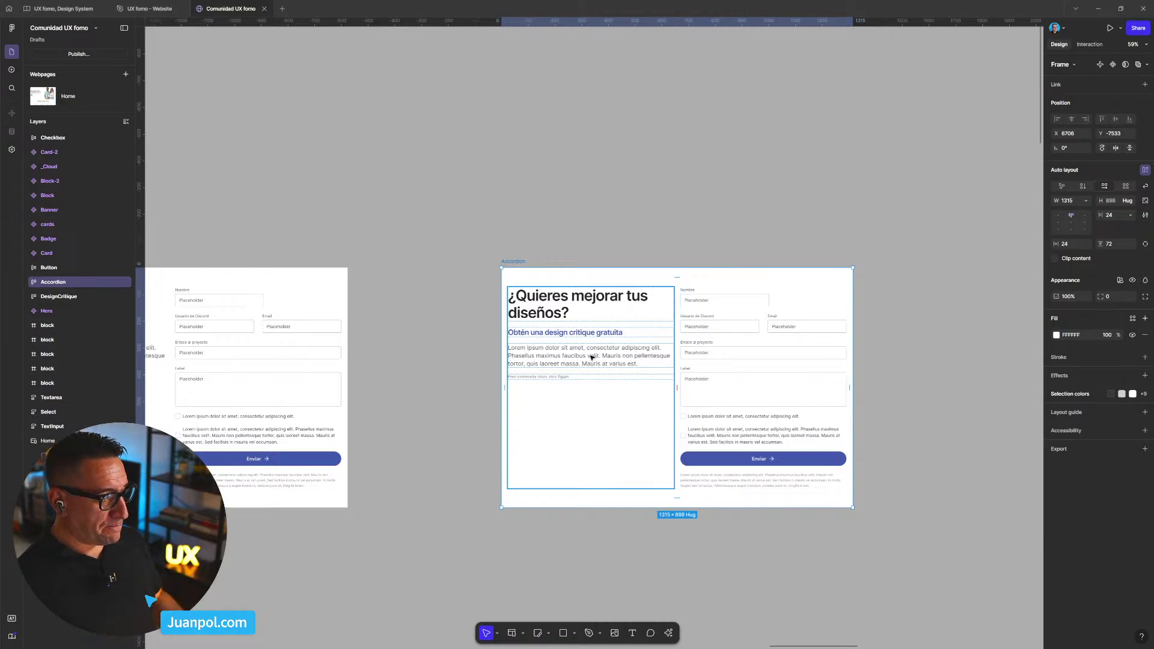
- Duplicate the H3, networking heading and its paragraph from Card-2's md variant onto the empty canvas, and cut the copies
scroll(592, 357, "down", 10)
scroll(713, 247, "left", 5)
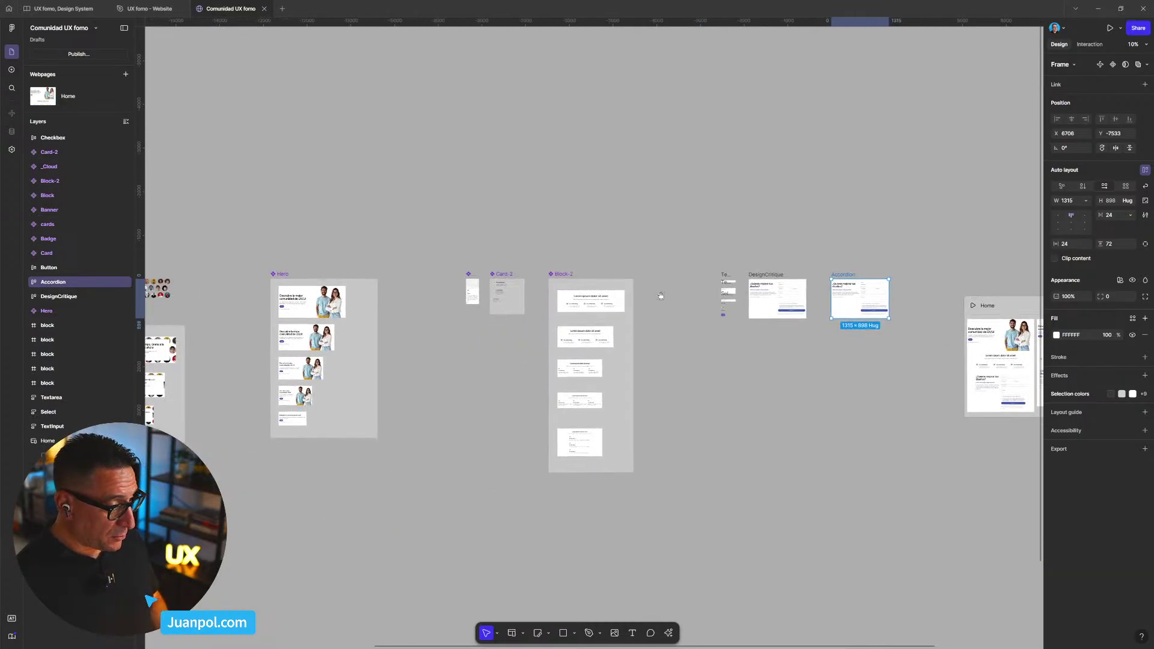
scroll(697, 303, "left", 3)
scroll(774, 315, "up", 6)
scroll(755, 325, "down", 3)
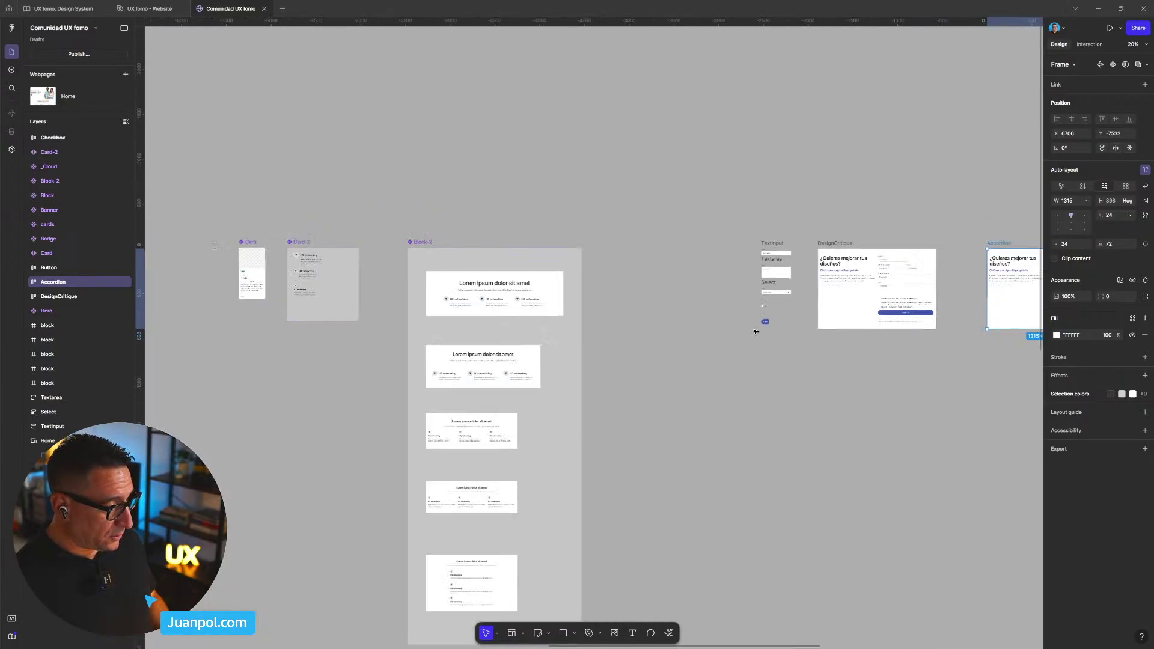
scroll(756, 331, "left", 4)
scroll(593, 297, "up", 4)
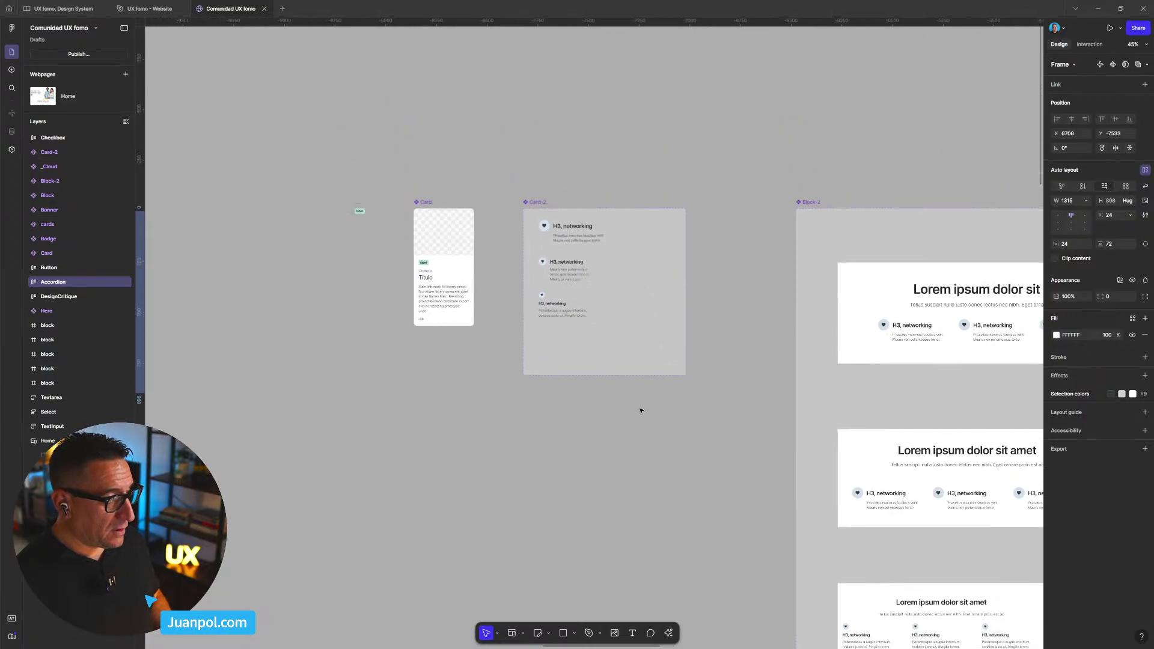
scroll(641, 411, "up", 6)
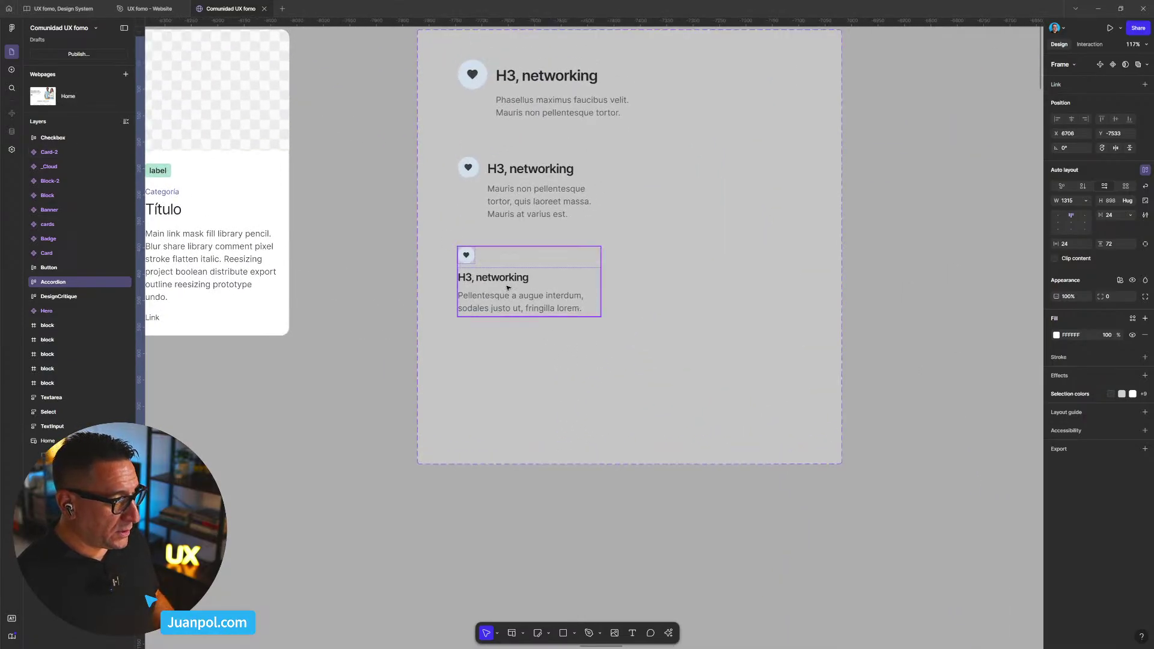
double_click(508, 285)
left_click(477, 309, "shift")
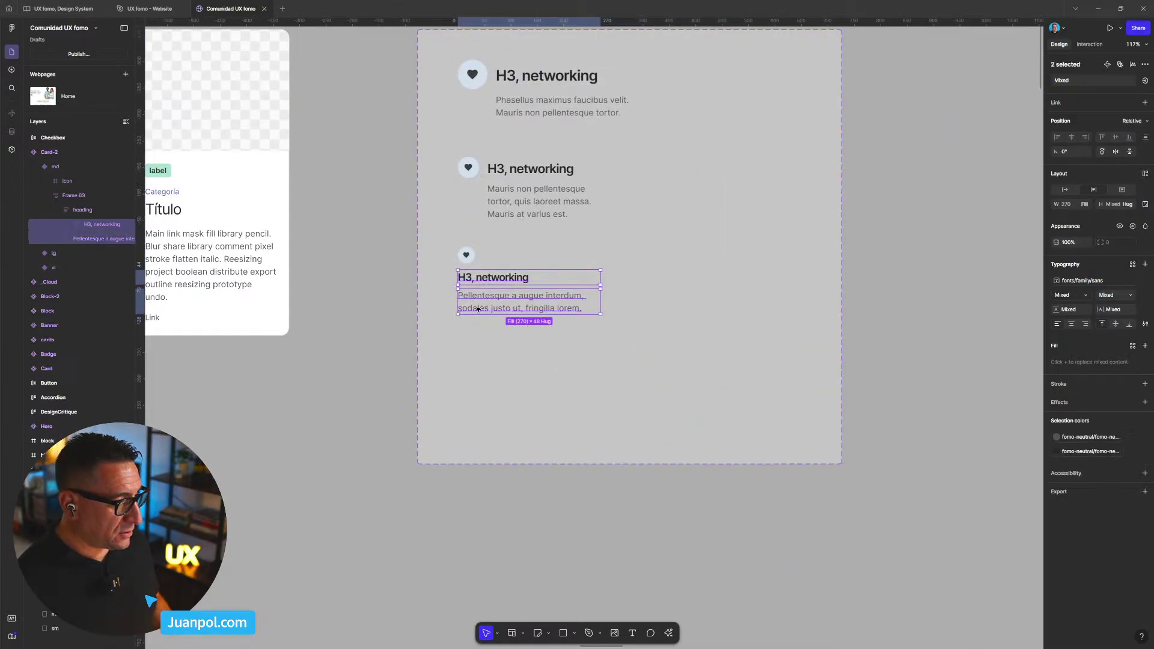
left_click_drag(478, 309, 920, 453)
scroll(792, 449, "right", 3)
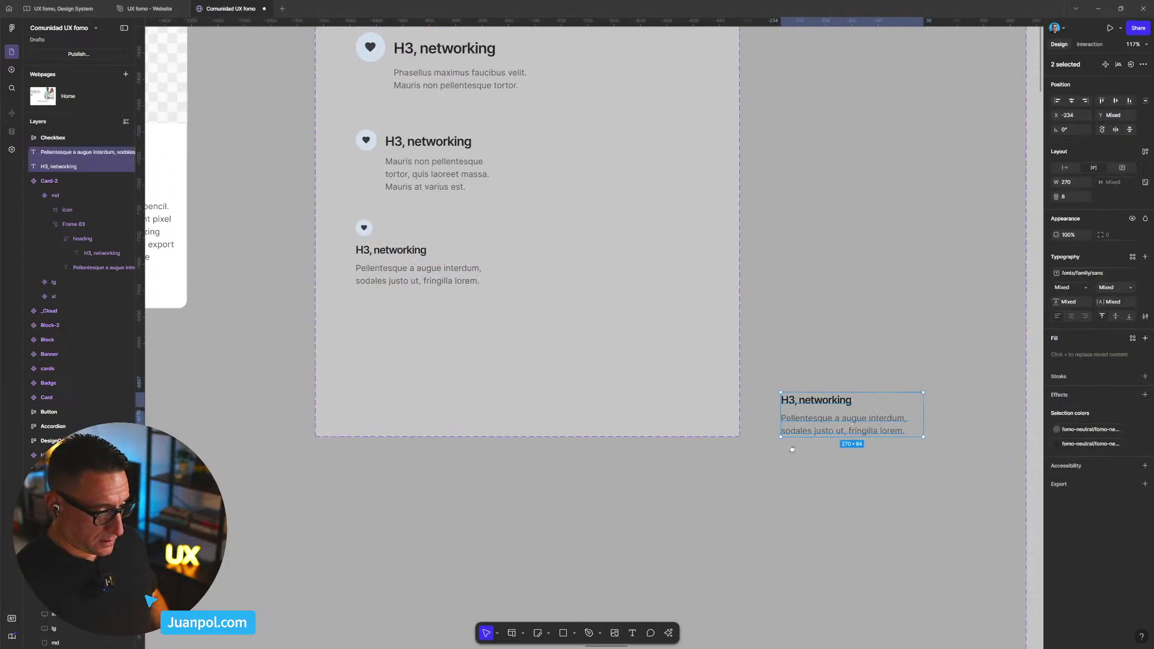
scroll(793, 450, "right", 3)
scroll(756, 436, "down", 1)
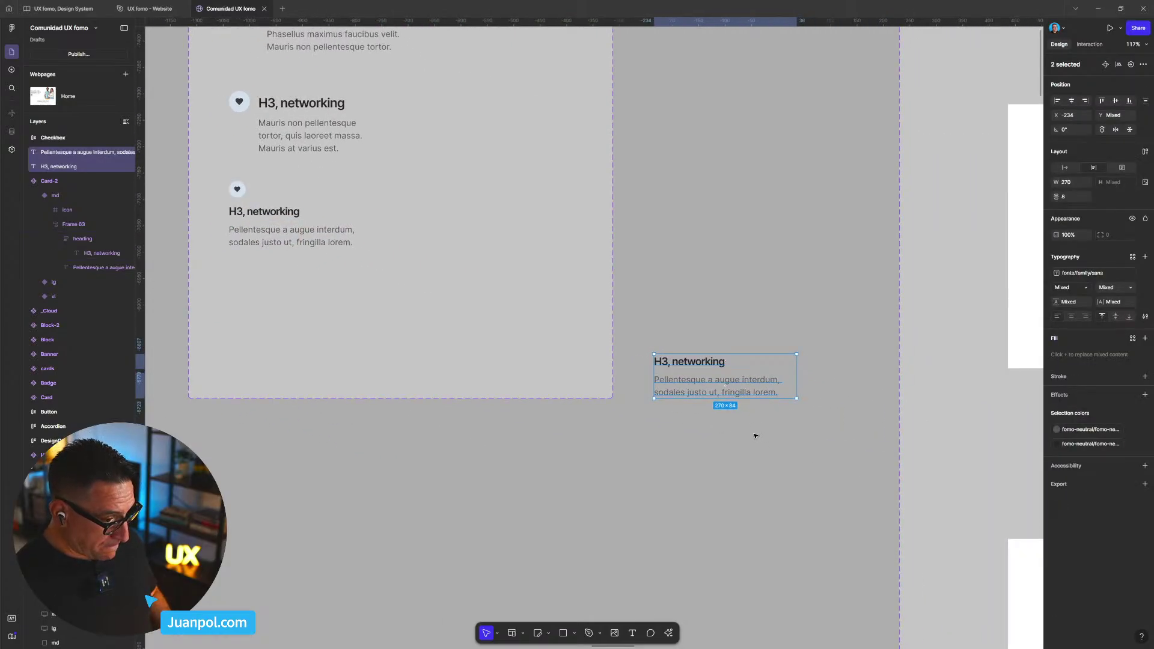
left_click(729, 410)
- Examine the Home webpage's xl breakpoint, checking the typography of the design critique section's heading
scroll(744, 456, "down", 10)
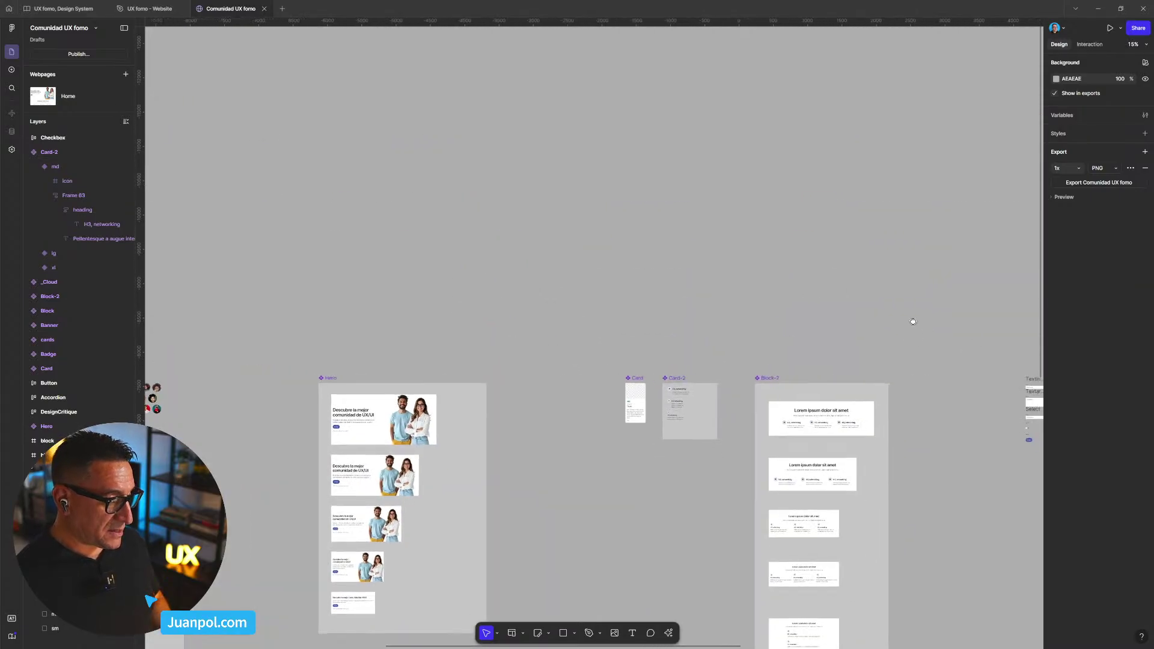
scroll(913, 322, "down", 3)
scroll(782, 300, "right", 10)
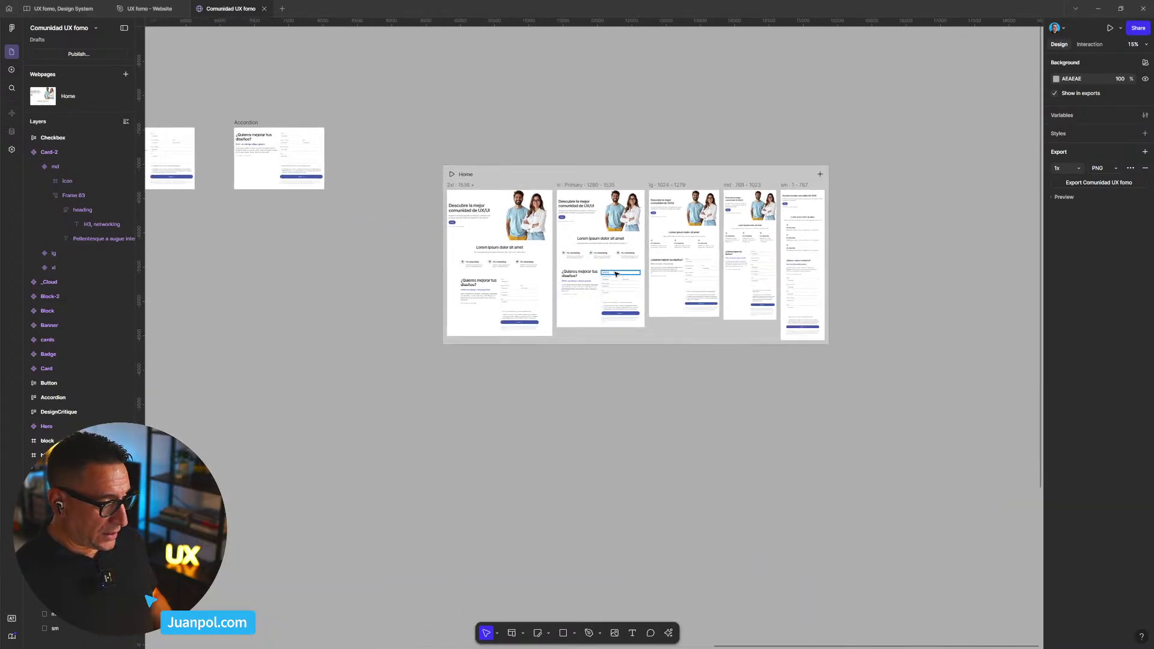
scroll(616, 274, "up", 6)
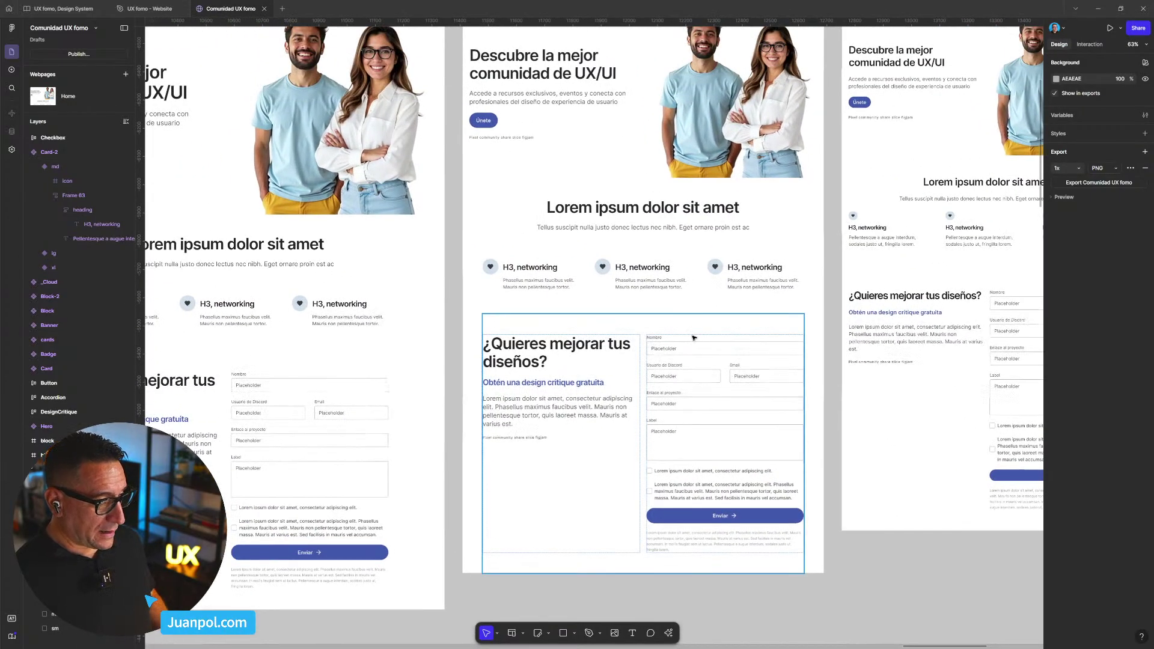
scroll(694, 338, "right", 1)
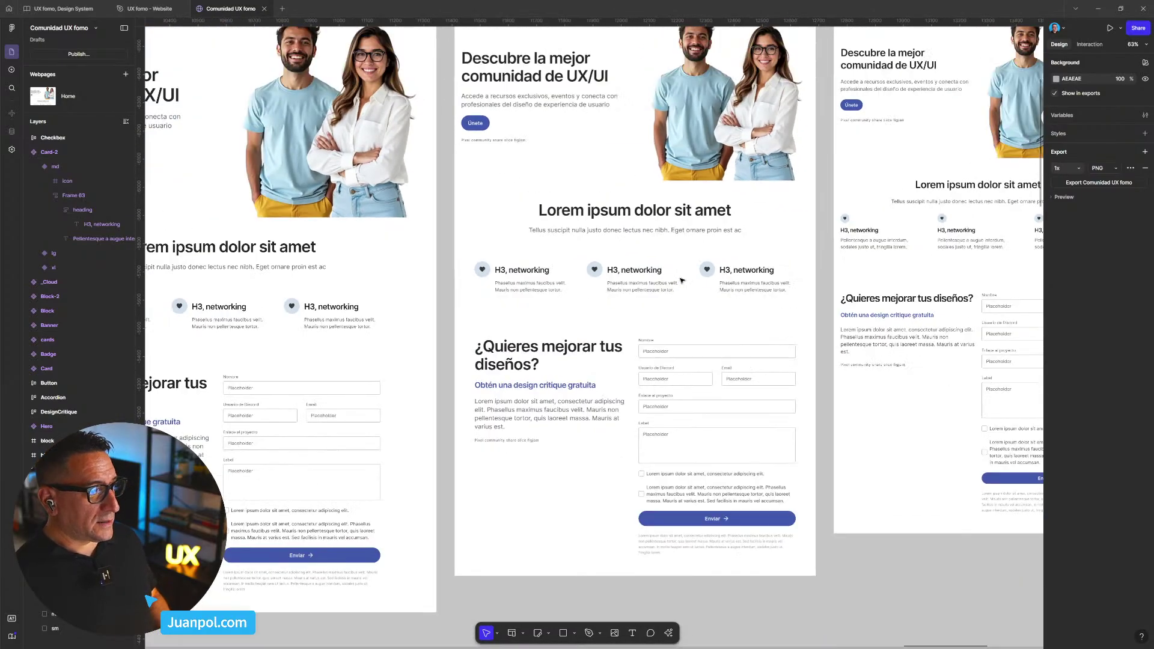
scroll(682, 280, "up", 2)
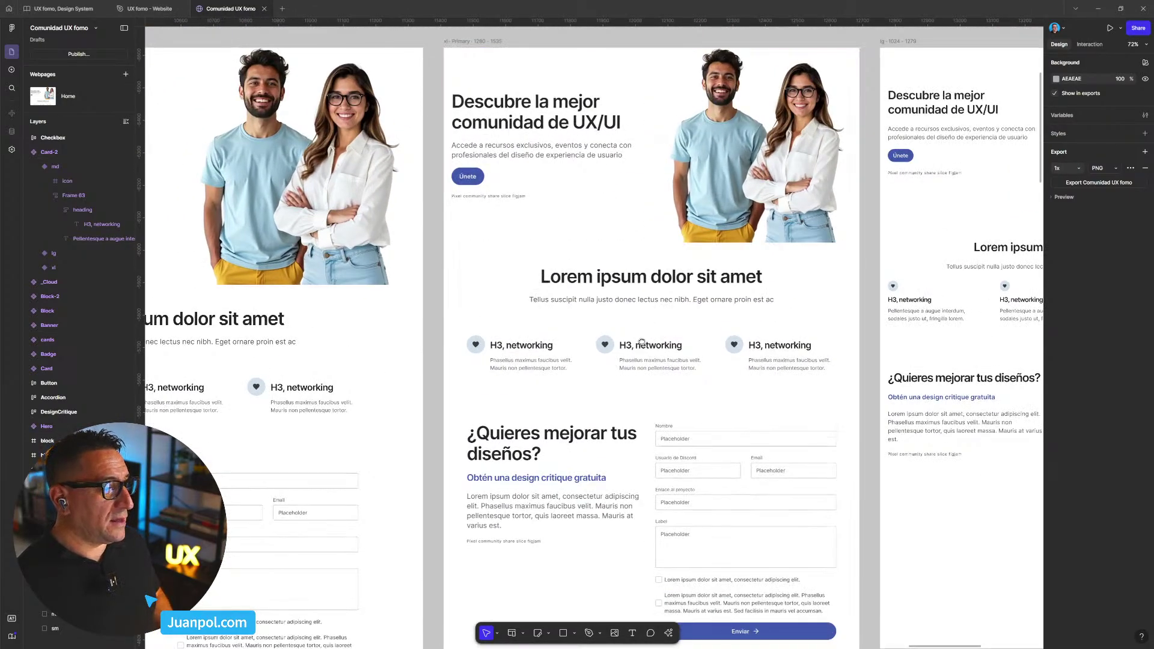
scroll(641, 343, "down", 2)
double_click(618, 394)
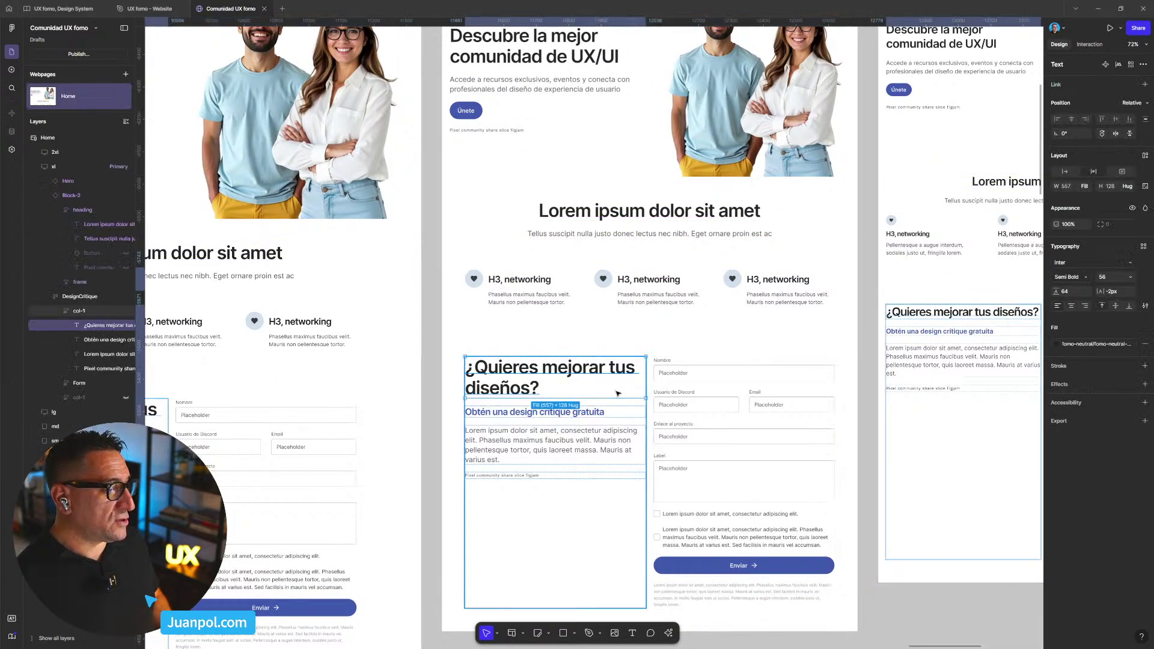
scroll(618, 394, "down", 6)
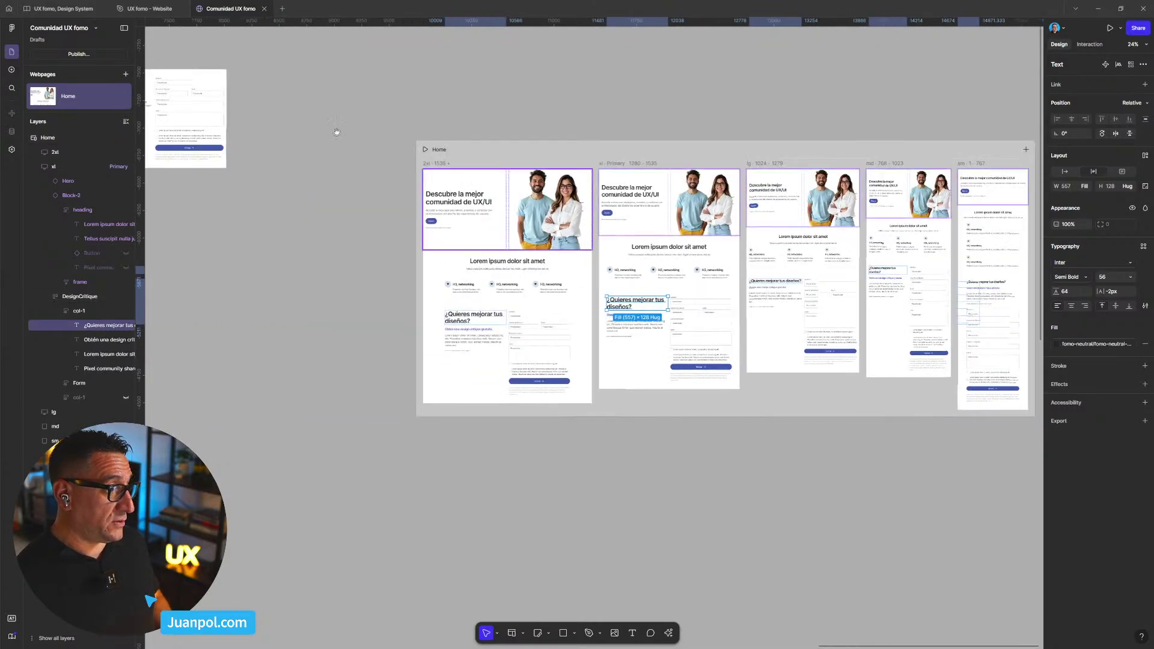
- Paste the cut heading and paragraph onto the canvas and position them in the empty space above the Accordion frame
key("ctrl+Return")
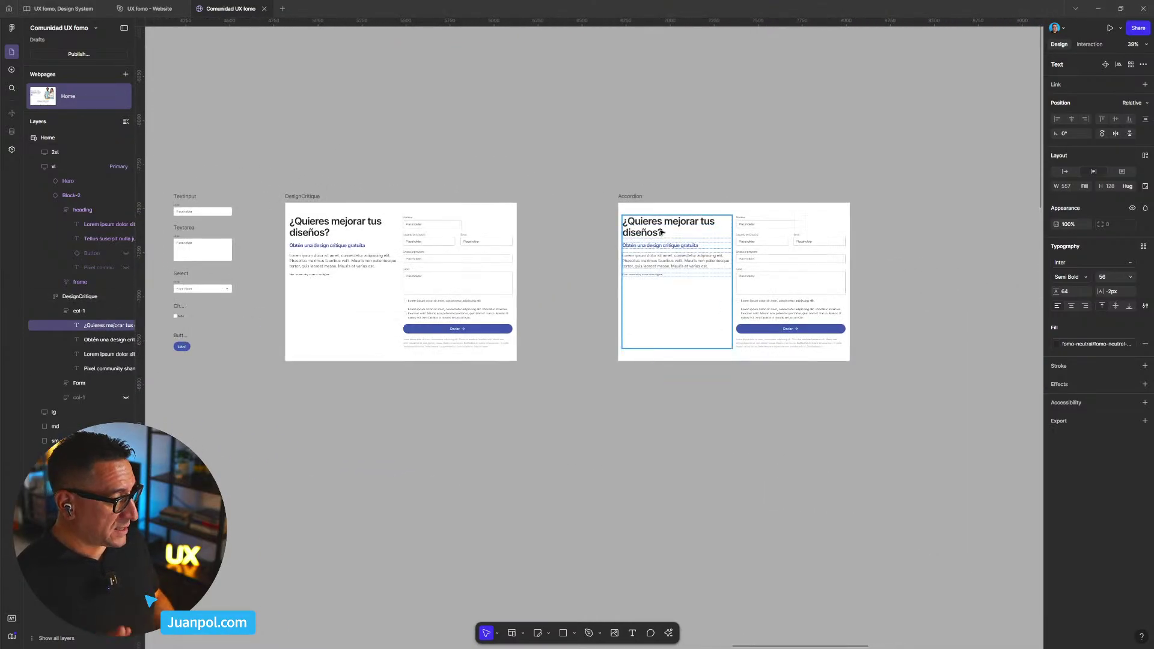
scroll(691, 271, "right", 2)
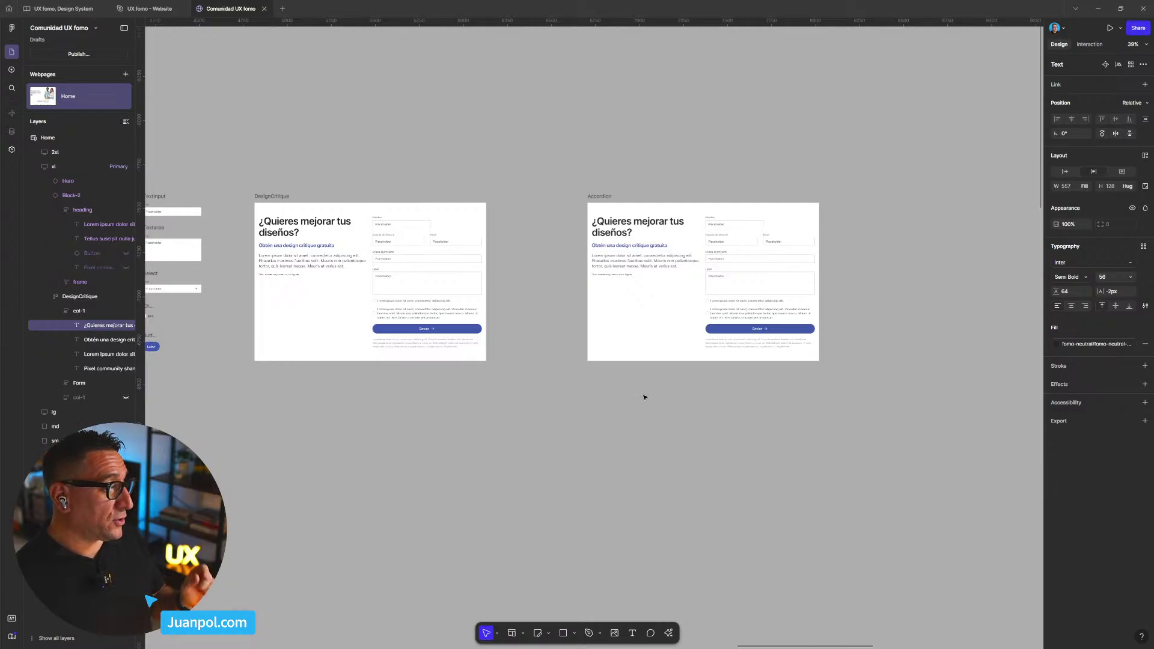
scroll(732, 182, "up", 5)
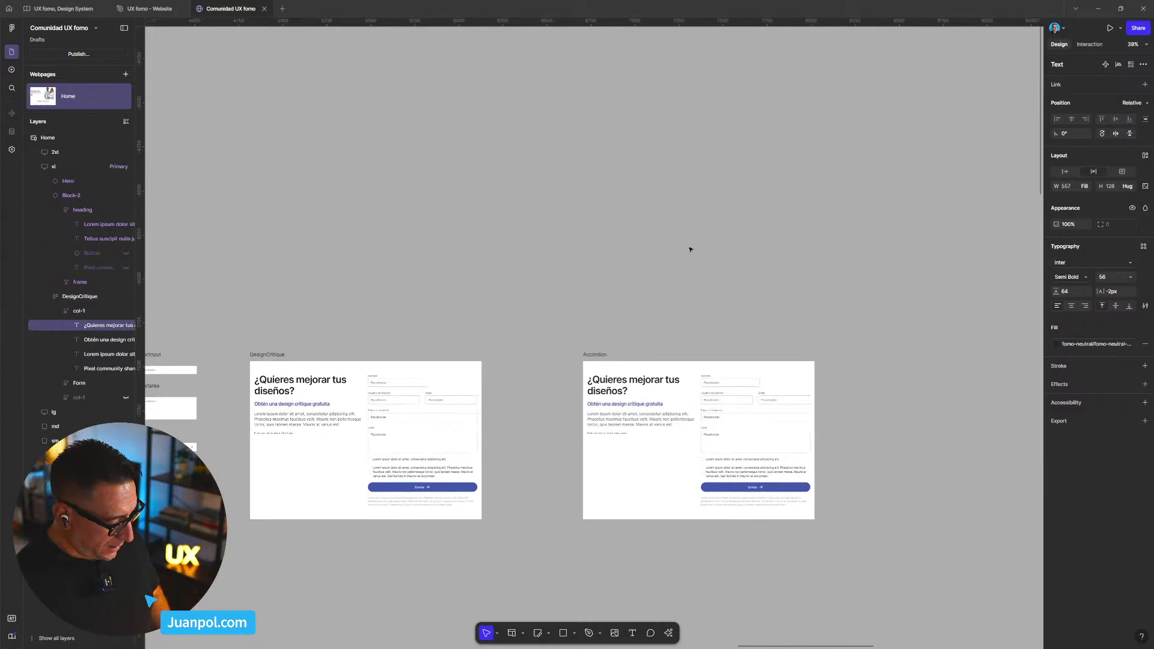
left_click(691, 247)
key("ctrl+v")
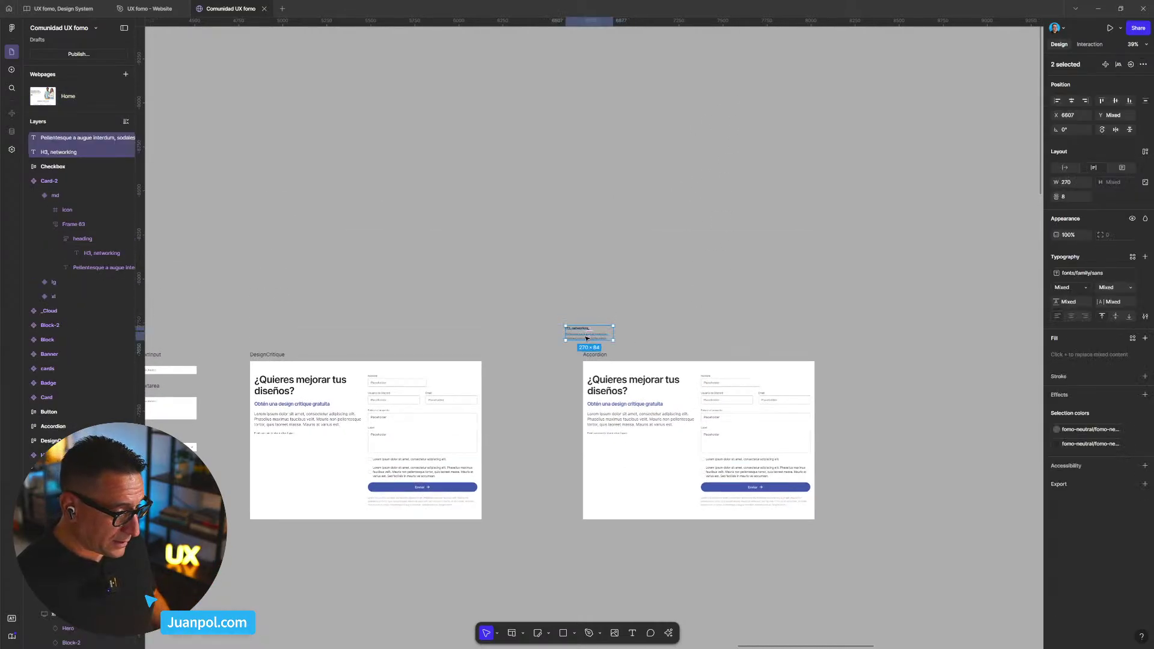
left_click_drag(586, 338, 669, 317)
scroll(661, 319, "up", 5)
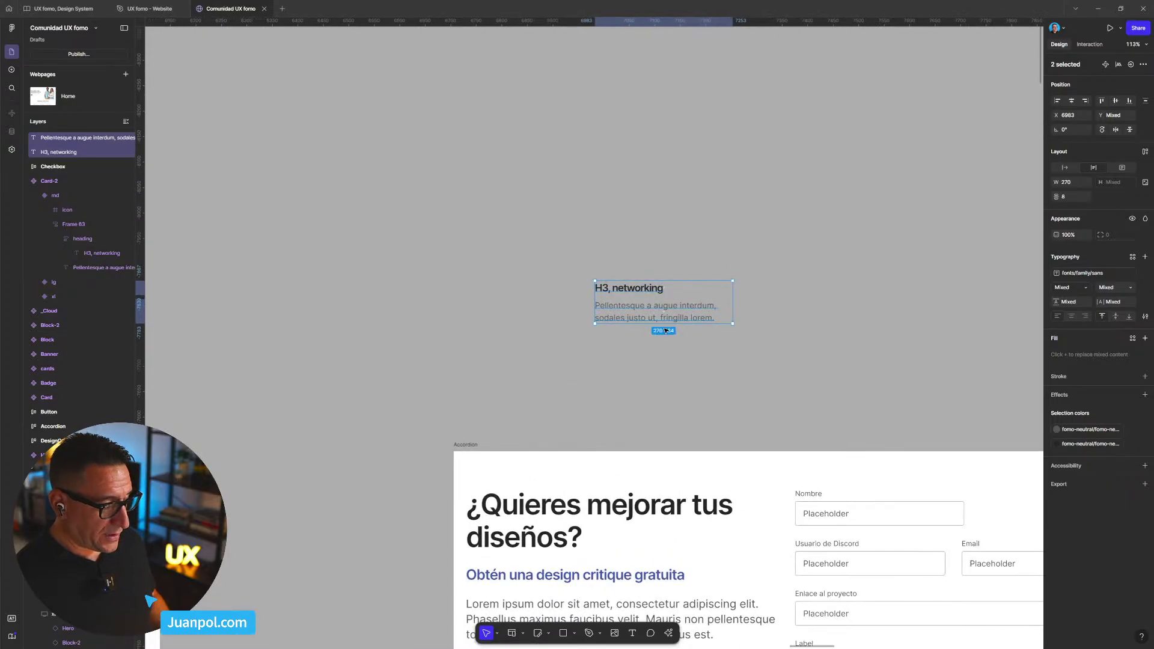
scroll(666, 331, "up", 4)
left_click_drag(643, 322, 587, 252)
scroll(596, 307, "down", 5)
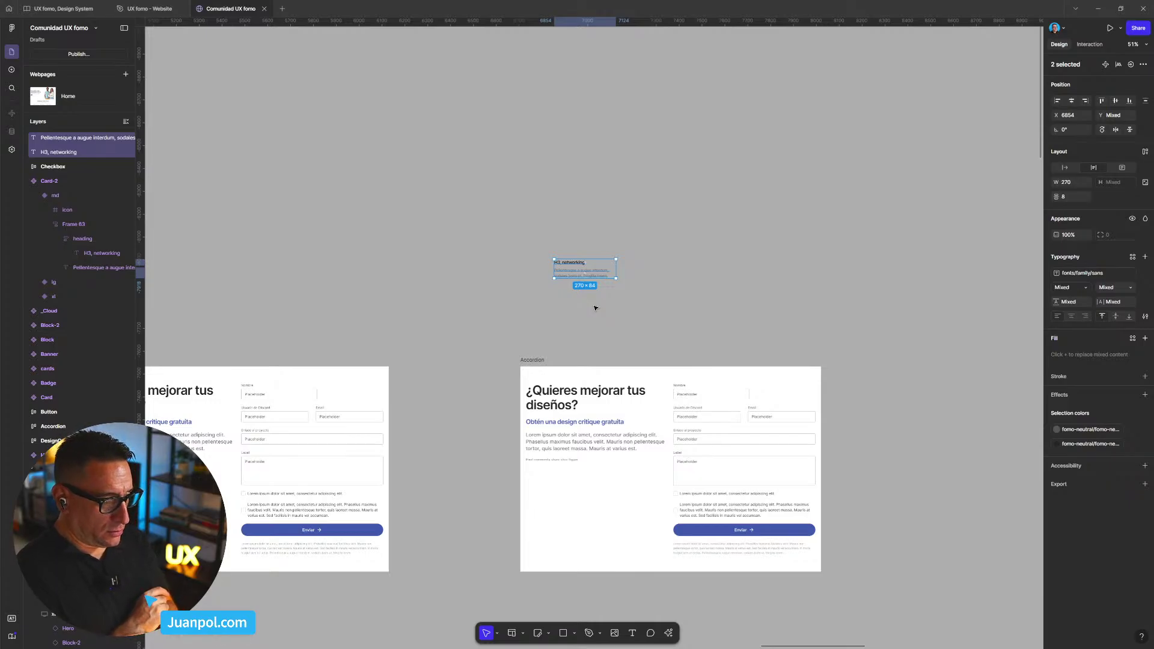
scroll(559, 219, "up", 5)
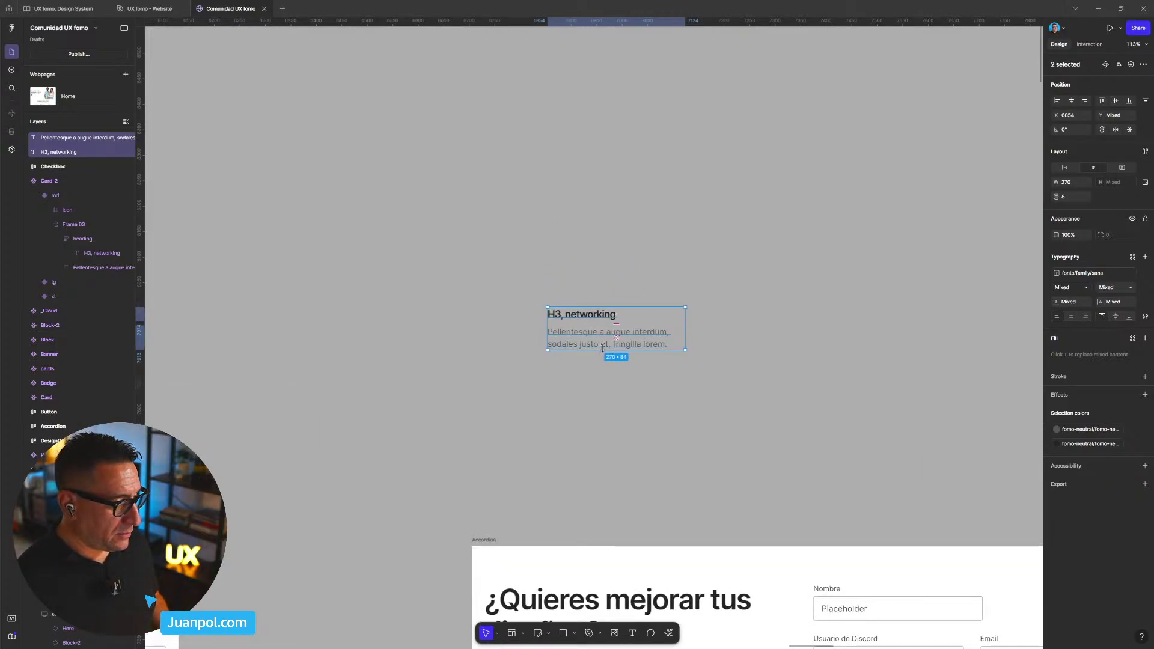
- Duplicate the standalone Button and place the copy just below the pasted paragraph above the Accordion frame
scroll(606, 351, "down", 6)
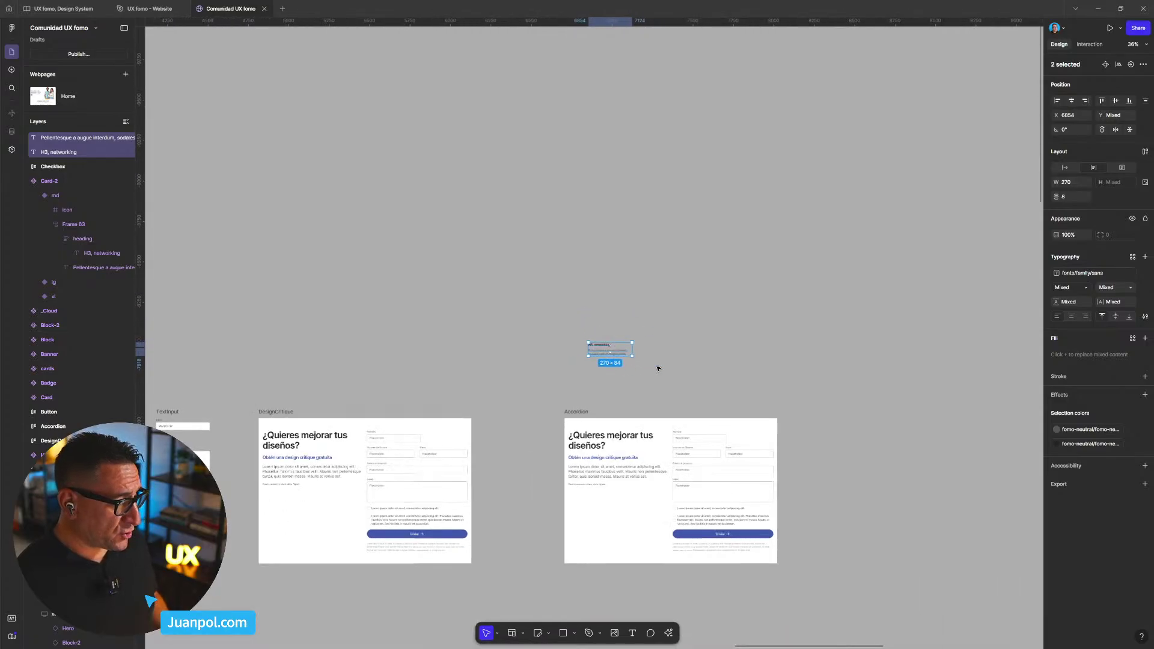
scroll(699, 377, "down", 2)
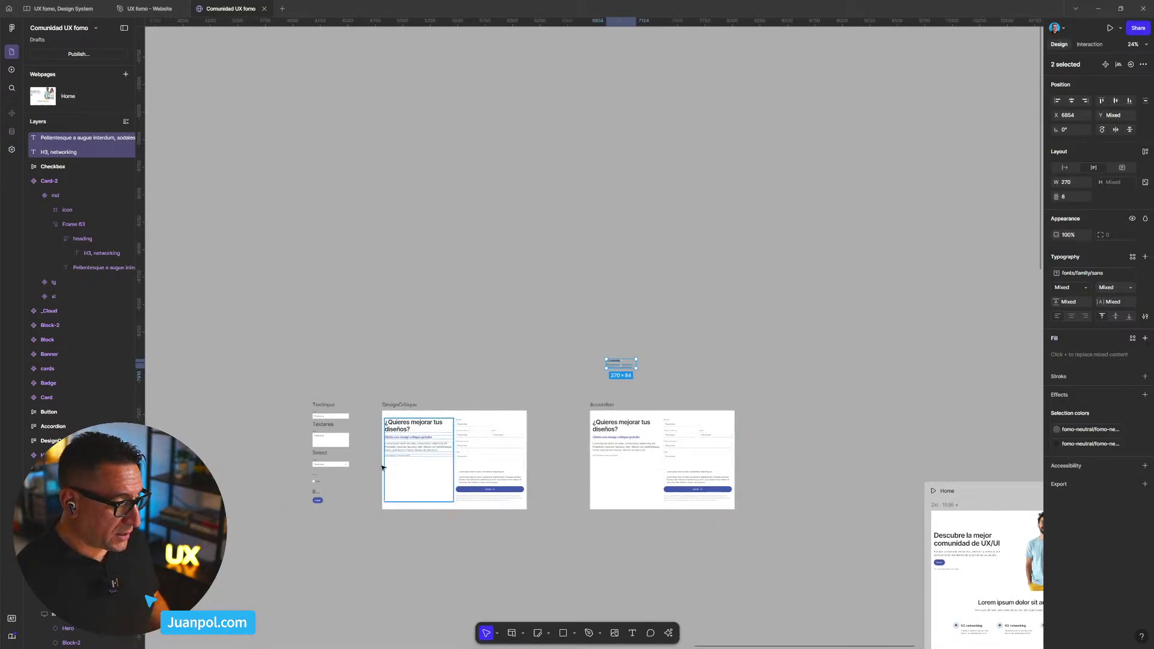
scroll(417, 471, "up", 3)
scroll(417, 471, "down", 1)
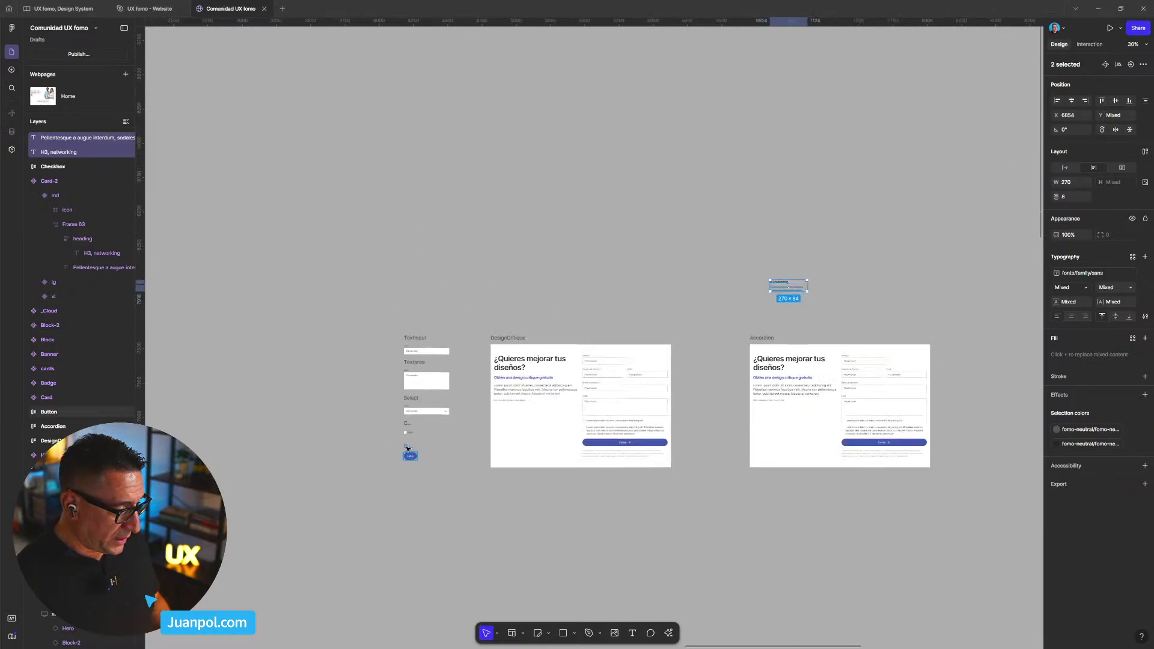
left_click_drag(409, 453, 796, 299)
- Select the pasted heading, paragraph and button copy together and move them farther up and to the right above the Accordion frame
scroll(797, 299, "up", 3)
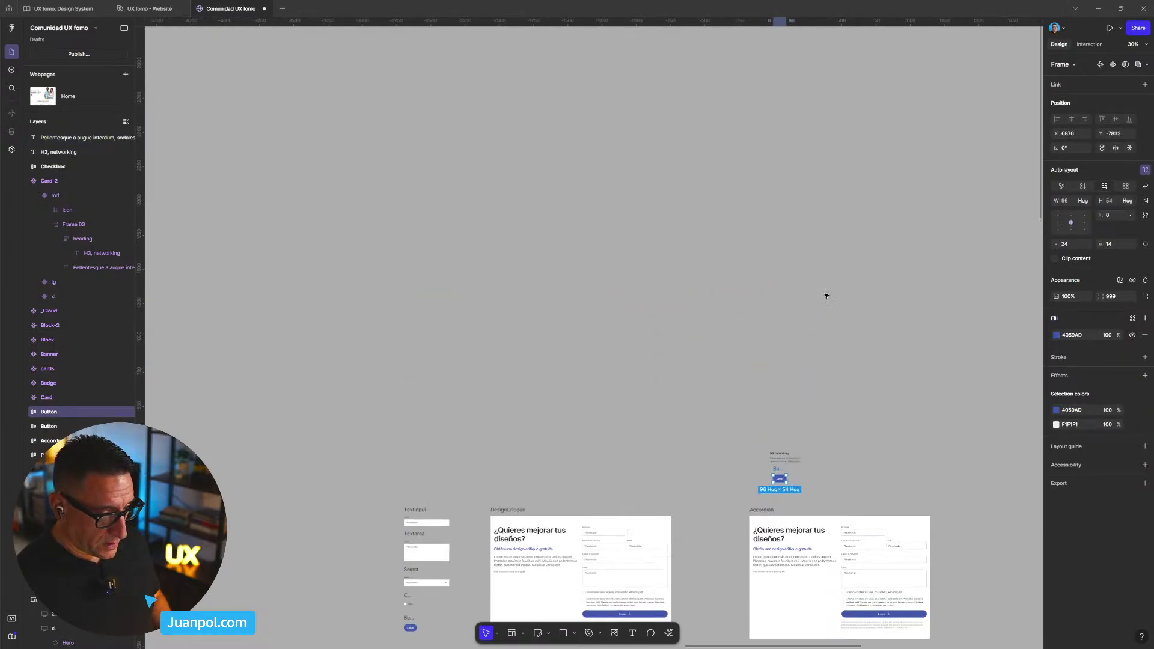
scroll(745, 168, "up", 5)
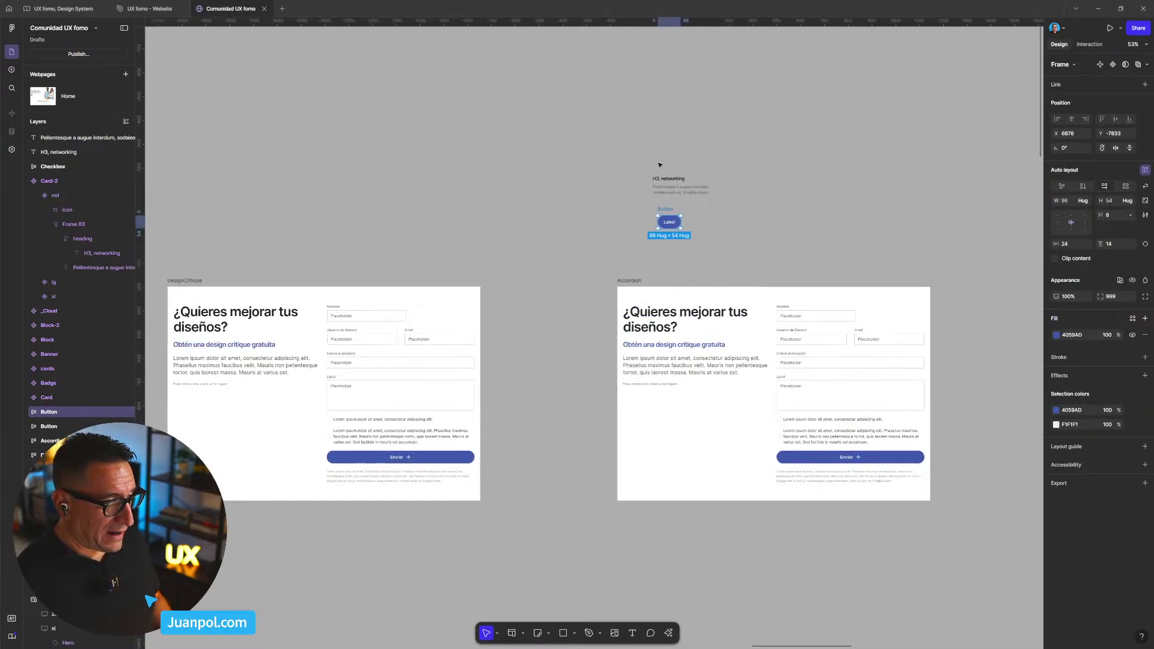
left_click_drag(639, 147, 773, 258)
left_click_drag(669, 222, 706, 171)
scroll(725, 222, "down", 4)
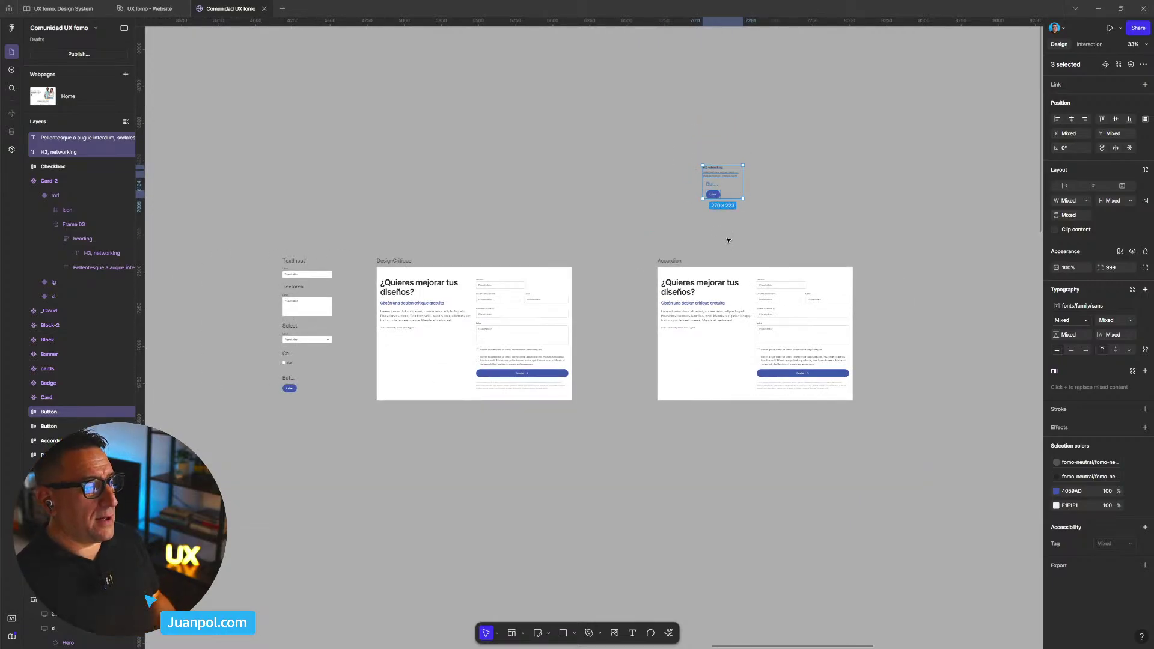
scroll(788, 180, "up", 14)
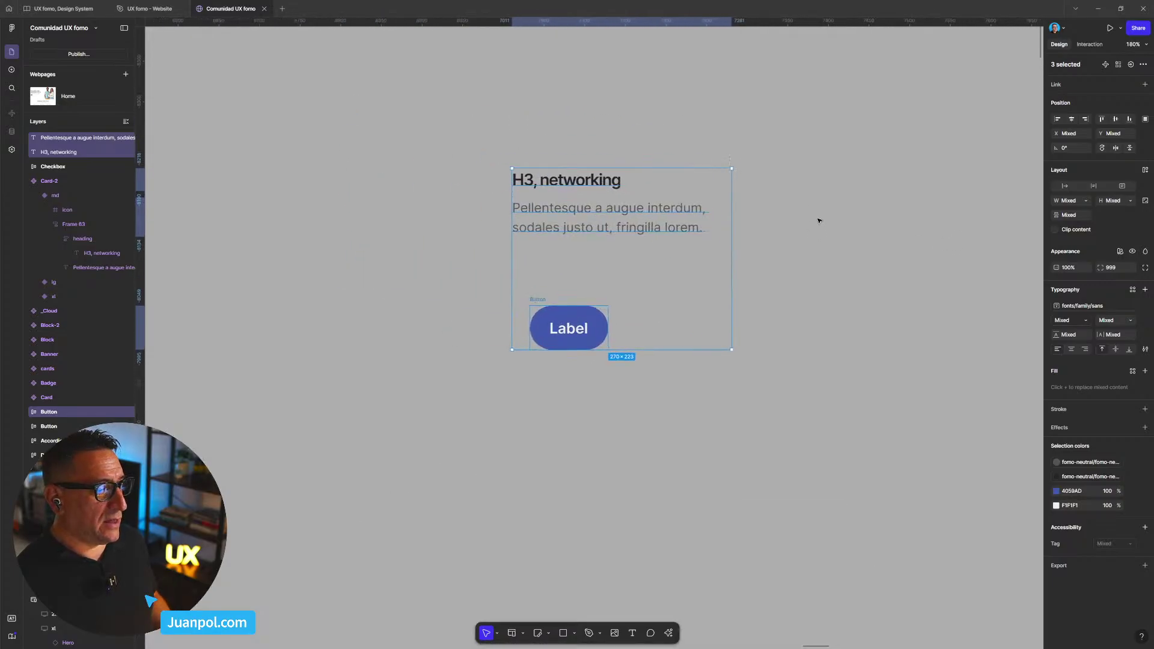
- Inspect the icon of the middle Card-2 in the Block-2 section of the Home webpage's 2xl breakpoint
left_click(714, 184)
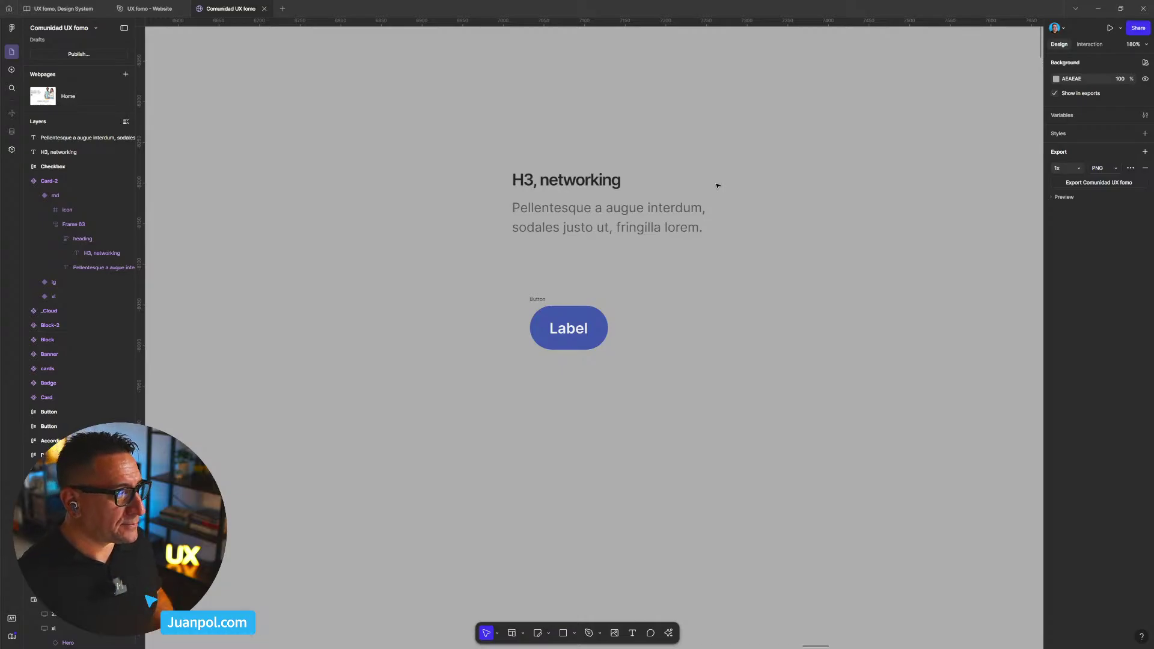
scroll(717, 186, "down", 3)
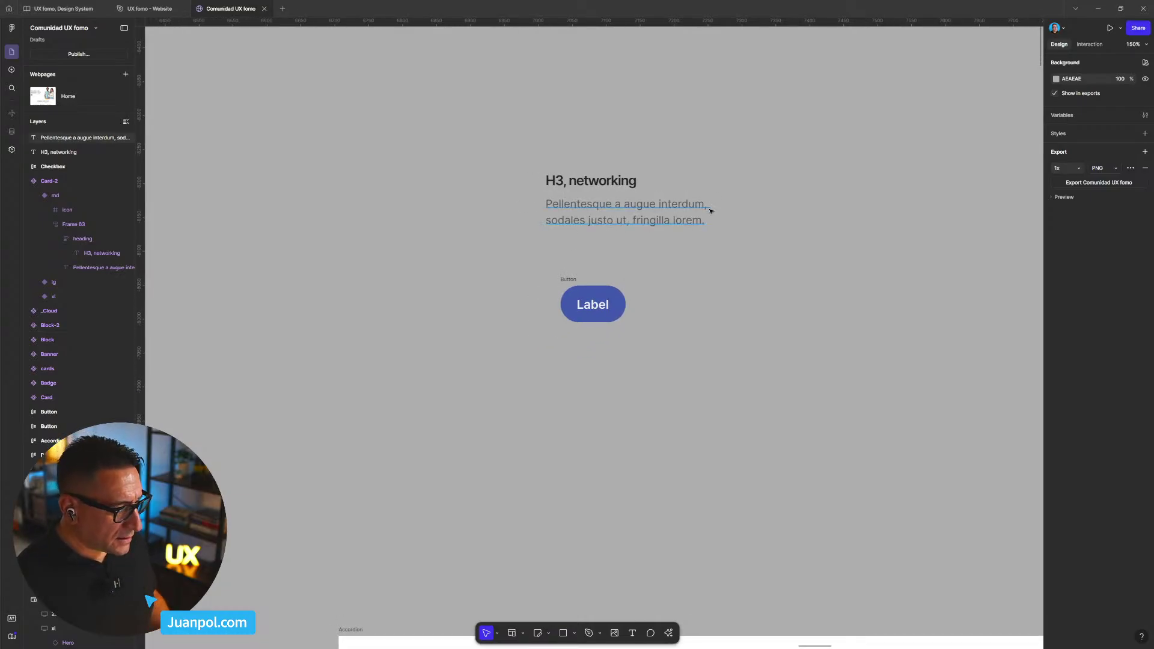
scroll(713, 240, "down", 2)
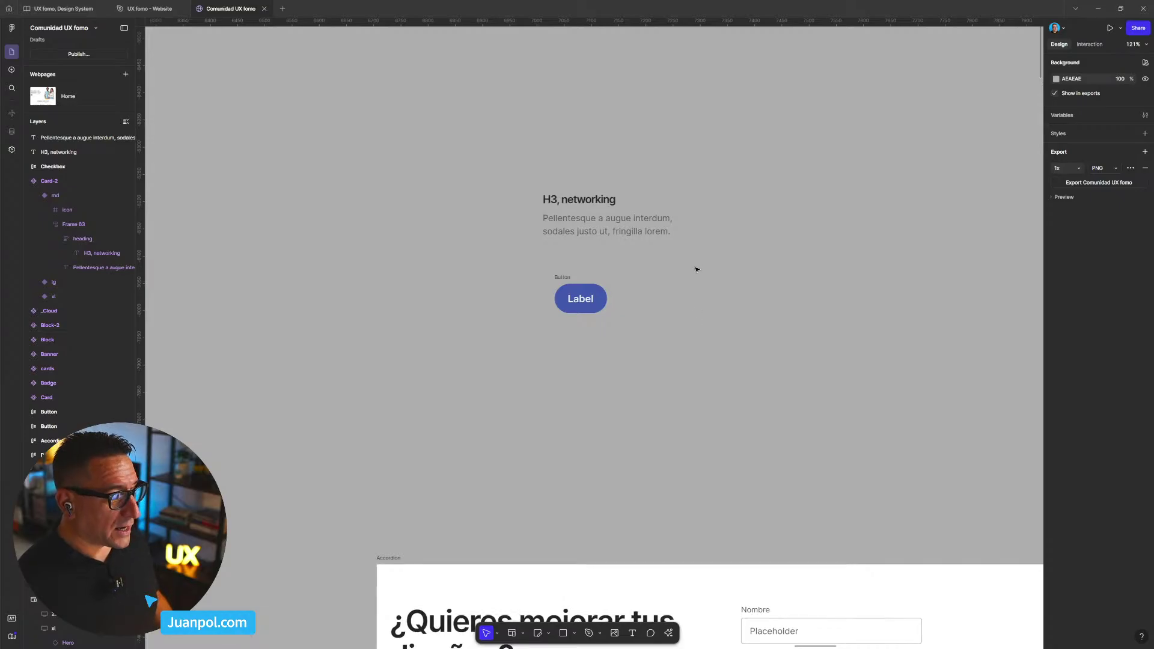
scroll(696, 270, "down", 10)
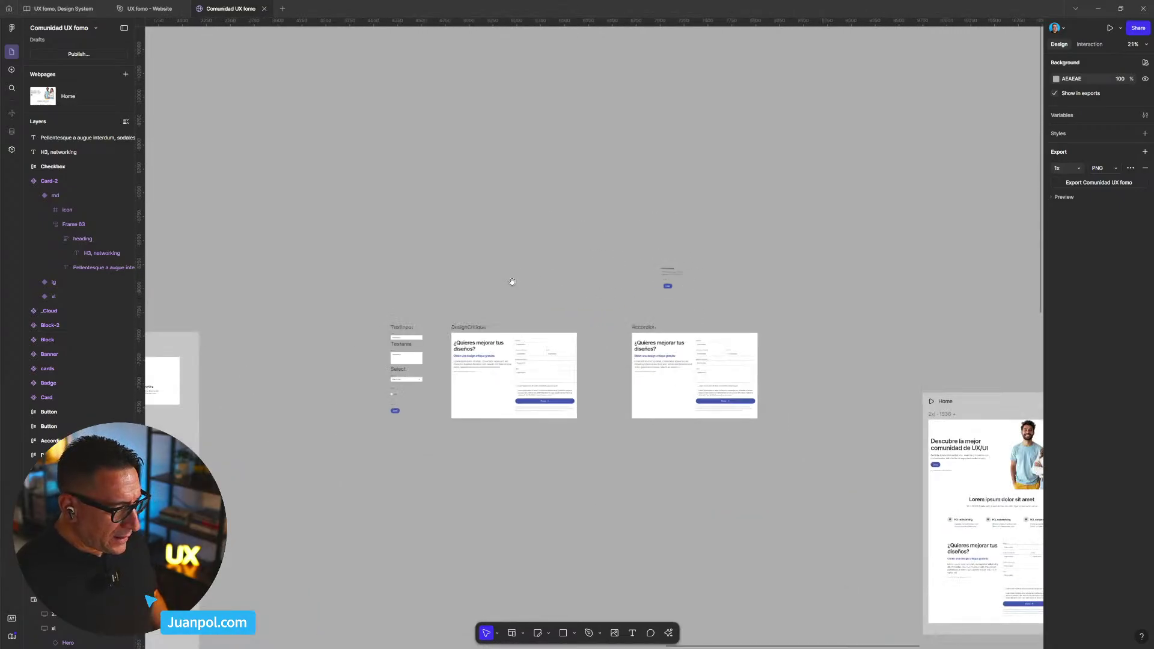
scroll(513, 281, "right", 5)
scroll(762, 327, "up", 3)
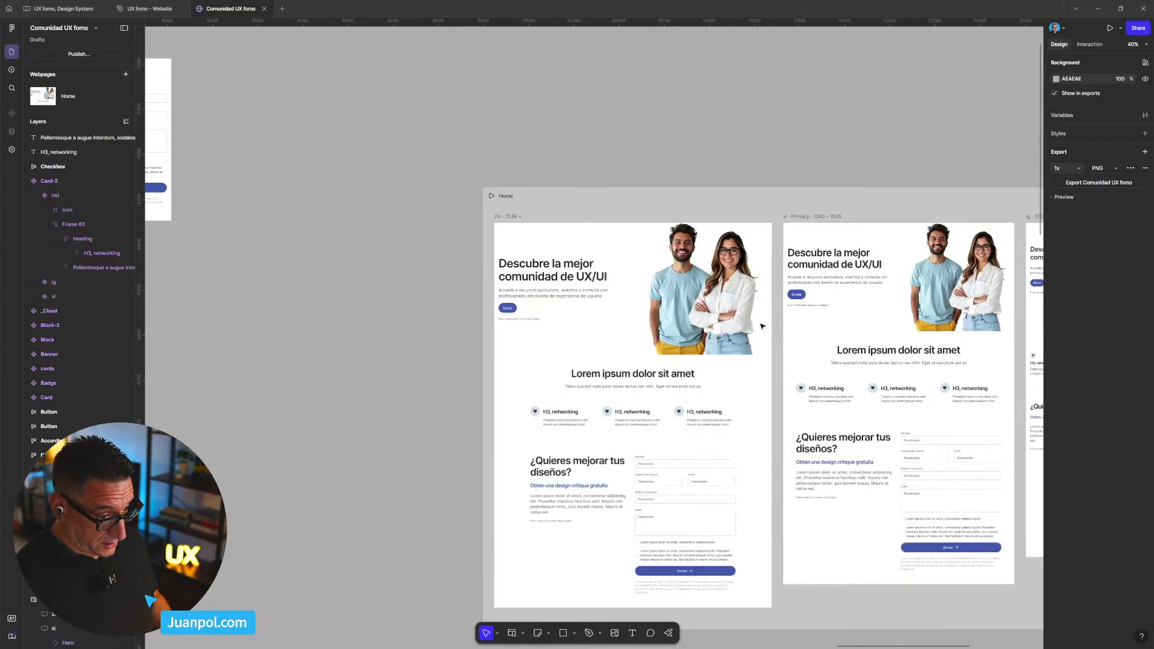
scroll(662, 271, "up", 5)
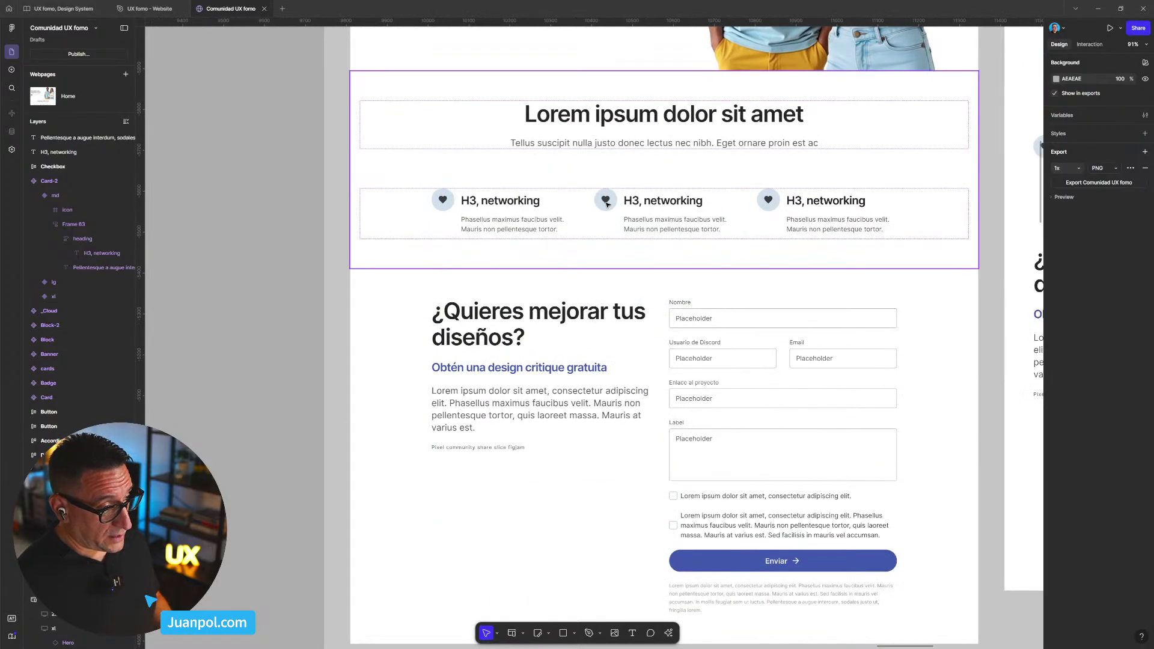
left_click(607, 205)
double_click(607, 204)
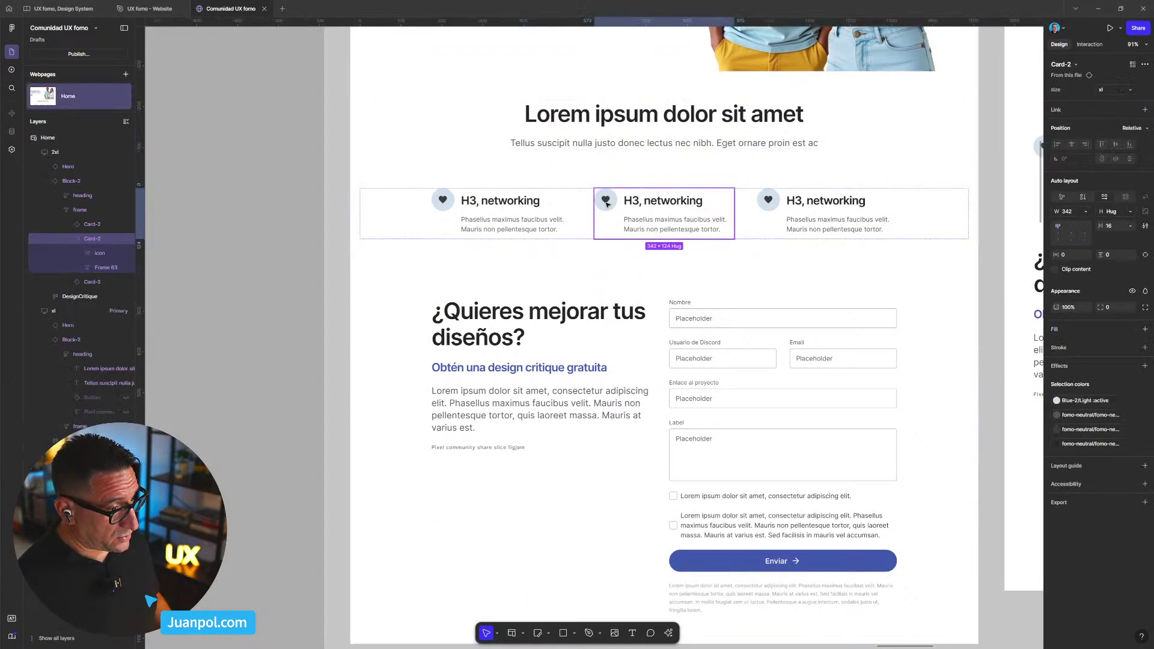
double_click(607, 205)
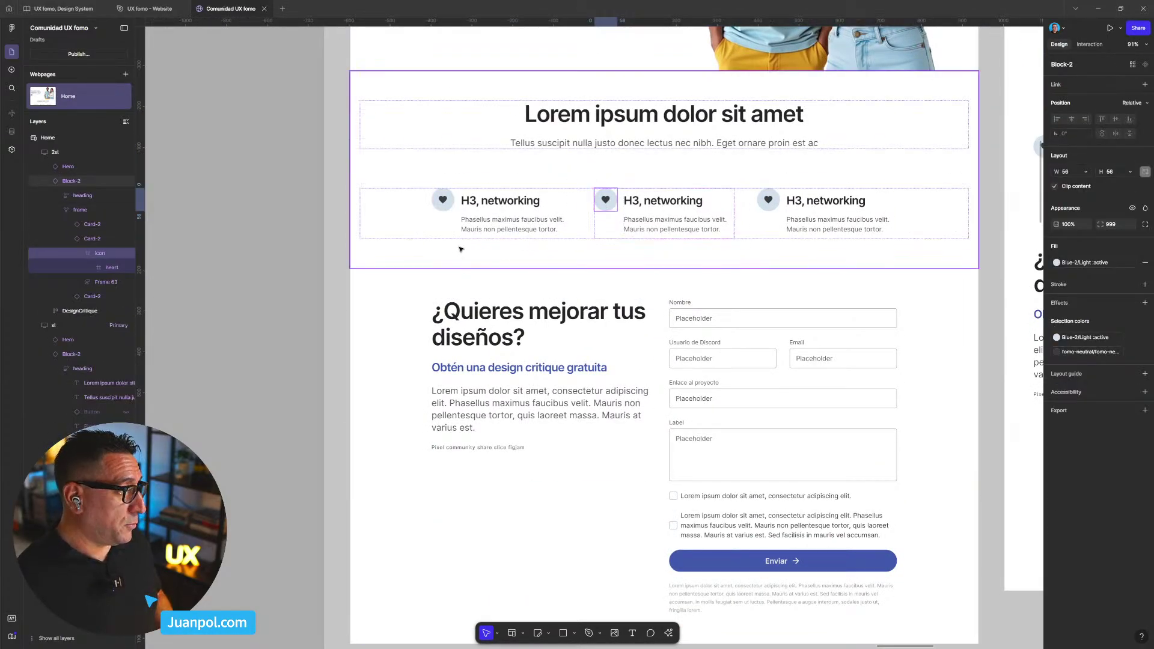
- Review the Home webpage's smaller breakpoints and the existing component sets on the canvas, as far as the cards set
scroll(382, 267, "down", 6)
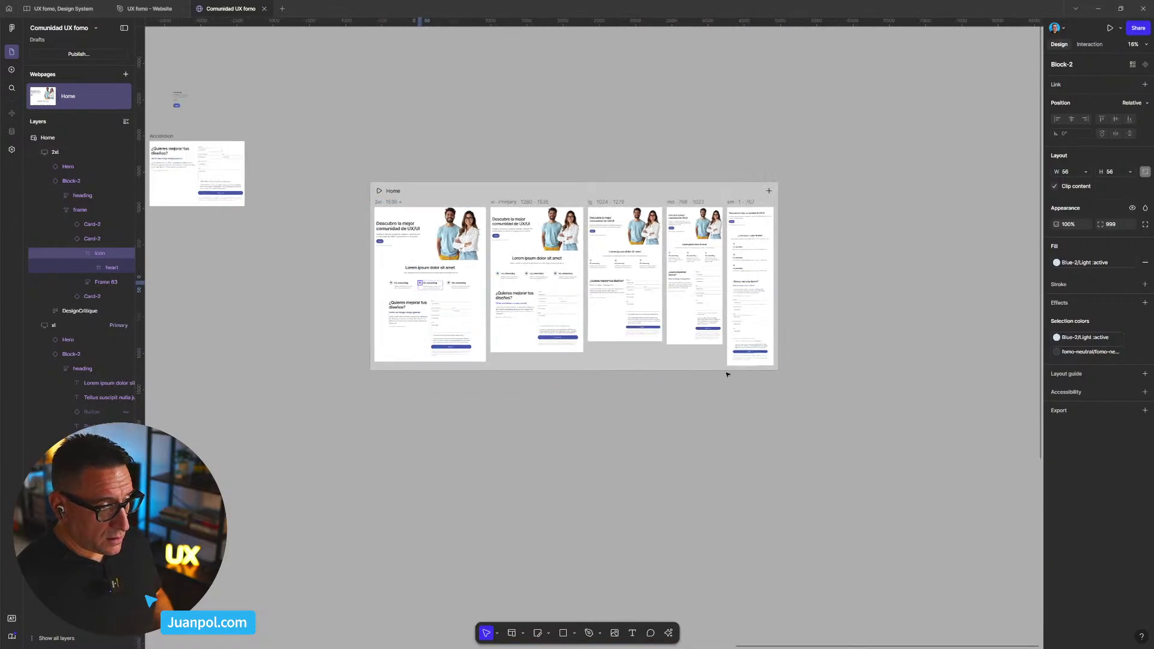
left_click(799, 323)
scroll(748, 352, "up", 3)
scroll(747, 352, "down", 3)
scroll(666, 351, "up", 3)
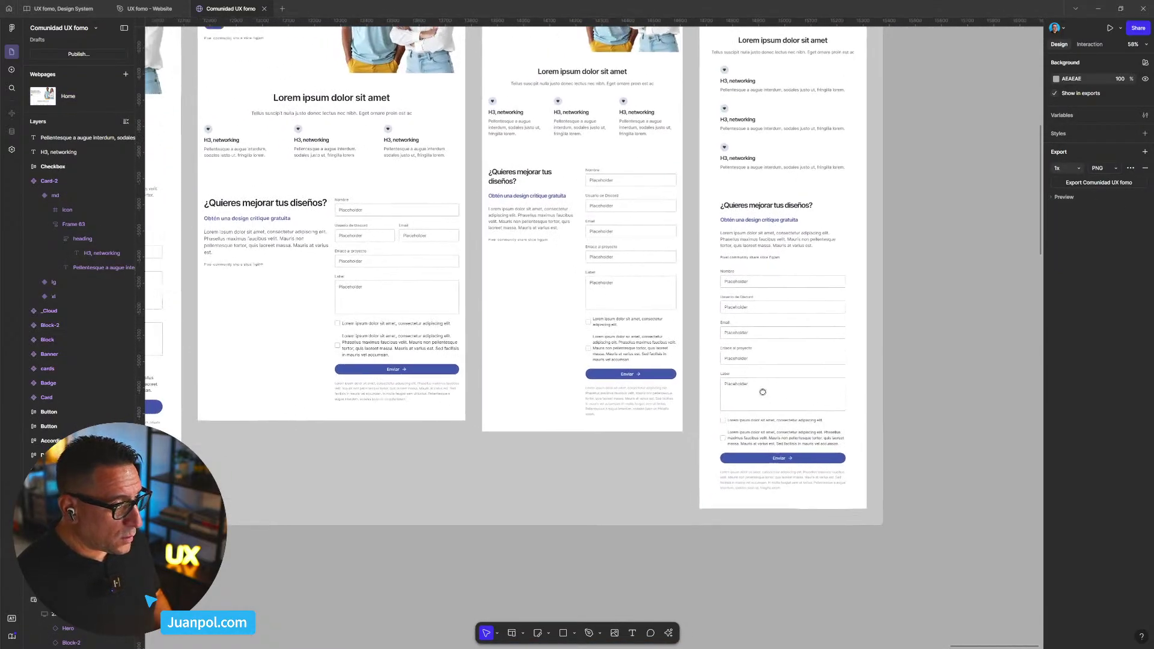
scroll(775, 410, "down", 3)
scroll(775, 410, "down", 5)
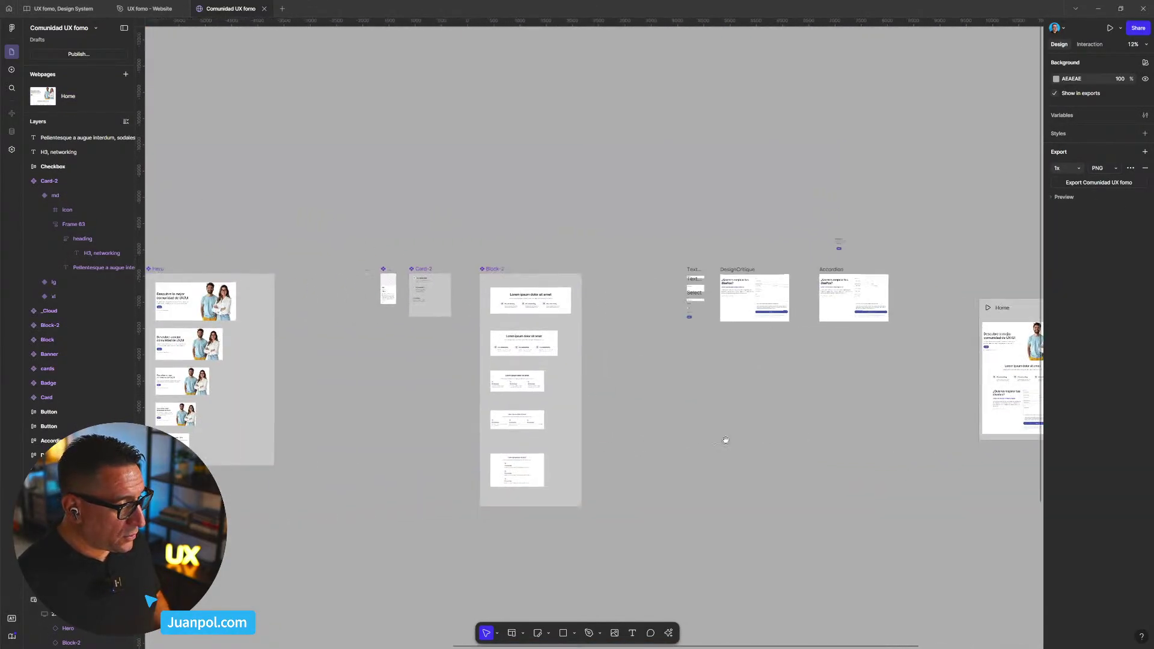
scroll(453, 404, "left", 5)
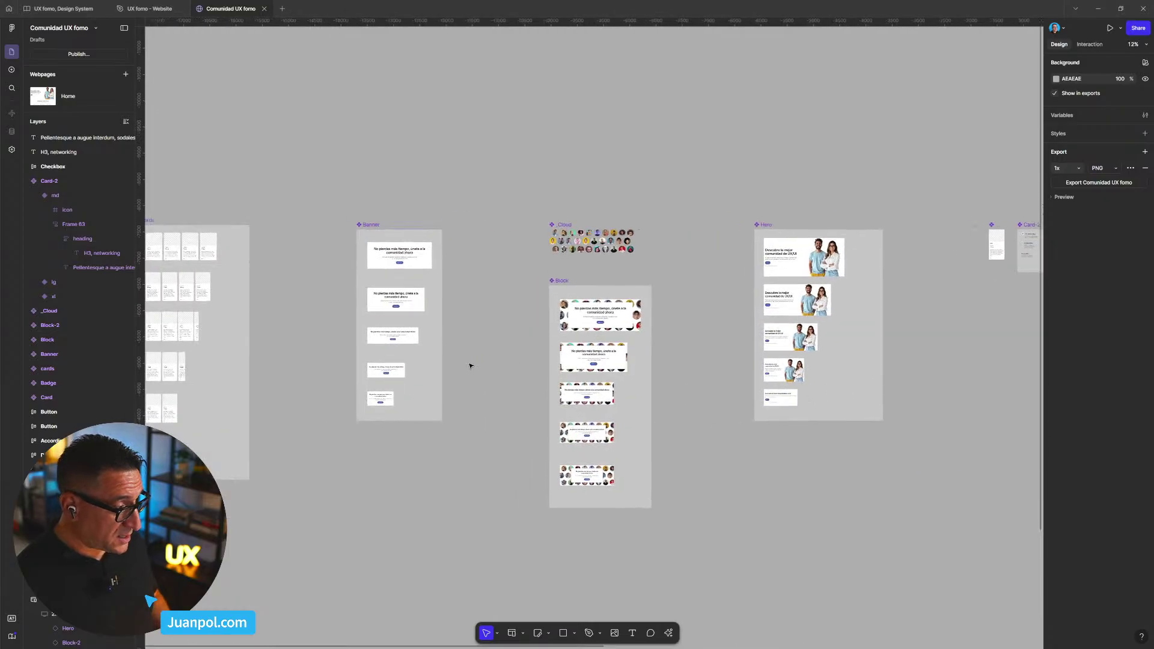
scroll(468, 363, "left", 5)
scroll(565, 340, "up", 5)
scroll(546, 348, "down", 6)
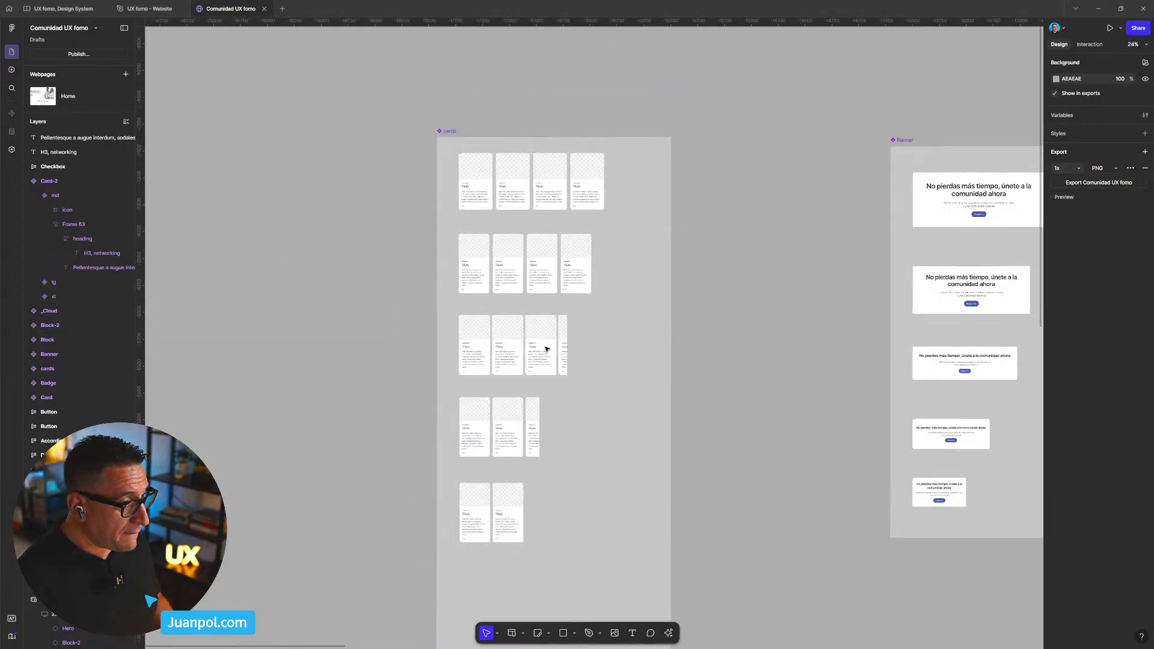
- Switch to the UX fomo - Website file and examine the accordion section in the Anónimos and Registrados home designs
left_click(139, 9)
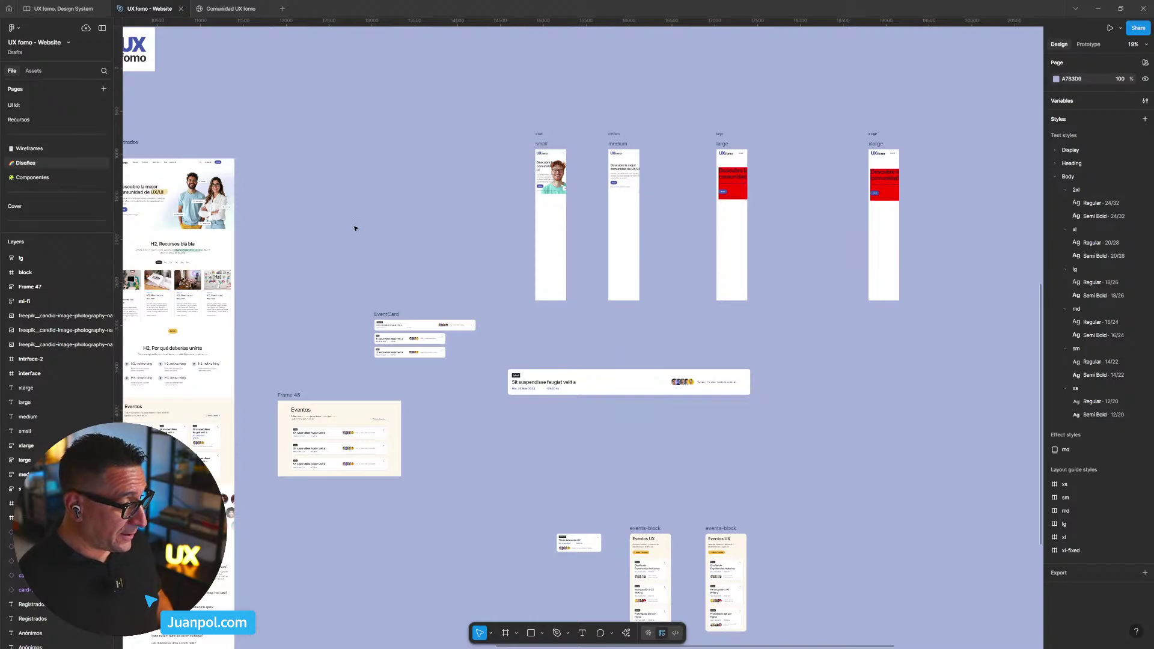
scroll(355, 228, "left", 5)
scroll(356, 228, "down", 2)
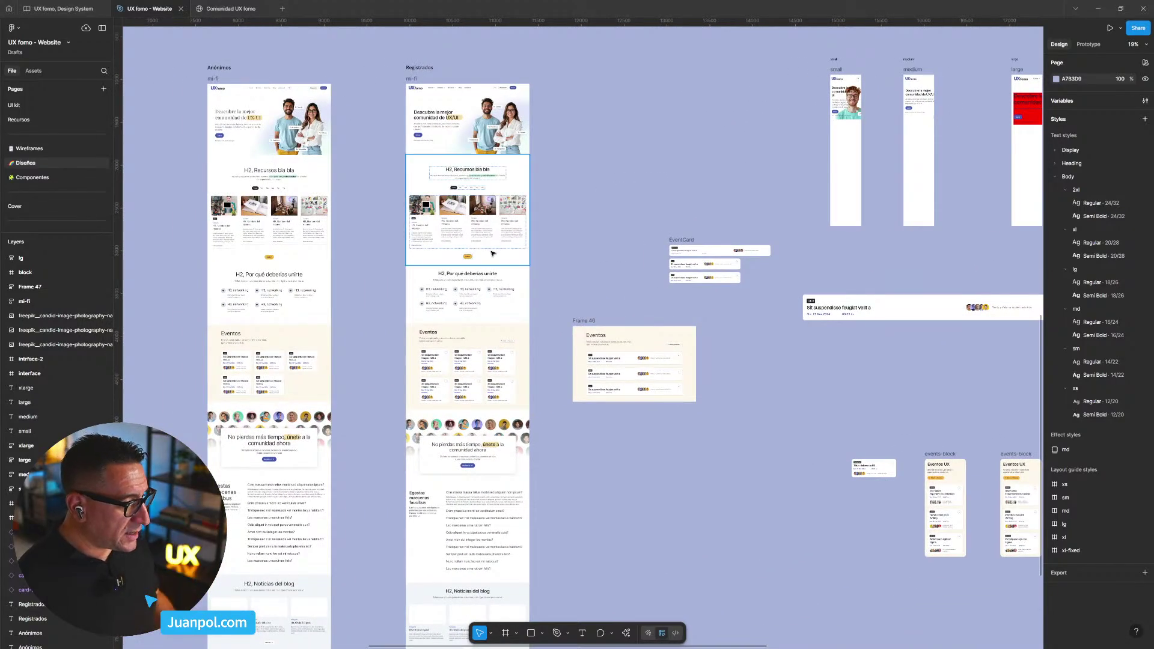
scroll(492, 254, "up", 4)
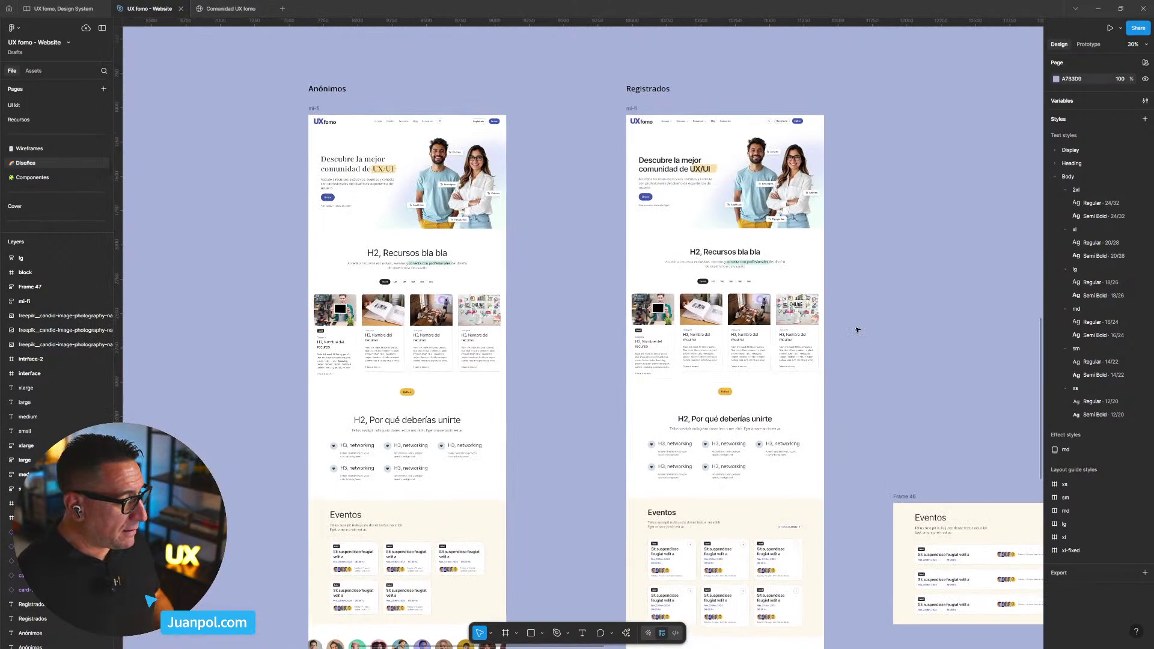
scroll(879, 327, "down", 8)
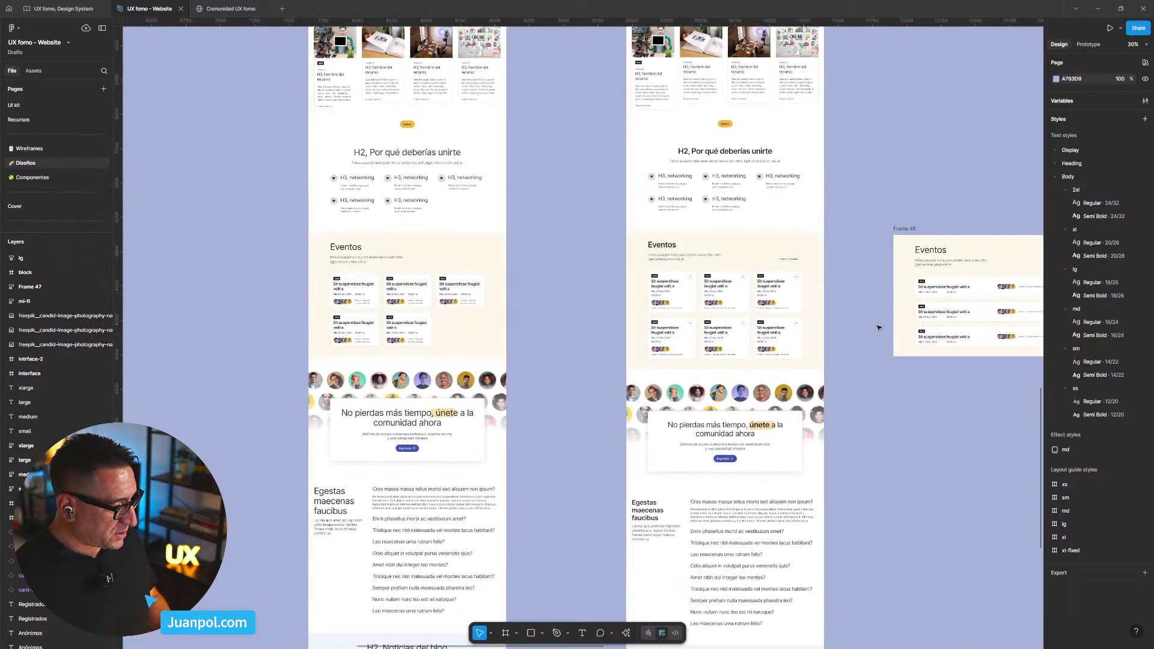
scroll(793, 387, "up", 3)
scroll(658, 484, "down", 2)
scroll(658, 484, "up", 3)
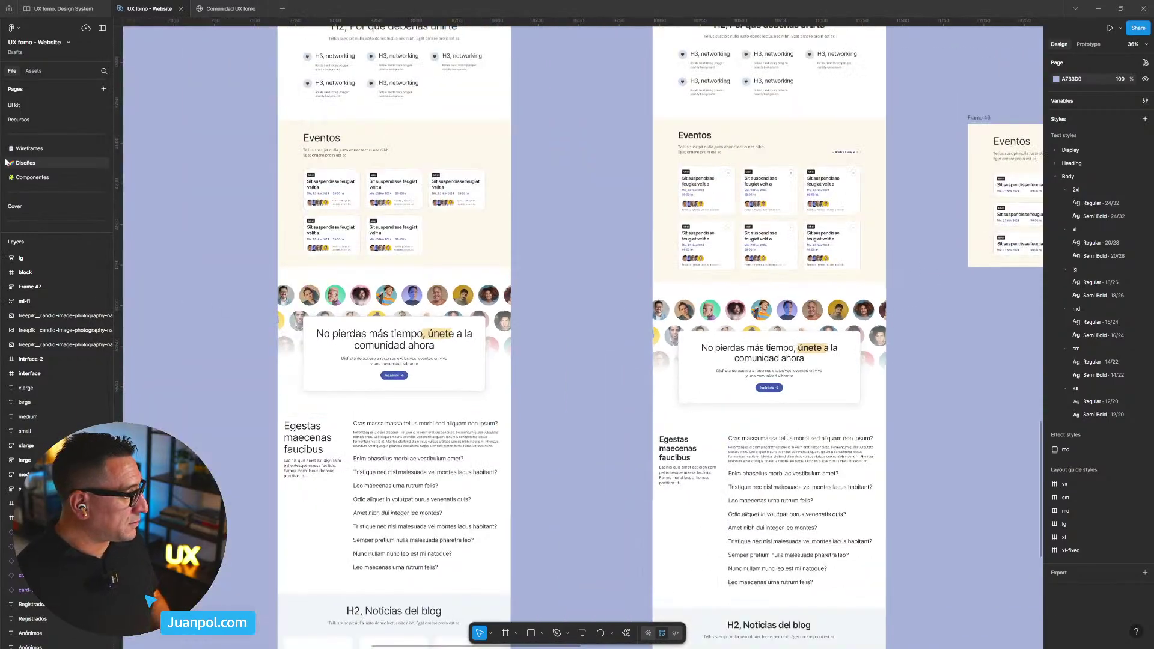
- On the Componentes page, place a copy of the light, tertiary, md, default IconButton on the empty canvas beside its component set
left_click(45, 178)
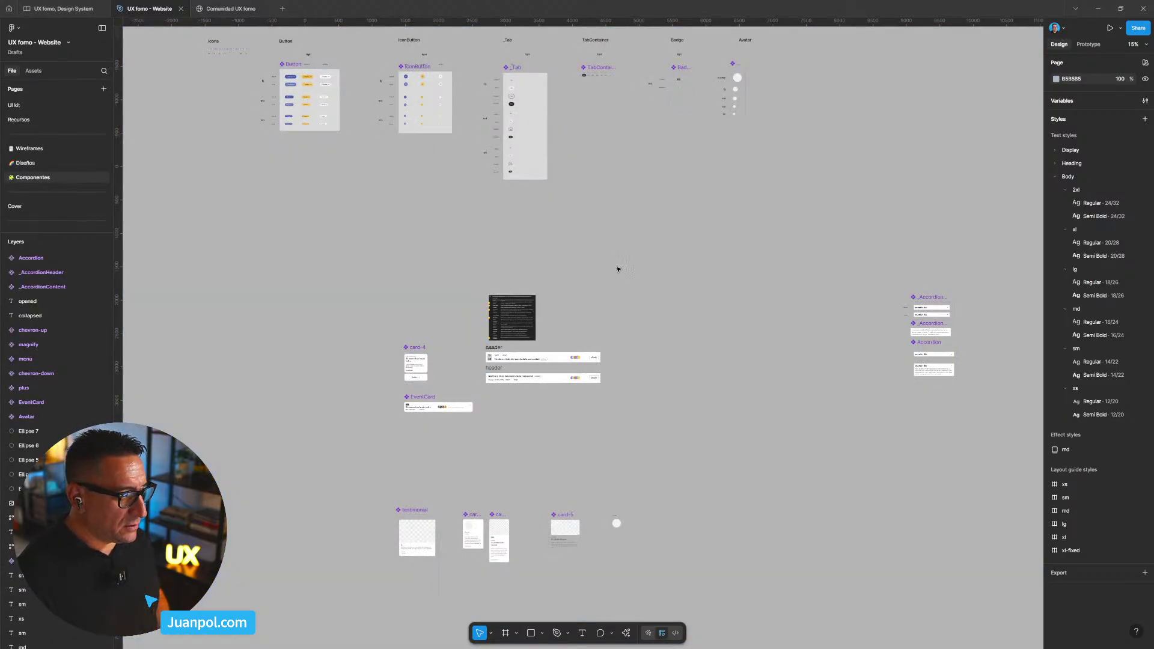
left_click_drag(622, 259, 629, 315)
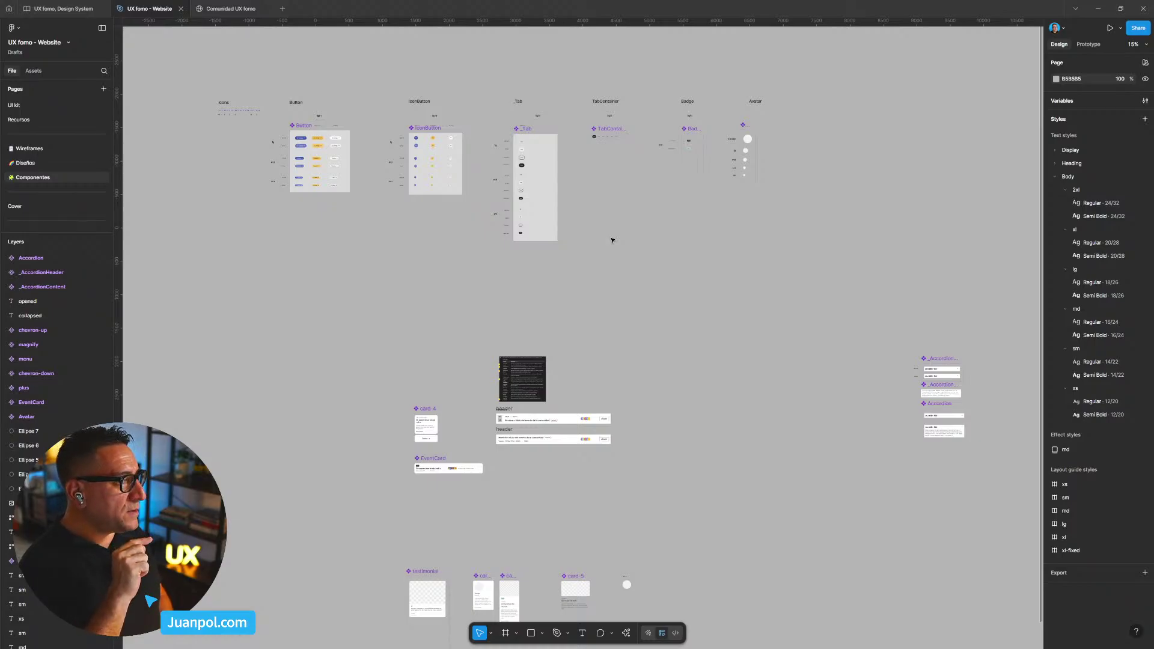
scroll(612, 241, "up", 10)
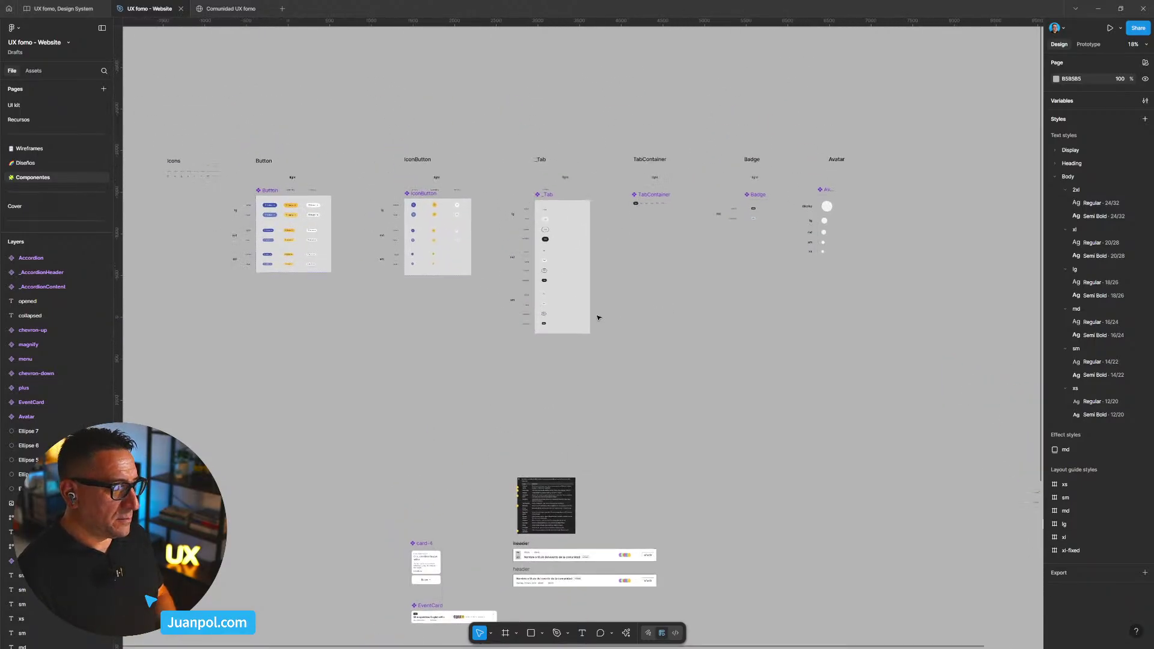
scroll(515, 292, "up", 6)
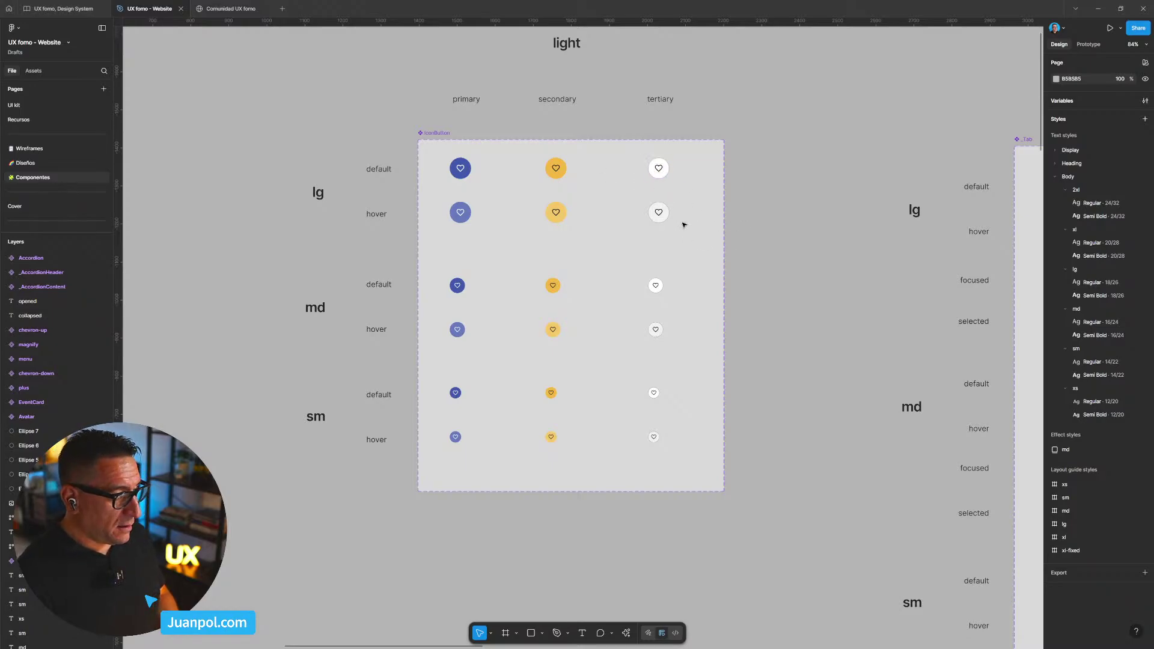
key("shift+0")
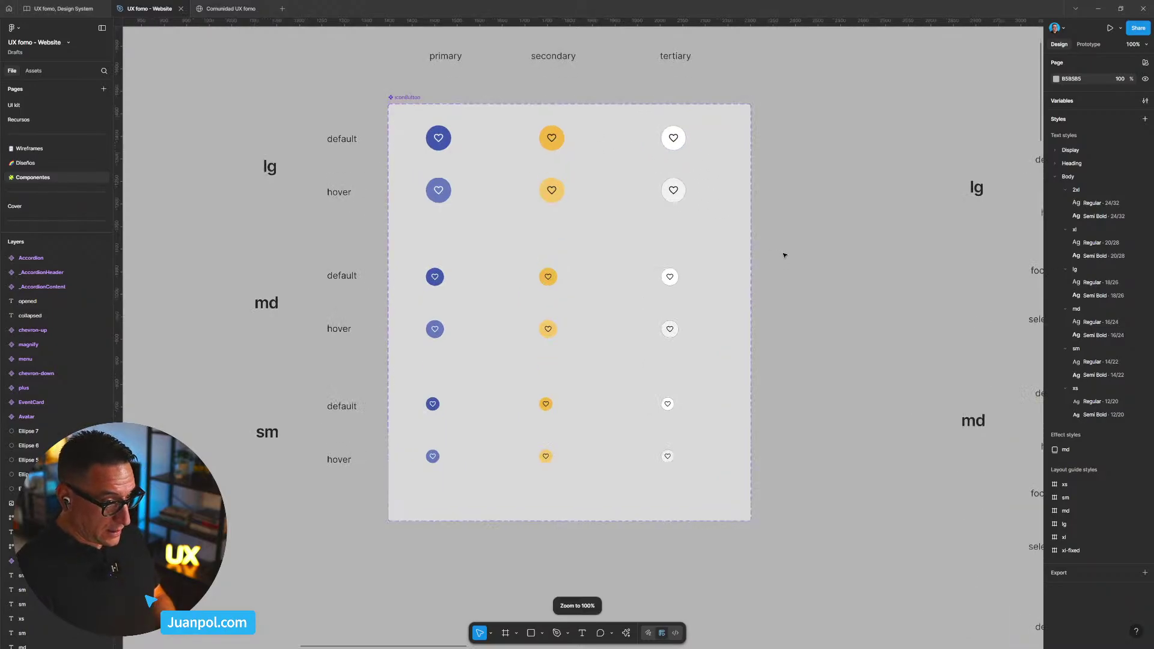
left_click_drag(677, 282, 922, 317)
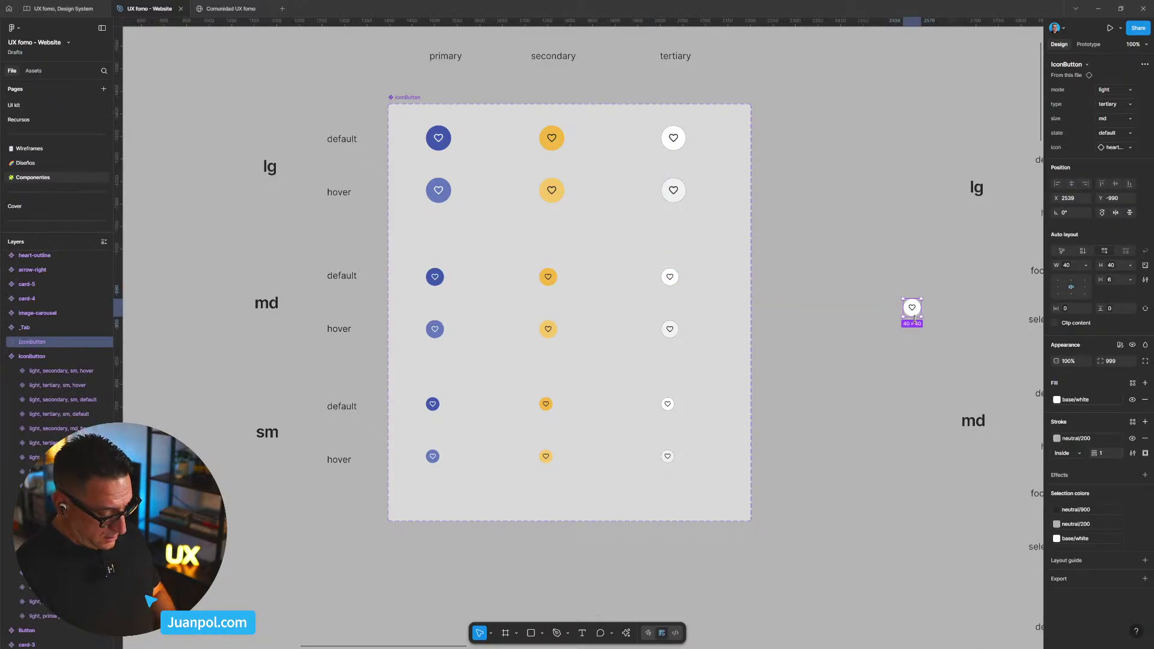
- Return to the Comunidad UX fomo file, paste the IconButton instance and position it above and left of the H3, networking heading
left_click(239, 9)
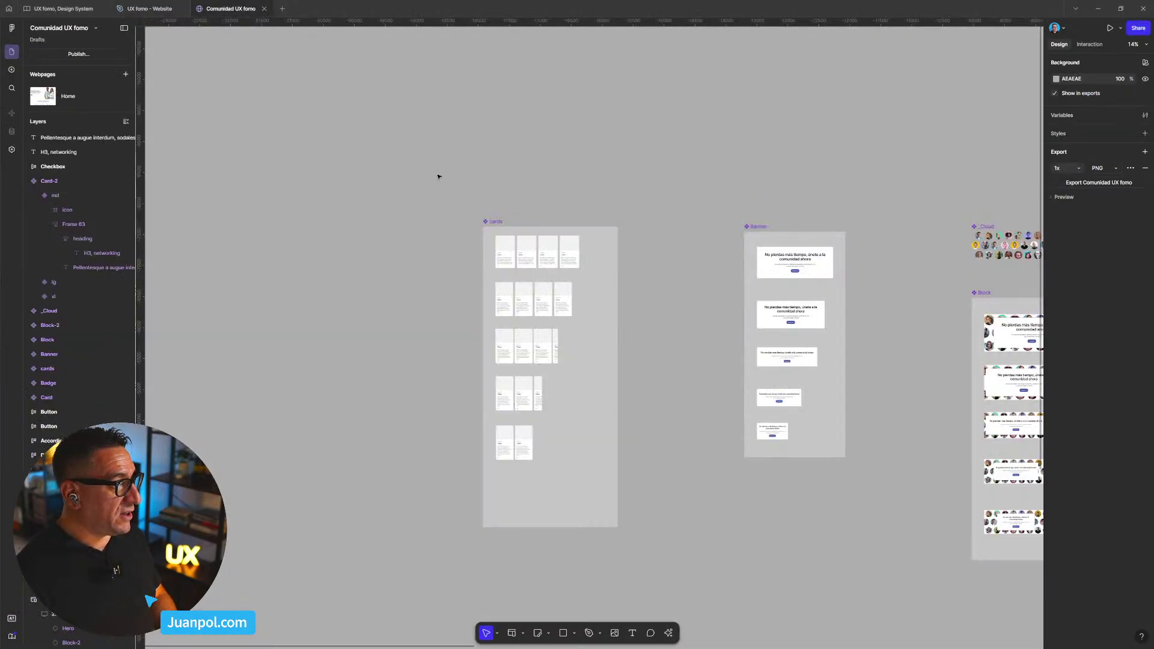
scroll(431, 184, "down", 5)
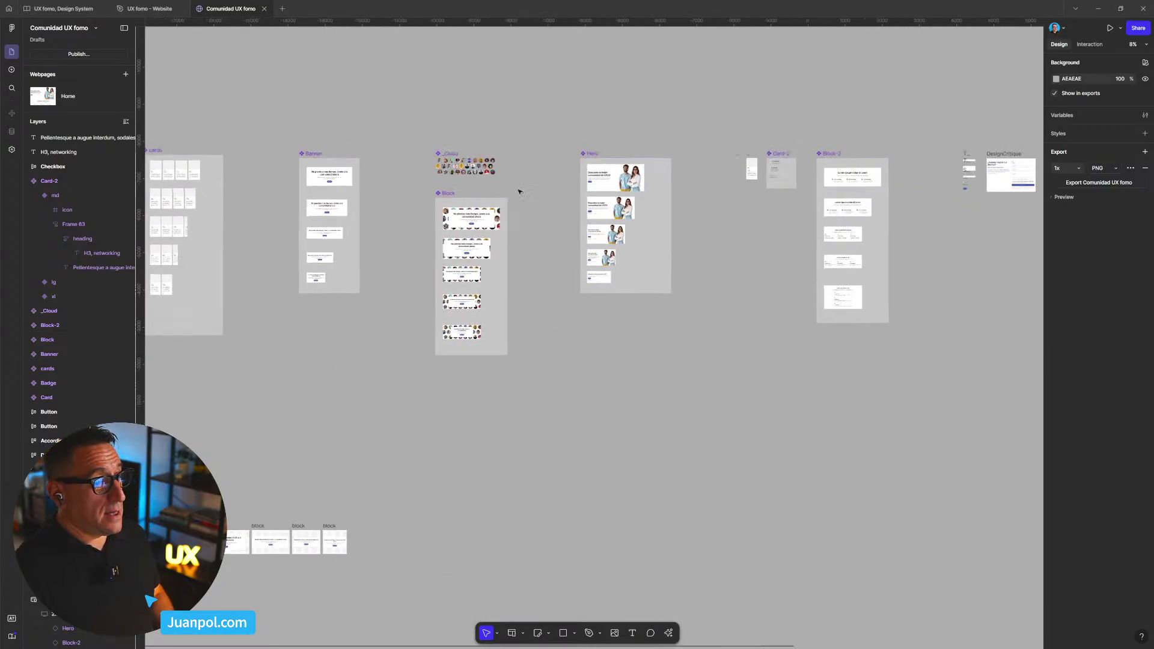
scroll(516, 194, "right", 5)
scroll(515, 194, "up", 2)
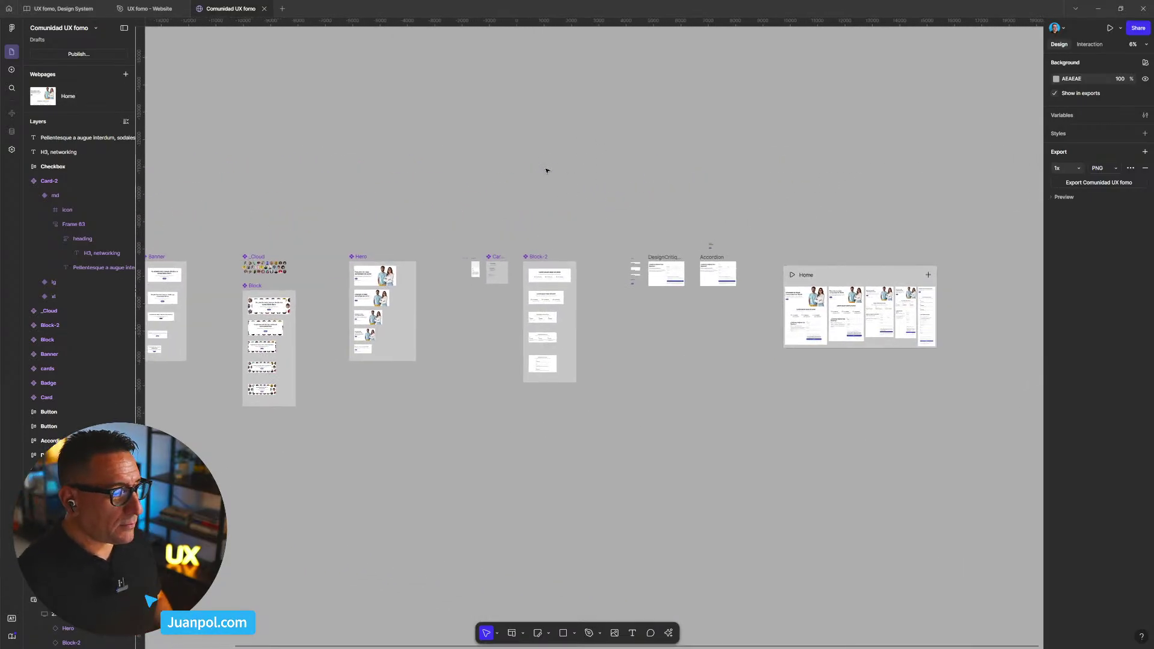
scroll(573, 306, "left", 3)
scroll(573, 307, "up", 3)
left_click(574, 307)
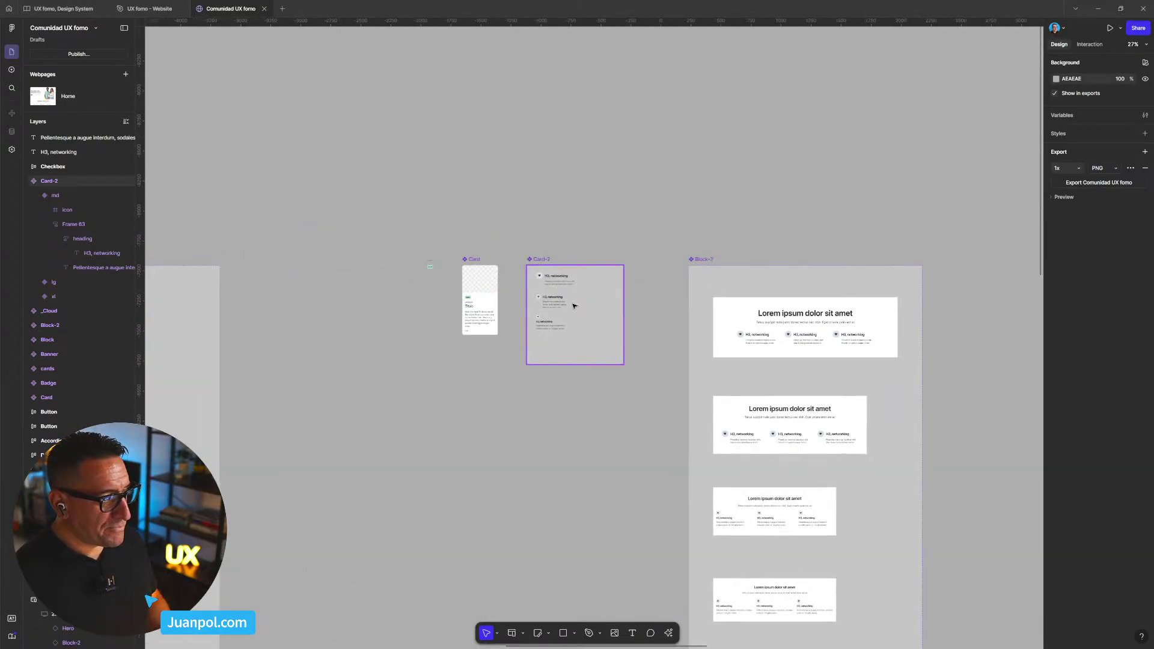
scroll(775, 301, "right", 7)
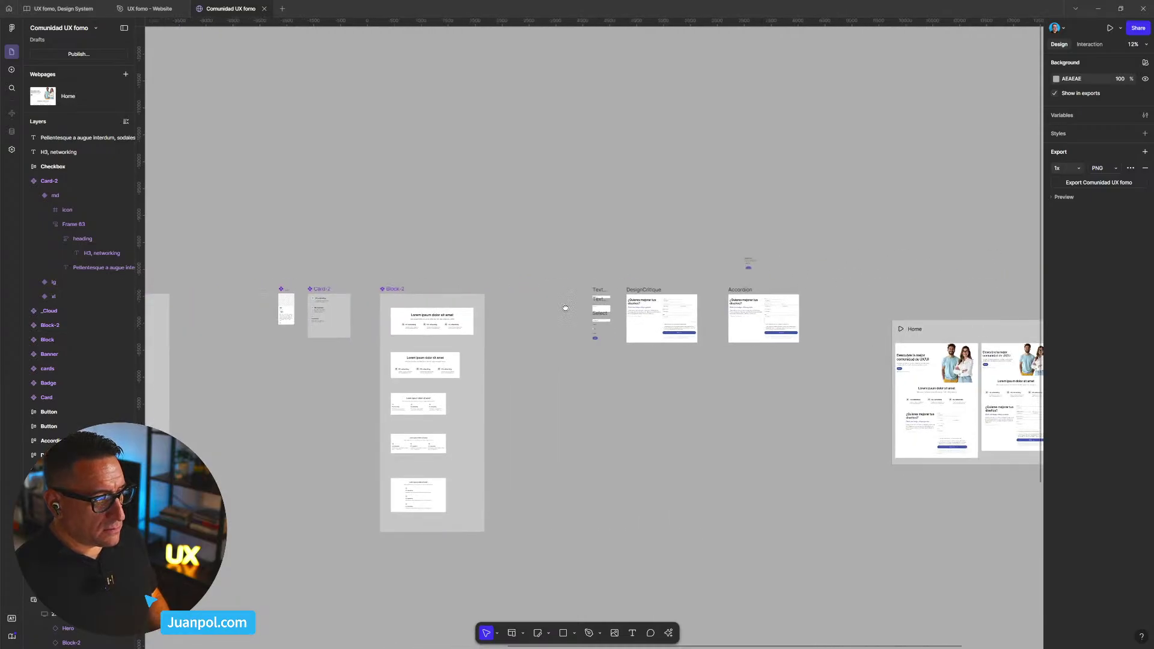
scroll(527, 309, "up", 8)
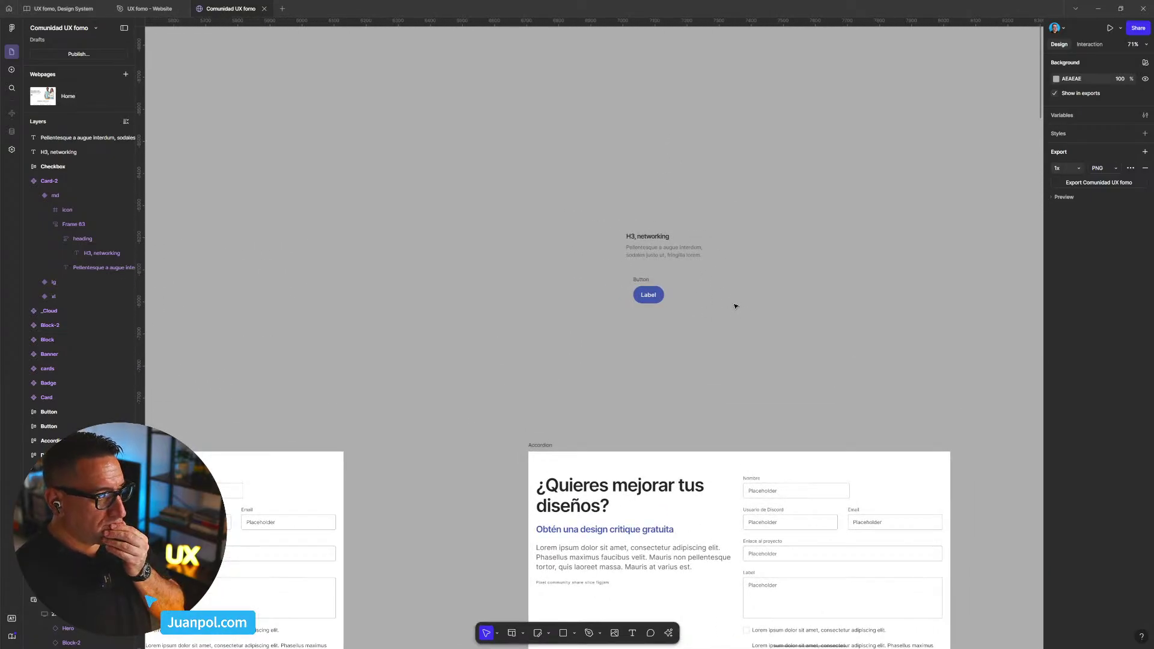
scroll(571, 193, "up", 3)
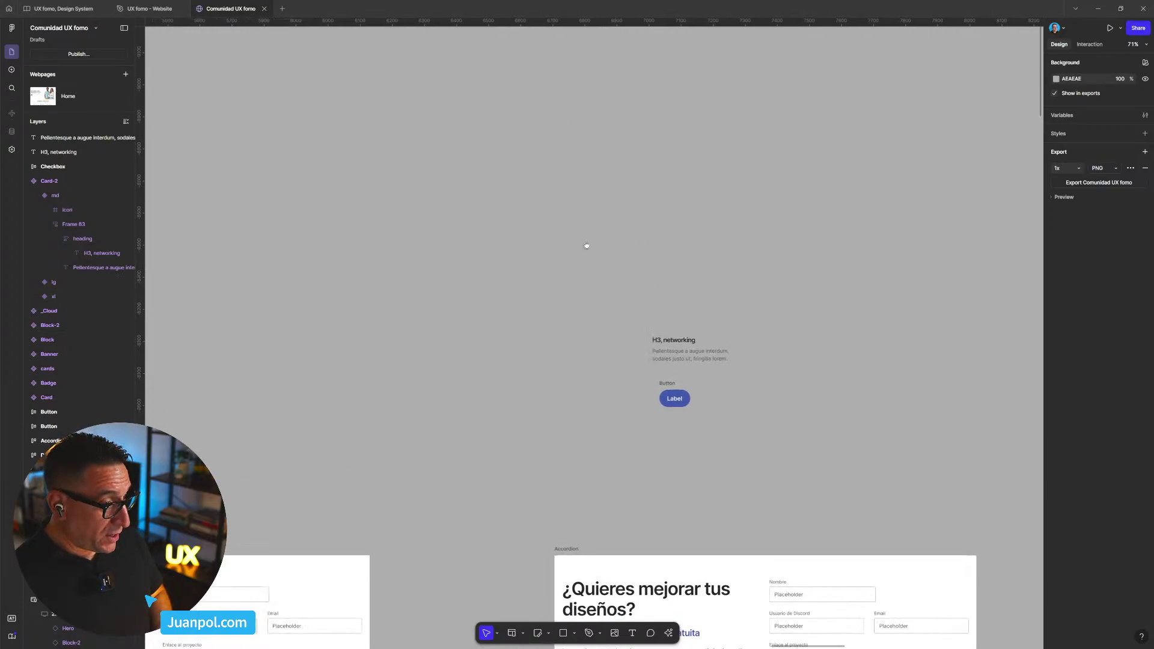
key("ctrl+v")
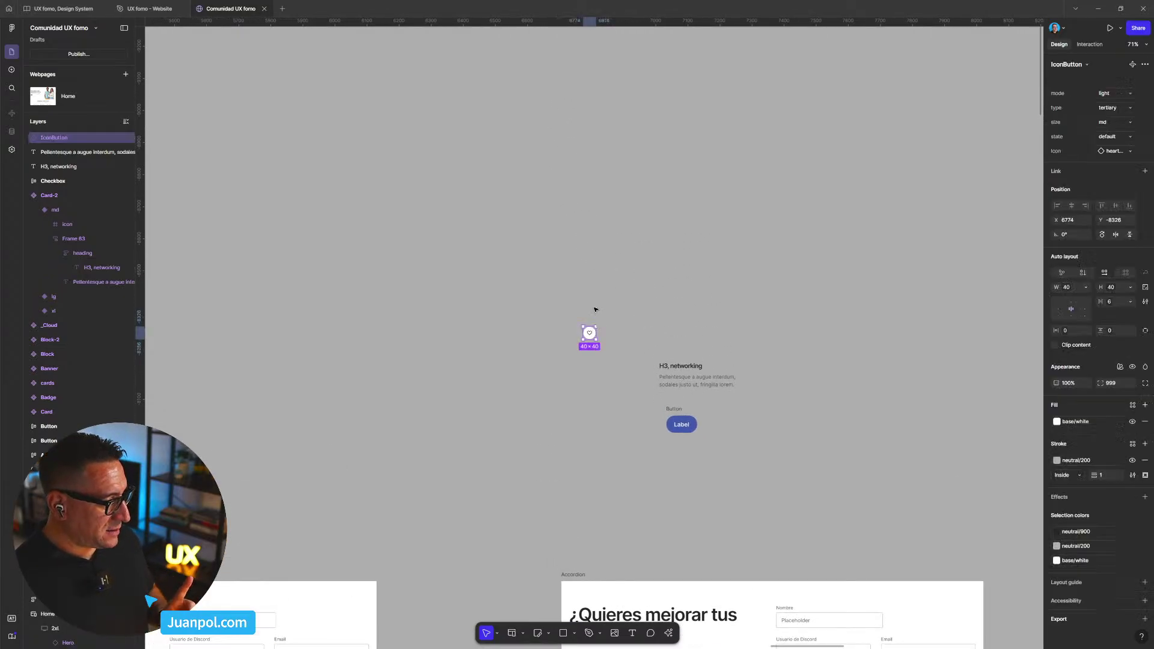
left_click_drag(591, 337, 618, 306)
- Detach the pasted IconButton instance from its main component, turning it into an editable frame
right_click(620, 307)
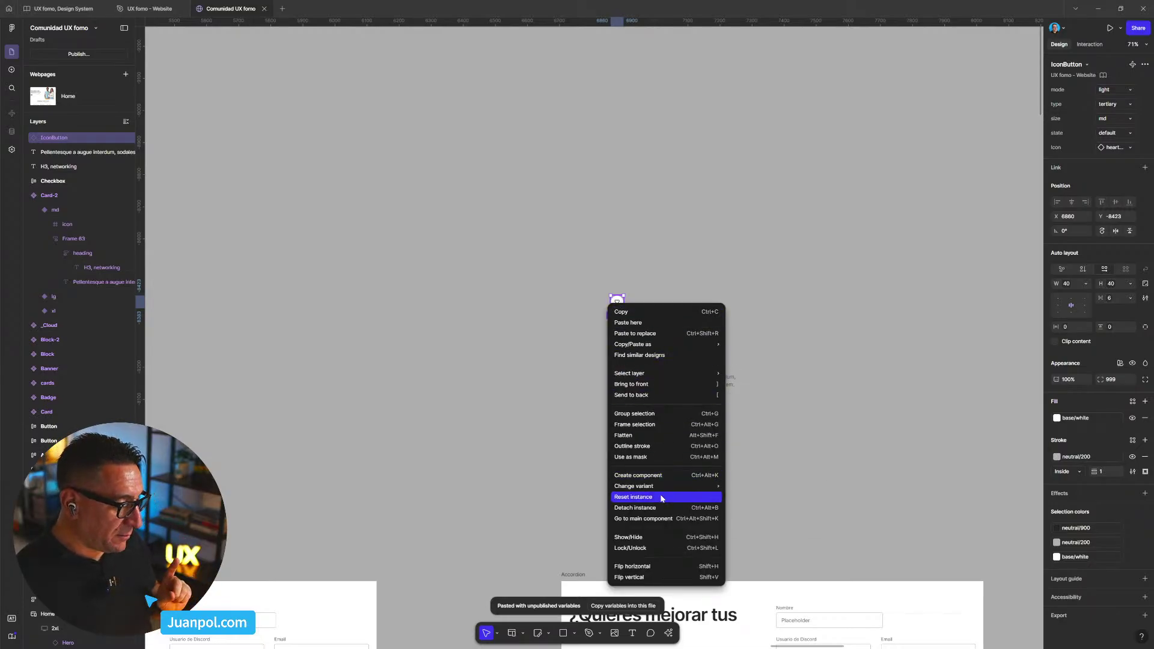
left_click(658, 508)
scroll(651, 323, "up", 5)
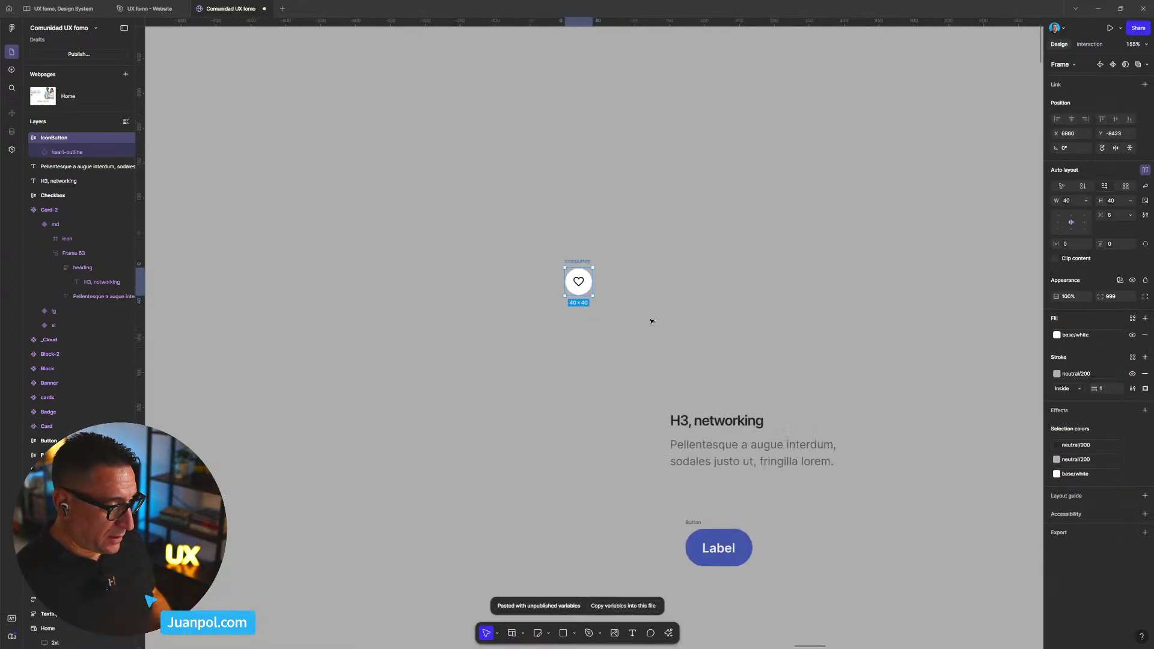
scroll(615, 289, "up", 2)
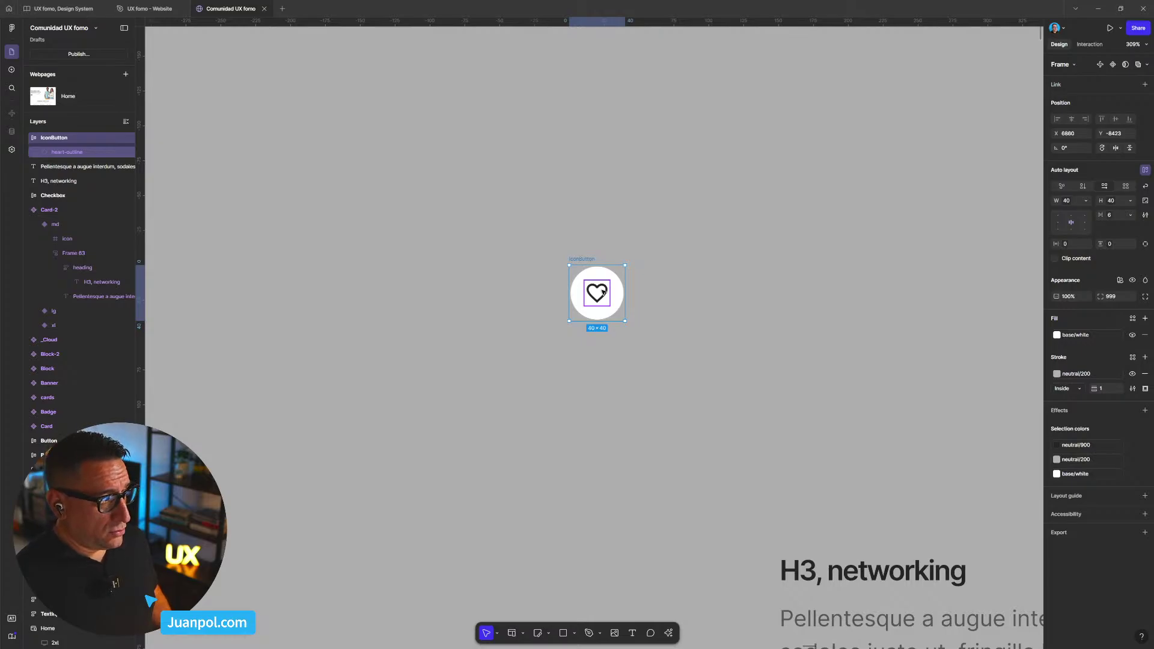
left_click(604, 292)
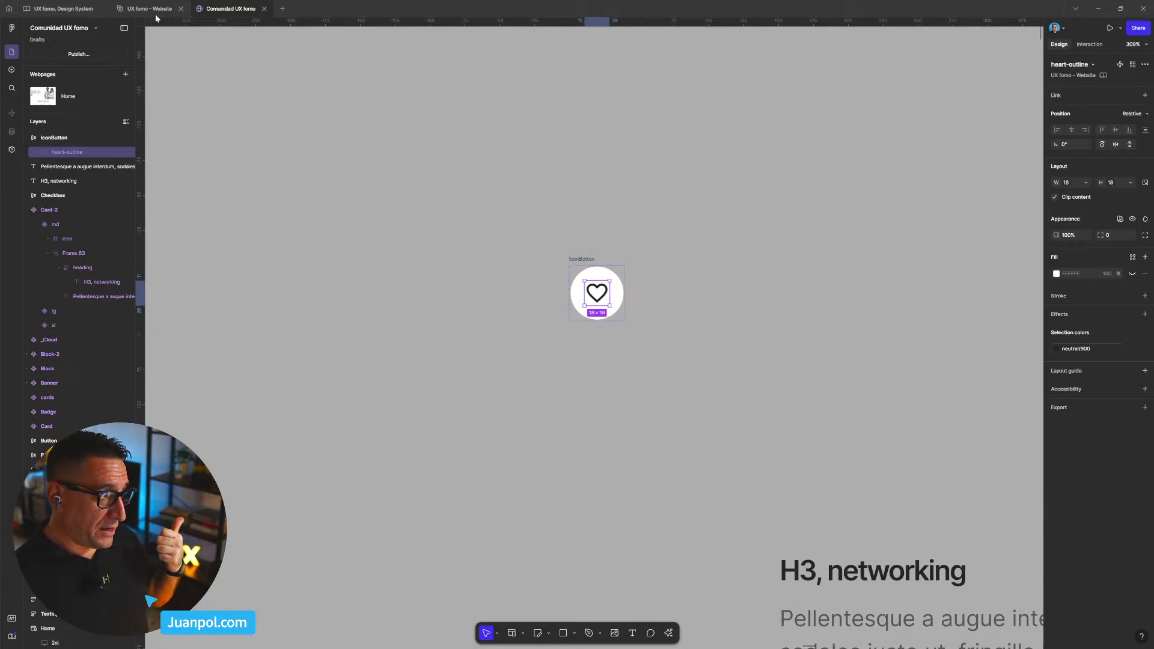
mouse_move(148, 11)
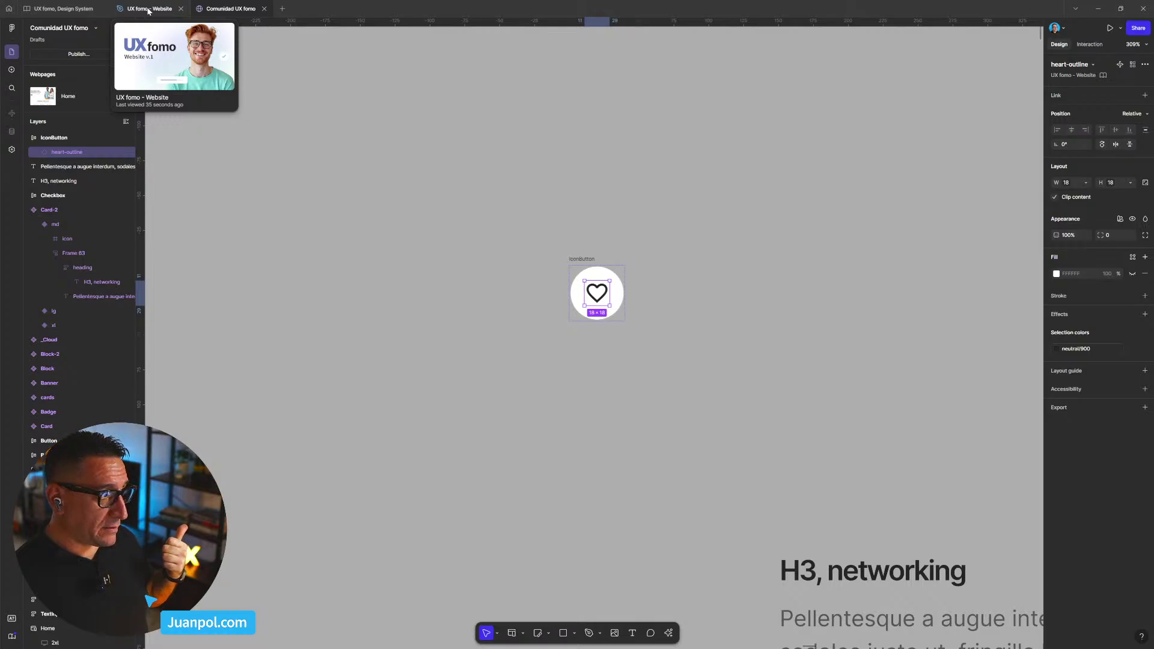
left_click(504, 151)
right_click(754, 205)
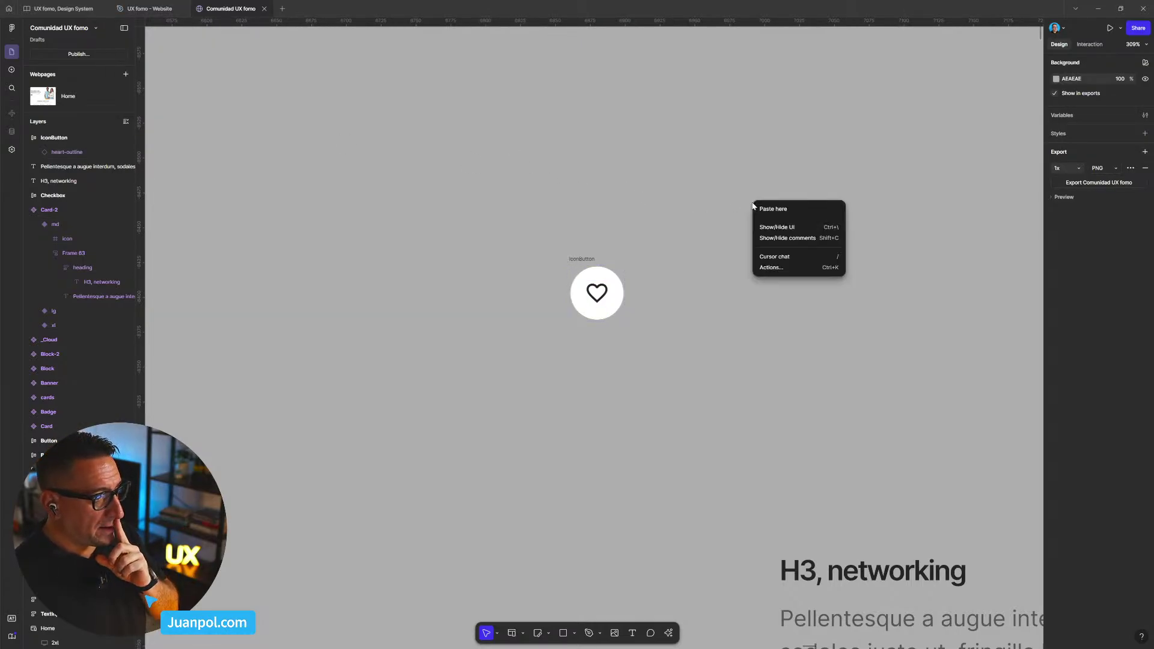
left_click(311, 143)
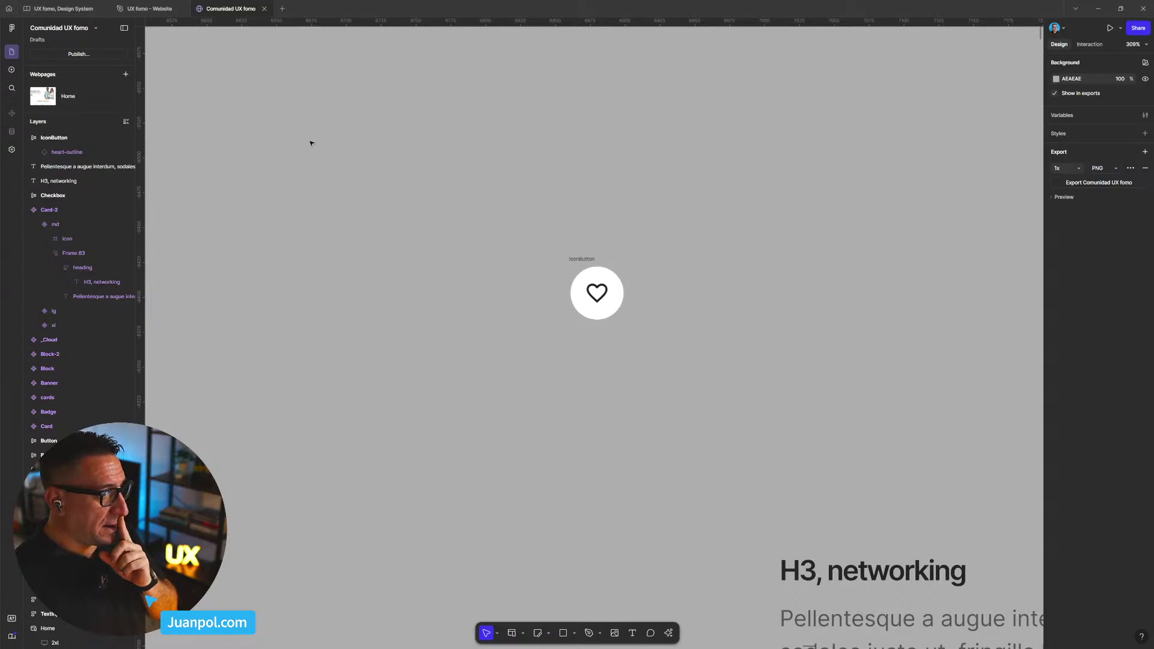
- In the UX fomo - Website file, place instances of the chevron-down and chevron-up icons below the originals and cut them from the Componentes page
left_click(149, 10)
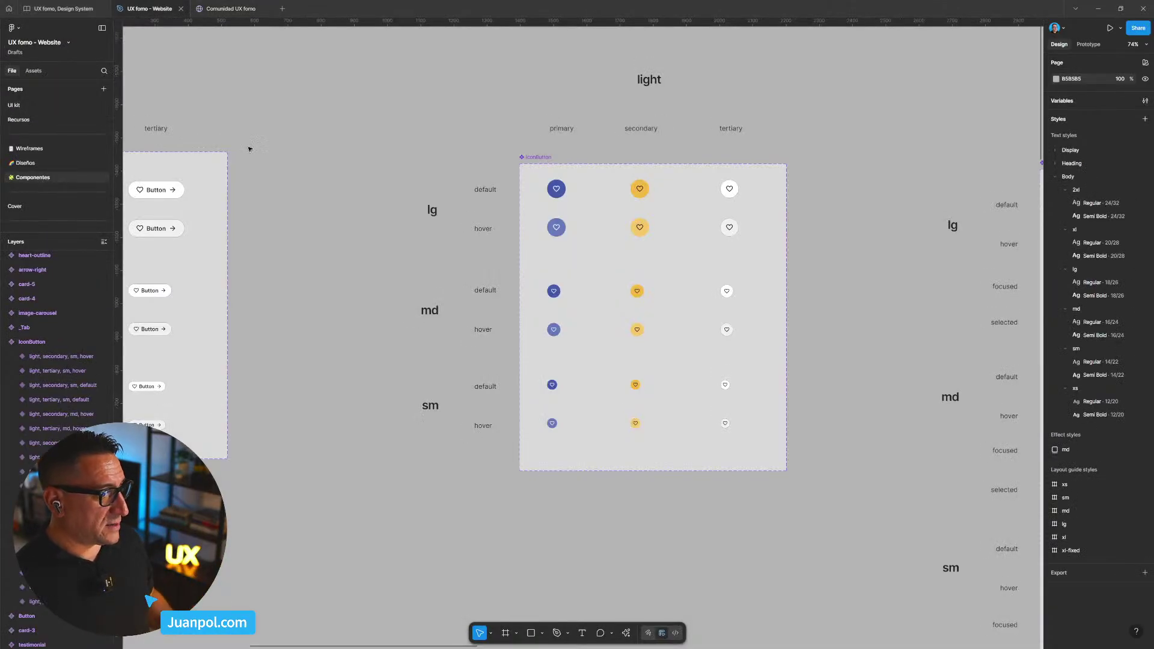
scroll(258, 173, "down", 10)
left_click_drag(235, 150, 608, 147)
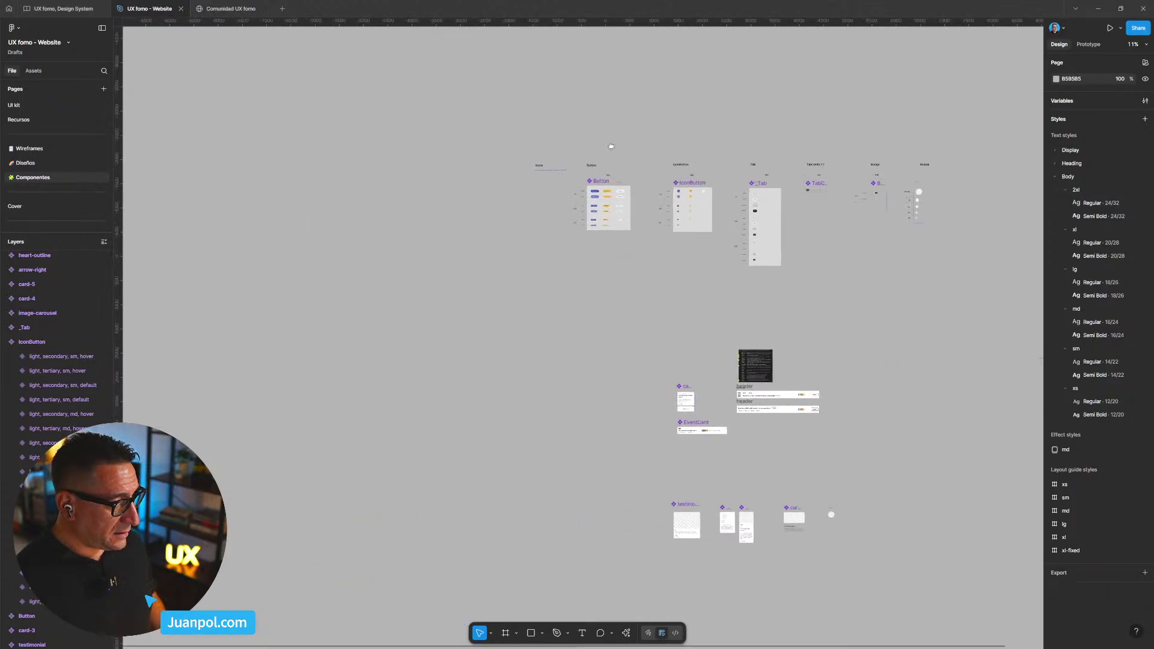
scroll(561, 180, "up", 10)
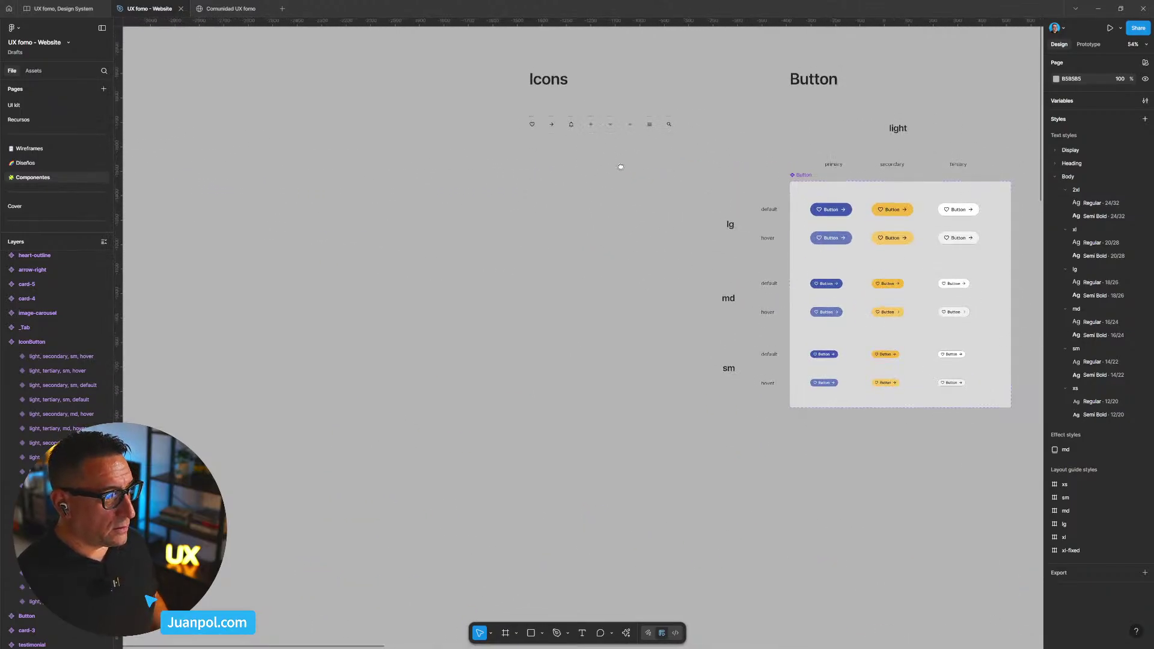
scroll(627, 205, "up", 6)
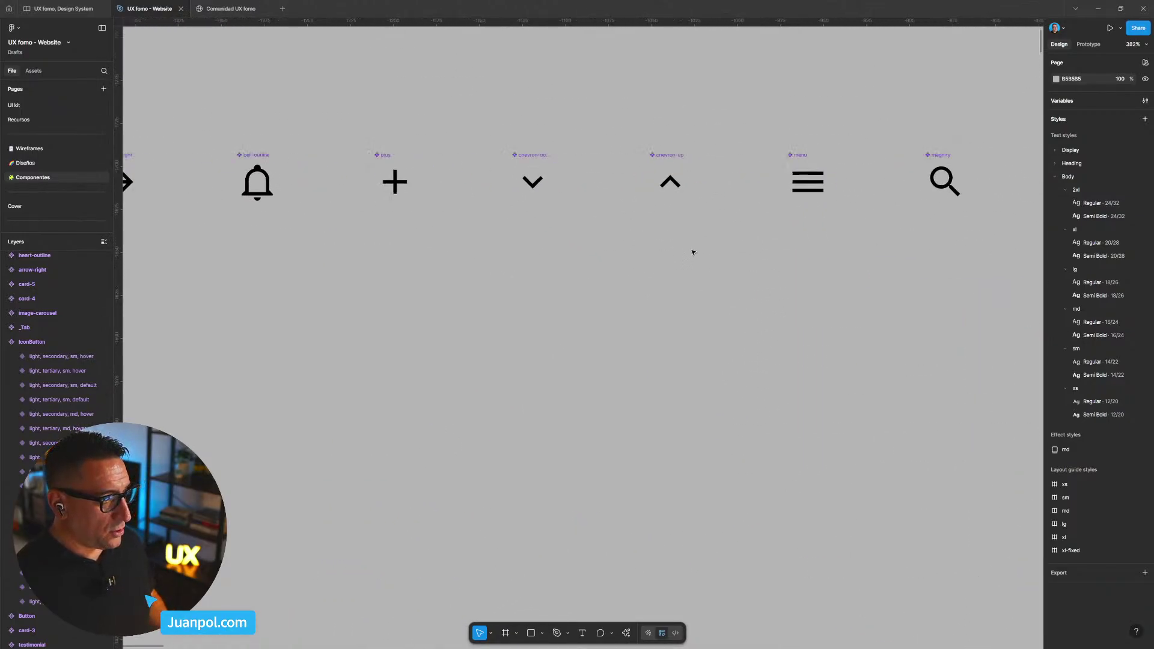
left_click_drag(669, 212, 718, 239)
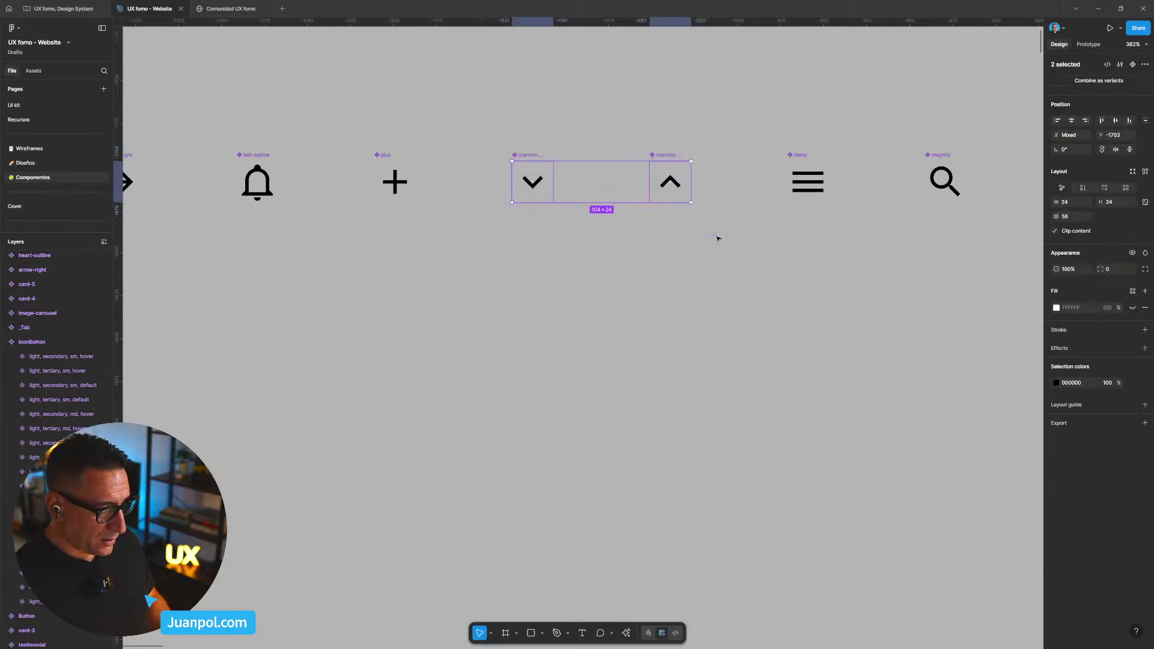
left_click_drag(672, 196, 672, 362)
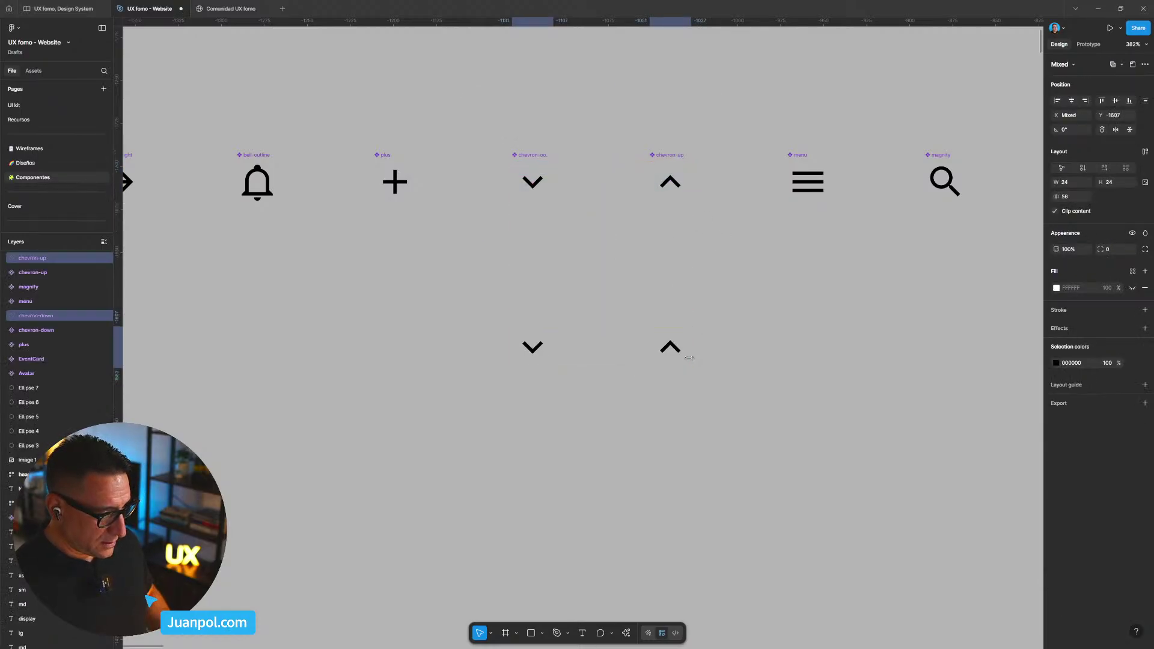
key("Delete")
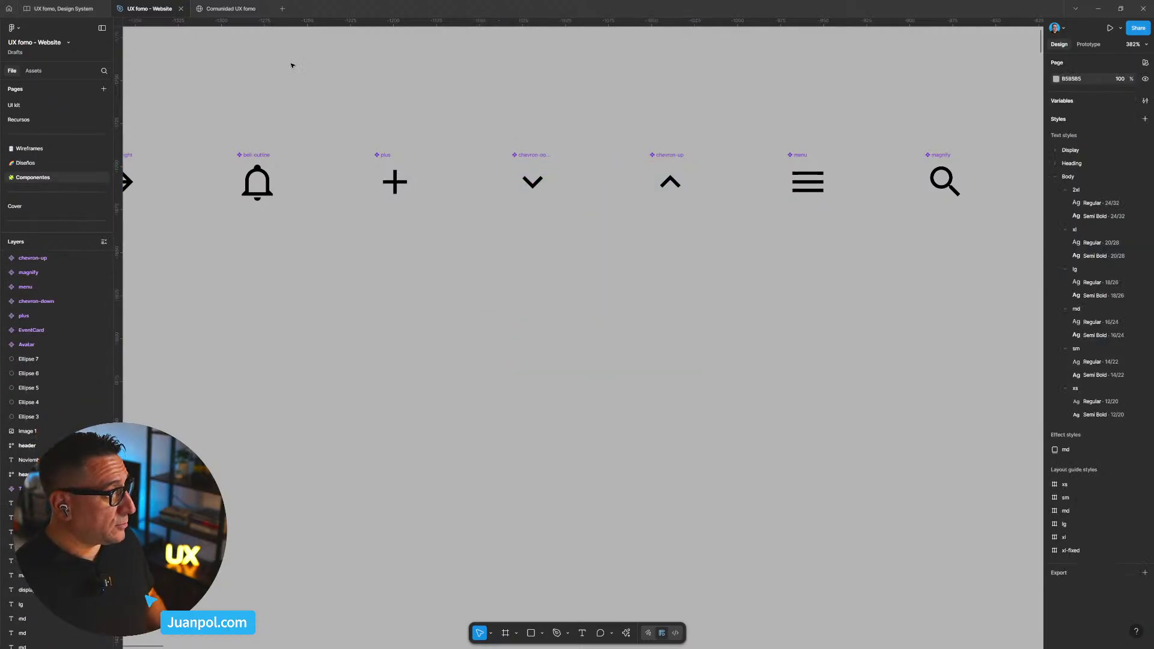
- Return to the Comunidad UX fomo file, paste both chevron icons and place them above the H3, networking heading, beside the IconButton
left_click(239, 13)
scroll(252, 92, "down", 5)
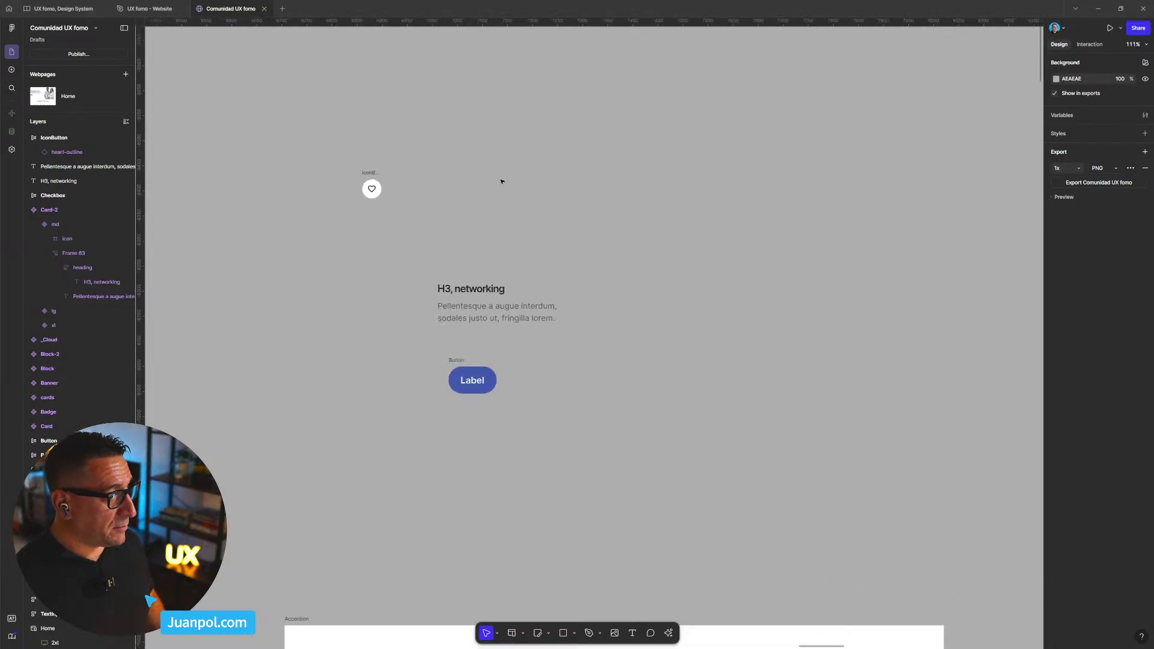
scroll(503, 180, "left", 3)
key("ctrl+v")
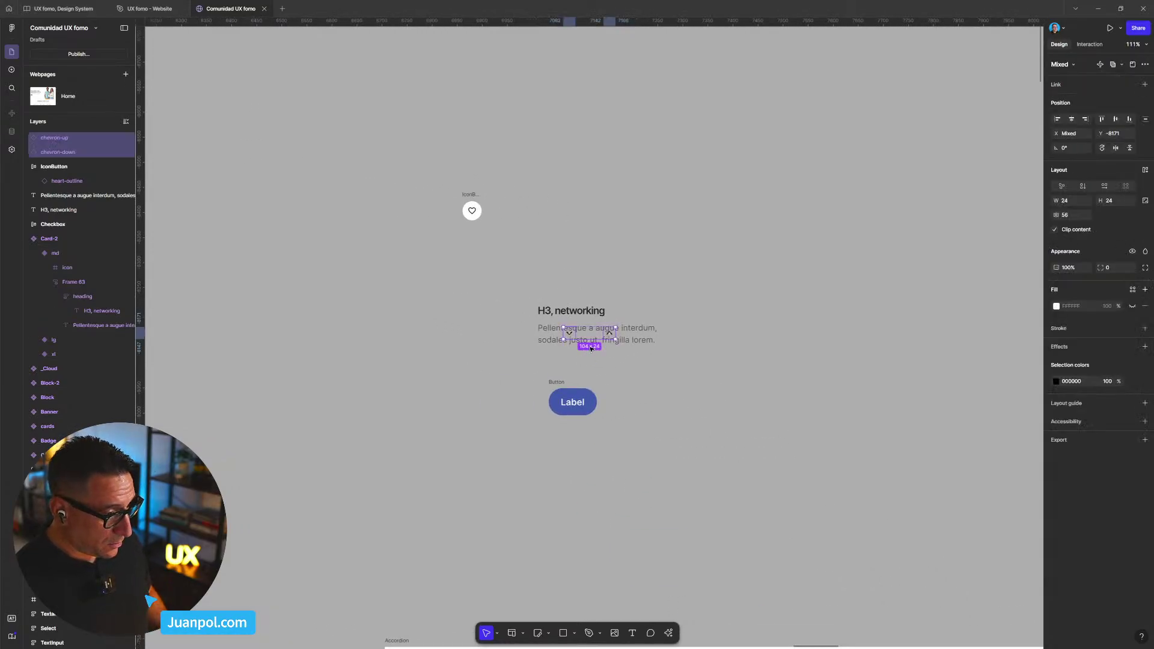
left_click_drag(583, 338, 576, 203)
scroll(576, 205, "up", 5)
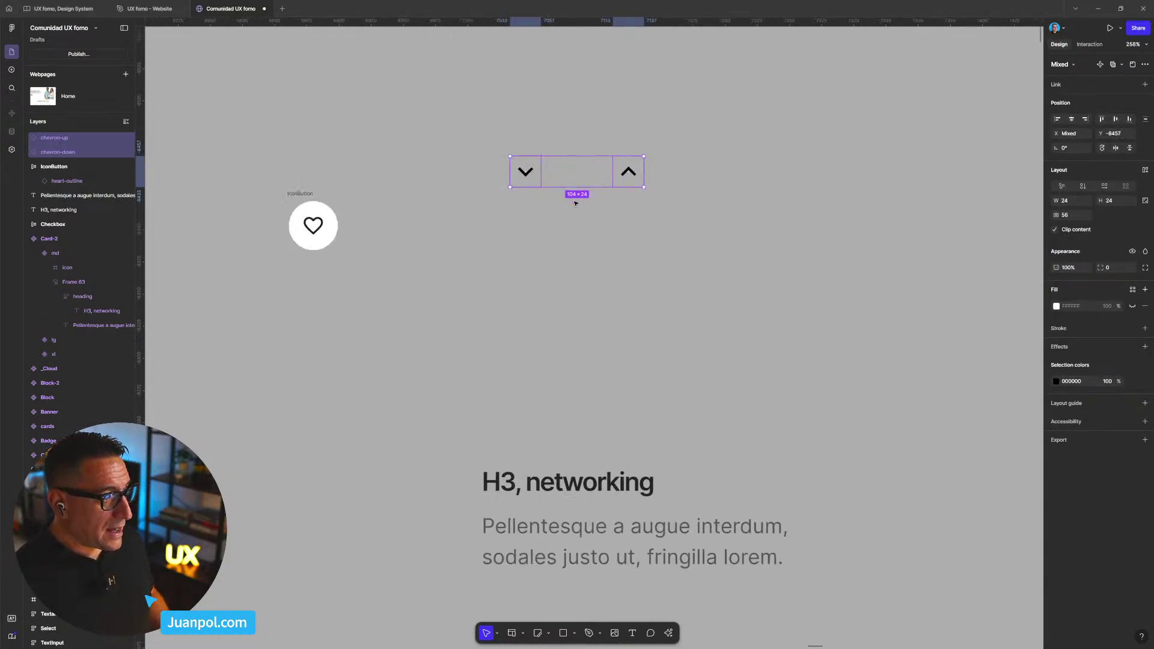
- Detach the pasted chevron-down and chevron-up instances from their main components
left_click(530, 188)
left_click_drag(433, 106, 719, 188)
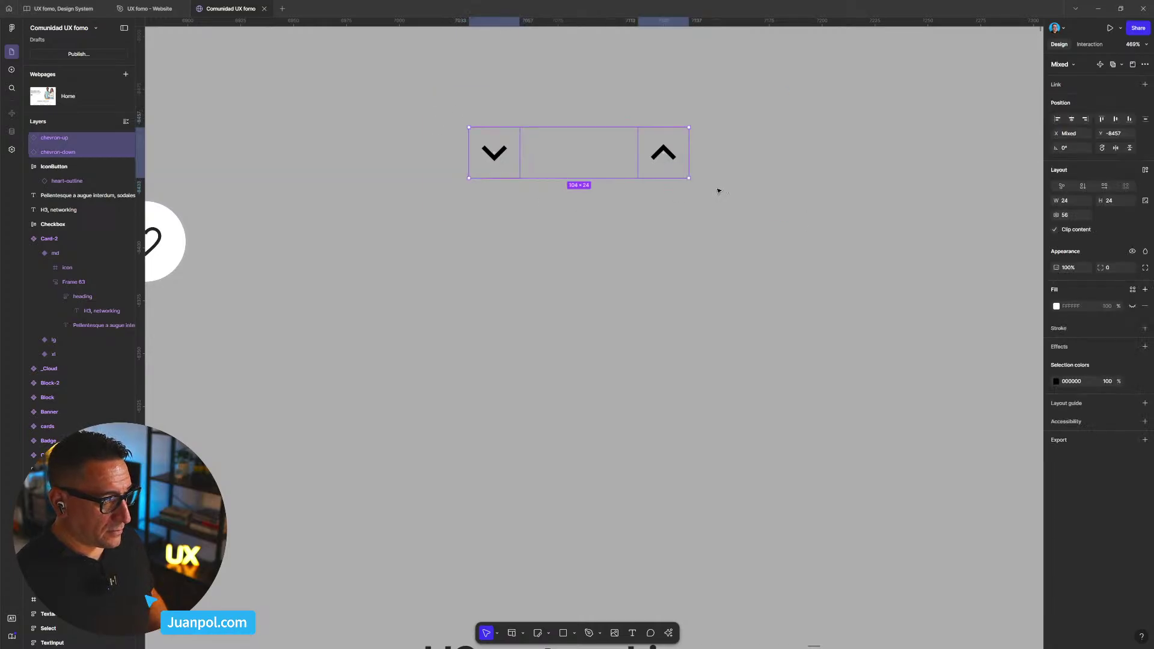
right_click(669, 174)
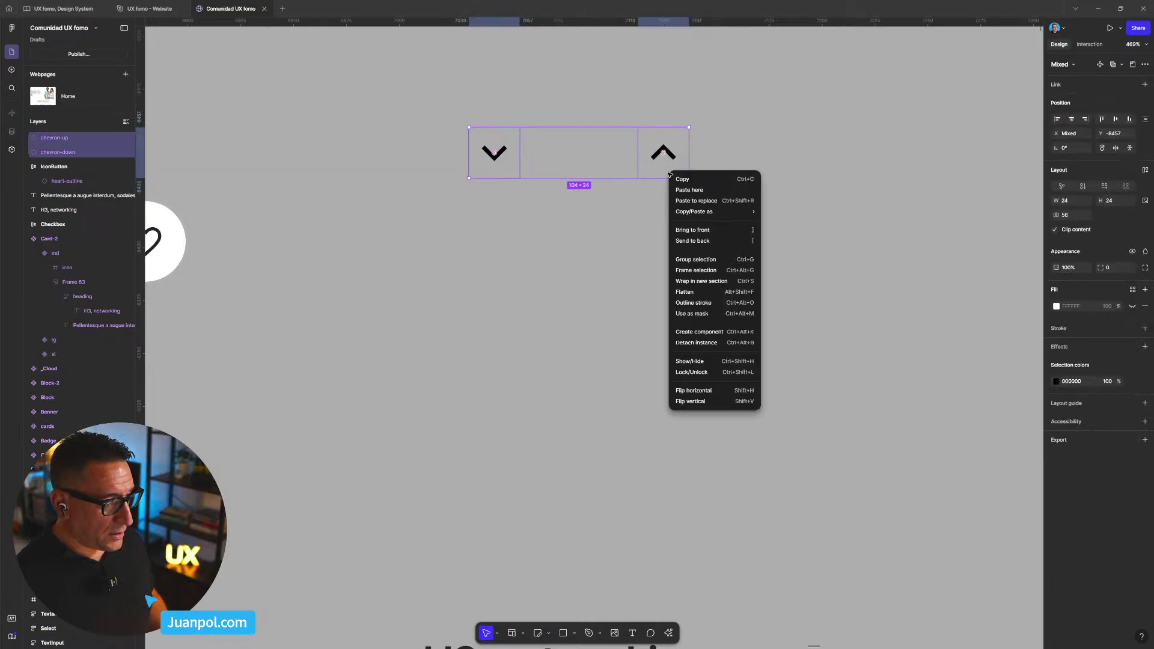
left_click(725, 341)
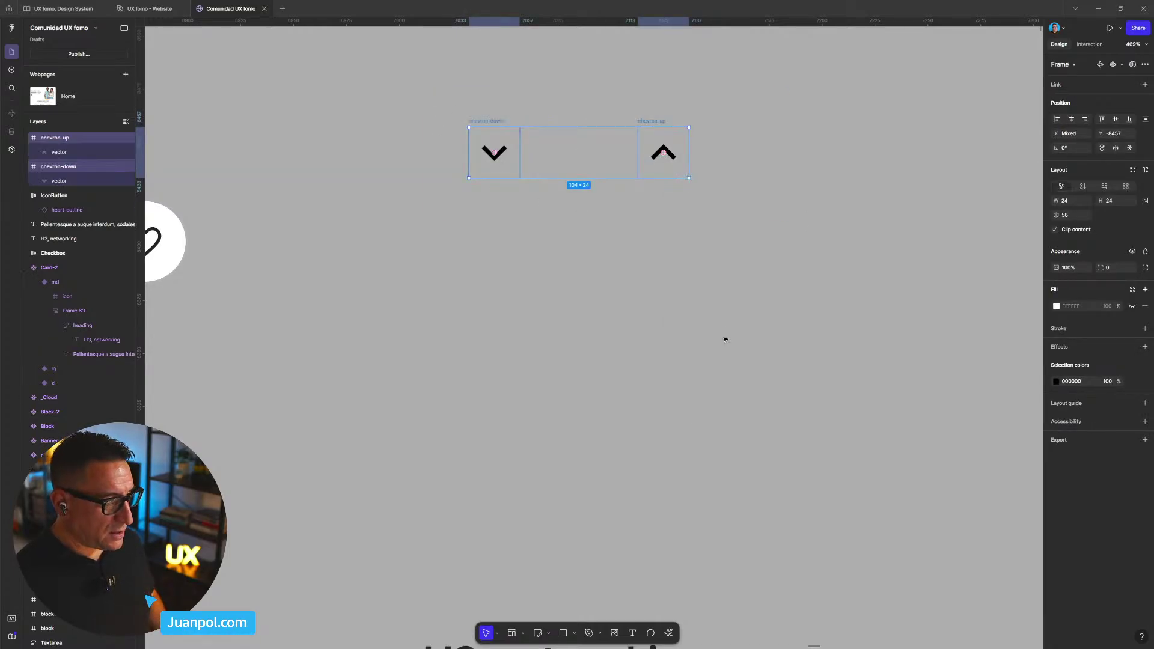
- Create two separate components, one from the chevron-down frame and one from the chevron-up frame
left_click(725, 339)
scroll(740, 330, "up", 2)
scroll(750, 321, "left", 2)
left_click(546, 173)
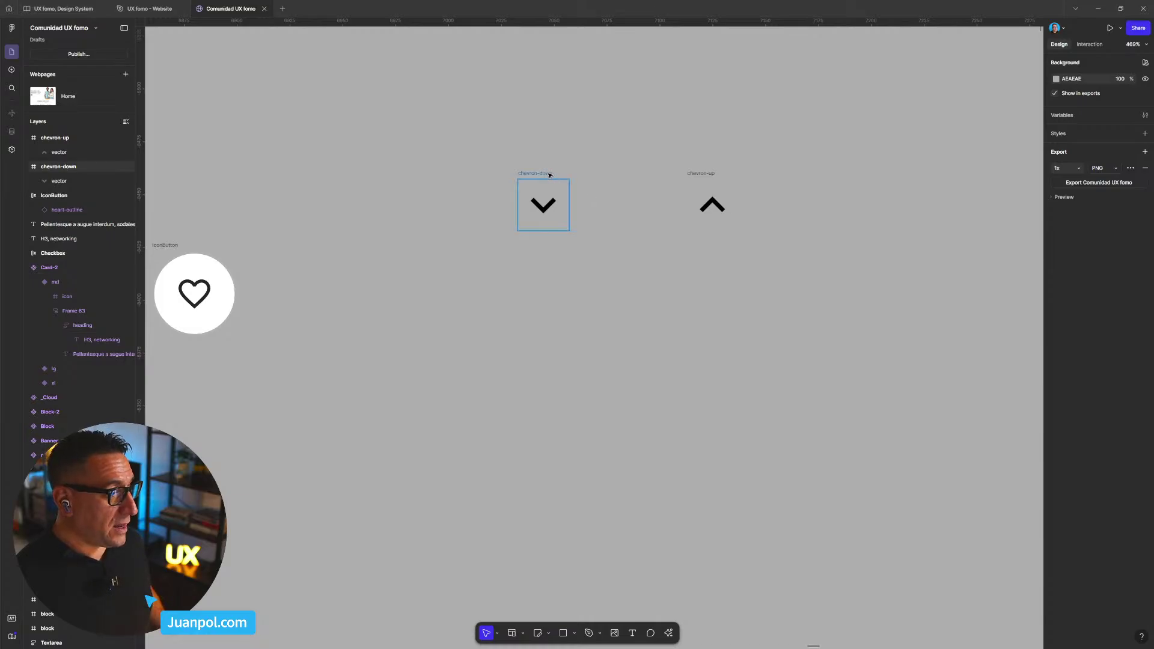
left_click(692, 173, "shift")
key("Escape")
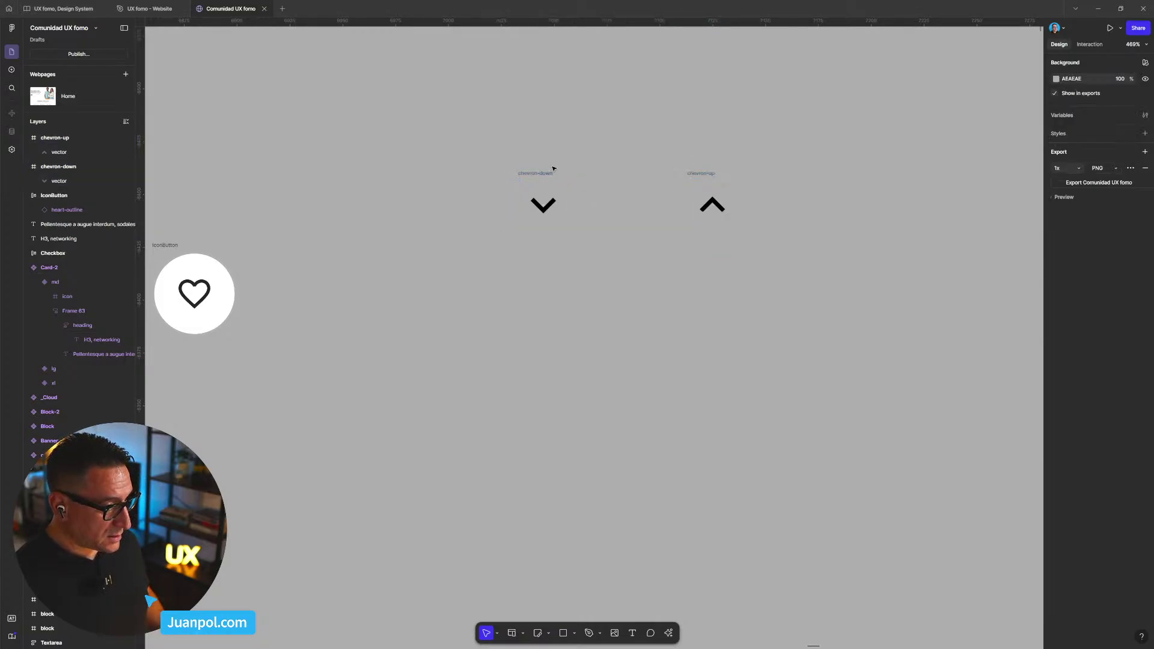
left_click(549, 173)
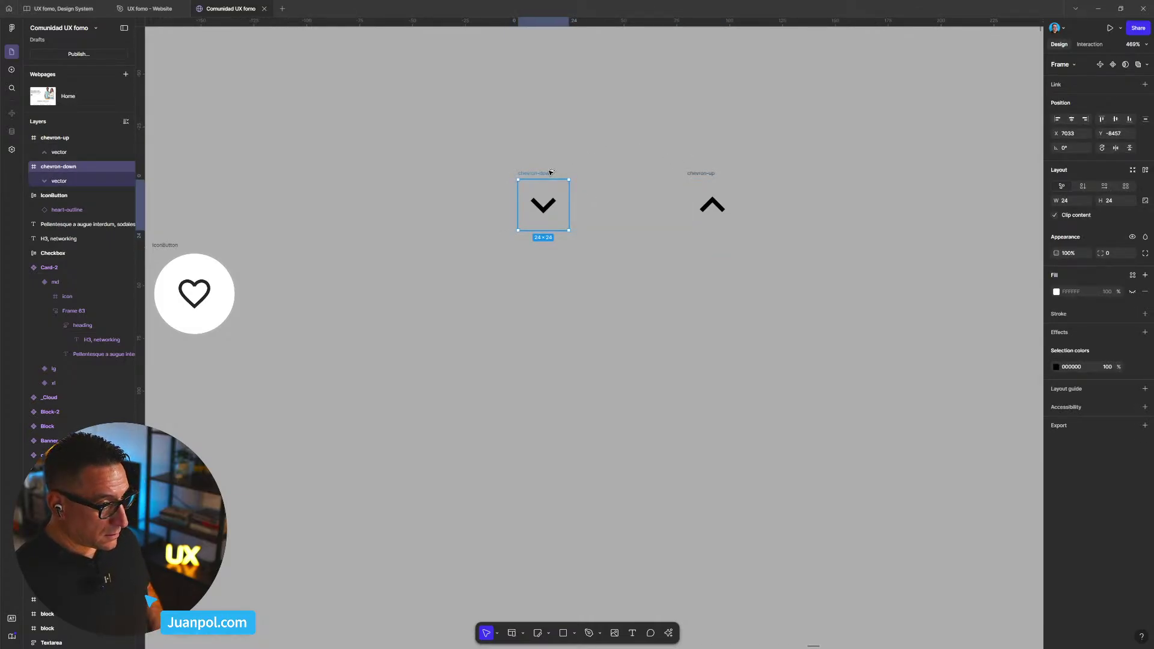
key("ctrl+alt+k")
left_click(702, 174)
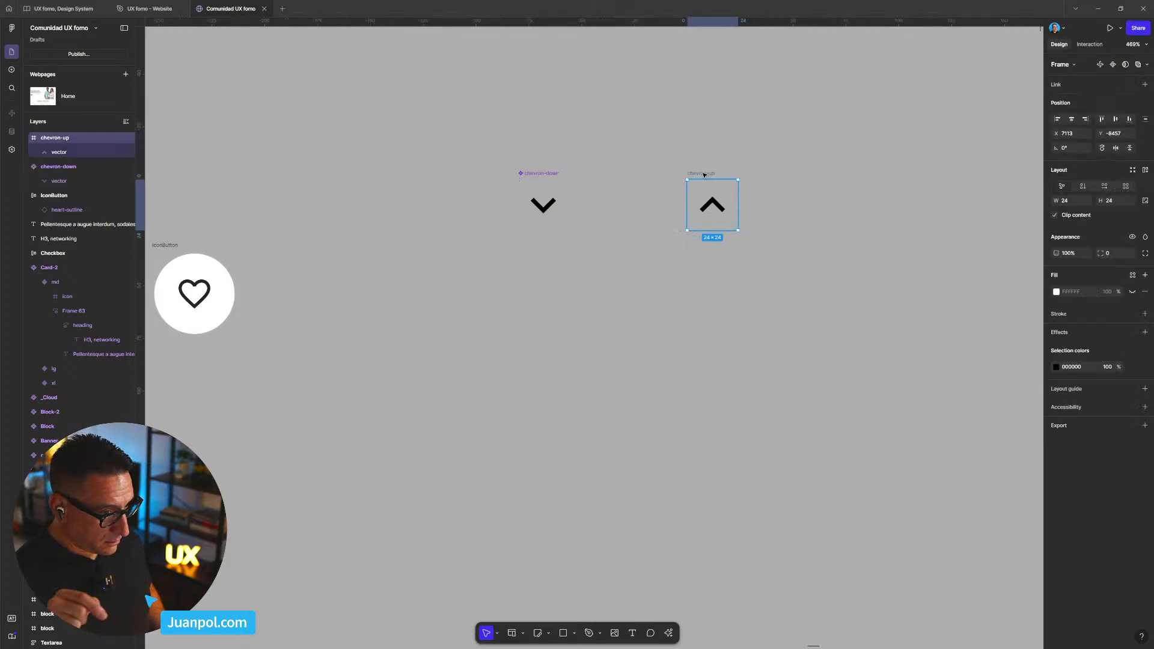
key("ctrl+alt+k")
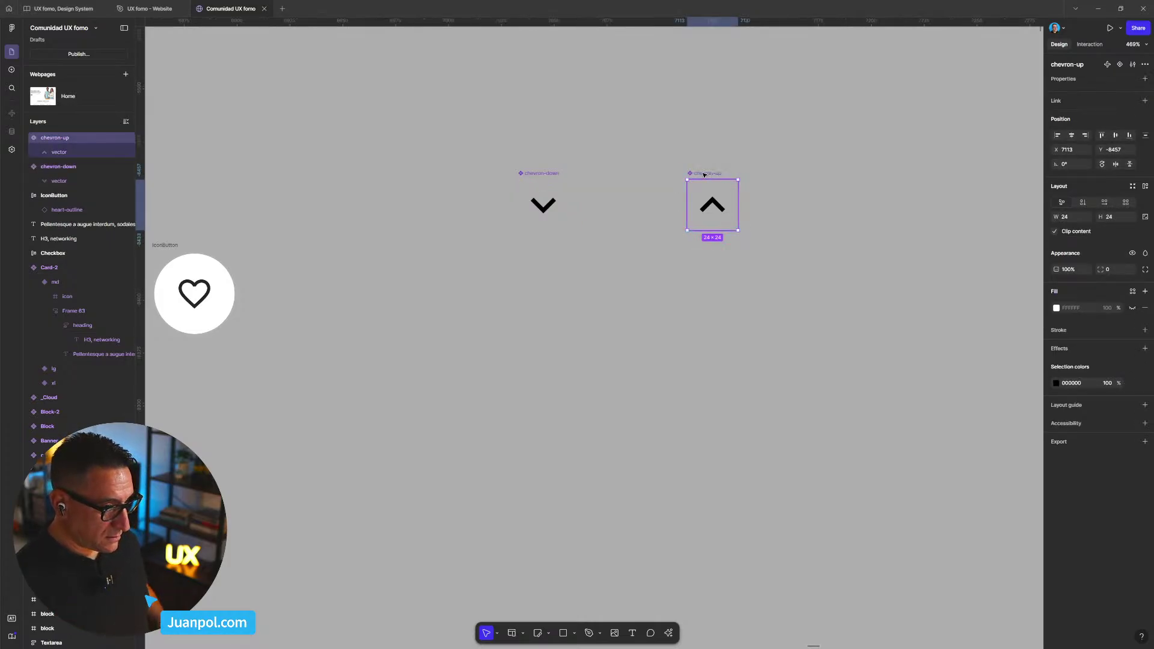
left_click(504, 136)
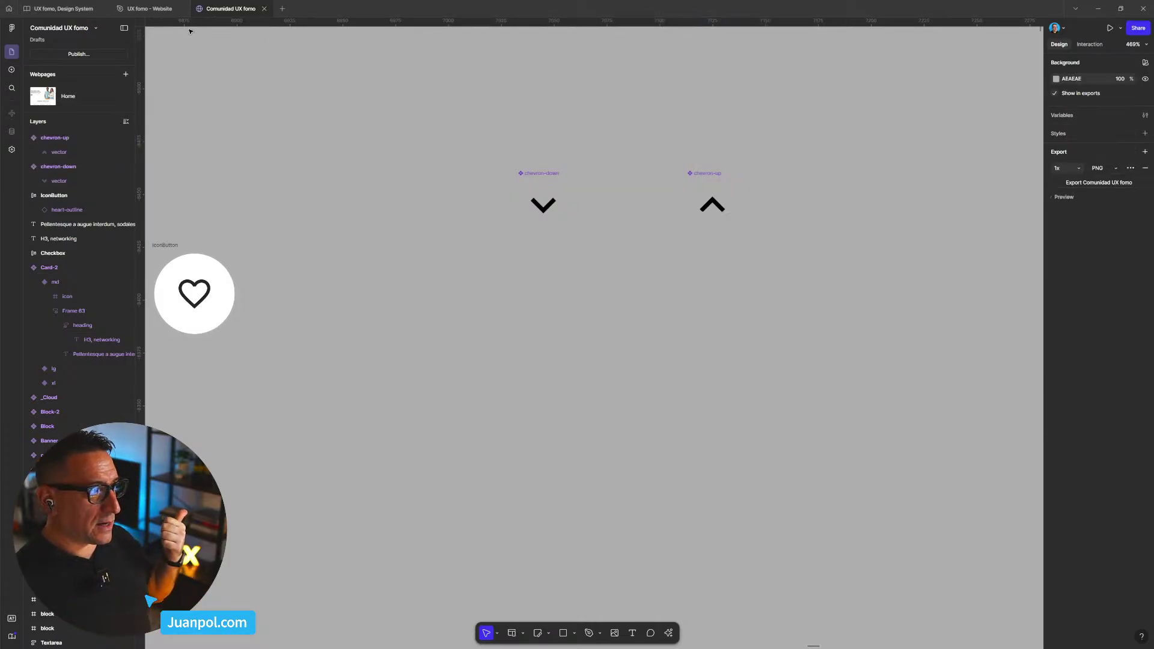
- Move the chevron-down component directly above the IconButton and place the chevron-up component beside it at the same height
mouse_move(164, 15)
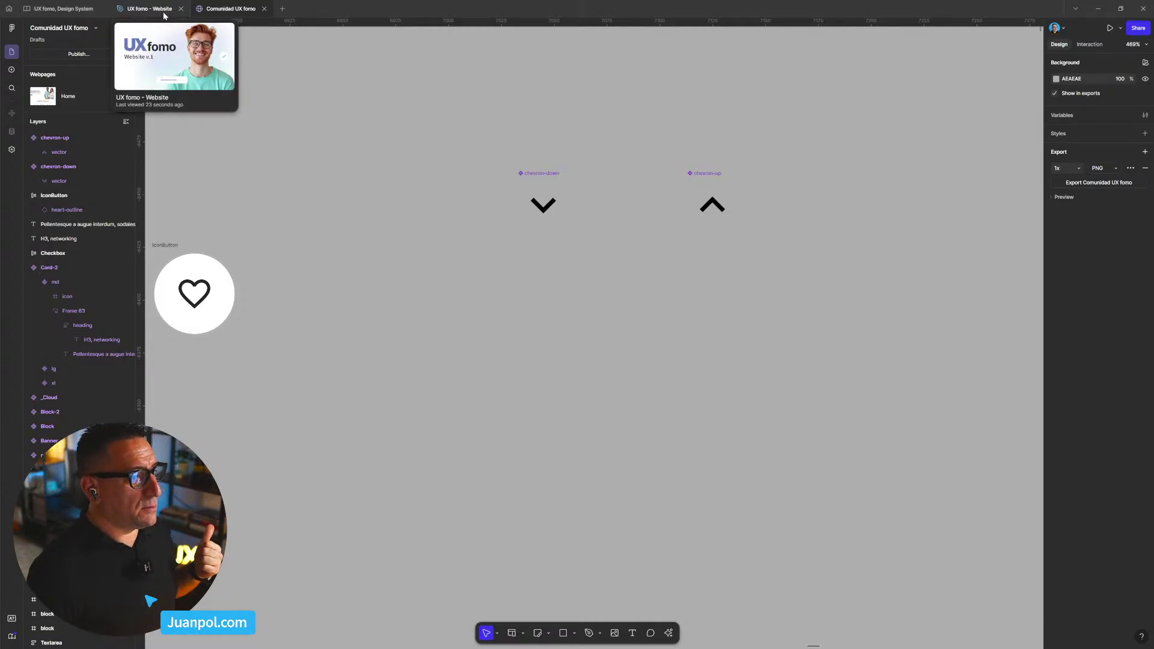
scroll(525, 223, "down", 1)
scroll(524, 223, "down", 5)
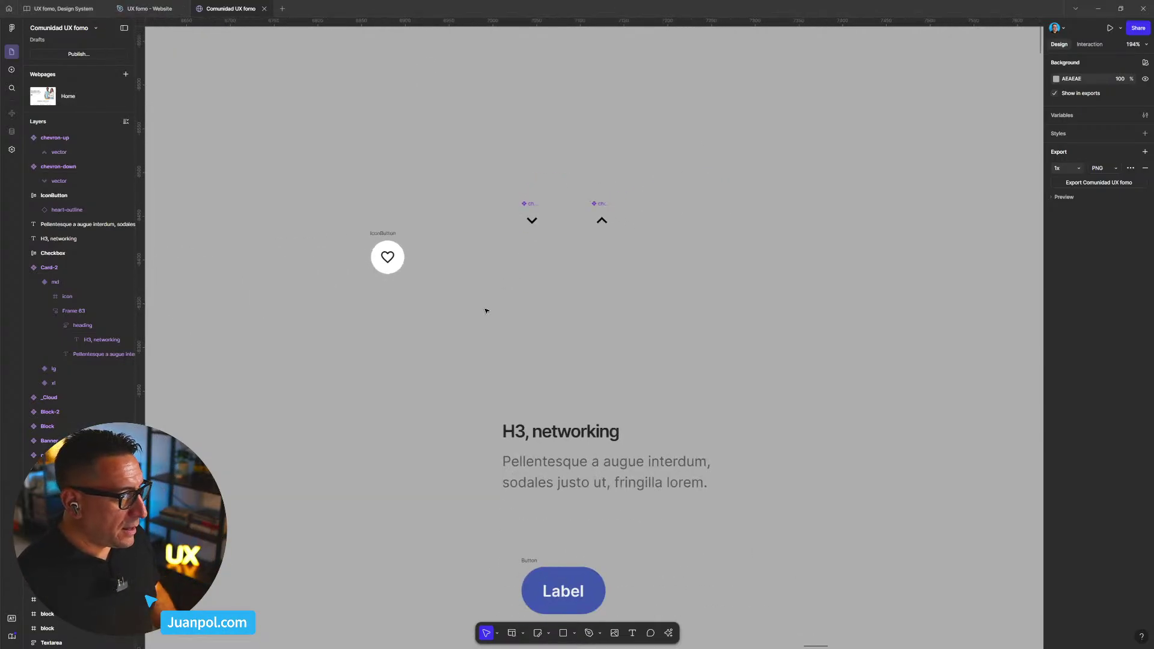
left_click_drag(485, 310, 707, 315)
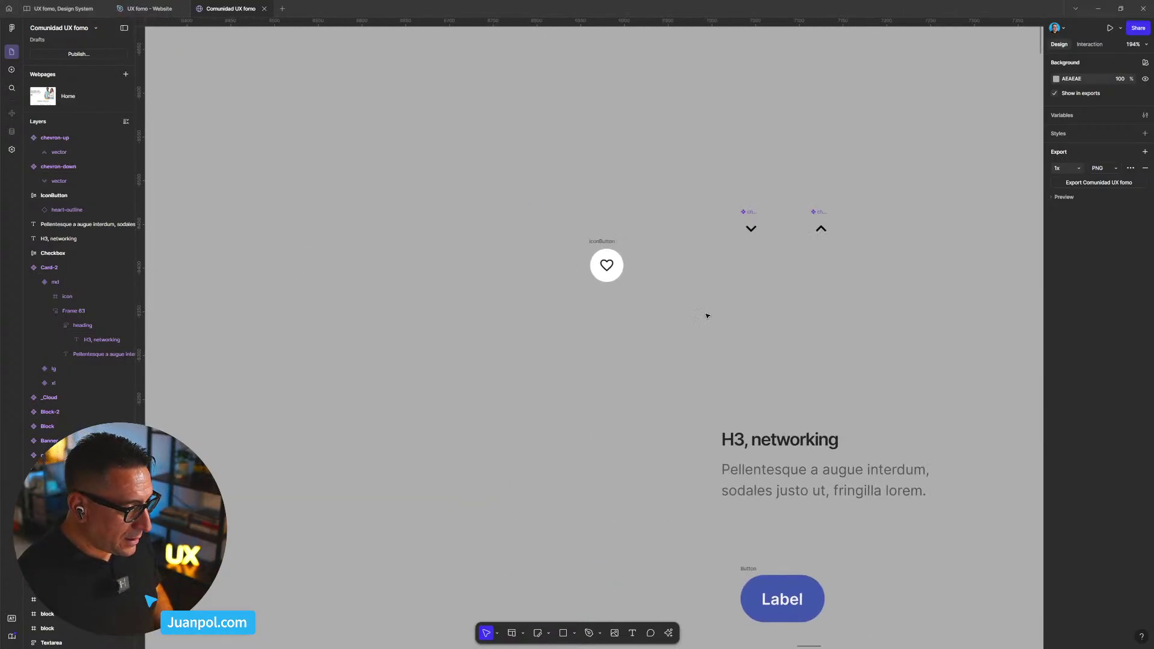
left_click(606, 243)
scroll(608, 252, "up", 3)
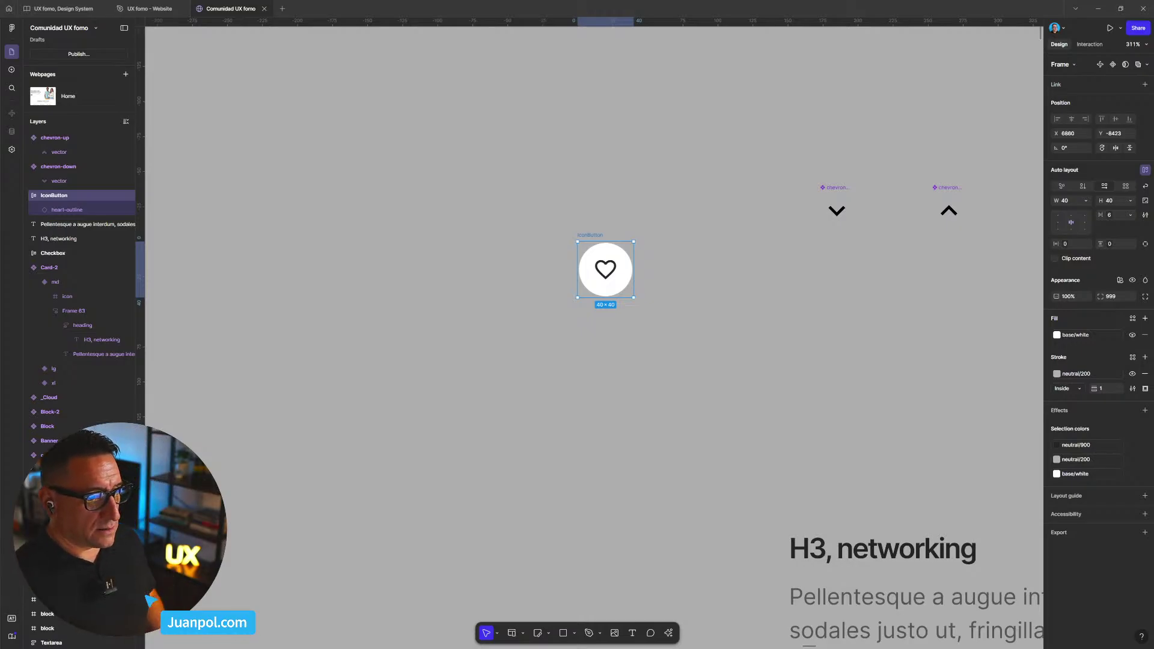
left_click(891, 294)
scroll(869, 295, "right", 3)
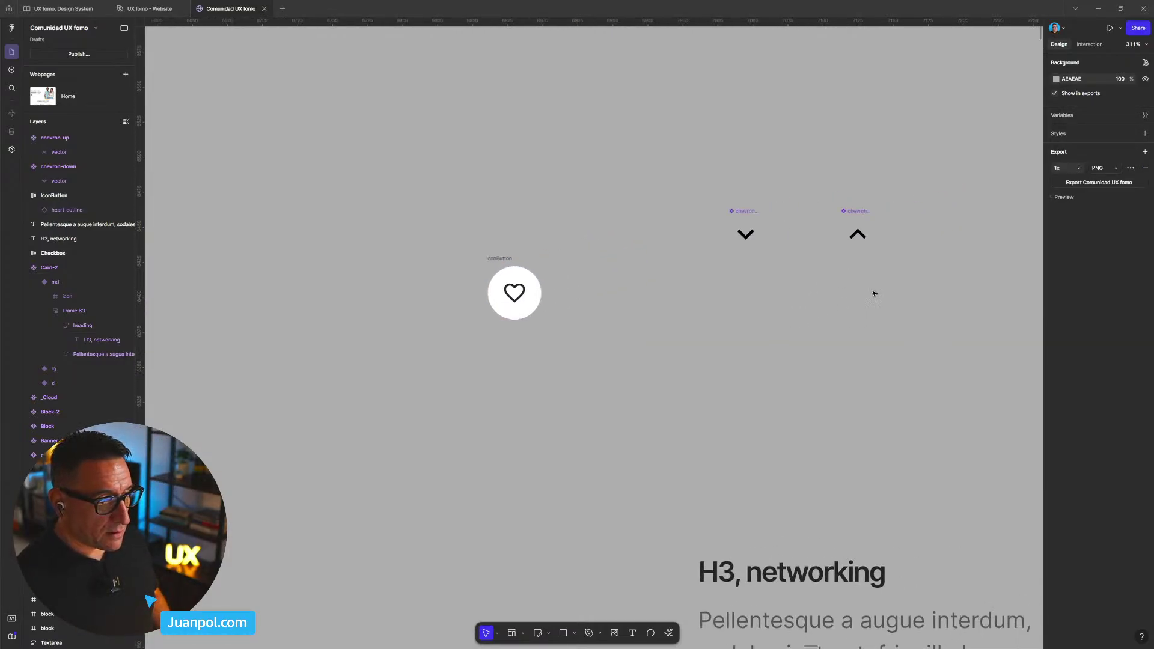
left_click_drag(746, 212, 512, 118)
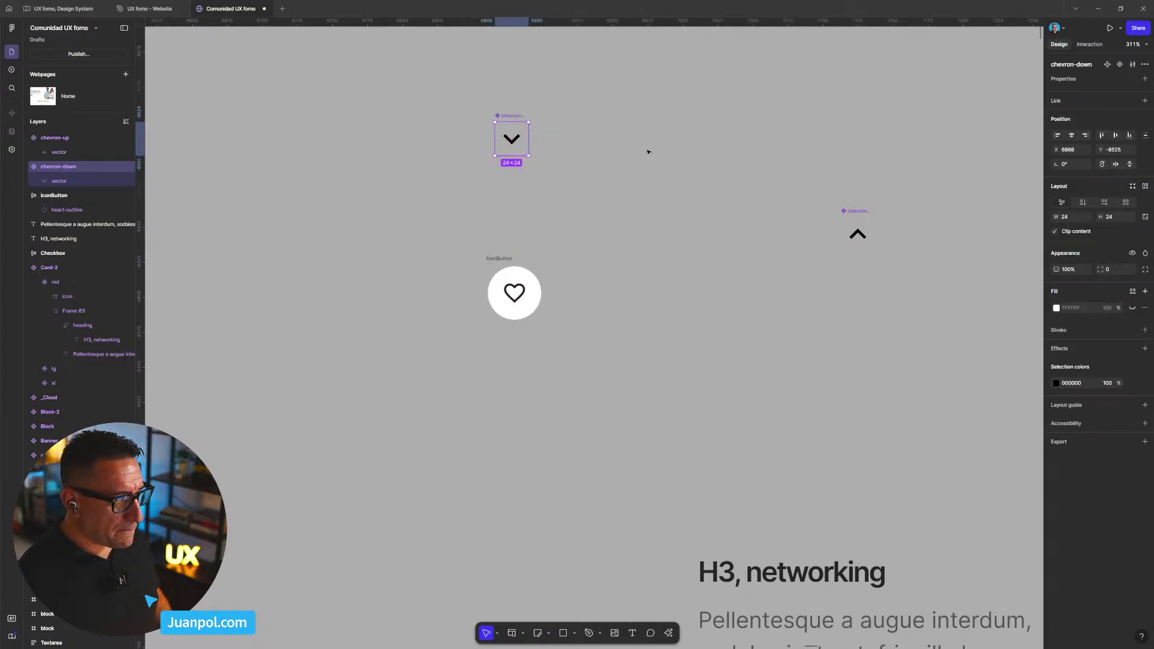
left_click_drag(860, 213, 619, 119)
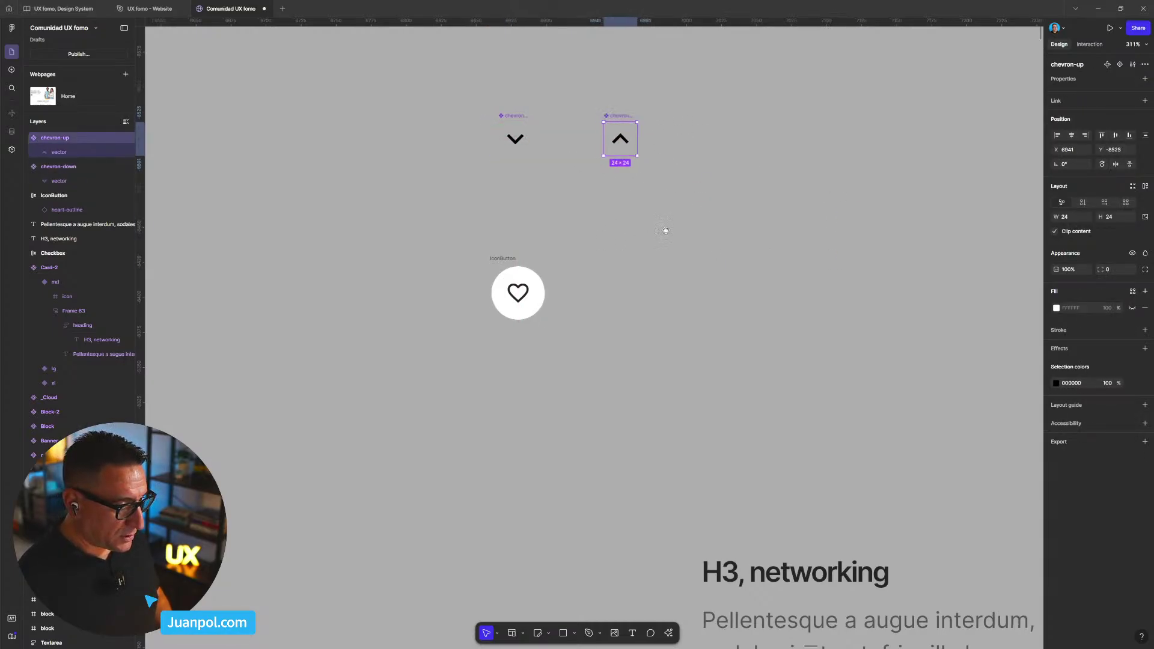
- Set the corner radius of the white IconButton frame around the heart to 0
scroll(664, 232, "left", 3)
left_click(586, 241)
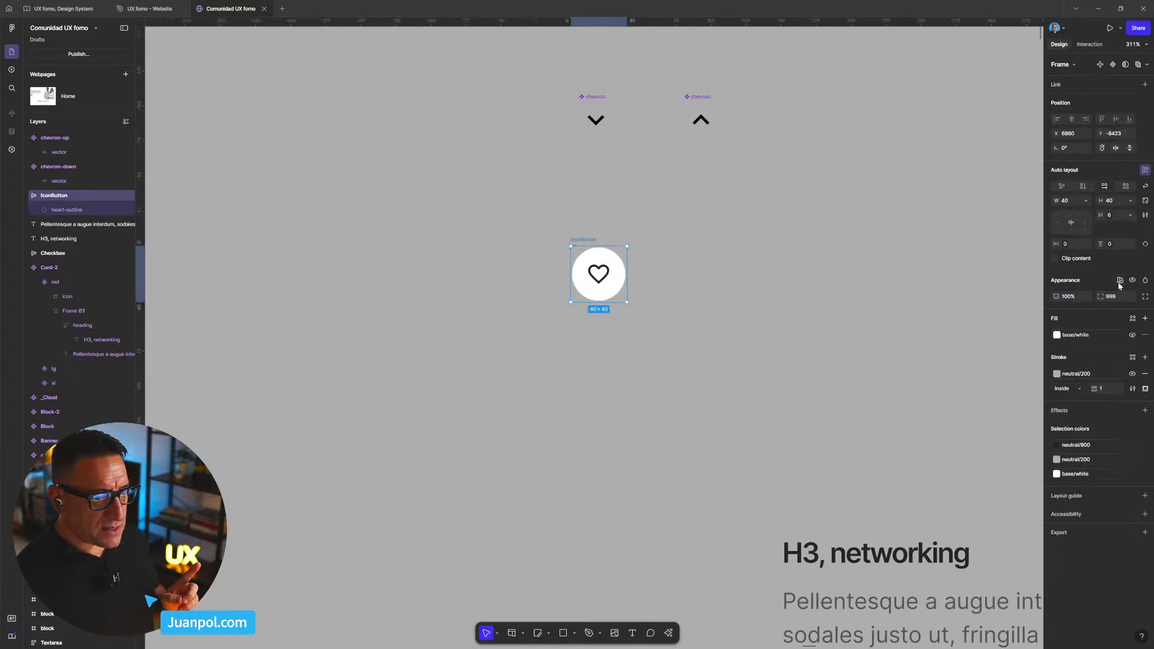
left_click(1118, 218)
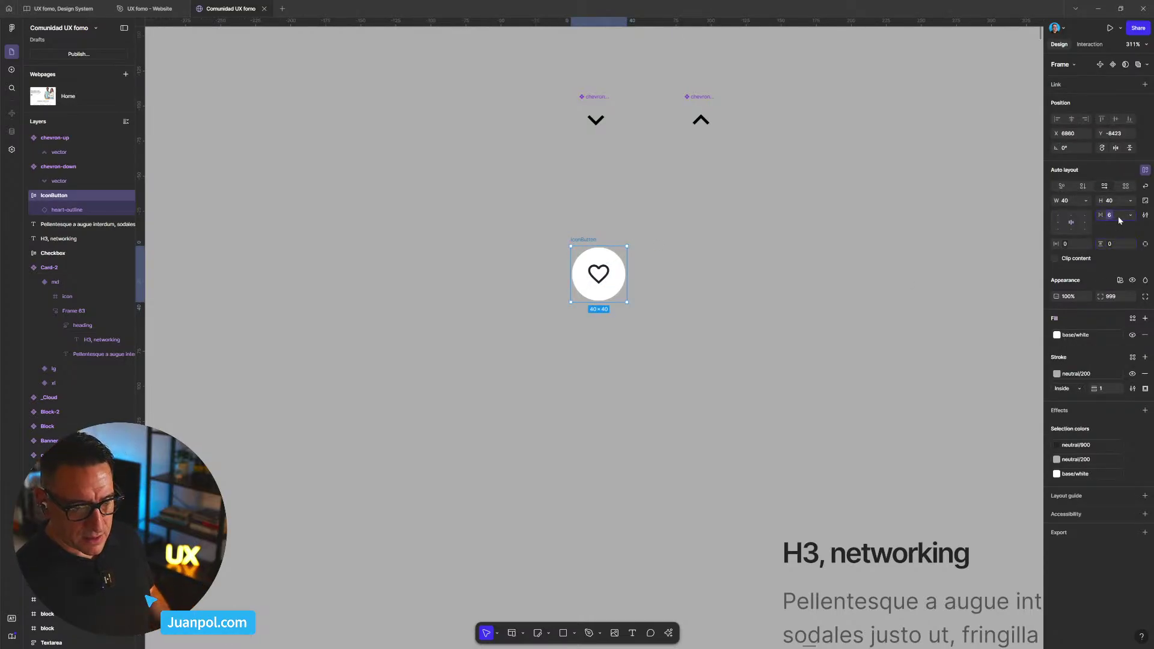
key("BackSpace")
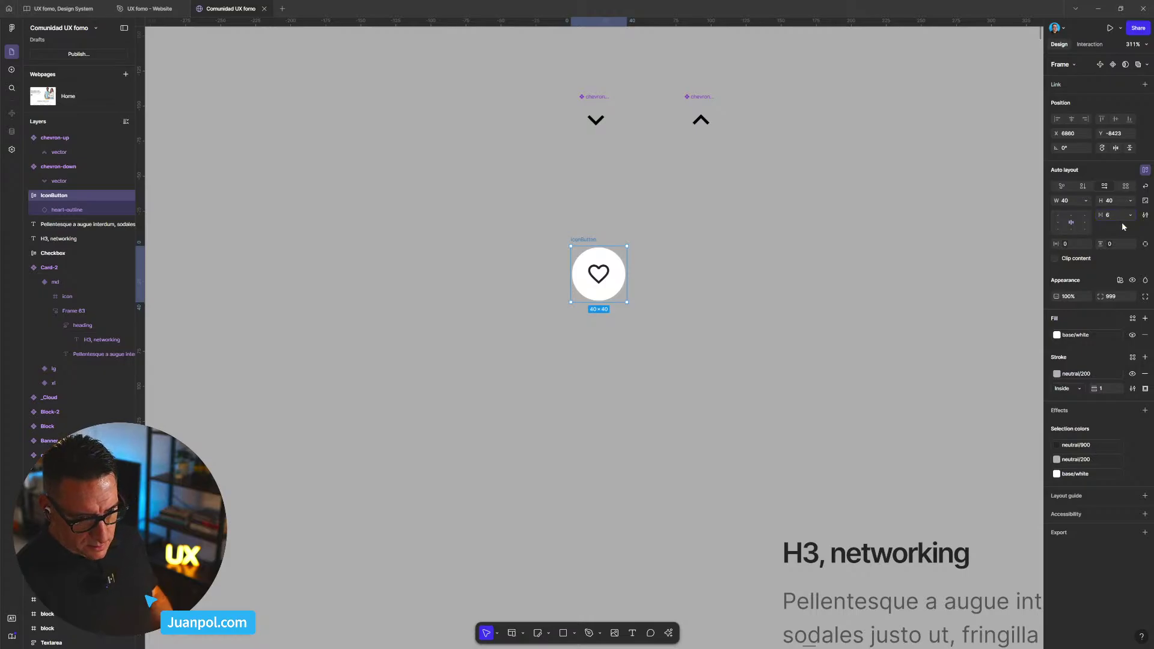
key("Return")
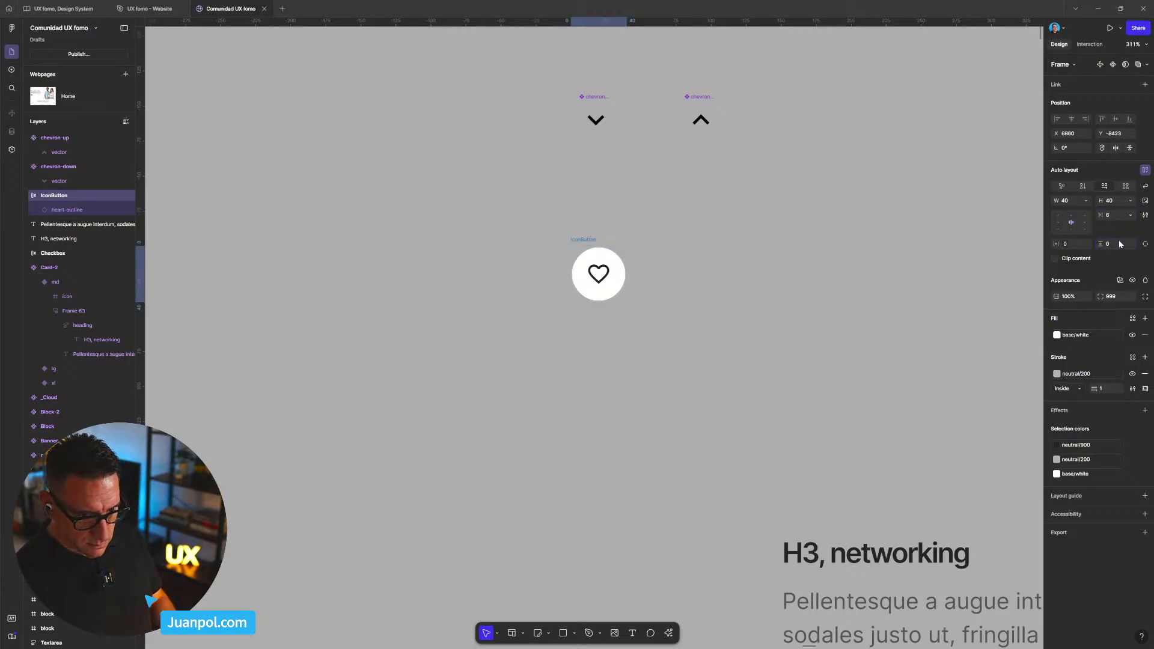
left_click(1073, 248)
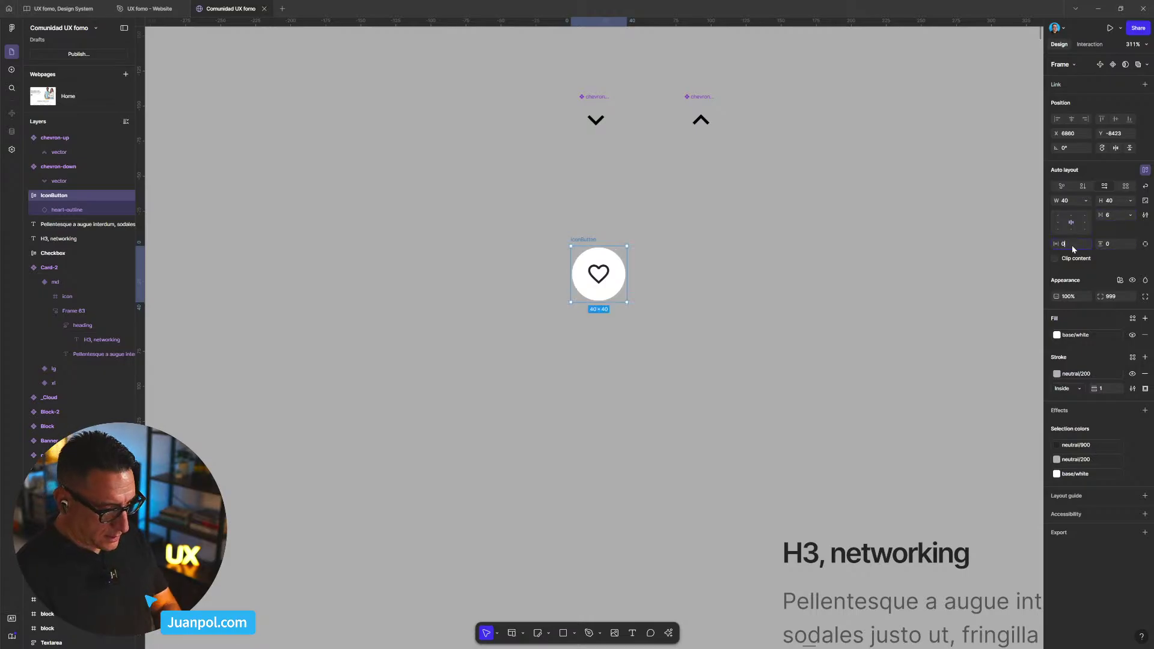
left_click(1119, 300)
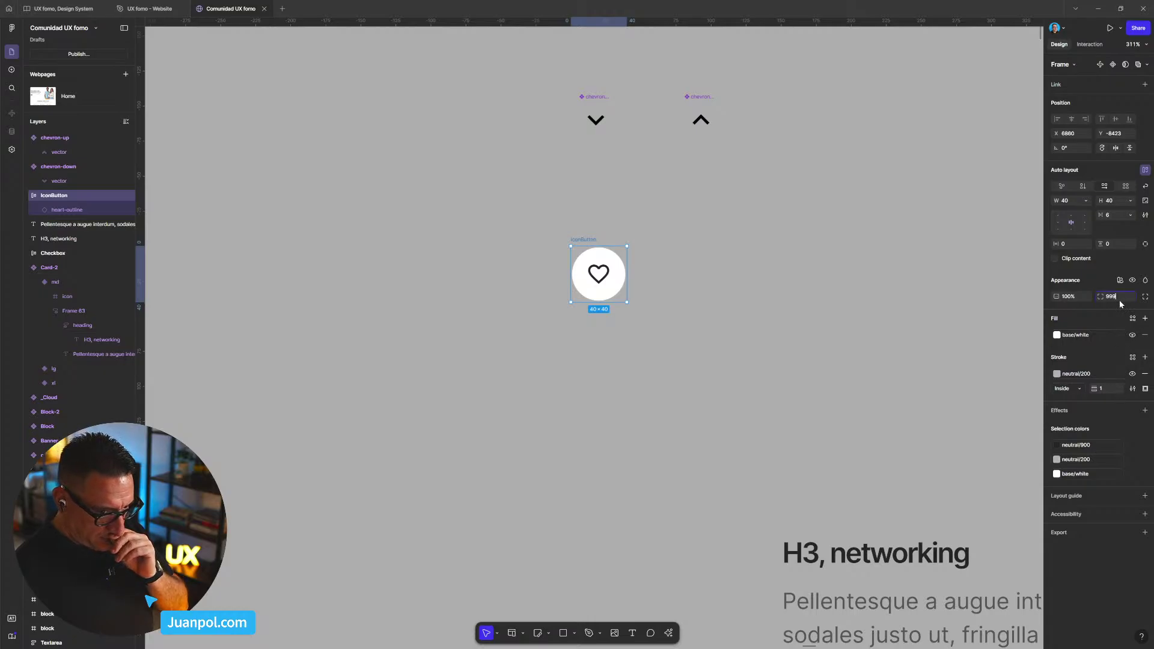
type("0")
key("Return")
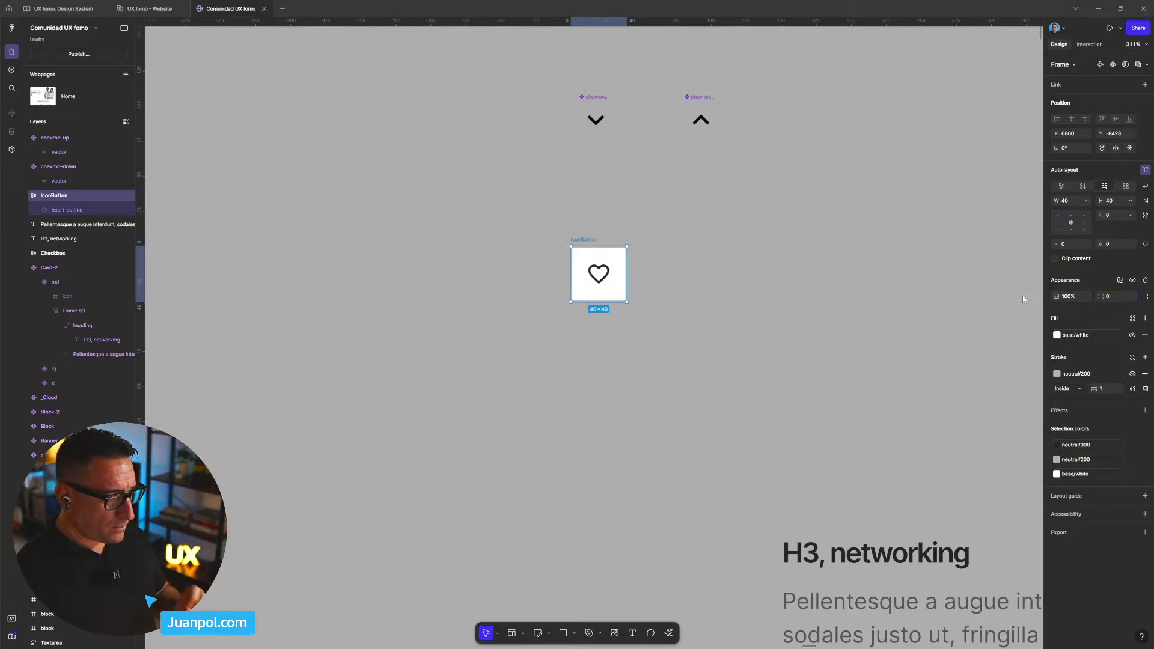
- Remove the neutral/200 stroke and the base/white fill from the IconButton frame
left_click(661, 280)
scroll(652, 275, "up", 5)
left_click(582, 247)
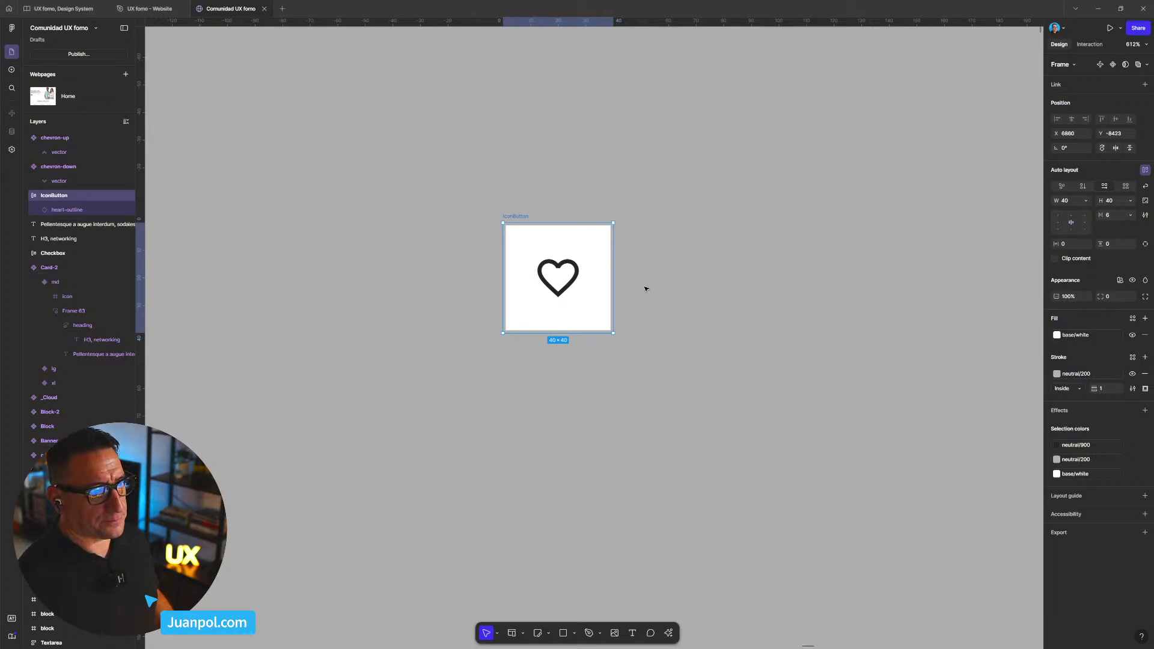
left_click(1146, 373)
left_click(1146, 335)
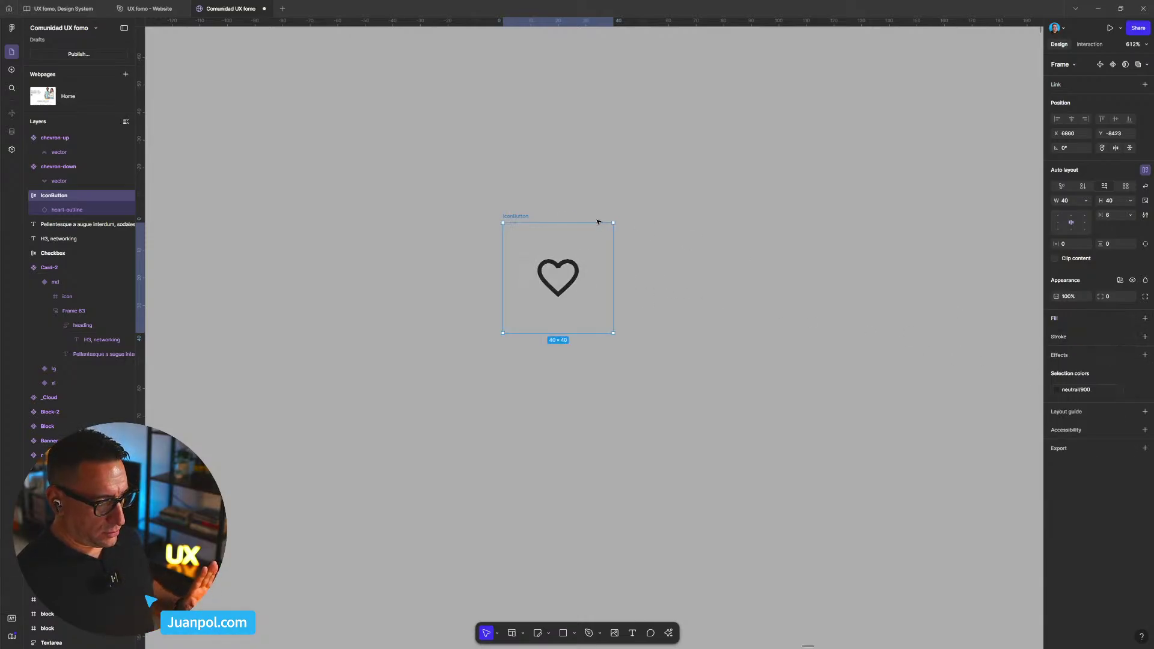
- Delete the heart icon from the IconButton and place an instance of the chevron-down component inside the frame instead
scroll(595, 182, "down", 3)
left_click_drag(601, 184, 627, 282)
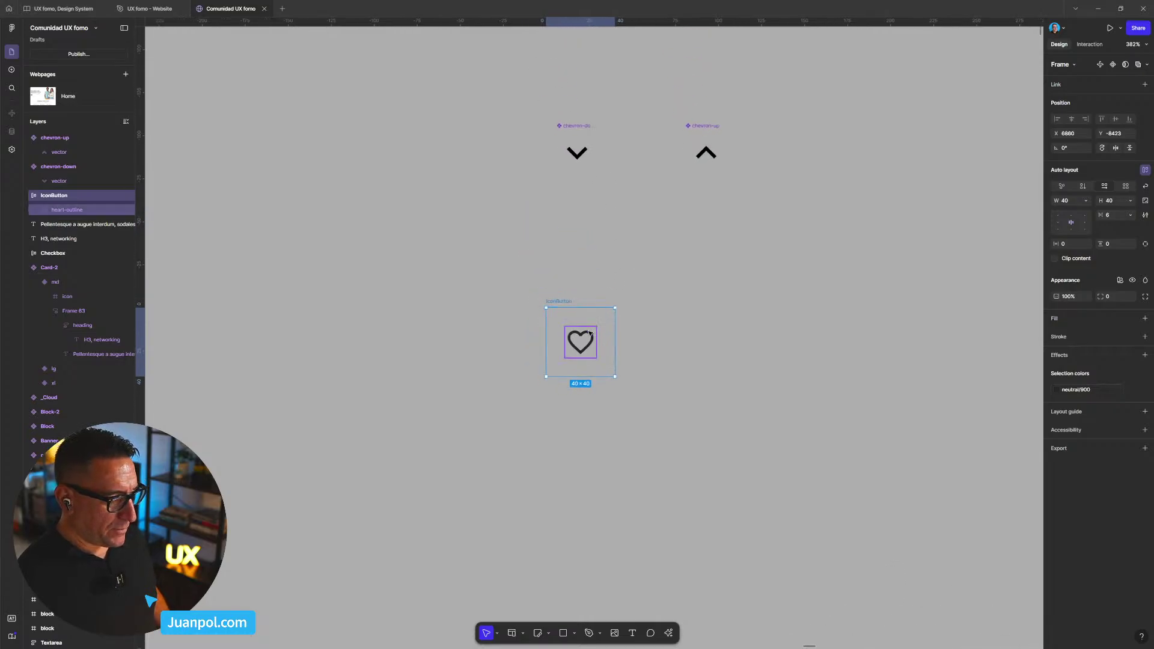
key("Return")
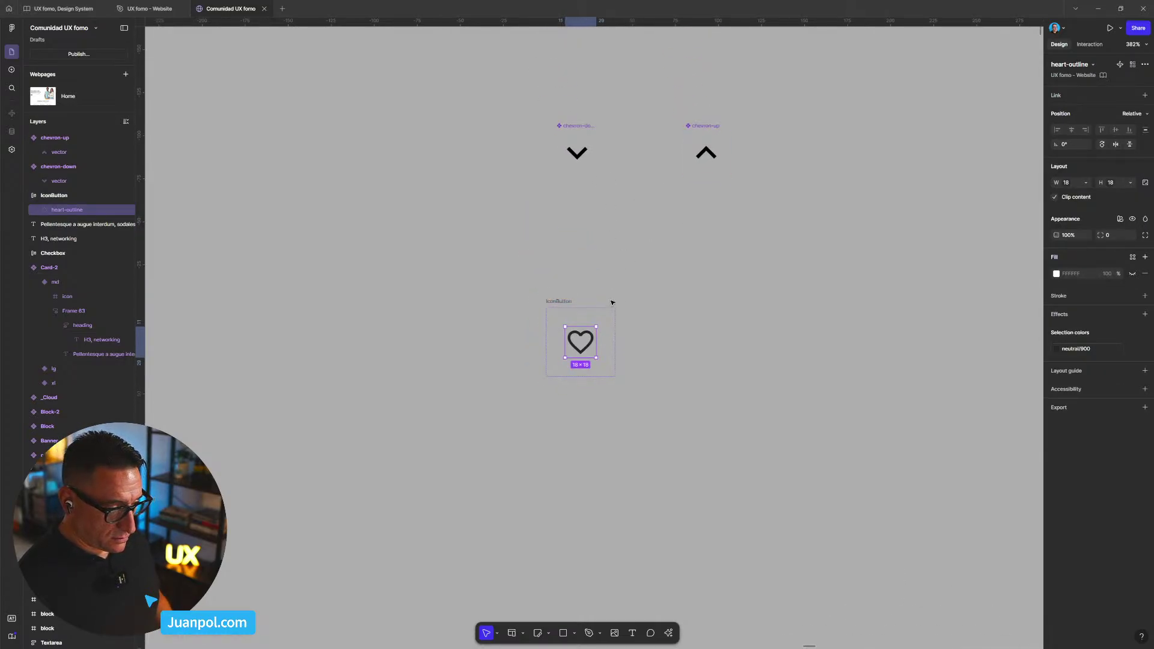
key("Delete")
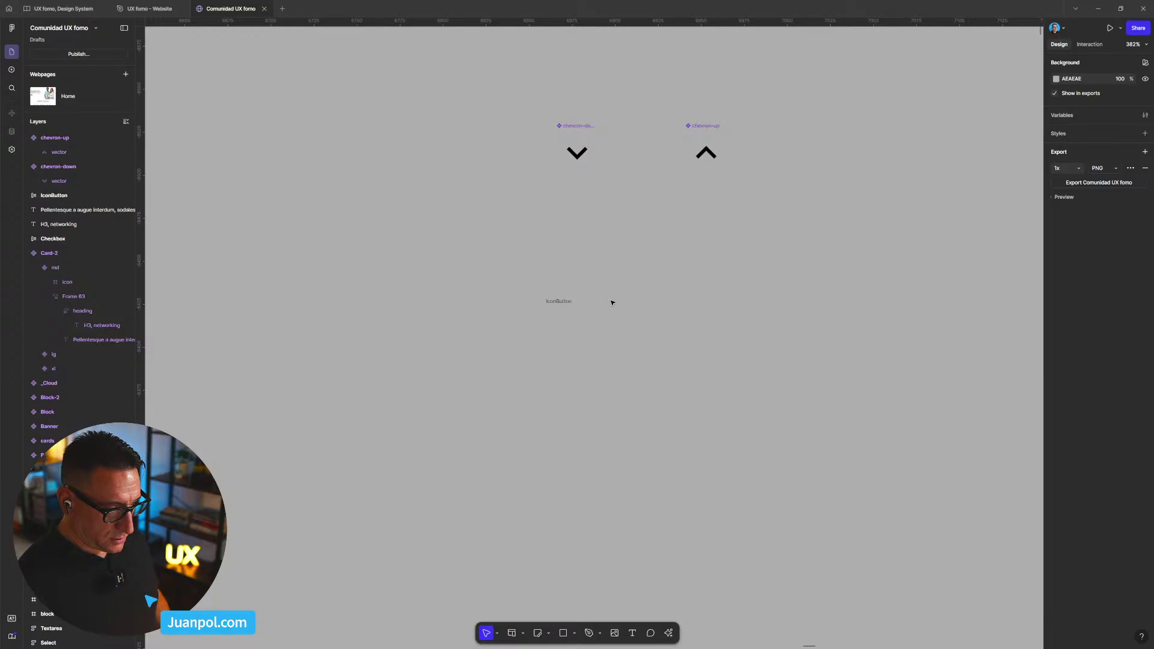
left_click(559, 301)
left_click_drag(736, 276, 579, 352)
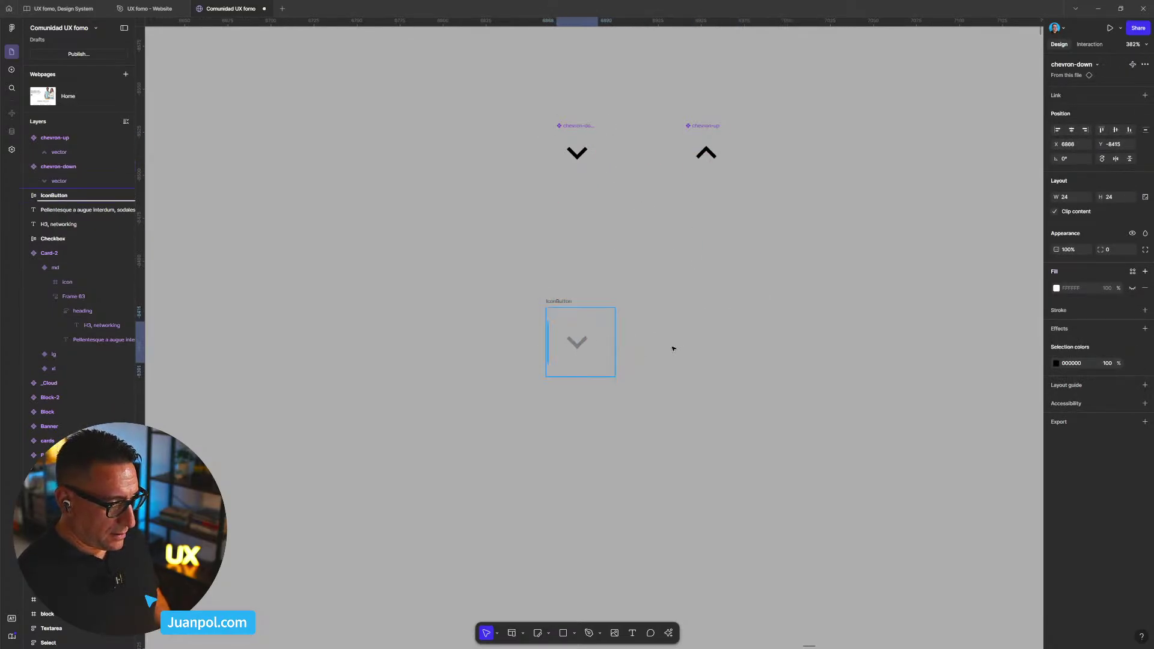
left_click_drag(674, 349, 637, 340)
scroll(635, 334, "up", 3)
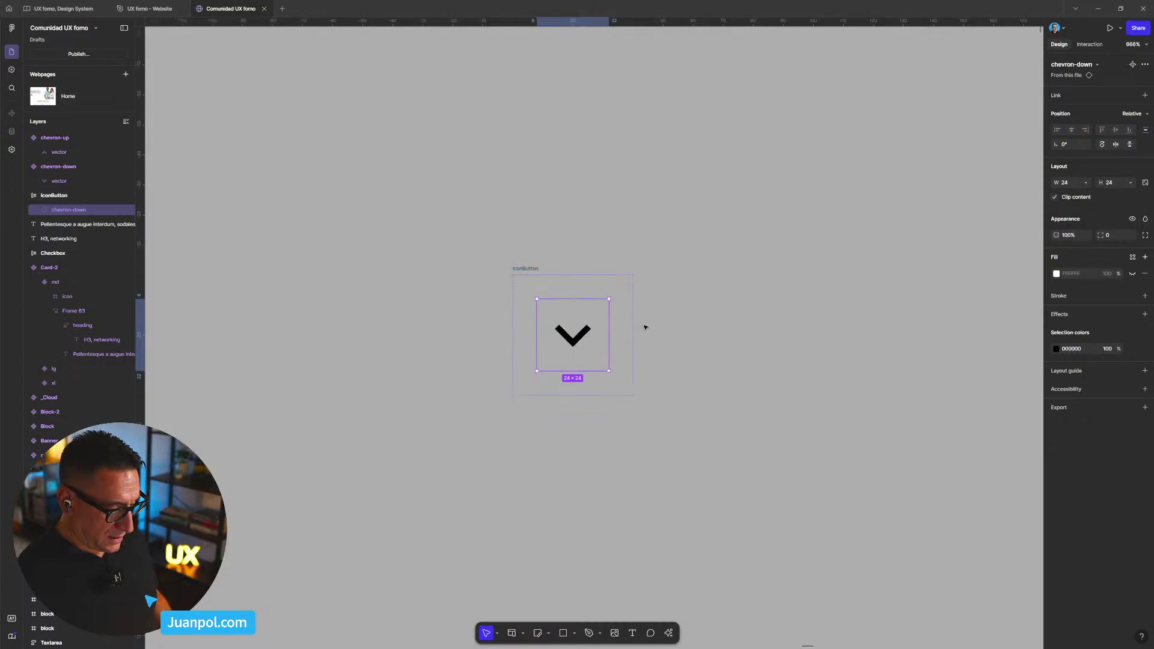
key("shift+0")
scroll(646, 325, "up", 5)
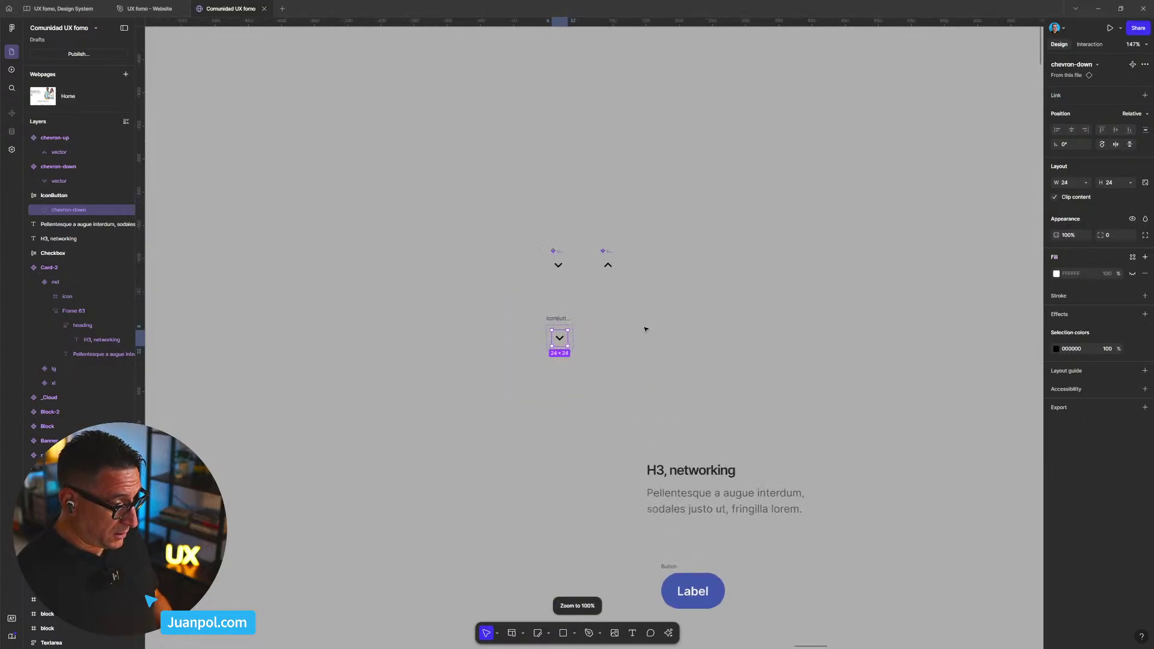
scroll(663, 307, "down", 2)
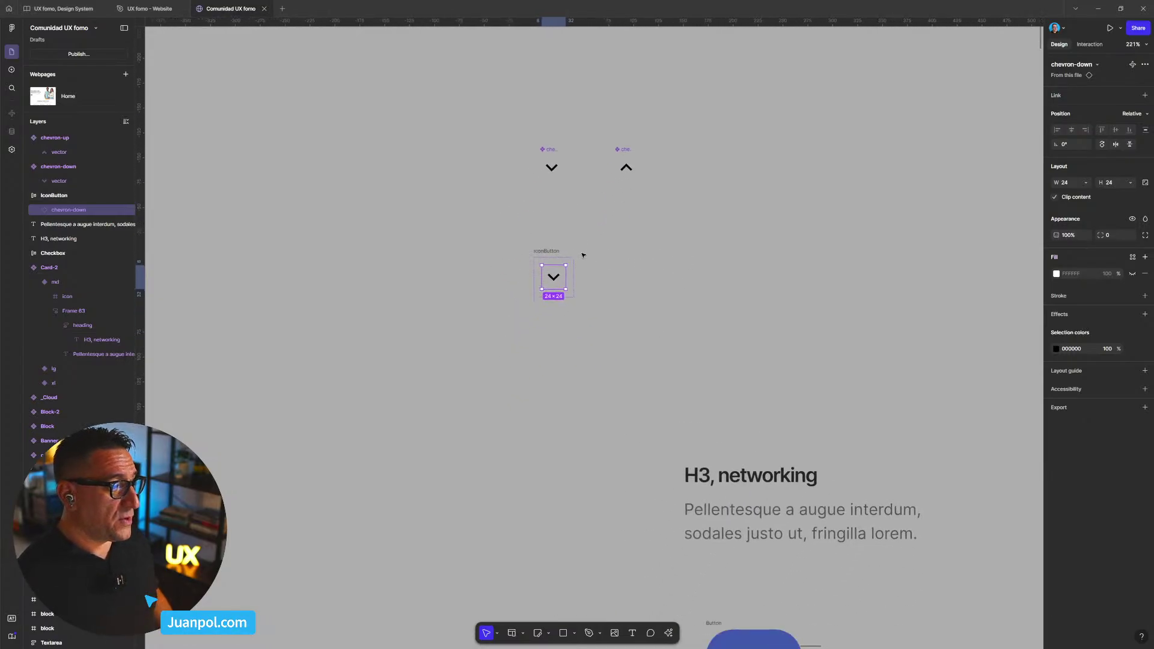
- Convert the IconButton frame into a component, and move it and both chevron components higher on the canvas, keeping the chevrons level
left_click(550, 252)
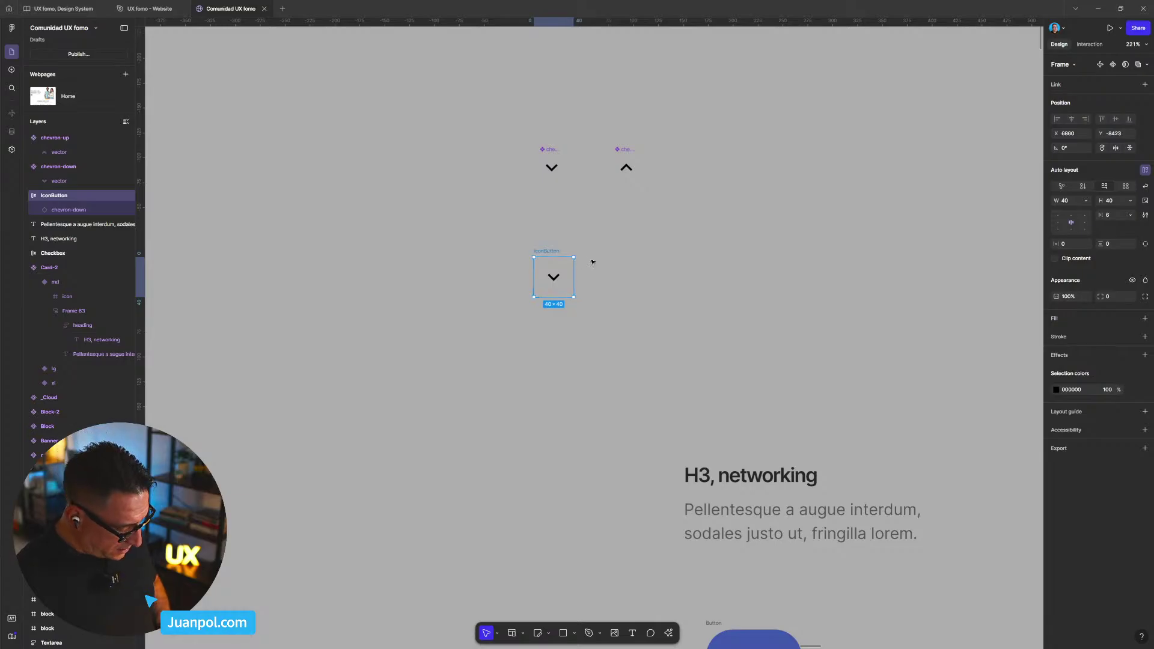
left_click(690, 209)
left_click_drag(552, 154, 553, 102)
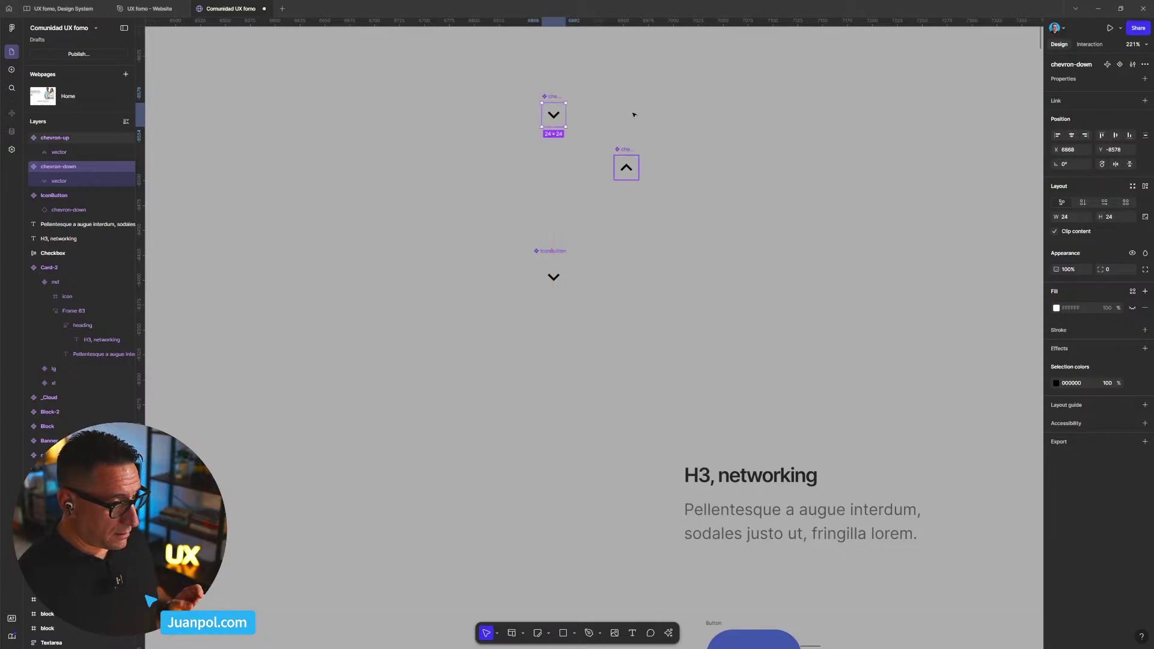
left_click_drag(630, 151, 634, 99)
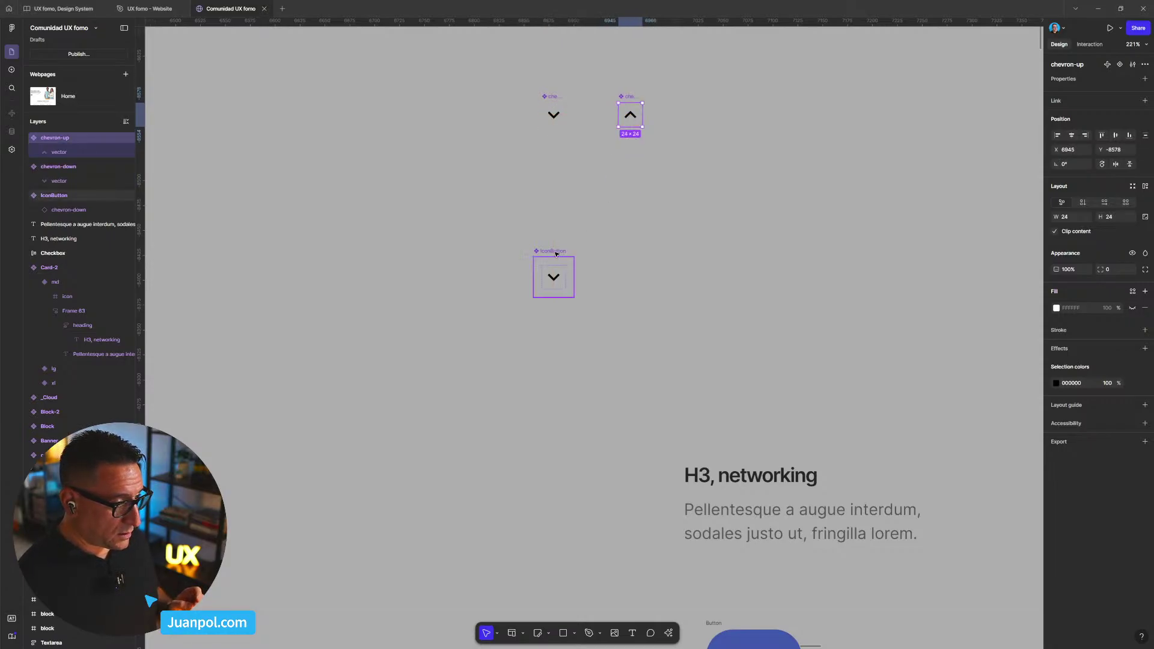
left_click_drag(559, 253, 559, 180)
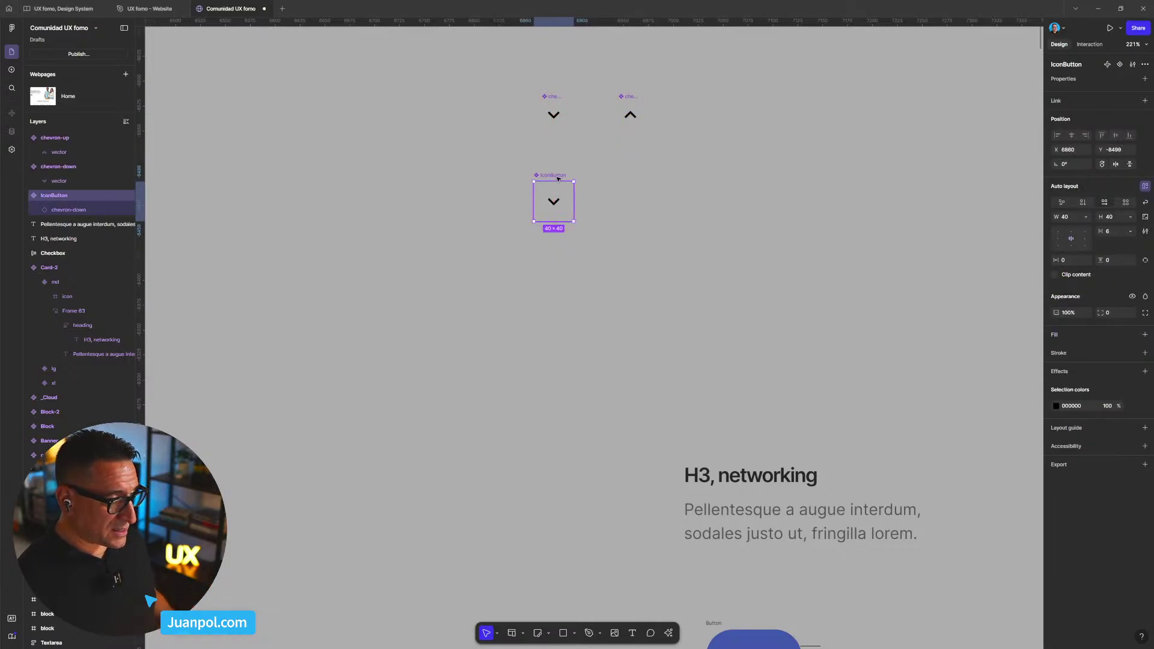
- Create an instance swap property named icon for the chevron-down inside the IconButton component, with chevron-down as its value
scroll(560, 187, "up", 3)
left_click_drag(699, 202, 590, 198)
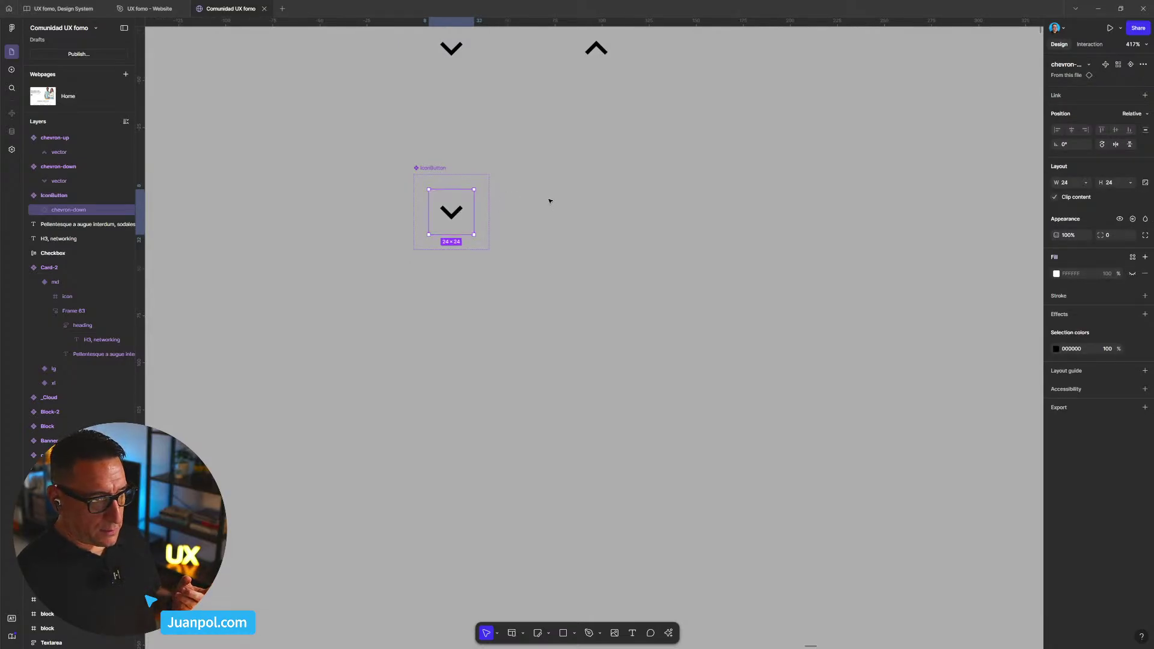
key("Escape")
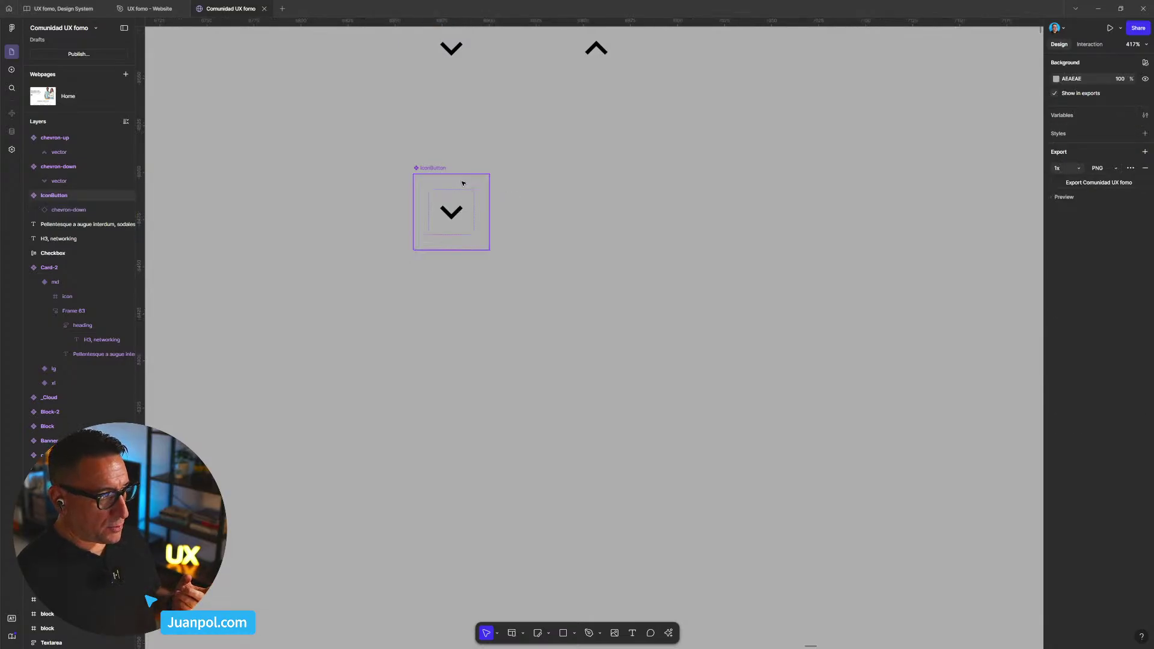
left_click(452, 211)
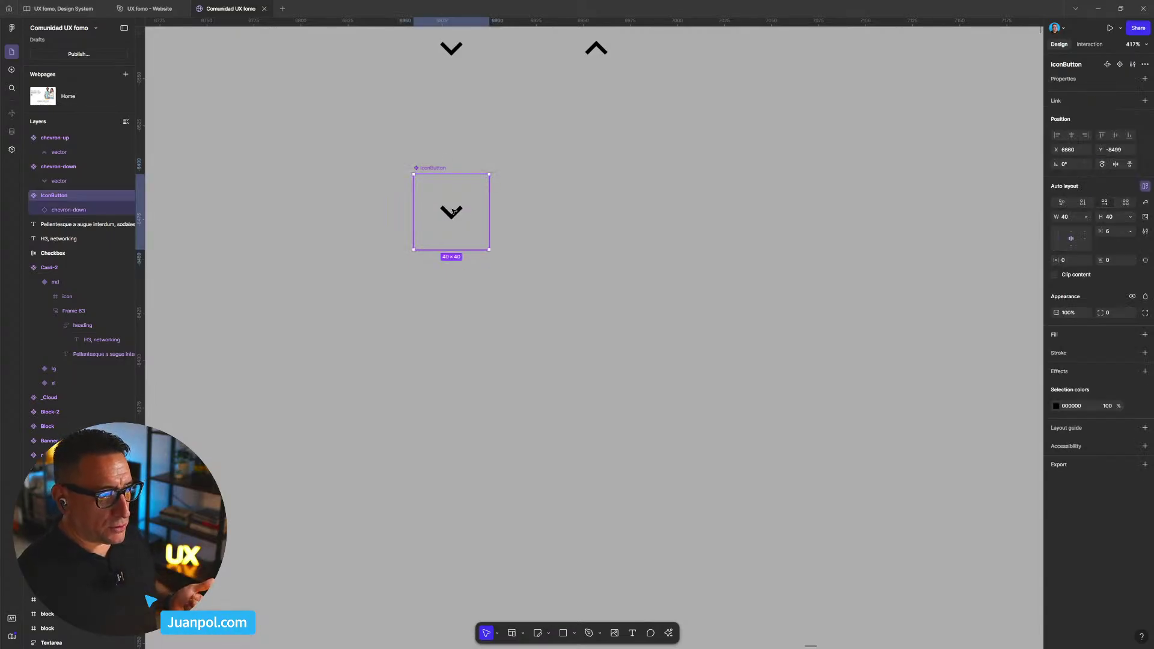
double_click(455, 211)
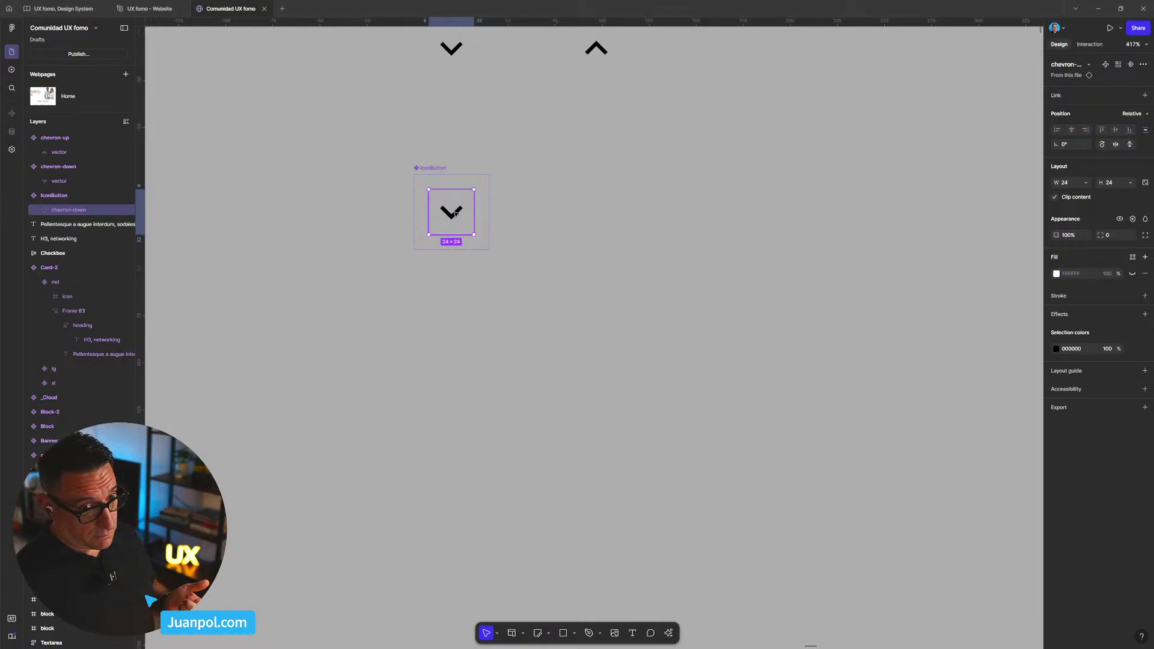
left_click(1142, 65)
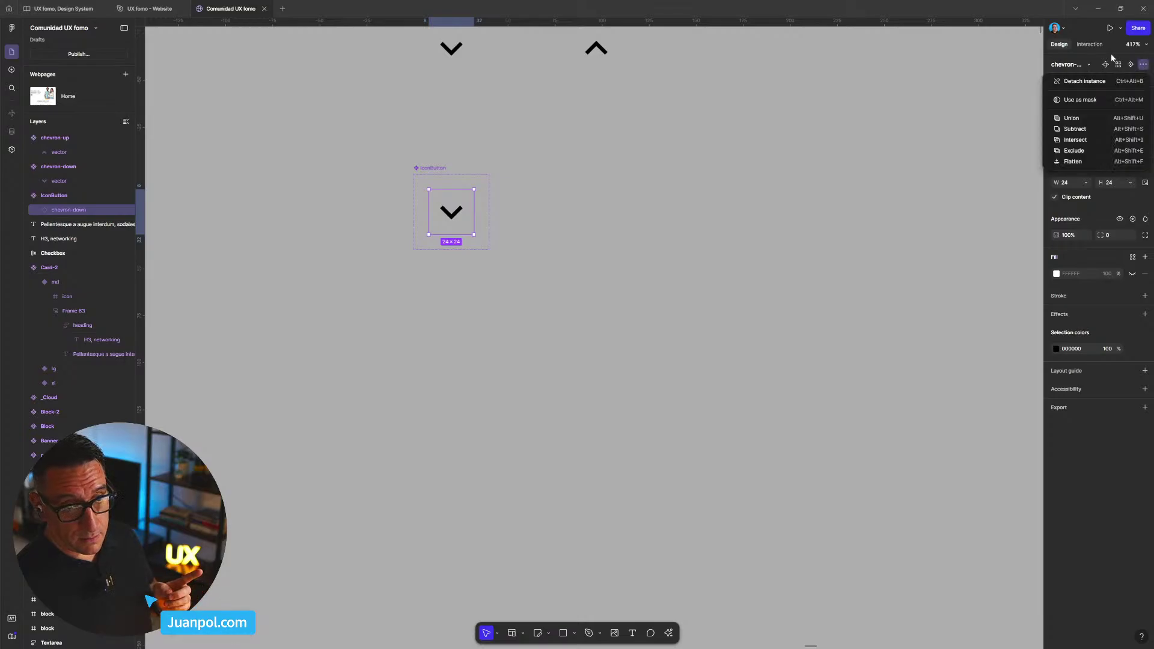
left_click(1131, 65)
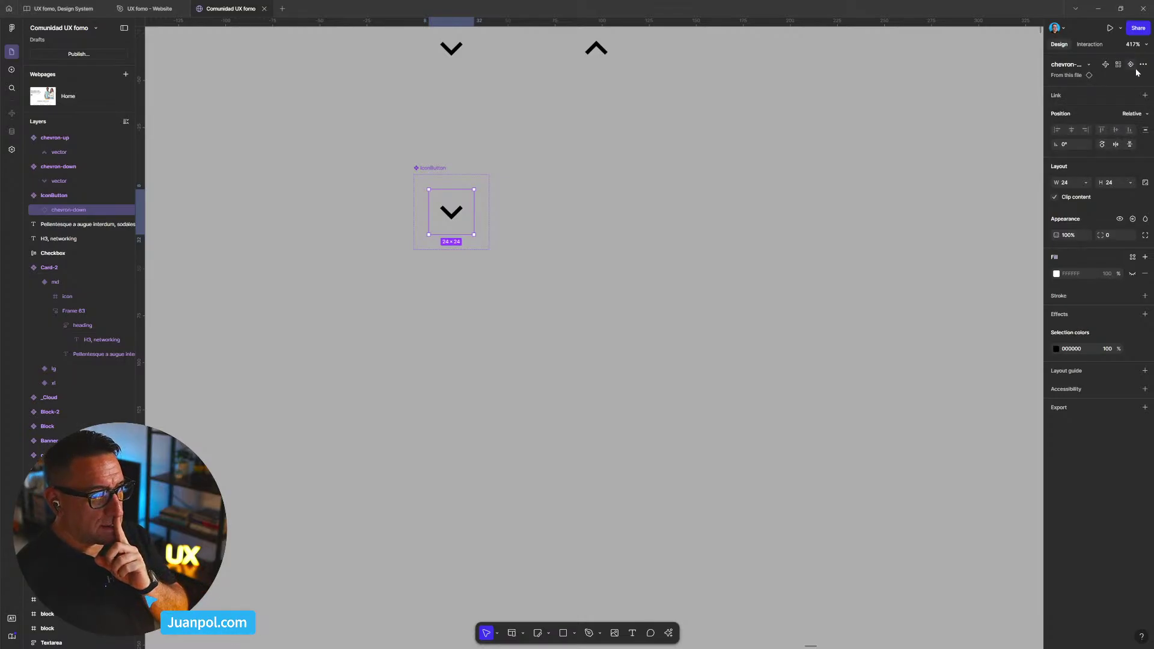
left_click(1132, 65)
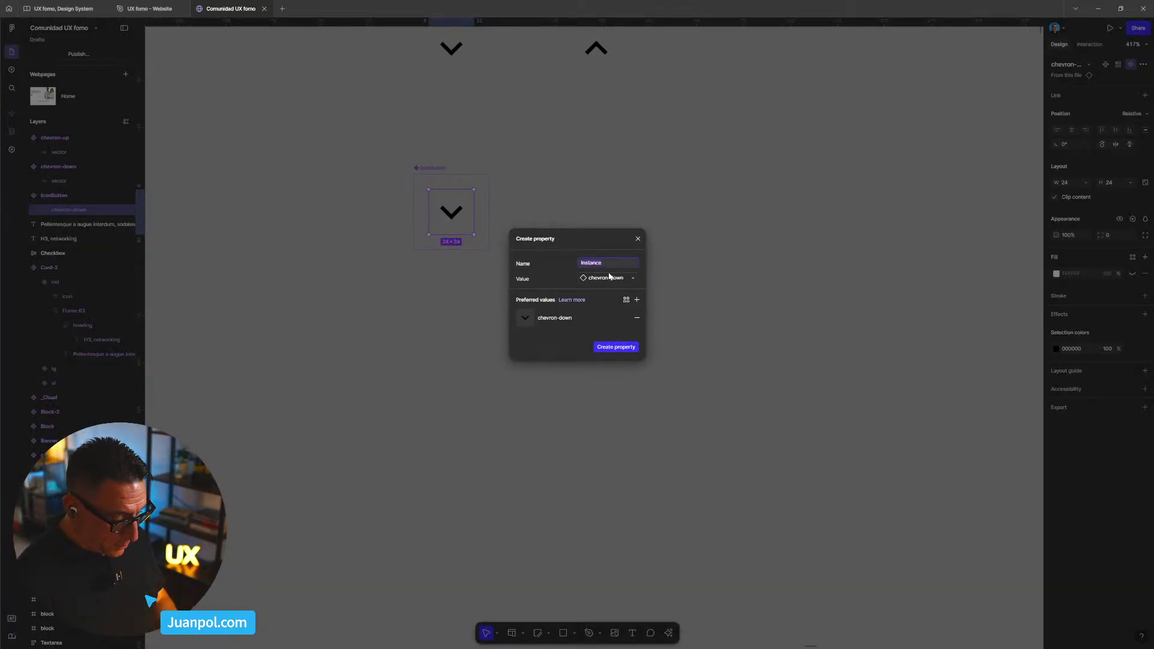
type("icon")
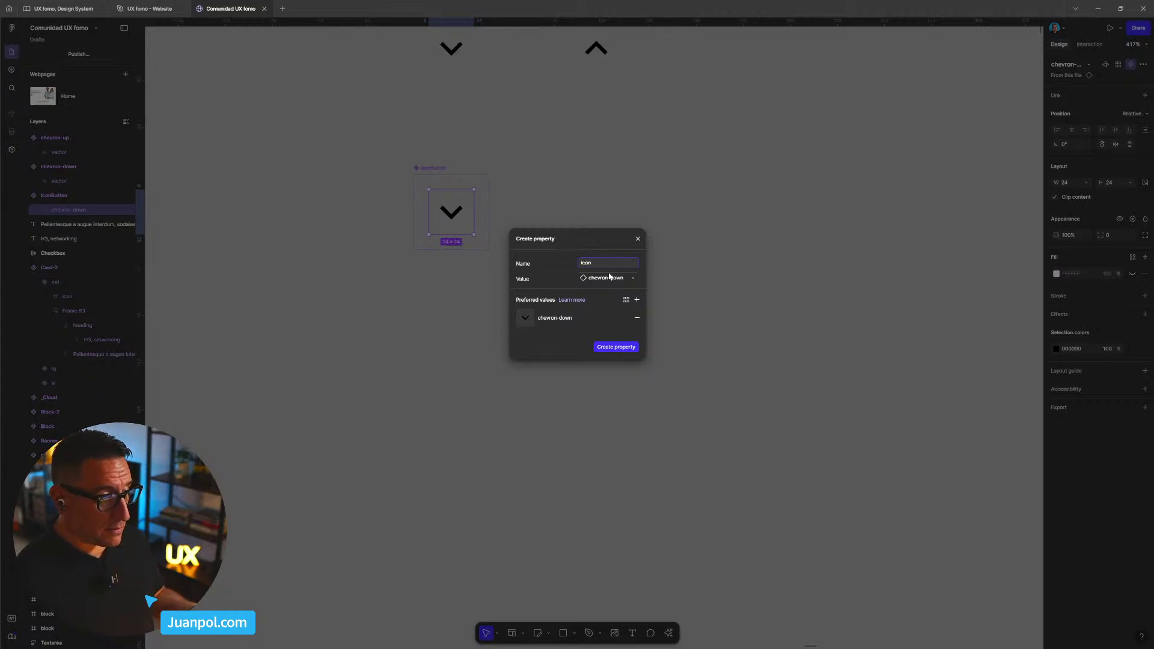
left_click(622, 348)
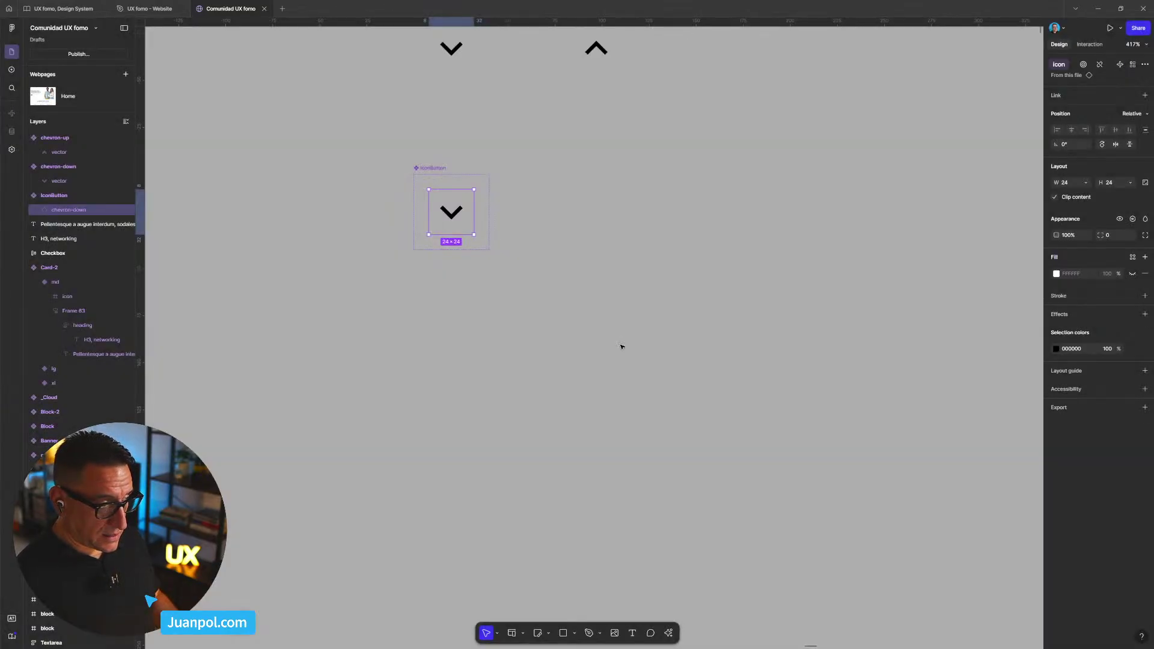
- Place an instance of the IconButton component to its right, above the H3, networking heading
left_click(625, 332)
scroll(626, 332, "down", 3)
scroll(661, 337, "down", 2)
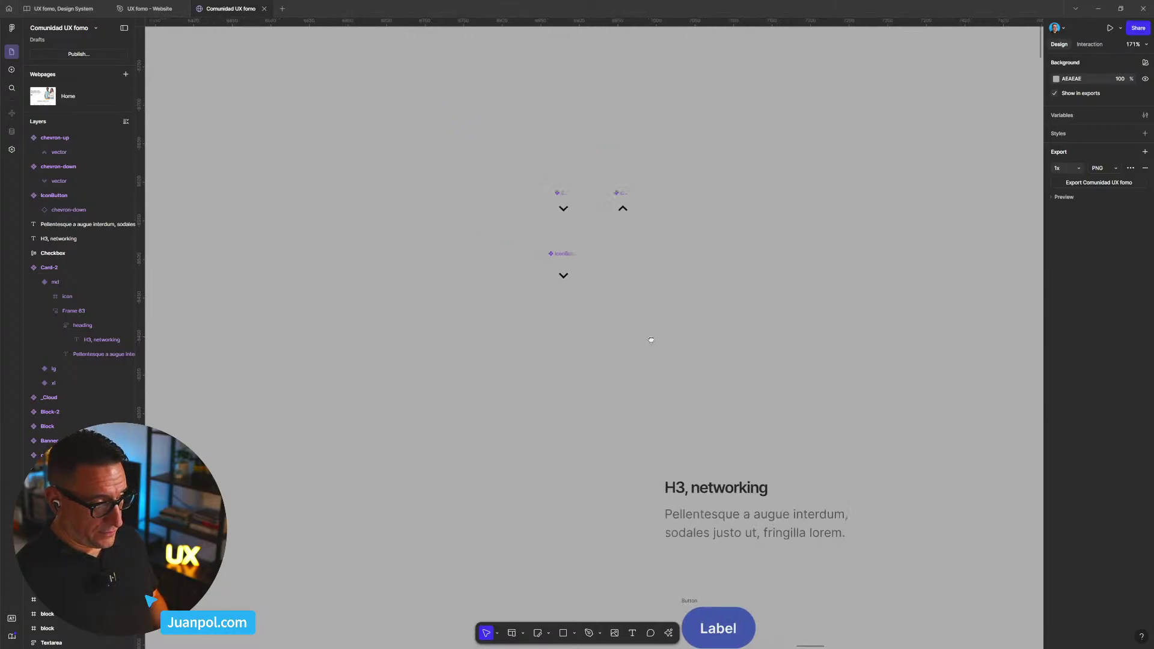
scroll(602, 300, "right", 2)
left_click(469, 266)
left_click_drag(458, 258, 638, 278)
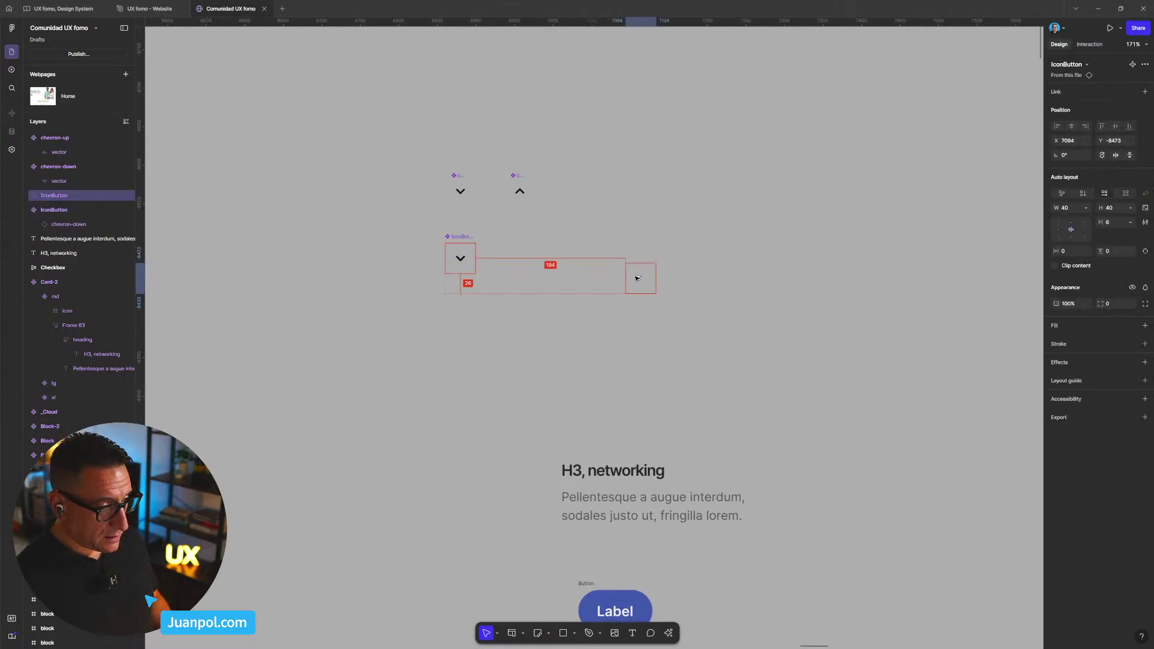
- Try swapping the IconButton instance's icon property to chevron-up and undo the swap
scroll(647, 301, "up", 6)
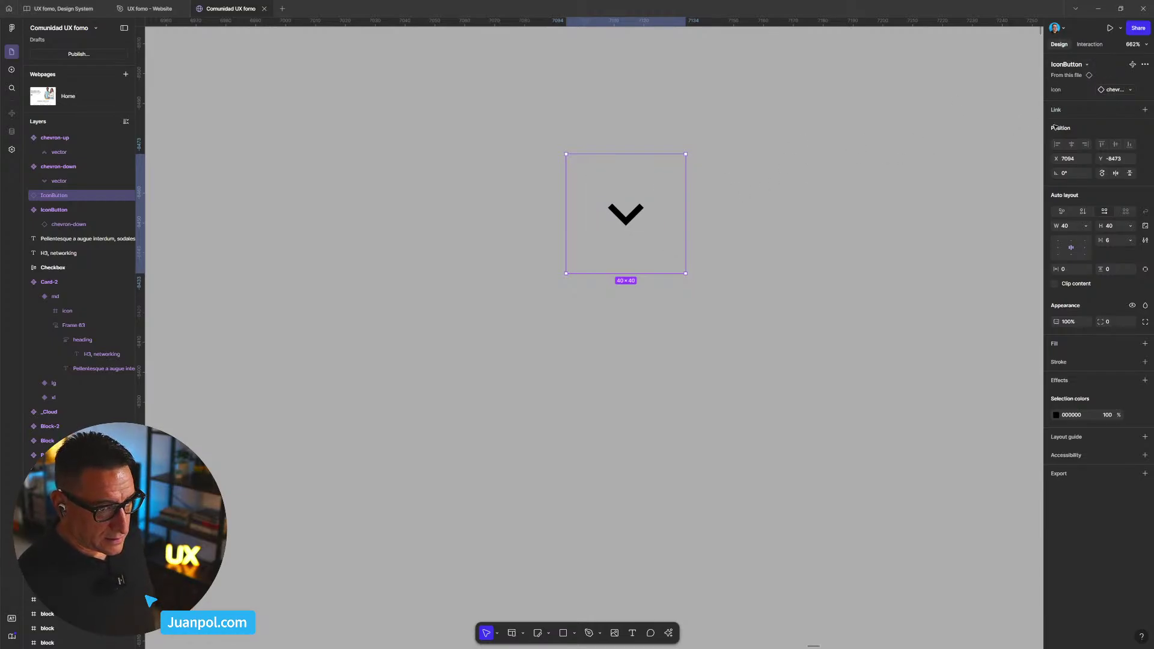
left_click(1118, 91)
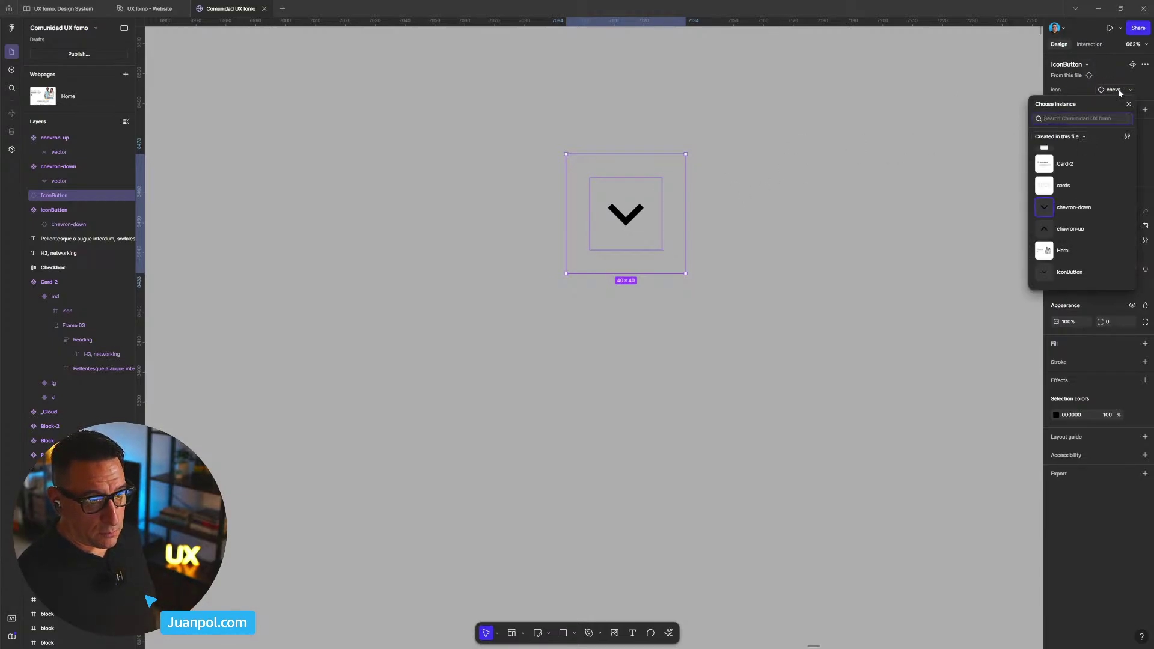
left_click(1090, 225)
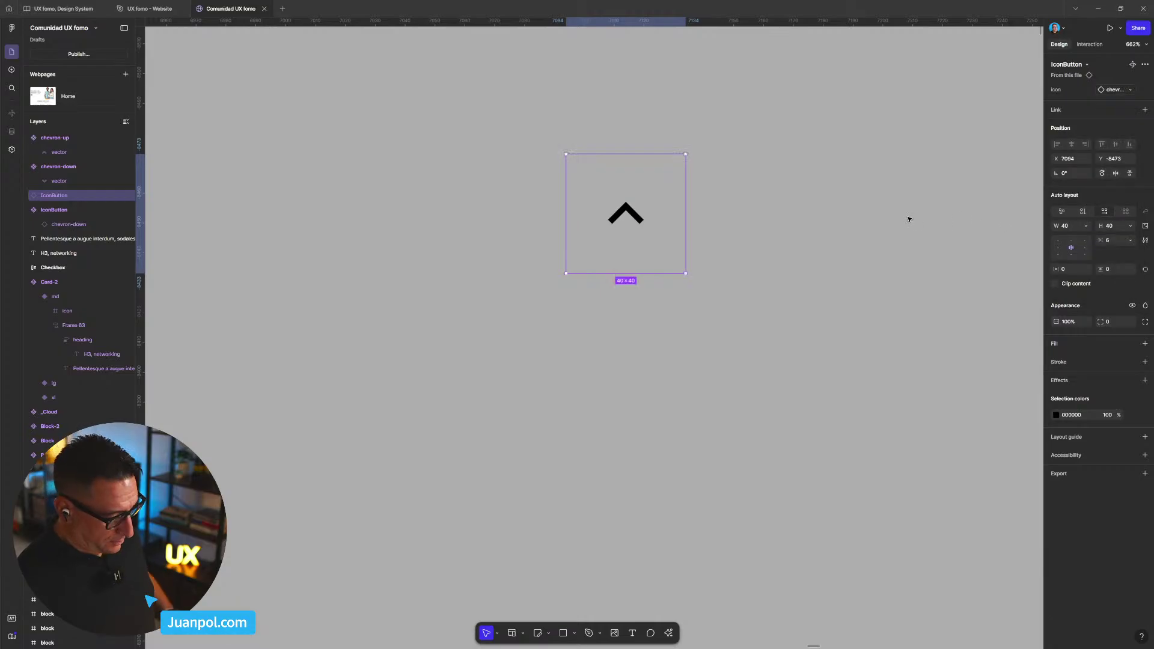
key("ctrl+z")
scroll(778, 297, "down", 10)
scroll(858, 265, "down", 2)
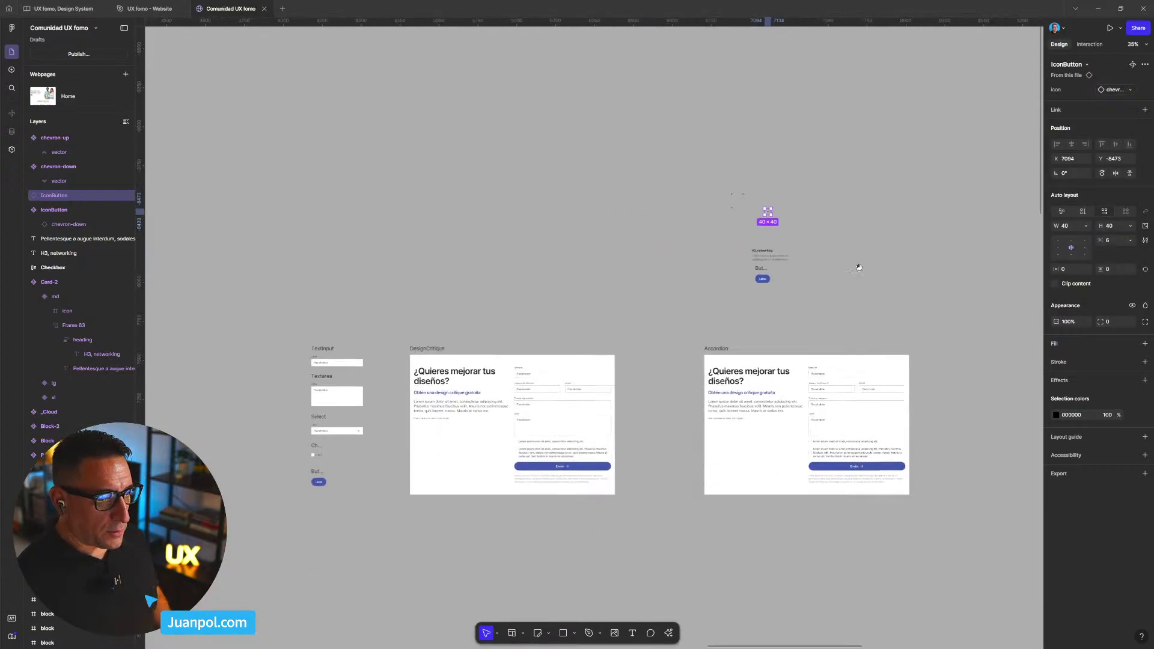
- Move the Label button well to the right of the H3, networking heading, out of the way of the accordion pieces
scroll(626, 222, "right", 3)
scroll(626, 222, "up", 8)
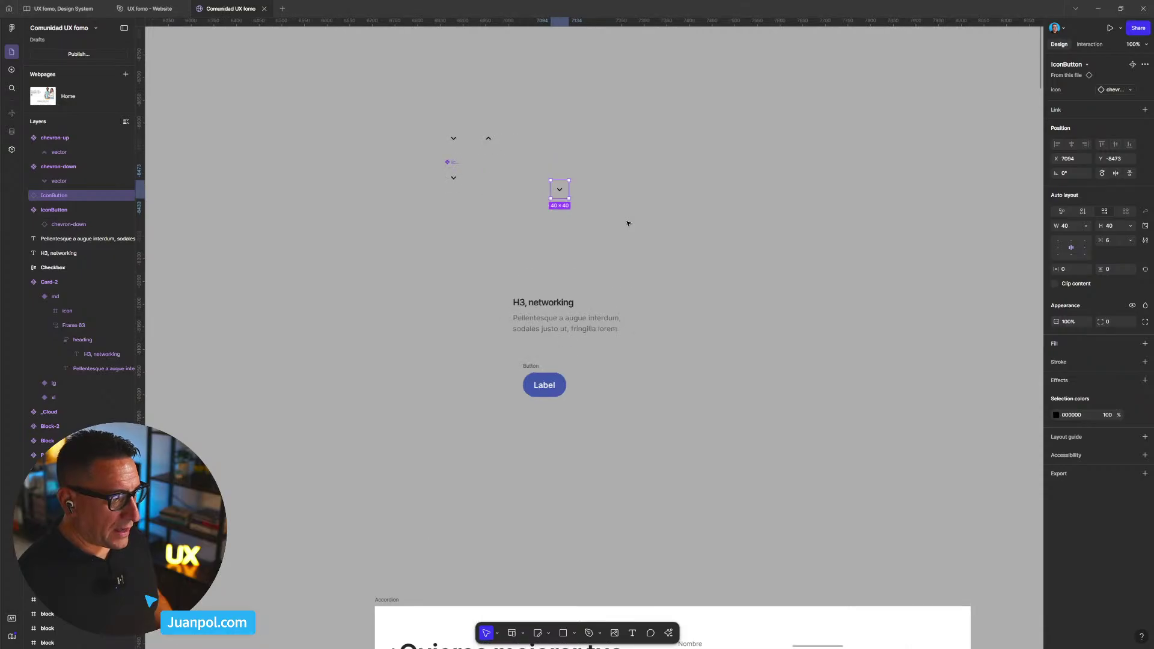
left_click(526, 368)
left_click_drag(527, 368, 835, 246)
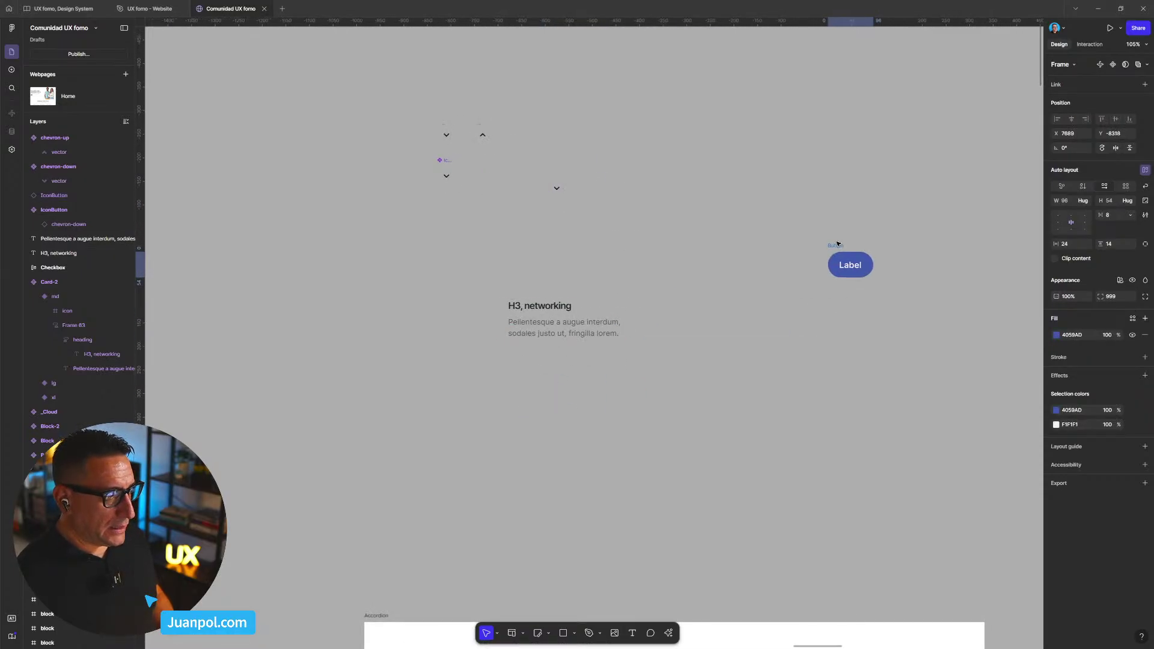
- Place the IconButton instance at the right end of the H3, networking heading, vertically centred with it, and move the paragraph lower
left_click(556, 188)
left_click_drag(556, 188, 620, 282)
left_click_drag(579, 324, 581, 389)
scroll(636, 338, "up", 1)
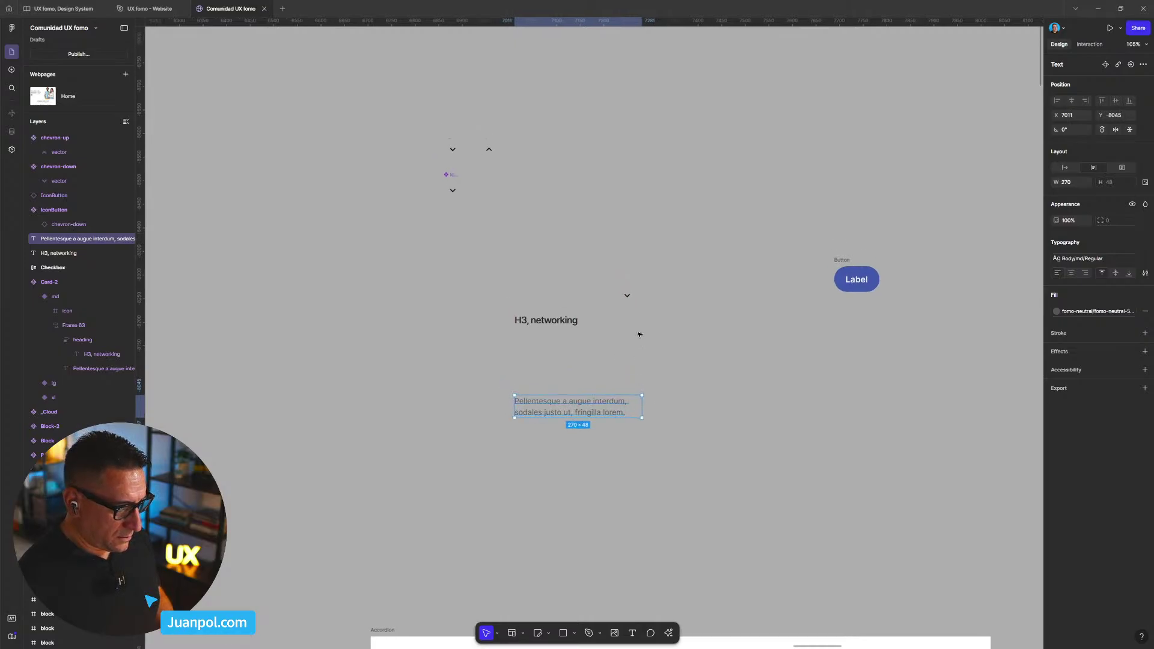
left_click_drag(630, 300, 640, 328)
scroll(629, 369, "up", 3)
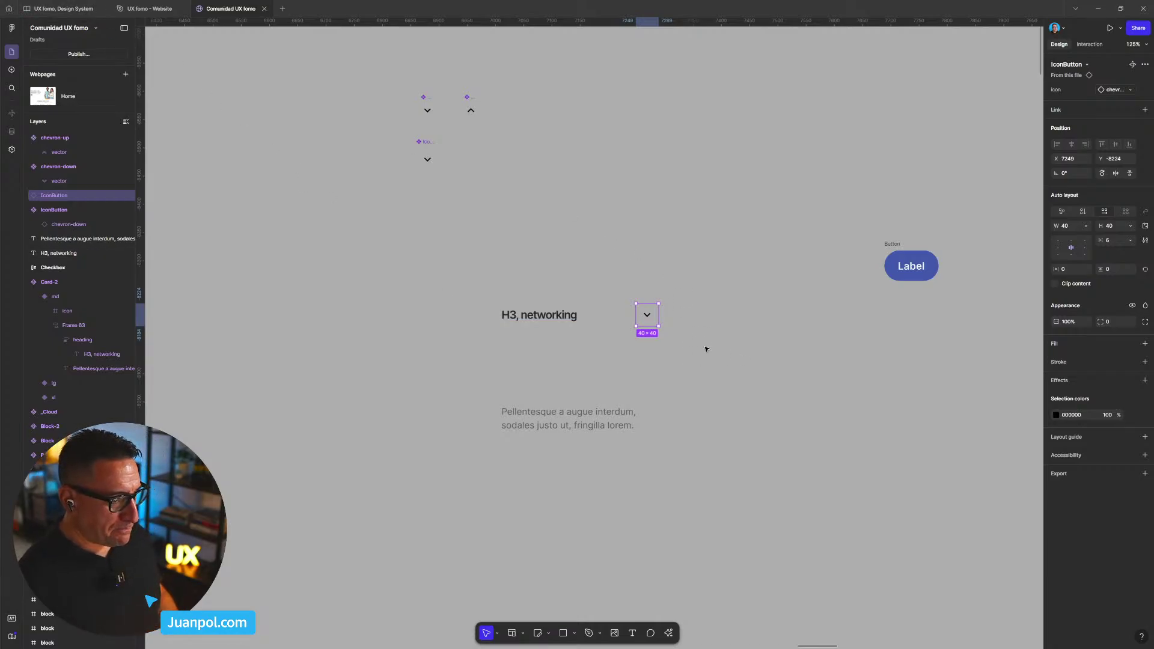
- Change the heading text beside the IconButton instance to "H3, heading"
left_click_drag(706, 349, 447, 276)
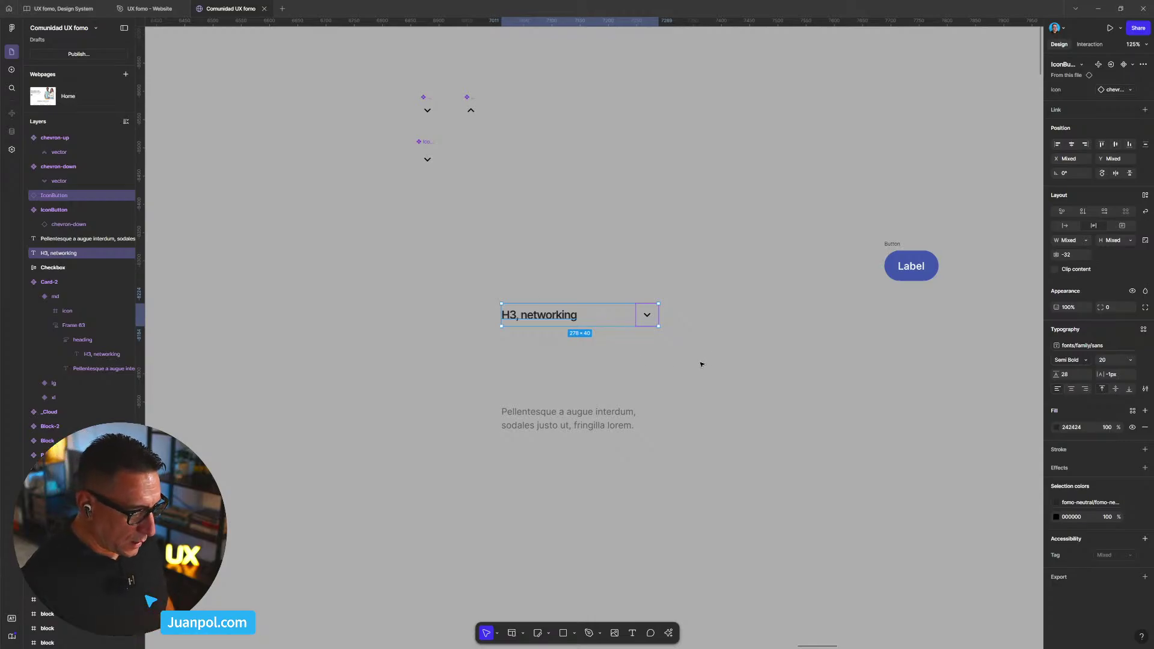
scroll(701, 365, "right", 3)
left_click_drag(743, 339, 446, 280)
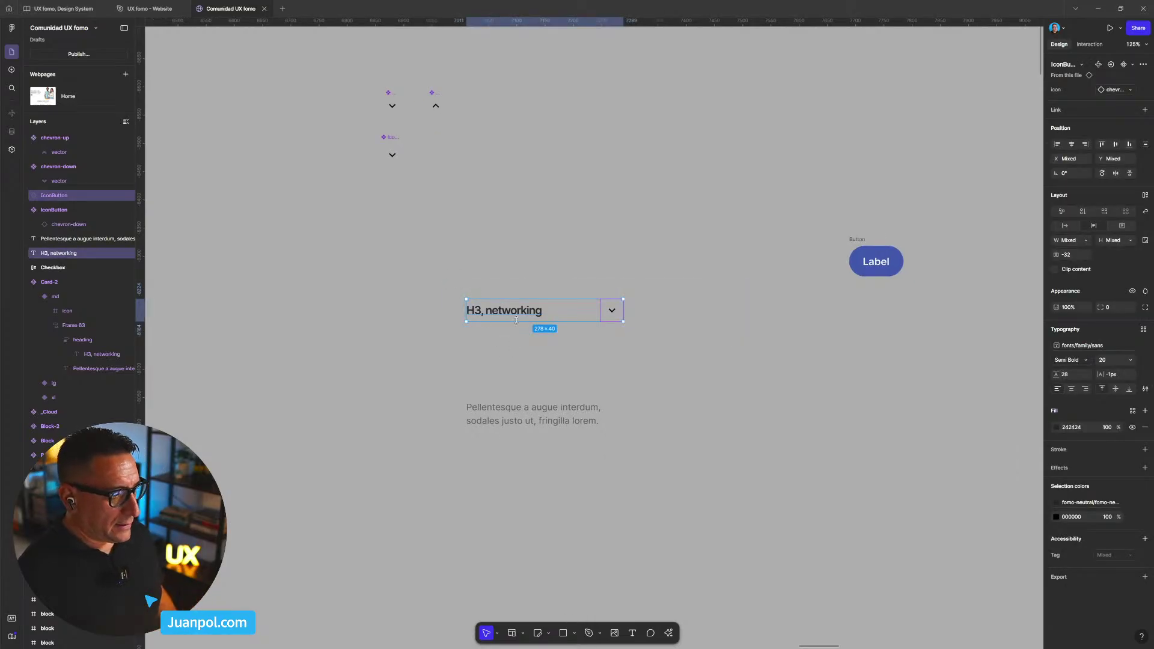
left_click(561, 333)
left_click(499, 314)
double_click(499, 311)
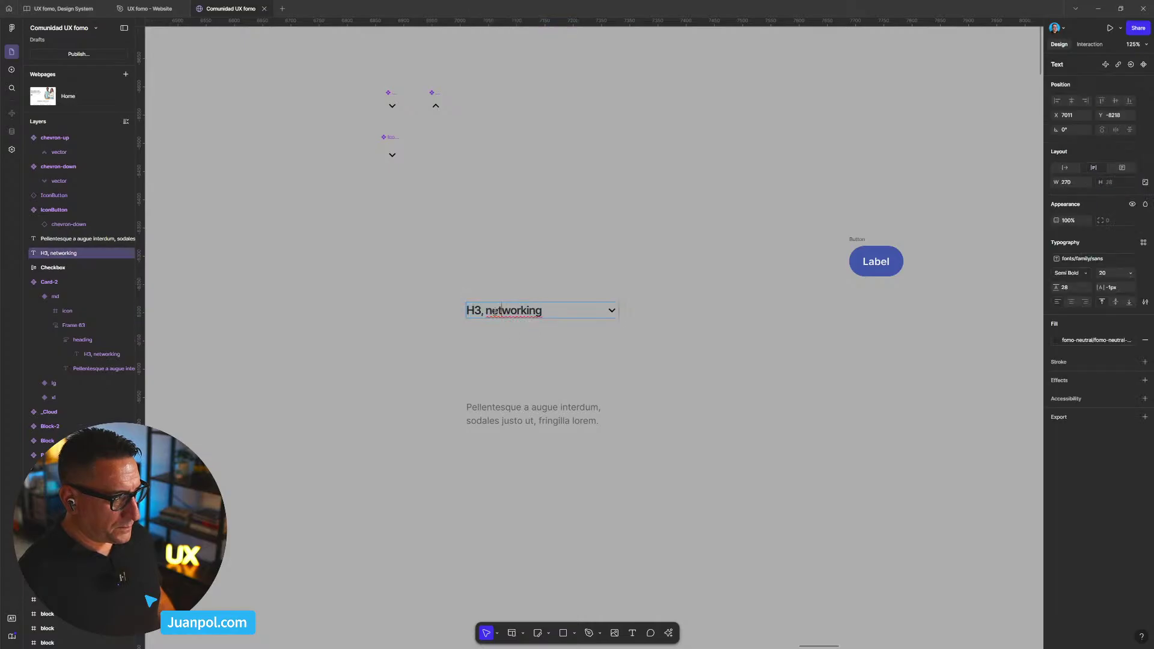
left_click_drag(486, 311, 605, 315)
type("heading")
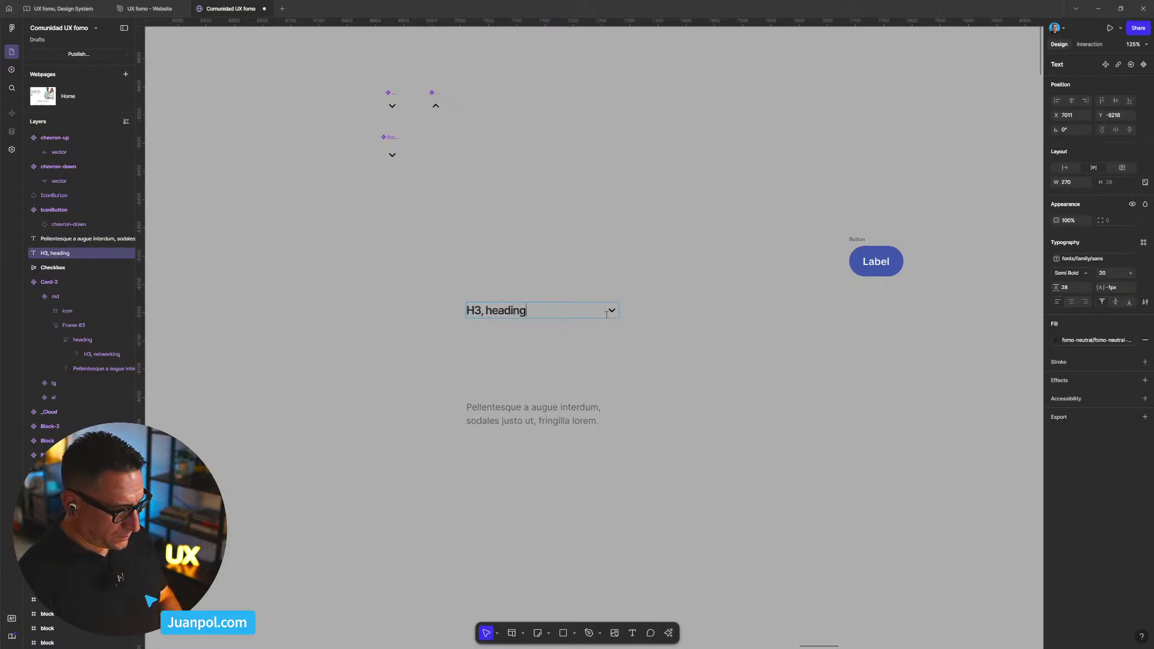
left_click(708, 367)
- Wrap the H3, heading text and the IconButton instance in a horizontal auto layout frame named header
left_click_drag(708, 367, 434, 267)
key("shift+a")
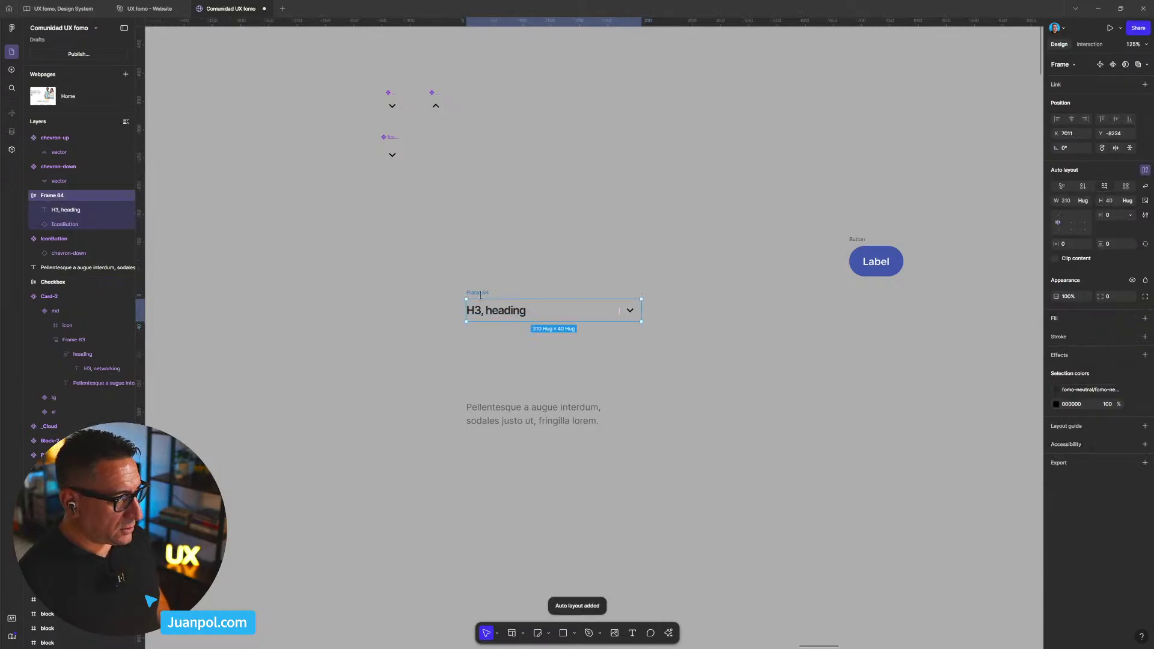
double_click(478, 293)
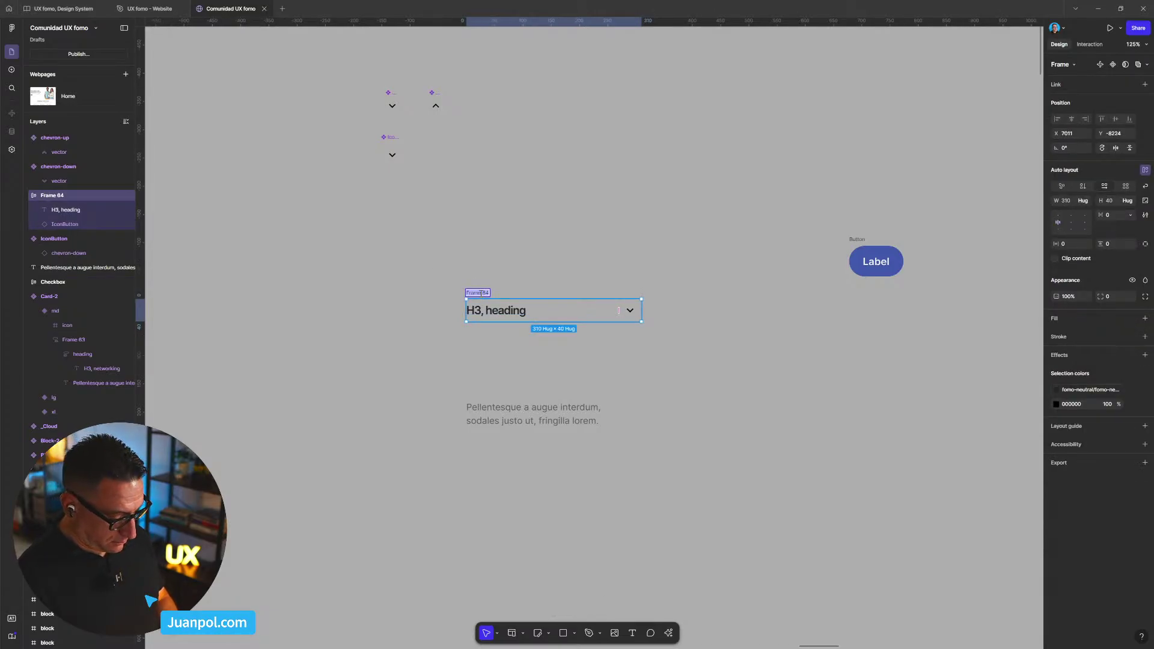
type("header")
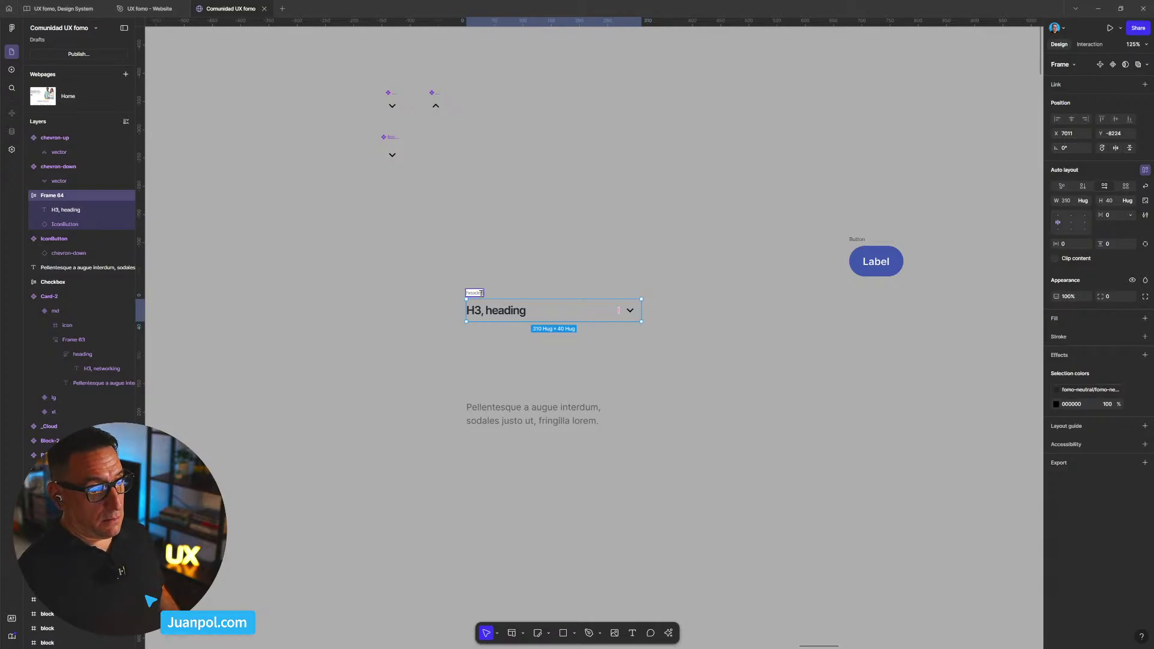
key("Return")
scroll(478, 293, "right", 1)
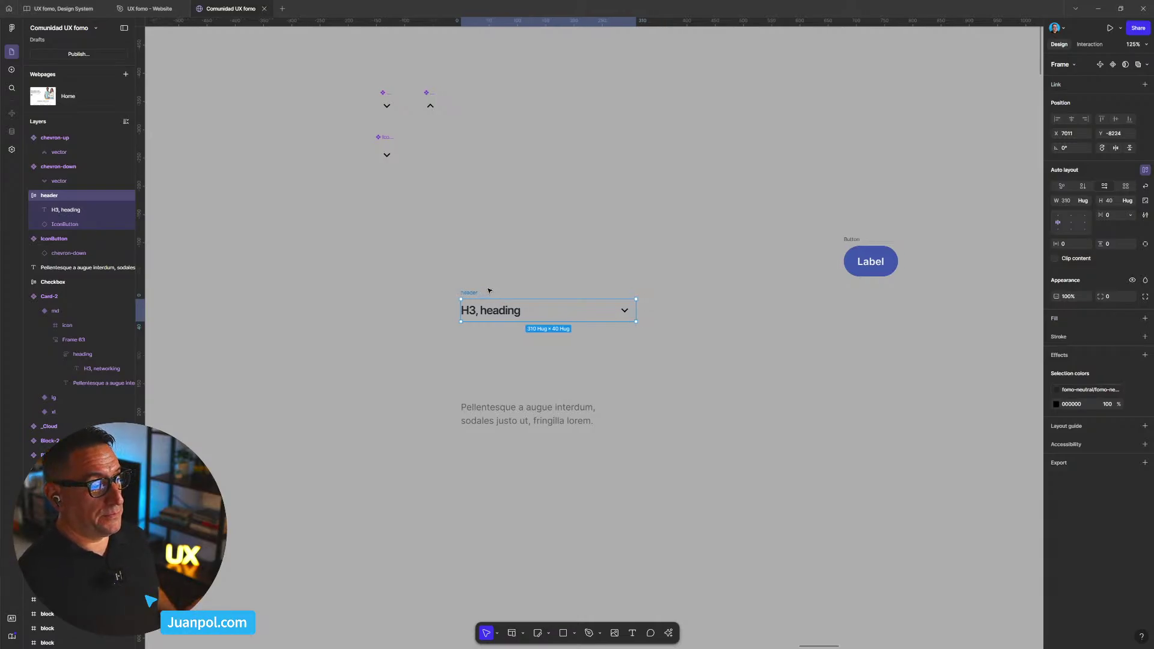
key("Escape")
- Move the header frame up and slightly left, and bring the paragraph a little closer beneath it
left_click_drag(473, 290, 463, 267)
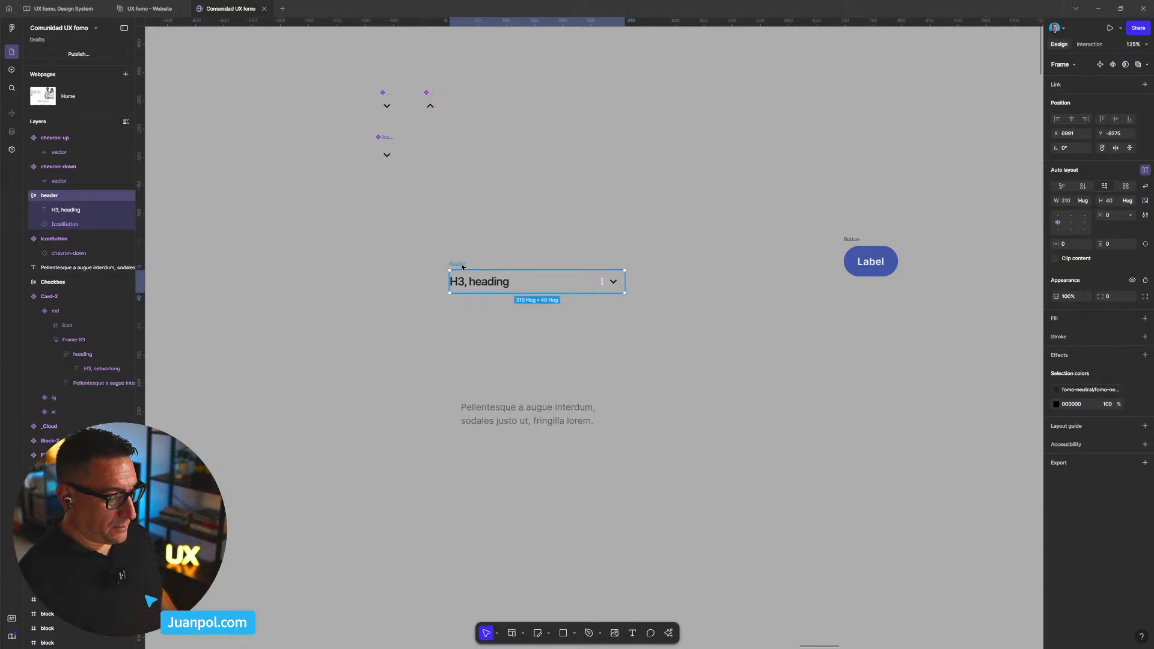
left_click(524, 413)
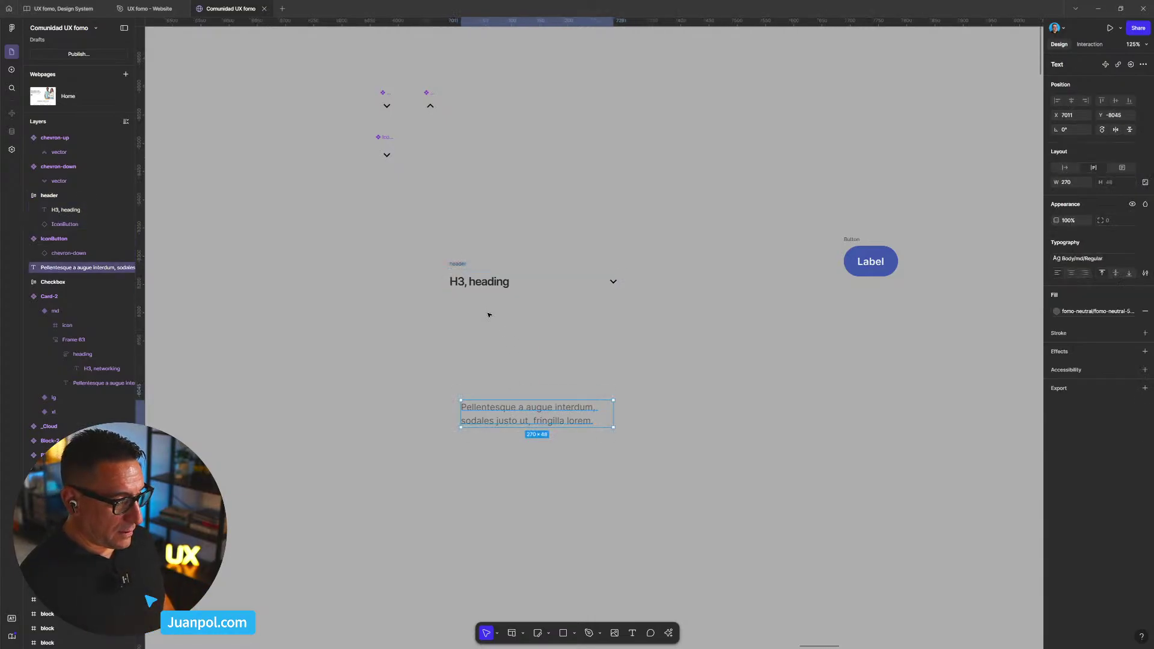
left_click_drag(528, 416, 528, 398)
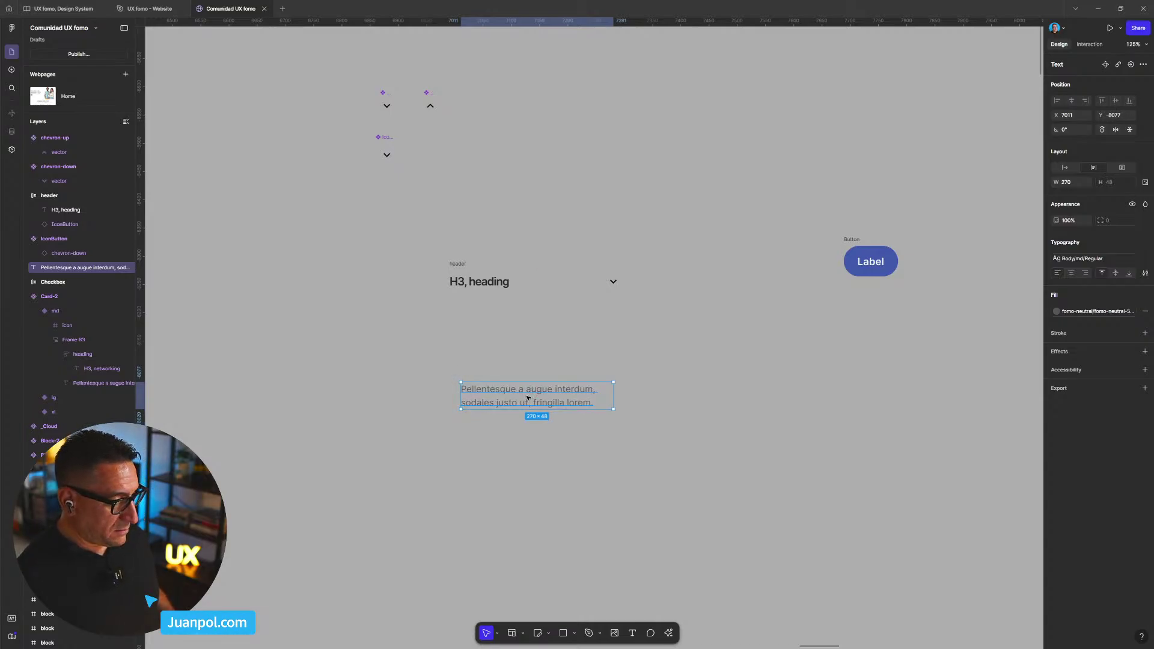
- Replace the paragraph below the header with a longer placeholder text beginning "Lorem ipsum dolor sit amet, consectetur adipiscing elit."
double_click(570, 397)
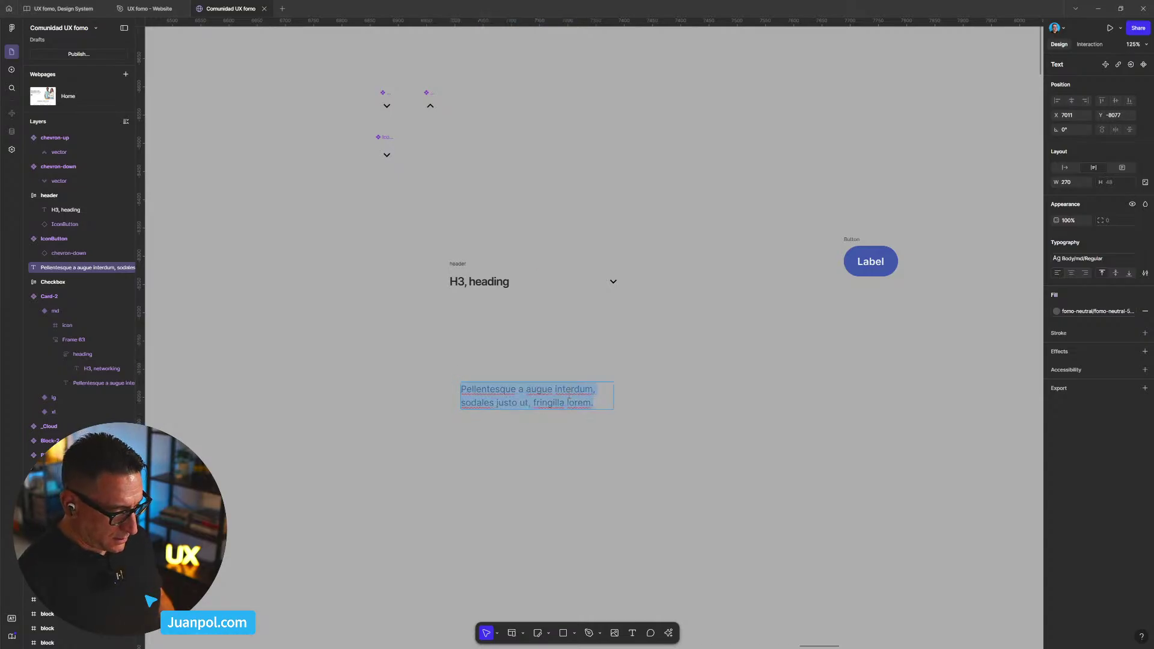
key("BackSpace")
key("BackSpace")
key("BackSpace")
key("BackSpace")
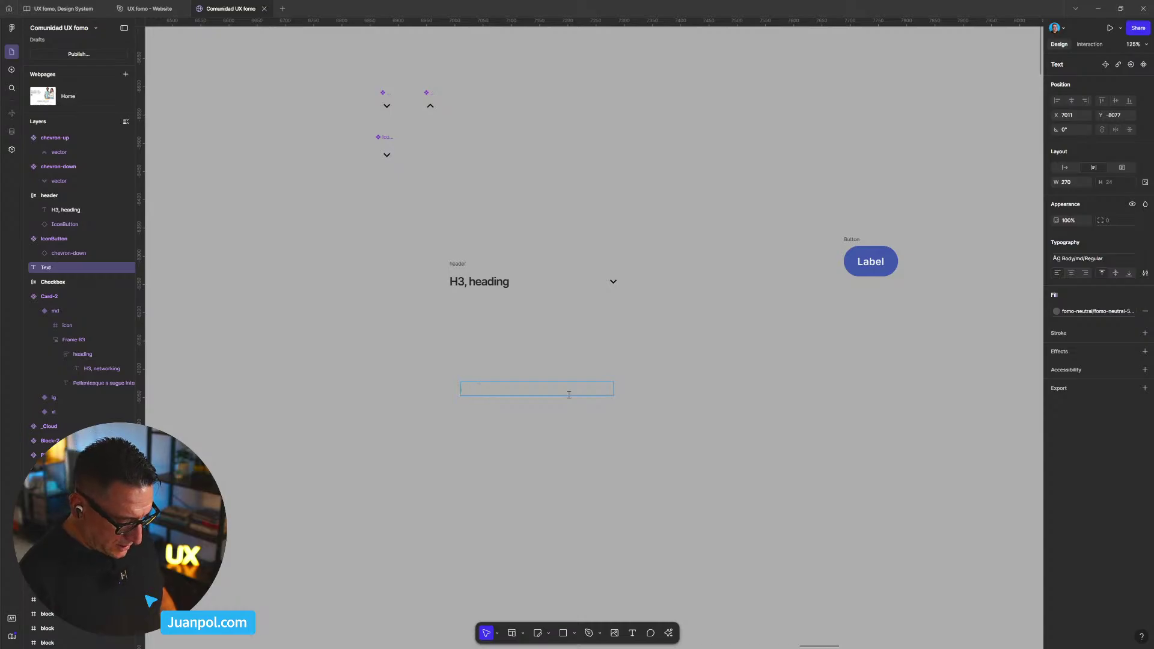
type("Lorem ipsum dolor sit amet, consectetur adipiscing elit. Phasellus maximus faucibus velit. Mauris non pellentesque tortor, quis laoreet massa. Mauris at varius est. Sed facilisis in mauris vel accumsan. In mollis feugiat sem ut luctus. Pellentesque a augue interdum, sodales justo ut, fringilla lorem.")
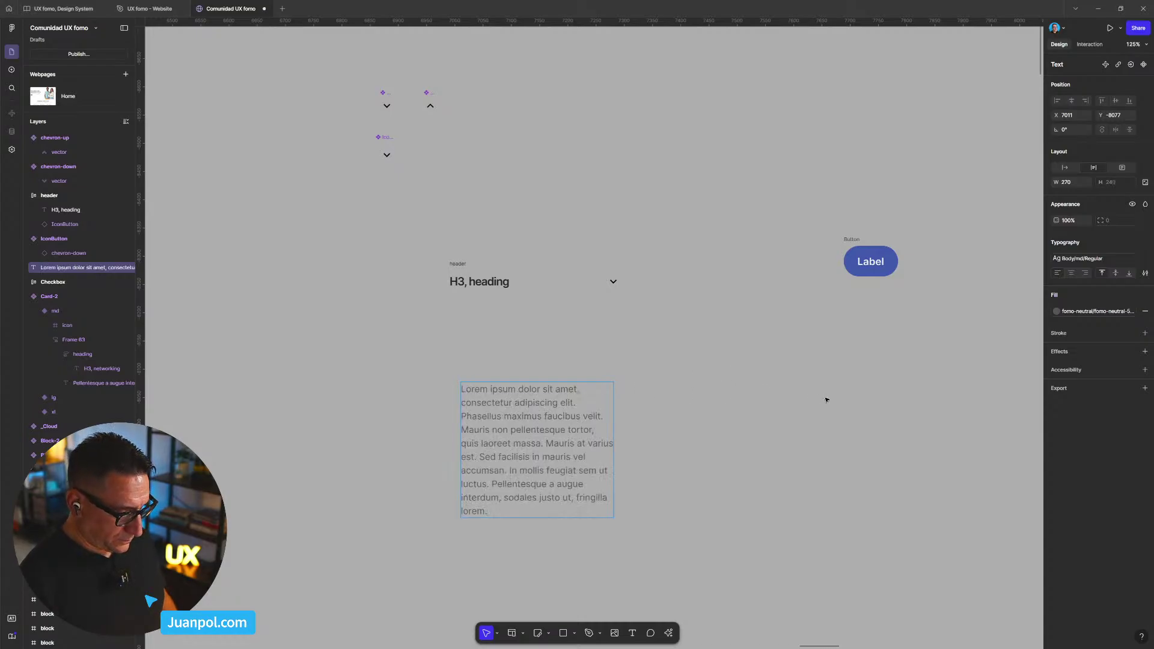
key("Escape")
- Place the lorem ipsum paragraph directly below the header frame with their left edges aligned
left_click_drag(594, 482, 579, 401)
scroll(579, 401, "down", 2)
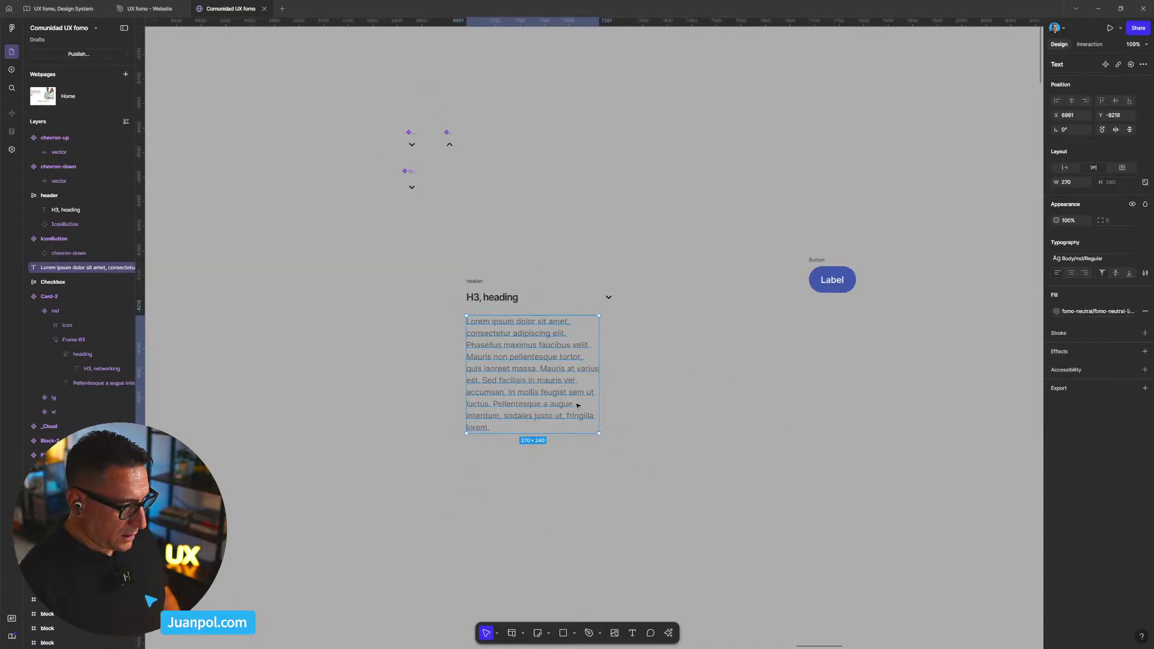
scroll(577, 406, "up", 3)
key("ctrl+y")
key("ctrl+y")
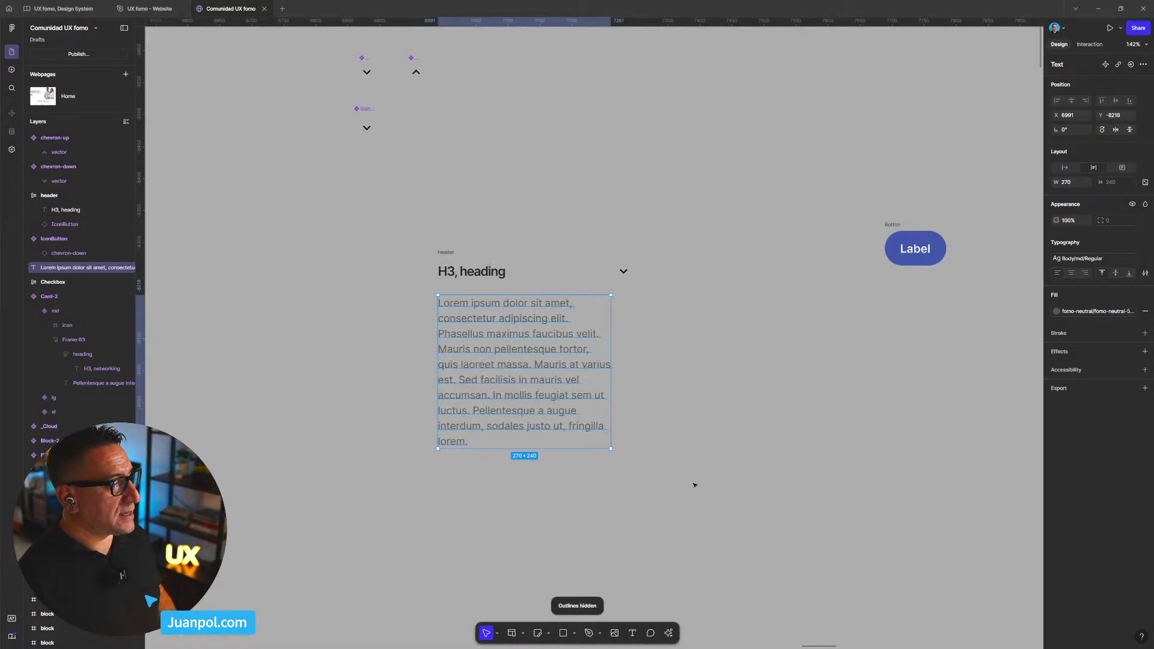
- Wrap the header frame and the lorem ipsum paragraph together in a vertical auto layout frame
left_click_drag(732, 505, 411, 236)
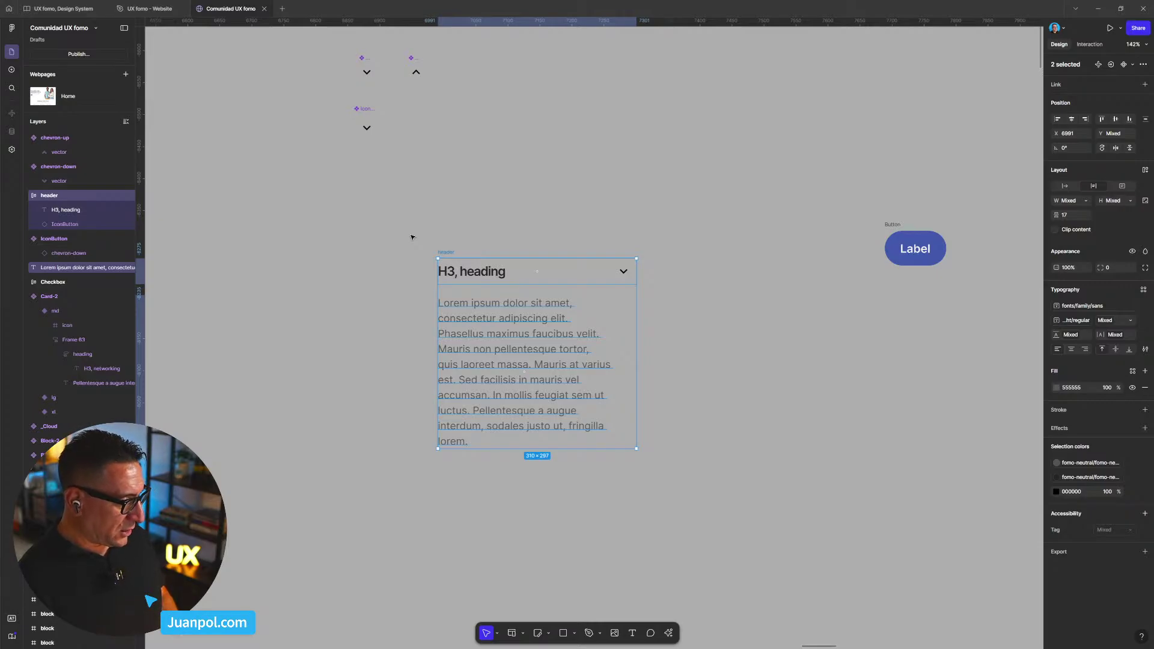
key("shift+a")
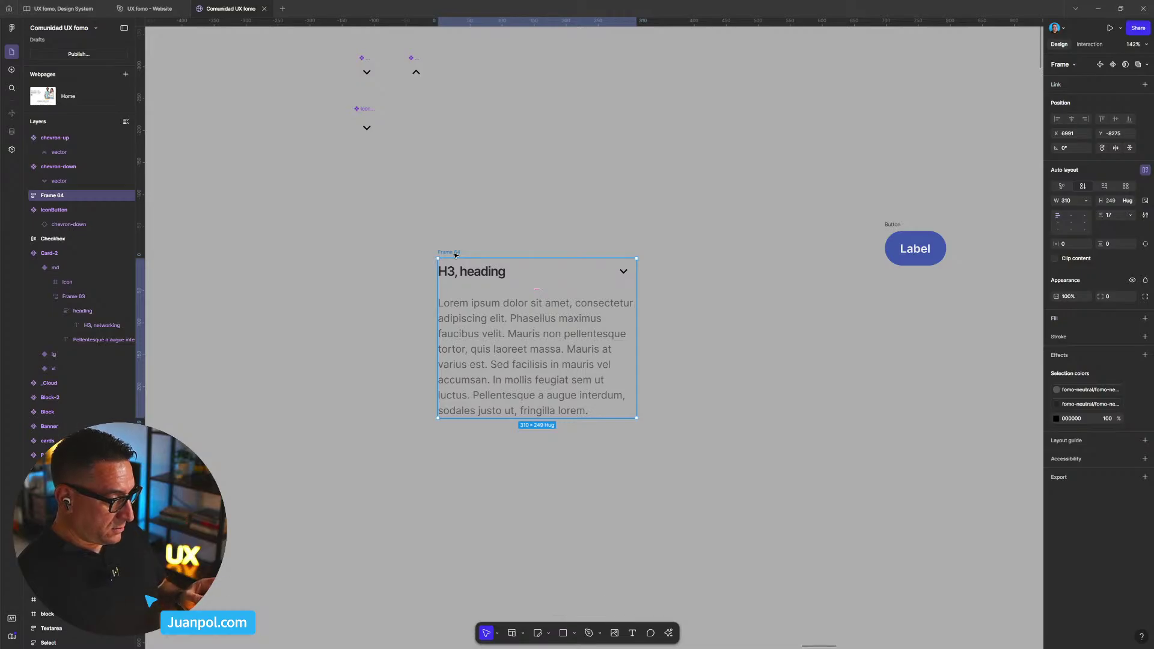
double_click(452, 252)
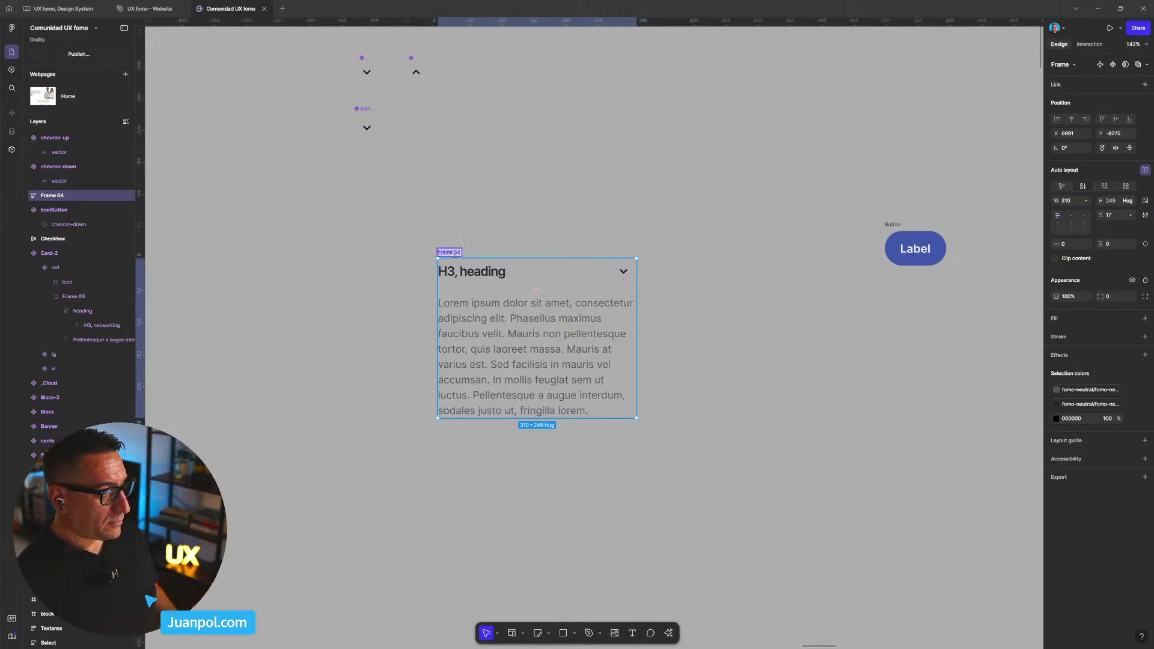
left_click(507, 236)
- Rename the frame holding the header and paragraph as Accordion, reusing the name of the large section frame below it
scroll(504, 250, "down", 5)
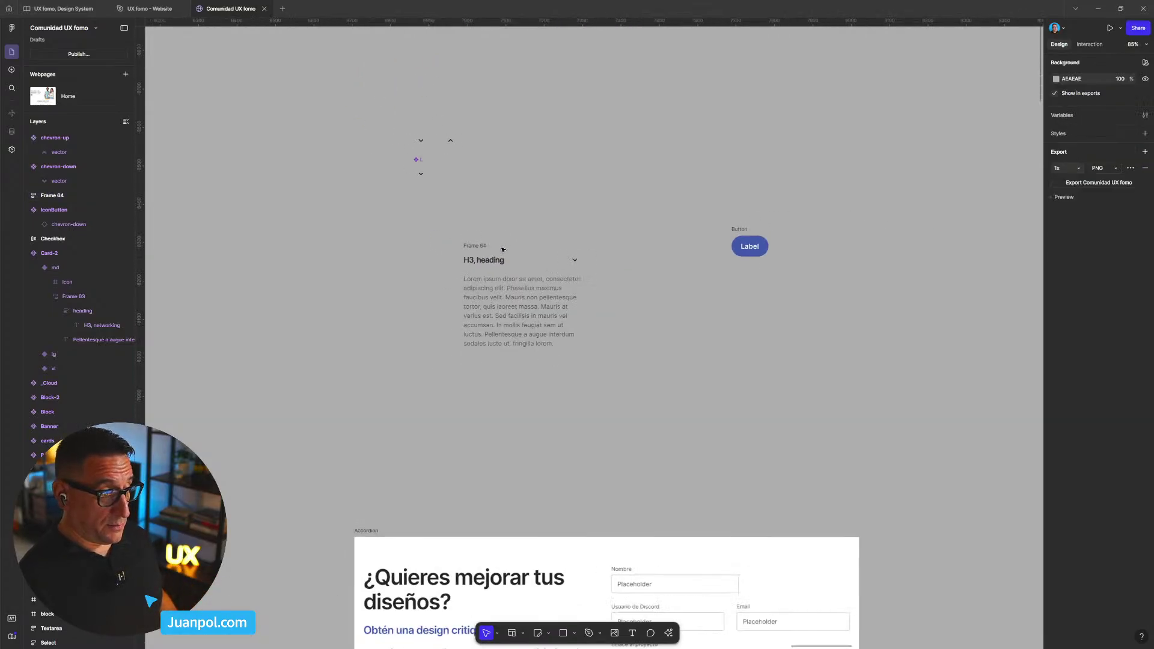
scroll(430, 399, "up", 5)
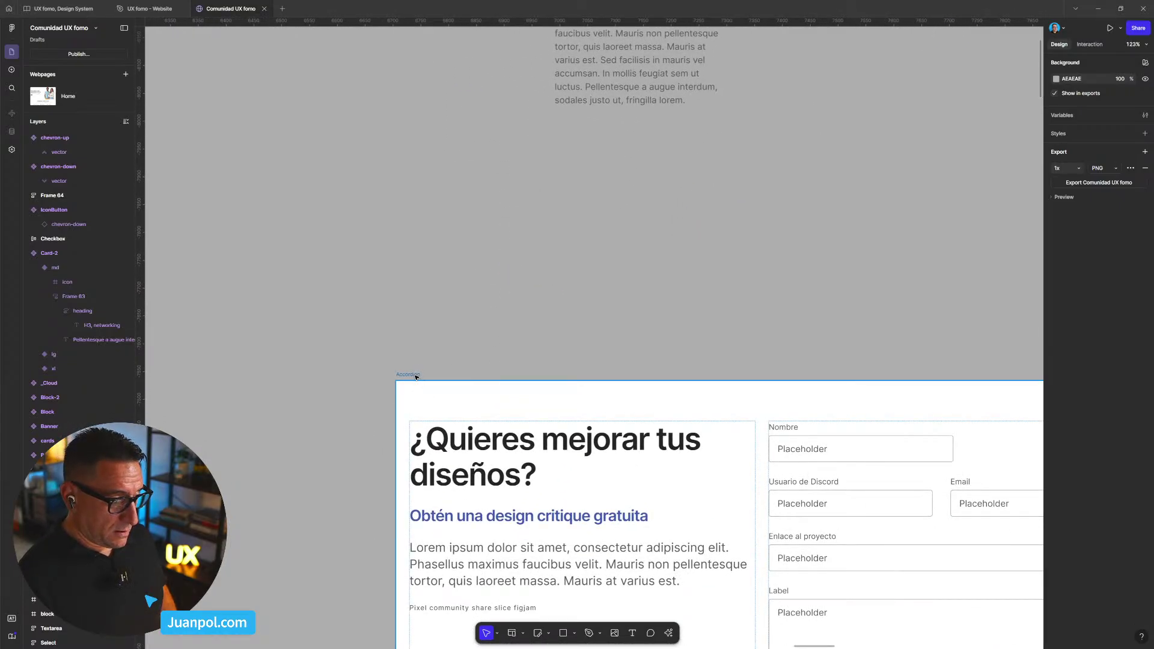
left_click(438, 392)
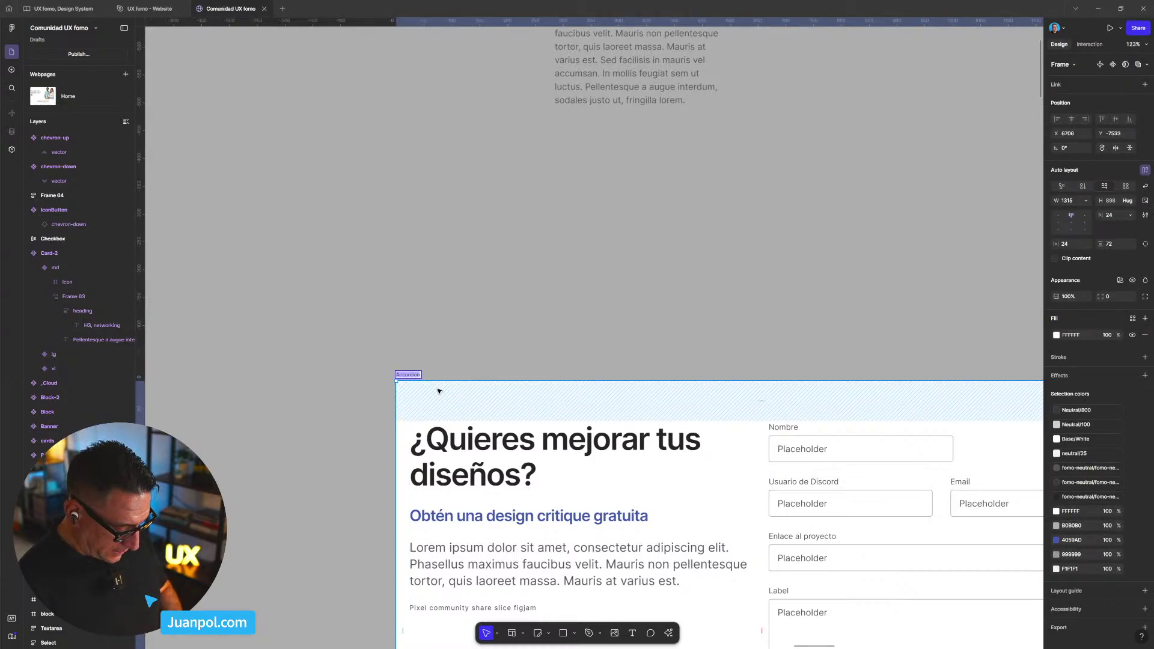
left_click(608, 311)
scroll(557, 304, "up", 5)
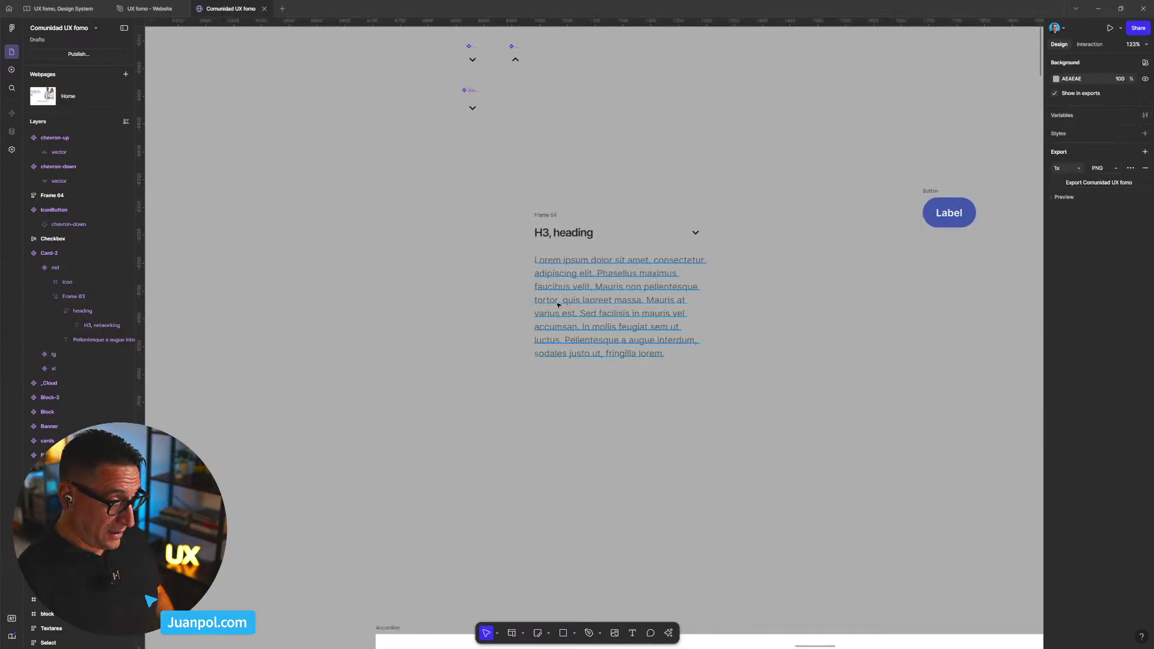
left_click(545, 215)
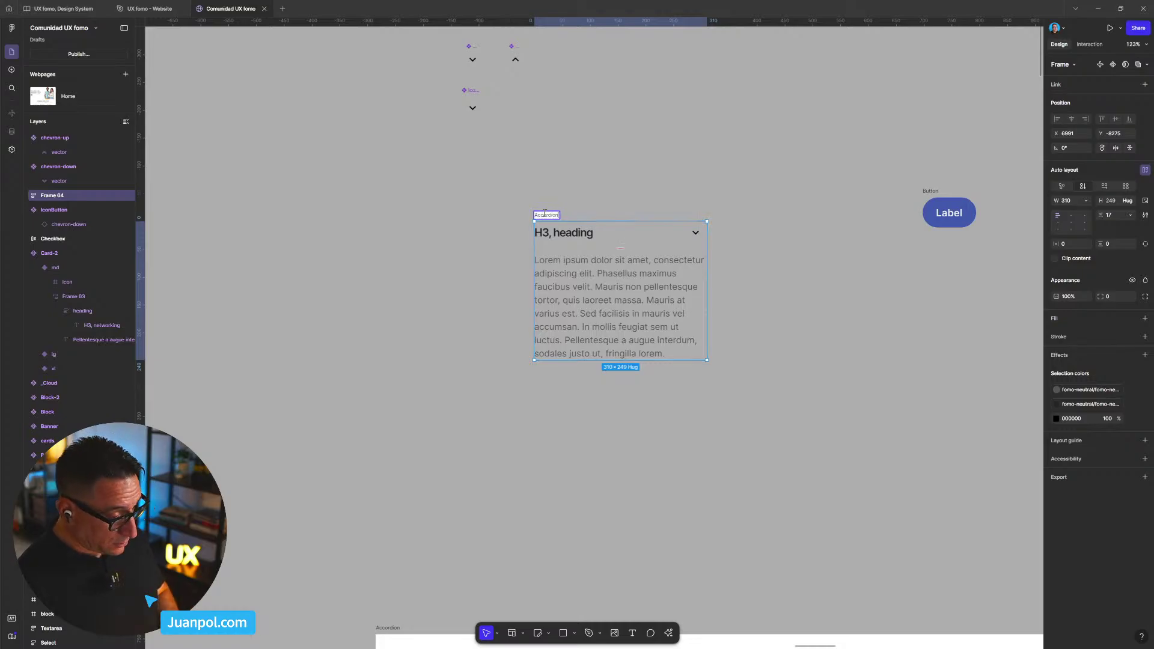
left_click(430, 412)
- Rename the large section frame next to DesignCritique, containing the form, as Container
scroll(447, 373, "down", 5)
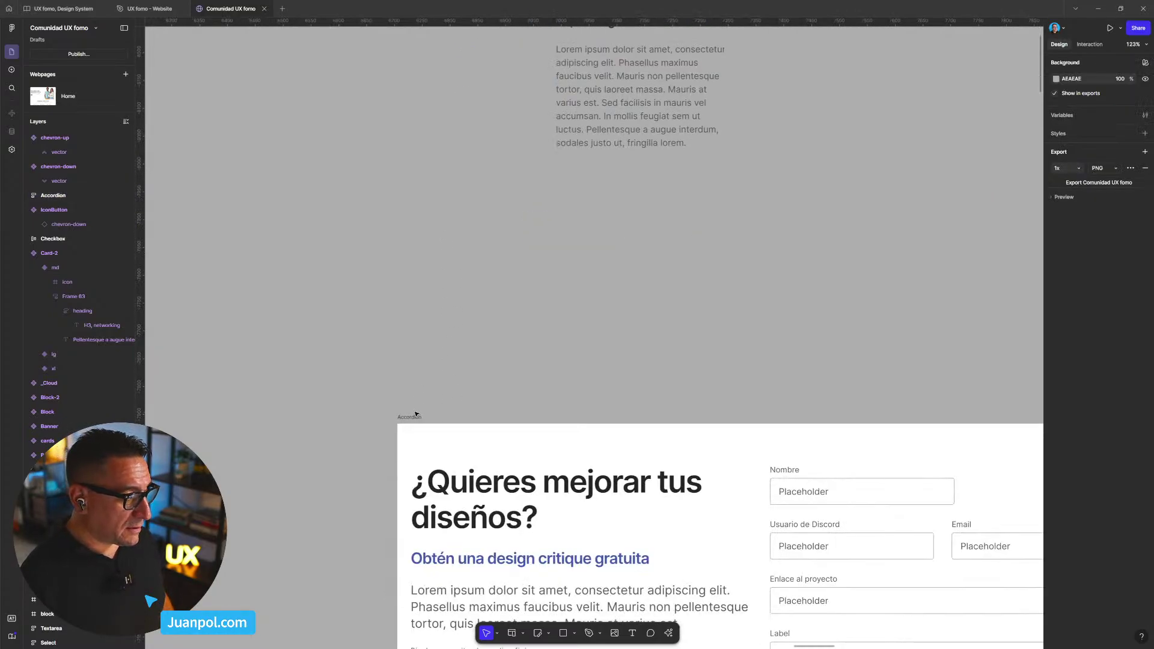
scroll(416, 414, "down", 5)
scroll(456, 397, "left", 3)
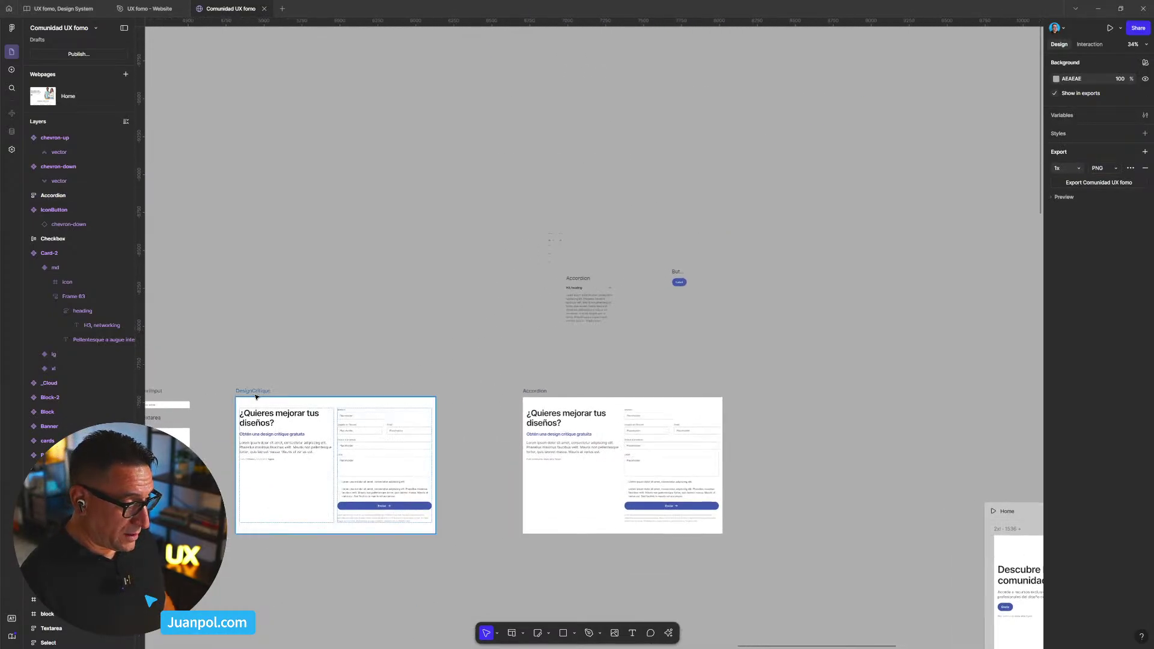
scroll(256, 397, "up", 5)
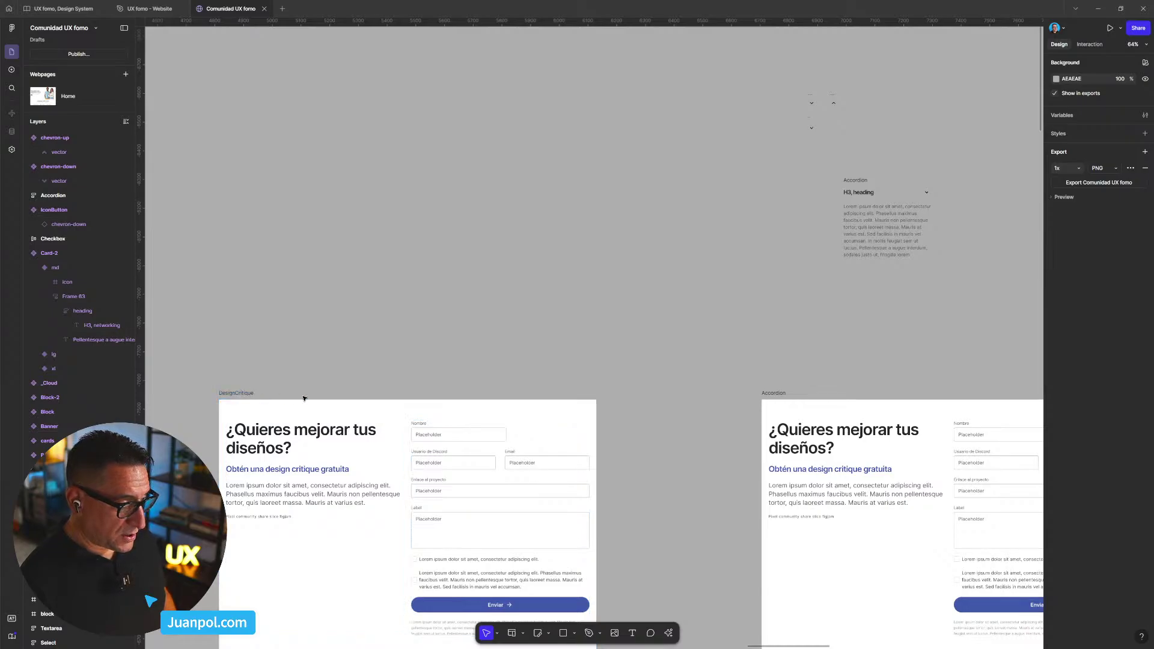
left_click_drag(652, 381, 614, 367)
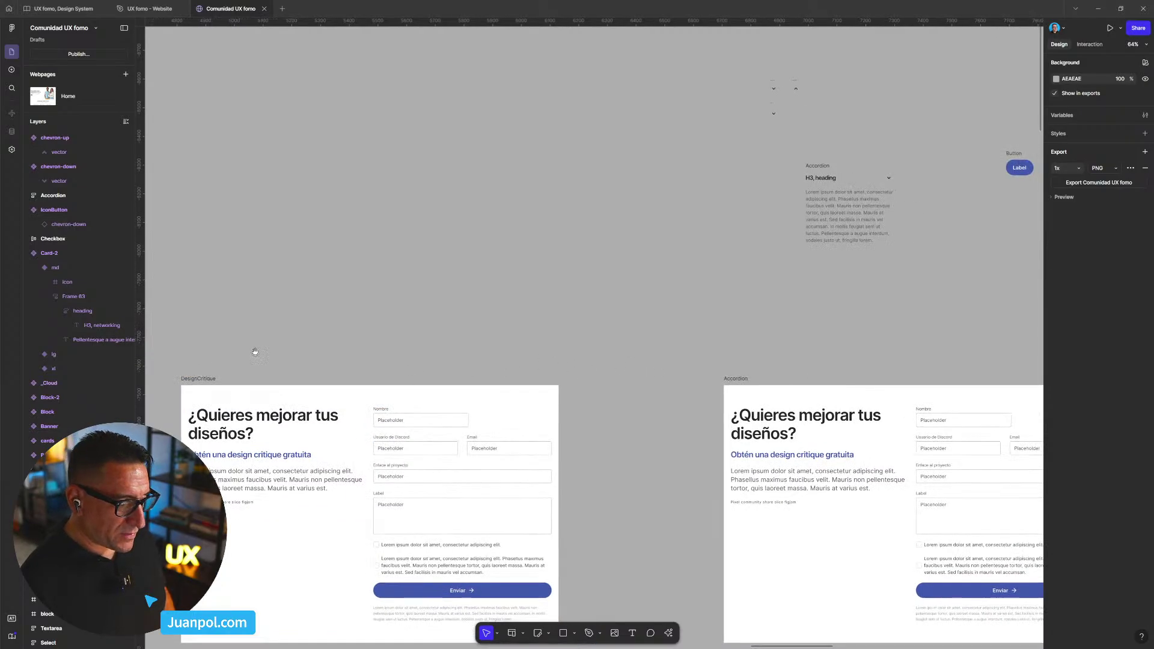
scroll(253, 380, "right", 5)
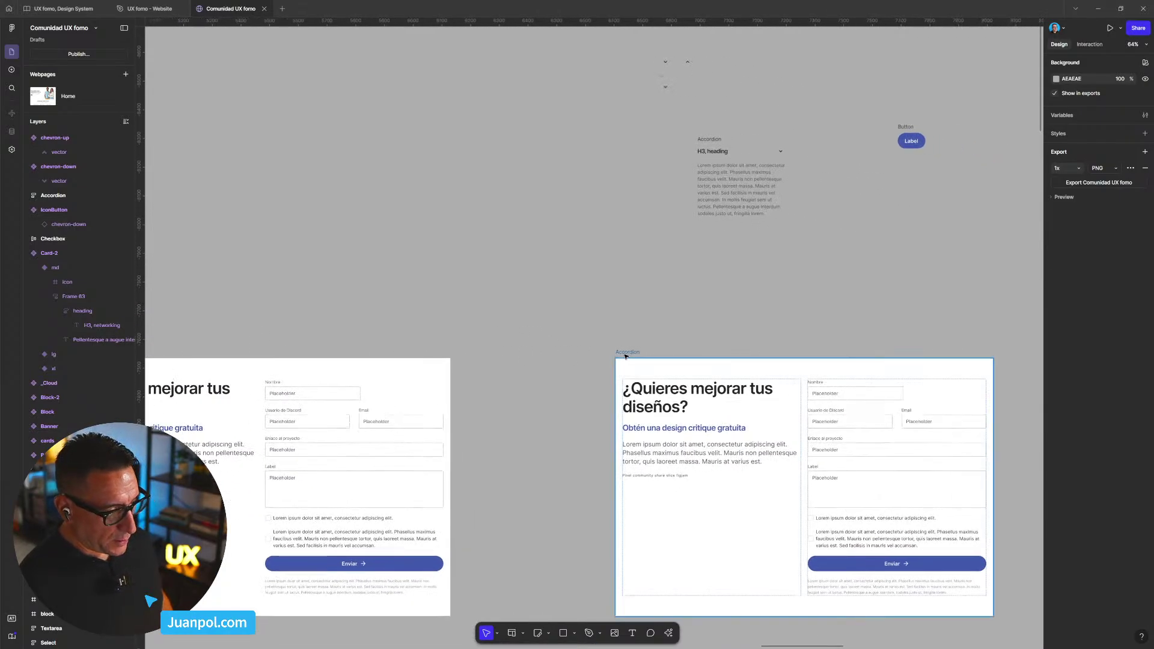
scroll(590, 358, "up", 2)
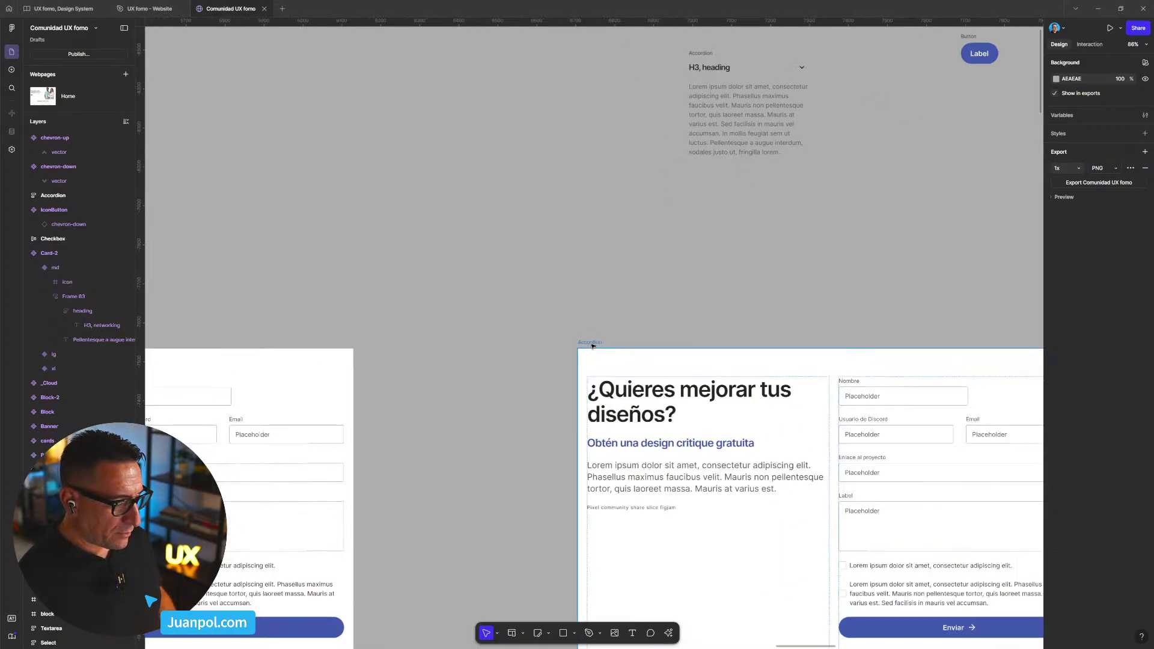
left_click(592, 344)
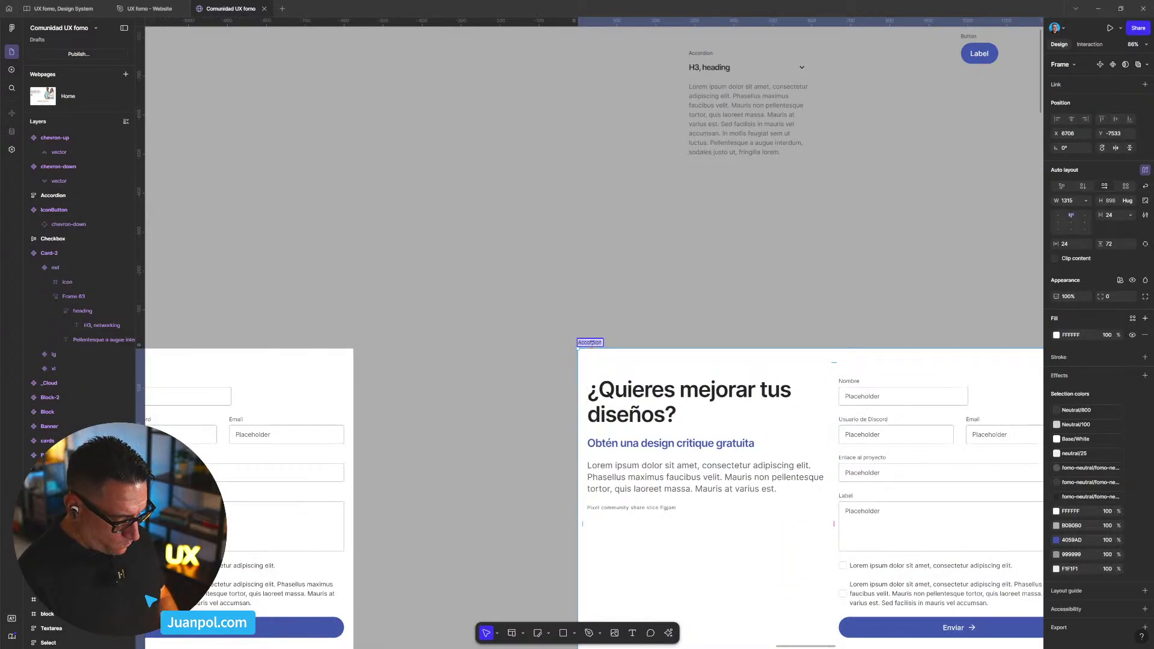
type("Container")
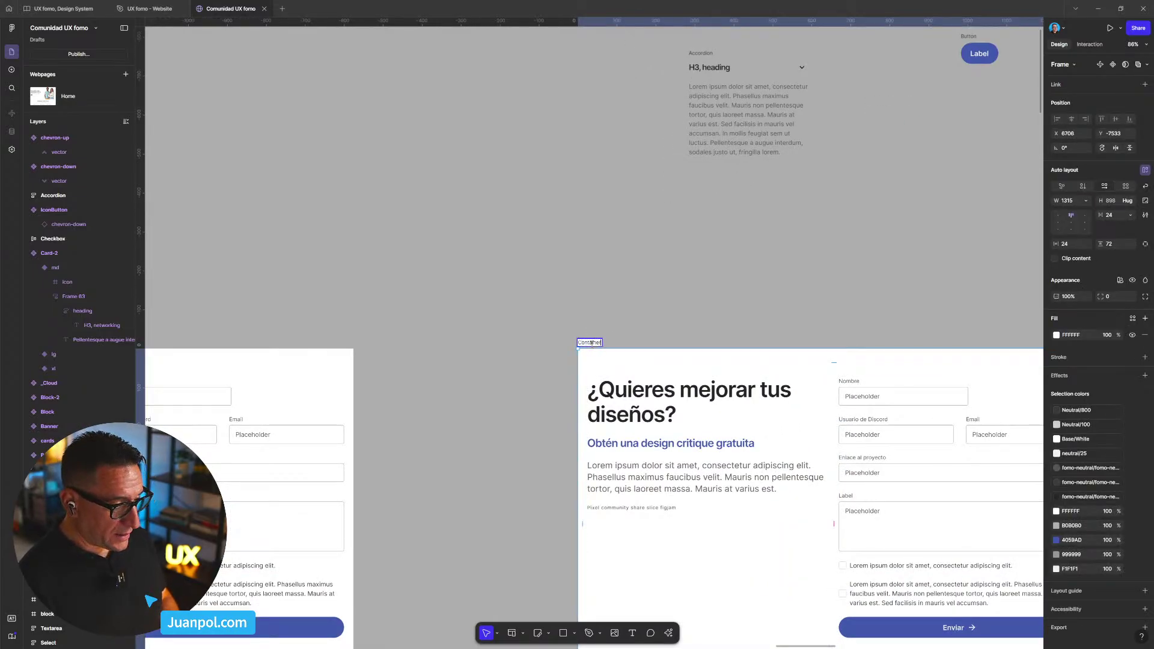
key("Return")
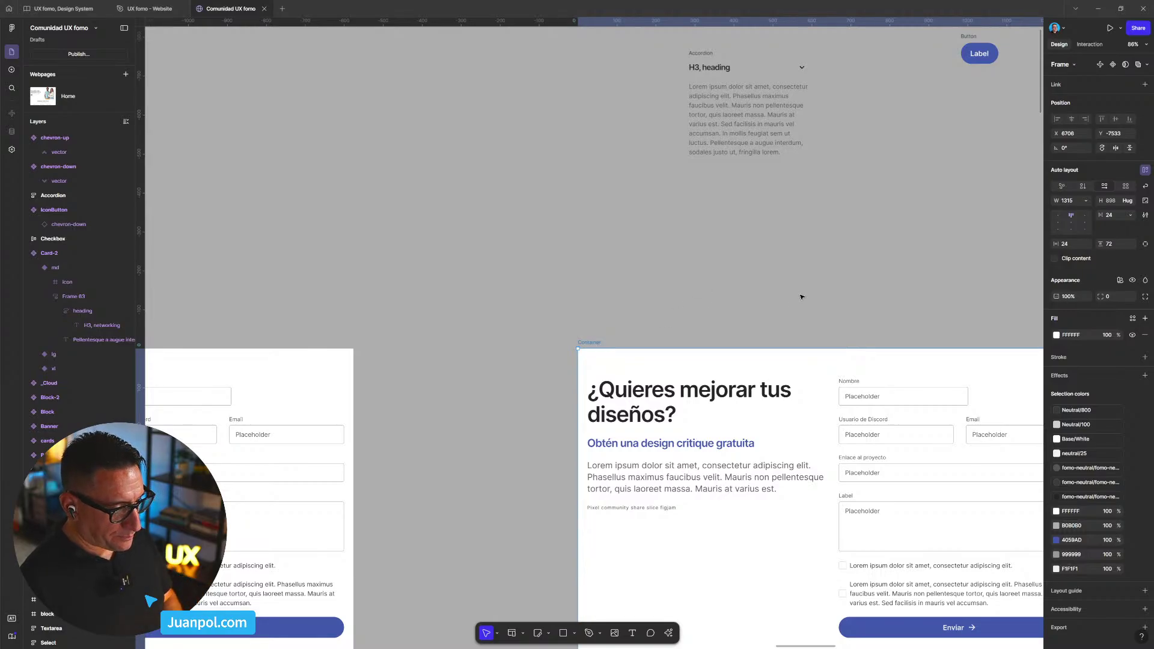
- Widen the small Accordion frame with the heading and paragraph to 325
left_click_drag(803, 294, 604, 270)
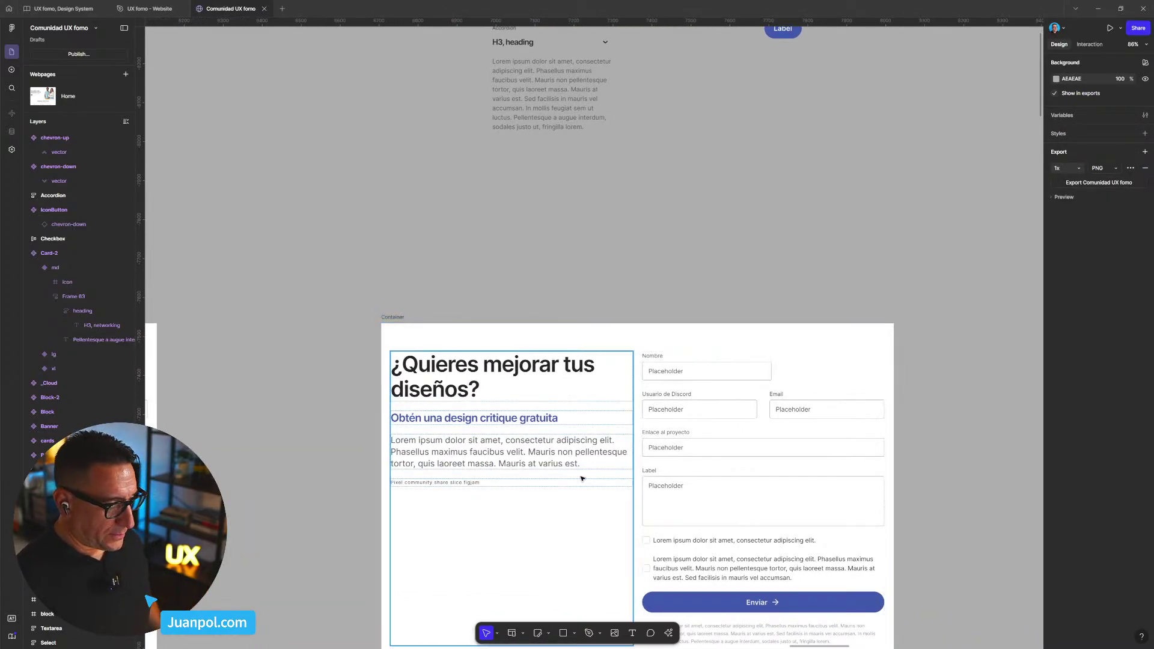
scroll(582, 479, "up", 5)
scroll(586, 361, "up", 3)
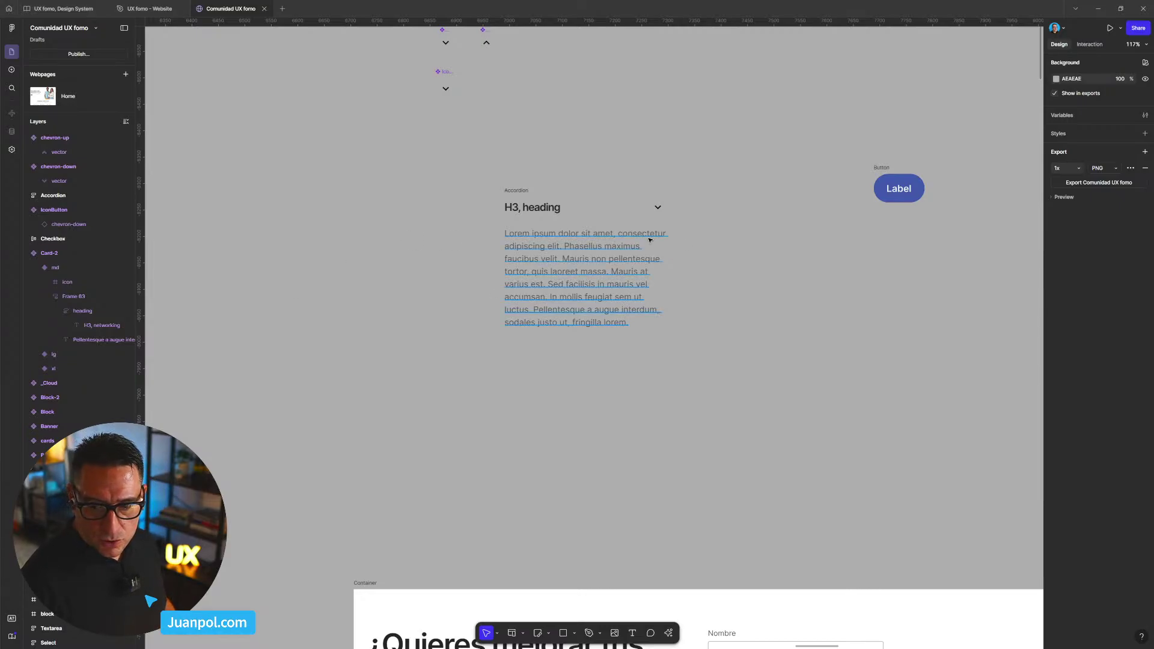
left_click(523, 190)
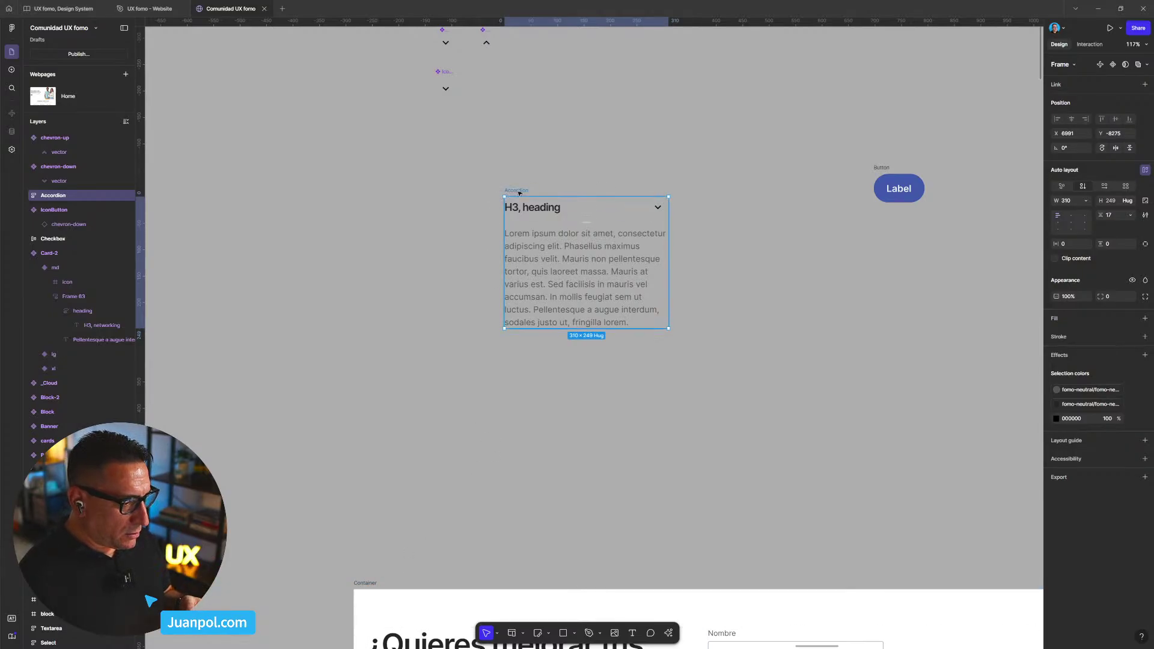
mouse_move(686, 217)
left_mouse_down()
mouse_move(799, 224)
mouse_move(673, 234)
left_mouse_up()
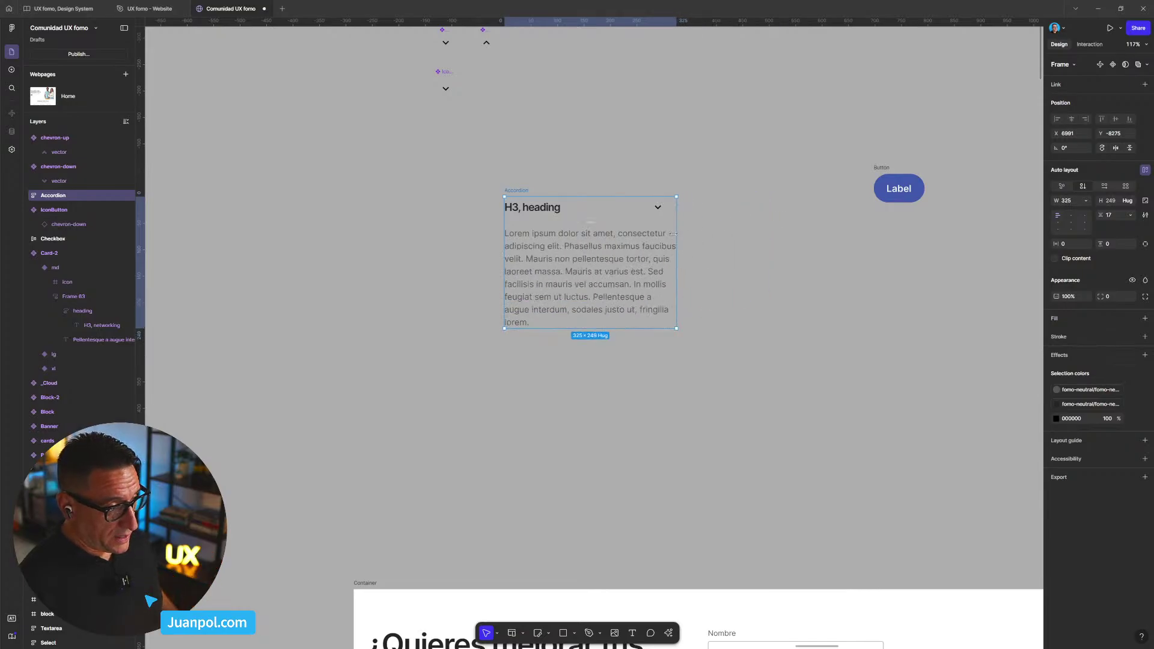
- Reapply Fill container to the header's width, then try stretching the Accordion frame to 537 wide and undo the stretch
left_click(563, 215)
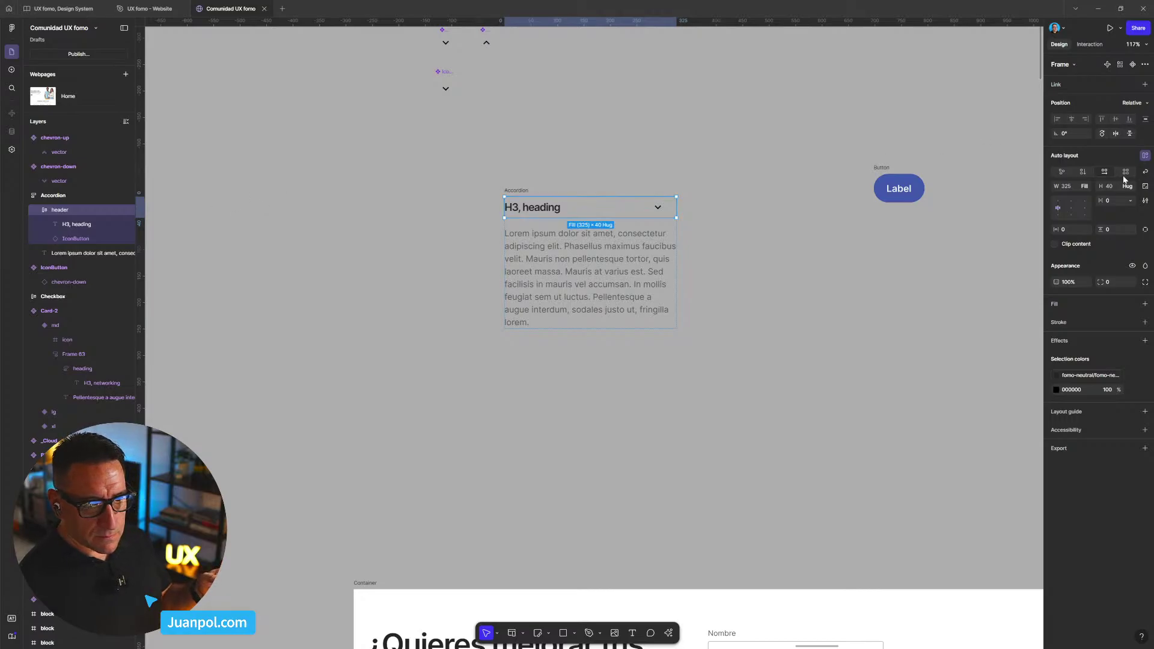
left_click(1087, 186)
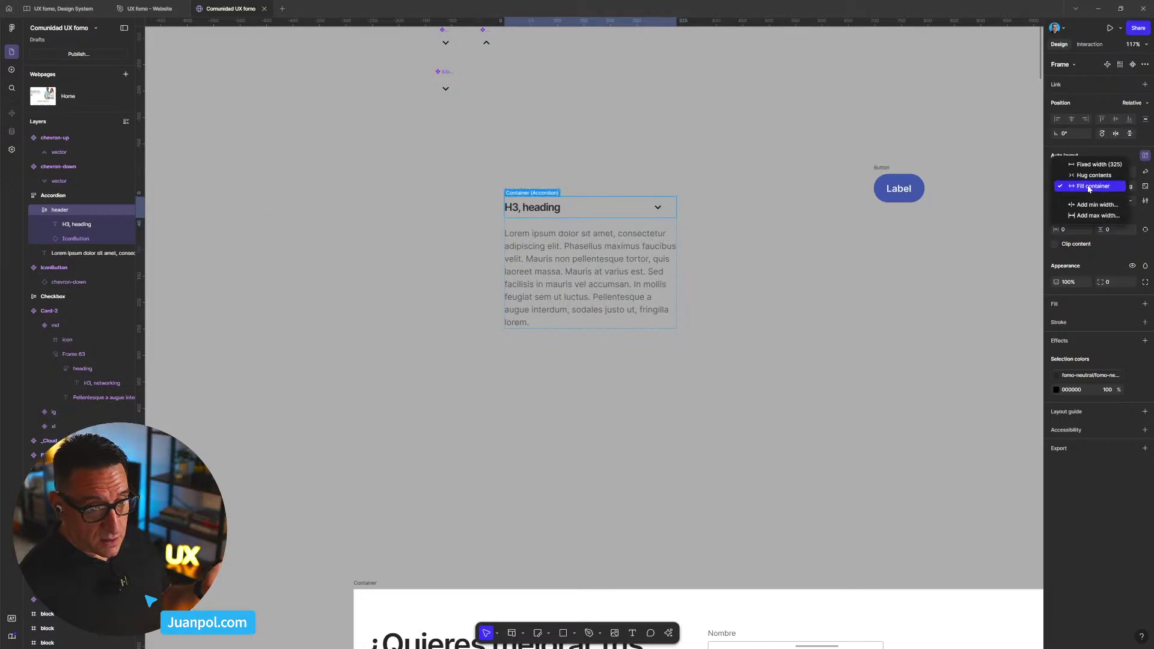
left_click(1094, 187)
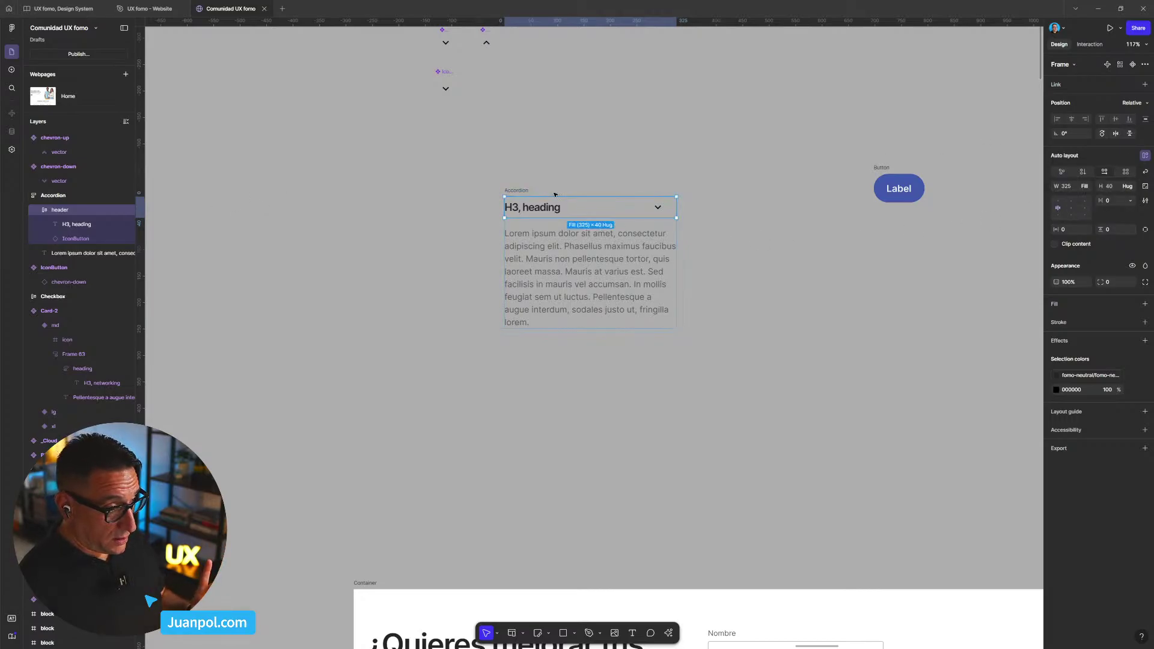
key("Escape")
left_click(524, 193)
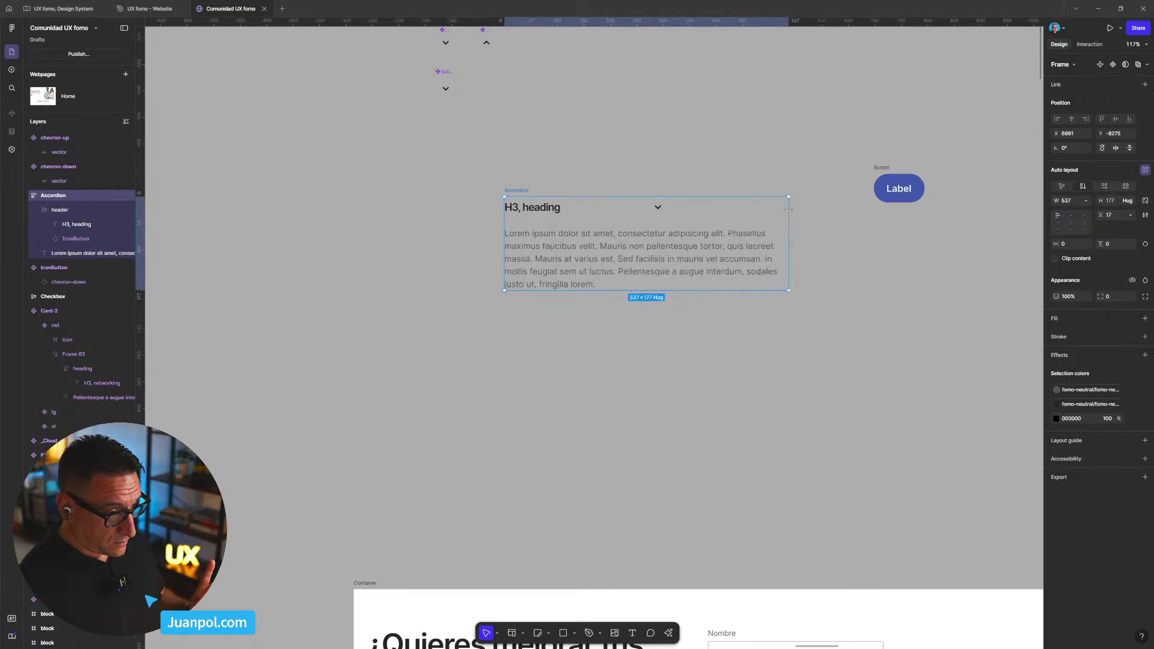
key("ctrl+z")
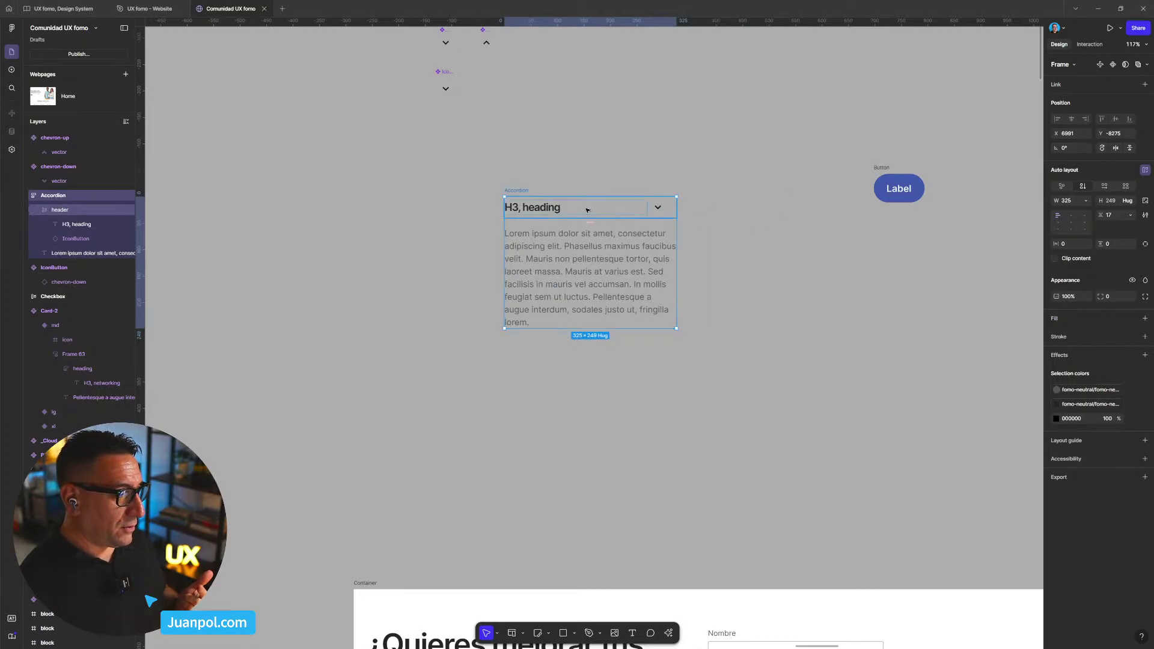
- Show layer outlines and set the width of the H3 heading text in the header to Fill container
key("ctrl+y")
left_click(642, 166)
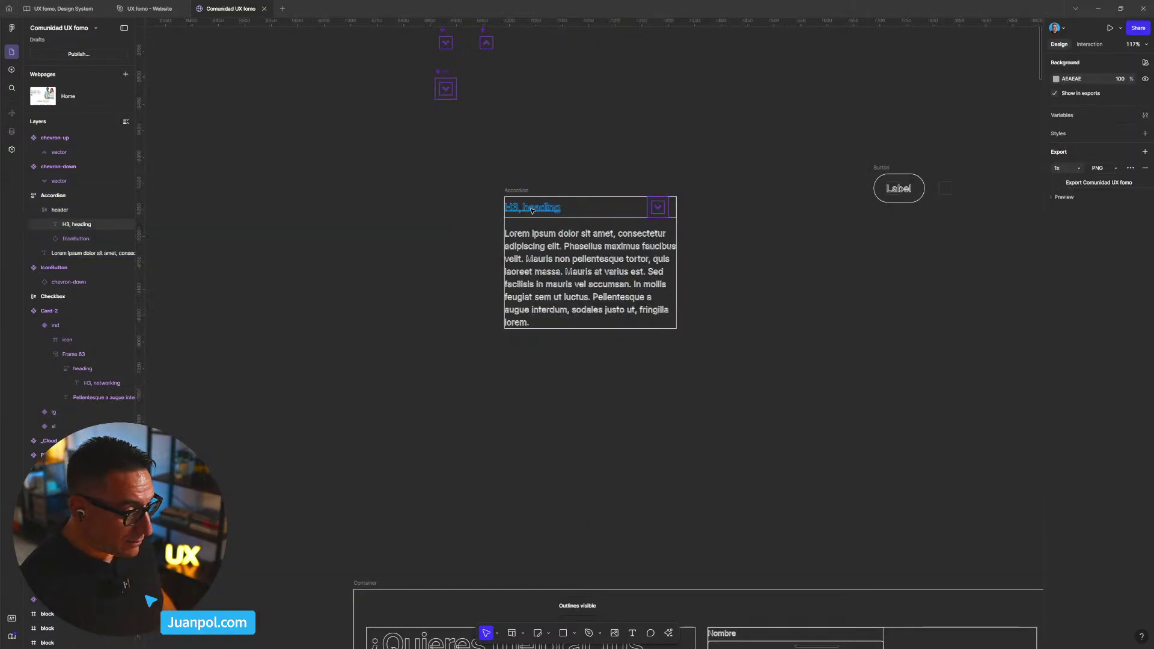
left_click(532, 210)
key("Escape")
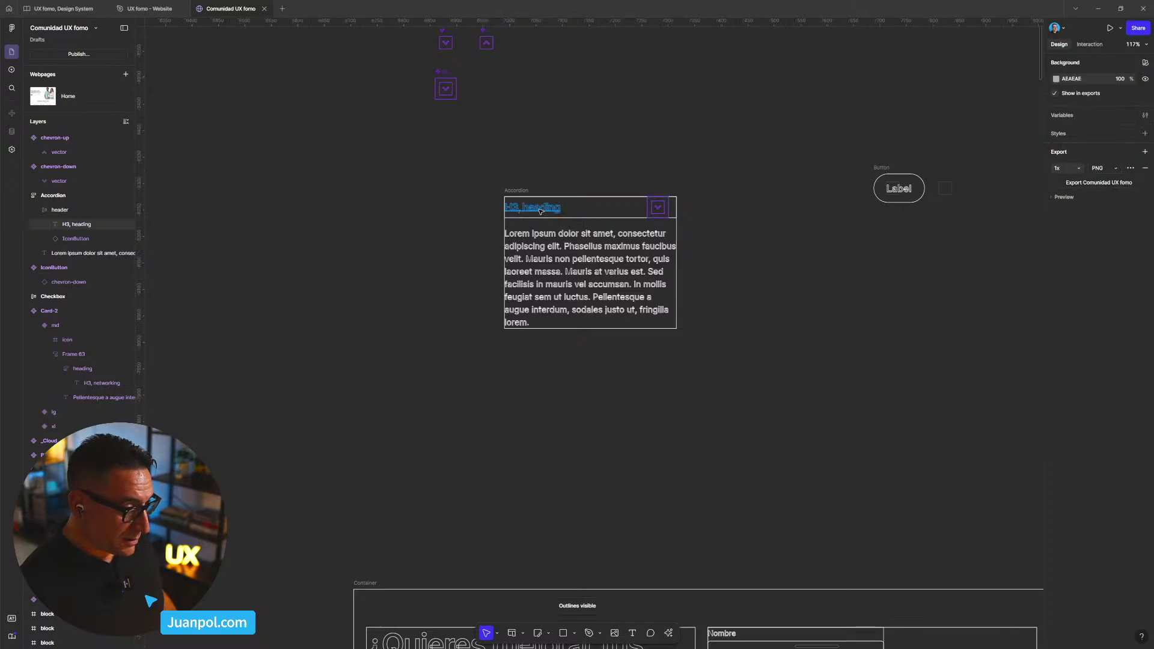
left_click(538, 212)
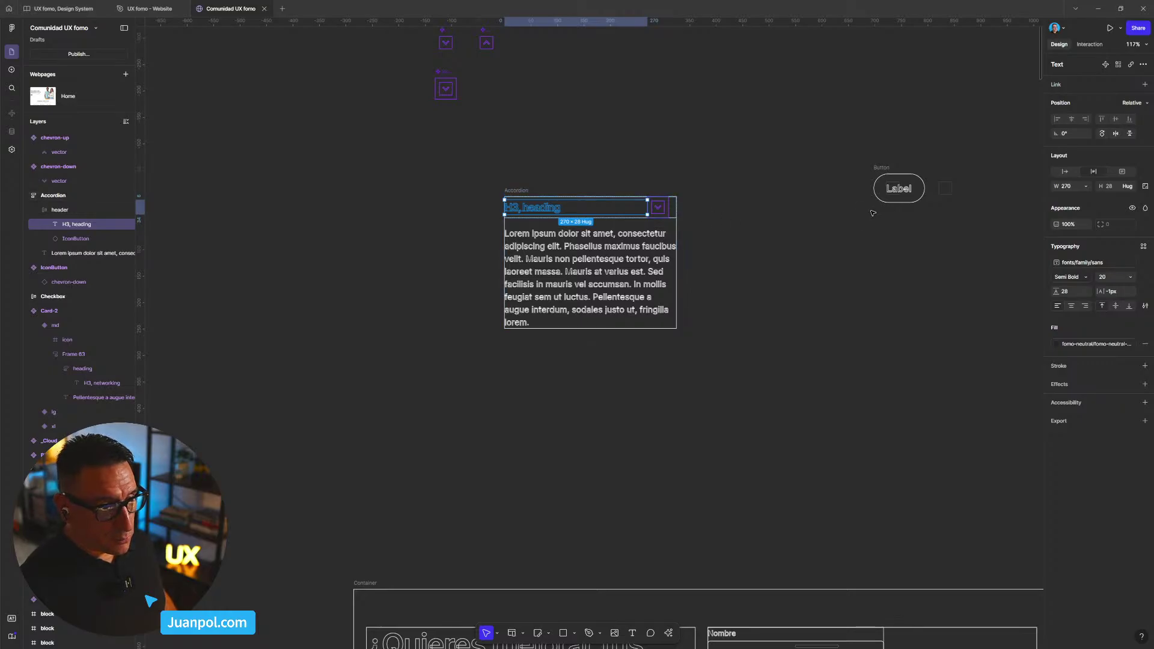
left_click(1085, 186)
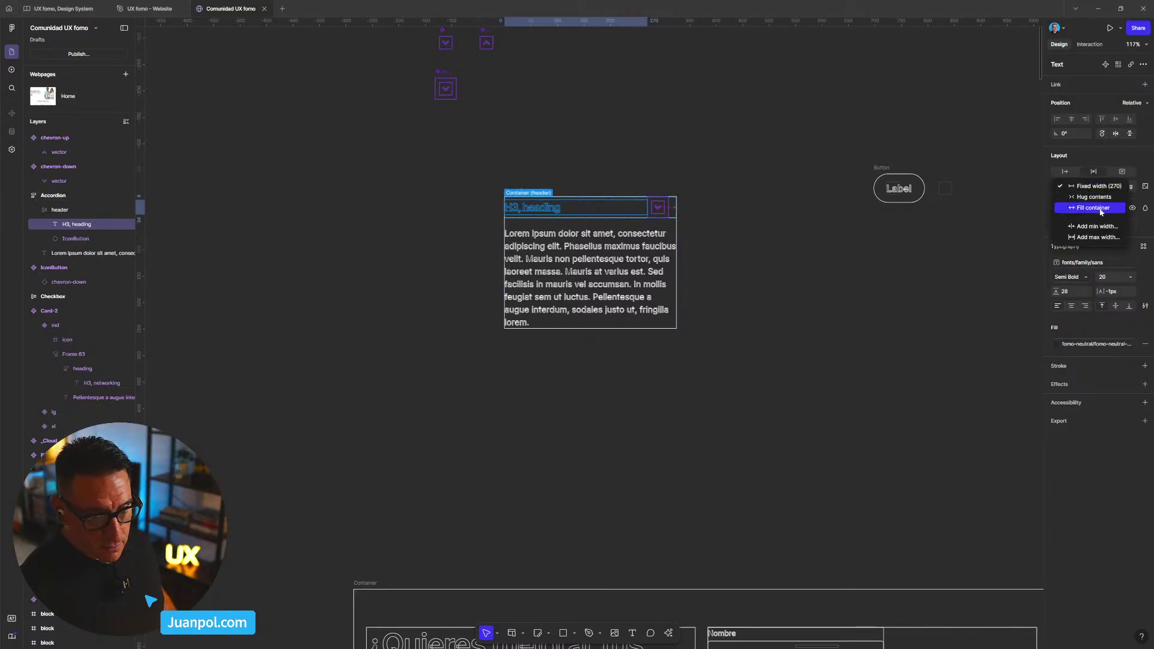
left_click(1099, 207)
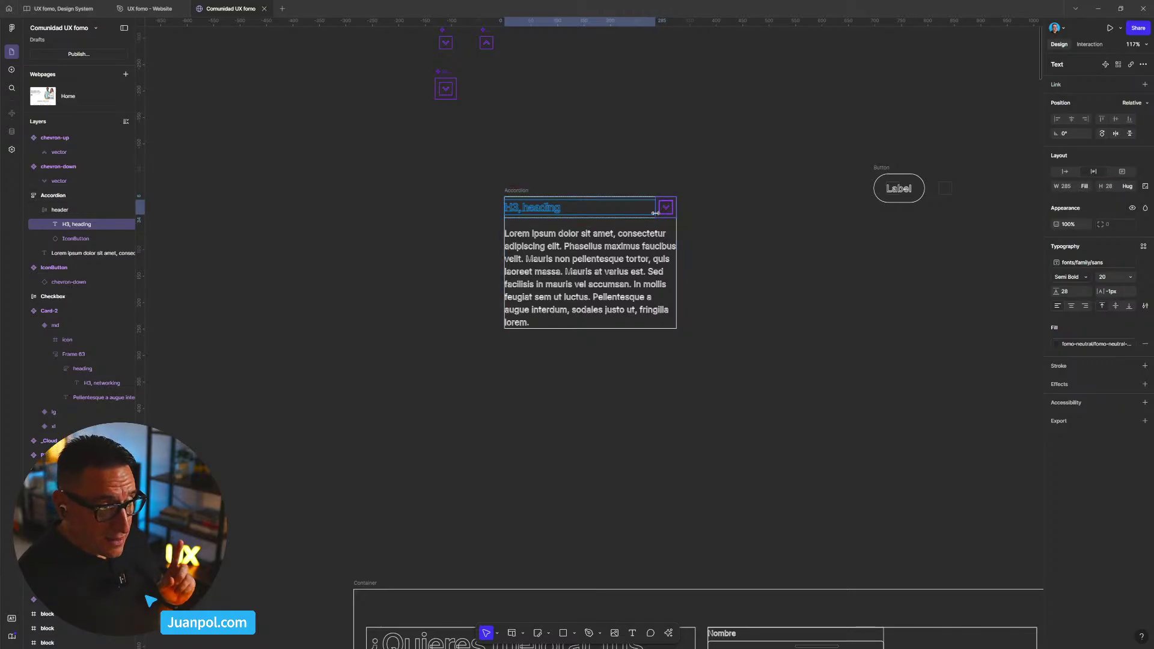
- Hide the outlines and widen the Accordion frame to 441
left_click(549, 181)
key("ctrl+y")
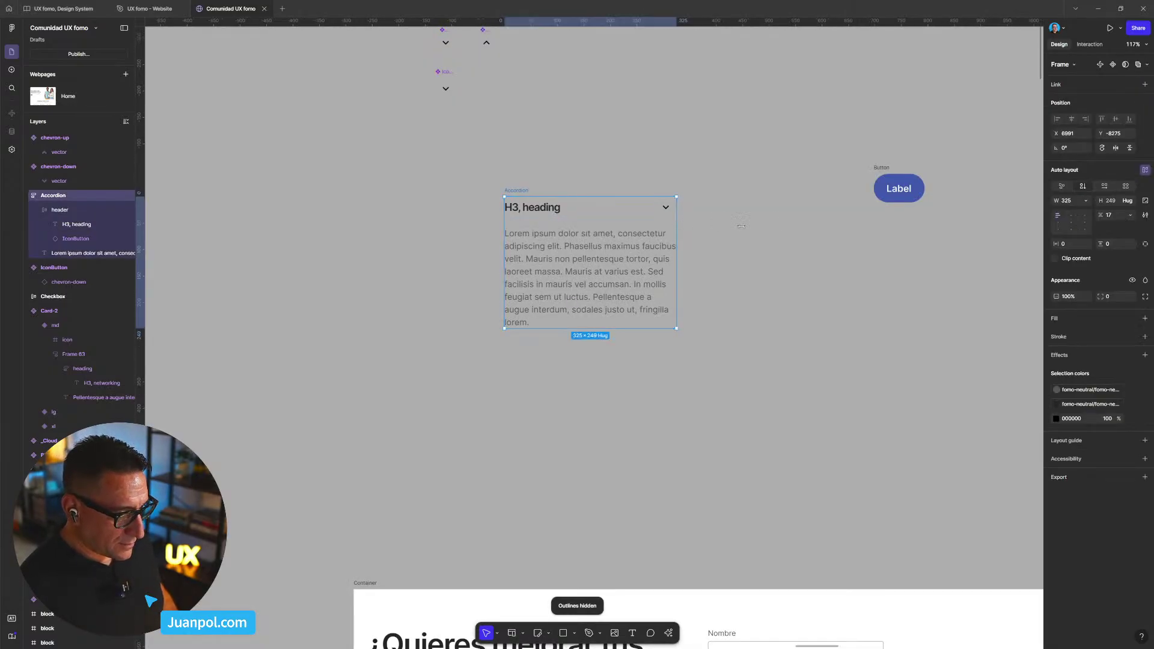
left_click_drag(677, 229, 728, 232)
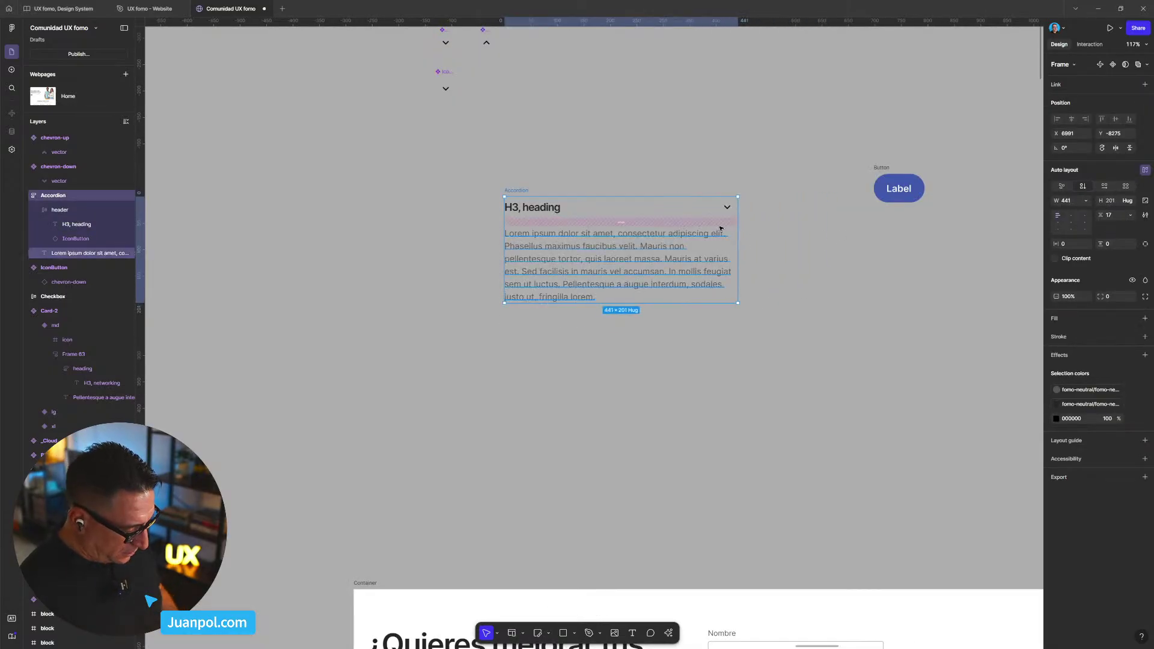
- Show the outlines again and align the header frame's contents to the top right with a gap of 16
key("ctrl+y")
scroll(560, 197, "up", 2)
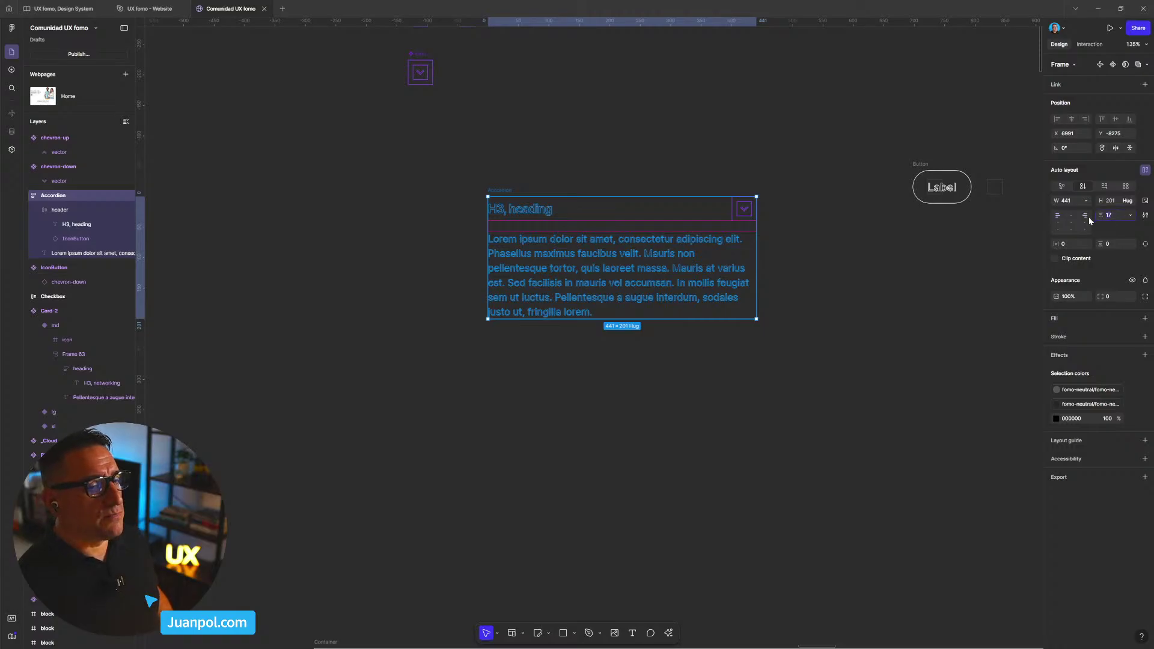
left_click(794, 174)
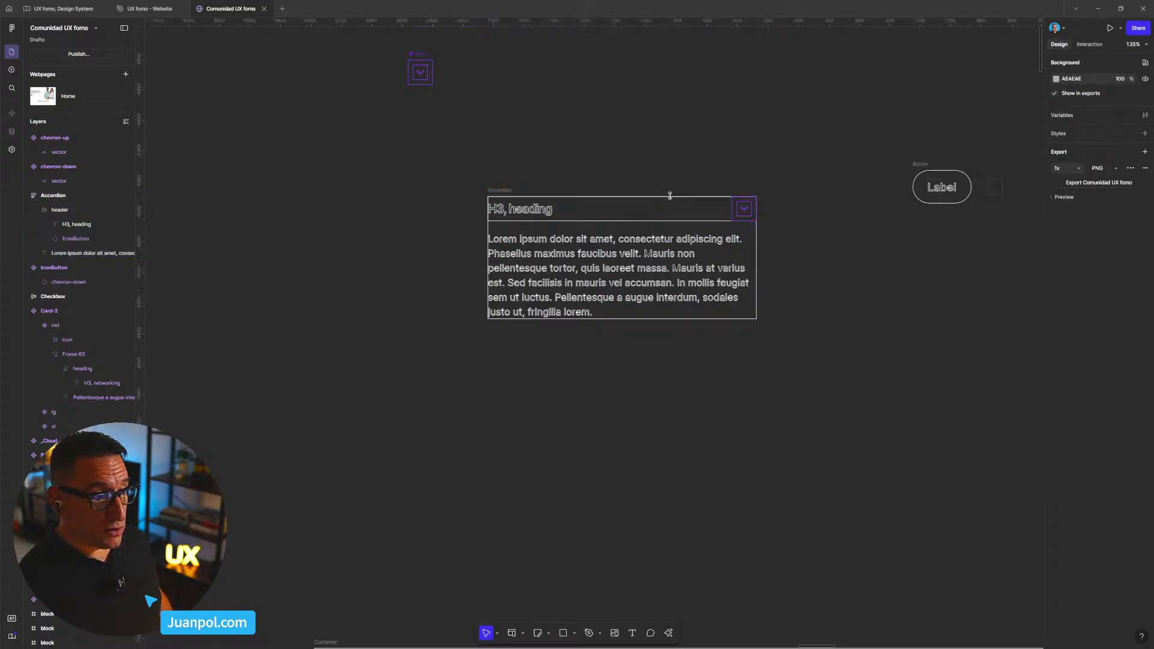
left_click(665, 209)
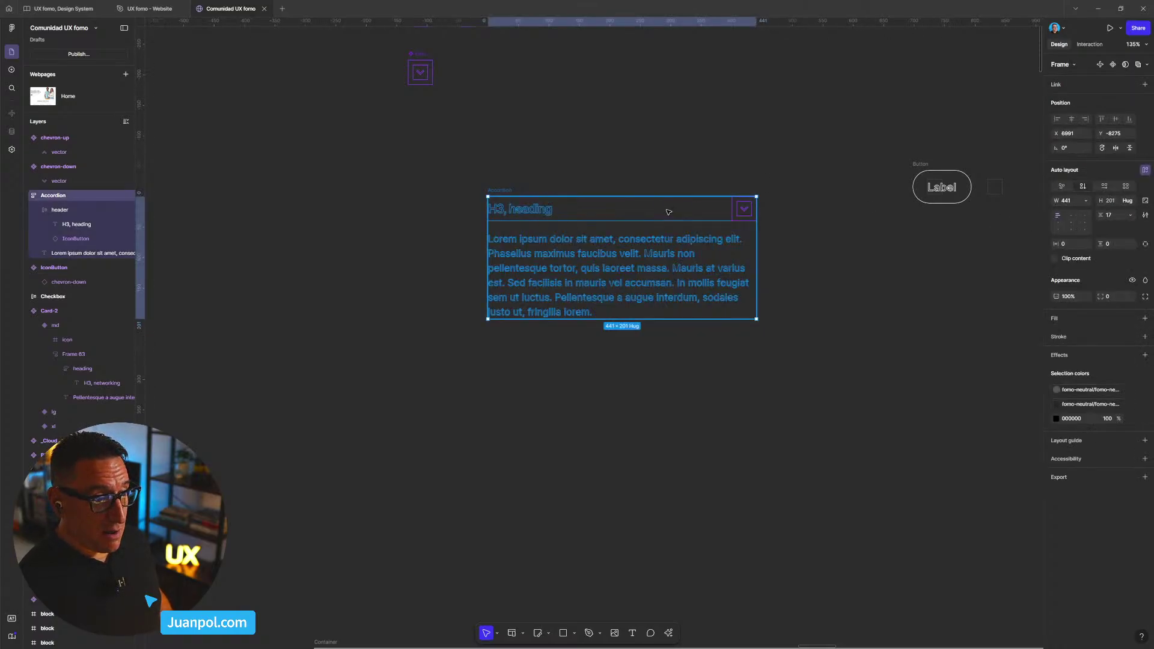
left_click(561, 217)
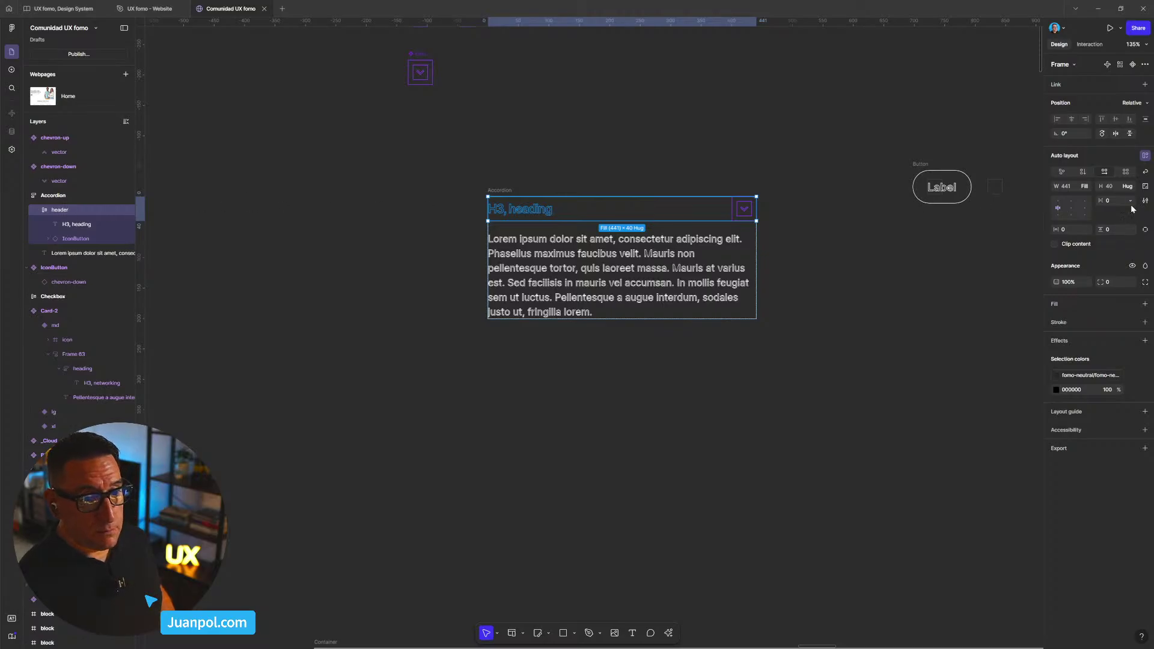
left_click(1084, 205)
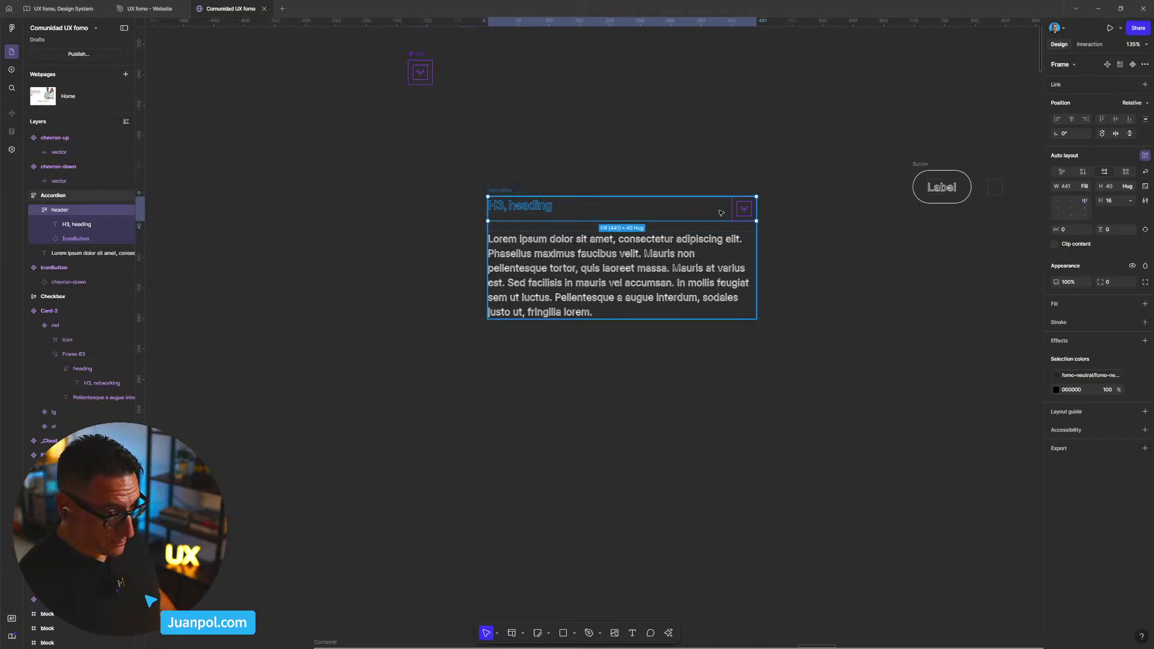
- Set the horizontal gap between the heading and the IconButton in the header frame to 16
scroll(722, 209, "up", 5)
left_click(402, 223)
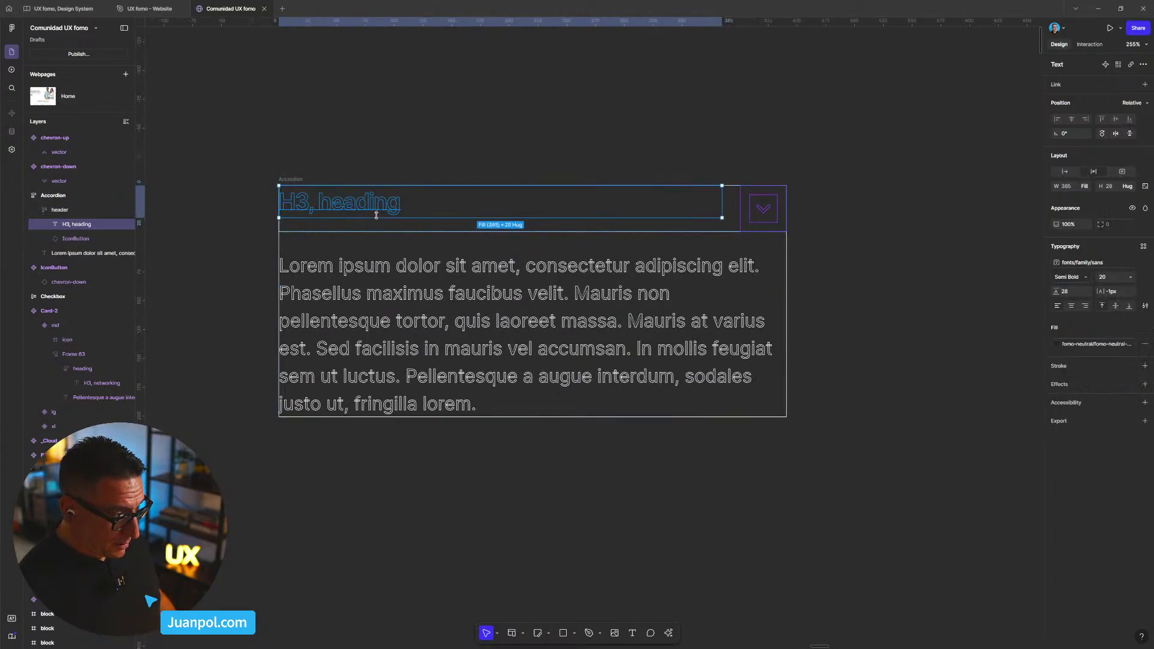
left_click(502, 225)
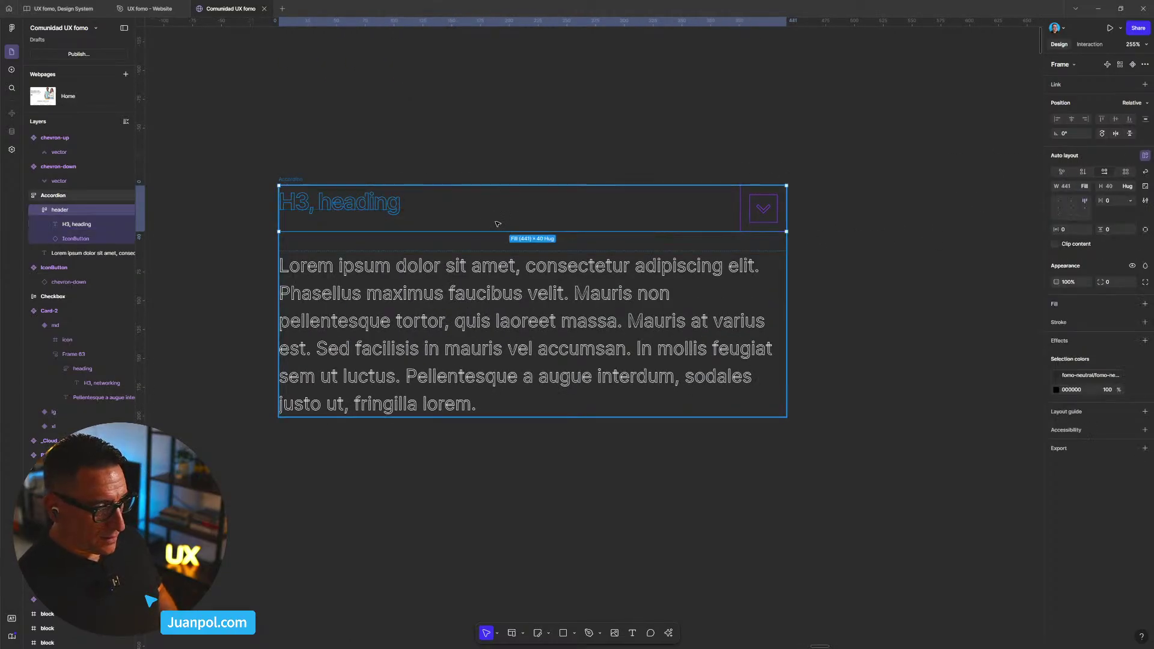
left_click(510, 180)
left_click(75, 208)
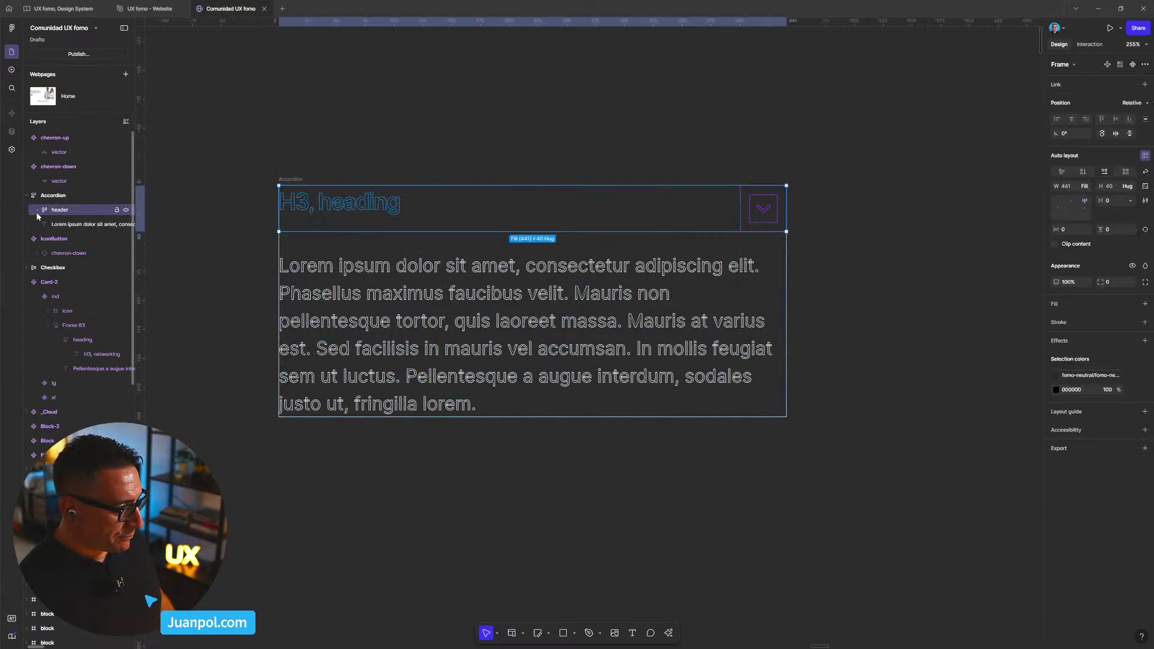
left_click(36, 211)
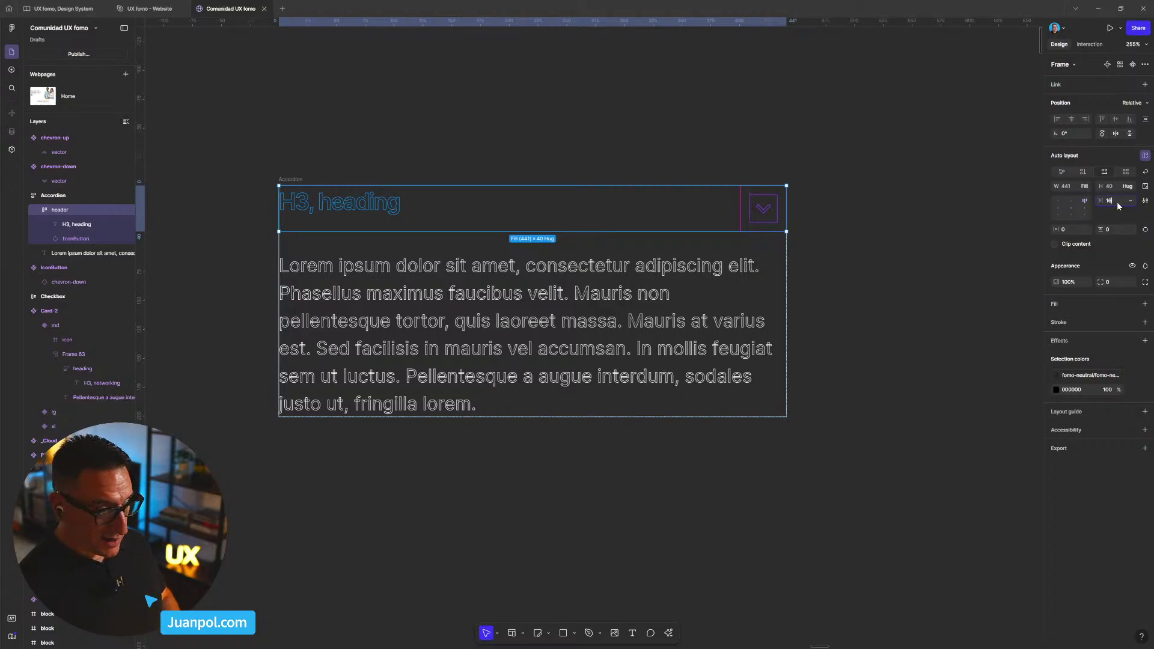
key("Return")
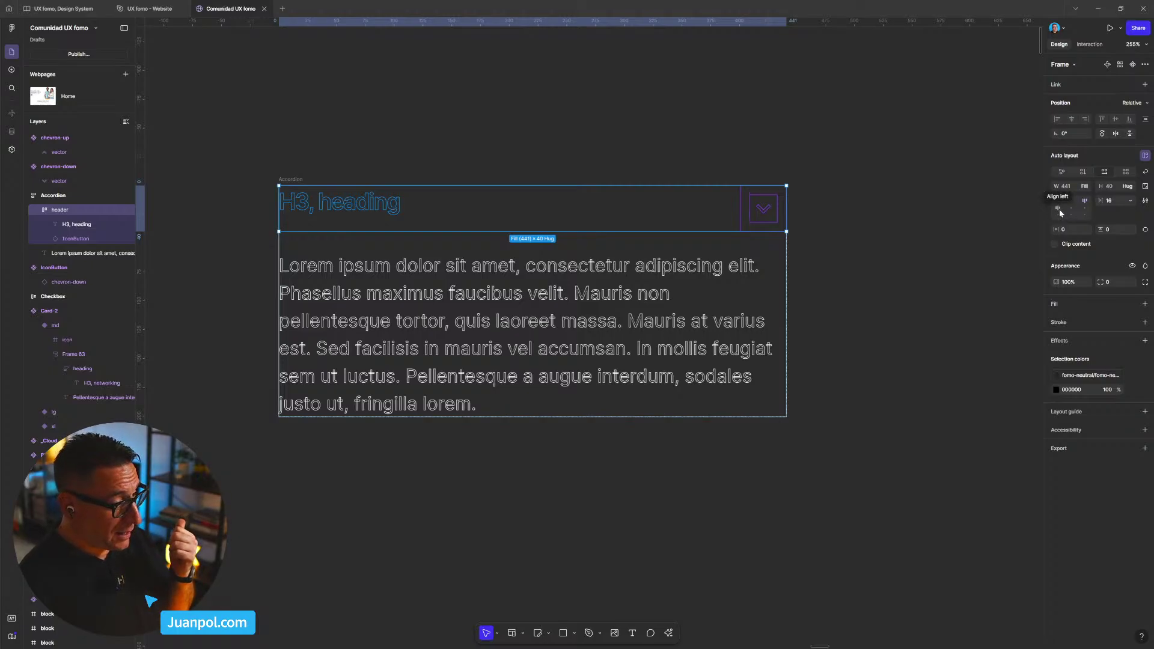
- Align the header frame's contents to the middle left and hide the layer outlines
left_click(1057, 214)
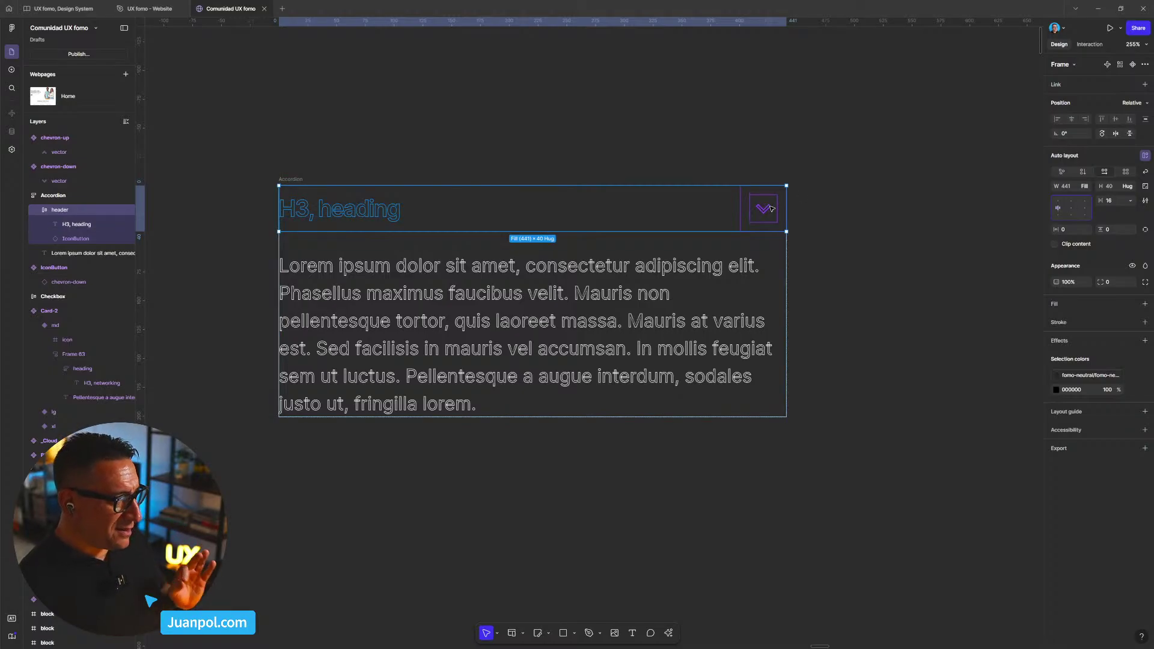
key("ctrl+y")
key("ctrl+y")
scroll(770, 223, "down", 3)
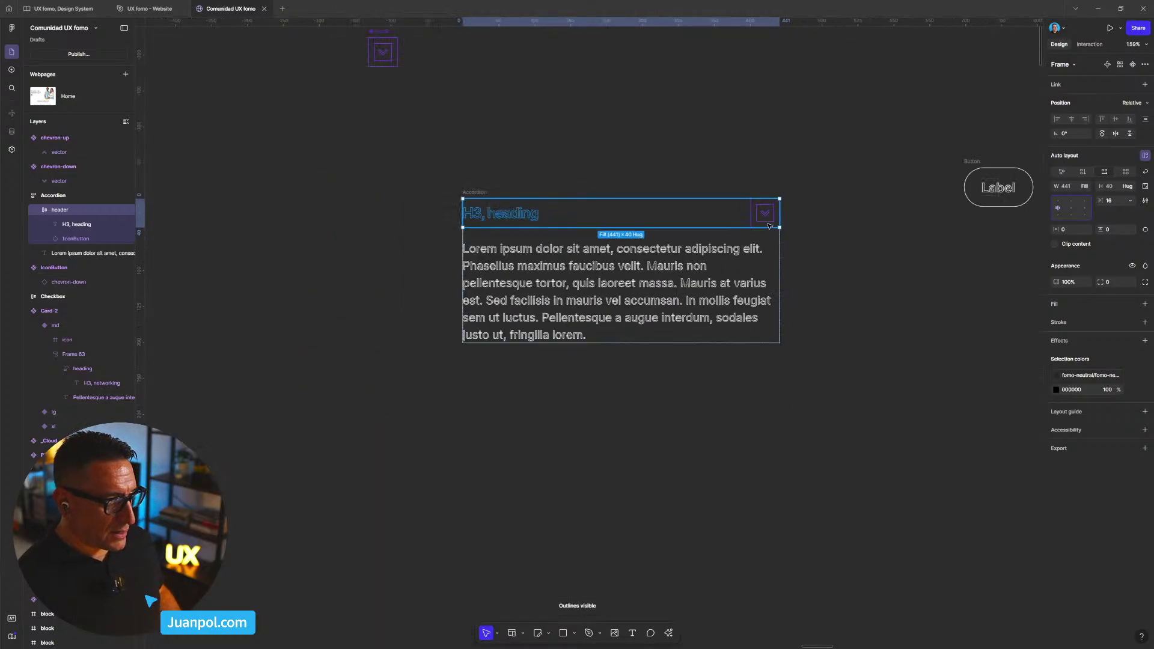
key("ctrl+y")
scroll(769, 226, "down", 3)
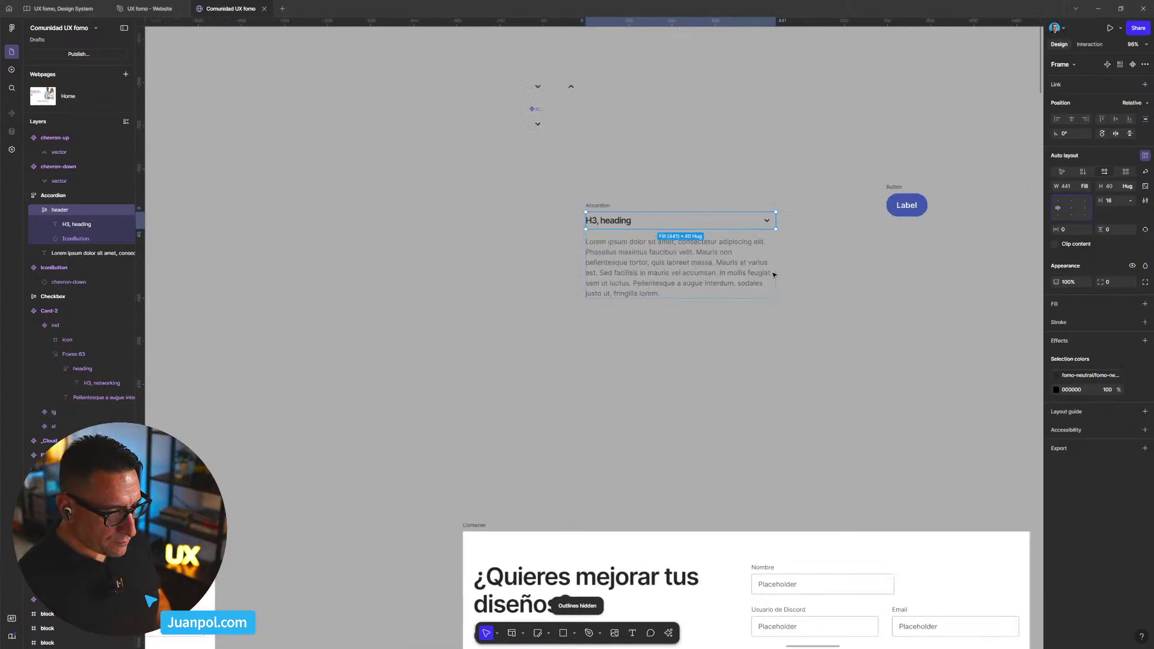
- Replace the Accordion's heading text with the long filler line "dsfds f sadf sad fsa df sad fasd fas df sad f"
left_click(804, 271)
left_click_drag(804, 270, 655, 190)
left_click(529, 149)
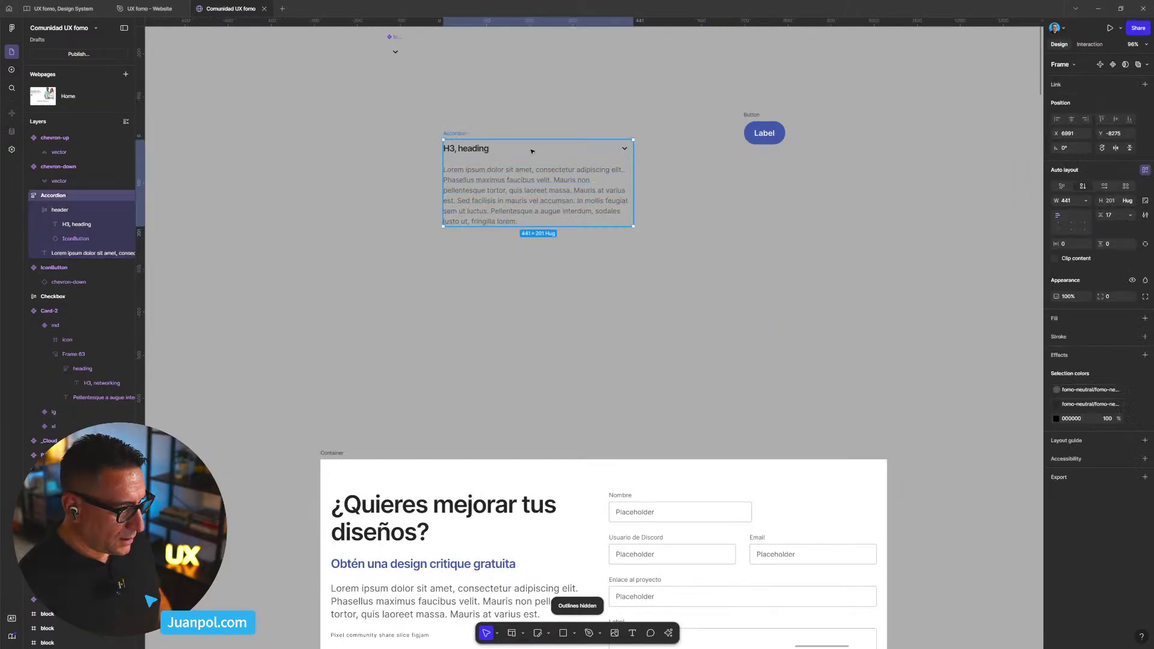
left_click(472, 150)
double_click(472, 150)
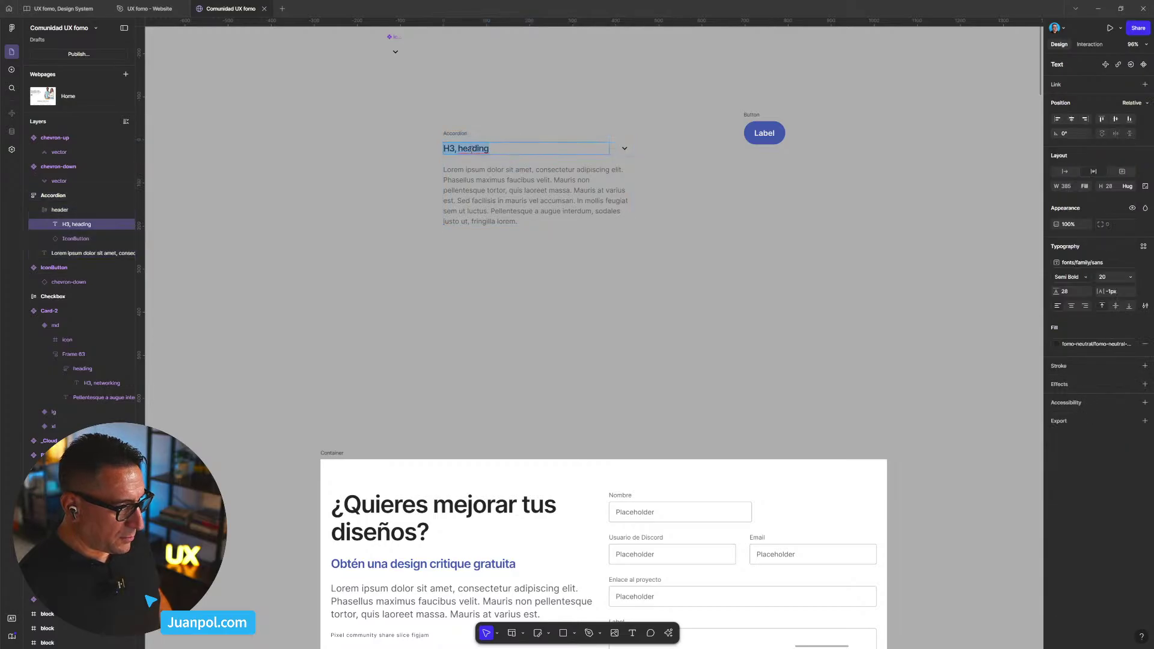
type("dsfds f sadf sad fsa df sad fasd fas df sad f")
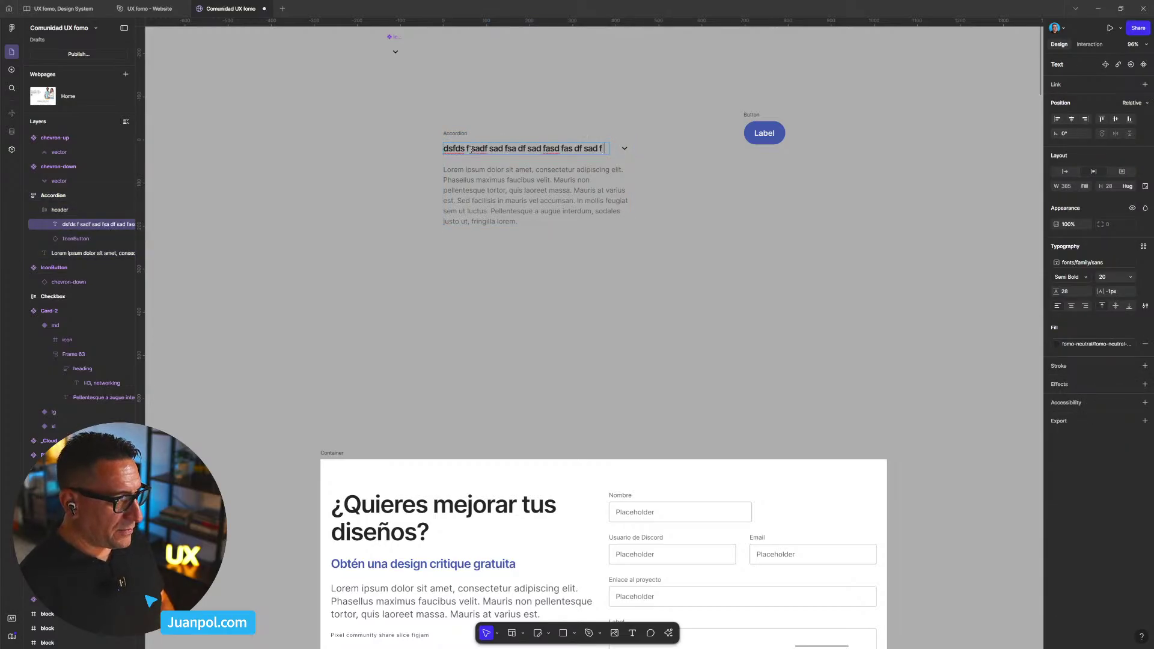
left_click(566, 114)
- Narrow the Accordion frame to a width of about 318 to test how the long heading wraps
scroll(553, 115, "up", 5)
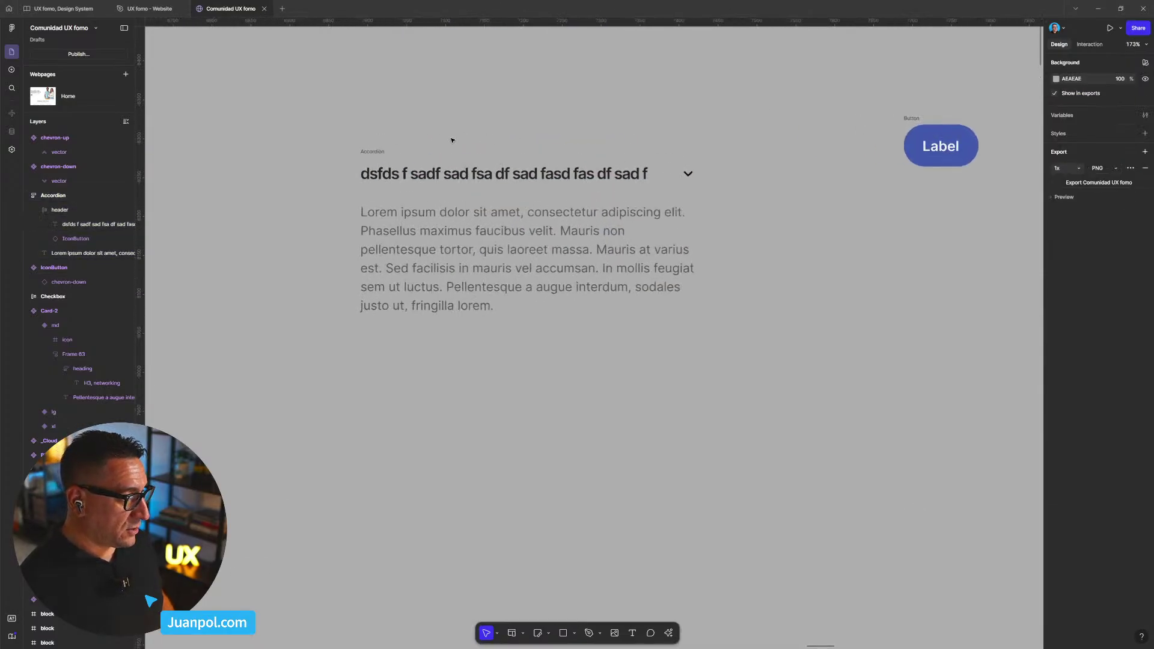
left_click(497, 153)
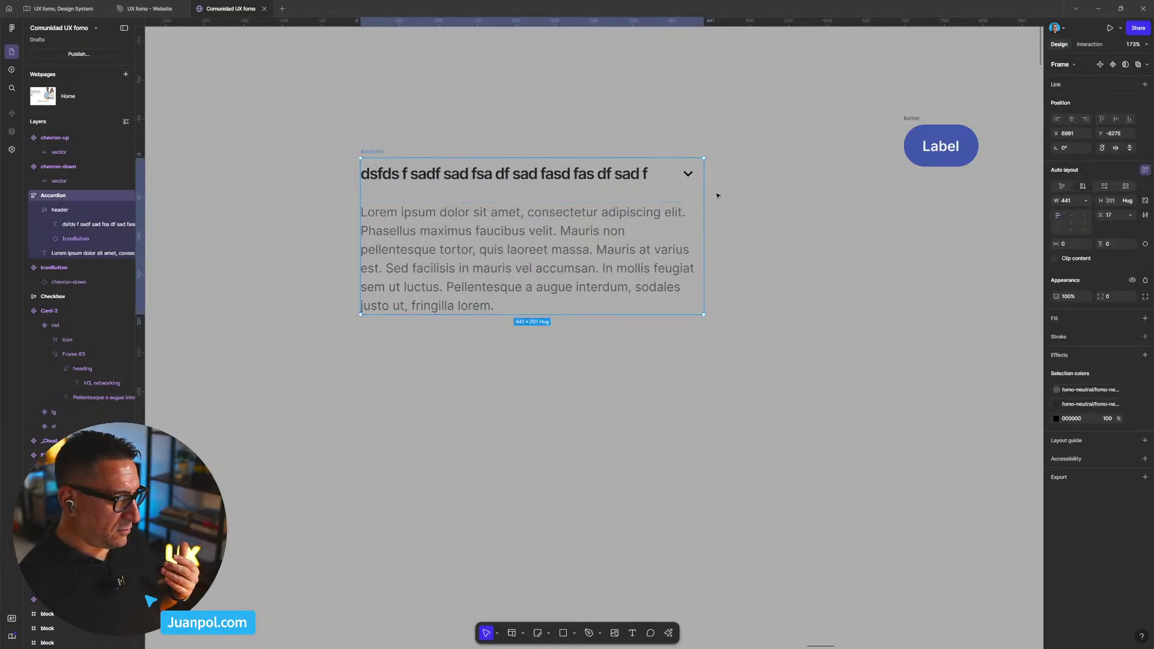
left_click_drag(686, 201, 608, 205)
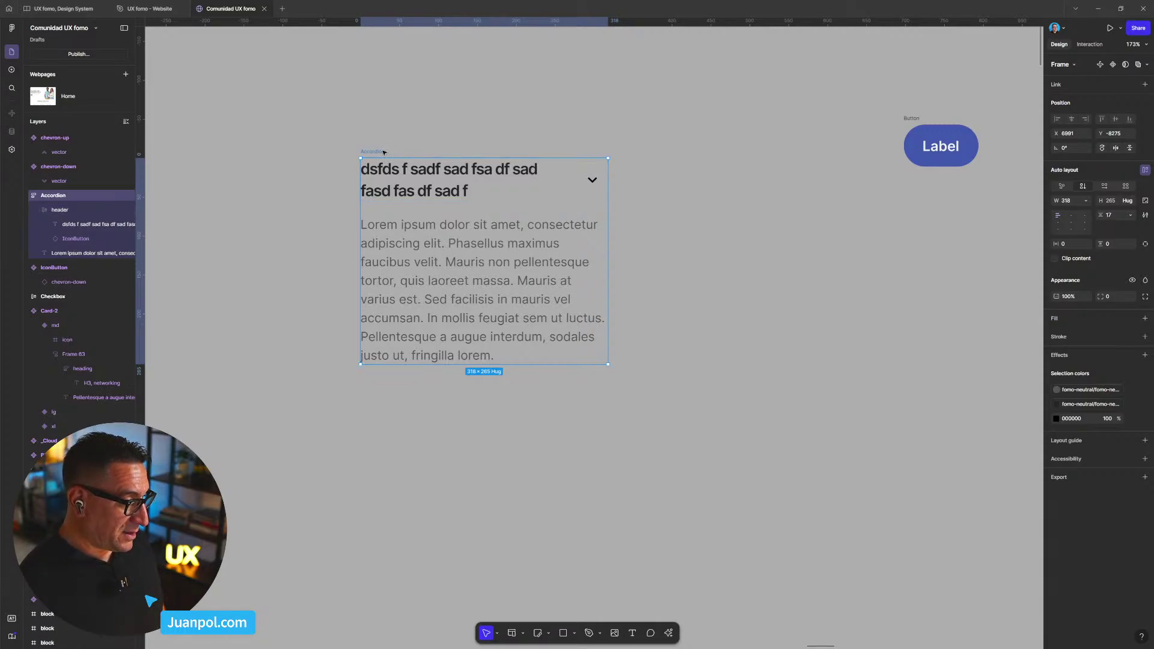
- Widen the Accordion frame to about 433
key("Escape")
left_click(437, 166)
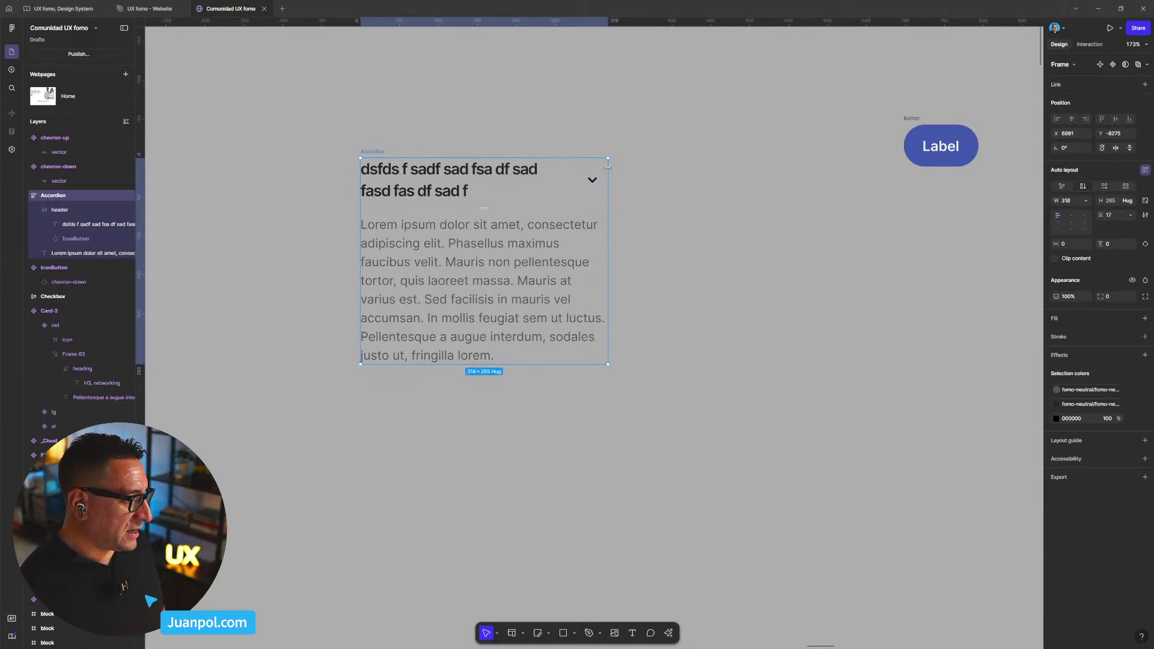
left_click_drag(609, 167, 660, 169)
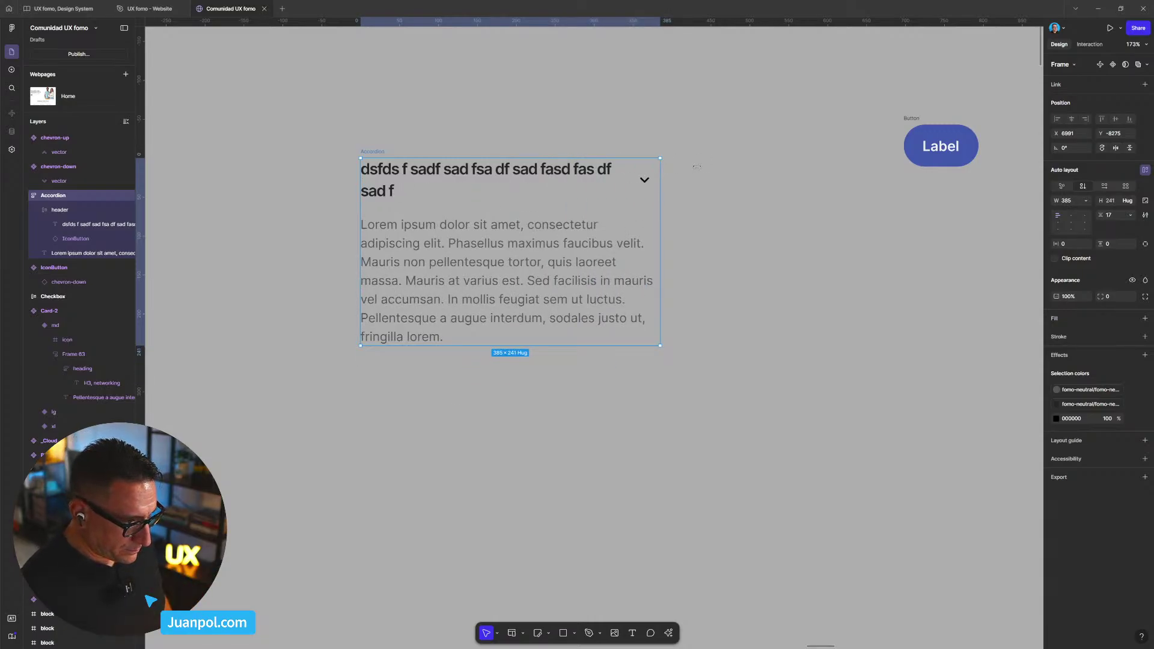
left_click_drag(697, 166, 697, 166)
- Restore the Accordion's heading text to "H3, heading"
left_click(539, 175)
double_click(540, 175)
type("H-")
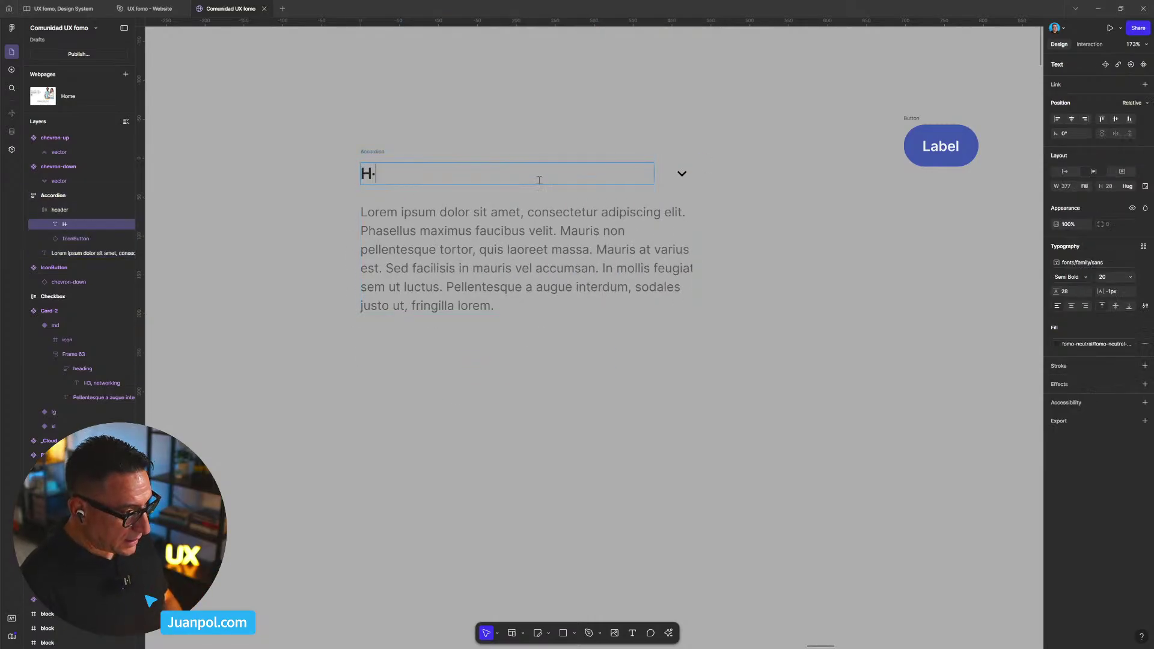
type("3, heading")
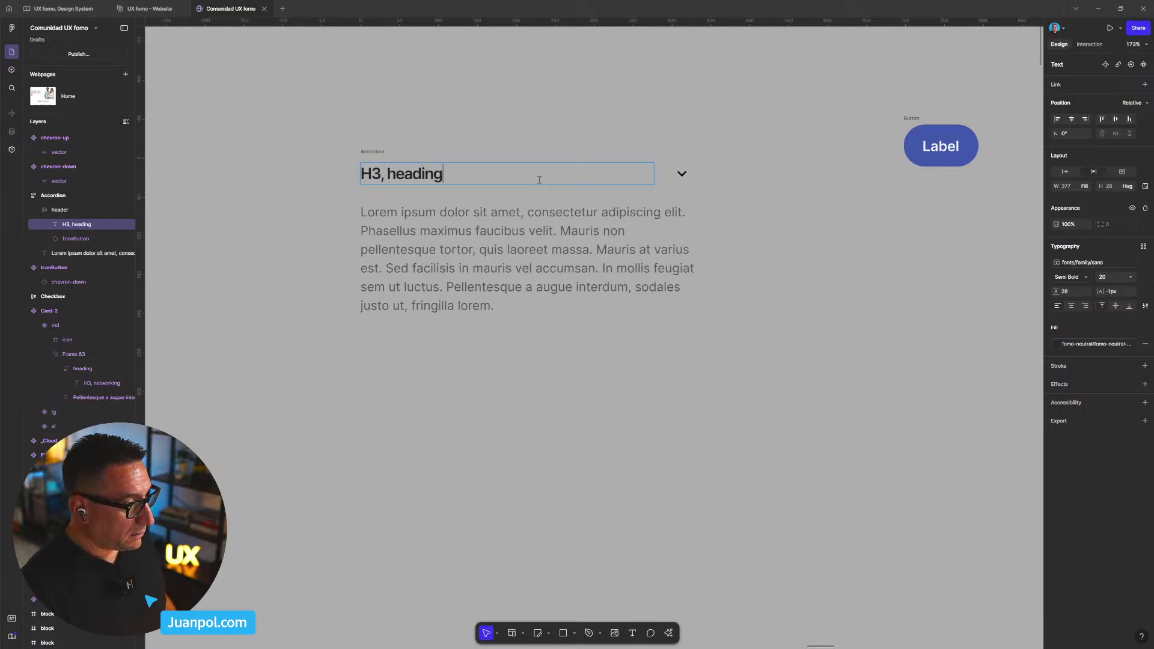
left_click(613, 108)
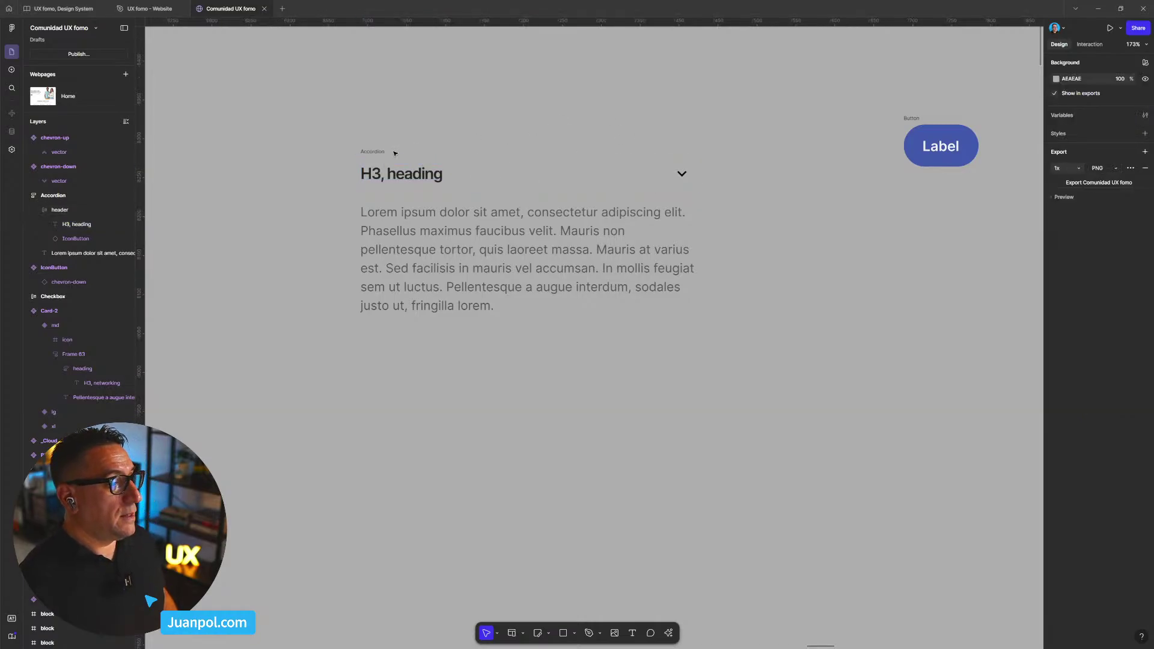
- Wrap the Accordion's Lorem ipsum paragraph in an auto layout frame named content, and select the paragraph inside it
left_click(408, 209)
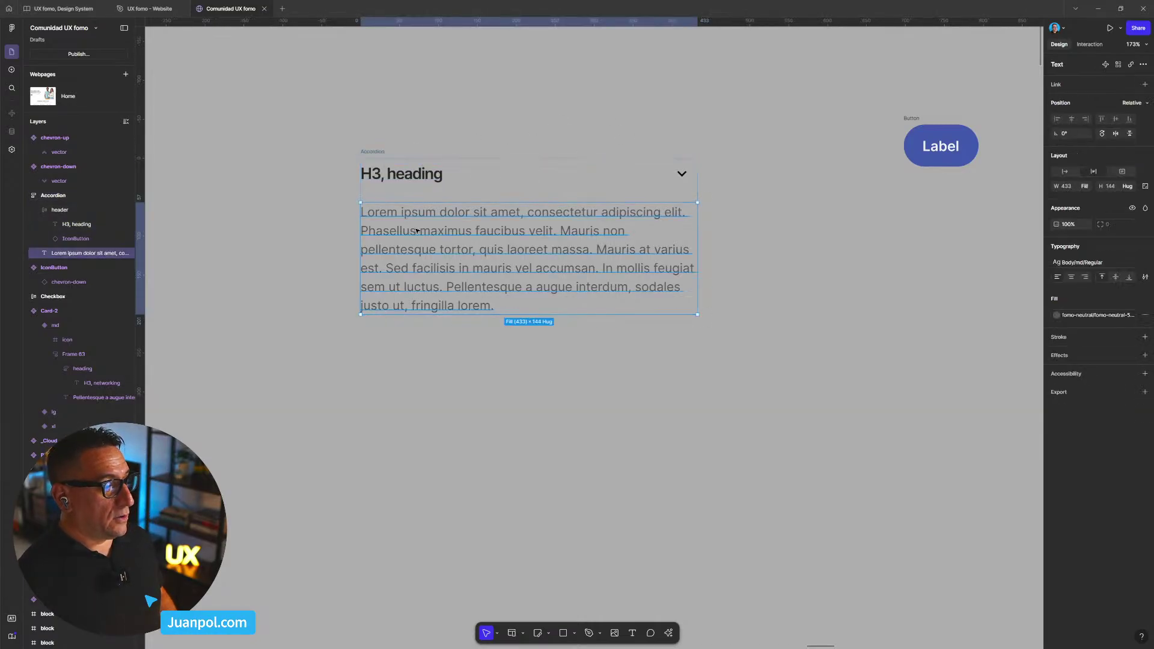
left_click(374, 153)
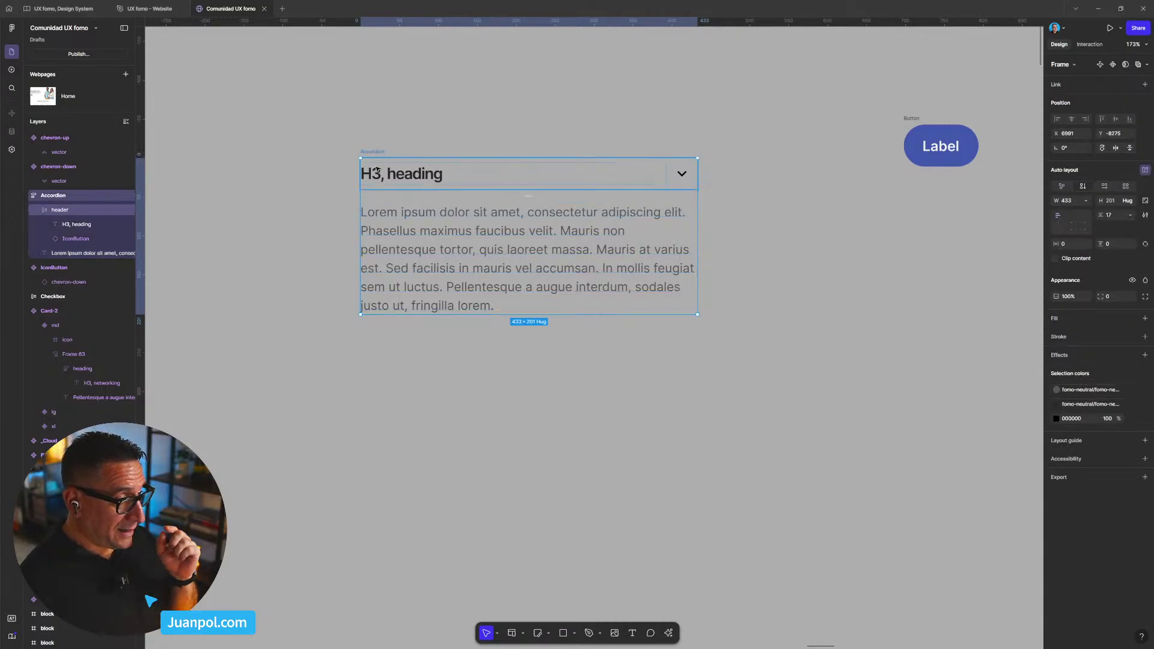
left_click(402, 230)
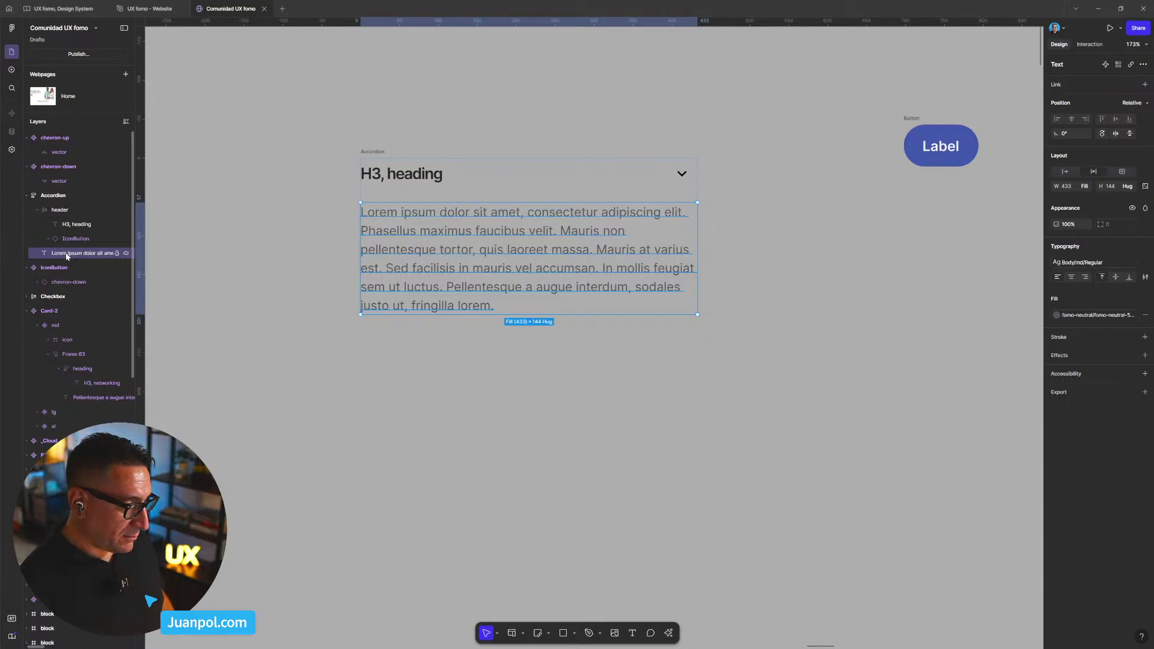
key("shift+a")
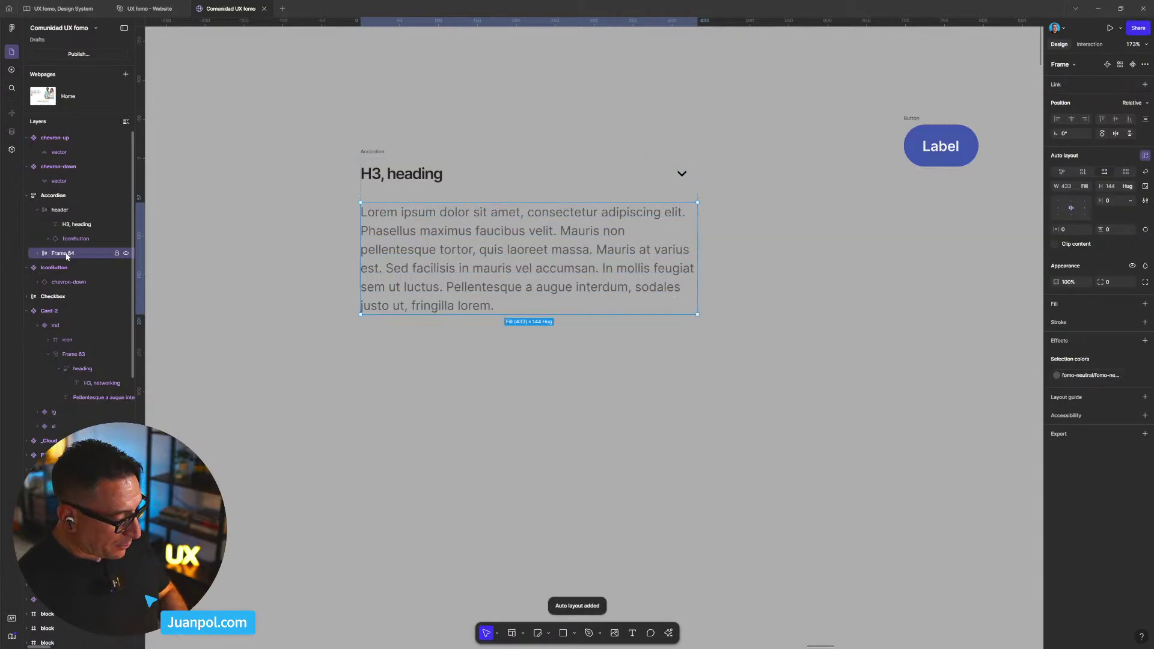
left_click(66, 255)
type("conte")
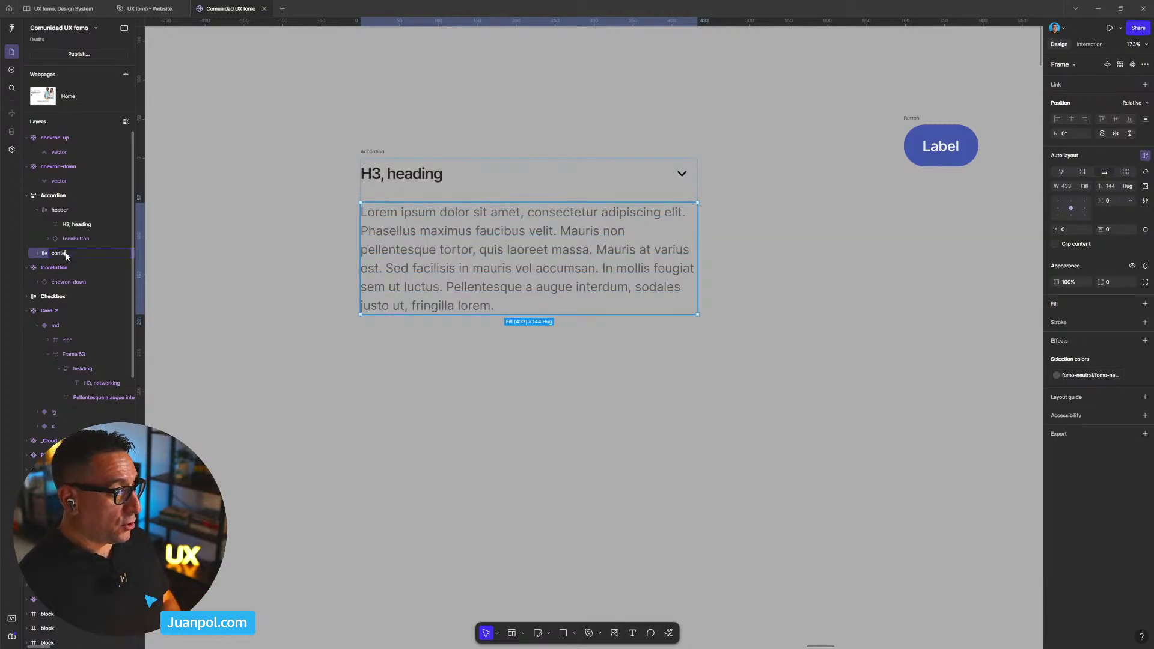
type("nt")
key("Return")
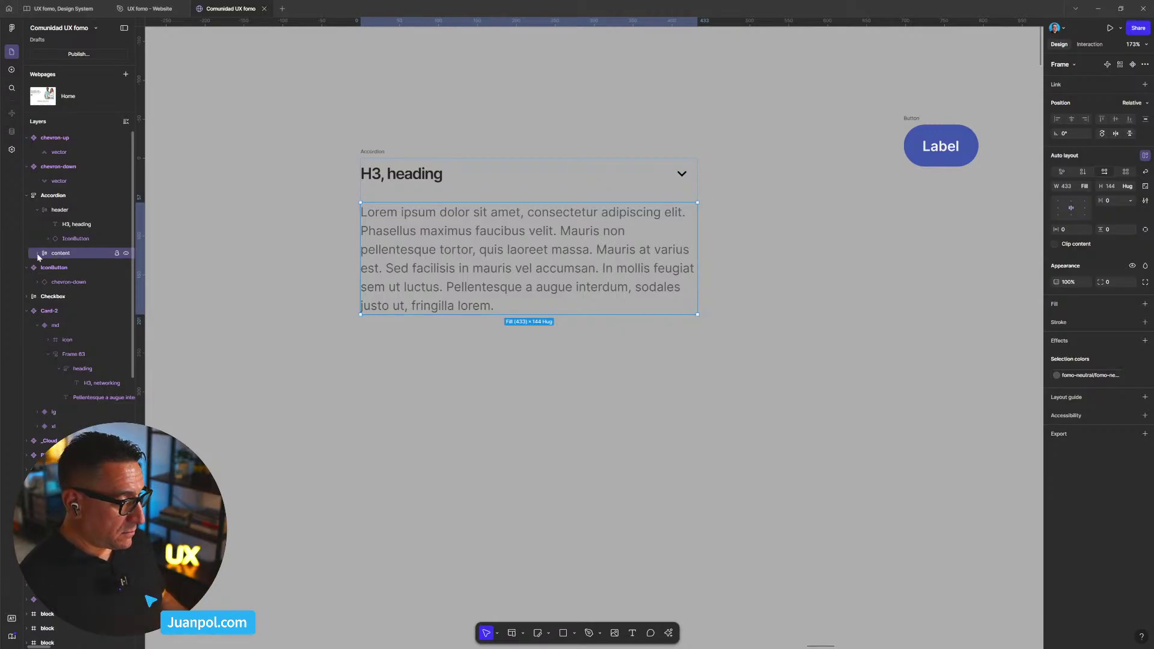
left_click(37, 253)
left_click(71, 267)
left_click(80, 270)
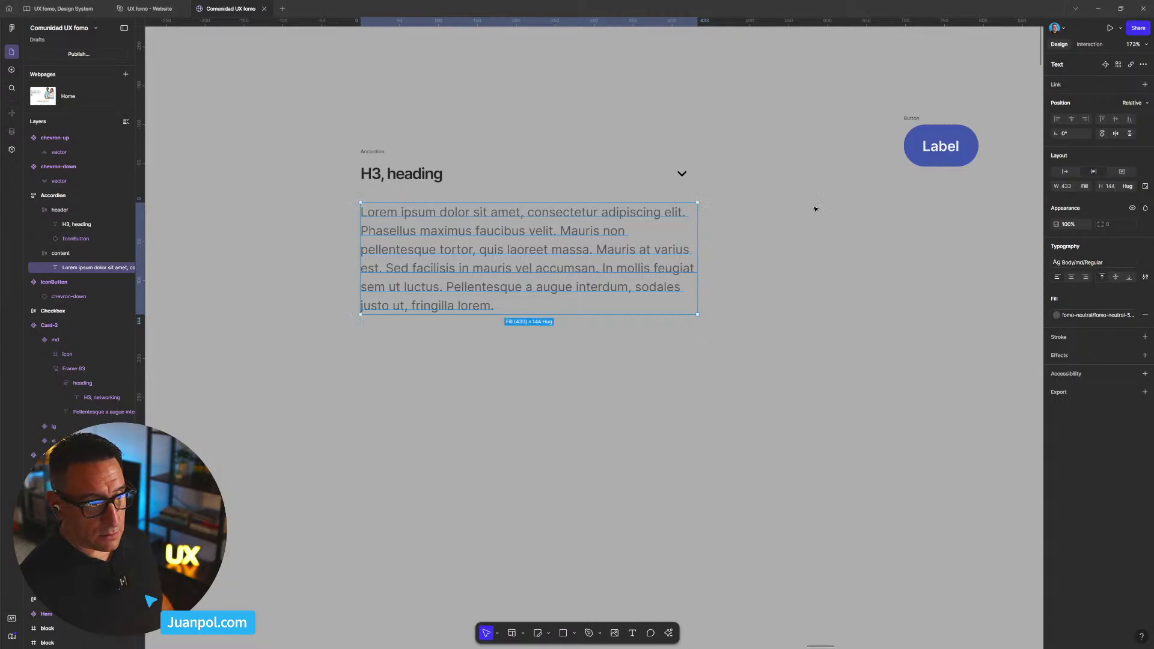
- Set the Accordion frame's vertical gap between header and content to 16, and reduce it to 8
left_click(376, 184)
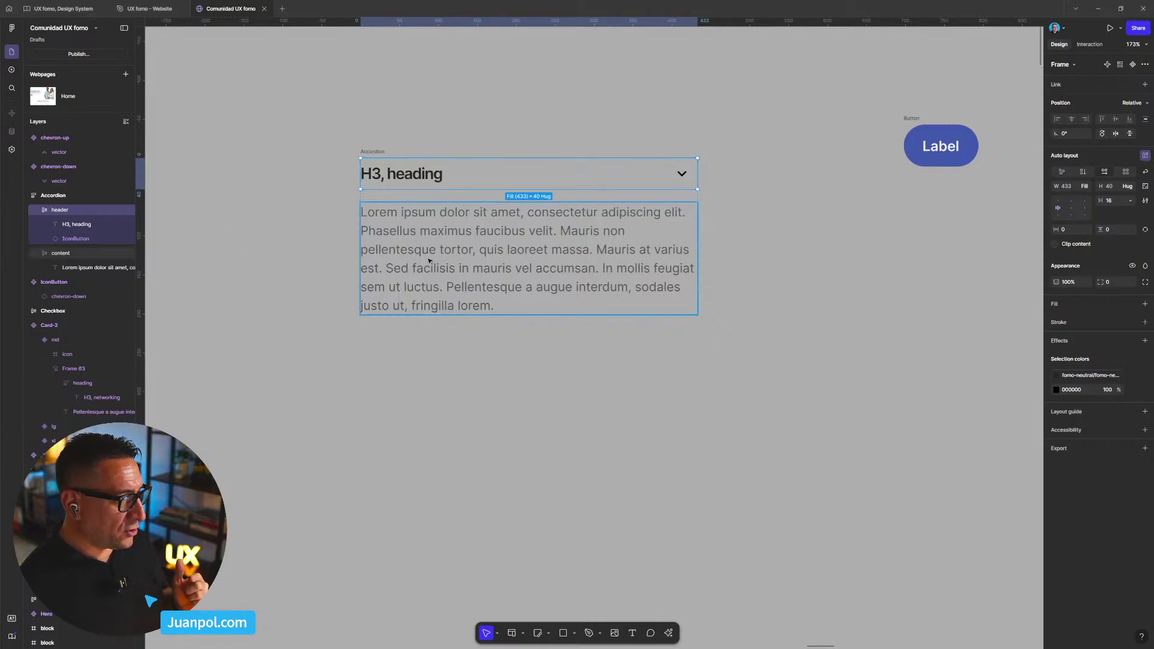
left_click(376, 152)
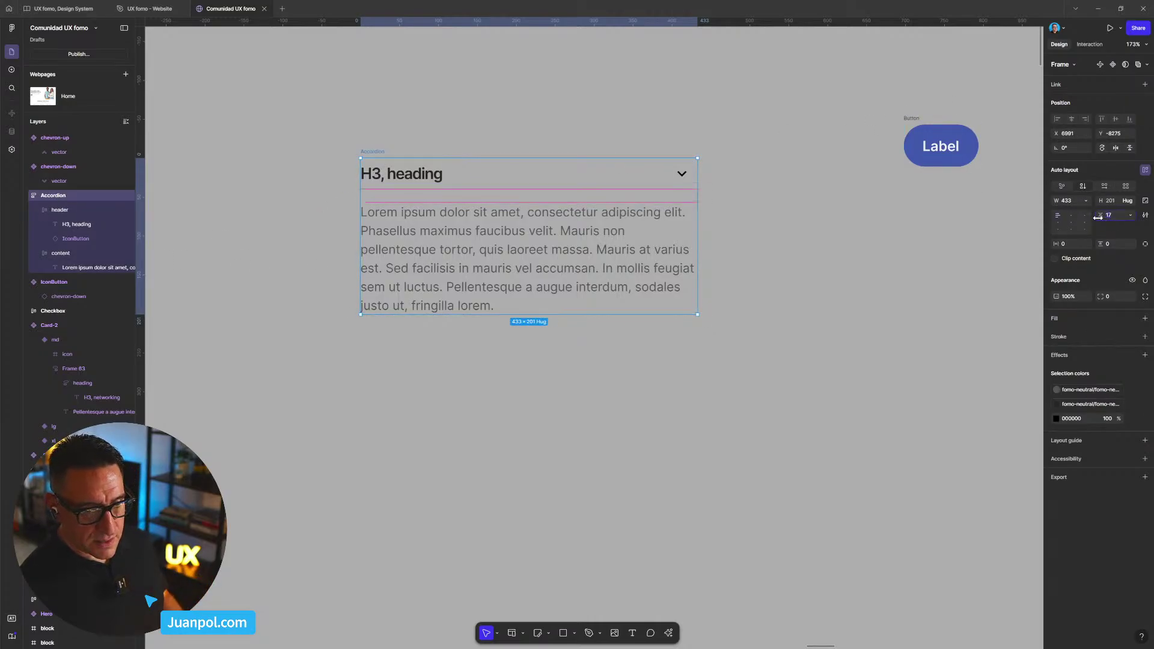
type("6")
key("Return")
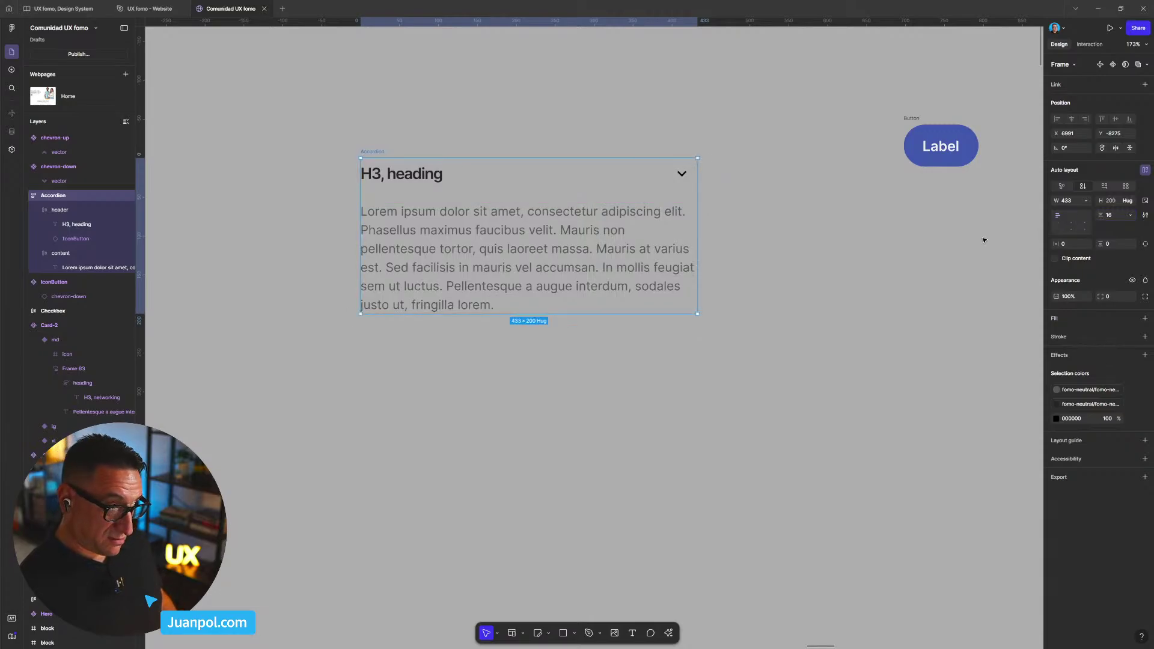
left_click_drag(1101, 216, 1097, 216)
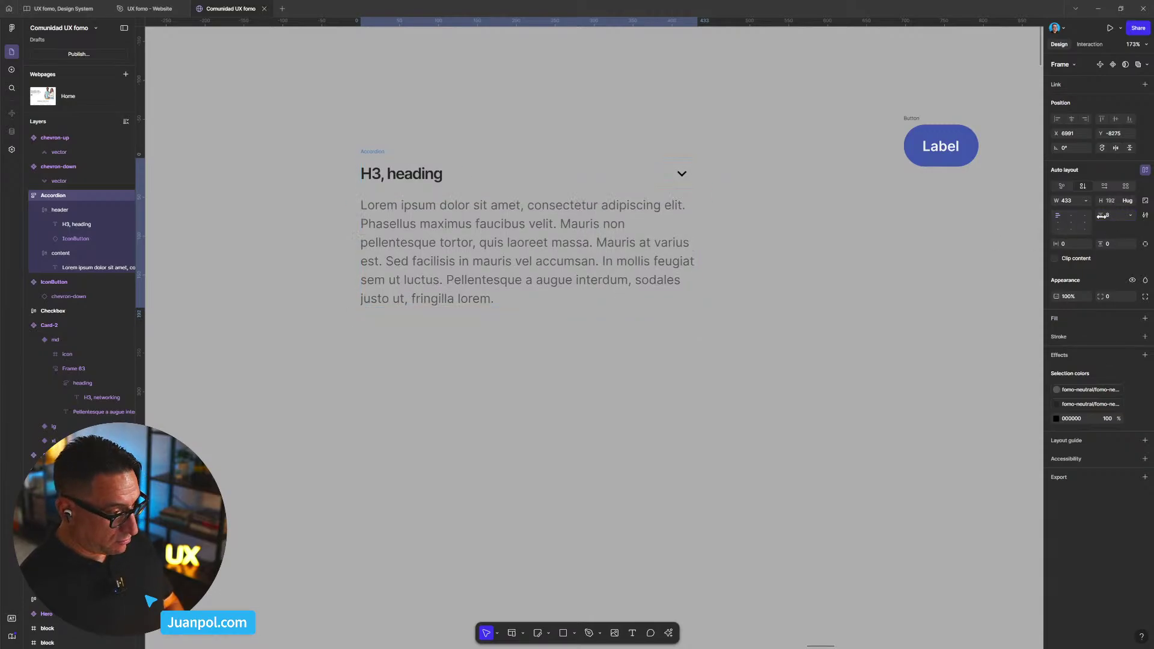
left_click(827, 299)
scroll(827, 299, "down", 4)
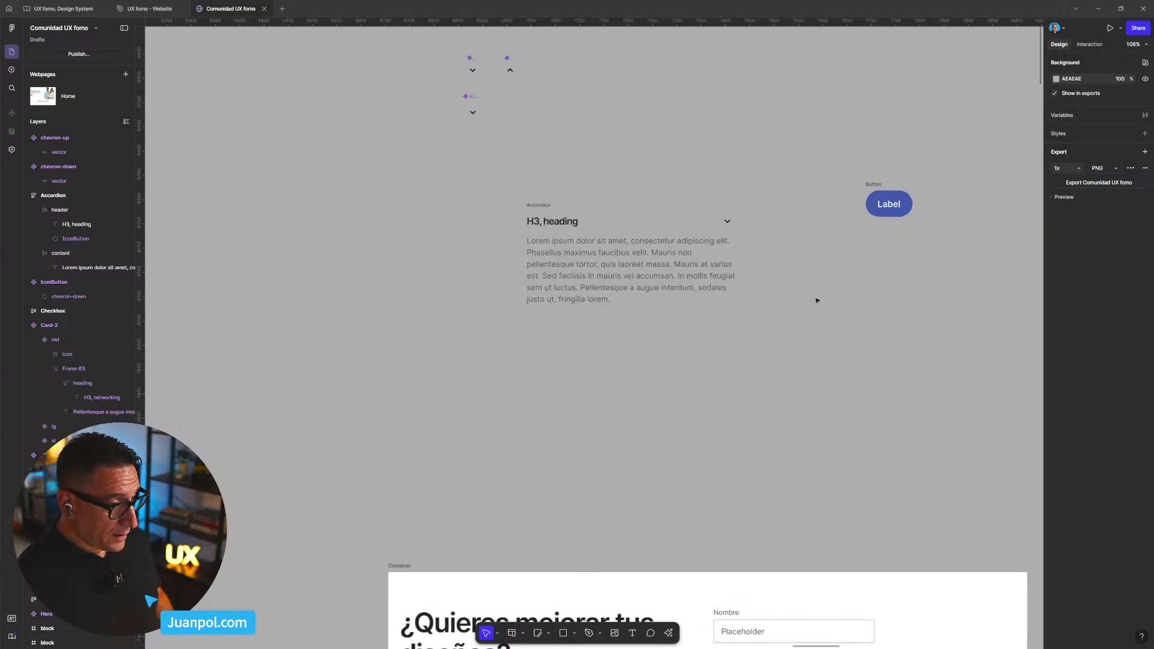
- Turn the Accordion frame into a component and move it slightly left to about X 6938, Y -8279
left_click(728, 237)
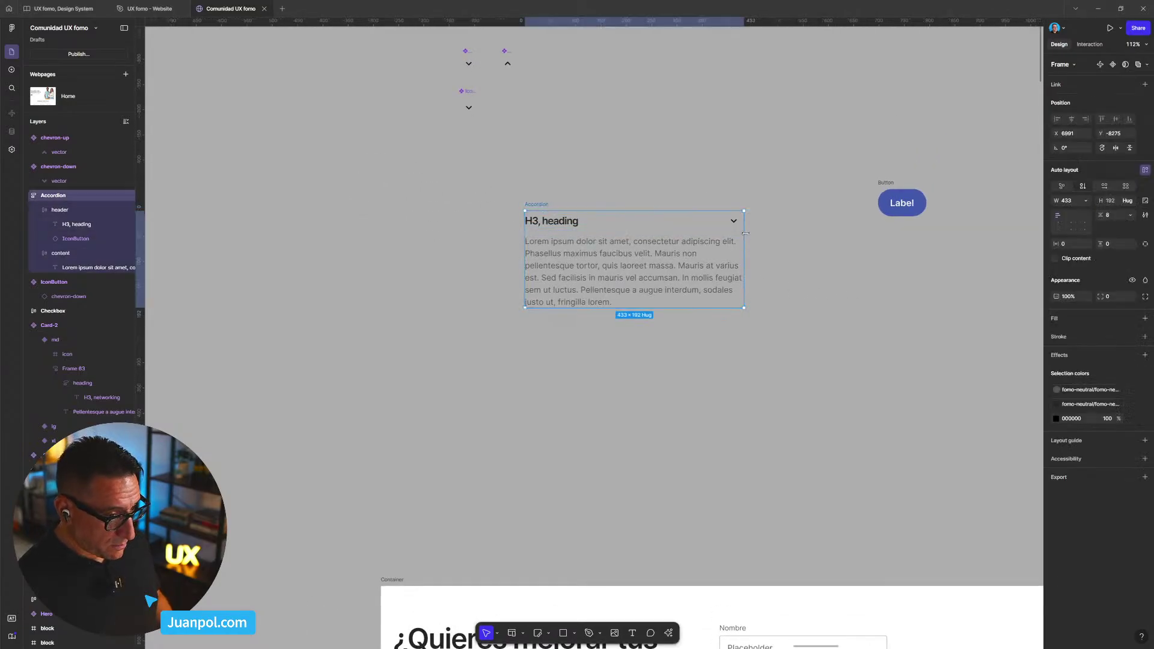
mouse_move(745, 241)
left_mouse_down()
mouse_move(653, 242)
mouse_move(745, 242)
left_mouse_up()
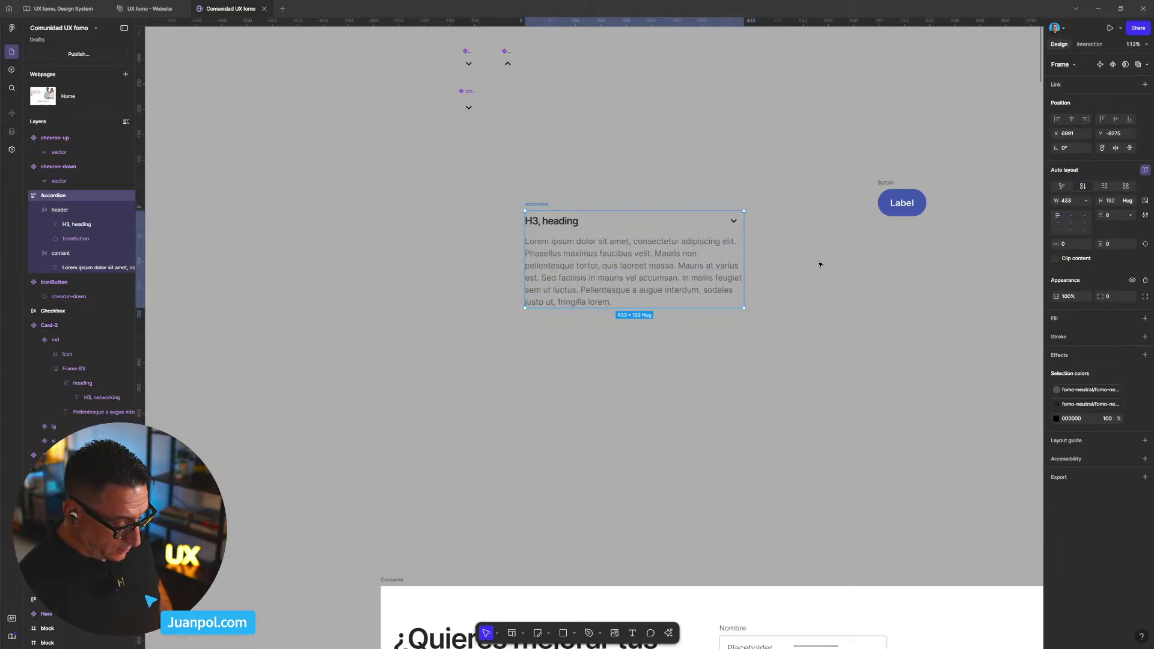
key("ctrl+alt+k")
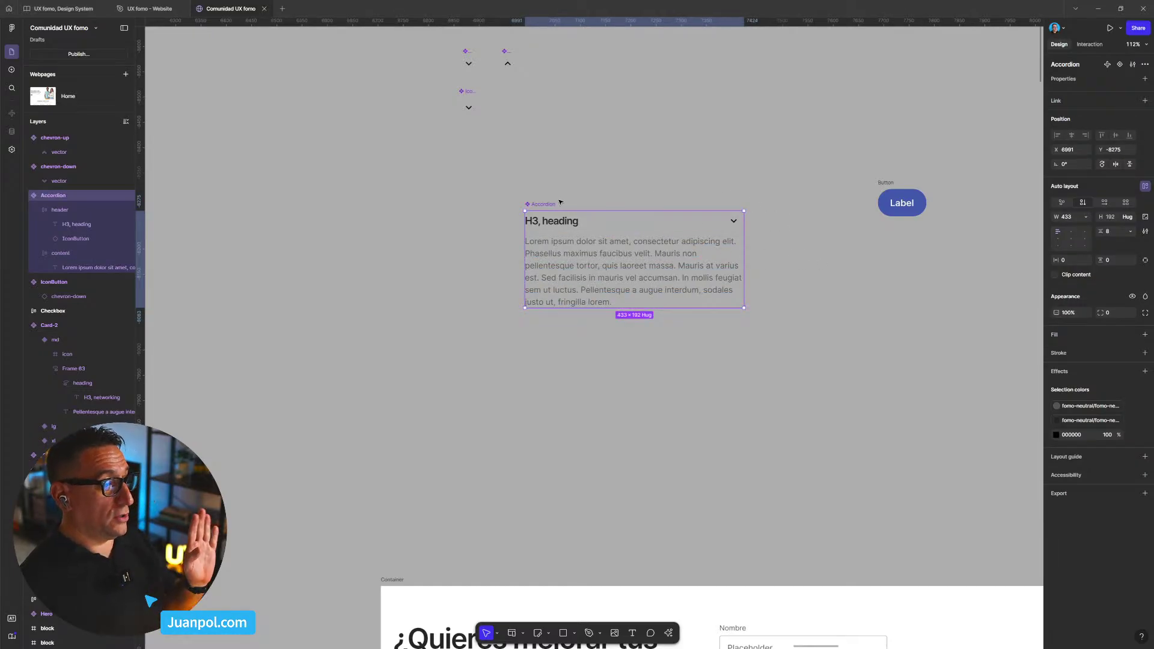
left_click_drag(553, 207, 526, 204)
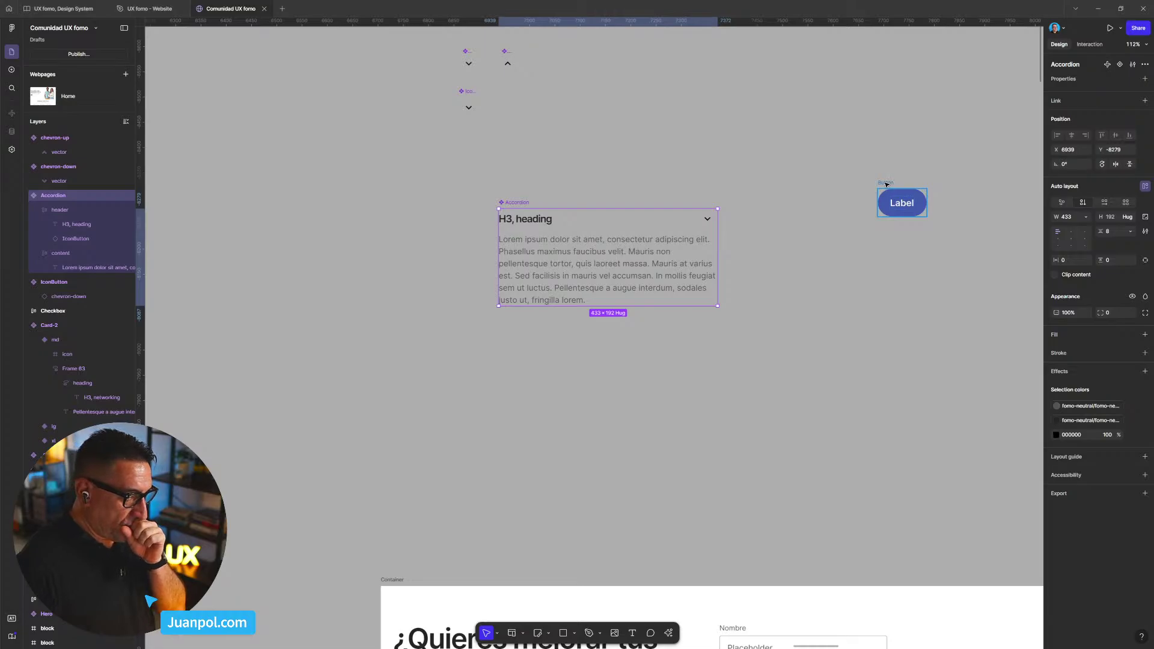
- Move the Button frame above the Accordion to about X 7186, Y -8581 and turn it into a component
scroll(824, 210, "down", 5)
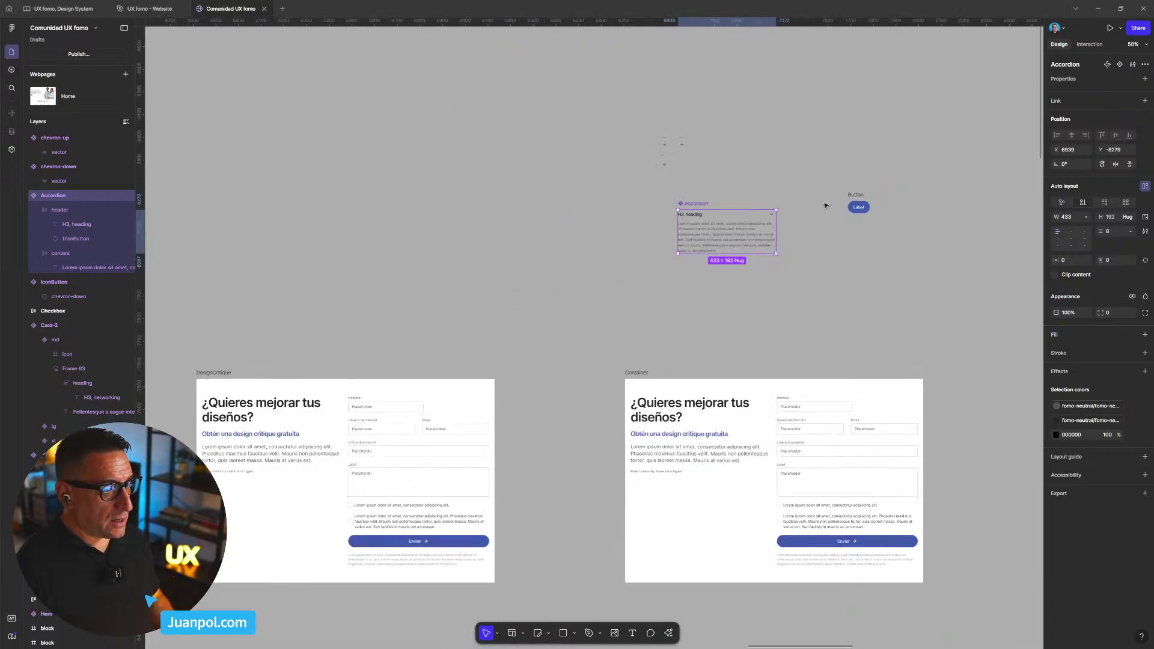
scroll(825, 208, "up", 1)
left_click(822, 203)
left_click_drag(860, 223, 746, 163)
scroll(746, 163, "up", 2)
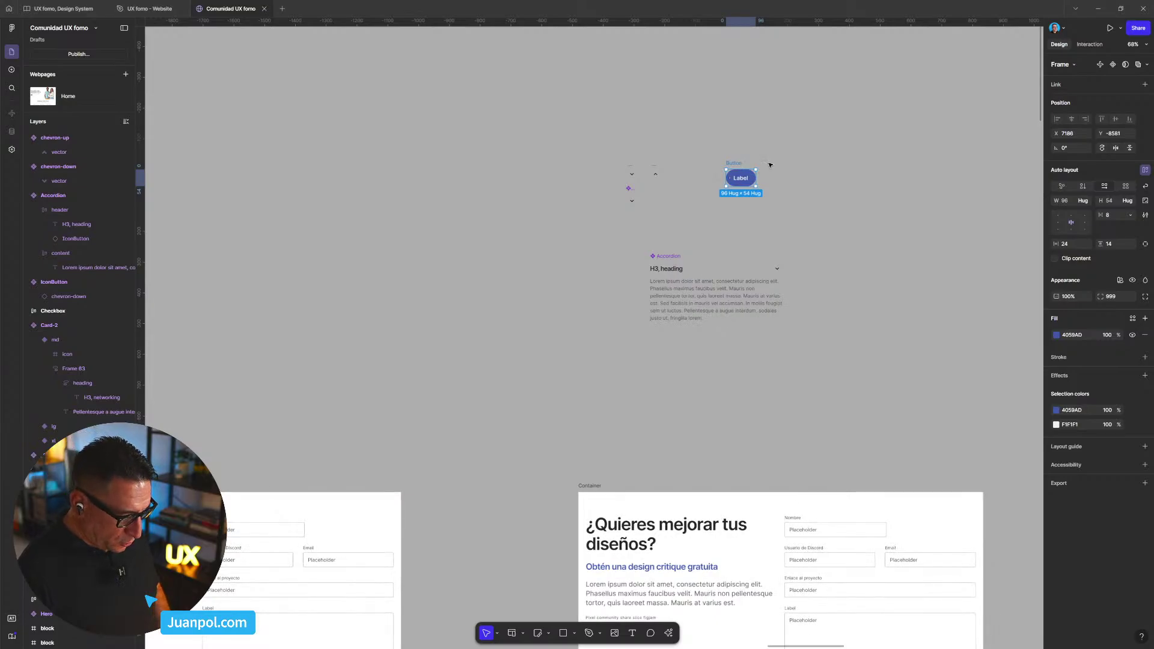
key("ctrl+alt+k")
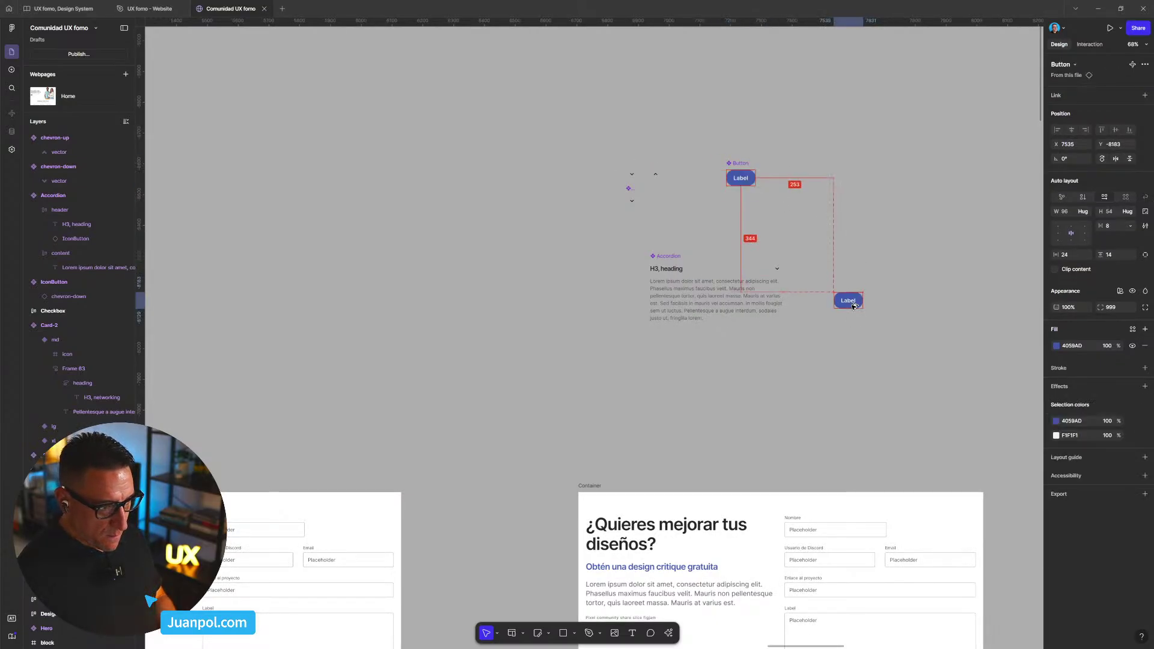
- Place an instance of the Button component to the right of the Accordion at about X 7532, Y -8174
left_click_drag(856, 297, 852, 311)
scroll(775, 271, "down", 5)
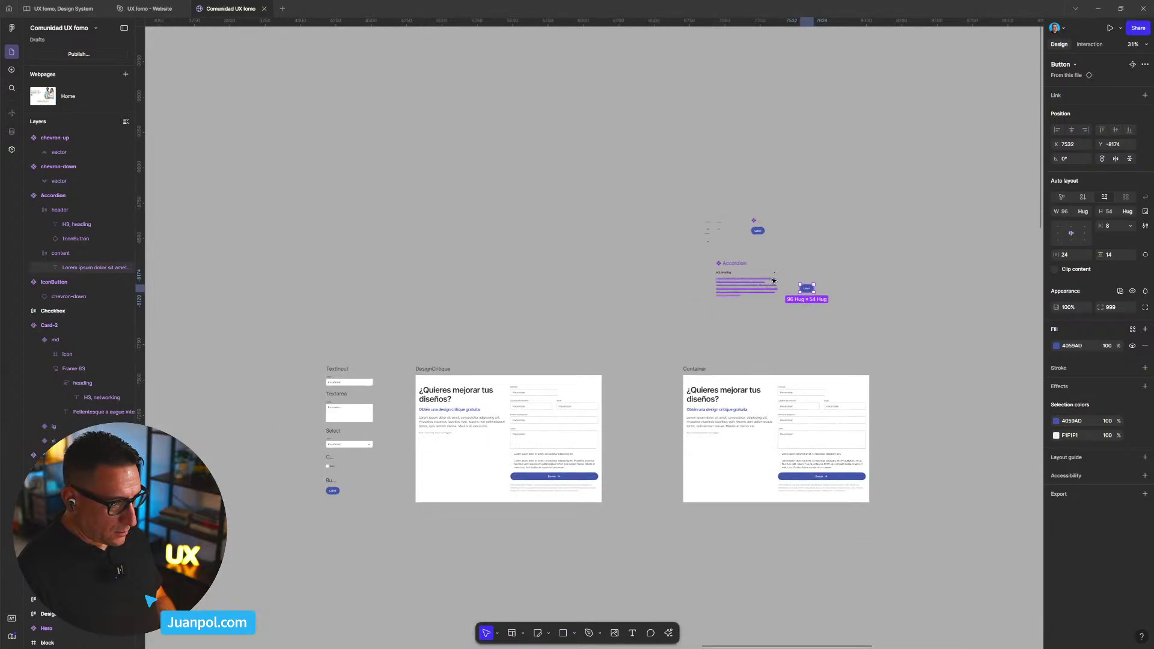
scroll(773, 277, "up", 5)
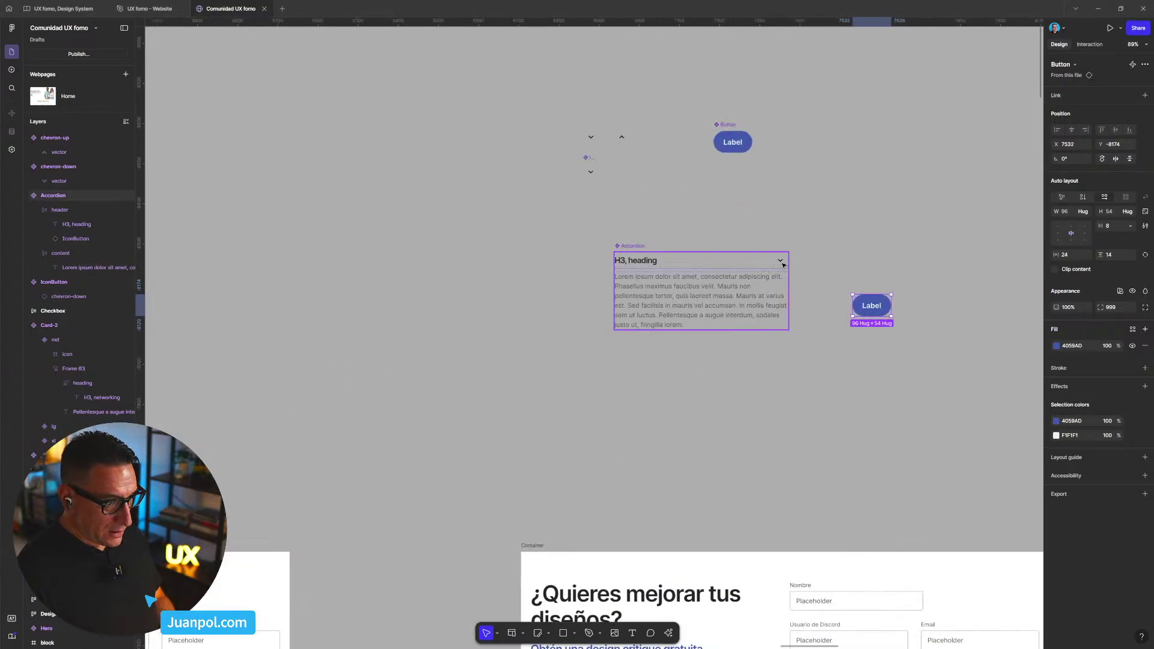
double_click(784, 265)
double_click(784, 265)
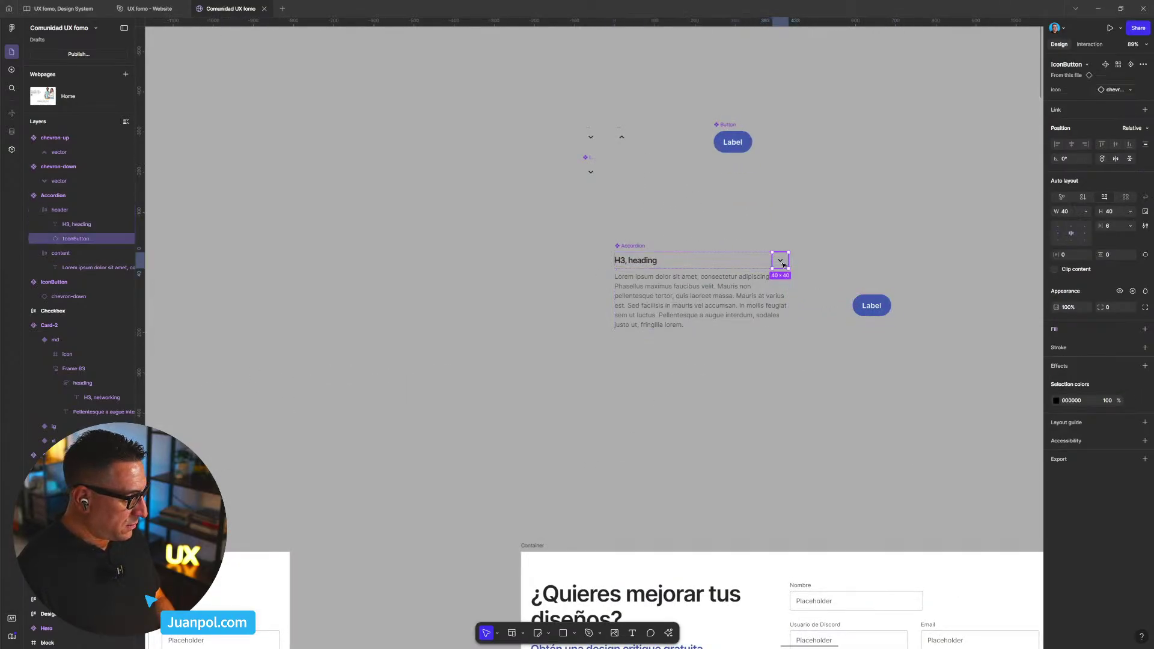
scroll(783, 265, "down", 6)
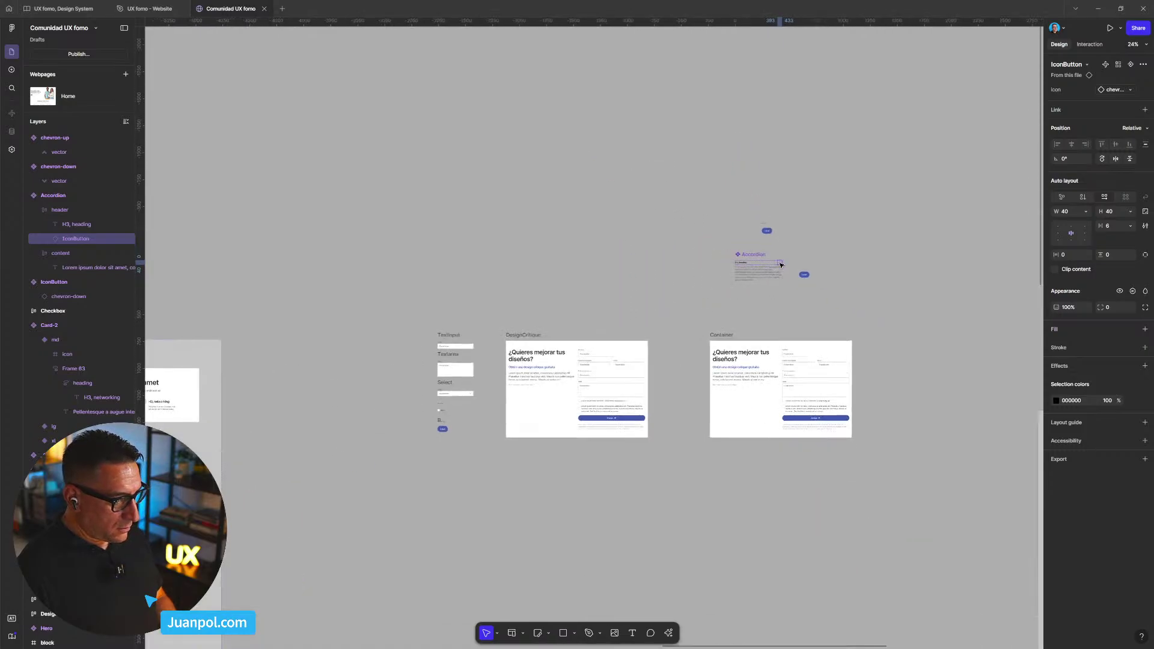
scroll(780, 264, "up", 4)
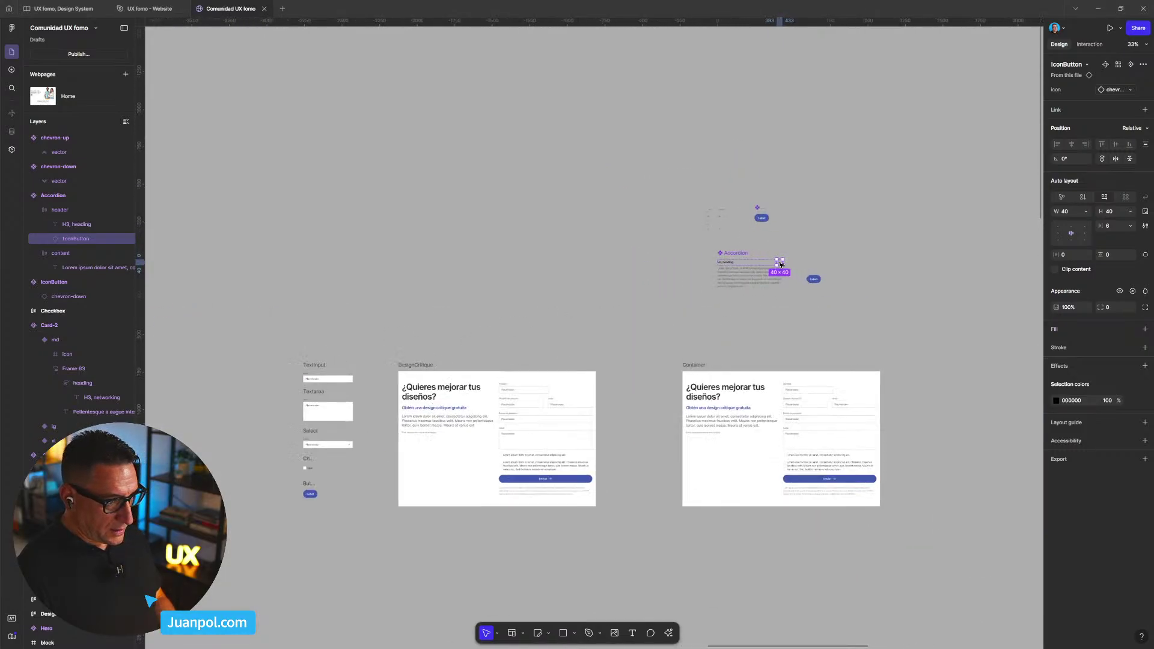
scroll(780, 265, "up", 2)
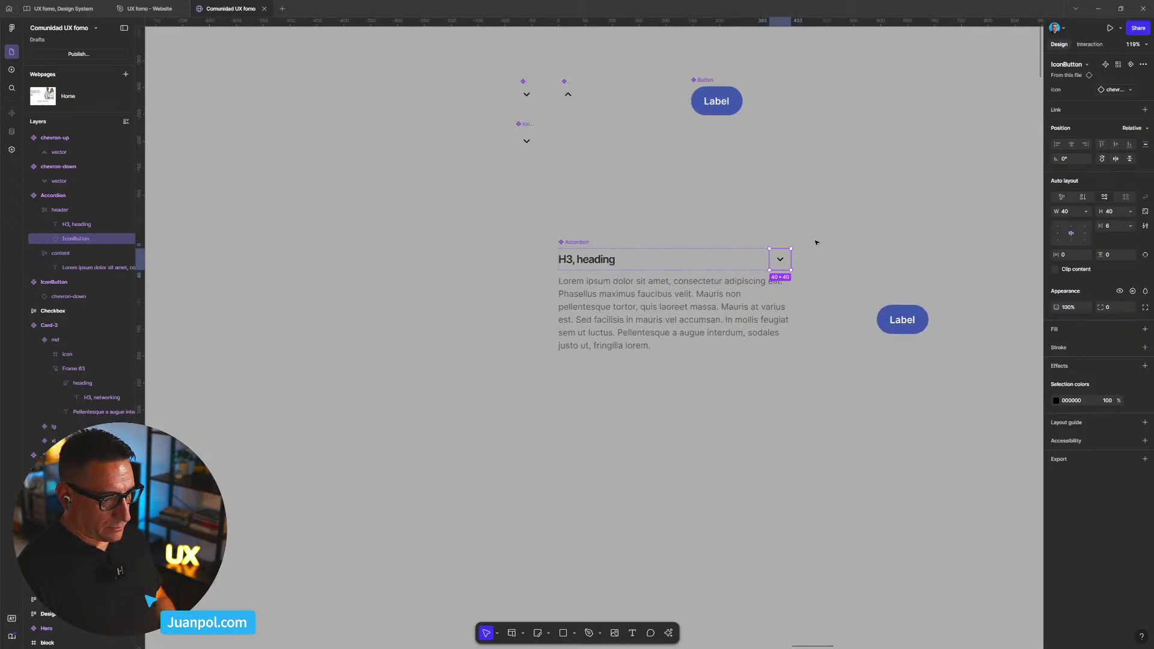
scroll(577, 174, "down", 2)
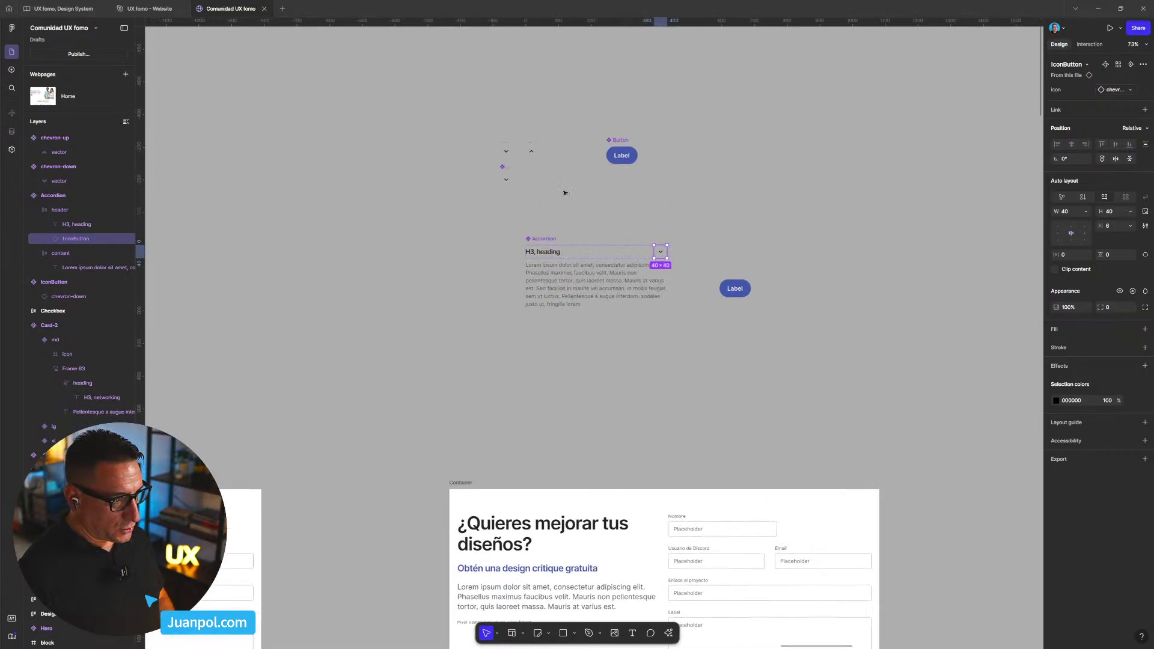
- Group the loose components closer together: chevrons at about Y -8738, IconButton at about X 6849, Y -8633, and Button at about X 6978, Y -8640
left_click_drag(467, 122, 525, 98)
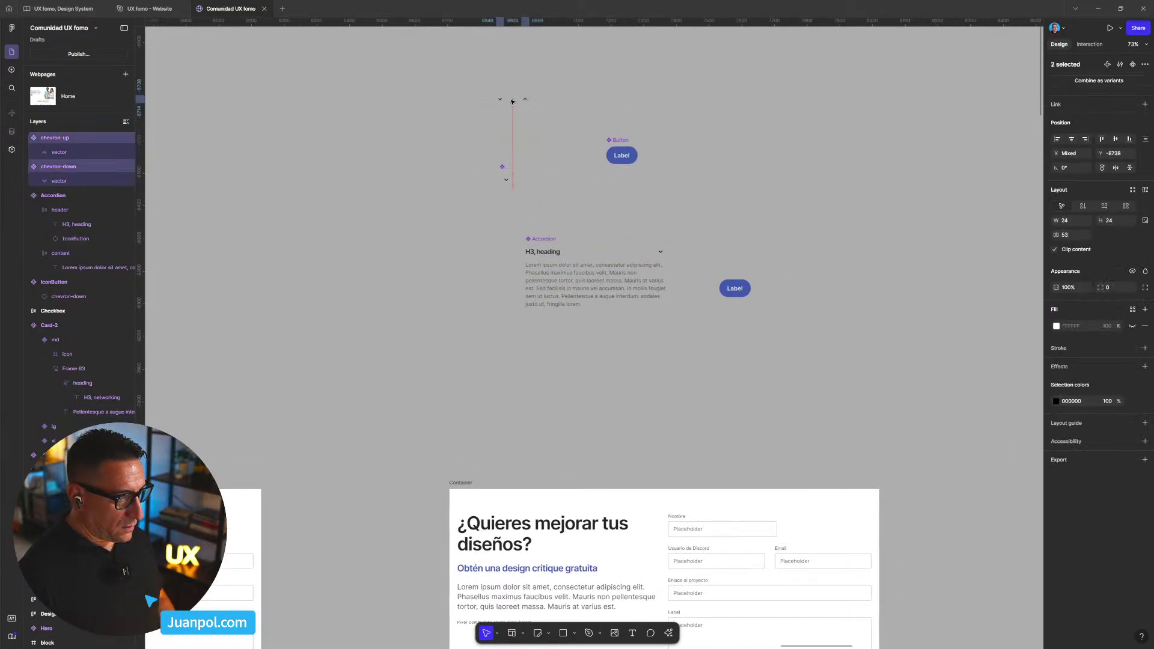
left_click(509, 169)
left_click_drag(507, 174, 504, 131)
left_click_drag(614, 143, 546, 124)
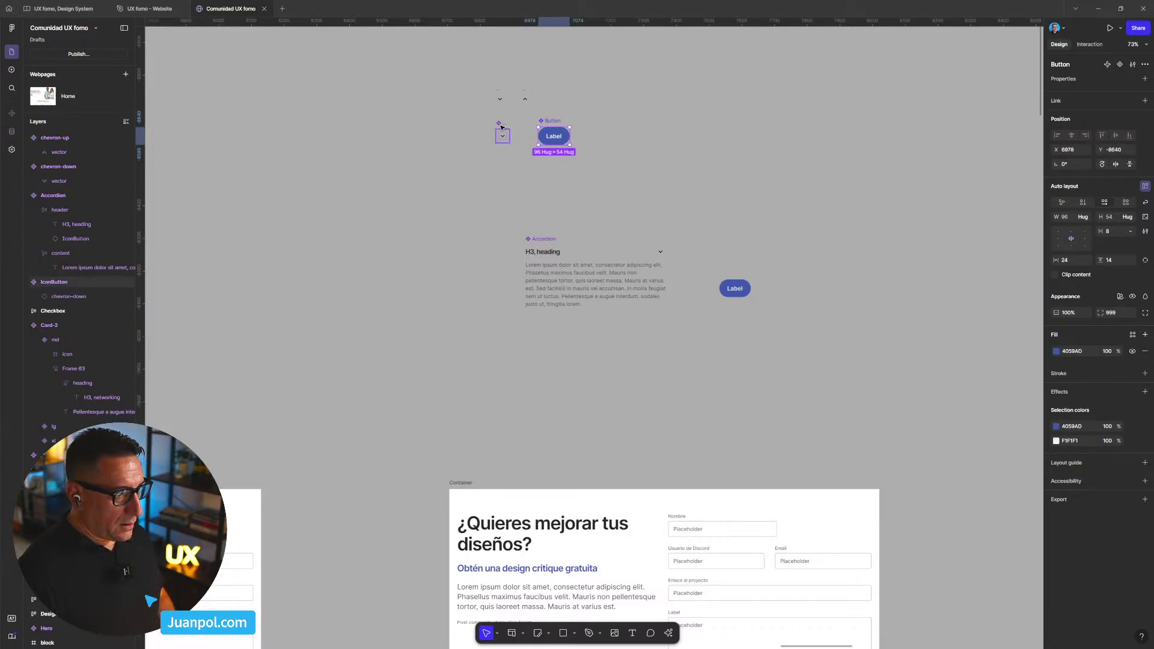
left_click(501, 128)
- Move the loose Button instance into the Accordion's content frame and switch that frame to a vertical auto layout
scroll(730, 307, "up", 3)
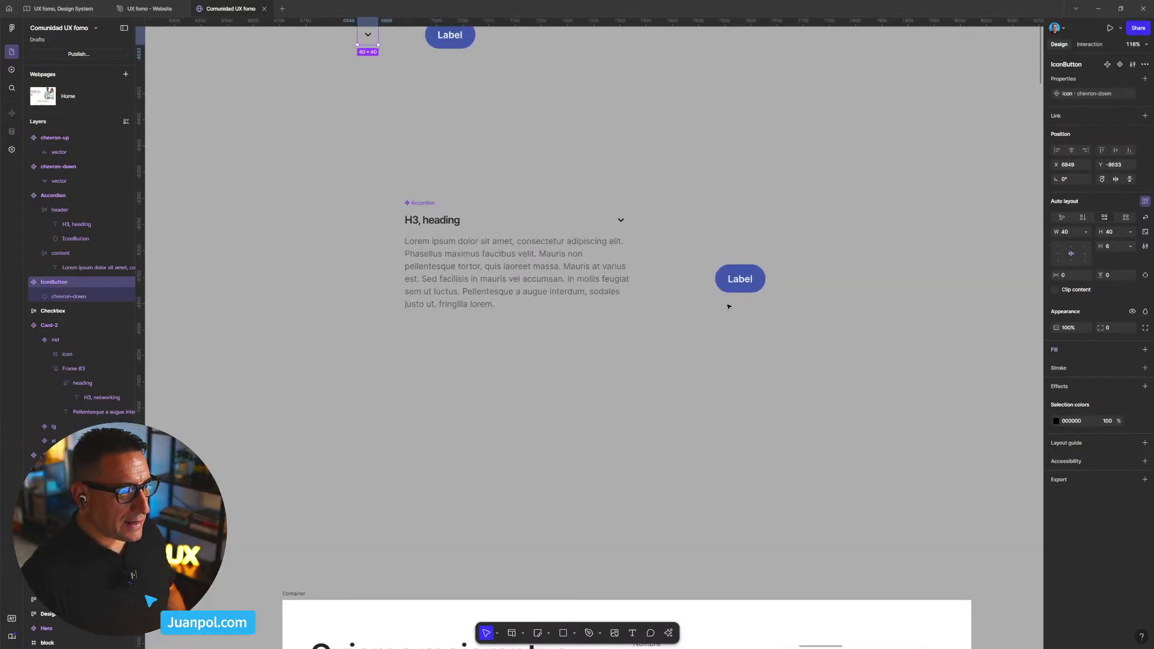
left_click_drag(738, 288, 518, 303)
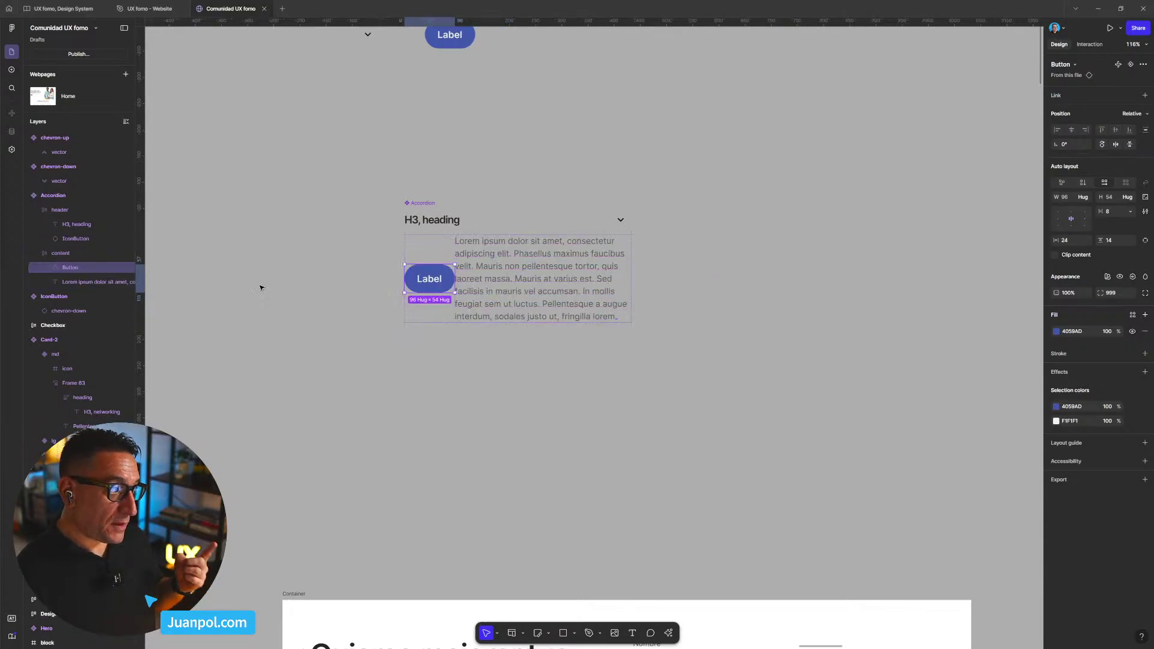
left_click(90, 256)
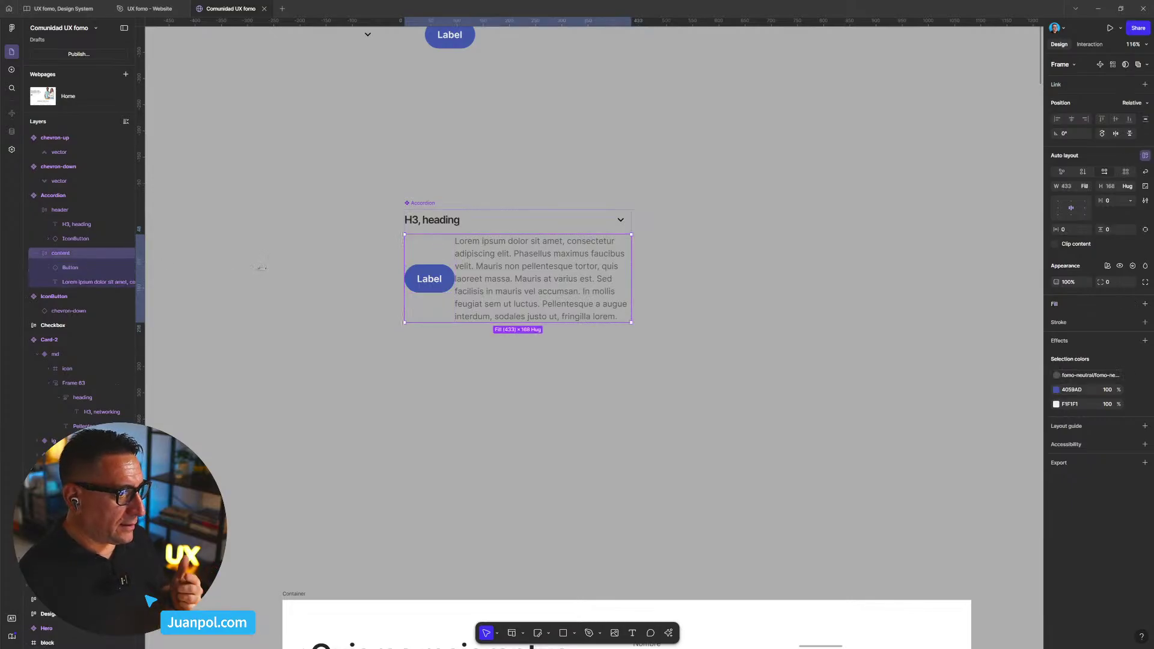
left_click(1084, 172)
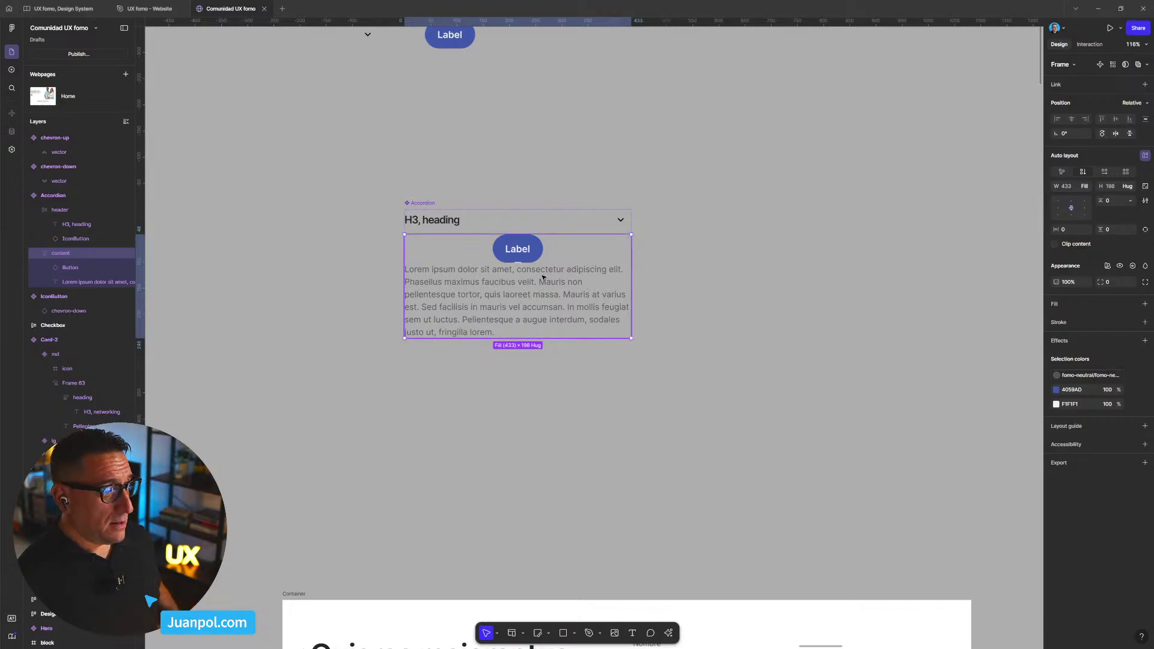
- Align the content frame's items to the top left and reorder the Button below the paragraph
left_click(1058, 204)
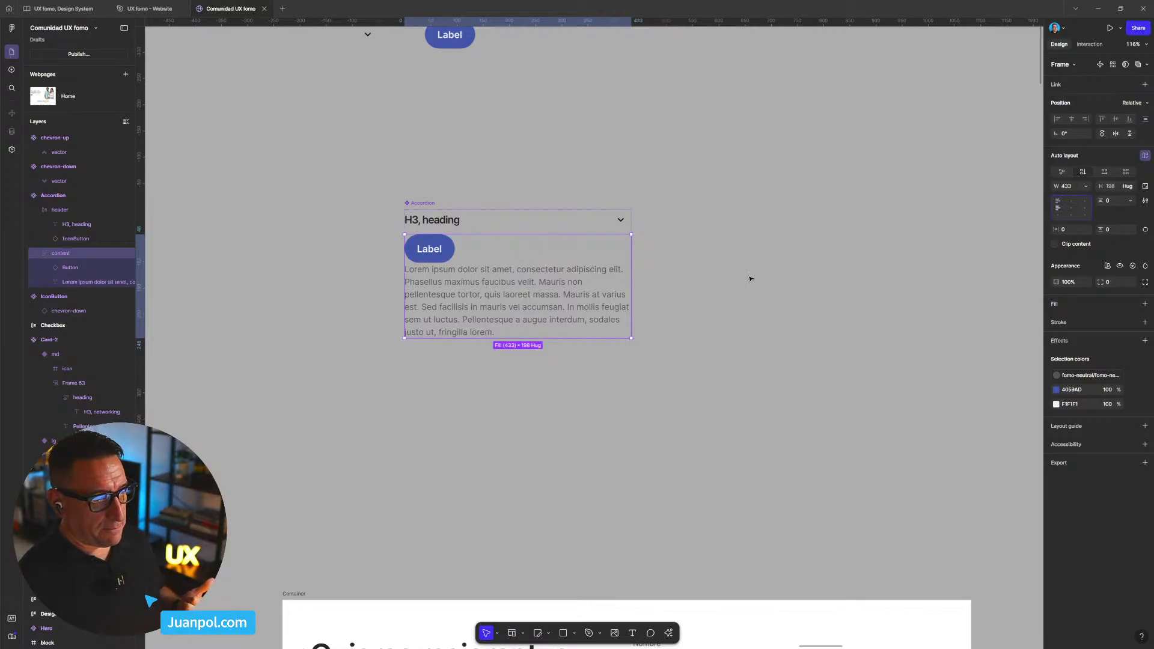
left_click(438, 259)
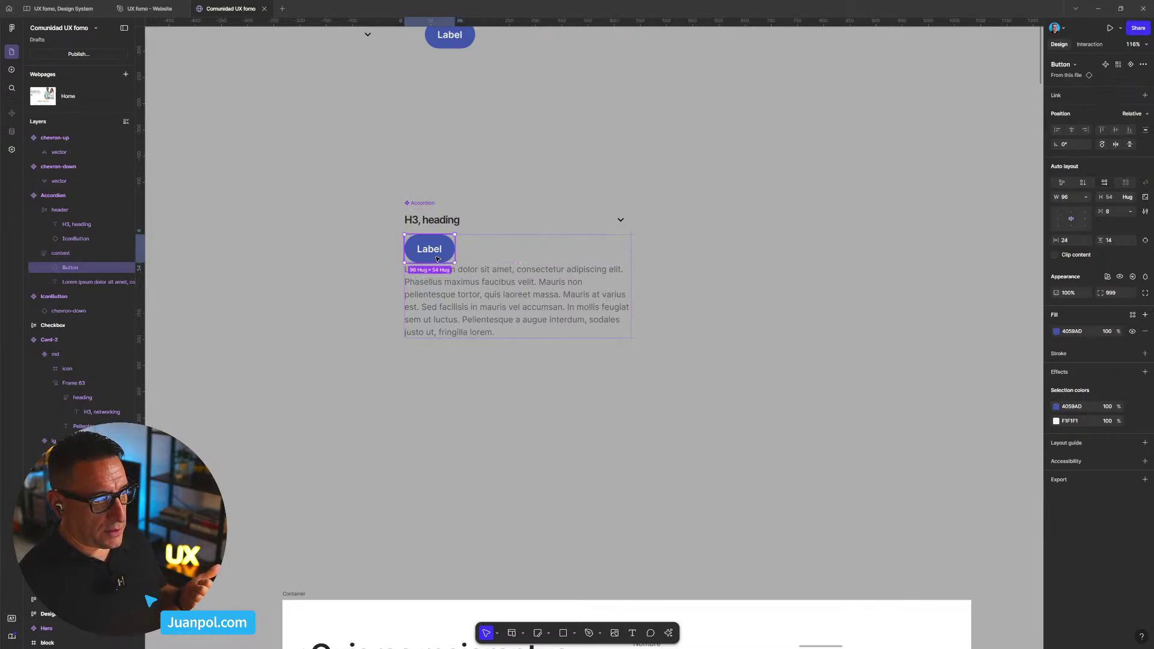
key("Down")
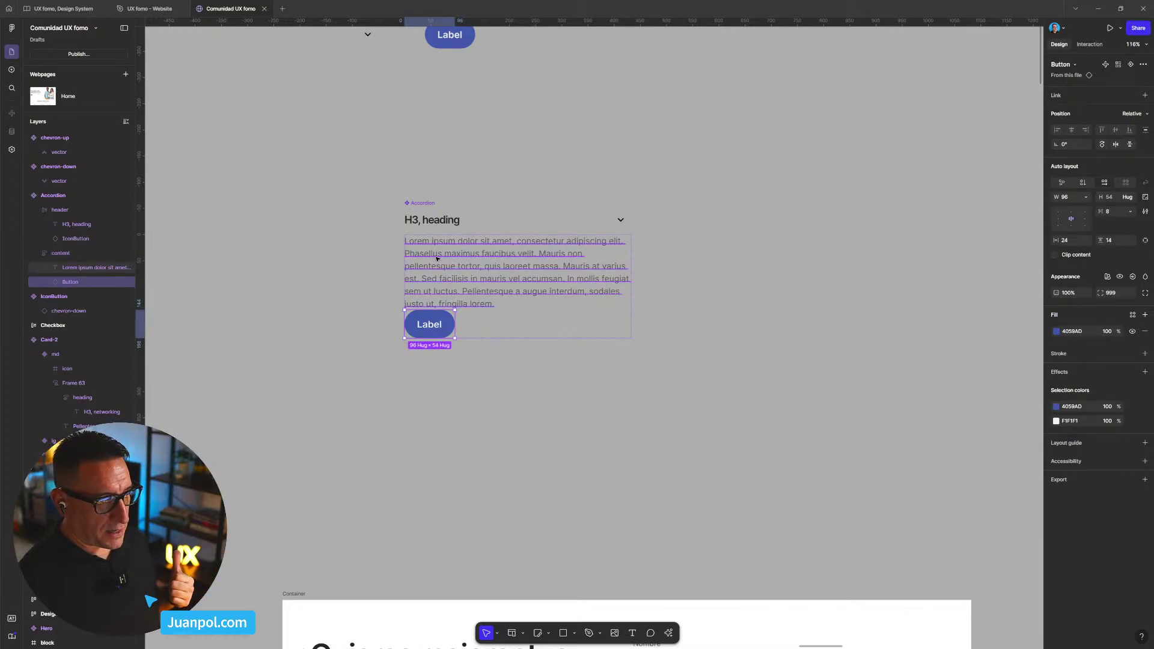
- Try right-aligning the content frame's items with a gap of 16, and undo both changes
left_click(517, 324)
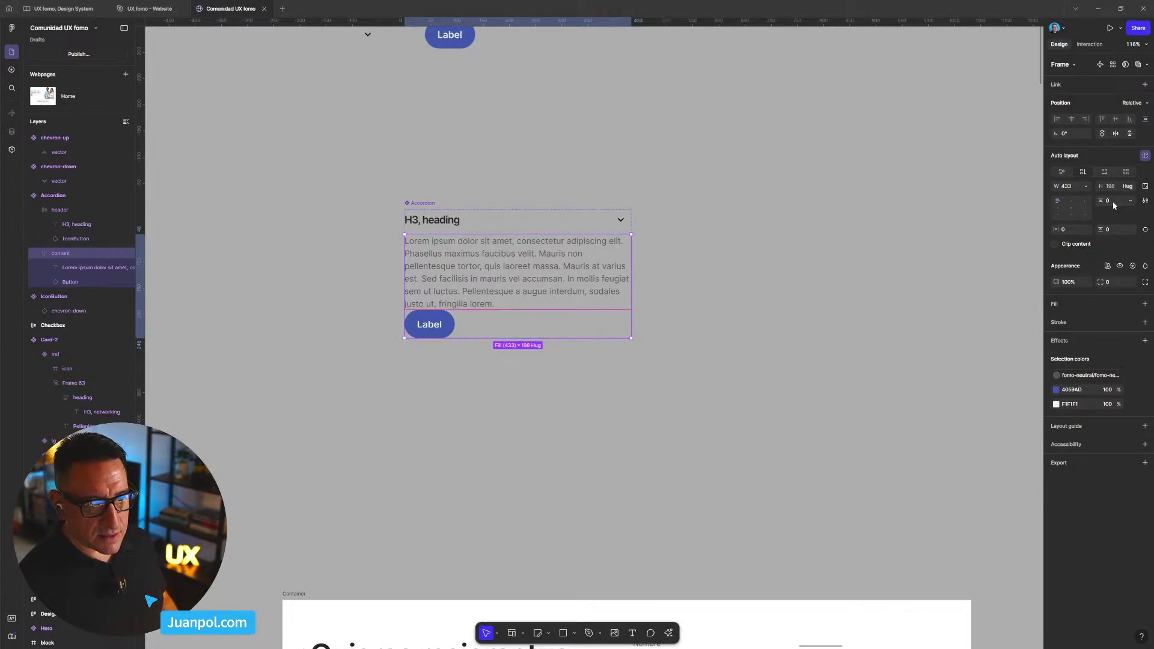
left_click(1086, 208)
type("16")
key("Return")
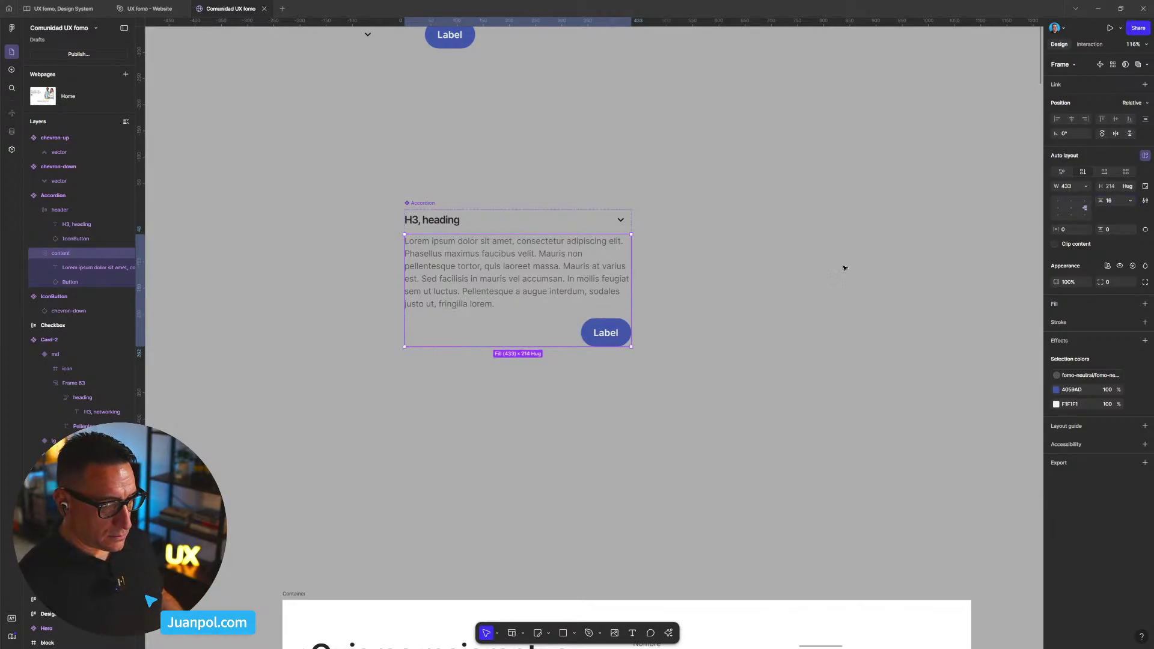
key("ctrl+z")
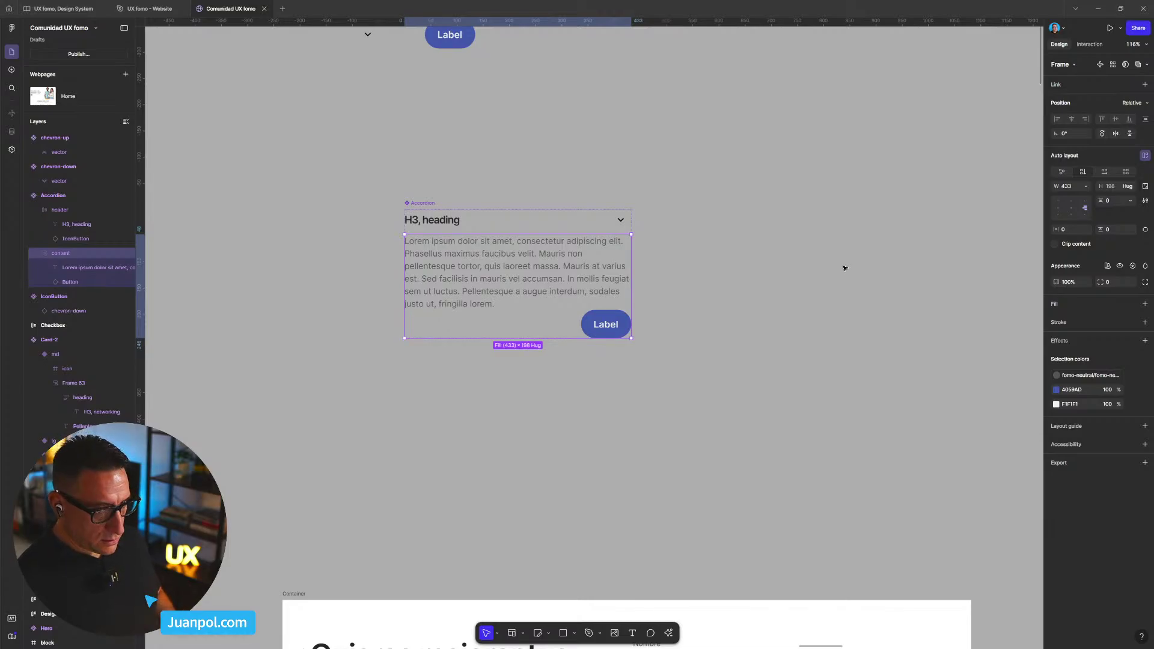
key("ctrl+z")
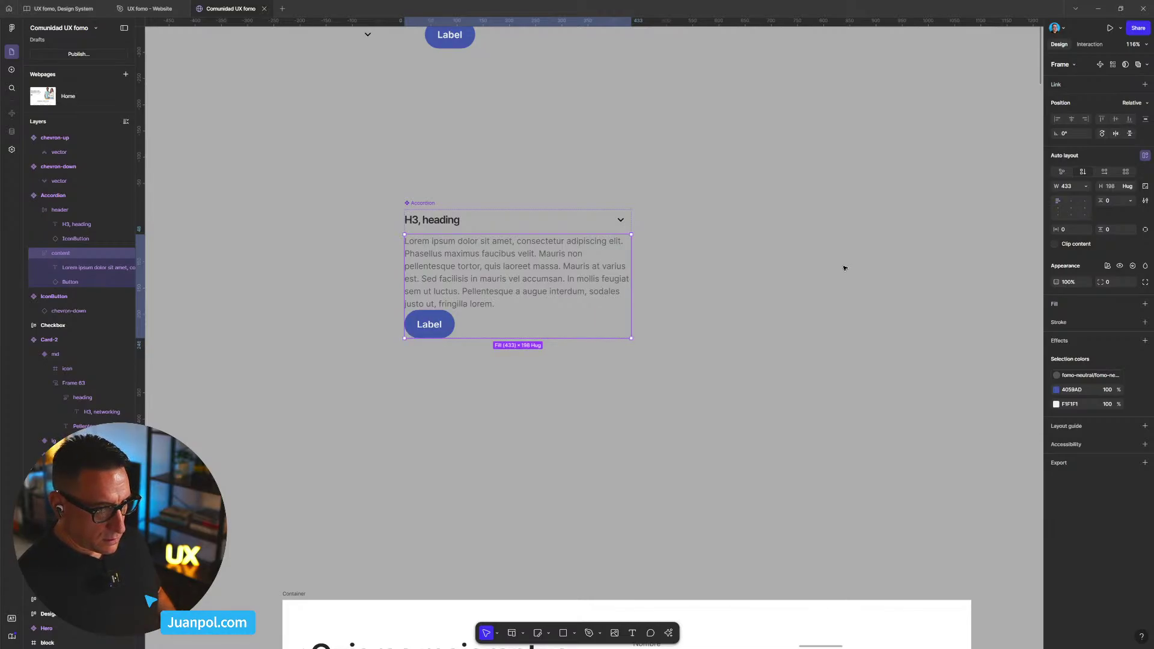
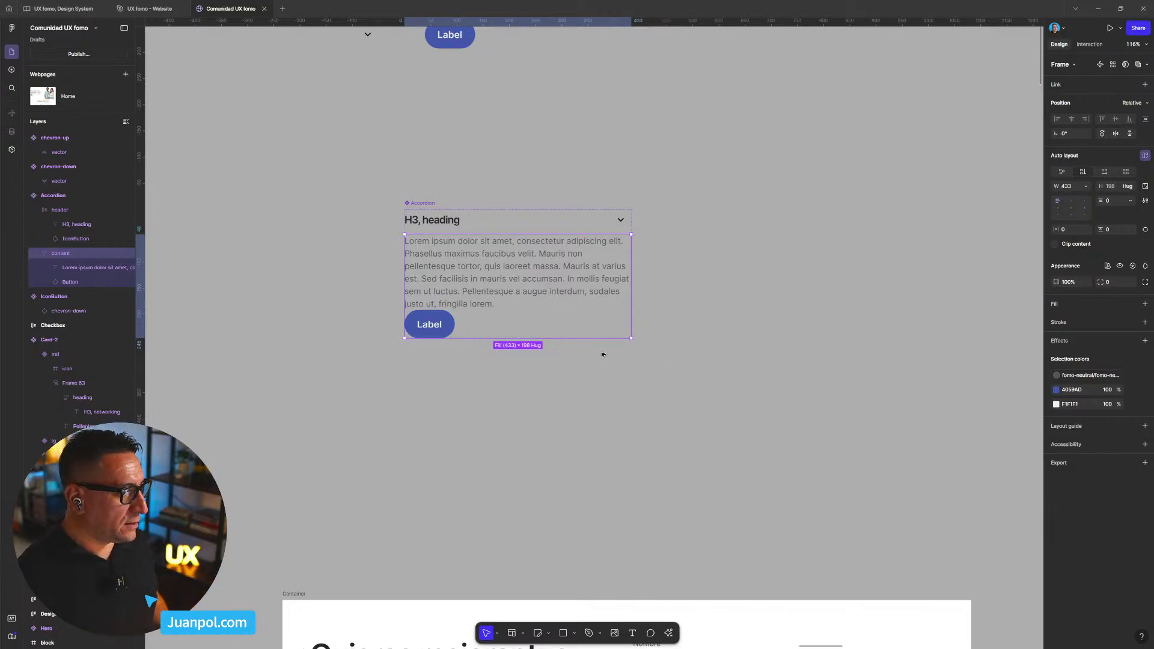
- Set the content frame's vertical gap between the paragraph and the Button to 16
key("Escape")
double_click(578, 311)
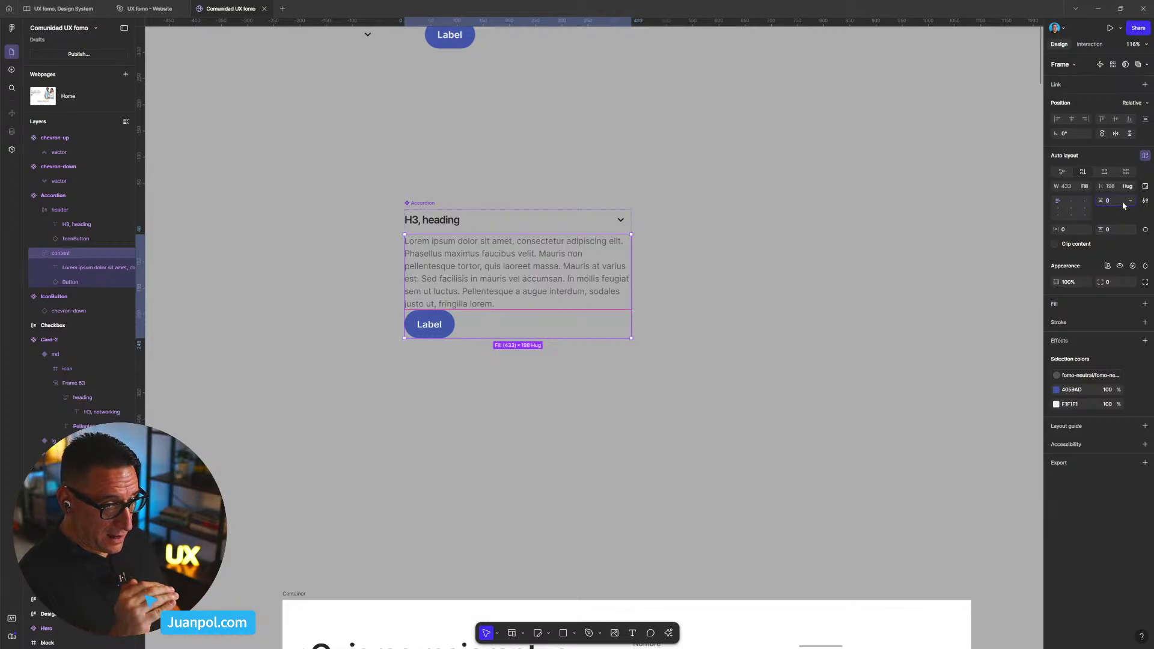
key("Return")
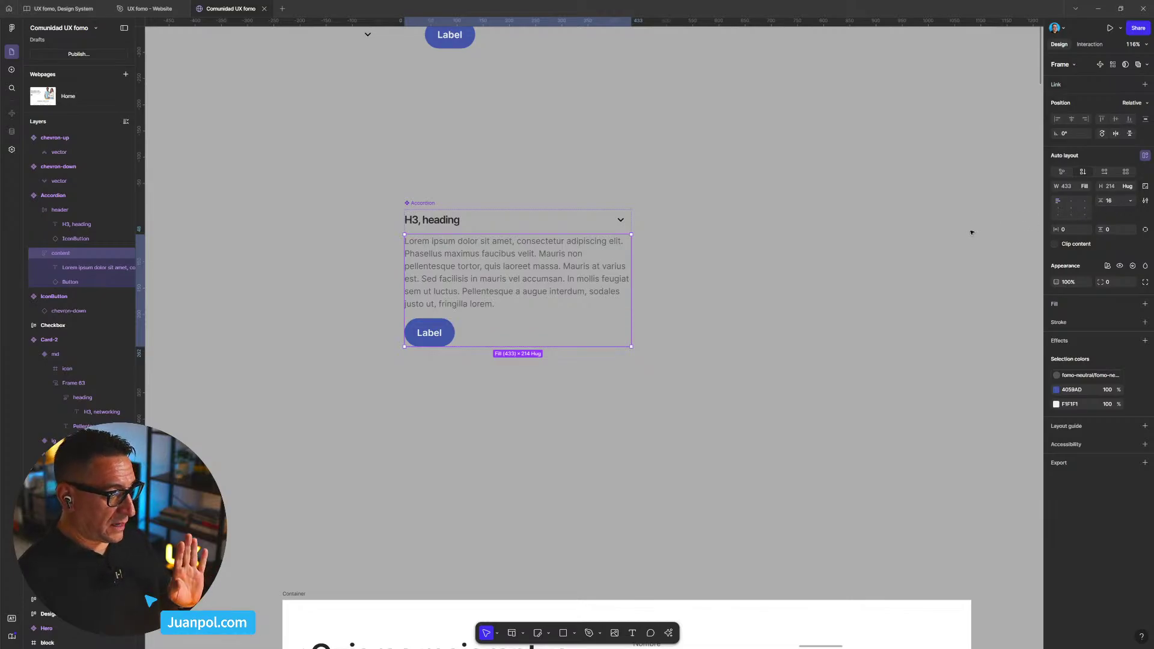
left_click(574, 347)
- Review the Button, IconButton and Accordion components alongside the form containers and the Home page breakpoints on the canvas
scroll(515, 176, "up", 3)
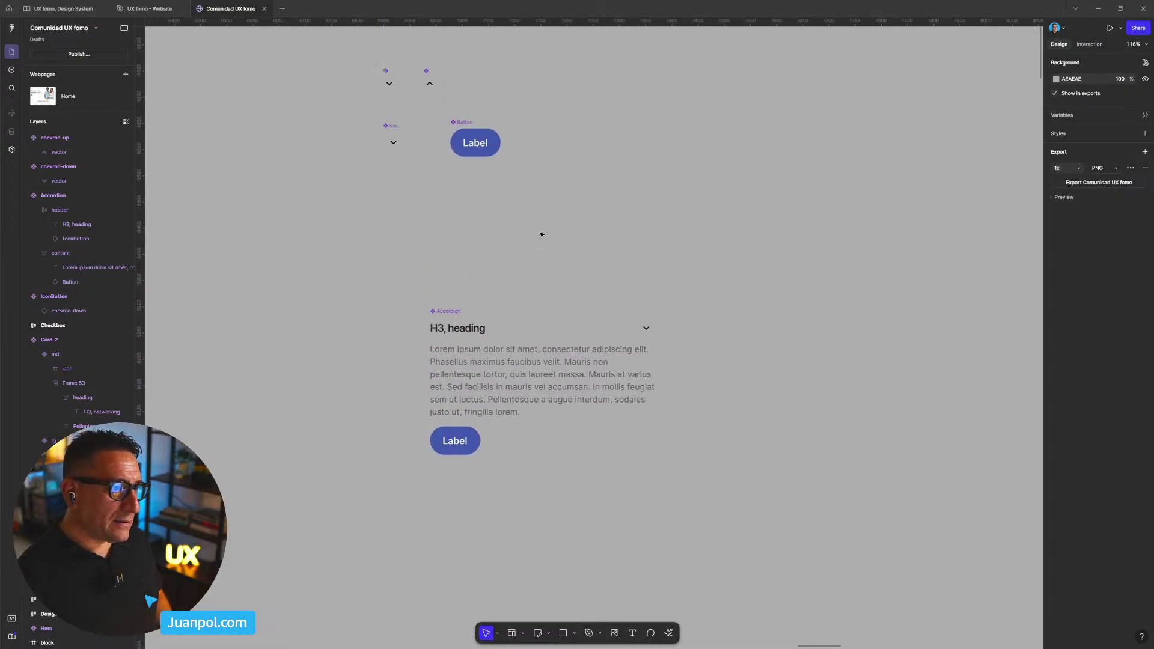
left_click(481, 150)
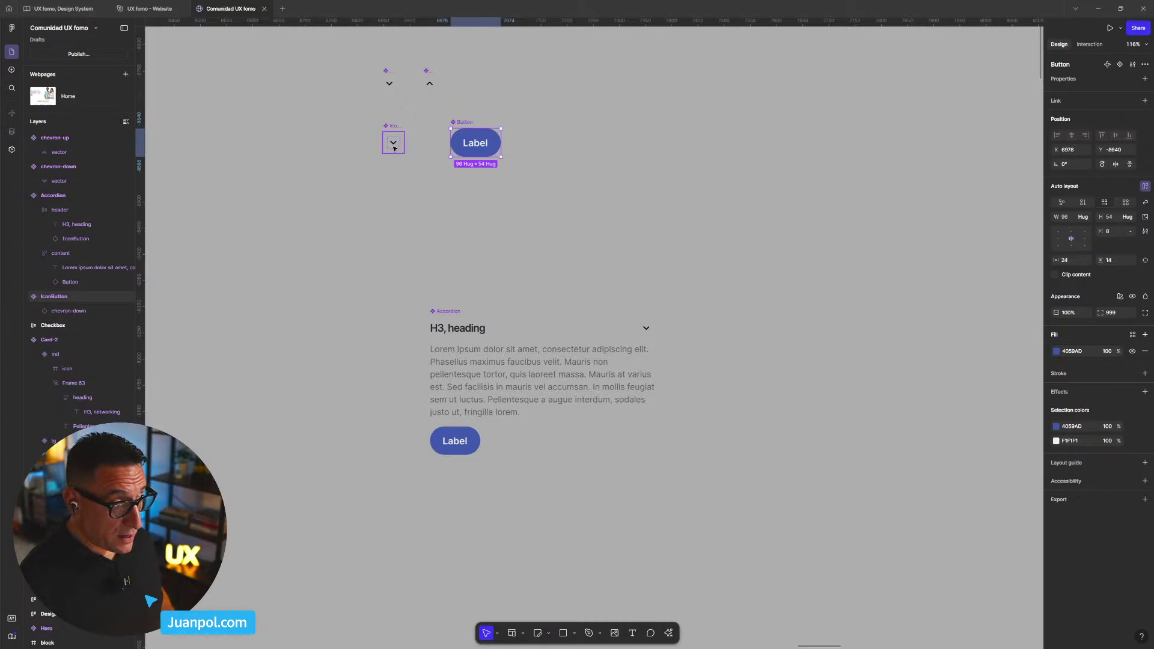
scroll(443, 180, "down", 5)
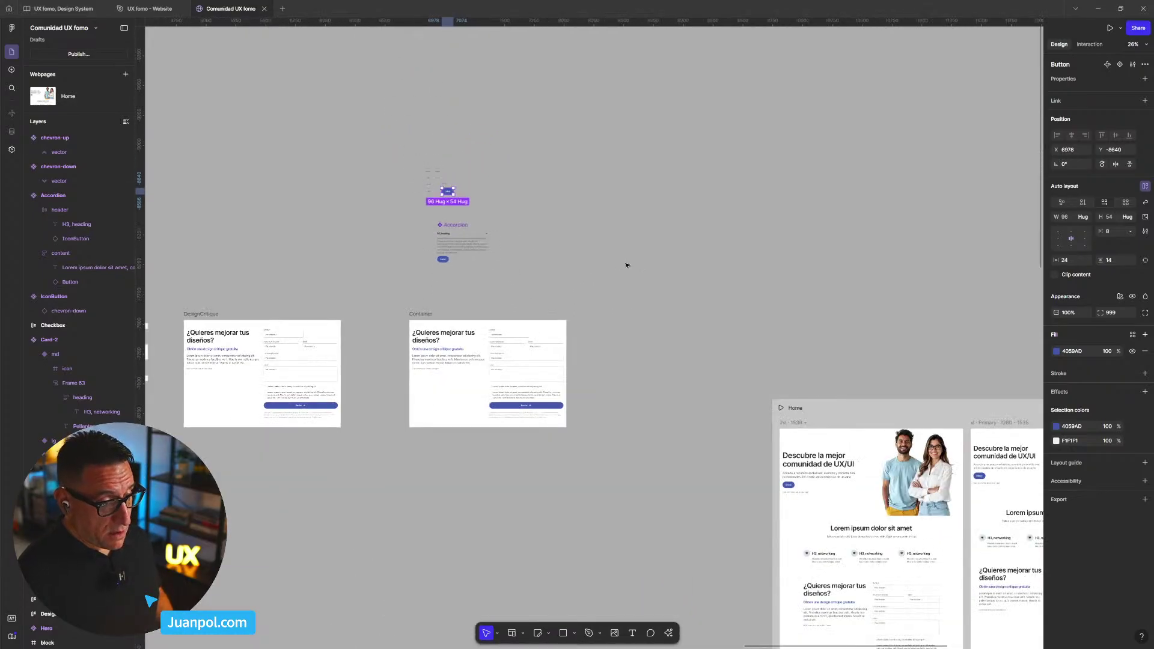
scroll(626, 265, "right", 3)
scroll(661, 289, "left", 8)
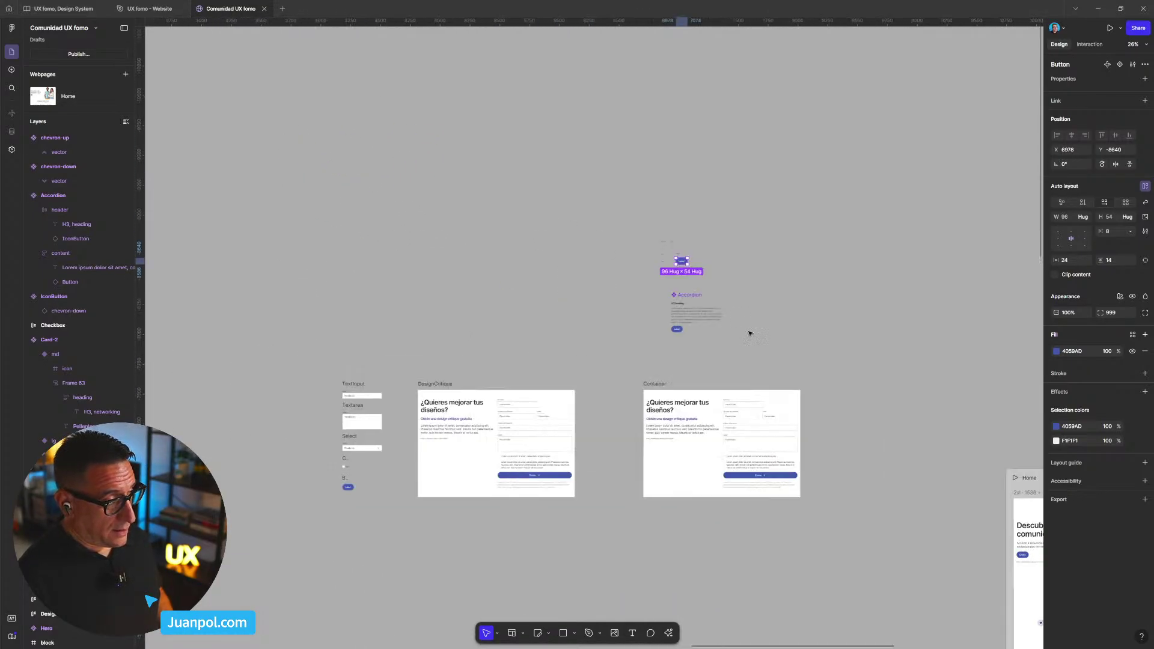
scroll(684, 265, "up", 5)
scroll(764, 284, "right", 4)
scroll(763, 283, "down", 2)
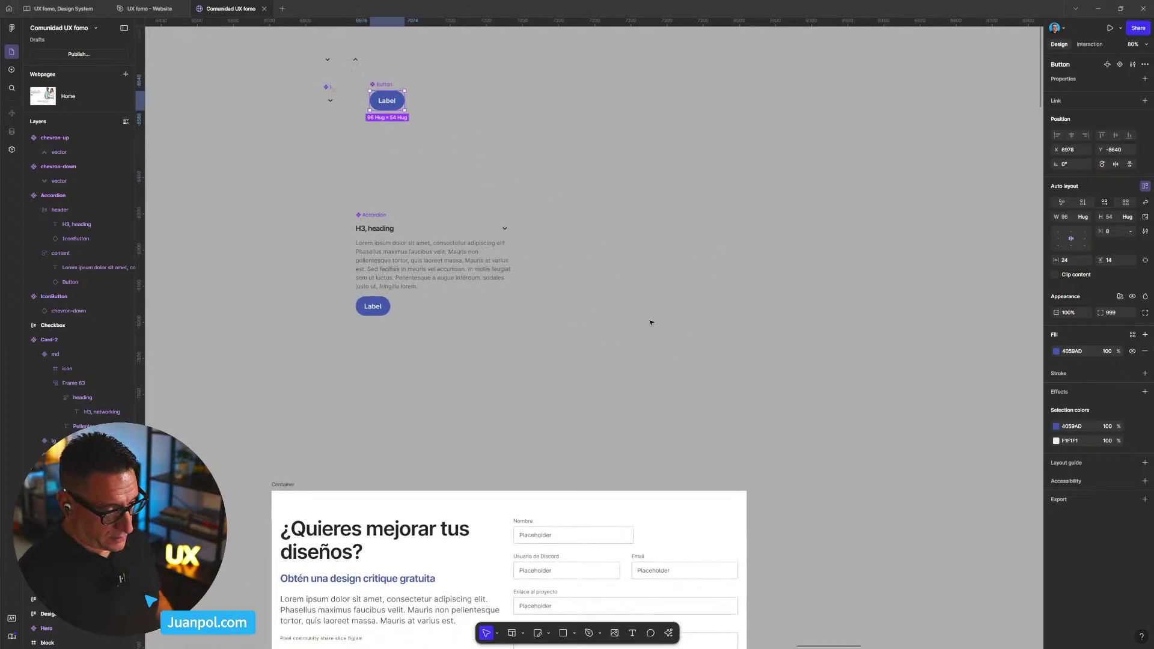
scroll(651, 323, "down", 5)
scroll(570, 330, "right", 6)
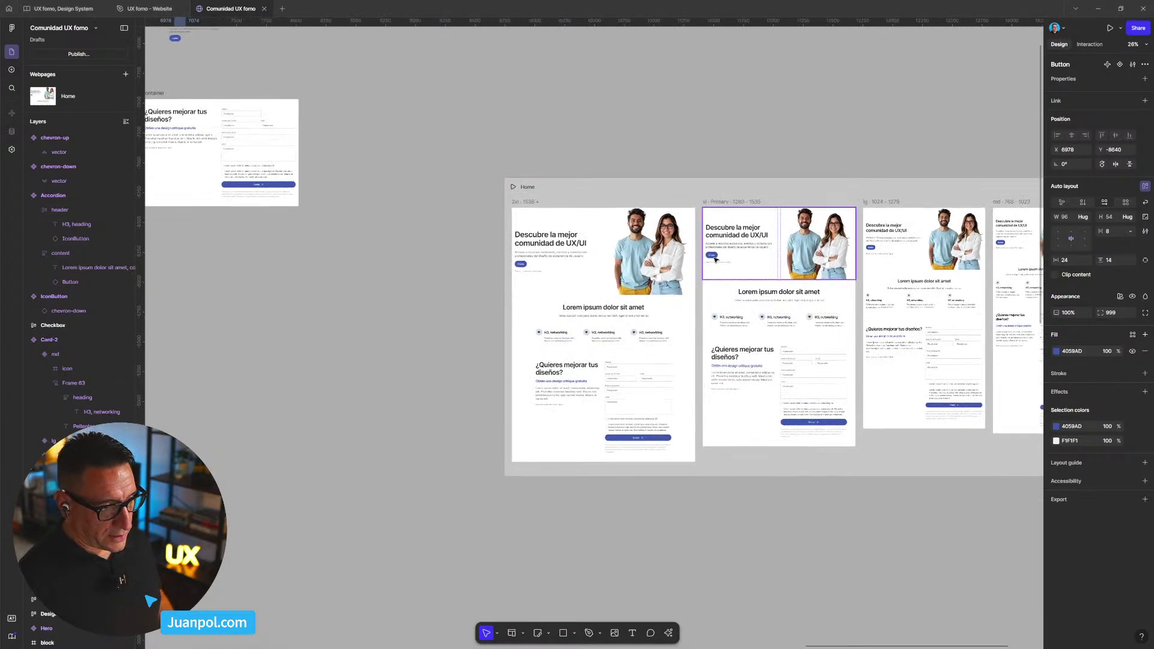
scroll(715, 259, "down", 2)
scroll(594, 268, "up", 4)
scroll(594, 268, "left", 4)
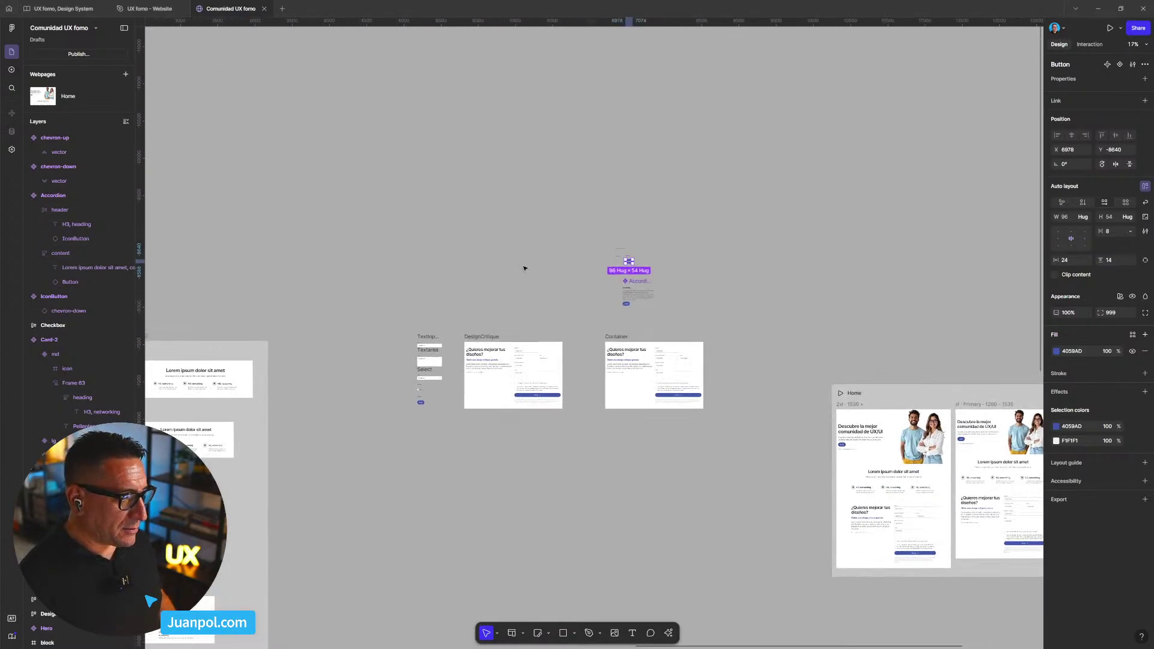
scroll(524, 268, "up", 8)
scroll(644, 304, "right", 4)
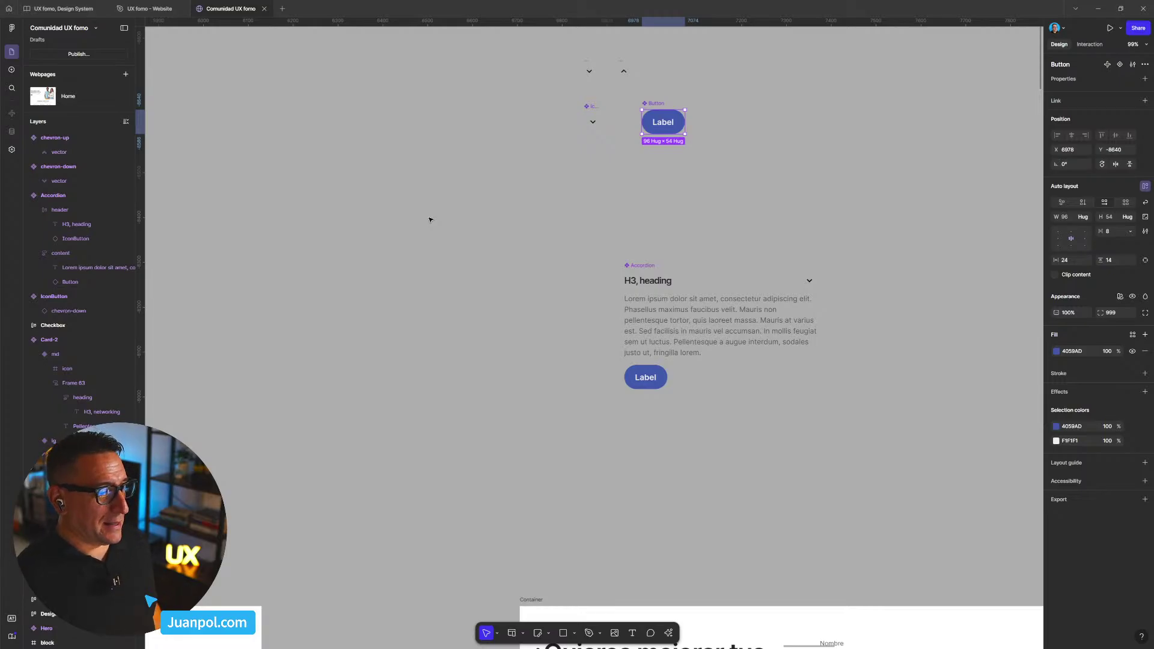
left_click(772, 158)
scroll(770, 160, "right", 2)
scroll(770, 160, "up", 2)
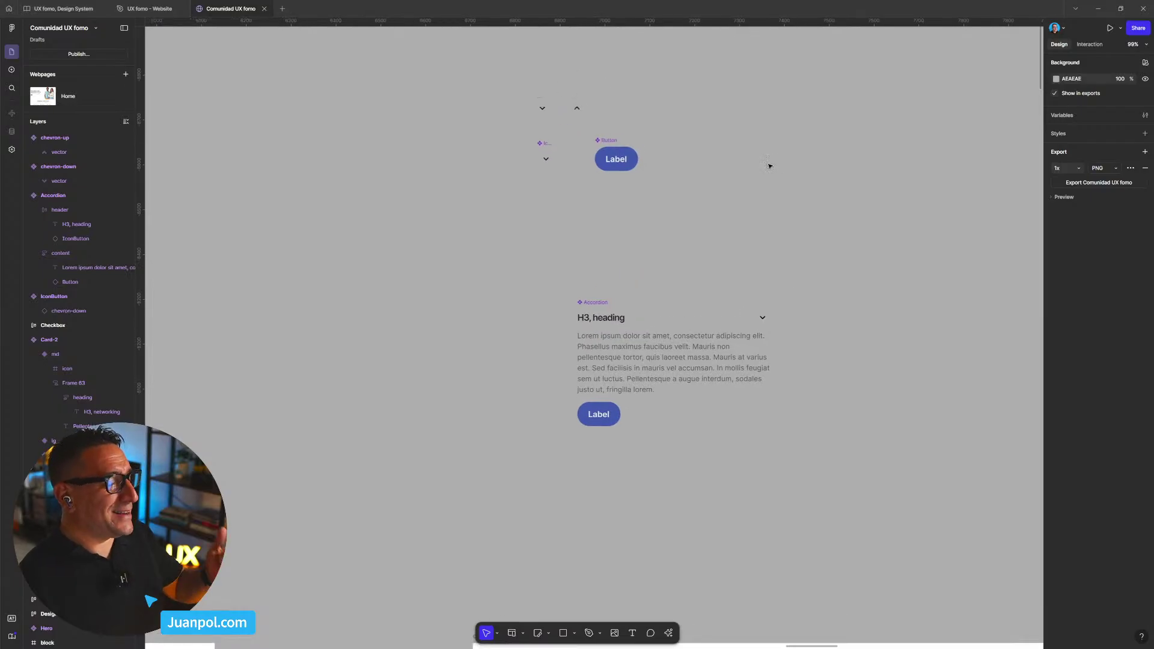
- Narrow the Accordion component to a width of about 393
scroll(600, 193, "up", 3)
scroll(631, 205, "down", 4)
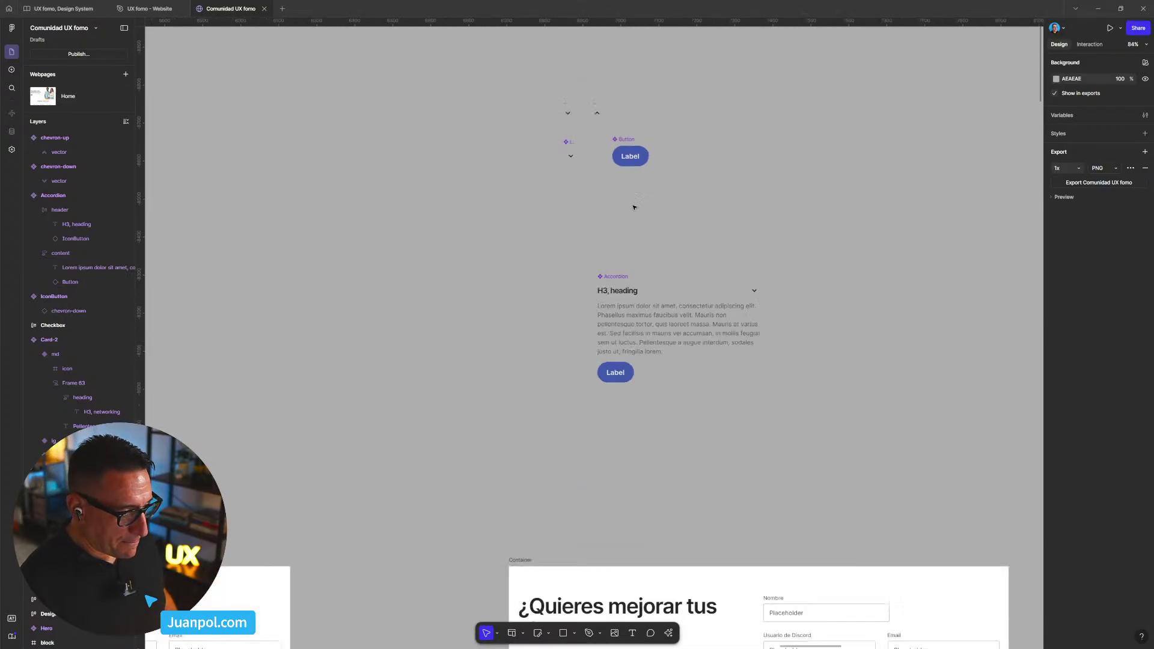
scroll(572, 175, "down", 2)
scroll(455, 205, "up", 2)
left_click(455, 204)
left_click(529, 215)
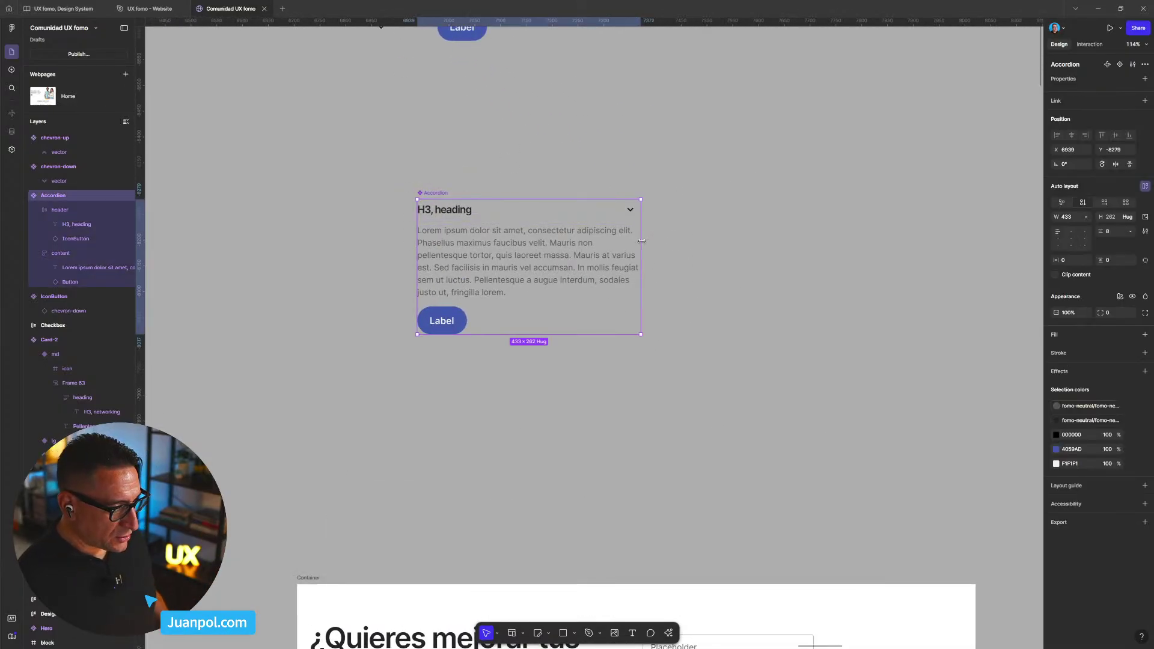
mouse_move(642, 237)
left_mouse_down()
mouse_move(603, 237)
mouse_move(657, 237)
mouse_move(549, 237)
mouse_move(620, 232)
left_mouse_up()
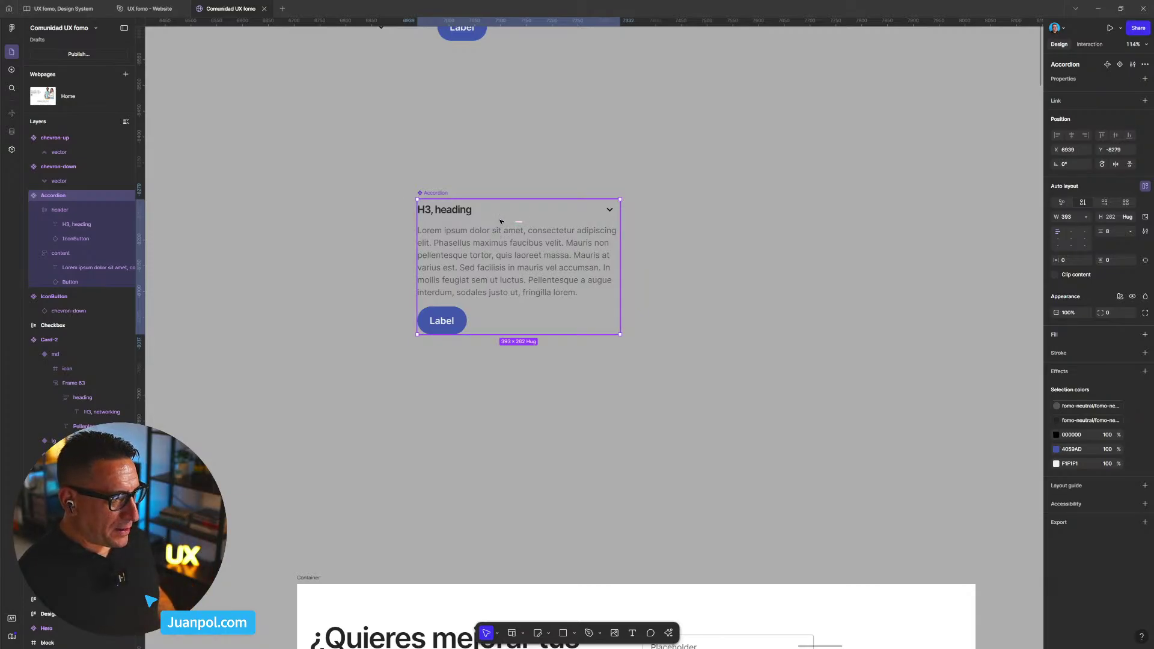
- Create a text property named "heading" from the H3 heading in the Accordion component
left_click(458, 217, "ctrl")
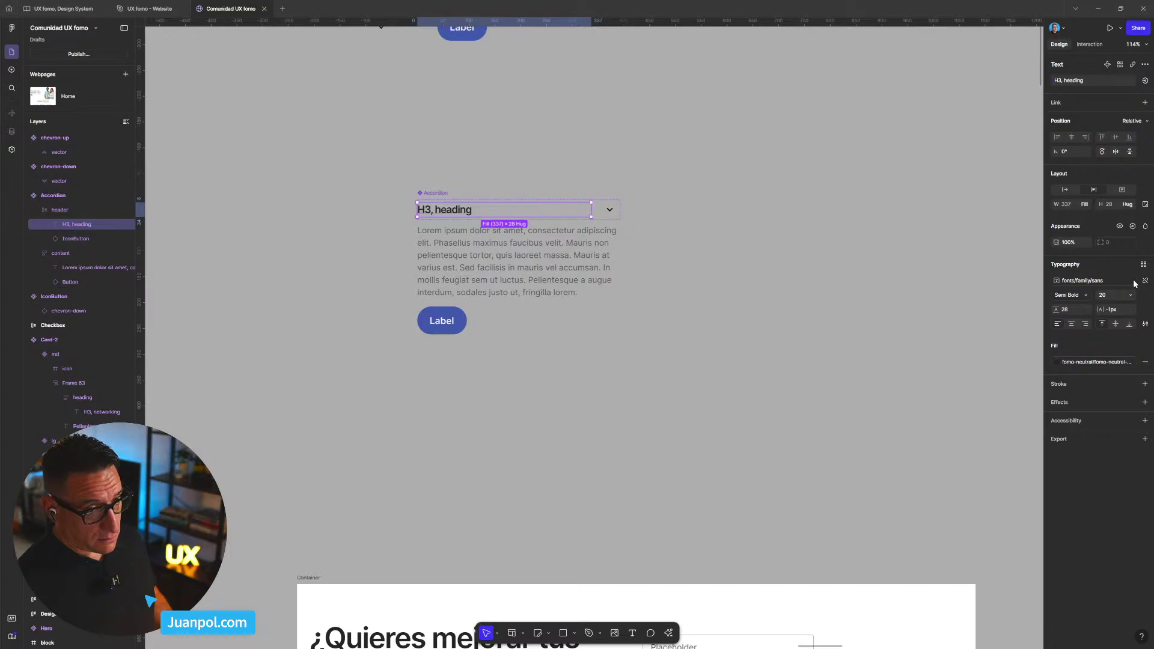
left_click(1146, 81)
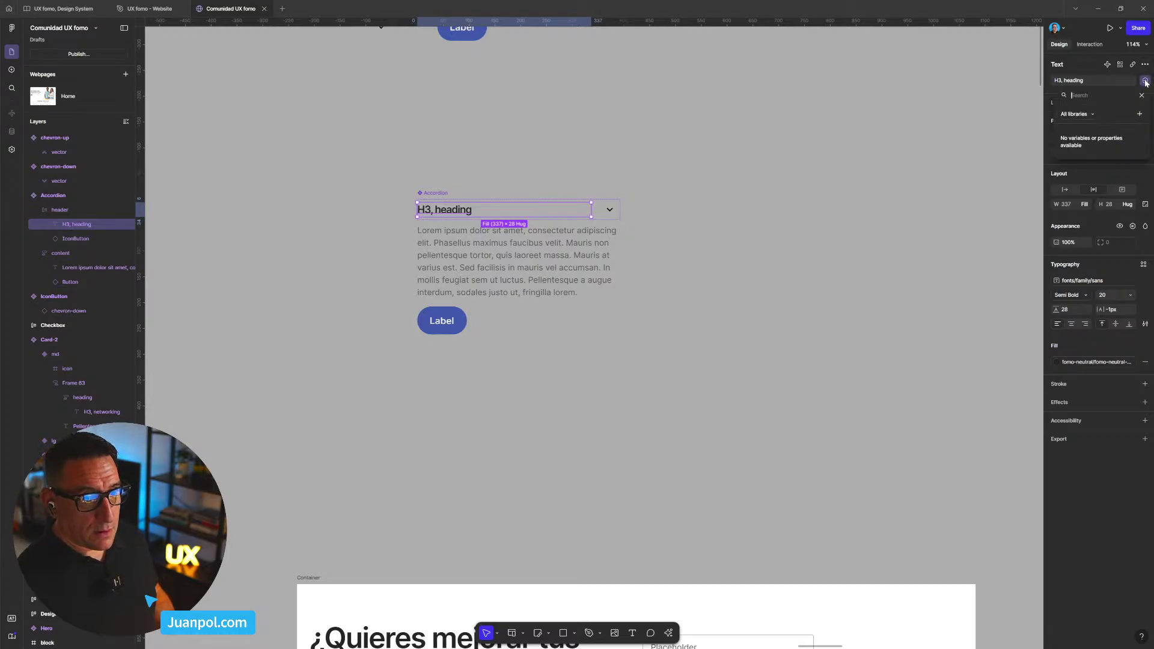
left_click(1141, 115)
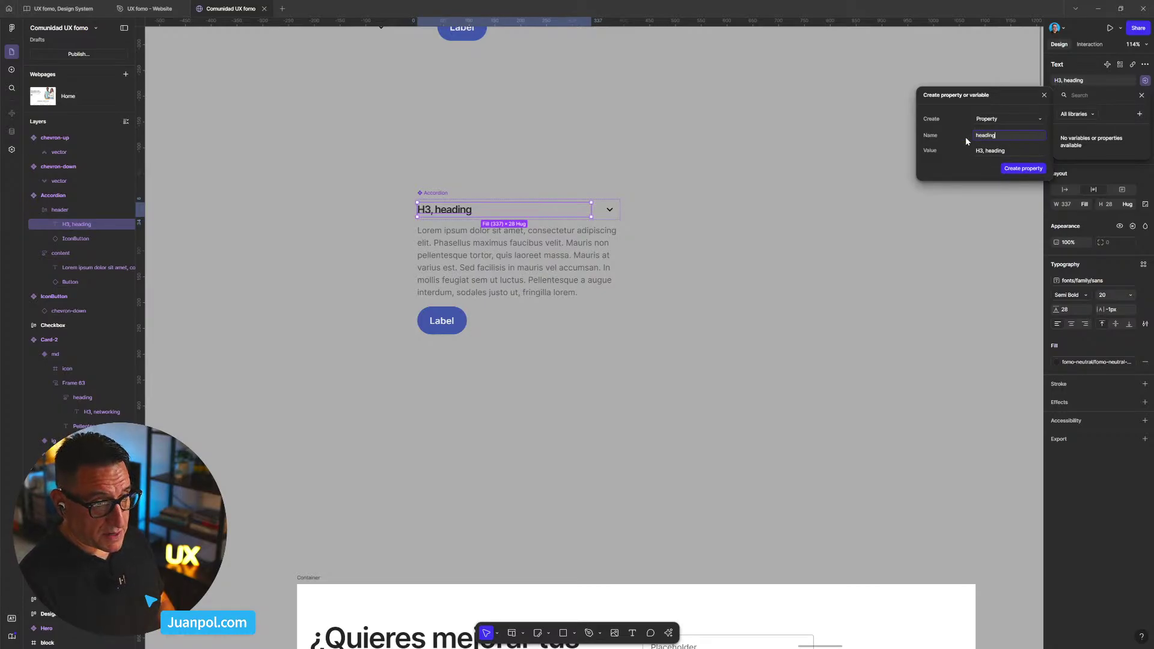
left_click(1023, 171)
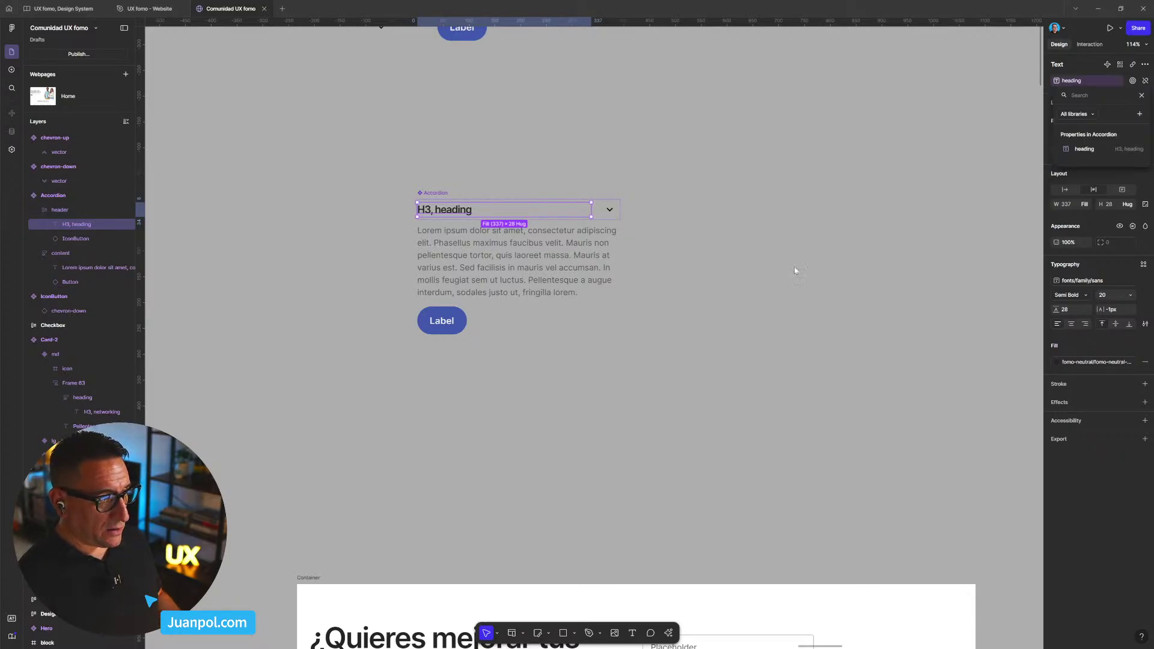
key("Escape")
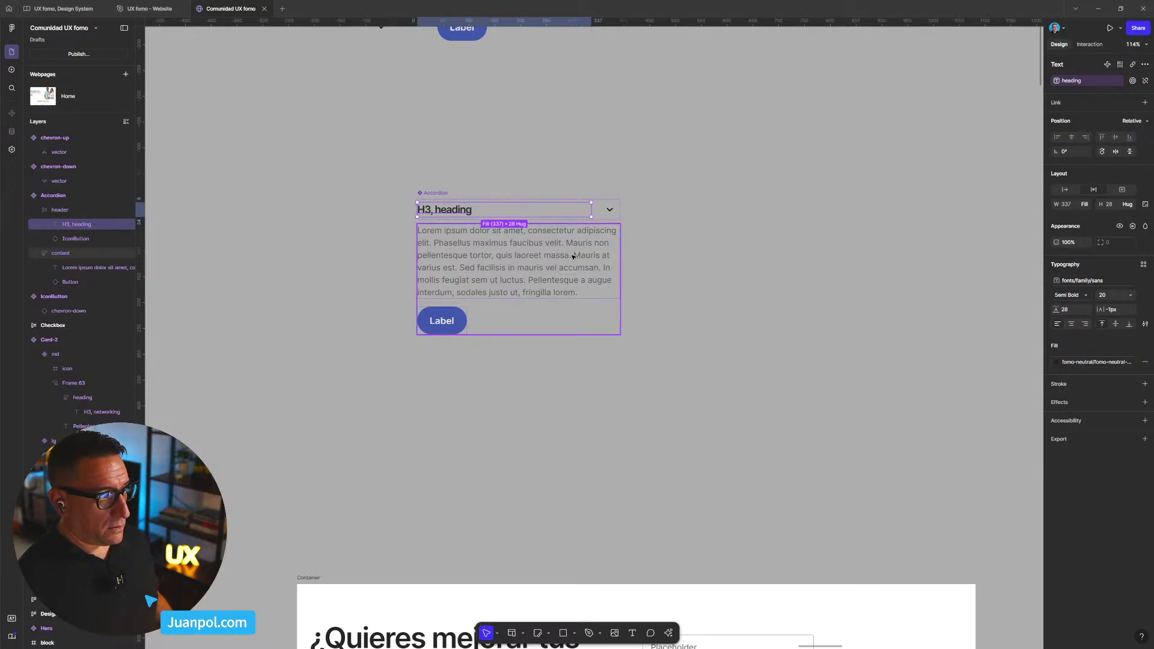
- Rename the Lorem ipsum paragraph layer in the Accordion's content frame as "text"
left_click(573, 257)
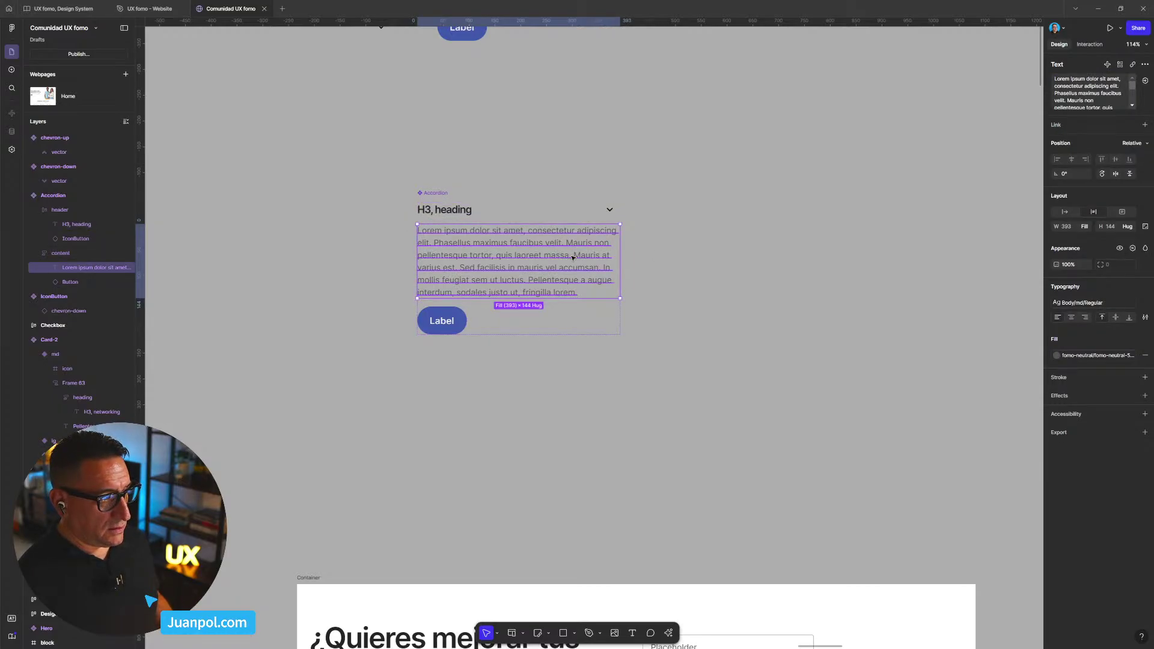
double_click(90, 272)
type("text")
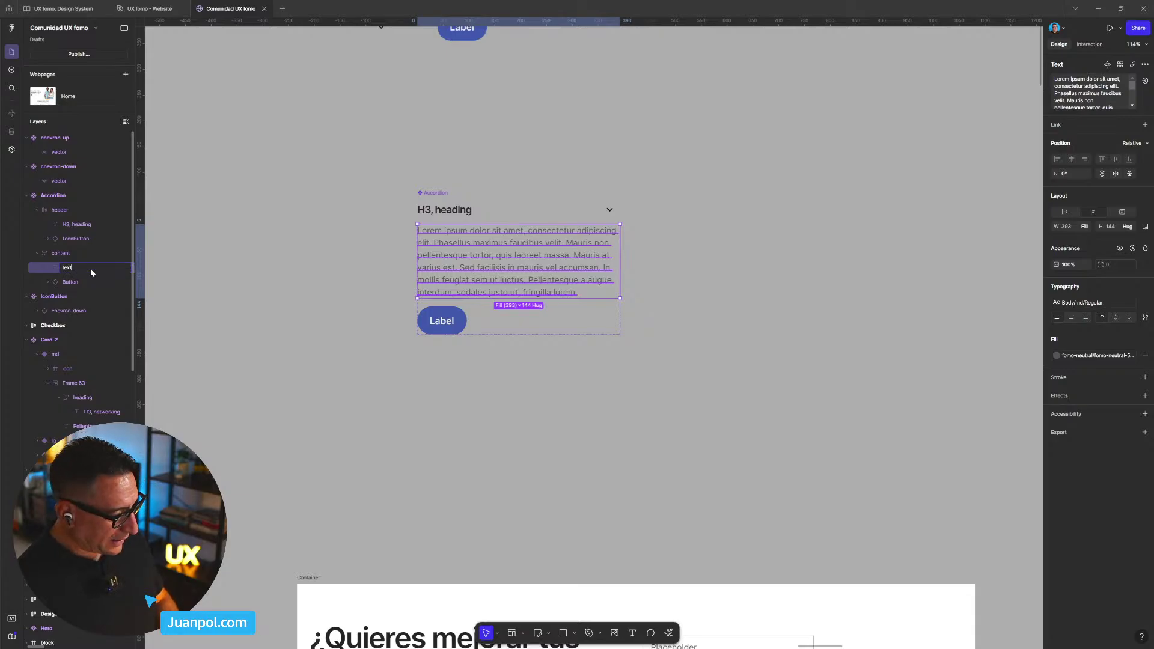
key("Return")
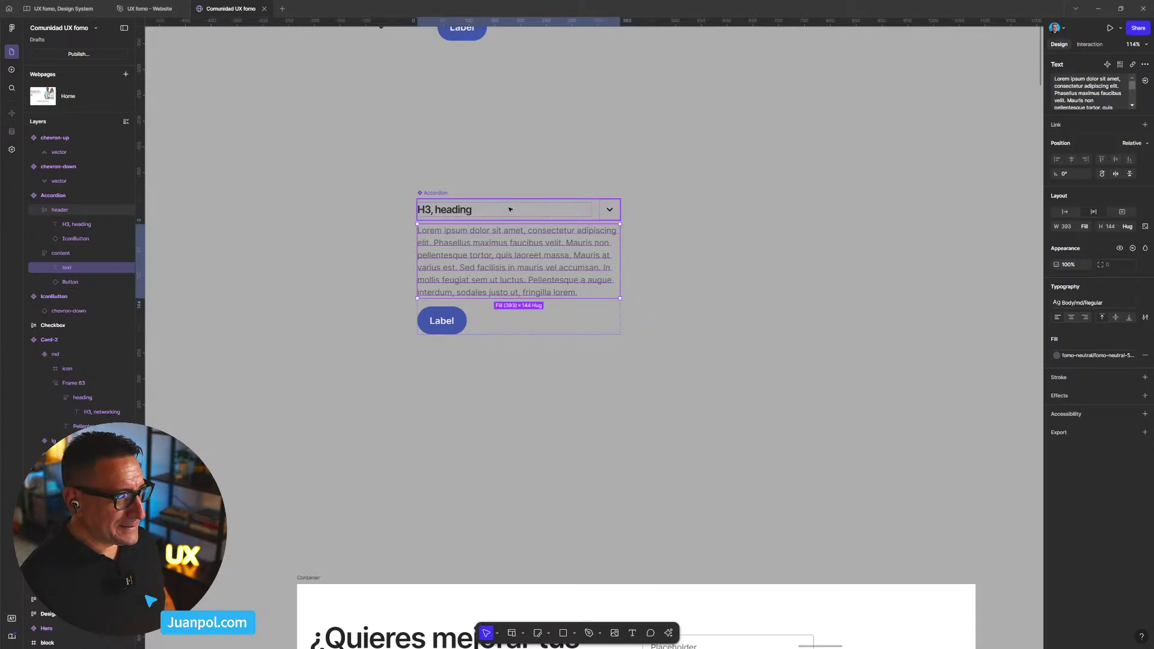
- Create a text property named "text" from the Accordion's Lorem ipsum paragraph
scroll(318, 277, "down", 1)
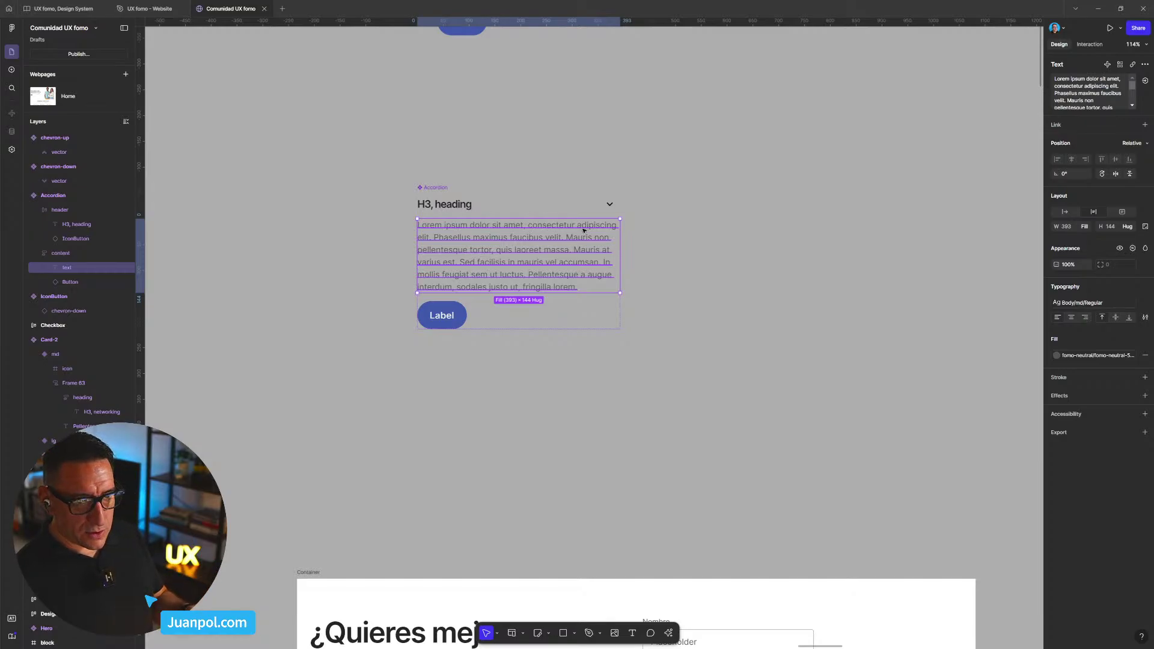
left_click(1144, 80)
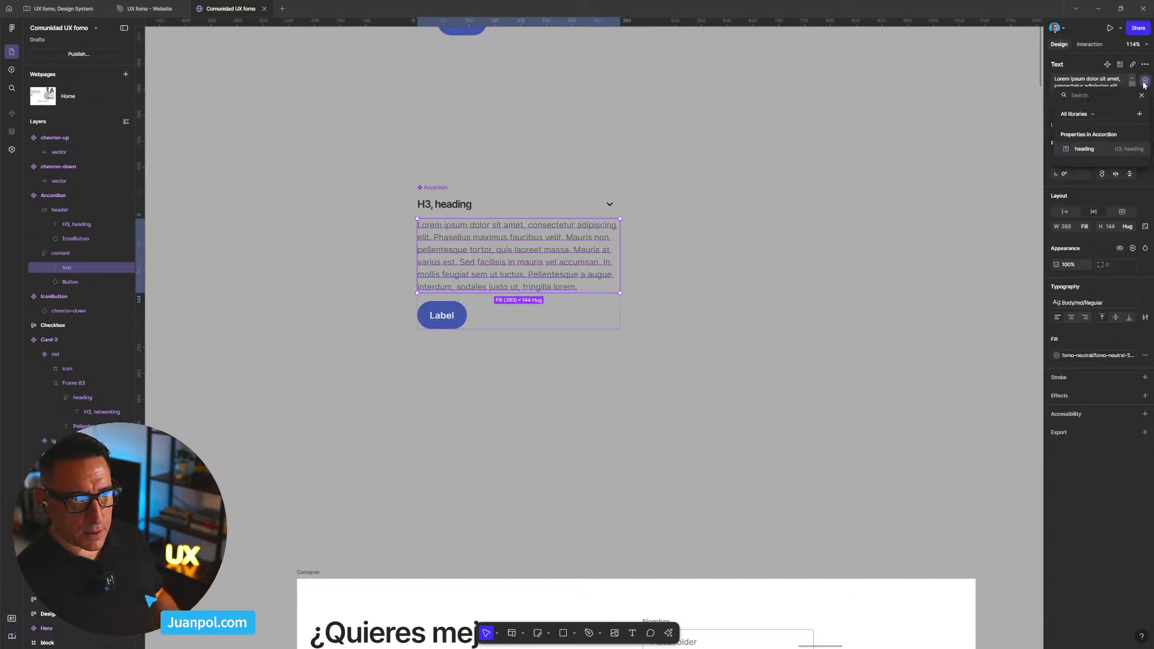
left_click(1140, 115)
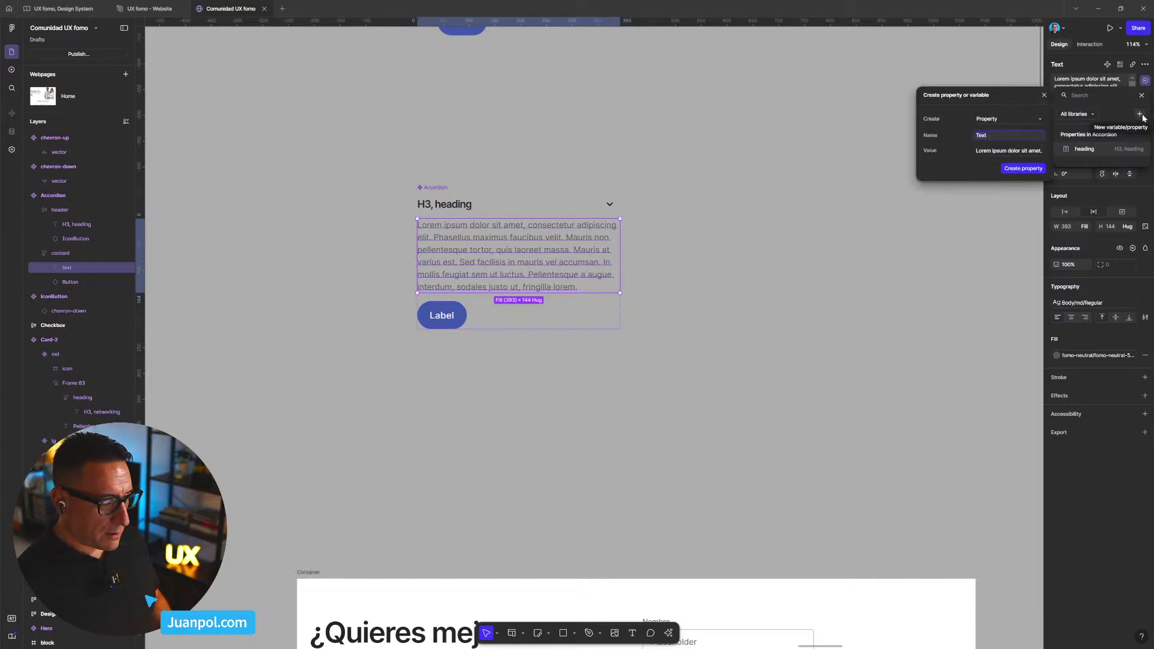
type("text")
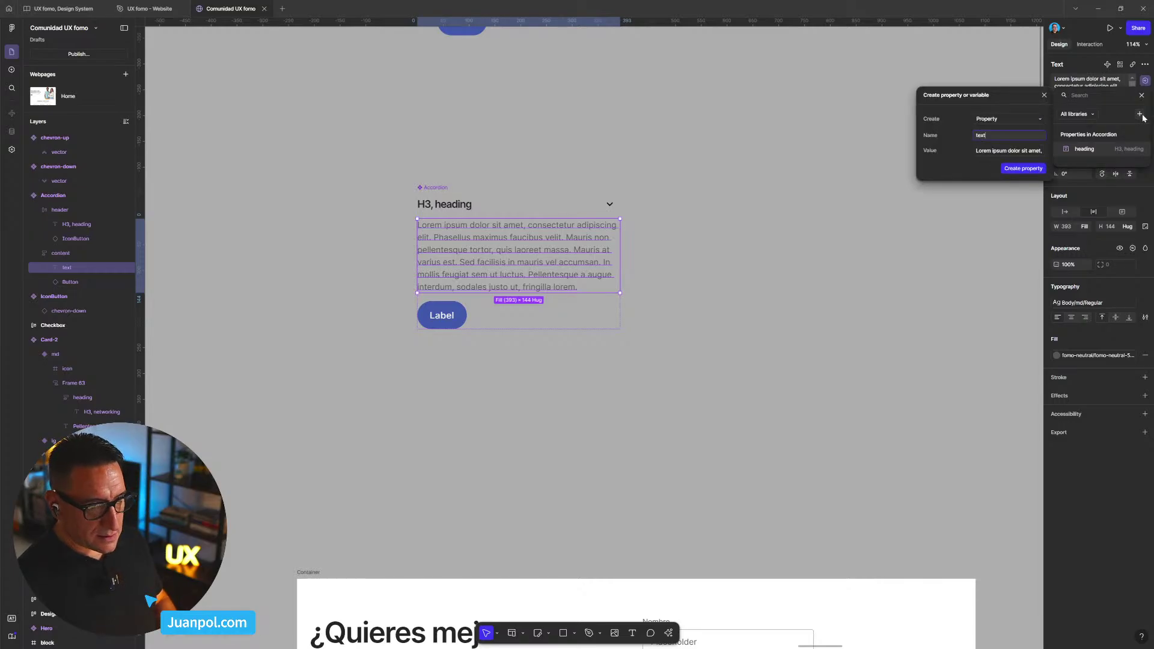
left_click(1026, 169)
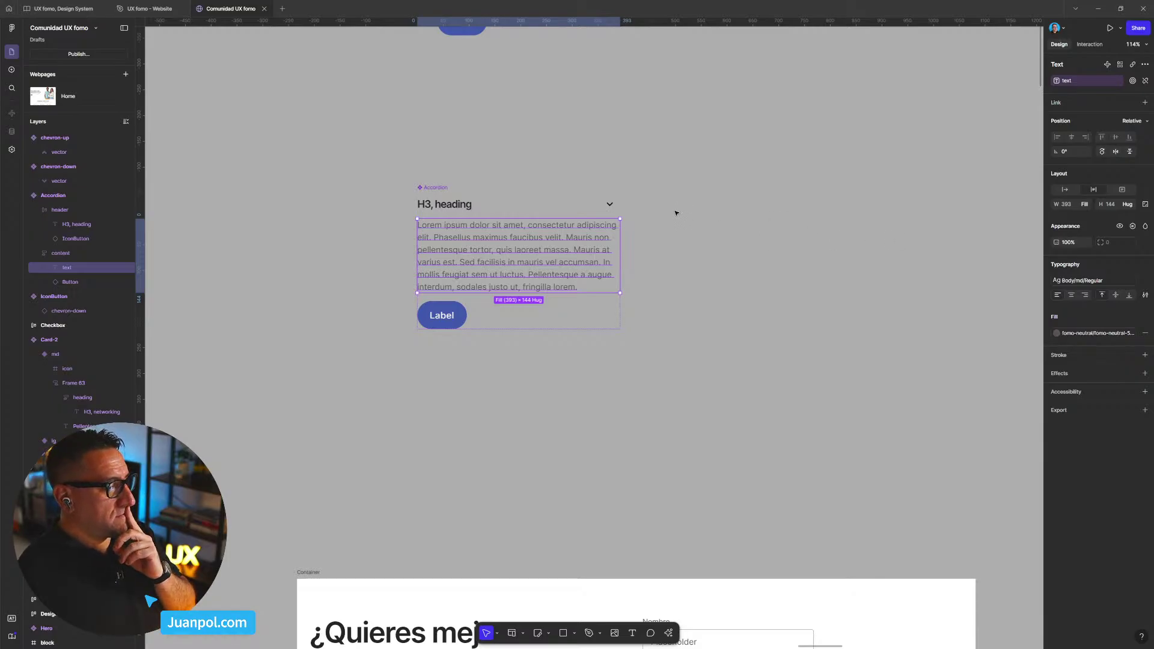
- Create a visibility property named "showButton" with the value True for the Button inside the Accordion
left_click(438, 307)
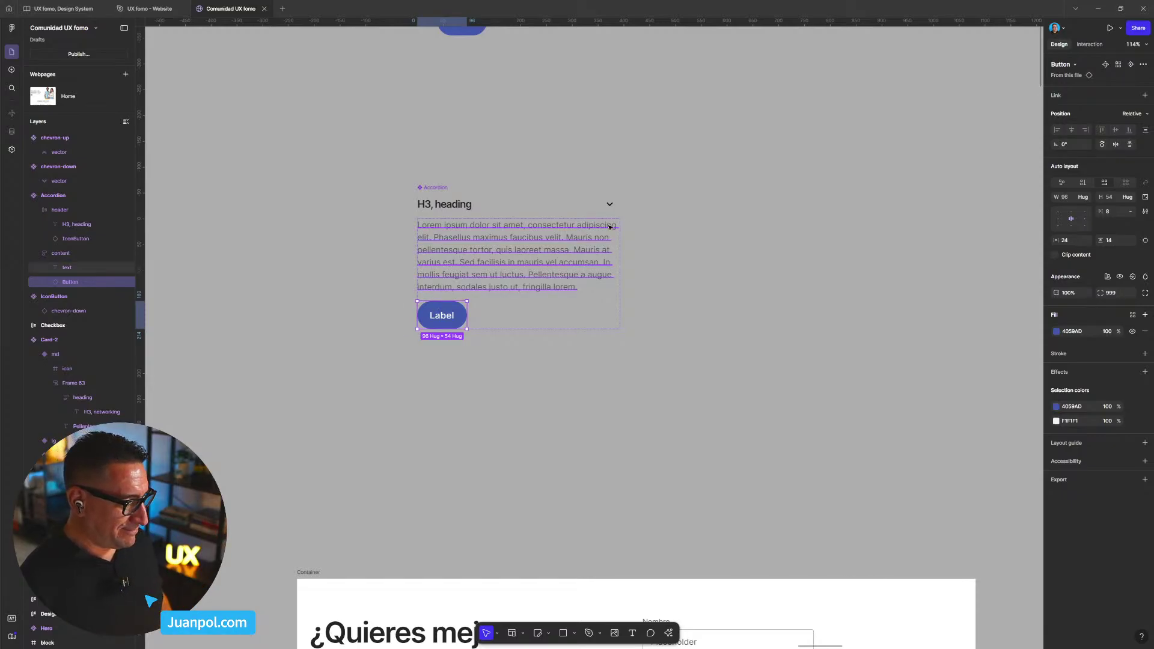
scroll(539, 356, "up", 1)
left_click(509, 373)
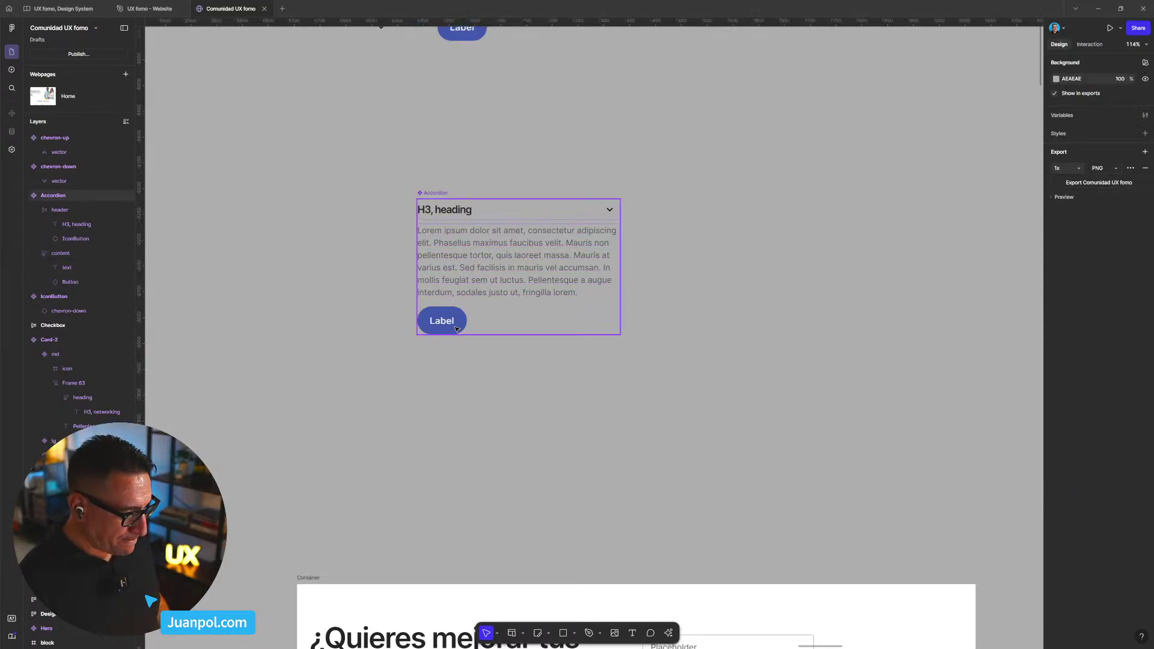
left_click(457, 329)
left_click(457, 328)
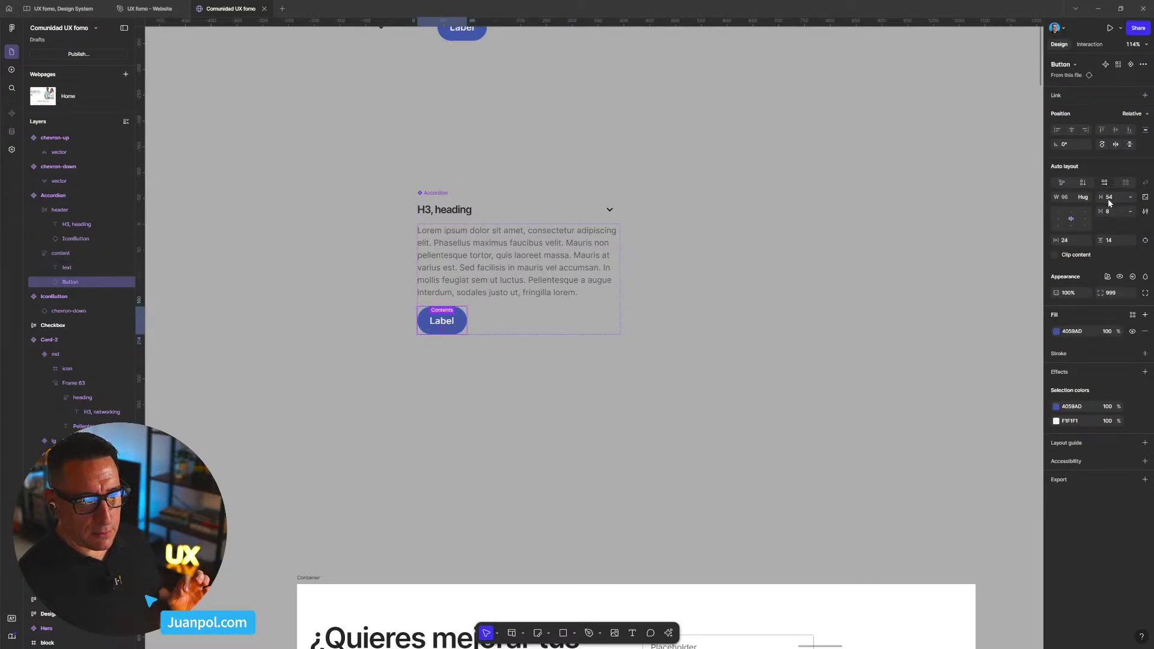
left_click(1133, 276)
left_click(1128, 310)
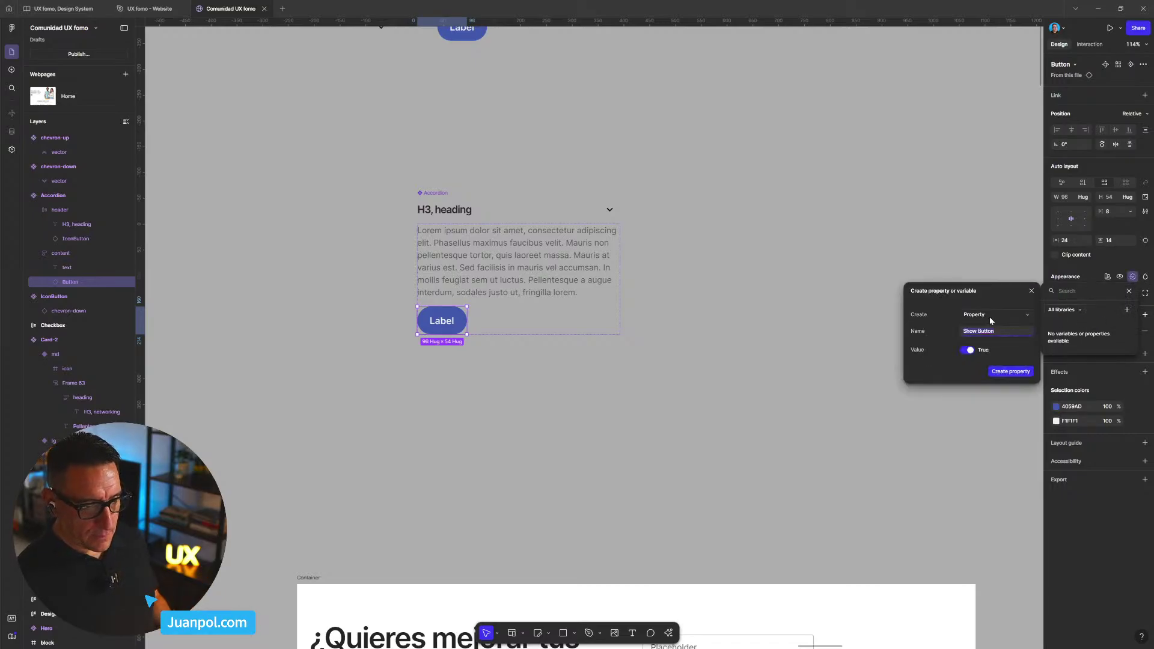
key("BackSpace")
type("s")
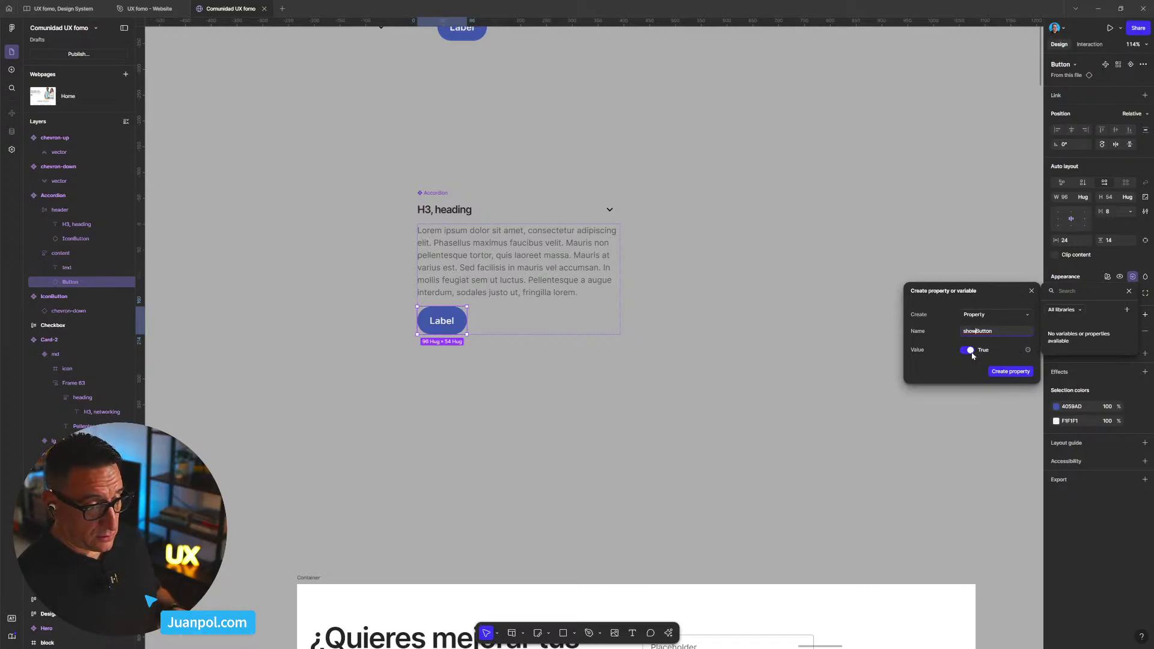
left_click(1010, 371)
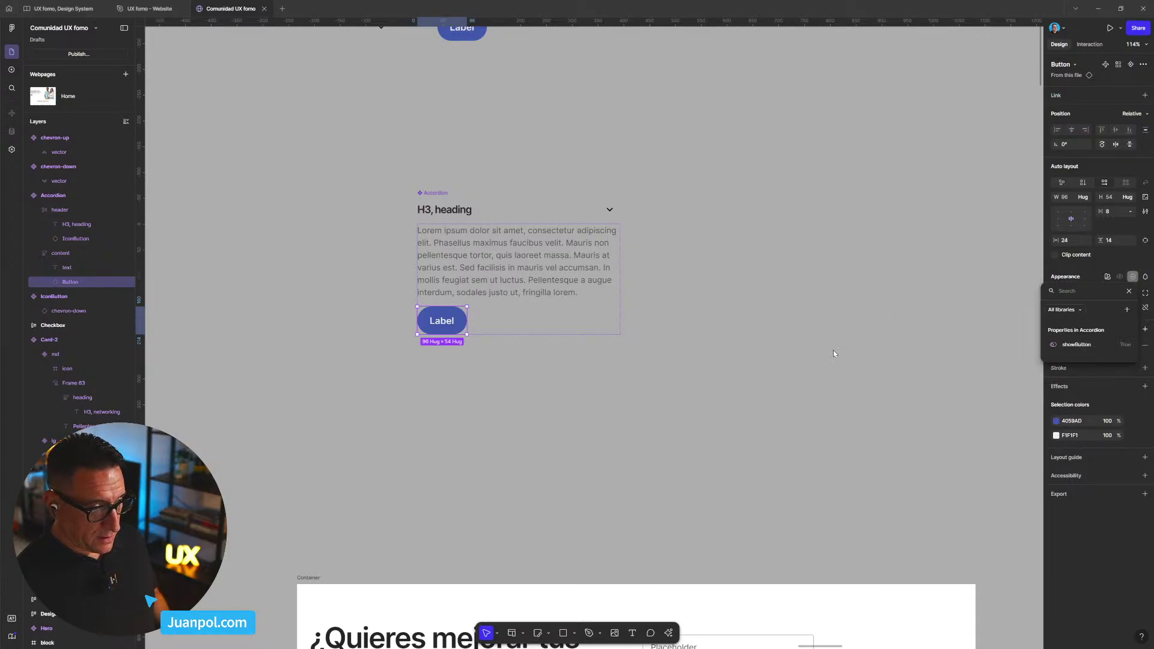
- Place an instance of the Accordion component in the empty canvas area to the right of the original
scroll(781, 244, "right", 3)
left_click(742, 243)
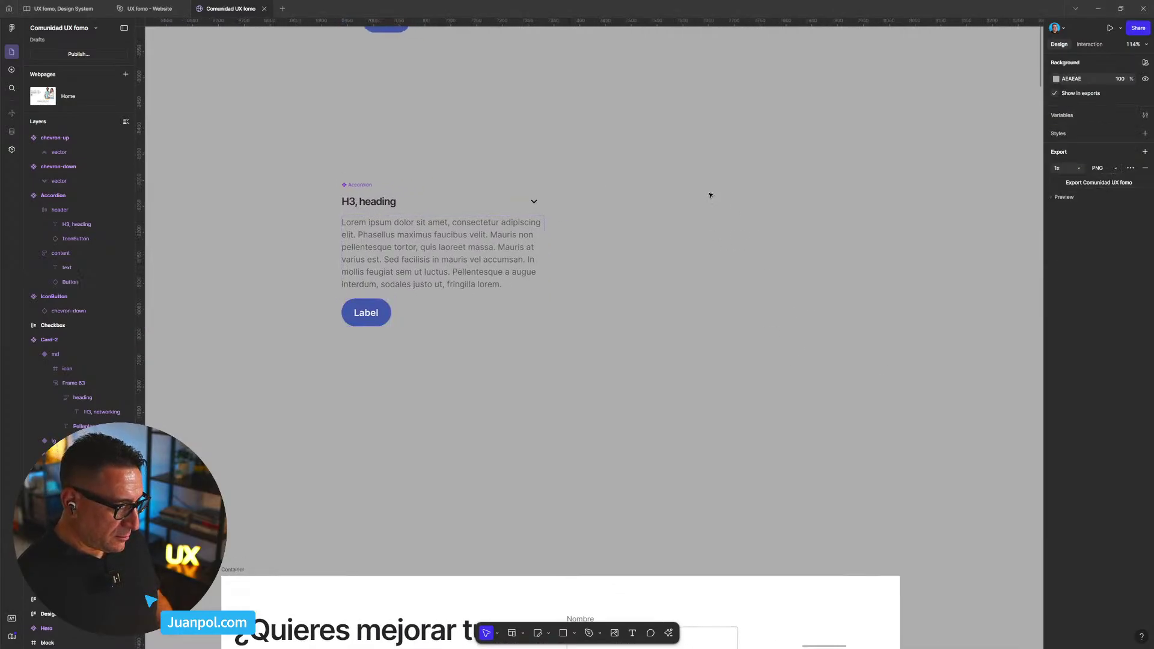
left_click_drag(441, 252, 706, 260)
left_click_drag(714, 361, 554, 371)
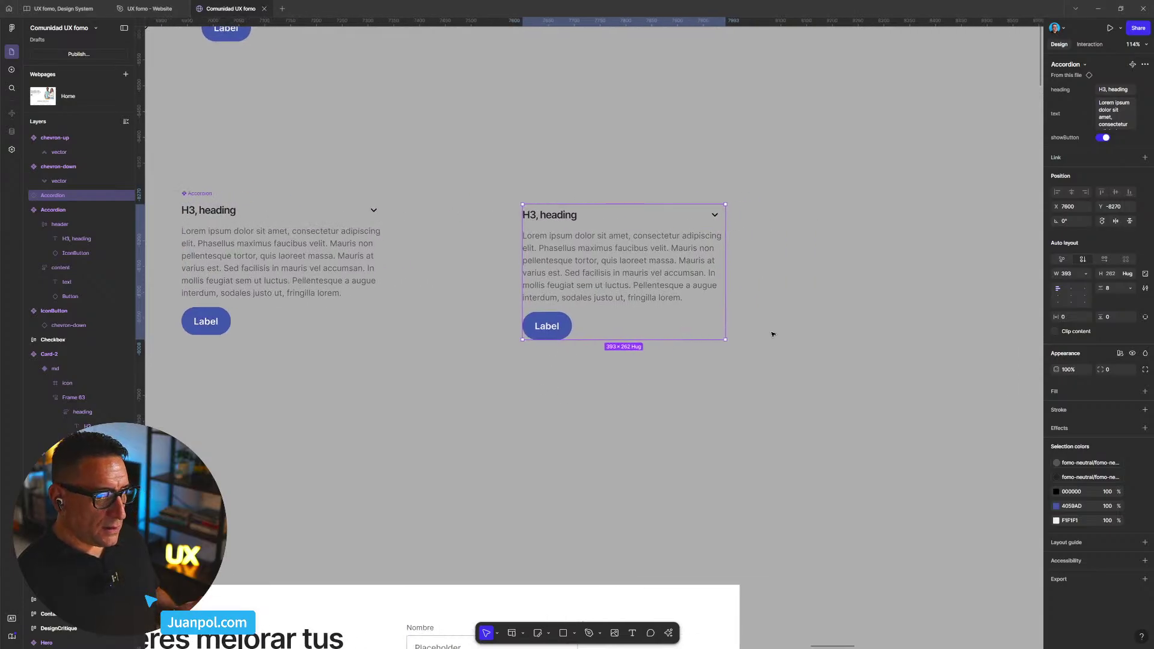
- Set the Accordion instance's heading to "un título" and its text to "una descripción"
left_click(1117, 91)
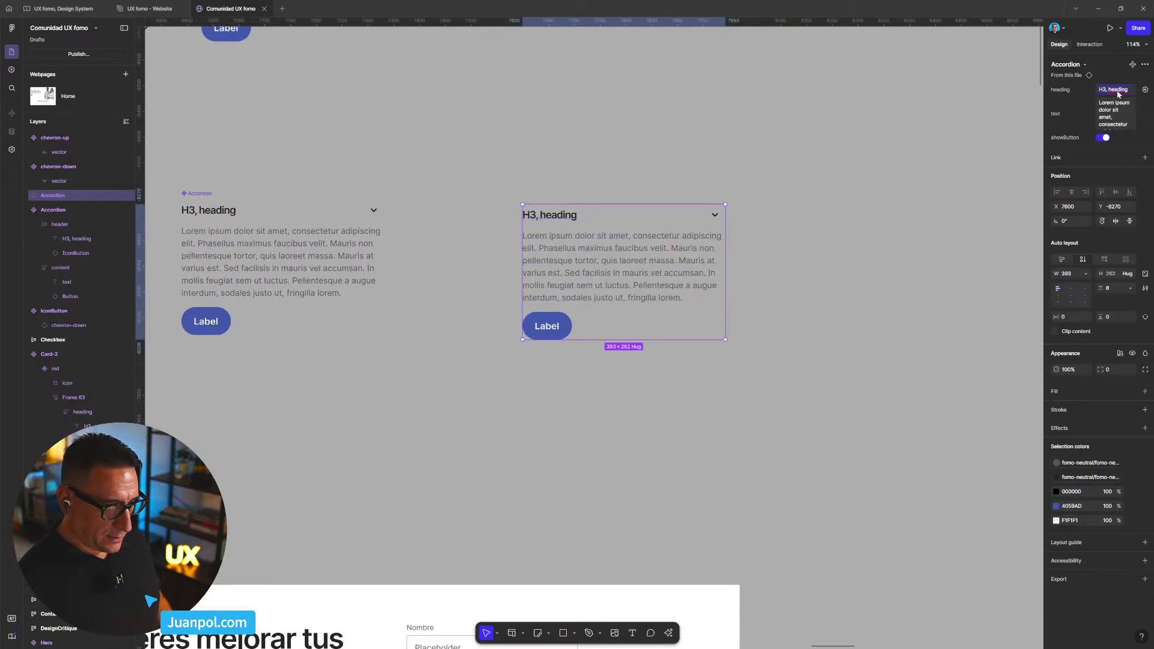
type("un titulo")
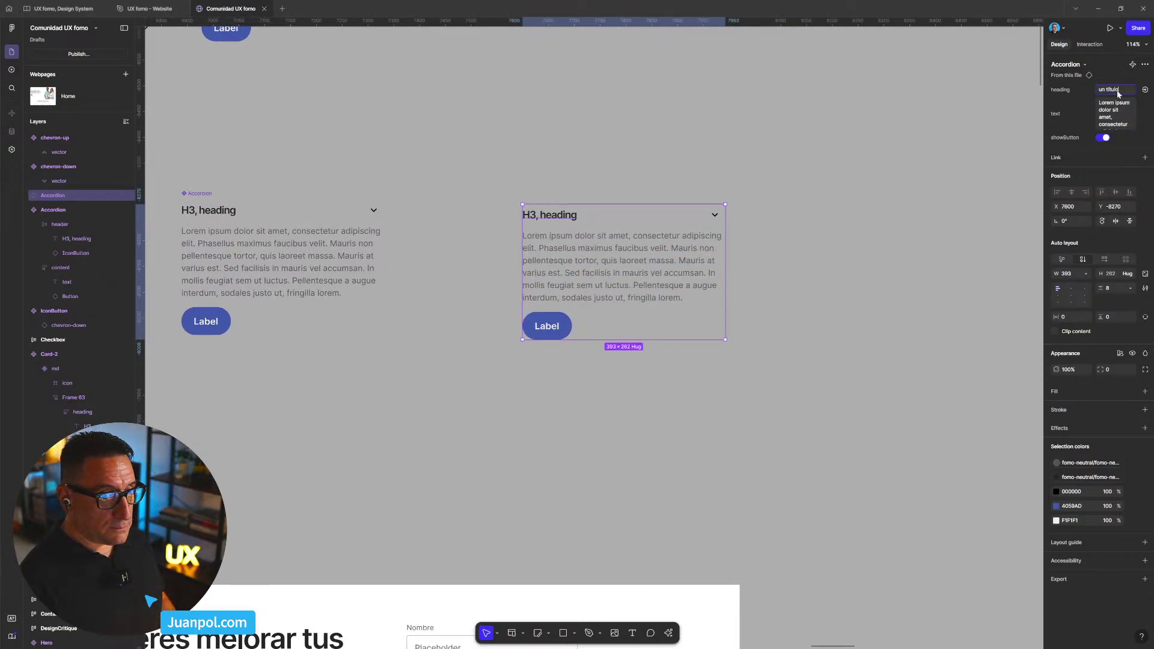
key("Return")
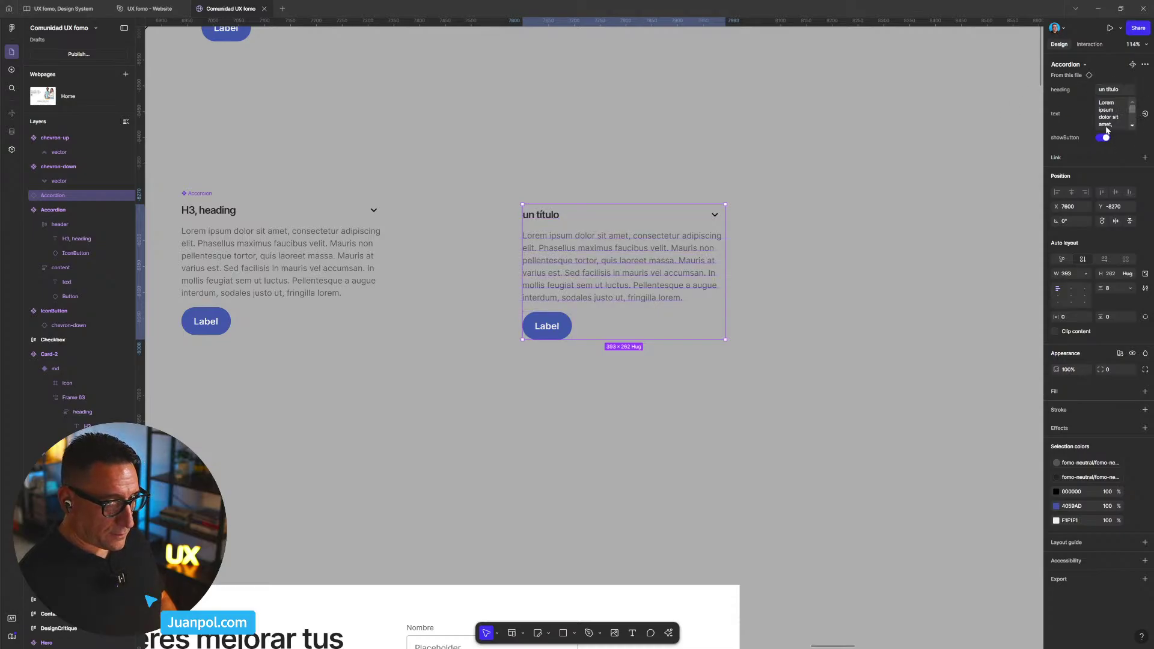
type("una des")
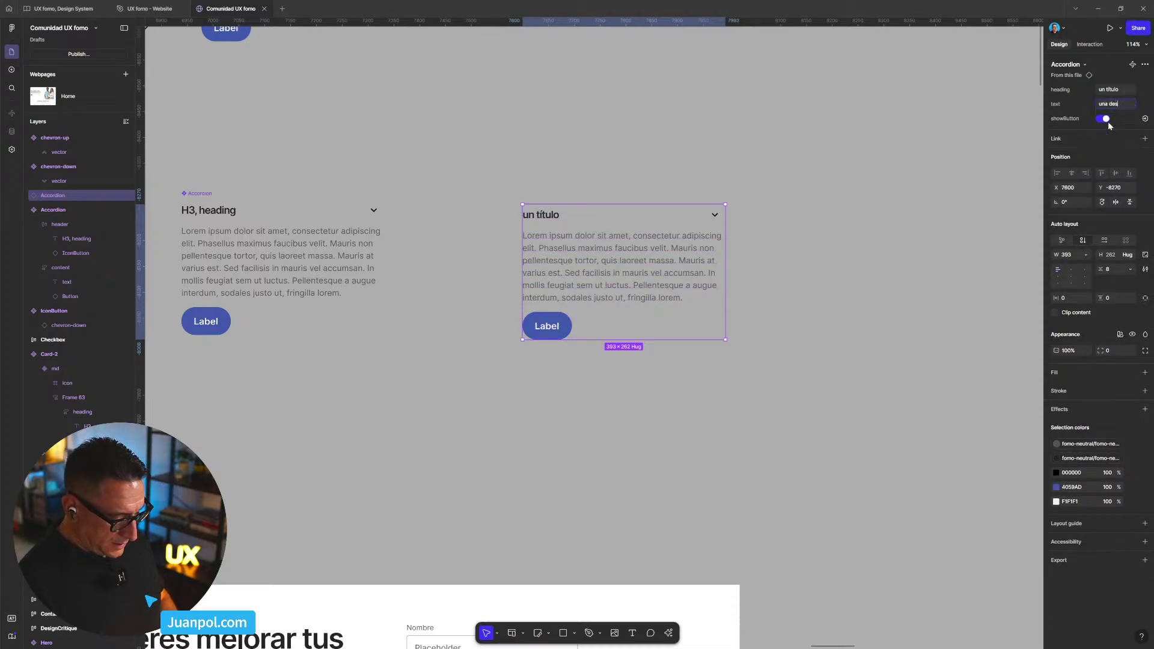
type("cripción")
key("Return")
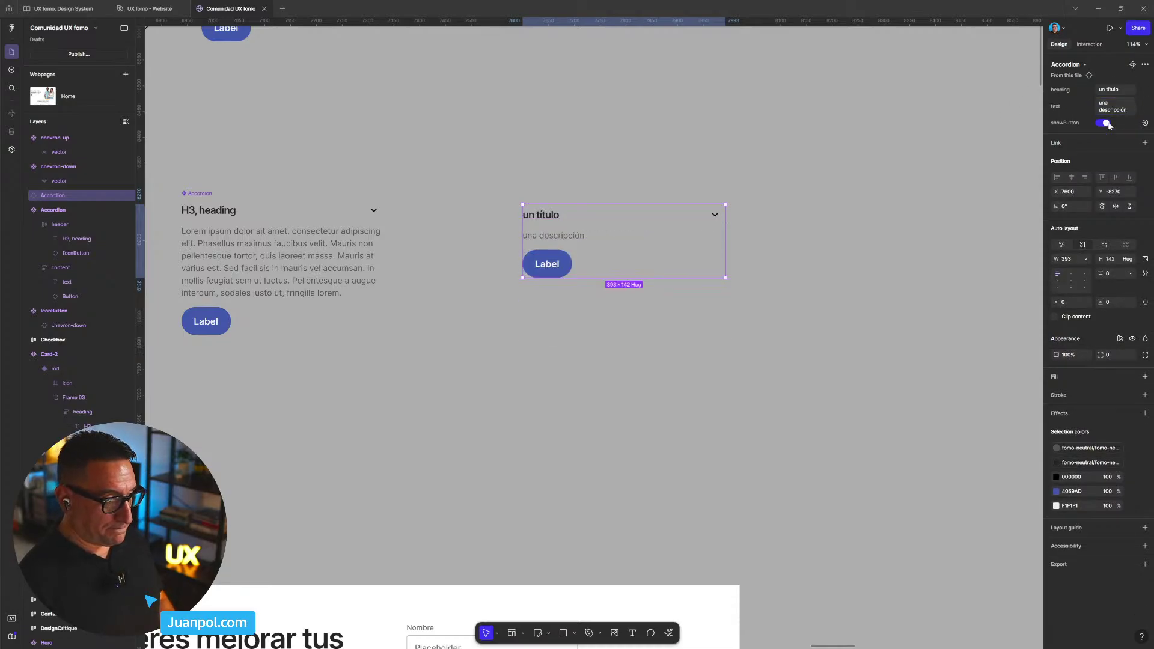
- Test the showButton property on the Accordion instance by turning it off and on again
left_click(1108, 124)
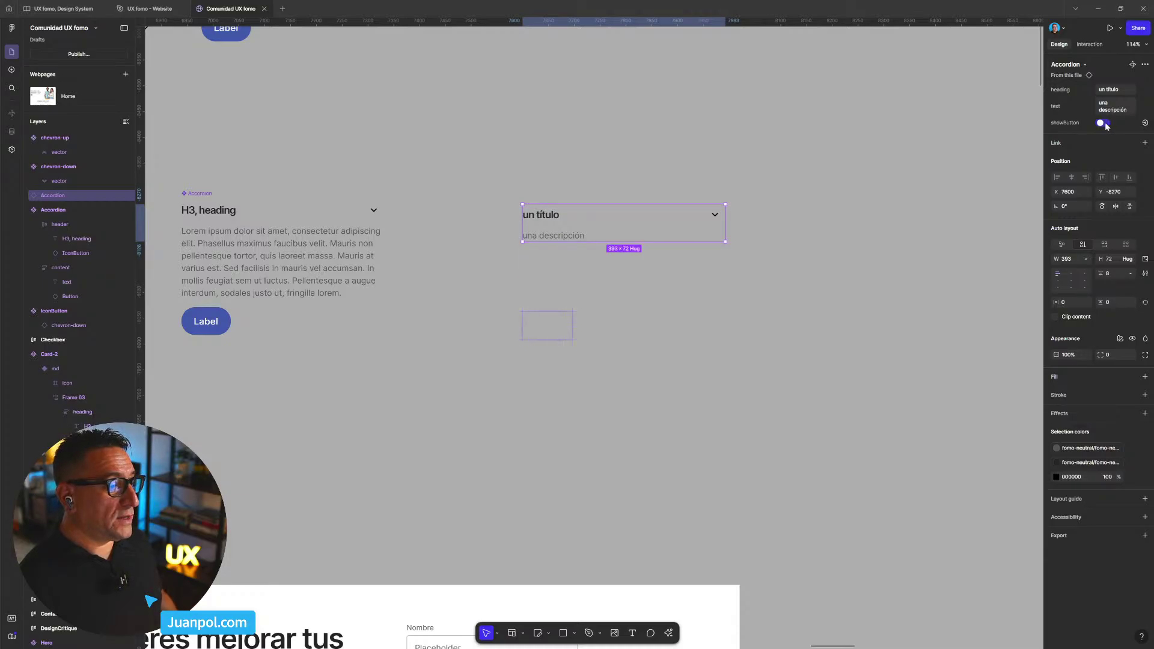
left_click(1105, 124)
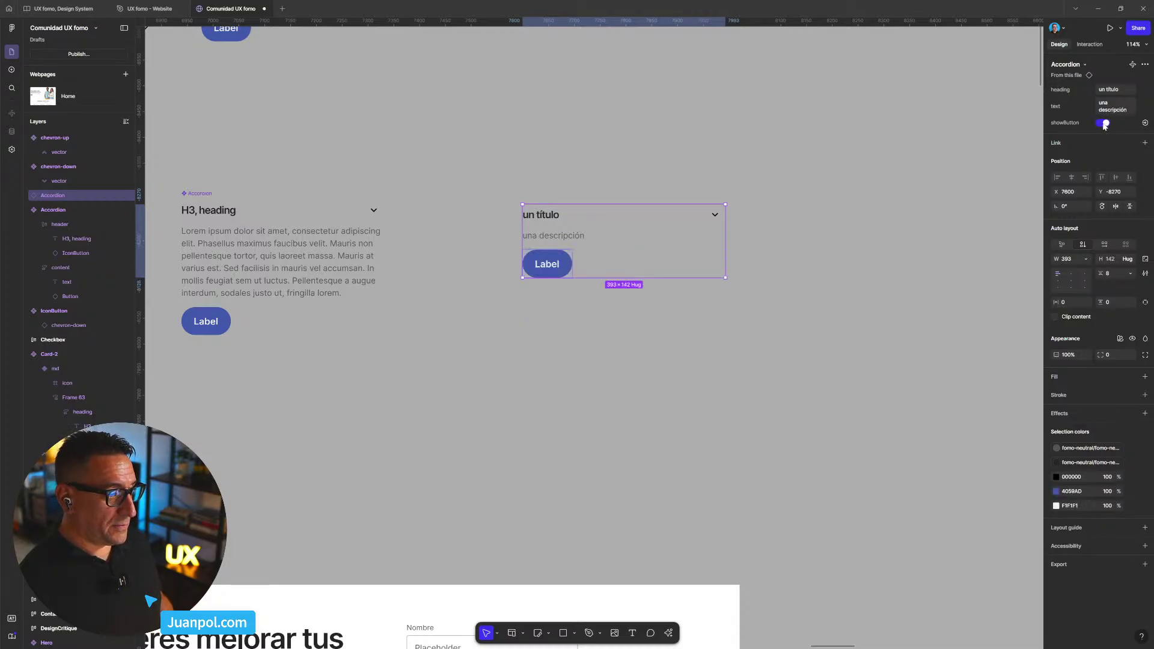
left_click(849, 127)
- Create a text property named "label" from the label text of the main Button component
left_click_drag(631, 134, 755, 201)
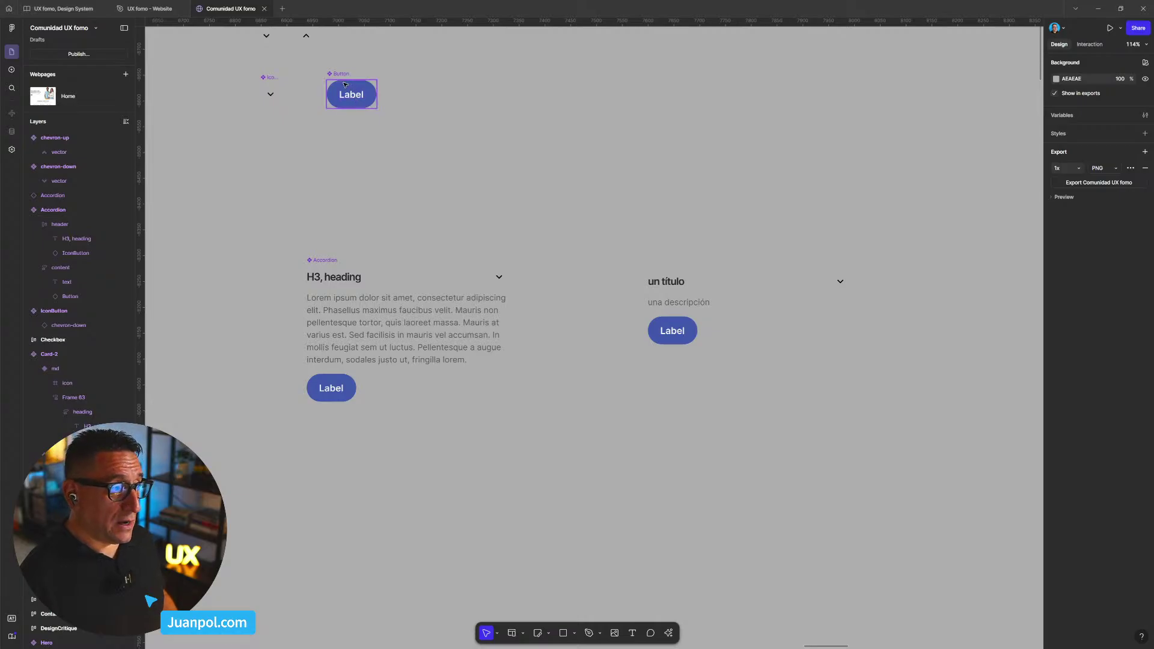
scroll(345, 85, "up", 5)
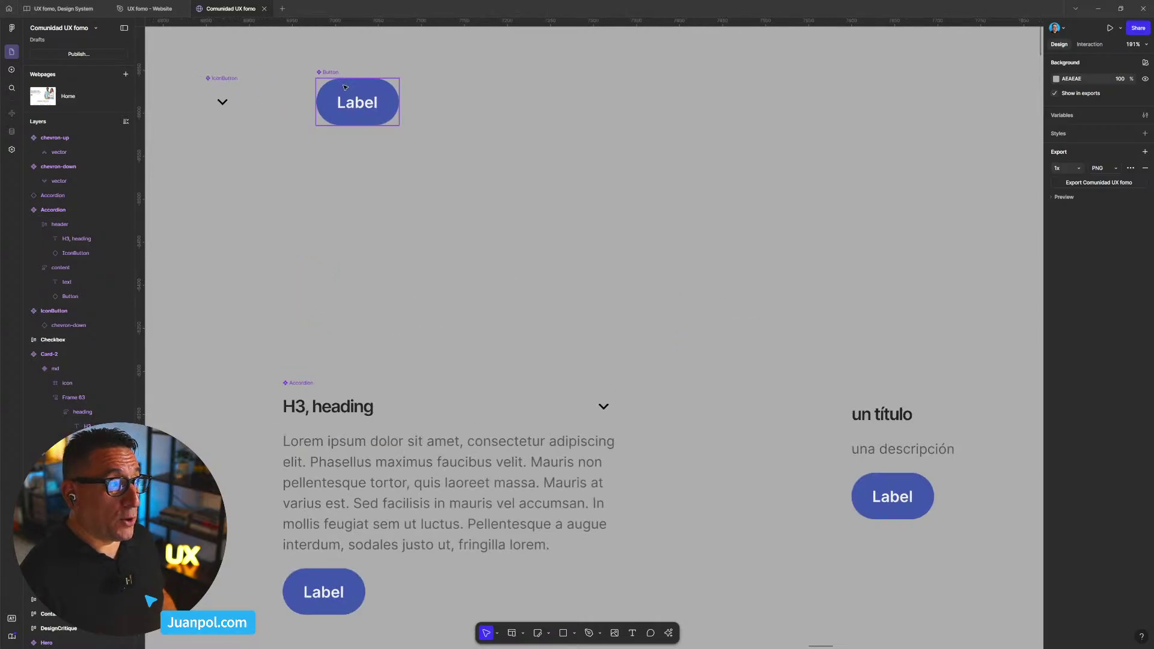
double_click(361, 110)
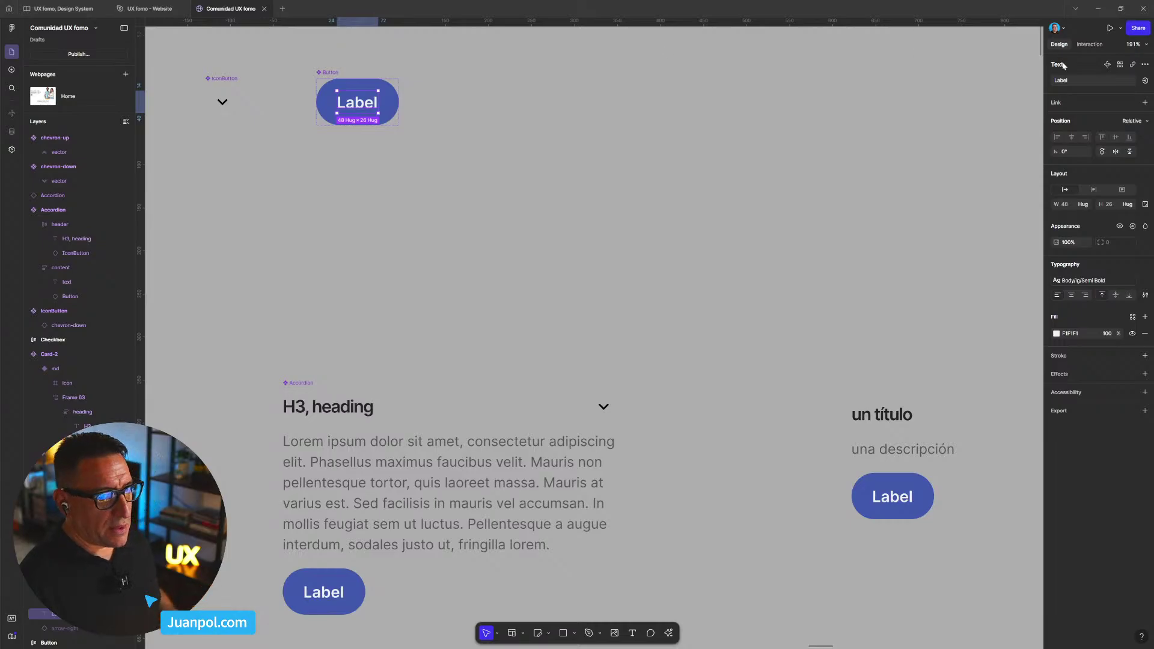
left_click(1145, 80)
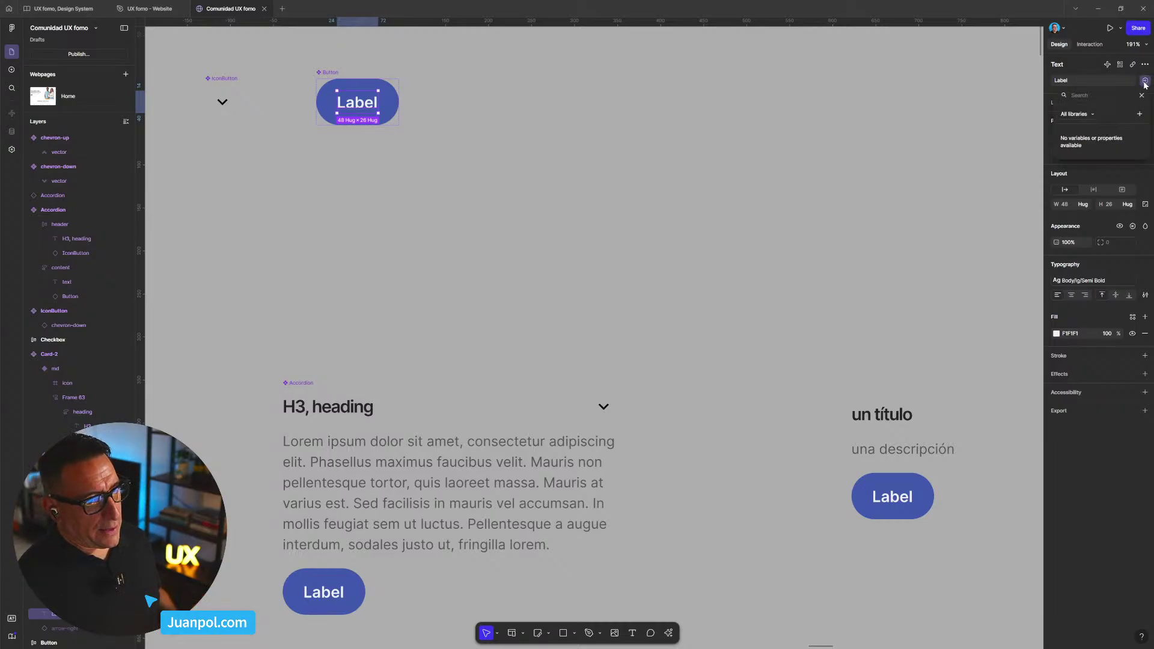
left_click(1141, 114)
type("label")
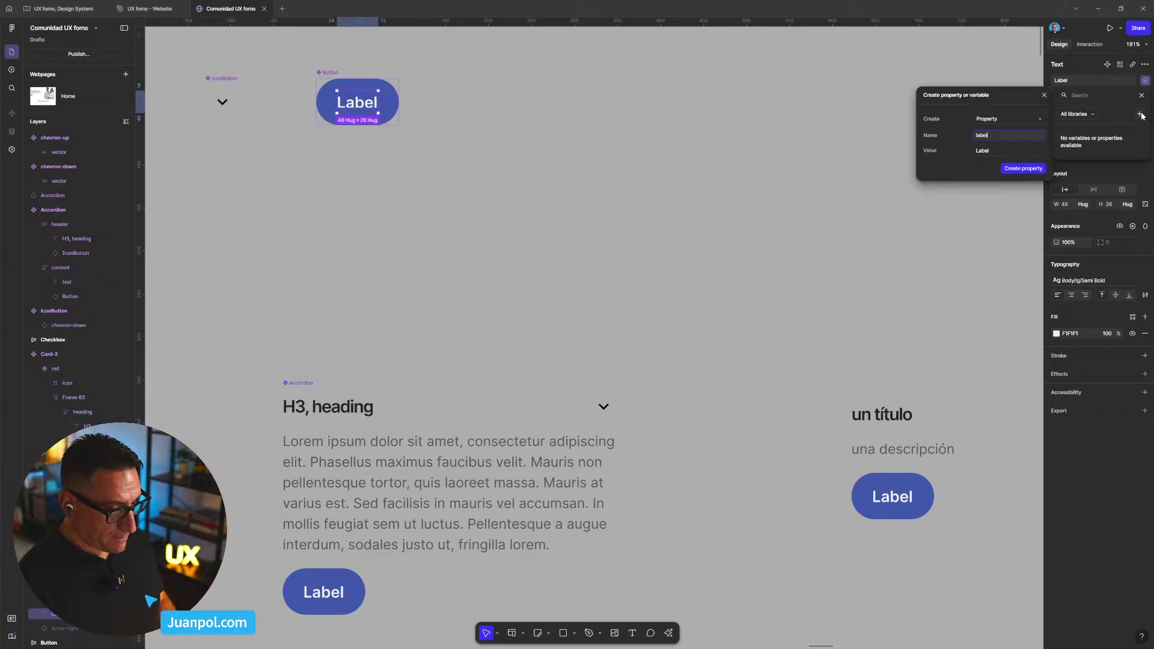
- Create a text property named label, with the value Label, for the text of the Button component
left_click(1008, 169)
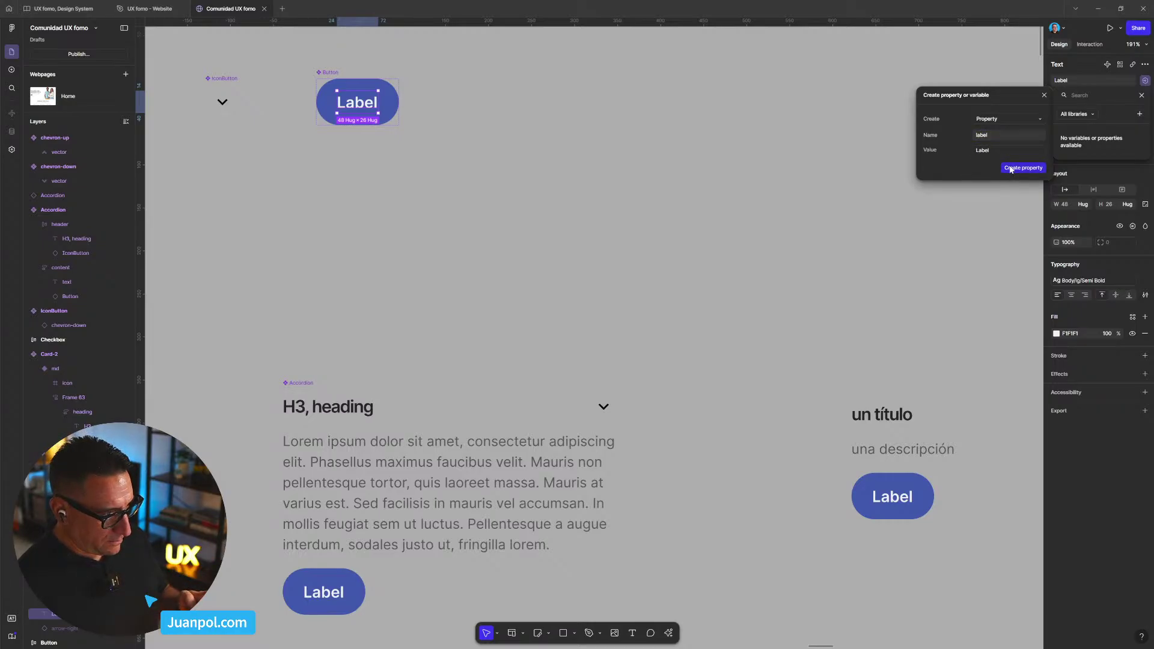
left_click(893, 237)
left_click(894, 235)
- Test the label property on a temporary copy of the Button with the text sdfsdfsfsd, and delete the copy
scroll(374, 106, "down", 2)
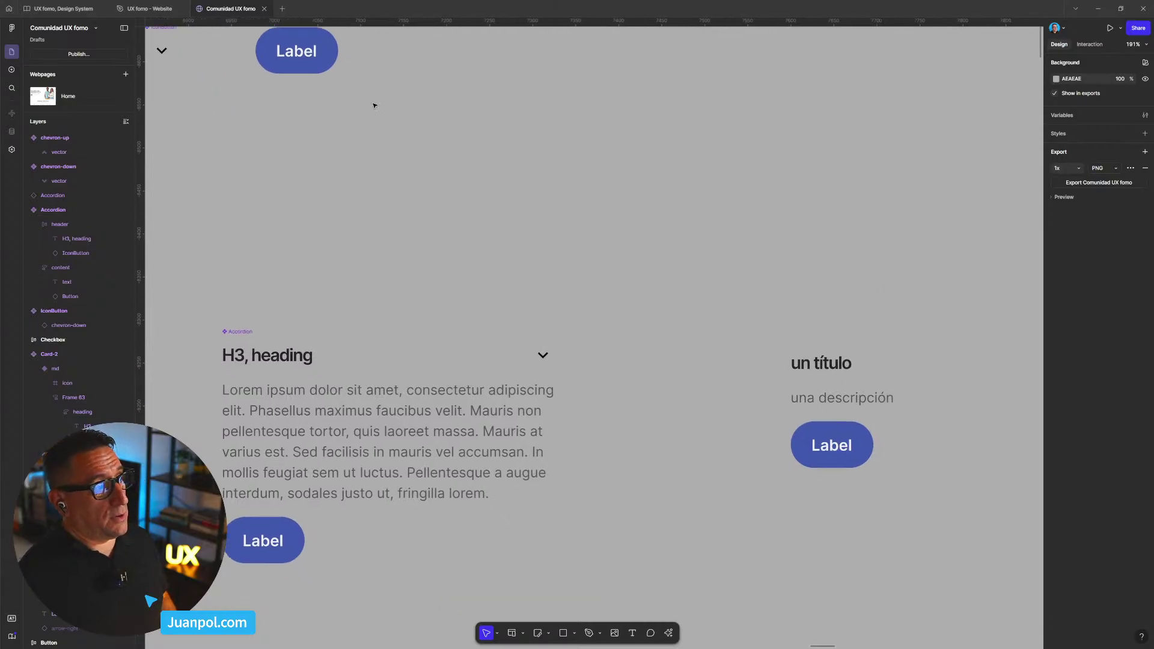
left_click_drag(298, 59, 594, 153)
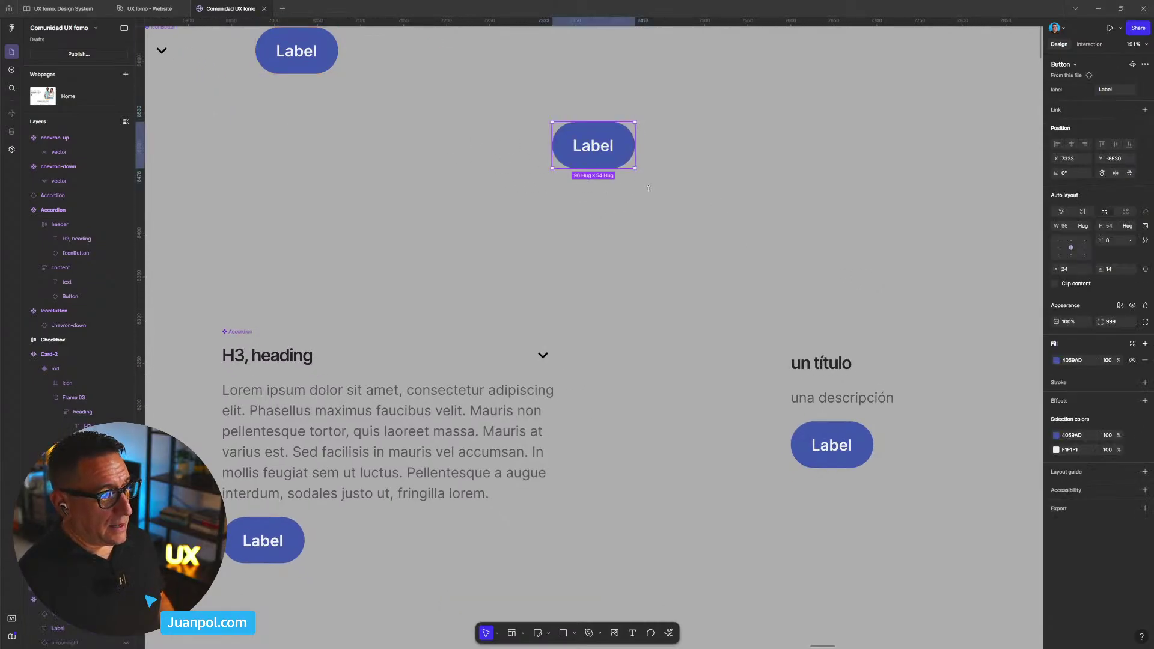
left_click(1117, 90)
type("sdfsdfsfsd")
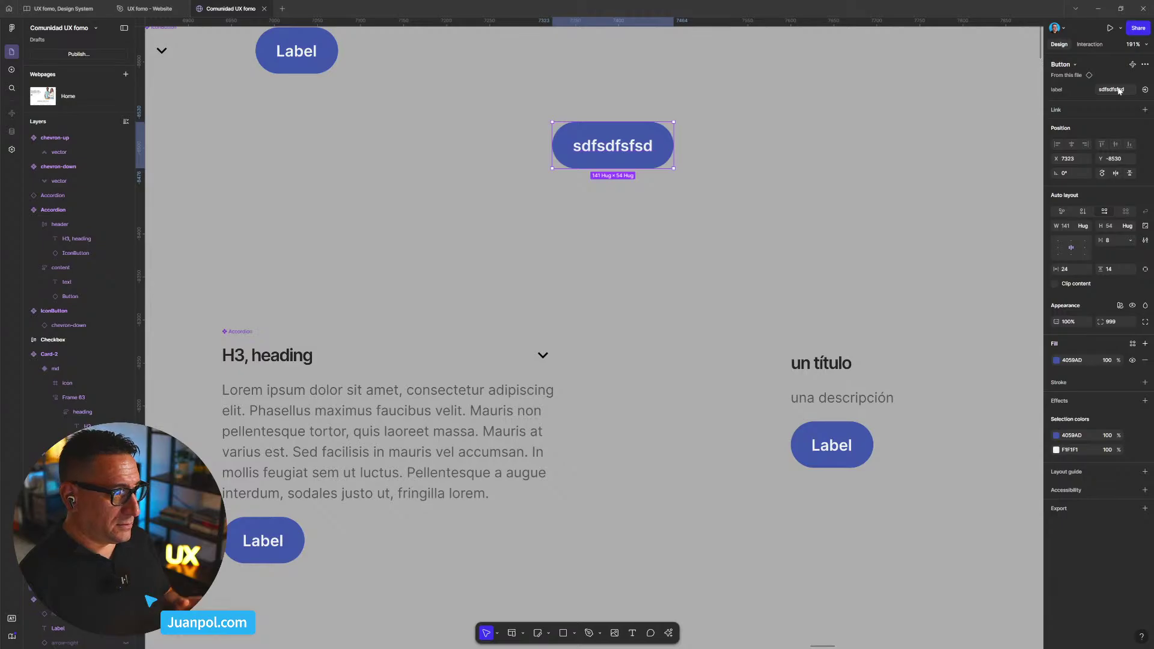
key("Escape")
left_click(661, 158)
key("Delete")
- Expose the nested Button instance's properties on the main Accordion component
scroll(727, 206, "down", 3)
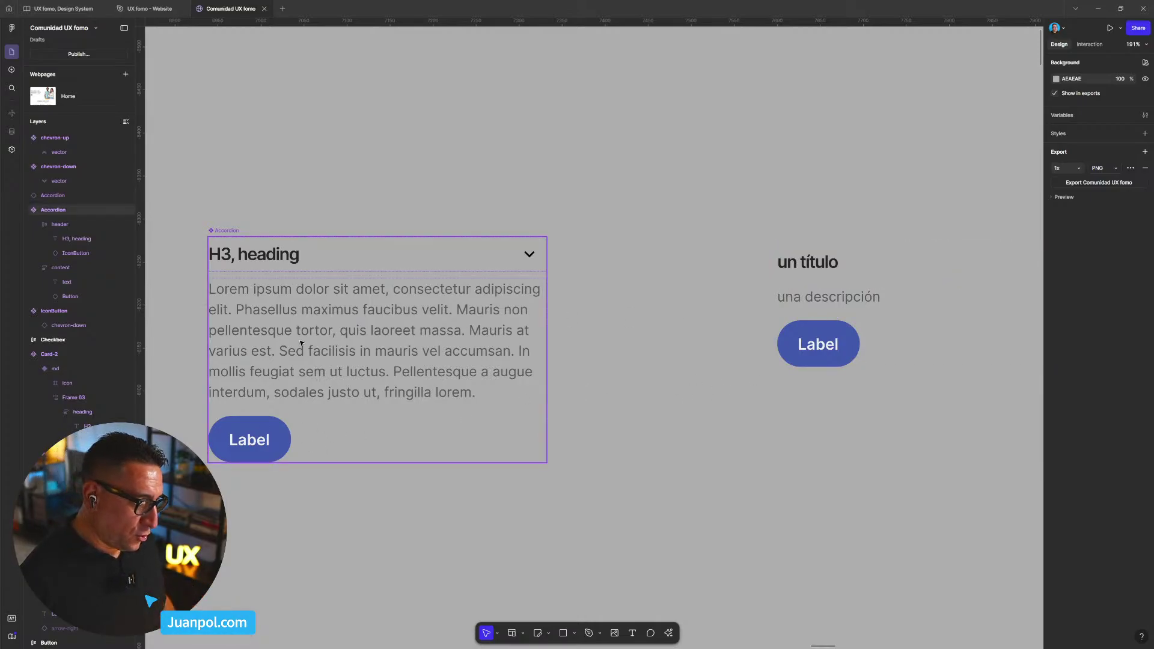
left_click_drag(235, 234, 243, 218)
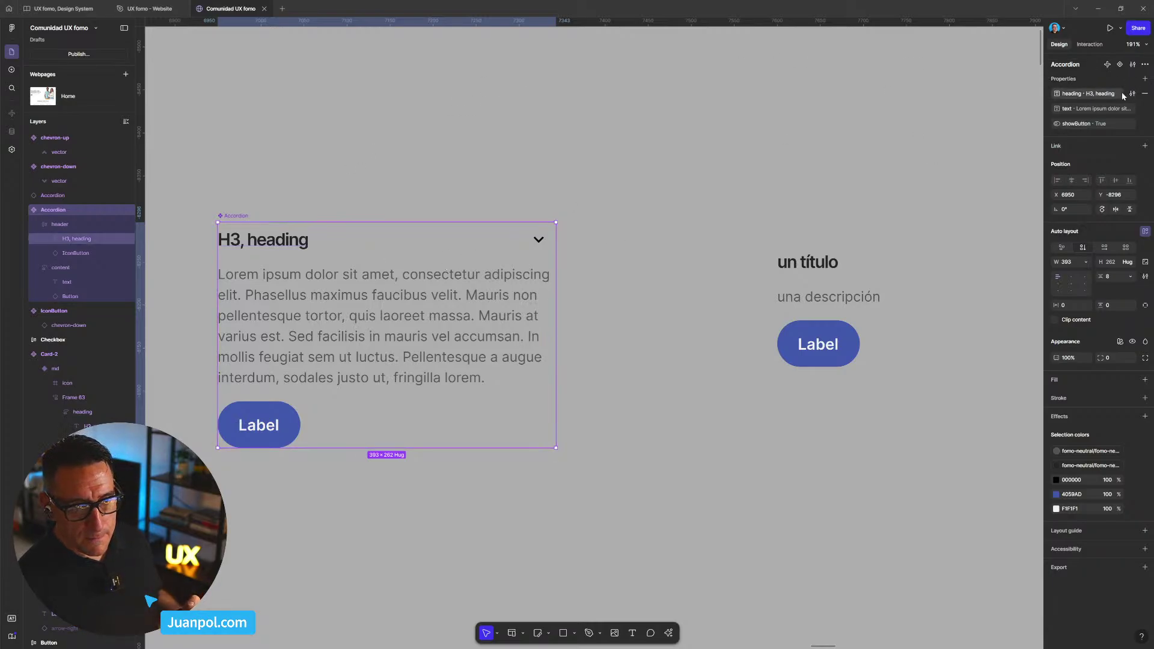
left_click(1146, 80)
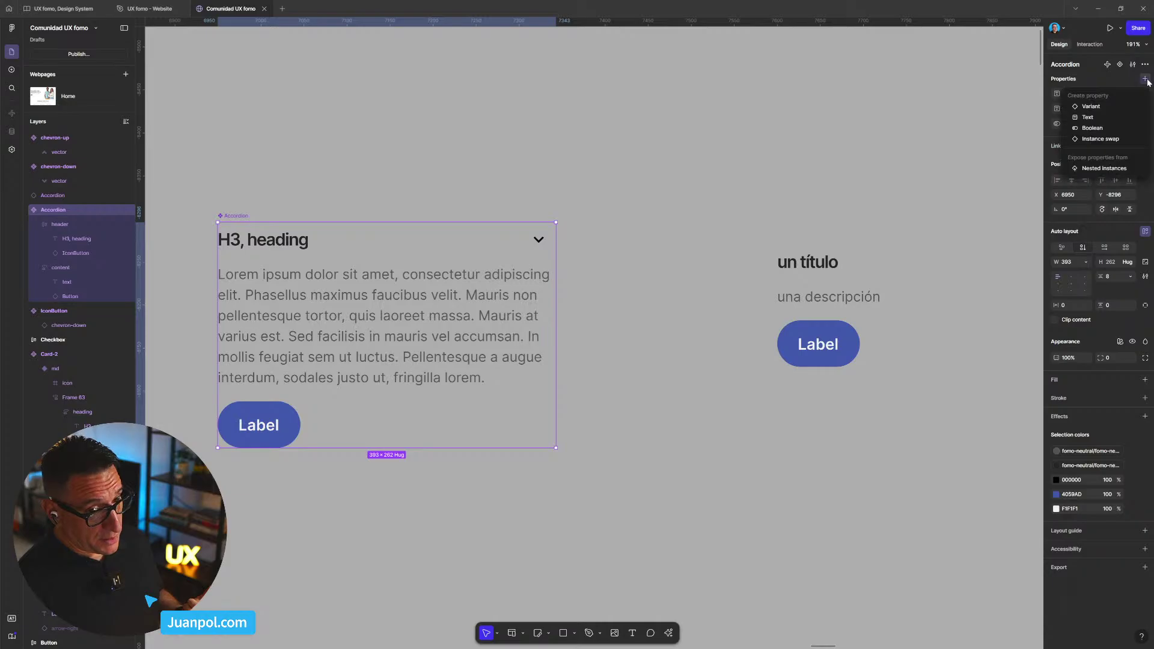
left_click(1105, 168)
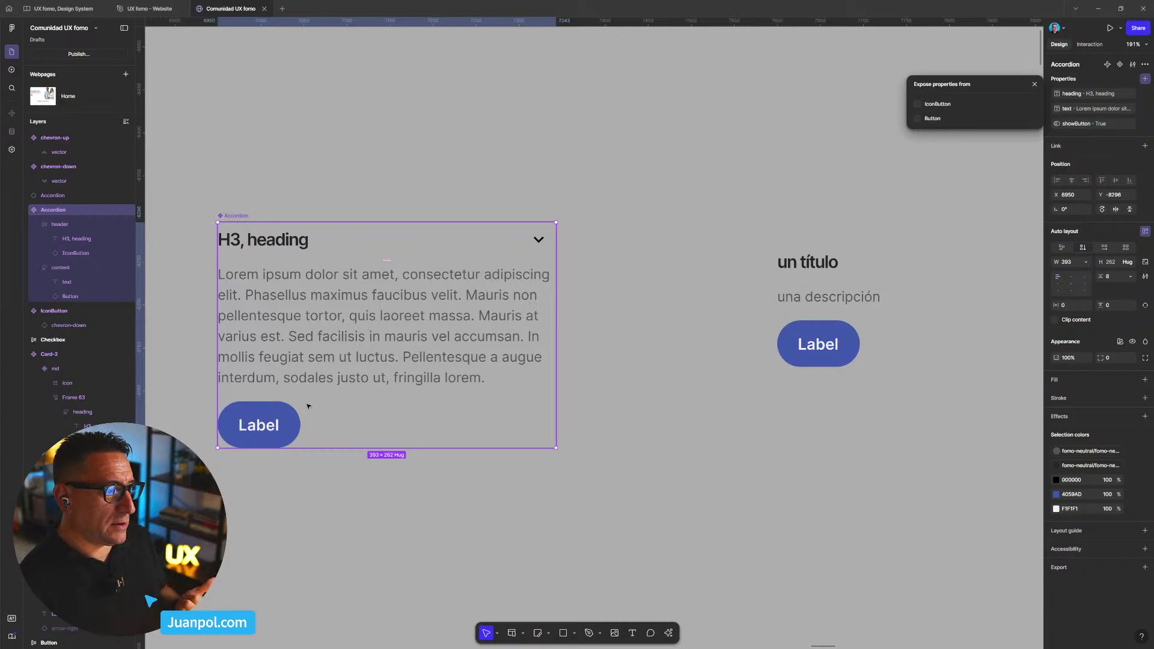
scroll(308, 406, "down", 1)
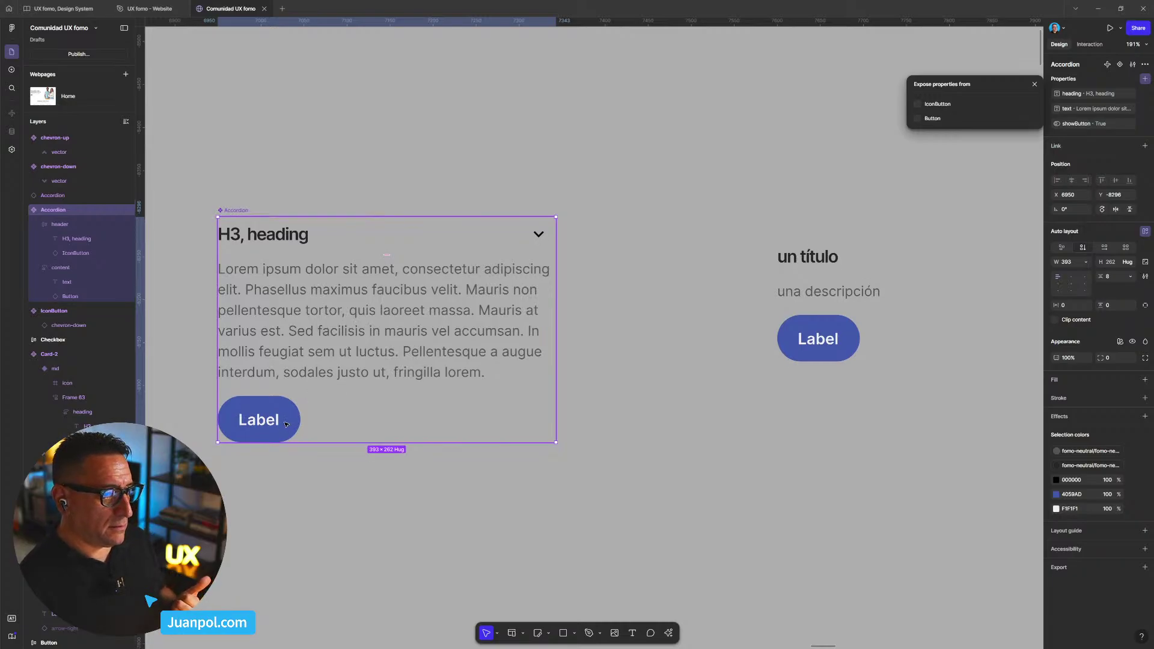
left_click(918, 119)
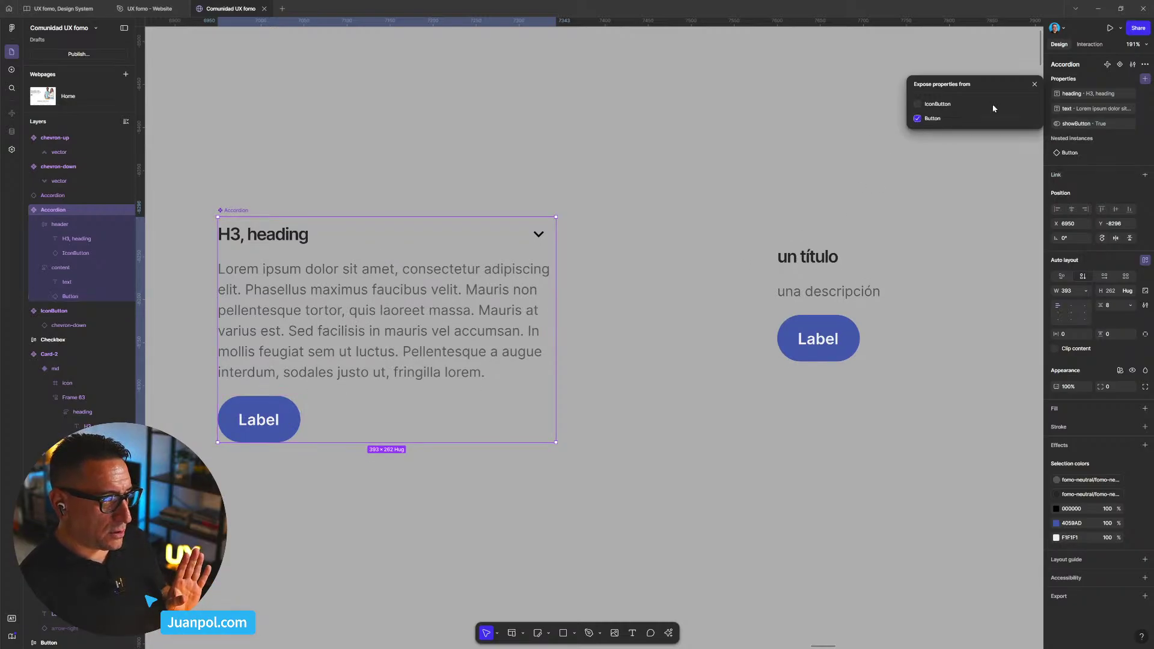
left_click(1035, 84)
left_click(976, 188)
- Set the button label of the "un título" accordion instance to CTA
scroll(890, 192, "right", 3)
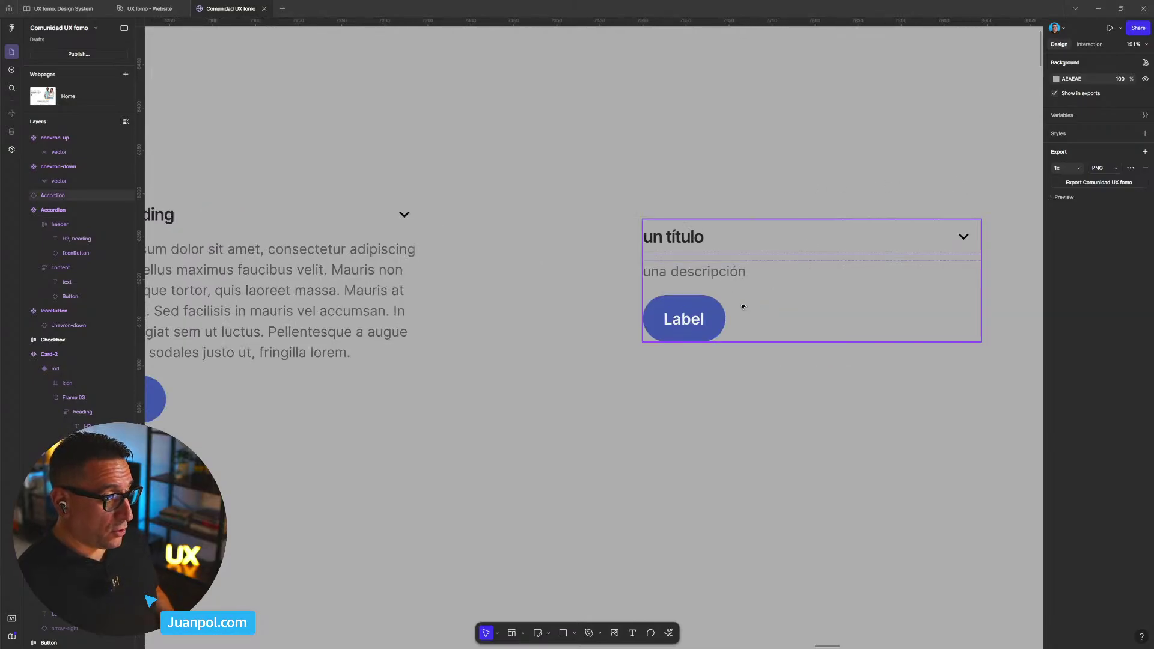
left_click(743, 307)
scroll(878, 314, "right", 3)
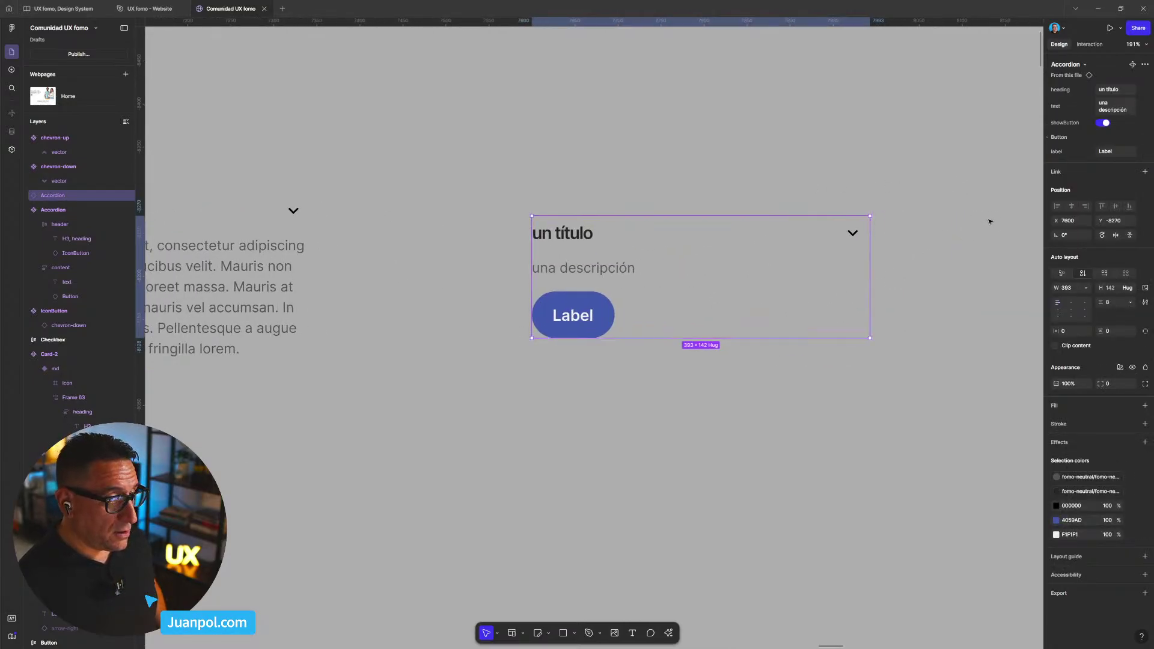
left_click(1120, 153)
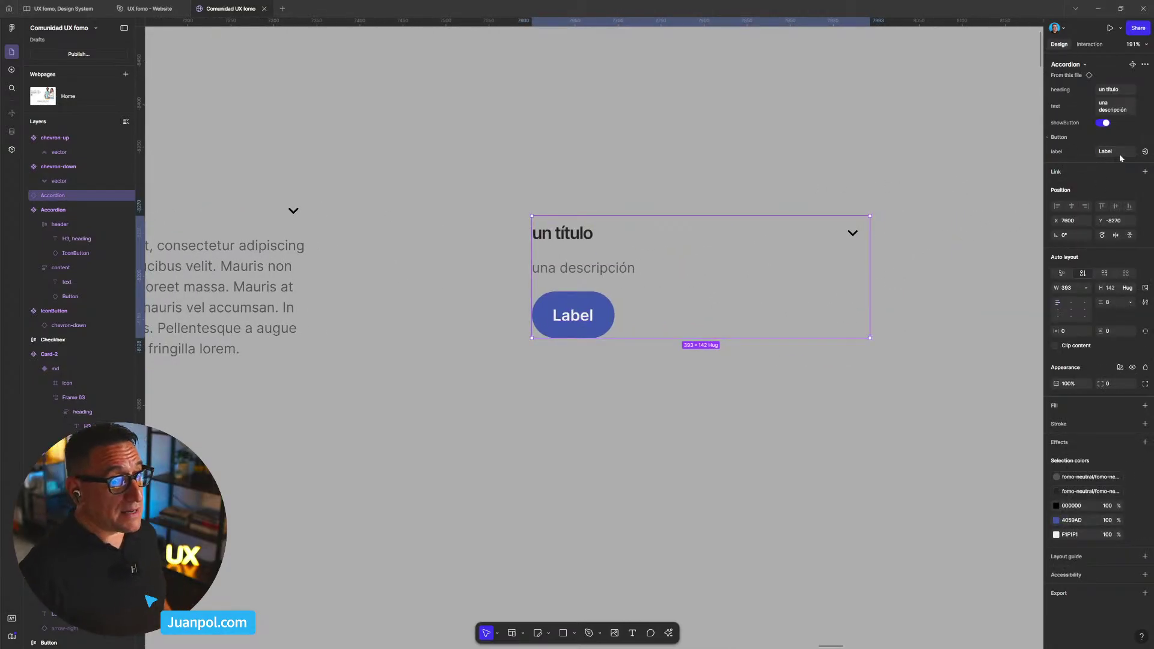
type("CTA")
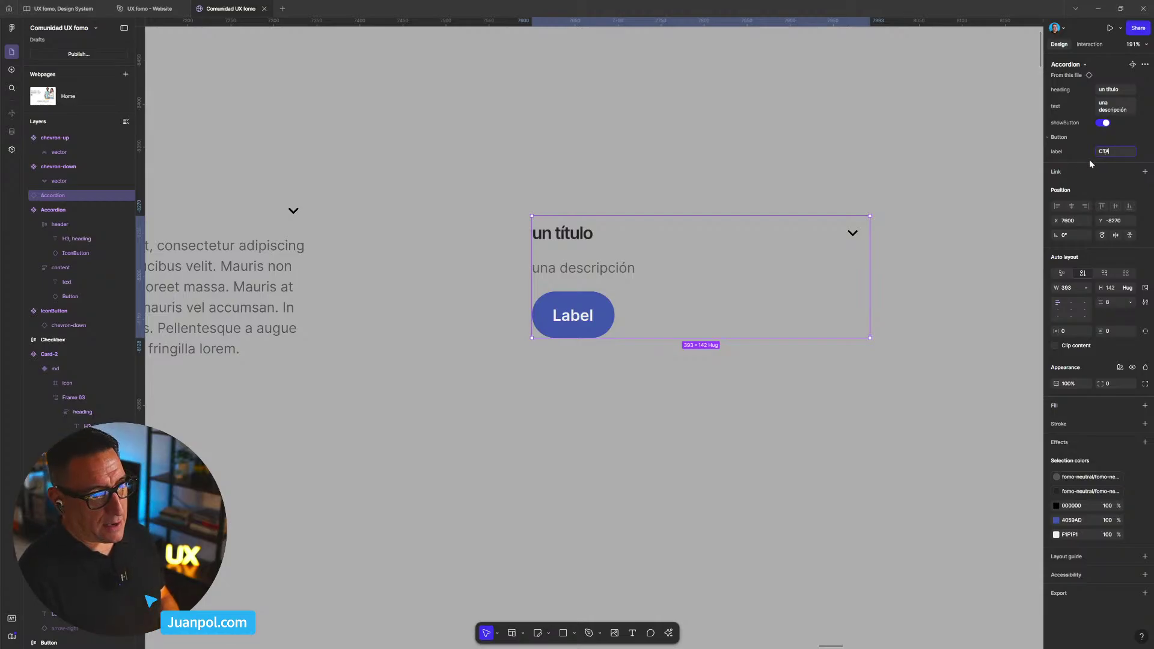
key("Return")
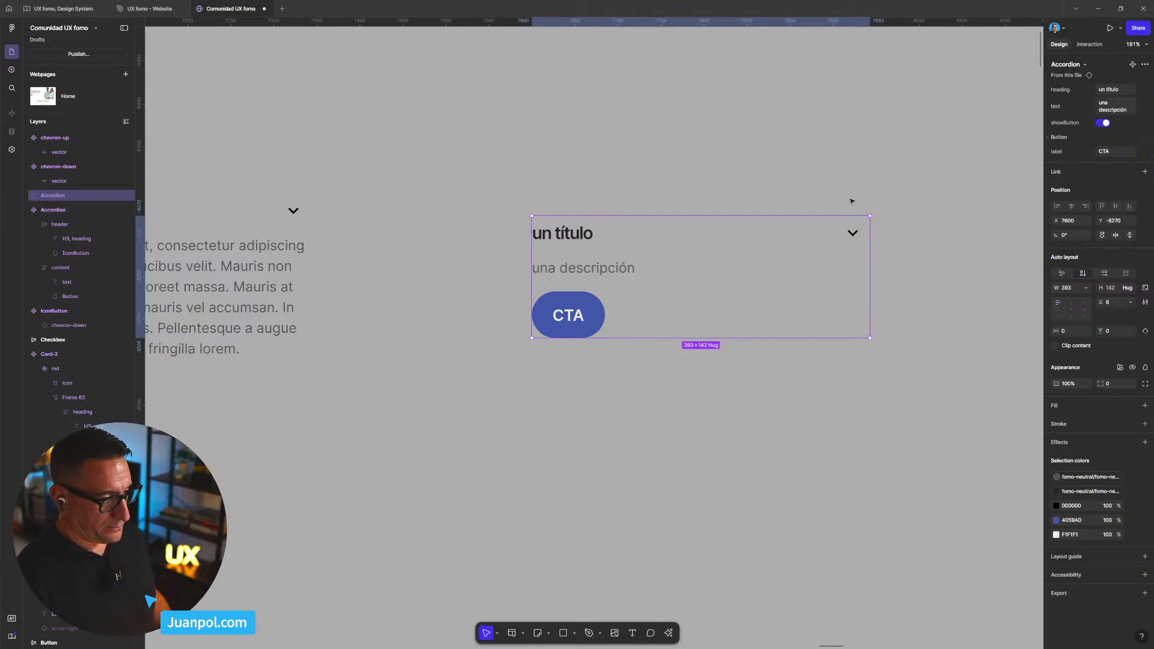
left_click(787, 191)
- Turn showButton off and back on for the "un título" accordion instance
scroll(788, 191, "down", 3)
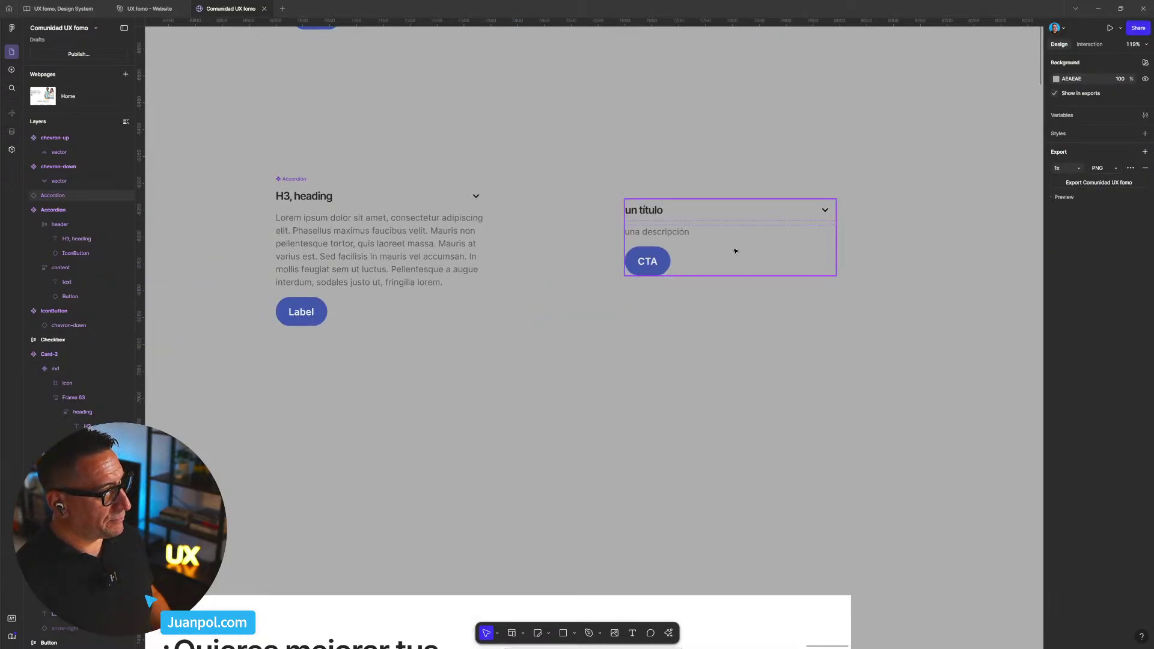
left_click(716, 257)
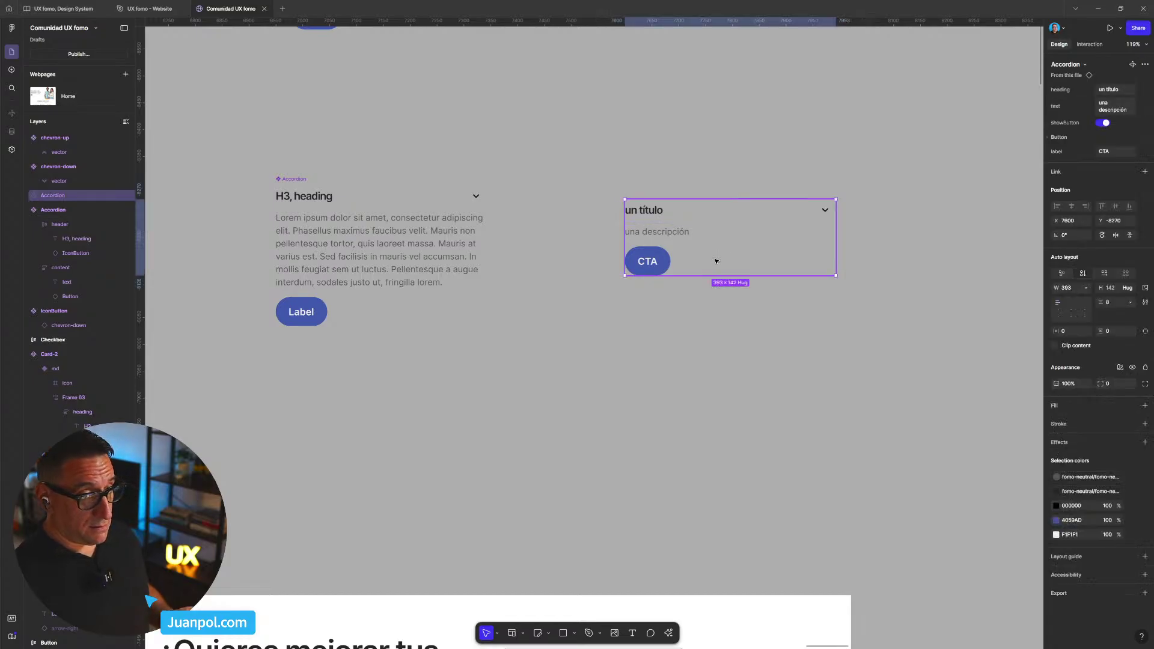
left_click(1104, 123)
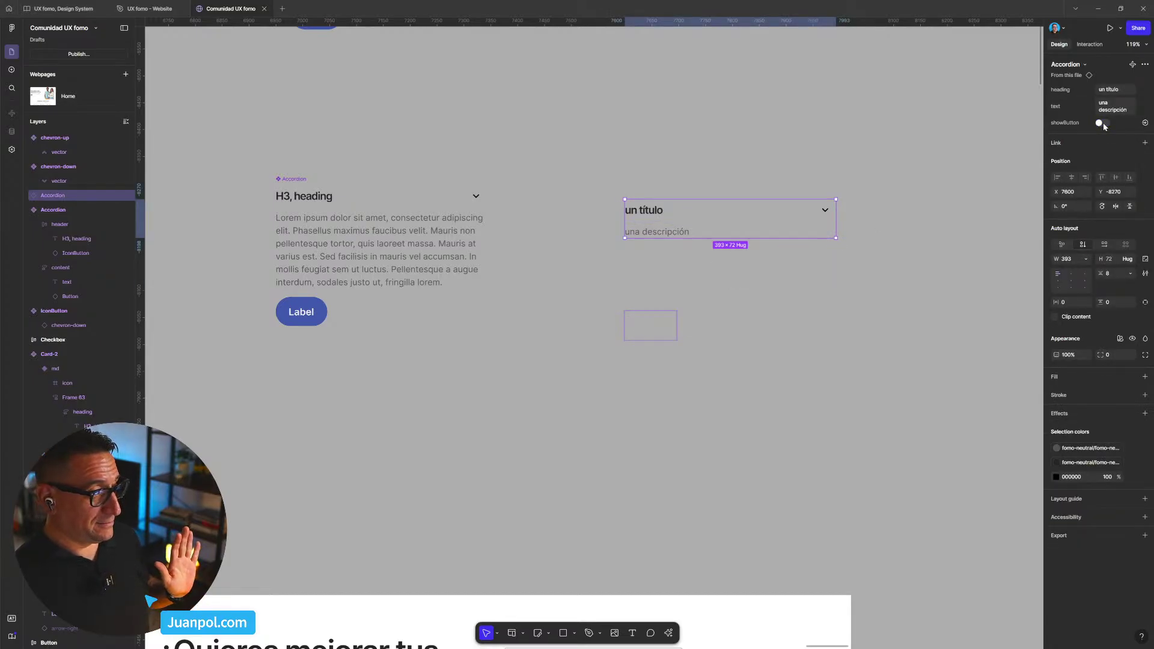
left_click(1102, 123)
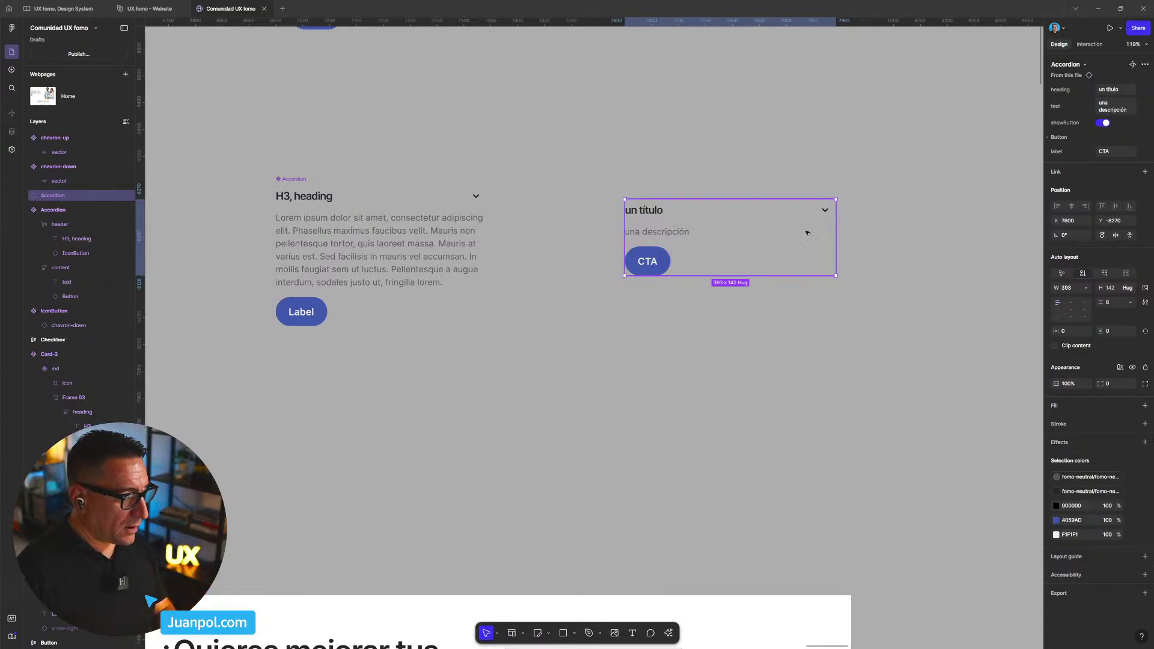
left_click_drag(625, 196, 719, 144)
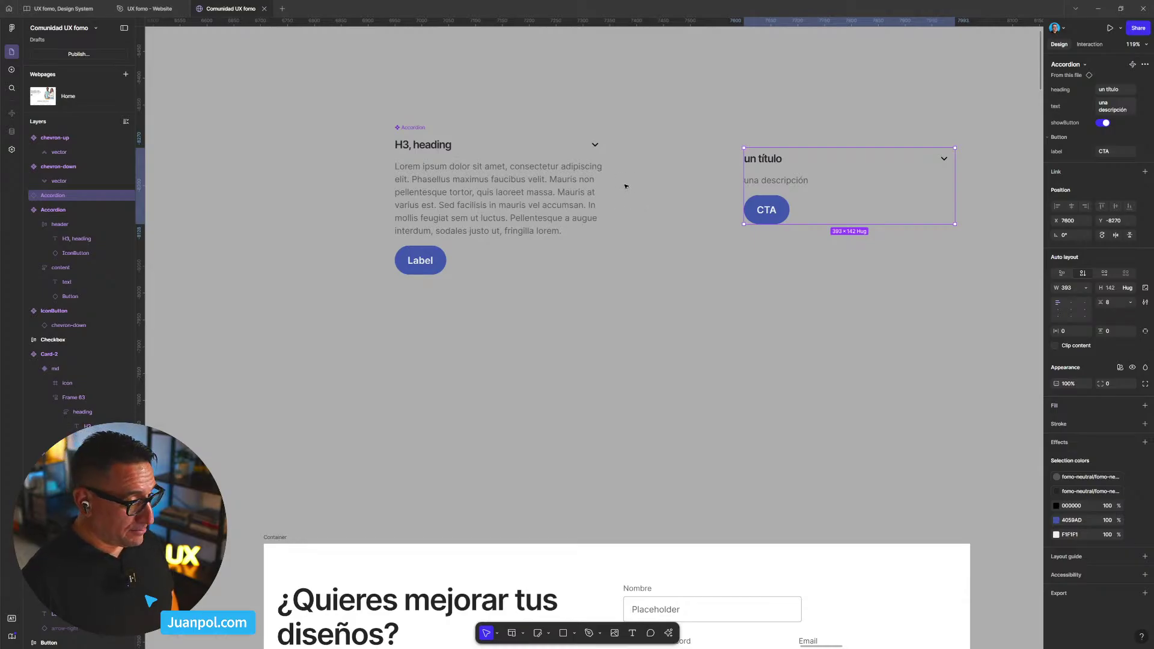
scroll(669, 325, "down", 1)
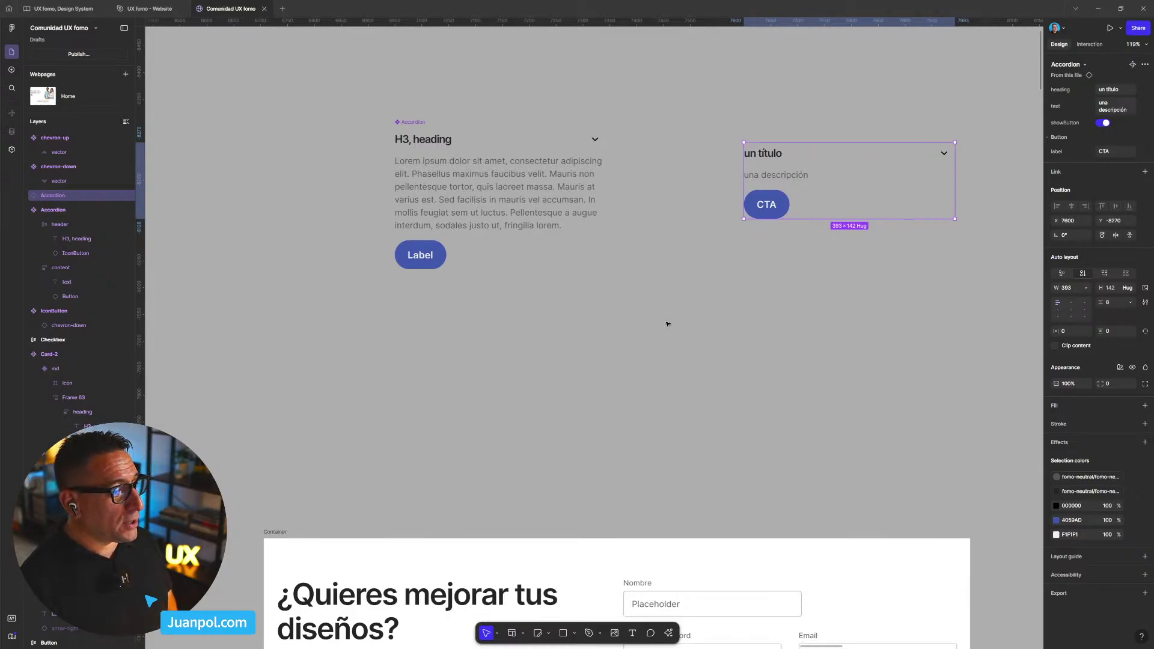
scroll(543, 162, "down", 5)
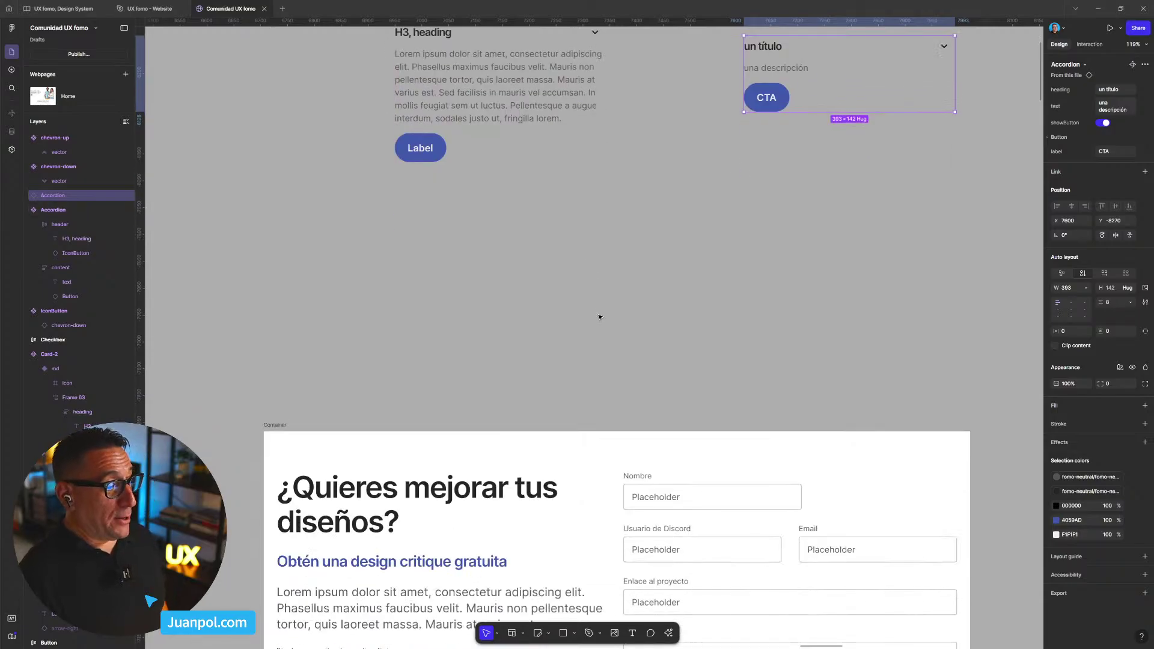
scroll(573, 258, "up", 7)
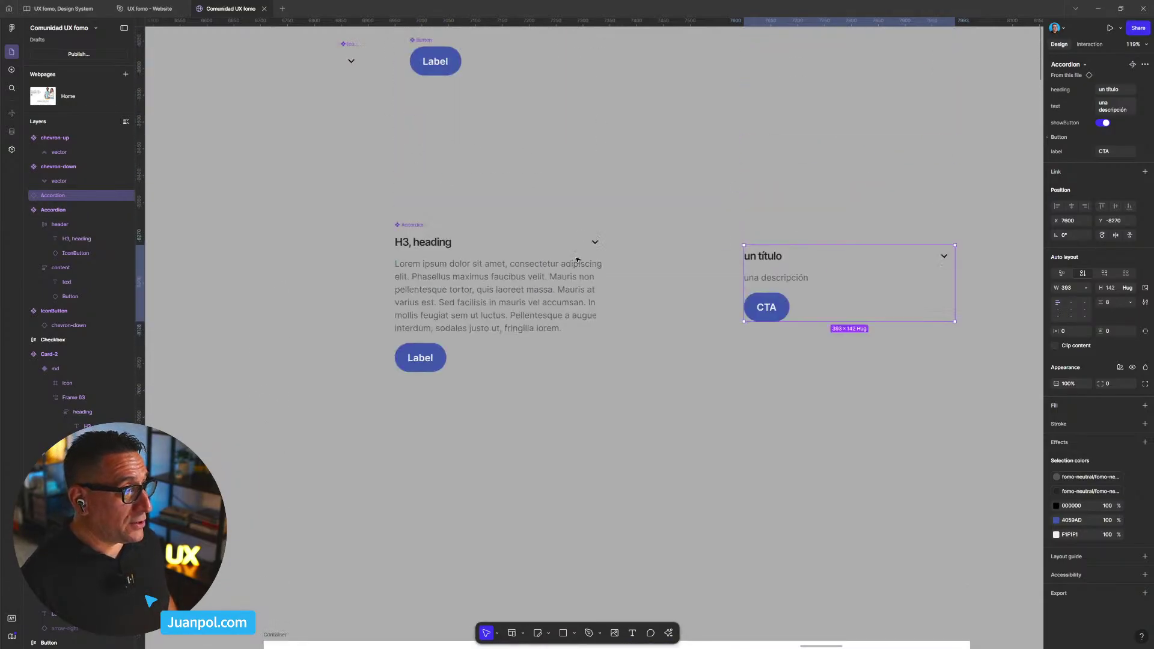
scroll(502, 287, "down", 1)
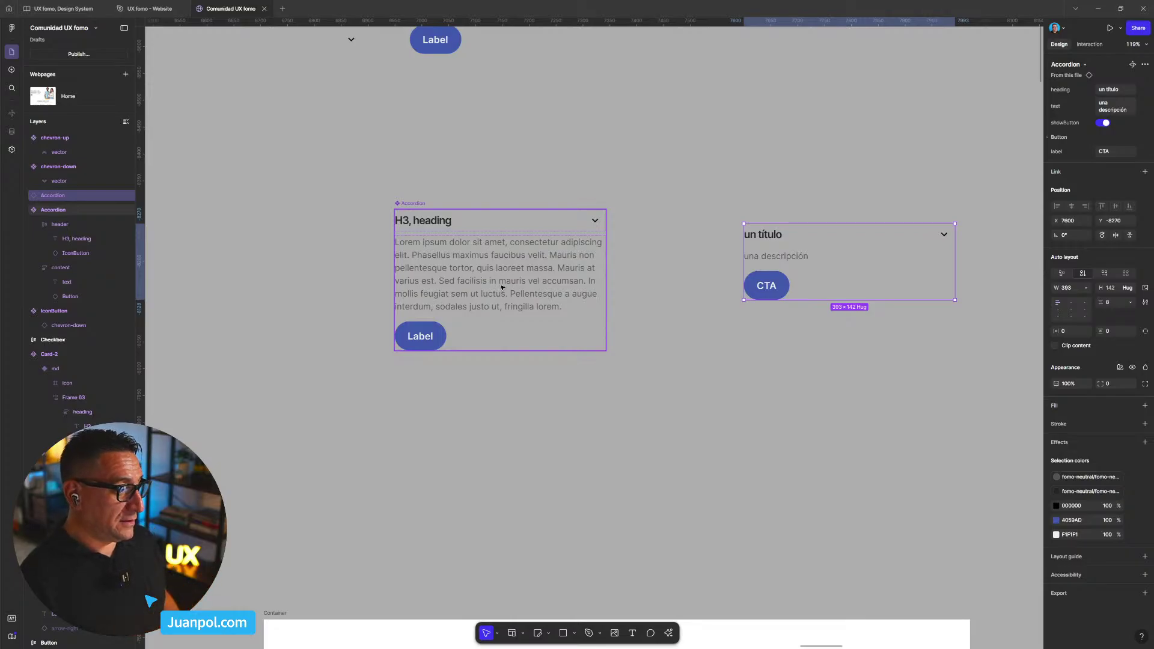
scroll(502, 287, "down", 4)
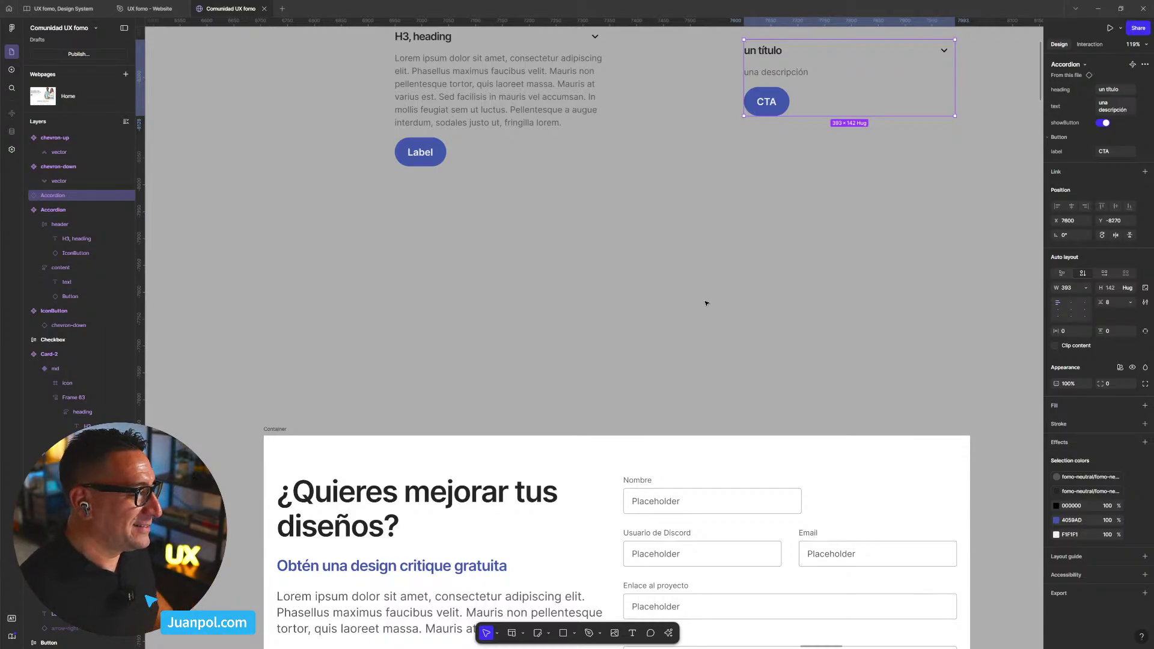
scroll(679, 198, "up", 2)
scroll(661, 217, "left", 2)
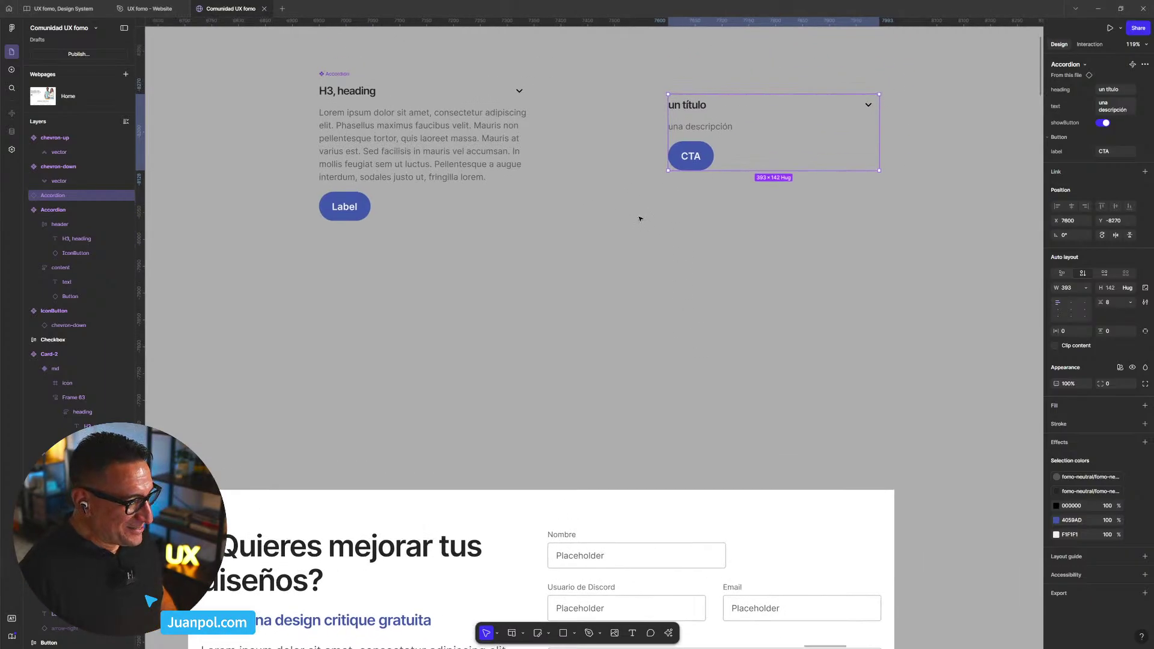
- Move the "un título" accordion instance slightly, to about X 7603, Y -8252
mouse_move(748, 118)
left_mouse_down()
mouse_move(775, 112)
mouse_move(761, 128)
left_mouse_up()
scroll(757, 127, "down", 1)
scroll(757, 126, "left", 1)
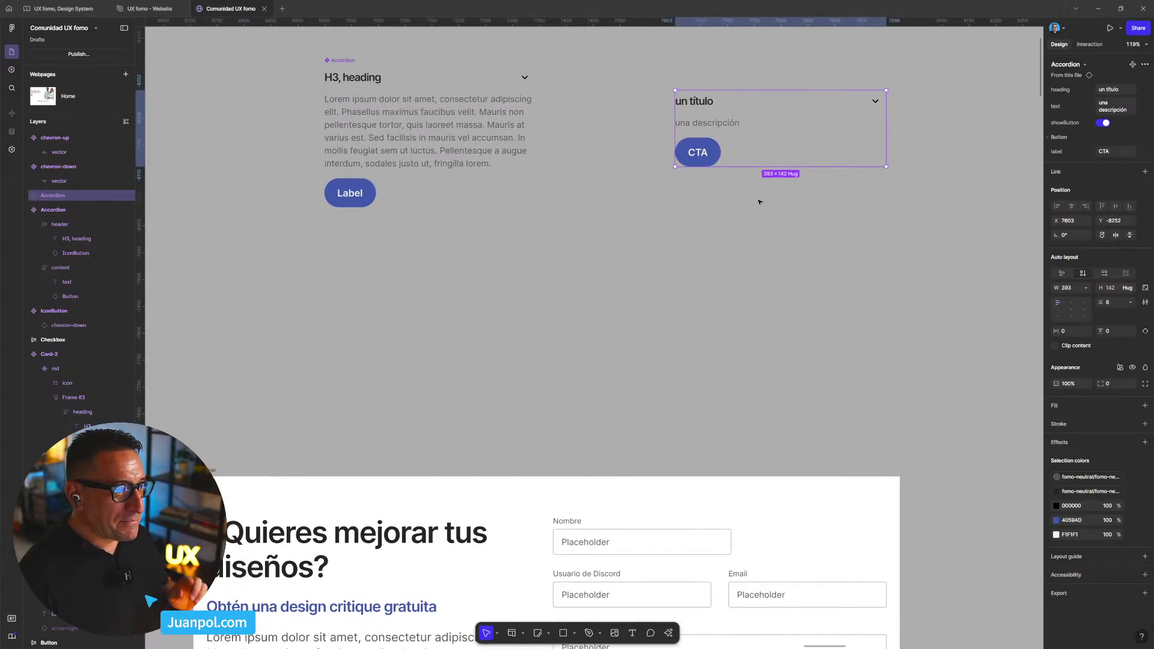
- Add a second variant to the main Accordion component
left_click(392, 141)
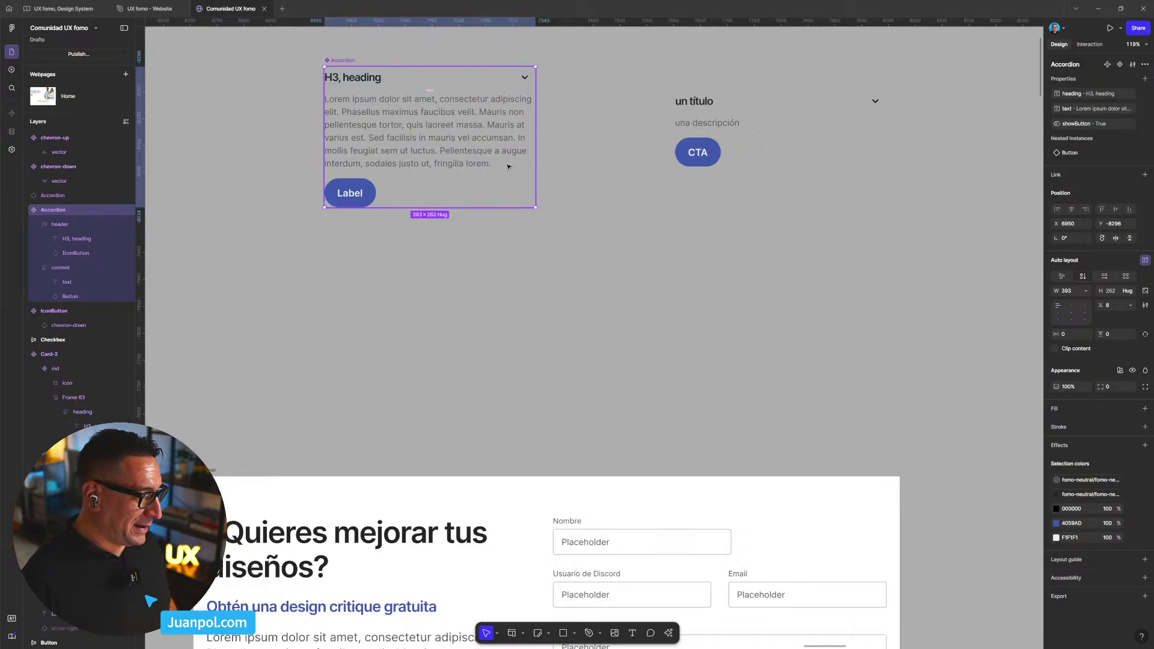
scroll(554, 175, "up", 1)
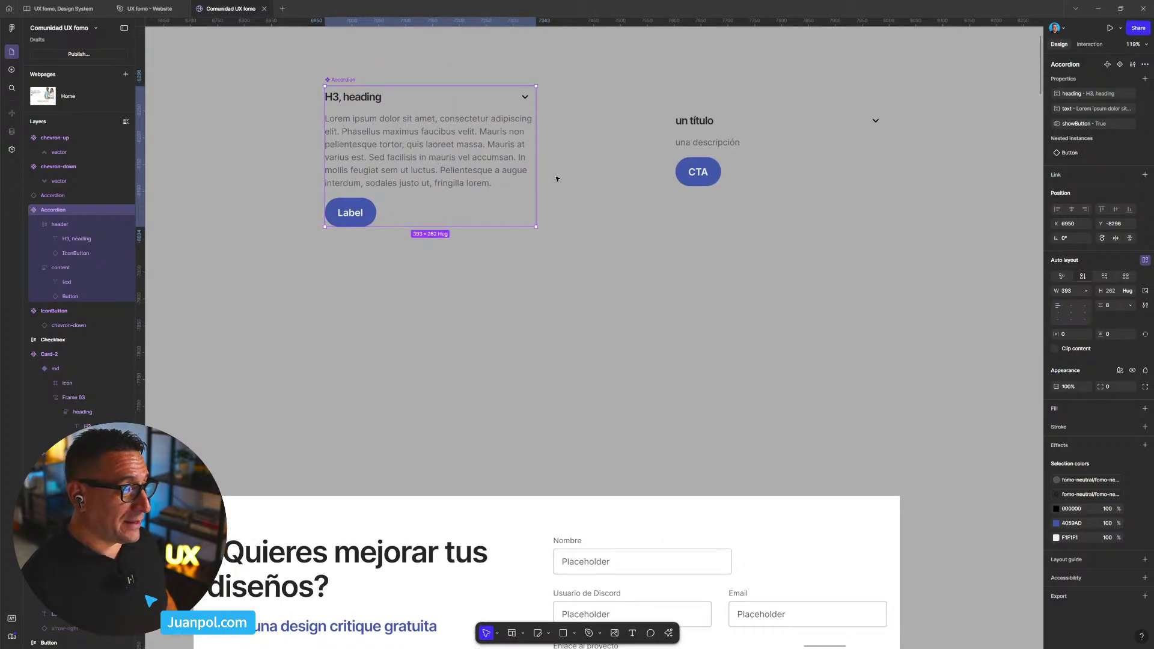
scroll(562, 177, "right", 2)
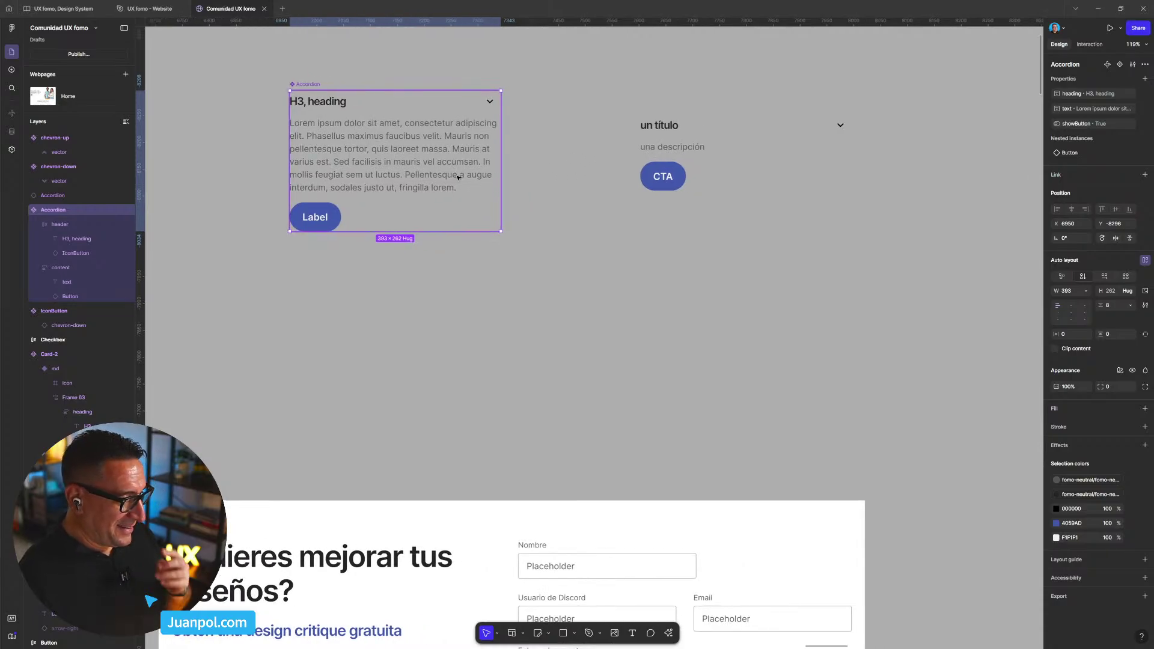
scroll(522, 187, "left", 2)
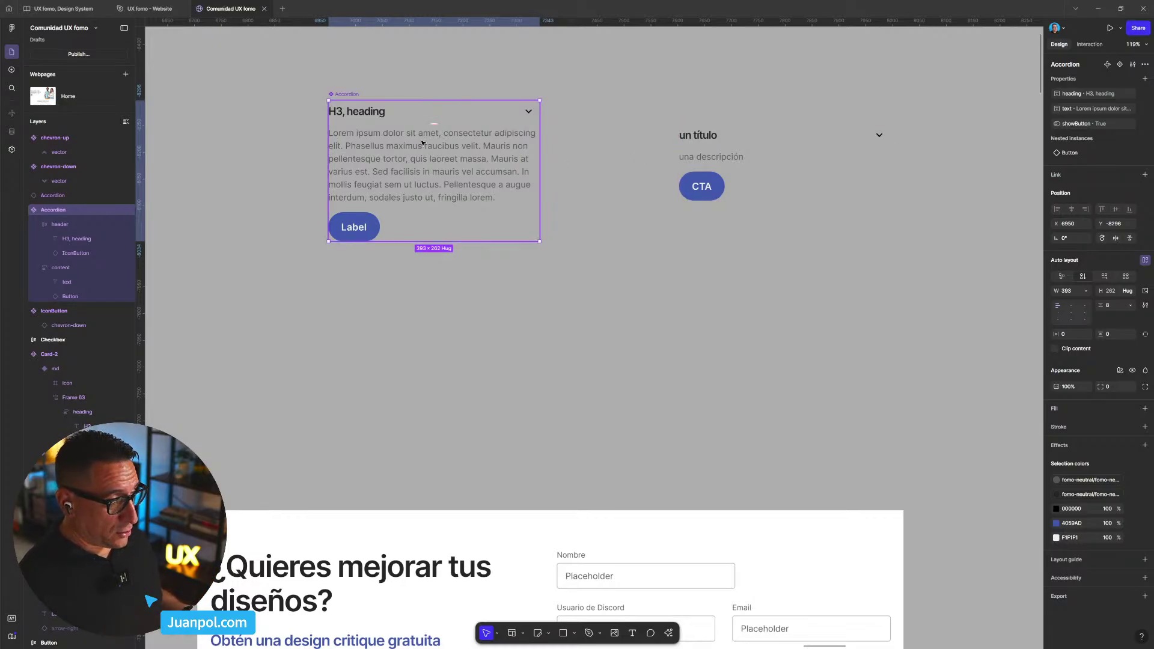
left_click(1120, 65)
scroll(872, 255, "down", 3)
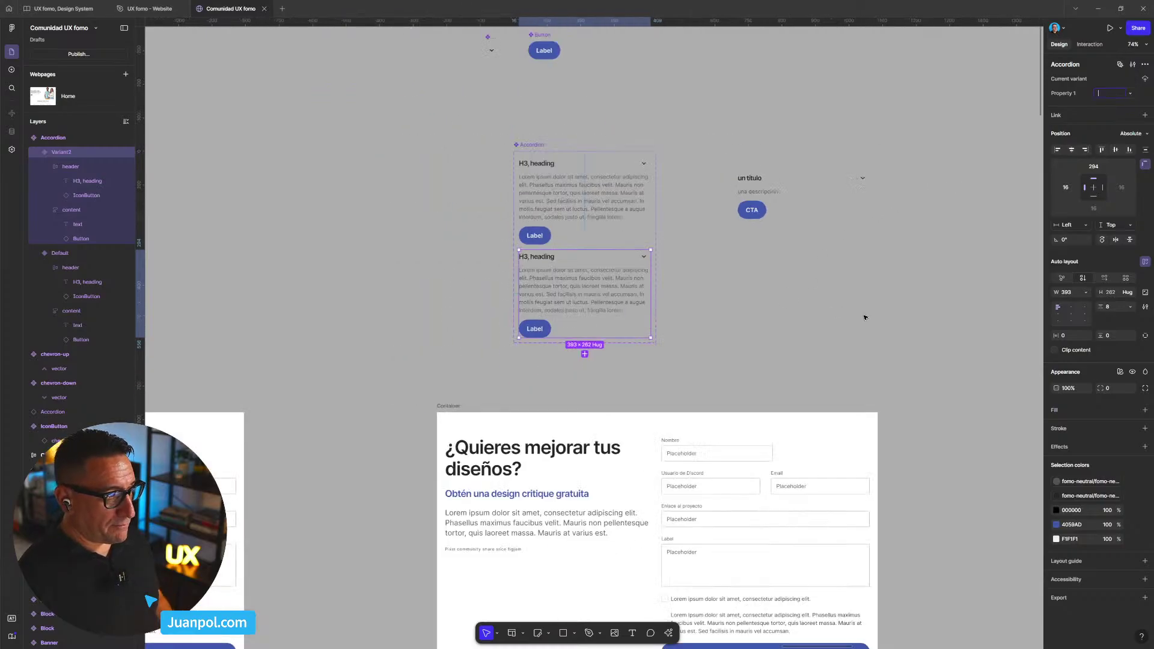
left_click(872, 306)
- Enlarge the Accordion component set's frame to about 525 × 652 to make room around the variants
scroll(872, 306, "up", 2)
left_click(520, 188)
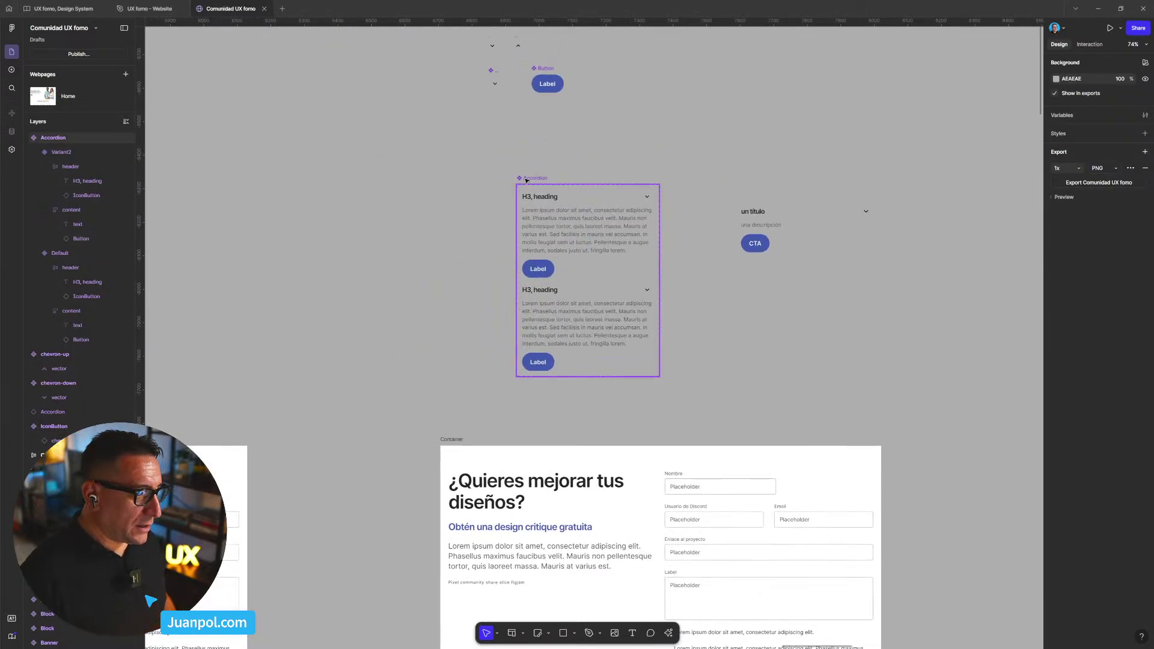
left_click_drag(517, 185, 483, 158)
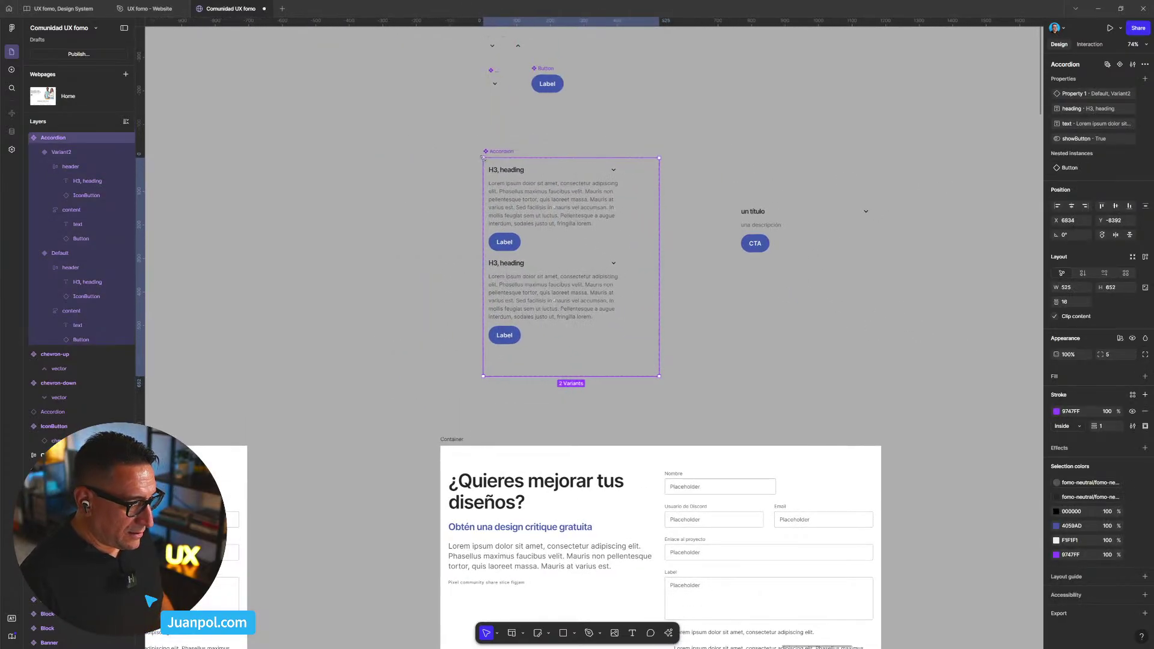
- Move both Accordion variants together so they sit centered horizontally in the component set frame, at about X 66
scroll(629, 307, "up", 3)
key("Return")
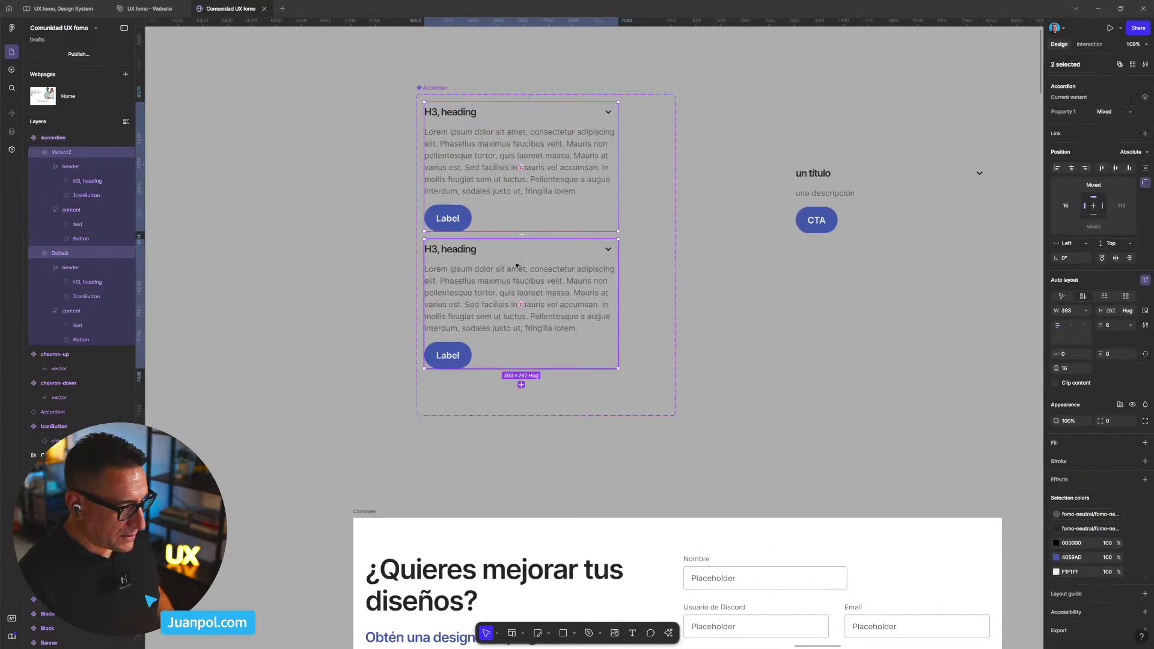
left_click_drag(558, 294, 576, 308)
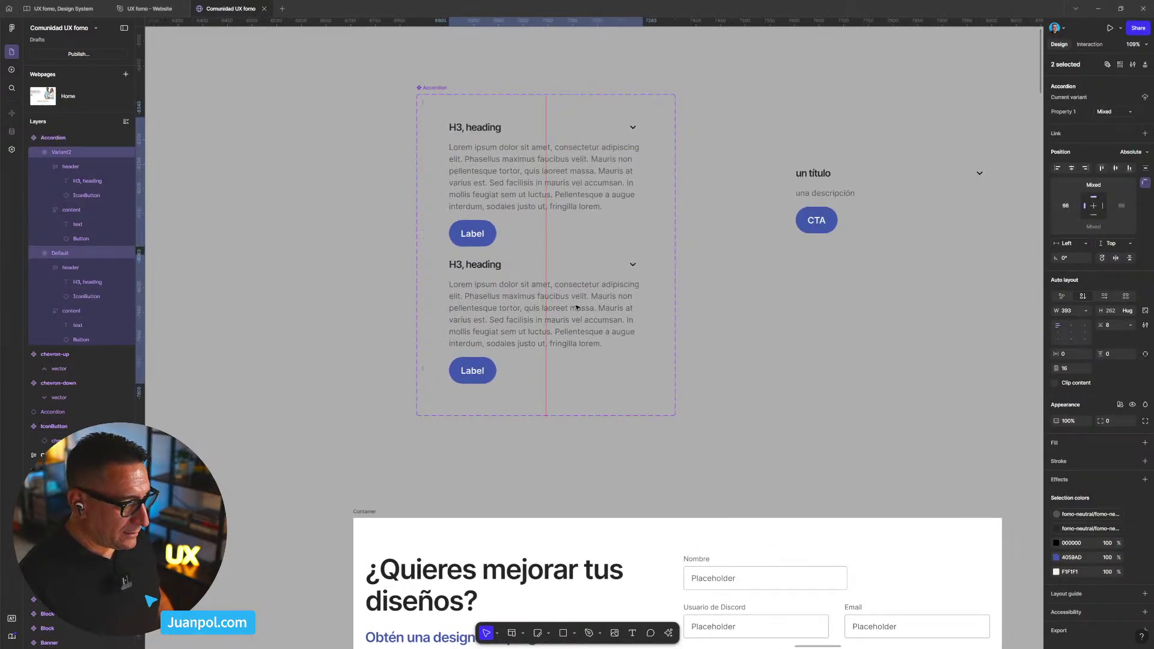
left_click(705, 301)
scroll(661, 280, "down", 1)
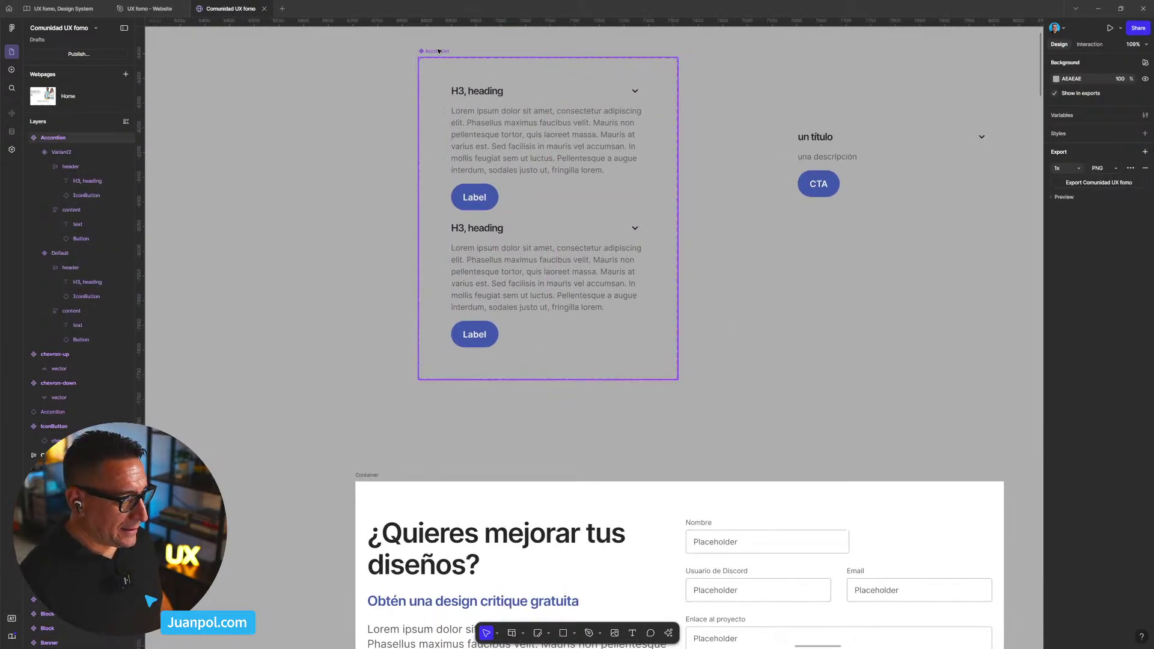
- Increase the Accordion set's height to about 681 and move the lower variant down, leaving a gap of about 53 between variants
left_click(517, 377)
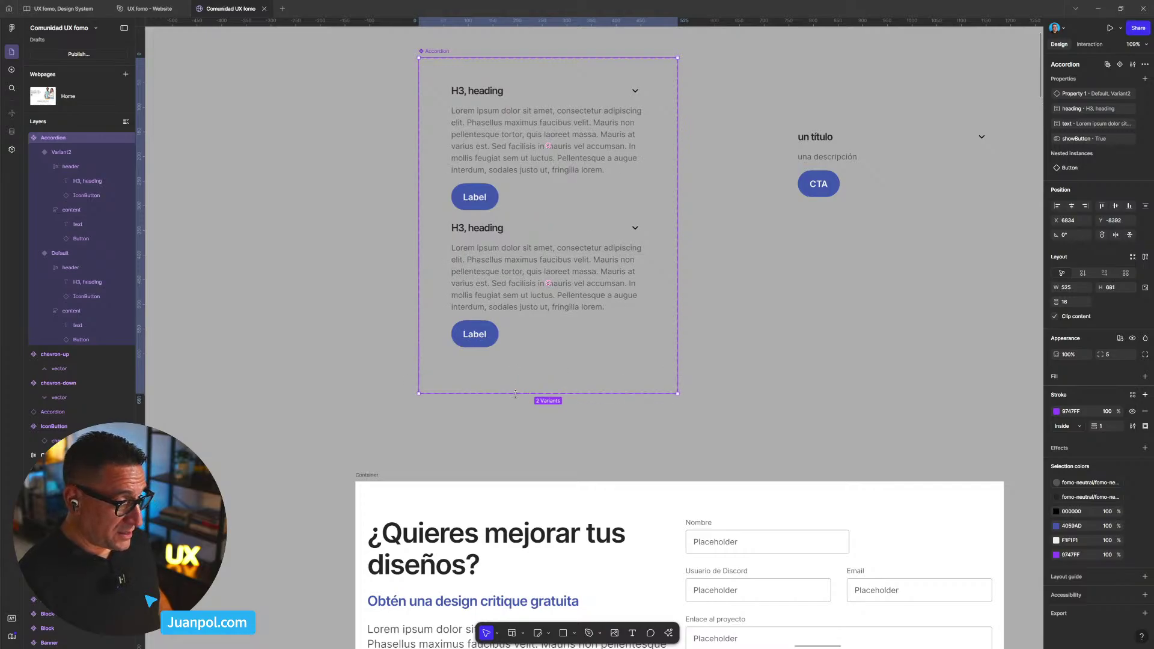
left_click_drag(563, 287, 564, 305)
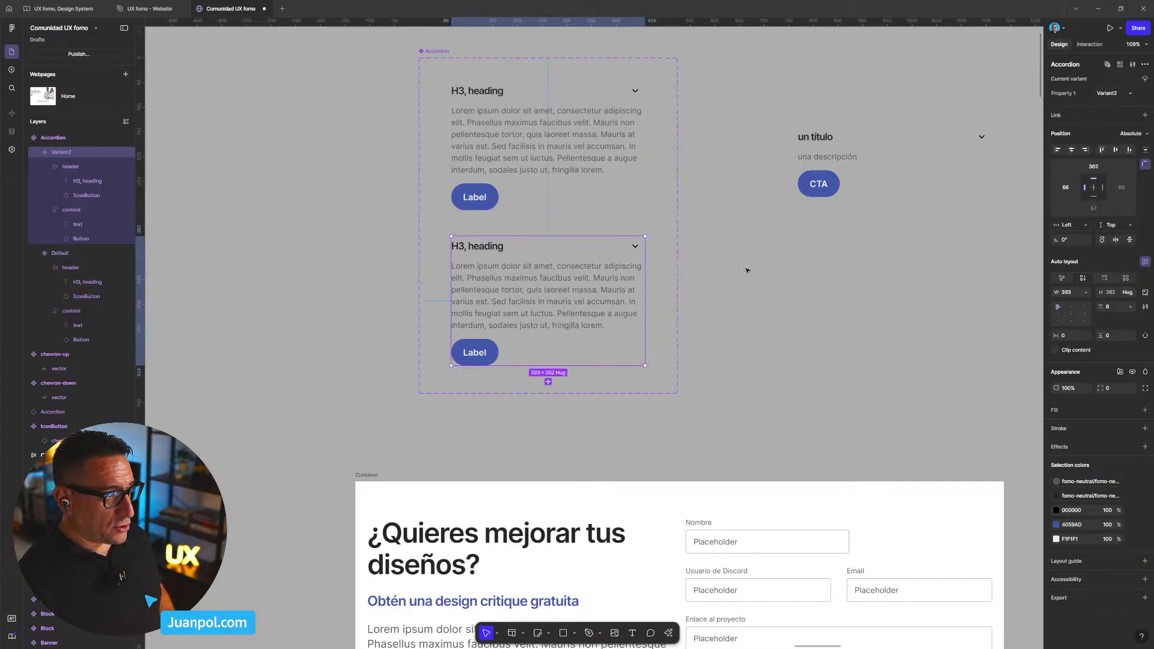
left_click(747, 269)
scroll(601, 180, "up", 1)
- Rename the Accordion set's variant property "Property 1" to "state"
left_click(418, 65)
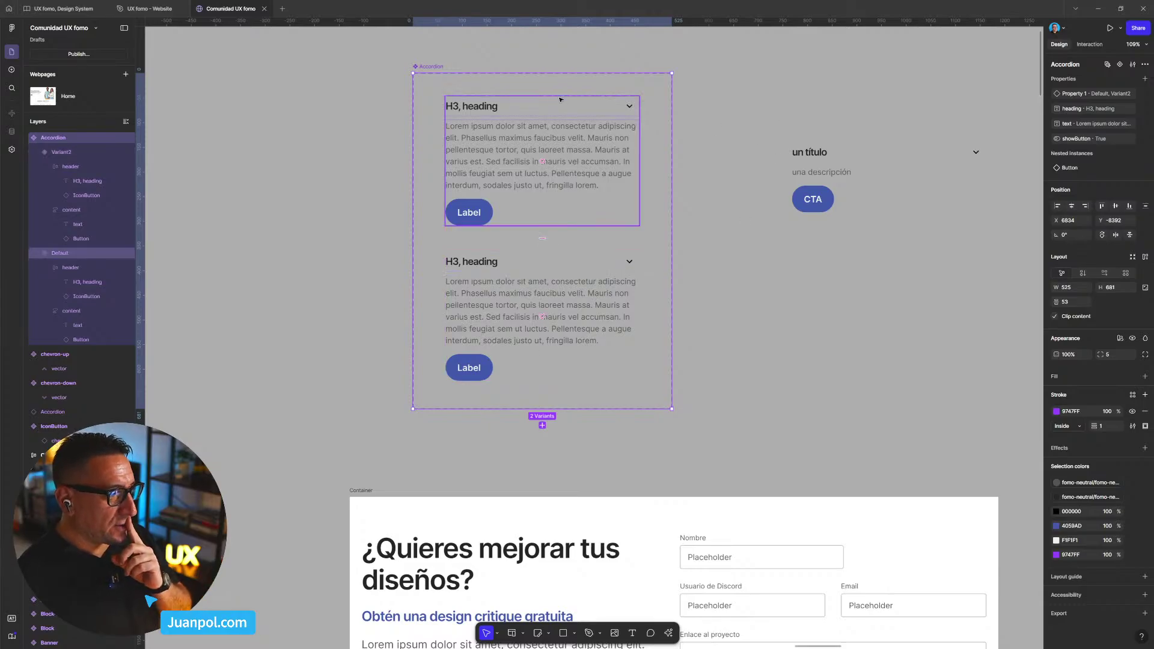
double_click(1076, 94)
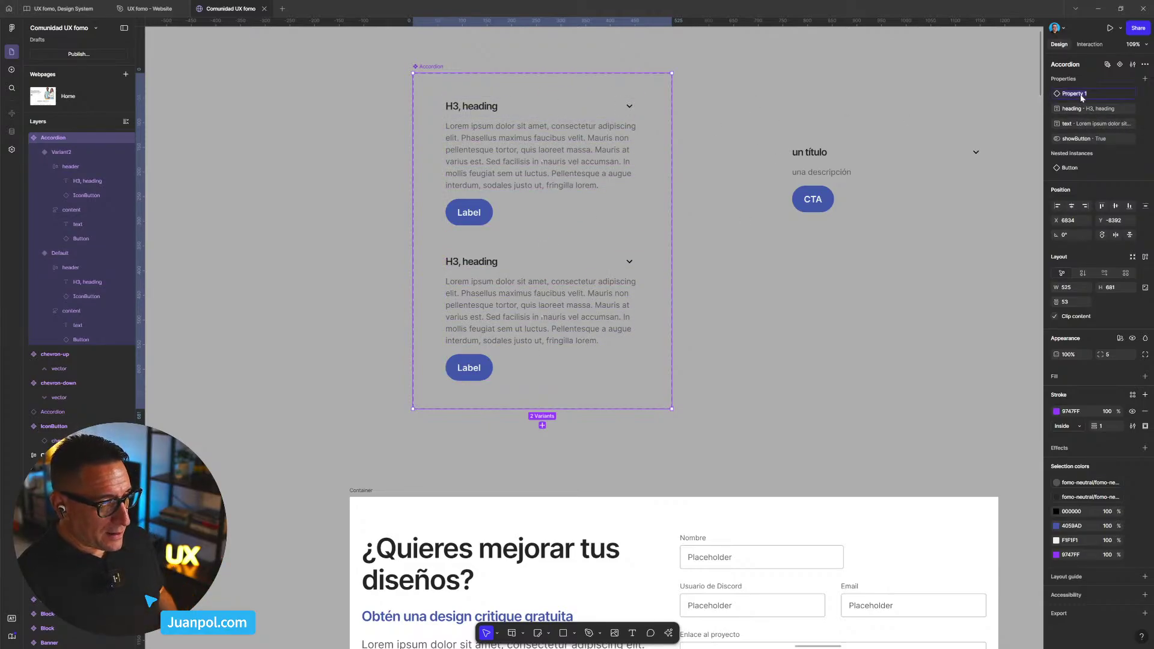
type("tate")
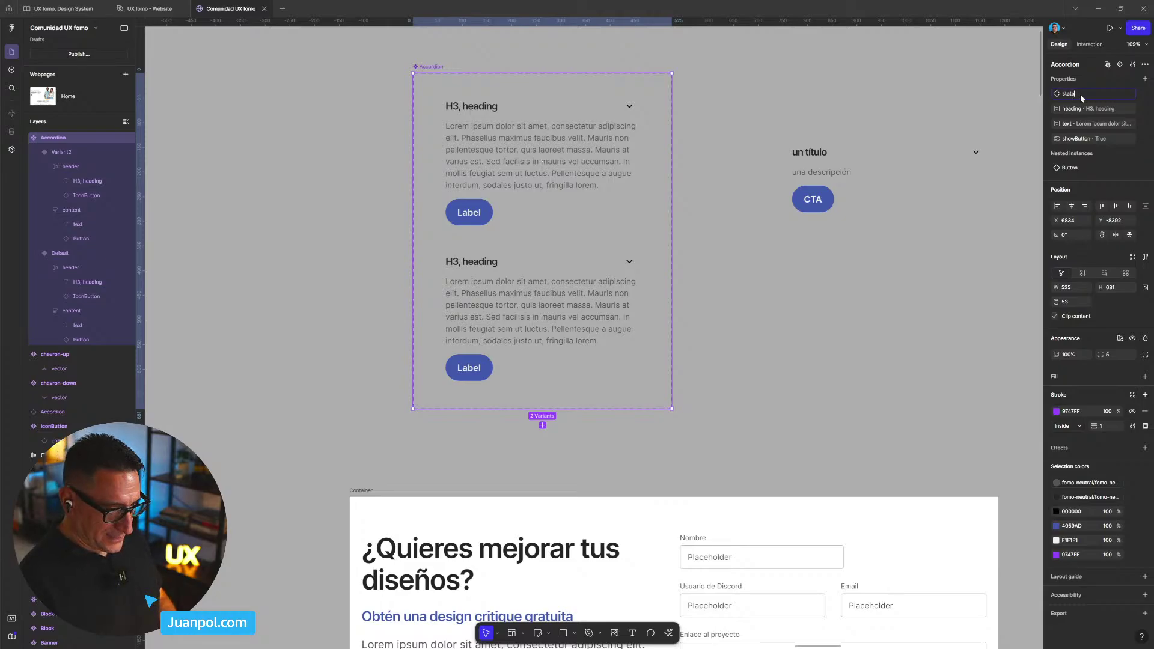
key("Return")
- Set the state value of the upper Accordion variant to "collapsed" and that of the lower variant to "expanded"
left_click(628, 134)
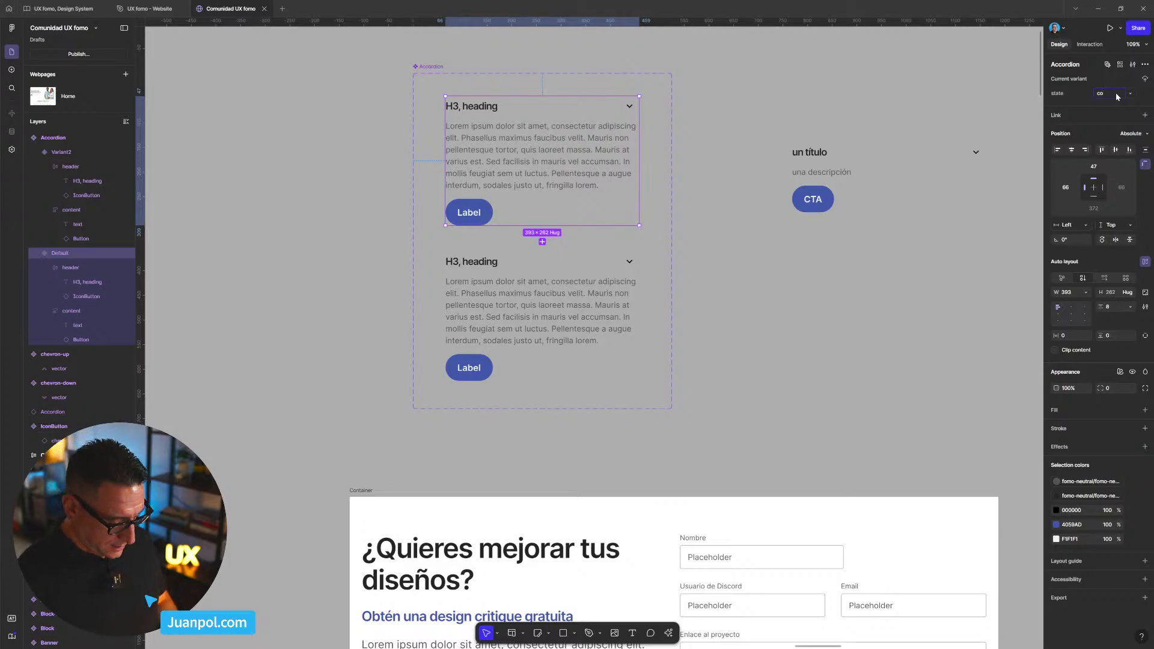
type("llapsed")
key("Return")
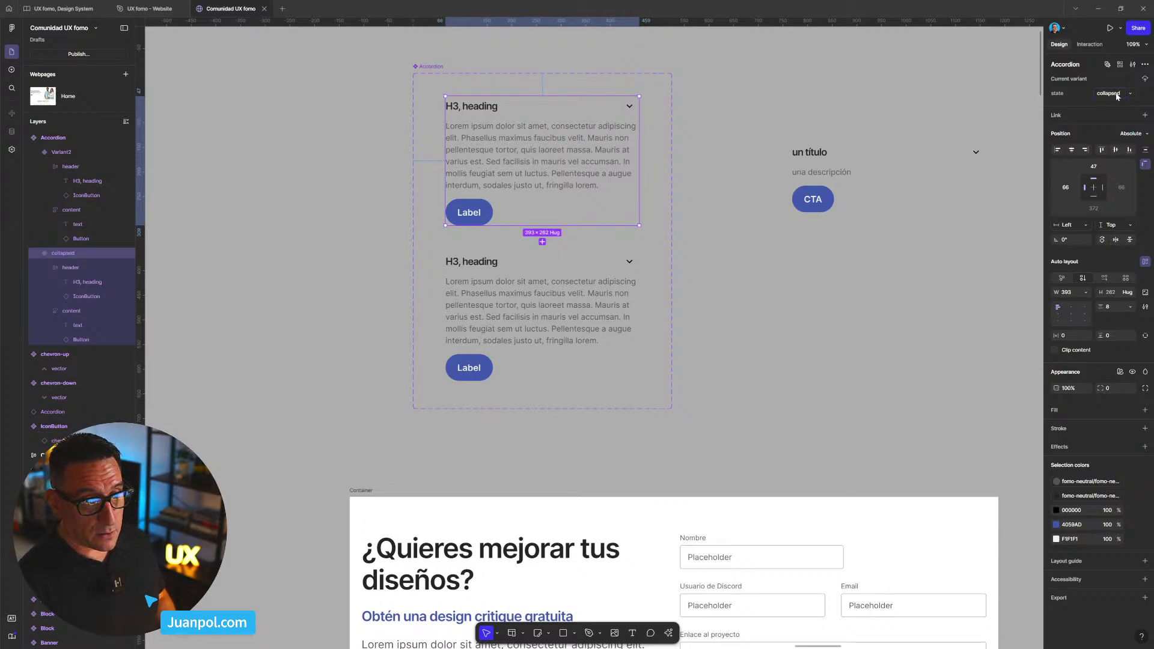
left_click(510, 290)
left_click(1108, 94)
type("e")
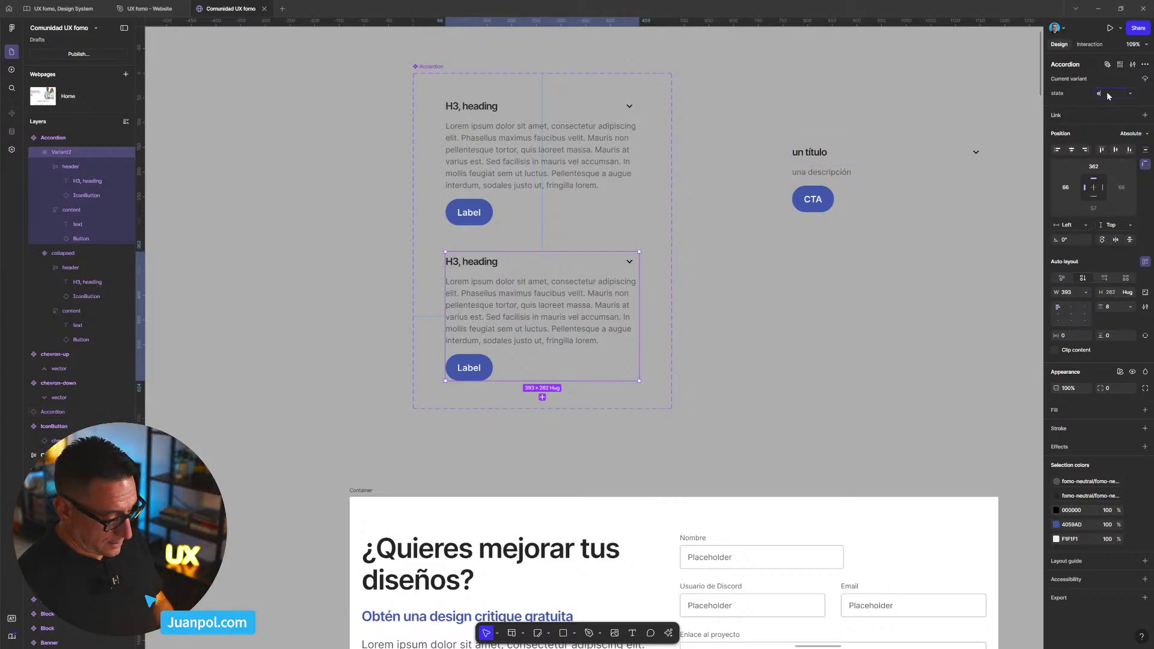
type("xpanded")
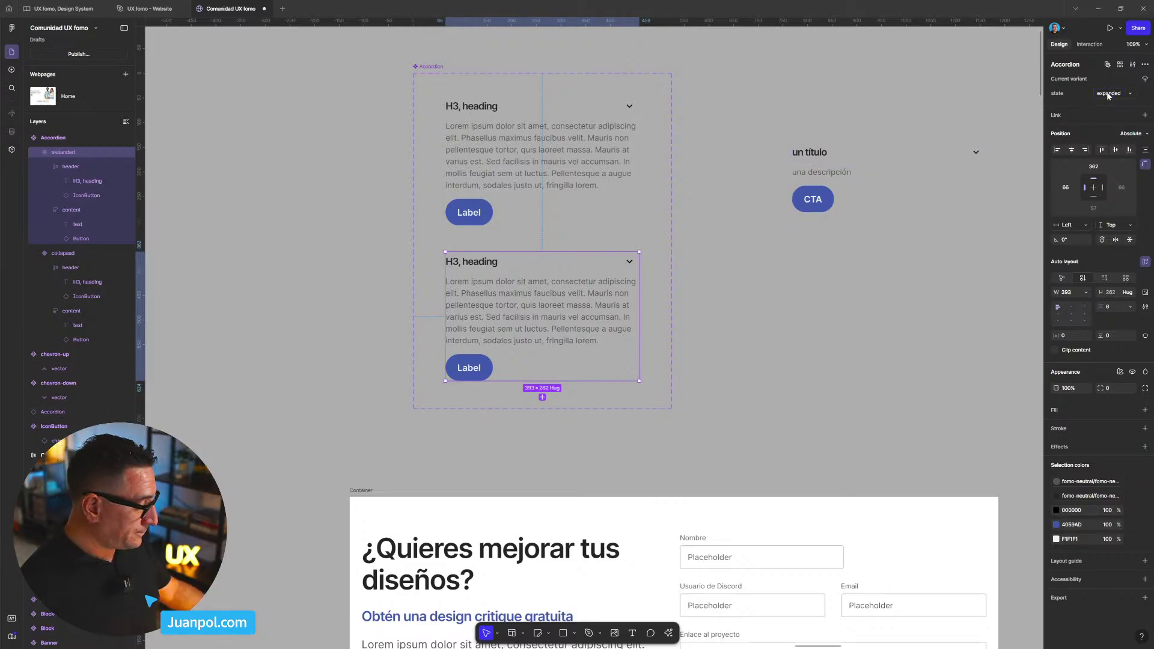
left_click(822, 319)
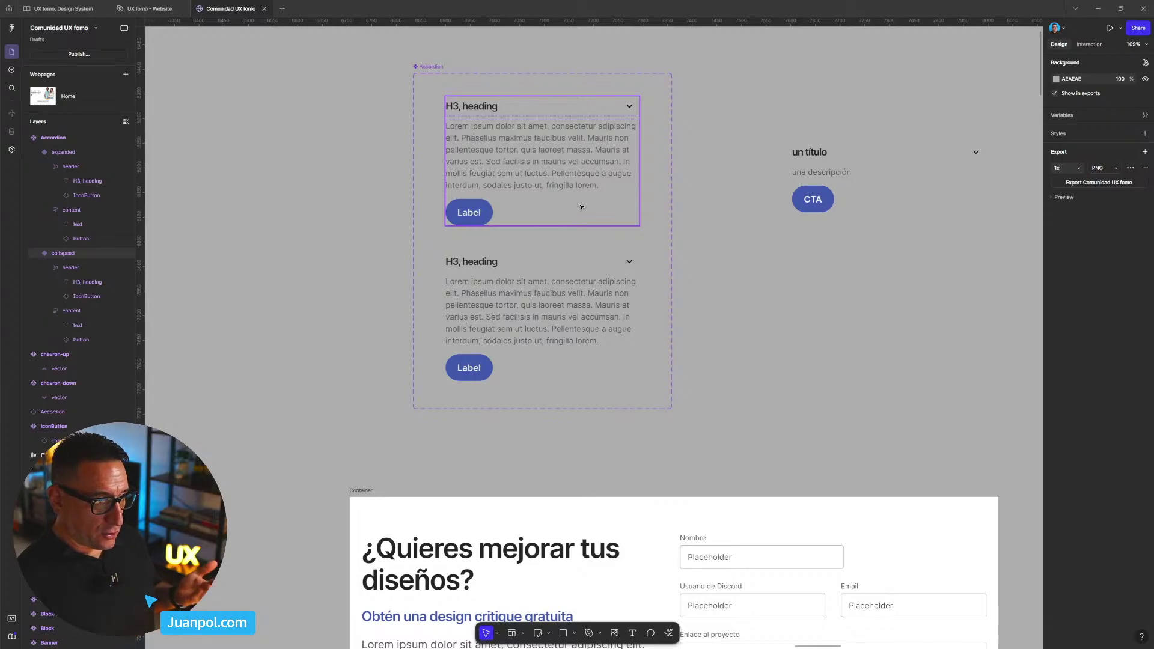
- Hide the content frame with the text and Button inside the collapsed variant
left_click(585, 180)
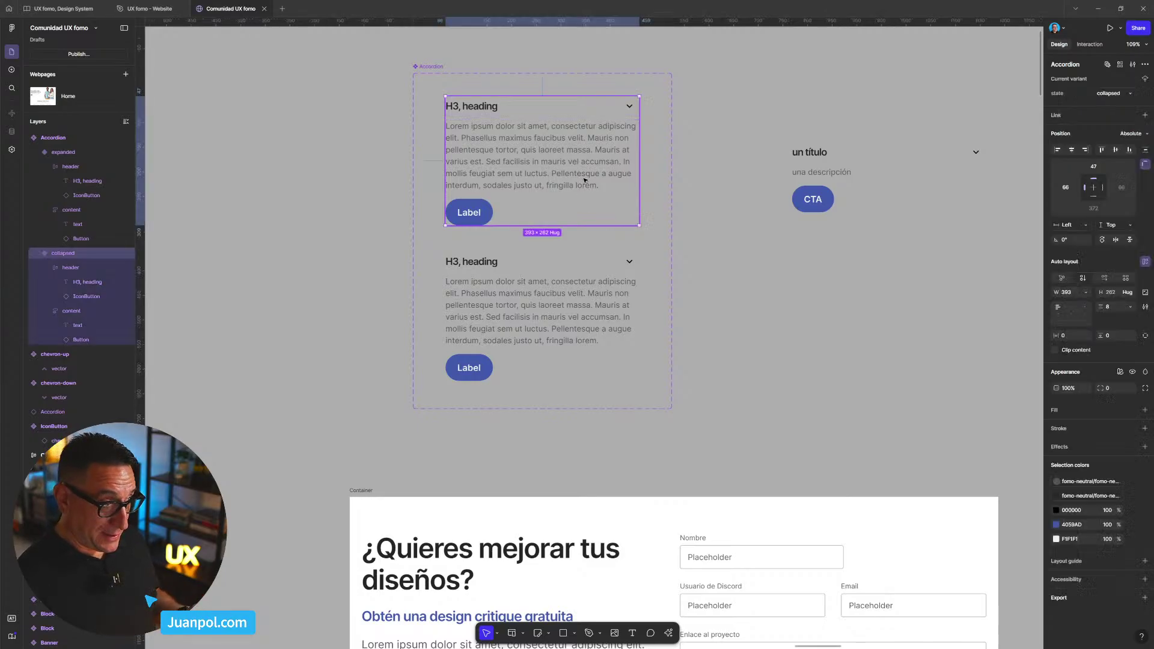
double_click(584, 181)
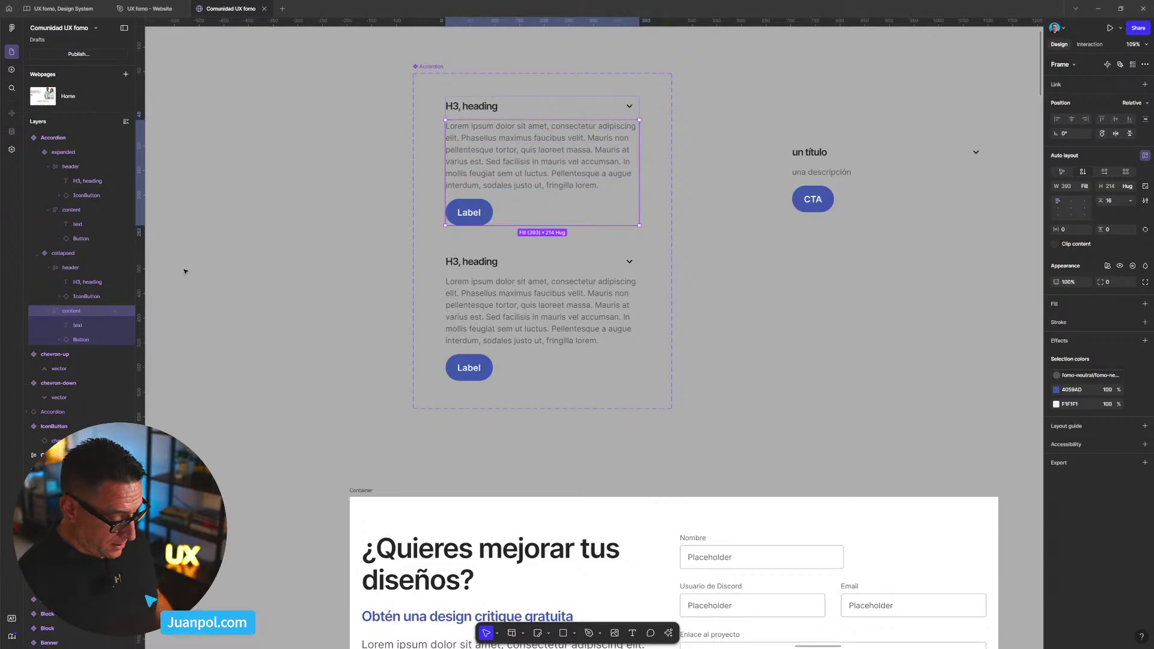
key("ctrl+shift+h")
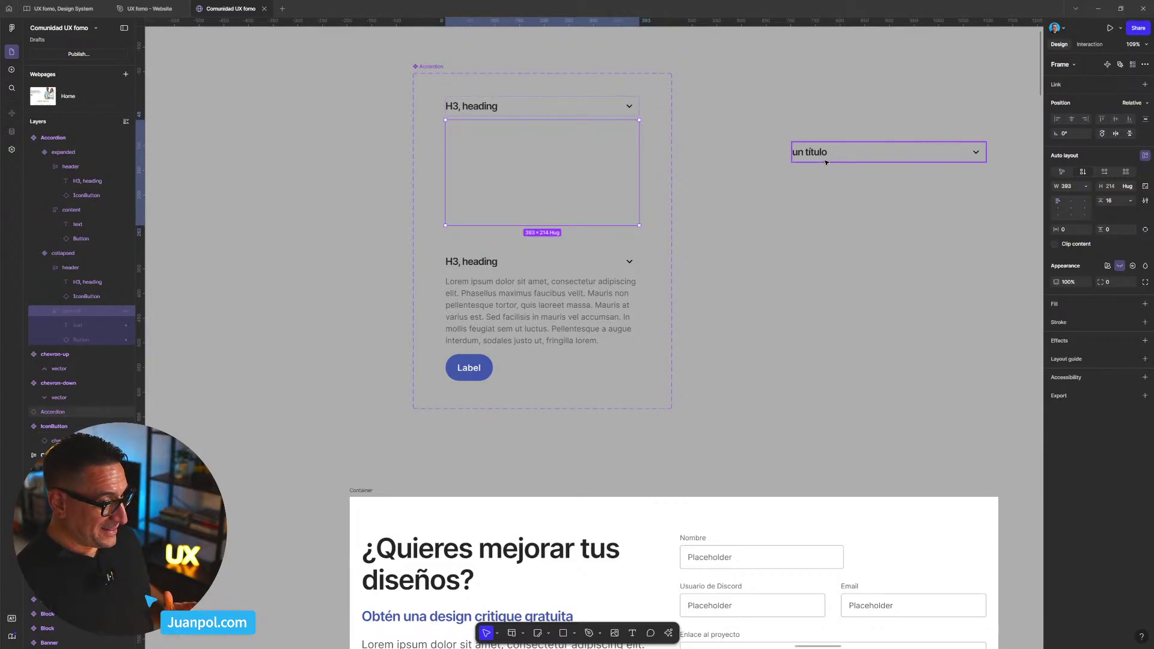
- Test the "un título" instance by switching its state to expanded and back to collapsed
left_click(826, 158)
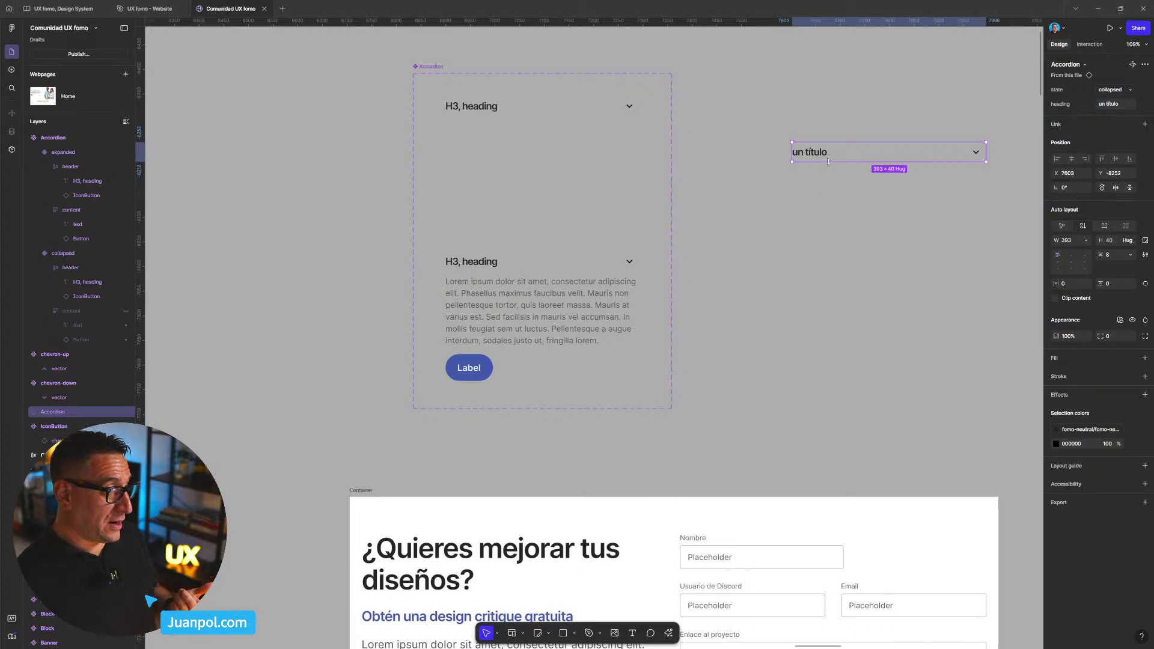
left_click(1111, 91)
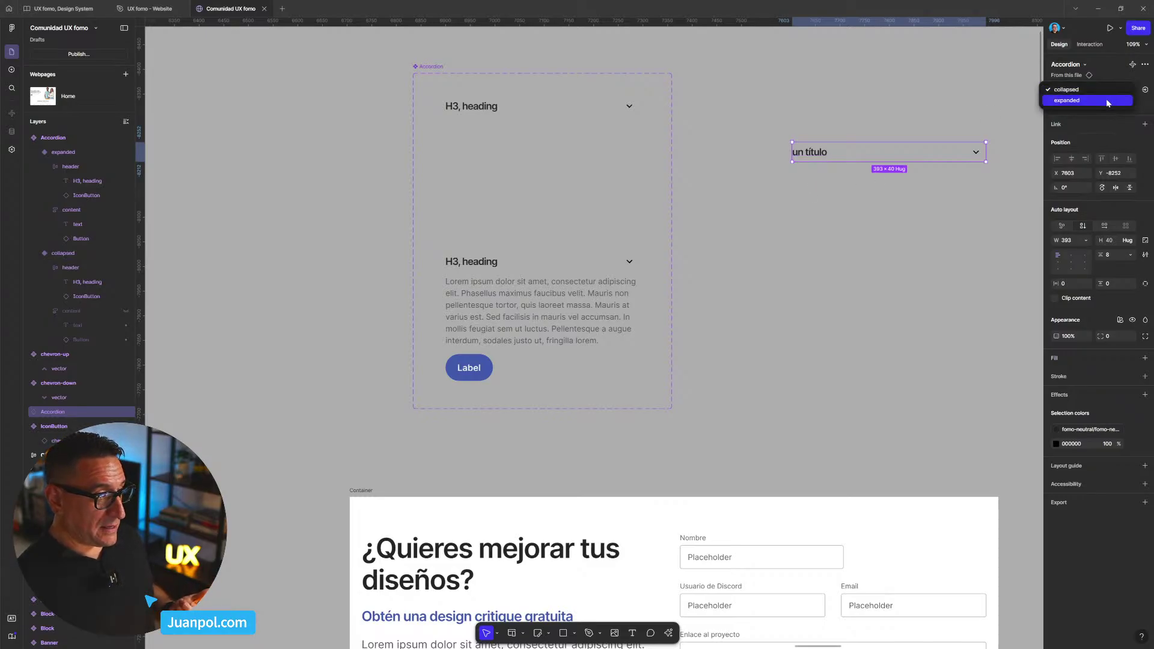
left_click(1109, 101)
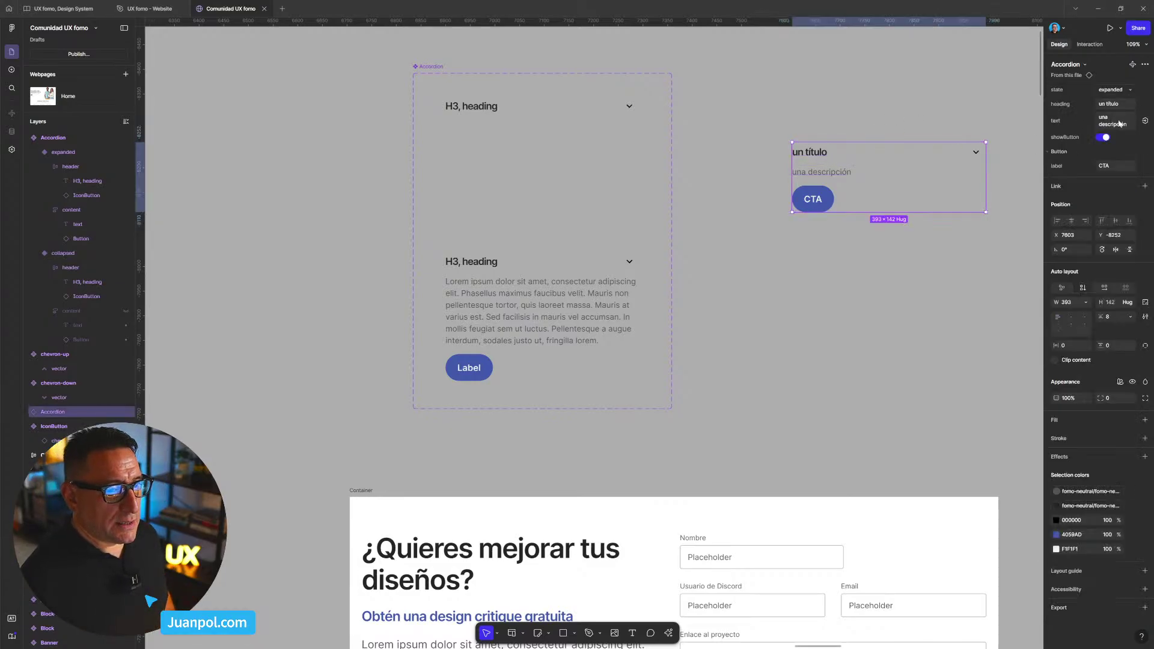
left_click(1105, 89)
left_click(1070, 79)
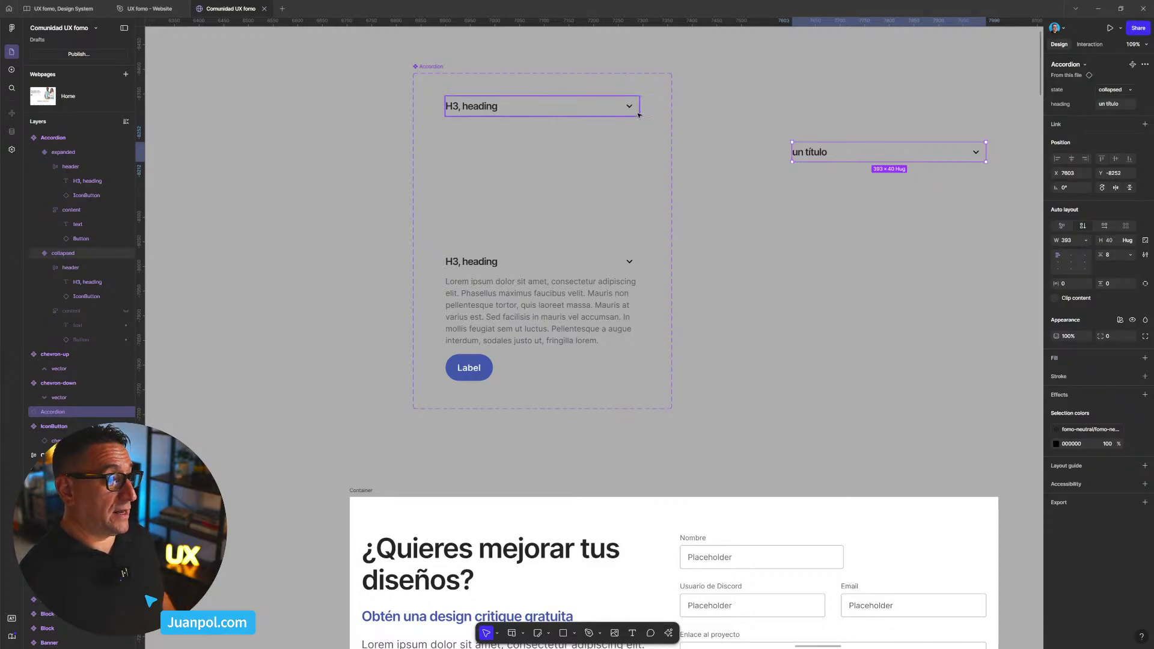
- Swap the icon of the IconButton in the expanded variant's header to chevron-up
scroll(636, 115, "up", 2)
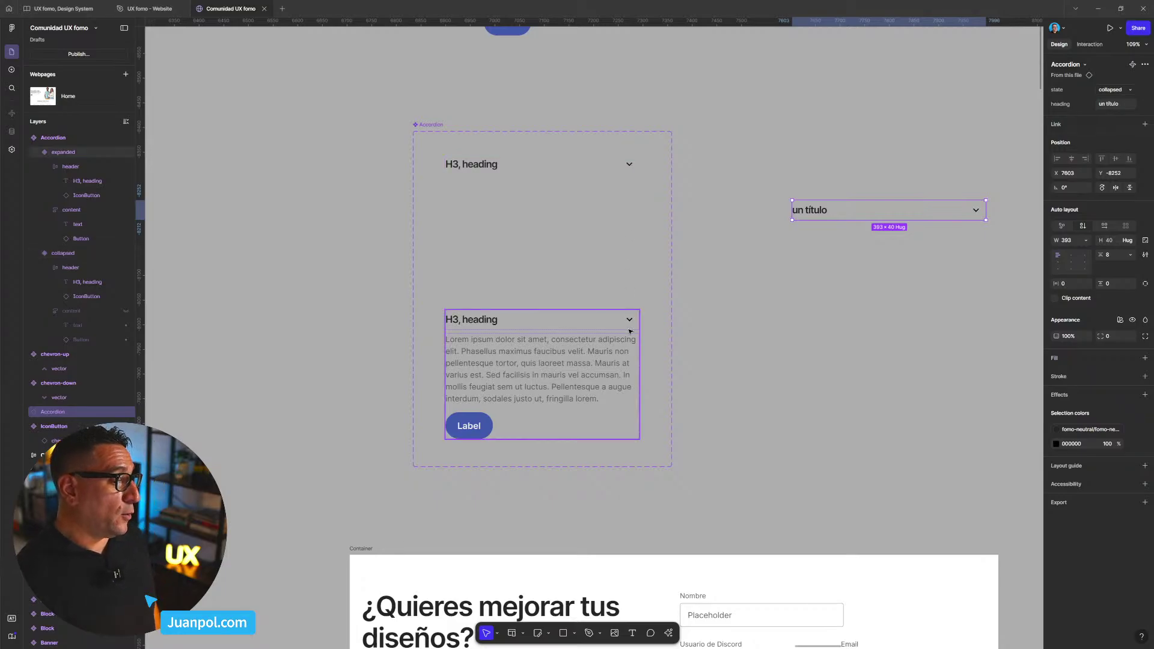
scroll(613, 285, "up", 3)
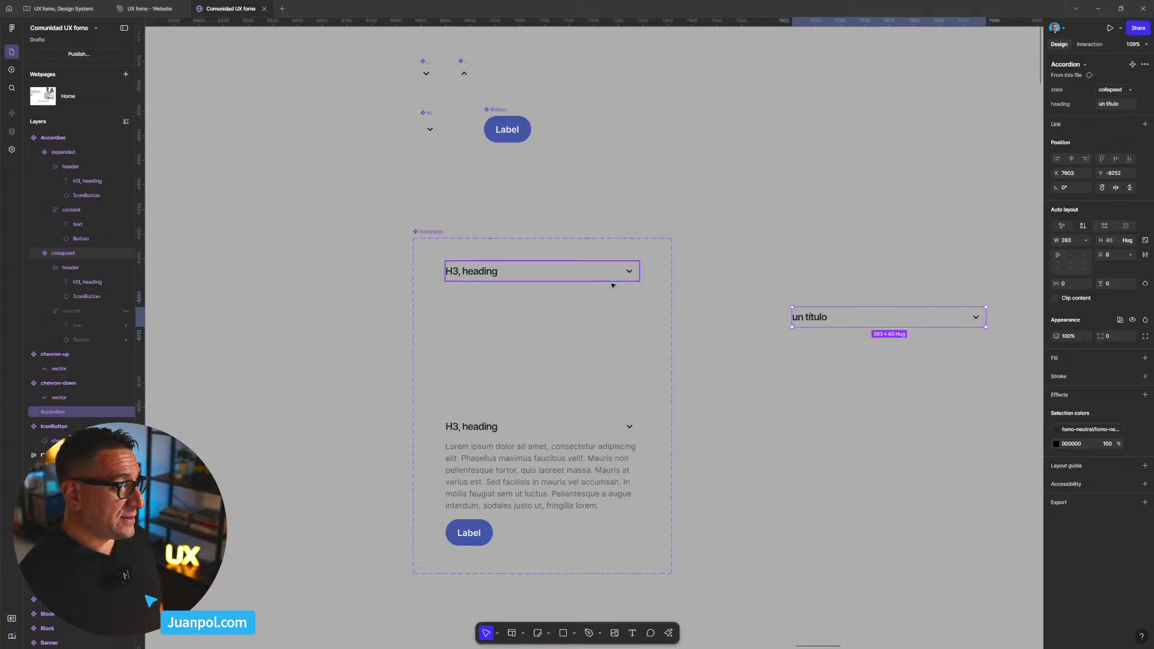
scroll(628, 289, "up", 2)
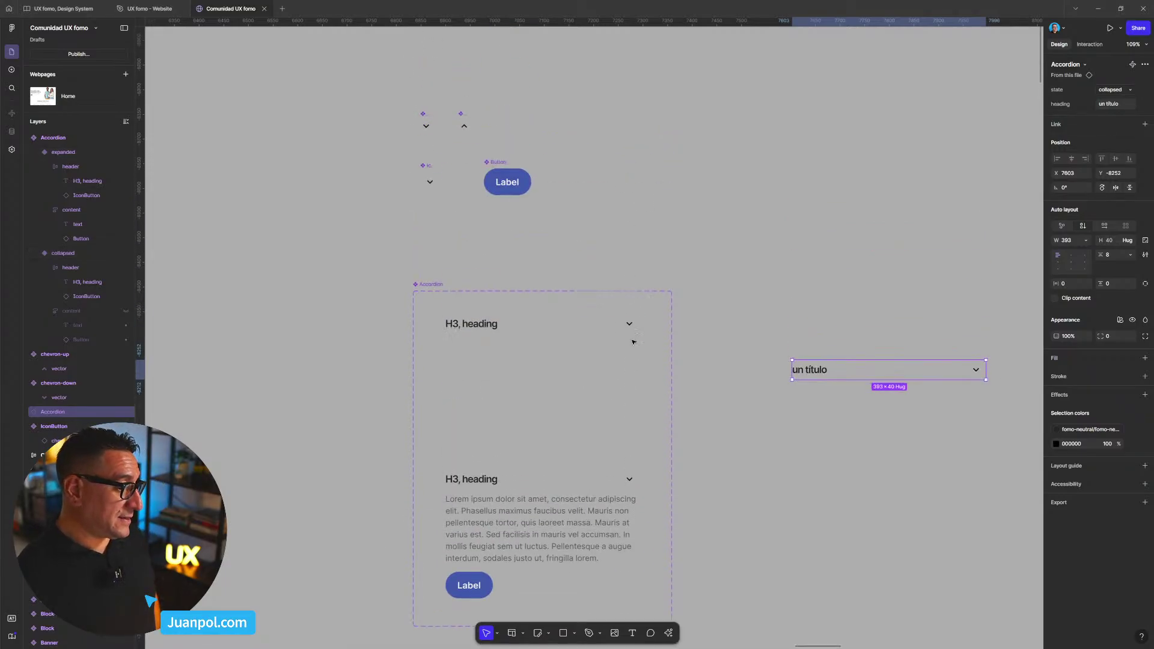
scroll(633, 334, "up", 5)
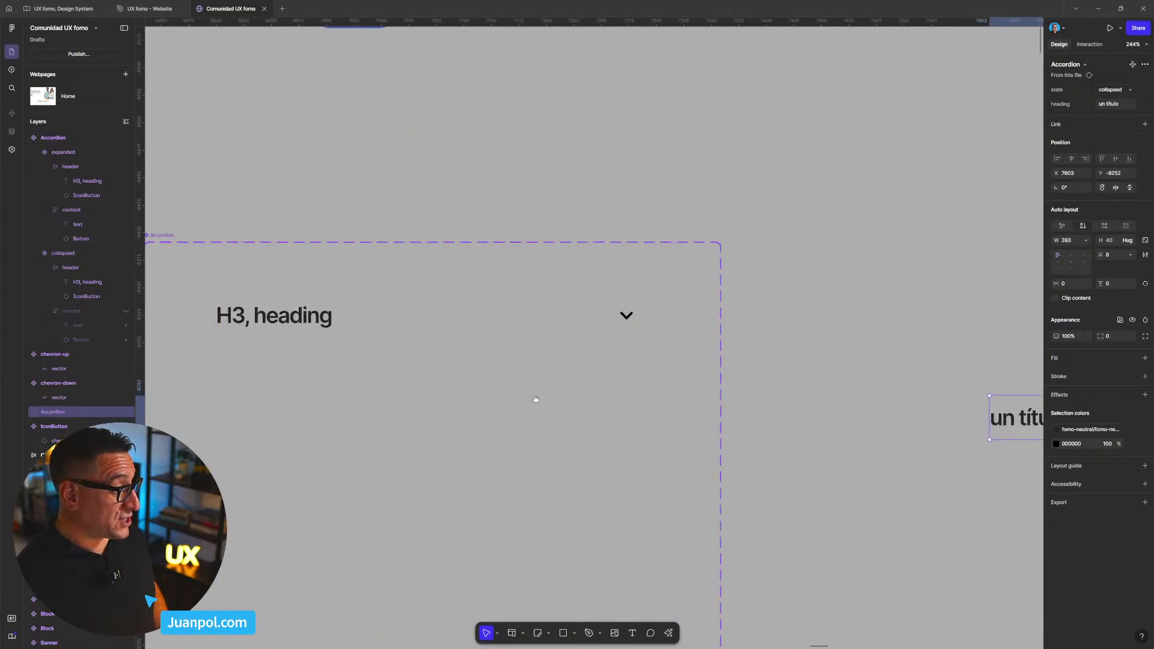
left_click_drag(536, 399, 653, 351)
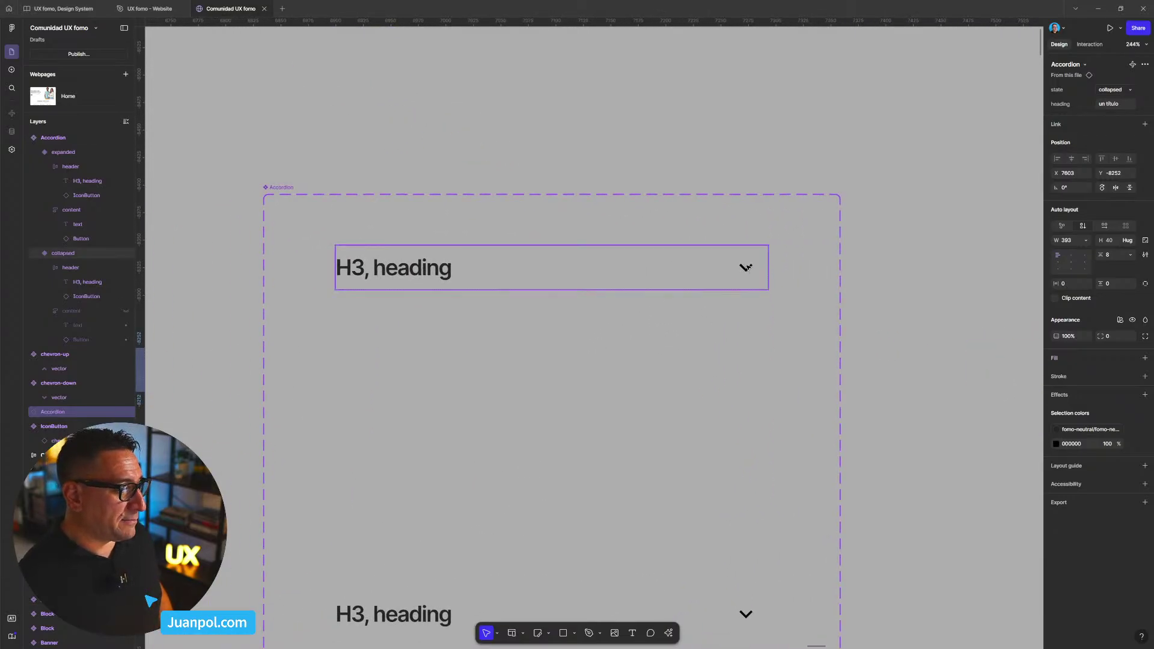
scroll(475, 271, "down", 8)
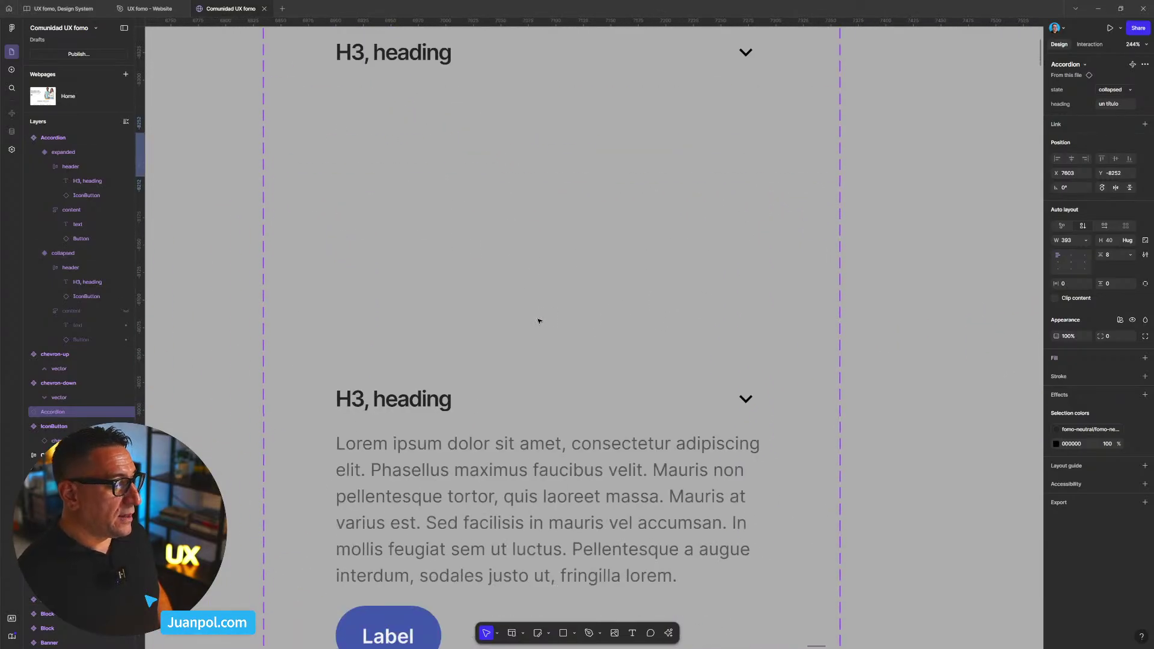
scroll(741, 411, "up", 1)
left_click(747, 405)
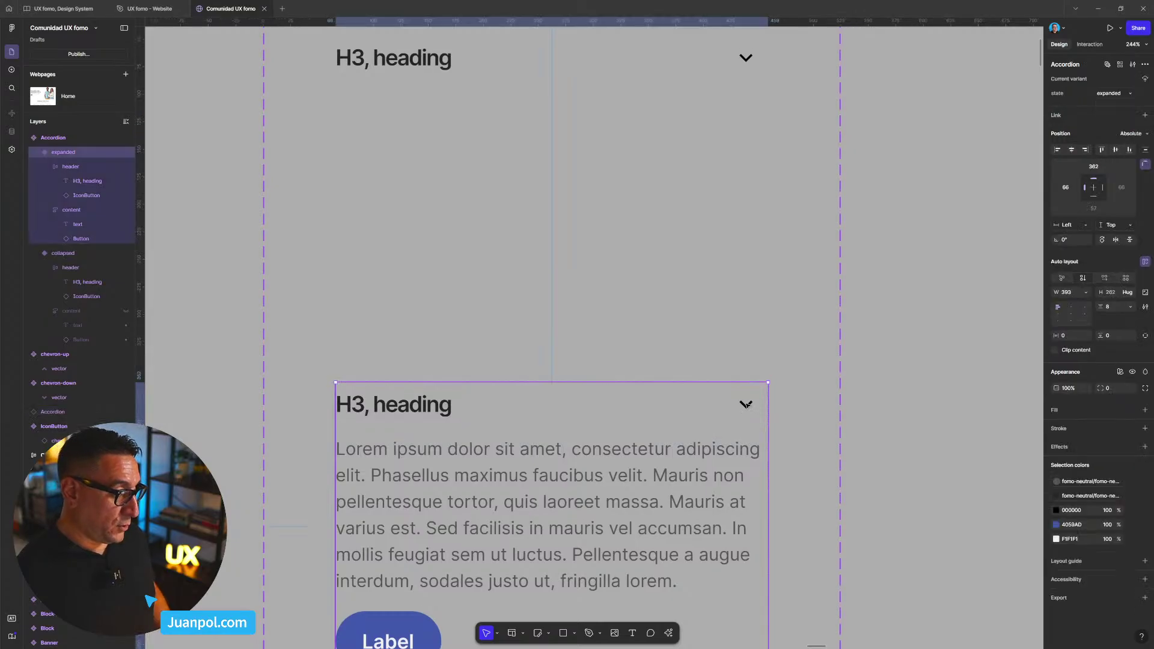
left_click(746, 404)
left_click(746, 404)
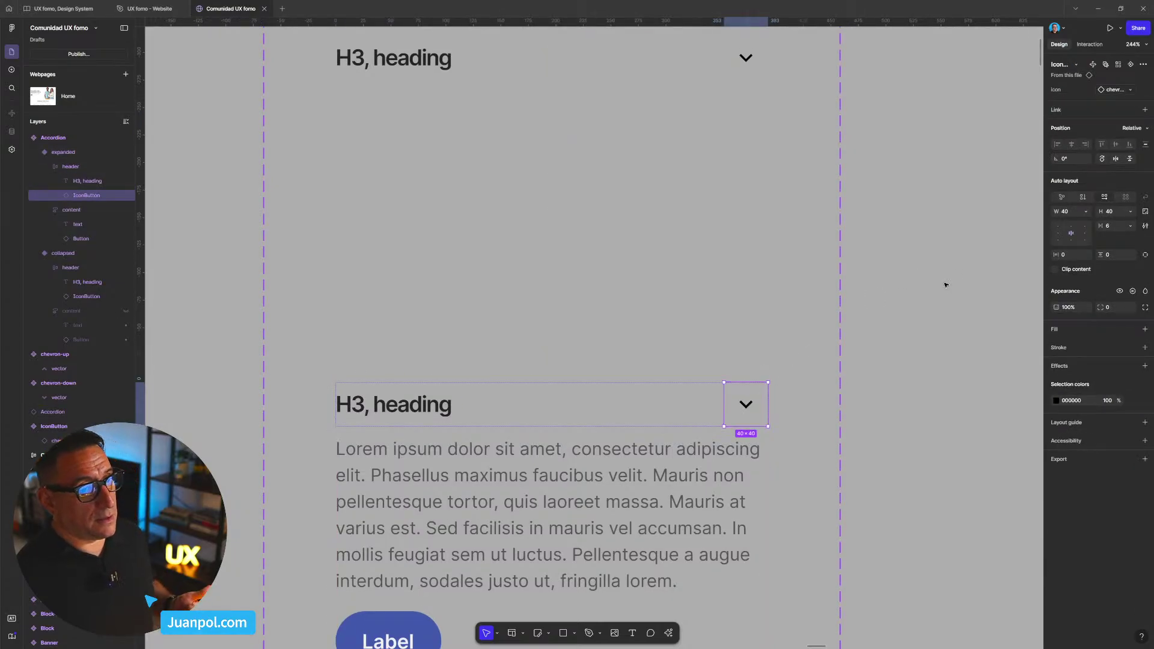
left_click(1114, 91)
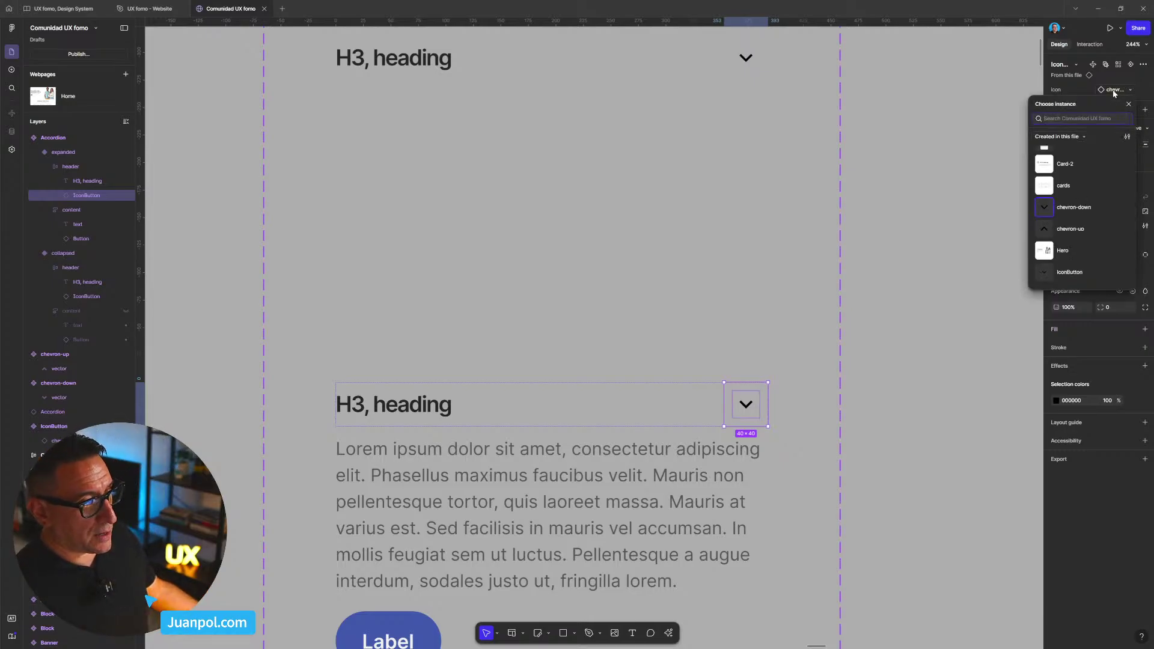
left_click(1095, 229)
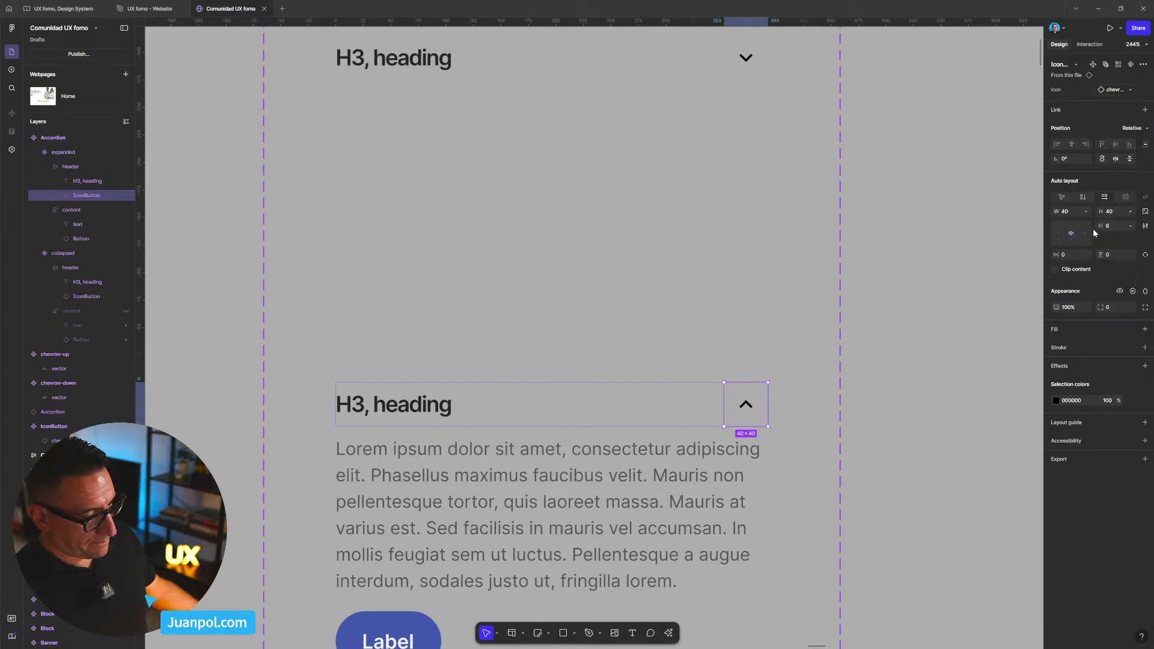
left_click(970, 379)
- Set the state of the "un título" accordion instance to expanded
scroll(969, 380, "down", 10)
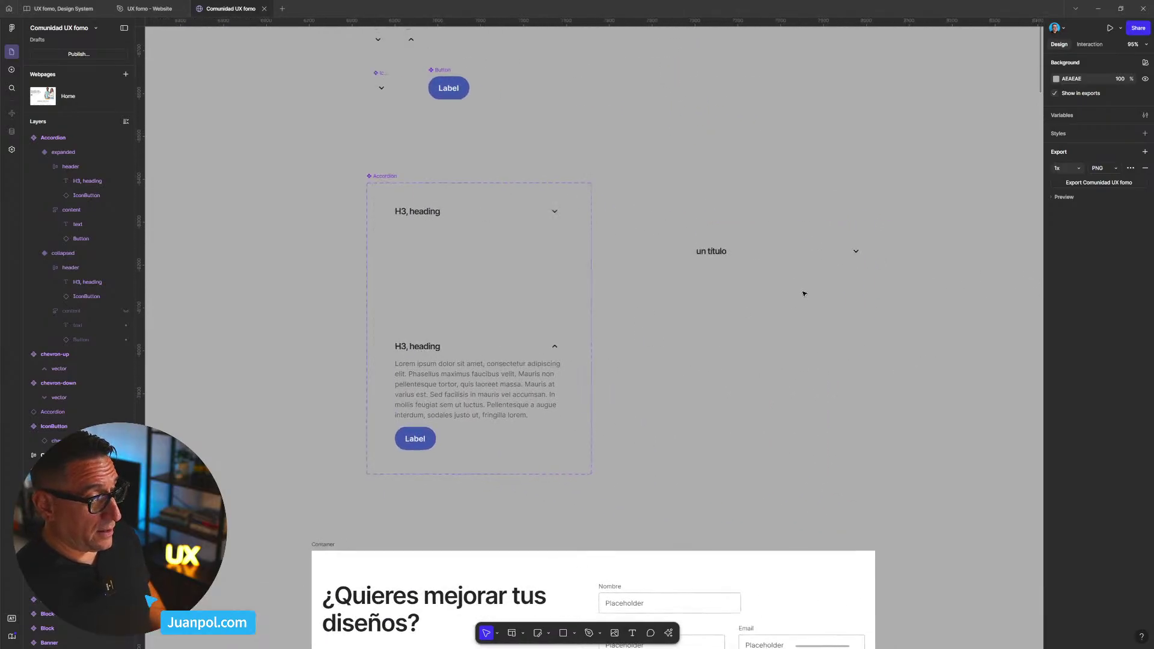
scroll(804, 294, "up", 8)
left_click(608, 208)
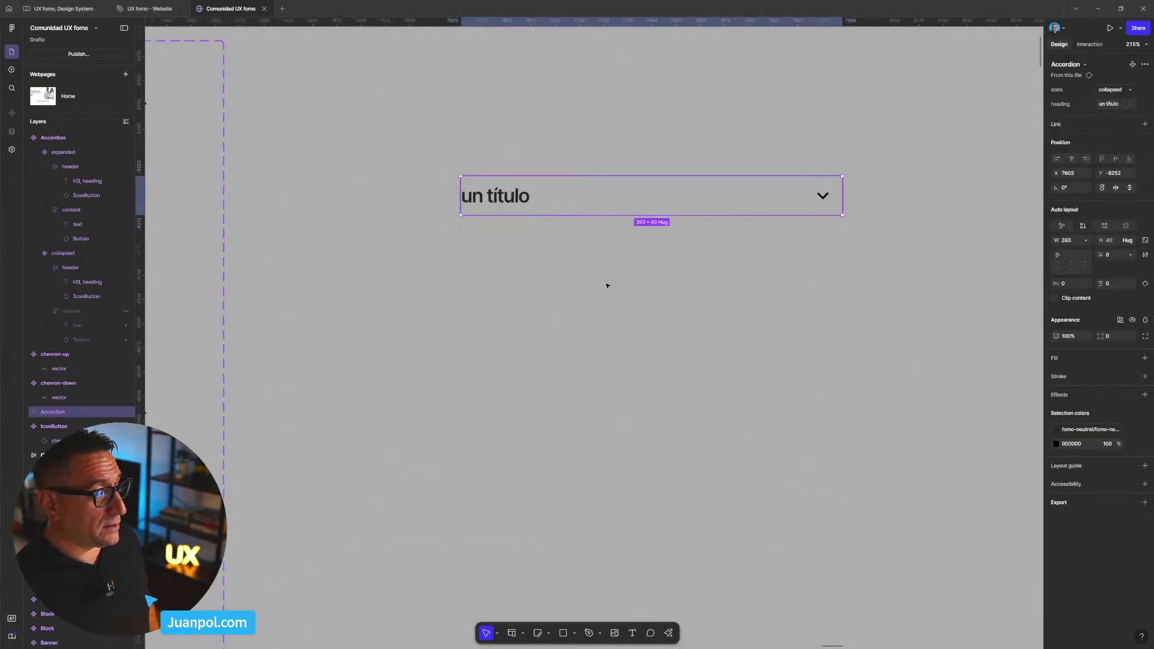
left_click(1112, 90)
left_click(1114, 102)
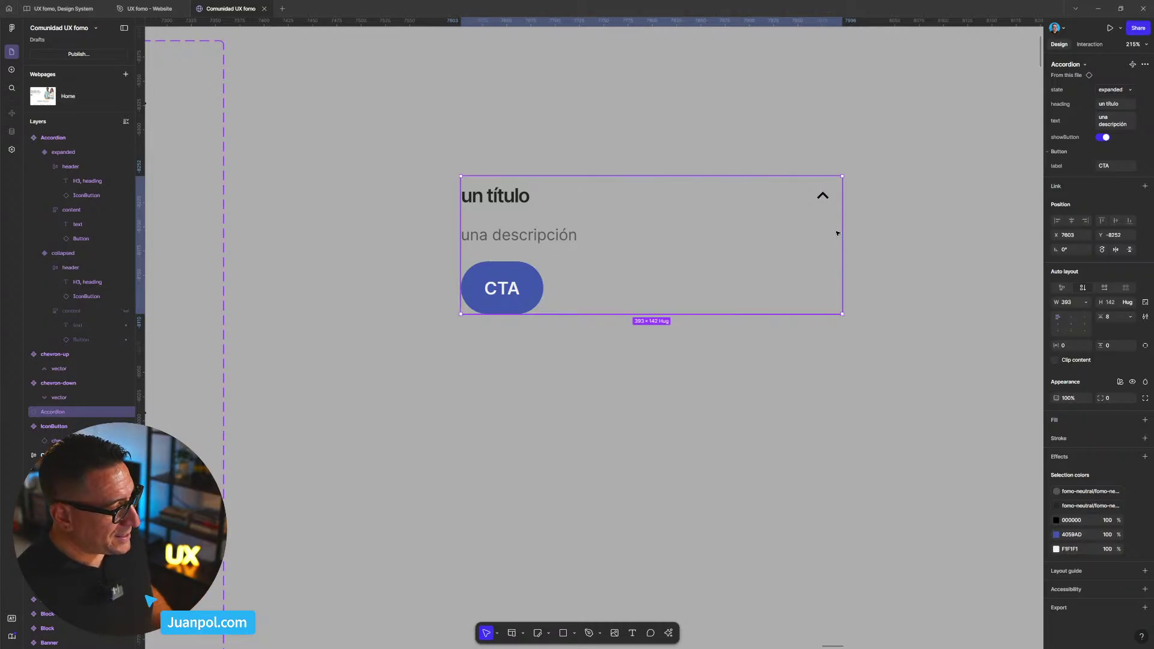
scroll(837, 233, "down", 6)
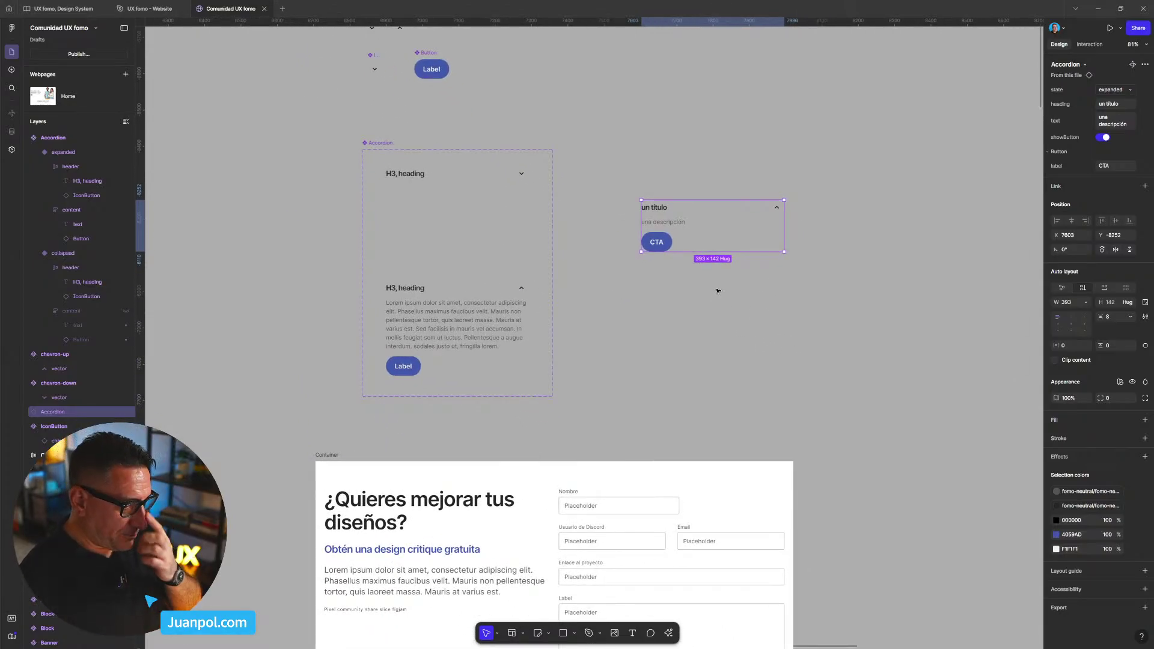
scroll(849, 279, "down", 2)
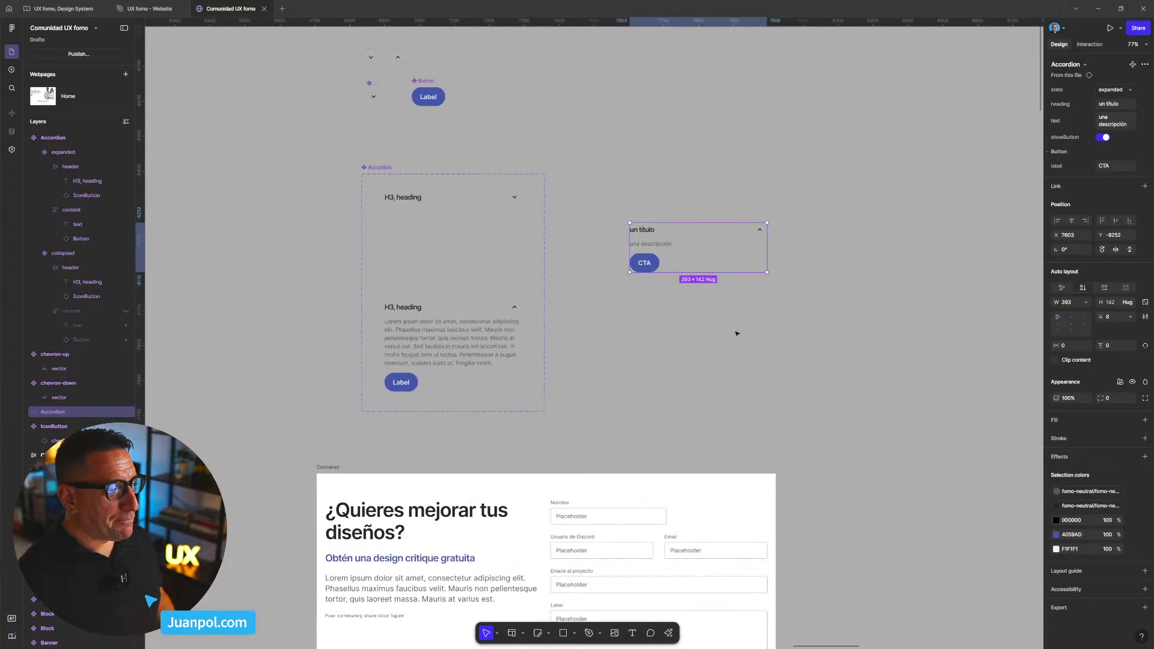
- Move the chevron, IconButton and Button components up and aside together, and move the Accordion component set up beside them
scroll(726, 301, "down", 3)
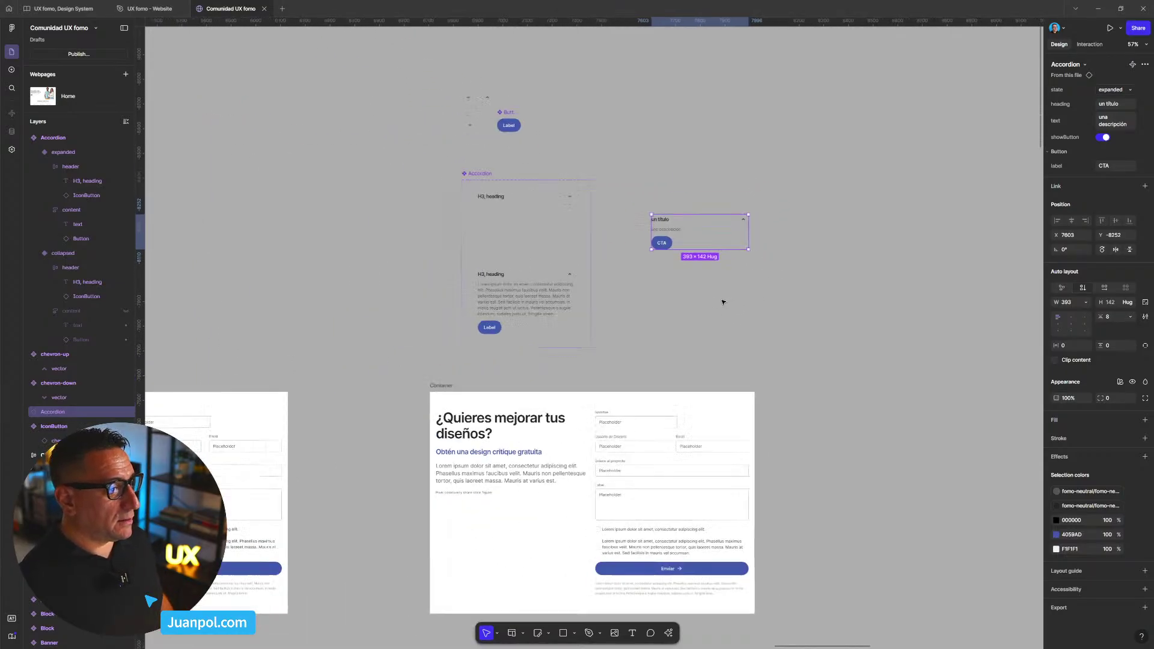
left_click_drag(562, 151, 448, 78)
left_click_drag(499, 134, 416, 120)
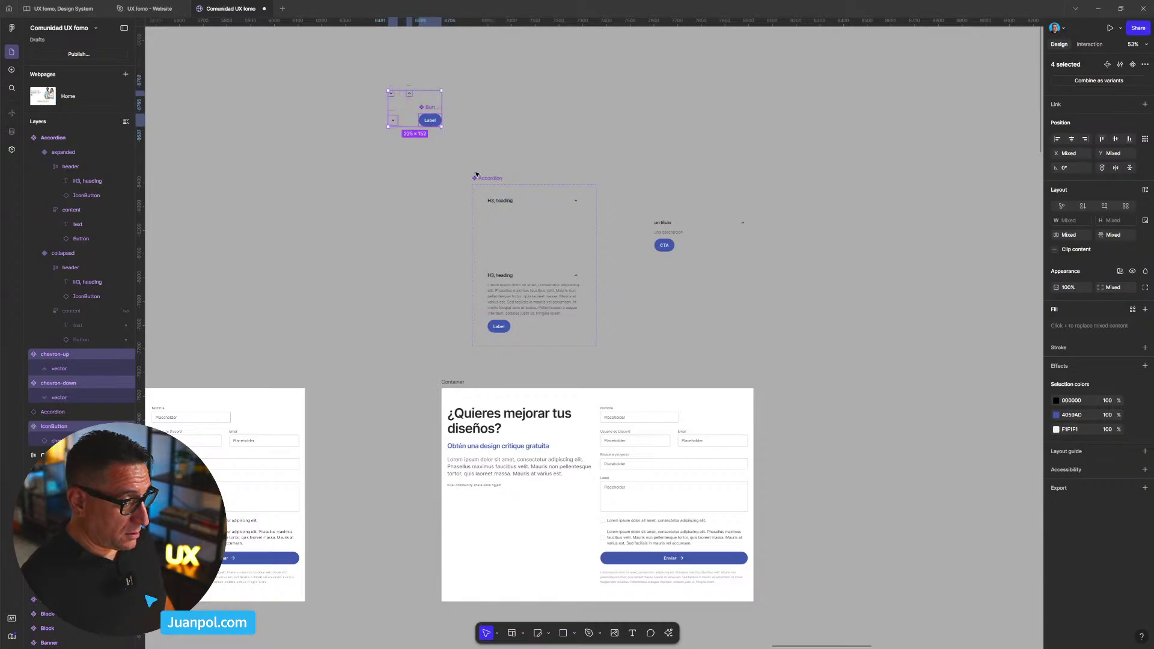
left_click_drag(481, 179, 483, 91)
- Delete the Form column from the Container frame below the Accordion component set
scroll(733, 247, "down", 3)
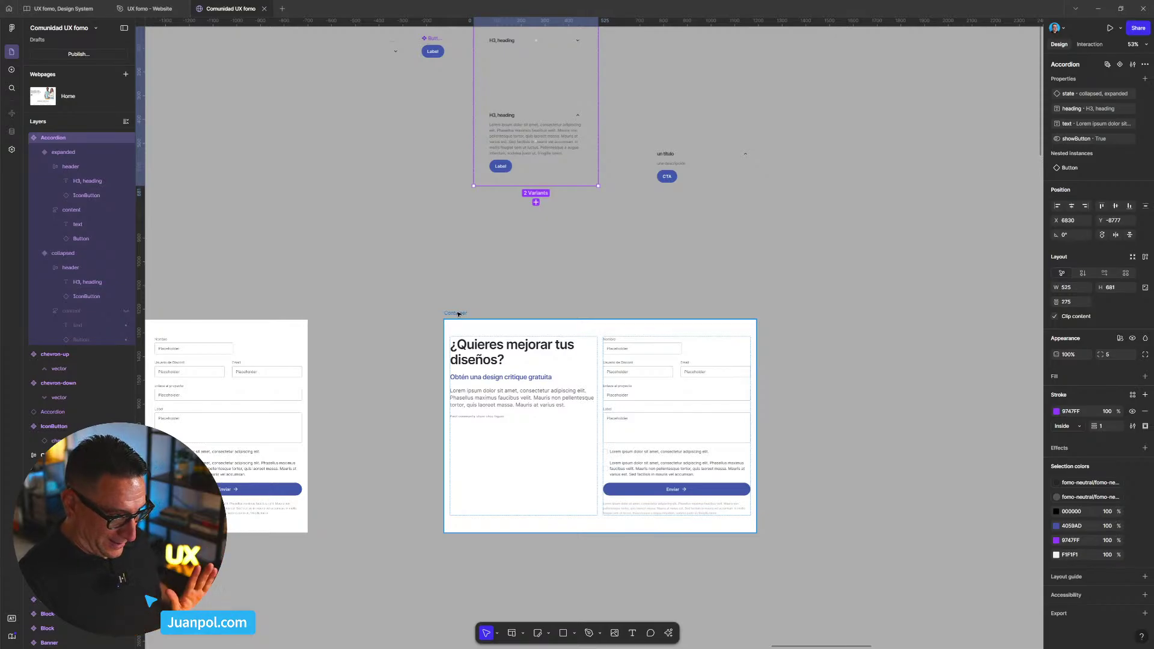
scroll(722, 481, "down", 2)
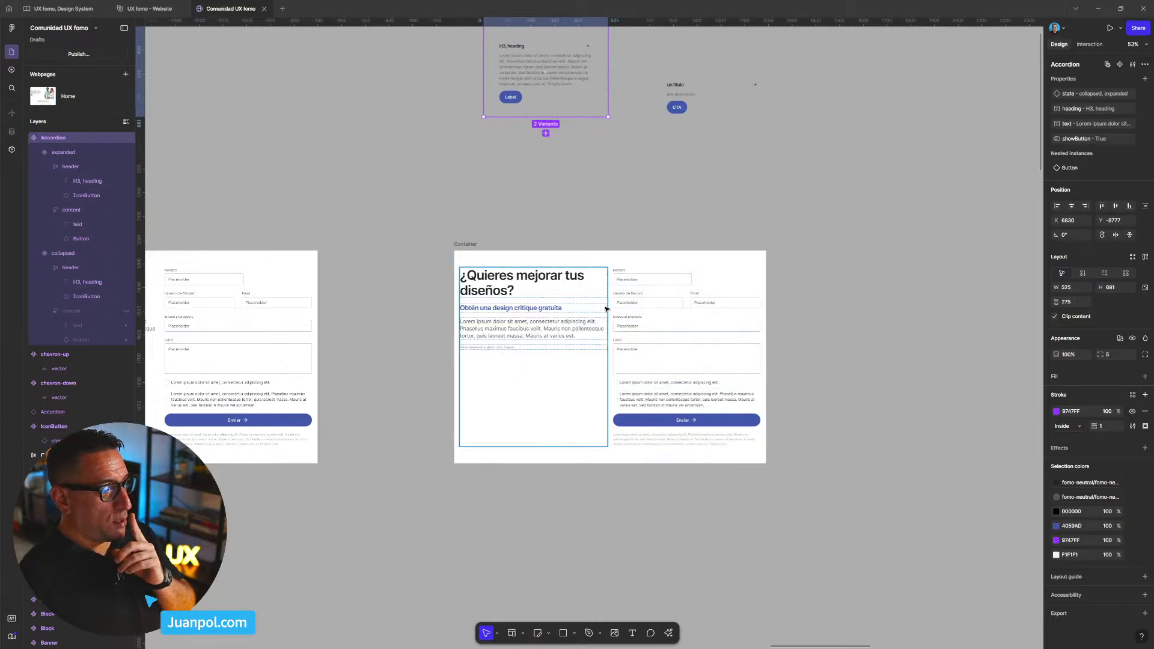
left_click(651, 330)
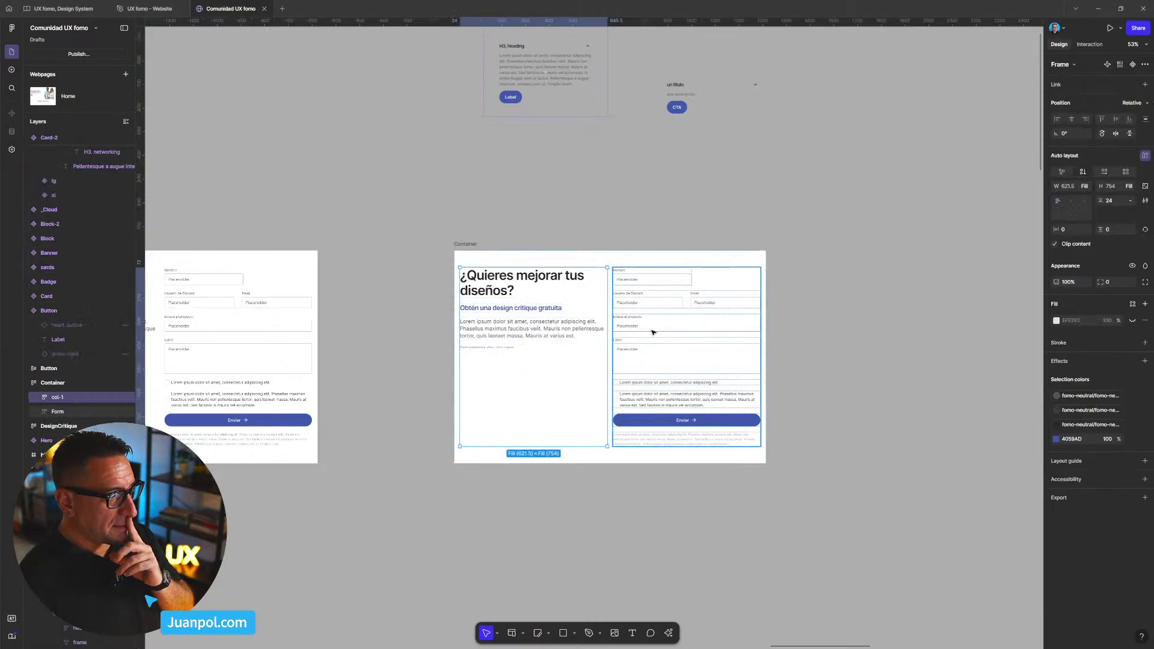
left_click(551, 341)
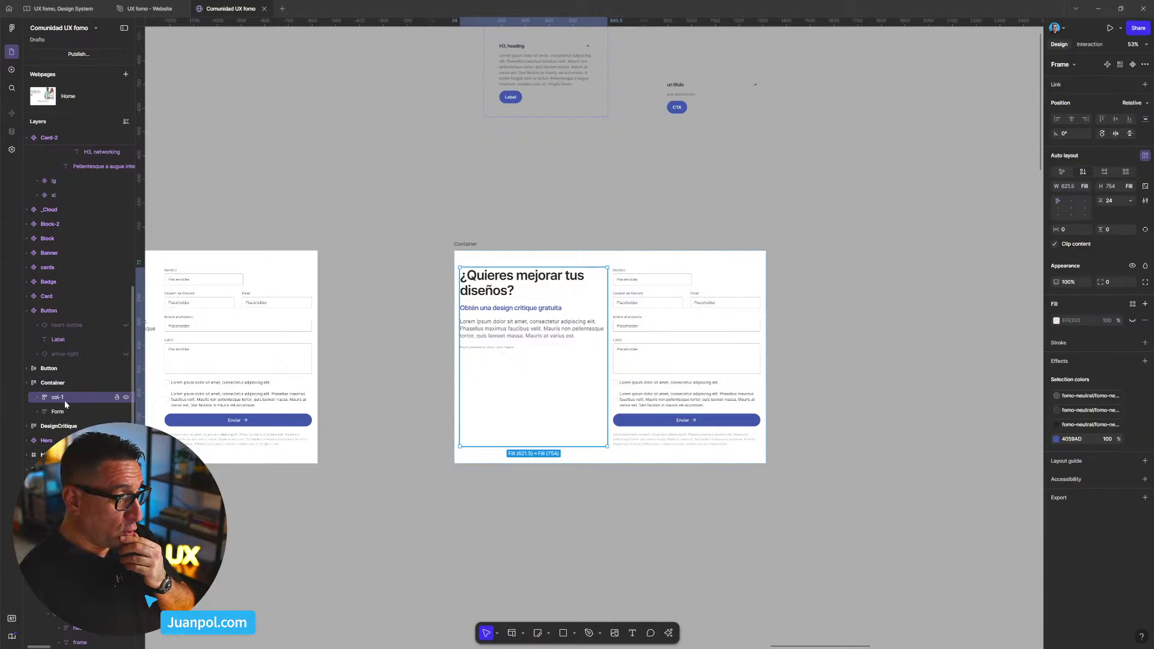
left_click(630, 372)
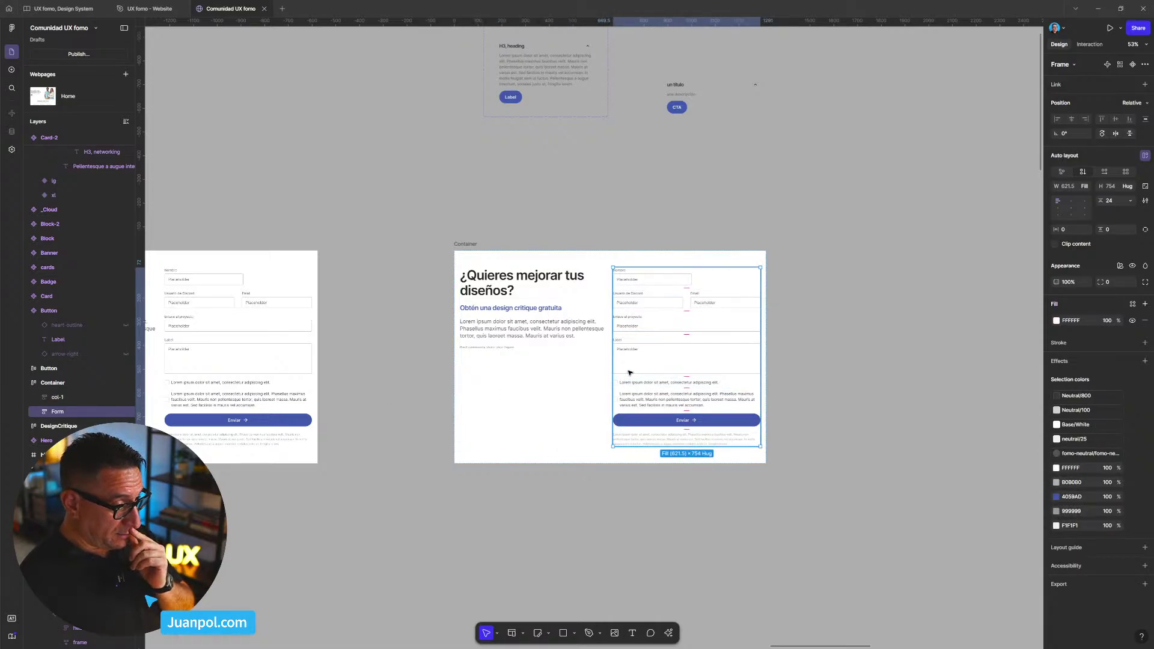
key("Delete")
- Duplicate col-1 inside the Container and rename the copy col-2
left_click(564, 319)
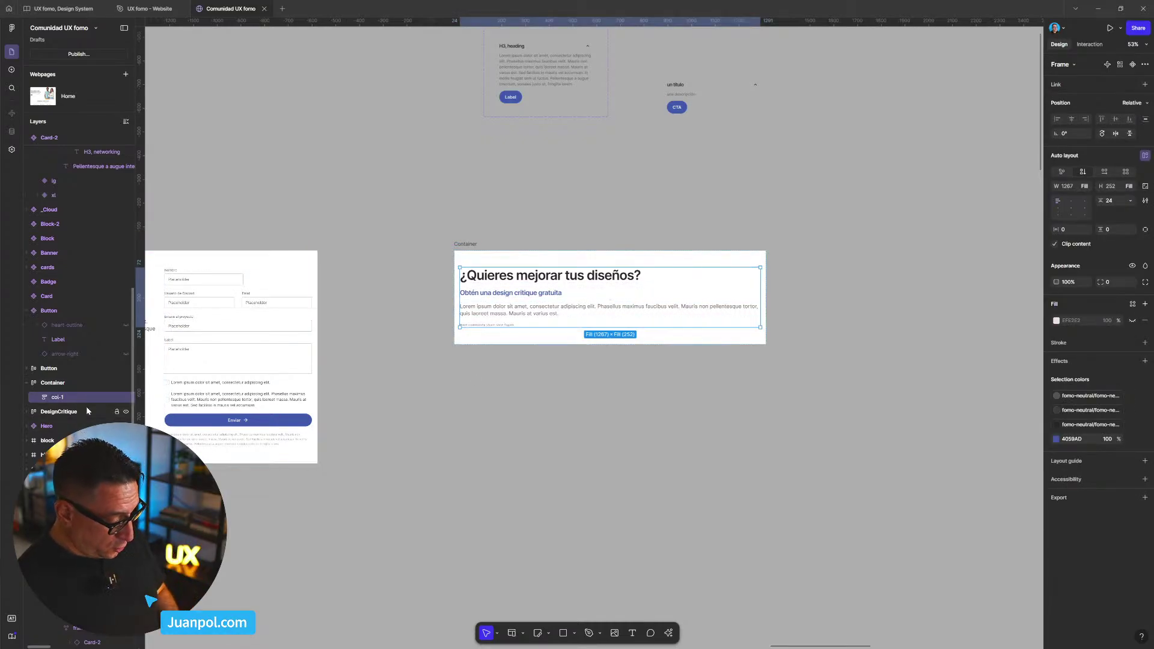
key("ctrl+d")
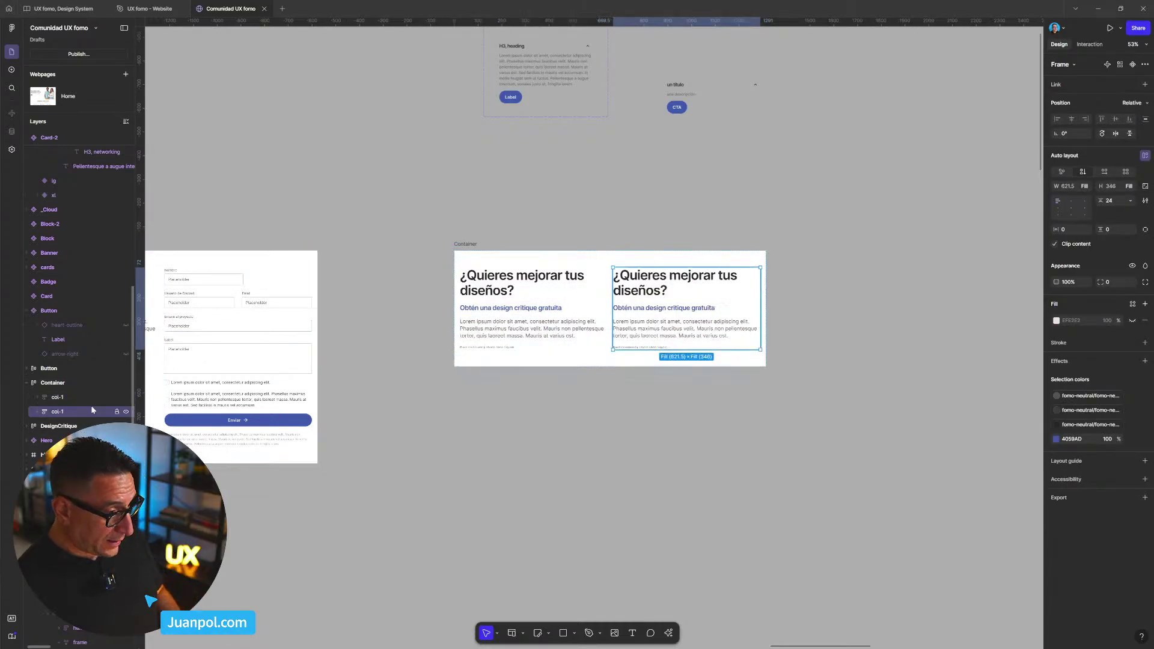
double_click(59, 412)
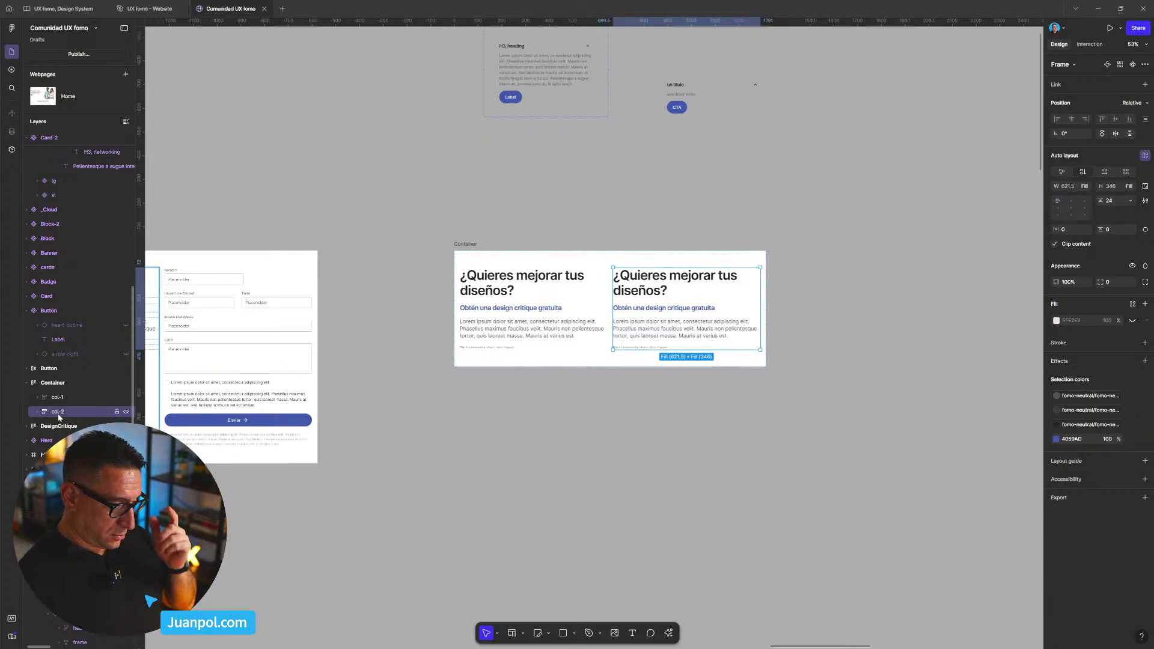
type("col-2")
key("Return")
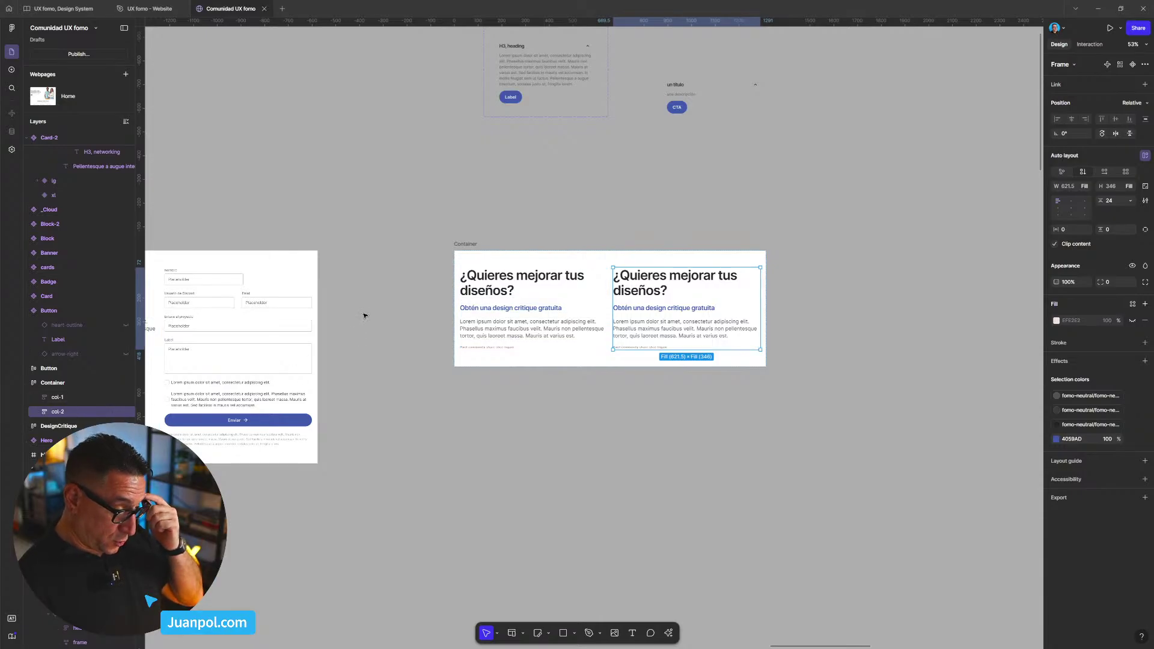
- Place a copy of the "¿Quieres mejorar tus diseños?" title from col-1 on the canvas above the Container
left_click(842, 298)
left_click_drag(842, 298, 852, 333)
left_click_drag(696, 265, 765, 301)
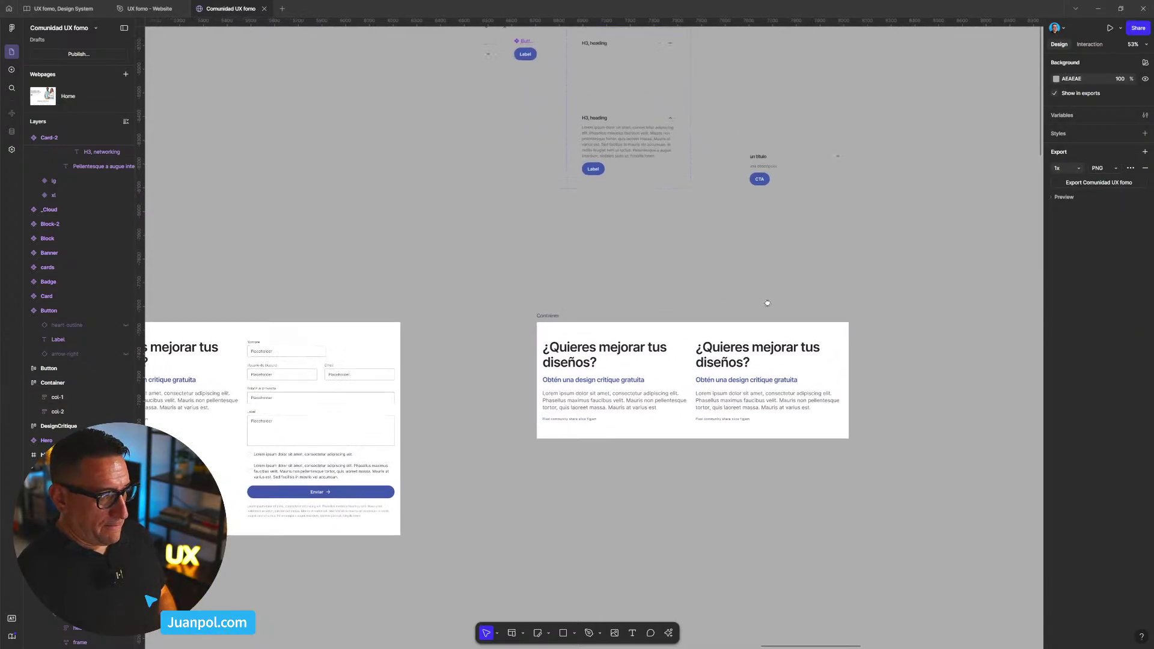
double_click(589, 359)
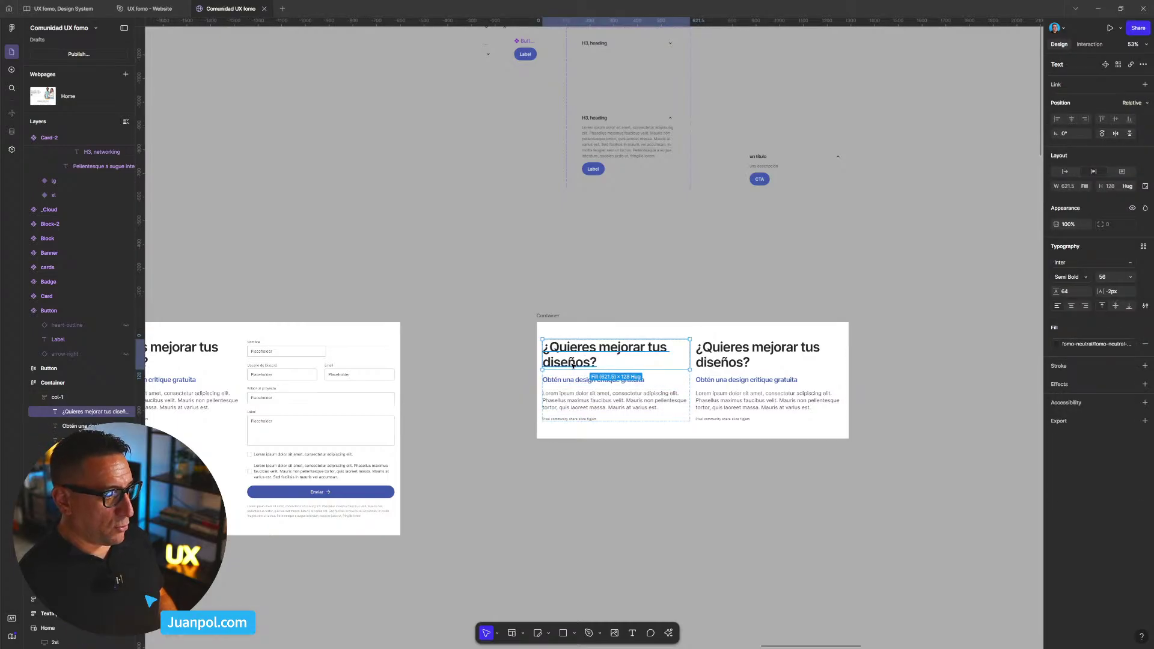
left_click_drag(570, 364, 665, 268)
left_click_drag(884, 326, 829, 315)
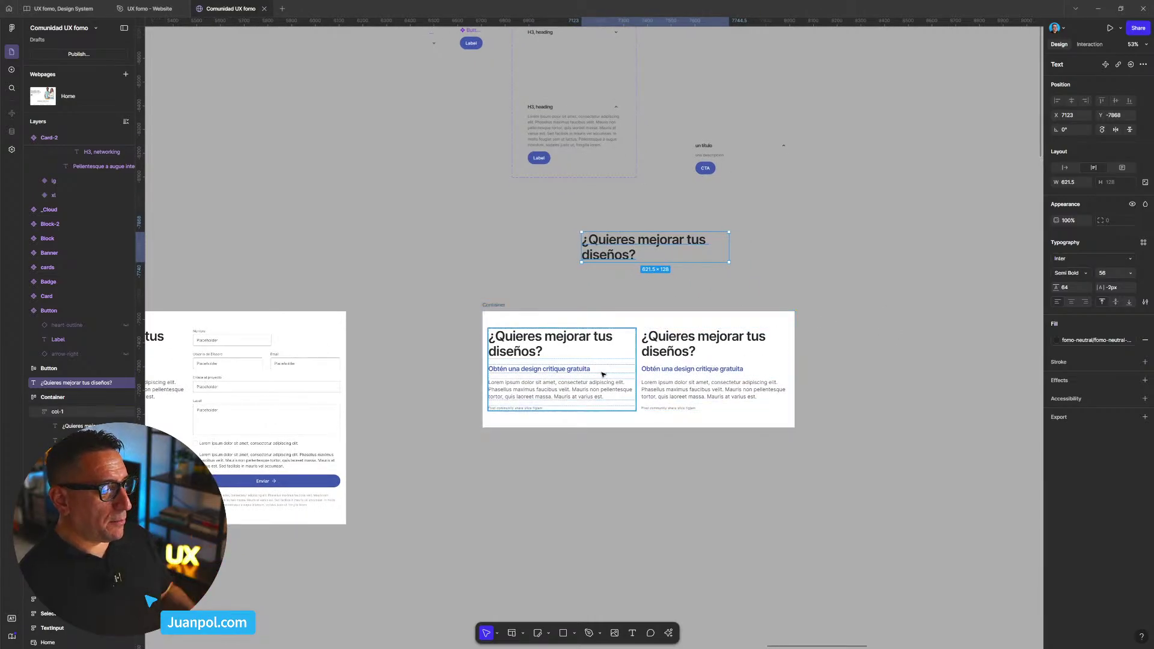
- Copy the "Lorem ipsum dolor sit amet" heading frame from Block-2 in the 2xl Home page onto the empty canvas beside the page
scroll(528, 319, "down", 8)
scroll(535, 305, "up", 8)
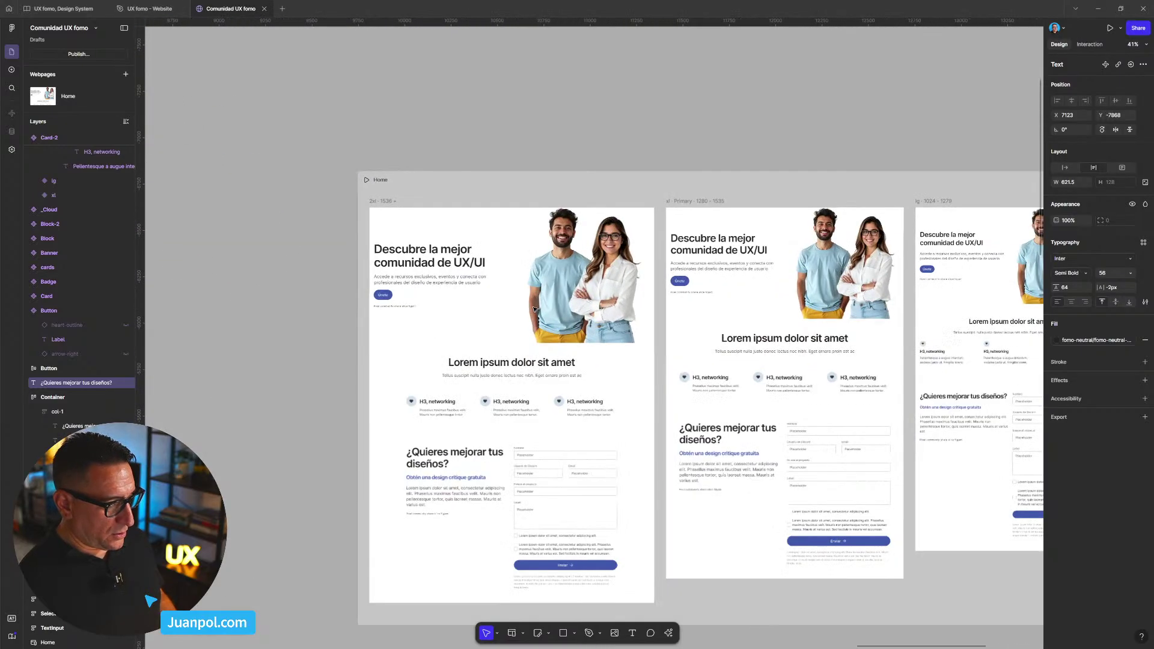
scroll(537, 359, "left", 3)
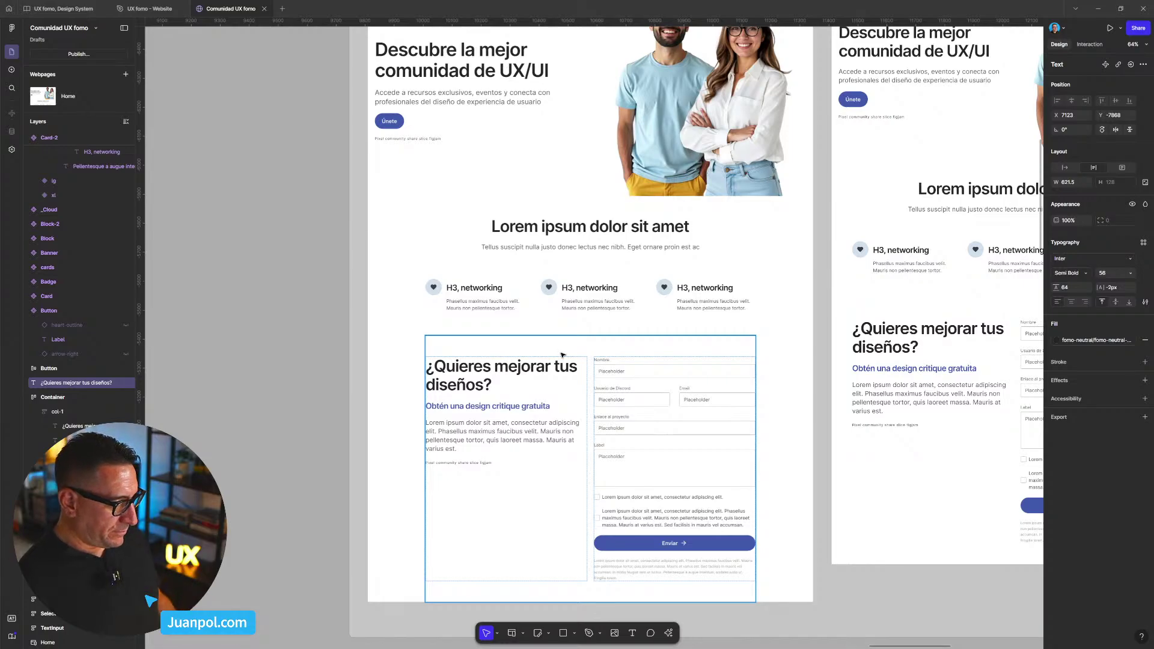
double_click(582, 236)
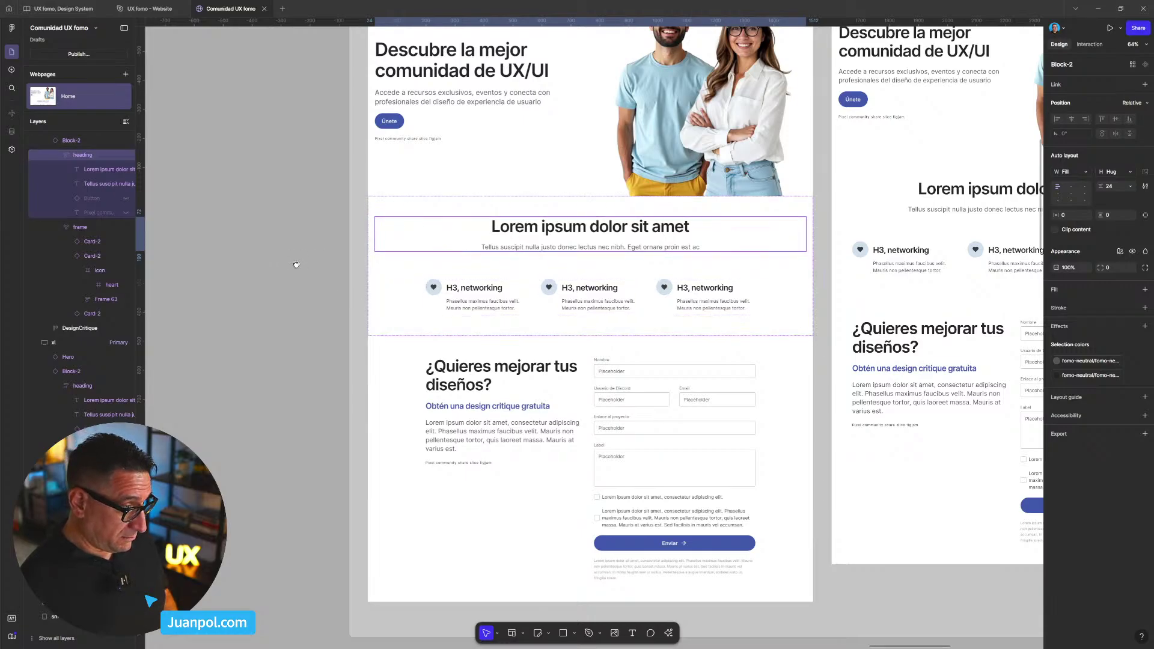
left_click_drag(297, 265, 695, 302)
left_click_drag(822, 276, 333, 230)
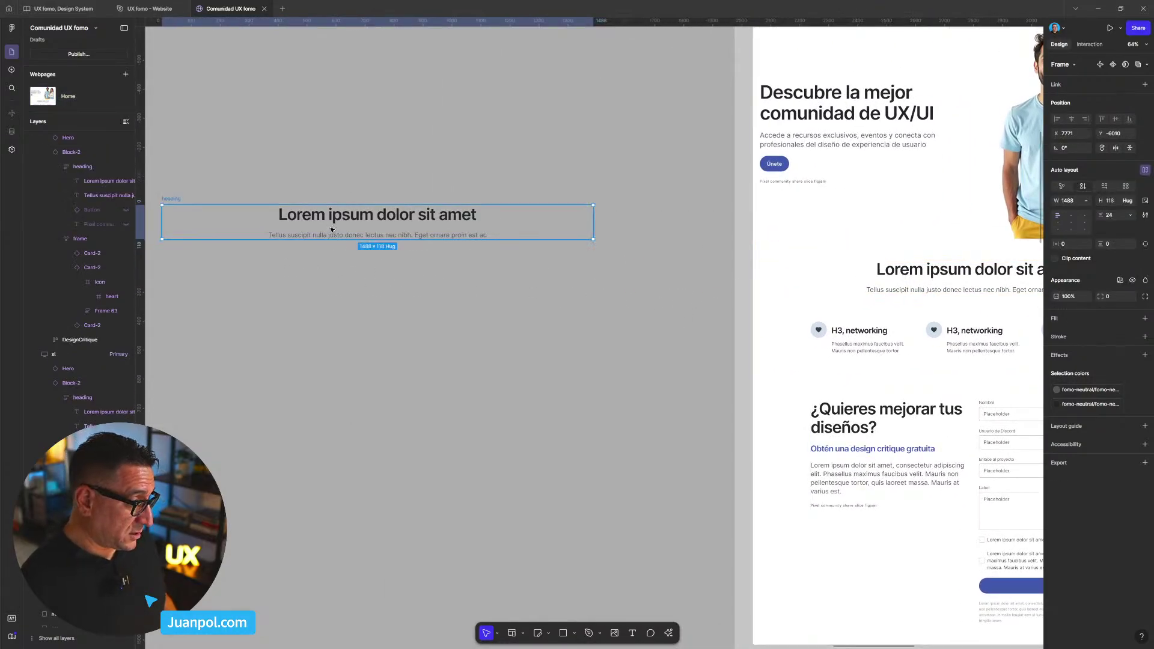
- Move the copied heading frame across the canvas to beside the two-column Container
scroll(332, 230, "down", 5)
scroll(494, 325, "left", 3)
scroll(495, 314, "up", 5)
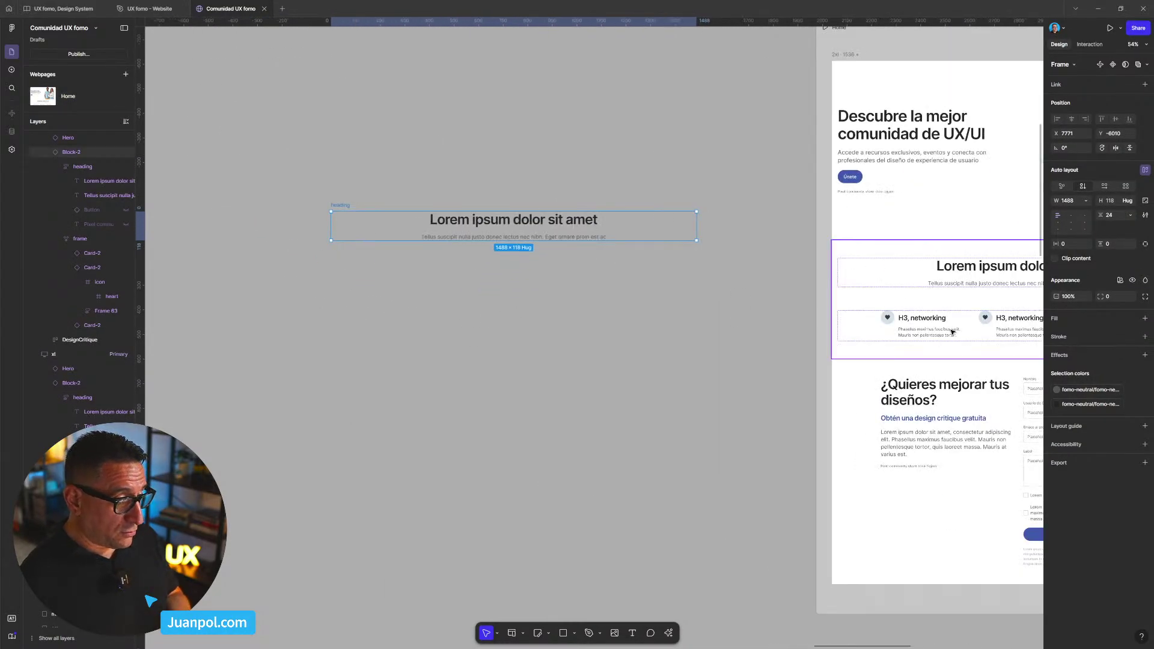
scroll(294, 165, "down", 2)
scroll(259, 214, "down", 5)
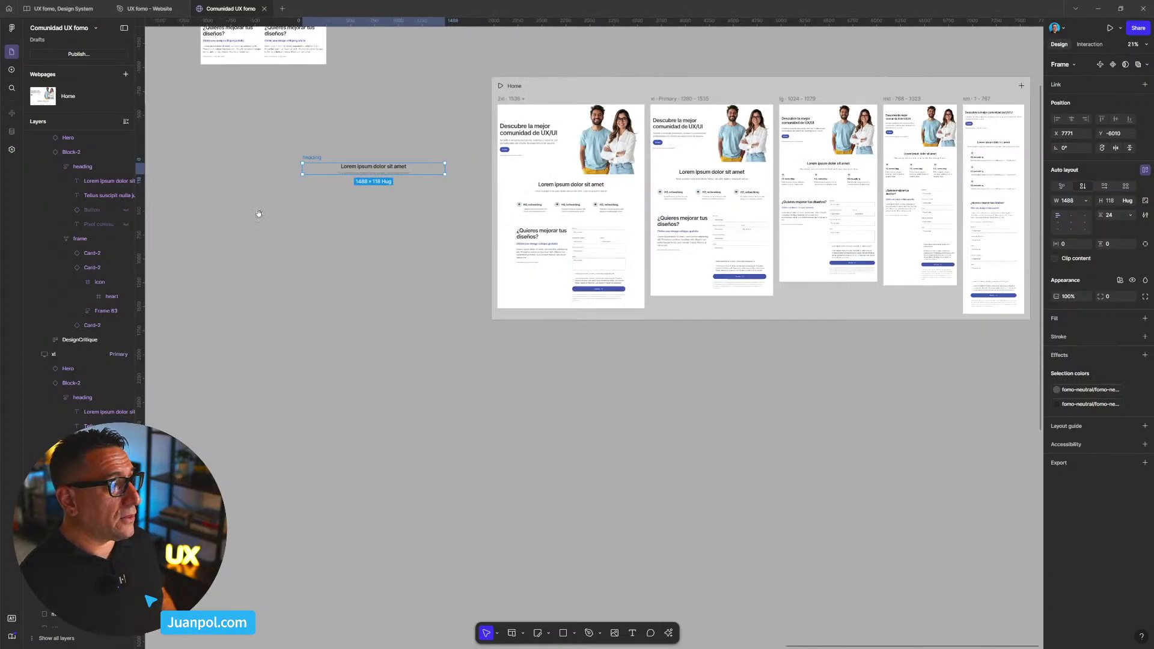
left_click_drag(259, 214, 582, 385)
scroll(620, 283, "right", 2)
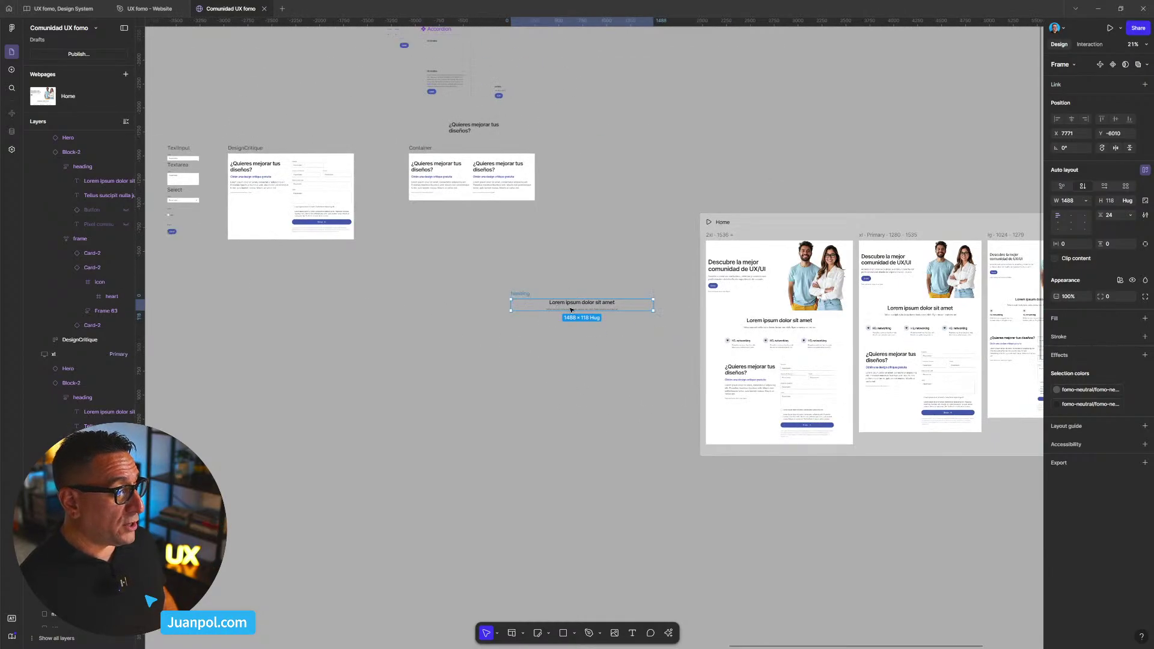
scroll(576, 221, "up", 4)
left_click_drag(576, 221, 675, 446)
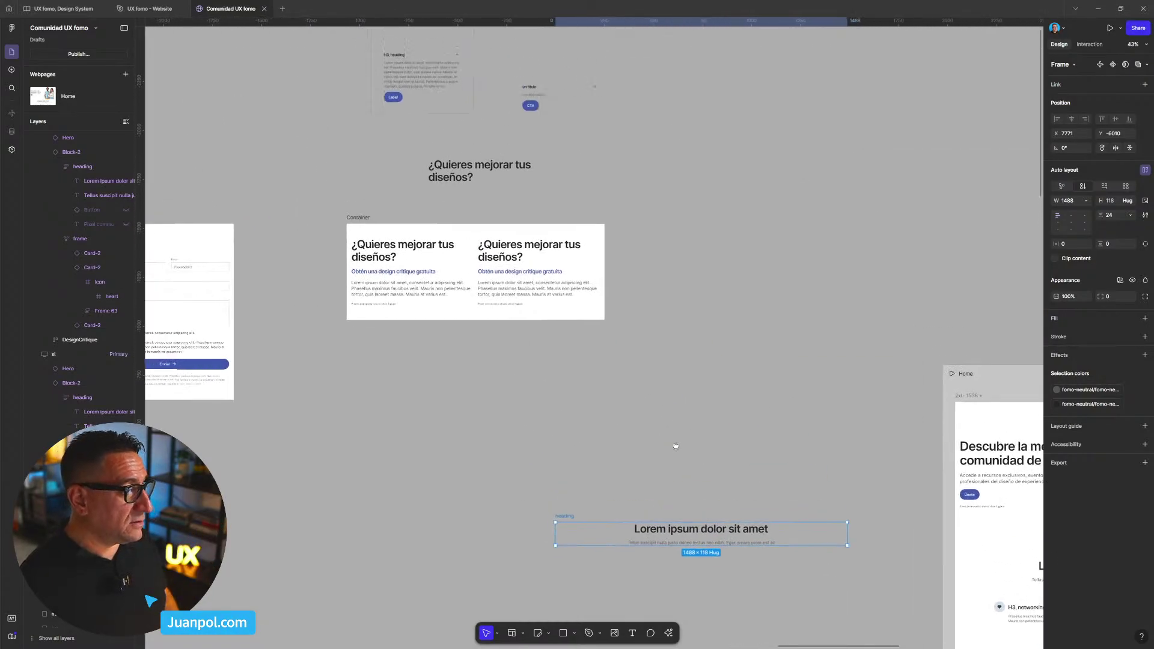
scroll(812, 461, "down", 2)
scroll(812, 462, "right", 3)
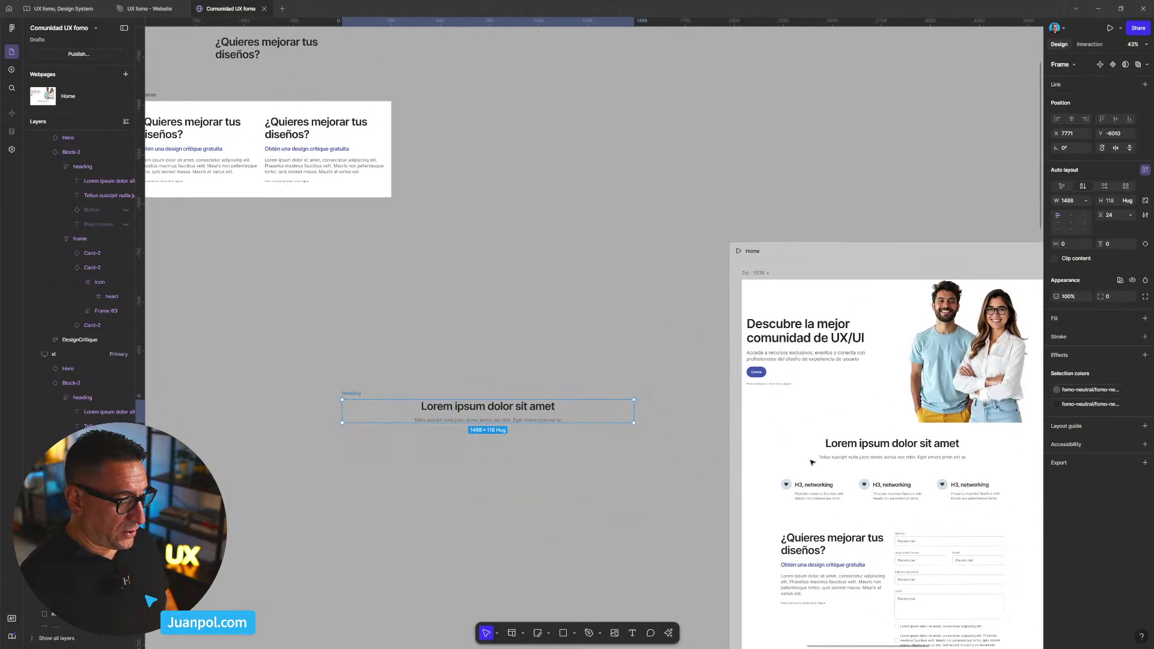
left_click(897, 451)
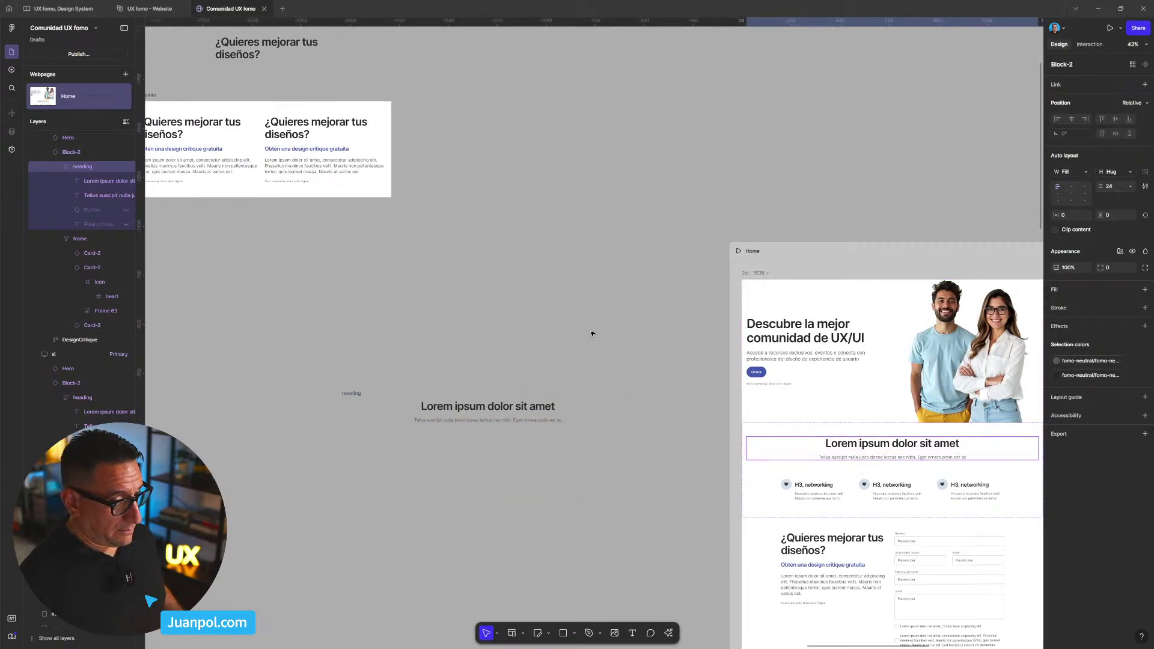
scroll(498, 340, "left", 5)
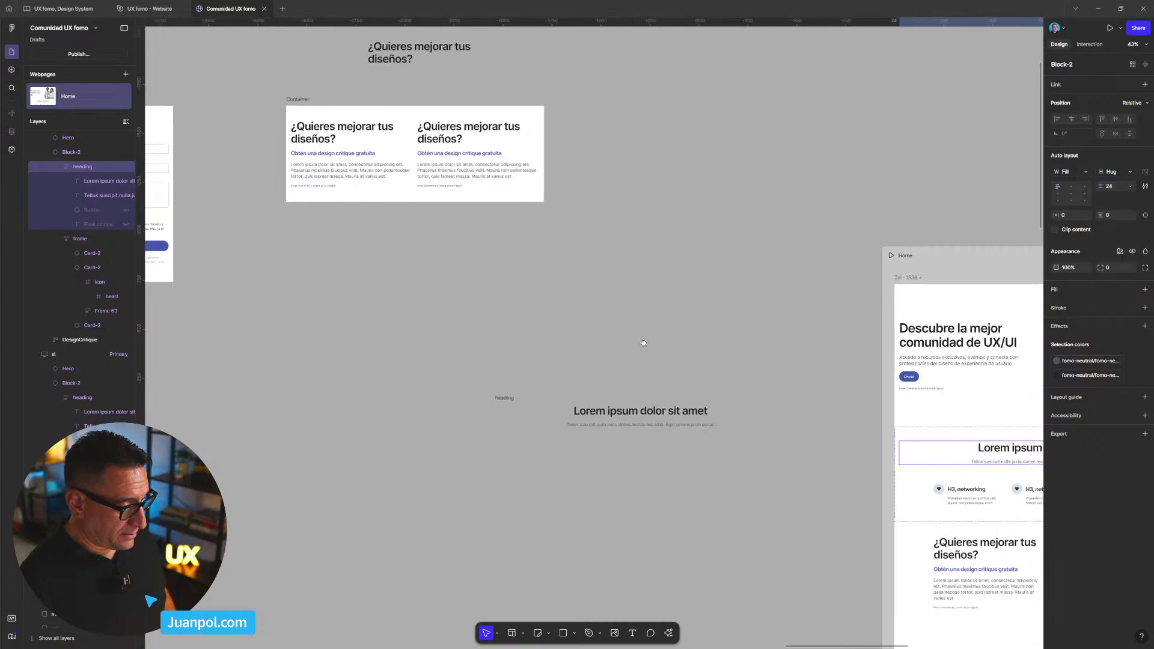
left_click(513, 400)
left_click_drag(513, 400, 602, 149)
scroll(651, 348, "up", 4)
scroll(651, 348, "left", 1)
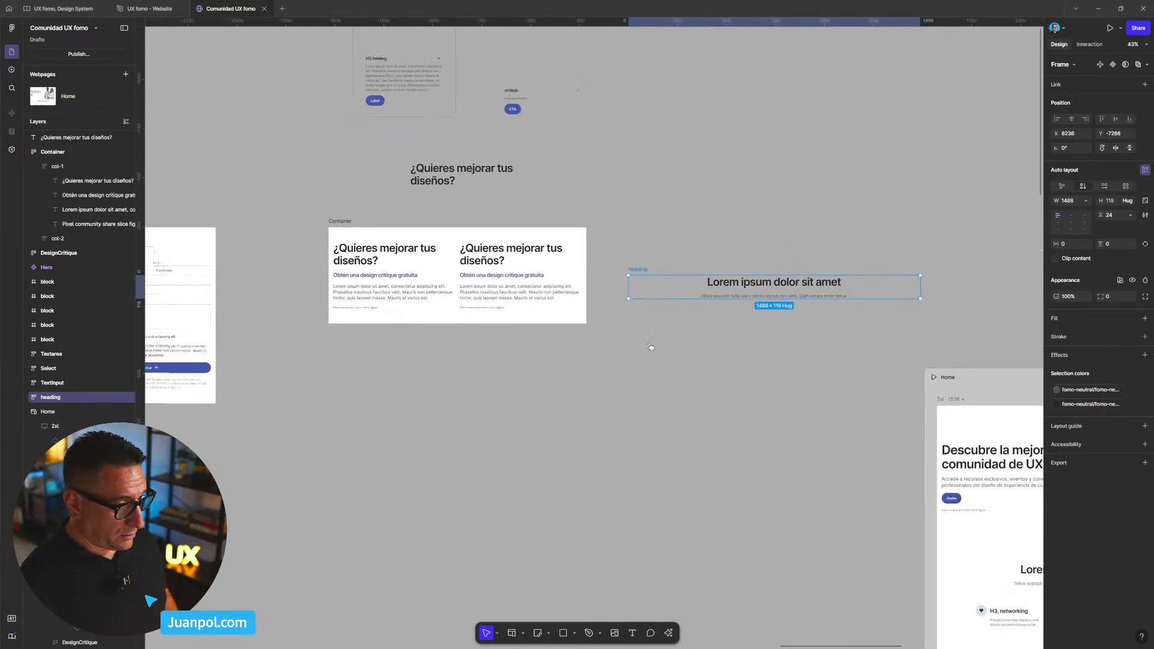
- Delete the loose "¿Quieres mejorar tus diseños?" title above the Container
scroll(651, 348, "up", 1)
left_click(482, 200)
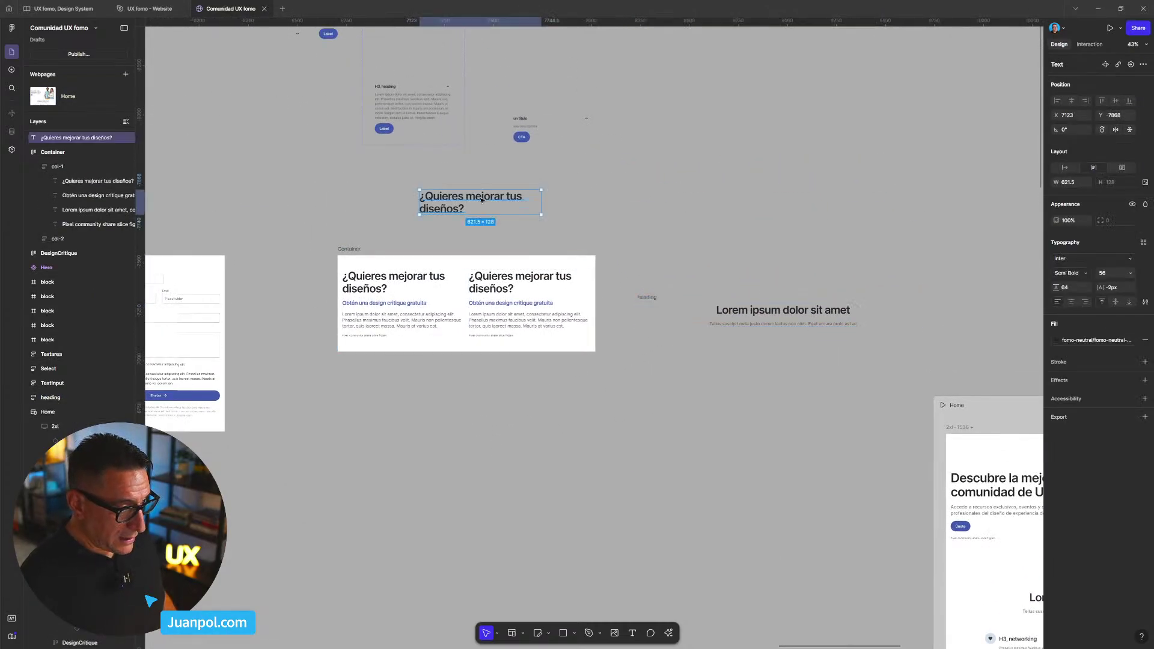
key("Delete")
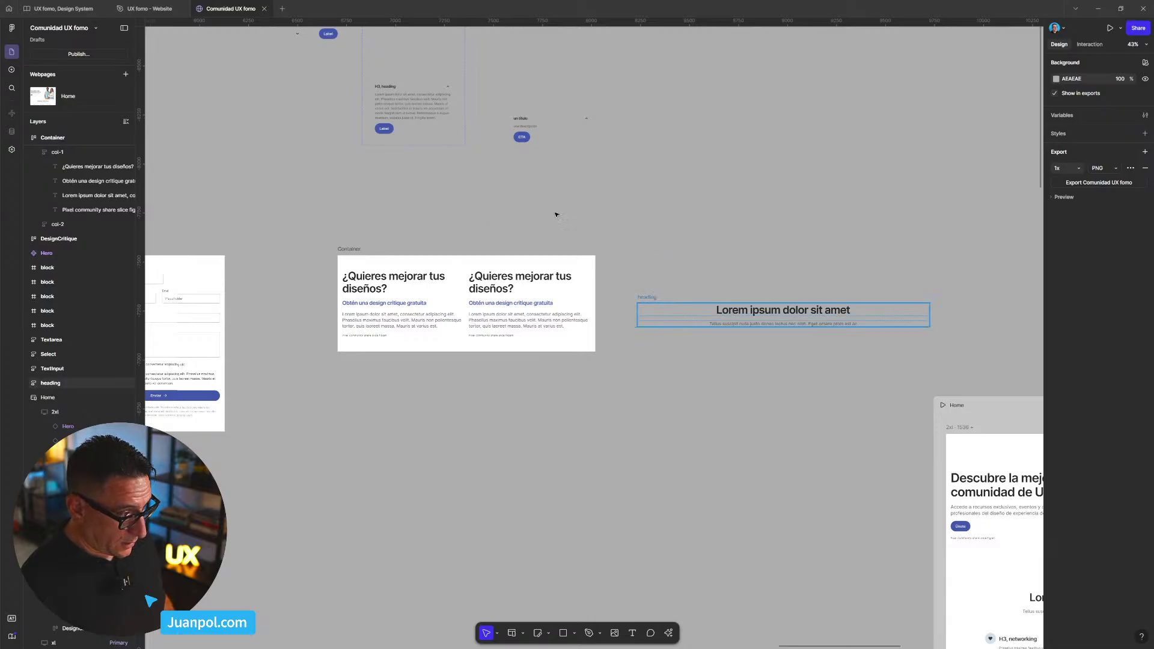
- Position the "Lorem ipsum dolor sit amet" heading frame directly above the Container
left_click_drag(647, 297, 394, 188)
scroll(395, 188, "up", 1)
scroll(487, 319, "up", 3, "ctrl")
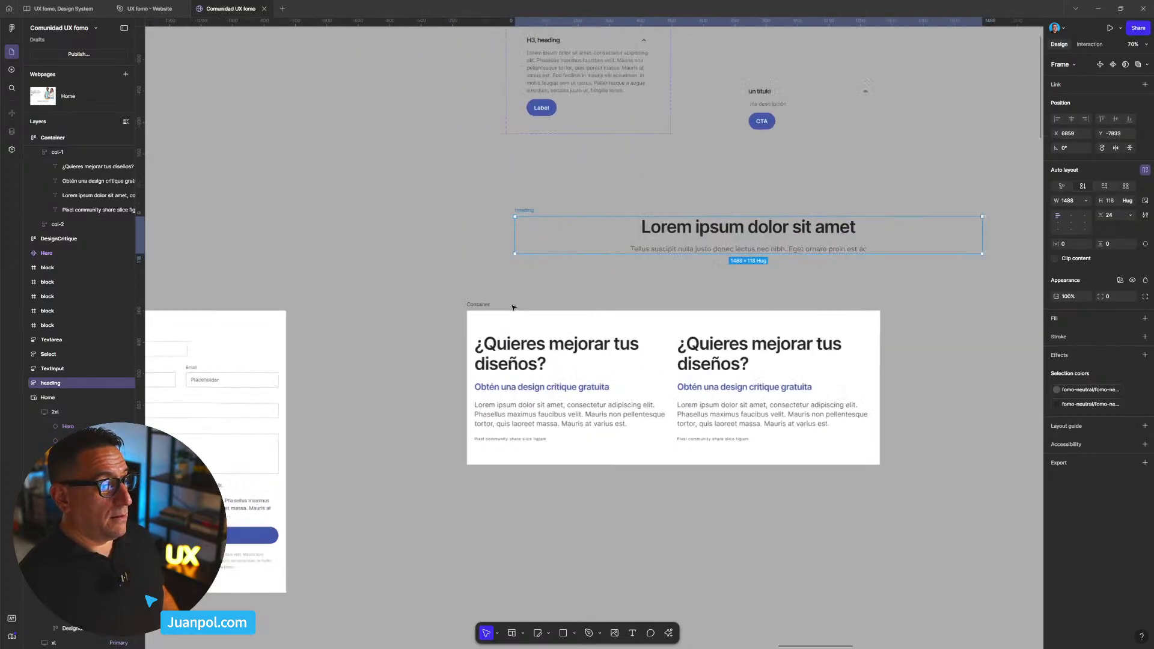
left_click(482, 310)
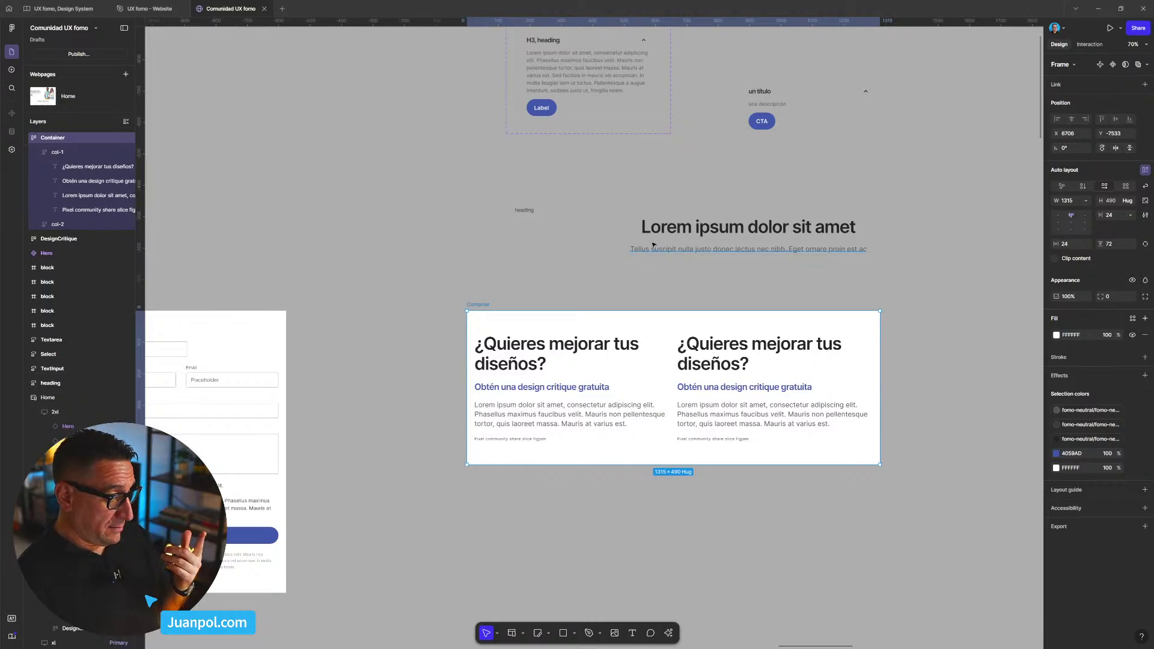
left_click_drag(526, 211, 500, 244)
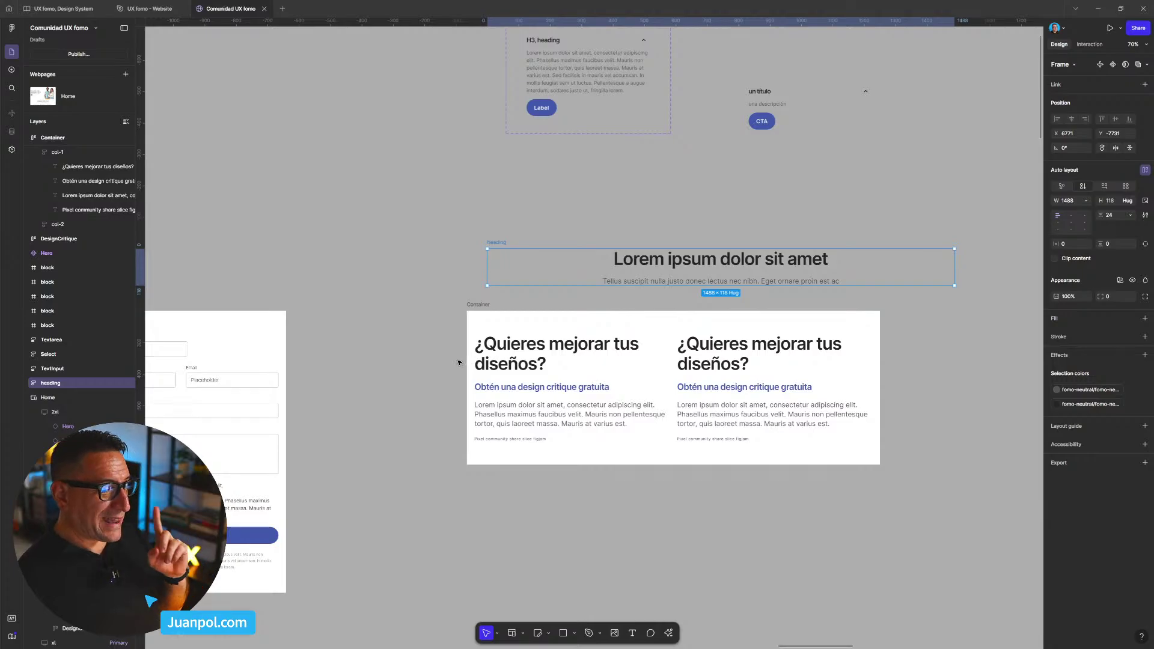
- Wrap col-1 and col-2 together in an auto layout frame inside the Container and name it cols
left_click(592, 413)
left_click(682, 407, "shift")
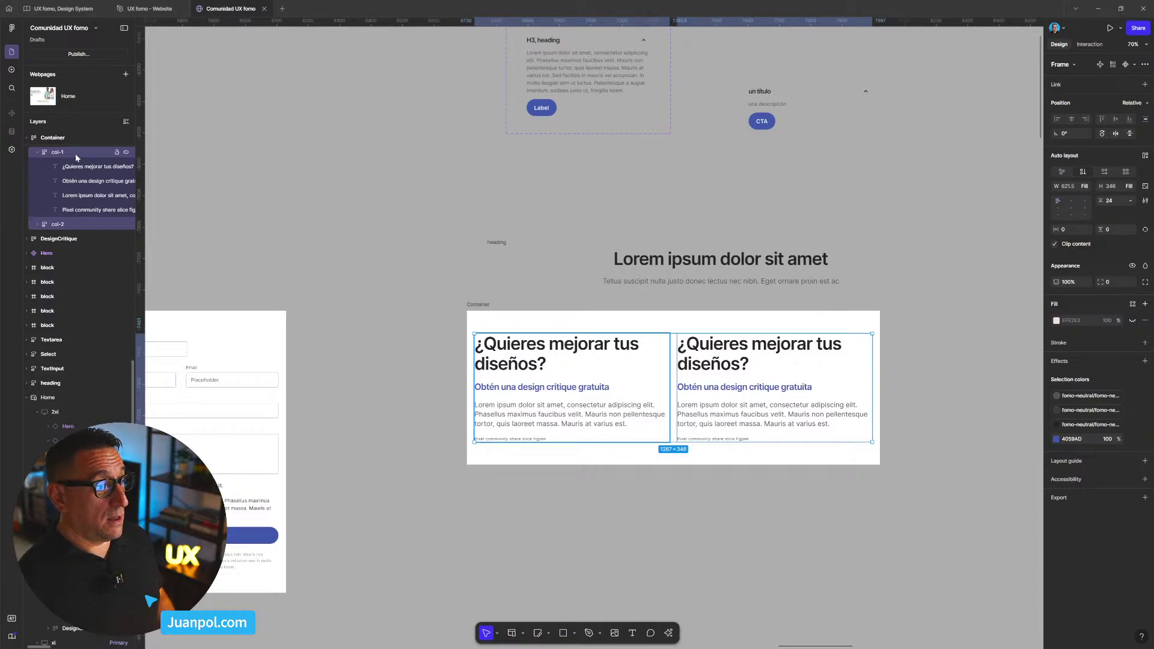
key("shift+a")
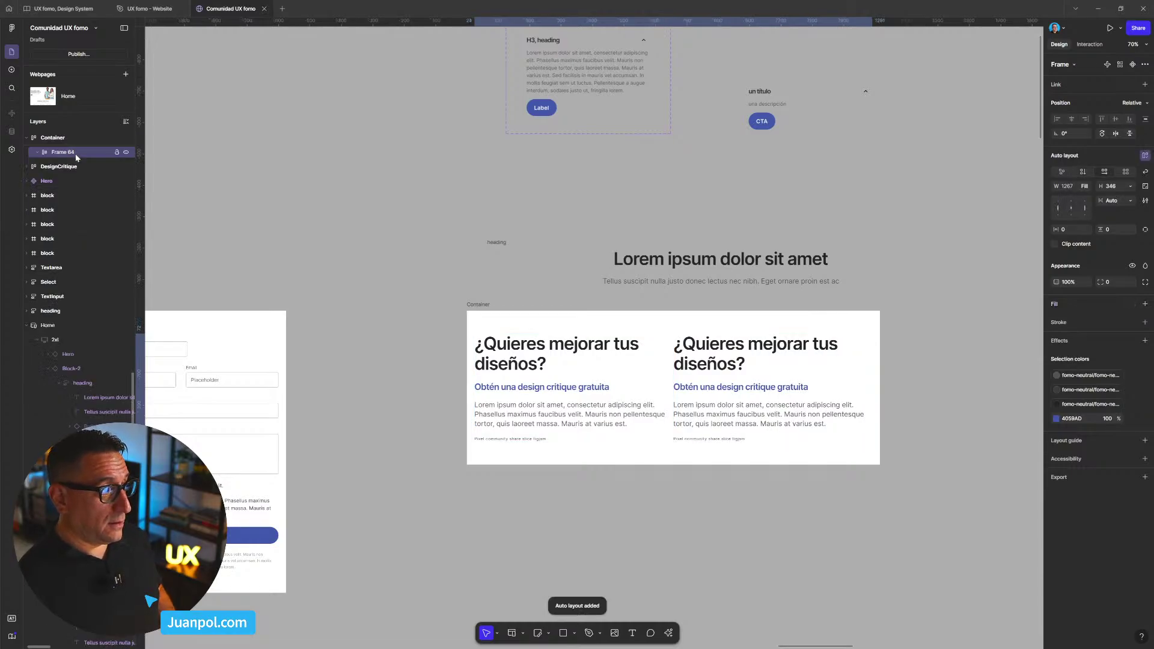
double_click(77, 157)
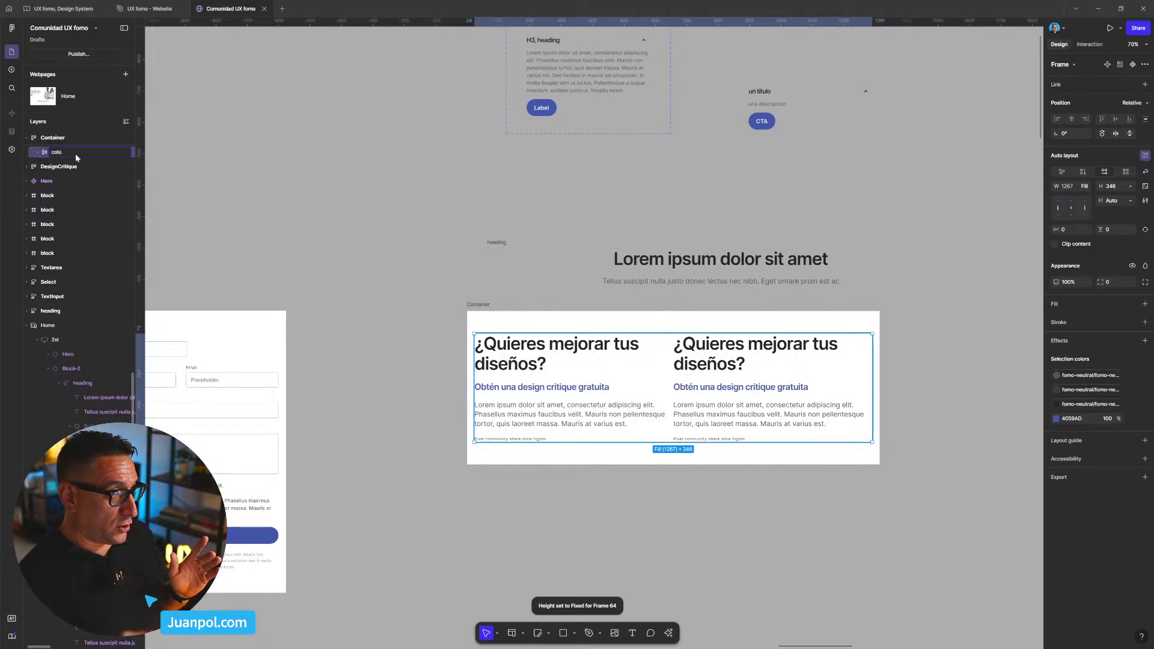
key("Return")
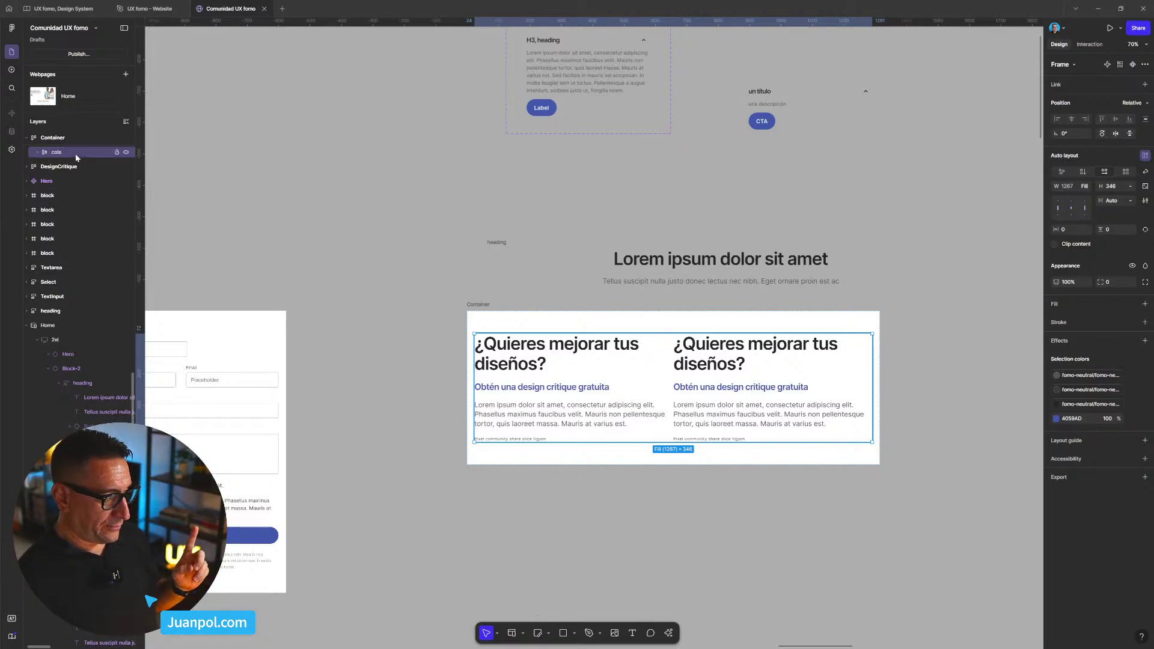
- Measure the gap between the text column and the form in the DesignCritique frame
left_click(37, 153)
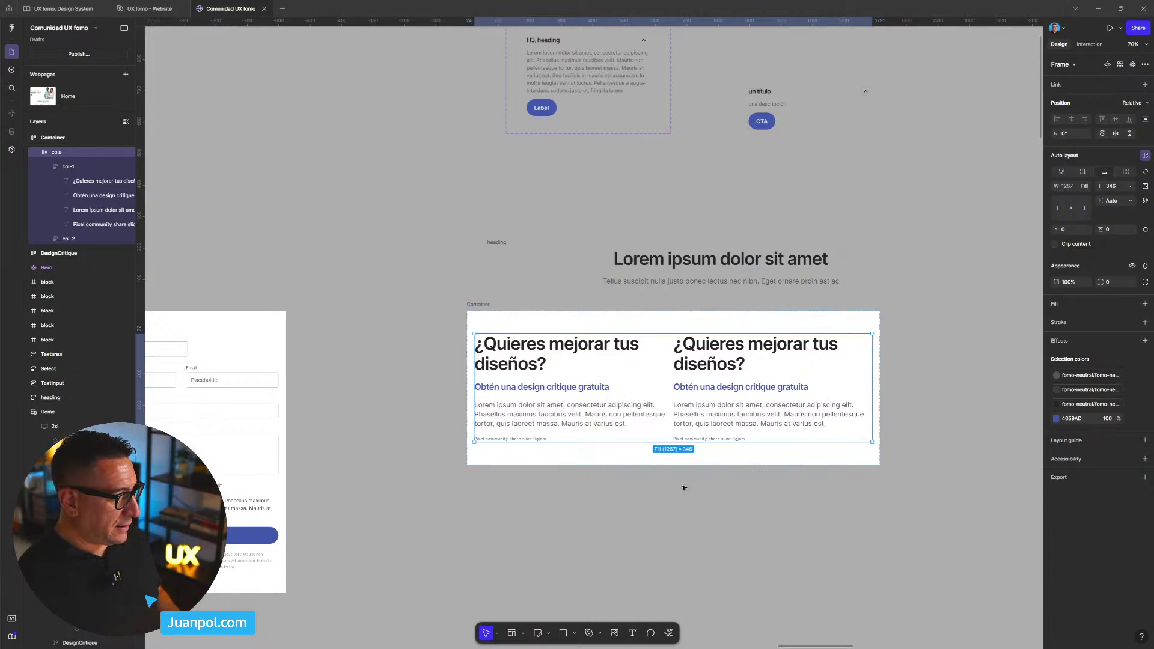
scroll(659, 522, "down", 5)
left_click_drag(588, 548, 740, 529)
scroll(515, 456, "up", 5)
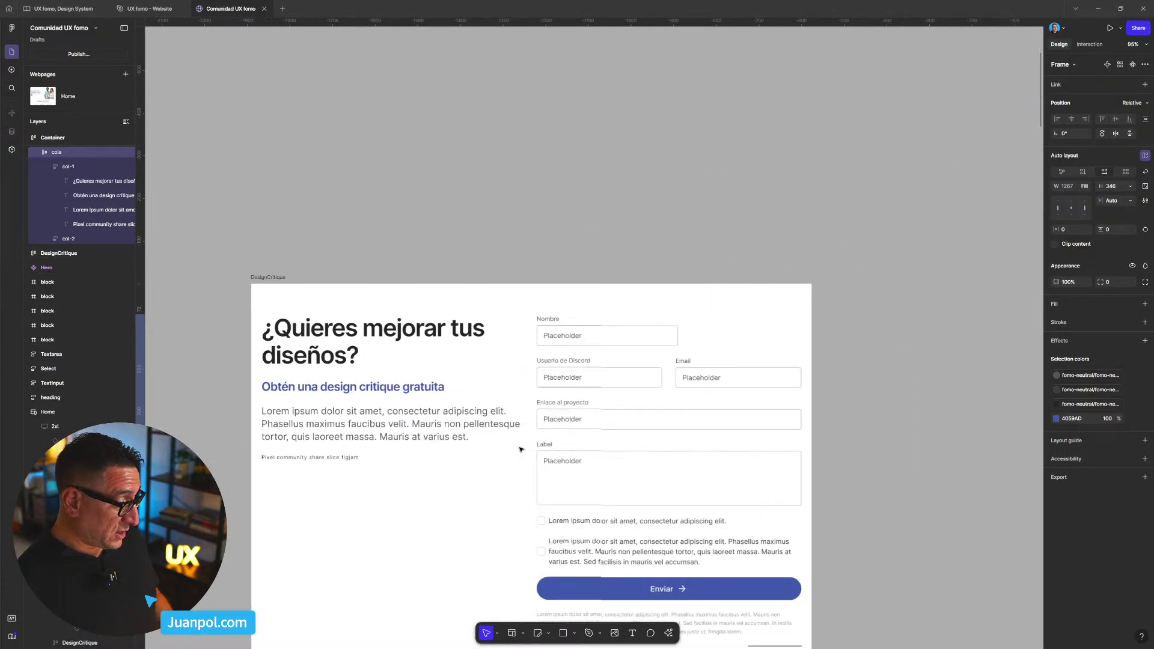
scroll(521, 449, "up", 1)
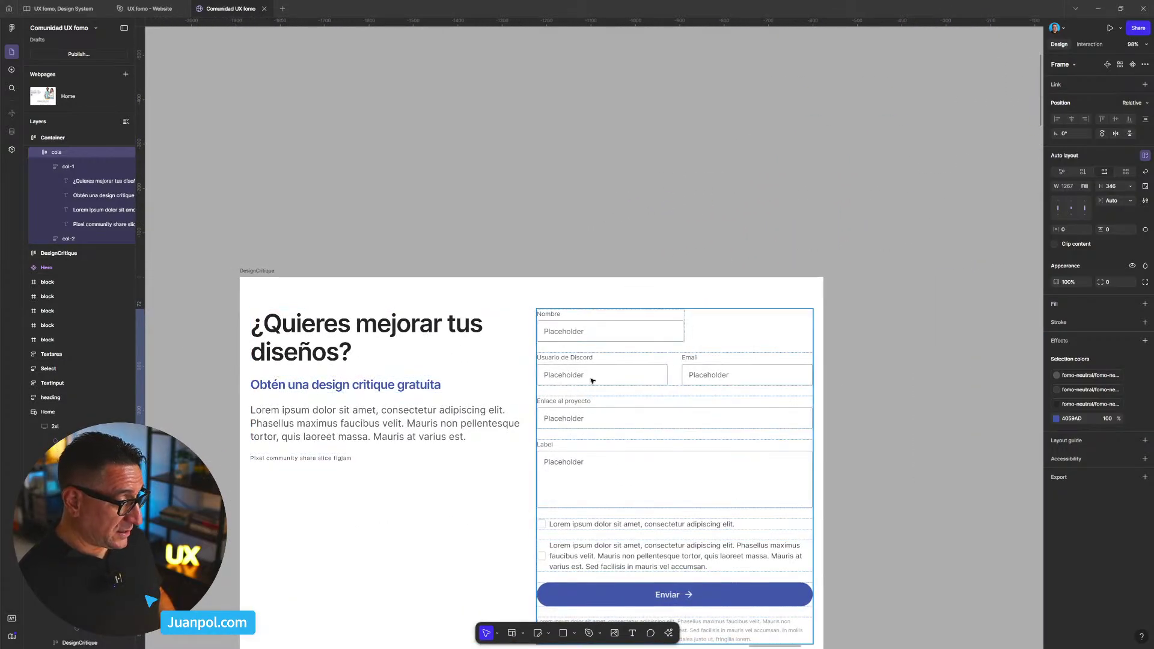
left_click(535, 382)
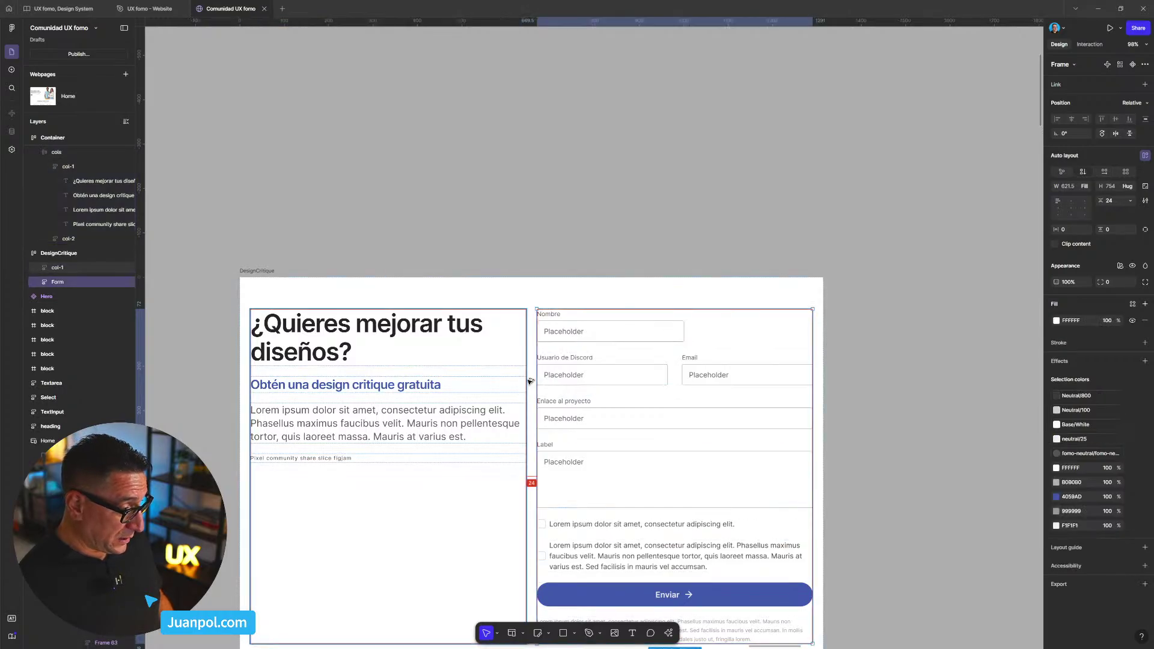
scroll(531, 380, "down", 5)
scroll(580, 395, "right", 5)
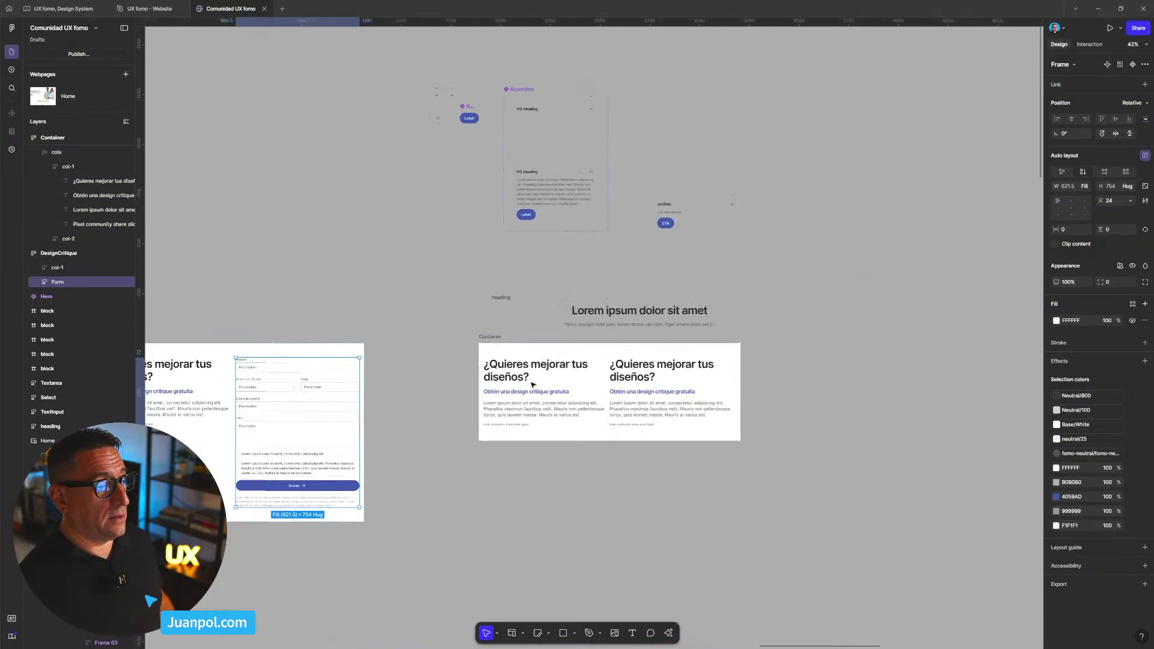
- Set the horizontal gap between the two columns in the Container's cols frame to 24
left_click(580, 395)
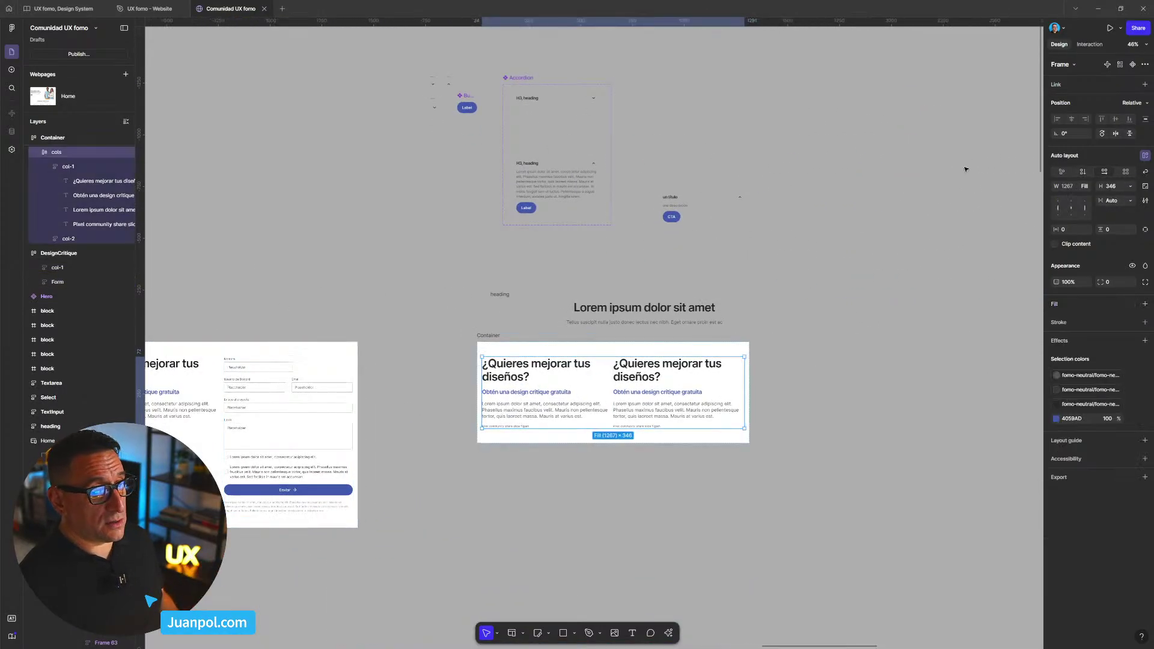
left_click(1112, 201)
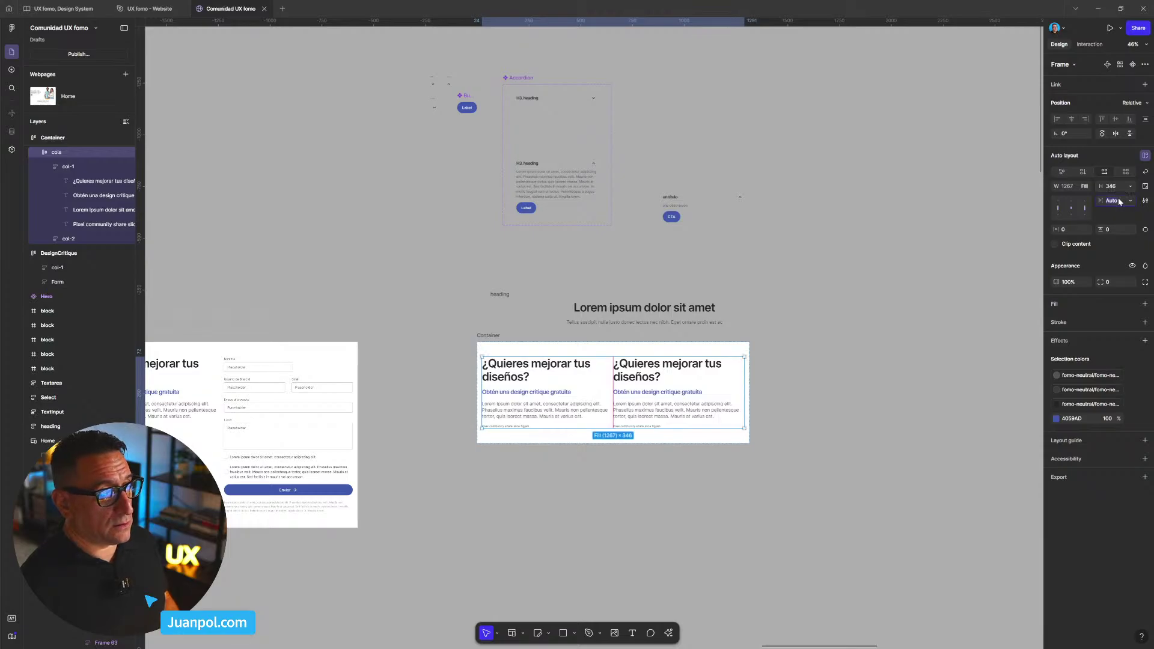
type("24")
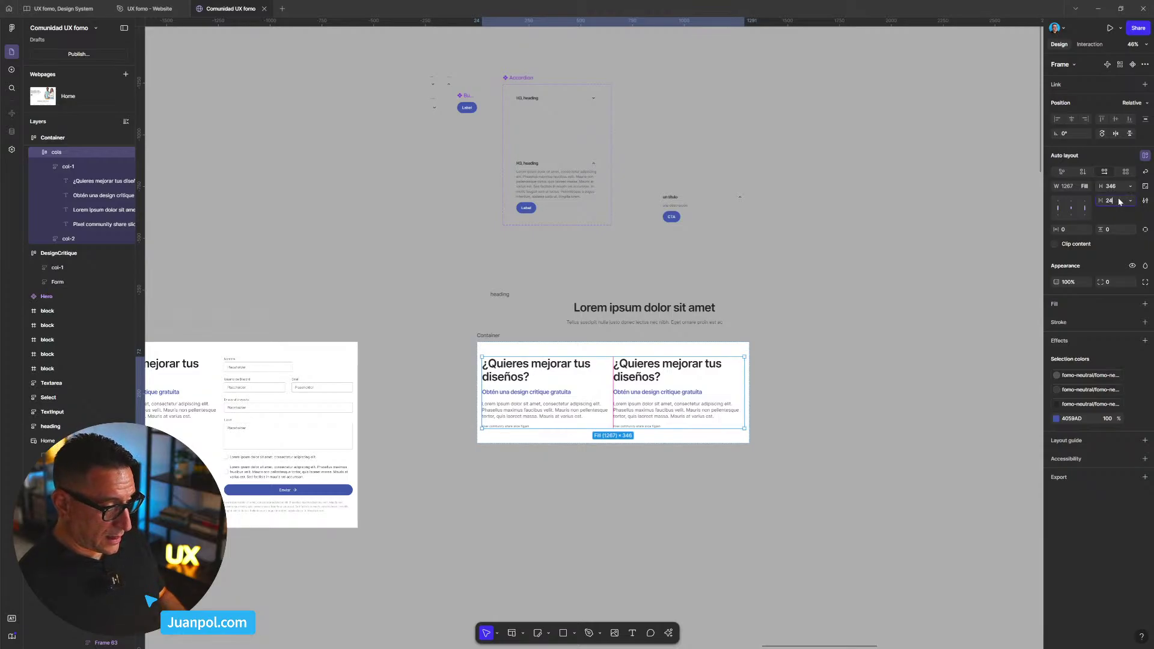
key("Return")
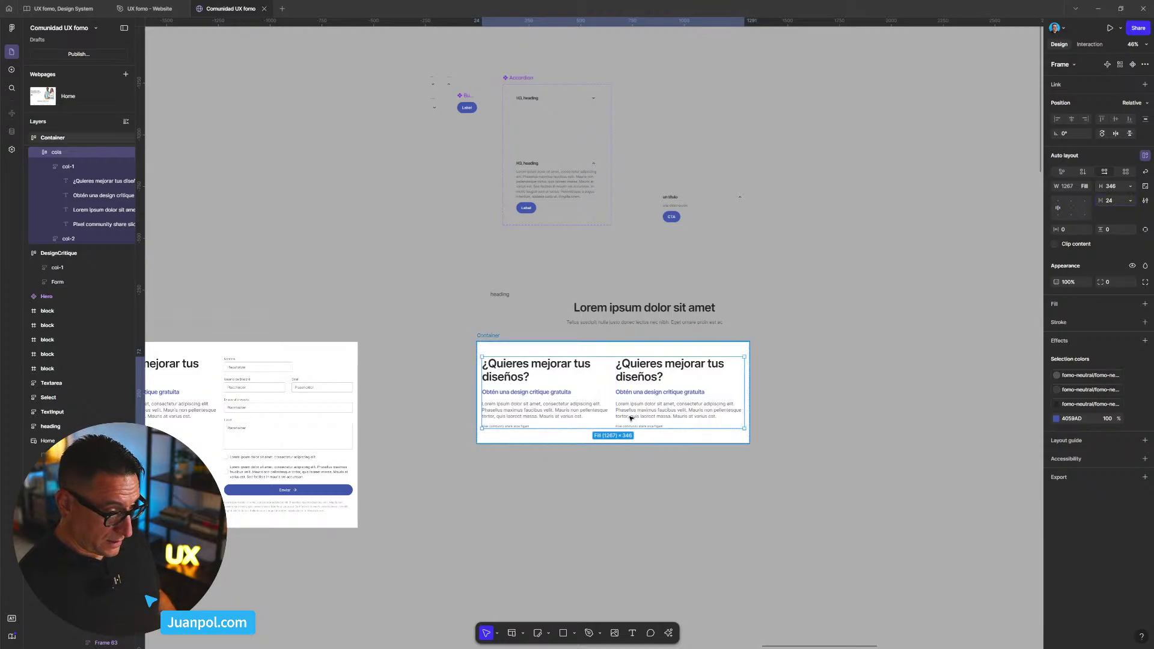
- Compare the column structure of the Container and the DesignCritique frame in outline view
scroll(619, 415, "up", 5)
key("ctrl+shift+3")
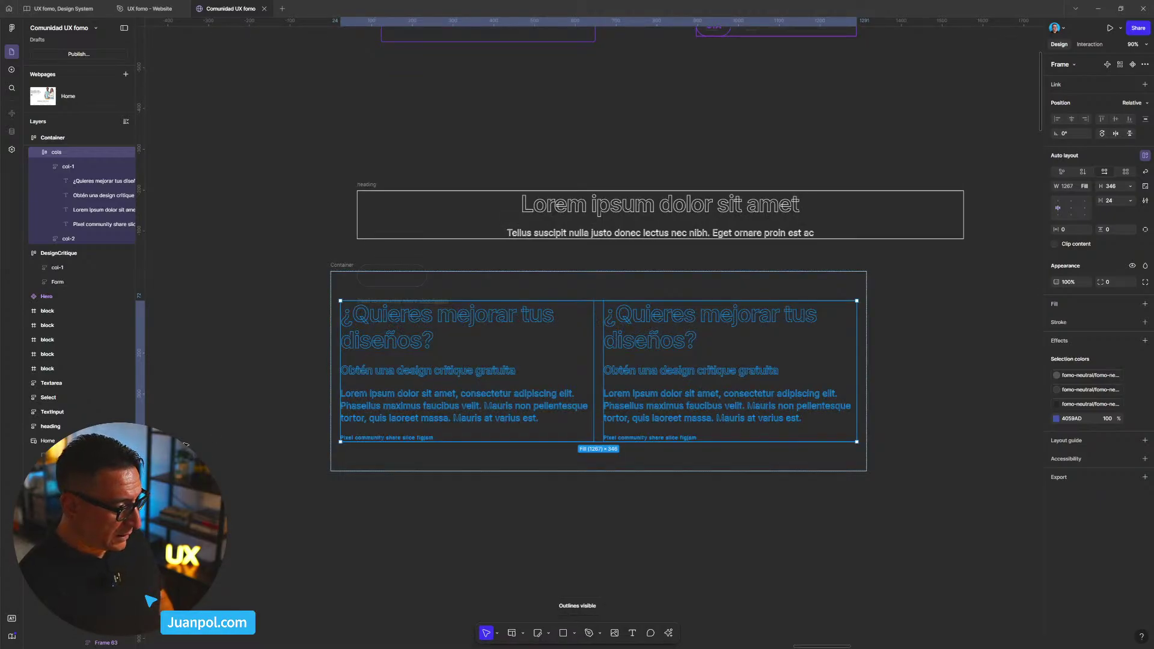
key("Escape")
key("n")
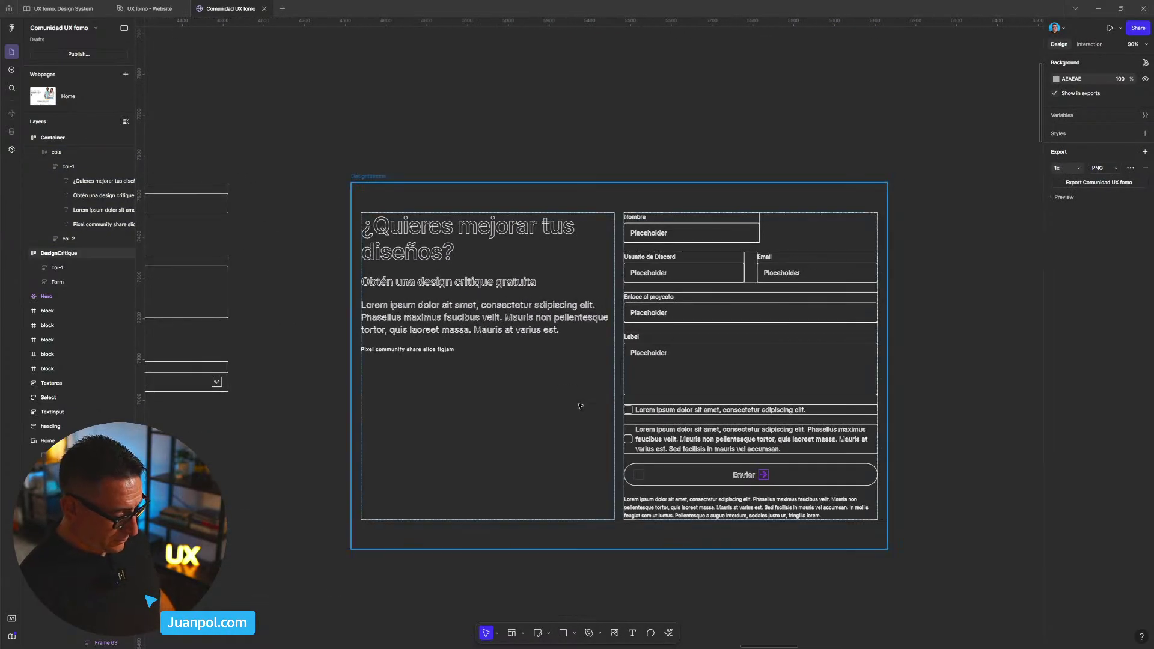
key("ctrl+shift+3")
scroll(577, 415, "down", 6)
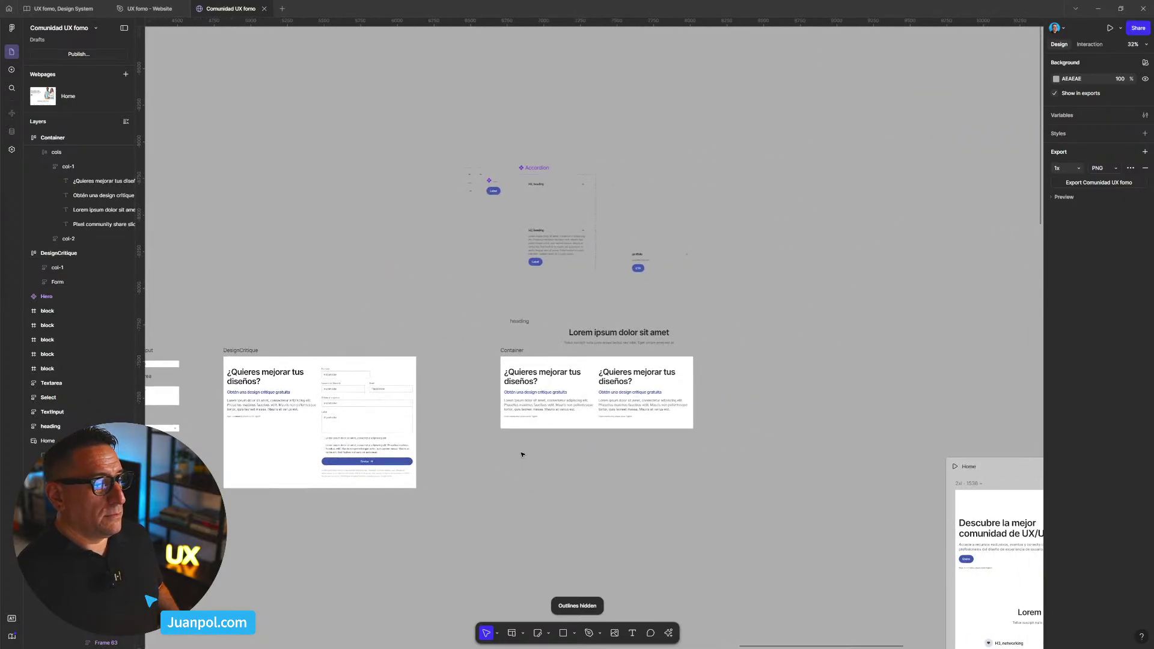
- Move the Container down, away from the heading frame, and switch its auto layout flow to vertical
left_click_drag(513, 351, 514, 383)
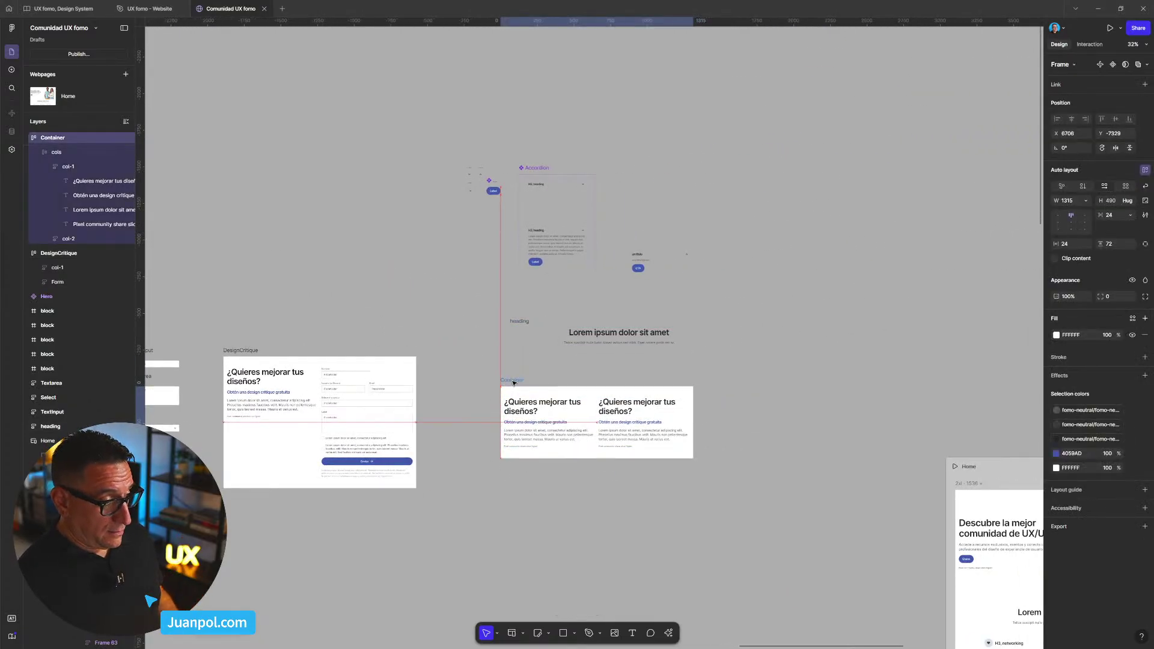
scroll(514, 383, "up", 4)
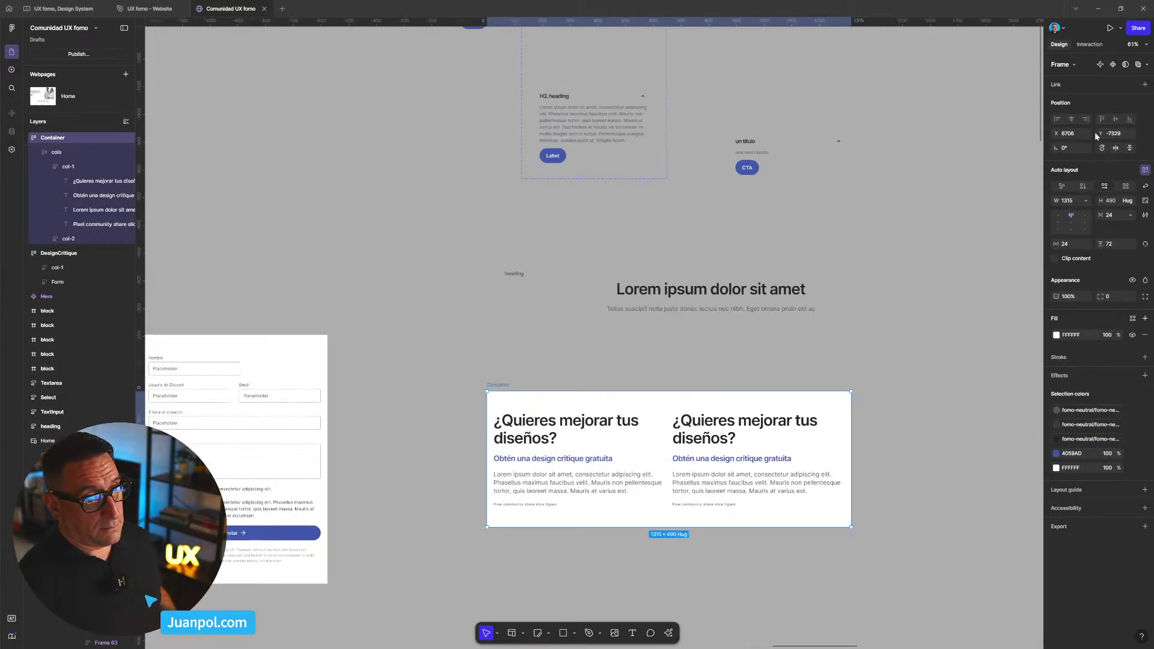
left_click(1082, 187)
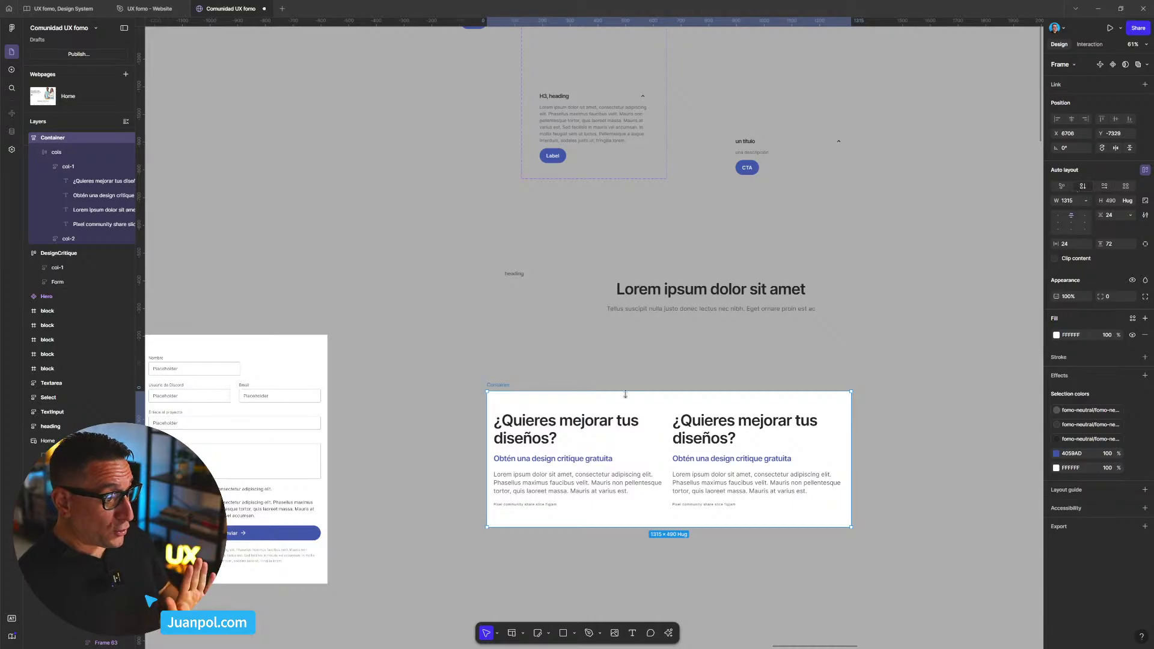
scroll(625, 394, "up", 4)
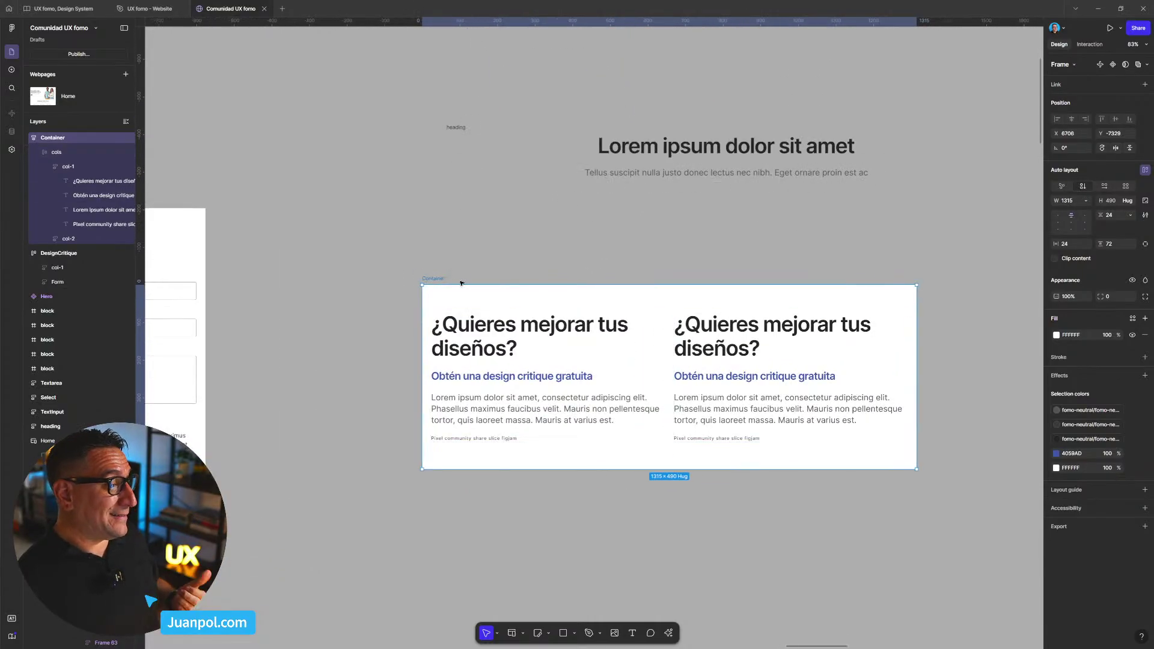
left_click(463, 358)
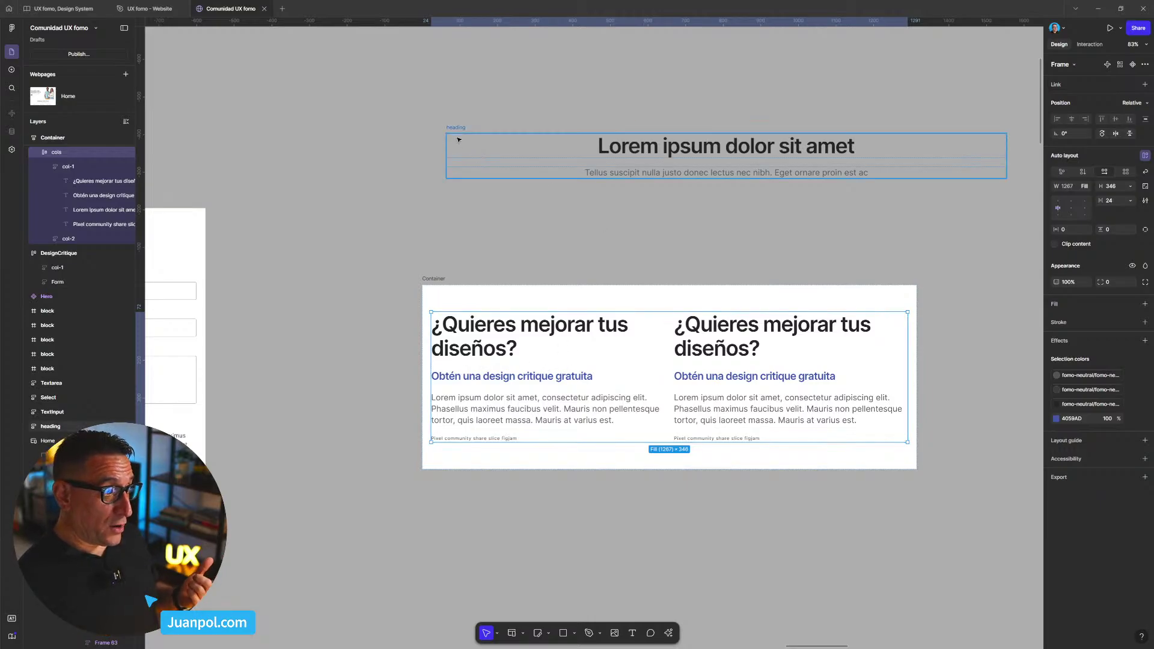
- Narrow the heading frame to about 994 px wide and place it inside the Container above cols
left_click(1001, 179)
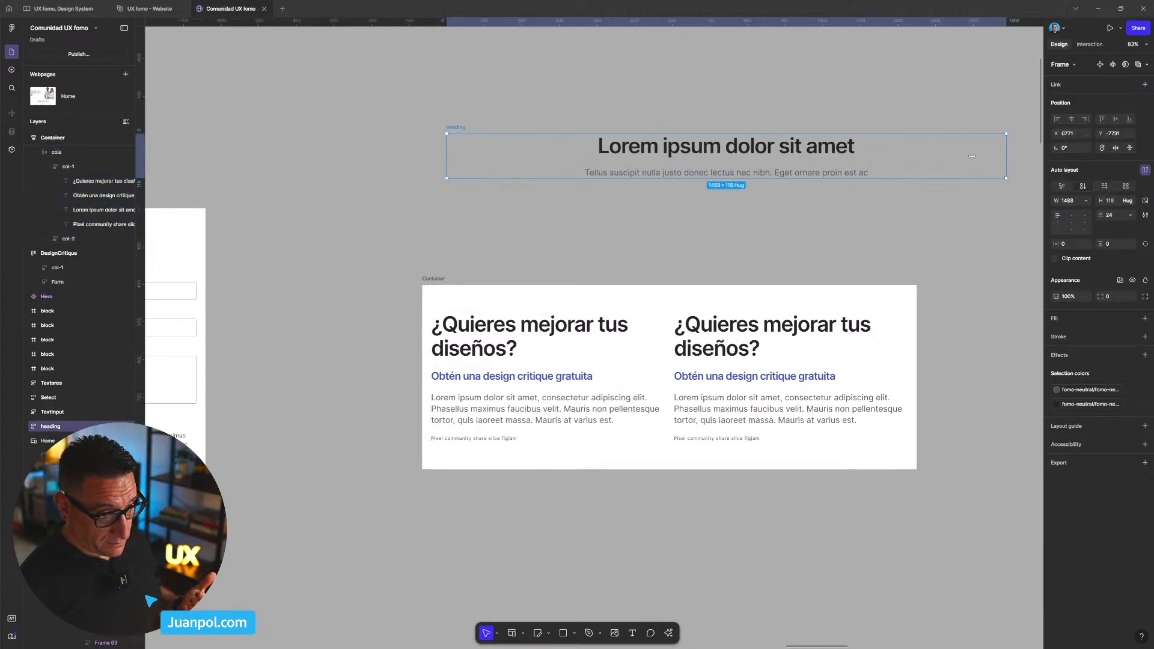
left_click_drag(972, 156, 820, 156)
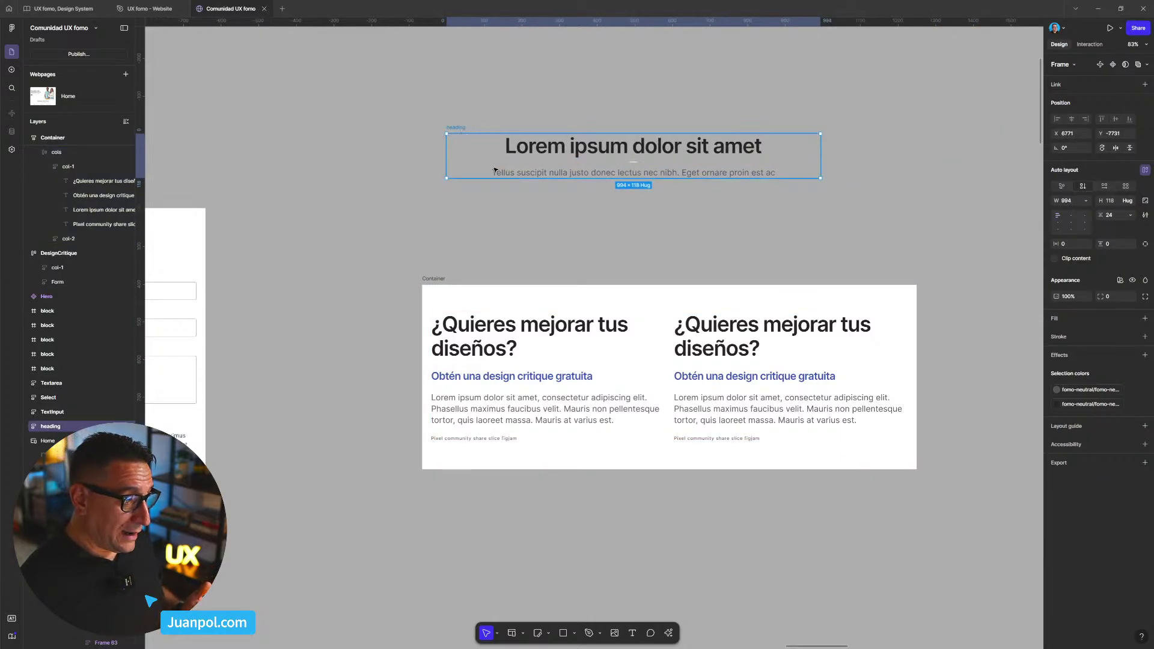
left_click_drag(494, 171, 522, 302)
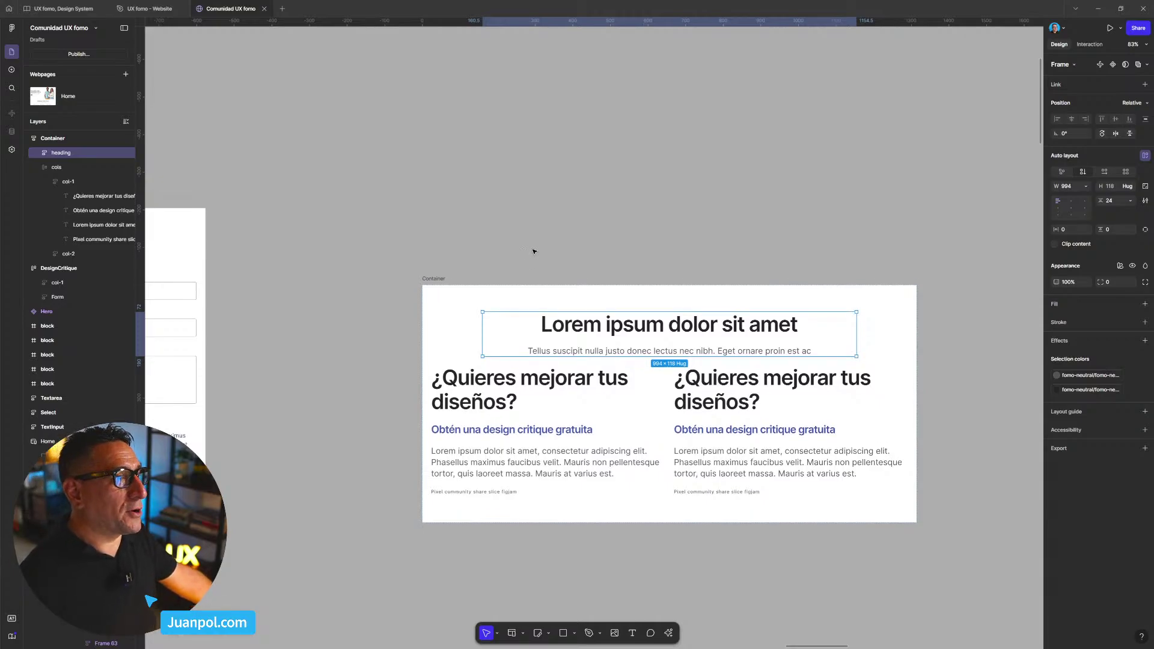
scroll(533, 252, "down", 1)
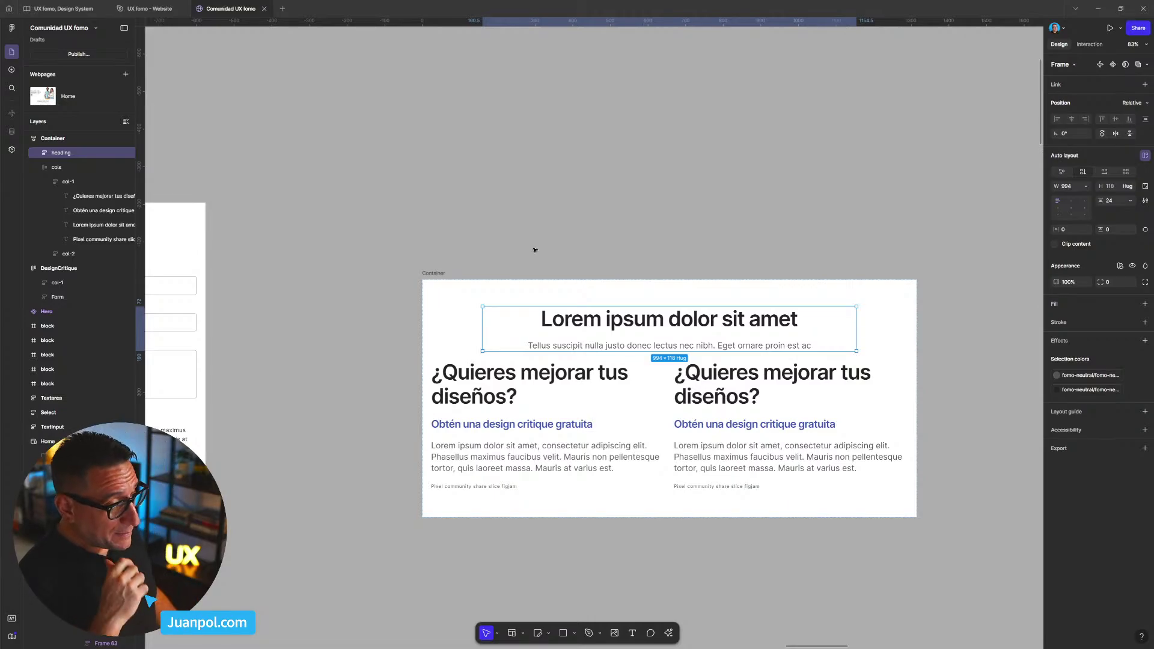
- Set the heading frame's width to fill the Container and check its extent against cols in outline view
left_click(665, 196)
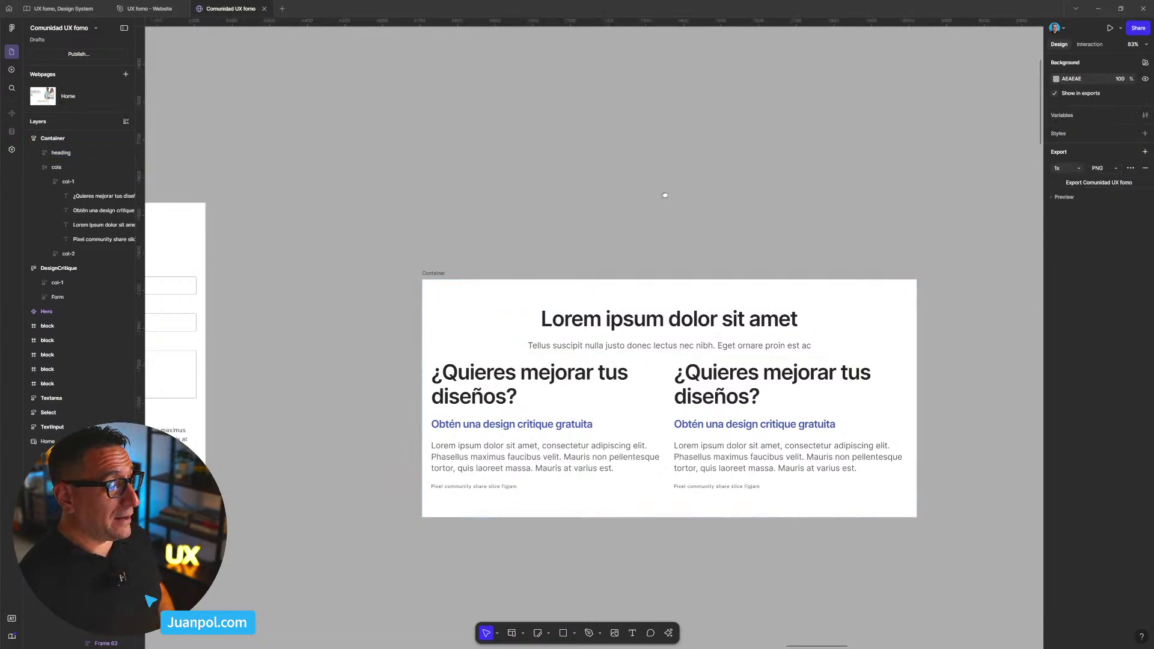
scroll(626, 193, "right", 3)
scroll(626, 192, "down", 2)
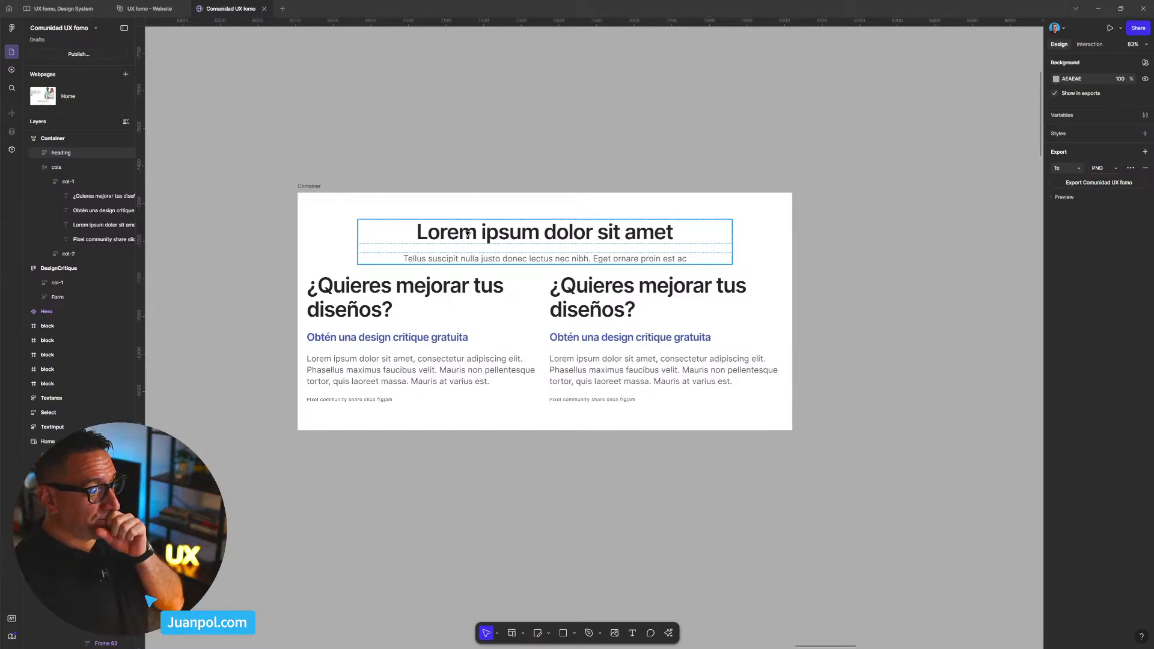
left_click(409, 243)
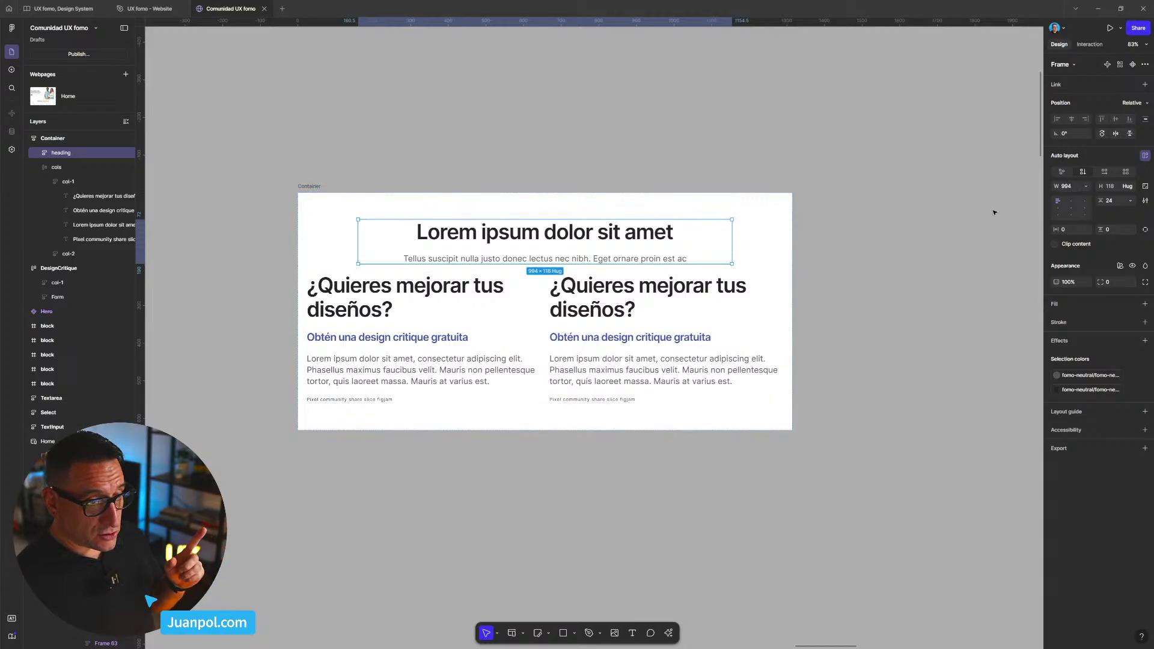
left_click(1085, 186)
left_click(1094, 208)
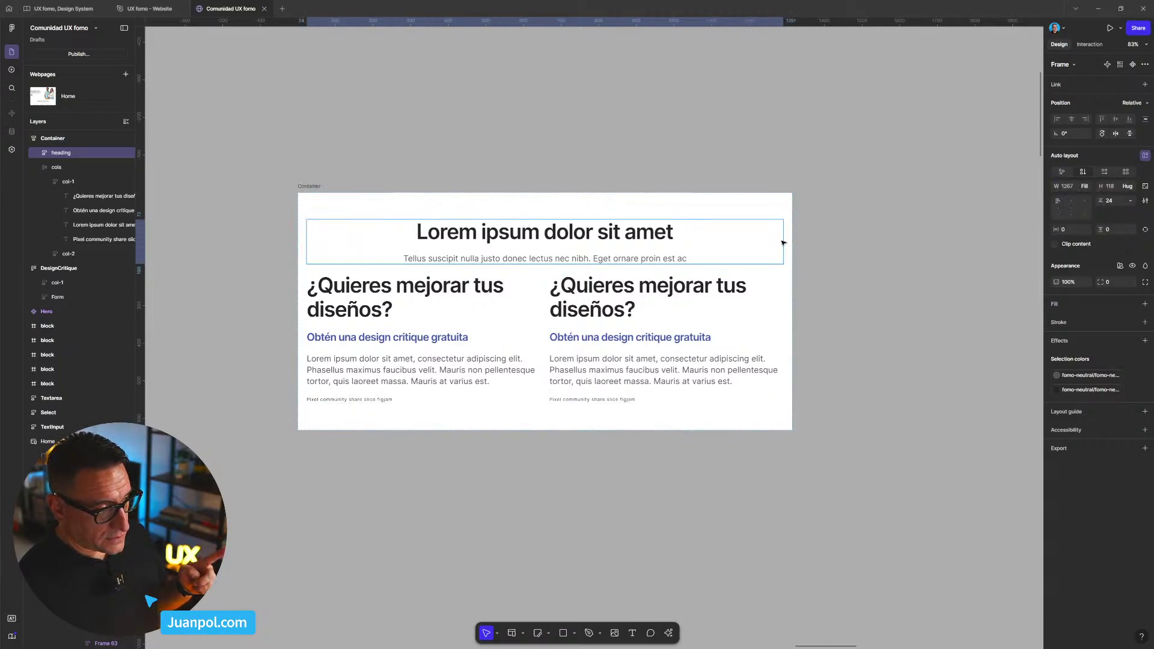
key("ctrl+y")
key("ctrl+y")
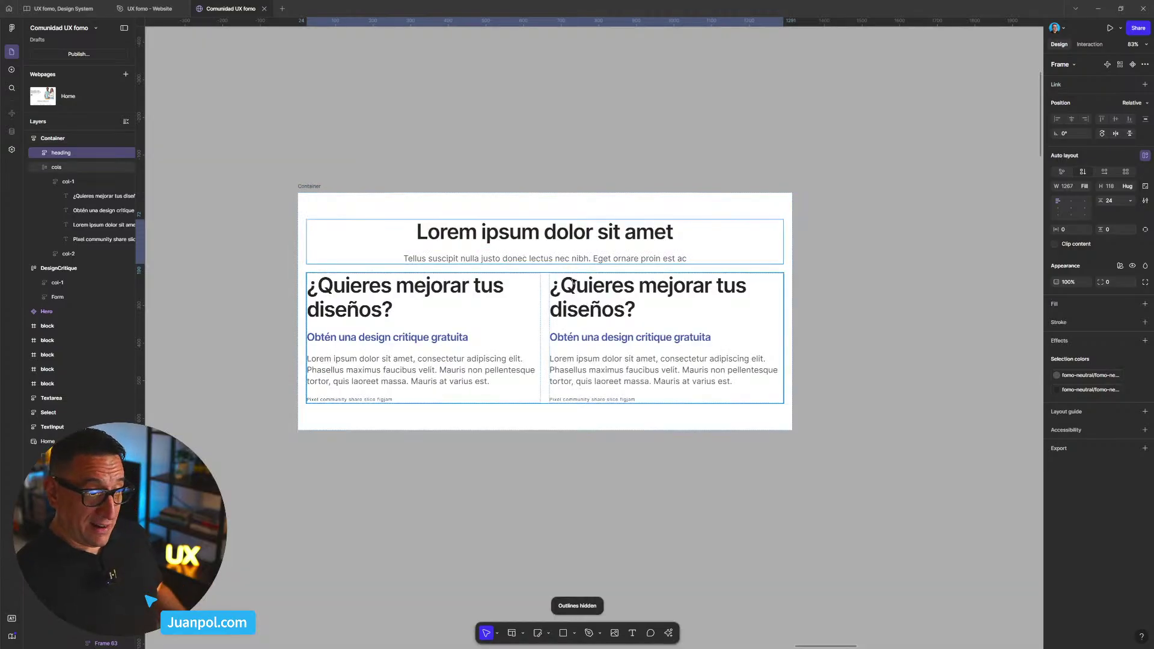
left_click(858, 280)
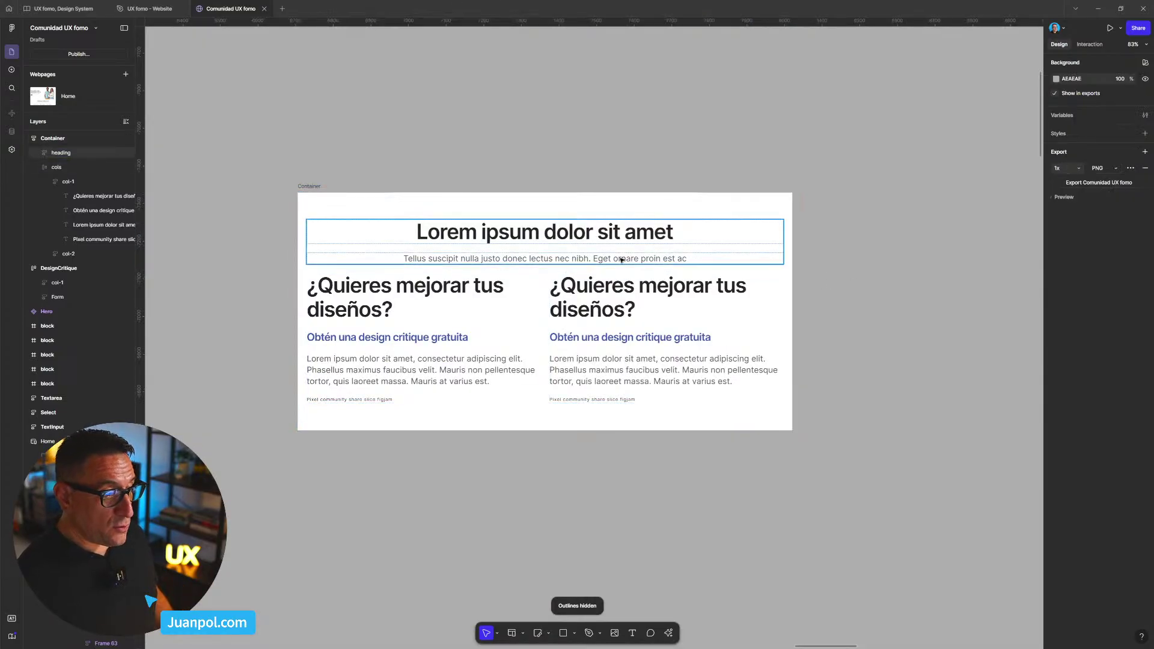
- Examine the vertical spacing between the heading and the cards row in Block-2 of the widest Home layout, as reference for the Container
left_click(619, 264)
left_click(633, 268)
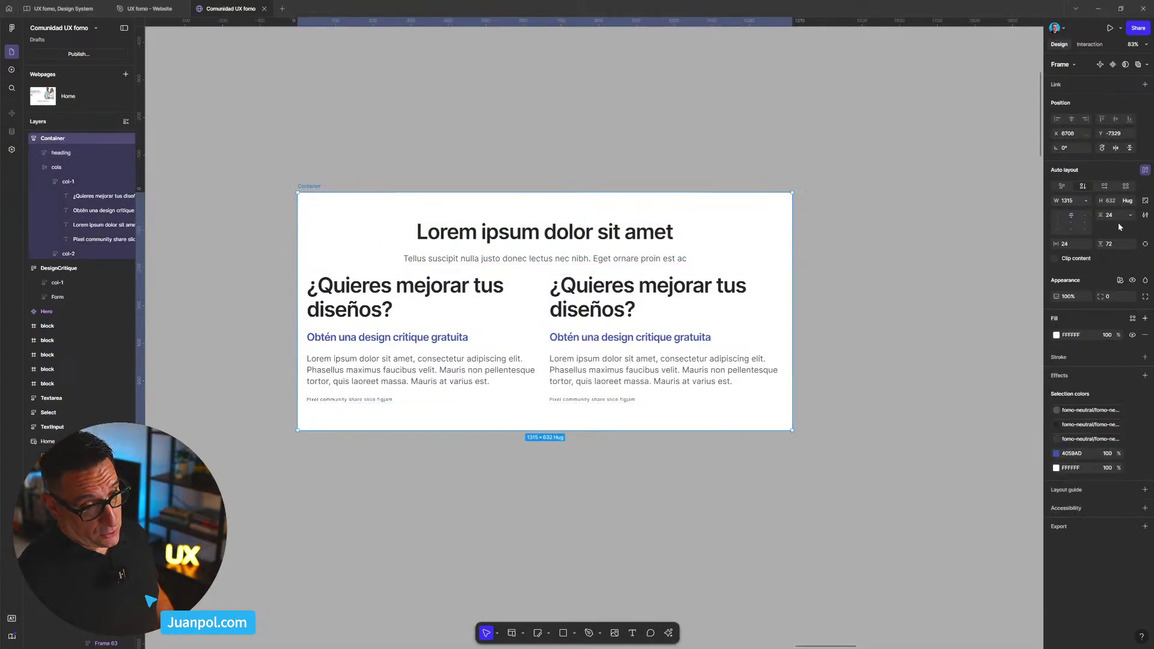
scroll(540, 294, "down", 10)
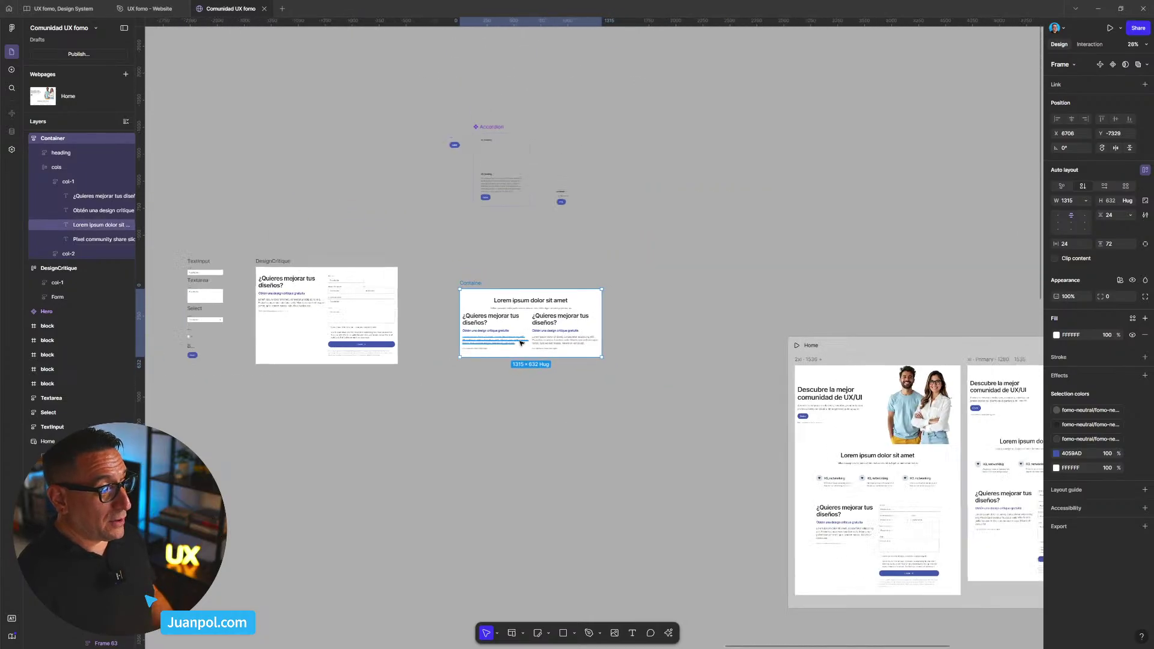
scroll(399, 425, "right", 5)
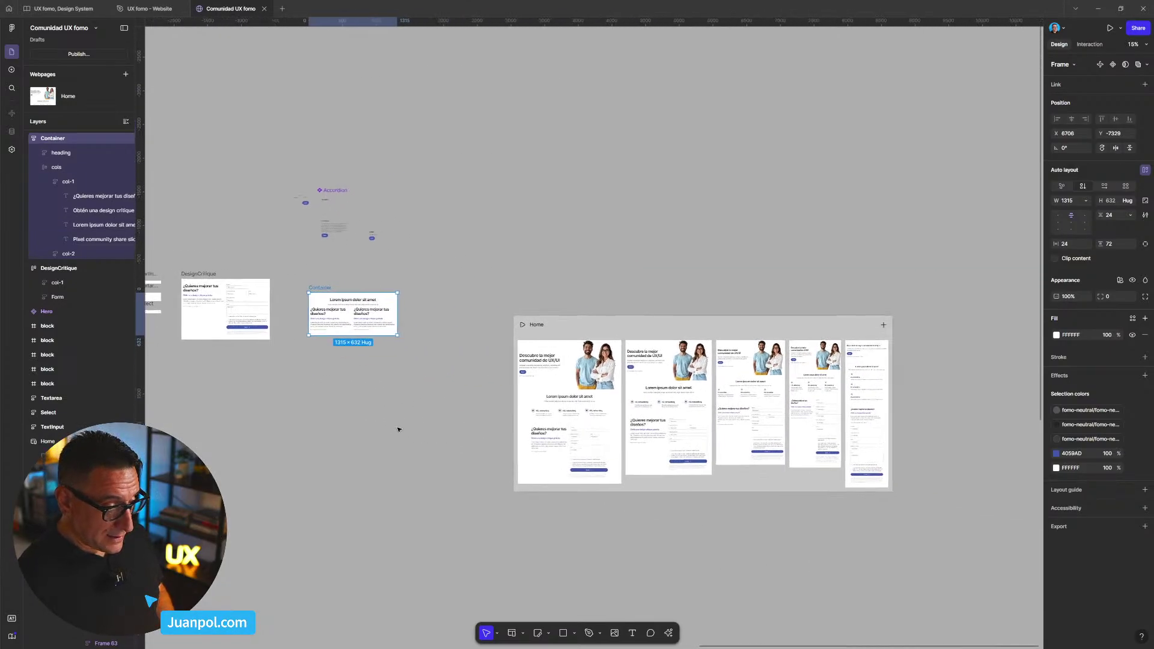
scroll(529, 412, "up", 5)
scroll(525, 396, "up", 2)
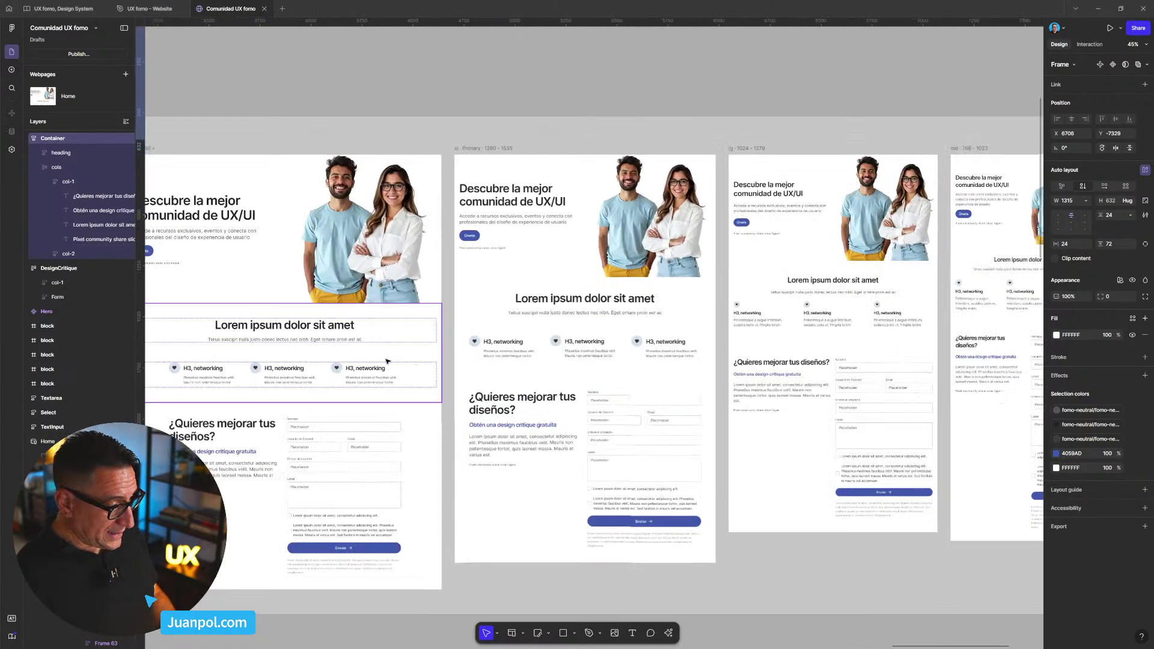
left_click(374, 357)
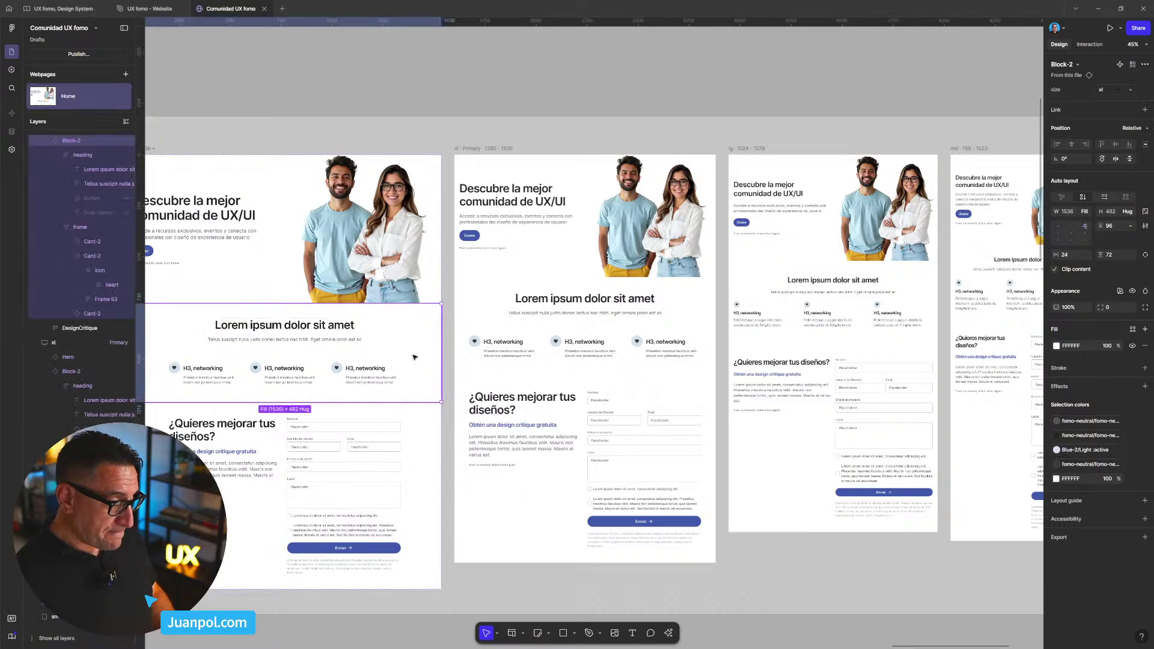
scroll(509, 308, "up", 8)
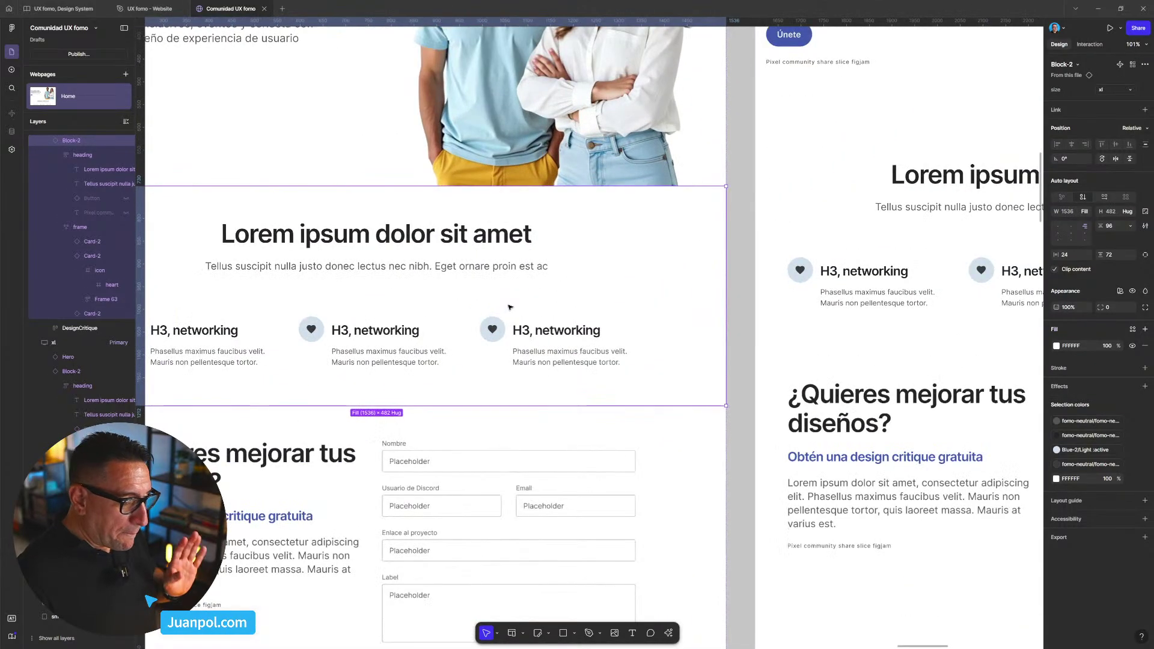
scroll(479, 327, "left", 3)
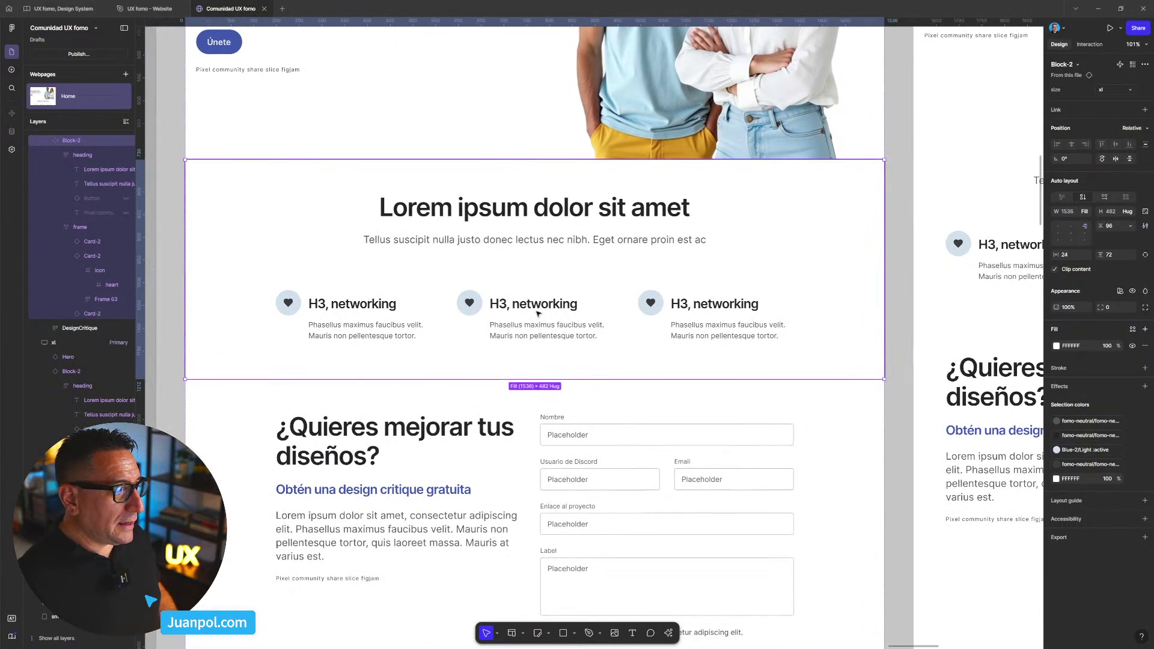
left_click(637, 294)
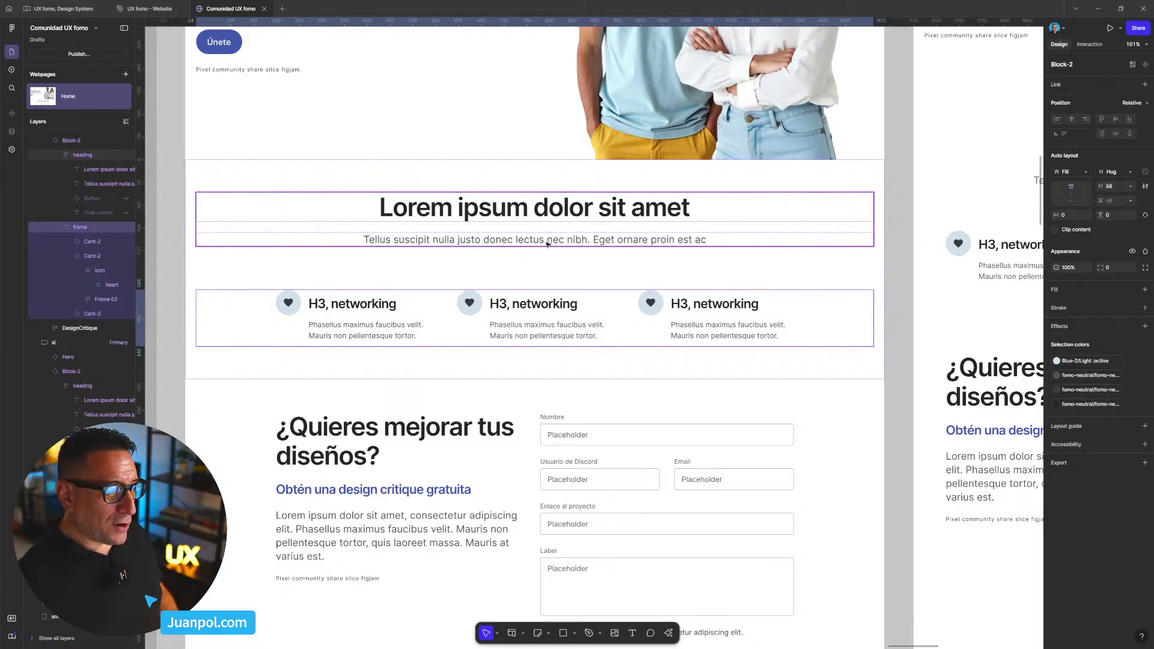
- Compare the auto layout spacing of the cards row inside Block-2 across all the Home breakpoints
scroll(547, 243, "down", 10)
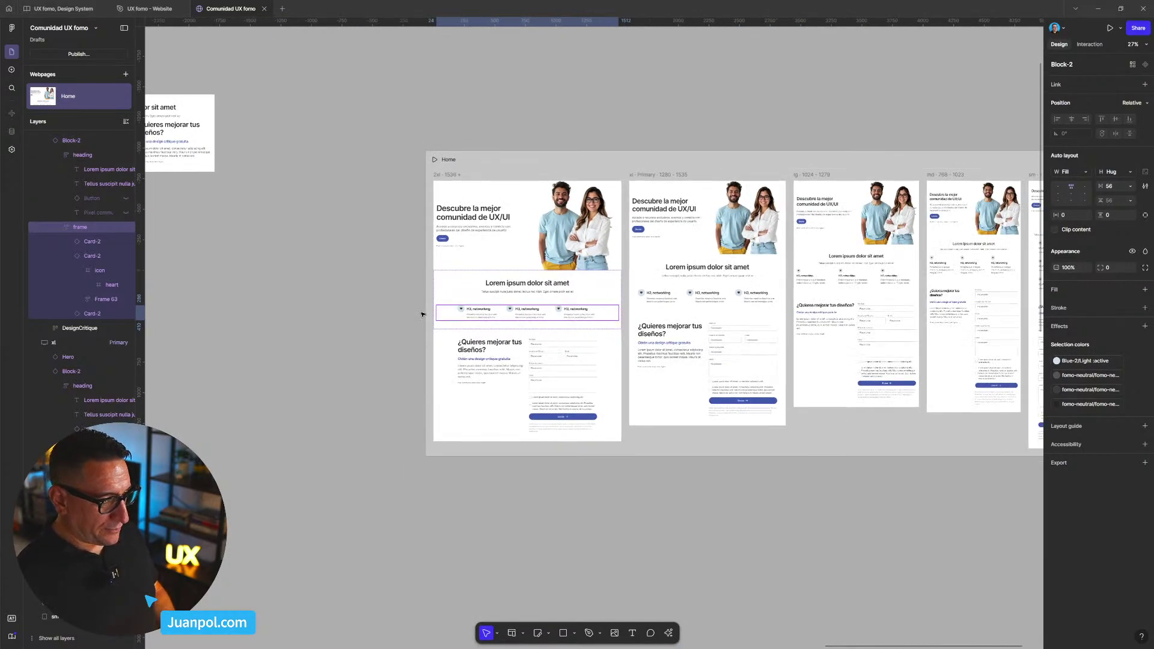
left_click(423, 315)
scroll(504, 309, "down", 2)
scroll(504, 308, "down", 1)
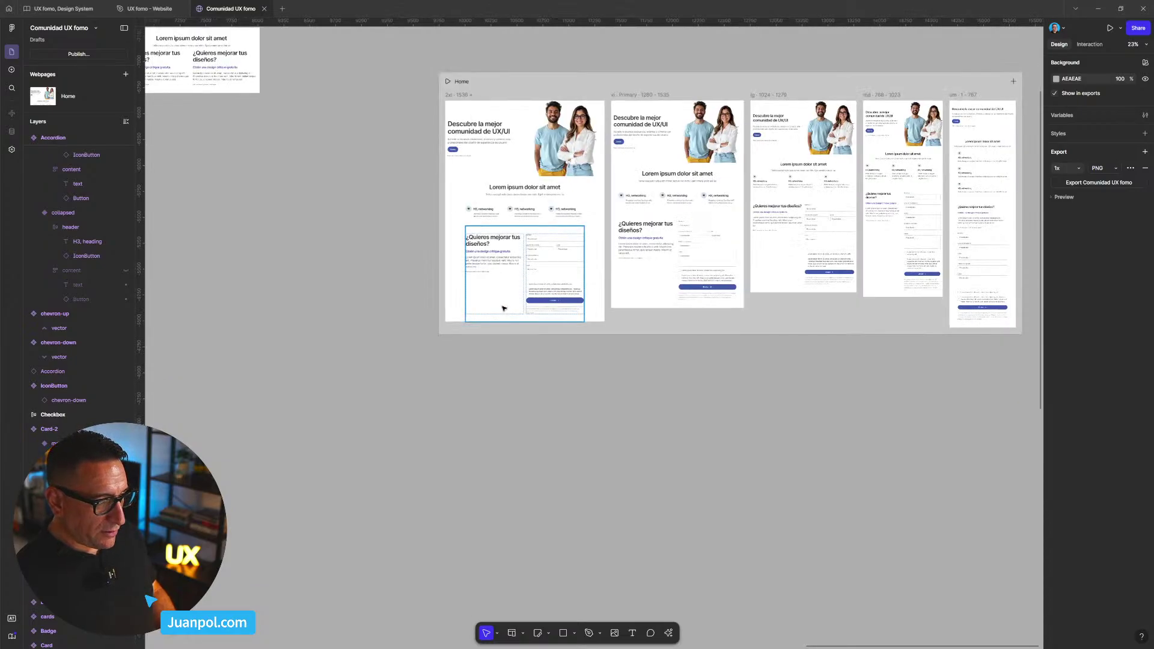
scroll(682, 212, "up", 1)
left_click(680, 193)
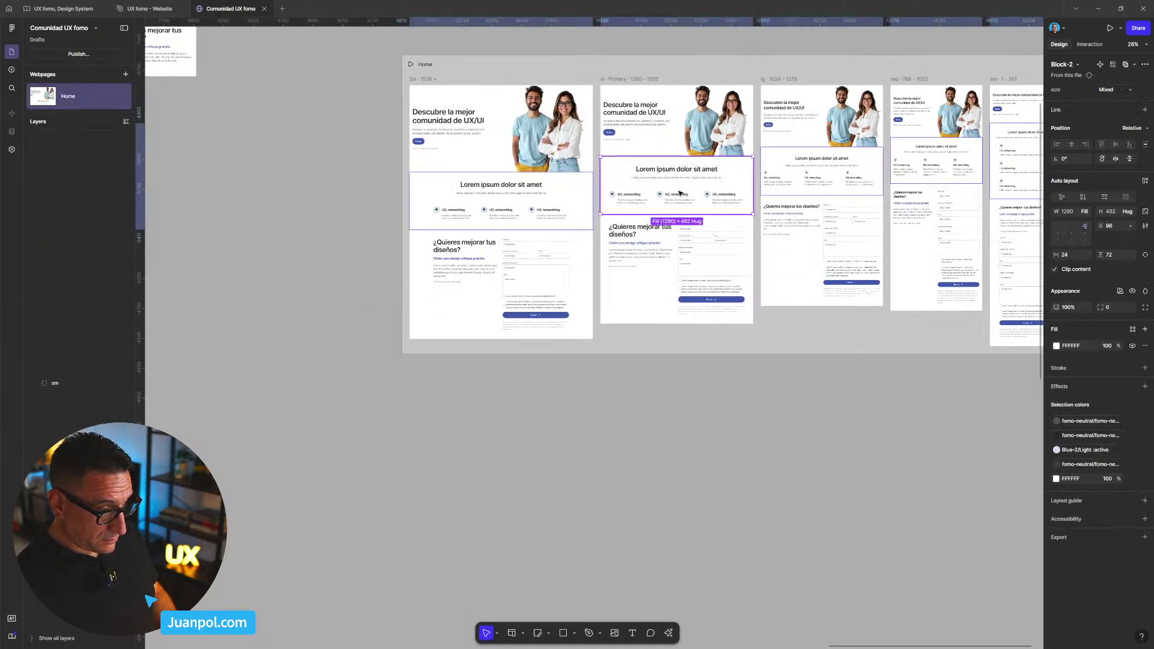
key("Return")
scroll(288, 283, "down", 5)
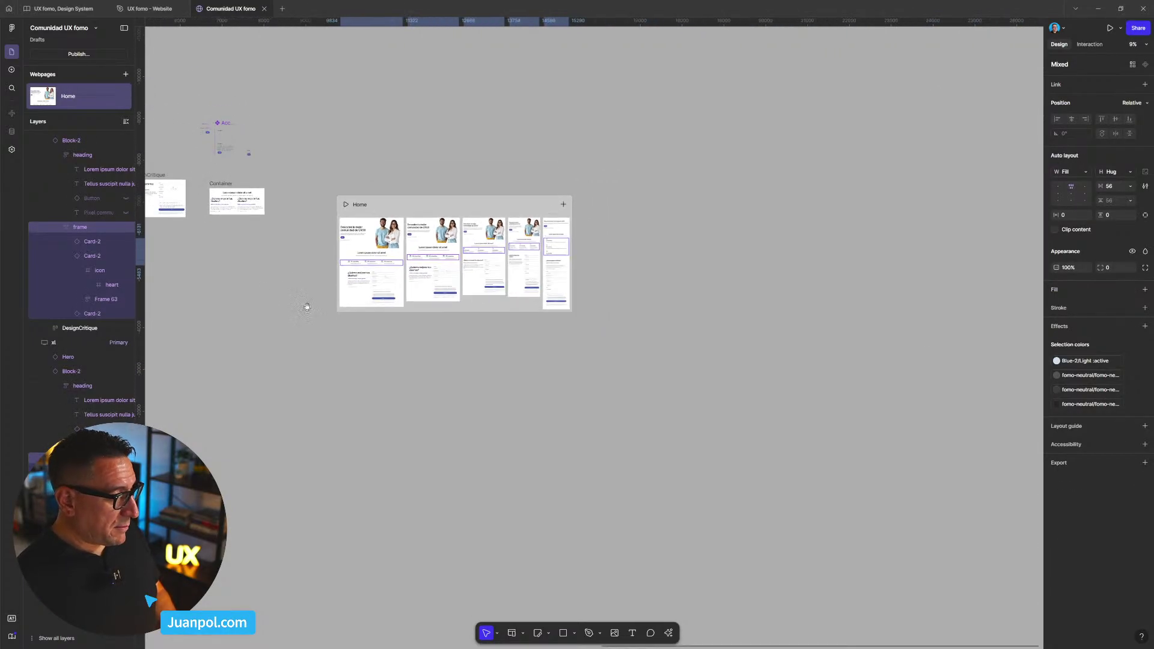
- Try a 72 px vertical gap between the Container's heading and columns, settling on 56 px
scroll(613, 317, "up", 3)
scroll(575, 240, "up", 5)
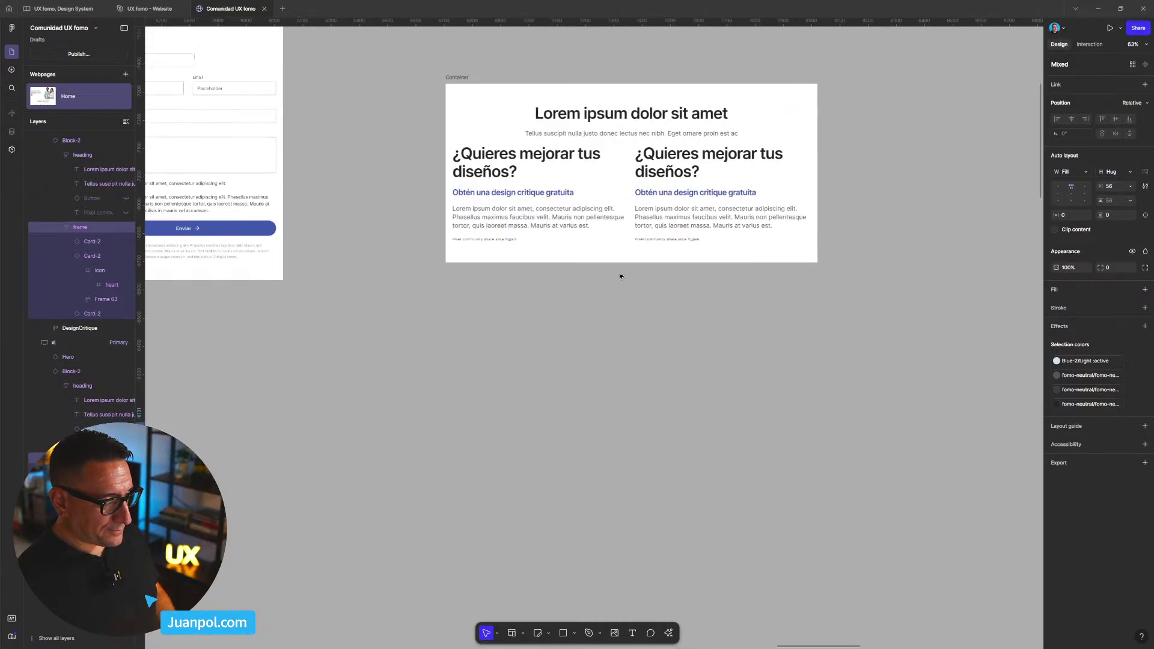
left_click(460, 81)
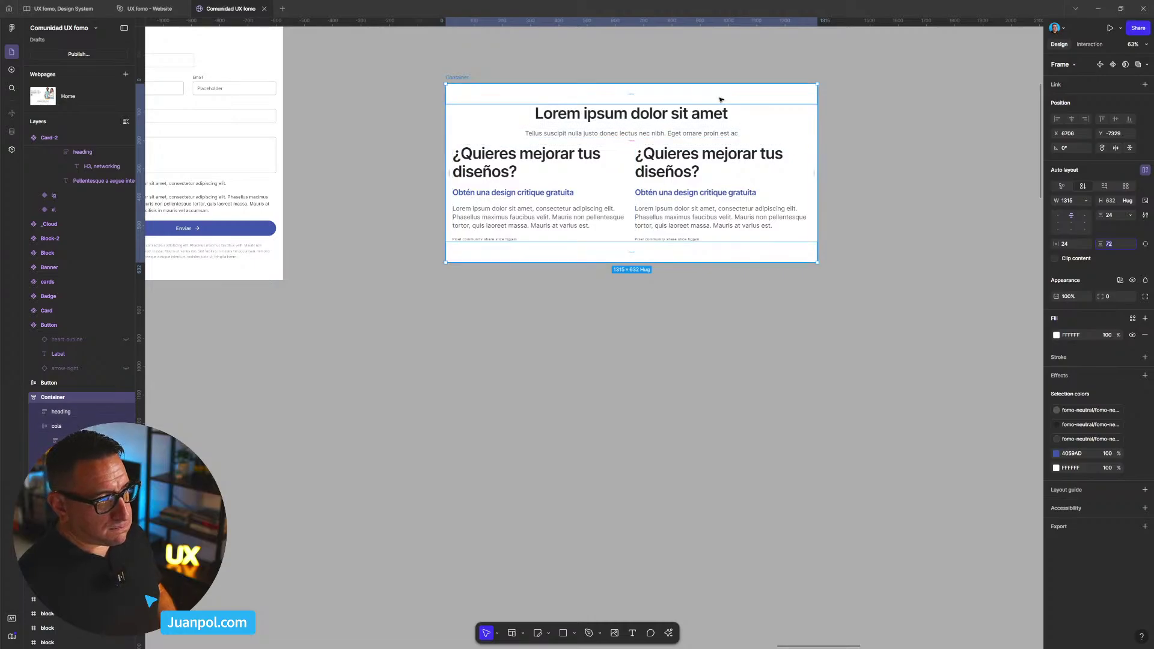
left_click(459, 73)
left_click(461, 81)
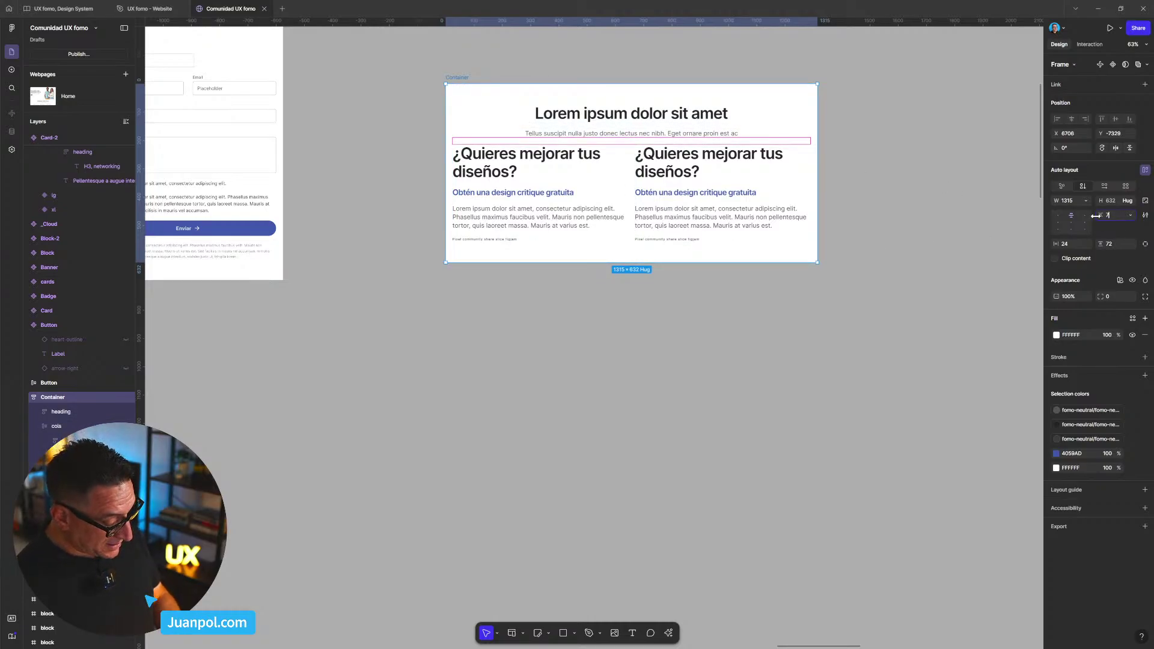
type("2")
key("Return")
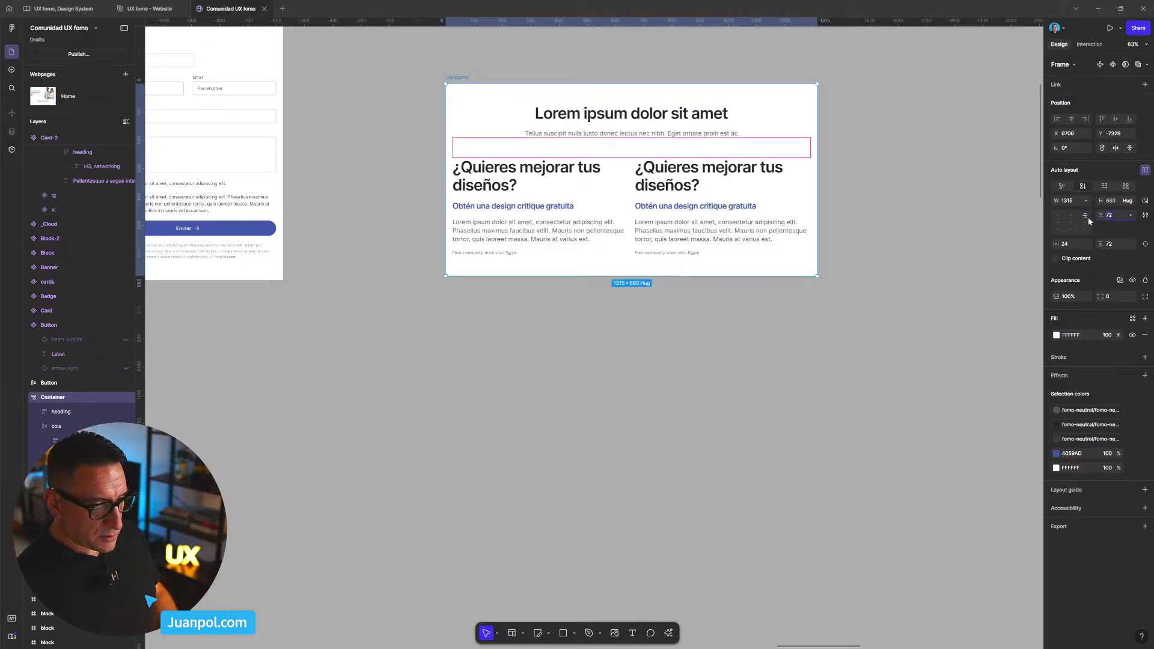
key("Return")
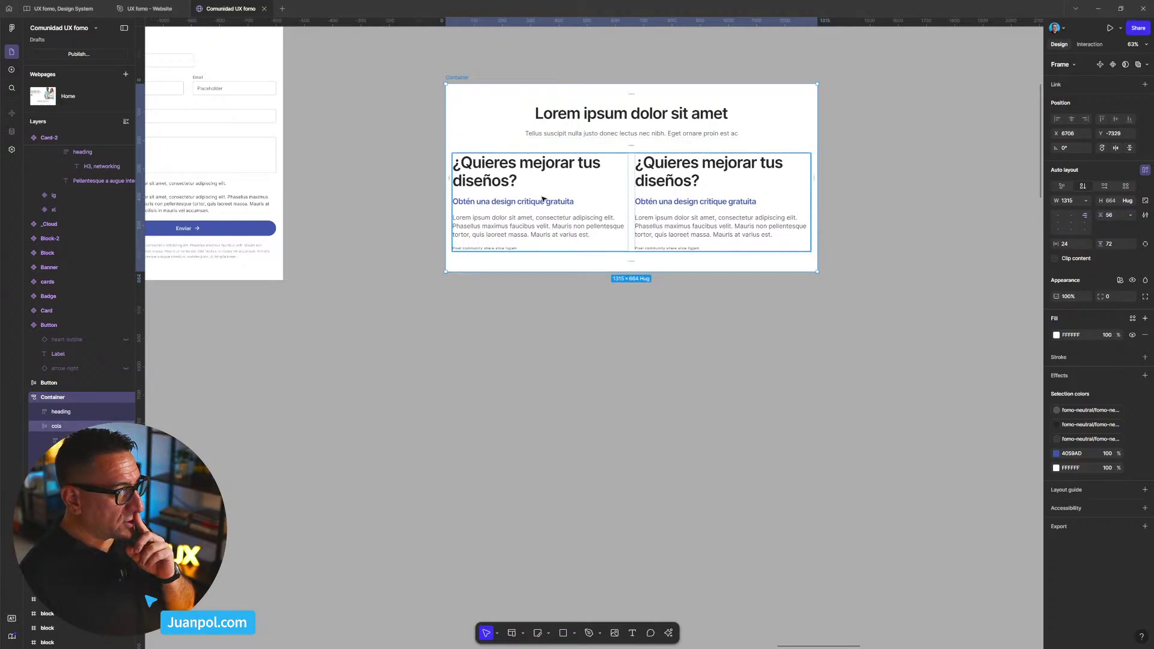
- Draw a square frame about 593 × 593 px above and beside the Container and change its fill to an empty image
scroll(511, 187, "up", 5)
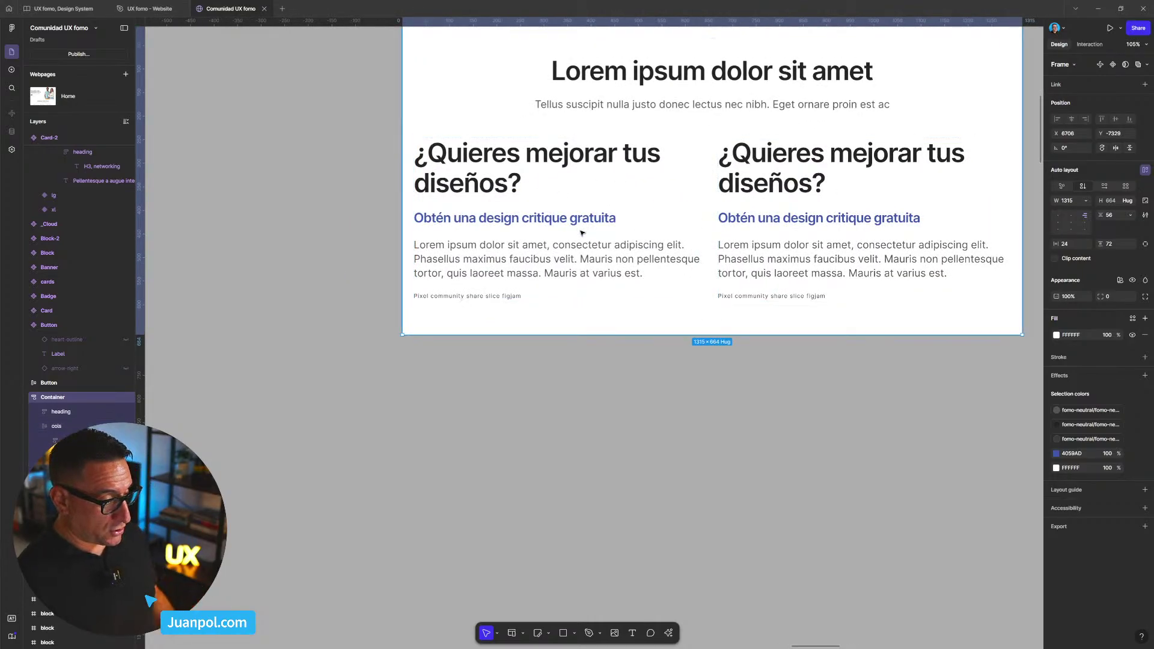
scroll(598, 237, "down", 5)
left_click_drag(580, 368, 564, 378)
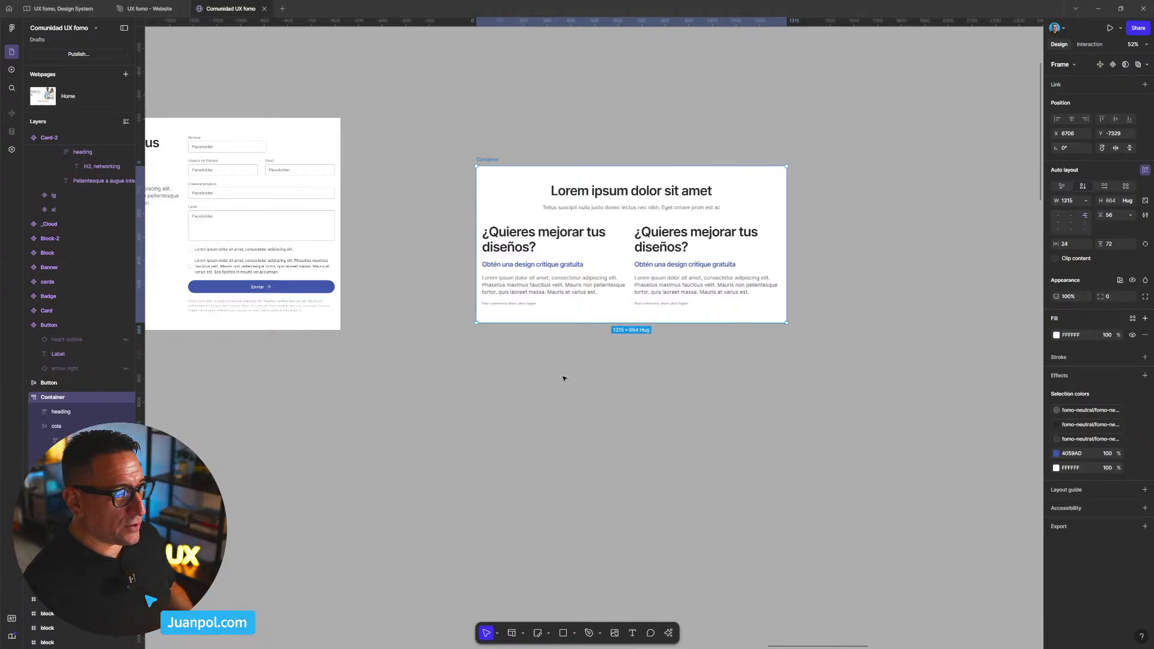
scroll(706, 345, "down", 4)
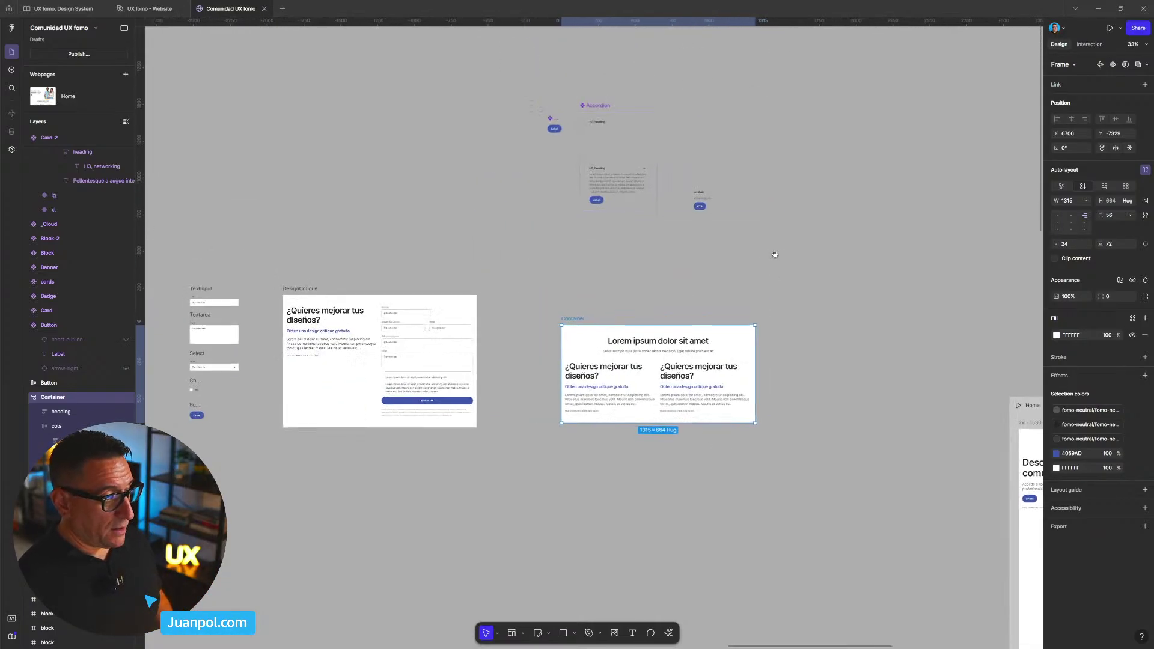
scroll(772, 257, "up", 1)
key("f")
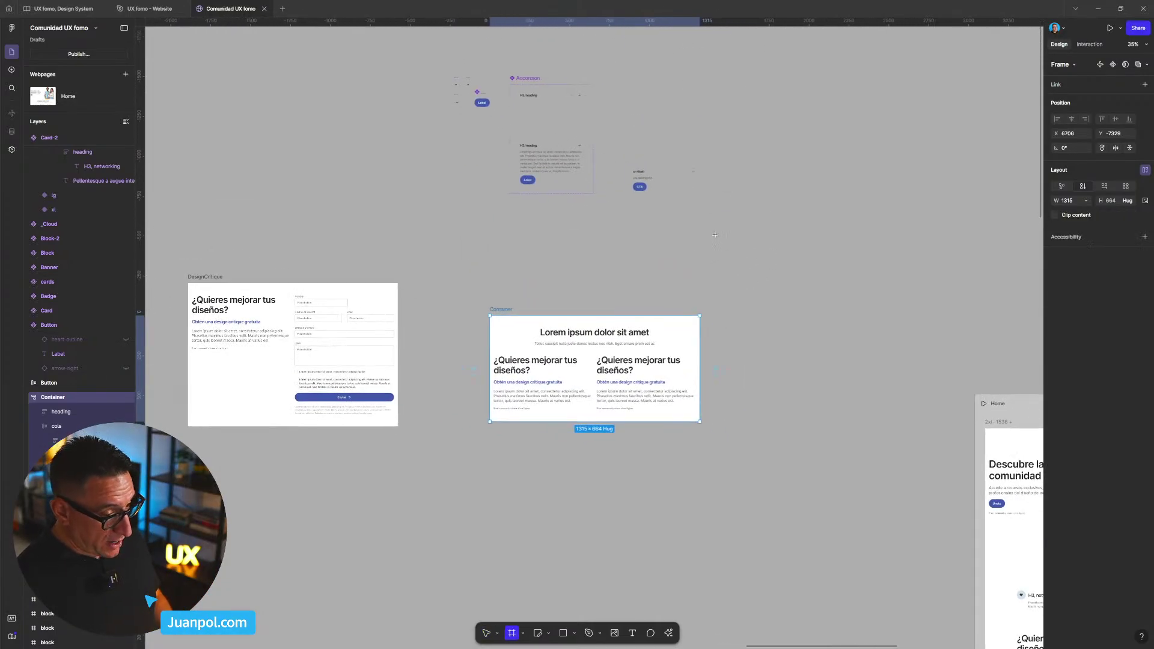
left_click_drag(808, 323, 713, 229)
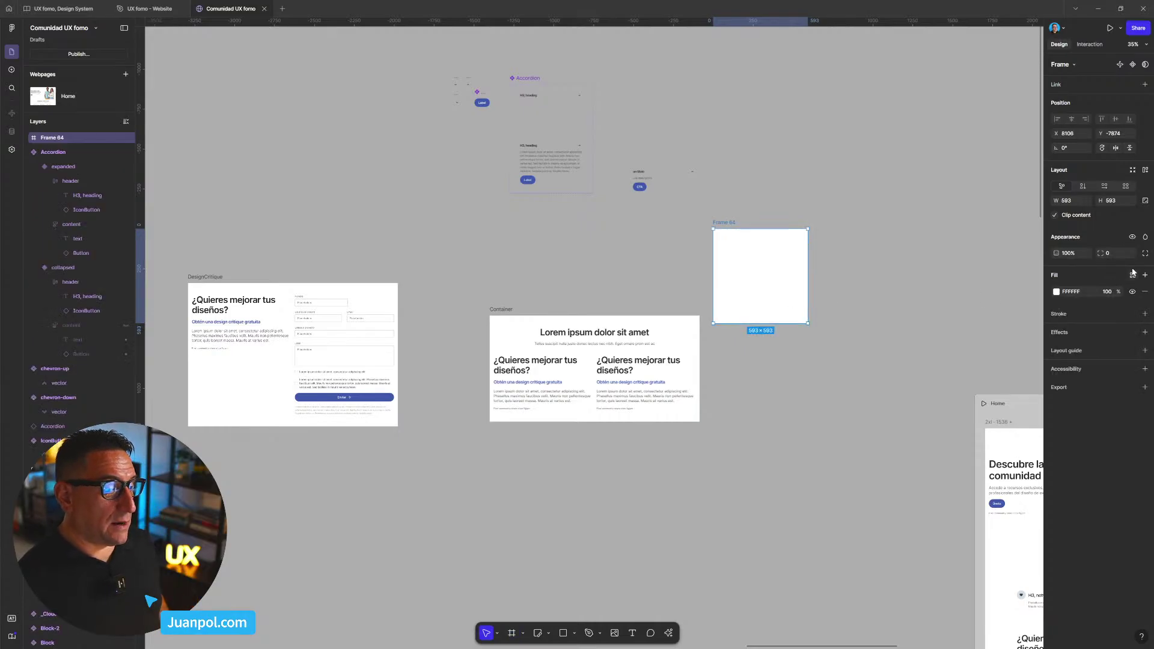
left_click(1057, 292)
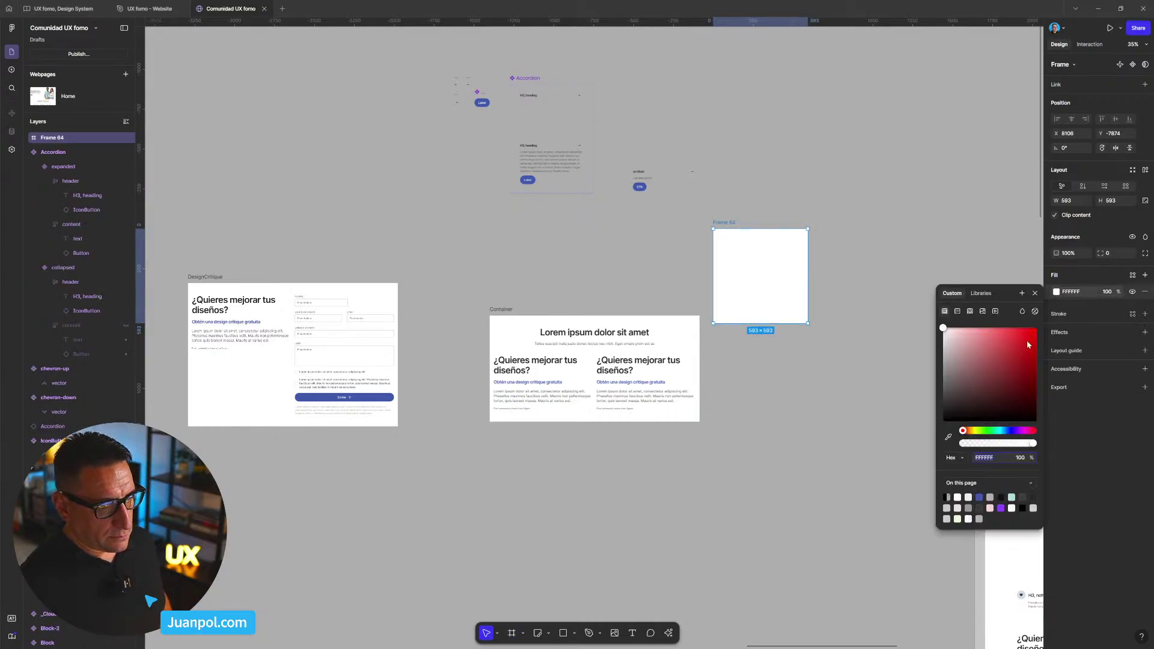
left_click(970, 312)
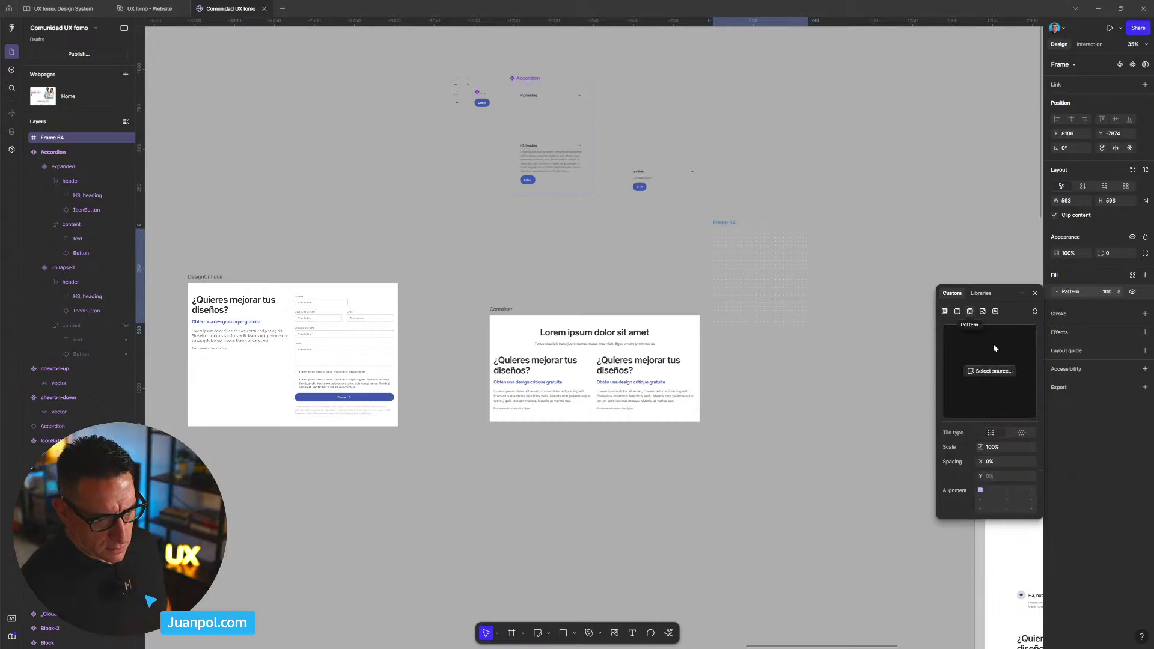
left_click(983, 312)
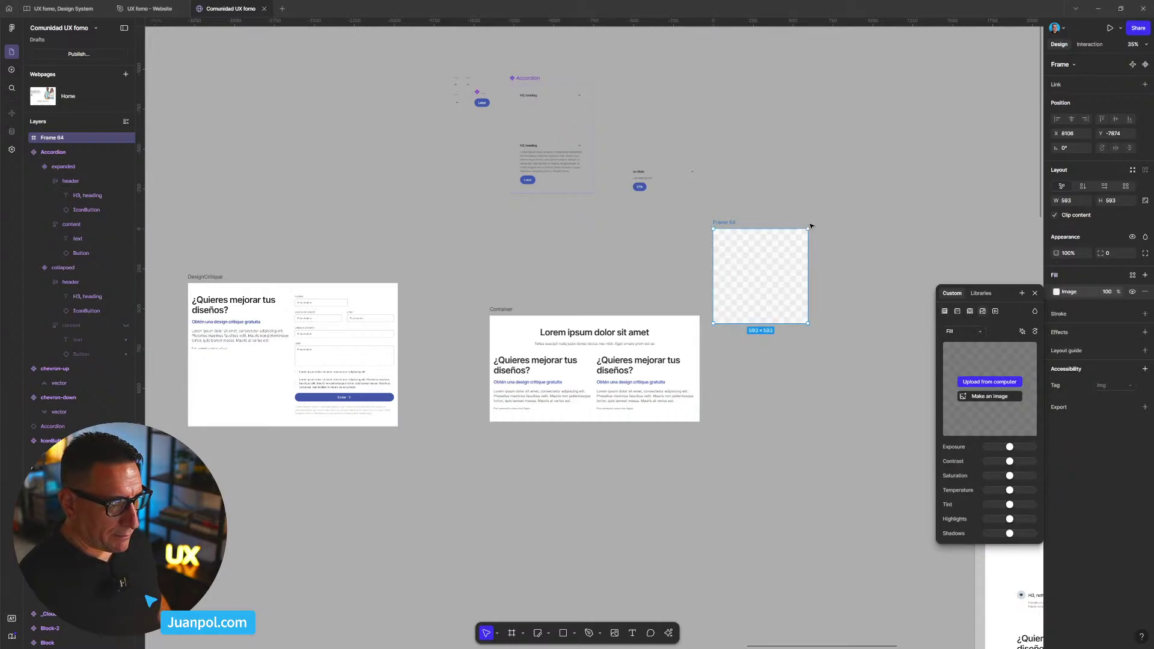
- Try renaming the image-filled square frame as "image"
key("ctrl+r")
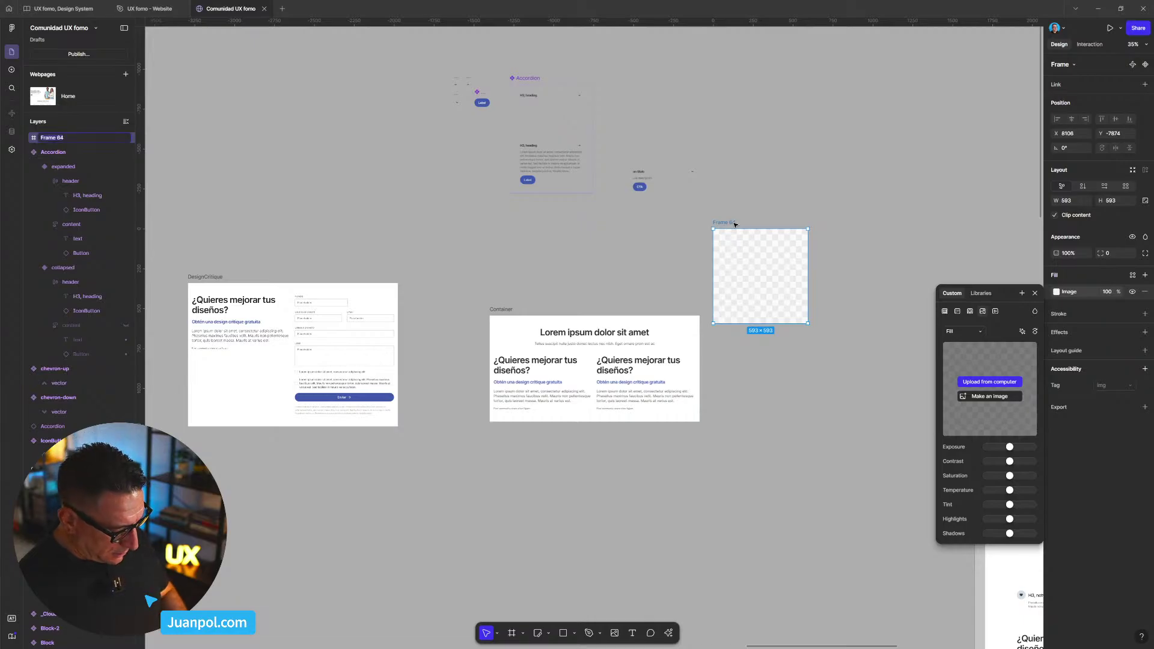
type("image")
key("Return")
key("Escape")
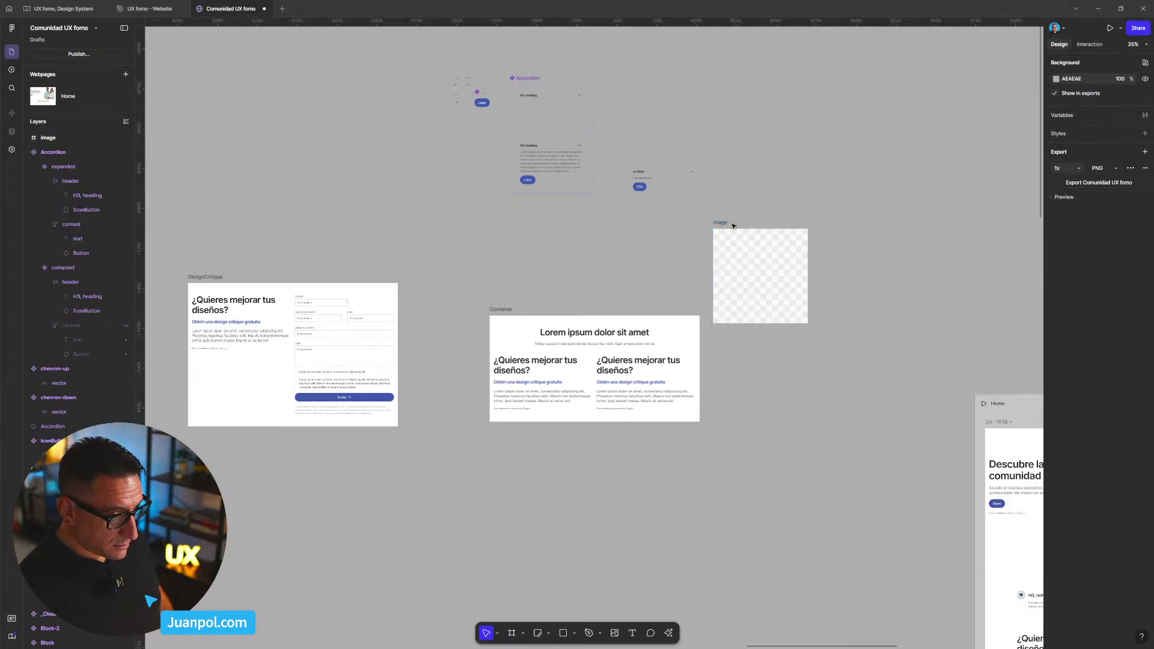
scroll(746, 221, "down", 3, "ctrl")
left_click(746, 242)
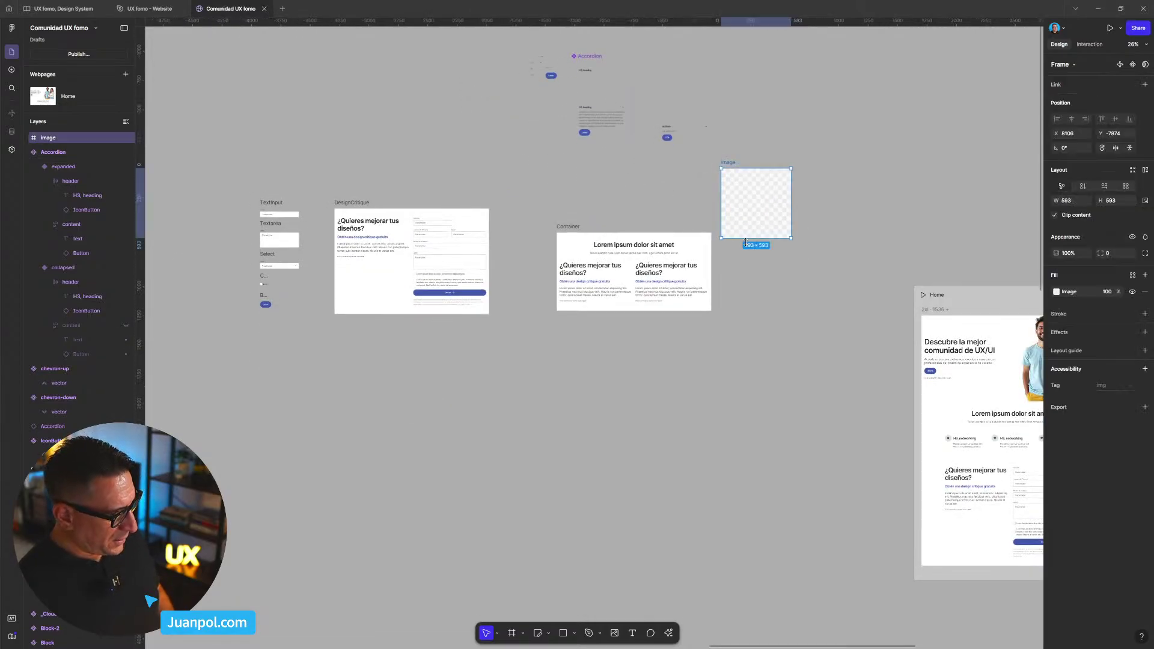
double_click(746, 243)
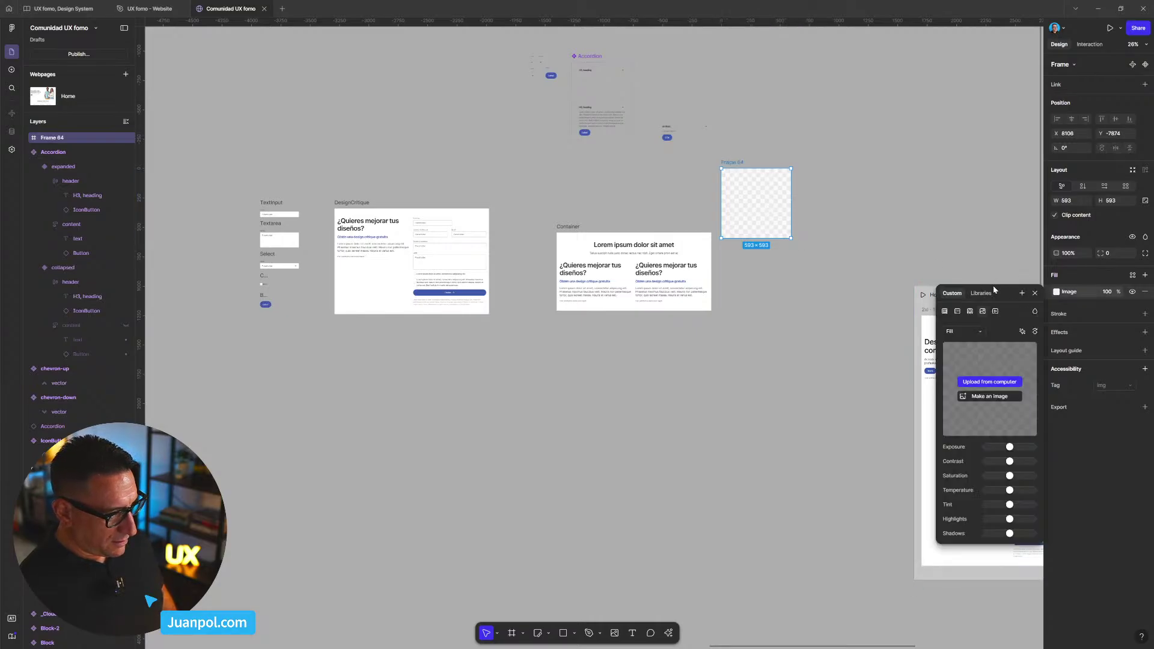
scroll(884, 228, "up", 1)
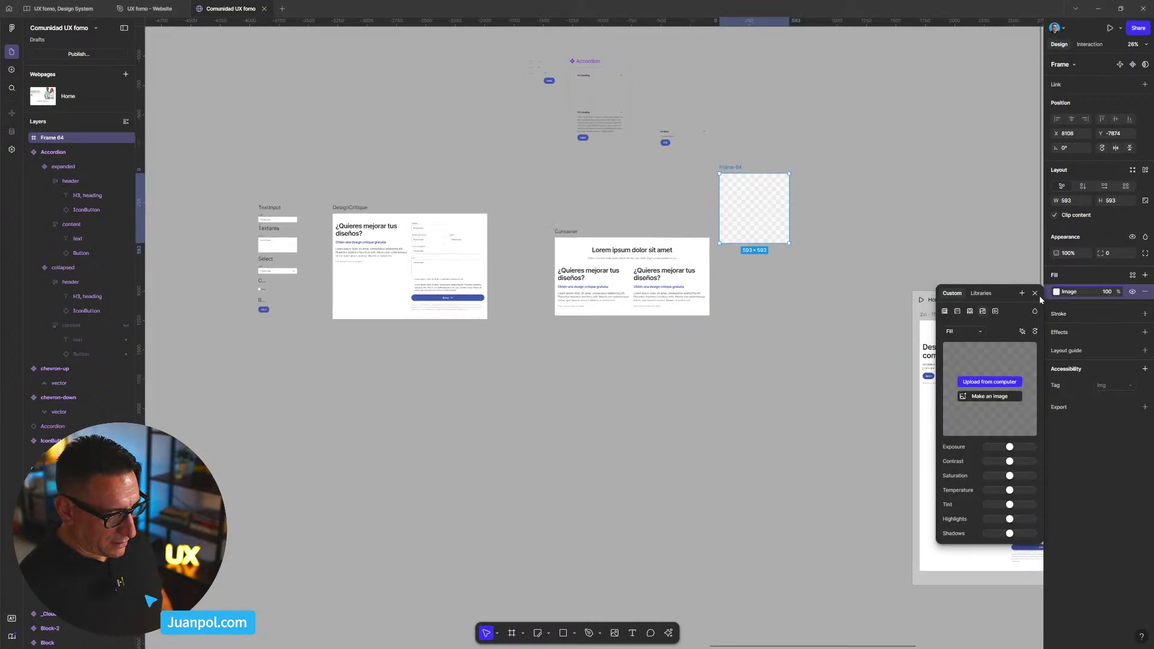
key("Escape")
key("Escape")
scroll(762, 230, "up", 2)
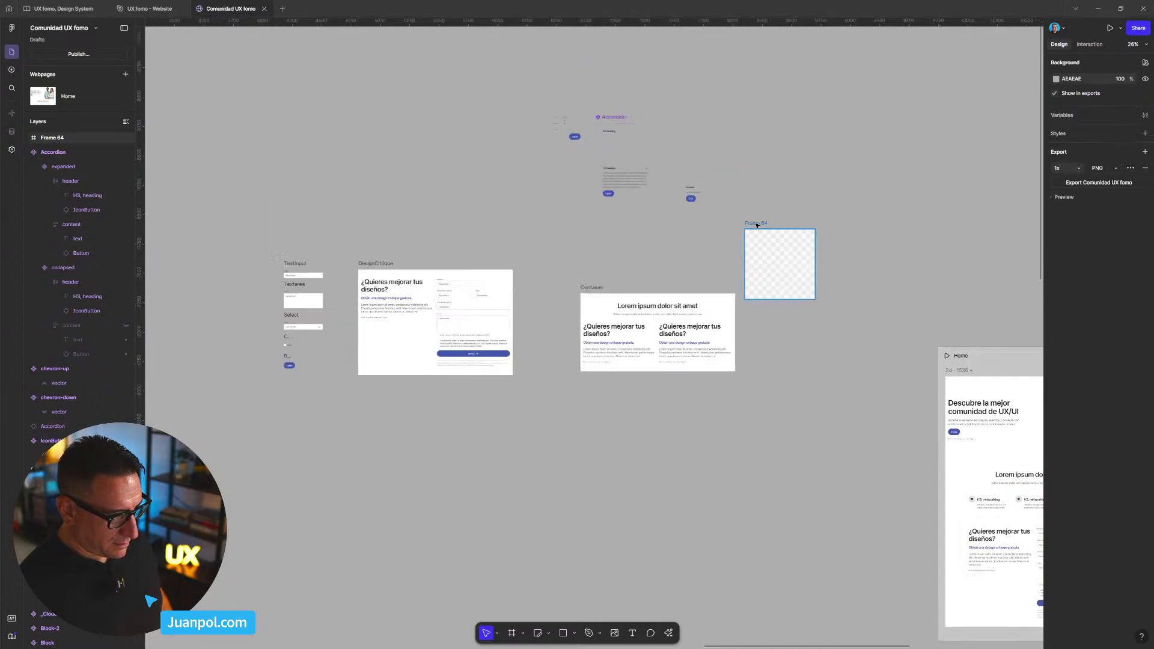
- Rename the square image-filled frame as "image"
left_click(757, 225)
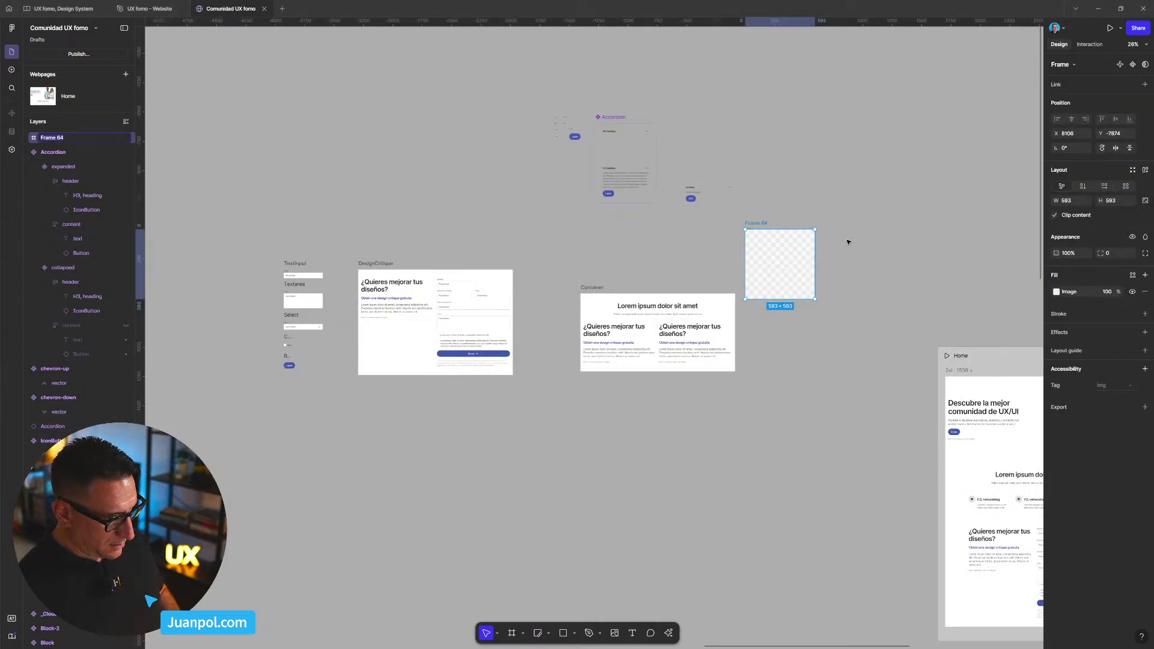
left_click(763, 217)
left_click(763, 222)
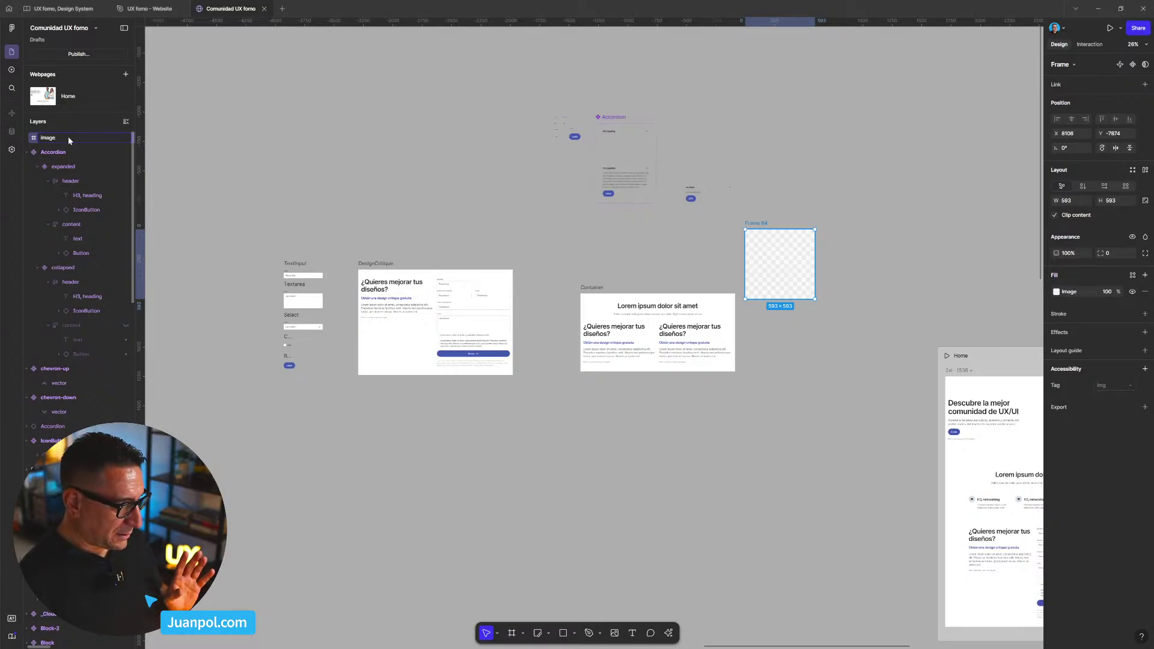
key("Return")
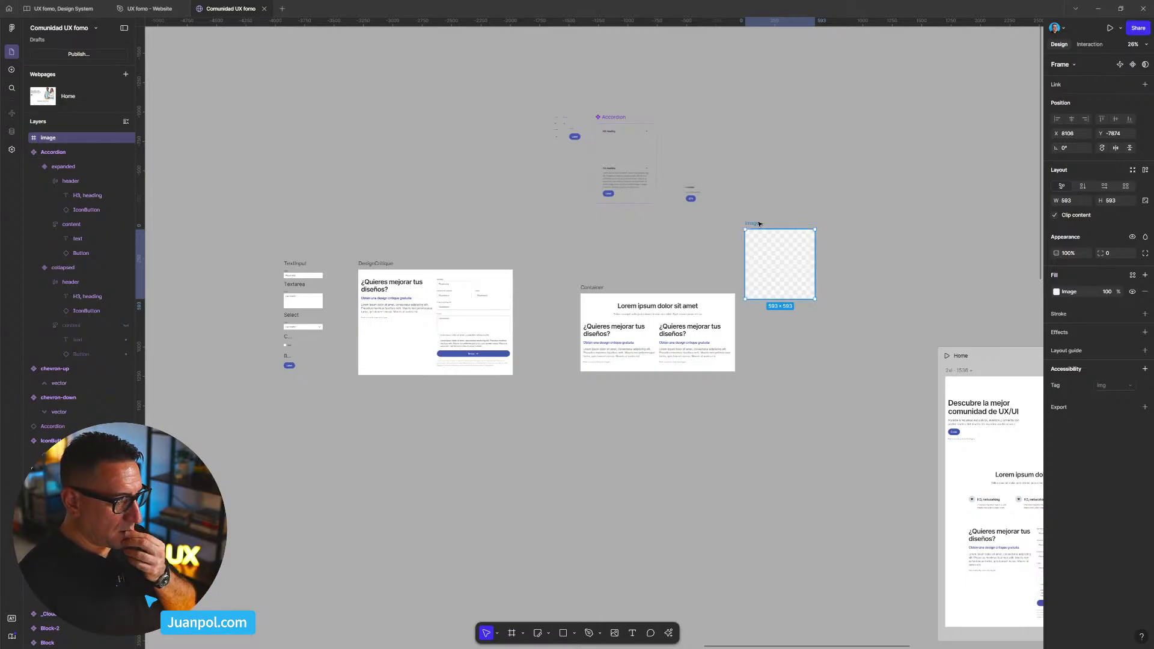
- Lock the image frame's aspect ratio and shrink it to about 458 × 458 px
scroll(731, 304, "up", 5)
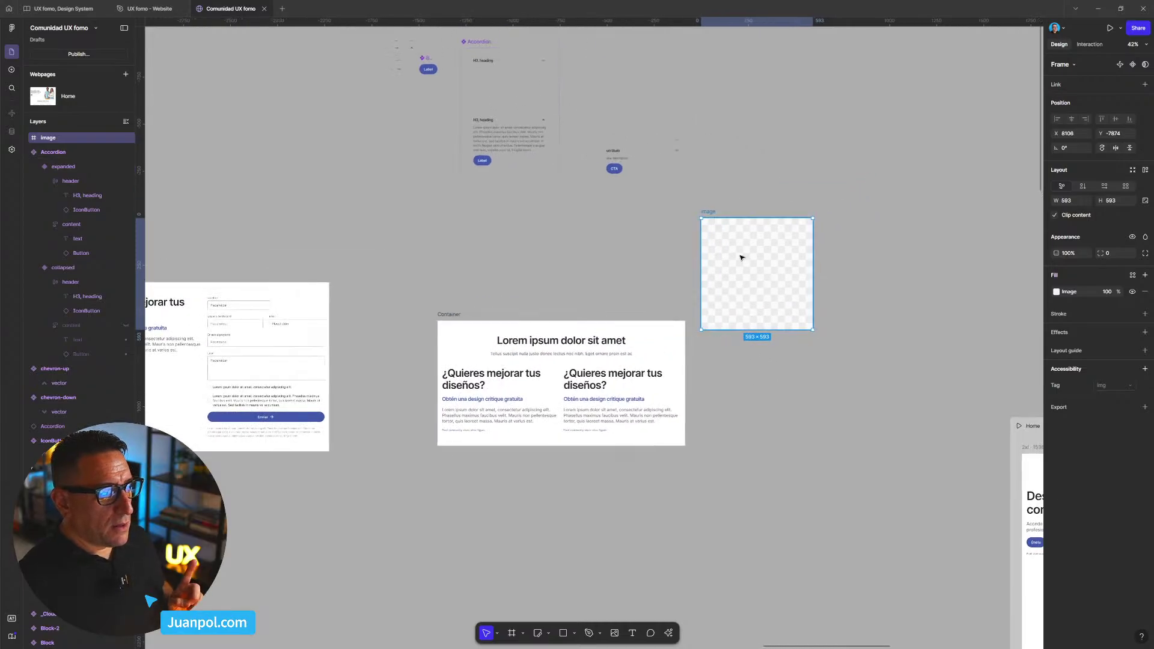
scroll(652, 344, "down", 1)
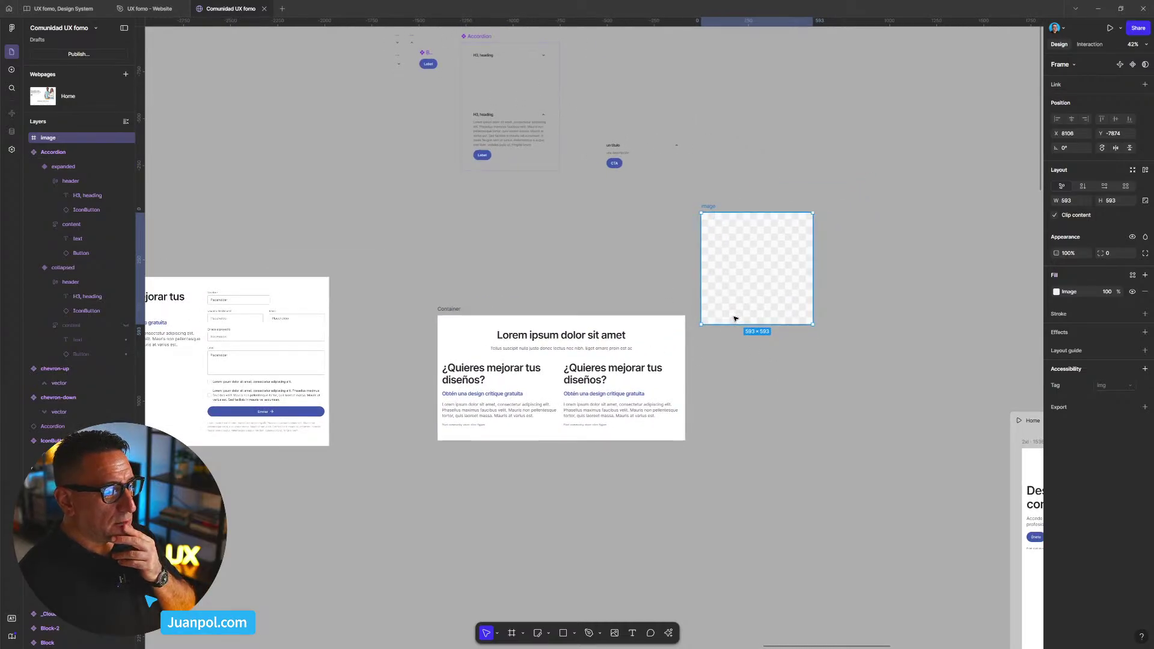
left_click(1146, 202)
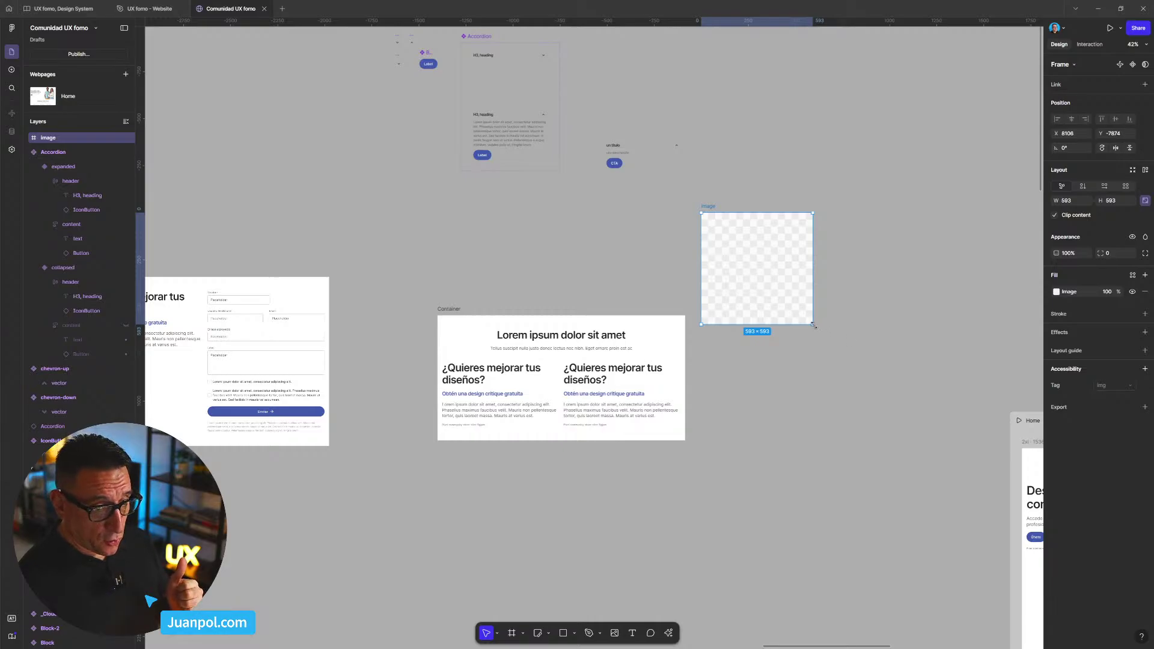
left_click_drag(813, 325, 785, 300)
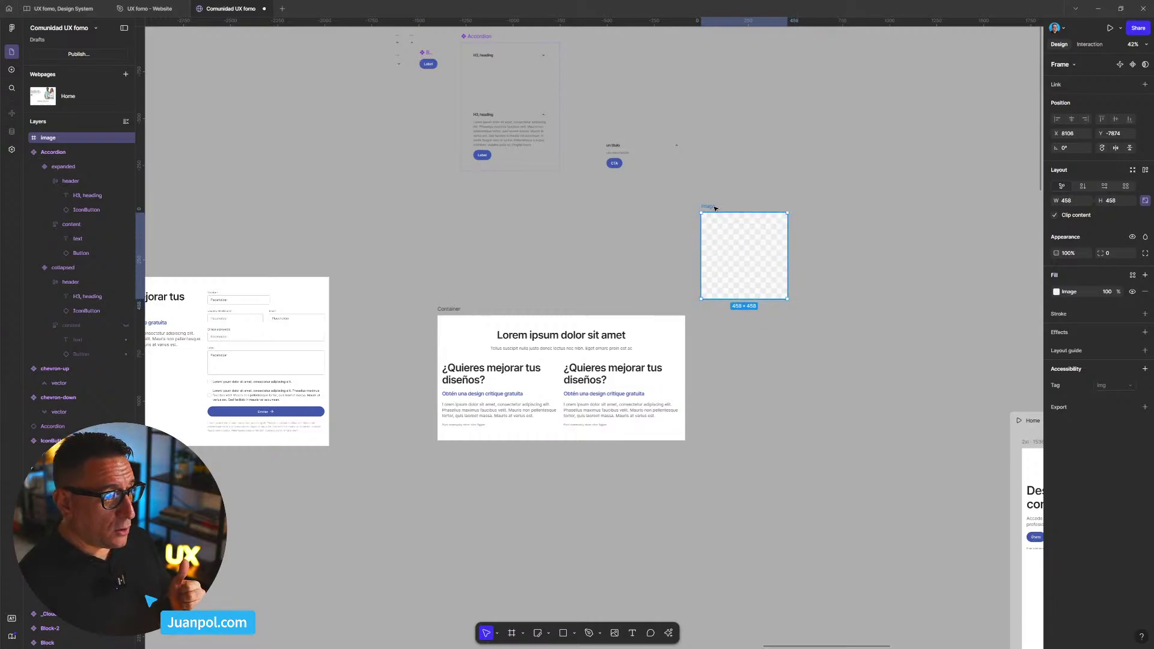
- Place the image frame first in the Container's col-2 and delete that column's four text layers
left_click_drag(709, 210, 616, 374)
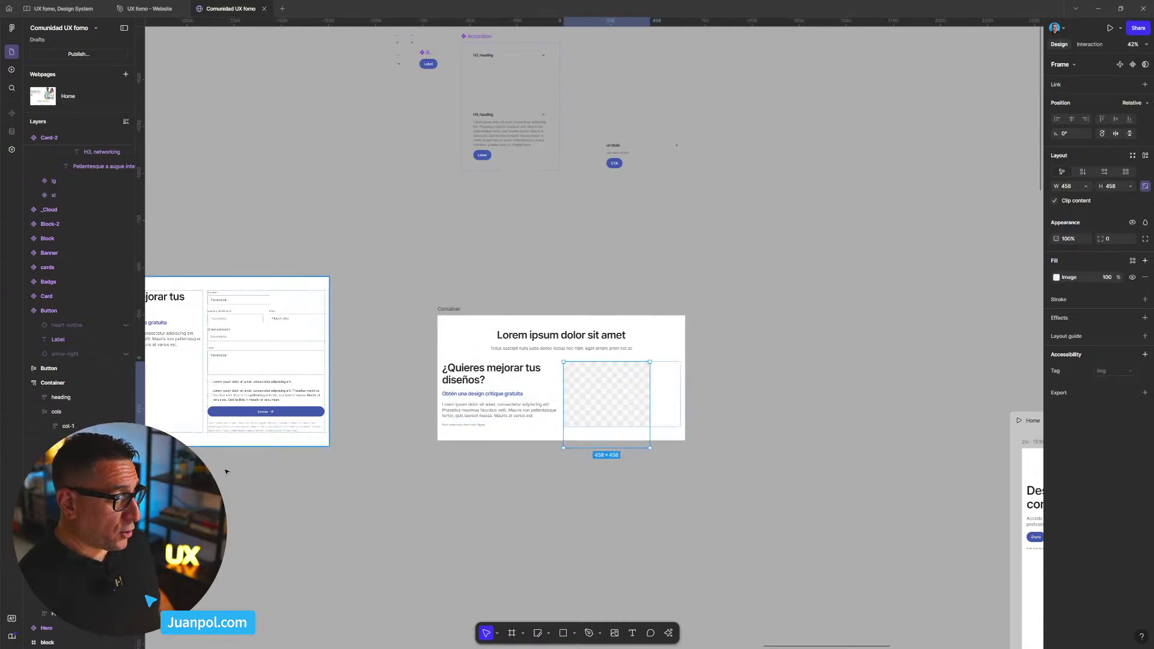
left_click(90, 527)
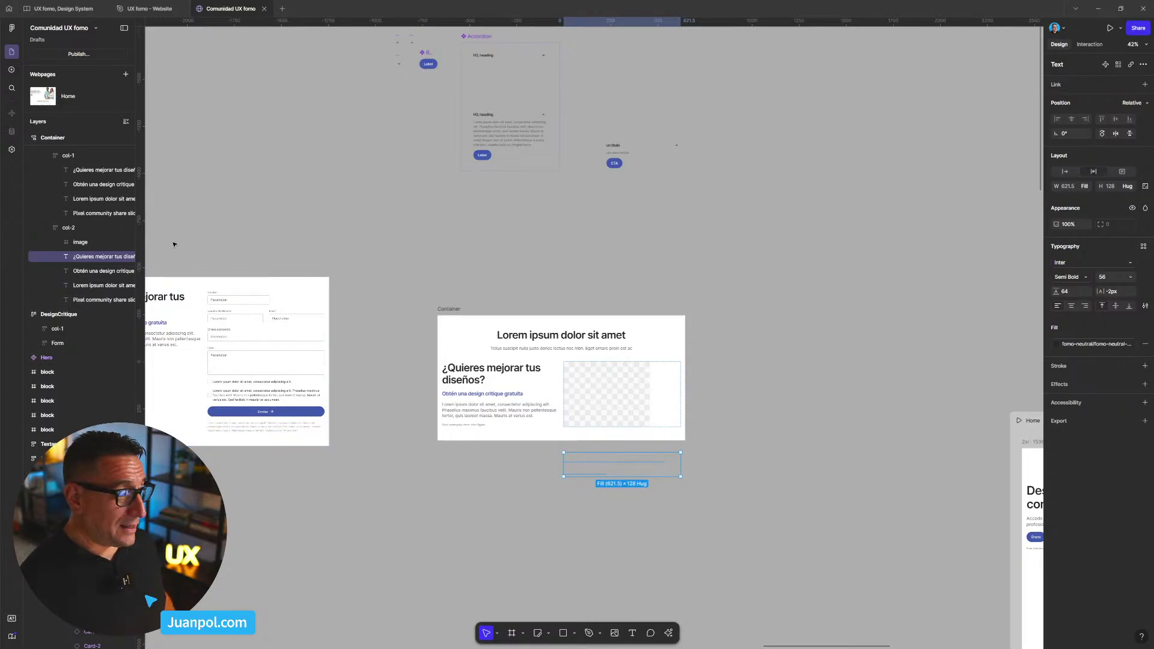
left_click(77, 300, "shift")
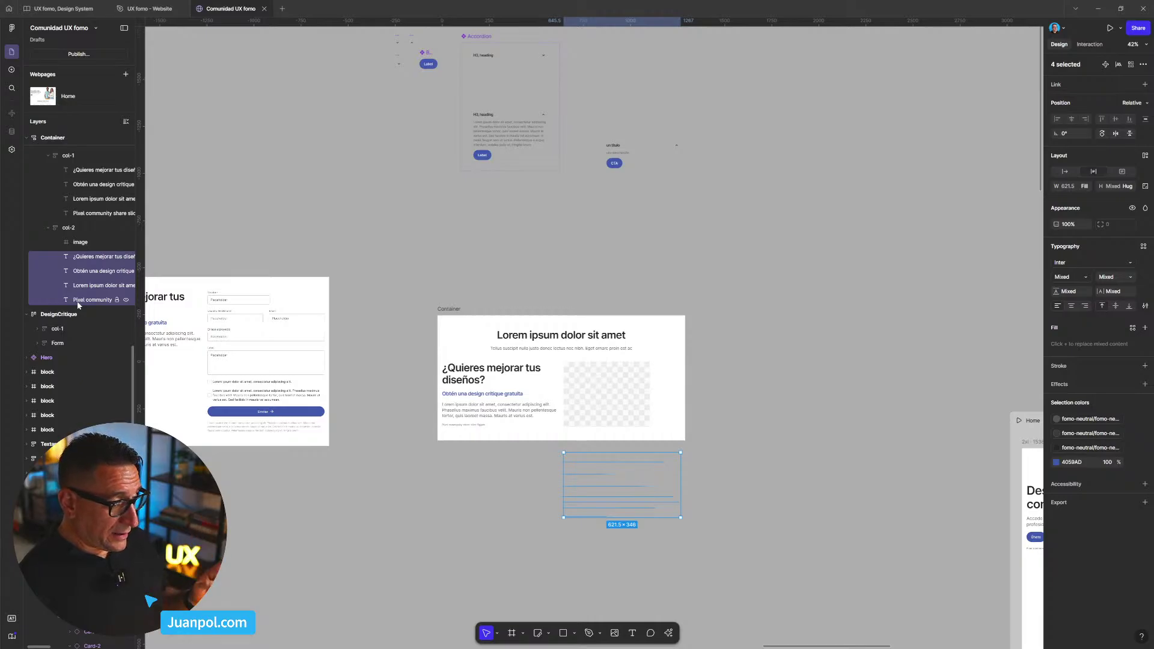
key("Delete")
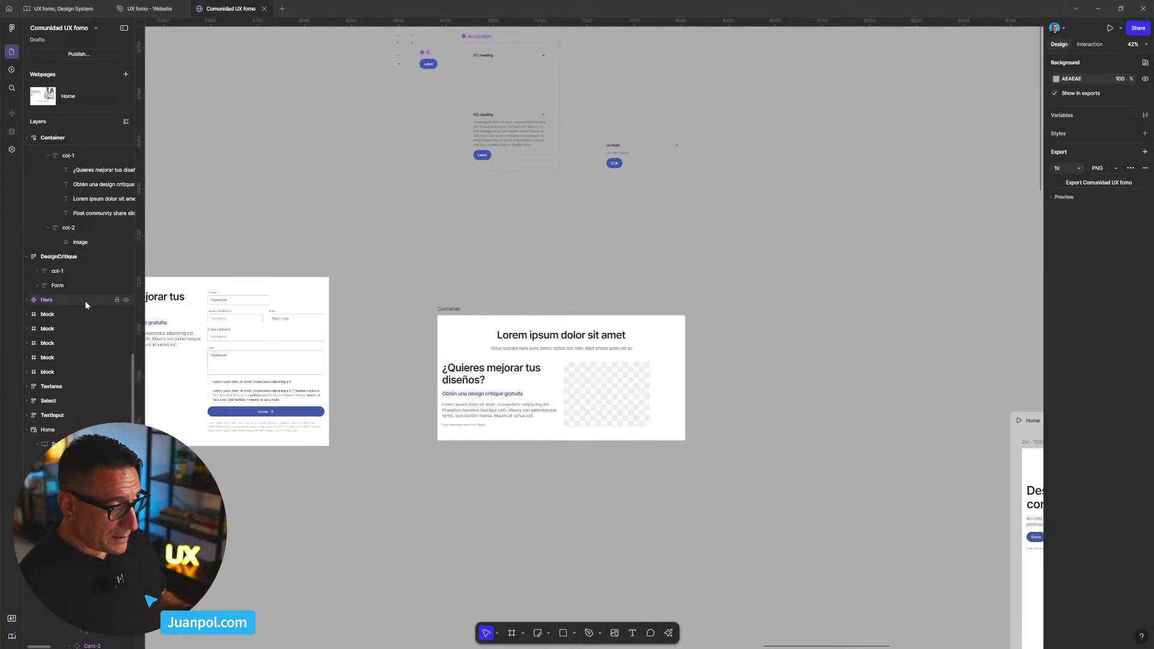
left_click(613, 409)
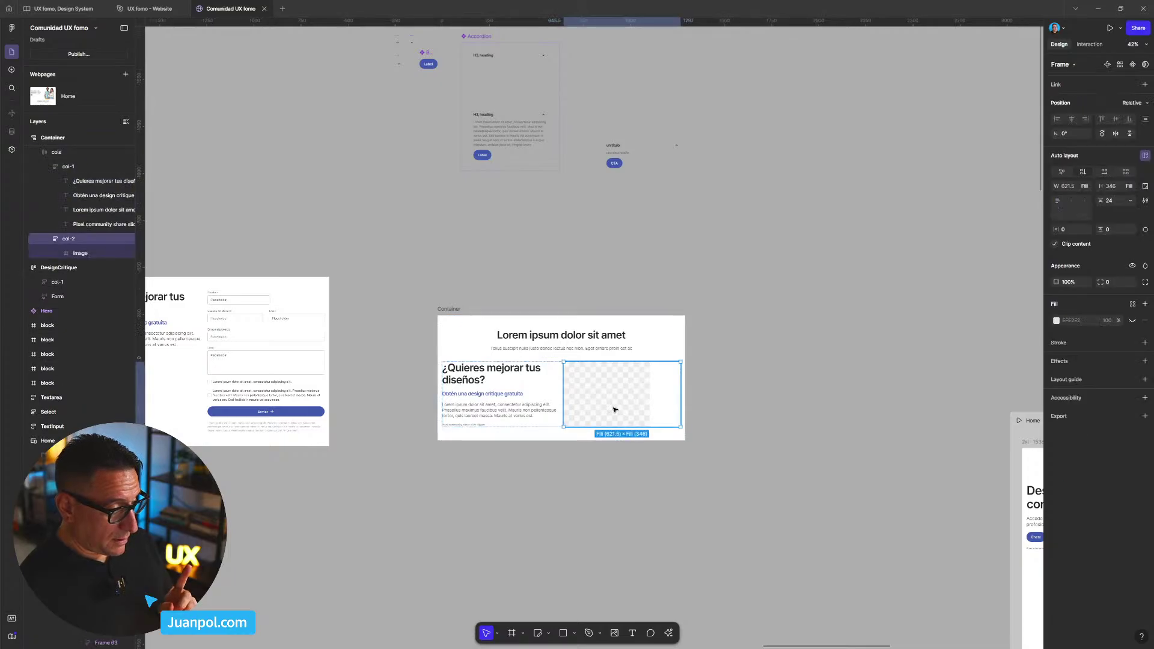
- Set the image frame's width to fill container inside col-2 and check its bounds against the columns in outline view
left_click(614, 409)
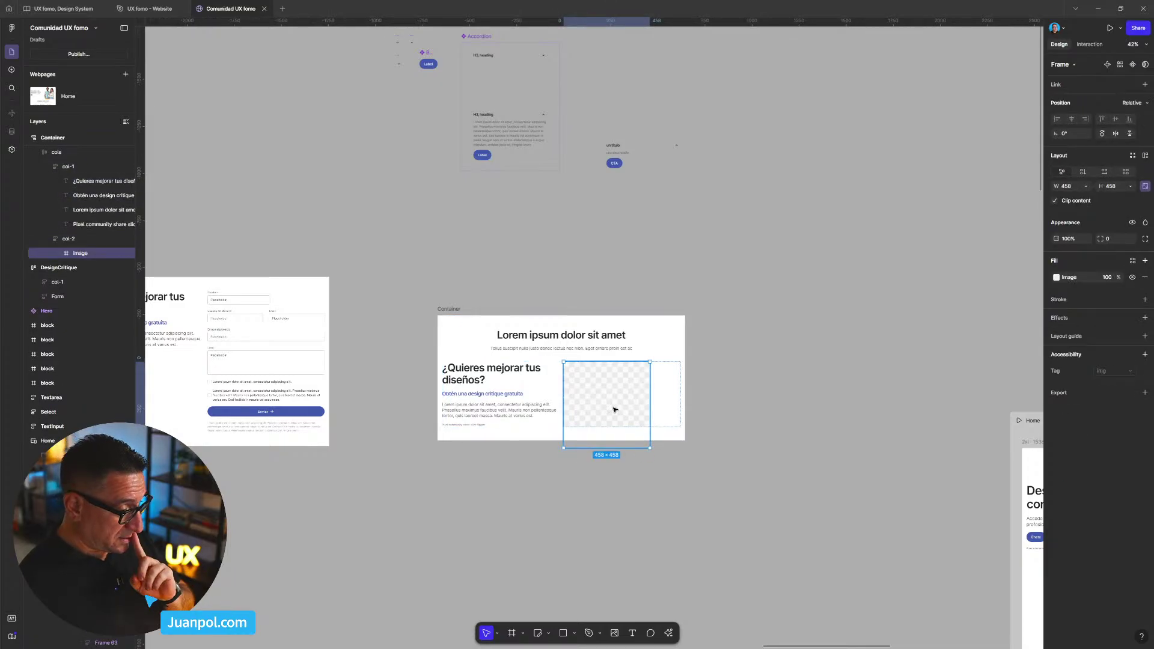
scroll(614, 410, "up", 2)
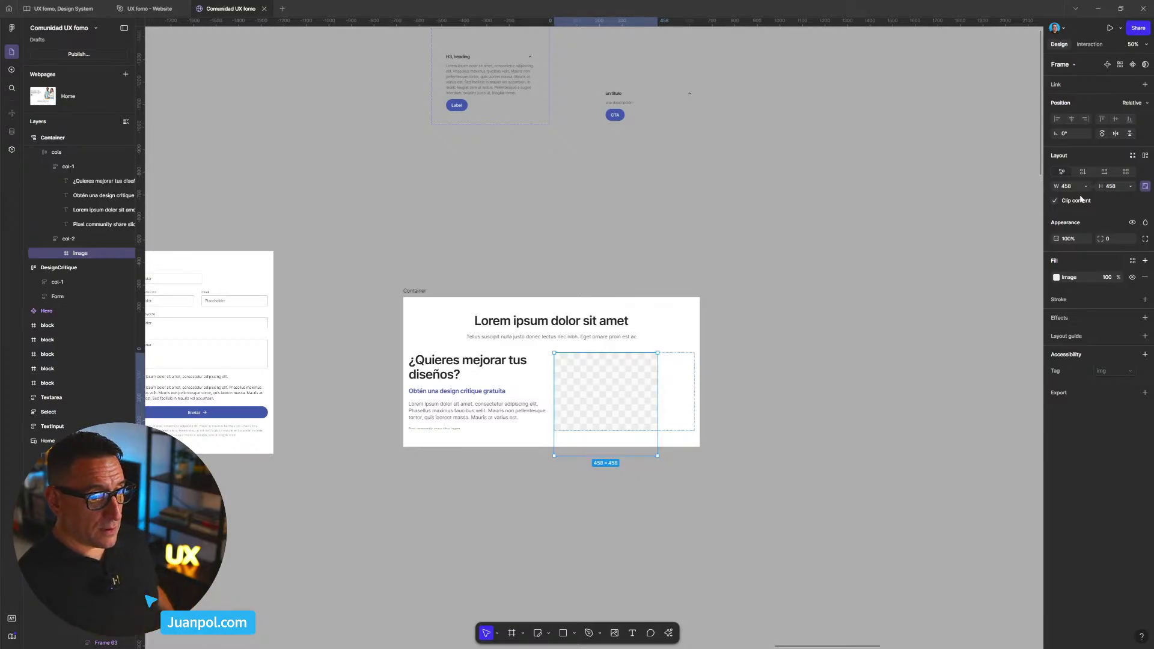
scroll(757, 351, "up", 4)
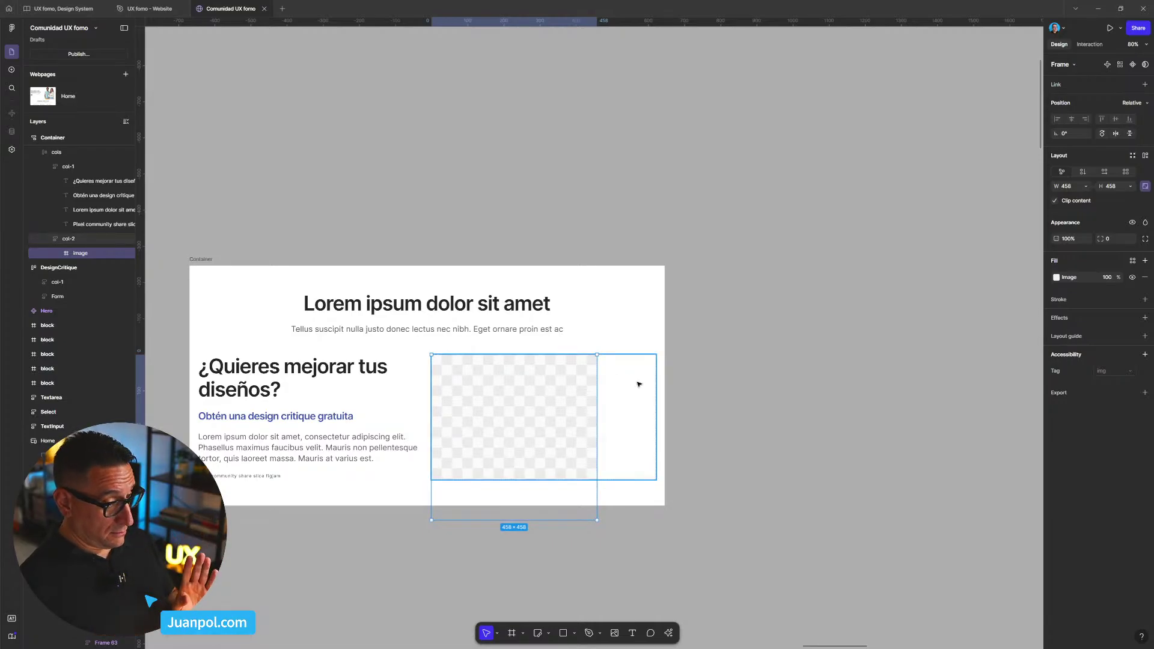
left_click(1087, 186)
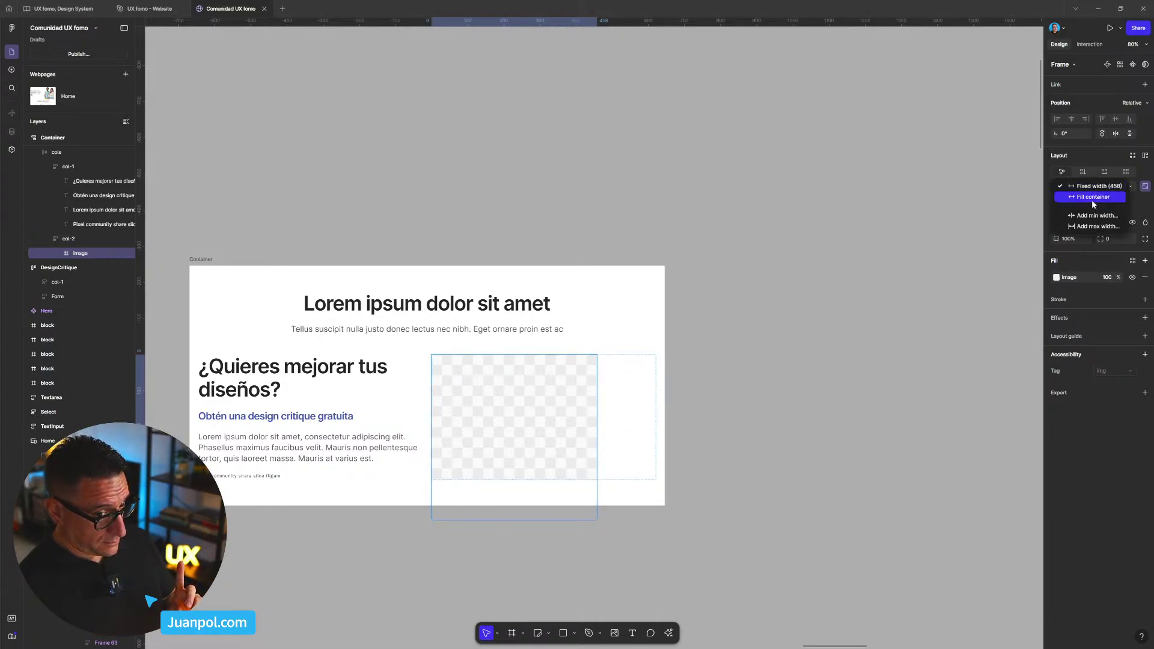
left_click(1092, 199)
scroll(598, 432, "down", 2)
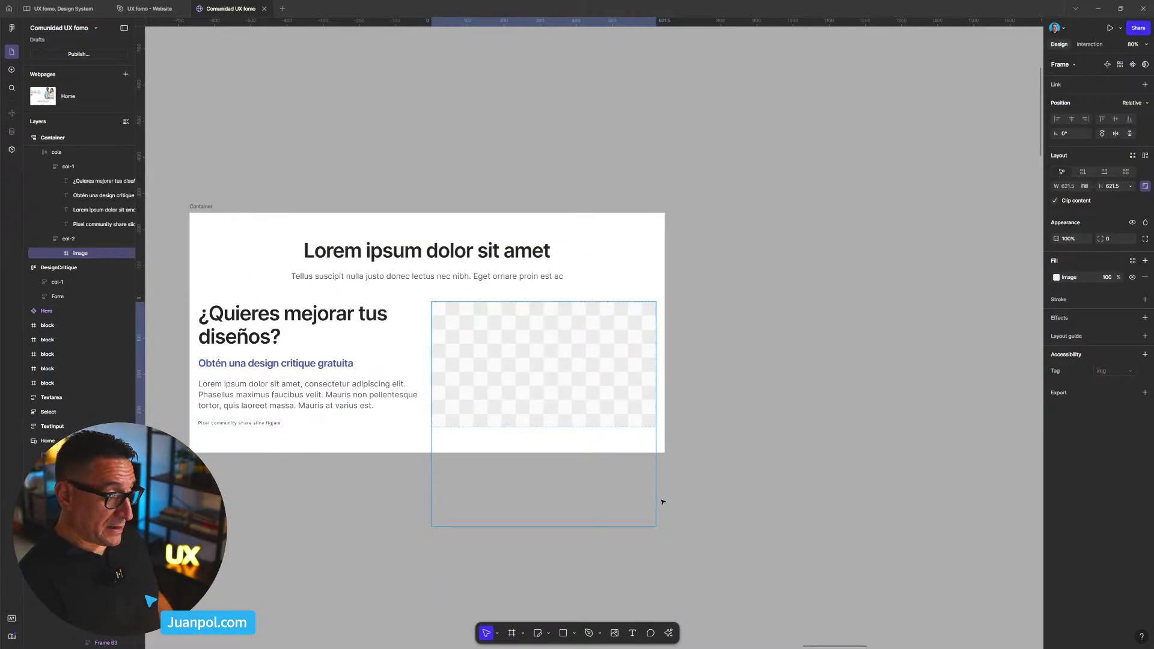
key("ctrl+y")
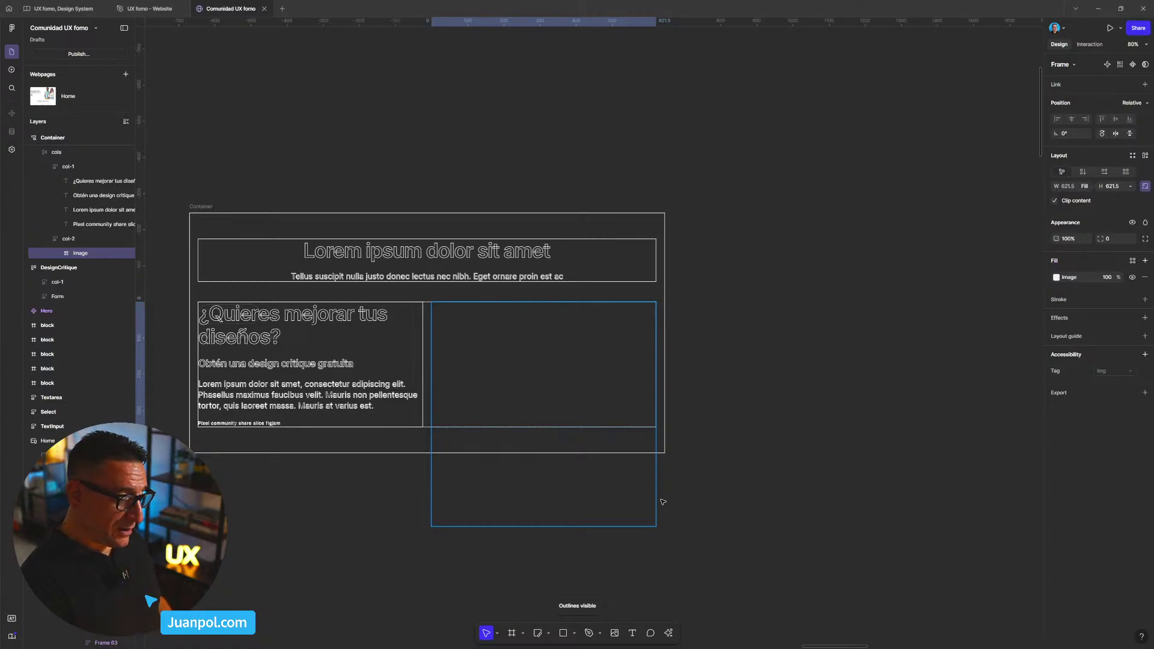
key("ctrl+y")
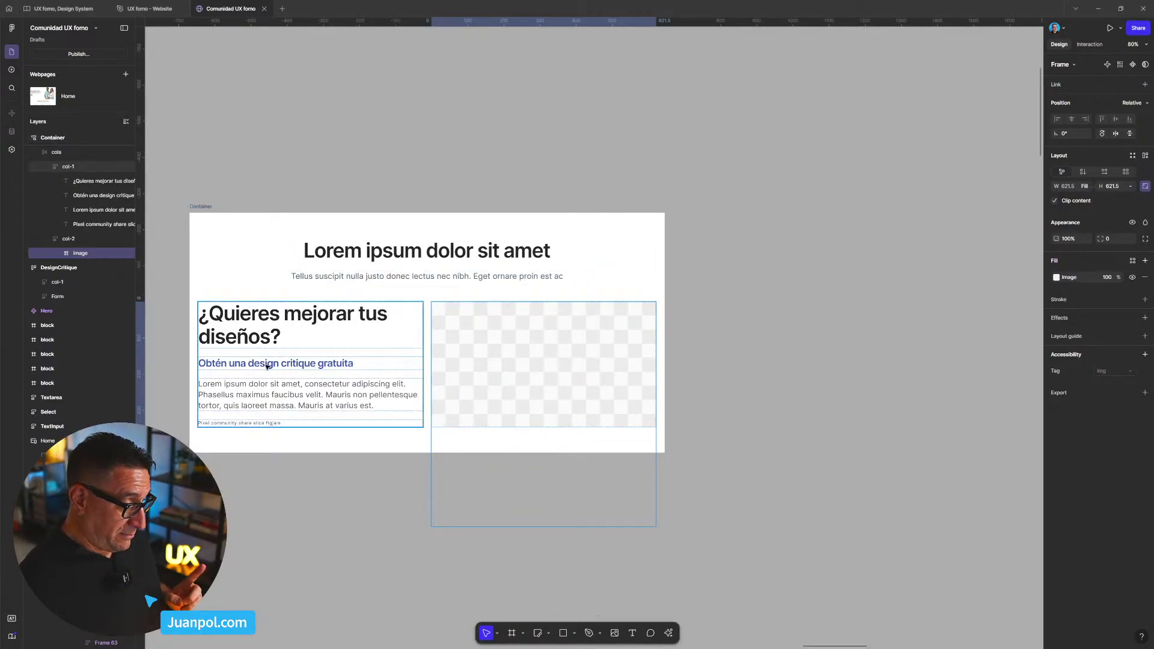
- Set the height of the cols frame holding both columns to Hug contents
left_click(207, 308)
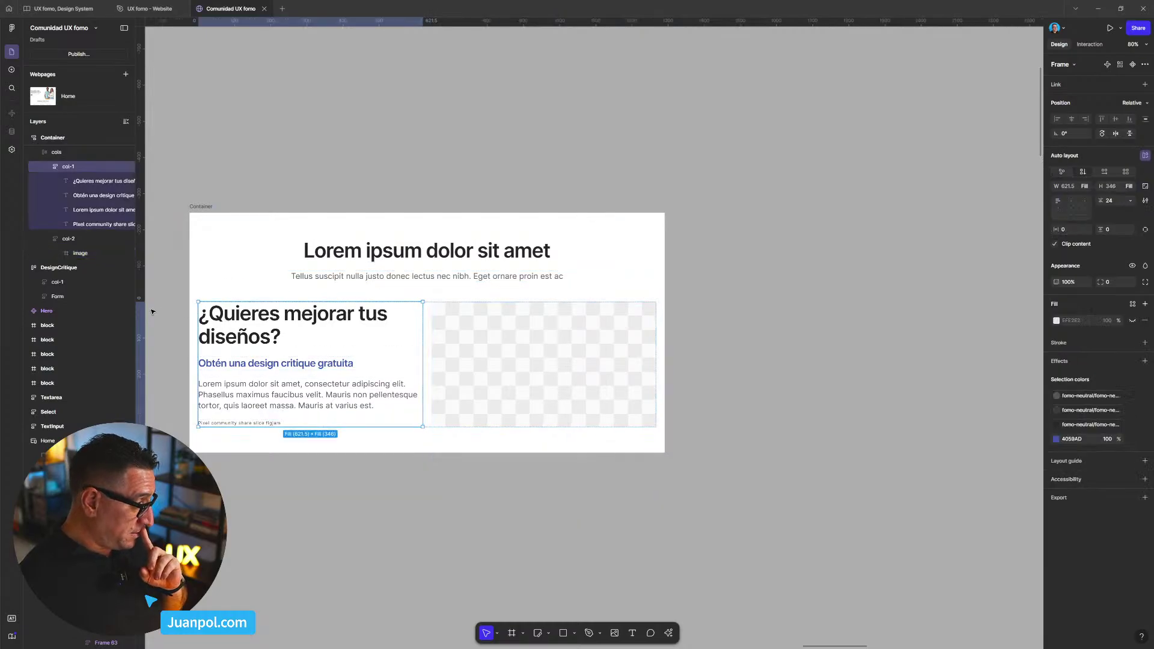
left_click(81, 155)
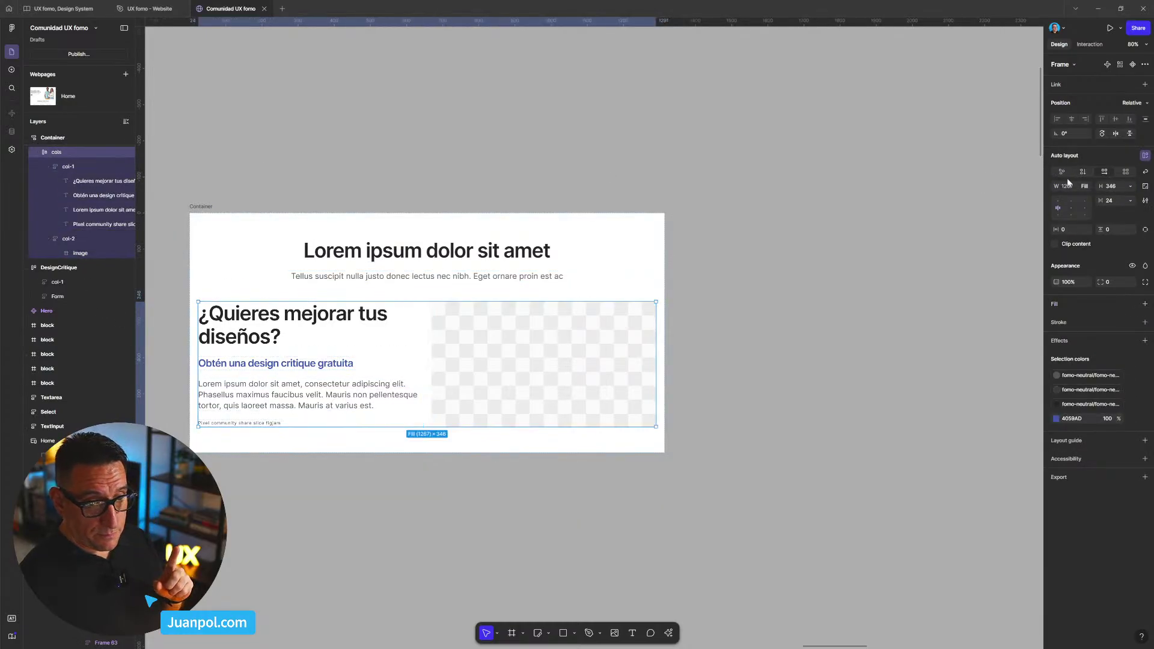
left_click(1132, 188)
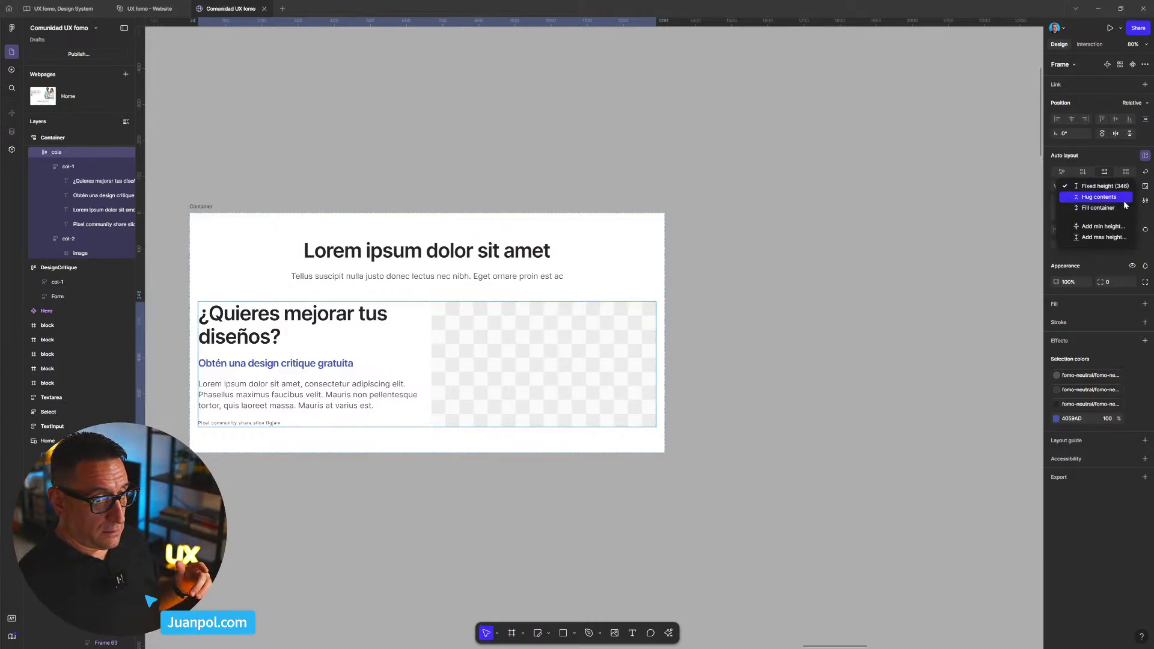
left_click(1125, 199)
left_click(677, 401)
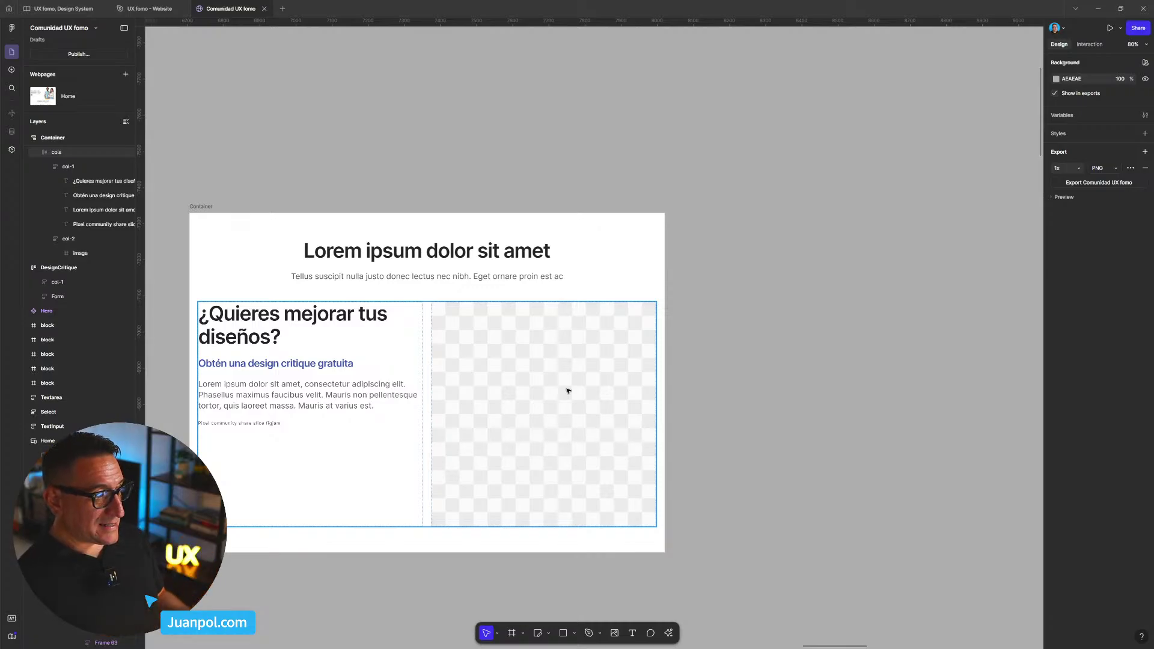
- Try shrinking the image frame to about 335 × 335 px and restore its fill-container width
double_click(568, 391)
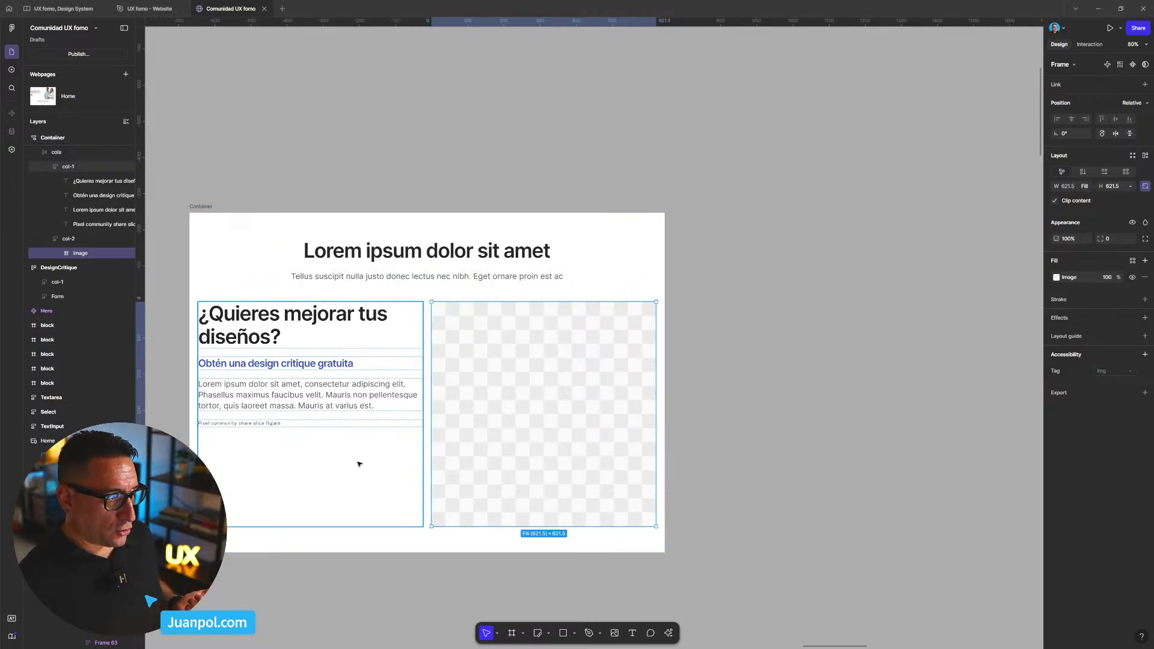
left_click_drag(656, 526, 520, 423)
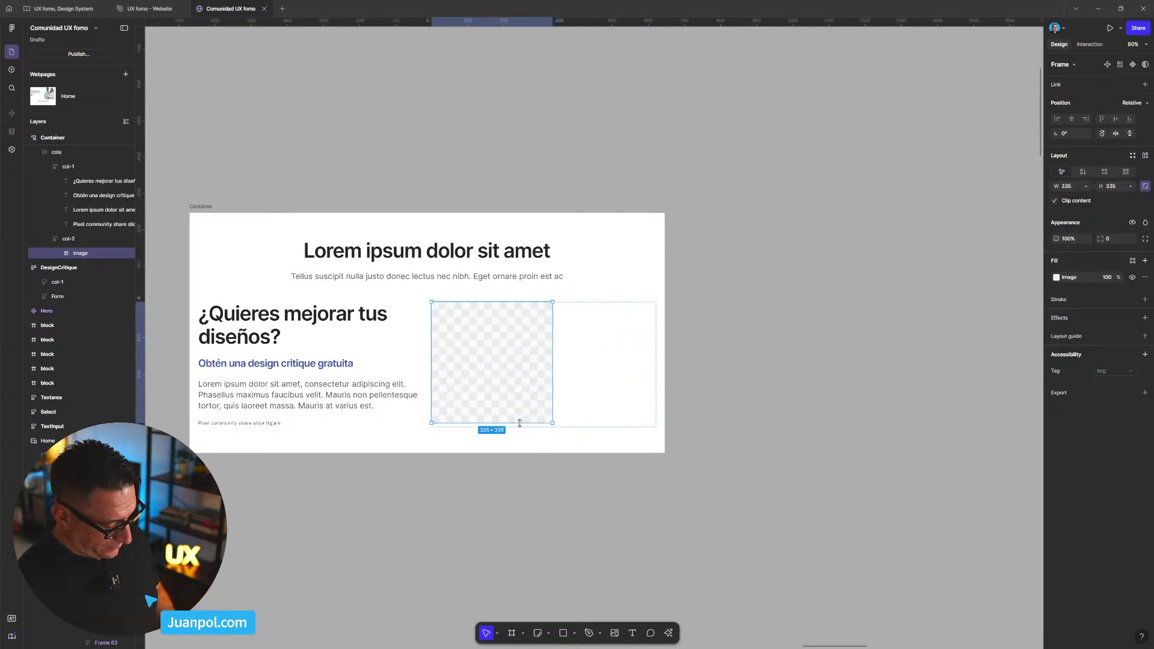
double_click(520, 423)
left_click(778, 538)
scroll(893, 474, "left", 3)
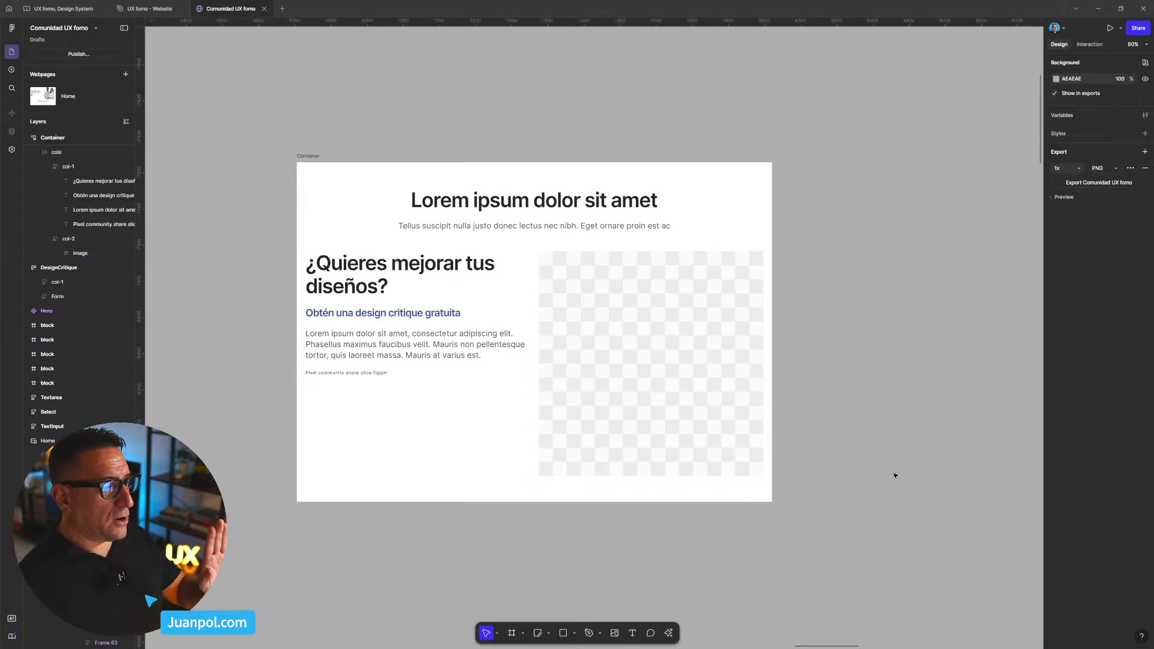
scroll(872, 481, "left", 2)
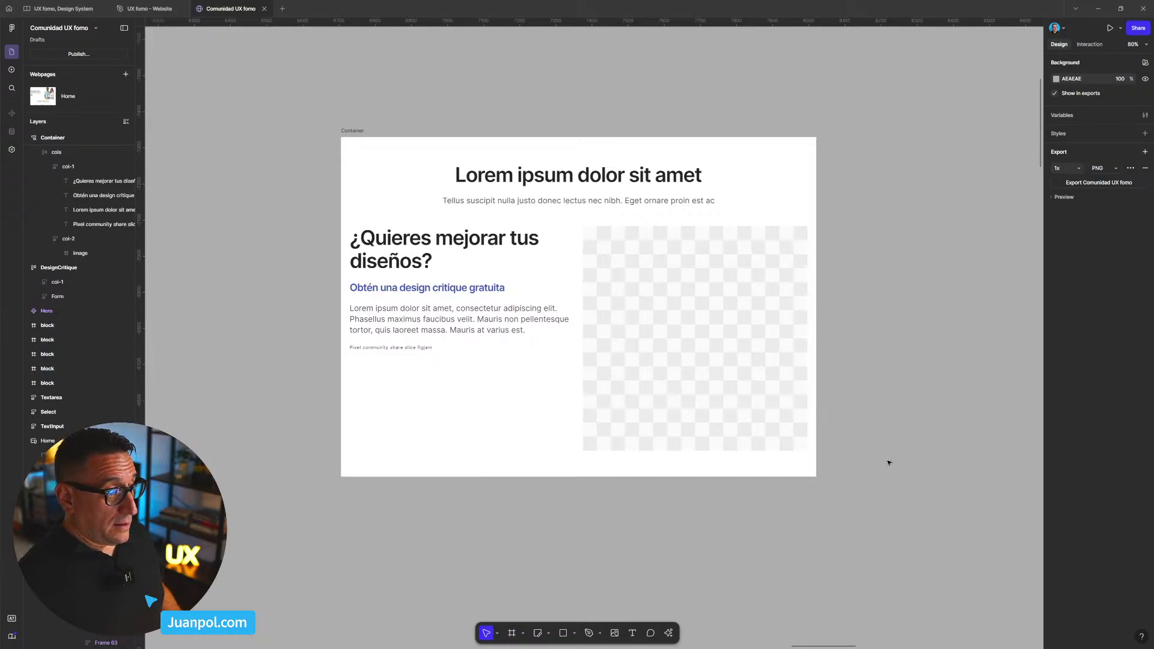
scroll(889, 462, "down", 2)
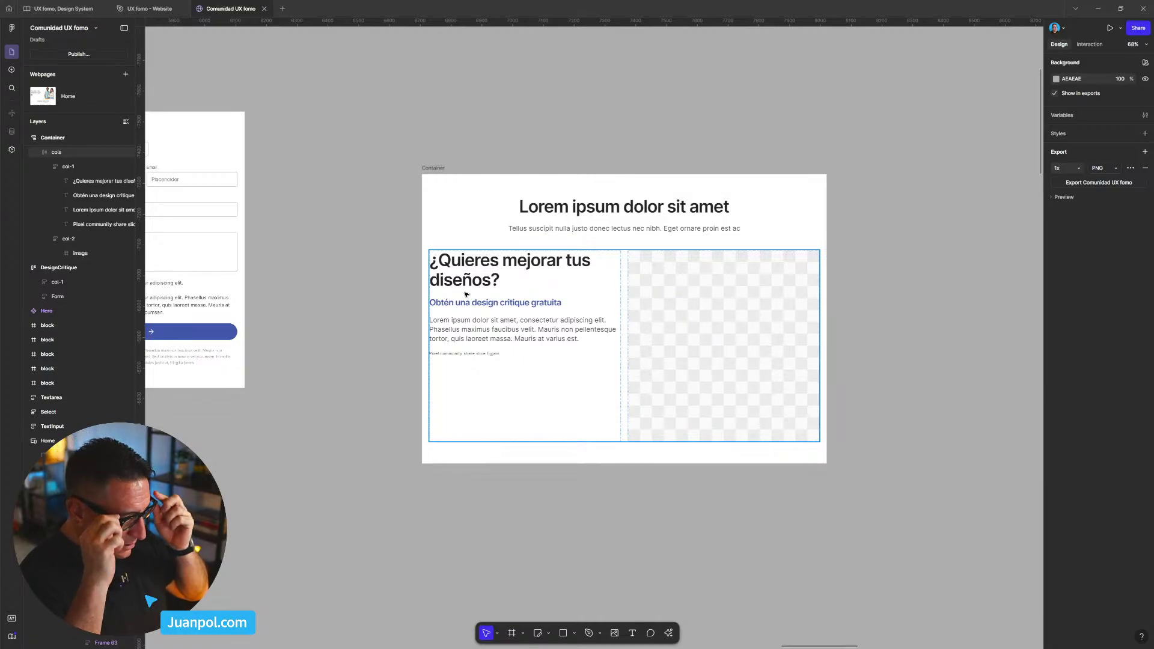
- Delete the loose Accordion test instance with the CTA button beside the Accordion component set
left_click(390, 283)
left_click_drag(390, 282, 694, 342)
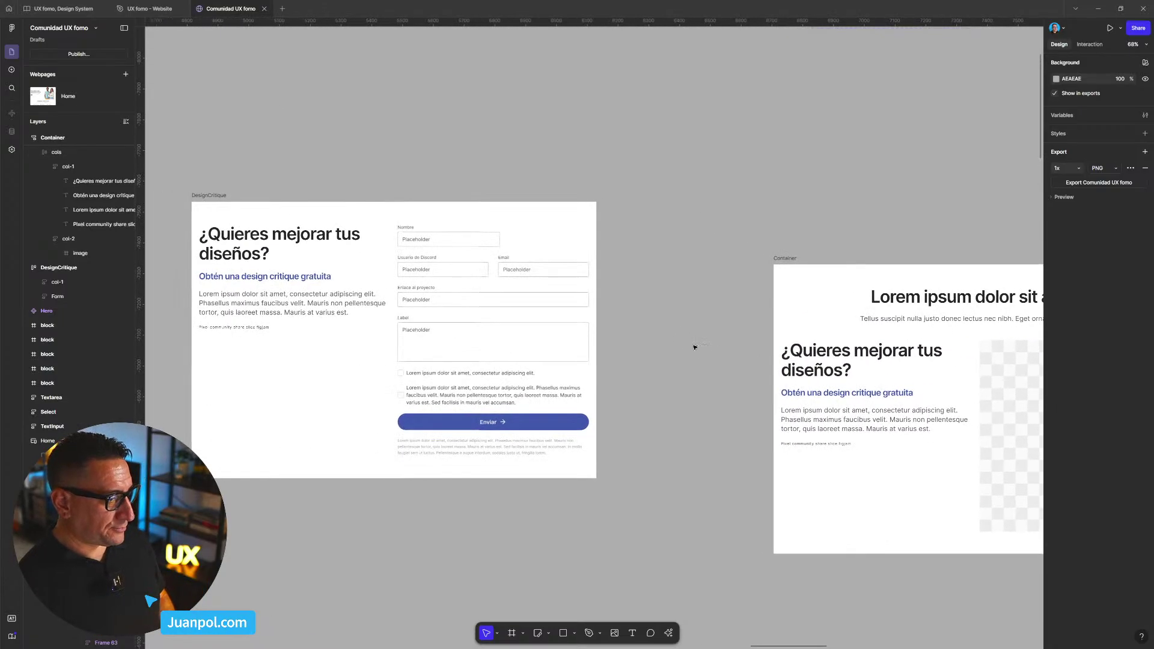
scroll(685, 340, "down", 5)
scroll(677, 339, "up", 6)
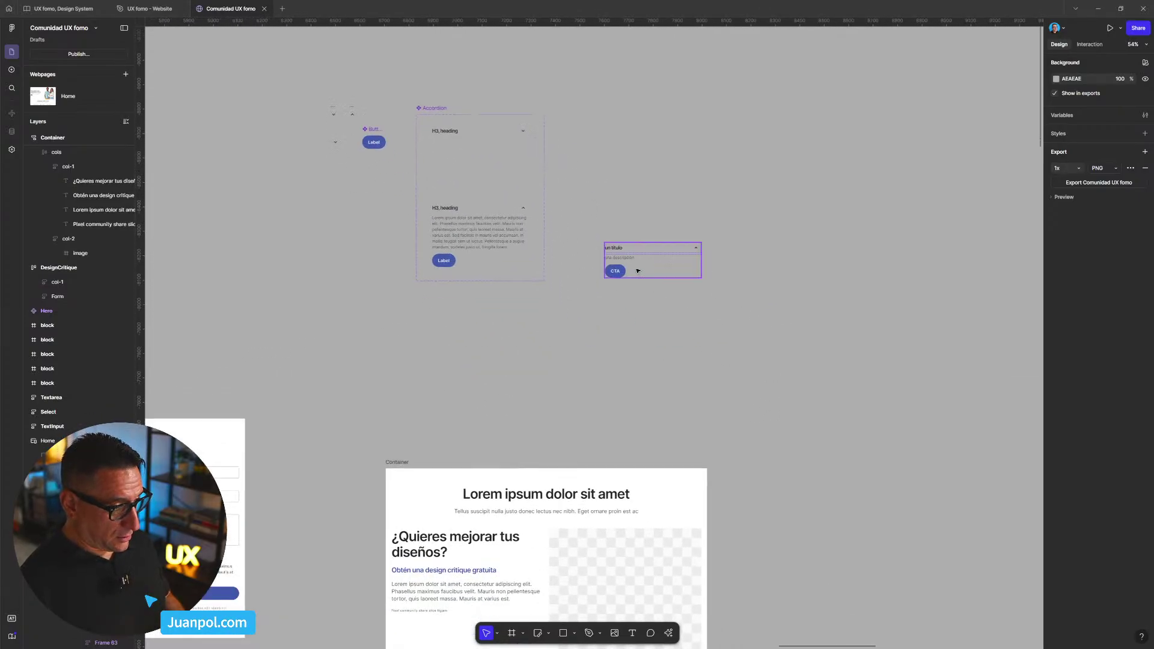
left_click(638, 271)
key("Delete")
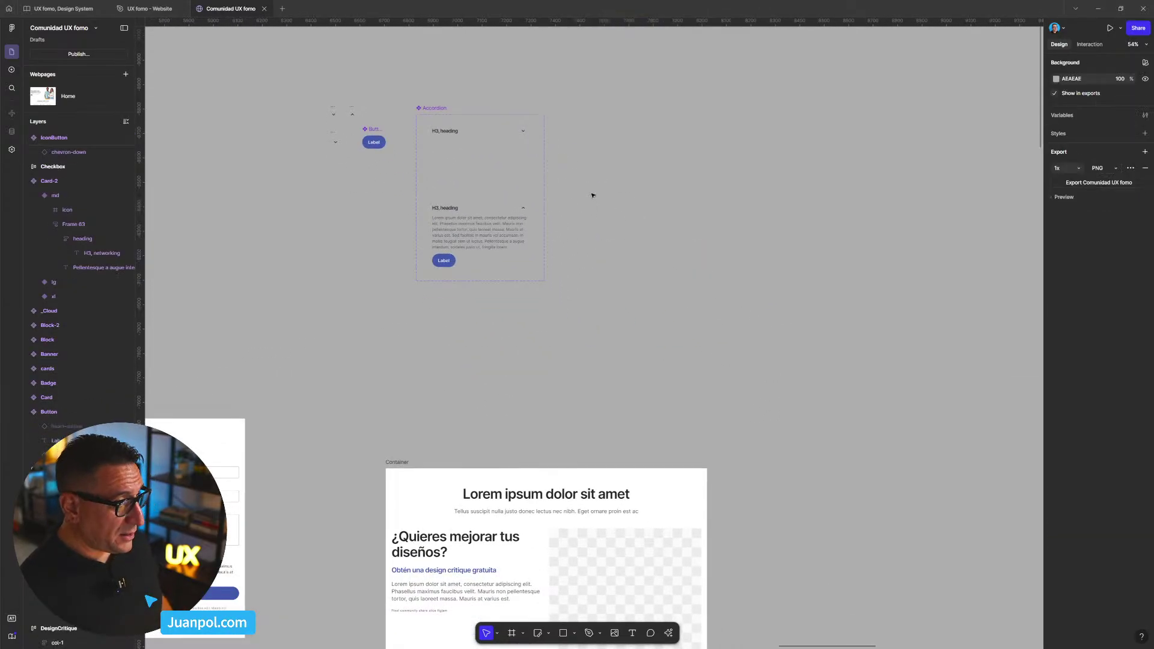
- Create an instance of the collapsed Accordion variant and place it below the texts in the Container's col-1
left_click_drag(448, 131, 654, 343)
scroll(710, 243, "down", 5)
scroll(711, 242, "up", 3)
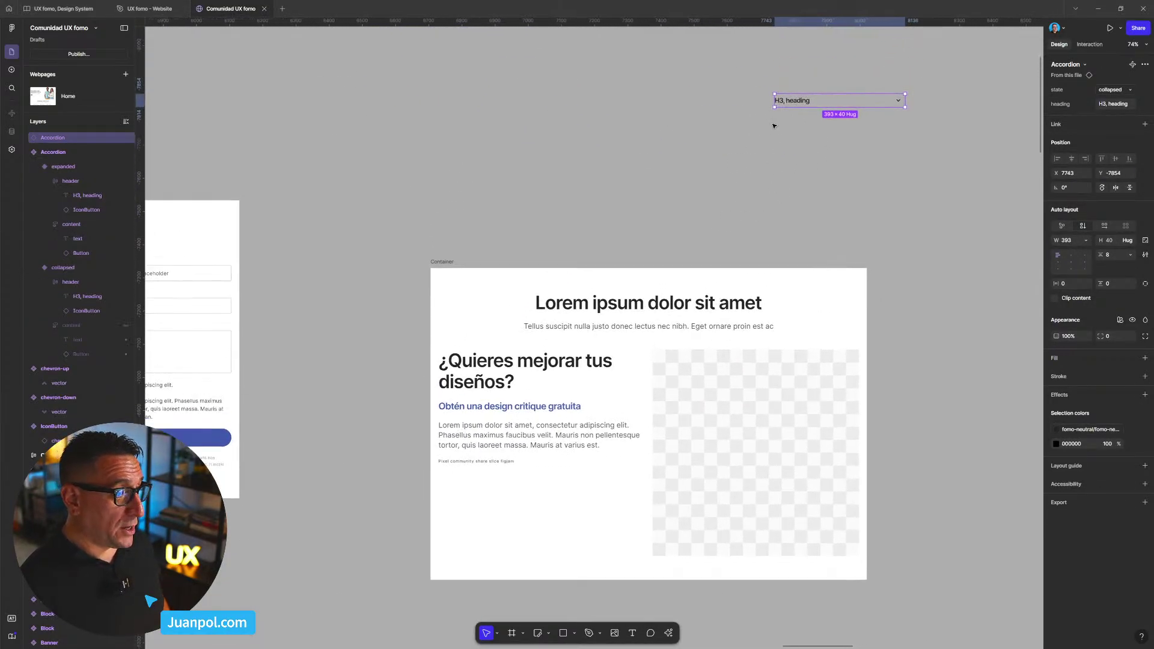
left_click_drag(794, 105, 501, 503)
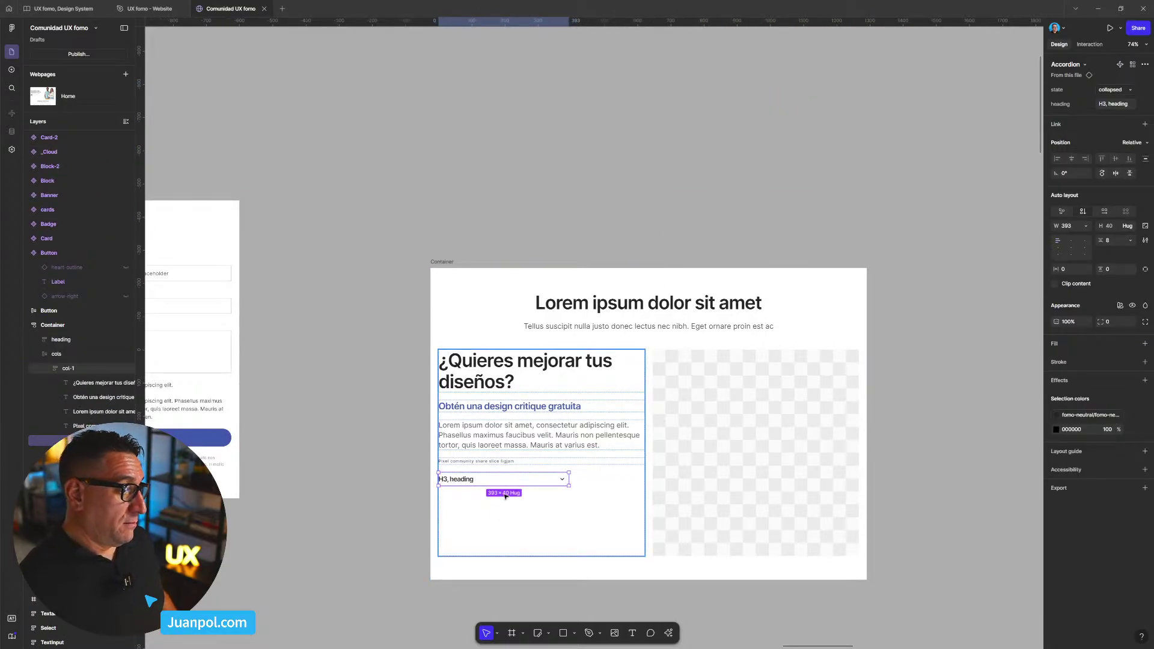
- Delete the four text layers above the Accordion instance in col-1
left_click(485, 464)
left_click(489, 435, "shift")
left_click(499, 406, "shift")
left_click(494, 383, "shift")
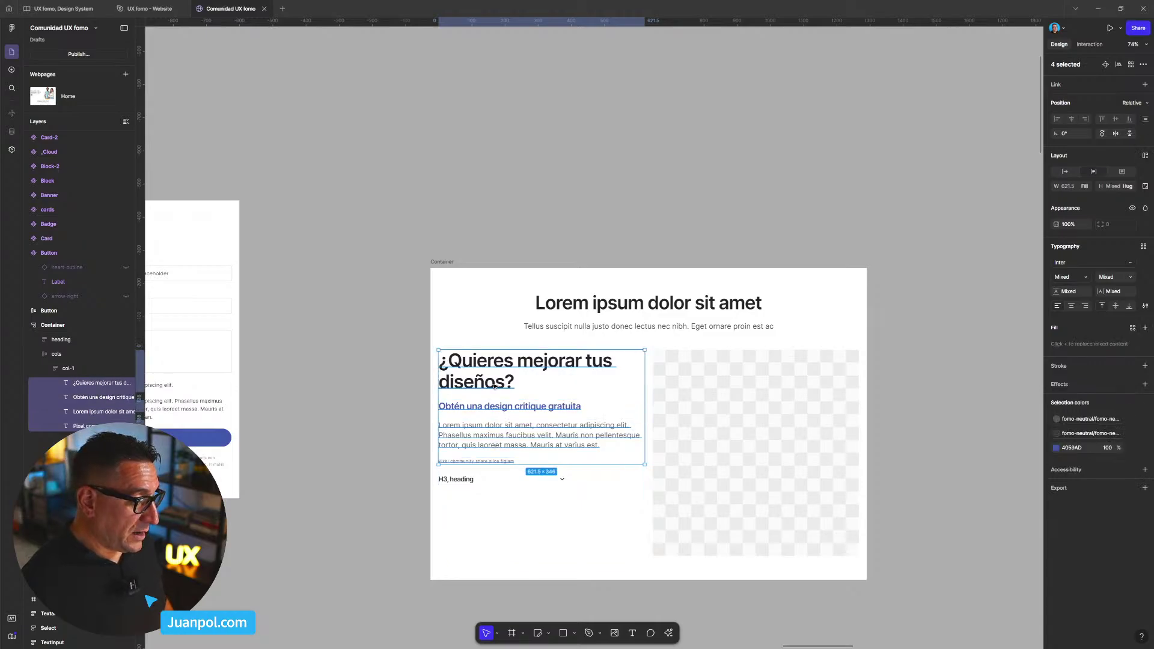
key("Delete")
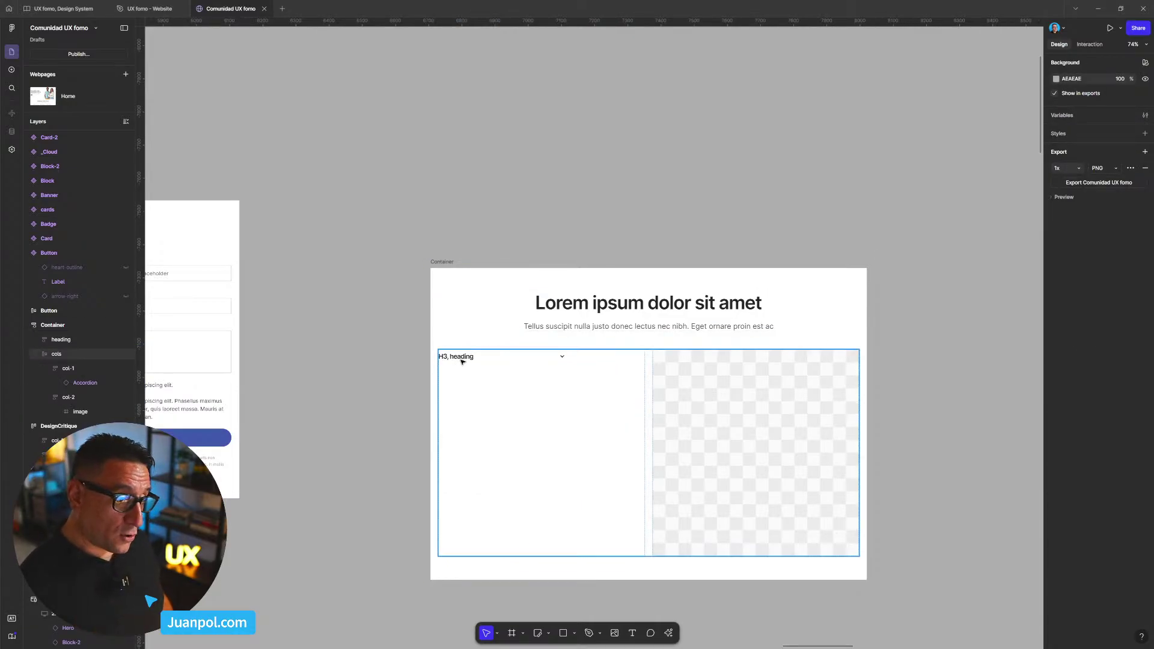
scroll(461, 361, "up", 1)
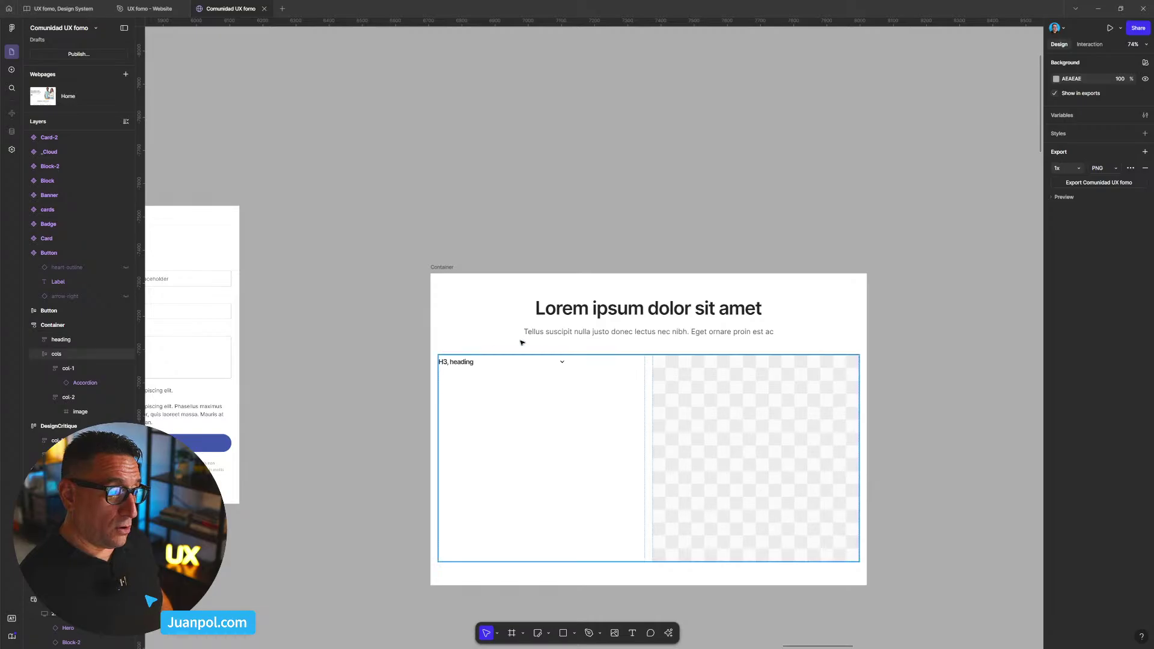
- Inspect the Container's heading, its columns and the Accordion instance's hidden content in outline view
left_click(627, 315)
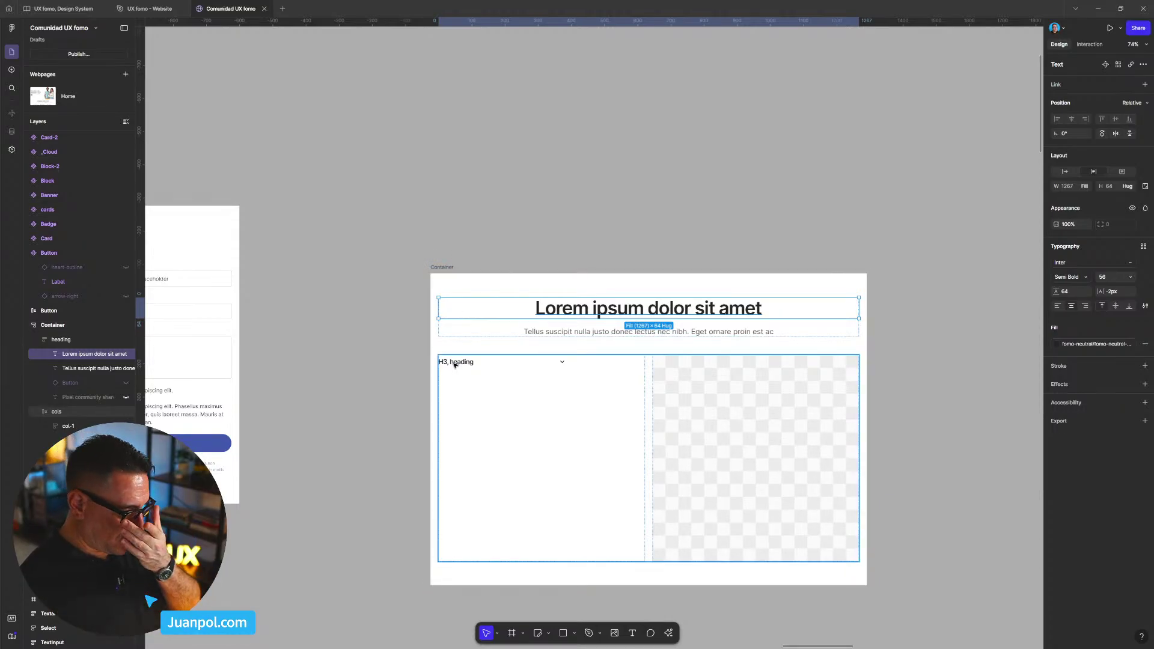
left_click(548, 263)
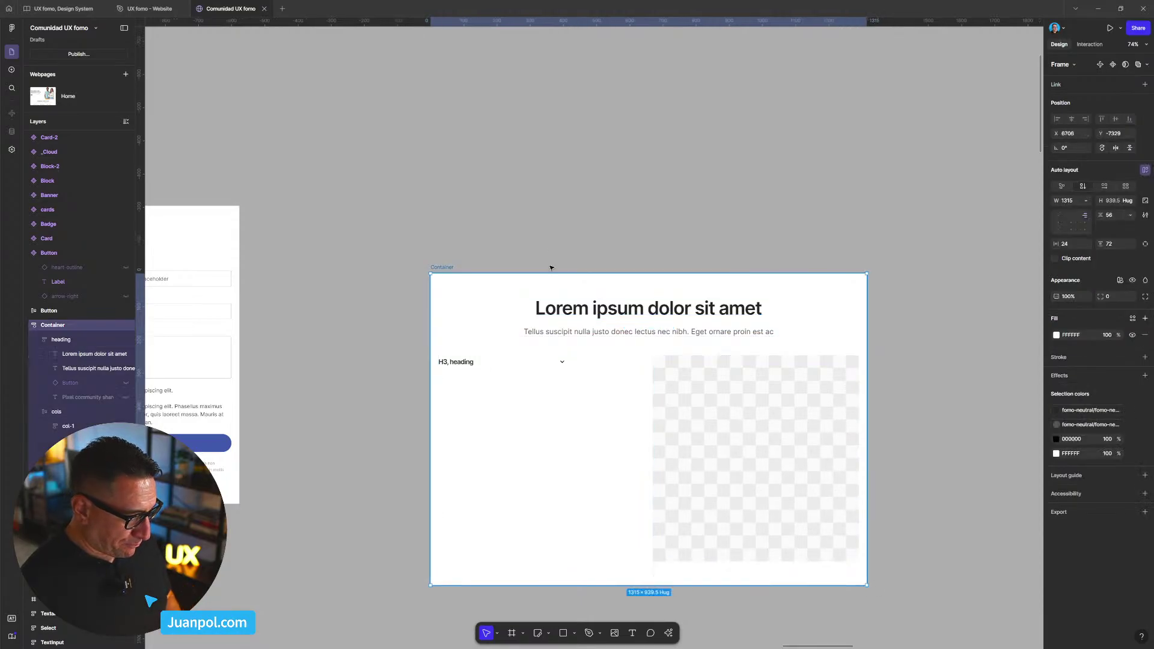
scroll(560, 212, "down", 3)
left_click(470, 292)
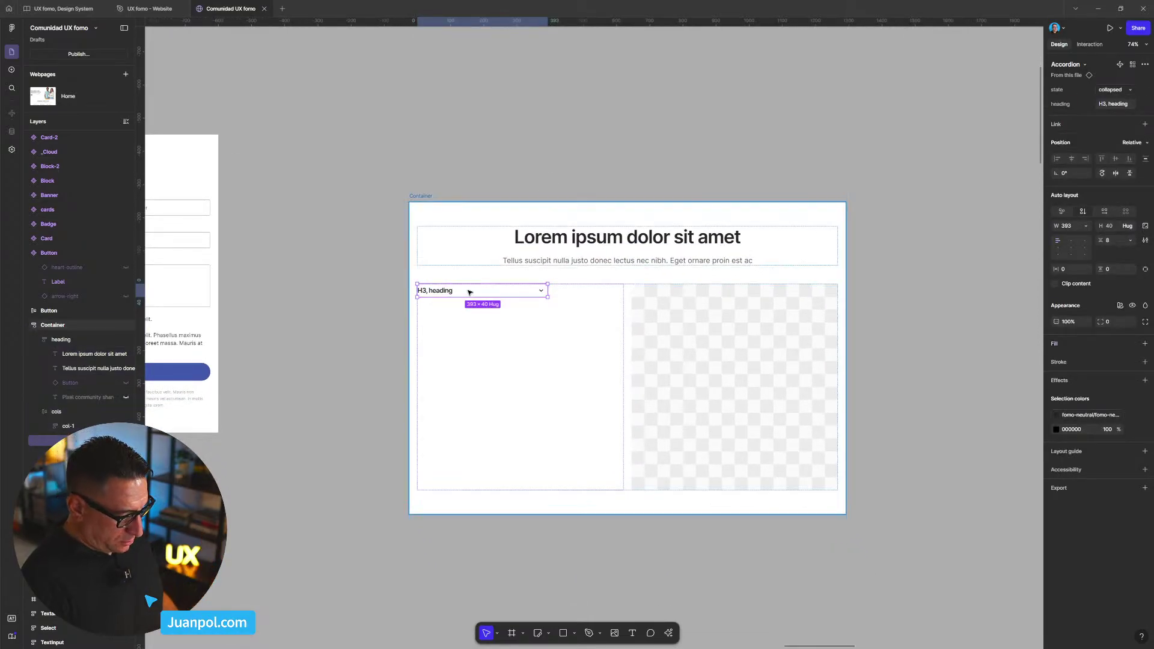
key("ctrl+shift+3")
left_click(576, 338)
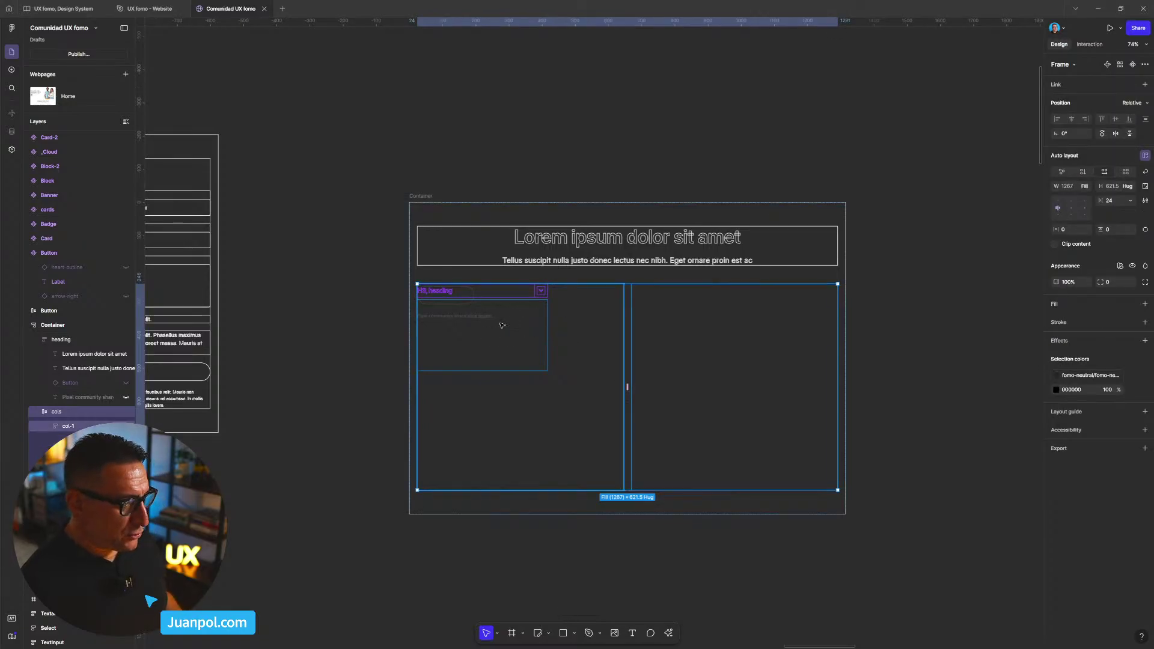
scroll(528, 321, "up", 5)
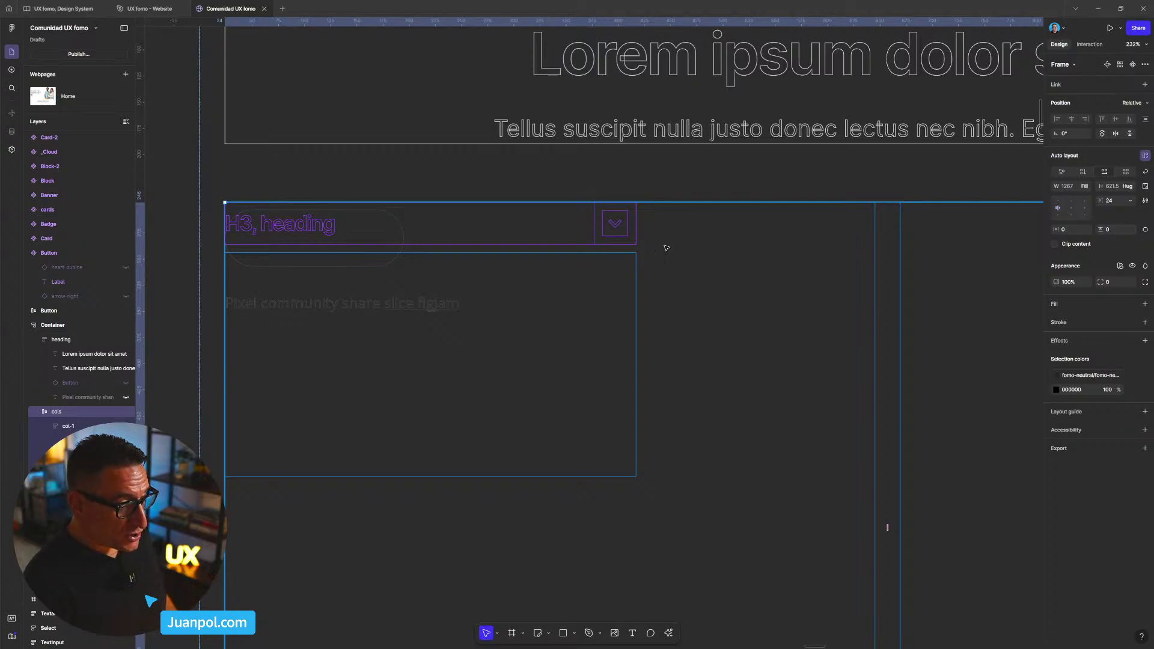
key("ctrl+y")
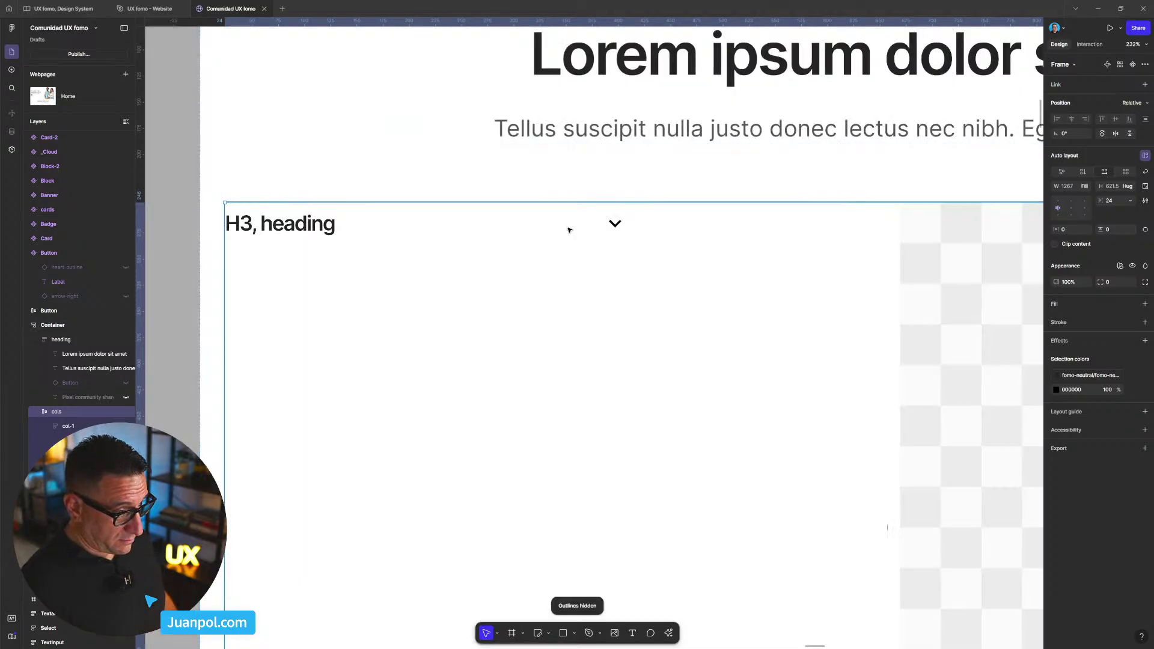
- Examine the sizing of the Accordion instance's header and of the content frame in the expanded variant
left_click(546, 230)
left_click(353, 223)
left_click(385, 246)
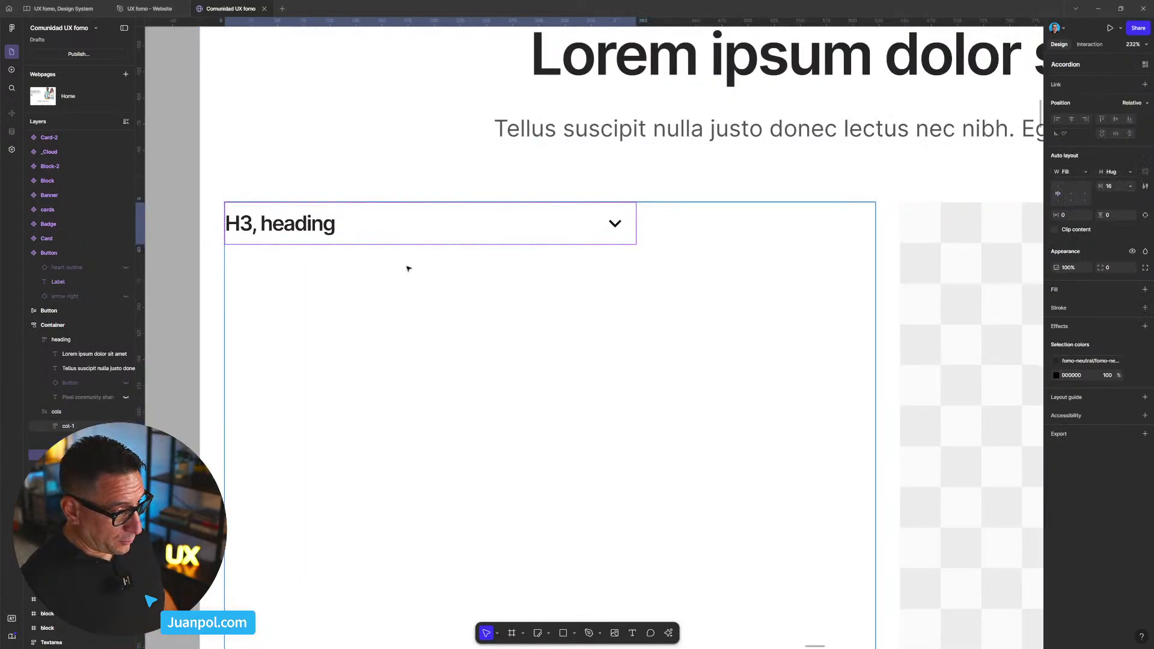
scroll(496, 256, "down", 10)
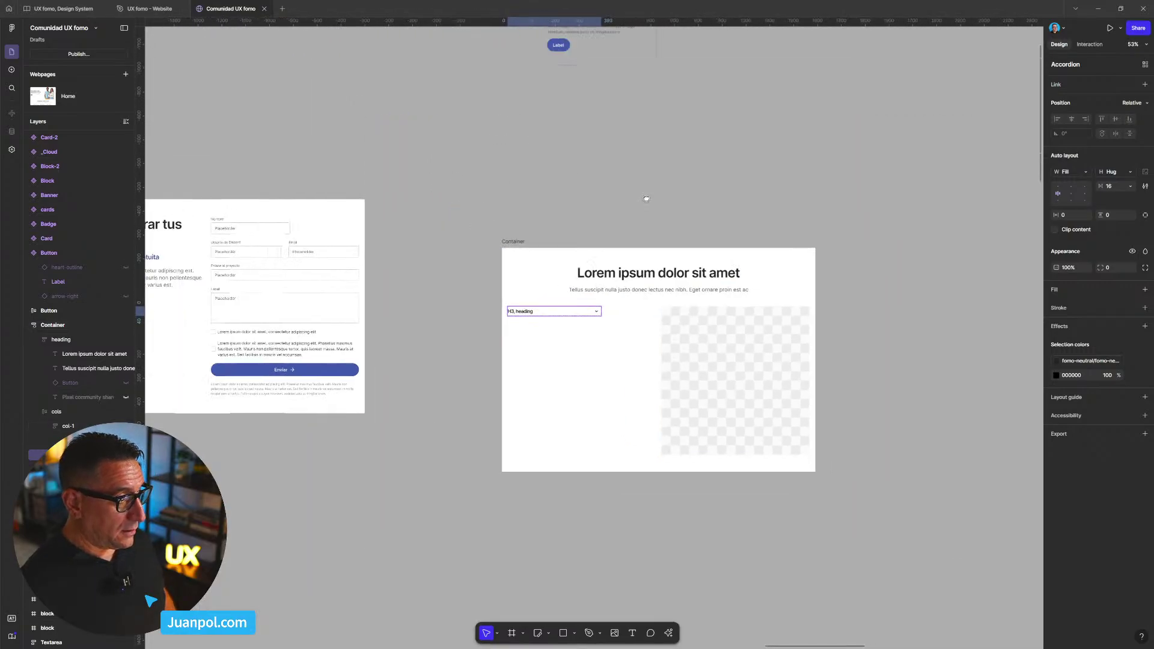
scroll(650, 270, "up", 5)
scroll(649, 271, "left", 4)
scroll(620, 343, "right", 3)
scroll(598, 325, "up", 5)
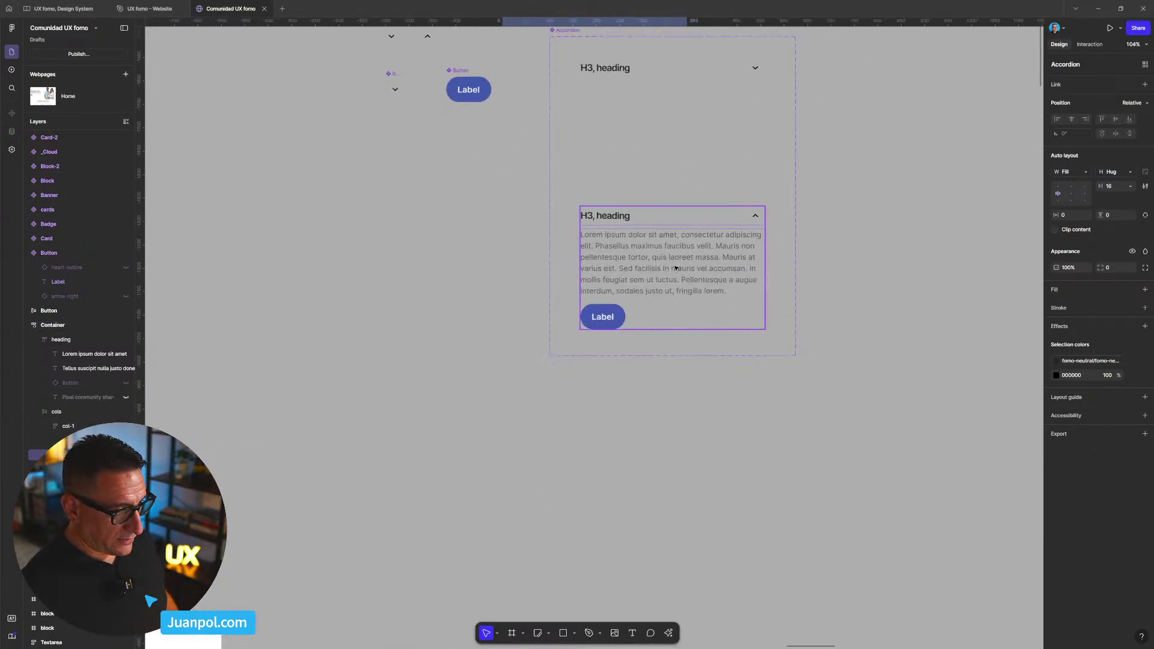
left_click(676, 269)
scroll(567, 471, "down", 6)
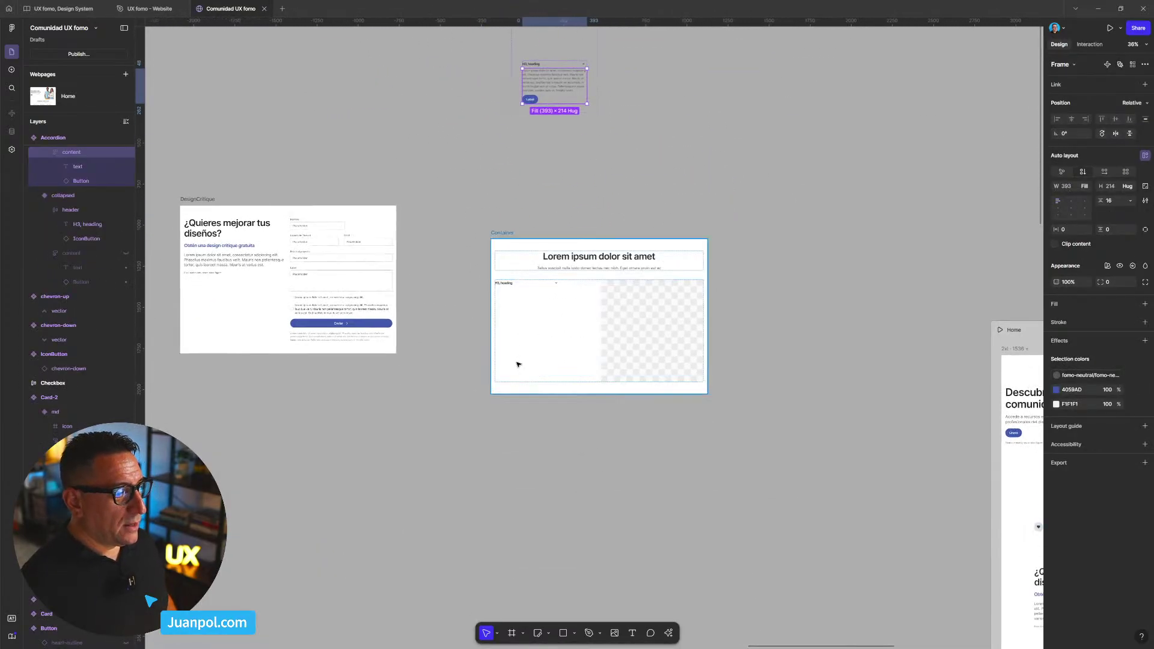
scroll(518, 361, "up", 5)
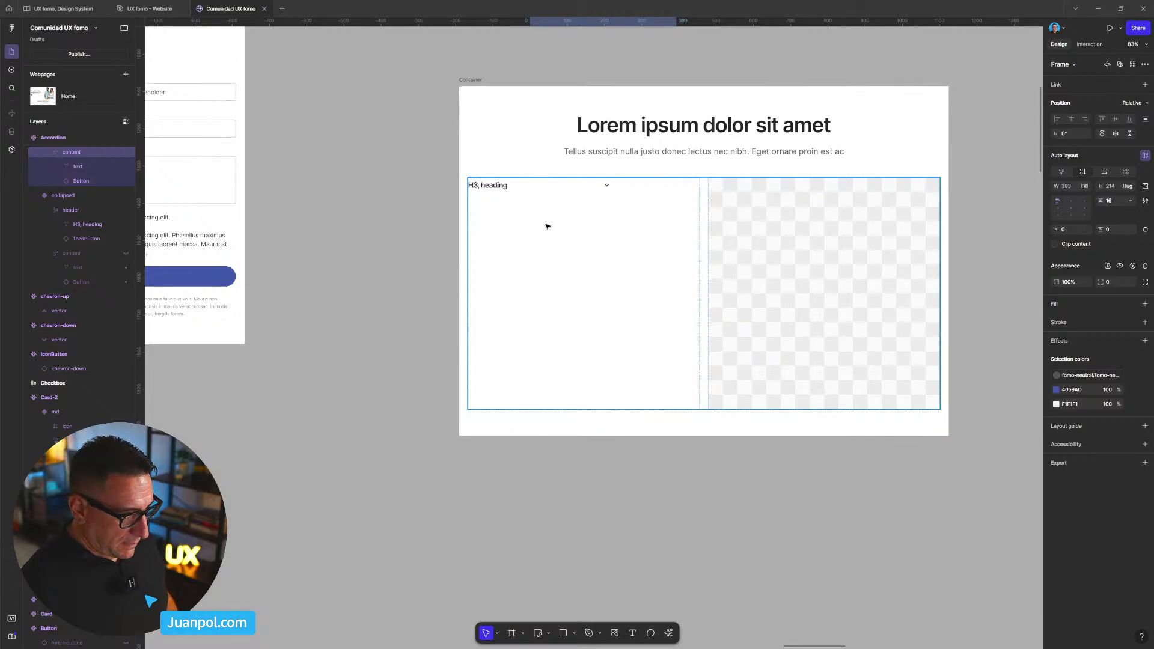
- Set the width of the Accordion instance in the Container's col-1 to Fill container
key("Escape")
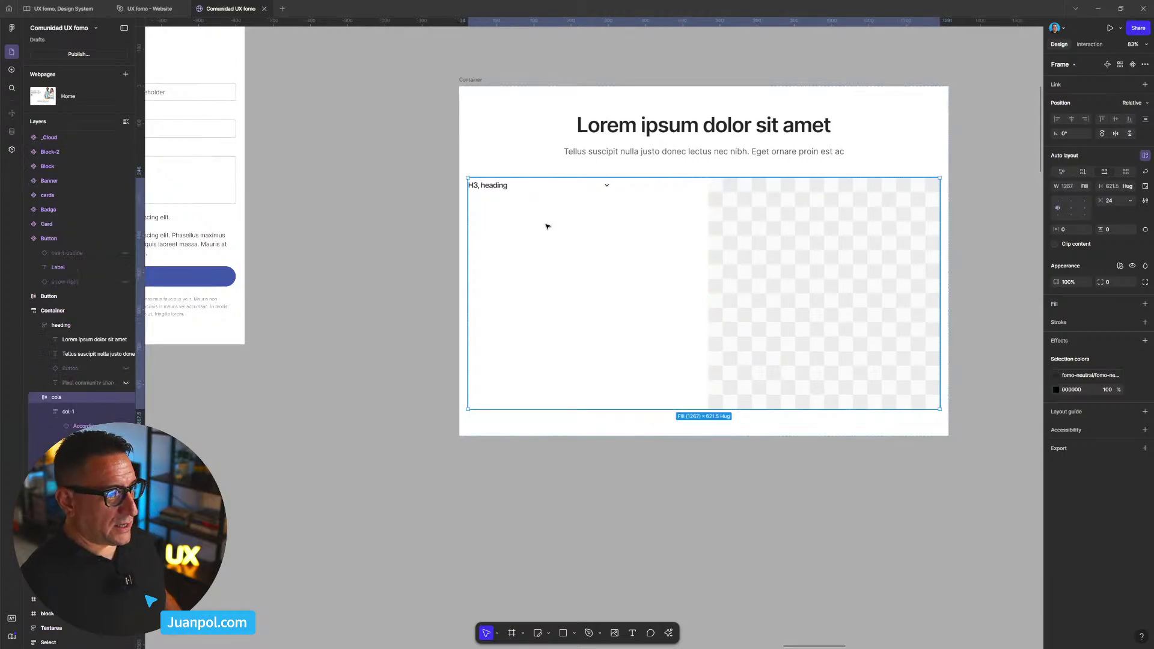
left_click(493, 189)
left_click(494, 189)
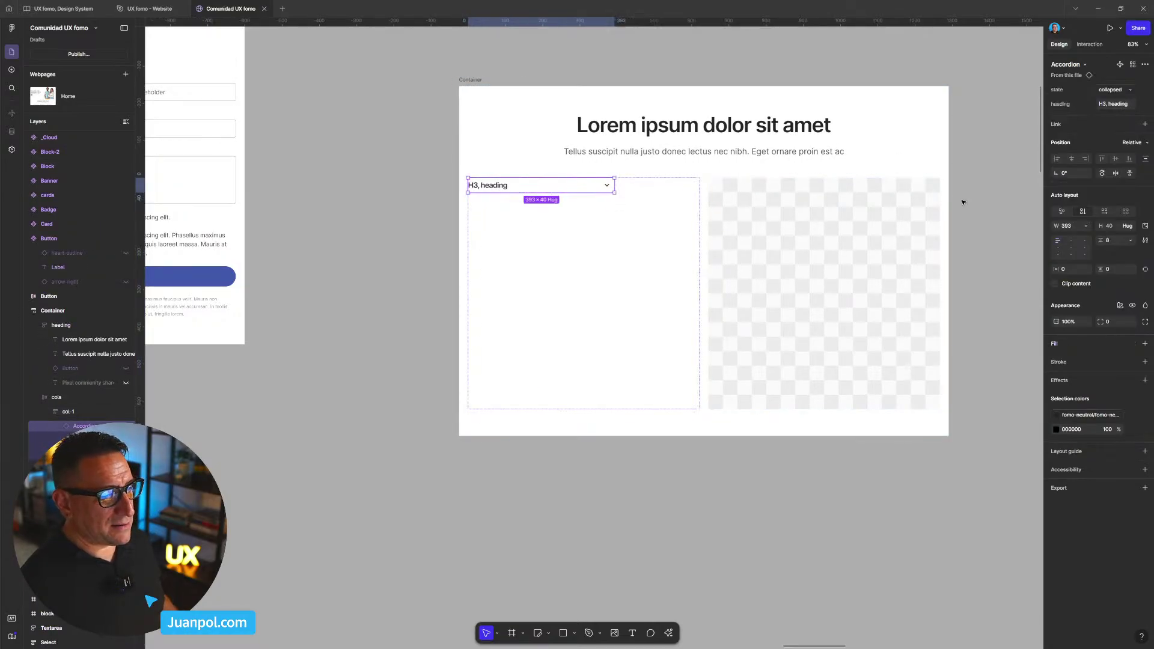
left_click(1085, 226)
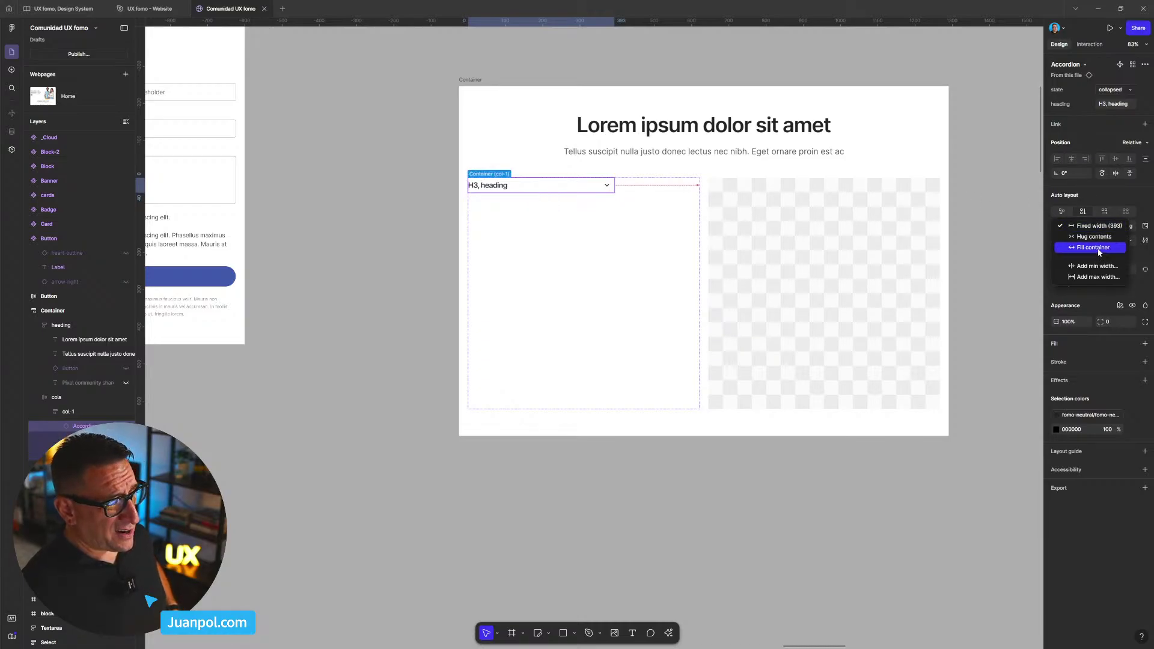
left_click(1093, 247)
key("Escape")
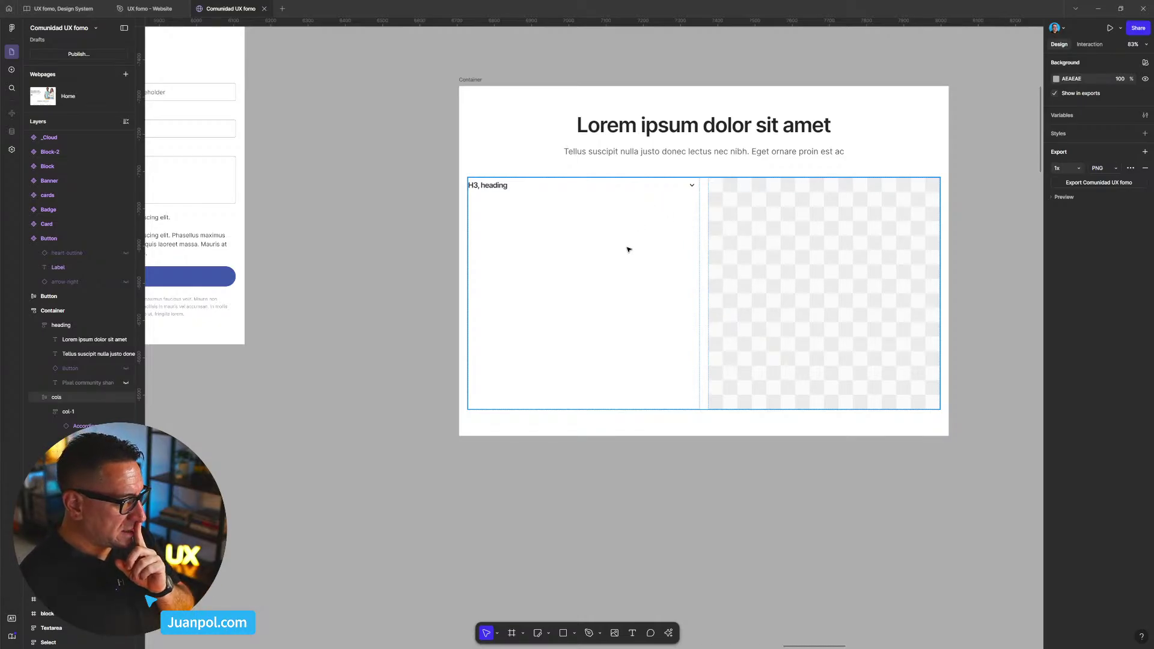
- Duplicate the collapsed Accordion instance three times so that col-1 holds a stack of four
left_click(625, 266)
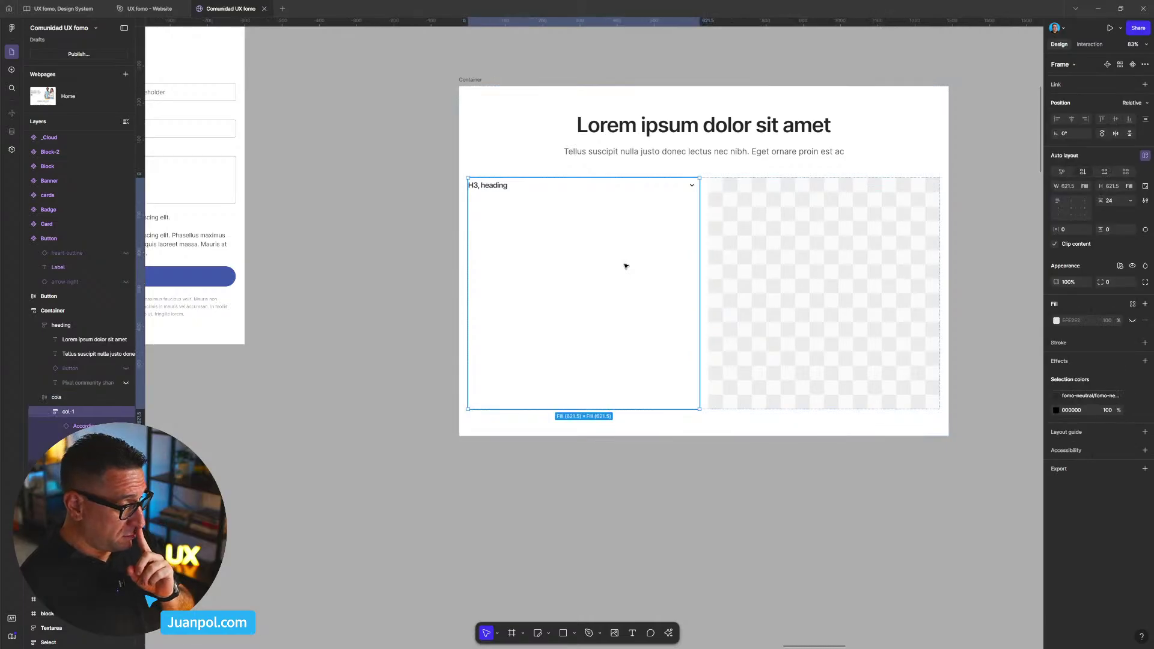
scroll(625, 266, "down", 1)
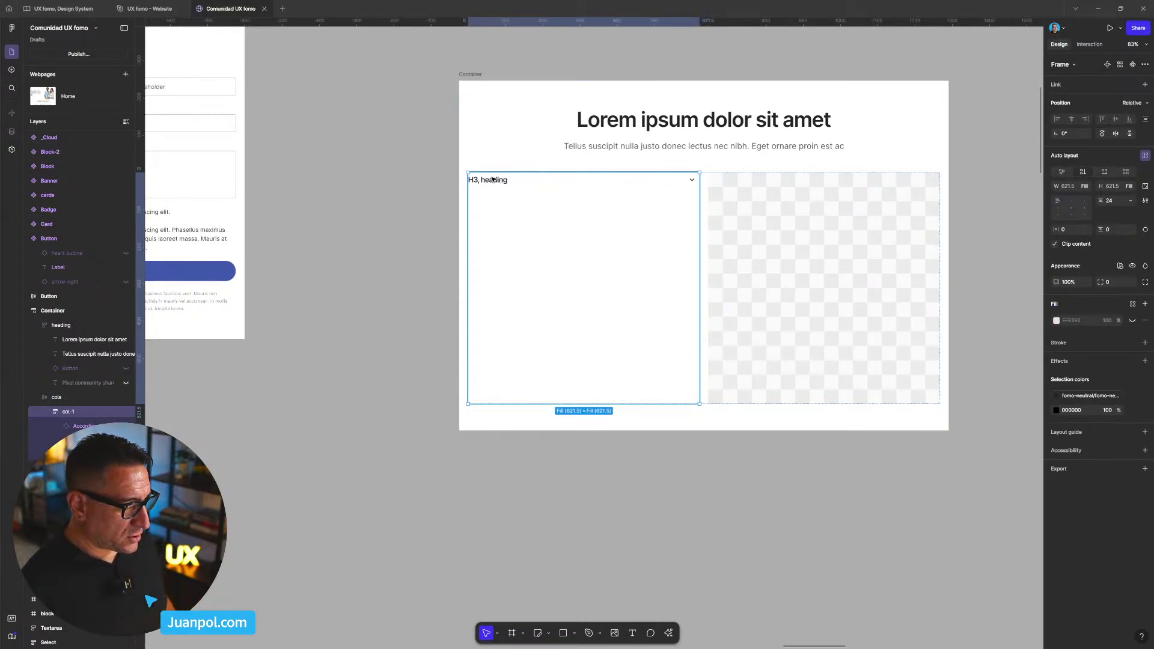
left_click(451, 207)
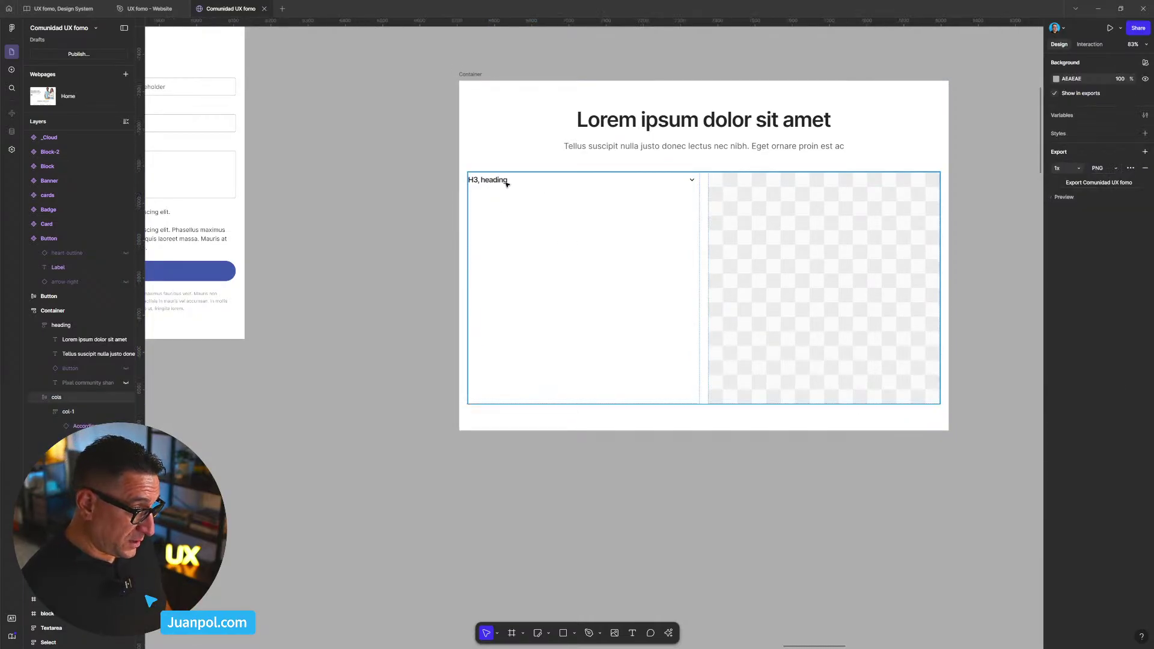
left_click(507, 184)
left_click(507, 184)
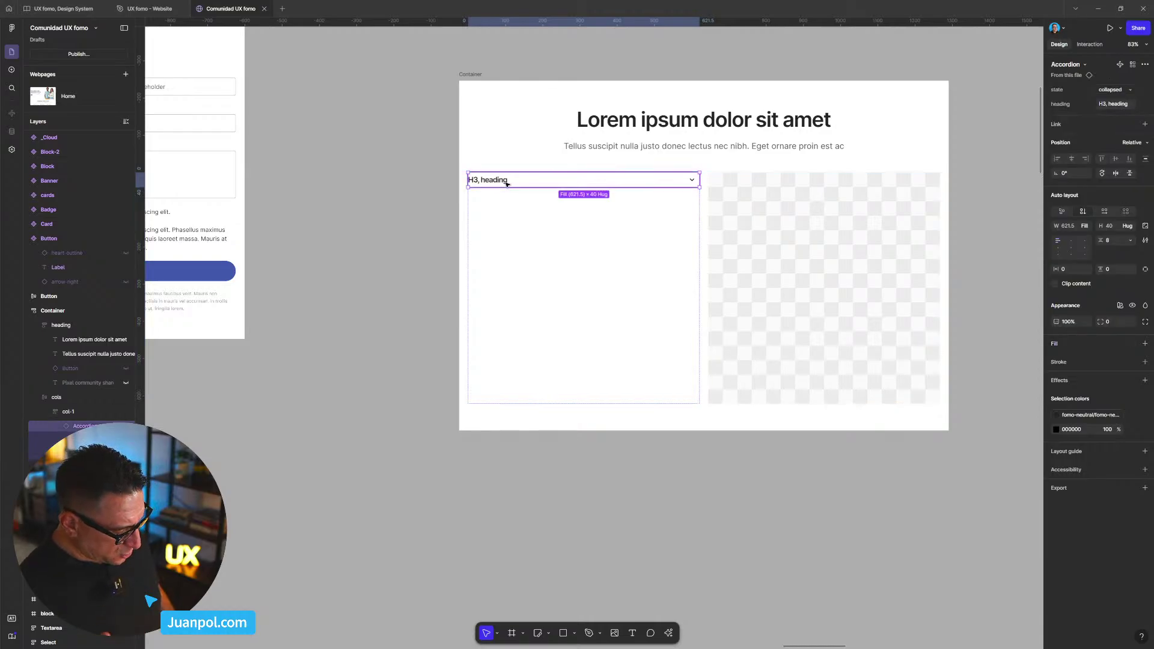
key("ctrl+d")
key("ctrl+d")
key("ctrl+d")
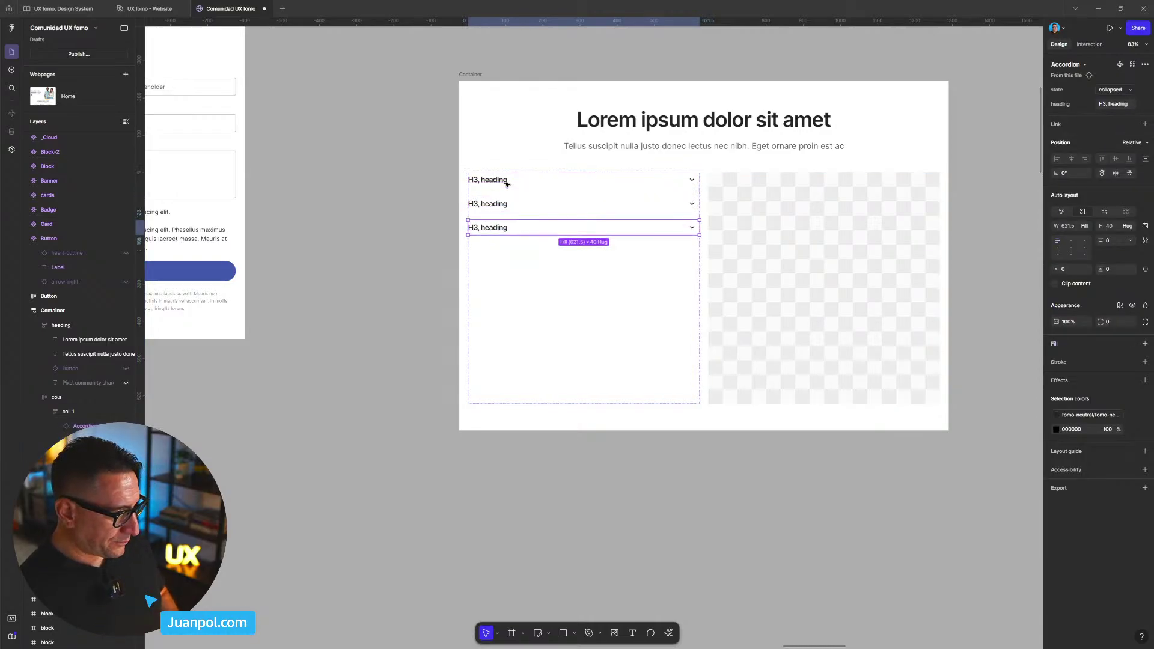
left_click(383, 310)
scroll(383, 309, "down", 3)
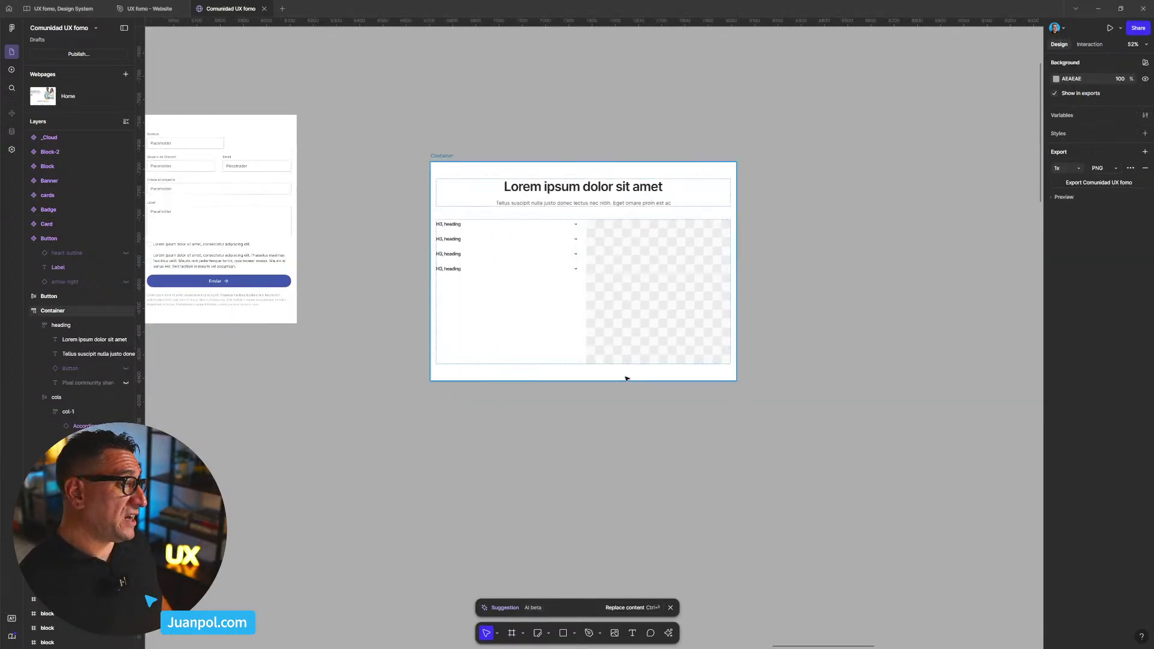
scroll(565, 319, "up", 3)
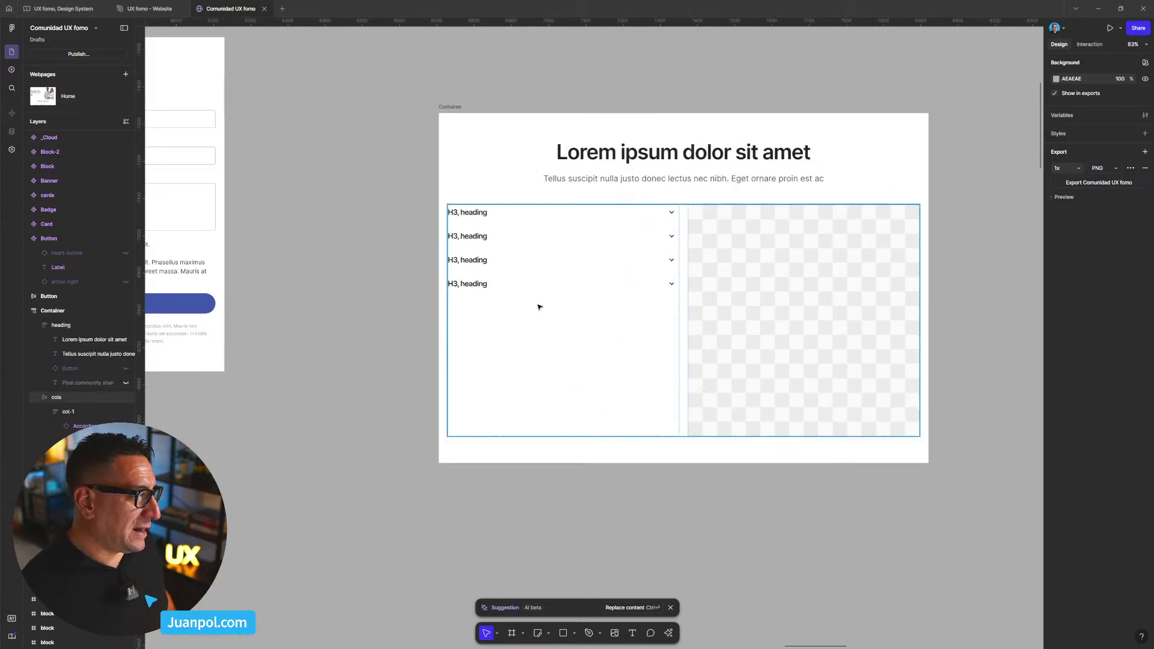
- Align col-1's auto layout contents to the left and centre them vertically
double_click(531, 340)
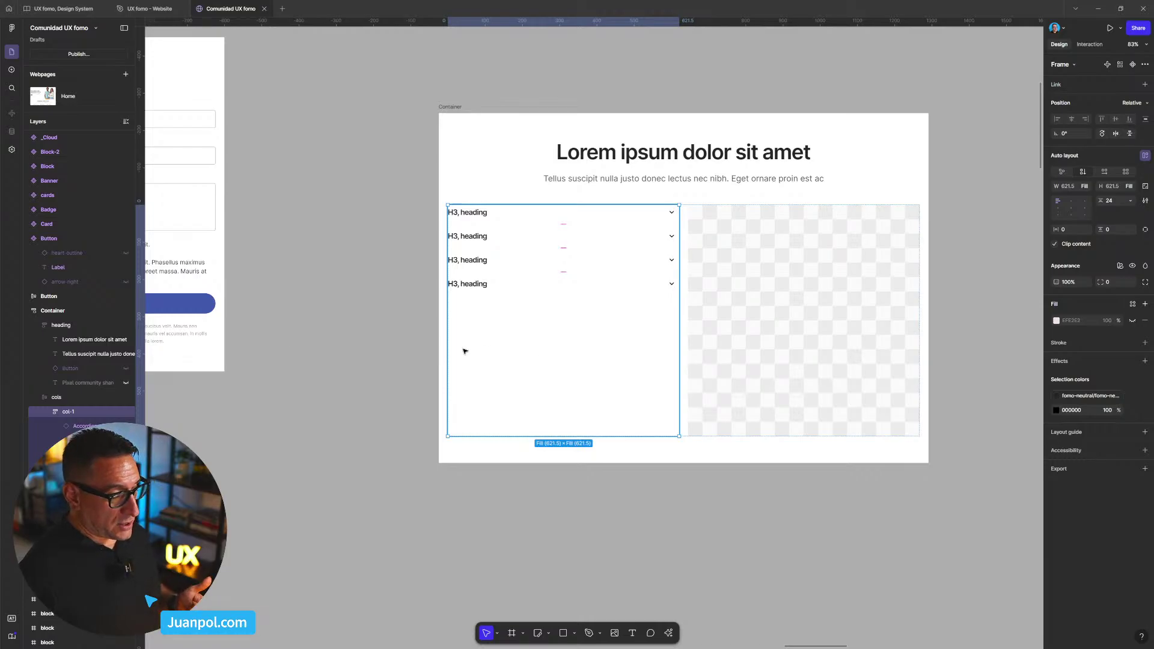
left_click(1058, 208)
left_click(324, 267)
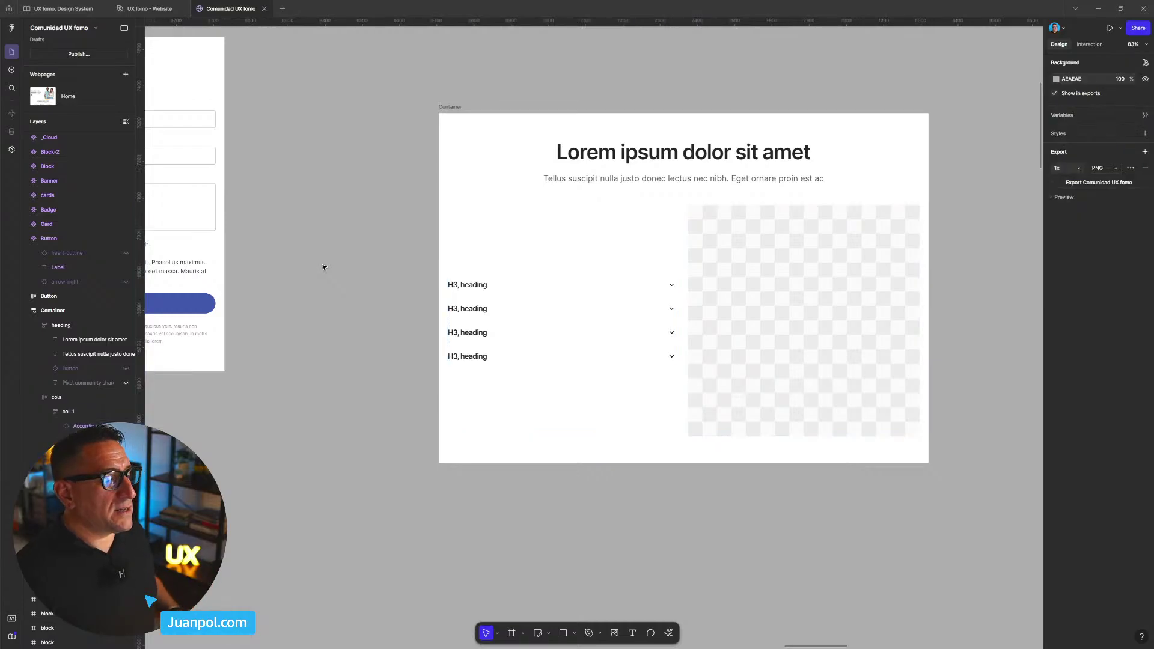
- Duplicate the topmost Accordion instance in col-1 to add a fifth one
left_click(485, 292)
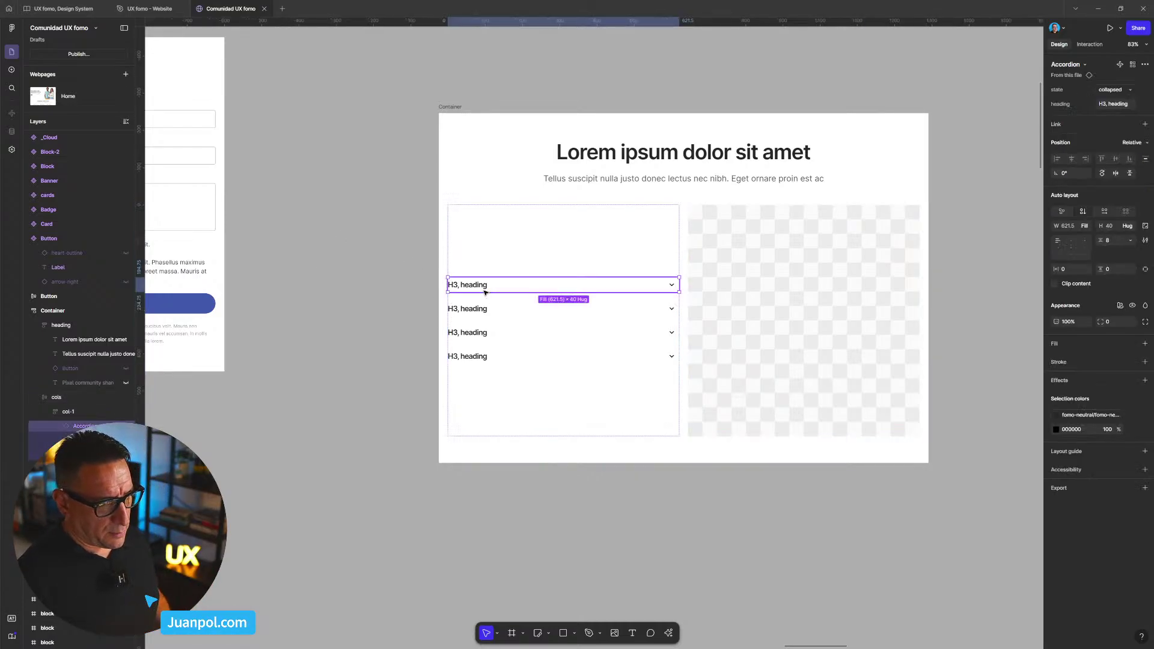
key("ctrl+d")
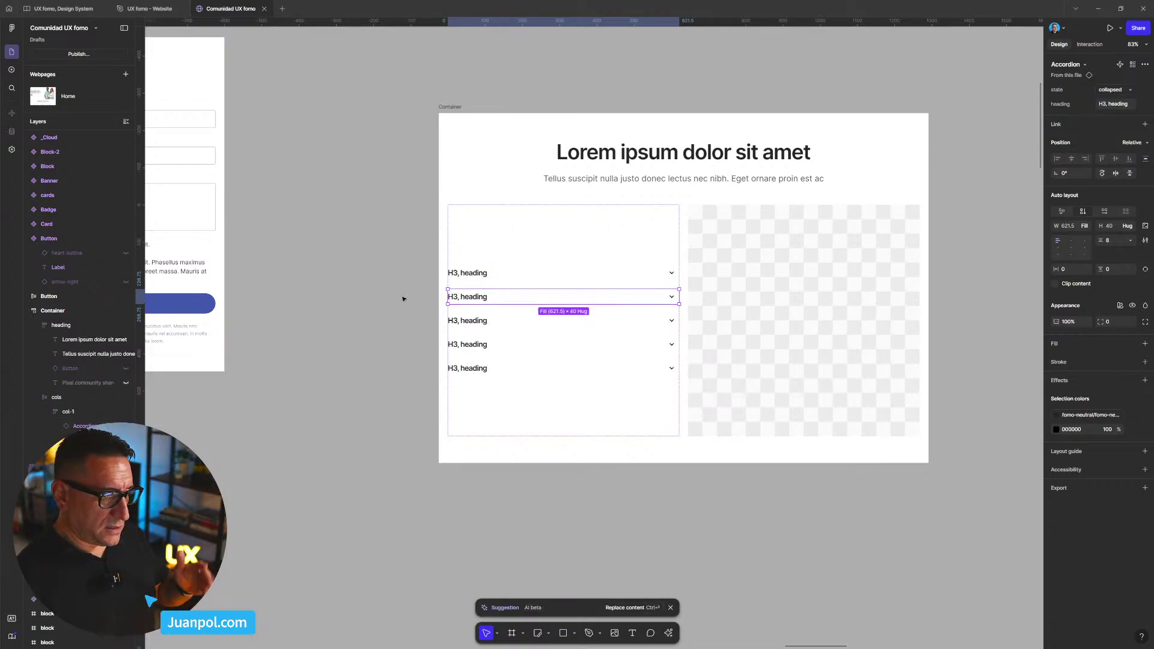
left_click(376, 314)
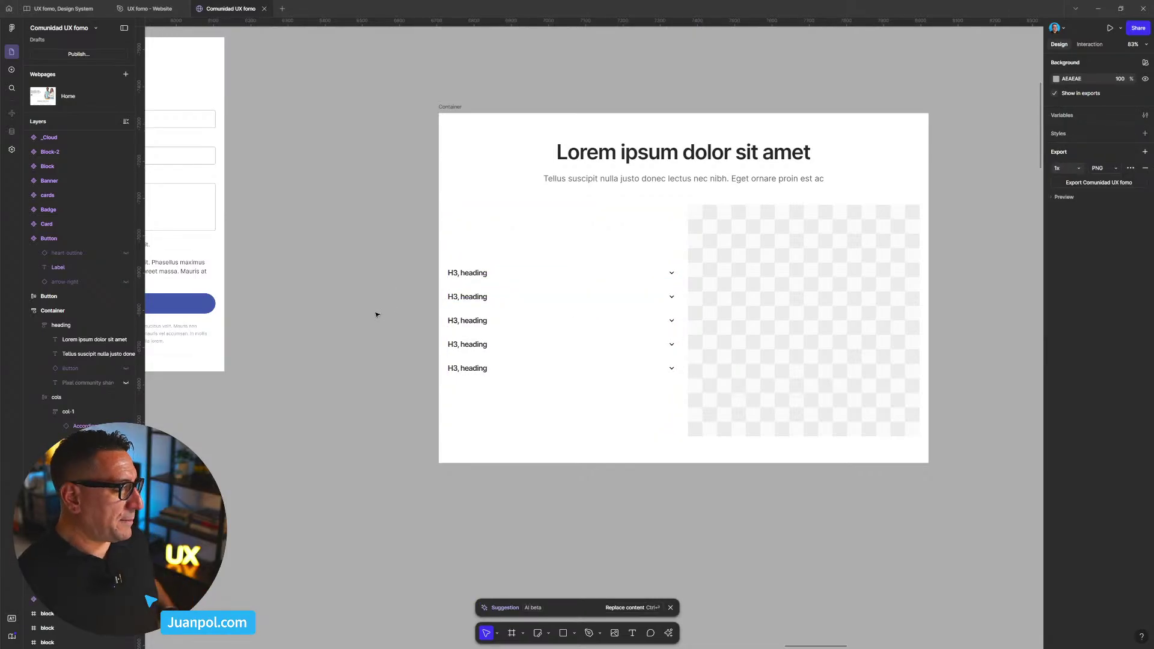
- Review the Container's heading, accordion list and image column up close and beside the Home page layouts
scroll(376, 315, "down", 5)
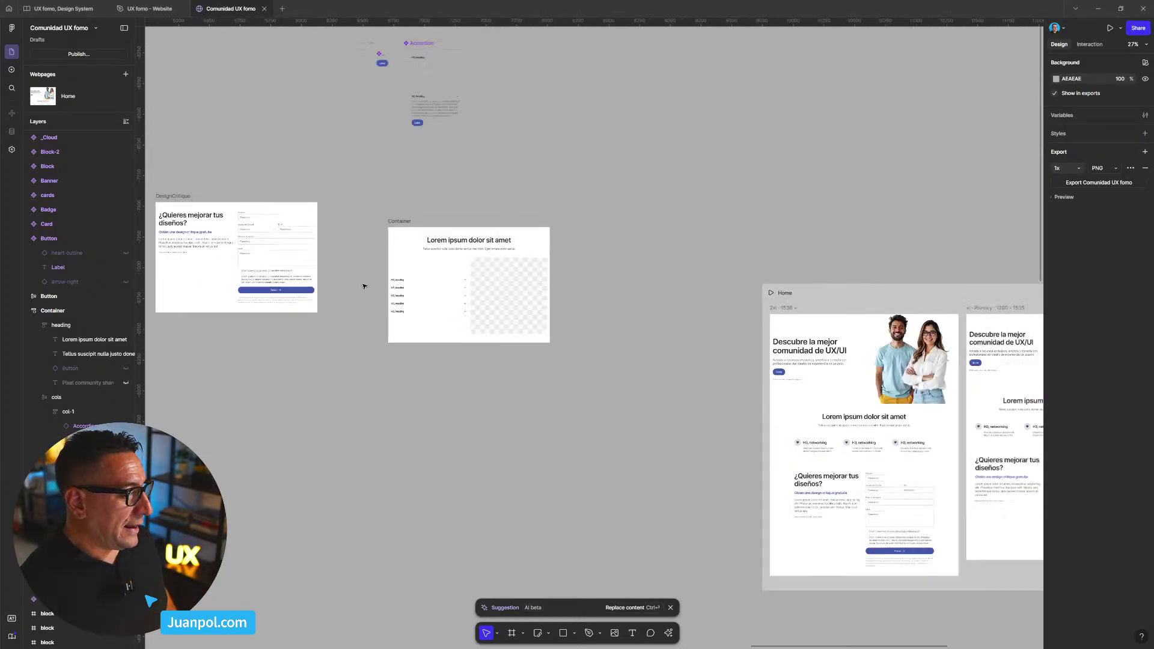
scroll(639, 319, "down", 3)
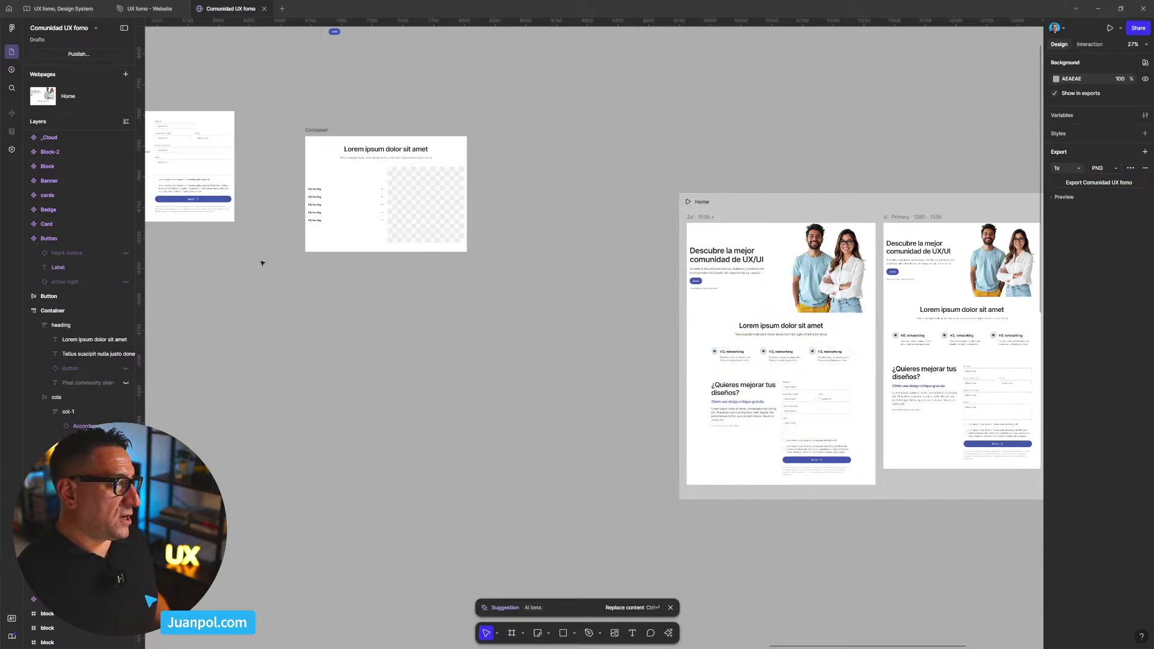
scroll(261, 260, "up", 5)
scroll(412, 278, "up", 3)
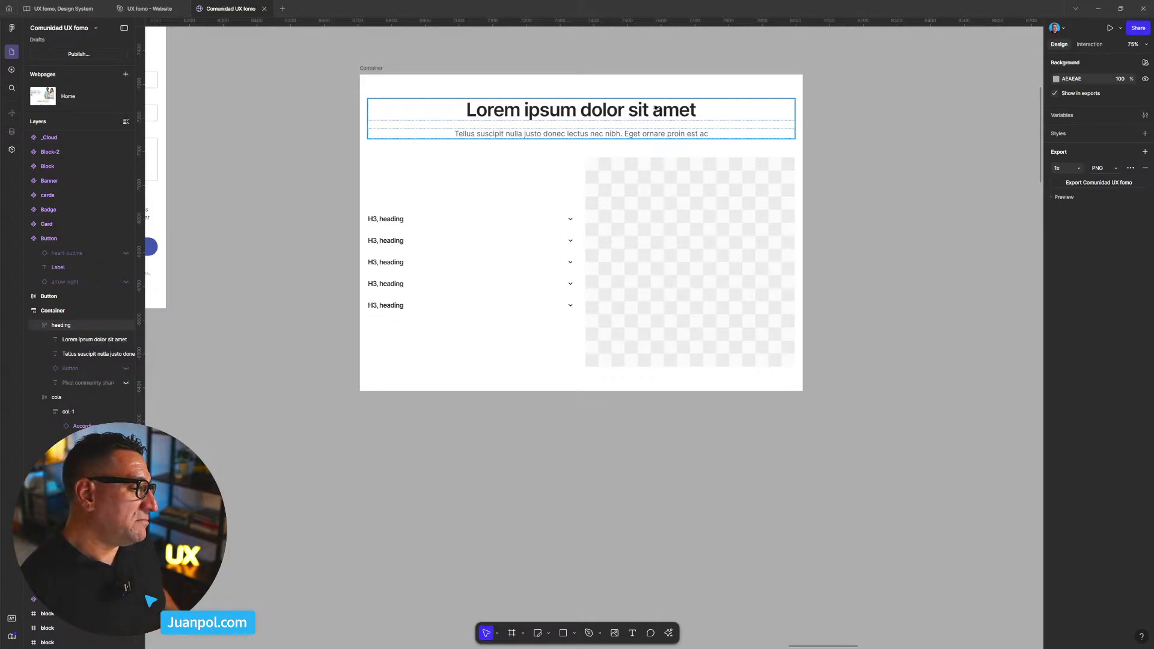
scroll(843, 159, "up", 2)
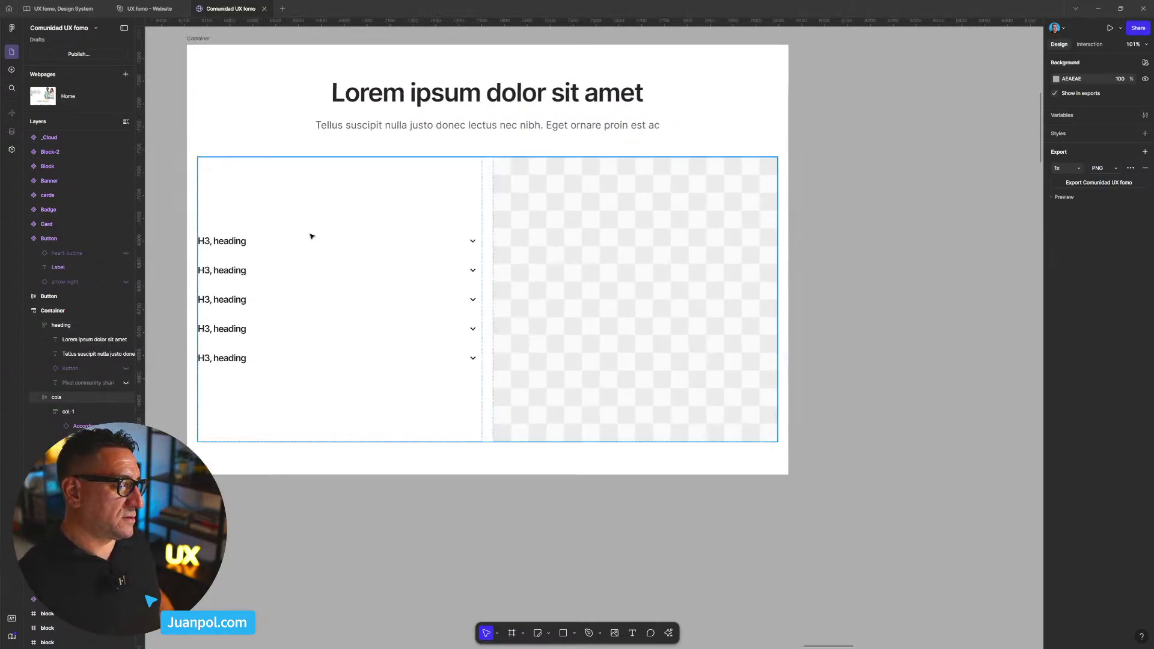
scroll(318, 235, "left", 1)
scroll(446, 229, "left", 3)
scroll(446, 229, "down", 3)
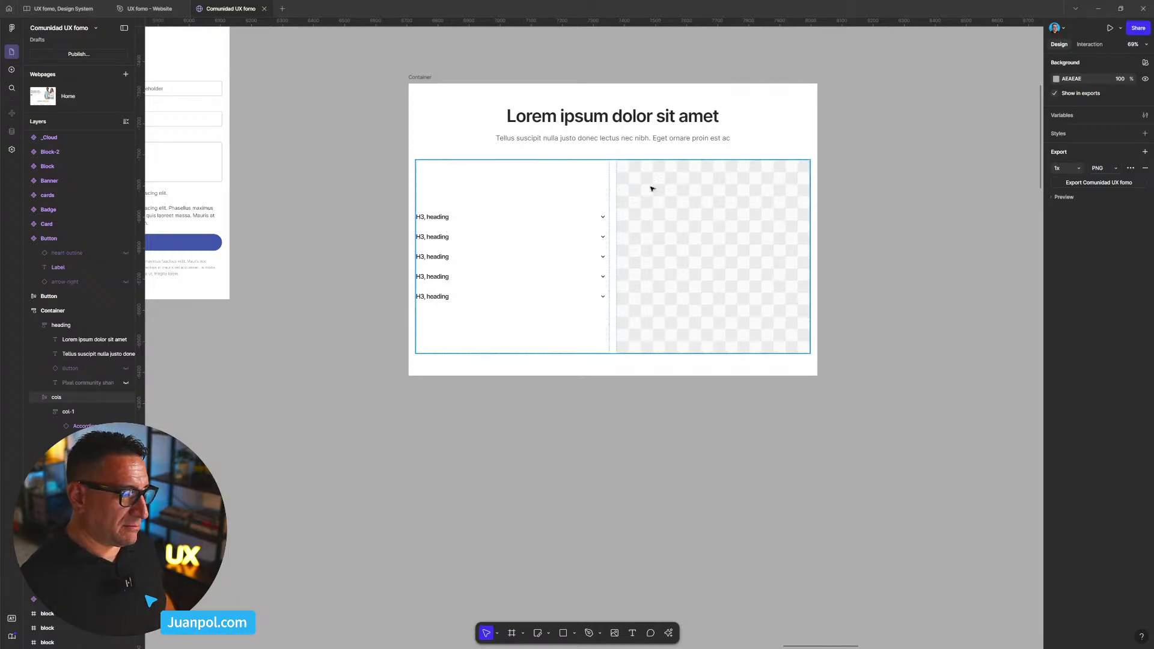
scroll(521, 292, "up", 5)
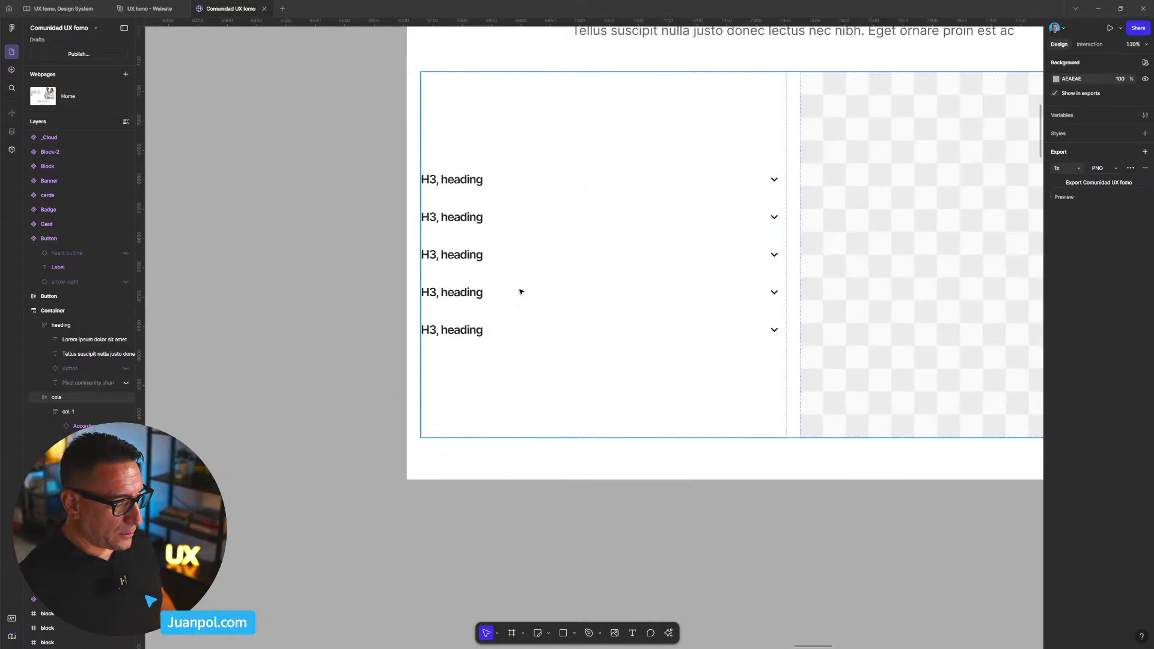
left_click_drag(521, 292, 450, 308)
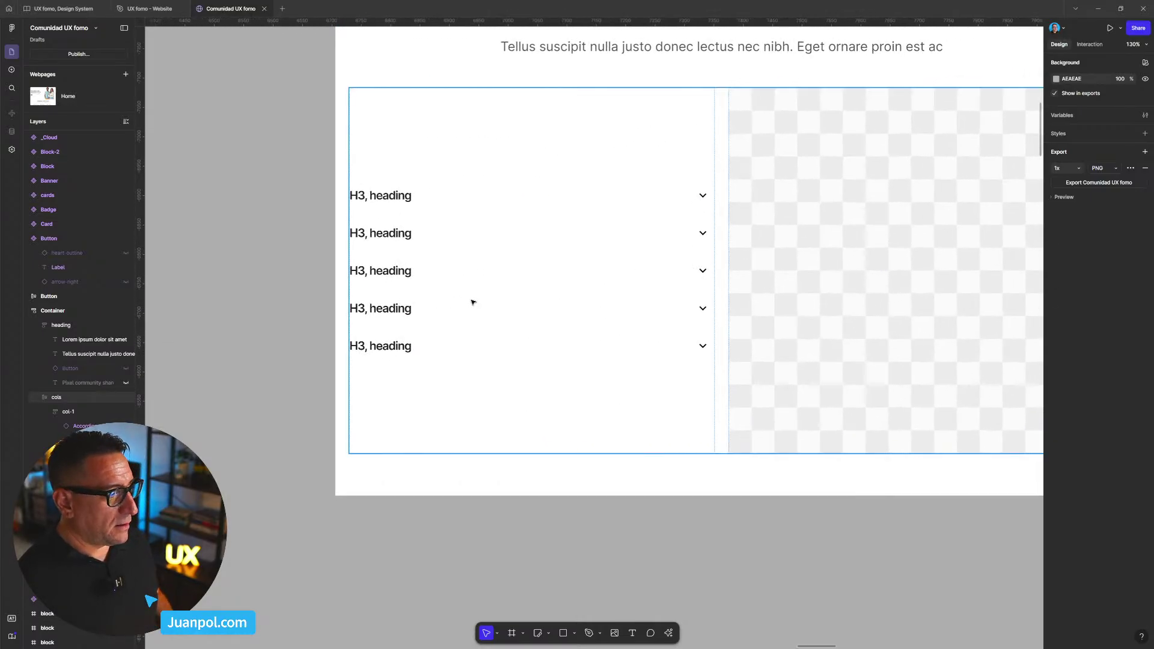
scroll(423, 278, "down", 3)
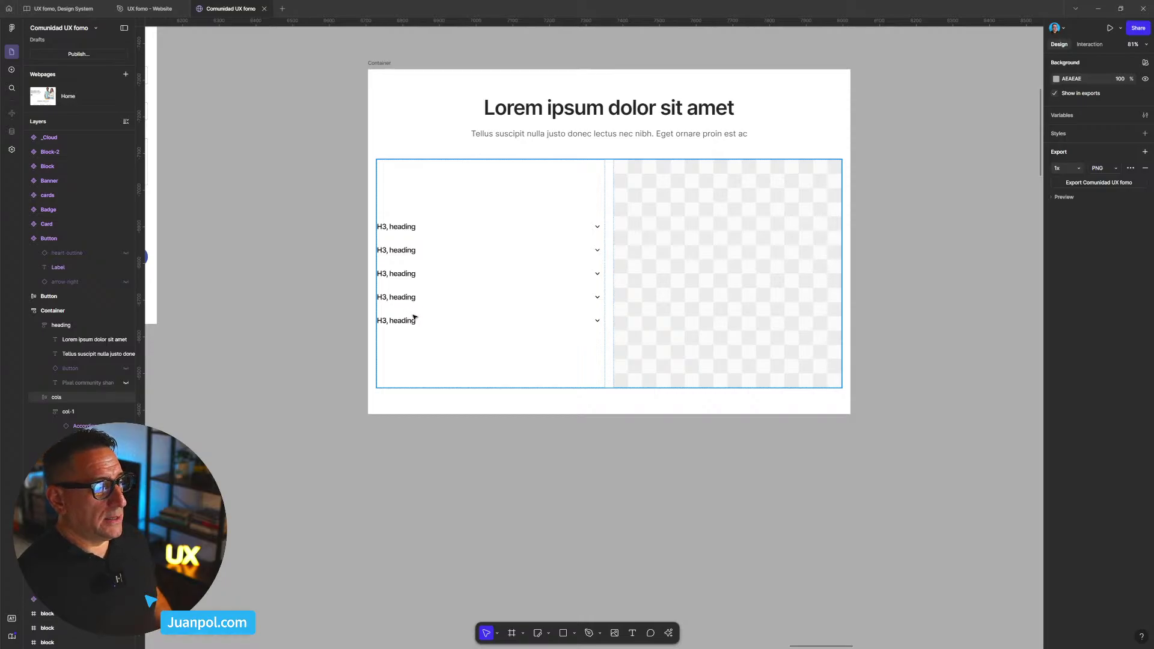
- Switch the first Accordion instance in col-1 to the expanded state
left_click(408, 234)
left_click(408, 233)
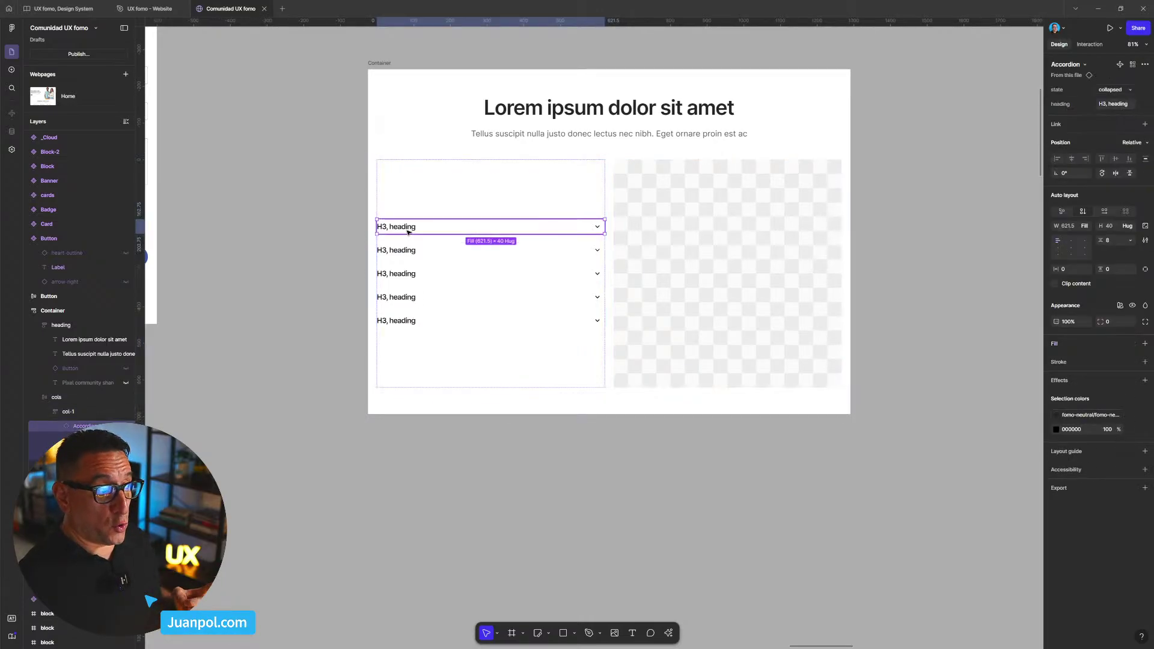
left_click(1119, 94)
left_click(1116, 101)
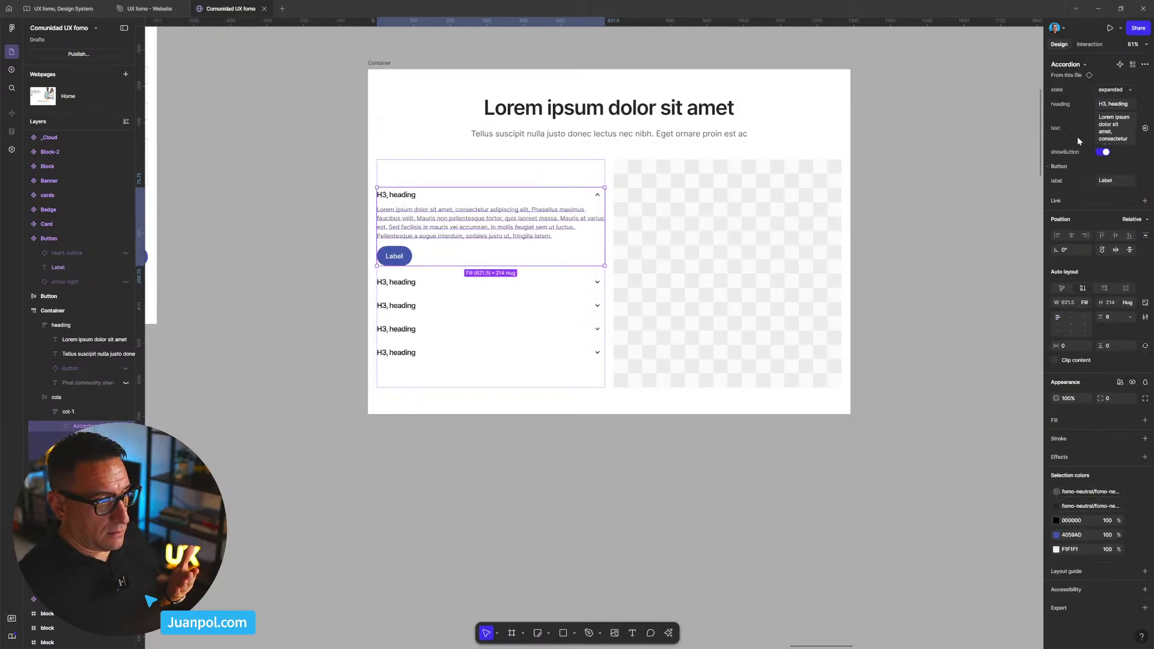
left_click(977, 232)
- Turn off showButton on the expanded Accordion instance to hide its button
left_click(484, 247)
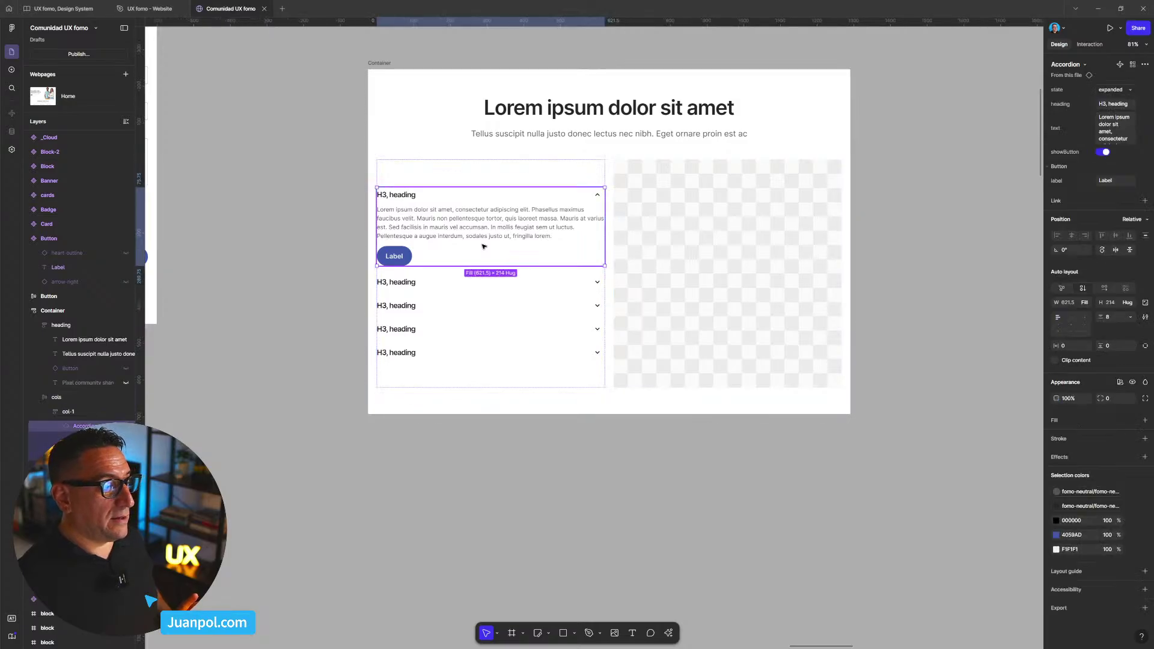
left_click(1104, 152)
left_click(949, 288)
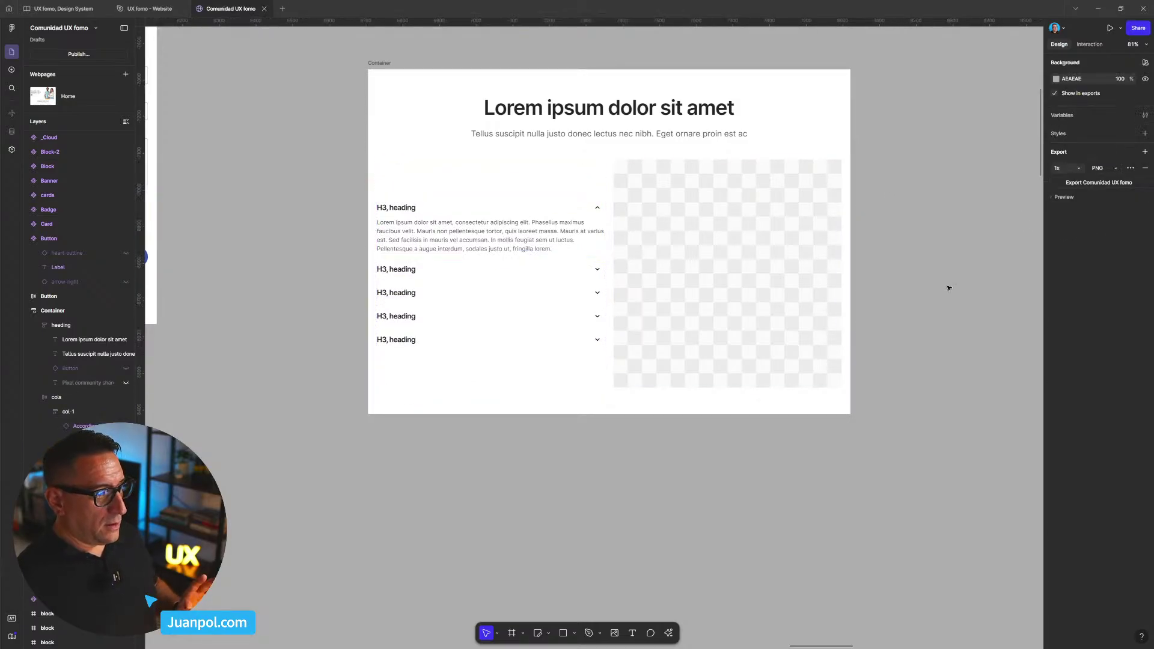
- Inspect col-1 and its second Accordion instance in outline view, then return to the normal view
scroll(642, 260, "up", 5)
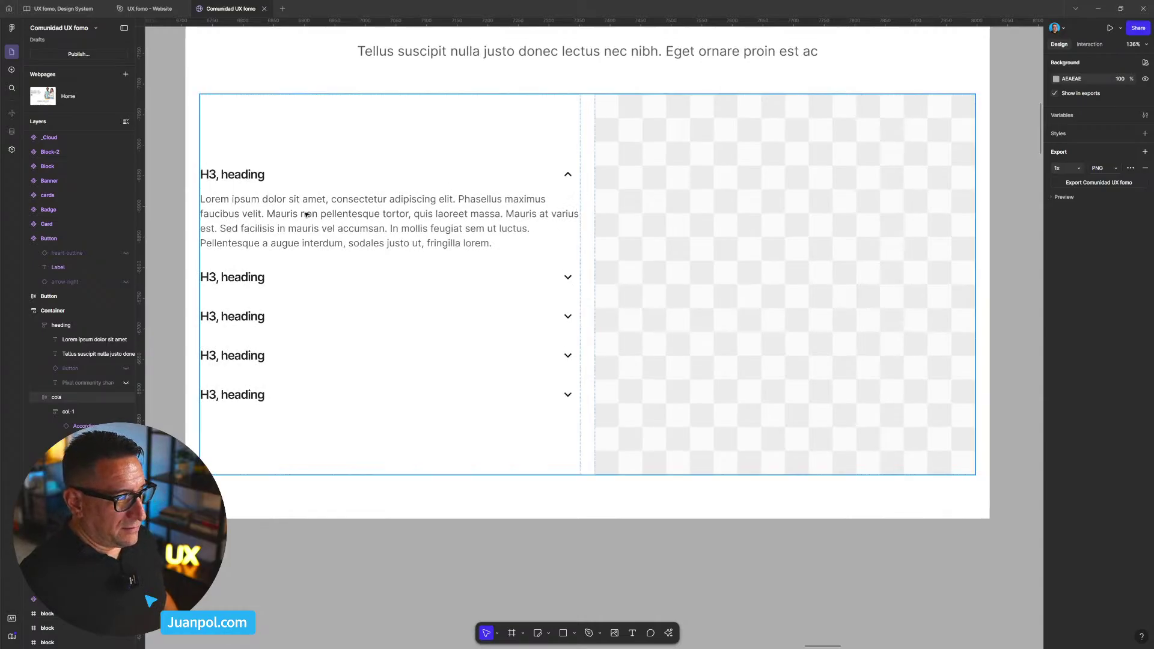
left_click(263, 210)
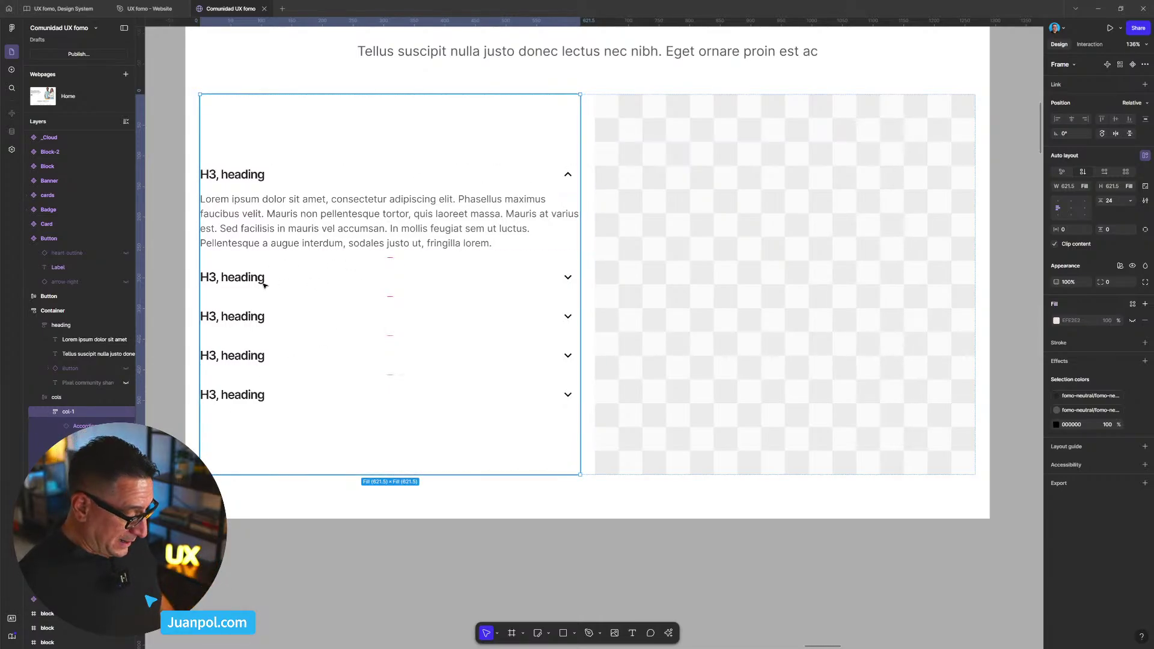
key("ctrl+y")
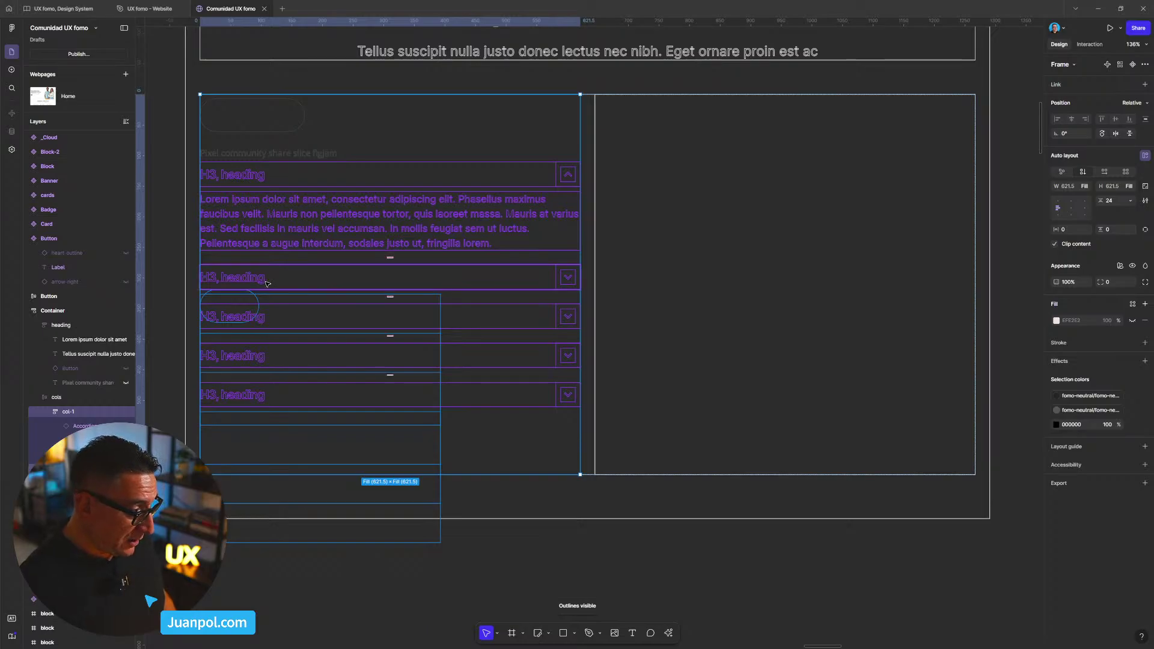
left_click(269, 280)
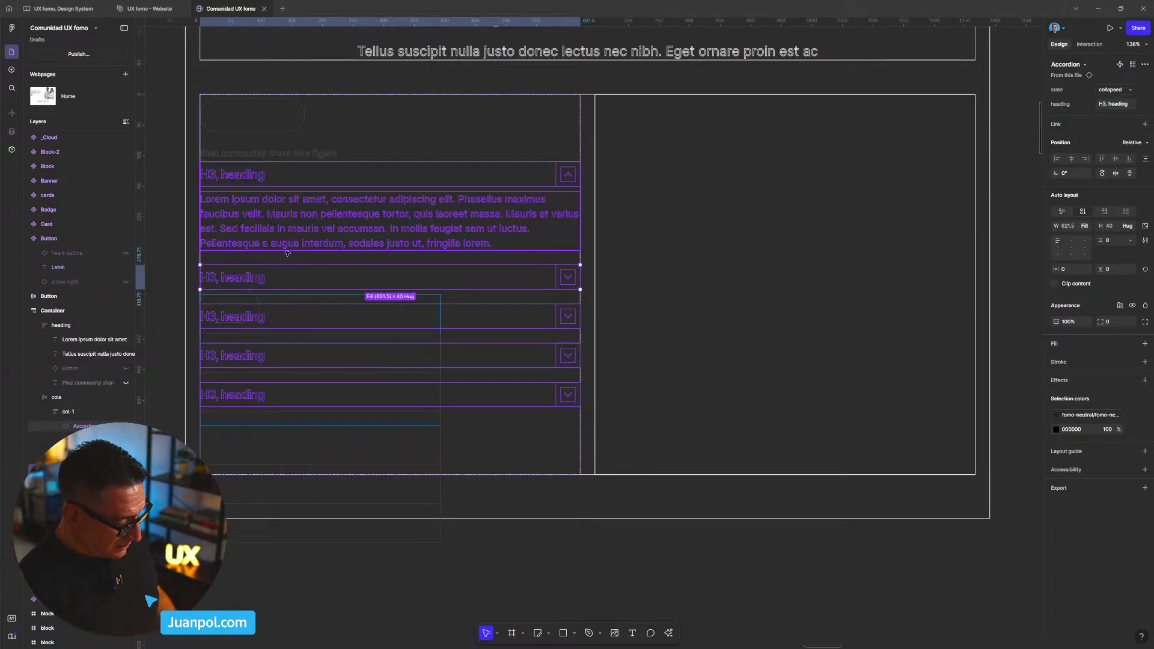
key("ctrl+shift+3")
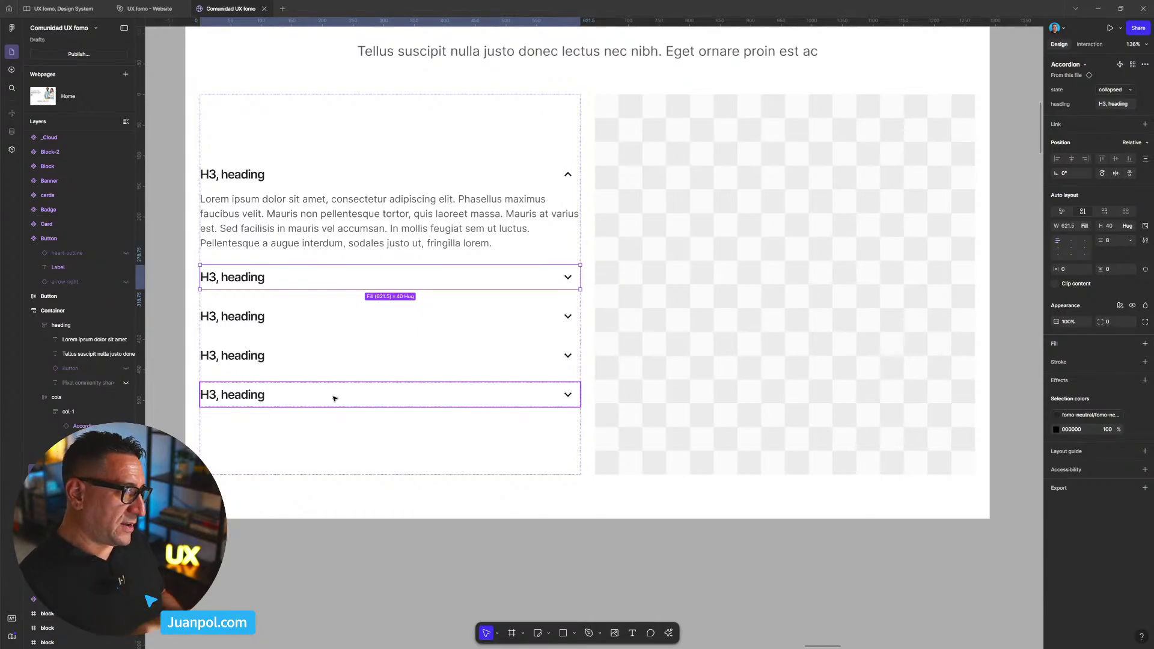
- Wrap the expanded and the four collapsed Accordion instances in col-1 in a new auto layout frame
left_click(294, 395)
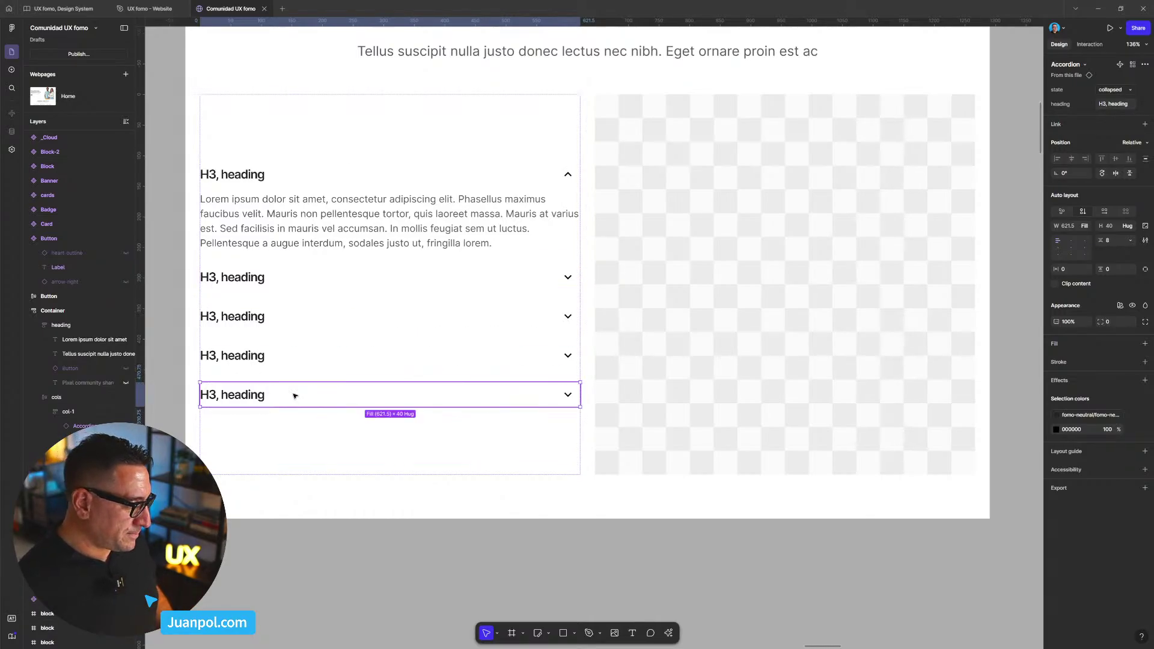
left_click(283, 359, "shift")
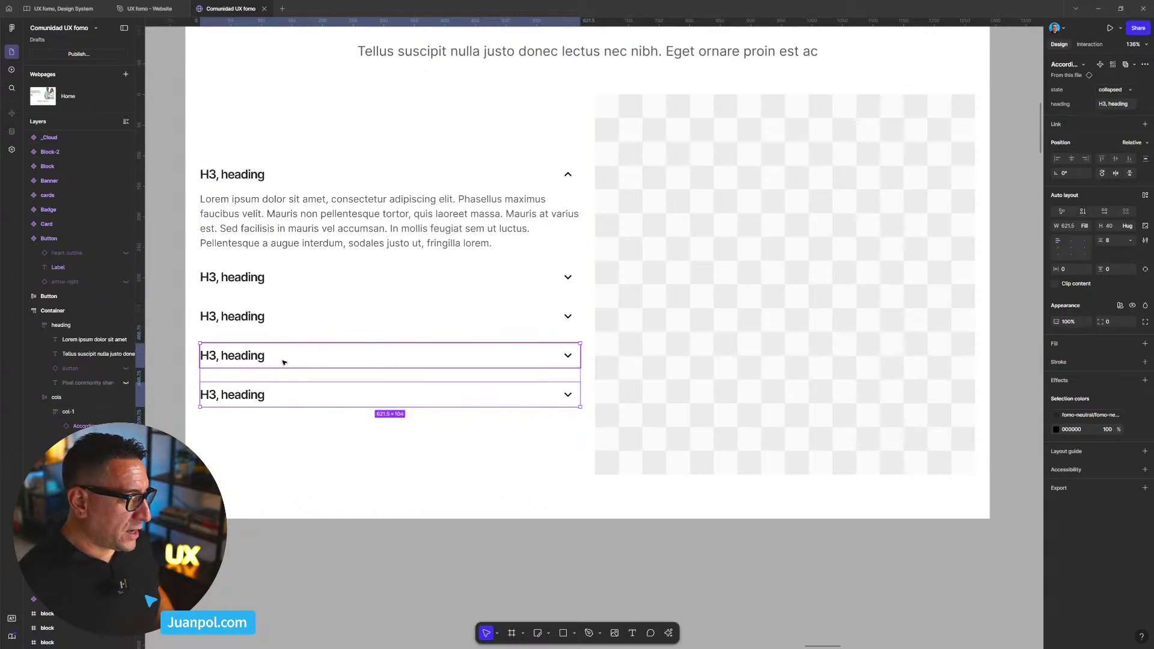
left_click(284, 326, "shift")
left_click(283, 288, "shift")
left_click(307, 235, "shift")
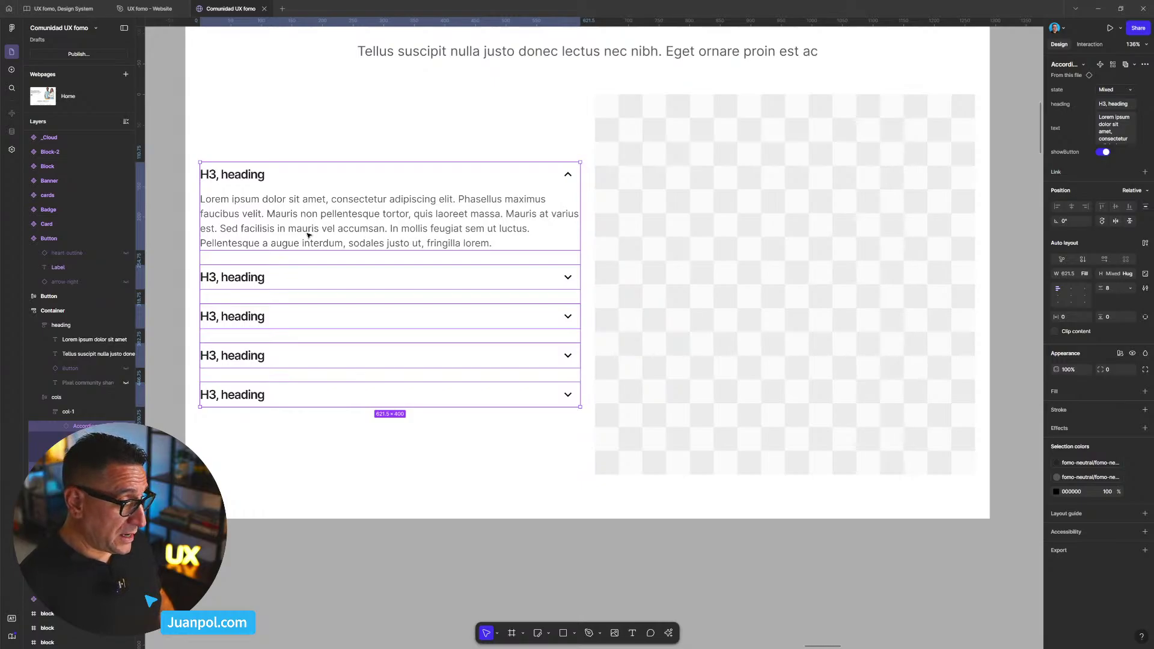
key("shift+a")
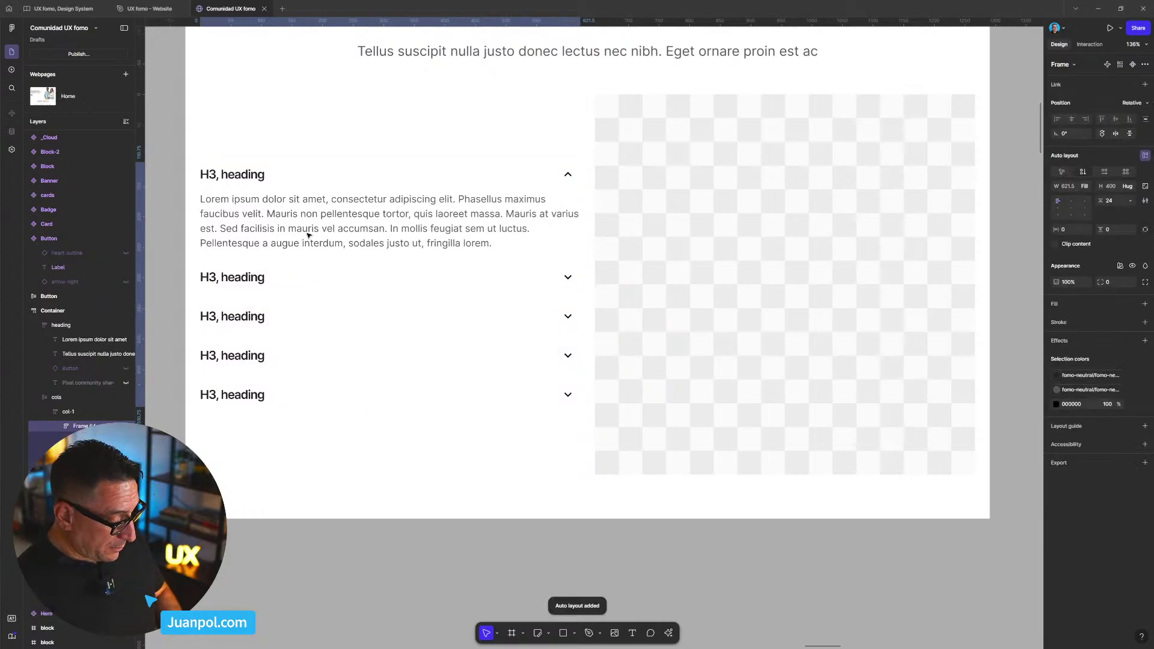
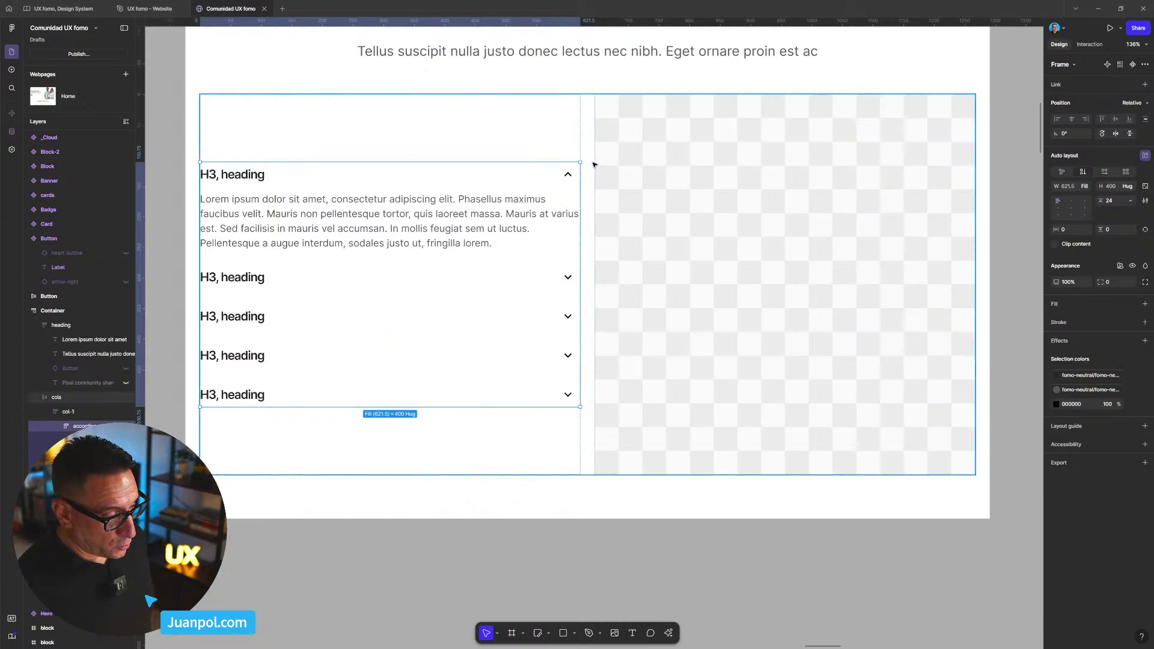
- Give col-1 individual padding with 56 on its right side, between the accordion list and the image
left_click(537, 155)
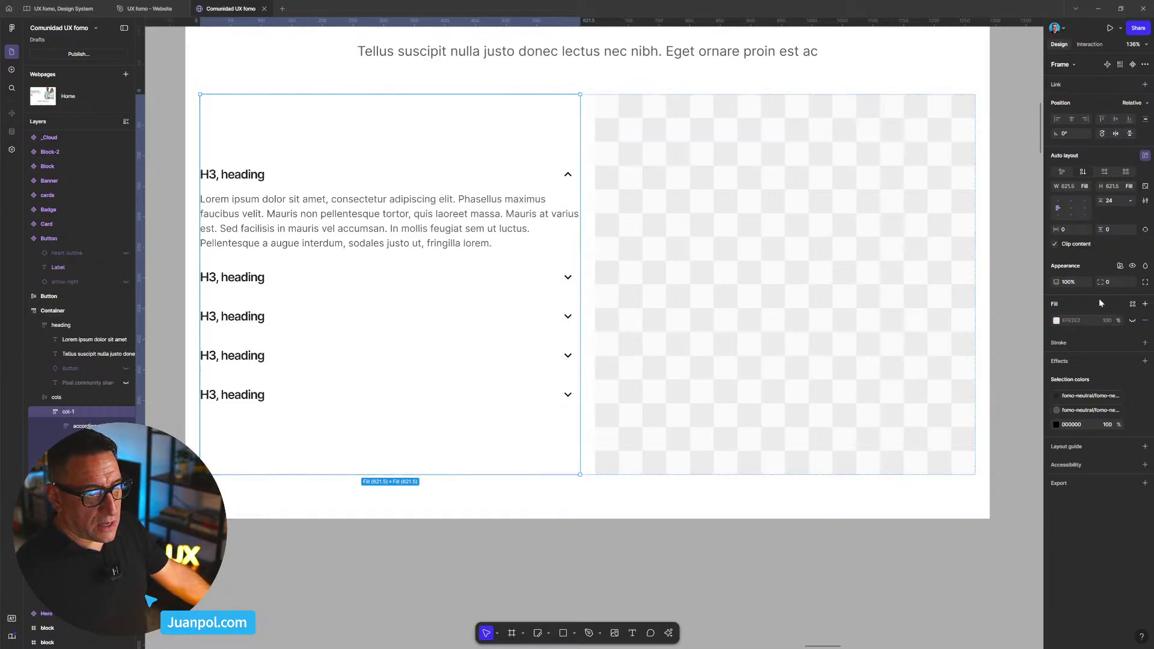
left_click(1144, 230)
left_click(1078, 242)
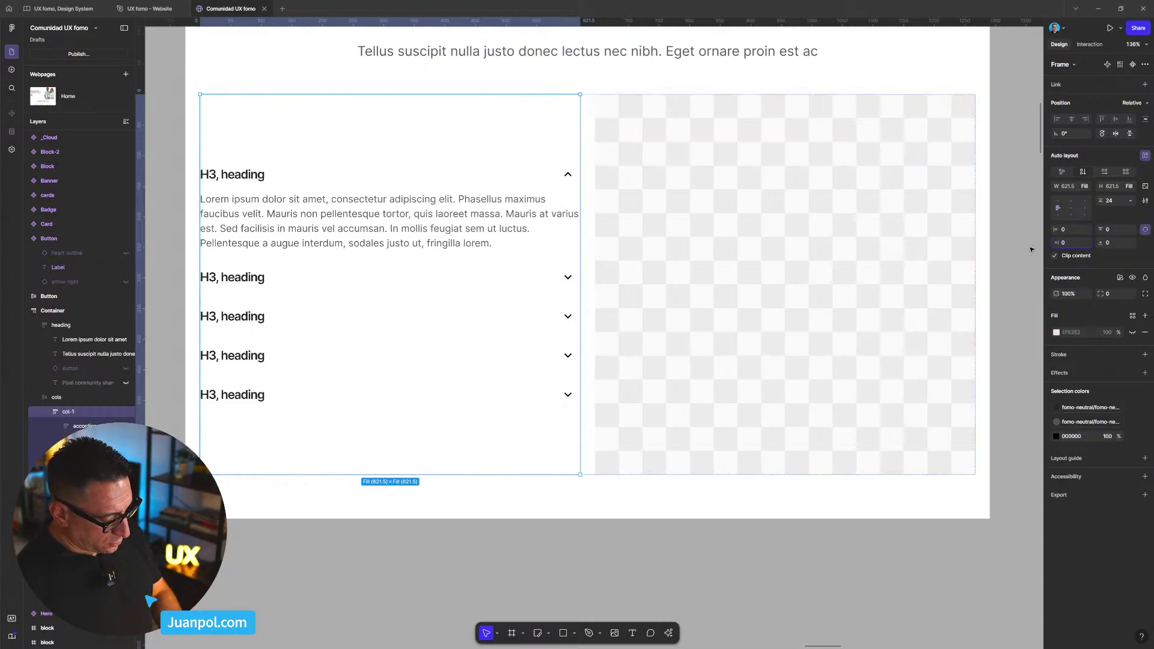
type("56")
key("Return")
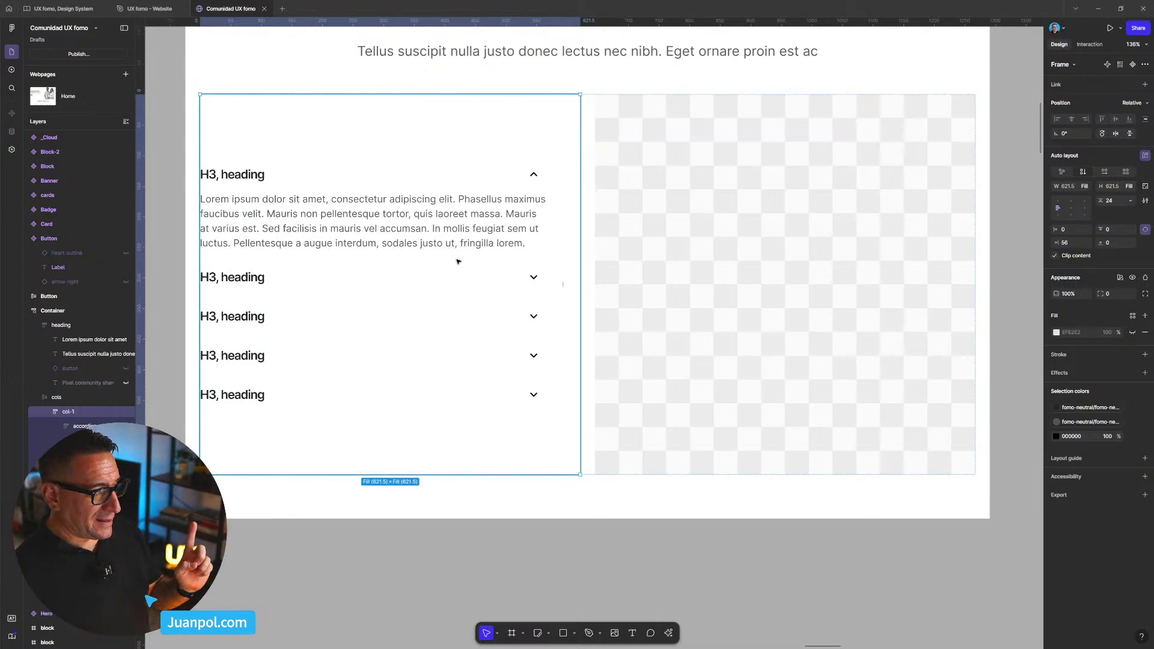
left_click(552, 561)
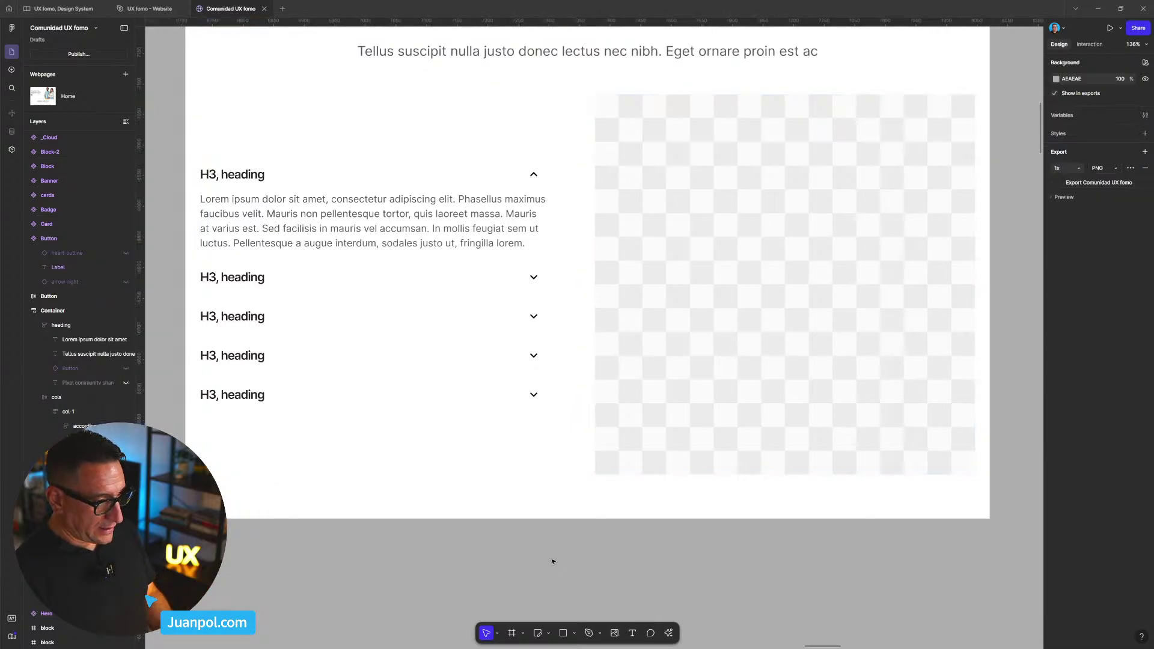
- Examine the Container section beside the DesignCritique section and the Home page layouts
scroll(553, 562, "down", 10)
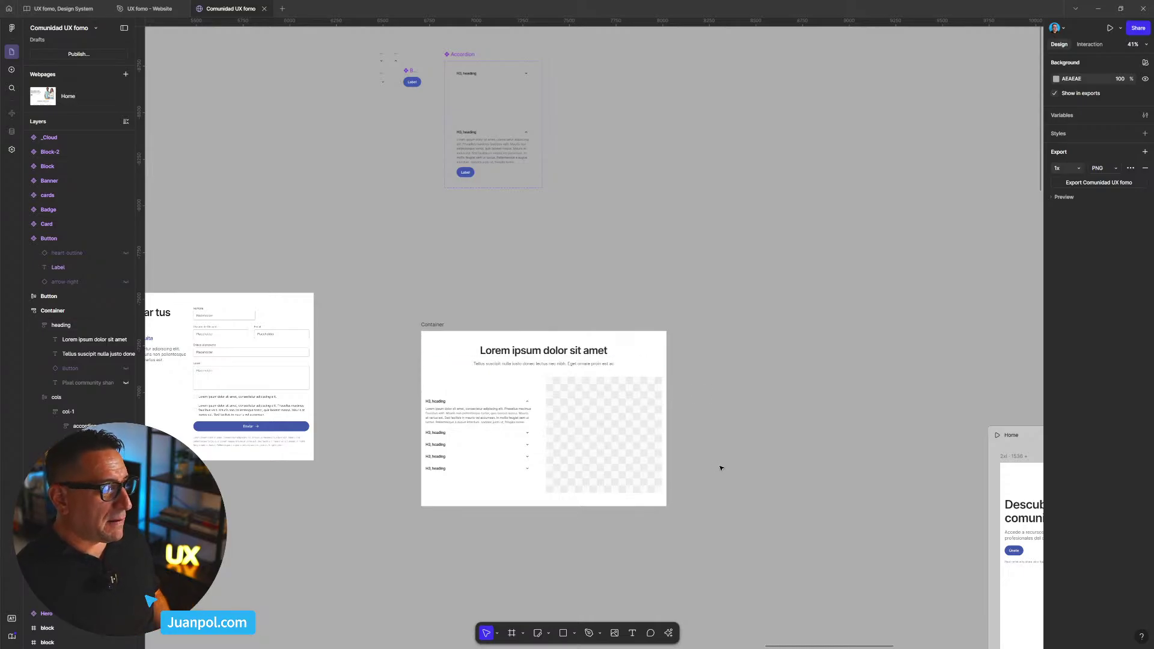
scroll(696, 389, "down", 5)
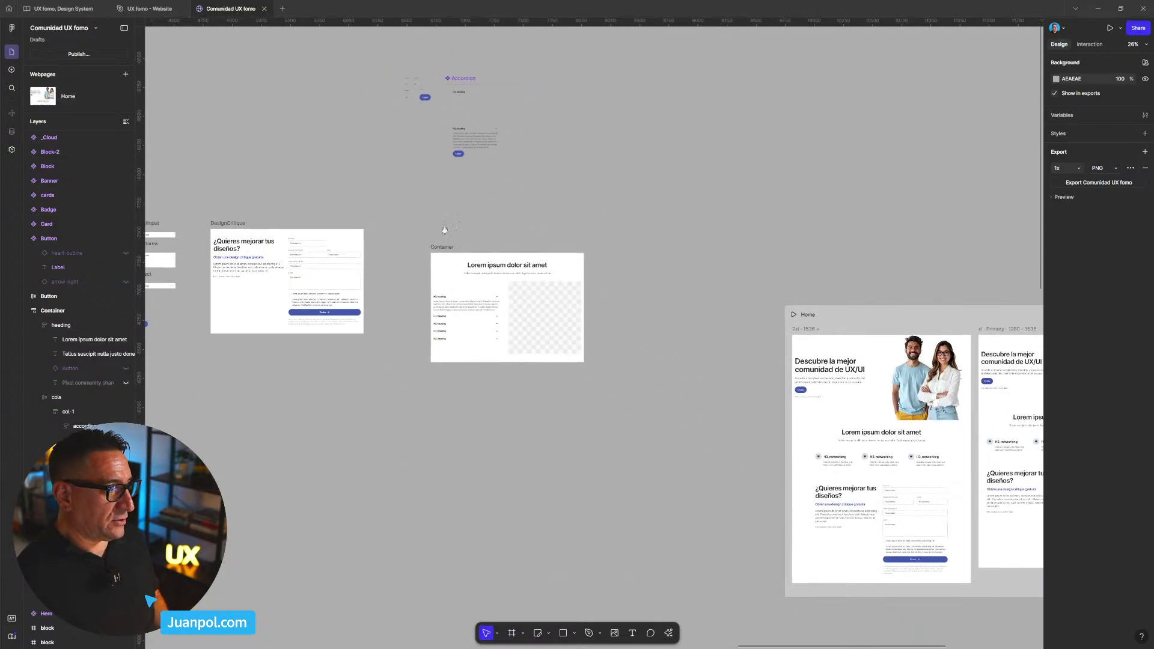
left_click_drag(445, 230, 508, 214)
left_click(526, 234)
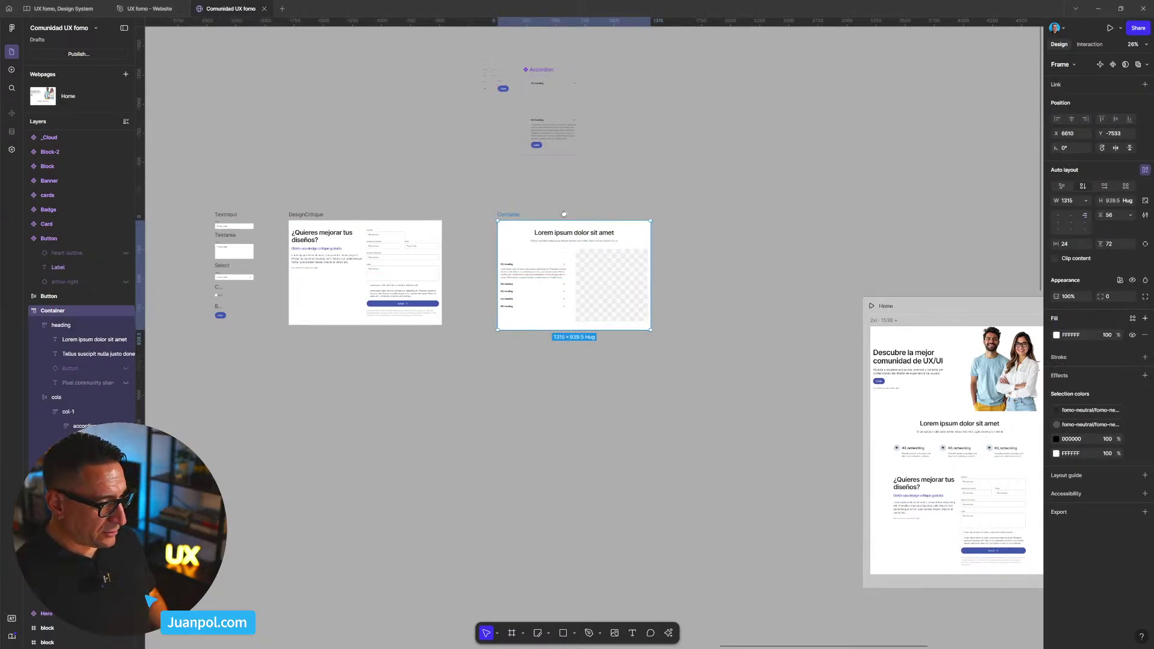
scroll(564, 214, "up", 4)
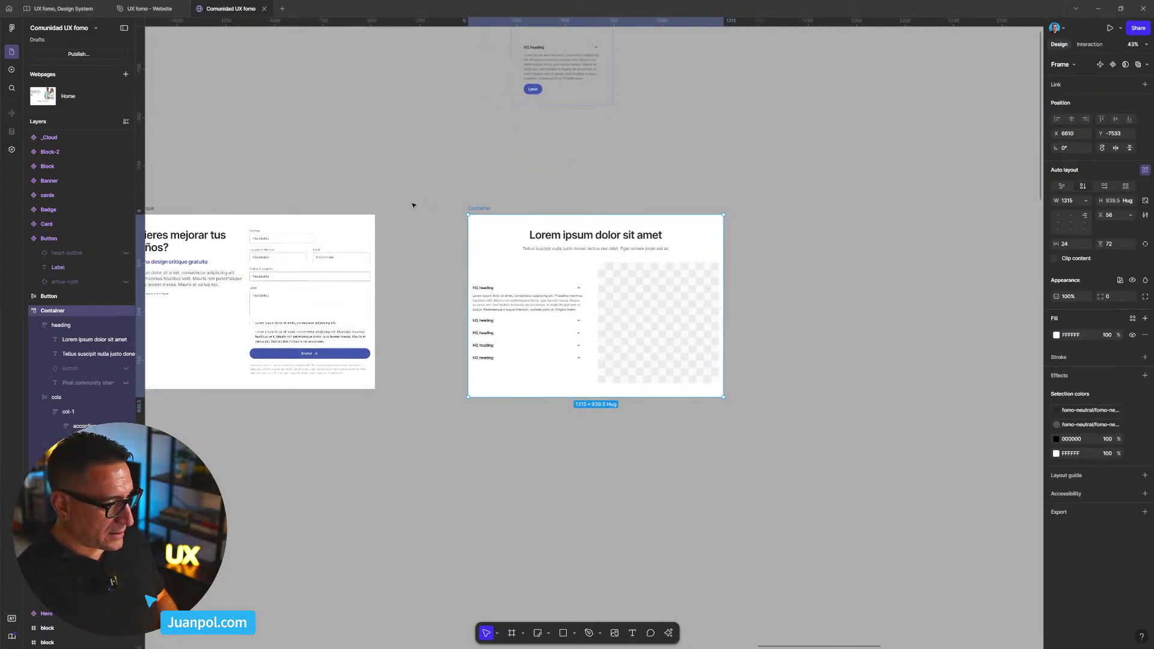
left_click(511, 188)
scroll(541, 180, "left", 5)
left_click_drag(455, 204, 598, 180)
scroll(595, 193, "right", 3)
- Replace the Container's placeholder heading text with "Qué te puedes"
double_click(594, 205)
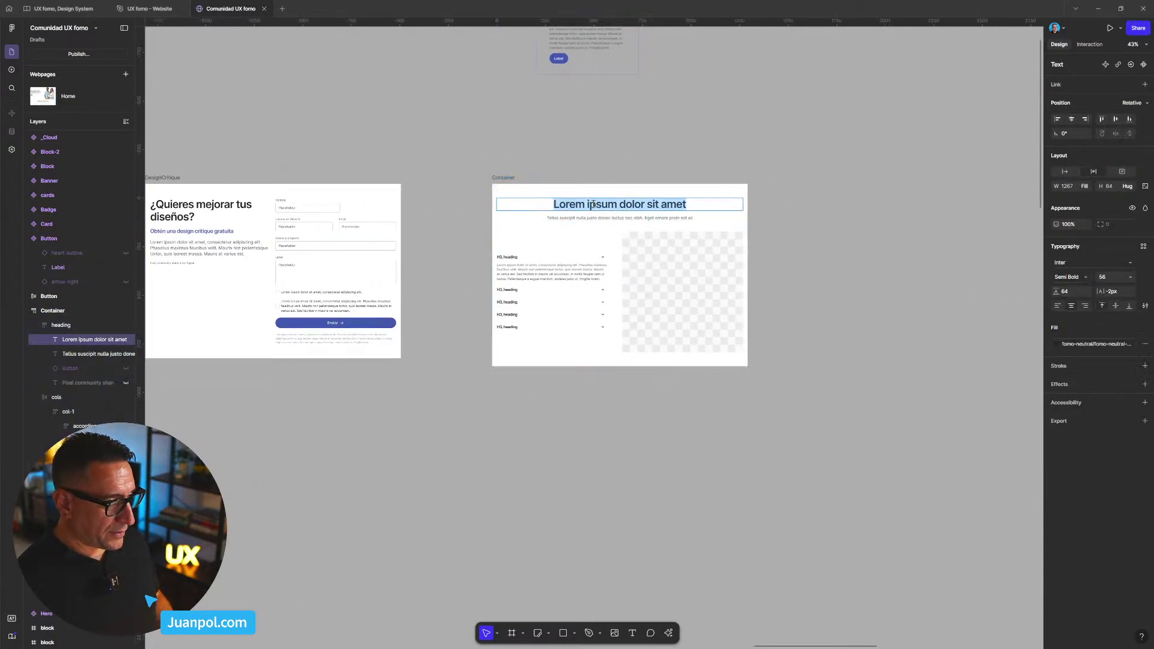
type("Qué")
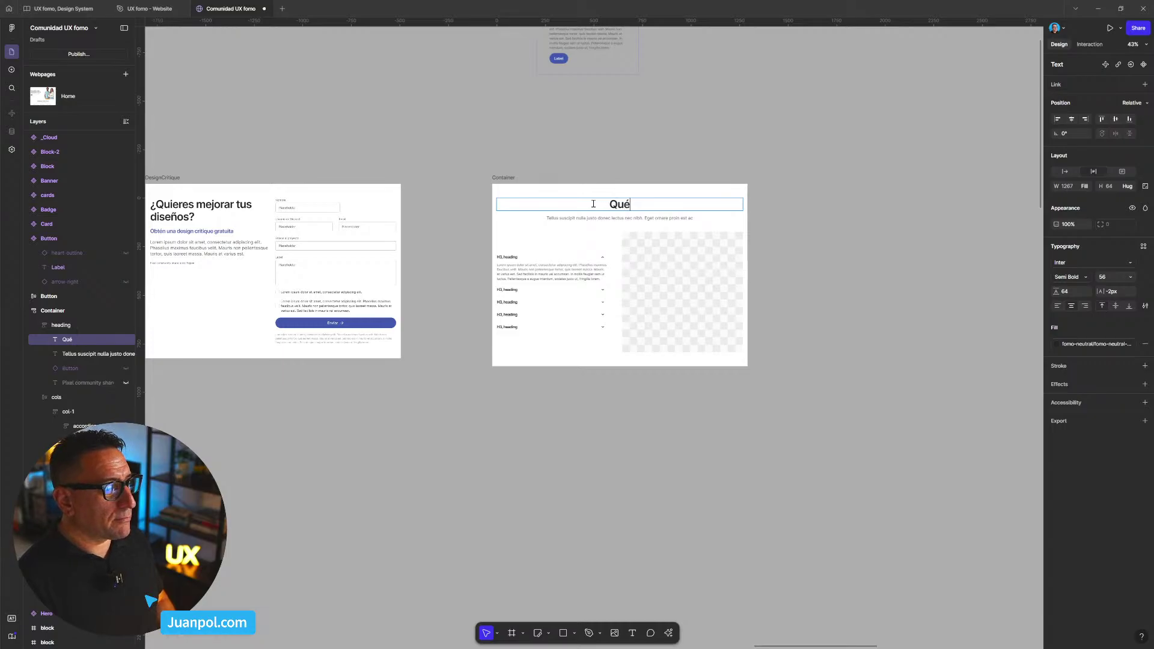
type(" se")
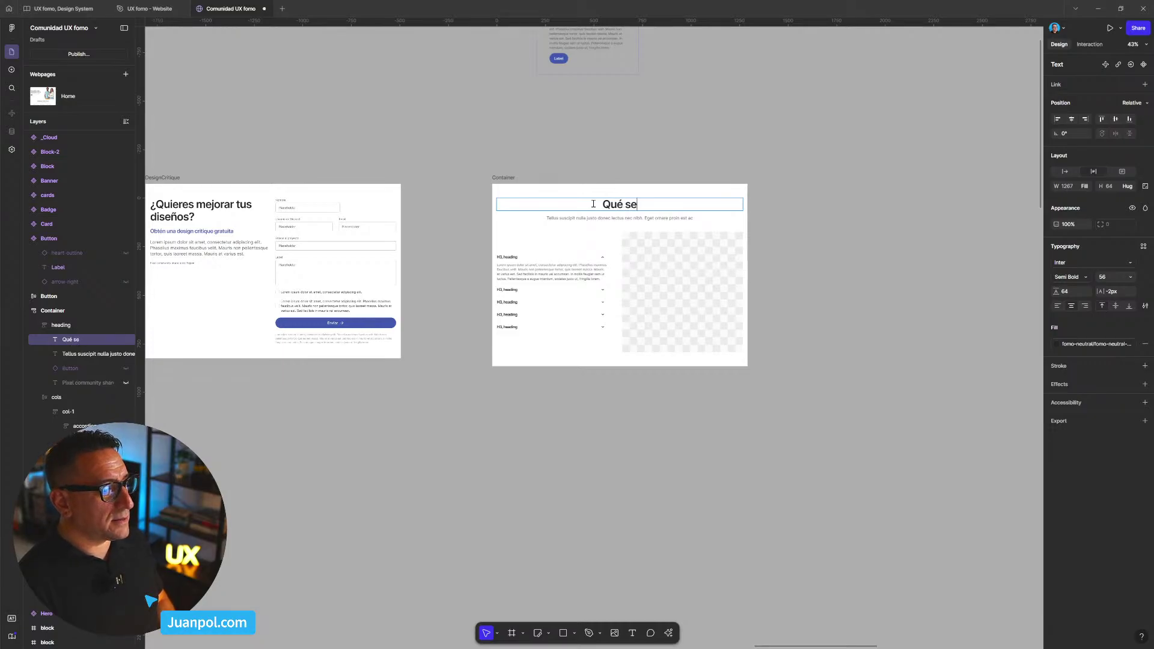
key("BackSpace")
key("BackSpace")
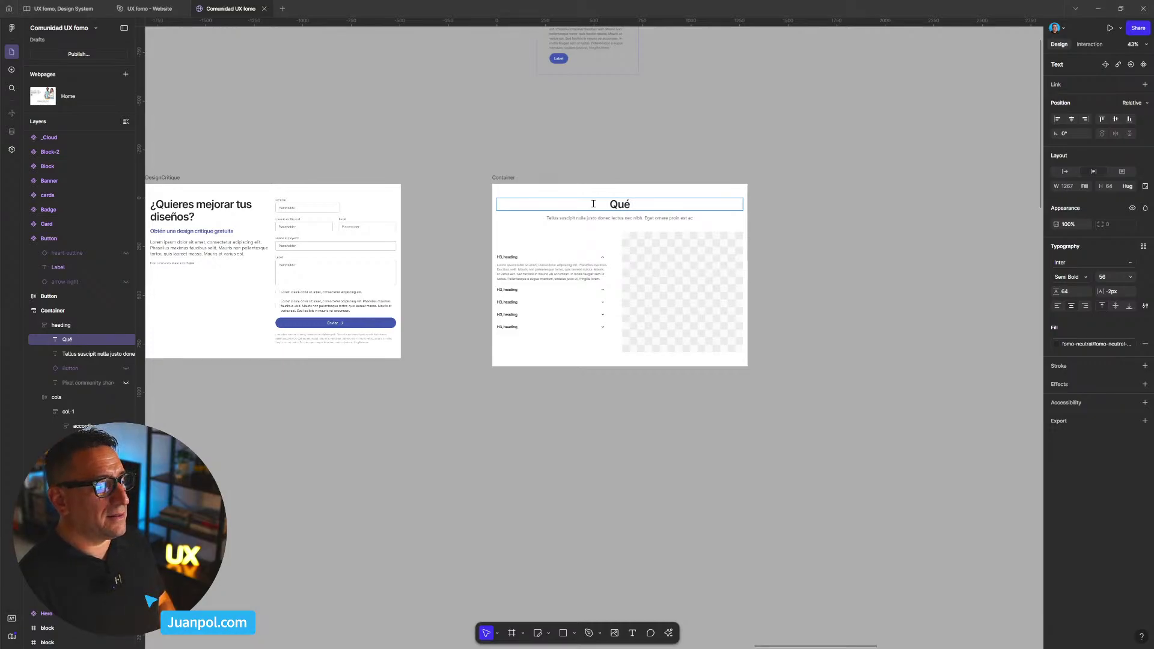
type("te puedes")
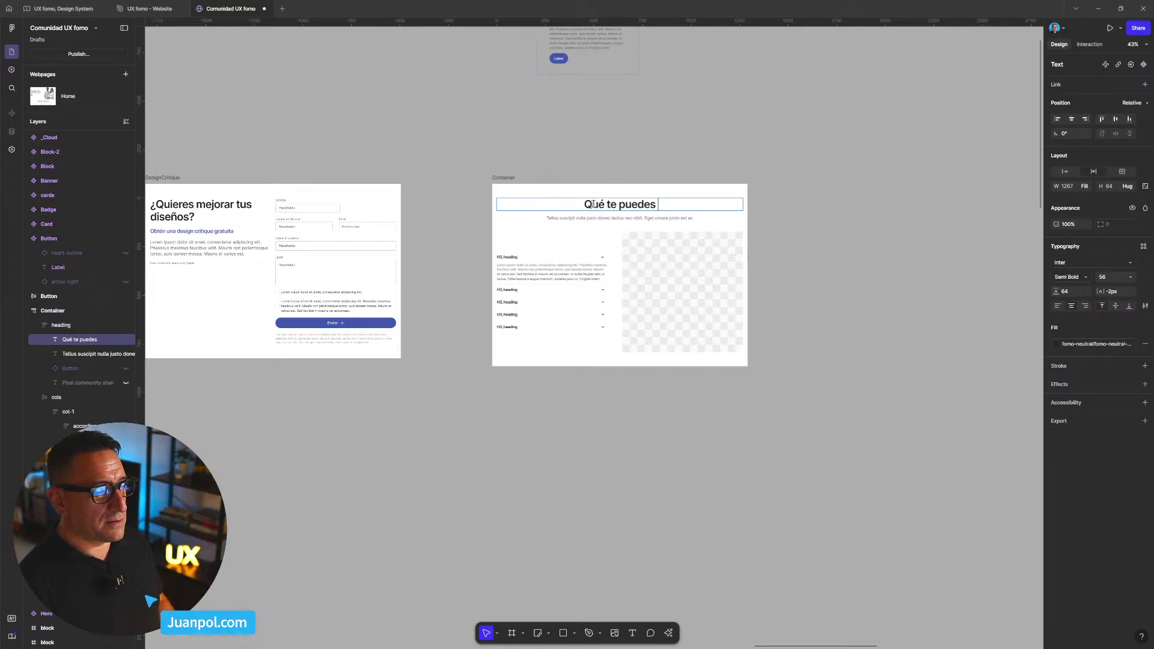
key("Escape")
- Check the section headings in the Home page layouts as a reference for the Container's heading wording
scroll(619, 189, "down", 5)
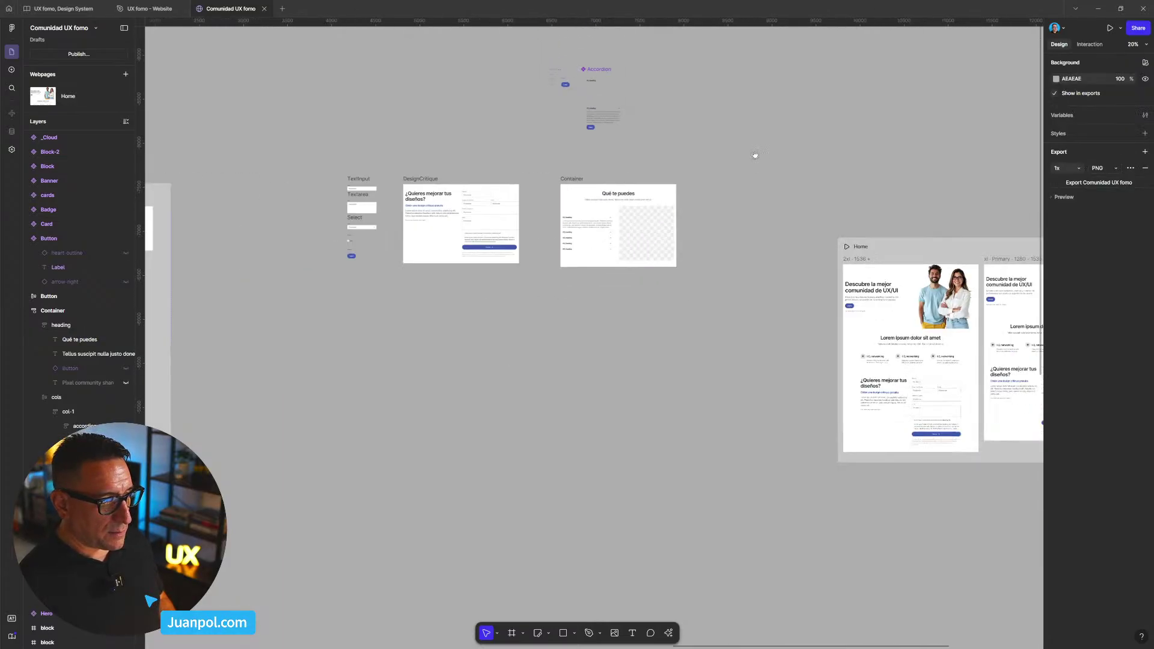
scroll(755, 155, "right", 5)
scroll(718, 333, "up", 5)
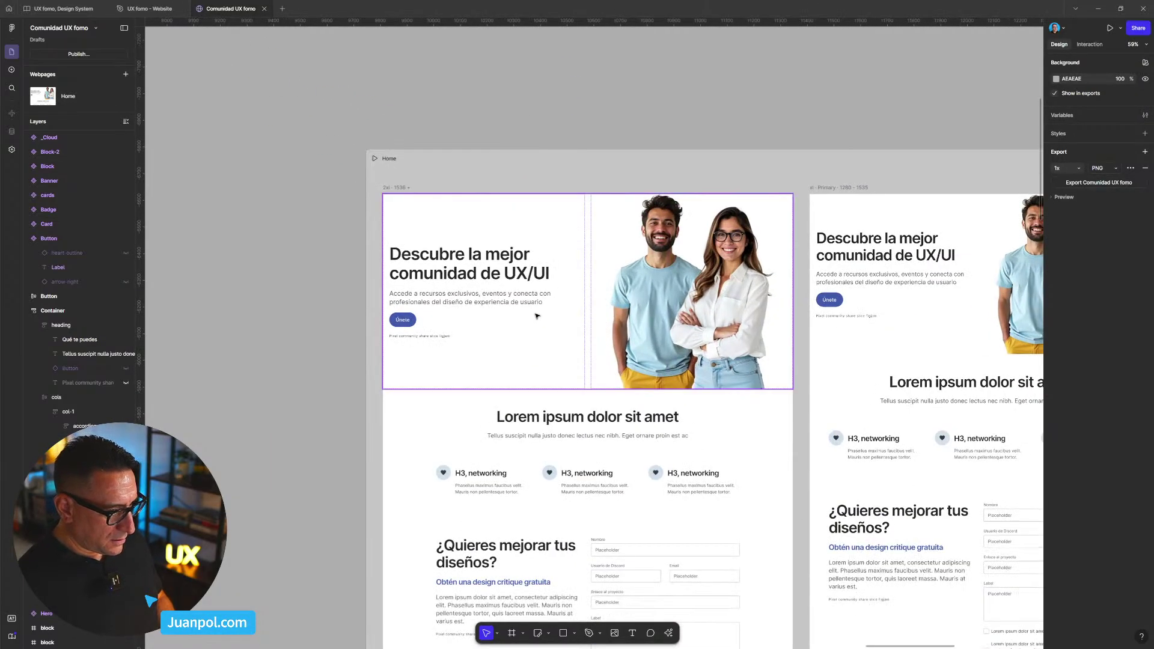
scroll(681, 234, "down", 2)
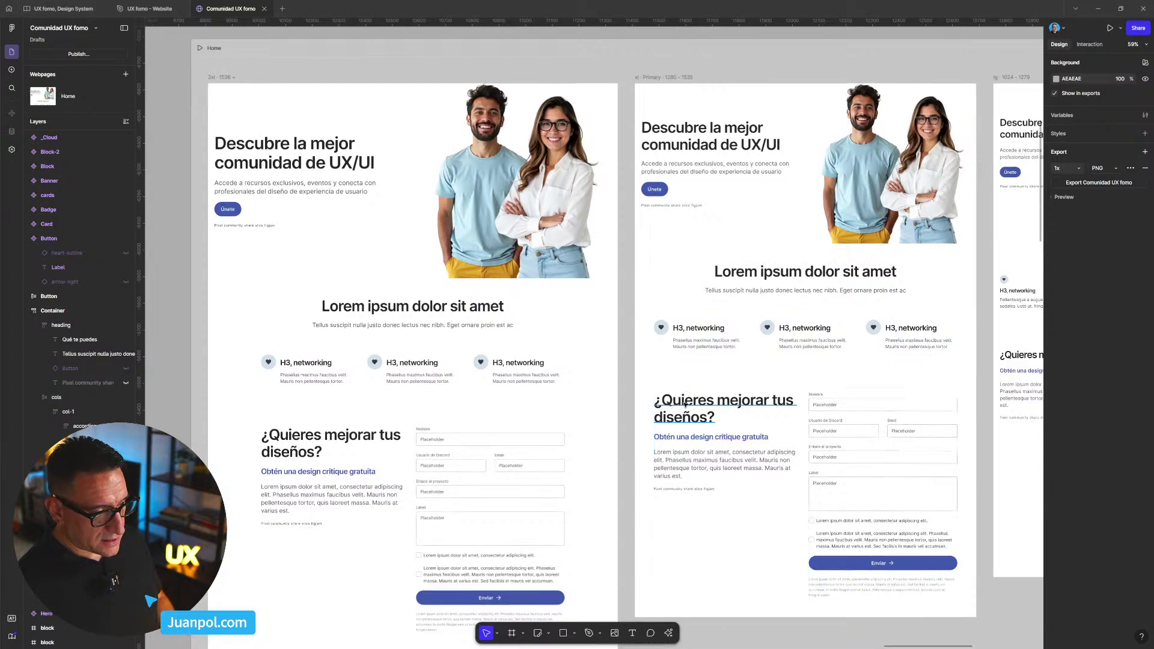
scroll(551, 323, "down", 4)
scroll(830, 341, "left", 10)
scroll(611, 283, "up", 5)
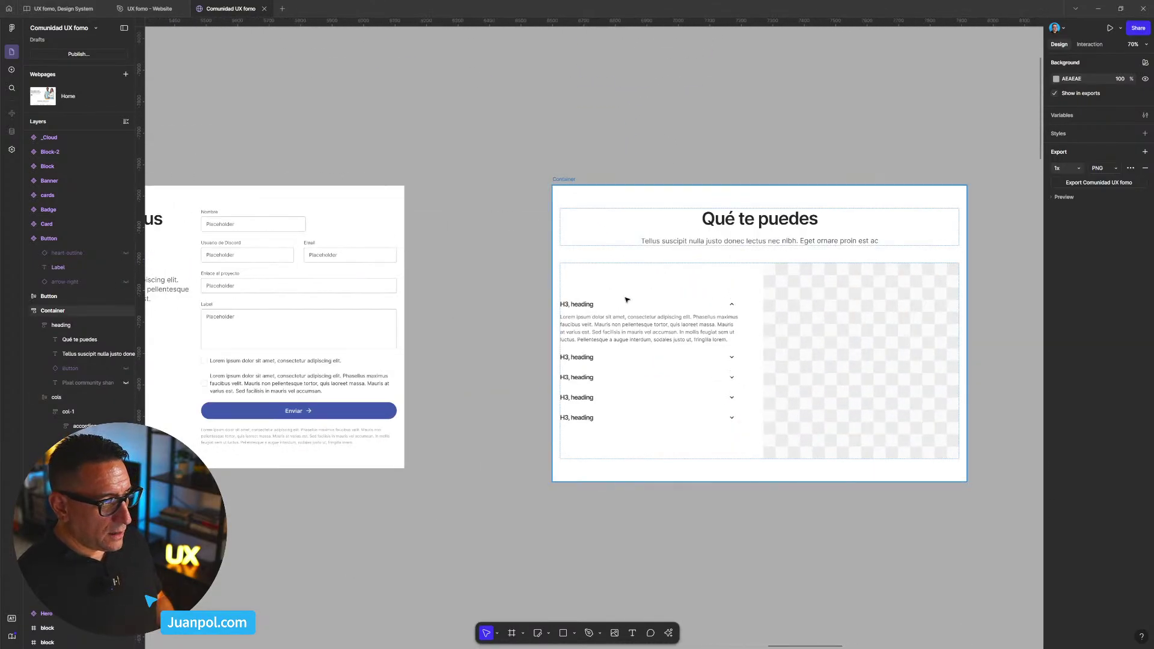
scroll(804, 235, "down", 5)
scroll(667, 250, "up", 4)
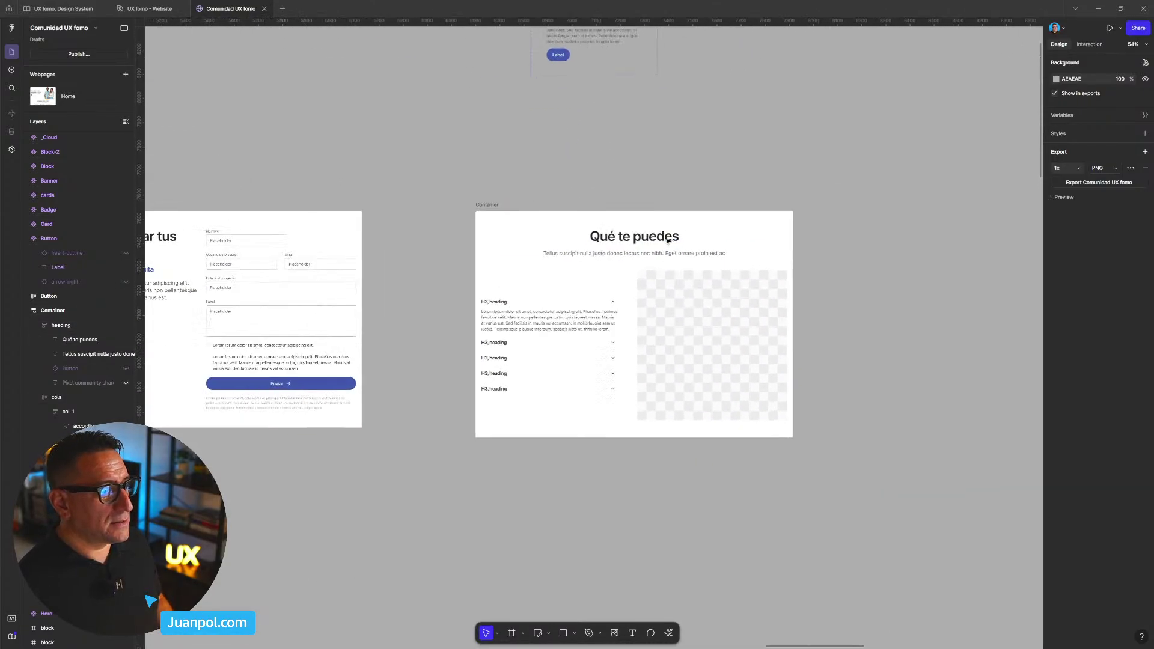
- Remove "te" from the Container's heading and extend it to "Qué puedes encontrar"
double_click(648, 242)
key("BackSpace")
key("BackSpace")
key("BackSpace")
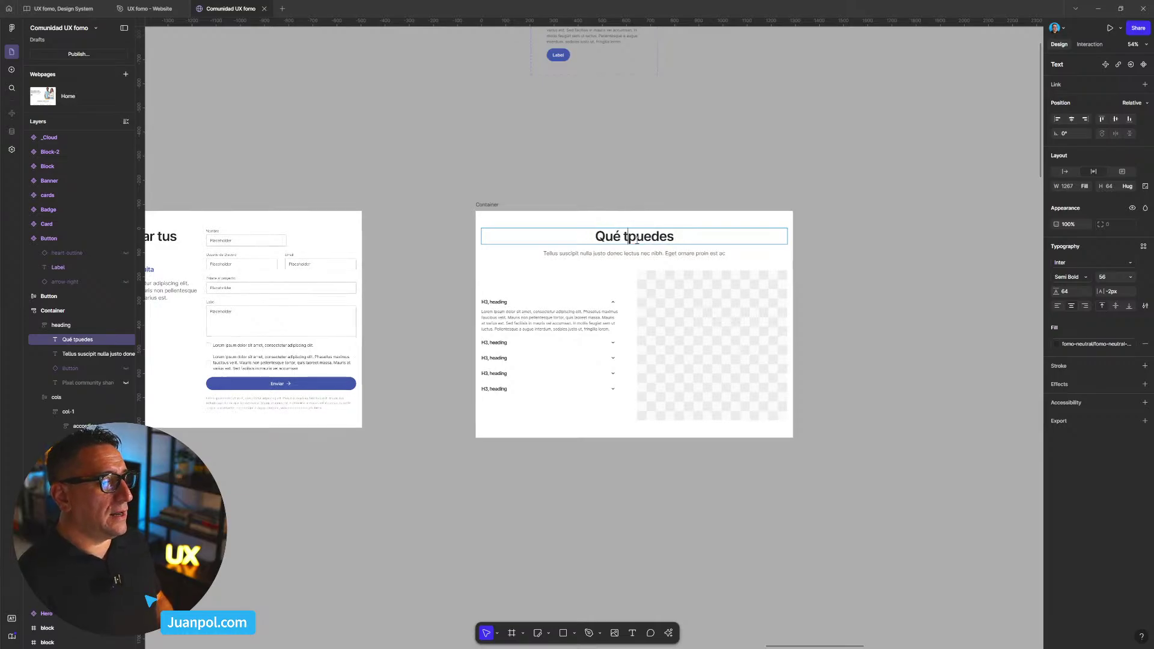
left_click(700, 237)
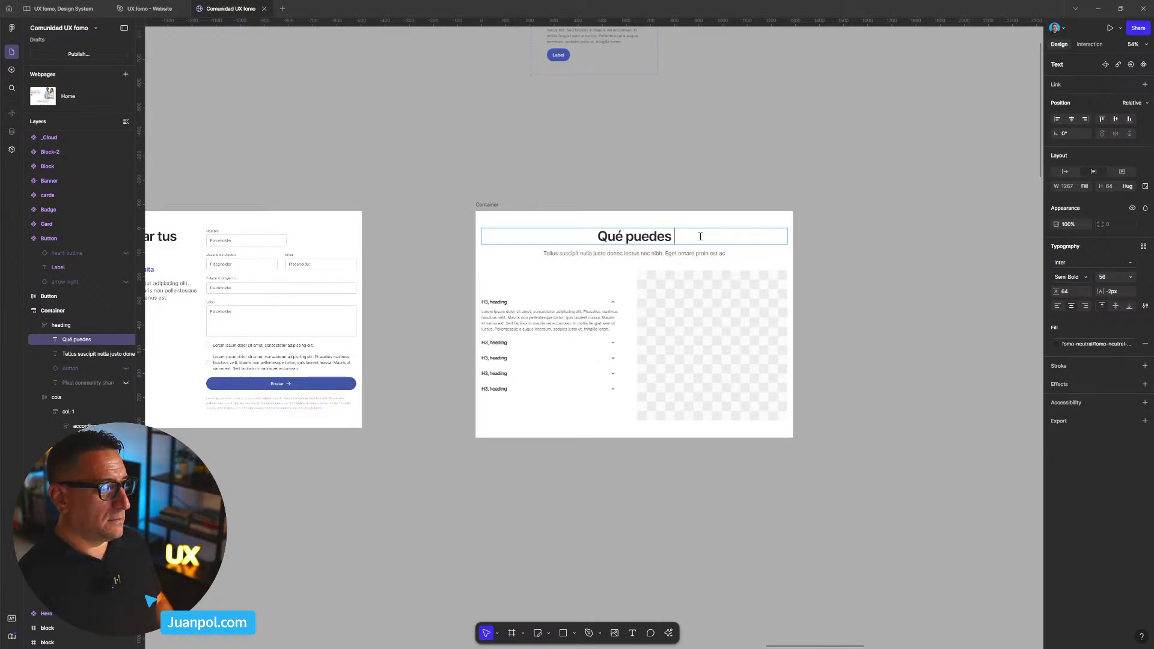
type("encontrar")
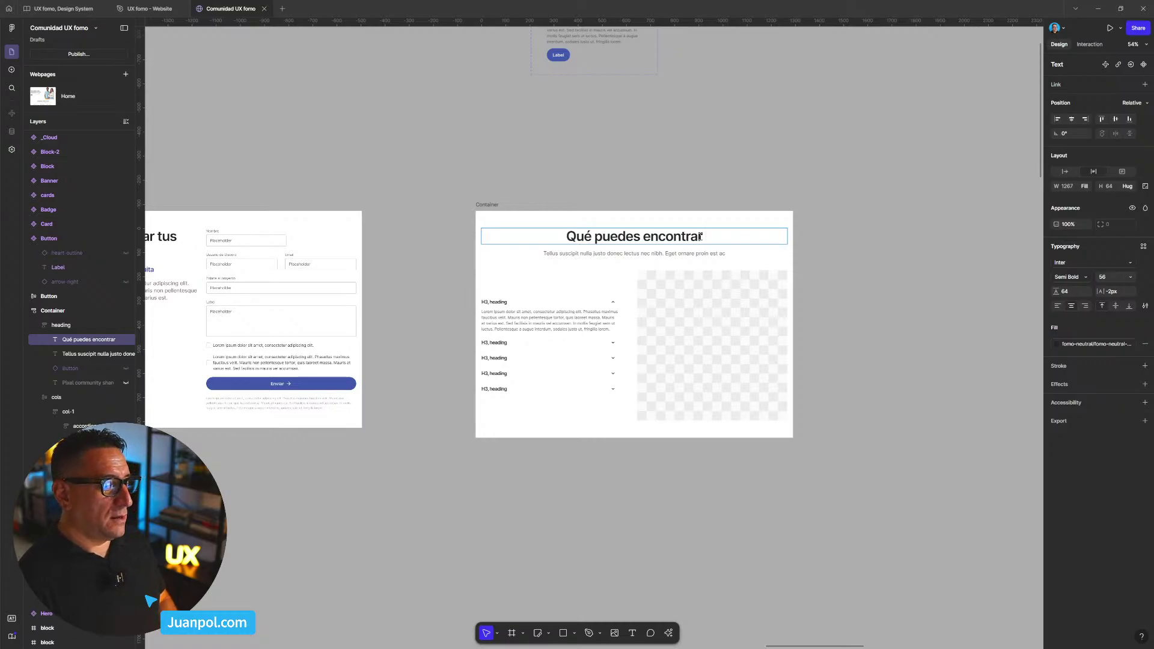
- Complete the Container's heading so it reads "Qué puedes encontrar en la comunidad?"
type(" en")
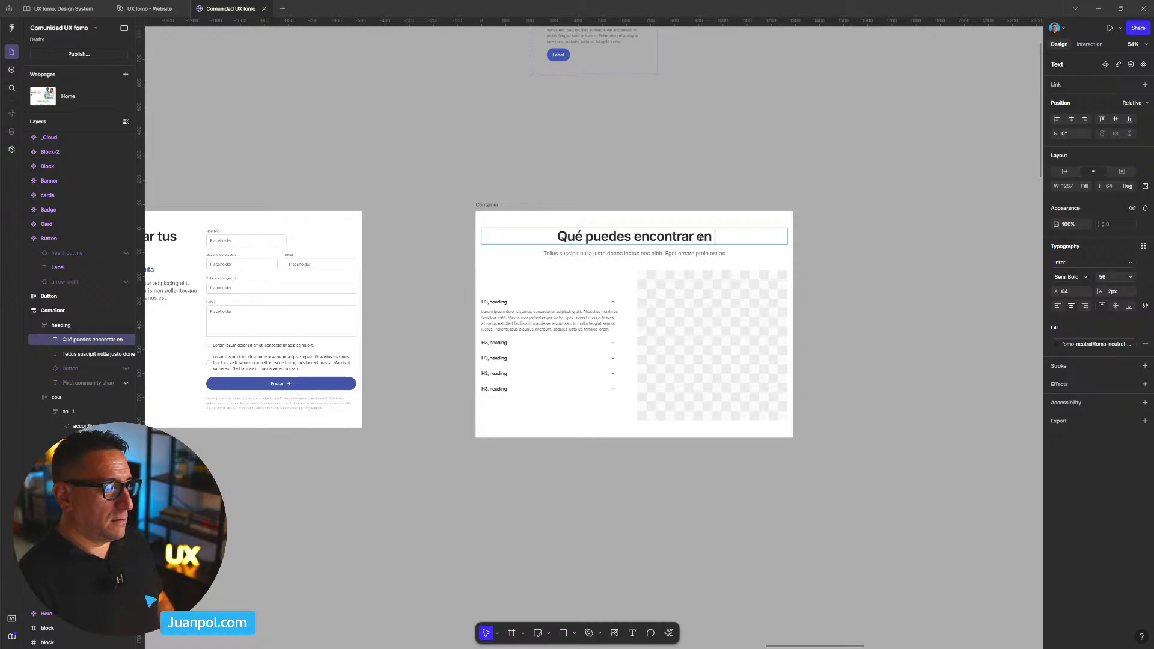
type(" UX")
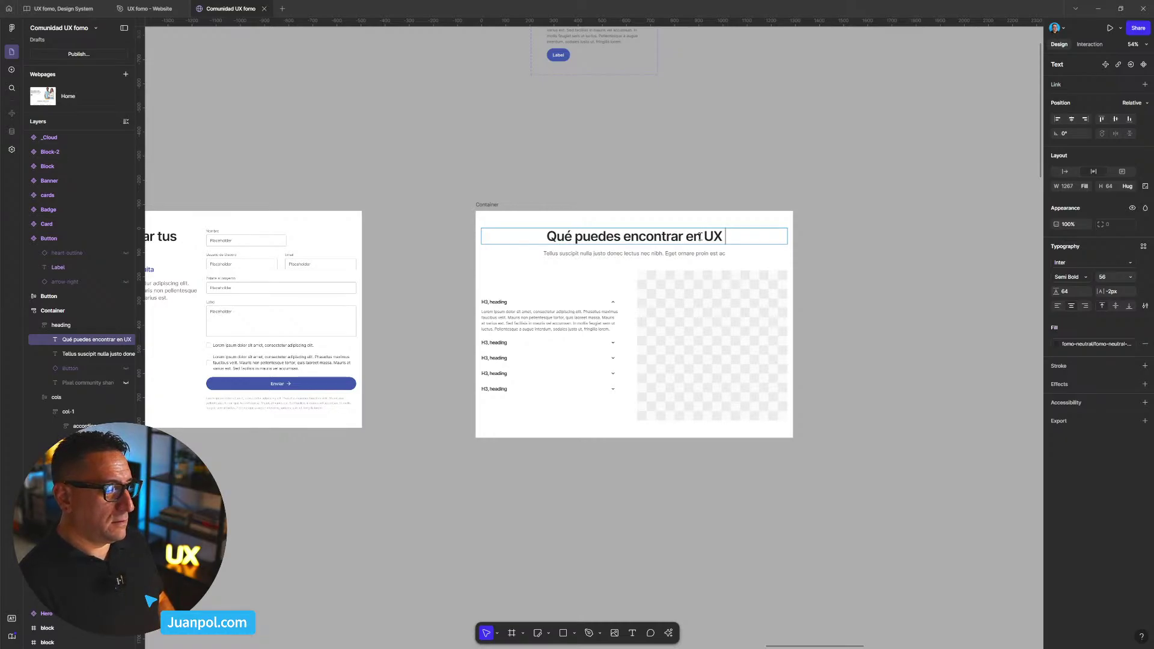
type(" fomo")
key("BackSpace")
key("BackSpace")
key("BackSpace")
key("BackSpace")
key("BackSpace")
key("BackSpace")
key("BackSpace")
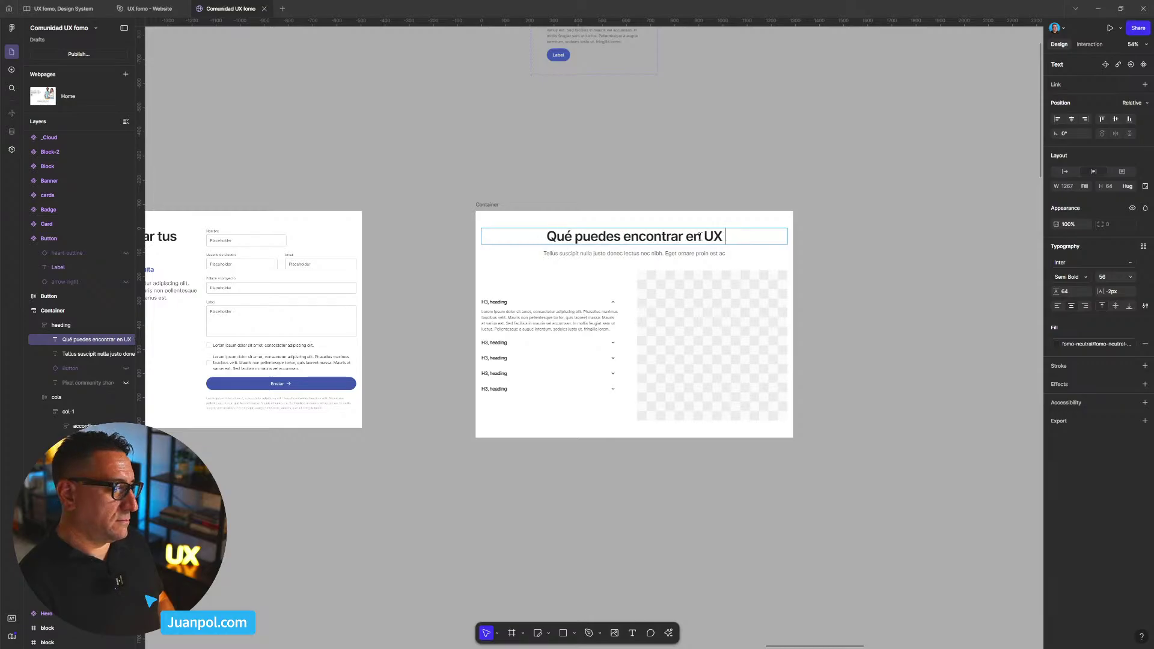
type("la comunidad")
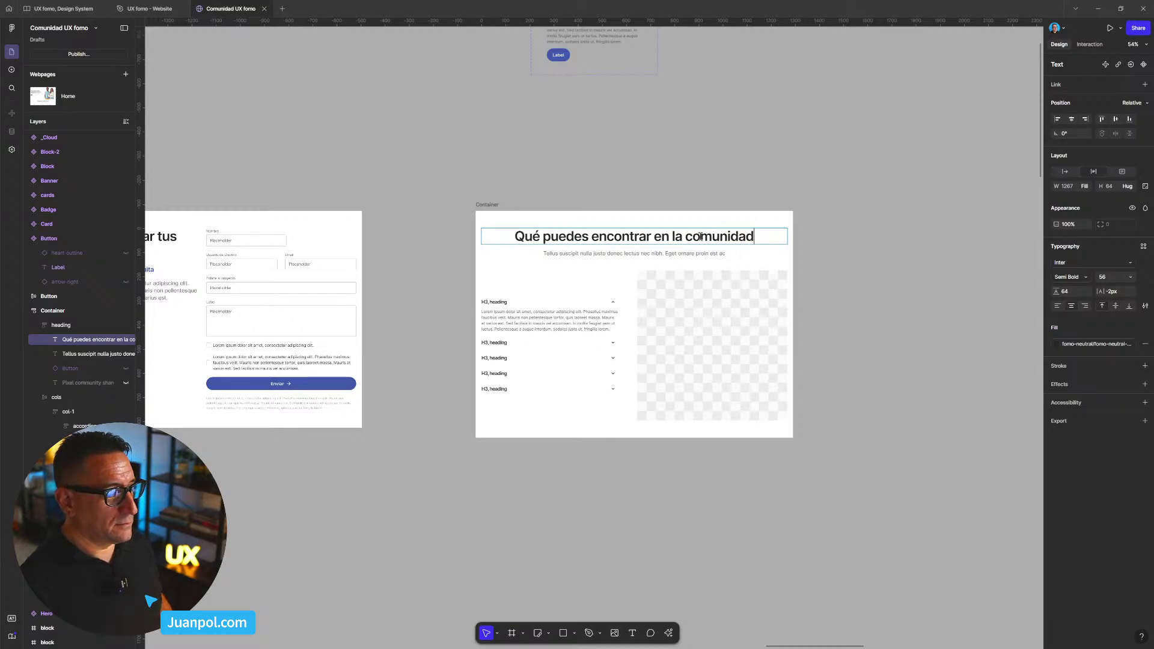
type("?")
left_click(704, 195)
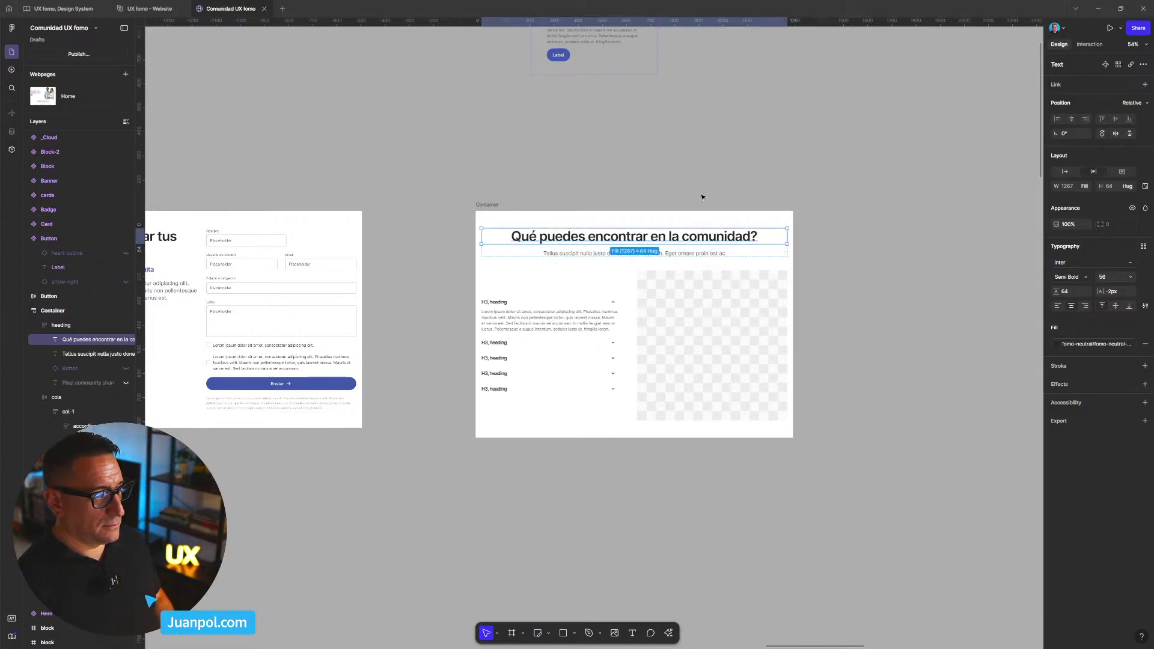
left_click(889, 262)
- Replace the subtitle under the Container's heading with a Lorem ipsum paragraph that ends at "Mauris at varius est."
left_click_drag(850, 288, 839, 294)
scroll(722, 270, "up", 3)
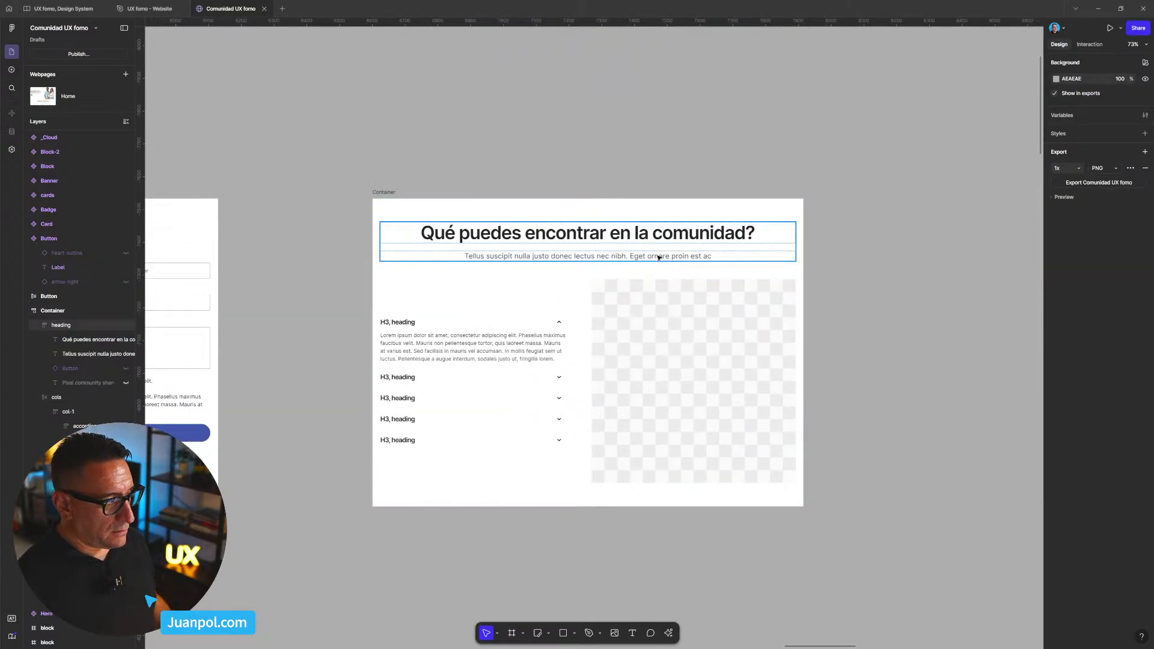
double_click(659, 257)
key("BackSpace")
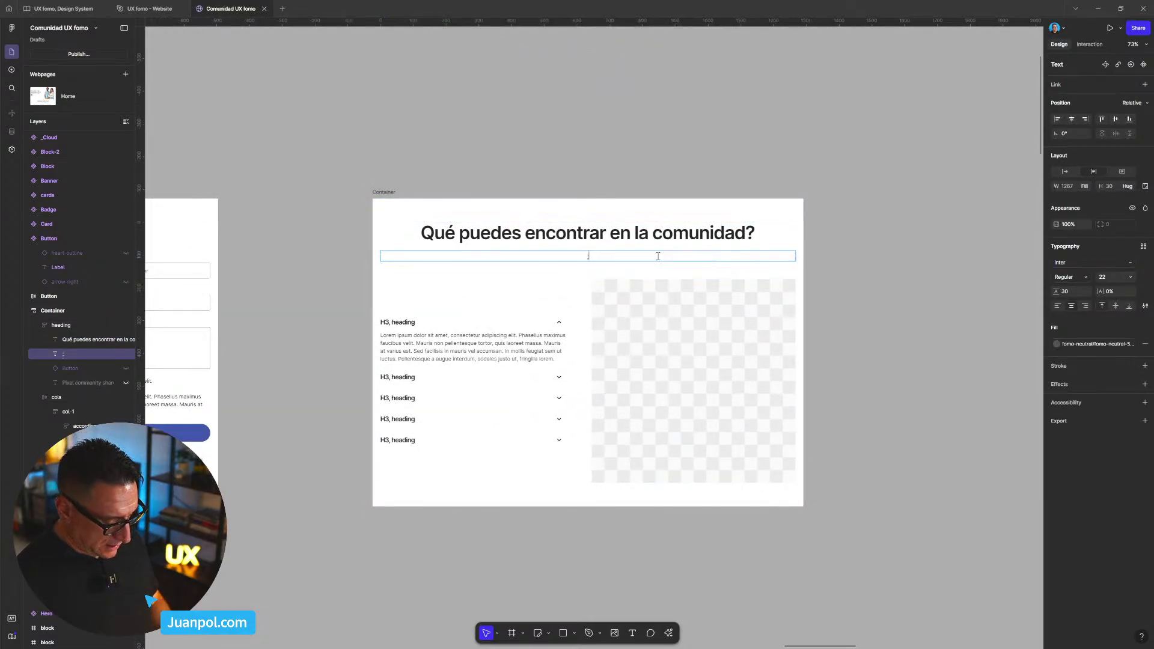
type("Lorem ipsum dolor sit amet, consectetur adipiscing elit. Phasellus maximus faucibus velit. Mauris non pellentesque tortor, quis laoreet massa. Mauris at varius est. Sed facilisis in mauris vel accumsan. In mollis feugiat sem ut luctus. Pellentesque a augue interdum, sodales justo ut, fringilla lorem.")
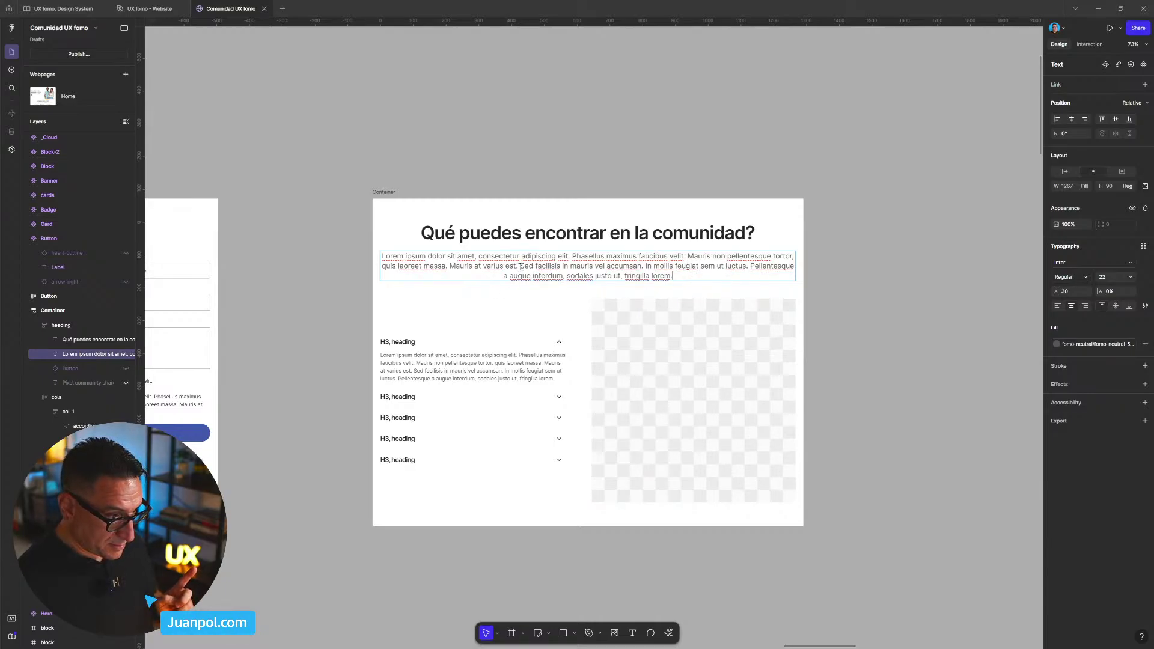
left_click_drag(533, 267, 948, 307)
key("BackSpace")
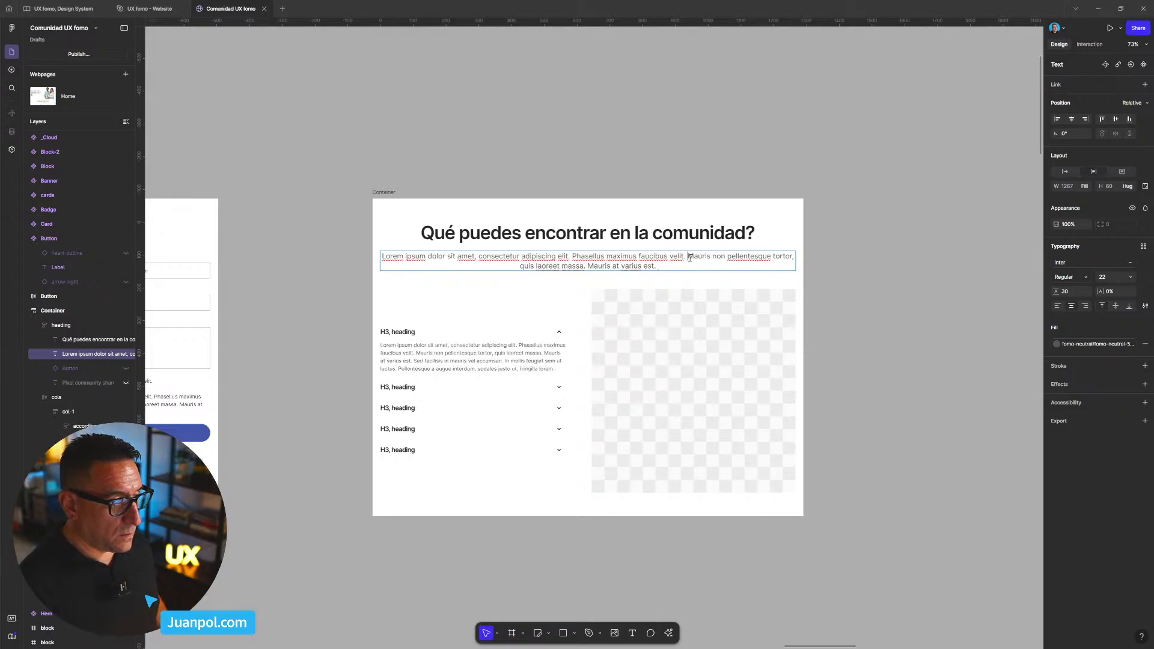
- Break the Container's subtitle into a new line before "Mauris non" and delete its last sentence, "Mauris at varius est."
left_click(690, 258)
key("Return")
left_click(638, 265)
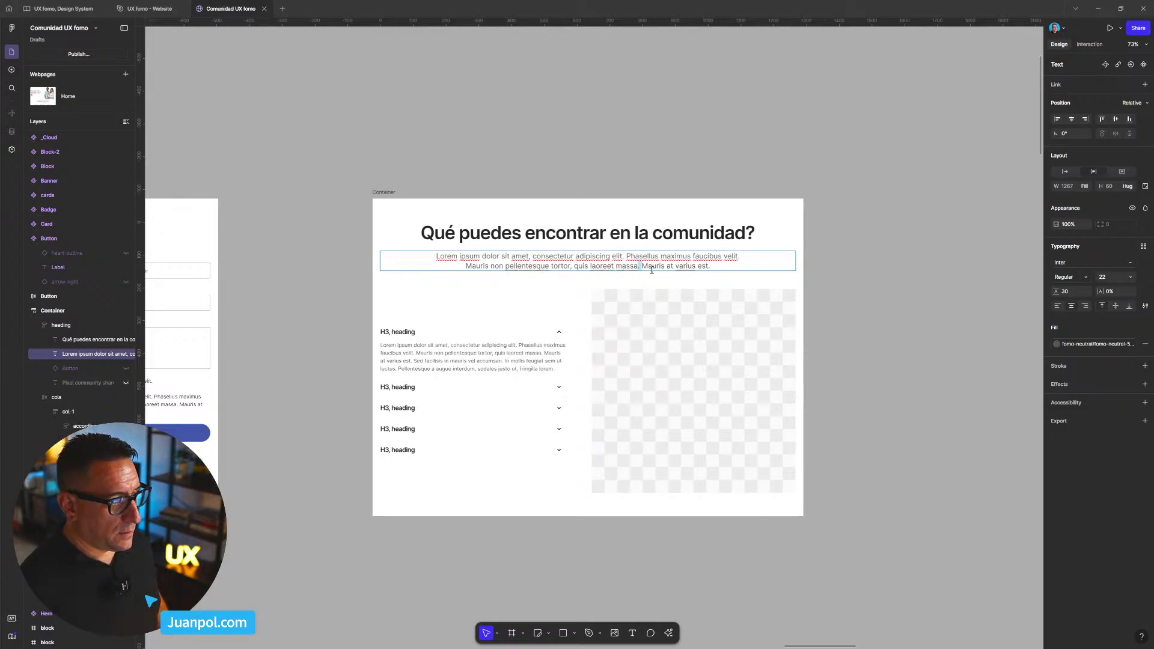
left_click_drag(639, 266, 997, 258)
key("BackSpace")
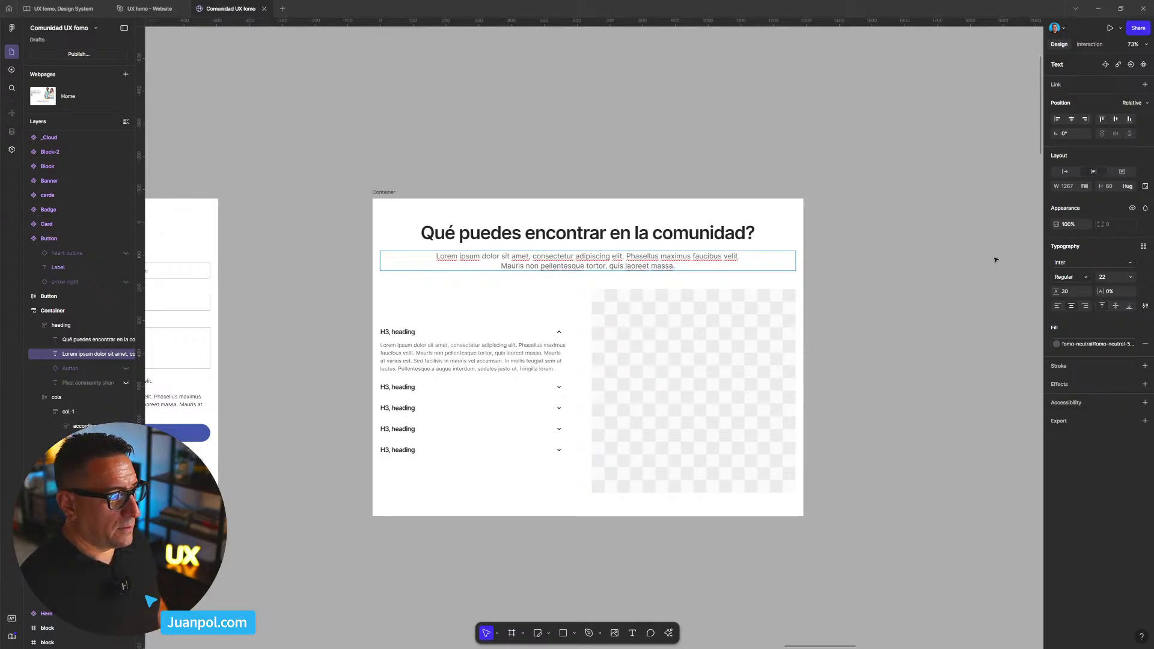
key("Escape")
left_click(978, 261)
- Delete the second line of the Container's subtitle so the text ends at "Phasellus maximus faucibus velit."
scroll(971, 289, "down", 5)
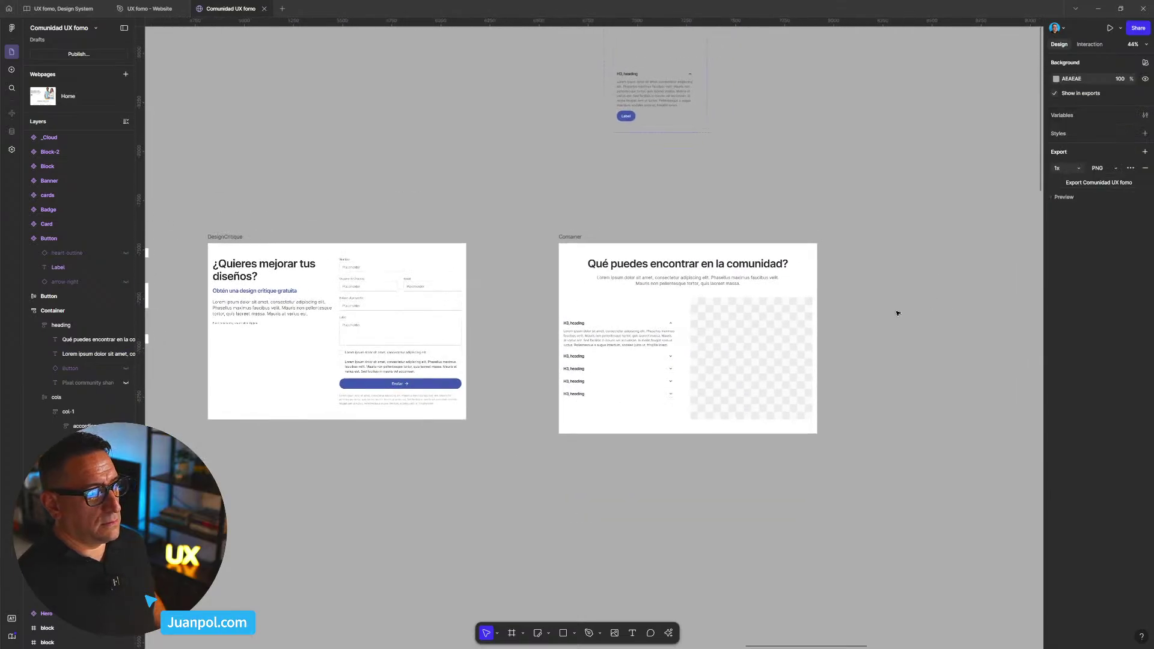
scroll(806, 301, "up", 5)
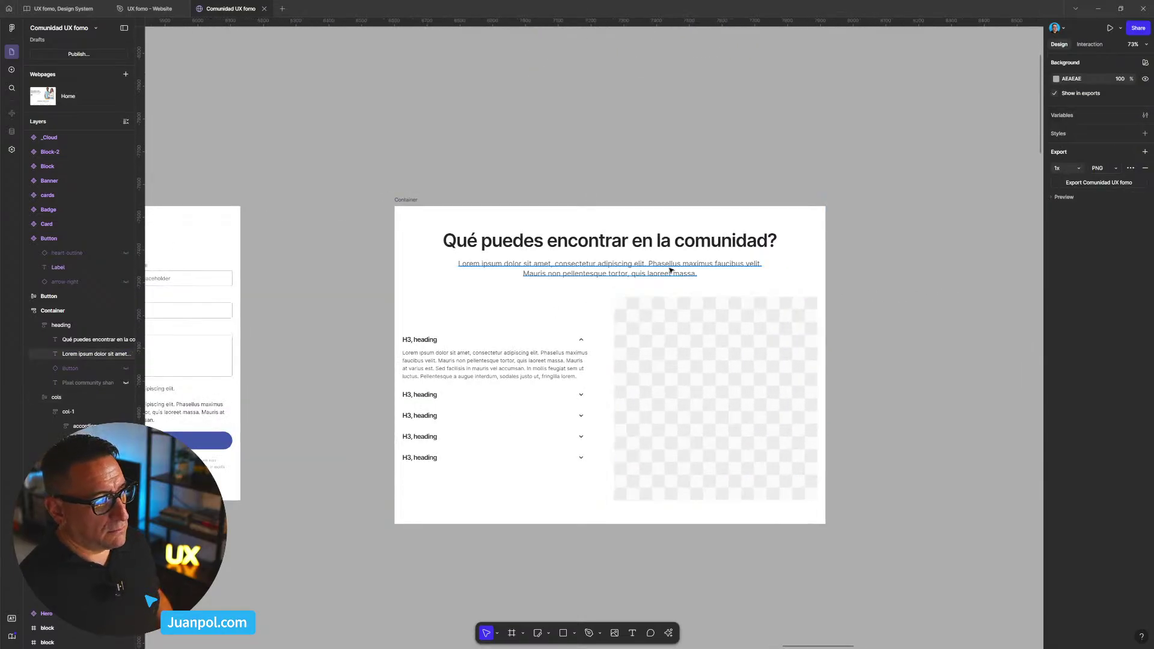
double_click(693, 274)
left_click_drag(697, 275, 523, 274)
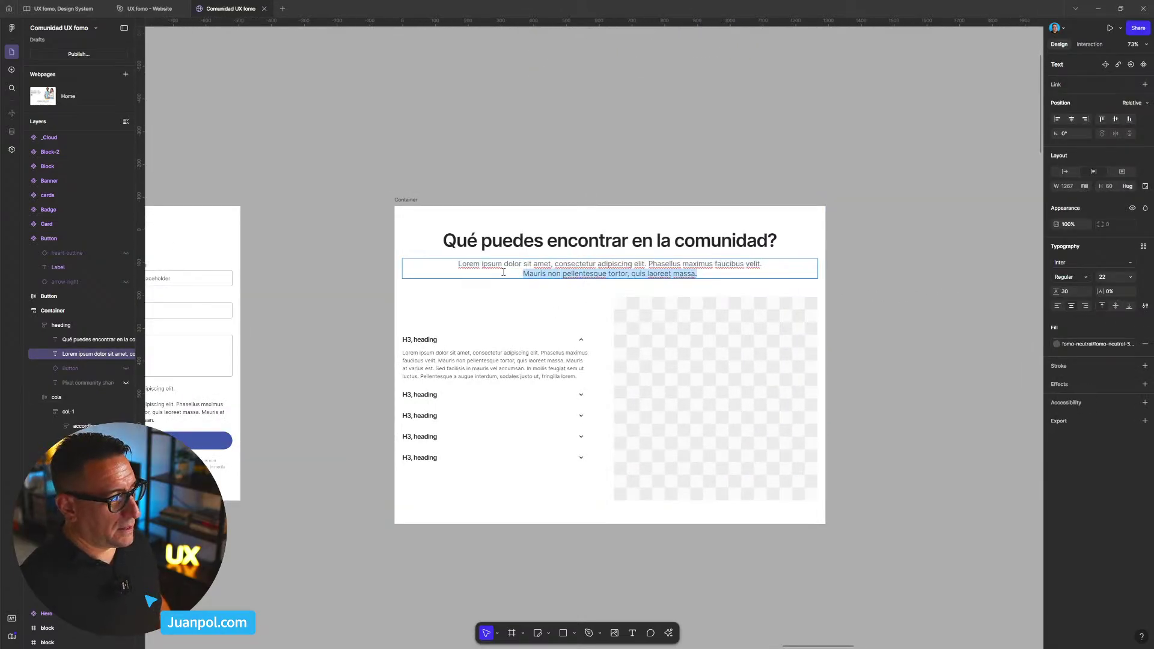
key("BackSpace")
key("BackSpace")
key("BackSpace")
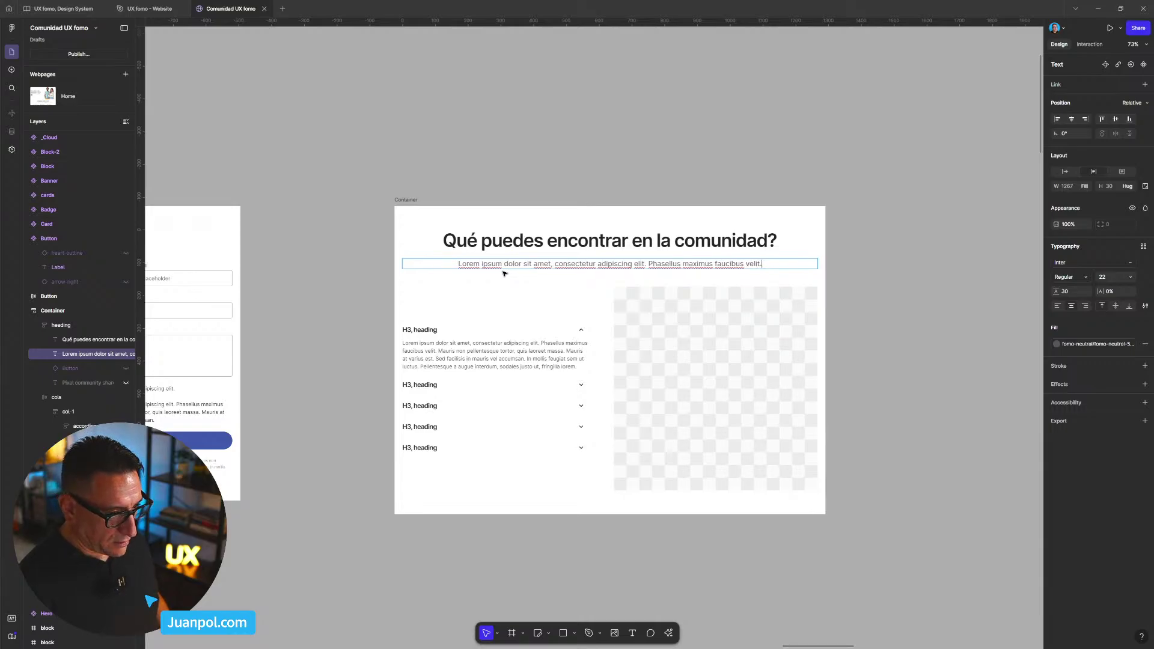
key("Return")
key("BackSpace")
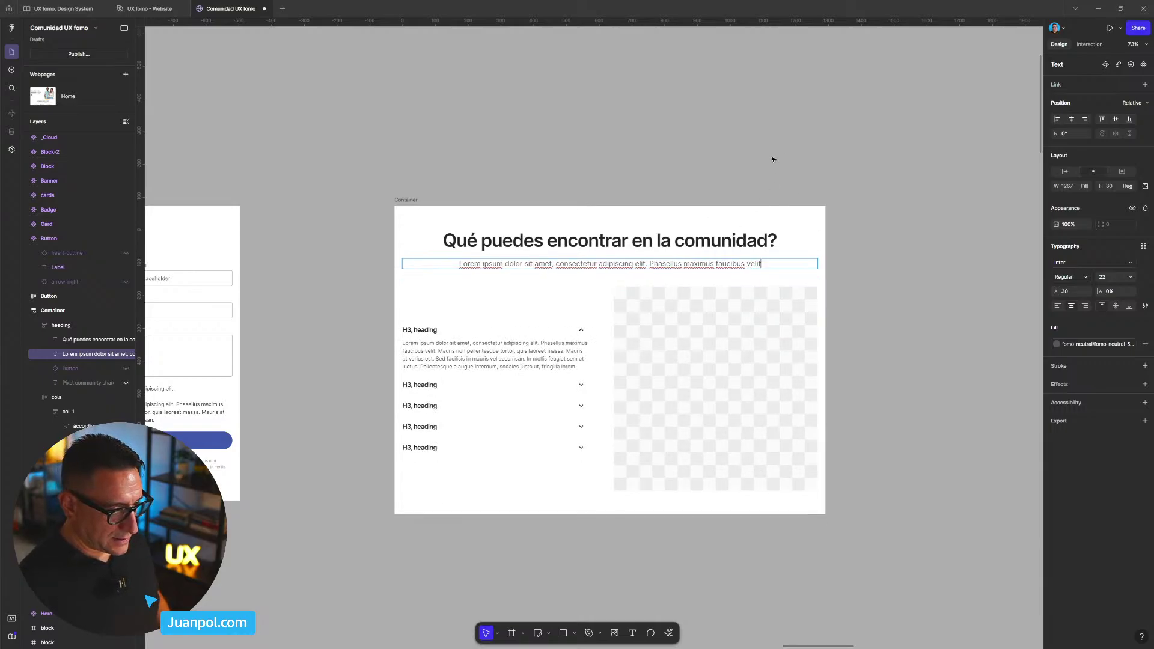
type(".")
key("Escape")
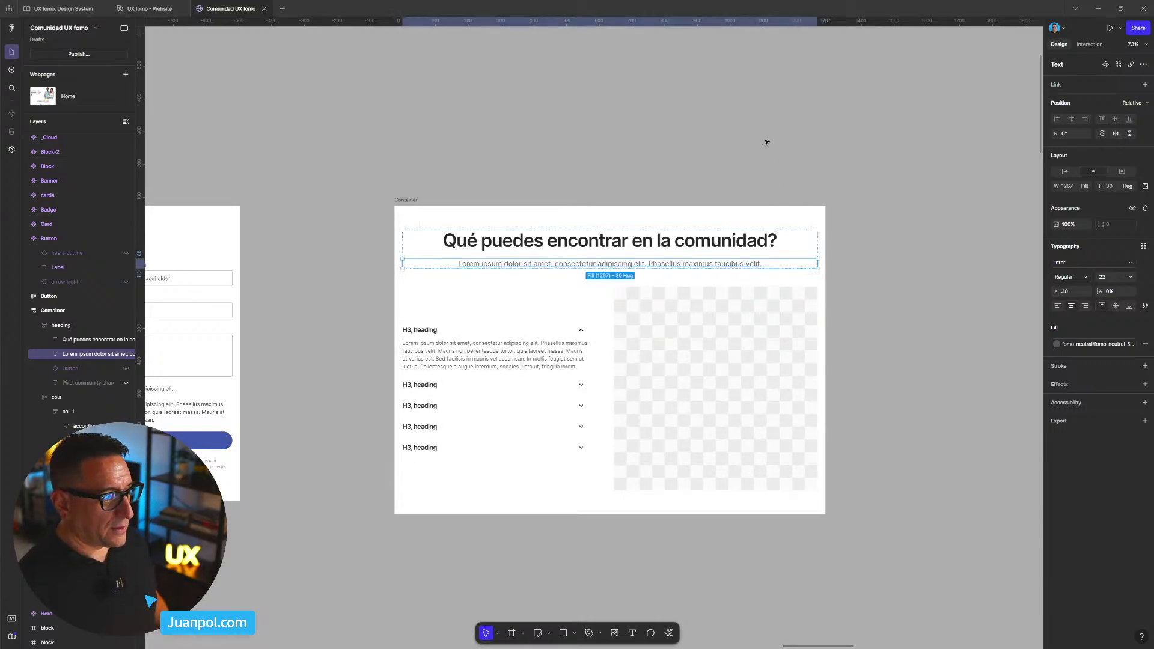
key("Escape")
- Place a copy of the Container section on the canvas below the Home page's Primary layout
scroll(759, 132, "down", 3)
left_click_drag(813, 191, 669, 181)
scroll(683, 180, "down", 3)
left_click_drag(738, 171, 541, 127)
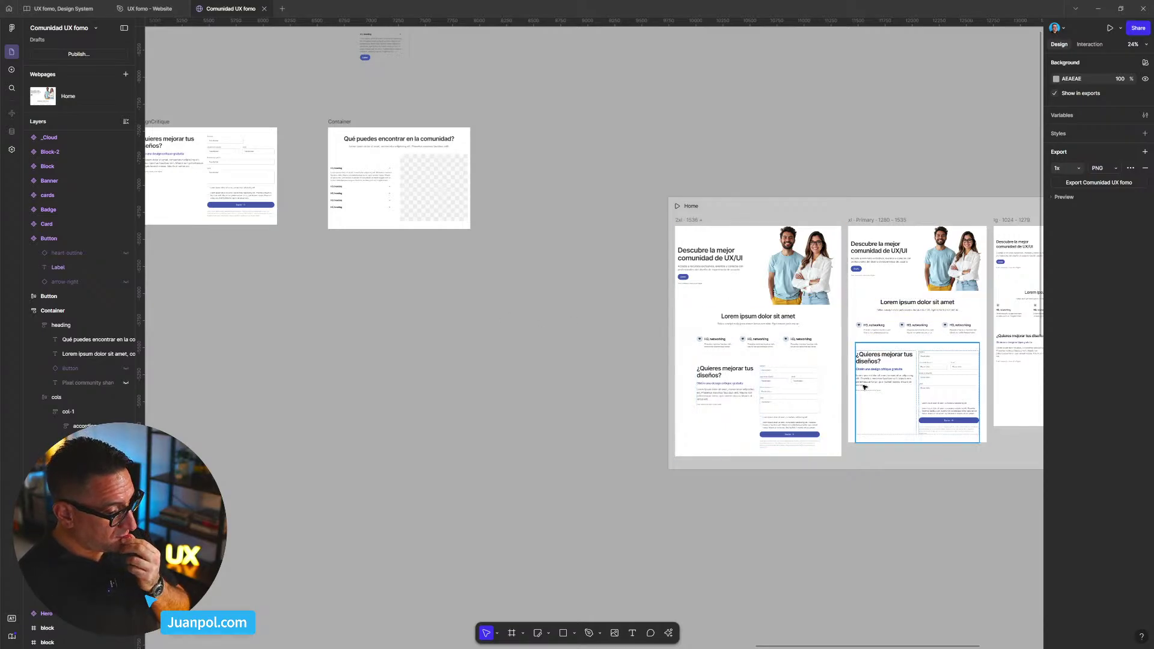
left_click(166, 122)
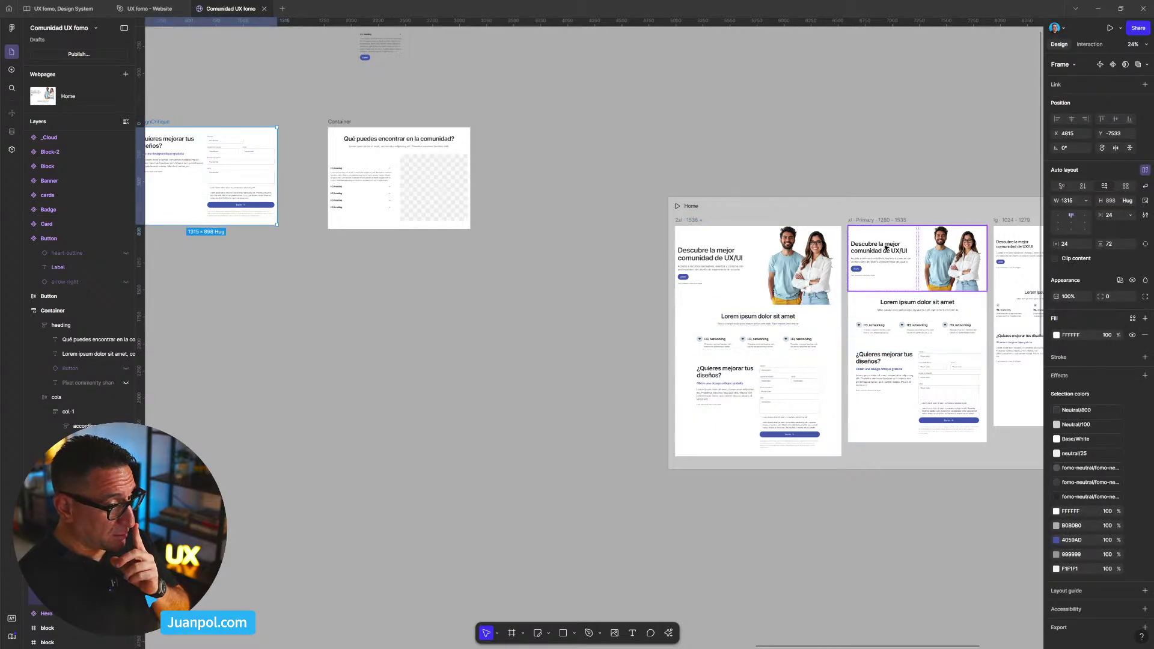
left_click(335, 122)
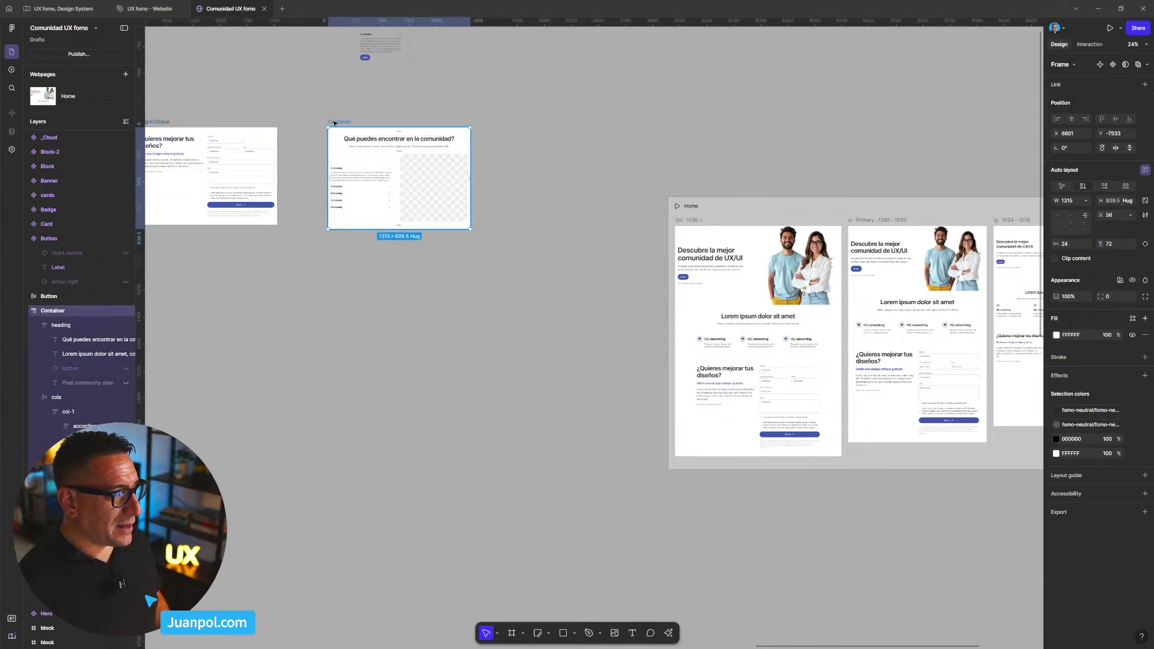
left_click_drag(399, 178, 911, 561)
- Test the copied Container's reflow by narrowing it to about 851 and widening it to about 977
scroll(782, 481, "right", 5)
scroll(781, 481, "down", 2)
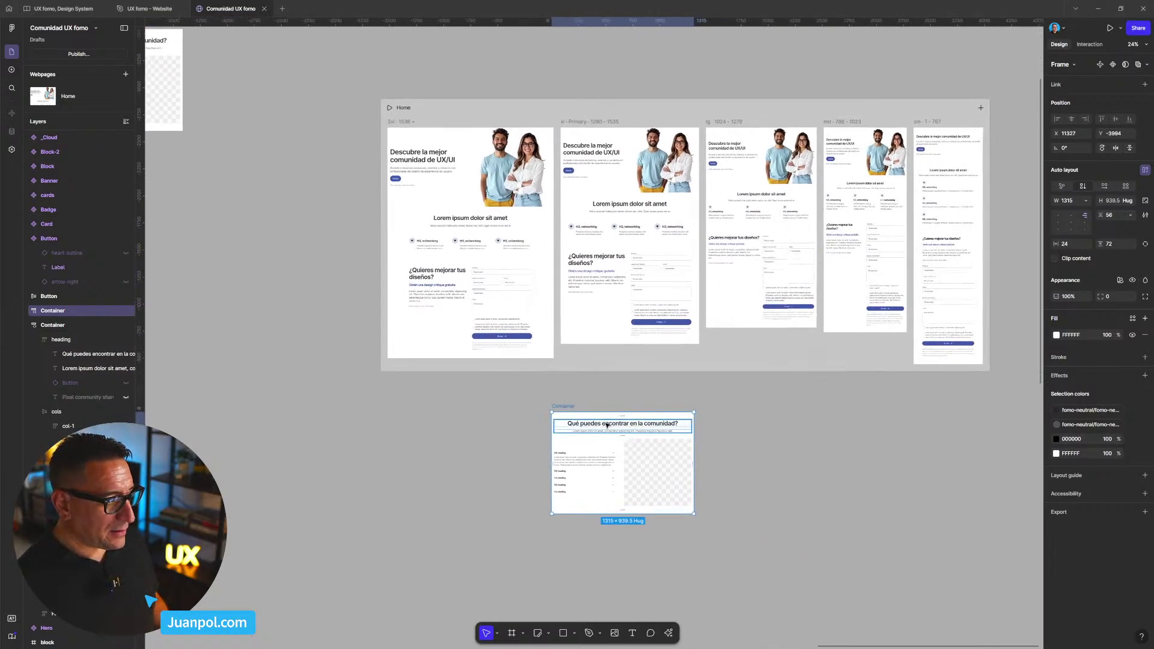
scroll(680, 452, "up", 5)
left_click_drag(707, 434, 611, 430)
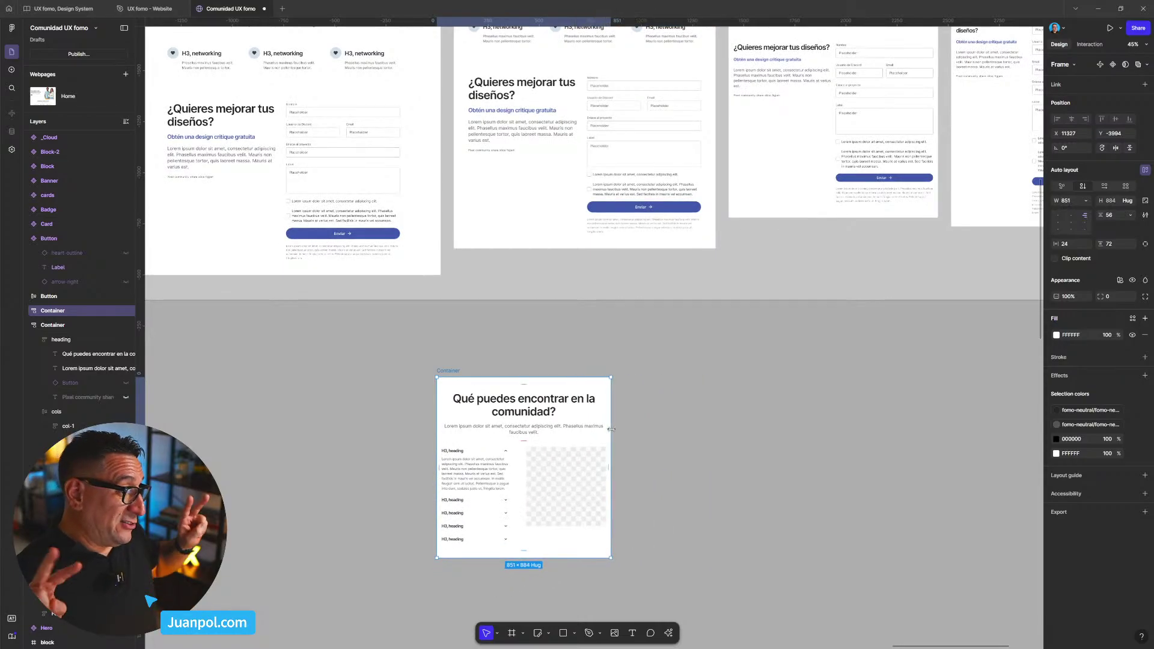
scroll(612, 430, "right", 3)
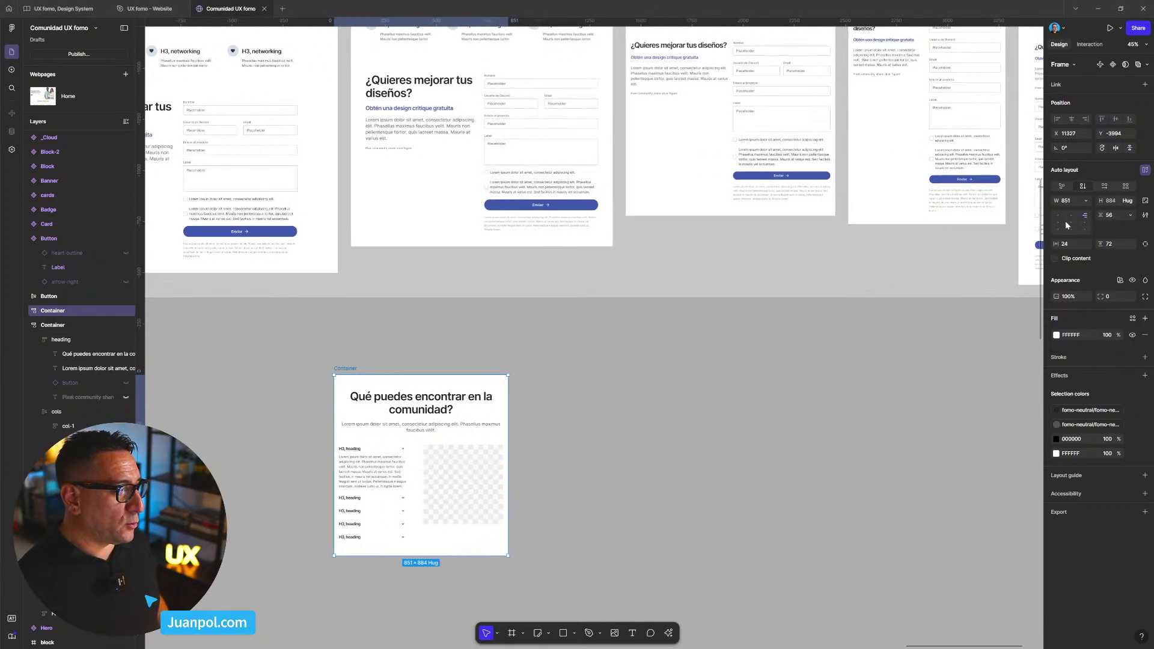
scroll(635, 445, "left", 5)
scroll(757, 441, "up", 2)
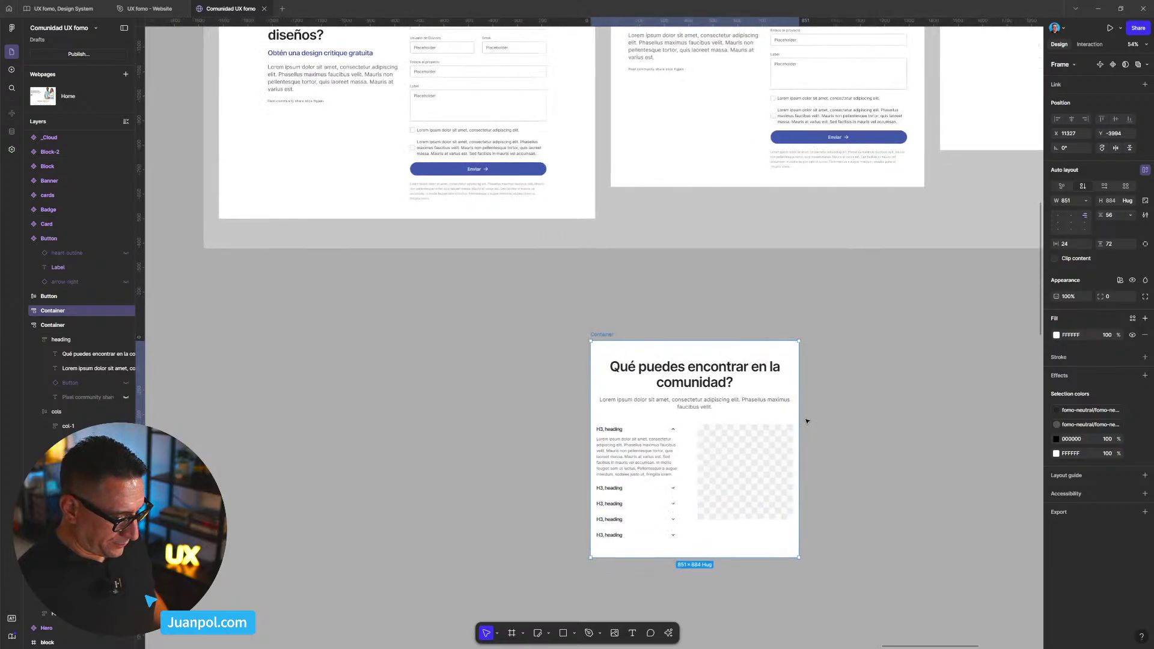
left_click_drag(801, 415, 830, 415)
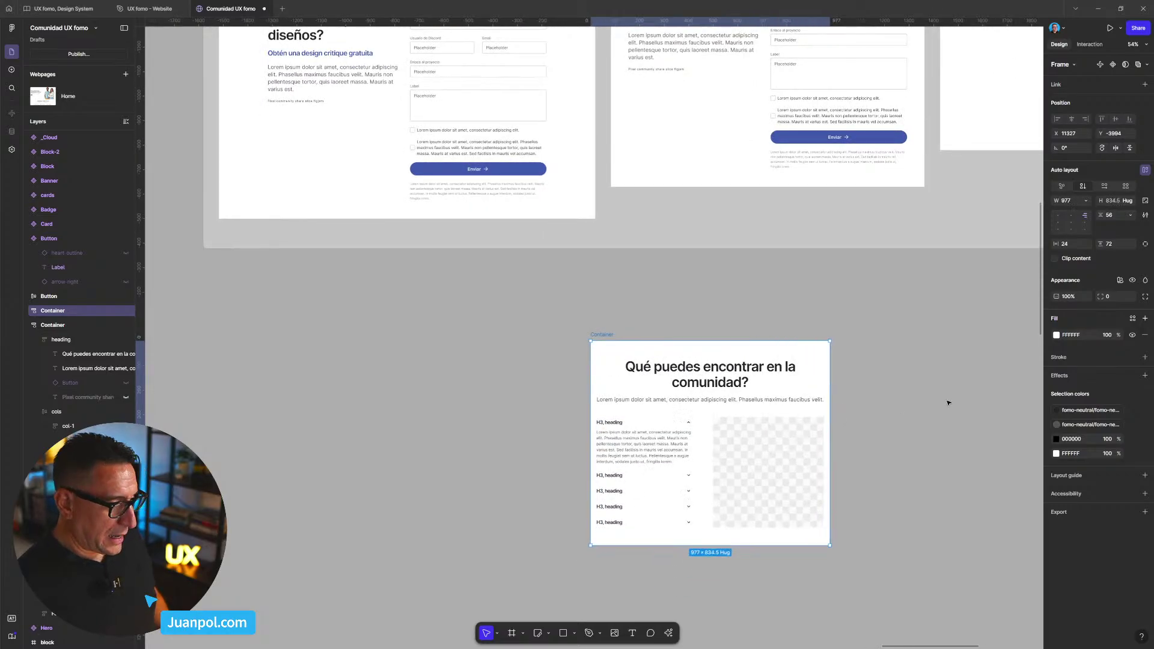
- Move the copied Container into the Home page's Primary layout, between the networking cards block and the DesignCritique section
scroll(777, 460, "right", 5)
scroll(776, 460, "up", 2)
scroll(781, 469, "up", 3)
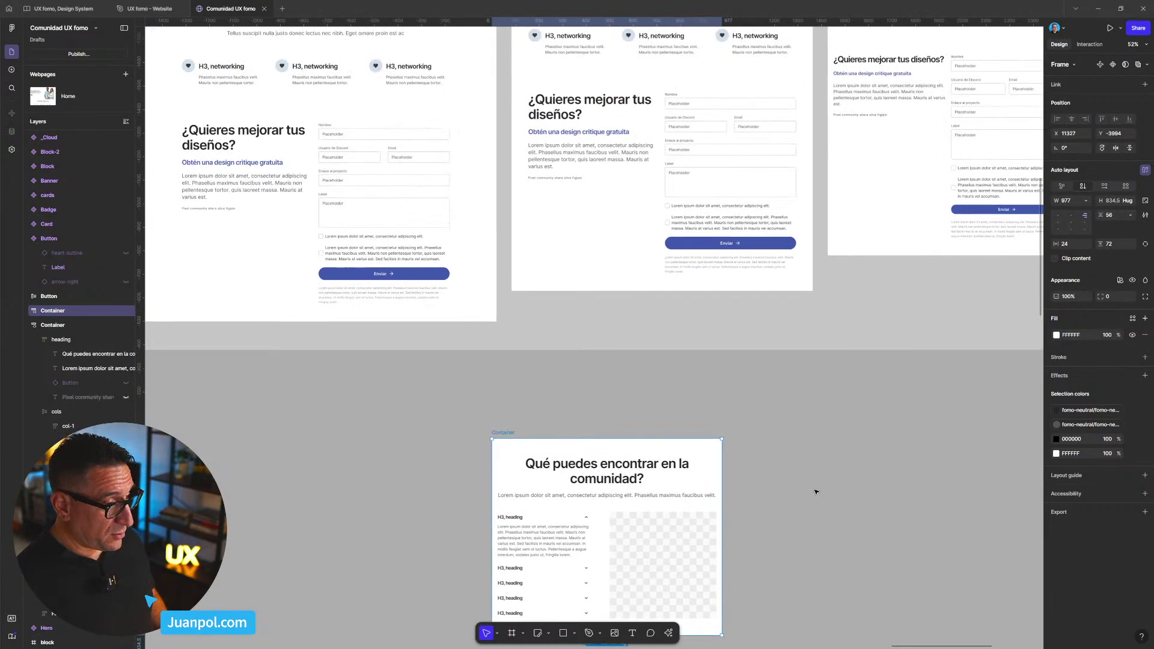
scroll(509, 443, "down", 3)
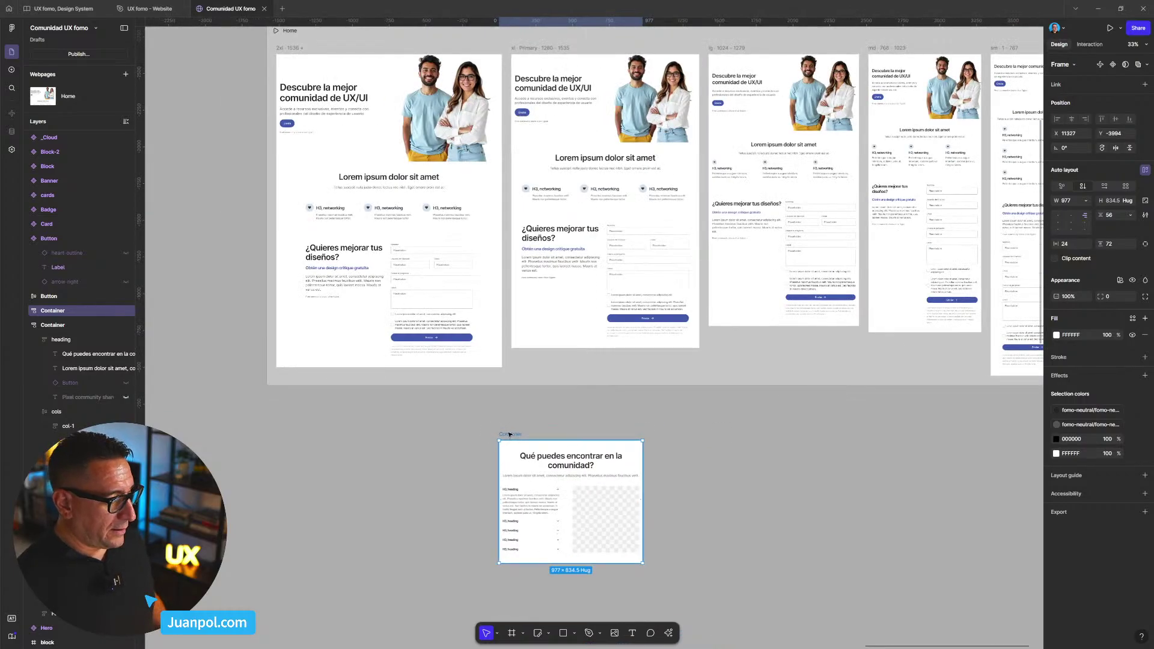
left_click_drag(510, 437, 554, 210)
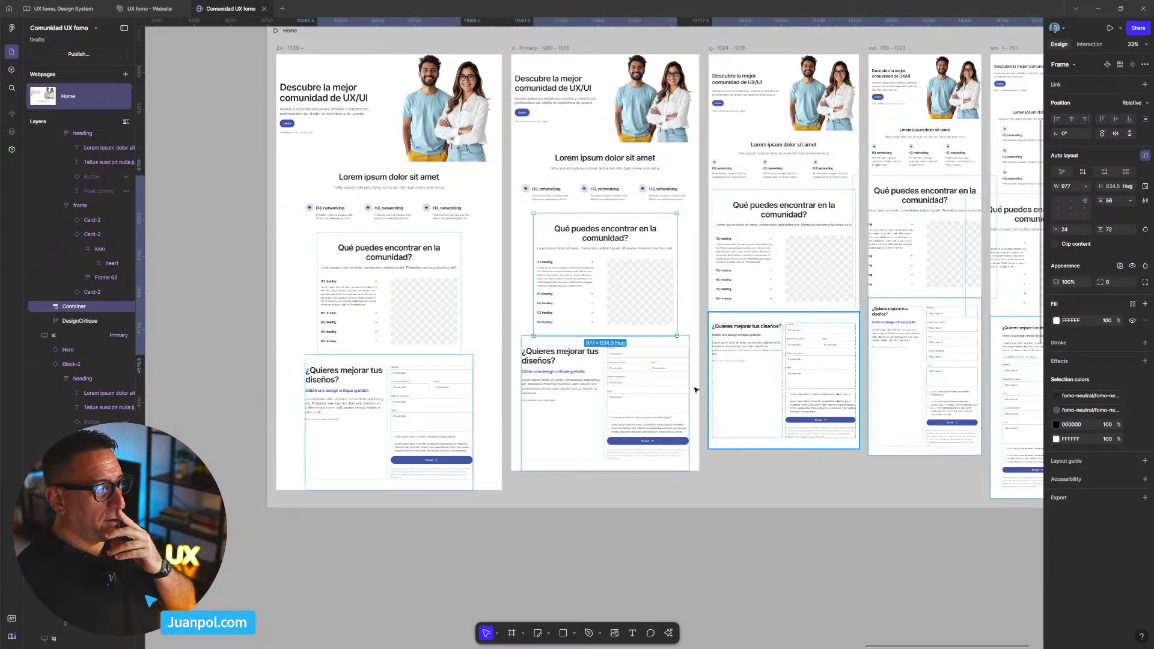
left_click(925, 546)
scroll(884, 546, "right", 3)
scroll(858, 551, "down", 2)
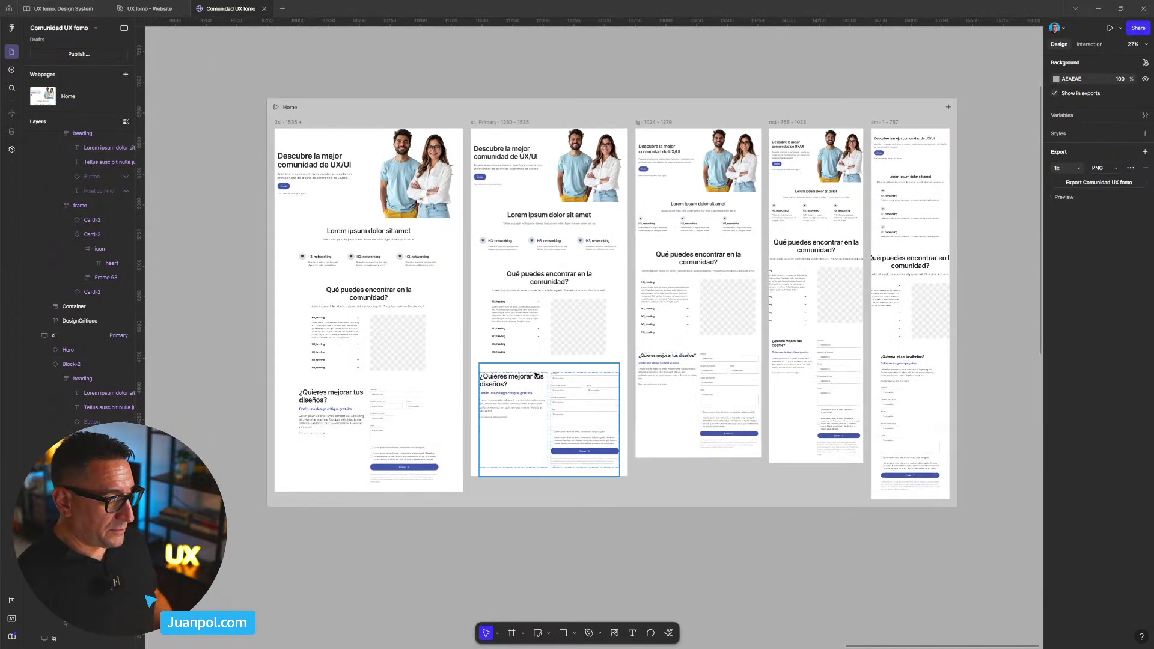
- Set the width of the Container in the Home page's Primary layout to Fill container
left_click(575, 327)
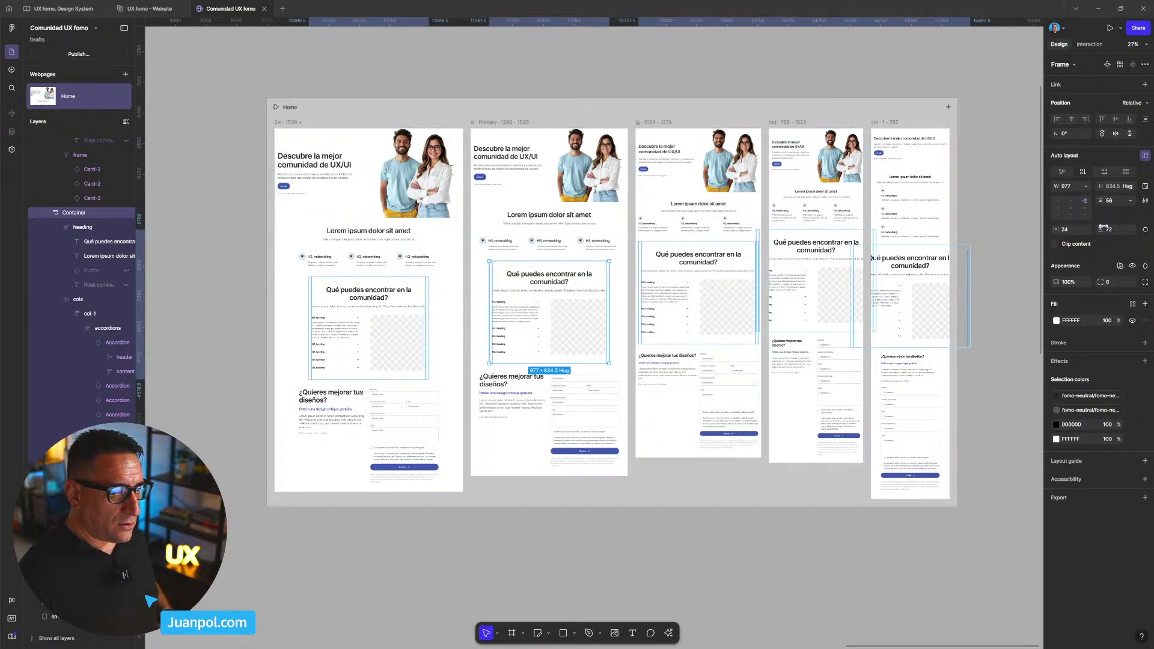
left_click(1087, 187)
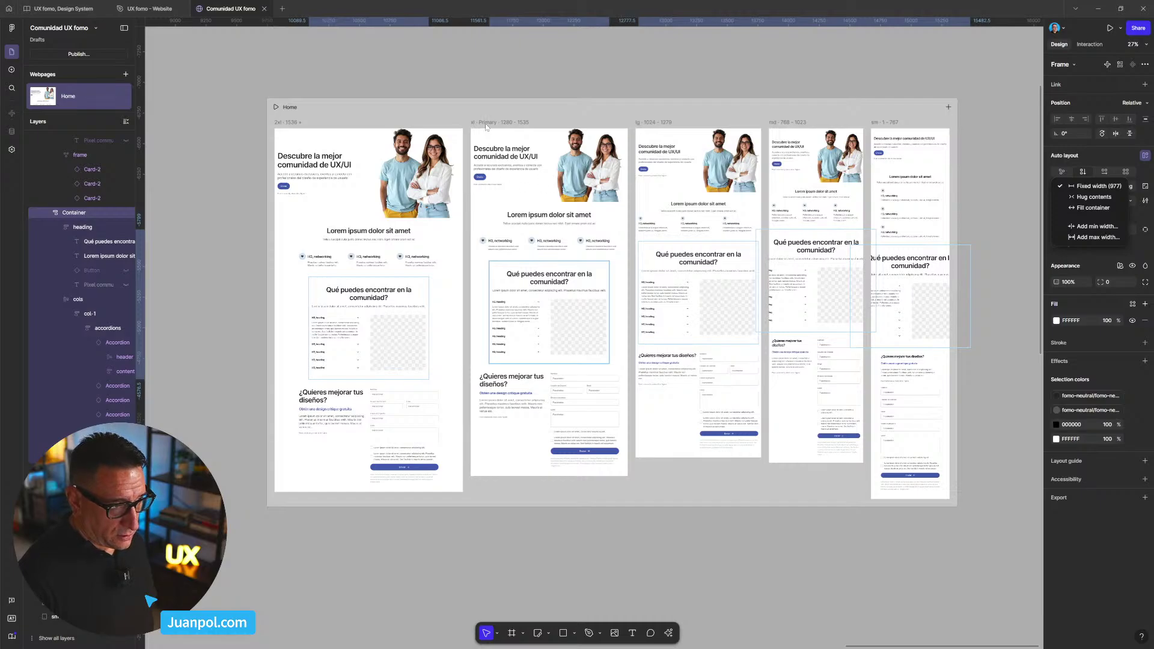
left_click(1084, 209)
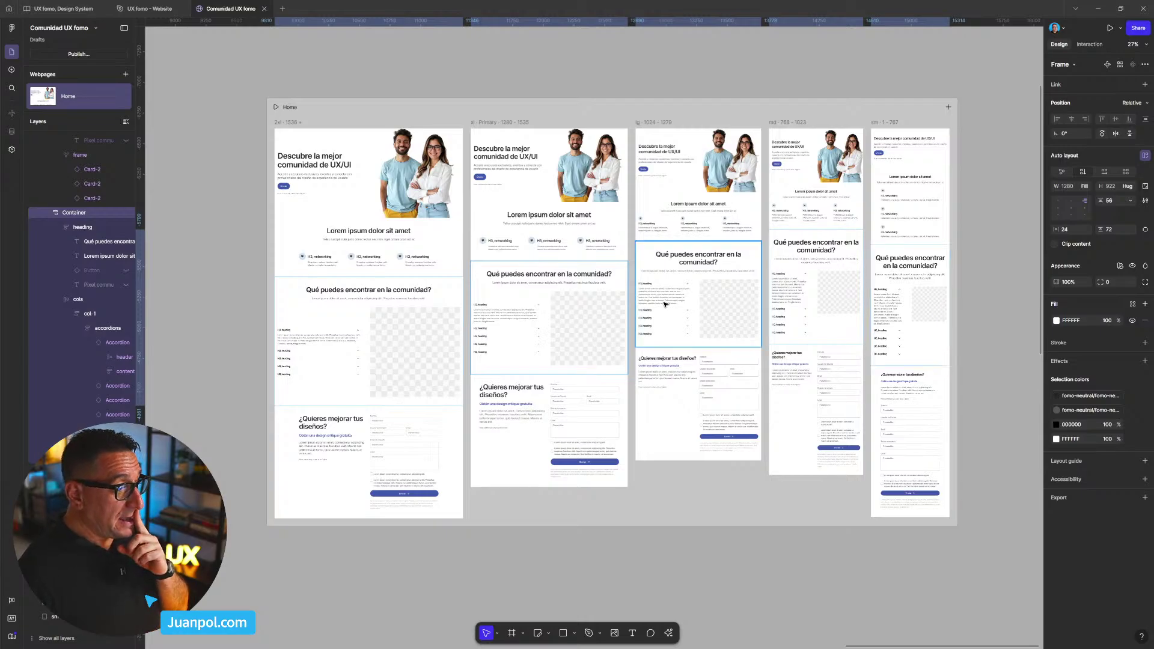
- Preview the Home page, reload it, and examine how the Container's accordion and image columns render at a wider preview width
left_click(541, 114)
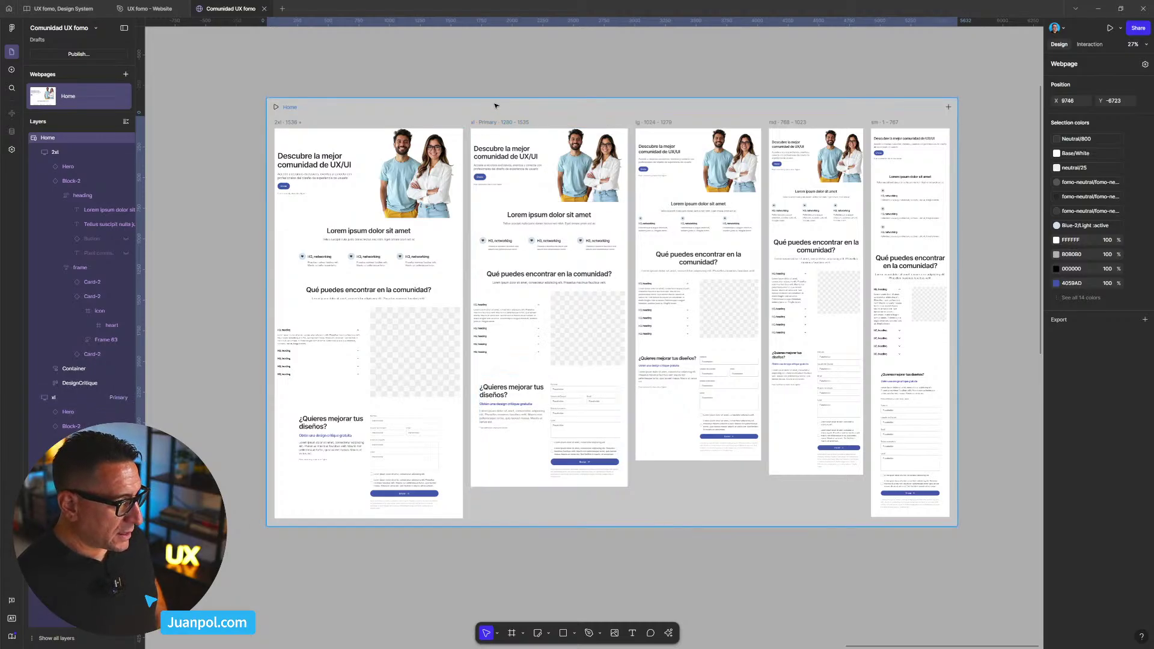
key("shift+space")
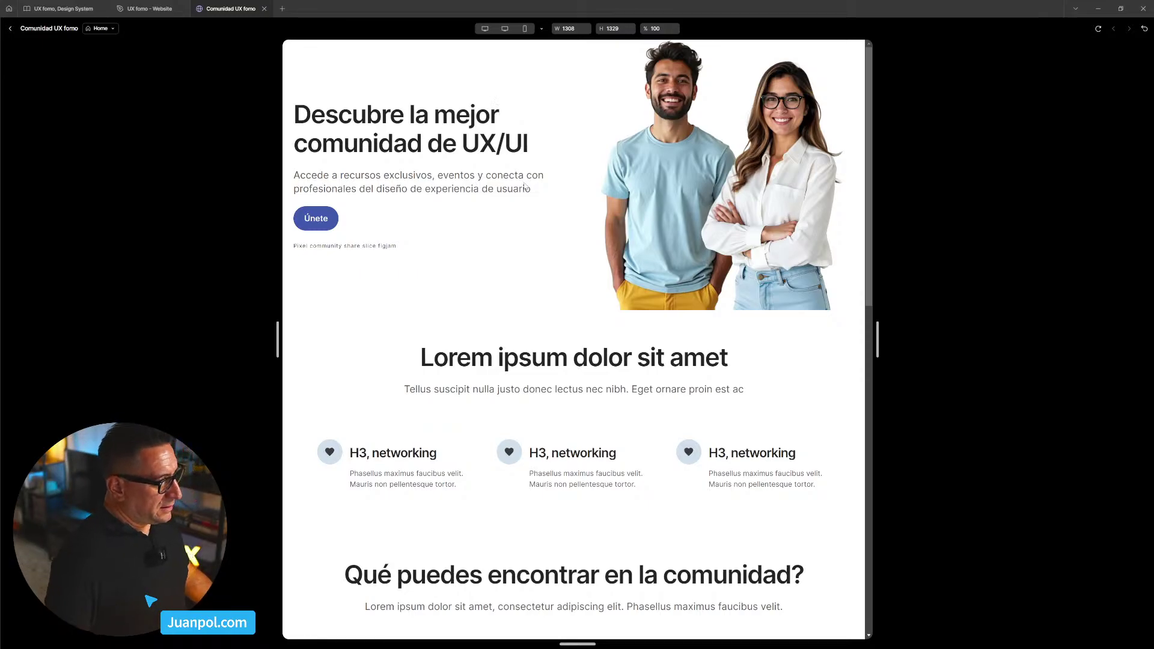
scroll(619, 541, "down", 3)
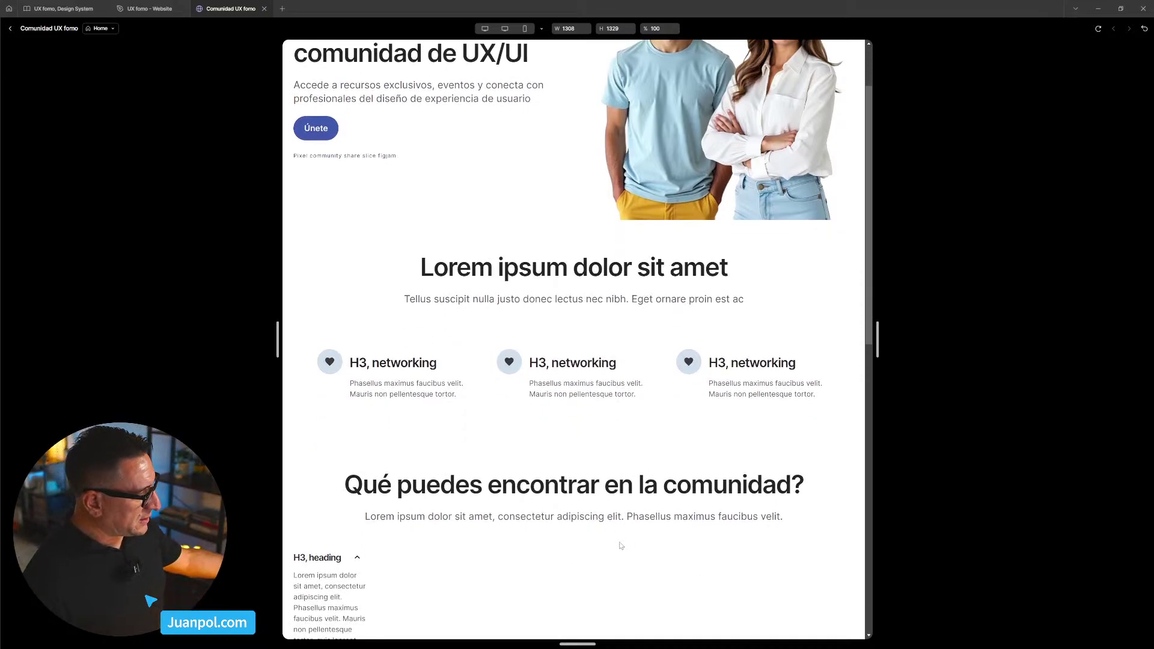
scroll(621, 546, "down", 10)
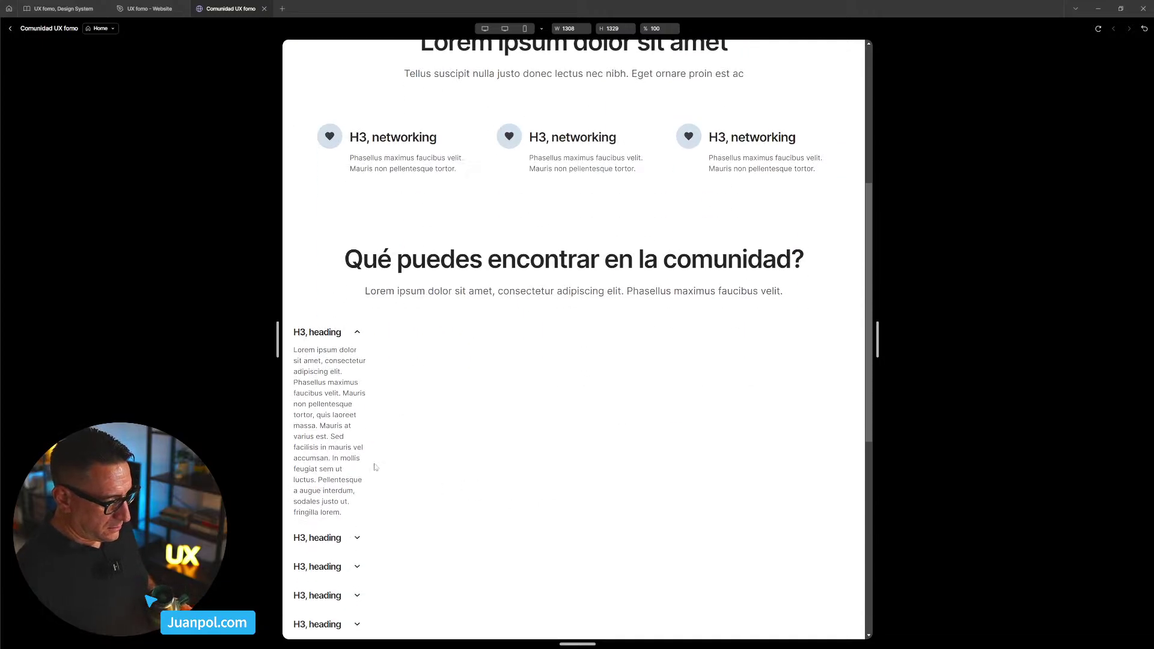
scroll(347, 454, "up", 3)
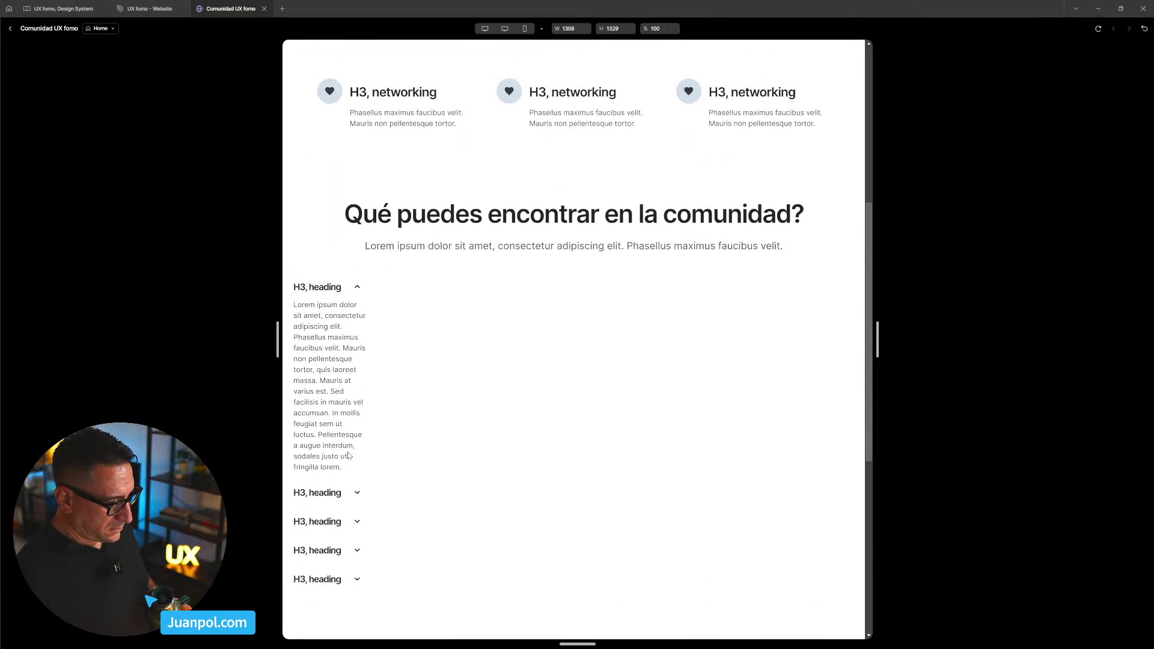
left_click(1098, 29)
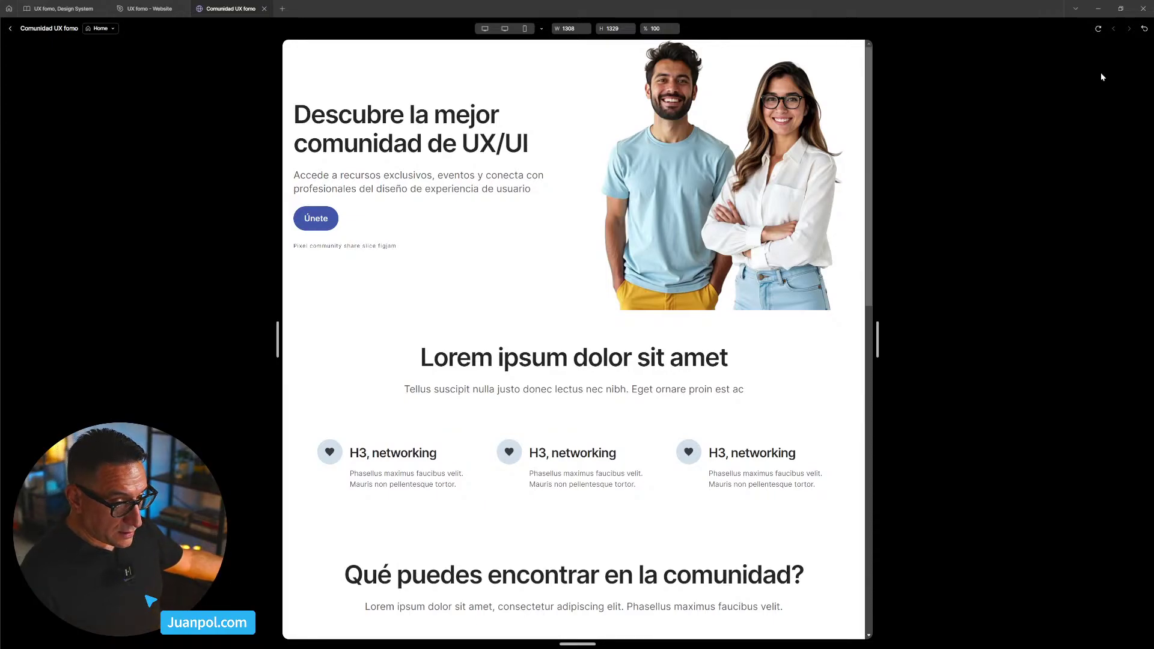
scroll(835, 329, "down", 6)
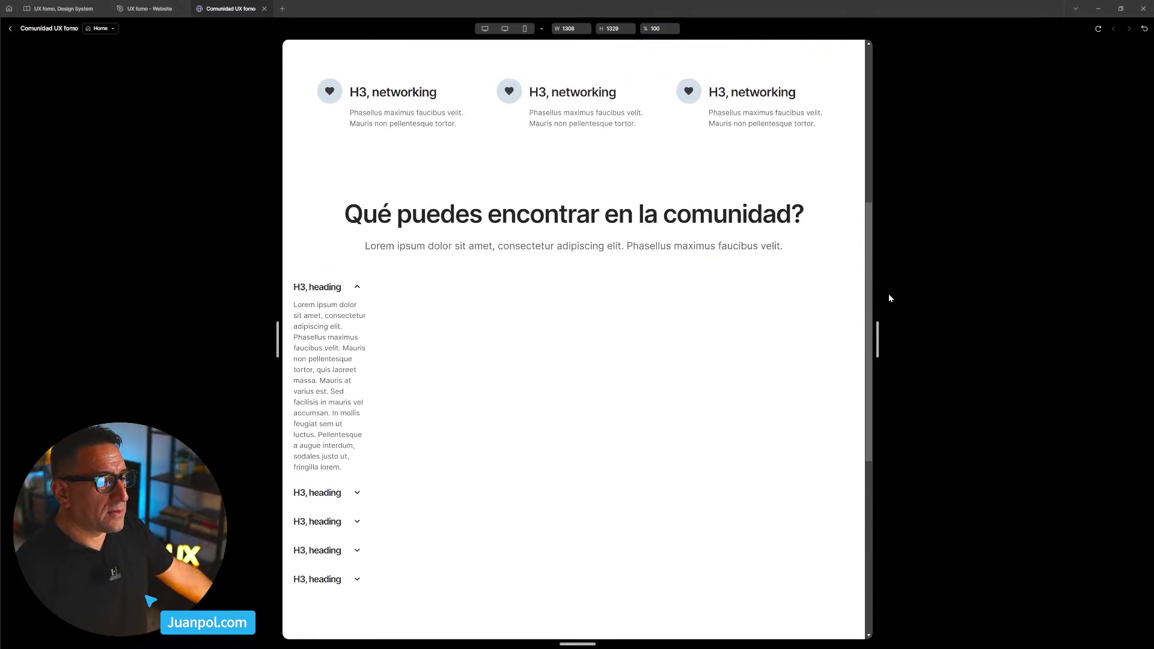
left_click_drag(880, 326, 932, 328)
left_click(10, 28)
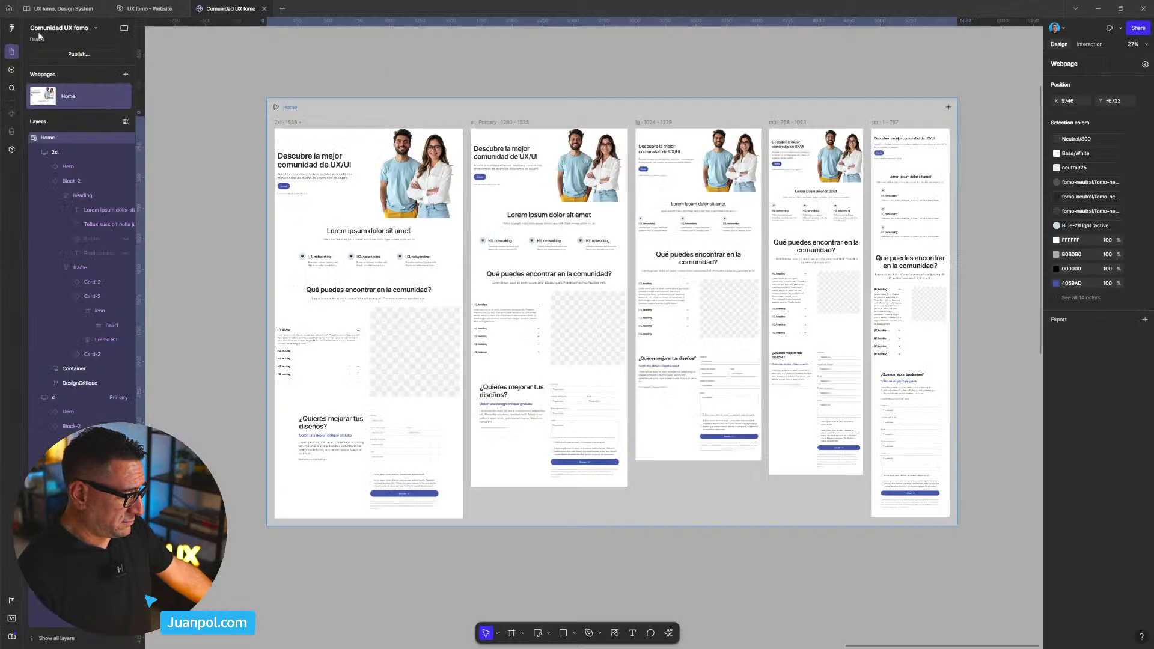
- Narrow the original Container beside the DesignCritique section to about 943 wide
left_click(214, 267)
scroll(214, 267, "left", 10)
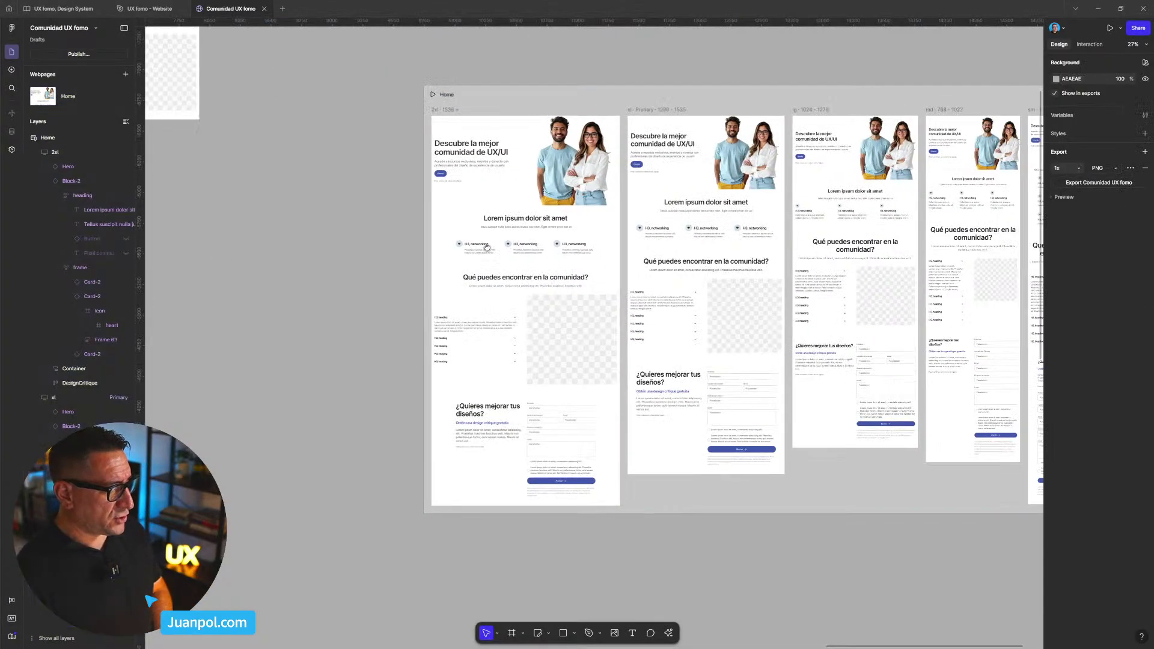
scroll(645, 257, "up", 3)
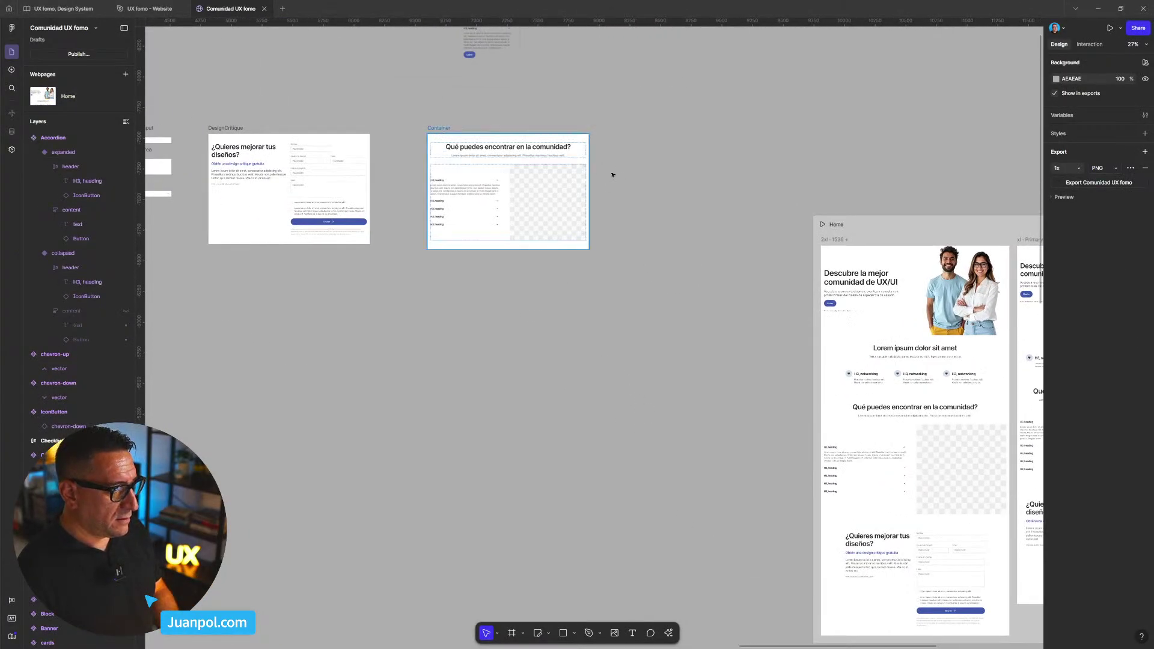
left_click(587, 177)
left_click_drag(568, 176, 608, 188)
scroll(483, 221, "up", 5)
scroll(593, 233, "down", 5)
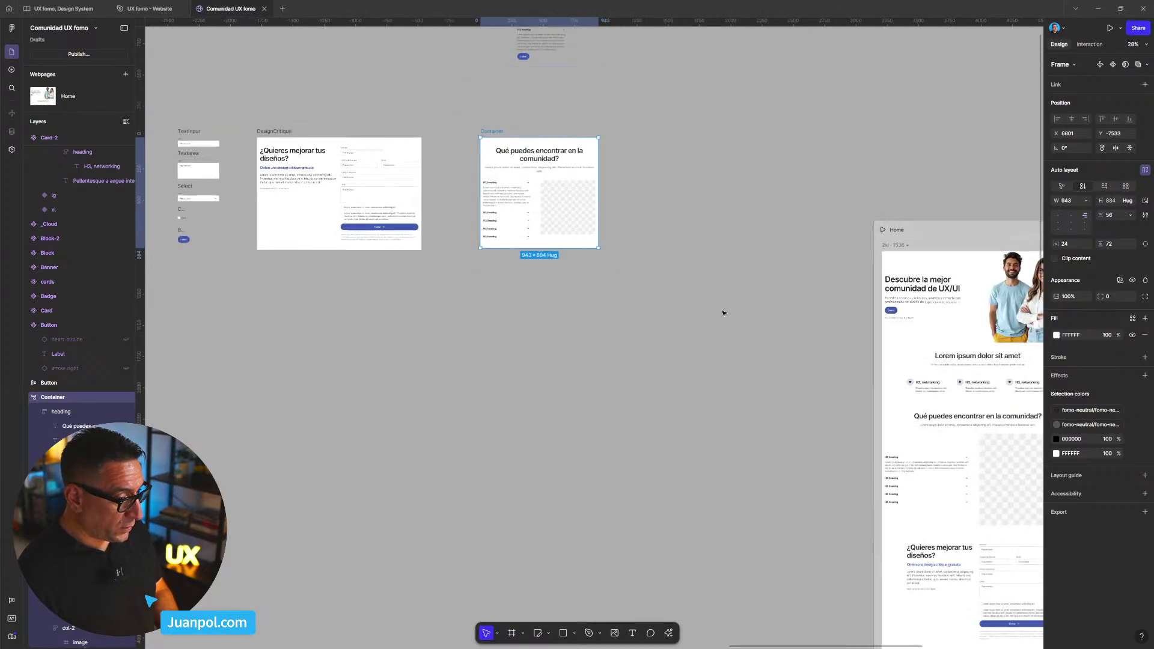
scroll(724, 313, "right", 10)
scroll(724, 313, "down", 4)
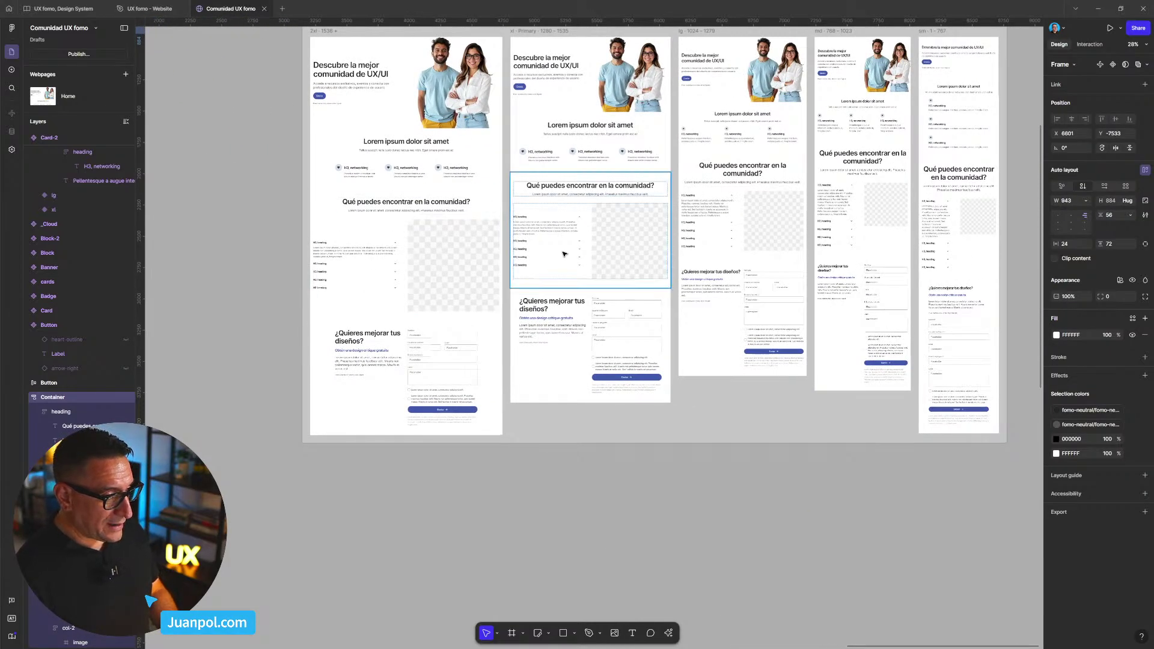
- Open a preview of the Home page from its webpage frame
scroll(564, 254, "up", 2)
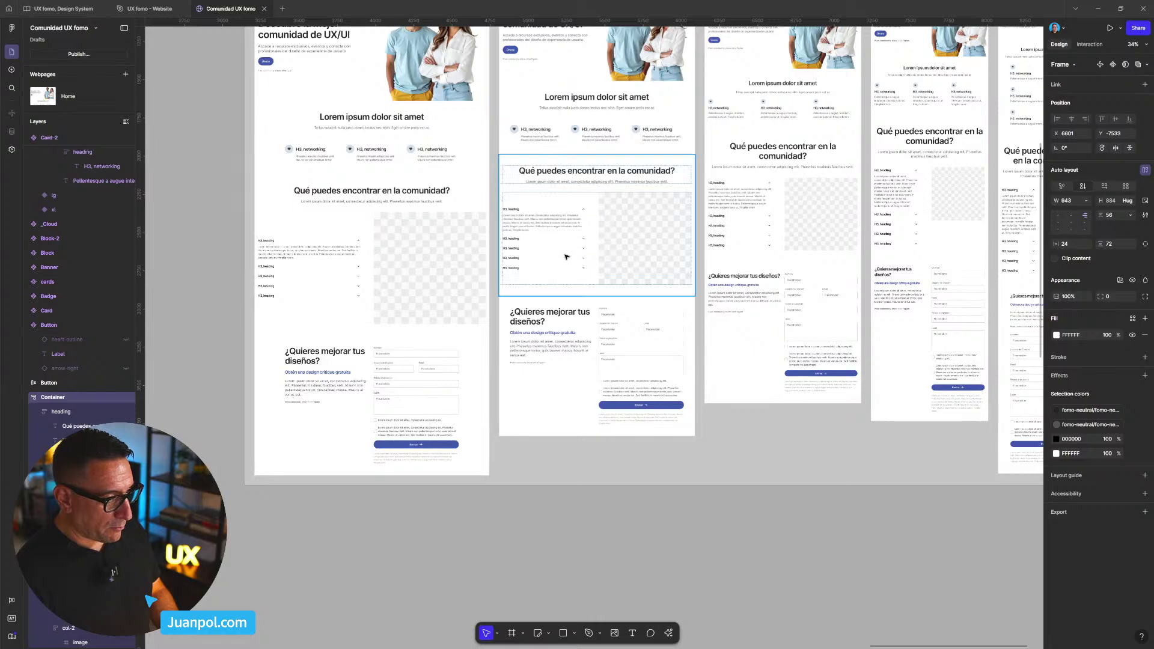
scroll(564, 254, "up", 2)
scroll(571, 250, "down", 5)
scroll(573, 249, "up", 10)
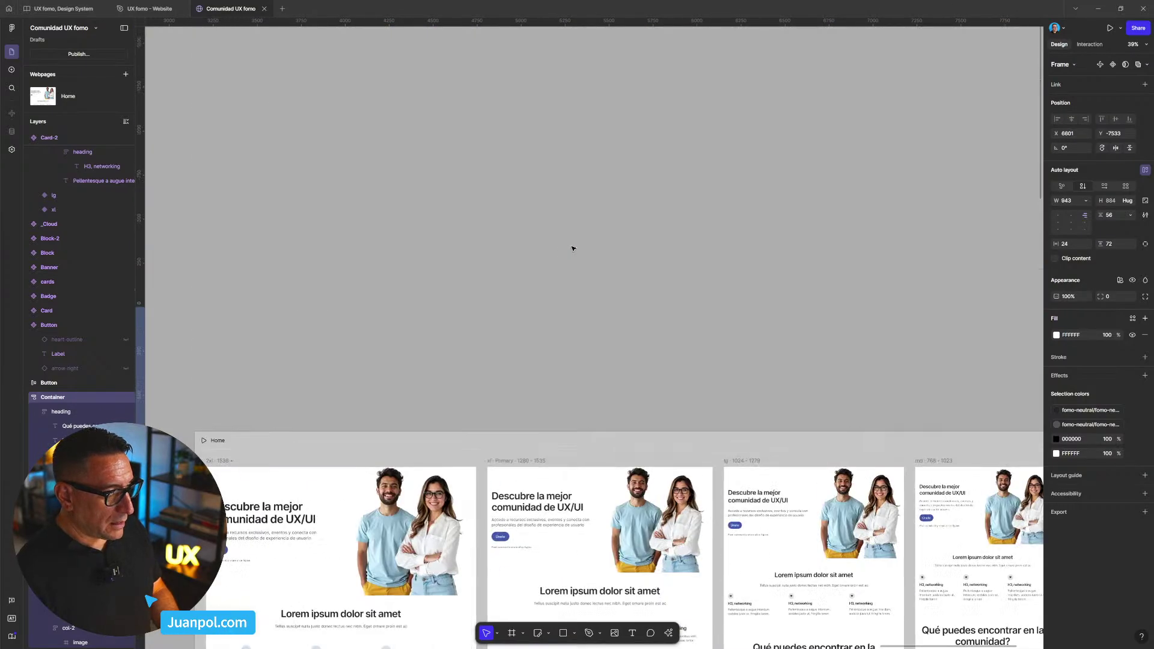
scroll(562, 271, "down", 3)
left_click(553, 288)
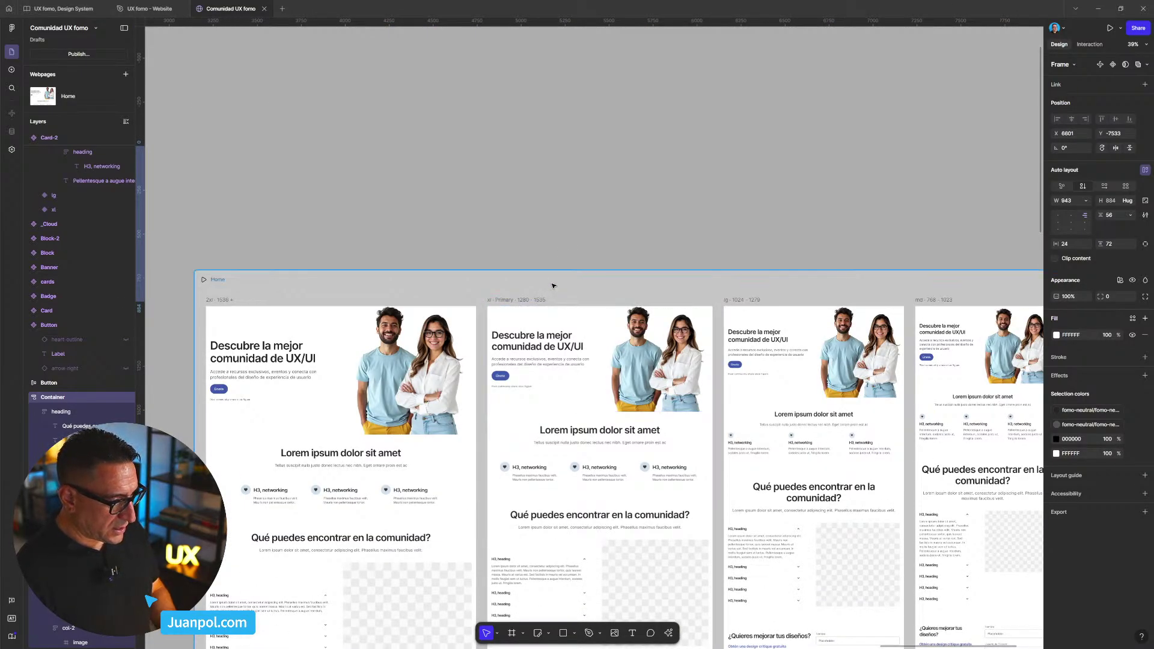
key("shift+space")
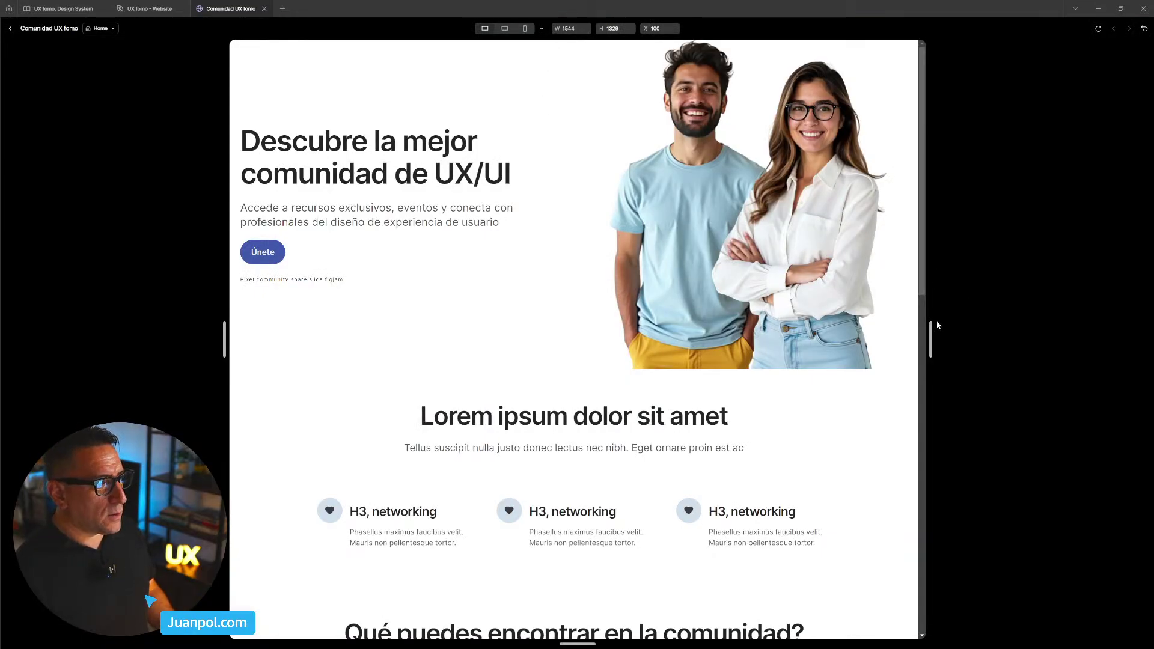
- Set the preview width to 1280, examine how the Container's accordion and image columns render, and return to the canvas
left_click_drag(931, 332, 890, 330)
left_click(568, 29)
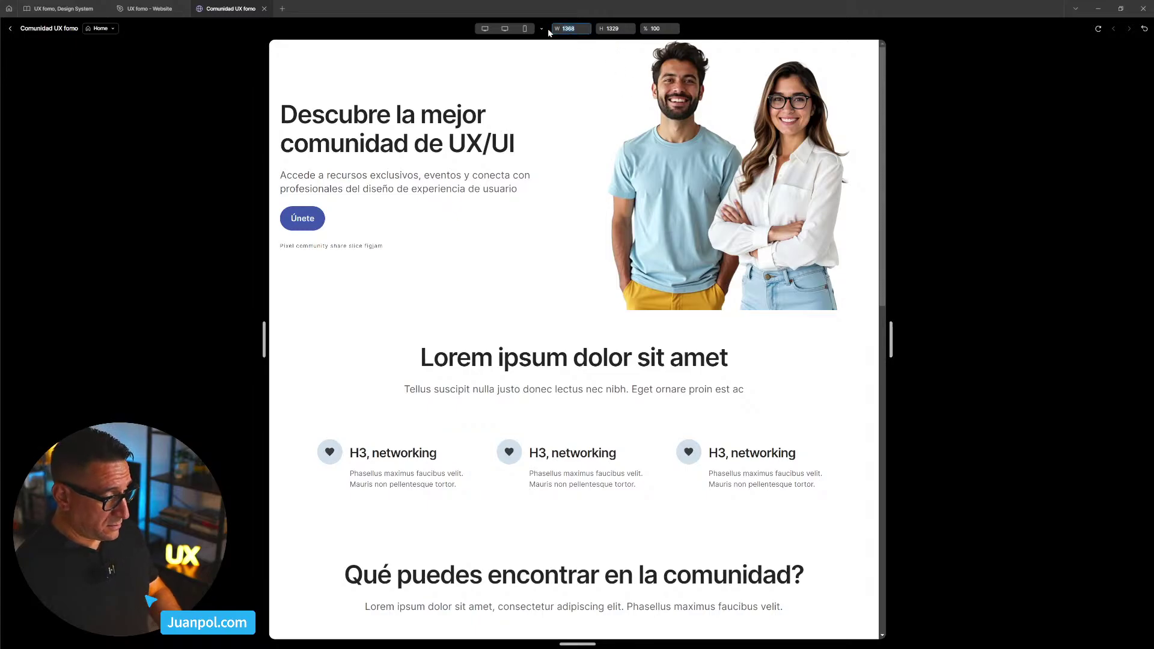
type("1280")
key("Return")
scroll(475, 472, "down", 10)
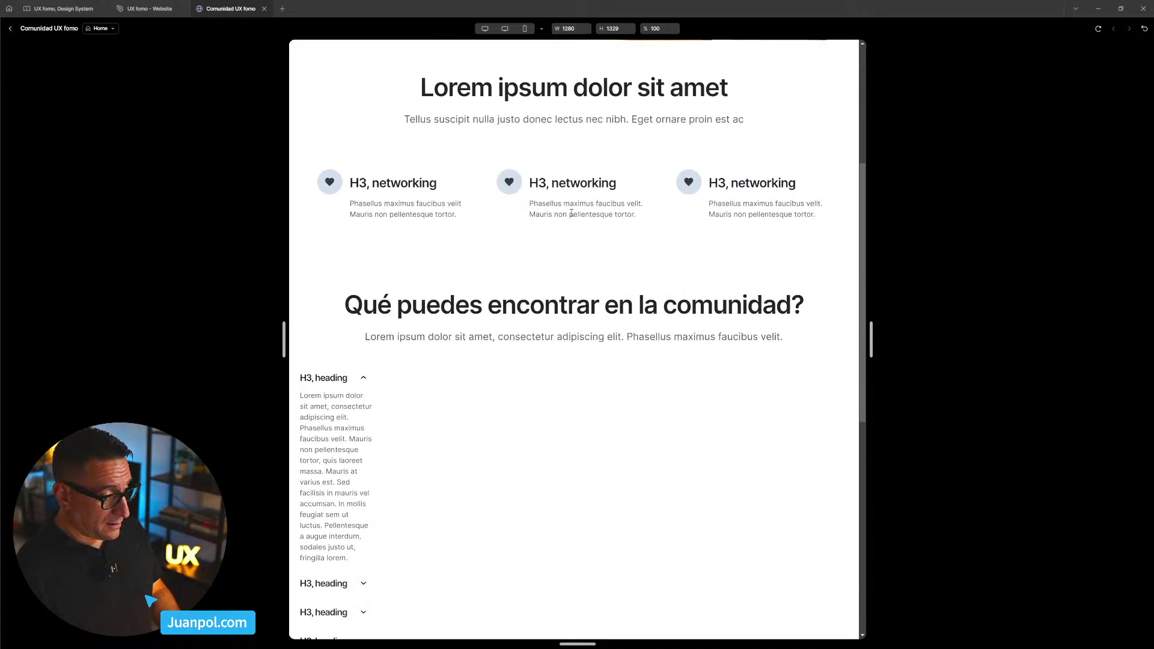
scroll(479, 468, "up", 3)
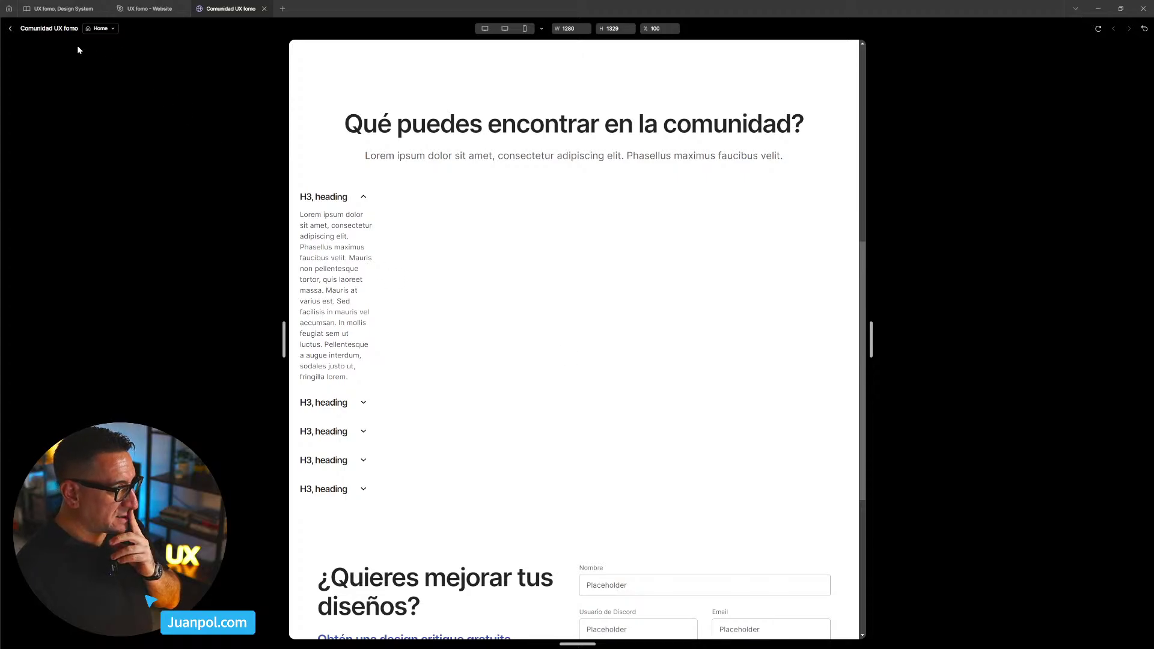
left_click(10, 29)
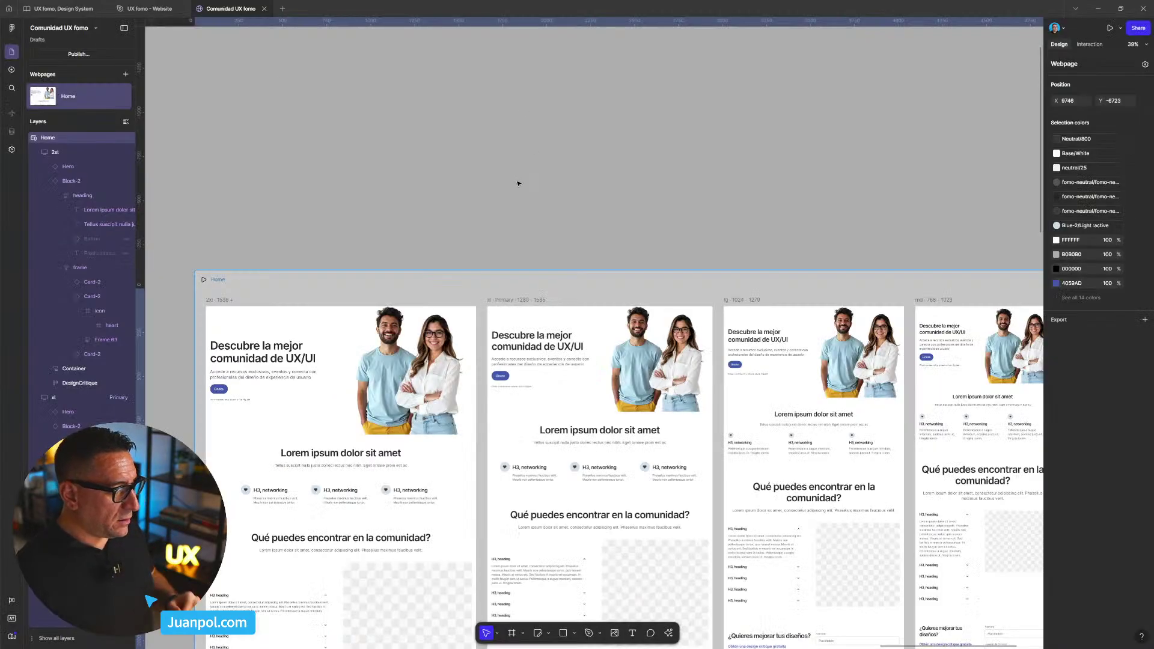
- Inspect the auto layout sizing of the cols row and its two column frames in the Primary layout's Container
left_click(479, 234)
scroll(477, 234, "down", 4)
left_click_drag(433, 216, 432, 86)
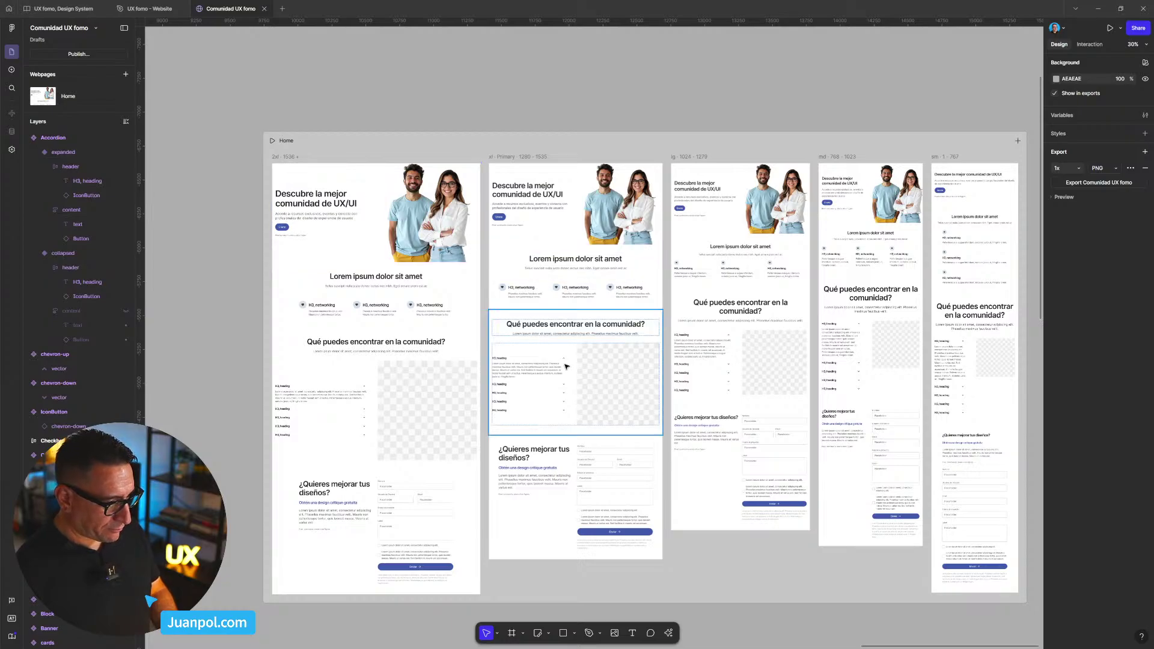
scroll(566, 366, "up", 1)
left_click(534, 384)
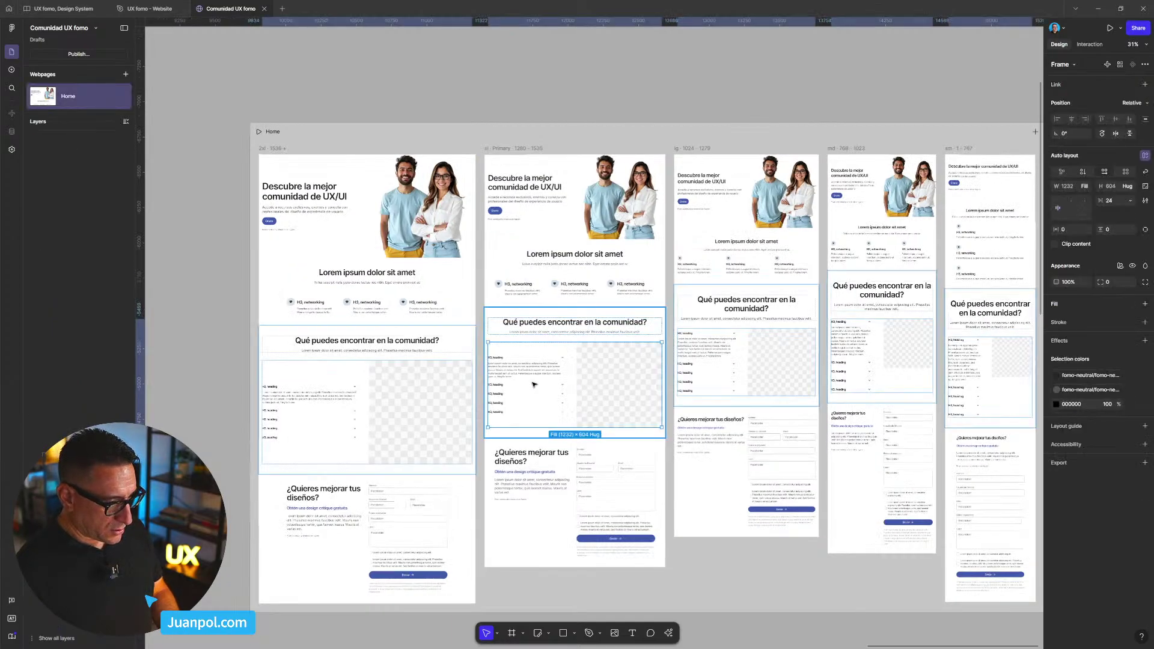
scroll(534, 384, "up", 3)
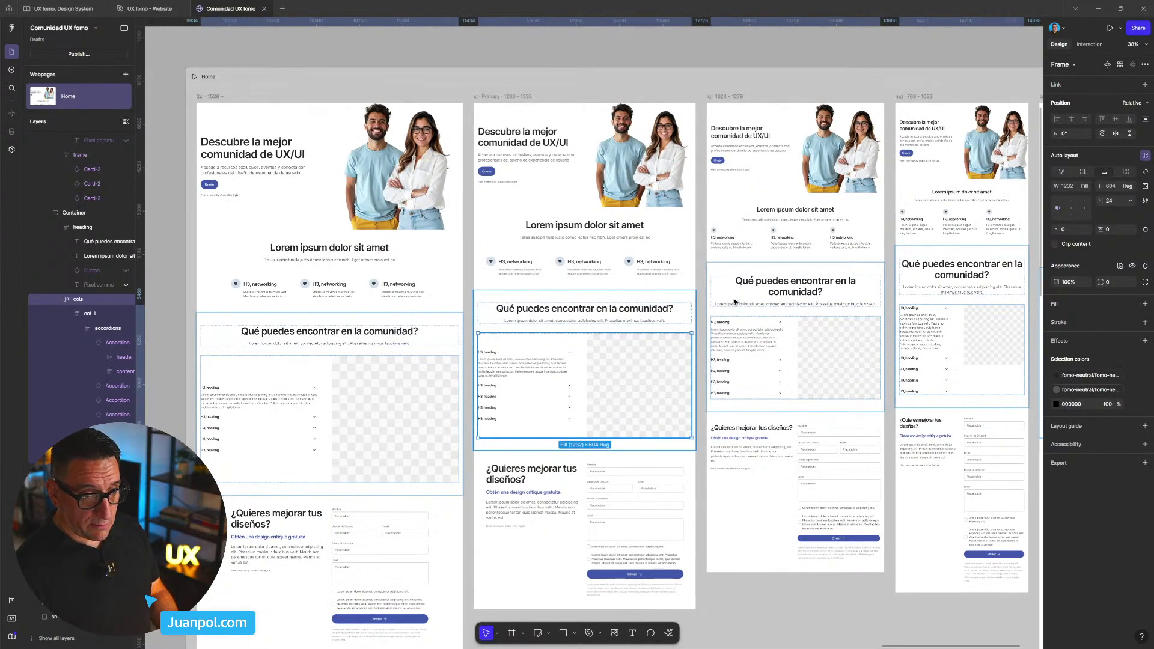
left_click(533, 361)
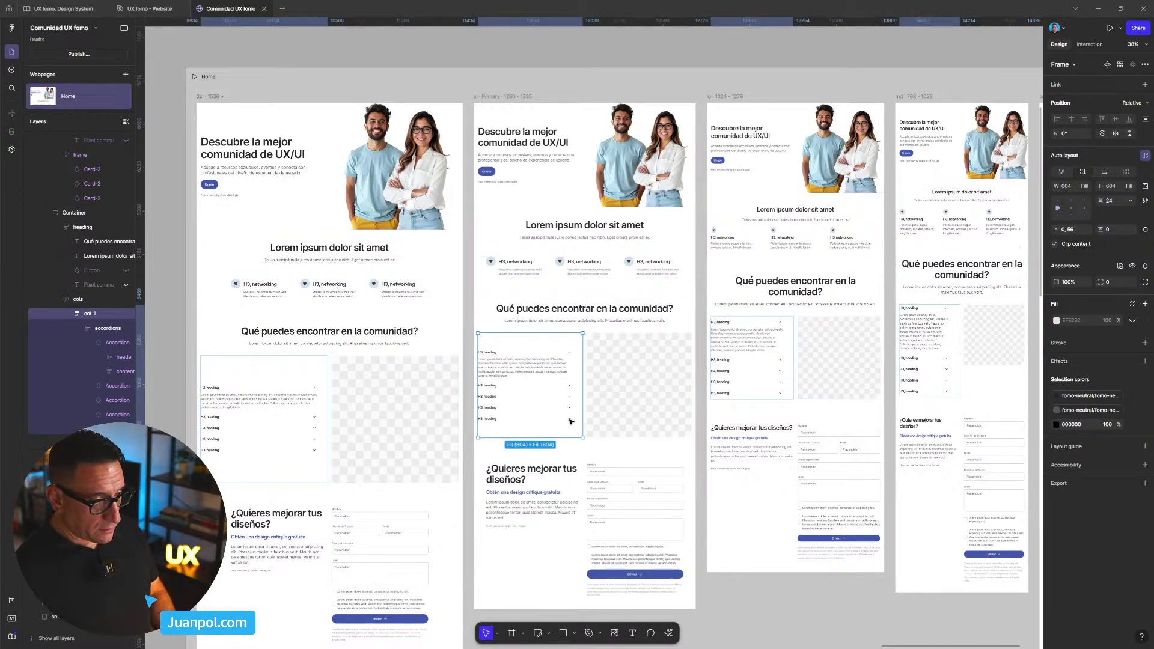
key("shift+Return")
left_click(542, 392)
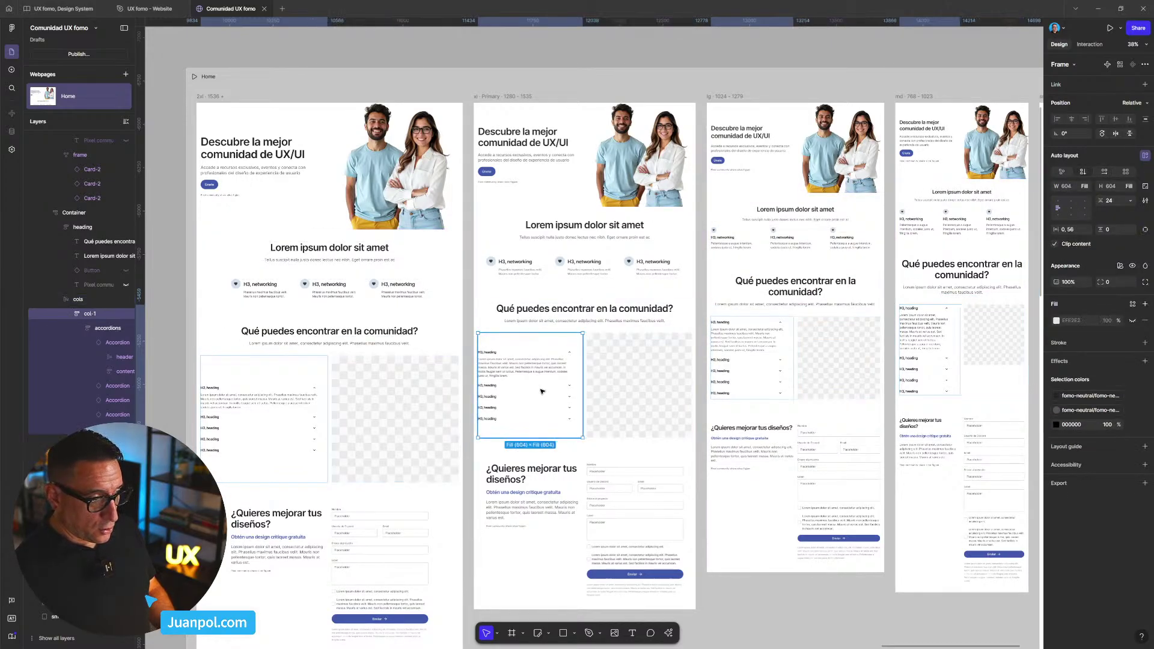
left_click(636, 404)
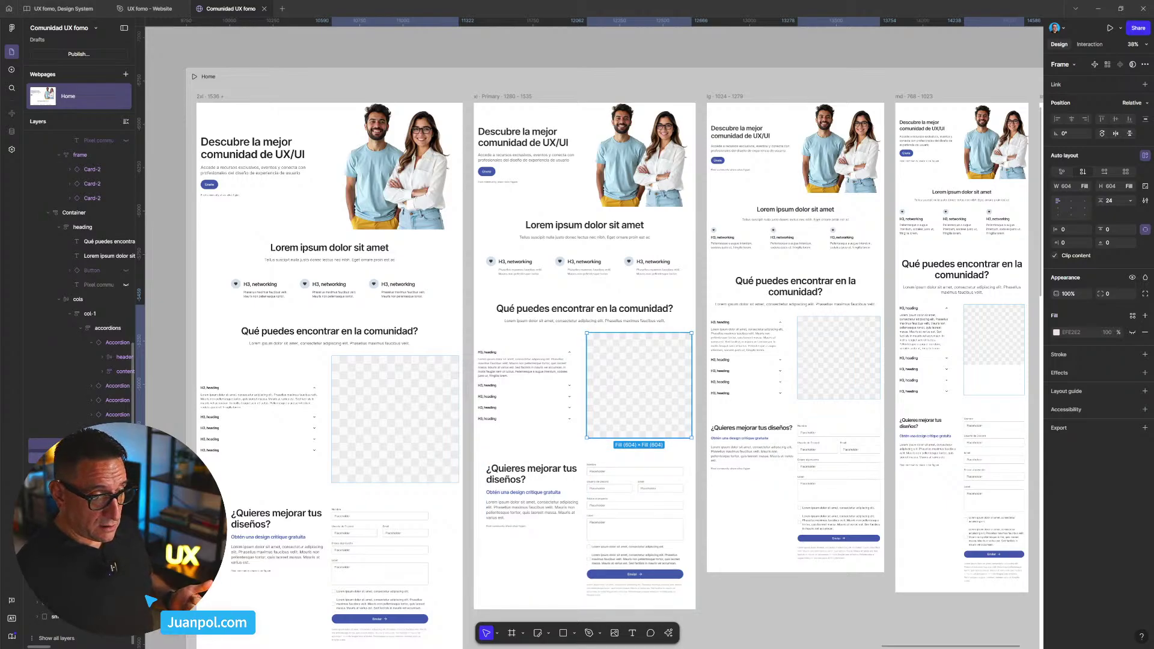
- Check the width and height sizing options of the image frame inside the second column of the Primary layout's Container
key("Return")
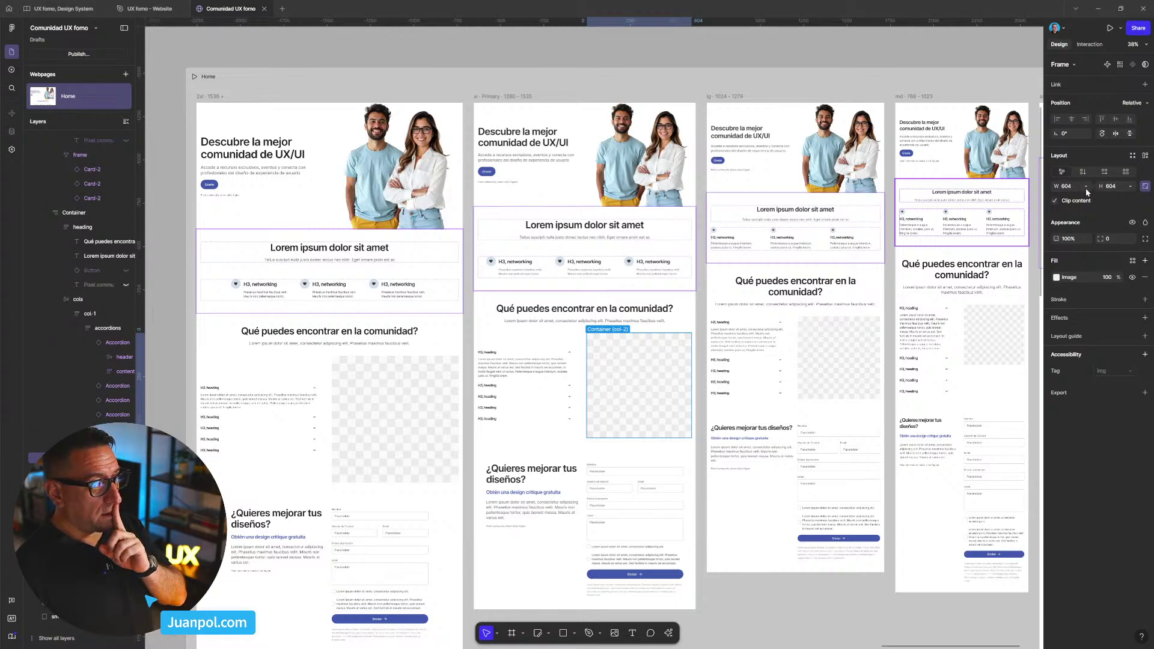
left_click(1086, 187)
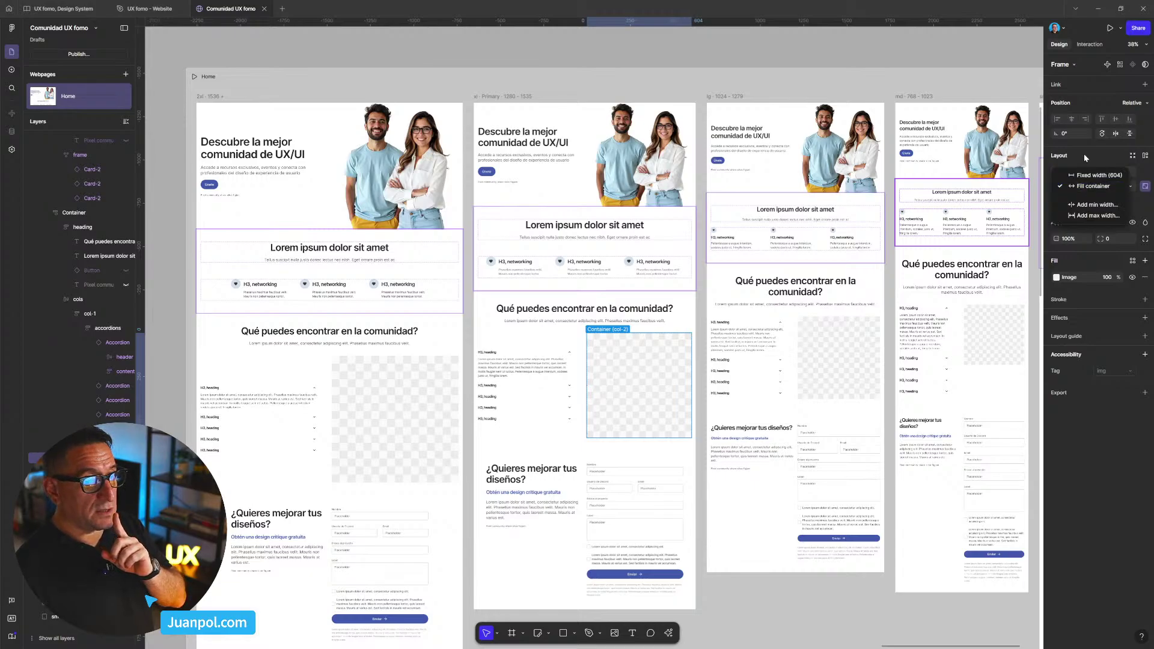
left_click(1085, 188)
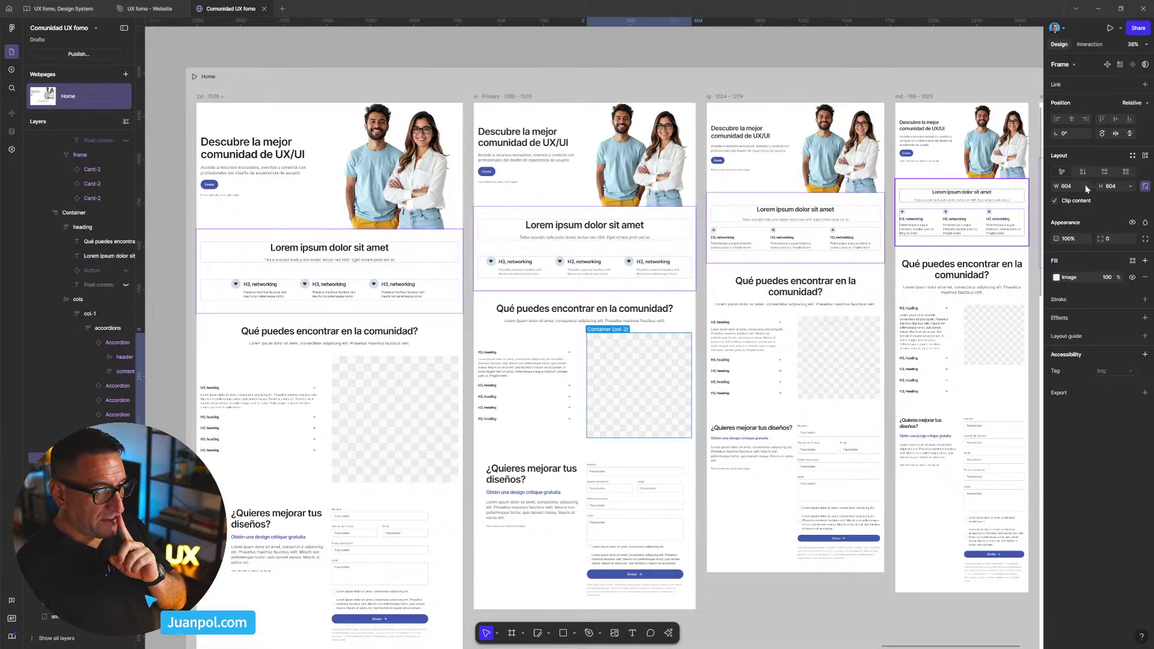
left_click(1085, 186)
left_click(1091, 173)
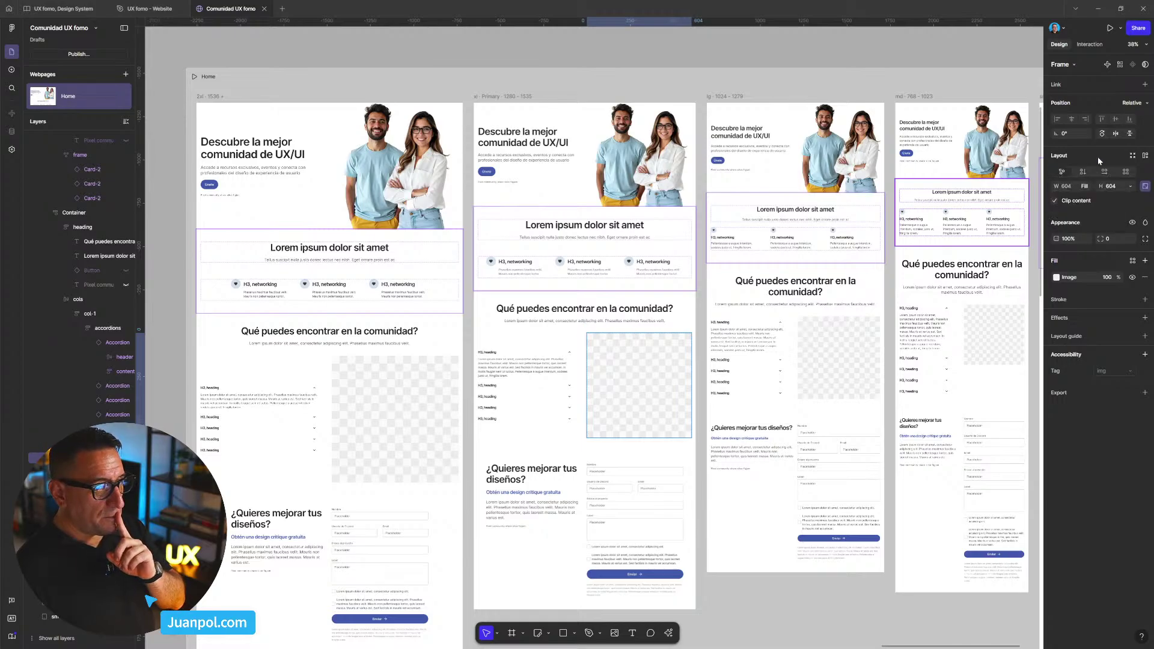
left_click(1088, 189)
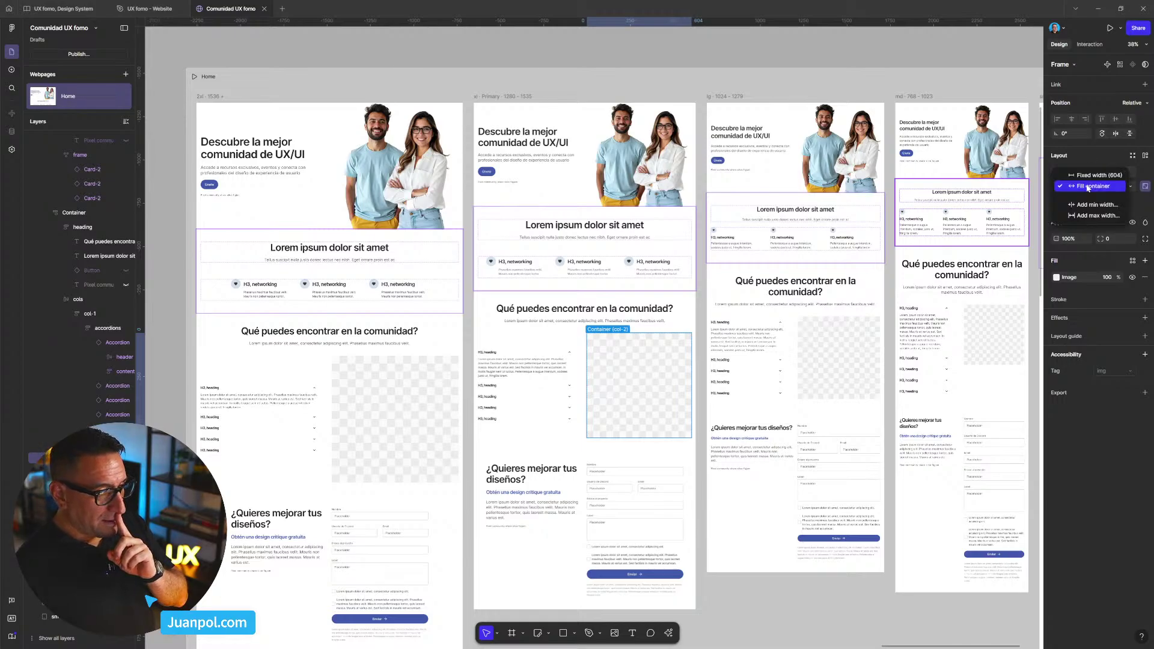
left_click(1110, 157)
left_click(1132, 187)
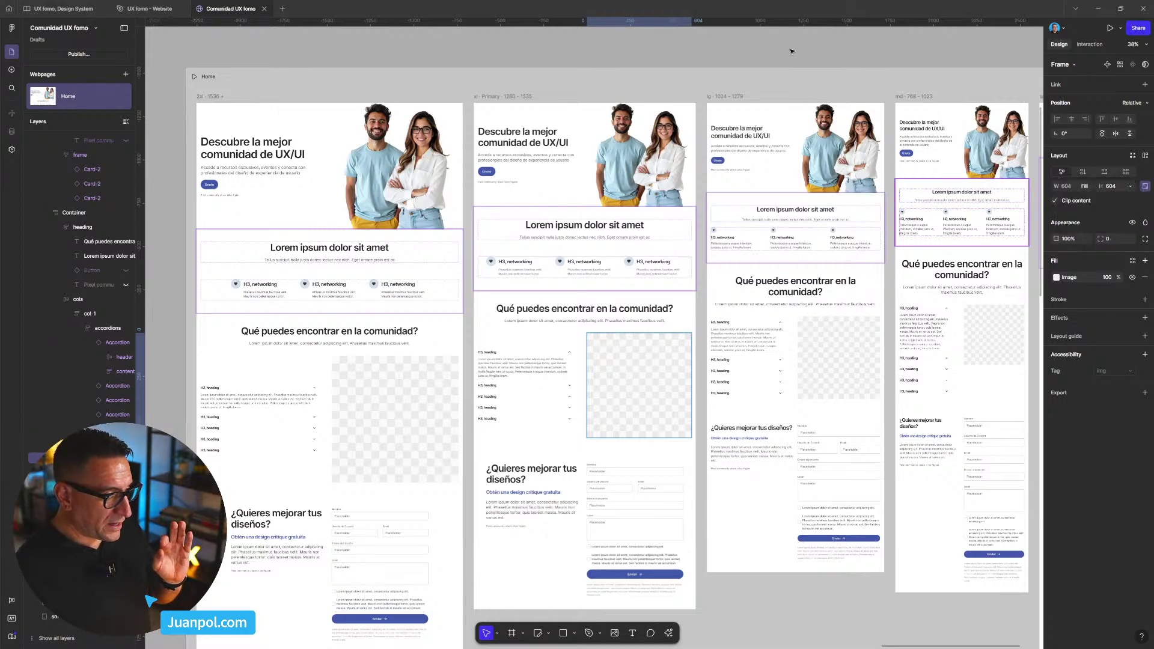
- Select the accordions frame inside col-1 of the Primary layout's Container to inspect its sizing
left_click(512, 391)
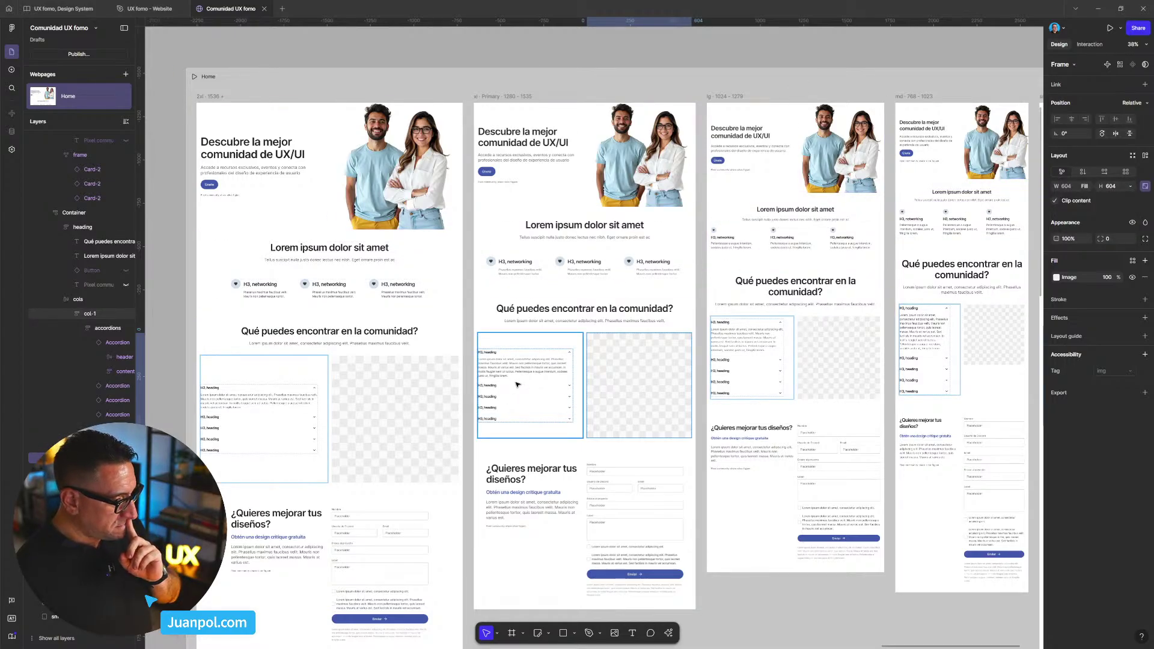
left_click(518, 385)
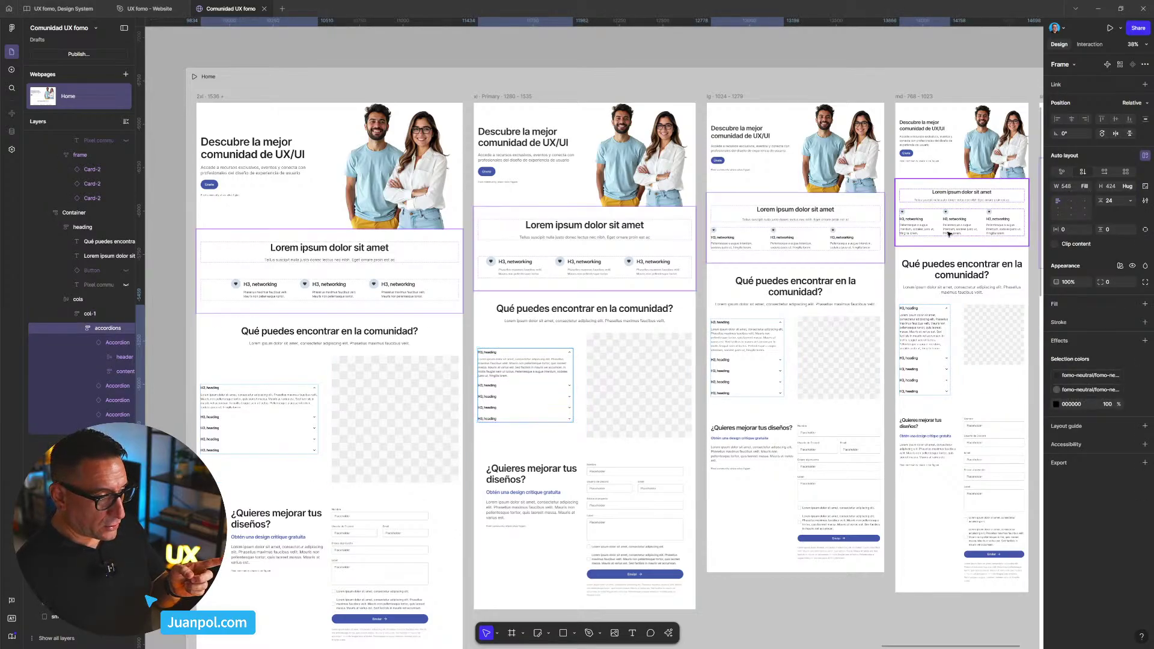
- Replace the "Qué puedes encontrar en la comunidad?" section heading with "Que te encontrarás en la comunidad"
key("Return")
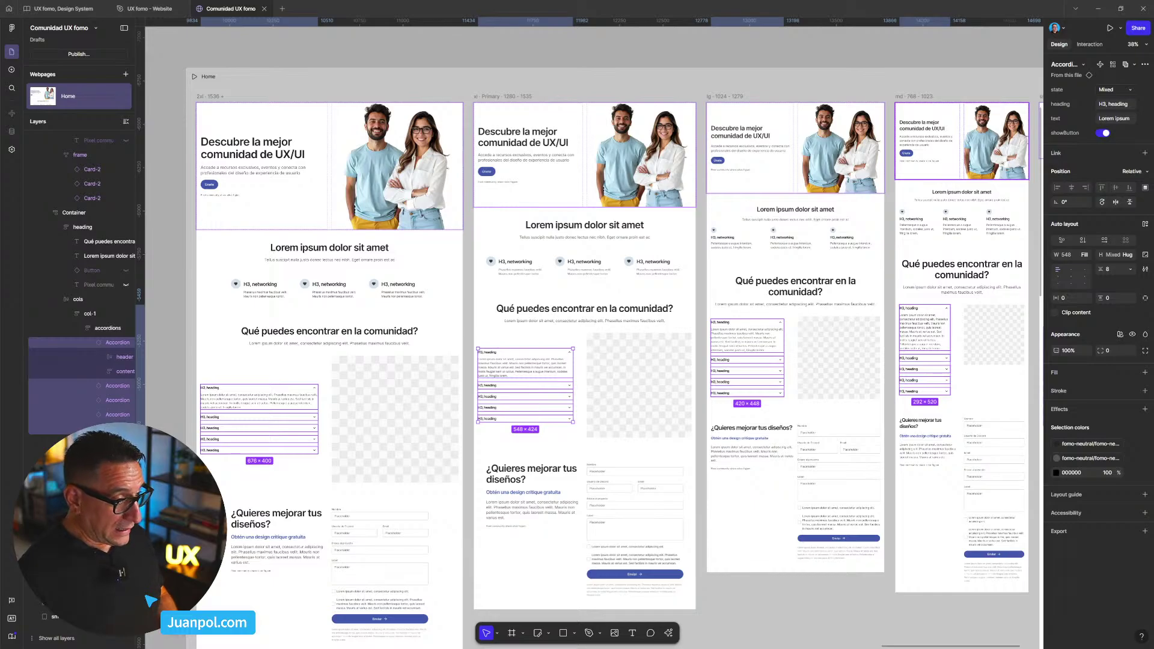
double_click(516, 309)
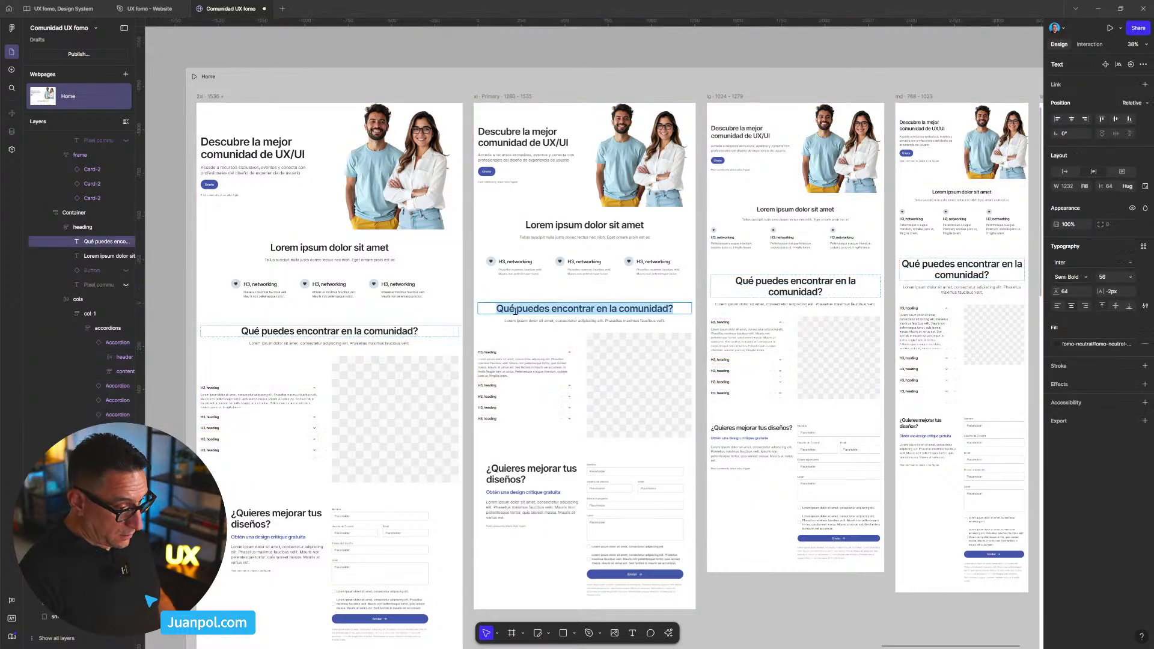
type("Que te encontrarás en la comunidad")
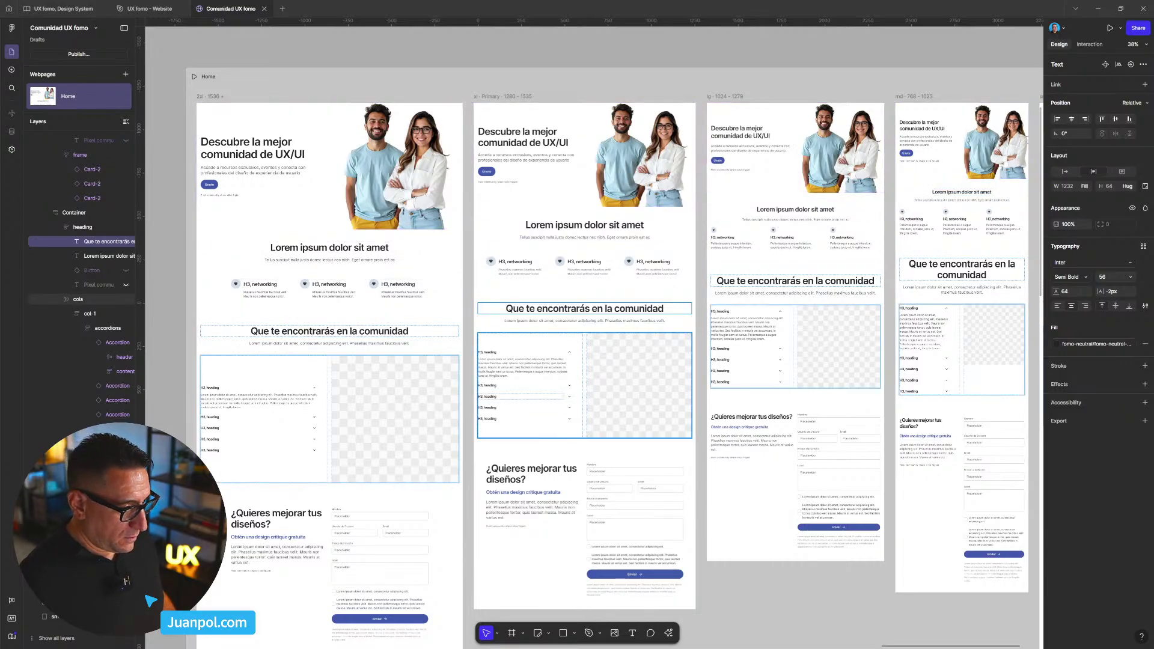
- Switch the width of the col-1 frame holding the accordions to fixed and back to Fill container
left_click(523, 385)
key("shift+Tab")
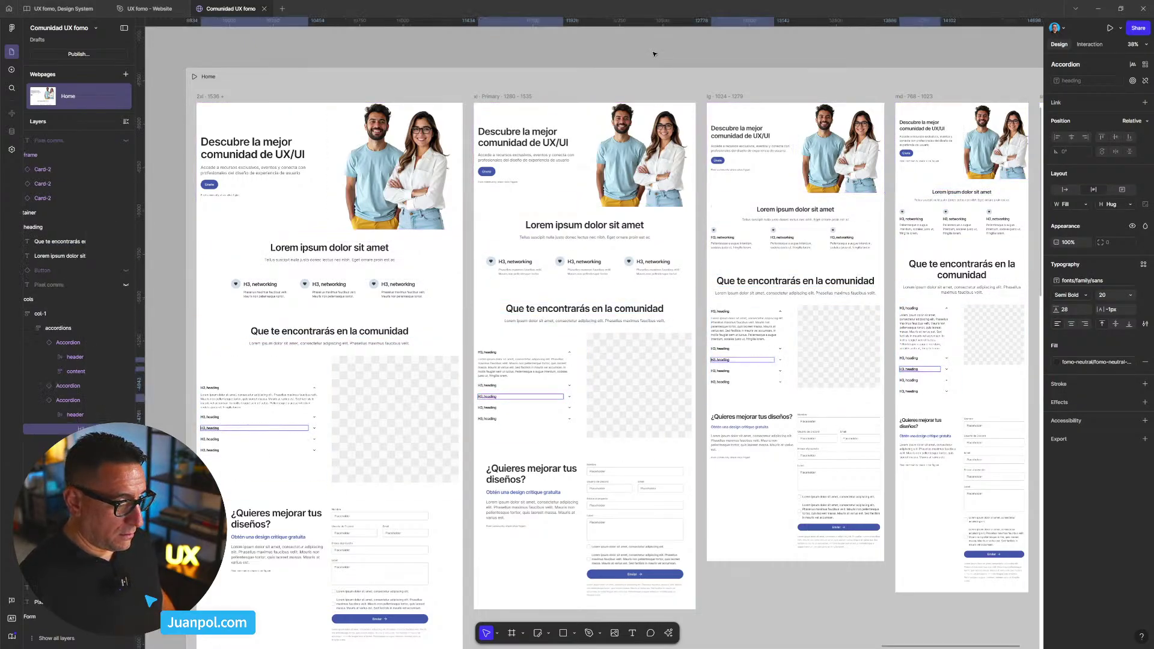
key("Escape")
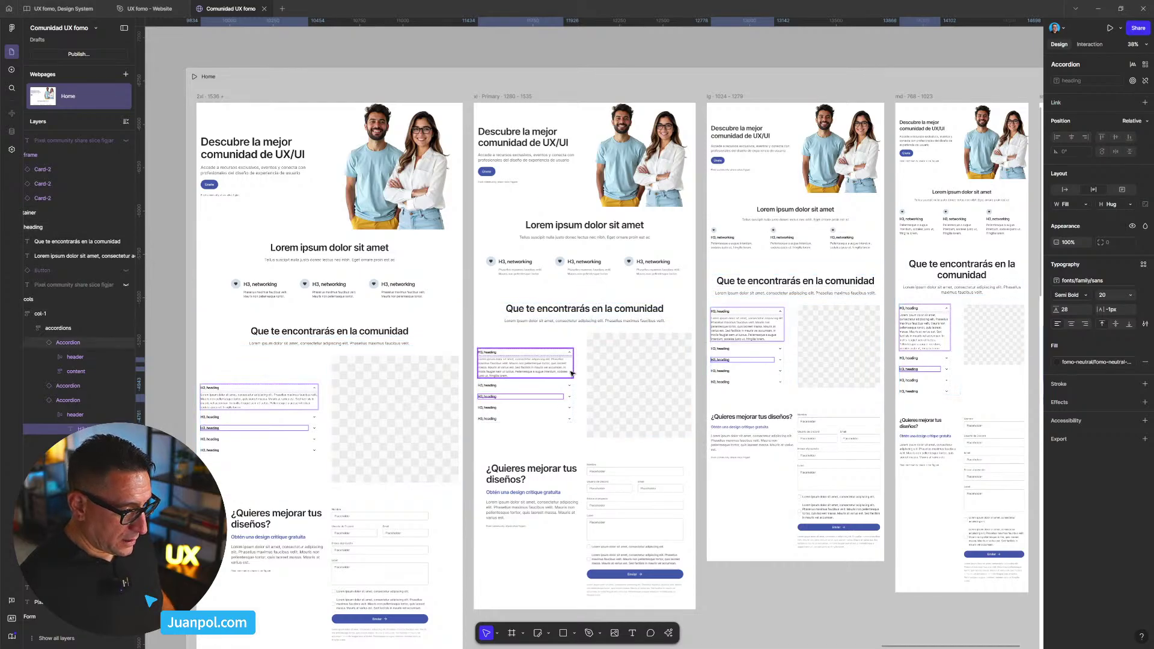
key("Escape")
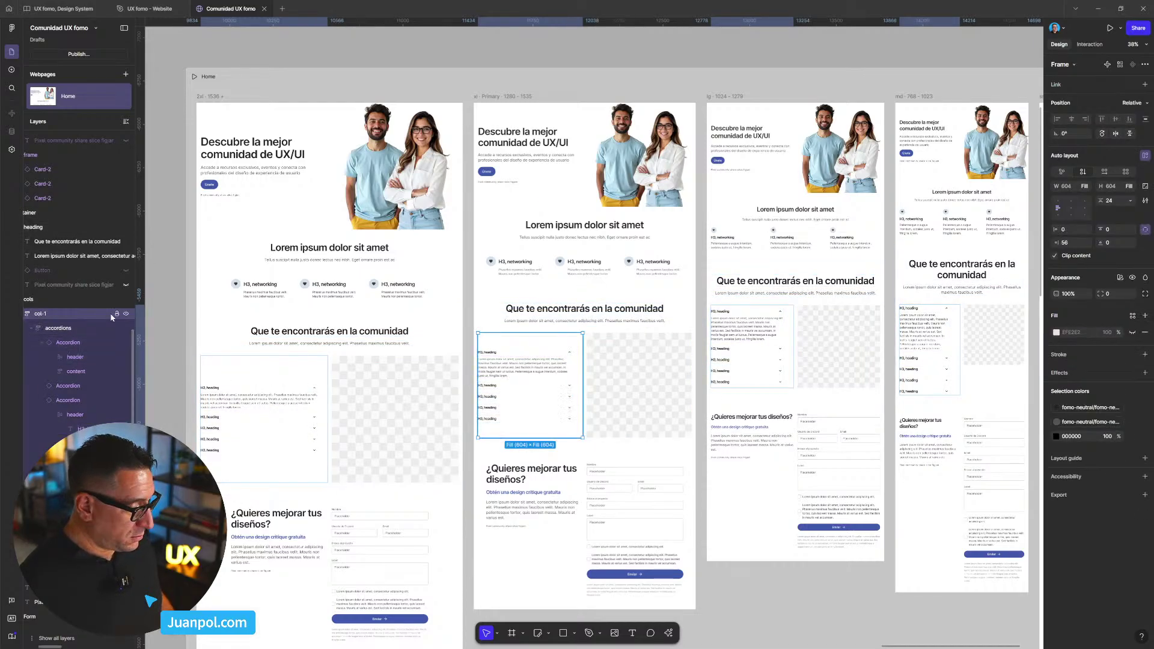
left_click(1087, 186)
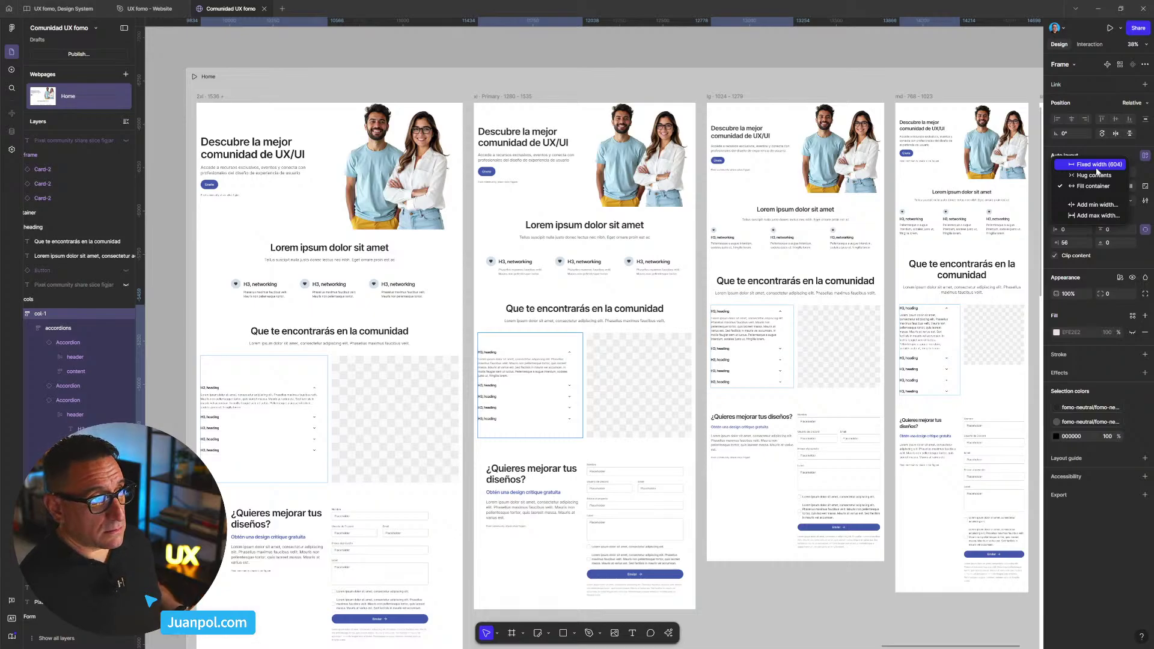
left_click(1097, 168)
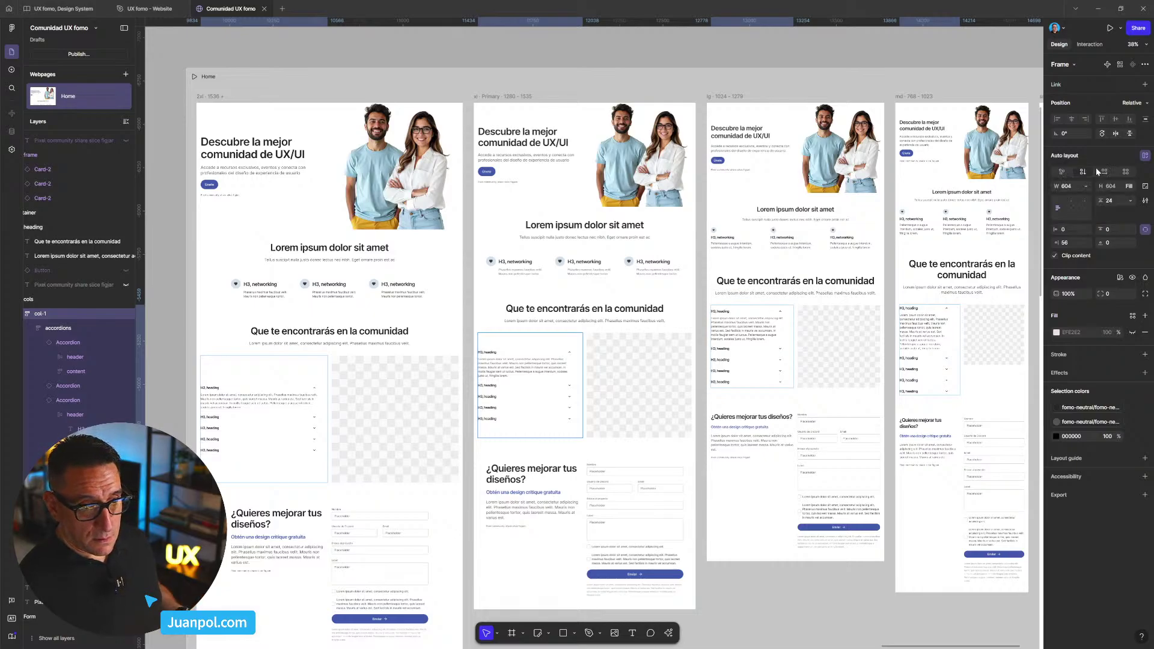
left_click(1087, 188)
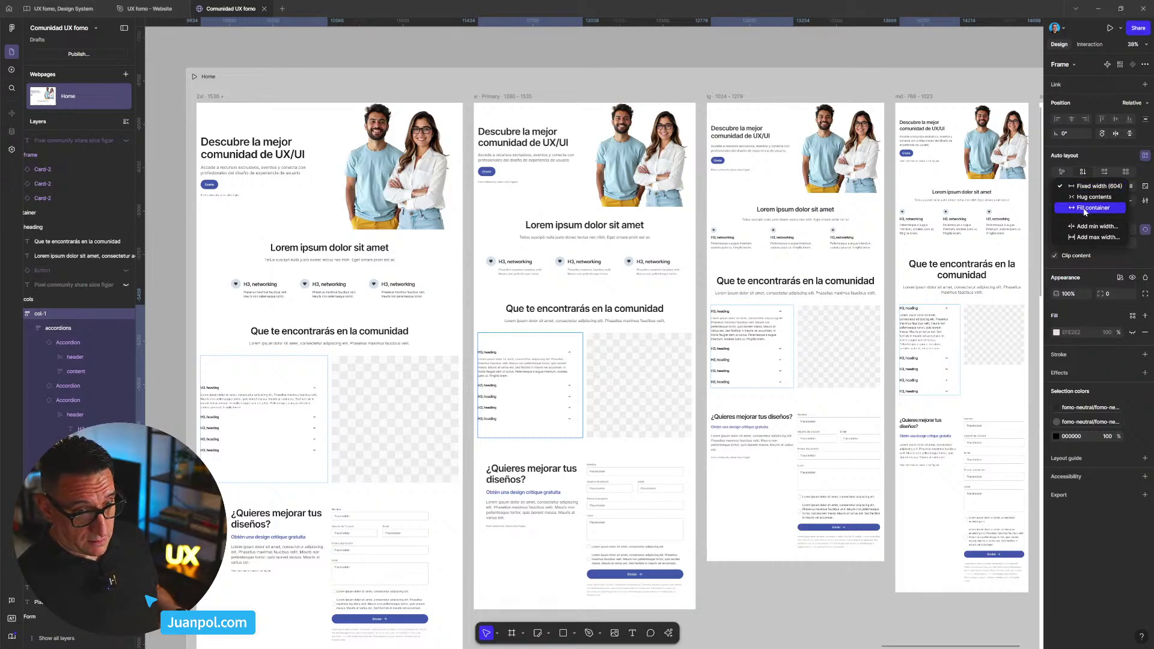
left_click(1085, 208)
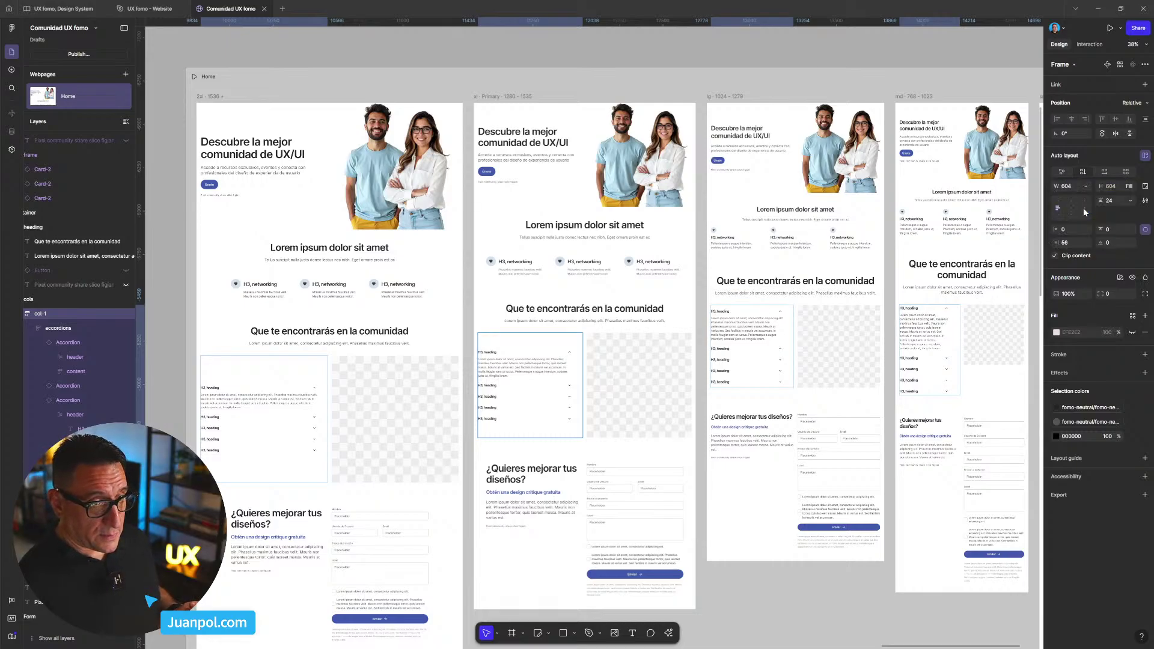
left_click(1080, 186)
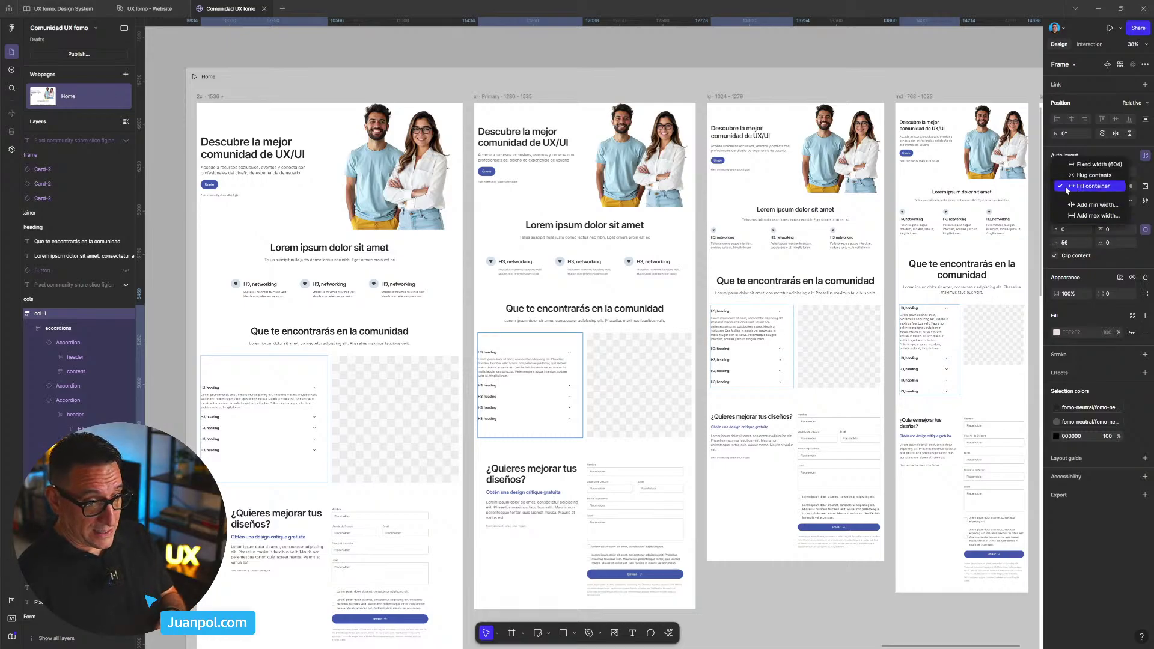
left_click(707, 48)
- Move the community Container section out of the Home page onto the empty canvas below it
scroll(707, 144, "down", 3)
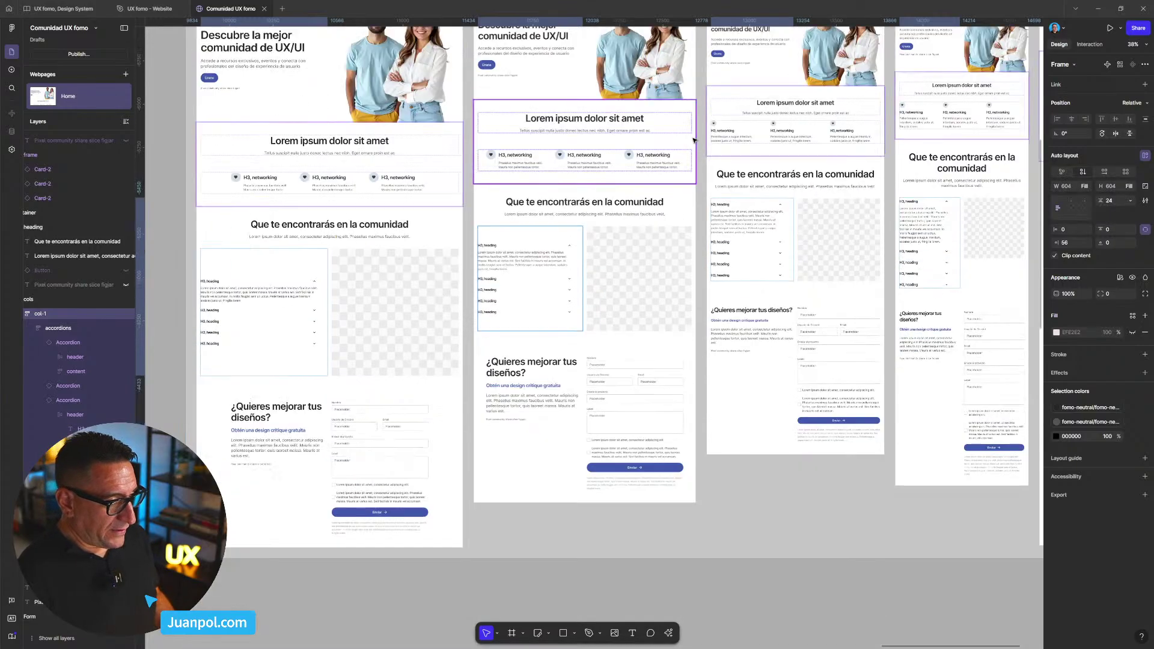
scroll(707, 236, "down", 5)
left_click_drag(639, 253, 669, 463)
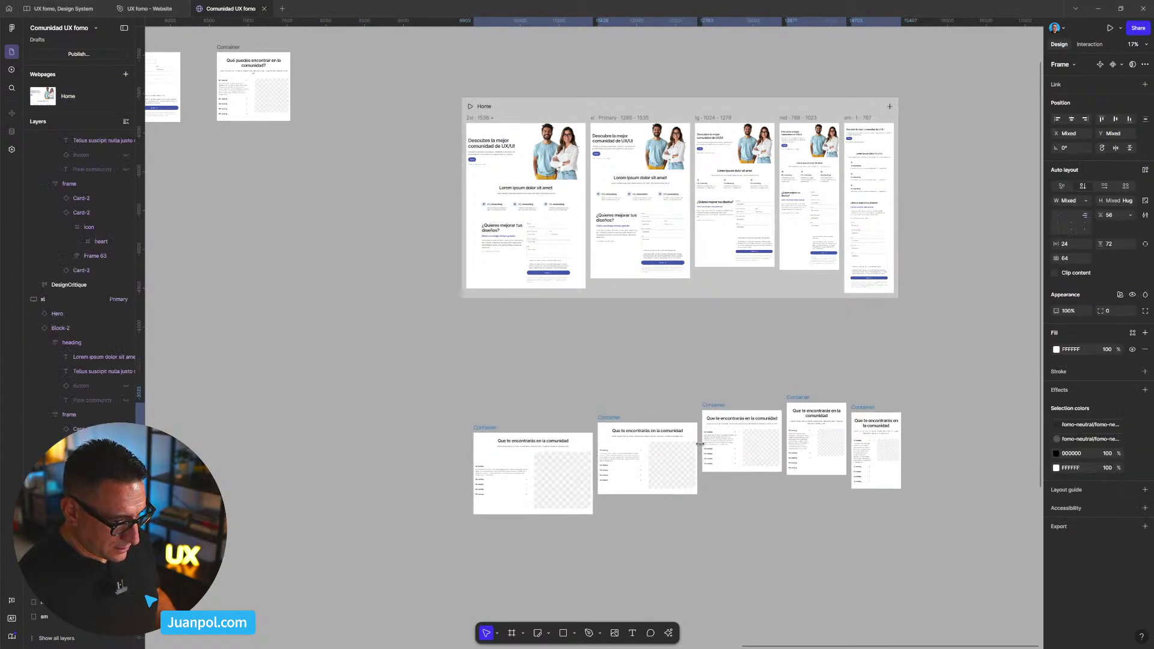
- Test the detached primary Container's responsiveness by narrowing it to about 904 px wide
left_click(609, 419)
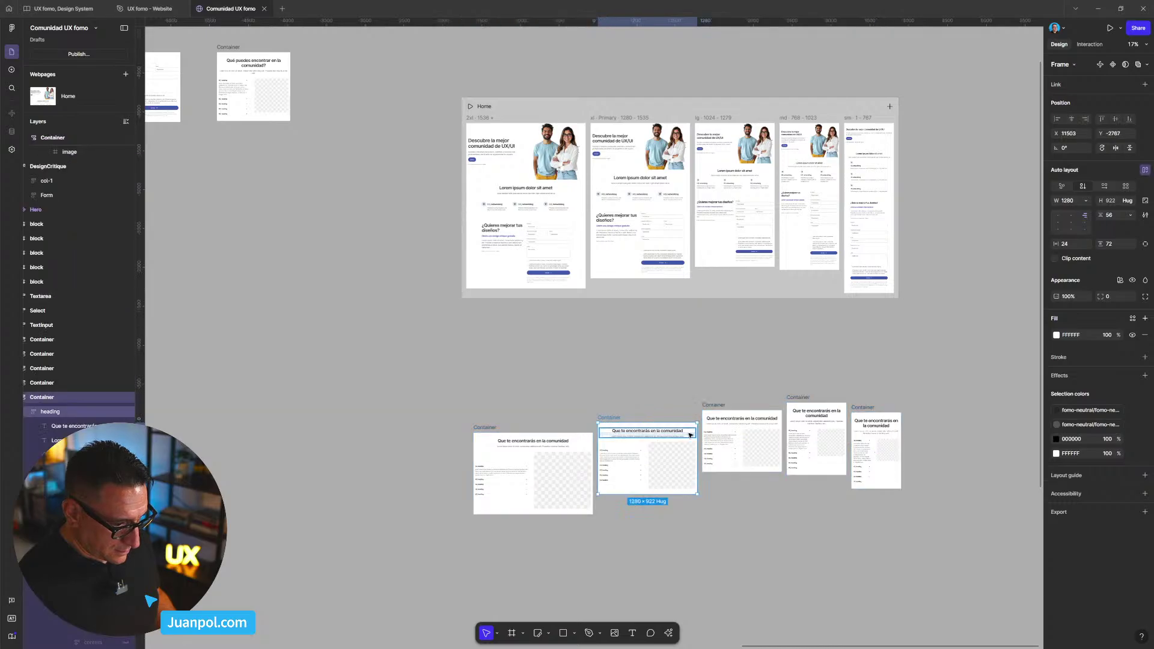
left_click_drag(682, 432, 680, 432)
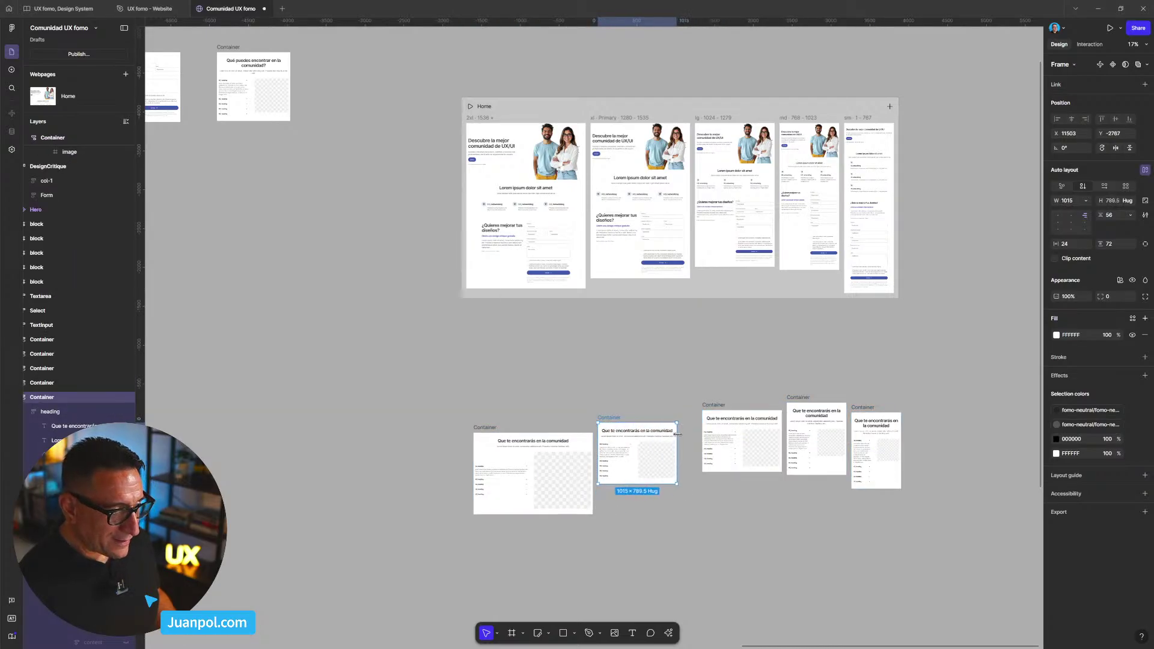
scroll(670, 463, "up", 5)
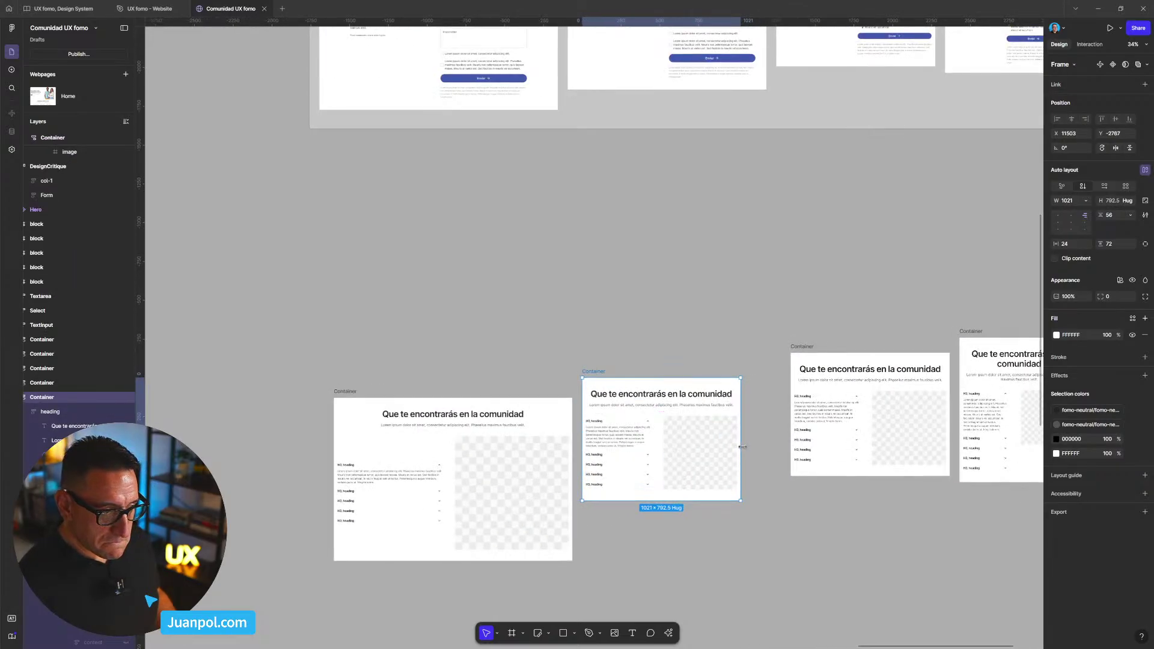
left_click_drag(741, 448, 666, 448)
key("ctrl+z")
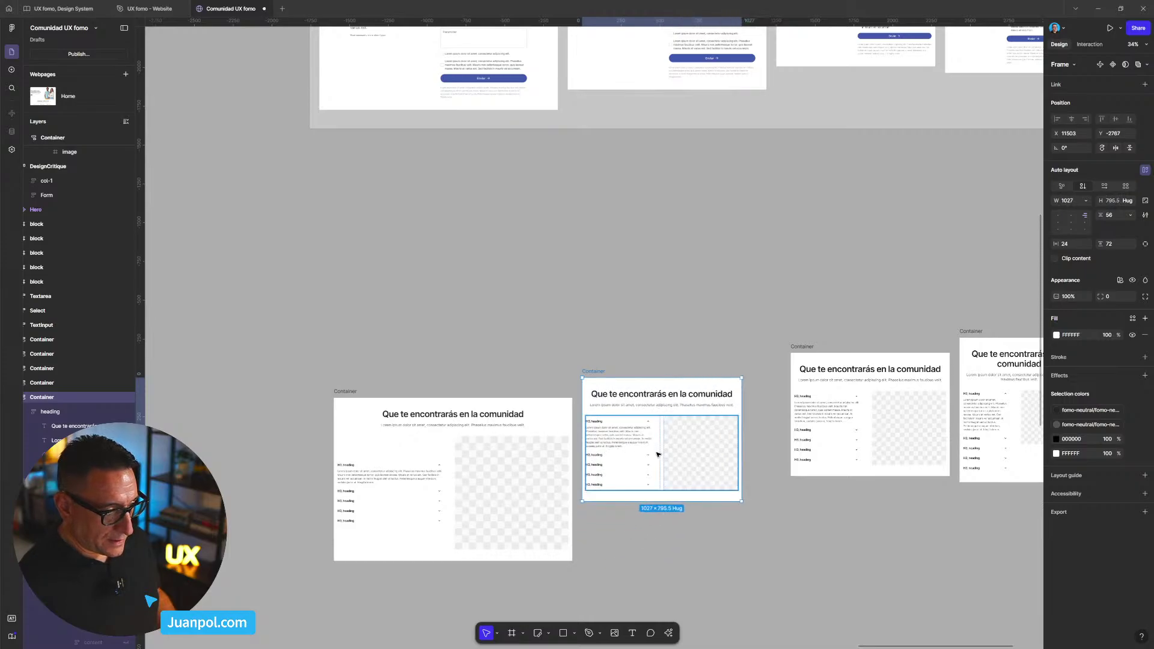
scroll(650, 452, "up", 1)
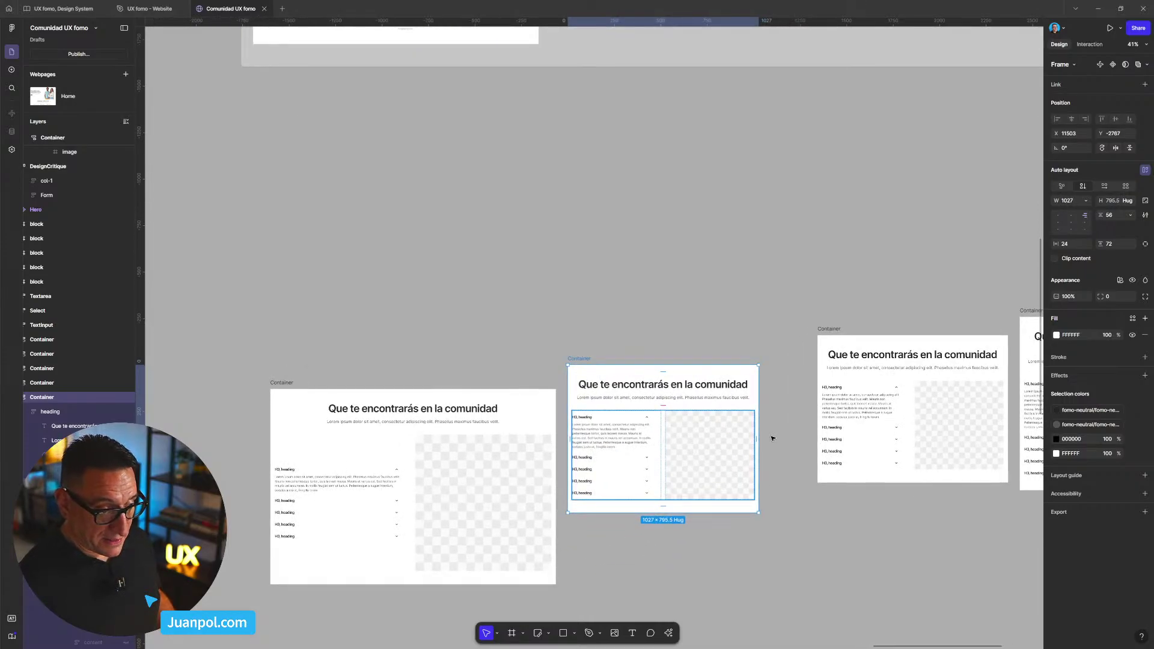
mouse_move(754, 428)
left_mouse_down()
mouse_move(686, 430)
mouse_move(736, 430)
left_mouse_up()
- Put the narrowed Container back above the form section in the primary breakpoint and set its width to Fill container
scroll(709, 472, "down", 3)
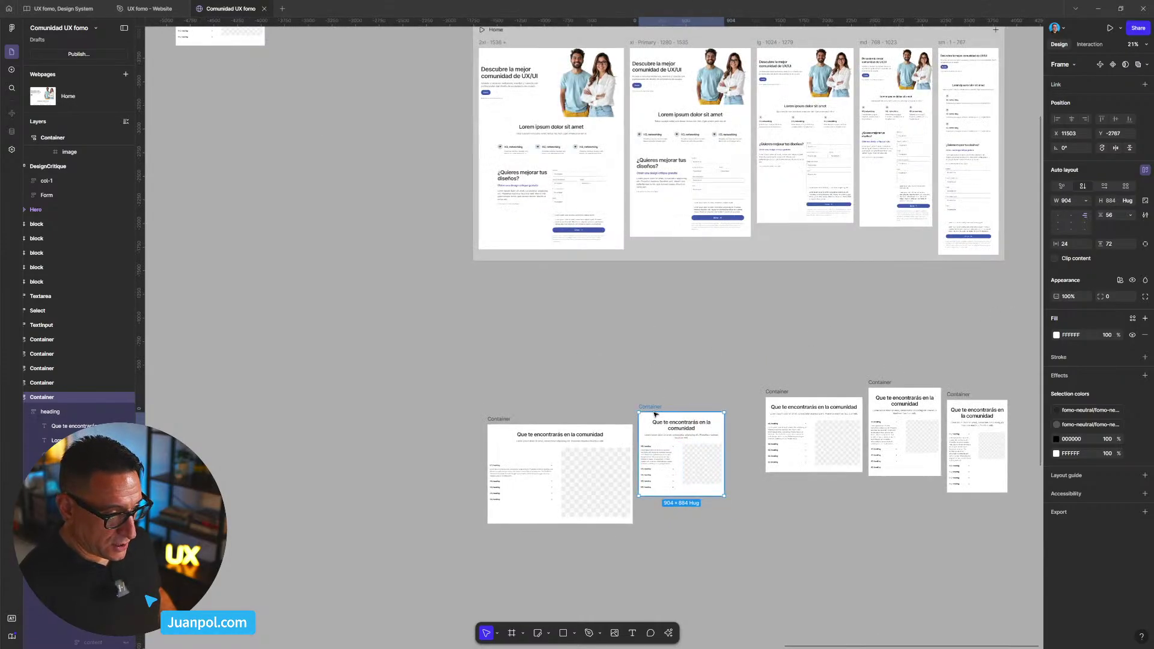
left_click_drag(655, 413, 661, 160)
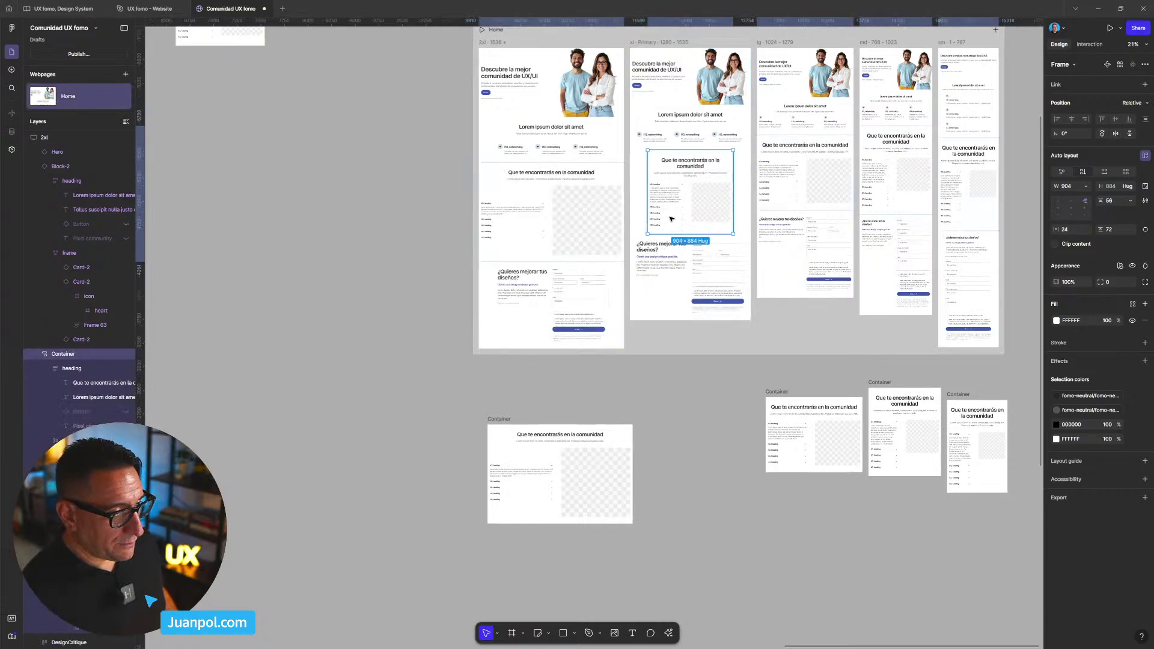
left_click(1086, 186)
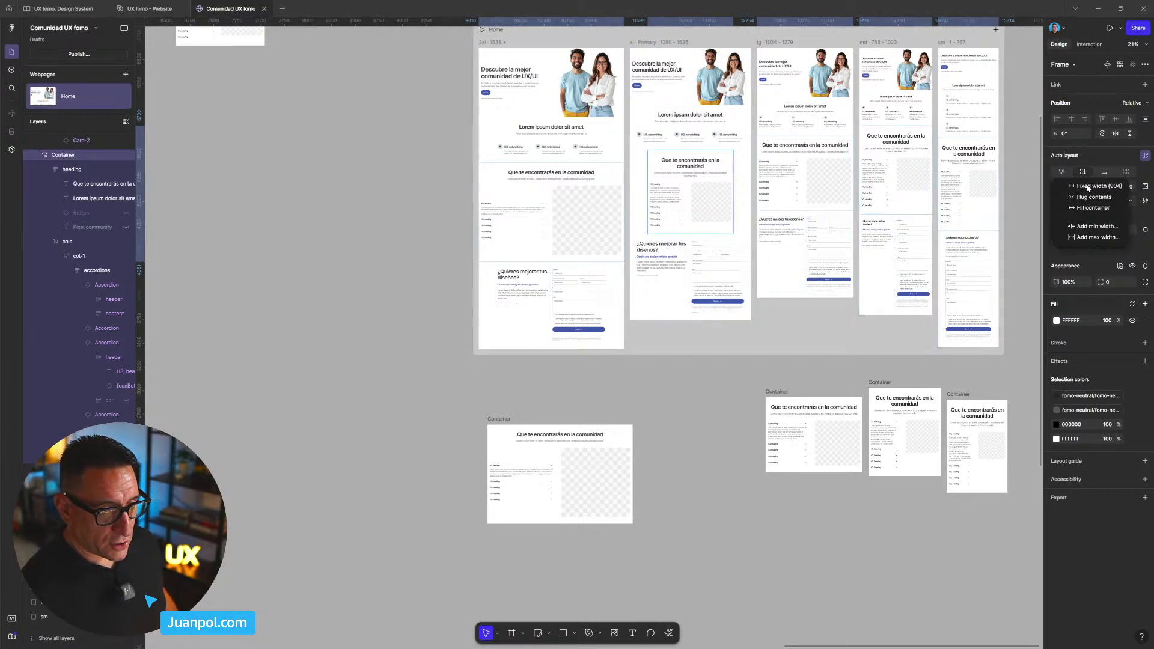
left_click(1094, 208)
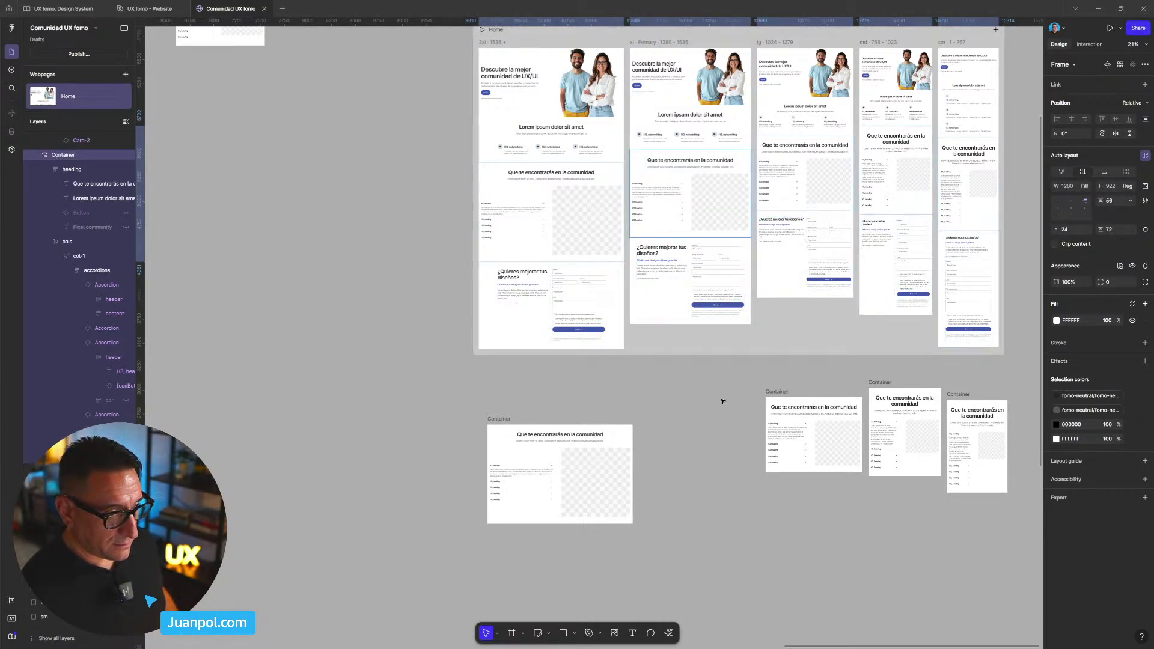
- Delete the four leftover Container copies below the Home page
left_click(699, 407)
left_click_drag(695, 388, 600, 409)
left_click_drag(936, 573, 313, 395)
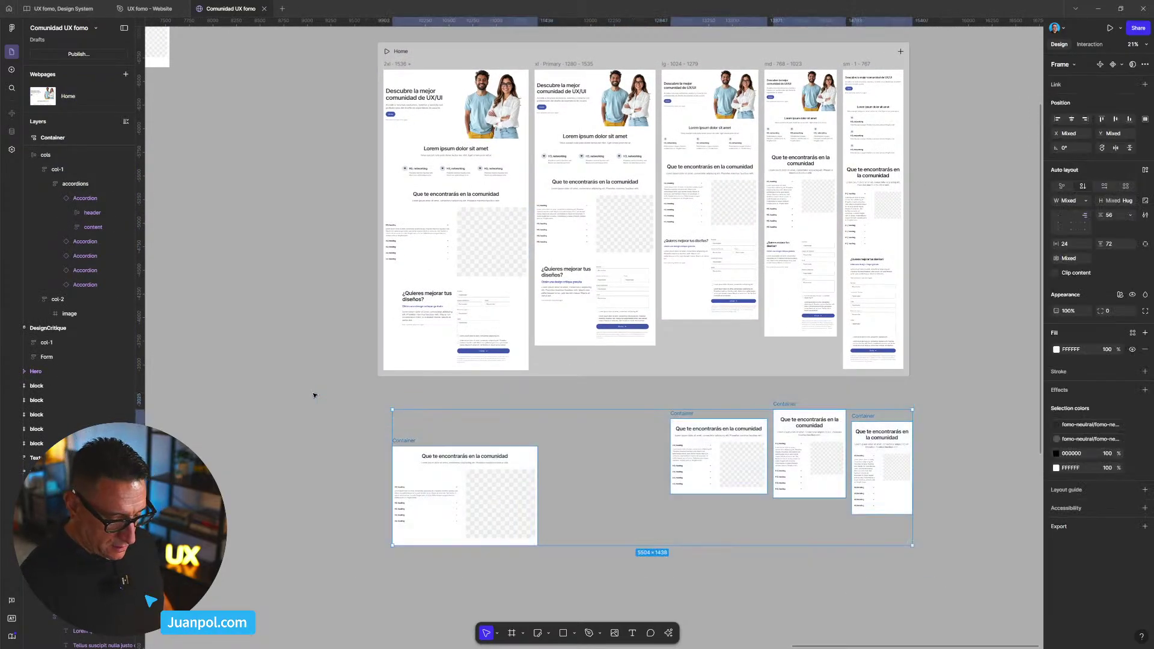
key("Delete")
- Preview the Home webpage, reload it, and examine the accordion and image columns of the community section
scroll(746, 144, "up", 3)
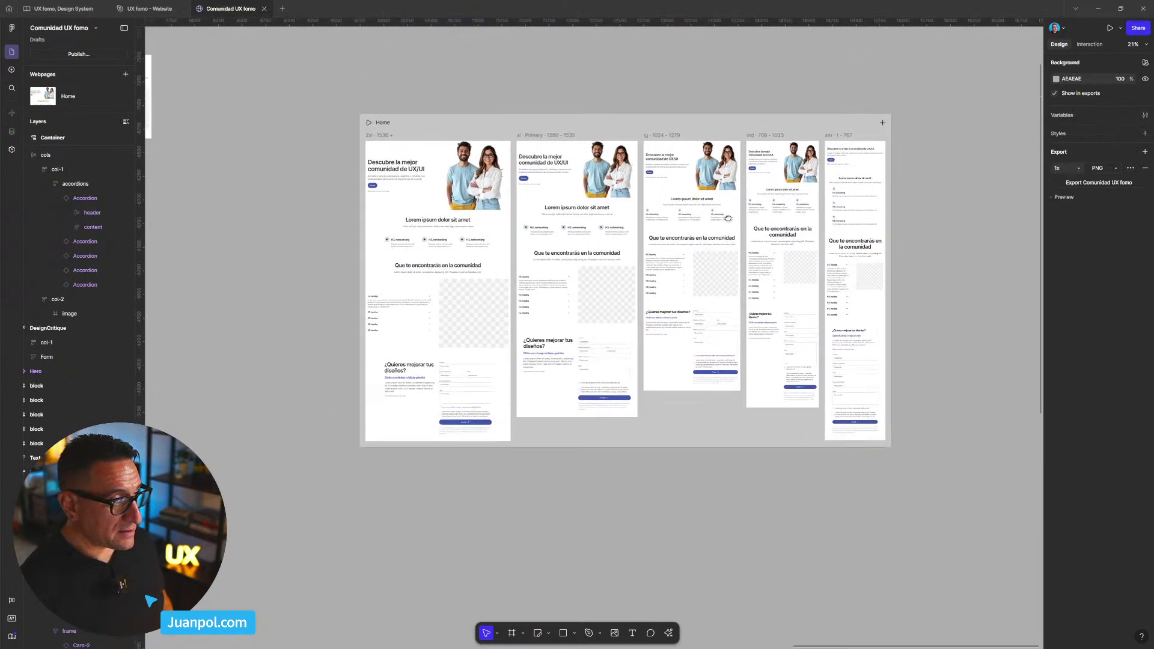
left_click(676, 125)
key("ctrl+p")
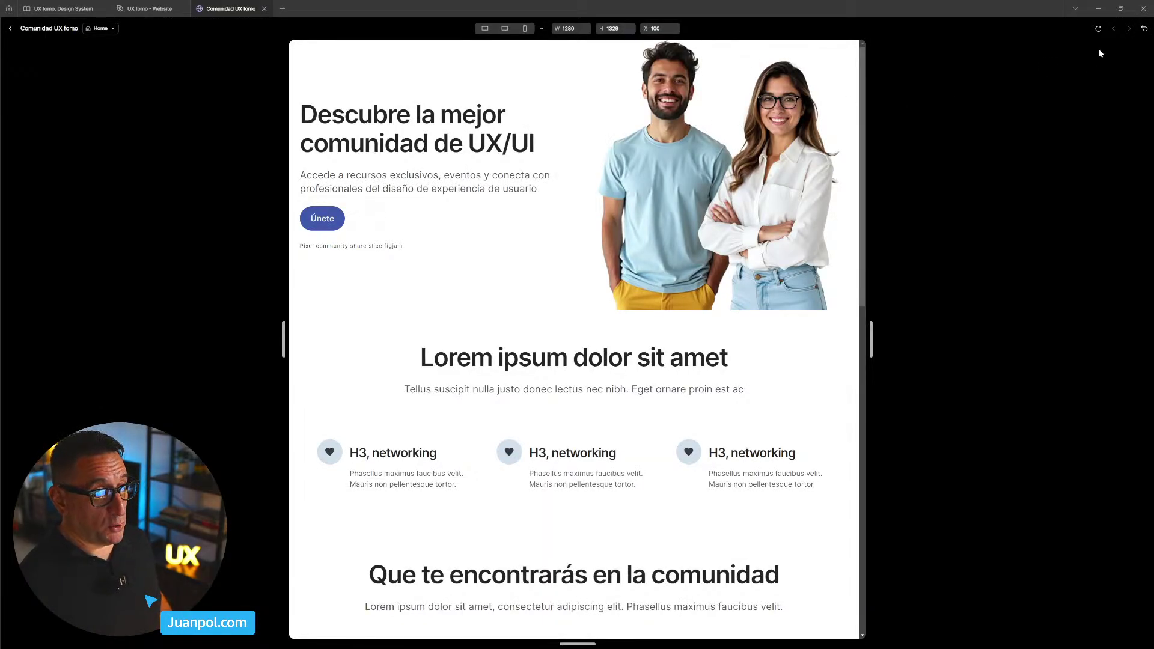
left_click(1099, 30)
scroll(796, 327, "down", 4)
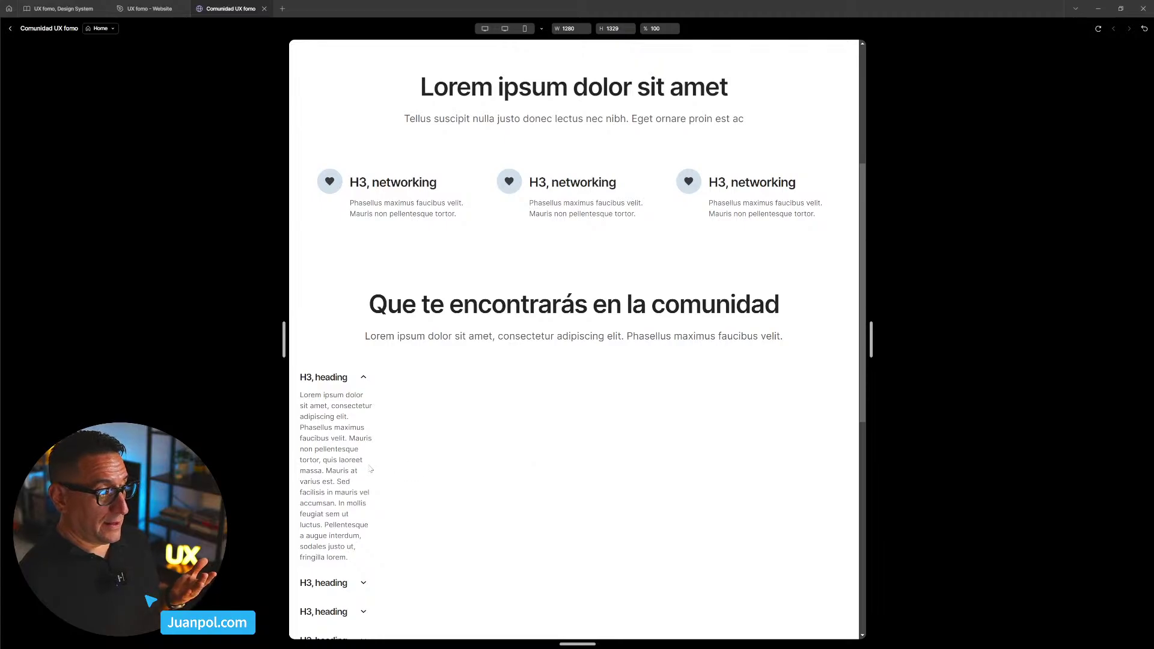
scroll(799, 392, "down", 2)
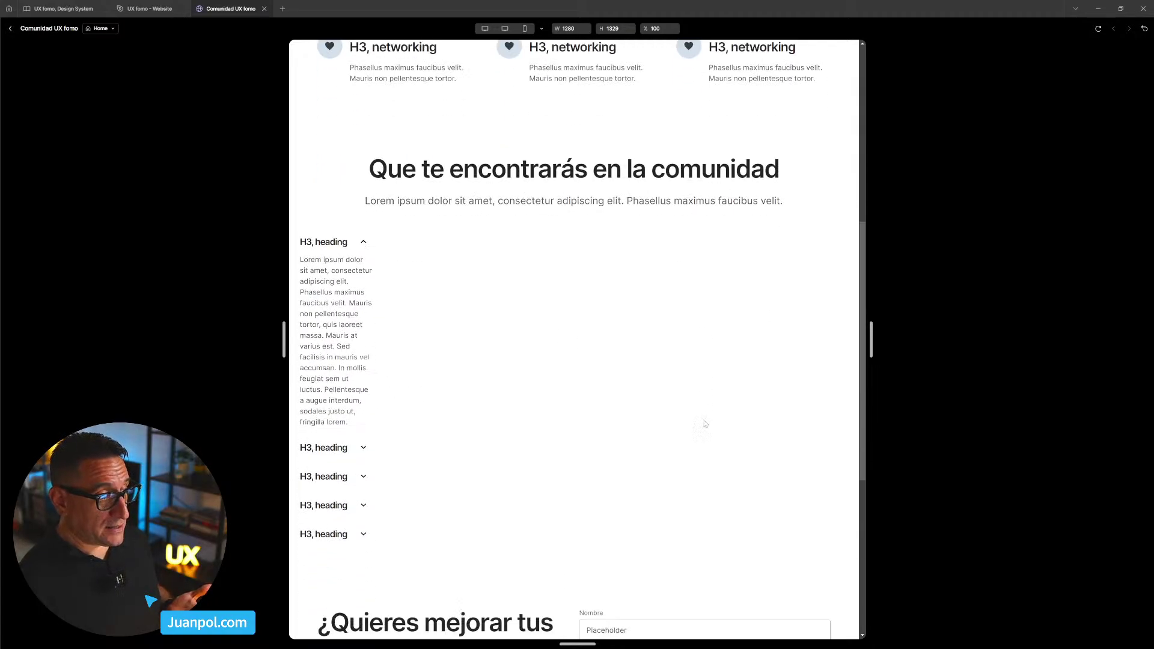
scroll(590, 410, "down", 3)
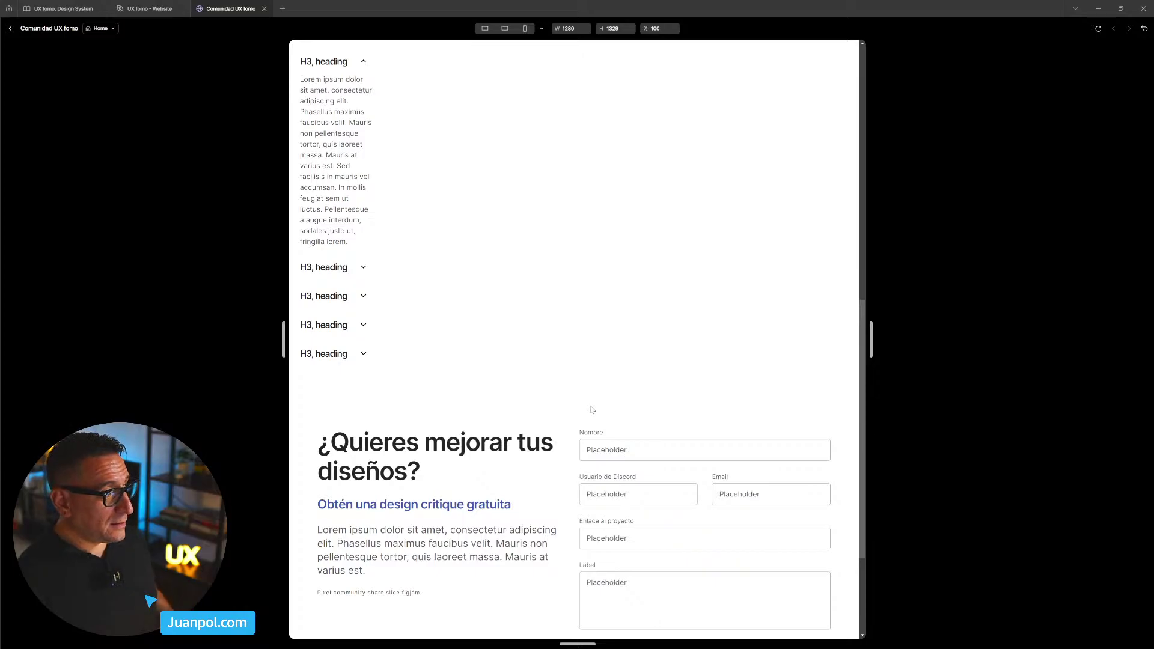
scroll(577, 421, "up", 3)
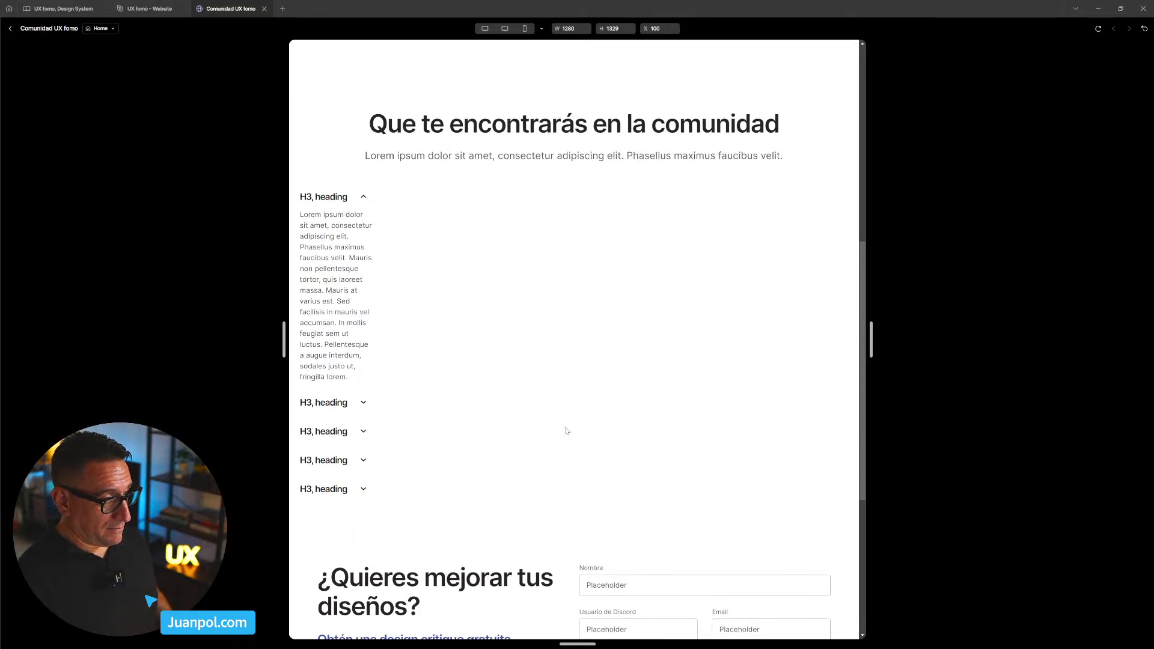
triple_click(525, 282)
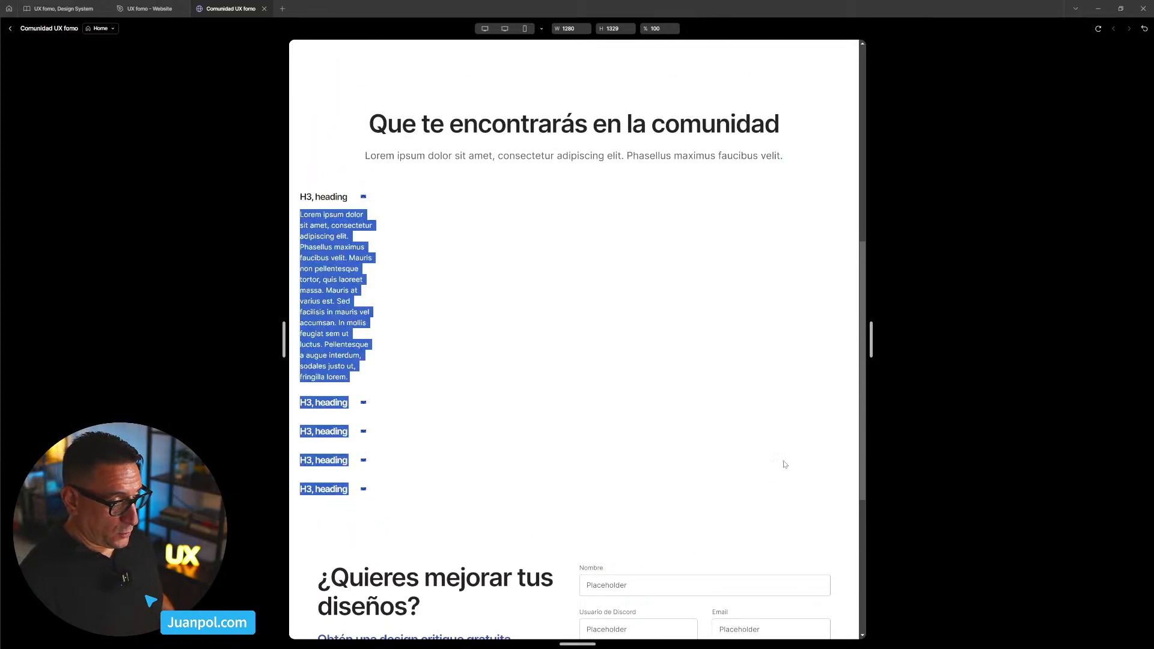
left_click(788, 472)
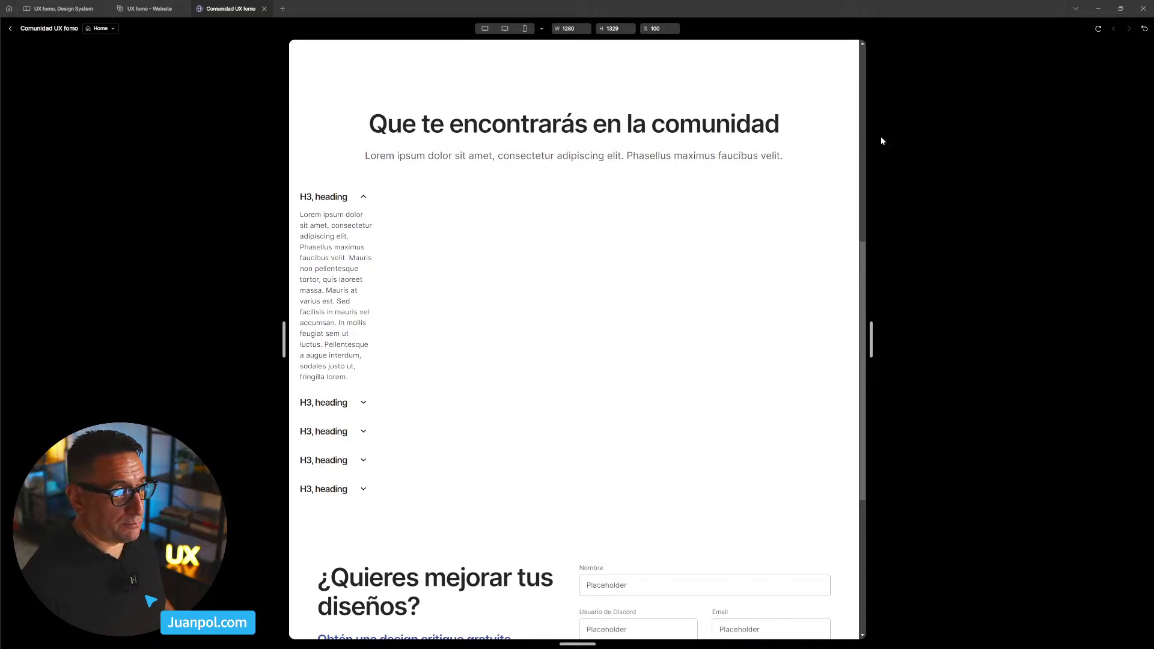
- Check the preview's community section at widths of 1024, about 2460 and about 864 px, and return to the canvas
left_click(505, 28)
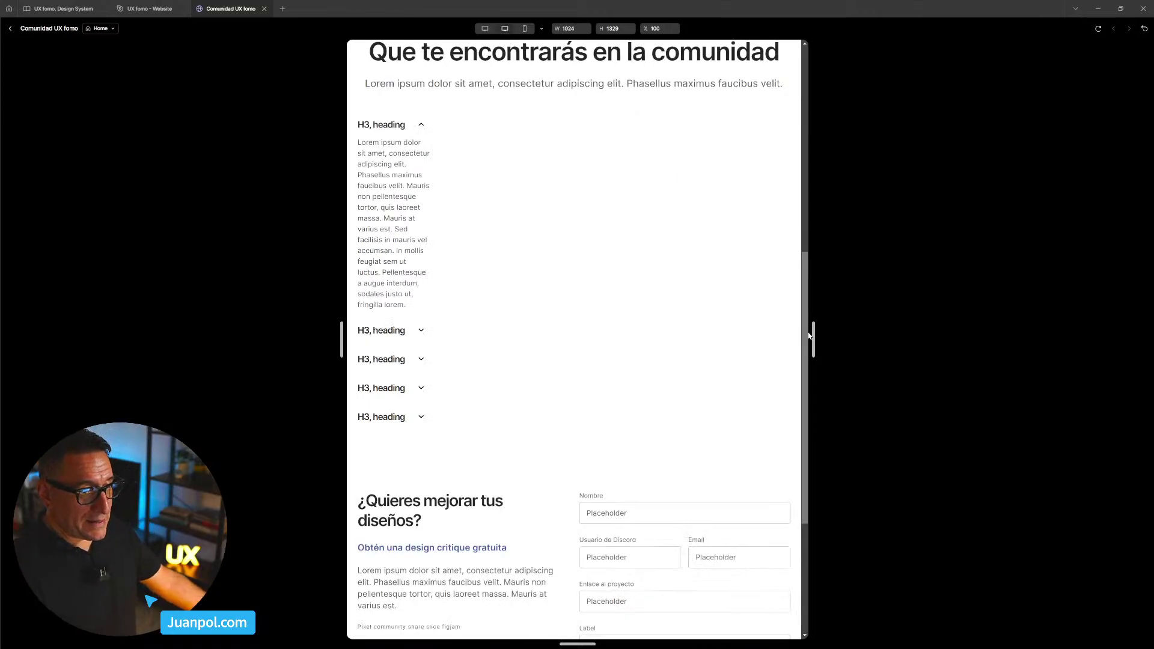
left_click_drag(813, 340, 1138, 340)
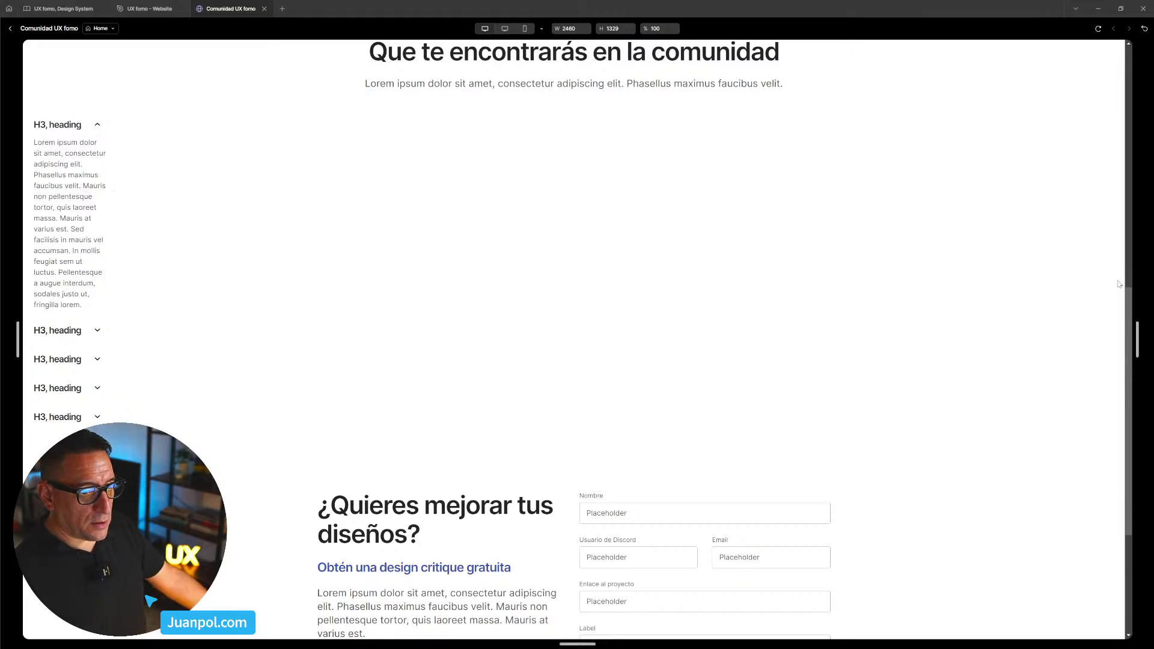
left_click_drag(1132, 340, 777, 354)
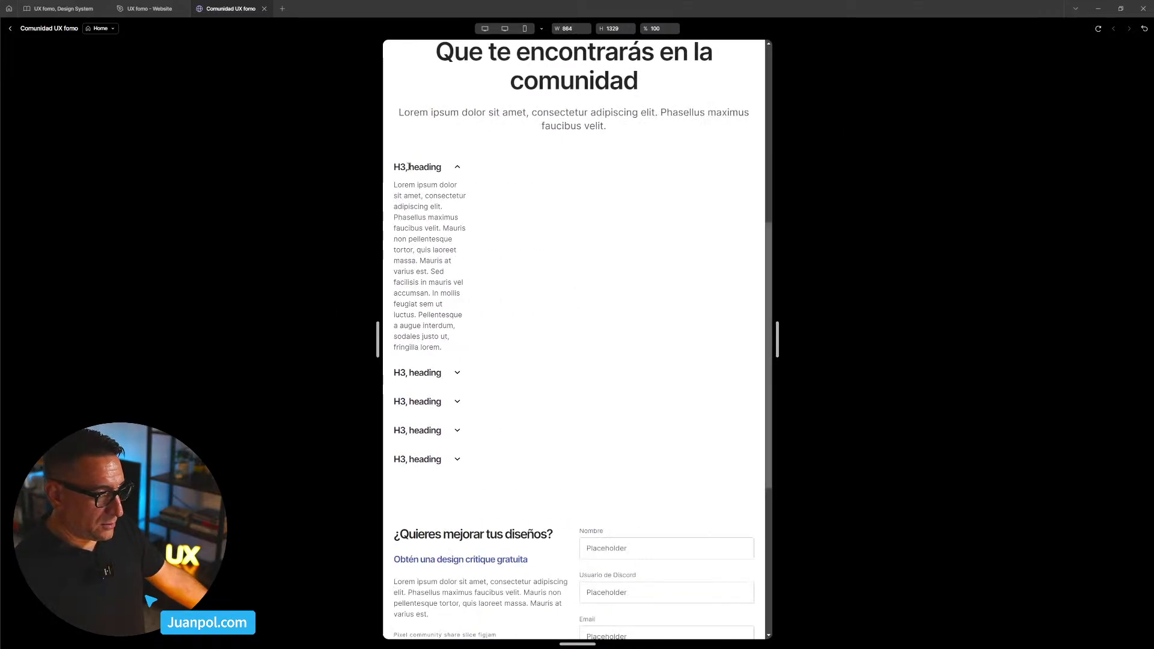
left_click(13, 30)
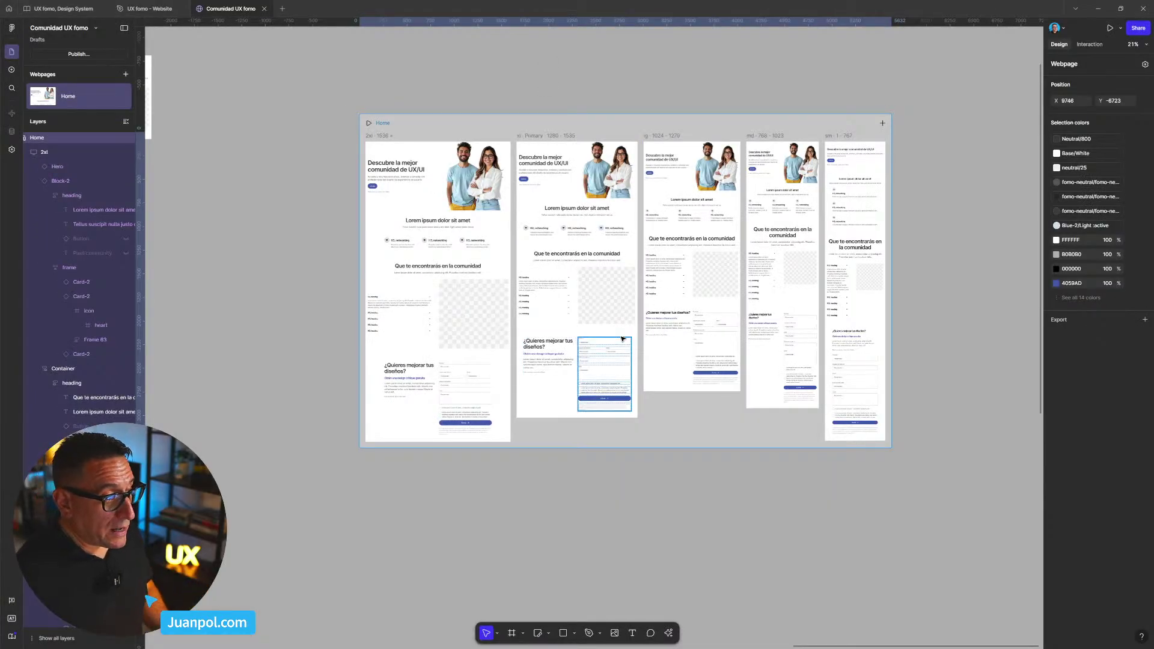
- Replace the placeholder image fill in the primary breakpoint's community section with the photo of four smiling people
scroll(622, 340, "up", 3)
left_click(620, 303)
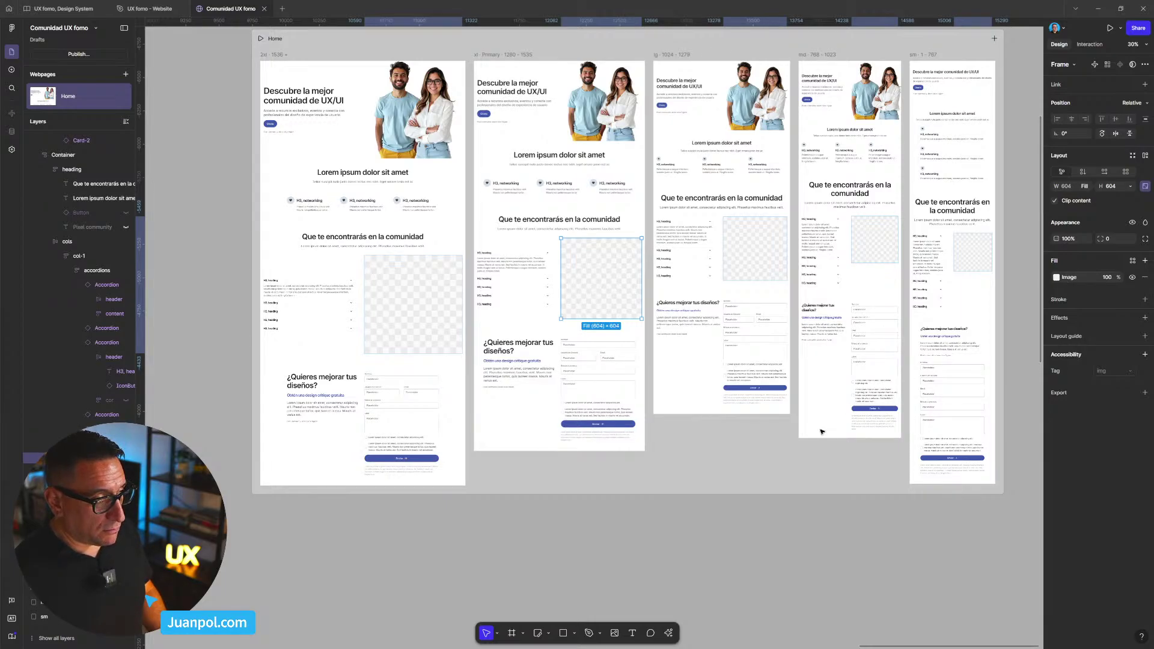
scroll(588, 543, "down", 5)
scroll(587, 544, "up", 2)
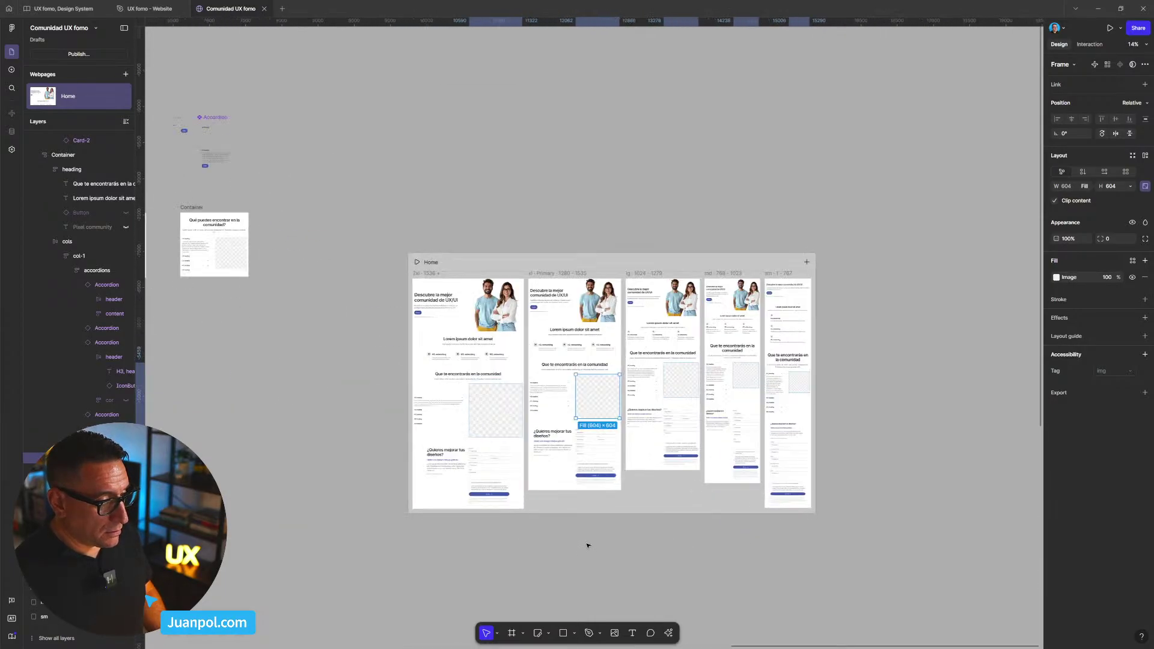
left_click(1057, 278)
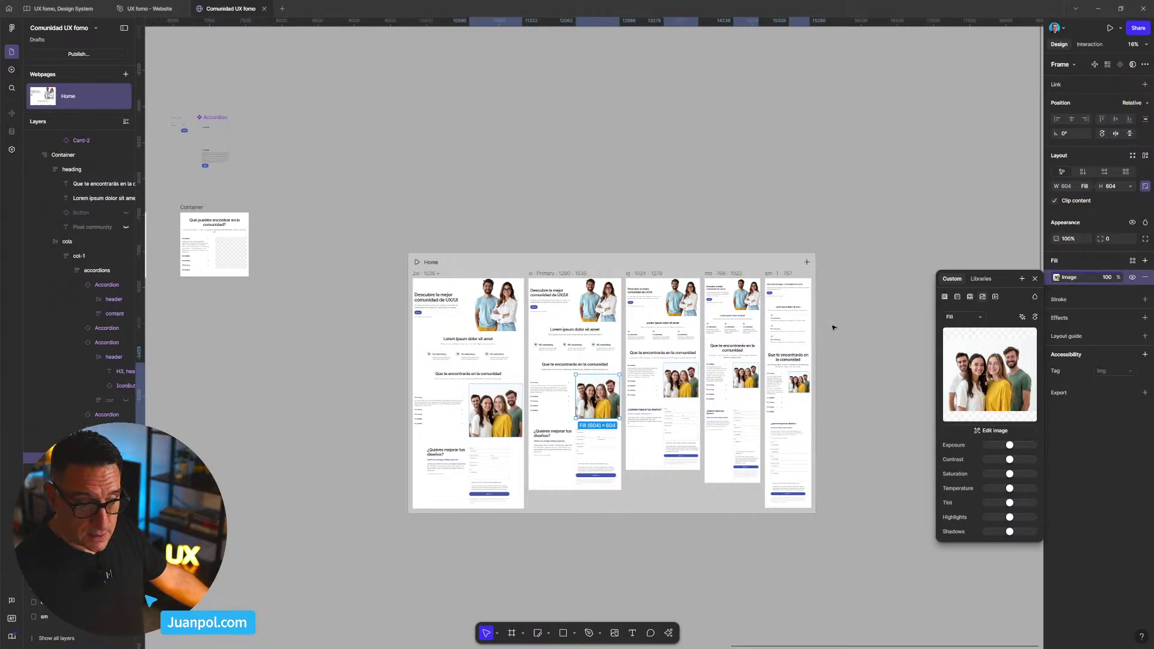
left_click(831, 326)
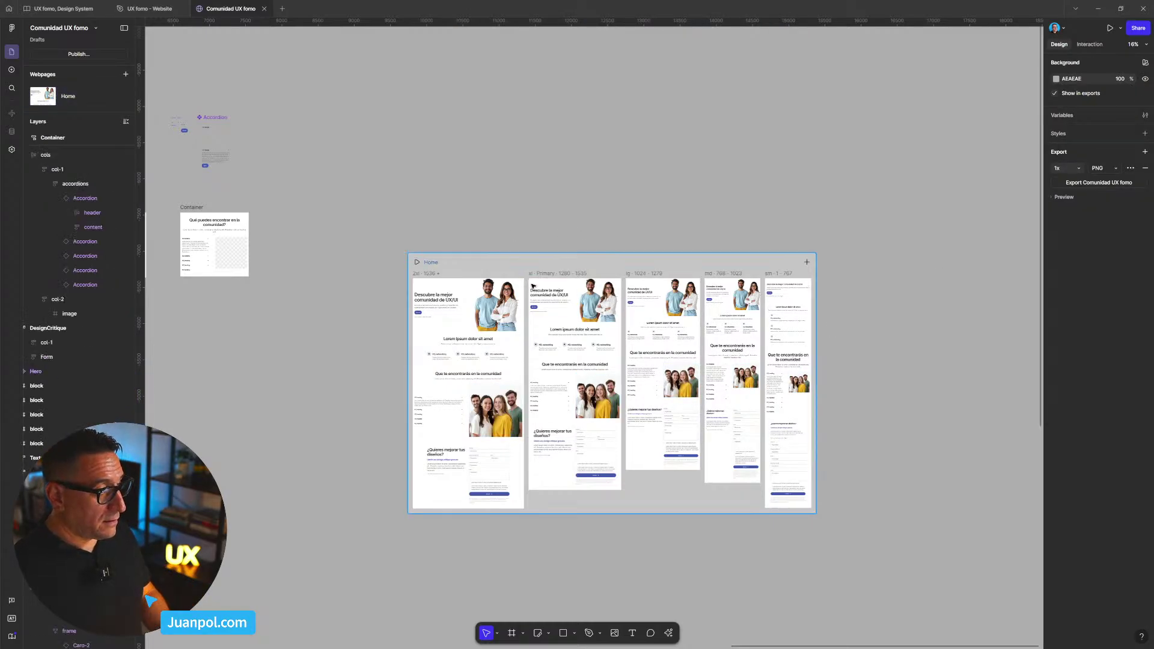
- Examine the community section on the canvas and in a reloaded preview at 1400 px width, and return to the canvas
scroll(533, 286, "up", 10)
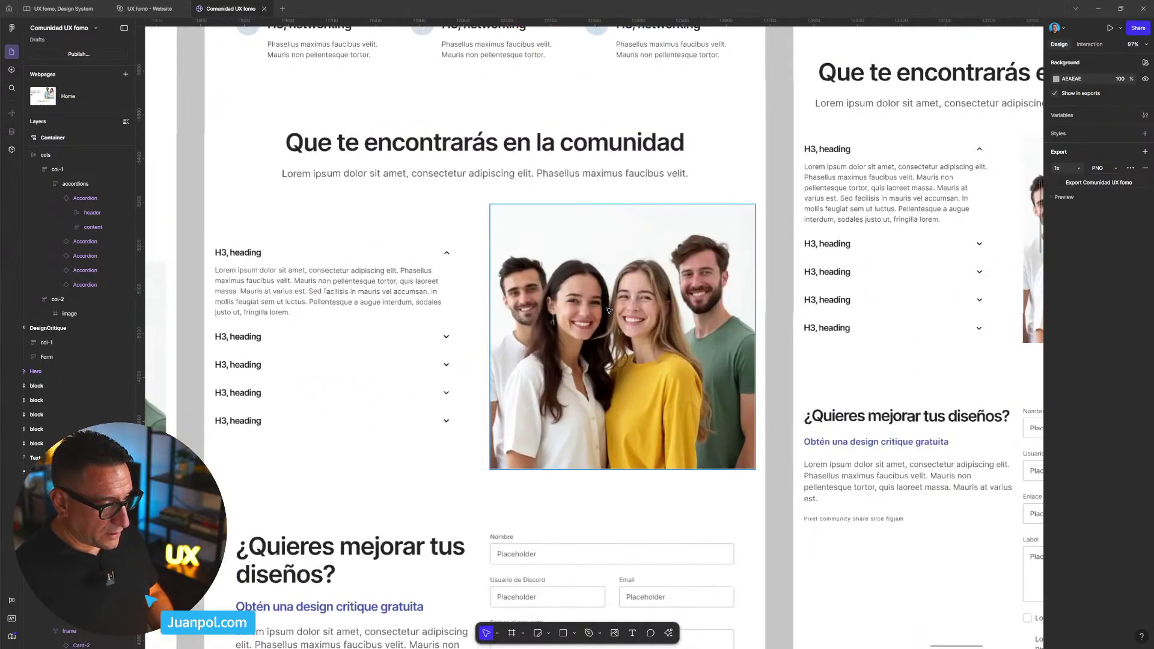
scroll(609, 311, "up", 3)
scroll(640, 329, "down", 5)
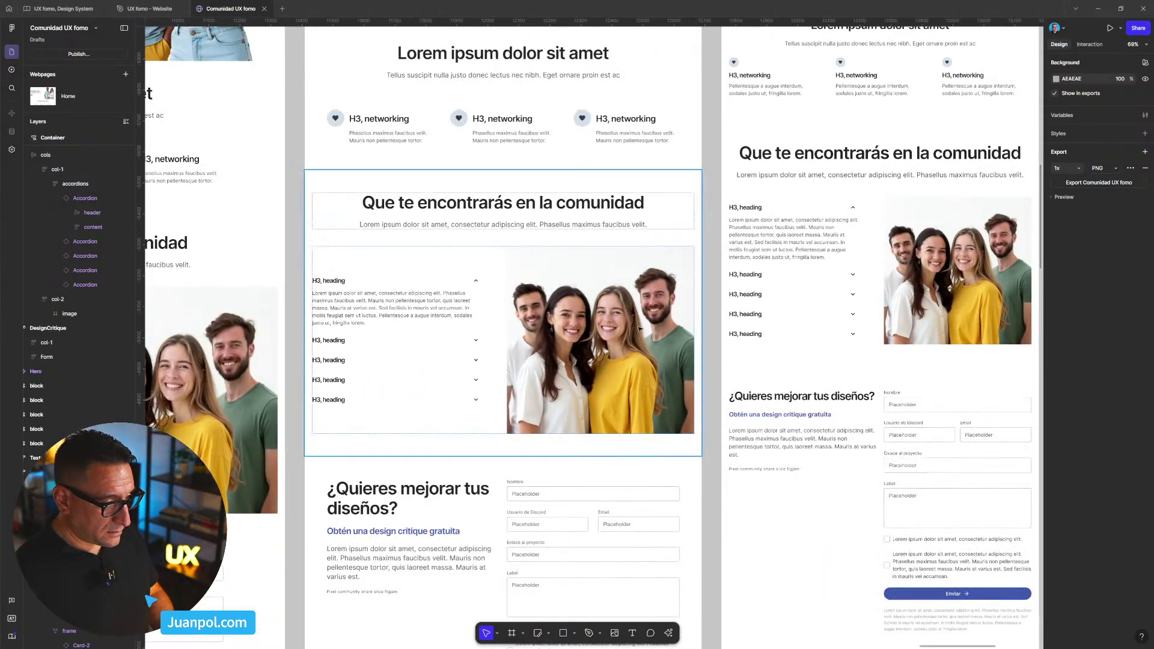
scroll(639, 329, "down", 6)
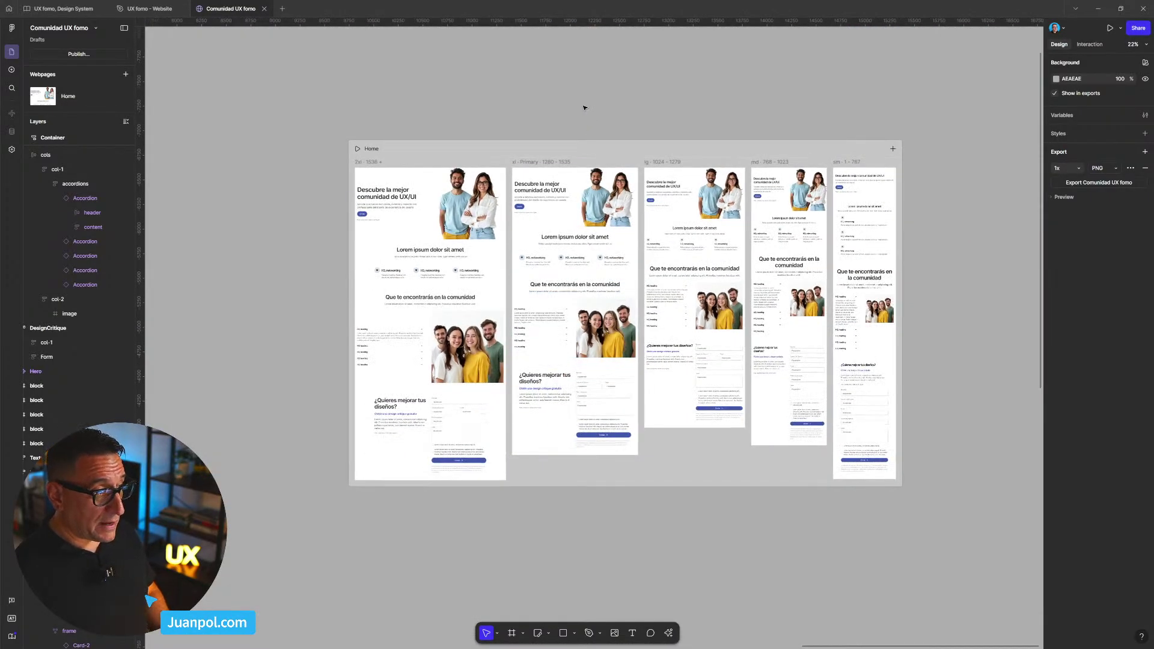
left_click(583, 148)
key("ctrl+p")
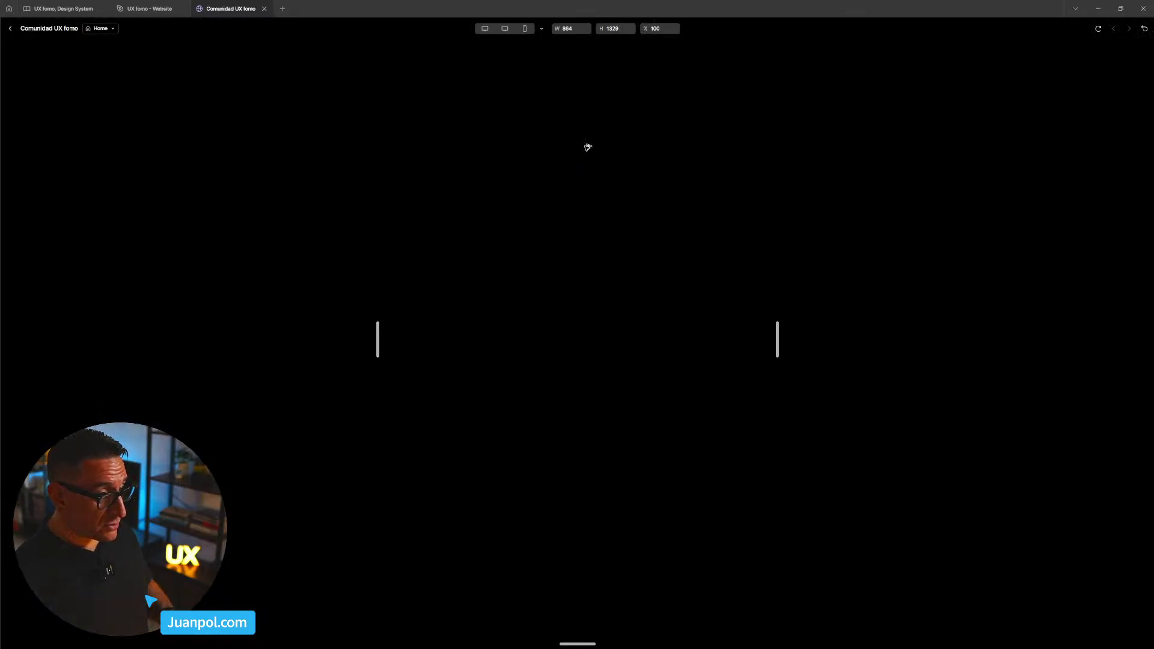
left_click_drag(779, 338, 896, 339)
scroll(582, 170, "down", 6)
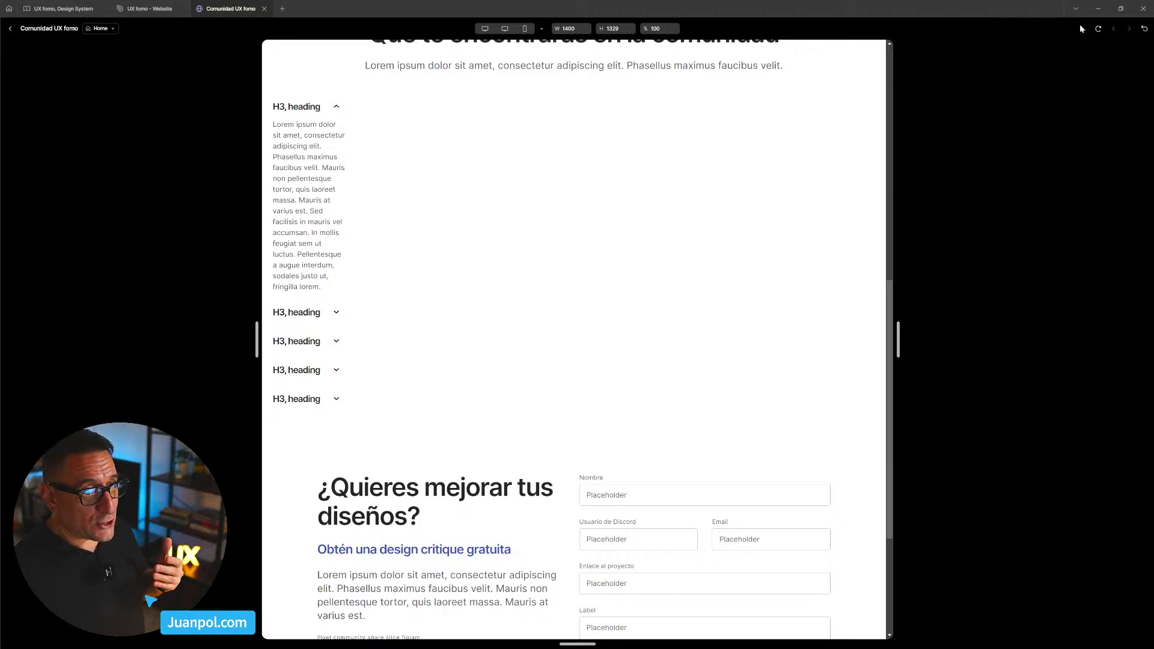
left_click(1099, 28)
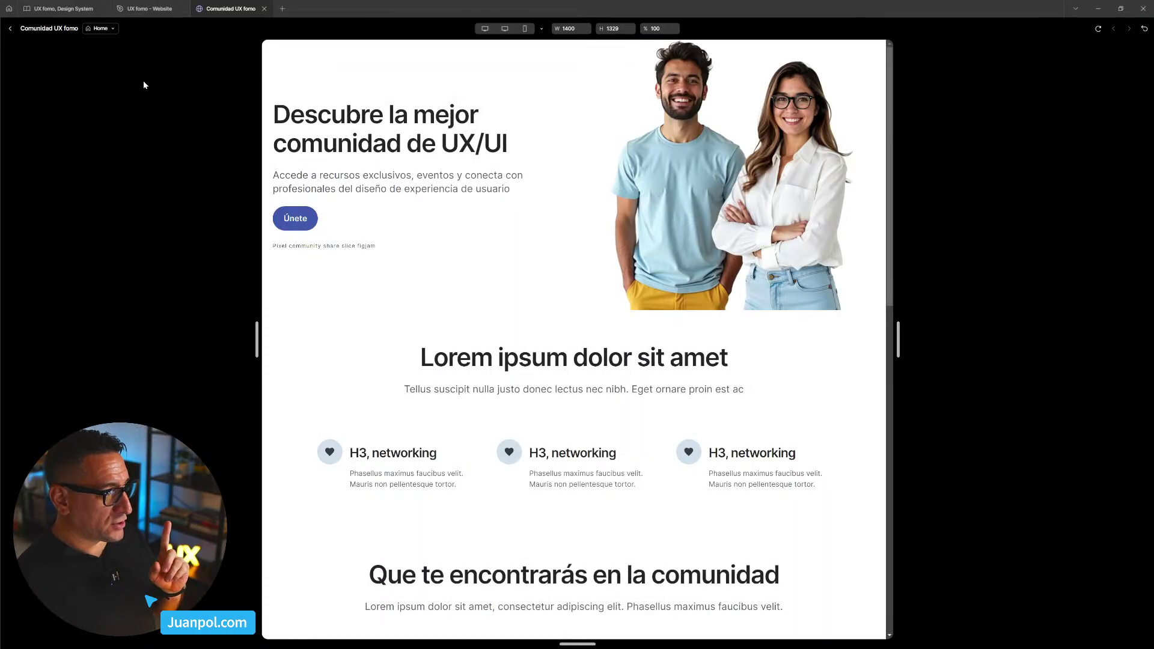
left_click(8, 30)
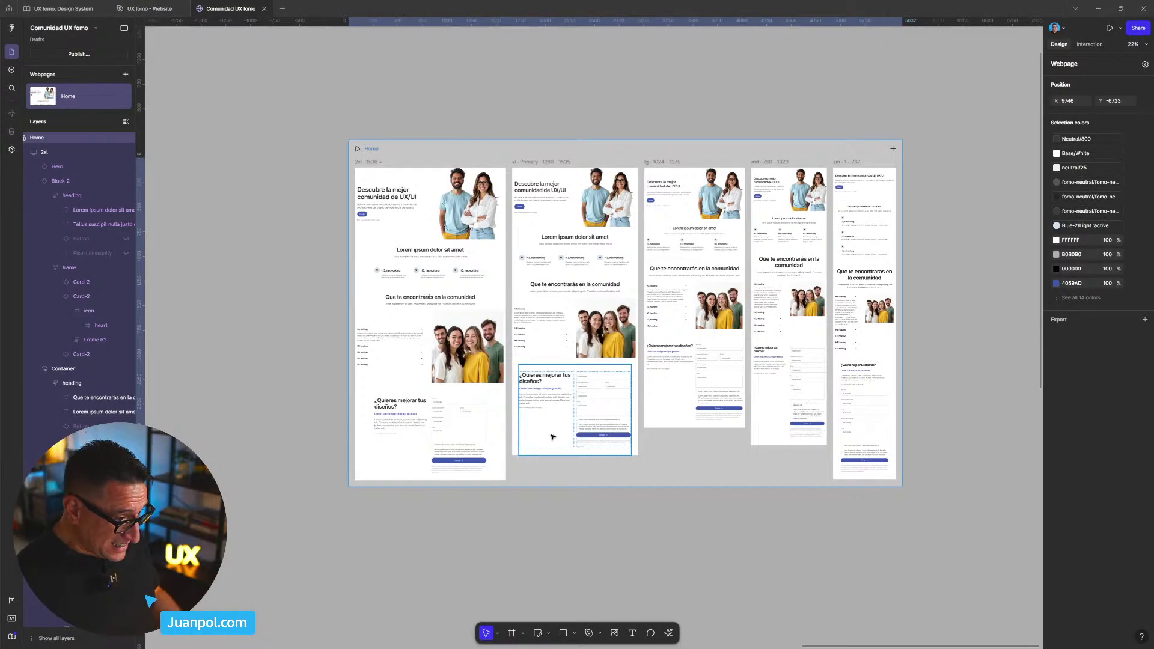
- Copy the primary breakpoint's community Container and open the Diseños page of the UX fomo - Website file
scroll(577, 525, "down", 2)
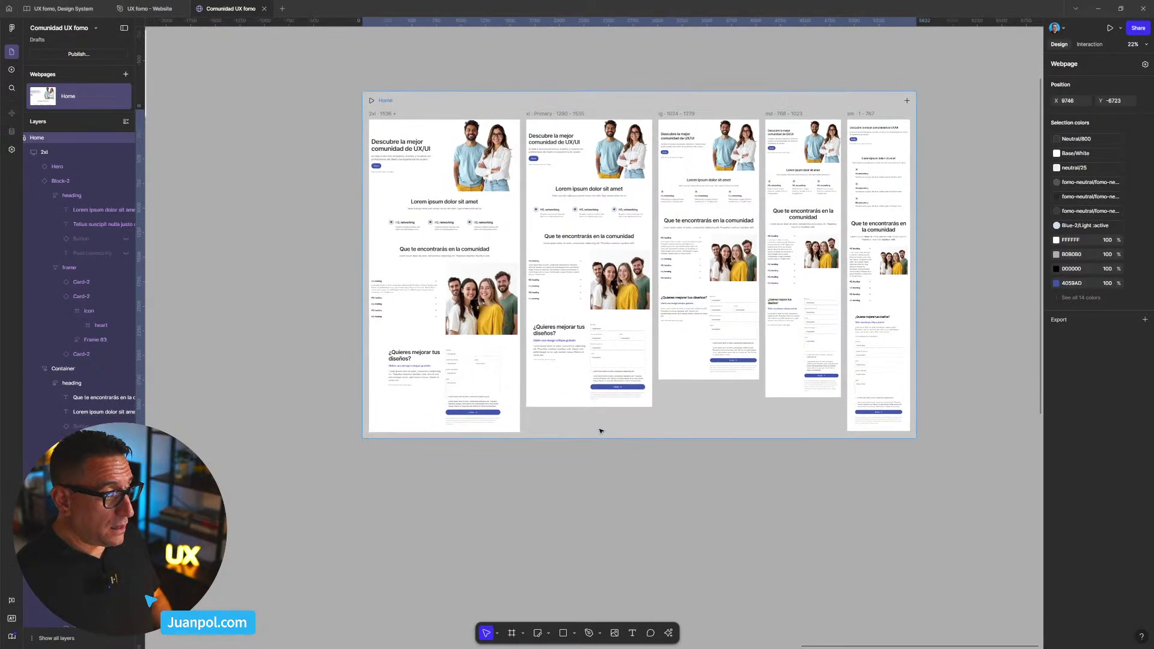
left_click(601, 308)
scroll(566, 277, "up", 1, "ctrl")
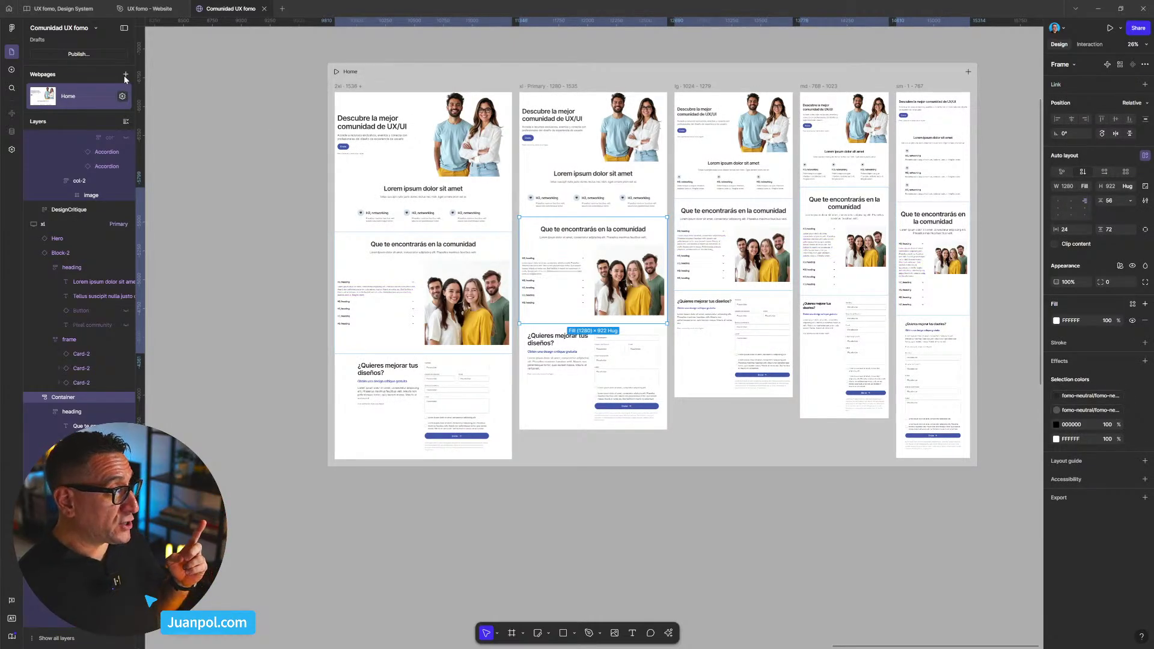
left_click(140, 10)
scroll(370, 317, "down", 10)
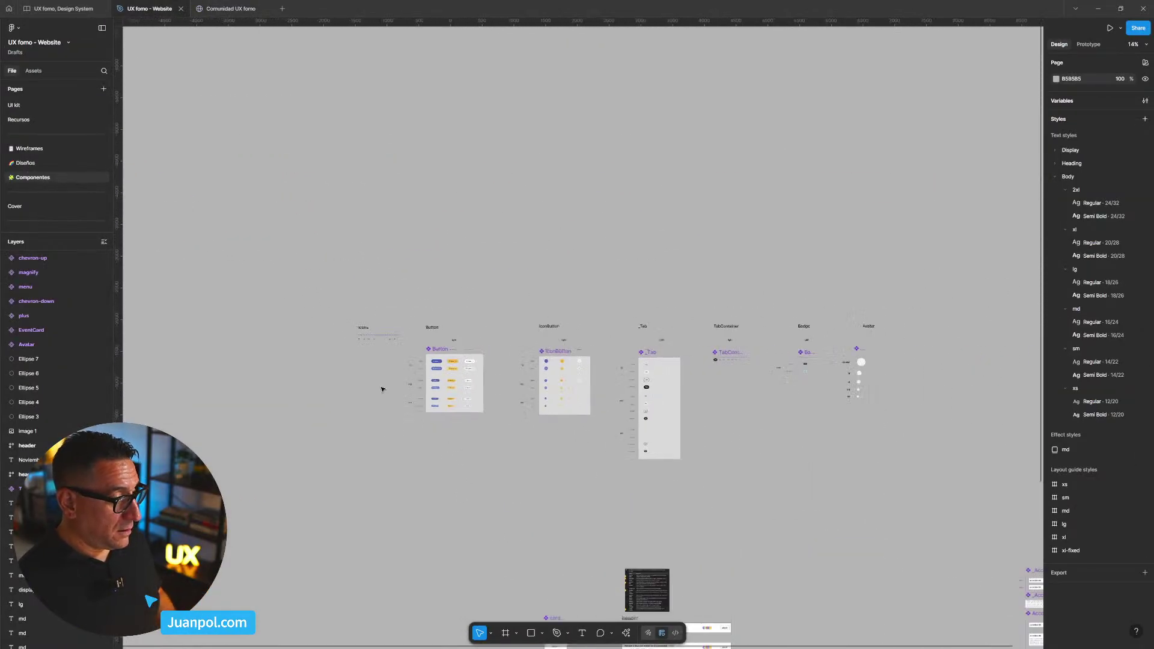
left_click(18, 163)
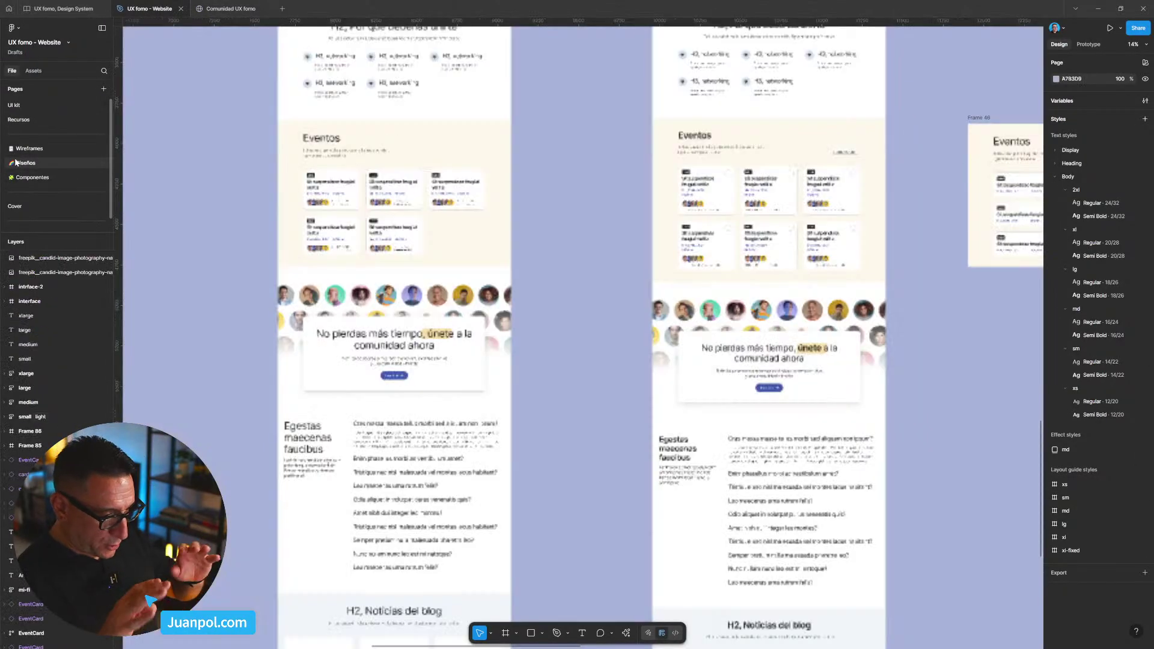
- Paste the copied Container into the mi-fi frame under Registrados, and delete the pasted copies
scroll(340, 271, "down", 3)
scroll(517, 93, "up", 5)
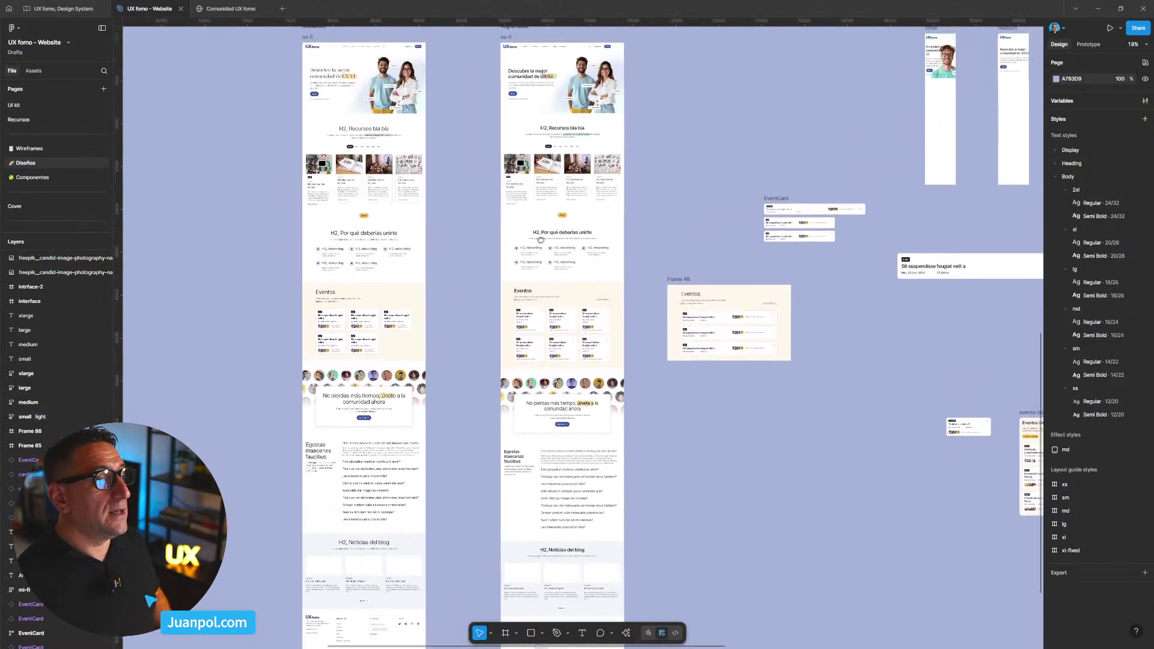
scroll(518, 154, "down", 4)
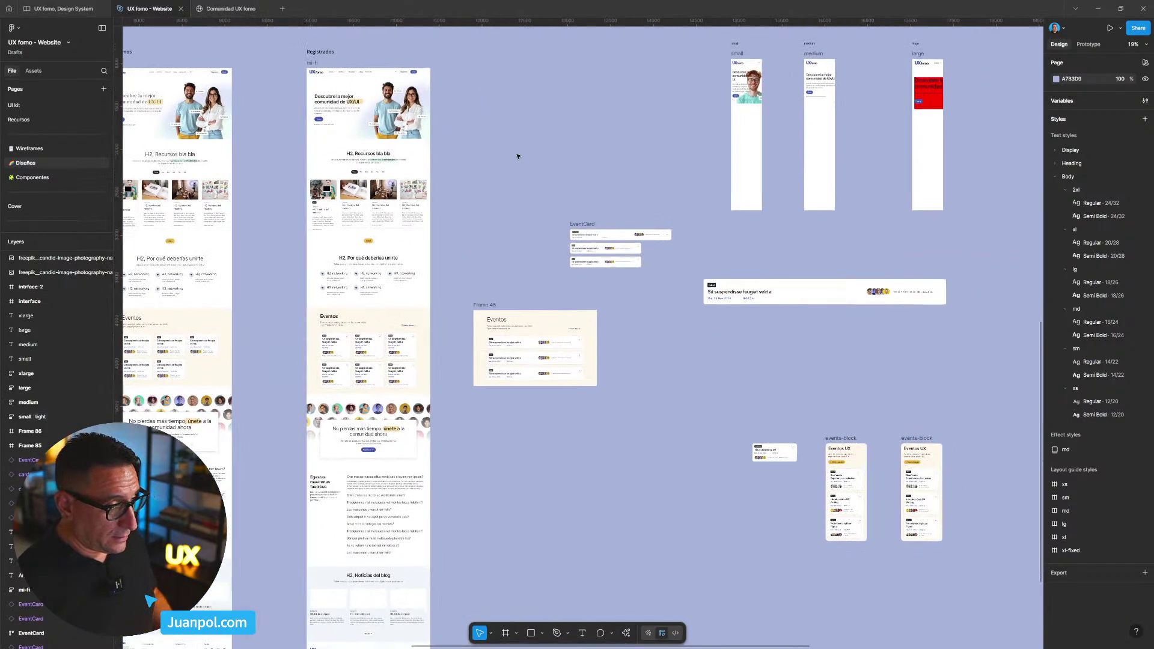
scroll(388, 104, "up", 4)
left_click(393, 92)
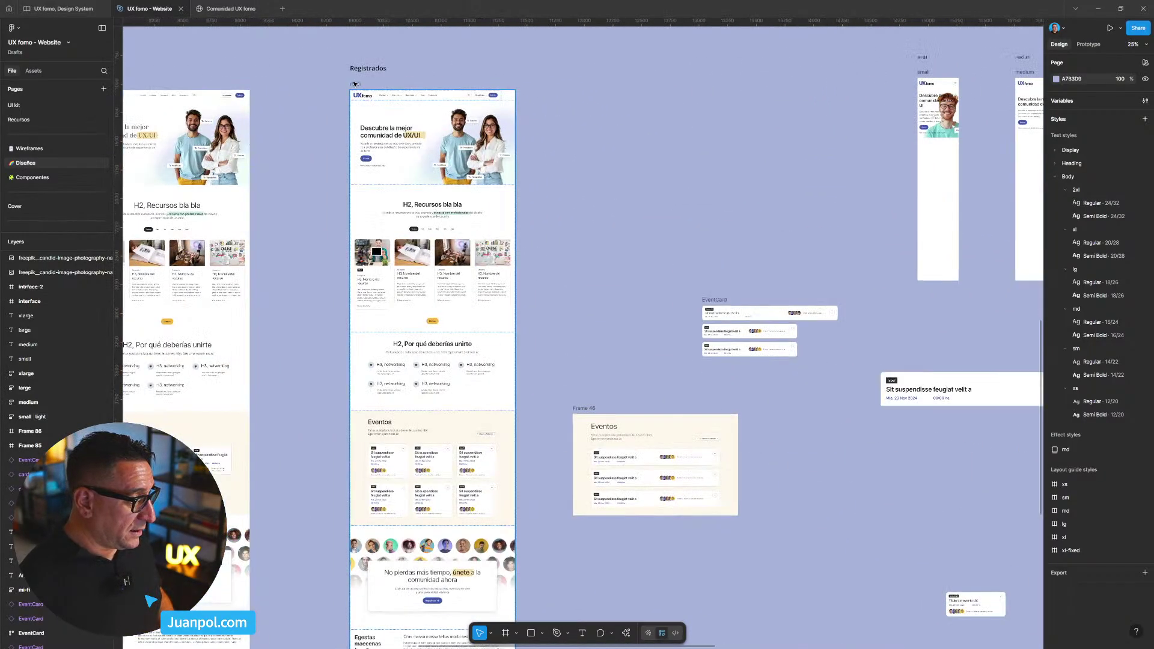
scroll(393, 92, "left", 3)
scroll(608, 164, "down", 2)
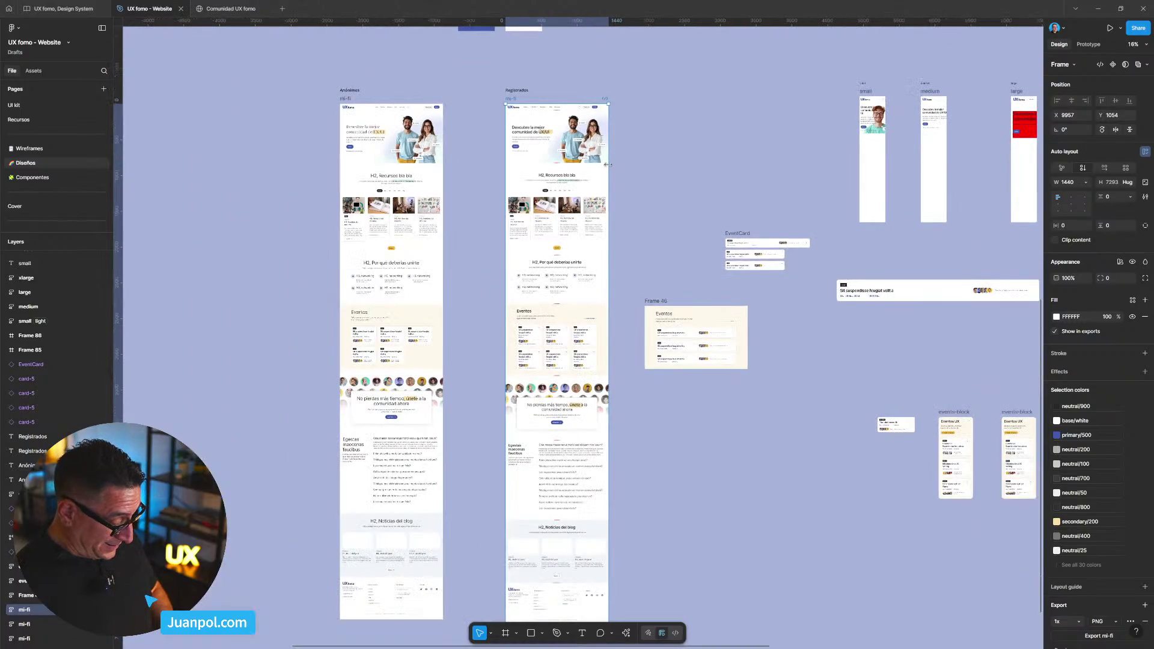
key("ctrl+v")
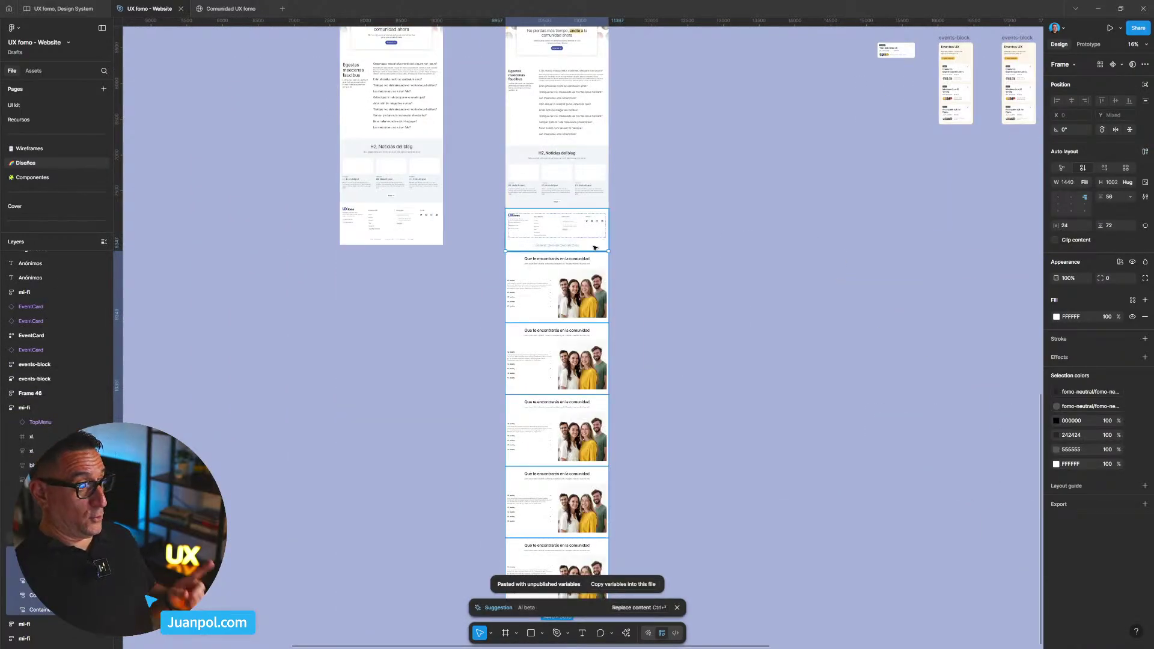
scroll(615, 273, "down", 2)
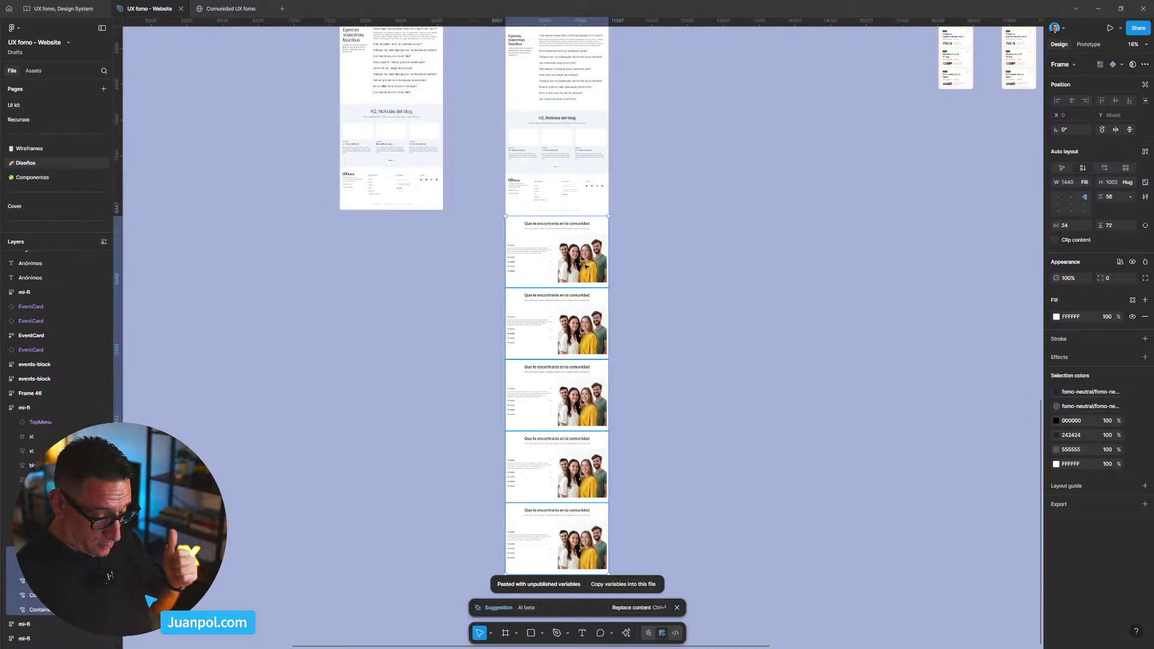
key("Delete")
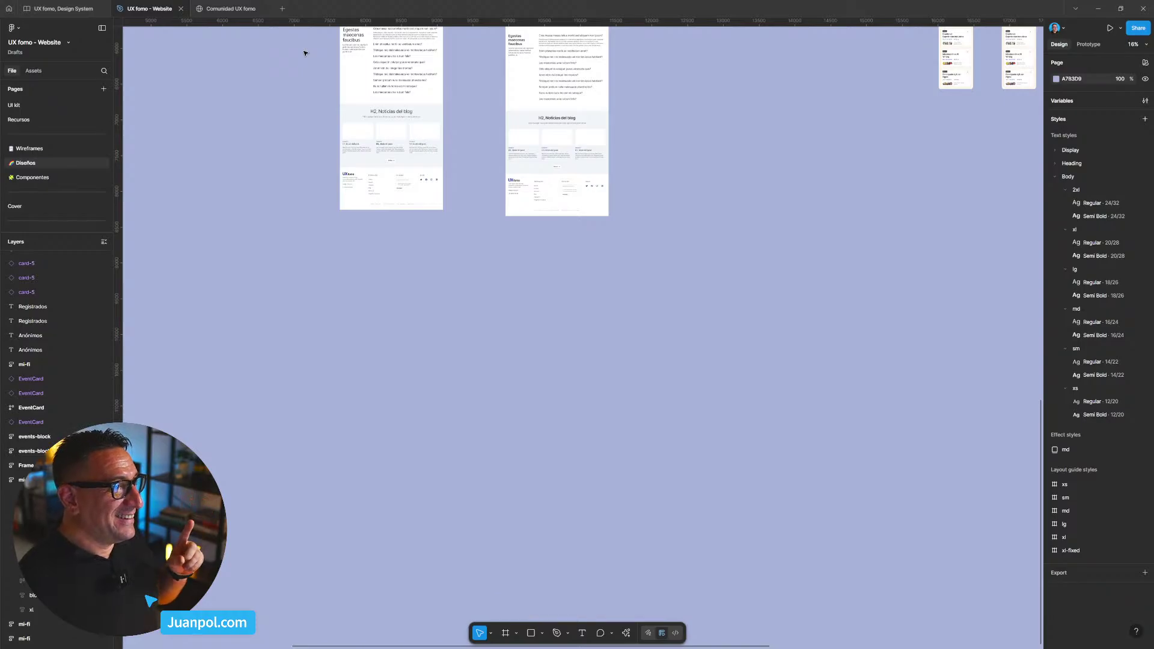
- Switch back to the Comunidad UX fomo file and paste copies of the community Container on the empty canvas below the Home page
mouse_move(212, 11)
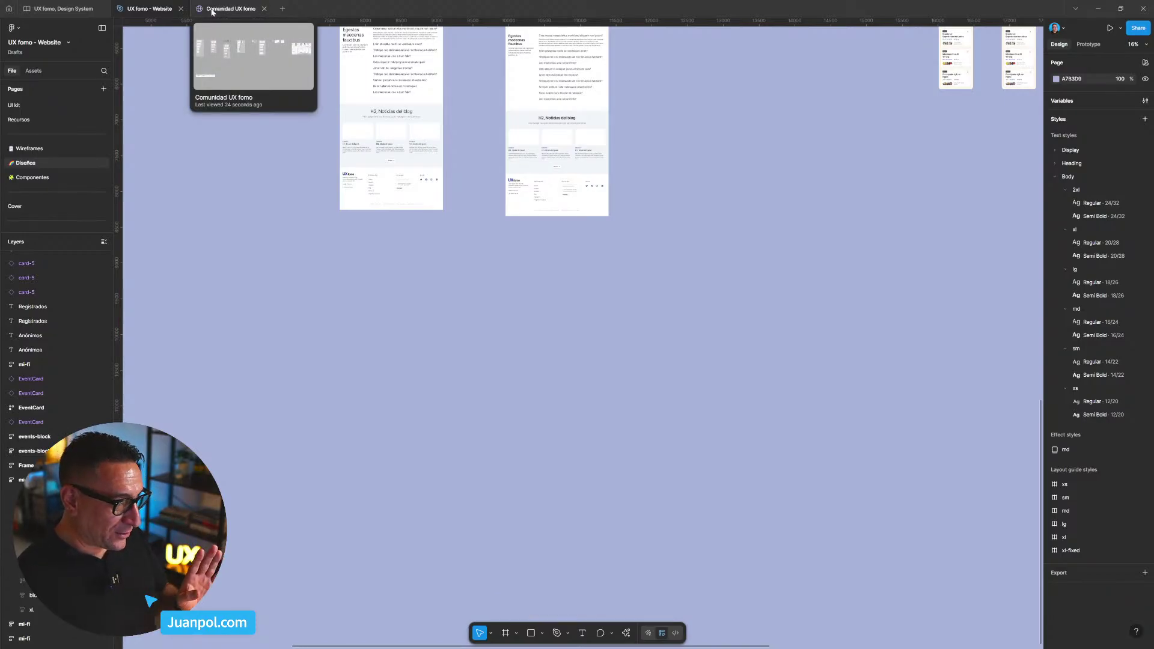
left_click(212, 11)
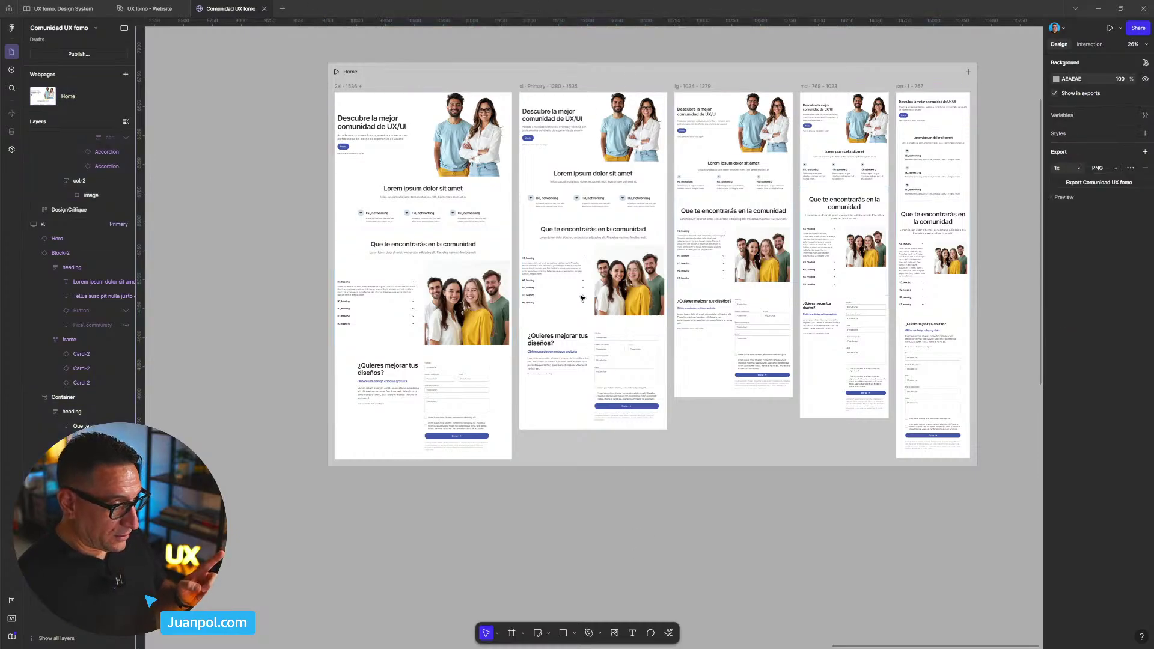
left_click(534, 238)
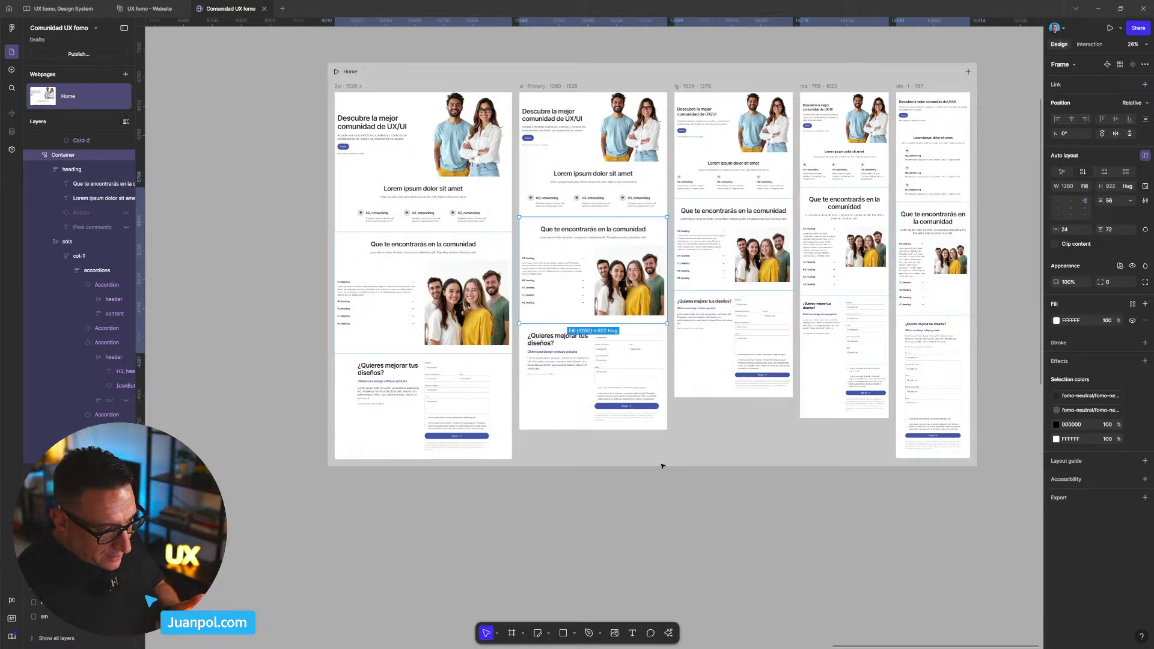
left_click(530, 554)
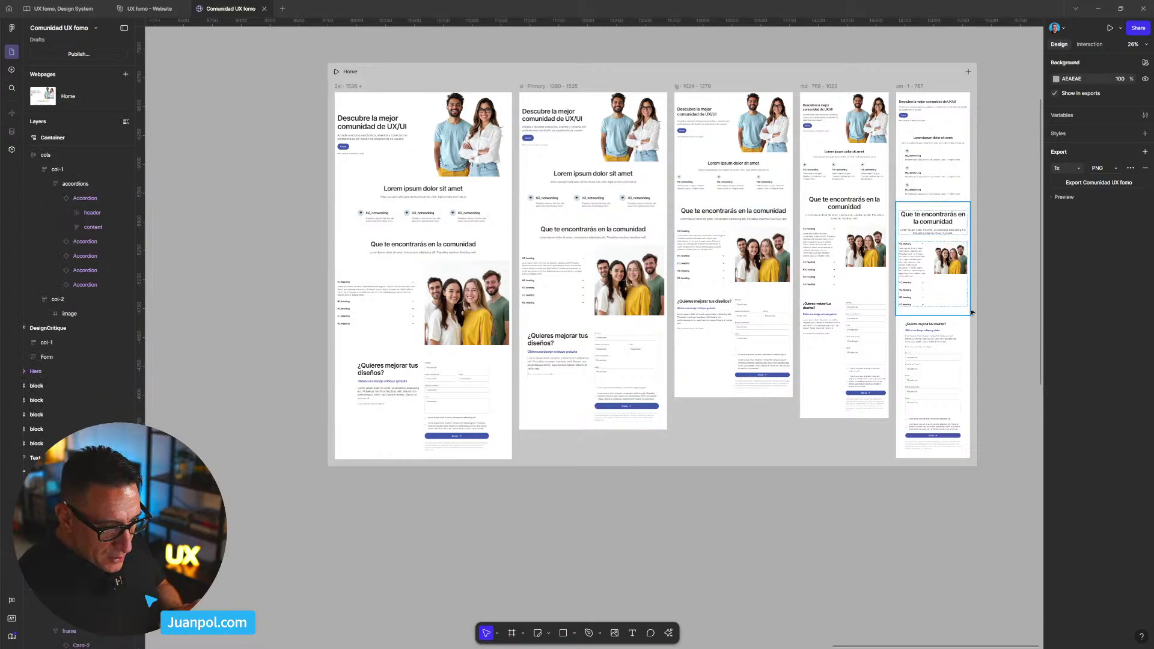
left_click(582, 305)
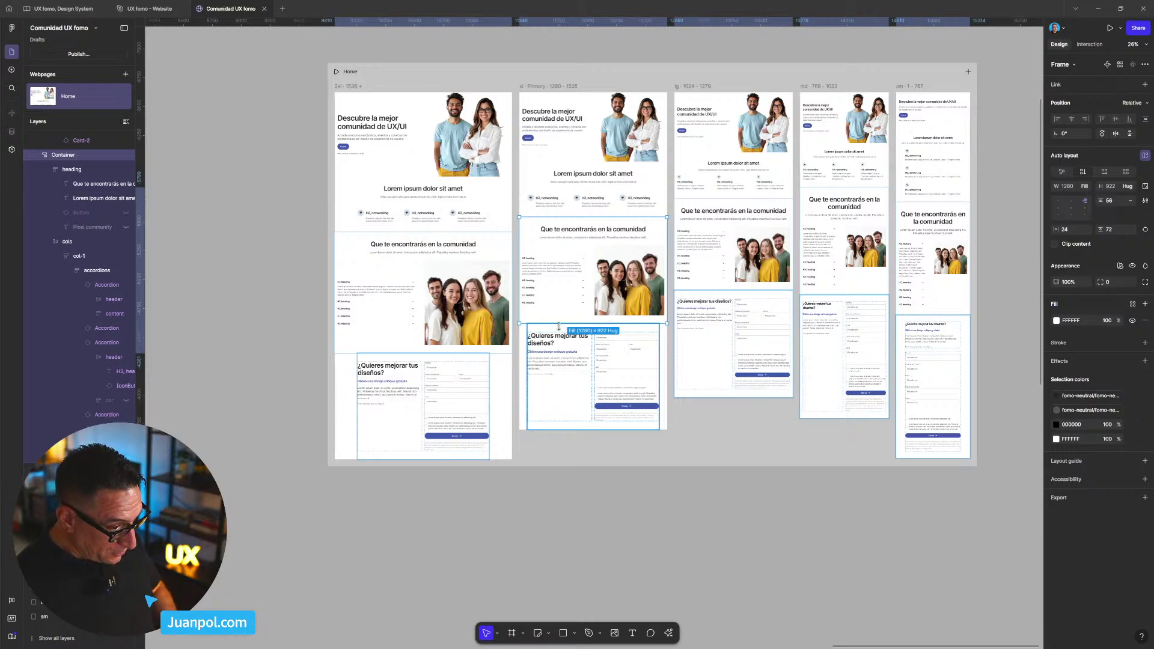
scroll(545, 458, "down", 3)
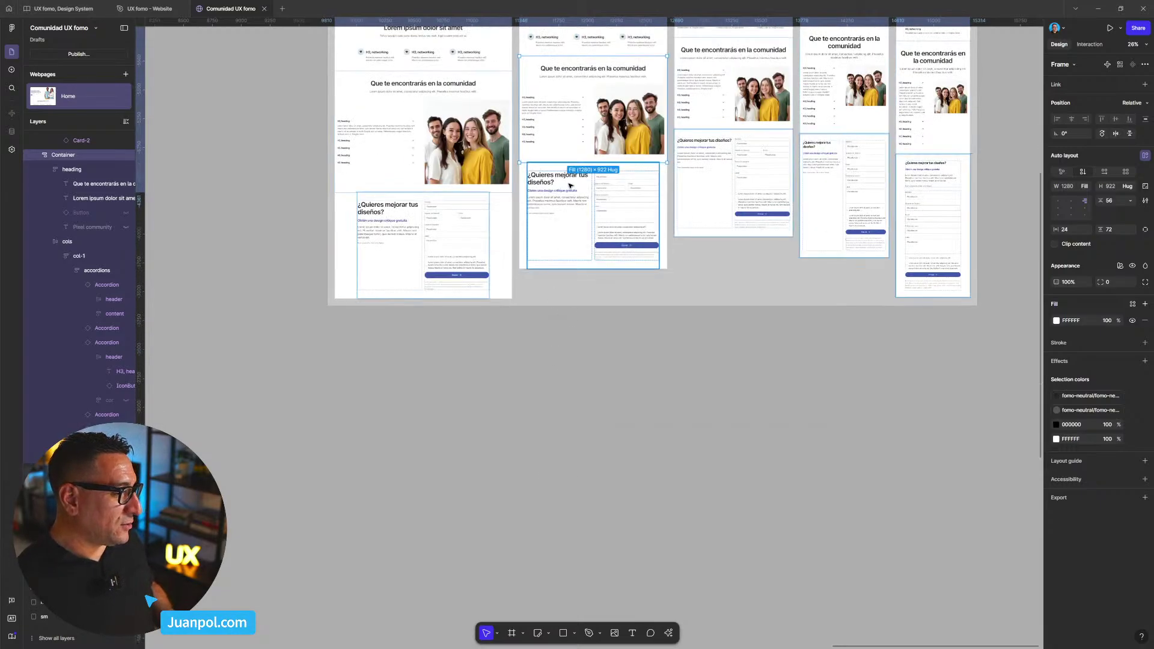
left_click(561, 438)
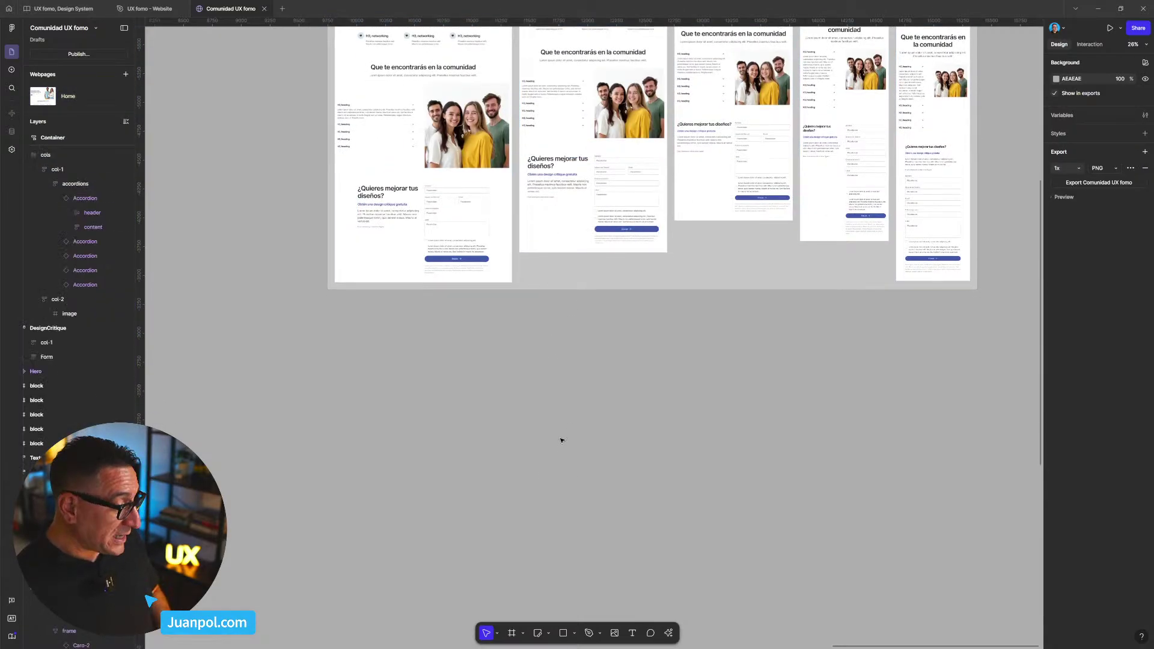
key("ctrl+v")
left_click_drag(626, 335, 605, 566)
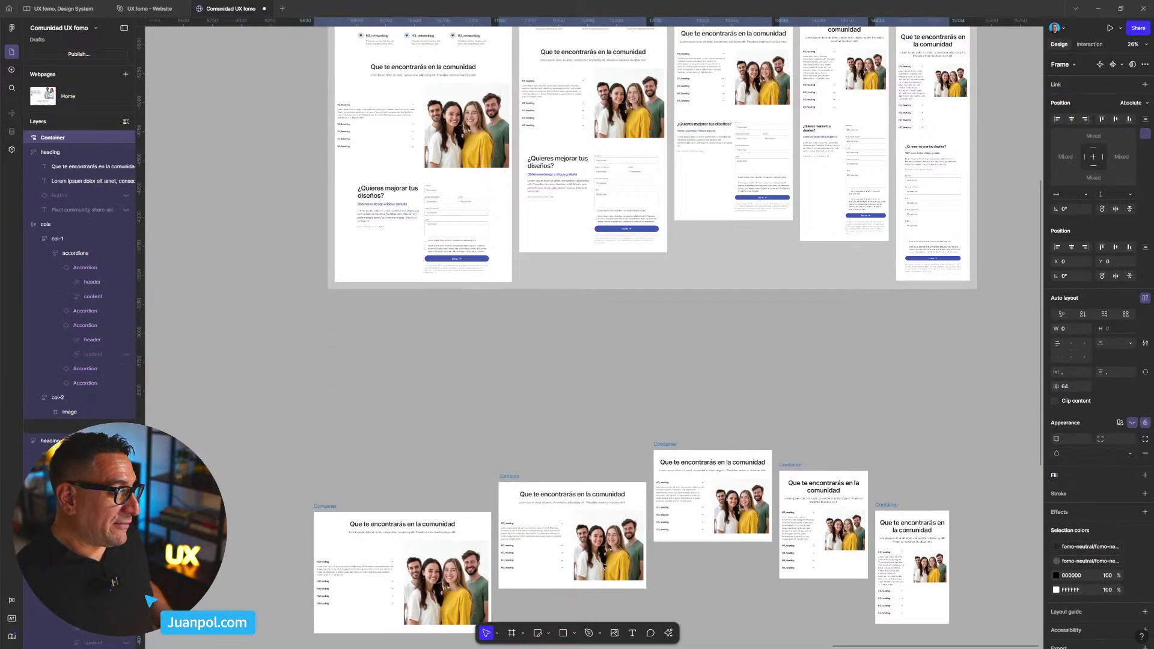
left_click(577, 407)
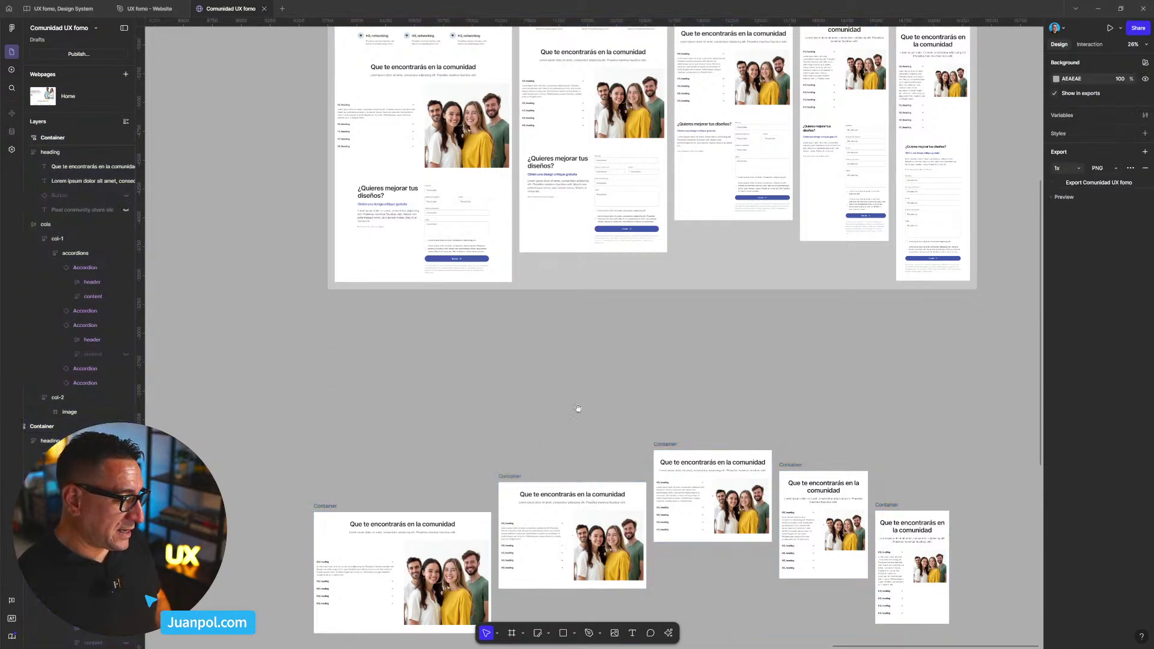
- Delete the pasted Container copies except the primary breakpoint's 1280-wide one, and select the remaining Container
scroll(580, 294, "down", 2)
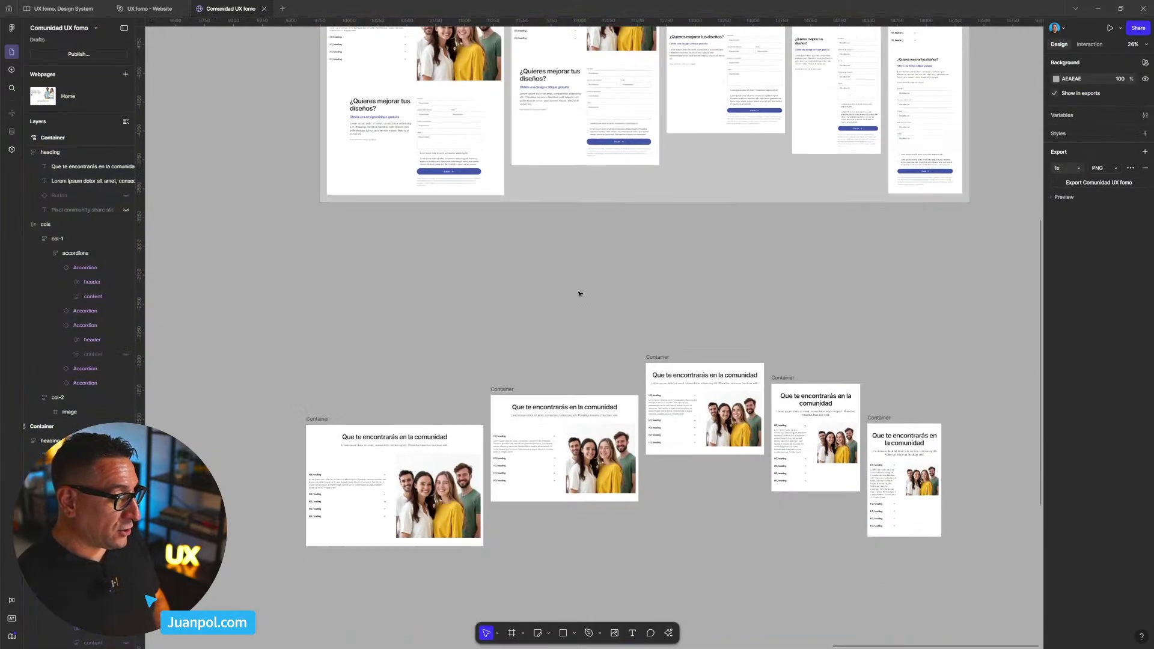
left_click(315, 419)
key("Delete")
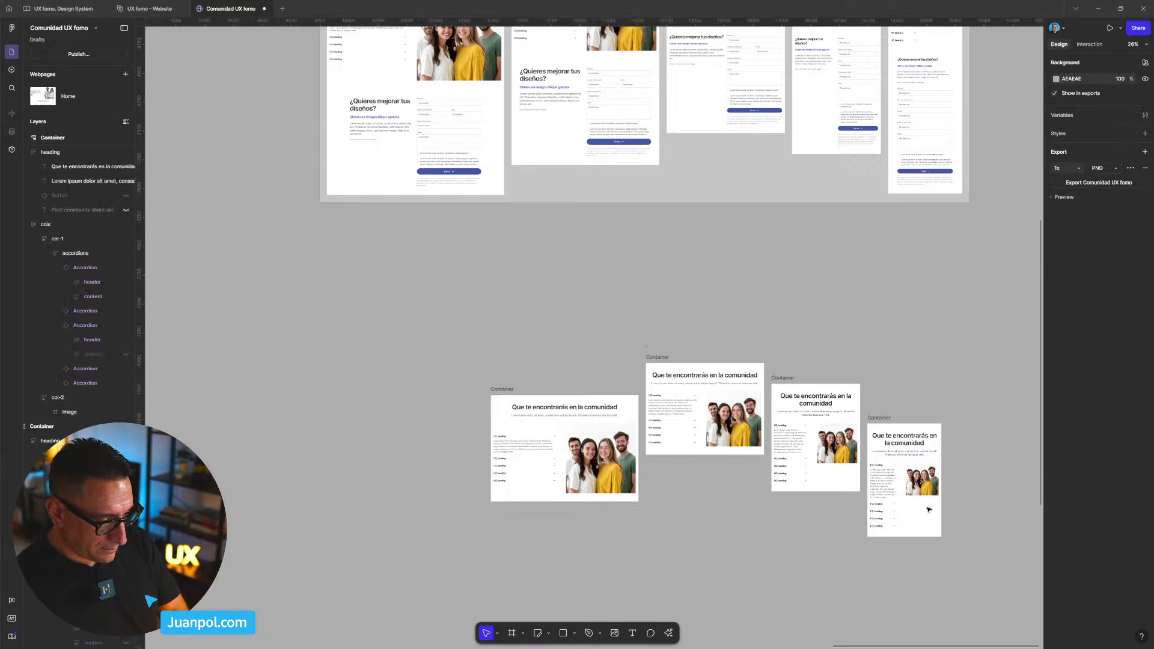
left_click_drag(642, 350, 969, 544)
key("Delete")
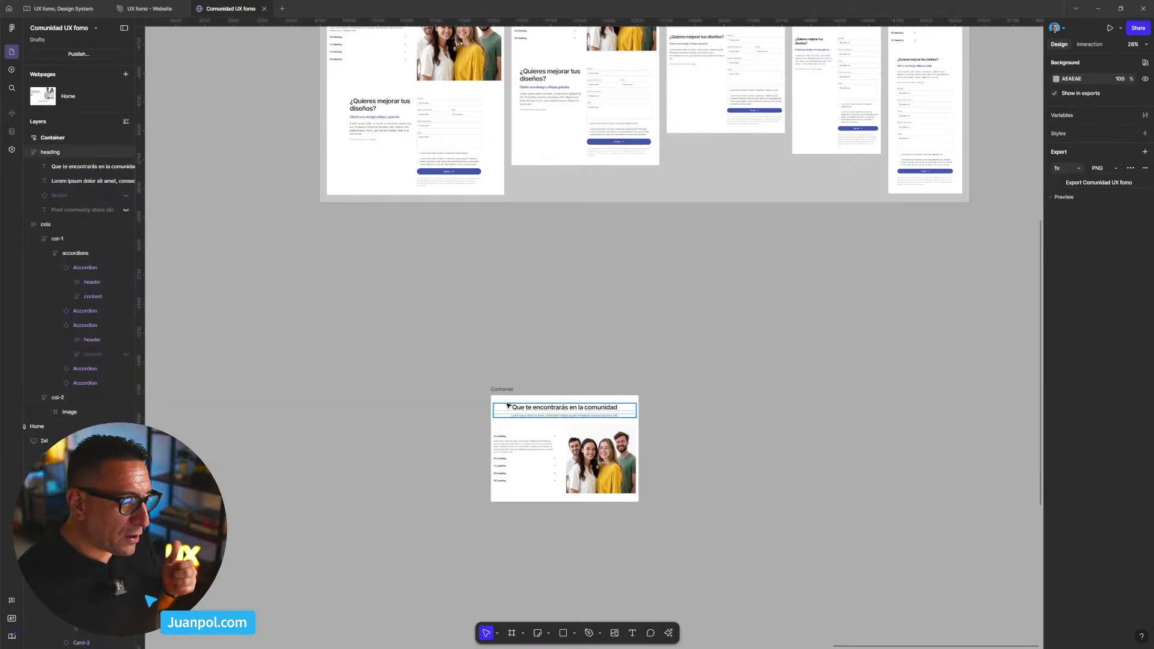
left_click(504, 390)
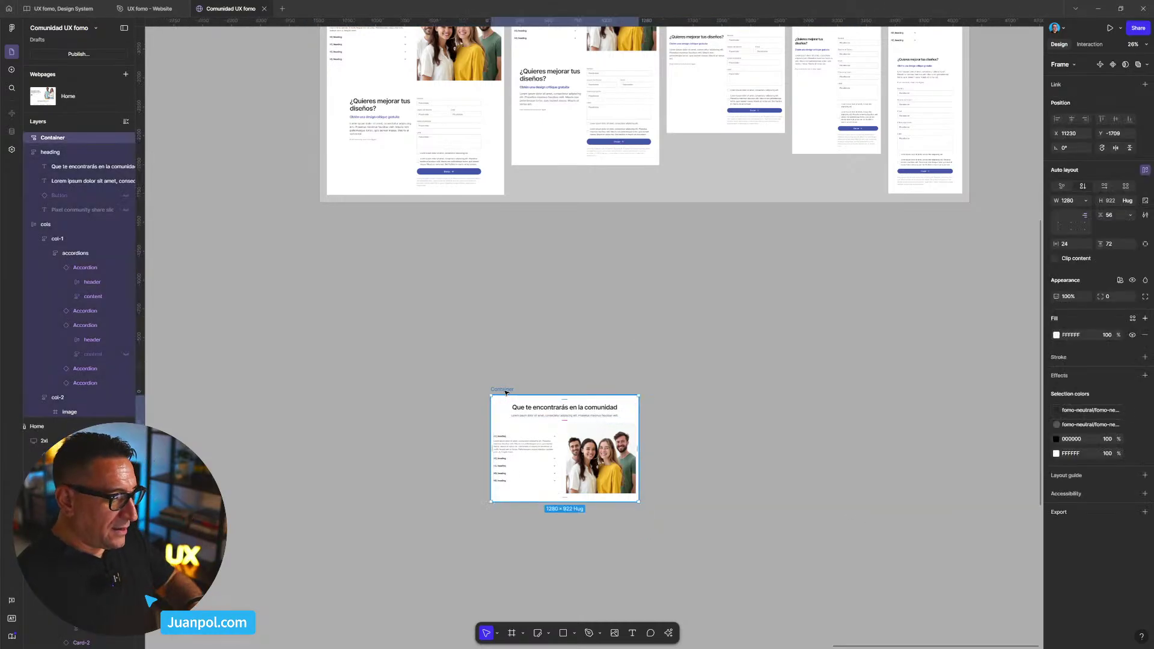
- Copy the selected Container, switch to the UX fomo - Website file, and paste it into the mi-fi frame under Registrados
scroll(546, 358, "up", 3)
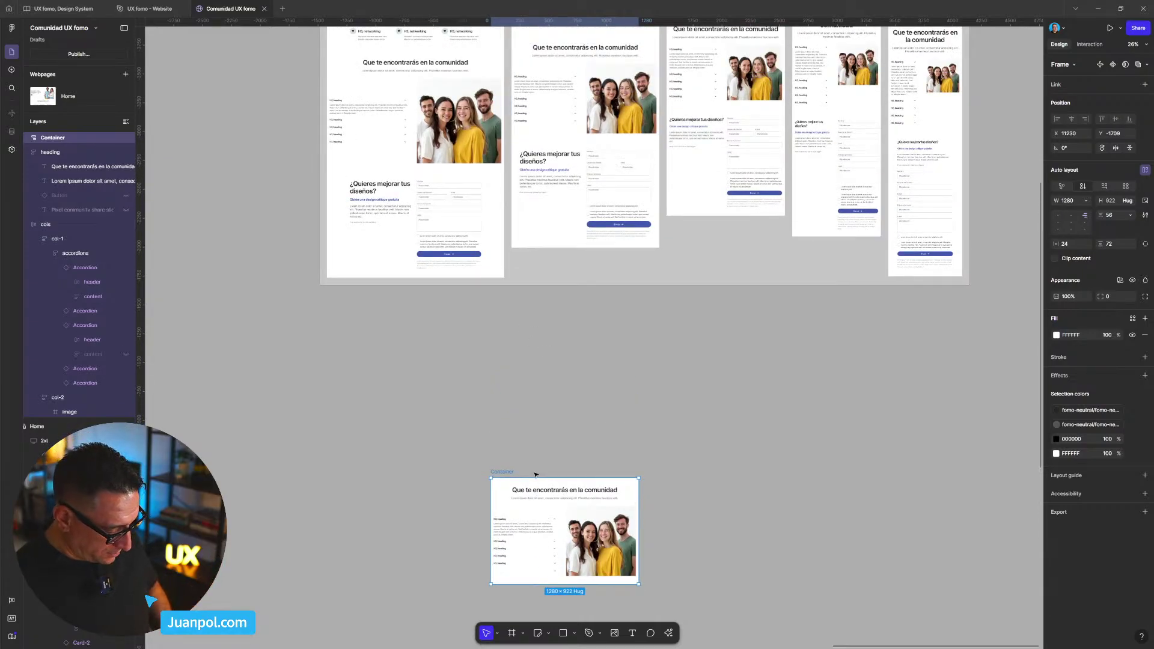
left_click(145, 10)
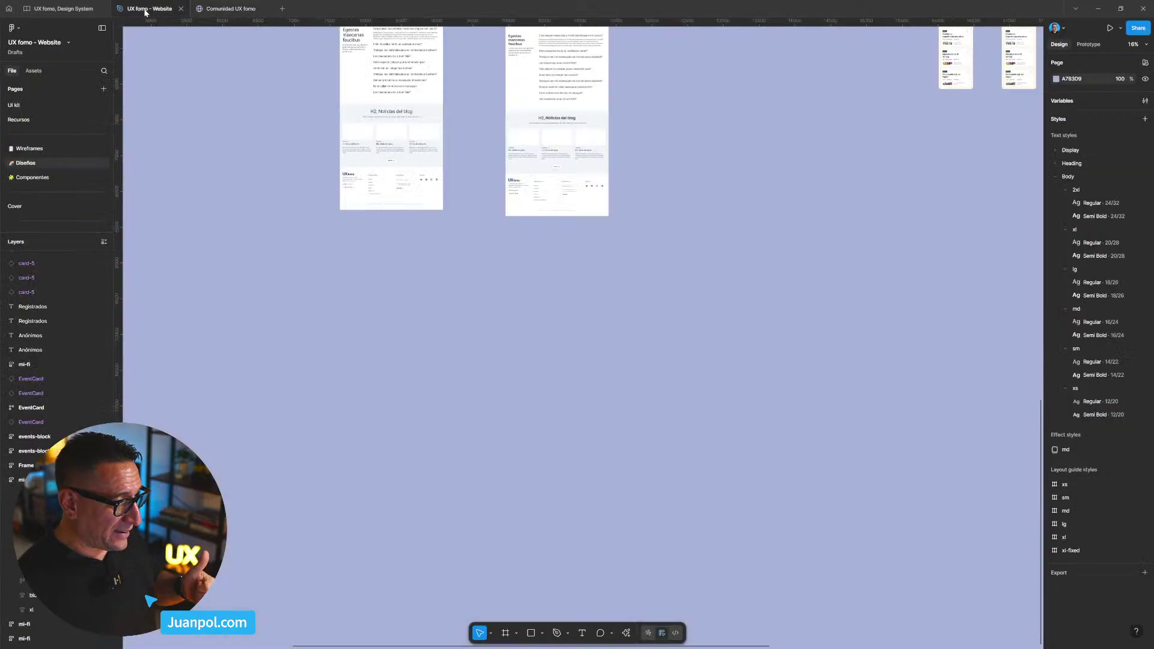
scroll(659, 192, "up", 10)
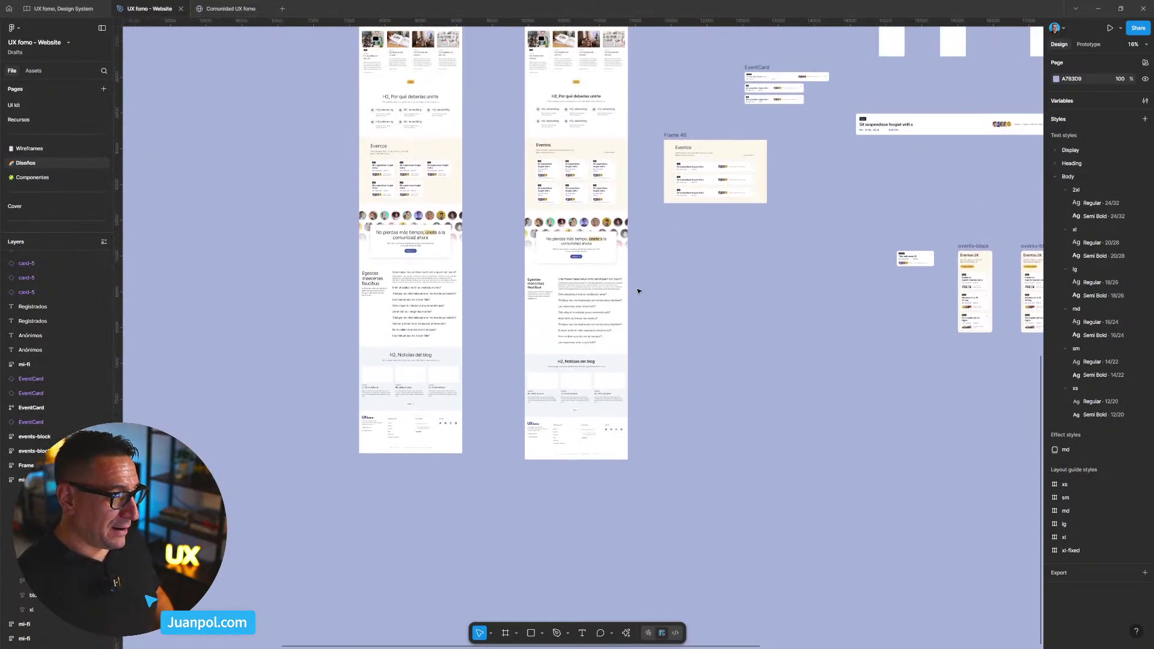
scroll(768, 341, "up", 5)
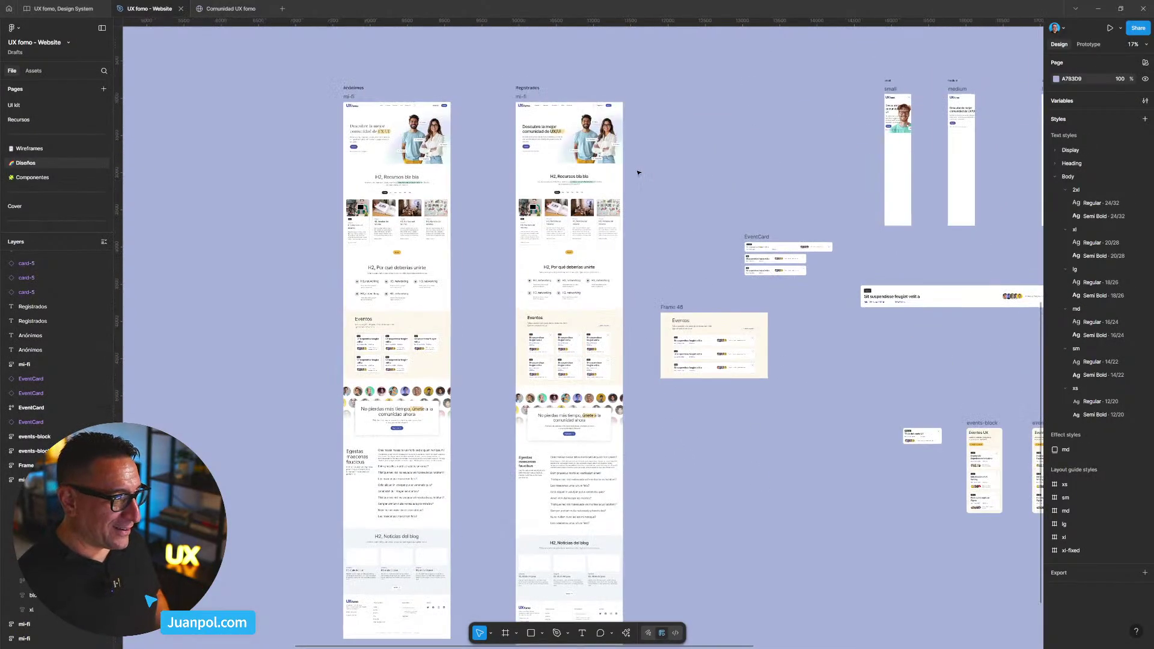
left_click(531, 104)
key("ctrl+v")
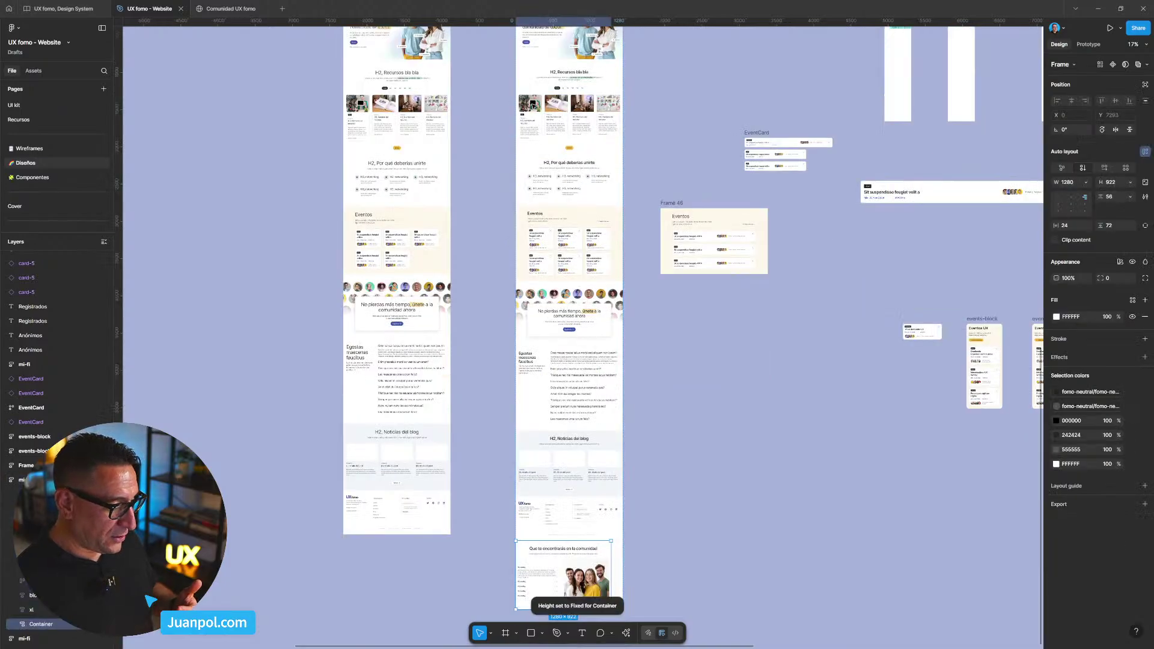
- Set the pasted Container's width to fill the Registrados mi-fi frame
scroll(530, 512, "up", 3)
scroll(574, 547, "down", 3)
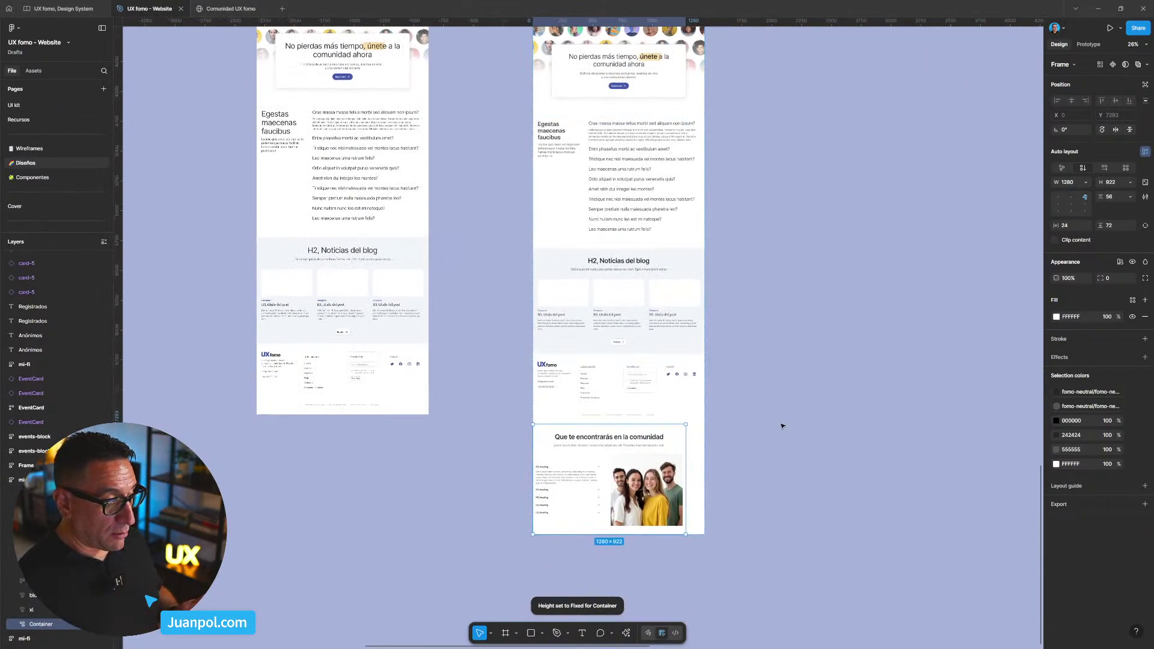
left_click(1087, 184)
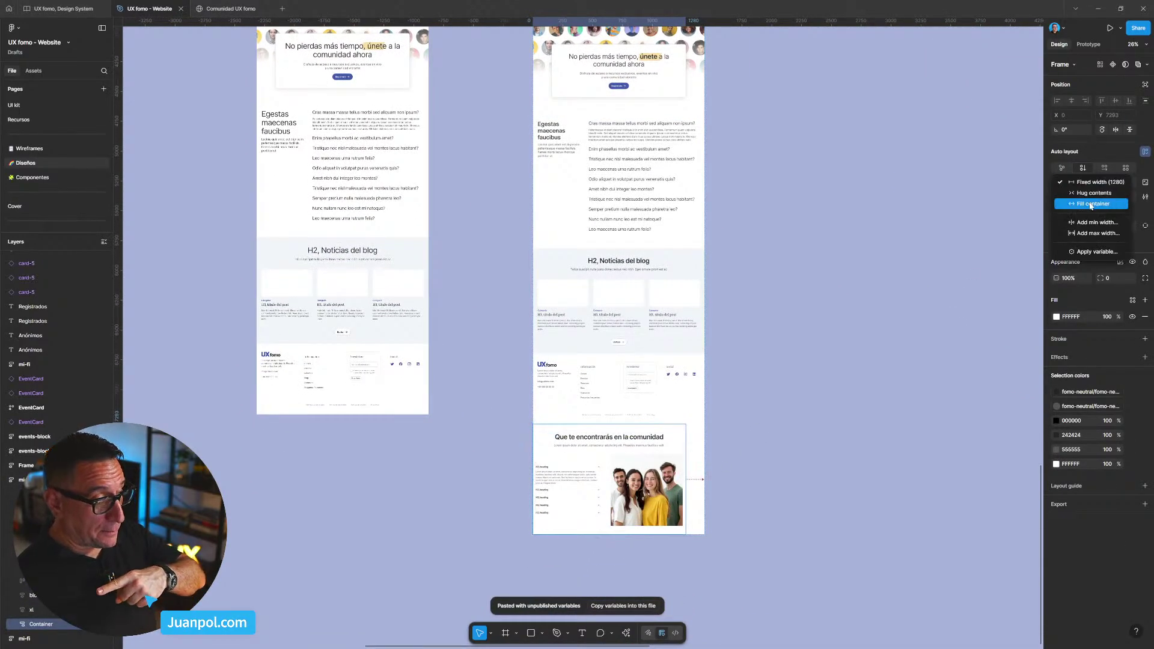
left_click(1091, 205)
scroll(662, 500, "up", 3)
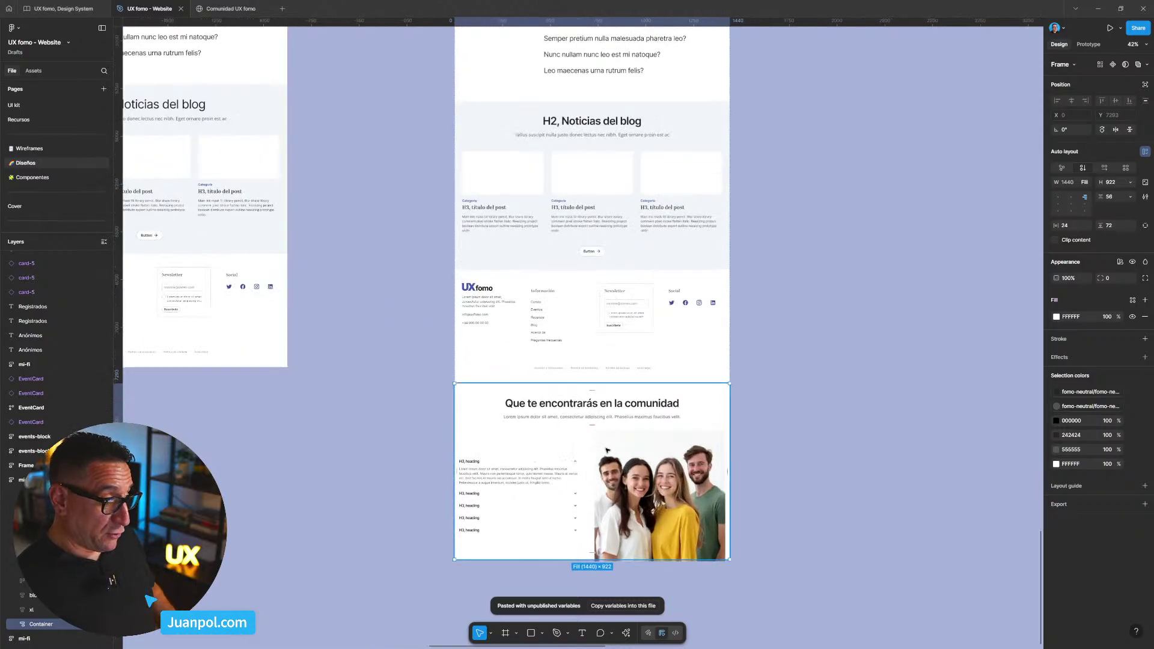
scroll(749, 463, "down", 3)
scroll(764, 445, "down", 2)
scroll(752, 457, "up", 2)
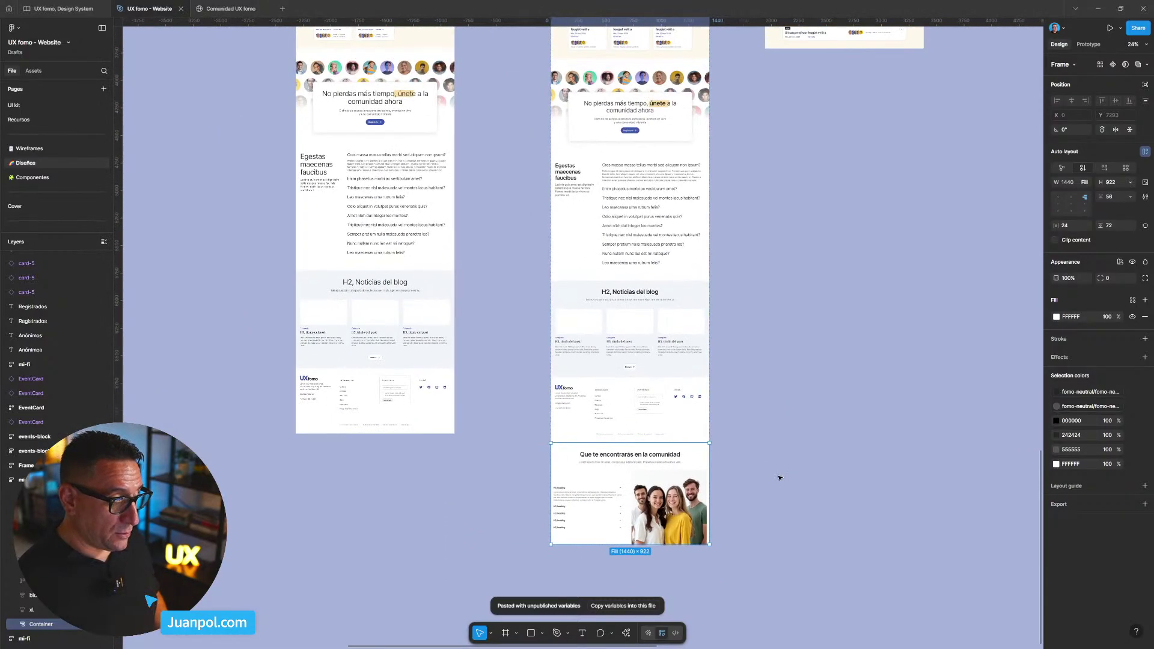
- Move the community Container up in the Registrados mi-fi frame to sit directly below the Eventos section, and deselect it
key("Up")
key("Up")
key("Up")
key("Up")
scroll(812, 452, "up", 3)
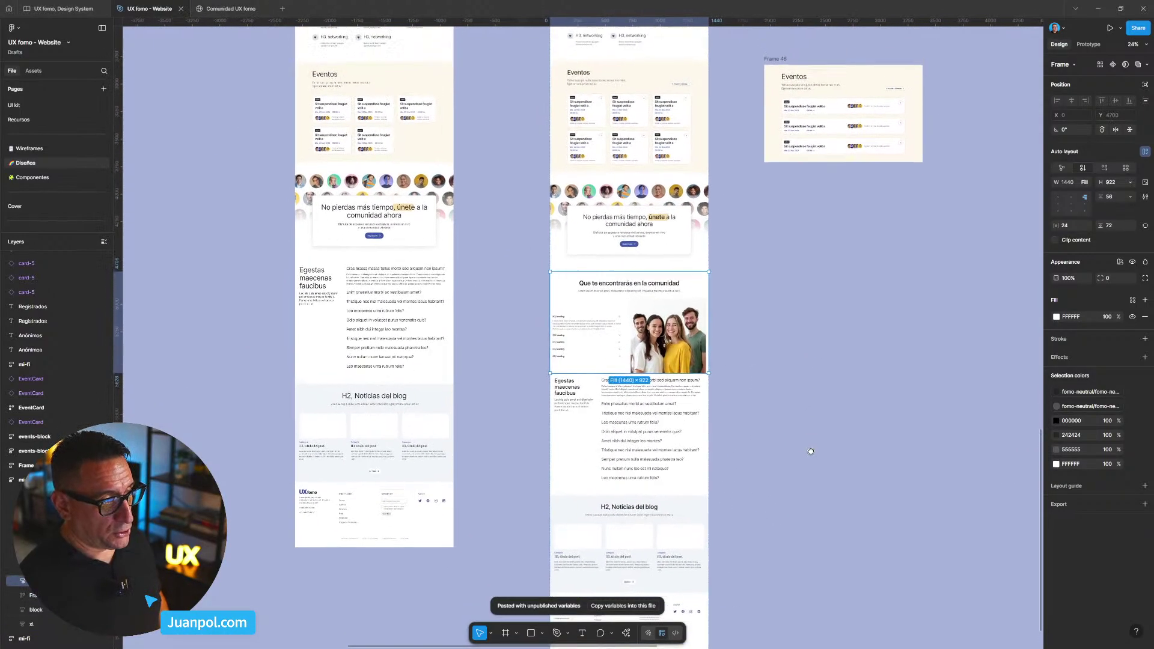
key("Up")
left_click(812, 453)
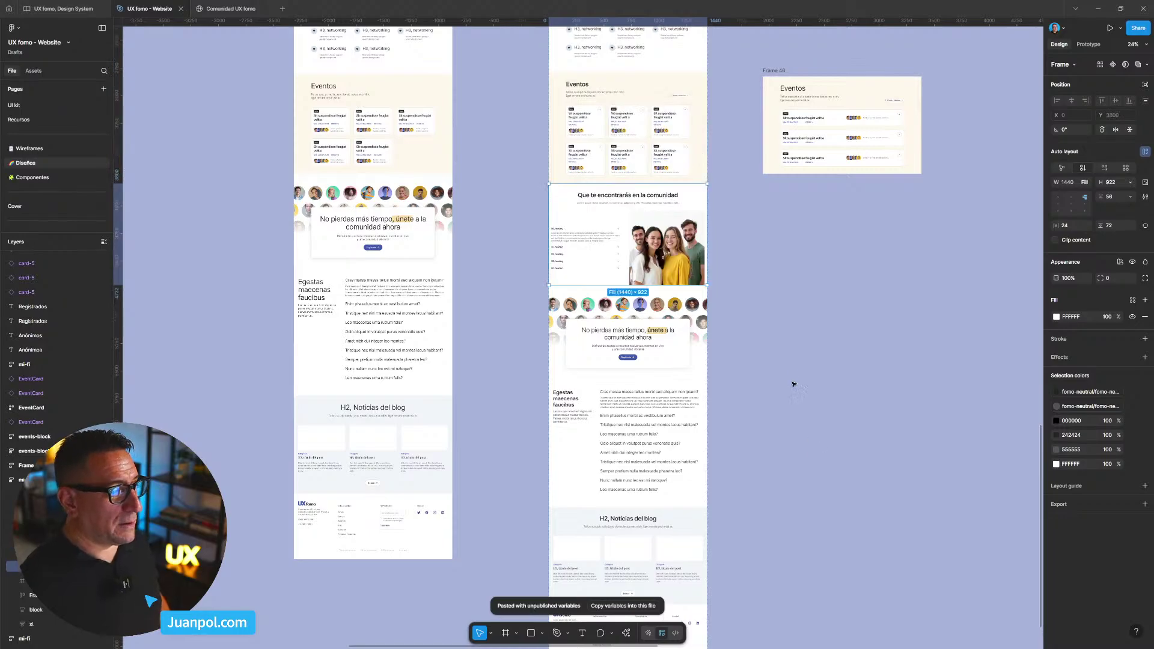
- Preview the Registrados mi-fi frame as a prototype down to the community section, and close the preview
scroll(794, 337, "up", 5)
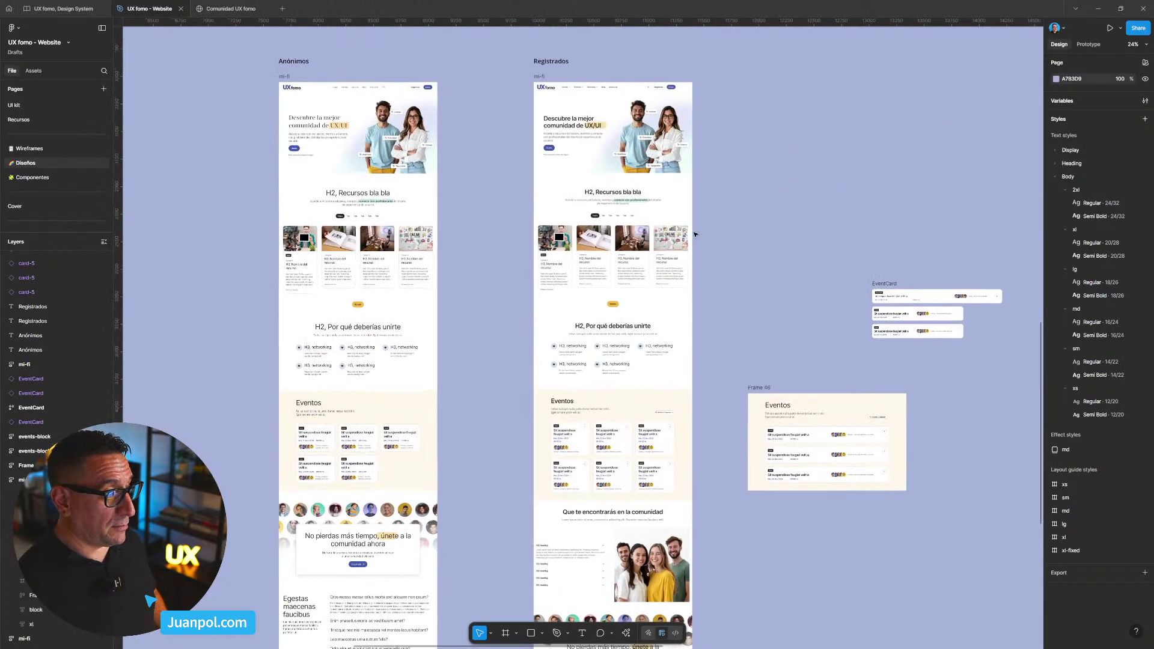
left_click(541, 77)
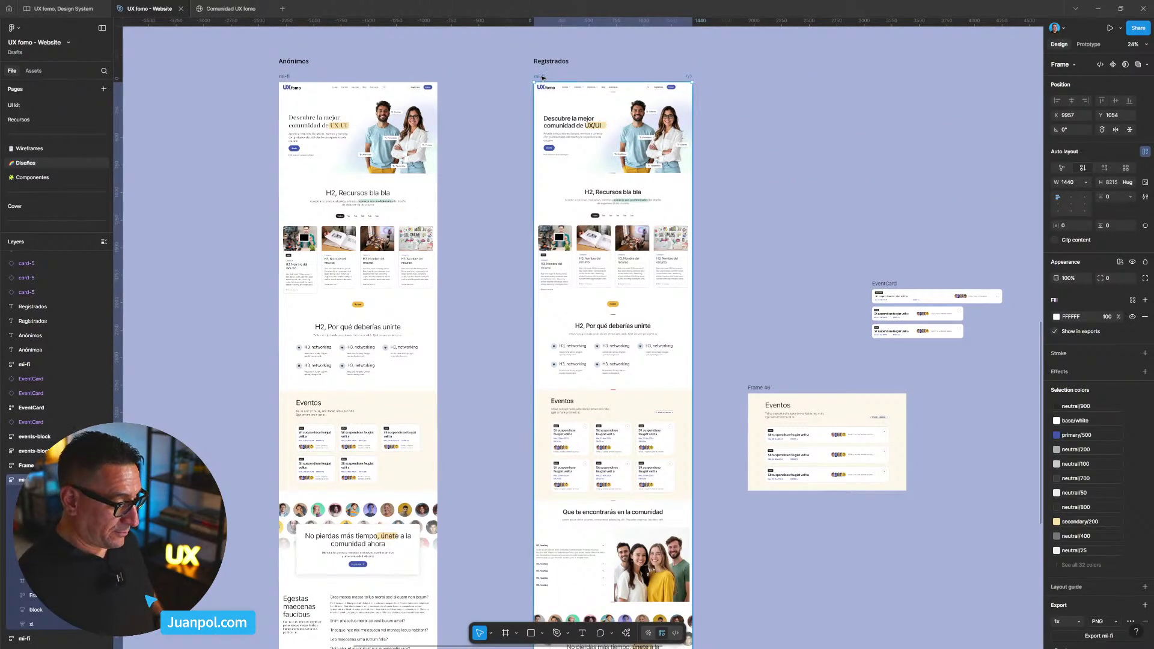
key("ctrl+alt+Return")
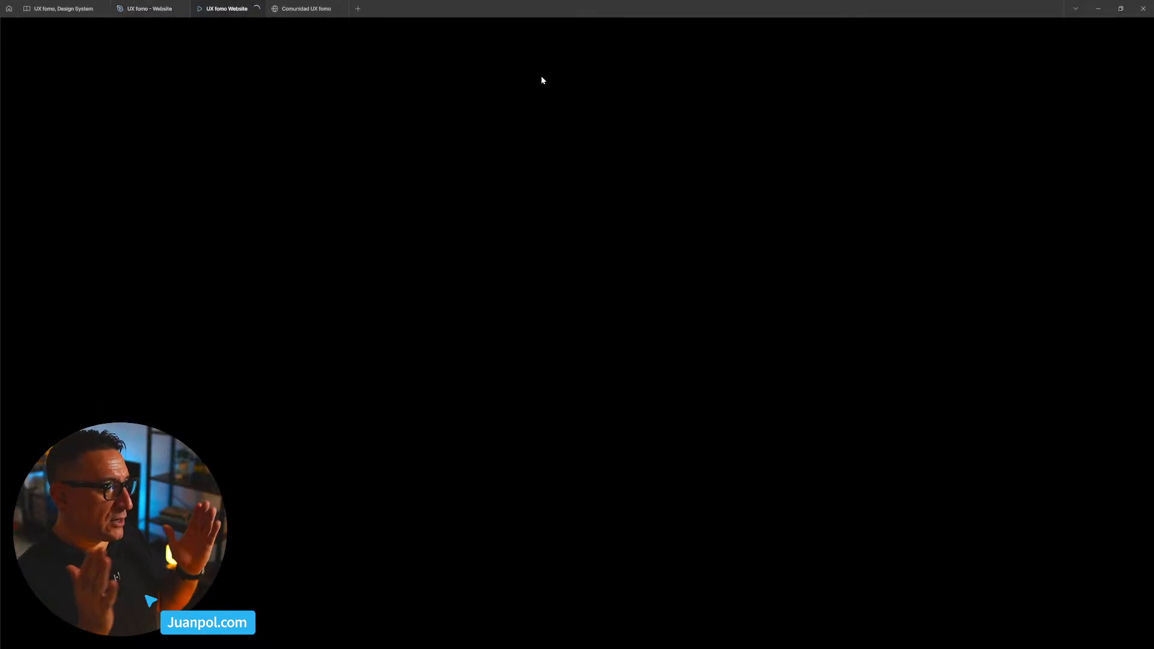
key("ctrl+alt+Return")
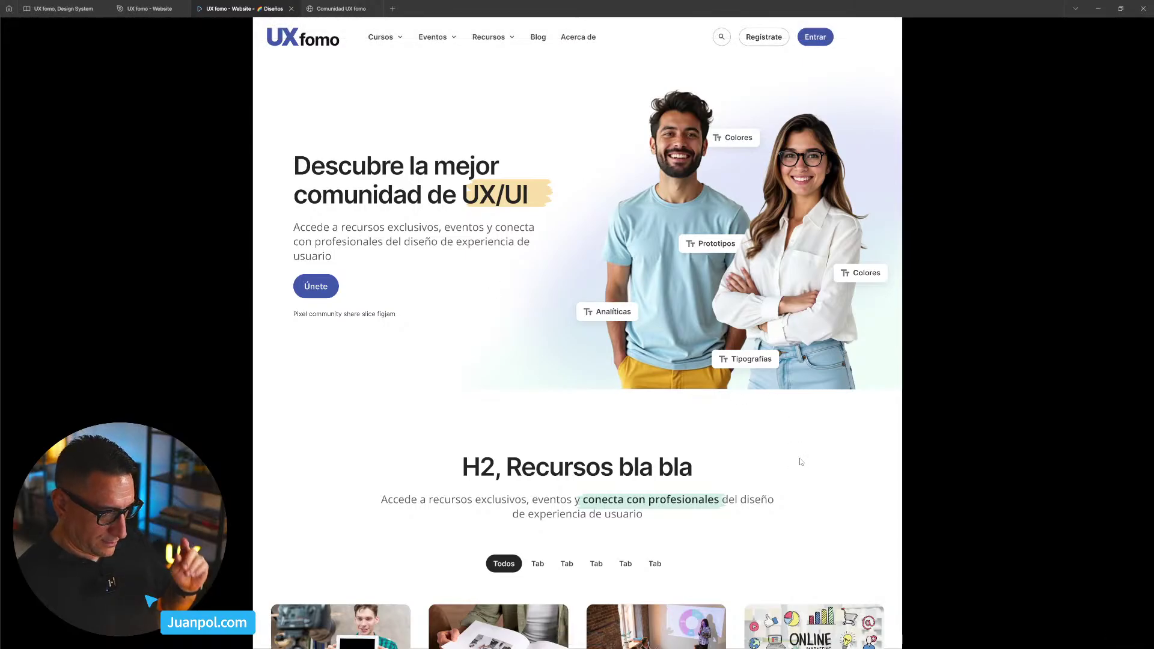
scroll(799, 463, "down", 10)
scroll(801, 461, "down", 12)
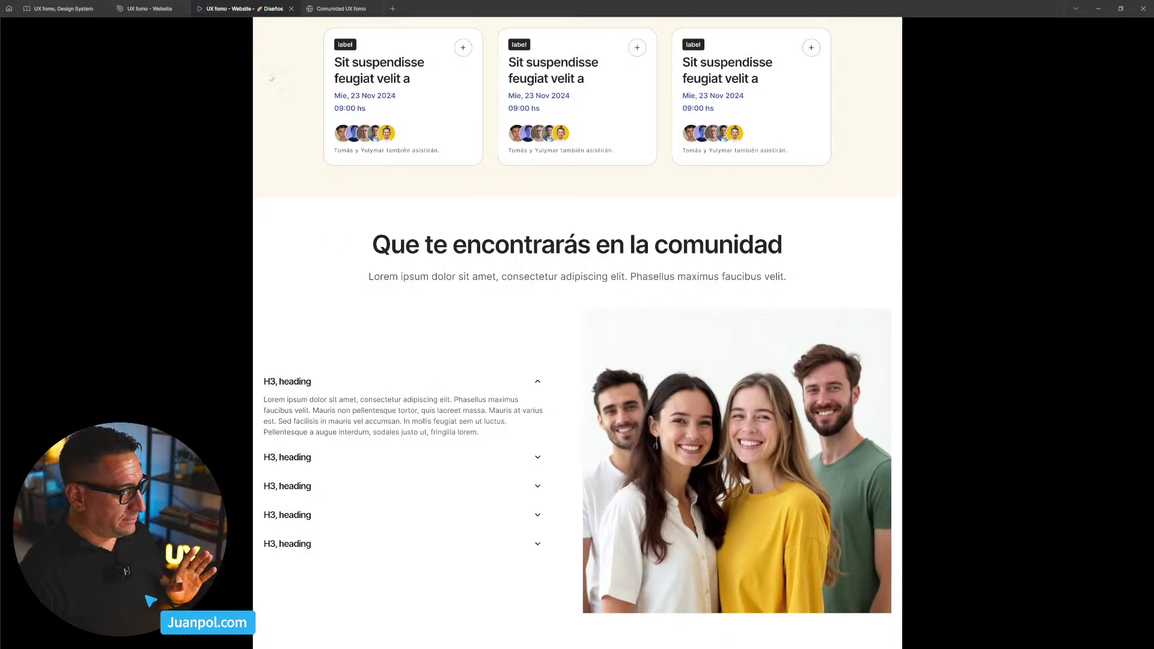
left_click(290, 9)
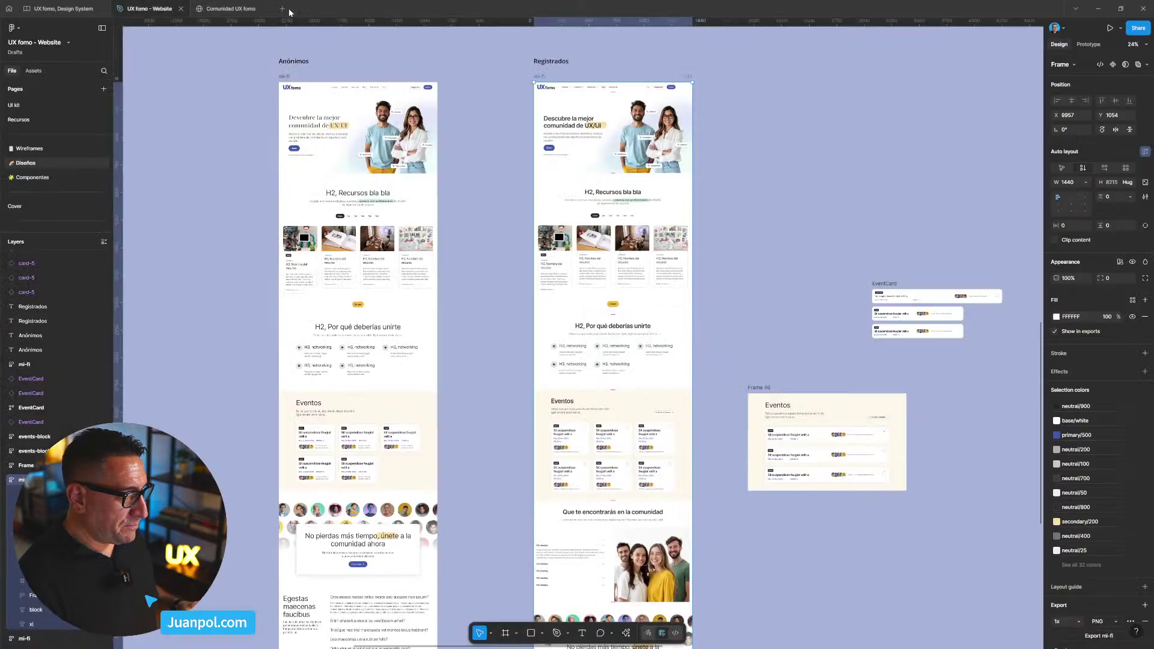
- Switch to the Comunidad UX fomo file and add an FF0000 stroke to the primary breakpoint's accordions frame
left_click(240, 9)
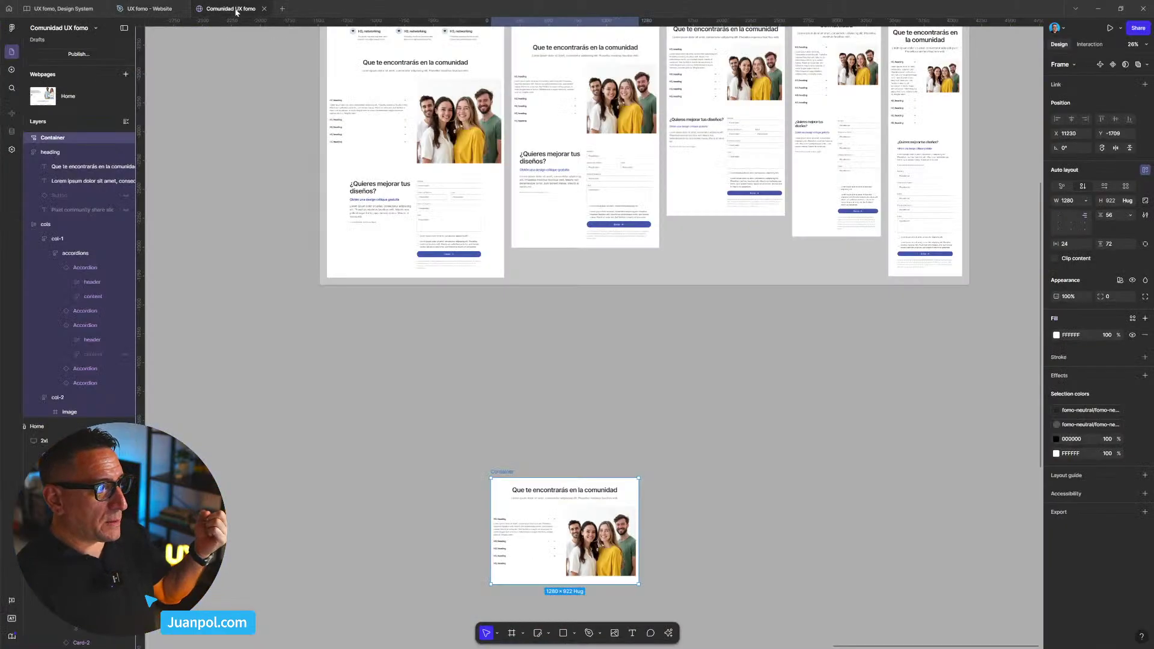
left_click(639, 442)
scroll(632, 391, "up", 10)
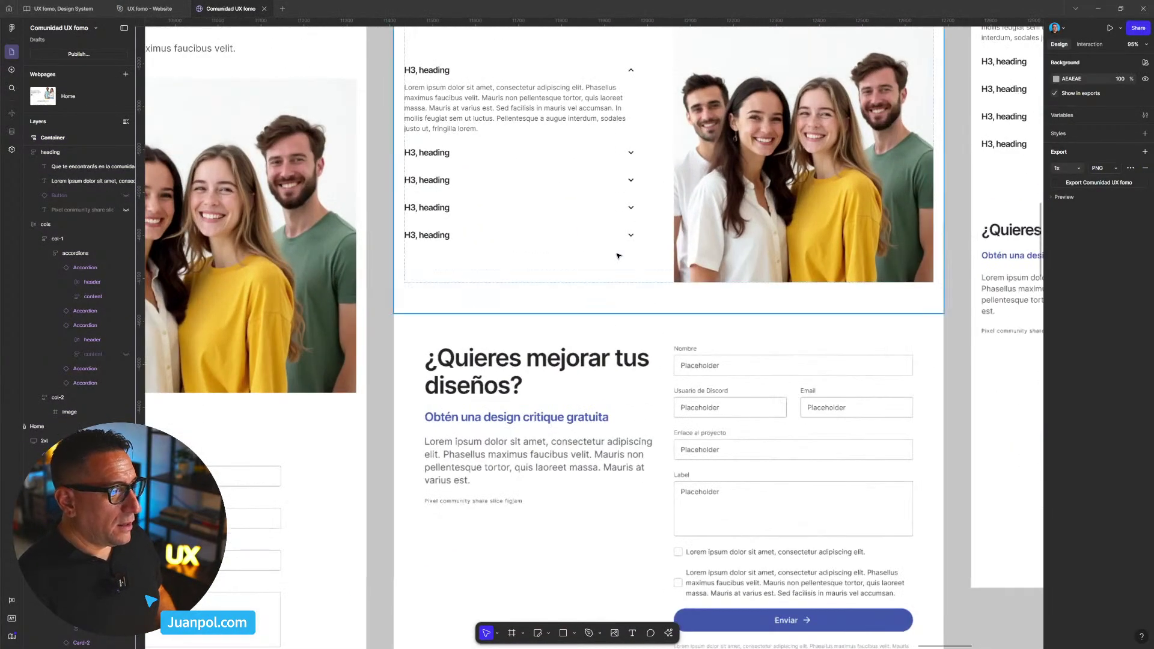
scroll(619, 256, "up", 3)
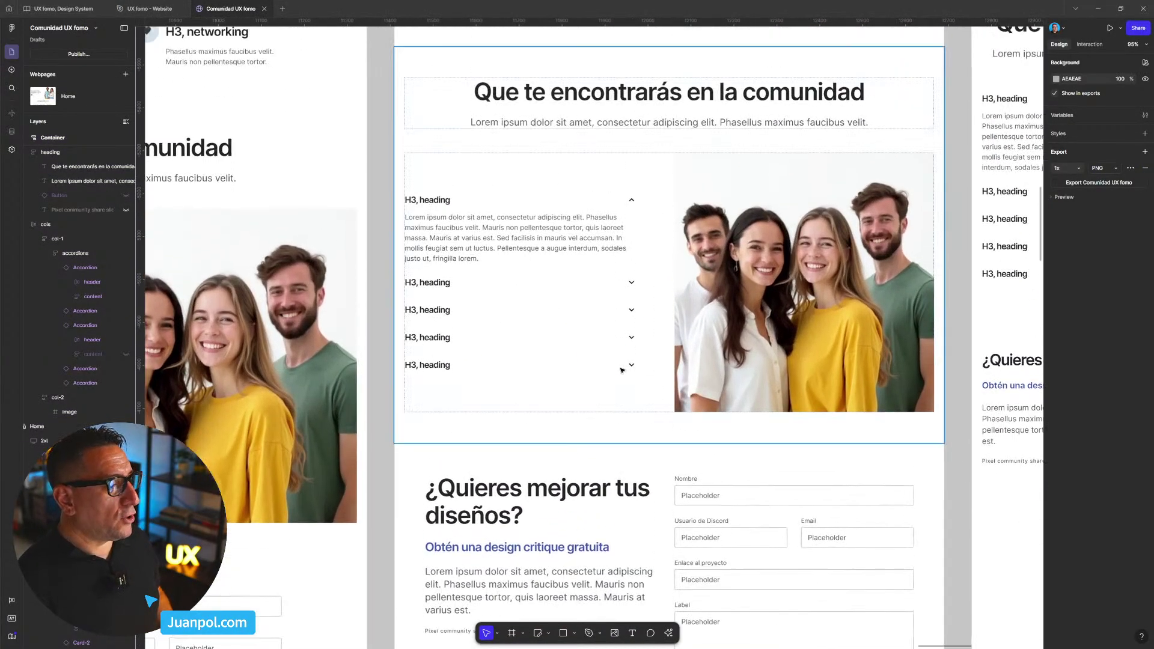
left_click(539, 296)
double_click(538, 294)
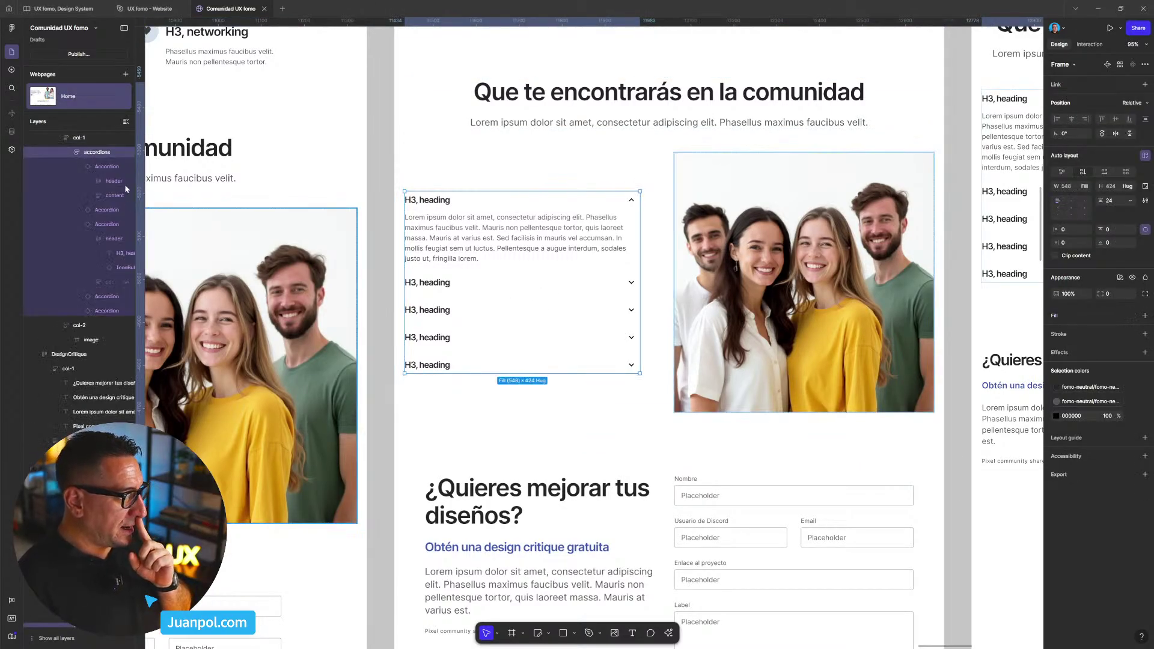
left_click(1145, 334)
left_click(1084, 352)
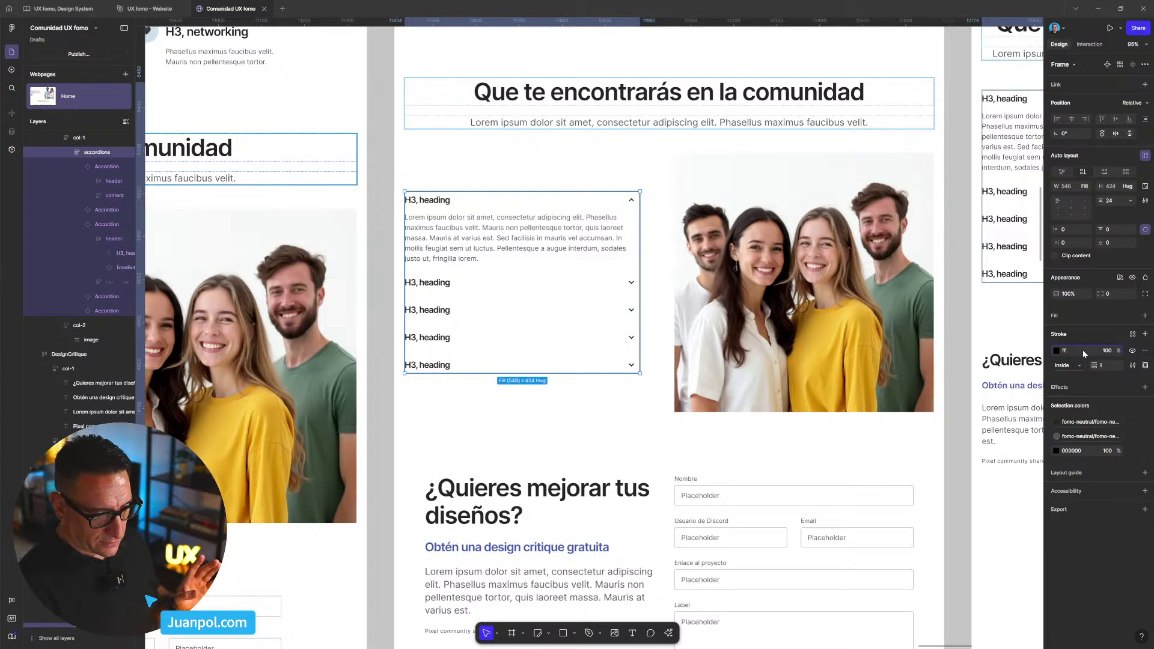
key("Return")
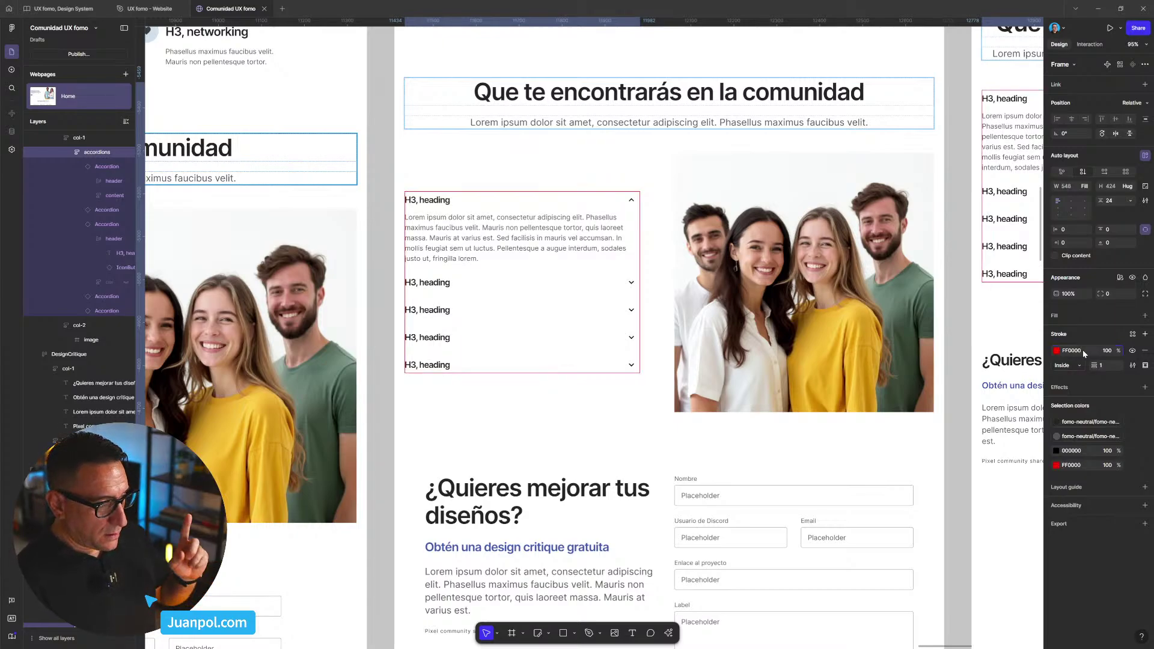
- Make the accordions frame's red stroke dashed with a dash length of 13
left_click(1133, 365)
left_click(1004, 404)
left_click(993, 417)
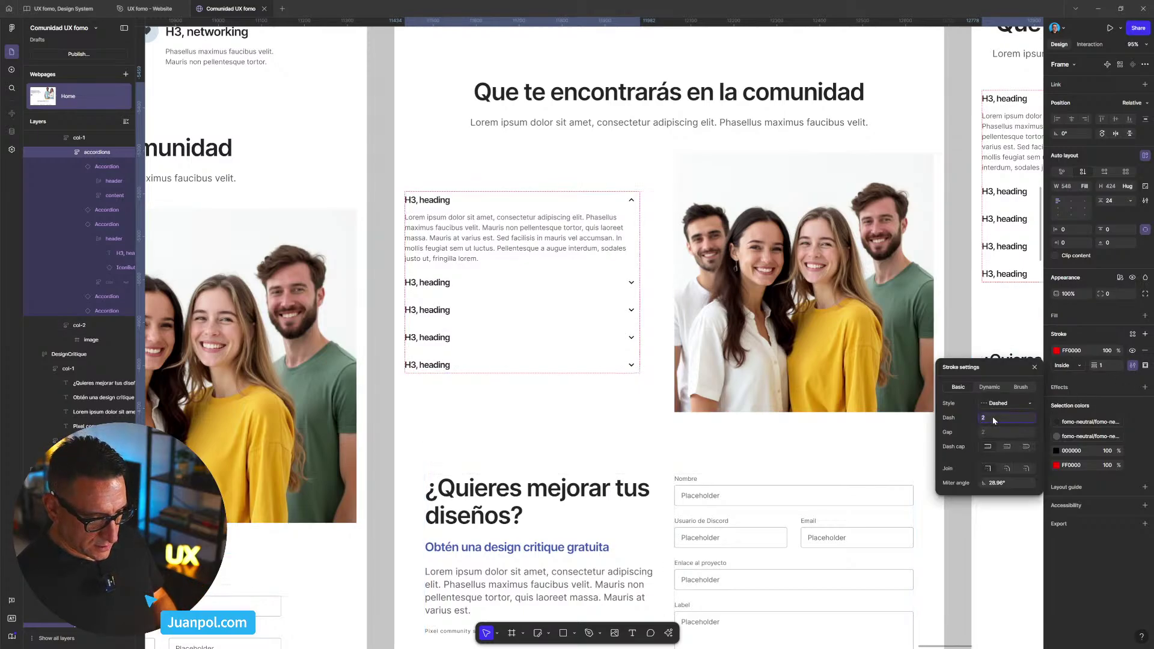
left_click(990, 418)
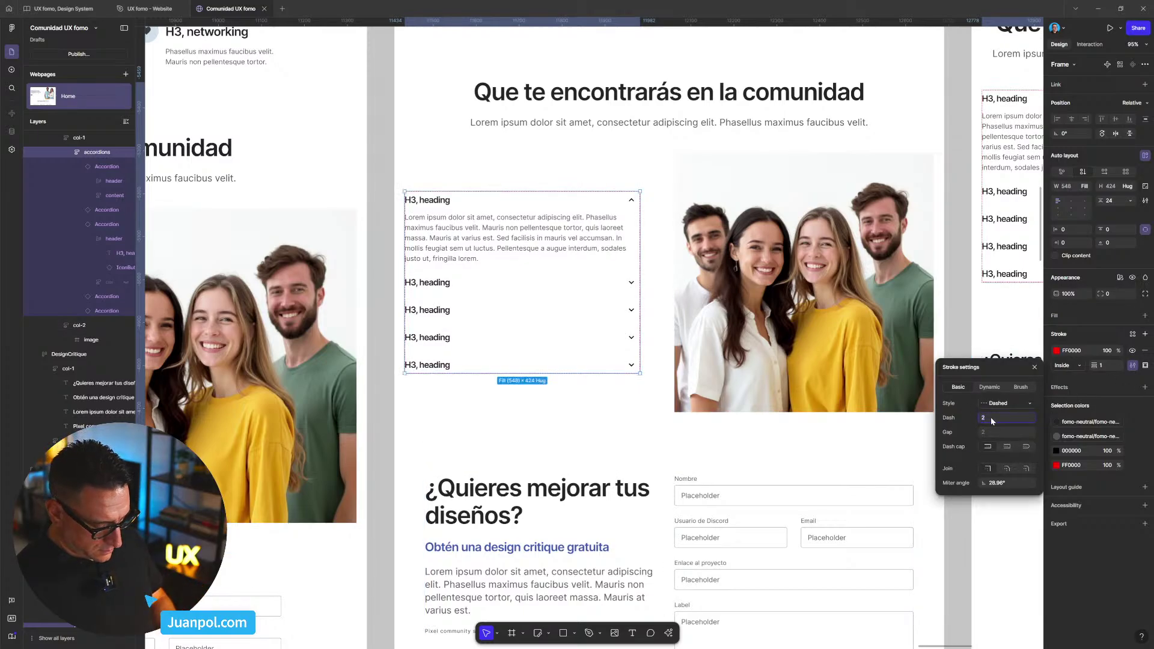
type("13")
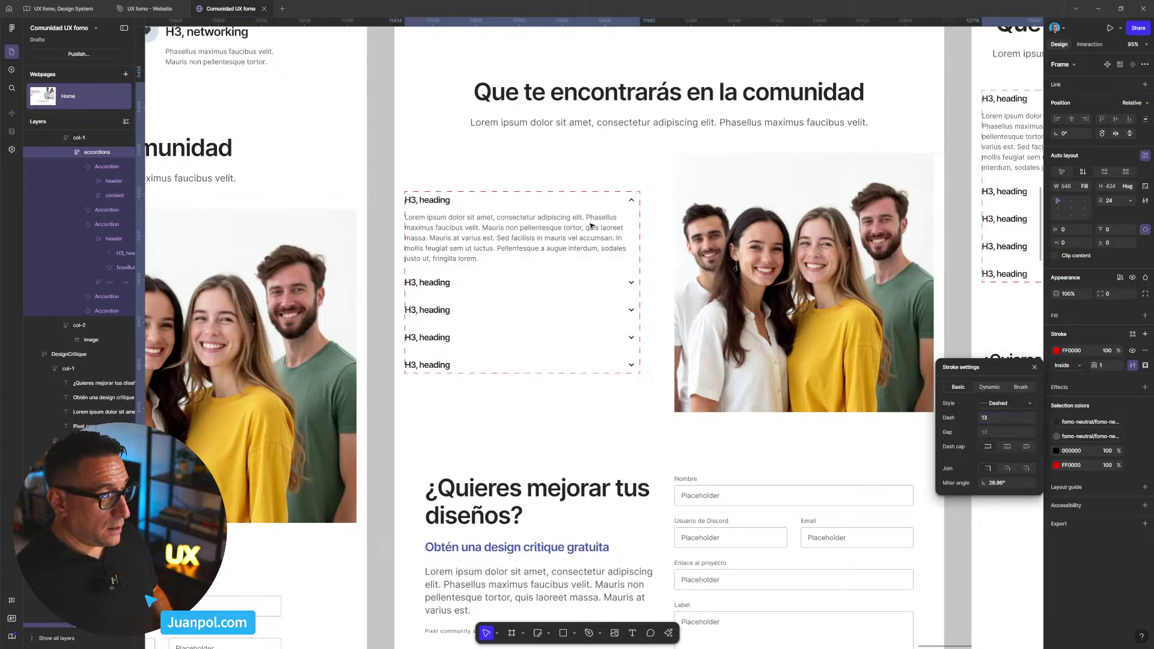
- Preview the Home page down to the community section to check the outlined accordions, and return to the editor
scroll(551, 263, "down", 5)
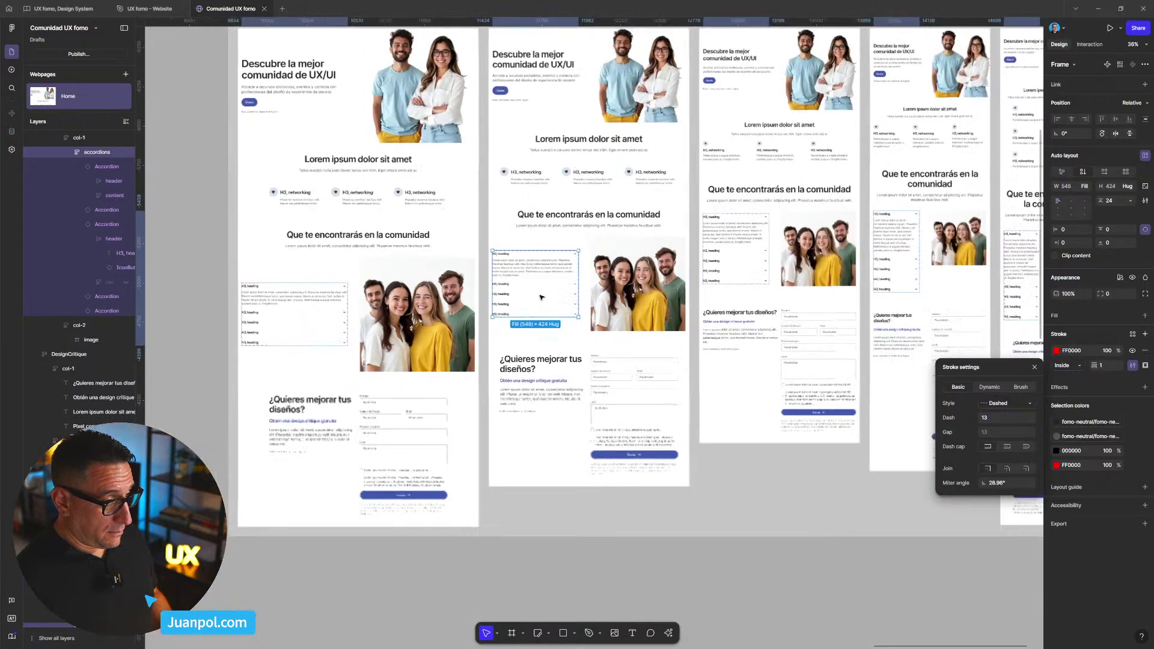
left_click(737, 586)
scroll(738, 582, "up", 5)
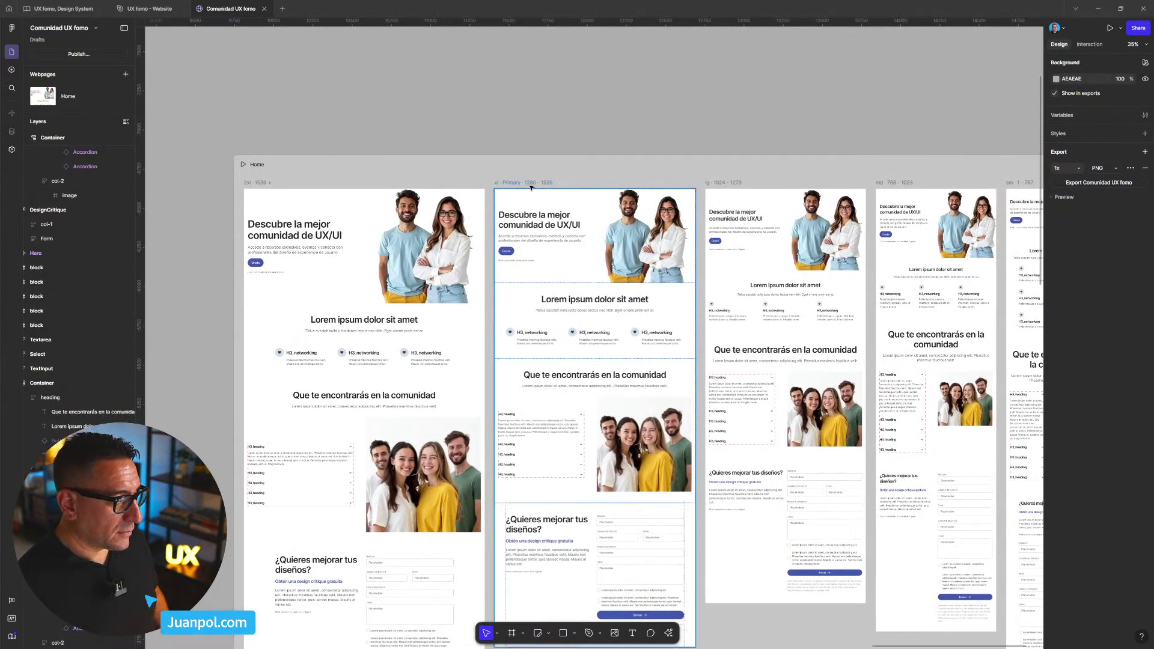
left_click(531, 187)
key("shift+space")
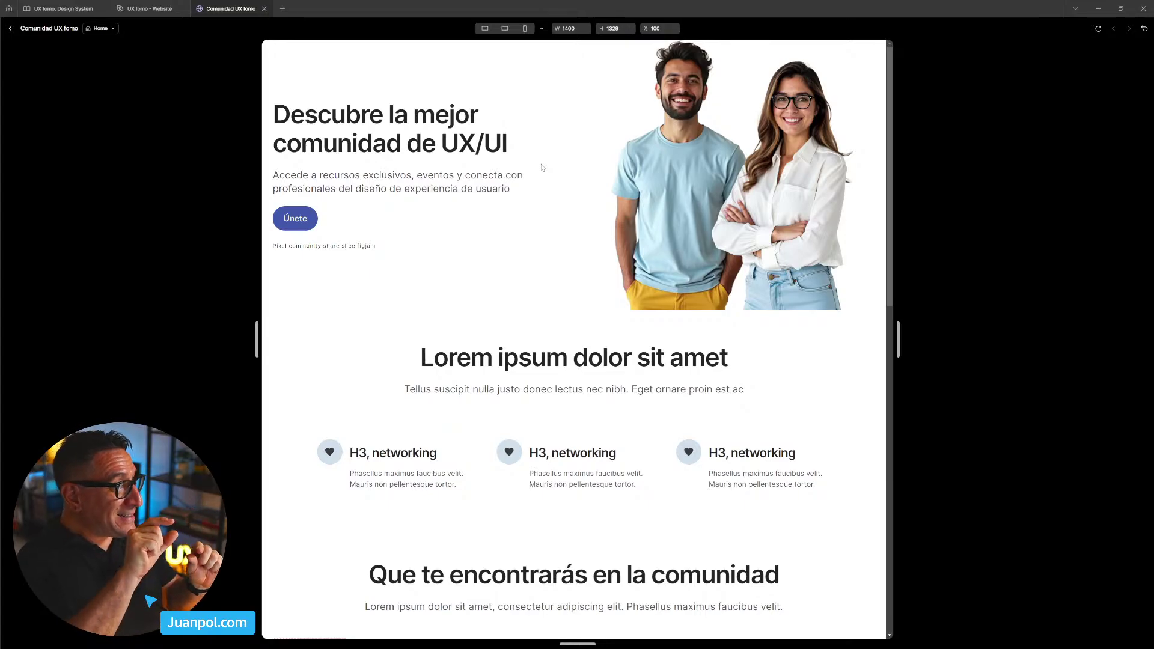
scroll(541, 168, "down", 6)
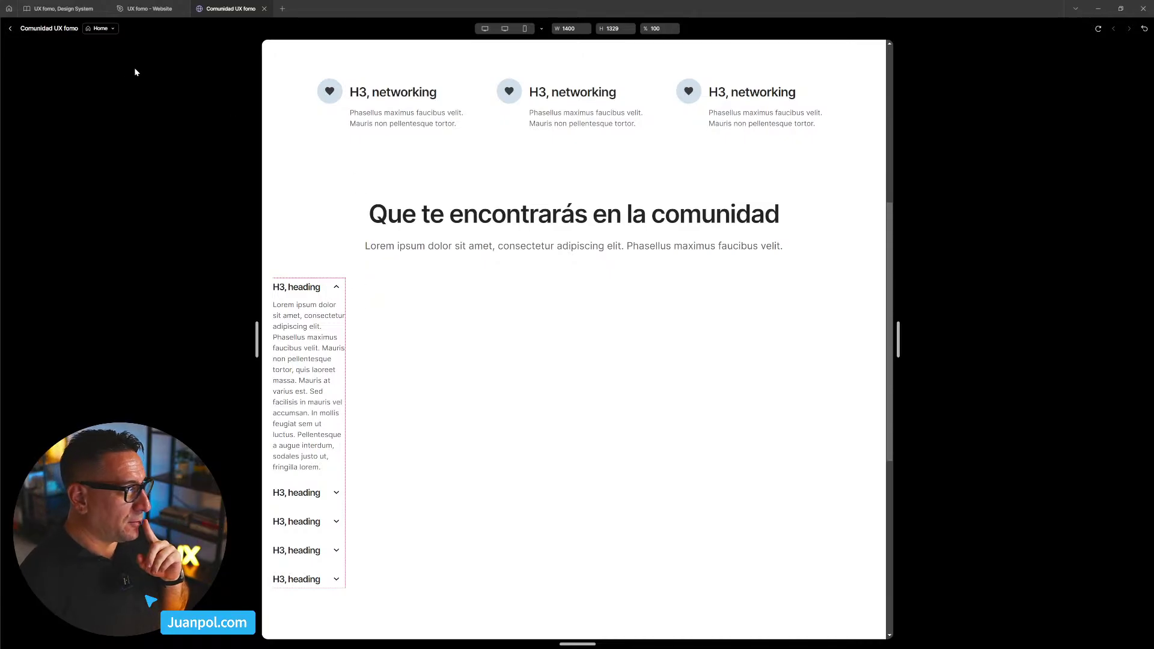
left_click(10, 28)
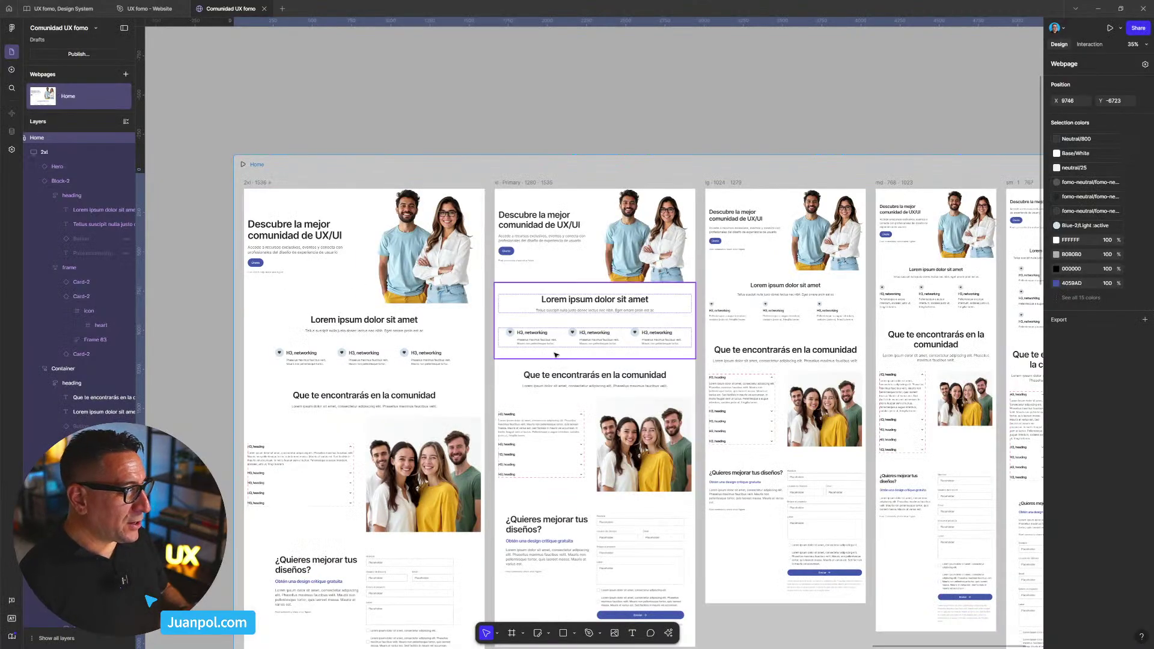
- Add a stroke to both the accordion column and the image column in the primary breakpoint's community section
scroll(589, 463, "up", 5)
scroll(577, 442, "up", 1)
left_click(577, 442)
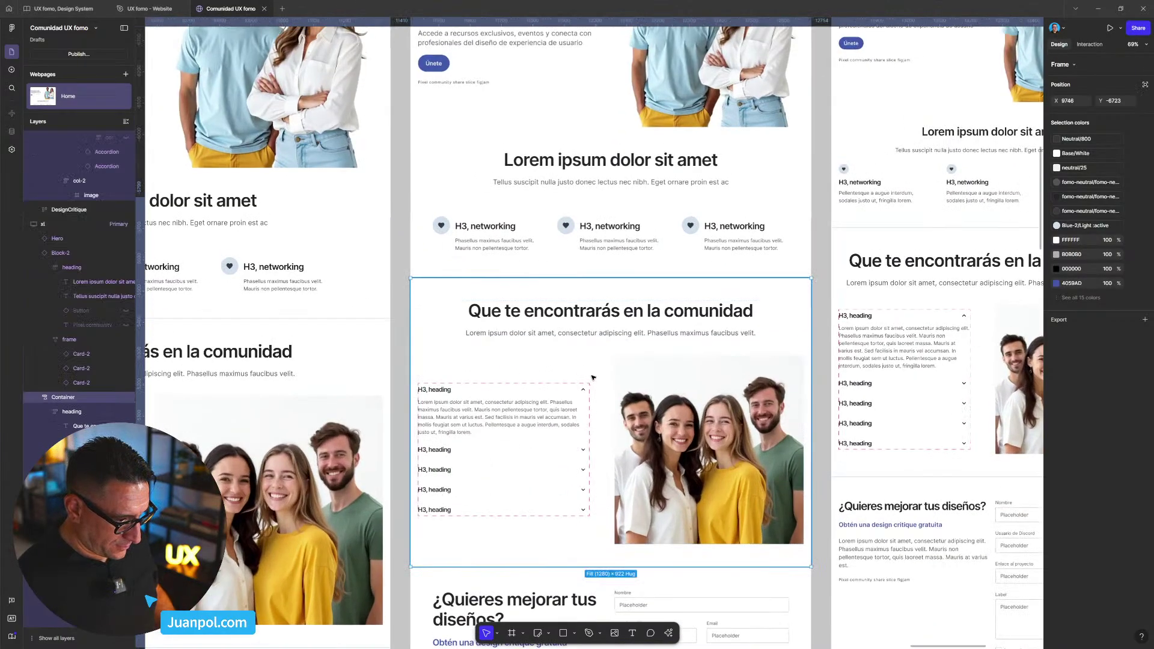
double_click(577, 442)
left_click(618, 376, "shift")
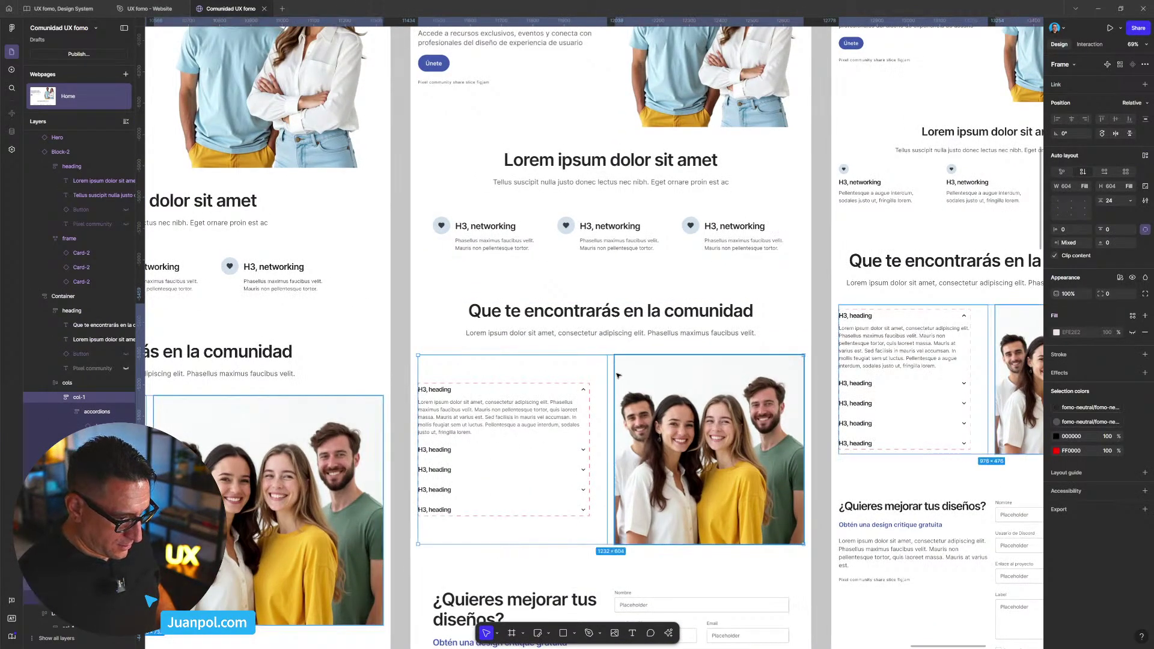
left_click(1145, 355)
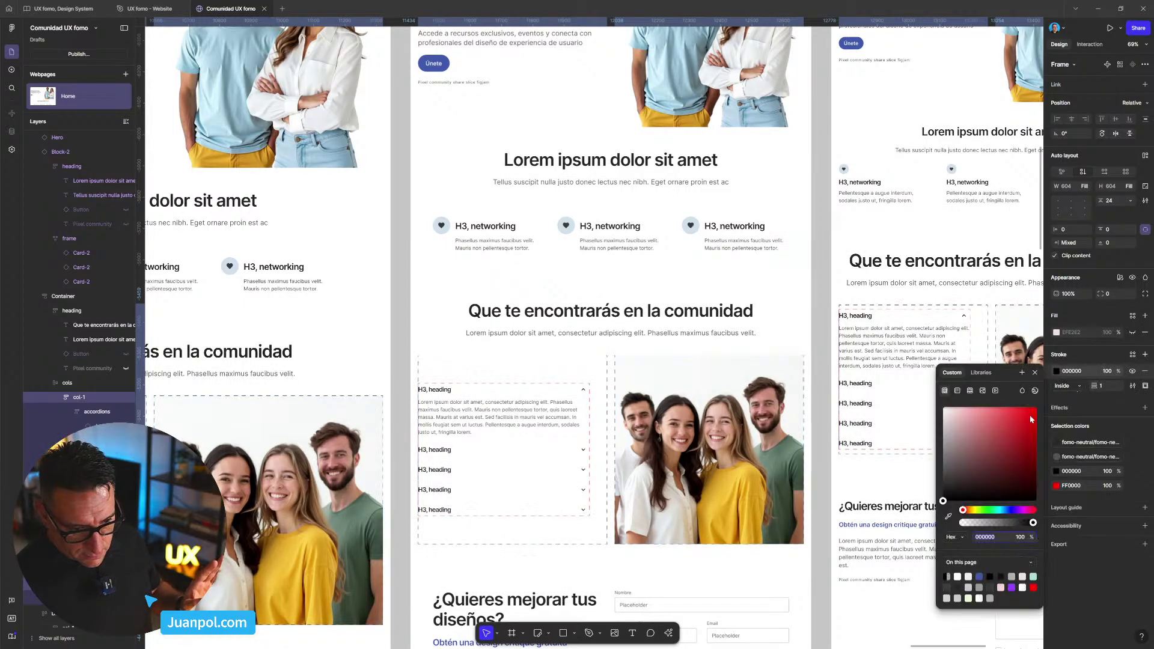
- Set the two columns' stroke colour to 0015FF and its weight to 2
left_click(1056, 371)
left_click(1057, 374)
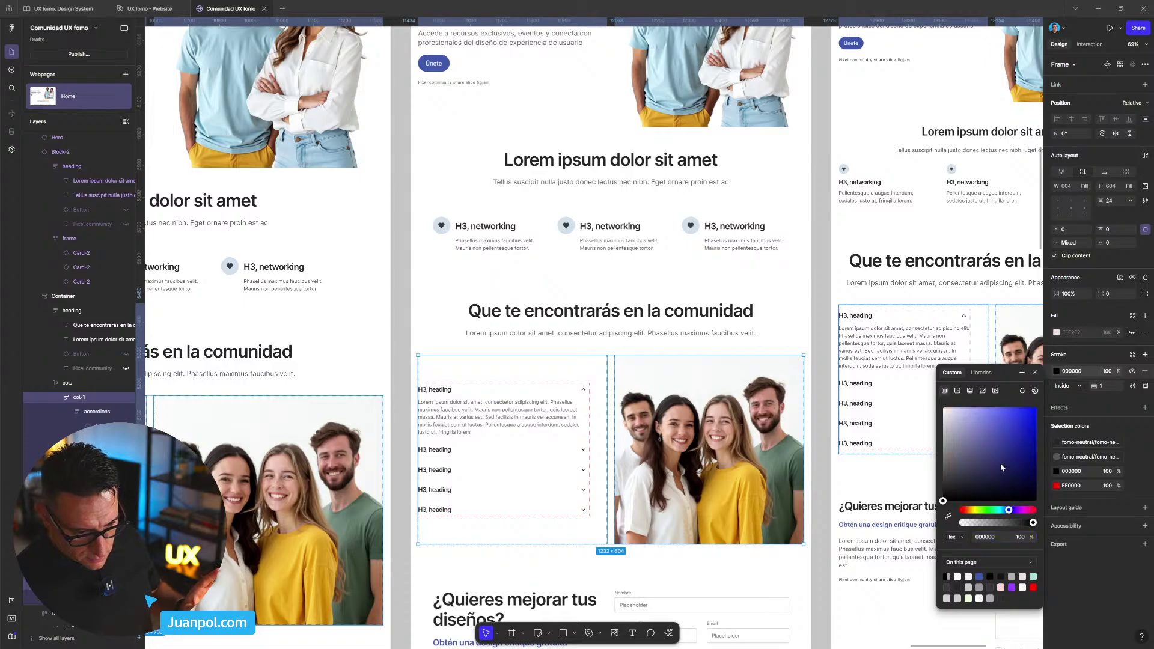
type("0015FF")
left_click(1086, 388)
type("2")
key("Return")
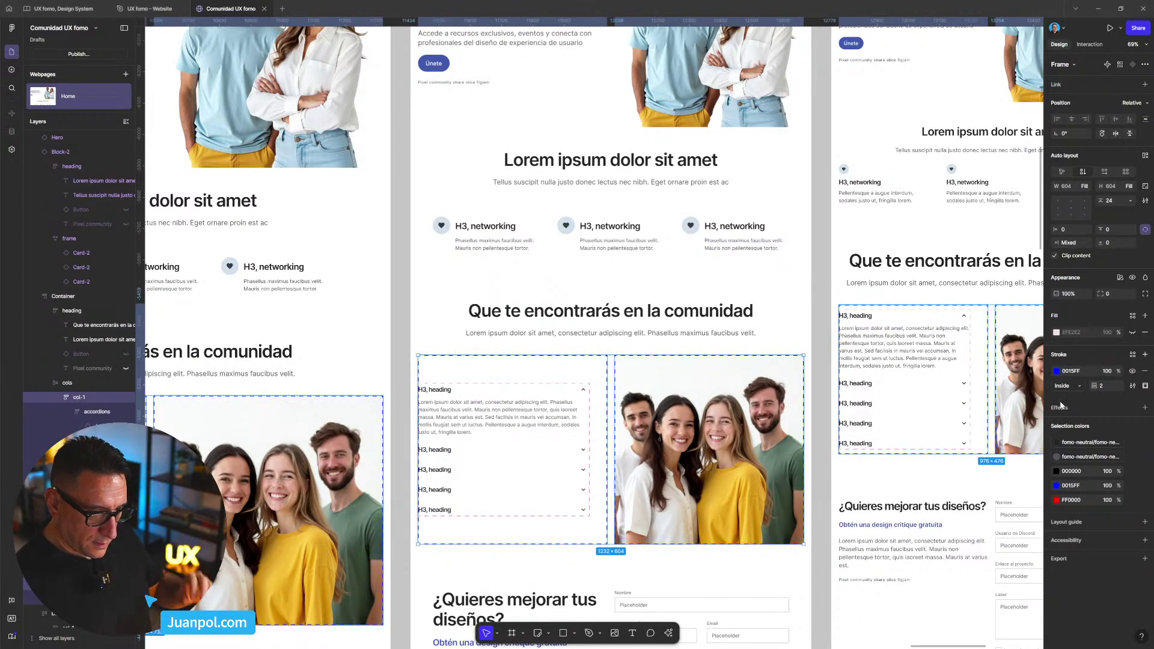
- Preview the Home page down to the community section, widen the preview to about 1712, and return to the editor
scroll(406, 312, "down", 3)
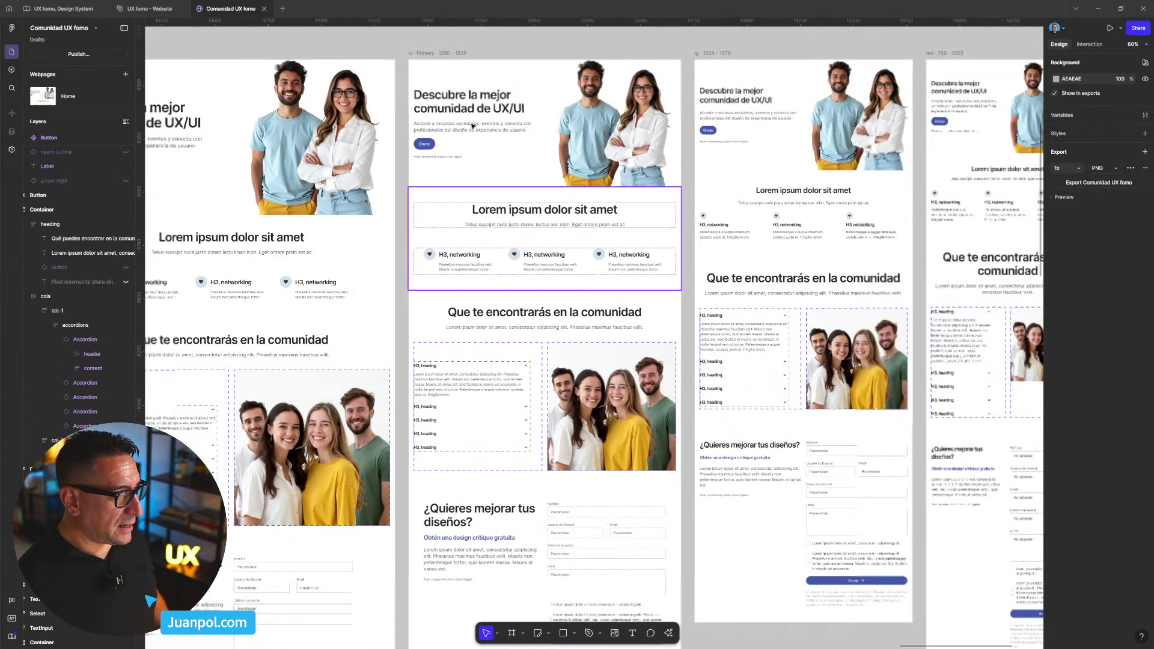
scroll(473, 70, "up", 1)
left_click(473, 70)
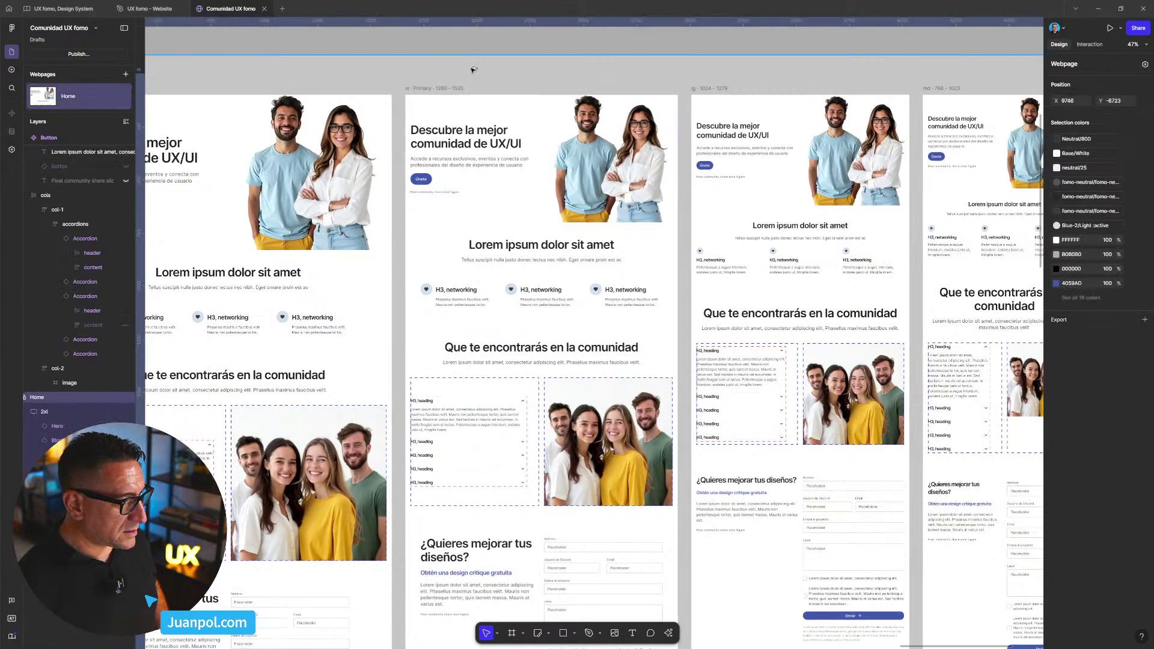
key("shift+space")
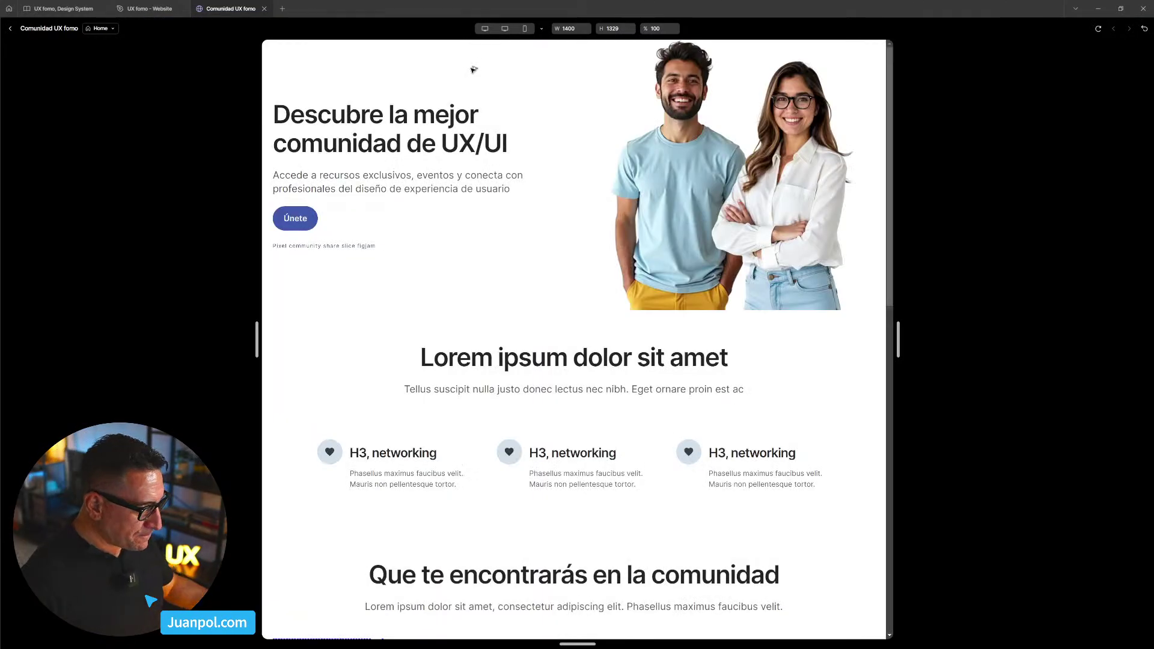
scroll(857, 332, "down", 5)
scroll(856, 333, "down", 3)
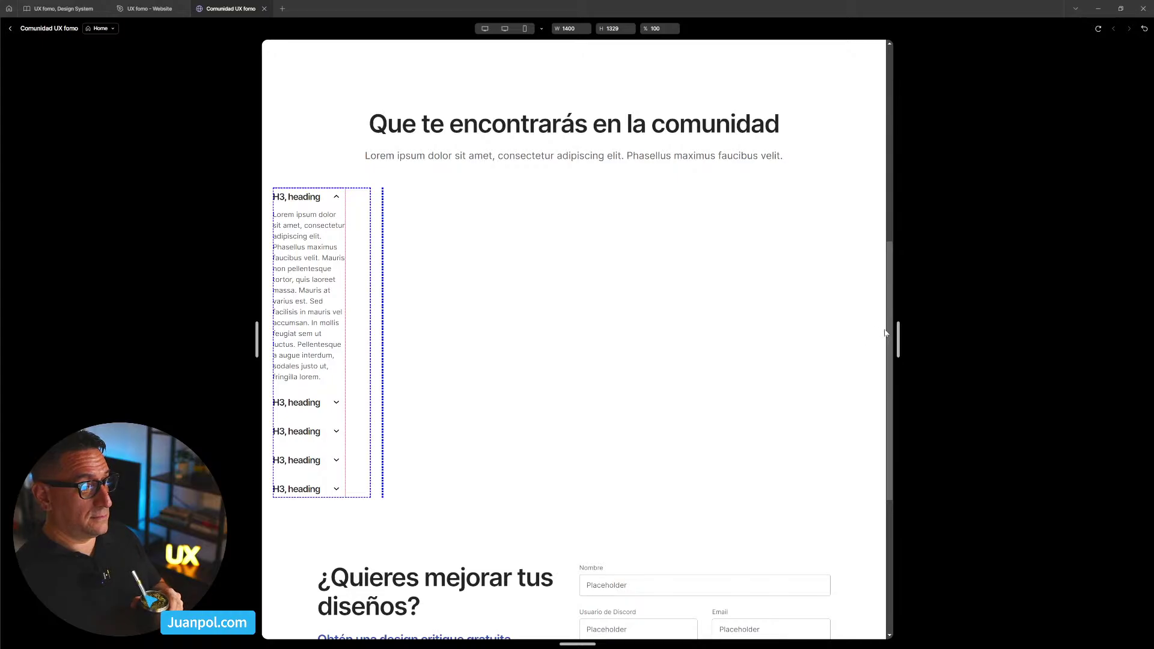
left_click_drag(897, 338, 965, 345)
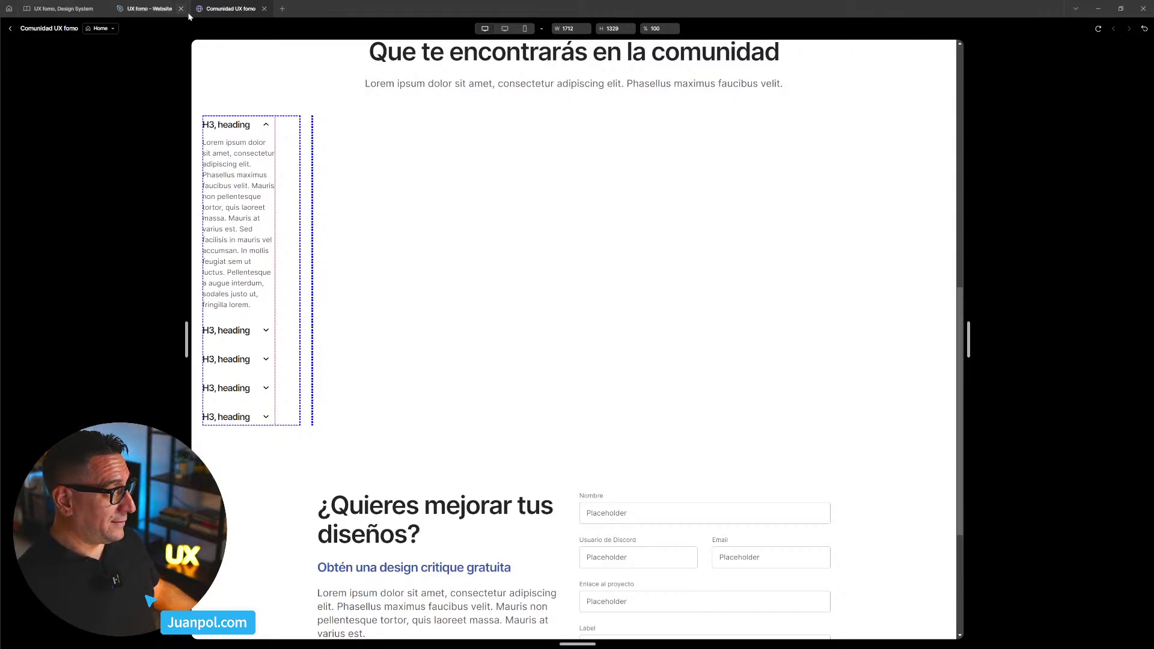
left_click(9, 28)
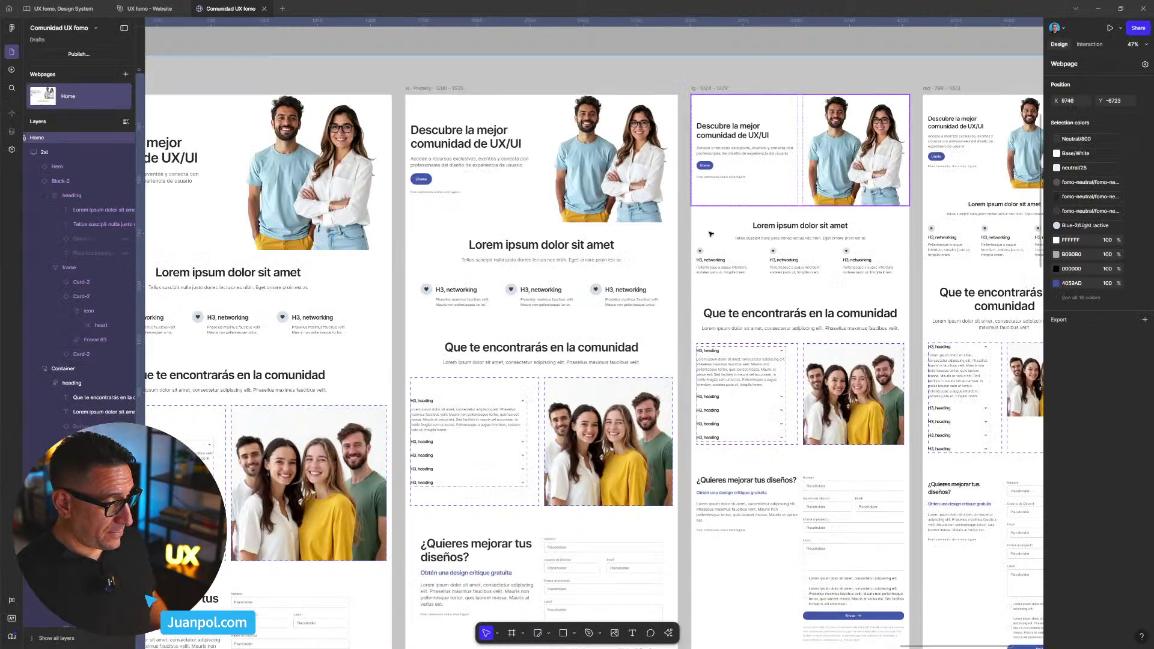
- Check the width sizing options of the primary breakpoint's cols frame and its two columns
left_click(460, 335)
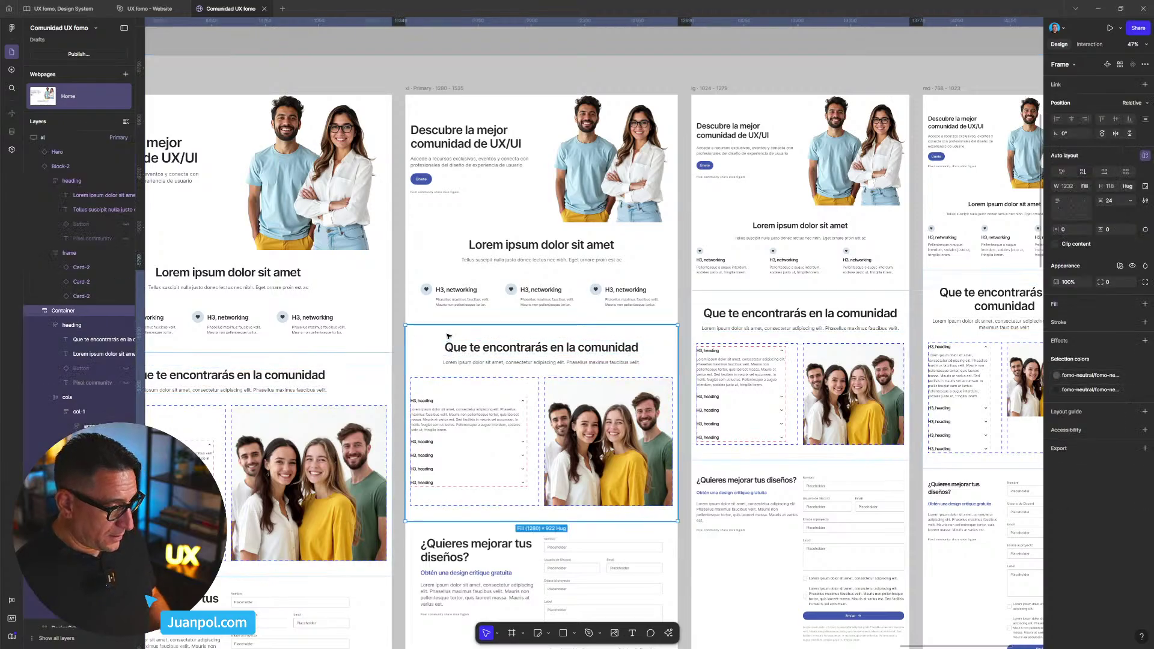
left_click(512, 386)
left_click(1085, 187)
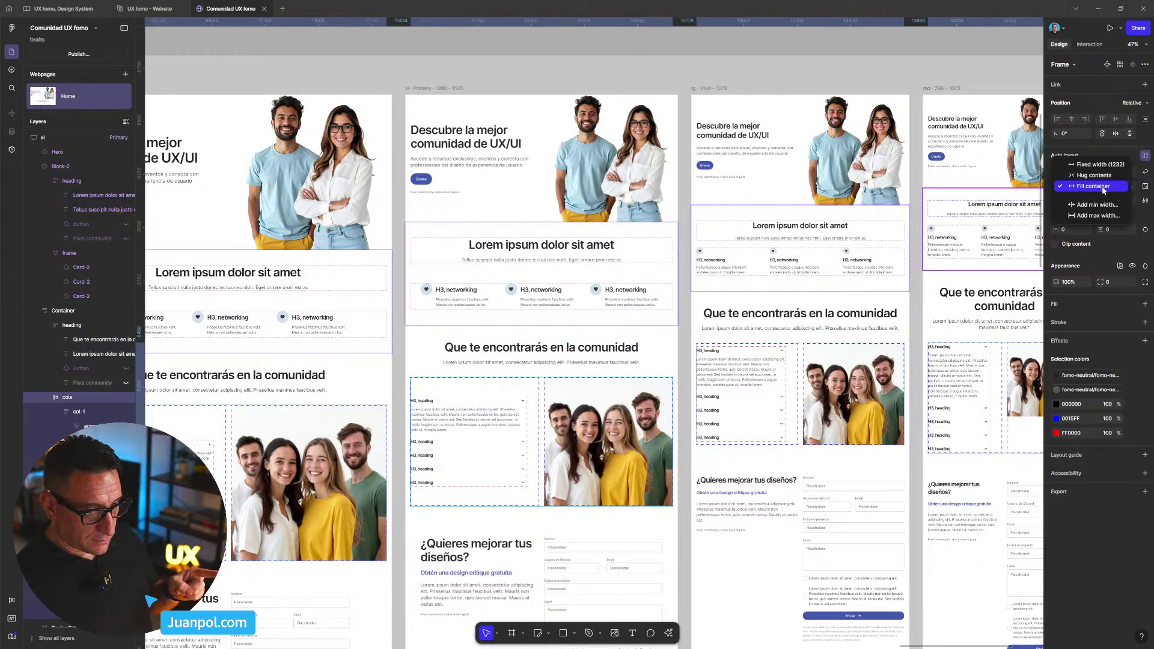
left_click(494, 397)
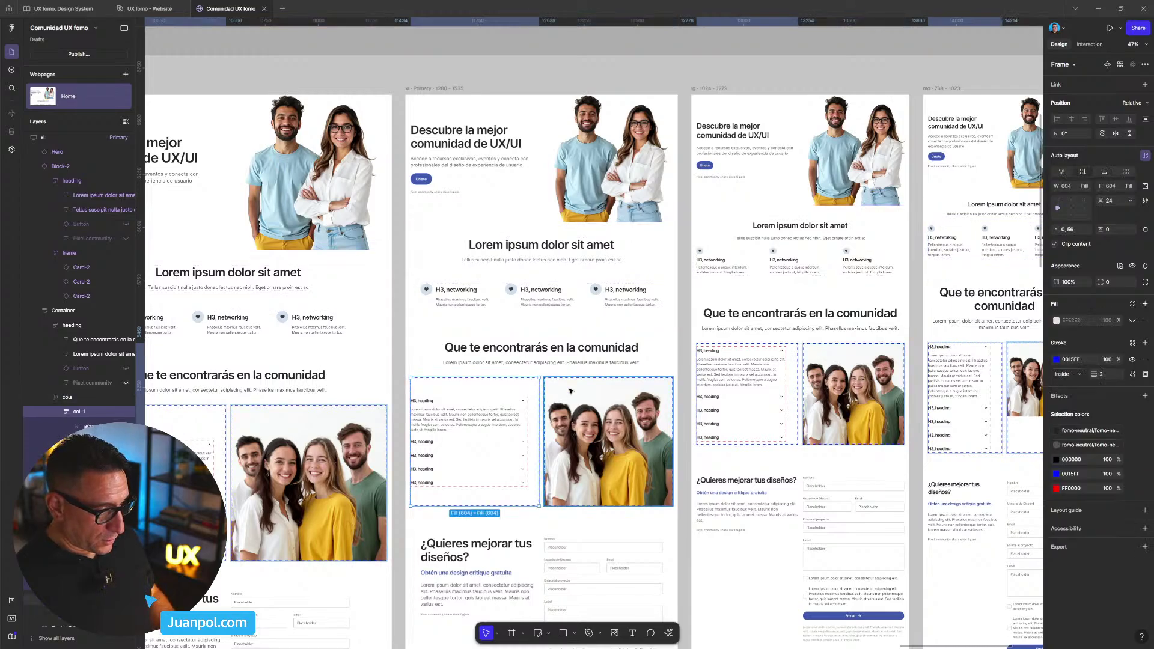
left_click(1087, 186)
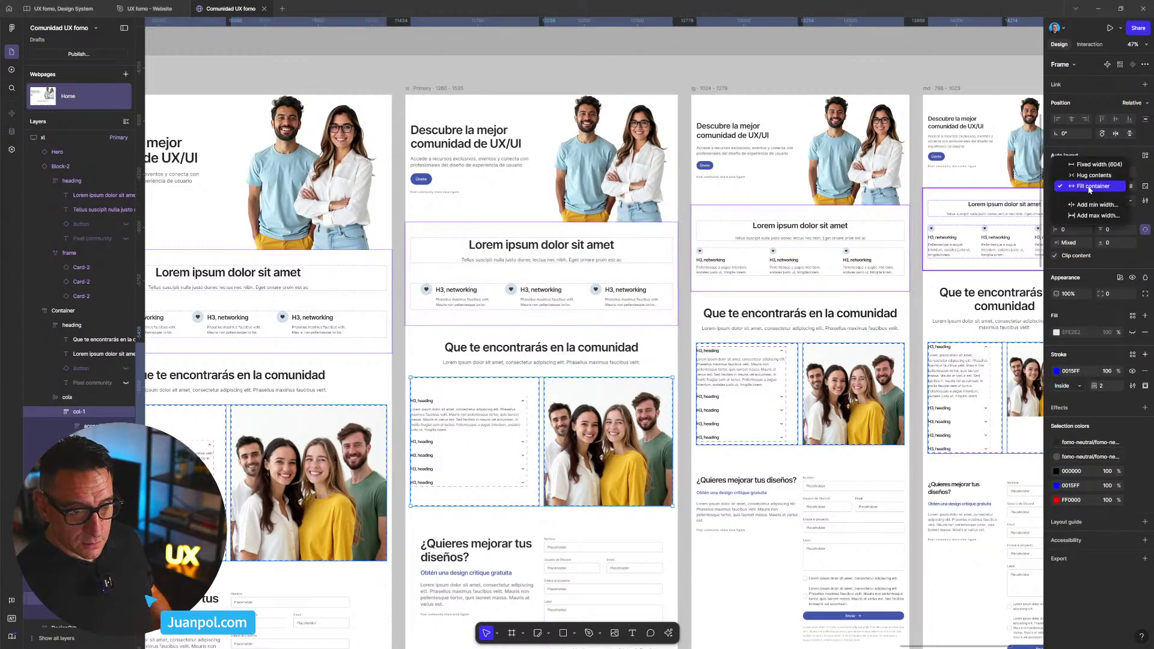
left_click(1094, 187)
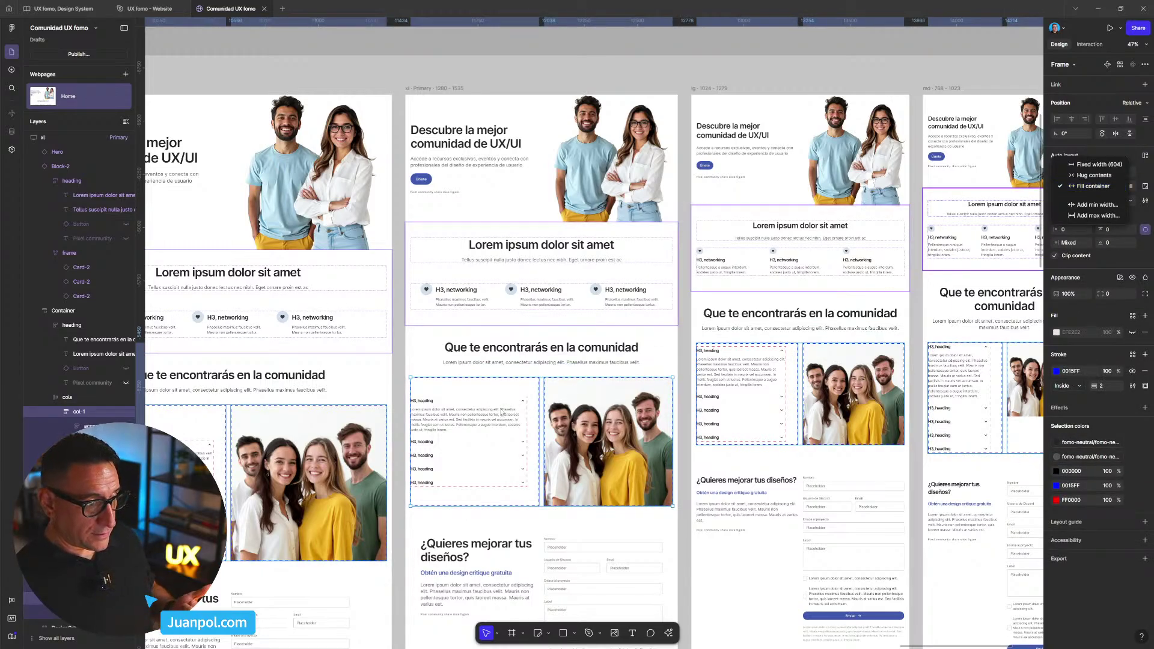
- Check the width sizing options of the primary breakpoint's accordions frame and of the image inside col-2
key("Return")
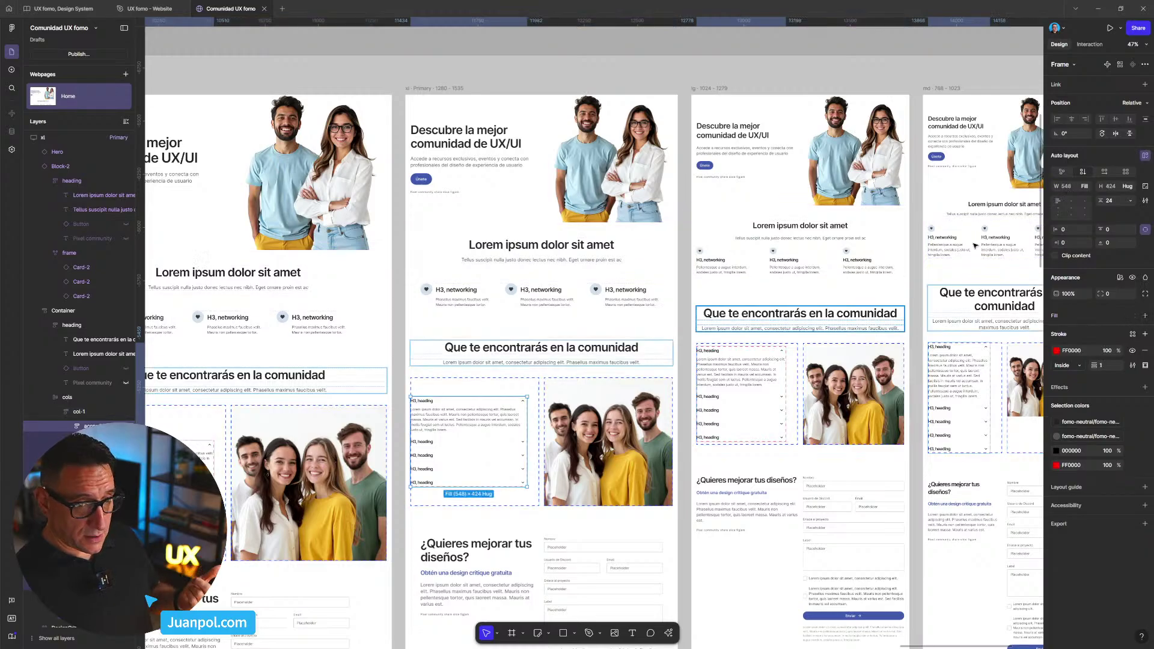
left_click(1085, 187)
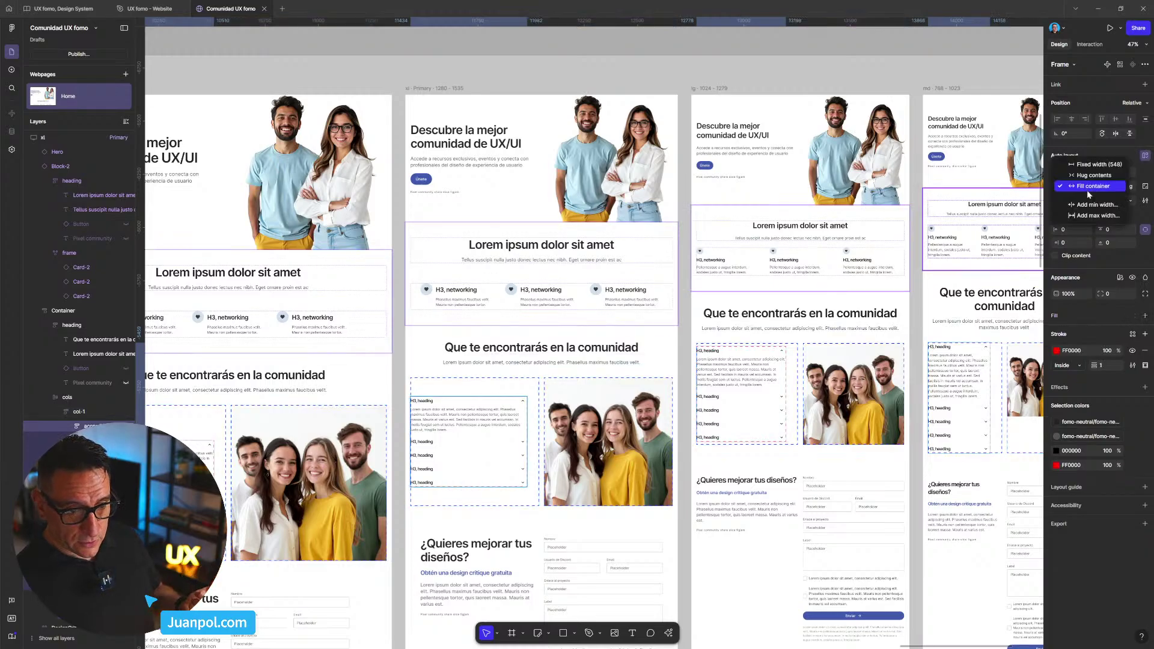
left_click(592, 460)
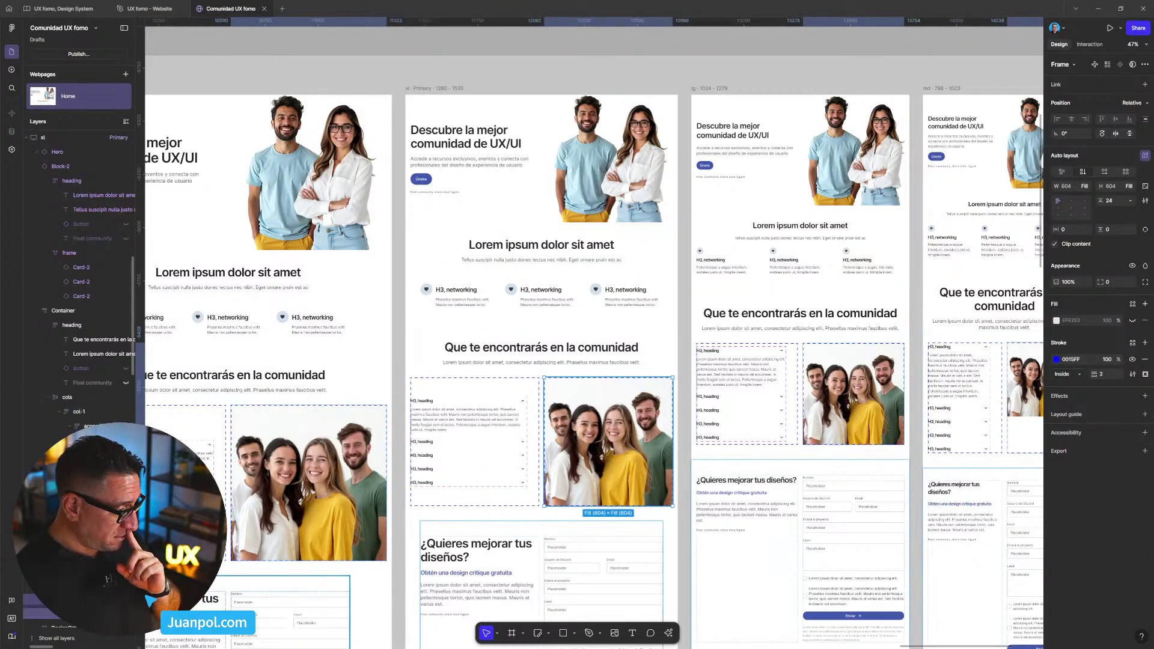
left_click(90, 614)
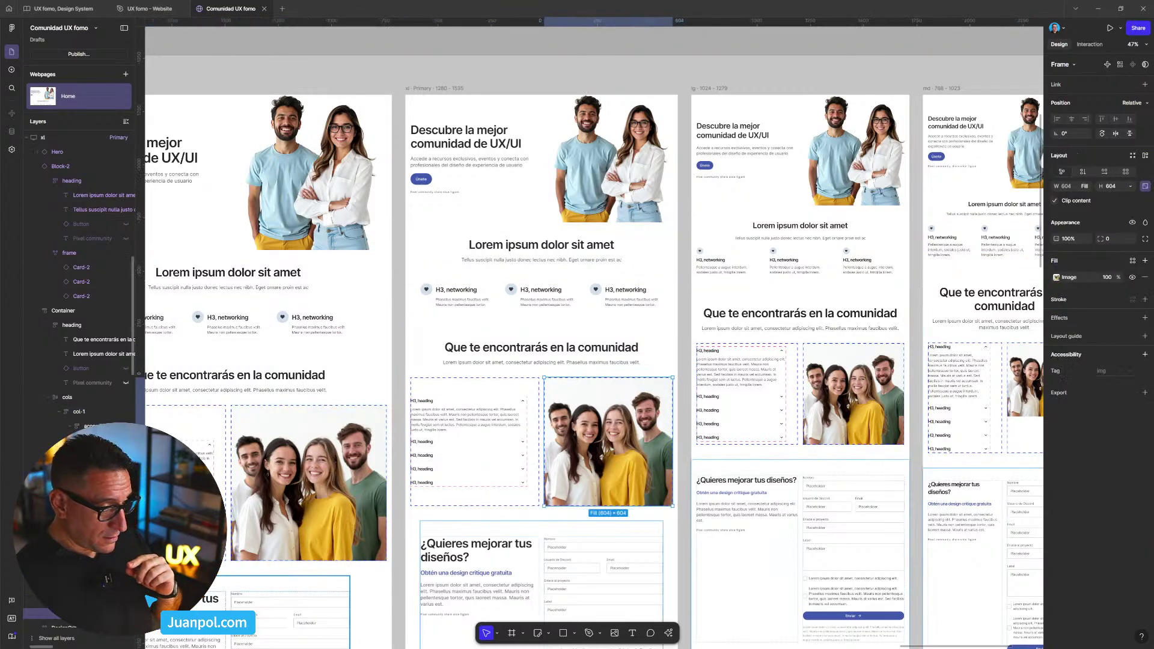
left_click(1084, 186)
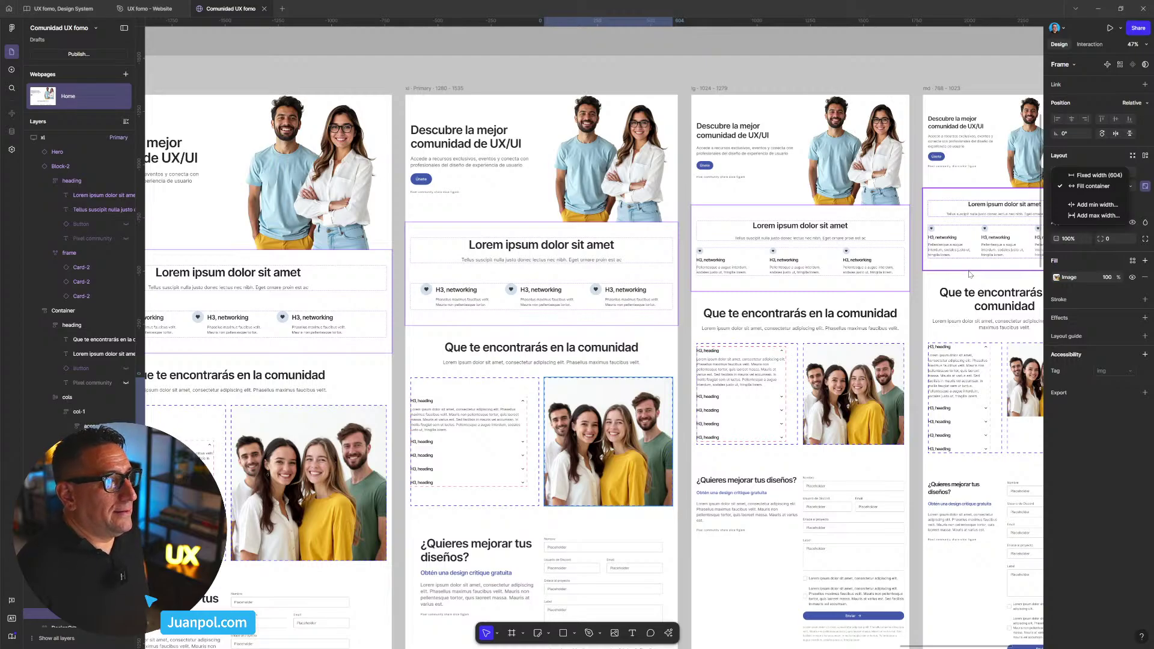
left_click(489, 52)
scroll(587, 141, "up", 1)
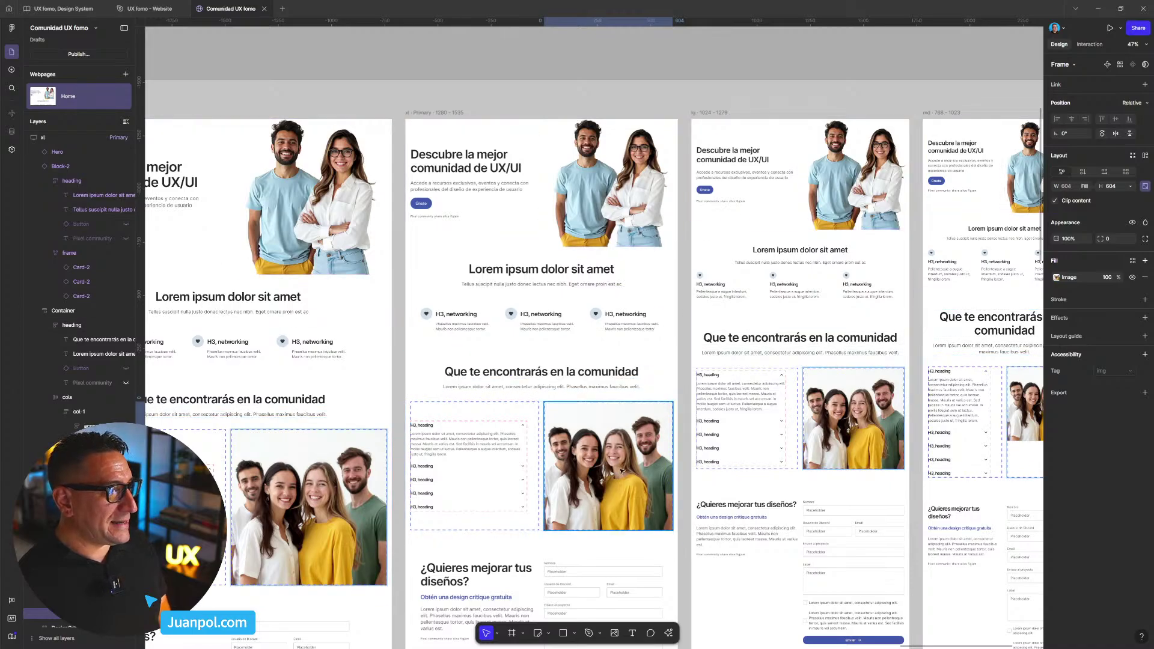
right_click(620, 137)
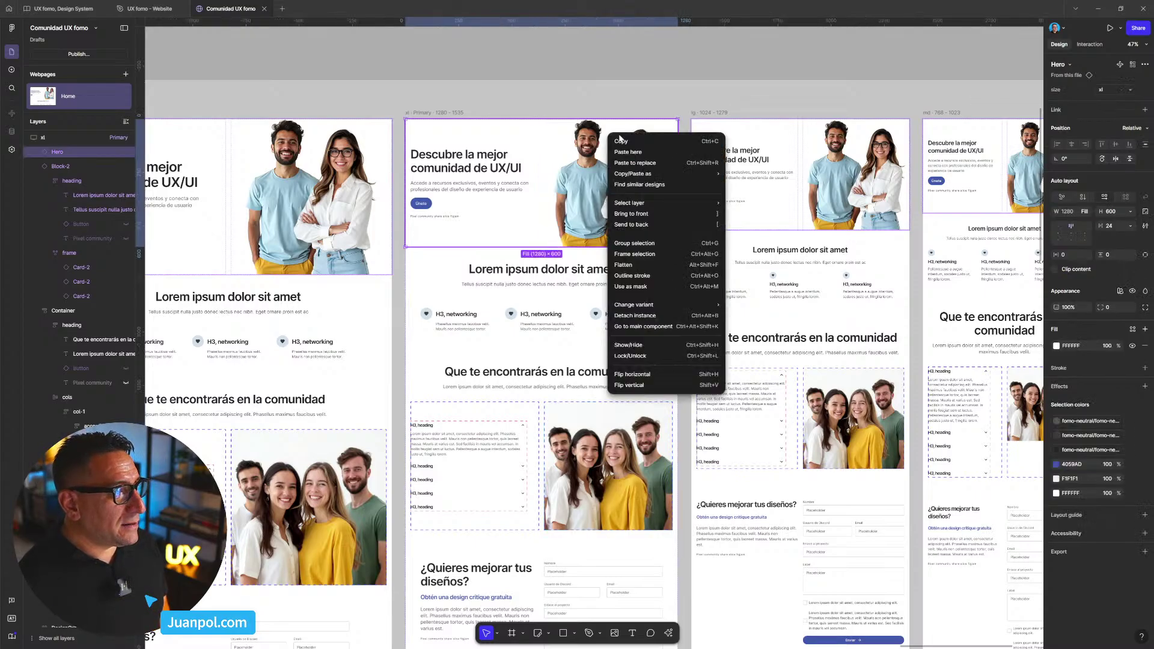
left_click(697, 83)
left_click(700, 63)
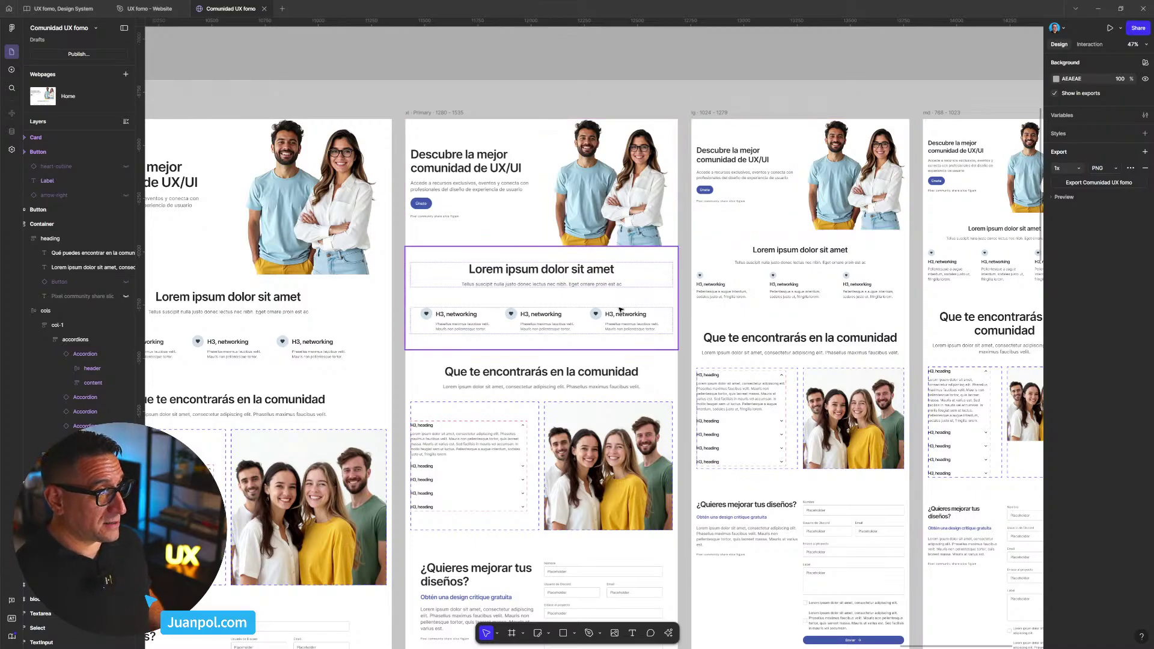
- Try to move the primary breakpoint's image column out of the Home page onto the canvas, and undo the move
scroll(621, 310, "down", 5)
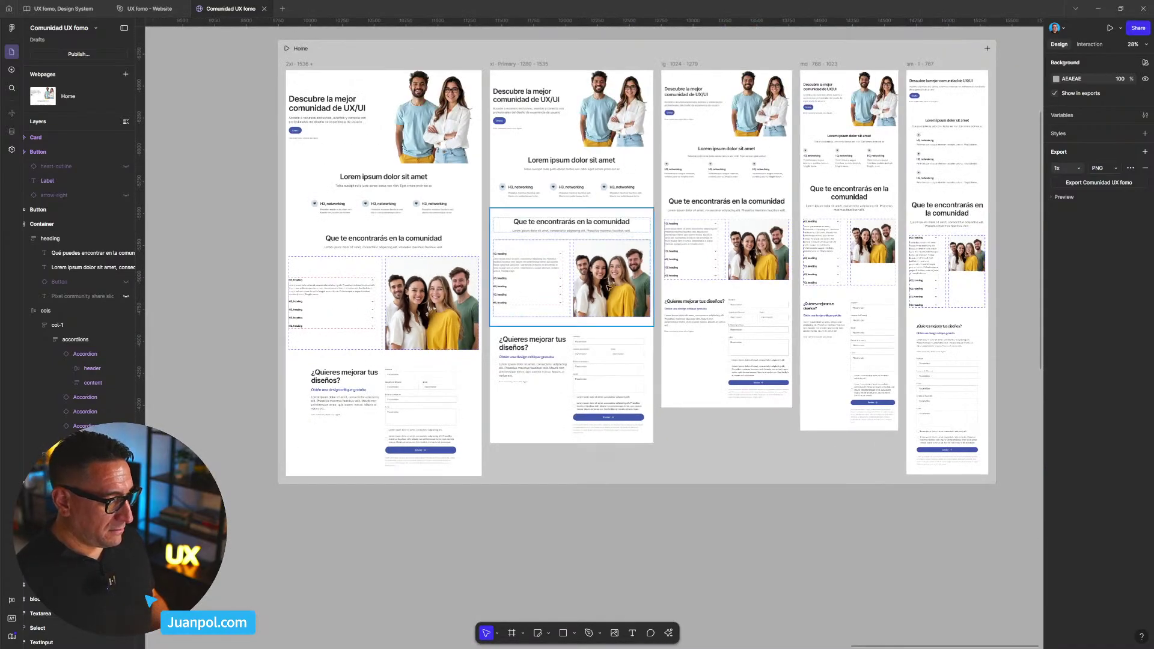
left_click(608, 288)
left_click_drag(608, 288, 727, 530)
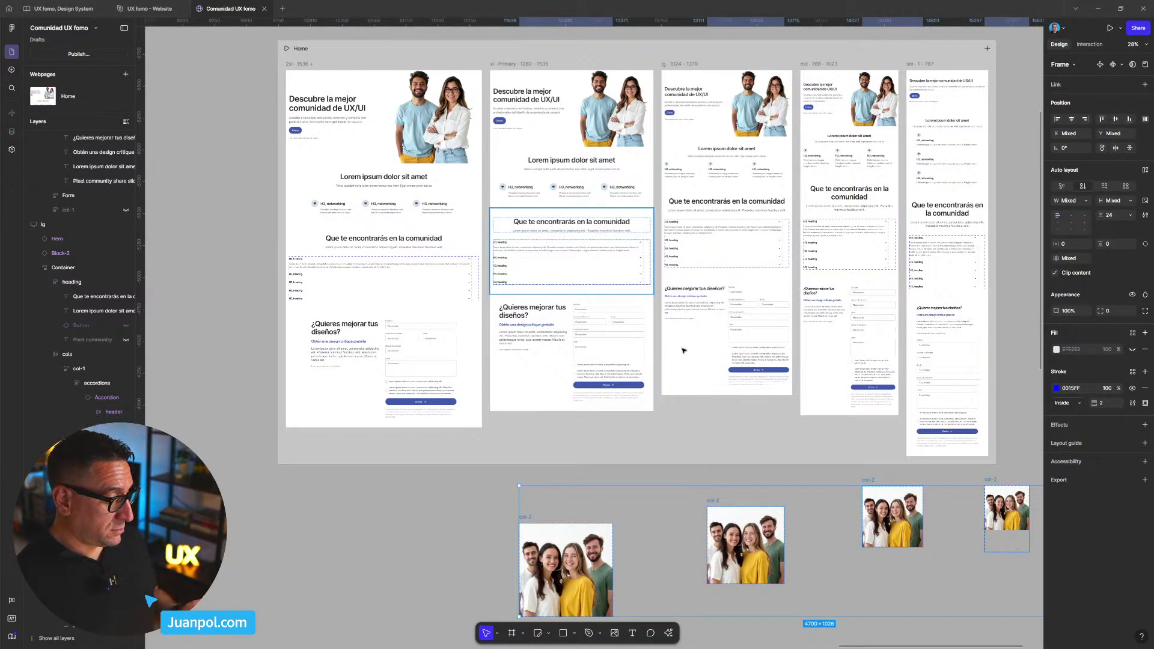
key("ctrl+z")
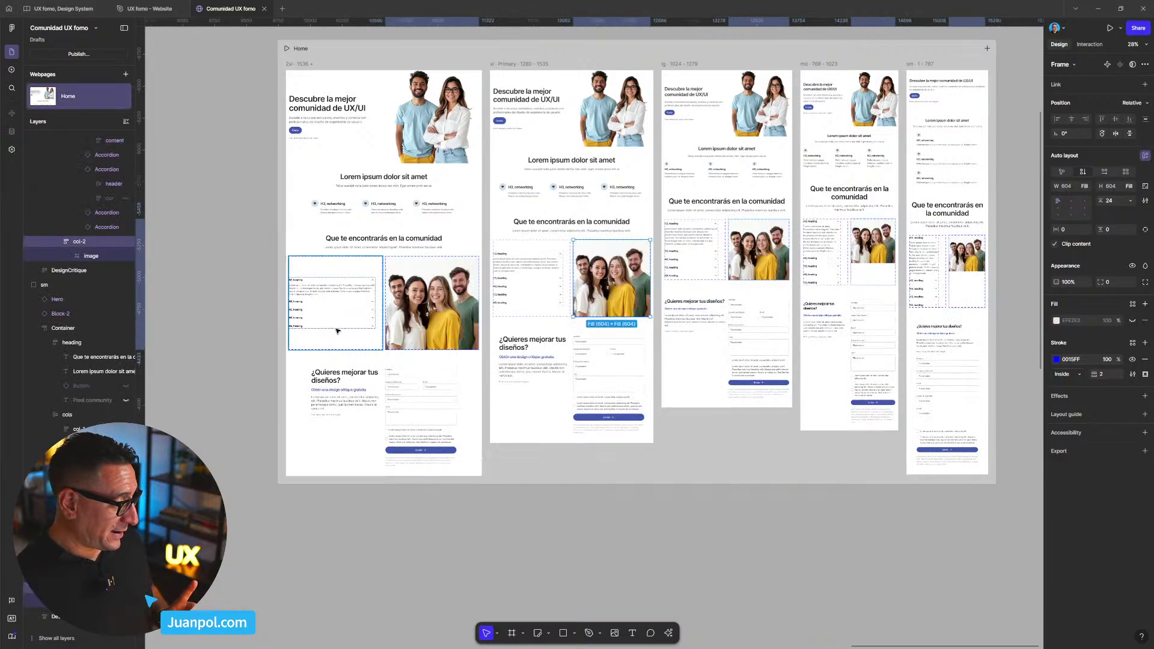
- Try hiding the image inside the md breakpoint's col-2, and undo the change
left_click(92, 257)
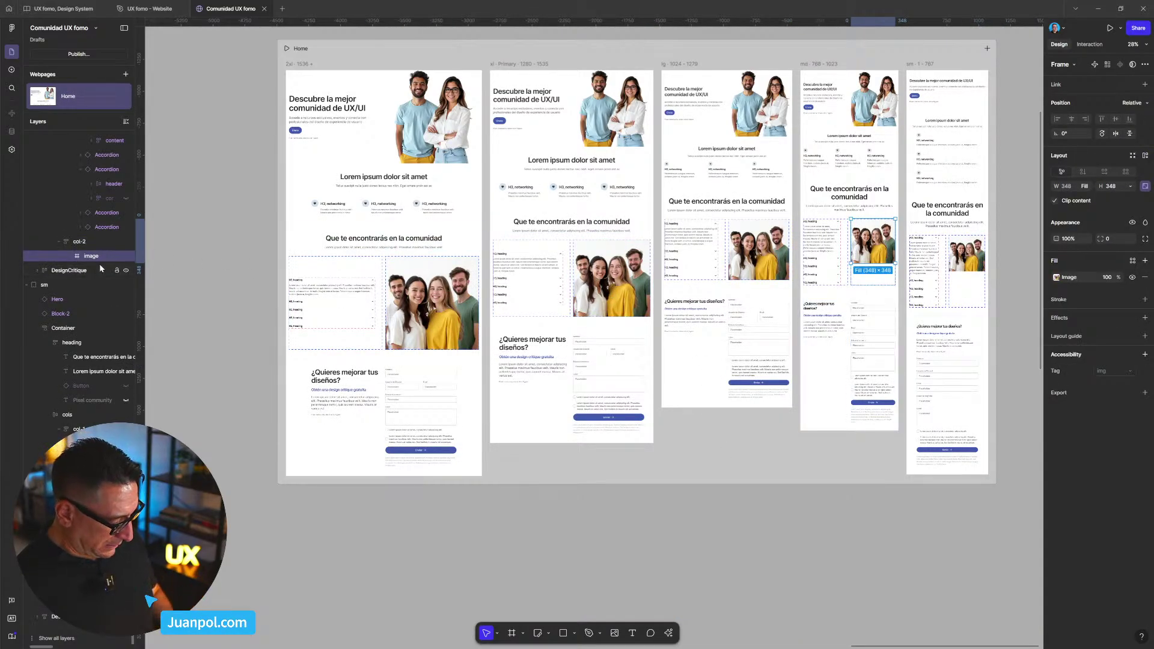
key("Escape")
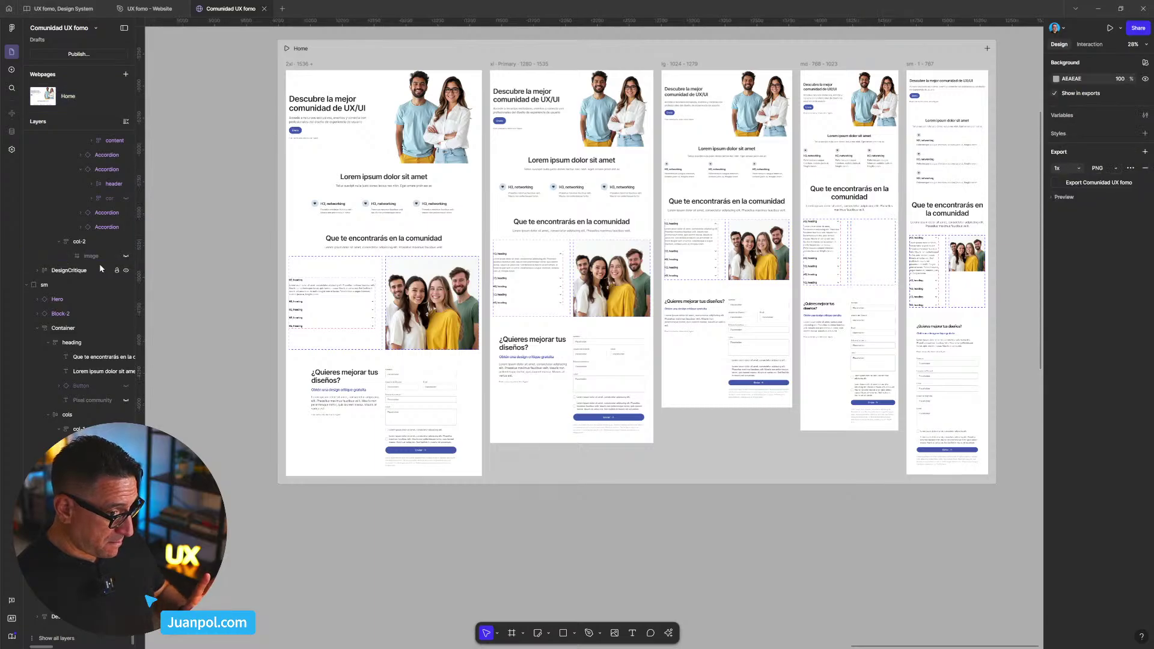
left_click(691, 345)
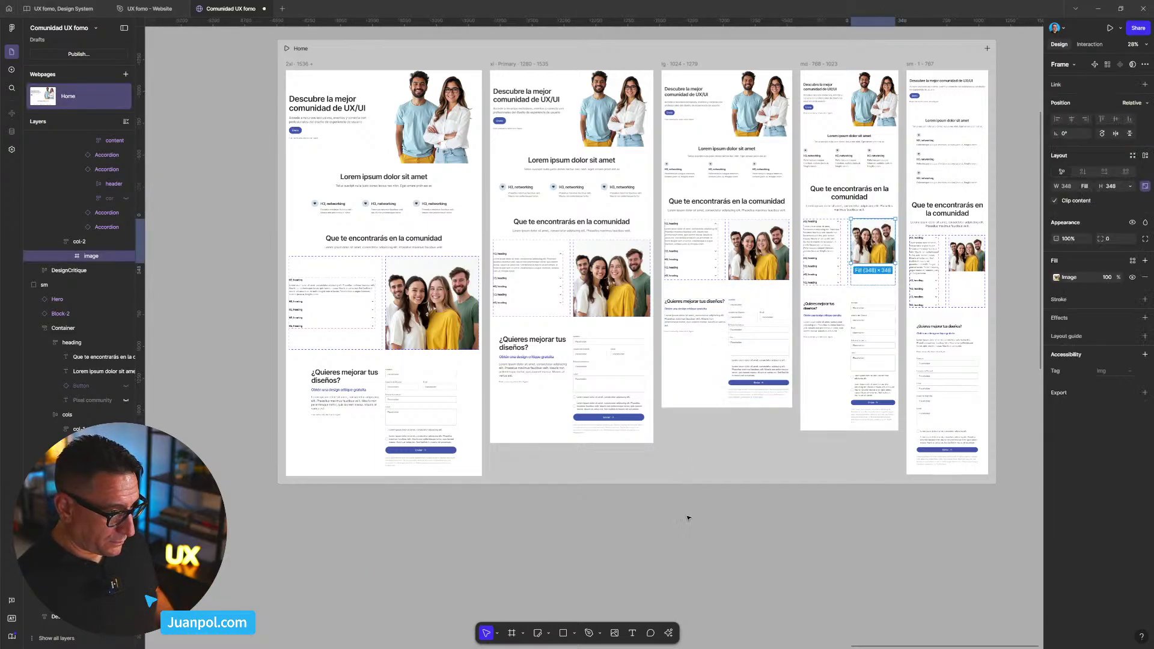
- Take the image out of the primary breakpoint's col-2 and place it on the empty canvas below the Home page
left_click(593, 269)
left_click(594, 269)
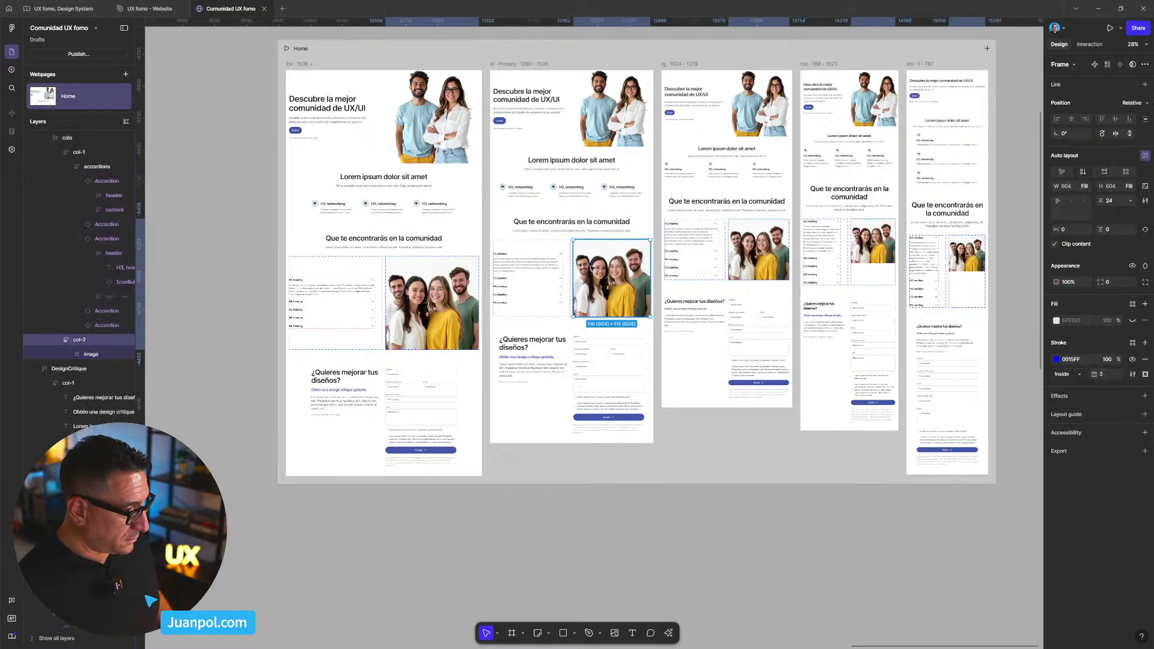
left_click(87, 354)
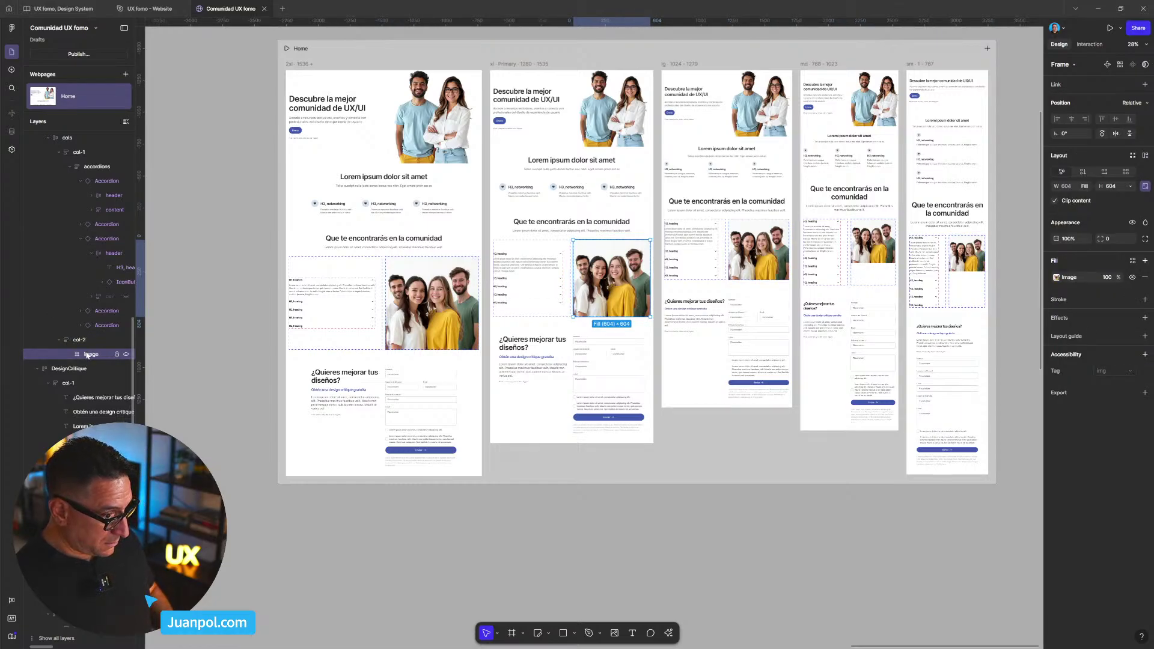
key("Delete")
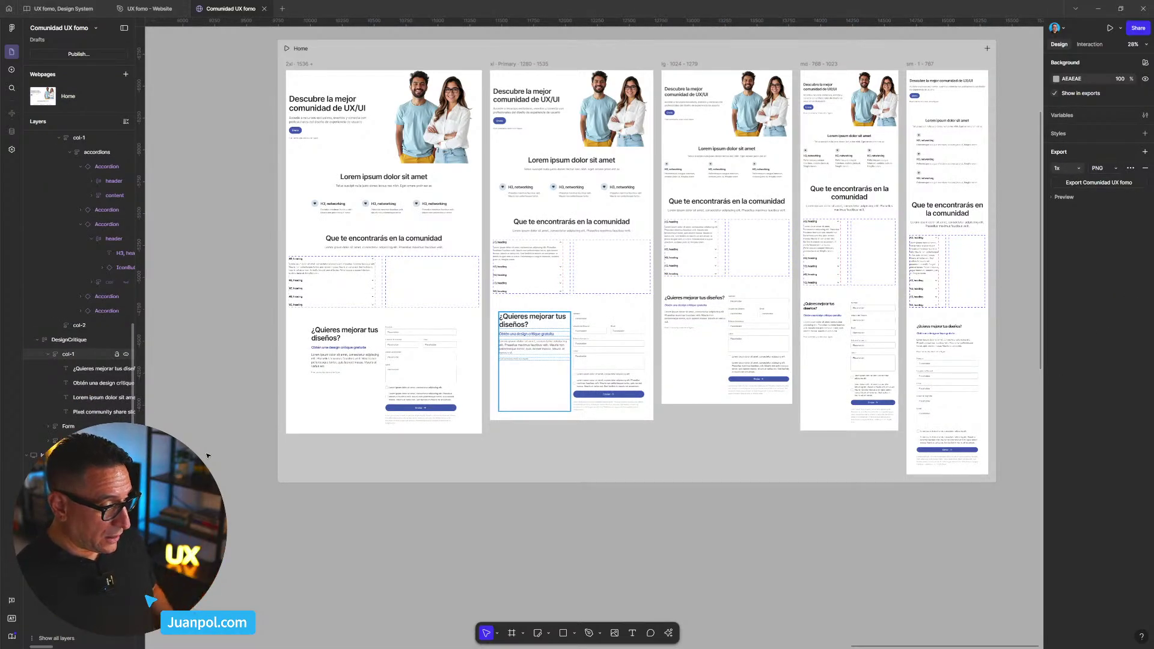
scroll(456, 405, "down", 5)
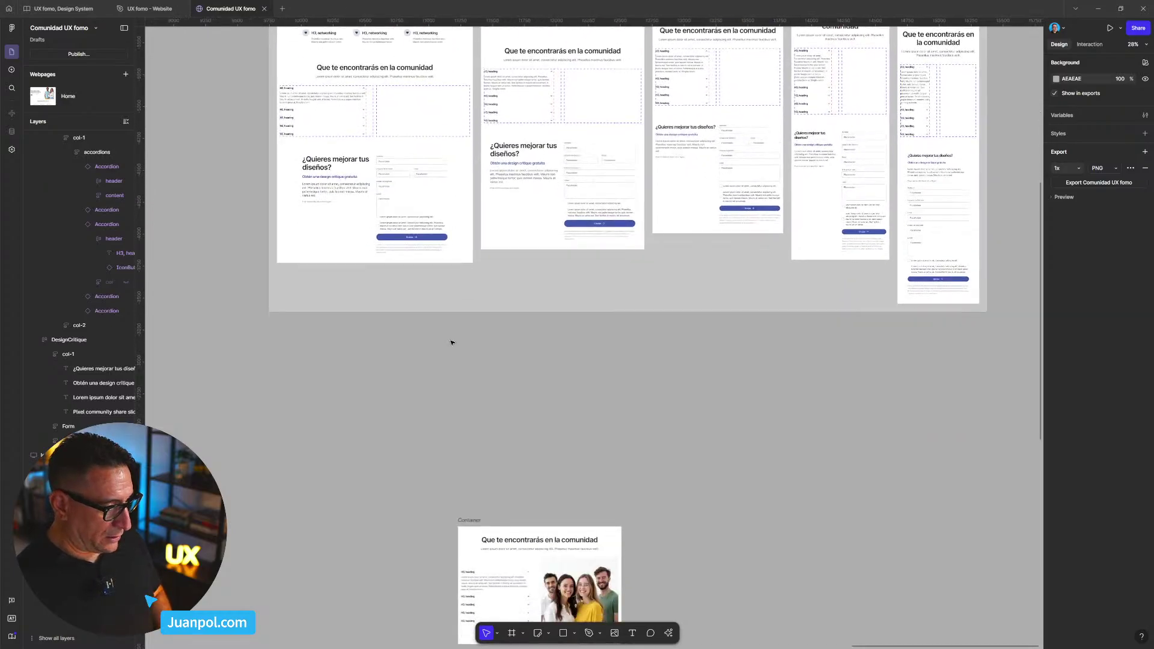
key("ctrl+z")
left_click_drag(601, 115, 577, 408)
scroll(796, 412, "up", 8)
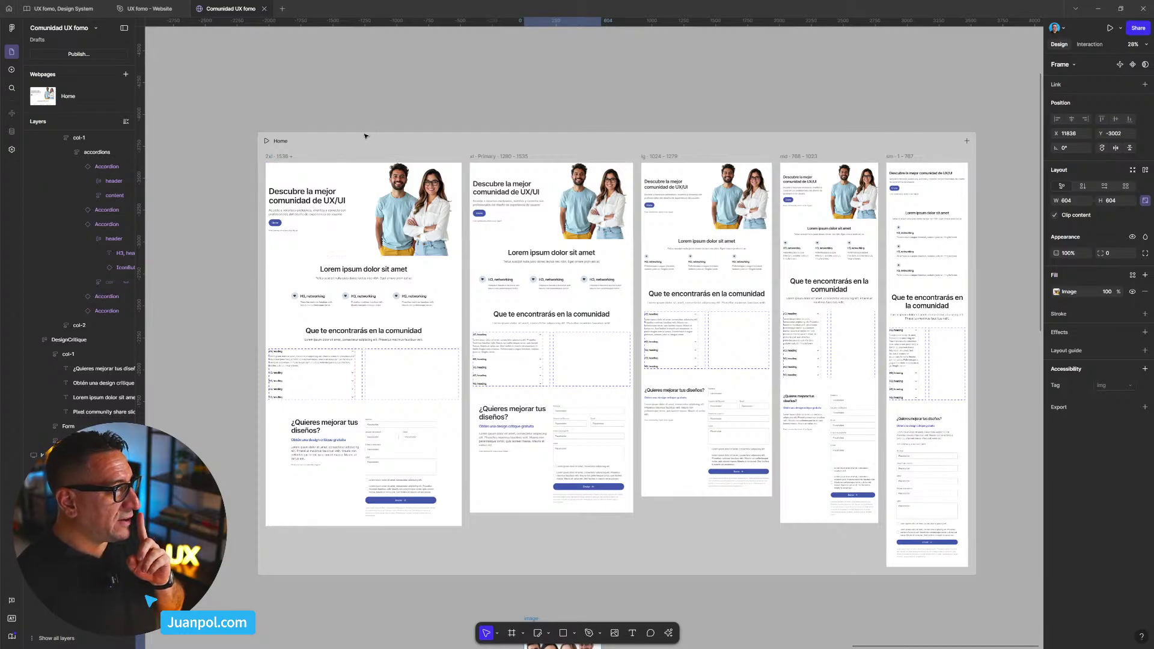
- Preview the Home page, reload the preview, and check the columns of the "Que te encontrarás en la comunidad" section
left_click(363, 140)
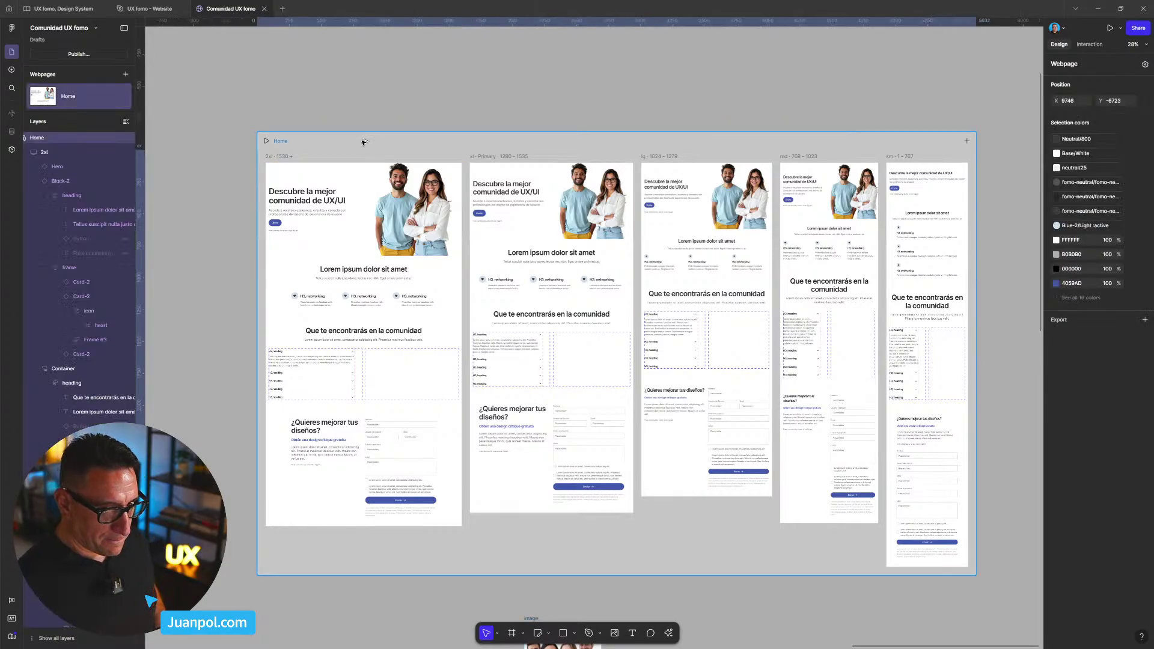
key("shift+space")
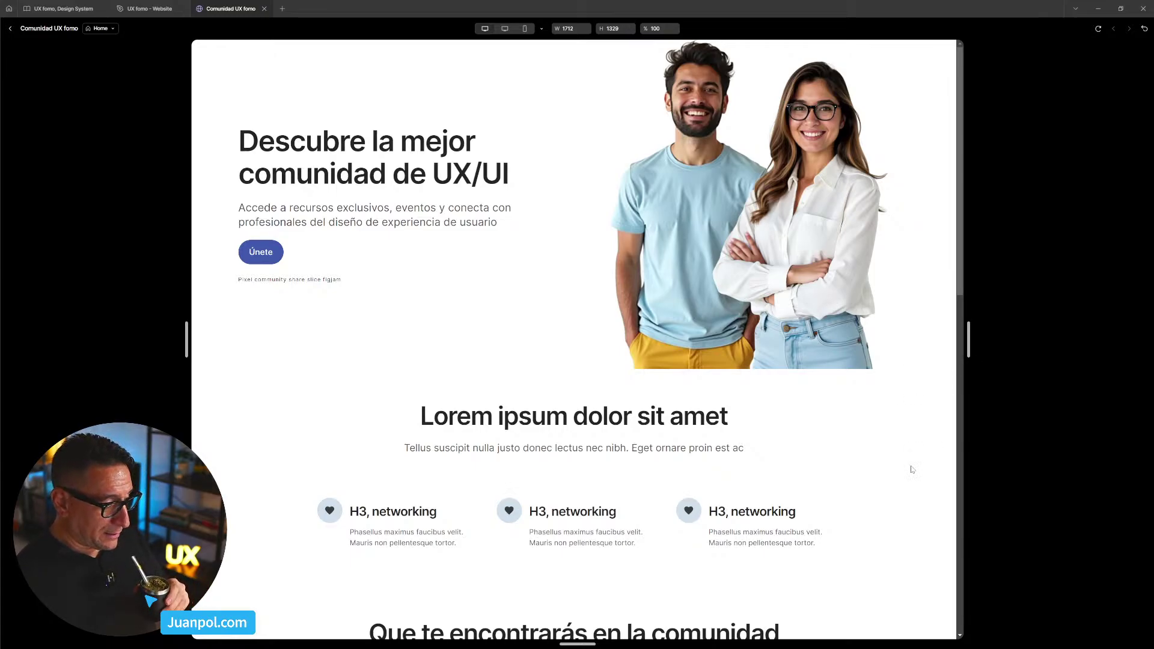
scroll(916, 398, "down", 6)
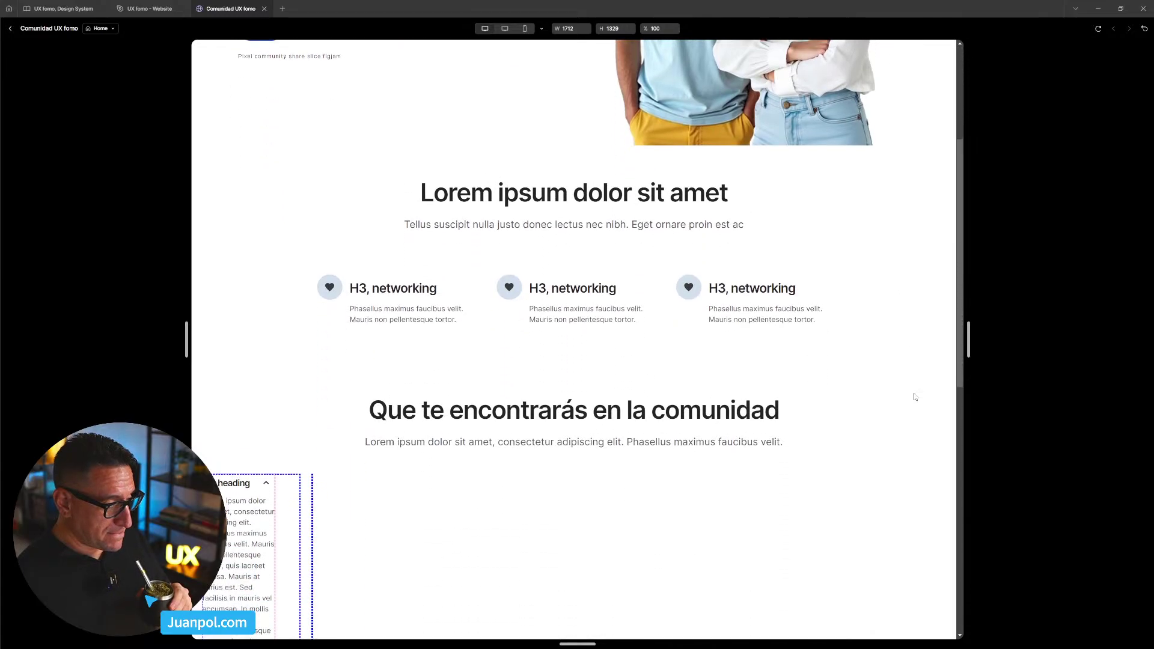
left_click(1098, 29)
scroll(866, 234, "down", 6)
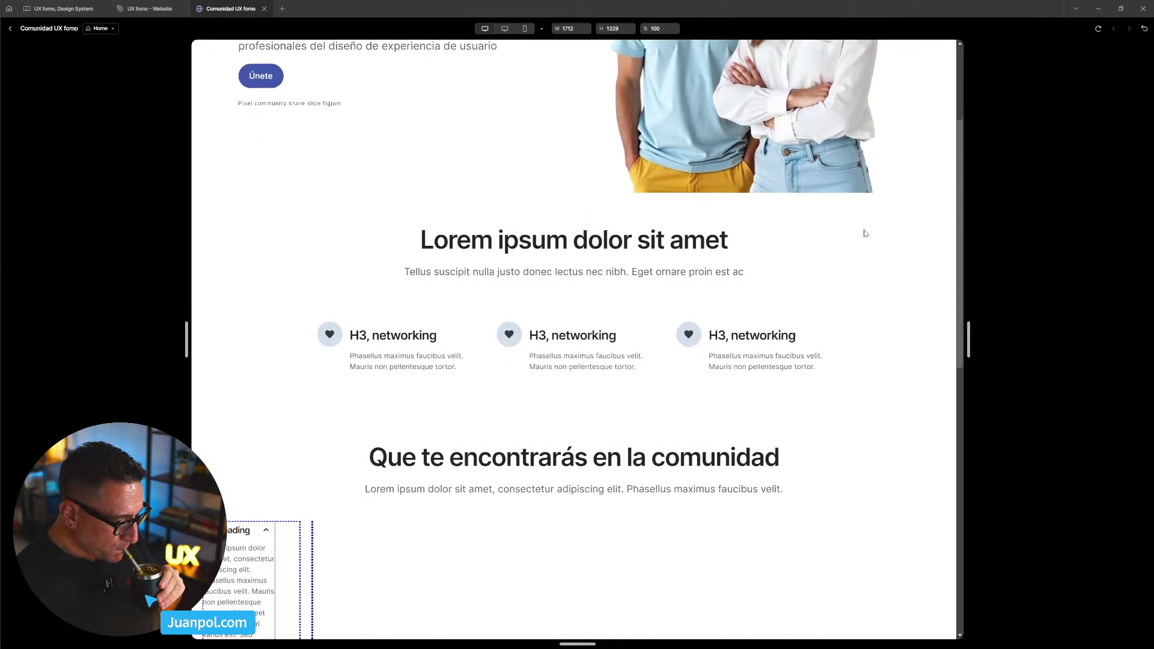
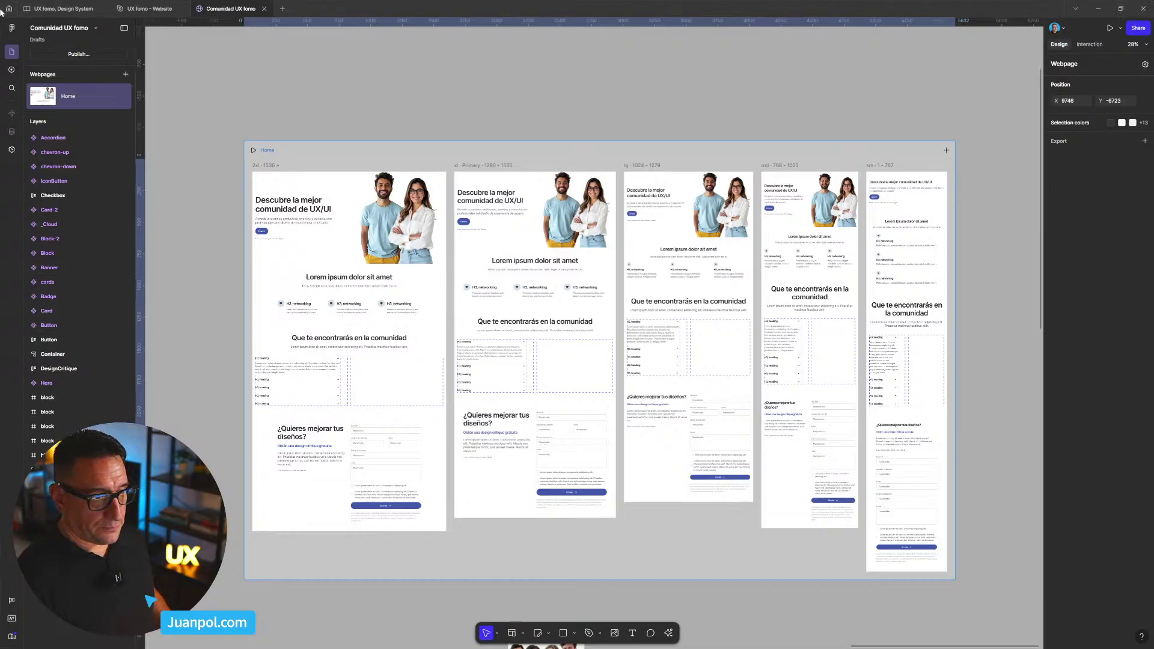
- Preview the Home page again and check the community section's columns, widening the preview to 1544
left_click(419, 150)
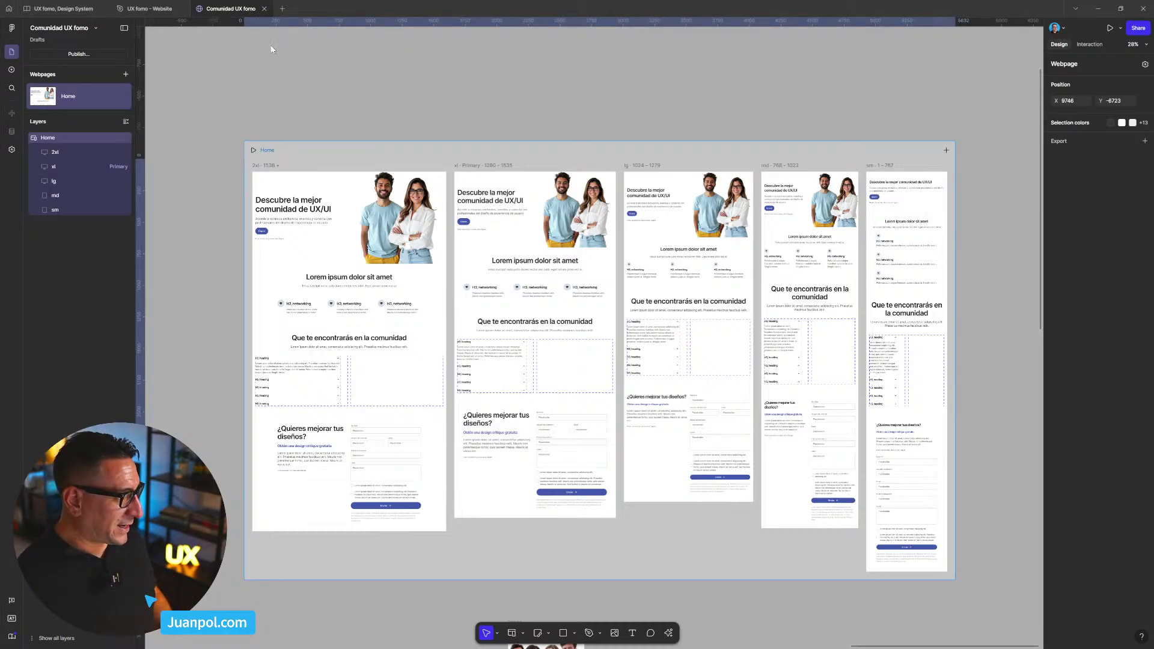
left_click(307, 97)
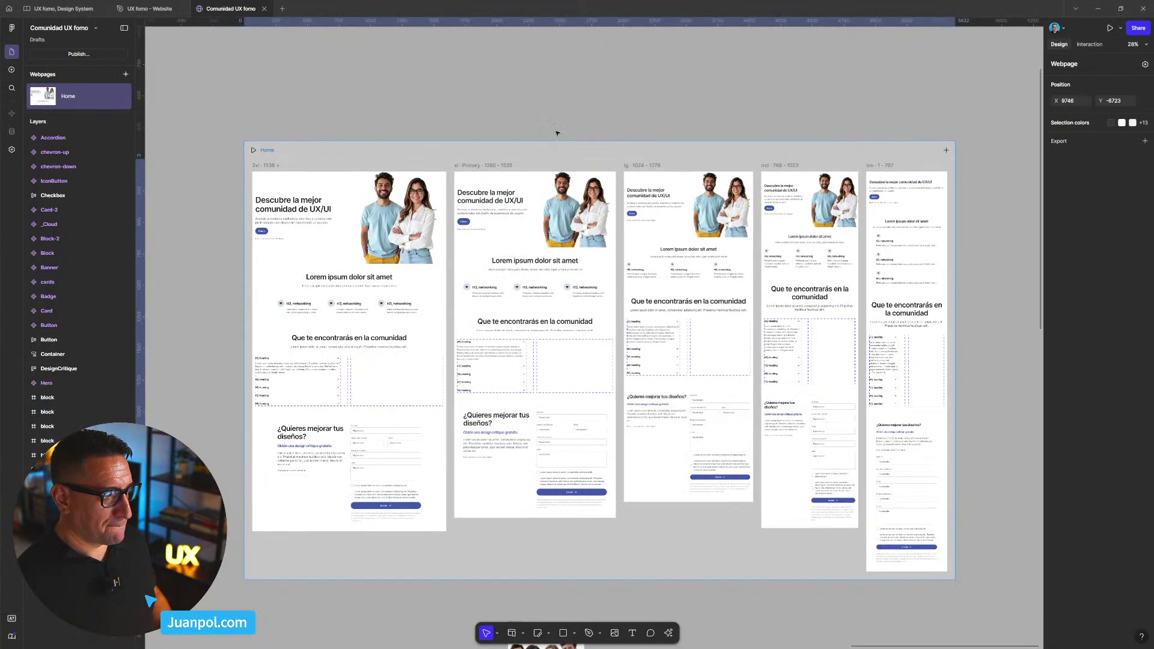
left_click(626, 148)
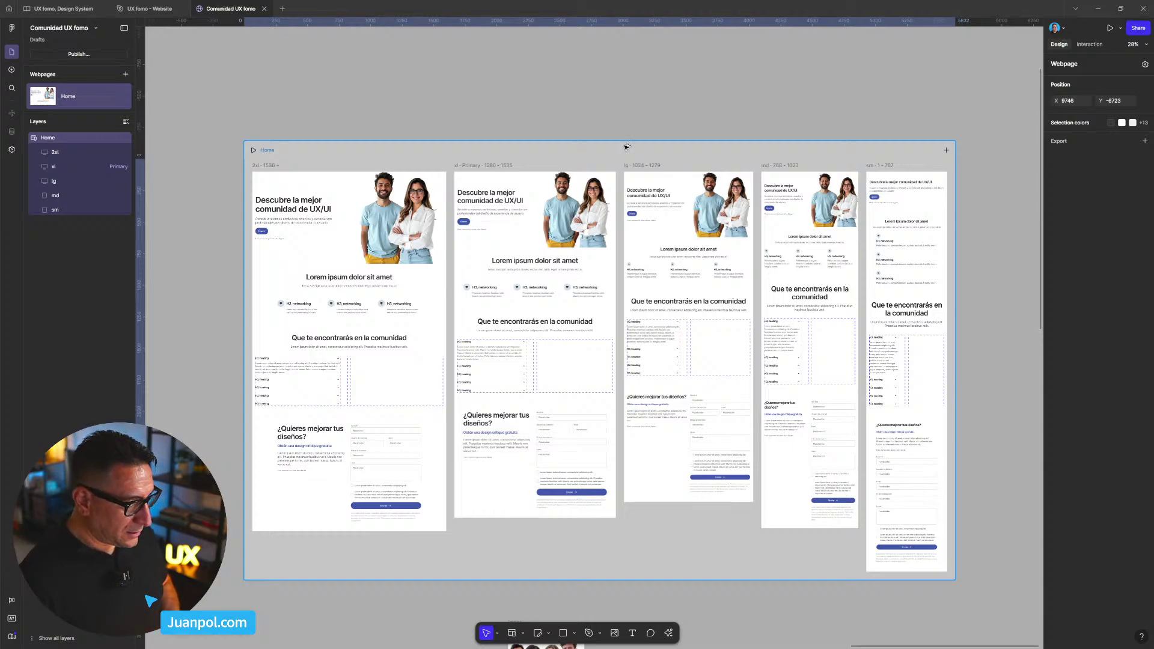
key("shift+space")
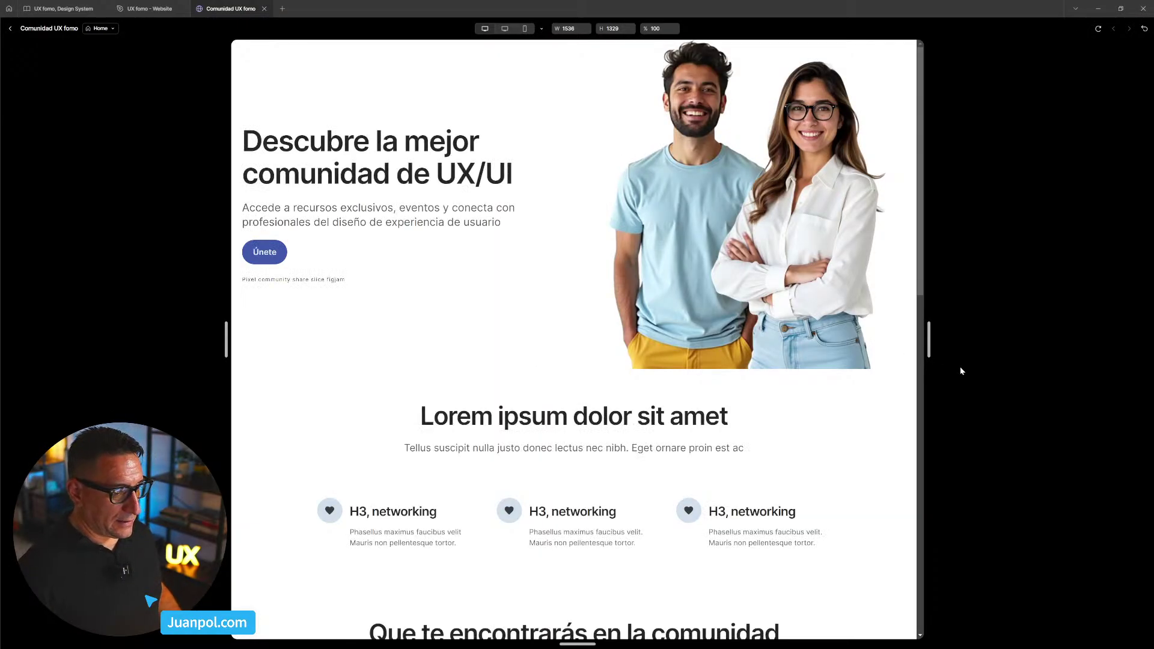
scroll(904, 387, "down", 7)
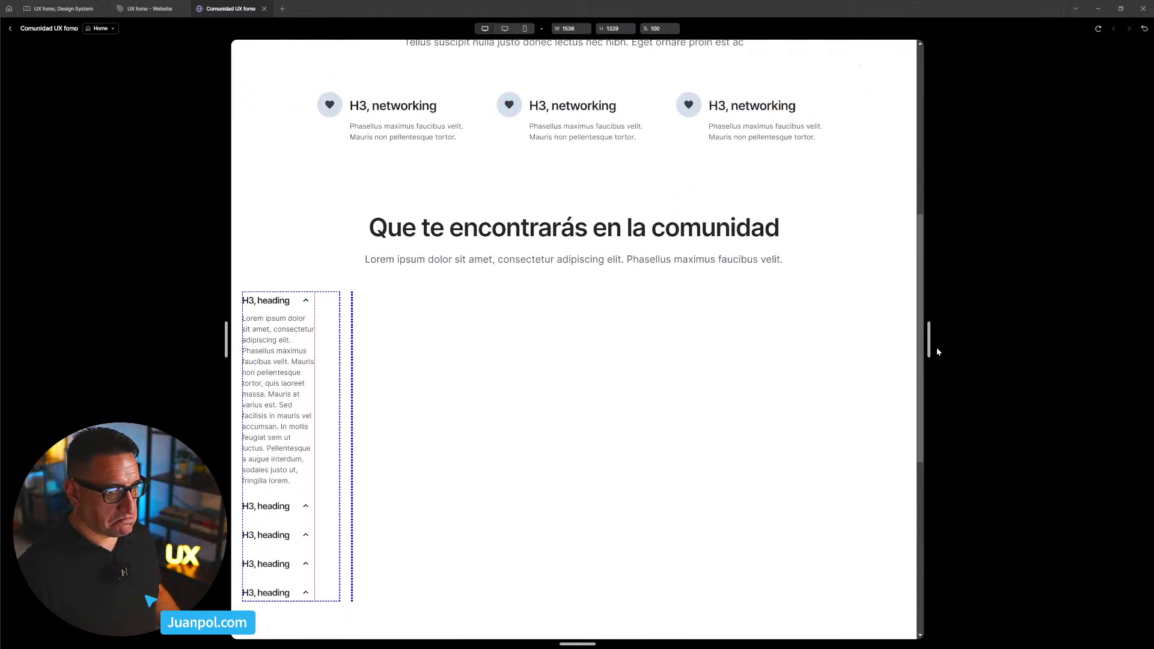
mouse_move(929, 349)
left_mouse_down()
mouse_move(992, 348)
mouse_move(687, 363)
mouse_move(930, 368)
left_mouse_up()
scroll(899, 381, "up", 6)
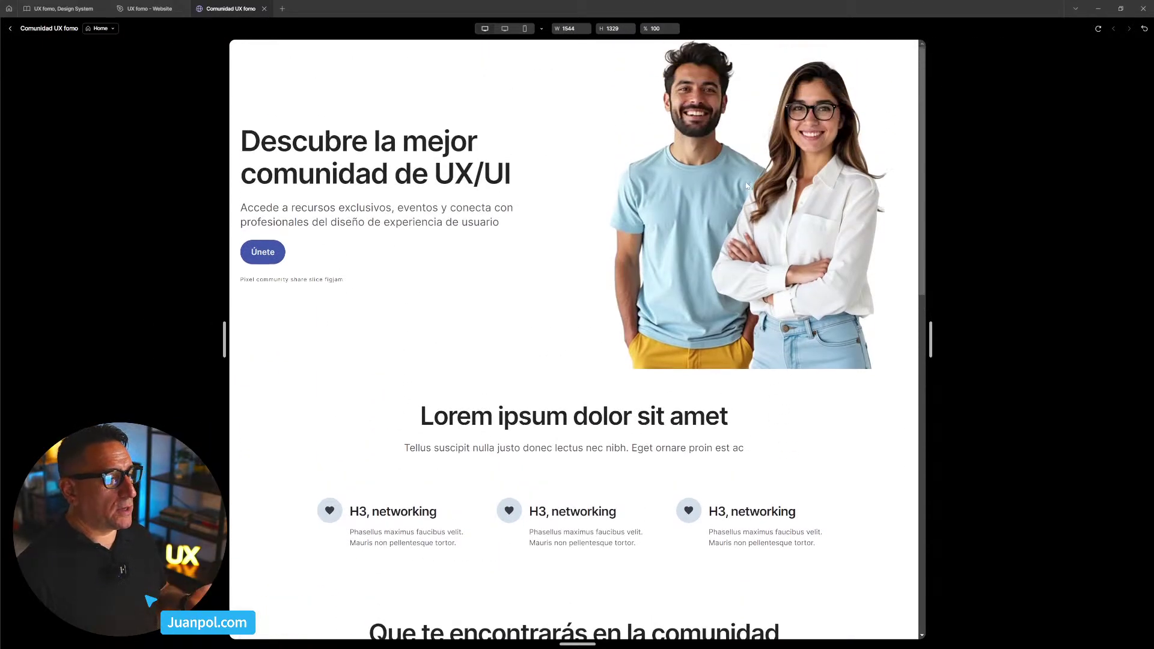
left_click(10, 28)
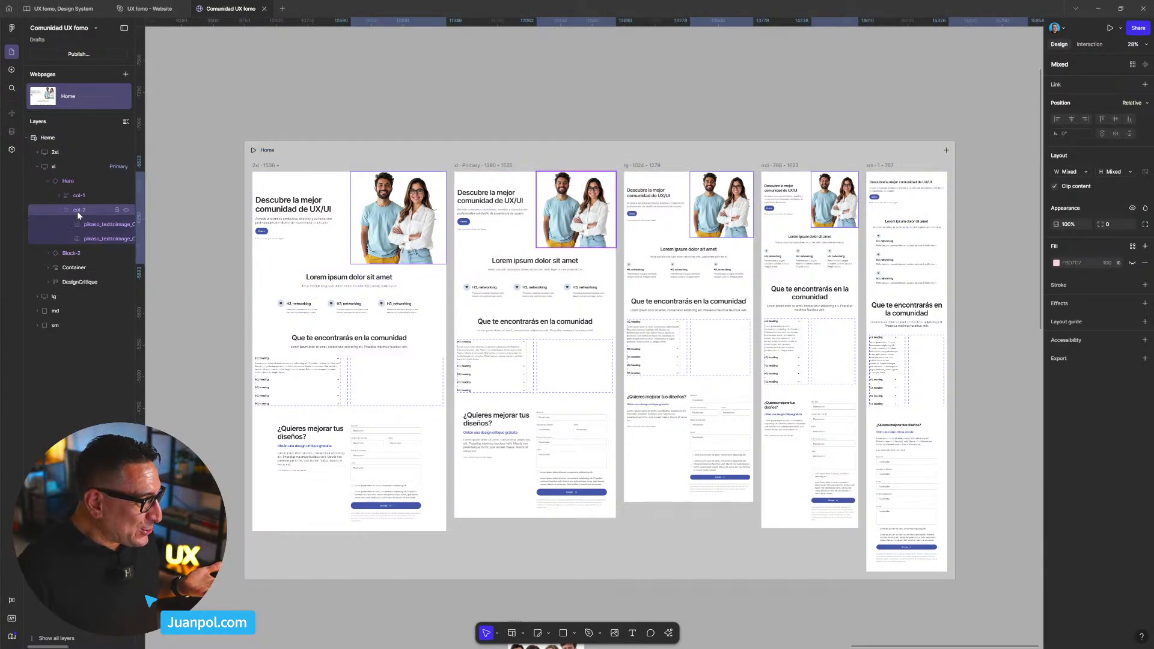
- Copy the man's image from the primary breakpoint's Hero and paste it into the community section's empty col-2
left_click(99, 225)
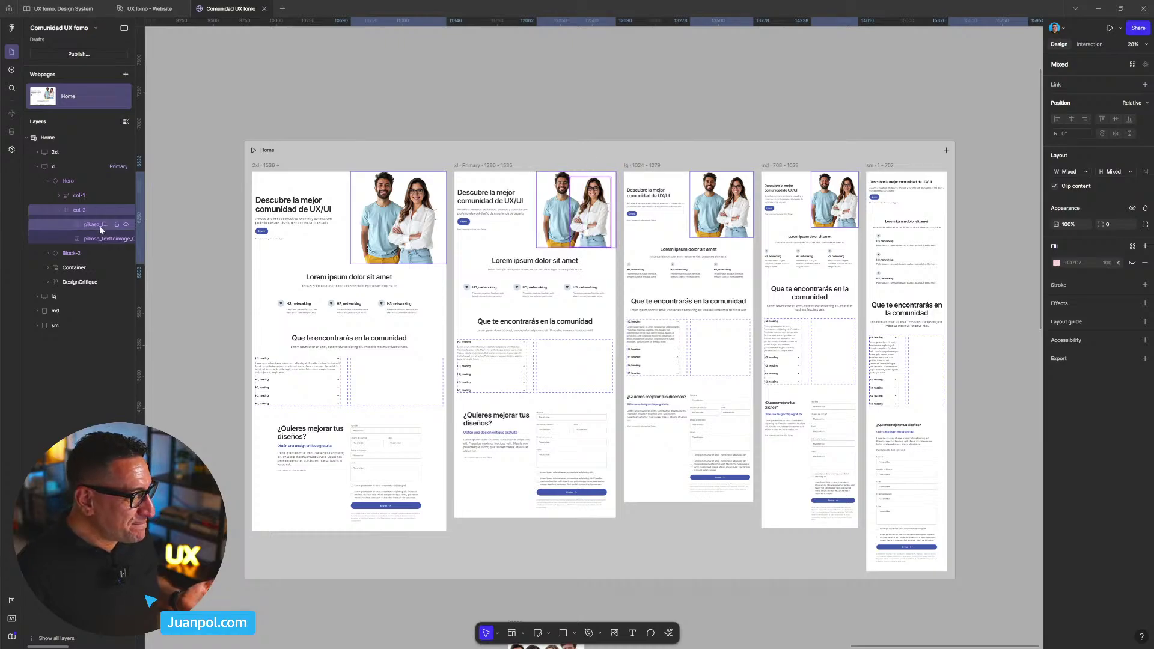
left_click(94, 215)
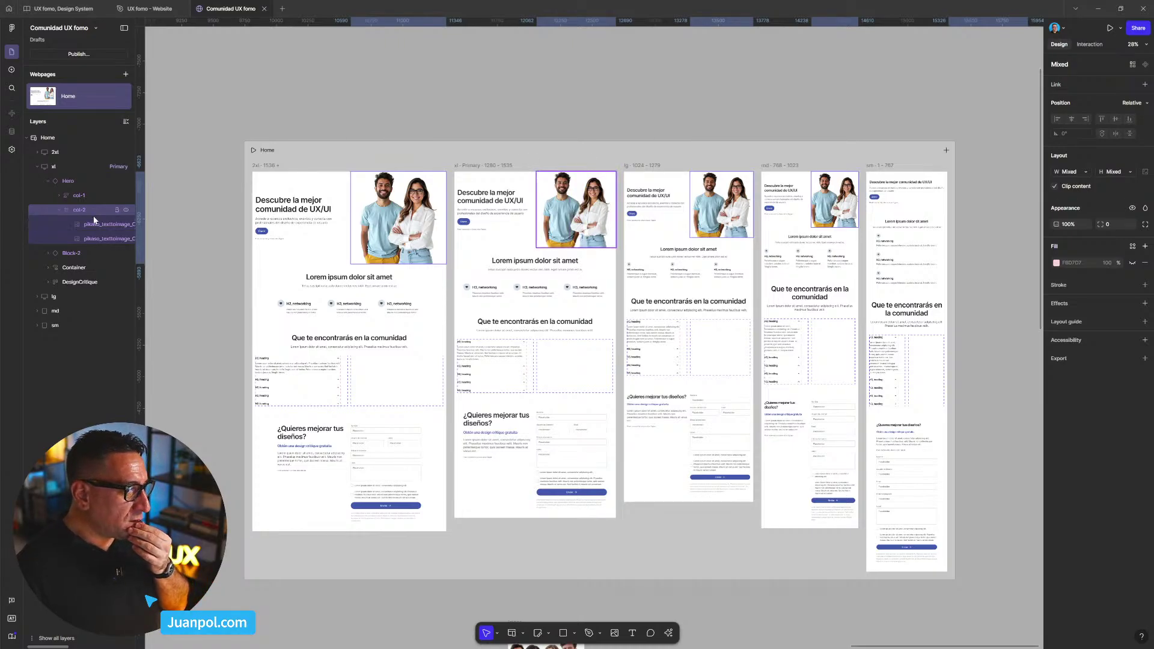
left_click(559, 221)
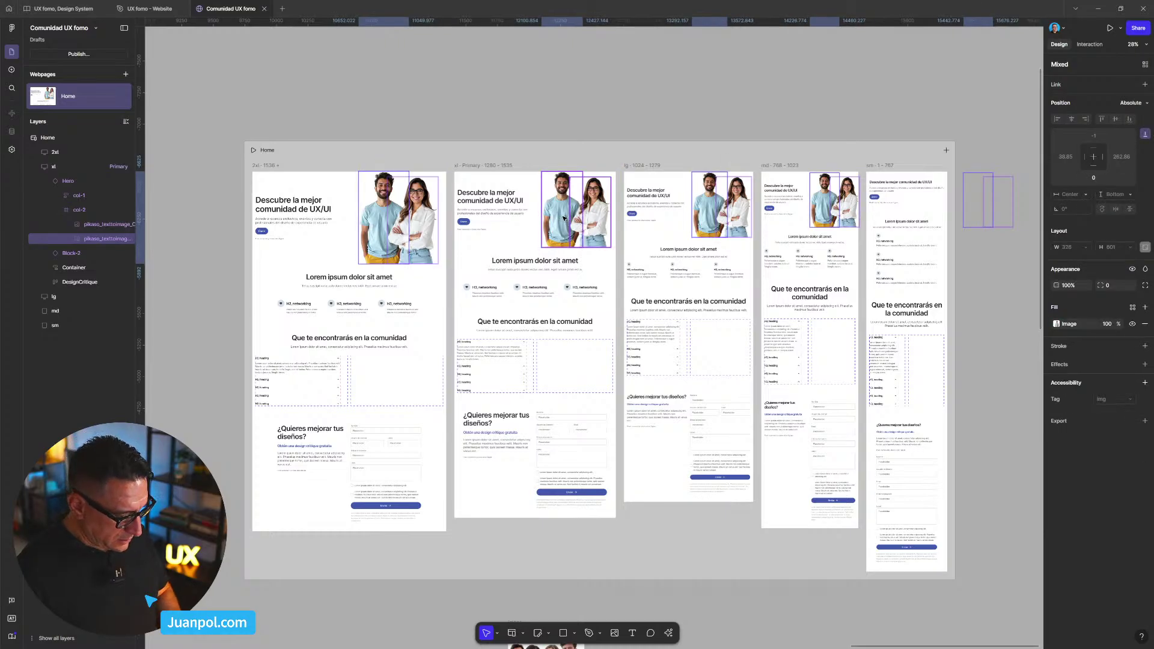
left_click(560, 374)
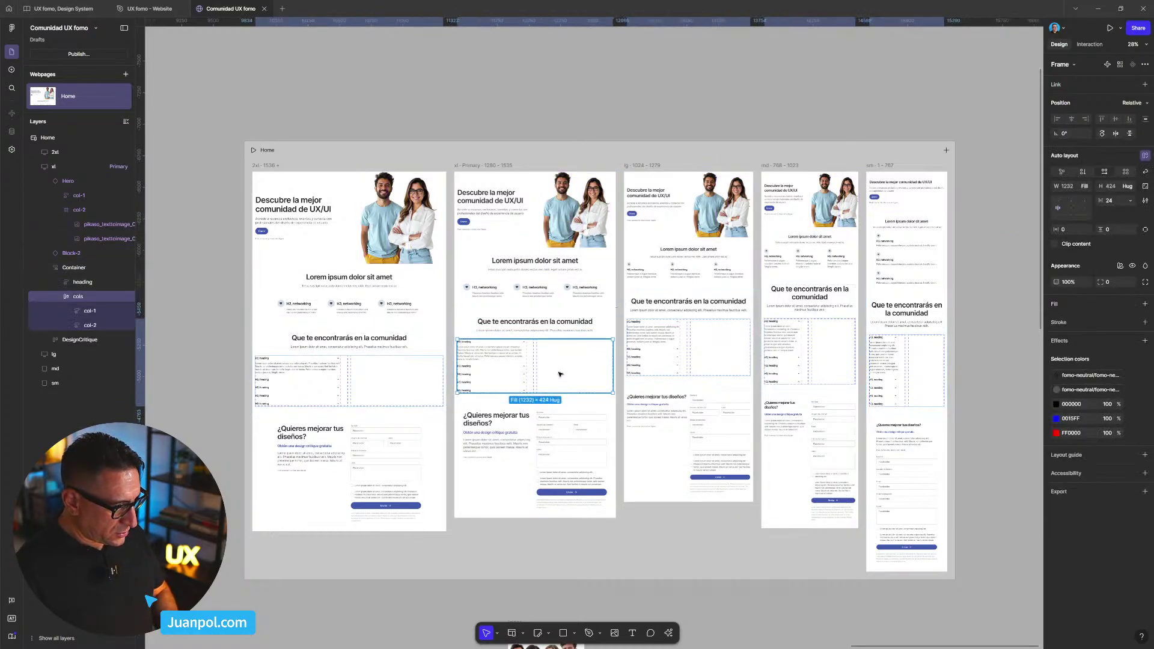
key("ctrl+v")
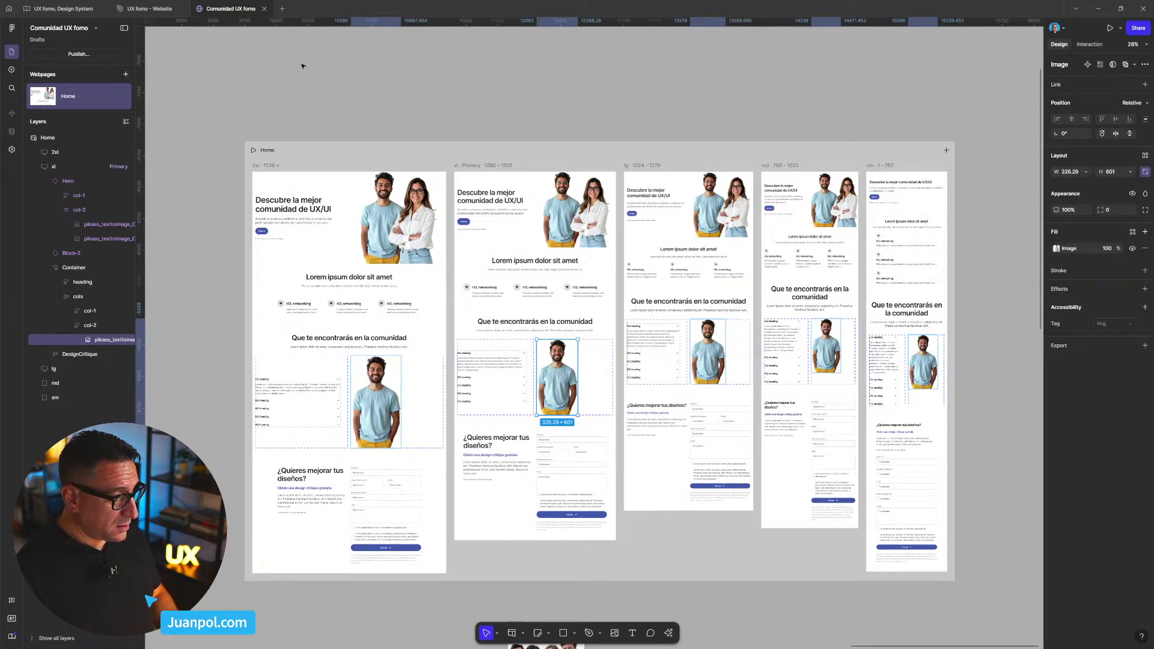
- Preview the Home page and check how the community section's columns lay out with the man's image in col-2
left_click(323, 150)
key("shift+space")
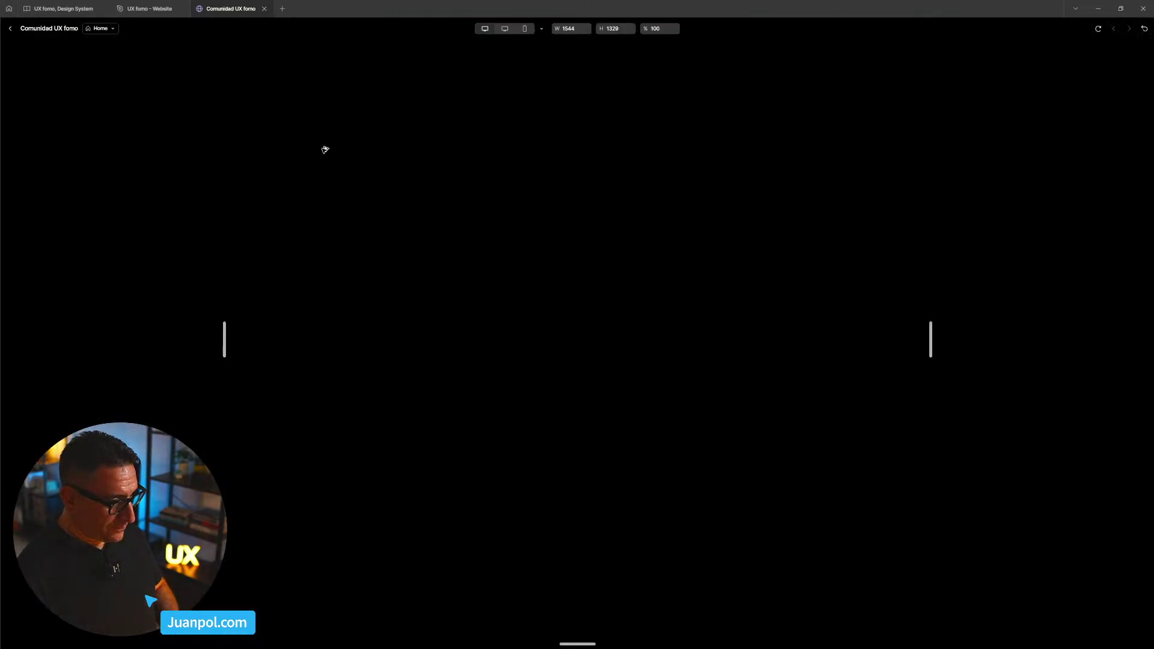
scroll(844, 322, "down", 7)
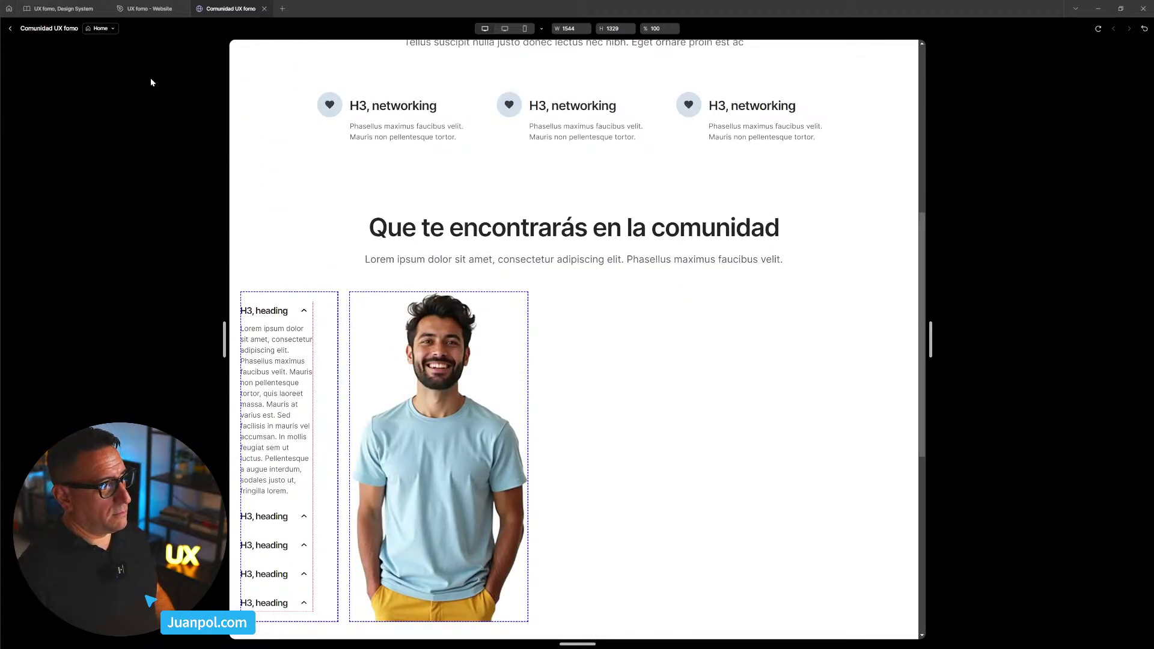
mouse_move(163, 12)
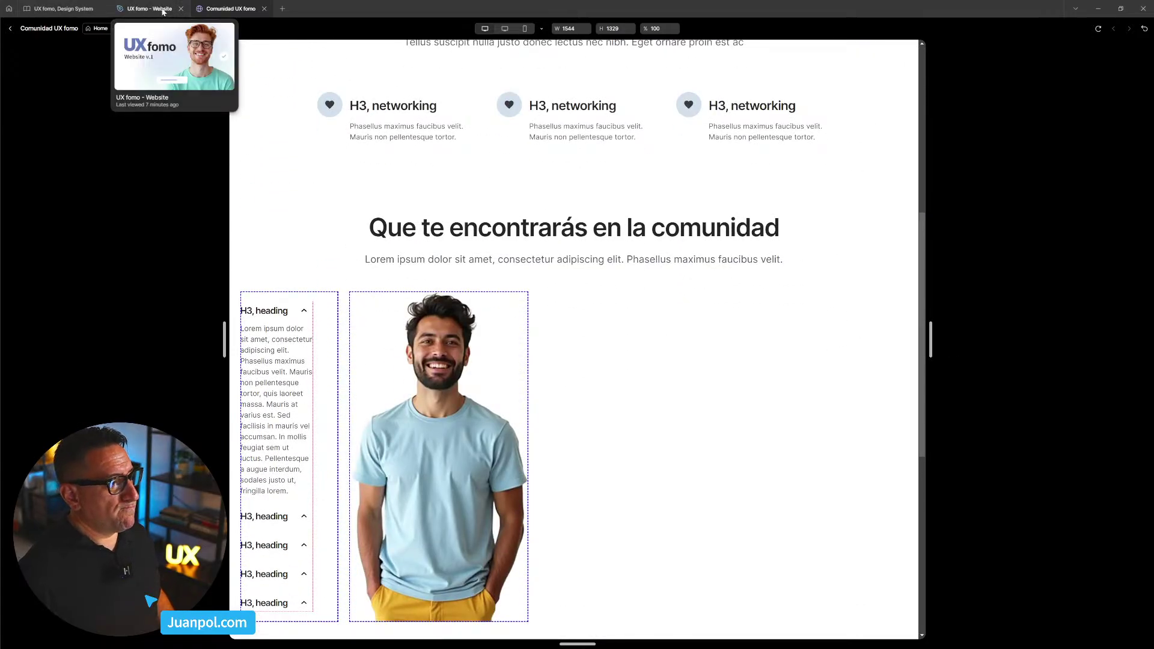
key("Escape")
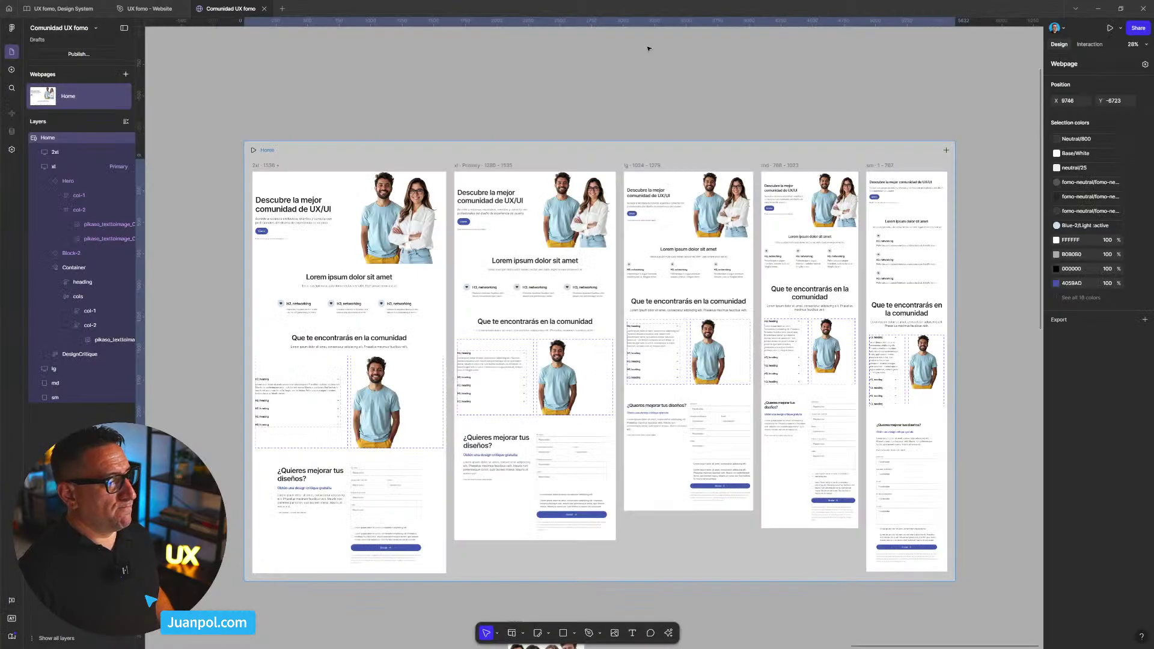
- Set the primary breakpoint's cols frame to a fixed width of 1232
left_click(562, 382)
left_click(562, 382)
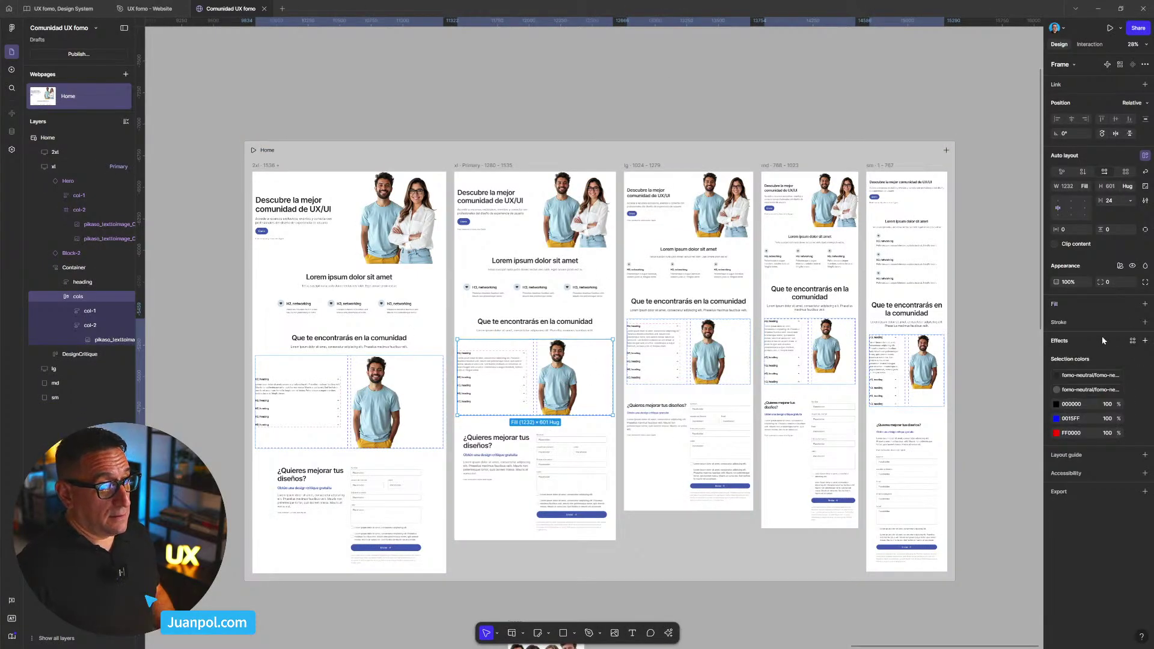
left_click(1086, 186)
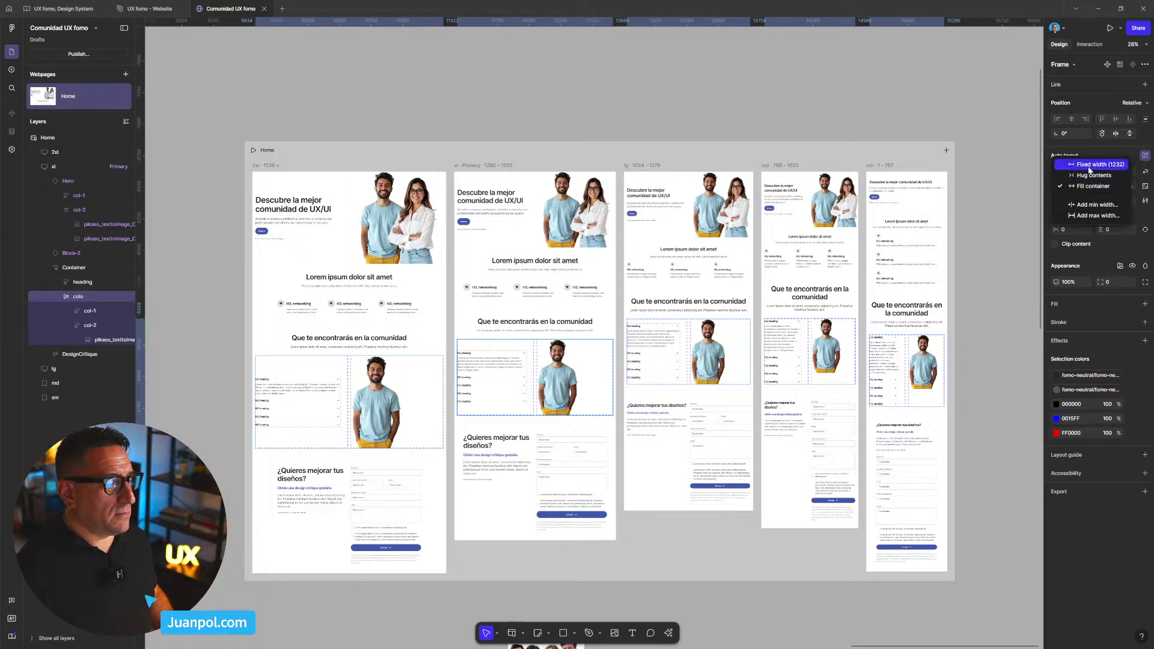
left_click(1089, 166)
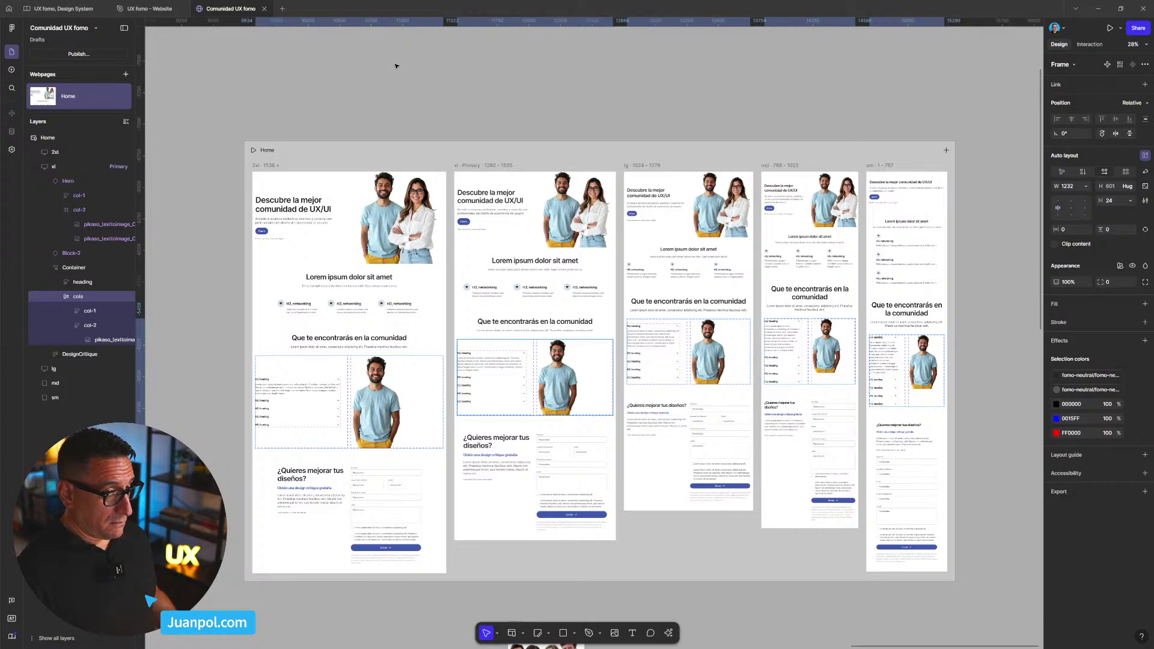
- Preview the Home page to check the community section's columns with the fixed-width cols frame
left_click(354, 154)
key("shift+space")
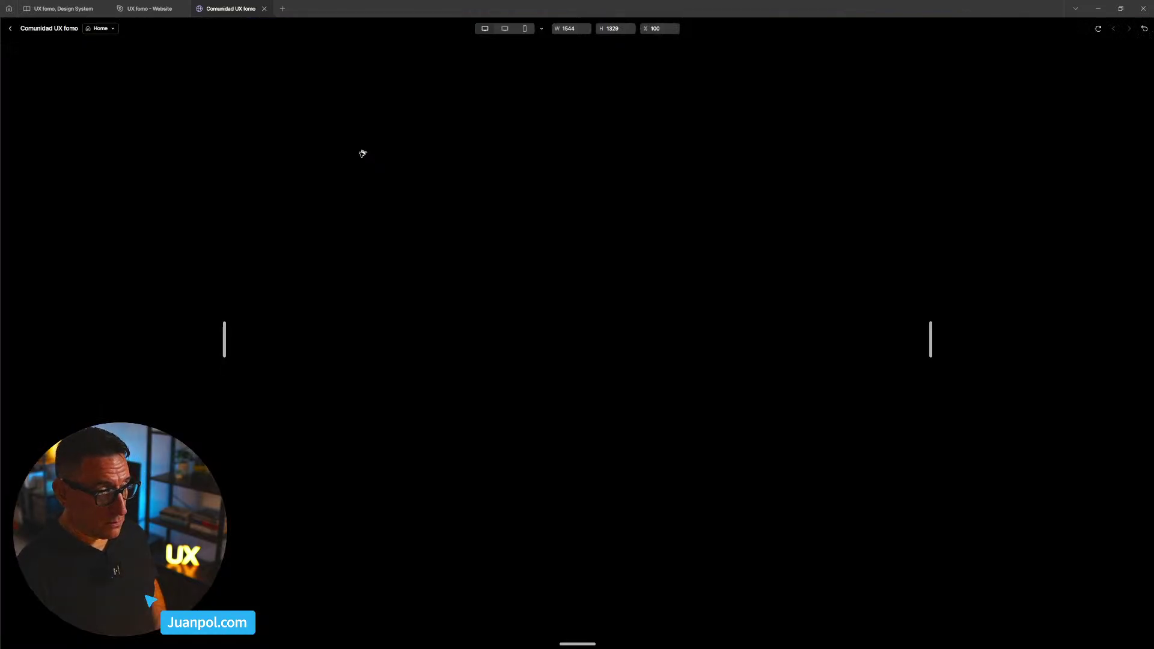
scroll(361, 153, "down", 8)
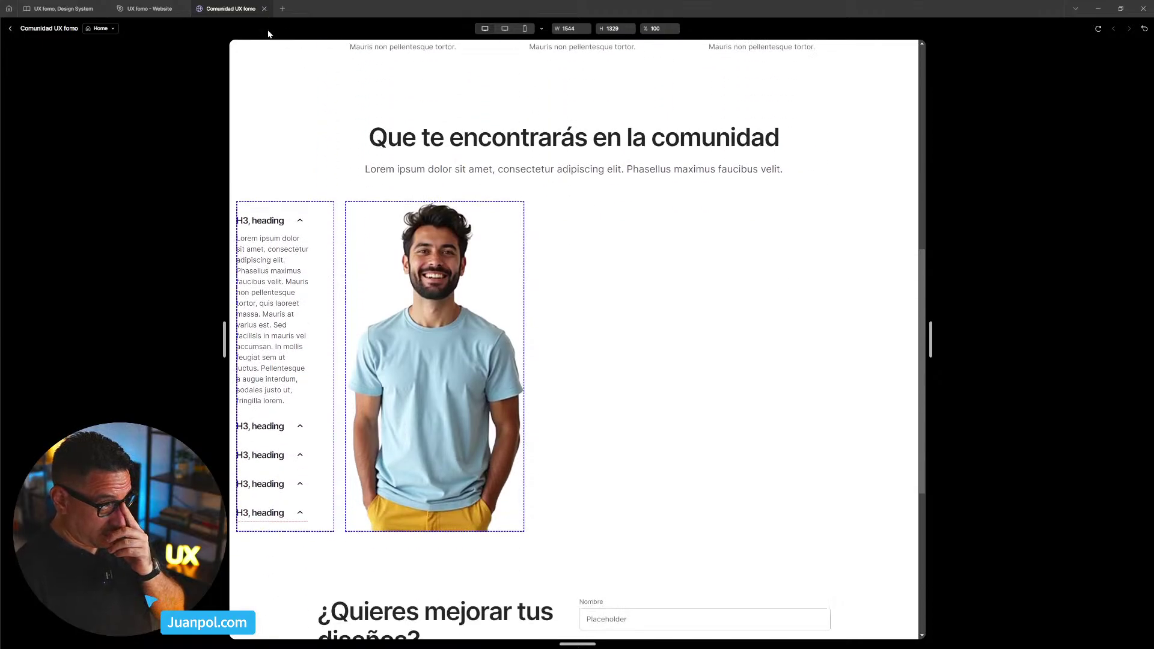
left_click(10, 29)
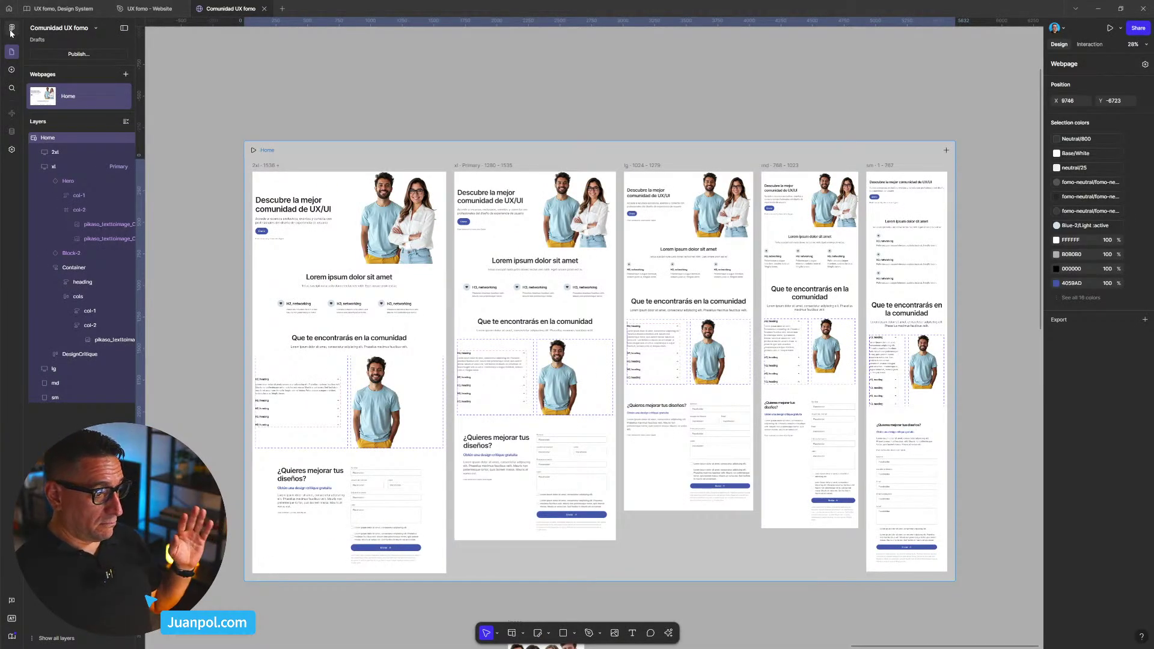
- Duplicate the cols frame inside the primary breakpoint's community Container
left_click(554, 384)
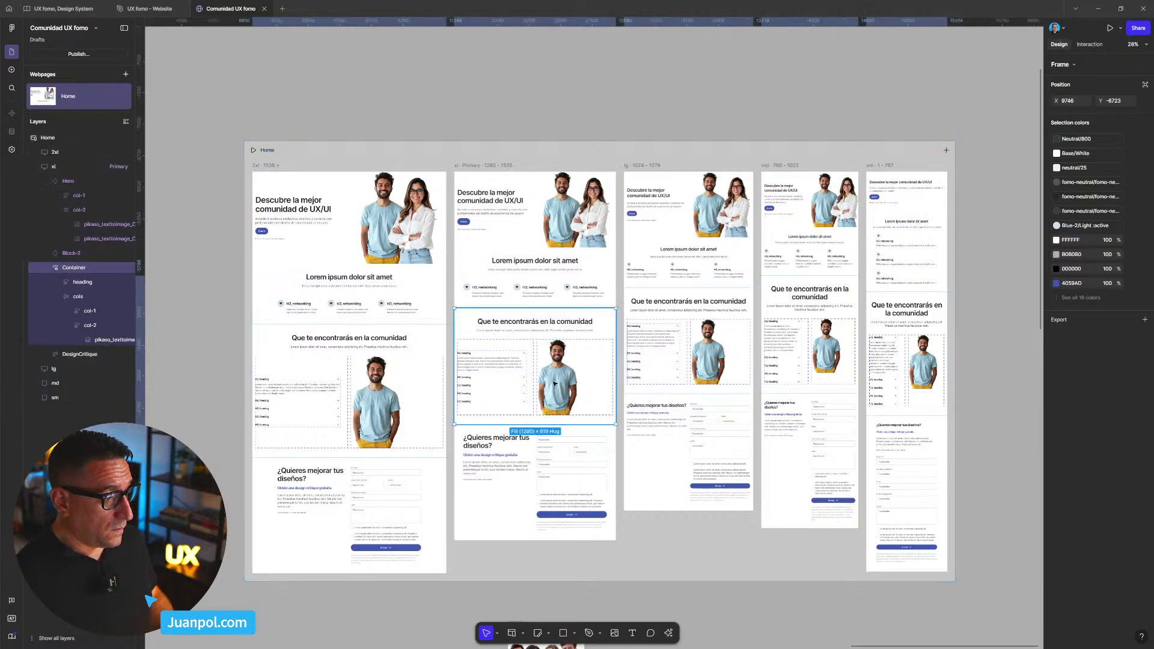
scroll(554, 383, "up", 5)
left_click(554, 384)
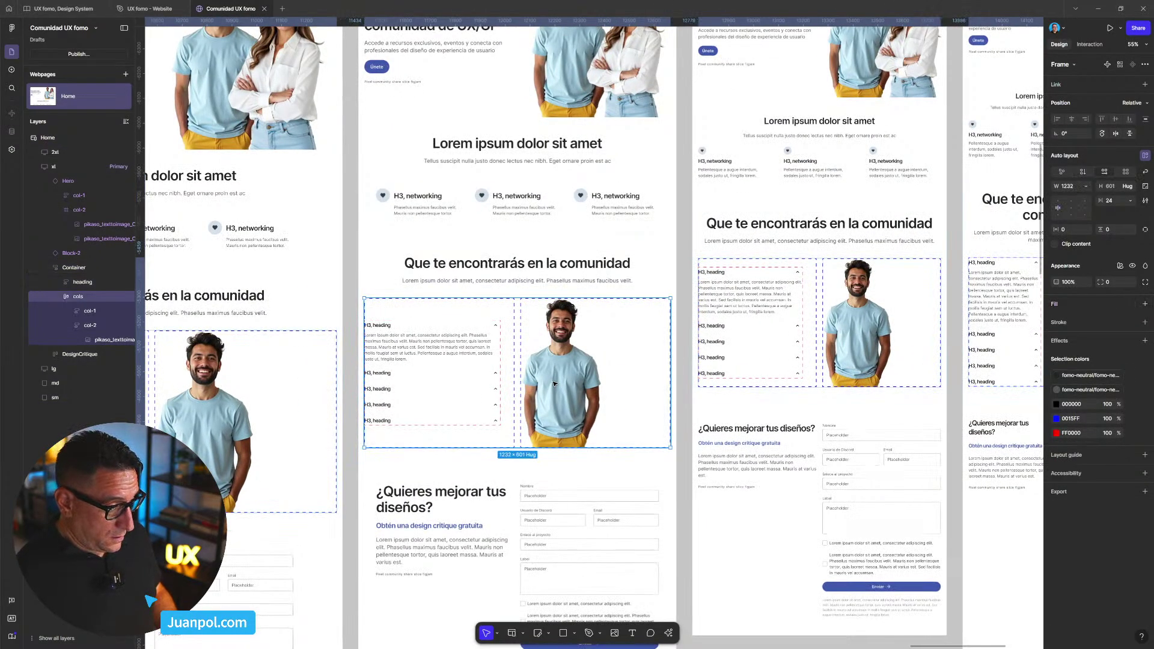
scroll(559, 379, "down", 1)
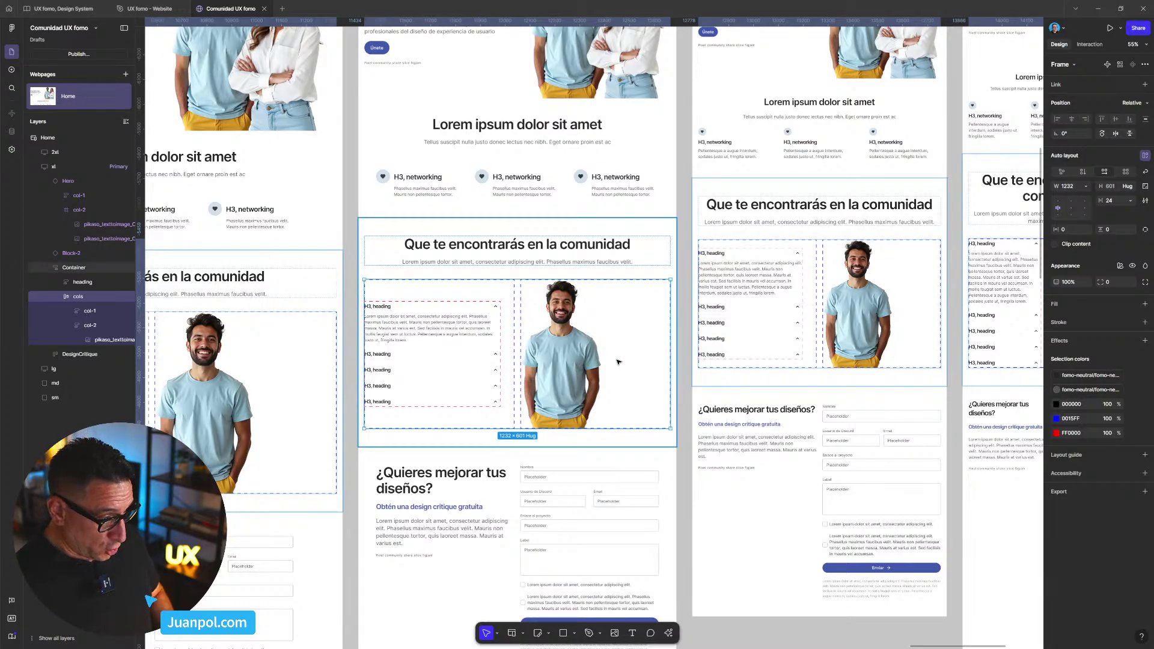
key("ctrl+d")
scroll(613, 415, "down", 5)
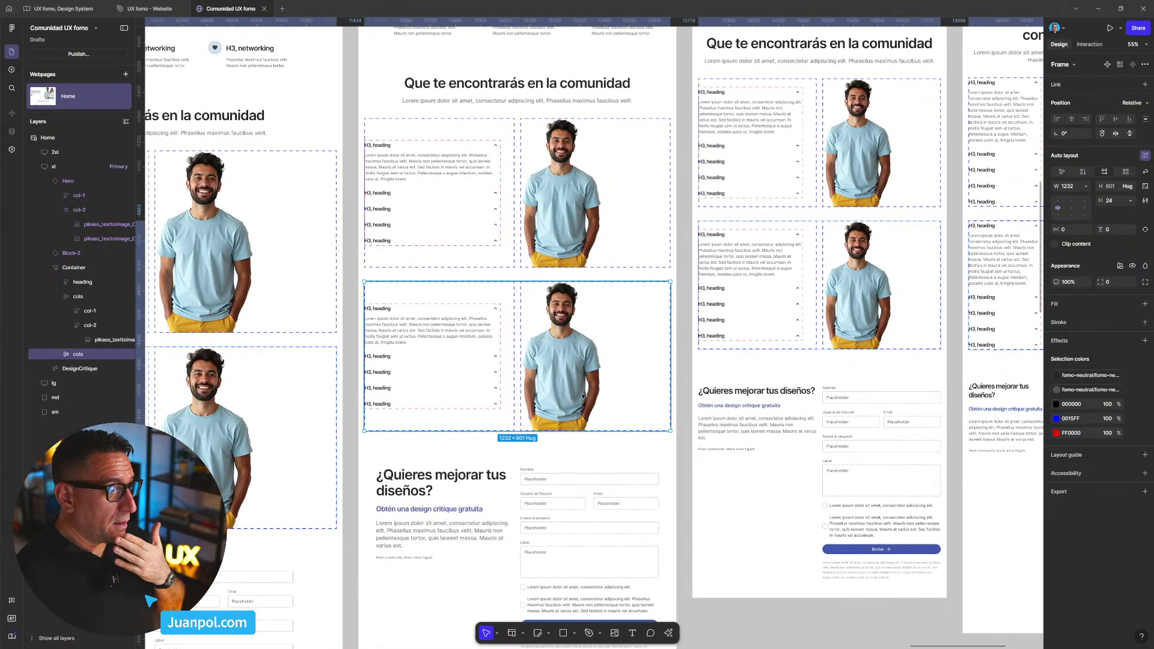
- Delete the man's image from col-2 of the duplicated cols frame and select the emptied column
double_click(431, 340)
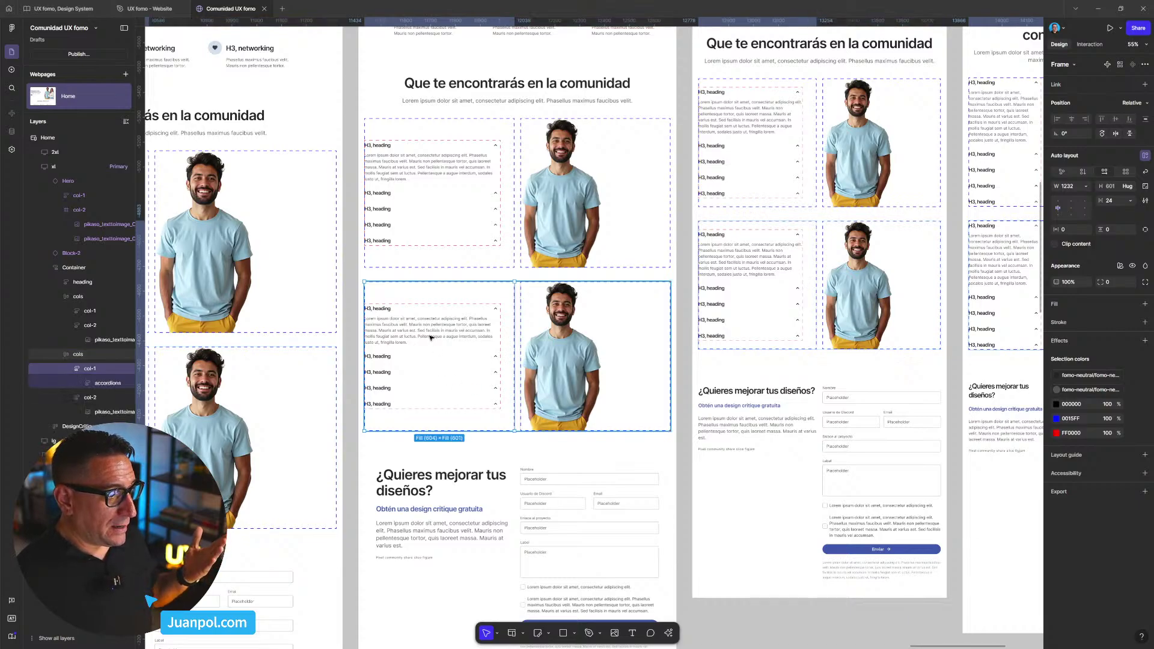
double_click(564, 359)
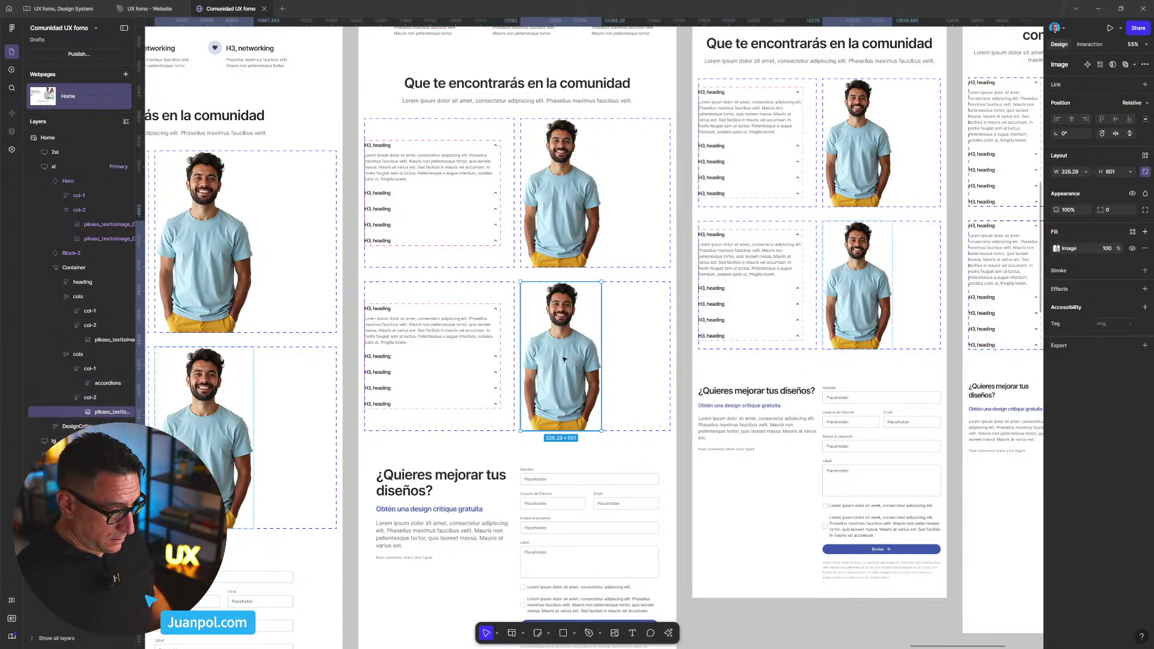
left_click_drag(564, 359, 471, 450)
key("Delete")
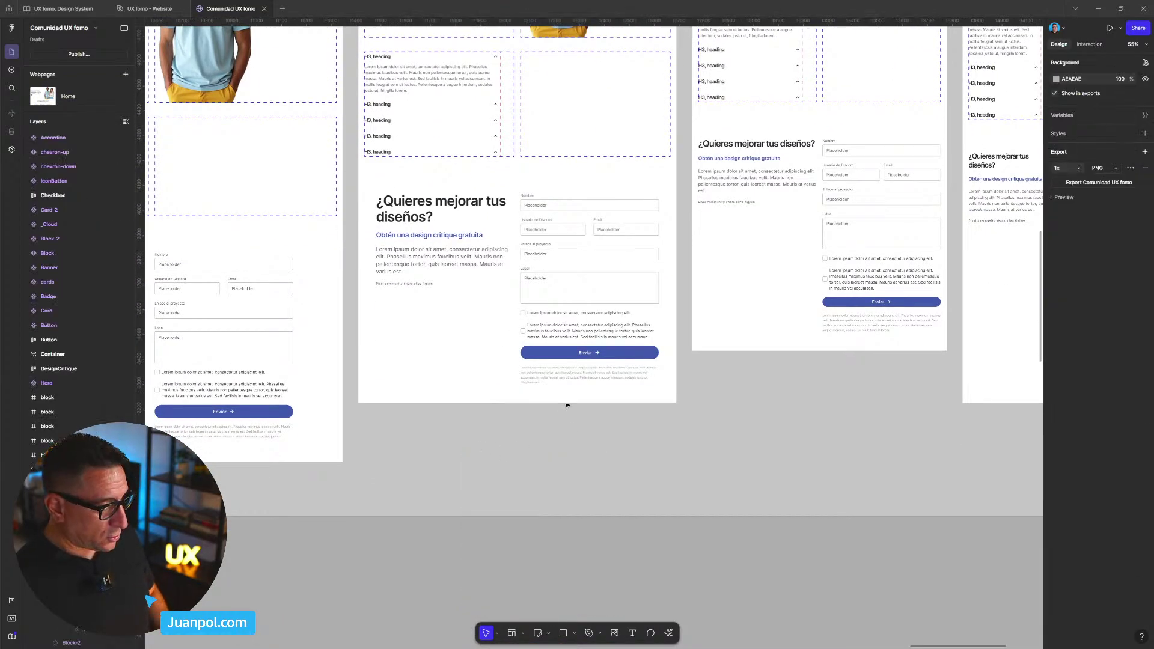
scroll(606, 257, "up", 3)
left_click(606, 257)
left_click(601, 244)
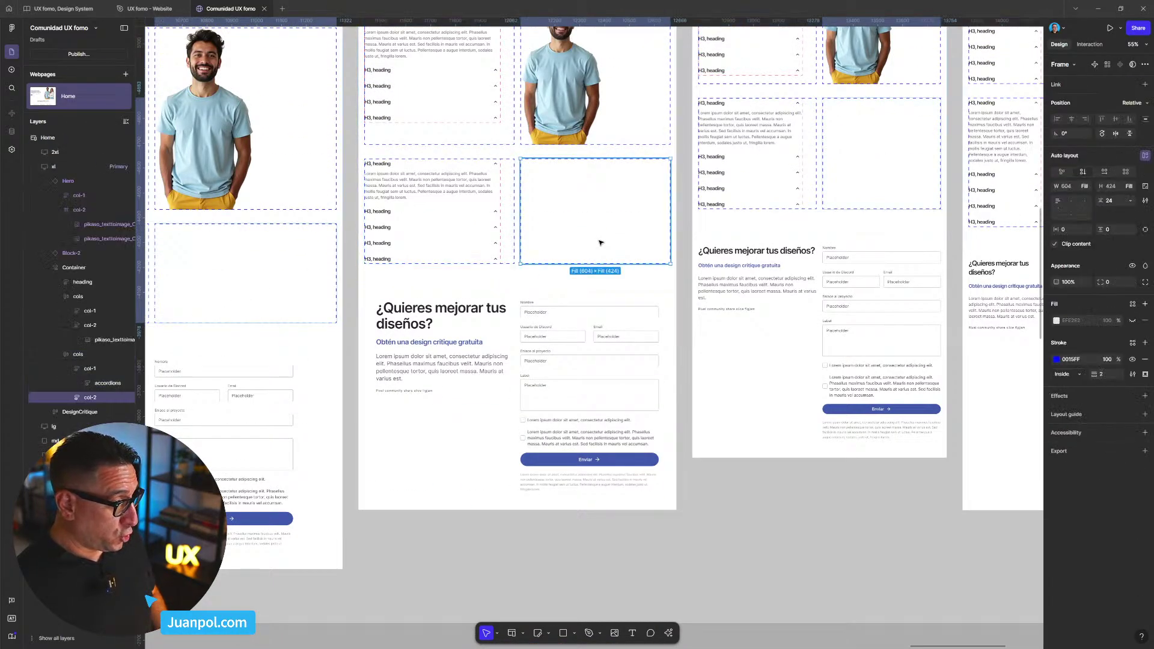
- Paste the group photo into the duplicated row's empty col-2 and set the image's width to fill the column
key("ctrl+v")
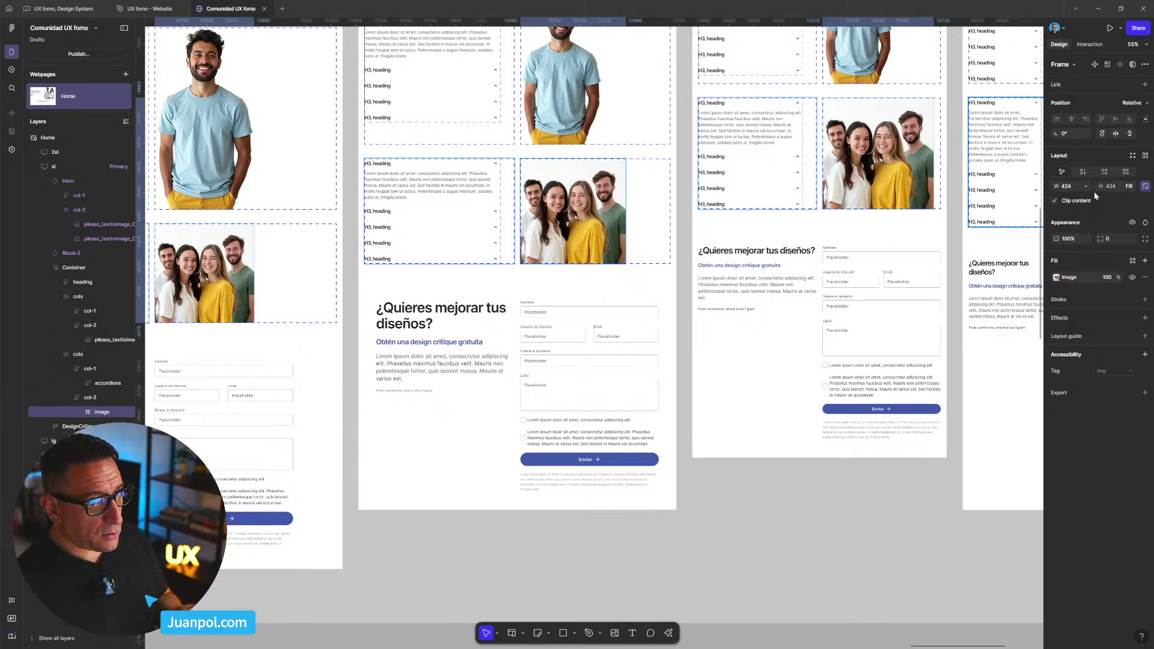
left_click(1087, 187)
left_click(1091, 196)
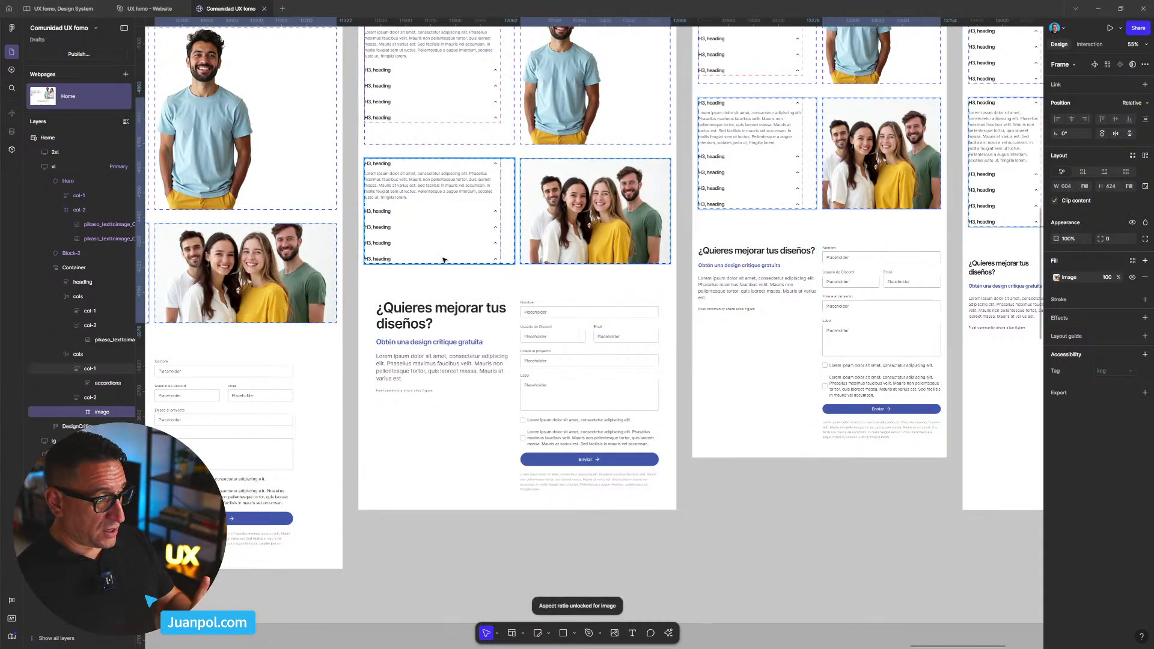
- Check the duplicated cols frame and its col-1, then set the height of the group photo's col-2 to hug contents
left_click(91, 358)
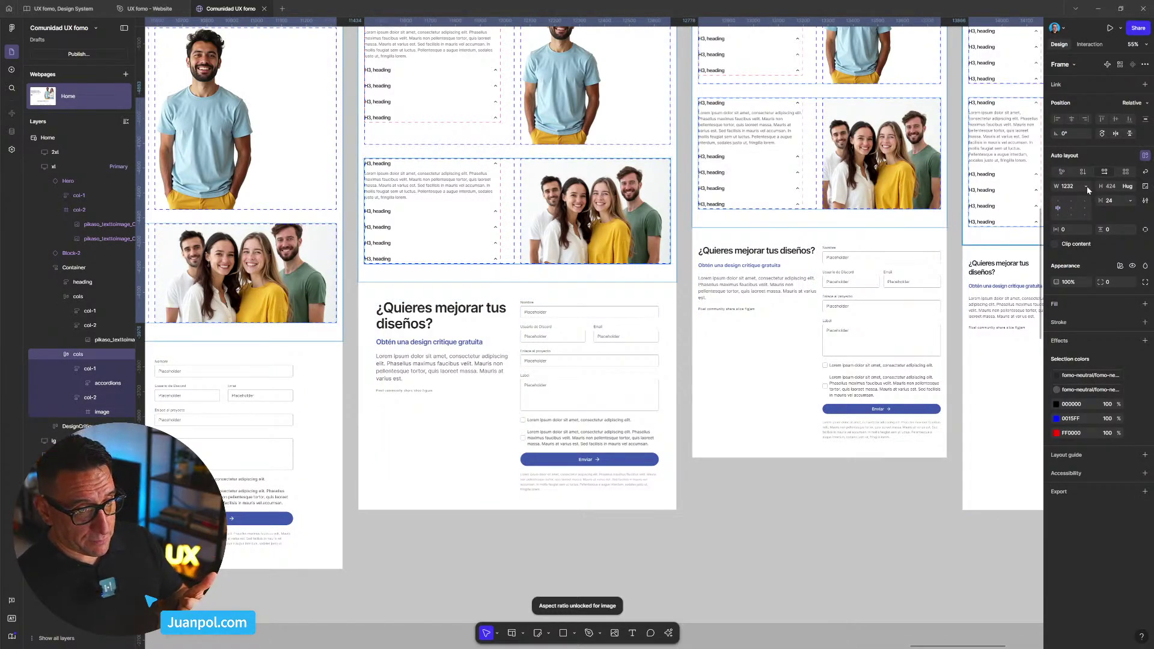
left_click(1129, 191)
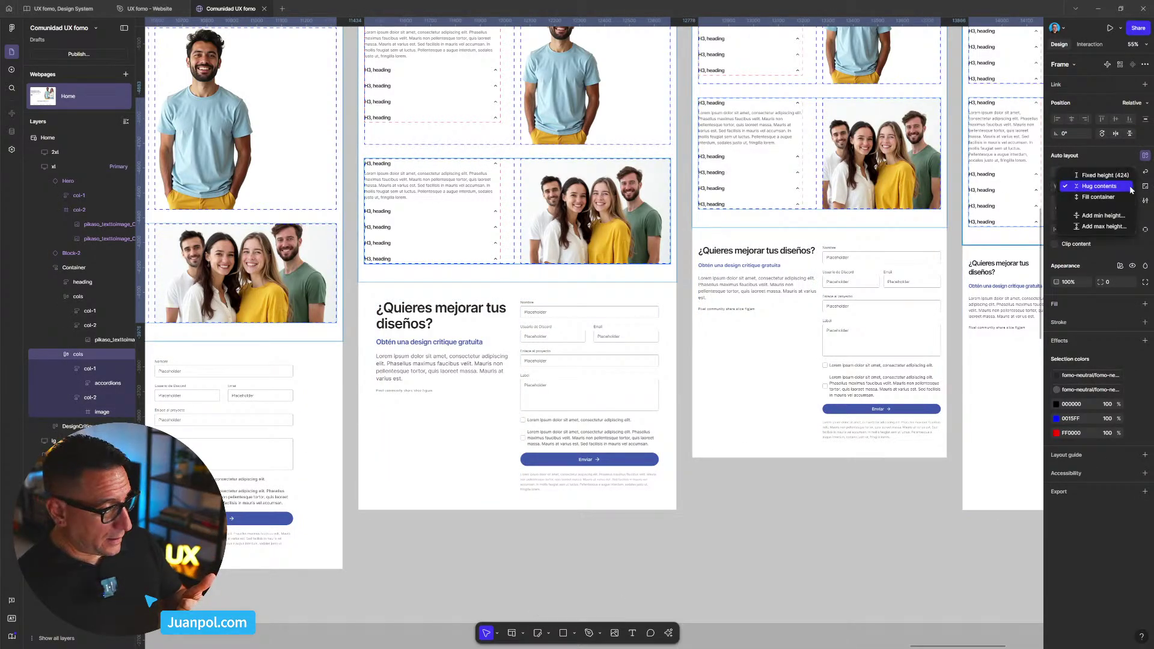
left_click(1083, 200)
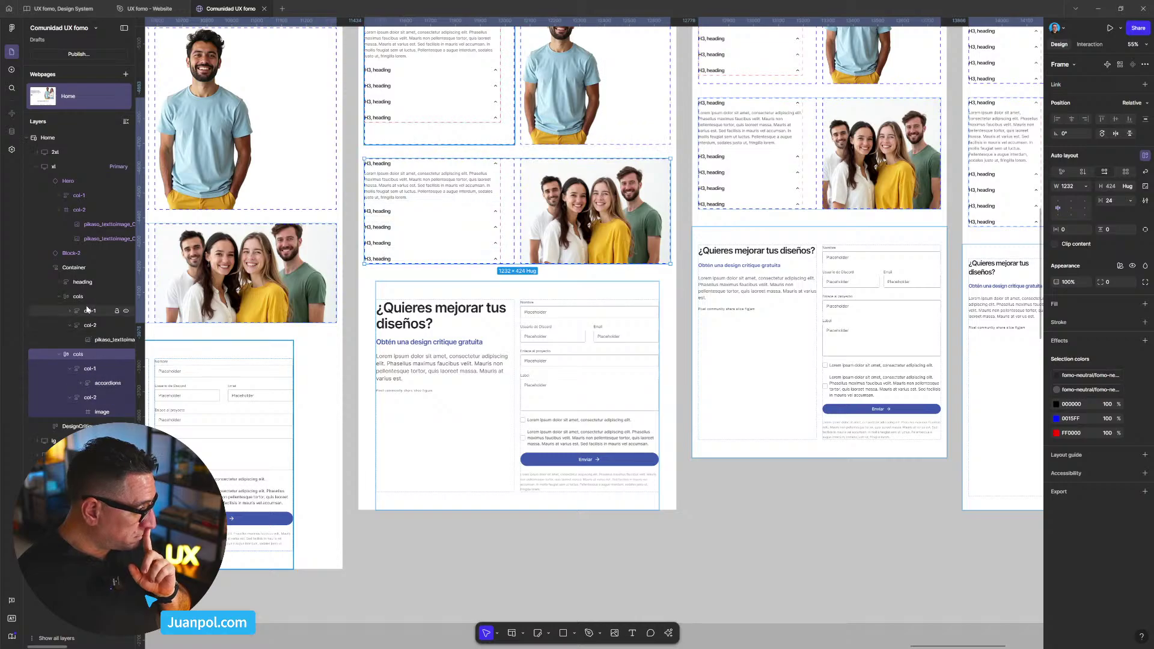
left_click(87, 369)
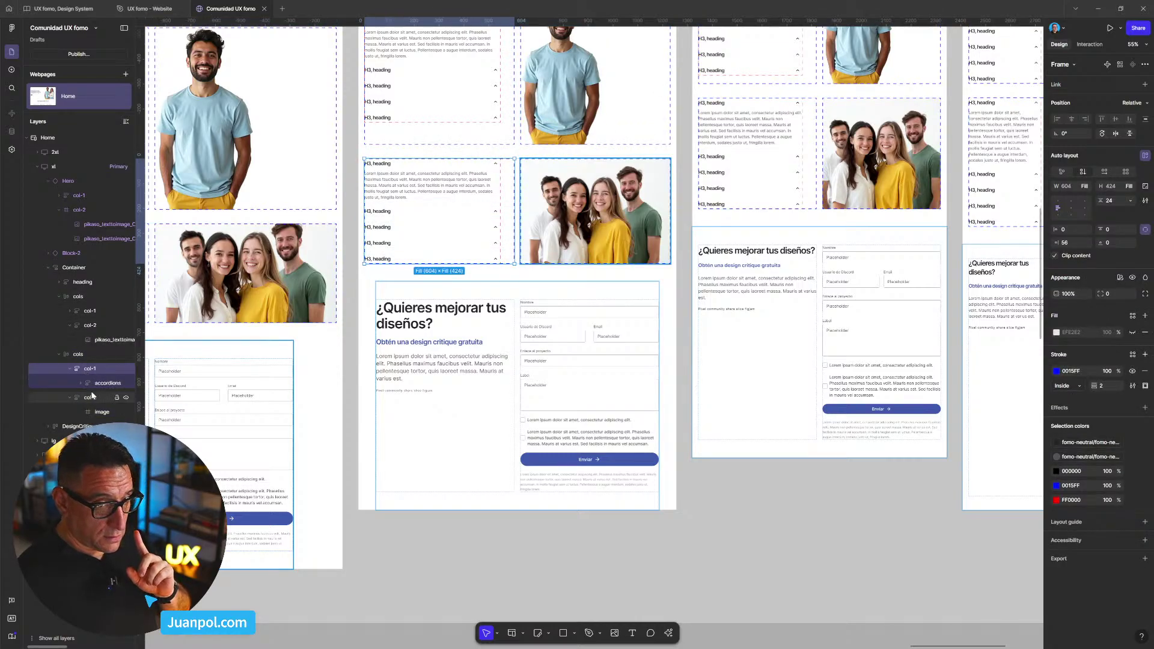
left_click(90, 397)
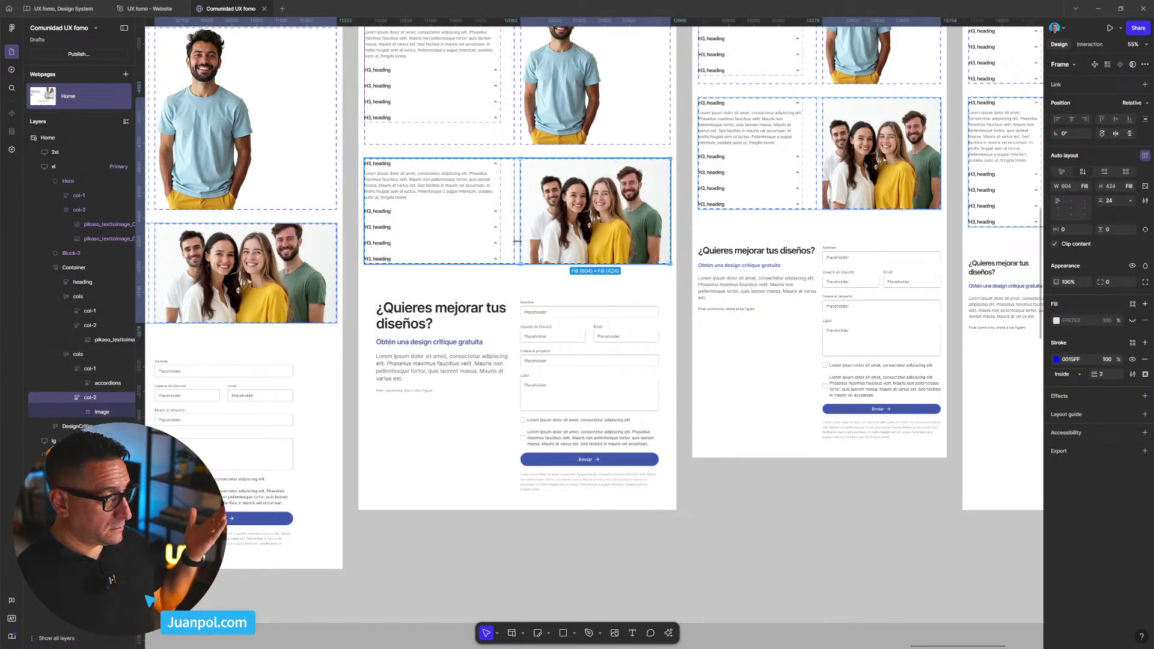
left_click(1130, 186)
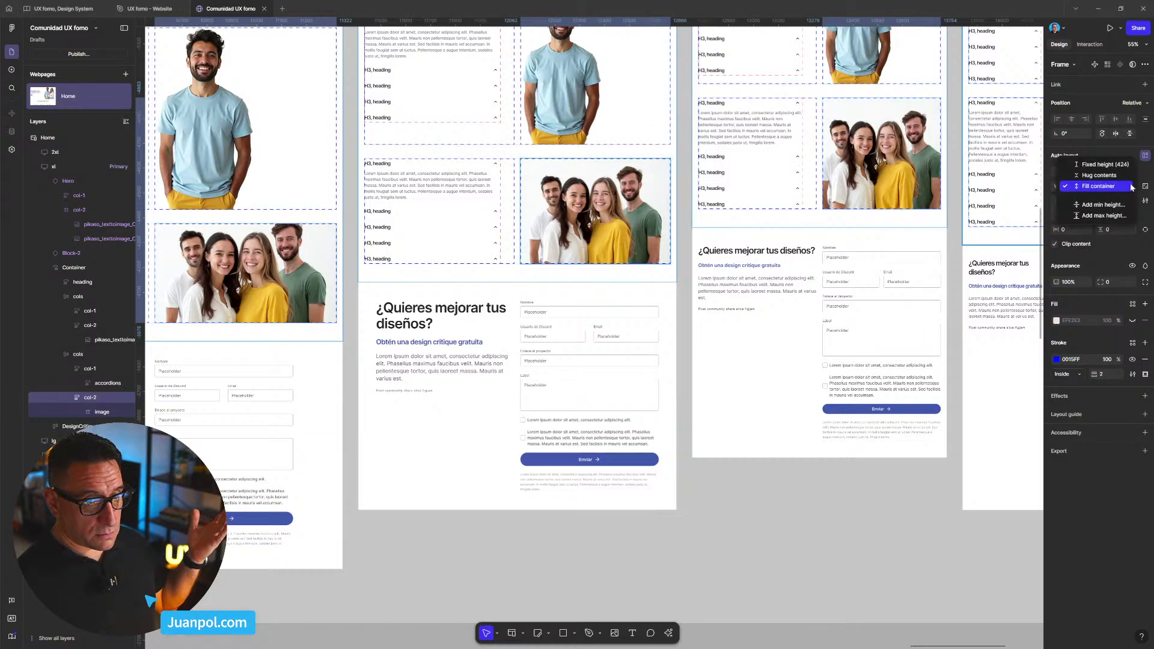
left_click(1128, 176)
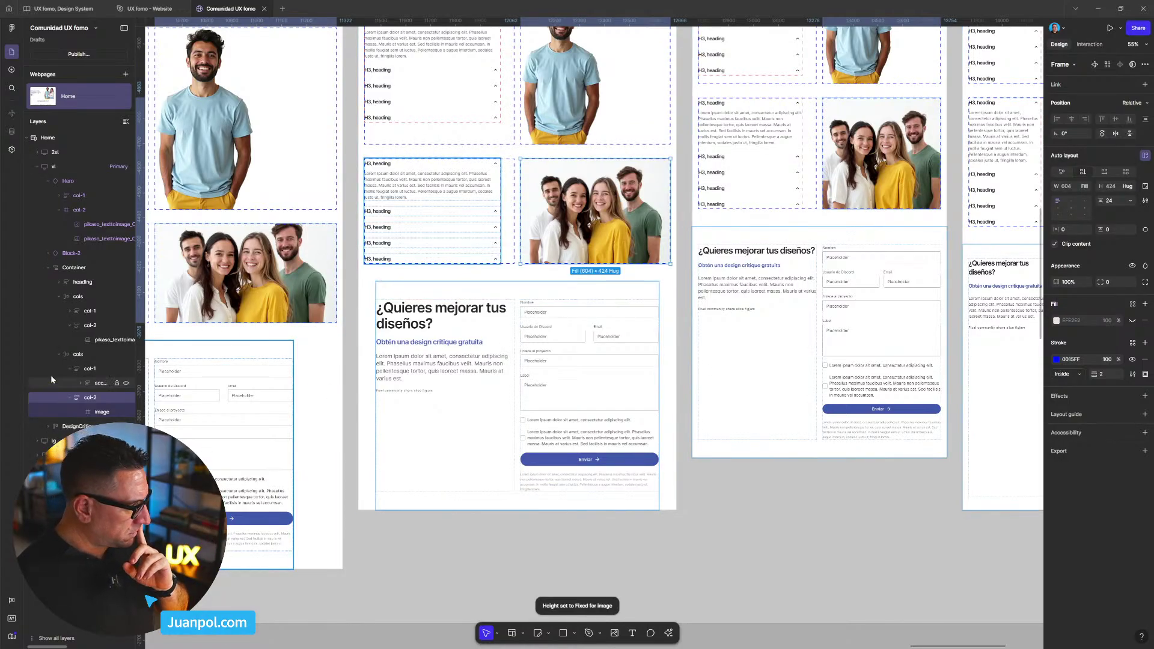
- Try fixed, hug contents and fill container heights on the duplicated cols frame
left_click(88, 356)
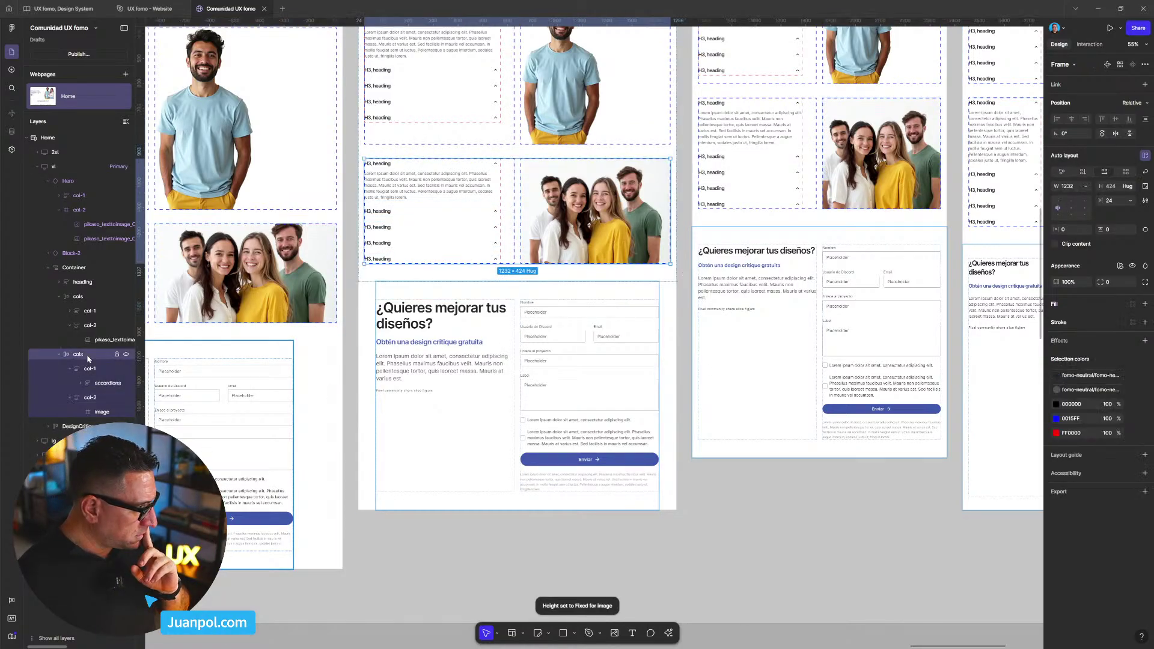
left_click(1129, 186)
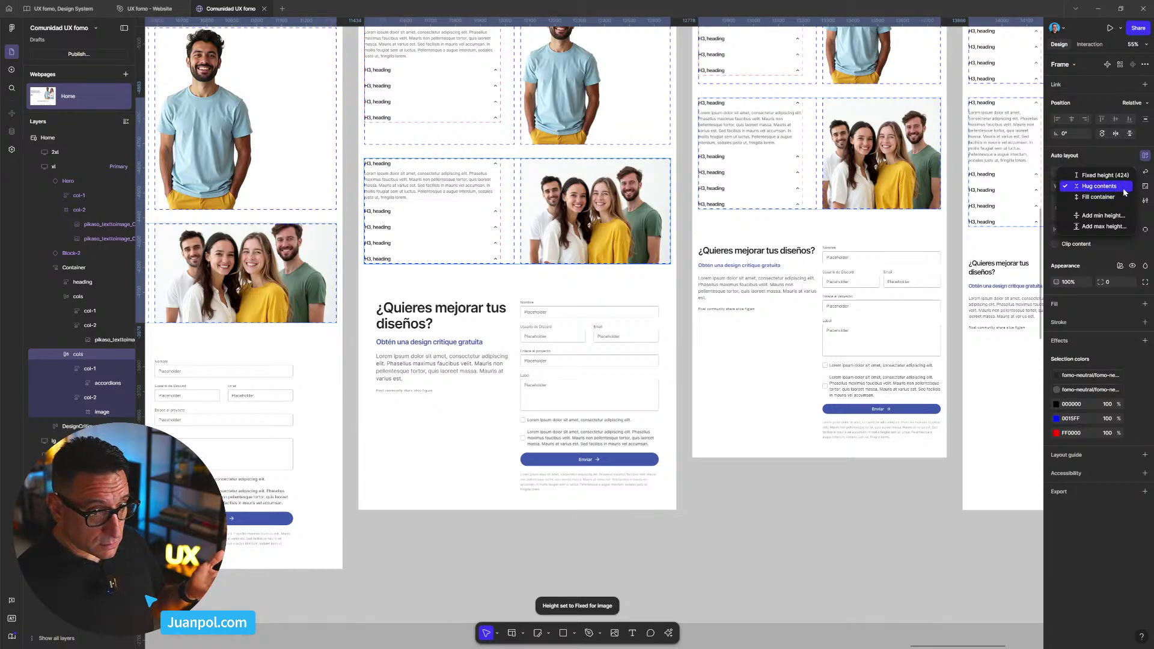
left_click(1125, 190)
left_click(1131, 187)
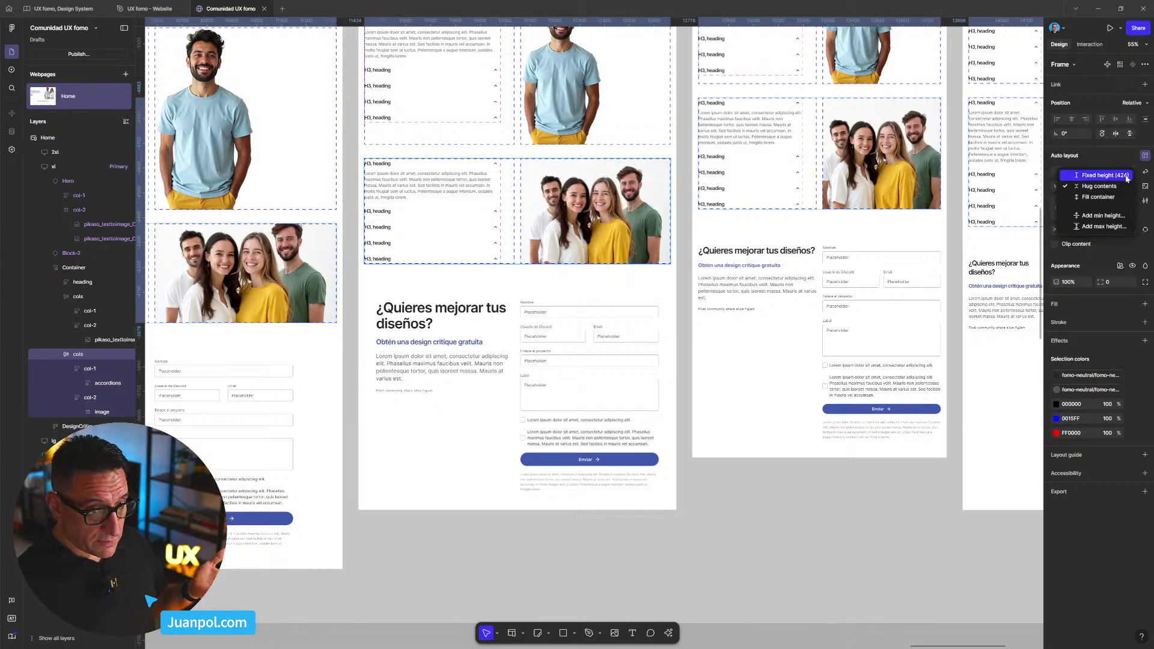
left_click(1127, 179)
left_click(1132, 187)
left_click(1119, 201)
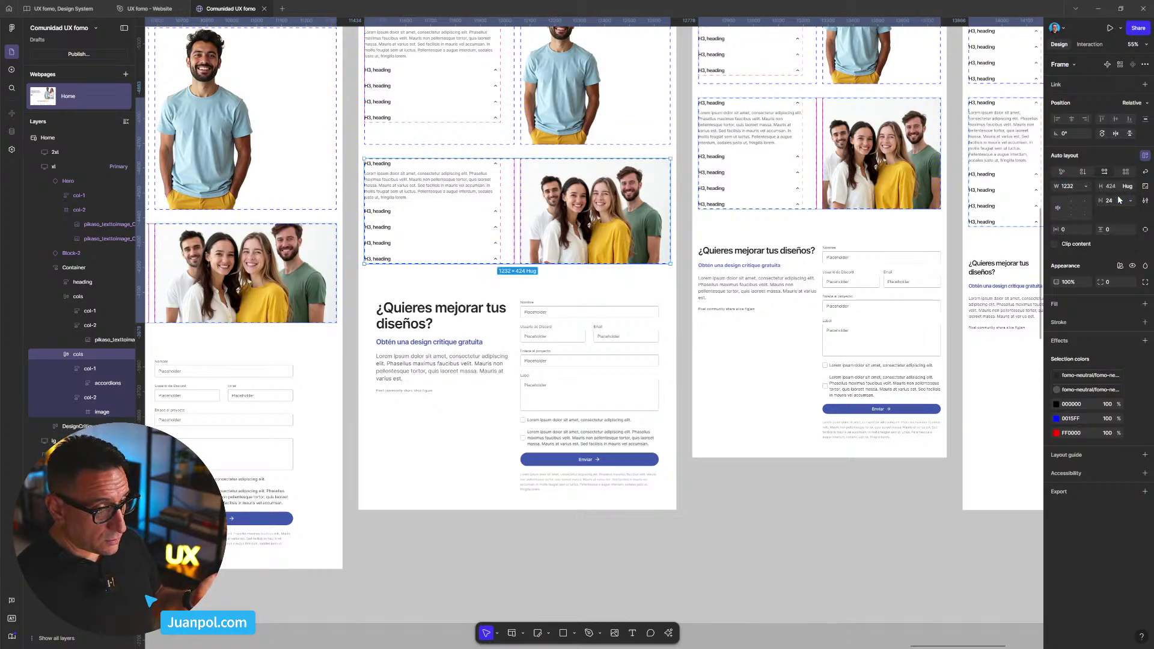
left_click(1130, 187)
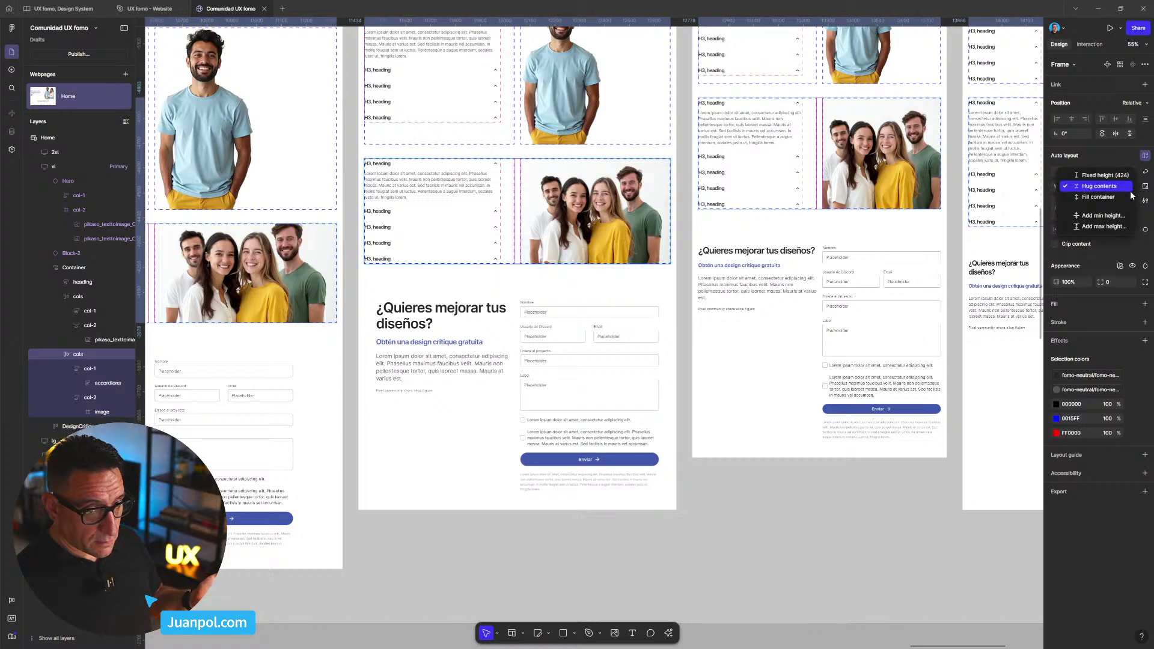
left_click(1128, 200)
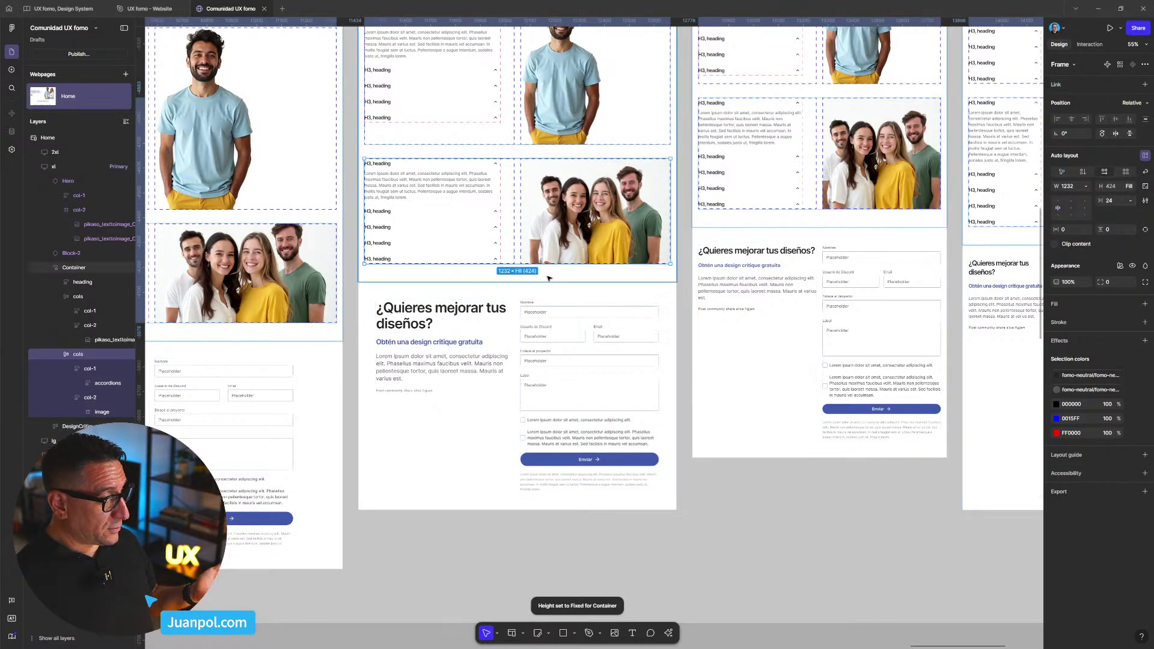
- Set the height of the primary breakpoint's community Container to hug contents
left_click(549, 279)
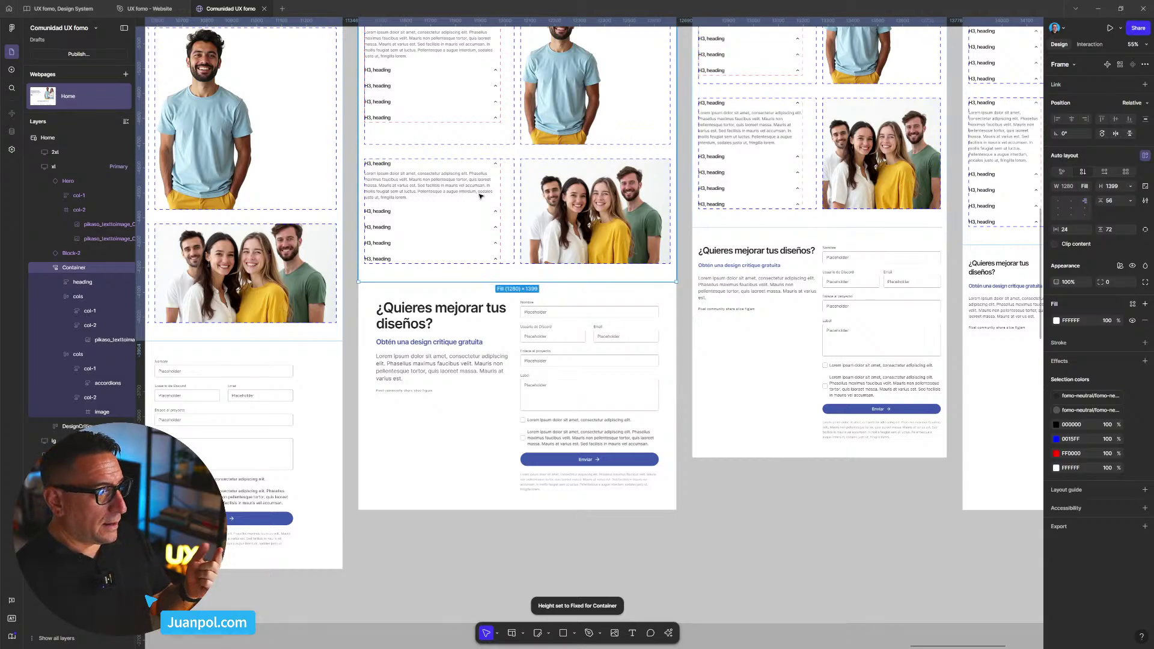
scroll(500, 198, "up", 3)
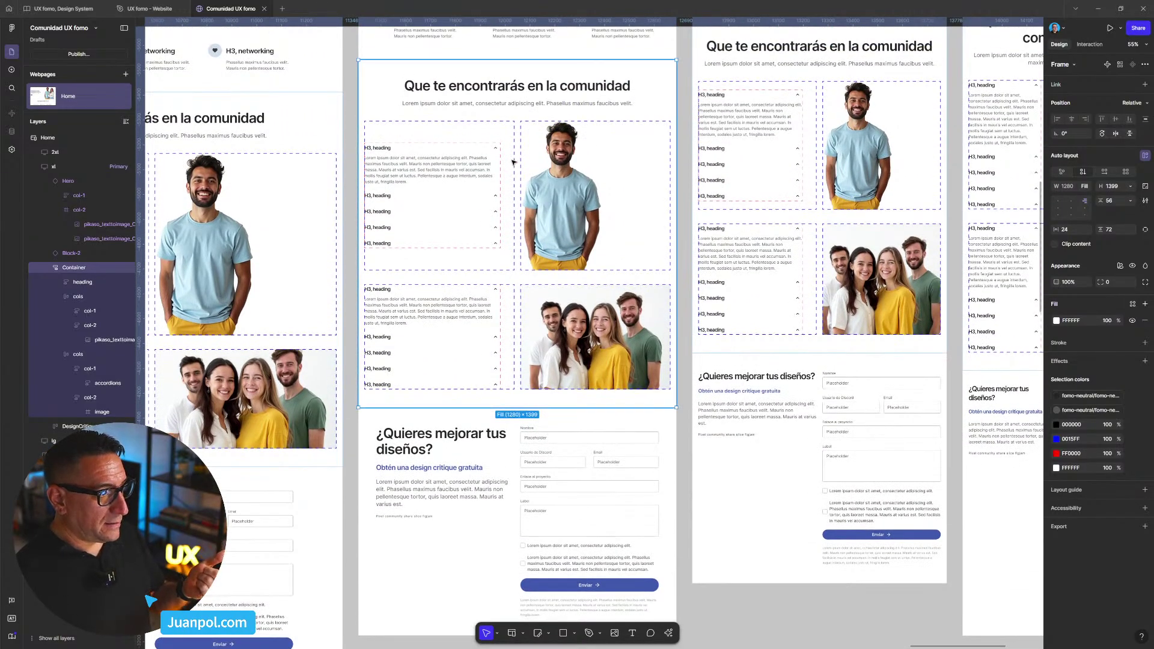
scroll(500, 197, "down", 1)
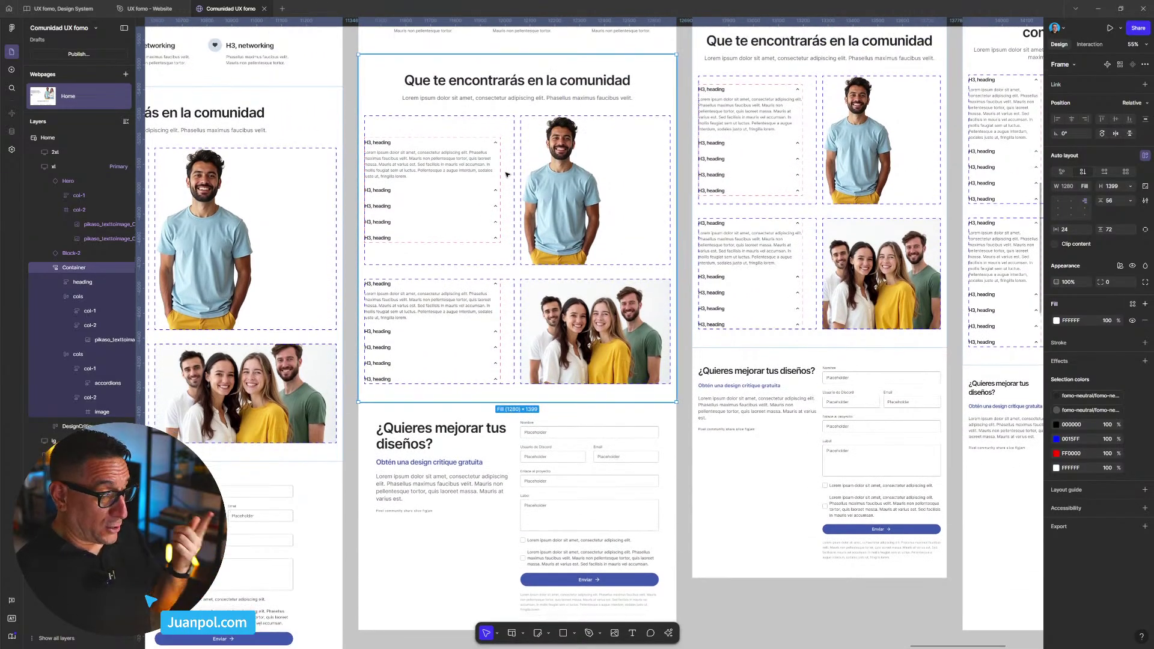
left_click(1131, 187)
left_click(1076, 193)
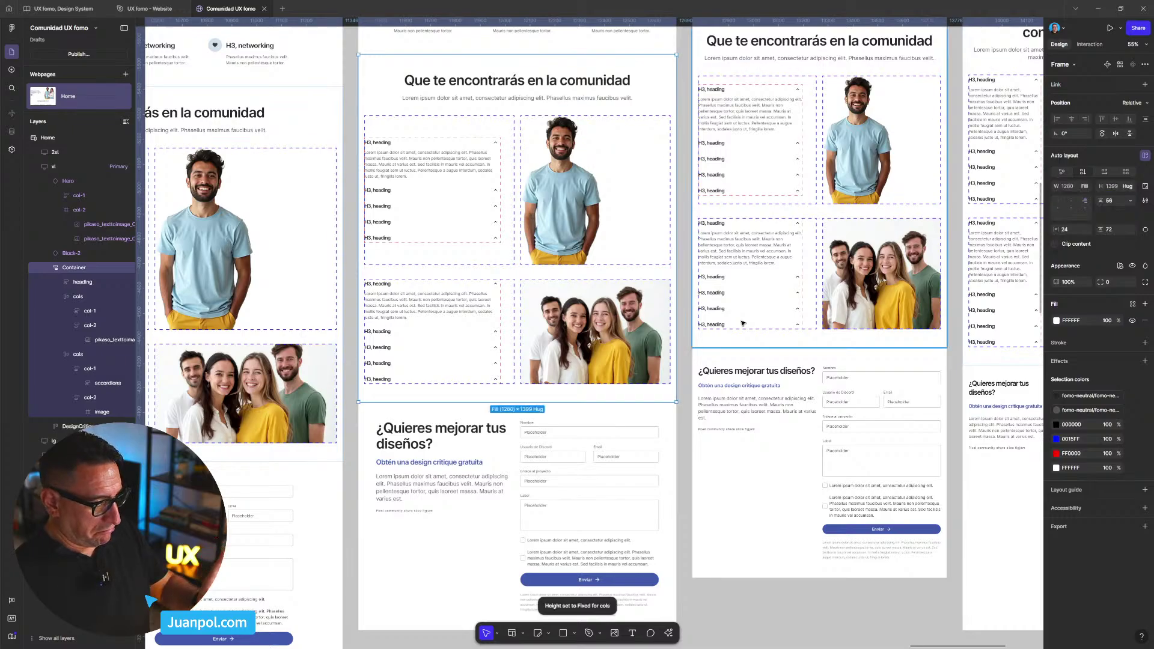
- Set the height of the cols frame with the group photo to hug contents
left_click(649, 336)
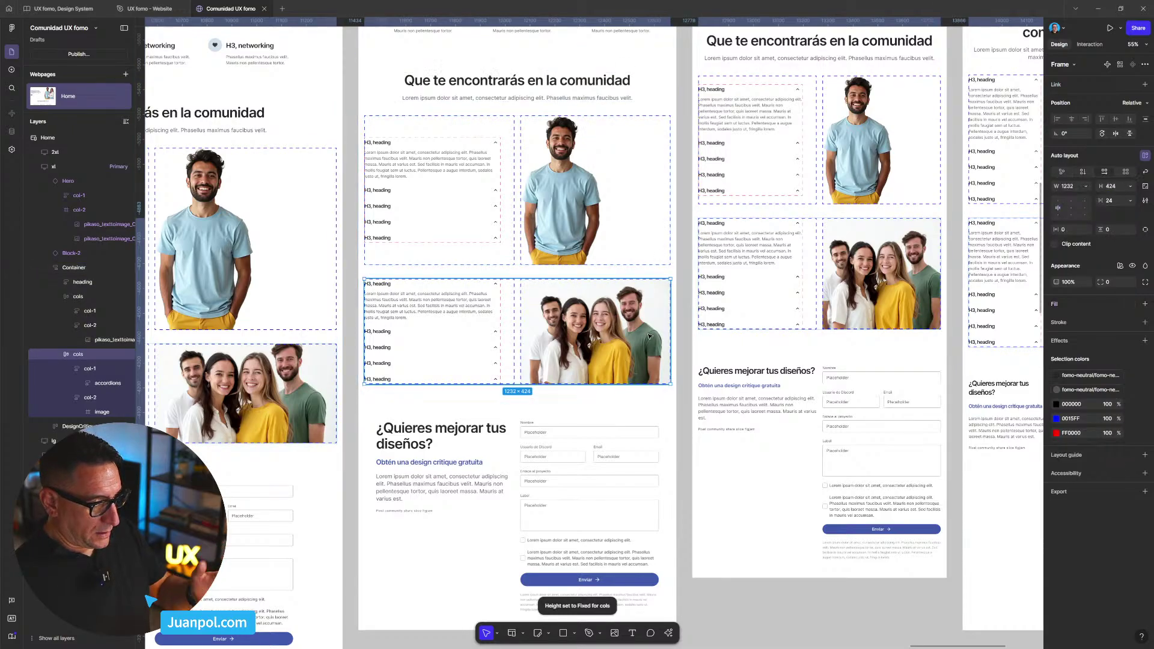
left_click(1133, 187)
left_click(1129, 196)
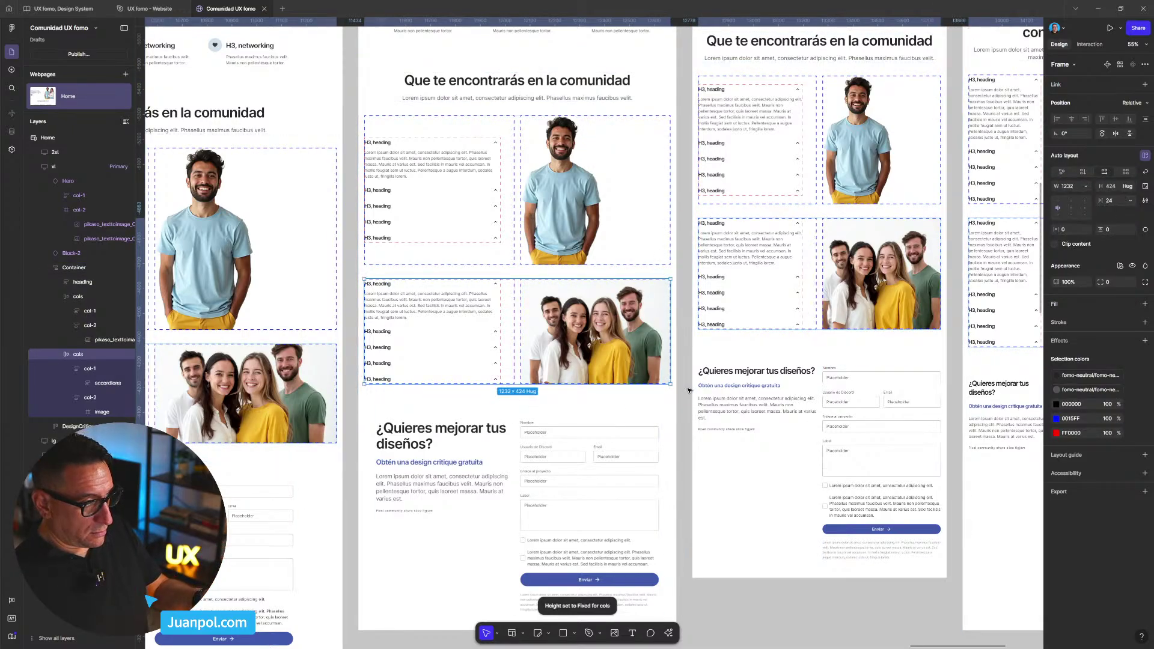
- Duplicate the group photo's cols frame to add a third row in the primary breakpoint's community Container
left_click(665, 396)
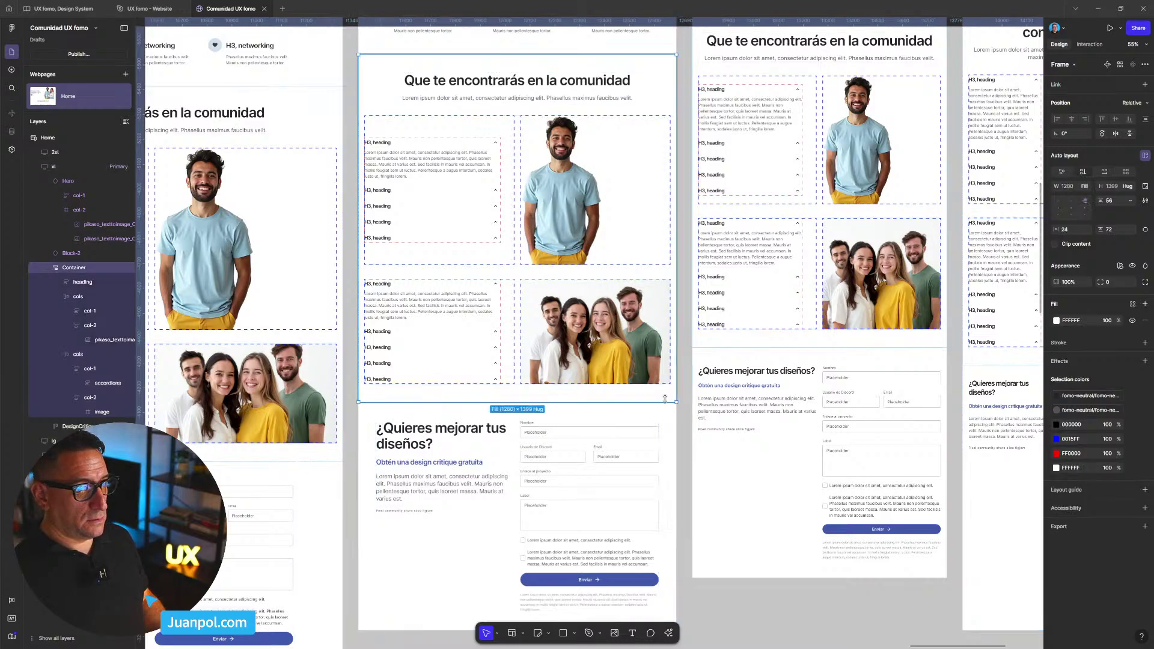
scroll(562, 323, "down", 5)
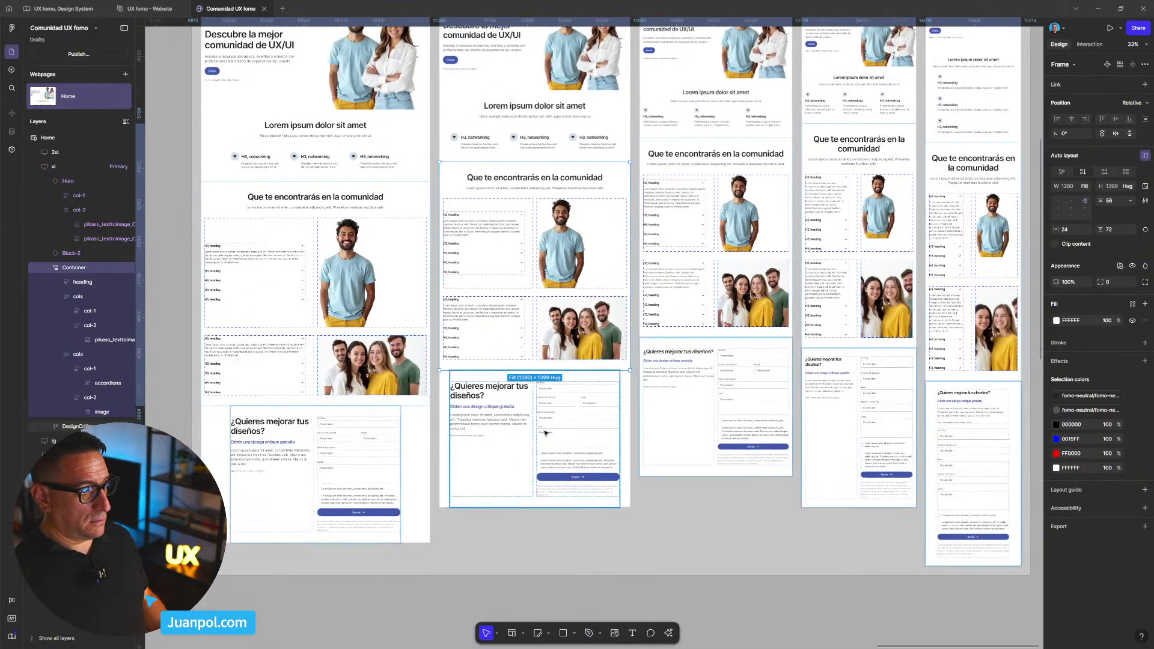
left_click(566, 306)
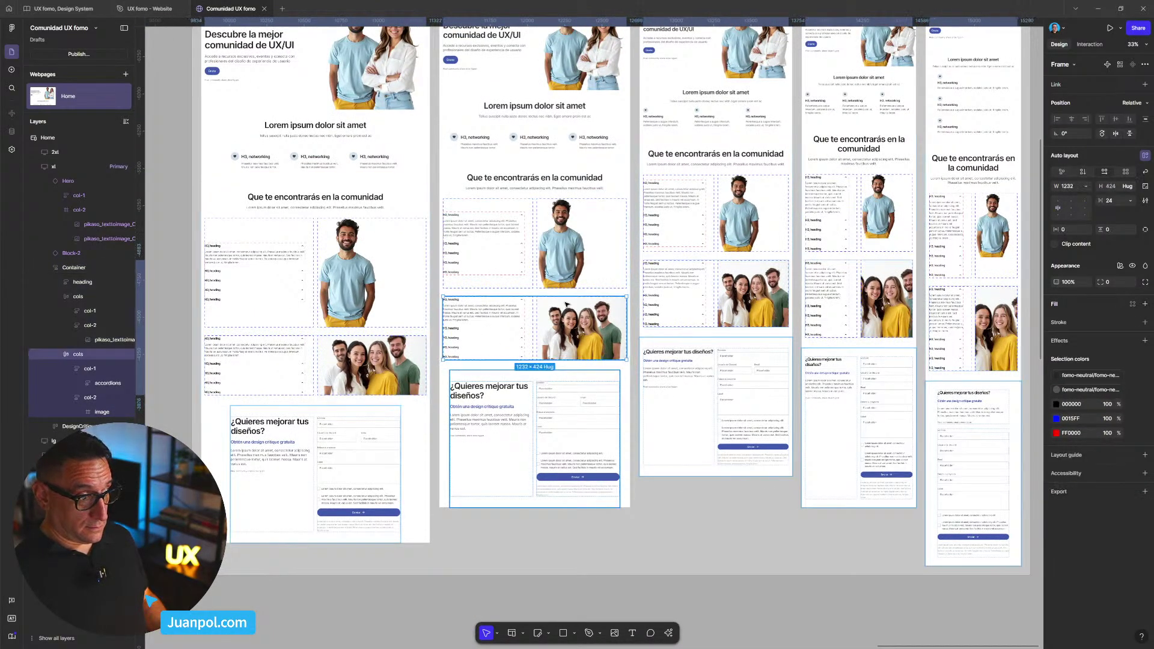
key("ctrl+d")
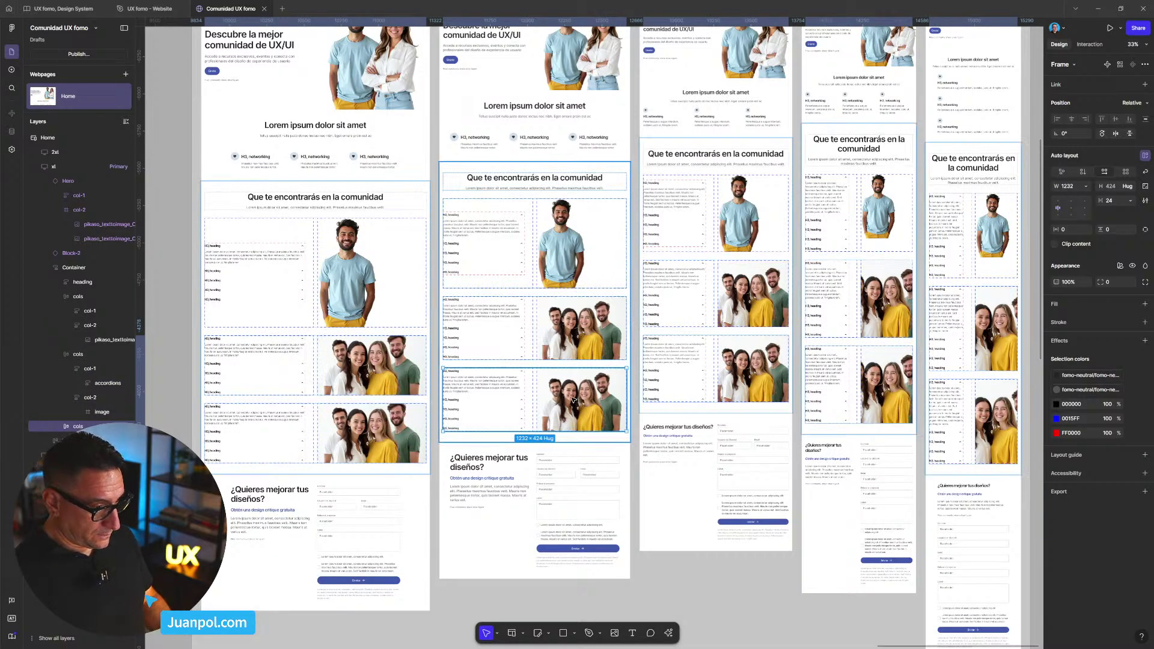
- Examine the sizing settings of col-2, col-1 and the accordions frame in the community section's middle row
scroll(588, 376, "up", 2)
left_click(581, 328)
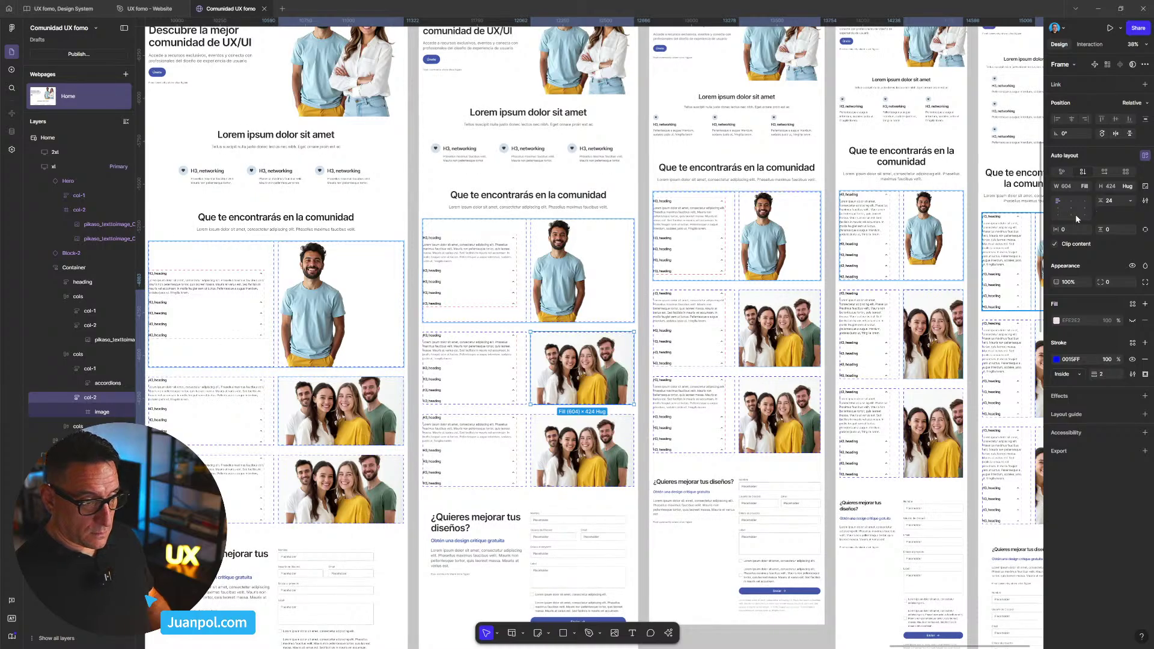
left_click(501, 400)
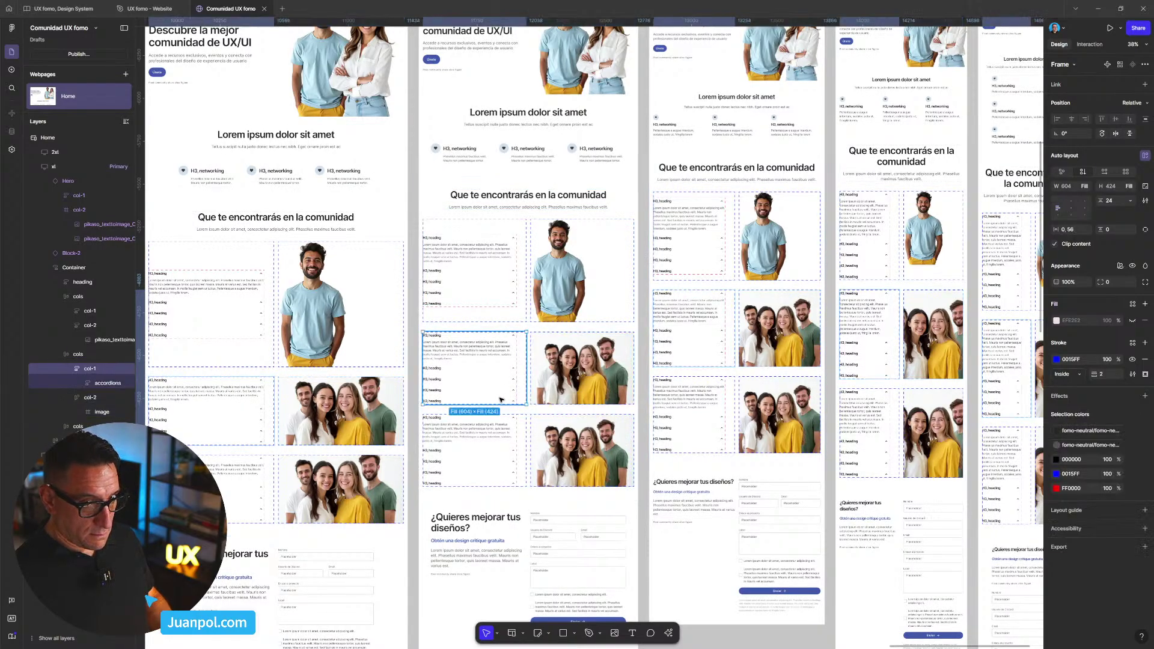
double_click(501, 400)
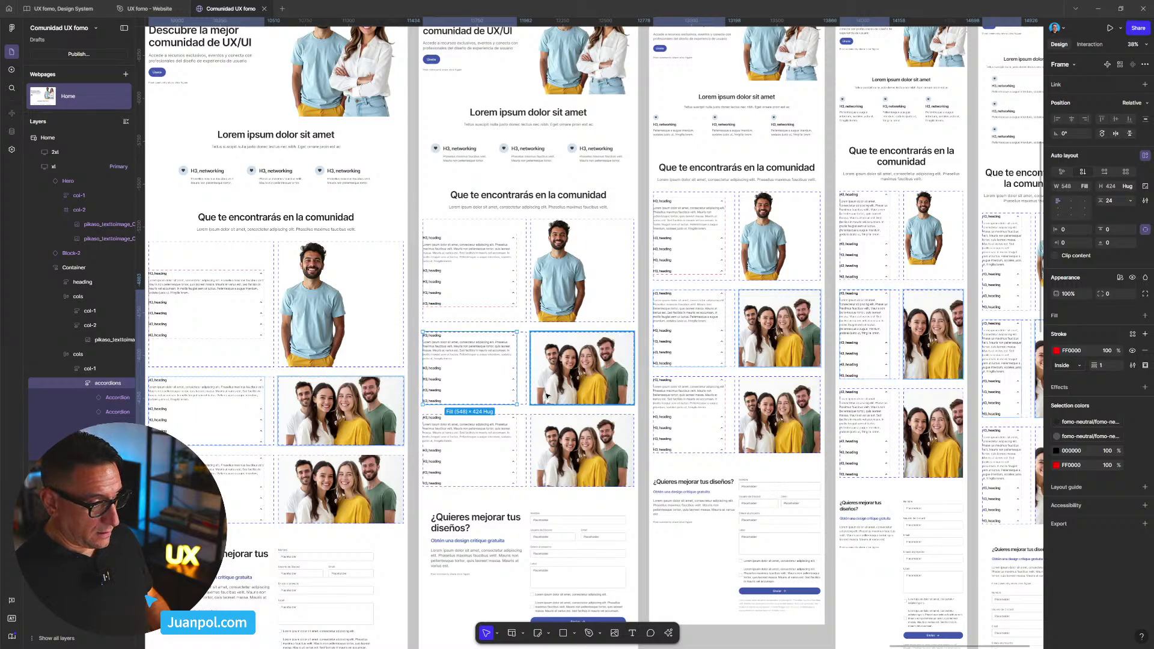
left_click(90, 386)
left_click(84, 398)
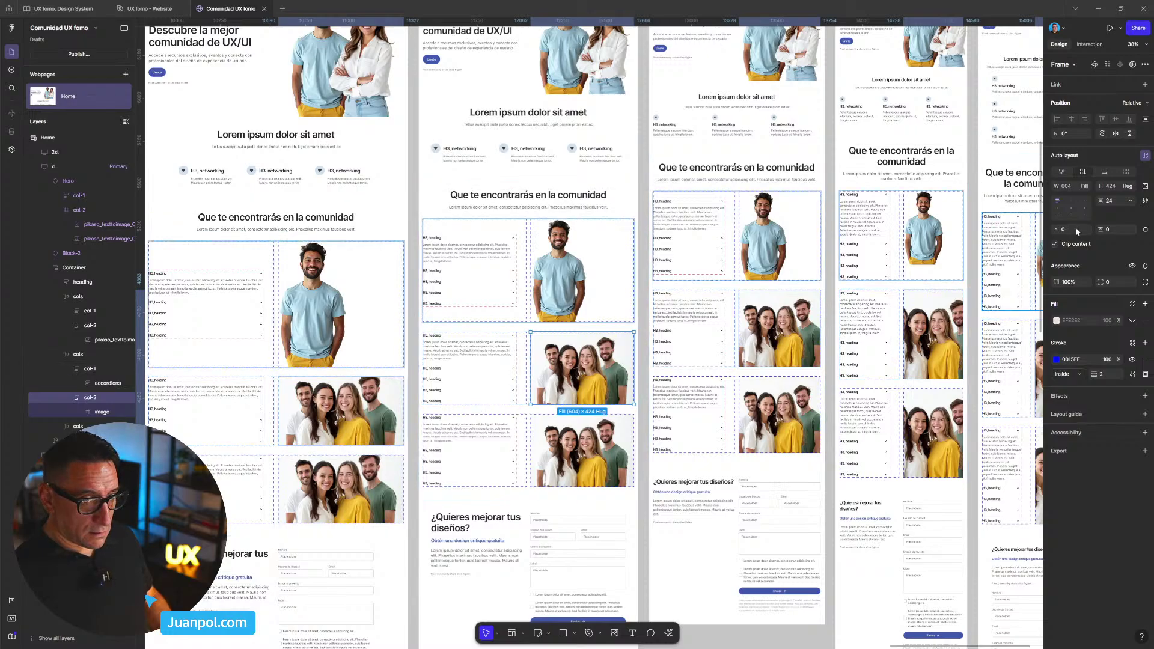
- Give the middle row's cols frame a fixed height and stretch it to about 800
left_click(85, 354)
left_click(1127, 186)
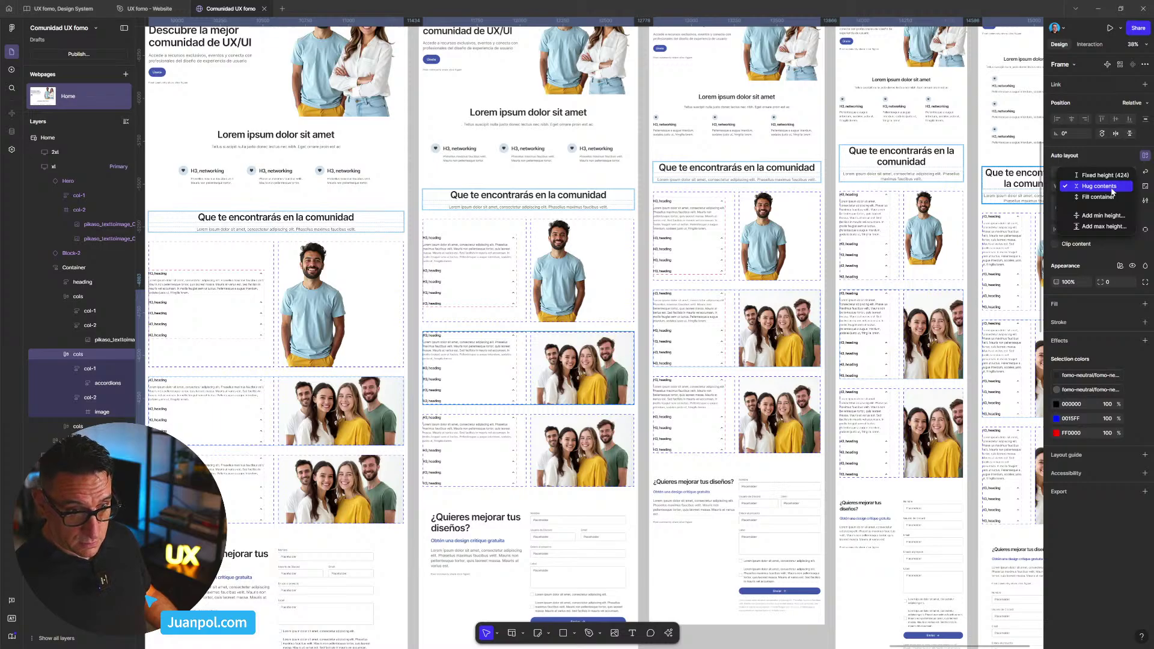
left_click(1112, 187)
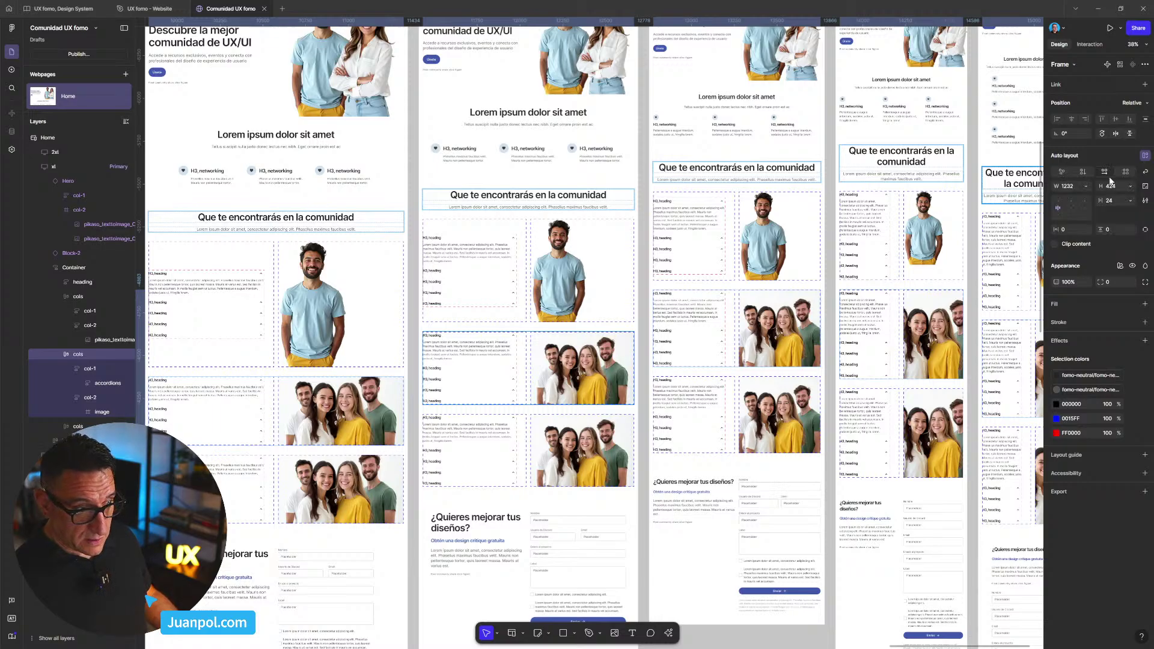
left_click_drag(550, 405, 546, 467)
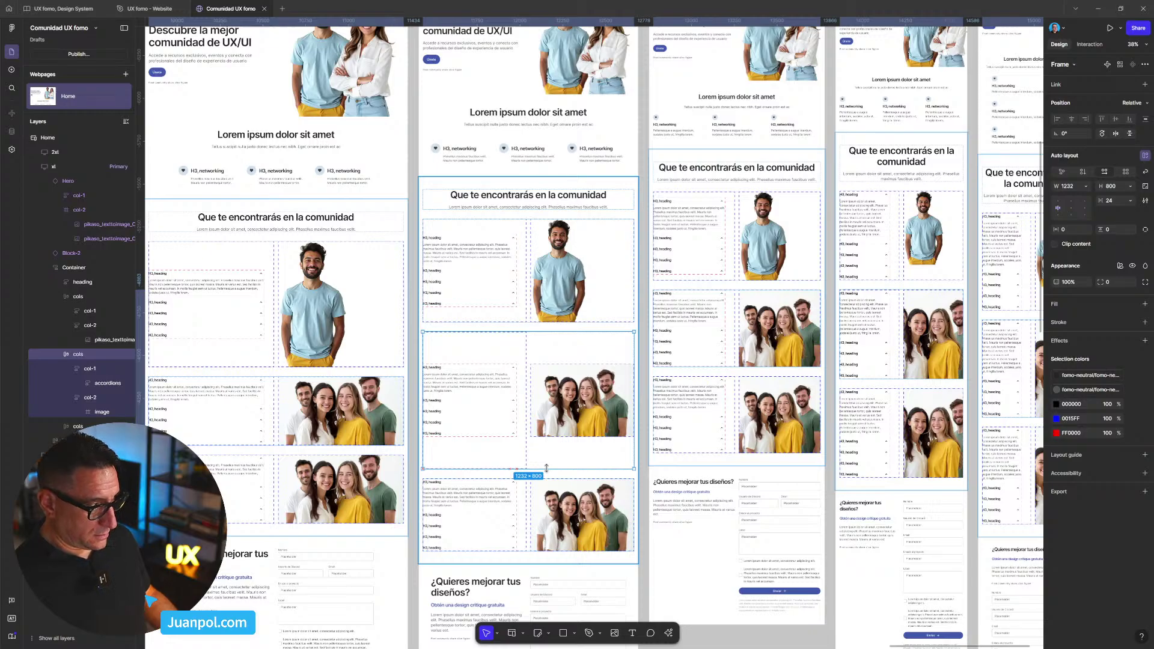
- Try a fixed height on the middle row's col-2 and return it to hug contents
left_click(568, 419)
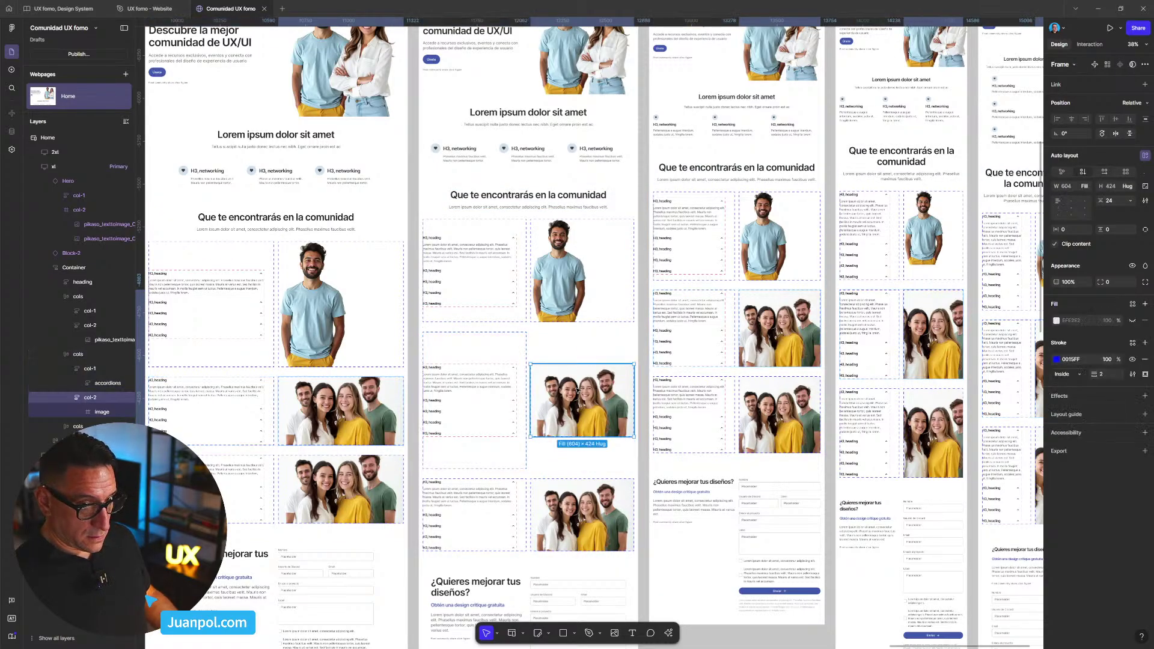
left_click(1128, 187)
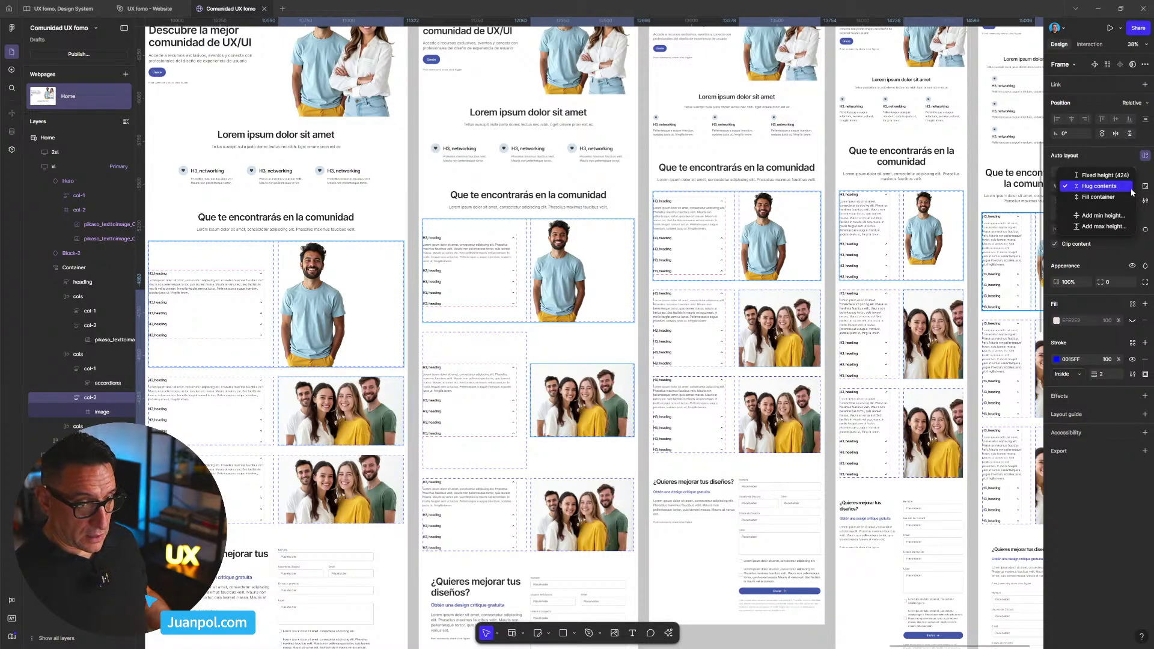
left_click(1120, 175)
left_click(1128, 187)
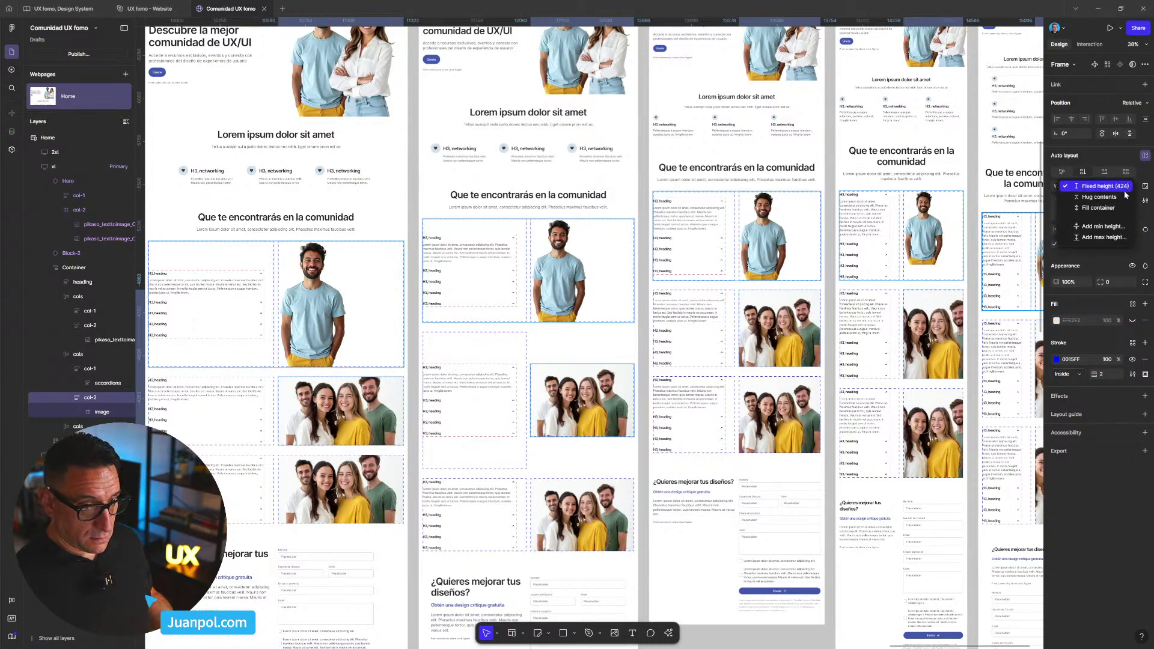
left_click(1122, 199)
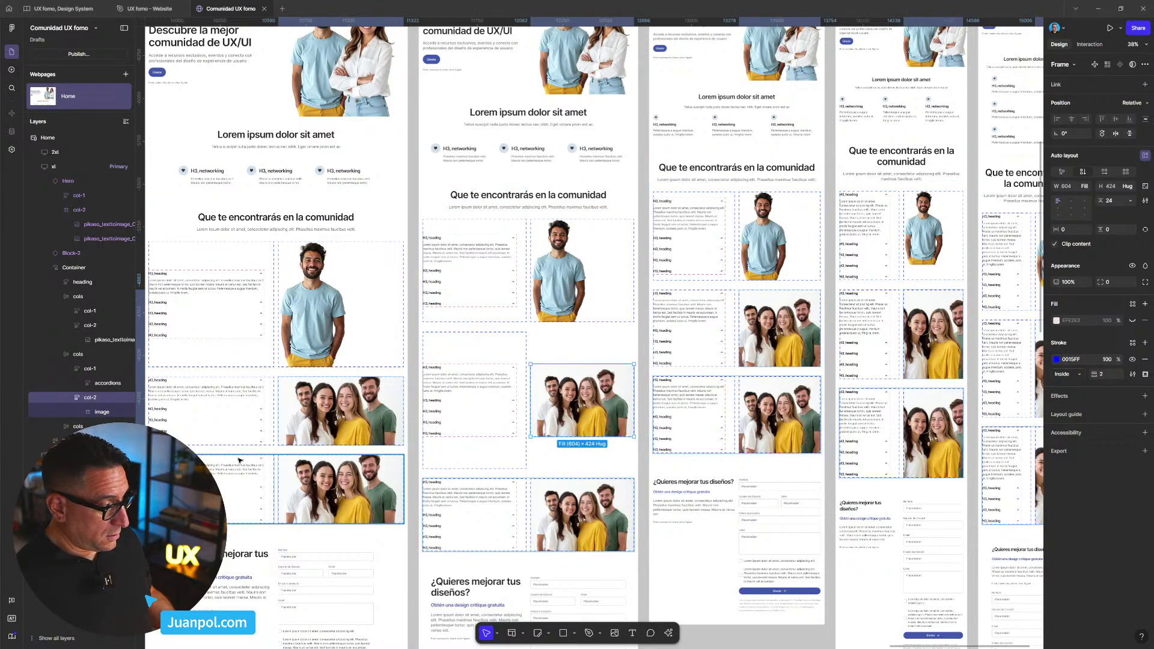
- Set the height of the group photo's image frame in the middle row to 604
left_click(594, 395)
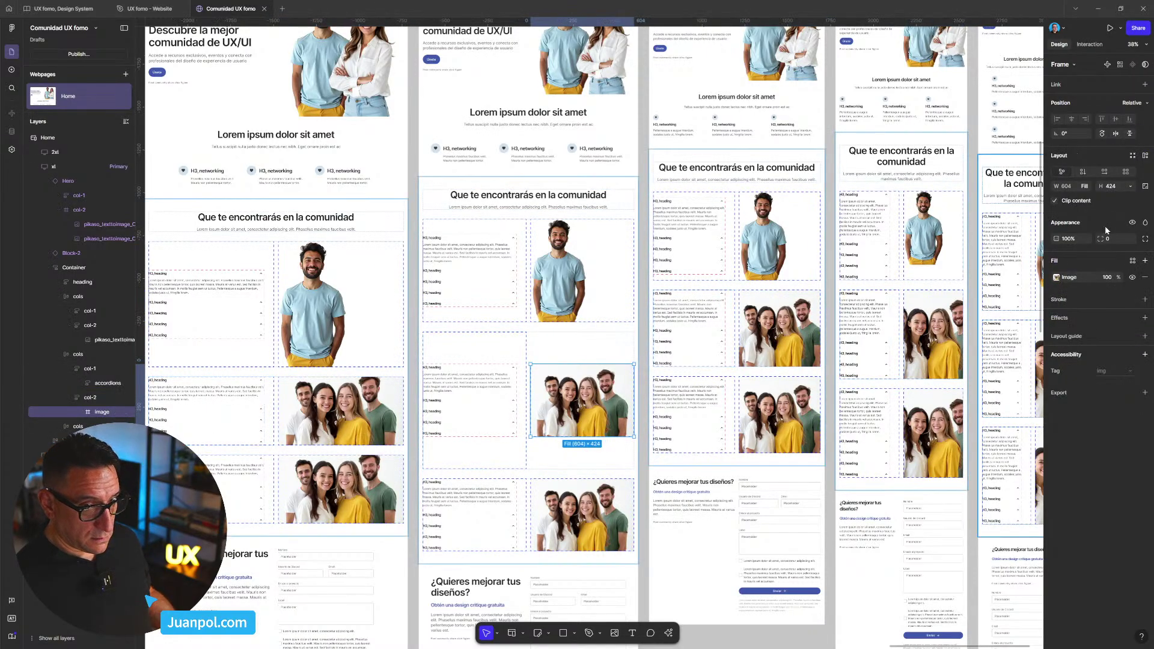
left_click(1130, 187)
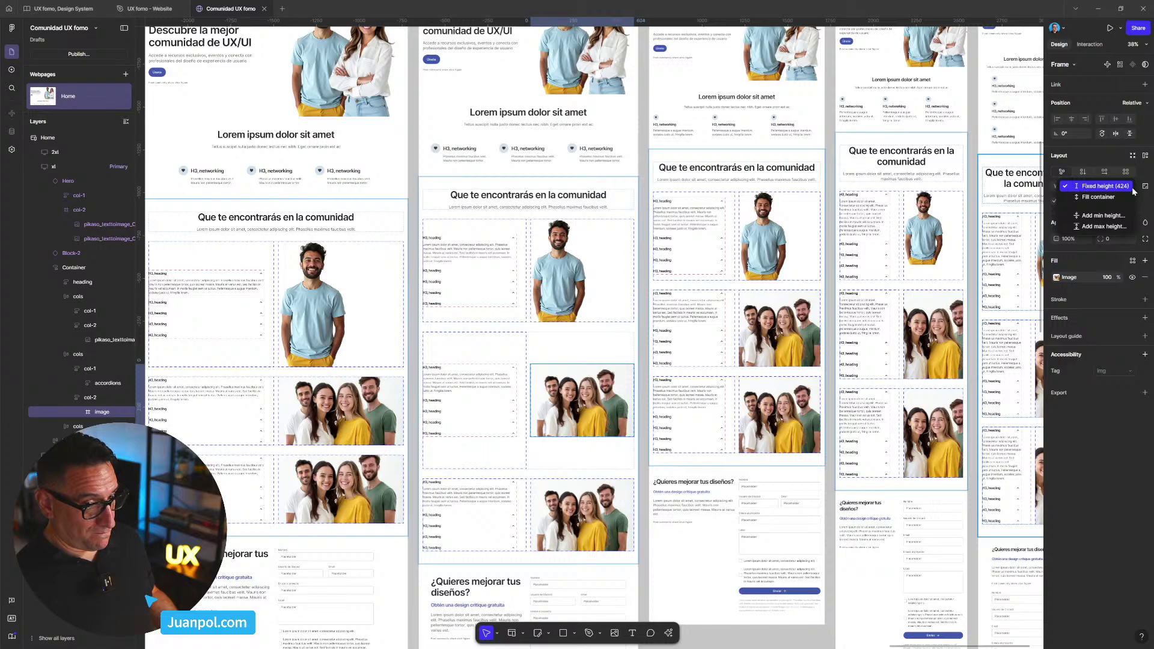
left_click(1147, 177)
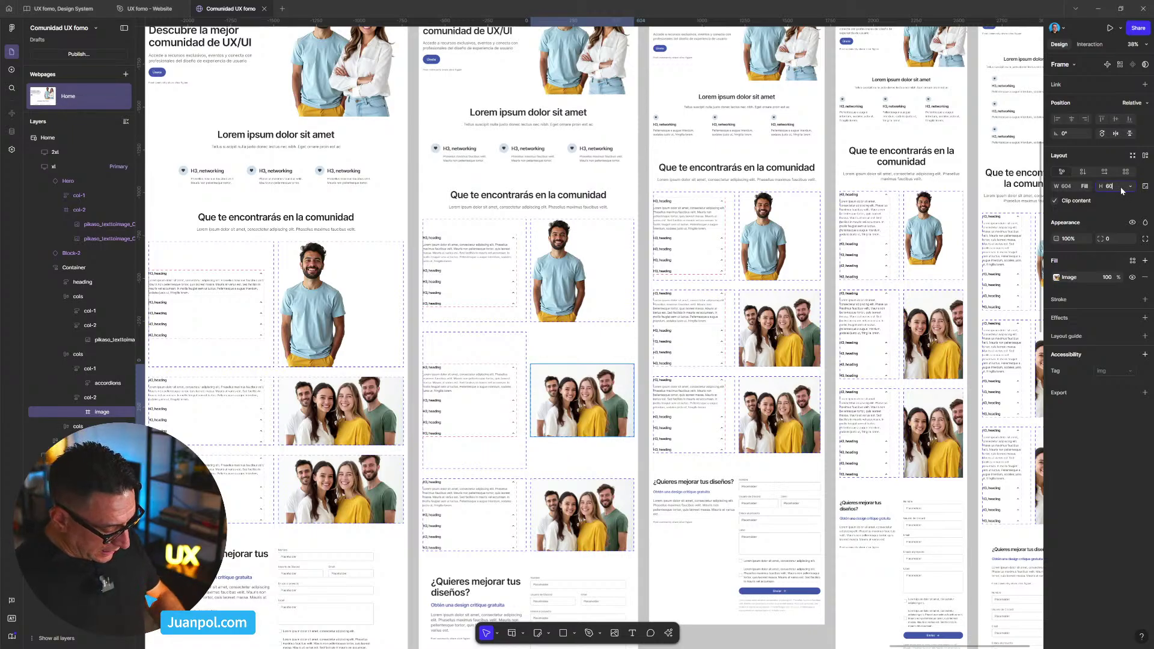
type("4")
key("Return")
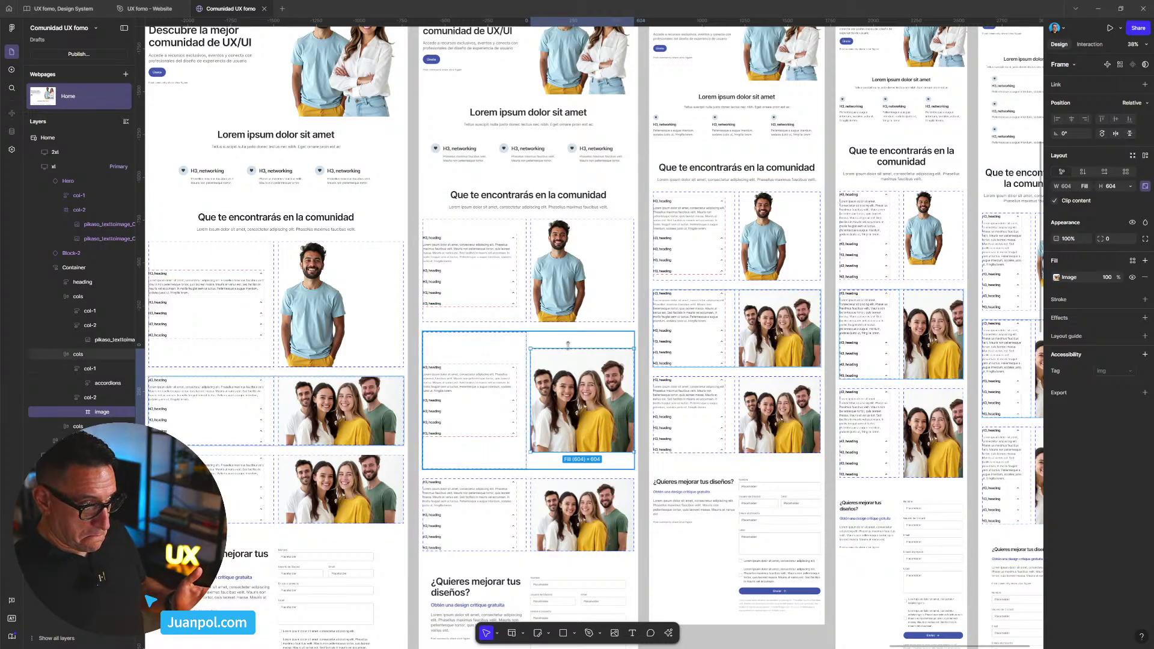
- Delete the third cols row with the group photo from the primary breakpoint's community Container
left_click(488, 358)
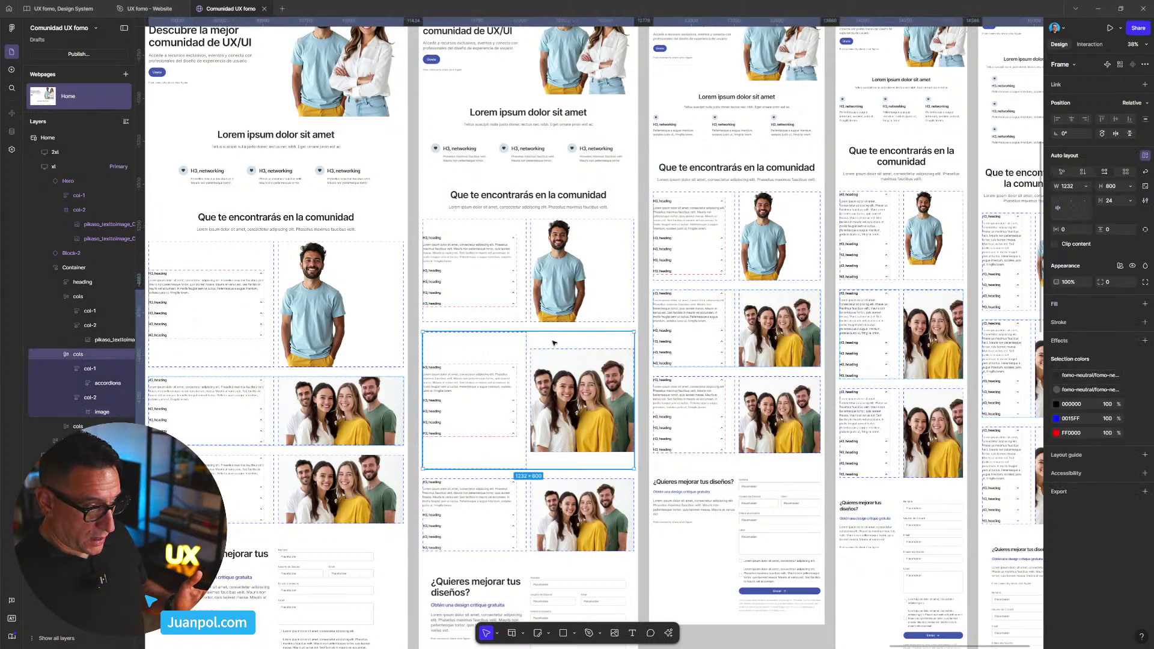
left_click(554, 492)
key("Delete")
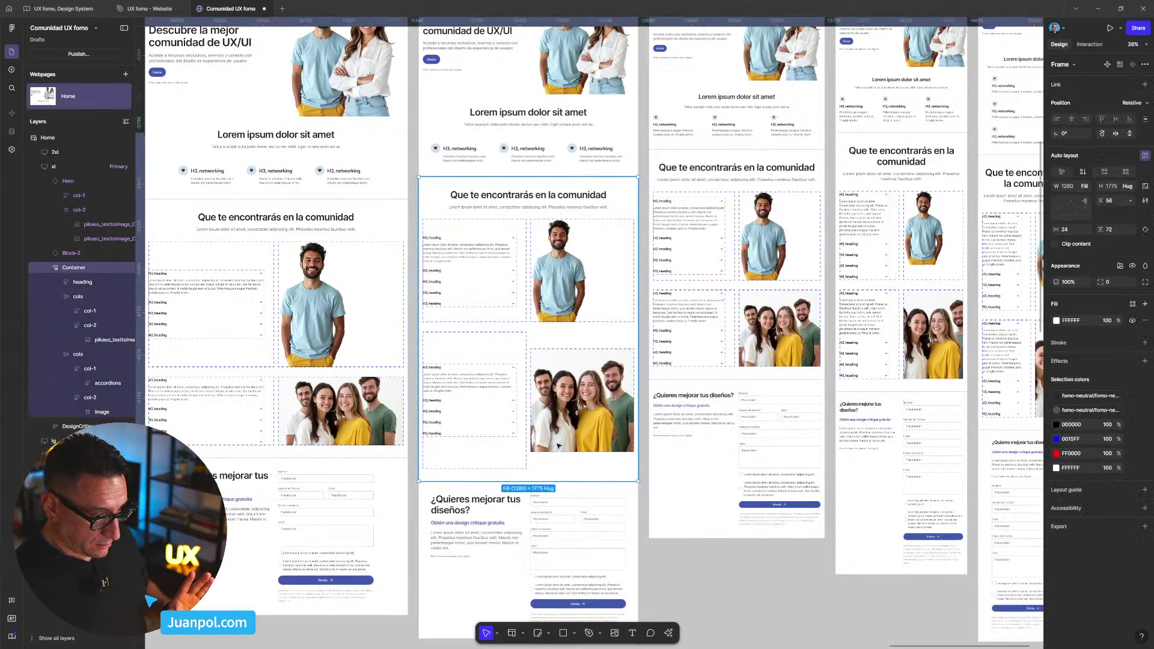
- Set the height of the remaining group photo row's cols frame to hug contents
left_click(558, 445)
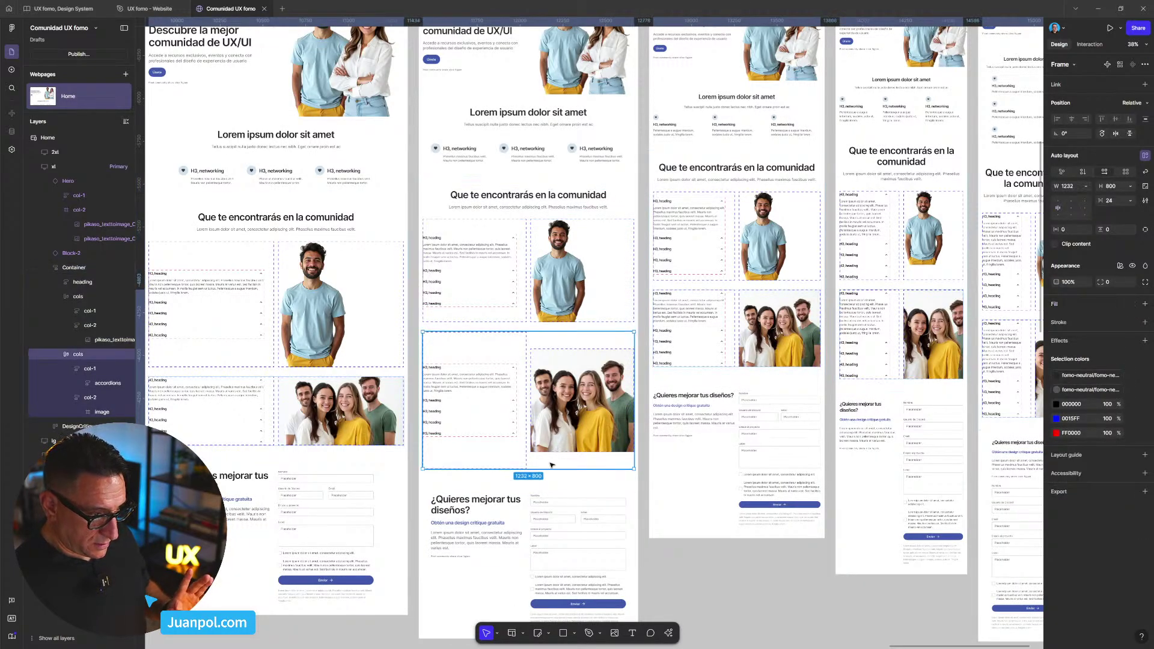
left_click(1131, 187)
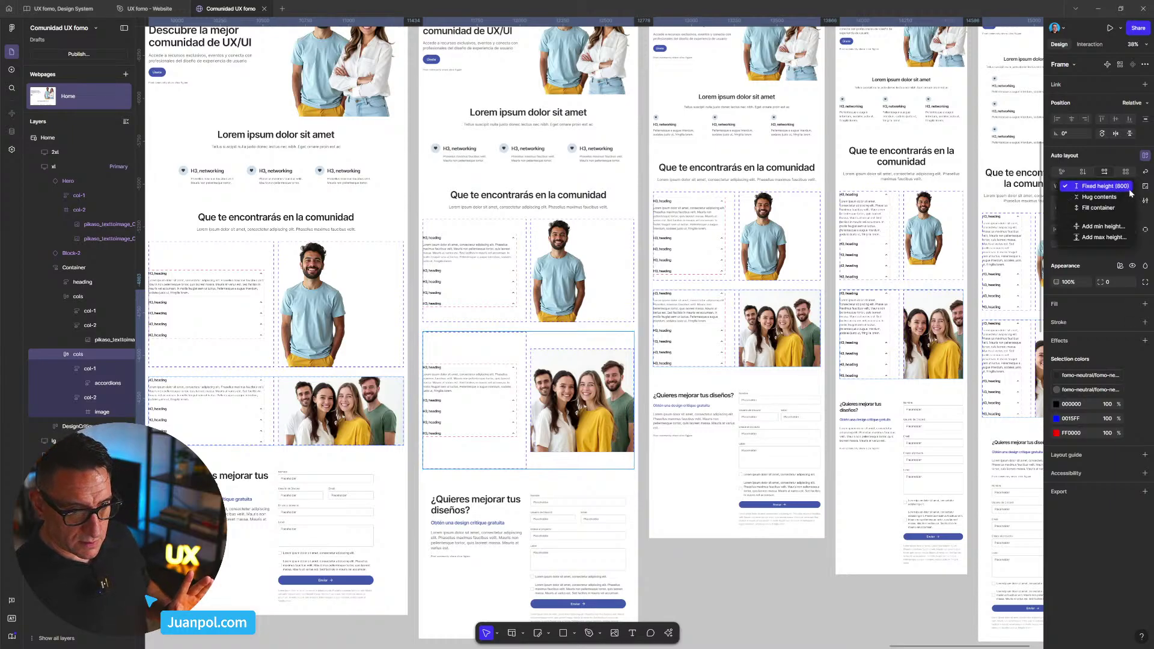
left_click(1099, 197)
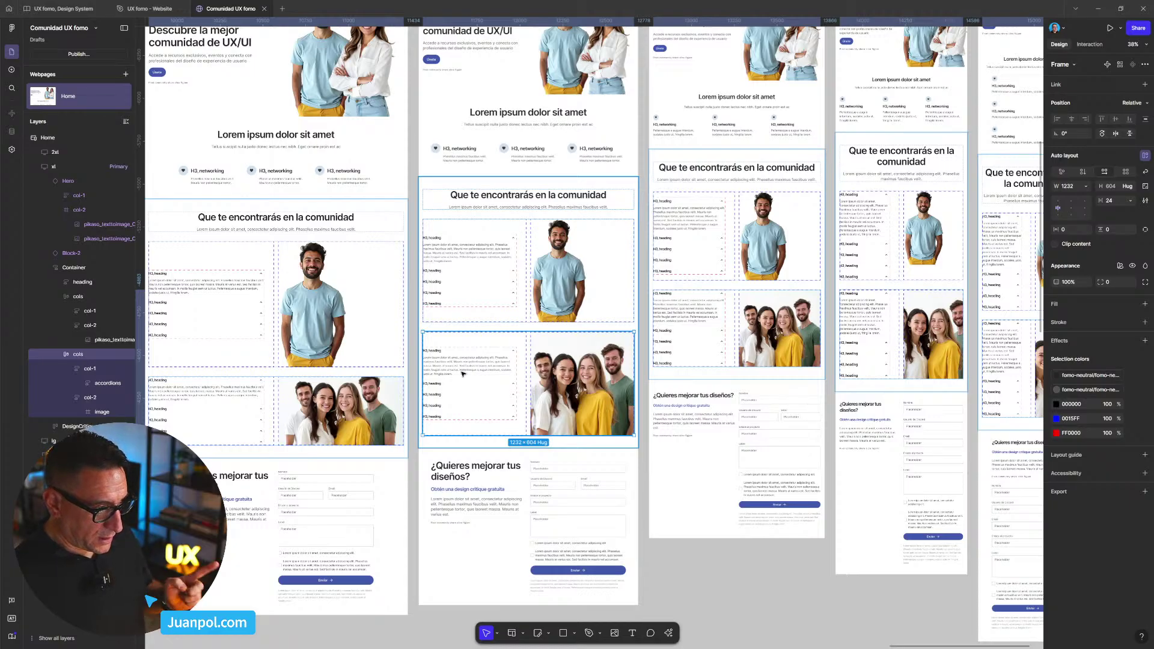
- Preview the Home page and check both community rows while narrowing the preview and widening it to 1718, and return to the editor
scroll(558, 370, "down", 6)
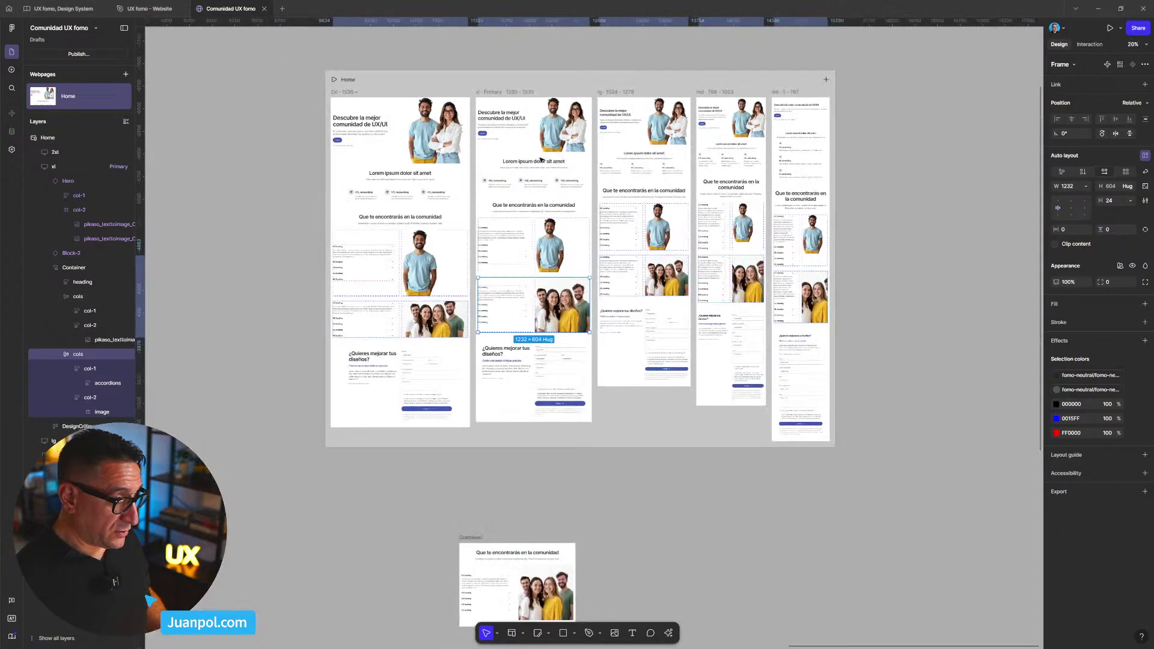
left_click(566, 88)
key("ctrl+p")
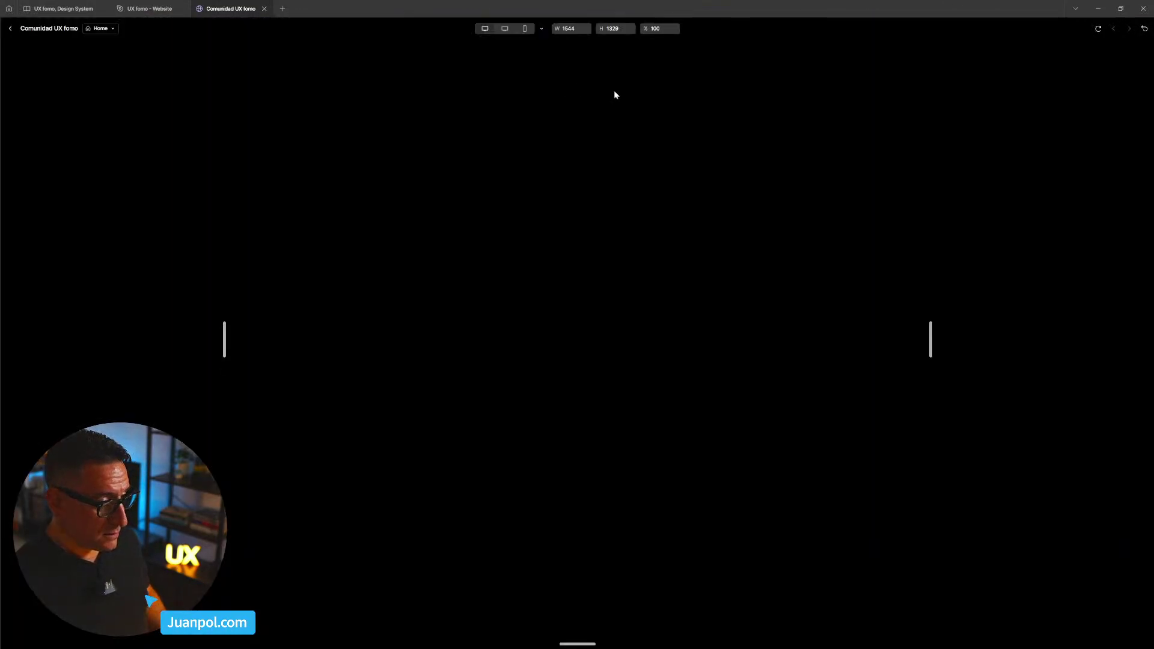
scroll(734, 283, "down", 10)
scroll(733, 312, "up", 3)
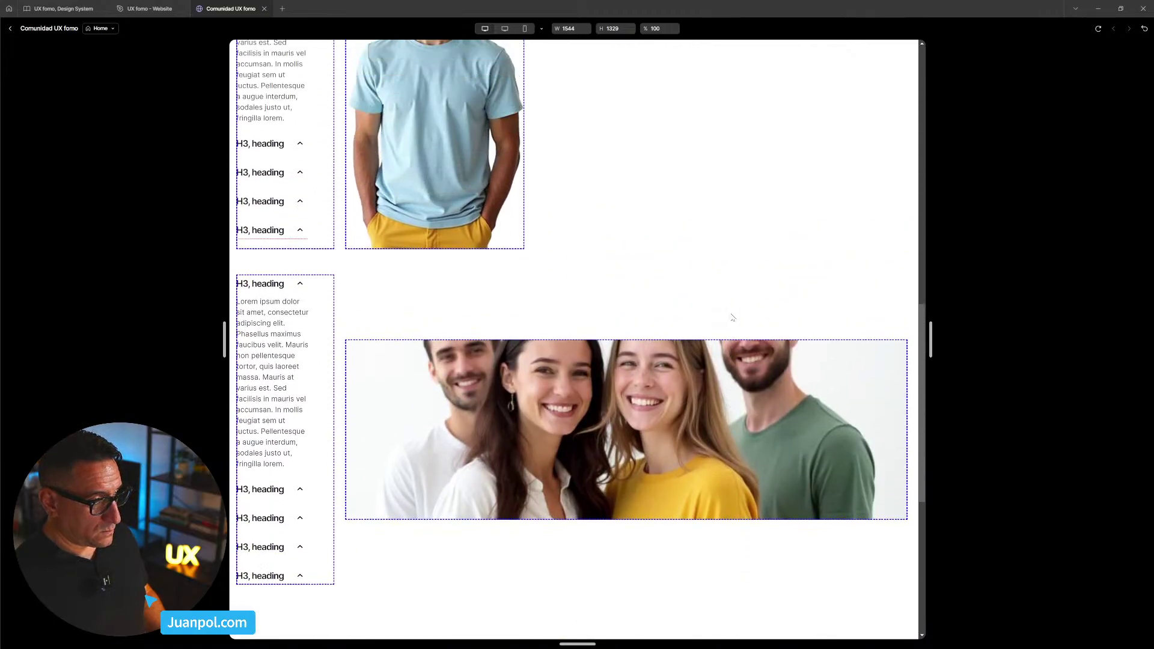
scroll(815, 330, "up", 1)
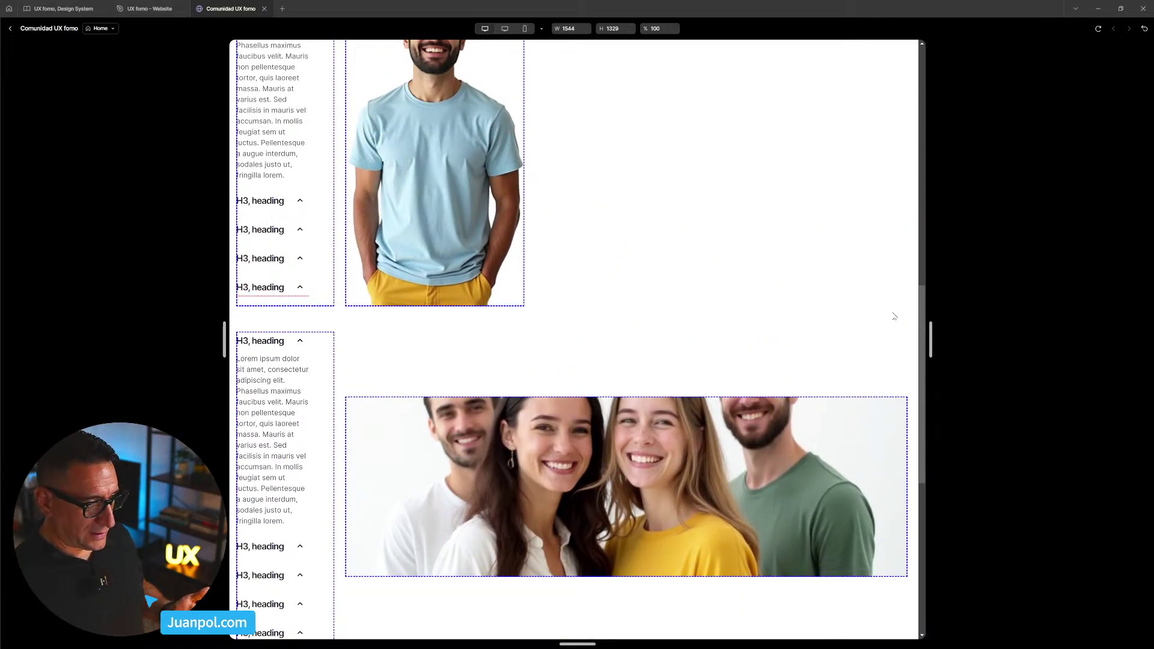
left_click_drag(930, 338, 808, 346)
left_click_drag(816, 345, 969, 339)
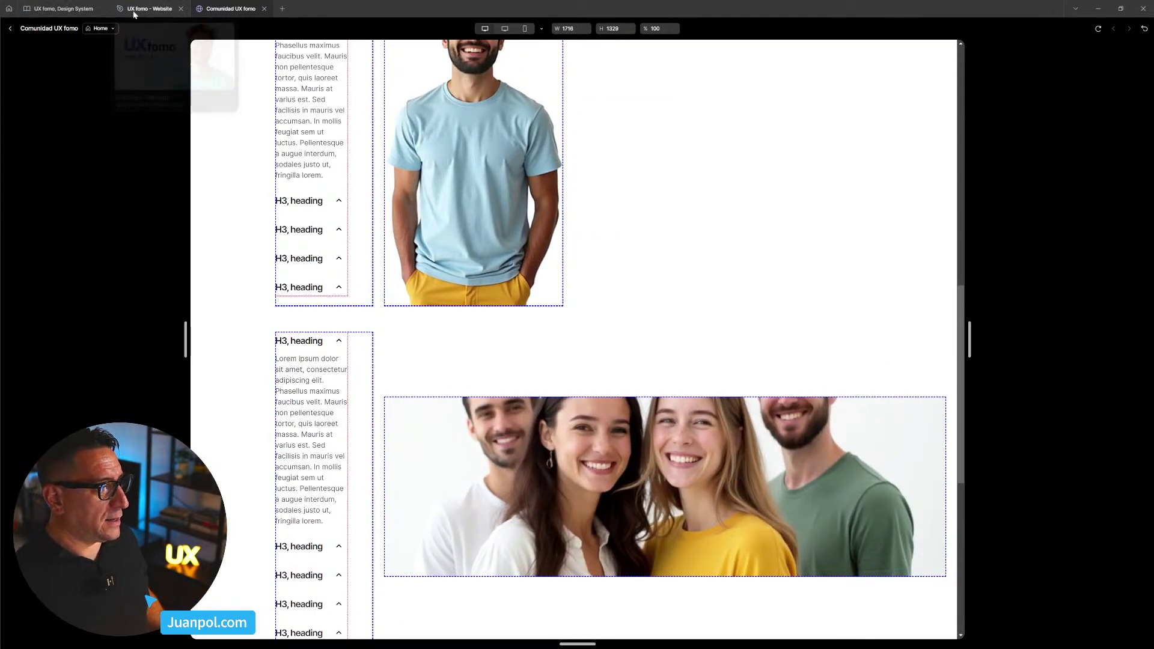
left_click(10, 29)
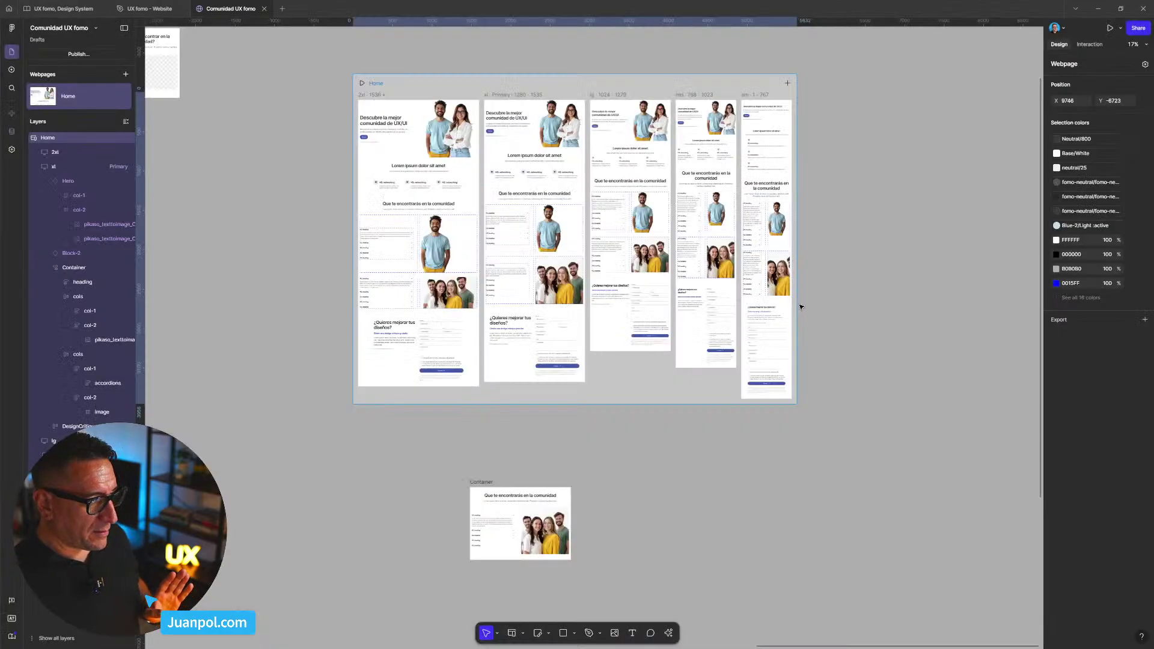
- Delete the cols row with the man in the blue T-shirt from the primary breakpoint's community Container
left_click(535, 255)
scroll(535, 255, "up", 5)
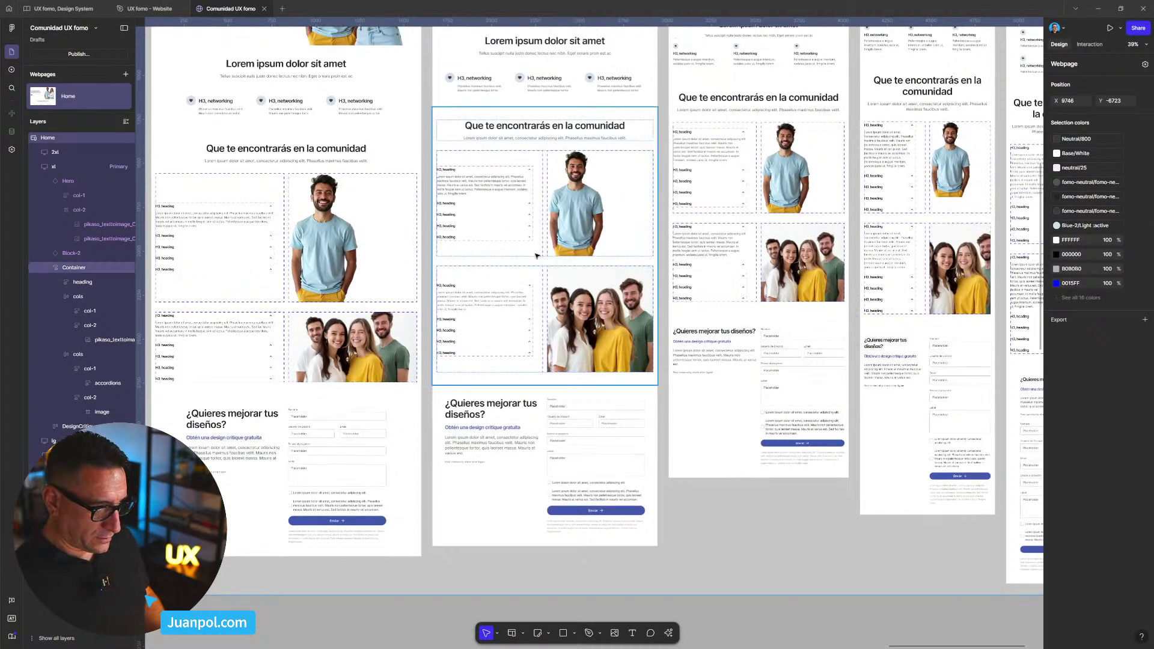
scroll(541, 264, "up", 1)
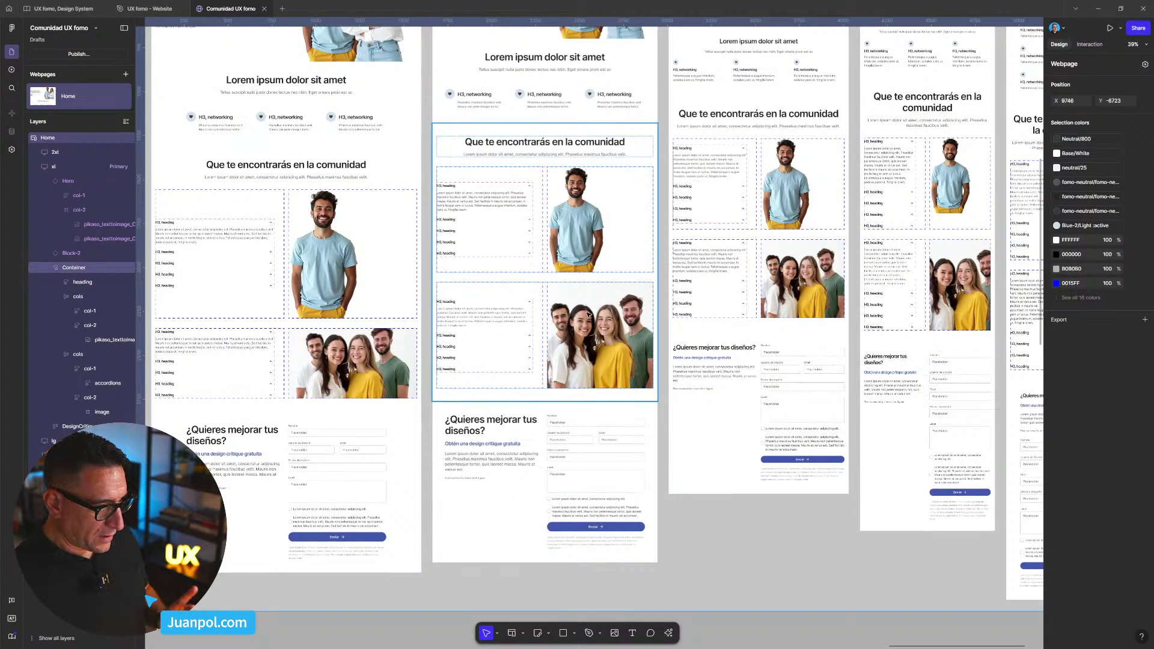
double_click(584, 263)
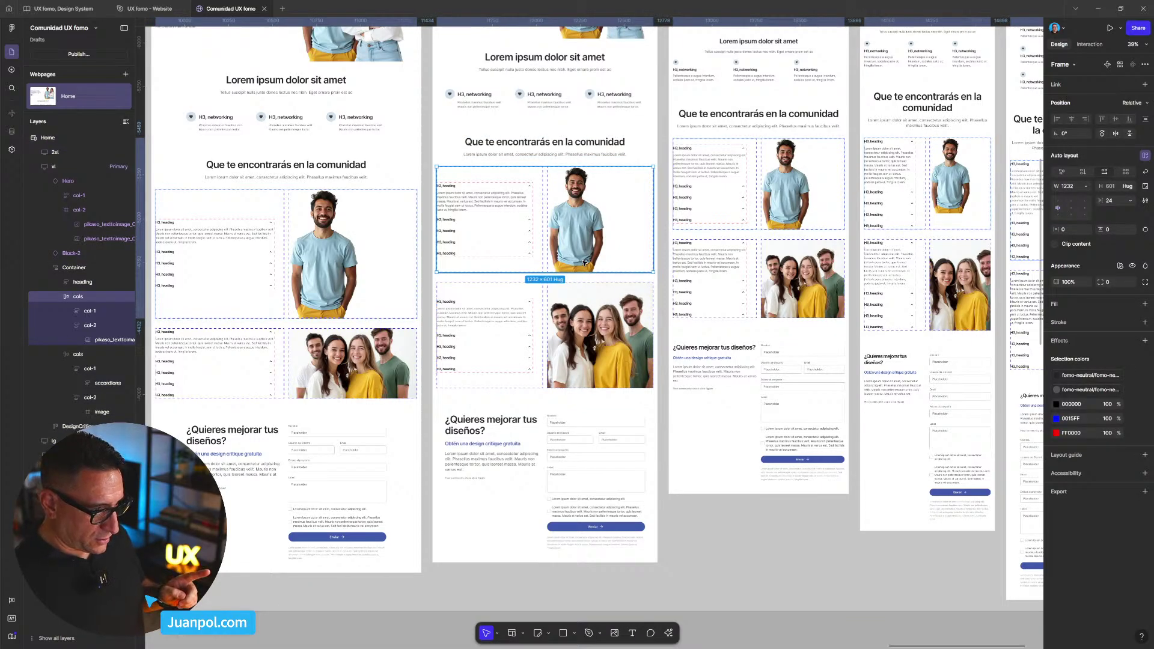
key("Delete")
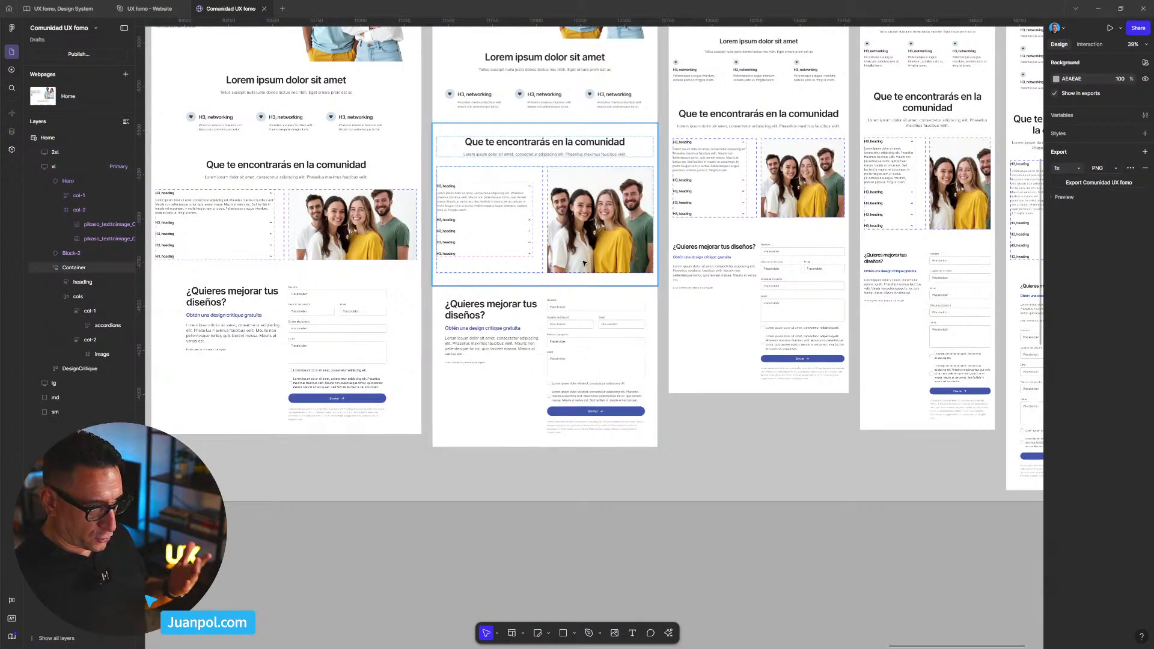
- Examine the width and height sizing options of col-2 in the group photo row of the primary breakpoint
scroll(591, 232, "down", 2)
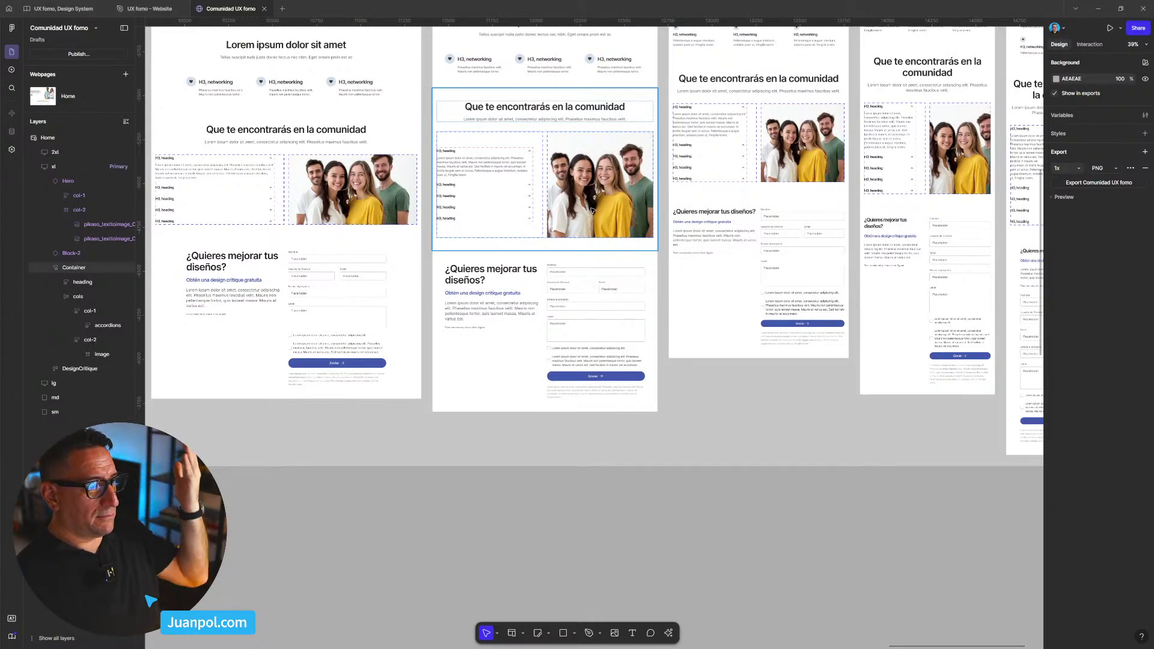
left_click(592, 210)
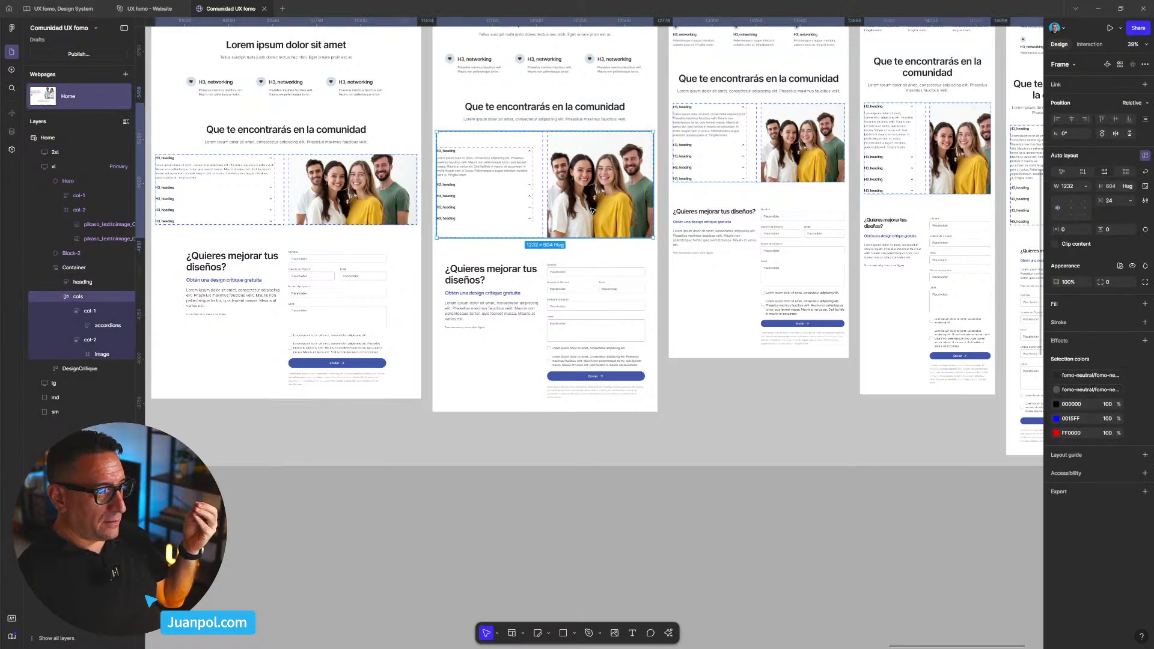
left_click(592, 211)
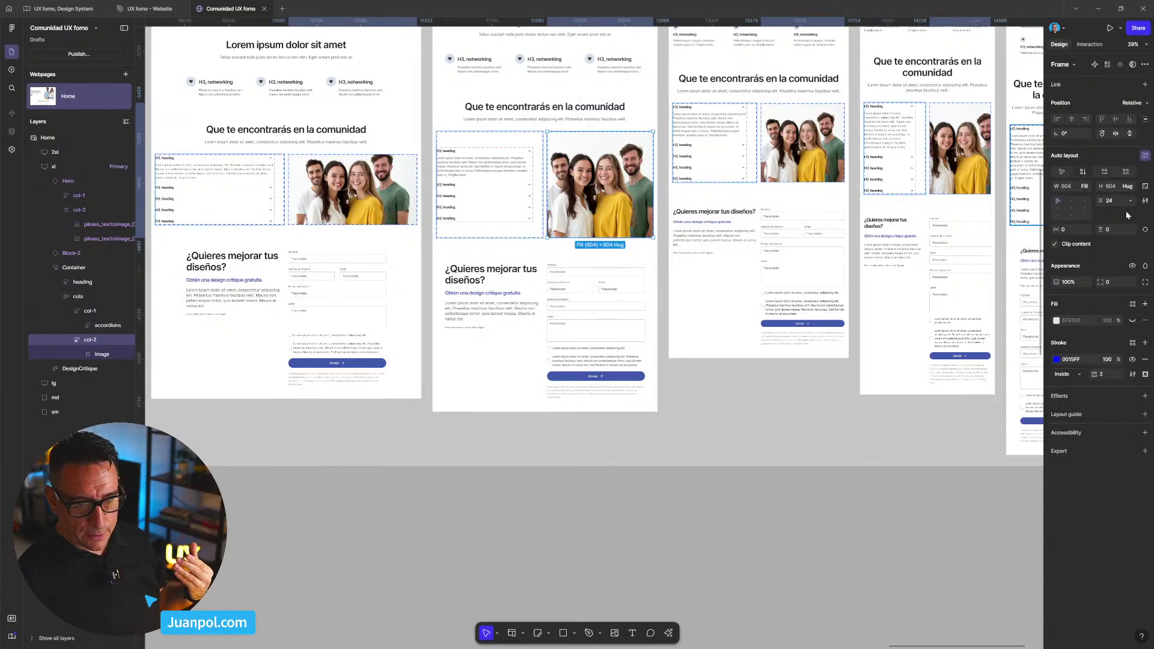
left_click(1086, 189)
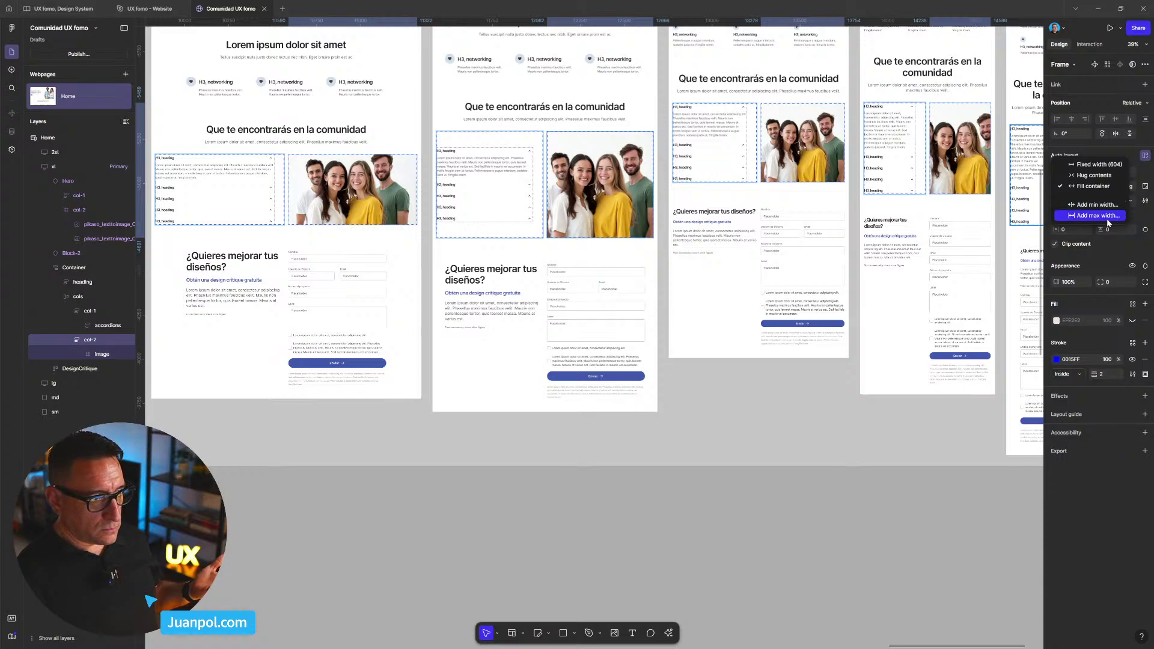
left_click(607, 181)
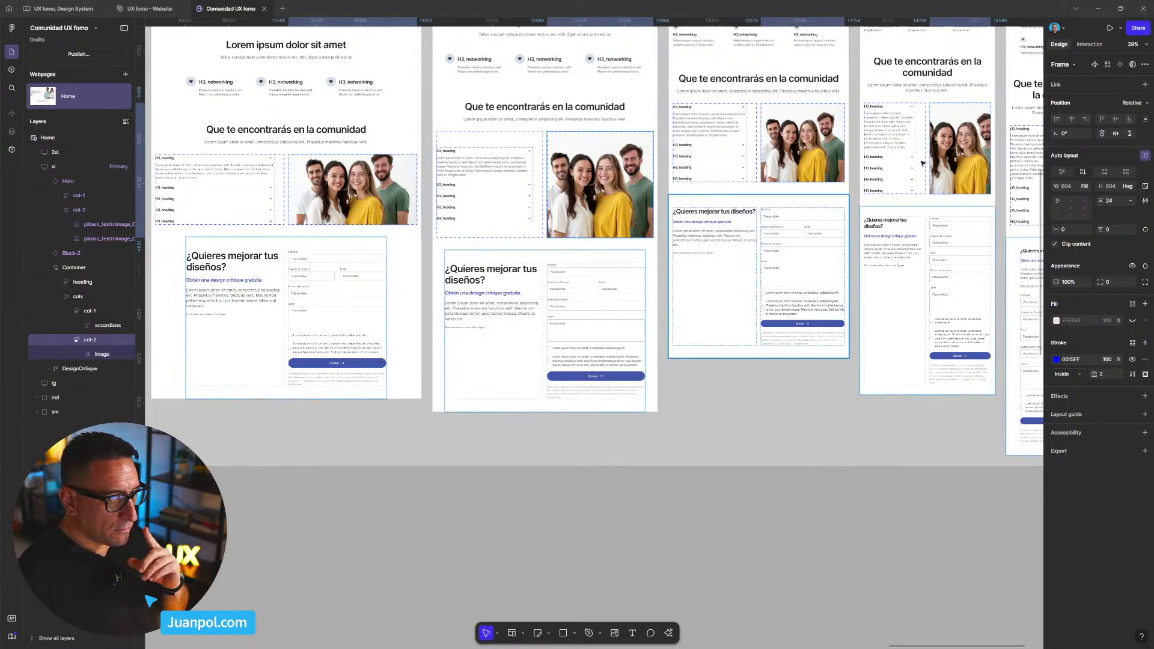
left_click(1132, 187)
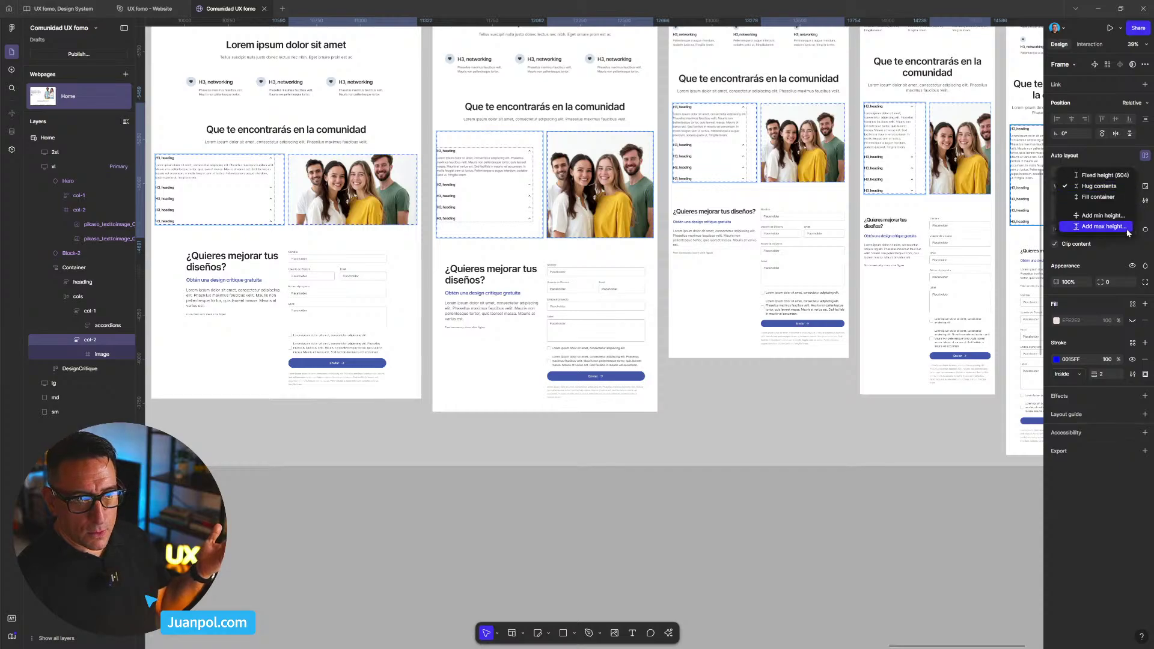
left_click(1120, 159)
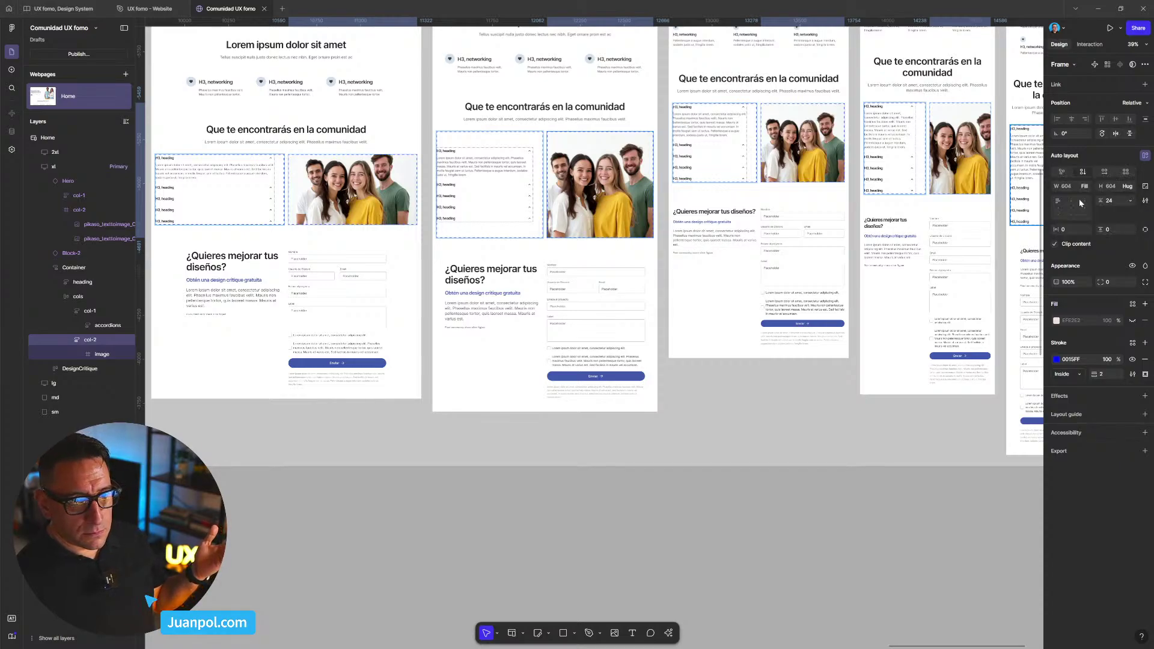
left_click(1089, 186)
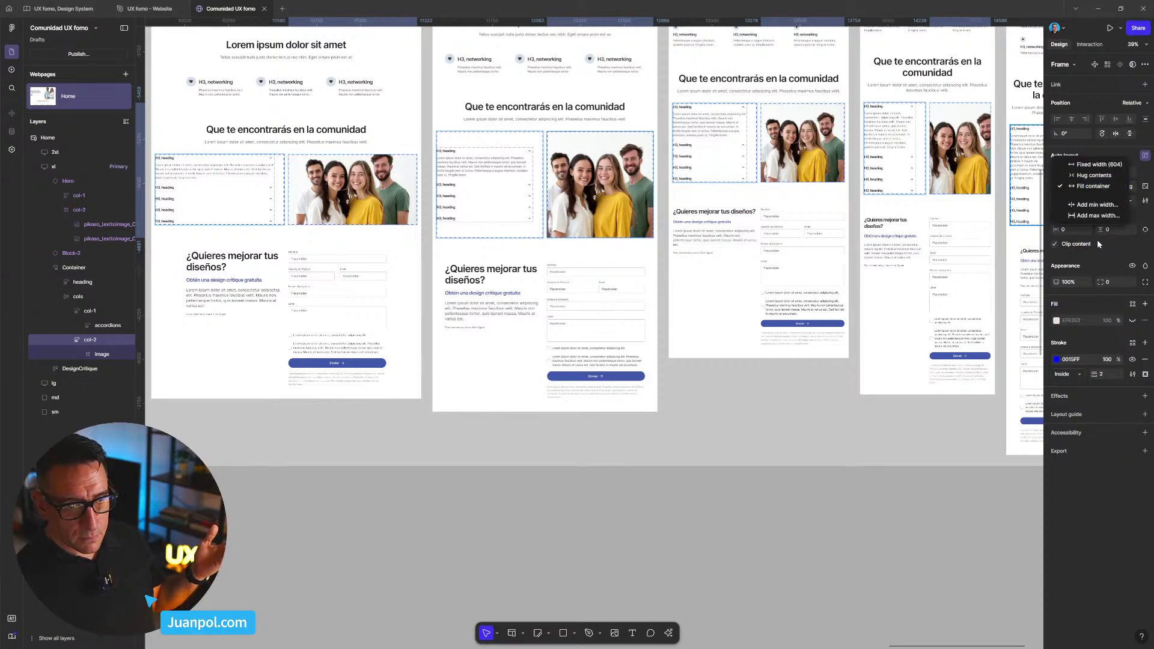
left_click(1137, 172)
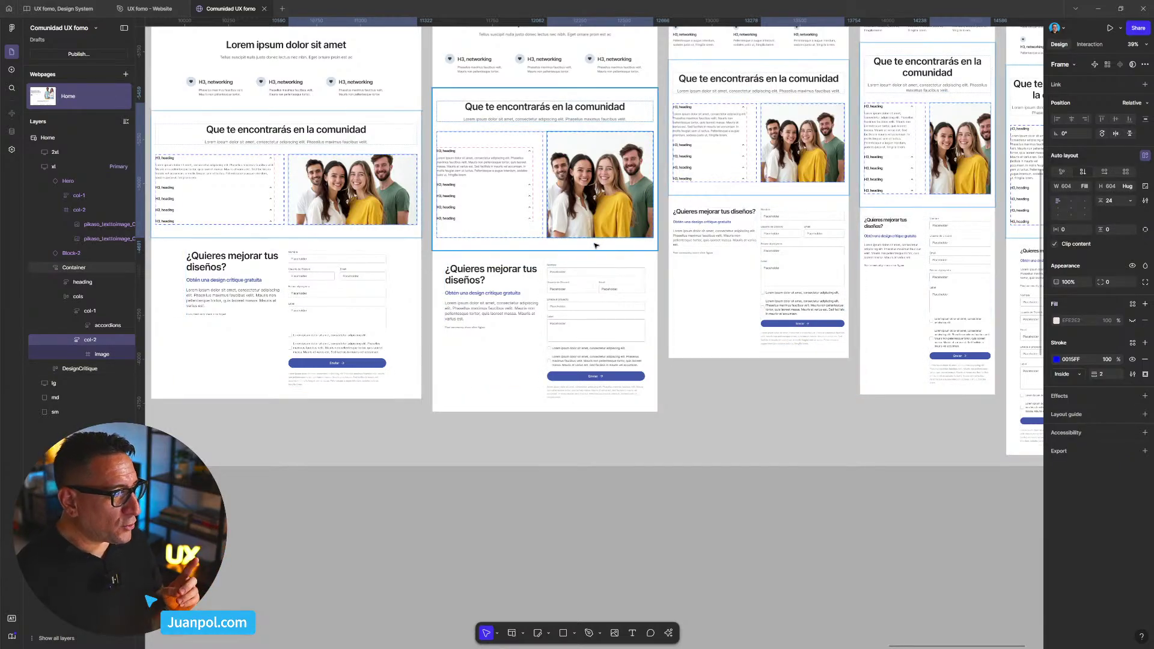
- Preview the Home page and check how the community section's accordions and group photo columns render
scroll(595, 245, "up", 5)
left_click(515, 125)
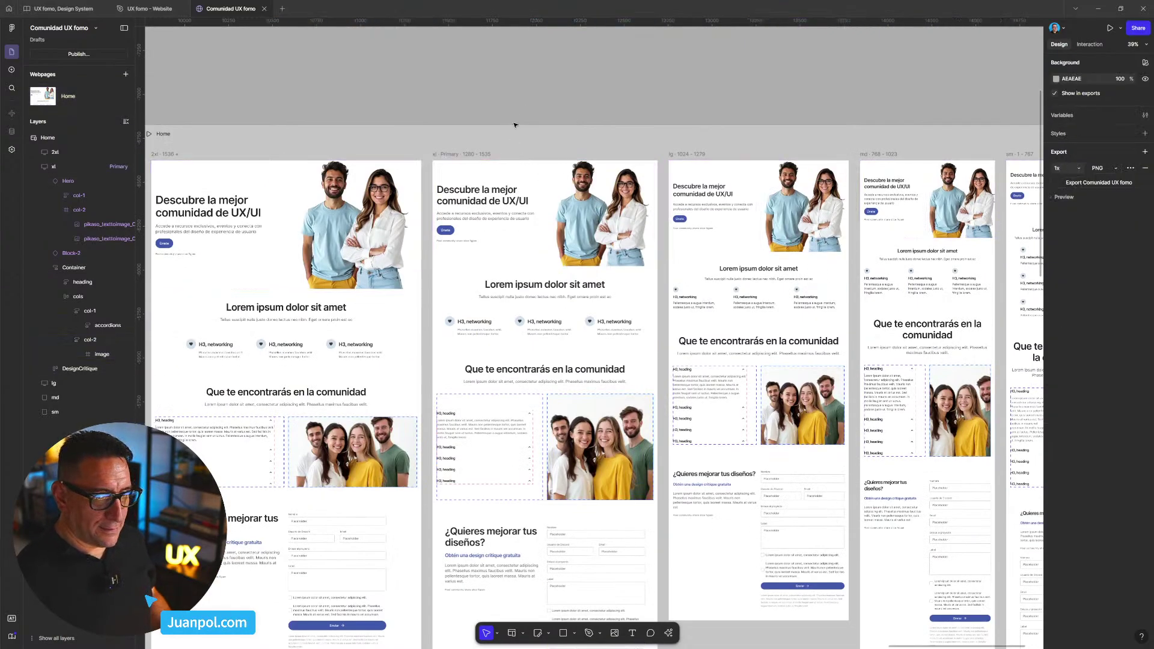
left_click(501, 137)
key("shift+space")
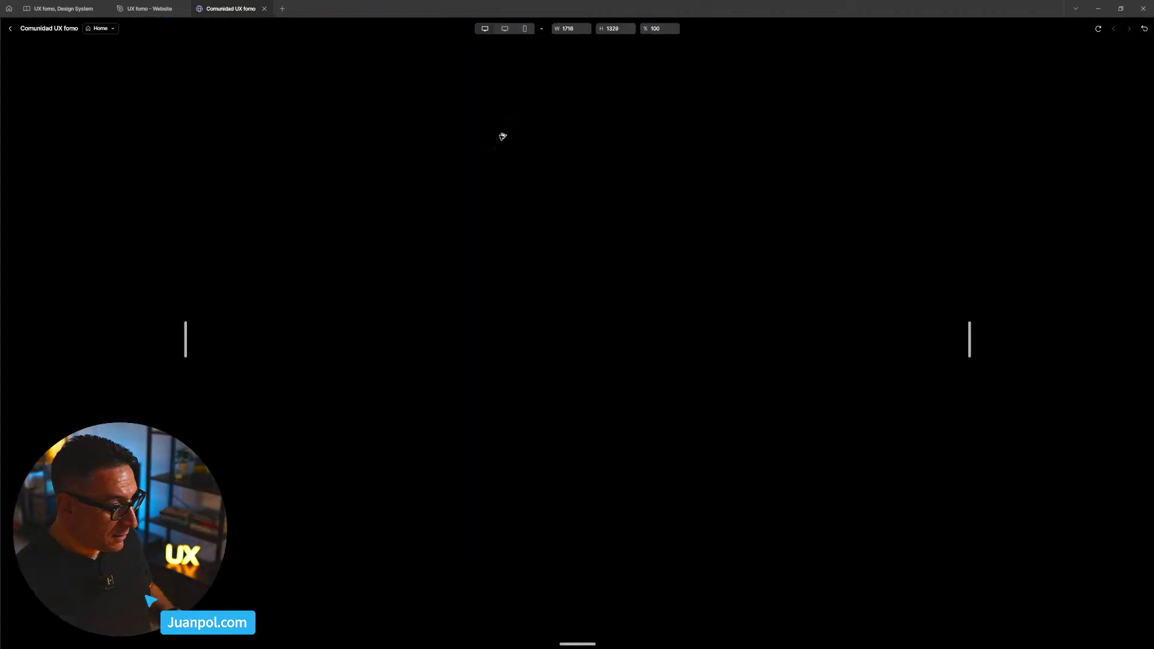
scroll(802, 388, "down", 5)
scroll(804, 393, "down", 2)
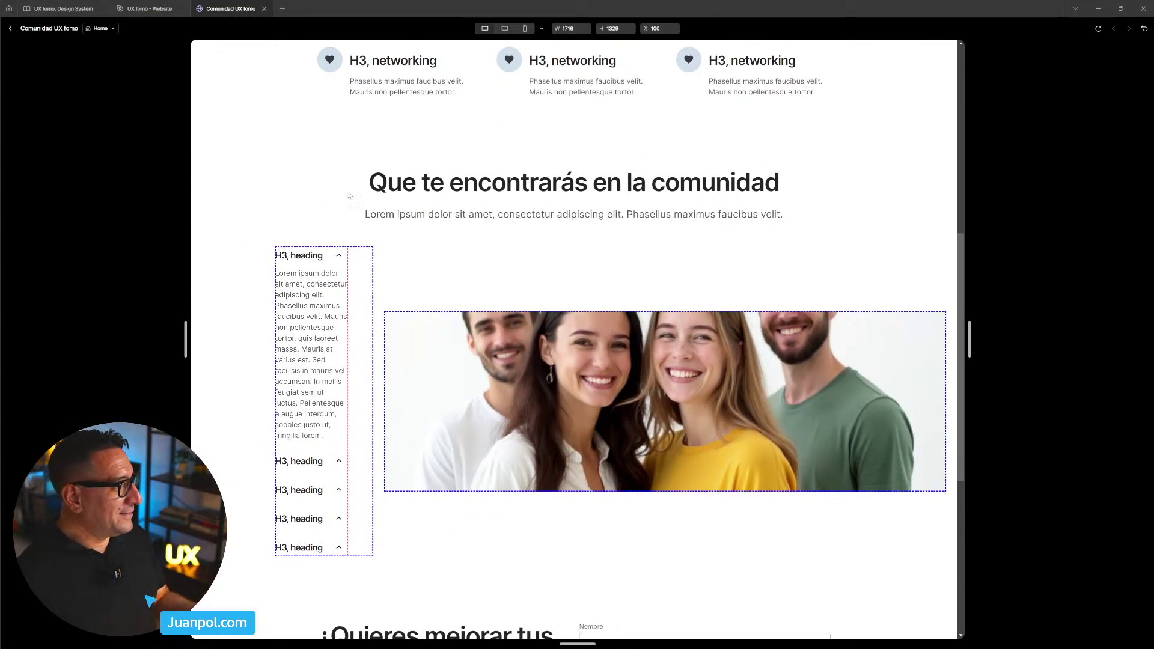
- Return to the editor and examine the width sizing options of col-2 in the primary breakpoint's community Container
left_click(9, 29)
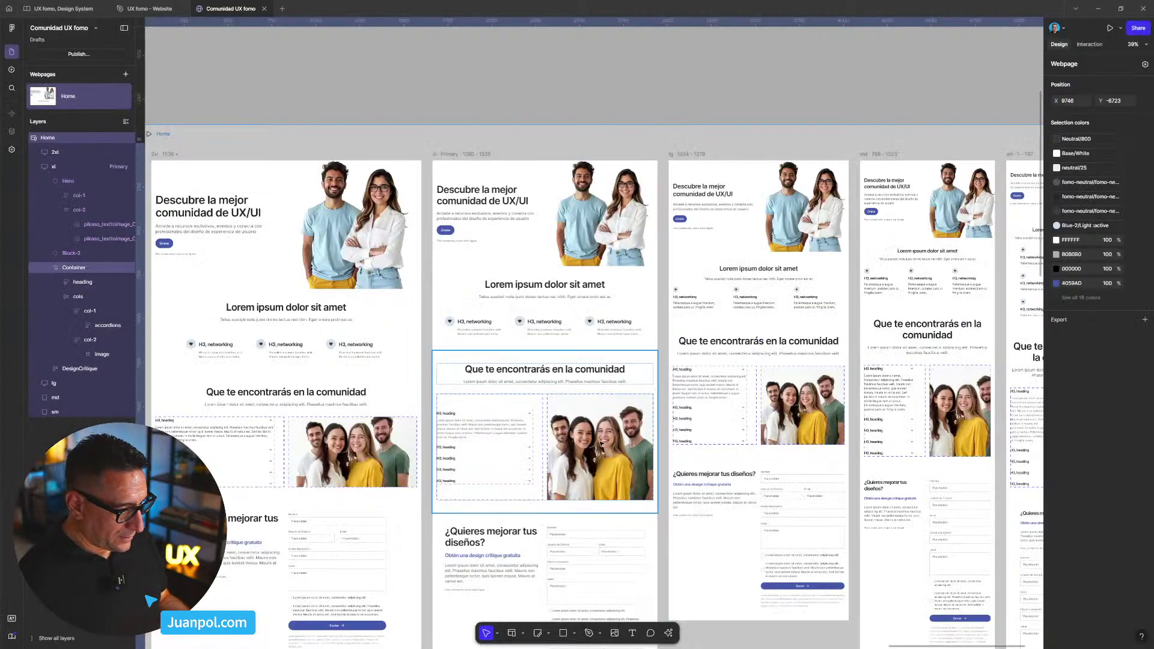
left_click(582, 424)
left_click(582, 425)
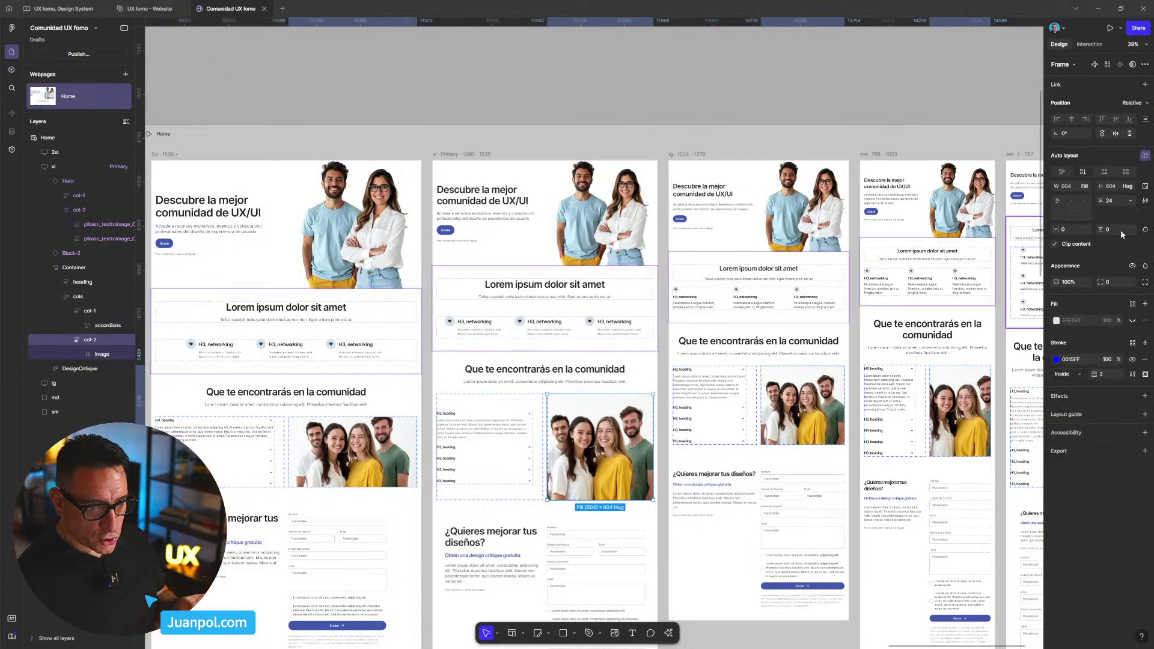
left_click(1086, 188)
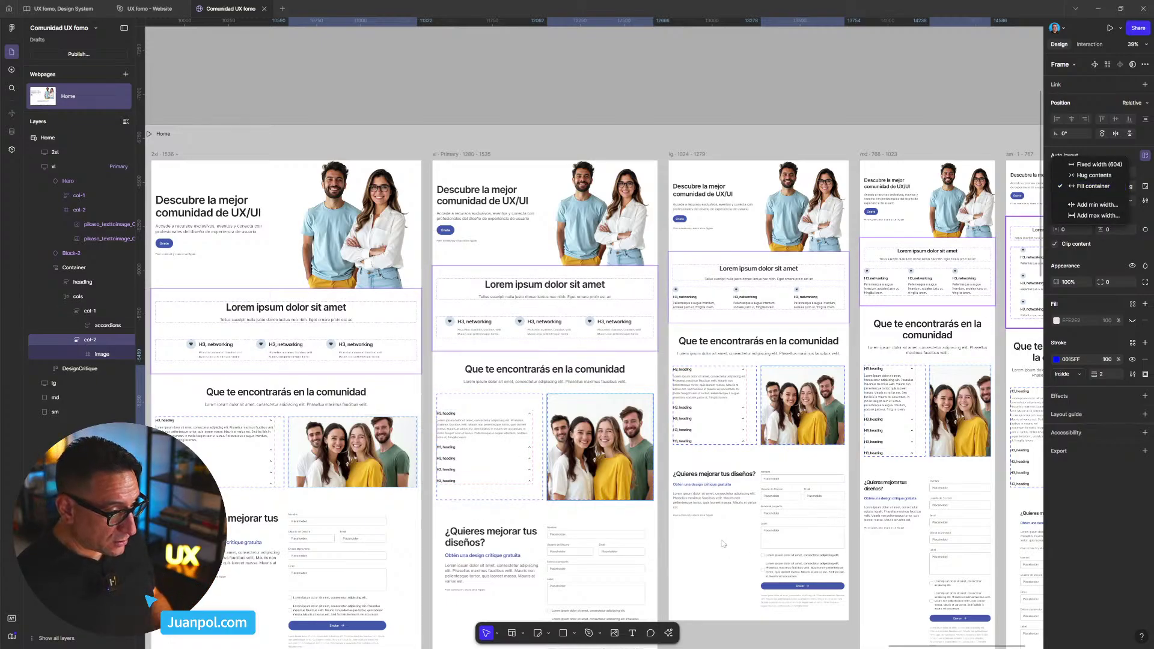
left_click(686, 149)
- Move the community Container out of the Home webpage onto the empty canvas below it
scroll(563, 180, "down", 3)
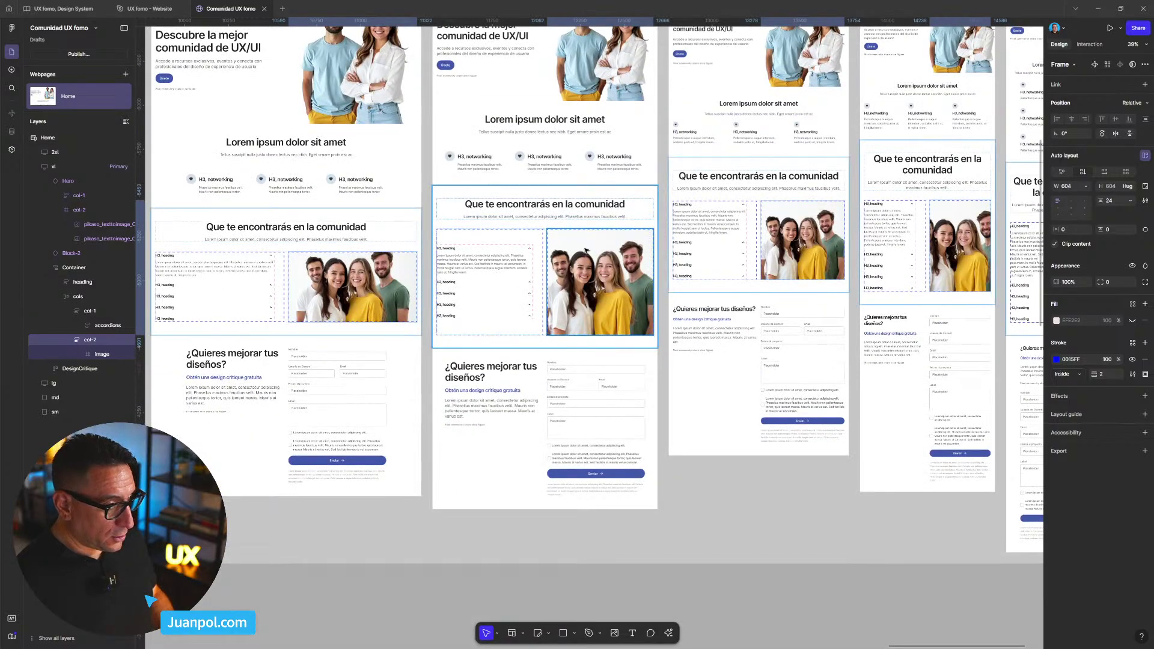
scroll(564, 116, "down", 4)
left_click(559, 108)
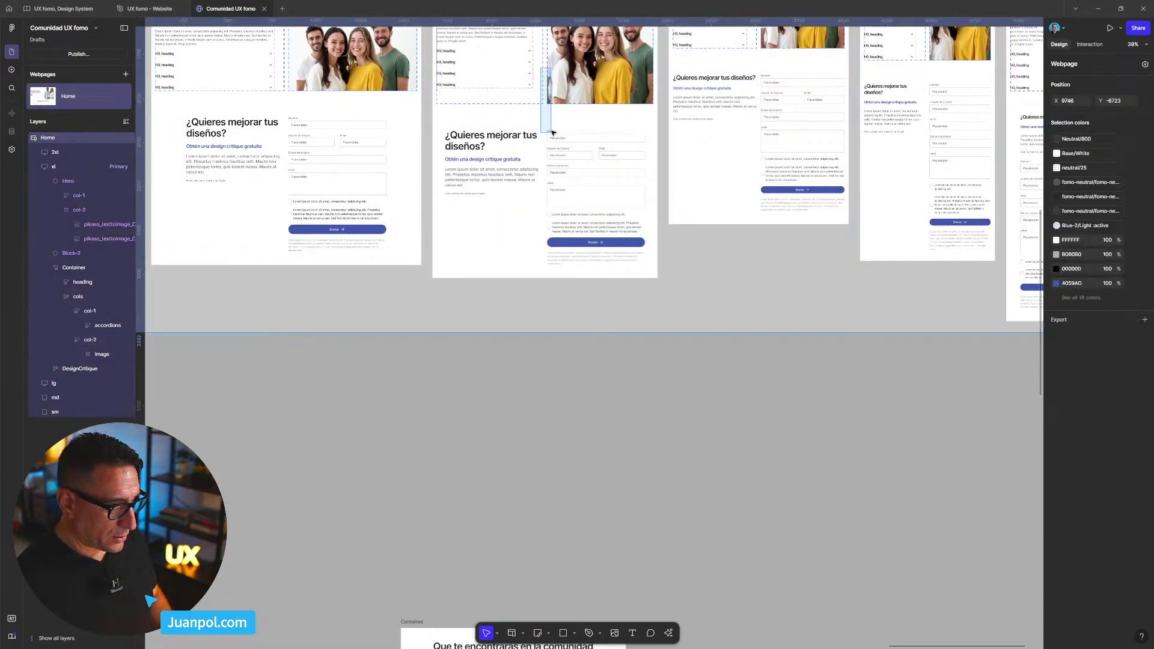
left_click_drag(559, 108, 630, 408)
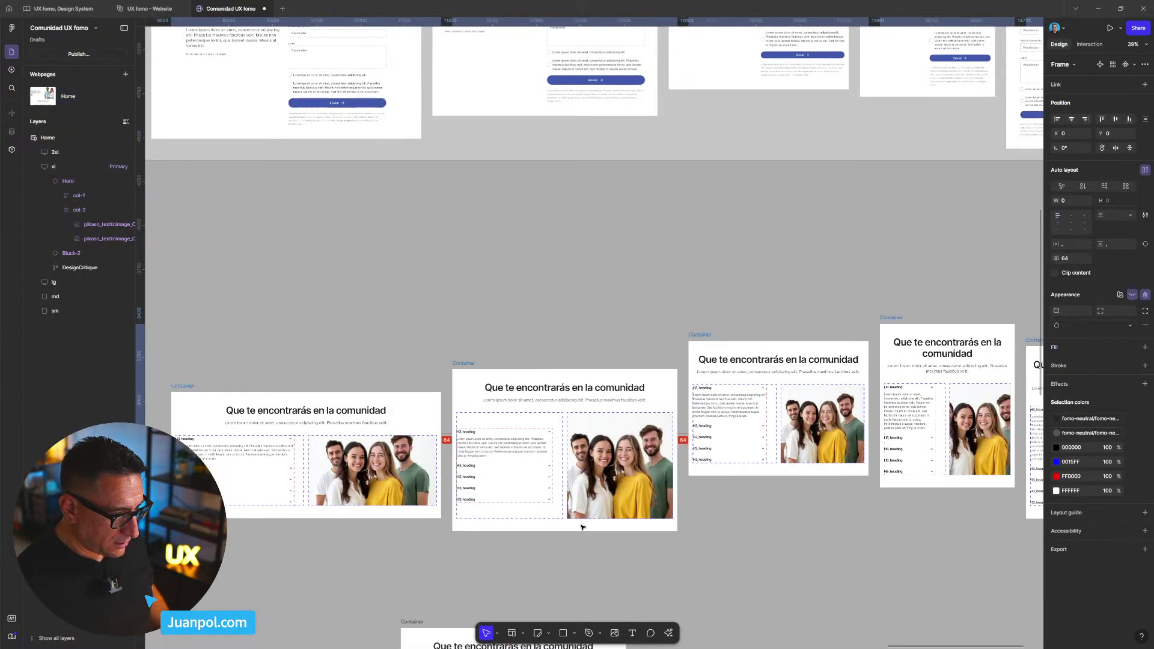
scroll(609, 338, "down", 5)
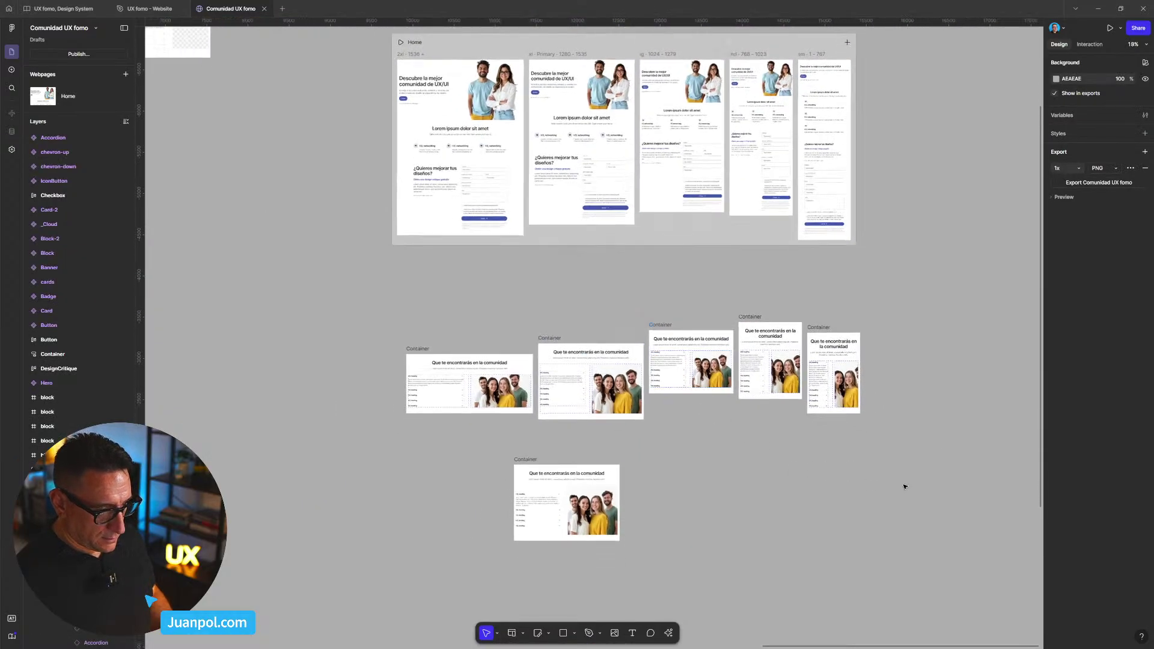
left_click_drag(904, 474, 647, 301)
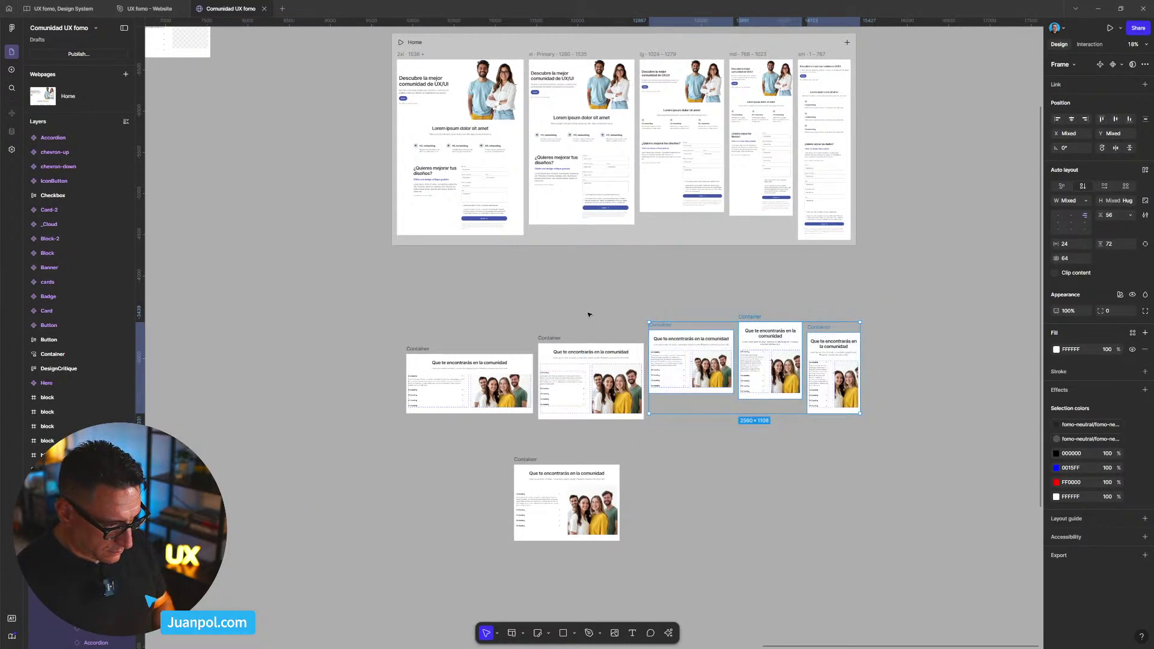
- Widen the detached primary-size community Container to about 1299
left_click(557, 349)
scroll(558, 349, "up", 3)
scroll(559, 352, "up", 2)
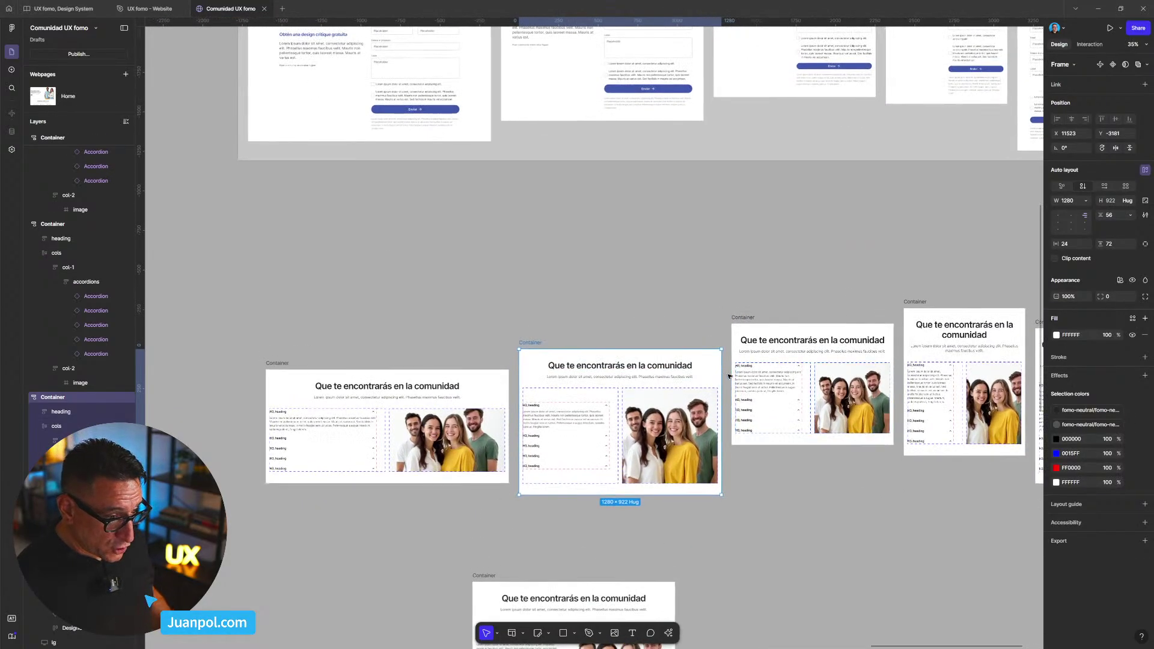
left_click_drag(721, 374, 725, 375)
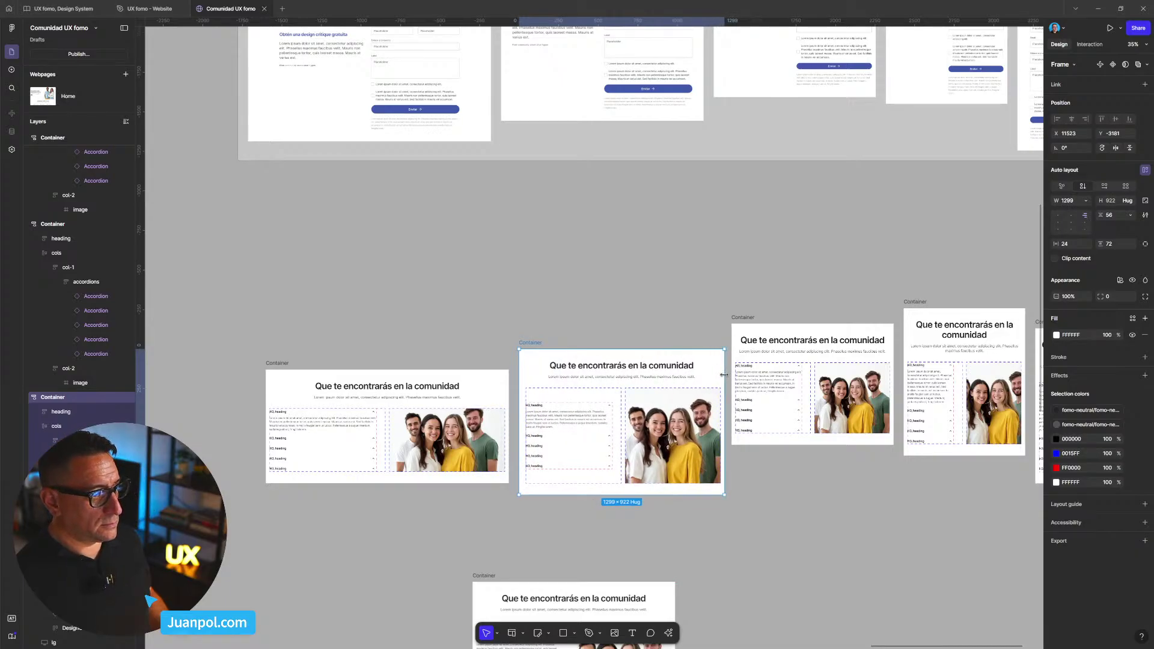
scroll(724, 373, "up", 8)
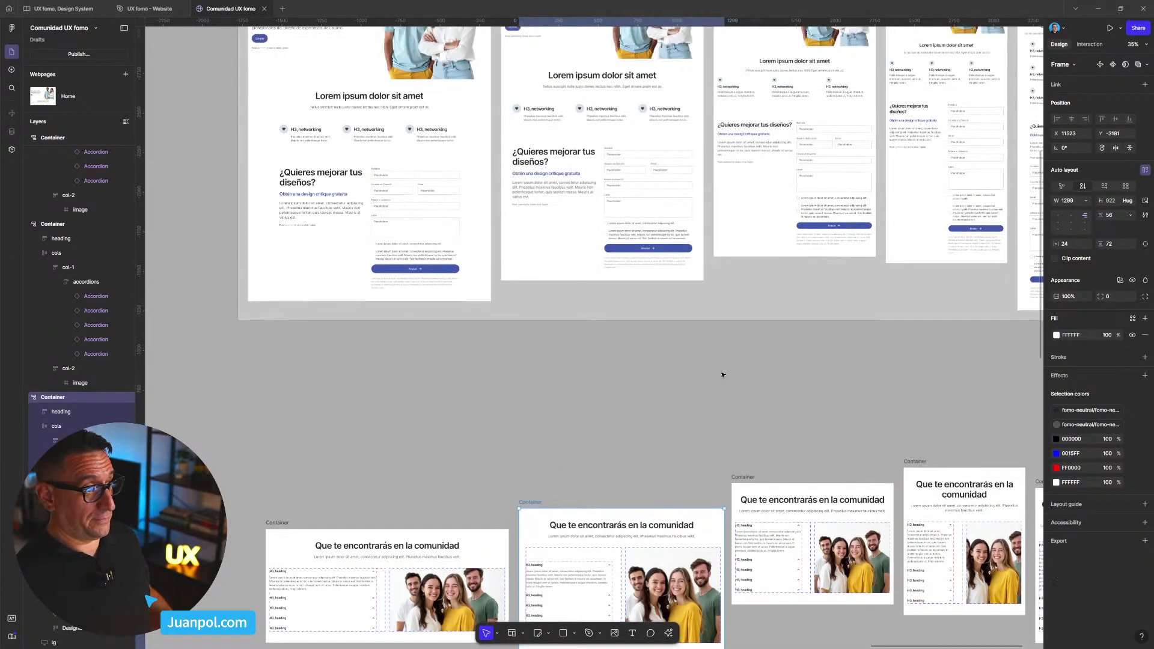
scroll(724, 375, "down", 8)
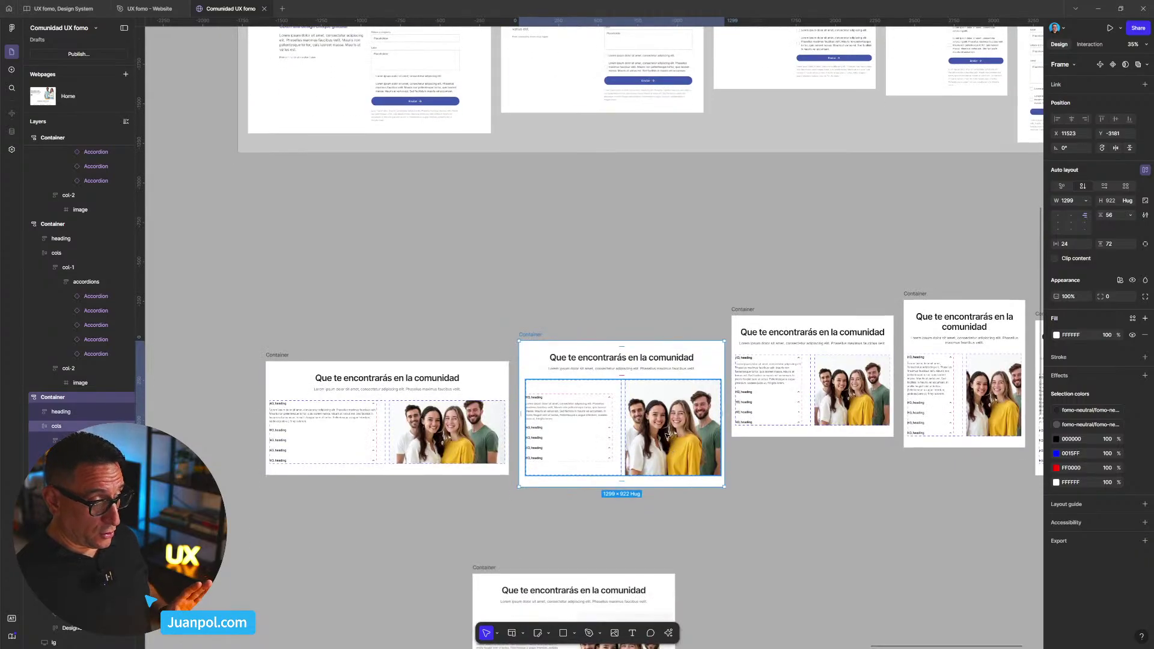
- Examine the width sizing options of the cols row in the detached primary-size Container
left_click(633, 388)
left_click(1086, 187)
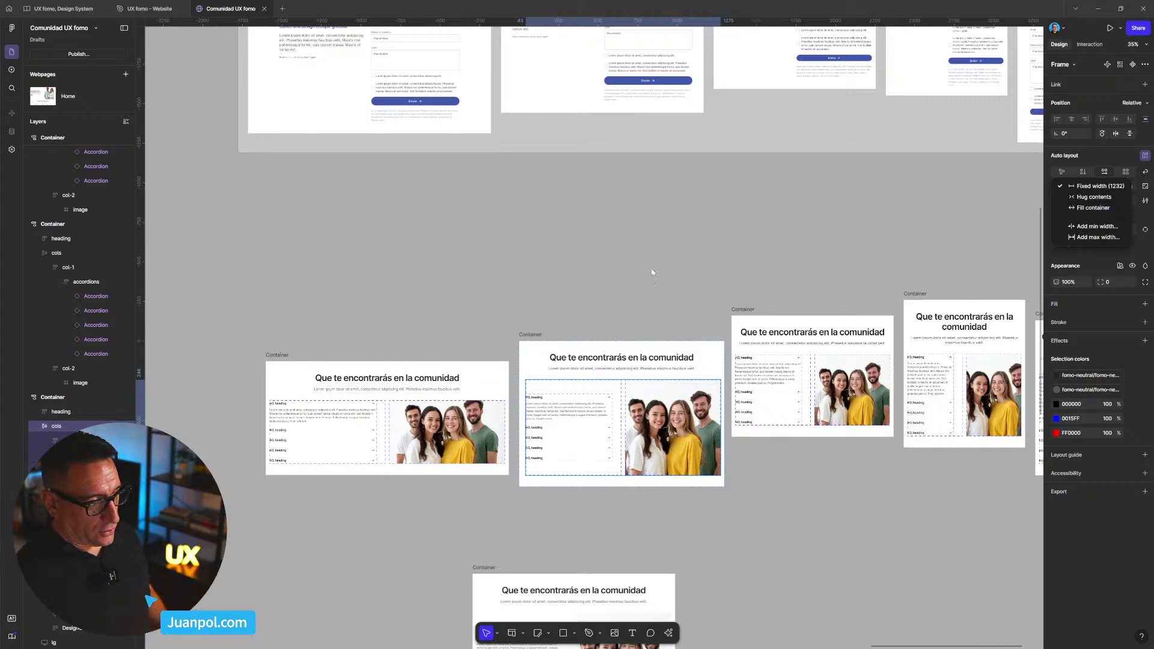
key("Escape")
- Undo the Container's widening and its move out of the Home webpage
key("Escape")
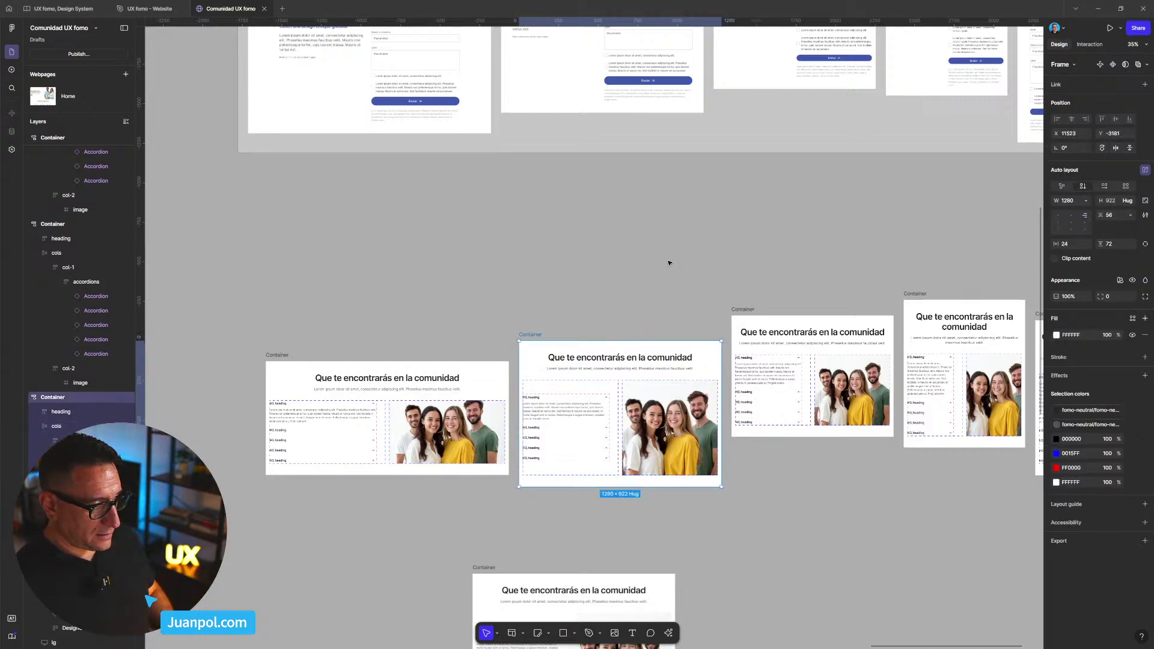
key("Escape")
key("ctrl+z")
key("ctrl+z")
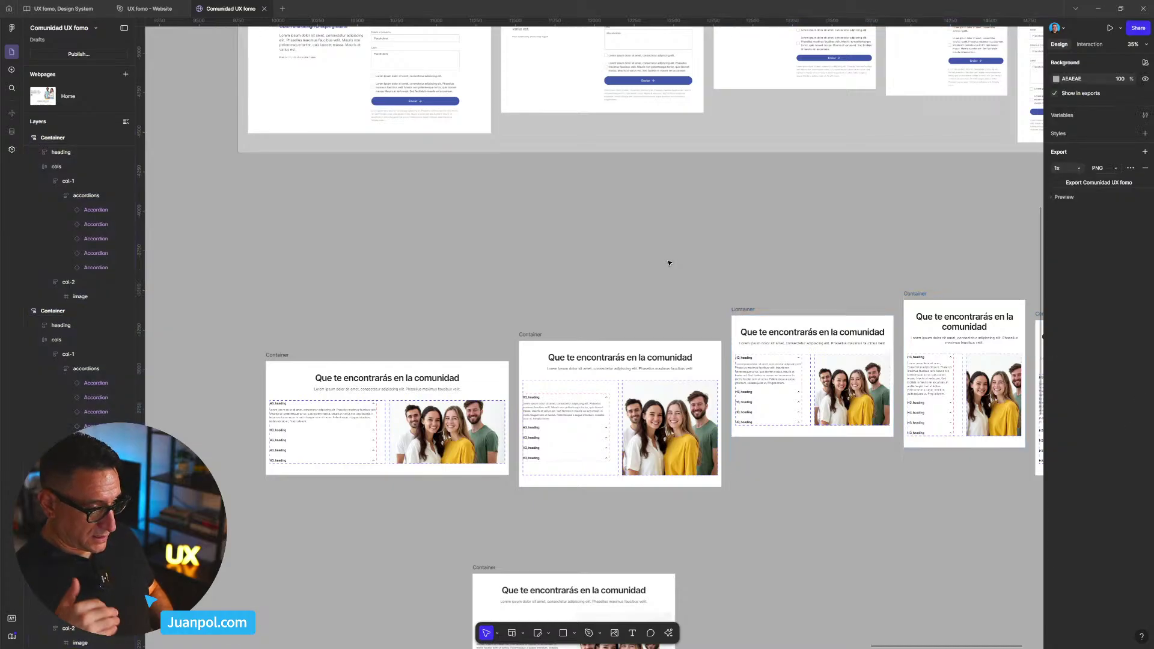
key("ctrl+z")
key("ctrl+z")
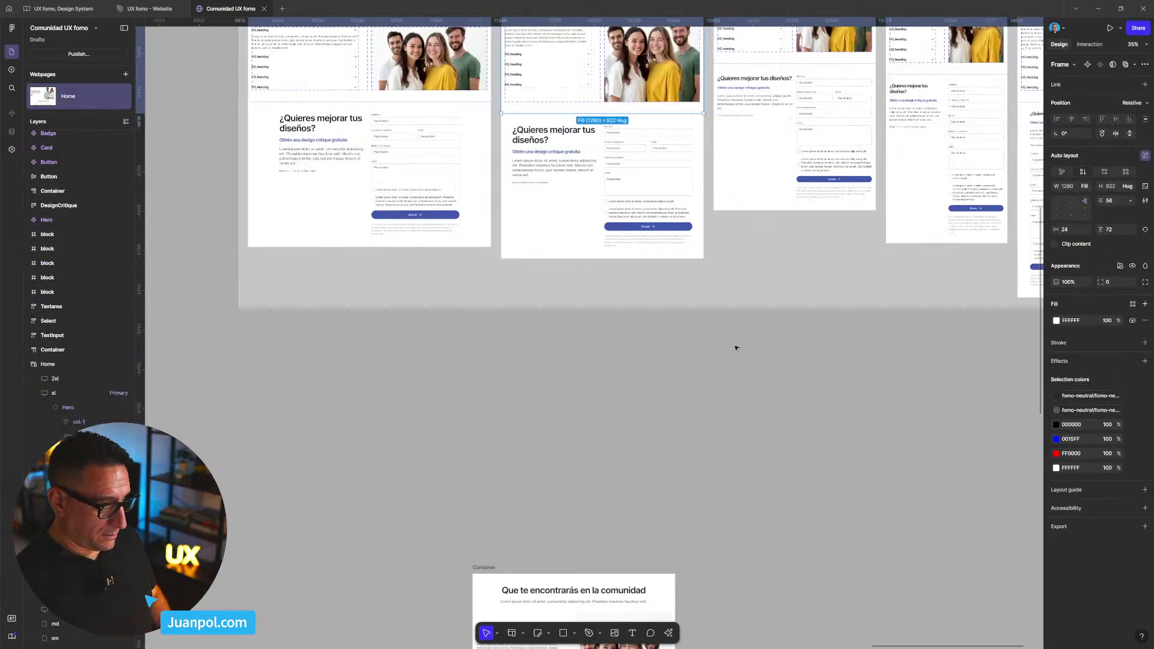
- Check the primary community Container's width sizing options and move the Container out of the Home webpage onto the canvas below
scroll(737, 348, "up", 5)
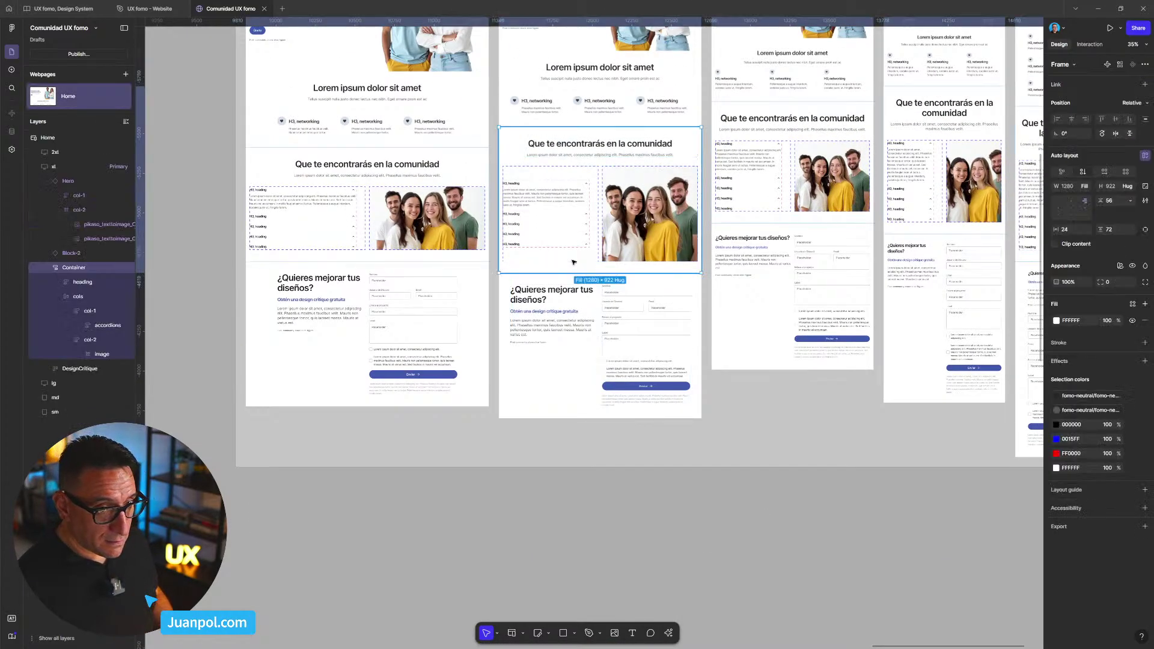
left_click(1087, 188)
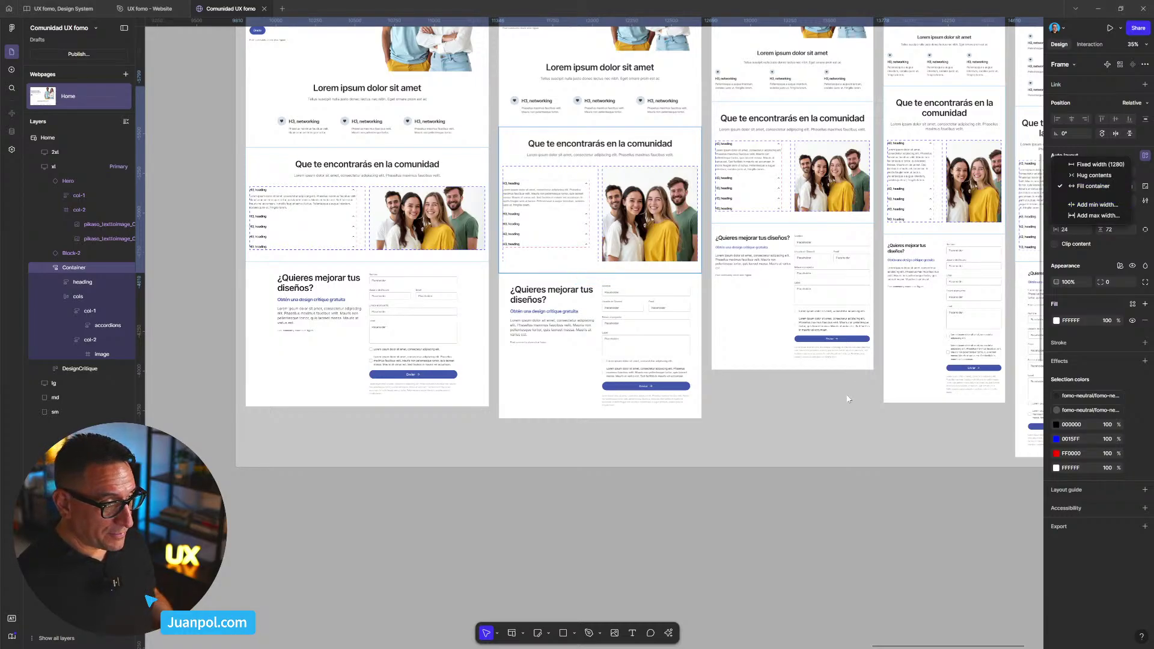
left_click_drag(597, 270, 636, 599)
scroll(610, 415, "down", 3)
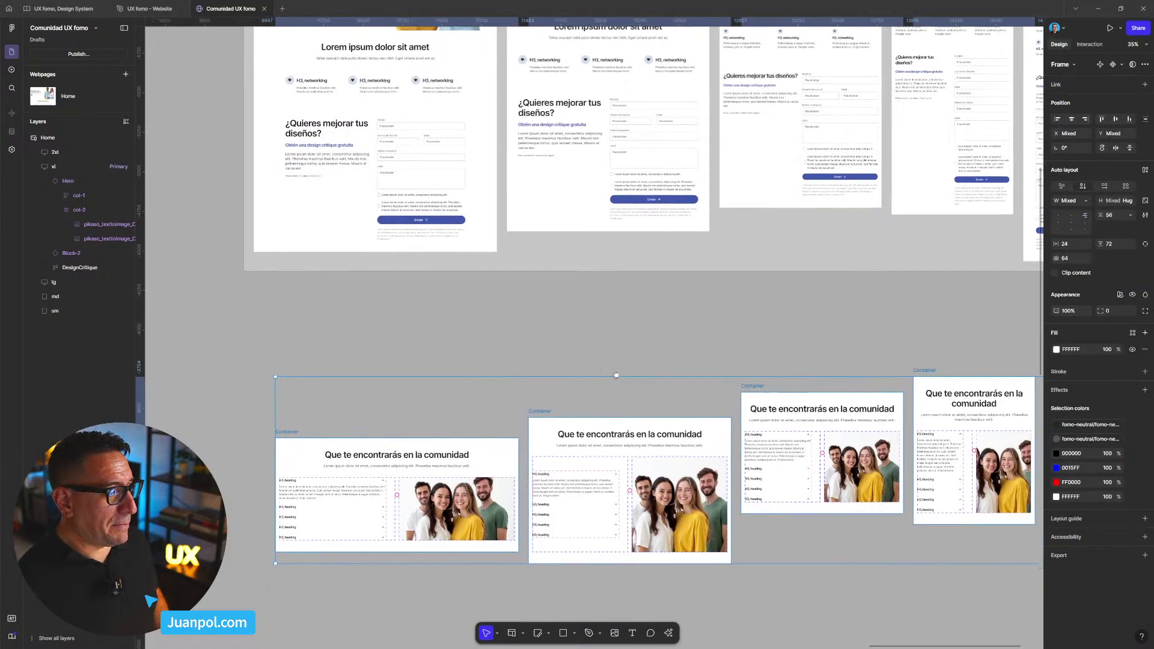
left_click(562, 355)
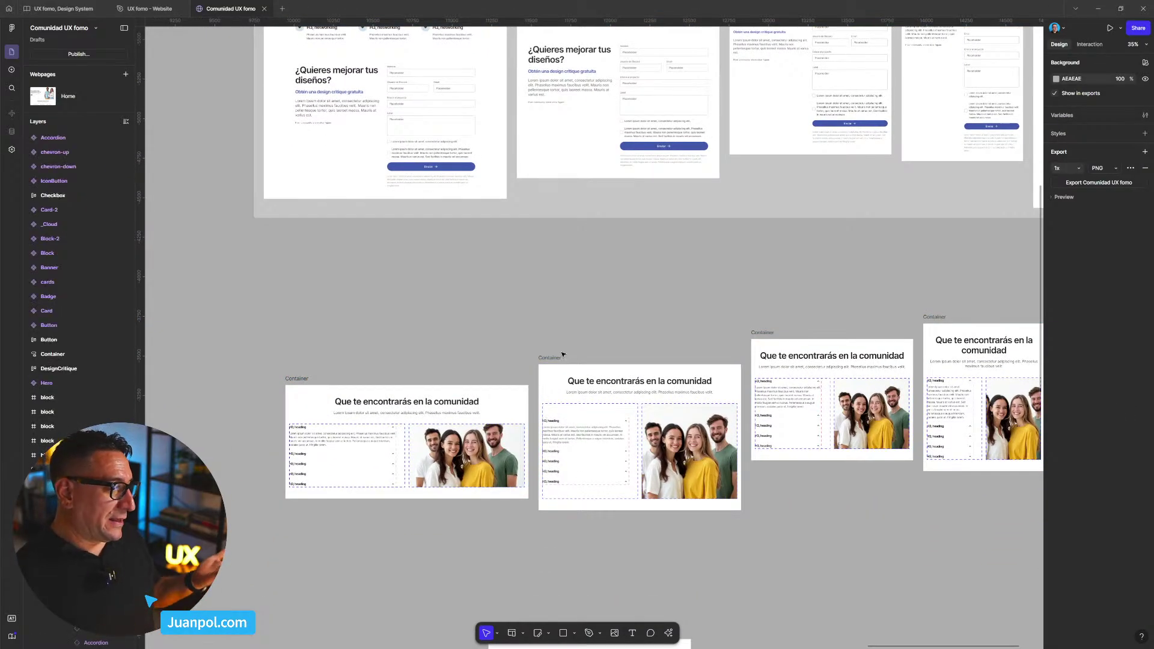
- Try narrowing the detached primary-size Container to test how its cols row adapts, and undo the resize
left_click(560, 357)
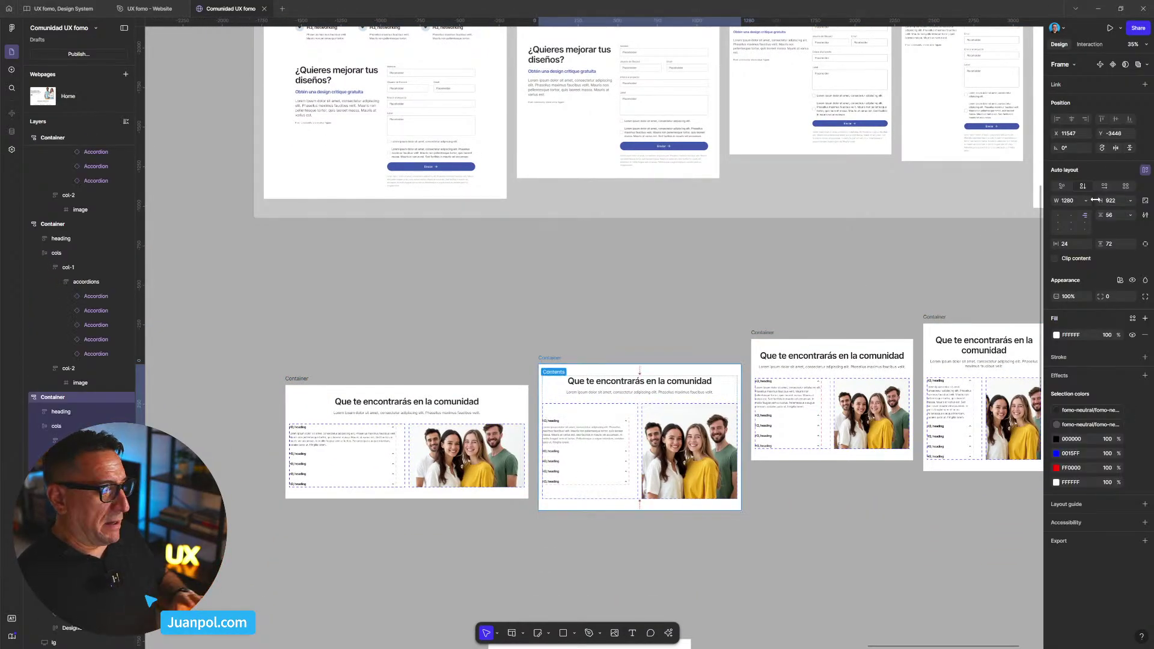
scroll(702, 454, "up", 5)
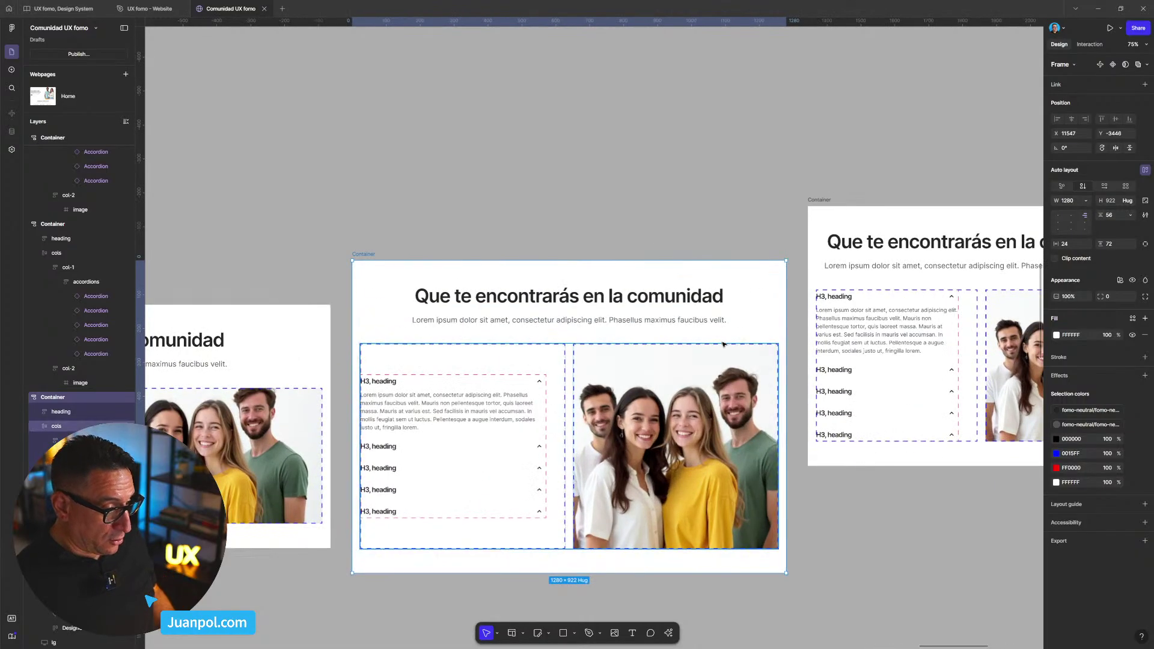
left_click(541, 227)
left_click(376, 261)
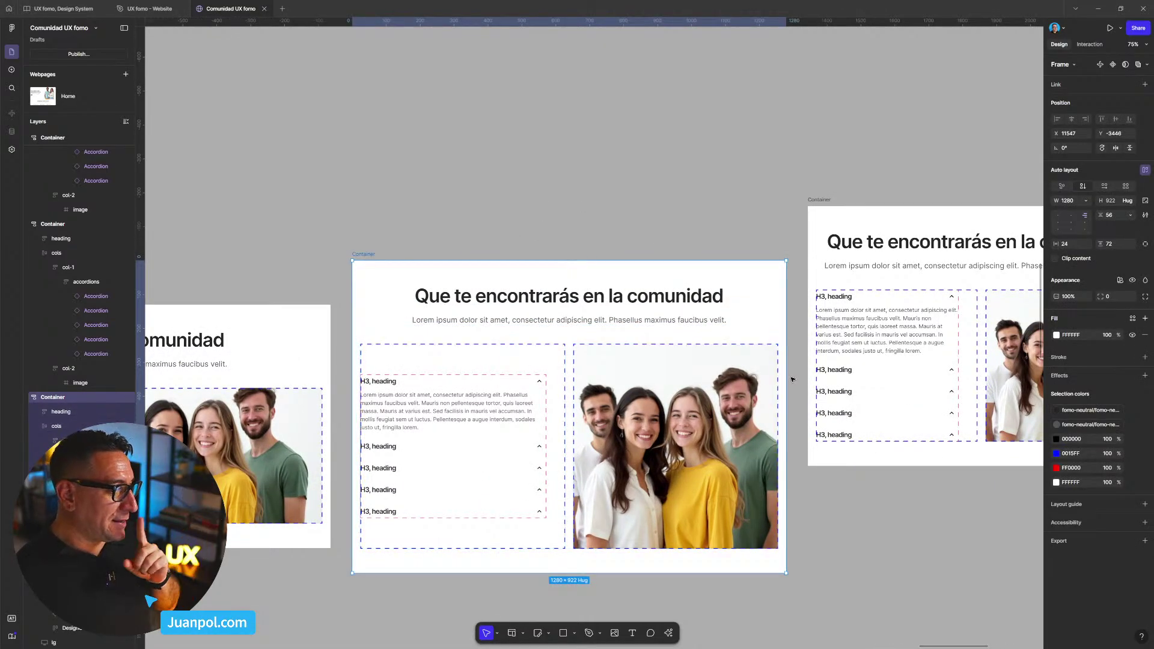
mouse_move(785, 380)
left_mouse_down()
mouse_move(704, 383)
mouse_move(770, 384)
left_mouse_up()
key("ctrl+z")
- Set the width of the cols row in the detached primary-size Container to Fill container
left_click(763, 388)
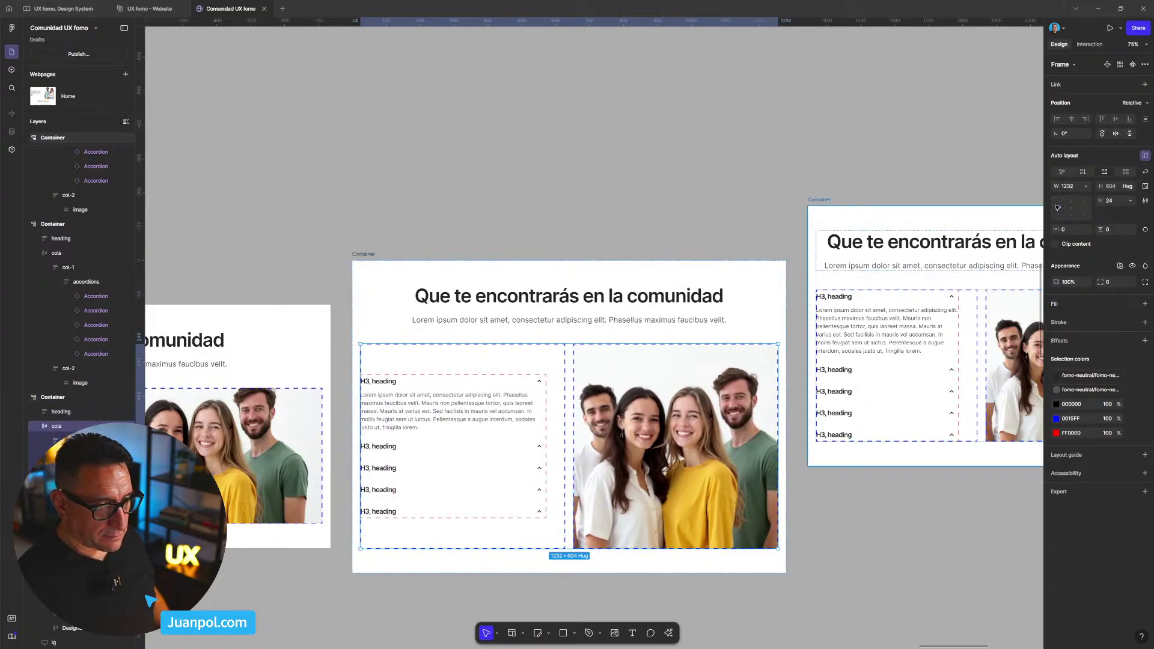
left_click(1086, 187)
left_click(1095, 206)
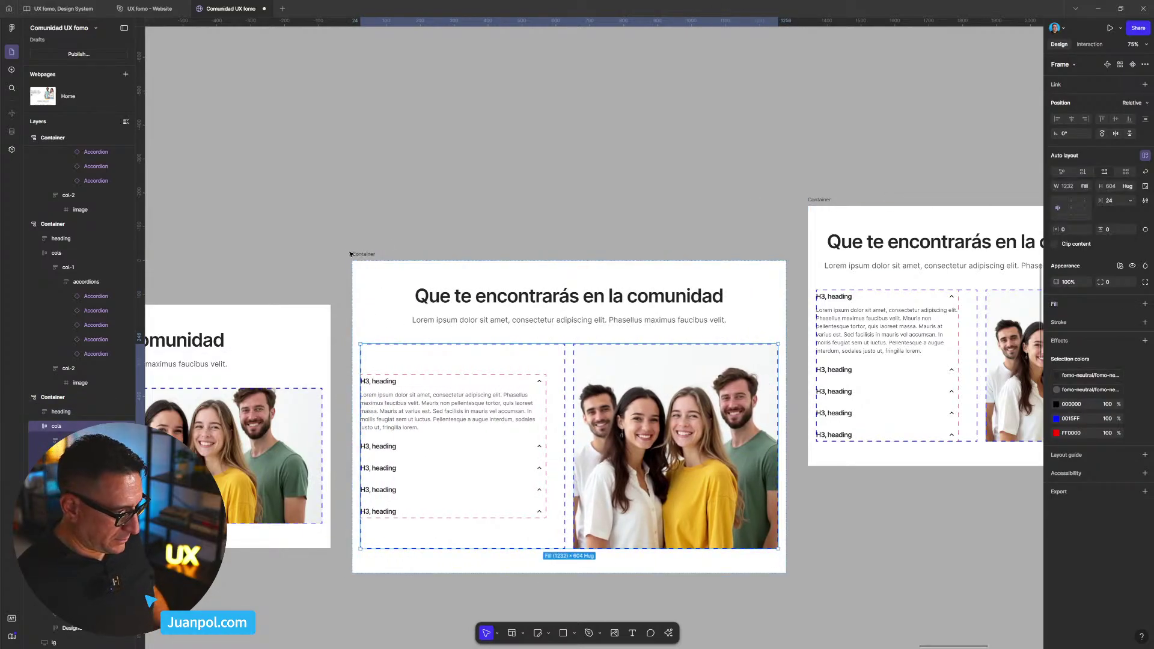
- Narrow the detached primary-size Container to about 1122 to test the cols row's resizing
left_click(350, 254)
left_click_drag(785, 297, 732, 306)
scroll(691, 310, "down", 5)
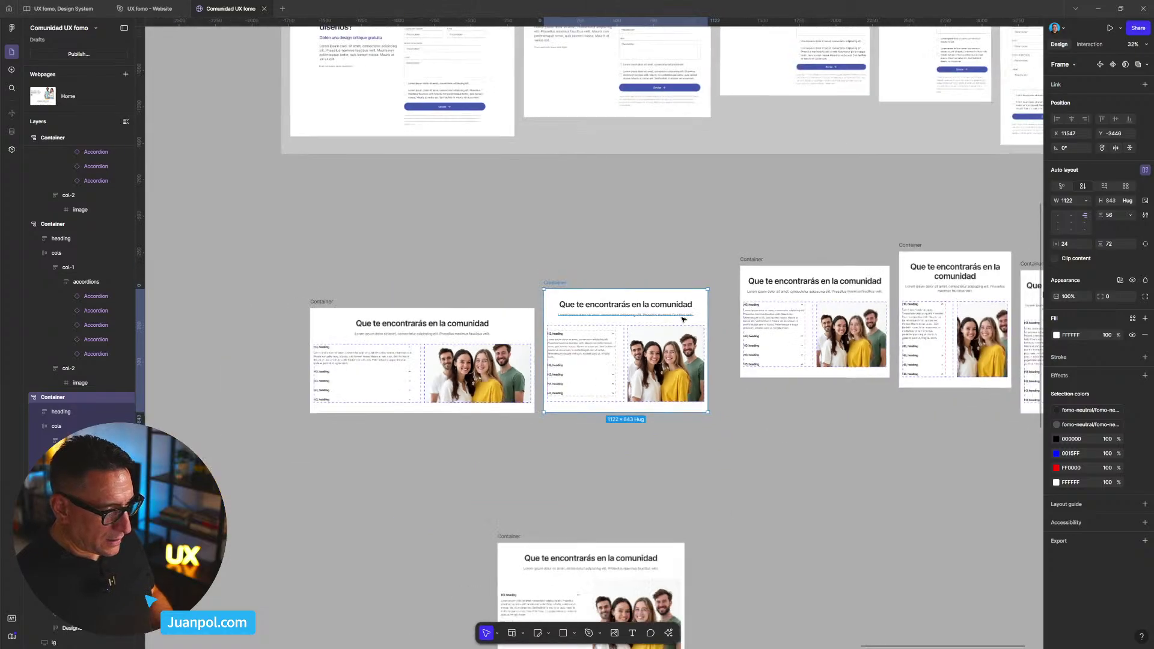
- Move the edited Container back into the Home webpage's primary breakpoint, between the networking block and the design critique form
scroll(683, 318, "up", 5)
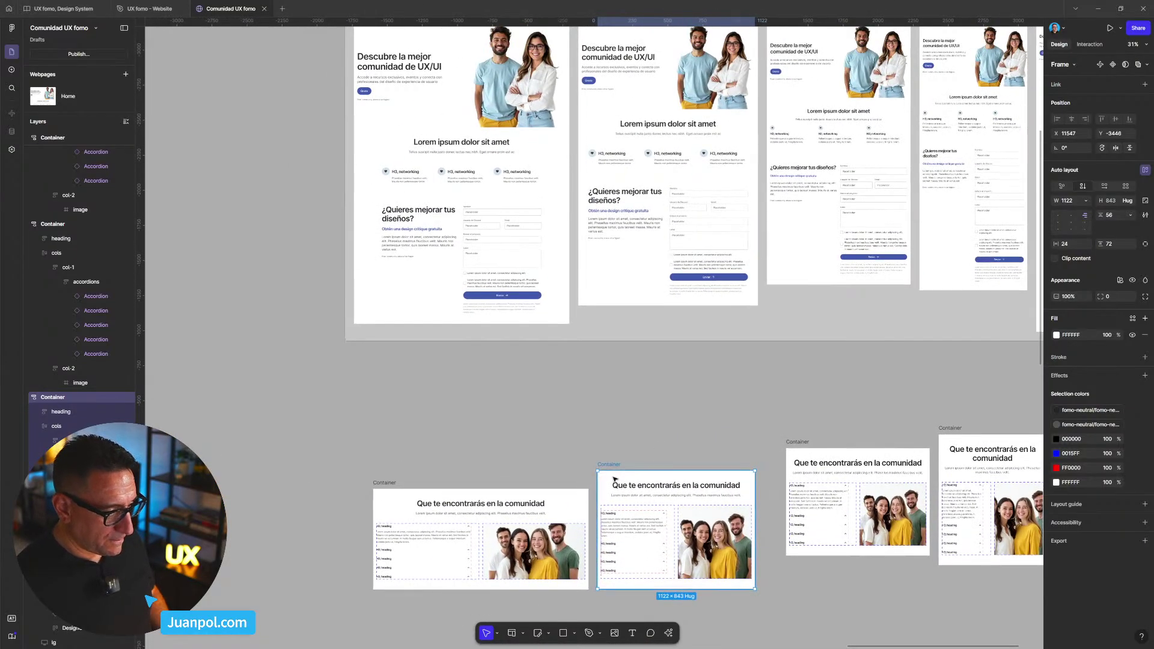
left_click_drag(614, 479, 637, 171)
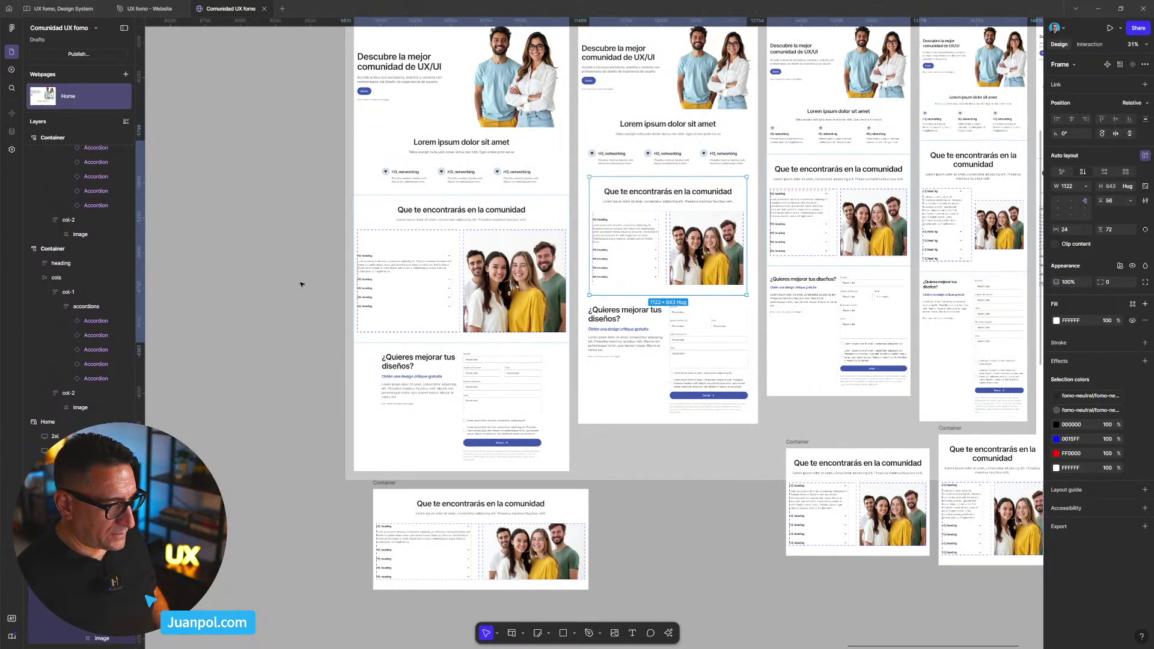
left_click(326, 163)
scroll(326, 162, "up", 1)
scroll(326, 162, "right", 1)
- Set the width of the primary breakpoint's community Container to Fill container
left_click(595, 274)
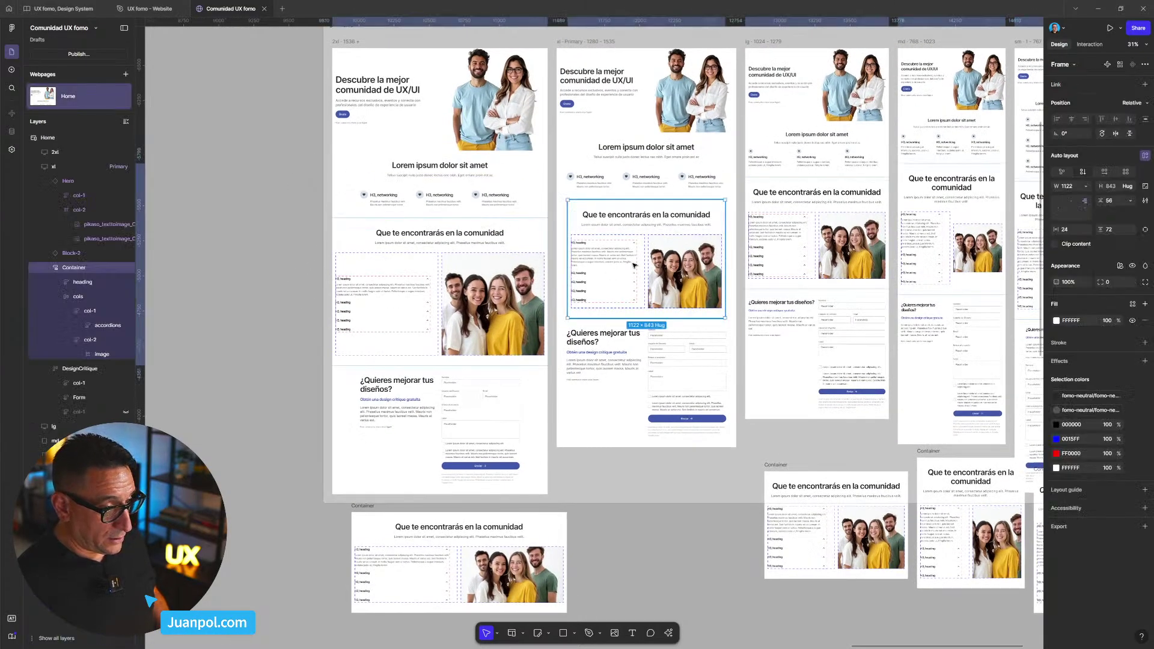
left_click(1085, 187)
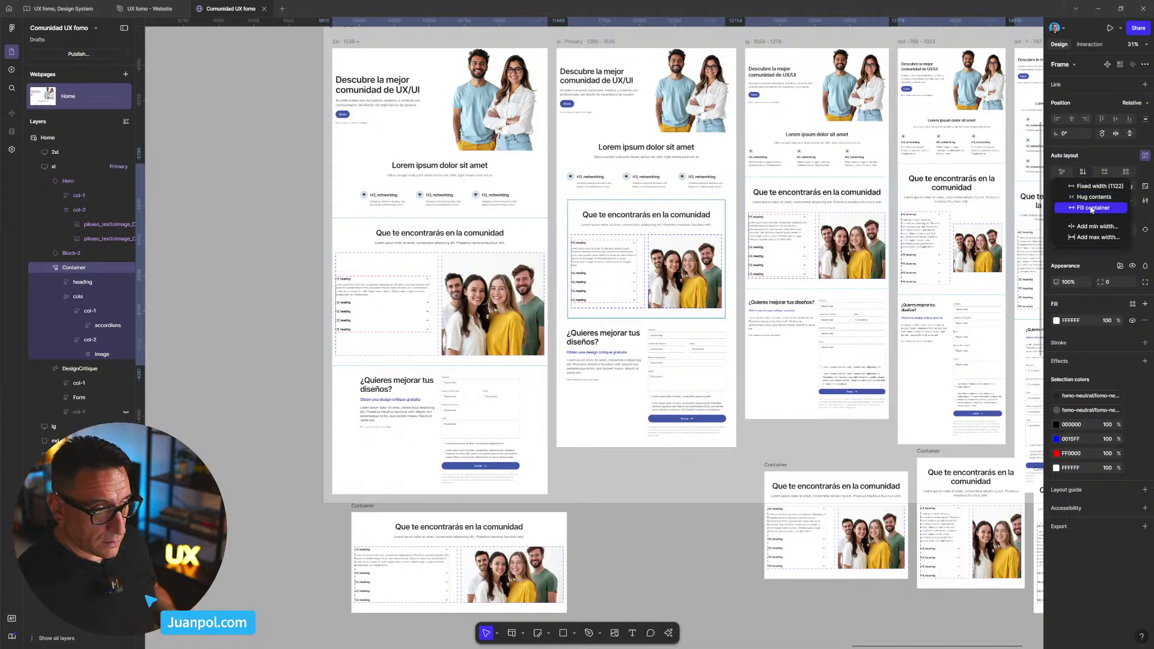
left_click(1089, 209)
scroll(656, 251, "up", 3)
scroll(665, 254, "up", 1)
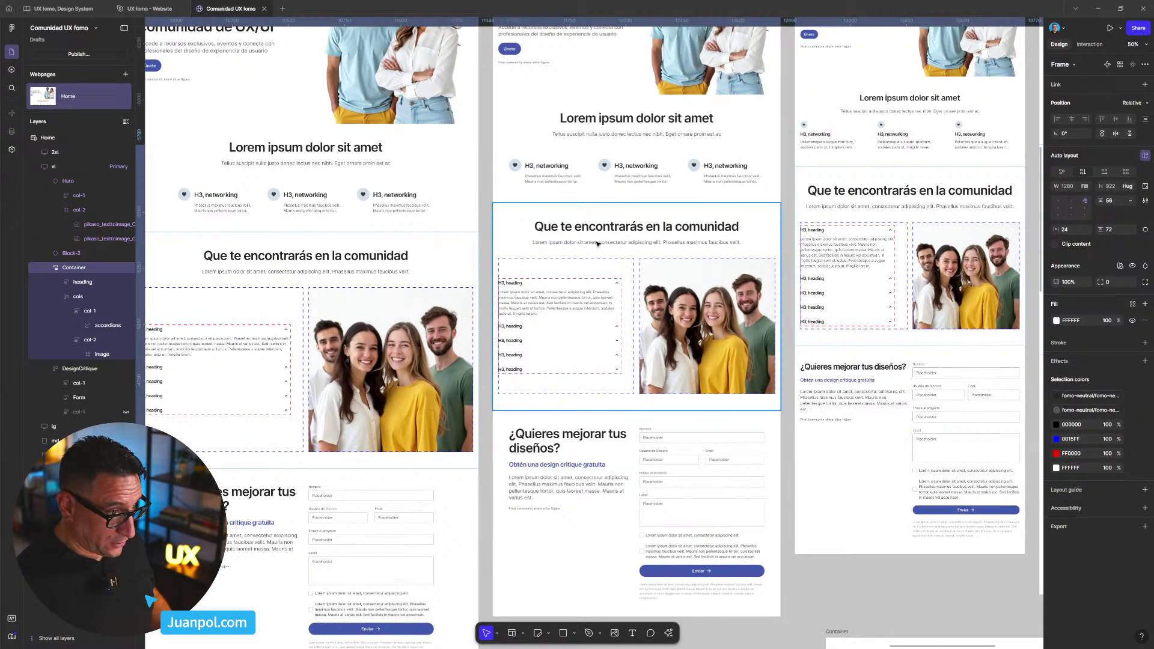
- Preview the Home page and check the community section's accordion and photo columns while narrowing the preview to about 846
scroll(597, 243, "up", 3)
key("ctrl+p")
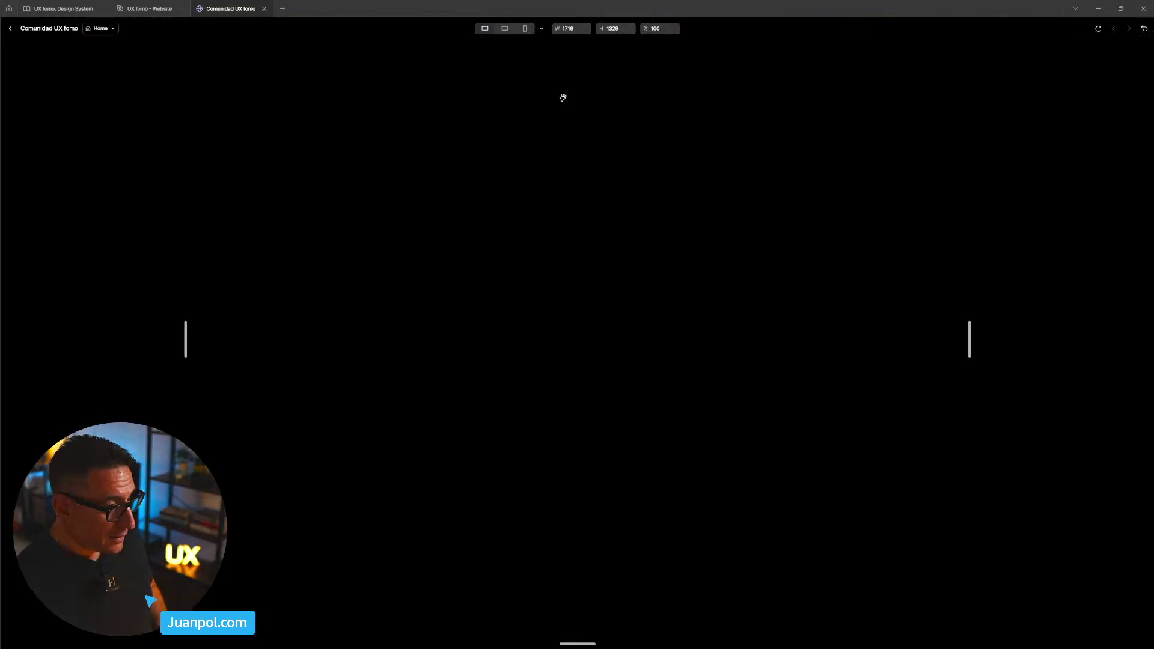
scroll(606, 121, "down", 10)
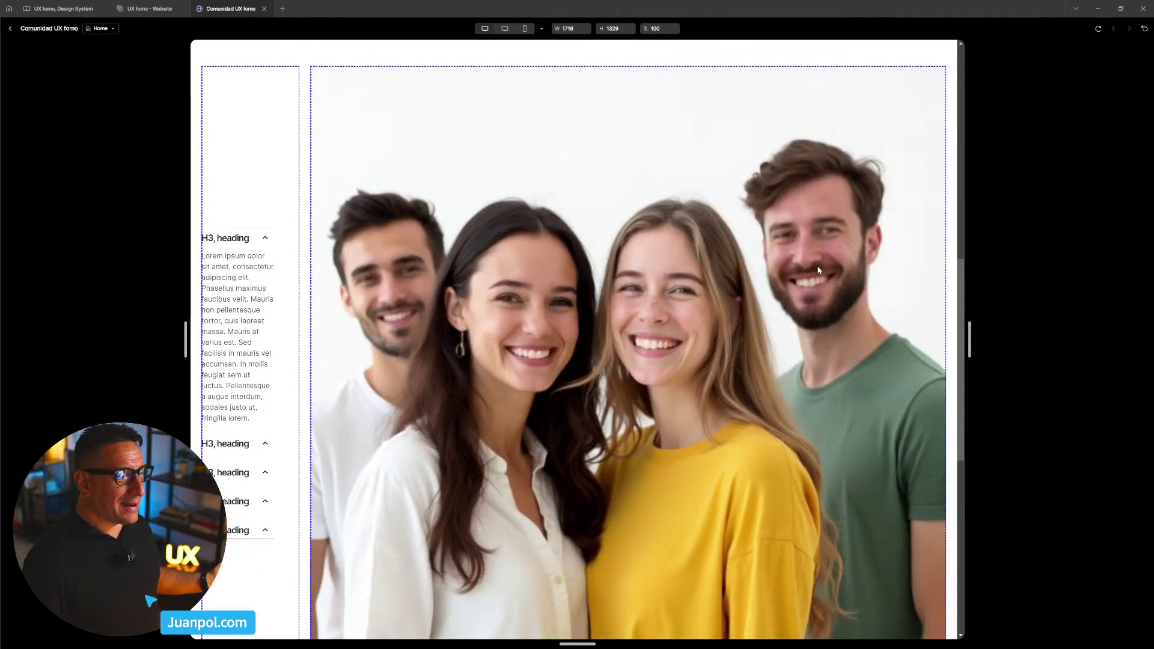
scroll(883, 310, "down", 3)
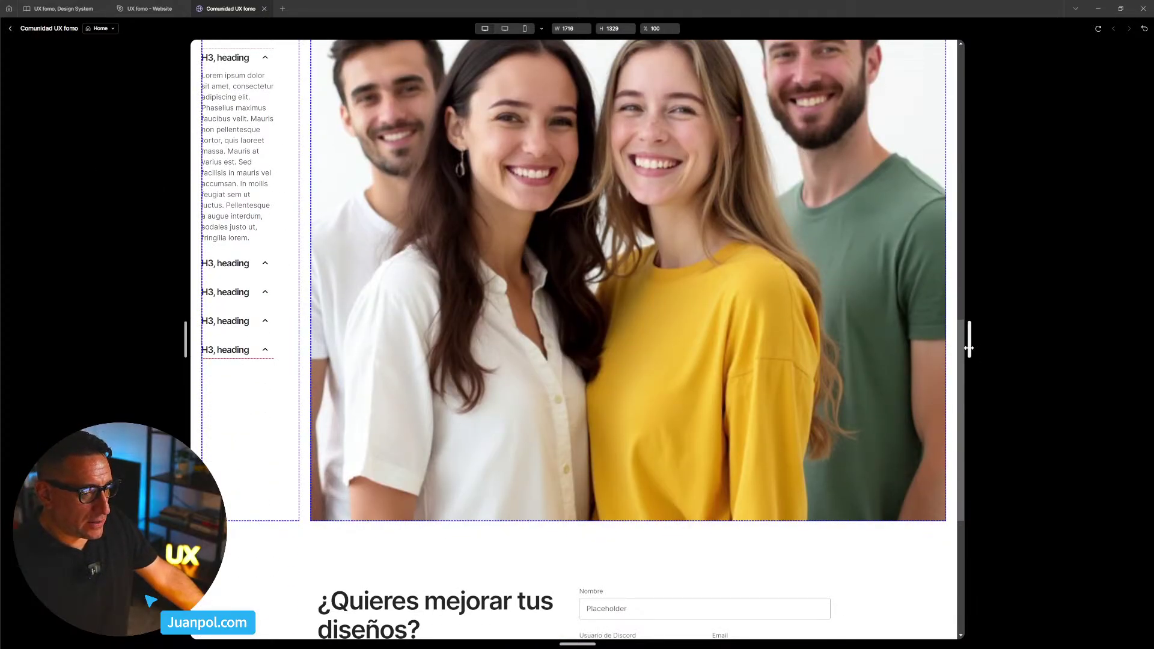
left_click_drag(969, 340, 774, 352)
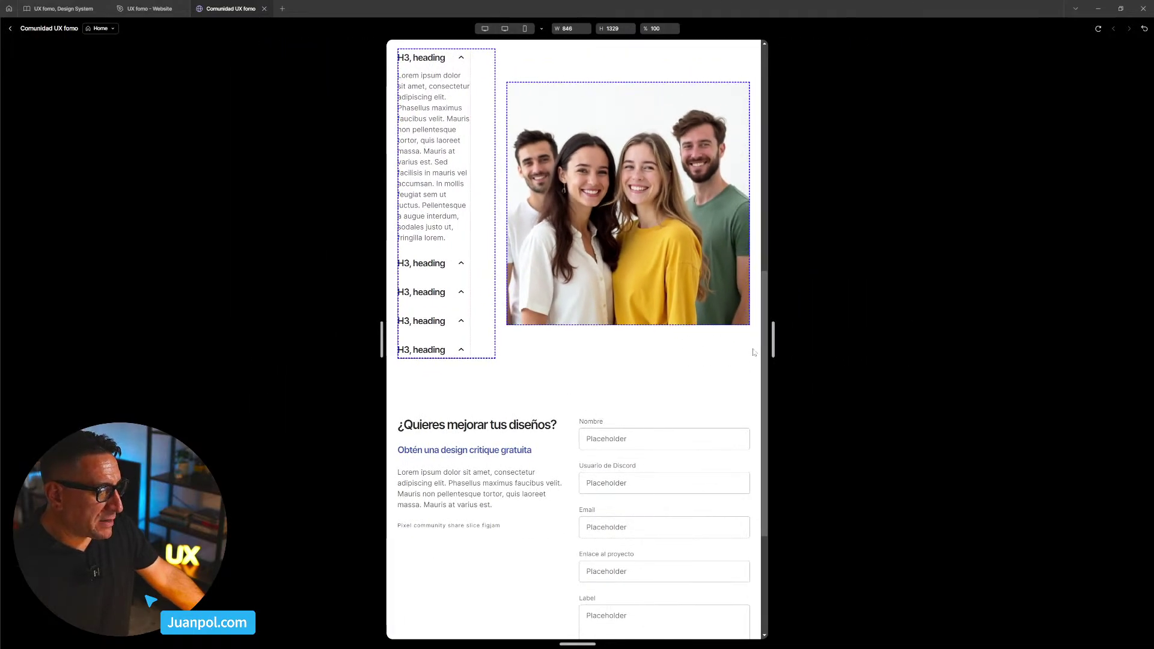
- Return from the preview to the canvas and check the width sizing mode of the accordions frame in the primary breakpoint
scroll(755, 351, "up", 3)
scroll(755, 352, "up", 4)
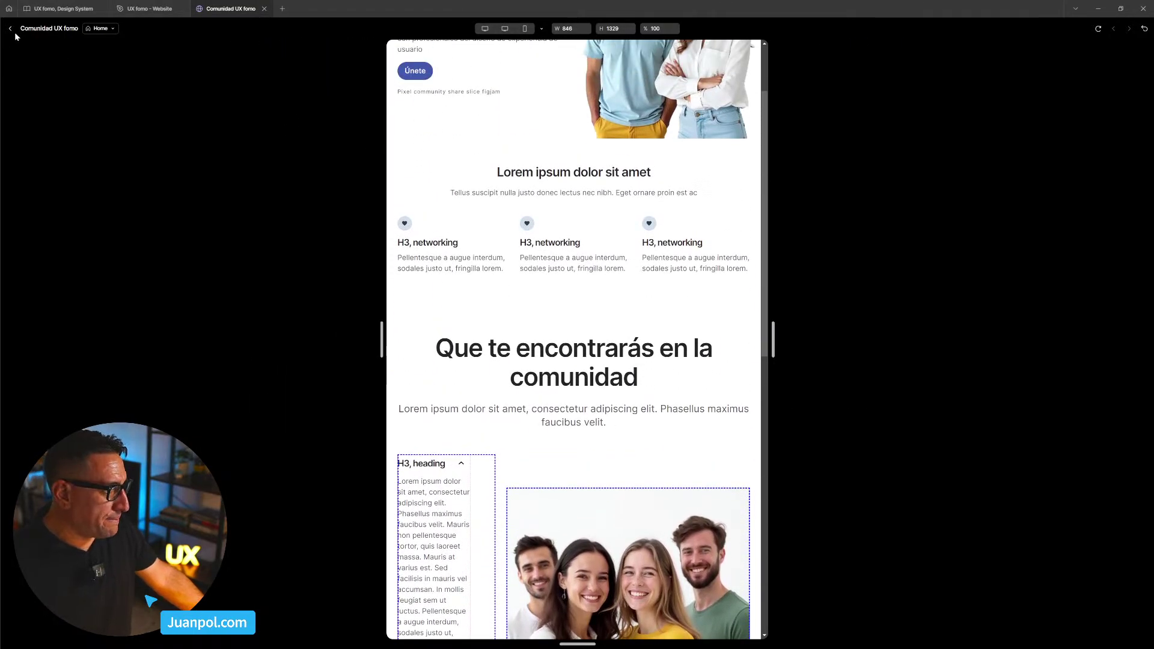
left_click(11, 28)
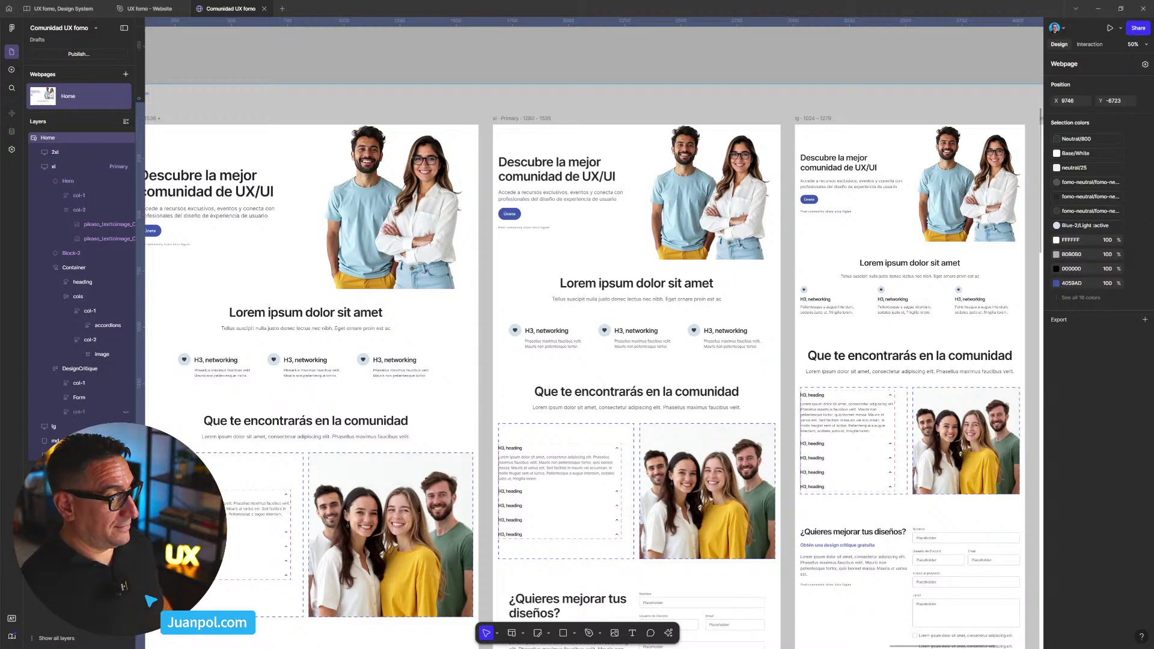
left_click(545, 473)
double_click(546, 474)
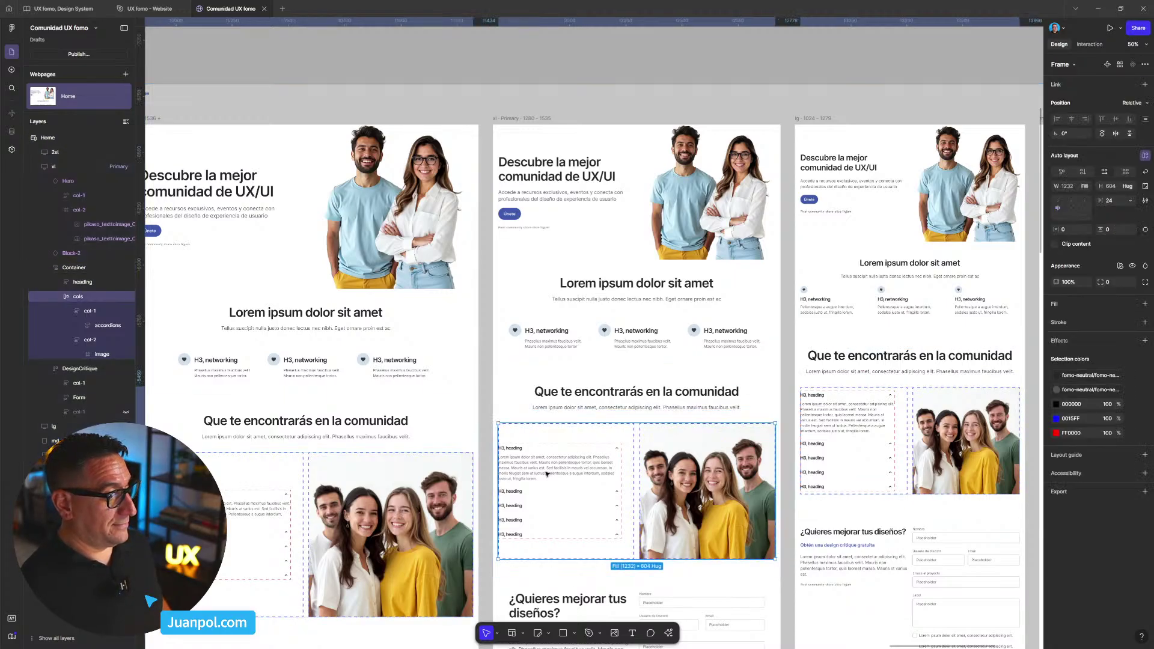
double_click(547, 474)
double_click(546, 474)
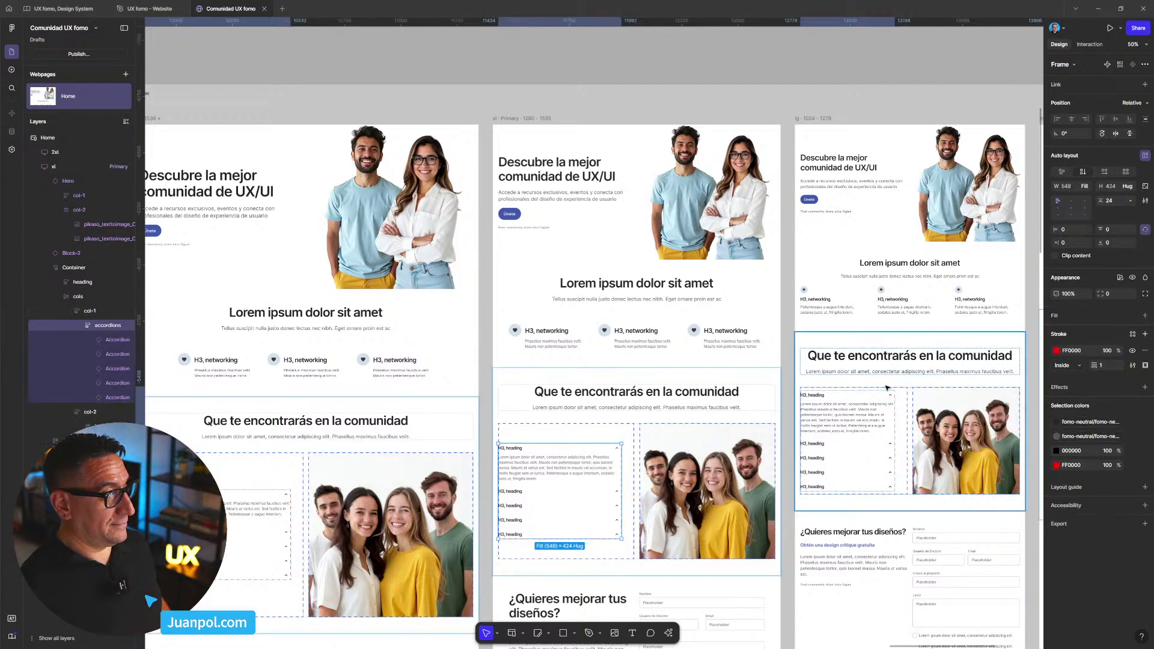
left_click(1087, 187)
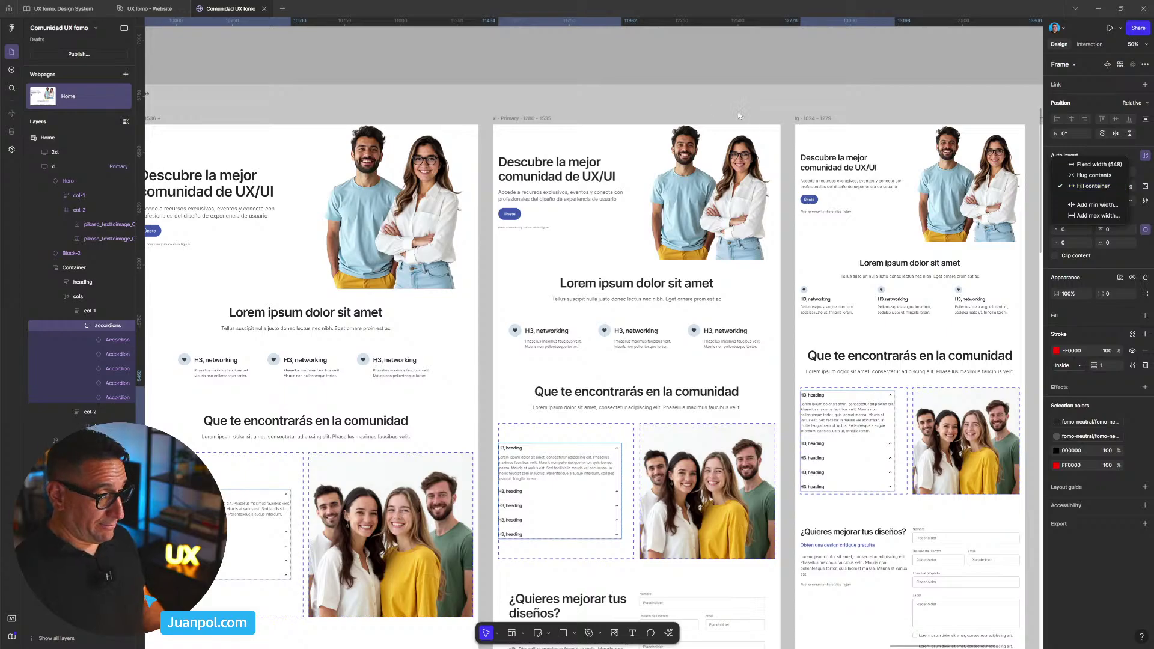
left_click(625, 90)
left_click(624, 91)
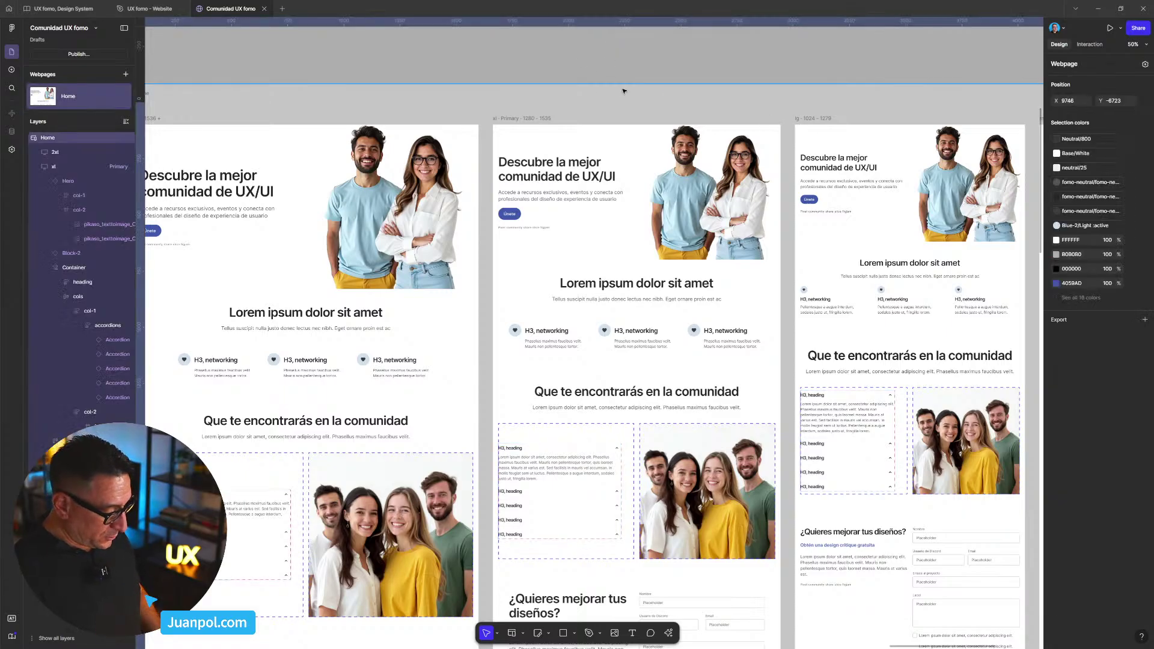
- Preview the Home page widened to 1280 and bring the community section's accordion and photo columns into view
key("shift+space")
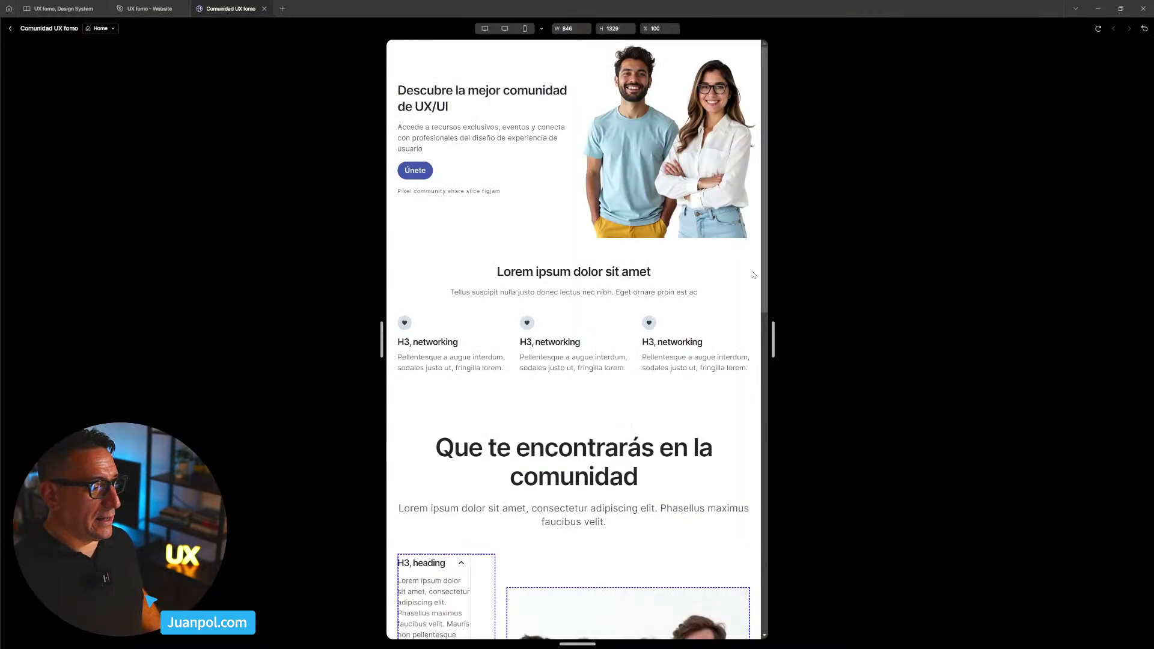
left_click_drag(778, 326, 876, 332)
scroll(833, 334, "down", 6)
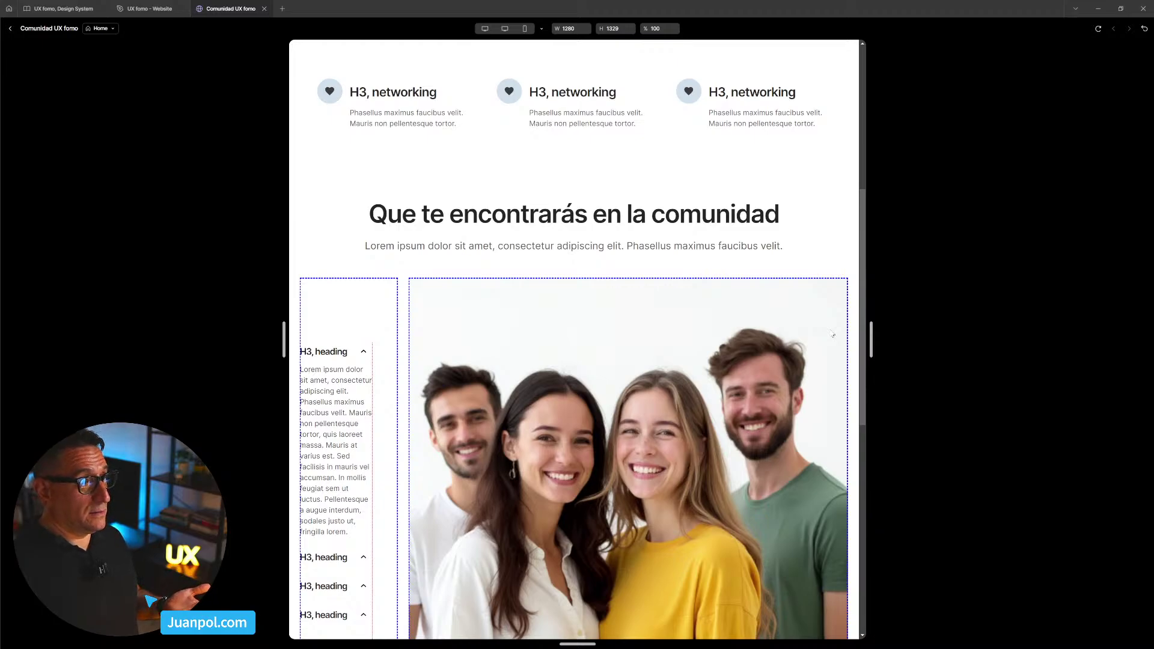
- Vary the preview width between 1340 and 1260 in increments of 10 to compare the community columns around the 1280 breakpoint
left_click(568, 30)
key("shift+Up")
key("shift+Up")
key("shift+Up")
key("shift+Up")
key("shift+Up")
key("shift+Up")
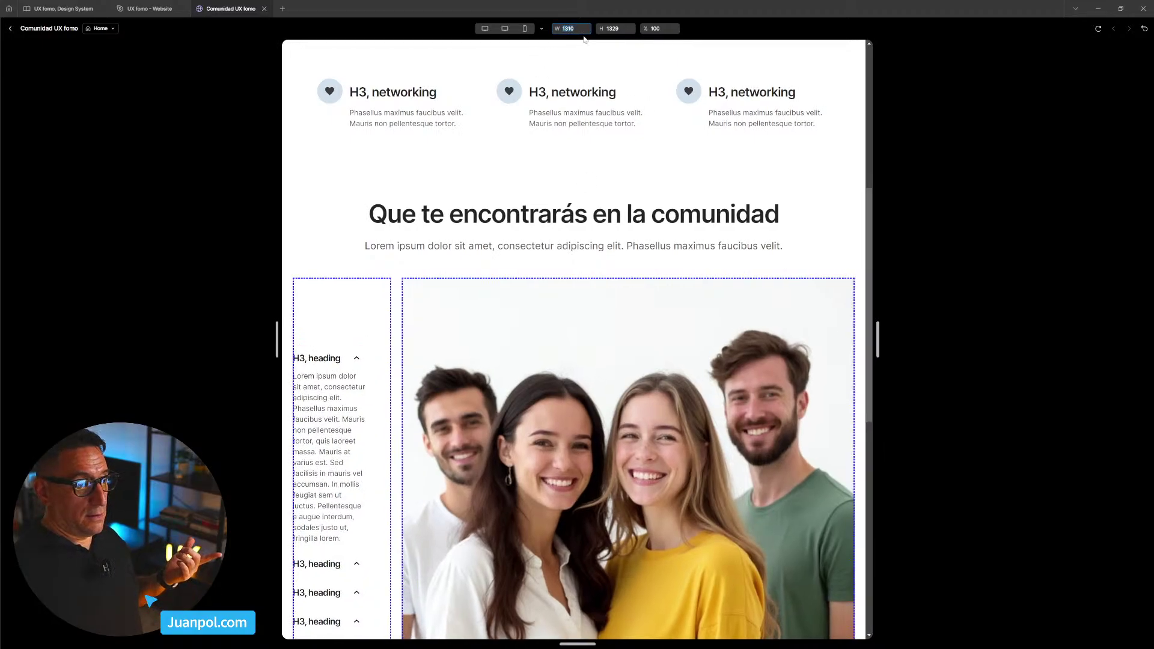
key("shift+Down")
key("shift+Down")
key("shift+Down")
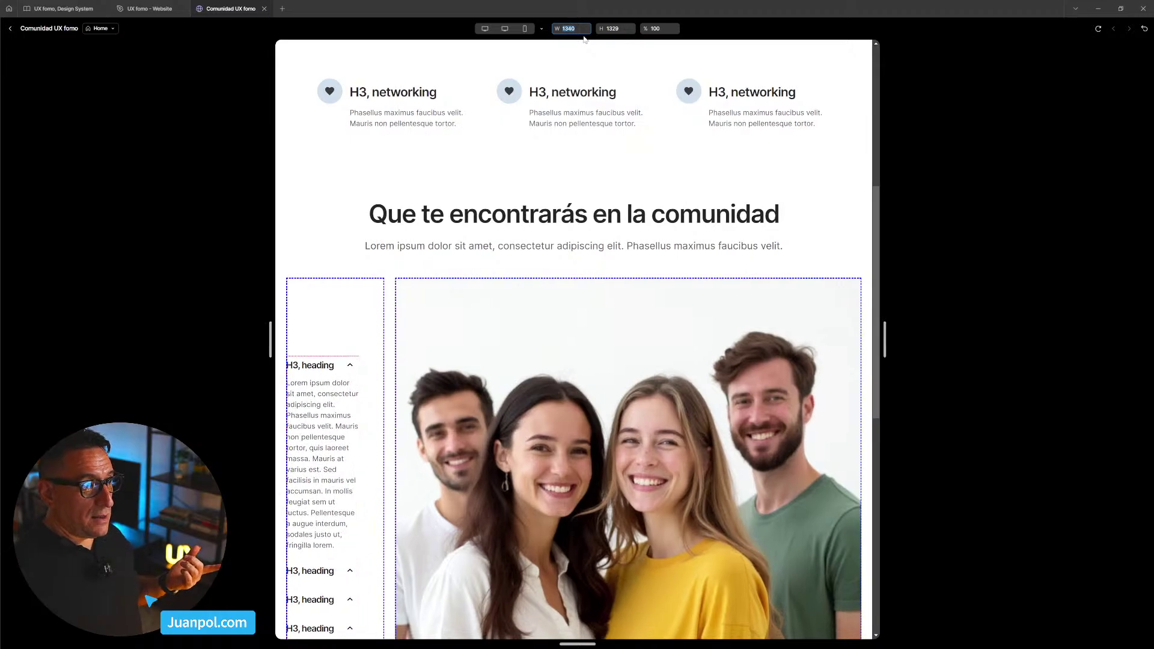
key("shift+Down")
key("shift+Down")
key("shift+Down")
key("shift+Down")
key("shift+Down")
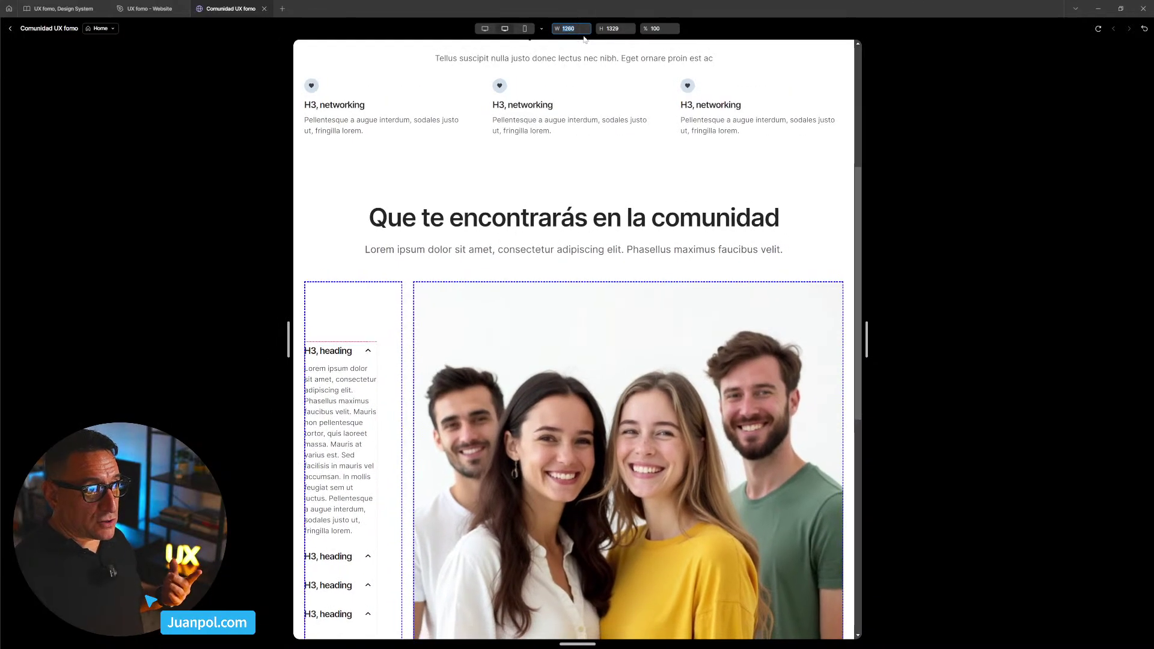
key("shift+Up")
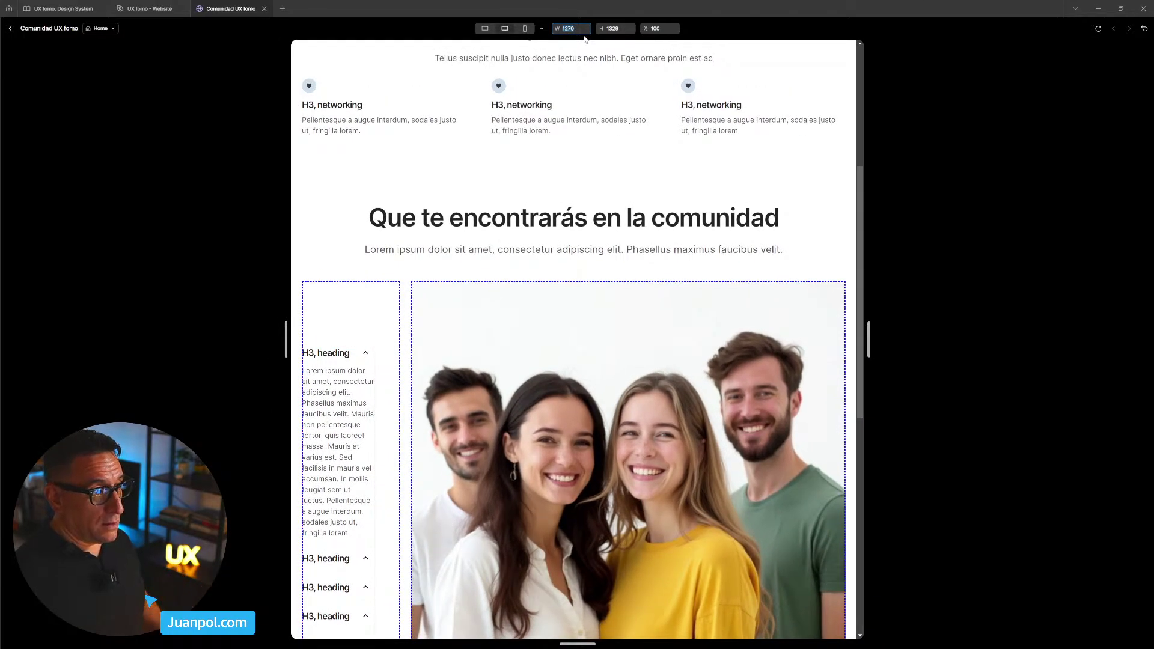
key("shift+Up")
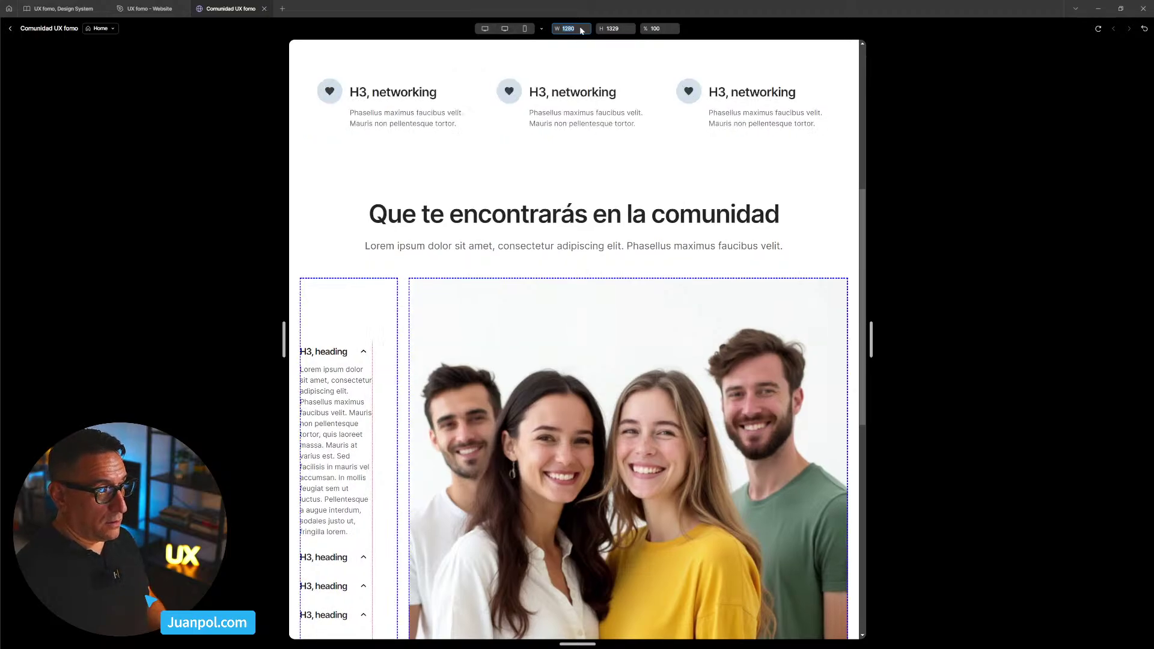
- Narrow the preview width to 1080 in increments of 10 to check the column sizing, and return to the canvas
key("shift+Down")
key("shift+Down")
key("shift+Down")
key("shift+Down")
key("shift+Down")
key("shift+Down")
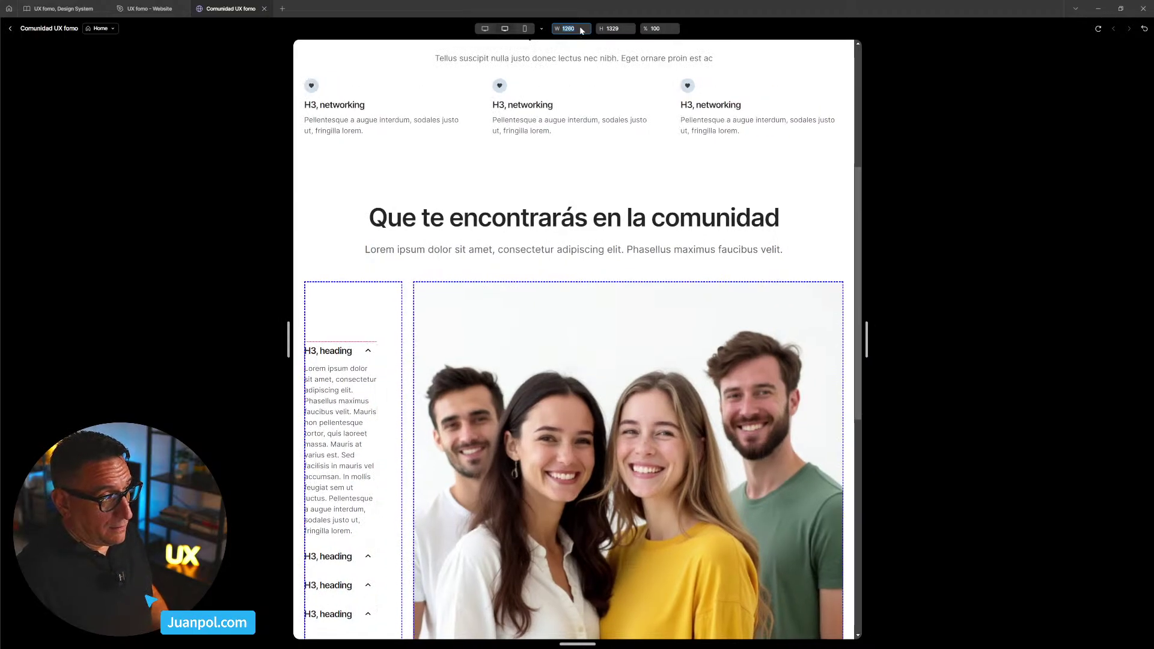
key("shift+Down")
key("shift+Down")
key("shift+Down")
key("shift+Down")
key("shift+Down")
key("shift+Down")
key("shift+Down")
key("shift+Down")
key("shift+Down")
key("shift+Down")
key("shift+Down")
key("shift+Down")
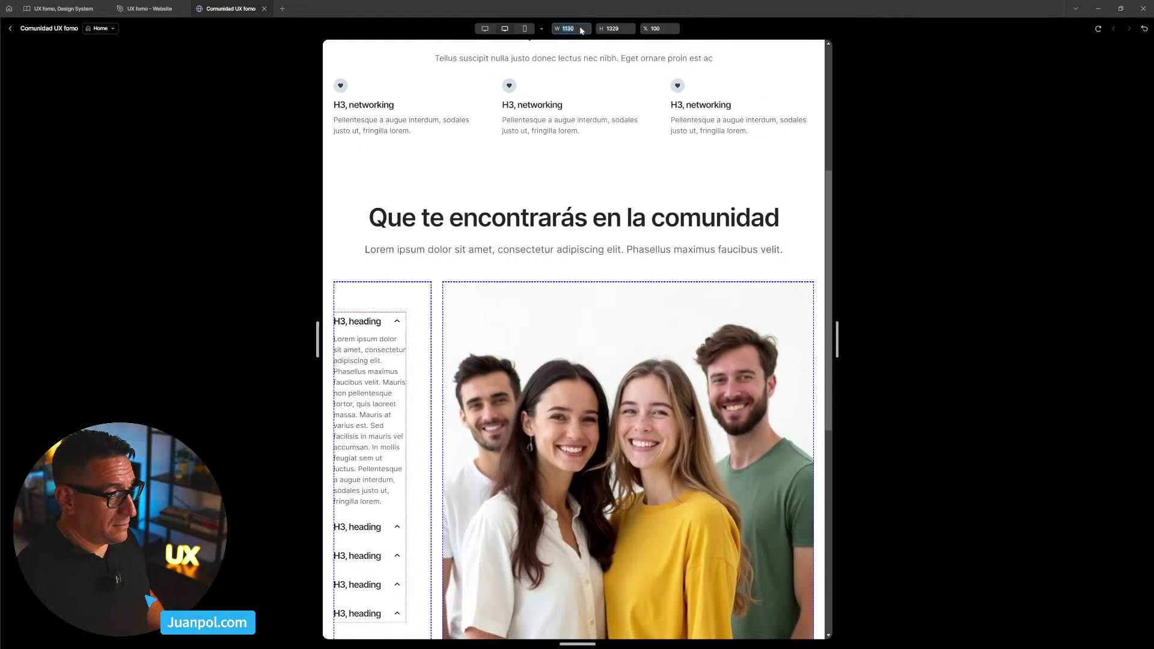
key("shift+Down")
key("shift+Down")
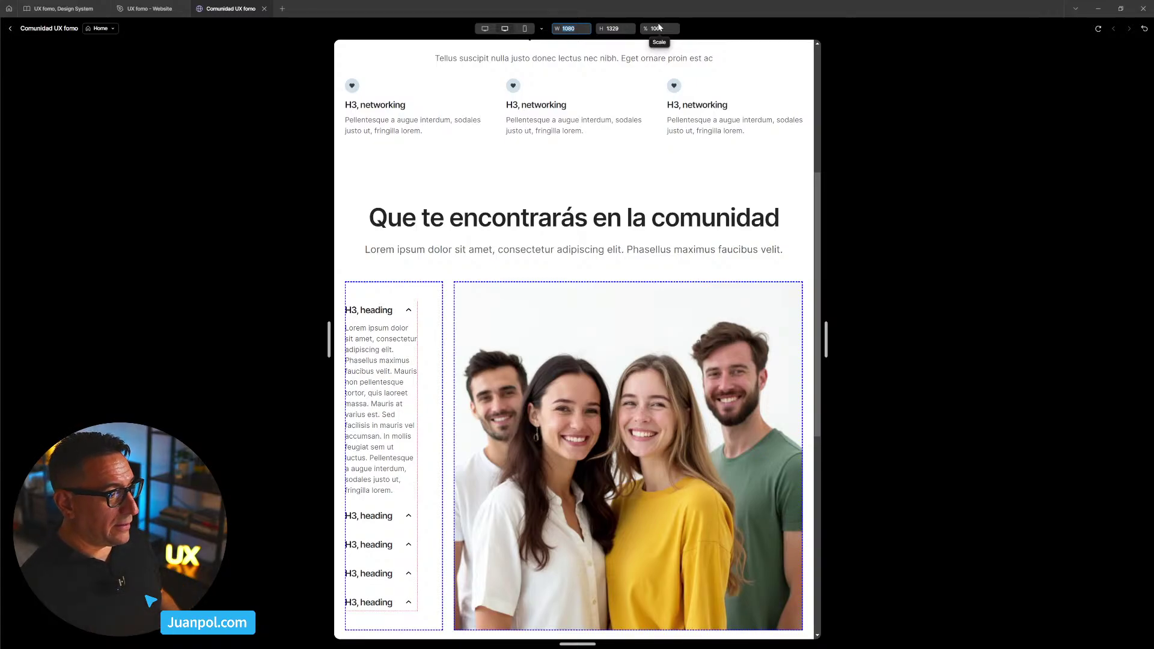
left_click(10, 29)
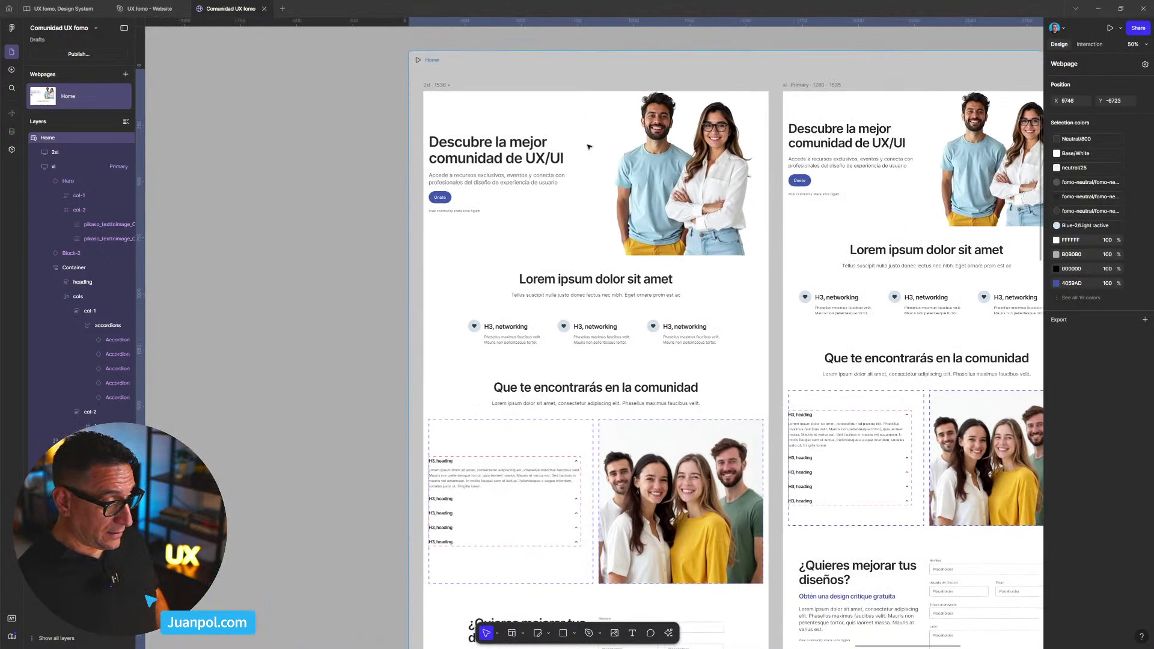
- Check the width sizing modes of the cols row and its two columns in the 2xl breakpoint's community section
left_click(635, 444)
left_click(635, 444)
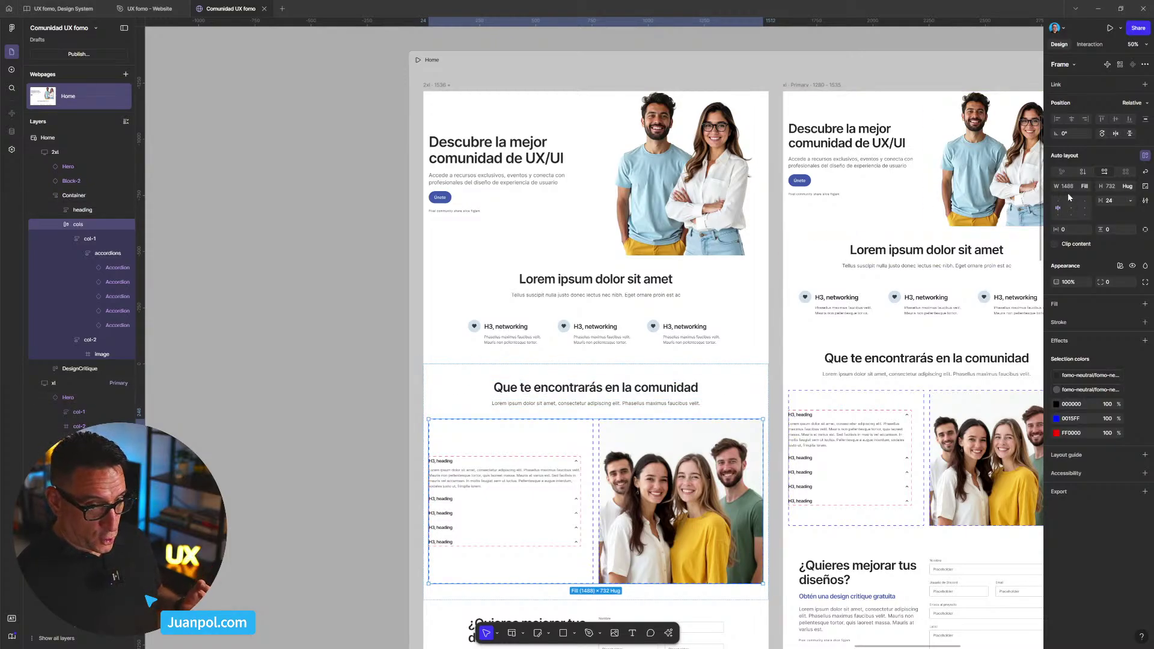
left_click(1085, 187)
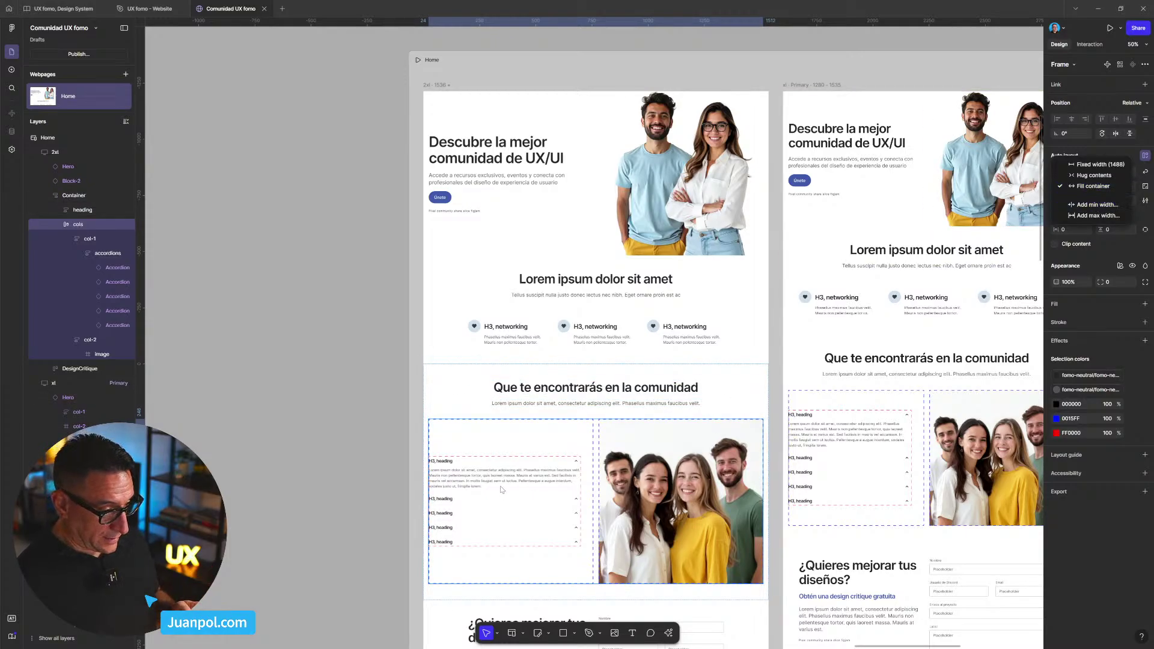
left_click(512, 443)
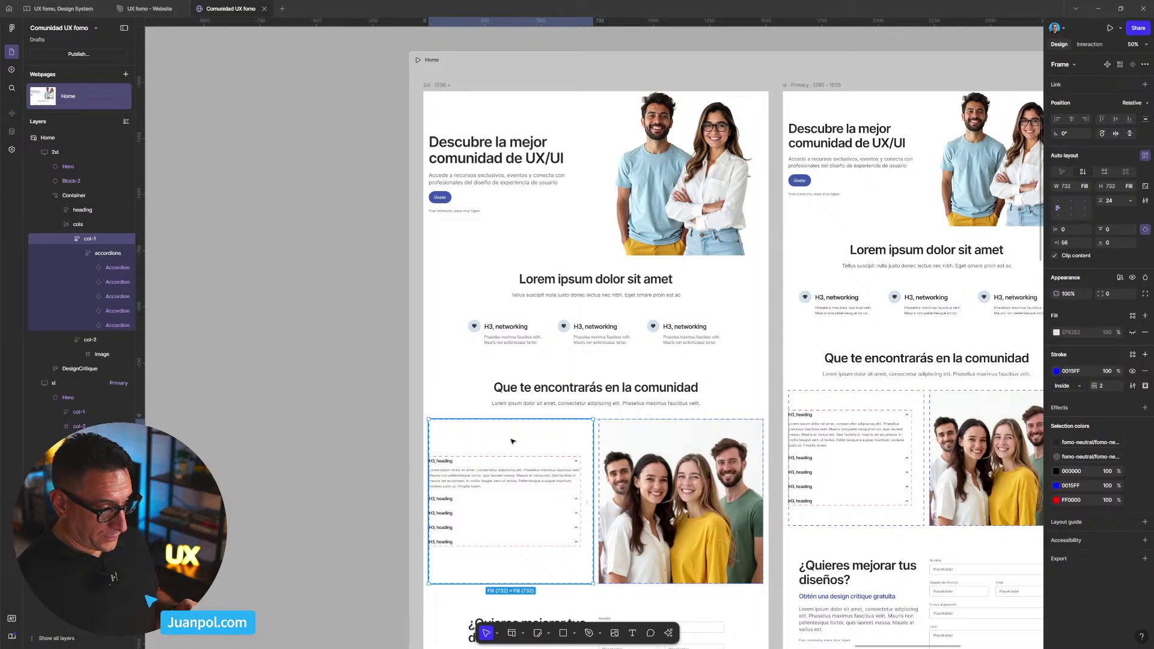
left_click(1088, 186)
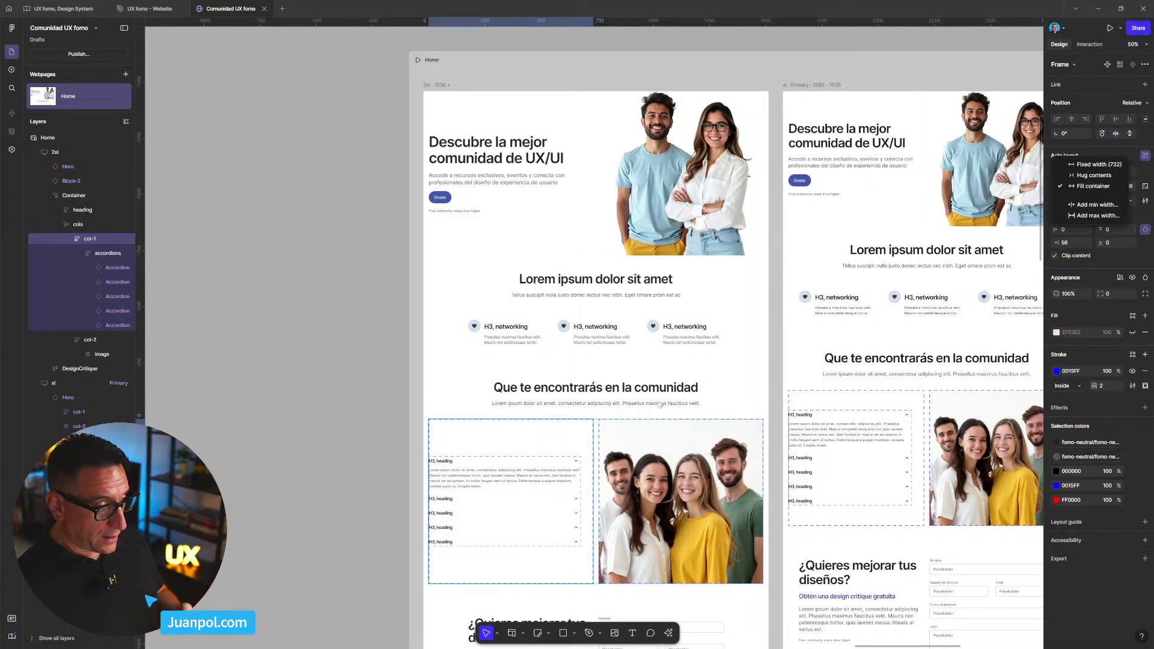
left_click(1096, 191)
key("Tab")
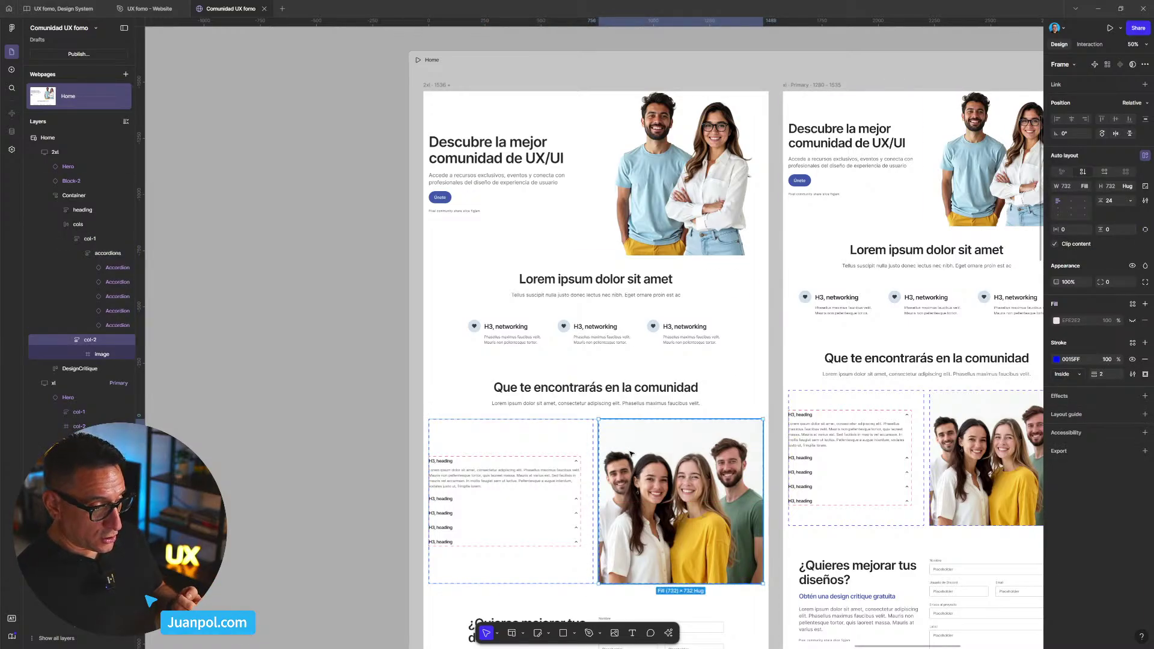
left_click(1089, 186)
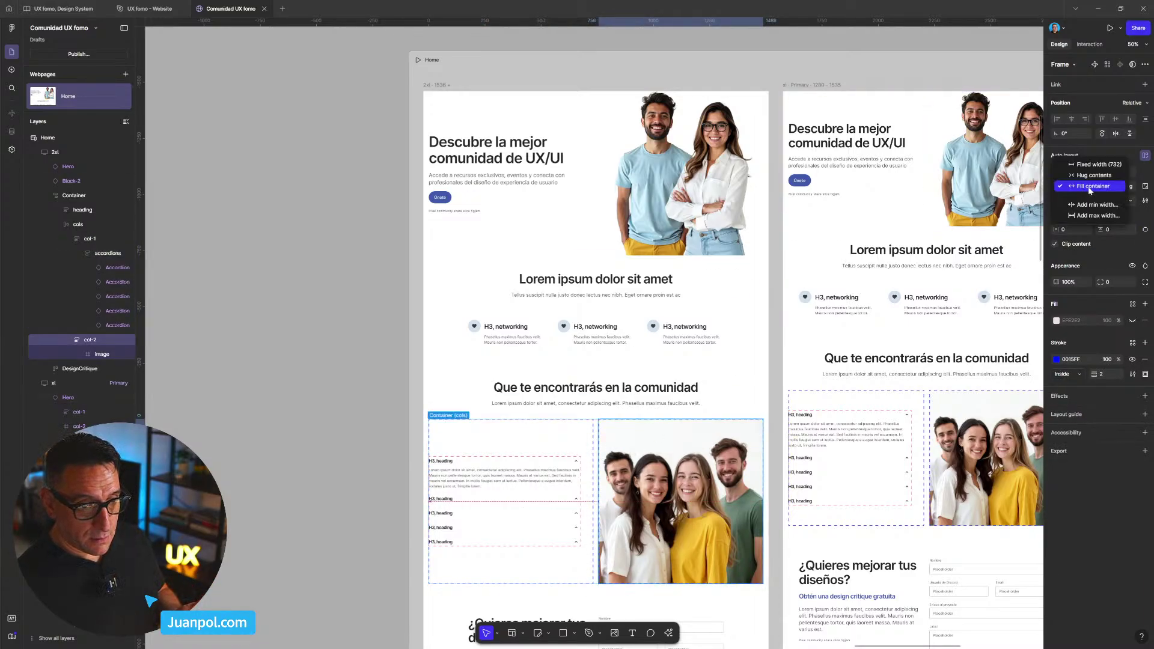
- Check the 2xl breakpoint's accordions frame for its width sizing mode and compare it with its parent col-1
left_click(517, 476)
left_click(517, 476)
left_click(517, 476)
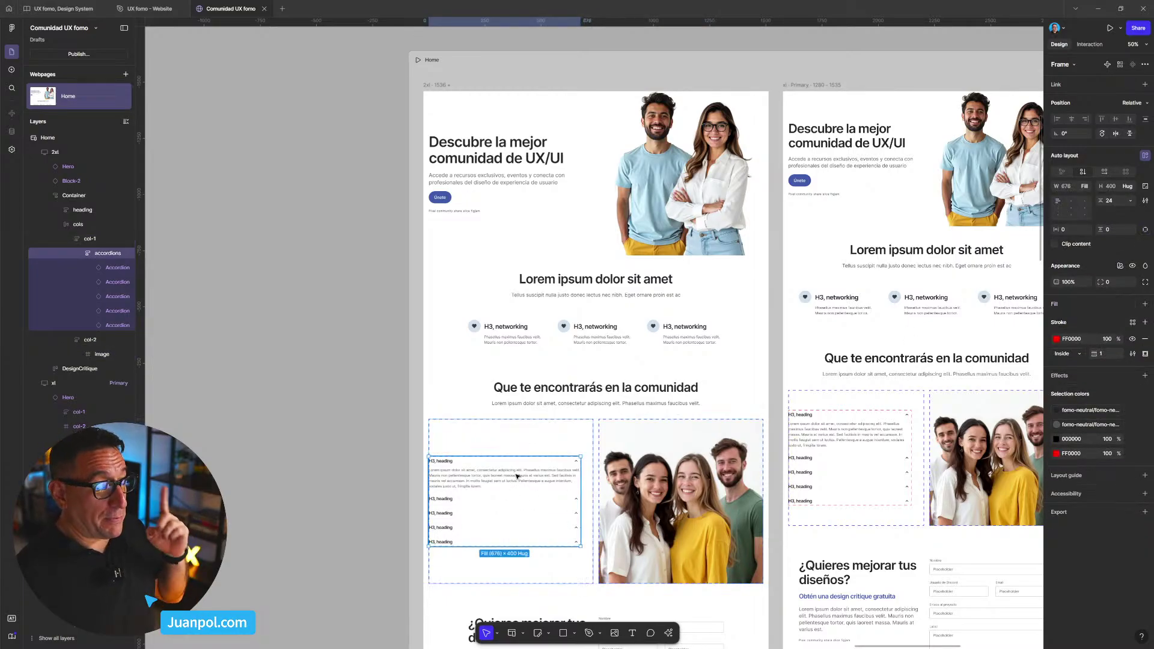
left_click(1086, 190)
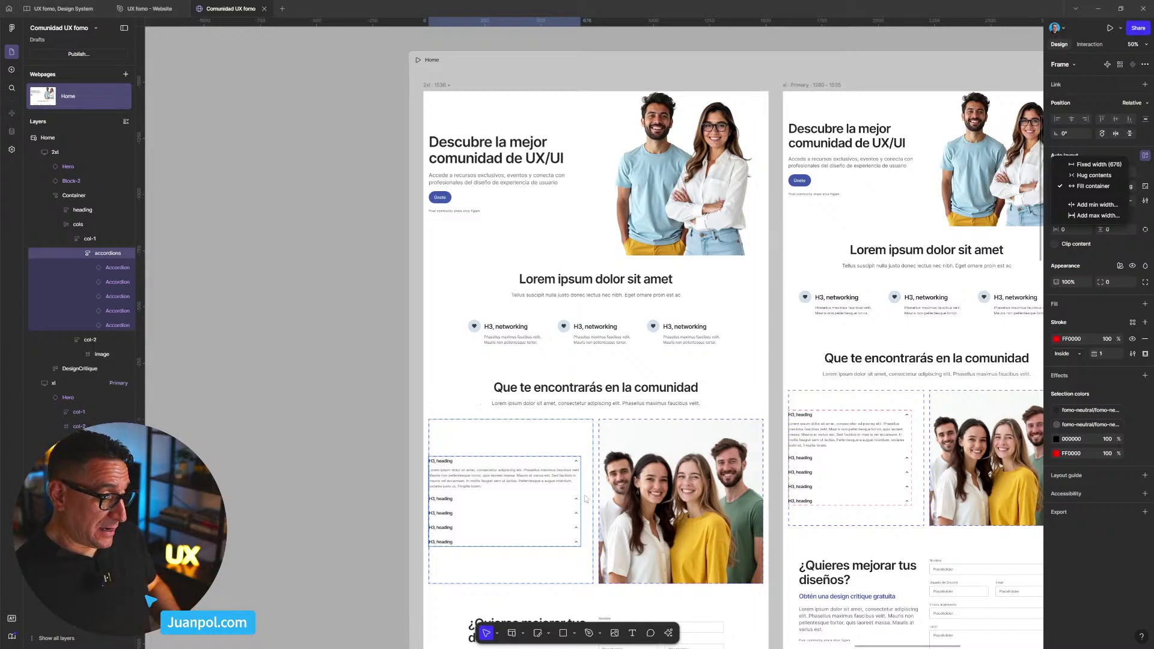
scroll(586, 498, "up", 5)
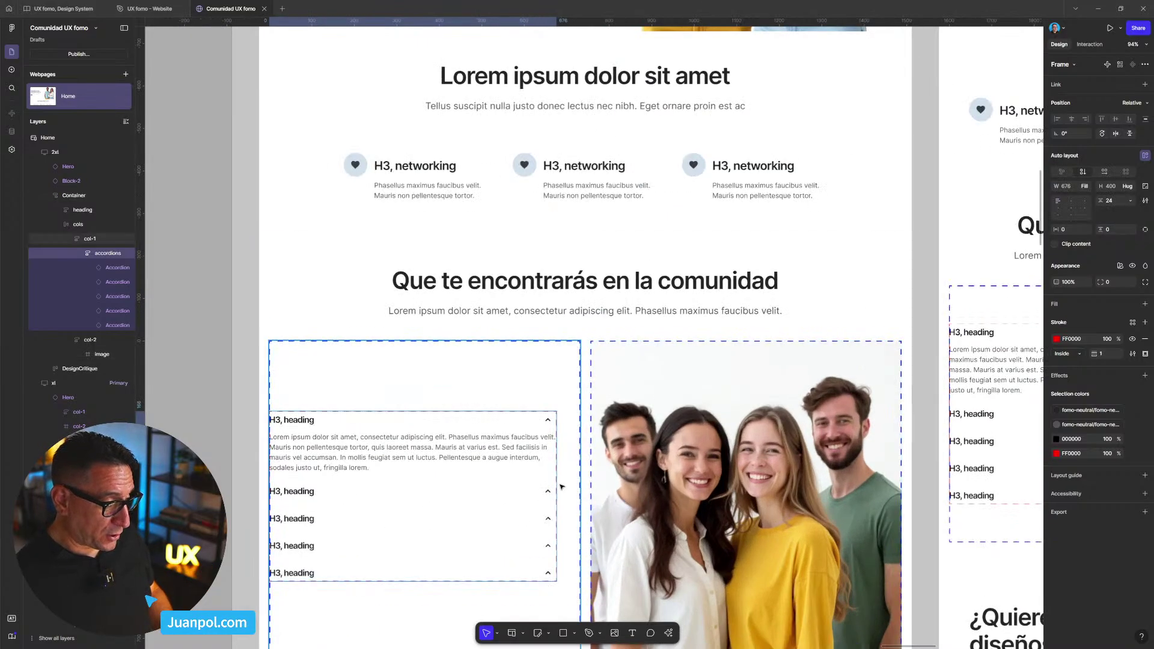
left_click(570, 379)
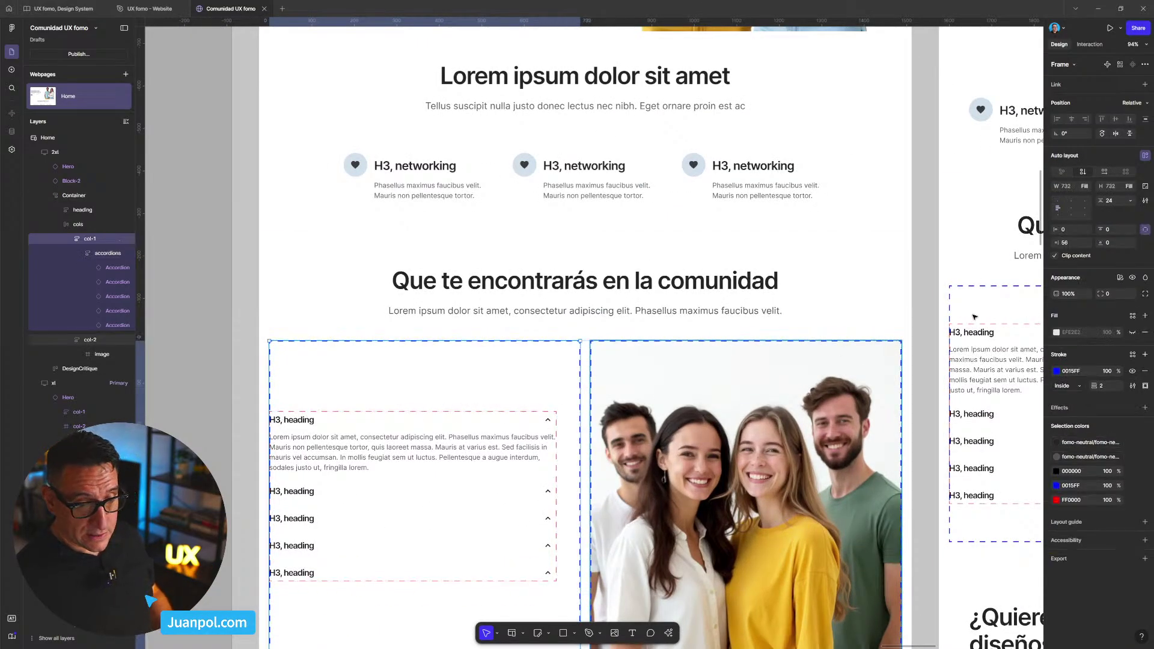
scroll(595, 489, "down", 3)
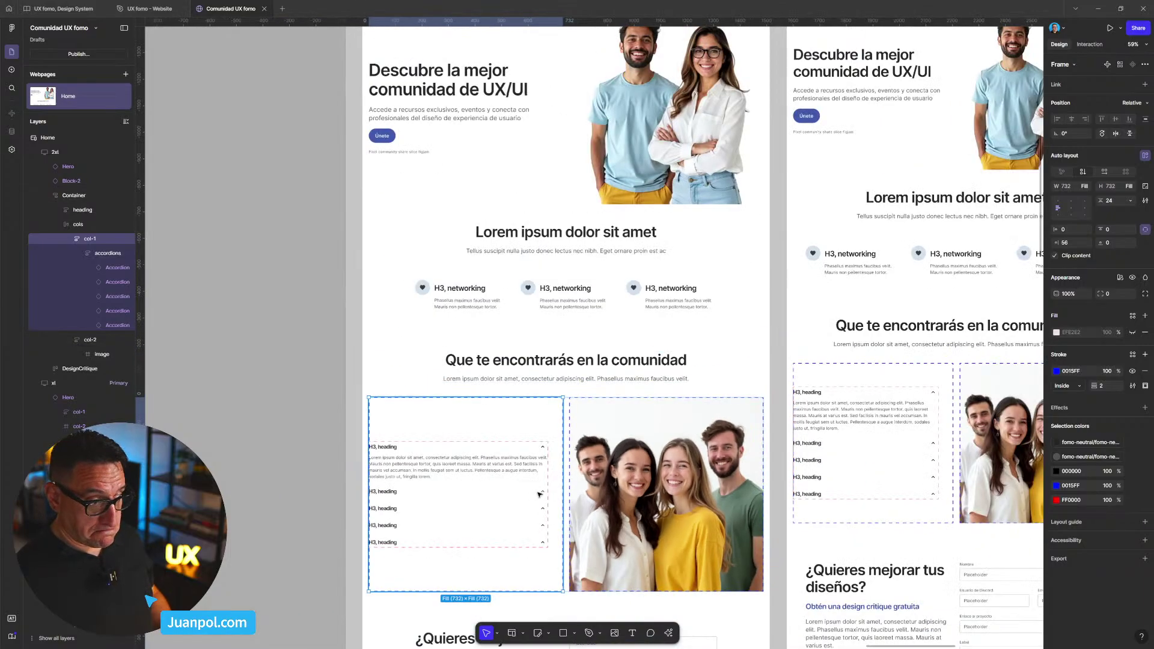
- Check the width sizing options of col-2 and its nested image in the 2xl breakpoint, and clear the selection
left_click(599, 487)
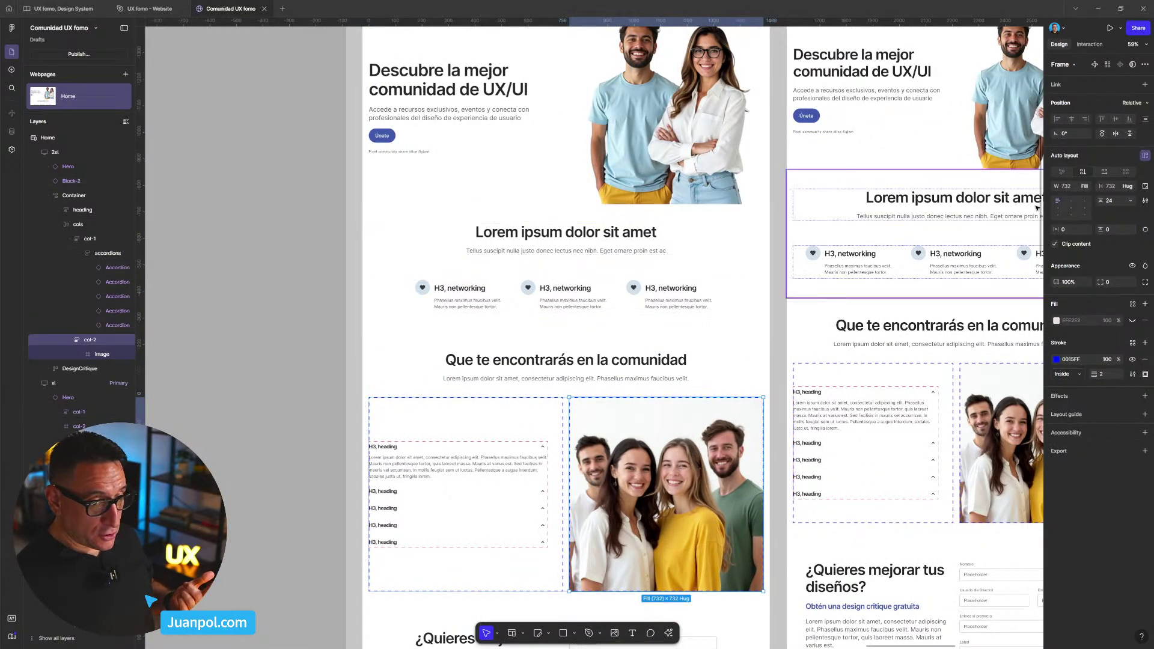
left_click(1091, 188)
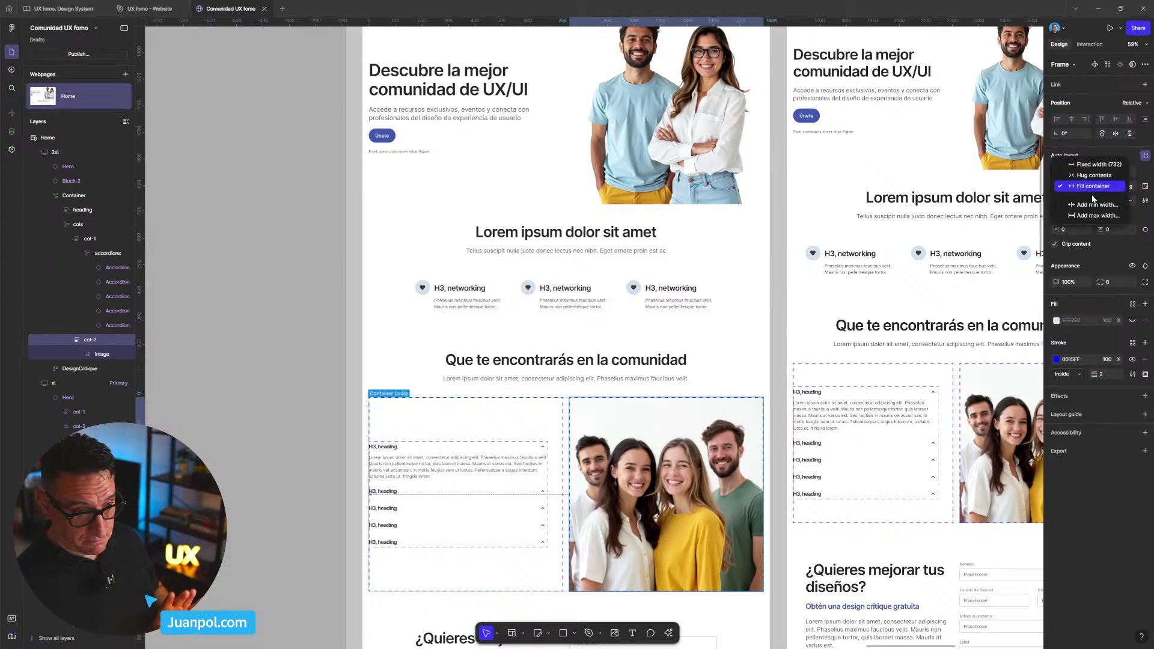
left_click(711, 473)
left_click(711, 473)
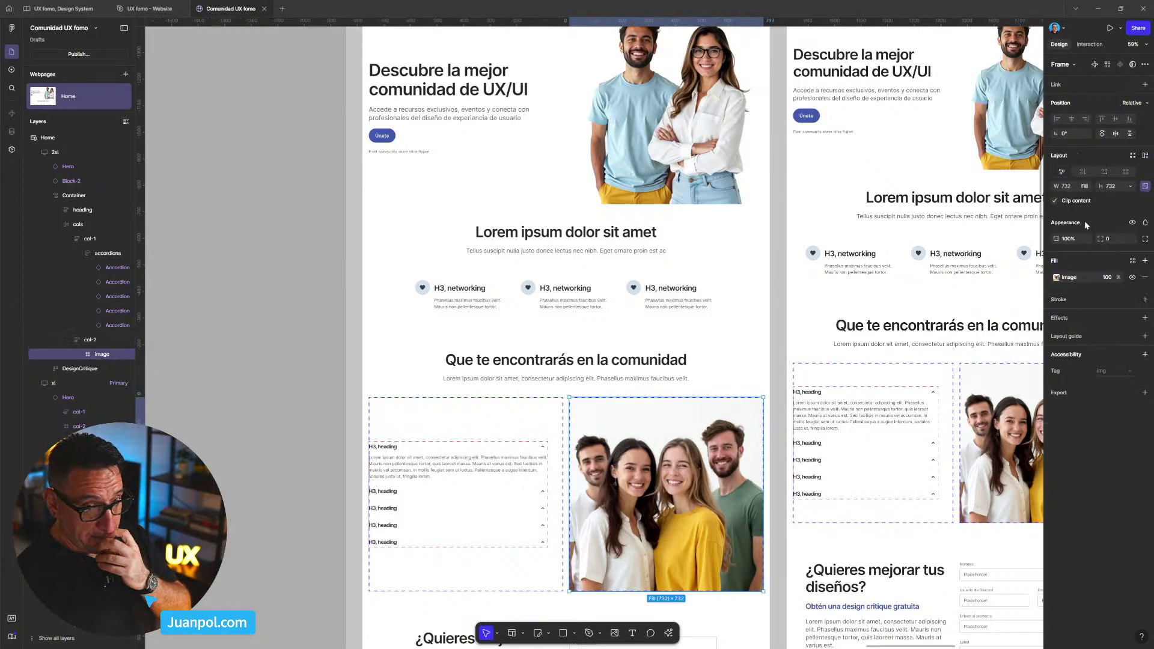
left_click(1090, 187)
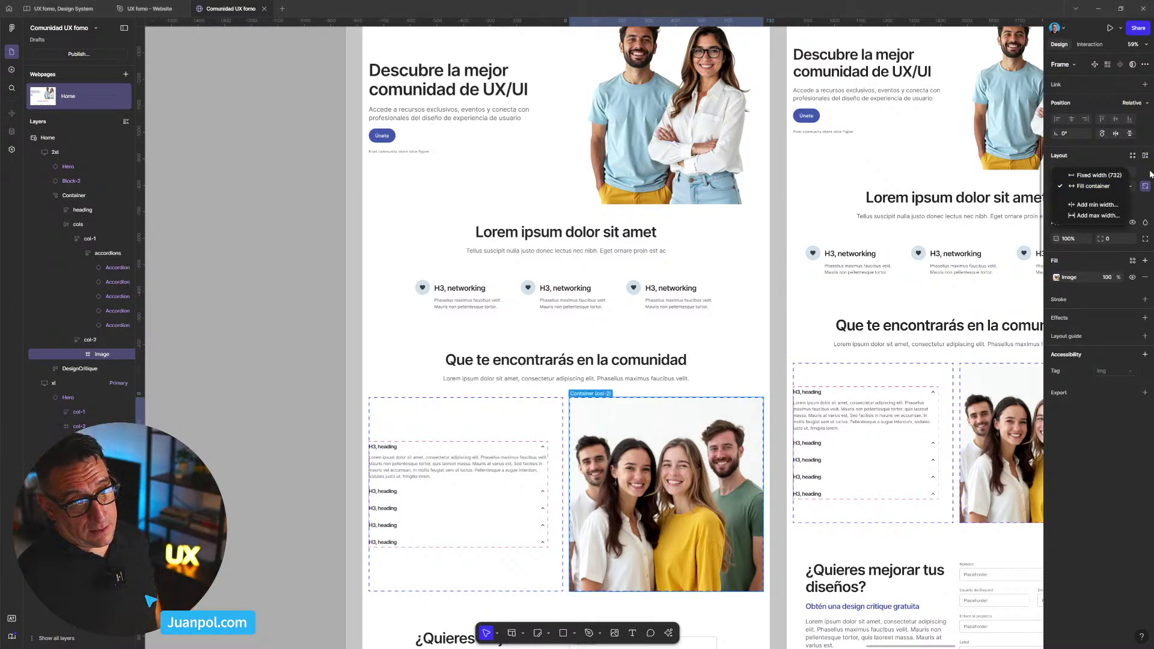
left_click(1090, 188)
left_click(310, 387)
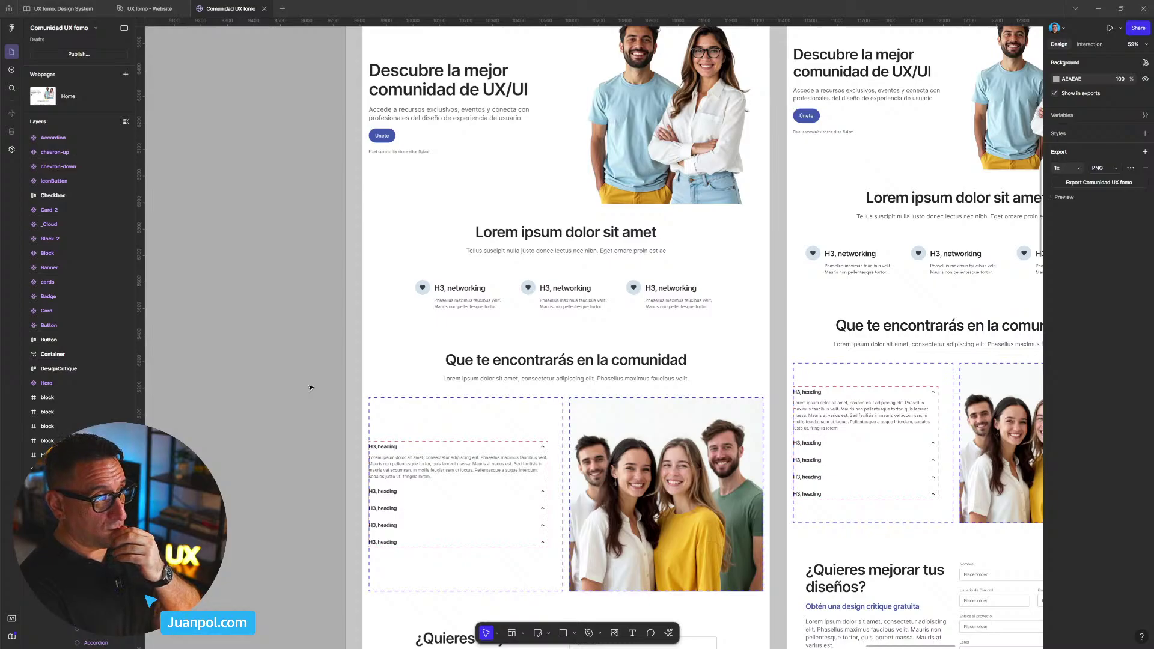
scroll(245, 510, "down", 6)
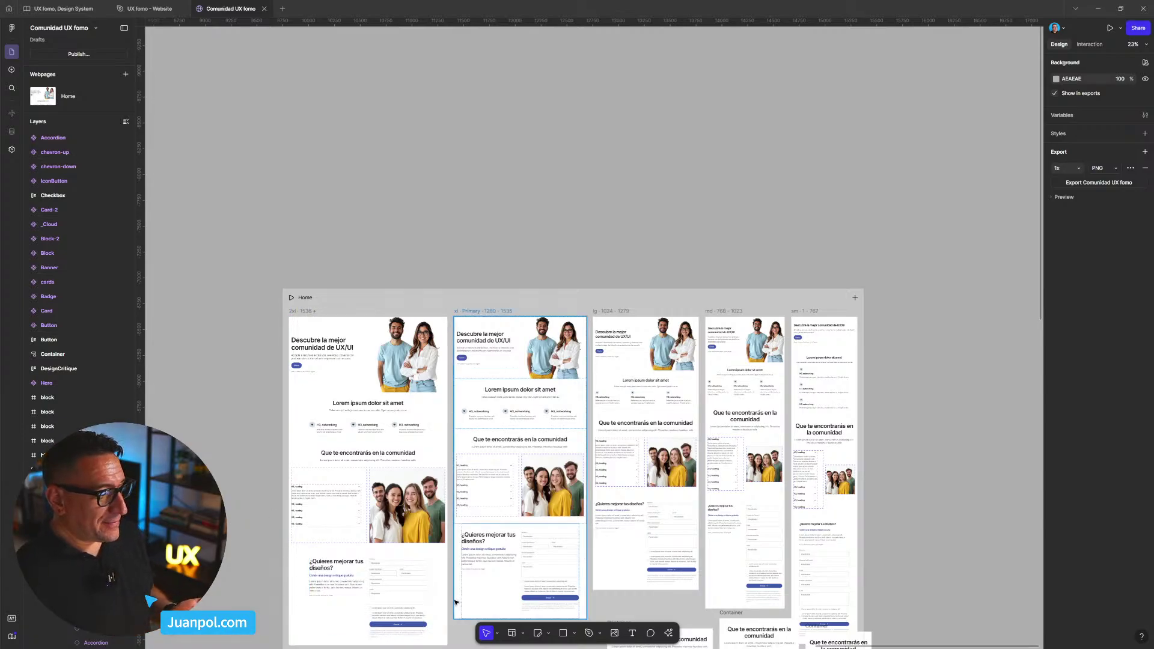
scroll(510, 530, "up", 2)
scroll(510, 529, "up", 2)
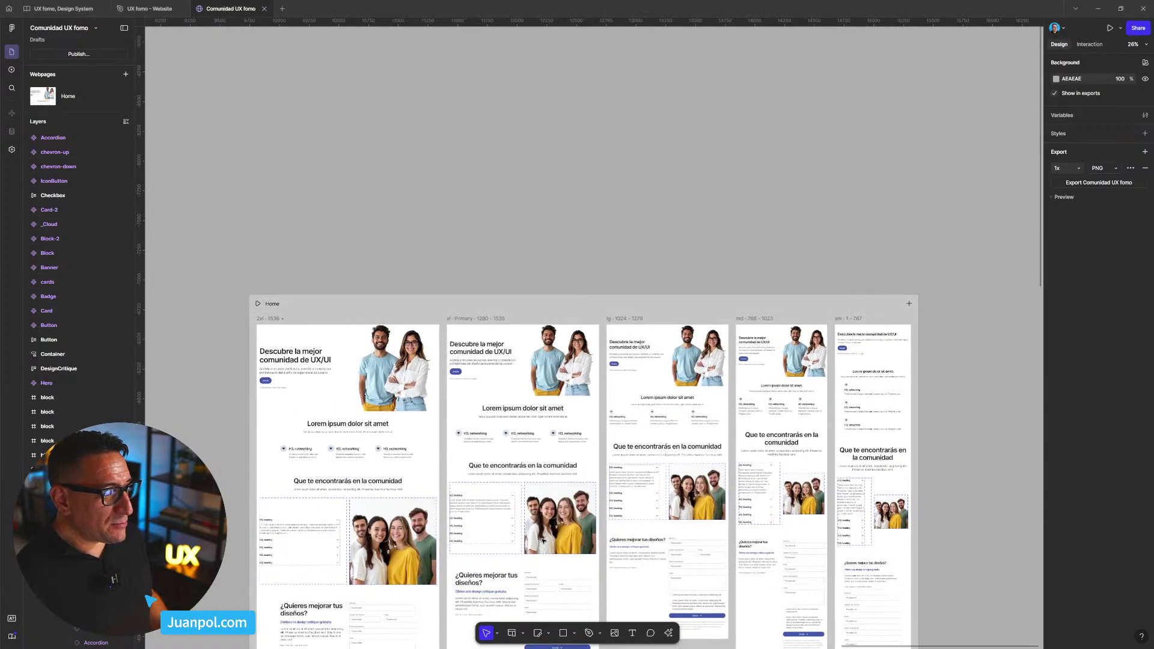
- Delete the image nested in col-2 of the primary breakpoint's community section
scroll(539, 489, "down", 2)
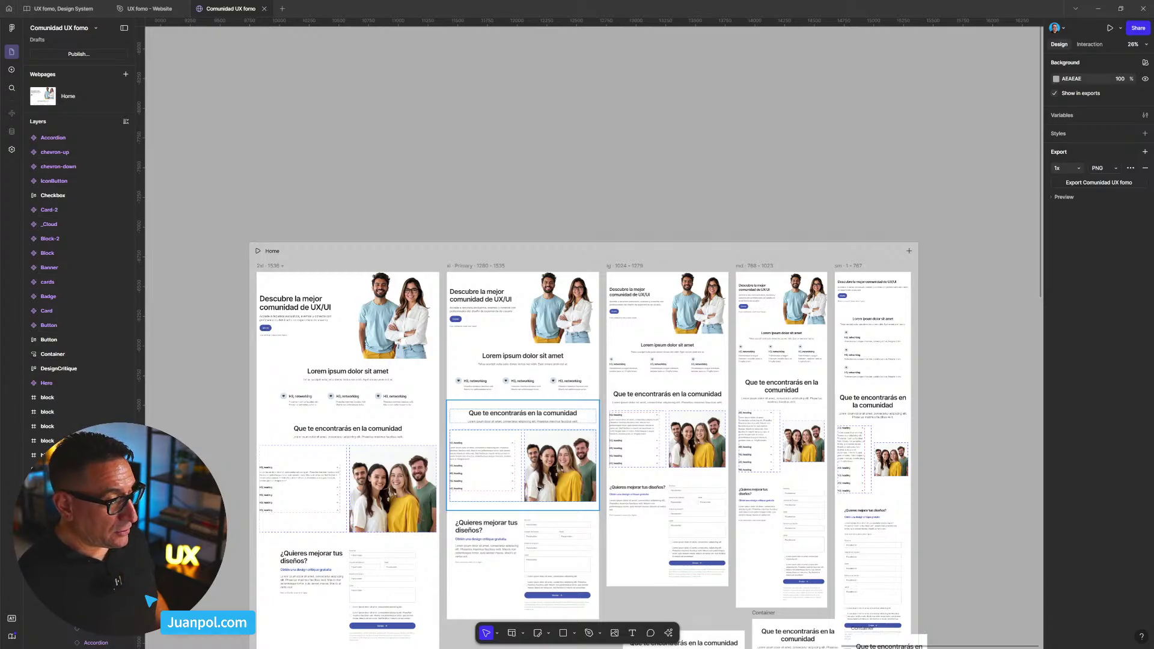
scroll(539, 489, "down", 1)
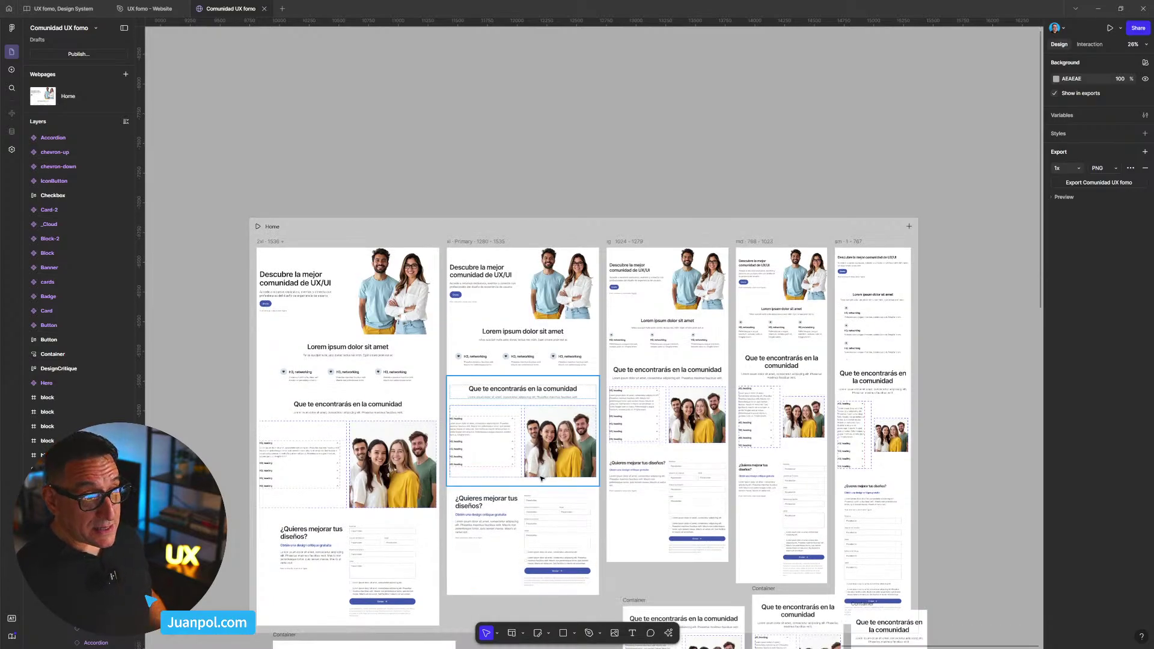
scroll(531, 460, "up", 5)
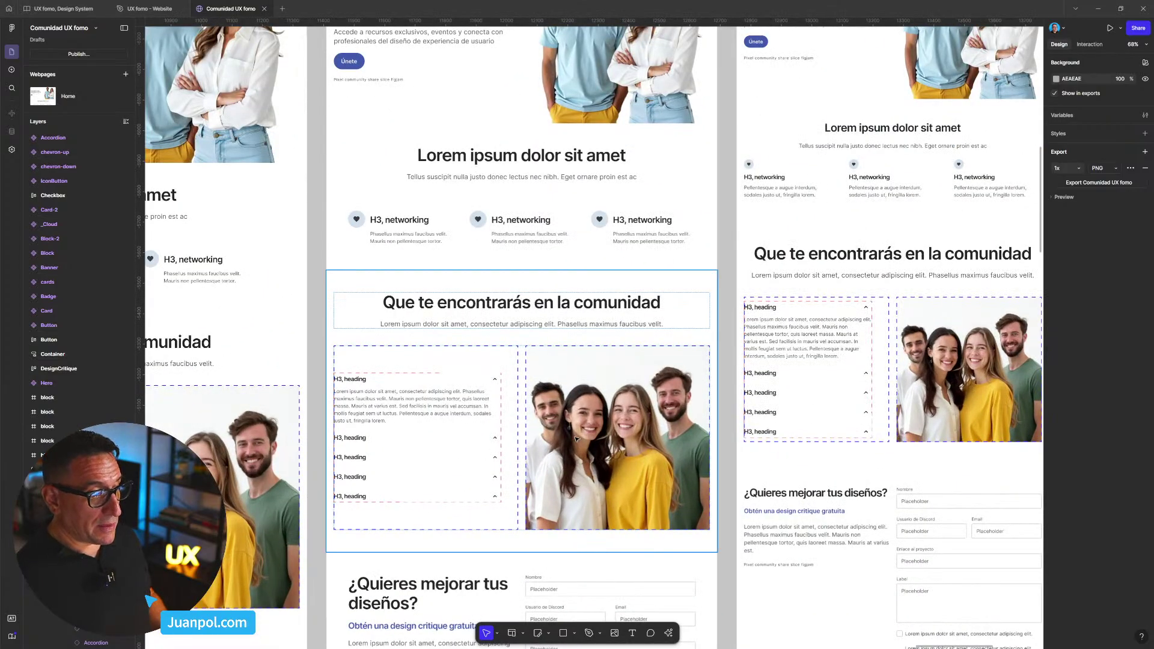
left_click(559, 448)
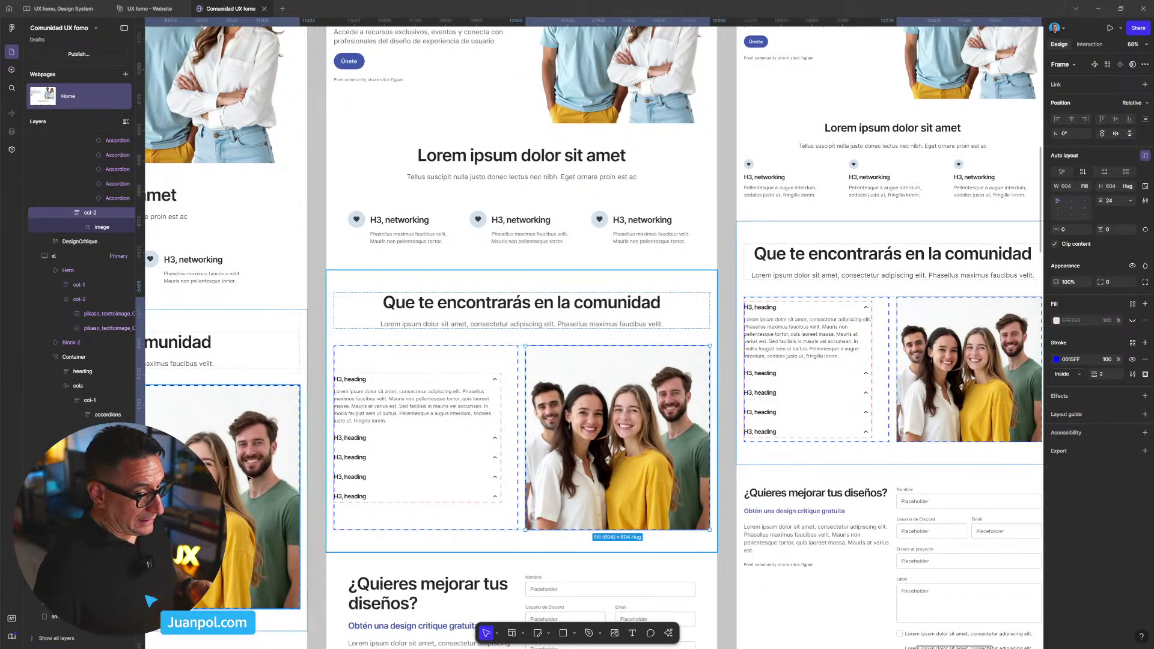
key("Return")
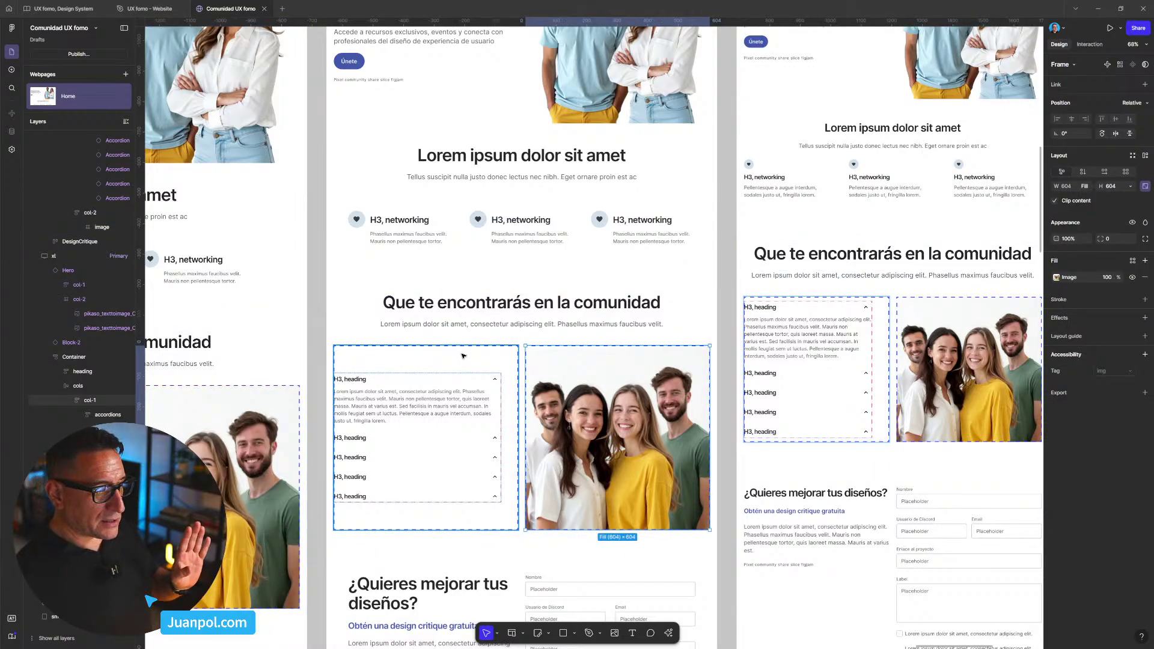
key("Delete")
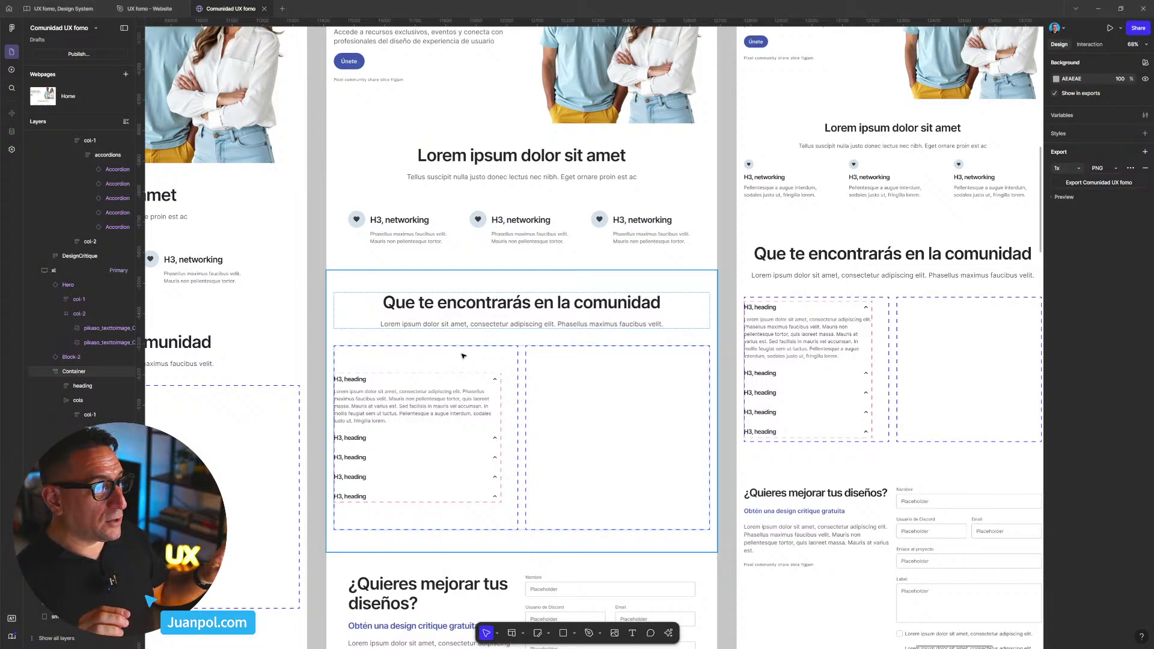
- Delete the emptied col-2 frame from the primary breakpoint's community section
left_click(571, 367)
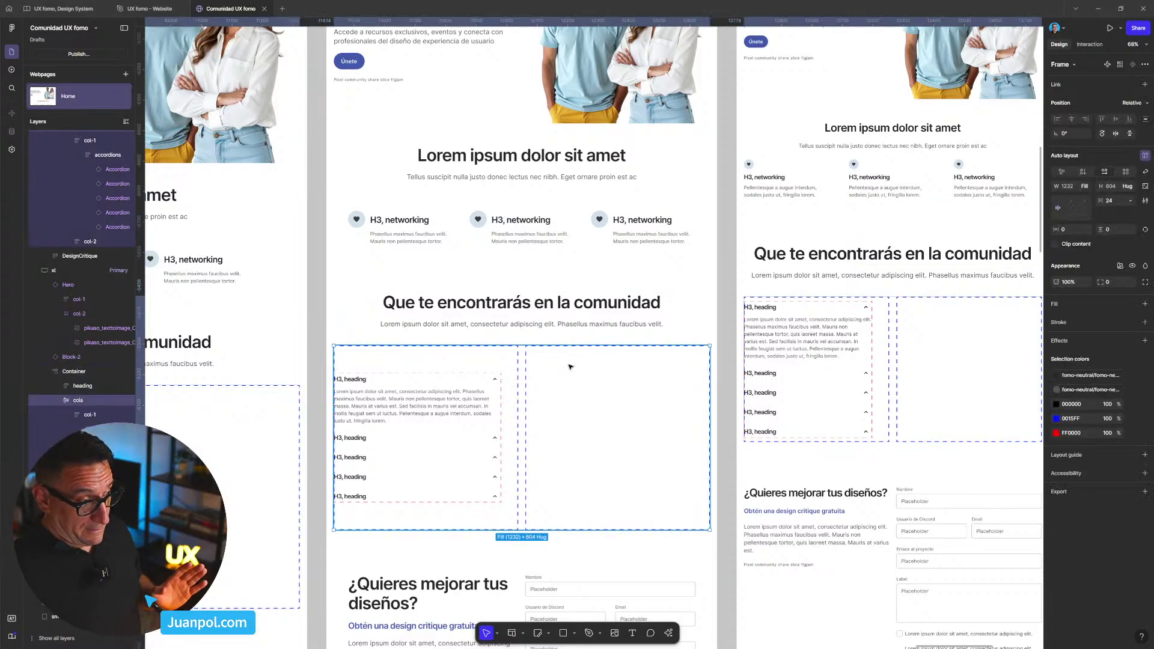
left_click(570, 367)
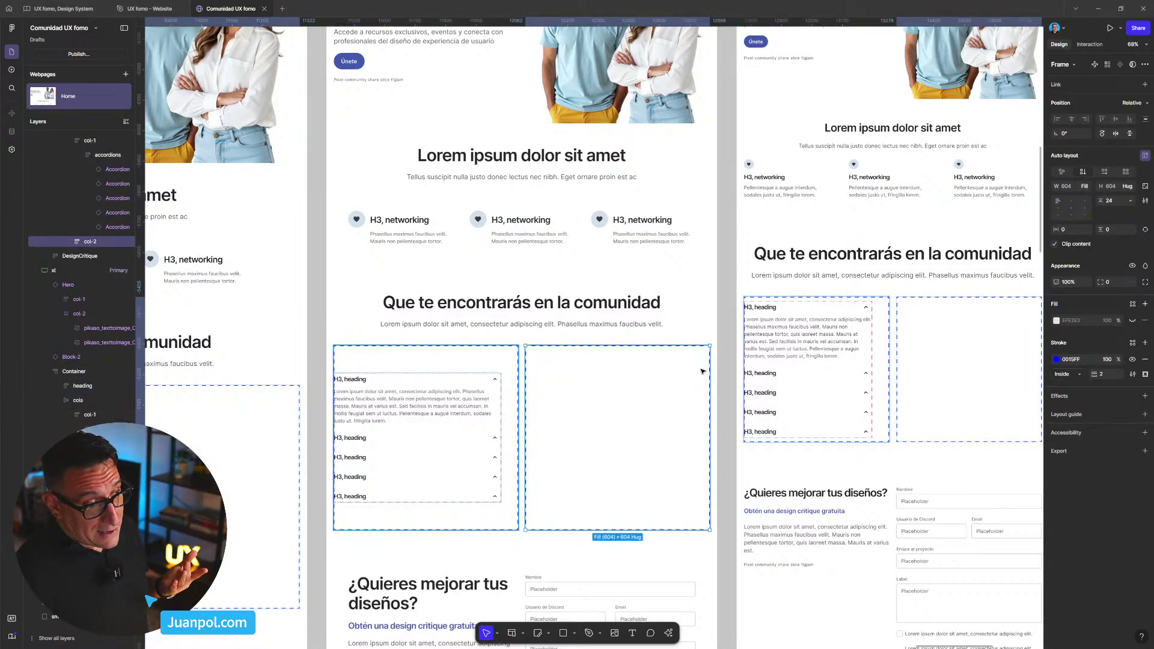
key("Delete")
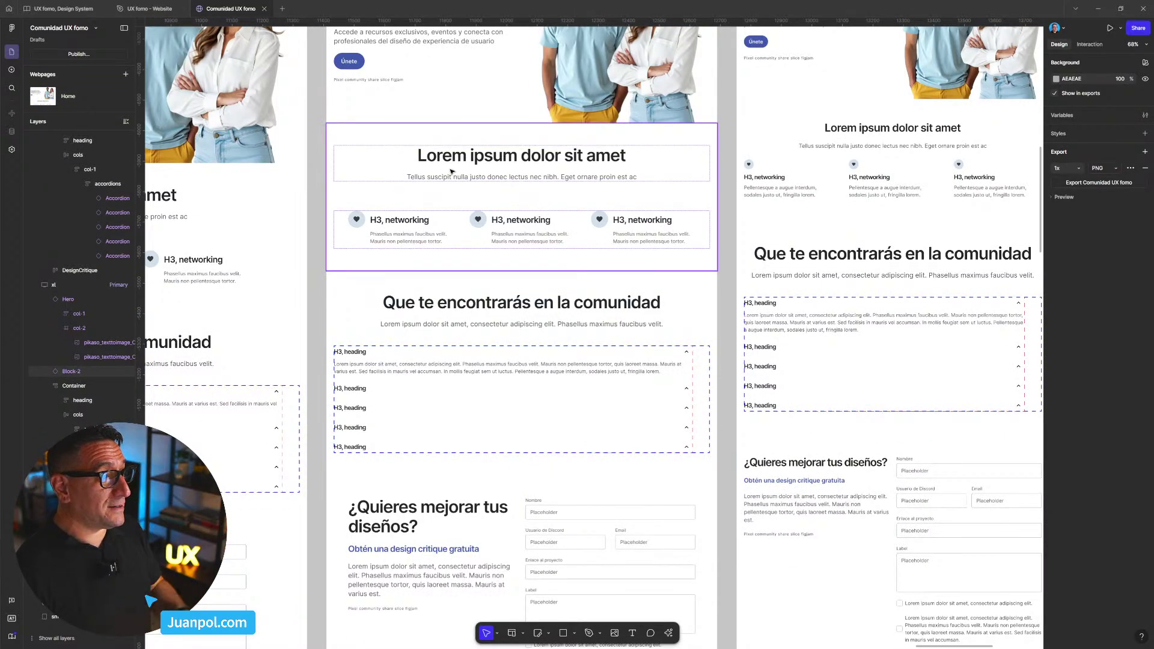
- Preview the Home page, widen the preview to 1492 to check the remaining accordion column's width, and return to the canvas
scroll(451, 180, "down", 5)
scroll(580, 318, "up", 6)
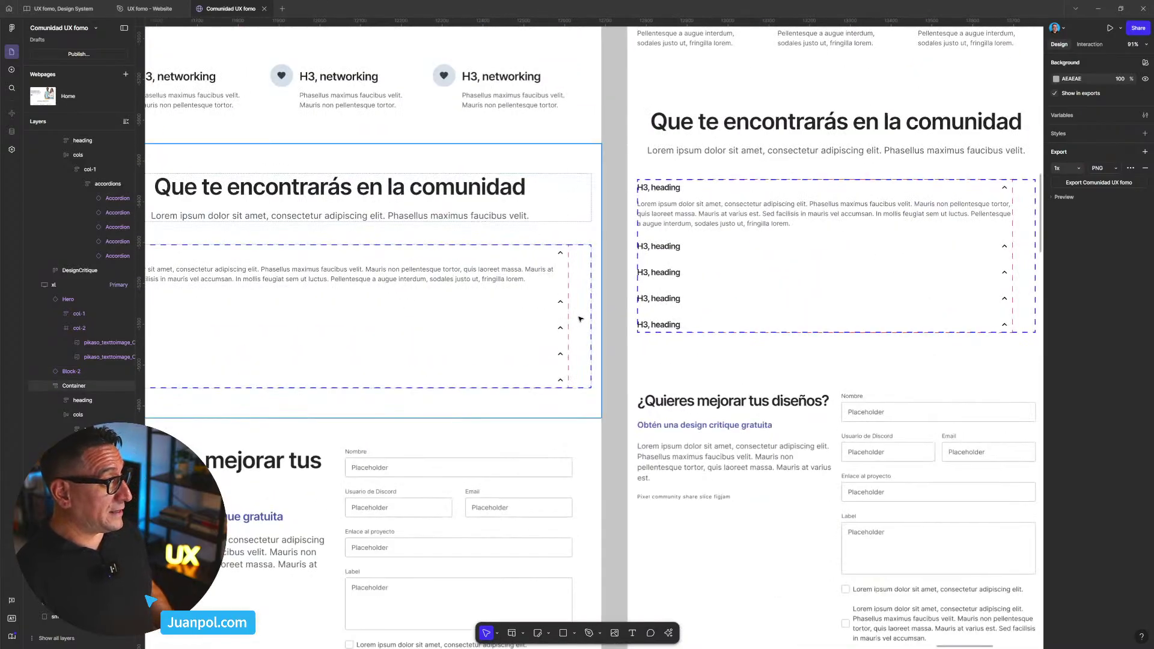
scroll(581, 311, "down", 5)
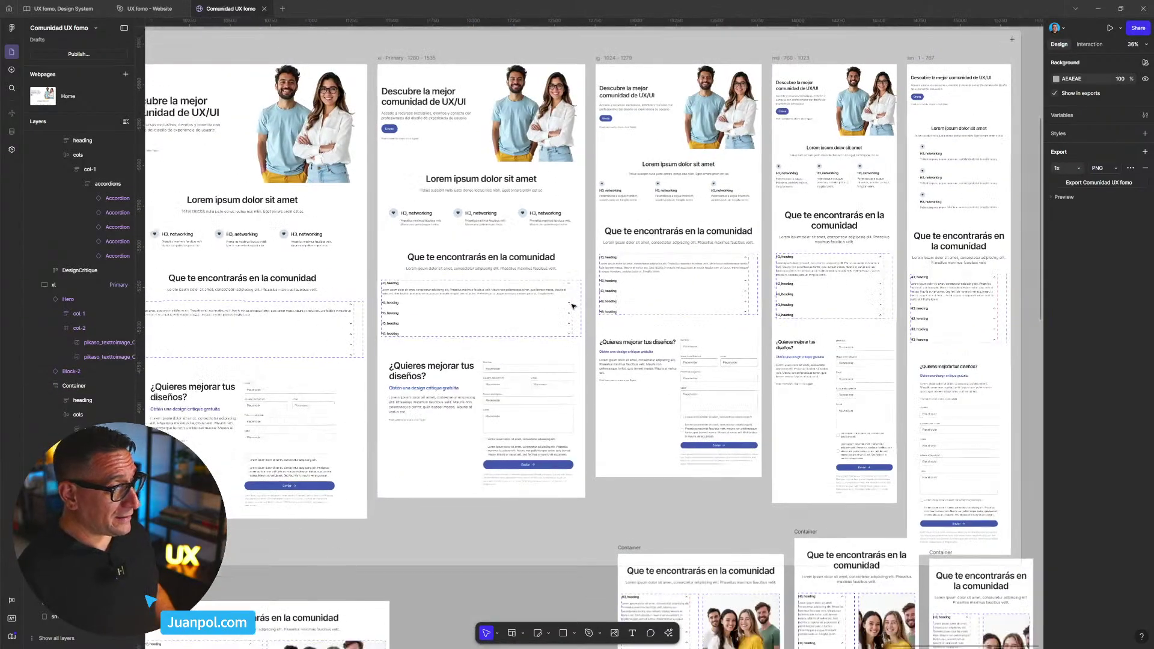
left_click(451, 75)
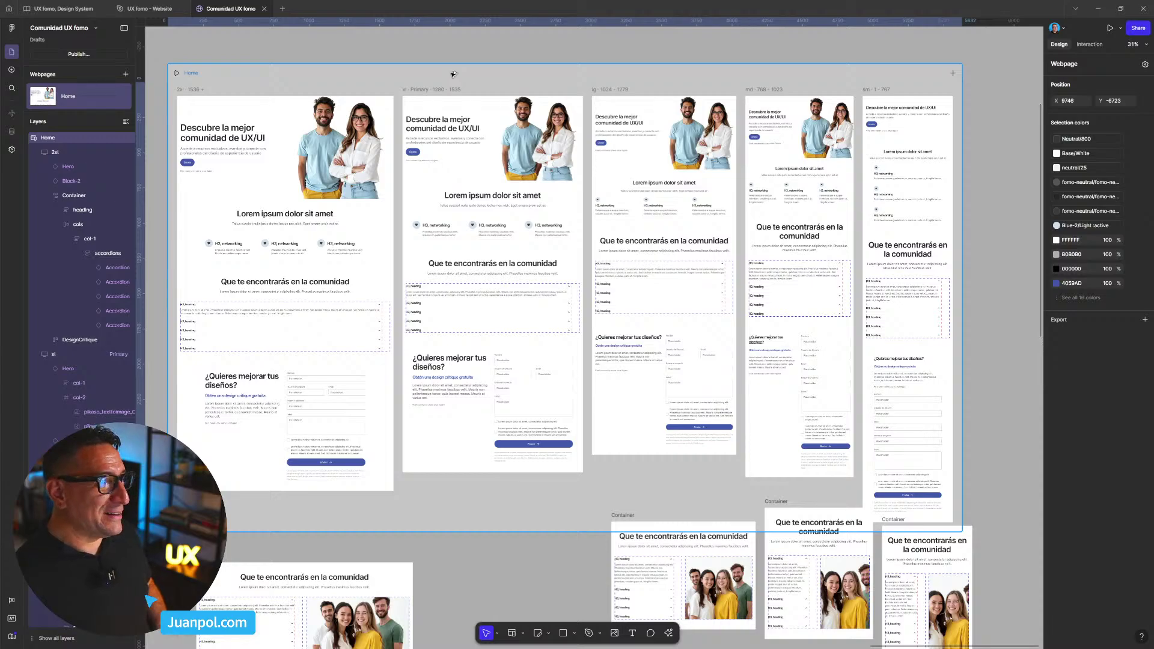
key("ctrl+p")
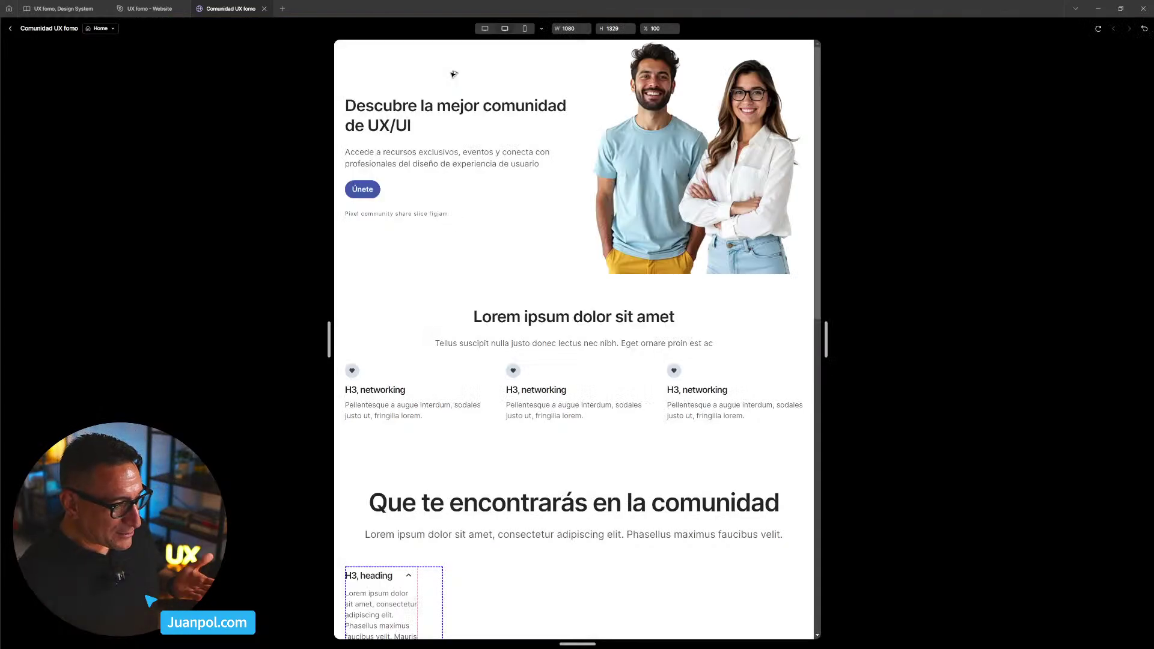
scroll(474, 157, "down", 6)
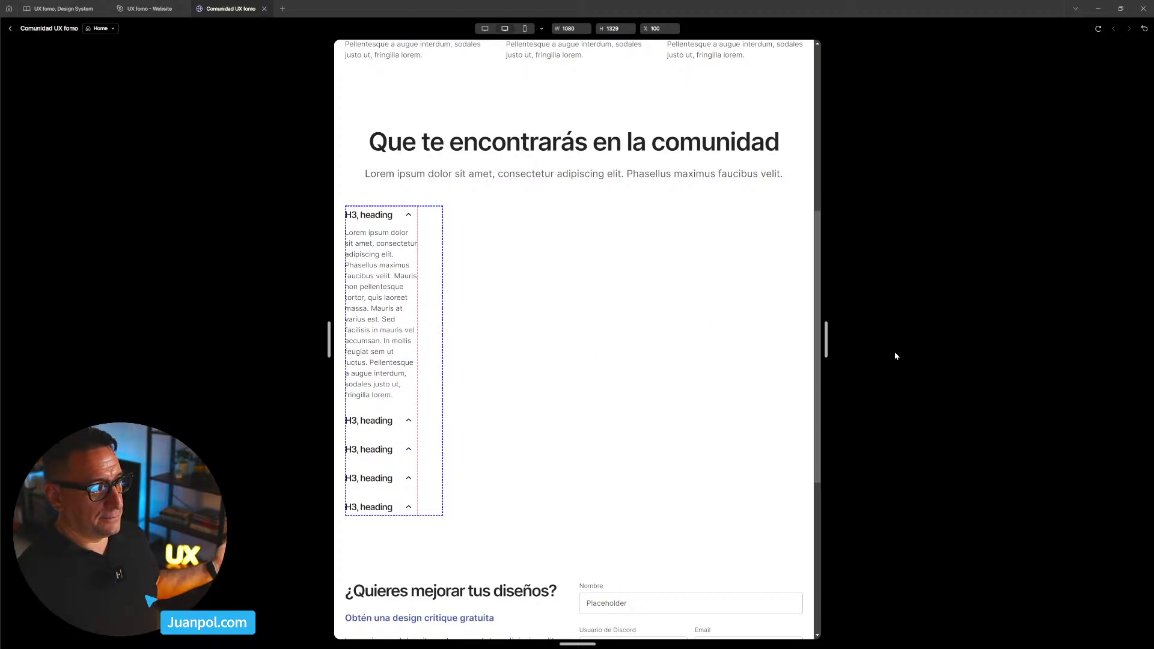
left_click_drag(827, 338, 920, 347)
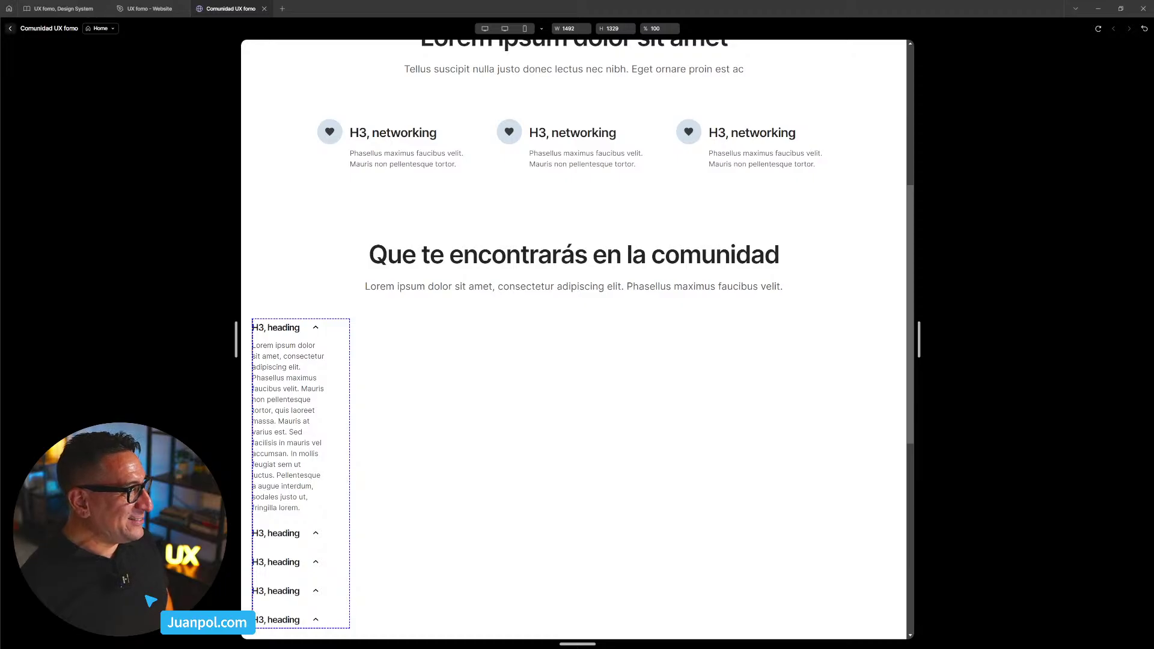
left_click(10, 29)
- Delete the three loose Container copies below the lg, md and sm breakpoints
scroll(563, 508, "down", 3)
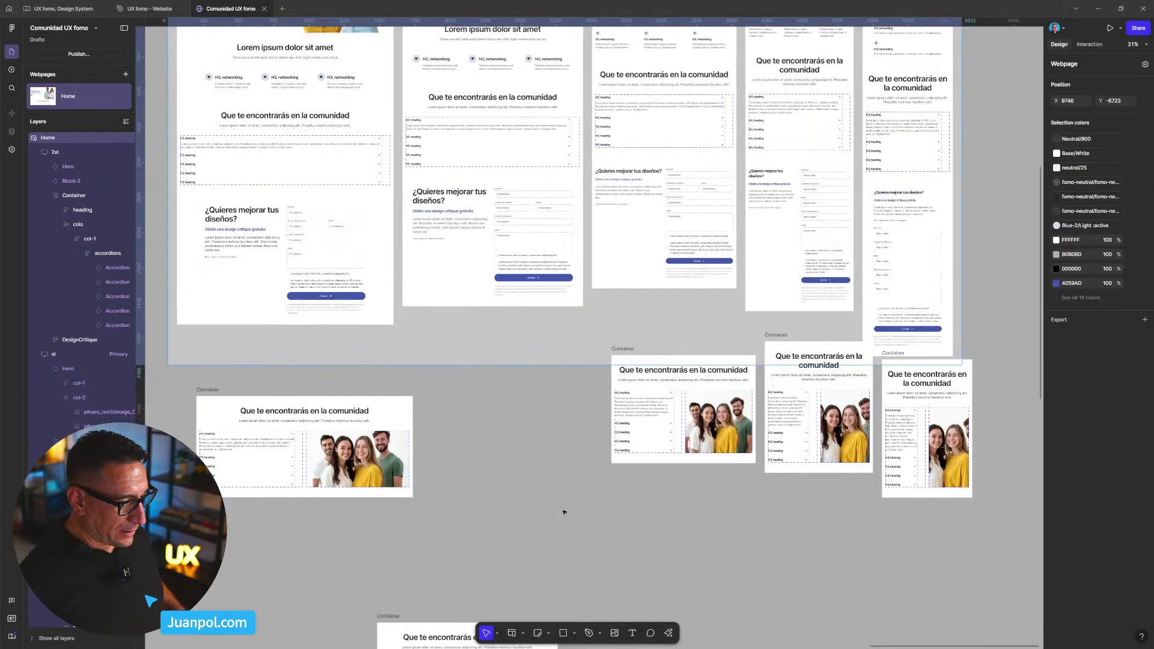
left_click(775, 336)
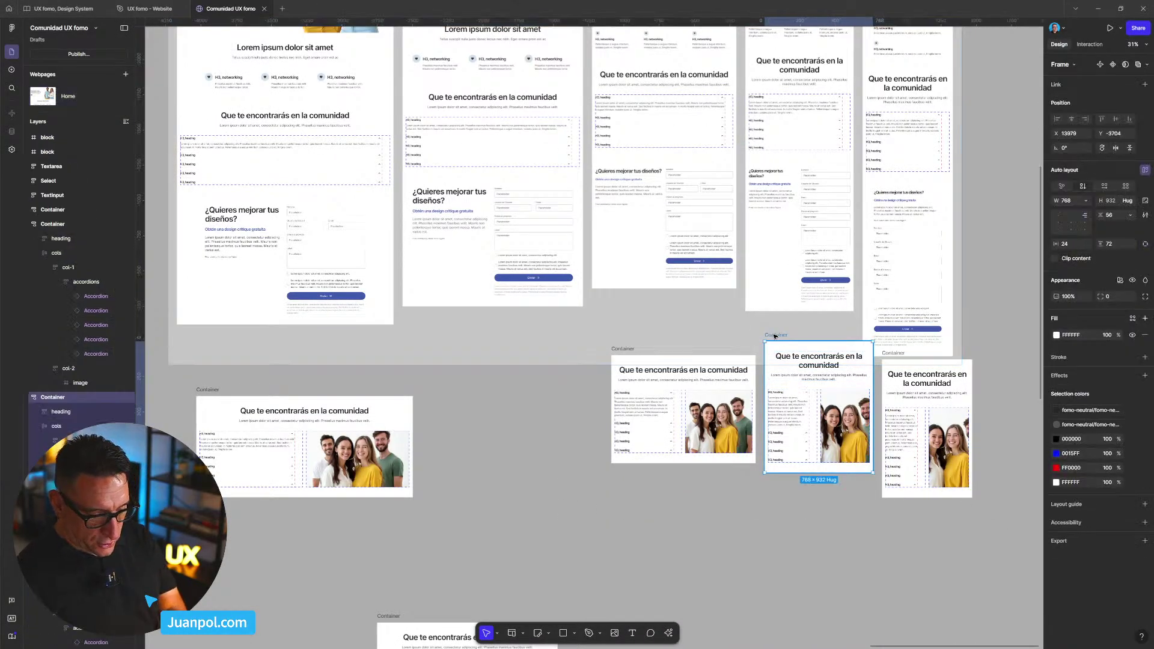
key("Delete")
left_click(882, 356)
key("Delete")
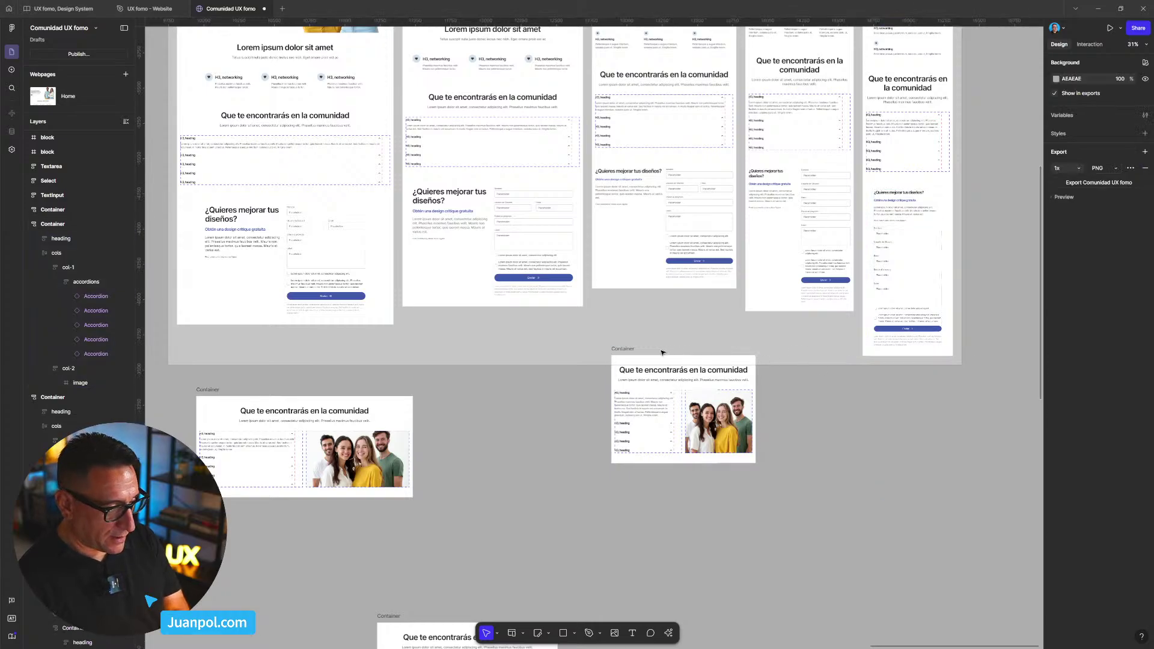
left_click(660, 357)
key("Delete")
- Delete the wide Container copy below the 2xl breakpoint and bring it back in the same place
left_click(192, 390)
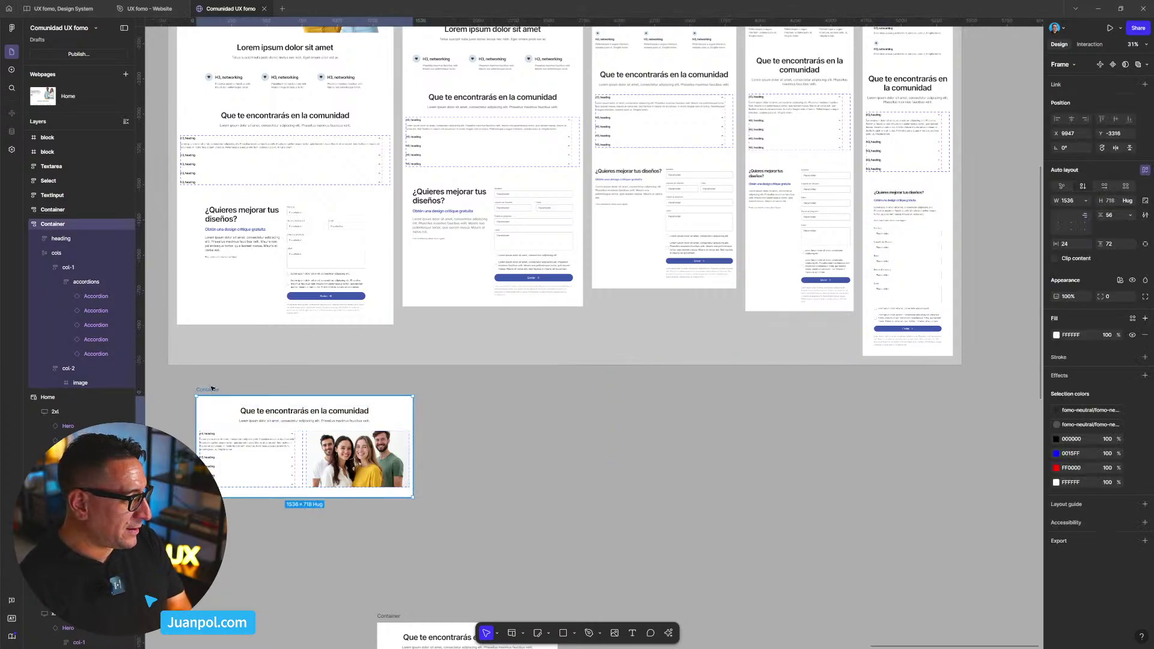
key("Delete")
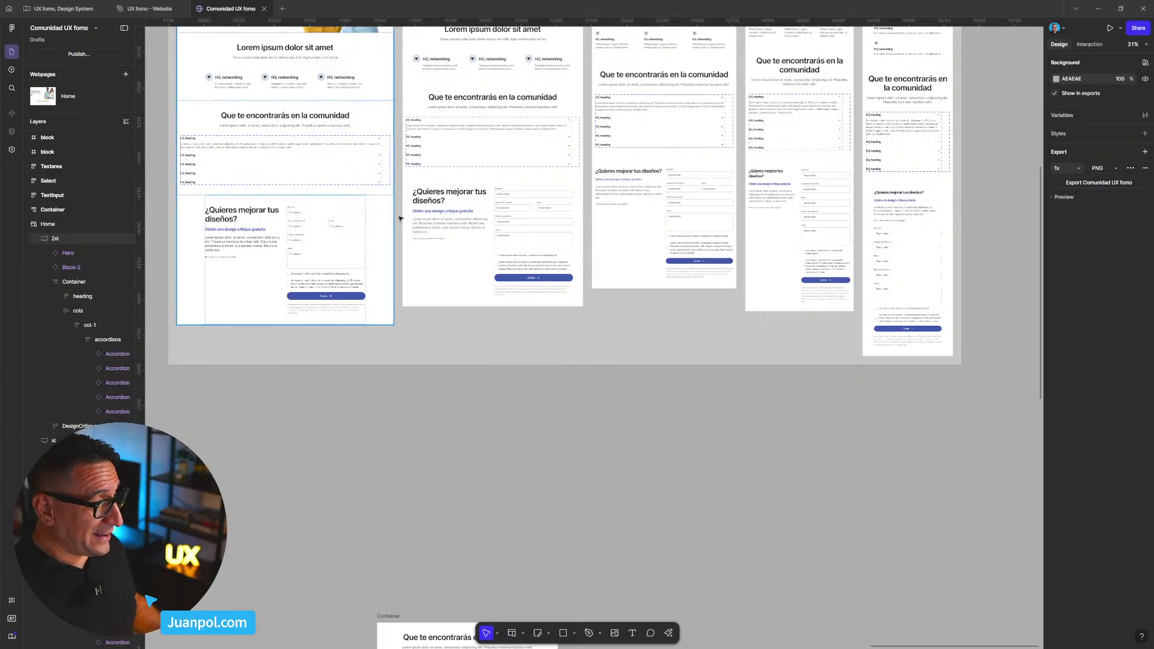
scroll(580, 394, "up", 1)
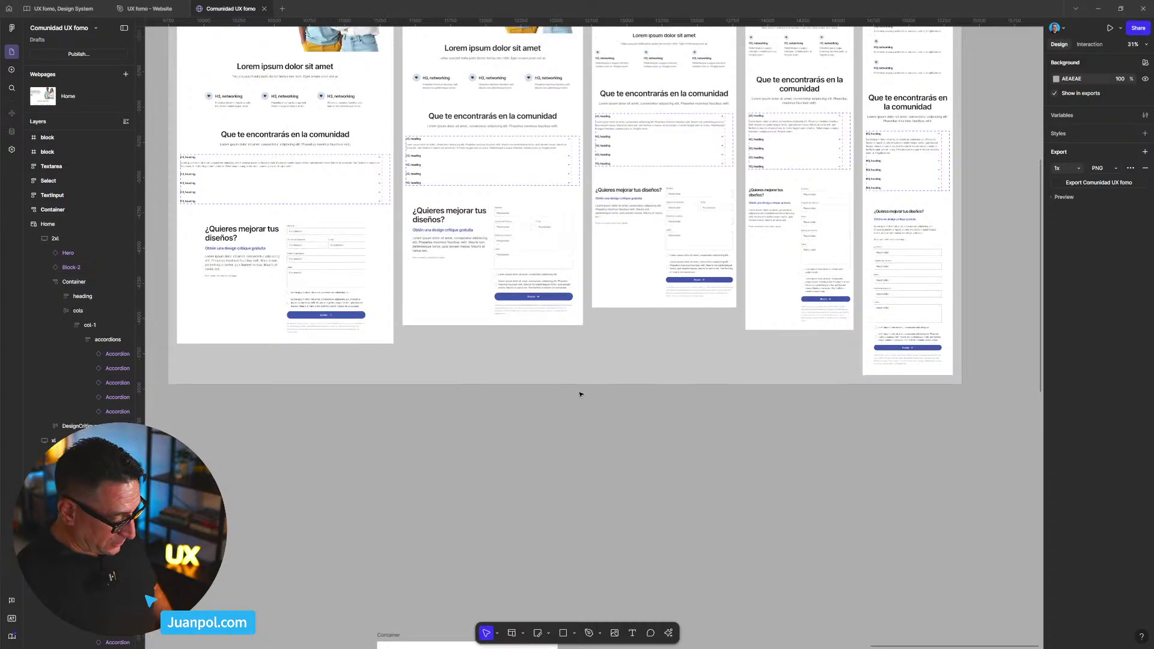
key("ctrl+v")
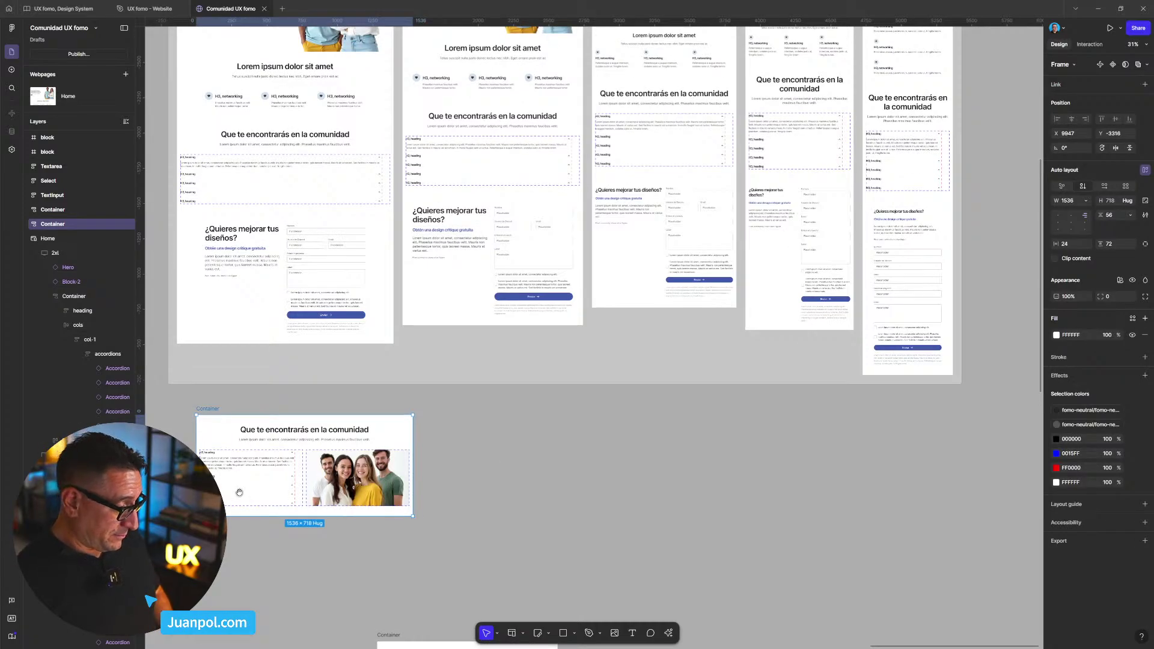
- Check the sizing of the cols row, col-2 and its nested image in the wide Container copy below the 2xl breakpoint
scroll(240, 493, "up", 3)
double_click(454, 405)
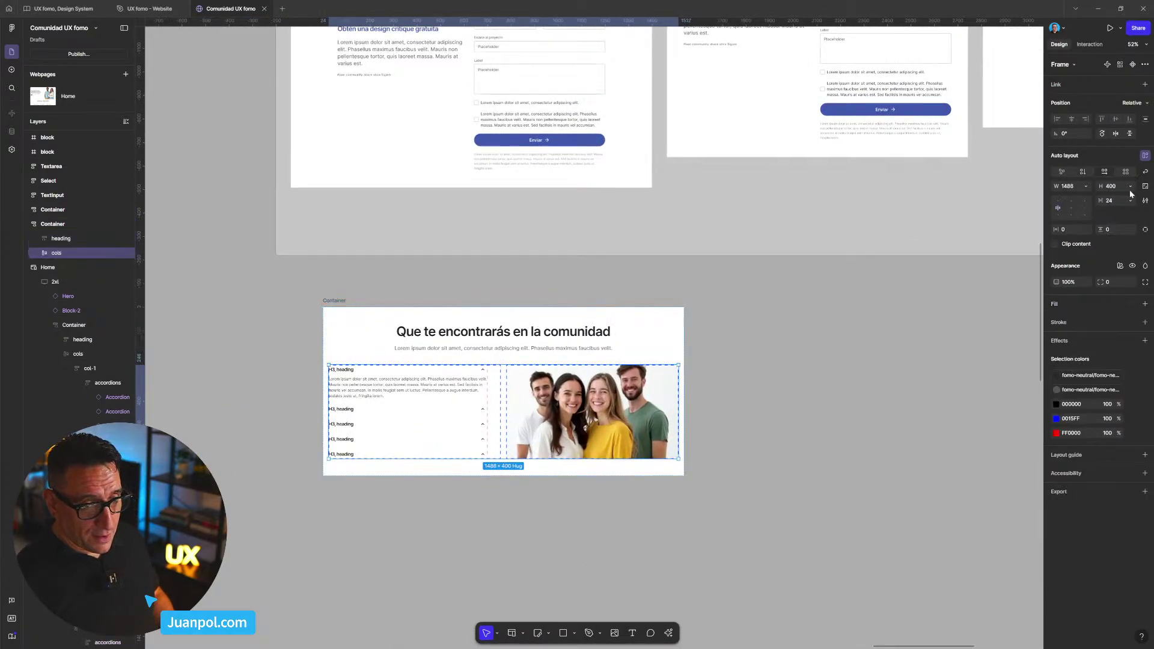
left_click(592, 412)
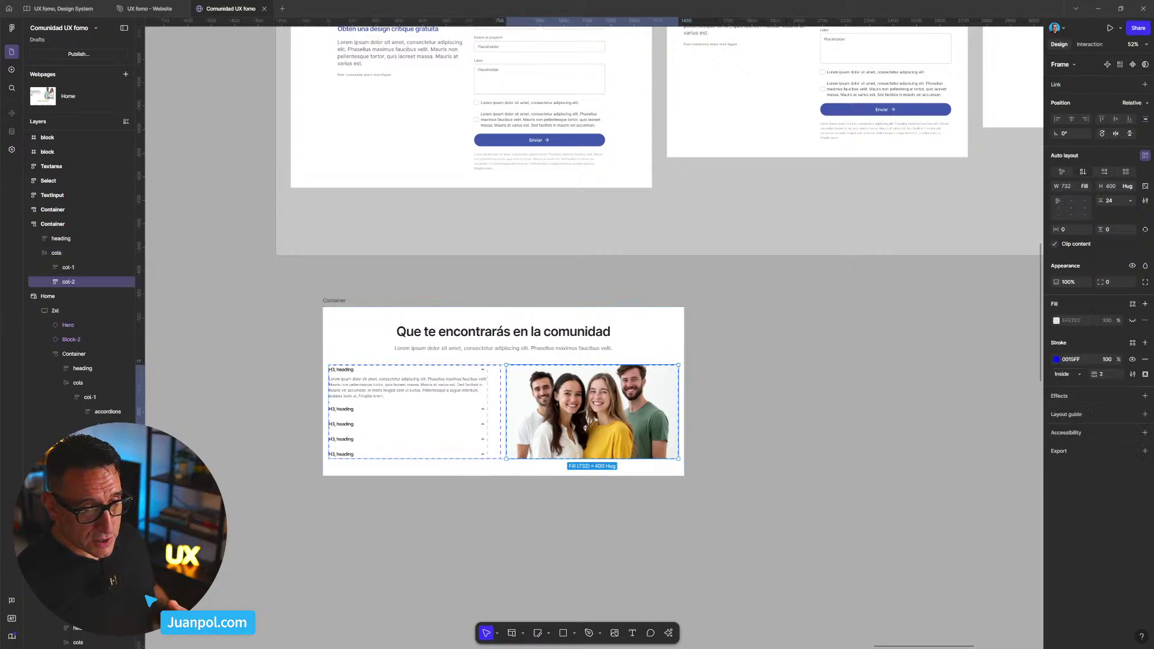
left_click(527, 411)
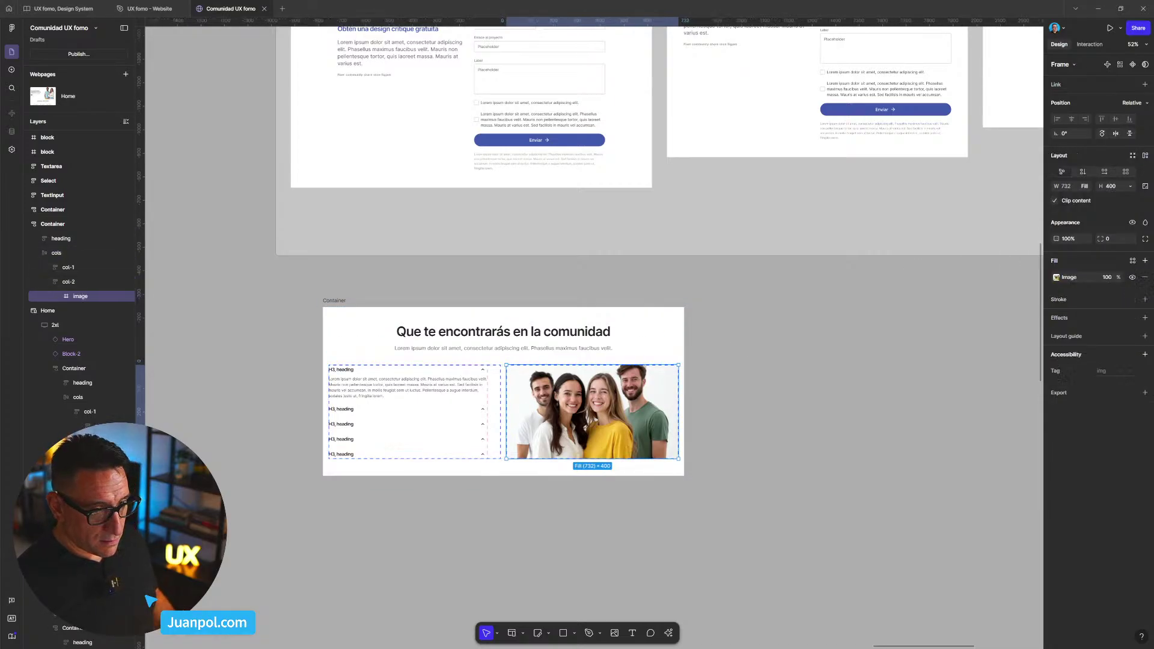
- Set the height of the group photo in the second column to 732
left_click(1120, 189)
type("732")
key("Return")
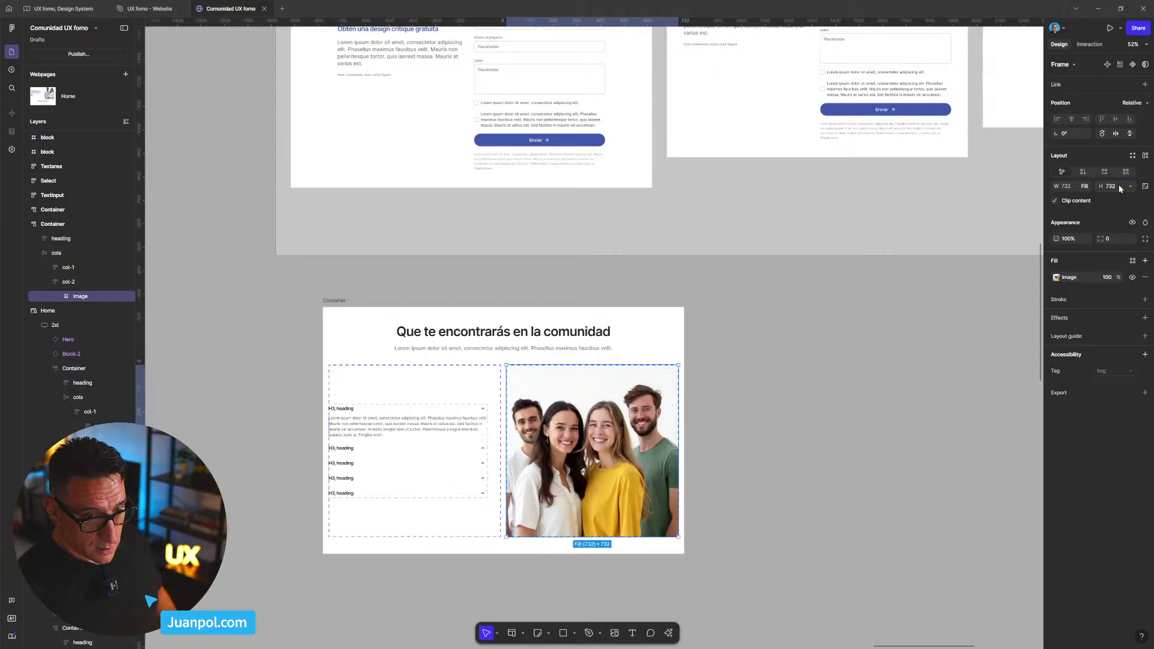
left_click(832, 405)
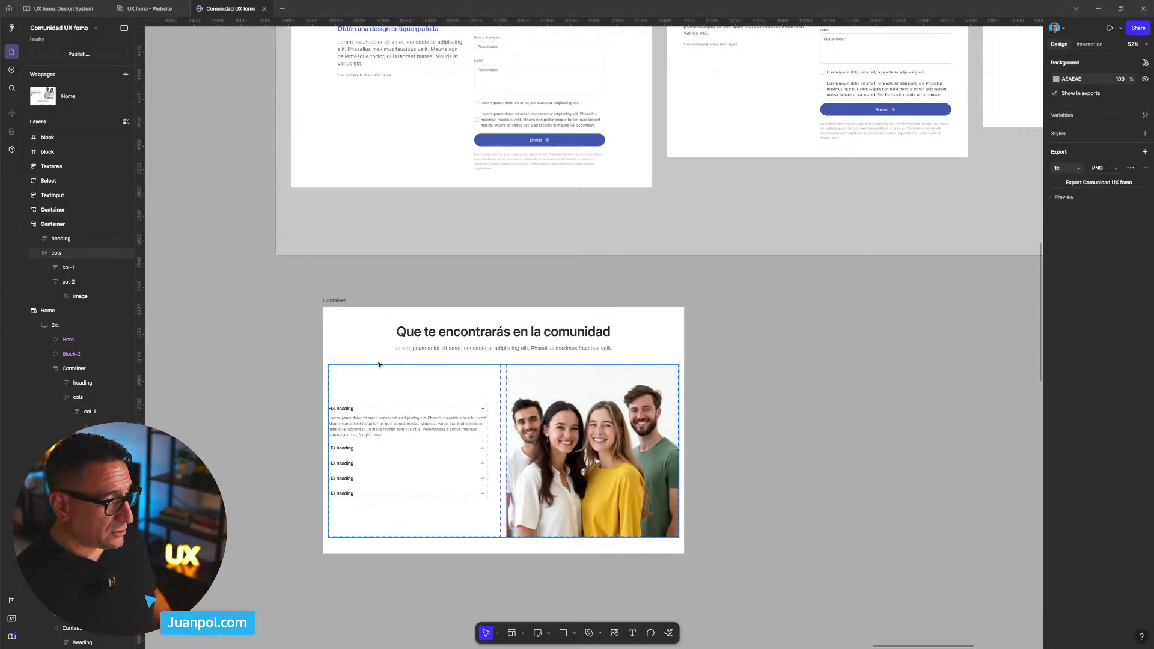
- Set the cols row's width to Fill container and widen its parent Container frame to about 1644
scroll(614, 325, "down", 1)
scroll(615, 324, "down", 3)
scroll(589, 284, "left", 2)
scroll(589, 284, "up", 3)
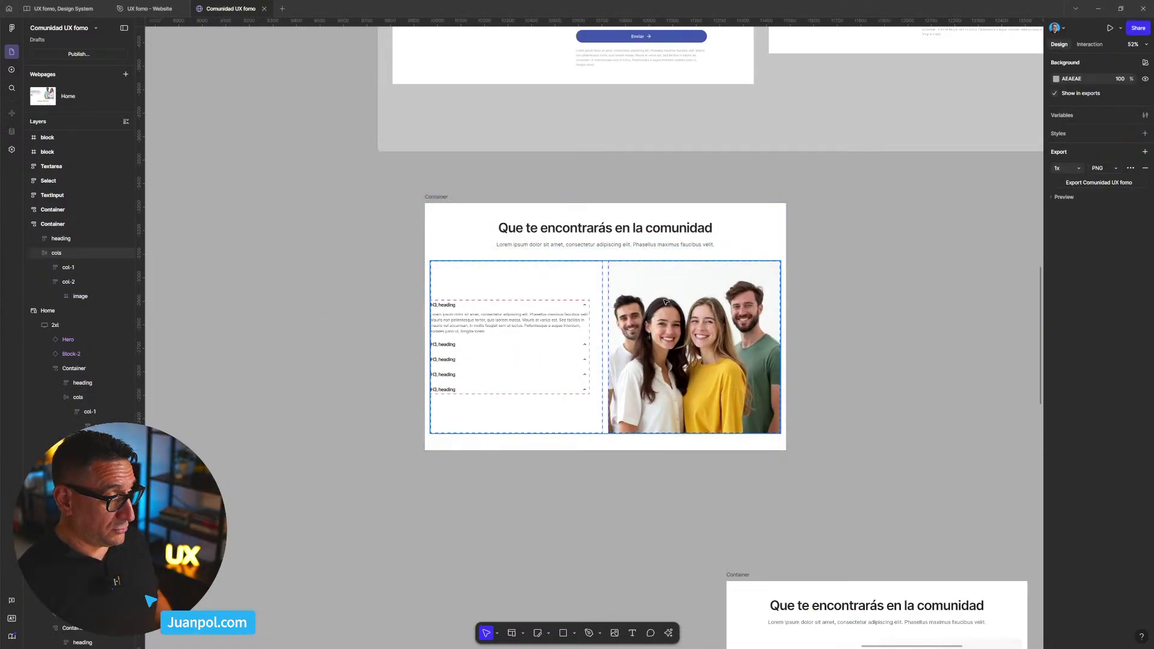
left_click(589, 284)
left_click(436, 196)
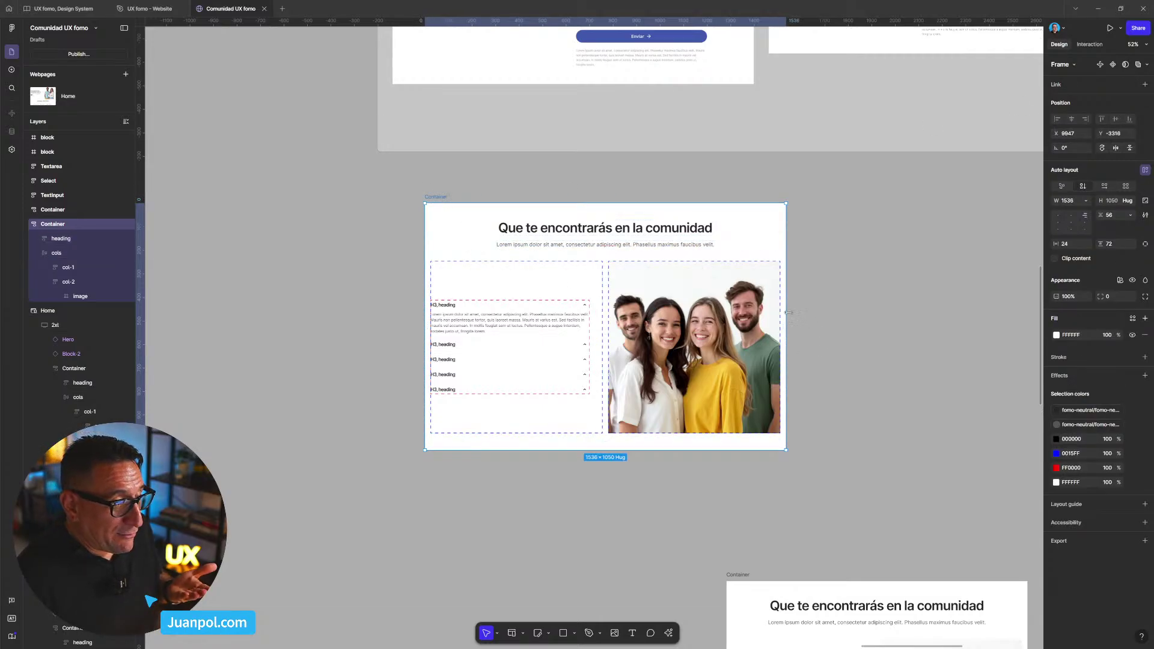
mouse_move(753, 314)
left_mouse_down()
mouse_move(650, 314)
mouse_move(751, 315)
left_mouse_up()
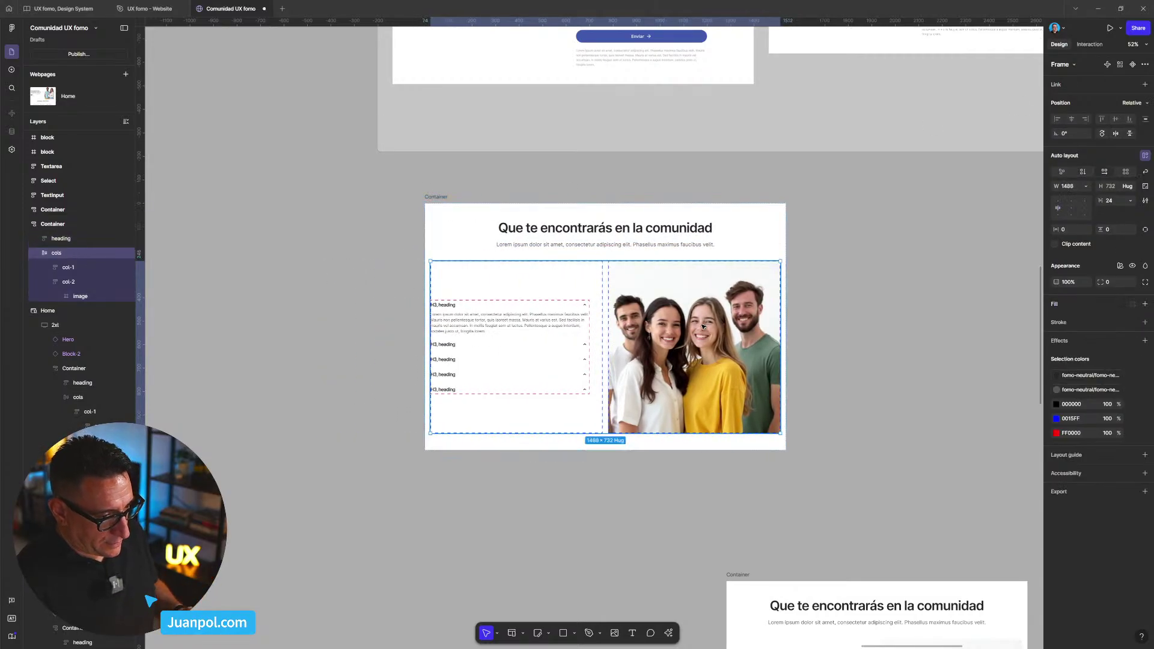
left_click(1086, 187)
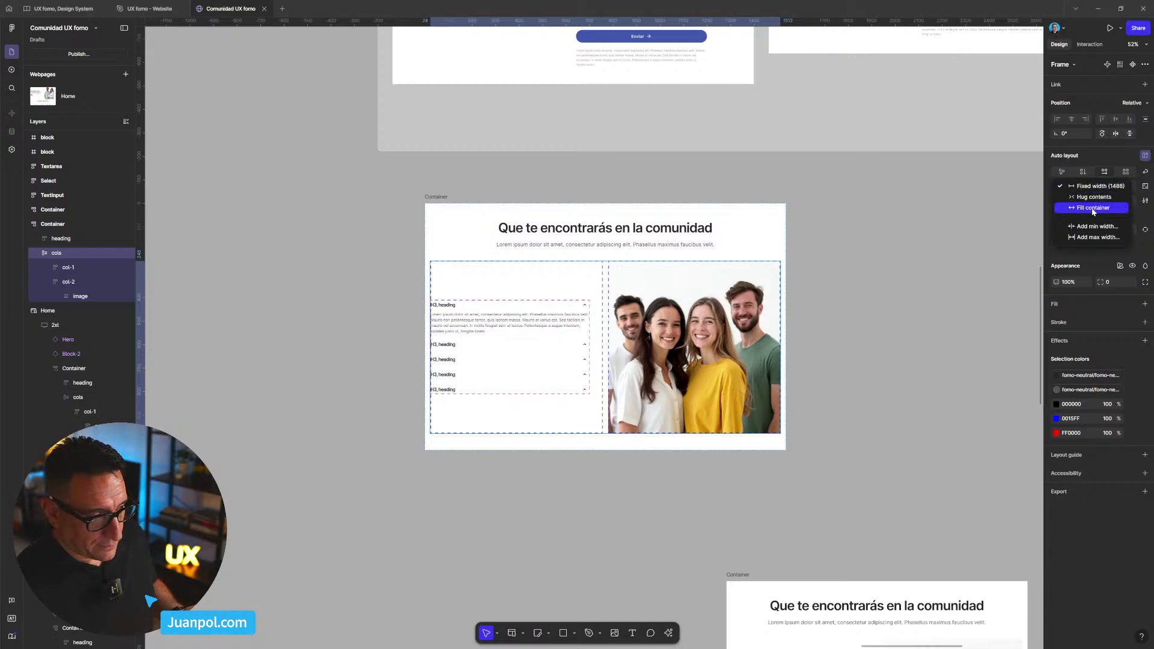
left_click(1089, 206)
key("Escape")
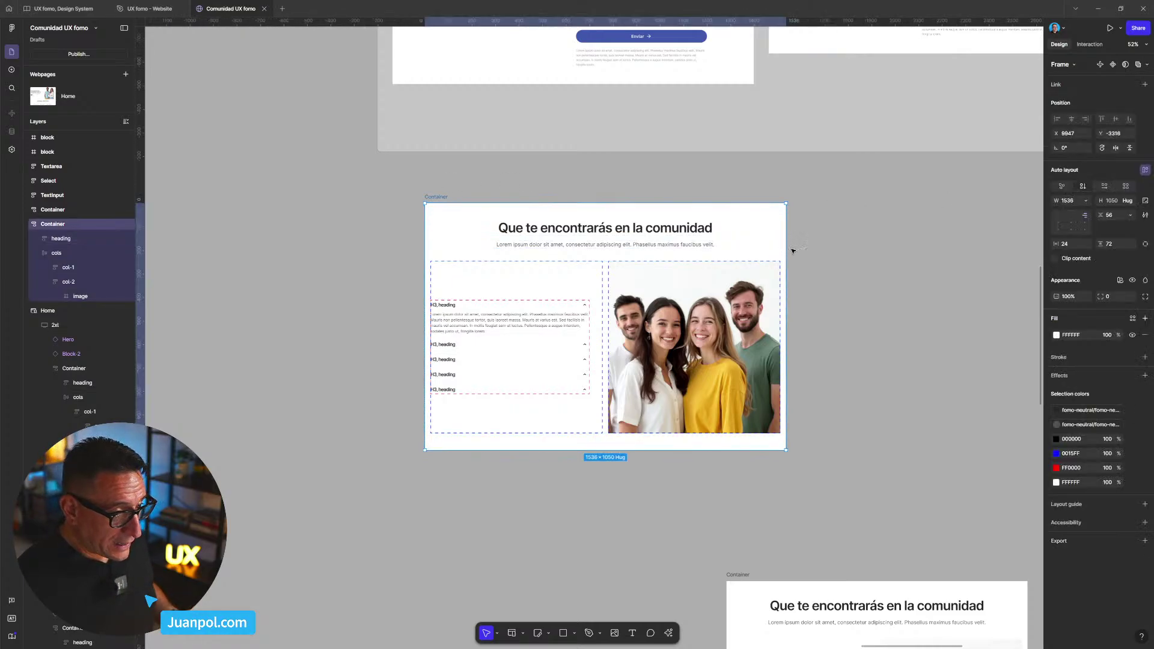
left_click_drag(786, 248, 812, 253)
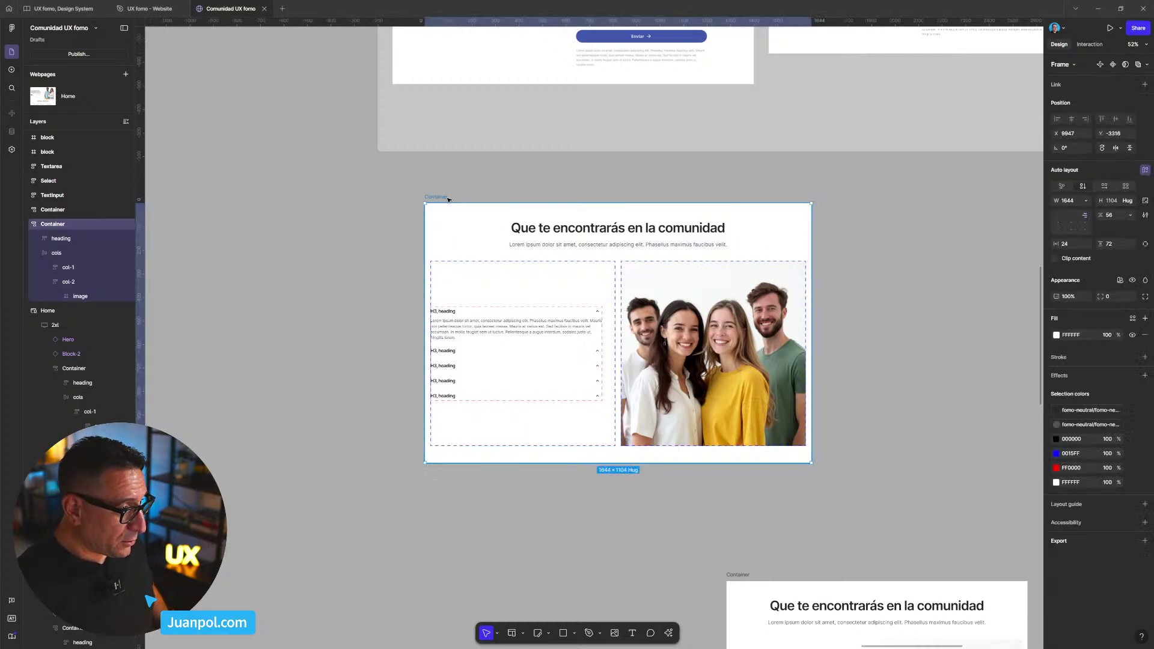
- Switch to the UX fomo - Website file and paste the copied Container onto an empty canvas area, about 1649 wide
left_click(153, 10)
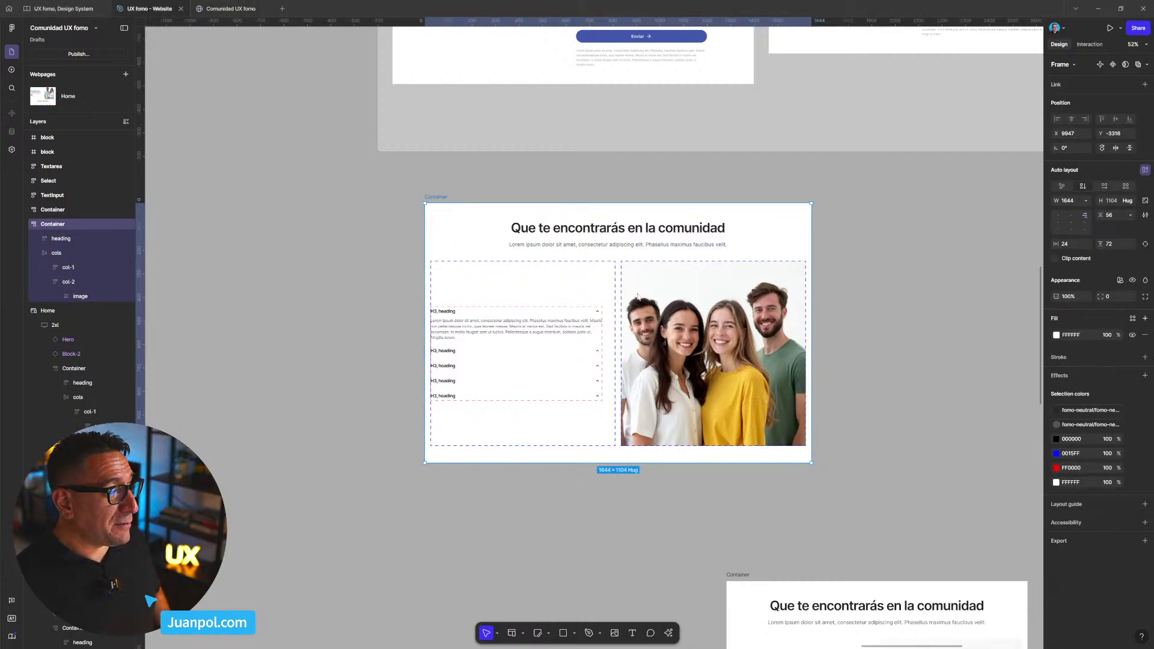
scroll(843, 309, "right", 5)
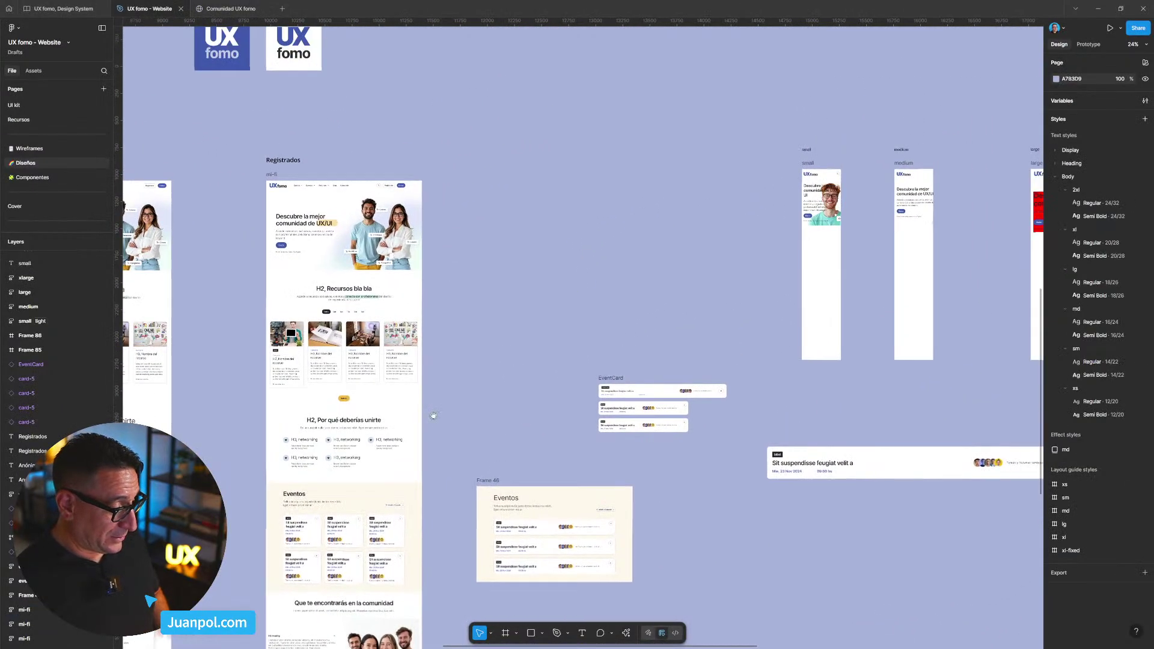
scroll(434, 415, "down", 2)
scroll(581, 158, "up", 1)
scroll(582, 160, "up", 5)
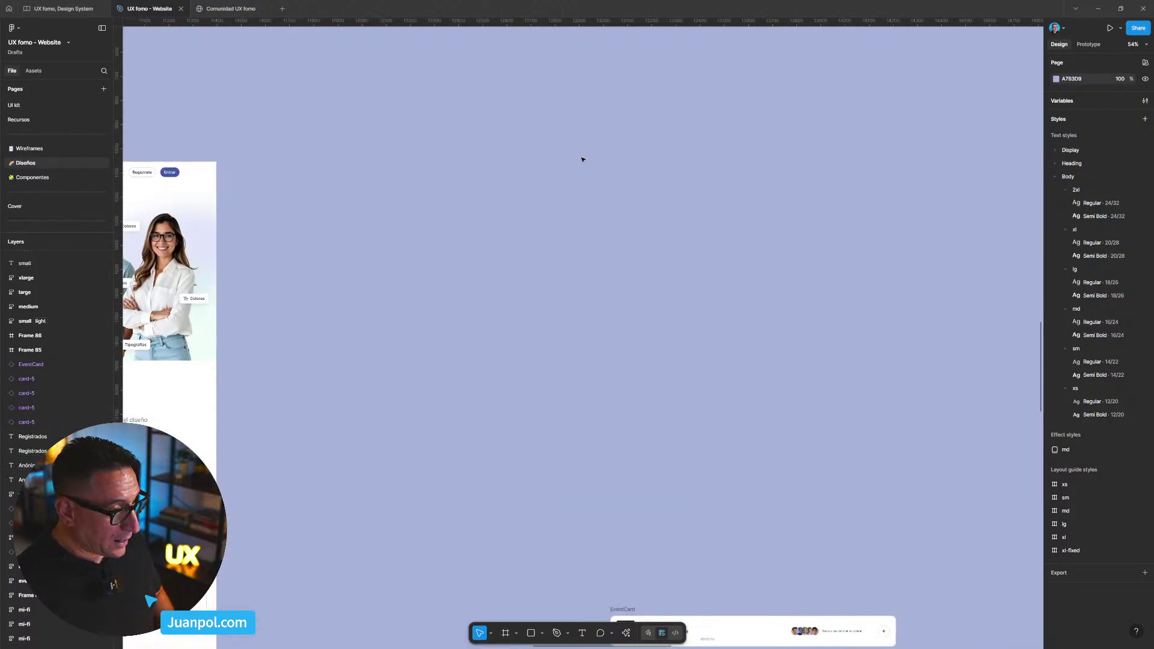
key("ctrl+v")
left_click_drag(729, 238, 778, 252)
scroll(670, 290, "up", 2)
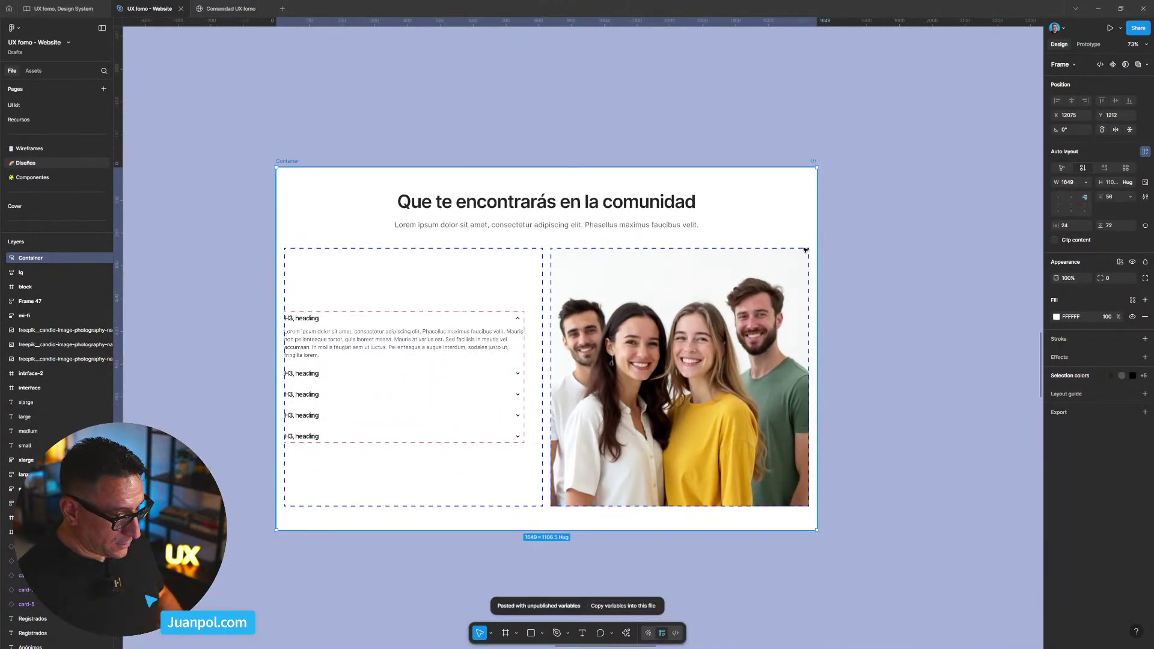
- Narrow the pasted Container to about 1594 wide while viewing it with the interface hidden
key("ctrl+backslash")
scroll(828, 295, "up", 2)
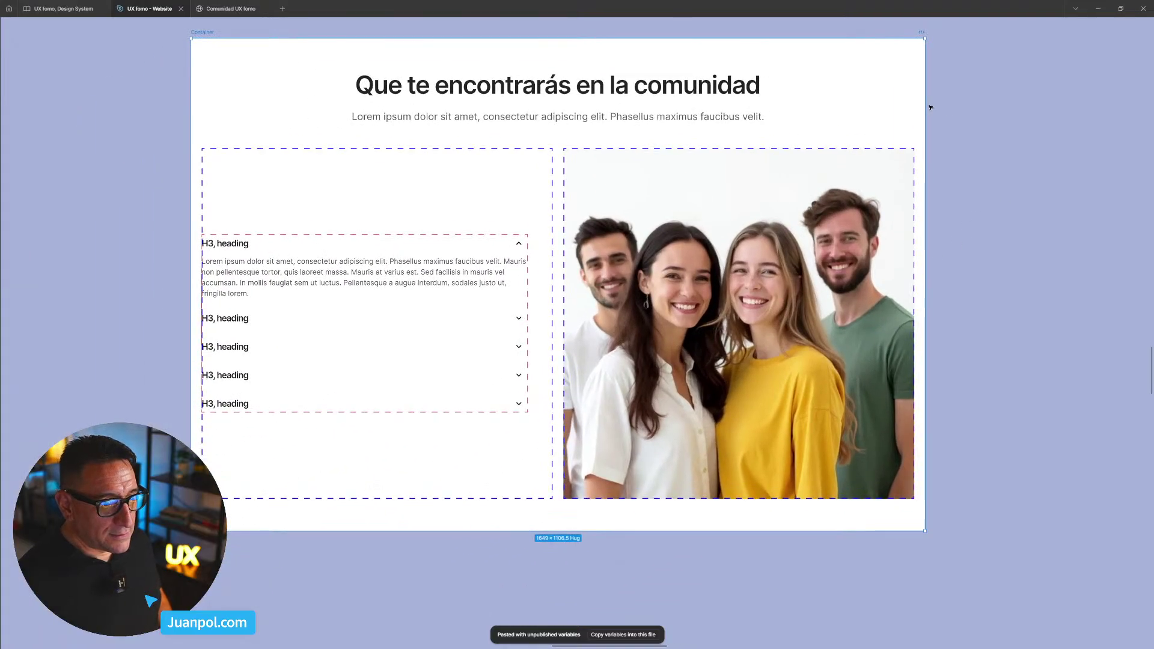
left_click_drag(925, 104, 900, 132)
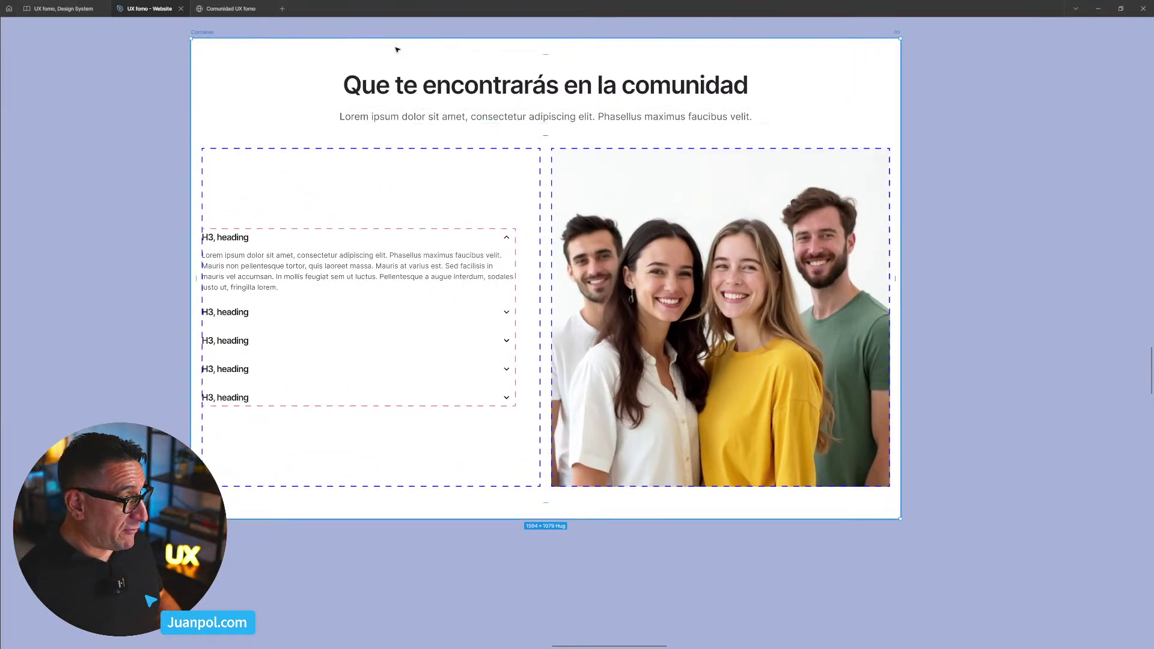
key("ctrl+backslash")
- Return to the Comunidad UX fomo file, narrow the Container to about 1603 wide and hide the interface
left_click(231, 8)
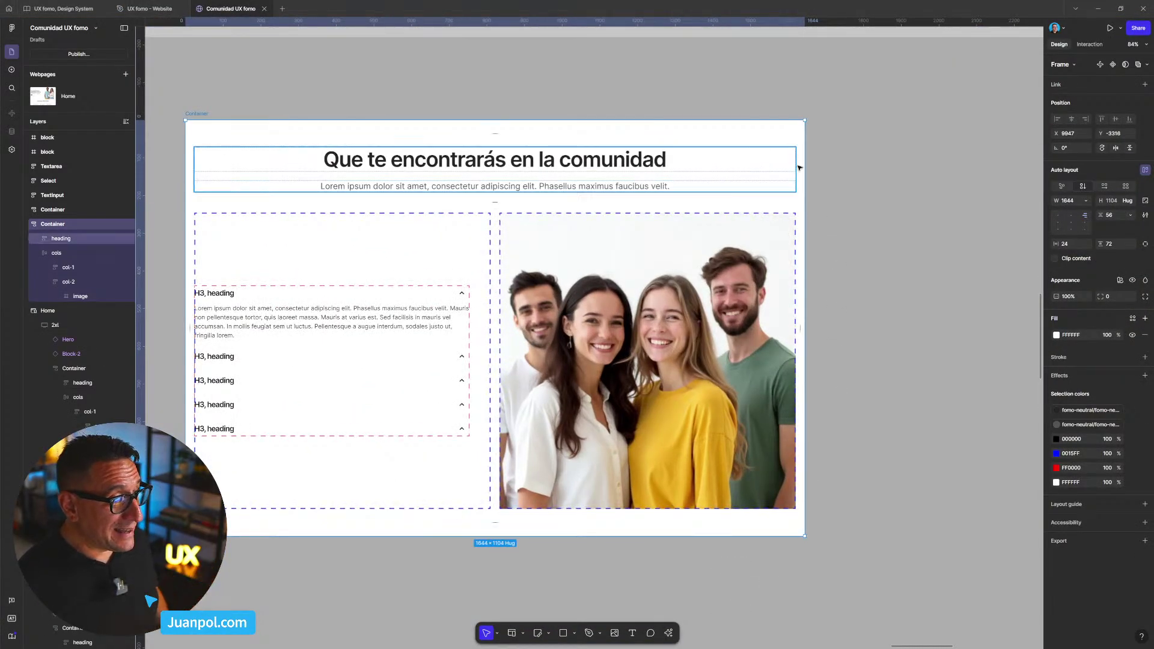
left_click_drag(806, 166, 790, 194)
key("ctrl+backslash")
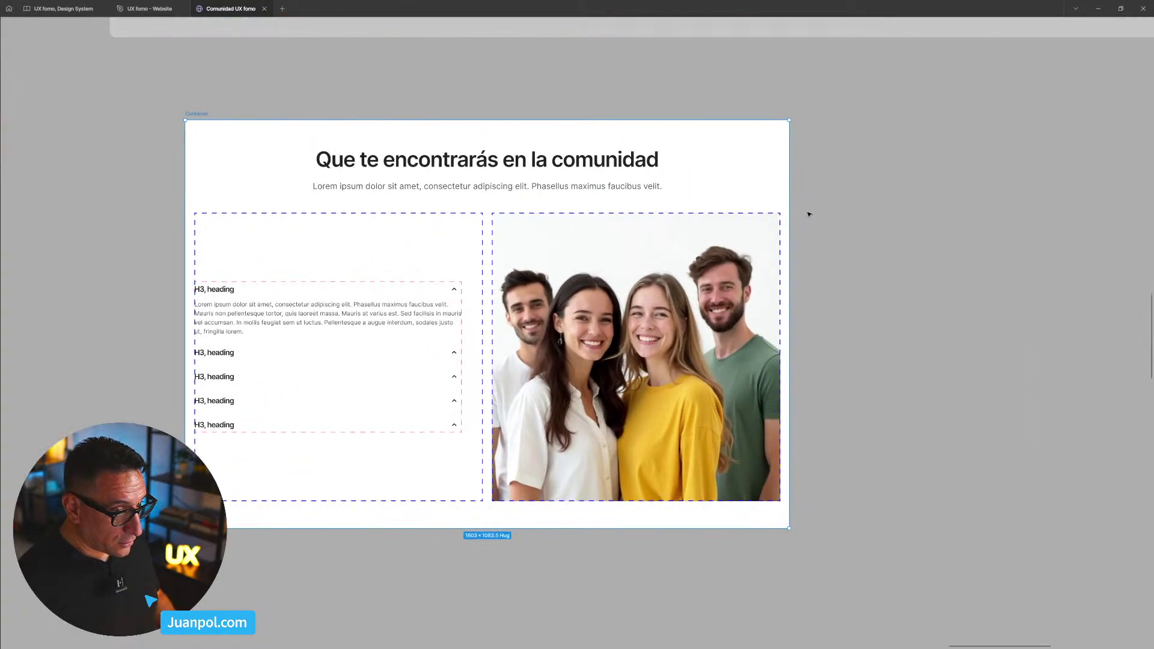
scroll(821, 238, "left", 3)
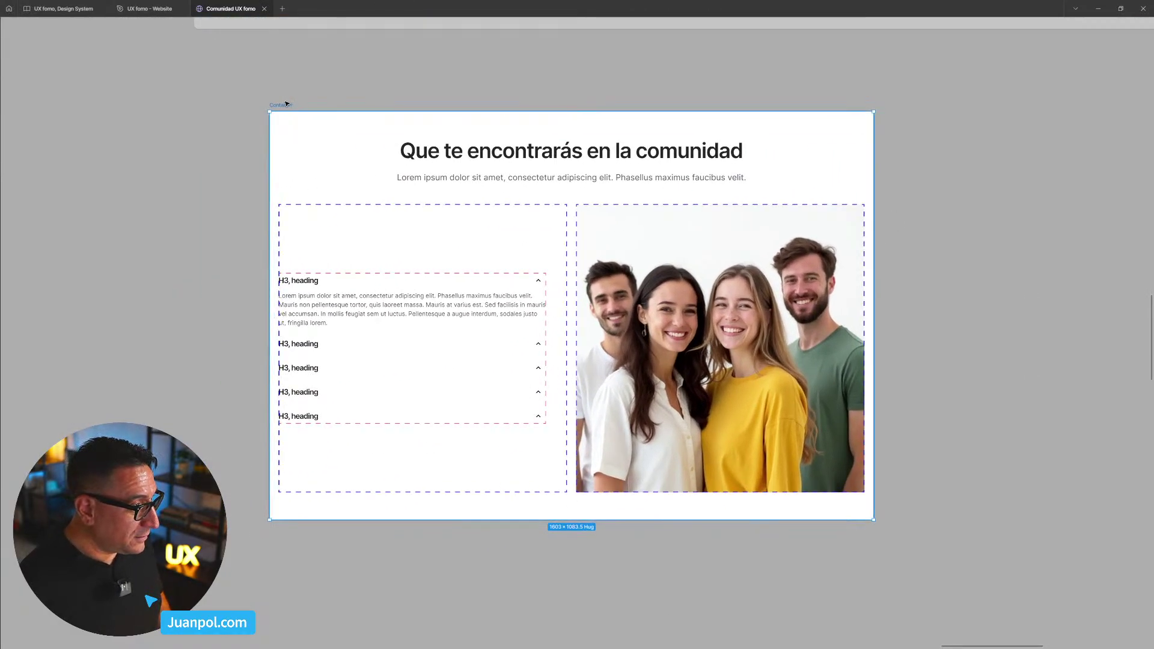
- Test the Container's responsiveness by widening it slightly, then shrinking it to about 672 wide
left_click_drag(876, 172, 928, 179)
scroll(796, 232, "down", 3)
scroll(797, 232, "down", 3)
left_click_drag(905, 232, 531, 399)
scroll(559, 399, "up", 2)
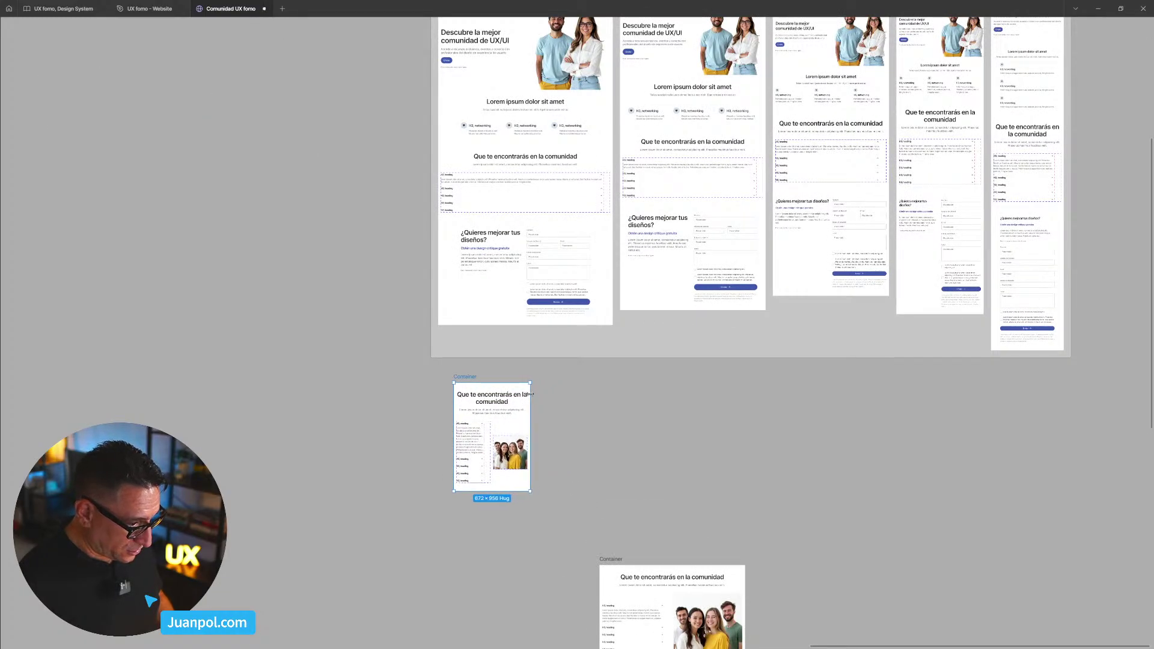
scroll(485, 425, "up", 3)
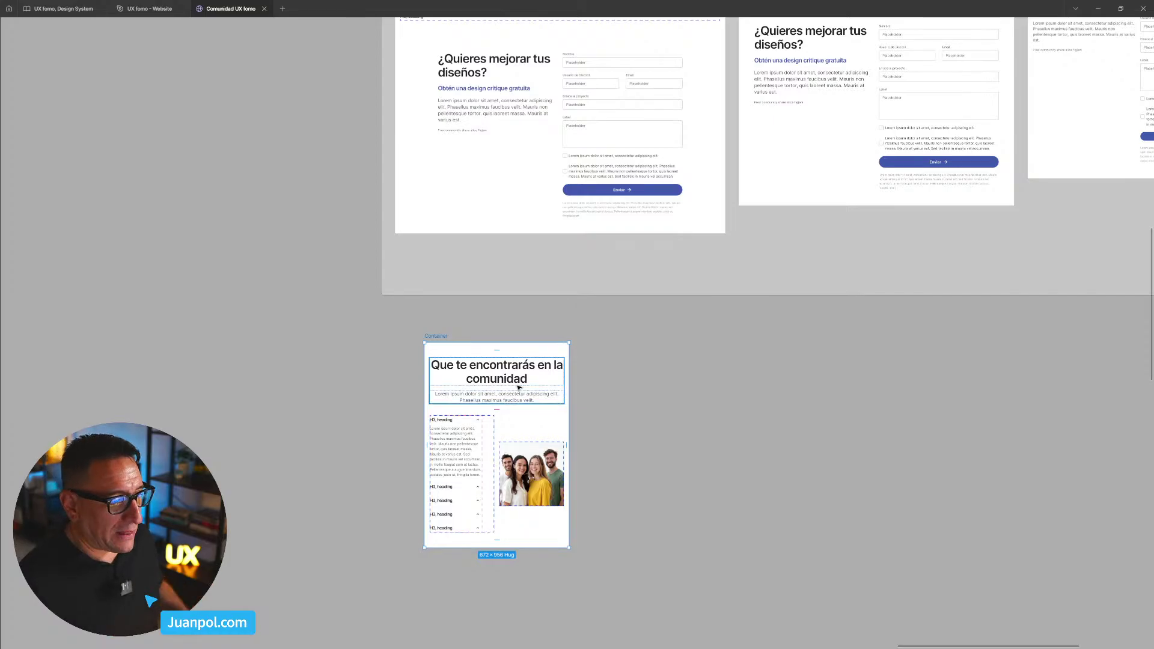
- Move the Container into the Home page's xl Primary breakpoint, directly above the existing accordion section
scroll(505, 449, "down", 4)
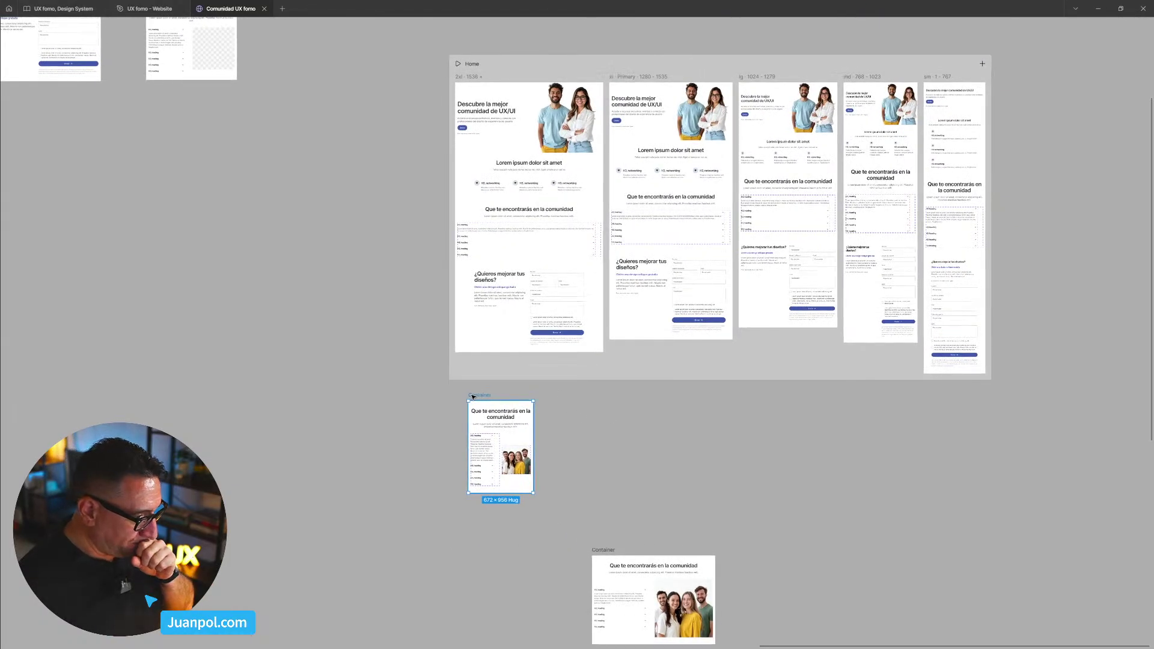
left_click_drag(480, 395, 657, 188)
scroll(707, 247, "up", 5)
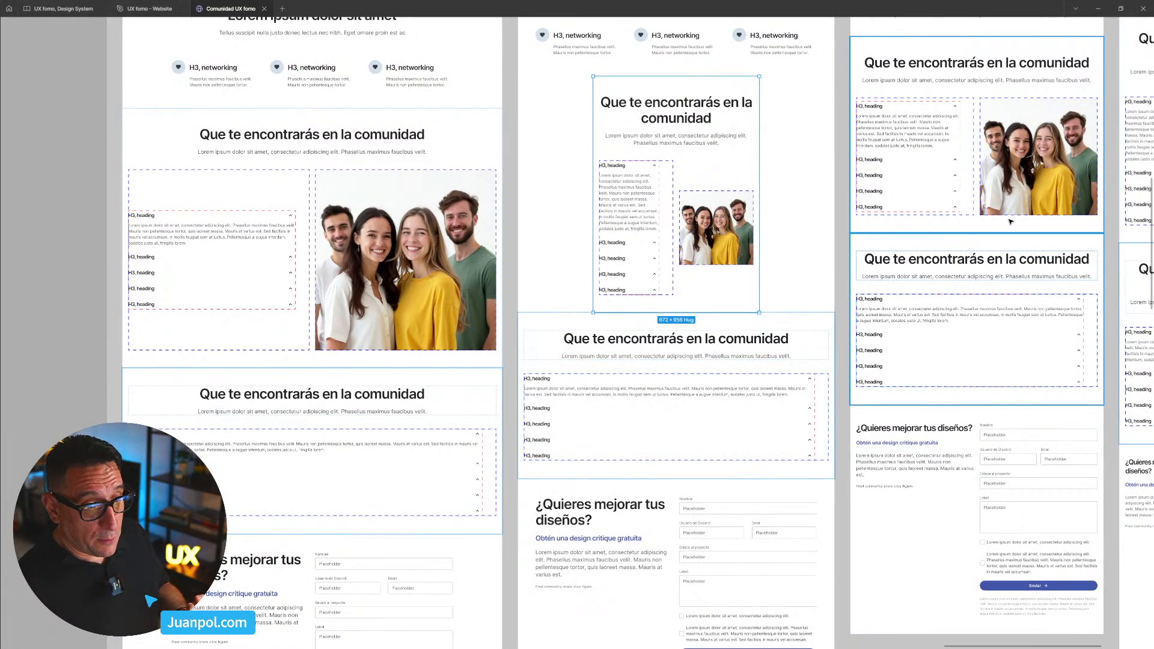
- Restore the interface and set the moved Container's width to Fill container in the xl breakpoint
left_click(96, 202)
key("ctrl+backslash")
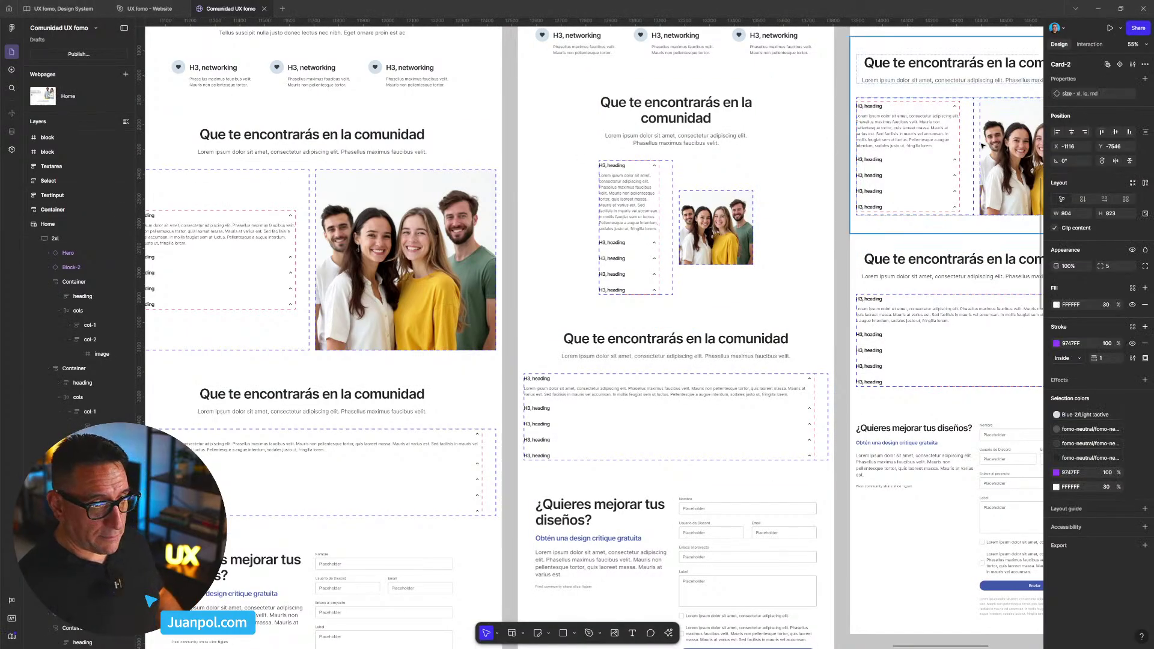
left_click(664, 287)
left_click(1086, 185)
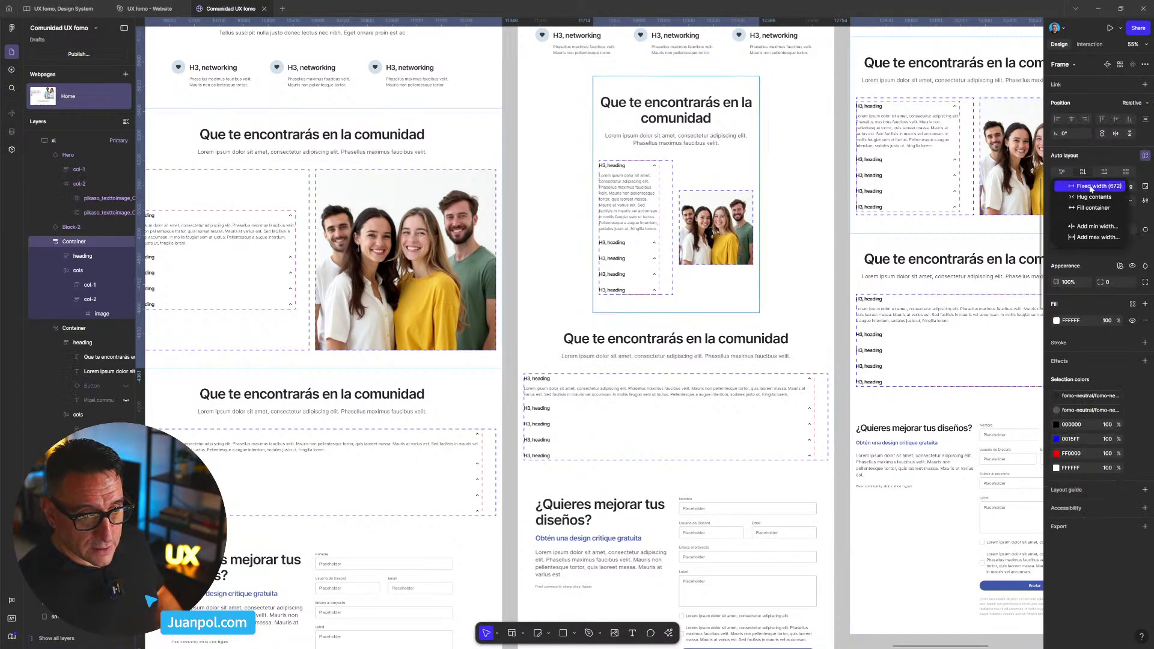
left_click(1082, 207)
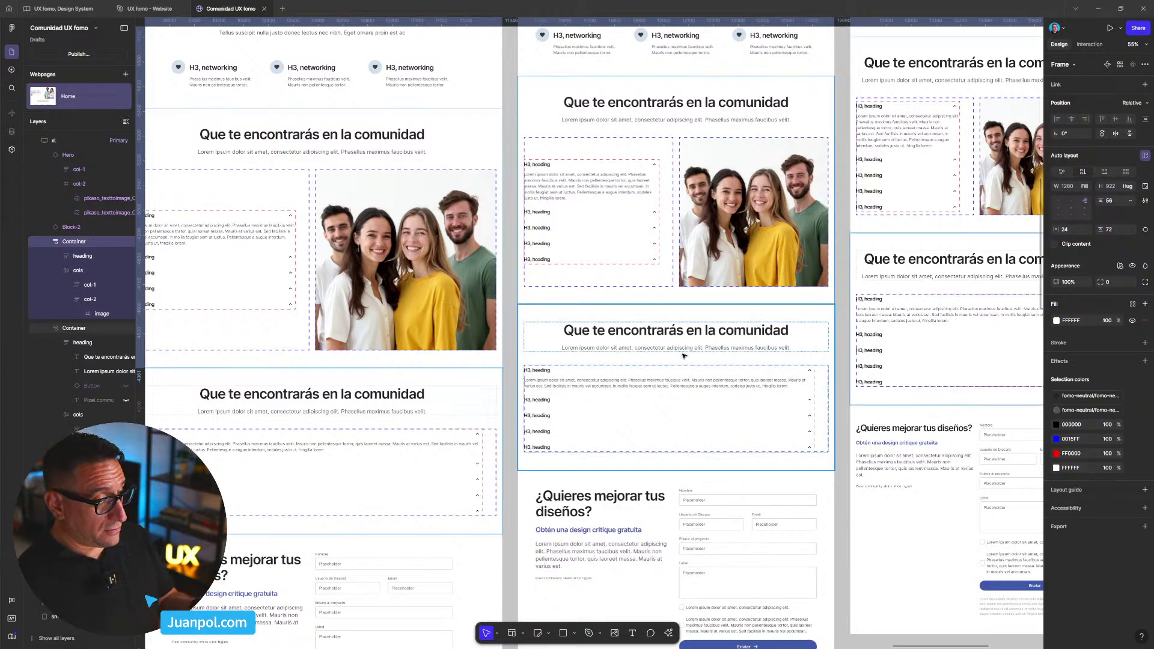
- Compare the new photo section with the older accordion section across the Home page's breakpoints
scroll(755, 371, "down", 1)
left_click_drag(755, 371, 654, 527)
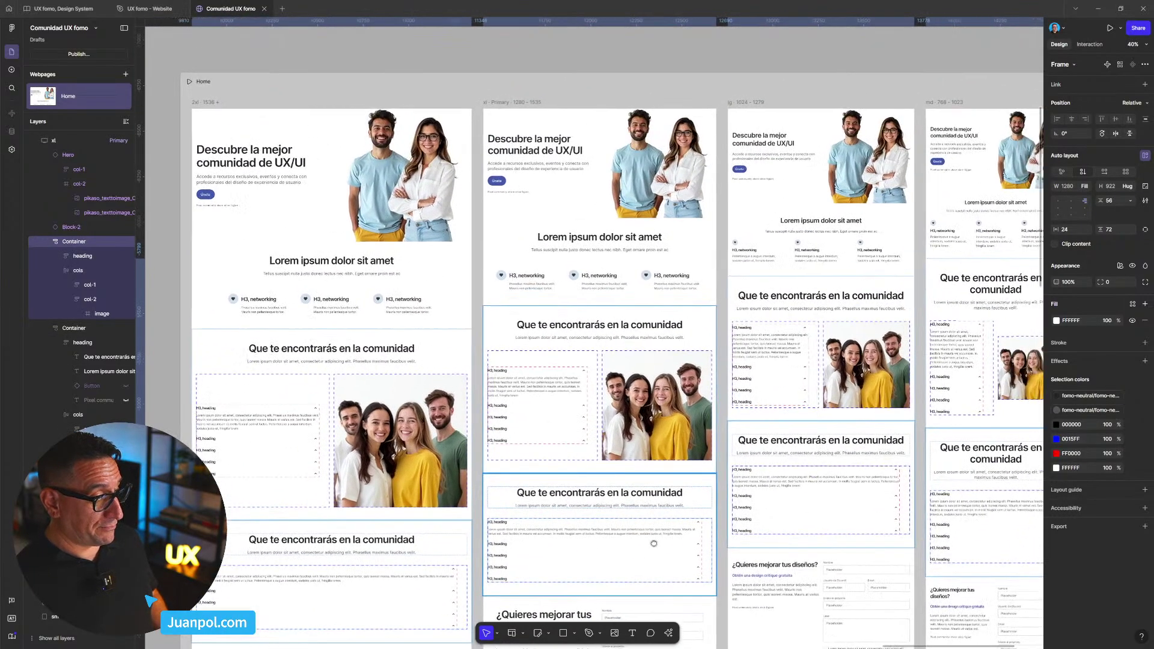
left_click(543, 85)
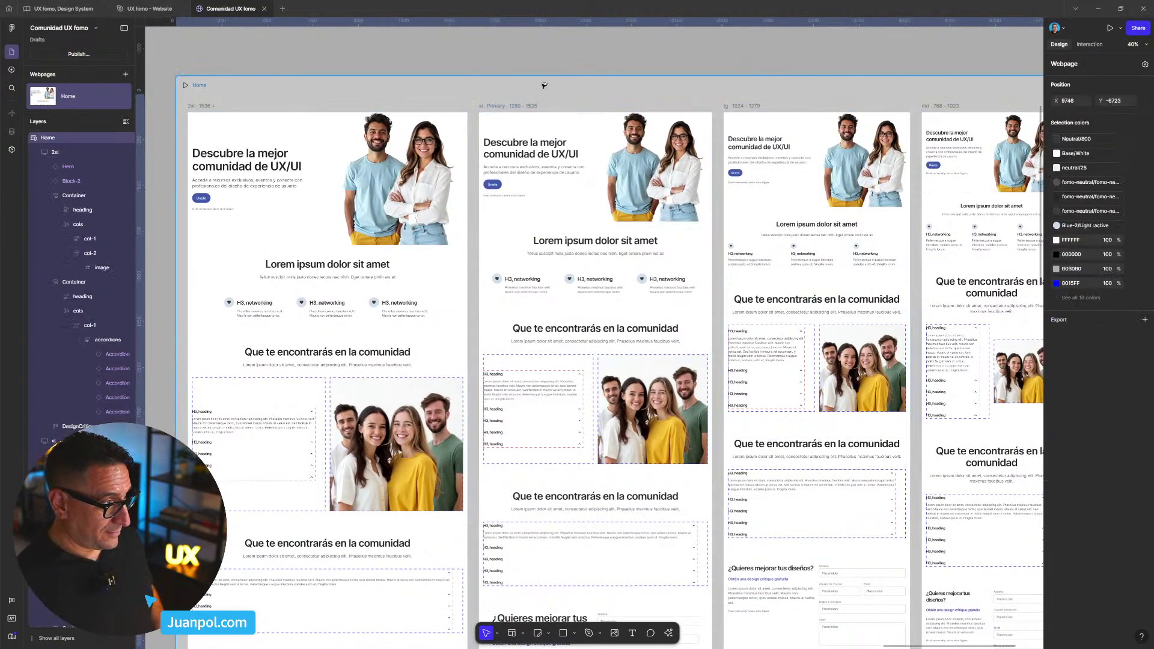
scroll(661, 391, "up", 3)
scroll(662, 391, "down", 4)
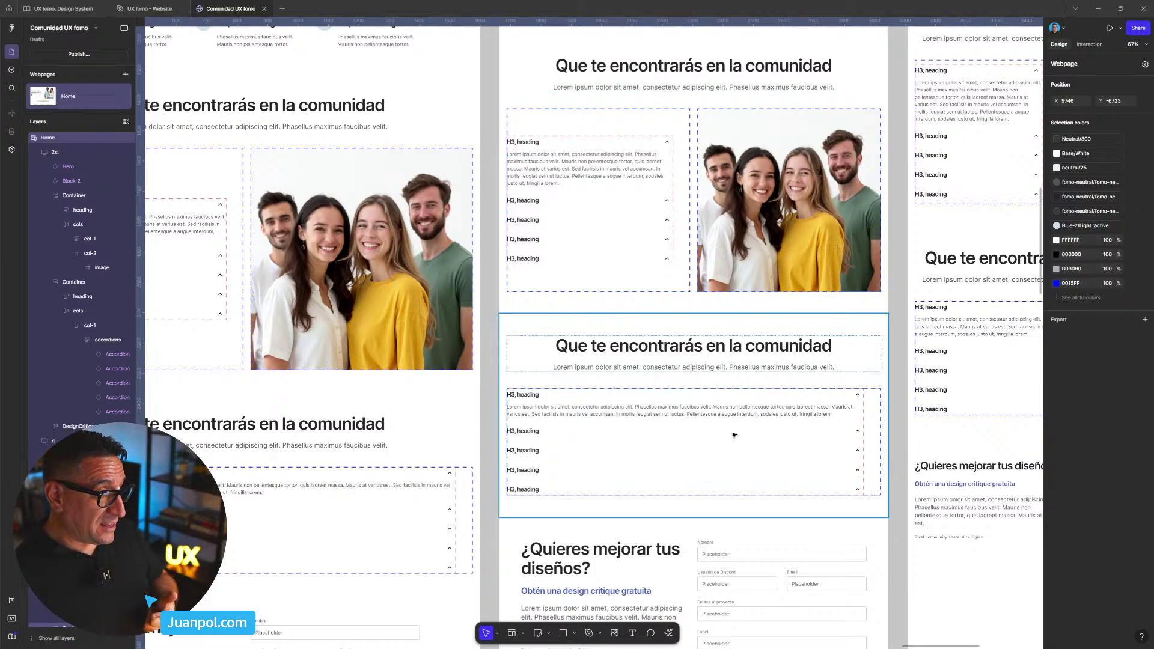
scroll(734, 435, "down", 5)
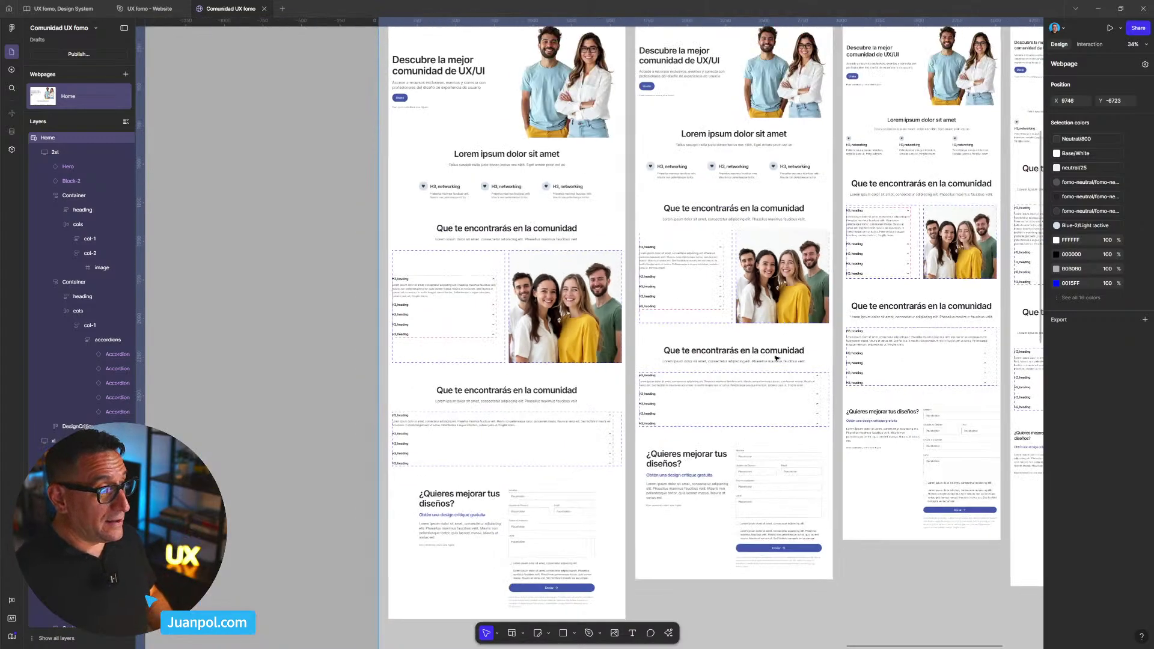
scroll(704, 237, "up", 4)
scroll(704, 237, "right", 2)
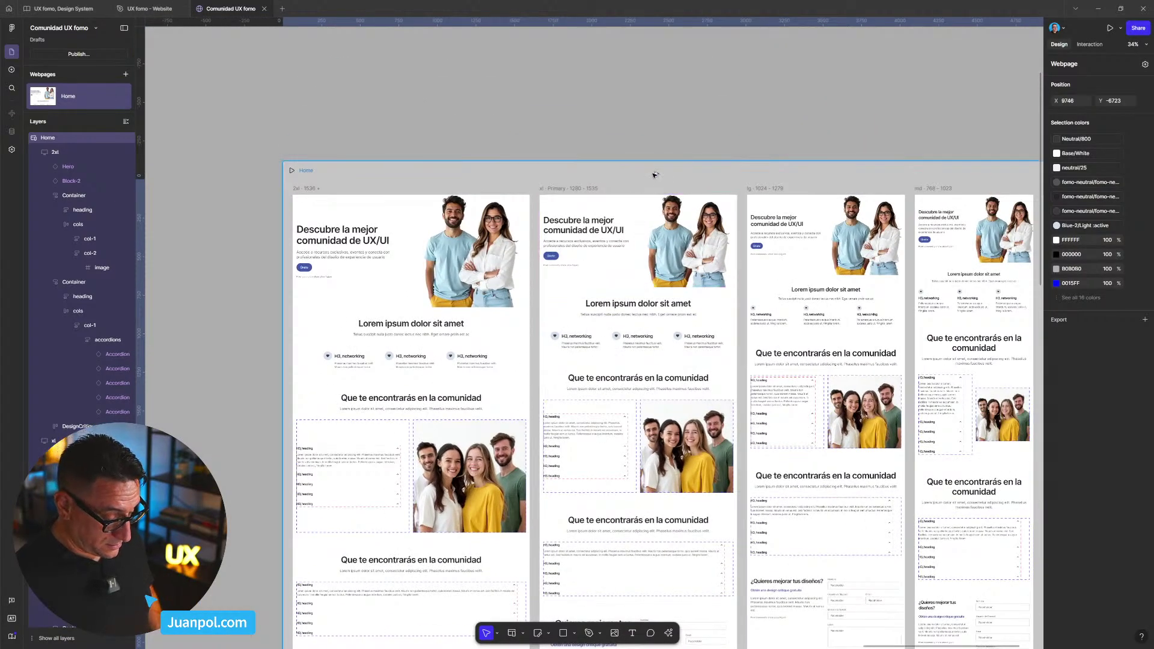
- Preview the Home webpage, examine the column widths in both "Que te encontrarás en la comunidad" sections, and close the preview
key("shift+space")
scroll(682, 322, "down", 5)
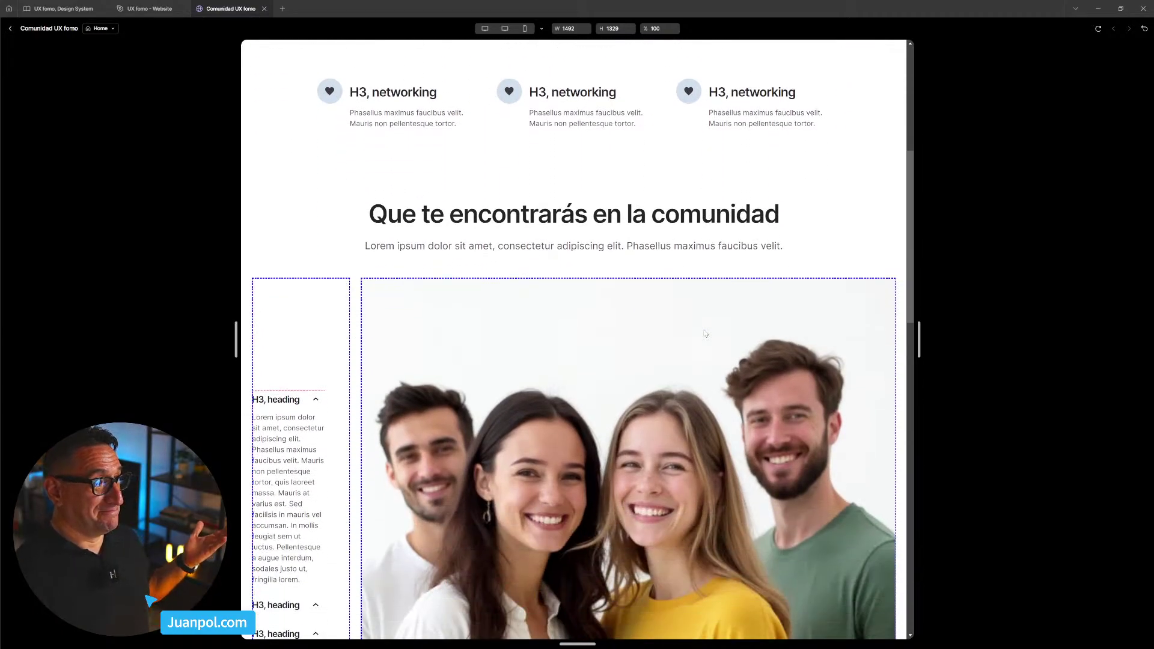
scroll(706, 334, "down", 8)
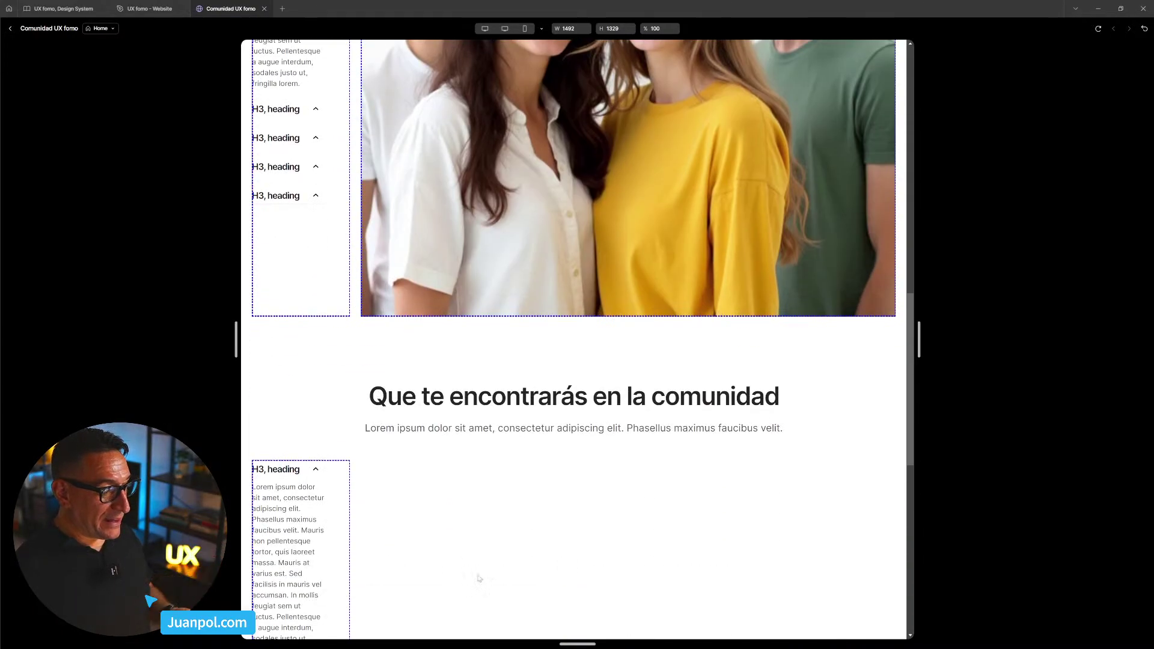
scroll(480, 578, "down", 4)
scroll(511, 550, "up", 1)
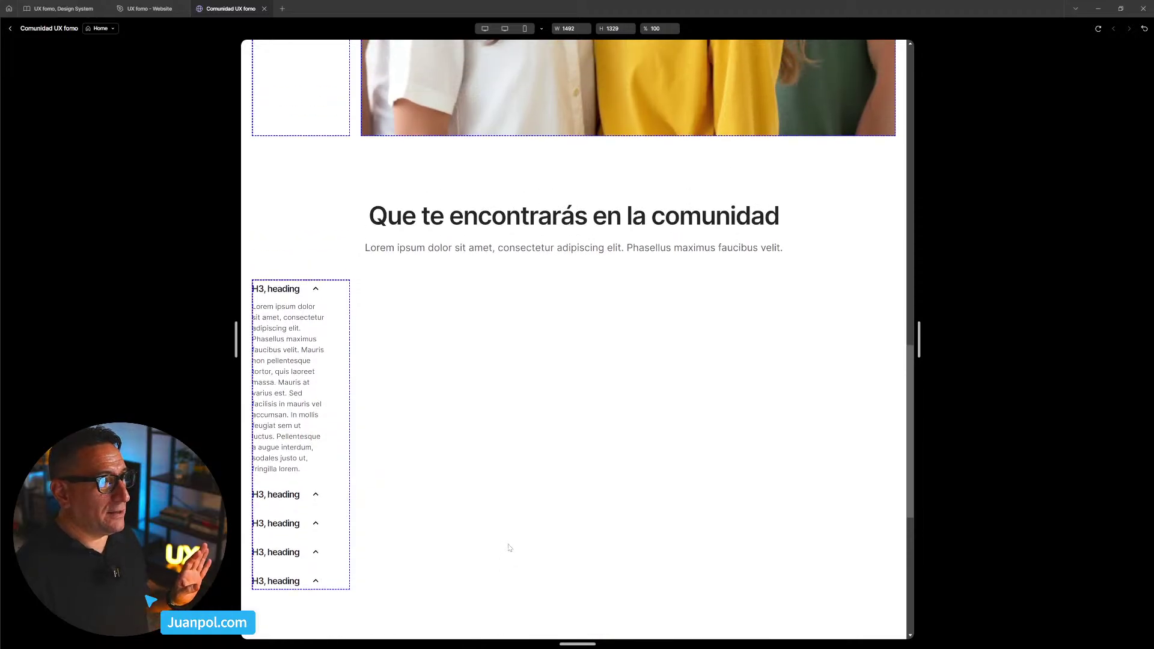
scroll(508, 538, "up", 1)
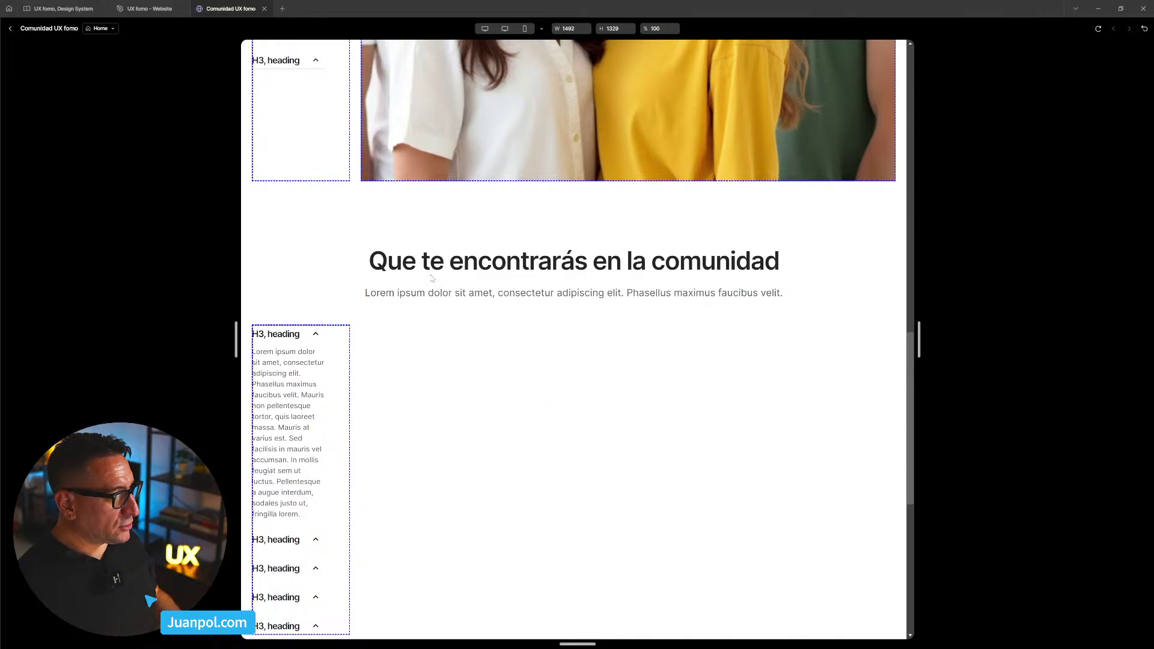
left_click(10, 28)
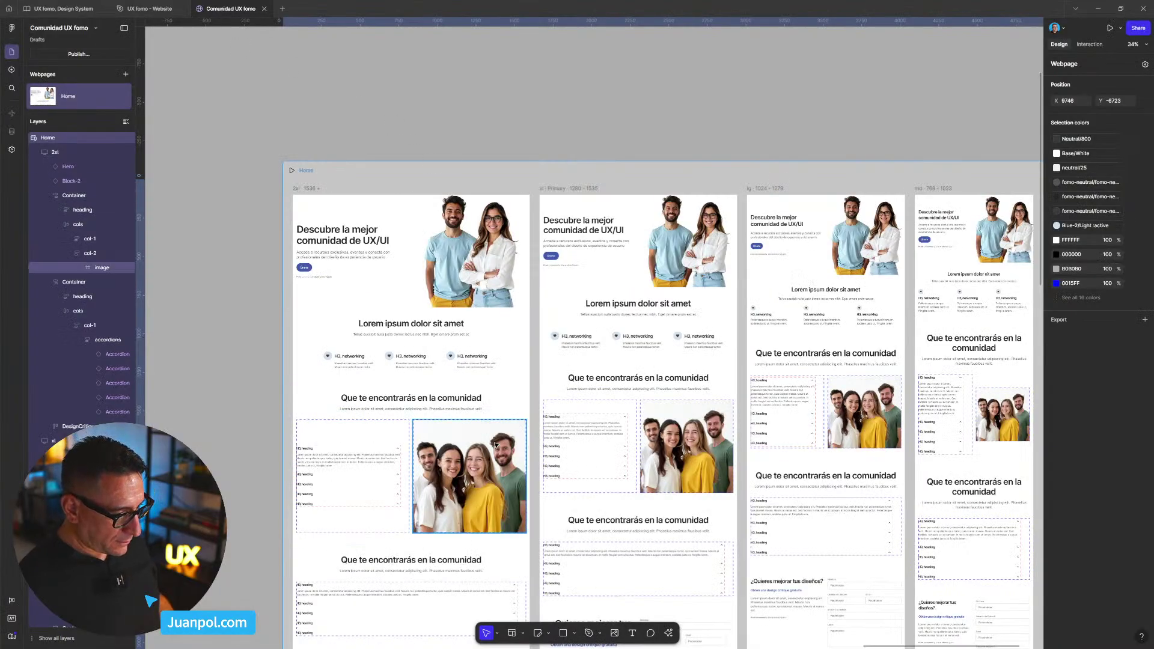
- Examine the width sizing of the accordions frame and its Accordion instances in the xl breakpoint's photo section
scroll(496, 445, "up", 5)
left_click(628, 455)
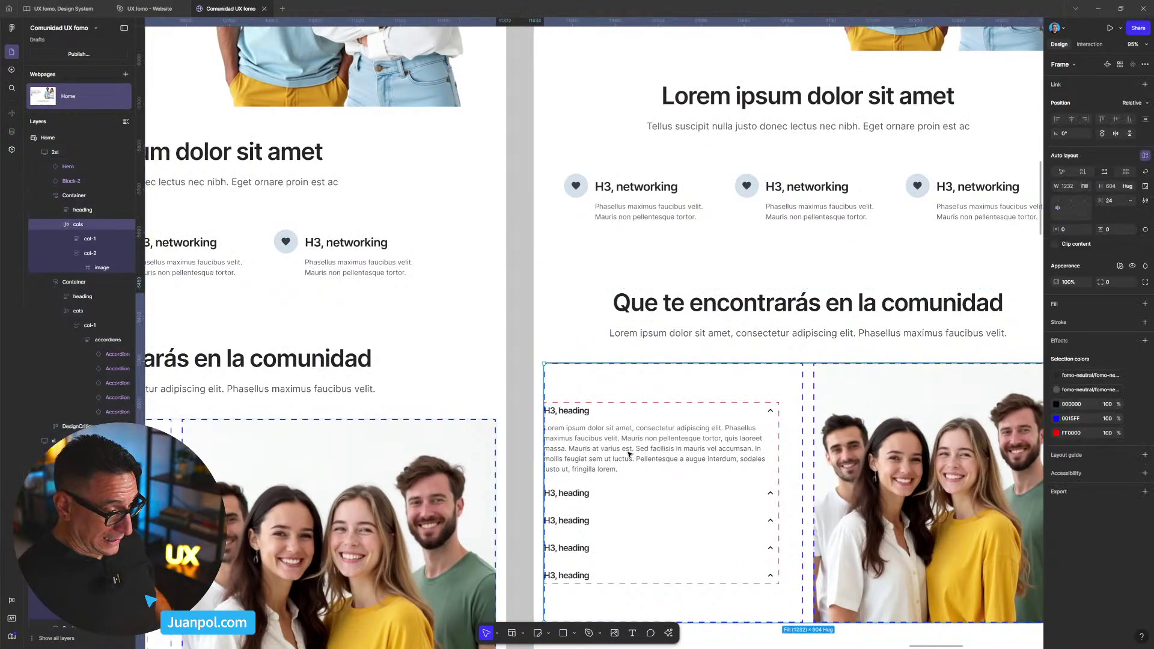
double_click(628, 455)
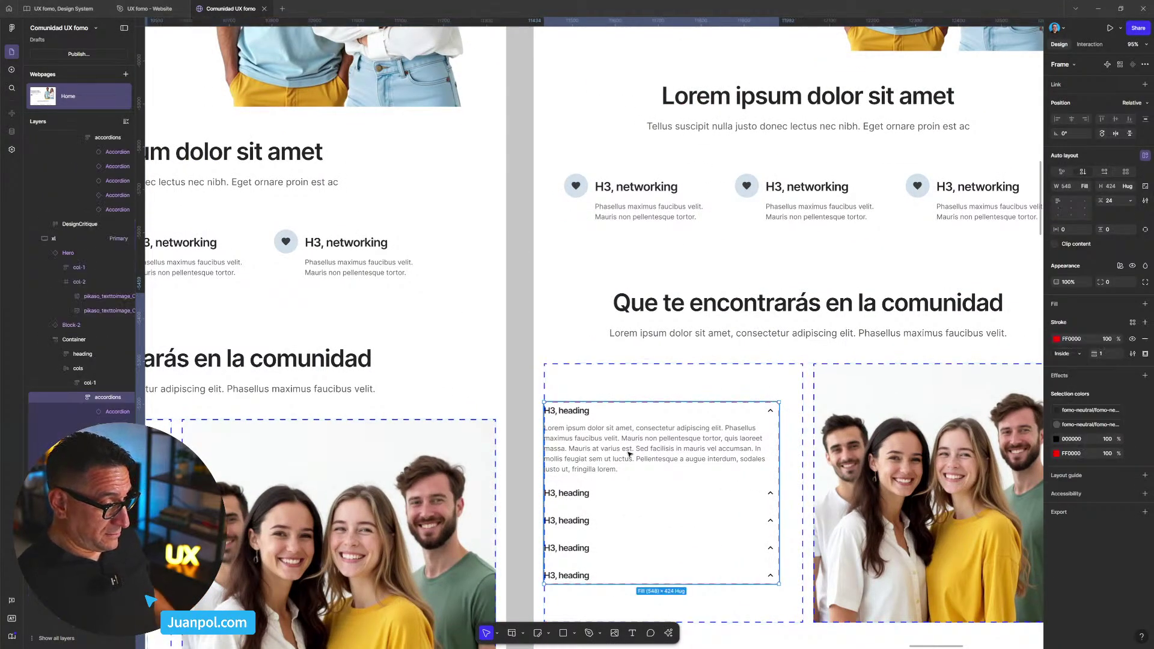
left_click(628, 454)
left_click(1088, 255)
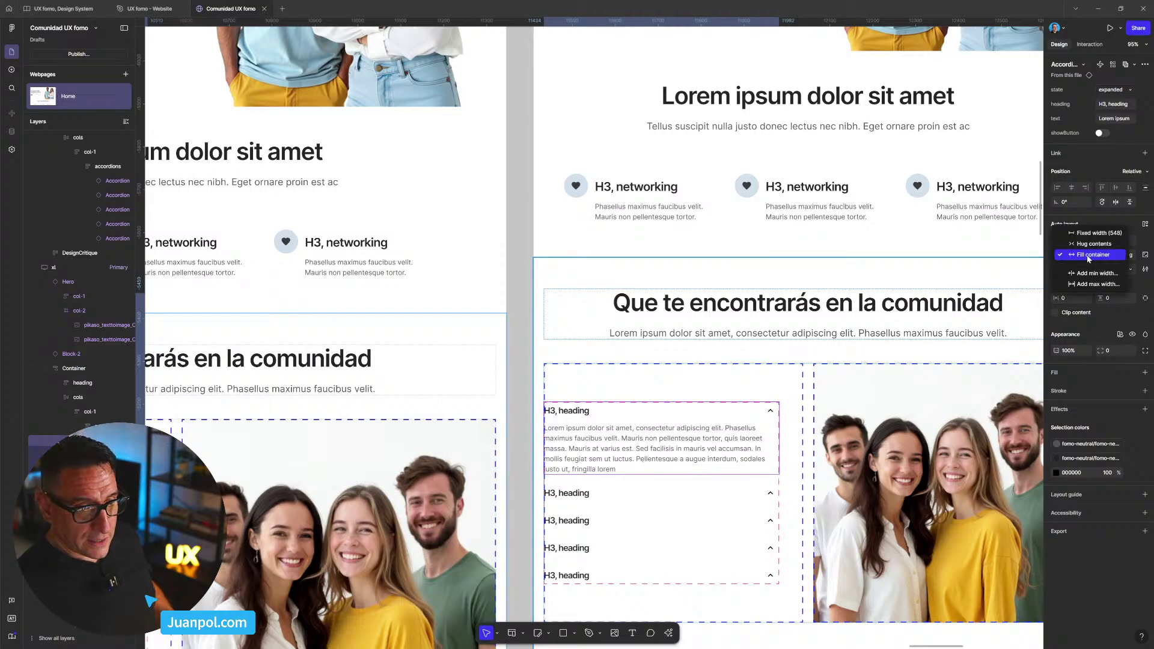
left_click(640, 495)
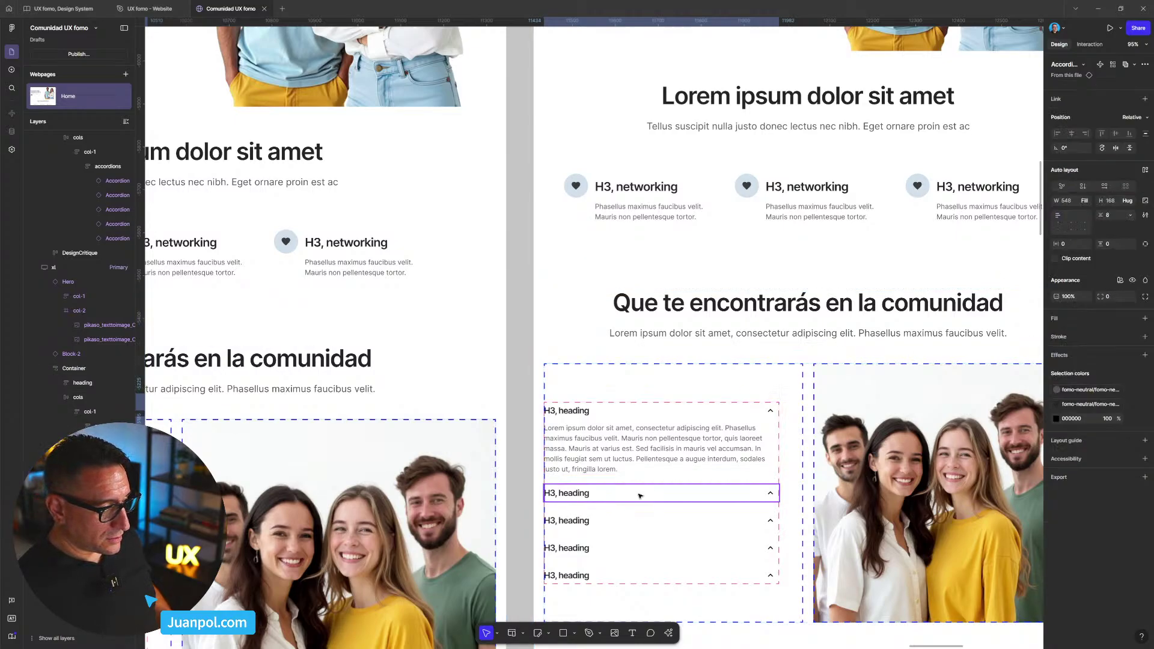
key("Escape")
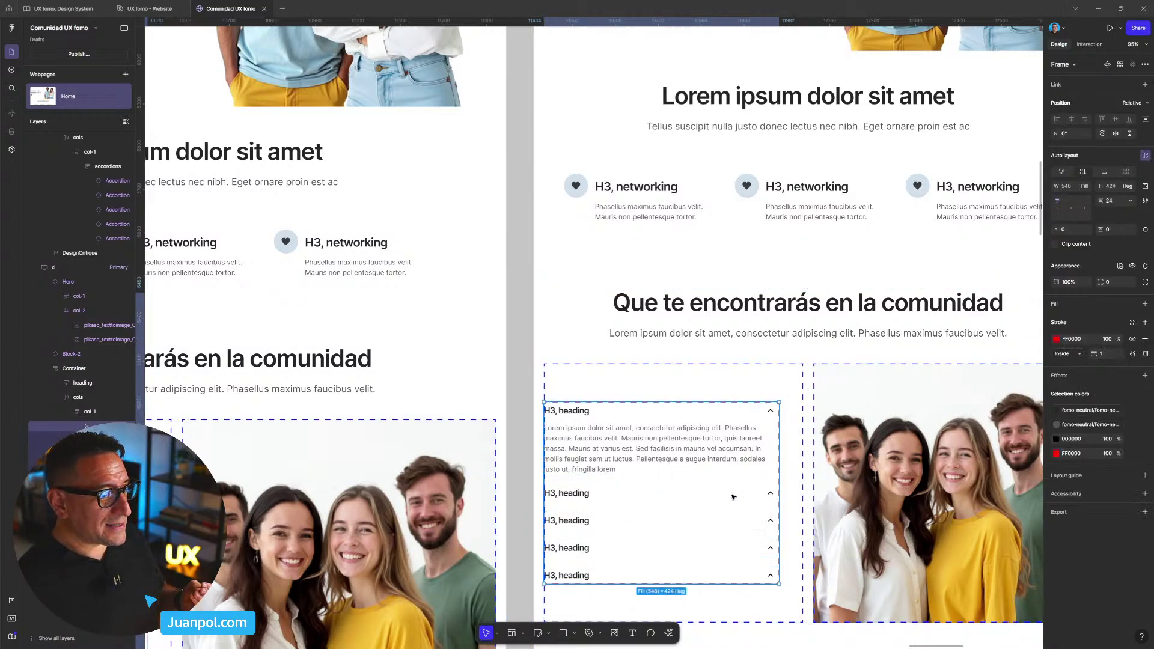
left_click(733, 497)
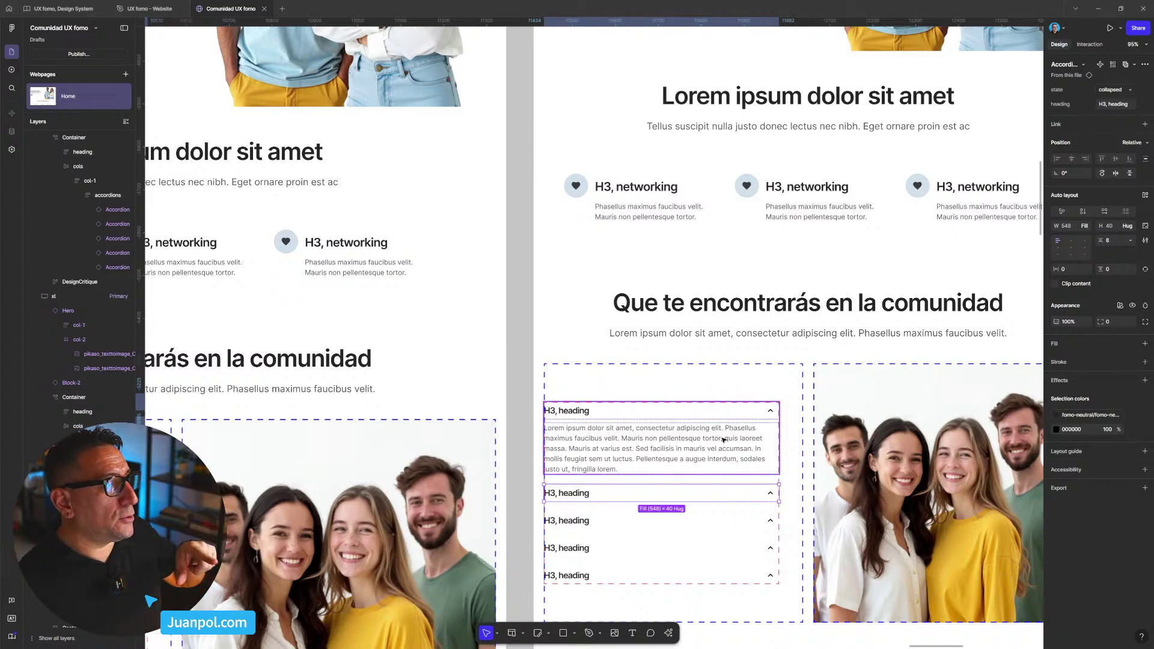
scroll(723, 448, "down", 1)
scroll(724, 448, "down", 5)
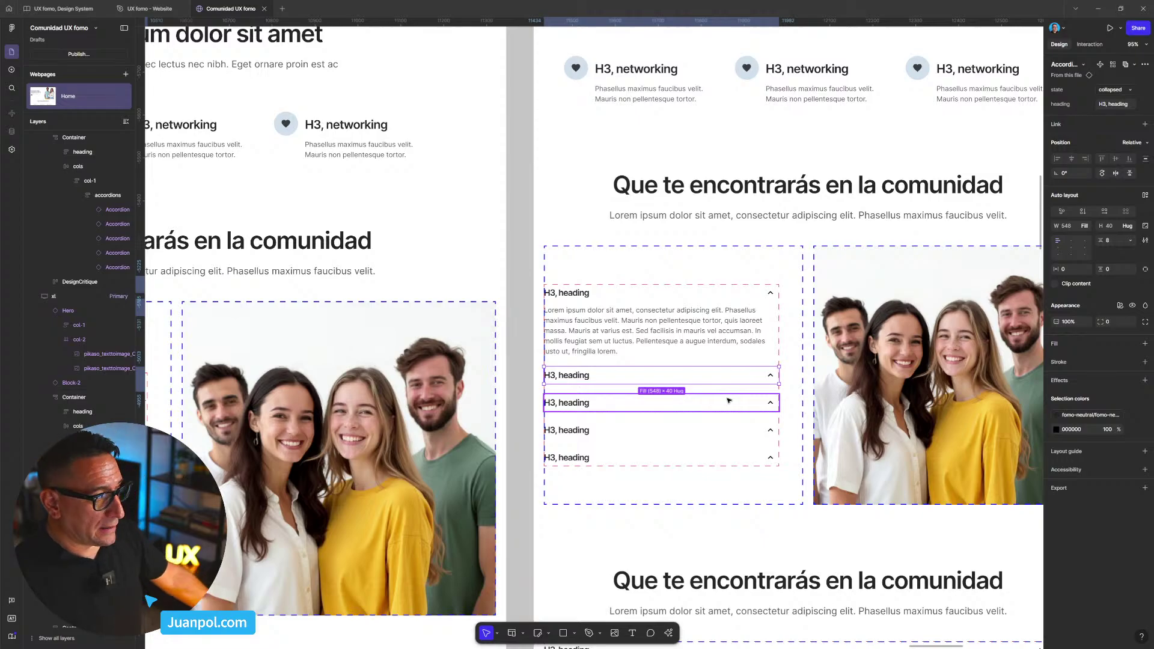
- Set the collapsed variant of the Accordion main component to Hug contents width
scroll(728, 401, "down", 10)
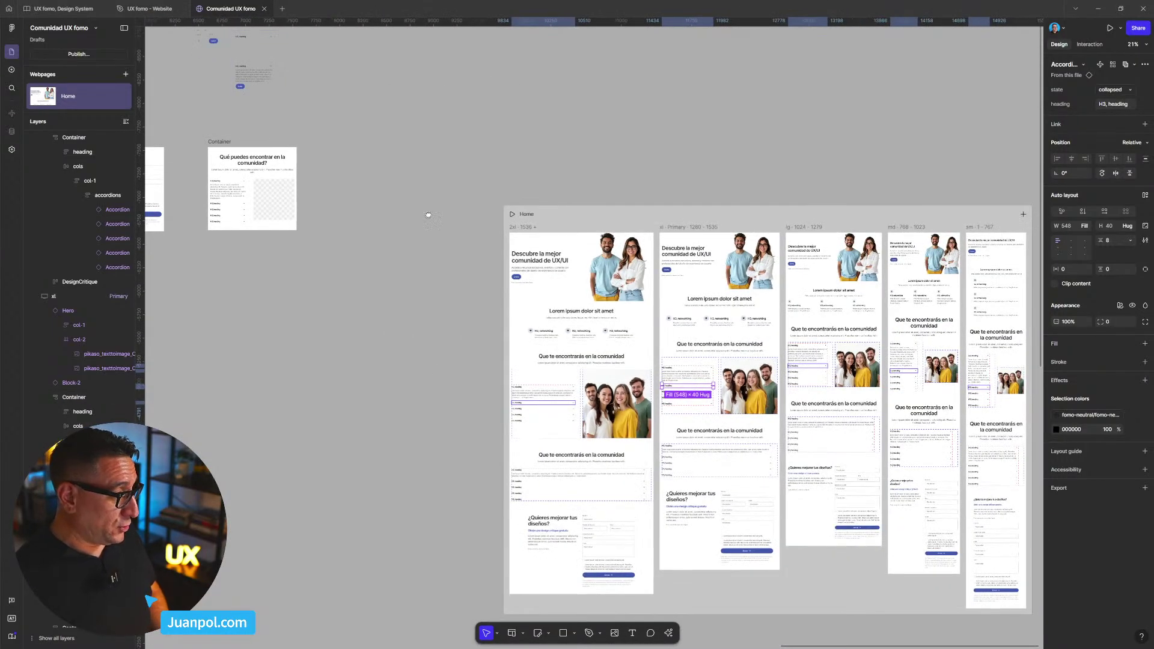
scroll(428, 215, "up", 5)
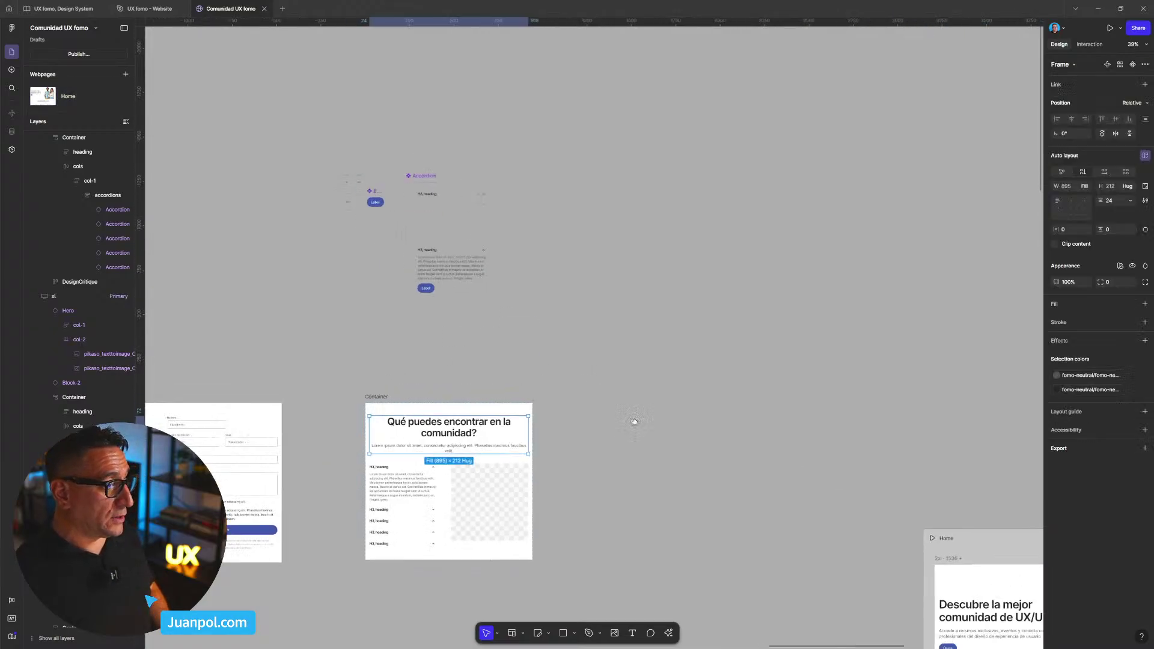
scroll(643, 392, "up", 5)
left_click(523, 261)
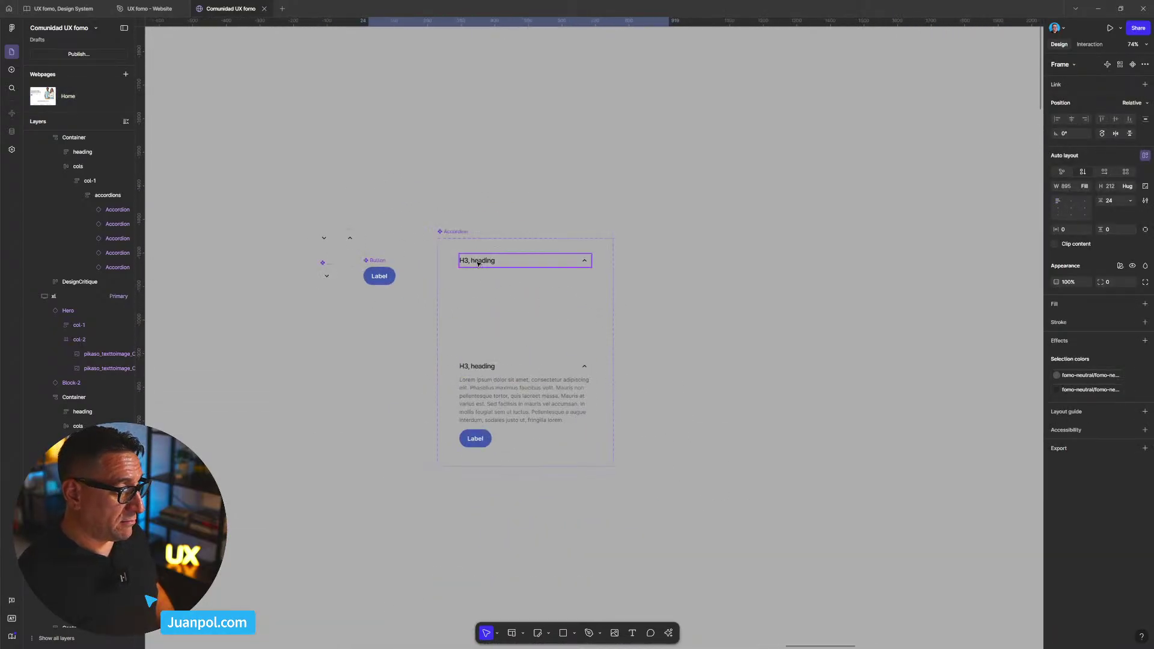
left_click(1086, 293)
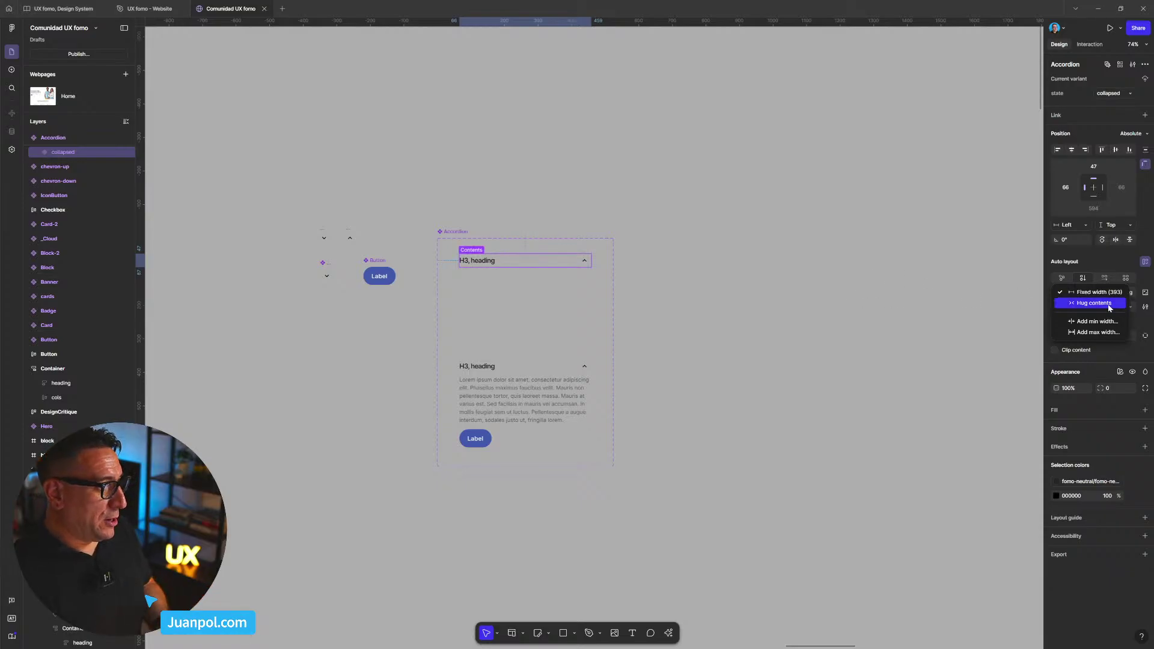
left_click(1108, 303)
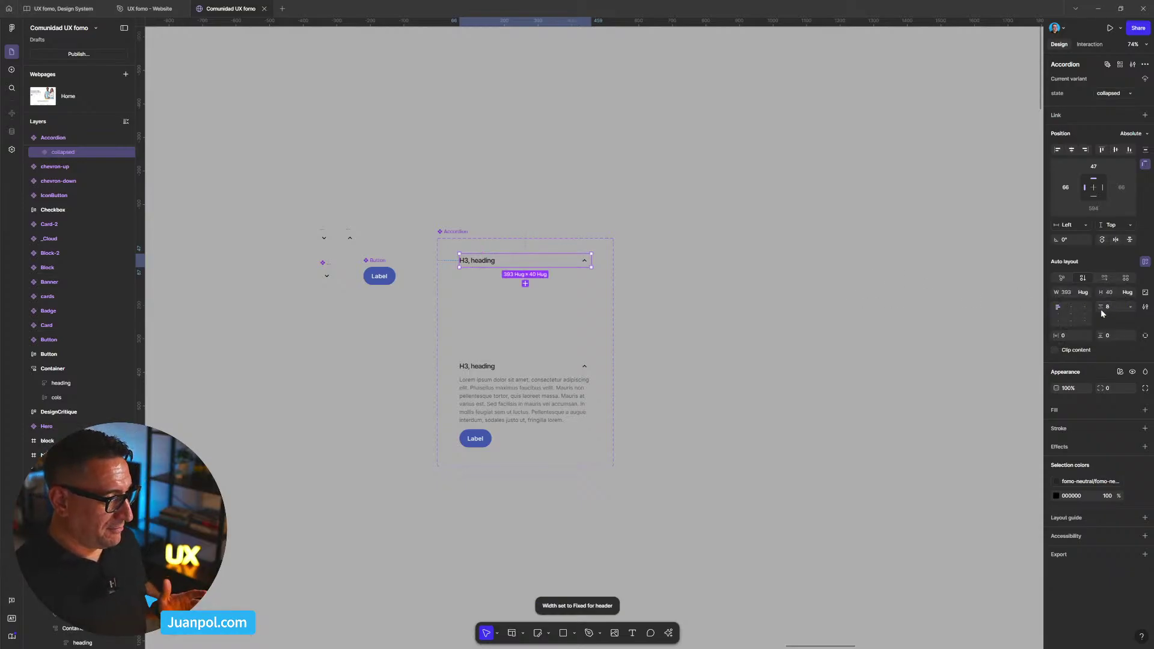
- Set the expanded variant of the Accordion main component to Hug contents width
left_click(523, 405)
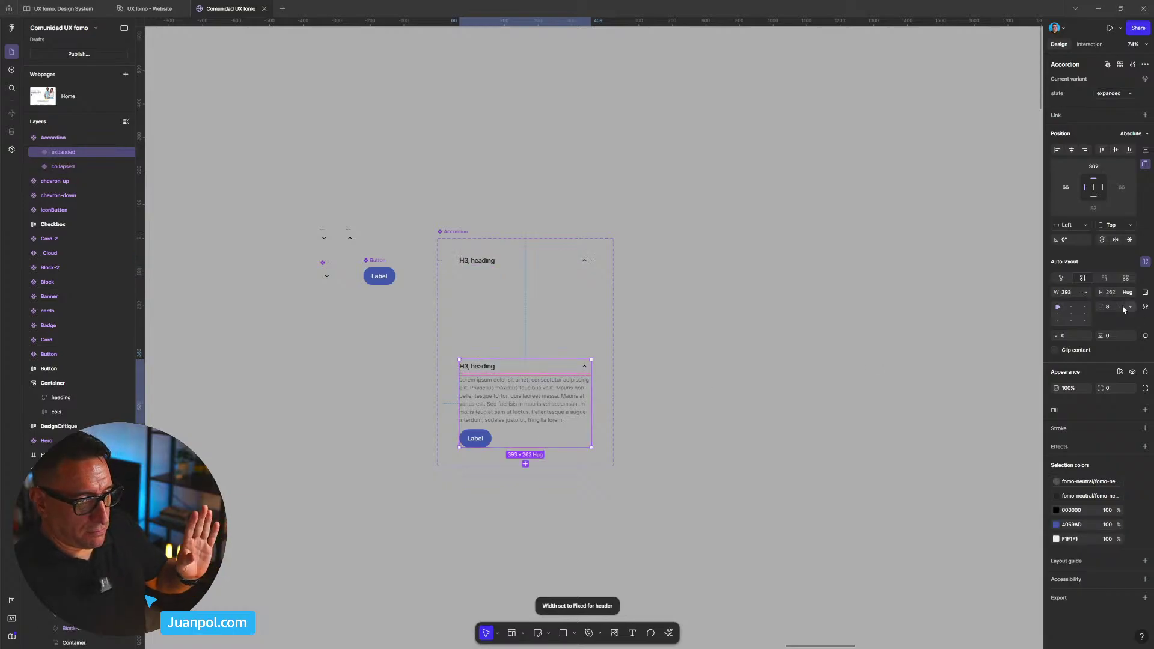
left_click(1085, 292)
left_click(1108, 304)
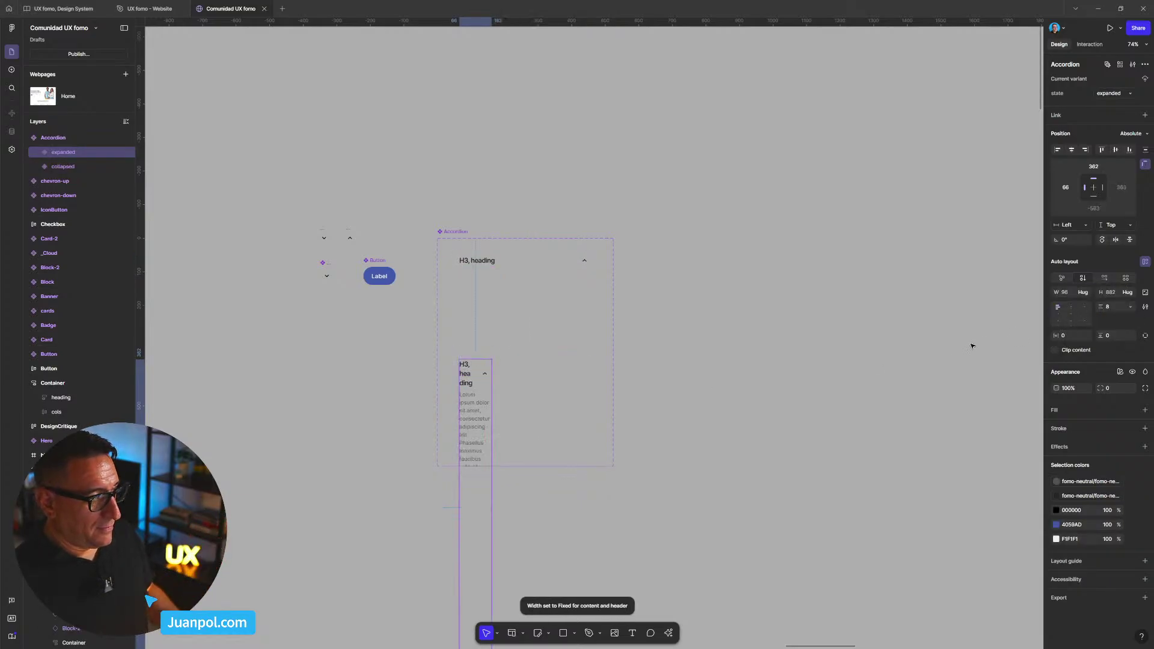
- Examine how the accordions are laid out in the standalone Container and across the Home page's breakpoints
scroll(655, 407, "down", 3)
scroll(544, 404, "up", 4)
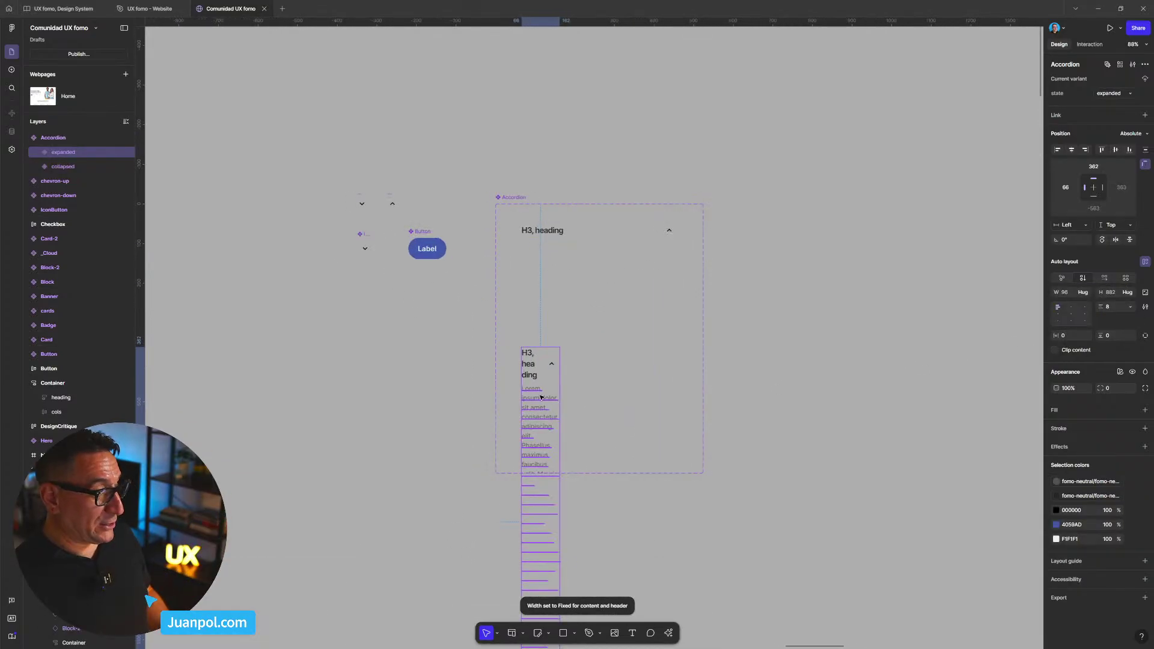
scroll(563, 422, "down", 5)
scroll(563, 423, "down", 1)
left_click_drag(759, 523, 589, 327)
scroll(595, 328, "down", 5)
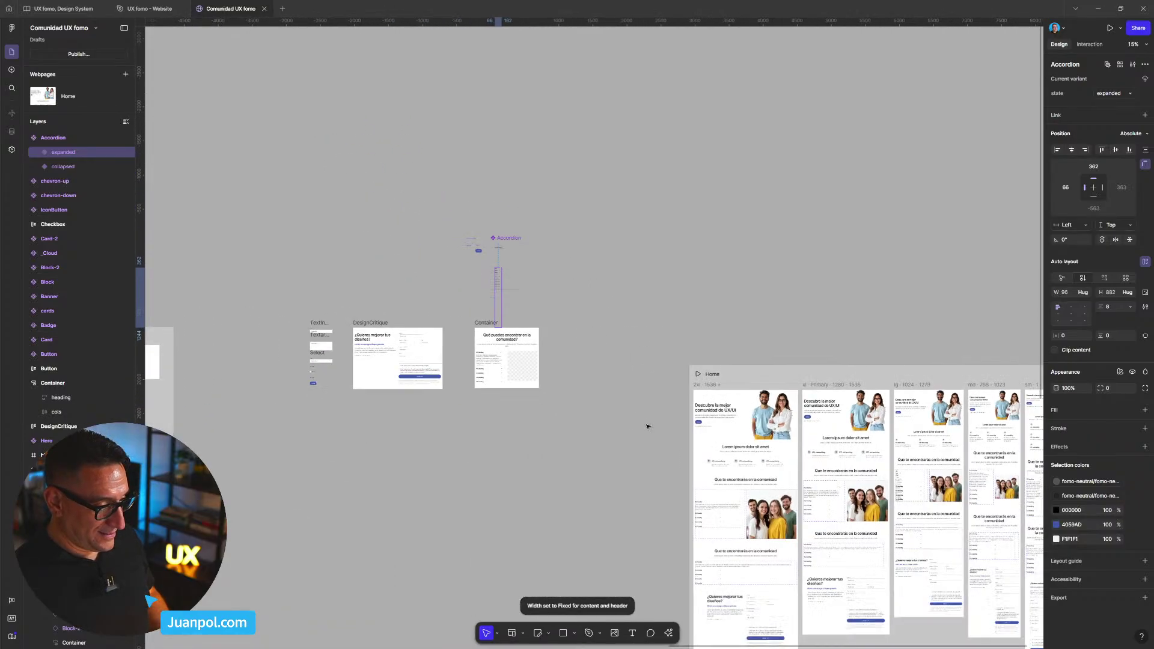
left_click_drag(692, 478, 517, 247)
scroll(637, 478, "up", 6)
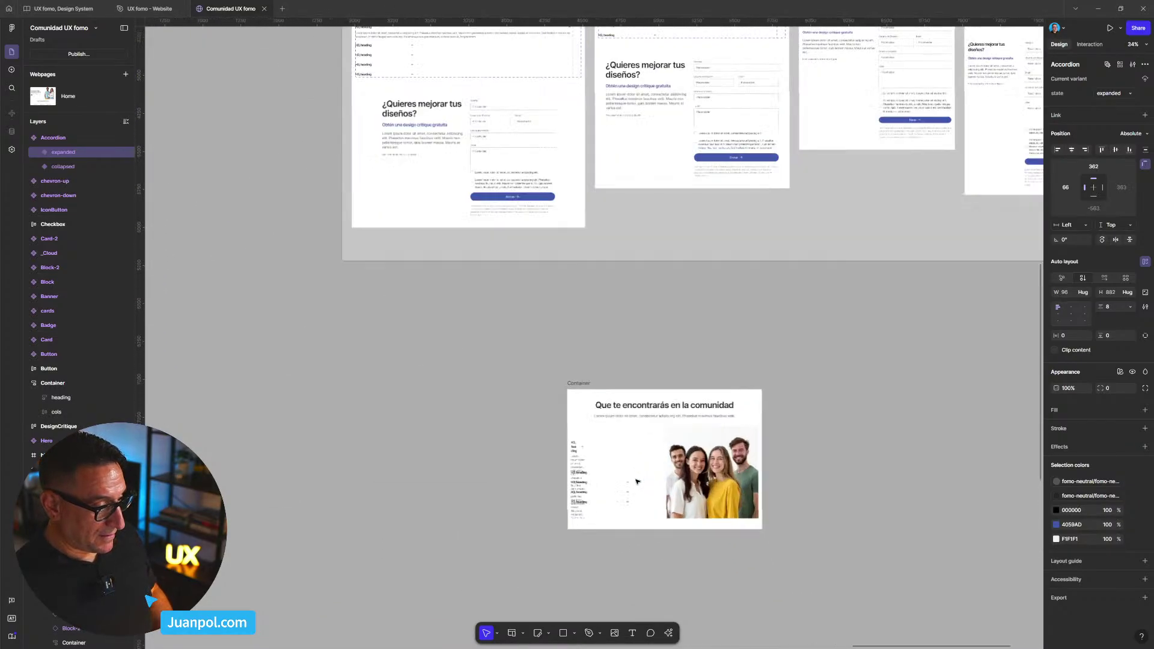
scroll(571, 467, "up", 3)
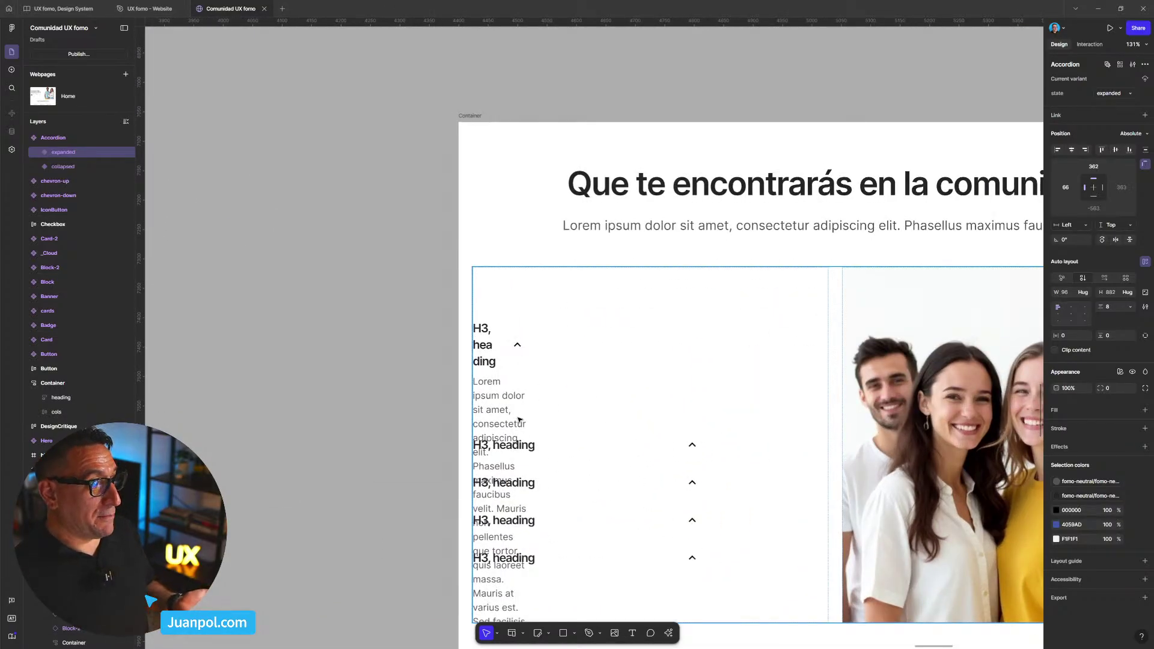
scroll(391, 405, "down", 10)
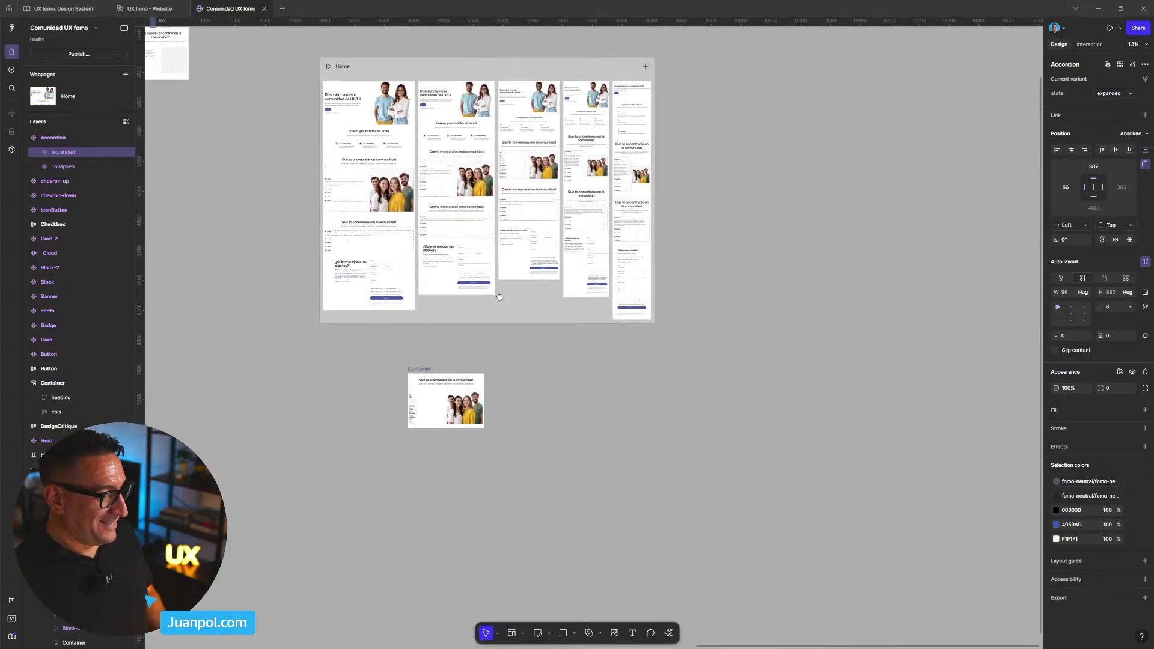
left_click_drag(330, 242, 662, 315)
scroll(734, 369, "up", 3)
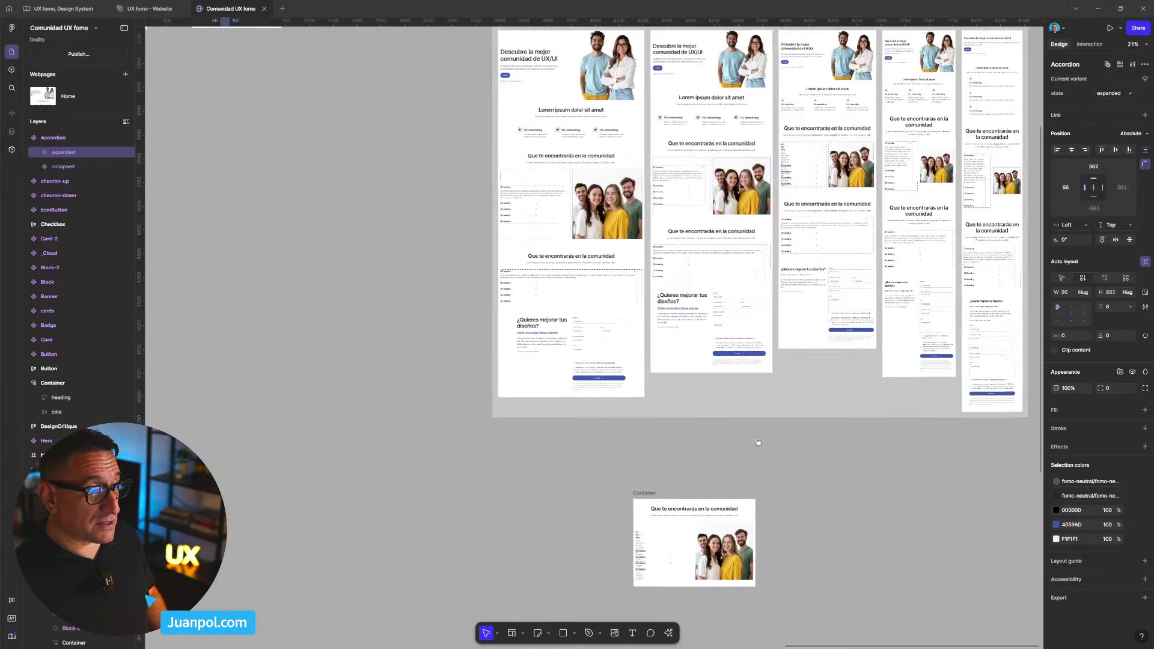
scroll(734, 370, "up", 5)
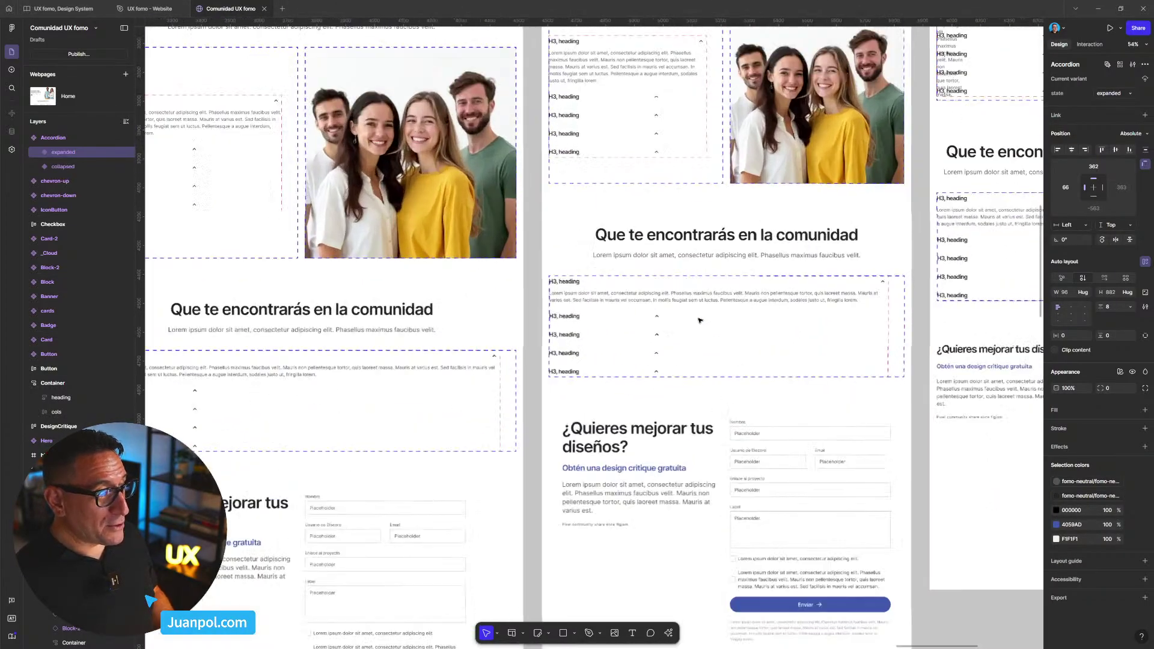
left_click_drag(791, 323, 784, 328)
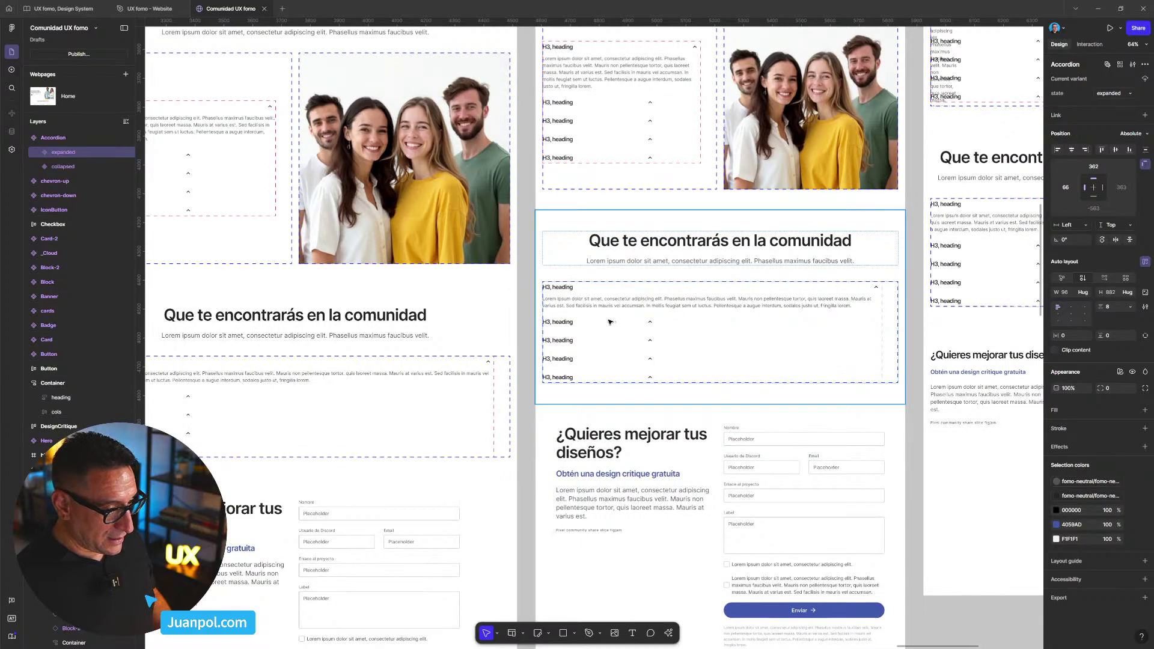
- Set all accordions in the xl breakpoint's second community section, without the photo, to Fill container width
left_click(599, 306)
scroll(599, 325, "down", 6)
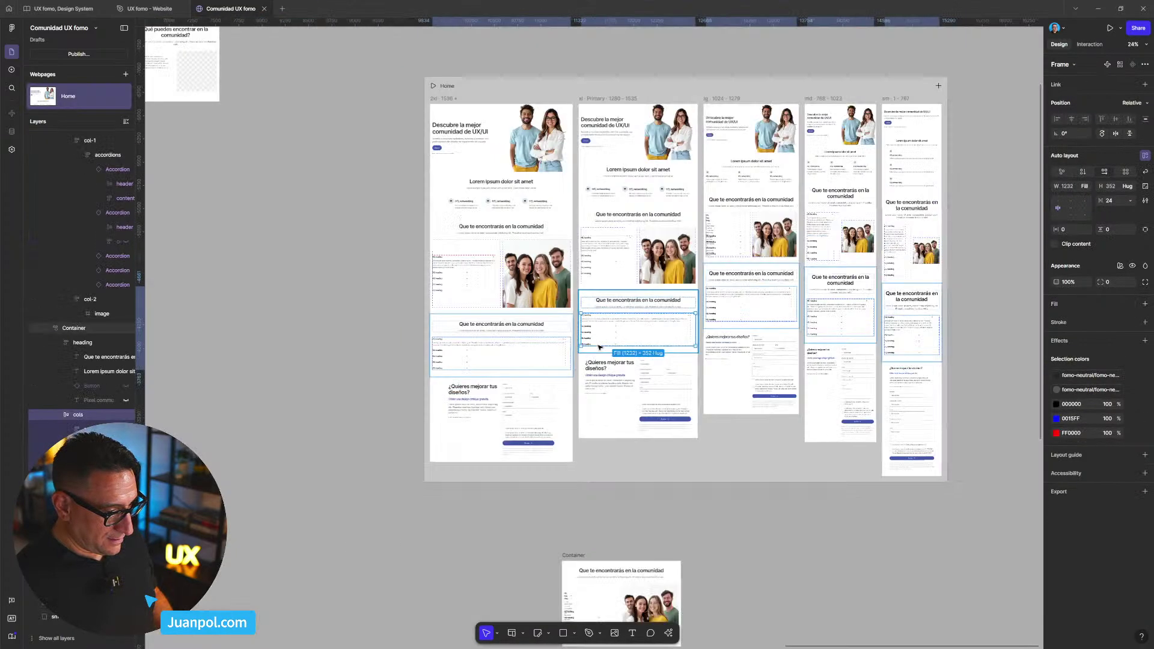
scroll(599, 361, "up", 3)
scroll(600, 331, "up", 3)
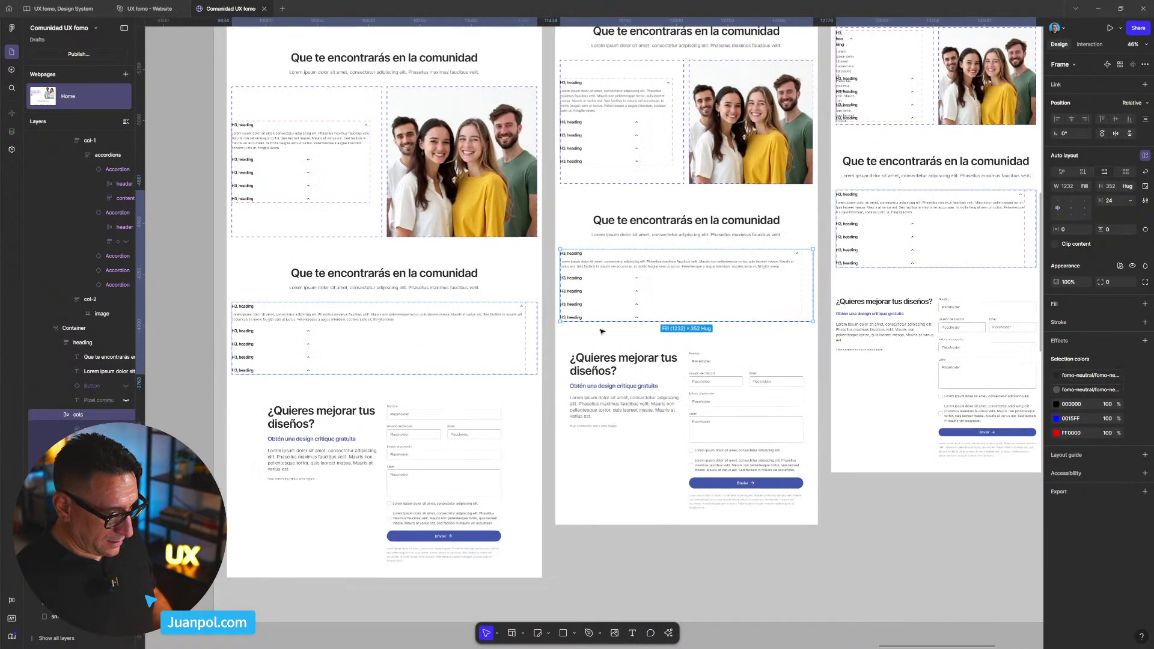
left_click(615, 261)
left_click(615, 261)
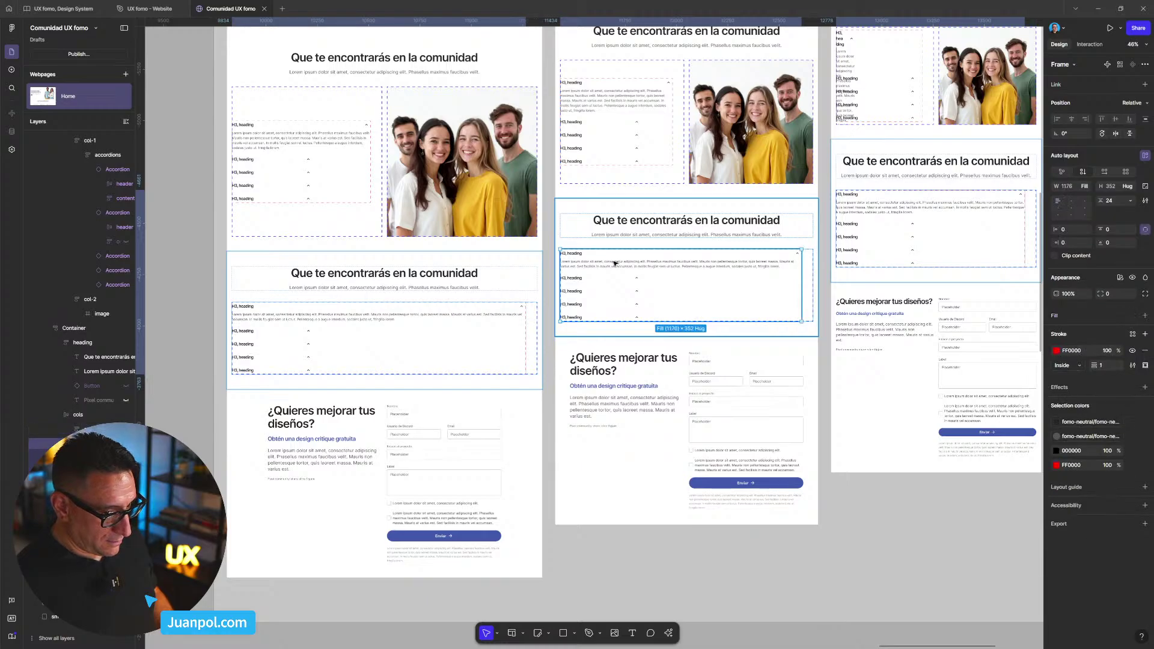
key("Return")
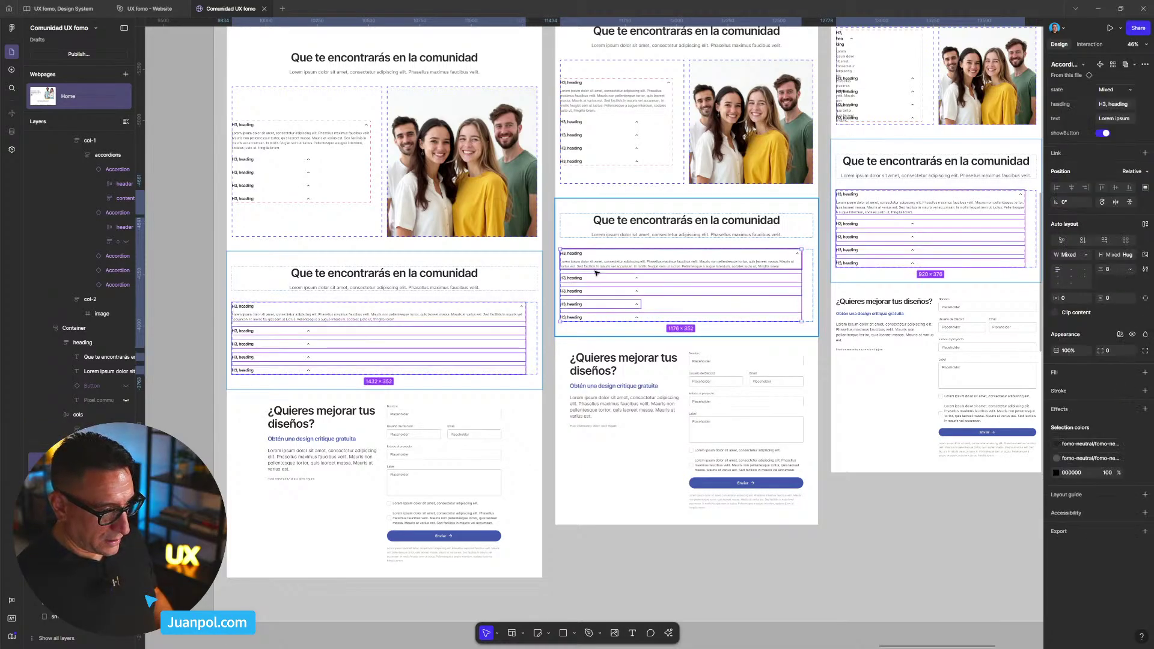
left_click(1074, 255)
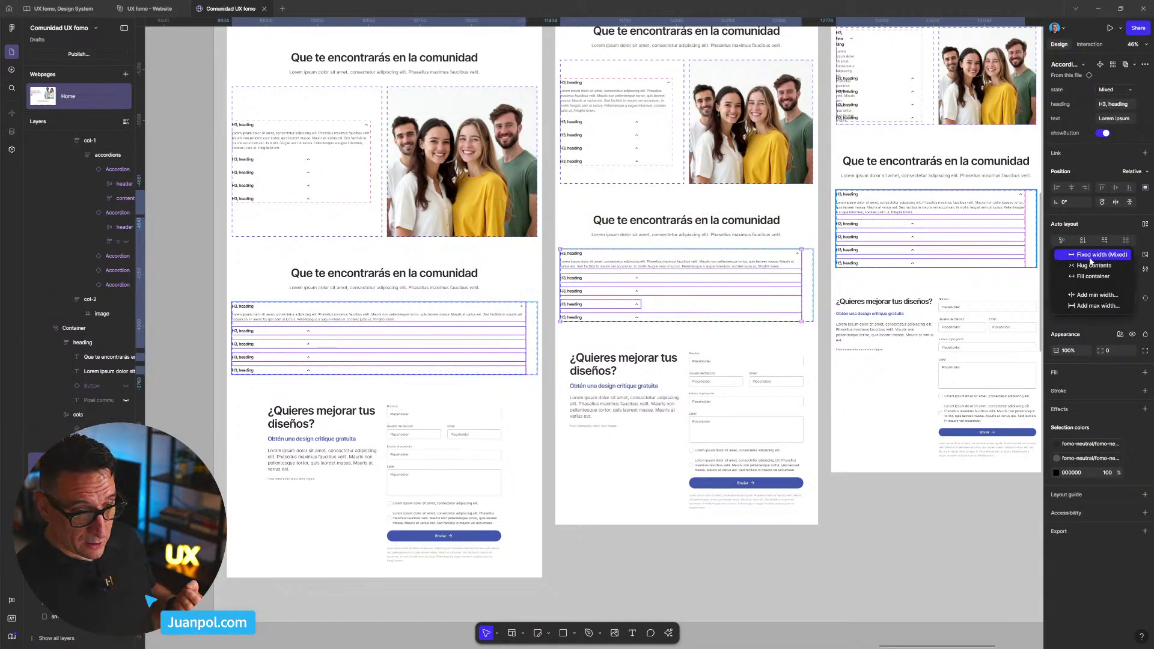
left_click(1098, 277)
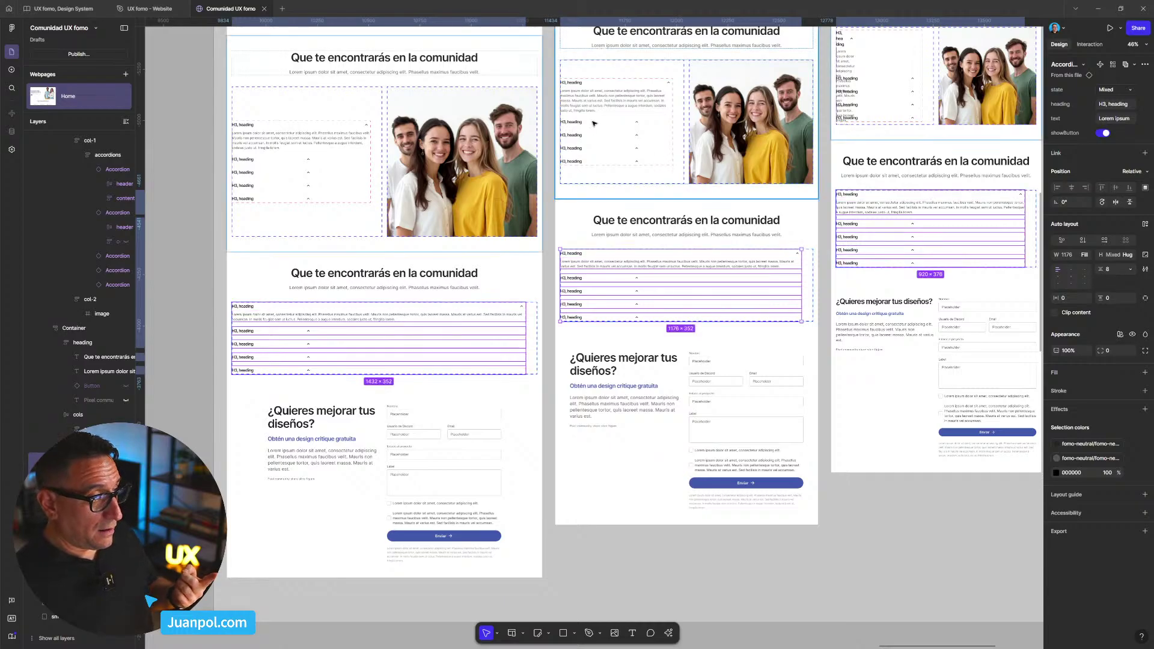
- Set all accordions in the xl breakpoint's photo section to Fill container width
key("shift+Return")
key("shift+Return")
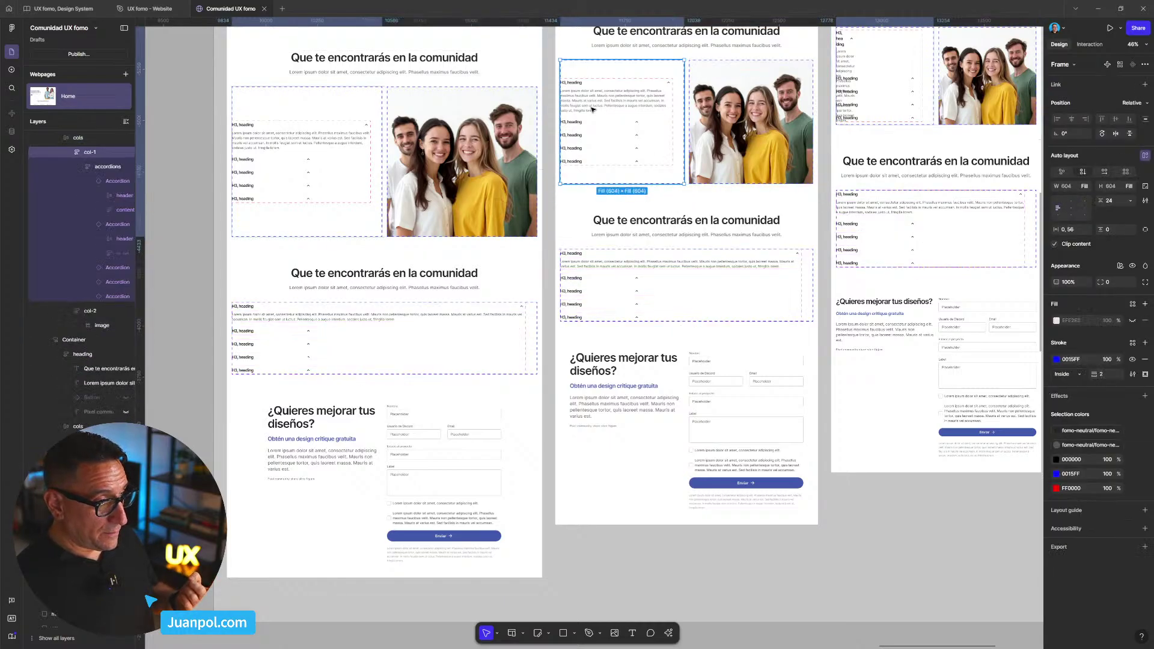
key("Return")
key("Return")
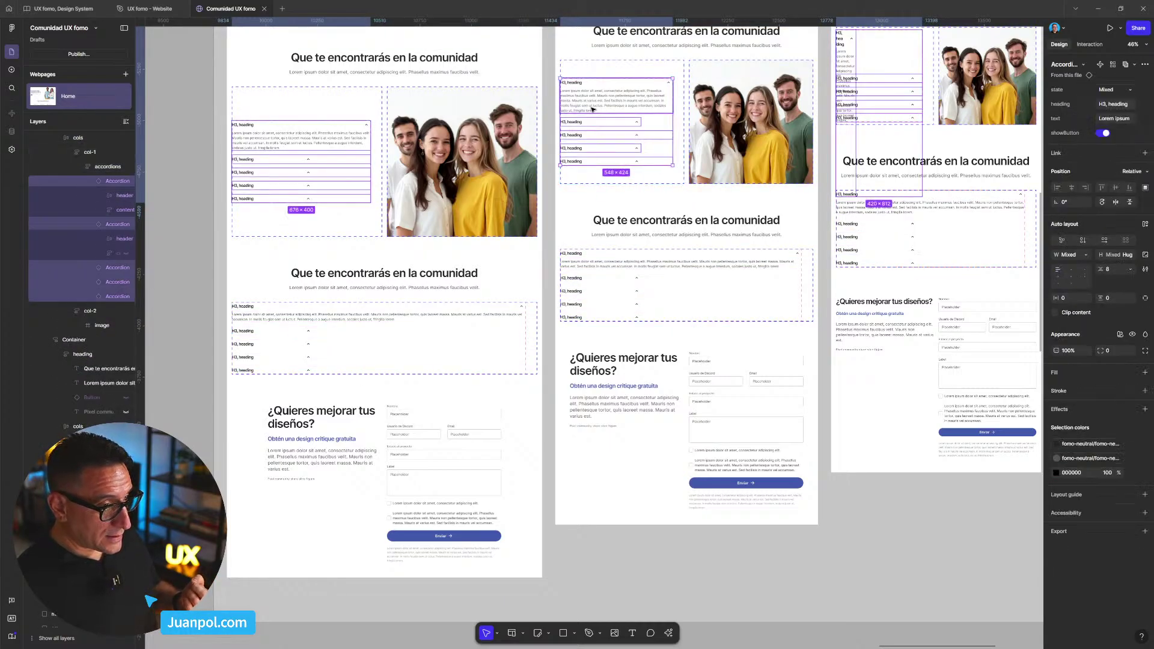
left_click(1090, 256)
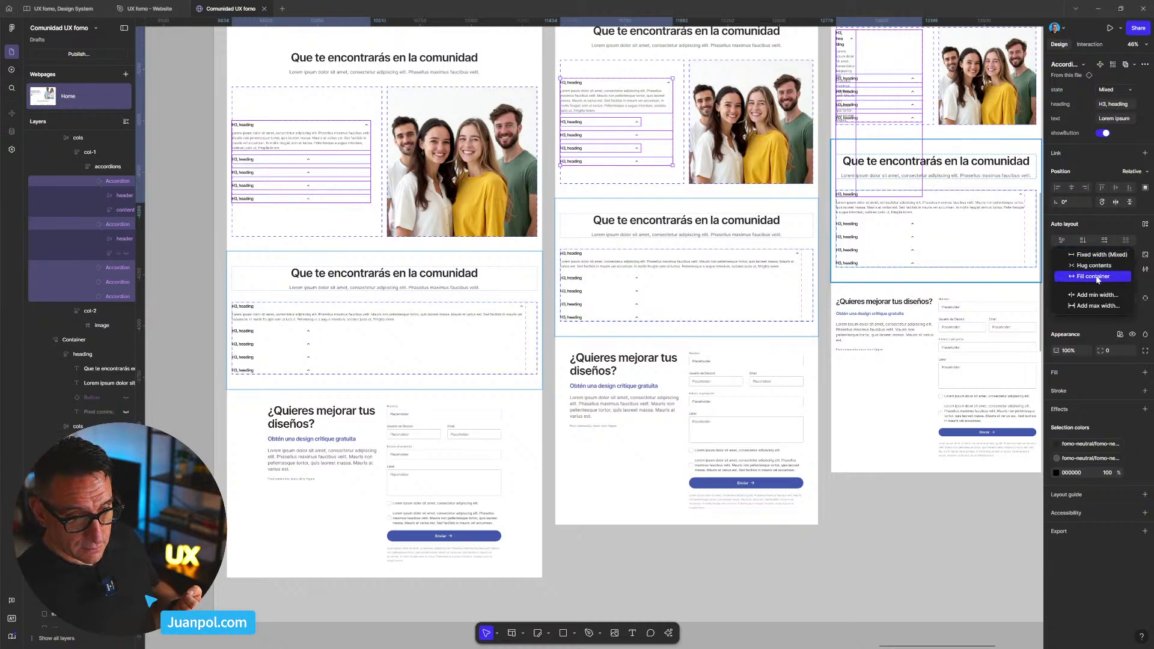
left_click(1099, 280)
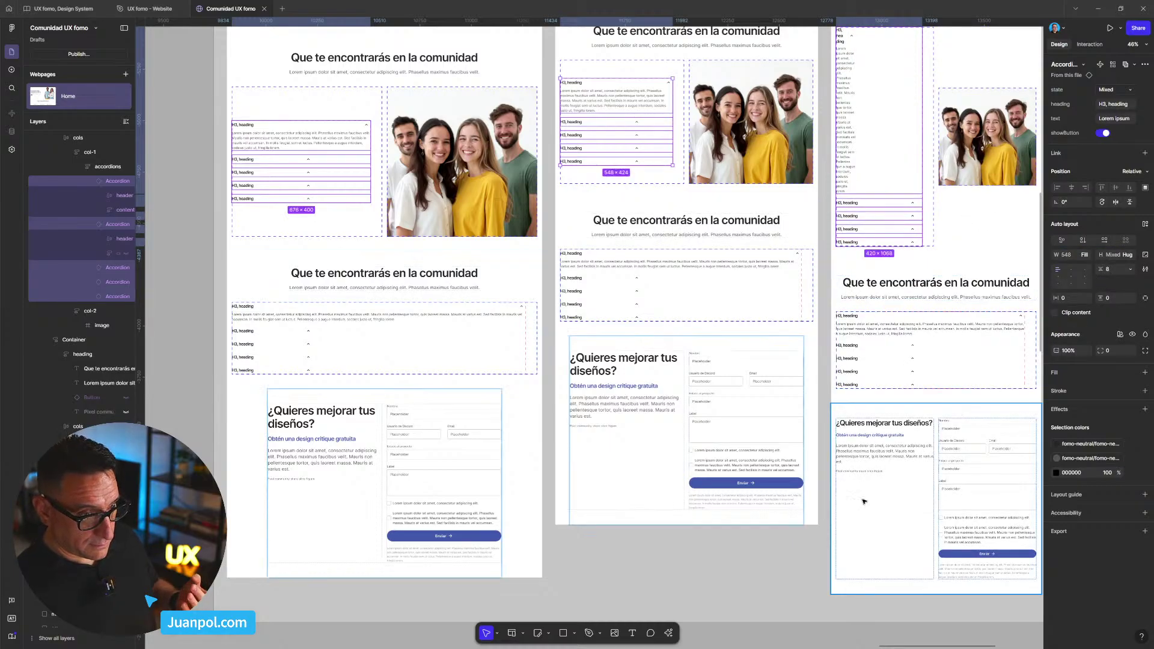
- Preview the Home webpage and examine the column widths in both community sections
left_click(796, 561)
key("shift+1")
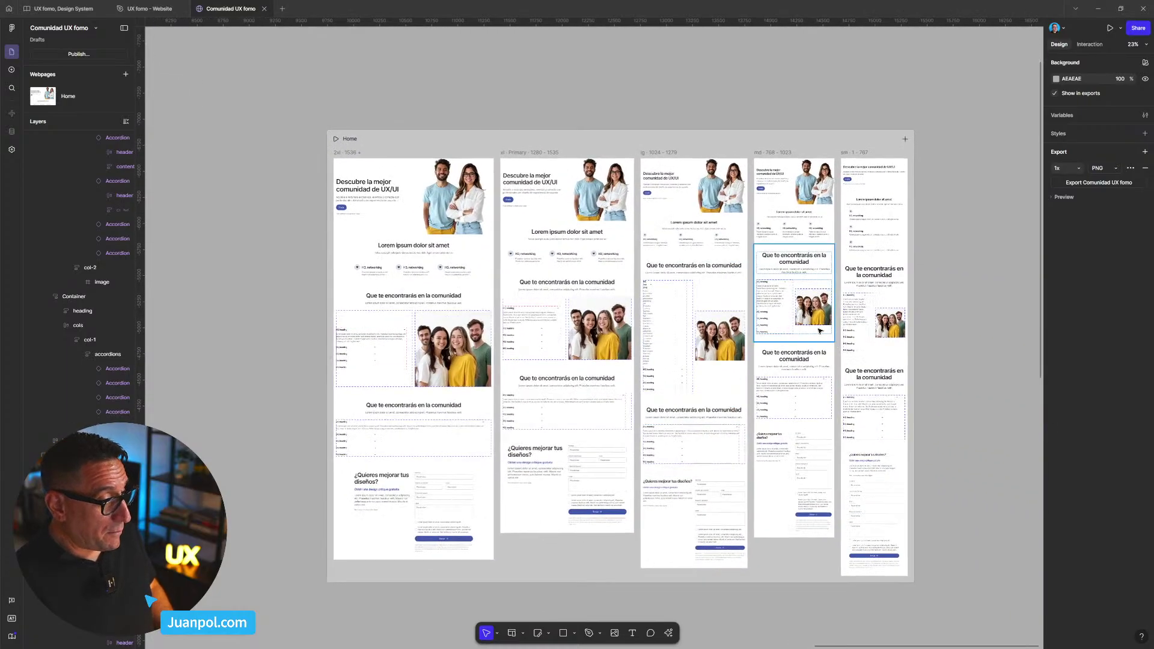
left_click(467, 138)
key("ctrl+p")
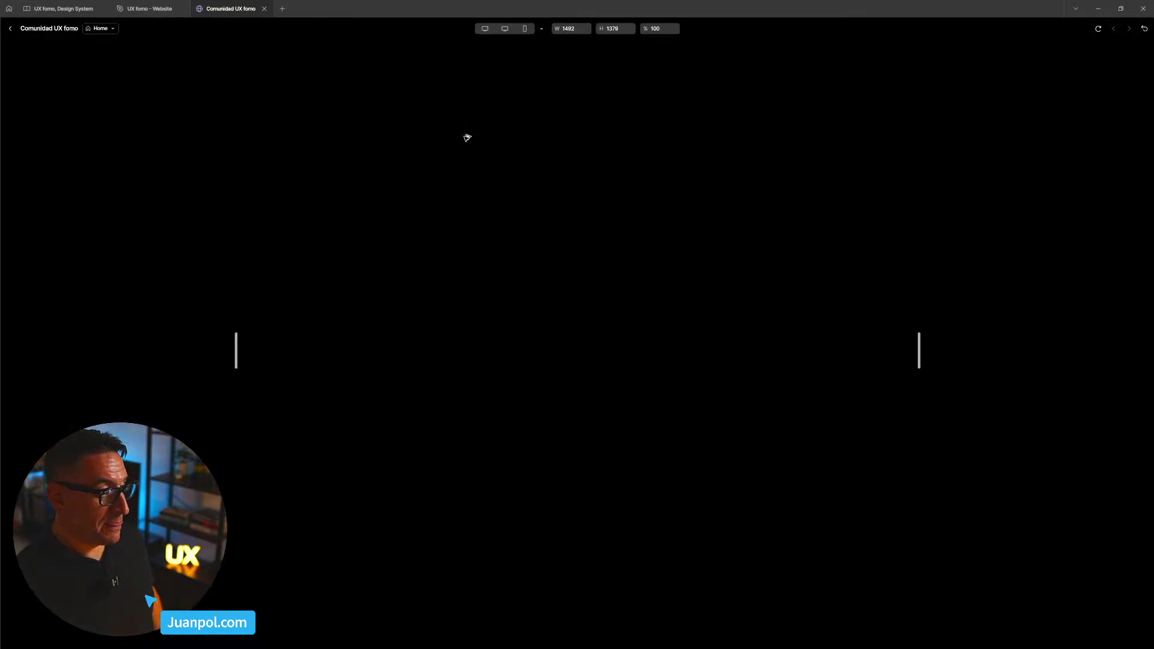
scroll(696, 392, "down", 8)
scroll(697, 394, "down", 4)
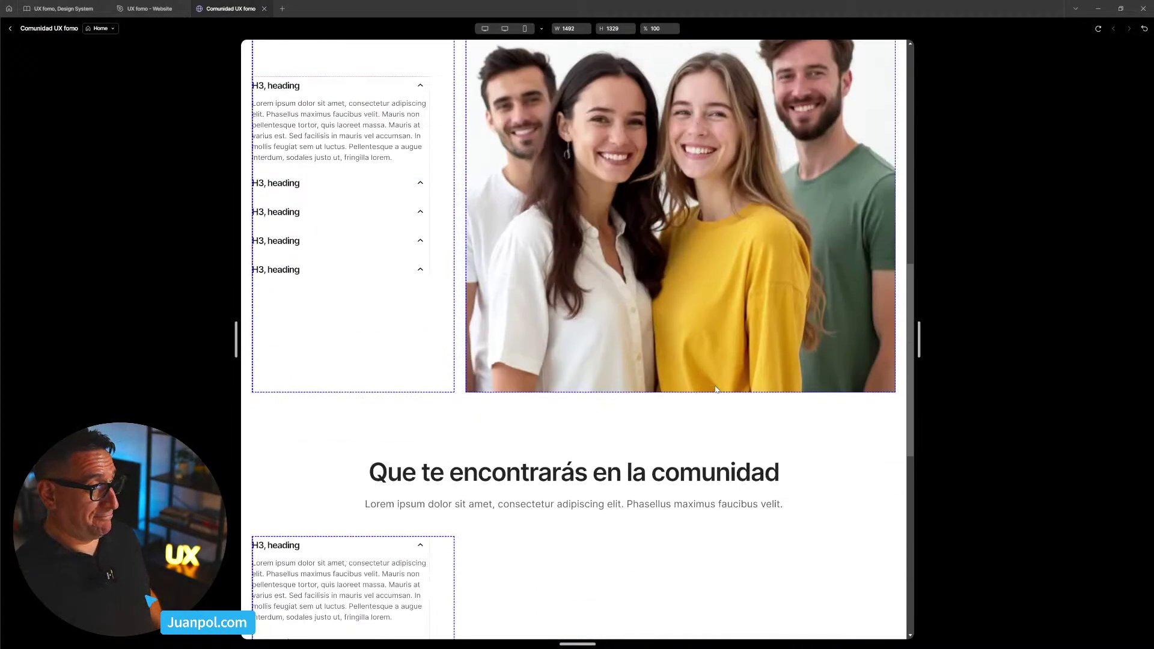
- Reload the Home webpage preview and examine the column widths in both community sections
left_click(1099, 29)
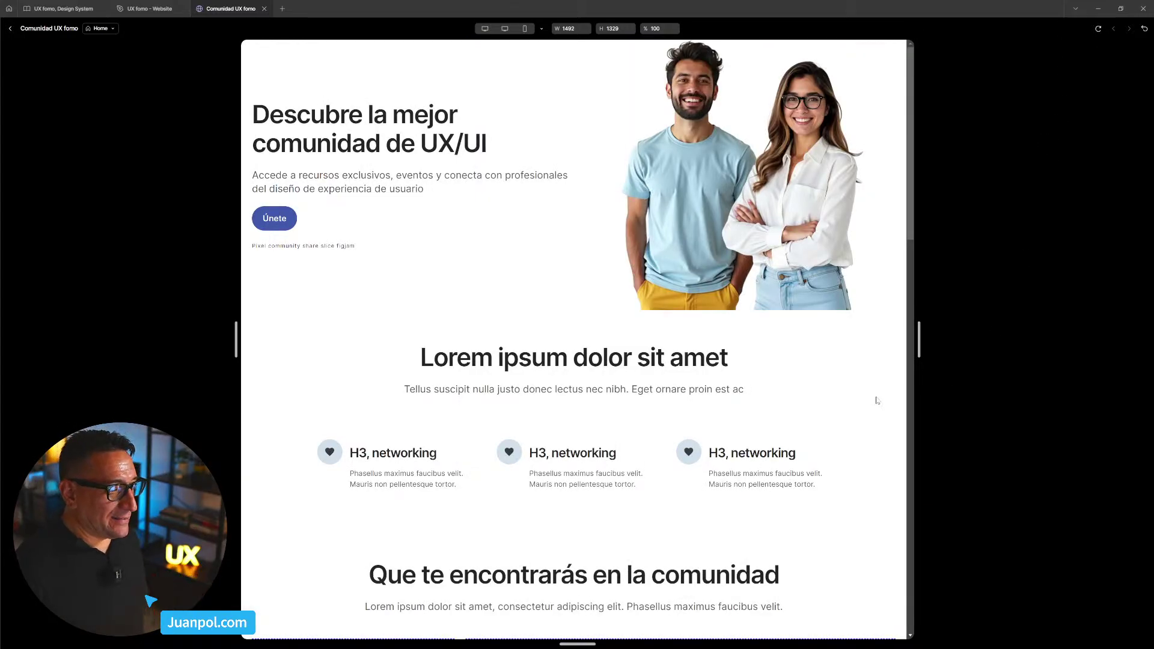
scroll(877, 400, "down", 15)
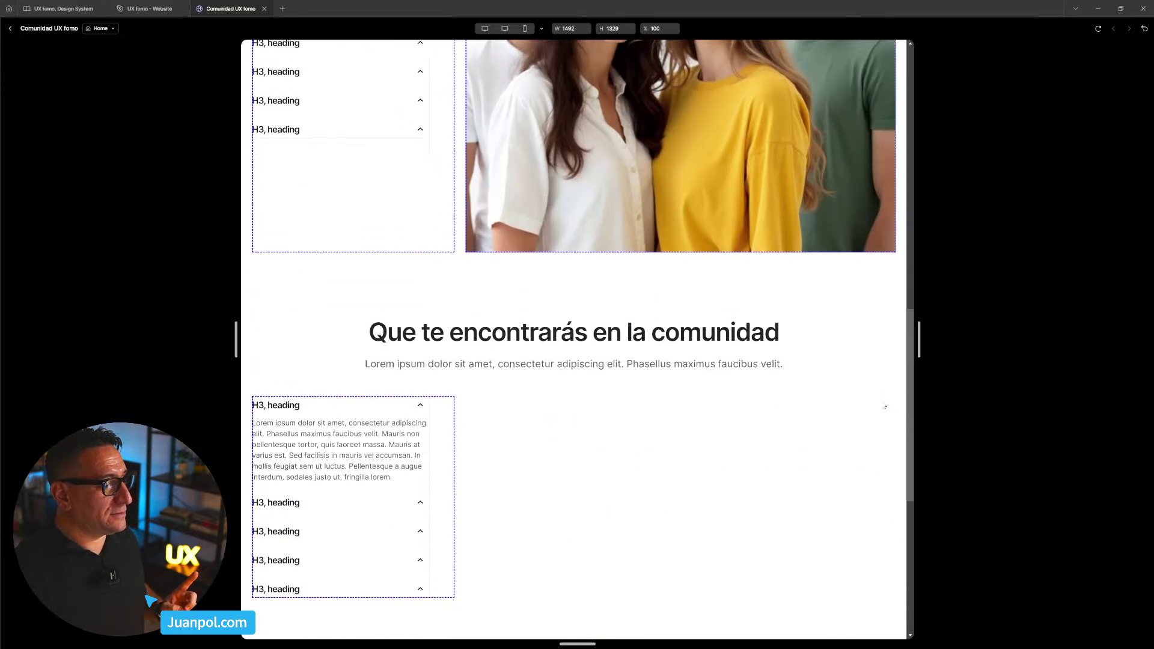
scroll(881, 404, "down", 3)
scroll(880, 404, "up", 8)
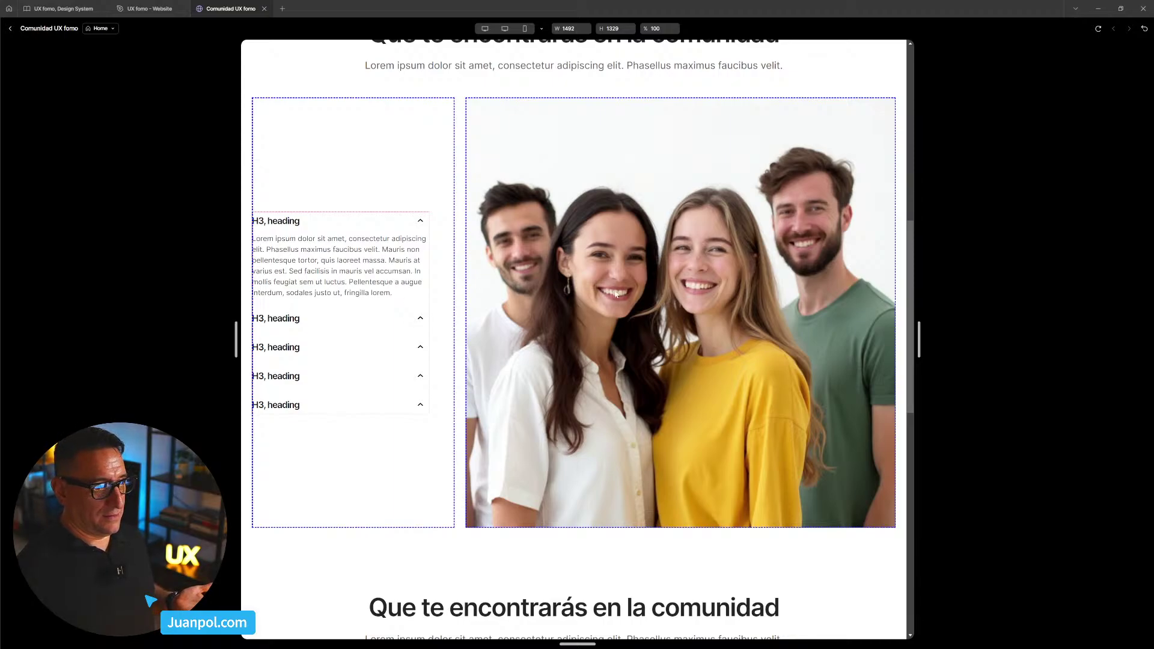
scroll(834, 377, "down", 3)
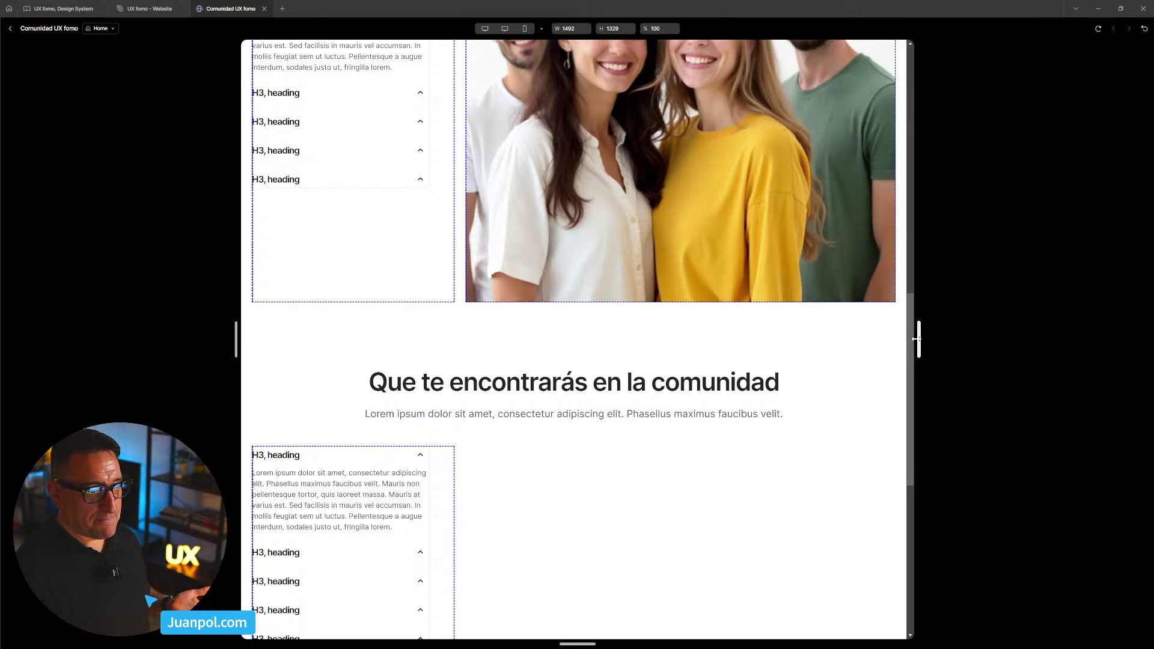
- Check the community columns with the preview narrowed to about 666 px and widened to about 1368 px, and close the preview
left_click_drag(919, 340, 726, 337)
scroll(696, 361, "up", 6)
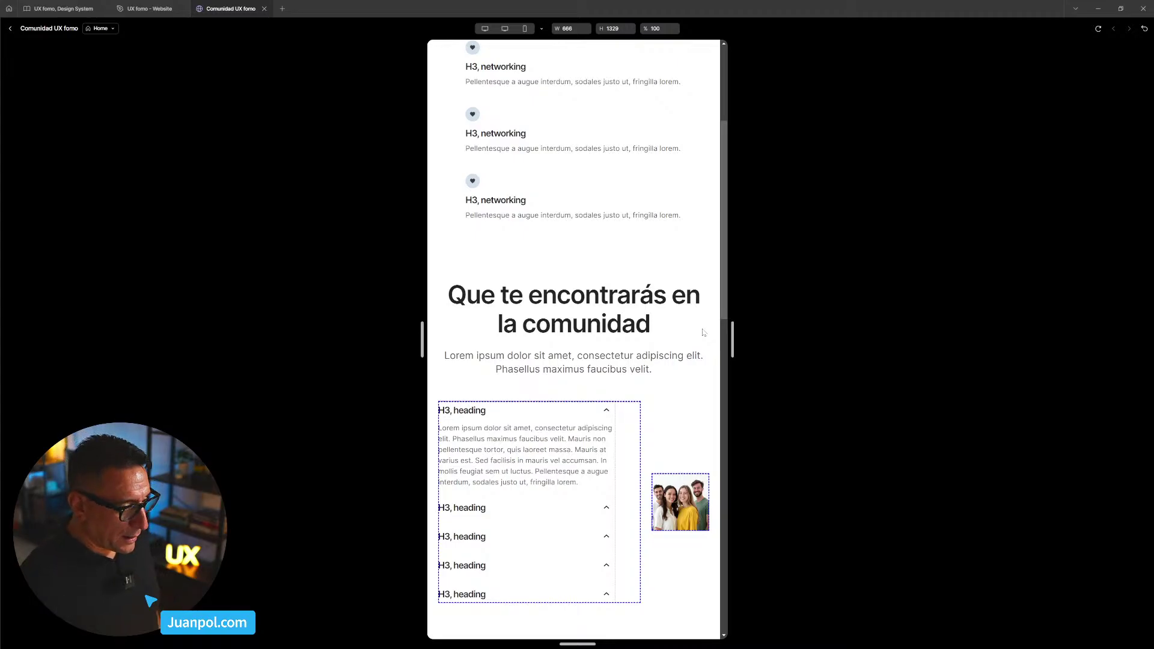
scroll(796, 463, "up", 2)
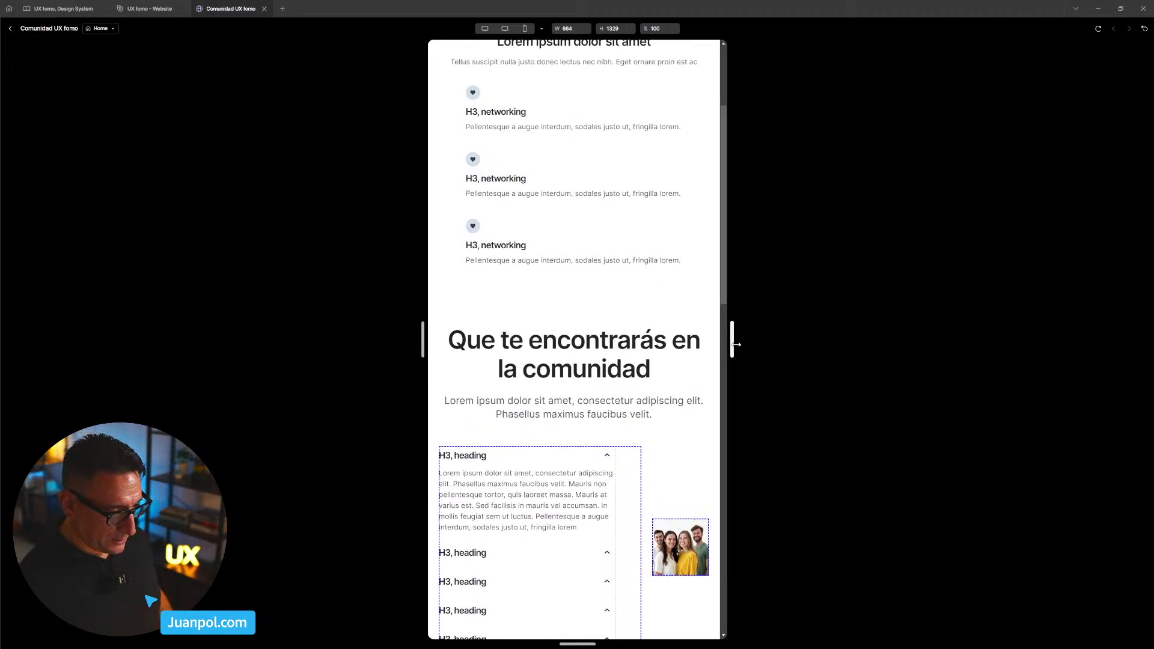
left_click_drag(733, 353, 895, 353)
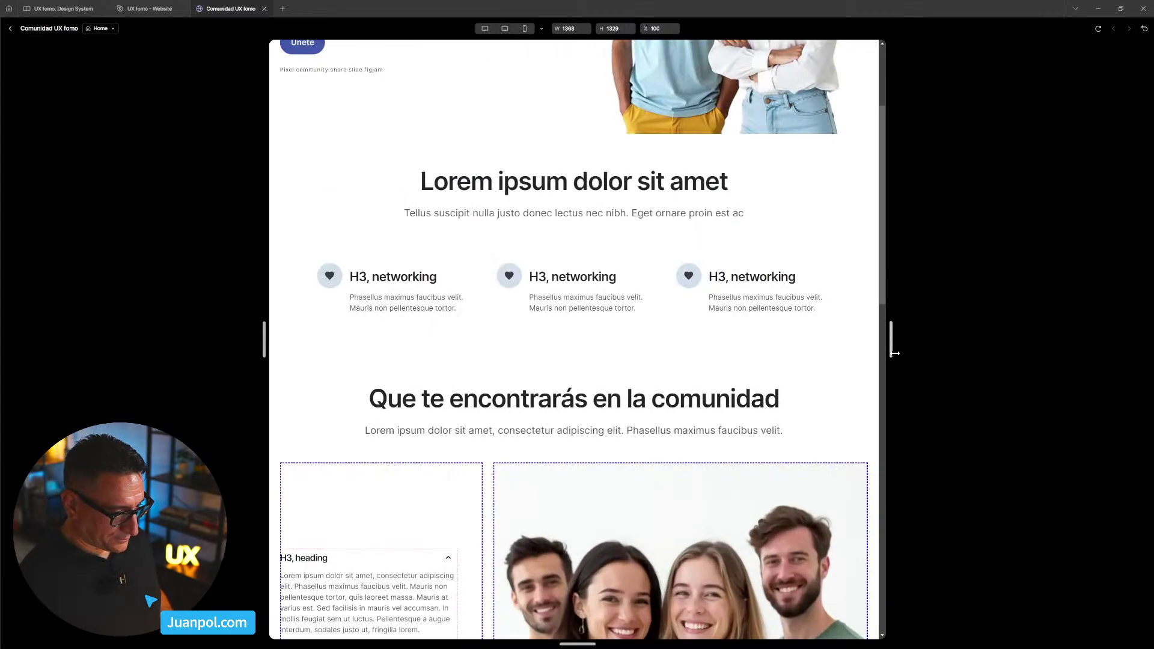
left_click(10, 29)
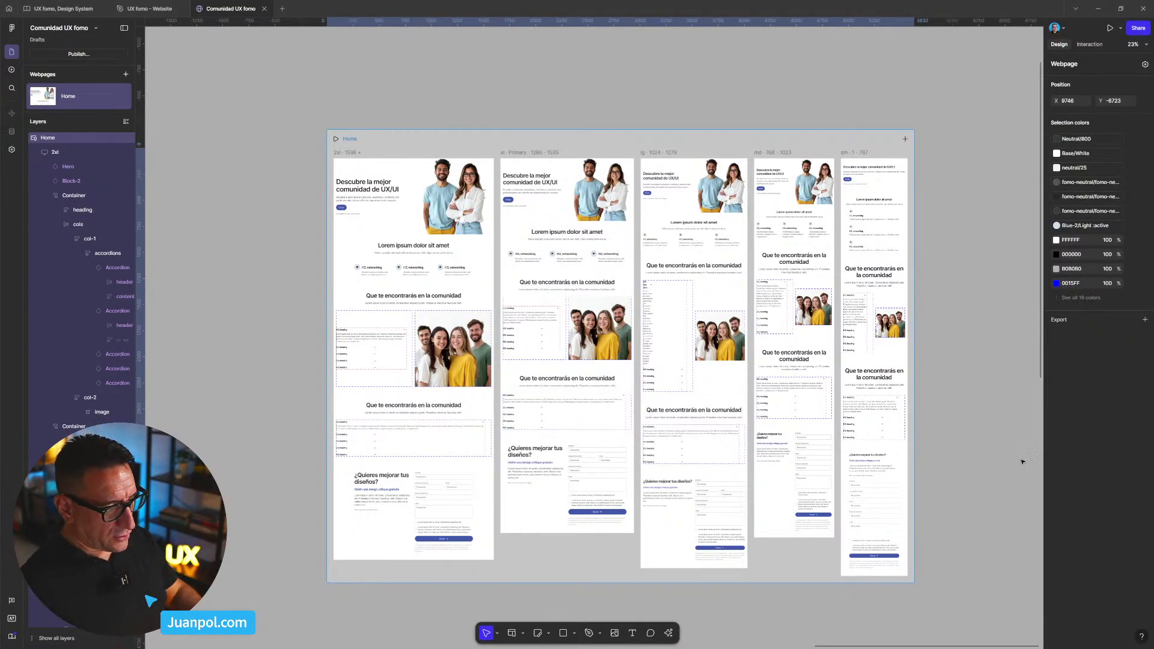
left_click_drag(991, 468, 979, 424)
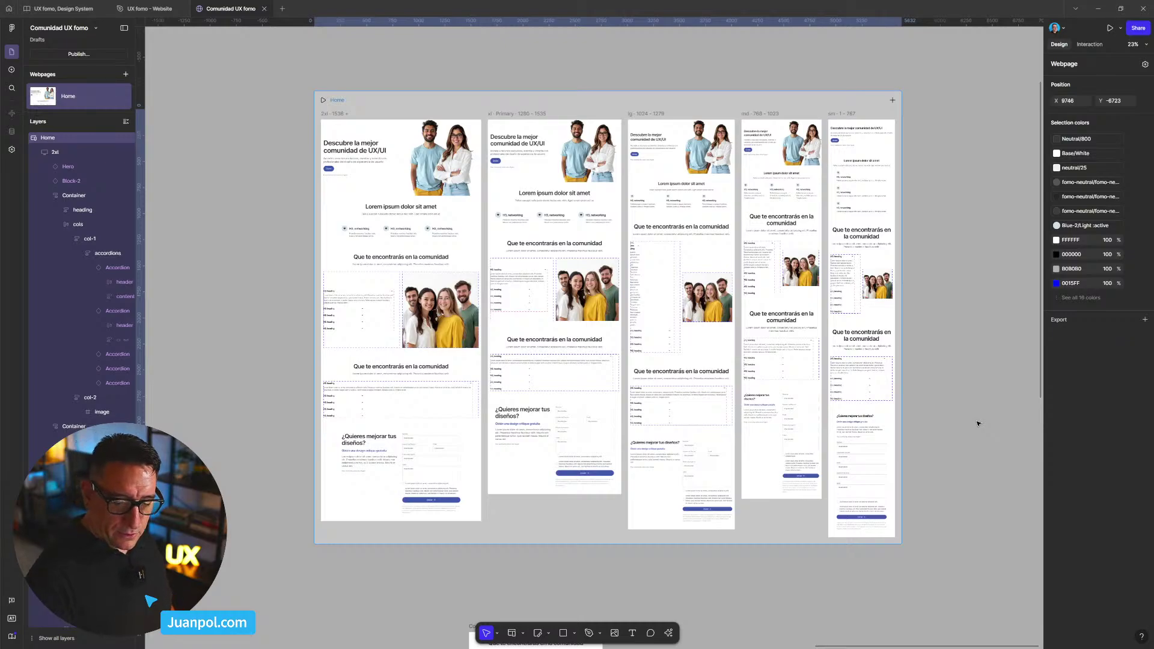
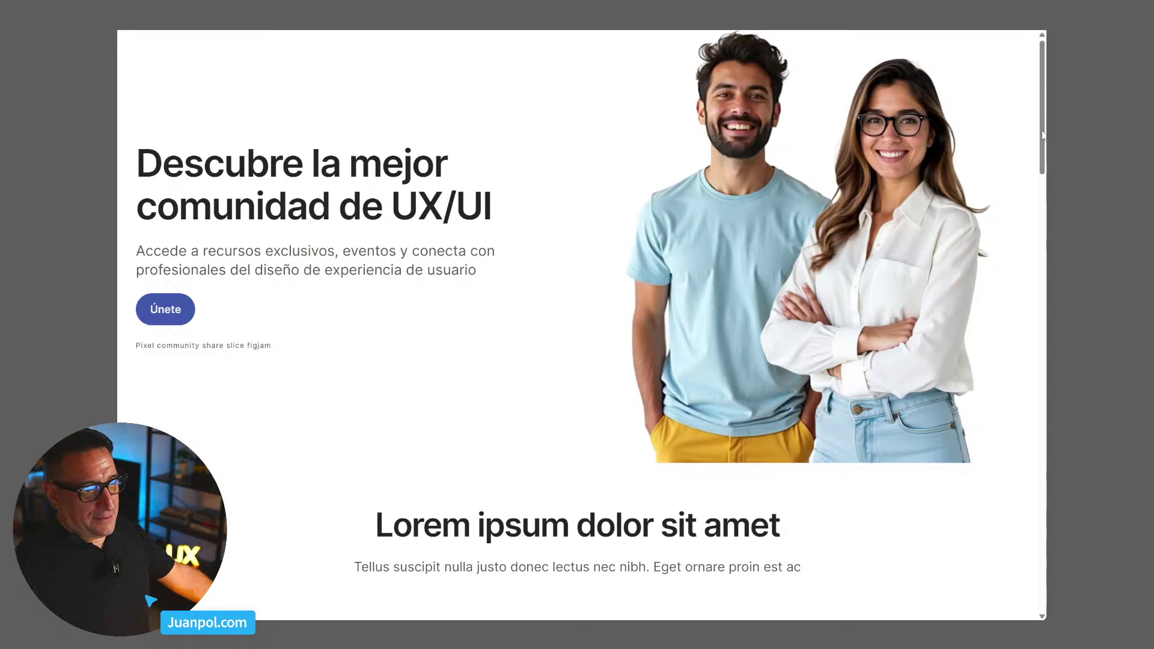
- Examine the published page in the browser, comparing the accordion and image columns in both community sections
left_click_drag(1043, 135, 1043, 154)
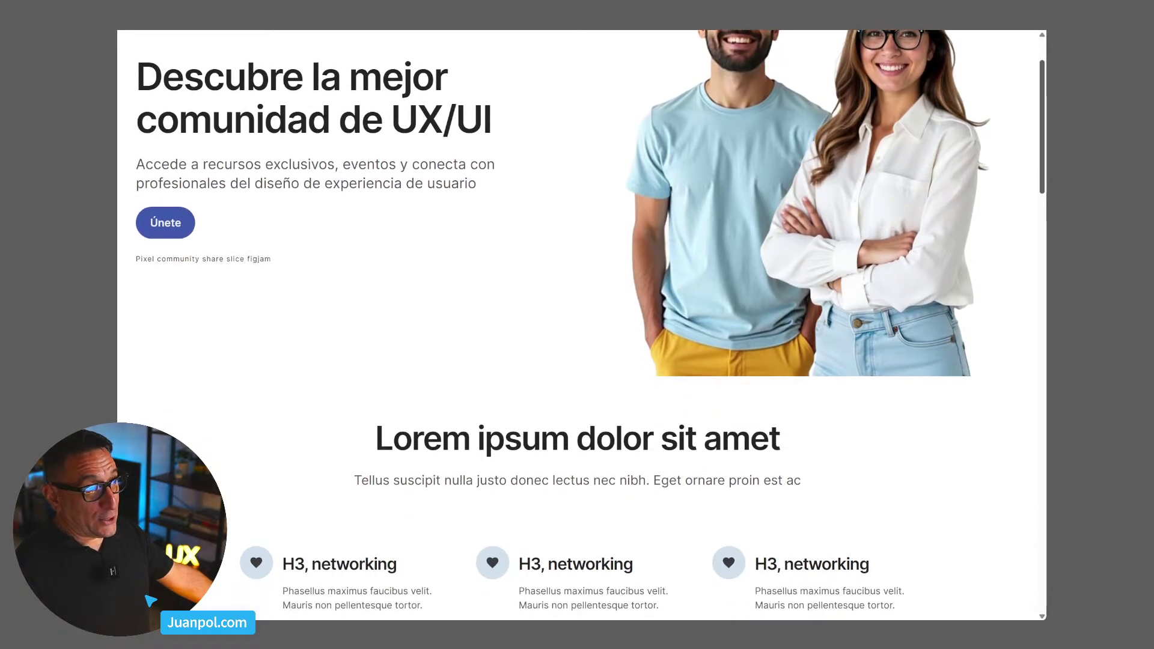
scroll(577, 325, "down", 6)
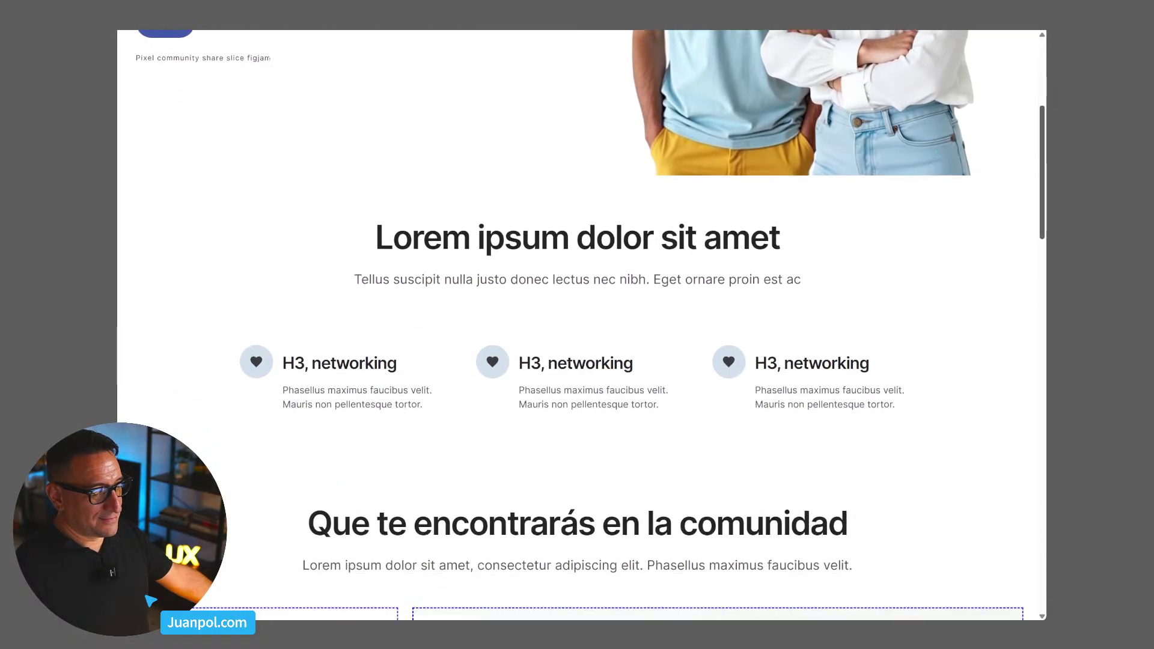
scroll(577, 325, "down", 2)
scroll(577, 325, "down", 8)
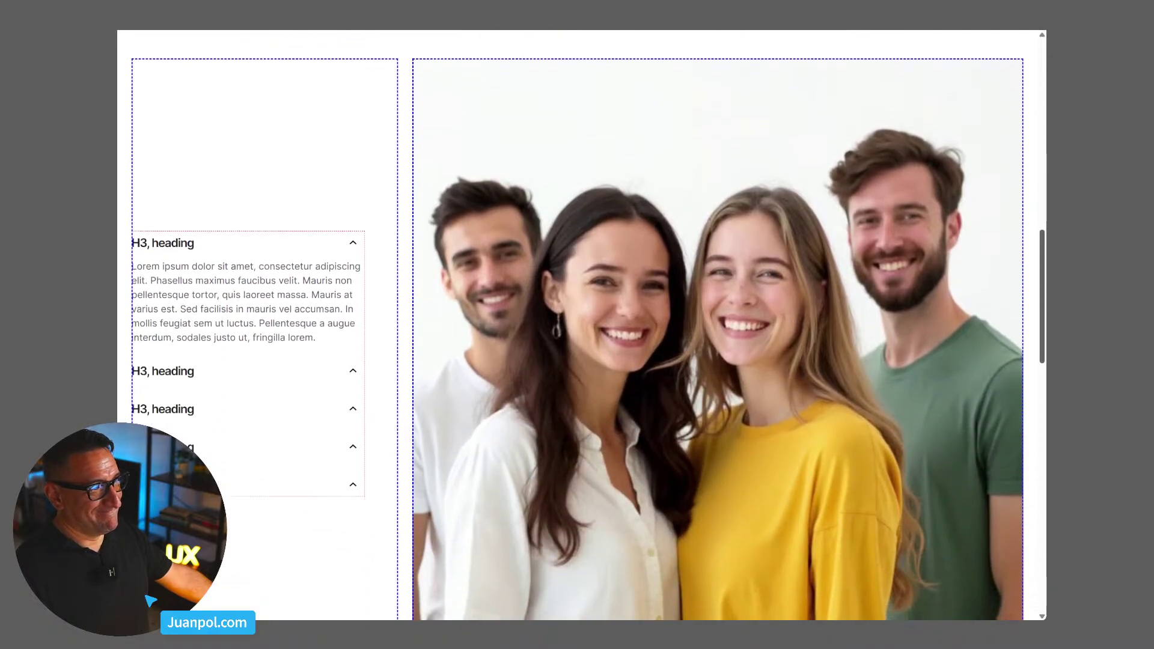
scroll(577, 325, "down", 8)
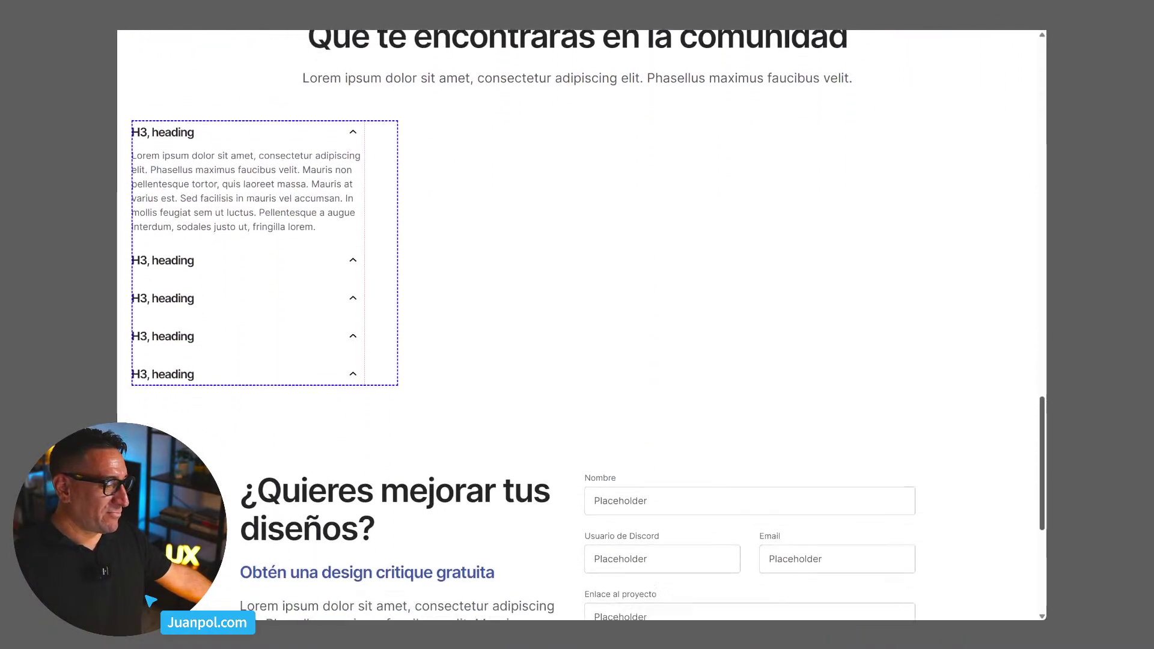
scroll(964, 389, "up", 20)
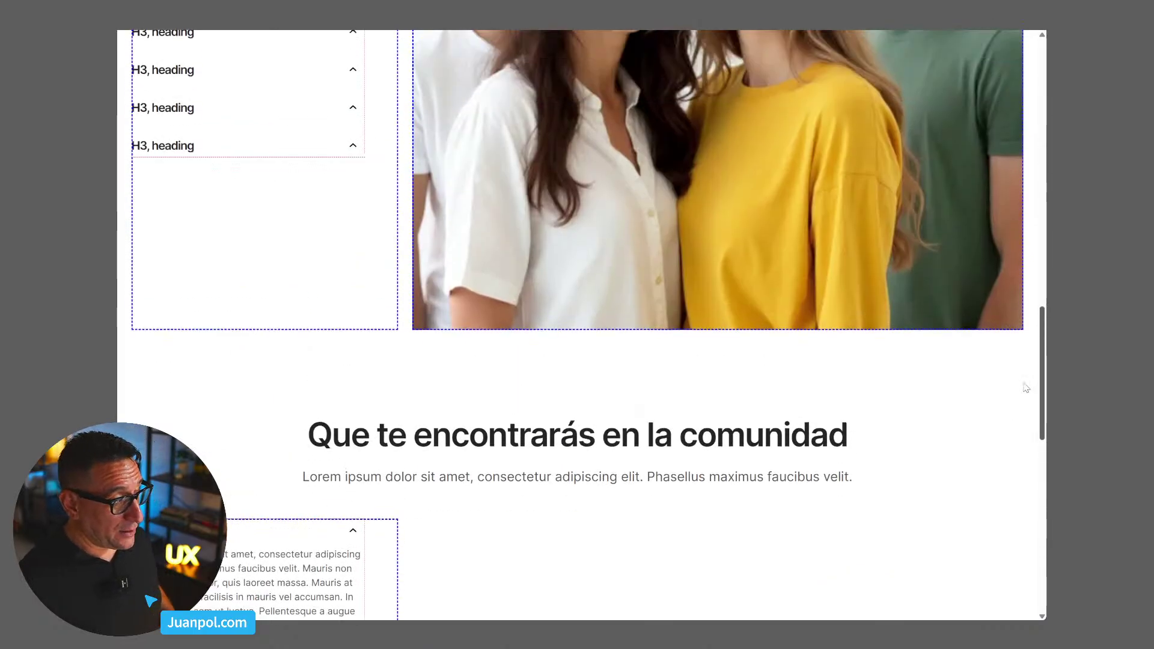
scroll(1021, 453, "down", 4)
scroll(1020, 454, "up", 1)
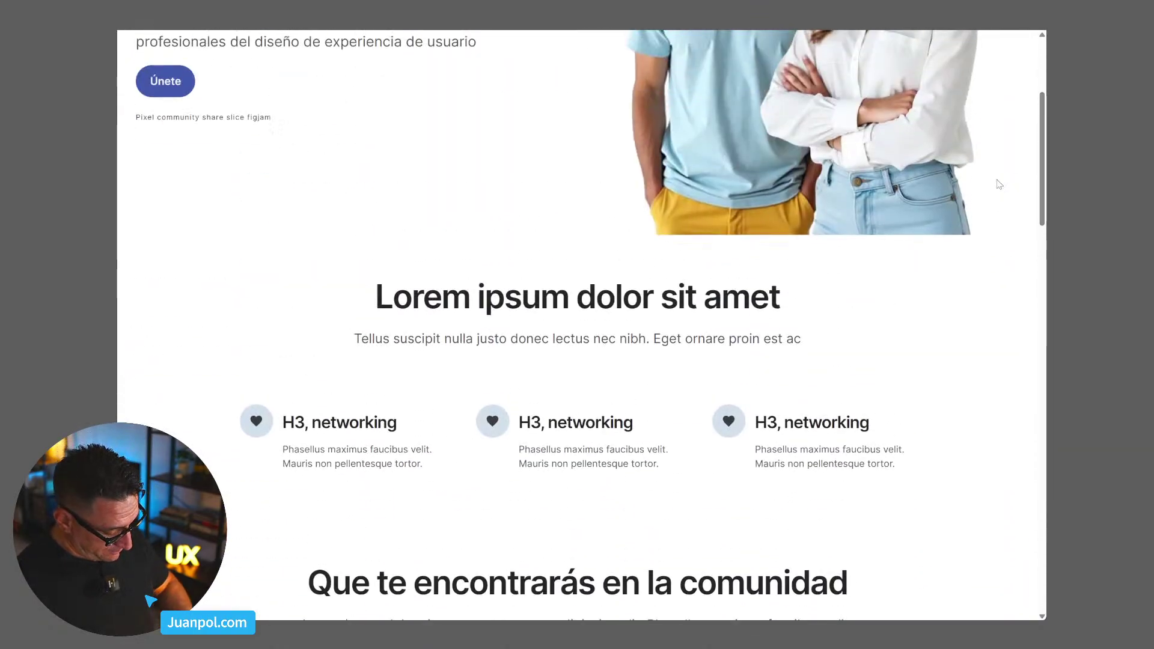
- Open the browser's developer tools in responsive view and narrow the published page to about 827 px to check the photo section's columns
key("ctrl+shift+c")
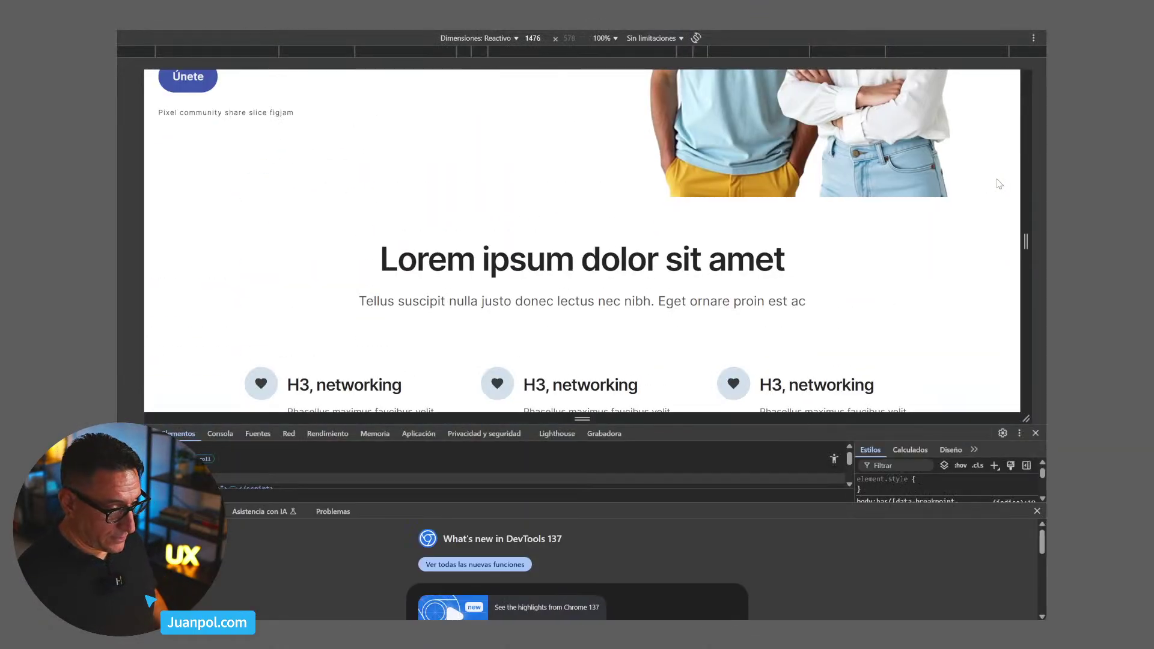
left_click(997, 371)
left_click(1037, 511)
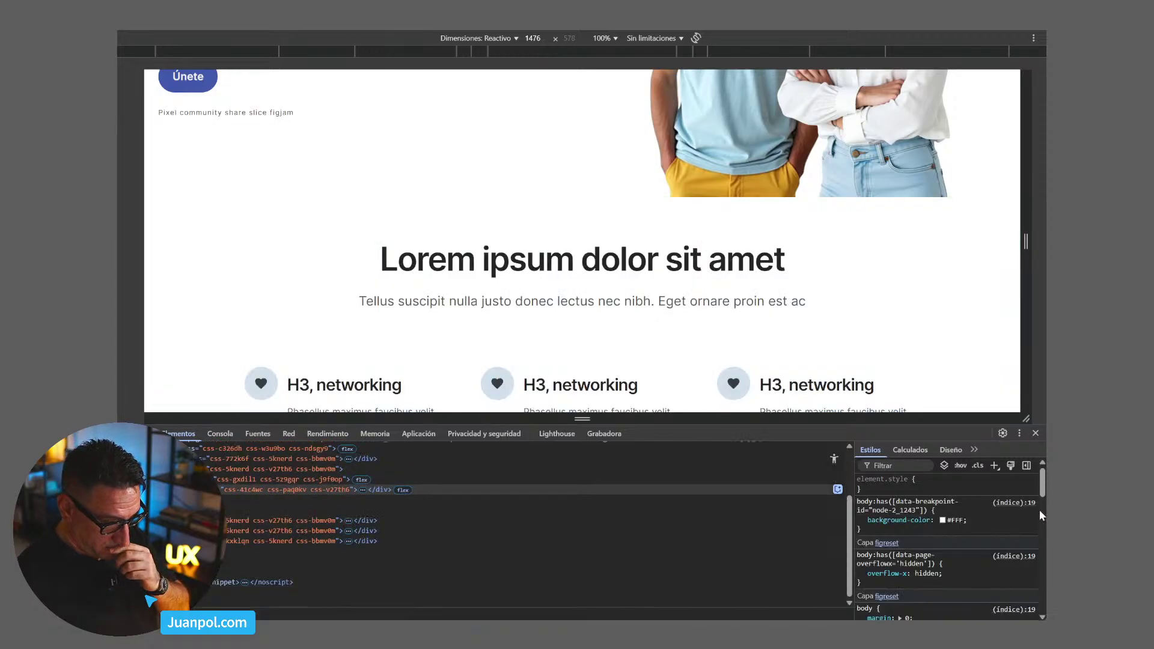
left_click_drag(802, 414, 790, 500)
key("ctrl+shift+c")
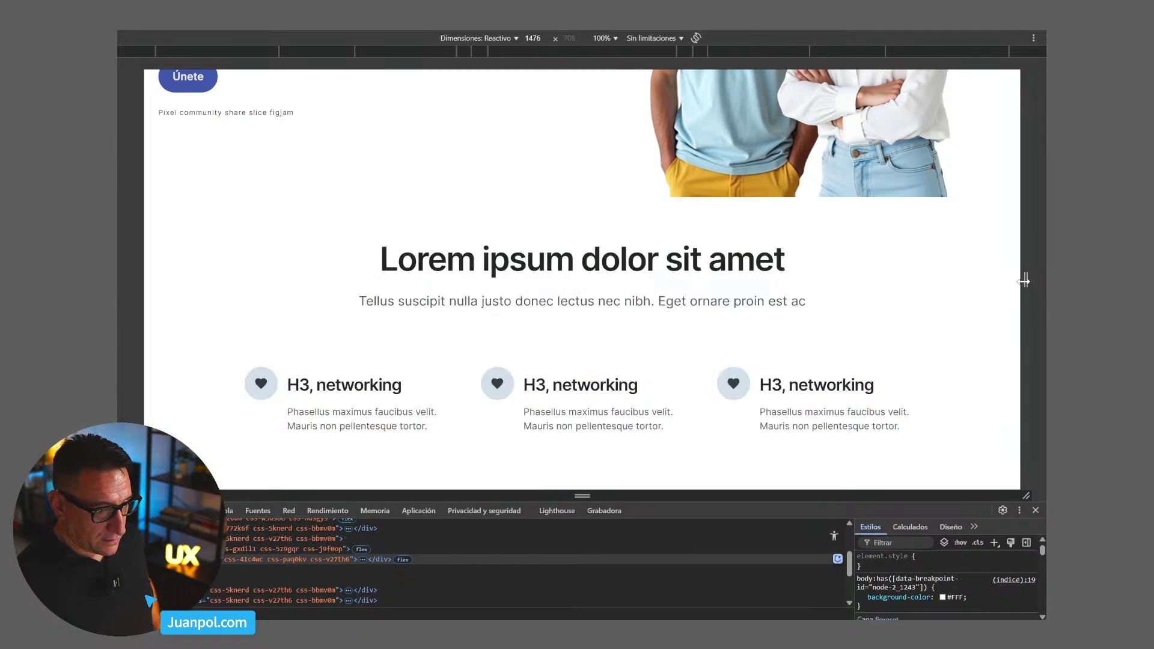
scroll(949, 335, "down", 8)
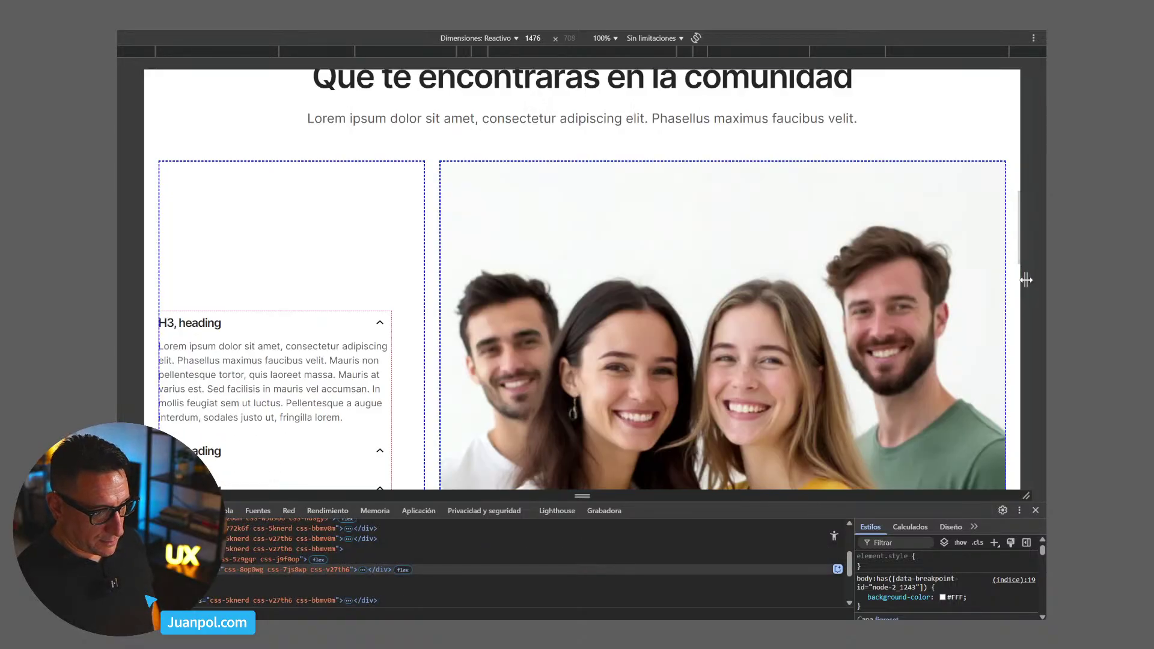
left_click_drag(1026, 280, 833, 297)
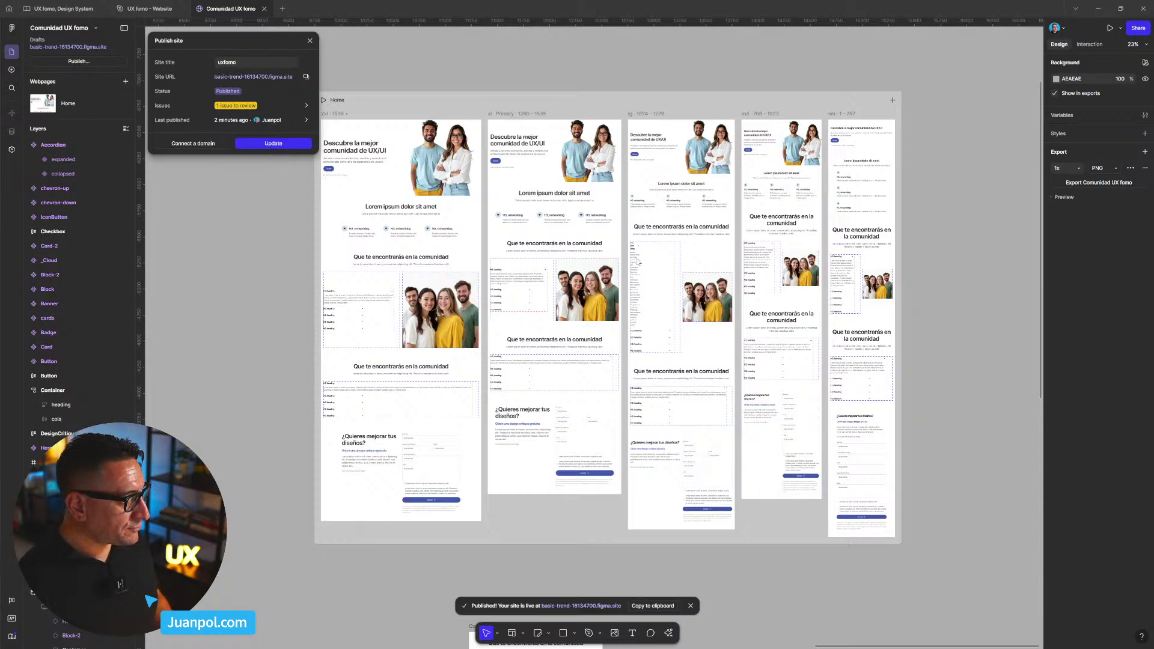
- Close the publish dialog in the Figma design and check the accordion column's width sizing in the lg and xl photo sections
key("Escape")
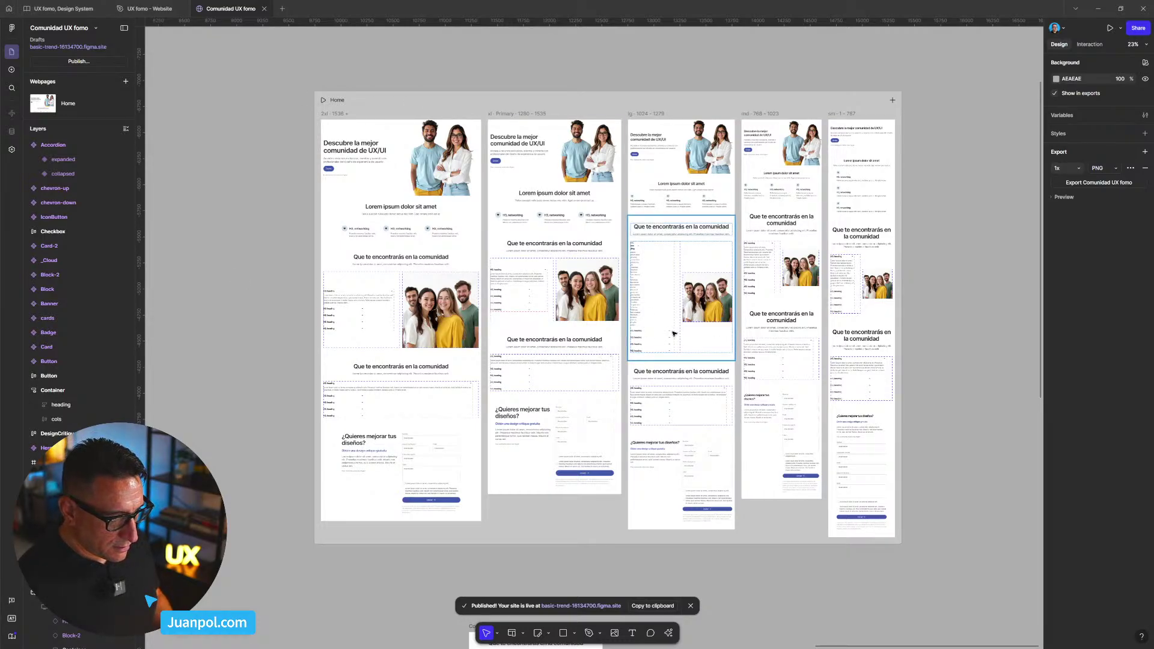
left_click(664, 299)
double_click(663, 299)
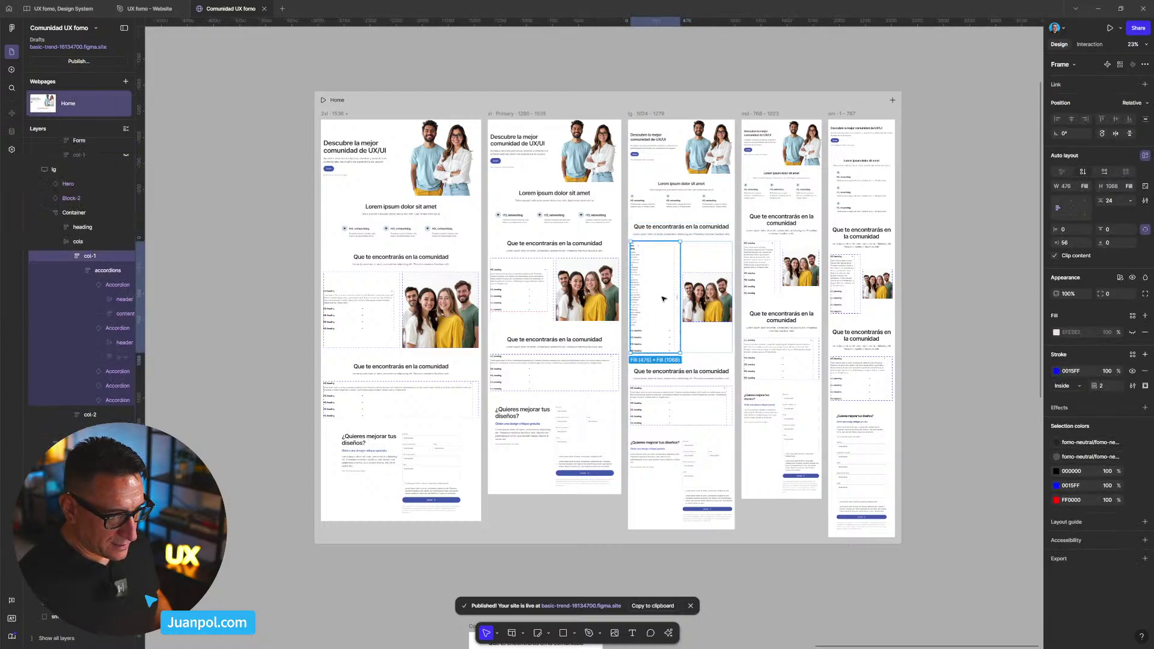
left_click(522, 287)
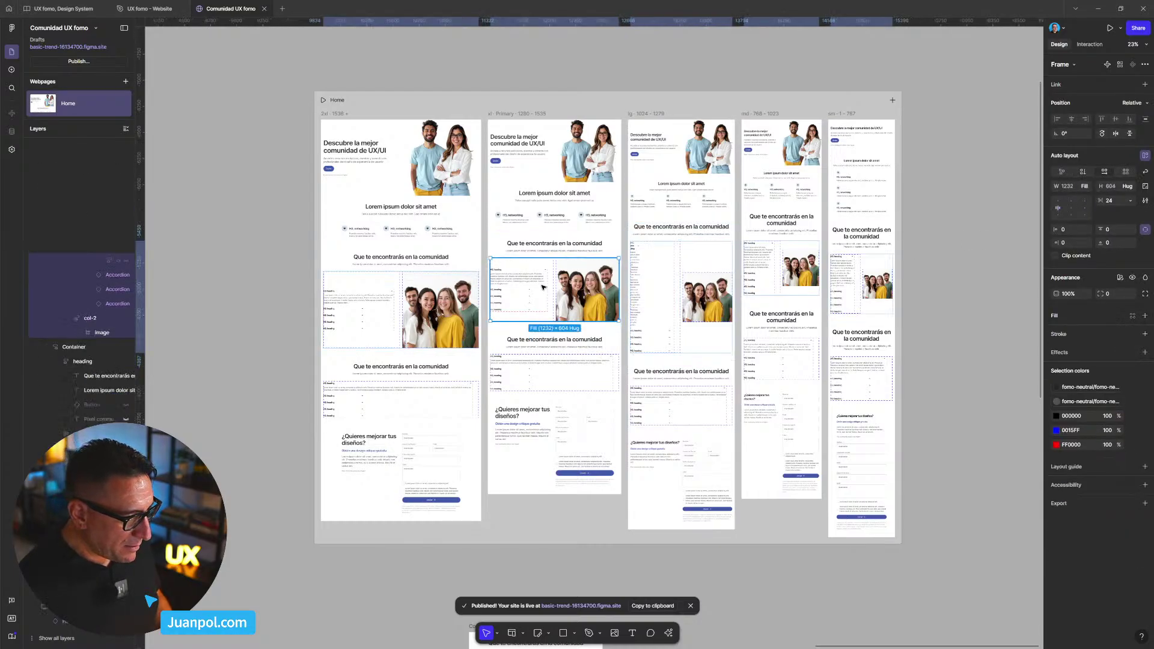
left_click(1085, 186)
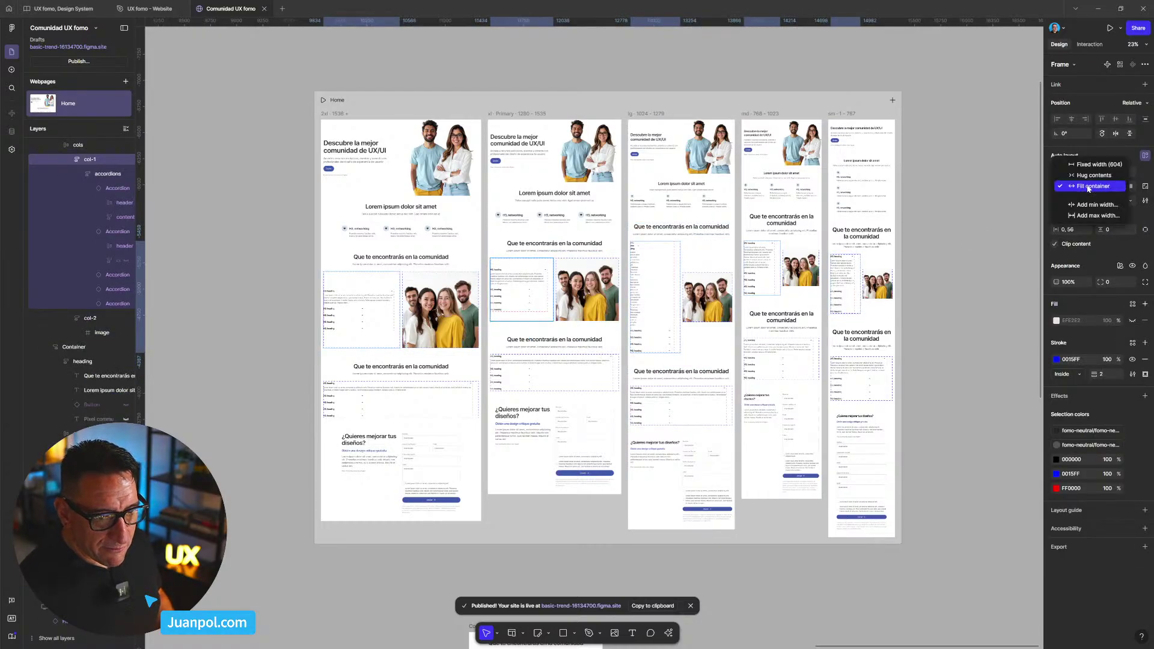
- Check the width sizing of the accordion column in the md breakpoint's photo section
double_click(766, 266)
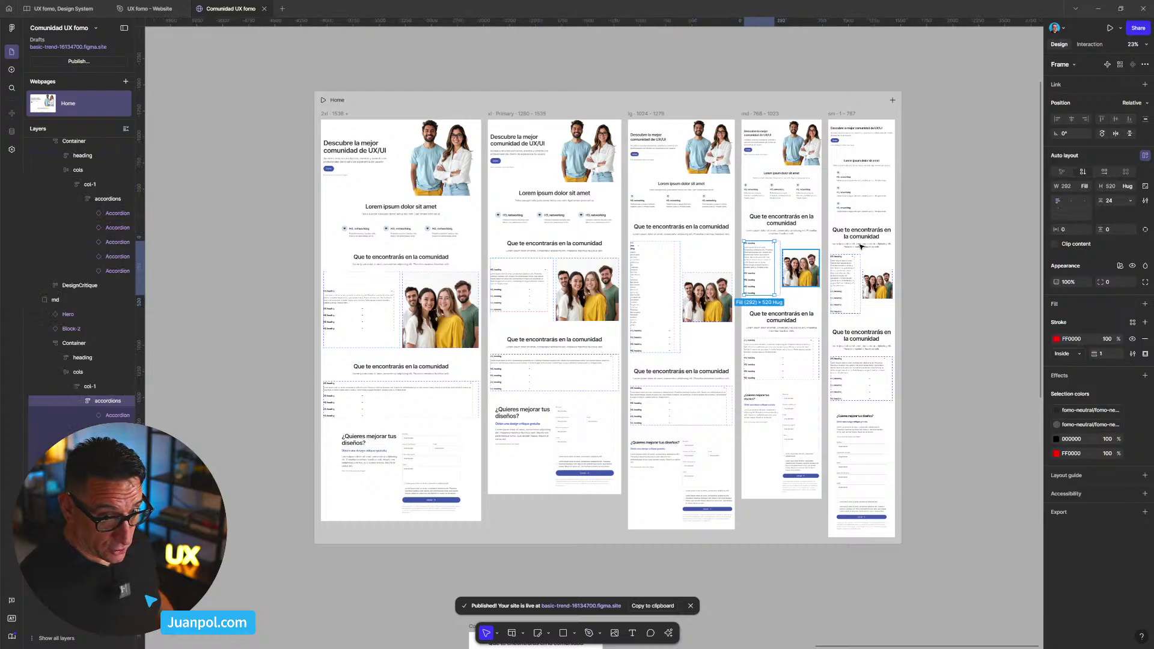
left_click(930, 258)
left_click(779, 260)
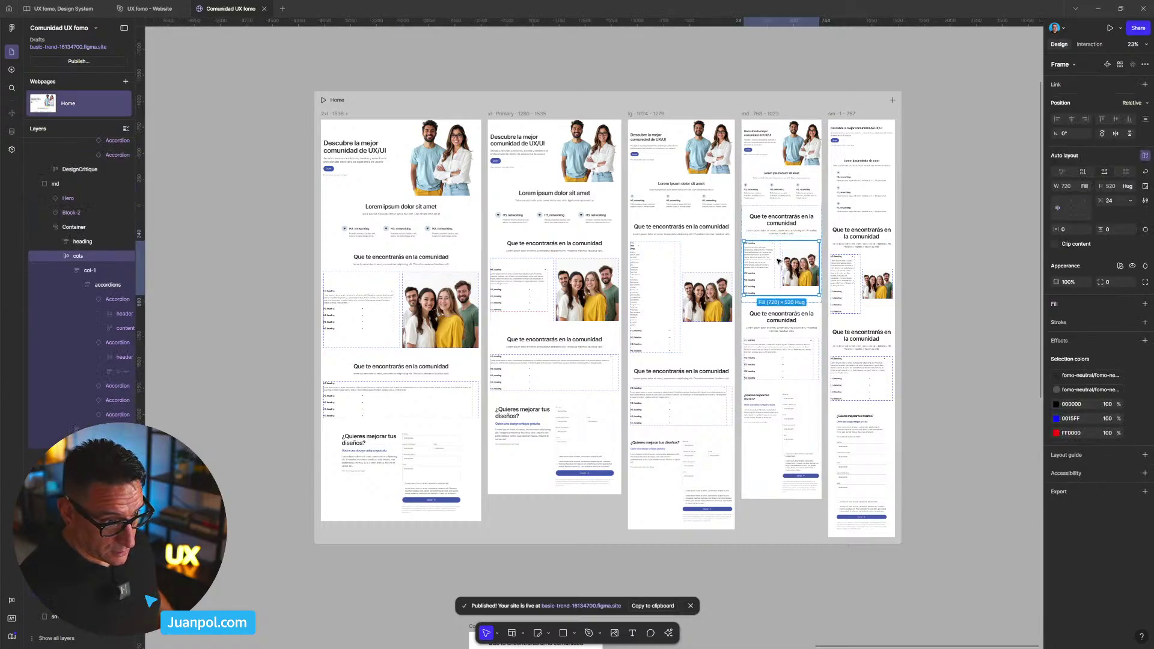
left_click(783, 259)
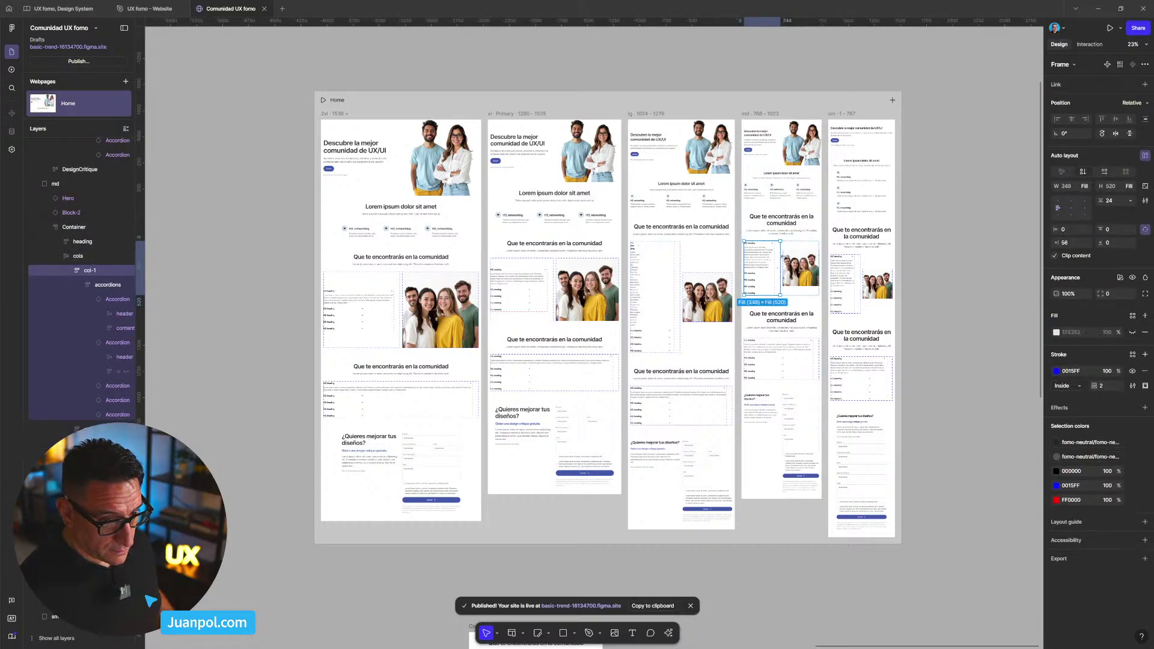
left_click(1091, 187)
left_click(996, 207)
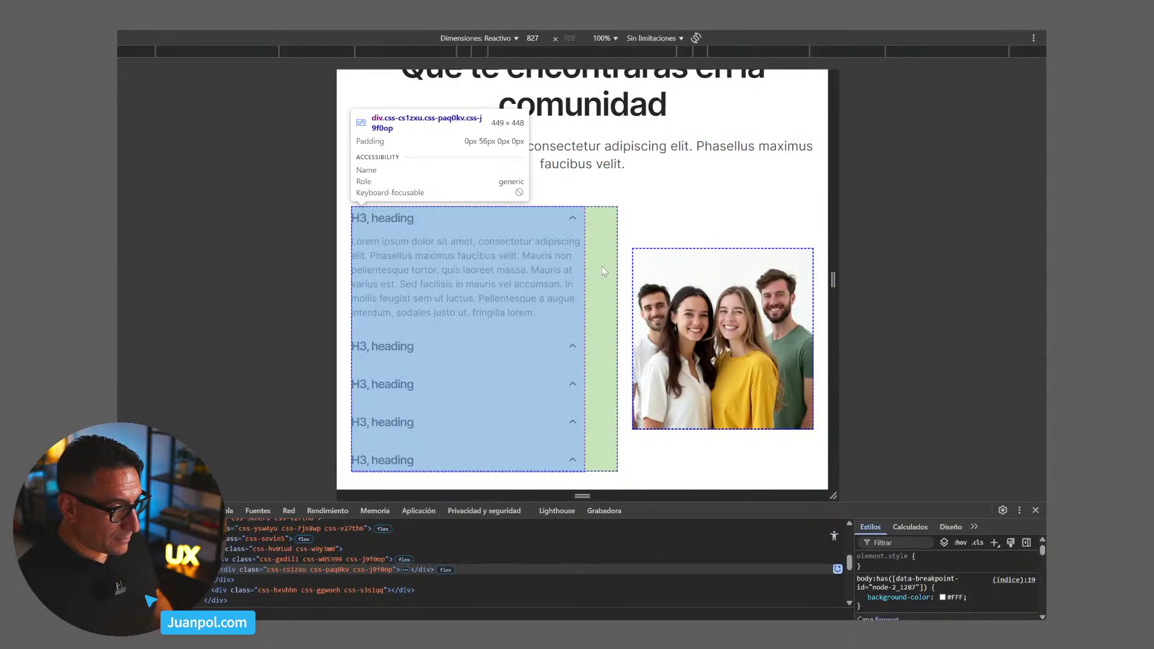
- Widen the published page's responsive viewport in the browser to about 1000 px and compare the accordion and image columns
left_click_drag(836, 281, 890, 302)
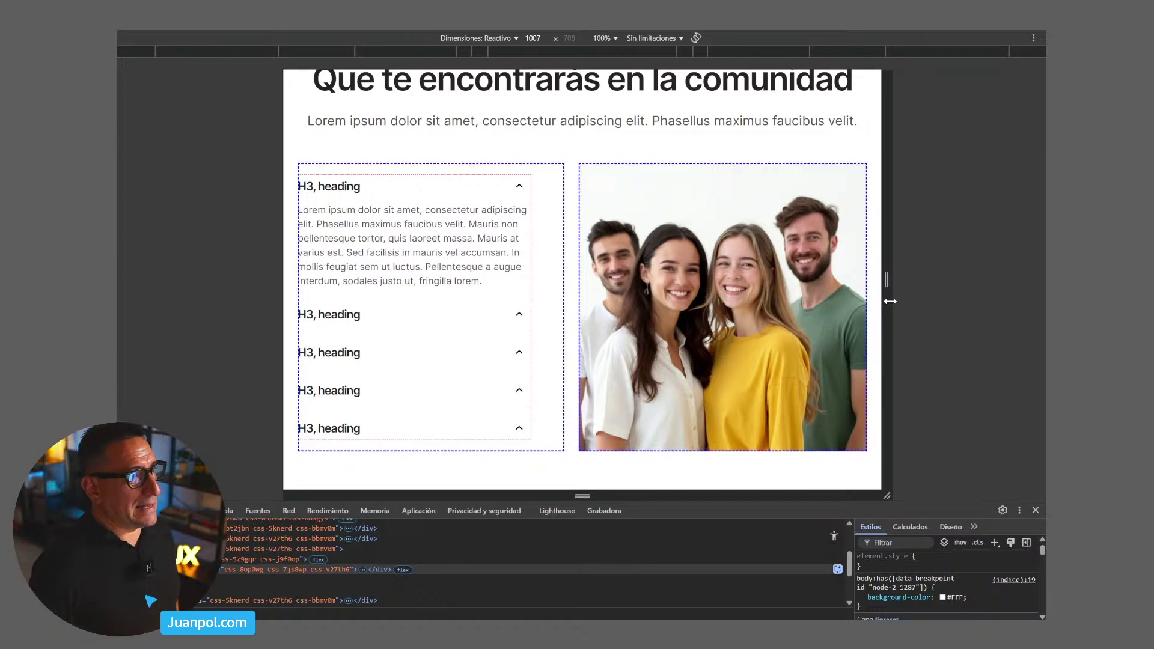
left_click_drag(891, 300, 889, 299)
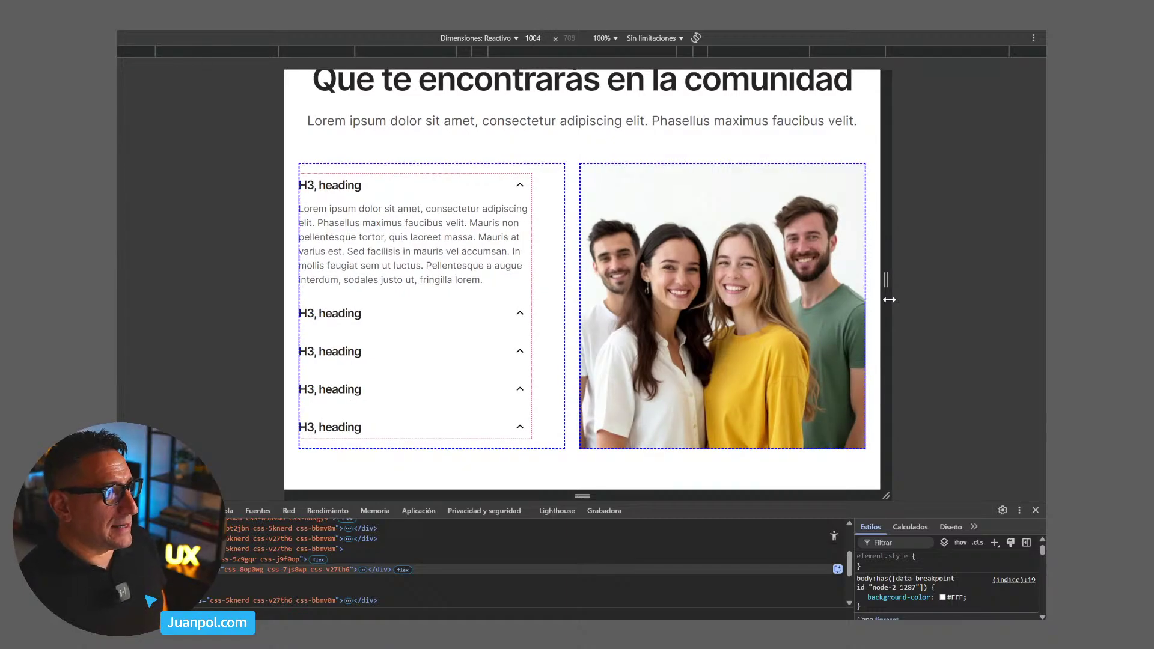
left_click_drag(890, 299, 886, 299)
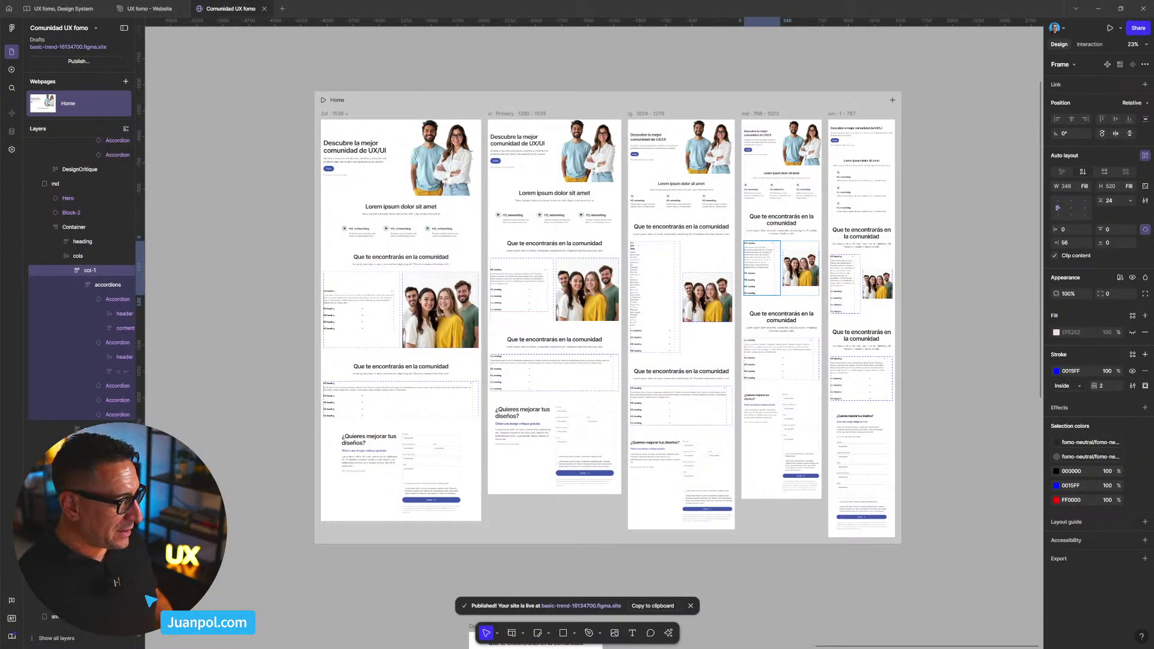
- Duplicate the xl breakpoint's community section that holds the accordions and the photo
left_click(239, 244)
scroll(397, 223, "down", 3)
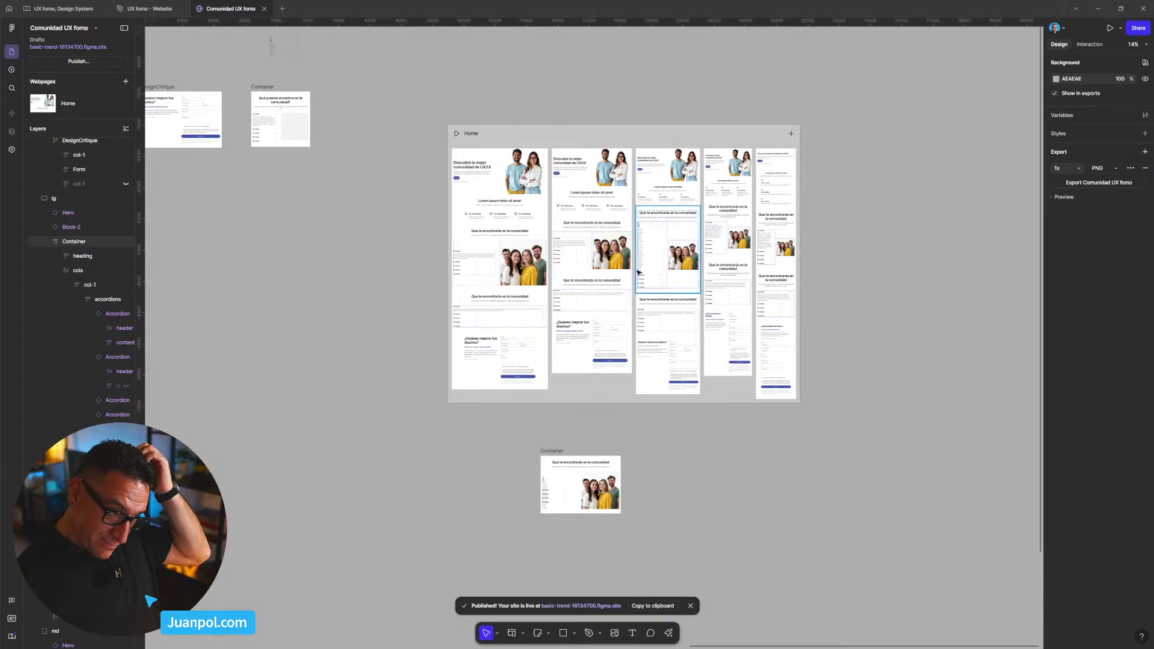
scroll(591, 259, "up", 5)
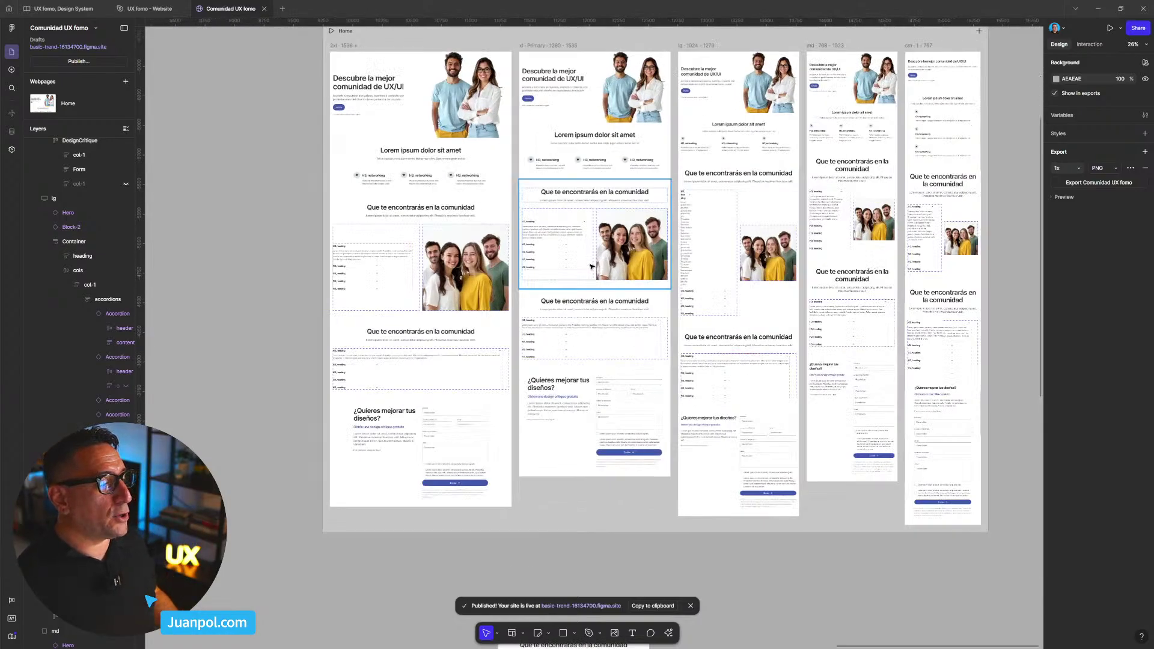
left_click(600, 268)
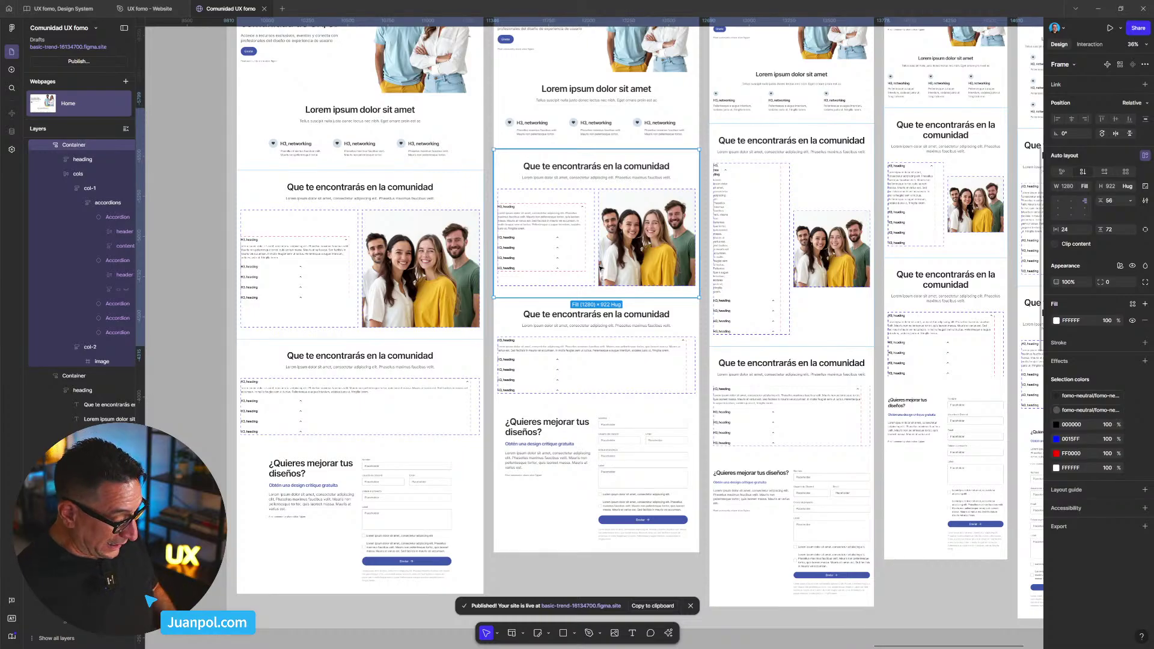
key("ctrl+d")
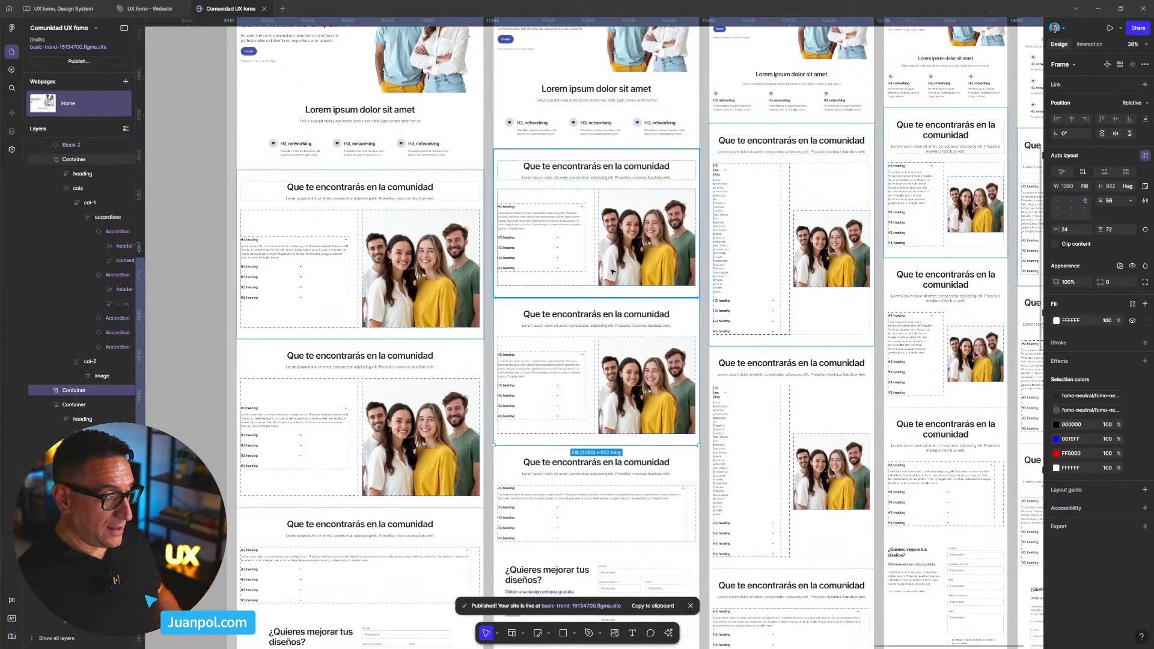
- Copy the photo from the second column of the upper xl section and delete the accordions from its first column
scroll(600, 267, "up", 2)
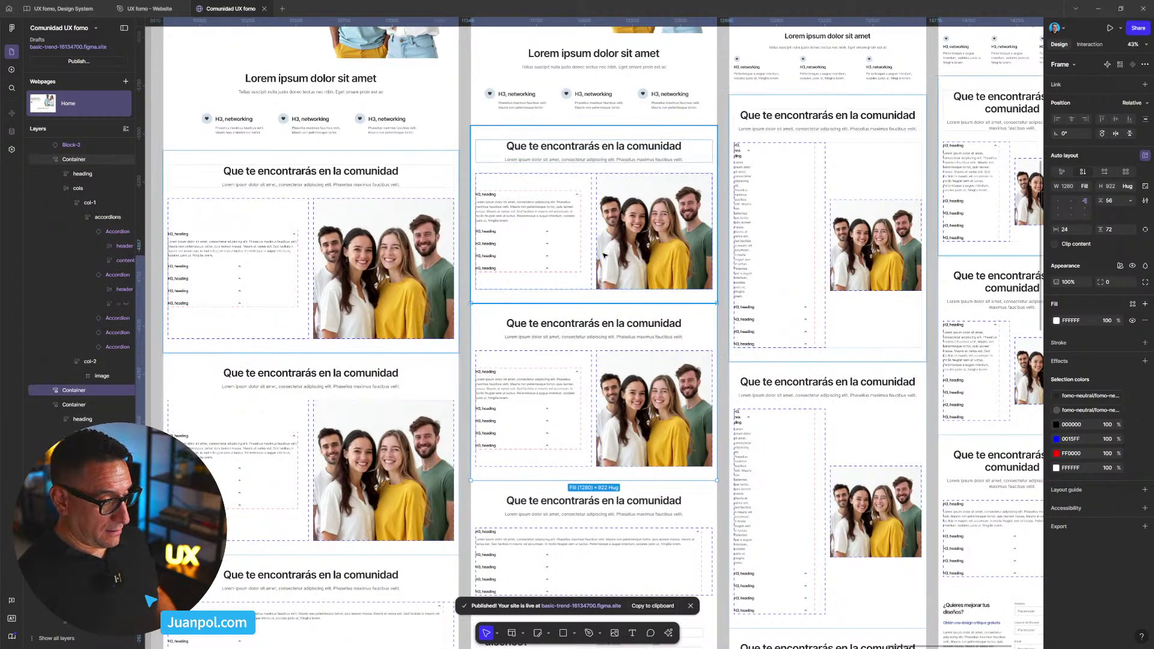
double_click(633, 250)
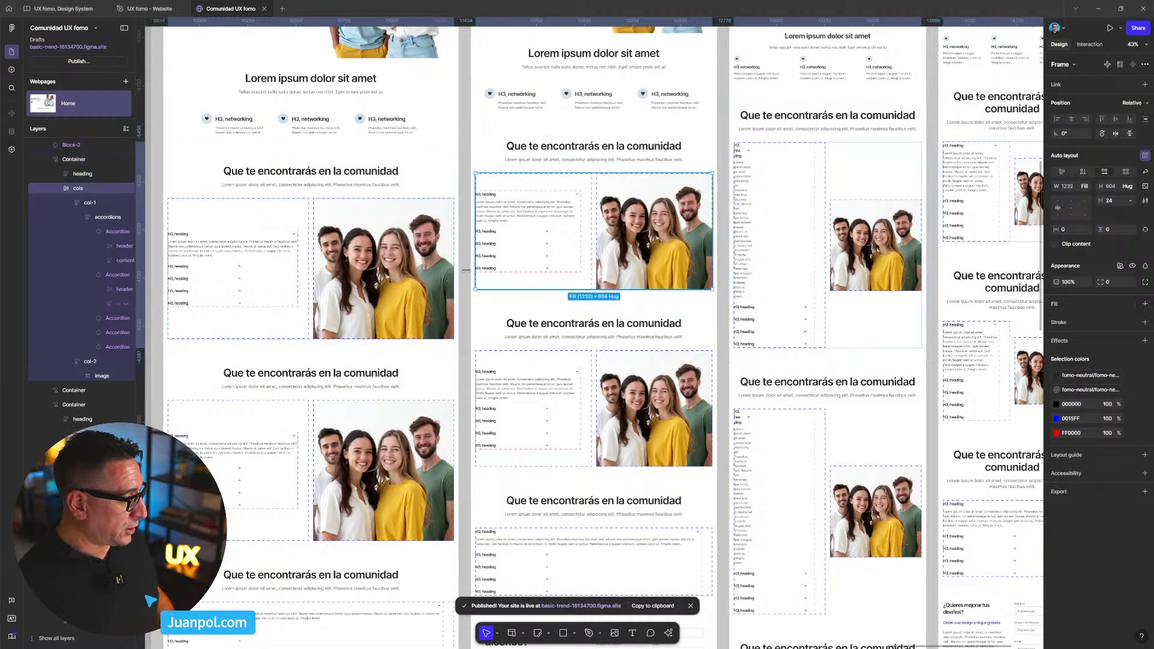
left_click(103, 377)
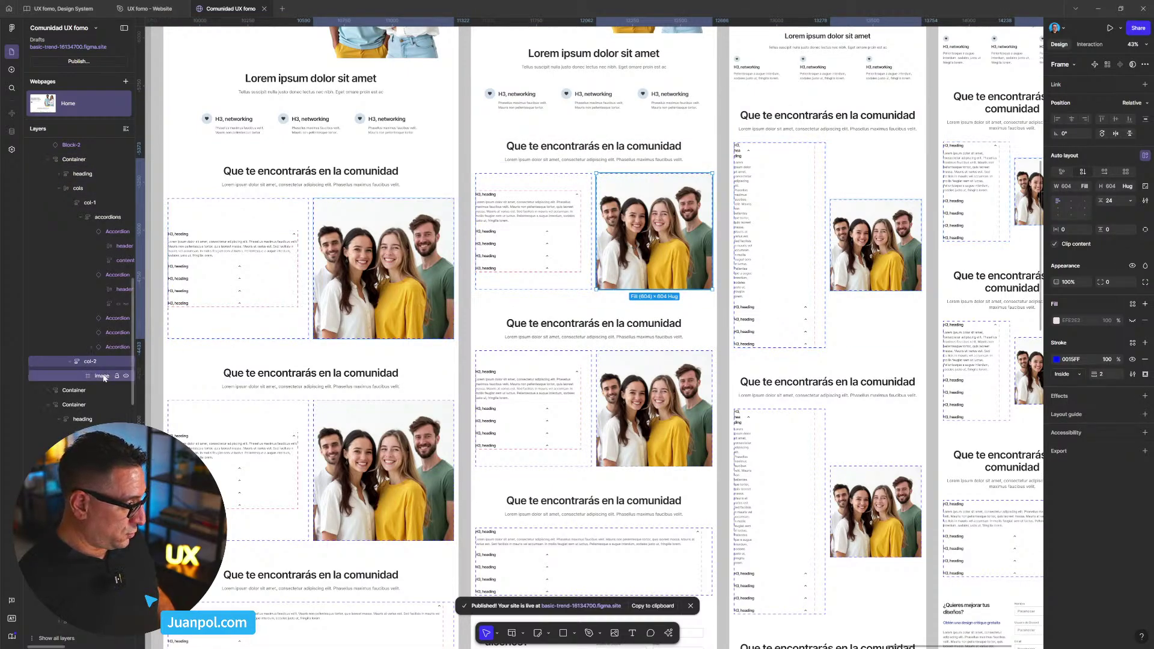
left_click(104, 377)
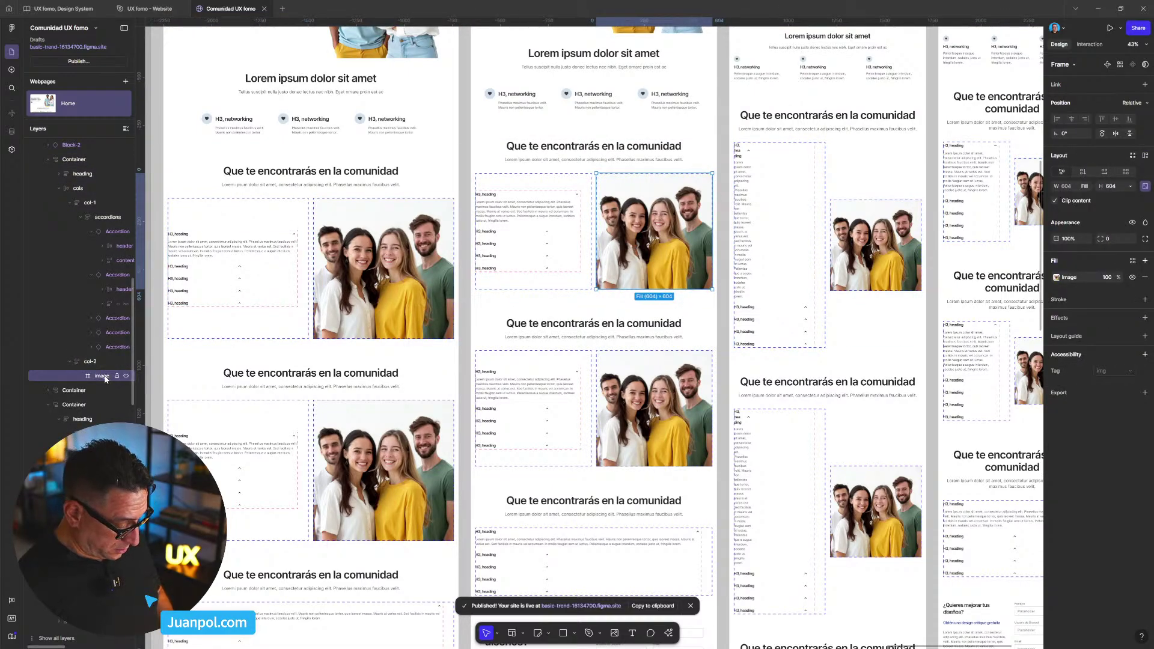
left_click(104, 218)
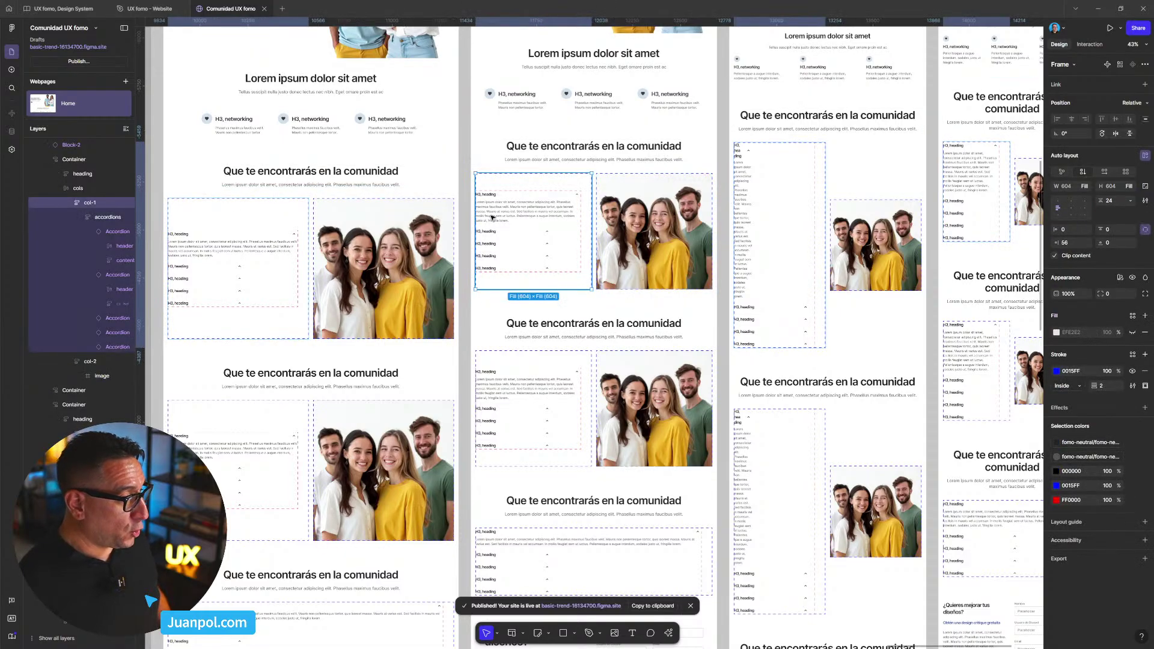
left_click(104, 220)
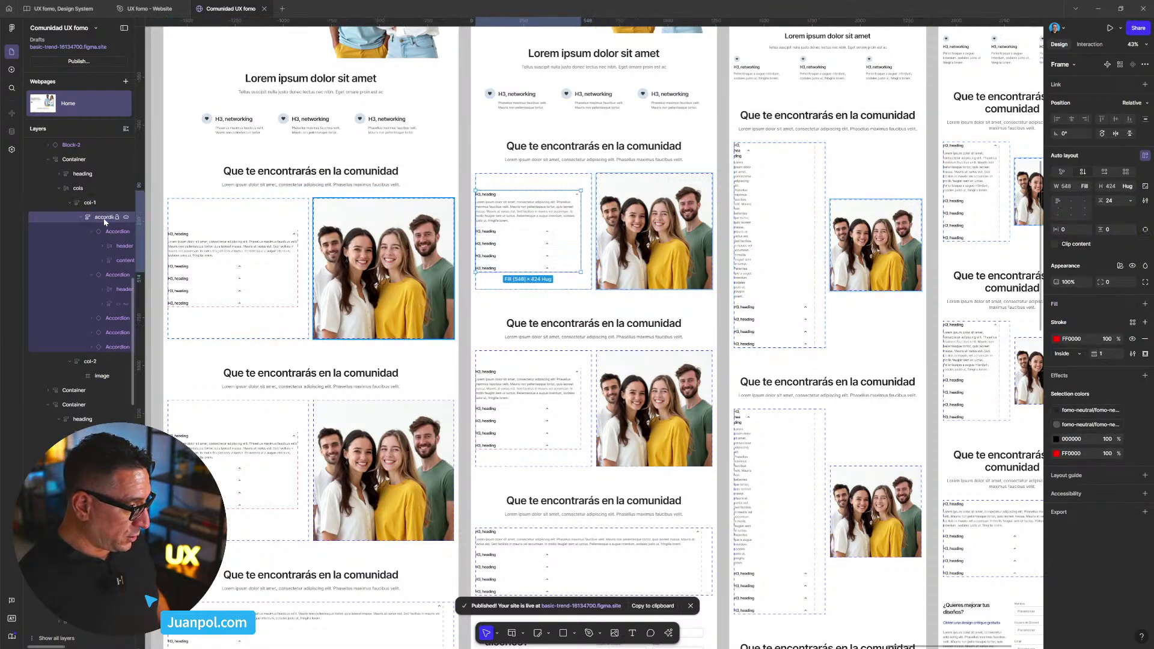
key("Delete")
- Paste the photo into the upper xl section and move it inside the emptied col-1 frame
scroll(104, 218, "down", 3)
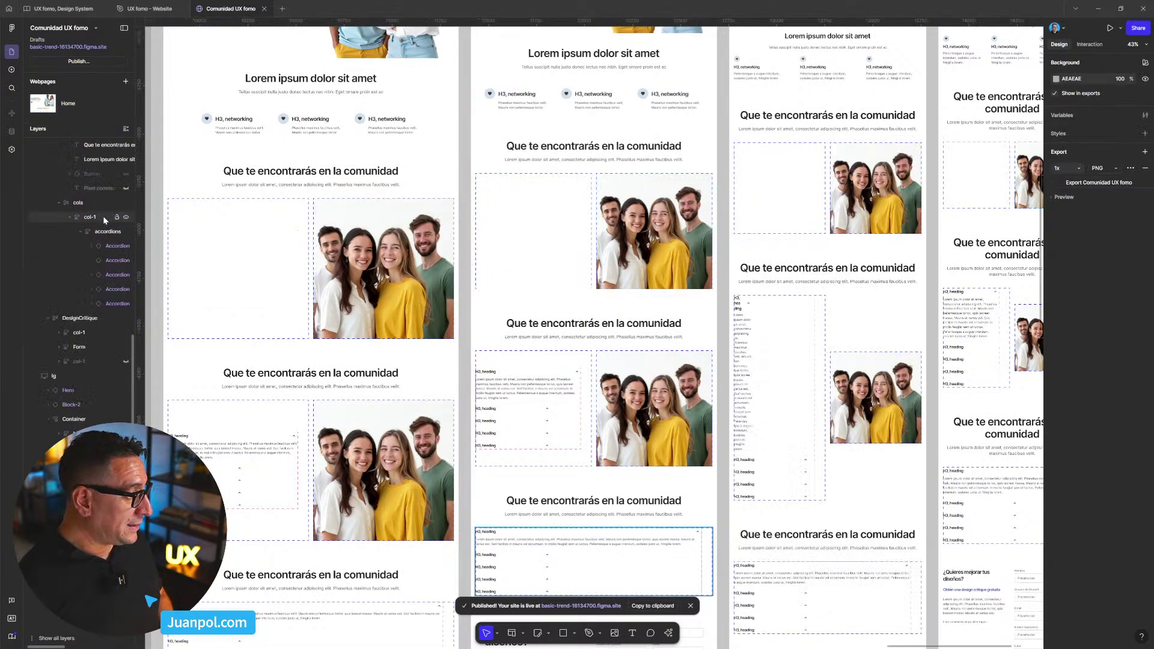
left_click(93, 219)
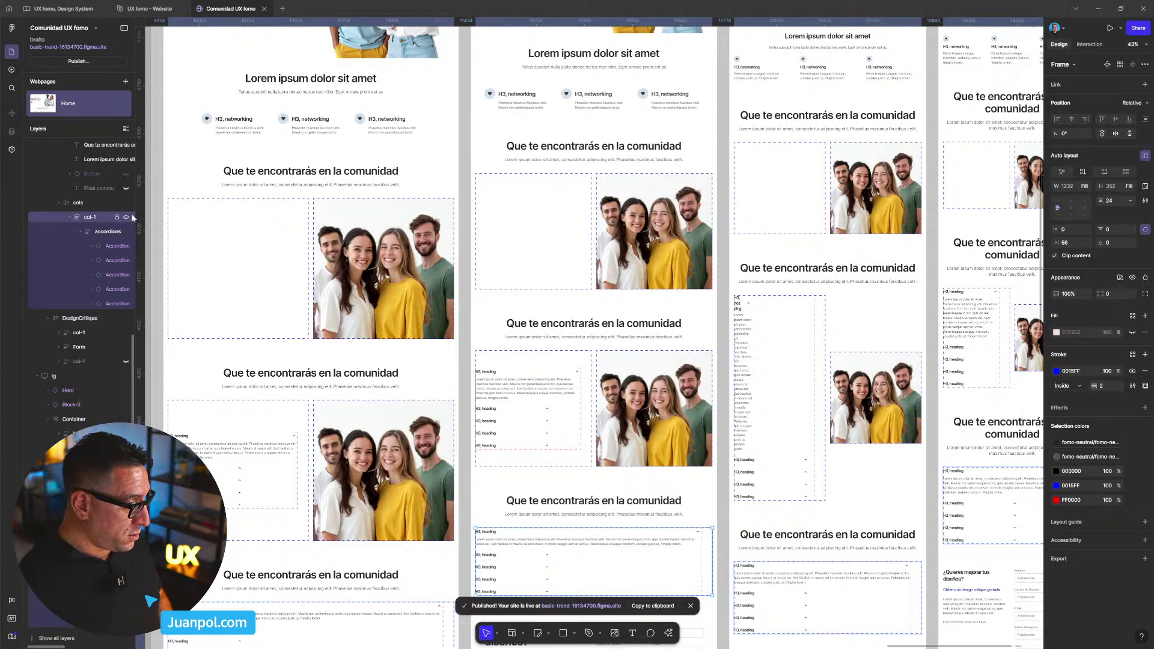
left_click(559, 237)
left_click(96, 188)
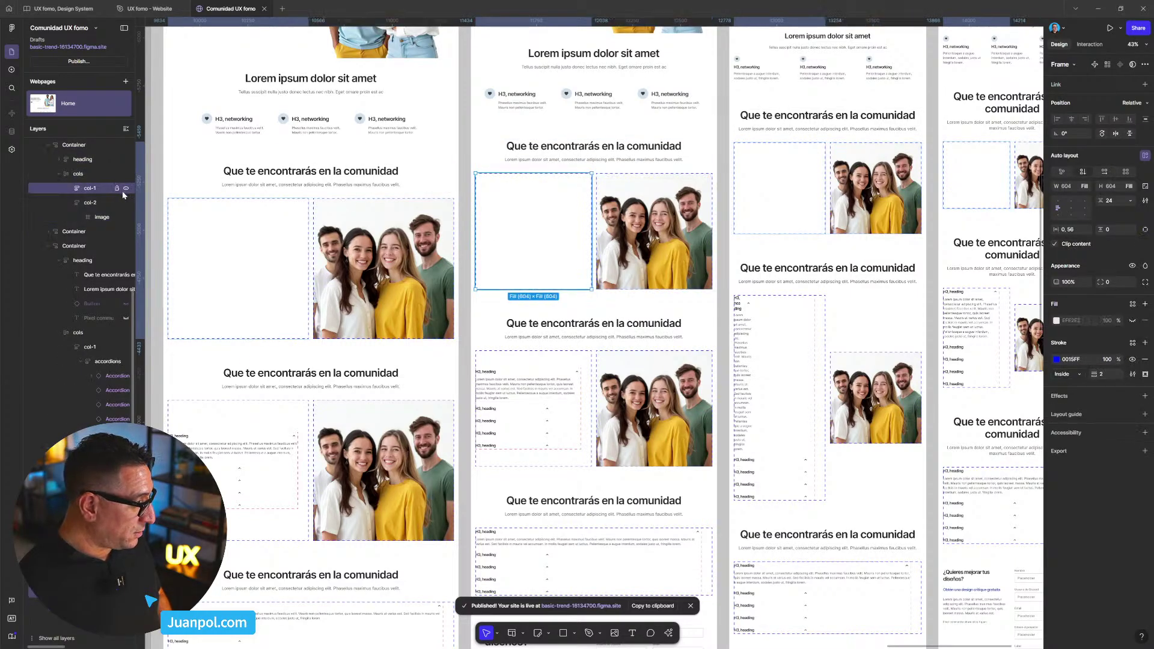
key("ctrl+v")
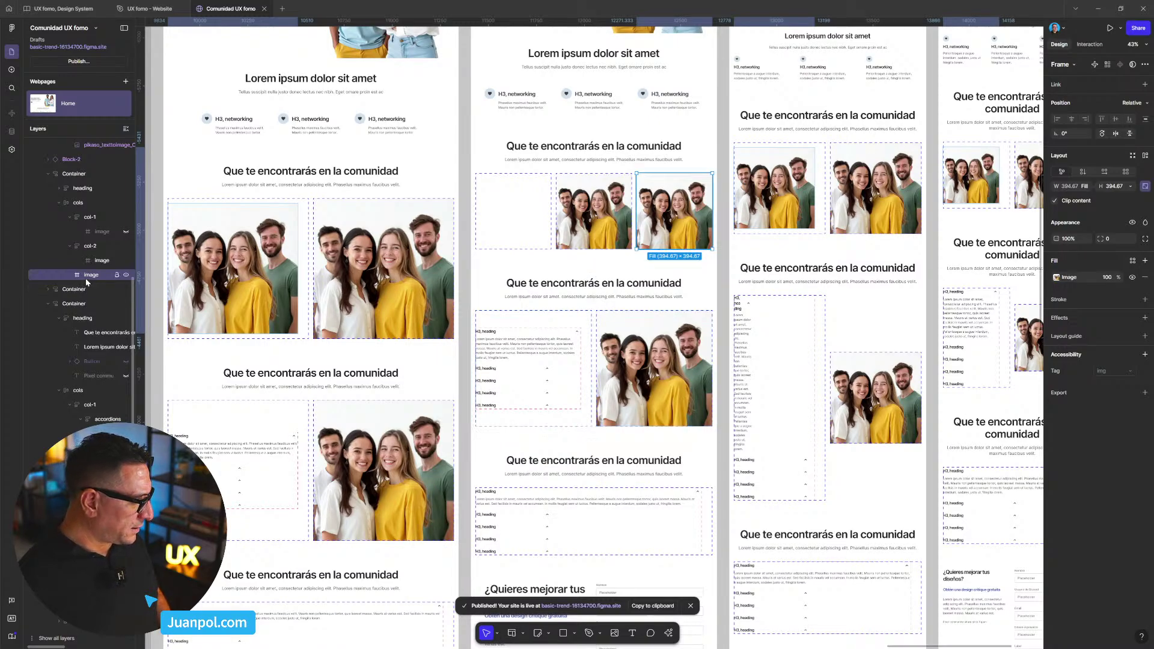
left_click_drag(88, 278, 112, 220)
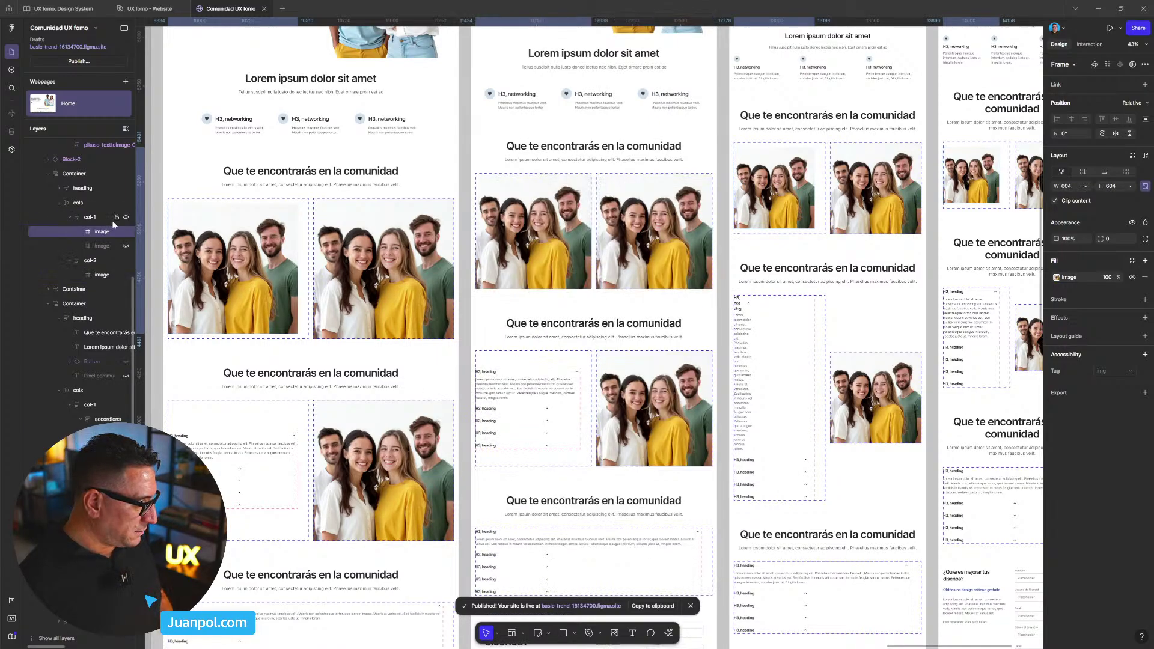
- Toggle the visibility of the extra hidden image inside col-1 of the upper xl section
left_click(126, 246)
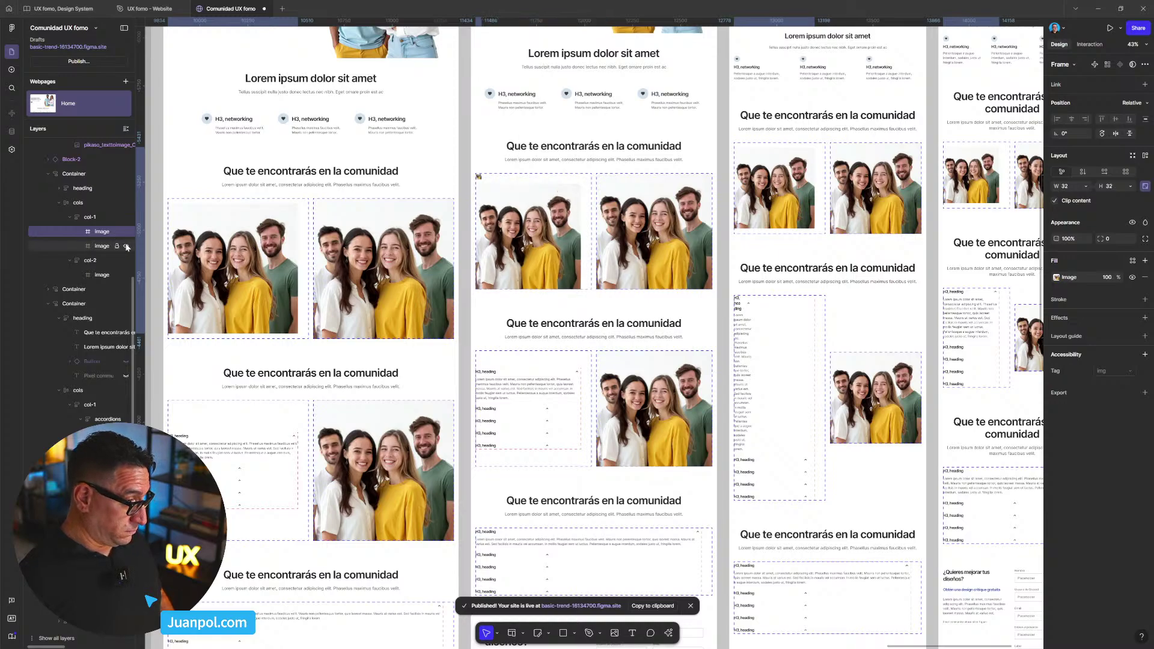
left_click(126, 247)
left_click(102, 246)
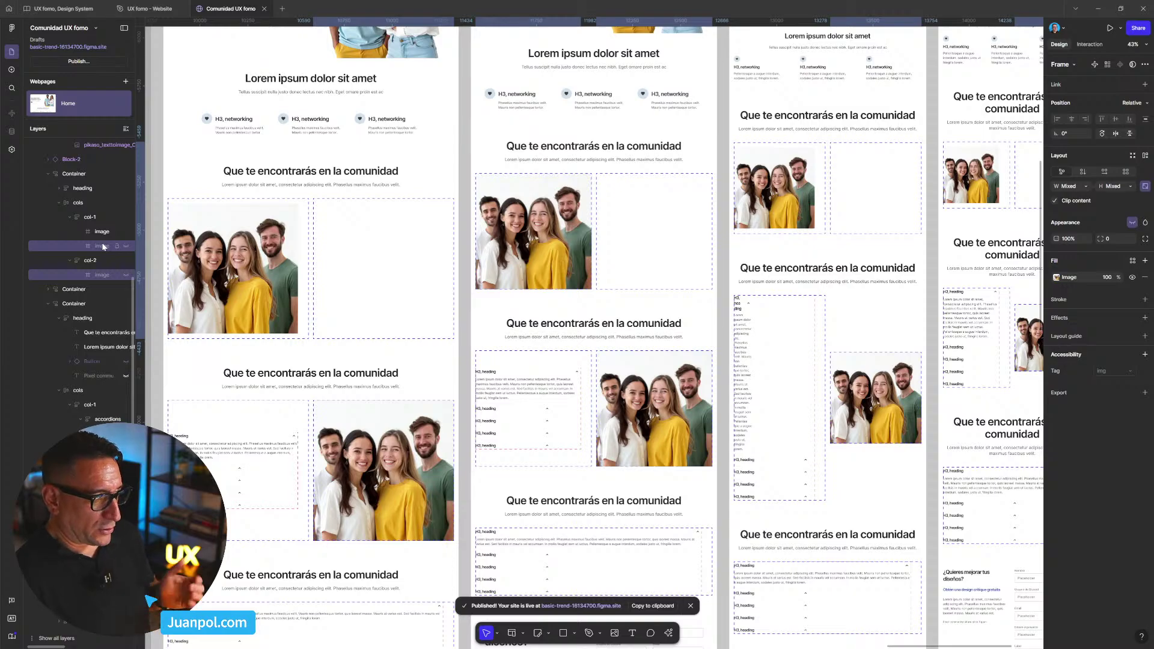
- Delete the photos from the first column across the breakpoints and bring the accordions back into it
left_click(213, 257)
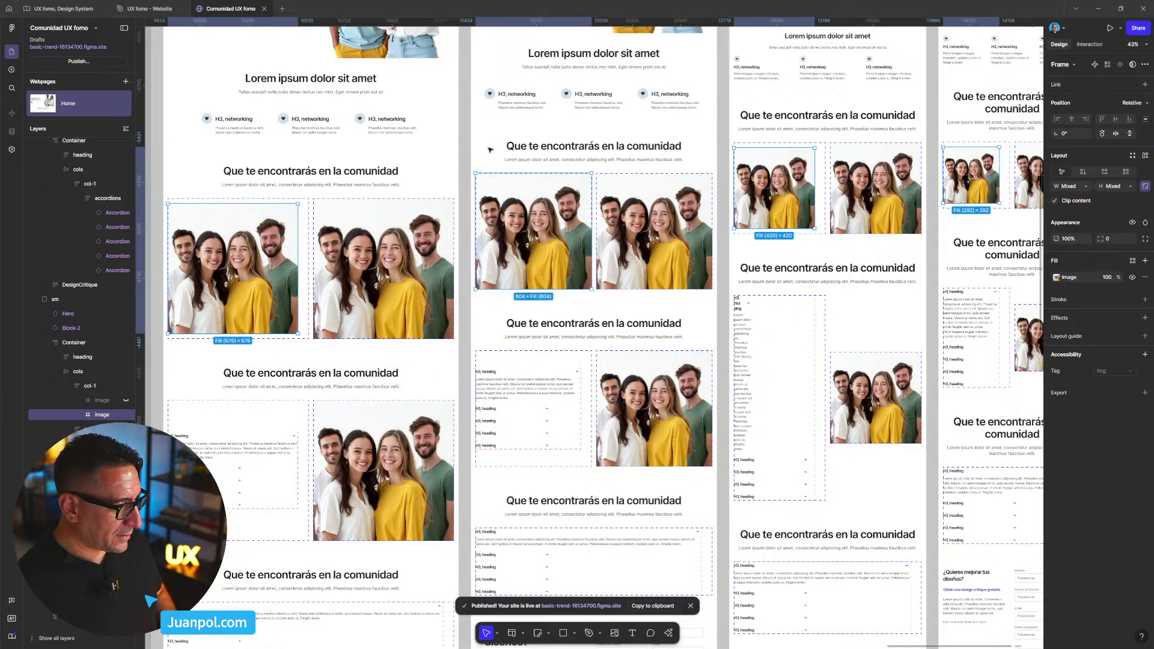
key("Delete")
key("Escape")
key("Escape")
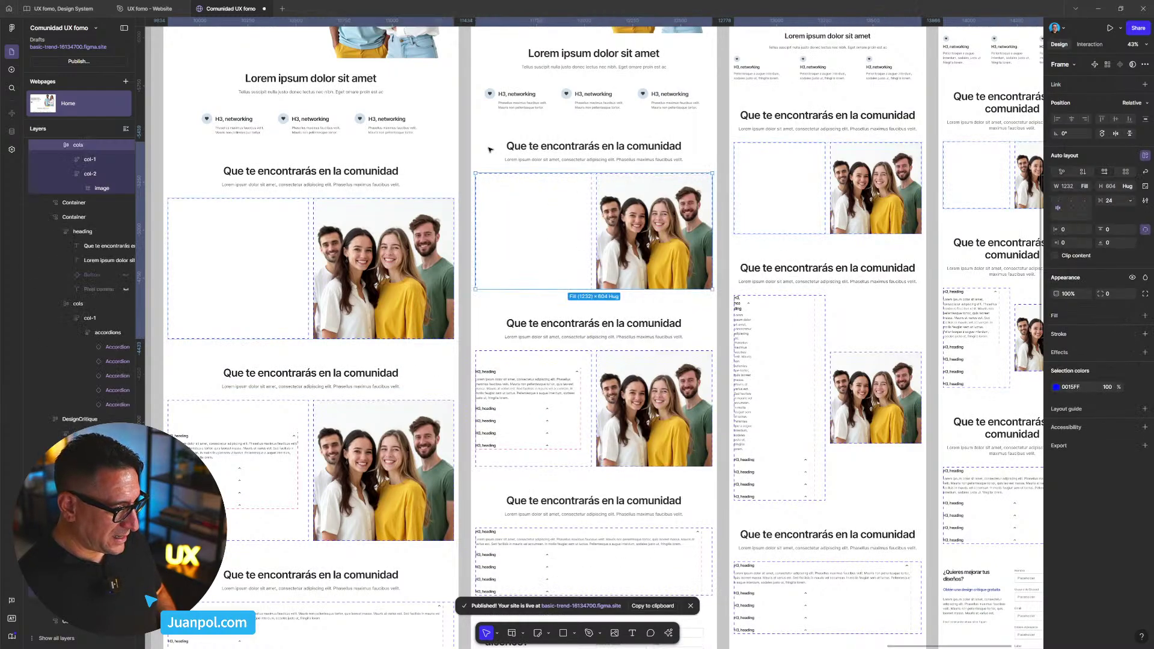
key("Escape")
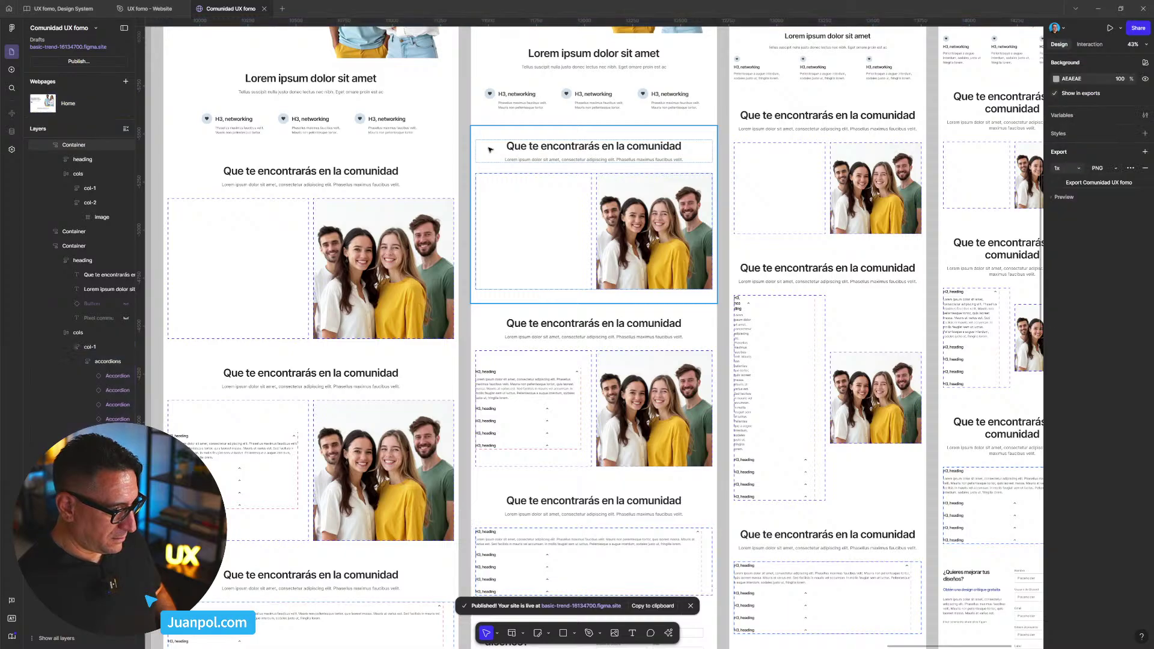
key("ctrl+v")
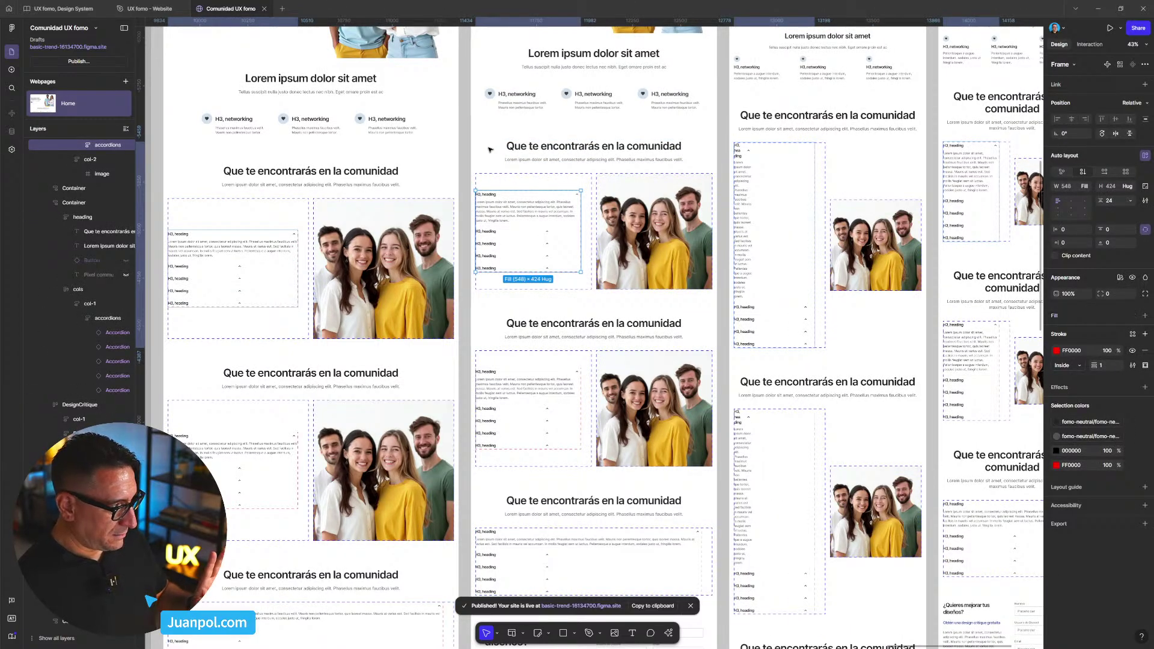
- Compare the sizing of col-1 and its accordions with the image in col-2 of the upper xl section
scroll(78, 241, "up", 3)
scroll(78, 240, "up", 2)
left_click(75, 221)
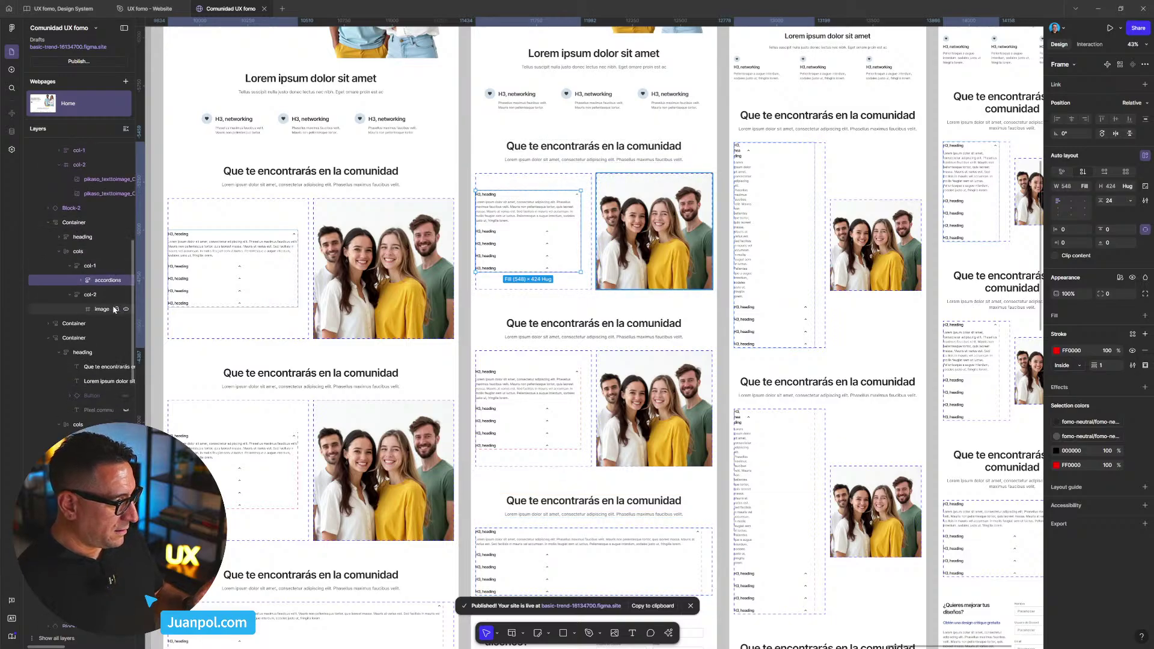
key("Tab")
left_click(99, 280)
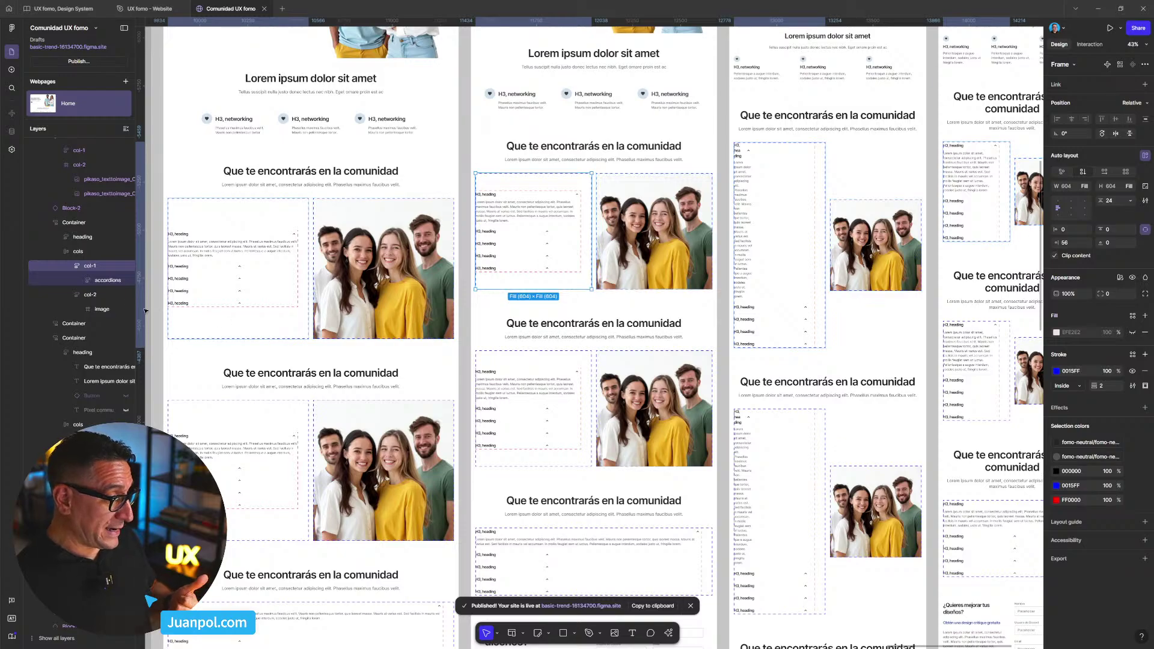
left_click(97, 310)
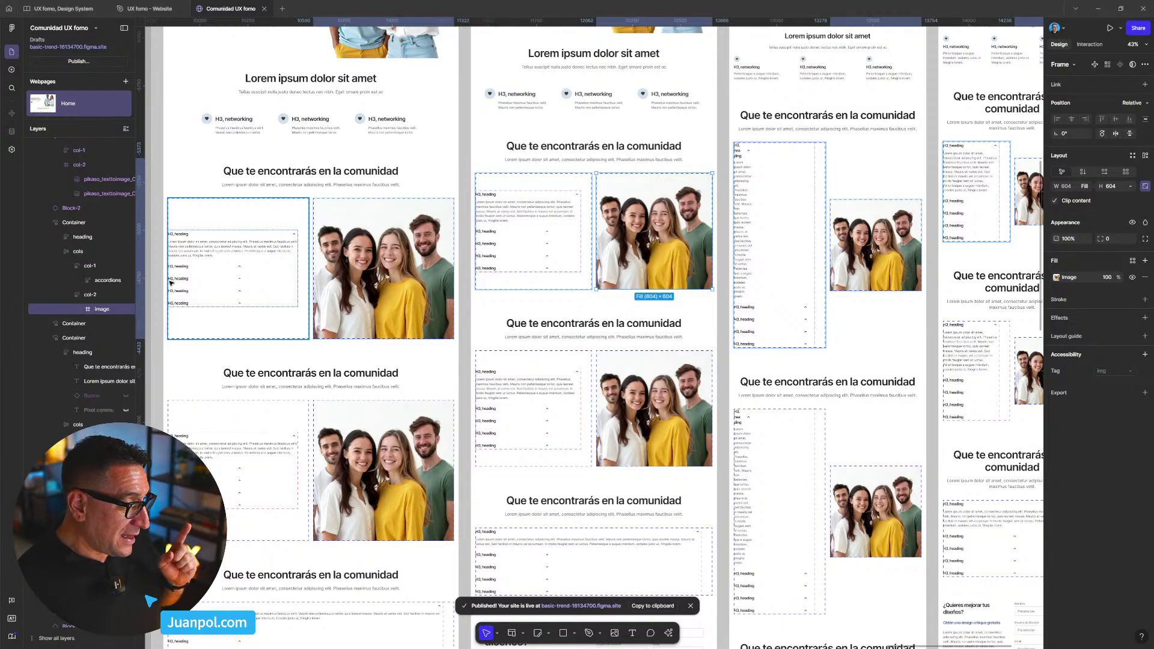
left_click(101, 267)
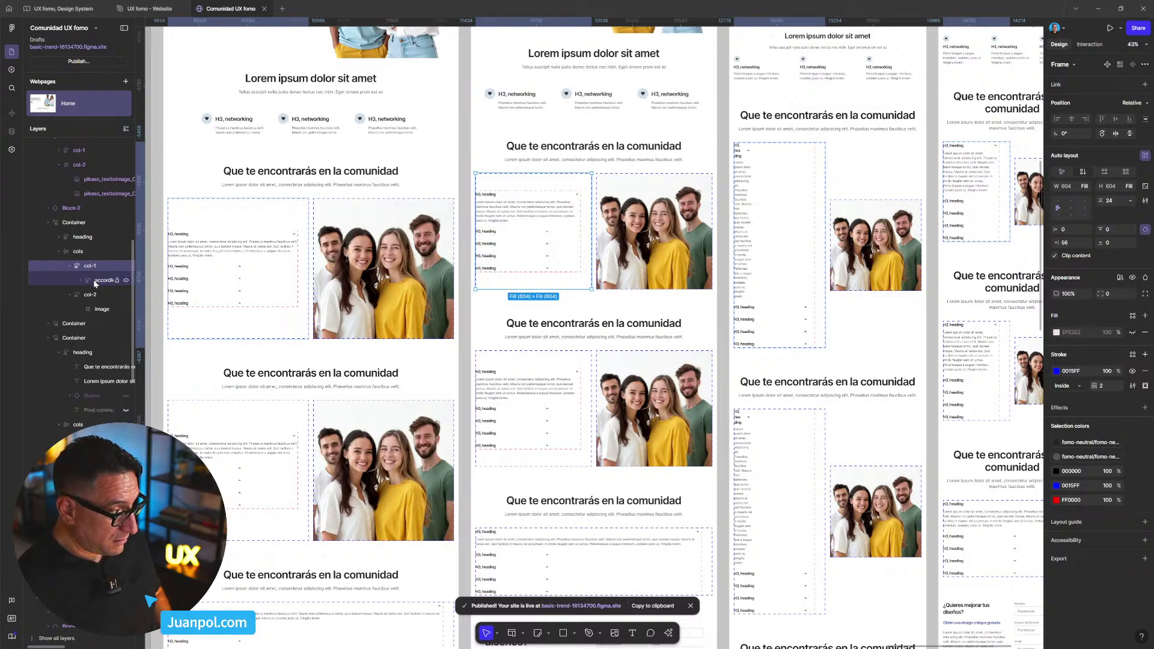
- Replace the accordions in col-1 of the upper xl section with a visible copy of the photo
key("ctrl+v")
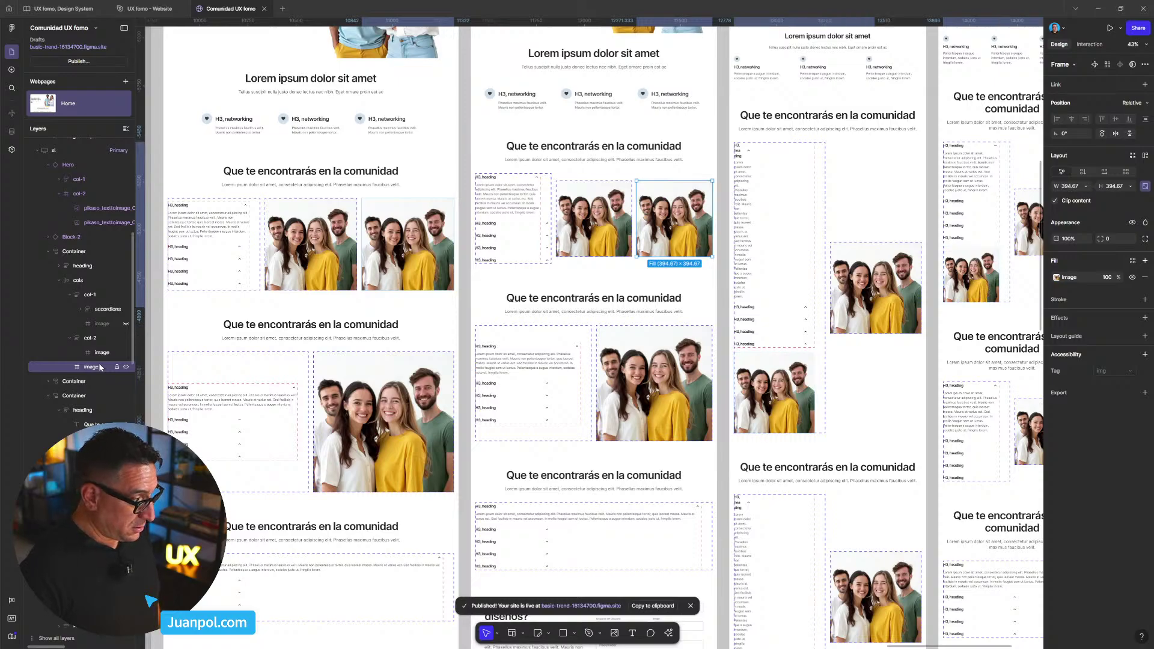
key("Delete")
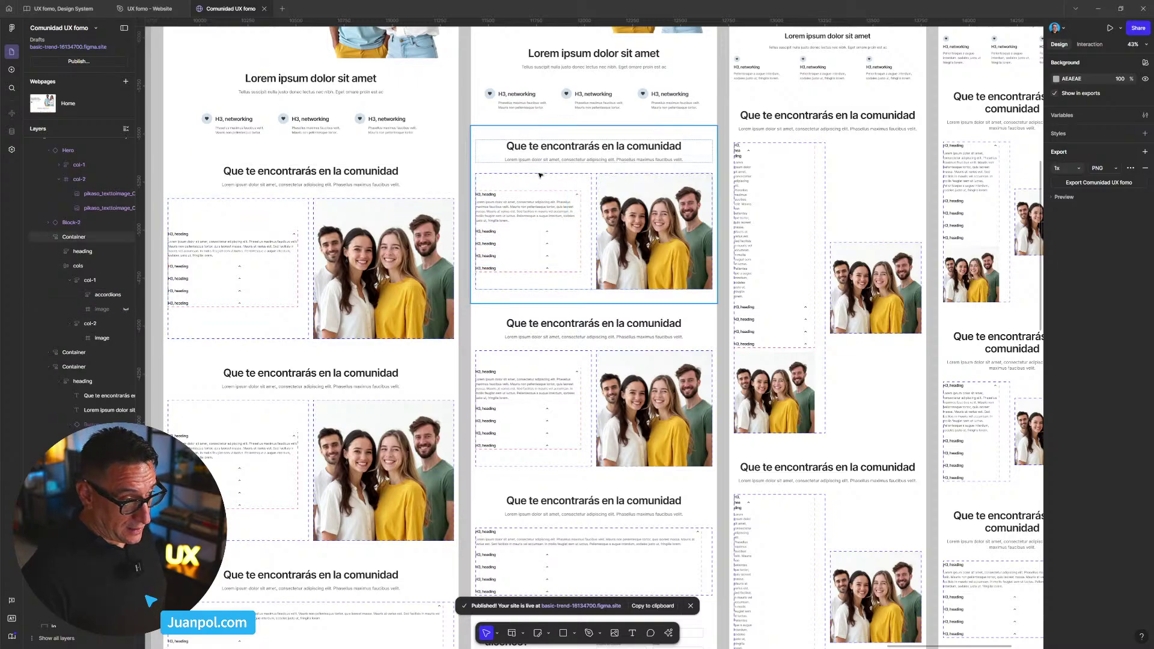
left_click(127, 310)
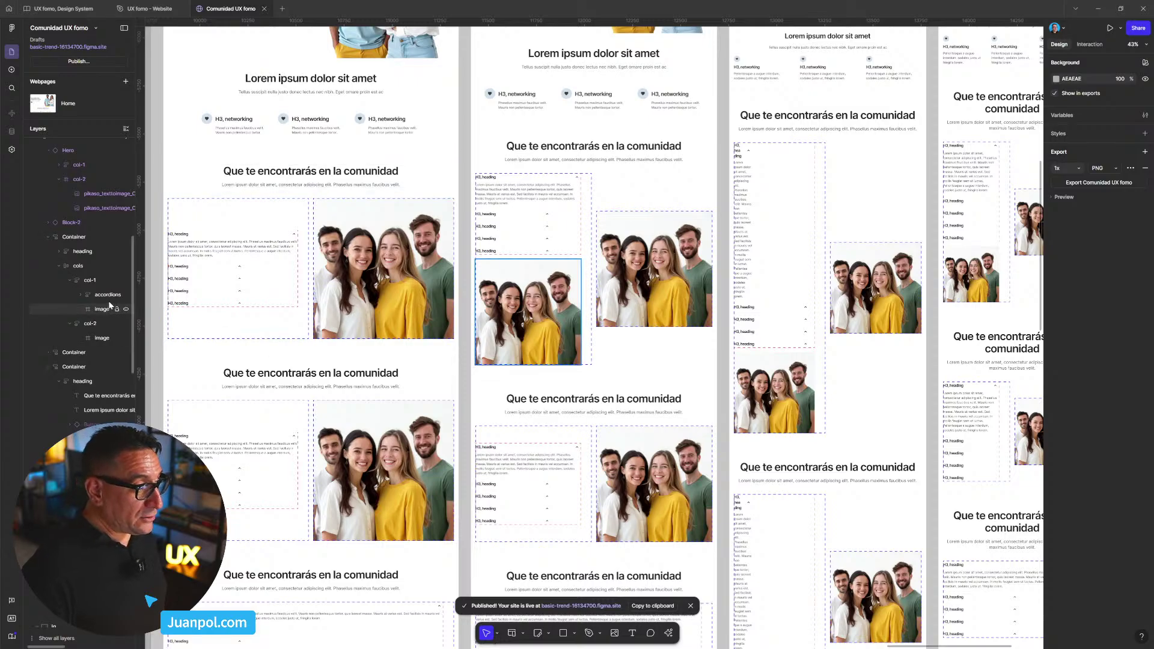
left_click(107, 295)
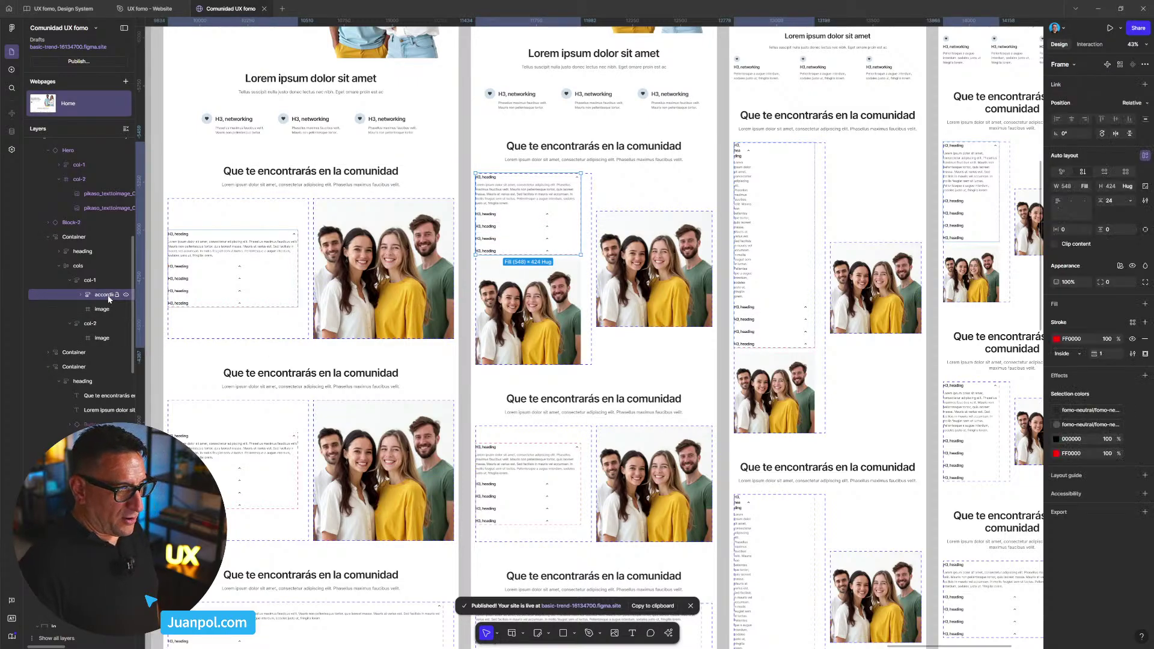
key("Delete")
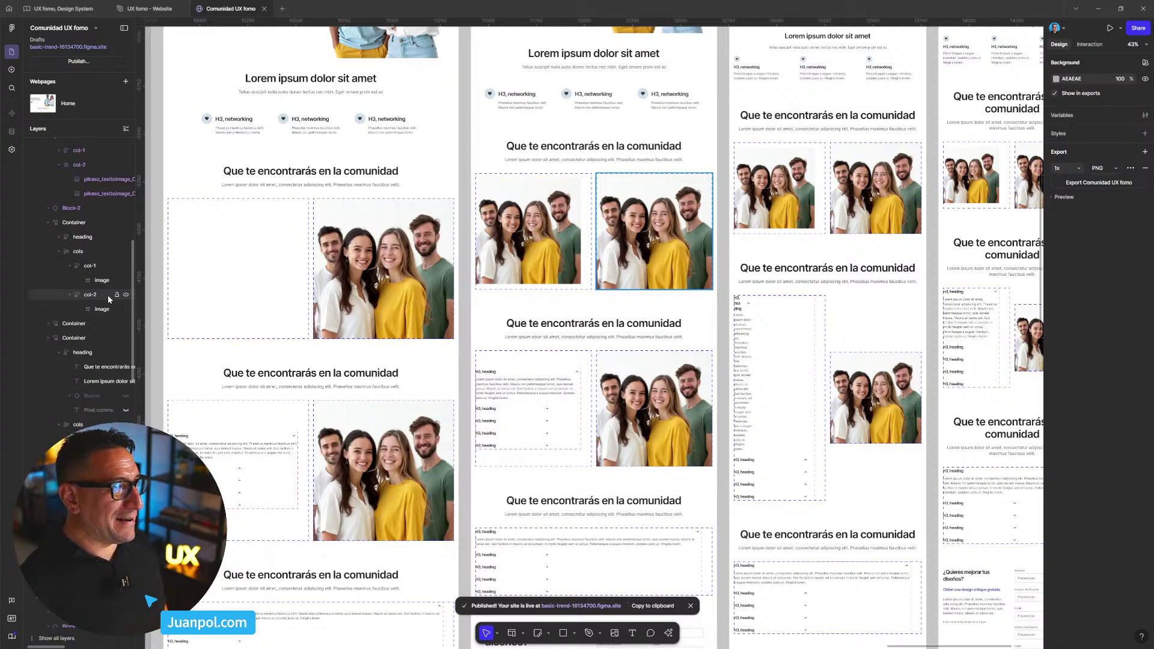
- Set the width of both photos in the upper xl section to Fill container
left_click(514, 263)
left_click(514, 262)
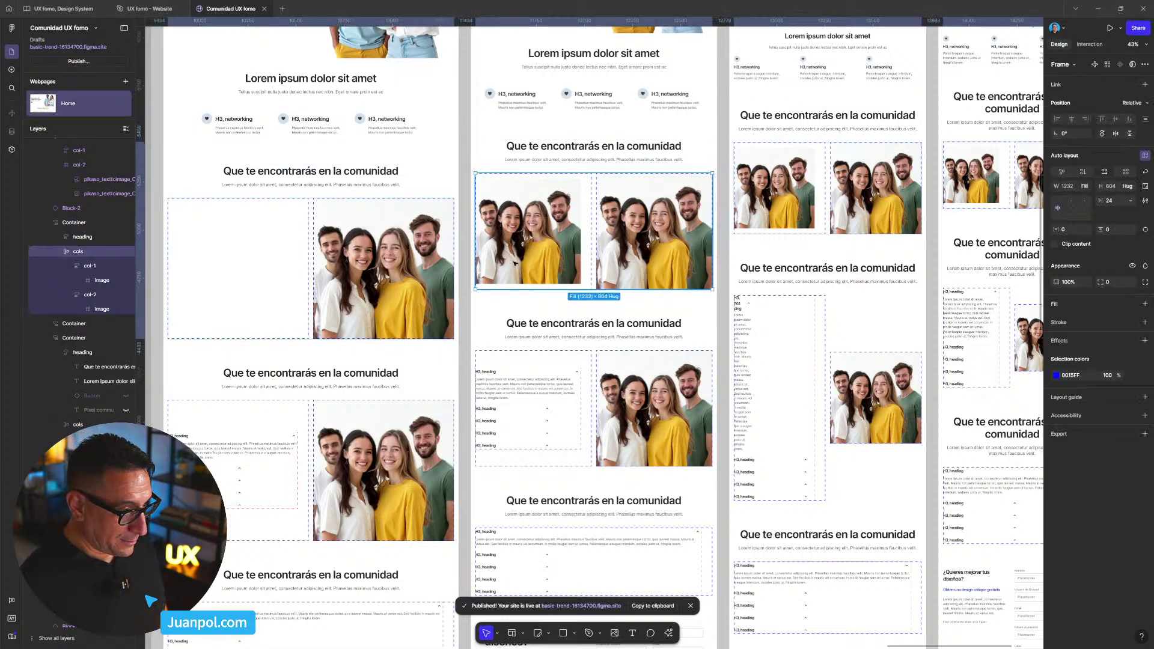
left_click(654, 223, "shift")
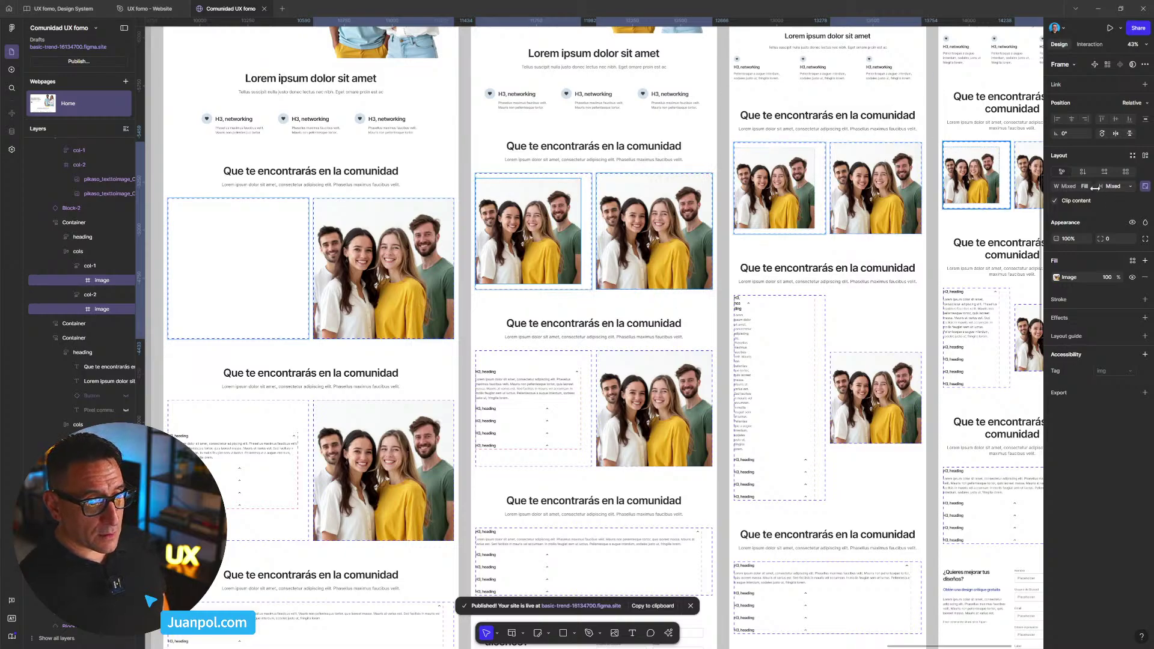
left_click(1071, 187)
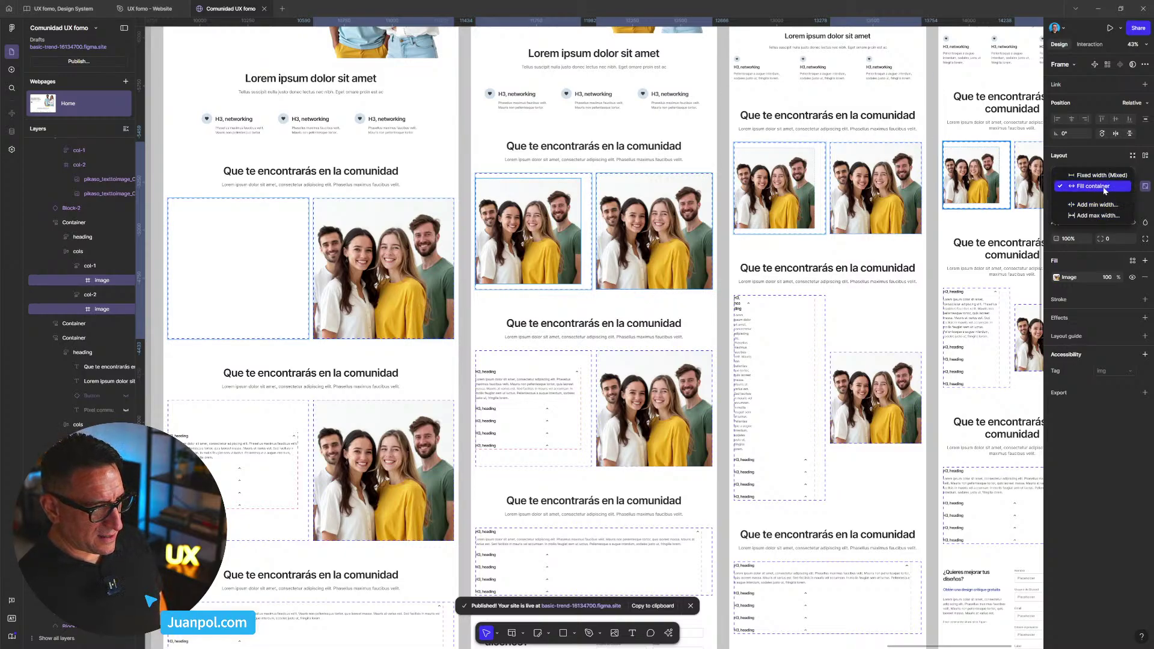
left_click(1102, 187)
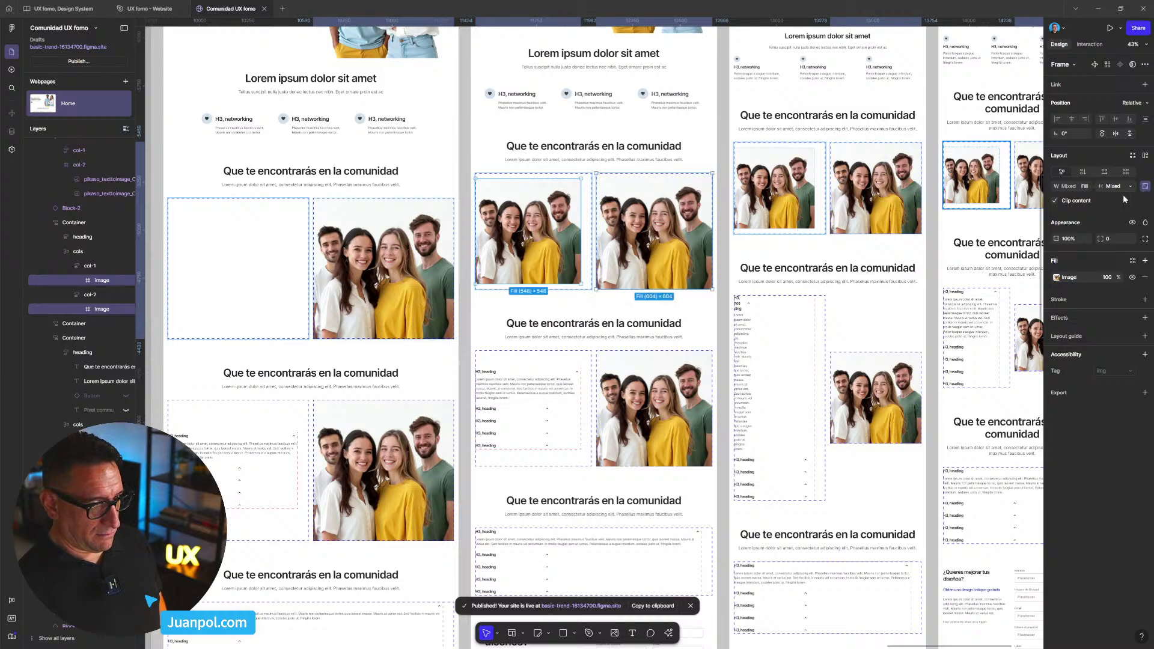
left_click(617, 264)
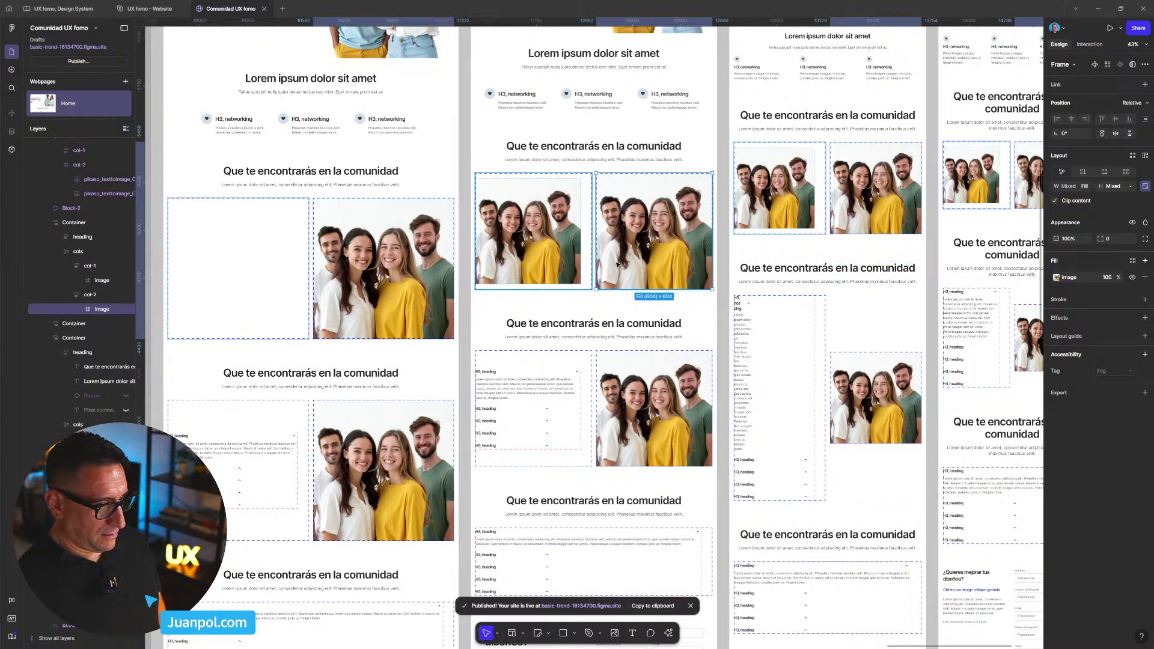
- Set a fixed width of 604 on both photos in the upper xl section
left_click(556, 264, "shift")
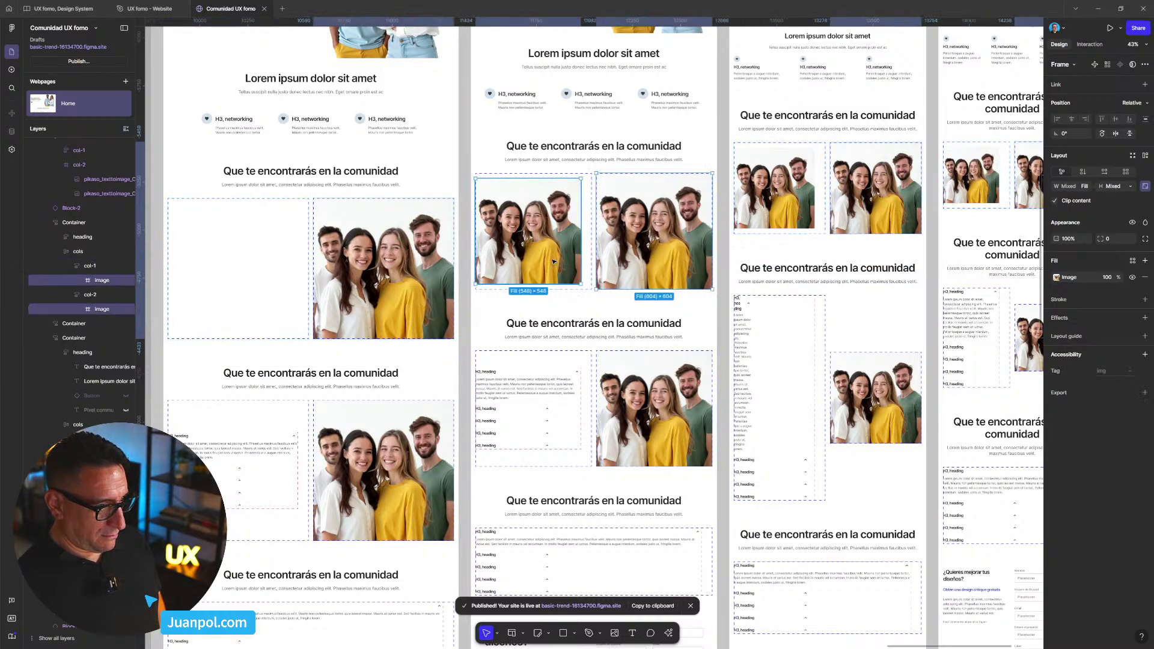
left_click(1066, 187)
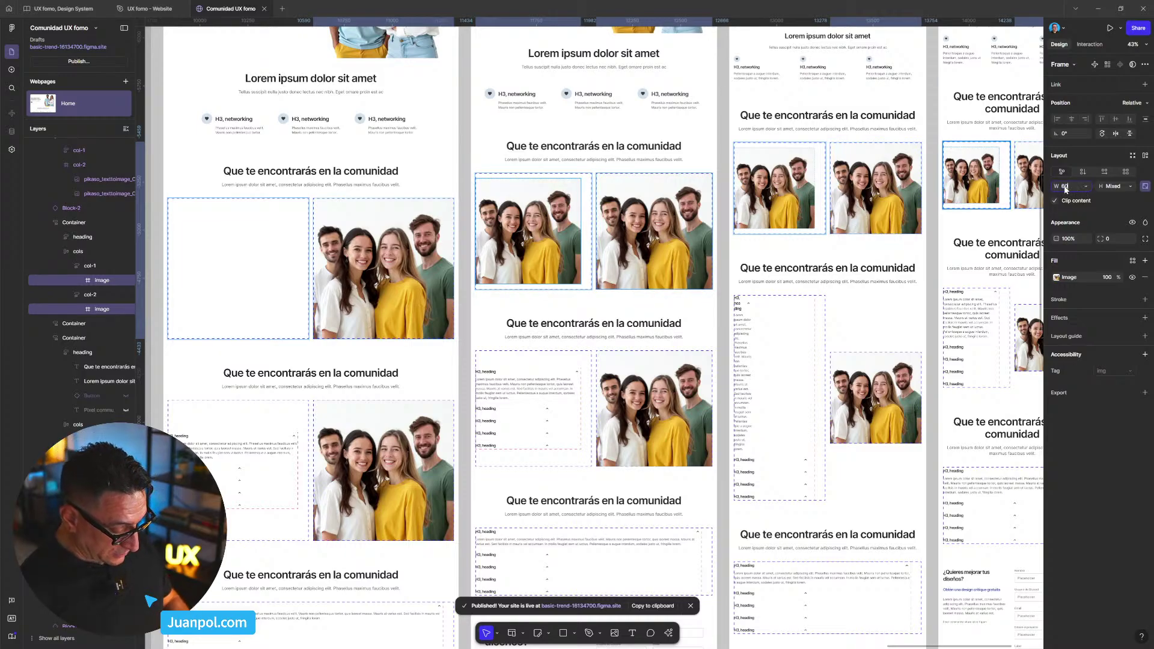
type("604")
key("Return")
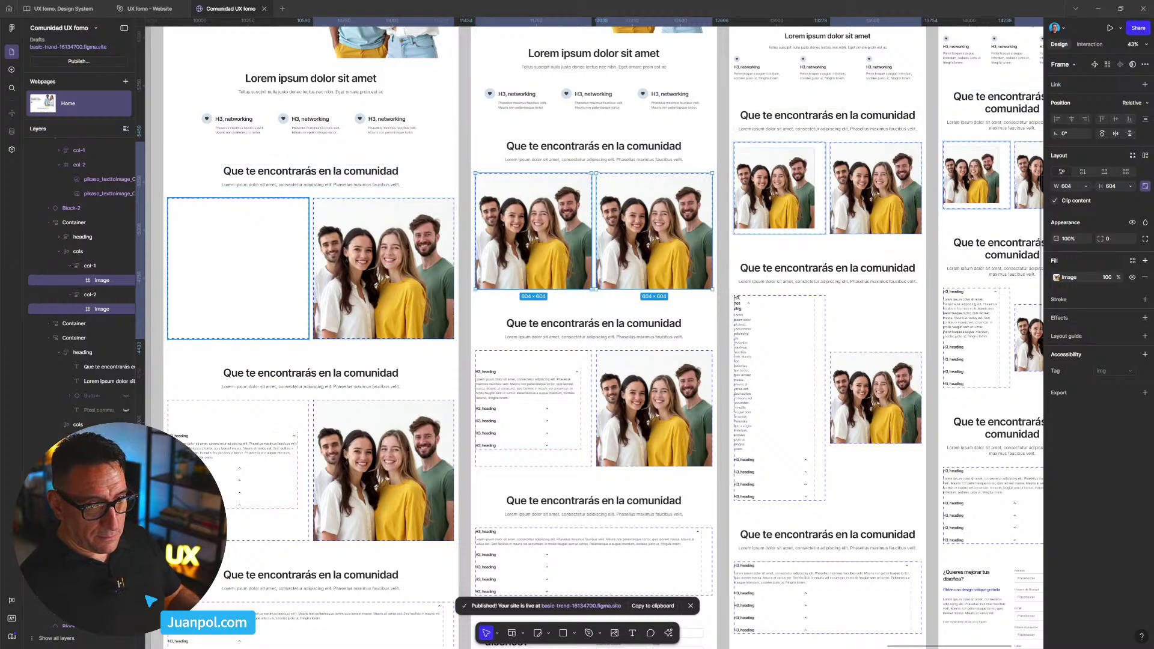
- Try switching the width of both photos in the upper xl section back to Fill container, and check col-1
left_click(1086, 186)
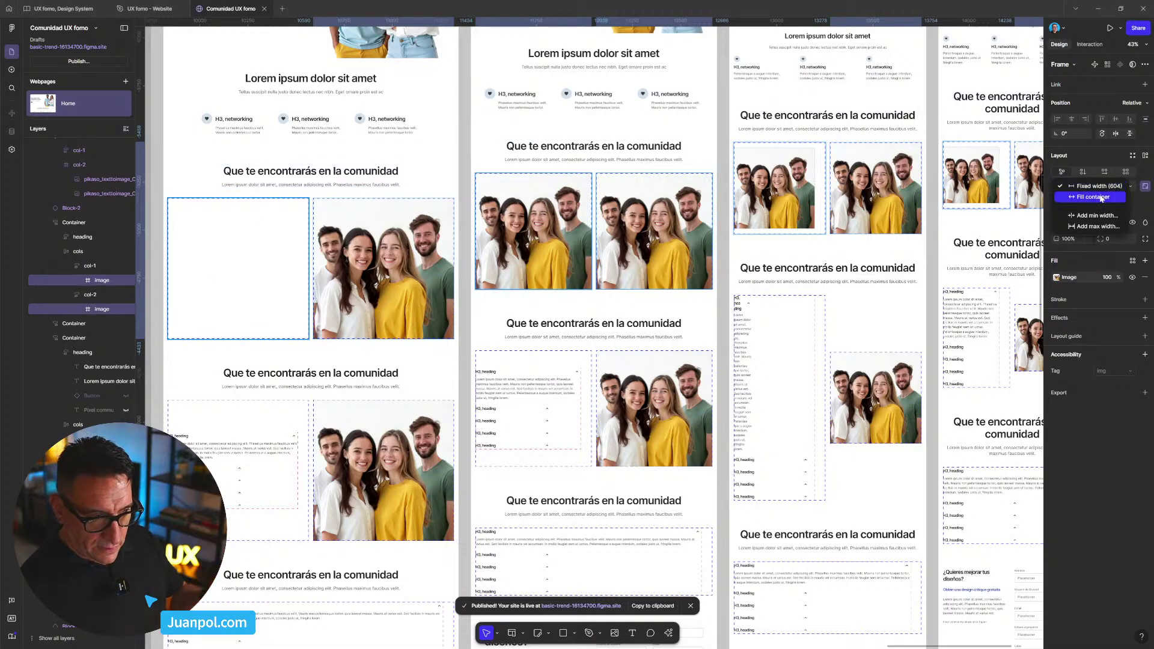
left_click(1099, 193)
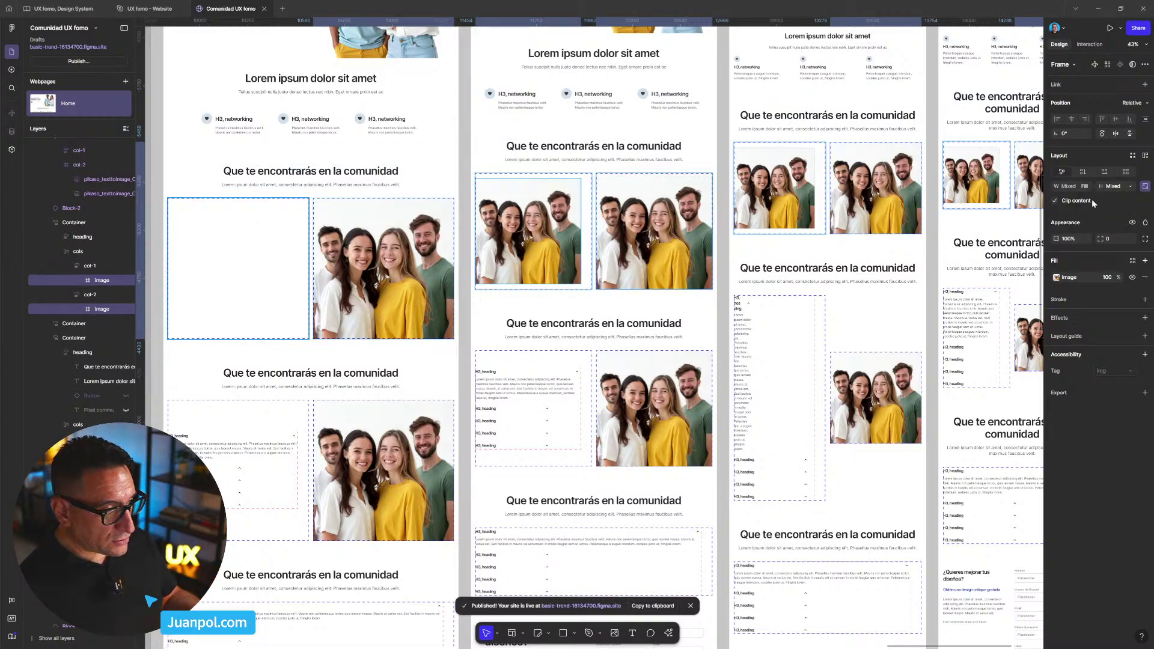
left_click(588, 268)
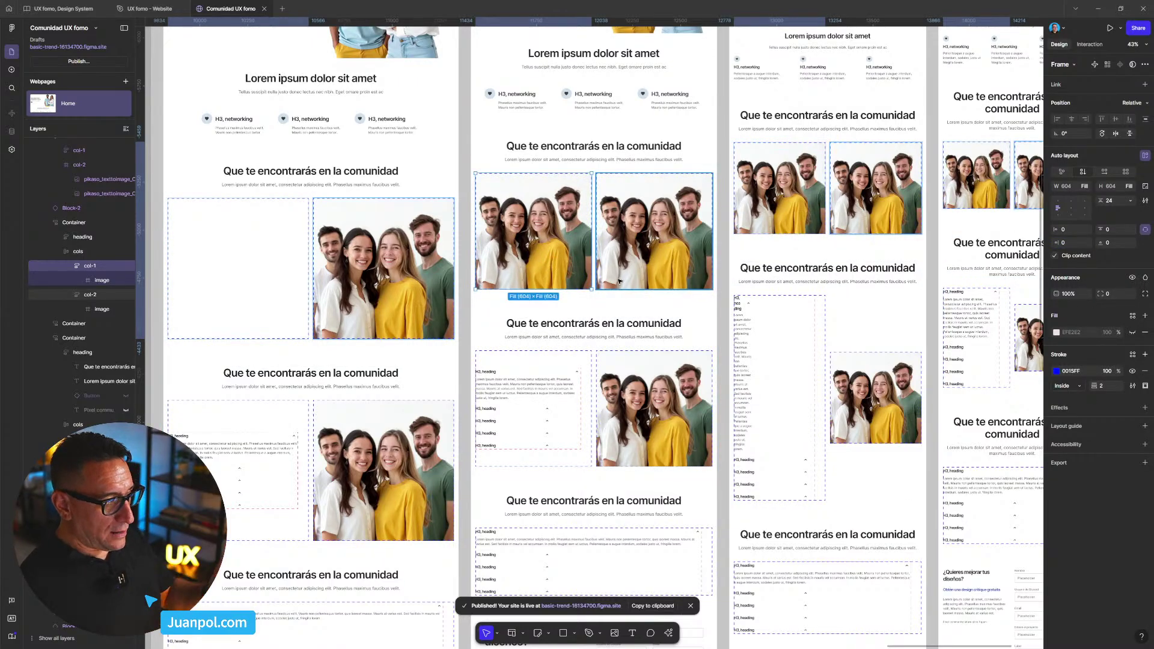
- Place copies of the upper photo section from all breakpoints on the empty canvas below the Home page
scroll(620, 280, "down", 6)
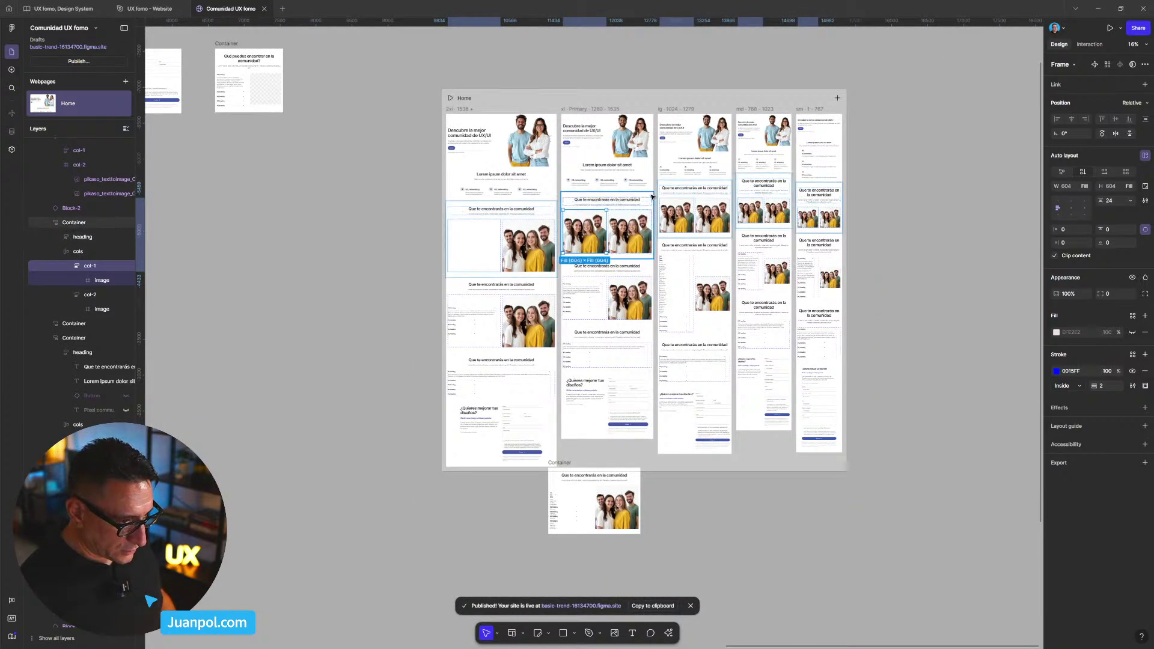
left_click(650, 196)
left_click_drag(648, 197, 900, 572)
left_click_drag(901, 470, 763, 256)
left_click(752, 327)
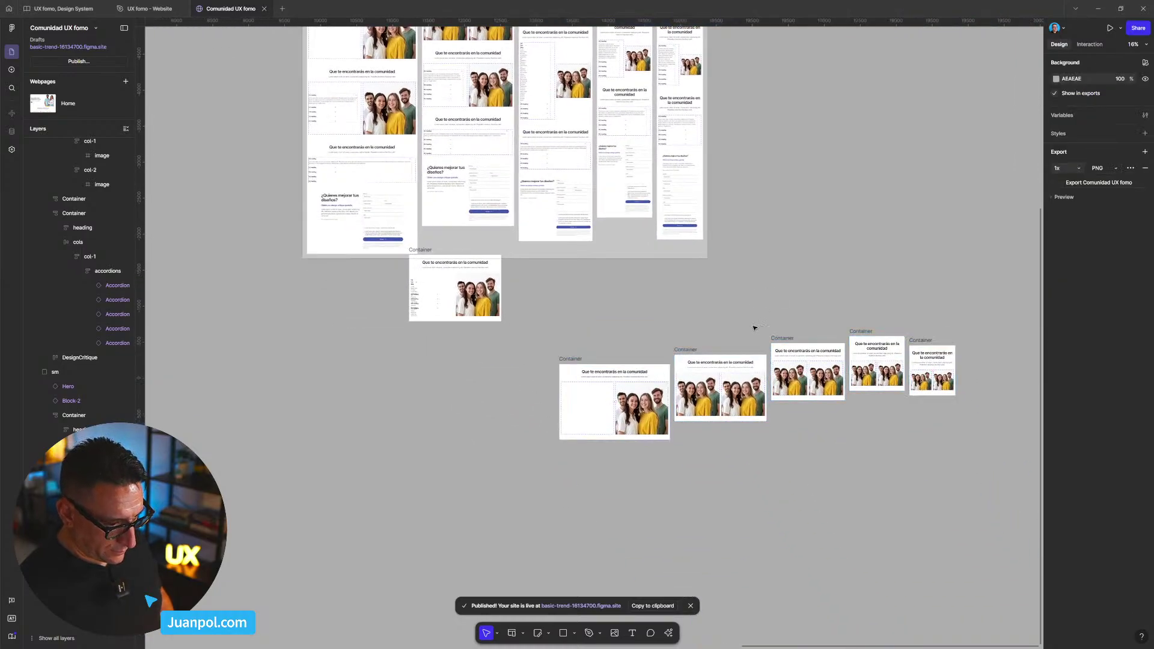
- Test the columns by resizing the standalone xl section copy to widths of 1146, 1057, 1113 and finally 1215
left_click(727, 404)
scroll(728, 404, "up", 1)
scroll(728, 404, "up", 10)
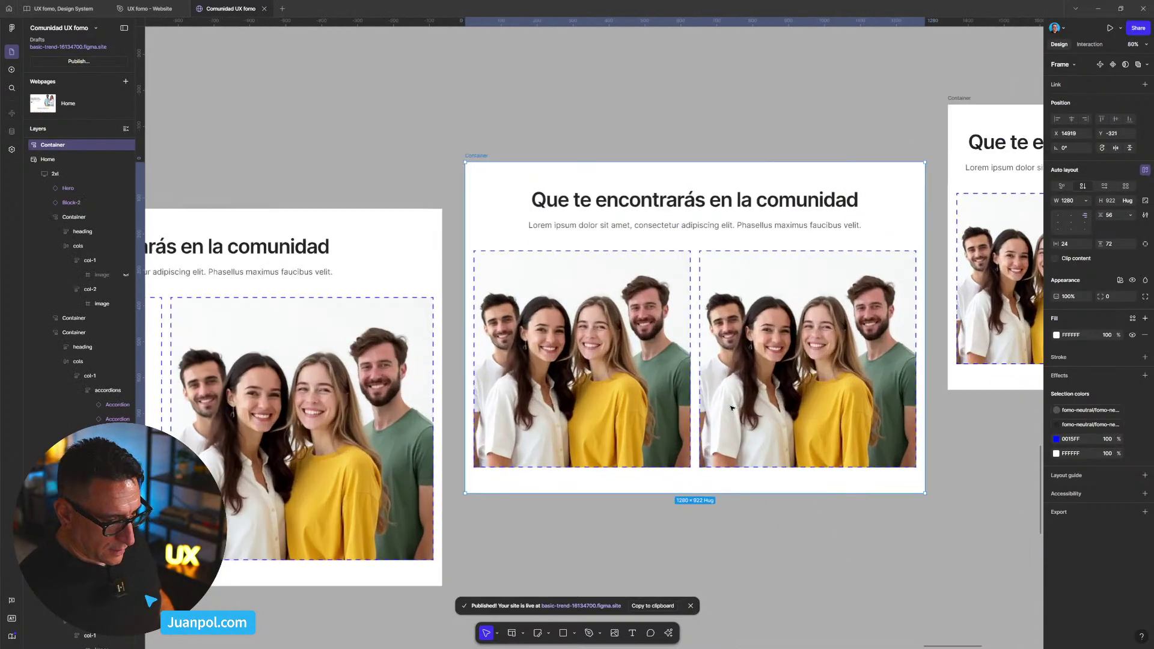
left_click_drag(925, 410, 877, 445)
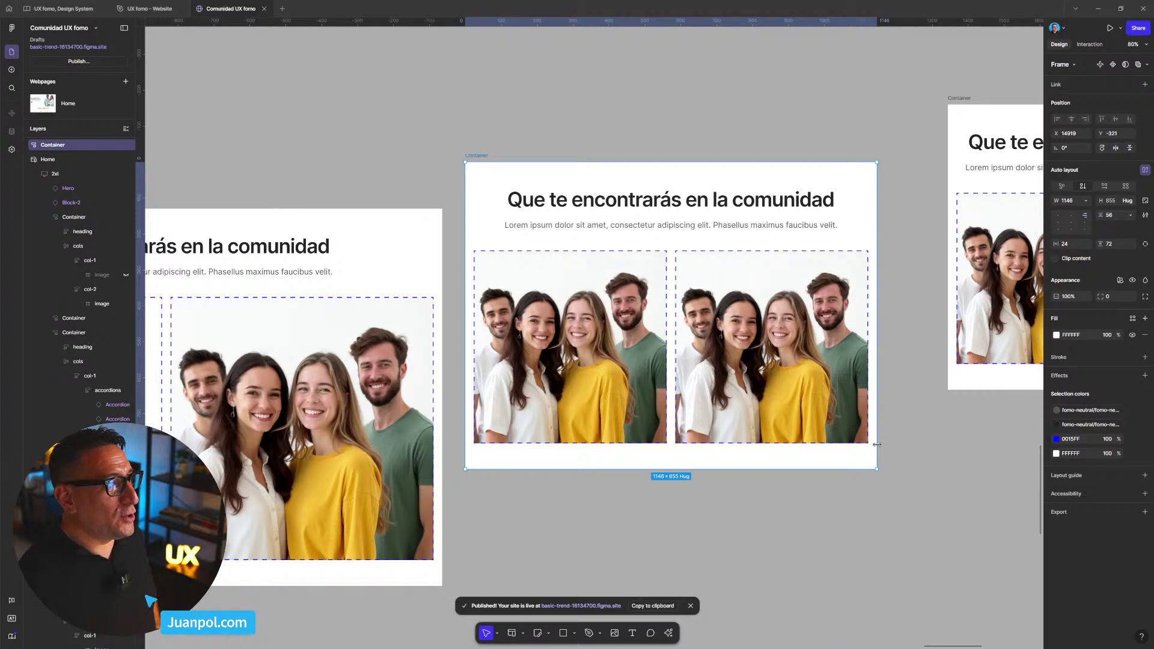
left_click_drag(877, 444, 846, 462)
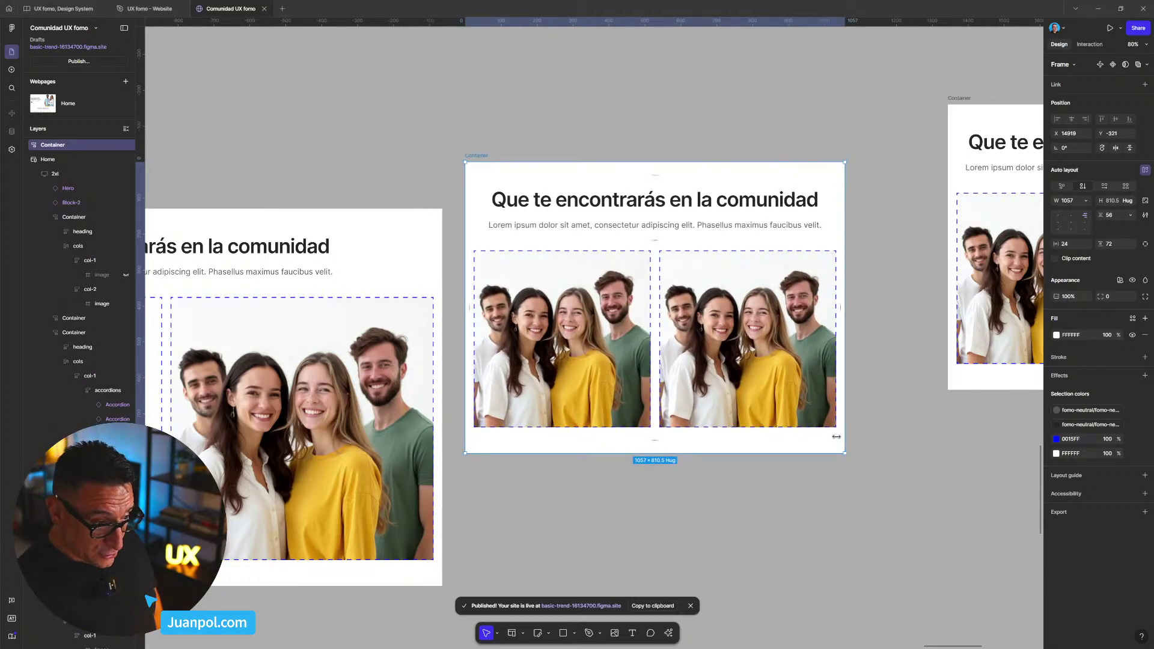
left_click_drag(841, 438, 866, 446)
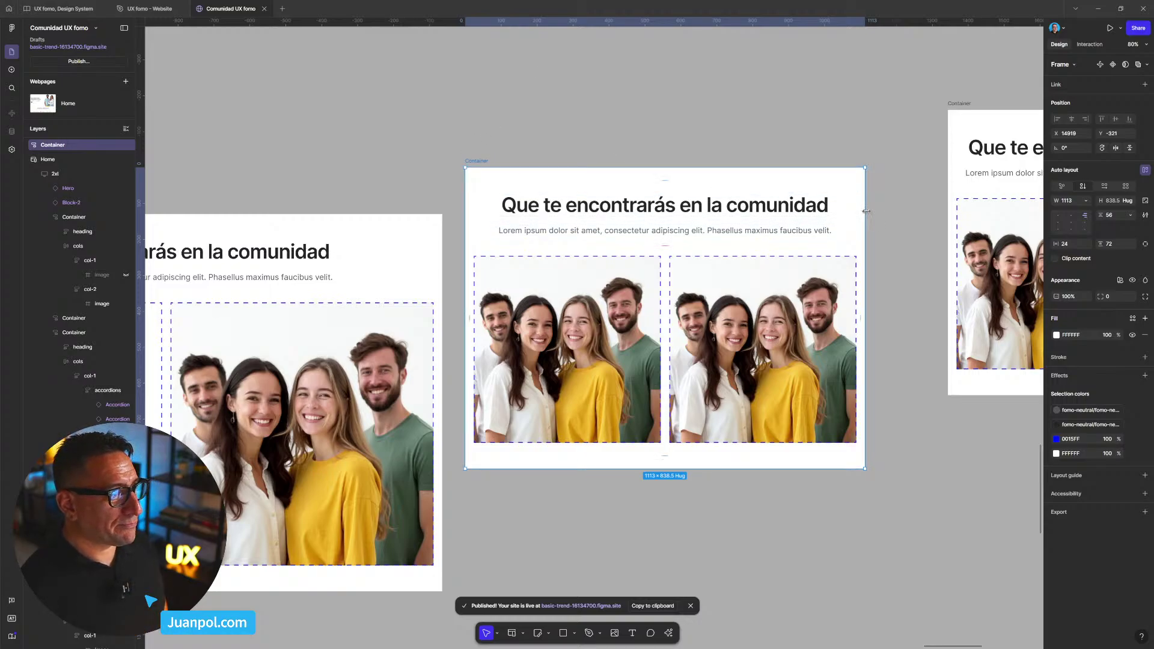
left_click_drag(866, 210, 902, 222)
- Move the earlier standalone accordion-and-photo Container further away from the bottom edge of the Home page
scroll(872, 216, "down", 3)
scroll(795, 202, "down", 6)
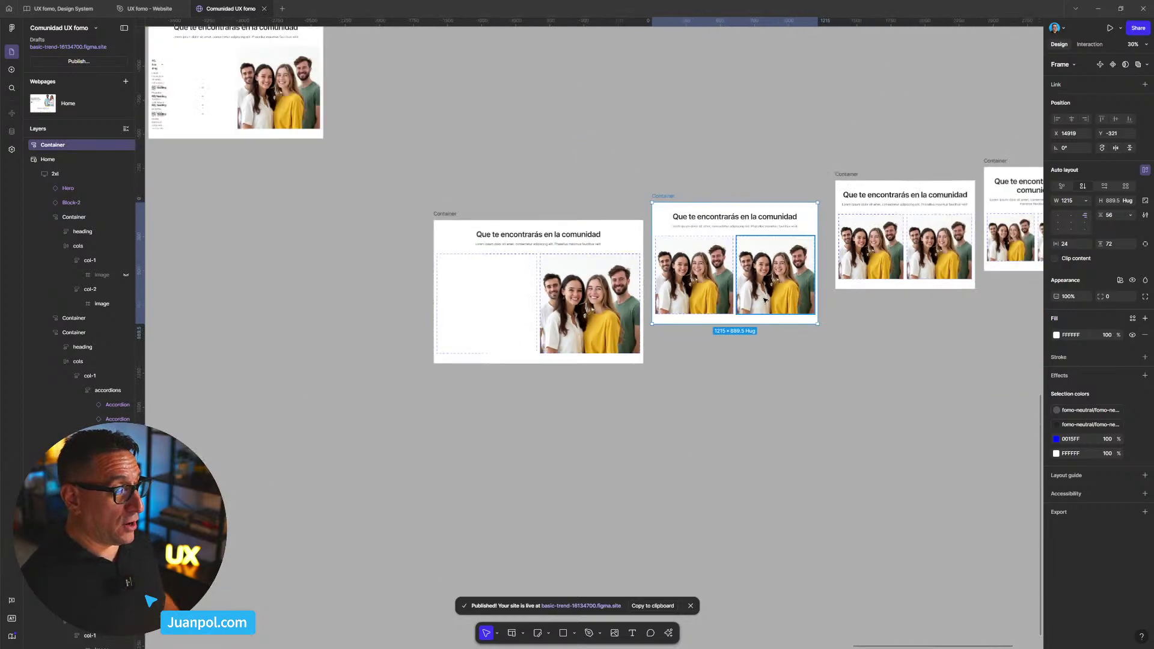
scroll(795, 203, "up", 5)
scroll(577, 439, "up", 3)
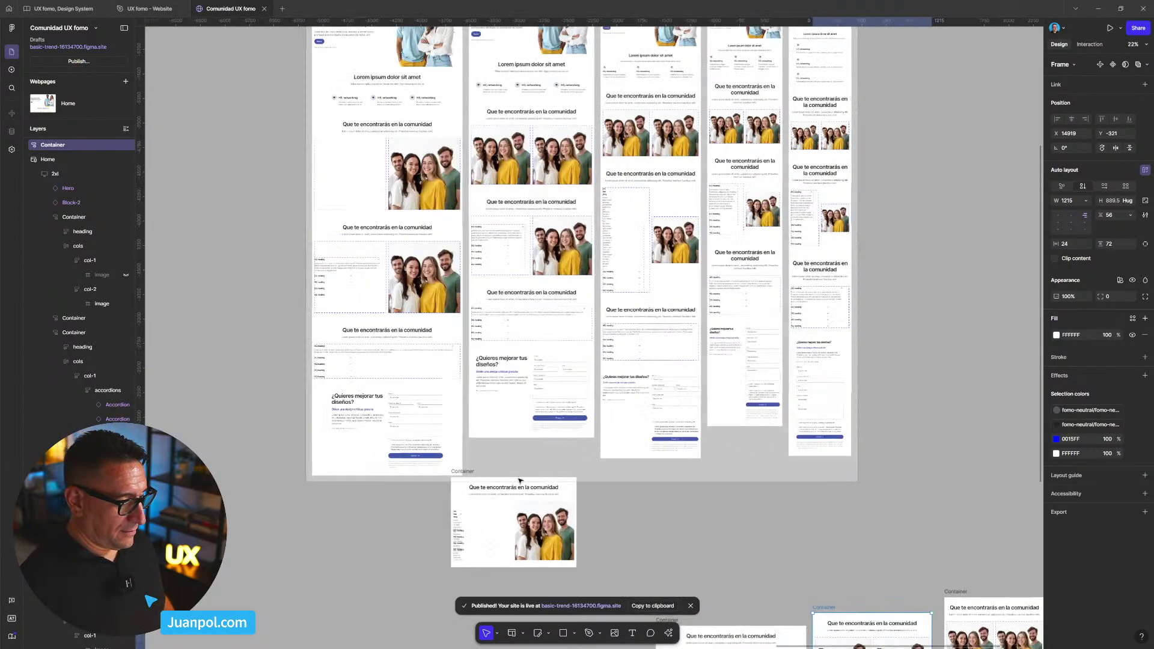
left_click(461, 483)
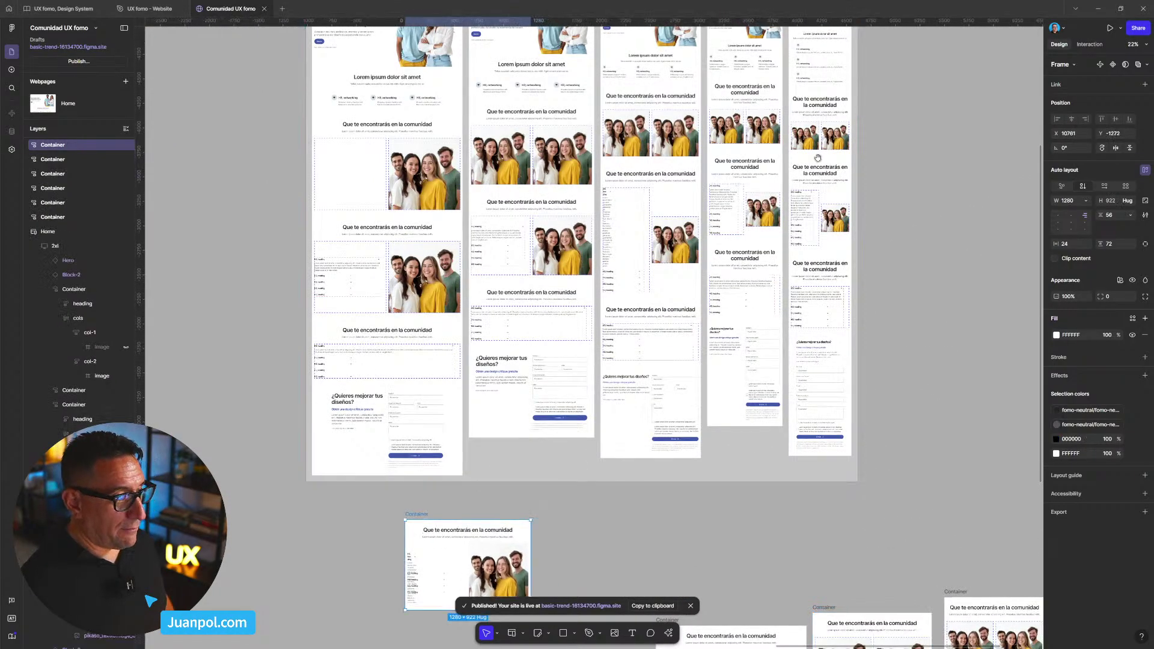
- Preview the Home webpage, examine the column widths of the first community section, and return to the canvas
scroll(429, 509, "up", 3)
left_click(647, 114)
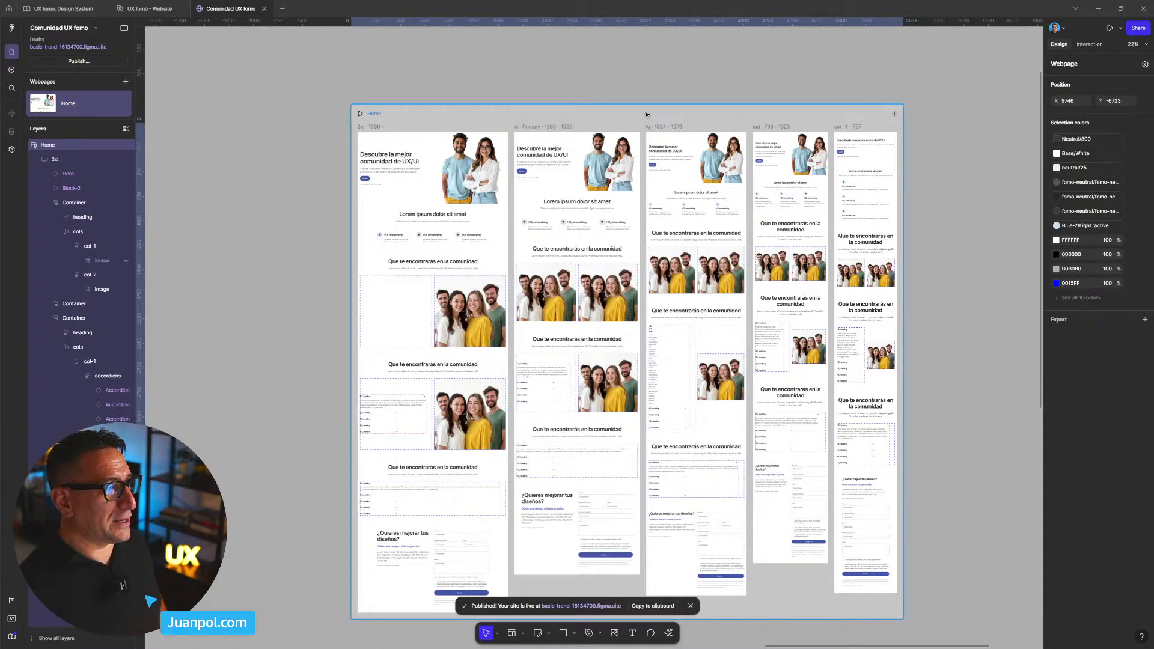
key("shift+space")
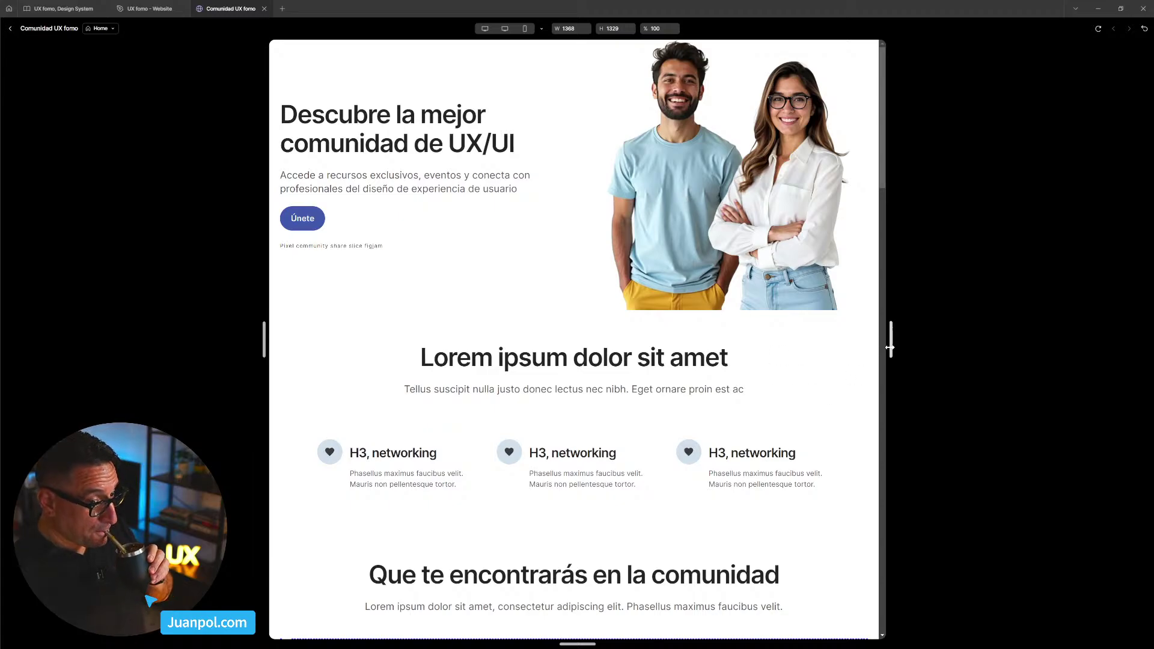
scroll(844, 356, "down", 5)
scroll(842, 357, "down", 1)
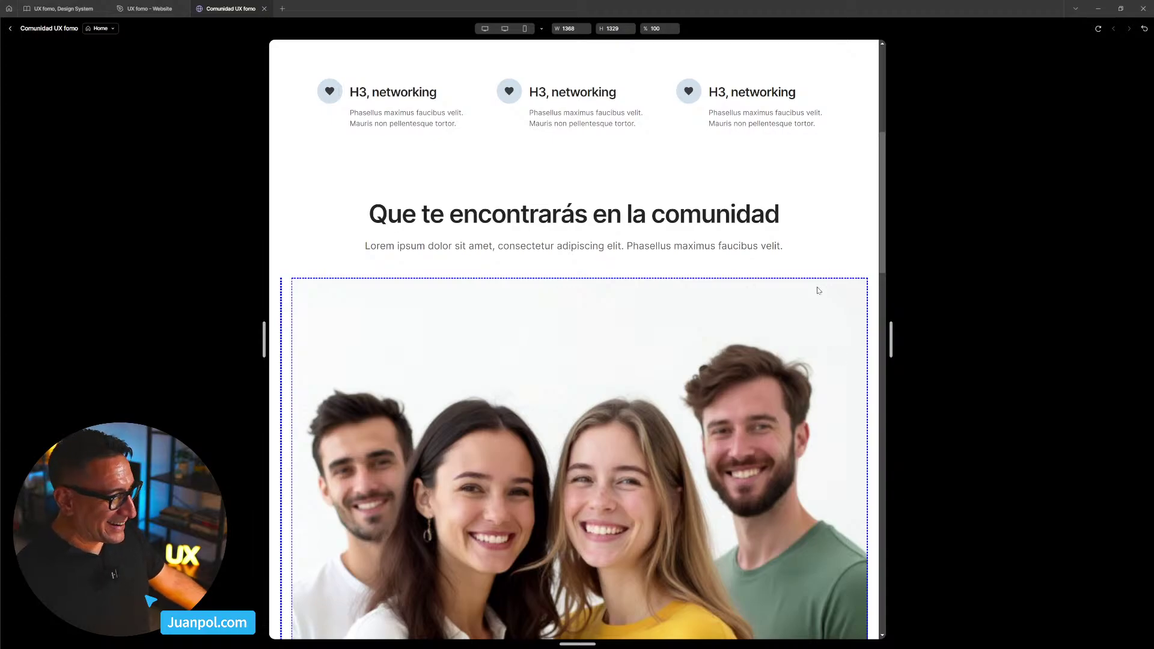
scroll(817, 291, "down", 13)
scroll(791, 351, "up", 5)
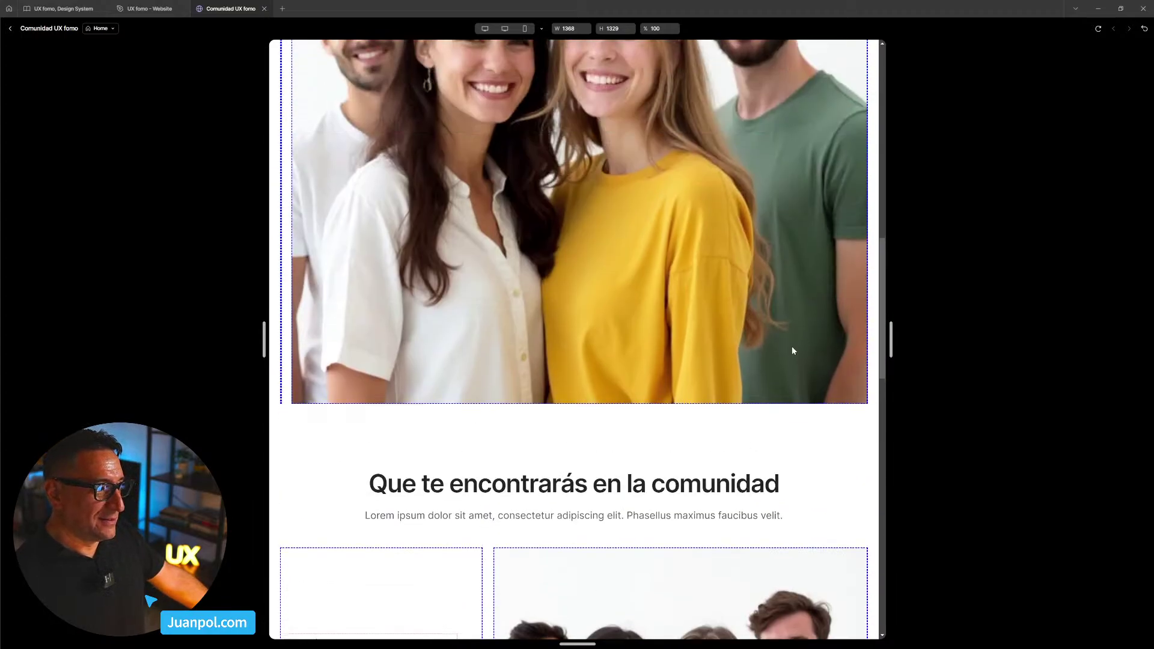
scroll(792, 351, "up", 4)
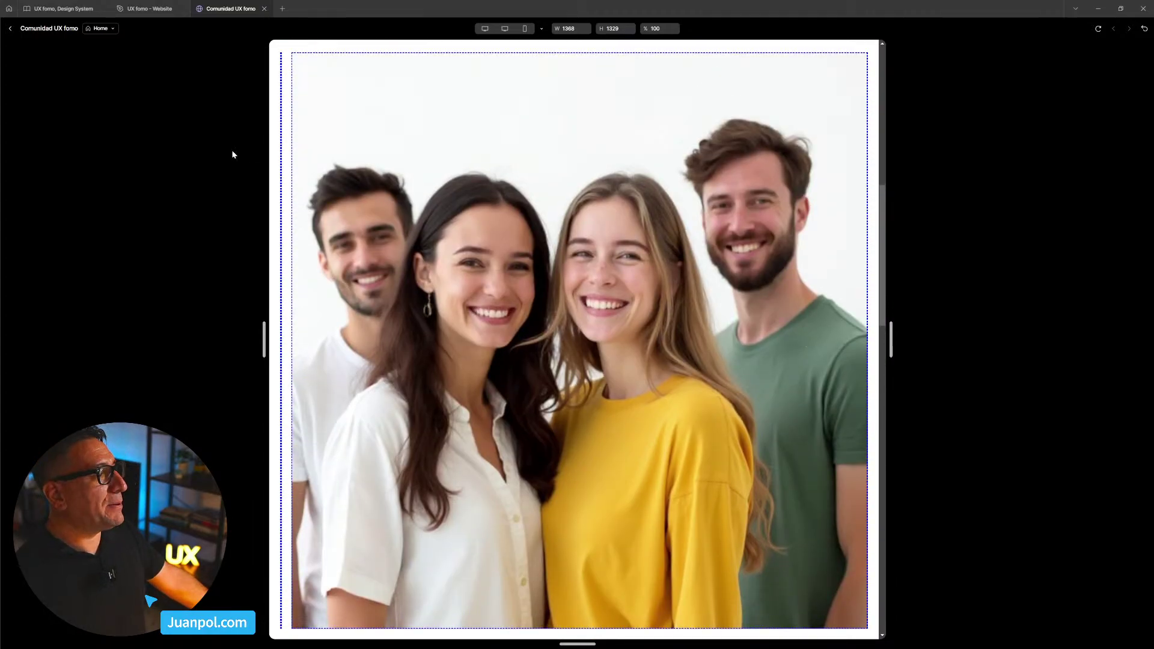
left_click(10, 28)
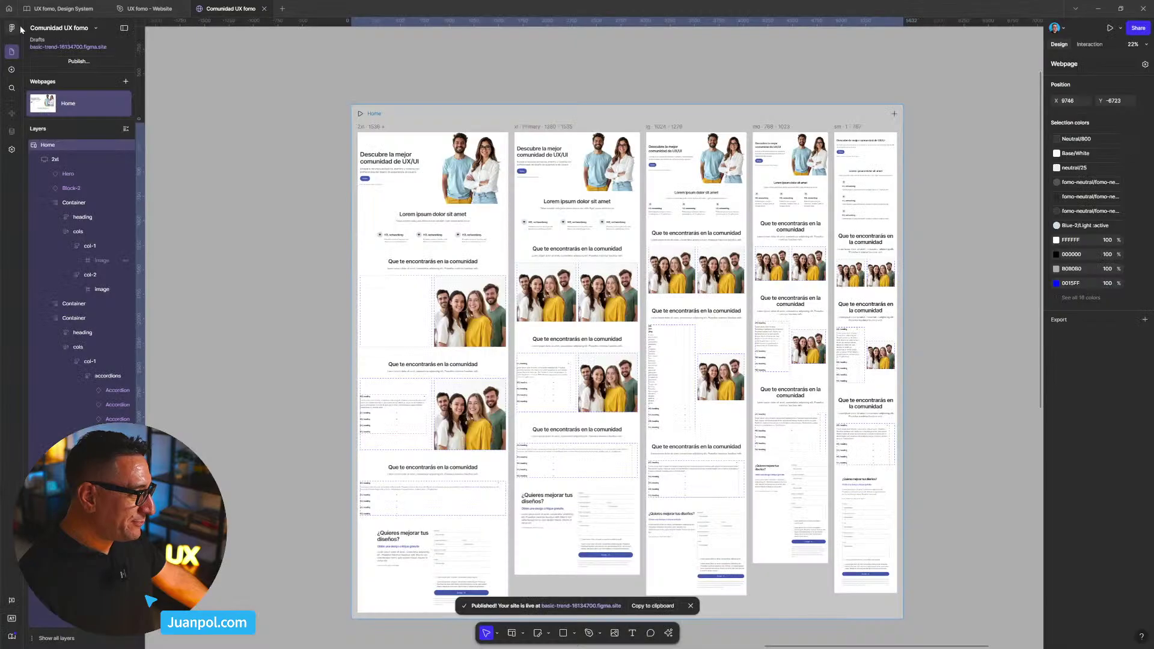
- Compare the cols frame of the upper community section between the xl and 2xl breakpoints
double_click(584, 293)
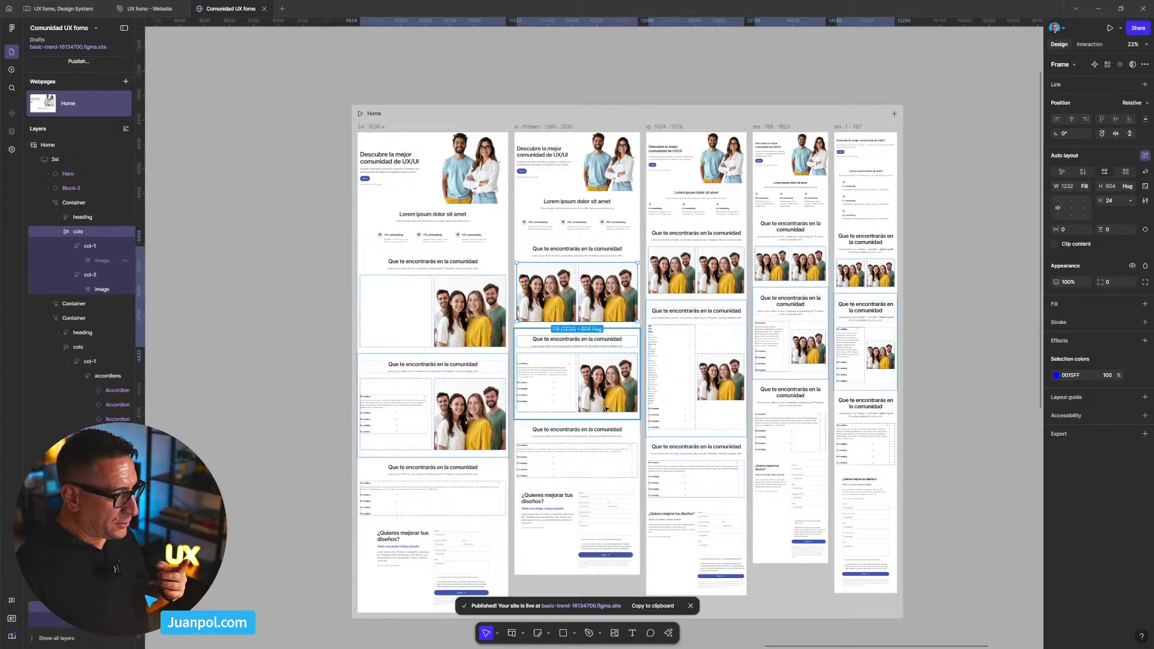
left_click(338, 322)
left_click(552, 308)
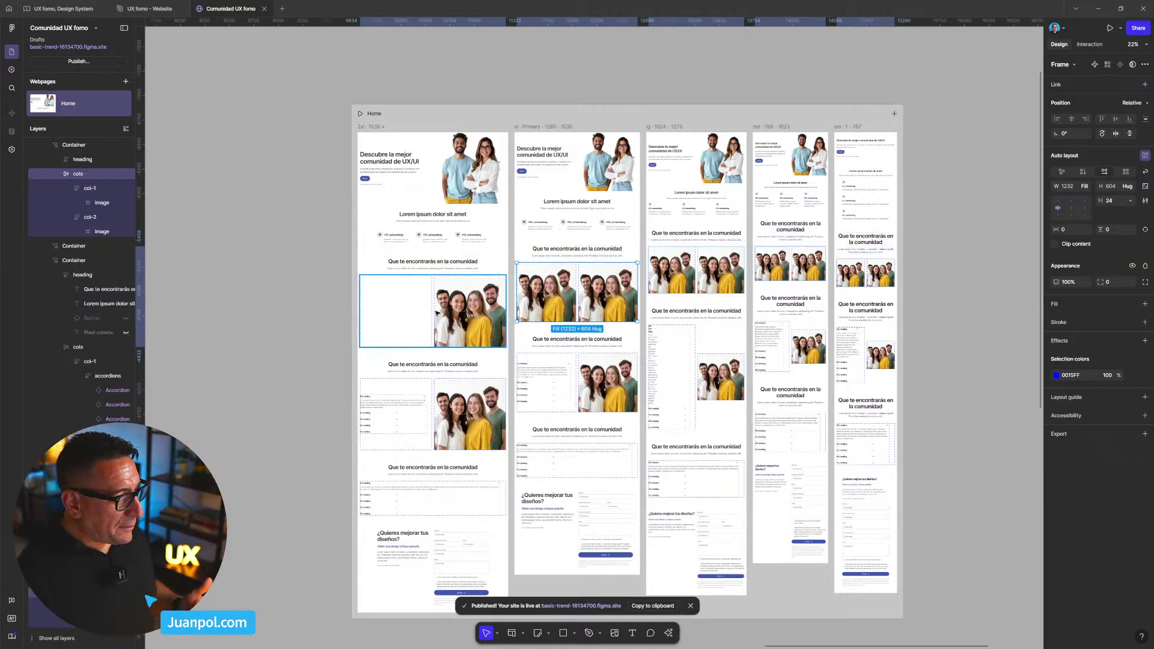
left_click(383, 316)
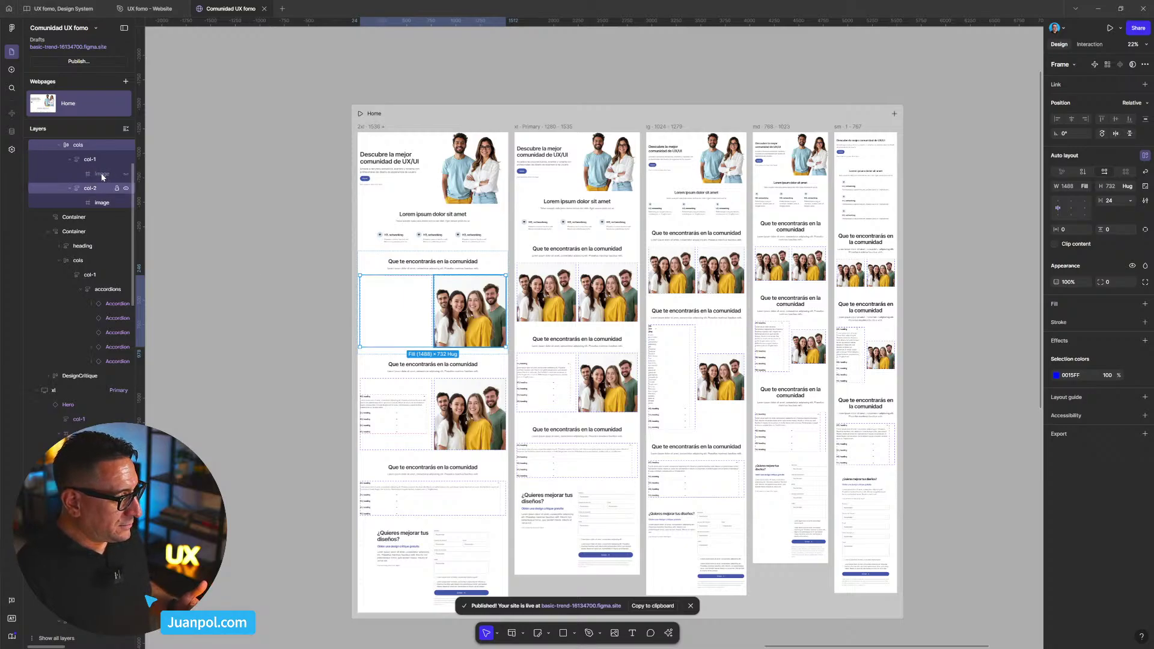
left_click(556, 302)
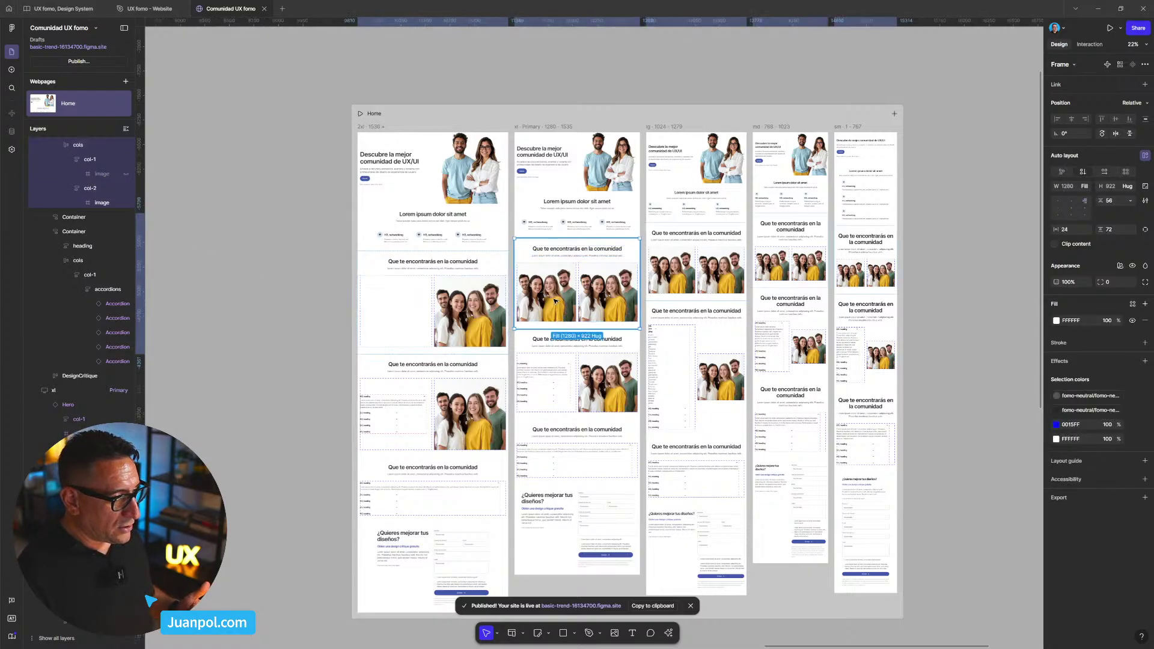
left_click(556, 302)
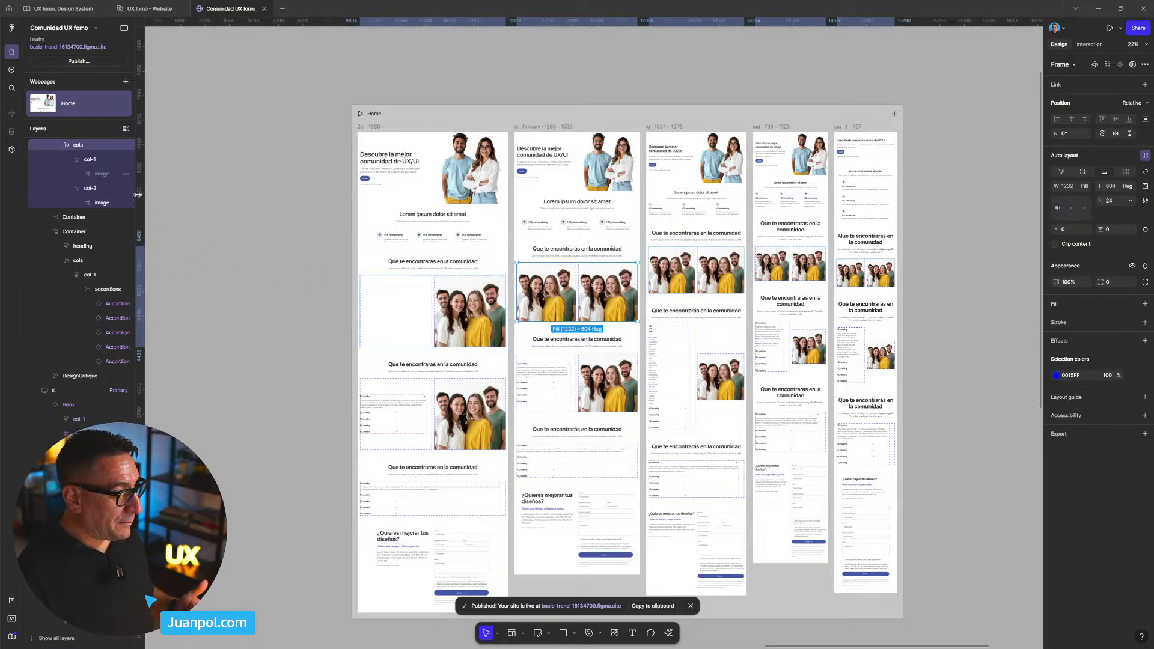
left_click(282, 298)
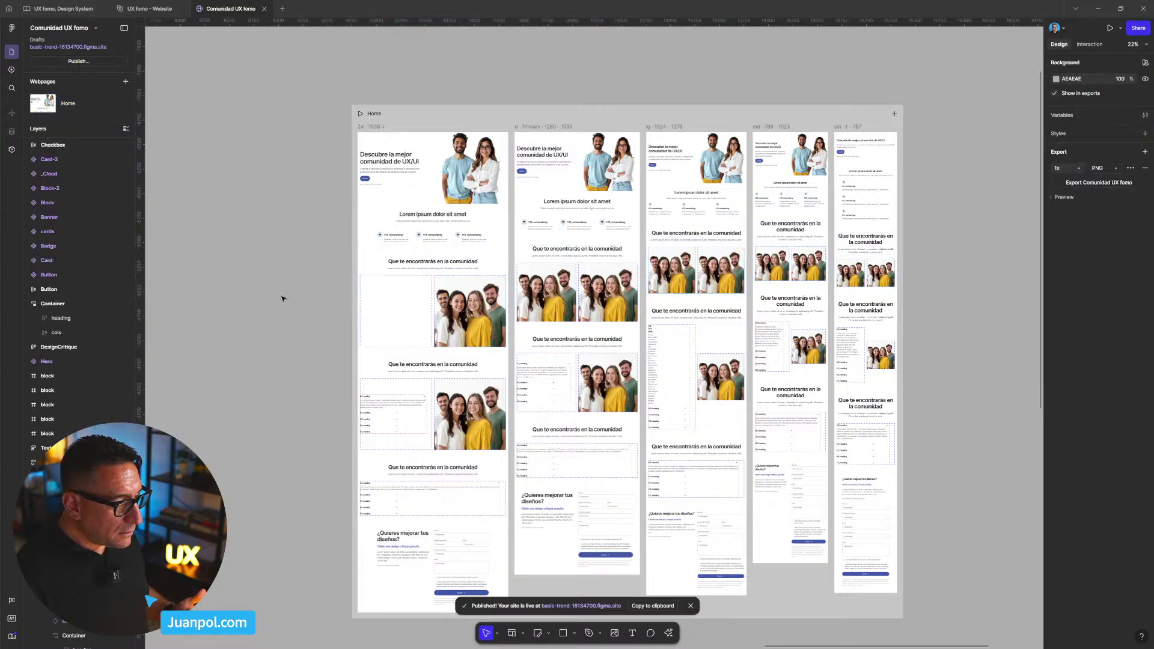
- Examine the sizing and layer structure of the upper xl section's Container, cols and col-1, ending on its cols frame
left_click(544, 302)
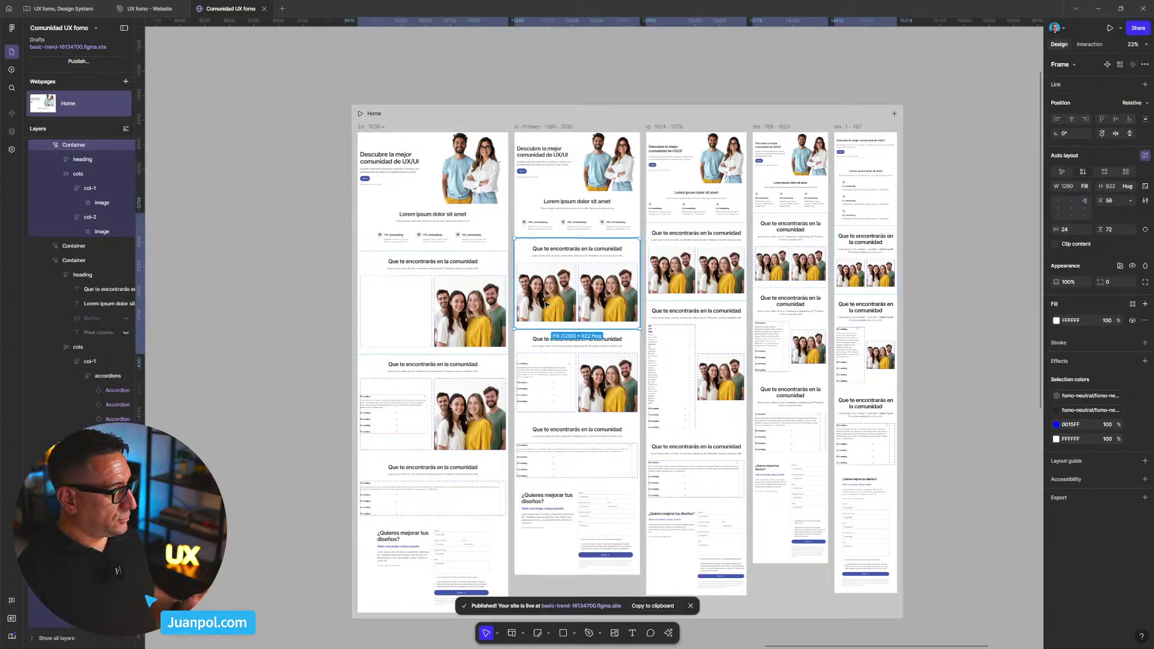
double_click(545, 304)
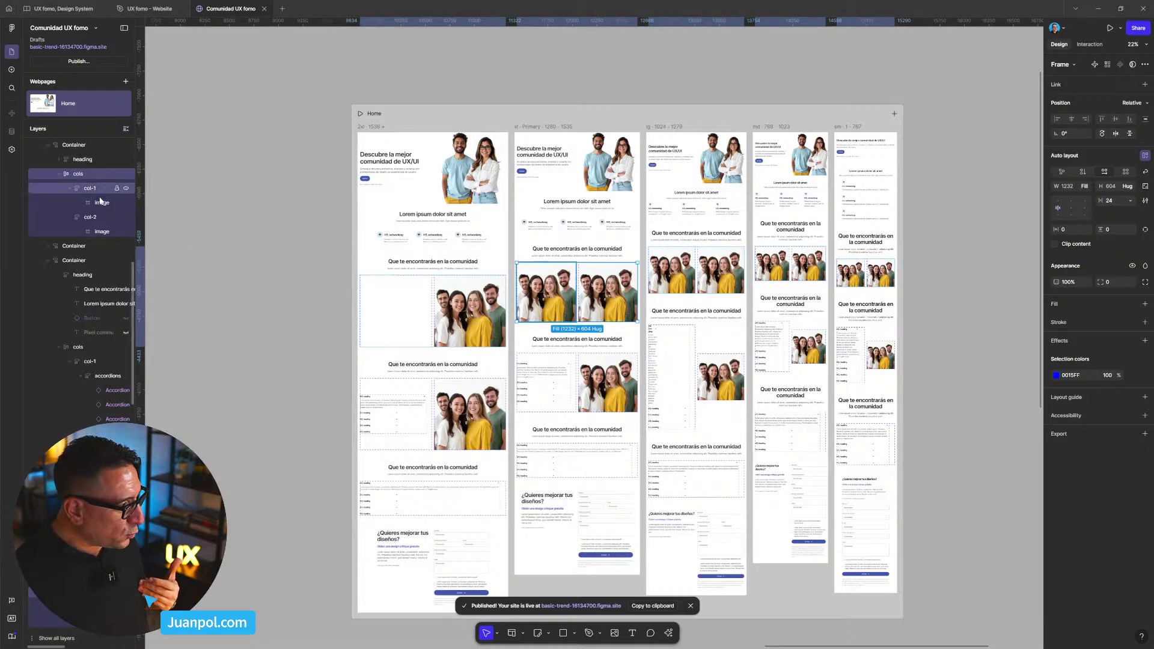
double_click(548, 312)
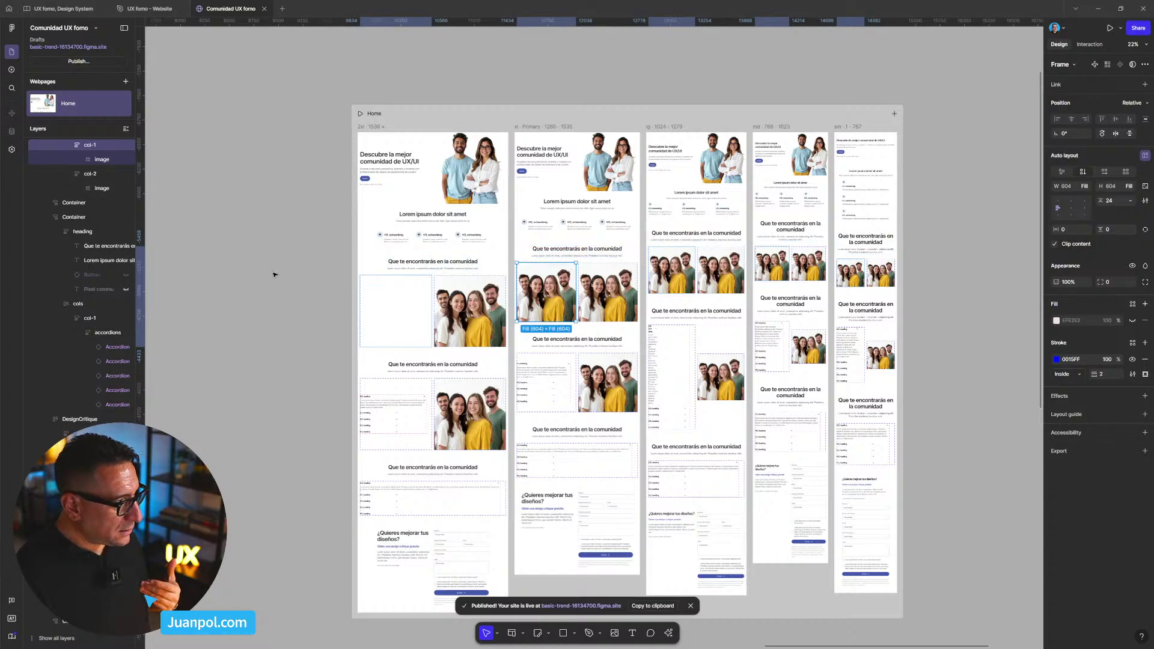
left_click(580, 272)
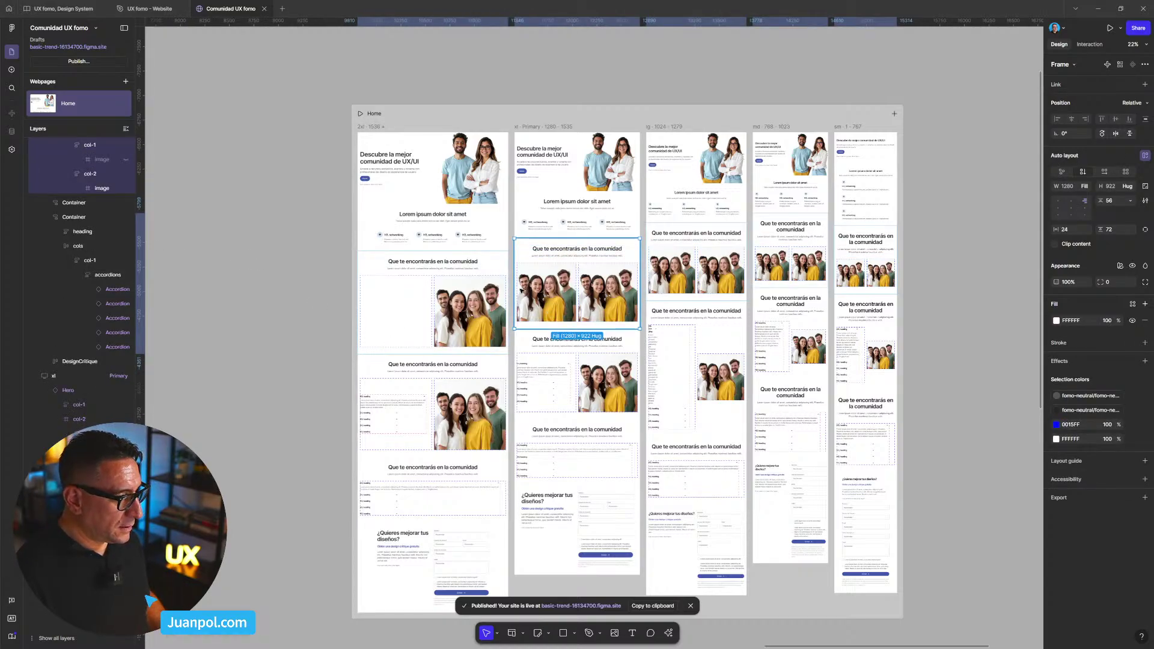
scroll(104, 293, "up", 2)
scroll(104, 297, "down", 2)
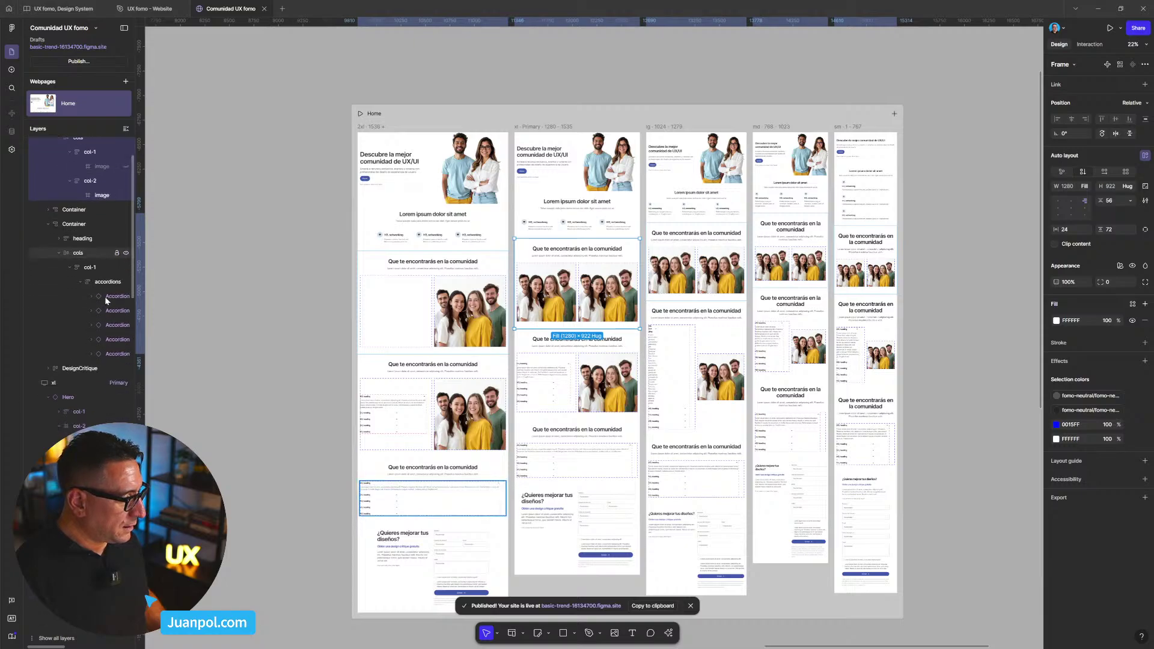
scroll(115, 335, "up", 2)
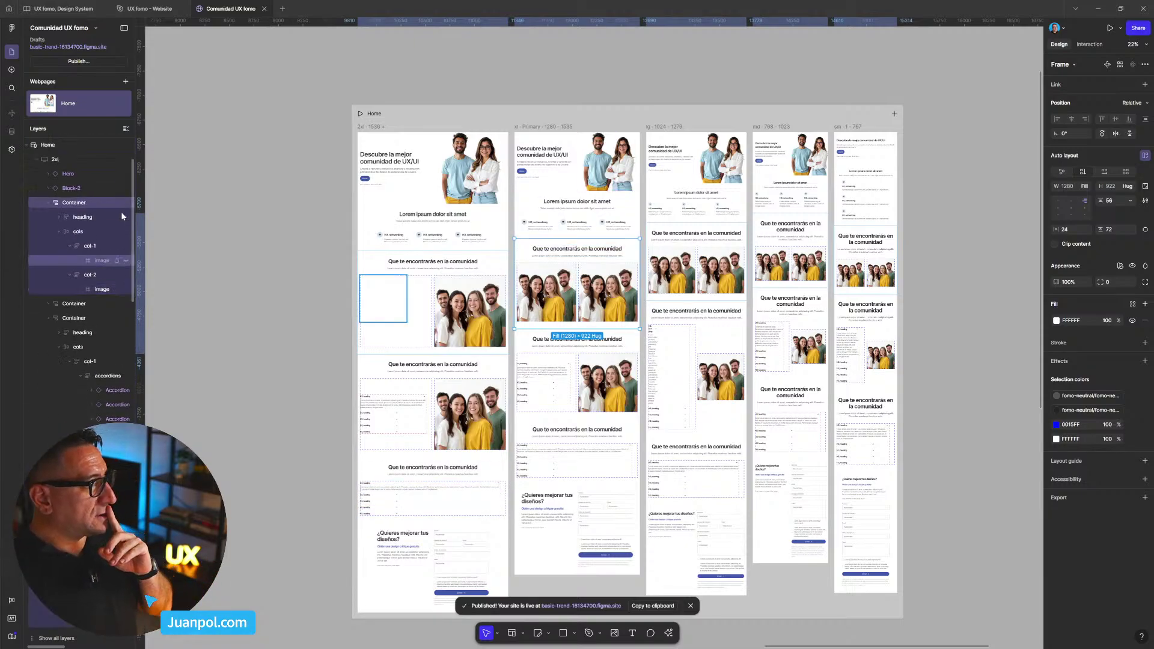
scroll(114, 335, "down", 5)
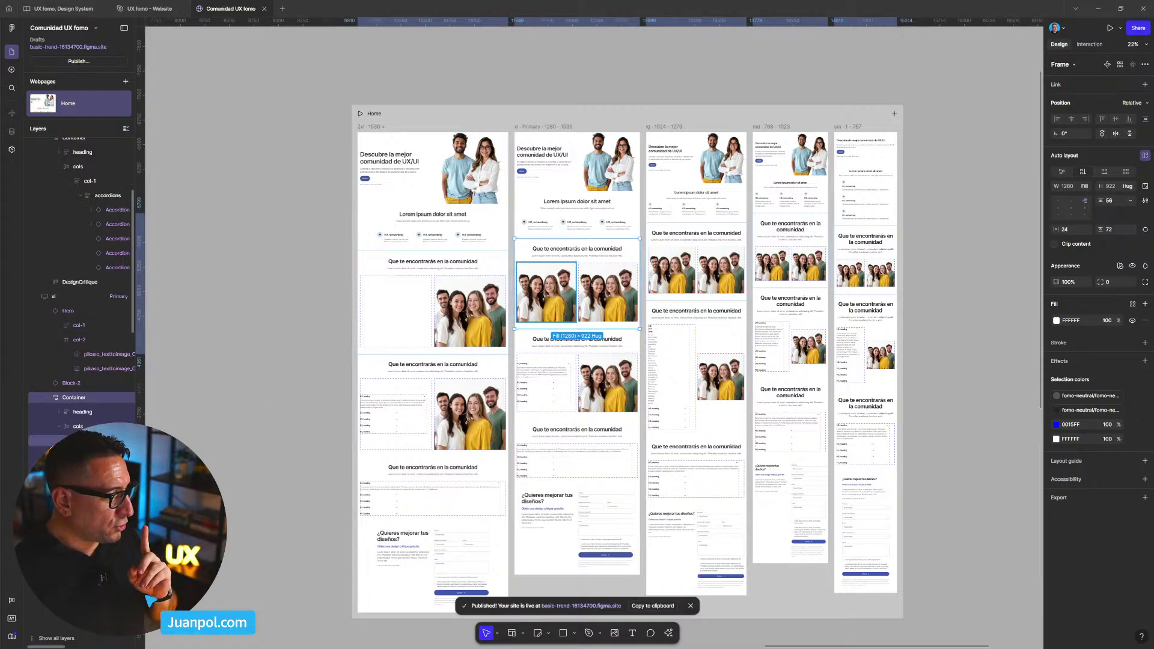
left_click(79, 426)
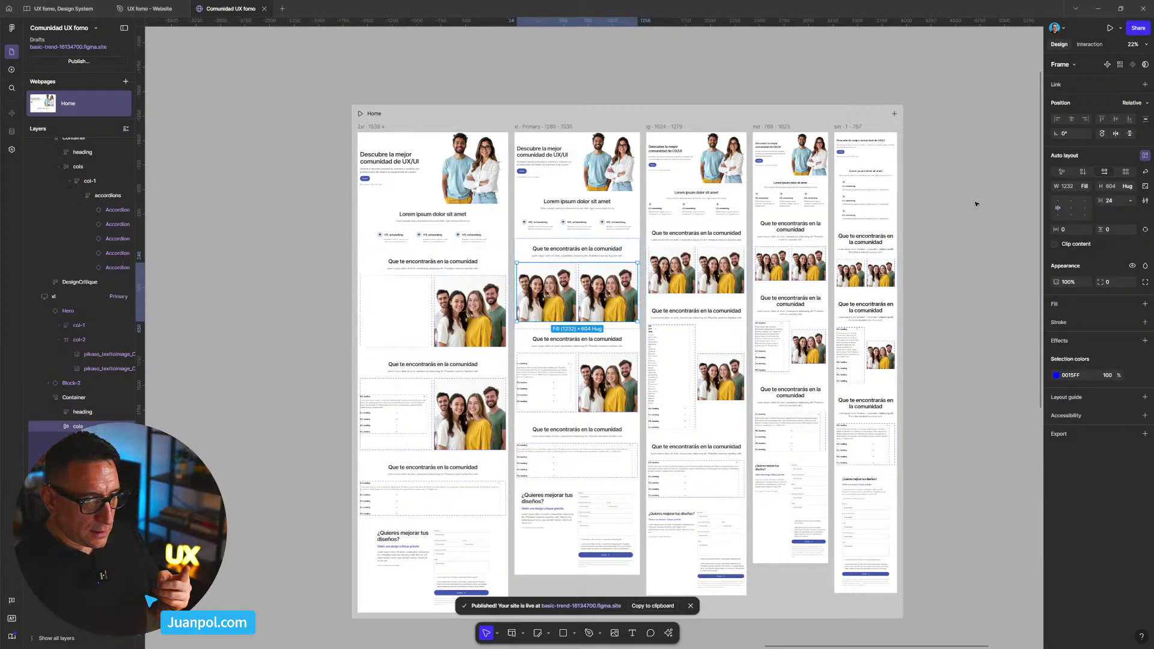
- Switch the cols frame of the upper xl community section to a vertical auto layout and check its height sizing options
left_click(1083, 173)
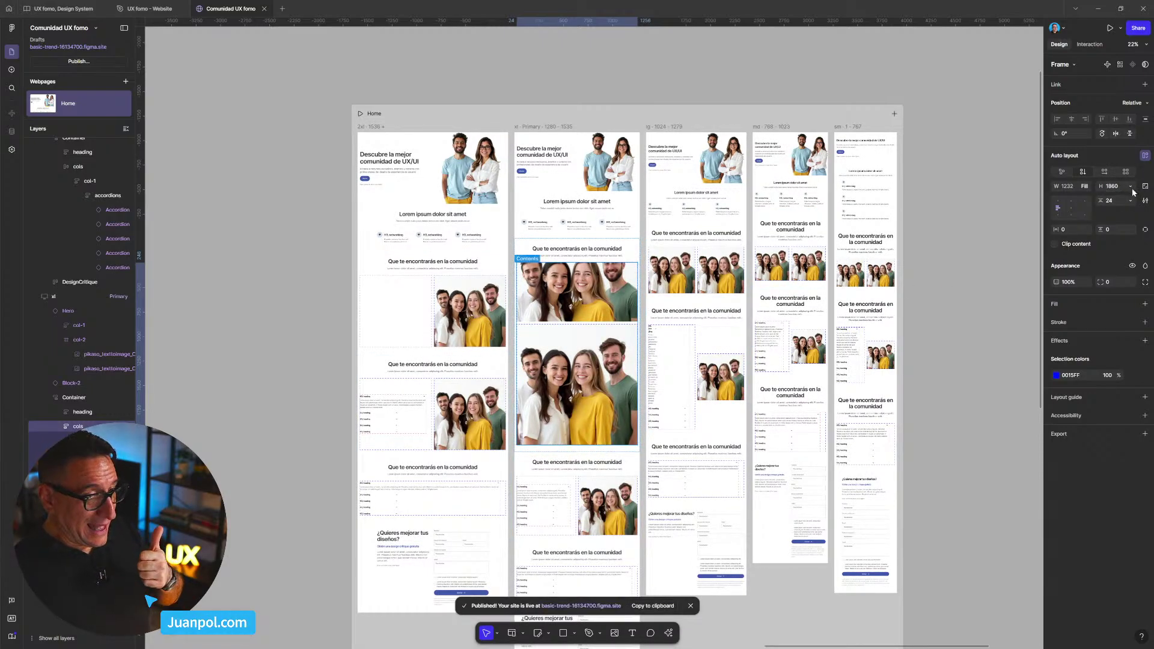
left_click(77, 399)
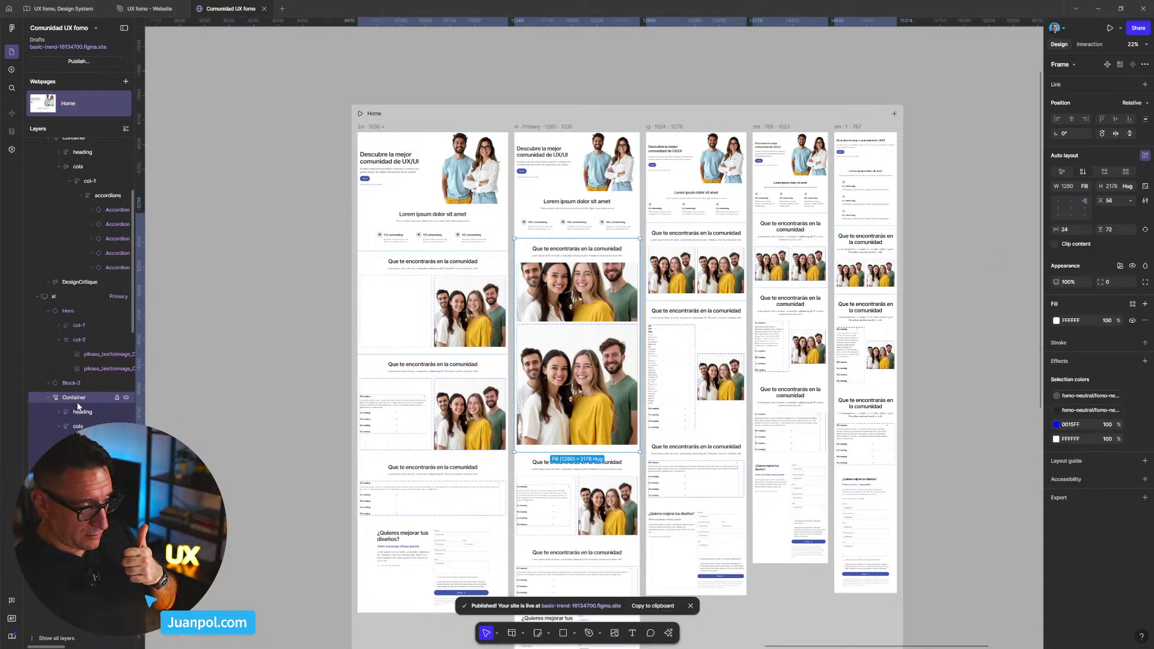
left_click(76, 426)
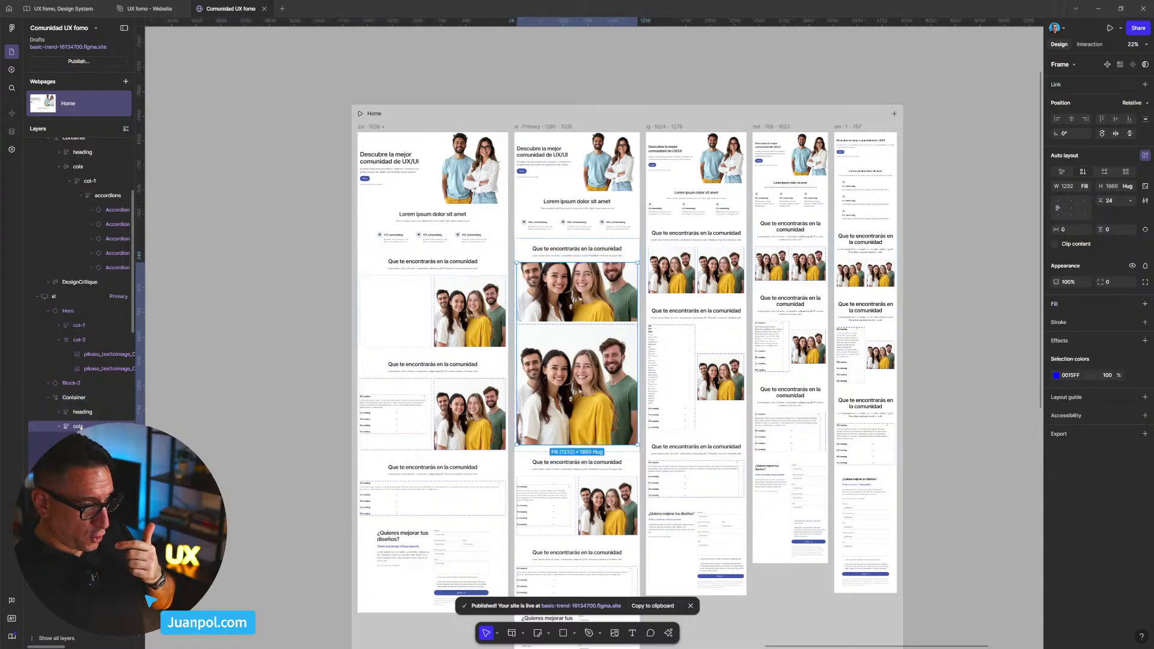
left_click(1129, 187)
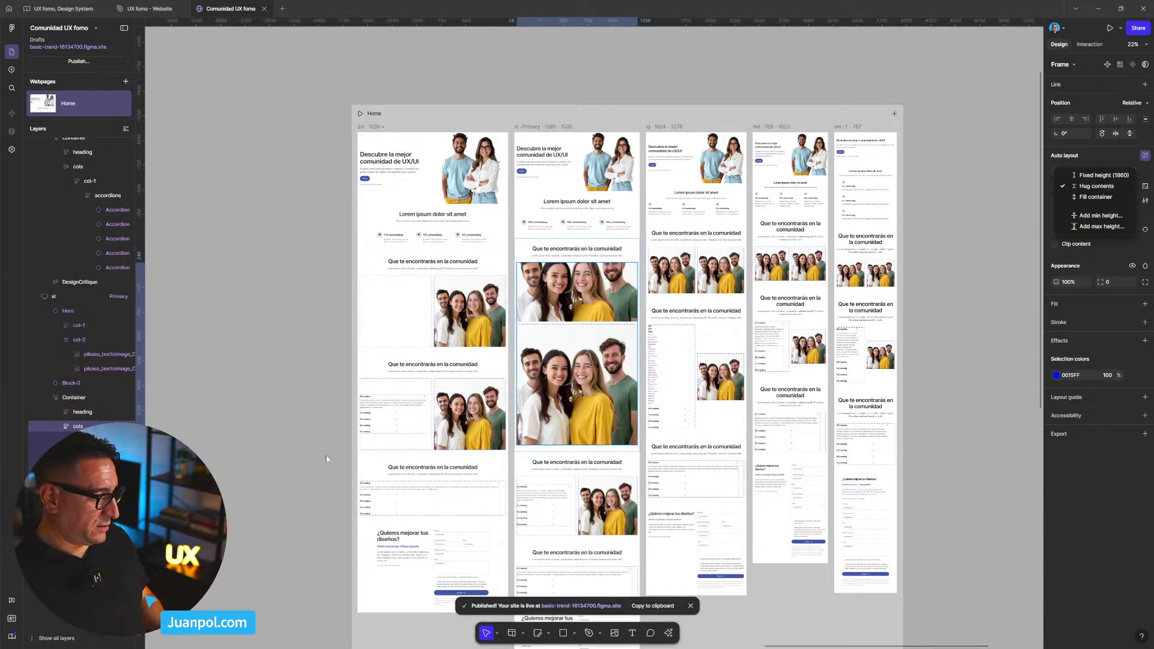
key("Escape")
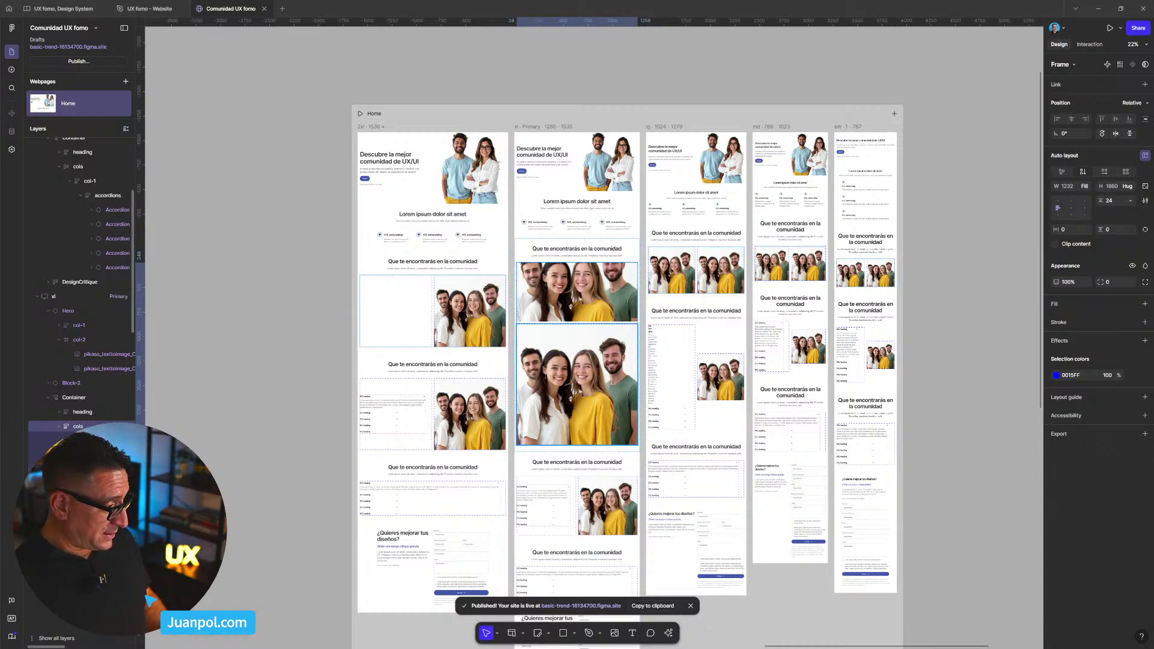
- Set the height of both col-1 and col-2 in the upper xl section to Fill container
left_click(78, 441)
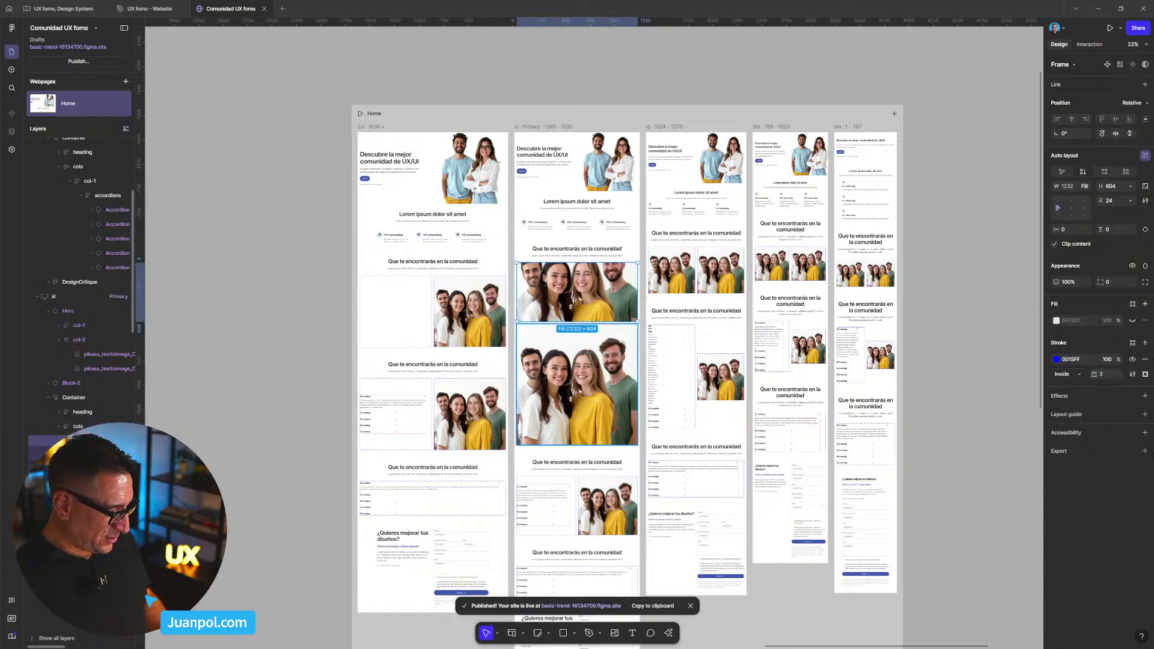
left_click(78, 470, "shift")
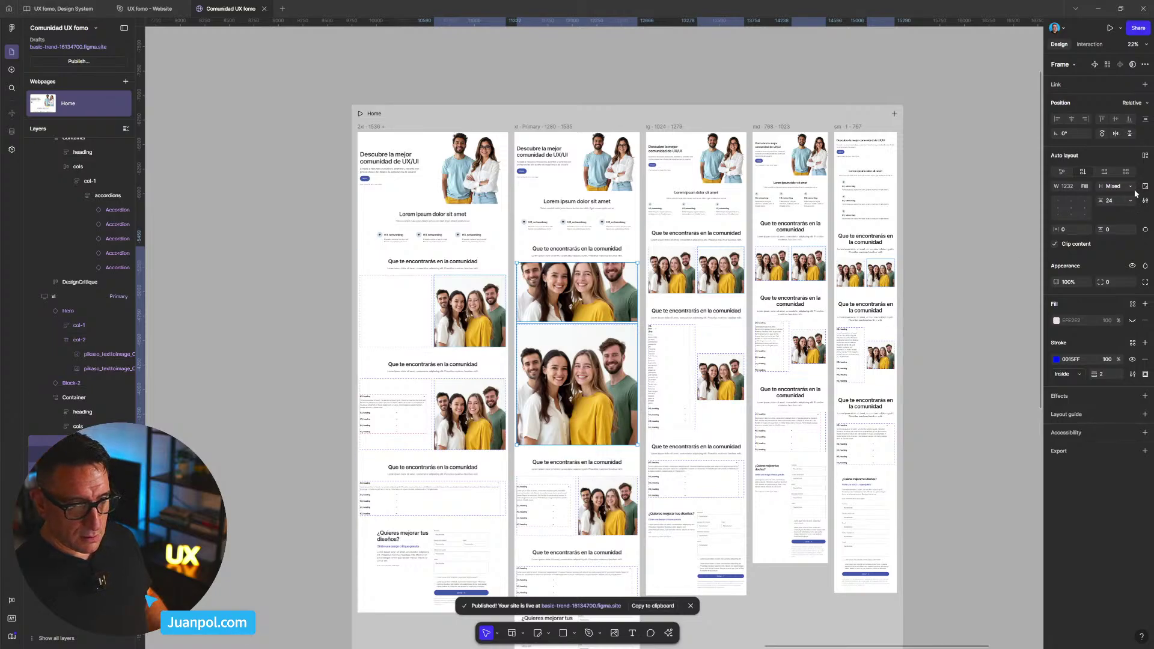
left_click(1132, 187)
left_click(1122, 198)
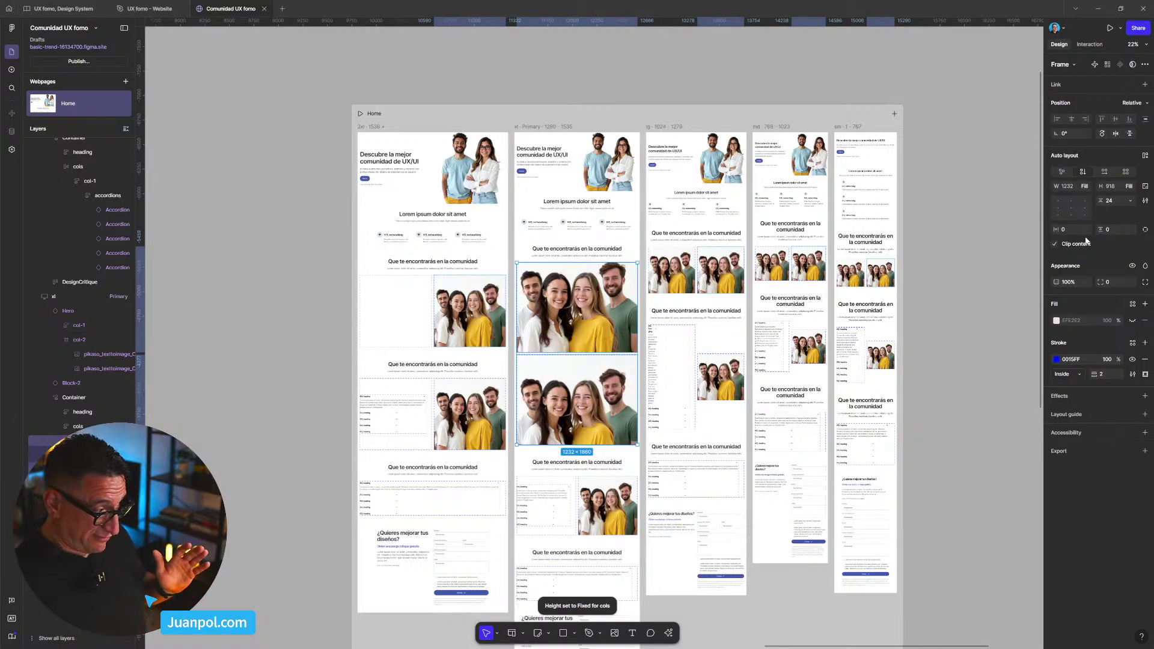
key("Escape")
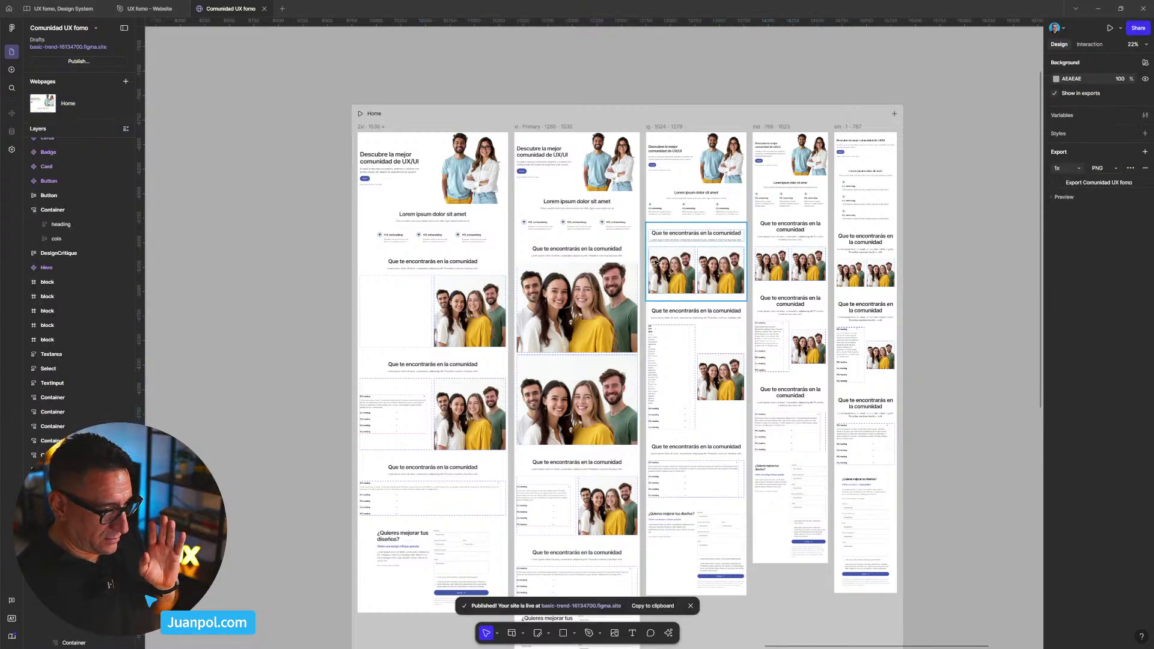
- Preview the Home webpage, examine the community sections while narrowing the preview width from 1368 to 1128, and return to the canvas
left_click(429, 118)
key("shift+space")
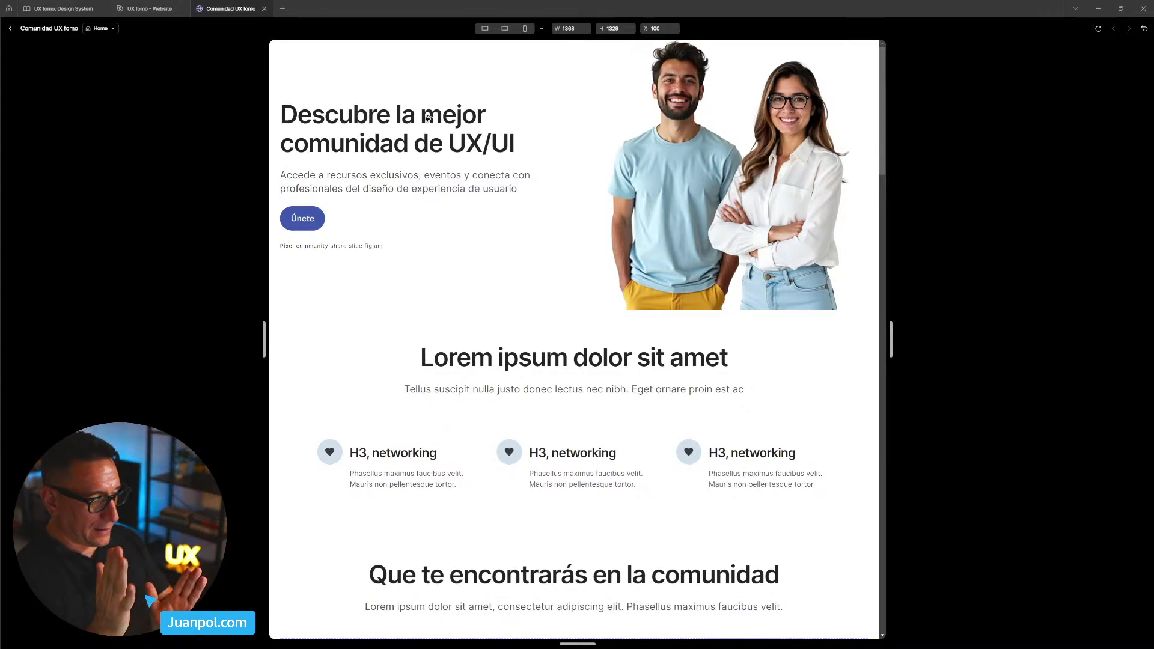
scroll(629, 542, "down", 12)
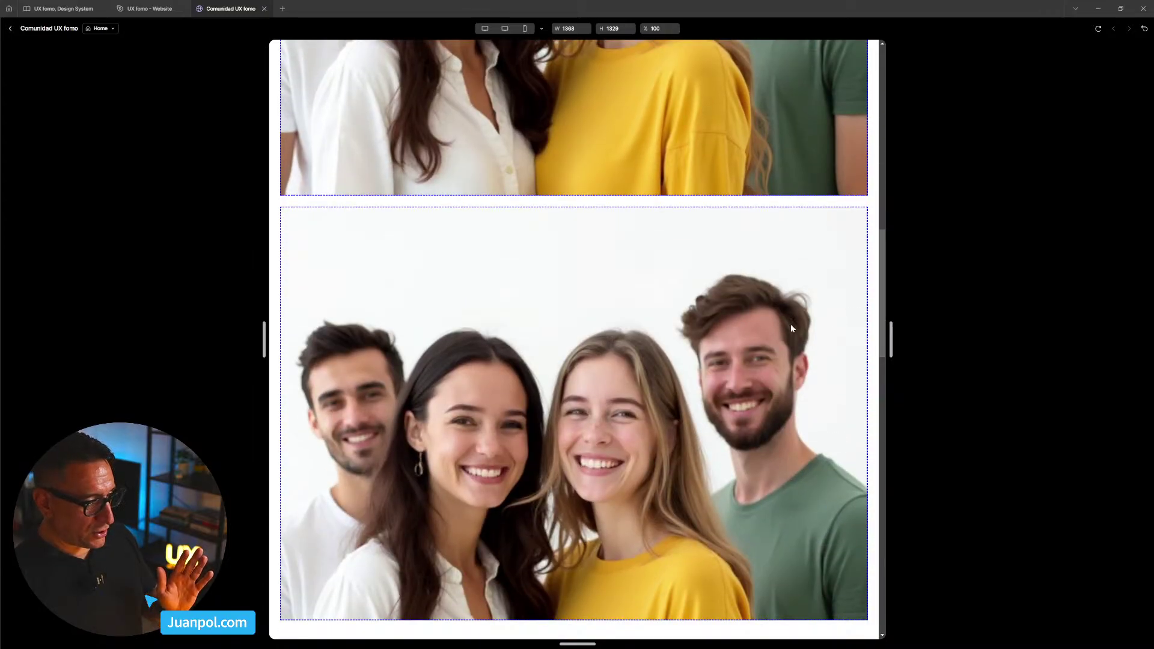
left_click_drag(891, 340, 837, 349)
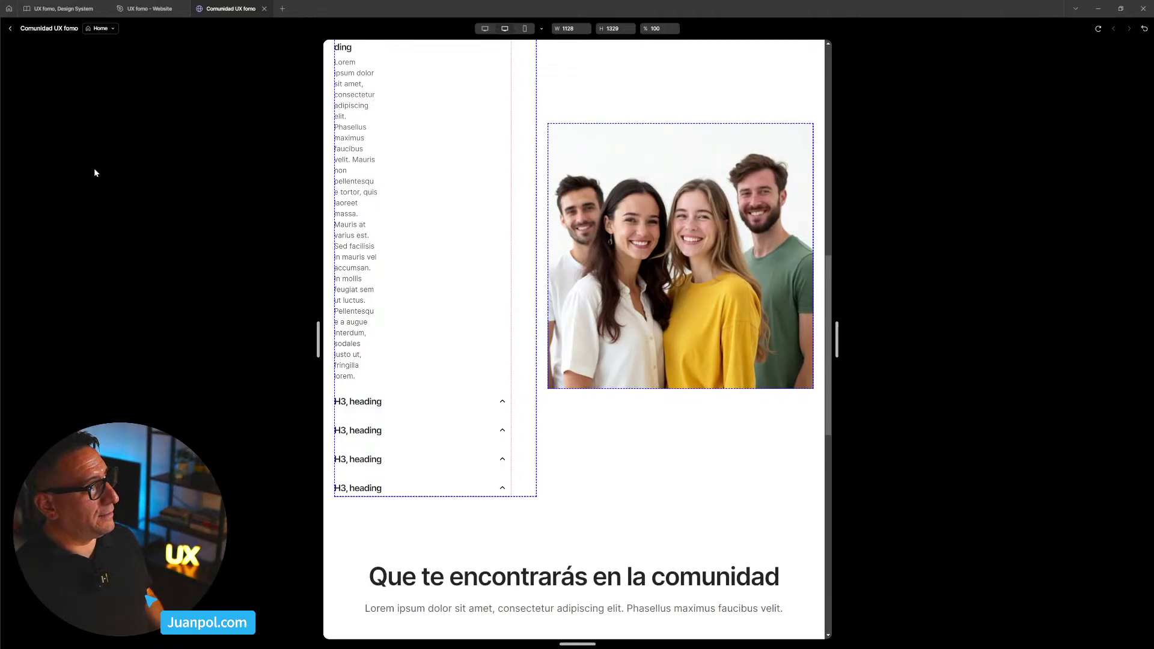
key("Escape")
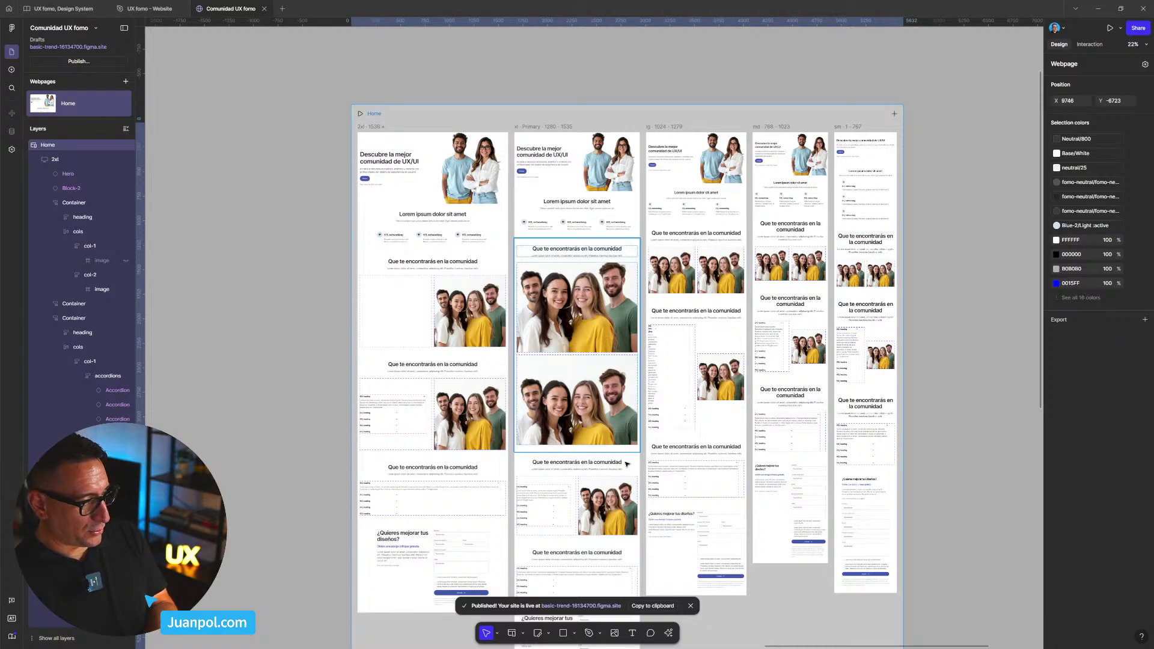
- Add an F24343 fill at 100% opacity to the photo column of the second community section in the xl breakpoint
left_click(600, 507)
left_click(600, 507)
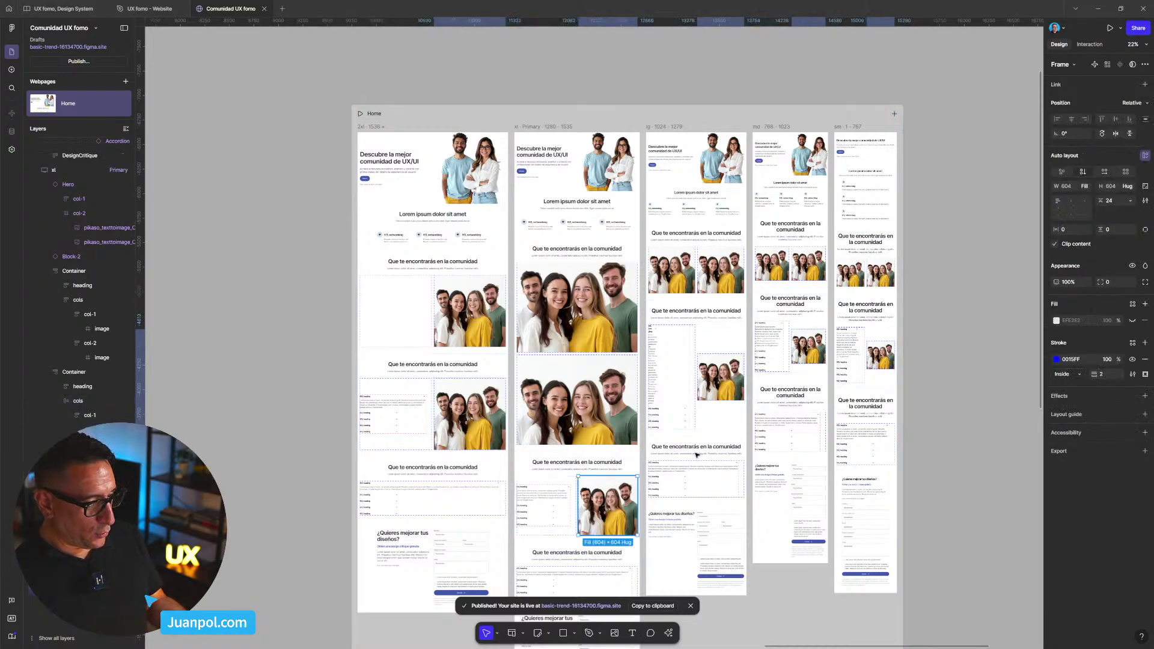
left_click(1146, 305)
left_click(1011, 363)
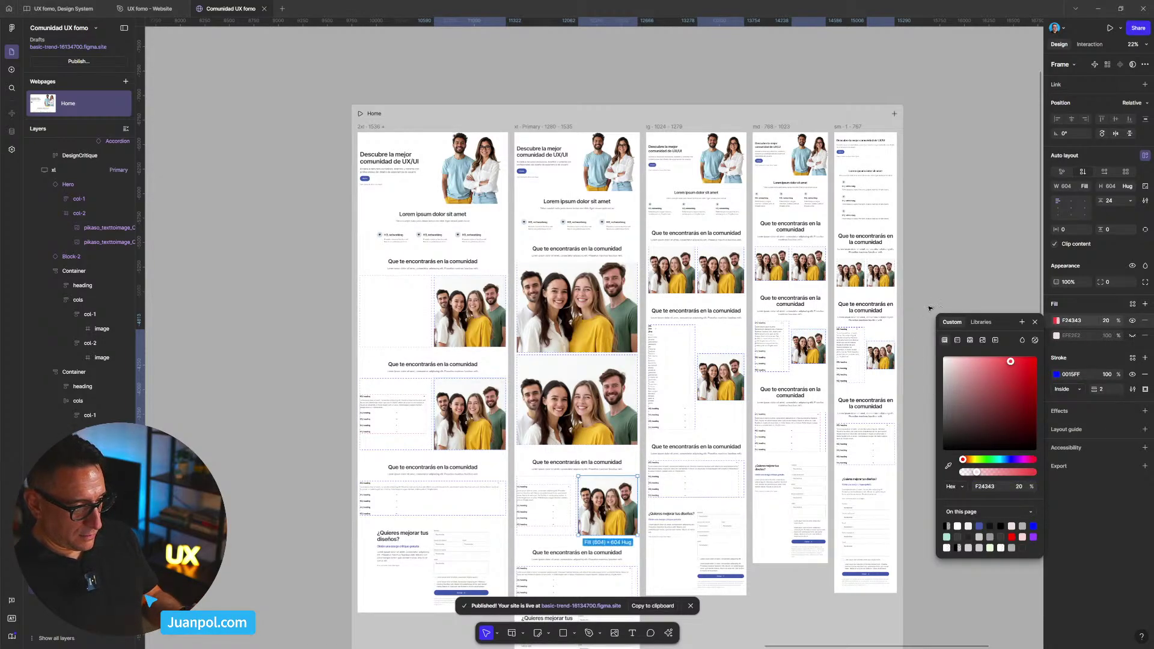
left_click(1107, 321)
type("100")
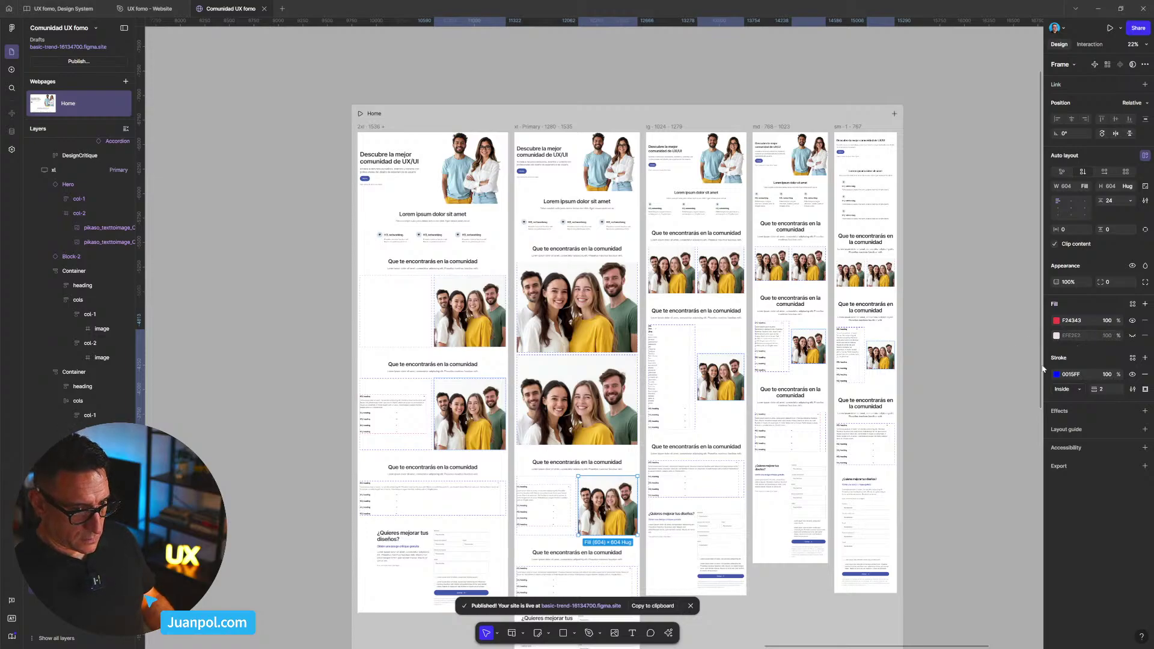
- Tint the photo inside that second-section column with an FF0000 fill at 20% opacity above the image
left_click(735, 482)
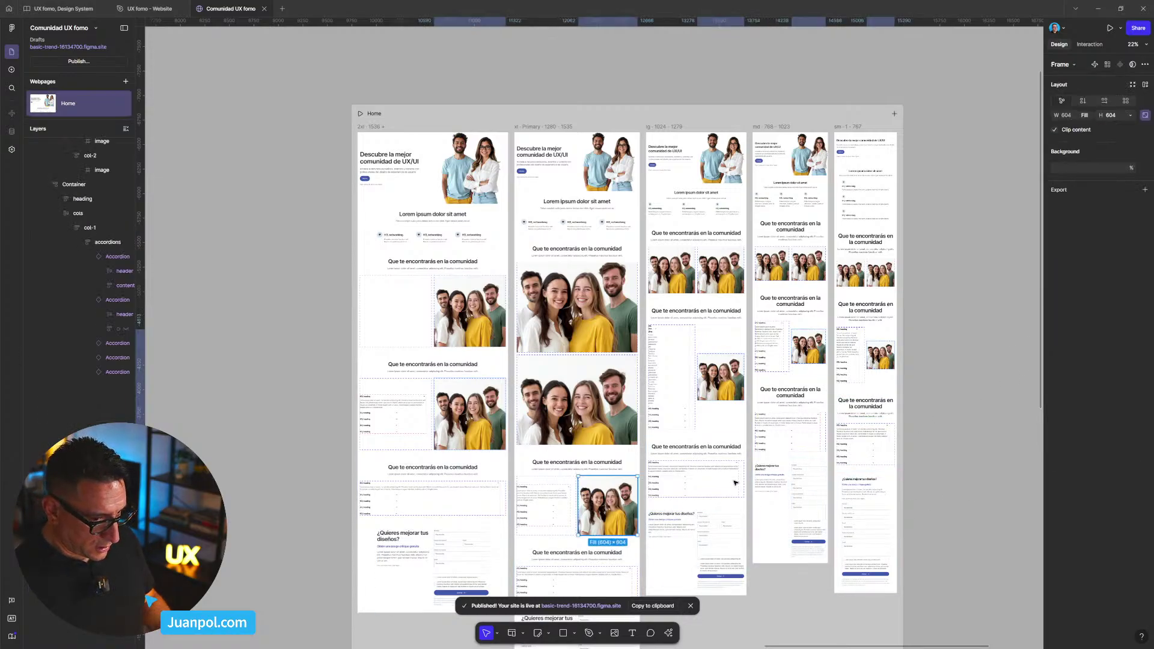
left_click(1057, 277)
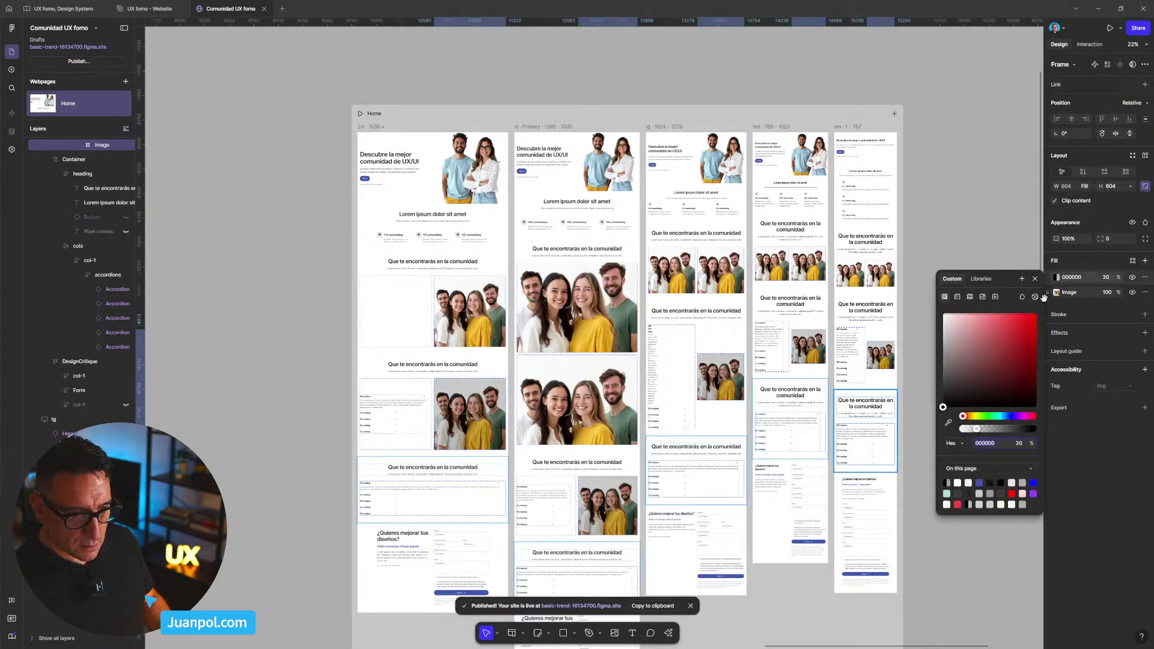
left_click(1036, 313)
scroll(647, 395, "up", 5)
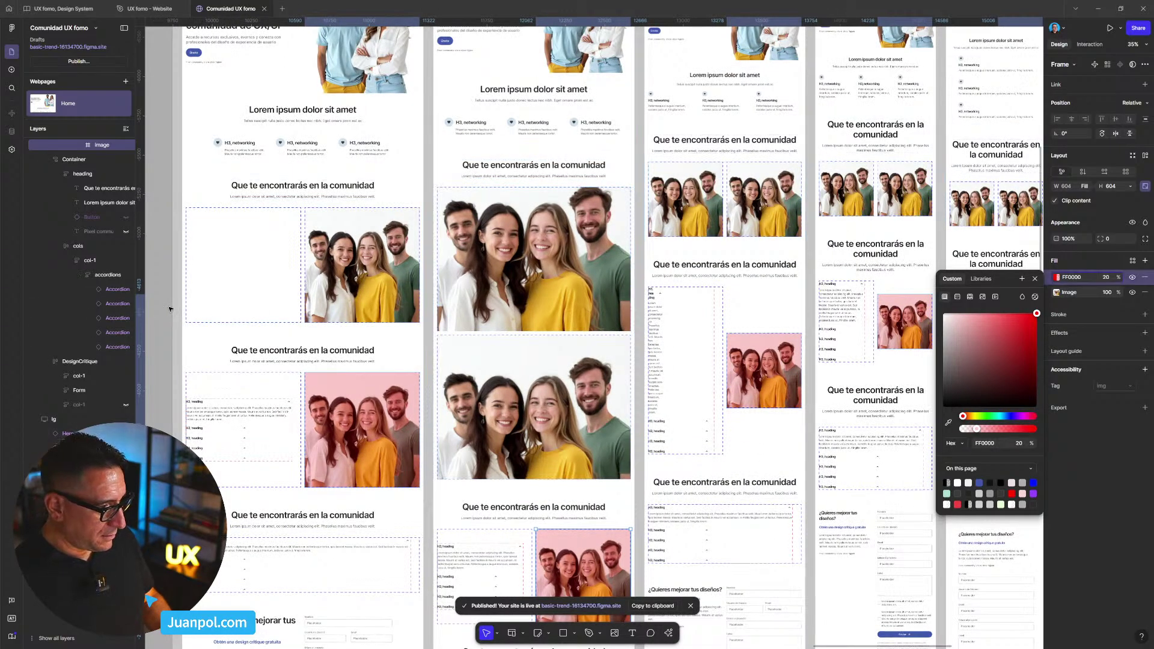
- Tint the col-2 photo of the upper xl community section with a 1F93FF fill at 20% opacity above the image
left_click(515, 257)
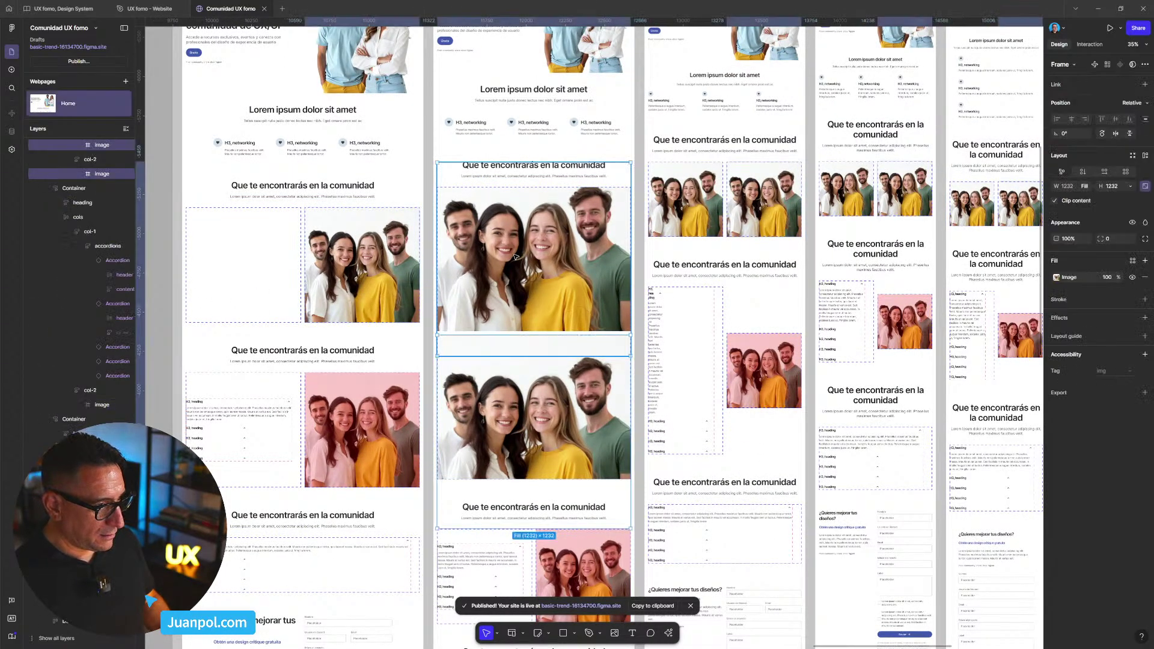
left_click(543, 295, "shift")
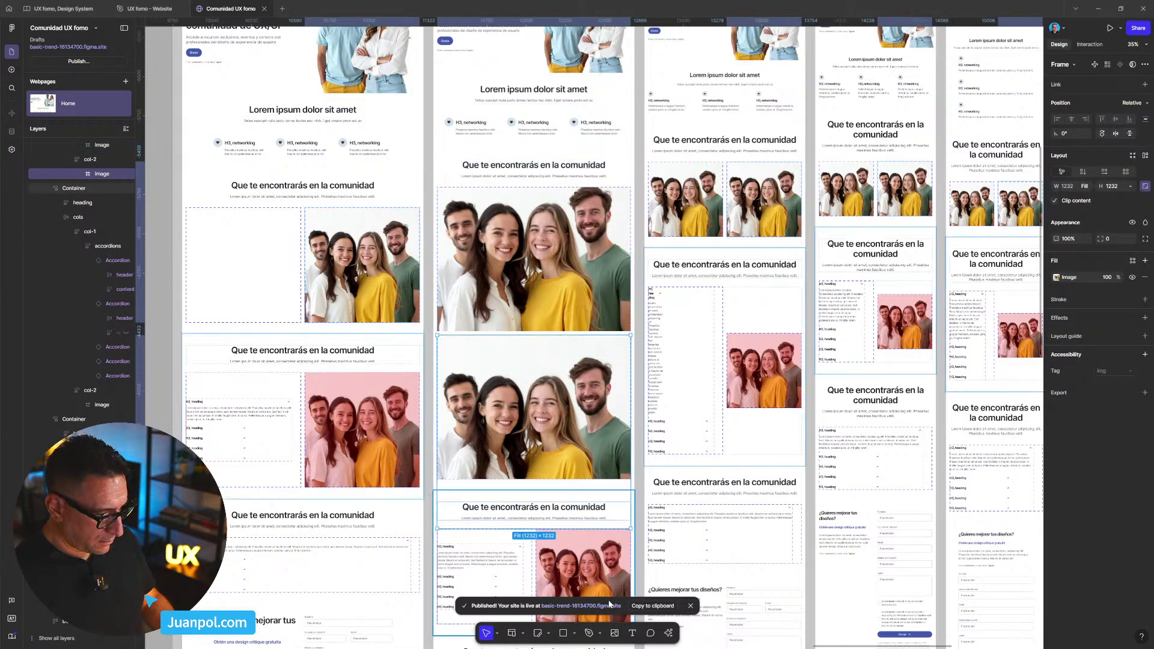
left_click(689, 606)
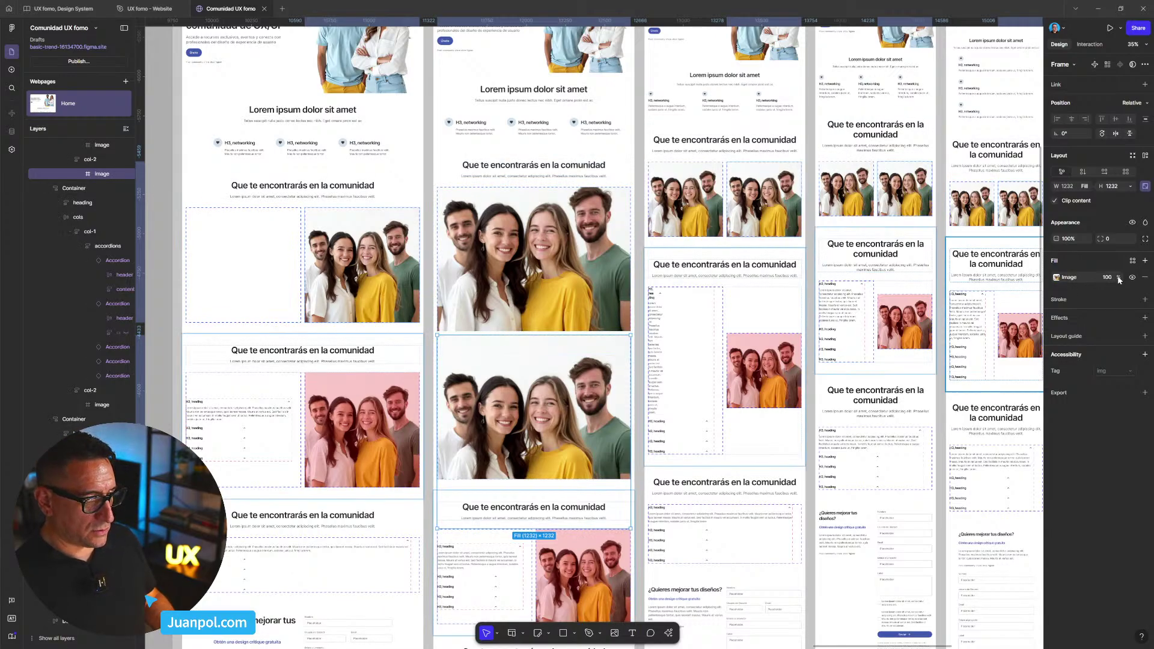
left_click(1146, 261)
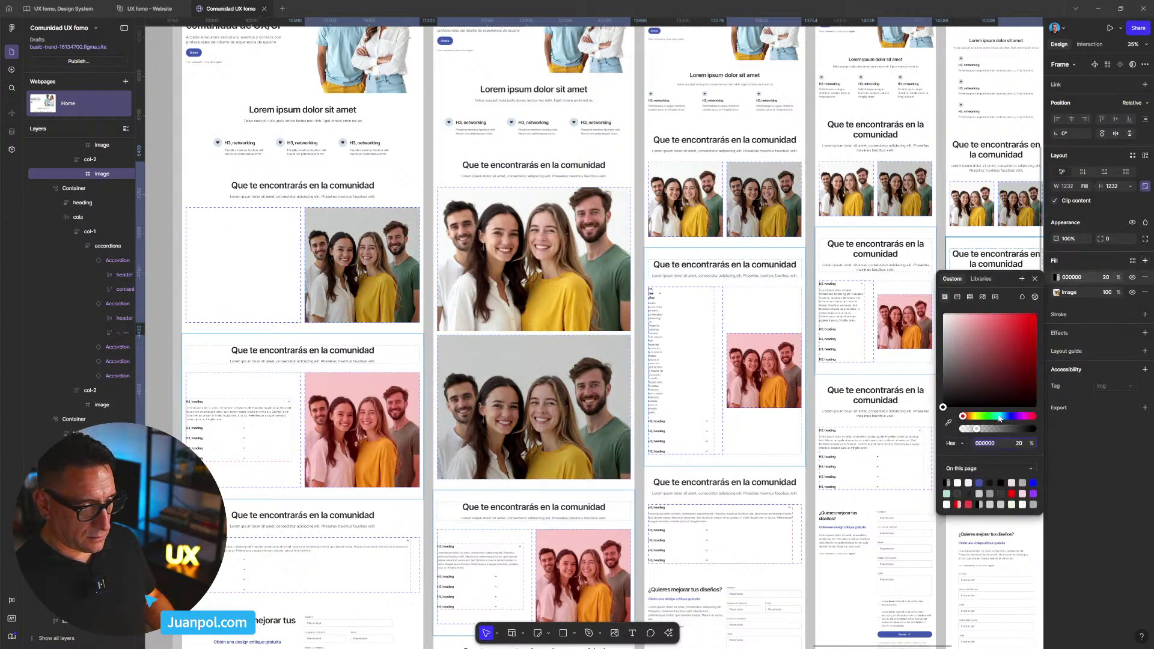
left_click_drag(999, 419, 1004, 416)
left_click_drag(1008, 366, 1026, 297)
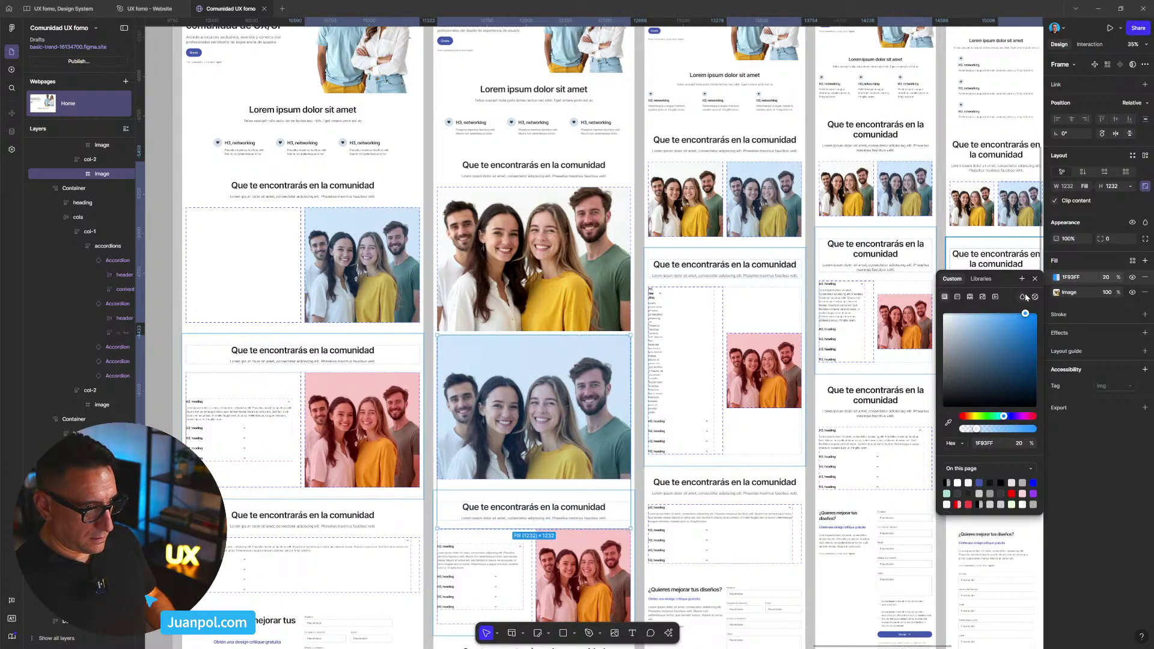
- Set the upper xl section's cols frame to a horizontal auto layout and duplicate its col-2 as a third column
left_click(630, 221)
key("shift+a")
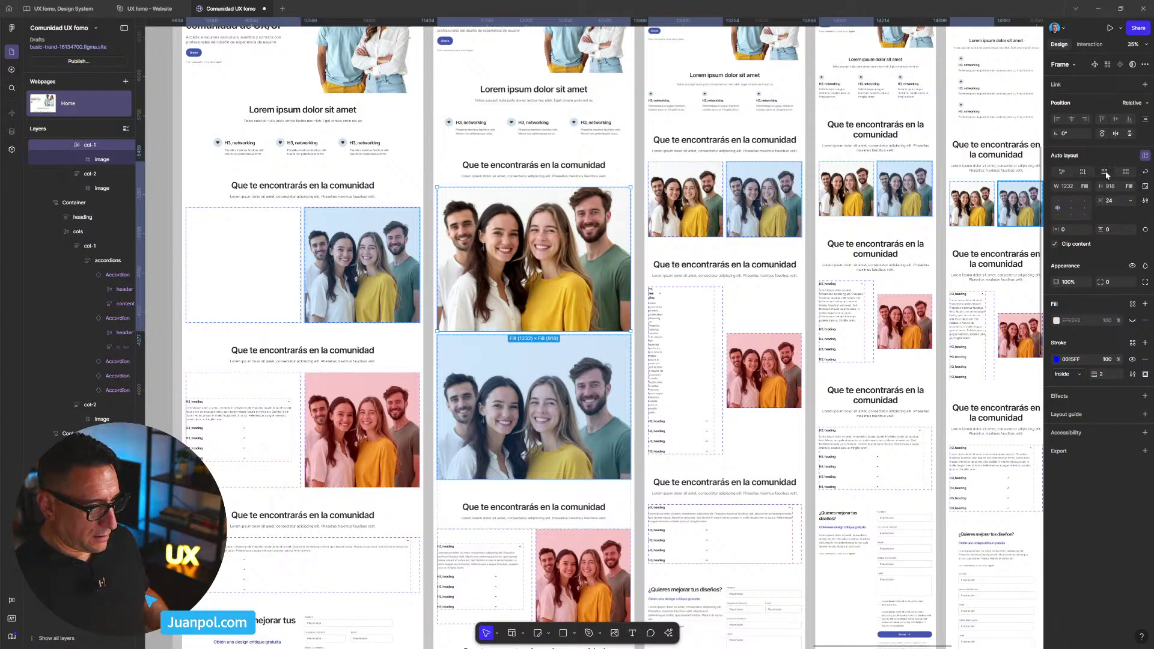
scroll(68, 181, "up", 3)
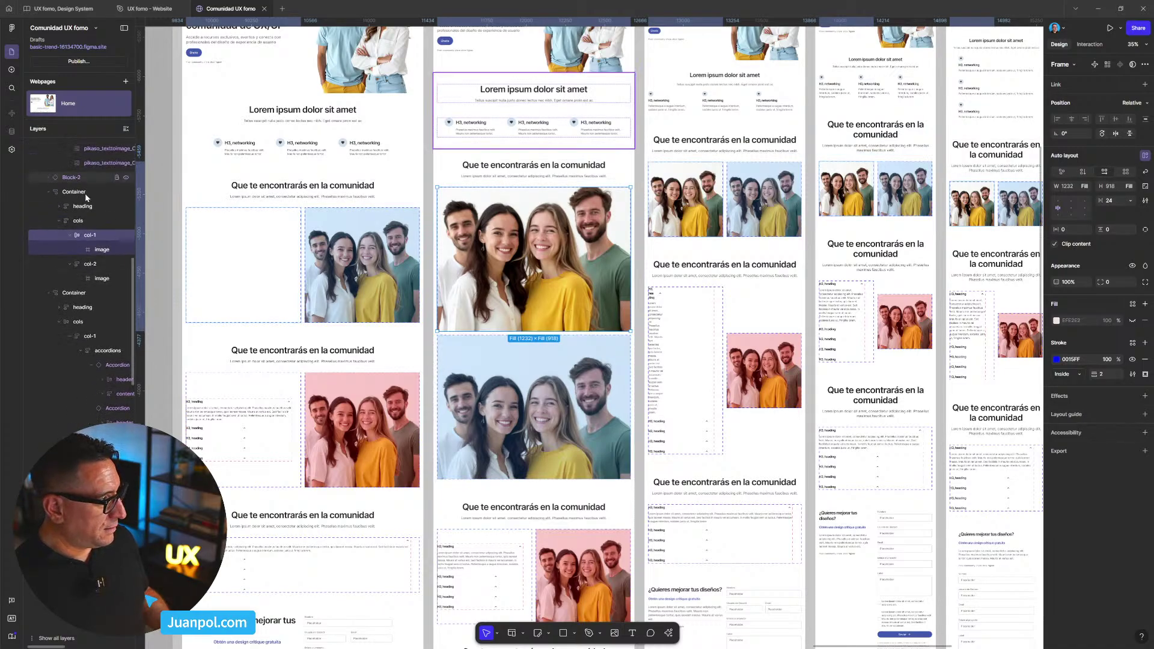
left_click(88, 221)
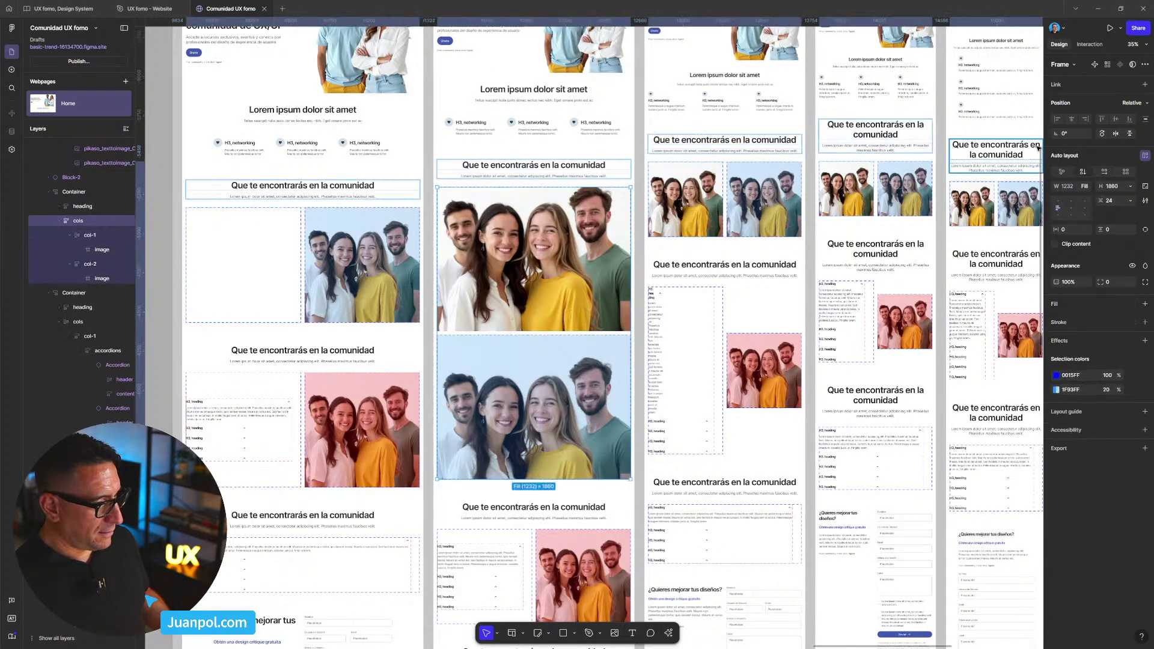
left_click(1105, 173)
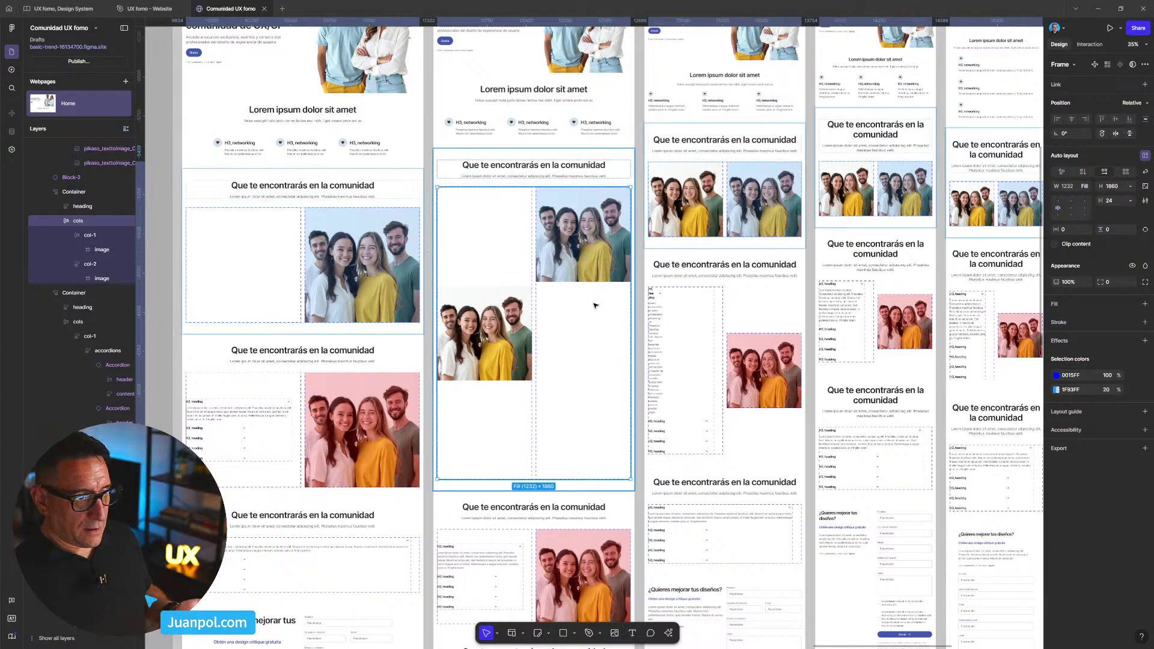
left_click(93, 265)
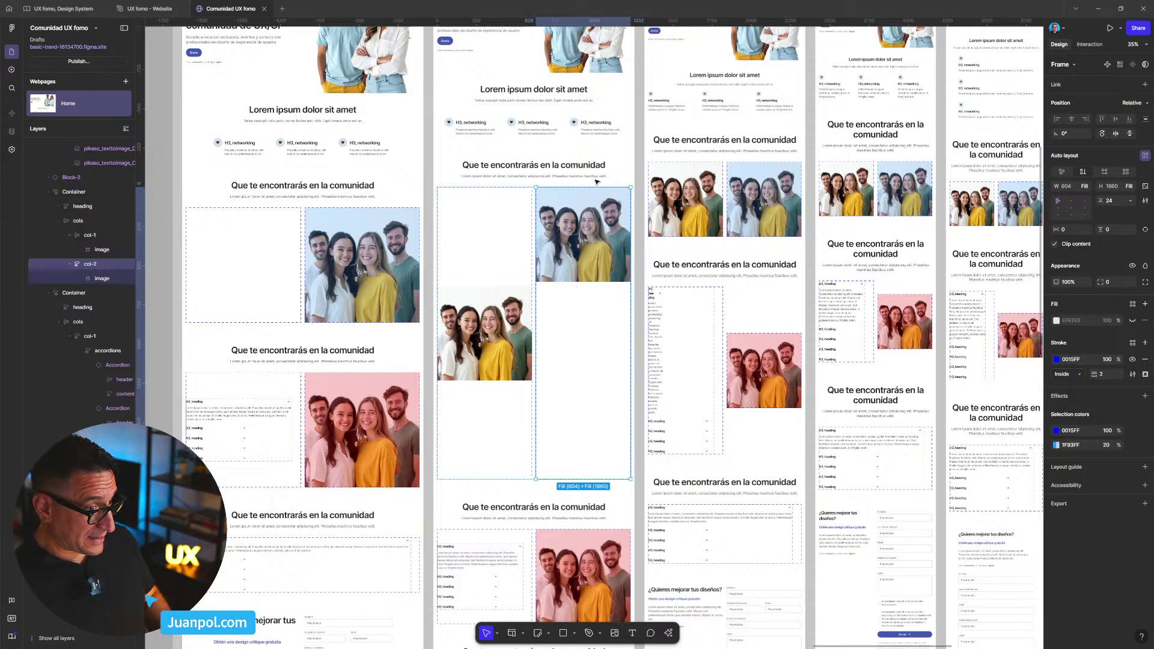
key("ctrl+d")
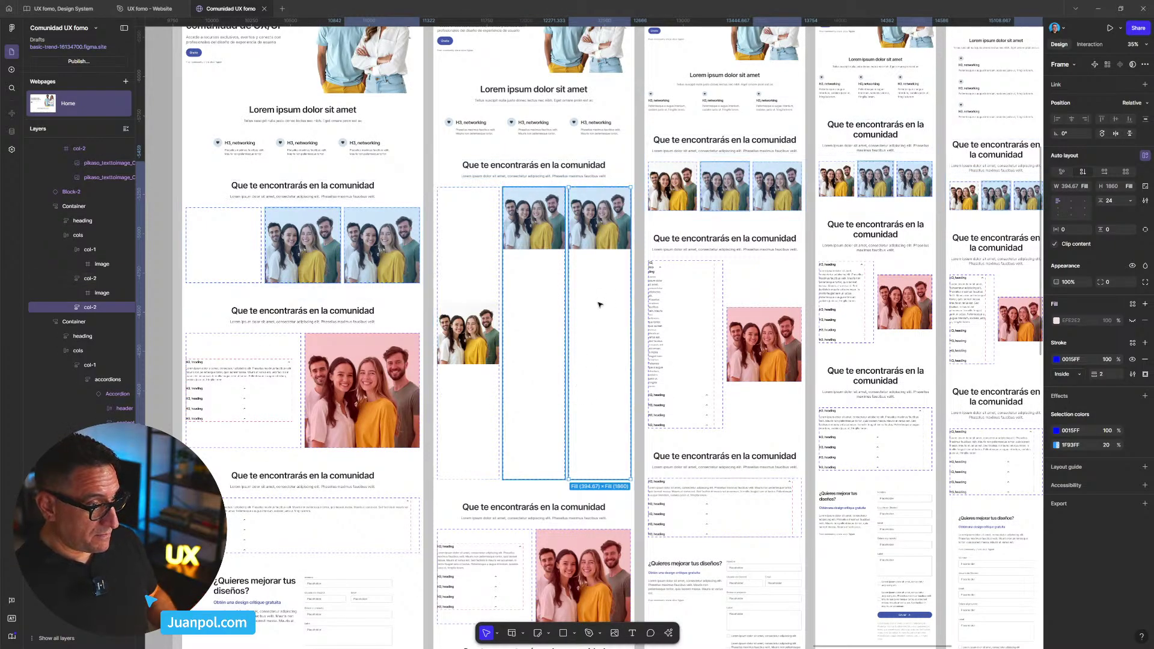
- Preview the Home webpage and examine how the community sections render at widths of 1128 and 1246
scroll(600, 255, "up", 3)
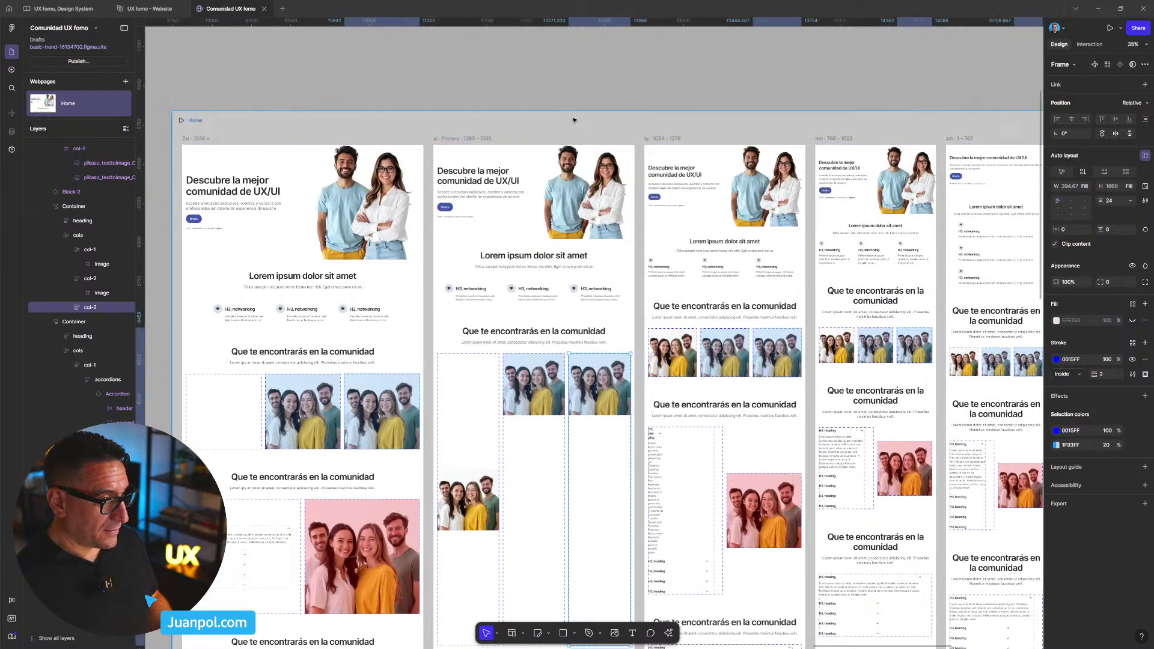
key("shift+space")
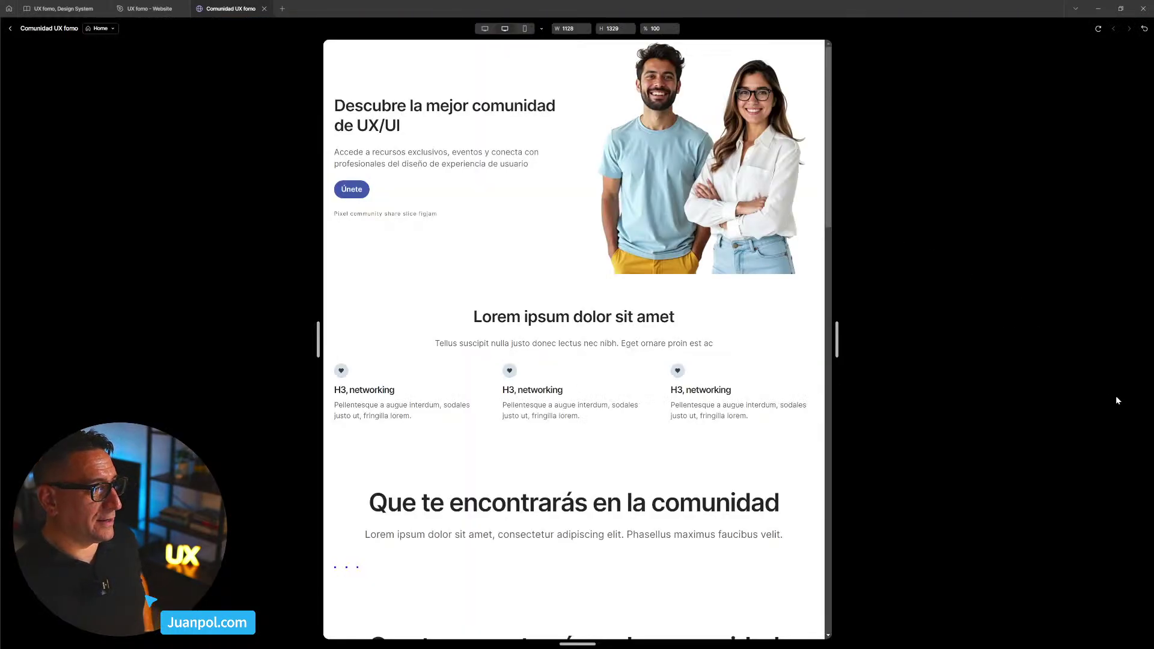
scroll(797, 350, "down", 8)
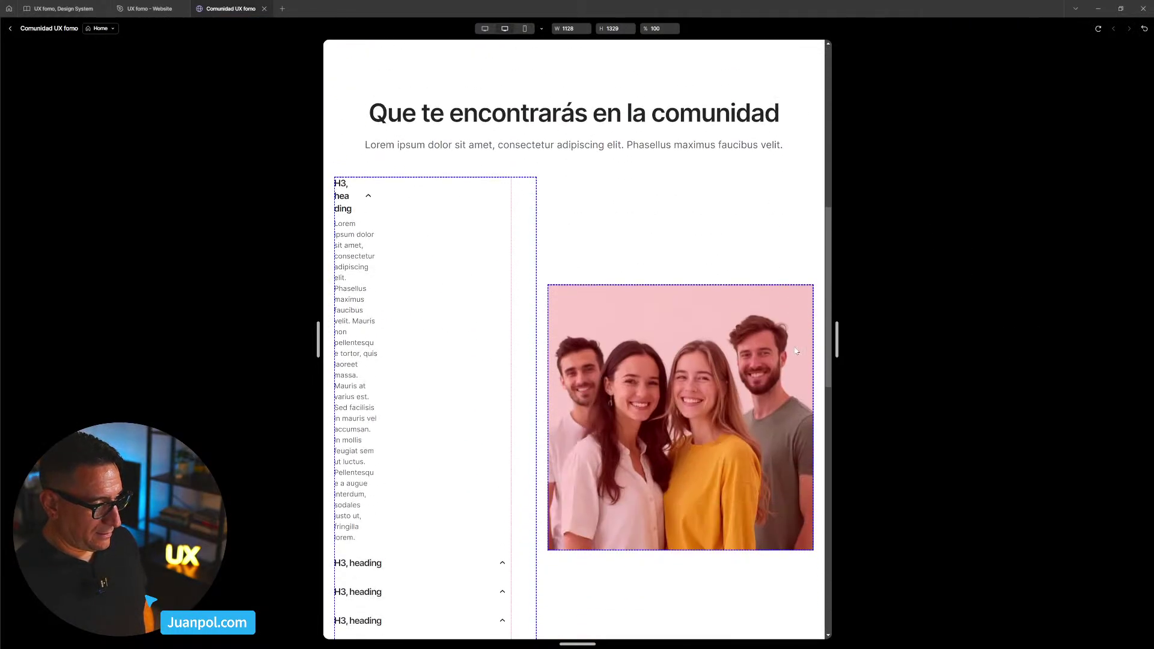
scroll(797, 350, "down", 1)
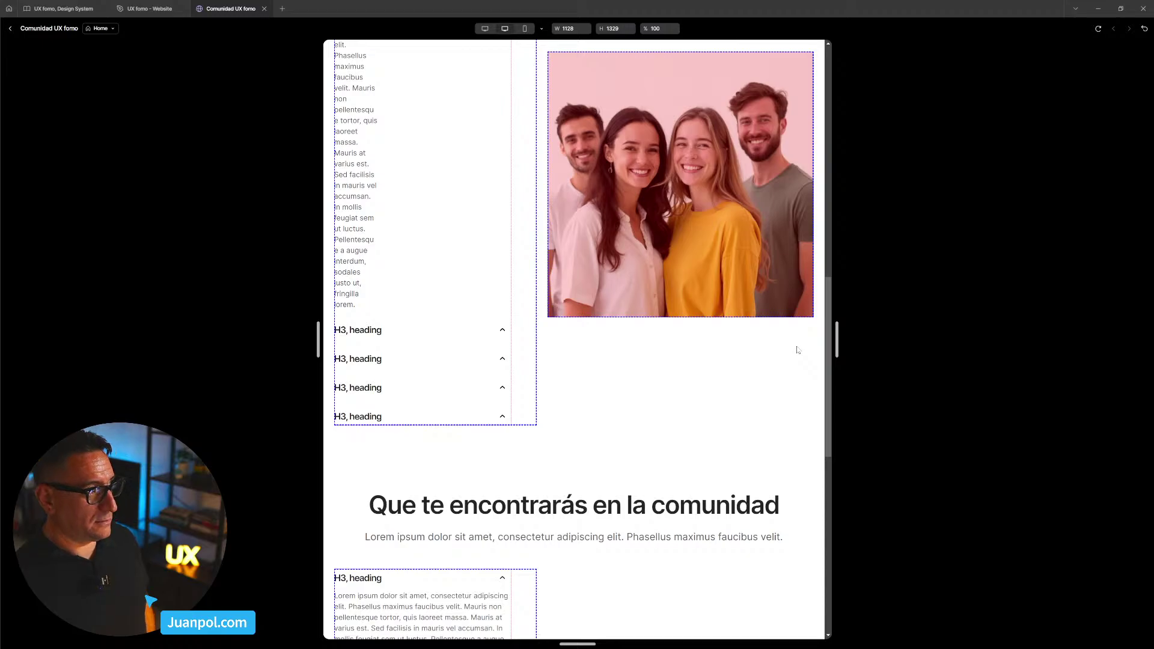
left_click_drag(836, 347, 863, 352)
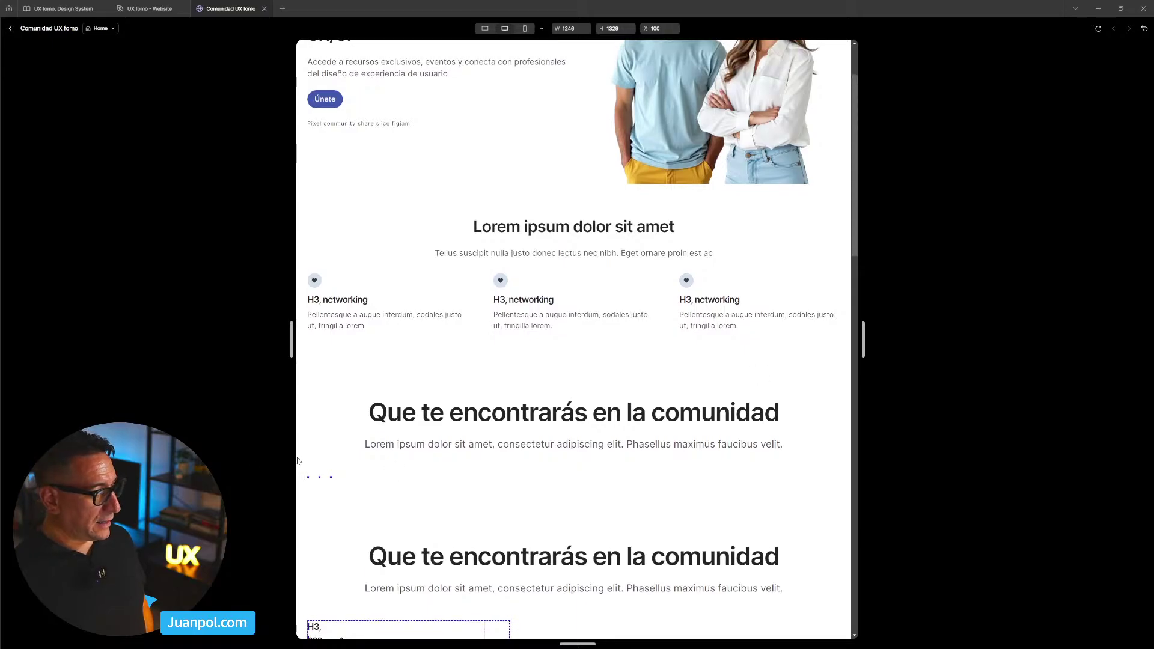
- Examine the collapsed columns in the previewed community section, return to the editor and compare the section across the breakpoints on the canvas
scroll(304, 457, "down", 2)
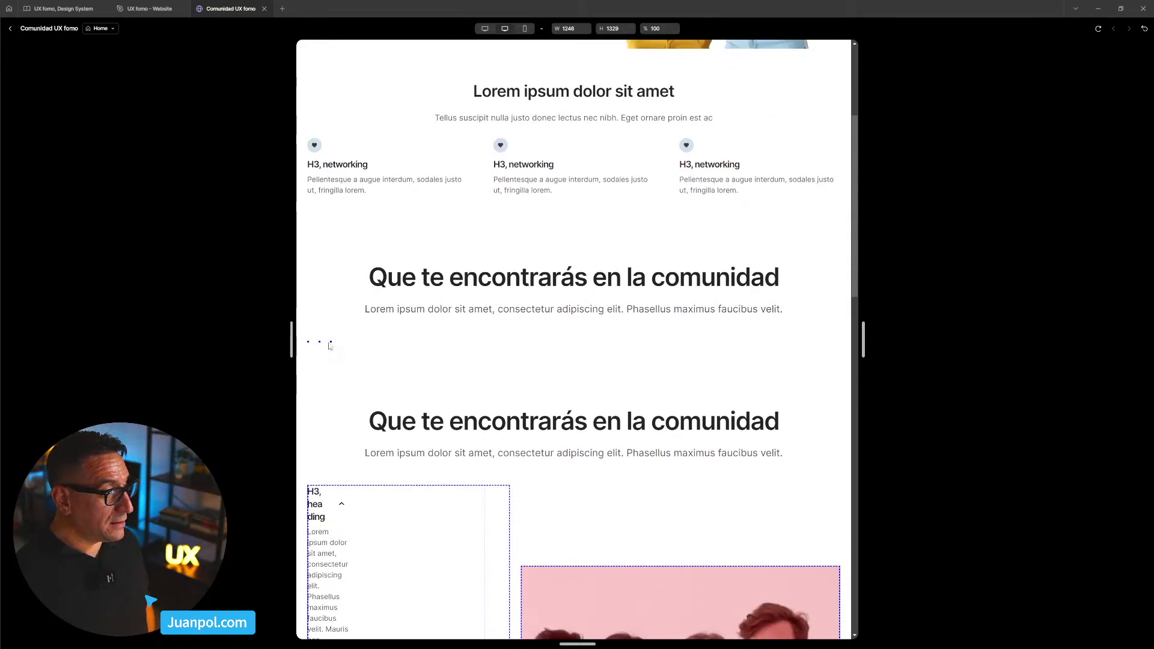
left_click(10, 28)
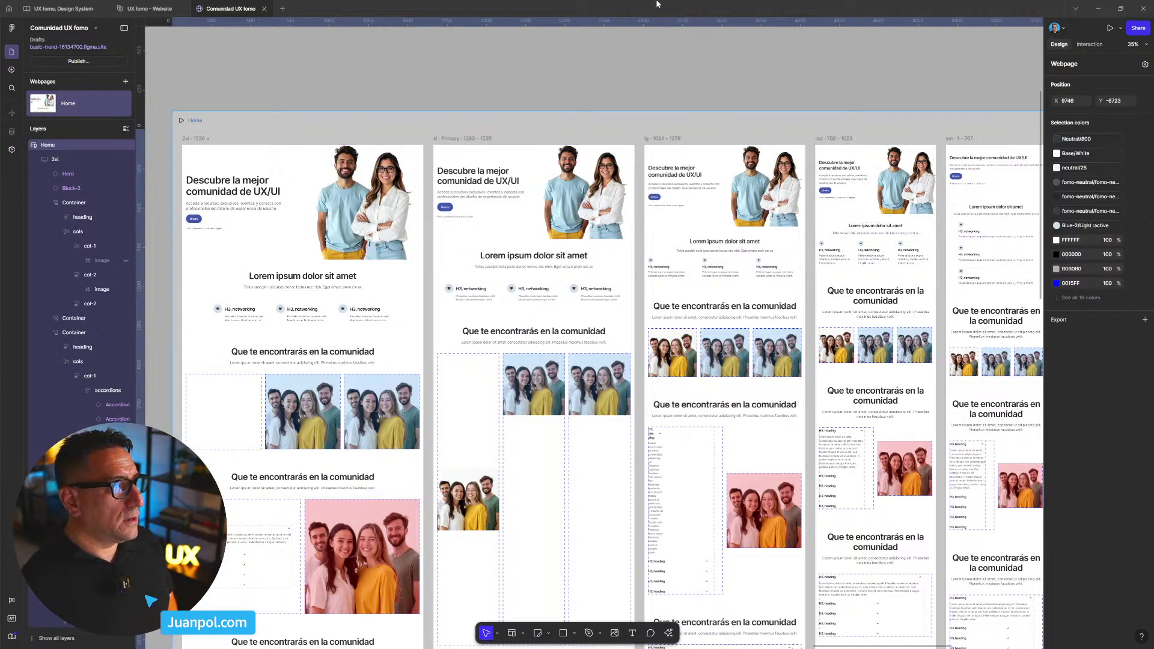
right_click(617, 34)
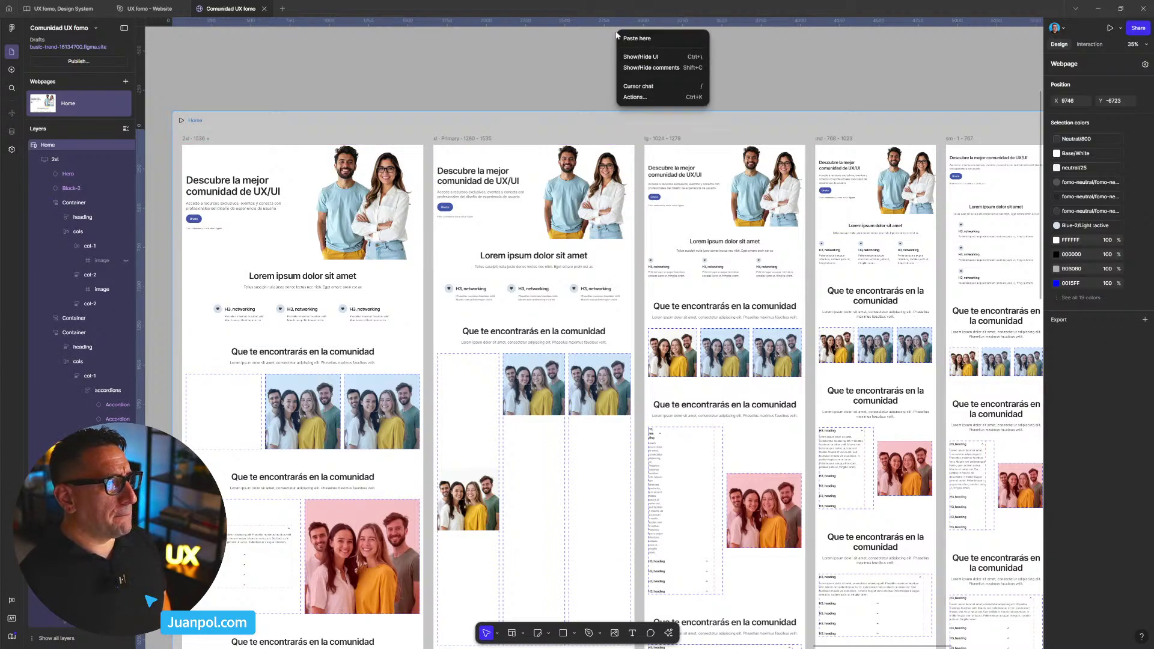
left_click(532, 54)
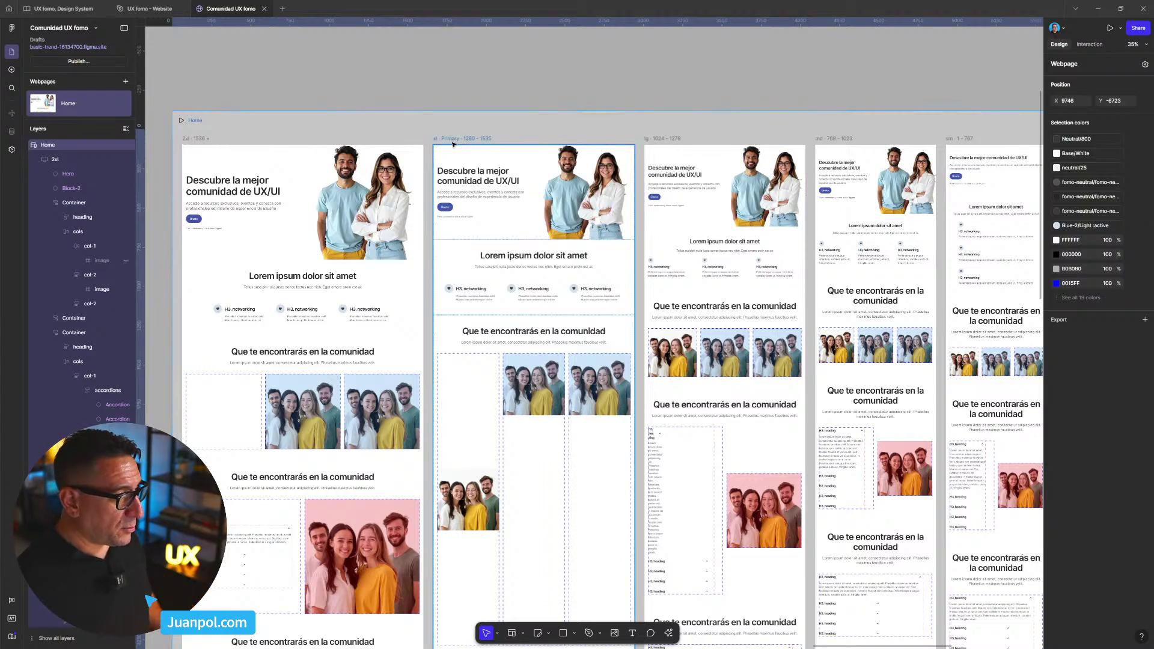
scroll(448, 143, "up", 2)
scroll(448, 142, "up", 2)
scroll(463, 142, "up", 2)
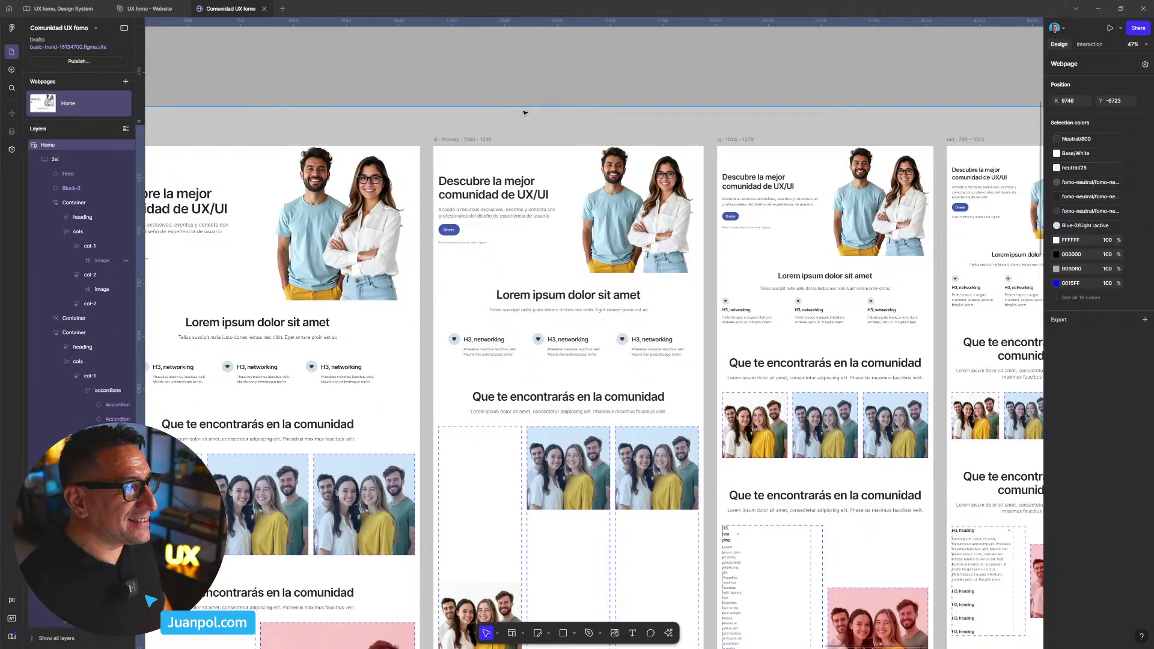
scroll(645, 128, "down", 1)
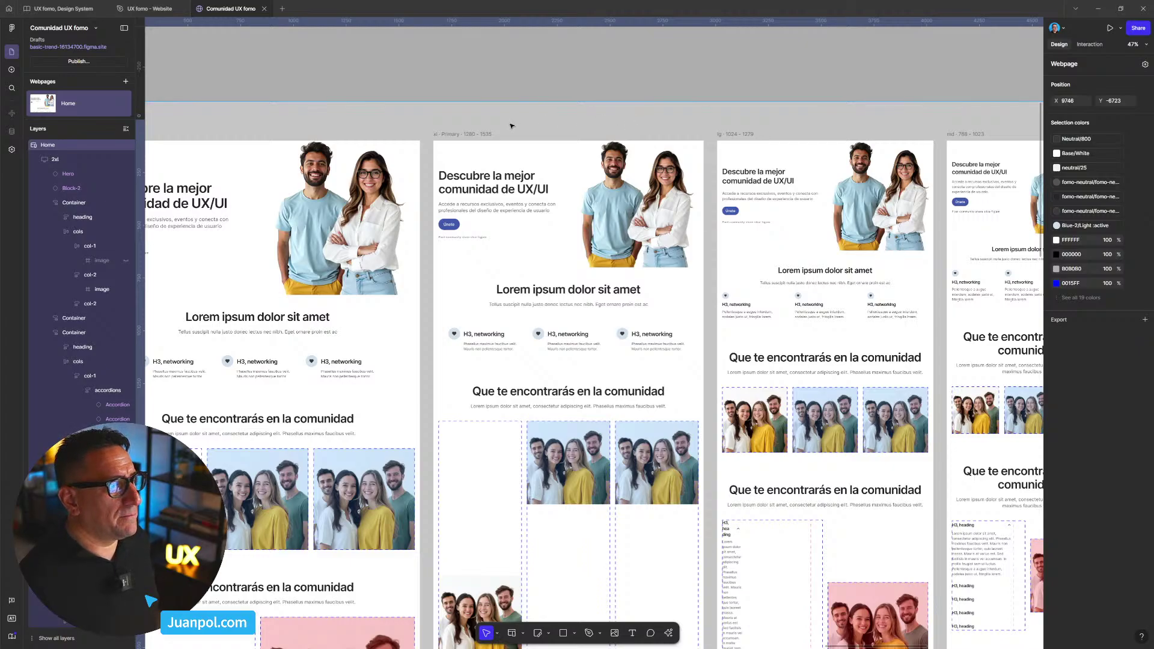
scroll(514, 123, "down", 1)
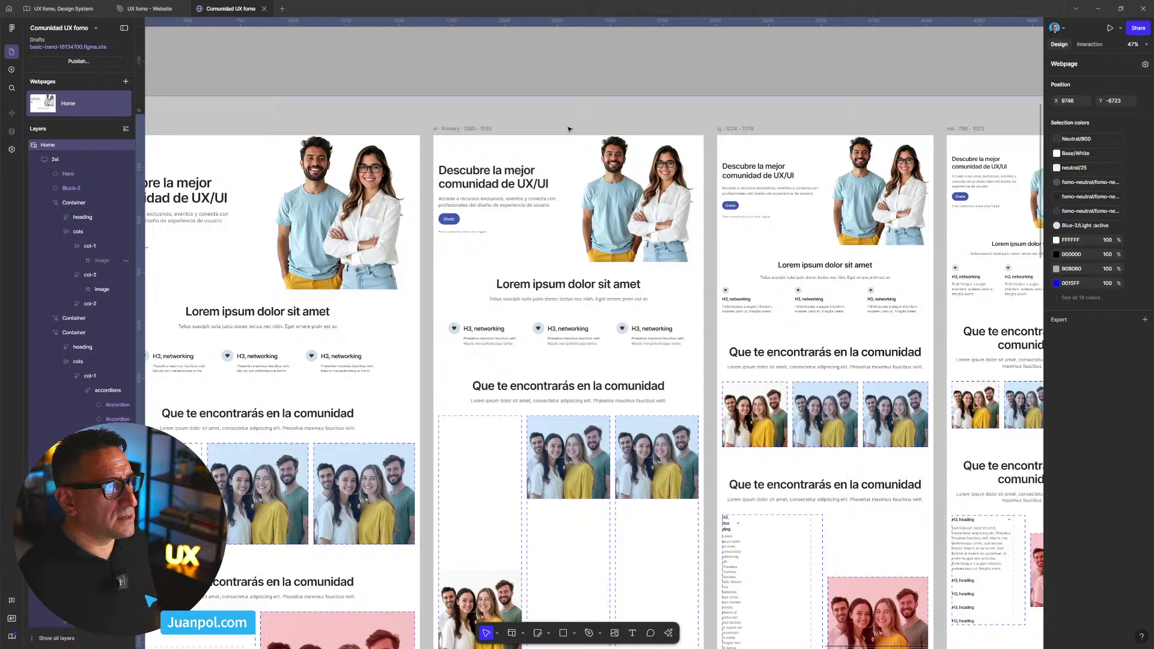
scroll(572, 128, "down", 3)
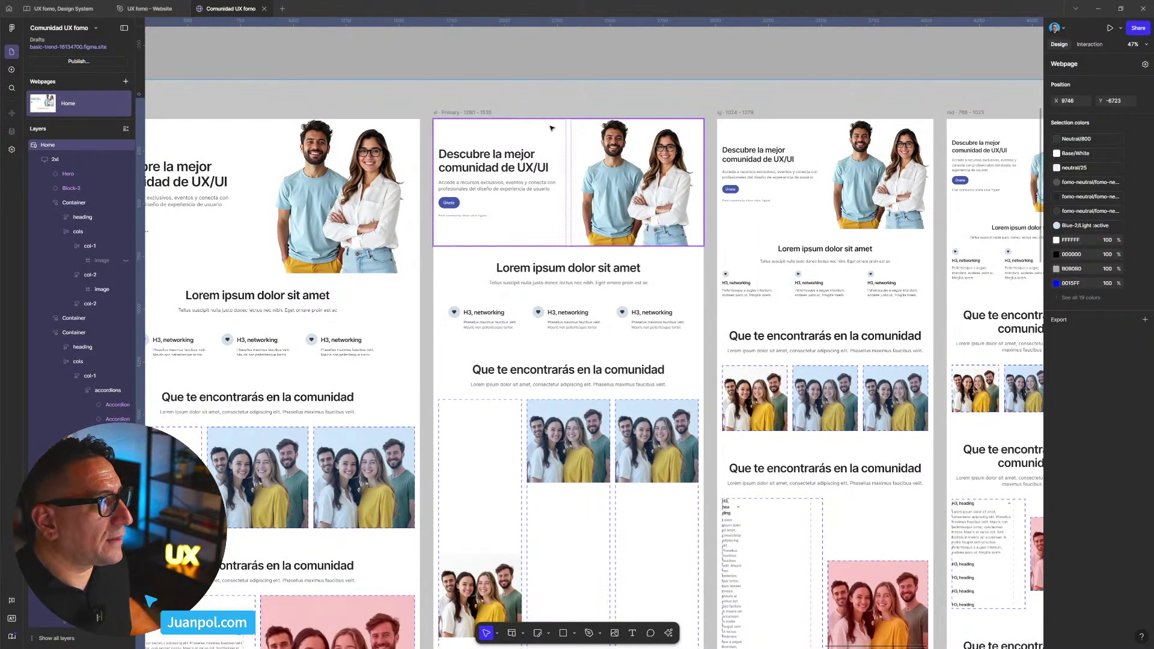
- Delete the loose Container frames below the Home webpage, including the one overlapping its lower edge
scroll(537, 215, "down", 5)
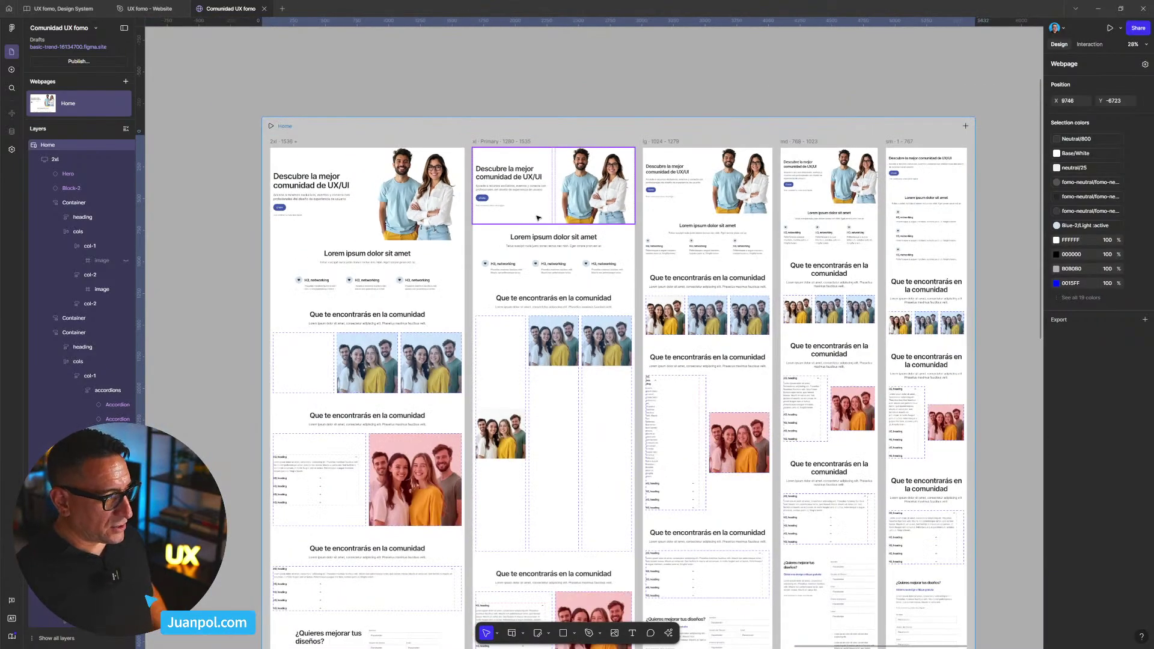
scroll(726, 448, "down", 5)
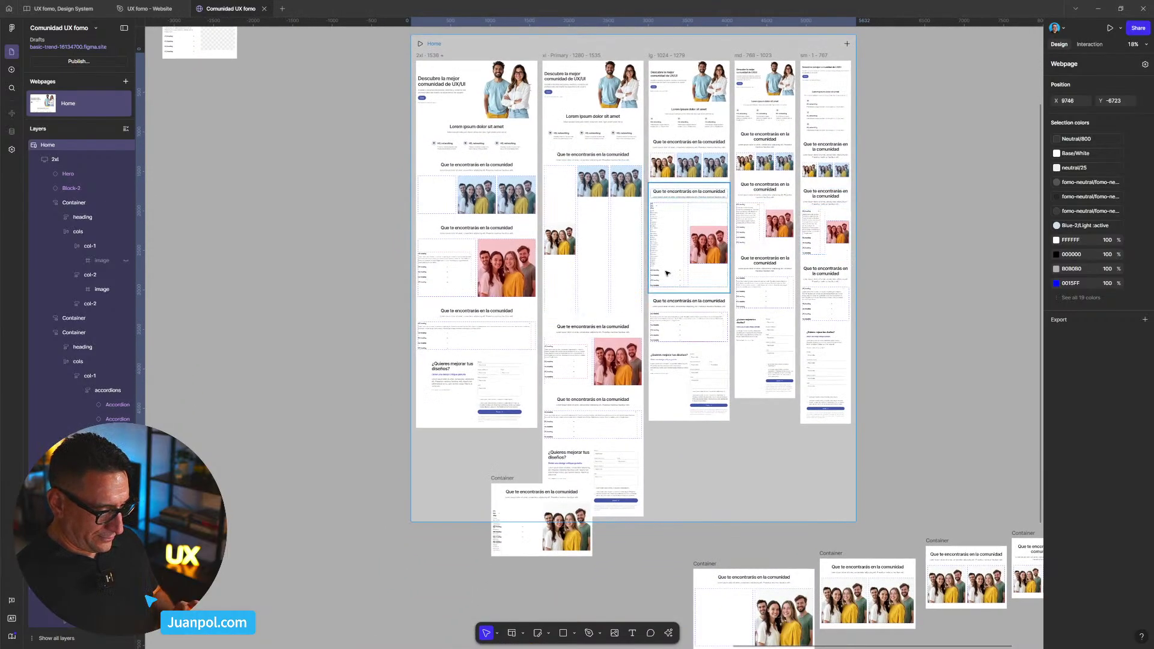
scroll(726, 448, "down", 4)
scroll(763, 273, "right", 3)
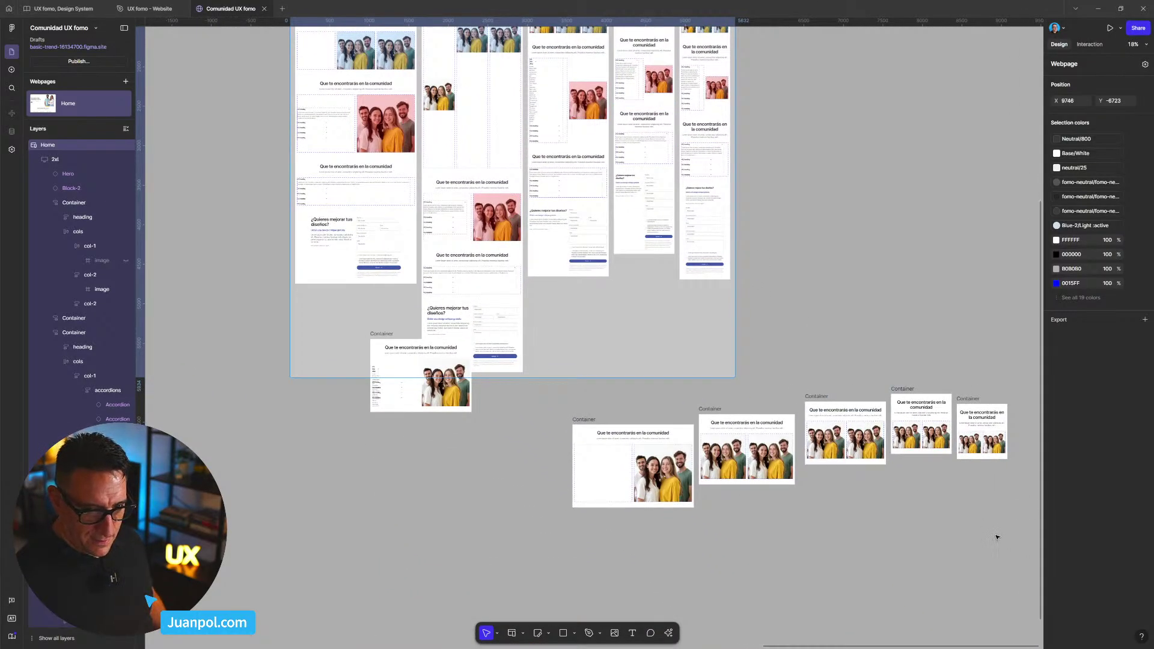
left_click_drag(1034, 541, 511, 388)
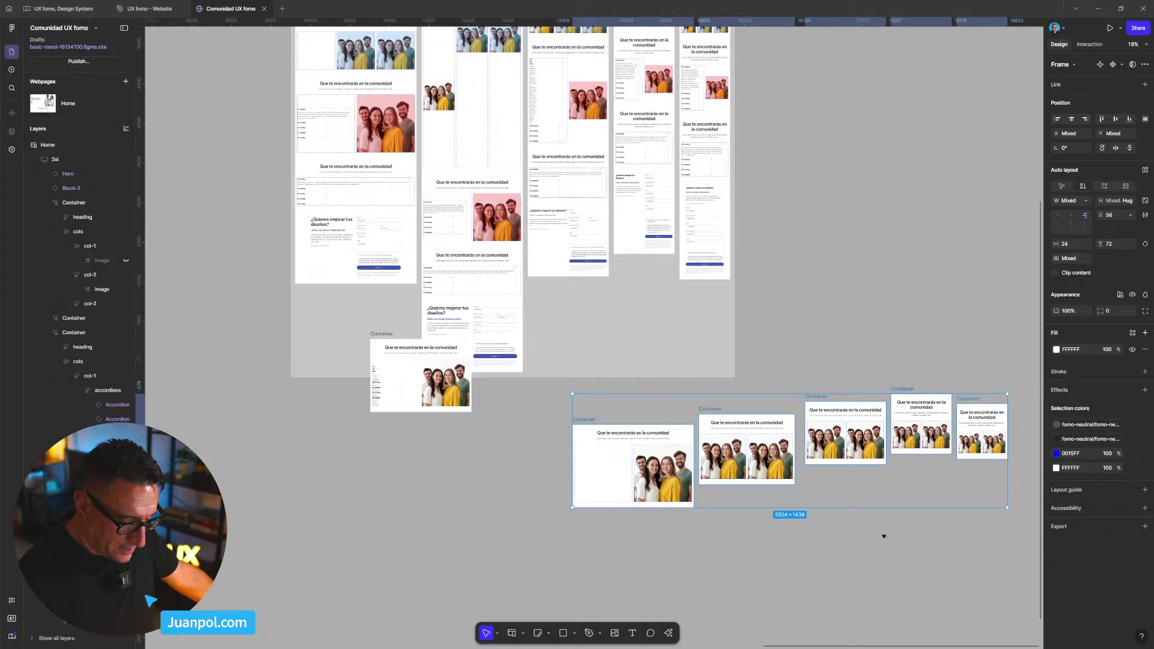
key("Delete")
left_click(374, 335)
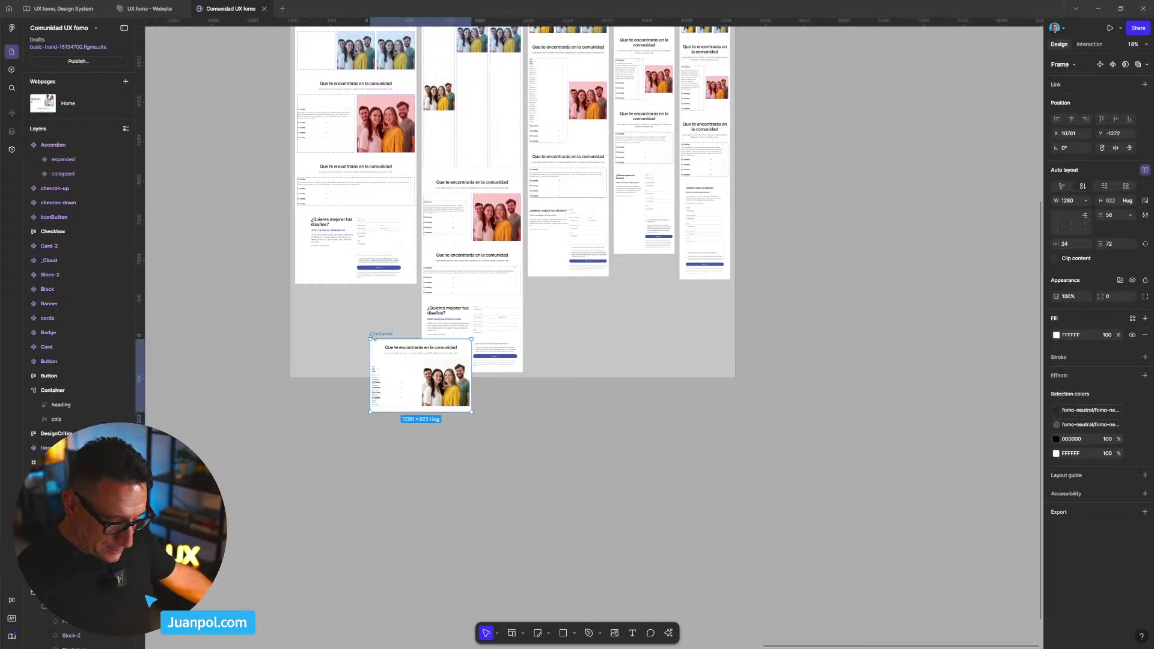
key("Delete")
- Delete the three-column community section with the blue-tinted photos from the Home webpage's xl breakpoint
scroll(502, 235, "up", 3)
scroll(502, 235, "up", 2)
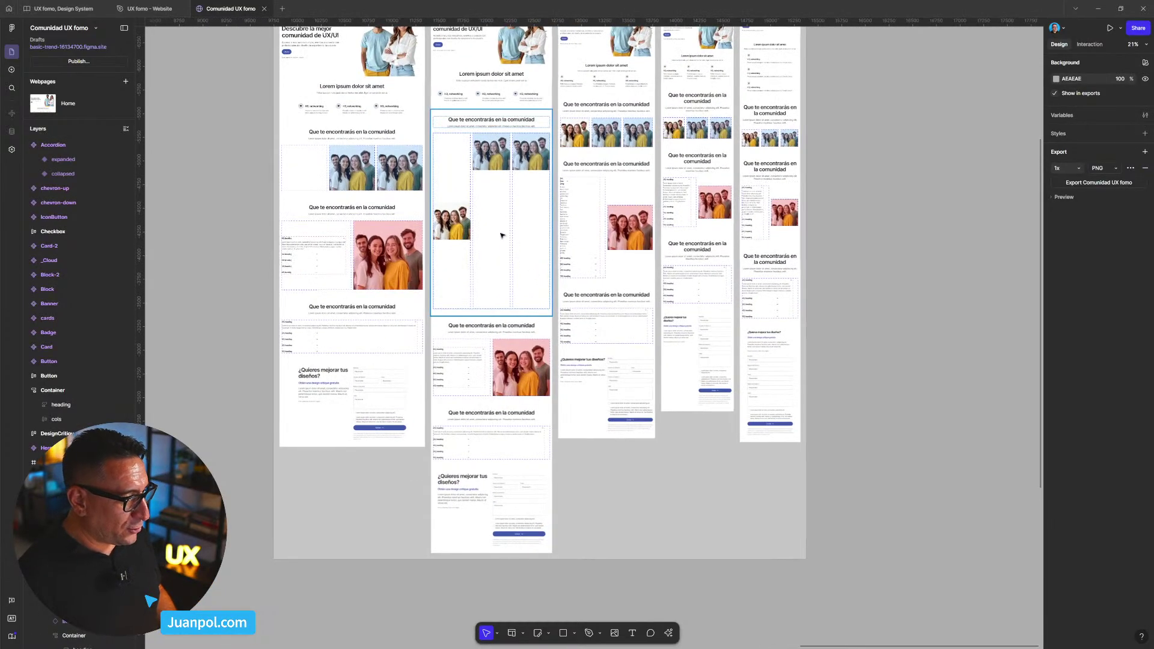
left_click(514, 356)
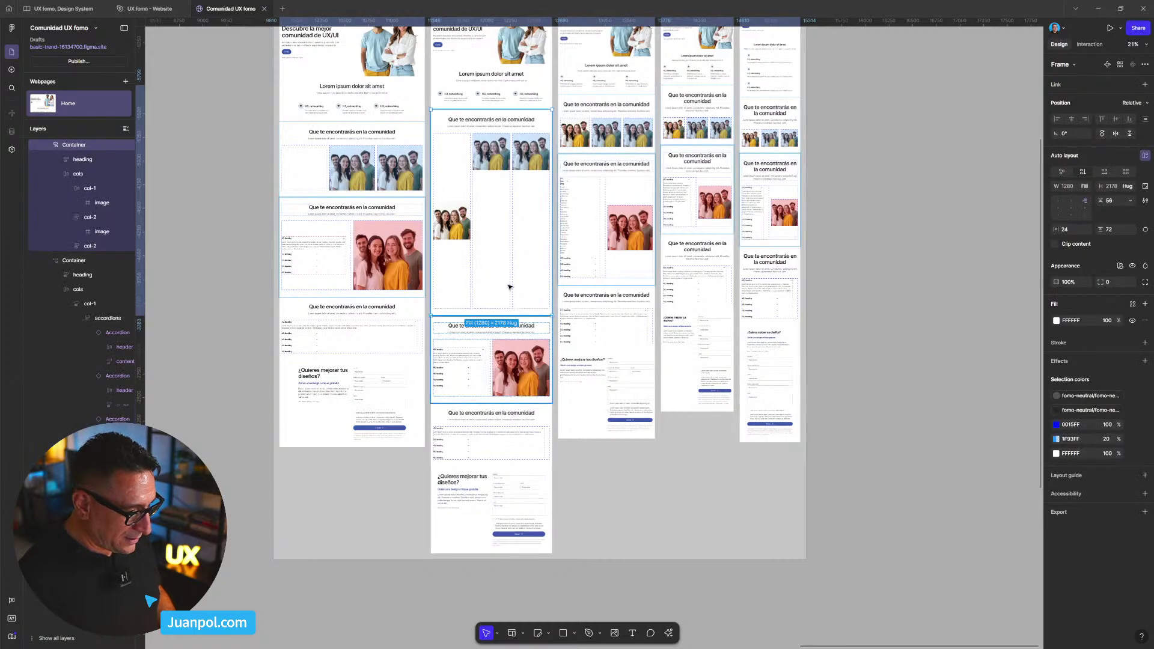
key("Delete")
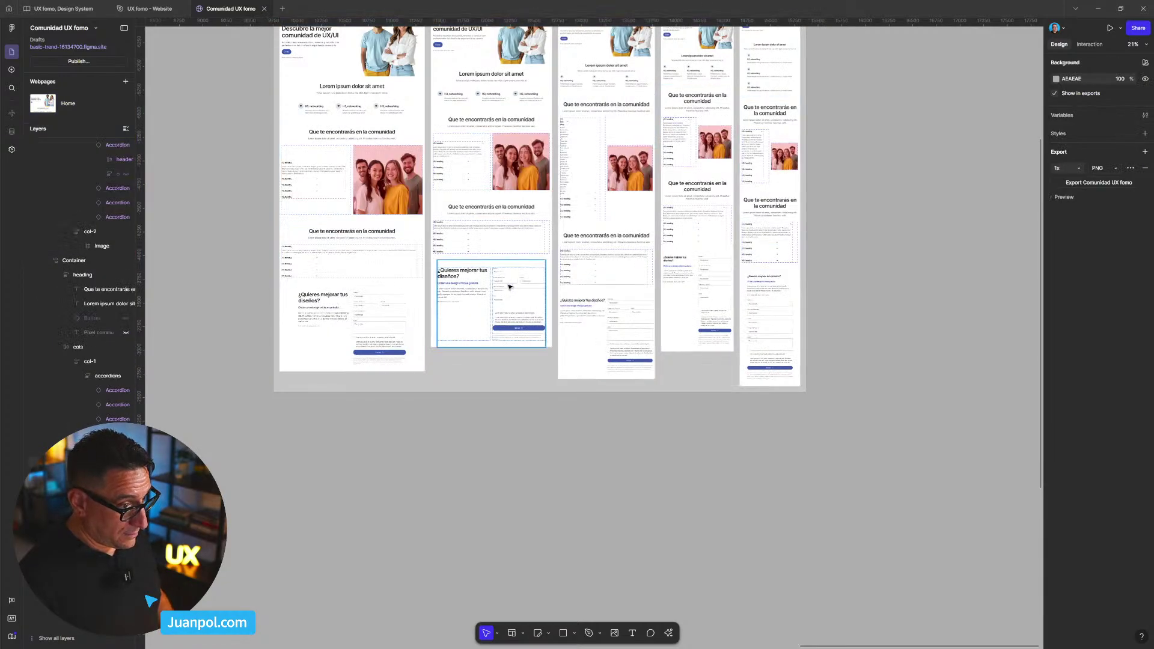
- Preview the Home webpage and examine how the remaining community section renders when narrowed to a width of 1004
scroll(469, 163, "up", 4)
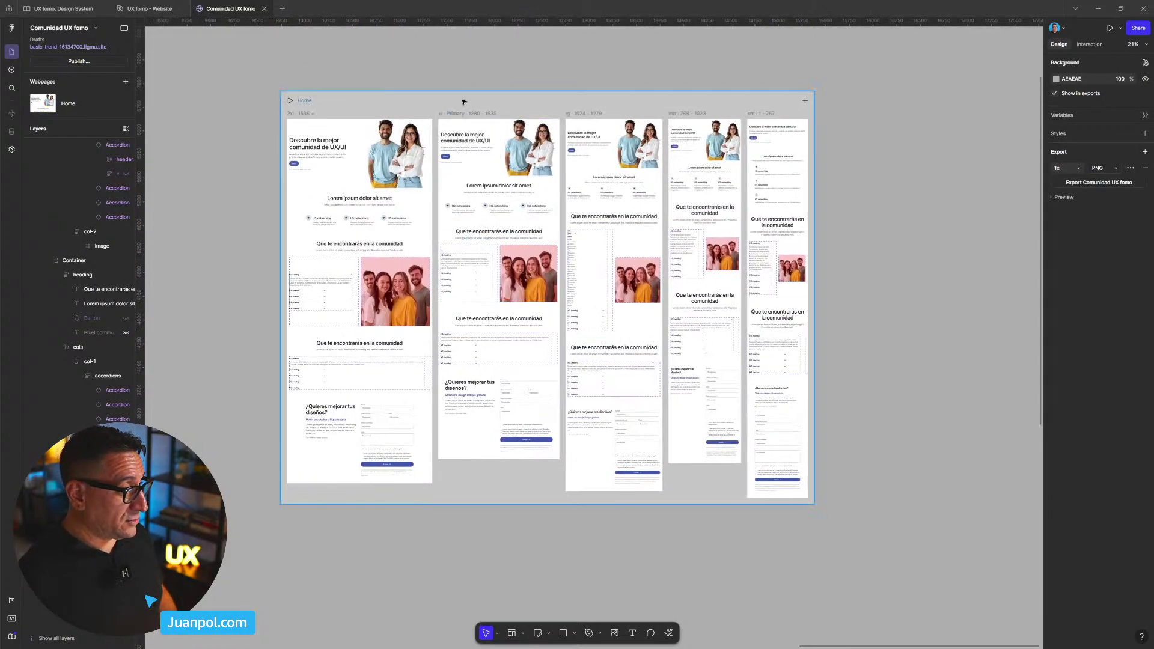
key("shift+space")
scroll(762, 340, "down", 6)
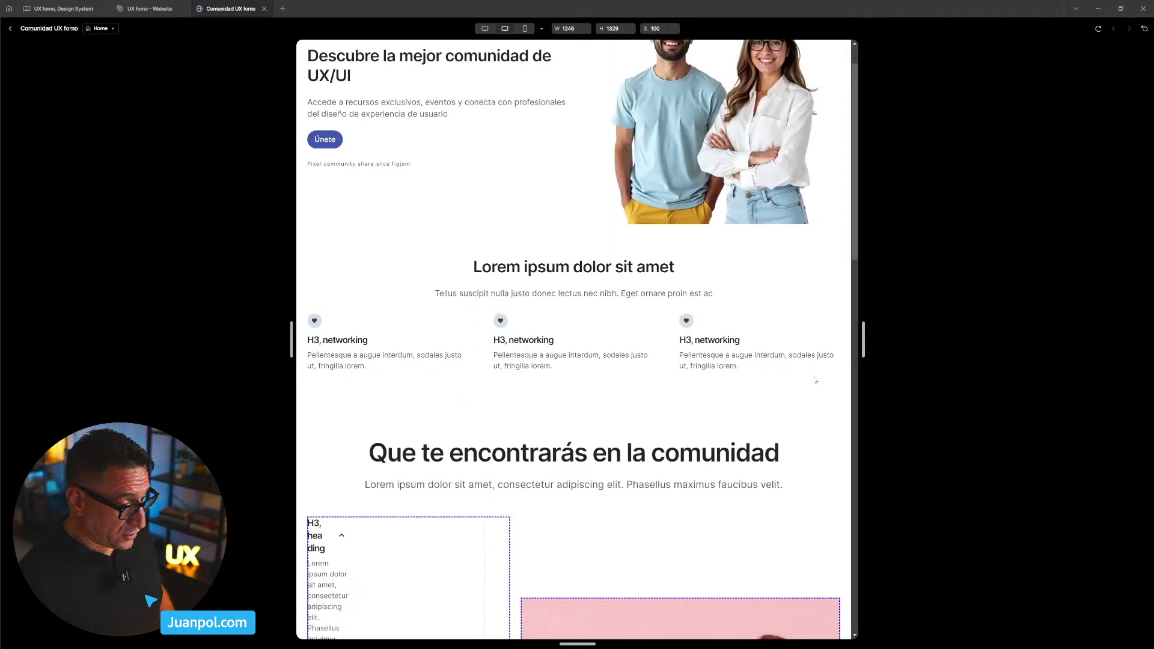
left_click_drag(863, 339, 809, 339)
left_click(10, 29)
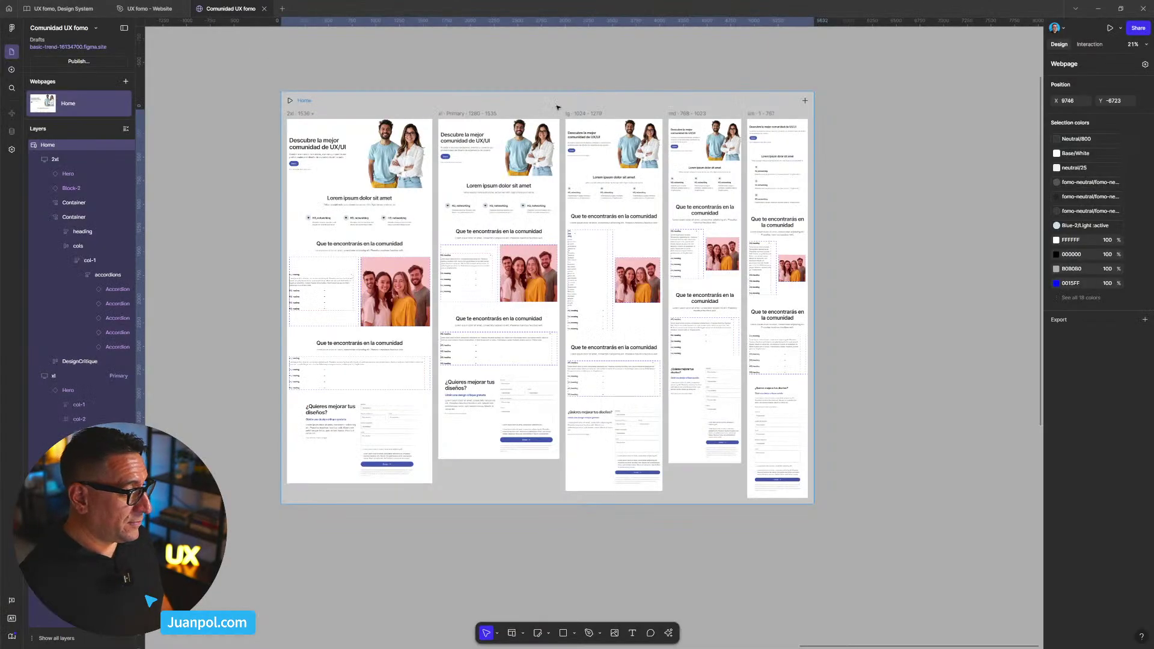
- Delete the two-column community section with the red-tinted photo from the Home webpage
left_click(529, 257)
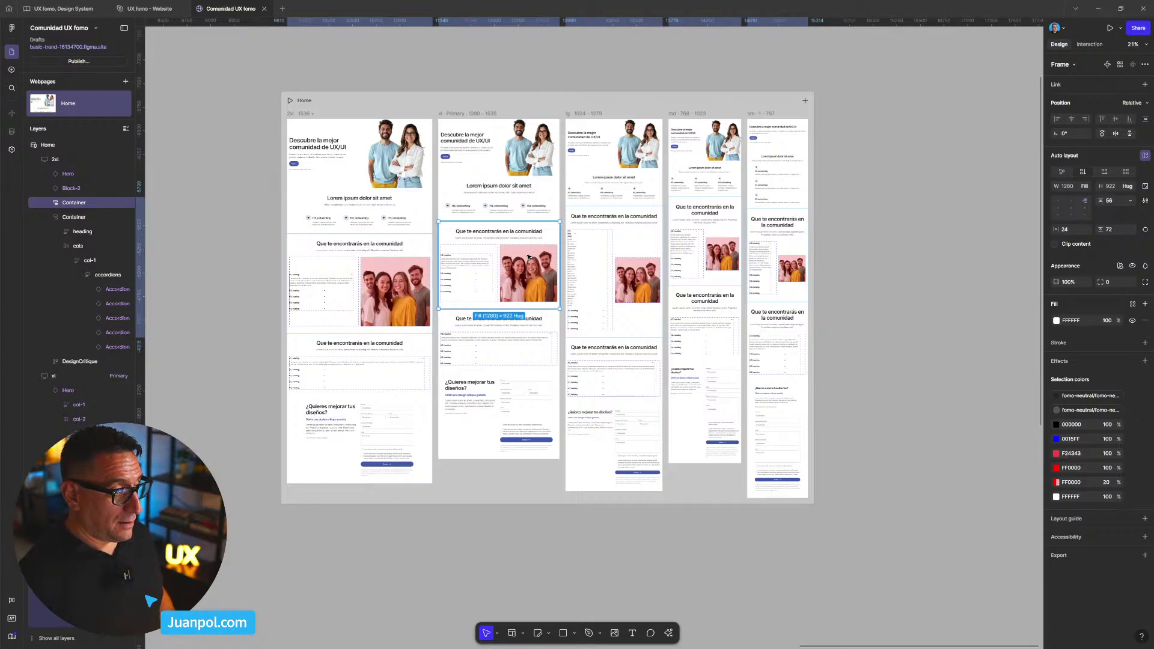
key("Delete")
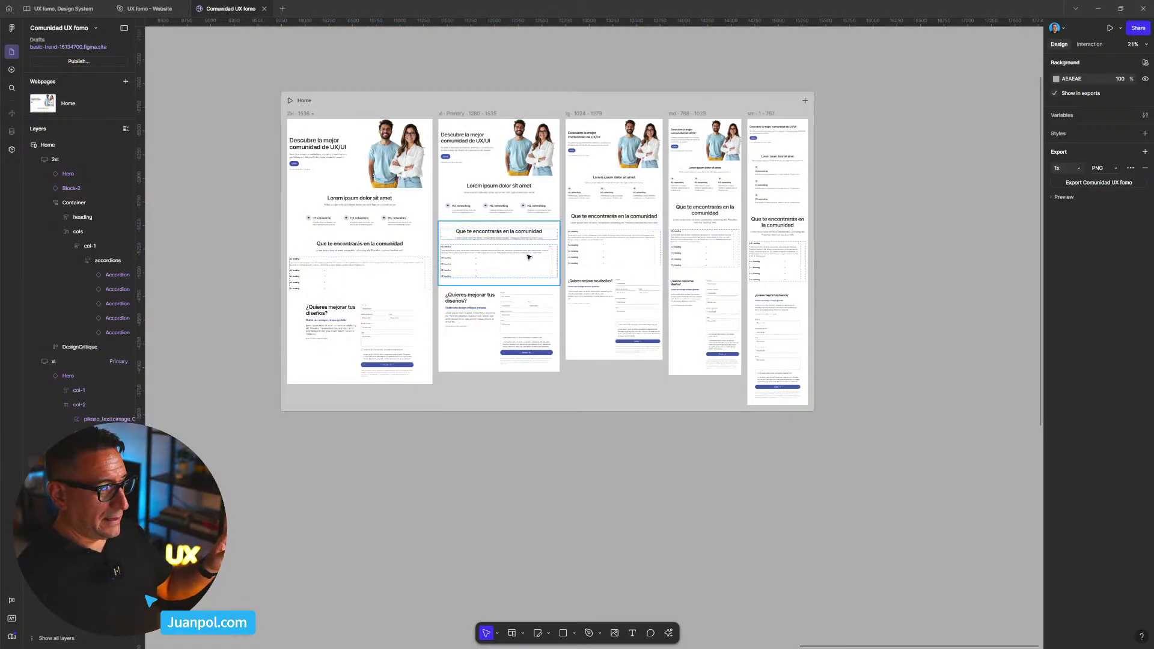
- Preview the Home webpage and examine the width of the remaining accordion column at a slightly wider page size
left_click(328, 101)
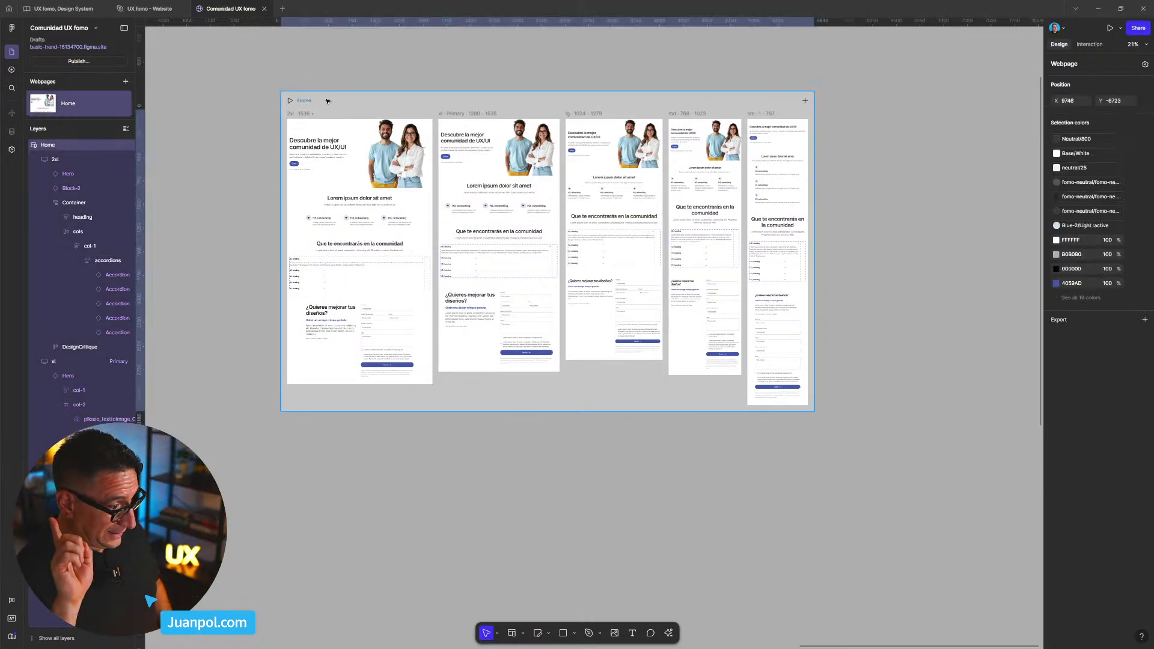
key("shift+space")
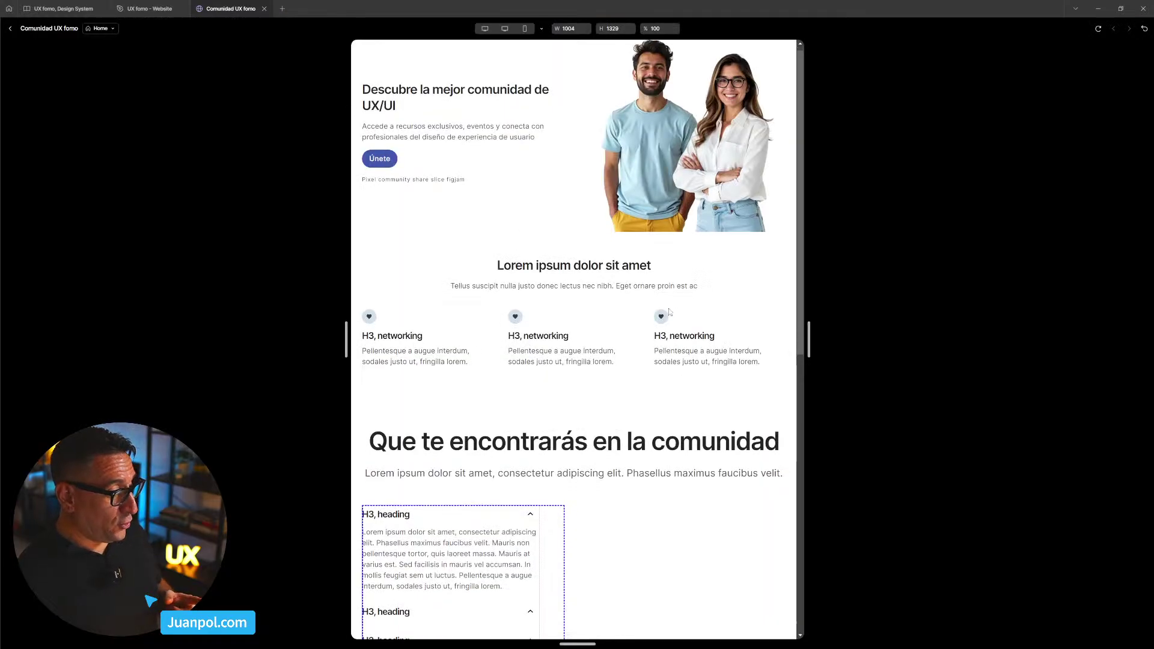
scroll(669, 312, "down", 2)
left_click_drag(806, 337, 805, 370)
left_click(10, 29)
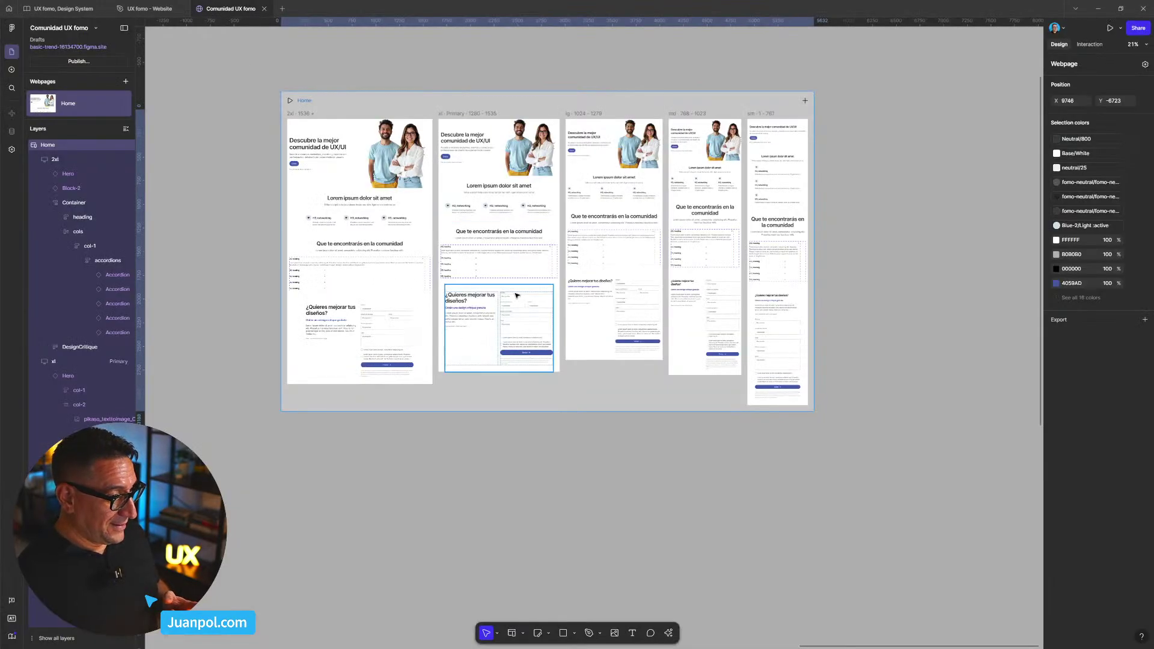
- Inspect the auto layout and sizing of the remaining section's cols frame and its col-1 in the xl and 2xl breakpoints
scroll(503, 268, "up", 4)
scroll(502, 275, "up", 2)
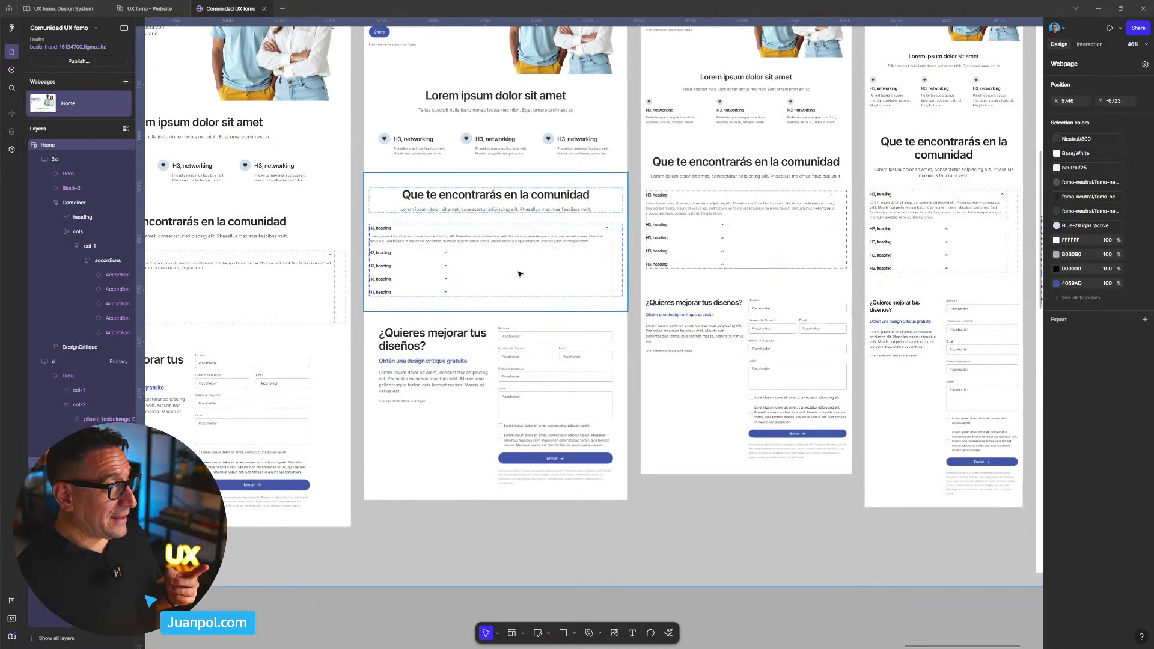
left_click(521, 276)
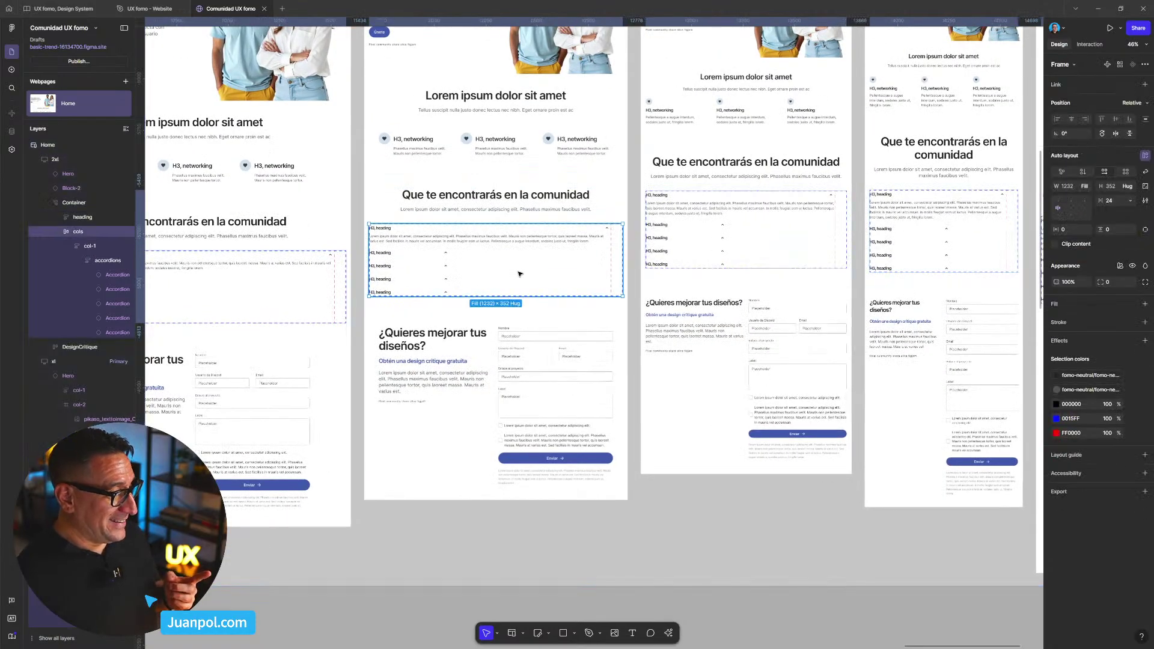
left_click(90, 246)
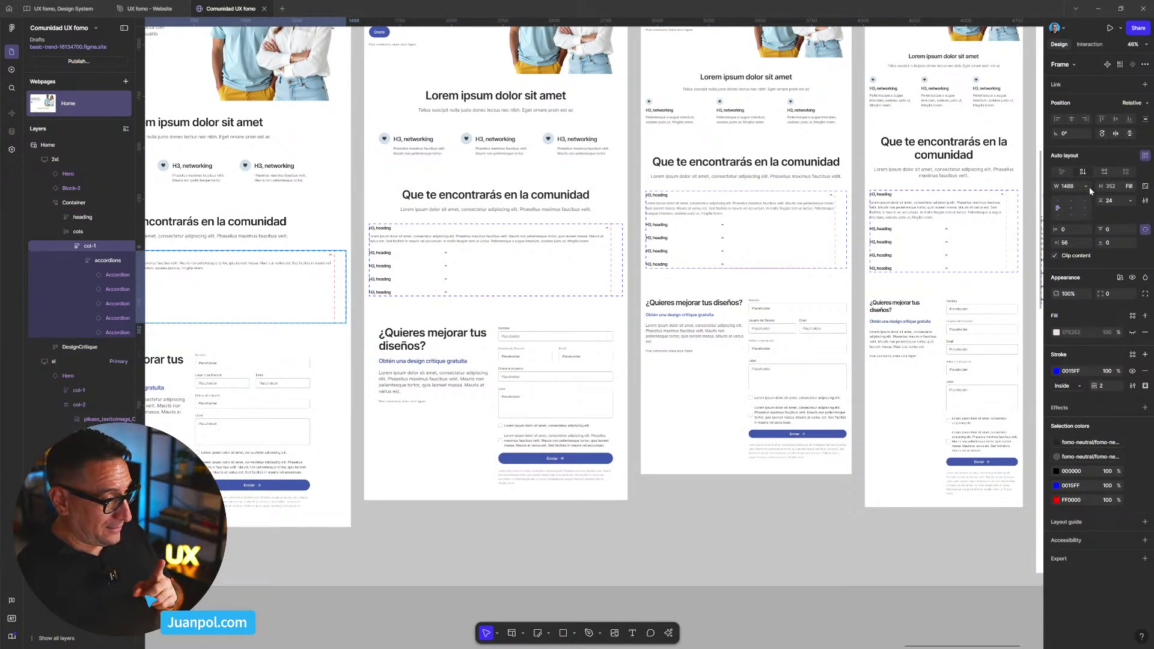
left_click(78, 232)
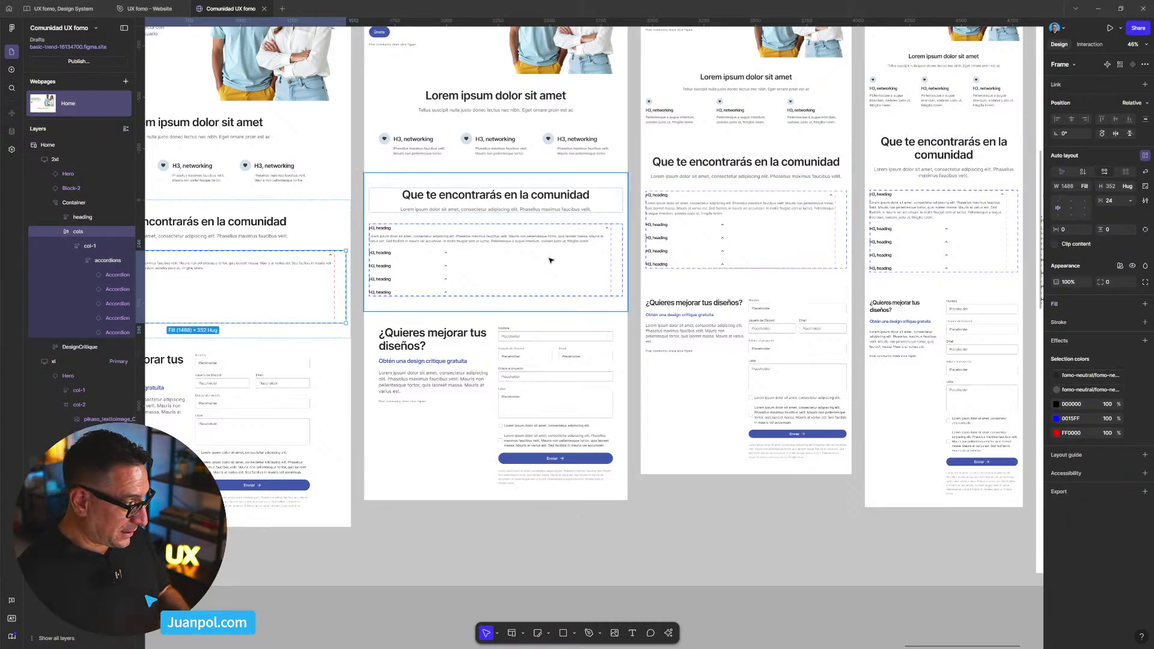
left_click(448, 260)
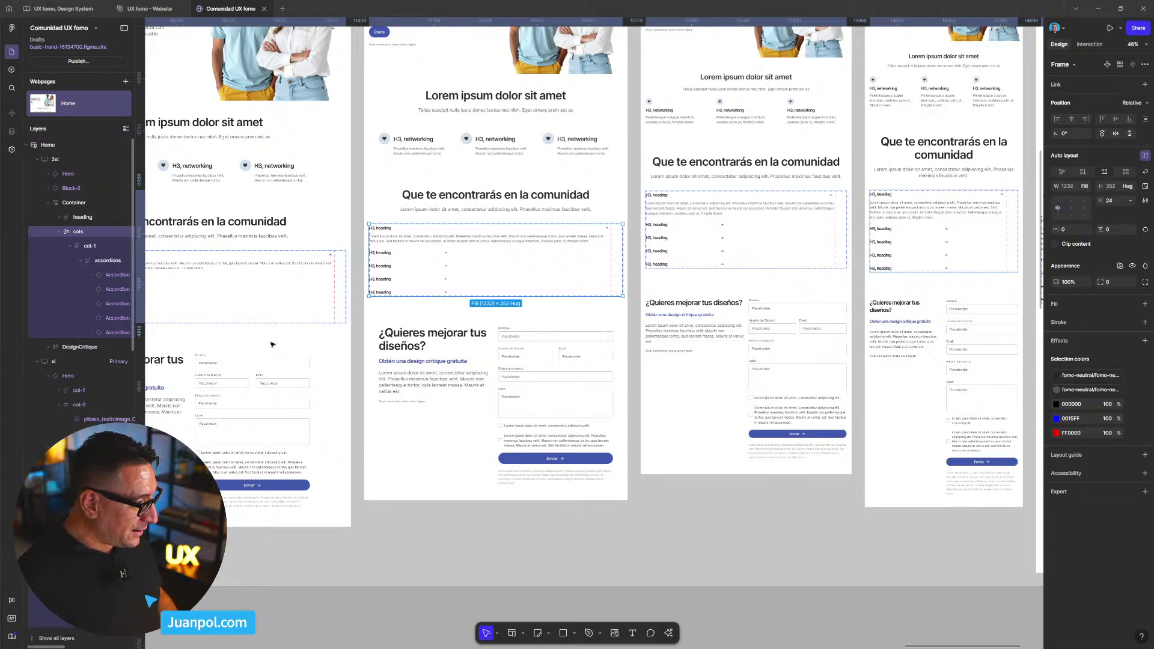
- Preview the Home webpage again and check how the accordion column renders at page widths of 1560 and 1278
scroll(545, 71, "up", 3)
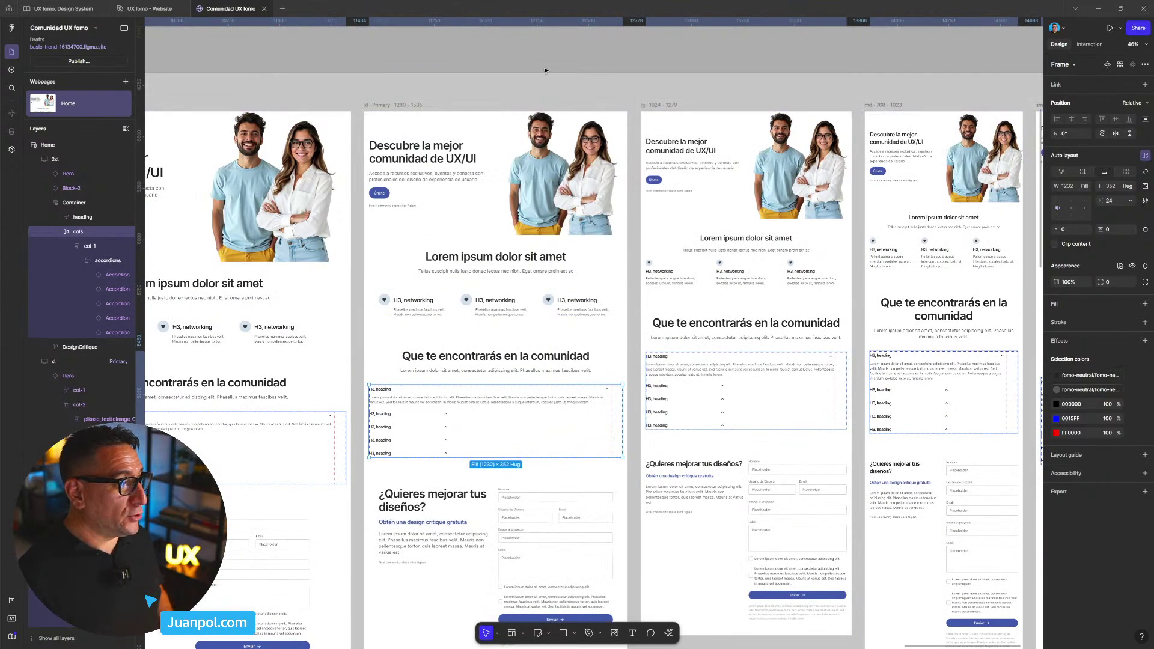
key("shift+space")
scroll(698, 291, "down", 3)
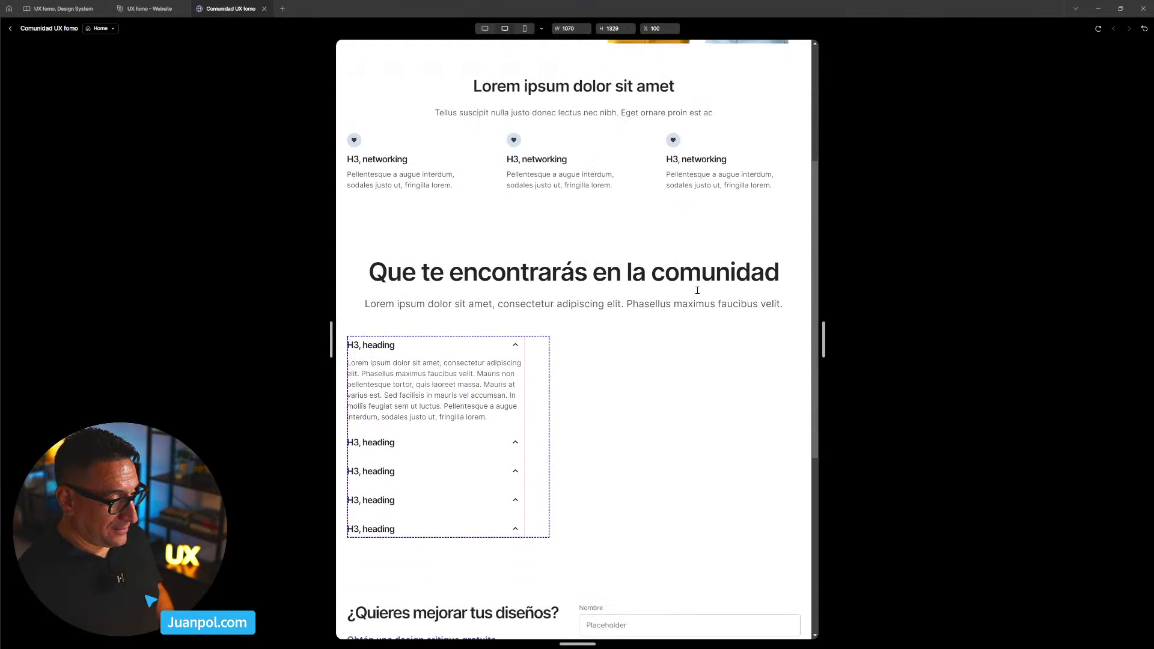
left_click_drag(824, 340, 935, 345)
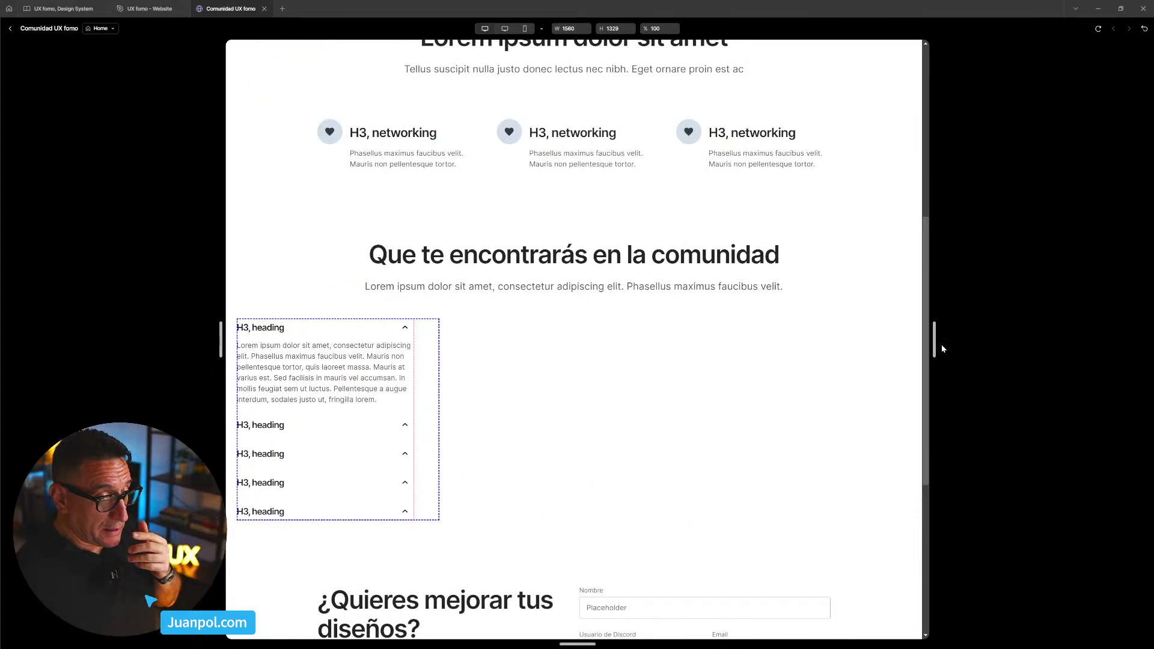
left_click_drag(942, 348, 894, 331)
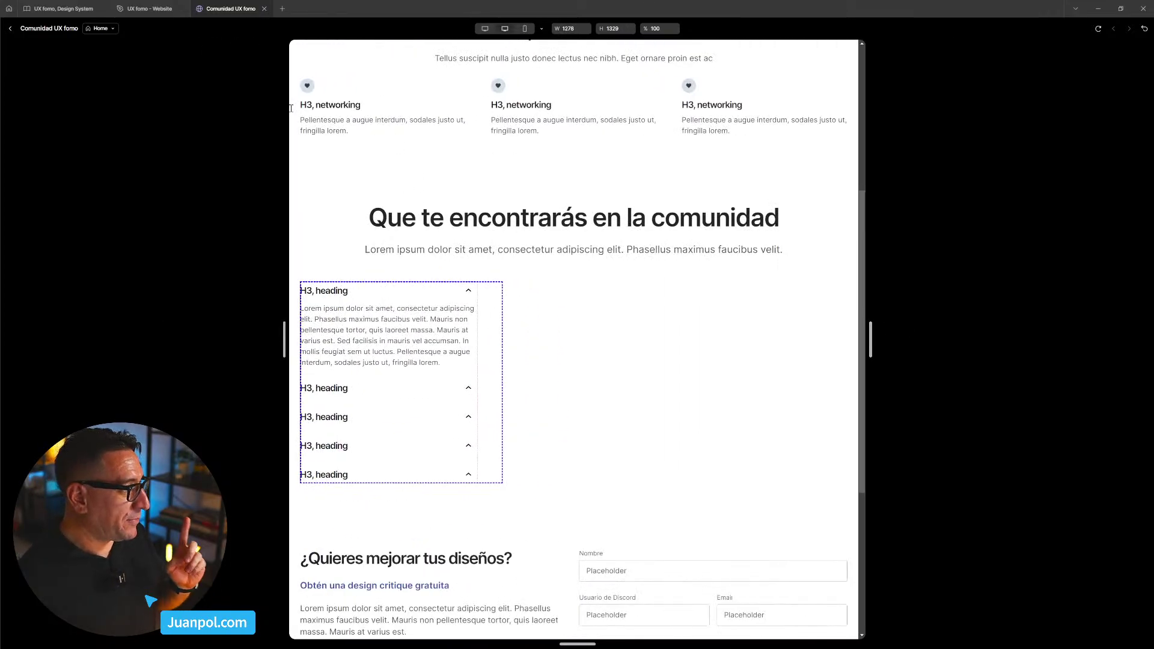
left_click(10, 28)
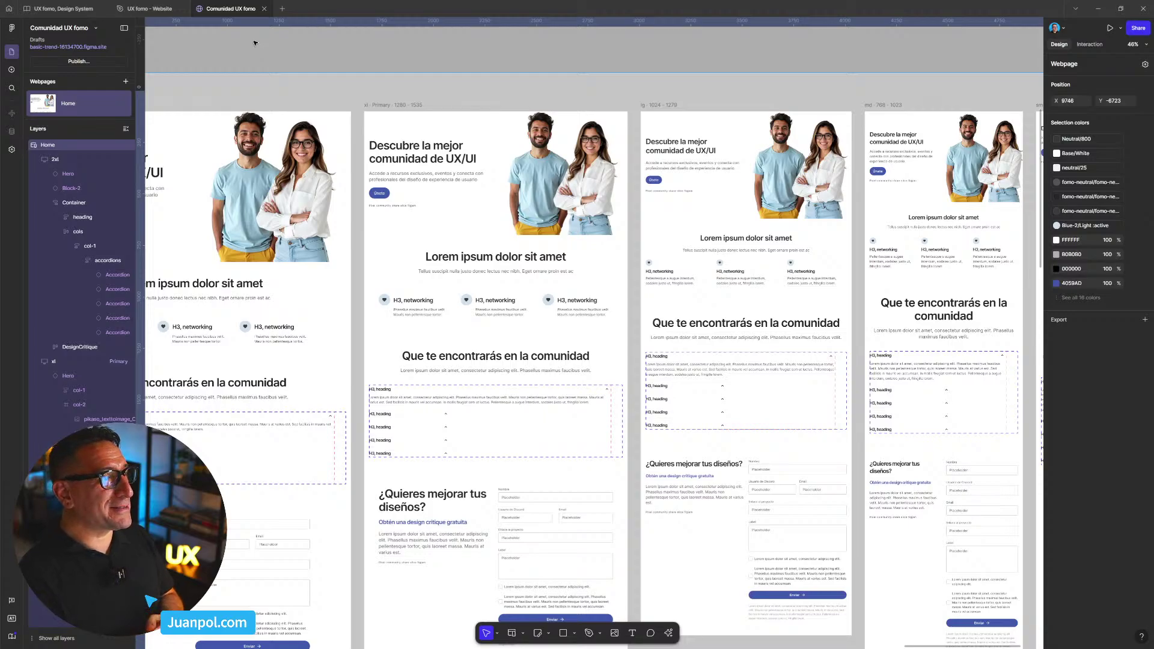
scroll(255, 42, "down", 5)
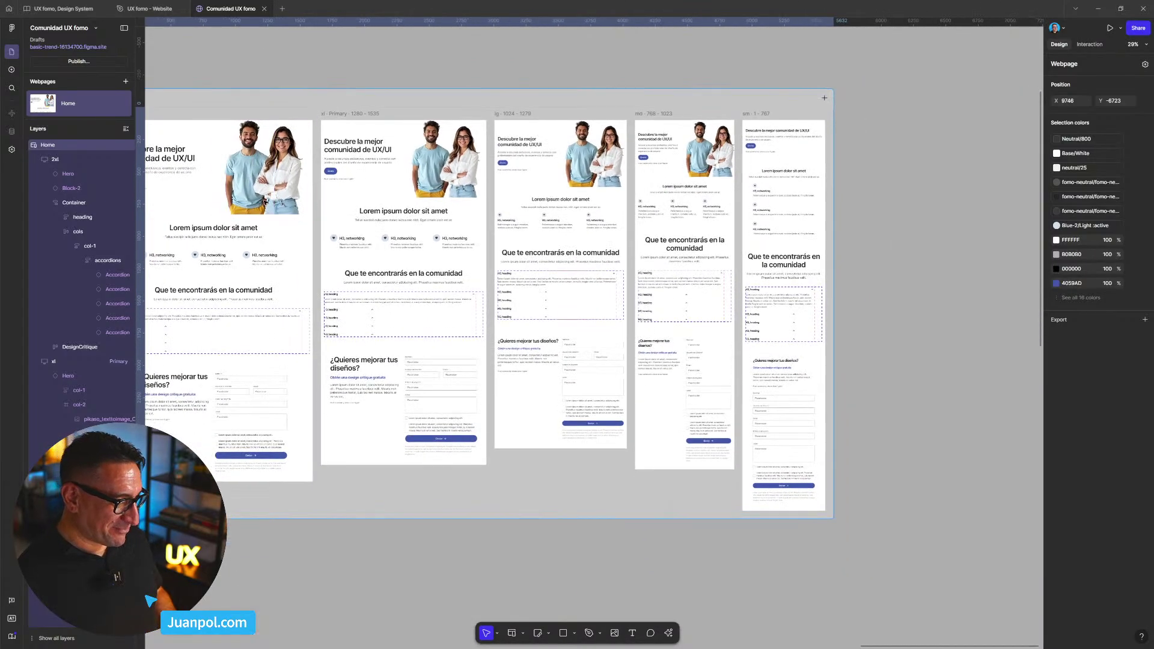
- Widen the standalone Container frame beside DesignCritique to 1130 while keeping its height hugging the contents
left_click_drag(250, 64, 406, 139)
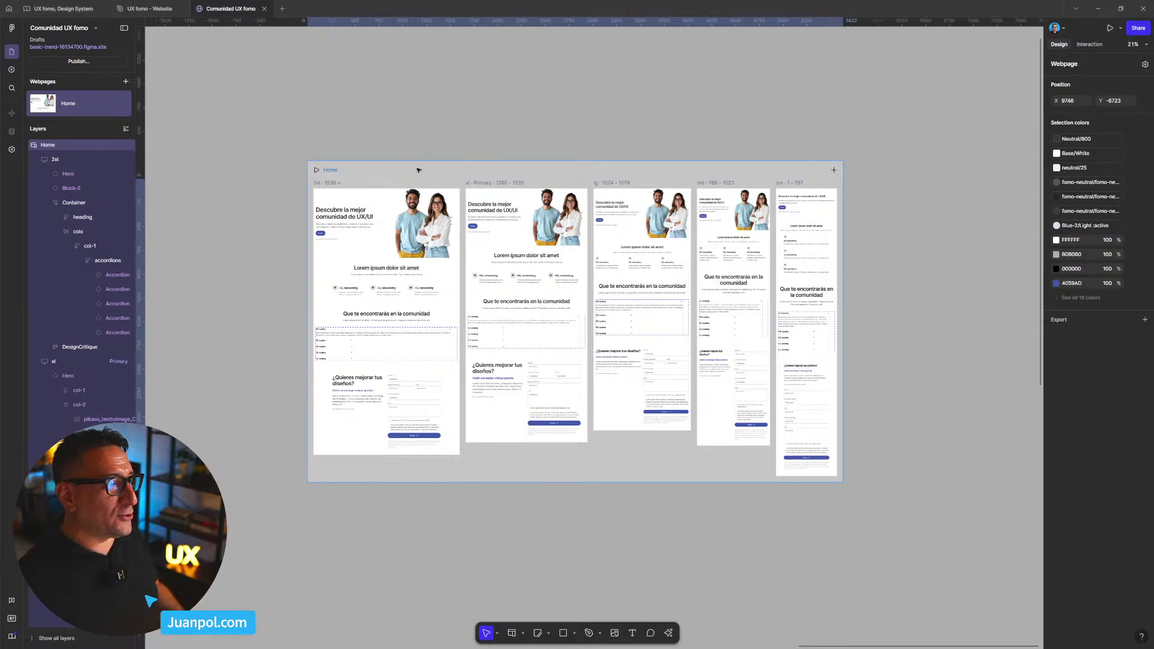
scroll(418, 170, "down", 5)
scroll(478, 160, "left", 3)
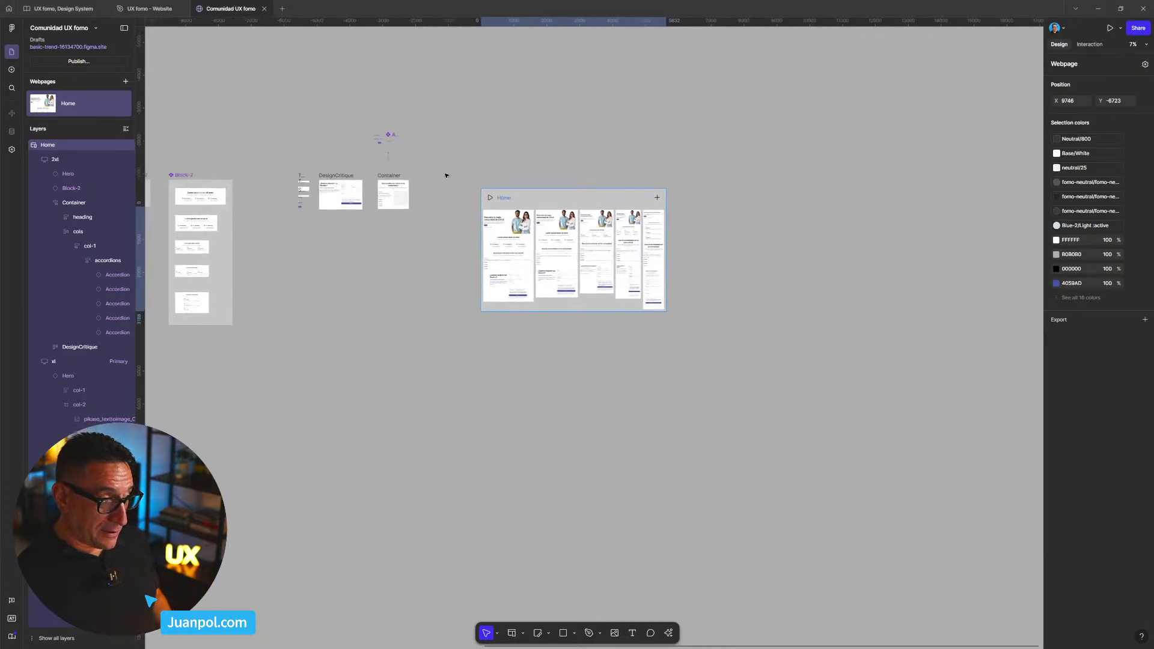
scroll(432, 271, "up", 3)
scroll(422, 363, "up", 5)
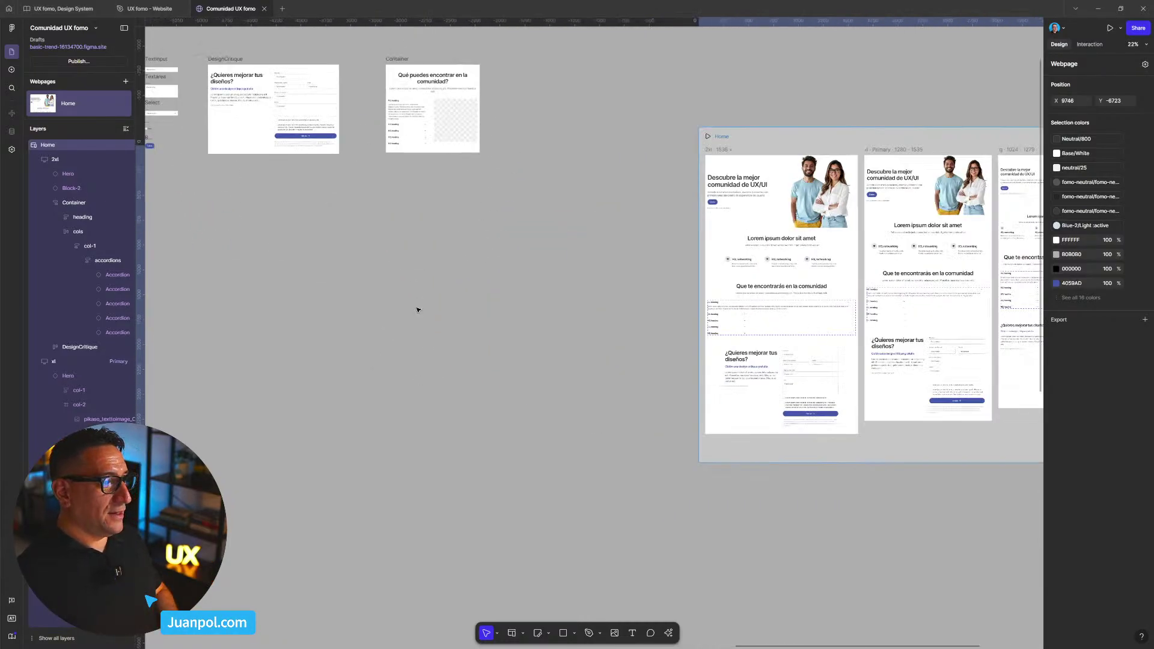
scroll(443, 276, "up", 4)
scroll(443, 276, "left", 3)
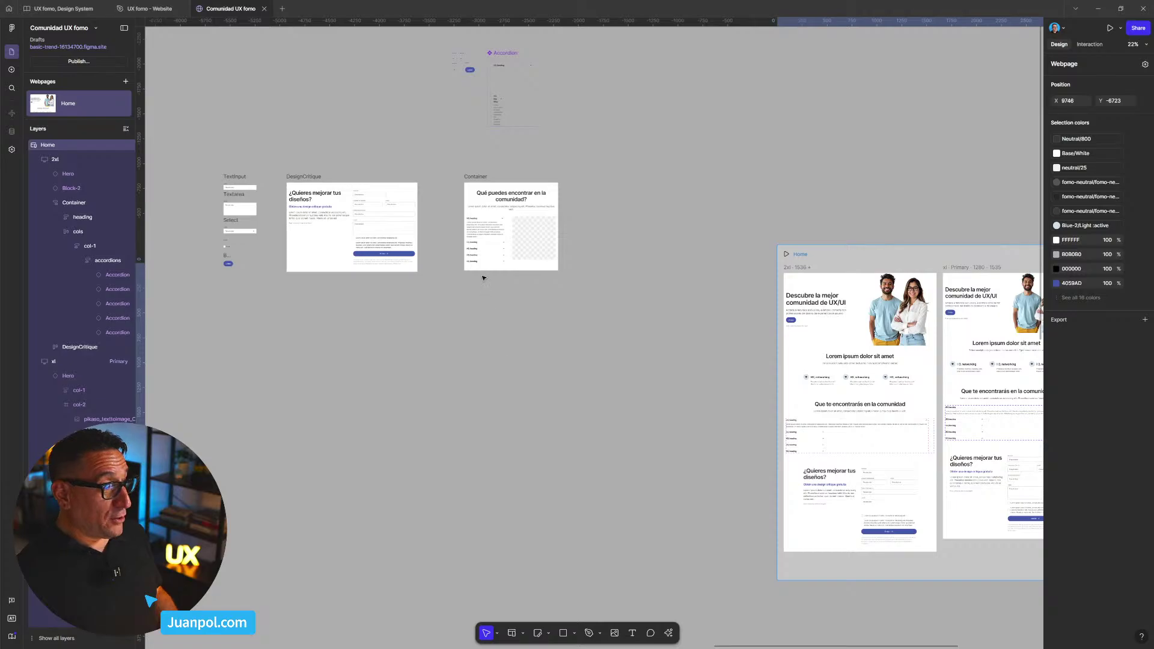
left_click(475, 177)
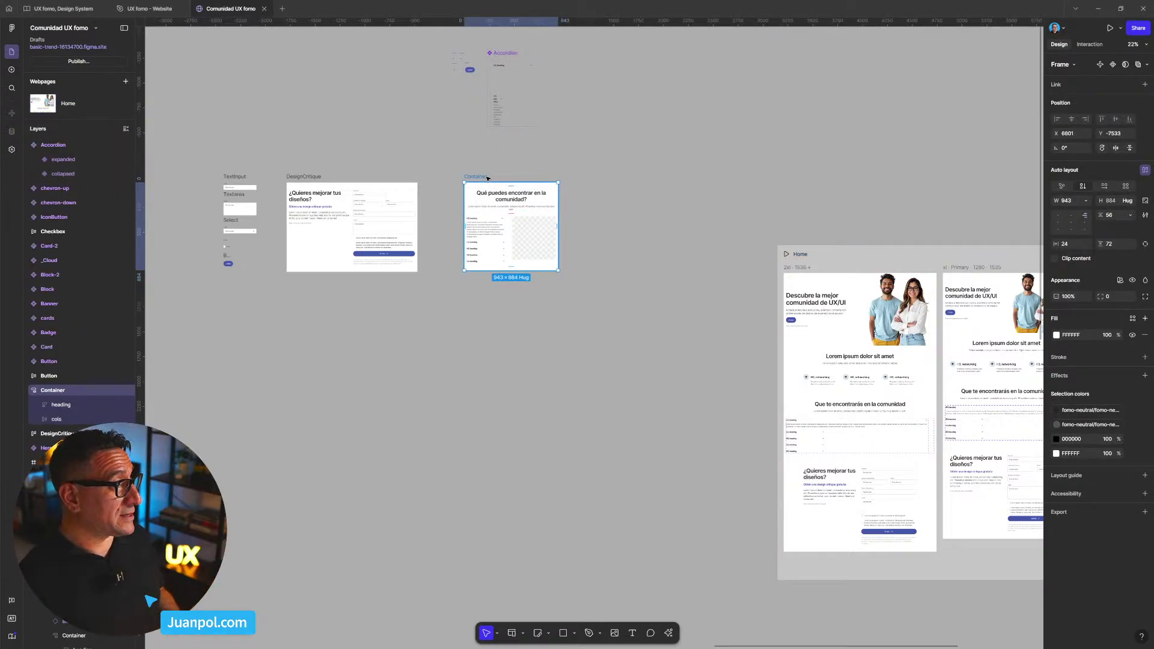
scroll(517, 192, "right", 2)
scroll(551, 204, "up", 5)
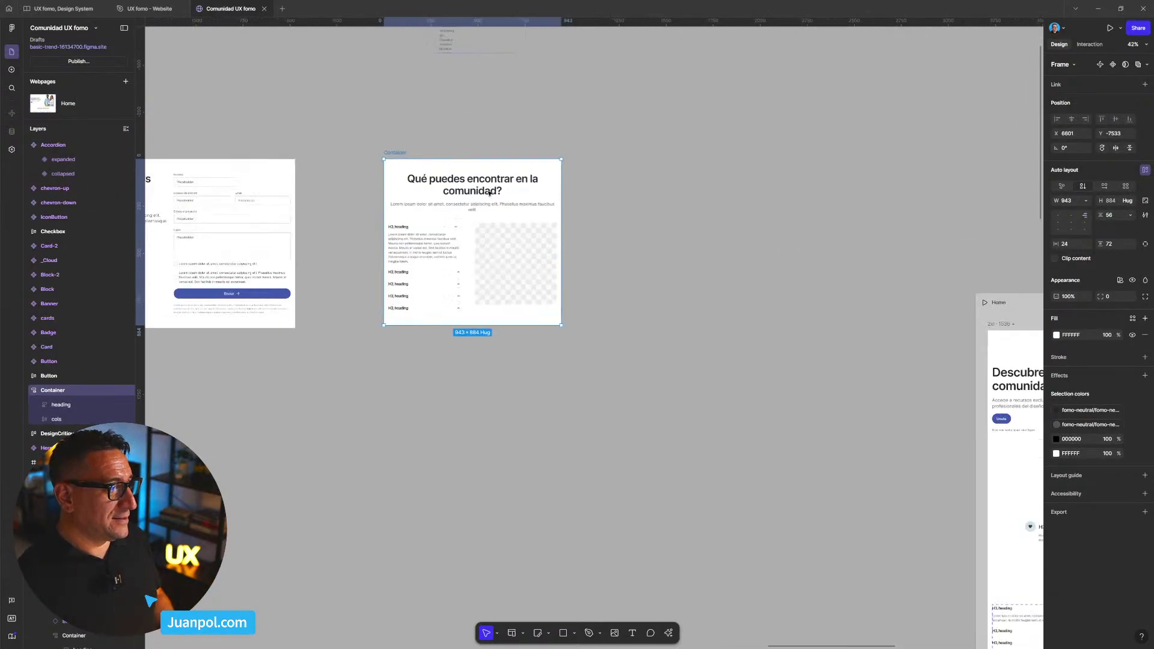
left_click_drag(562, 193, 597, 192)
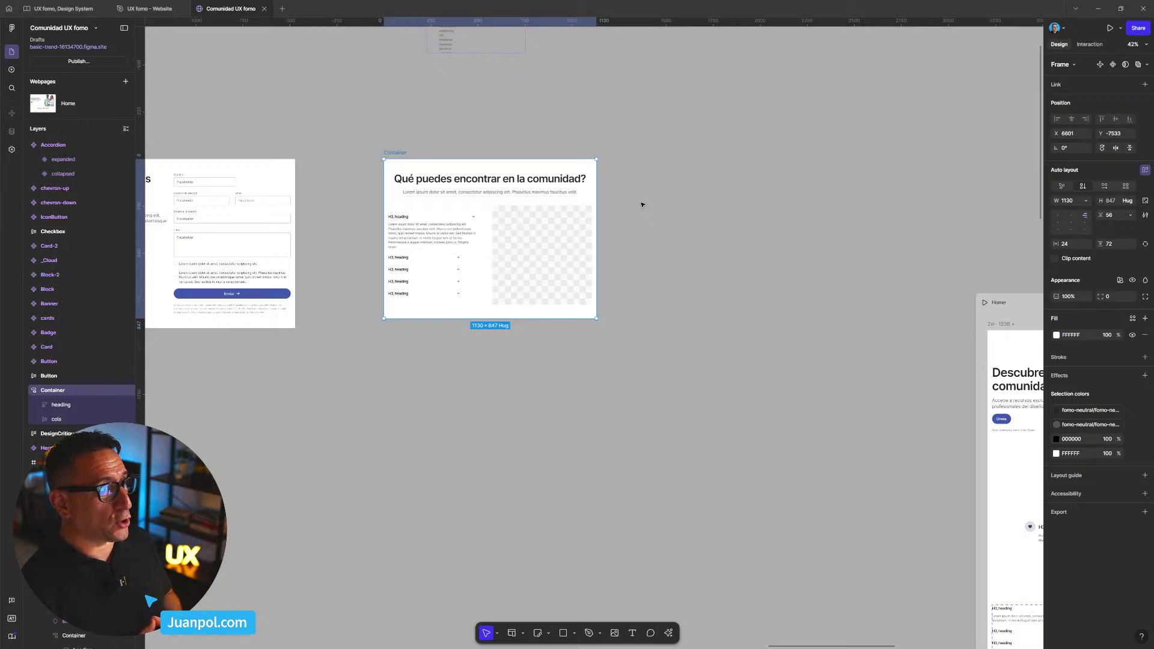
- Draw a frame about 879 × 558 below the standalone Container and name it rompedor-de-figma-sites
scroll(642, 205, "down", 3)
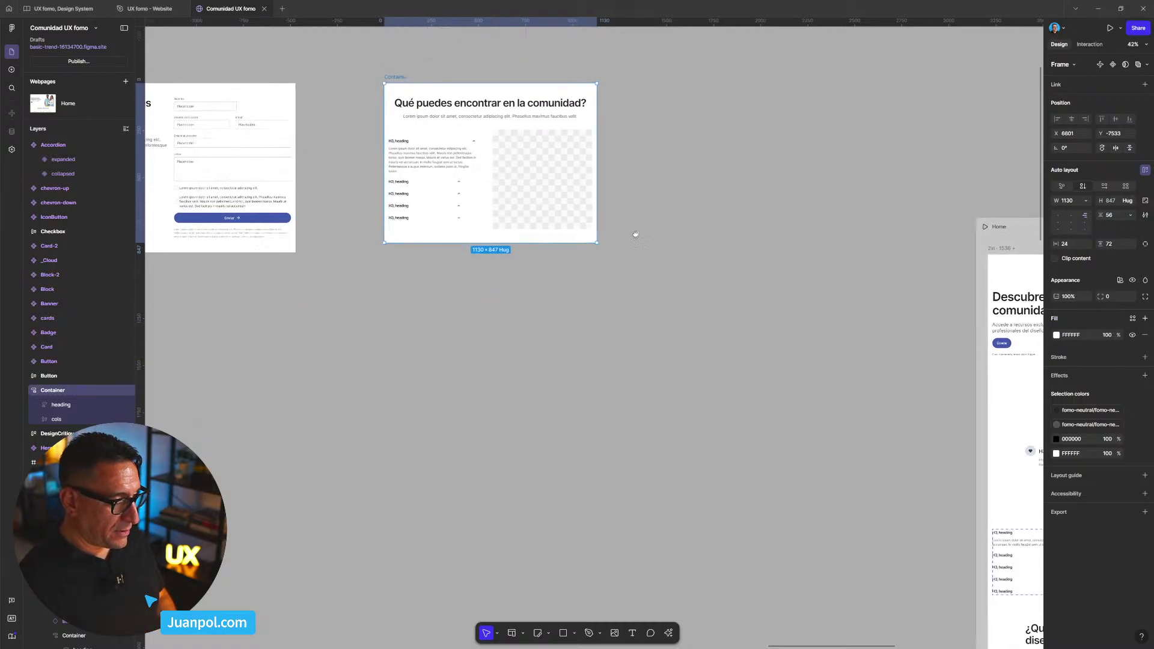
key("f")
left_click_drag(433, 352, 598, 457)
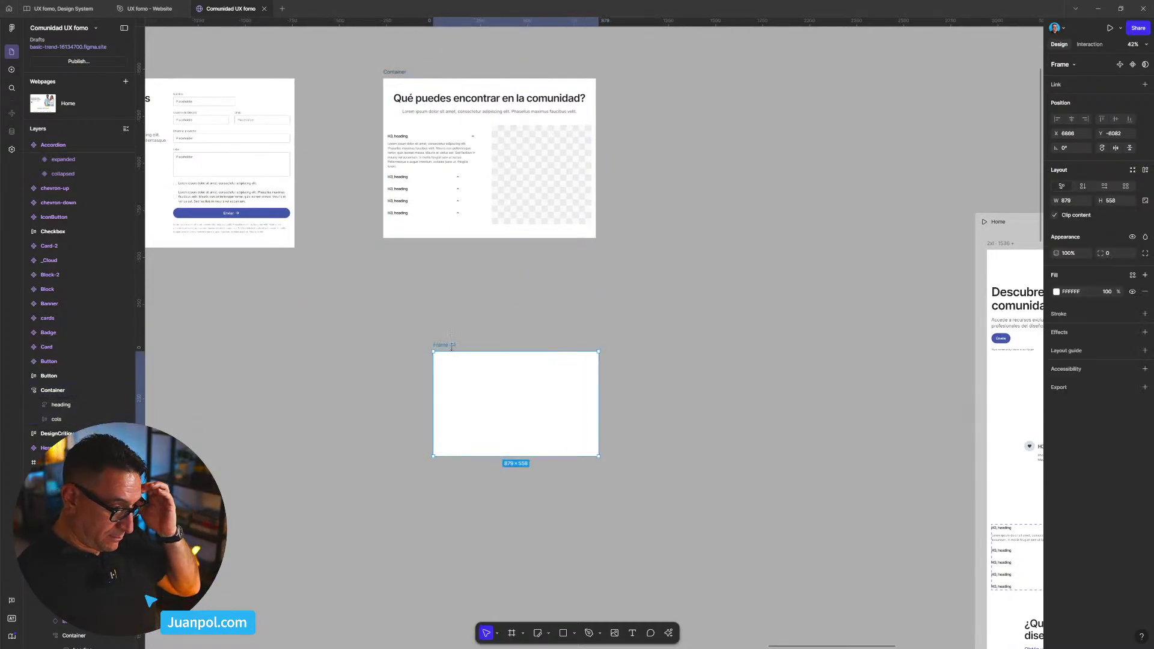
double_click(453, 345)
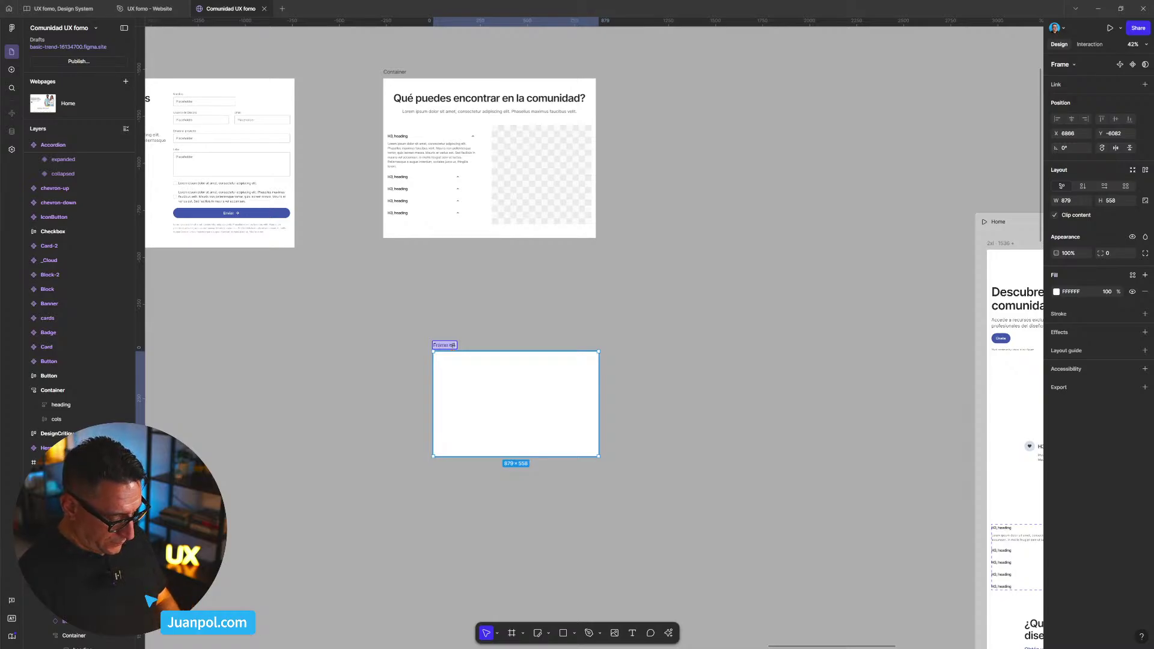
type("campo")
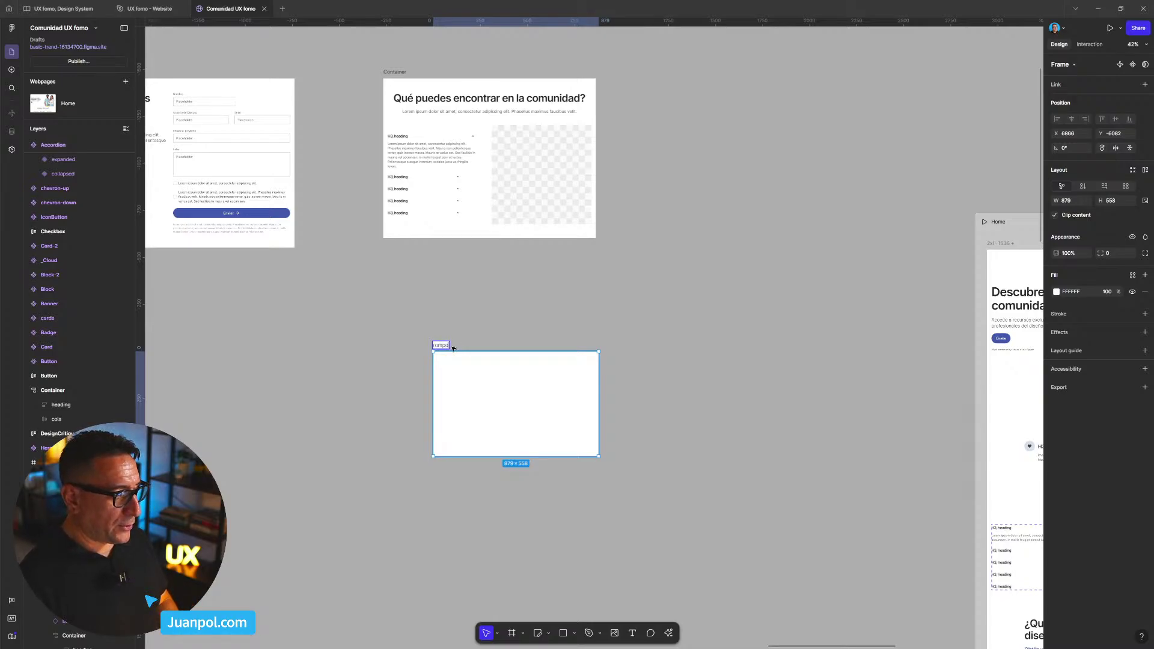
type("nen")
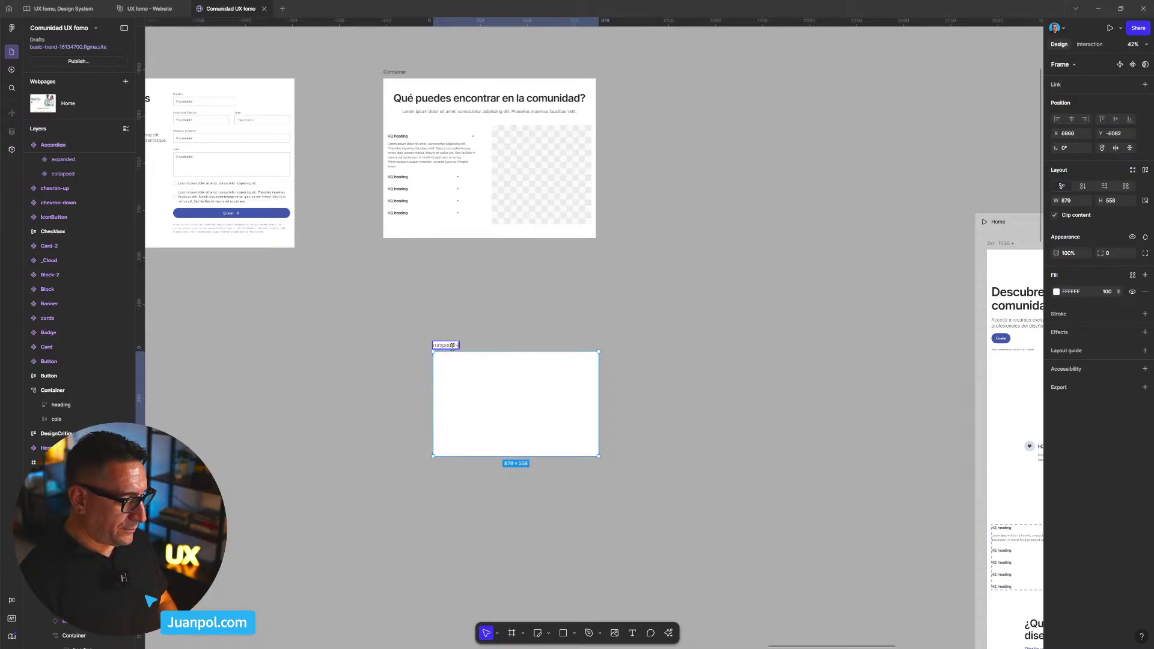
type("-de-f")
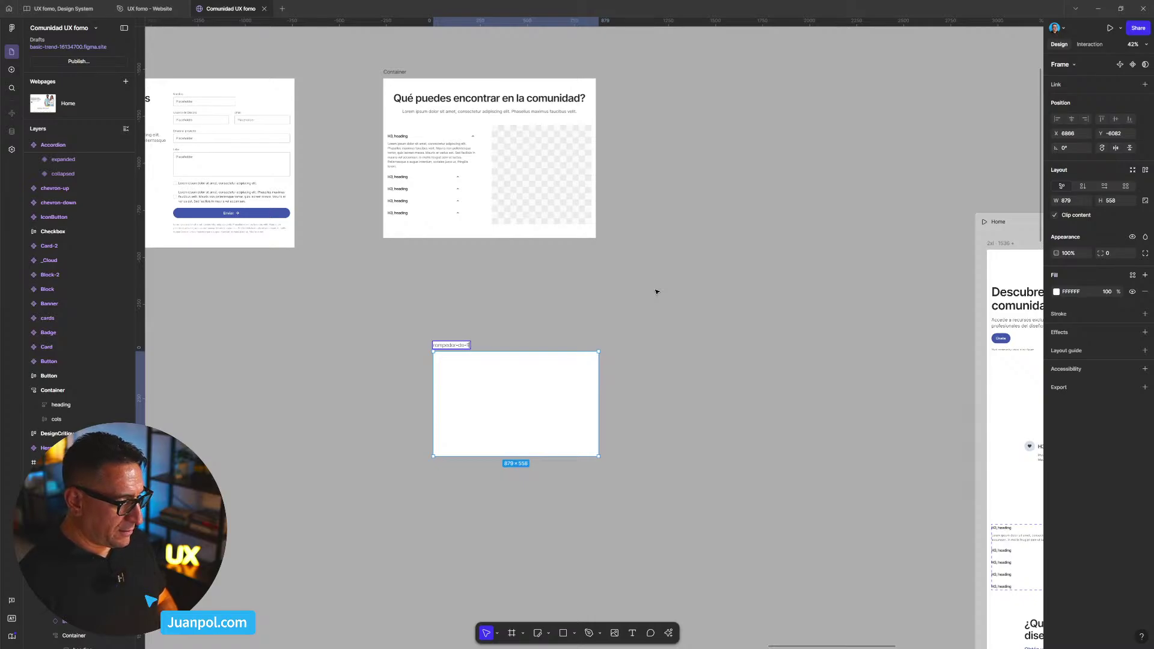
type("igma-sitesç")
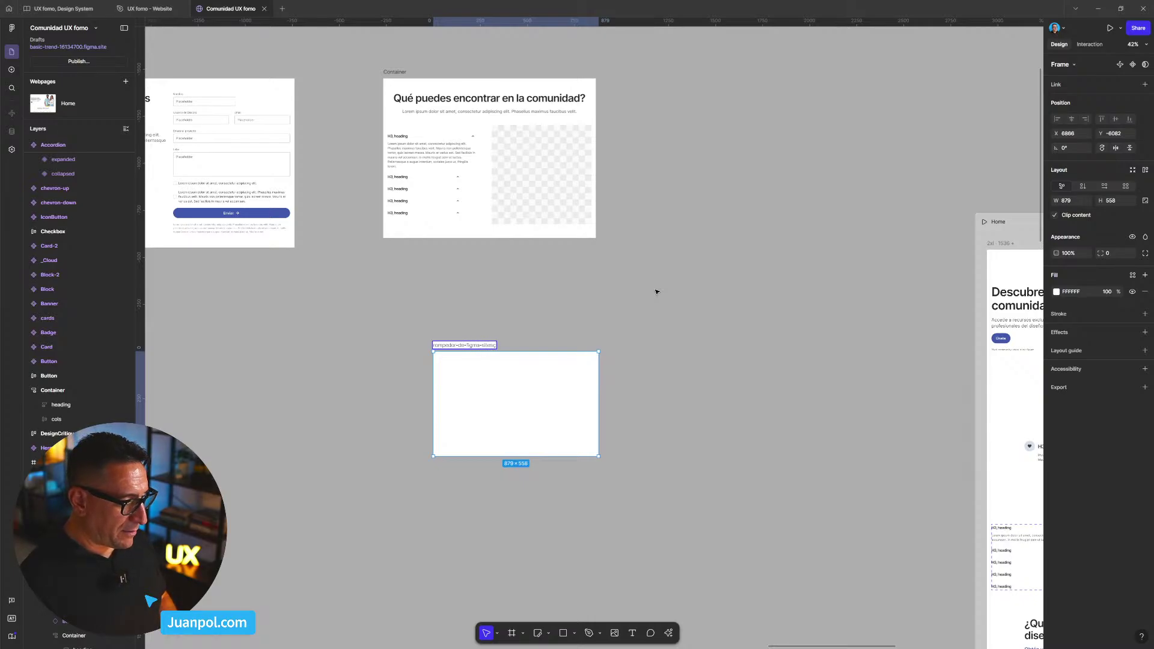
key("Return")
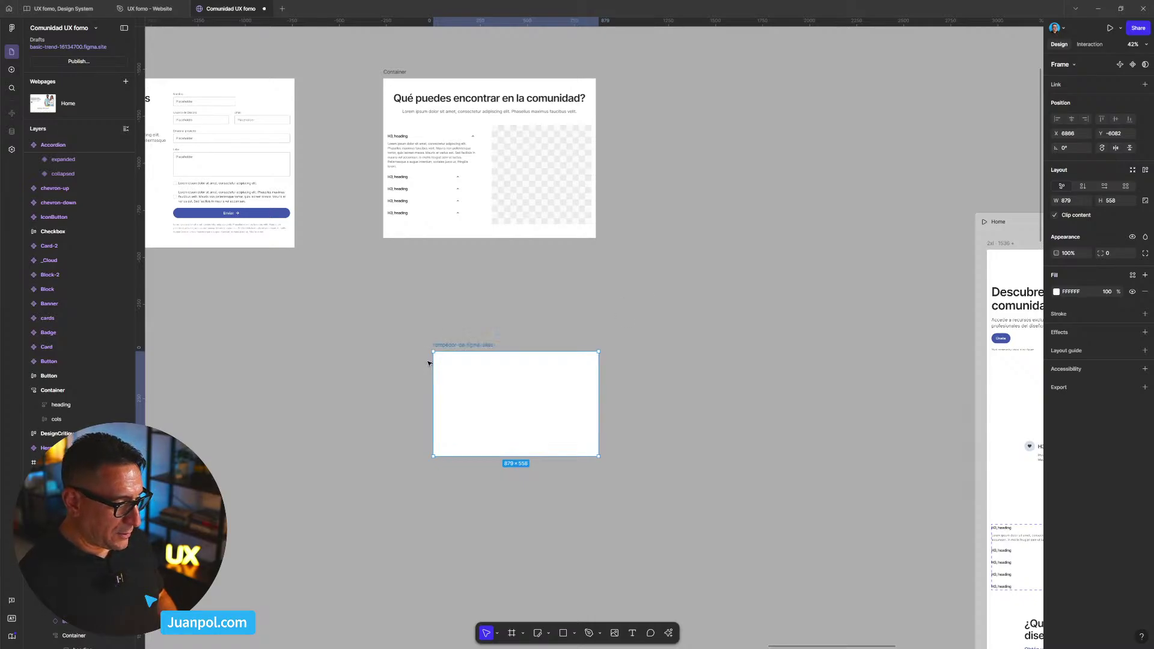
scroll(429, 363, "up", 3)
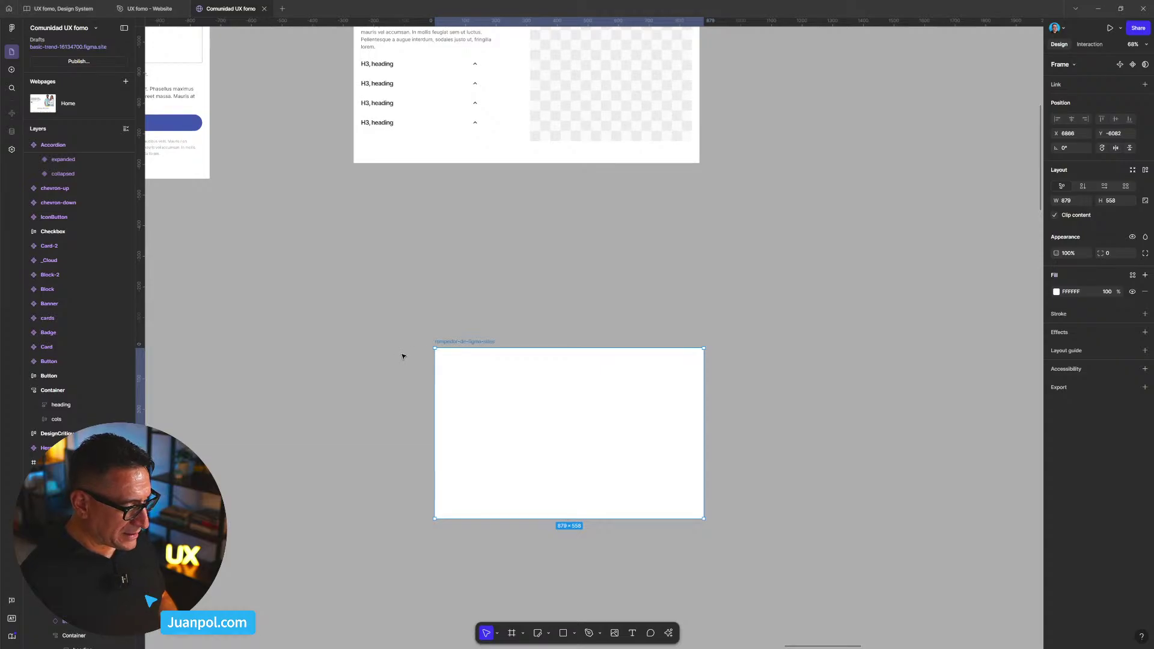
scroll(402, 356, "down", 5)
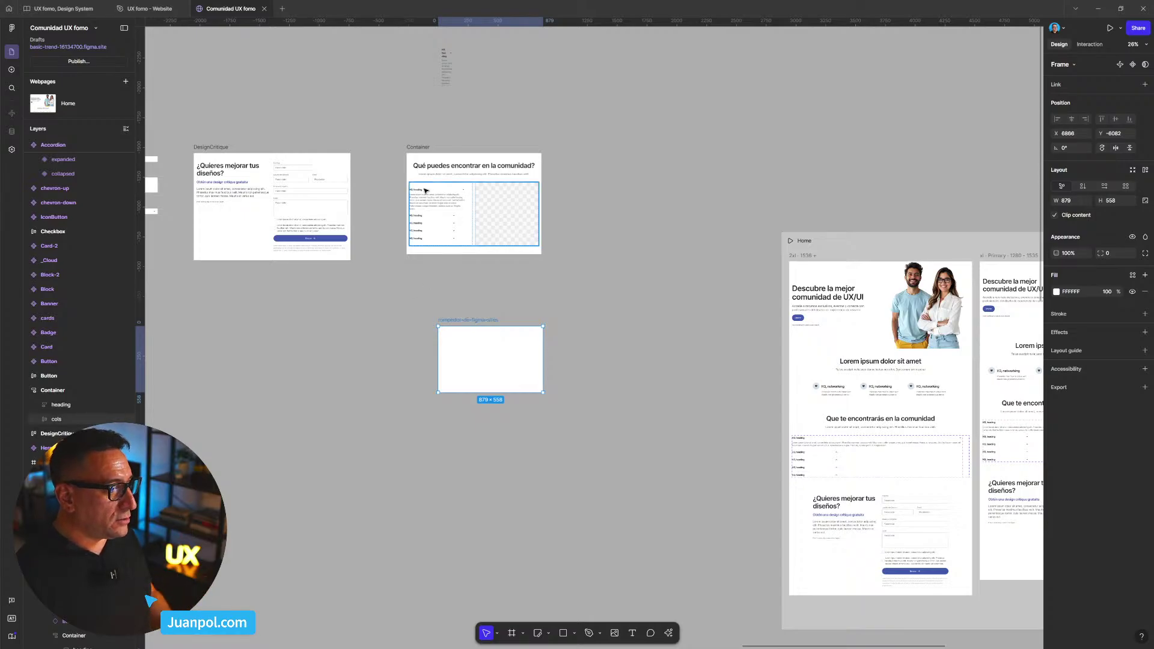
scroll(308, 171, "up", 4)
scroll(308, 170, "right", 2)
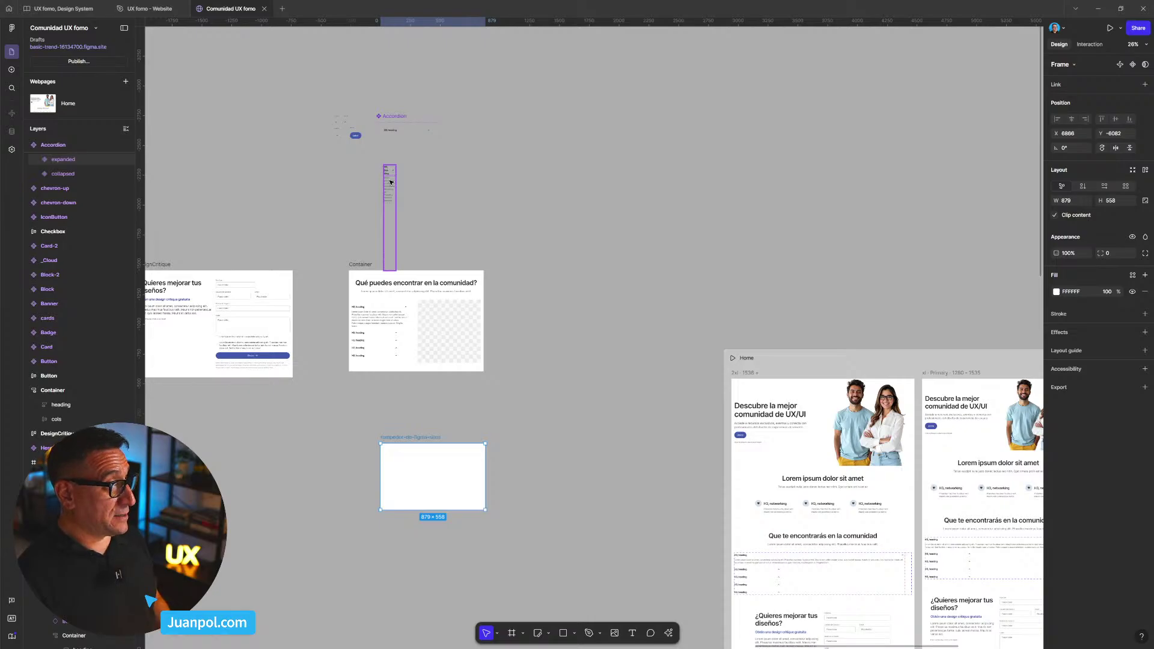
left_click_drag(391, 182, 565, 277)
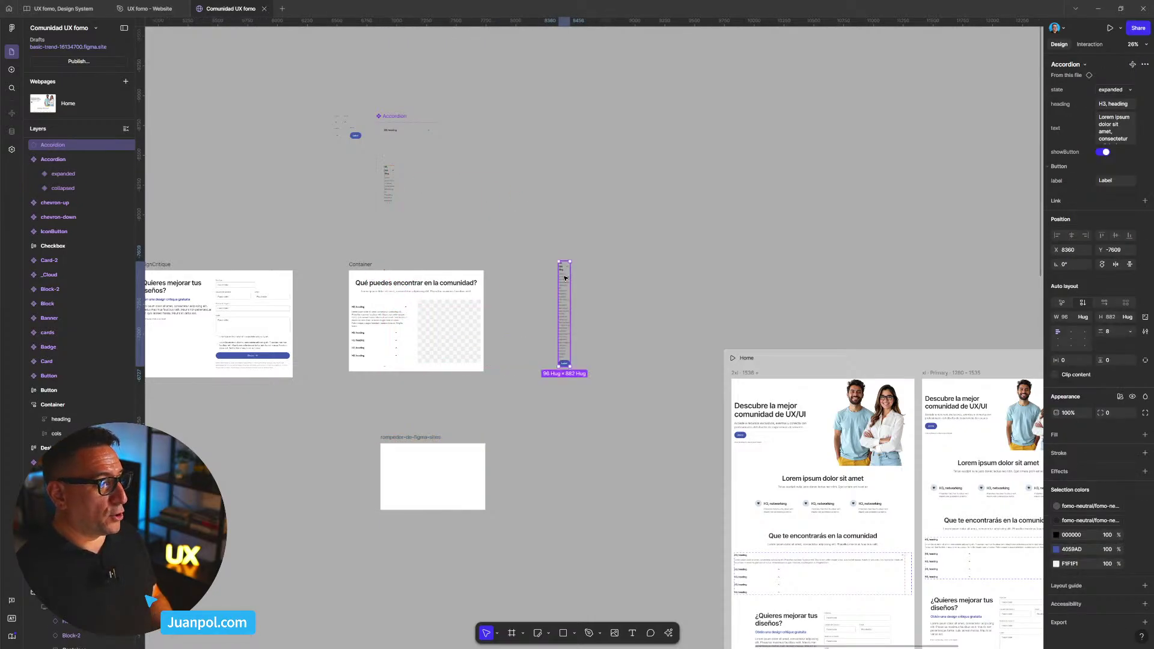
key("Delete")
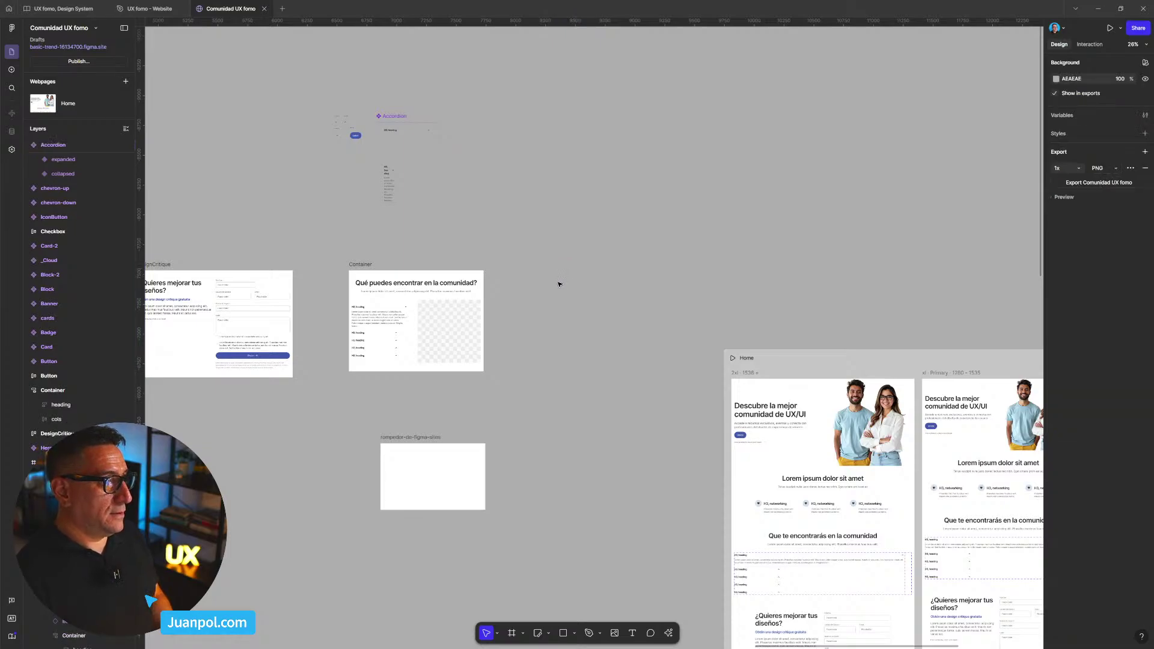
- Place a copy of the accordions frame from the standalone Container's col-1 on the empty canvas beside it
scroll(365, 328, "up", 1)
scroll(365, 327, "up", 3)
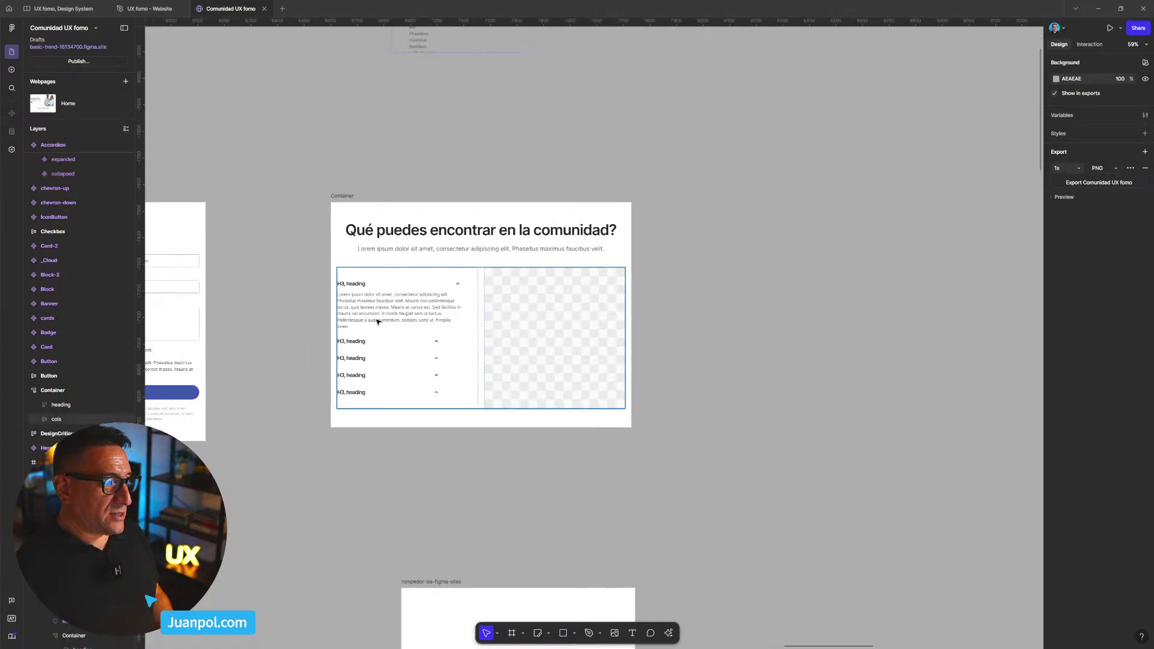
double_click(365, 328)
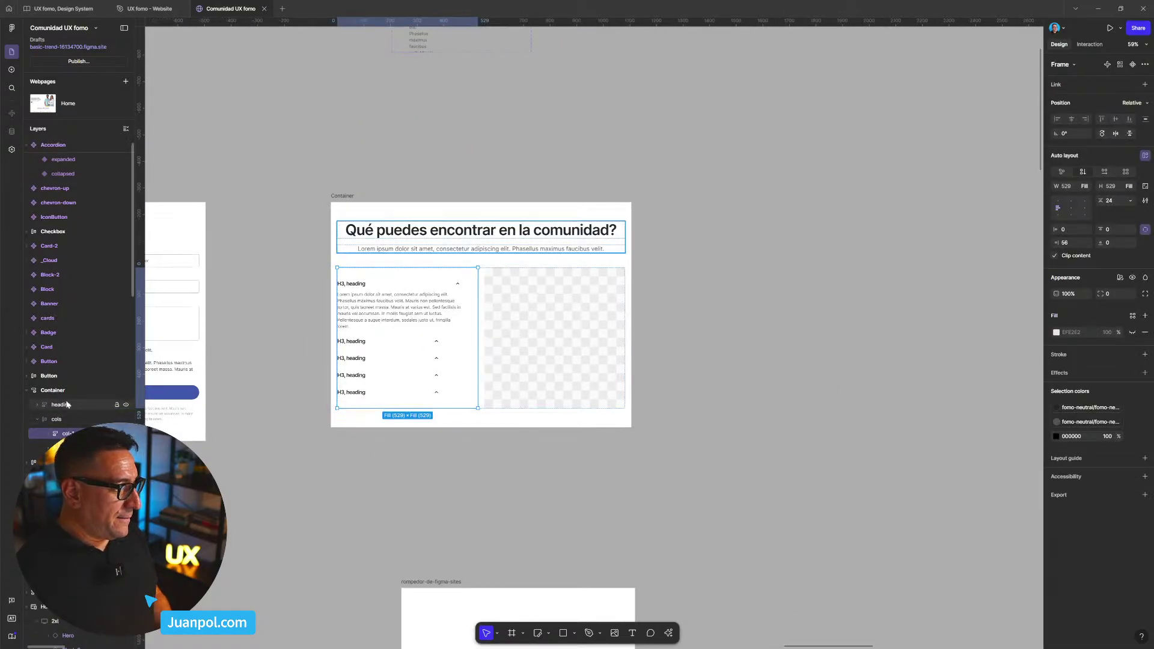
double_click(422, 339)
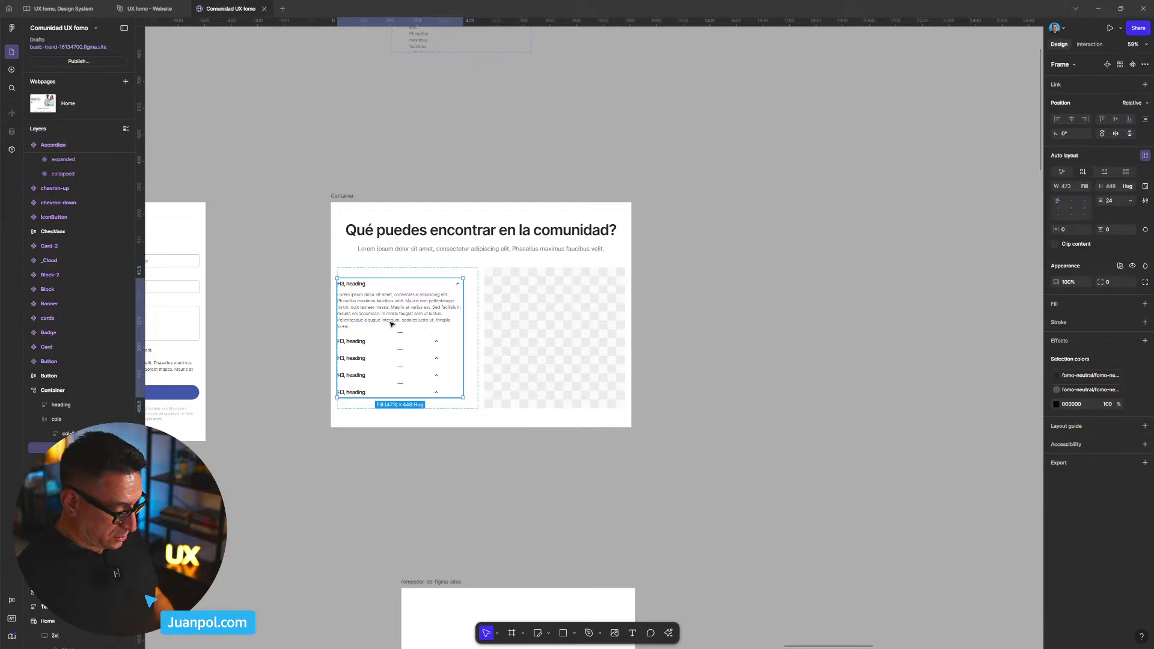
left_click_drag(392, 324, 952, 454)
key("shift+2")
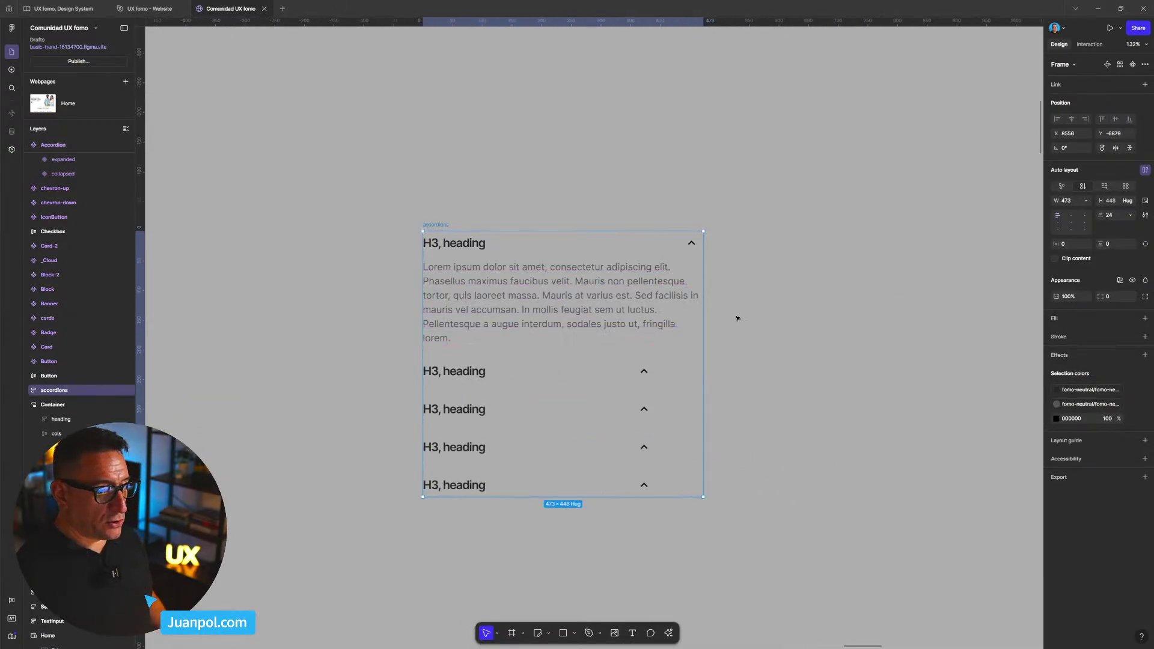
- Widen the copied accordions frame to 627 and inspect the sizing of its Accordion instances and a collapsed one's heading row
left_click_drag(704, 333, 795, 334)
key("Return")
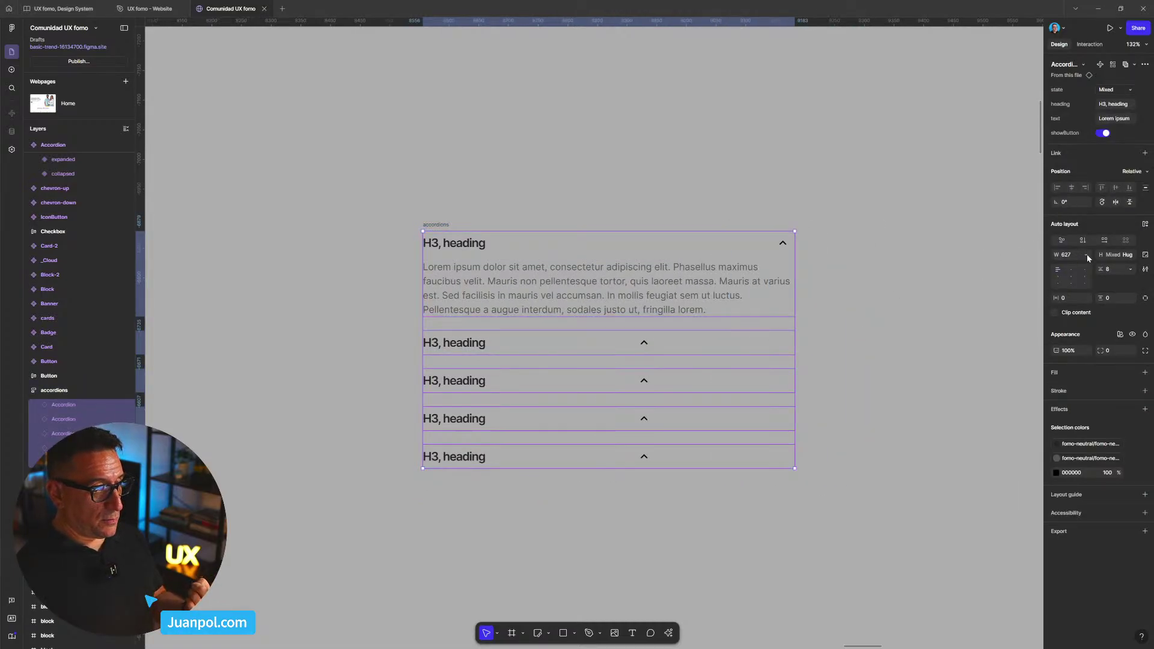
double_click(608, 345)
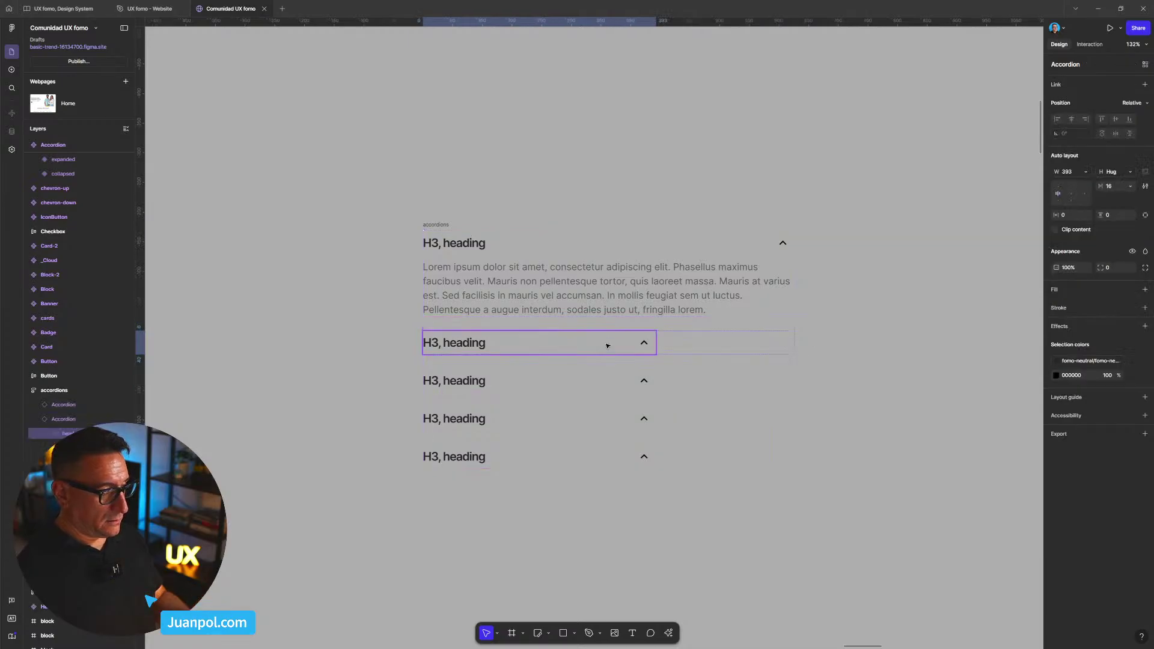
- Give the Accordion component's expanded variant a fixed width of 400
scroll(607, 345, "down", 10)
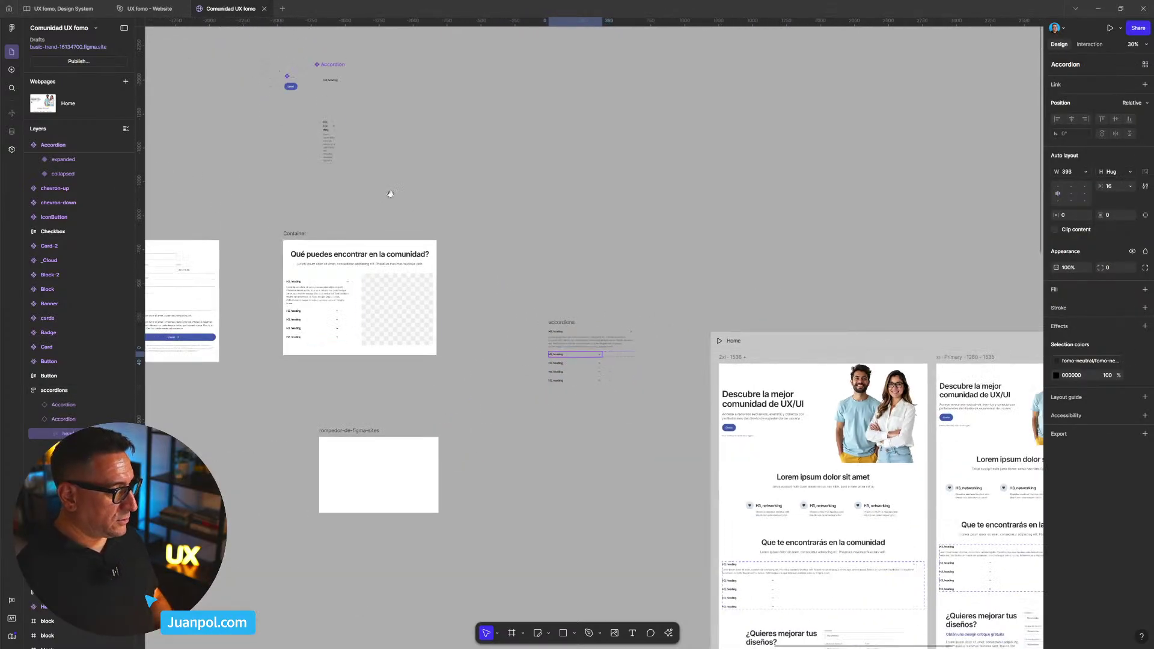
scroll(392, 193, "up", 3)
scroll(406, 256, "up", 2)
left_click(407, 255)
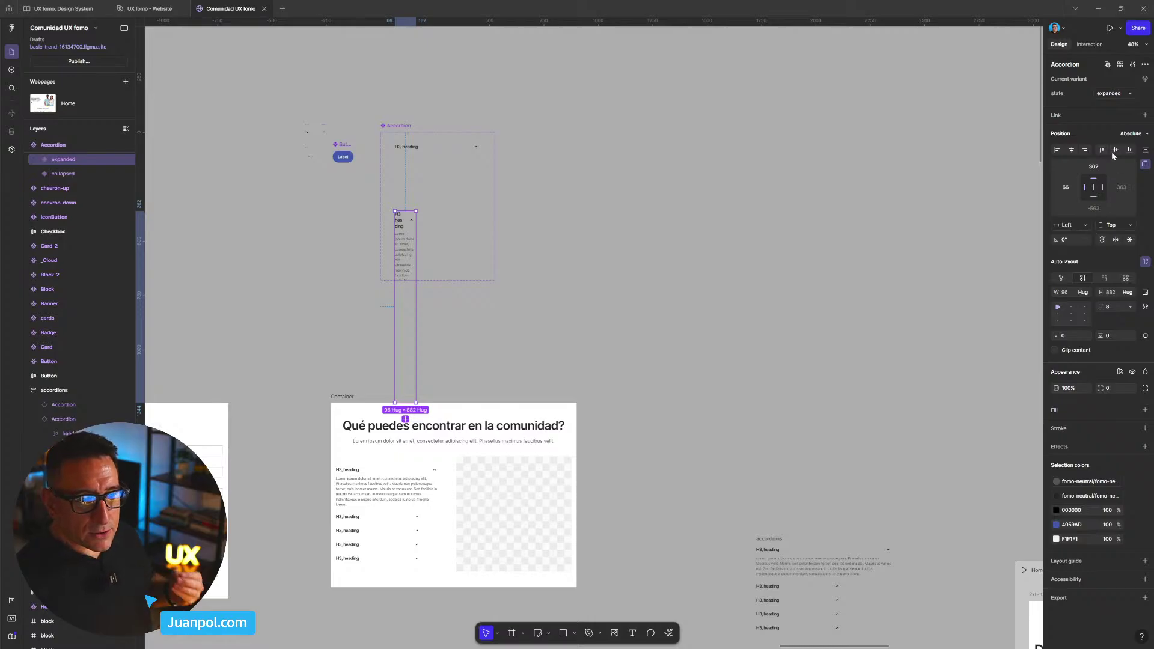
left_click(1083, 292)
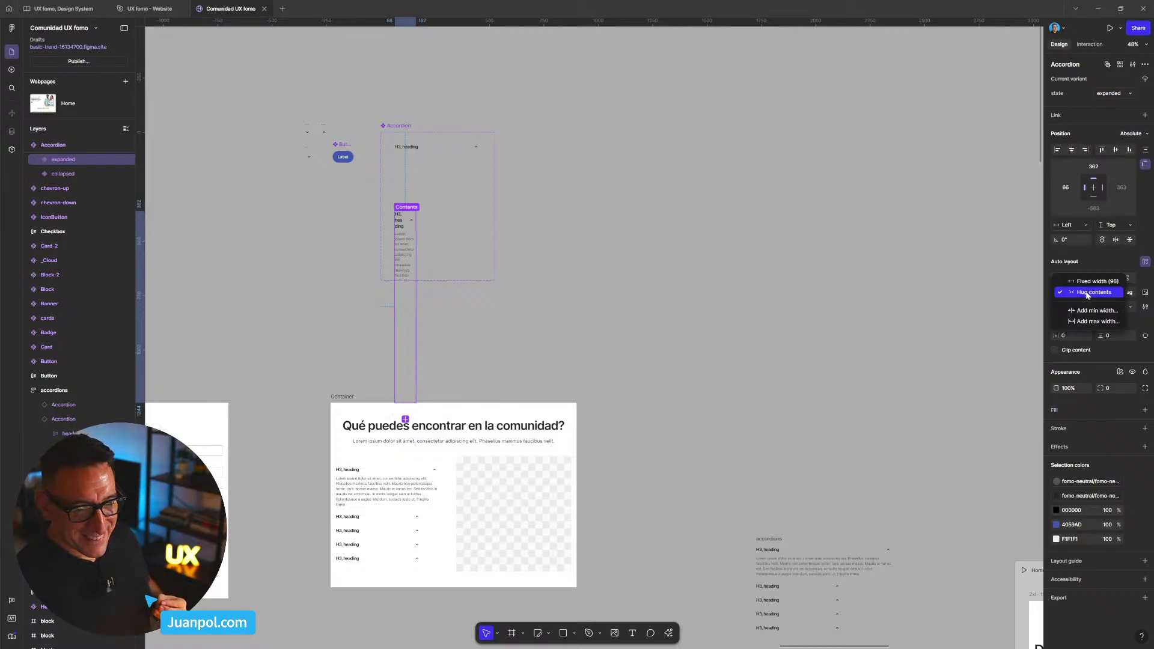
left_click(1101, 283)
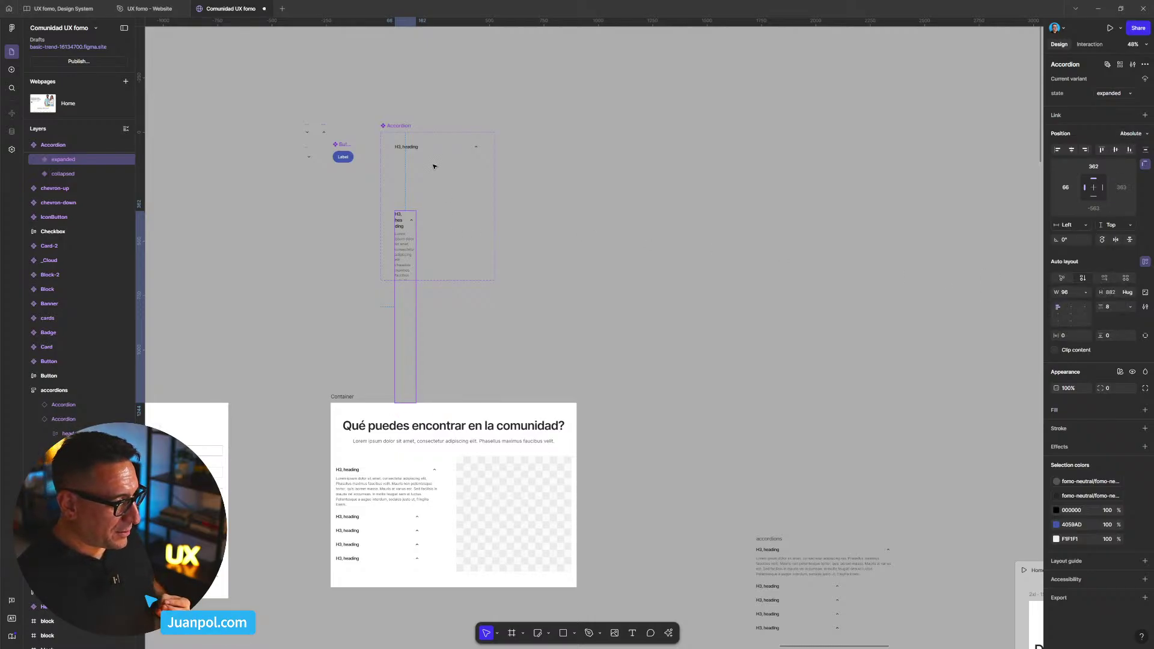
left_click(432, 149)
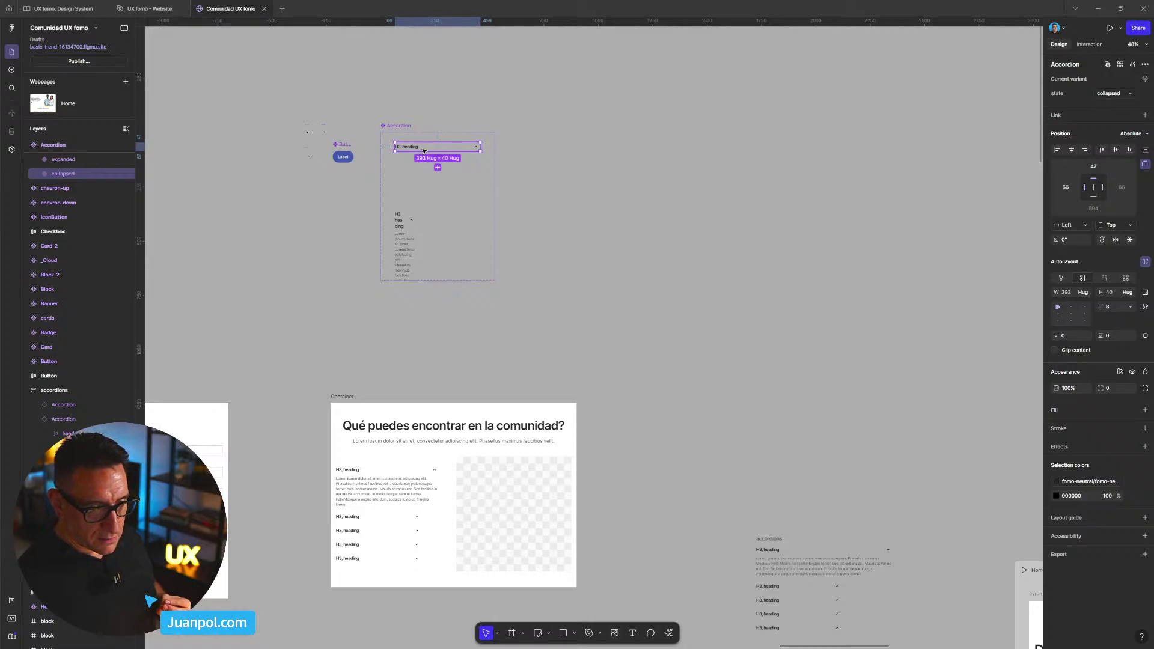
key("Tab")
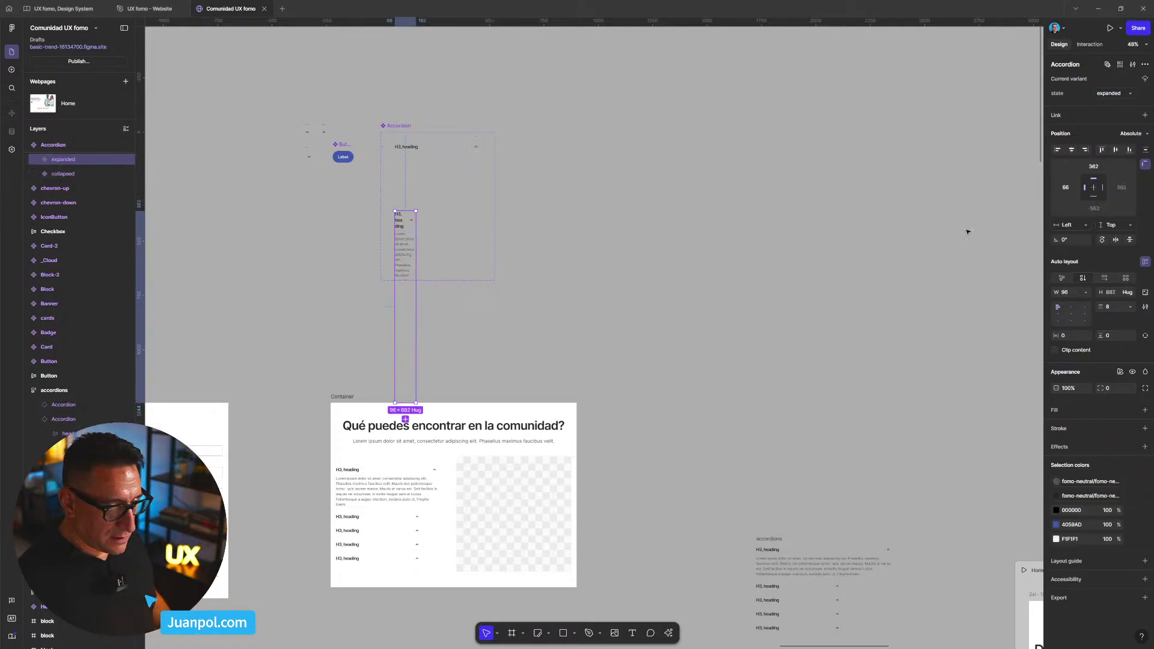
left_click(1071, 297)
type("400")
key("Return")
- Set the Accordion component's collapsed variant to a fixed width of 400 and check the copied accordions frame
key("shift+Tab")
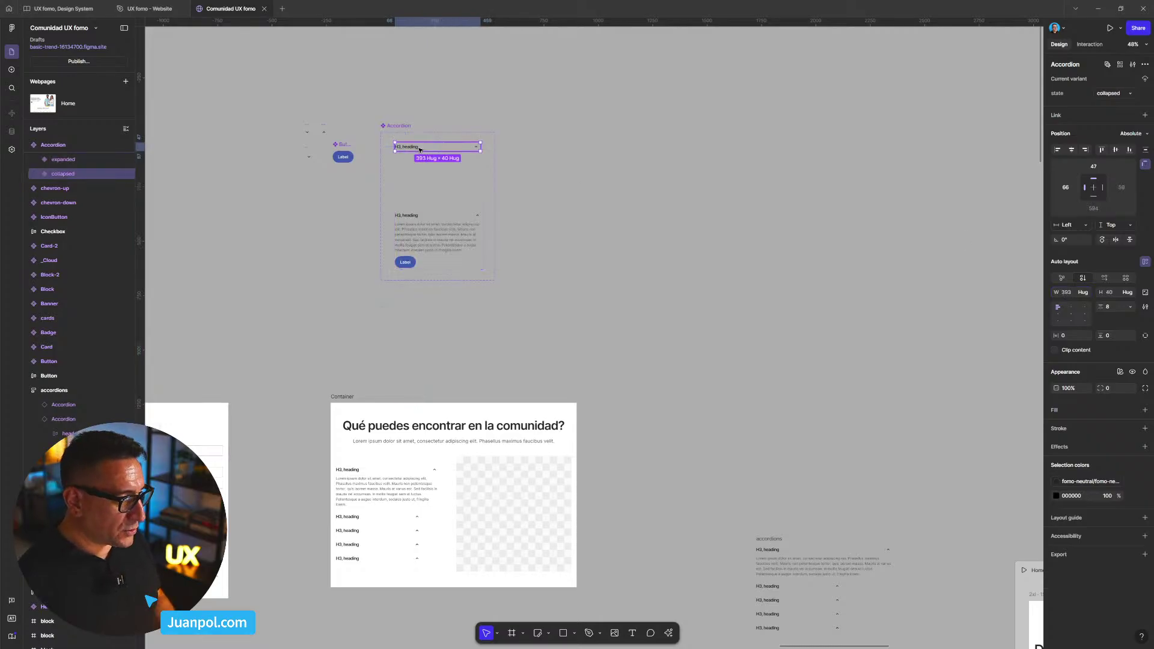
left_click(1070, 294)
type("40")
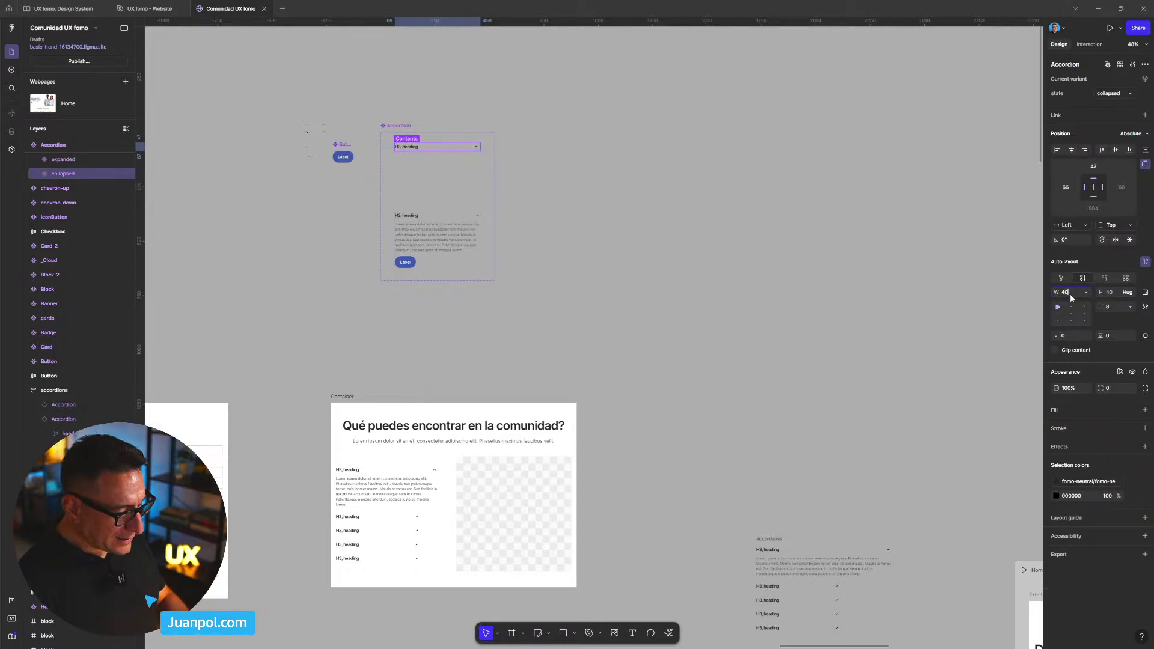
type("0")
key("Return")
scroll(800, 472, "down", 5)
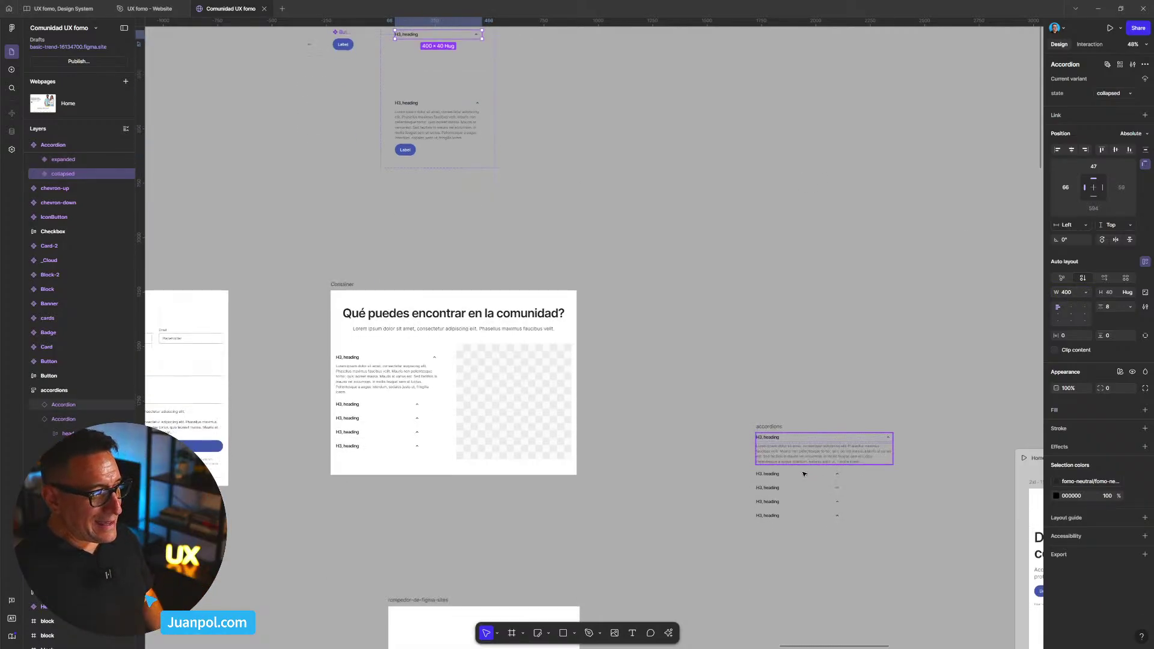
- Inspect the Accordion instances in the copied accordions frame and delete the copied frame from the canvas
scroll(766, 363, "right", 4)
left_click(646, 376)
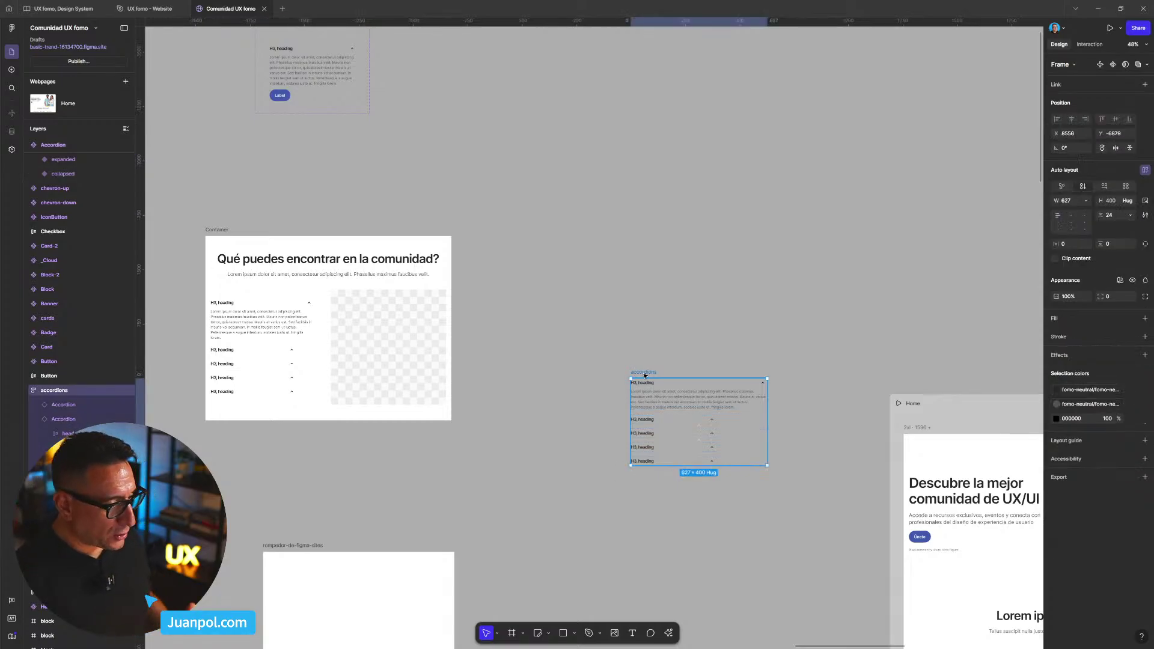
key("Return")
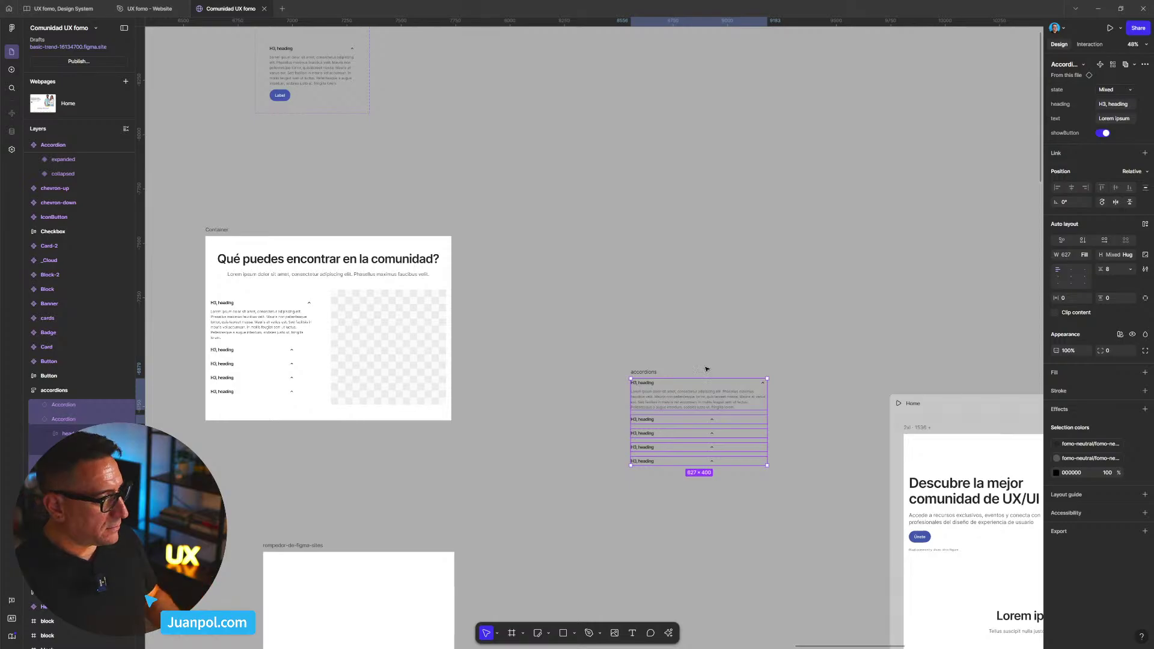
key("Escape")
left_click_drag(580, 335, 838, 529)
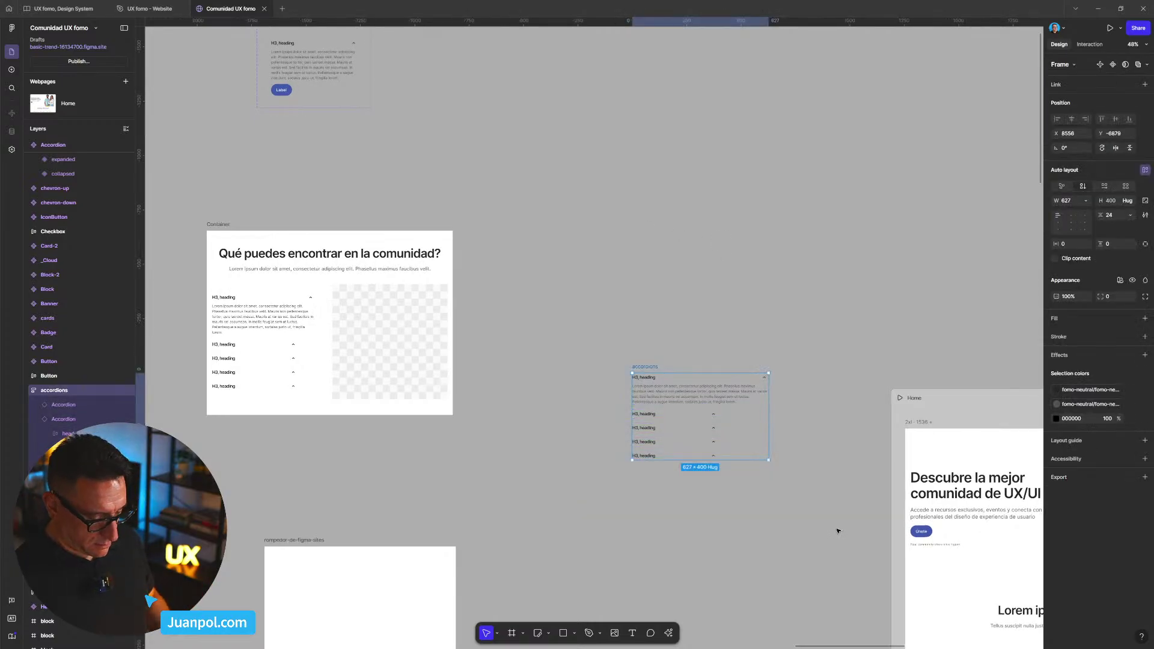
key("Delete")
- Place two instances of the collapsed Accordion variant on the empty canvas and wrap them in an auto layout frame
scroll(614, 295, "up", 3)
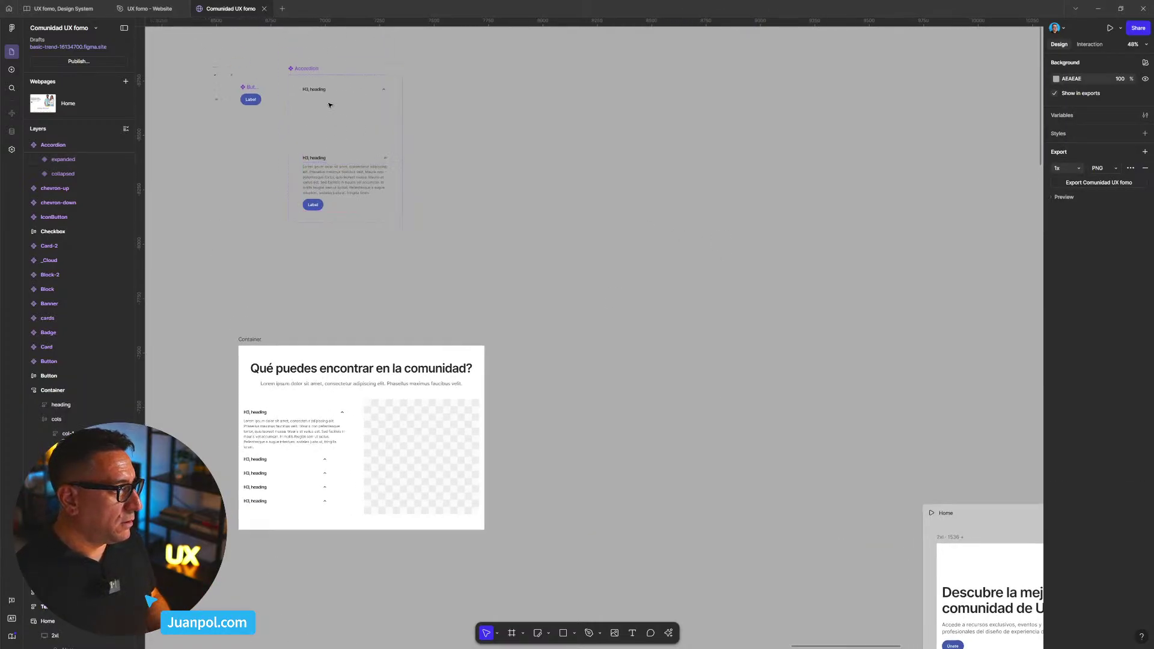
left_click(312, 90)
left_click_drag(313, 90, 684, 228)
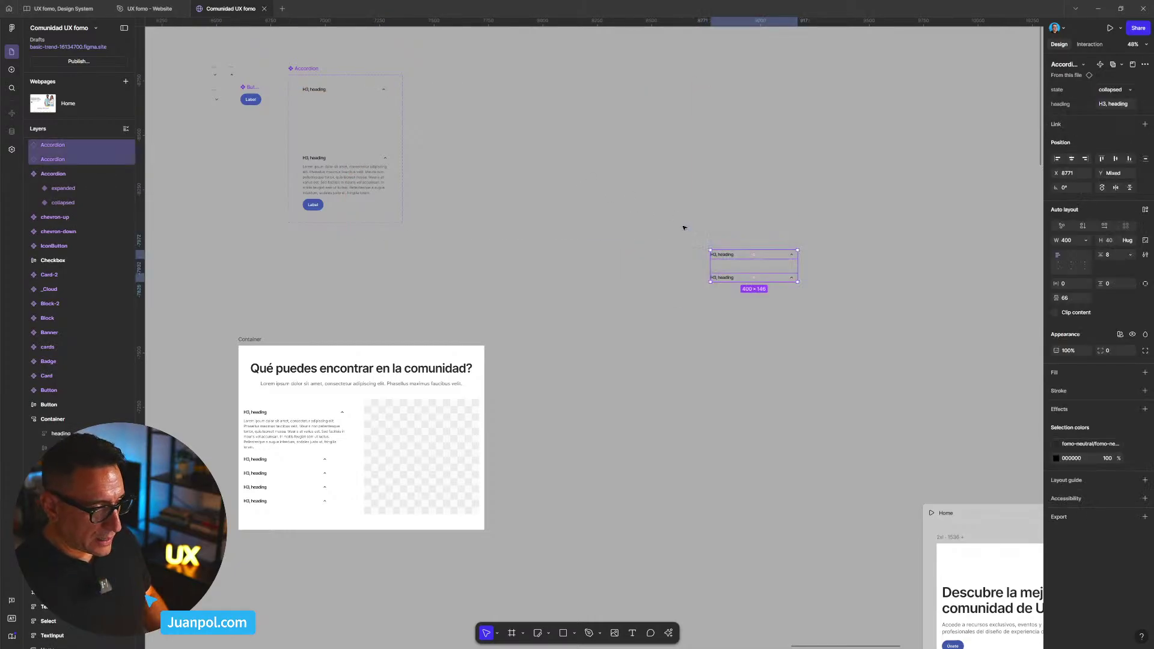
key("shift+a")
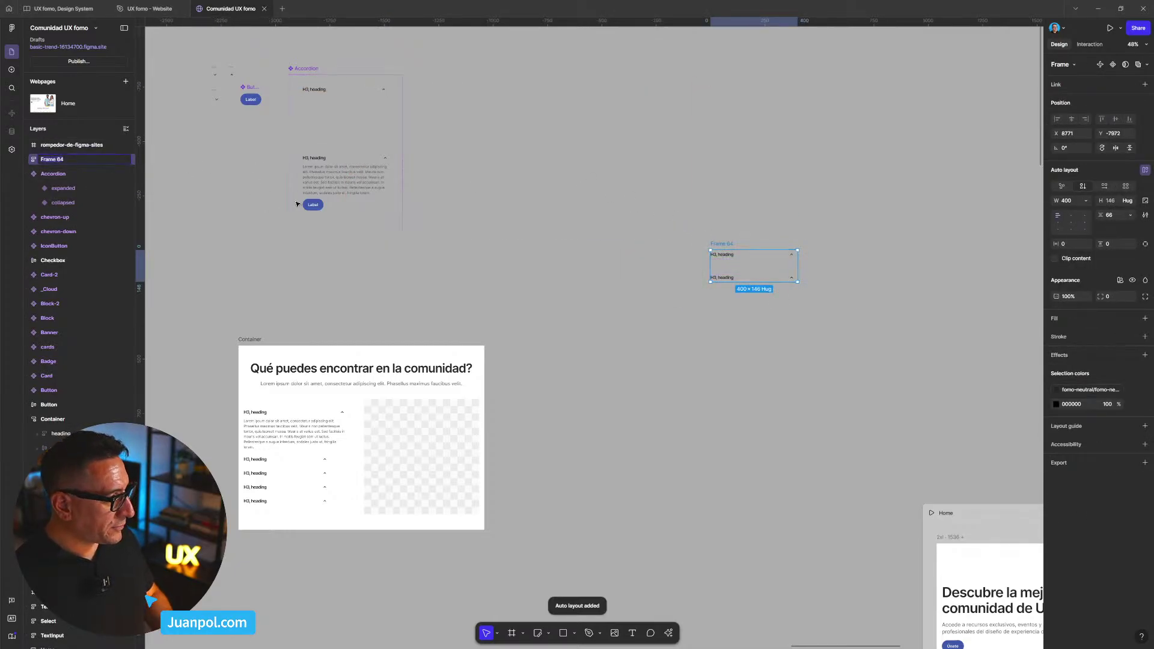
- Rename the new auto layout frame as rompedor-de-figma-sites
type("romper")
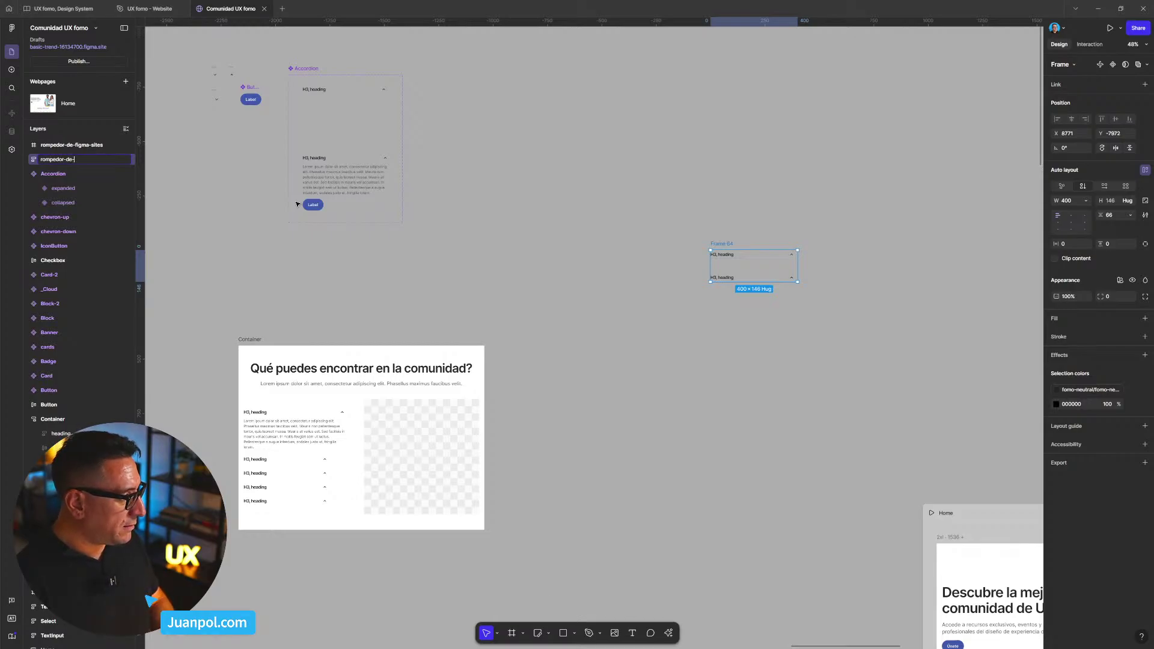
type("or-de-figma-sites")
key("Return")
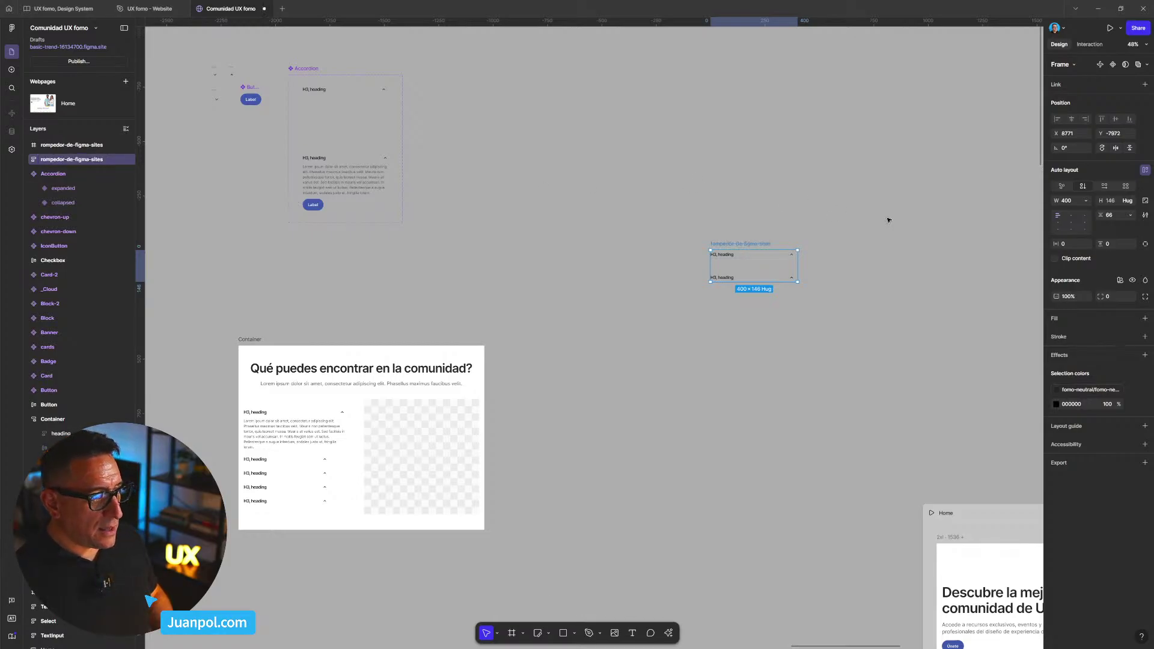
- Duplicate the collapsed Accordion instance inside the new auto layout frame until the frame holds five
left_click(729, 278)
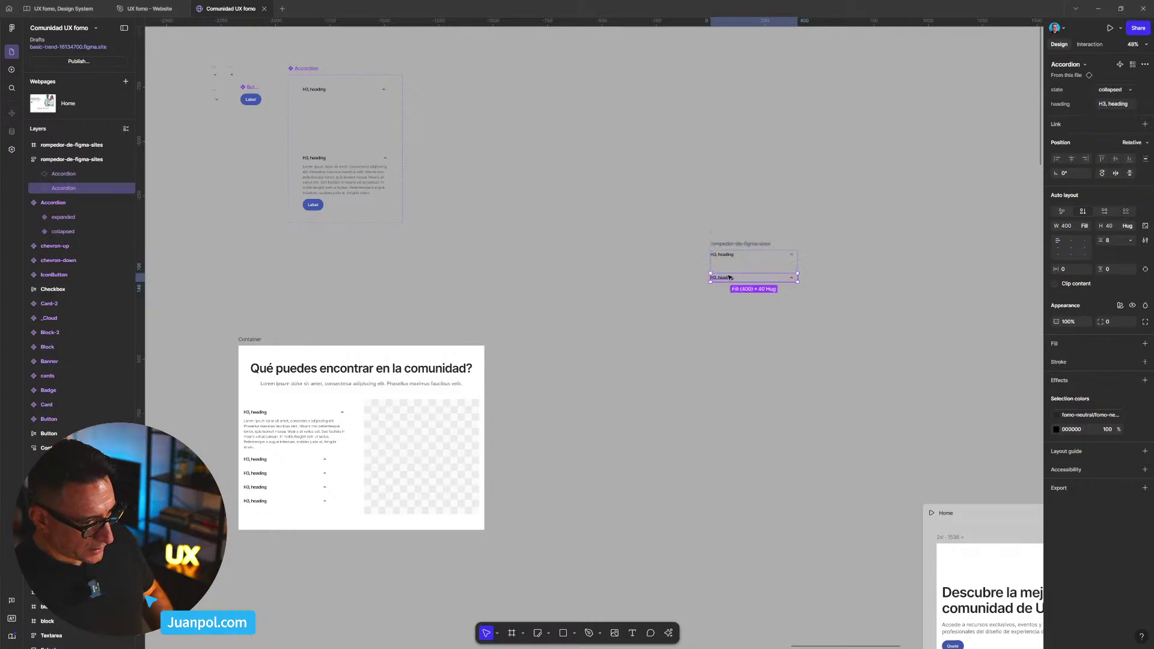
key("ctrl+d")
key("ctrl+d")
left_click(754, 244)
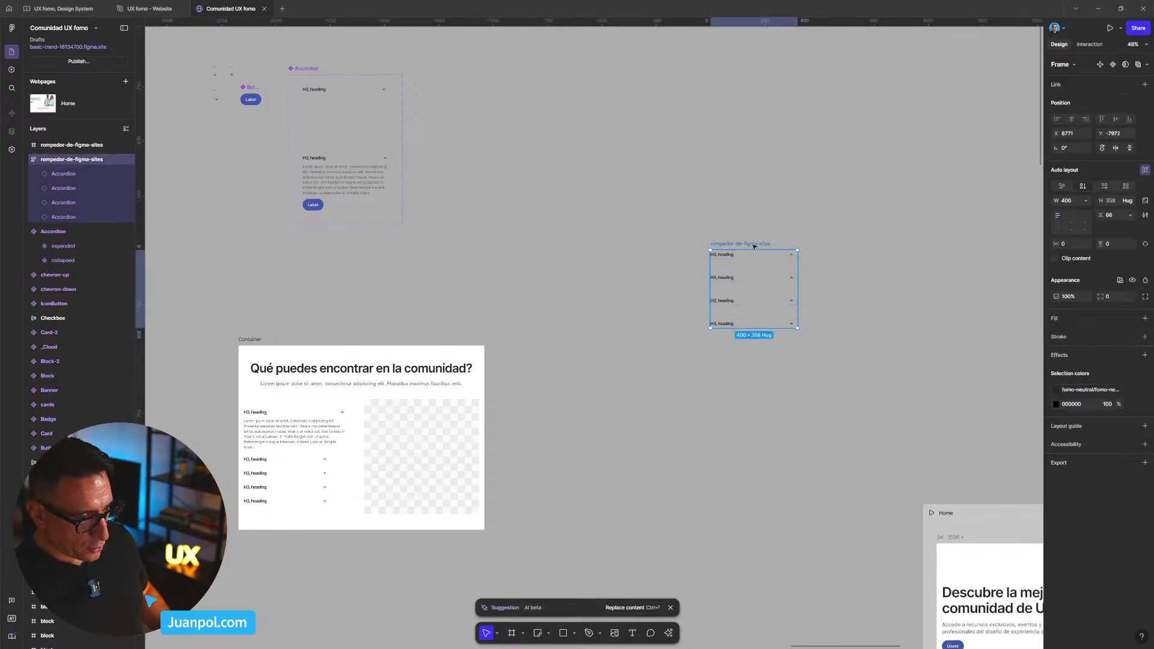
left_click(745, 324)
key("ctrl+d")
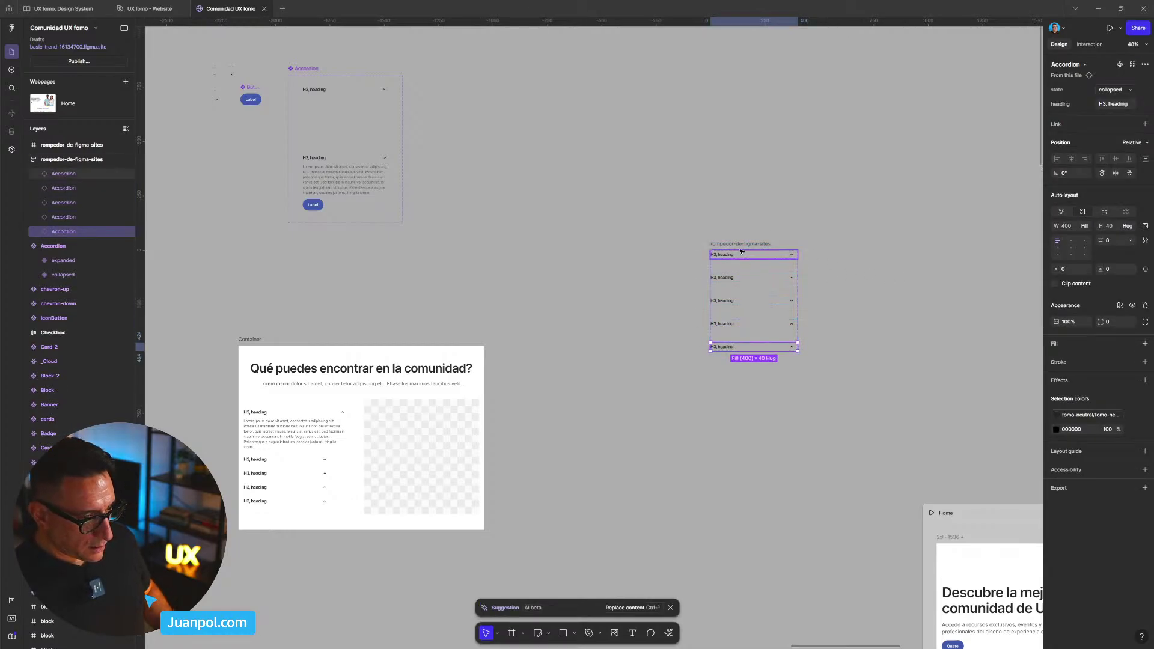
- Set the vertical gap between the five Accordion instances in the auto layout frame to 24
key("Escape")
type("2")
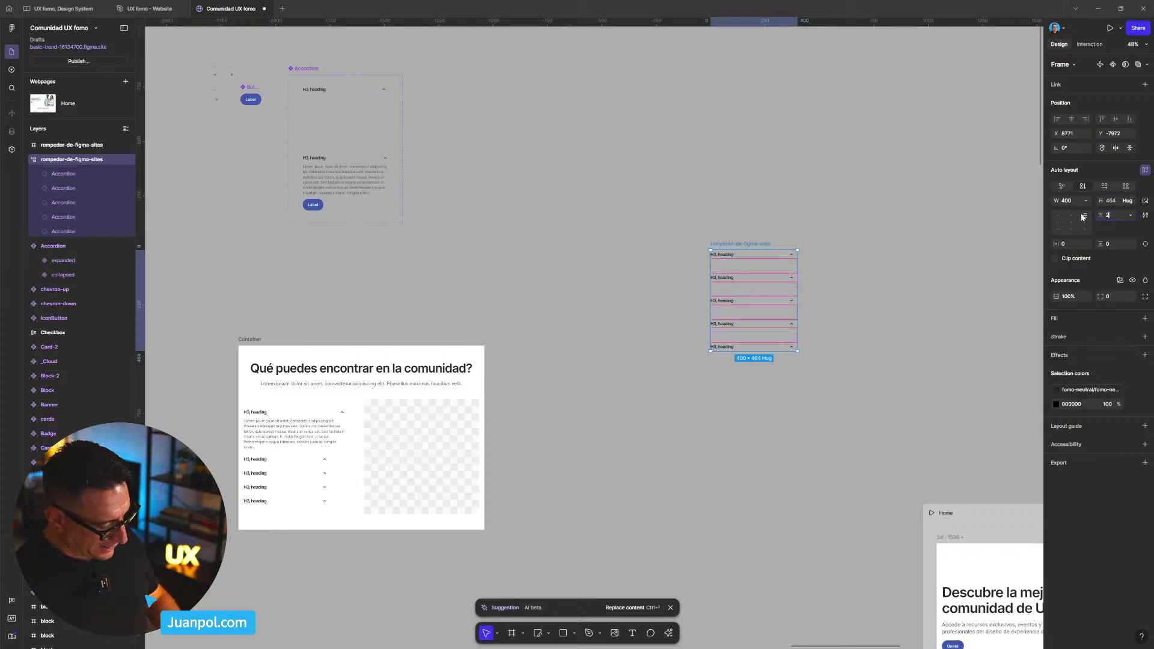
type("4")
key("Return")
- Widen the frame of five Accordion instances to about 563 and check the instances' width sizing
key("Return")
scroll(838, 283, "up", 10)
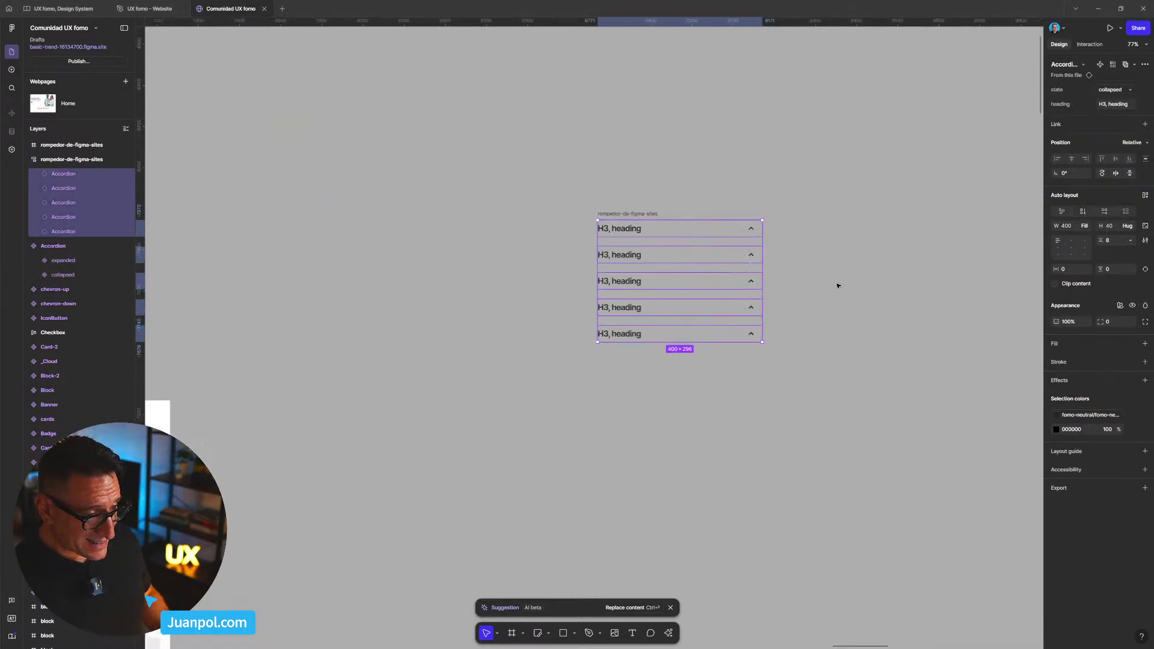
scroll(721, 309, "down", 5)
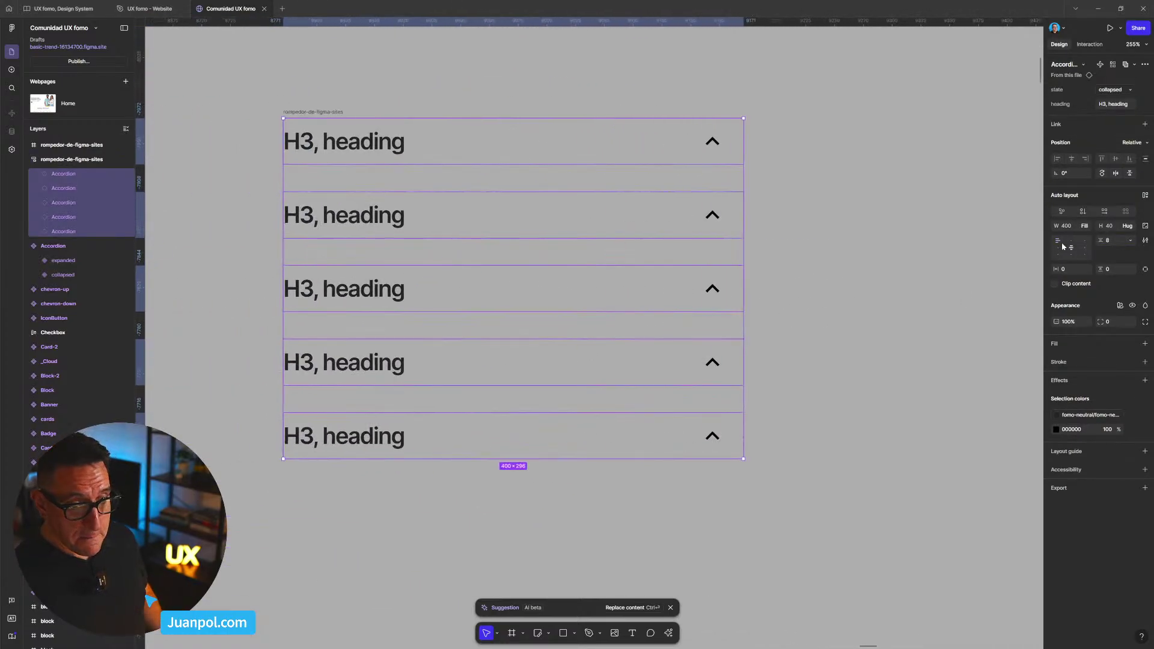
scroll(868, 250, "down", 5)
left_click(707, 208)
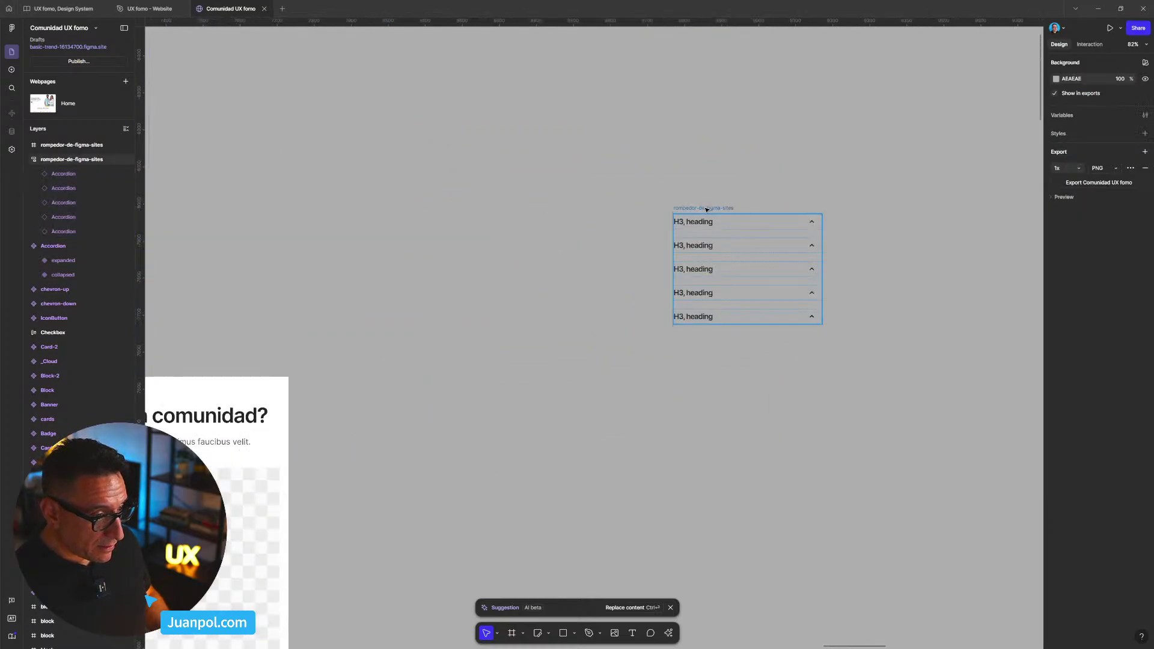
left_click_drag(823, 243, 879, 244)
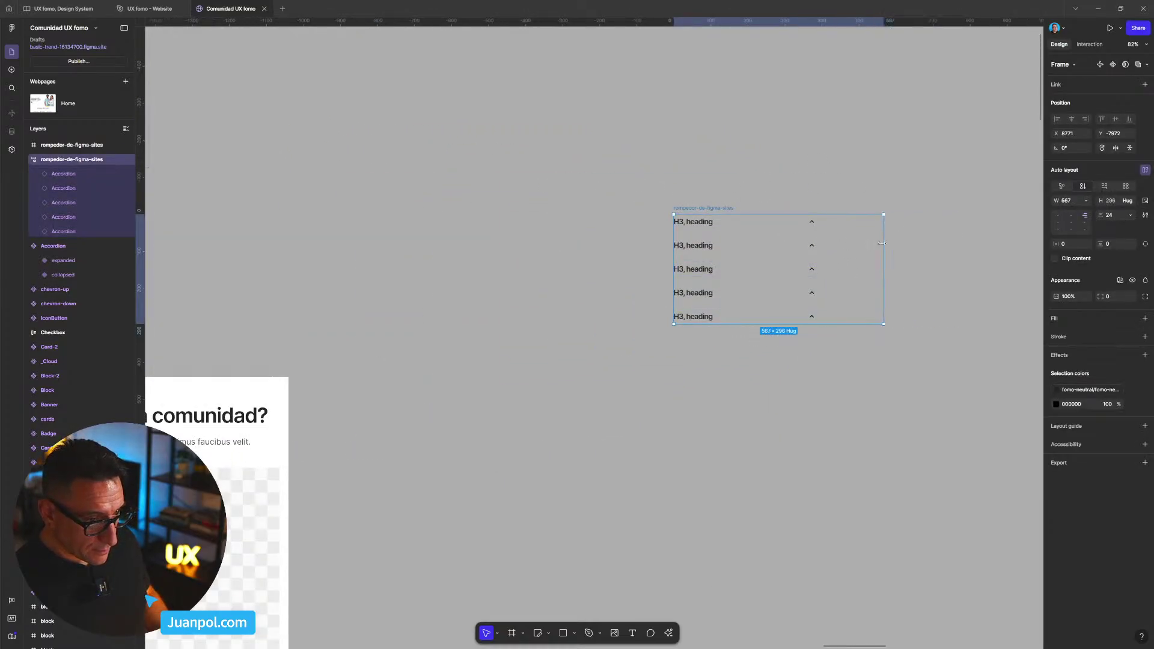
key("Return")
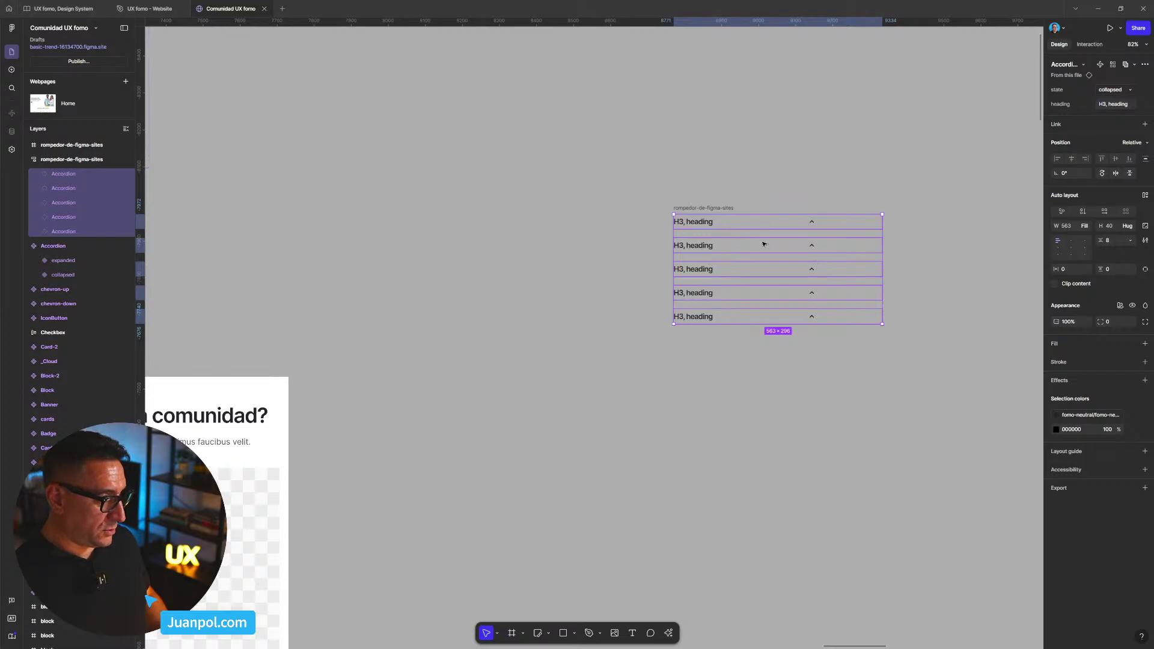
- Inspect the width sizing of the header and content frames in the expanded Accordion variant, keeping Fill container
scroll(778, 241, "down", 6)
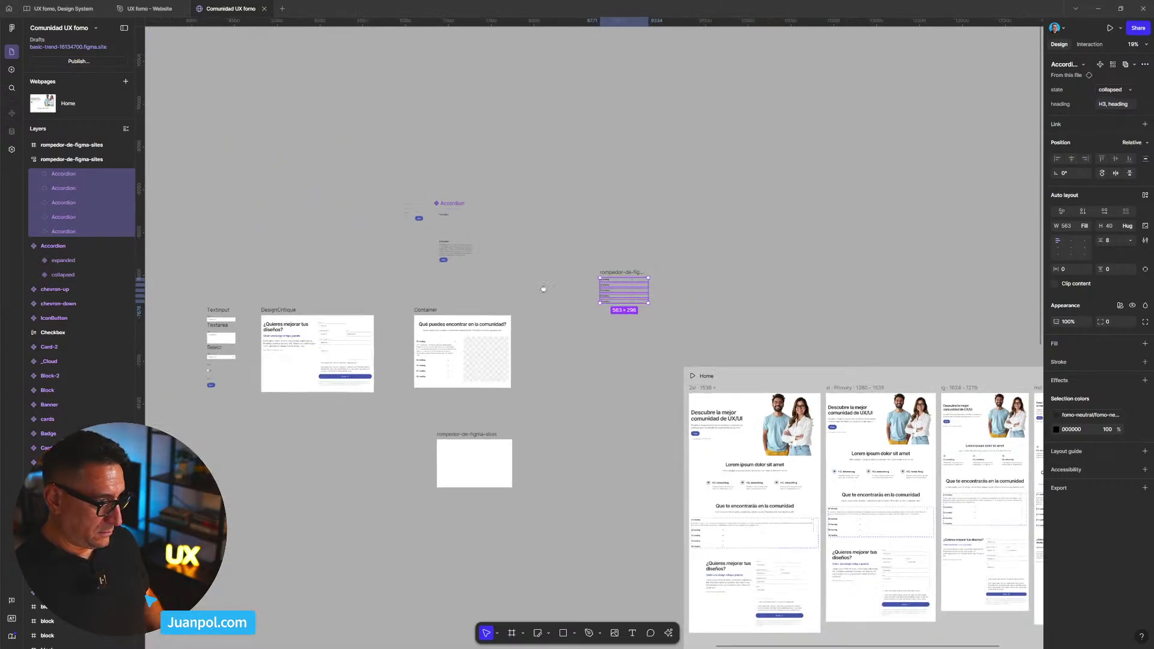
scroll(542, 289, "up", 4)
scroll(583, 307, "up", 1)
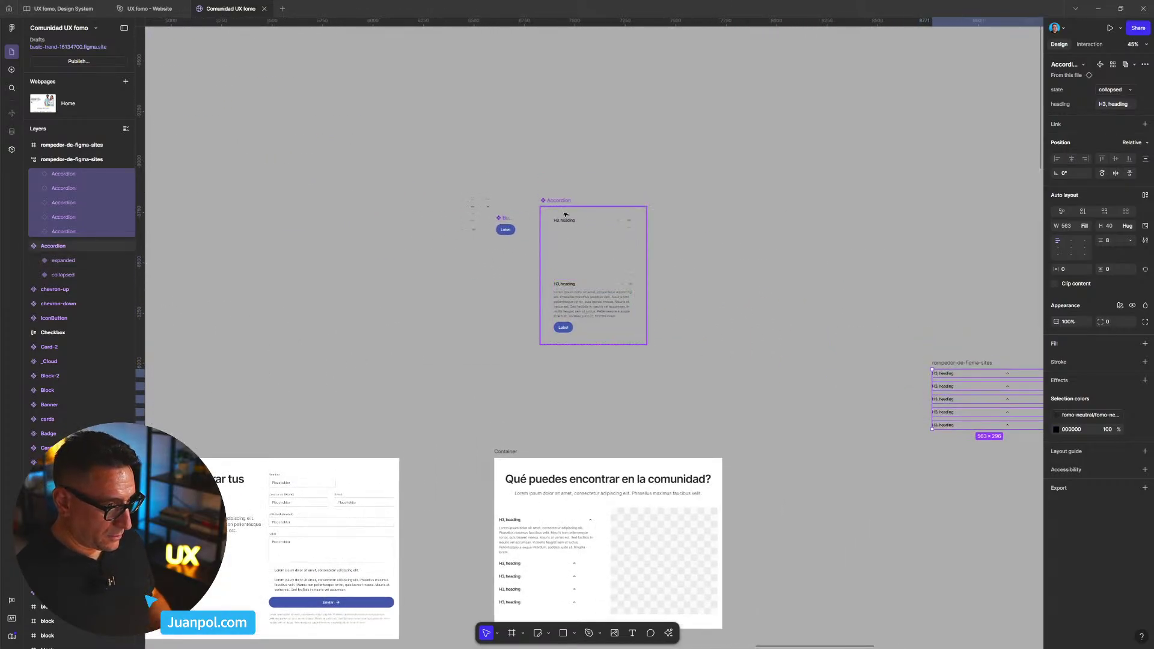
left_click(582, 302)
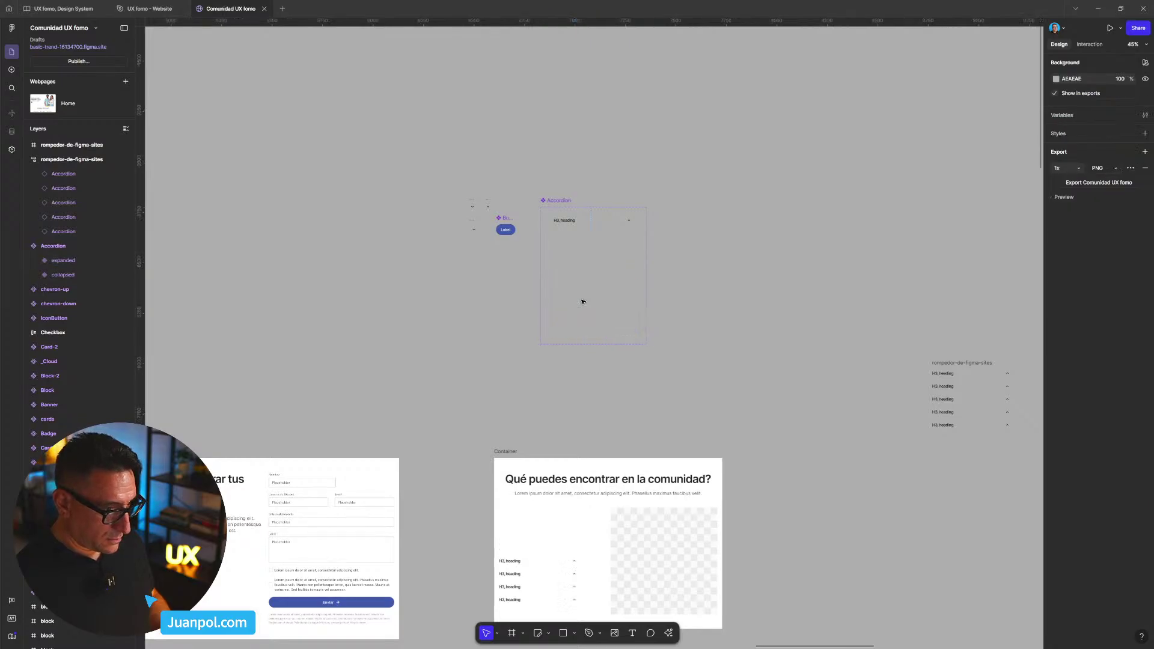
key("Return")
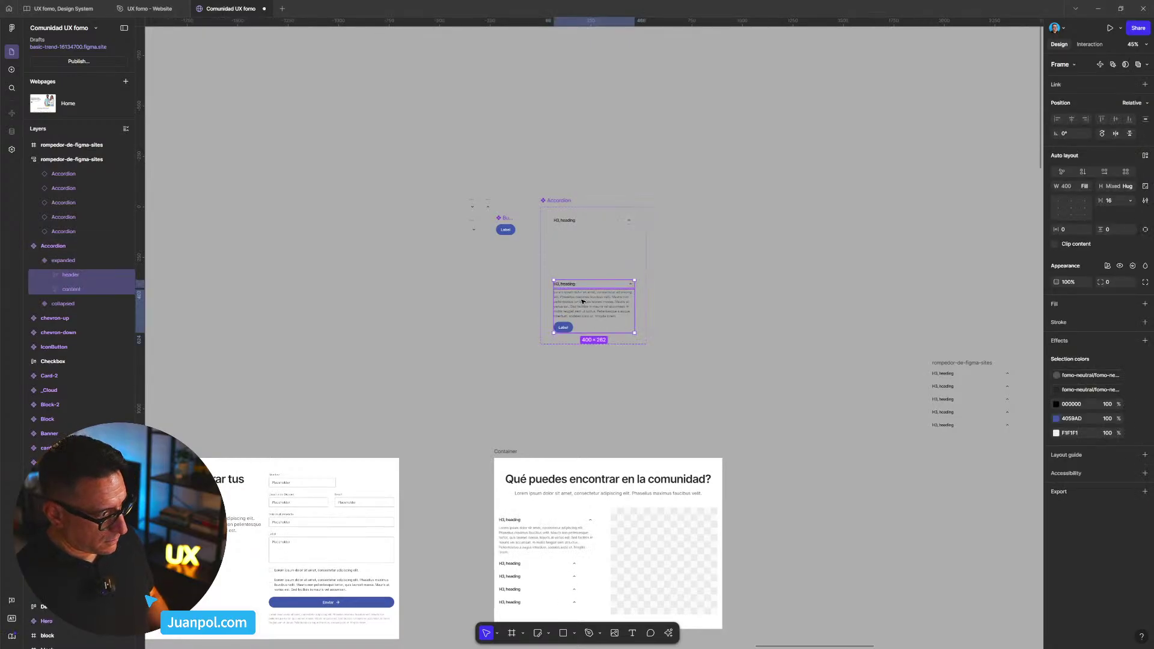
key("Return")
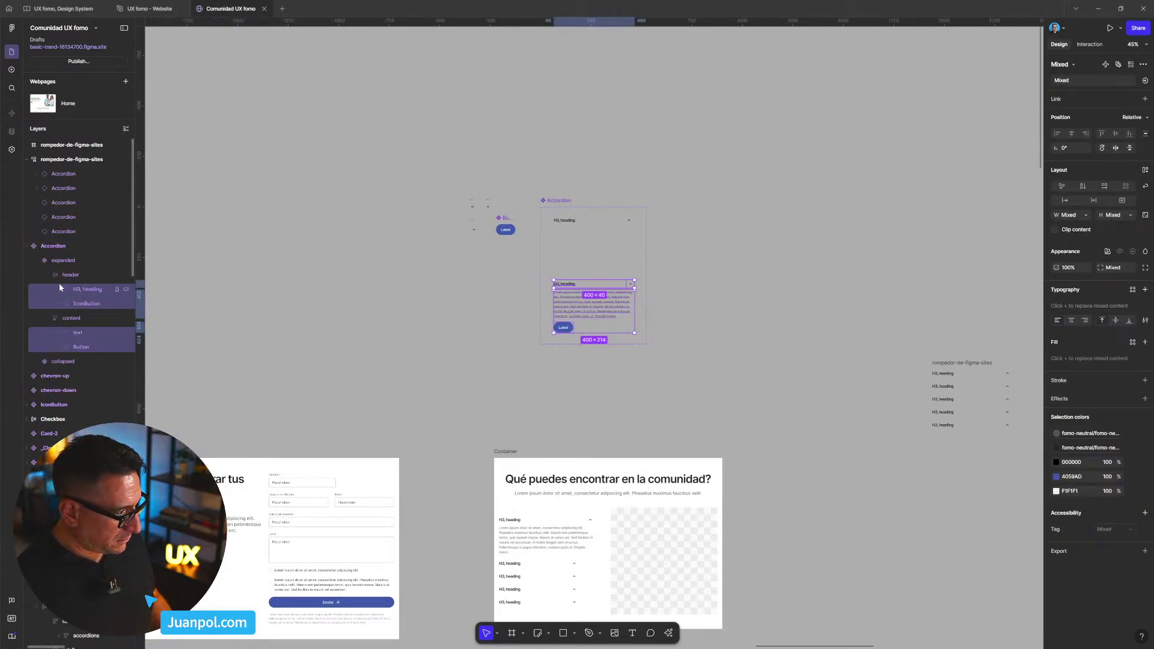
key("shift+Return")
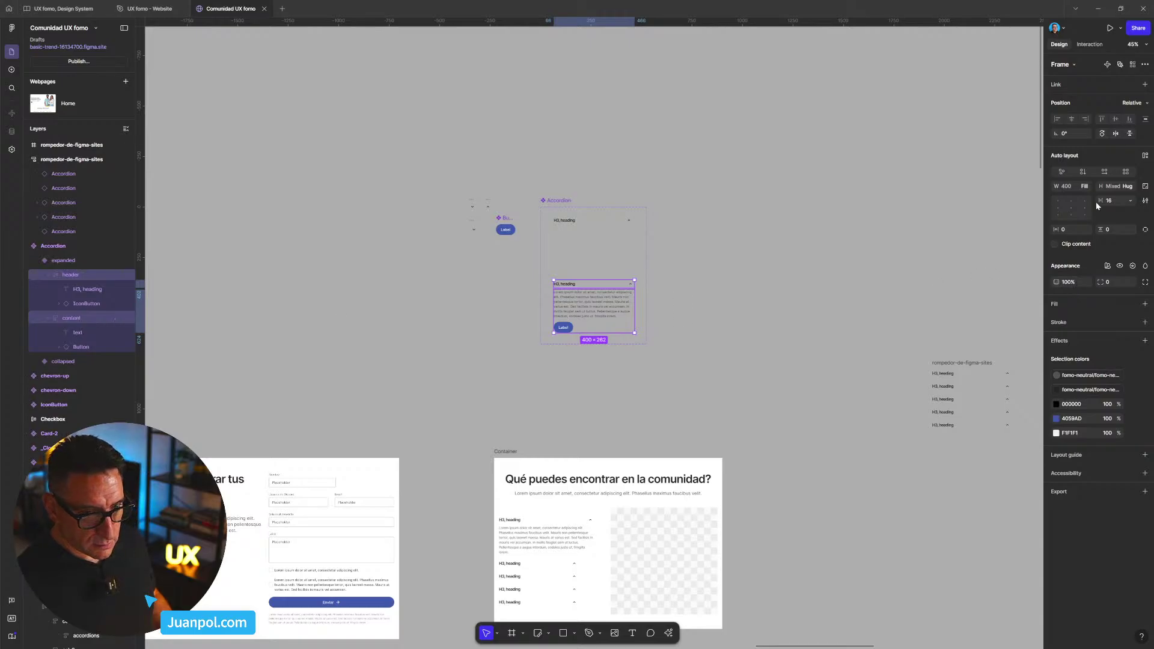
left_click(1088, 186)
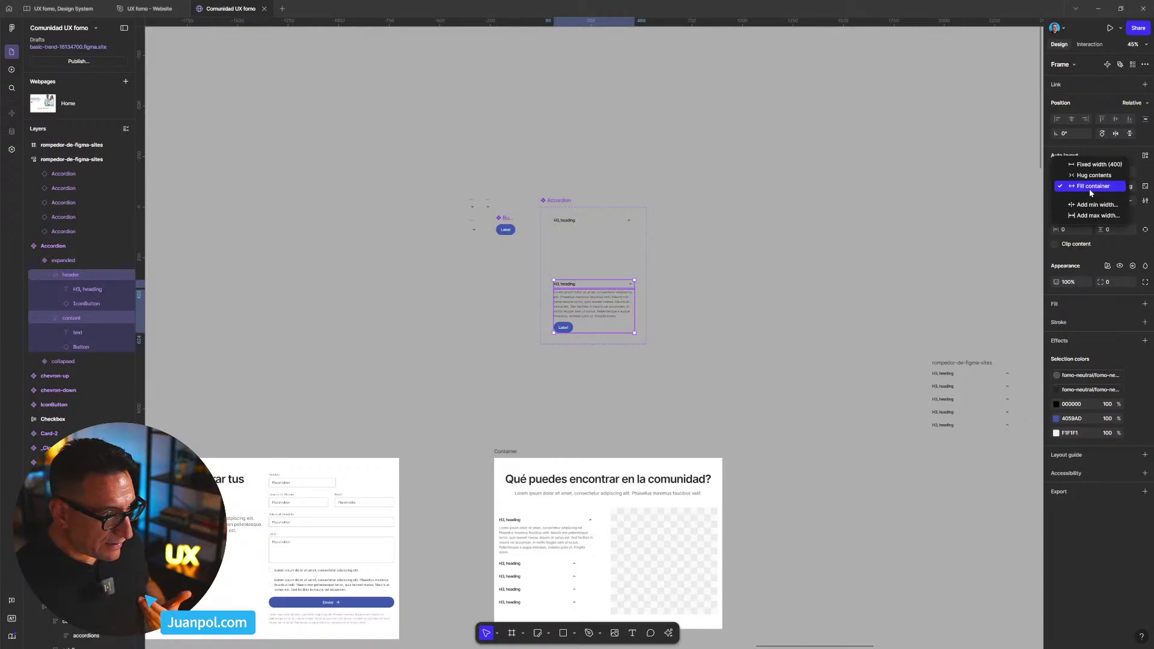
left_click(1089, 188)
left_click(780, 335)
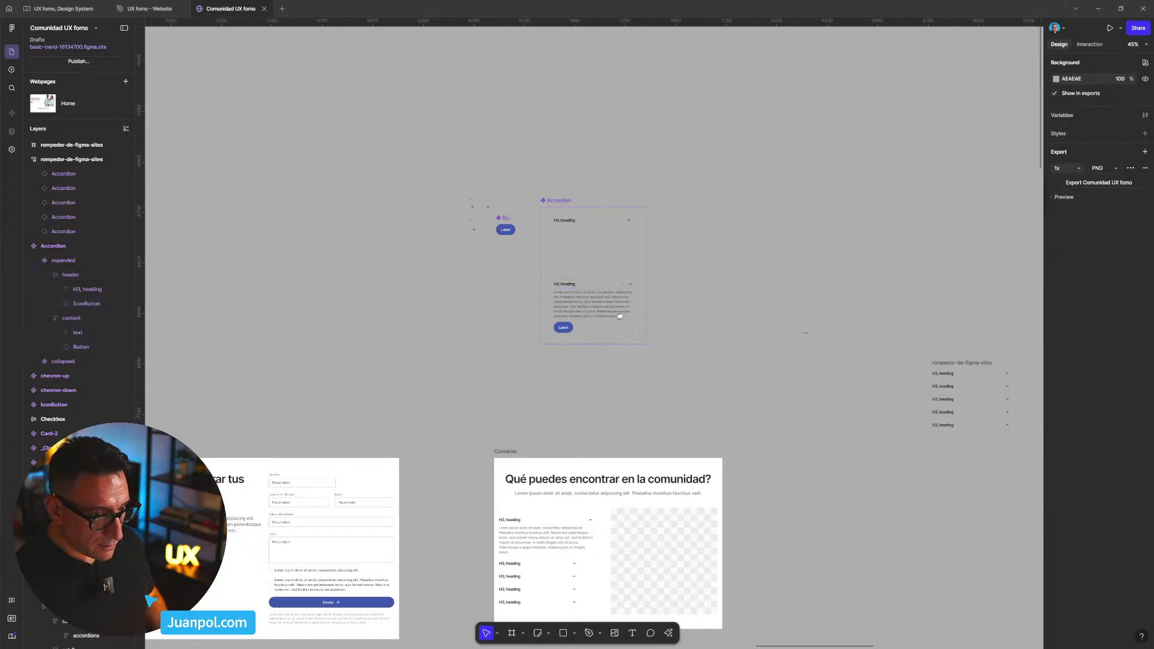
- Inspect the sizing of the first Accordion instance in the widened auto layout frame
scroll(782, 336, "right", 5)
scroll(633, 342, "up", 3)
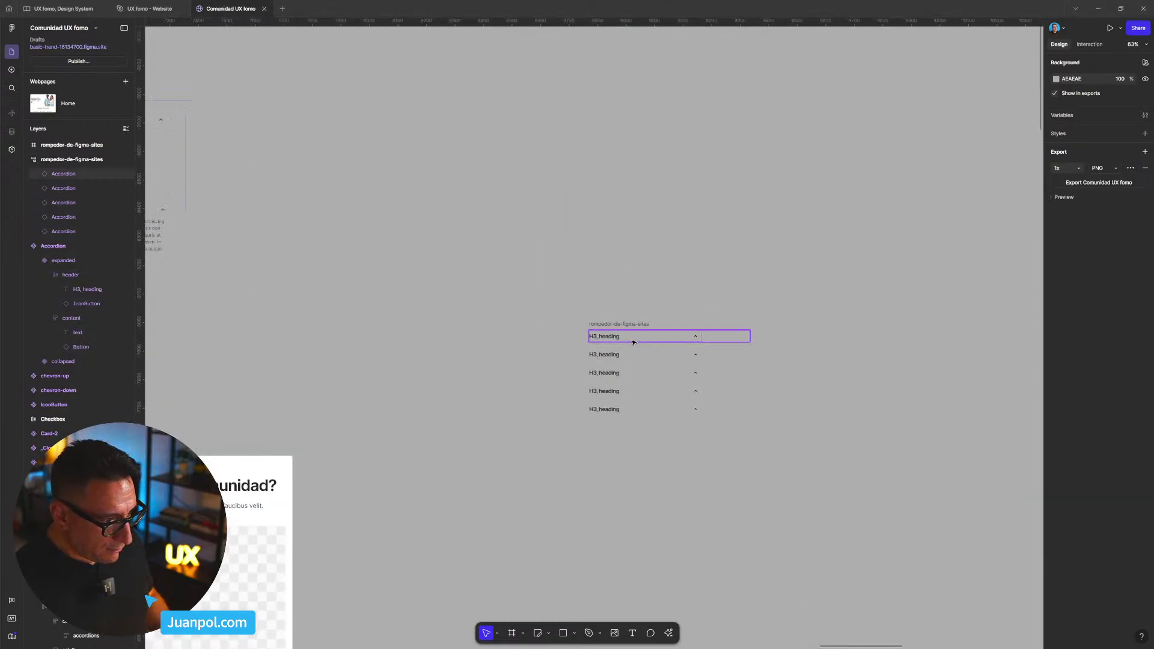
left_click(631, 337)
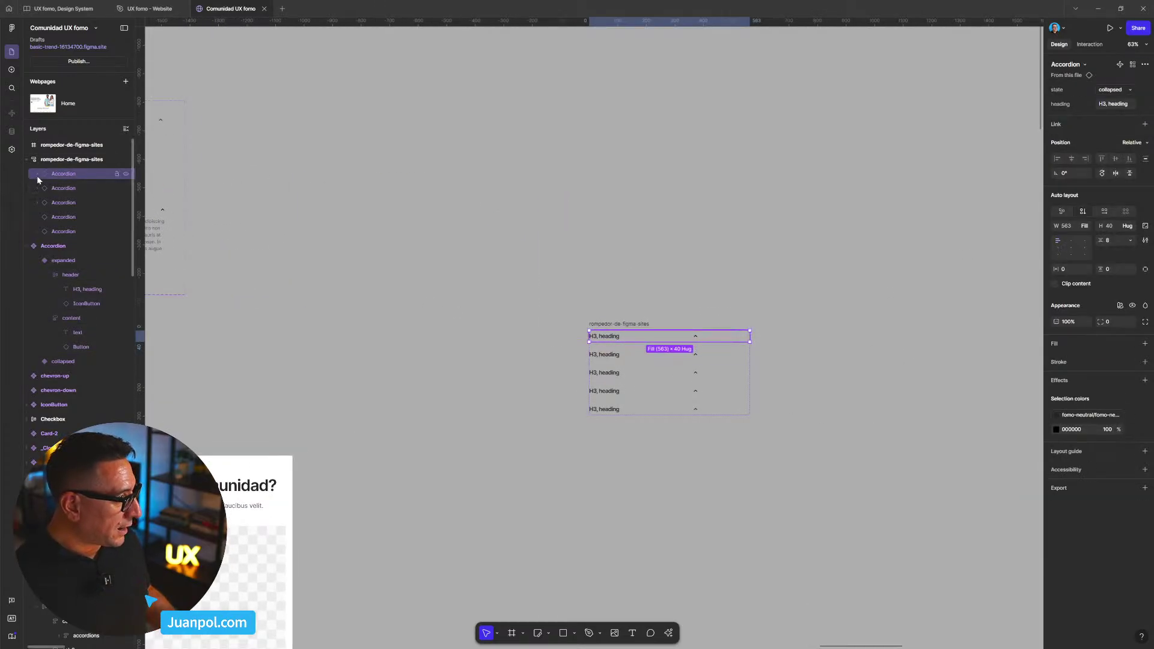
scroll(397, 338, "down", 2)
scroll(355, 314, "down", 2)
left_click_drag(355, 314, 473, 314)
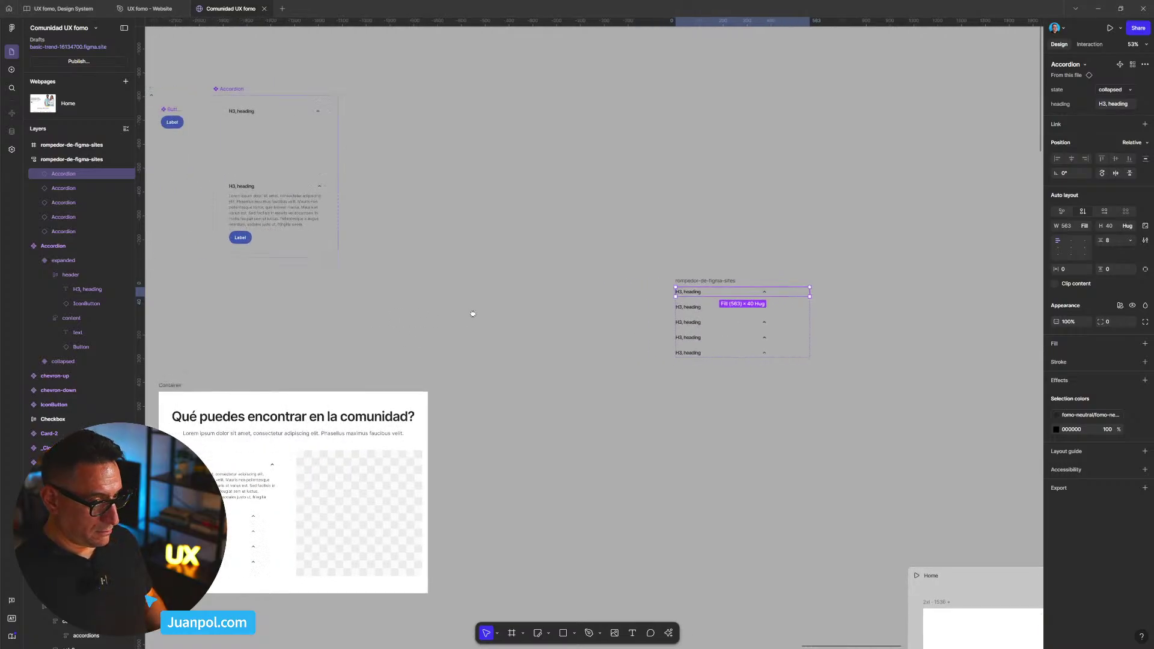
- Compare the width sizing of the heading text in the Accordion component's expanded and collapsed variants
scroll(474, 315, "left", 3)
scroll(427, 288, "up", 5)
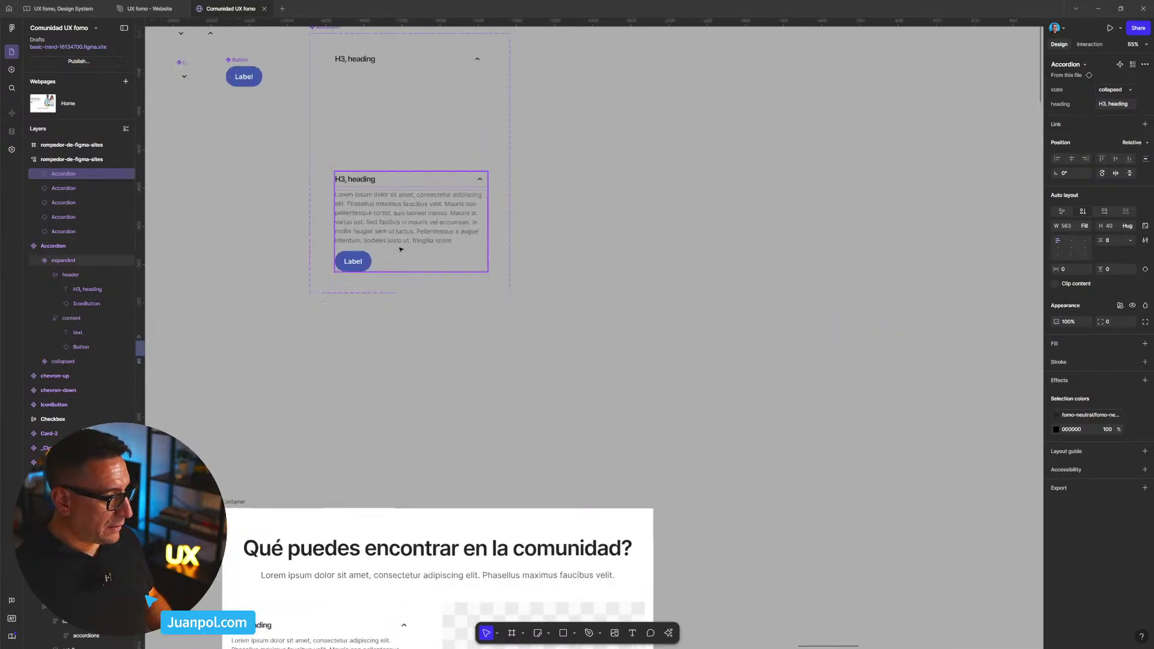
left_click(363, 179)
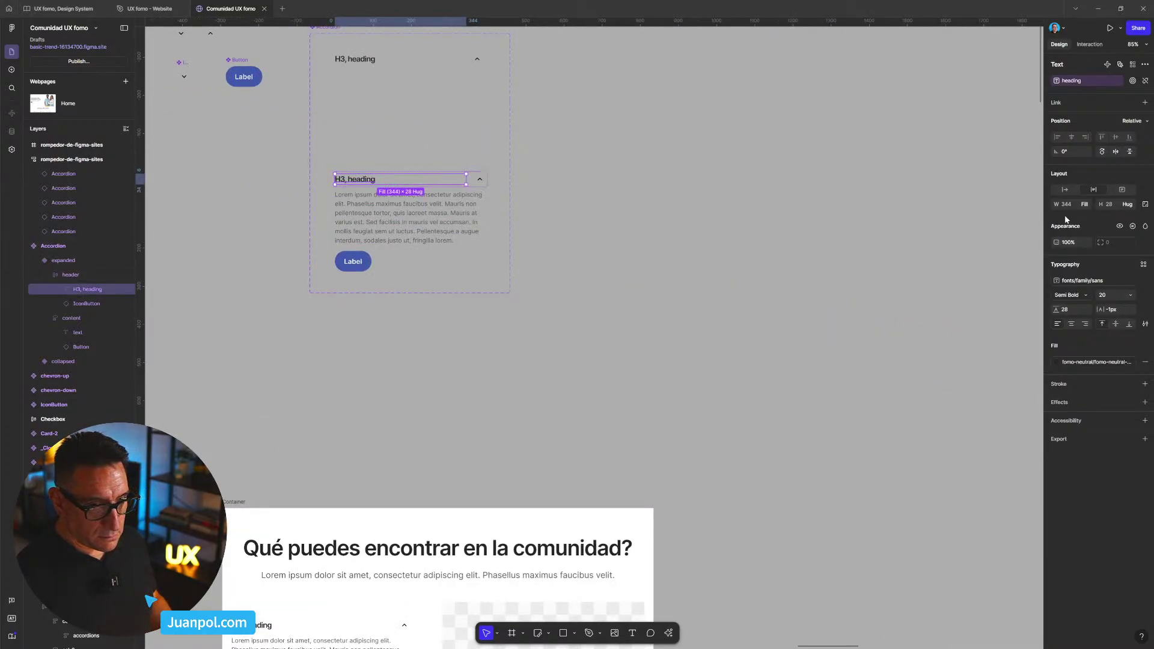
scroll(641, 239, "up", 3)
left_click(385, 172)
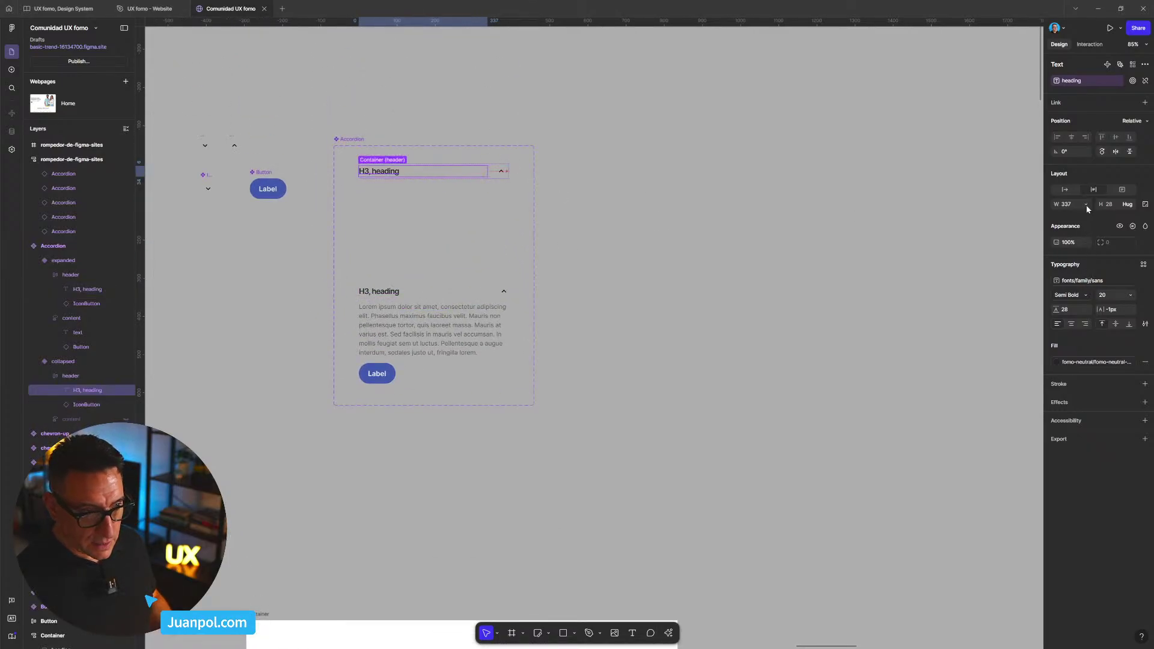
left_click(428, 176)
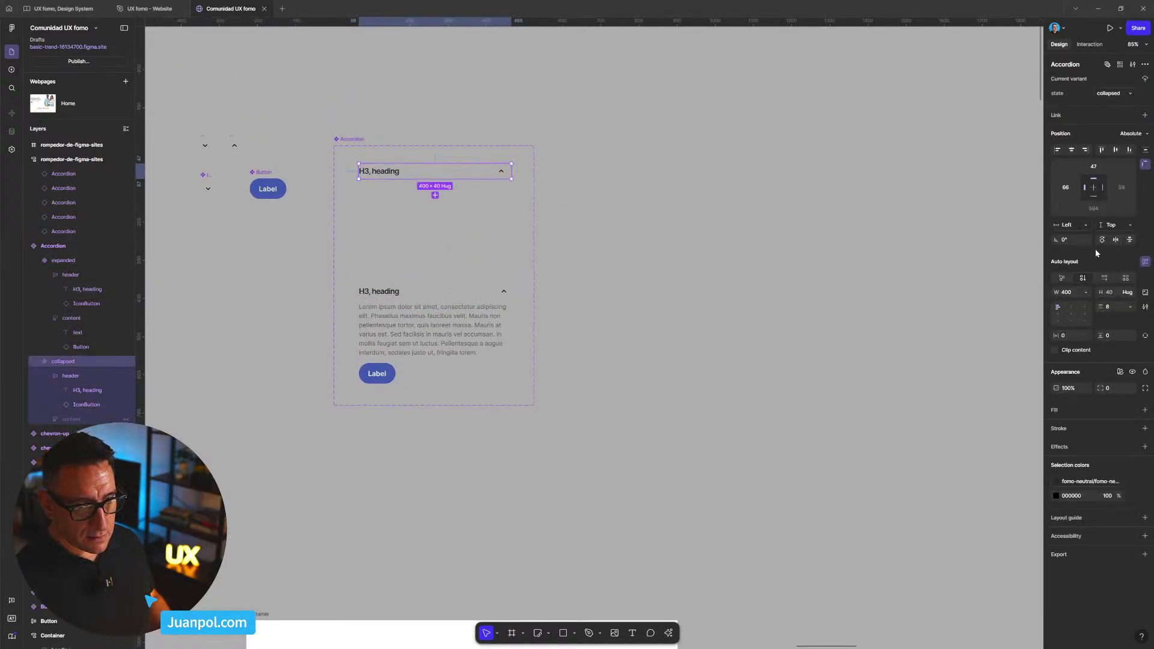
- Stretch a test instance of the collapsed variant to about 782 wide, inspect its header's width, and delete the instance
left_click_drag(459, 171, 960, 211)
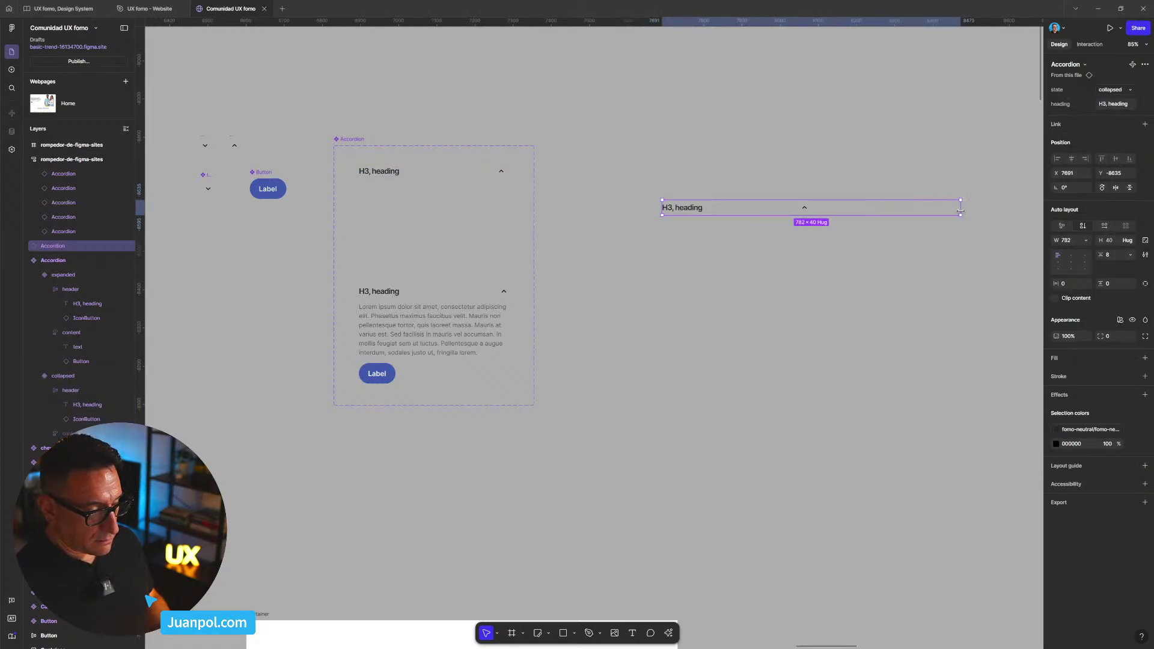
double_click(756, 212)
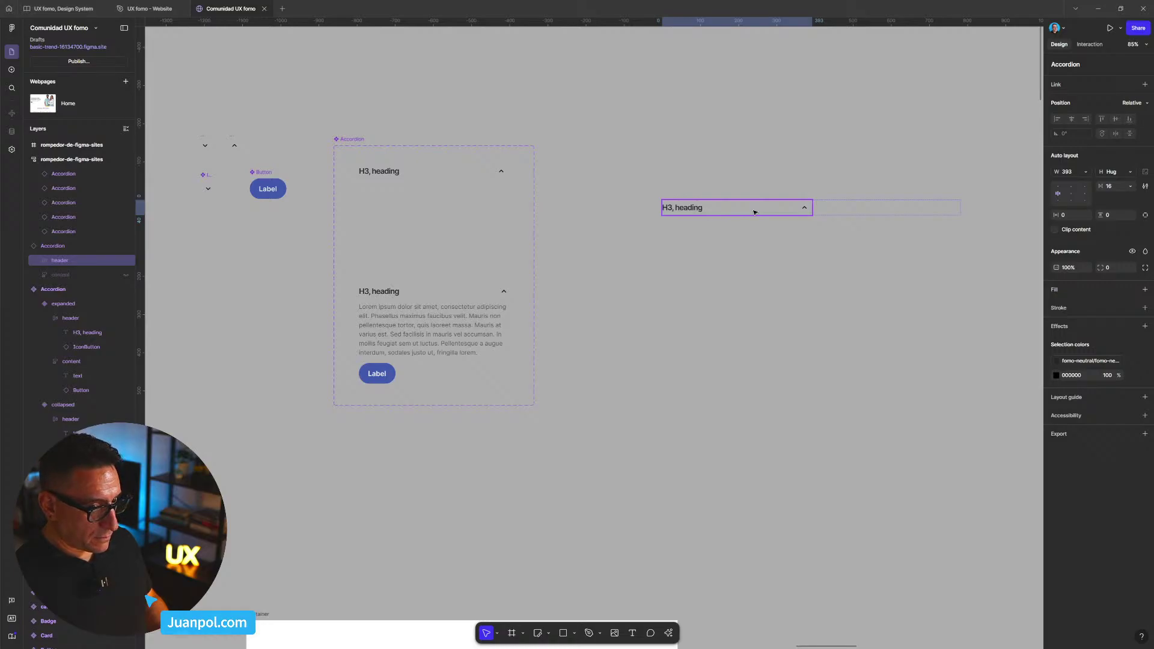
left_click_drag(650, 165, 975, 249)
key("Delete")
- Set the width of the header frame in the Accordion component's collapsed variant to Fill container
left_click(414, 175)
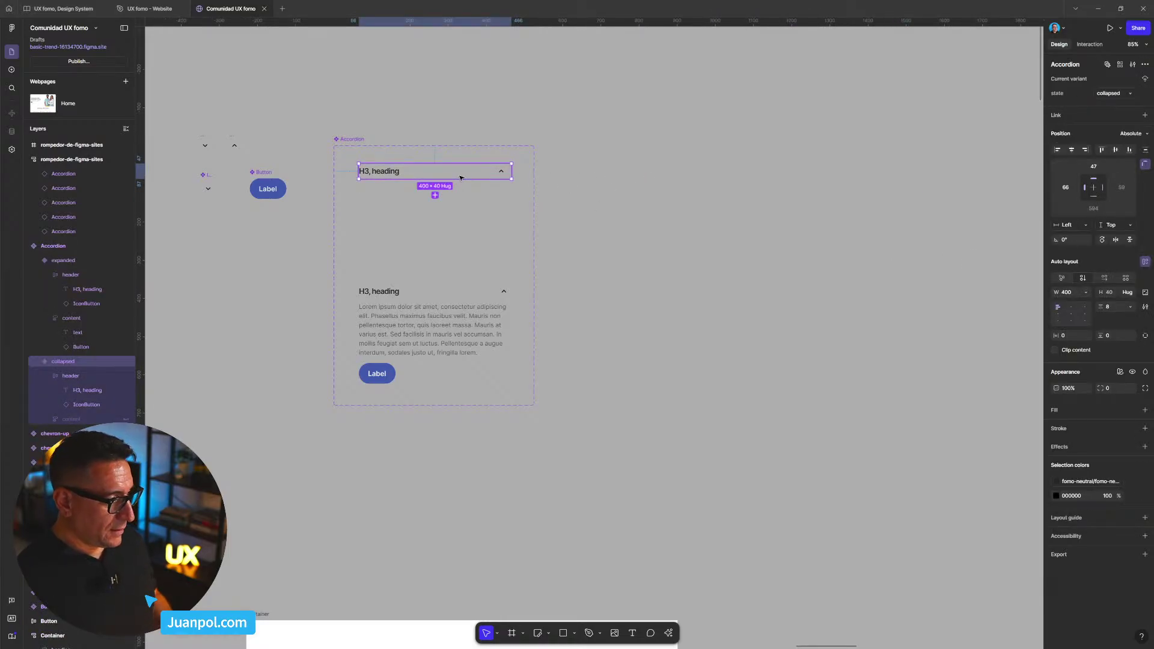
left_click(77, 374)
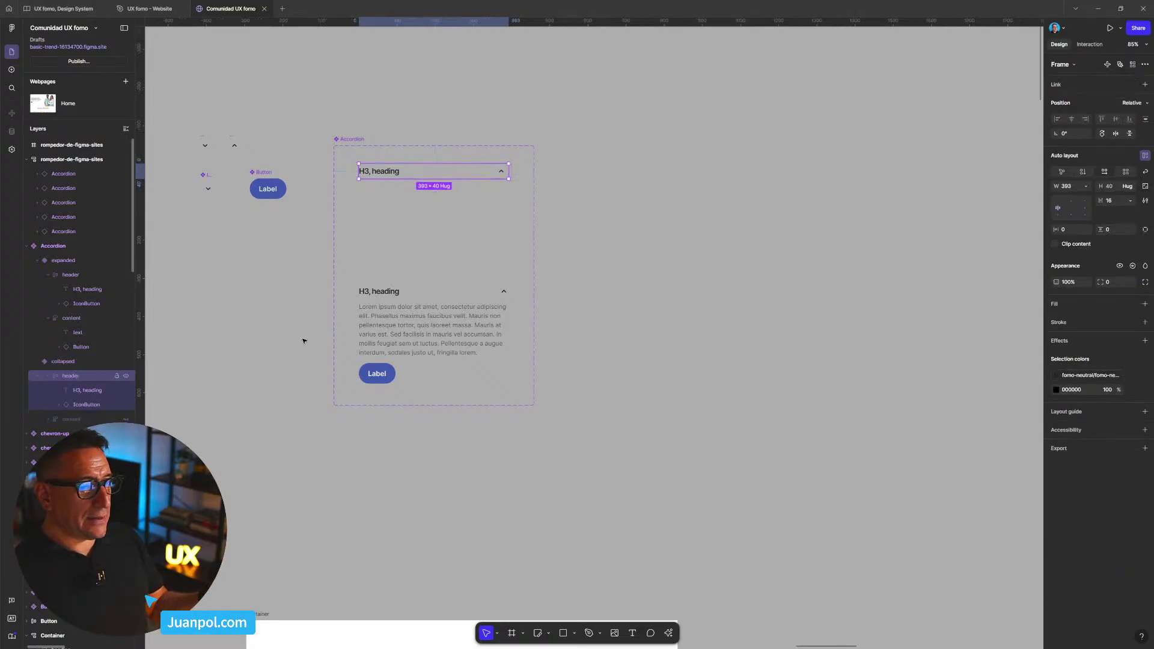
left_click(1085, 186)
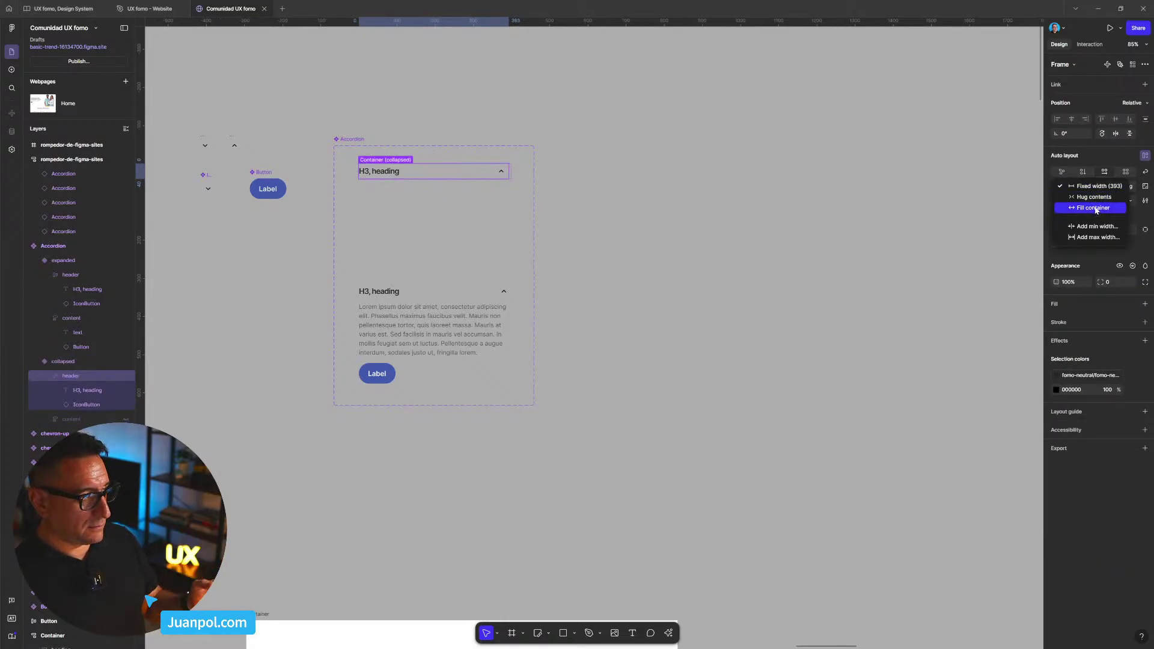
left_click(1094, 208)
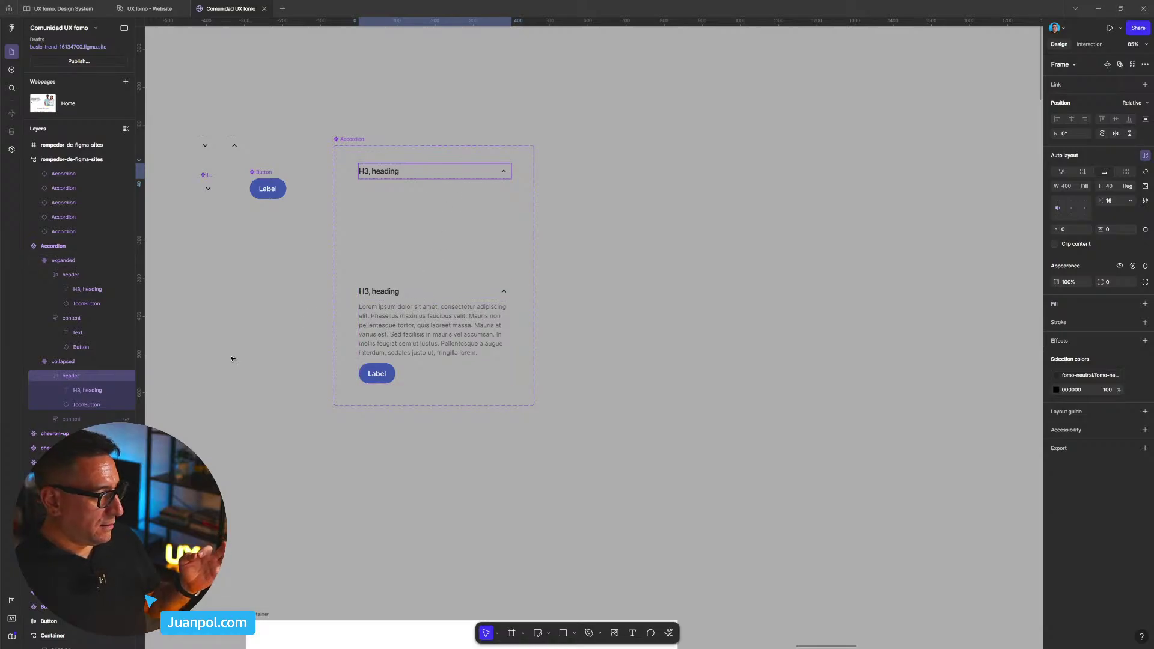
- Try to set the width of the hidden content frame in the collapsed variant to Fill container
left_click(85, 404)
left_click(75, 419)
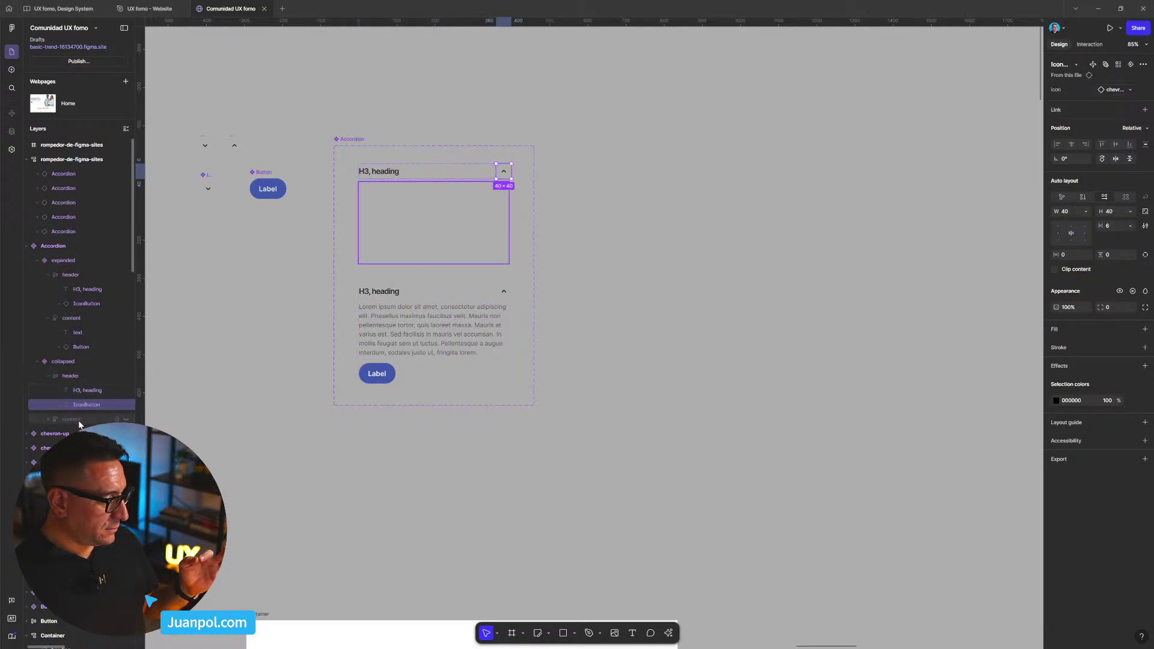
left_click(1085, 186)
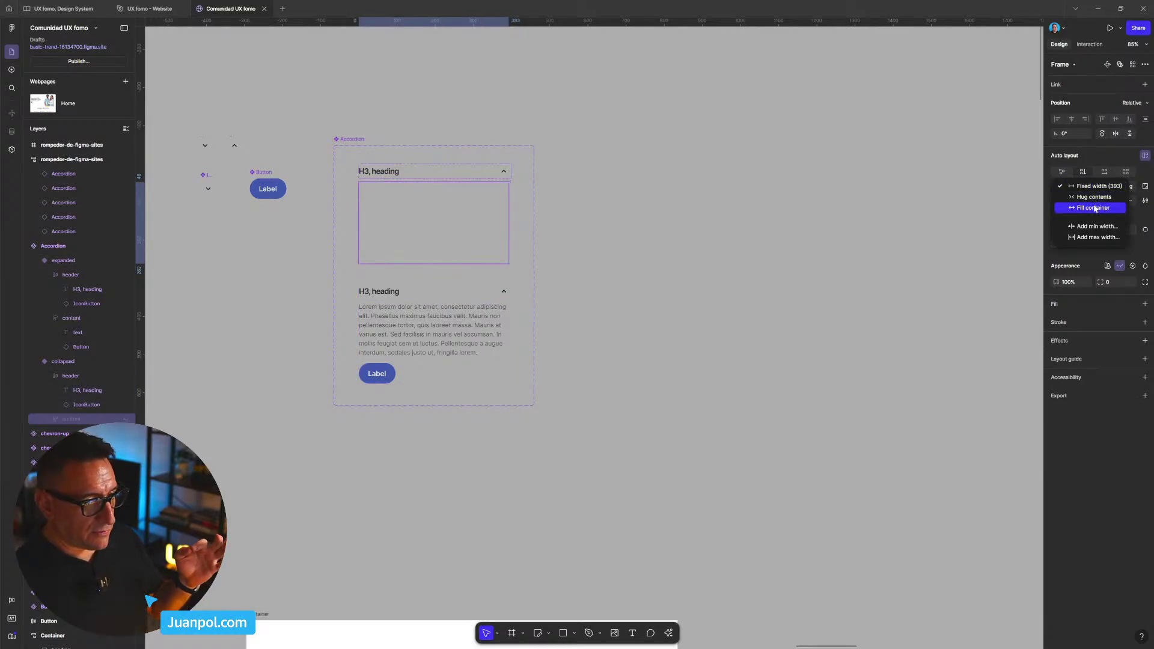
left_click(1089, 187)
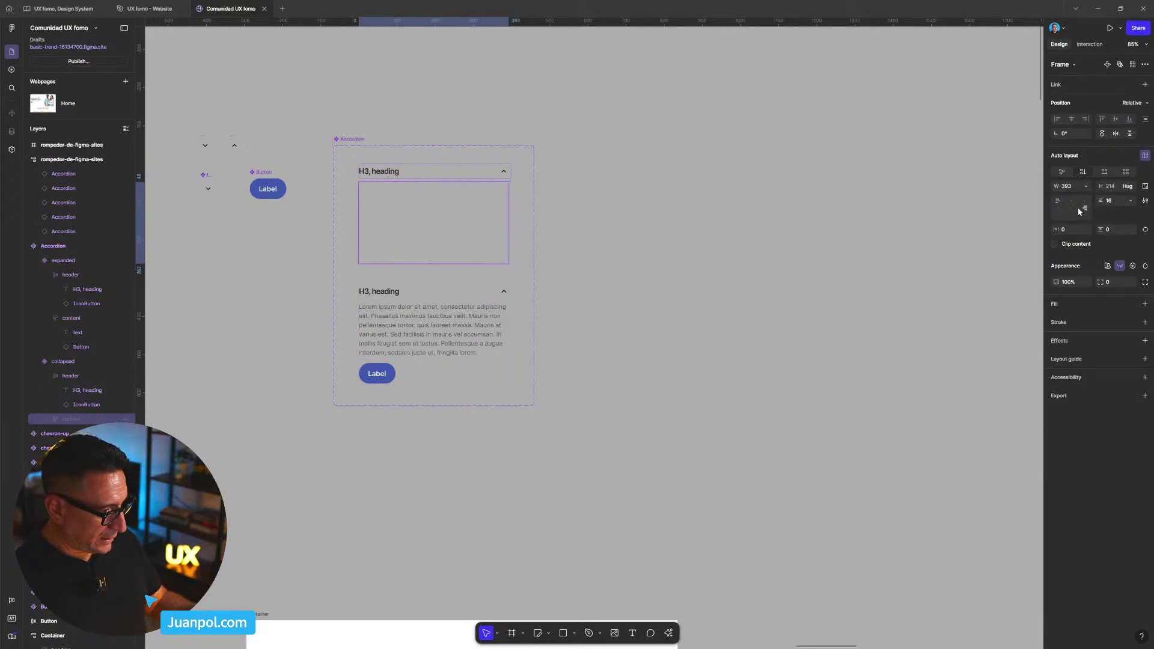
- Check the width sizing of the expanded variant's header and content frames, keeping the header at Fill container
left_click(394, 293)
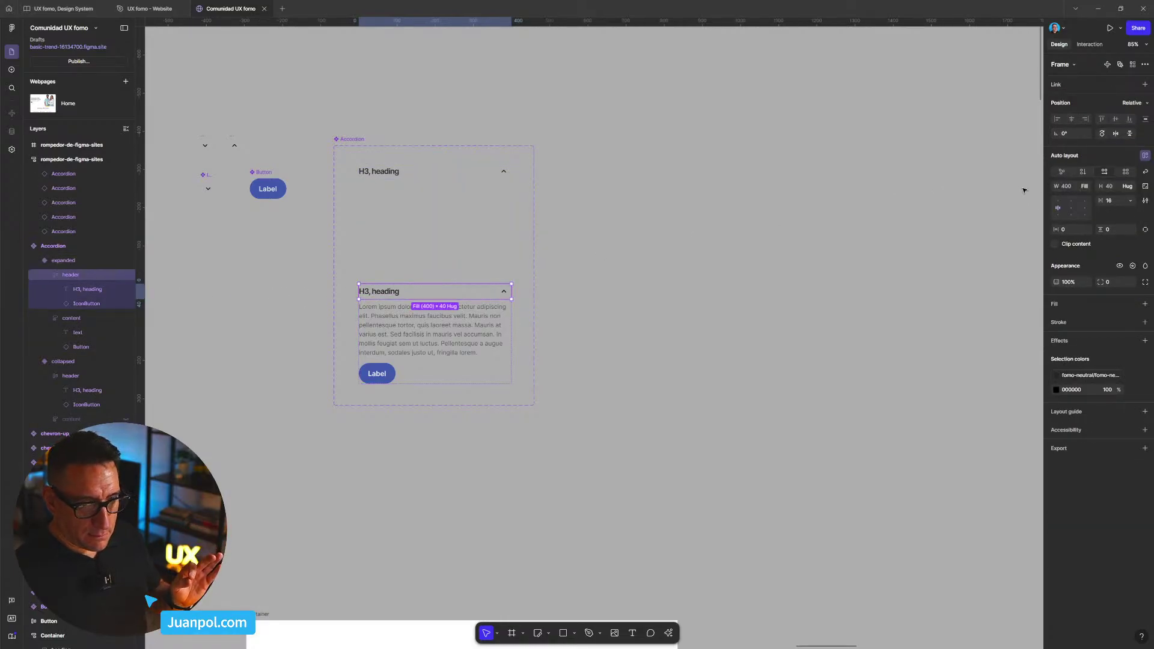
left_click(1087, 187)
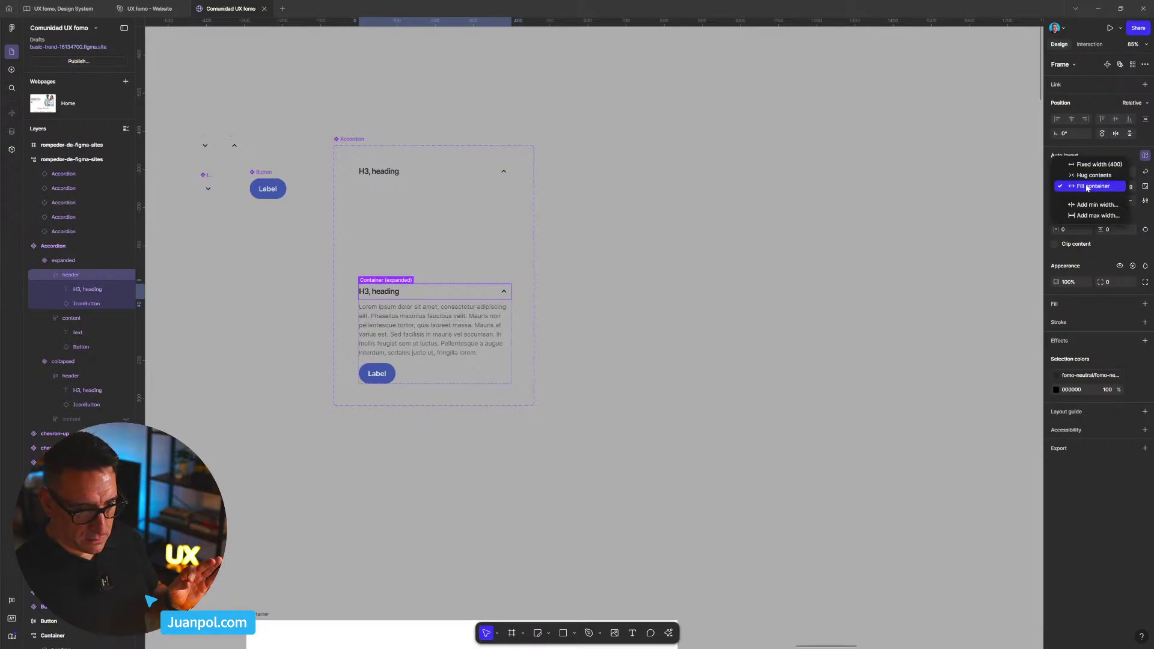
left_click(1086, 187)
left_click(88, 317)
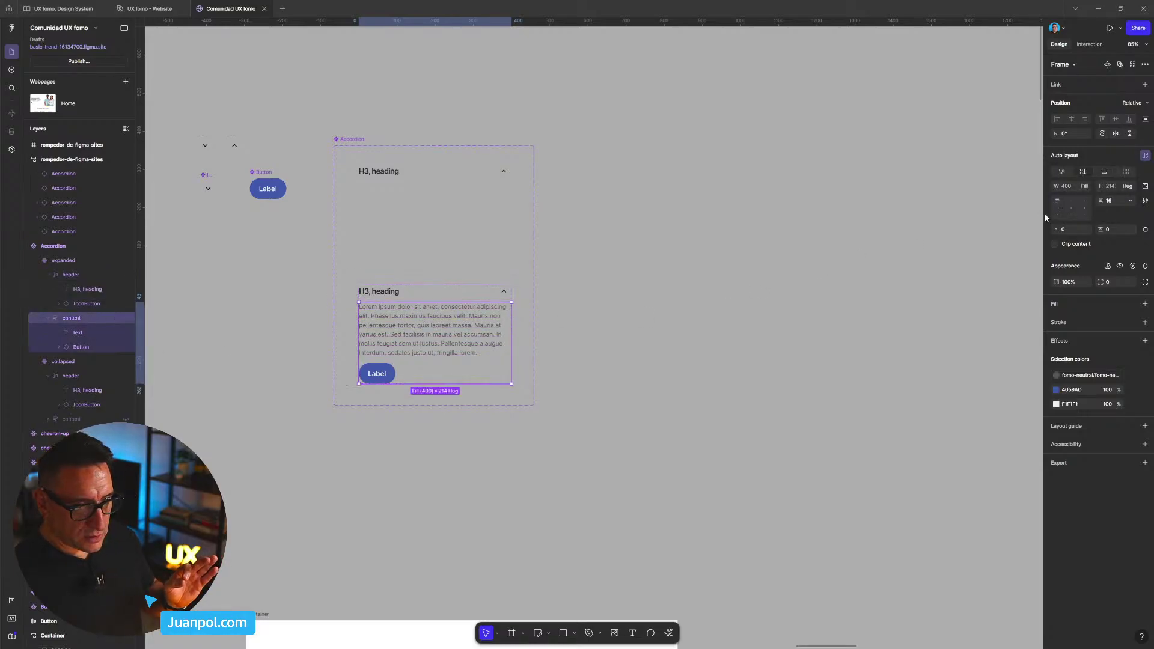
- Place an instance of the expanded Accordion variant beside the component and stretch it to about 458 wide
key("Escape")
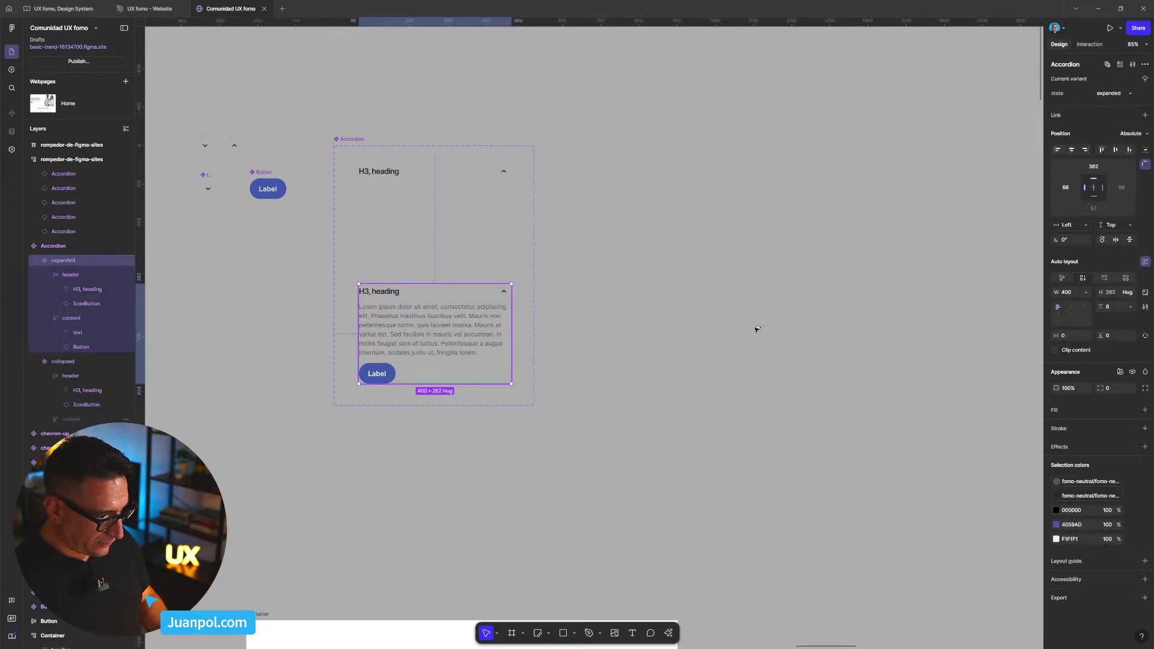
key("ctrl+c")
key("ctrl+v")
left_click_drag(851, 333, 882, 350)
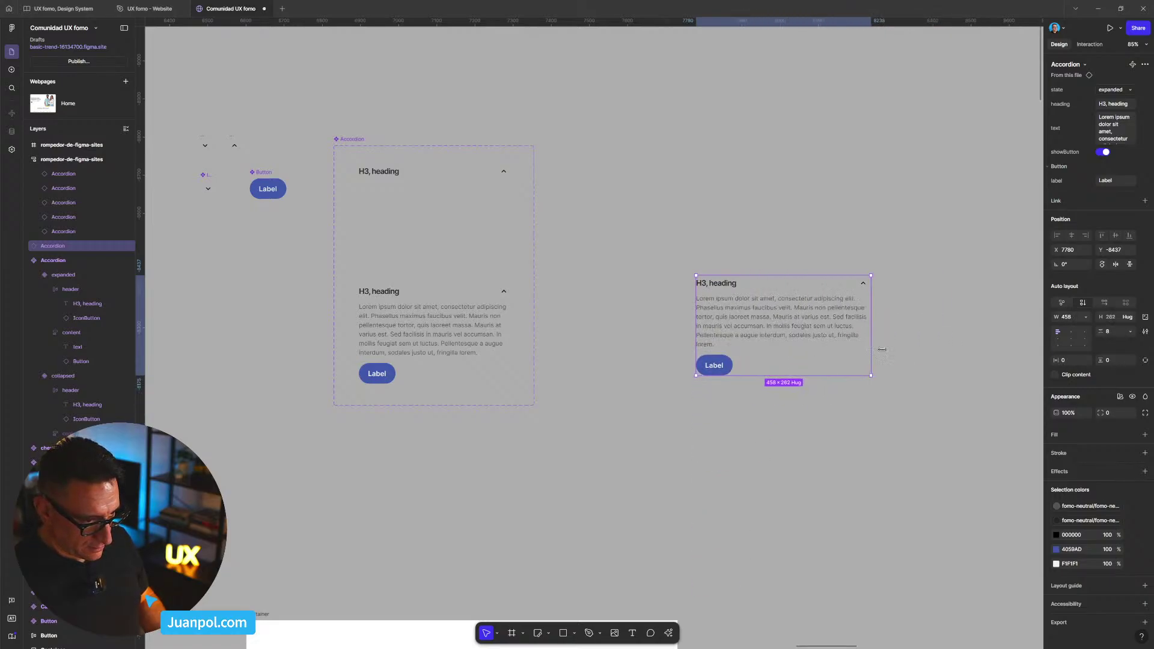
left_click_drag(655, 245, 923, 401)
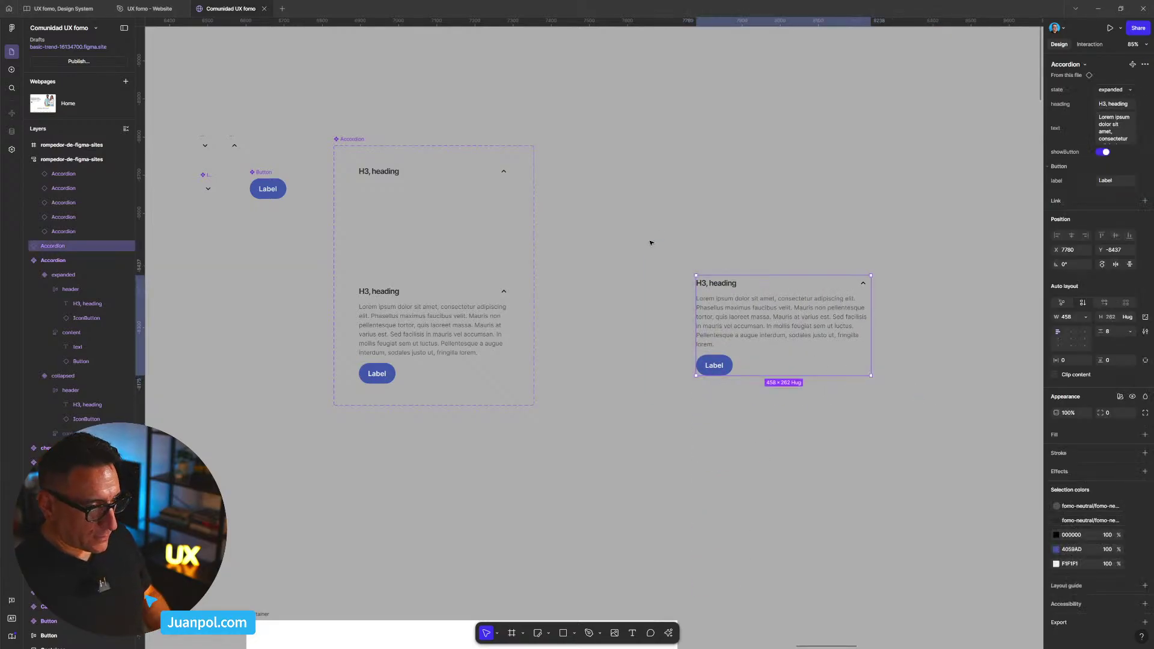
- Delete the old rompedor-de-figma-sites auto layout frame that holds the five Accordion instances
scroll(649, 242, "down", 10)
scroll(683, 289, "right", 3)
left_click(831, 375)
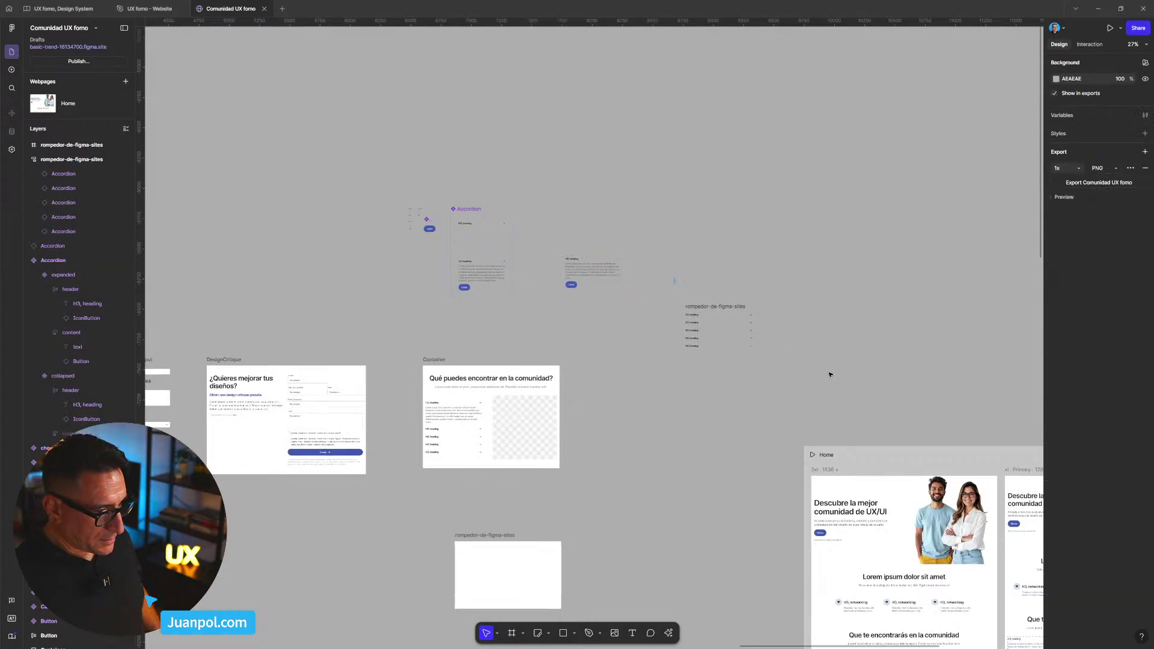
left_click_drag(674, 278, 831, 374)
scroll(619, 307, "up", 4)
- Duplicate the stretched Accordion instance directly below itself and wrap both instances in a vertical auto layout frame
left_click(592, 273)
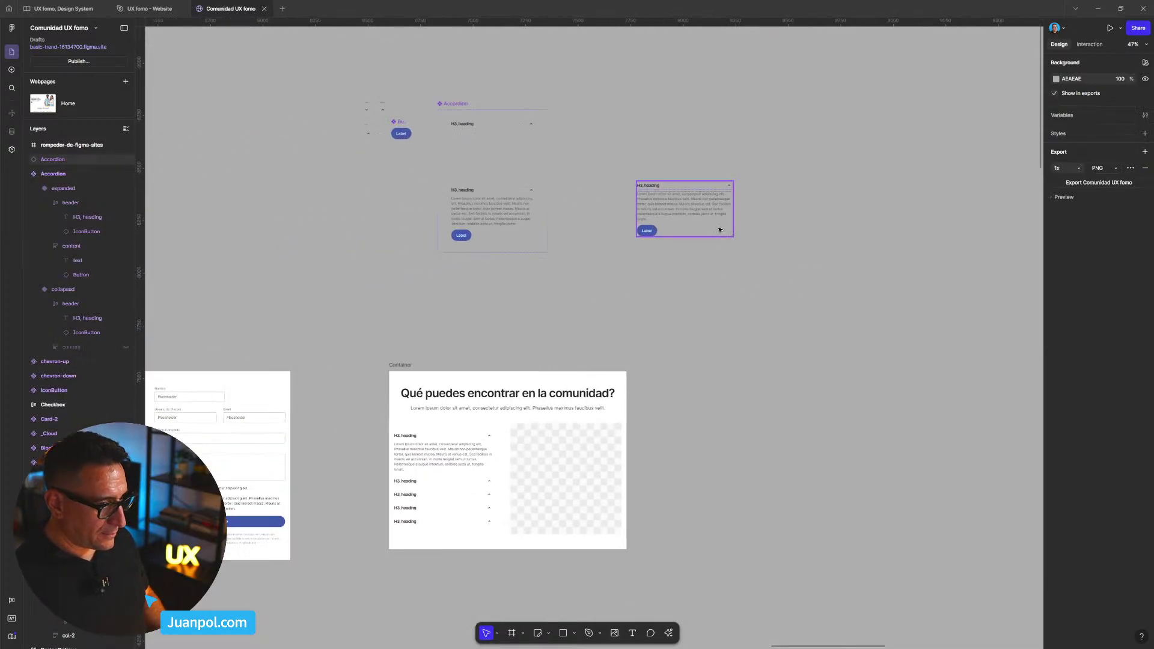
left_click_drag(693, 291, 698, 283)
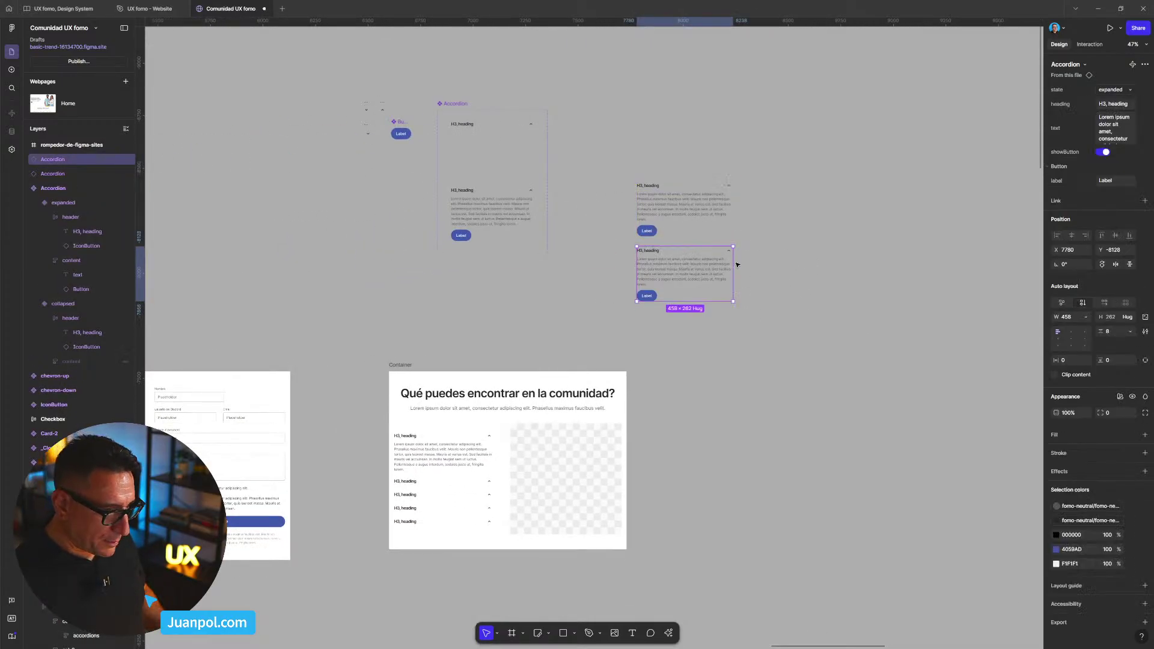
left_click_drag(807, 323, 596, 159)
key("shift+a")
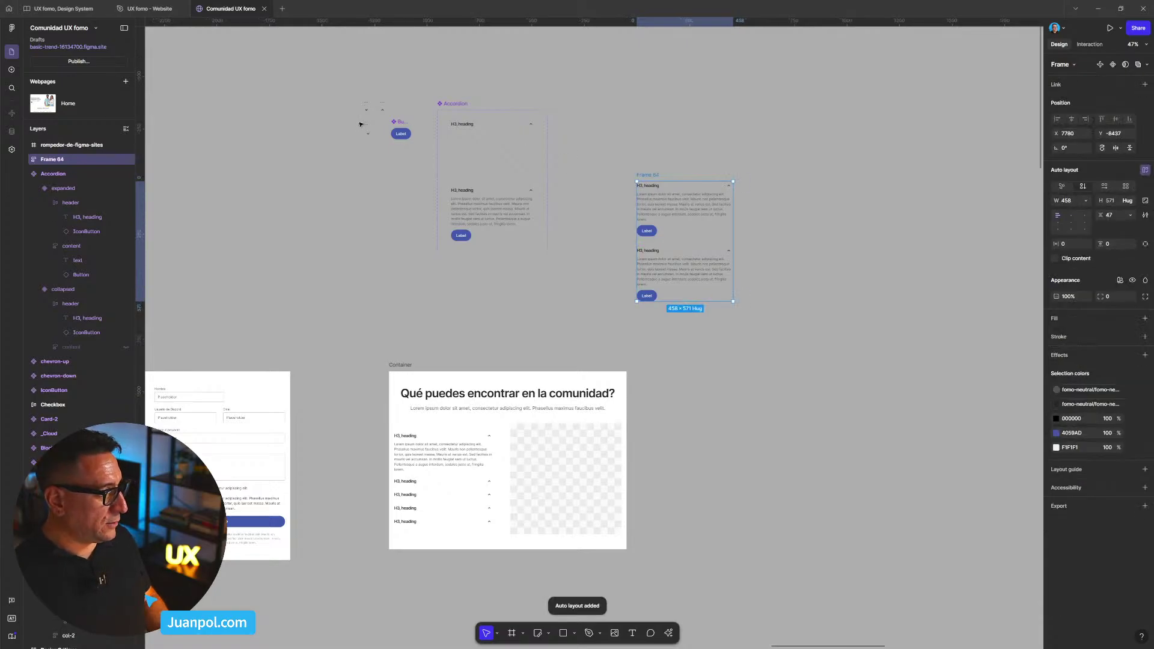
- Rename the new auto layout frame as rompedor-de-figma-sites-2, reusing the name of the existing rompedor-de-figma-sites frame
left_click(63, 147)
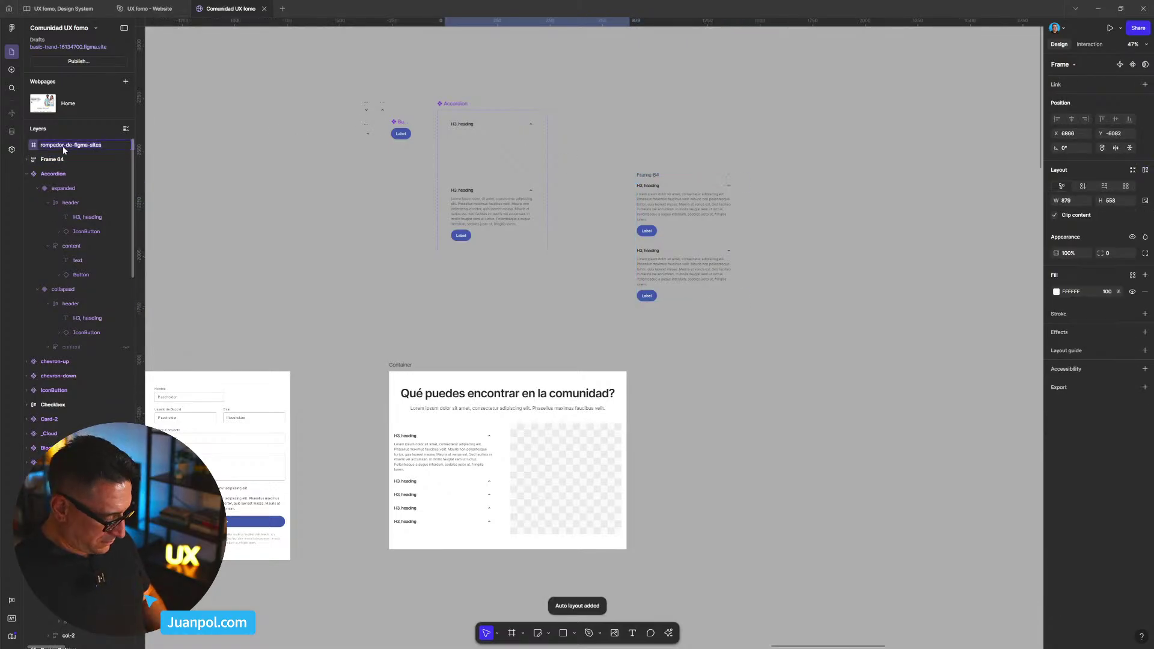
double_click(60, 160)
key("ctrl+v")
type("-")
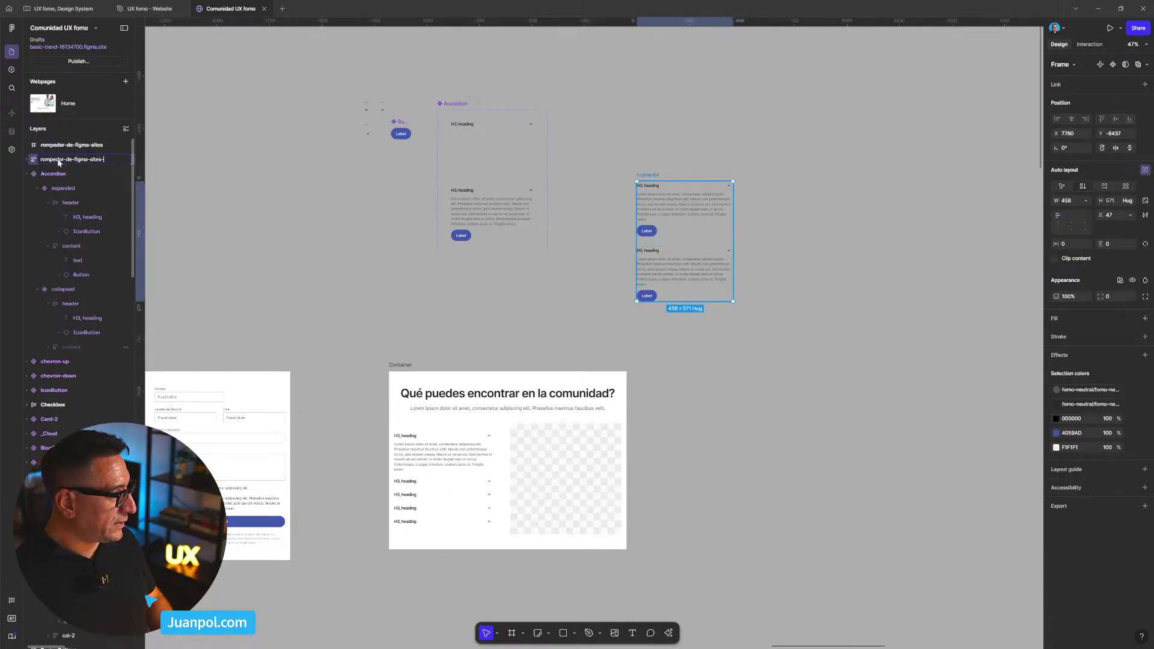
type("2")
key("Return")
- Move the rompedor-de-figma-sites-2 frame farther from the Accordion component and inspect the width sizing of its two instances
left_click_drag(672, 172, 813, 184)
key("Return")
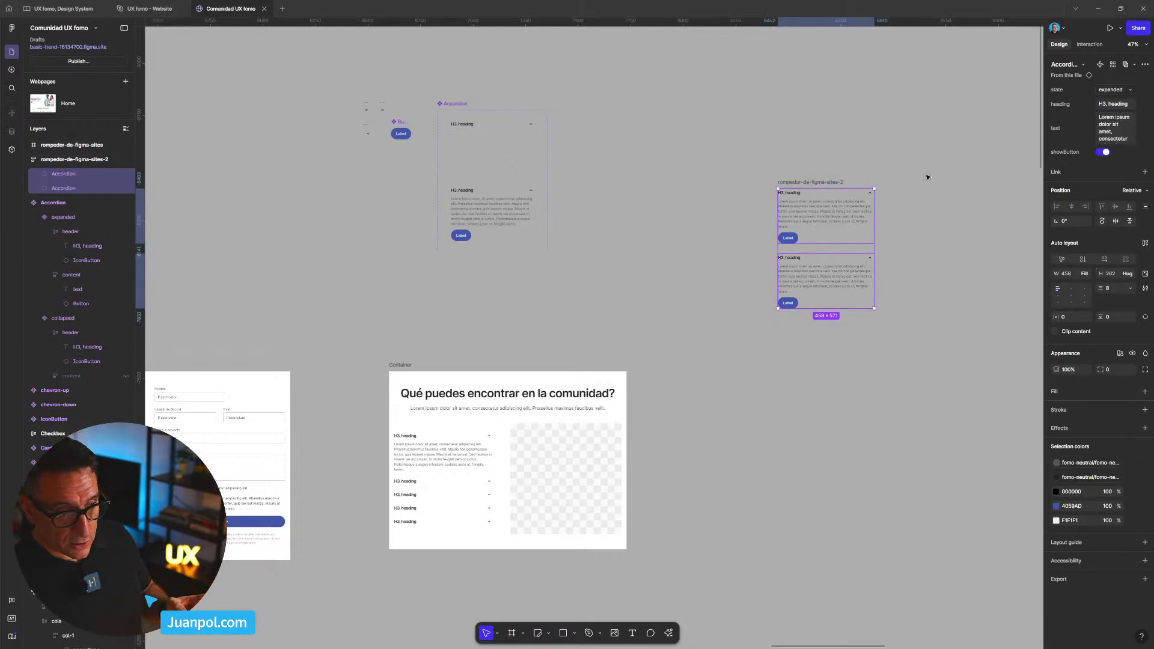
left_click(943, 188)
- Widen the rompedor-de-figma-sites-2 frame to about 503 to test how its Accordion instances stretch
scroll(943, 189, "up", 3)
scroll(931, 214, "up", 3)
scroll(930, 250, "right", 2)
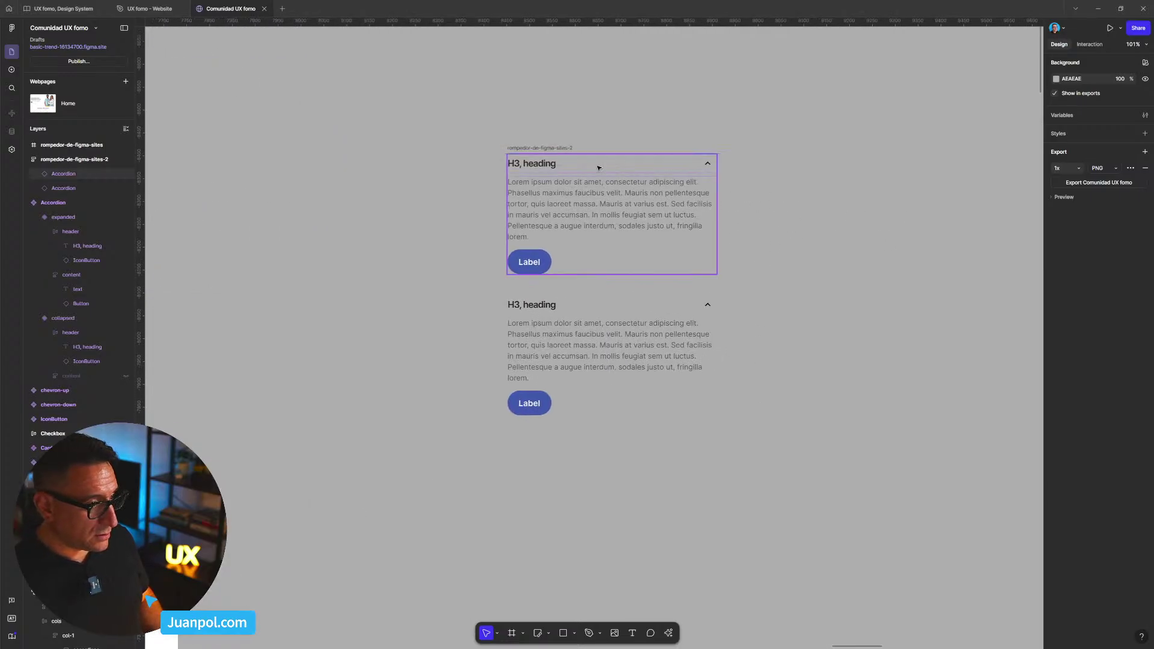
left_click(720, 205)
mouse_move(723, 205)
left_mouse_down()
mouse_move(715, 199)
mouse_move(895, 198)
mouse_move(604, 187)
mouse_move(738, 191)
left_mouse_up()
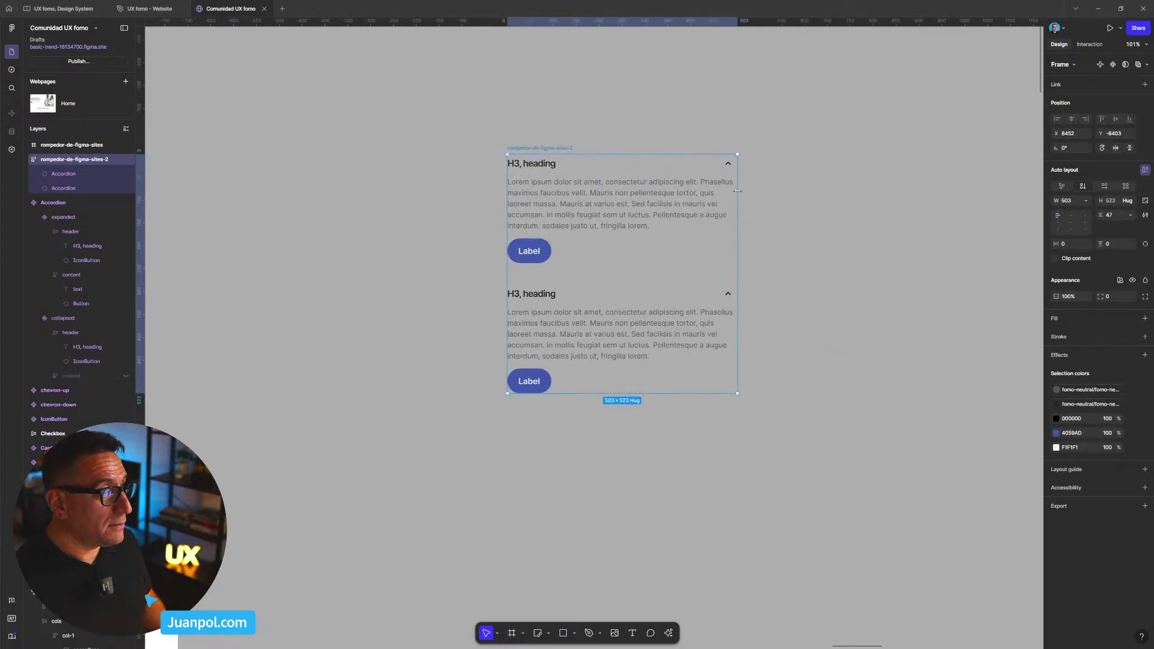
scroll(758, 205, "down", 5)
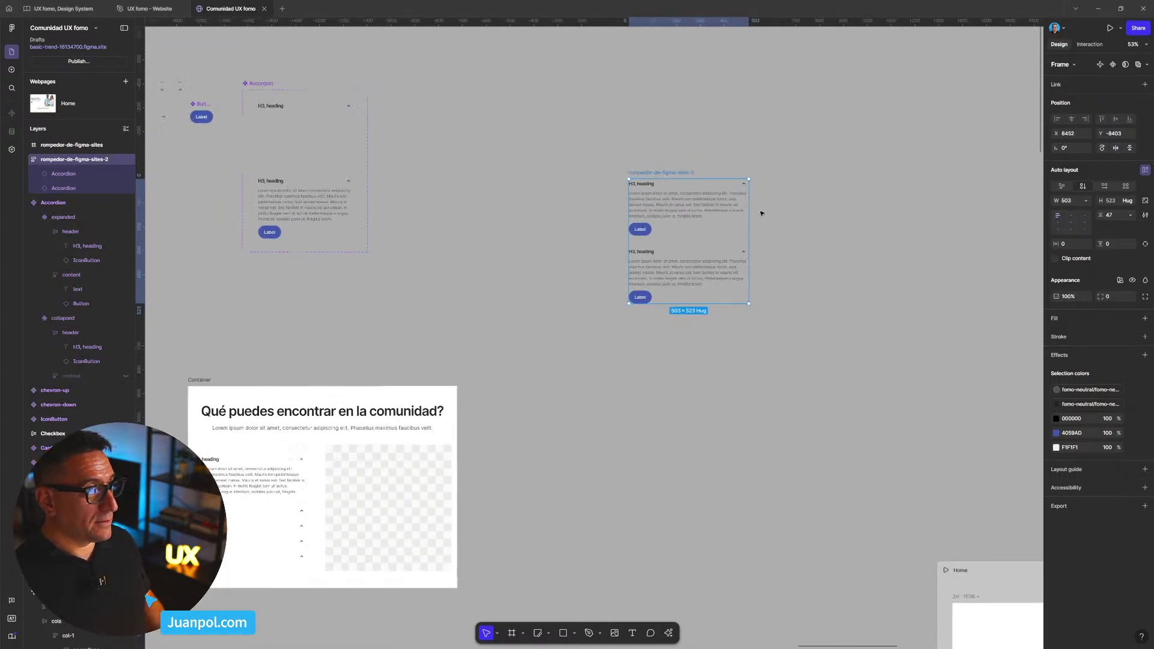
left_click_drag(779, 190, 612, 134)
left_click_drag(701, 157, 682, 138)
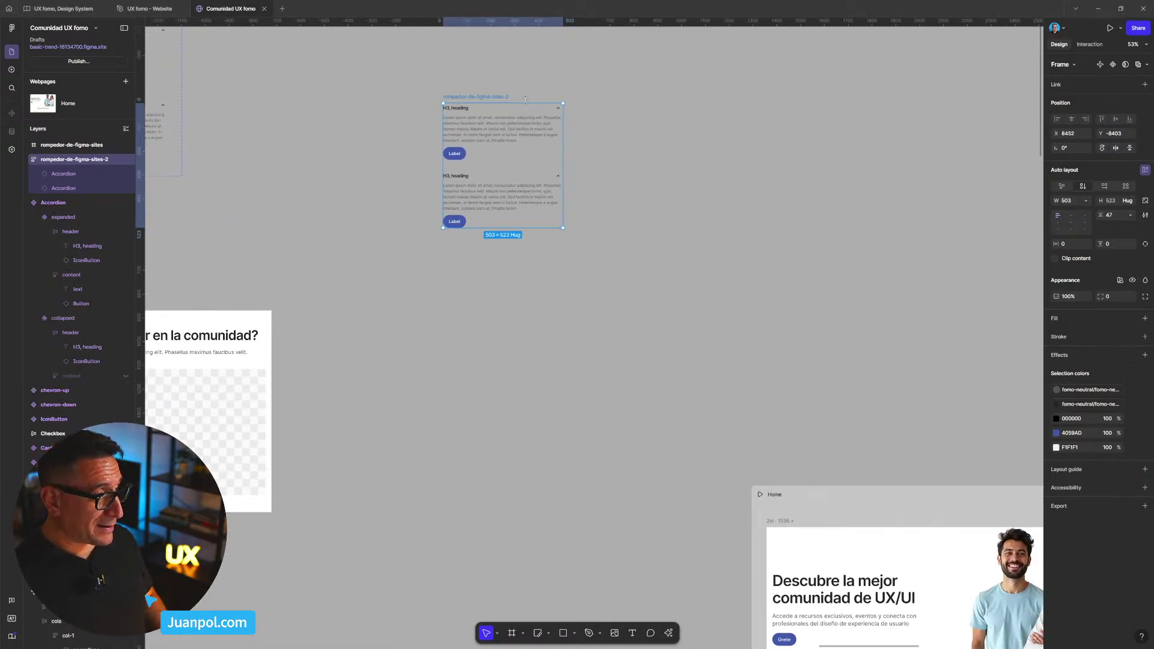
- Move the rompedor-de-figma-sites-2 frame from the canvas into the Primary 1280 breakpoint of the Home page
left_click(567, 211)
scroll(567, 211, "down", 5)
scroll(598, 296, "down", 4)
scroll(443, 186, "right", 2)
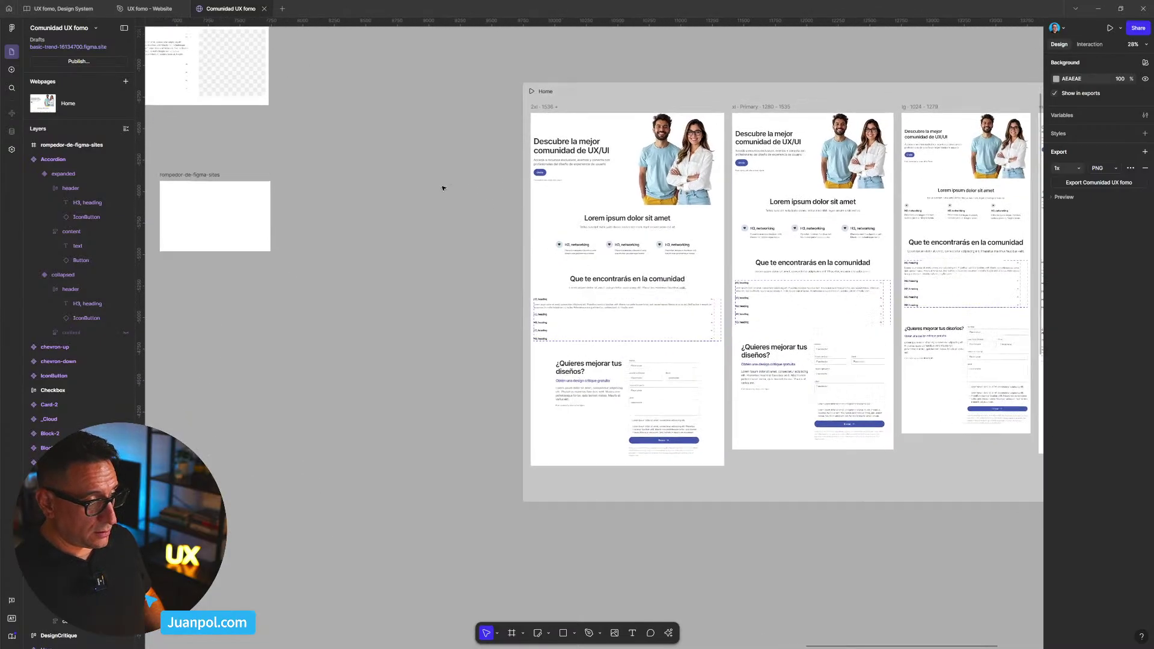
left_click_drag(451, 257, 503, 294)
left_click_drag(822, 246, 647, 242)
left_click(642, 158)
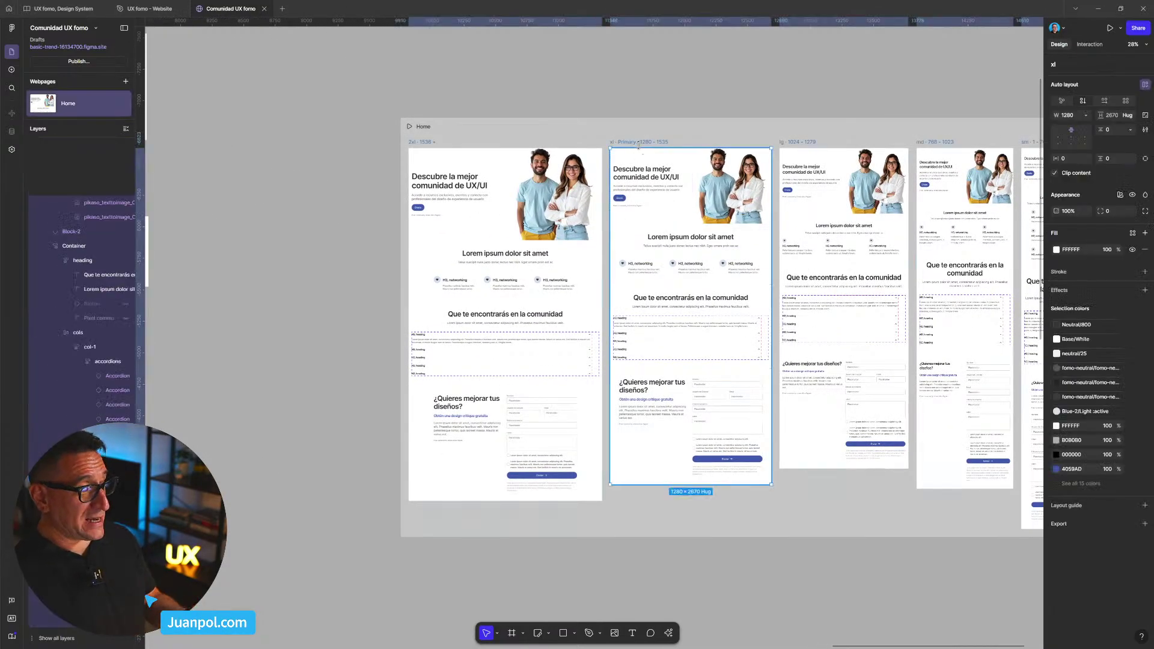
scroll(667, 319, "up", 3)
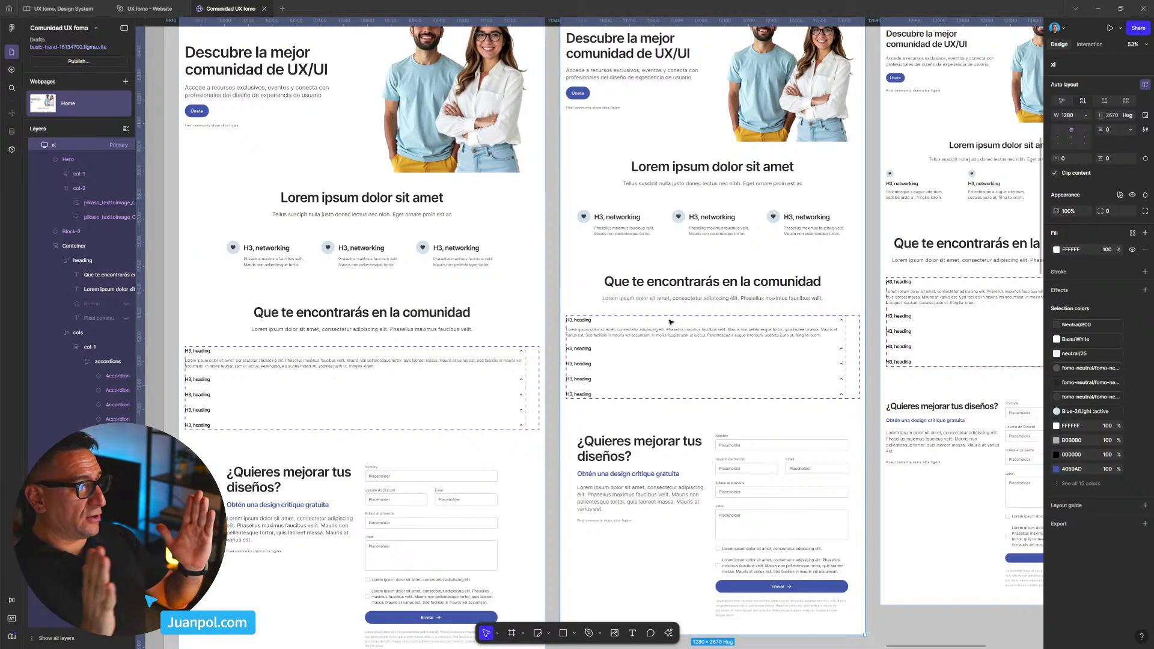
key("ctrl+v")
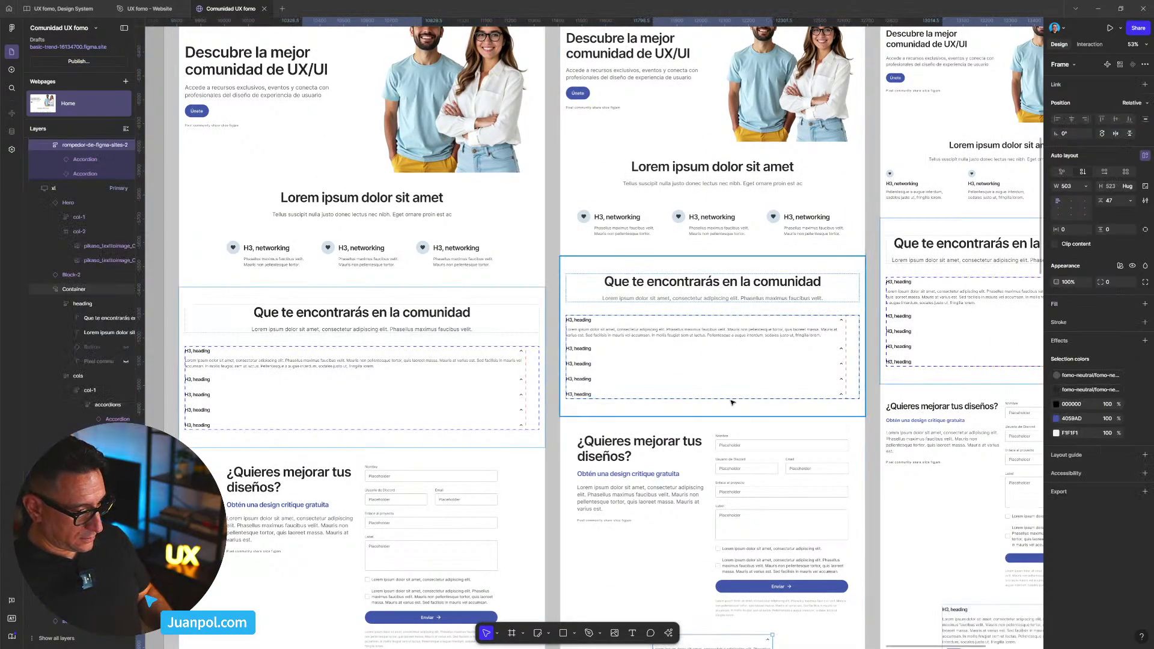
- Reorder the pasted accordion frame so it sits directly below the Hero, above the "Lorem ipsum dolor sit amet" section
key("Up")
key("Up")
key("Up")
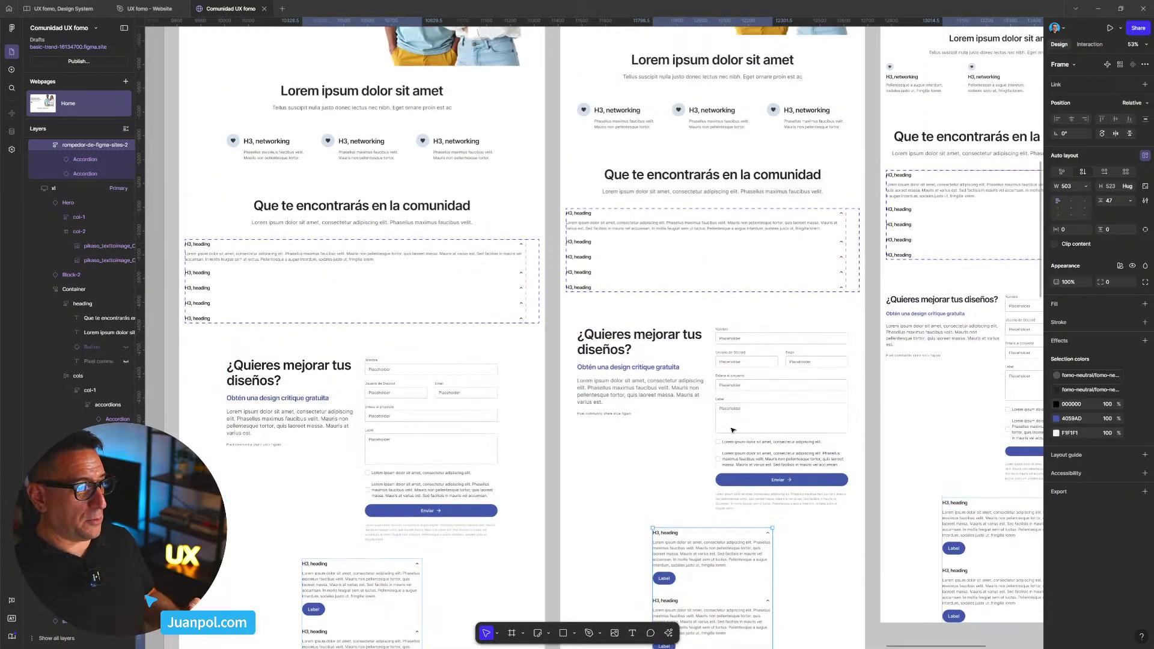
key("Up")
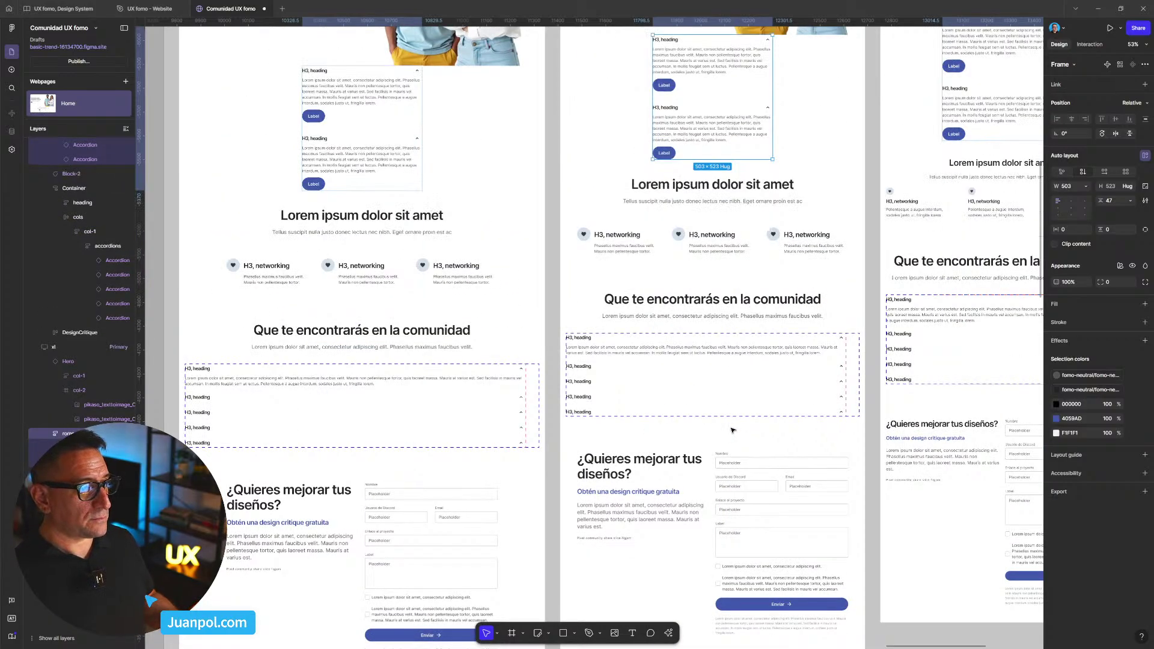
scroll(734, 439, "up", 5)
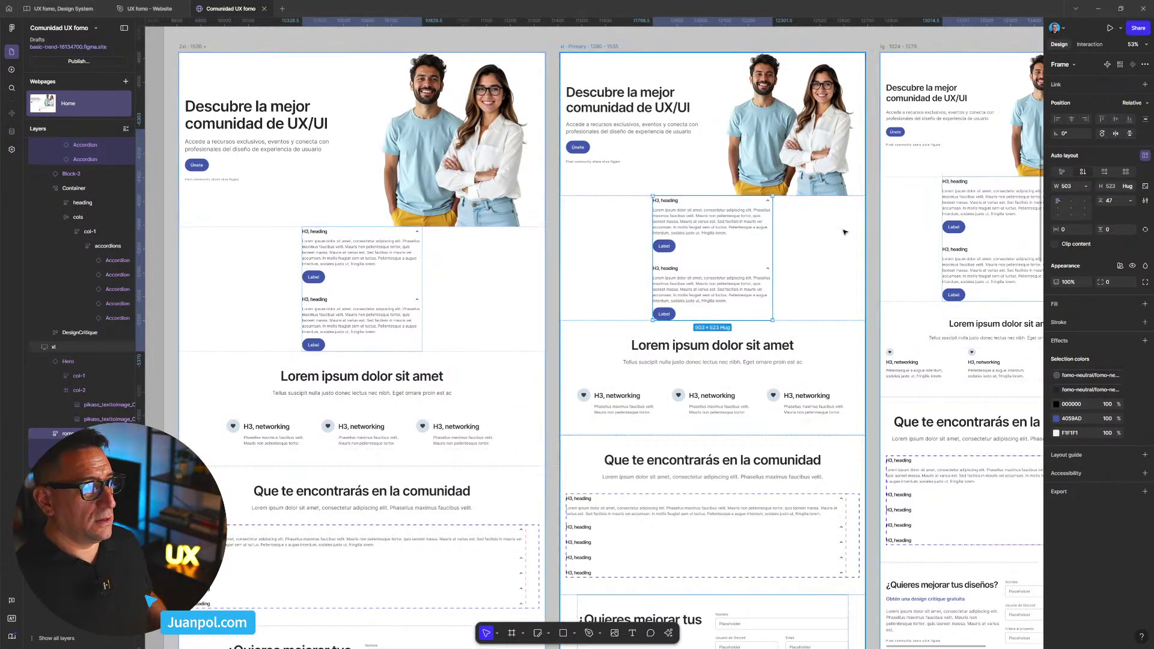
- Set the width of the pasted accordion frame to Fill container
key("shift+1")
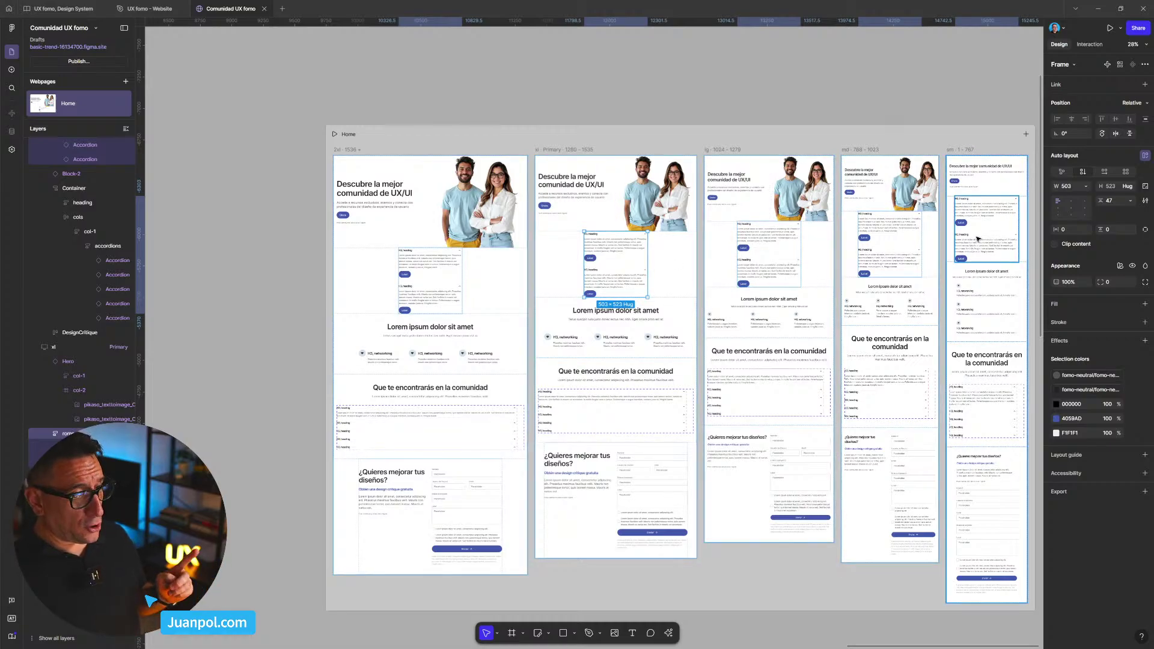
left_click(1085, 186)
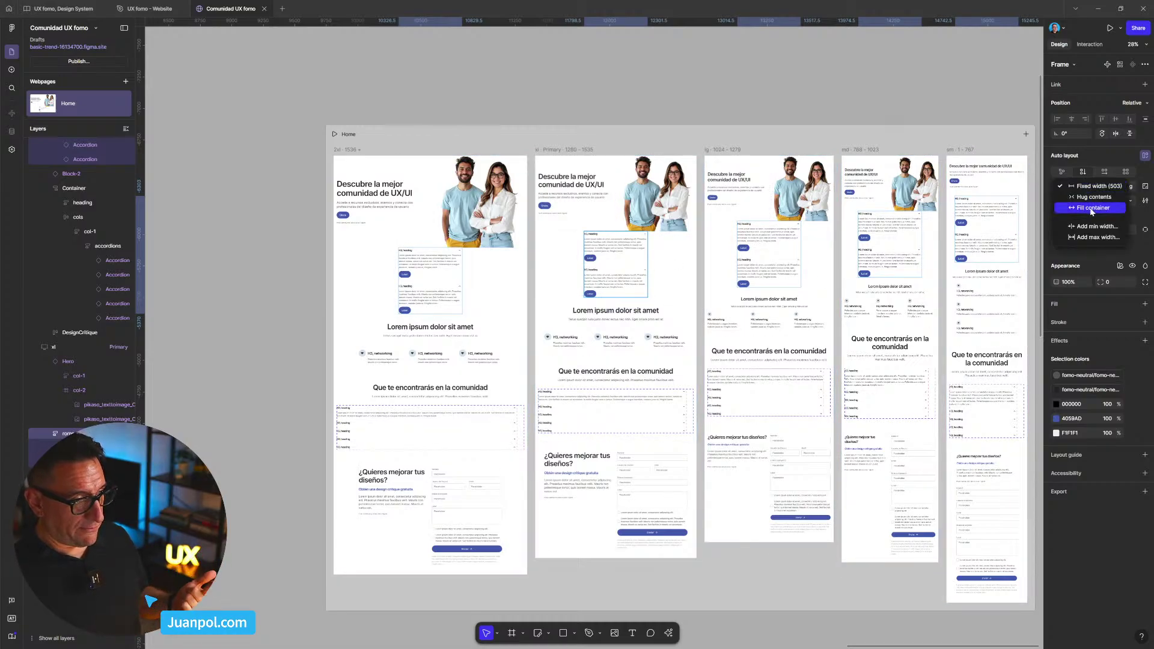
left_click(1092, 208)
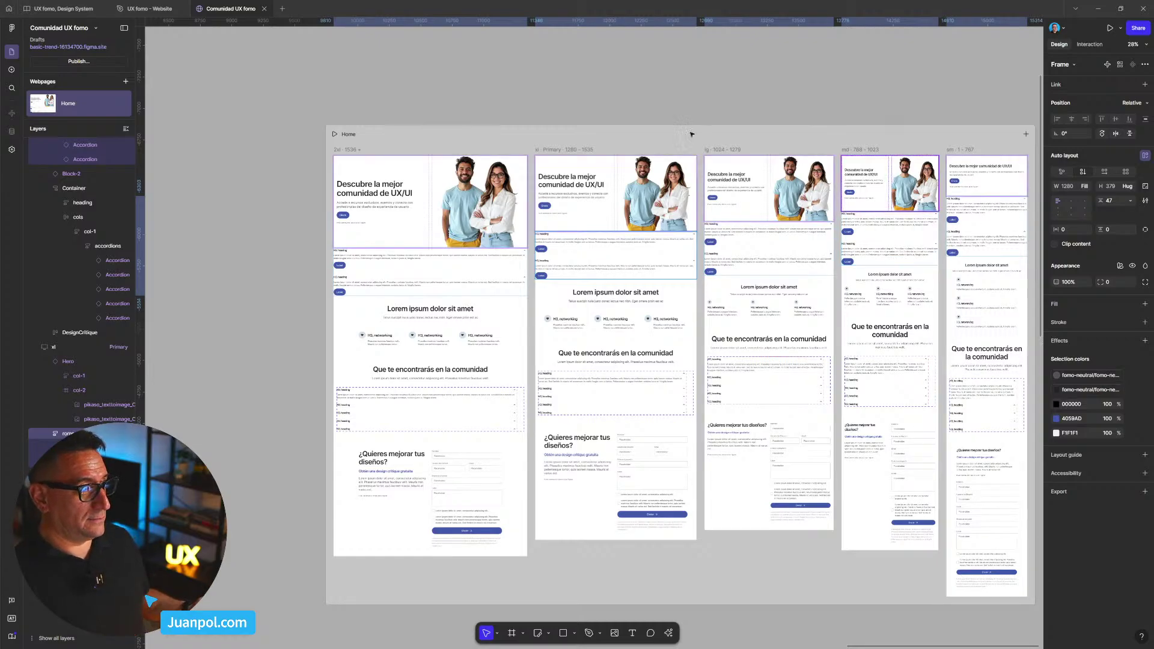
- Preview the Home page at about 1282 px wide and return to the editor
left_click(549, 131)
key("shift+space")
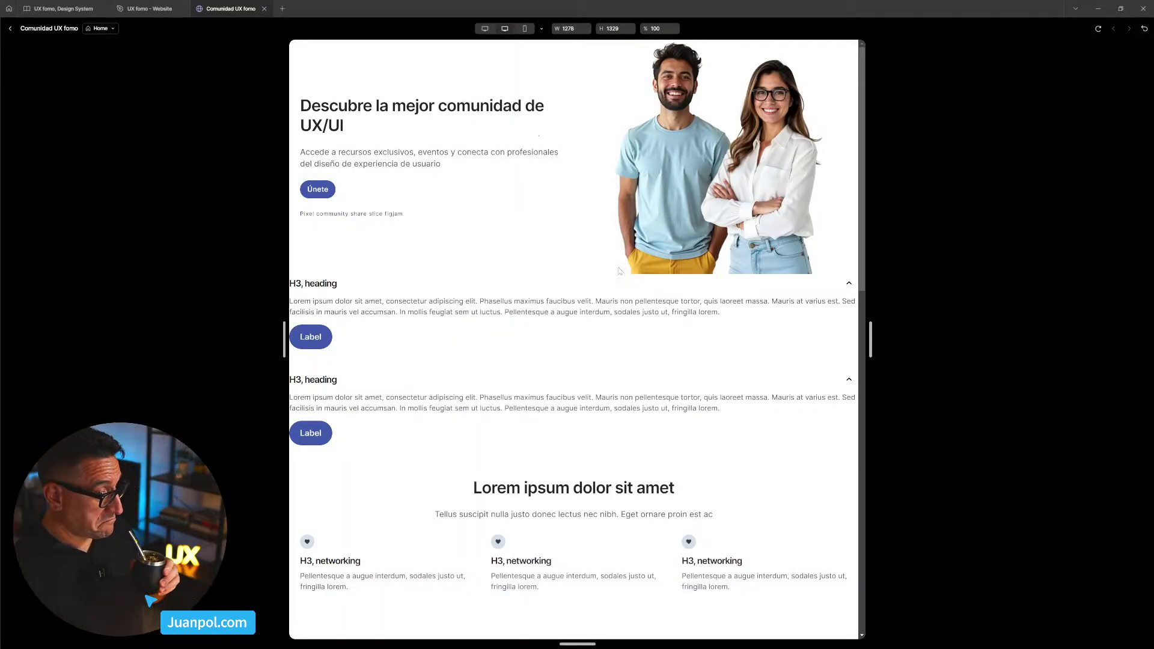
mouse_move(870, 340)
left_mouse_down()
mouse_move(698, 329)
mouse_move(1001, 328)
mouse_move(867, 338)
left_mouse_up()
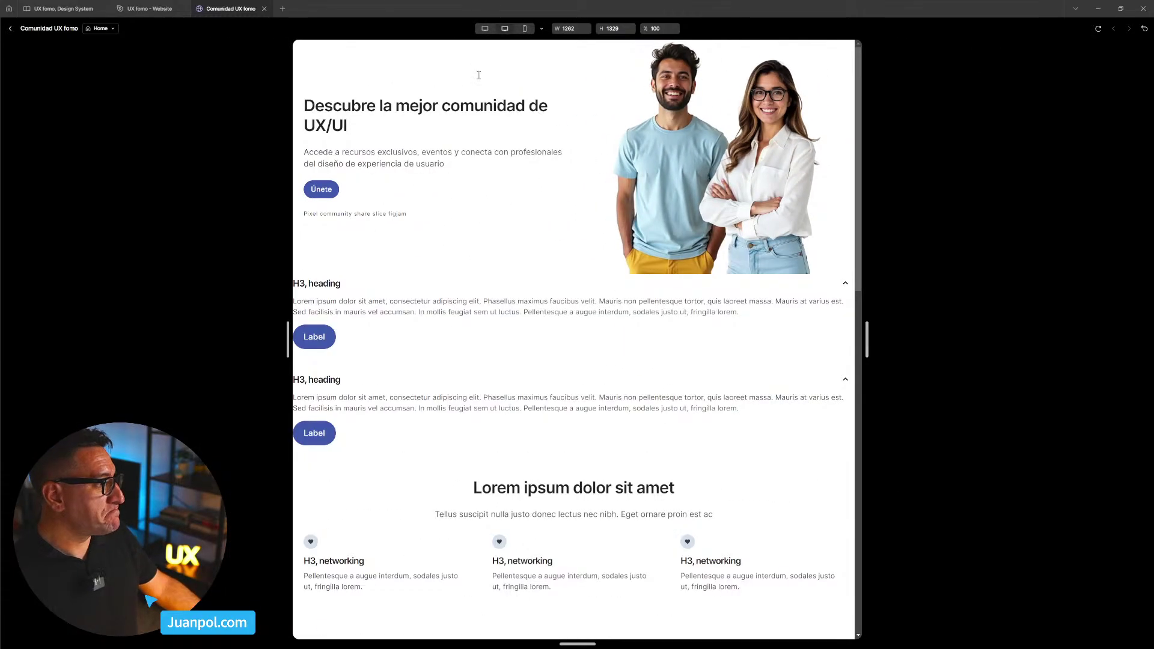
left_click(10, 29)
left_click(90, 188)
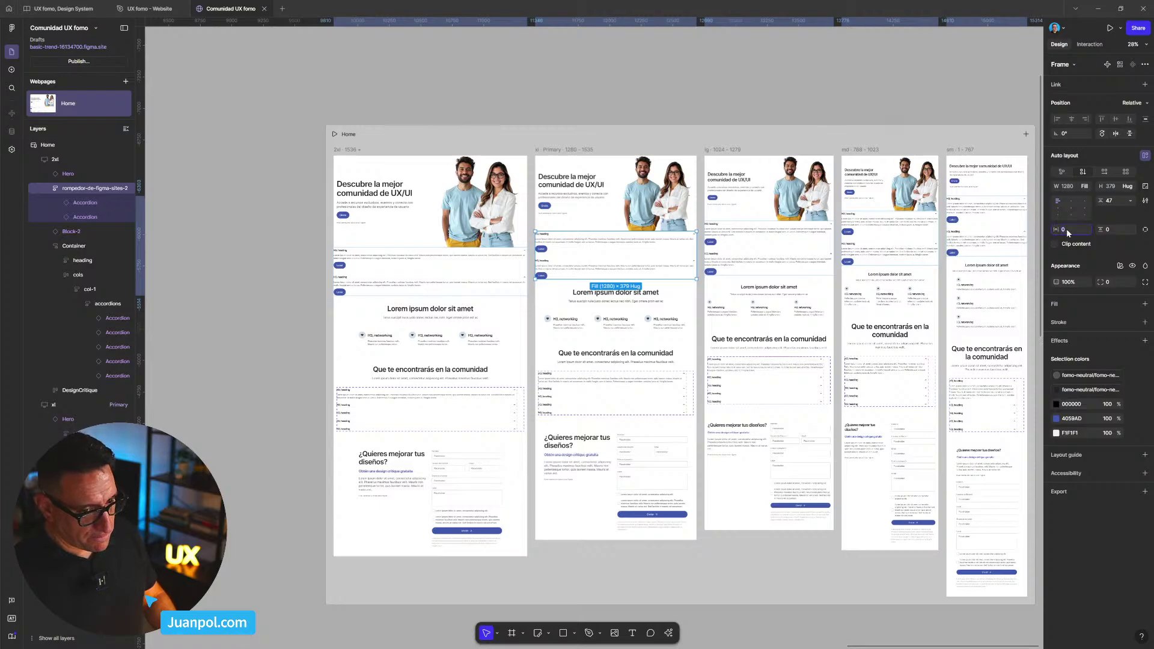
key("Escape")
key("shift+2")
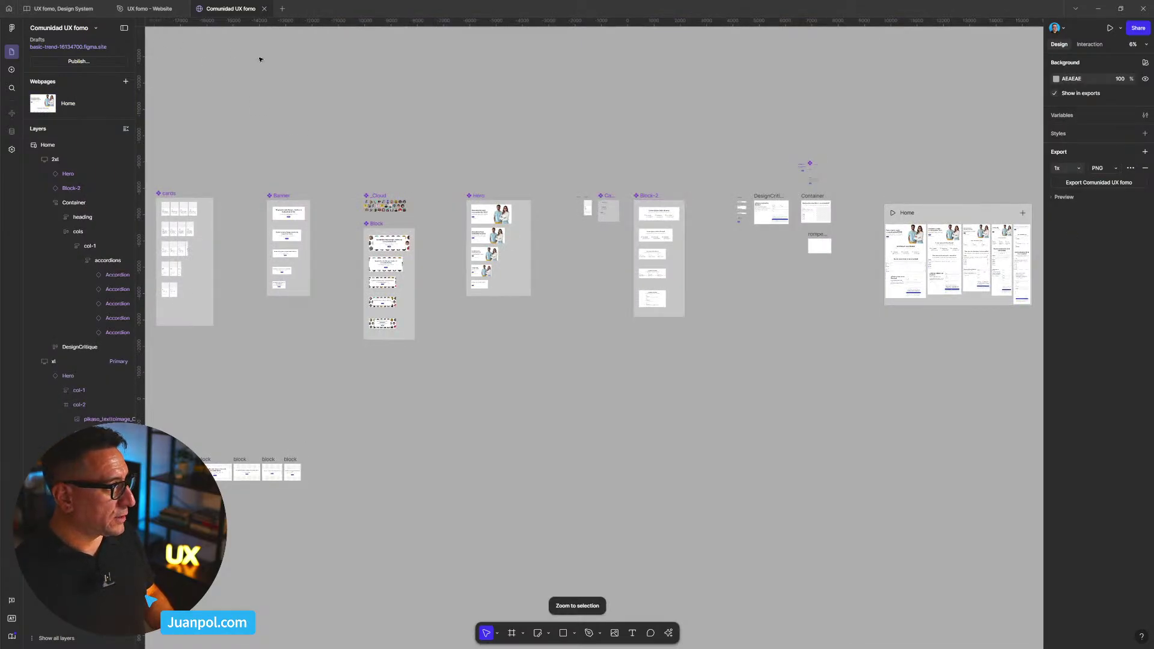
scroll(345, 208, "right", 10)
scroll(663, 249, "up", 1, "ctrl")
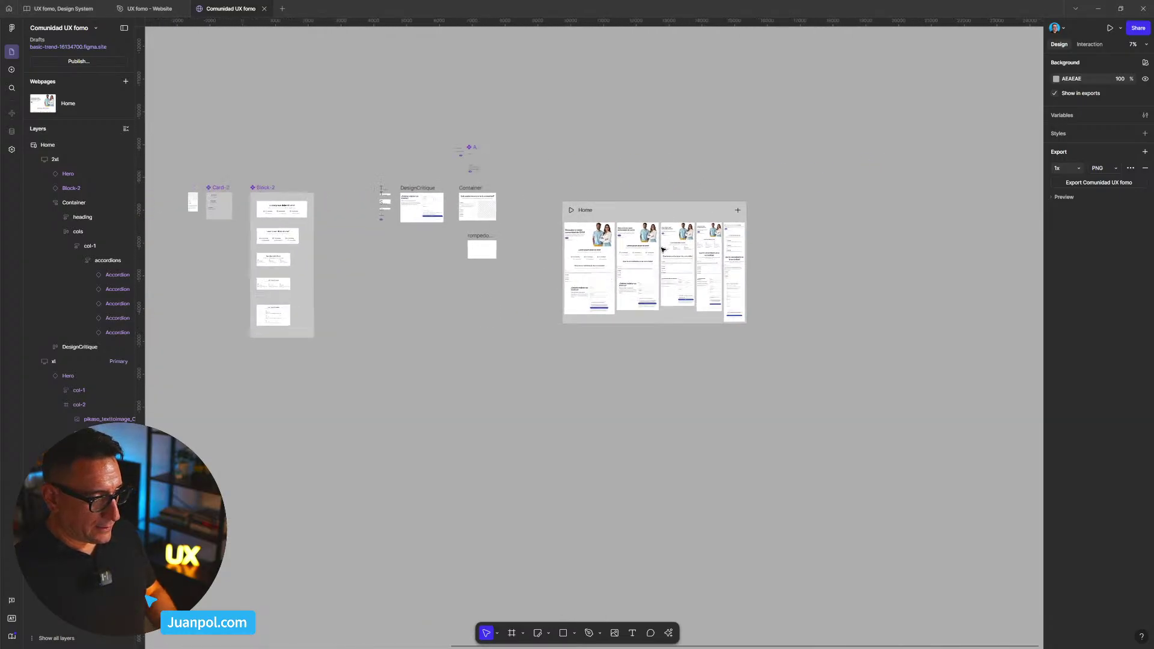
scroll(663, 250, "up", 10, "ctrl")
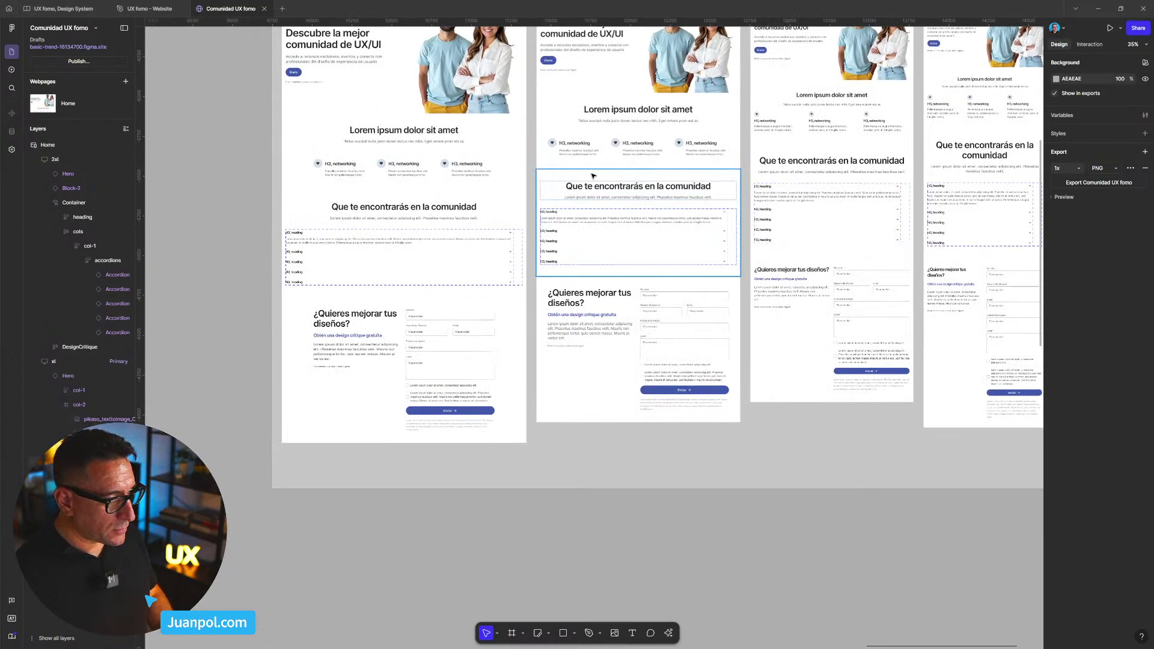
scroll(587, 234, "down", 5, "ctrl")
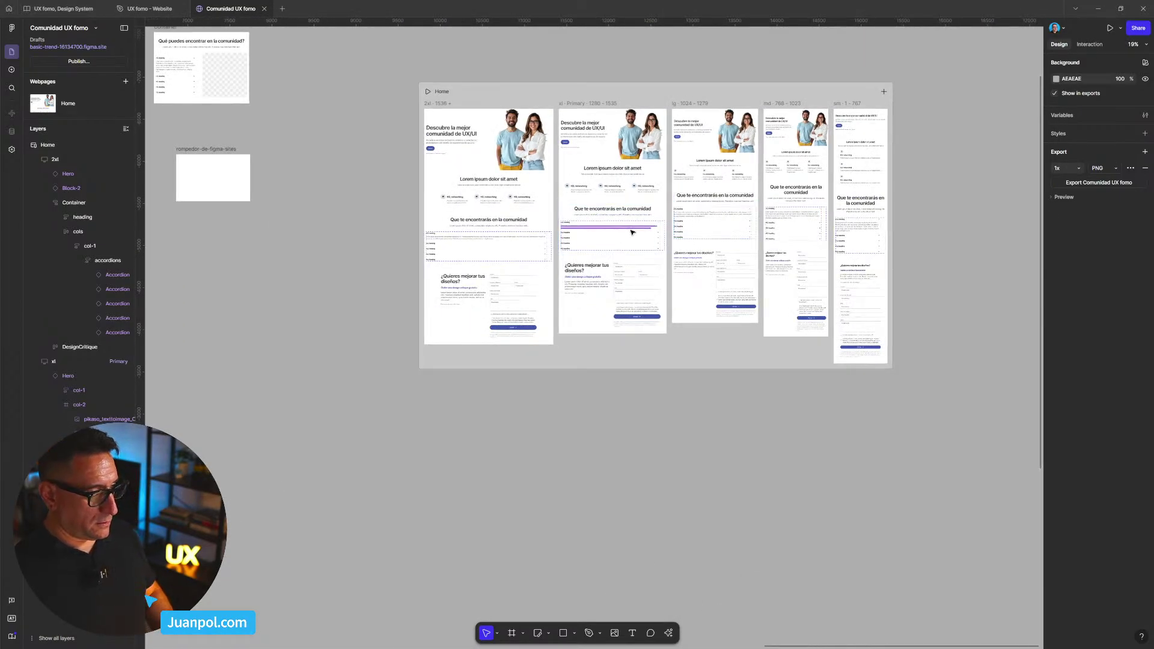
- Restore the accordion frame below the Hero in the Home breakpoints and set its horizontal padding to 24
key("ctrl+v")
scroll(595, 192, "up", 4, "ctrl")
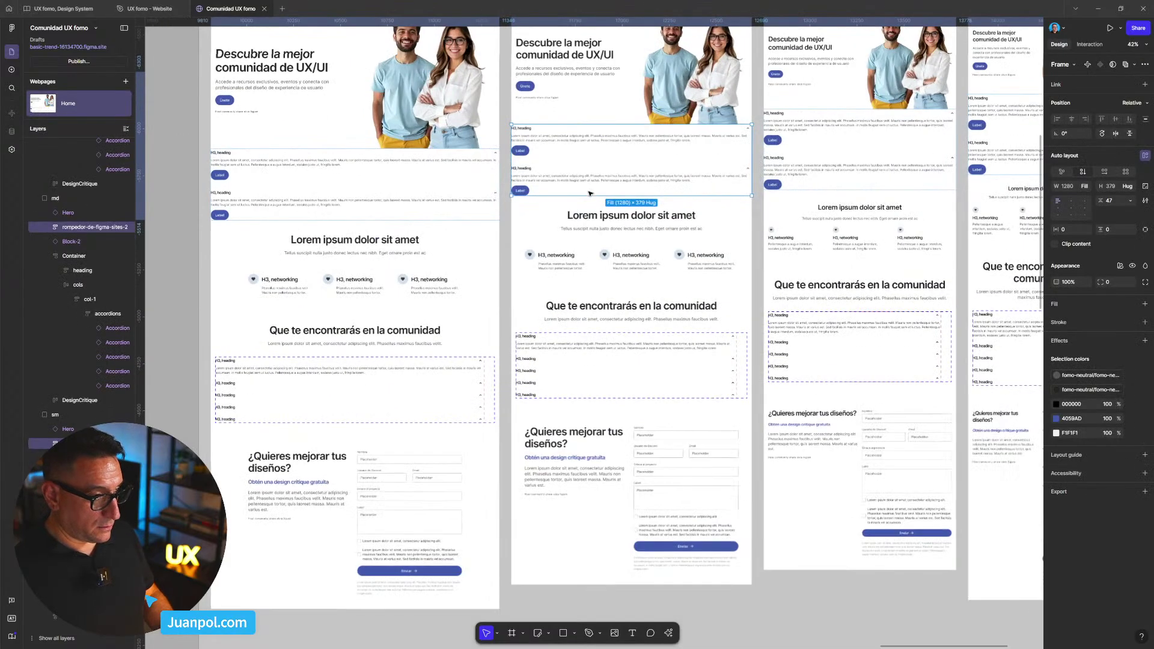
left_click(1065, 229)
type("2")
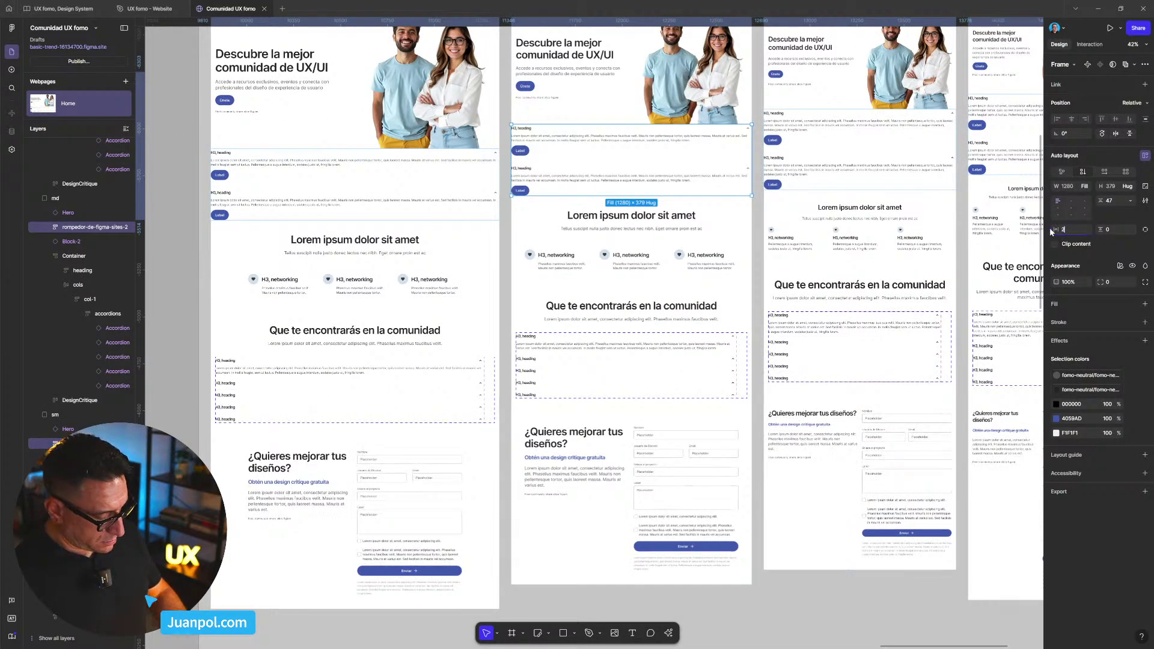
type("4")
key("Return")
- Preview the Home page with the viewport narrowed to about 1138 px and return to the editor
scroll(597, 56, "down", 3, "ctrl")
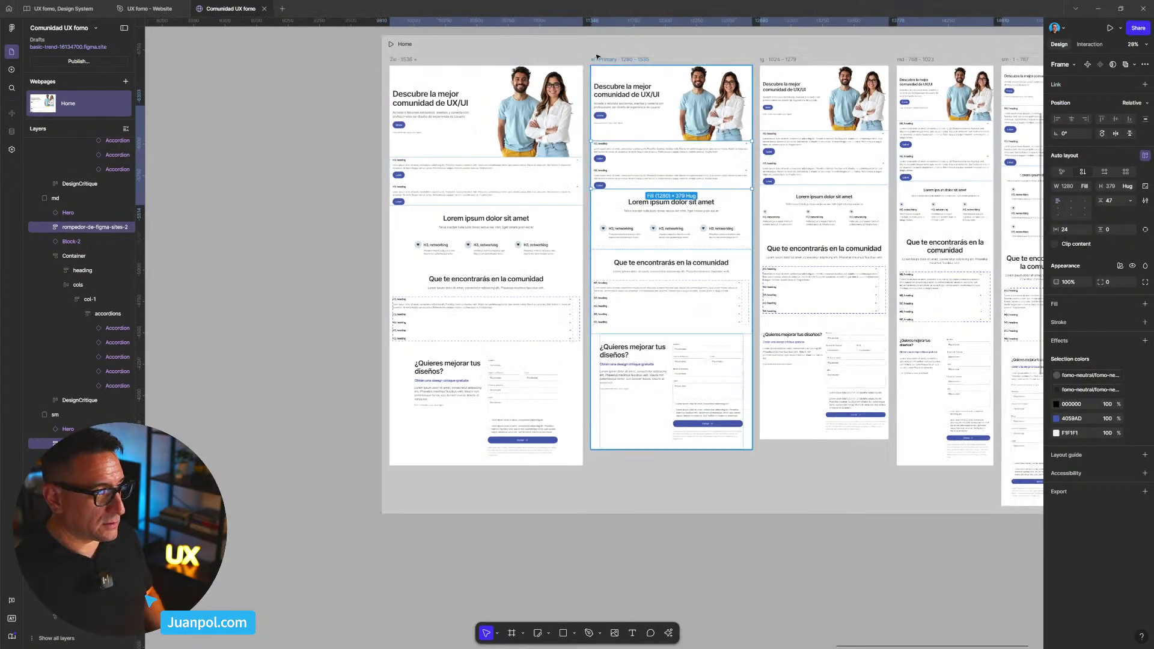
key("shift+space")
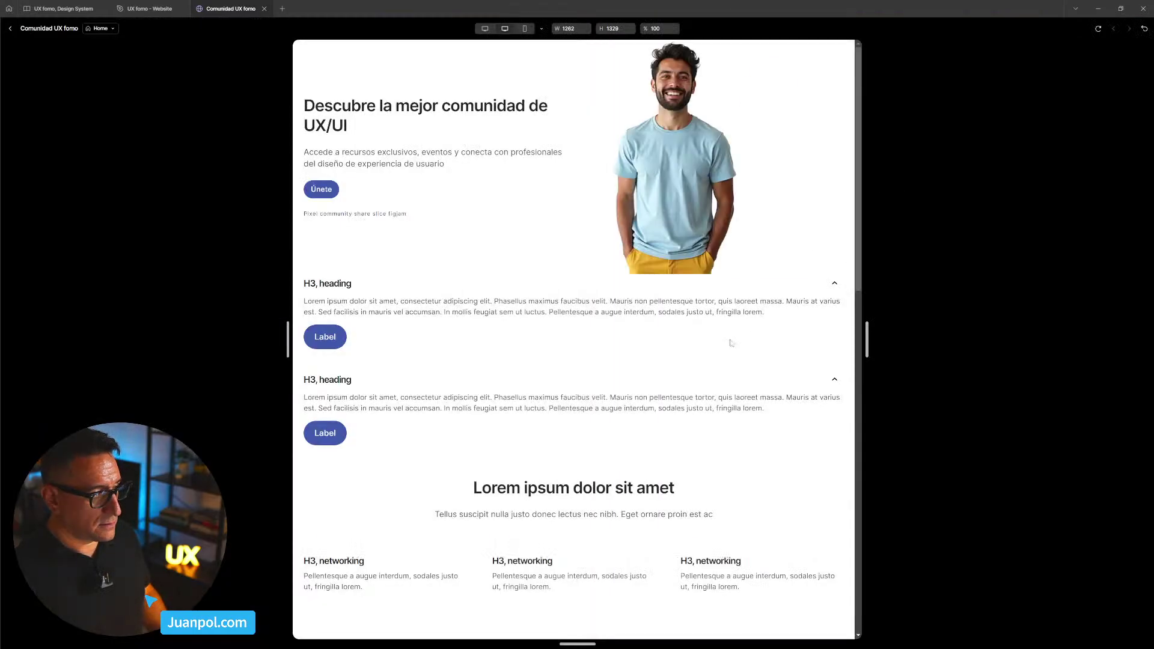
scroll(733, 341, "down", 2)
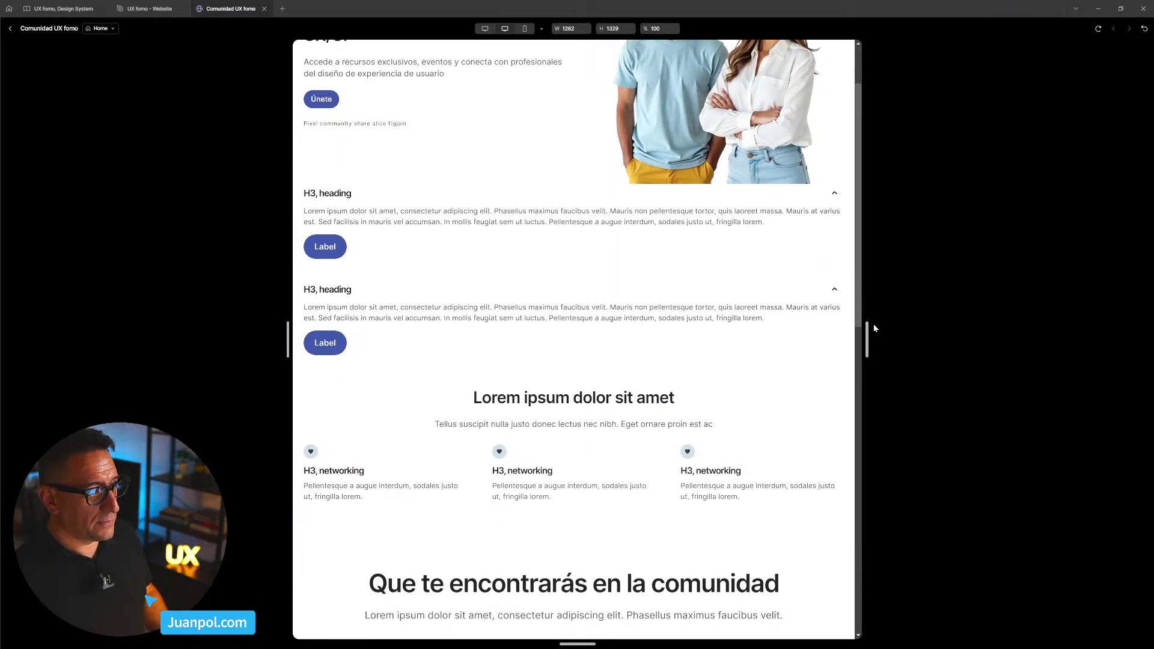
left_click_drag(867, 339, 839, 338)
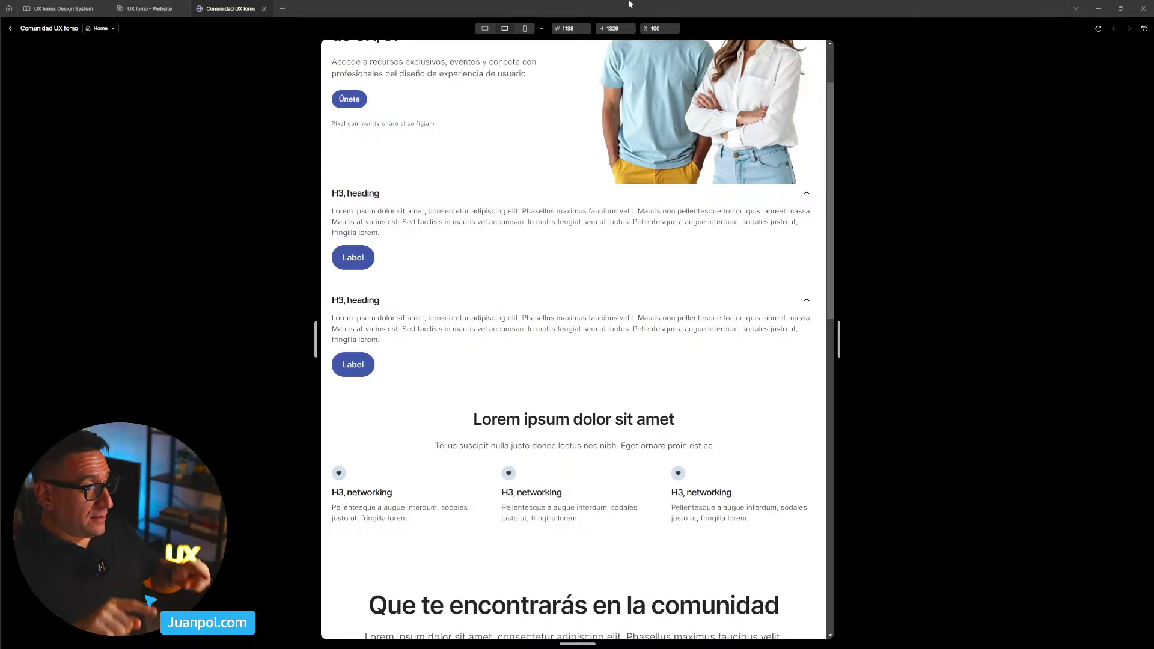
left_click(10, 29)
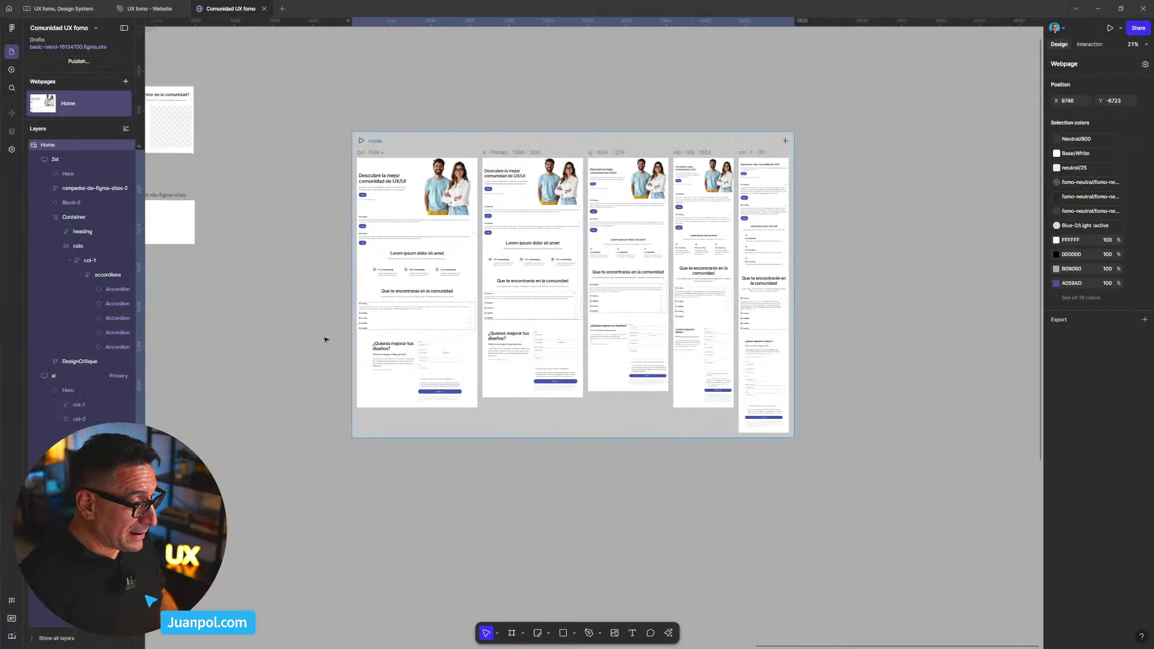
- Narrow the standalone Container frame "Qué puedes encontrar en la comunidad?" to about 1076 px wide
scroll(324, 340, "down", 5)
scroll(567, 379, "up", 5)
scroll(565, 348, "left", 5)
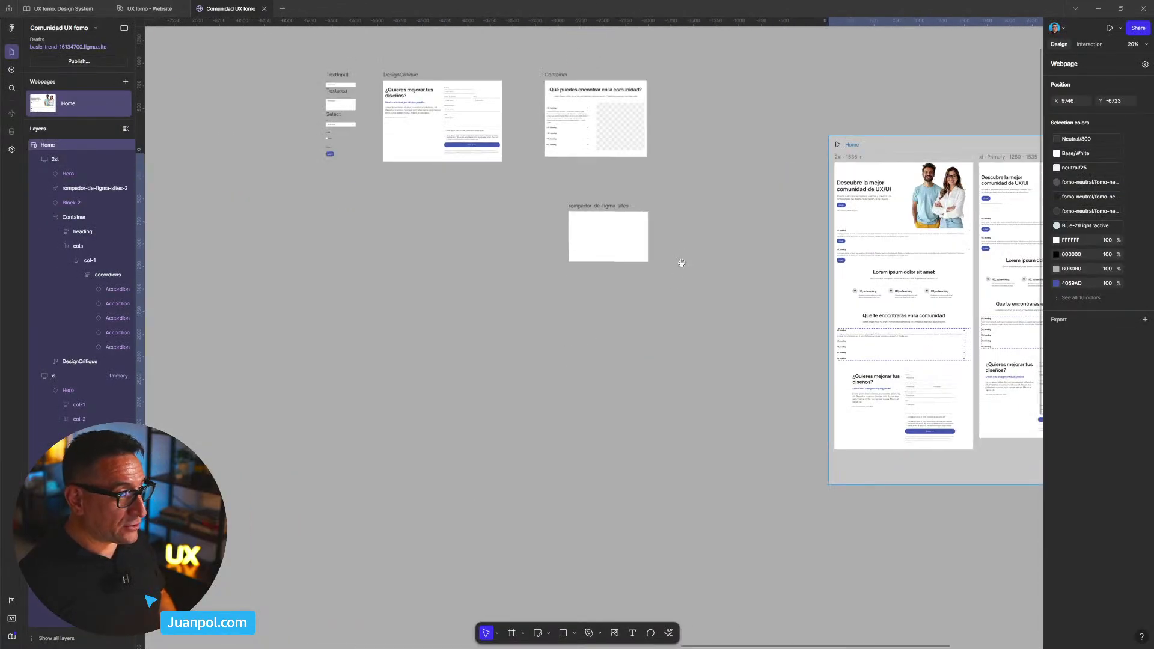
scroll(681, 263, "up", 5)
scroll(673, 265, "up", 5)
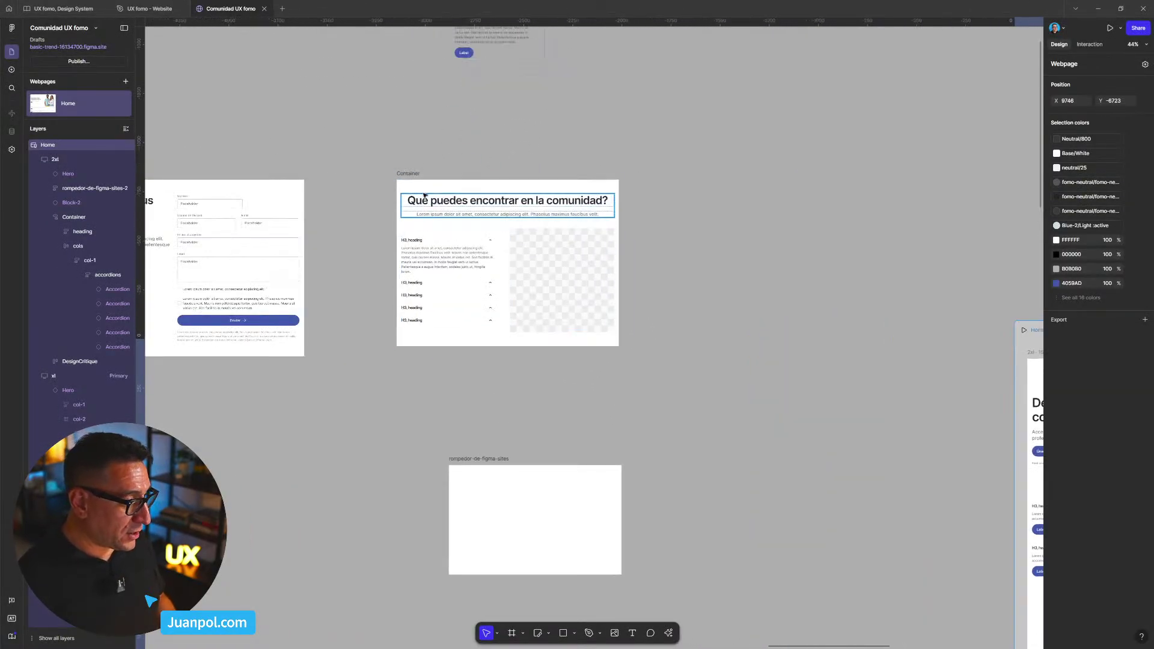
scroll(424, 196, "up", 3)
left_click(402, 186)
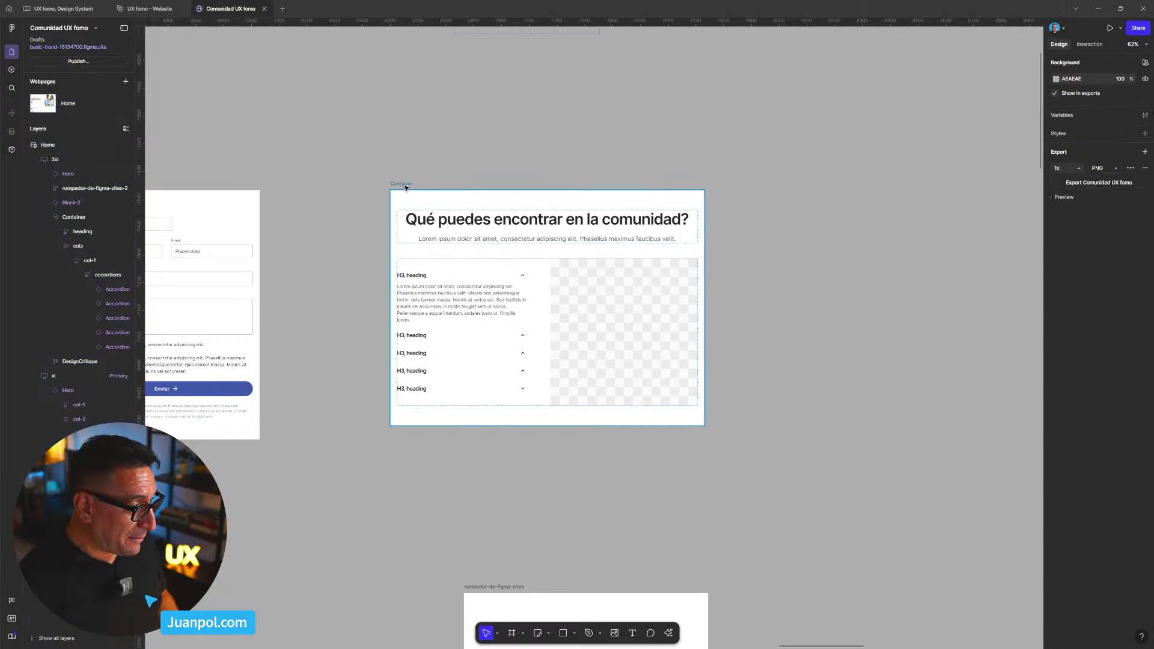
left_click(676, 262)
mouse_move(704, 258)
left_mouse_down()
mouse_move(889, 263)
mouse_move(642, 267)
mouse_move(690, 268)
left_mouse_up()
scroll(460, 323, "down", 5)
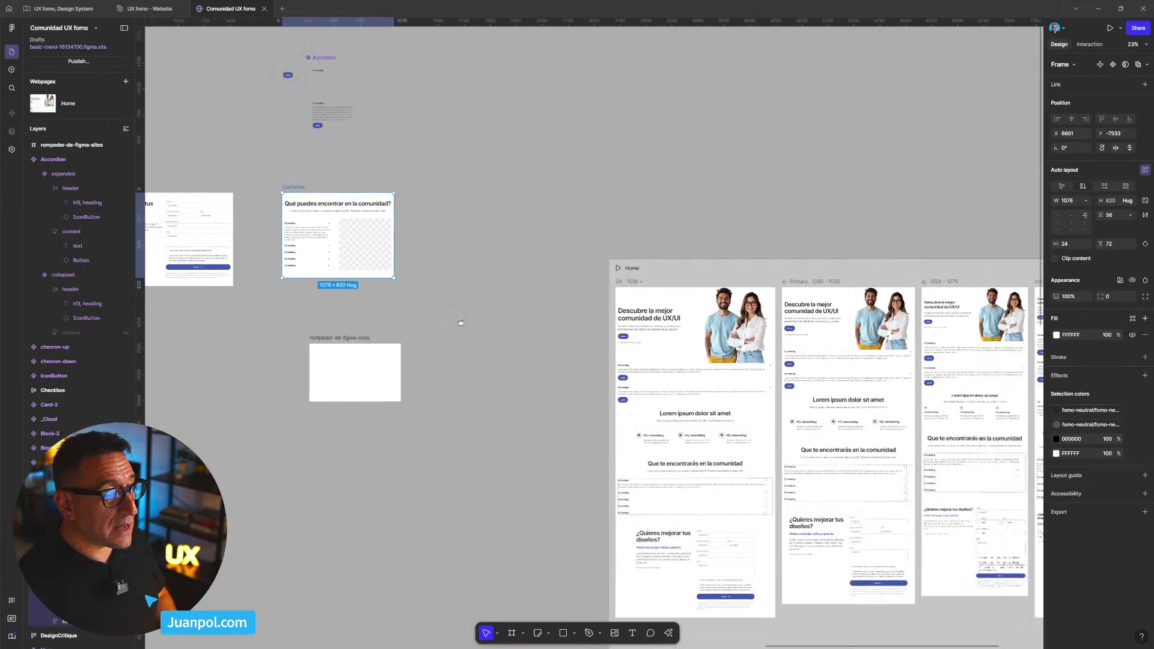
- Widen the standalone Container frame to about 1083 px
scroll(461, 323, "right", 2)
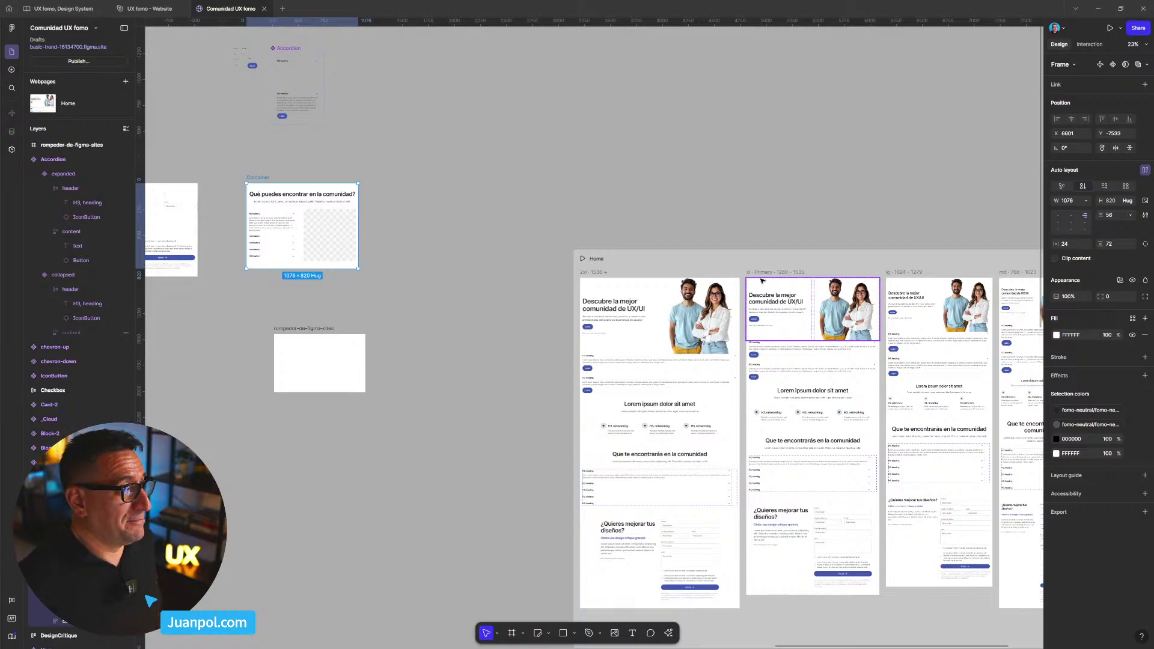
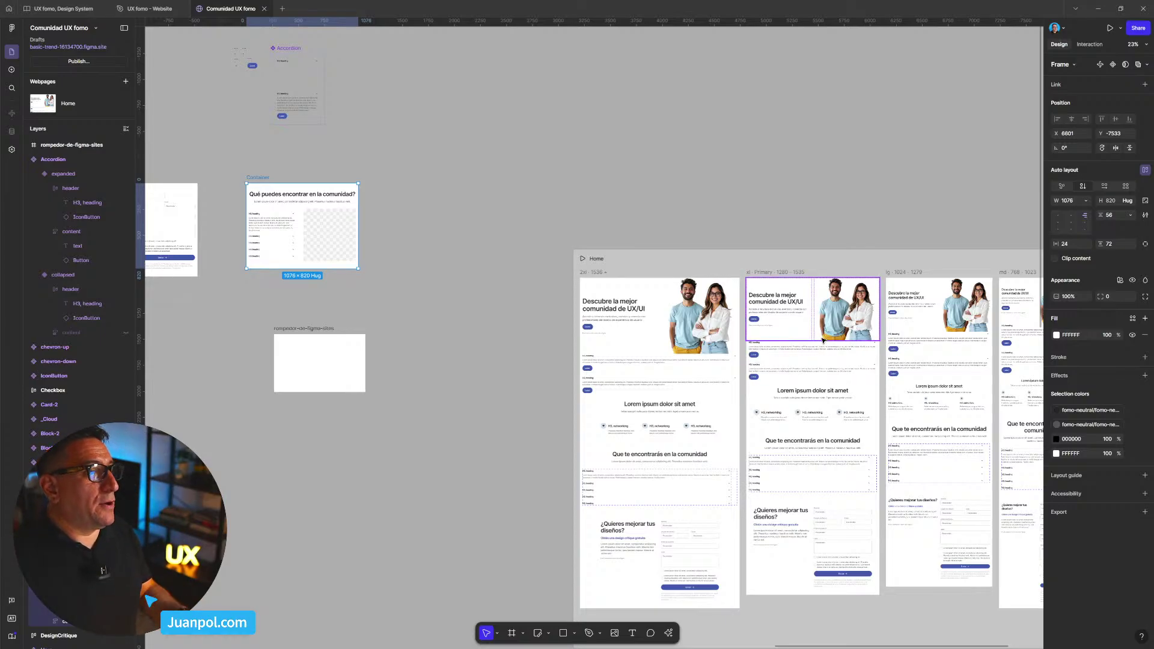
scroll(821, 340, "up", 1)
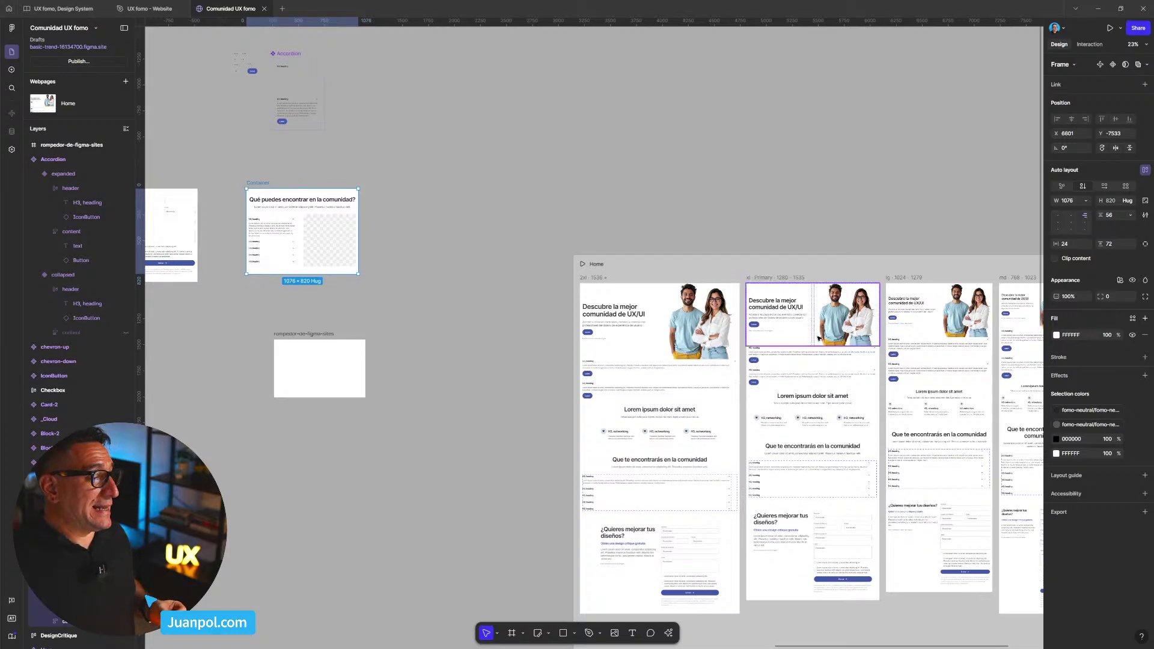
scroll(457, 253, "left", 5)
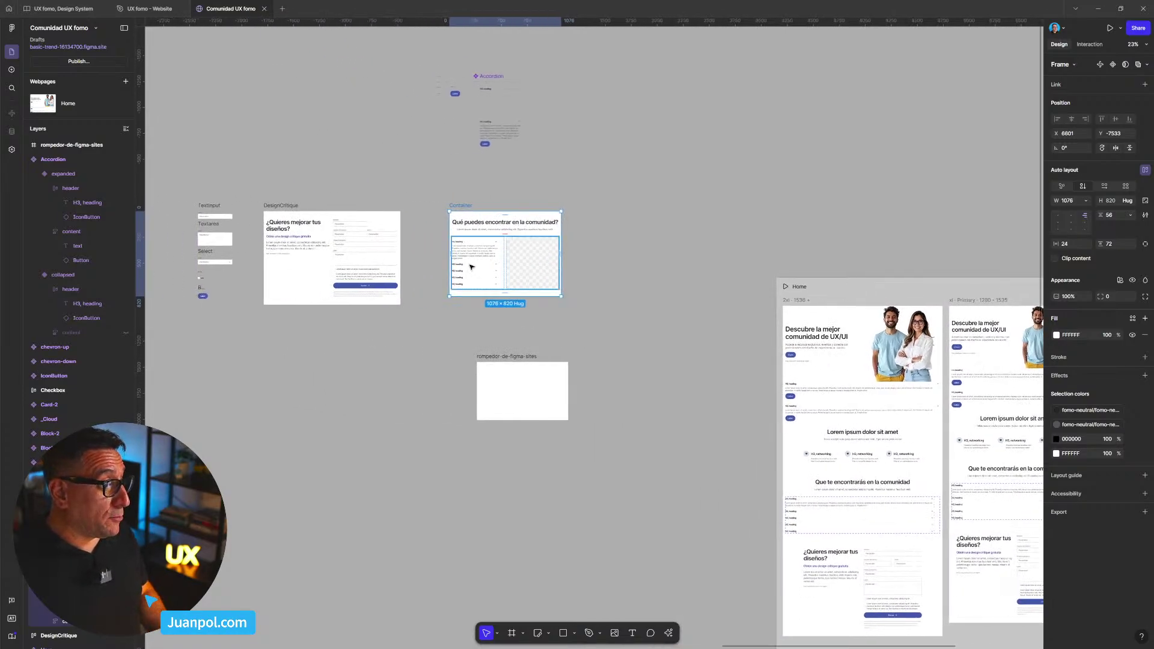
scroll(471, 264, "up", 5)
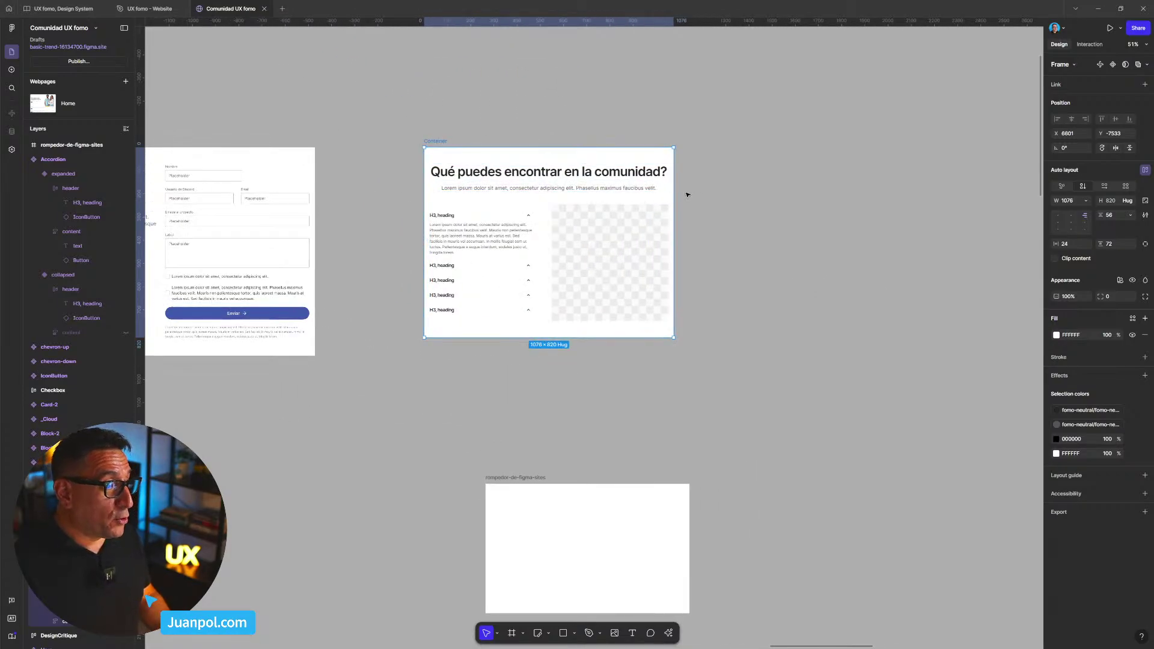
mouse_move(675, 191)
left_mouse_down()
mouse_move(884, 190)
mouse_move(675, 189)
left_mouse_up()
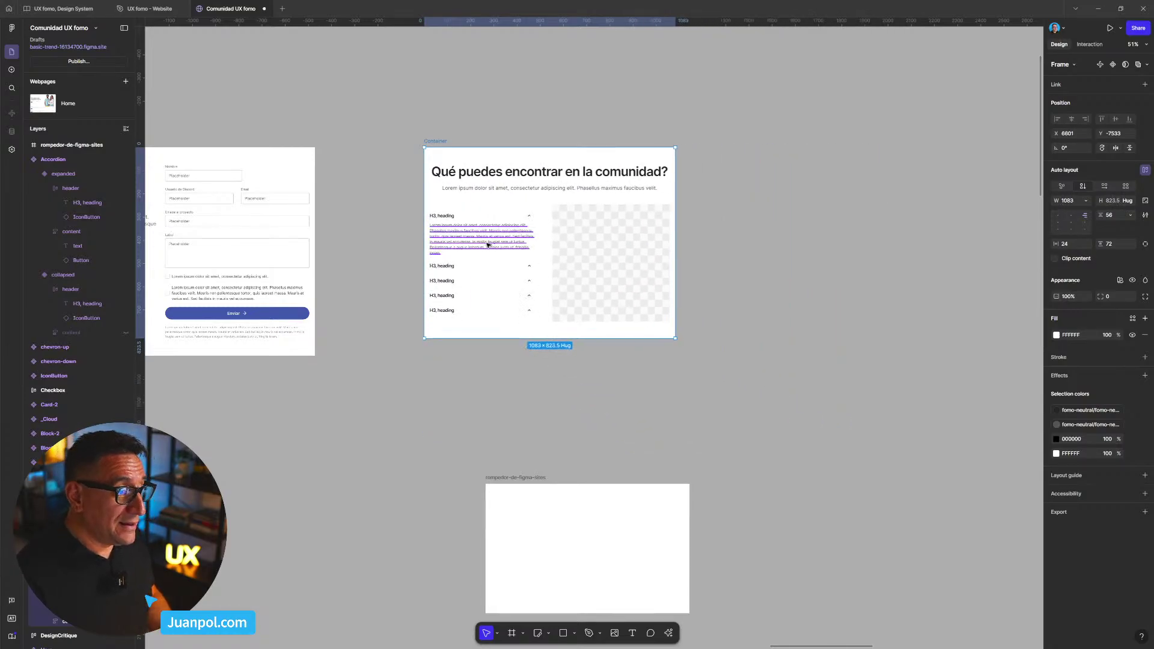
scroll(488, 240, "up", 3)
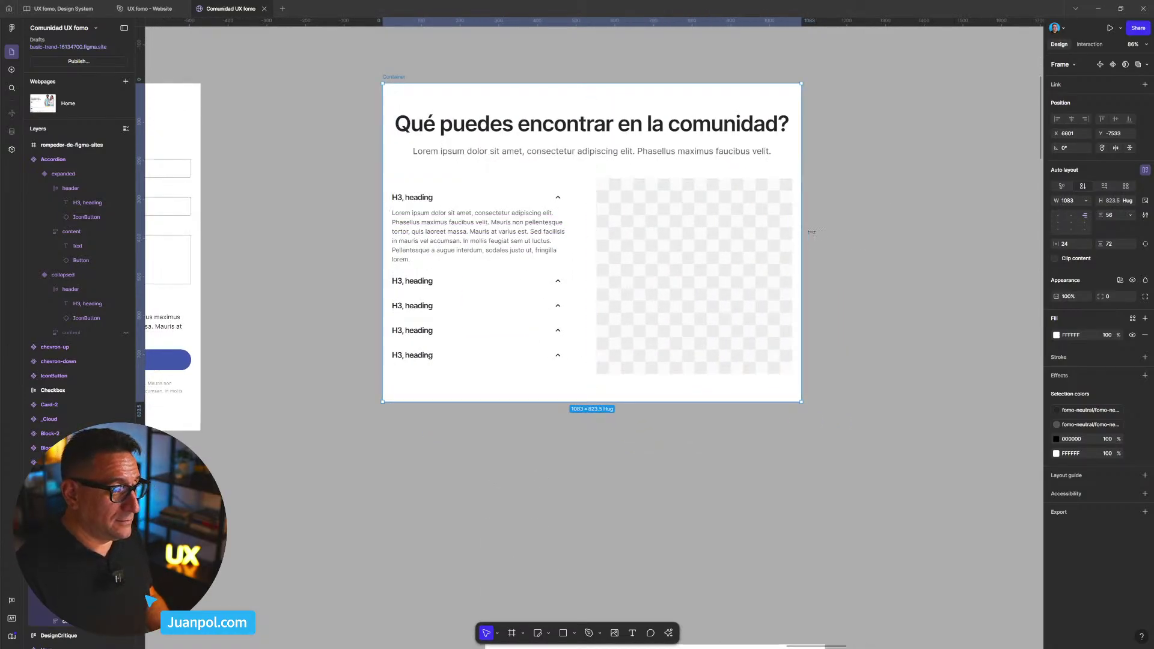
- Widen the standalone Container frame to about 1126 px and delete the empty rompedor-de-figma-sites frame below it
mouse_move(812, 231)
left_mouse_down()
mouse_move(897, 233)
mouse_move(818, 242)
left_mouse_up()
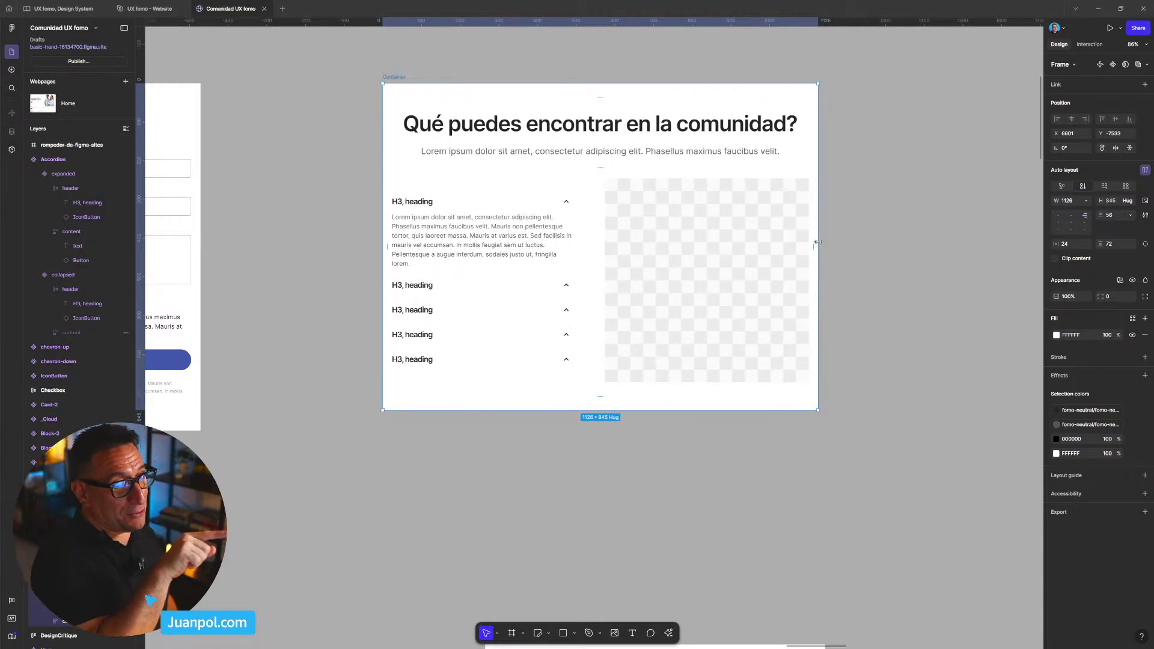
scroll(819, 241, "down", 10)
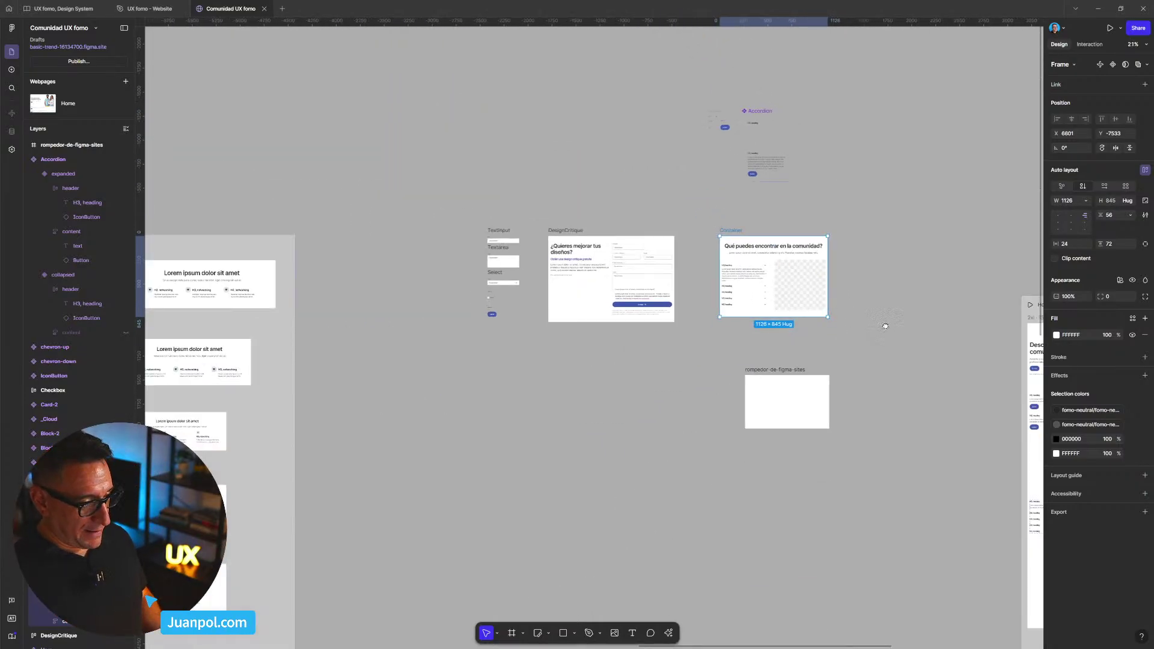
left_click(546, 367)
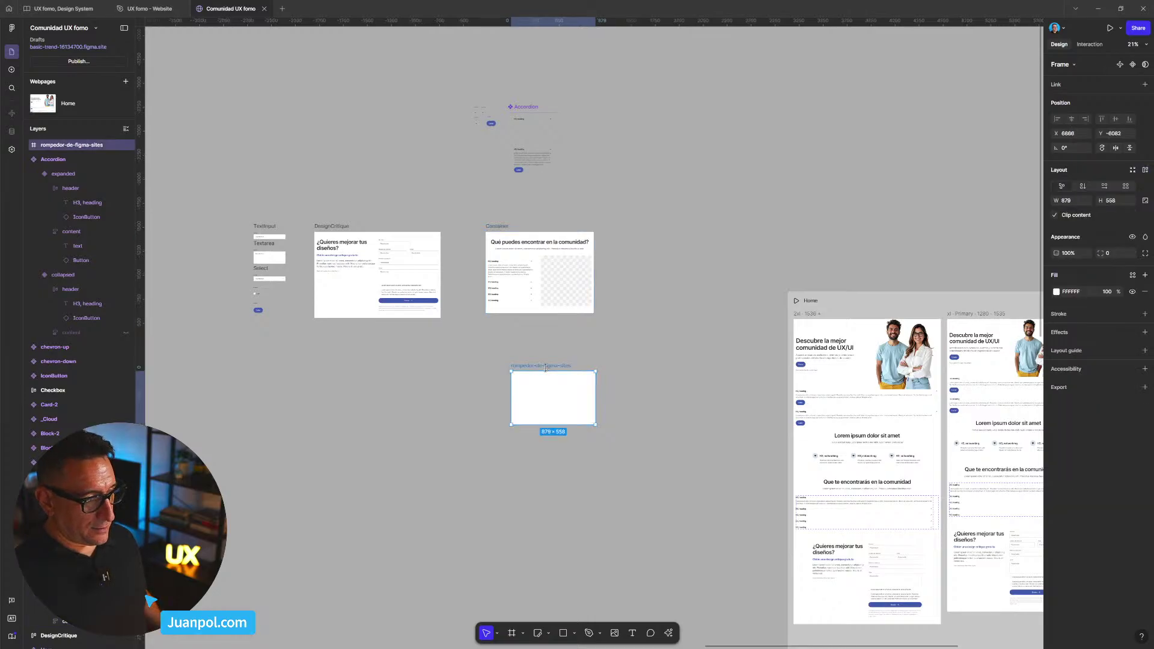
key("Delete")
- Draw a square frame about 799 px wide above the Home breakpoints and give it an empty image fill
scroll(618, 353, "right", 5)
scroll(513, 329, "right", 5)
scroll(512, 329, "up", 2)
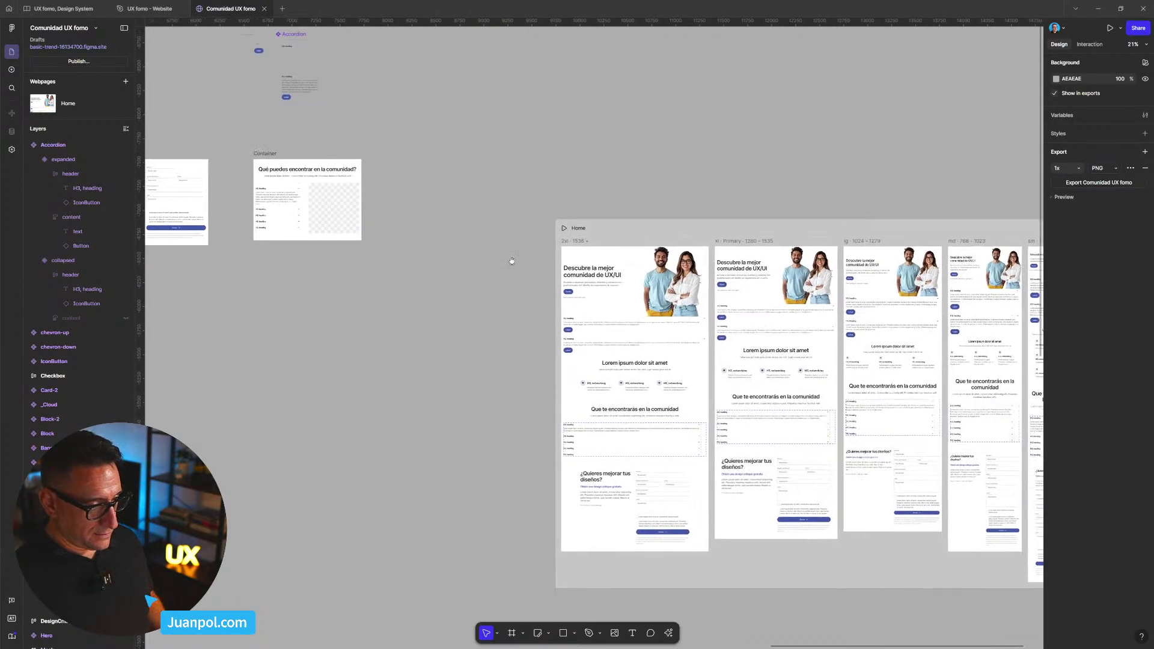
key("f")
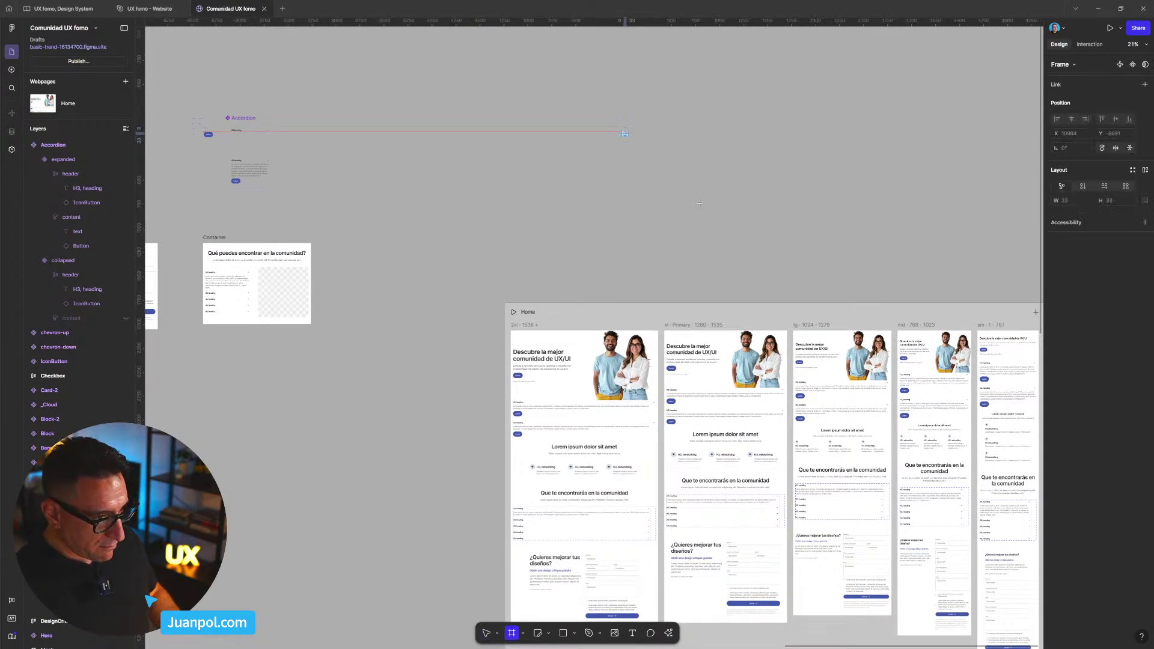
left_click_drag(623, 132, 701, 209)
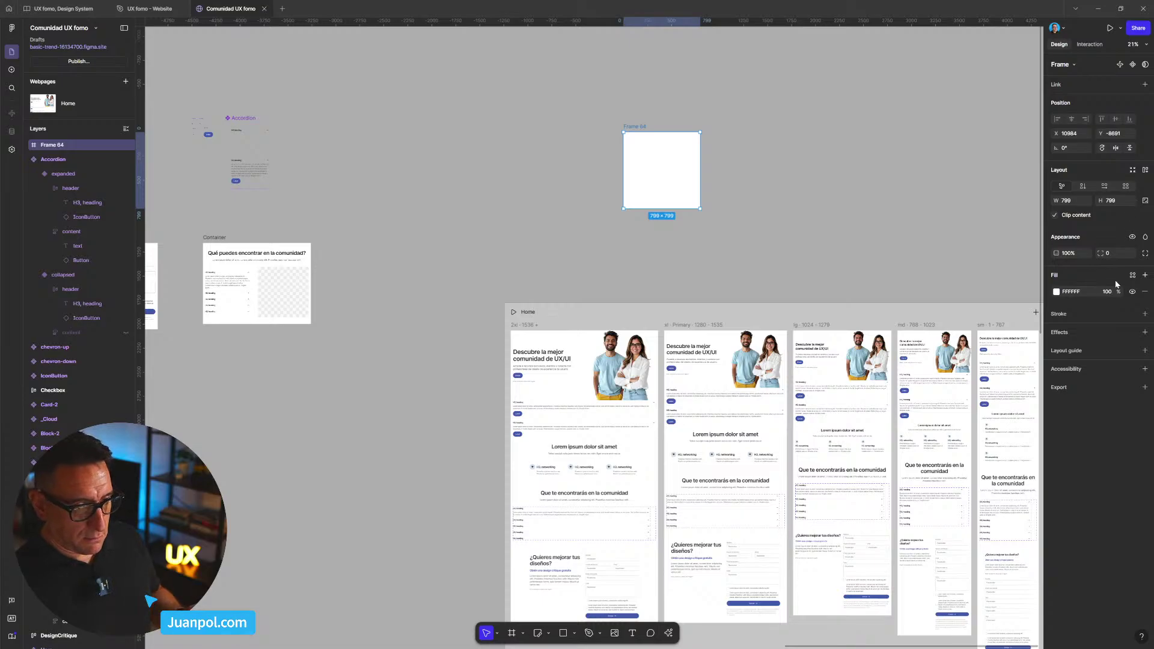
left_click(1057, 292)
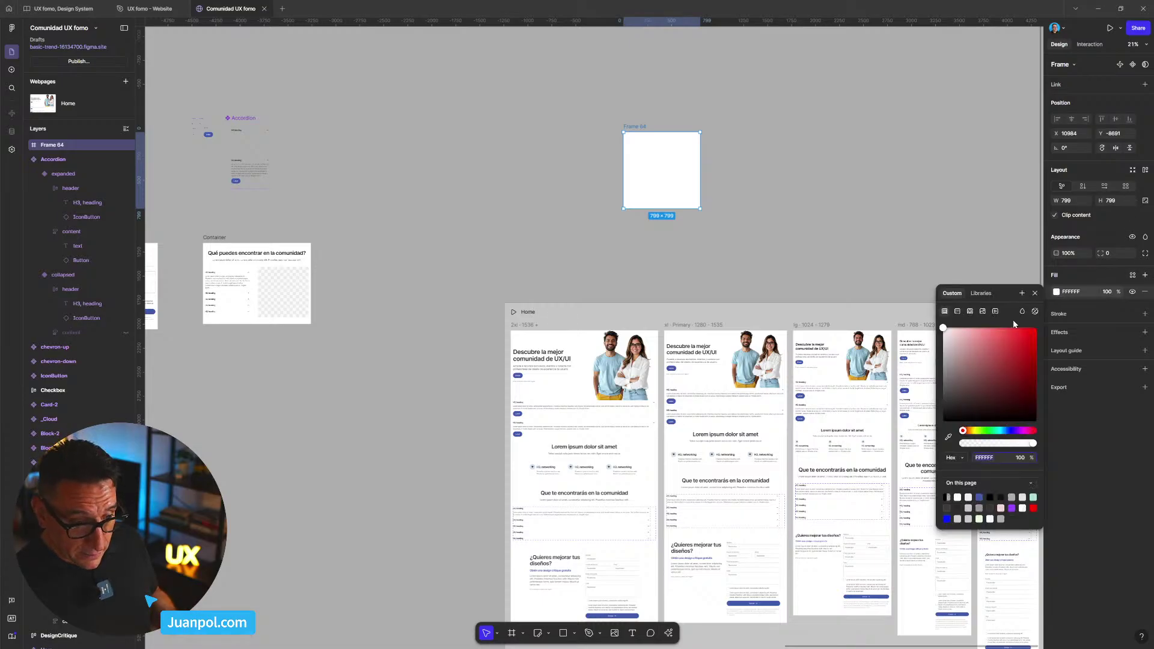
left_click(983, 312)
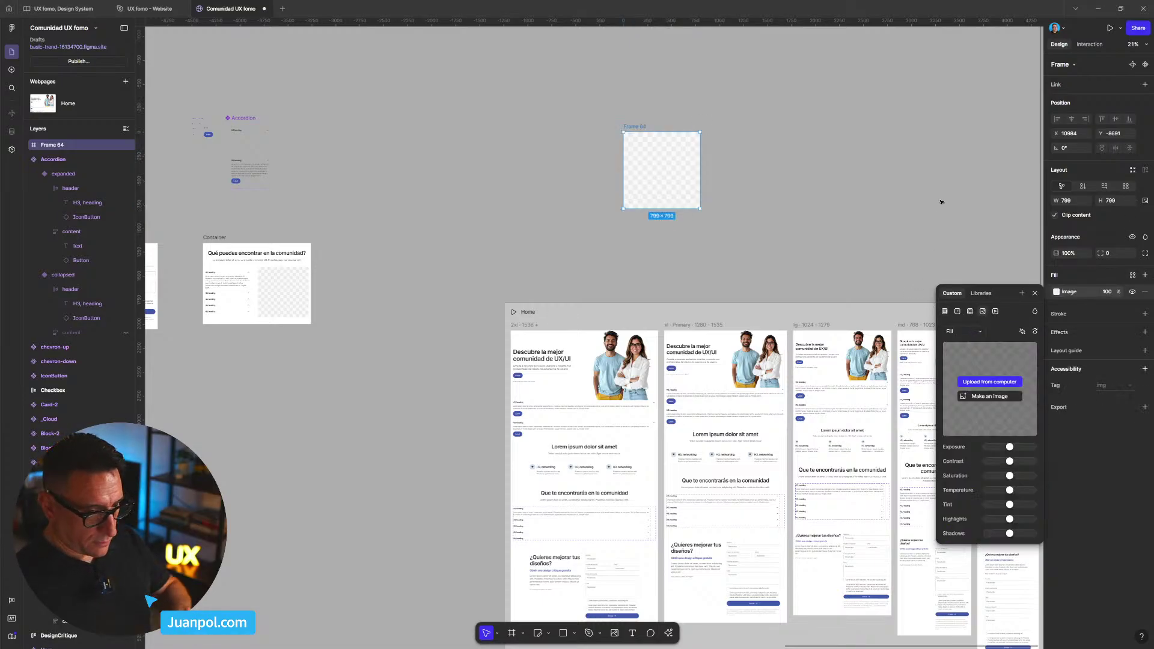
- Rename the new square frame as image-2
double_click(633, 128)
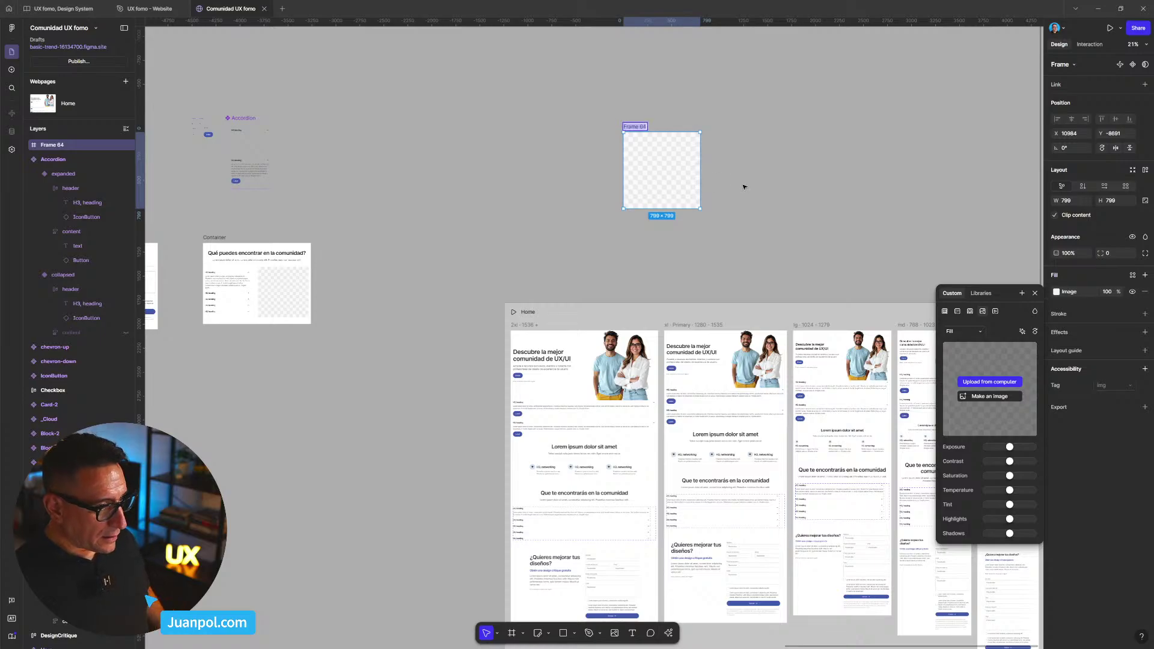
type("image")
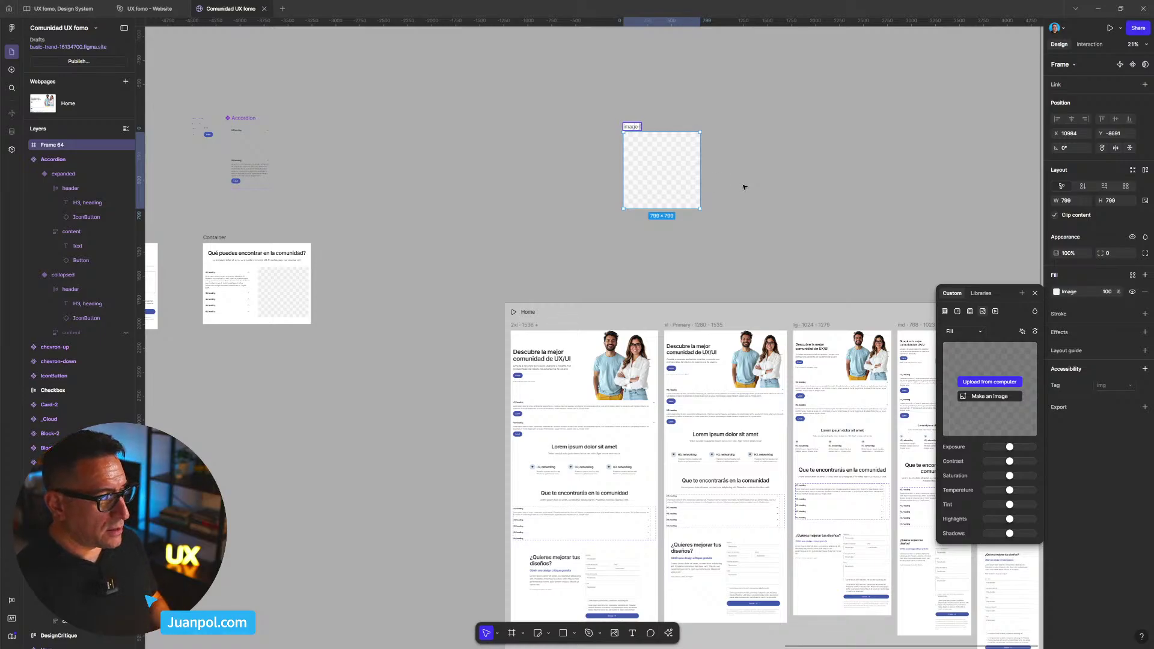
type("-")
key("Return")
double_click(631, 127)
type("2")
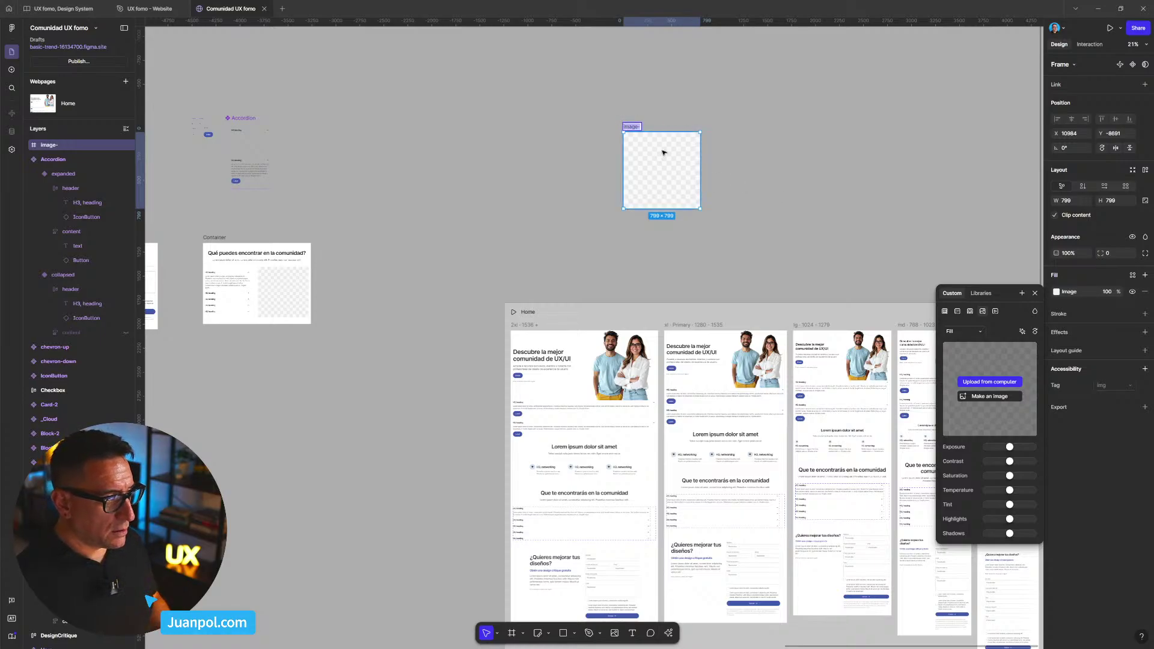
key("Return")
left_click(895, 114)
- Insert the image-2 frame between the two accordions of rompedor-de-figma-sites-2 in the Primary breakpoint of Home
scroll(888, 152, "down", 2)
scroll(734, 142, "down", 1)
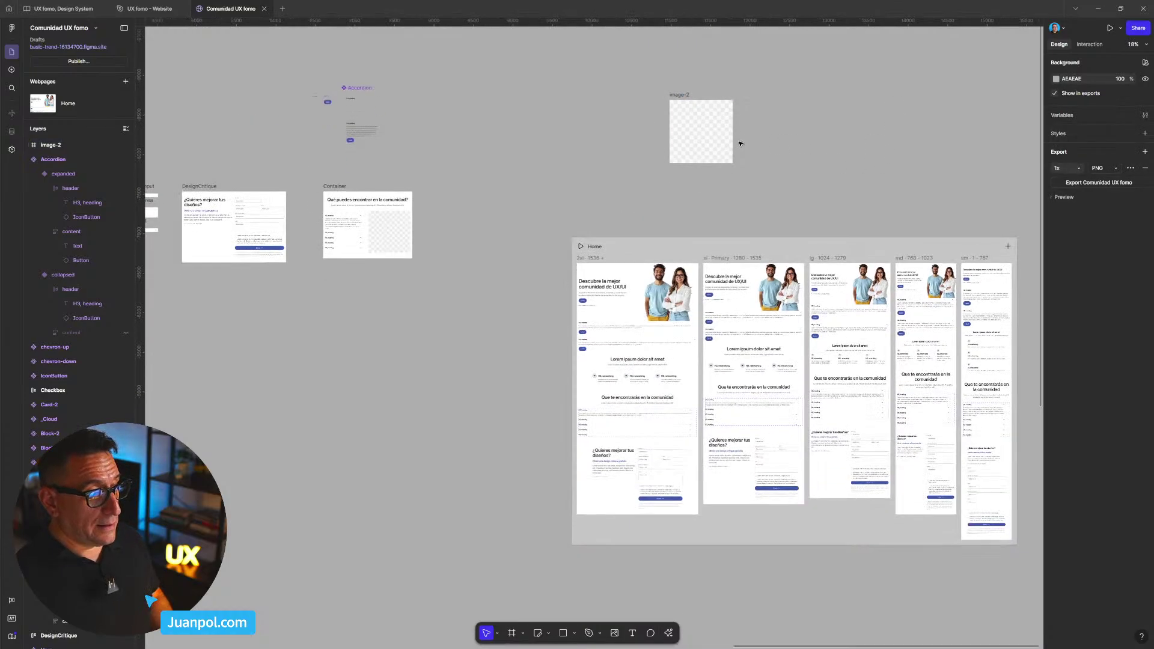
scroll(613, 250, "right", 3)
scroll(614, 250, "up", 3)
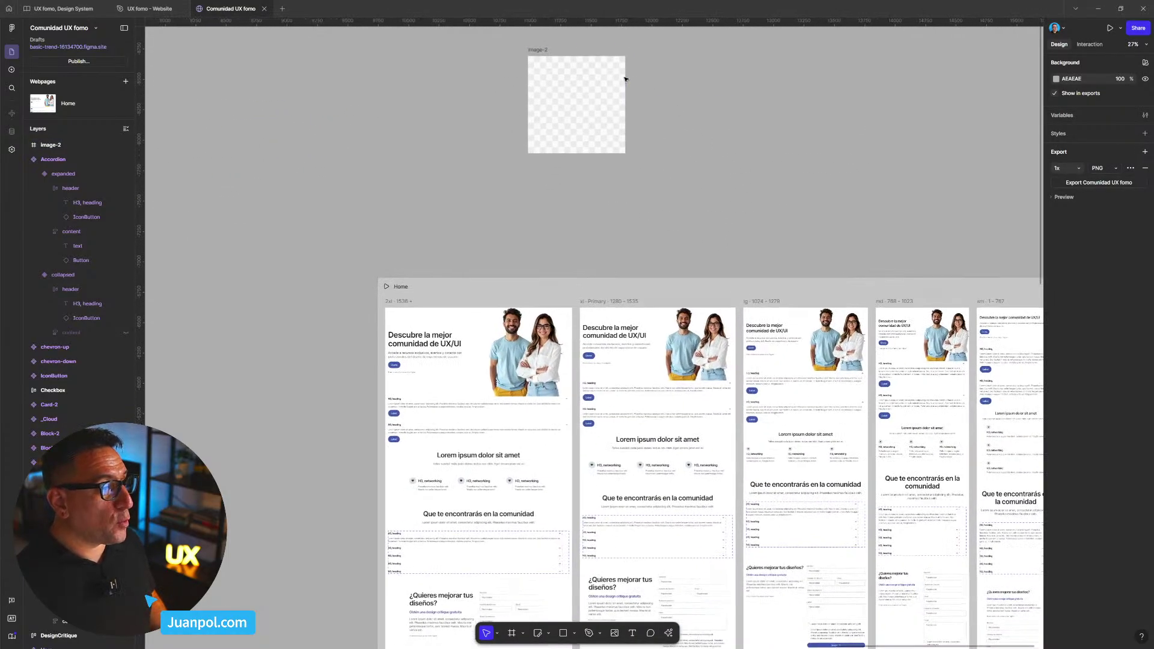
left_click(645, 405)
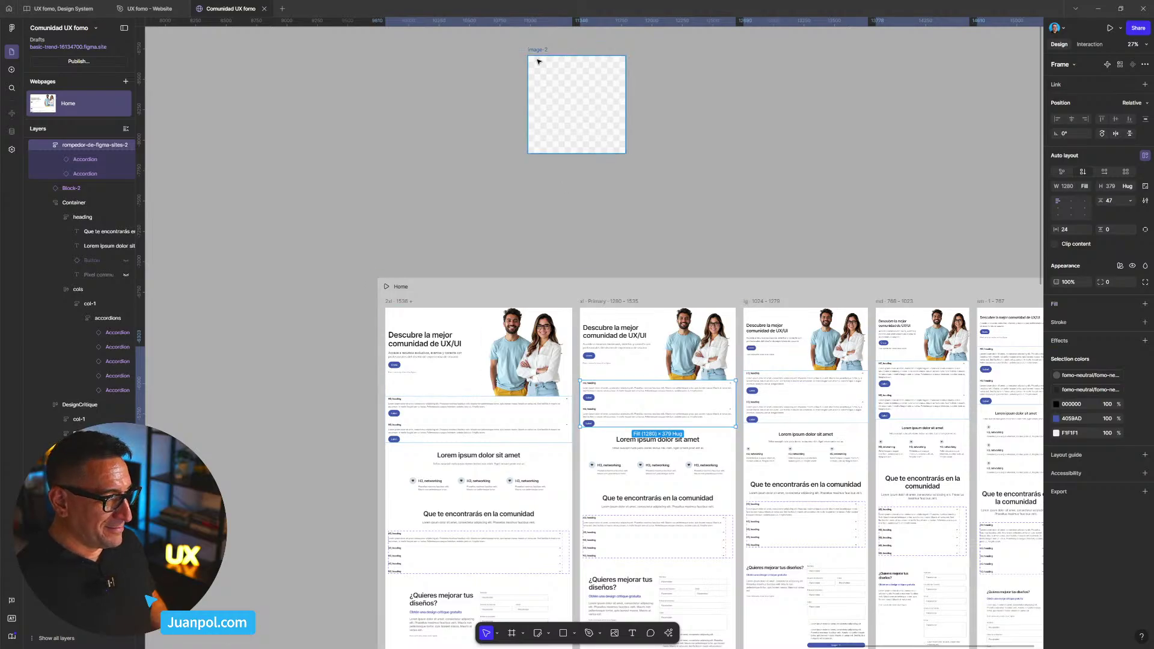
left_click_drag(538, 53, 645, 403)
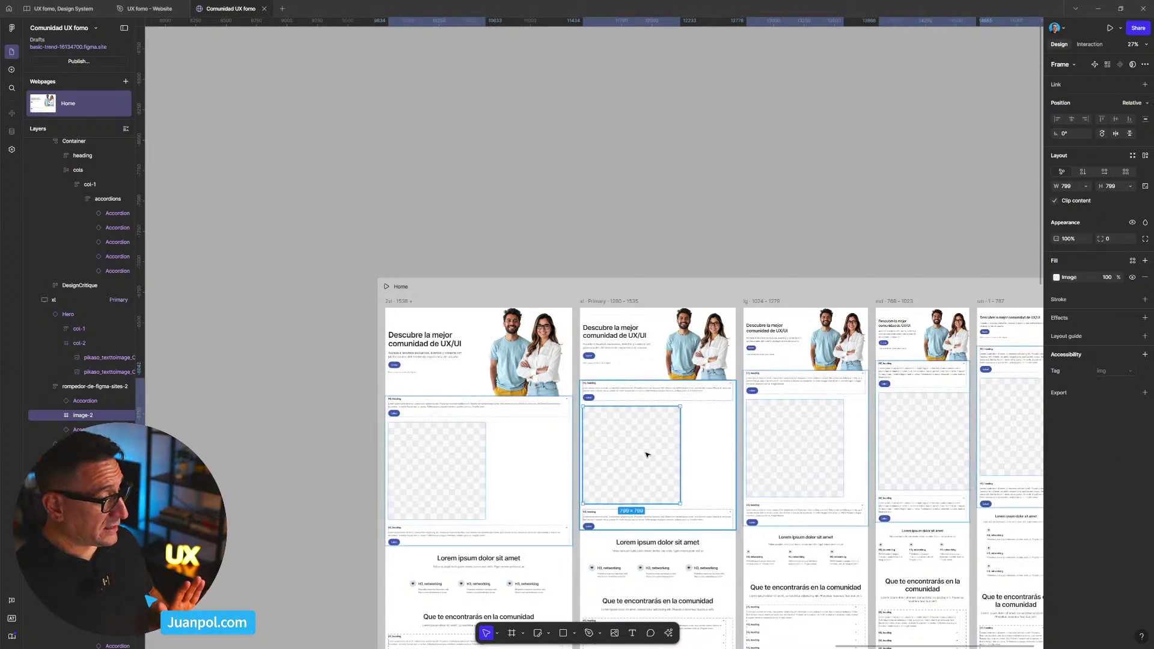
- Move the rompedor-de-figma-sites-2 frame out of the Home breakpoints onto the empty canvas below them
scroll(81, 283, "down", 5)
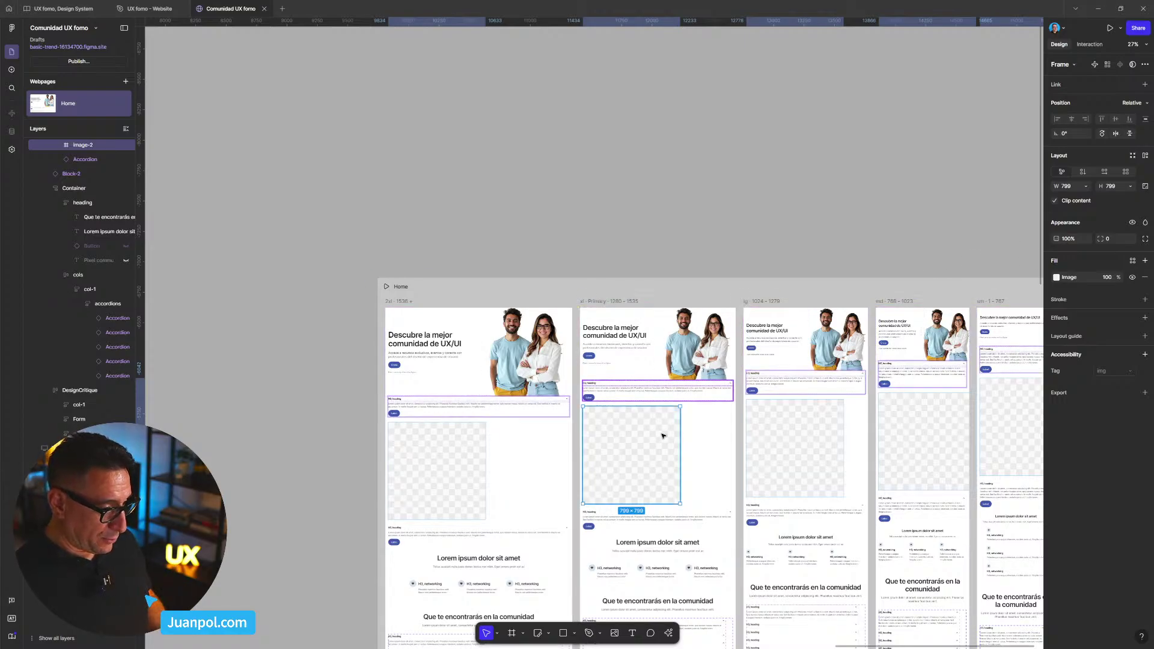
scroll(667, 430, "down", 3)
scroll(691, 444, "down", 5)
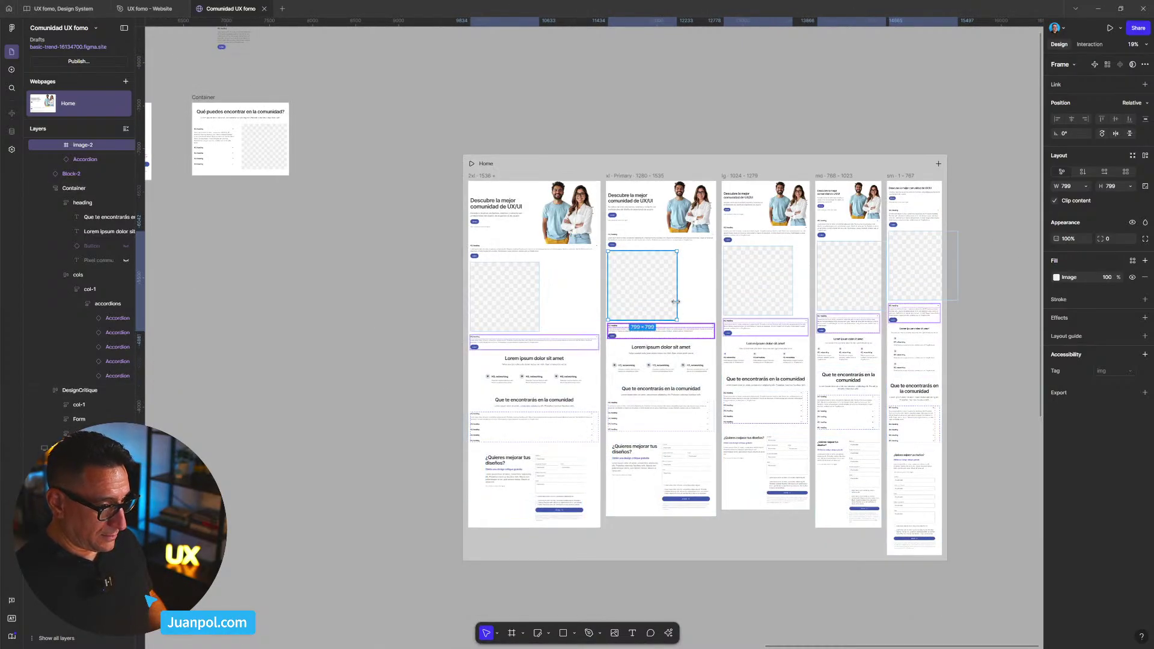
left_click_drag(699, 185, 714, 508)
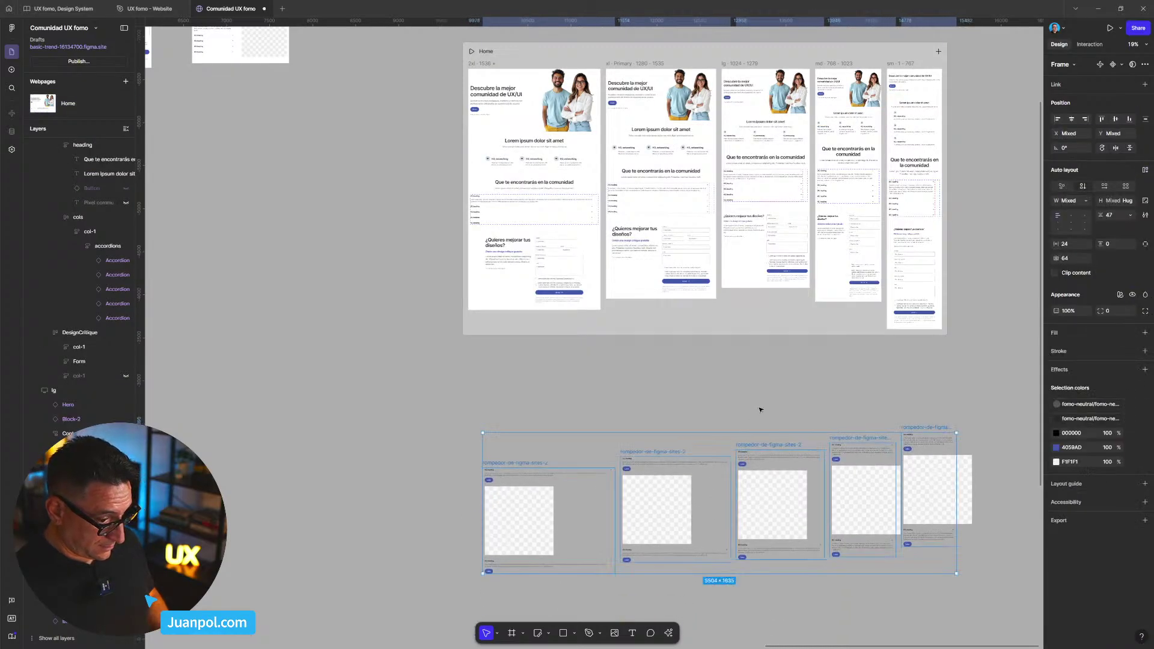
scroll(719, 345, "down", 3)
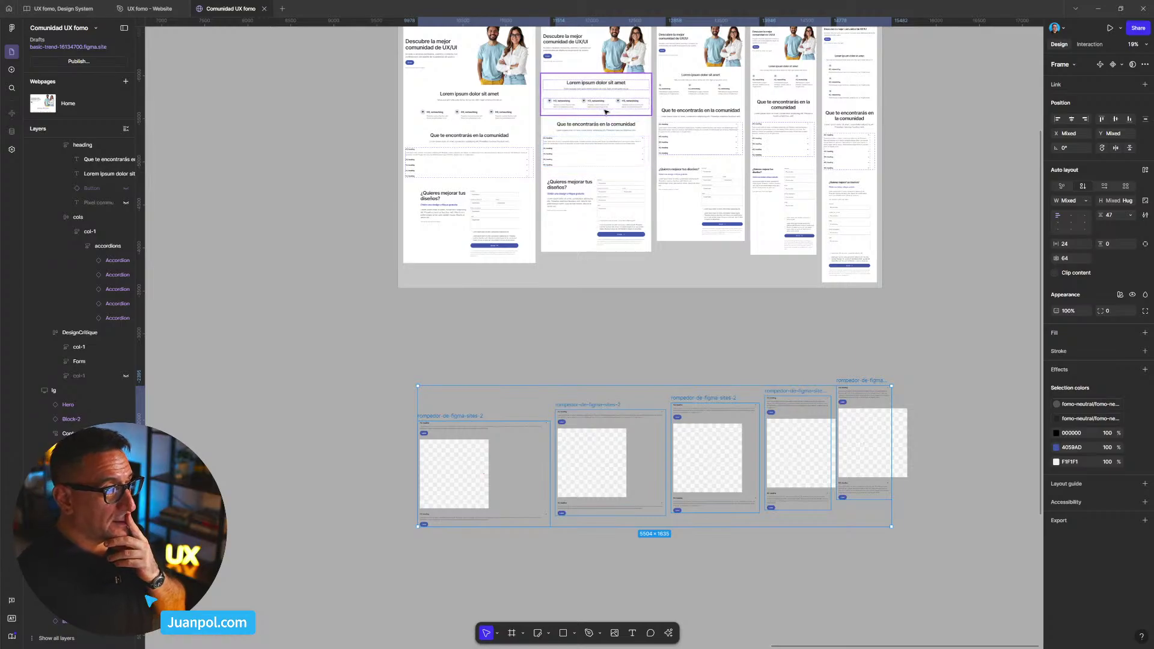
scroll(609, 115, "up", 1)
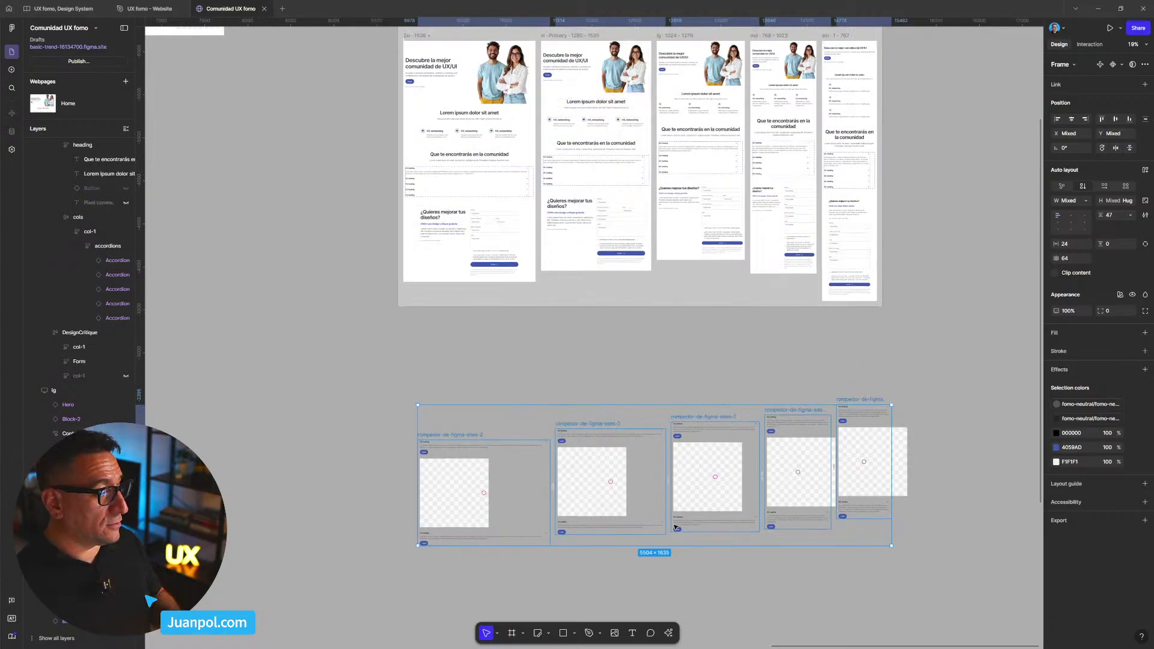
- Delete the extracted rompedor-de-figma-sites-2 copies, keeping only the 1280 px wide one
left_click(681, 381)
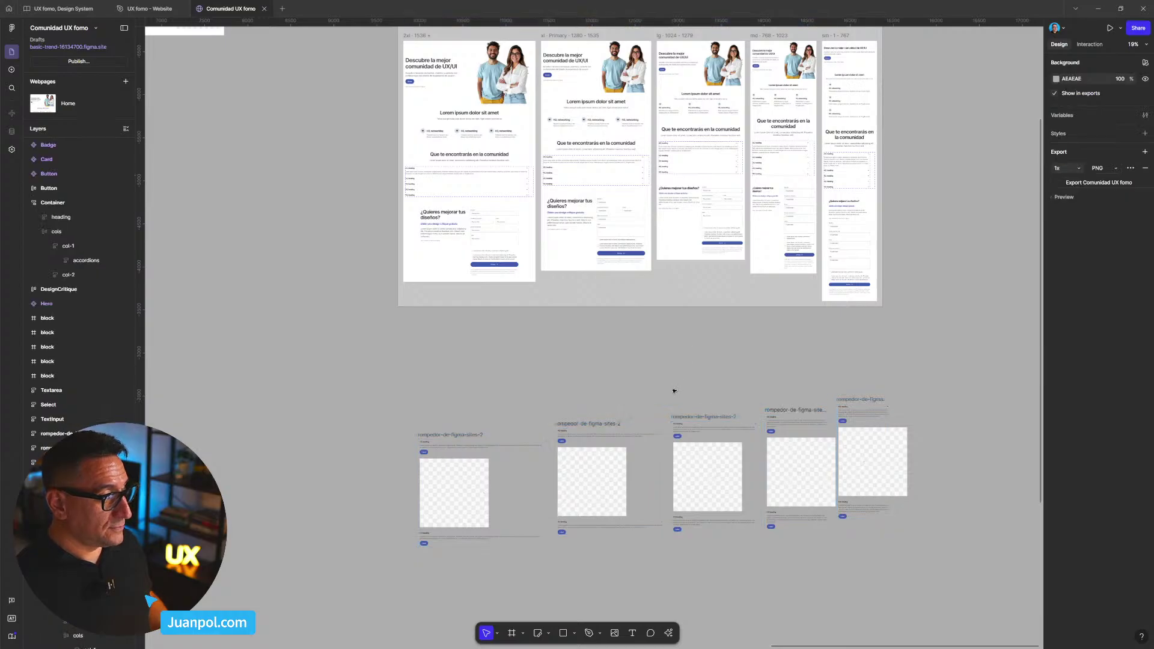
left_click_drag(670, 390, 964, 543)
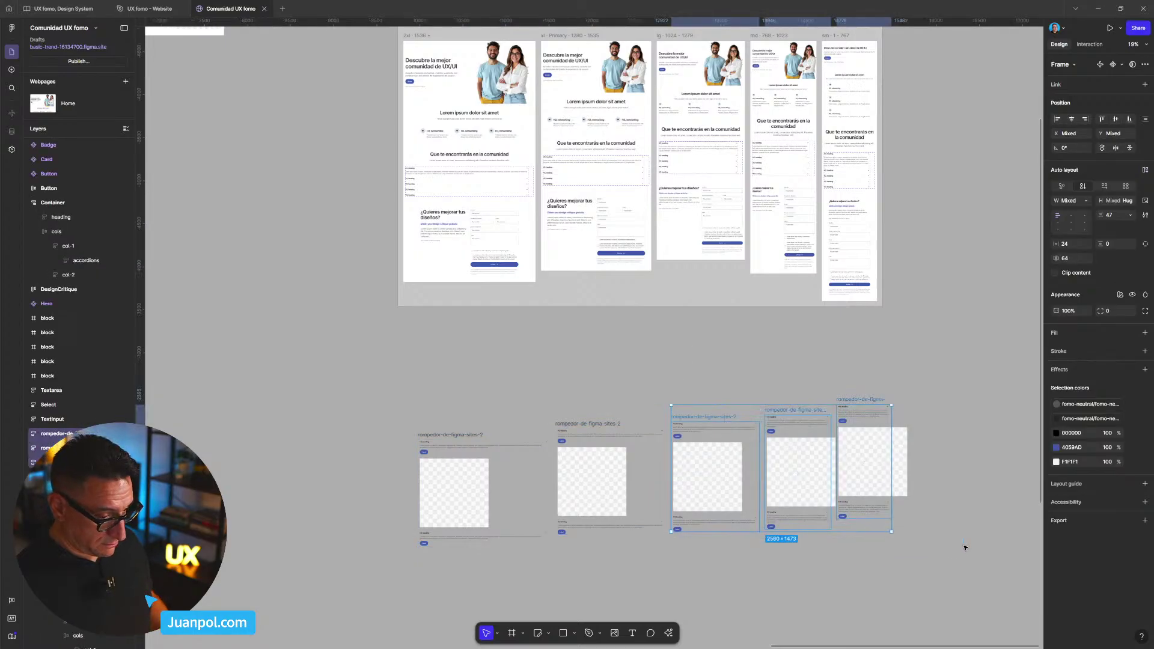
key("Delete")
left_click_drag(359, 404, 551, 558)
key("Delete")
- Examine the structure of the remaining rompedor-de-figma-sites-2 frame in outline mode, undo its accidental move and restore the normal display
scroll(570, 551, "up", 10)
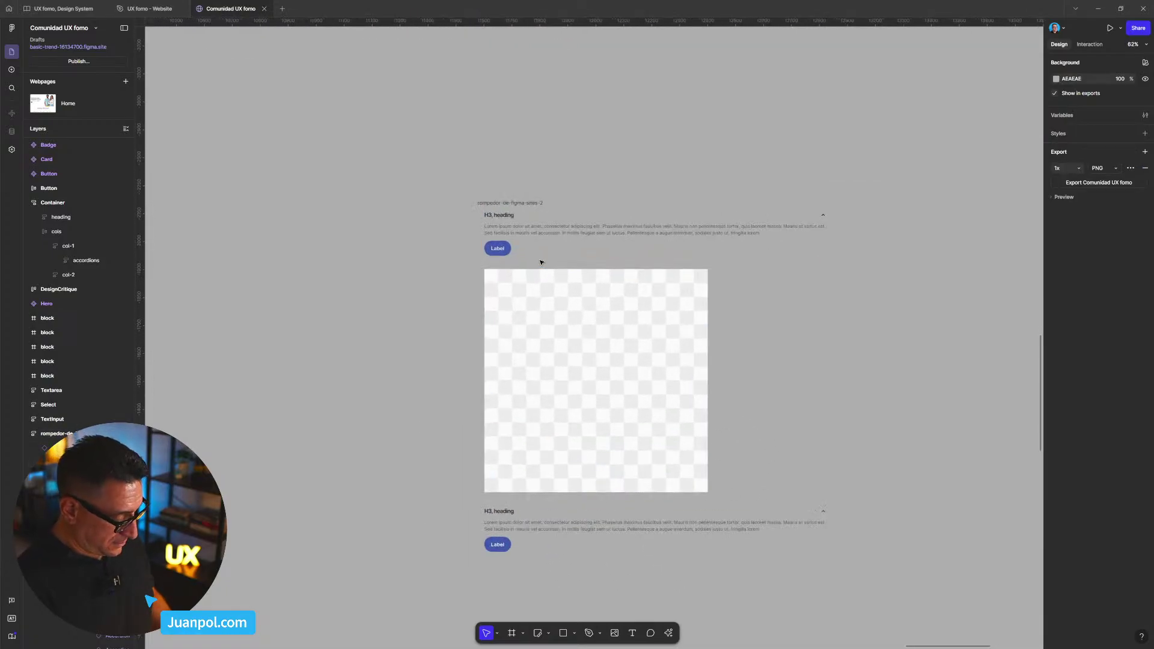
key("ctrl+y")
scroll(467, 249, "down", 2)
scroll(467, 249, "right", 2)
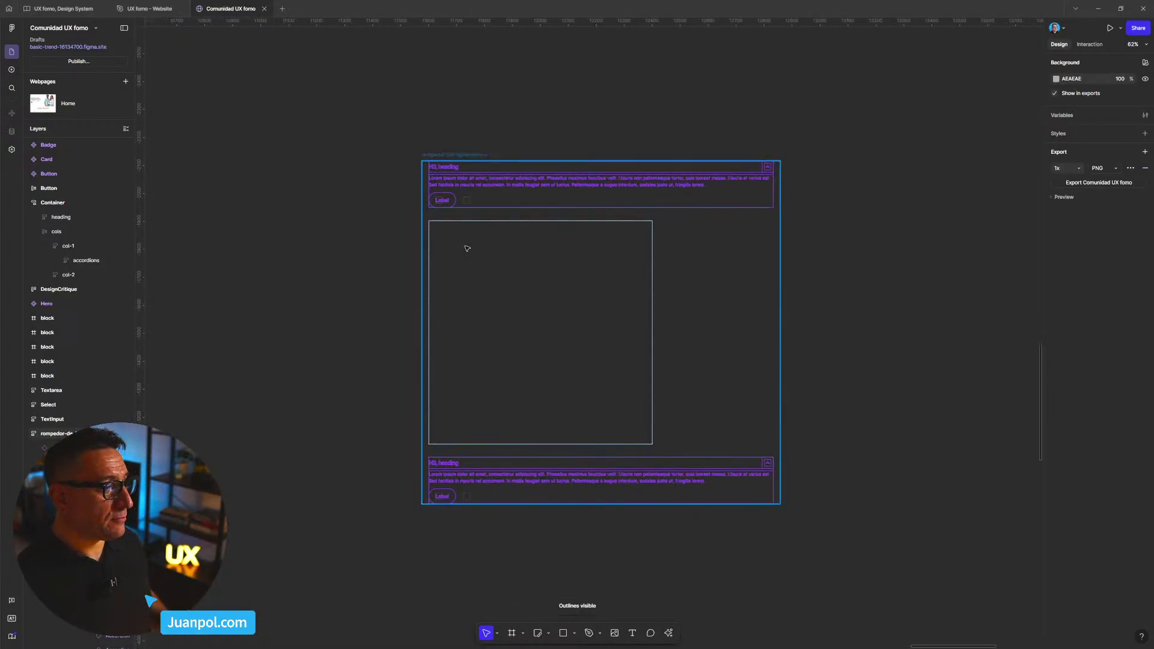
key("ctrl+a")
left_click_drag(674, 247, 629, 232)
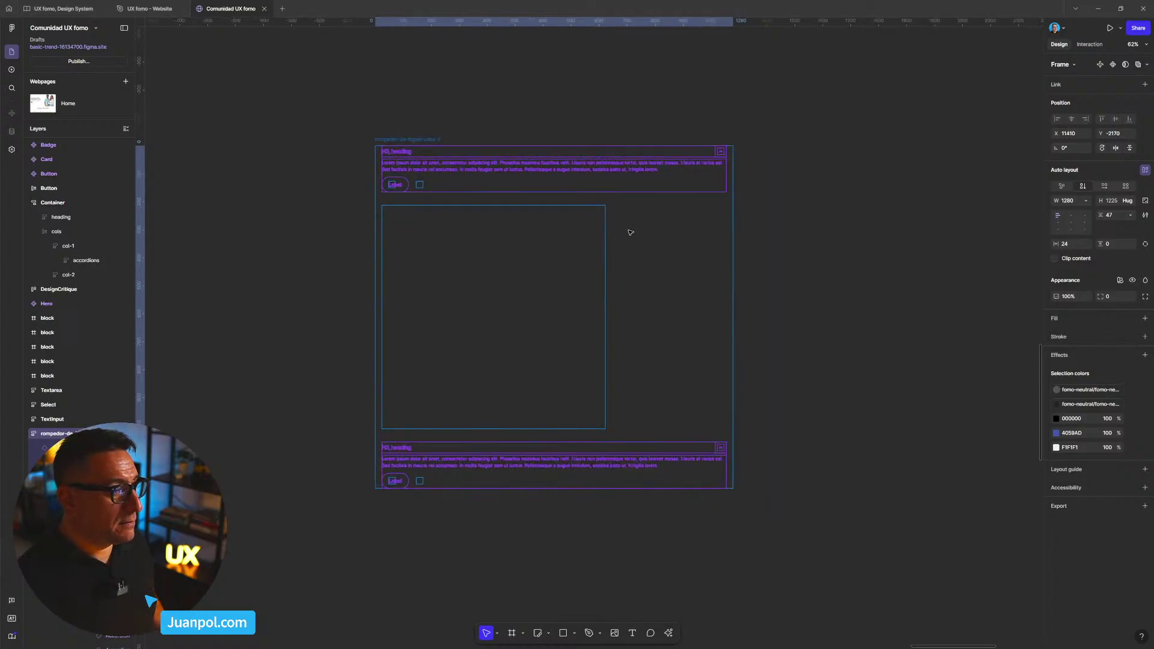
key("ctrl+z")
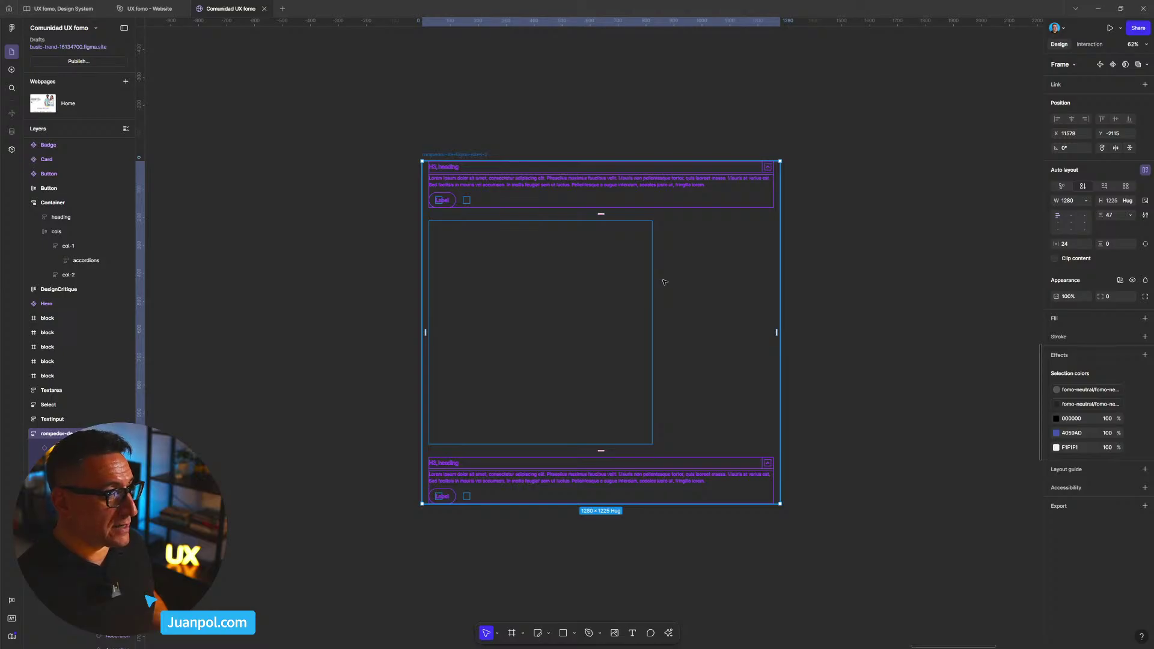
key("ctrl+y")
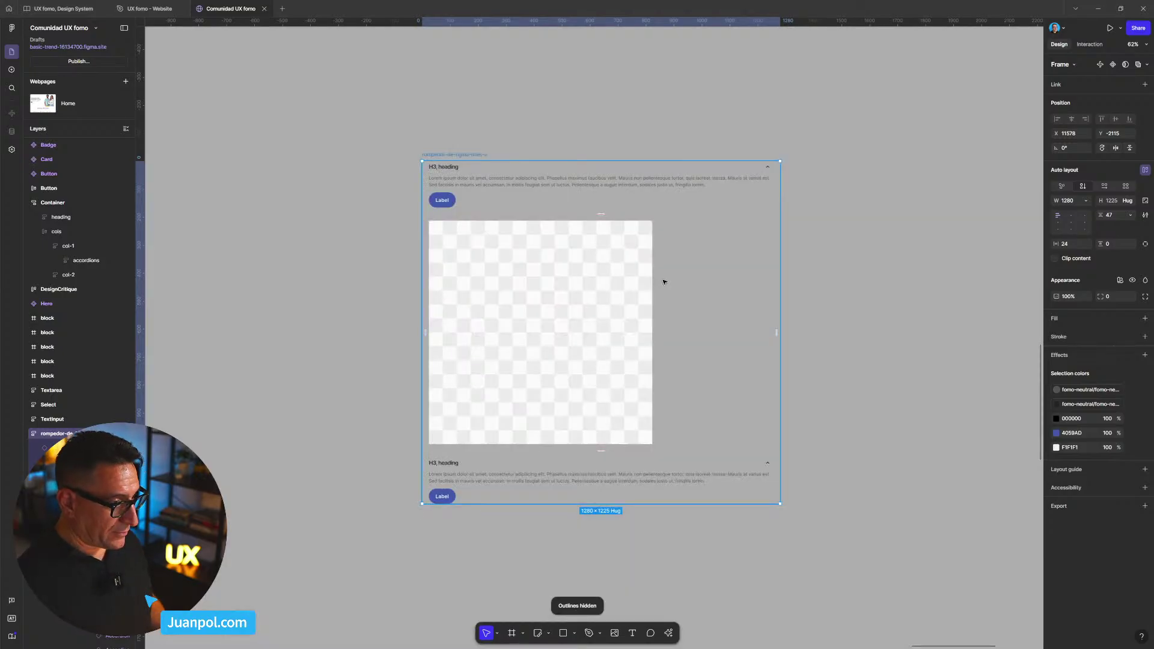
- Draw a frame about 1556 × 1173 px on the empty canvas beside rompedor-de-figma-sites-2
scroll(696, 279, "down", 3)
scroll(569, 240, "right", 5)
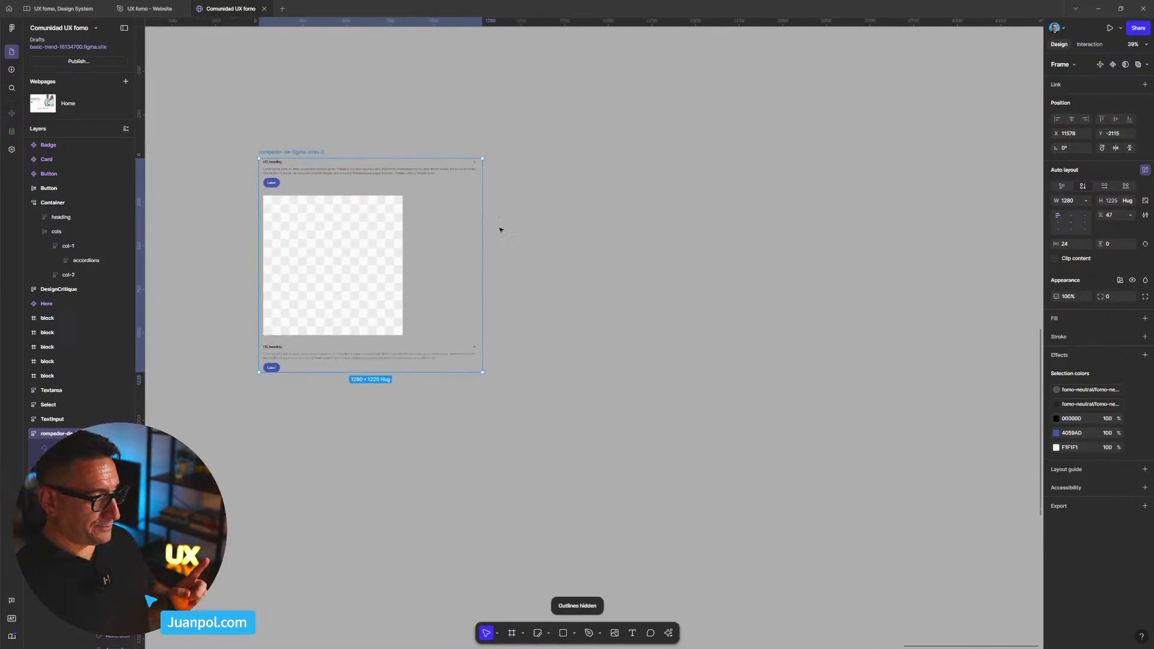
left_click(541, 247)
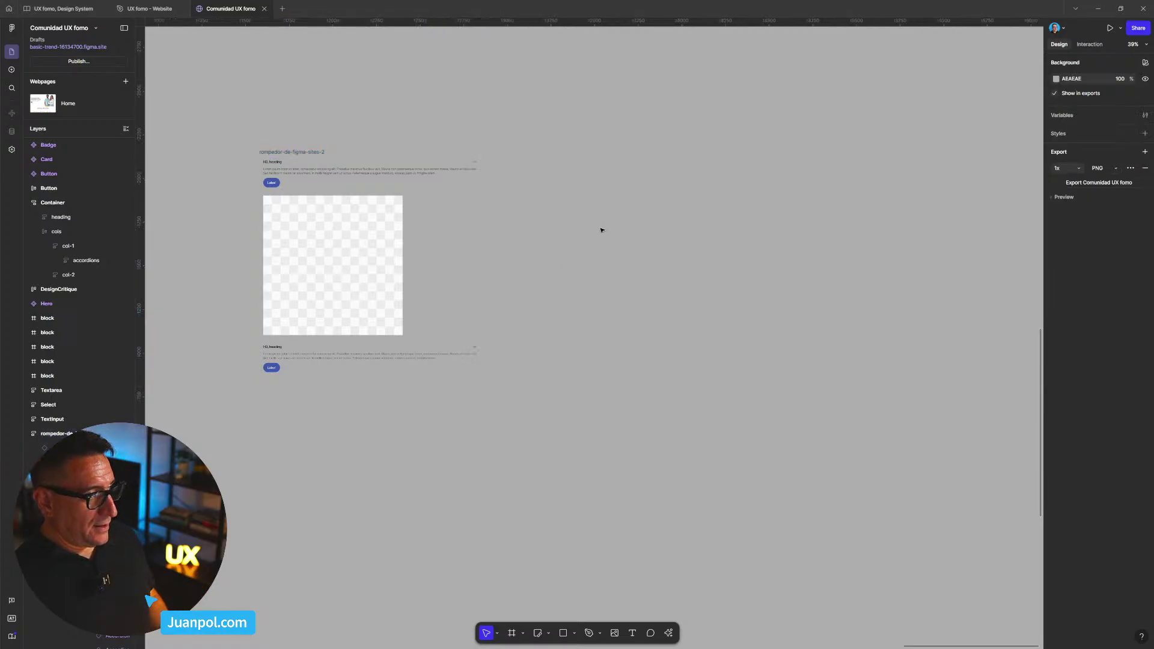
key("f")
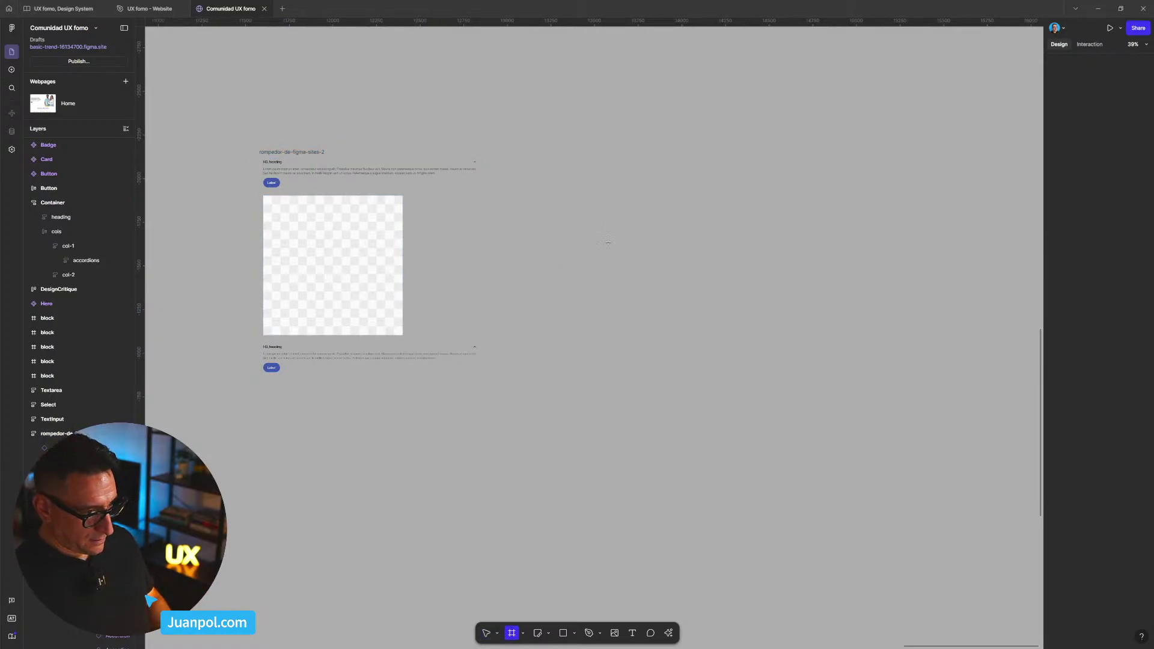
left_click_drag(842, 408, 570, 202)
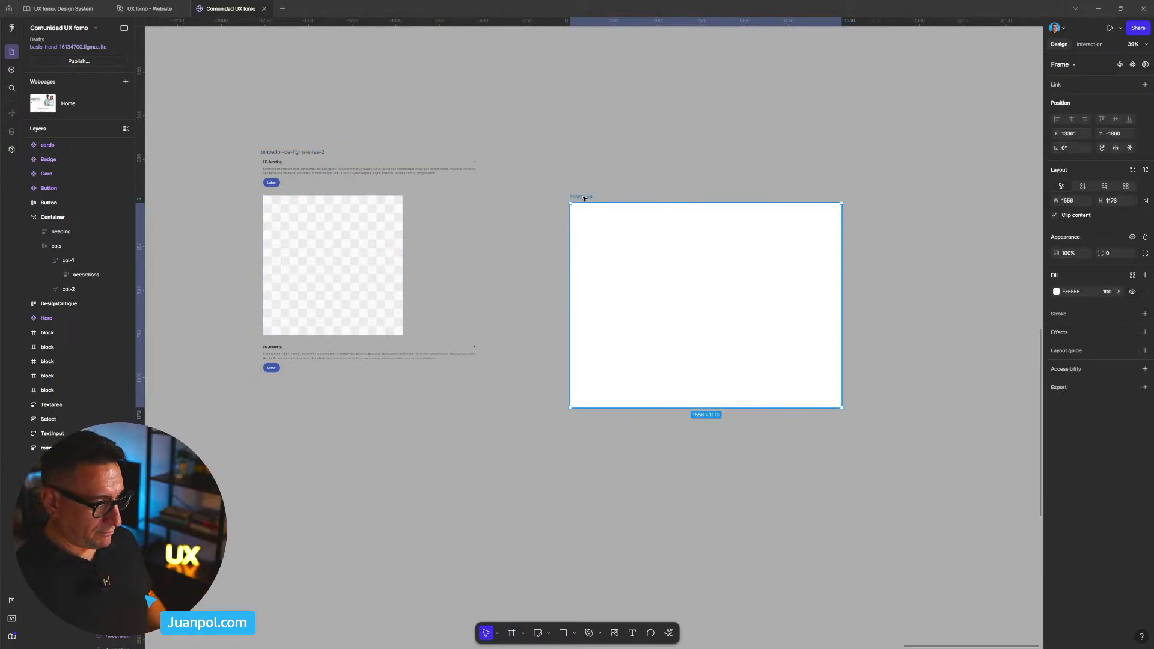
- Rename the new frame as rompedor-de-figma-sites-3, reusing the neighbouring frame's name
left_click(312, 154)
left_click(580, 196)
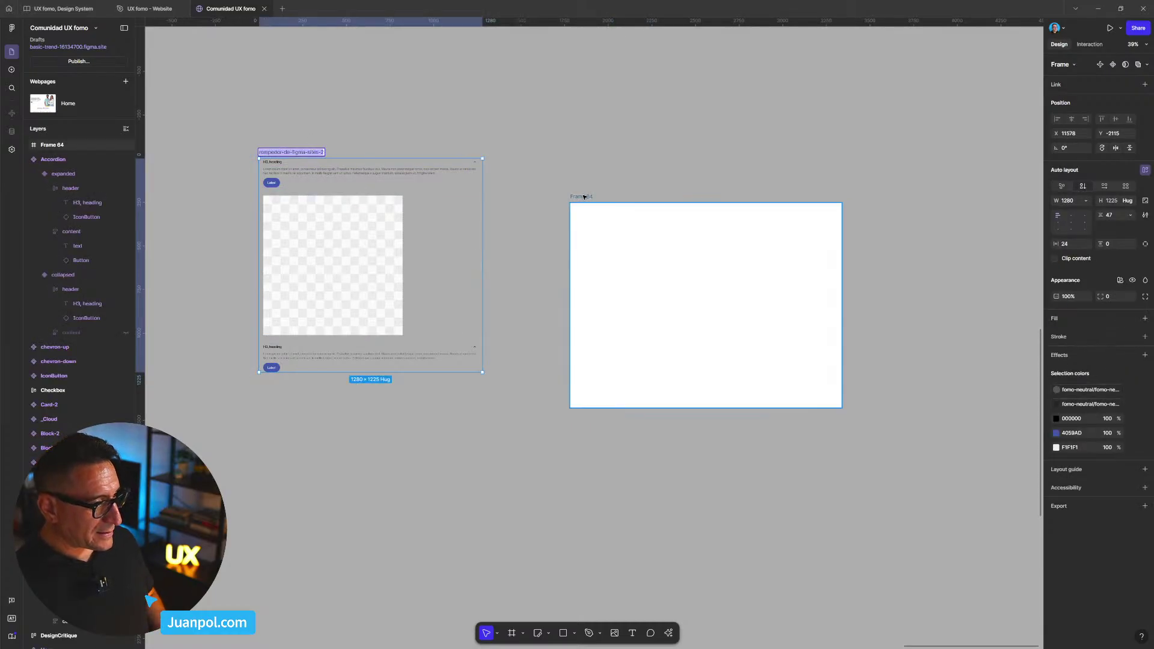
double_click(581, 197)
type("rompedor-de-figma-sites-2")
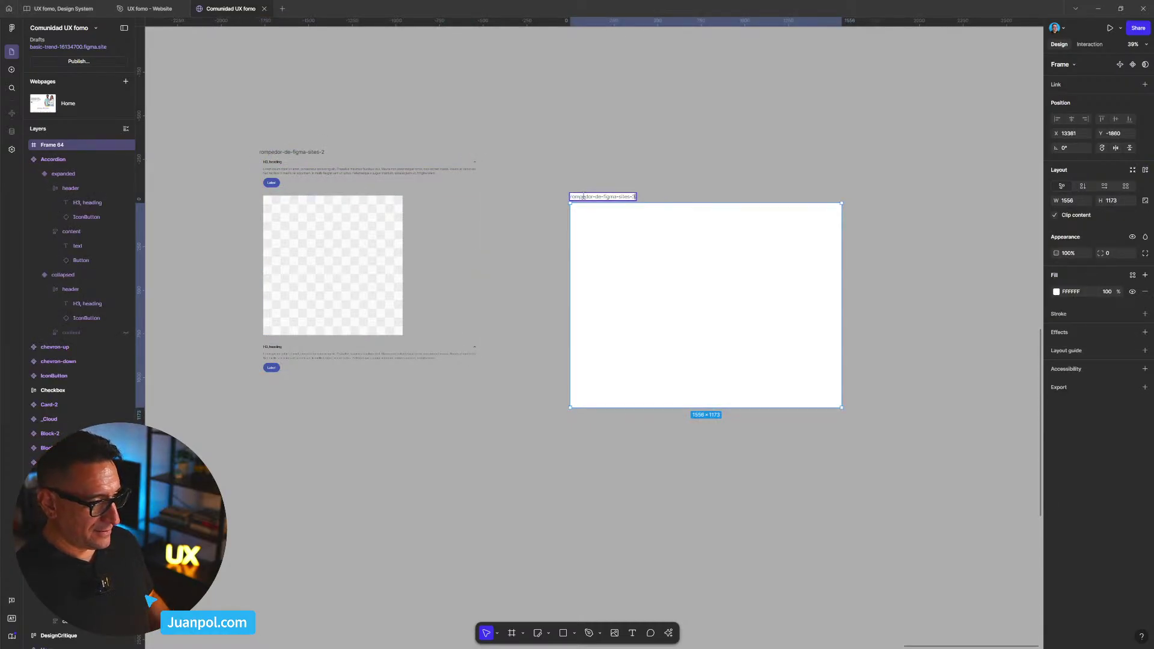
key("Return")
- Widen the rompedor-de-figma-sites-3 frame to about 1845 px
left_click(850, 312)
left_click(842, 313)
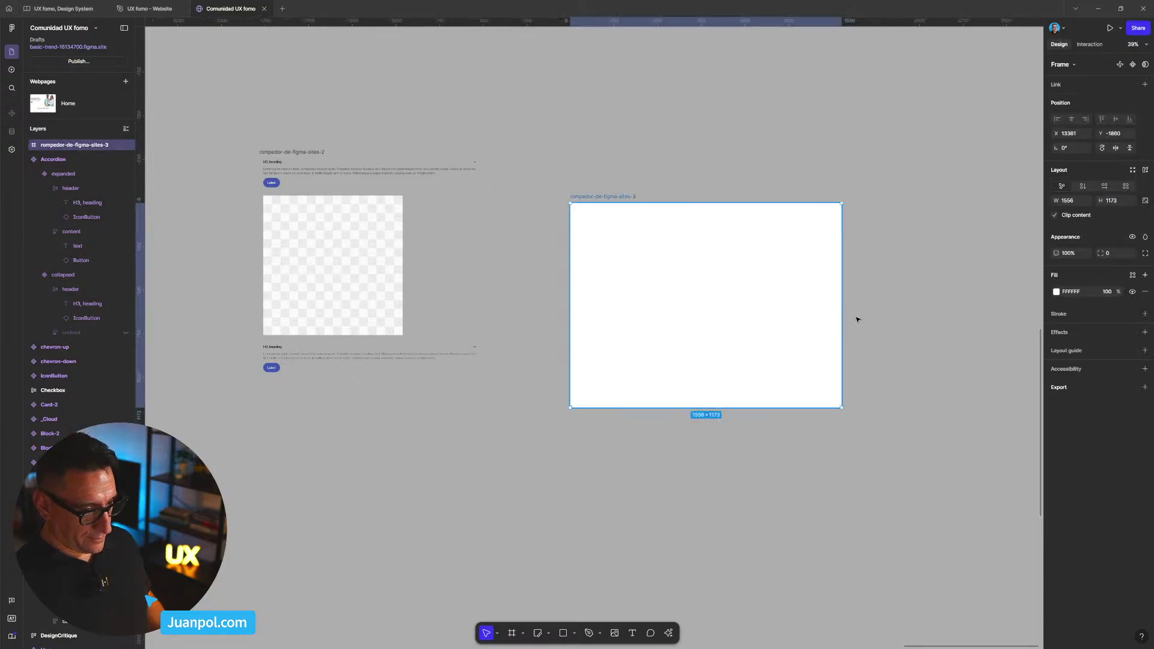
left_click_drag(860, 268, 912, 313)
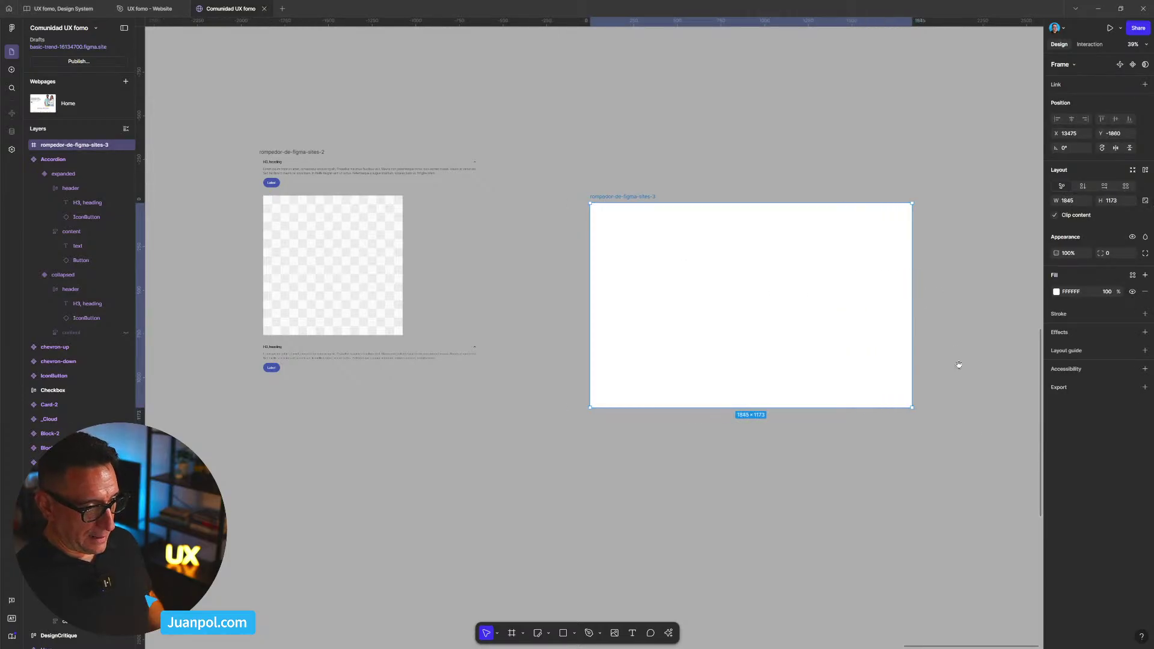
- Draw a square frame about 664 × 664 px below rompedor-de-figma-sites-3 and name it col-1b
scroll(959, 365, "down", 3)
scroll(926, 370, "right", 2)
left_click(620, 442)
key("f")
left_click(610, 438)
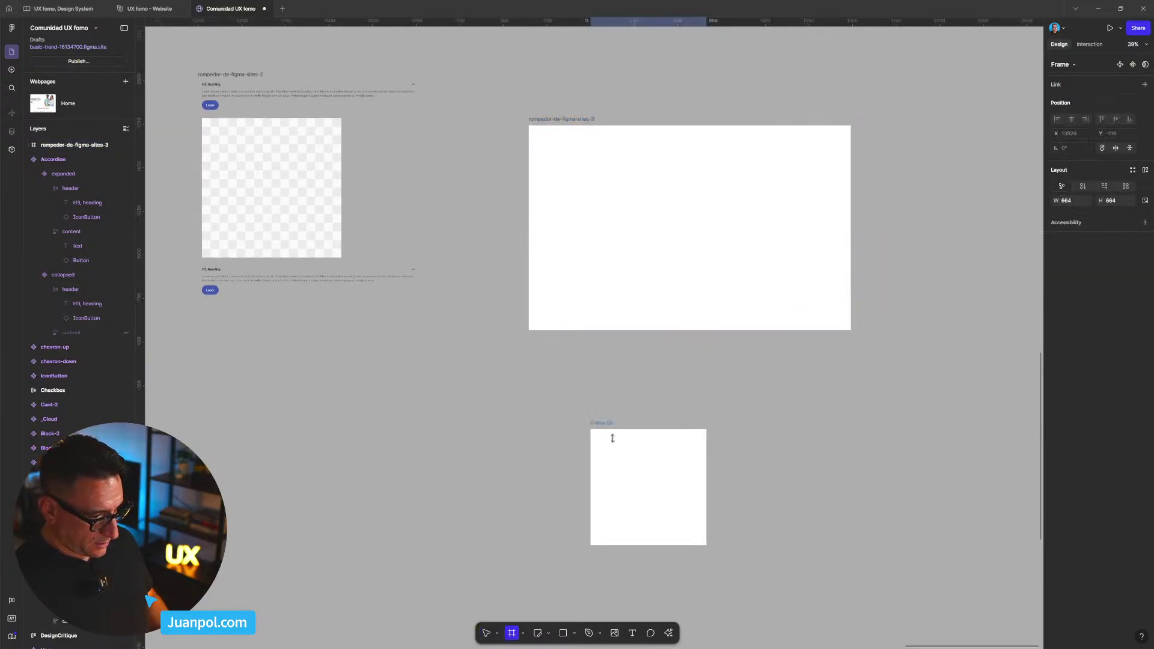
type("co")
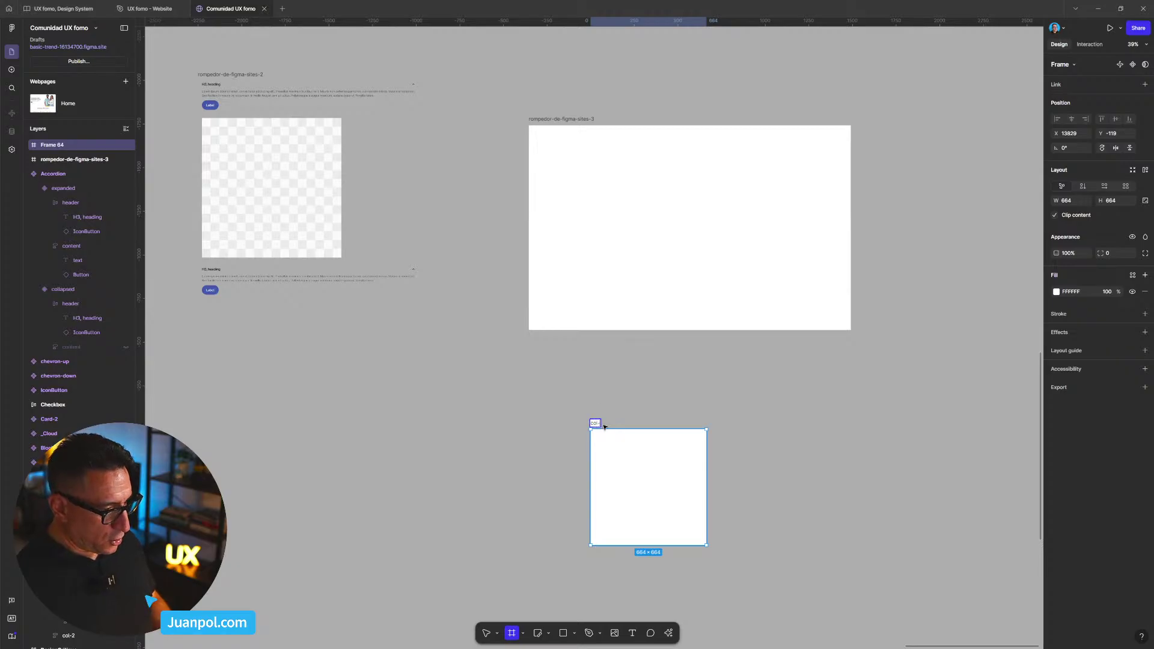
type("l-1b")
key("Return")
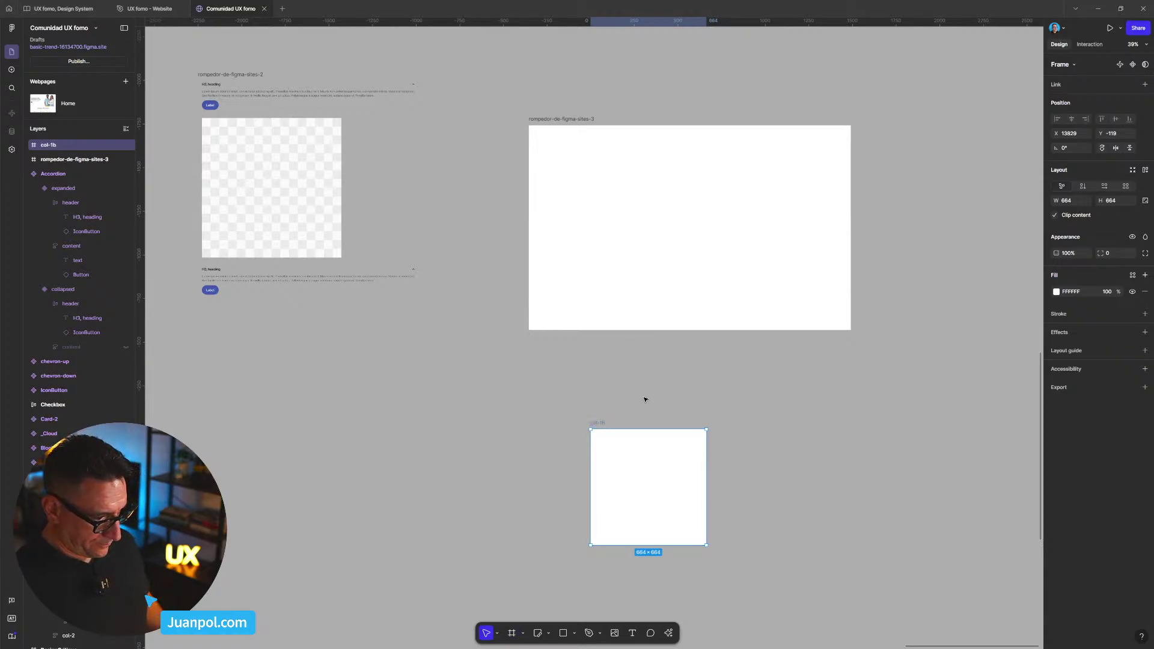
- Duplicate the col-1b frame, place the copy beside it and rename the copy as col-2b
key("ctrl+d")
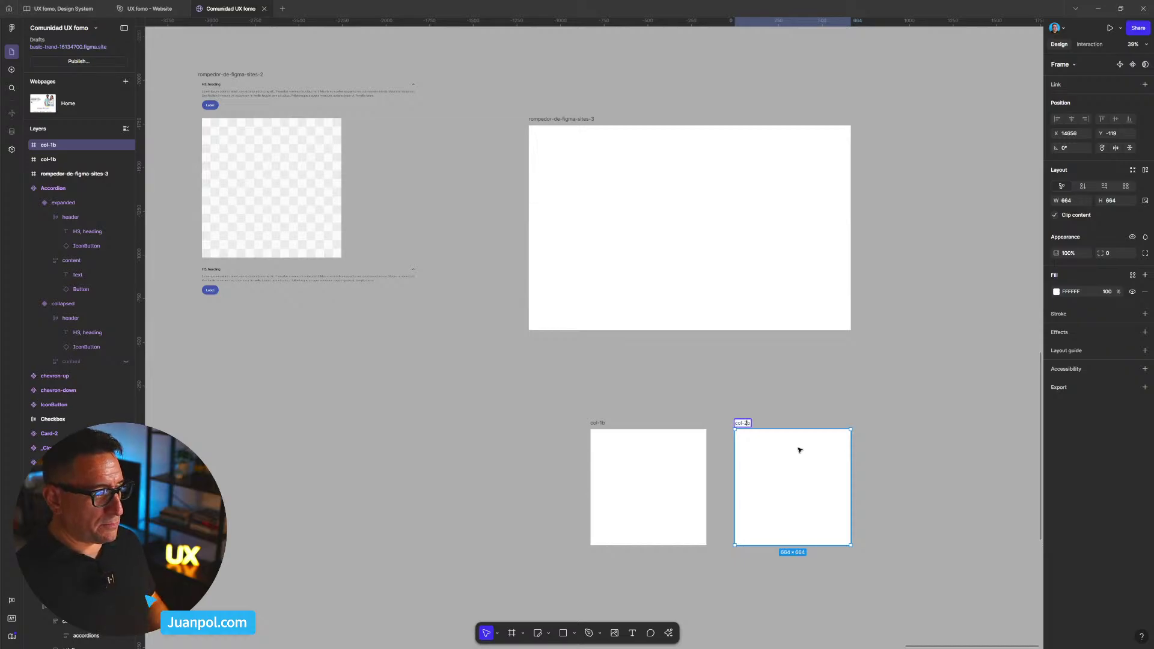
type("2")
key("Return")
- Give both col-1b and col-2b an inside red FF0000 stroke with a weight of 3
left_click(676, 484)
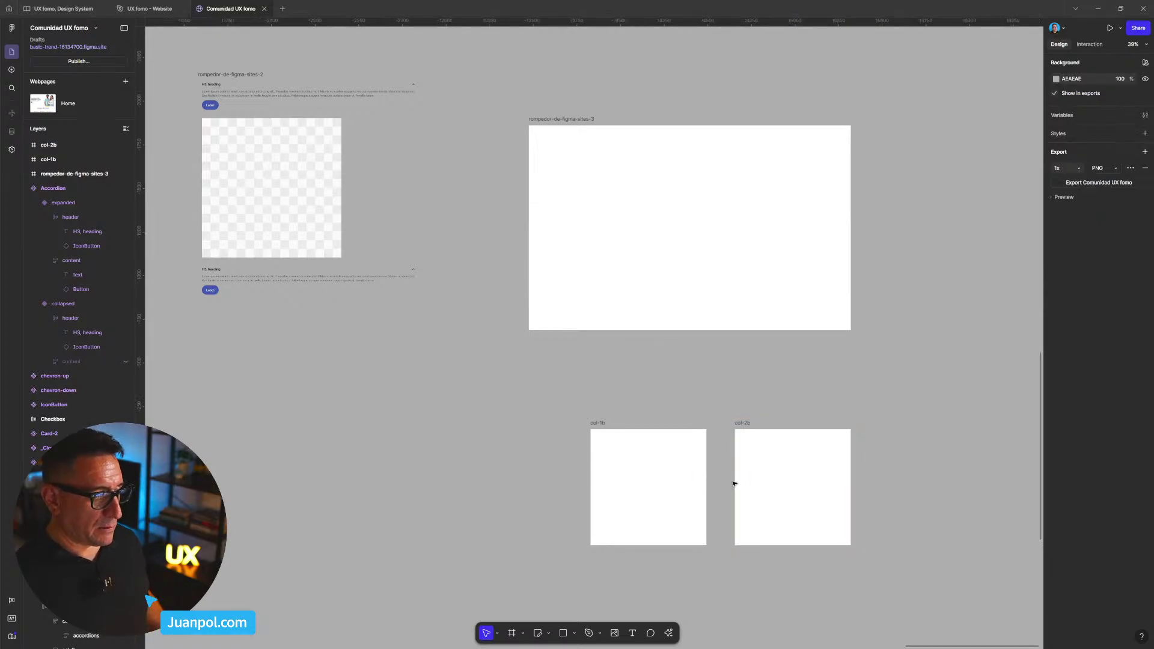
left_click(775, 483, "shift")
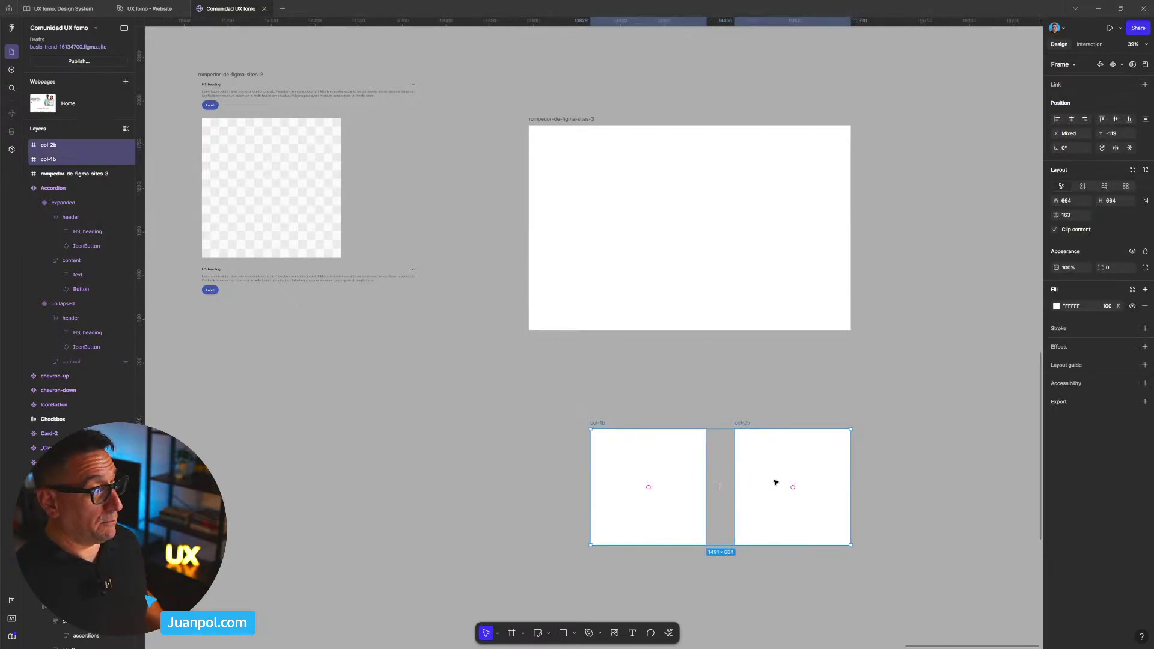
left_click(1145, 328)
left_click(1056, 344)
mouse_move(1020, 380)
left_mouse_down()
mouse_move(1022, 395)
mouse_move(1092, 360)
left_mouse_up()
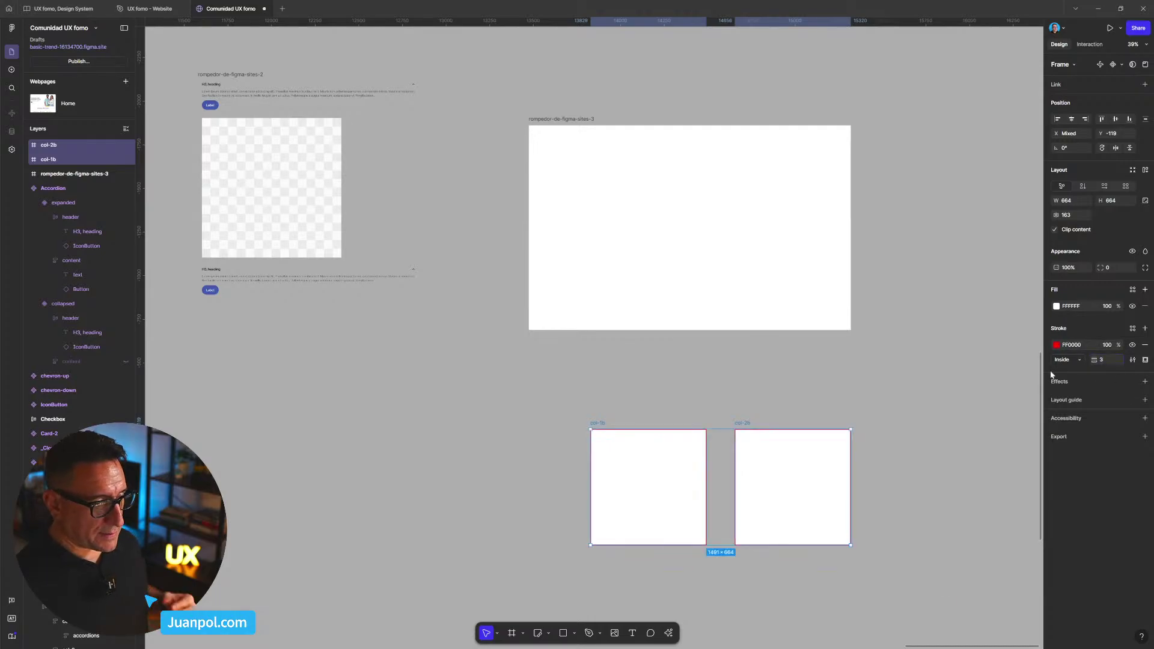
key("Escape")
- Give the rompedor-de-figma-sites-3 frame an inside blue 002FFF stroke with a weight of 3
left_click(698, 257)
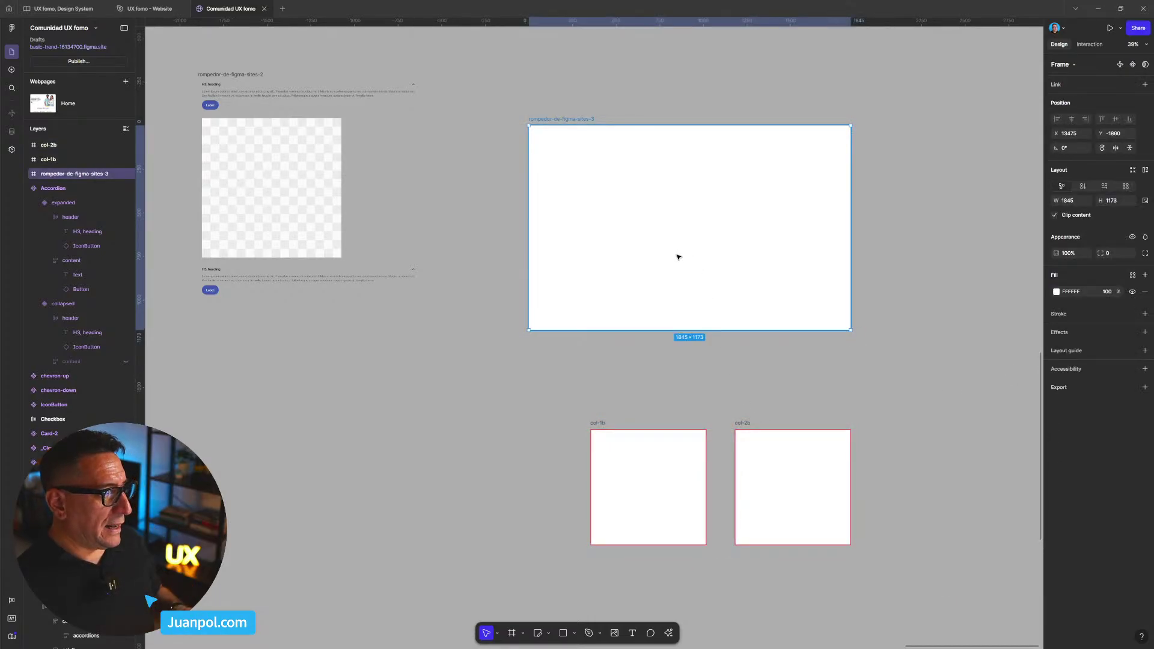
left_click(1144, 314)
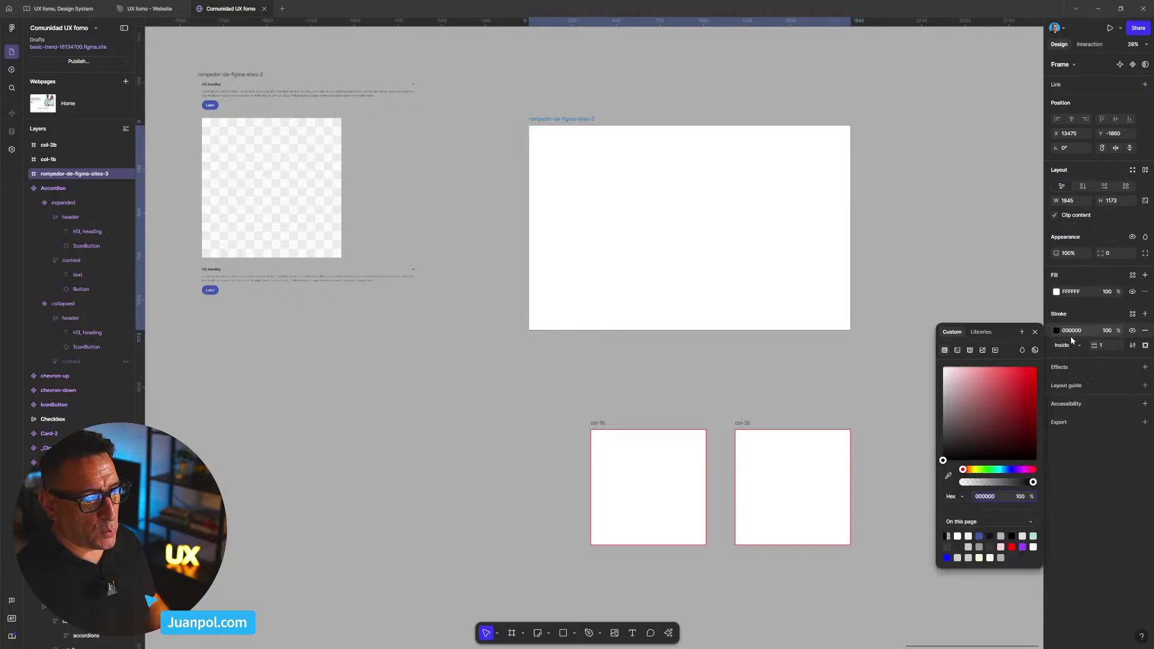
left_click(1063, 332)
left_click(1057, 332)
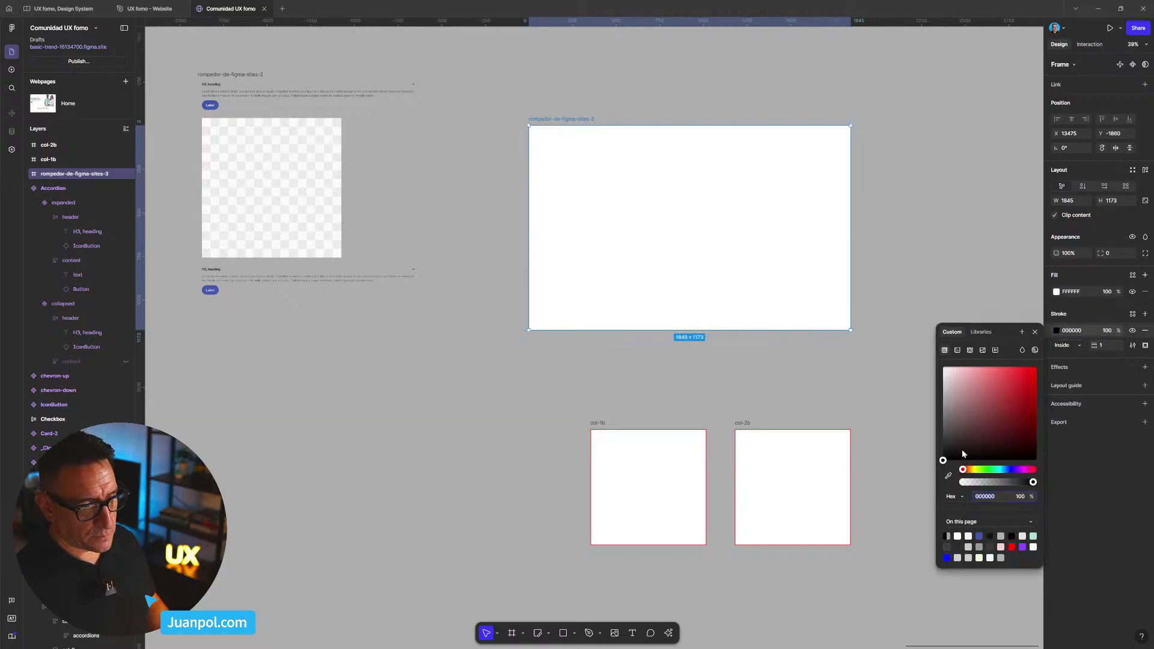
left_click(1007, 469)
left_click_drag(1003, 417, 1034, 368)
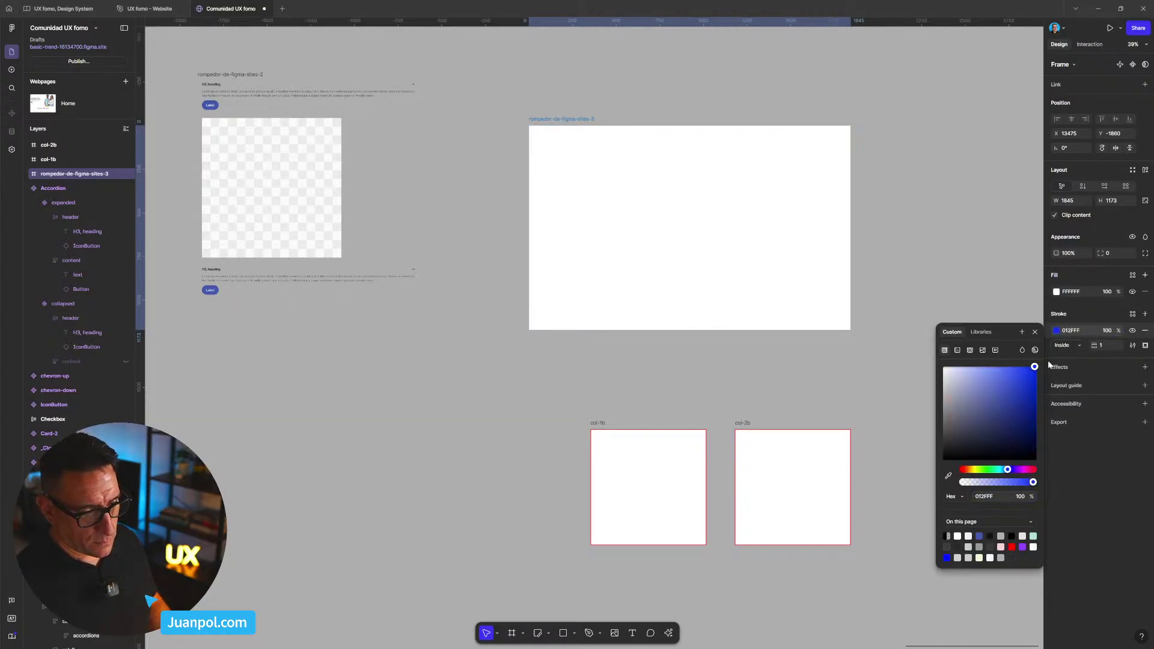
left_click(1102, 348)
type("3")
key("Return")
- Add auto layout to rompedor-de-figma-sites-3 and move col-1b and col-2b into it
left_click(807, 508)
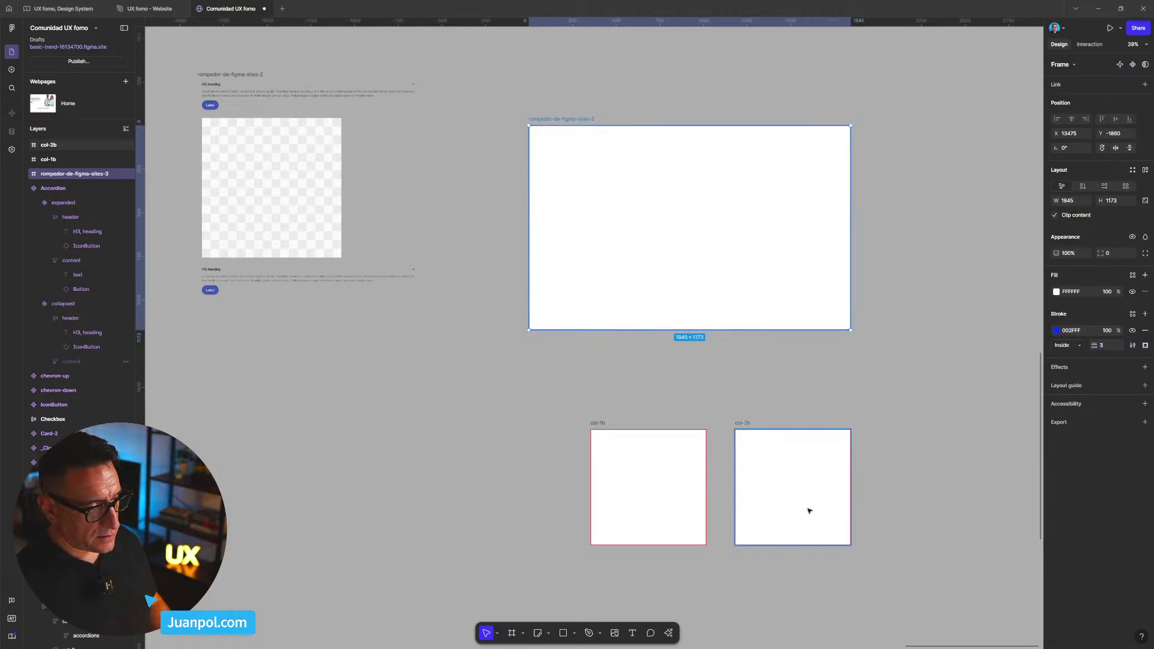
left_click(685, 515, "shift")
left_click(783, 363)
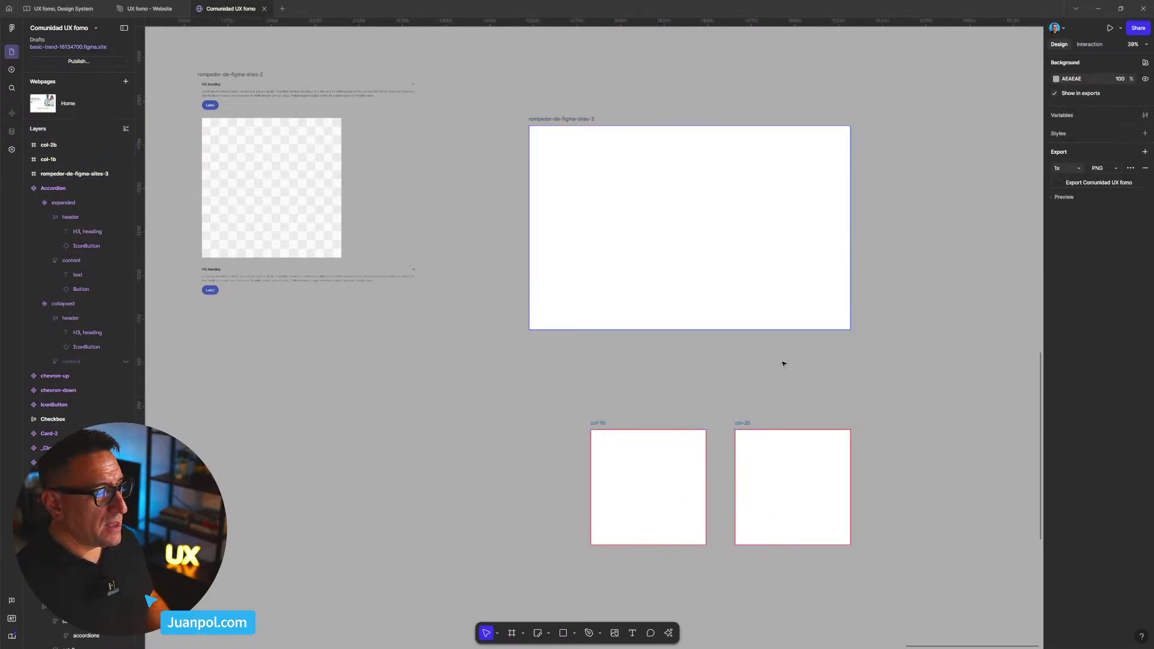
left_click_drag(869, 562, 544, 394)
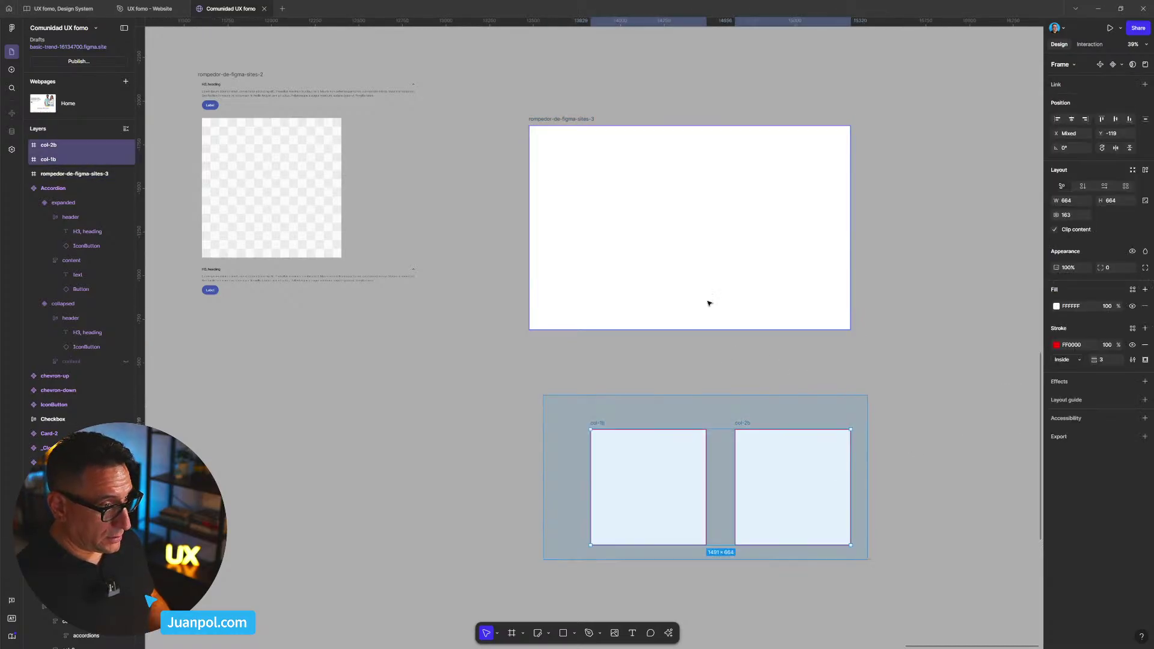
left_click(571, 119)
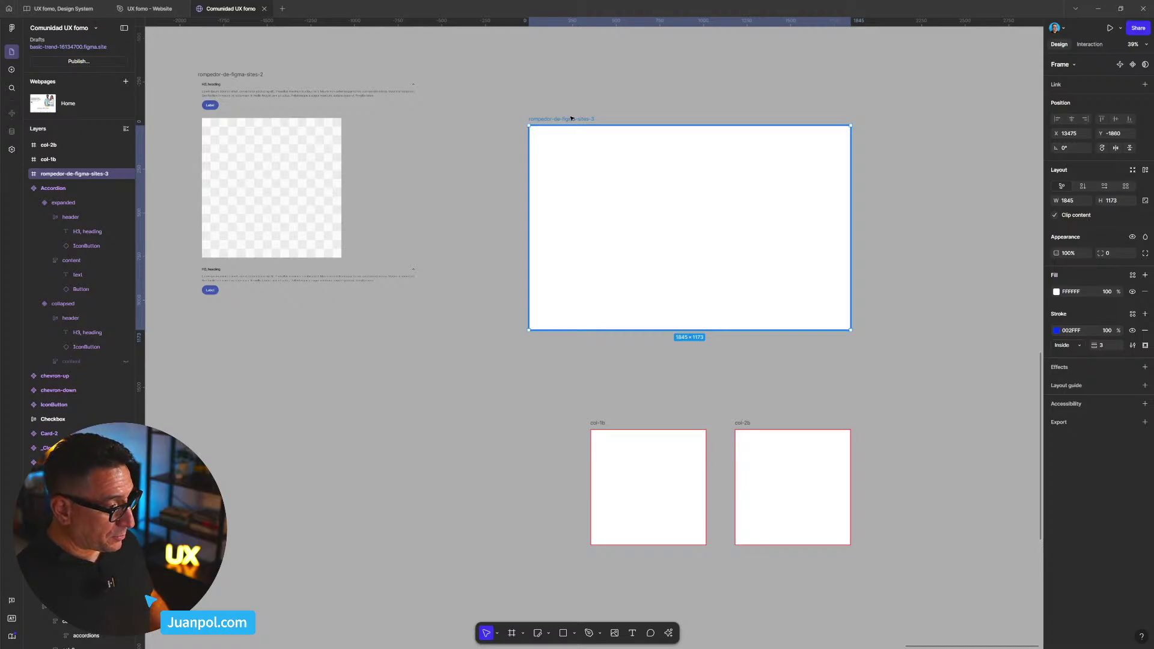
key("shift+a")
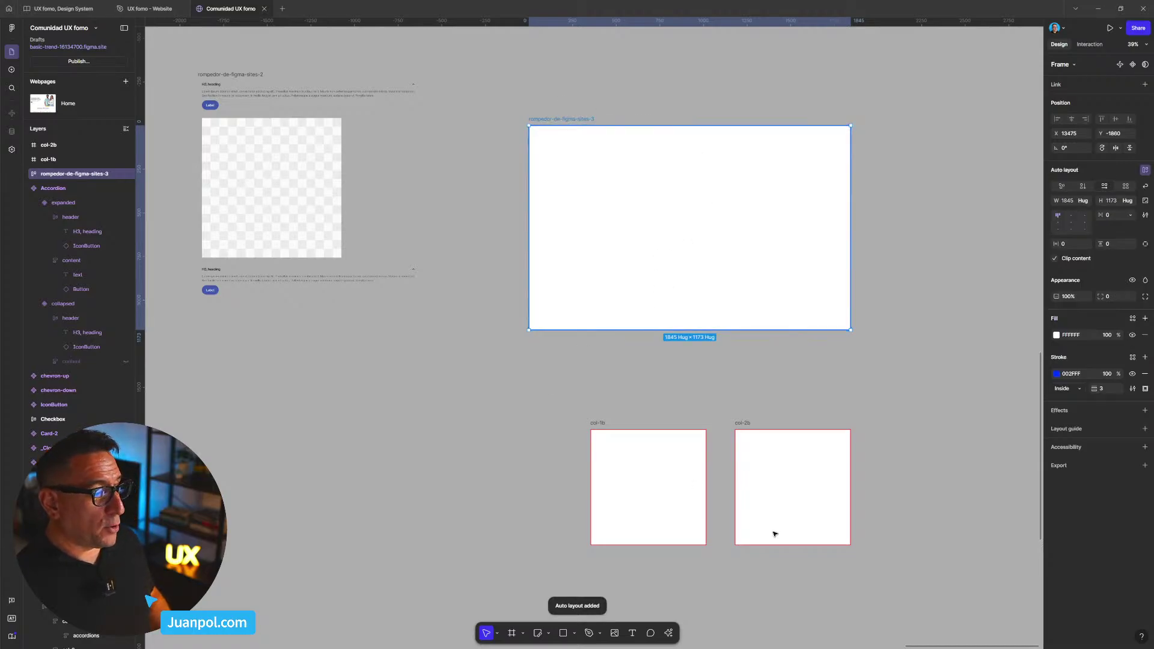
left_click_drag(549, 391, 899, 585)
left_click_drag(695, 521, 674, 265)
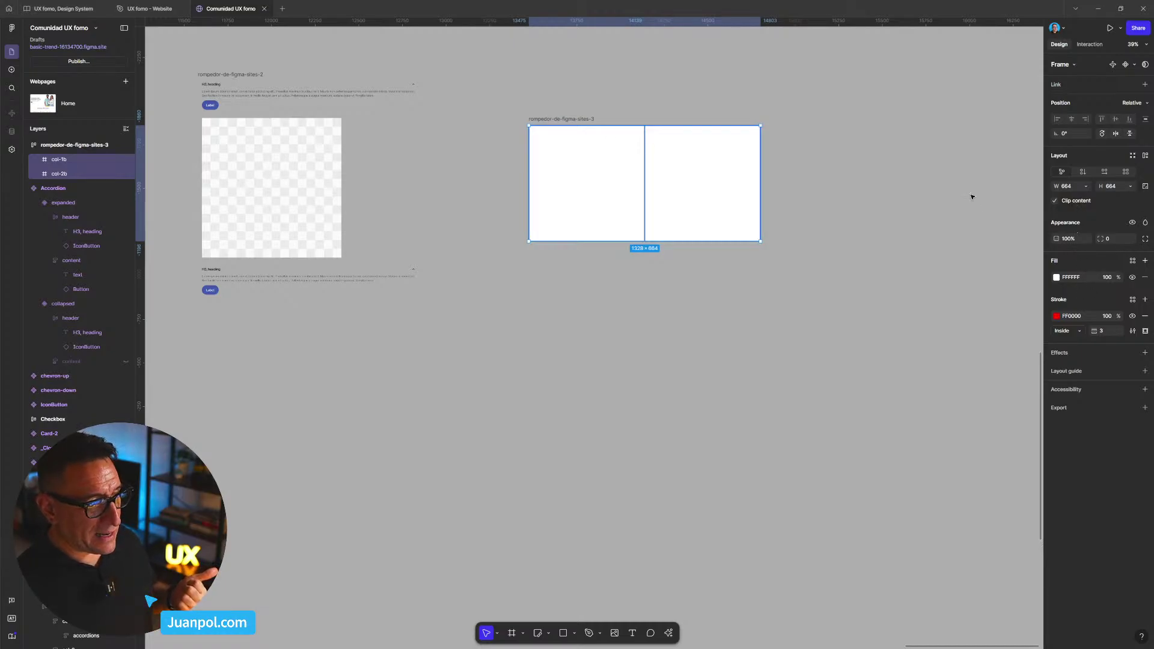
- Set rompedor-de-figma-sites-3's horizontal padding to 24 and vertical padding to 72, with its contents aligned top right
left_click(576, 120)
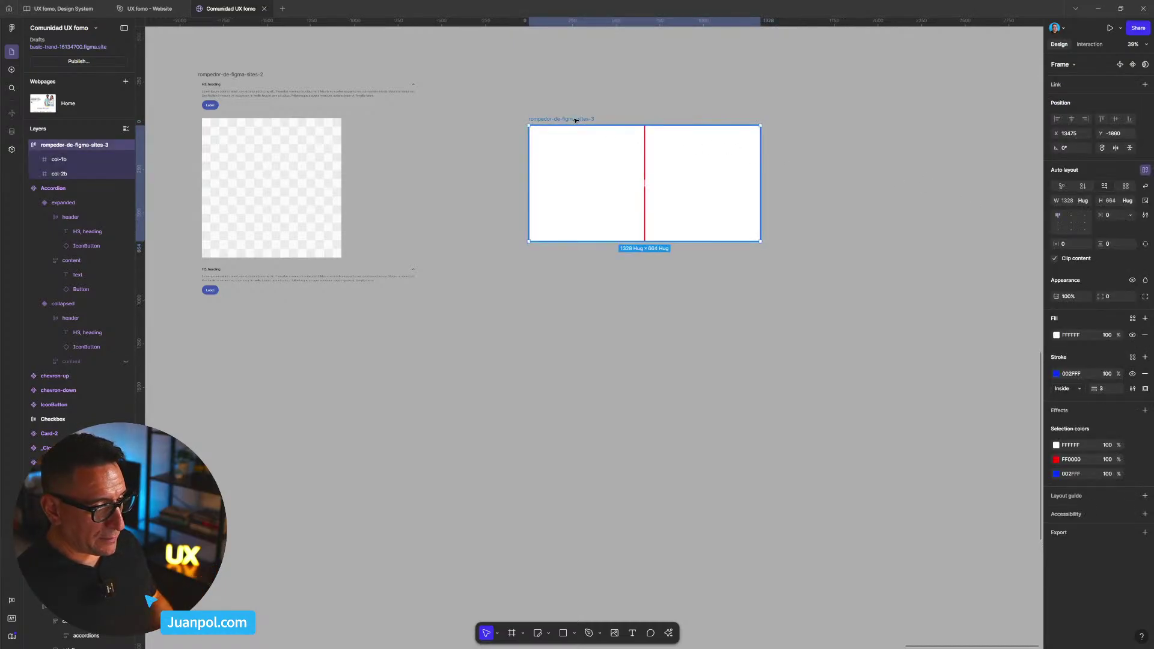
type("23")
key("Return")
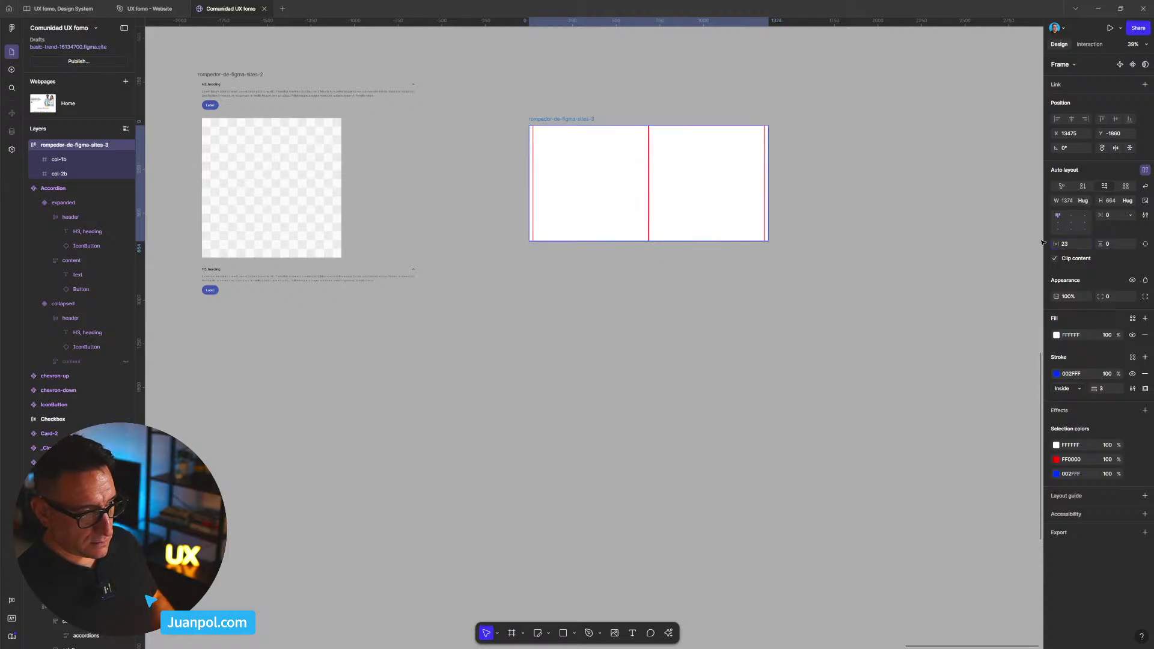
key("Up")
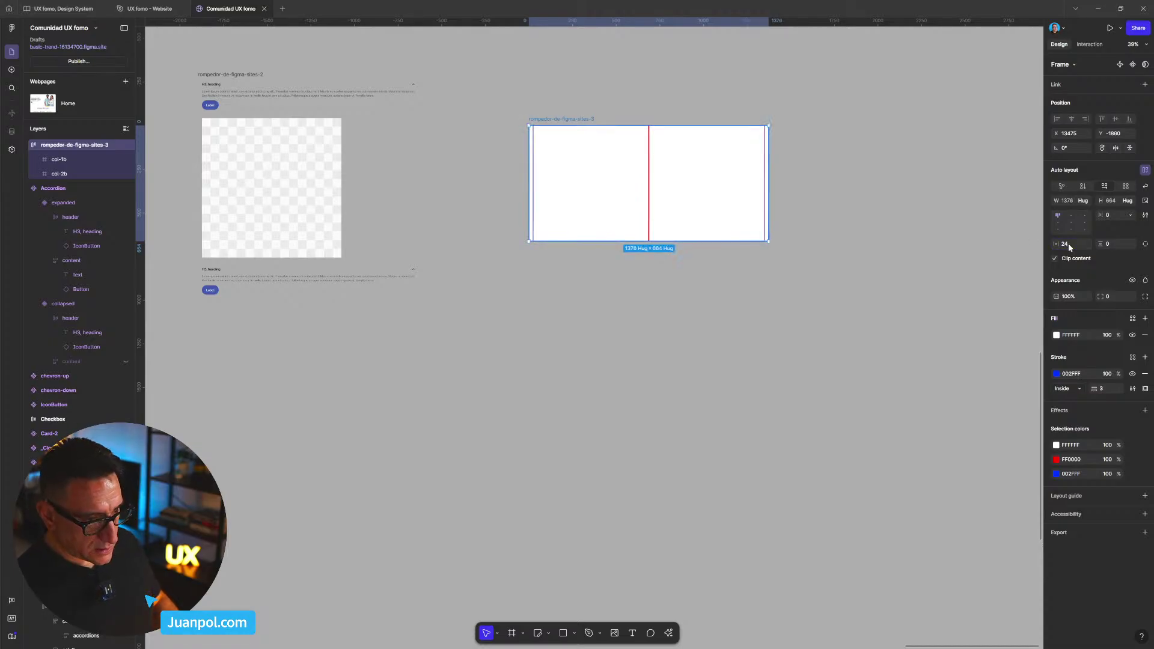
left_click(1115, 215)
left_click(1084, 214)
left_click(1099, 244)
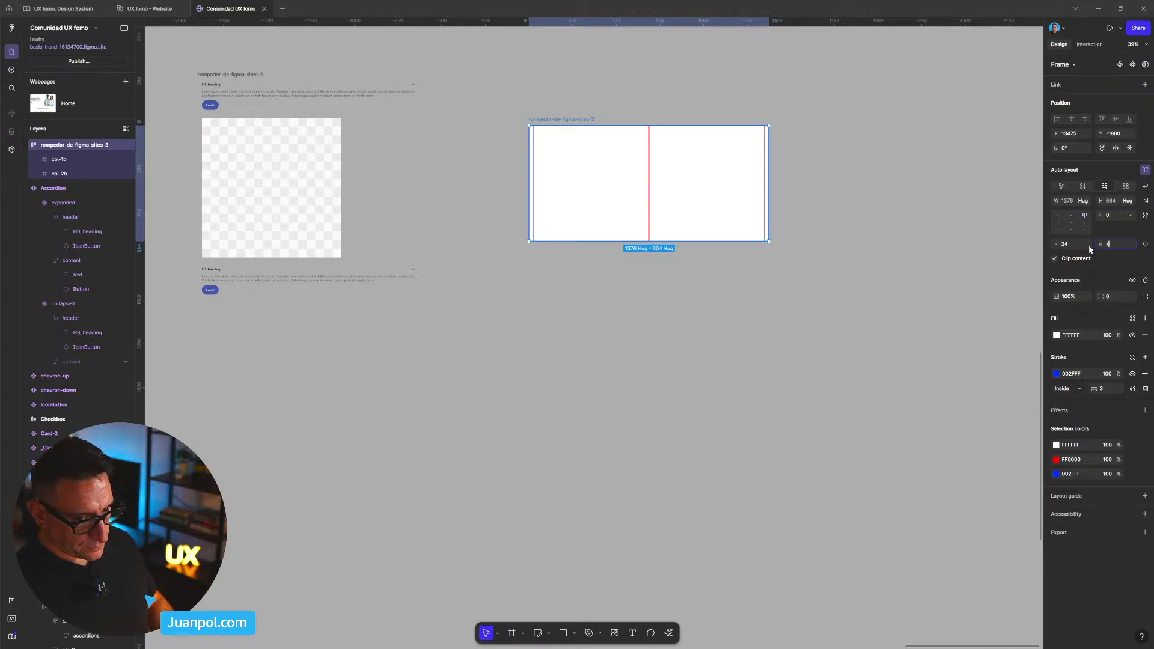
type("72")
key("Return")
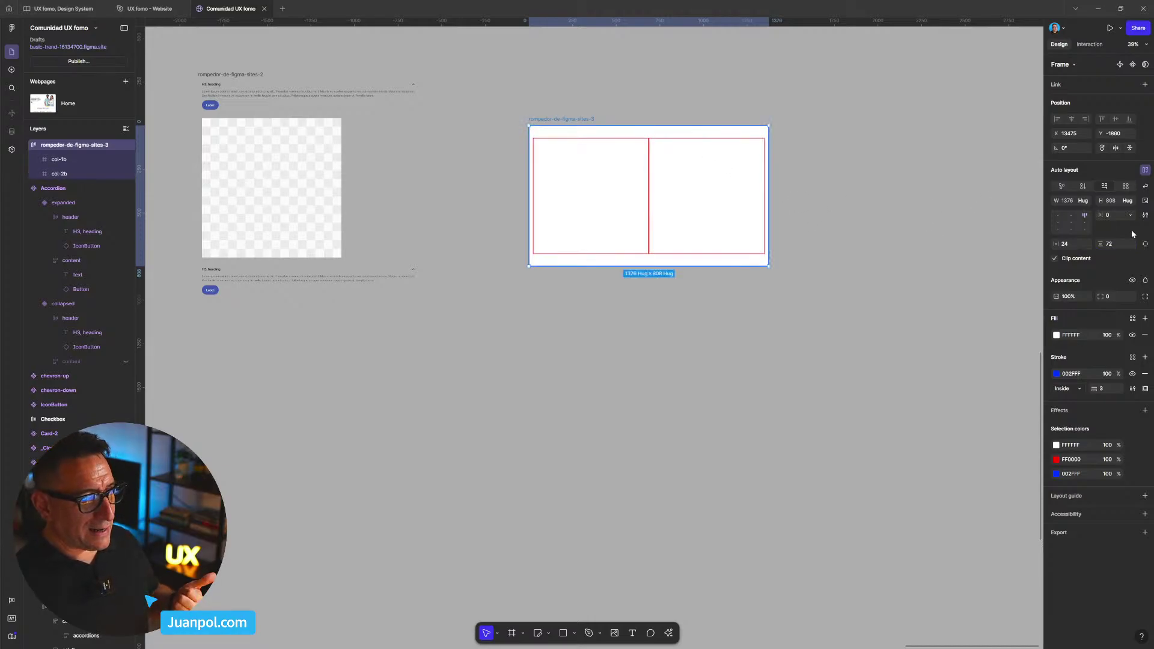
- Set the horizontal gap between the two columns of rompedor-de-figma-sites-3 to 24
left_click(1109, 216)
type("24")
key("Return")
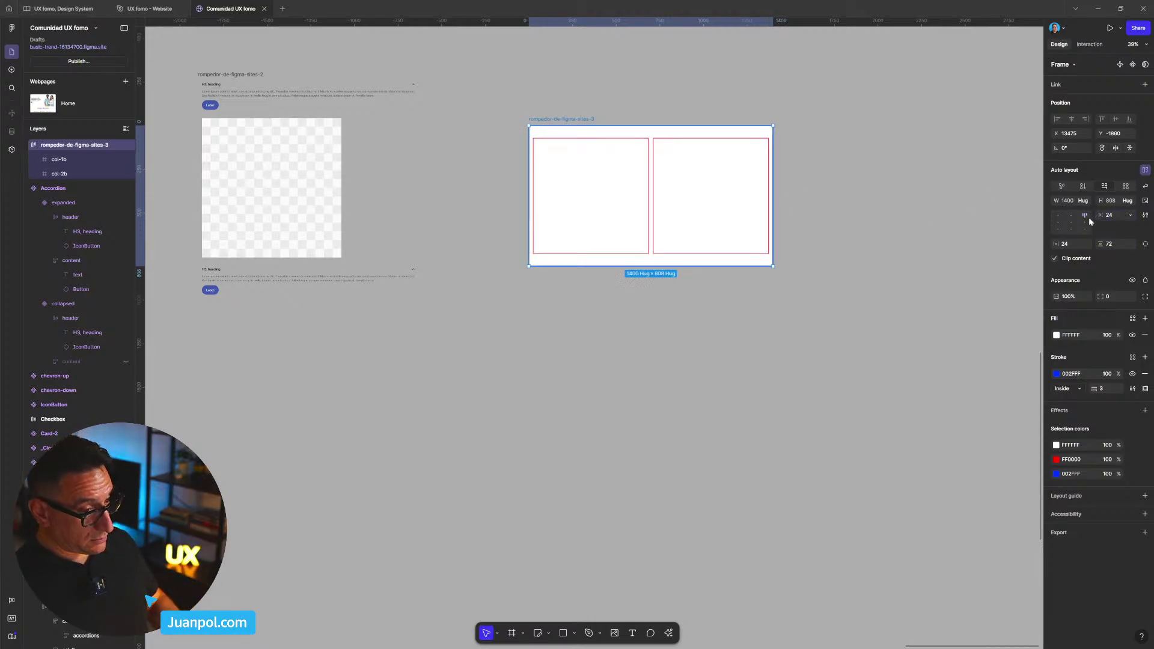
- Move the upper accordion from rompedor-de-figma-sites-2 into the col-1b frame of rompedor-de-figma-sites-3
scroll(878, 288, "down", 5)
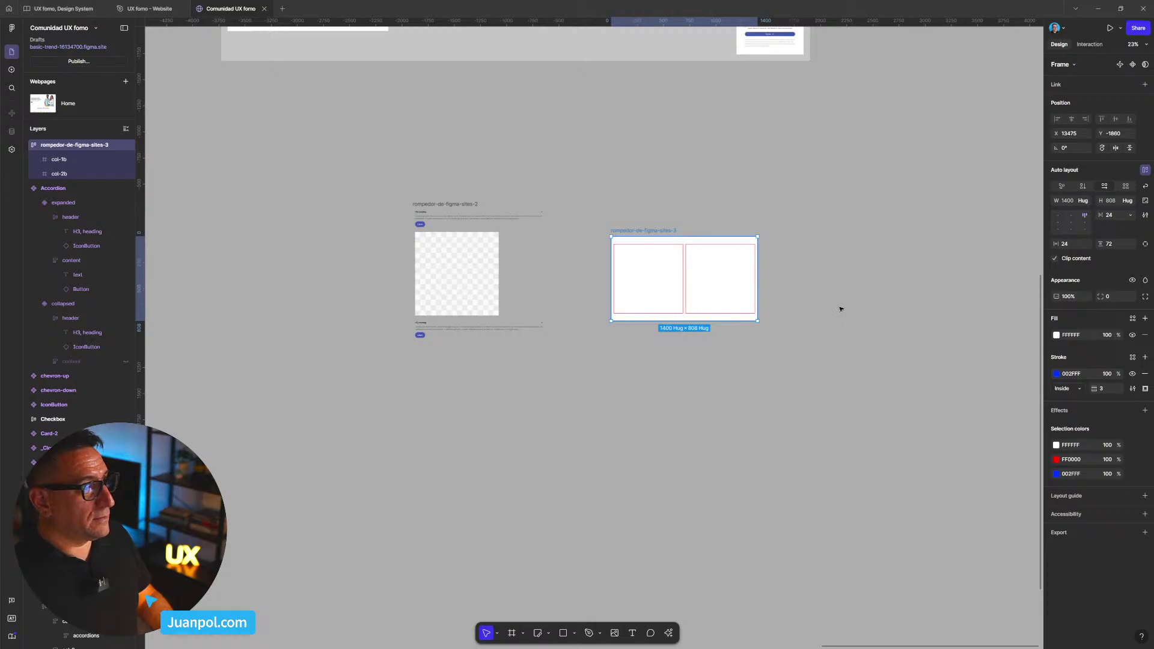
scroll(768, 308, "up", 5)
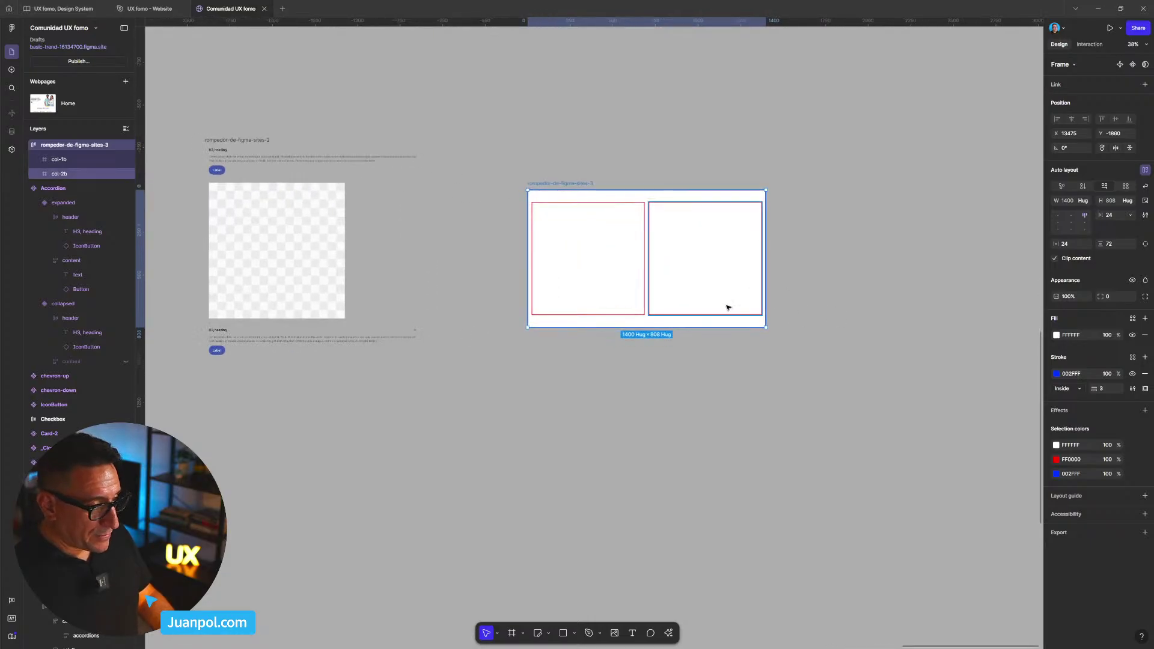
left_click_drag(234, 156, 262, 151)
left_click(256, 152)
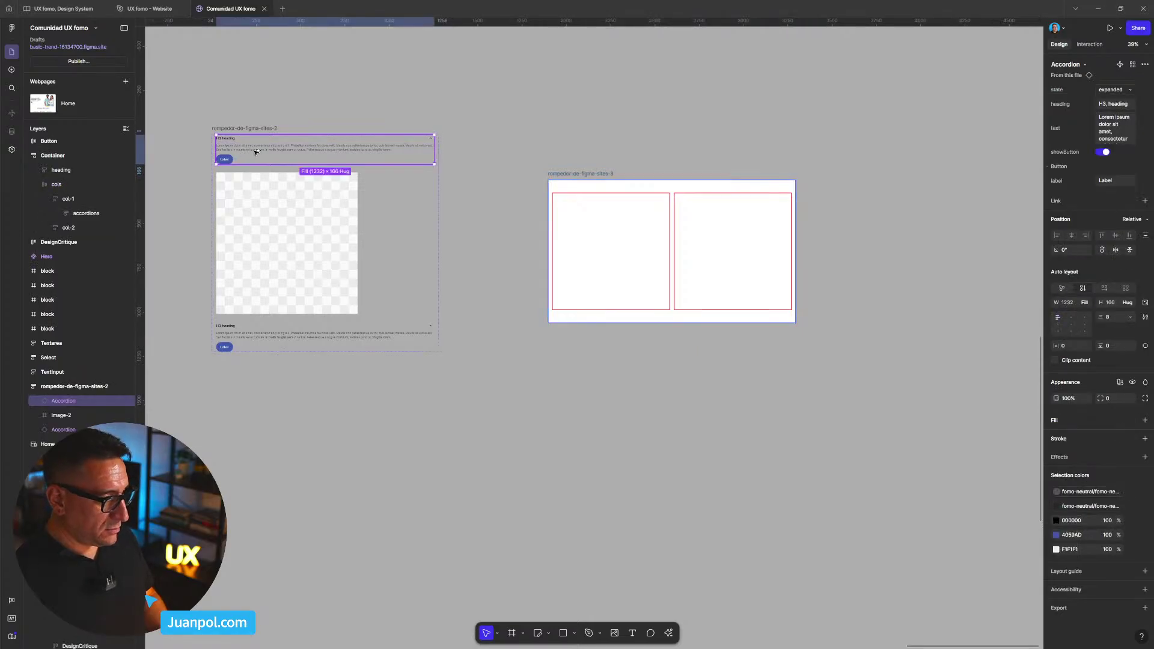
left_click_drag(597, 133, 583, 218)
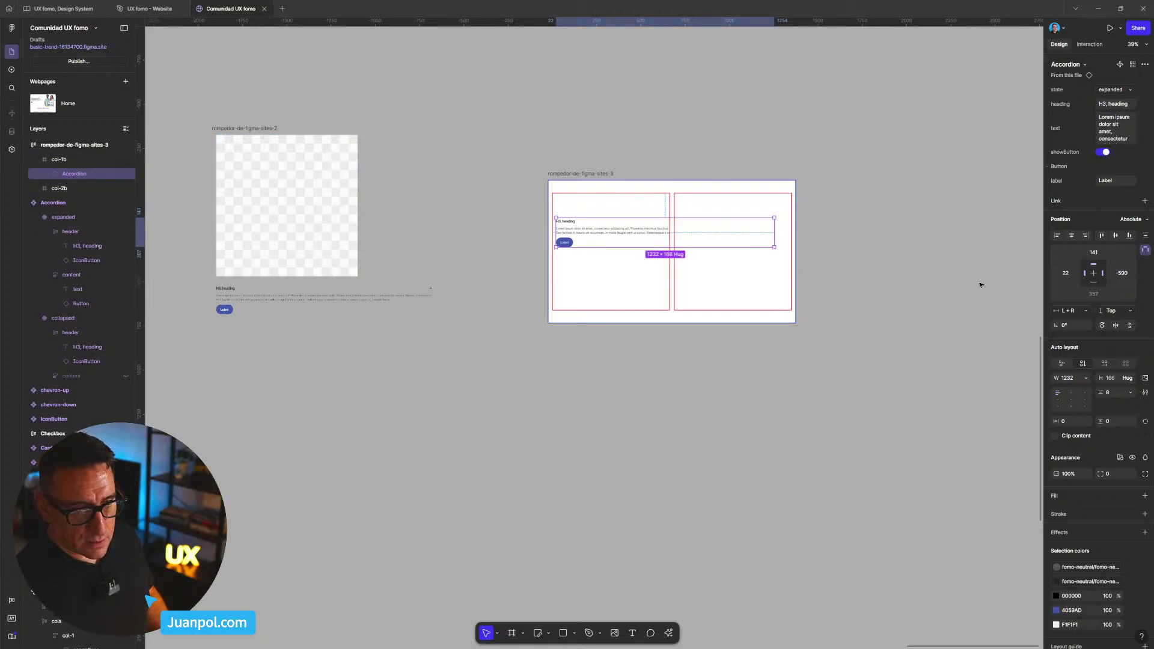
- Wrap col-1b and col-2b together in a nested auto layout frame inside rompedor-de-figma-sites-3
left_click(661, 214)
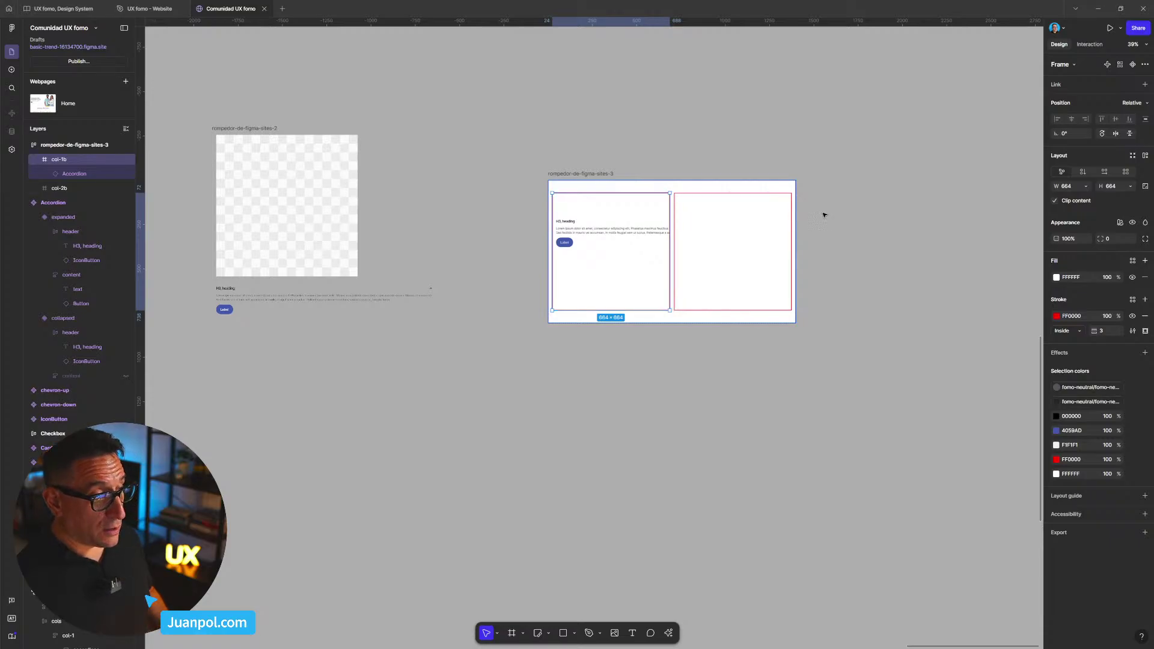
left_click(723, 204, "shift")
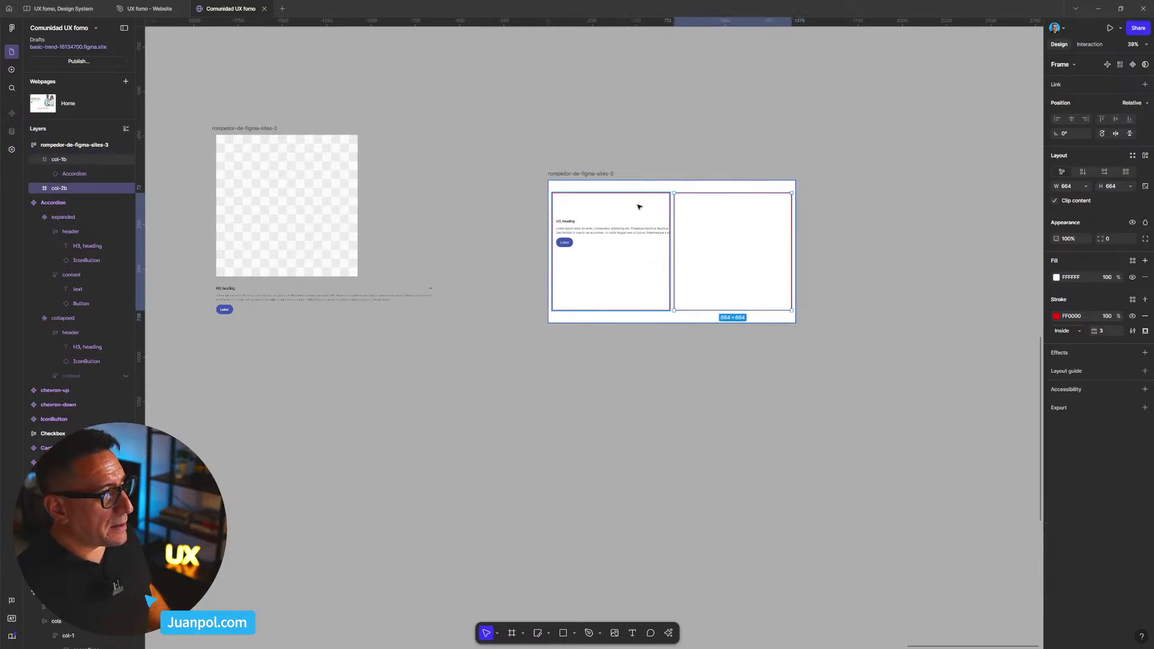
key("shift+a")
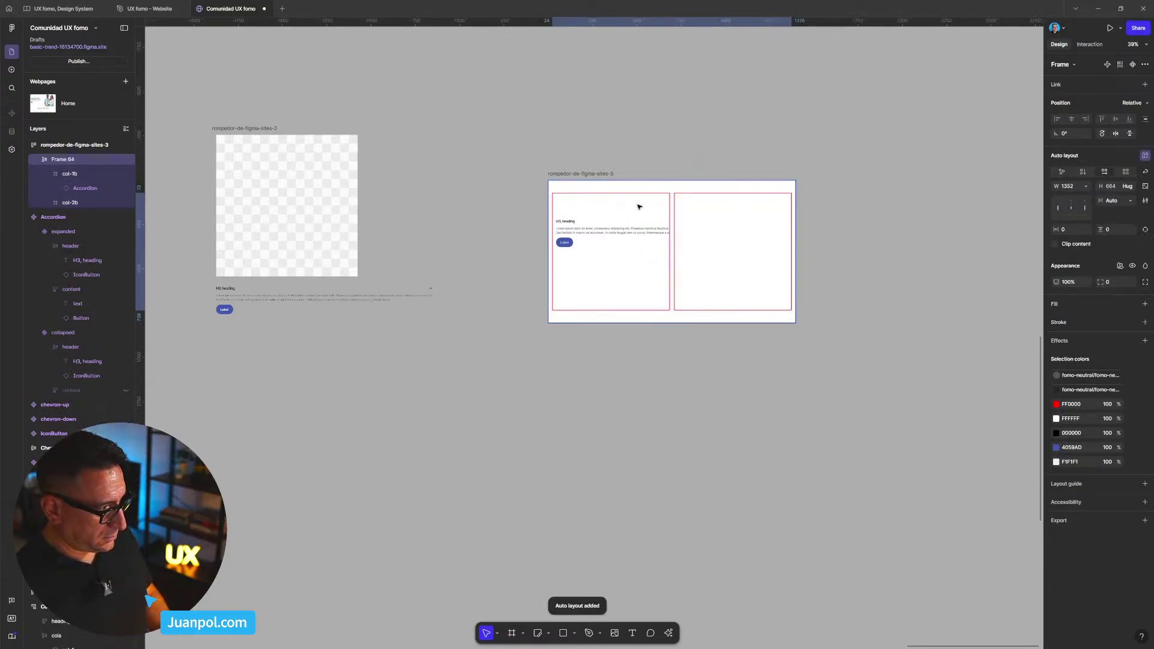
- Try setting the width of the accordion in col-1b to hug contents, and undo it
double_click(614, 235)
double_click(615, 237)
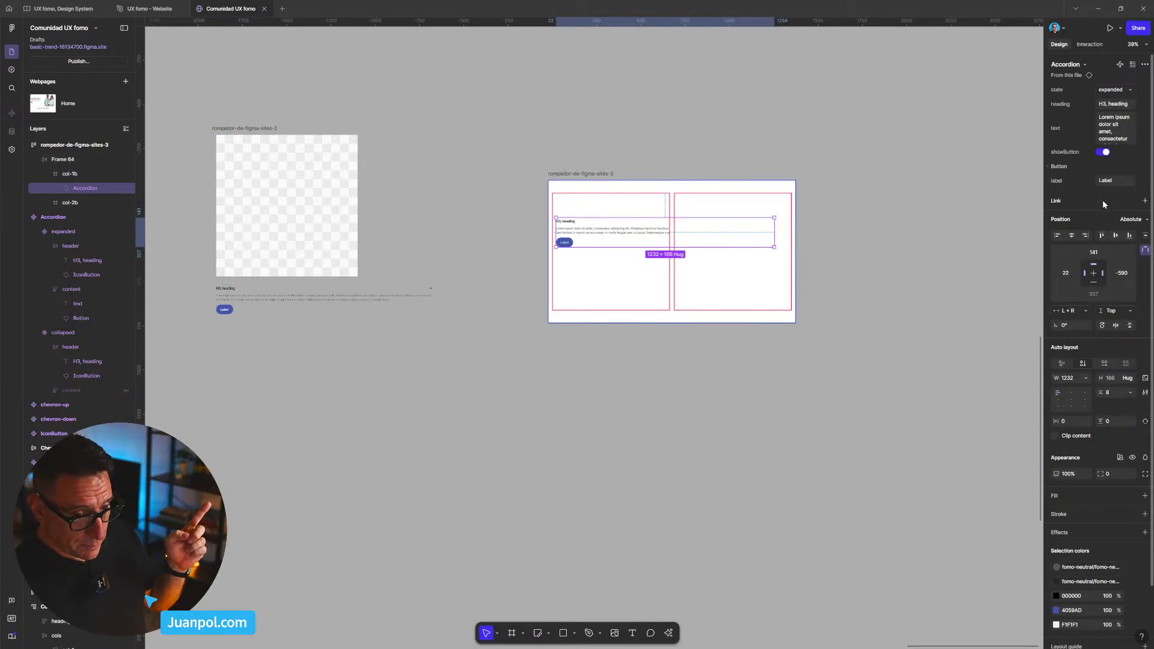
left_click(1086, 379)
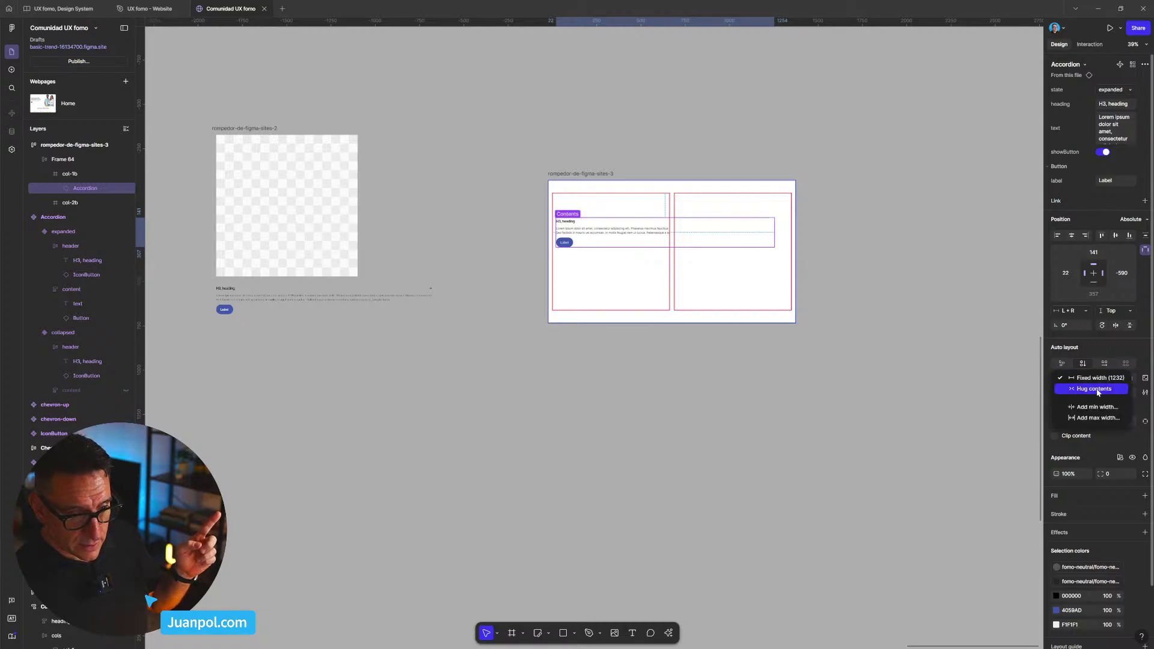
left_click(1095, 389)
key("ctrl+z")
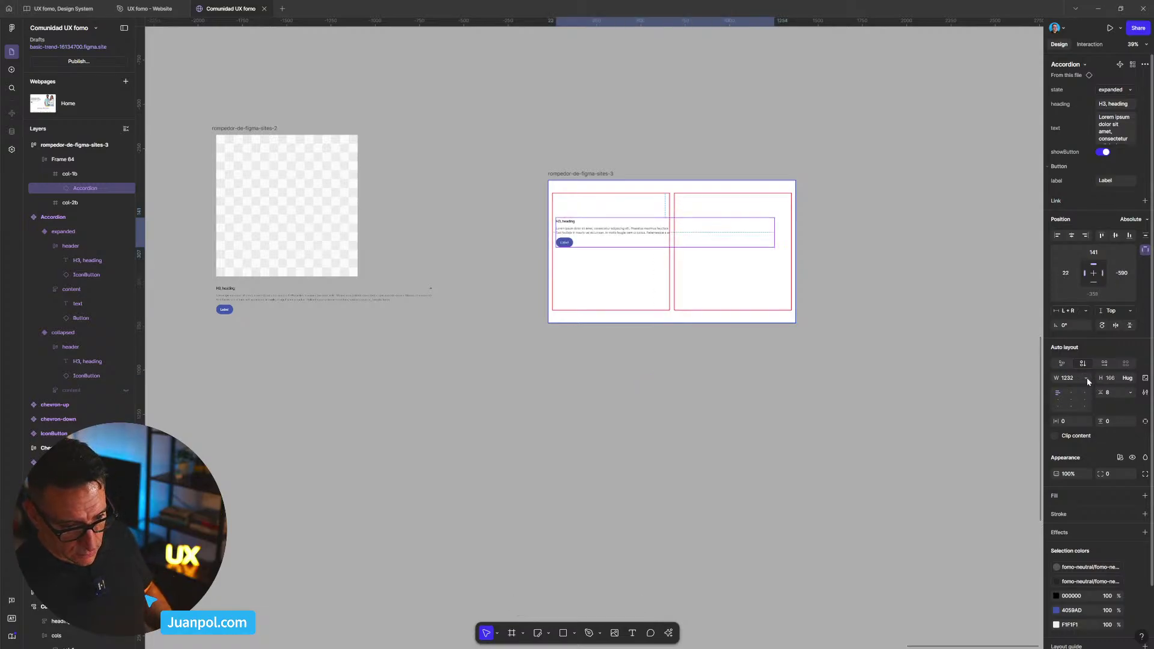
left_click(1086, 378)
- Delete the accordion from col-1b and select the emptied column
left_click(599, 239)
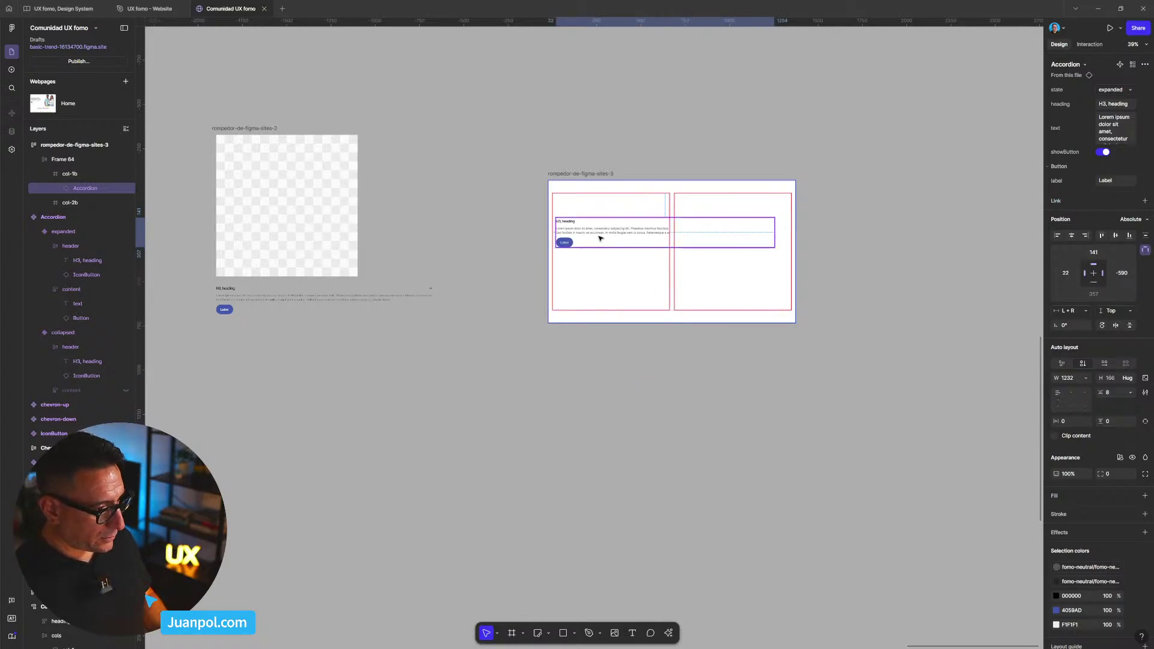
key("Delete")
left_click(599, 239)
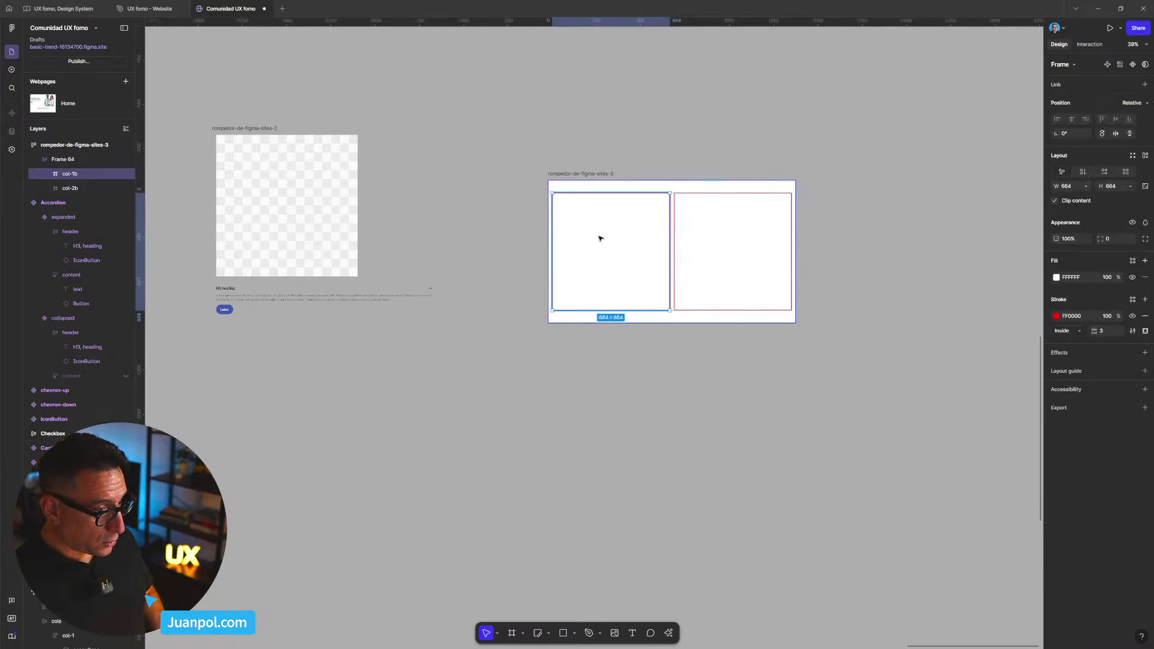
- Undo the deletion of the accordion in col-1b
key("ctrl+z")
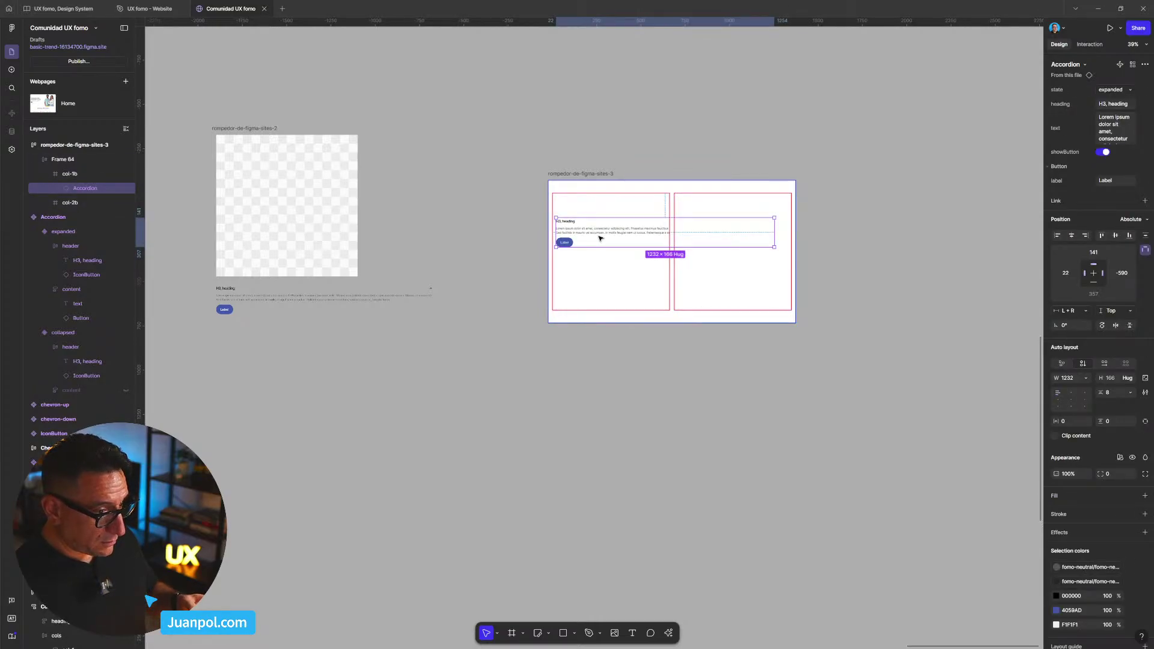
left_click(1089, 379)
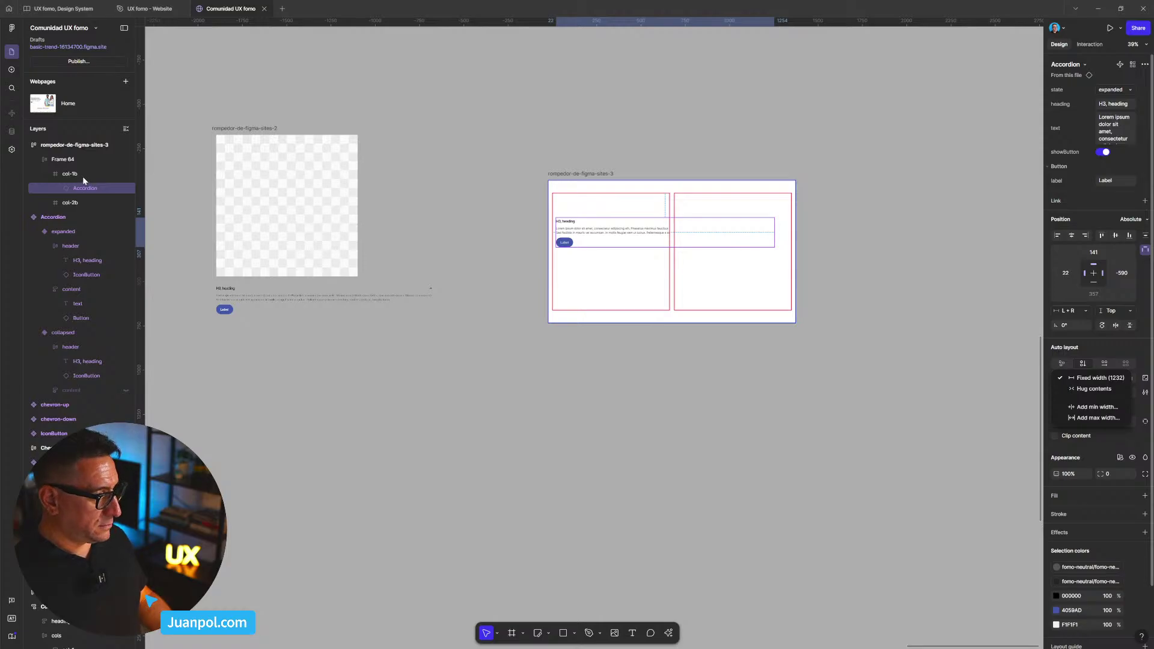
key("Escape")
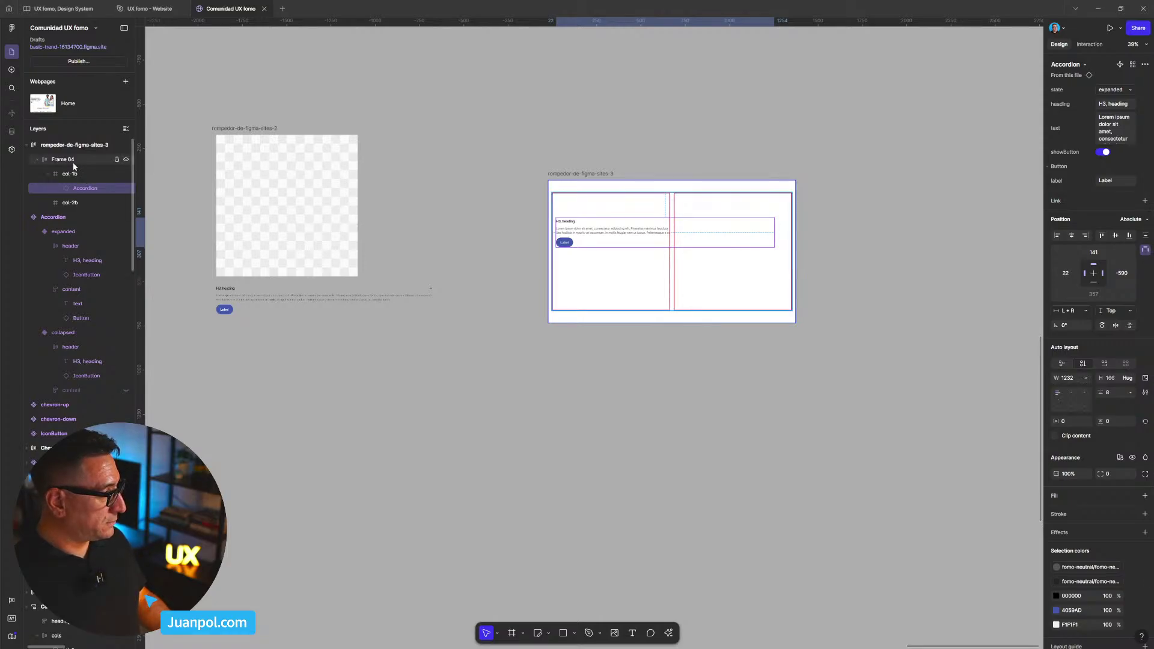
- Ungroup Frame 64 so that col-1b and col-2b sit directly inside rompedor-de-figma-sites-3
left_click(68, 160)
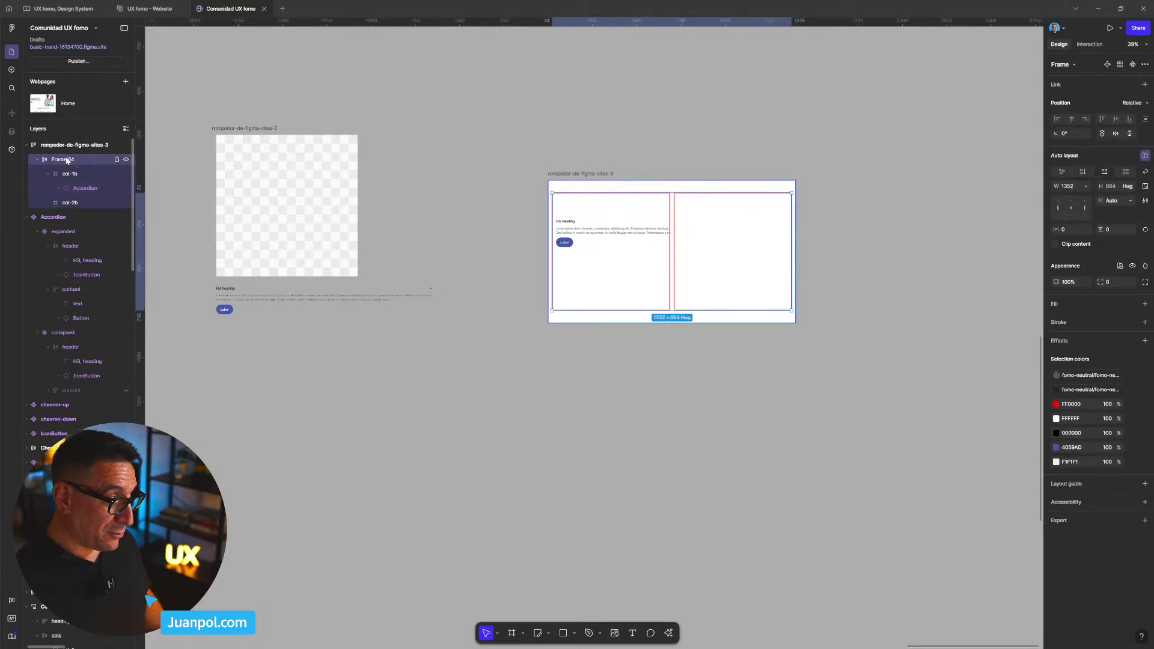
right_click(67, 160)
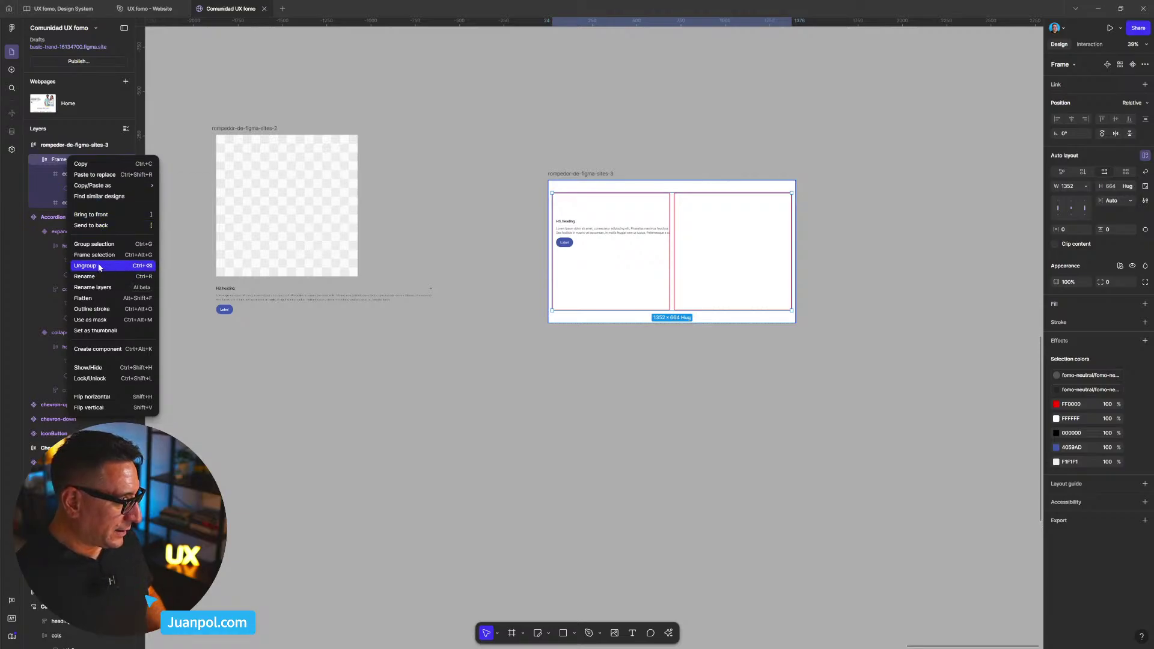
left_click(85, 266)
- Add auto layout to both the col-1b and col-2b frames
left_click(609, 226)
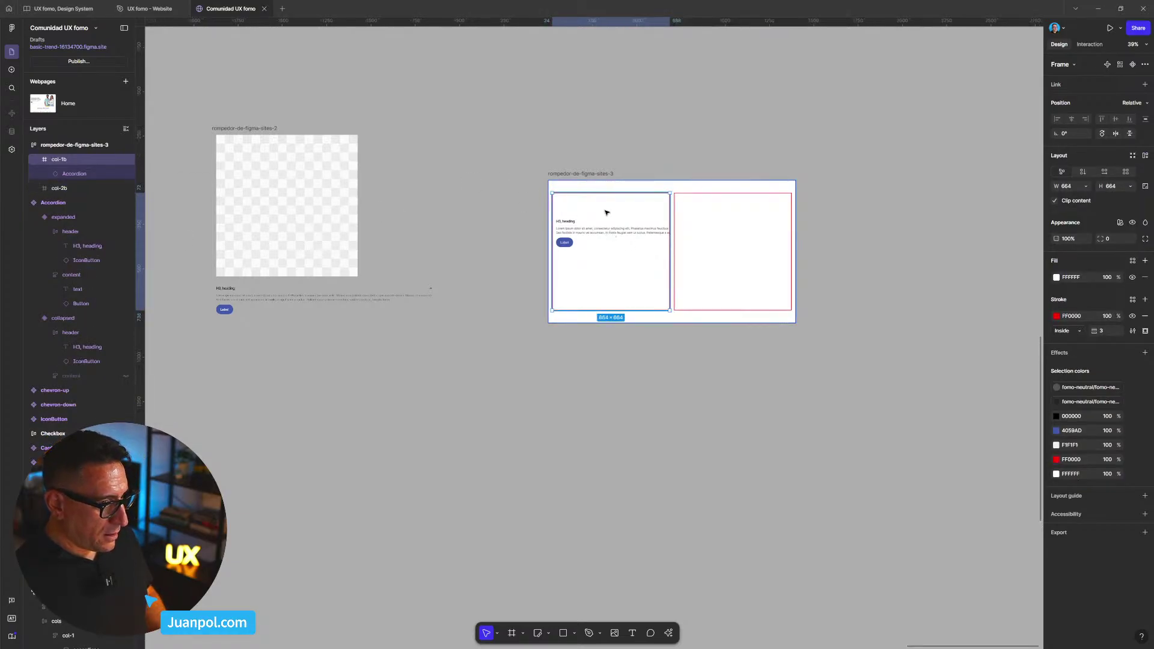
left_click(1146, 157)
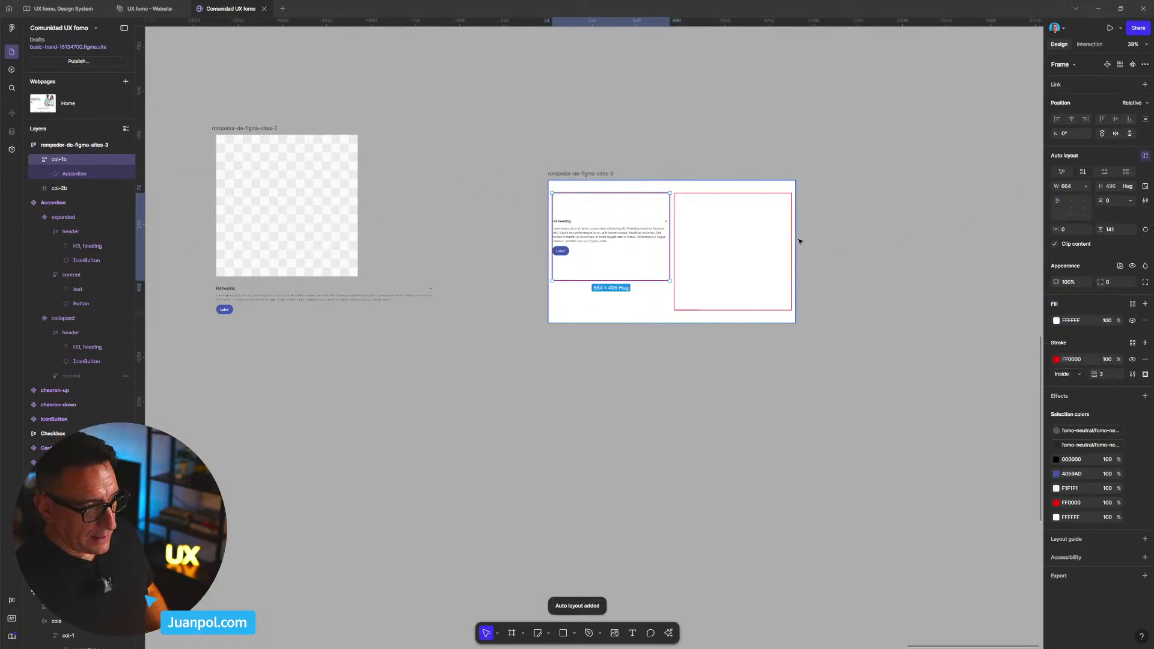
left_click(714, 245)
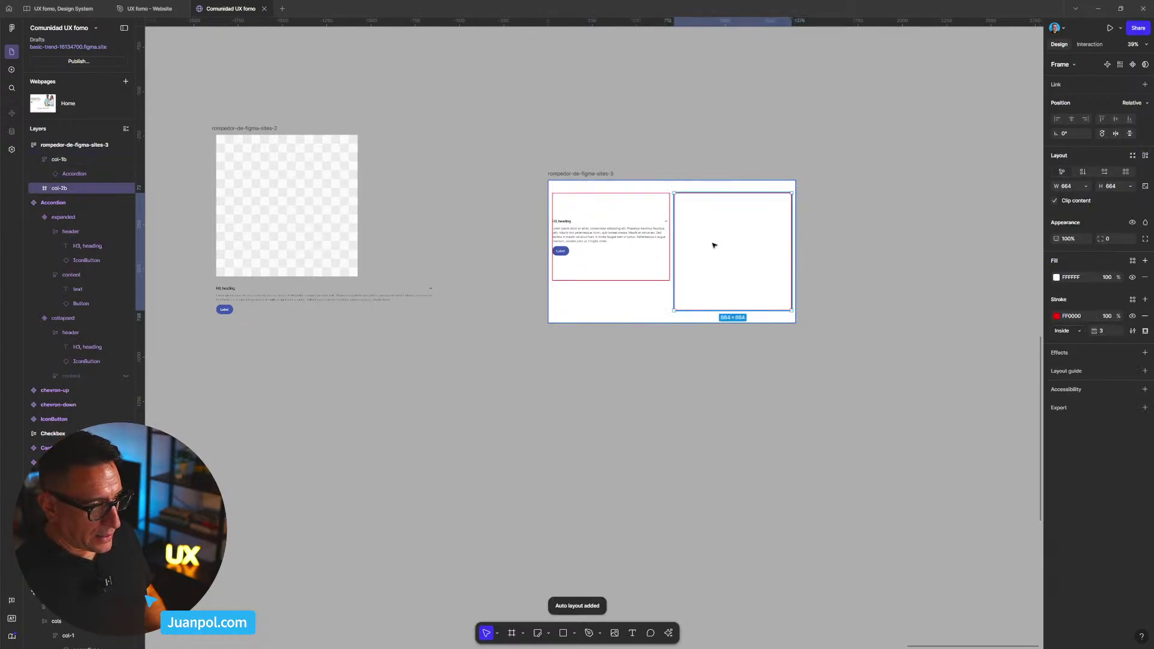
left_click(1145, 156)
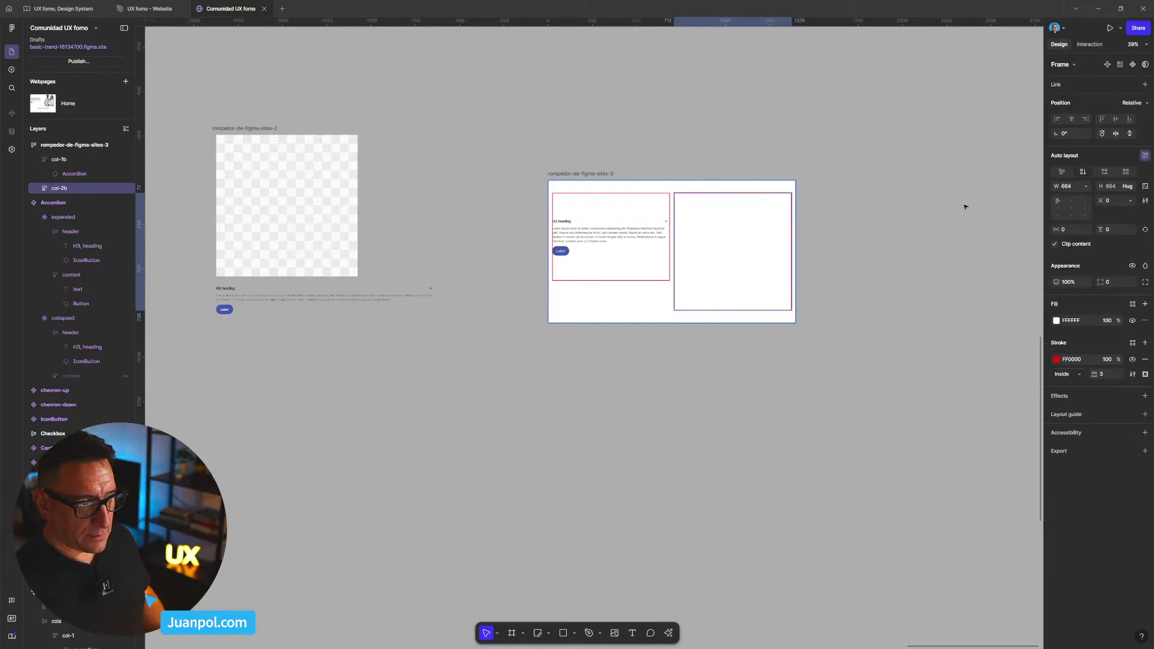
left_click(642, 273, "shift")
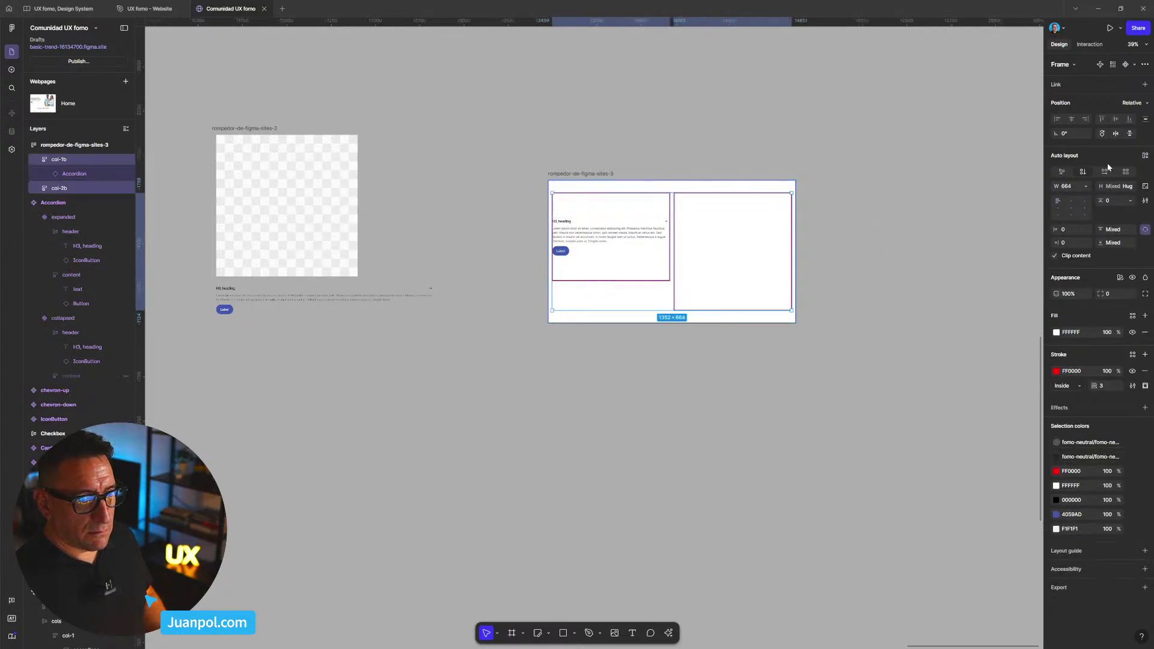
- Duplicate the accordion inside col-1b and set the column's vertical gap to 24
left_click(608, 245)
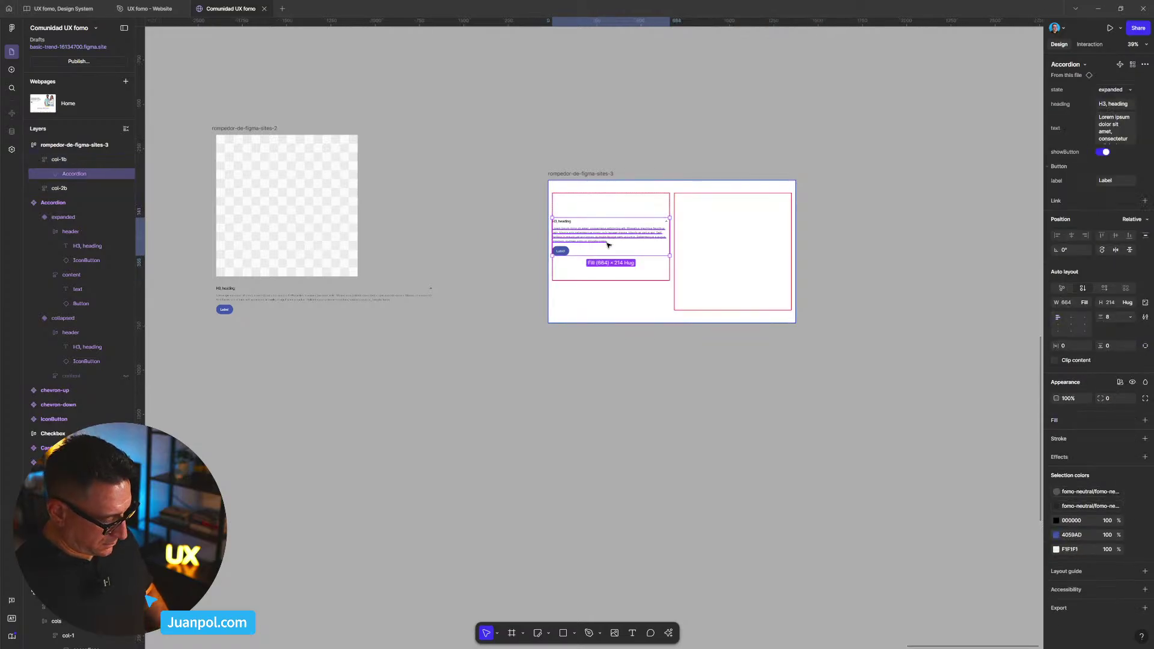
key("ctrl+d")
left_click(614, 218)
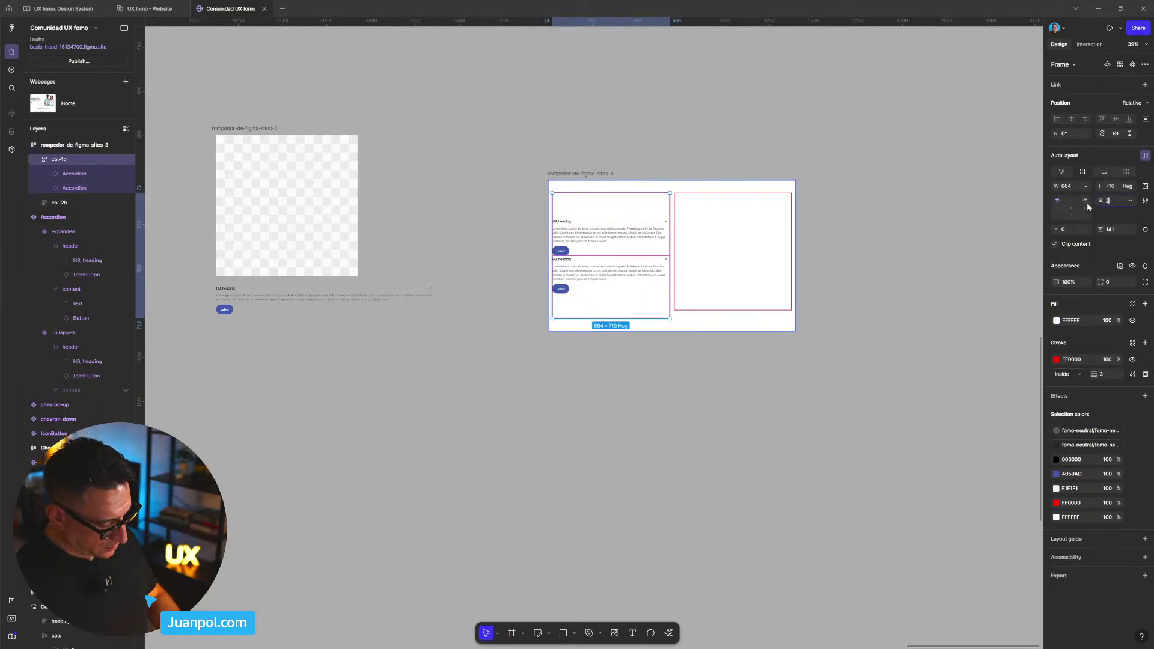
type("24")
key("Return")
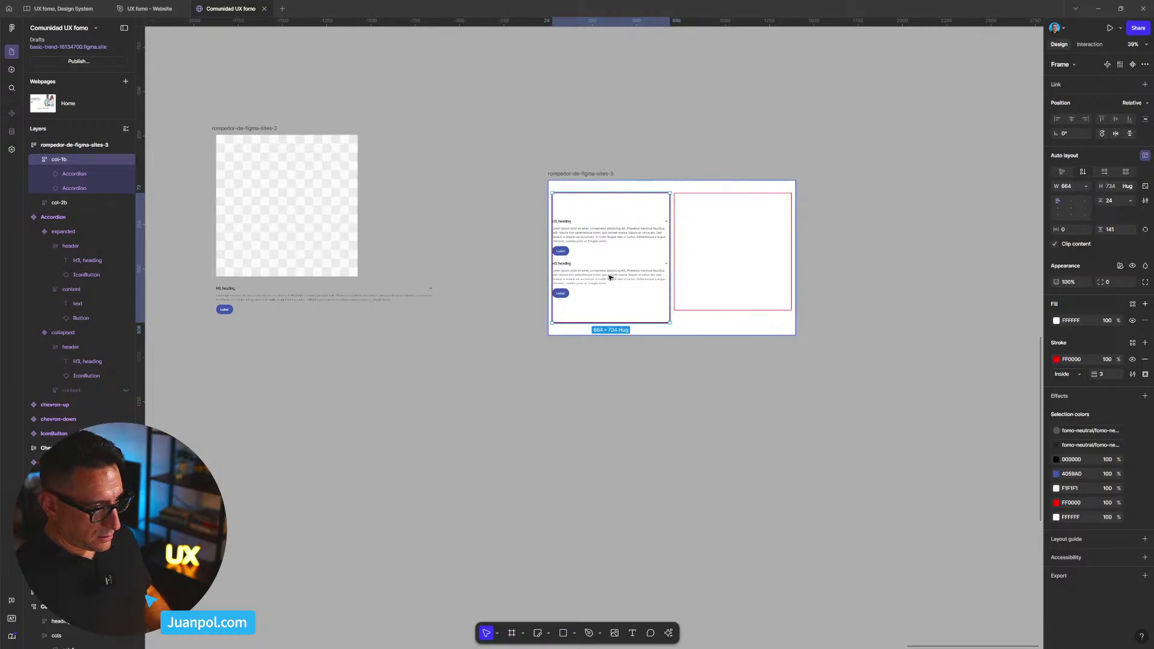
- Wrap the two accordions in col-1b in an auto layout frame named accordions
left_click(85, 174)
left_click(83, 188, "shift")
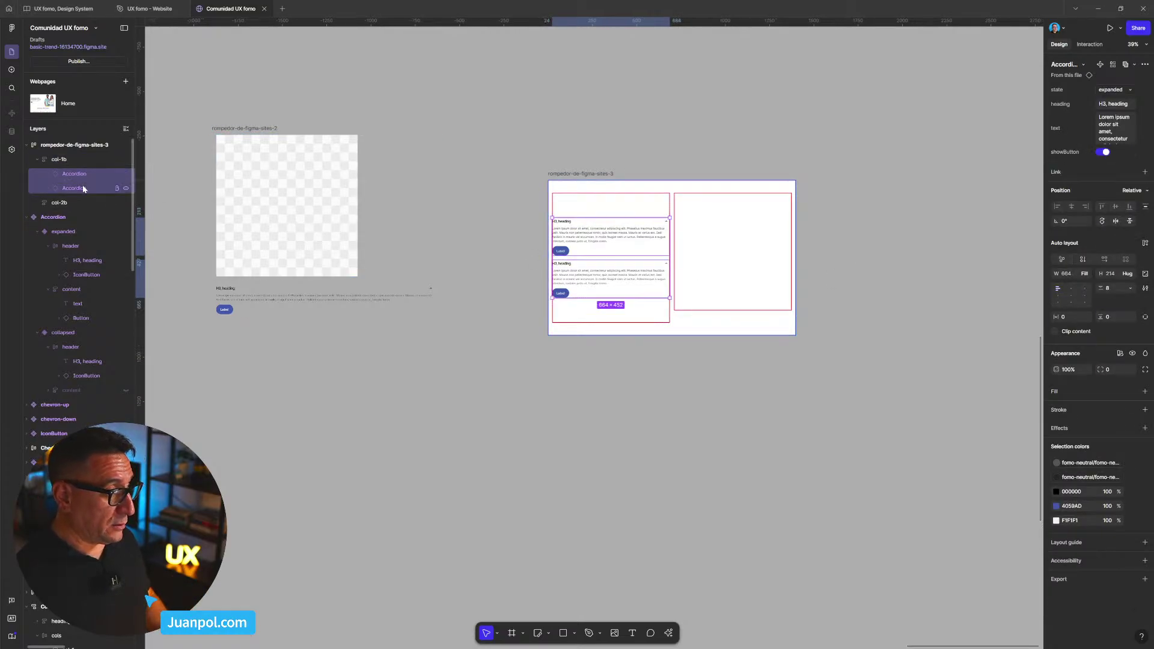
key("shift+a")
double_click(83, 178)
type("acc")
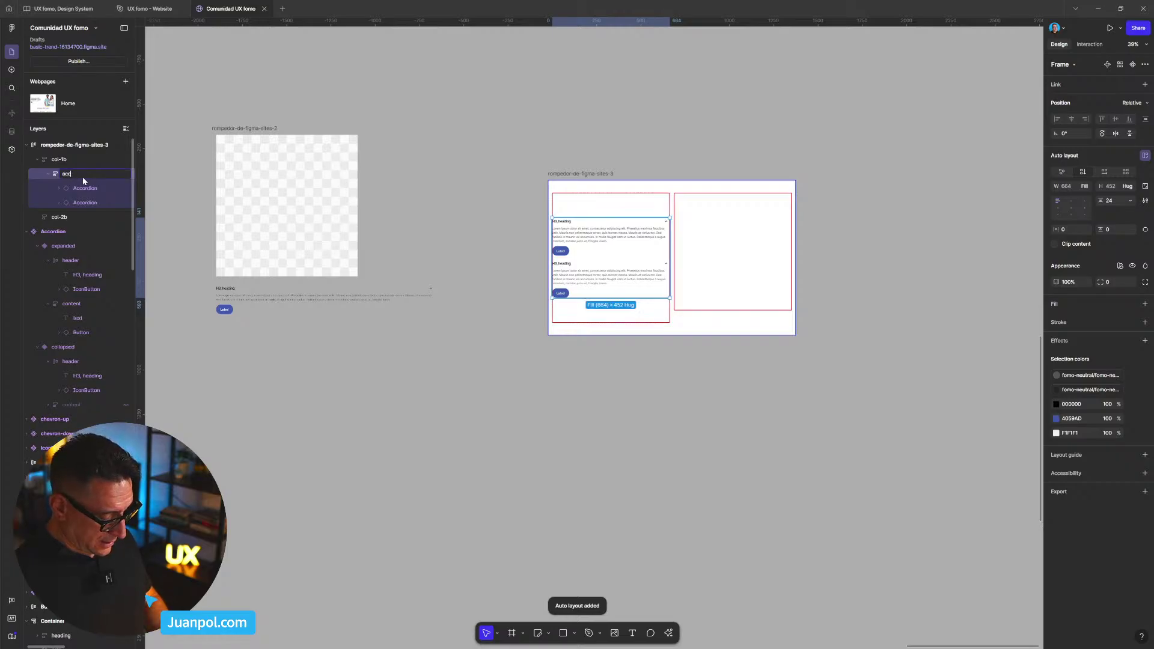
type("ordions")
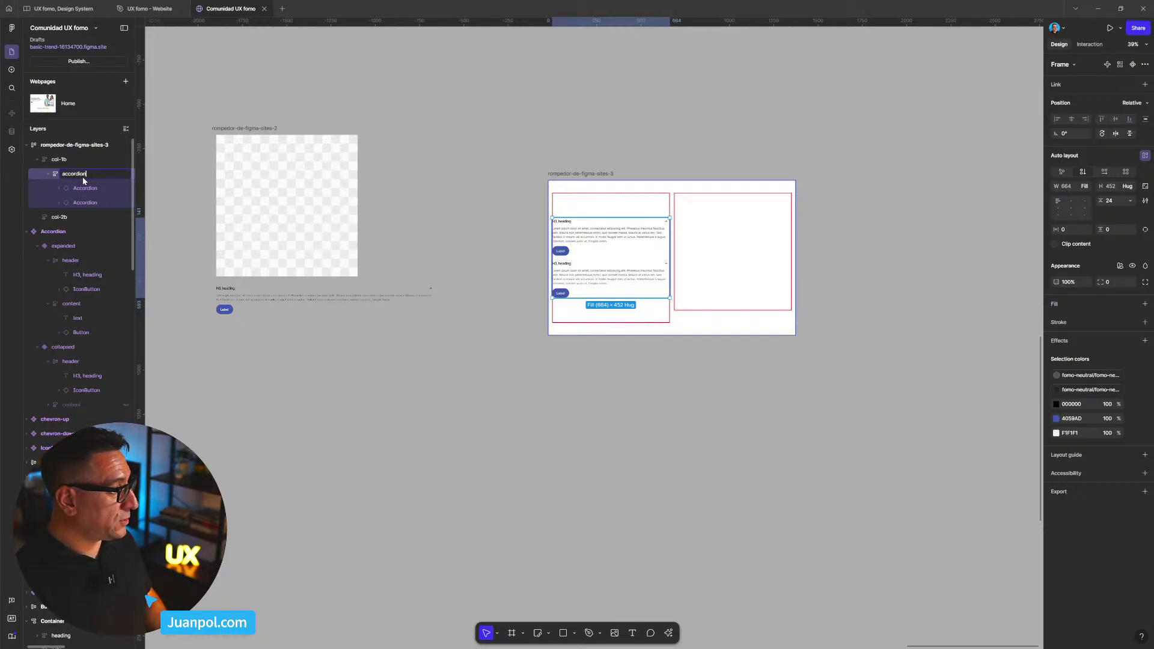
key("Return")
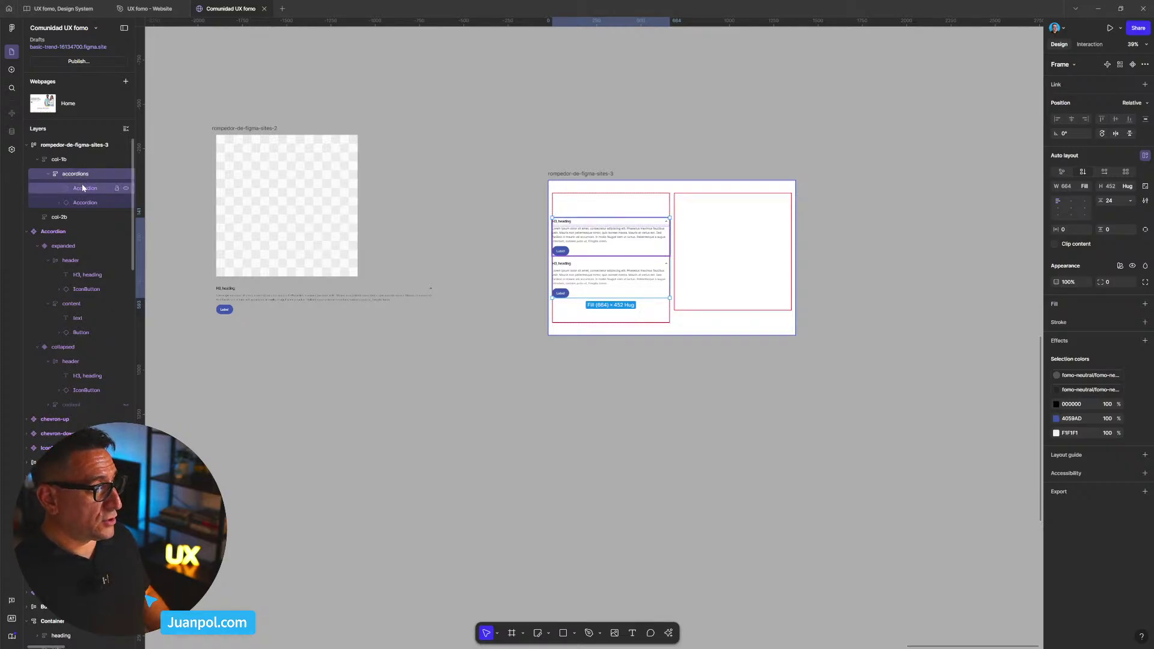
- Set the width of both col-1b and col-2b to fill container
key("Return")
key("shift+Return")
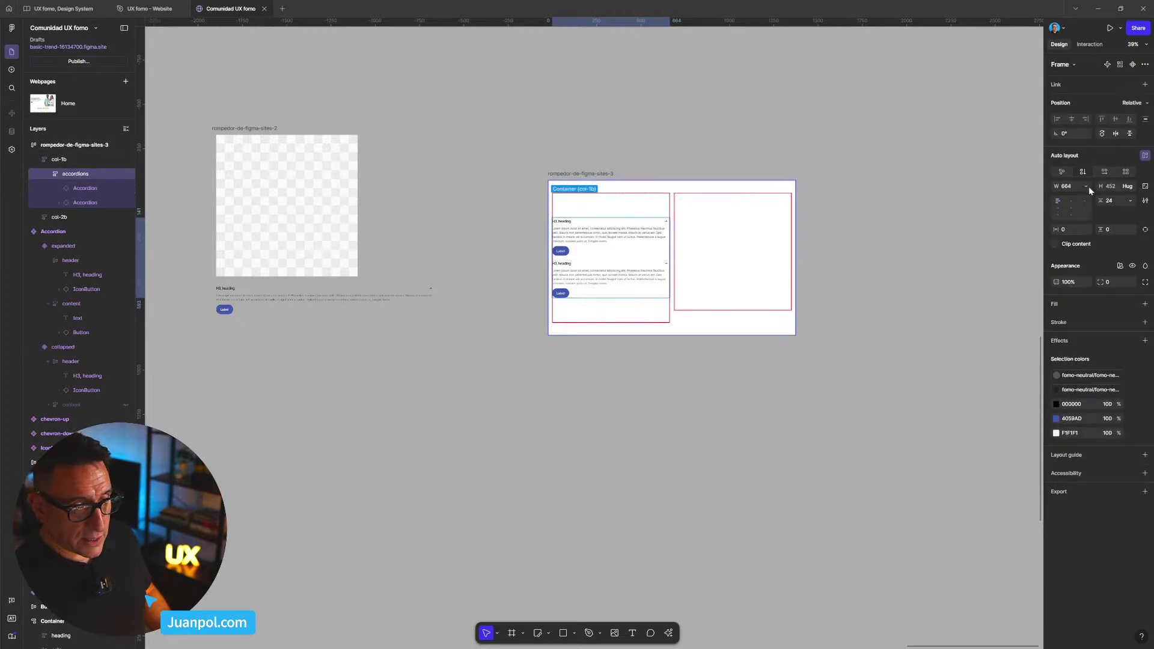
key("shift+Return")
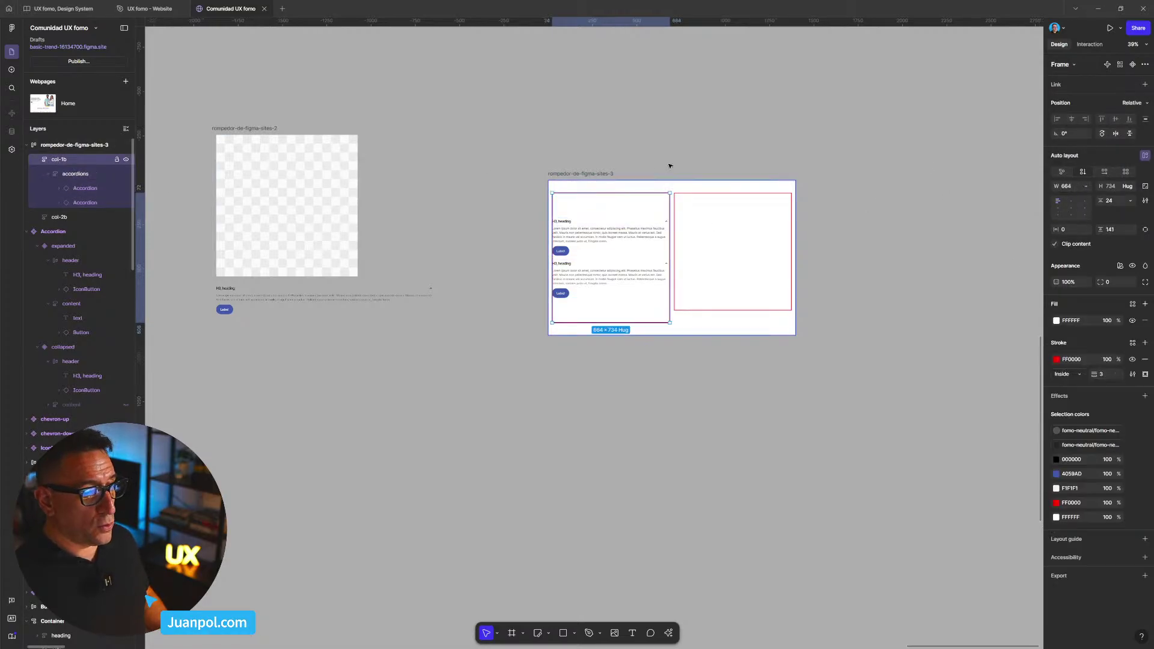
left_click(1086, 186)
left_click(1104, 208)
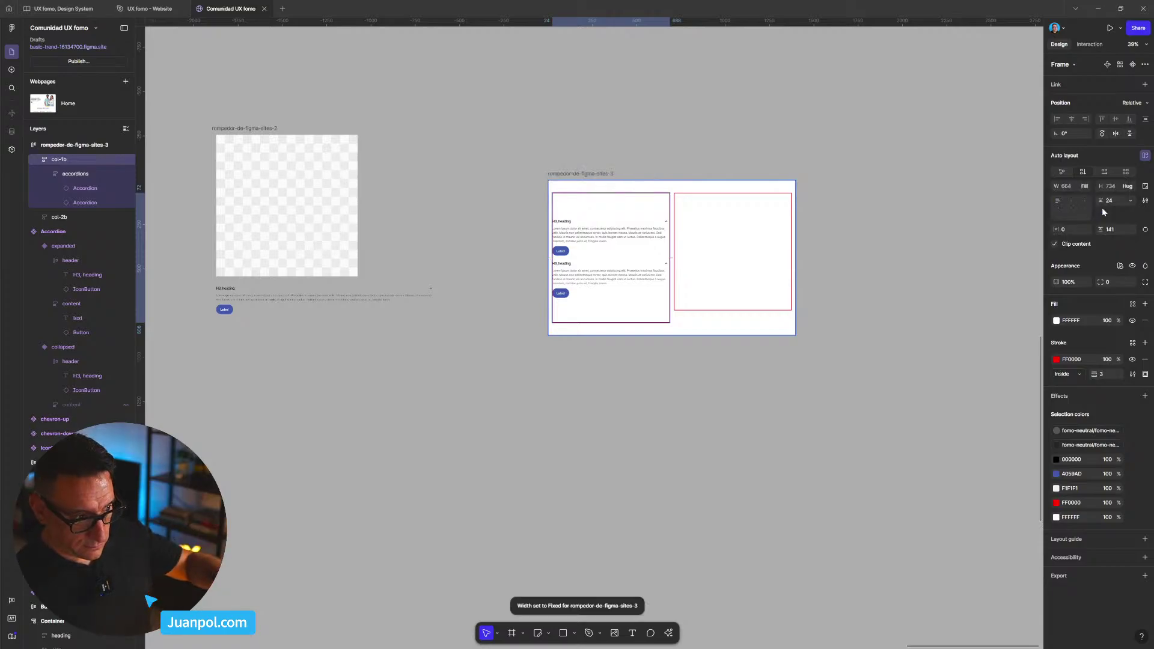
left_click(789, 211)
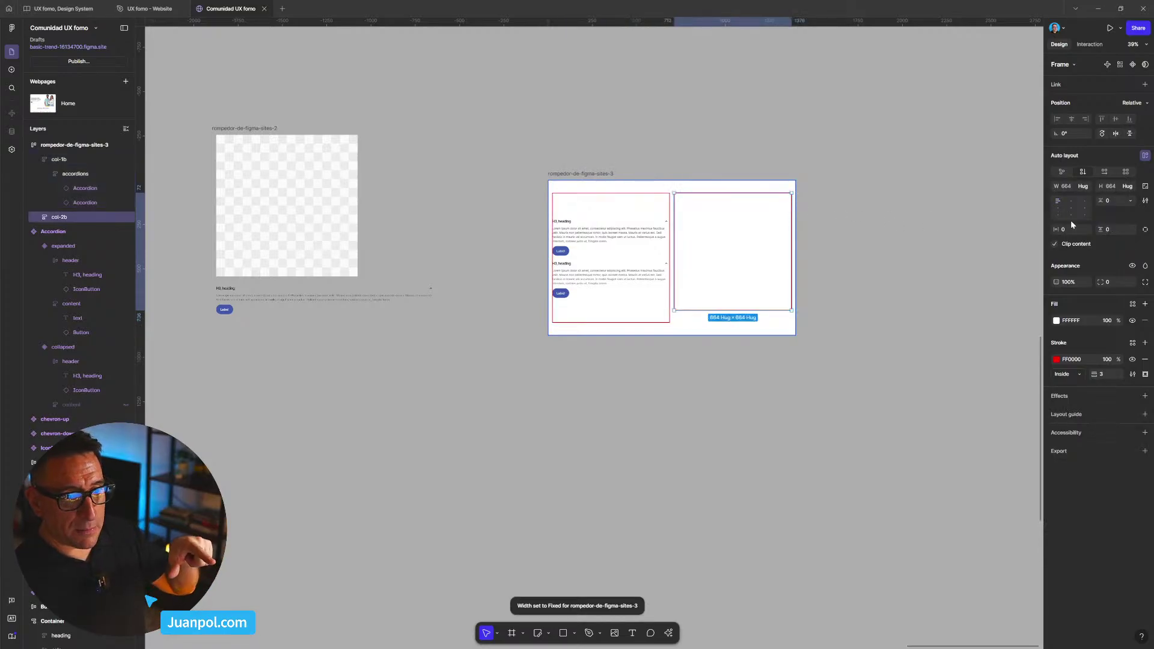
left_click(1090, 187)
left_click(1093, 197)
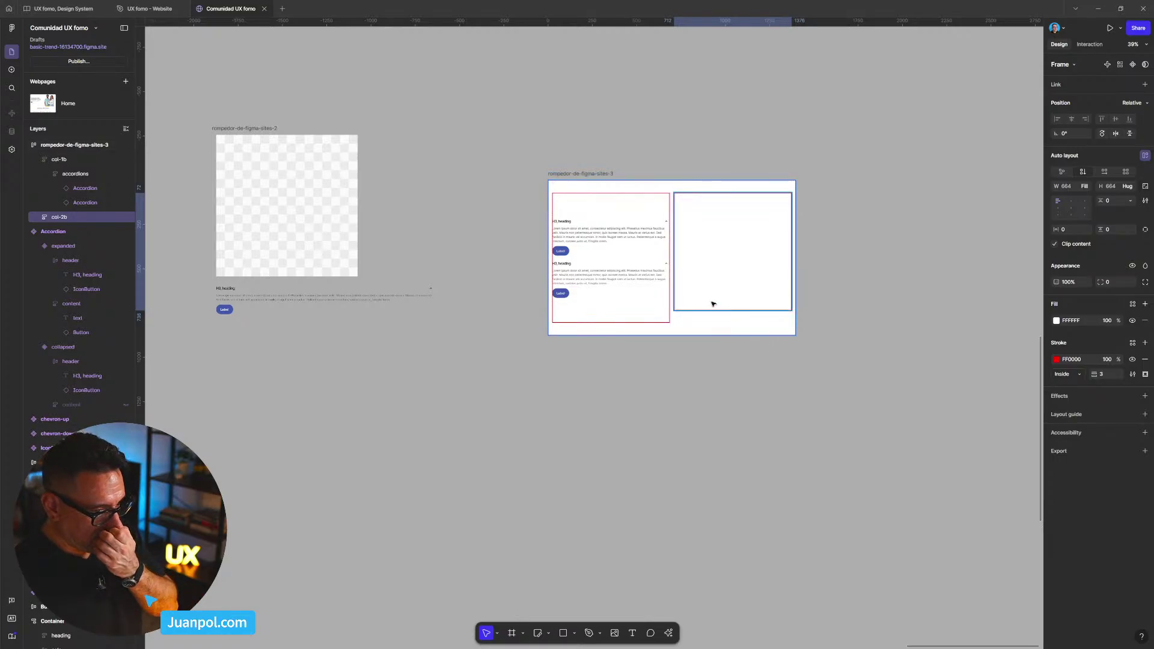
- Set the vertical padding of col-1b to 0
left_click(653, 294)
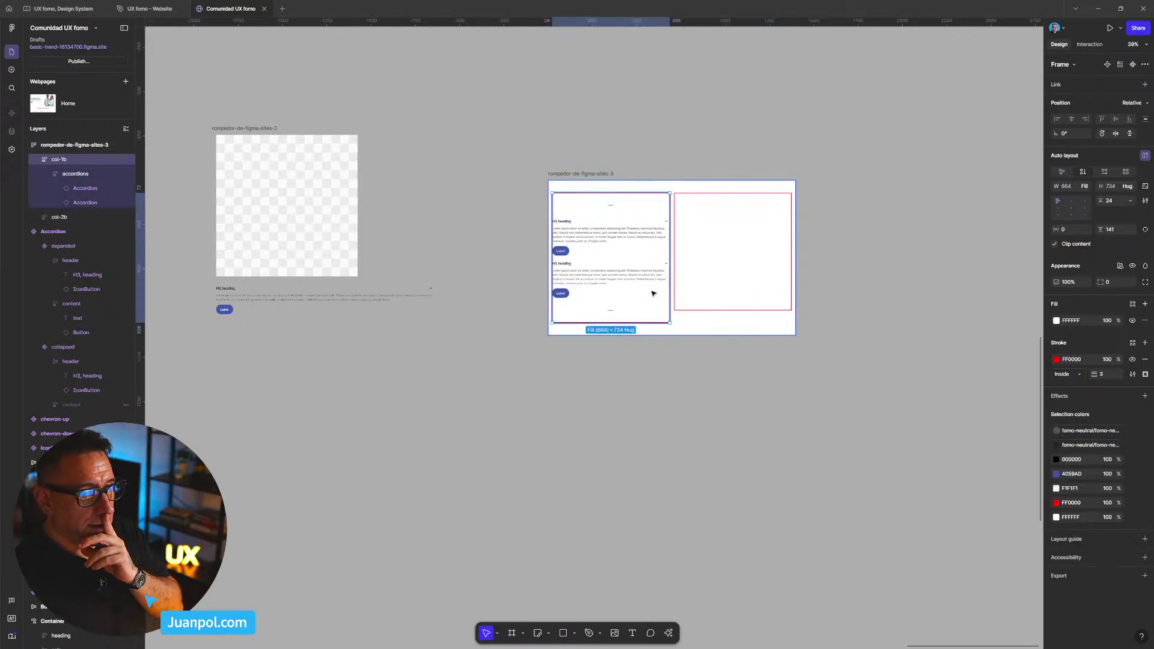
left_click(1119, 229)
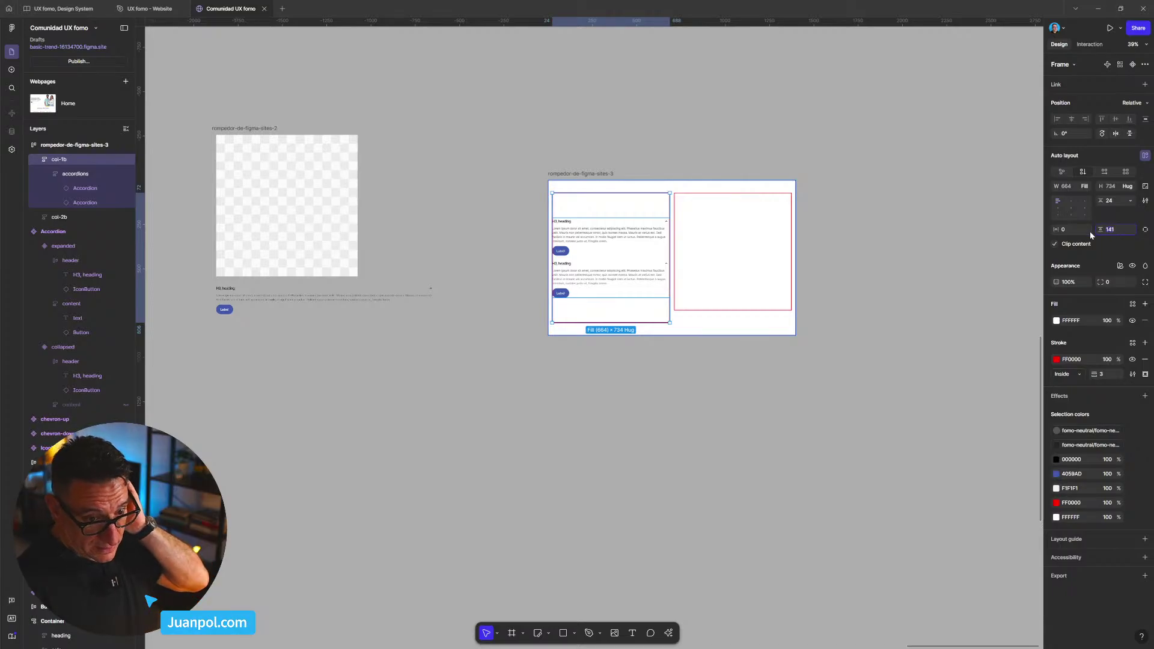
type("0")
key("Return")
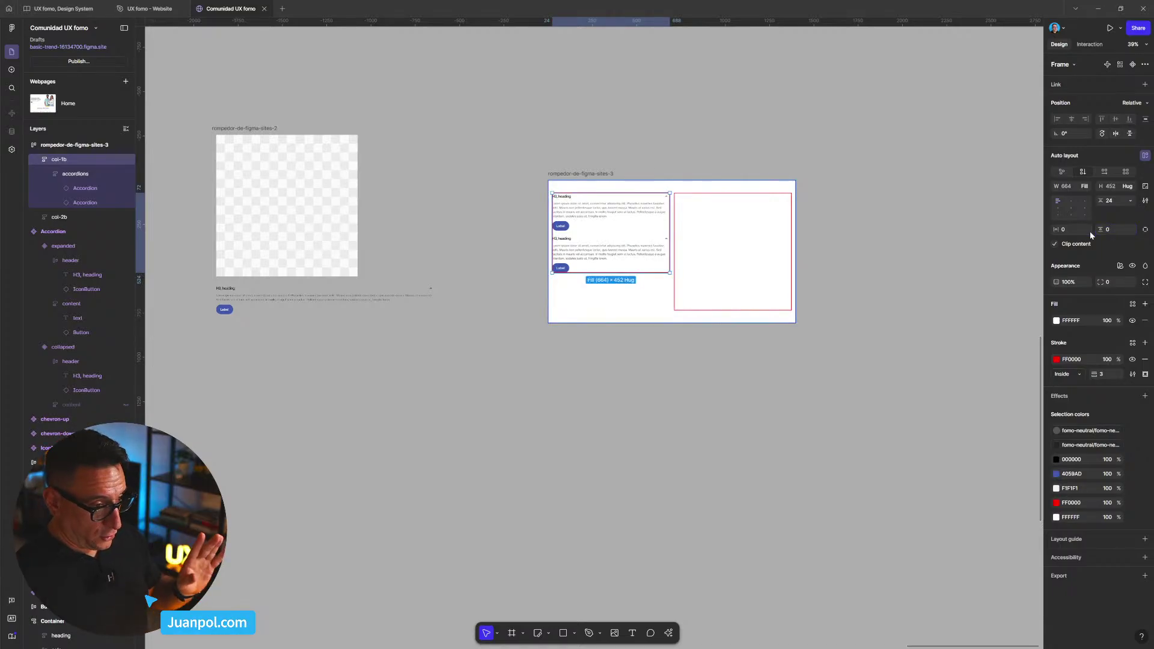
- Set the height of col-1b to fill container and align its contents to the left and vertically centred
left_click(763, 208)
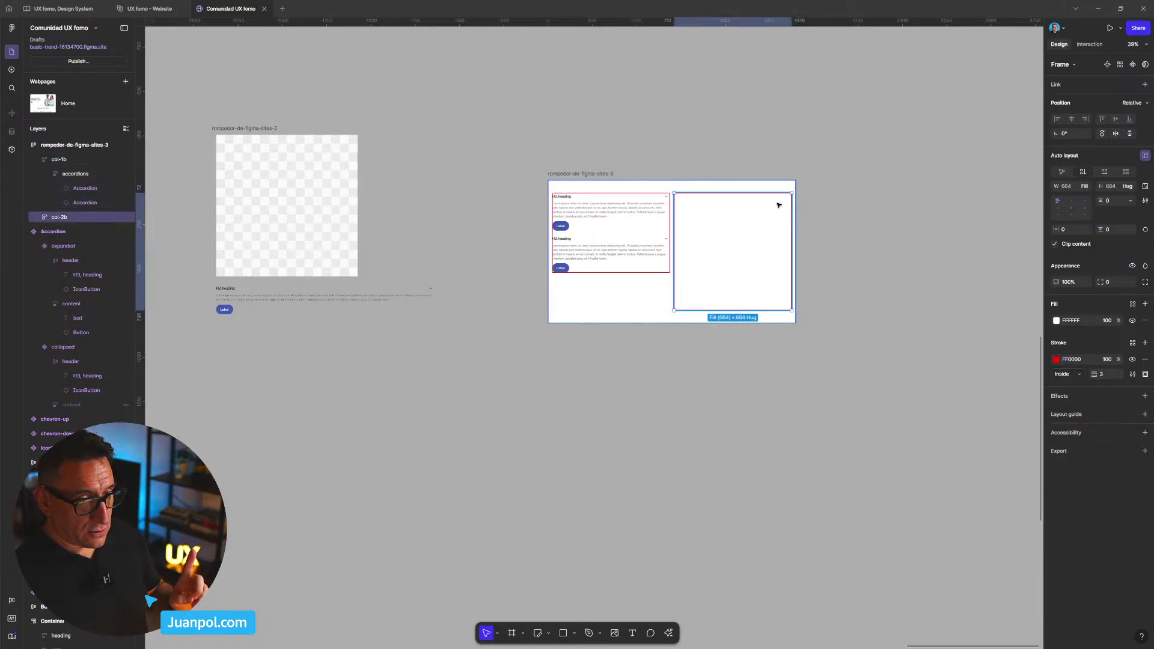
left_click(599, 177)
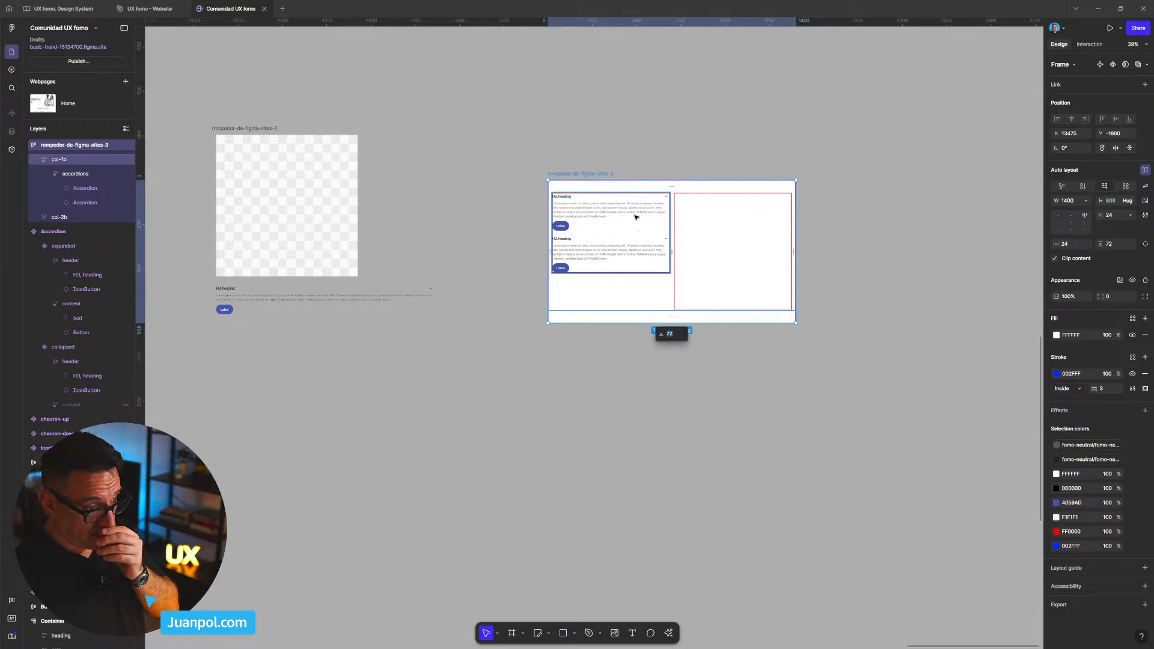
left_click(631, 237)
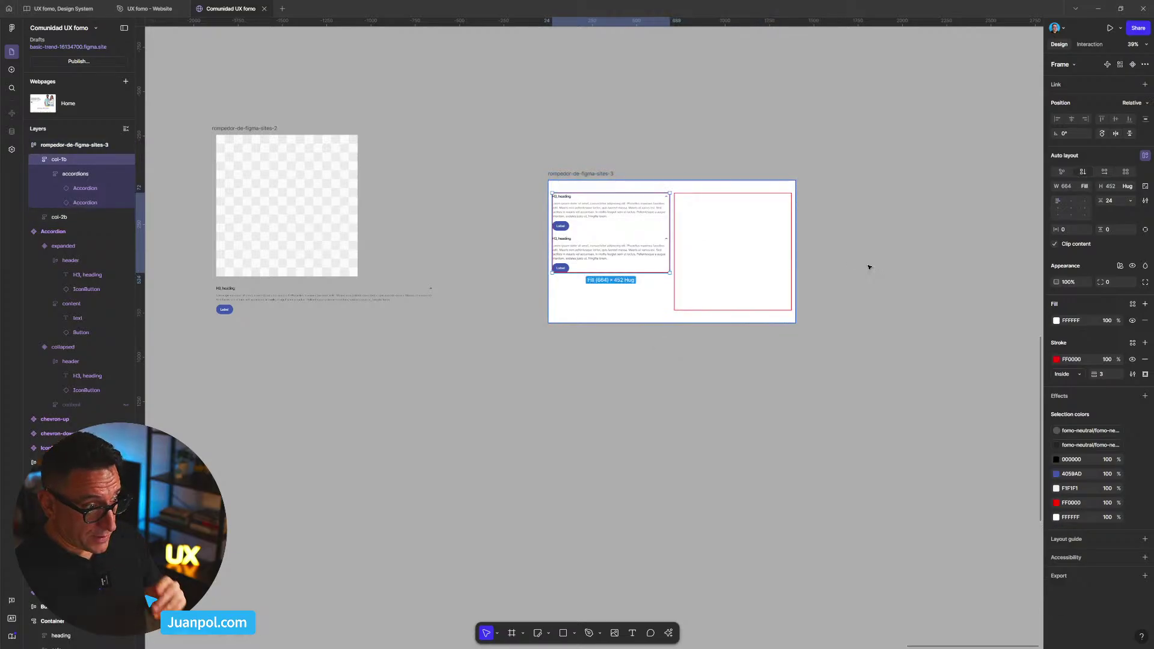
left_click(1128, 196)
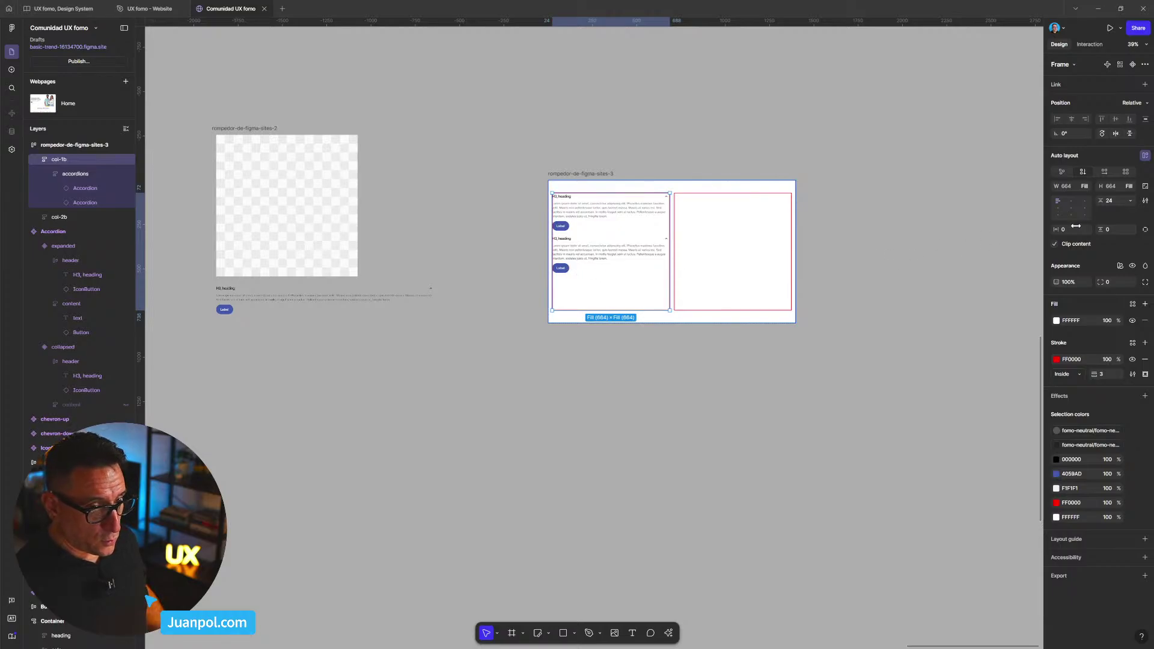
left_click(1056, 208)
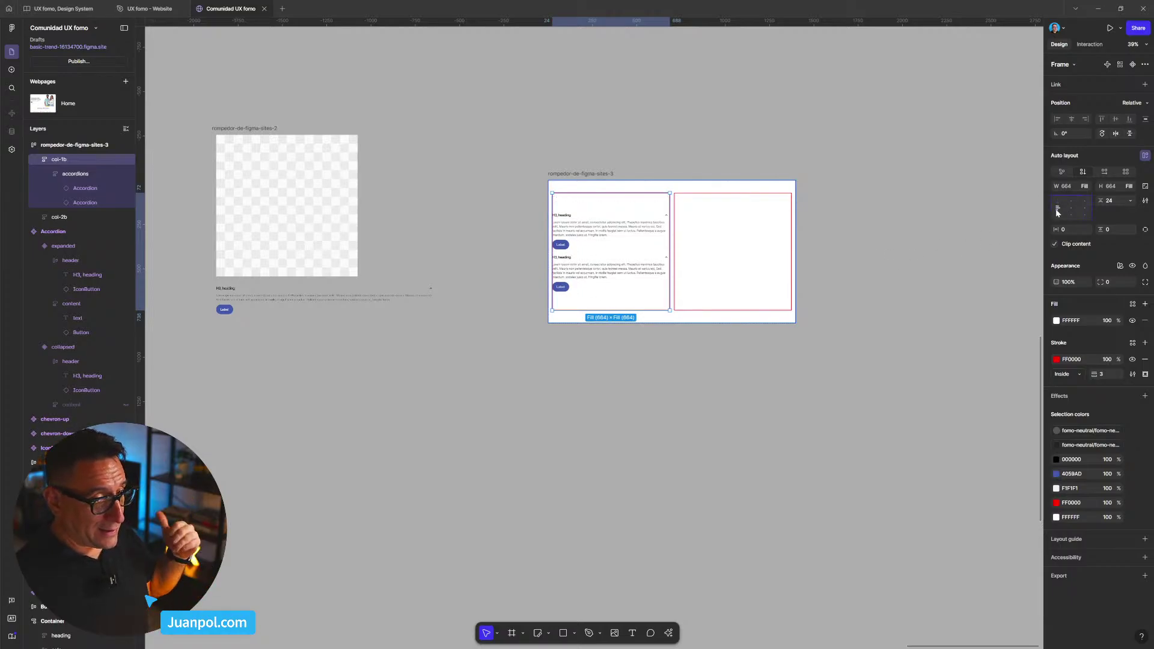
- Widen the rompedor-de-figma-sites-3 frame to about 1663 to test how its columns stretch
left_click(871, 297)
left_click(751, 215)
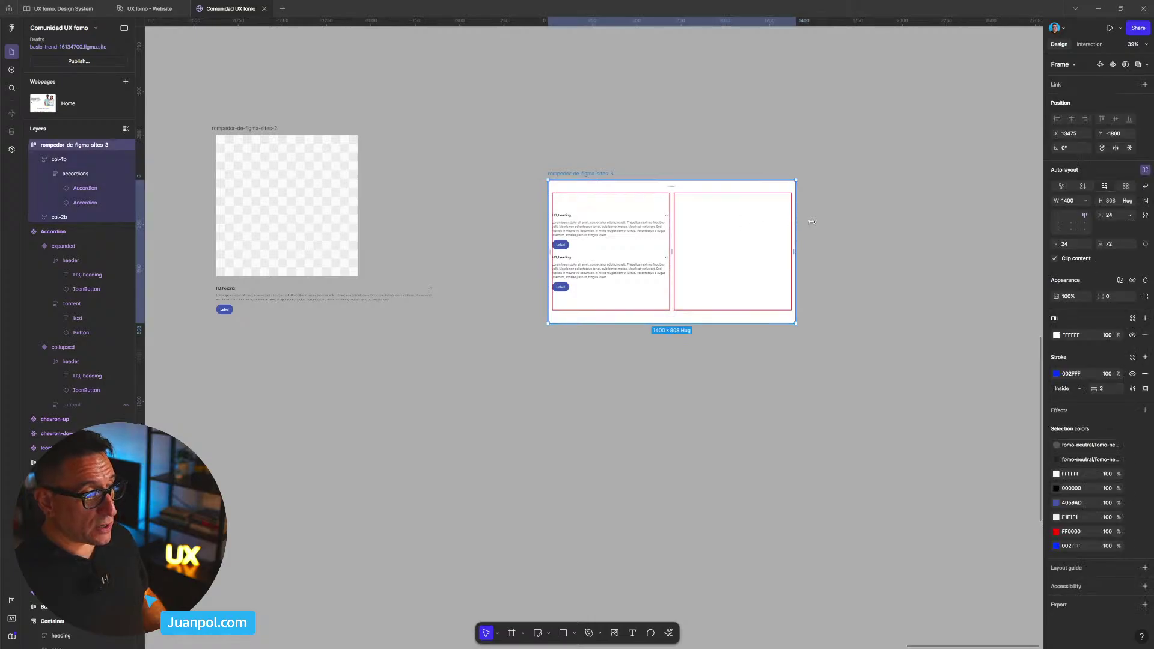
left_click_drag(796, 221, 842, 234)
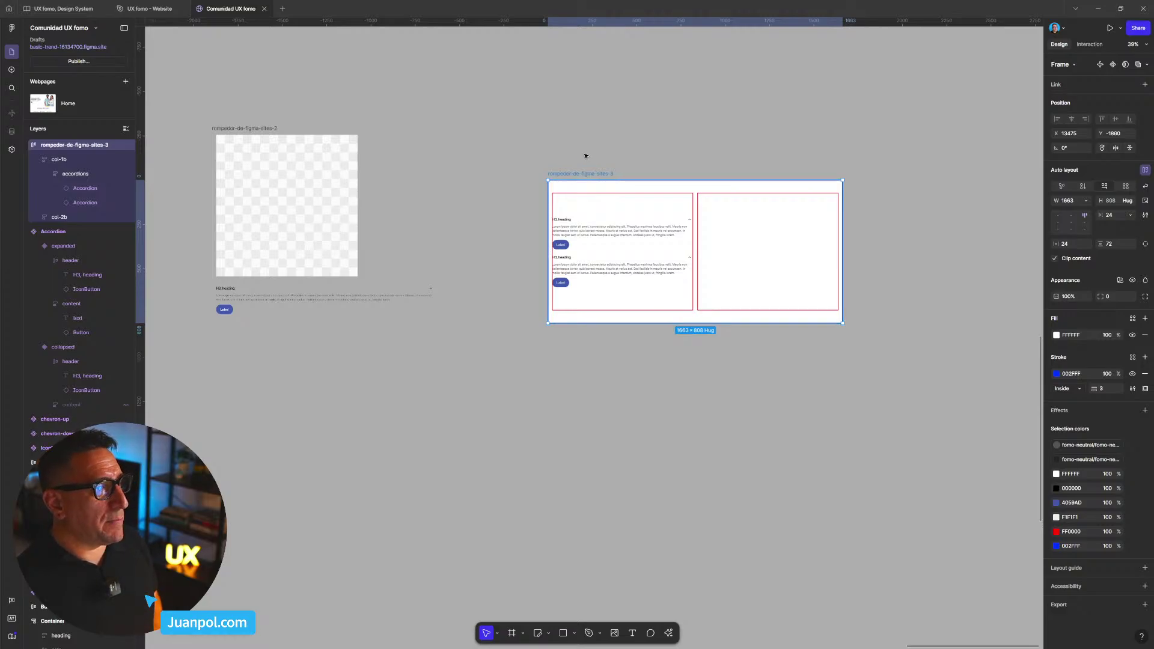
- Narrow the rompedor-de-figma-sites-3 frame to a width of about 929
scroll(828, 323, "down", 10)
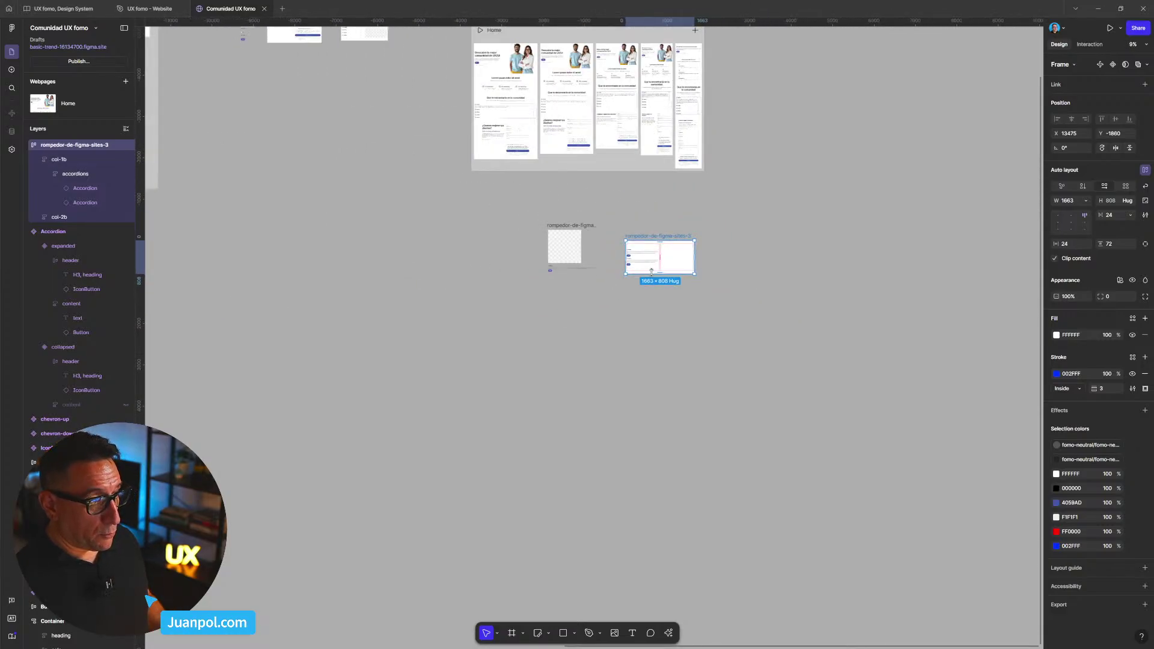
scroll(828, 323, "up", 4)
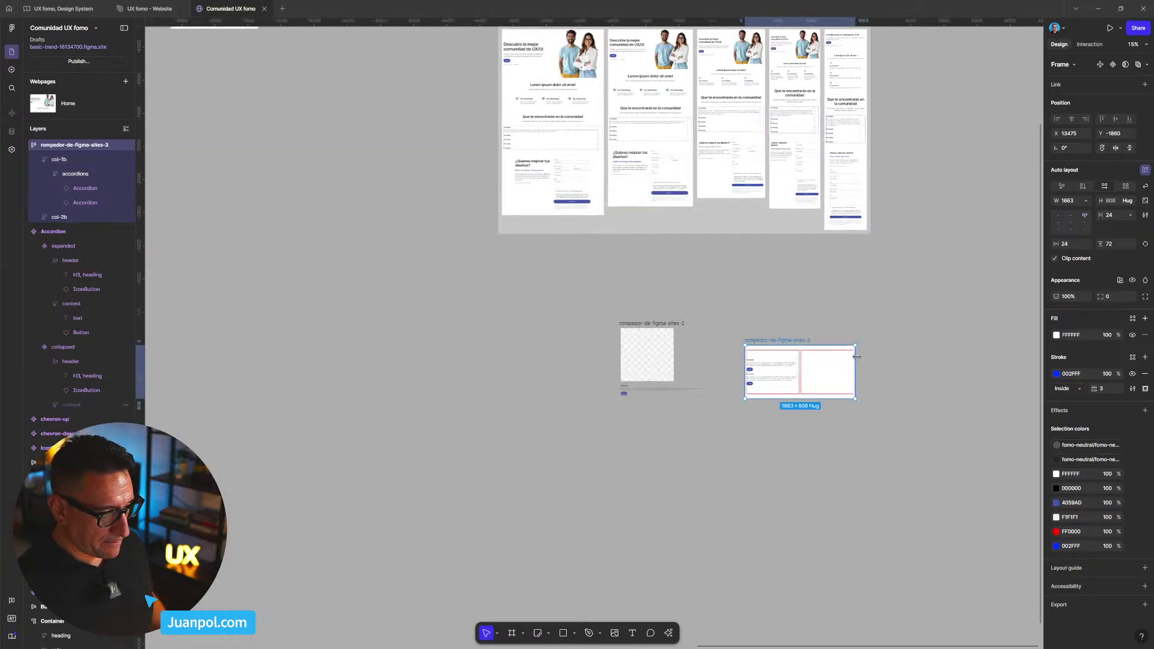
left_click_drag(806, 357, 806, 357)
scroll(770, 304, "up", 3)
scroll(770, 304, "left", 2)
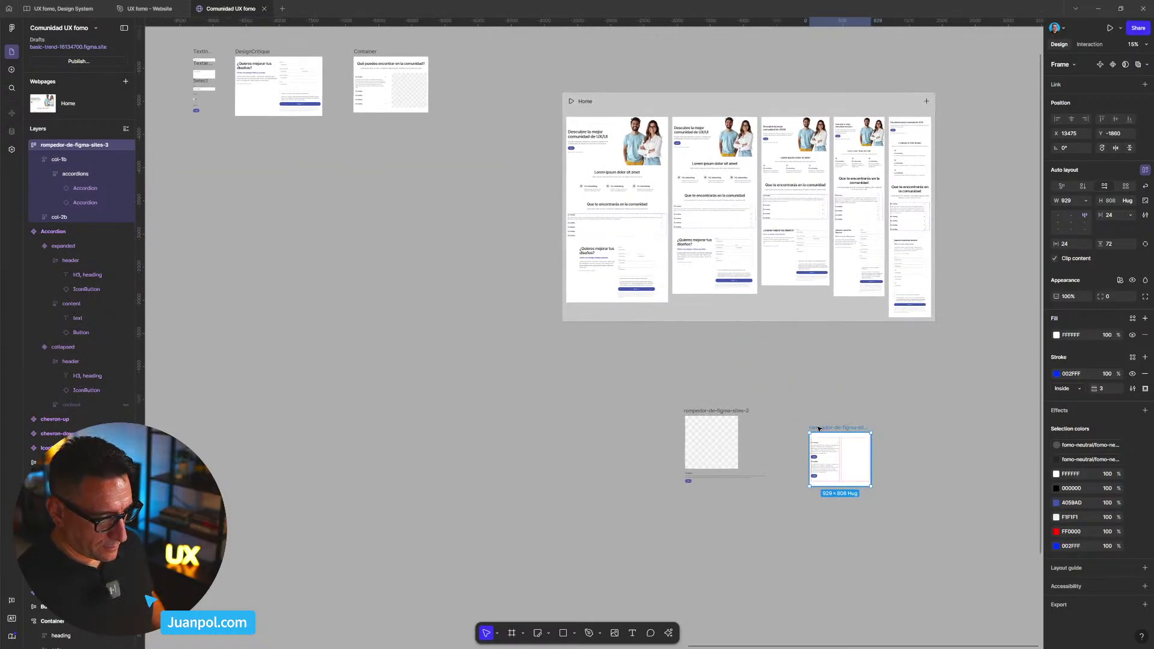
- Move the rompedor-de-figma-sites-3 frame into the Home webpage's primary breakpoint, between the Block-2 and Container sections
key("ctrl+x")
left_click(701, 191)
key("ctrl+v")
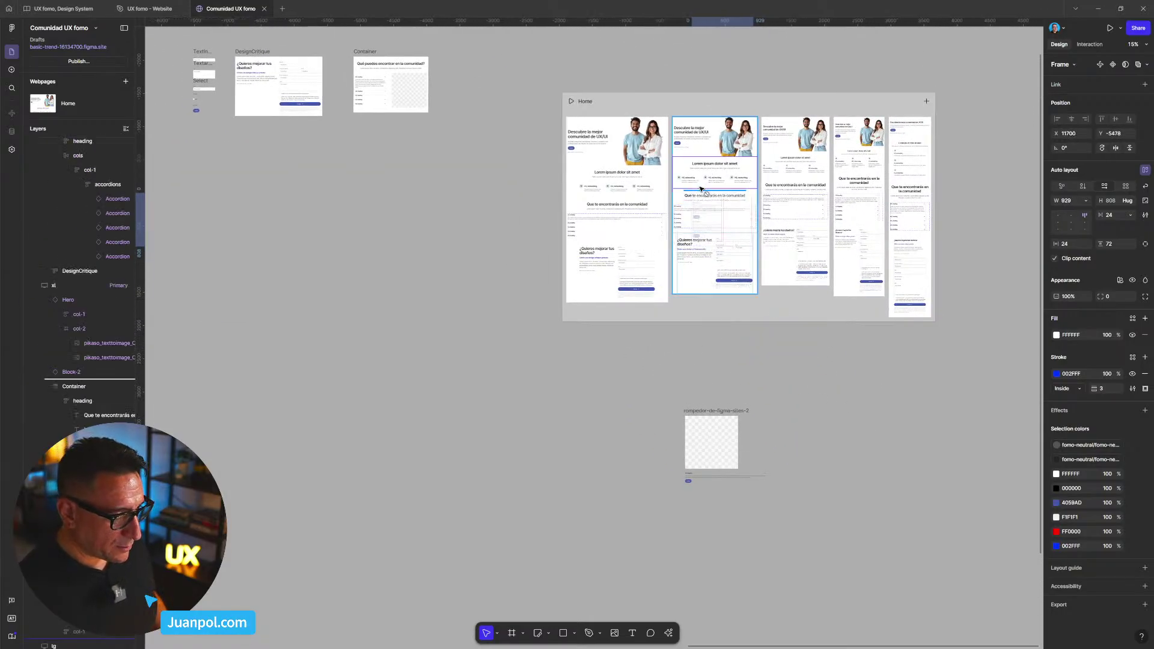
scroll(707, 191, "up", 5)
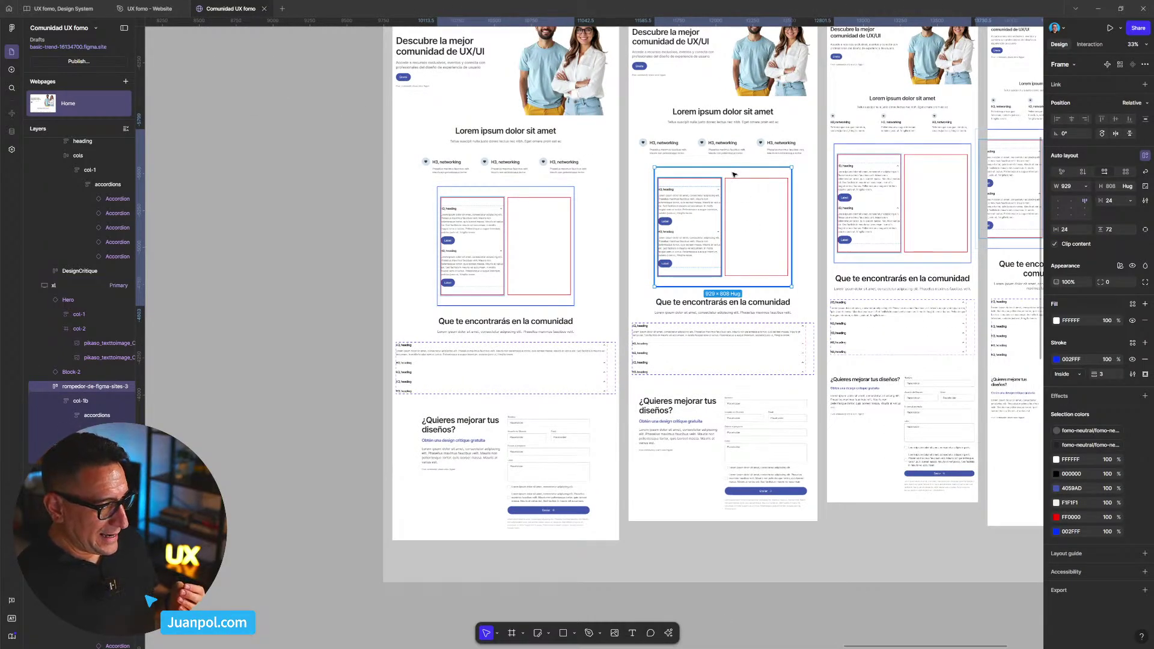
- Set the width of the rompedor-de-figma-sites-3 frame in the primary breakpoint to fill container
left_click(1085, 186)
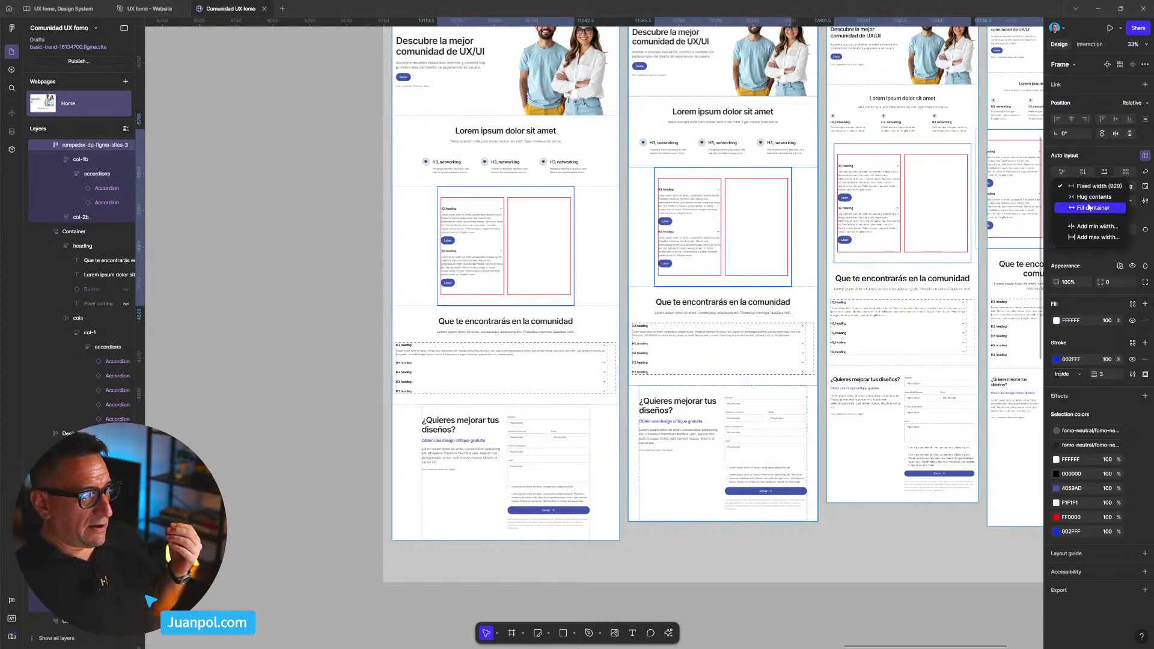
left_click(1090, 207)
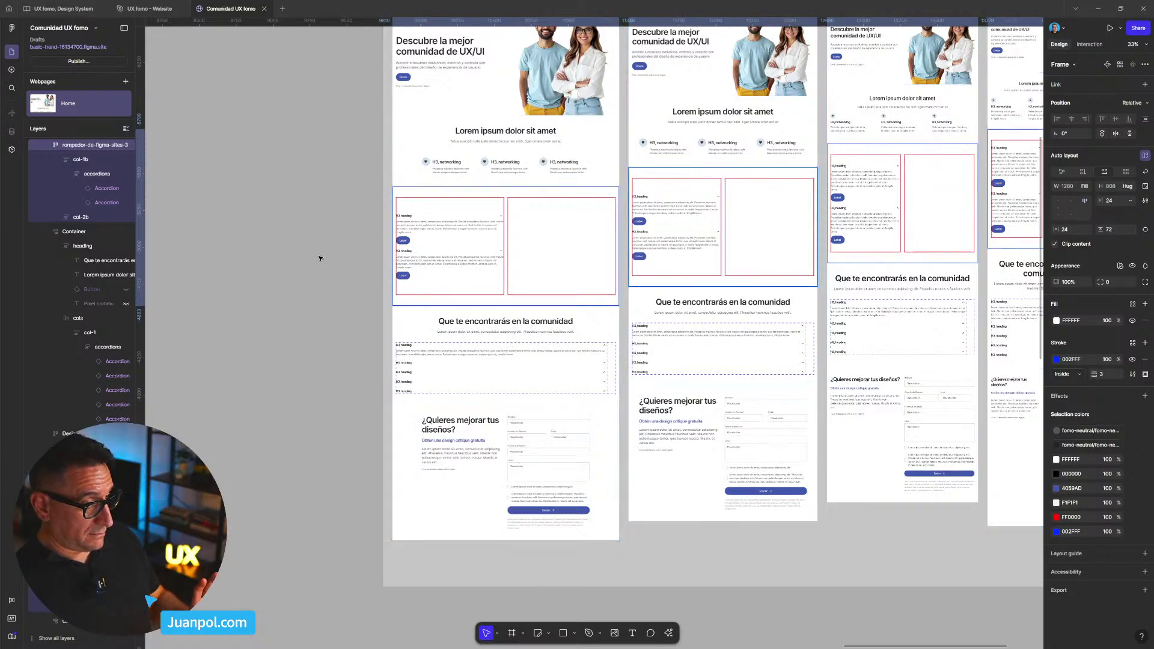
left_click(345, 242)
scroll(409, 229, "up", 3)
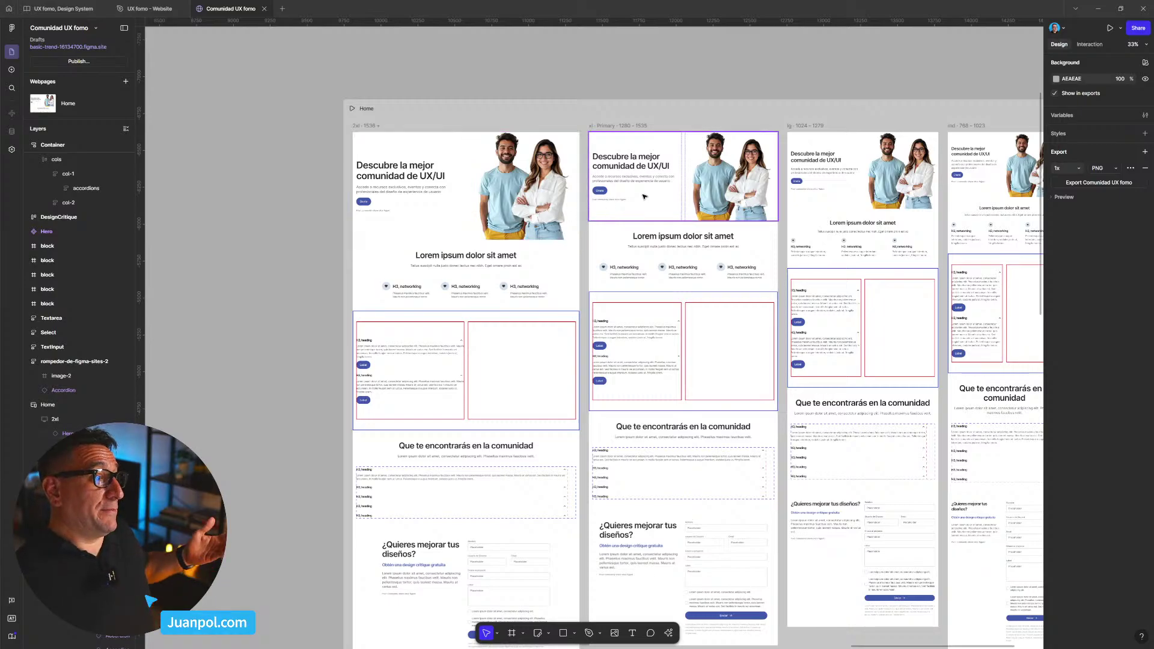
- Preview the Home webpage at a width of 1592, examine the outlined two-column section, and return to the editor
left_click(638, 108)
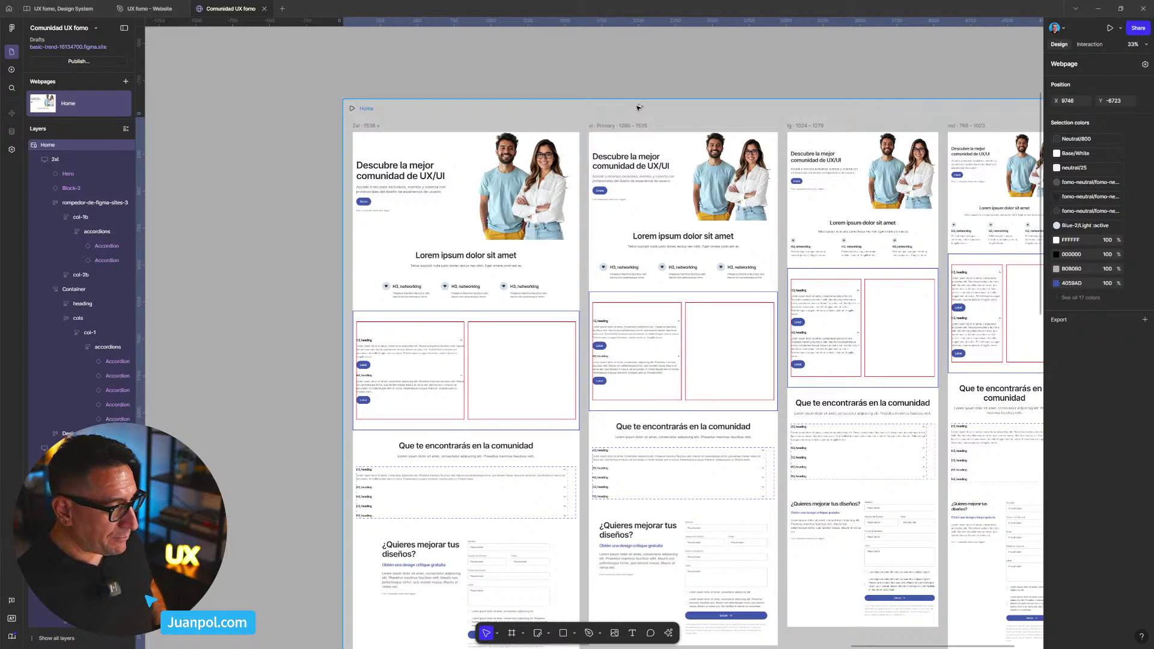
key("shift+space")
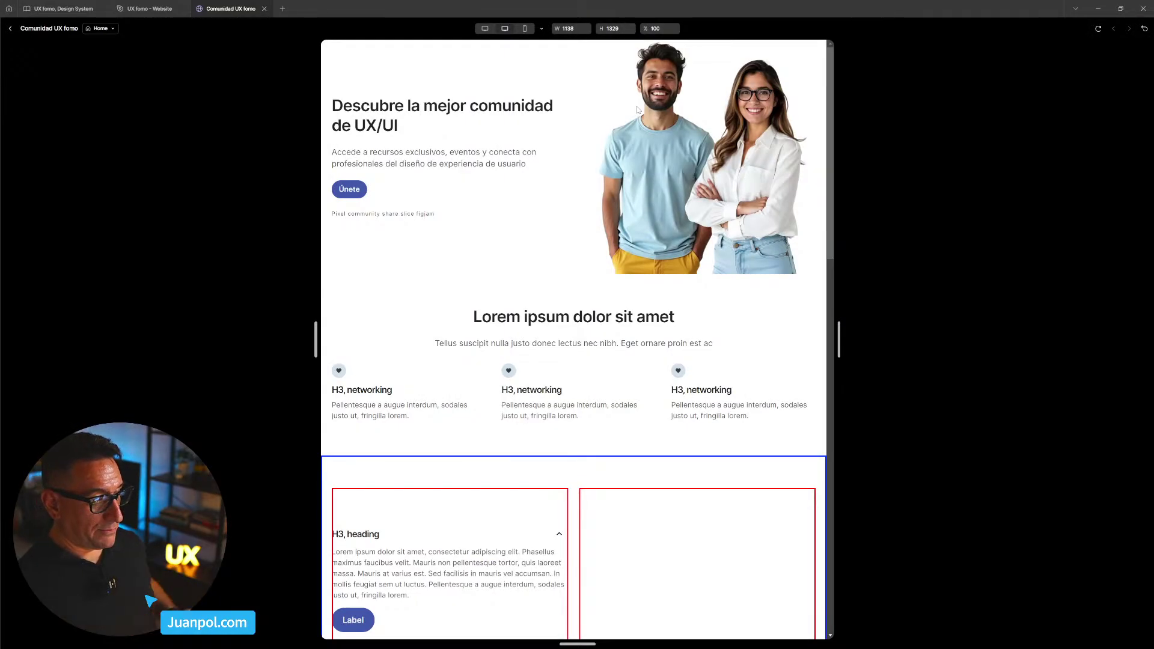
left_click_drag(840, 349, 941, 358)
scroll(866, 341, "down", 8)
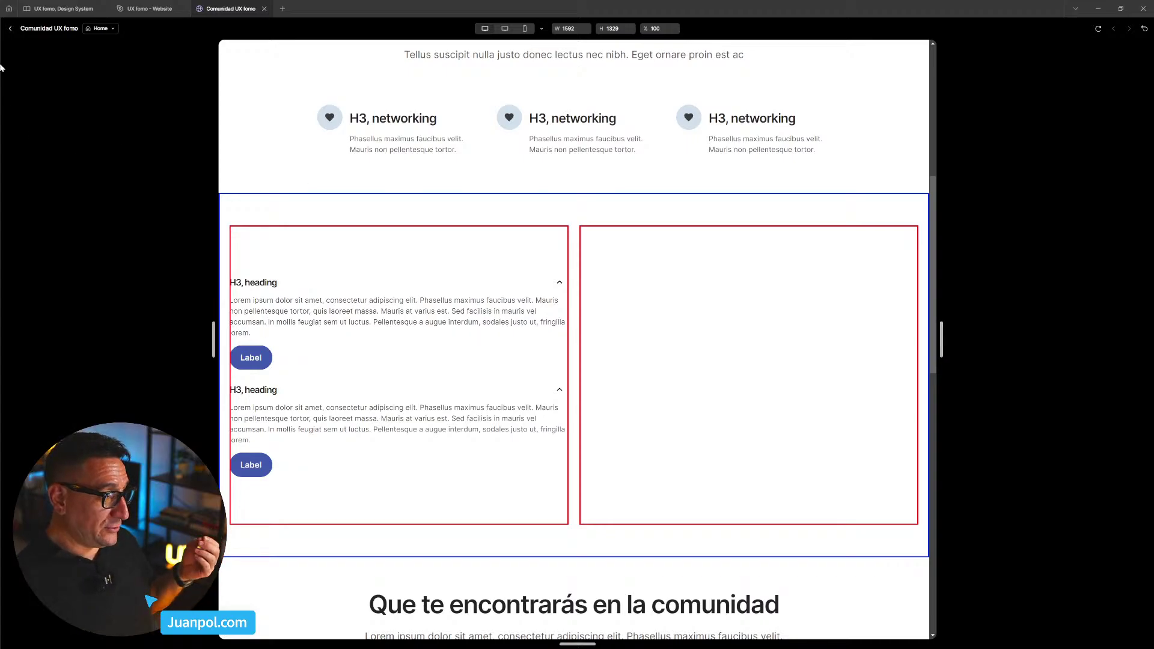
left_click(10, 28)
- Examine how the standalone Container frame and its heading are structured and sized, compared with the sections on the Home webpage
scroll(225, 262, "left", 10)
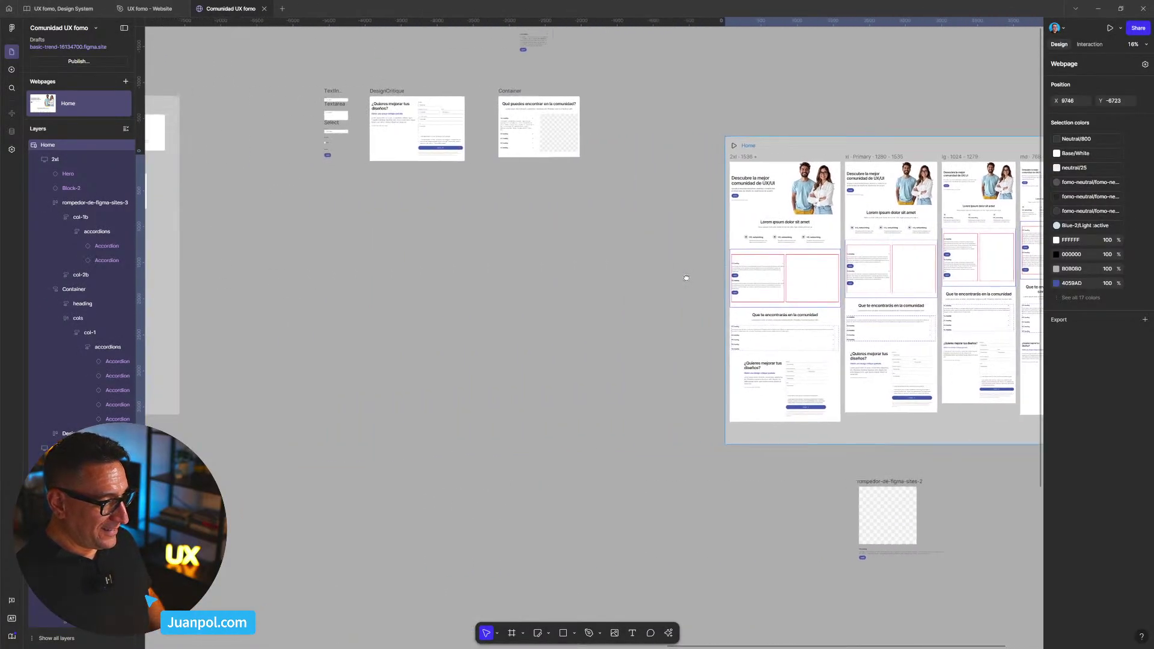
scroll(517, 60, "up", 5)
left_click(517, 60)
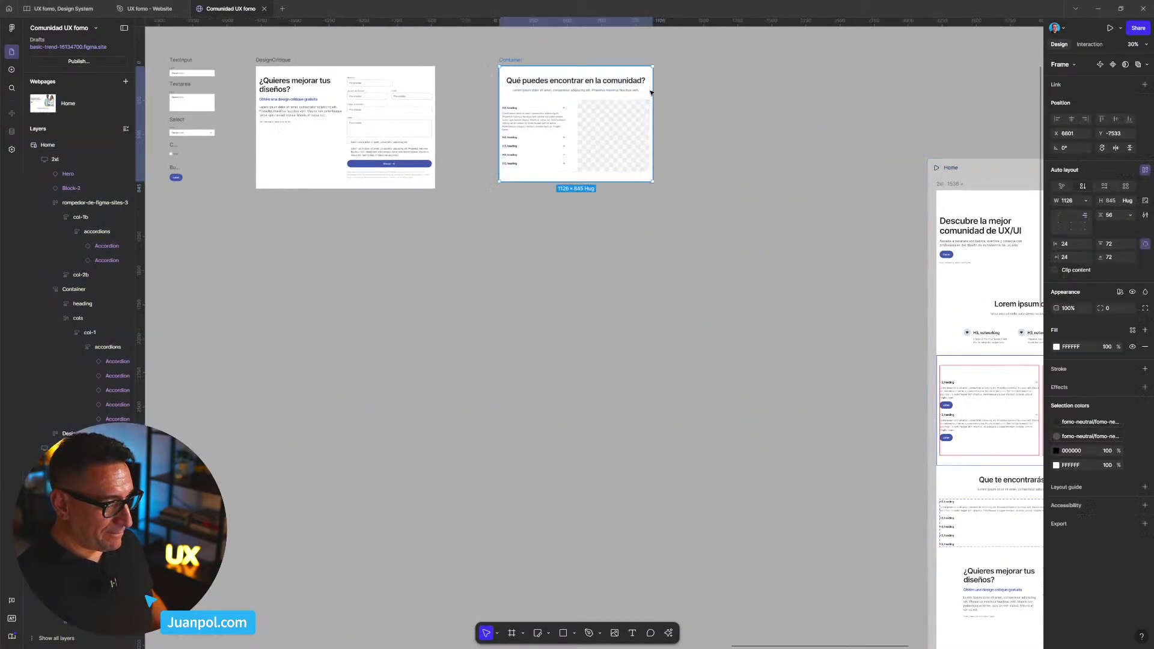
left_click(576, 84)
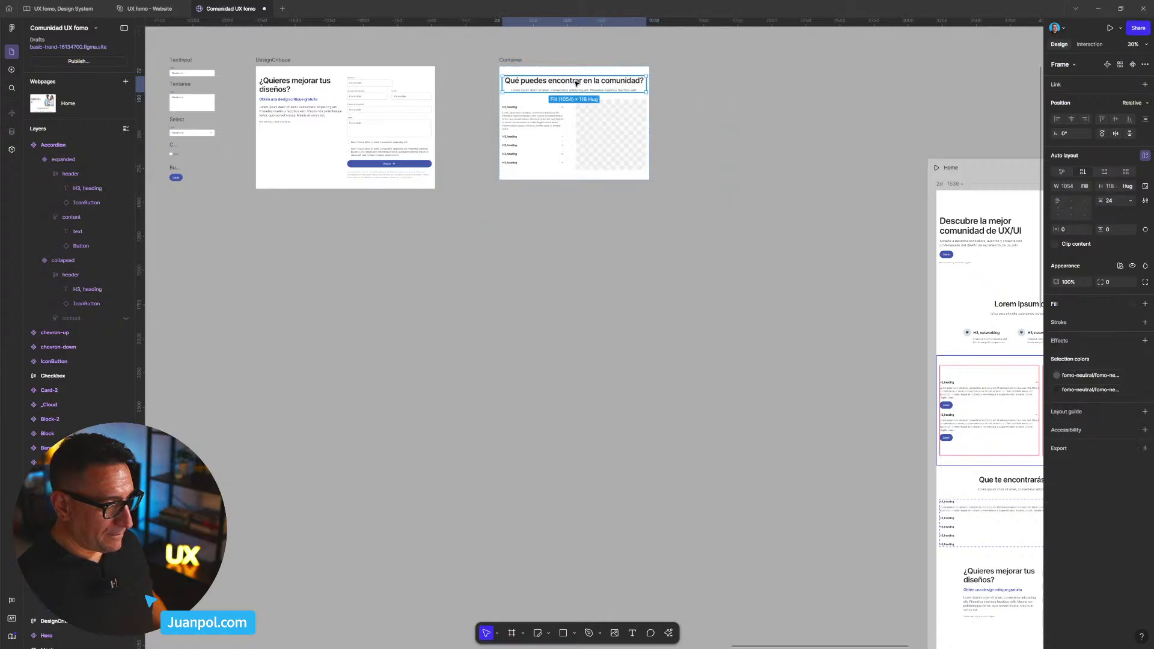
scroll(578, 83, "down", 3)
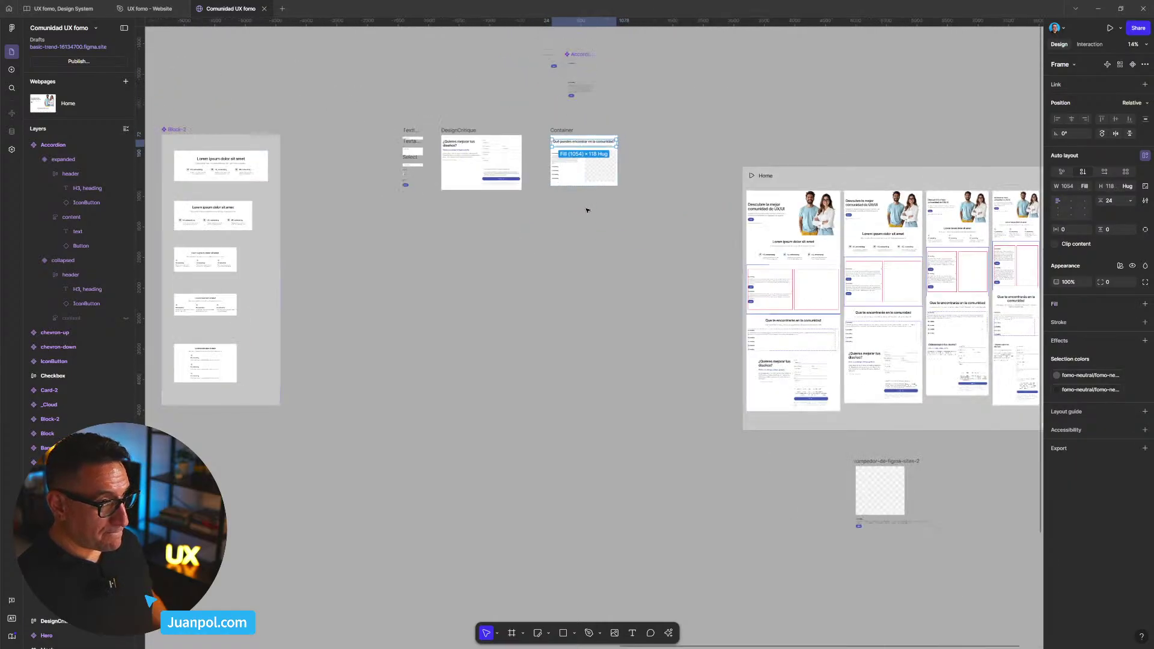
scroll(526, 189, "up", 6)
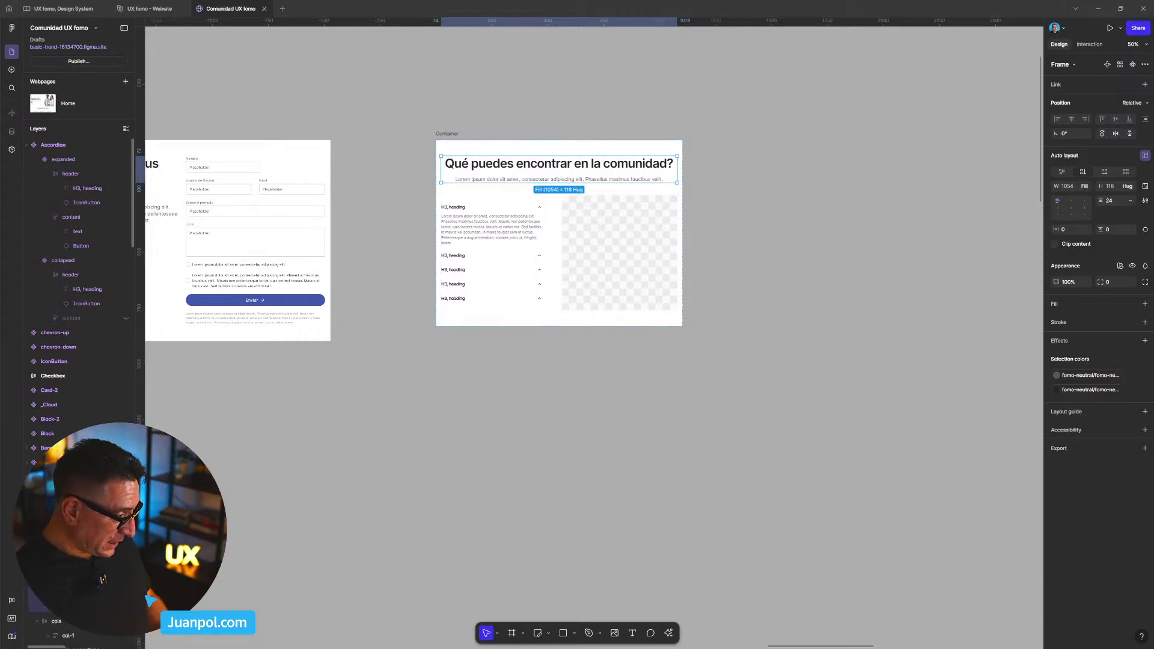
scroll(423, 547, "down", 5)
scroll(585, 551, "right", 10)
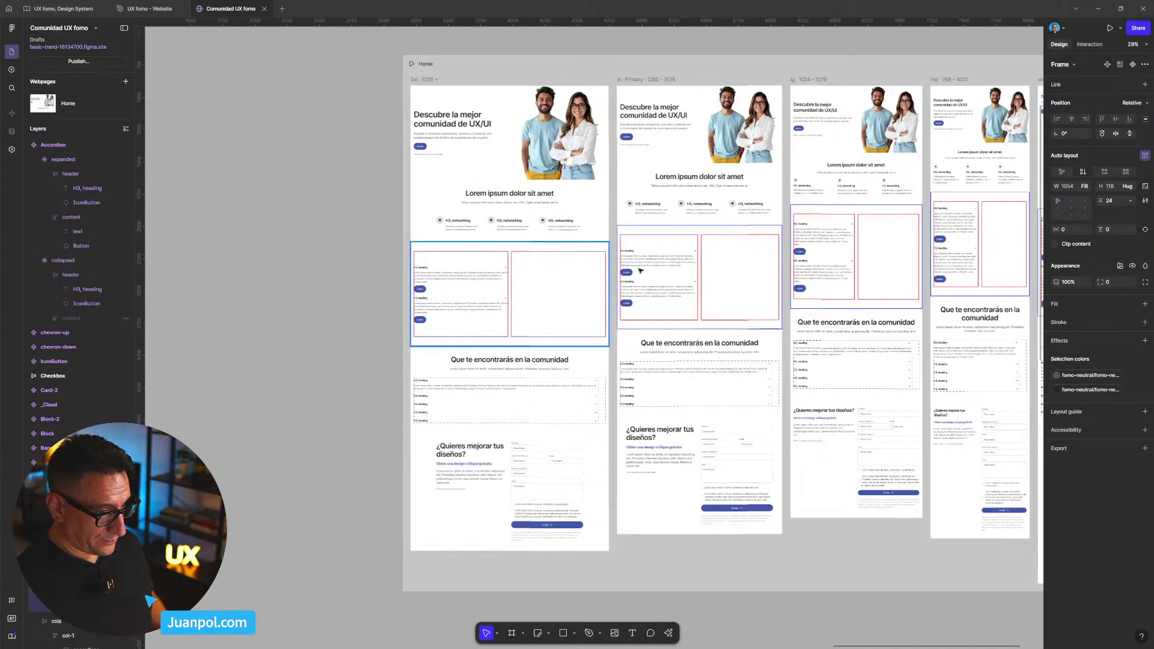
- Wrap col-1b and col-2b of rompedor-de-figma-sites-3 together in a new auto layout frame
left_click(640, 271)
scroll(667, 313, "up", 4)
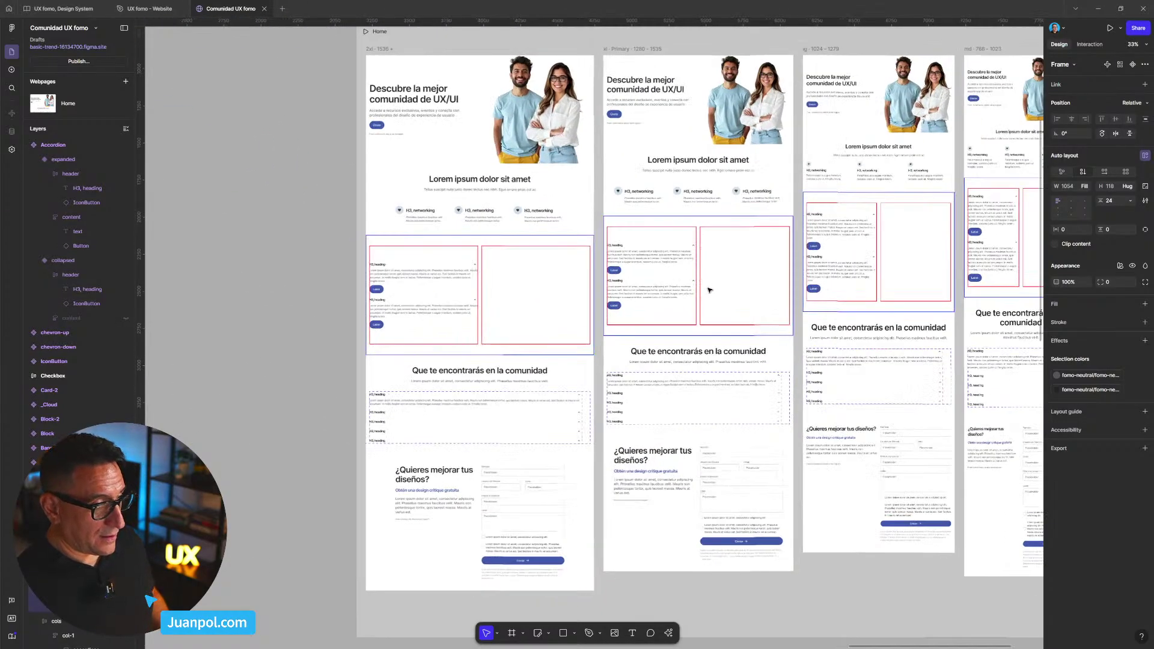
left_click(656, 366)
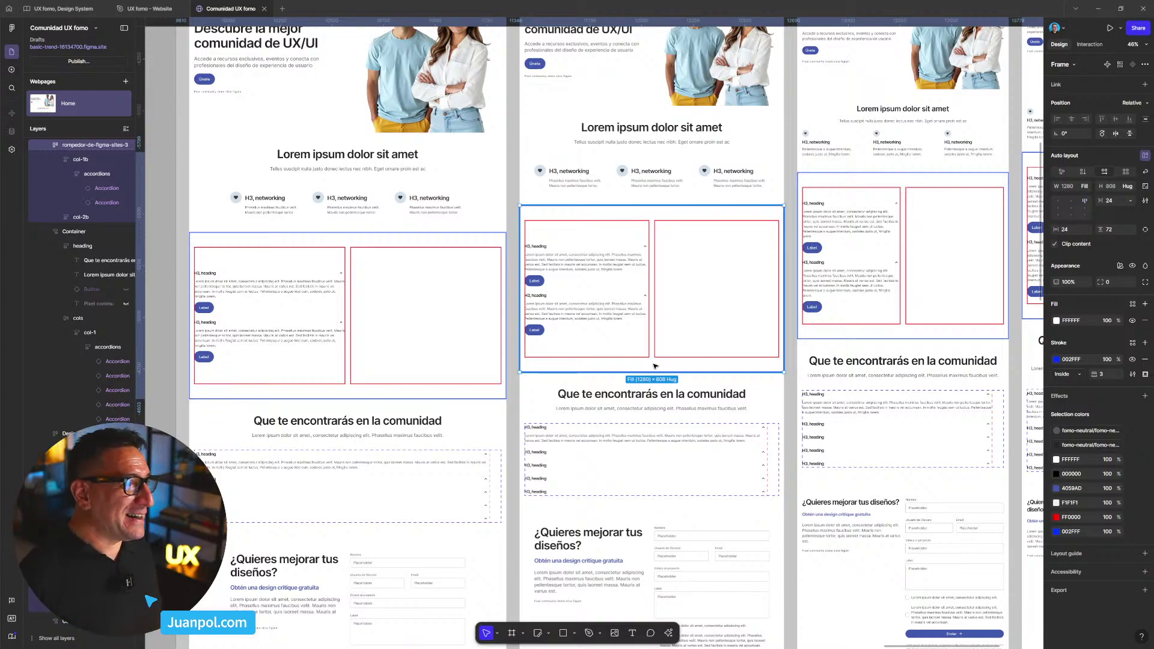
left_click(628, 257)
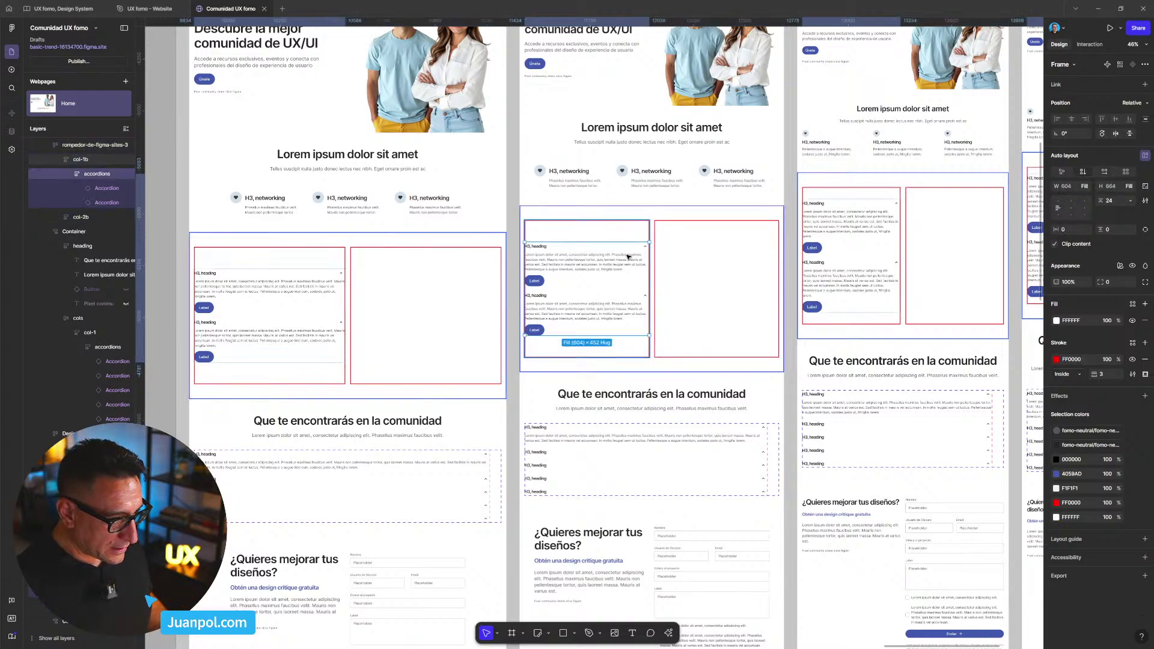
key("Escape")
left_click(465, 247, "shift")
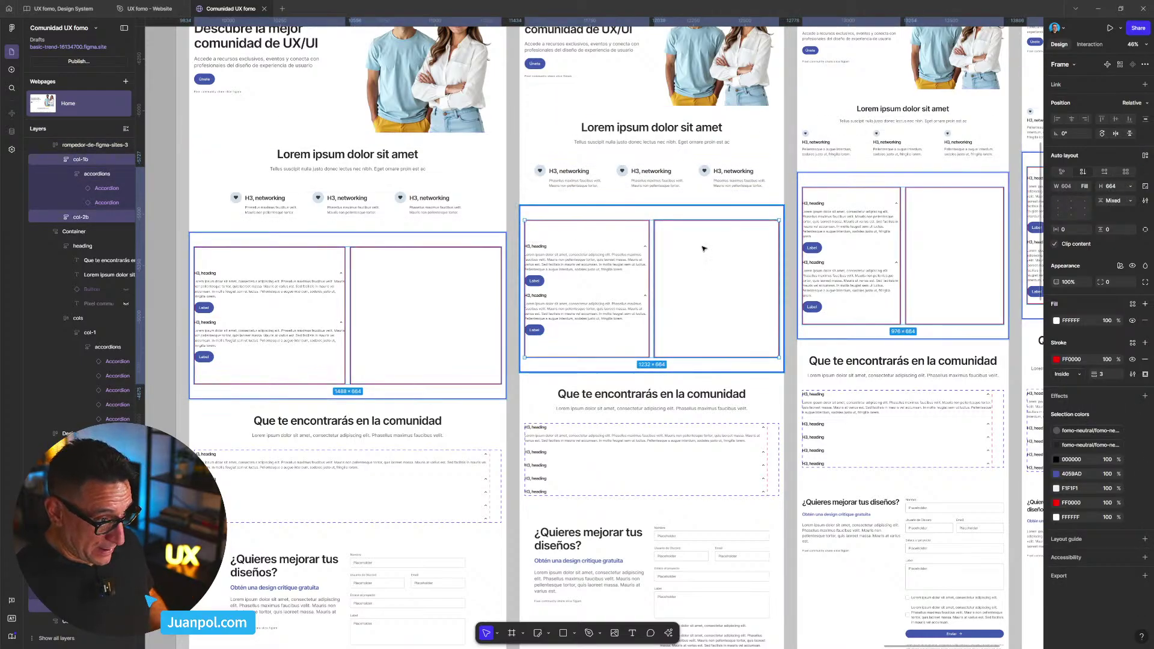
key("shift+a")
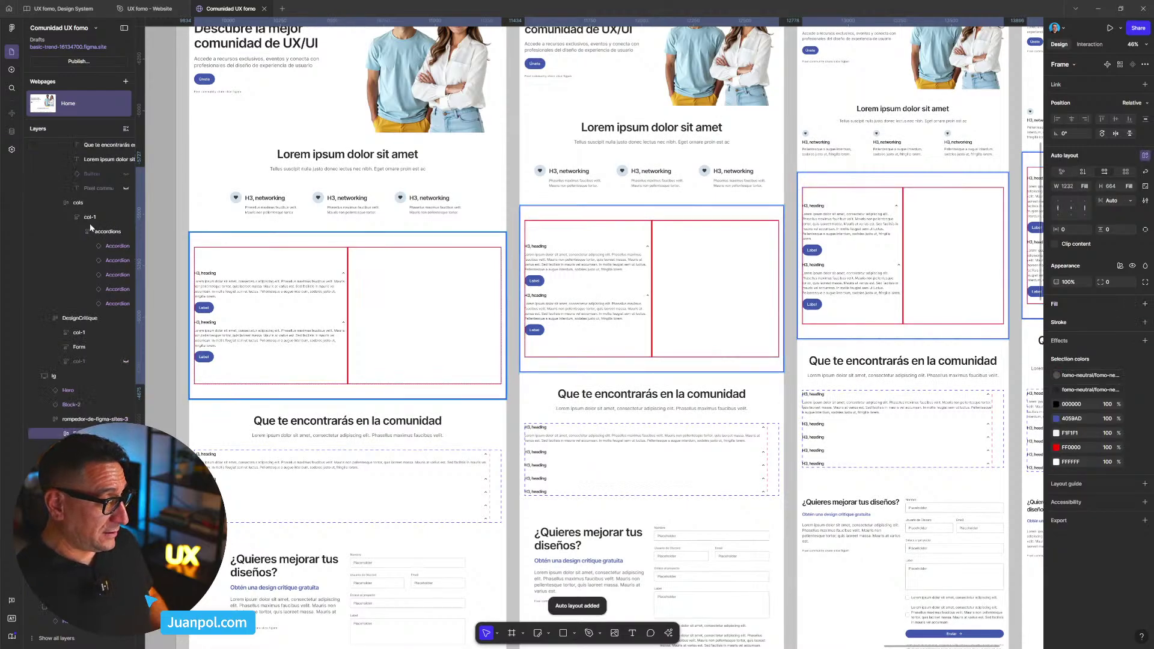
scroll(902, 336, "up", 1)
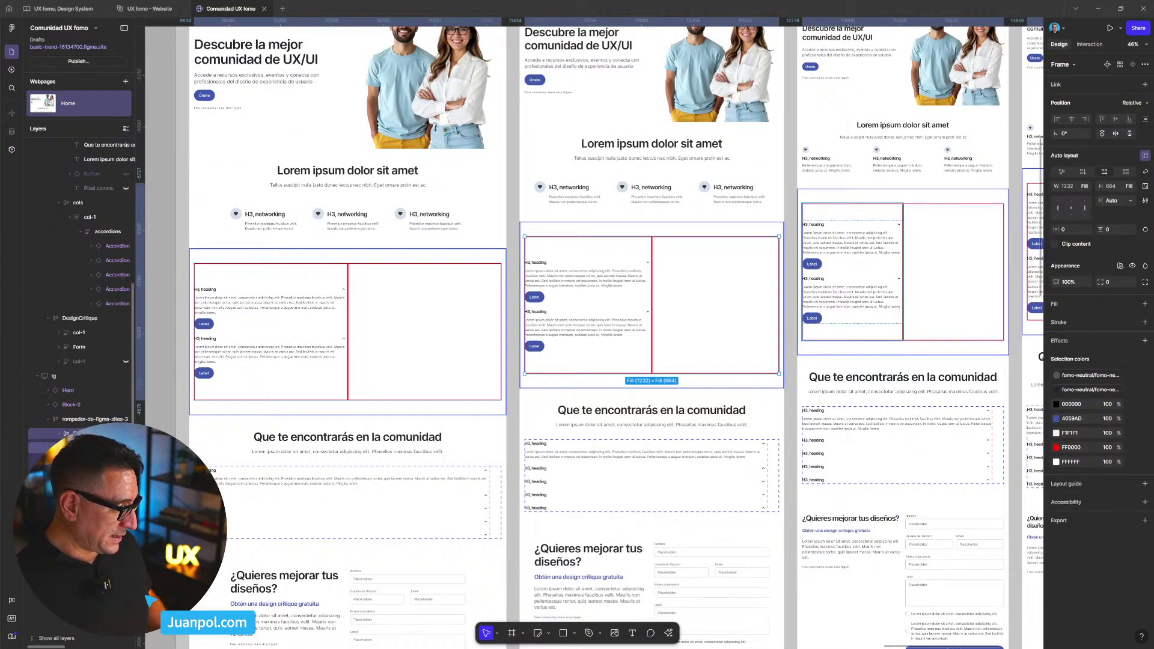
- Check the width sizing option of the two wrapped columns in the lg breakpoint
left_click(903, 272)
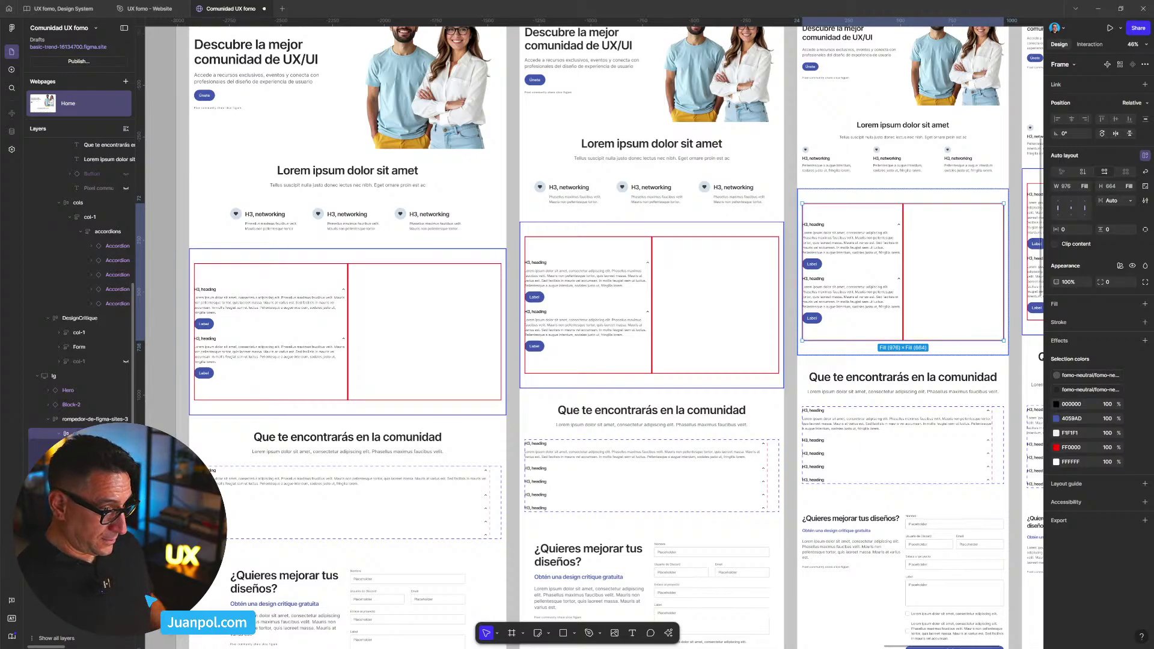
key("Return")
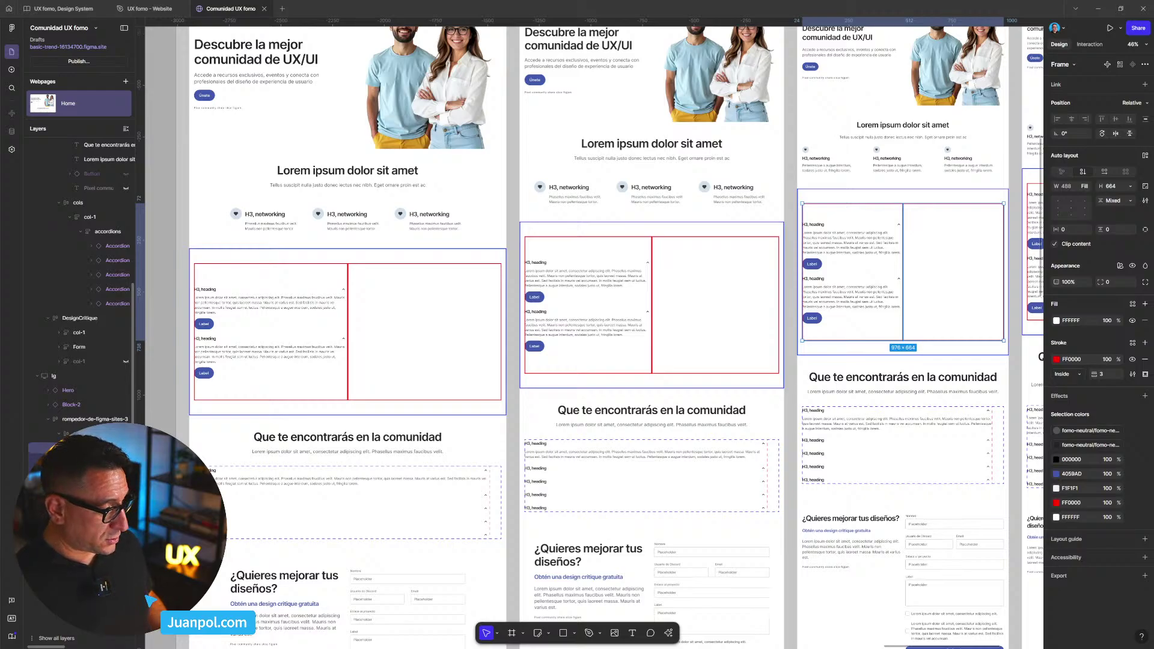
left_click(1086, 187)
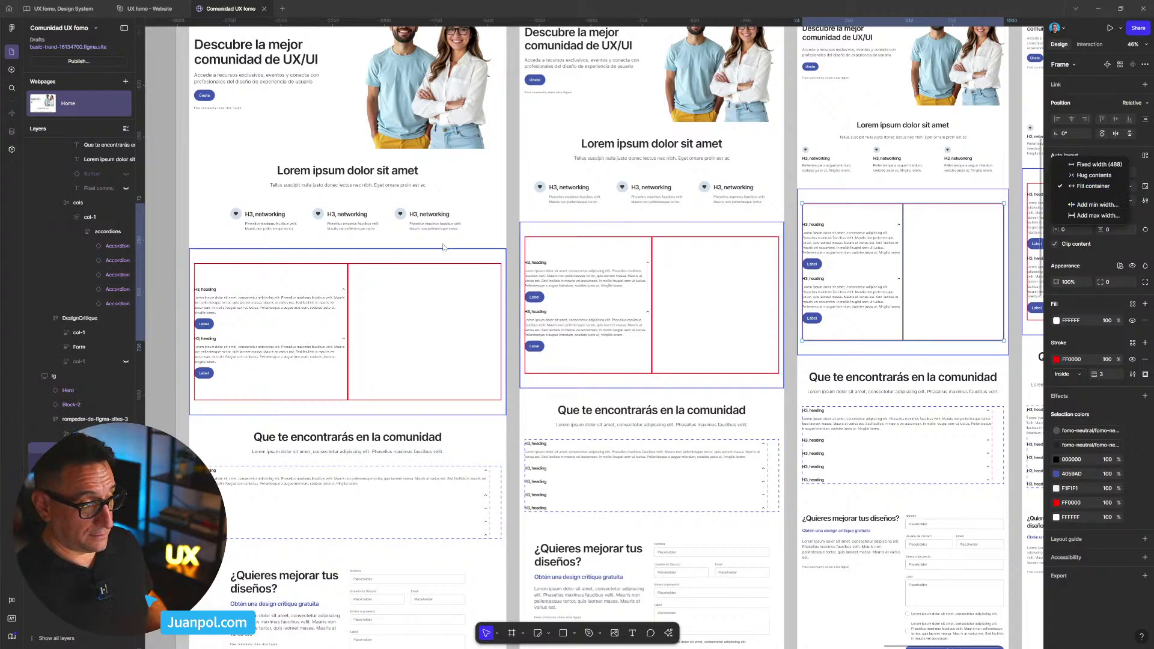
scroll(415, 295, "down", 5)
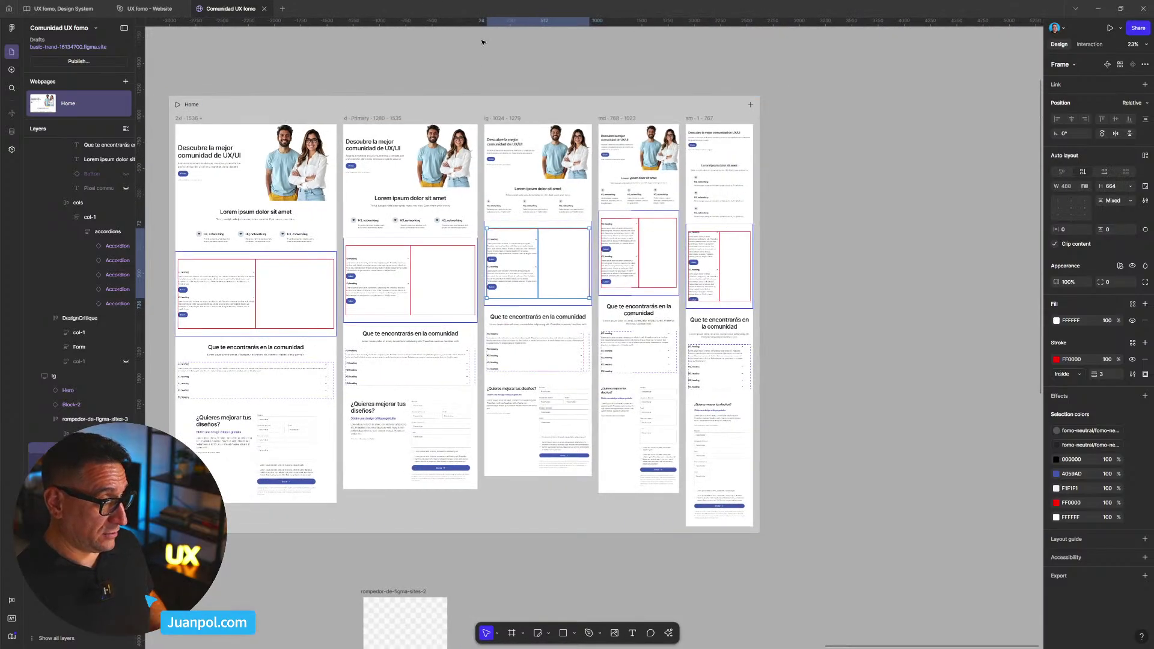
- Preview the Home webpage, examine how the wrapped two-column section renders, and return to the editor
left_click(601, 129)
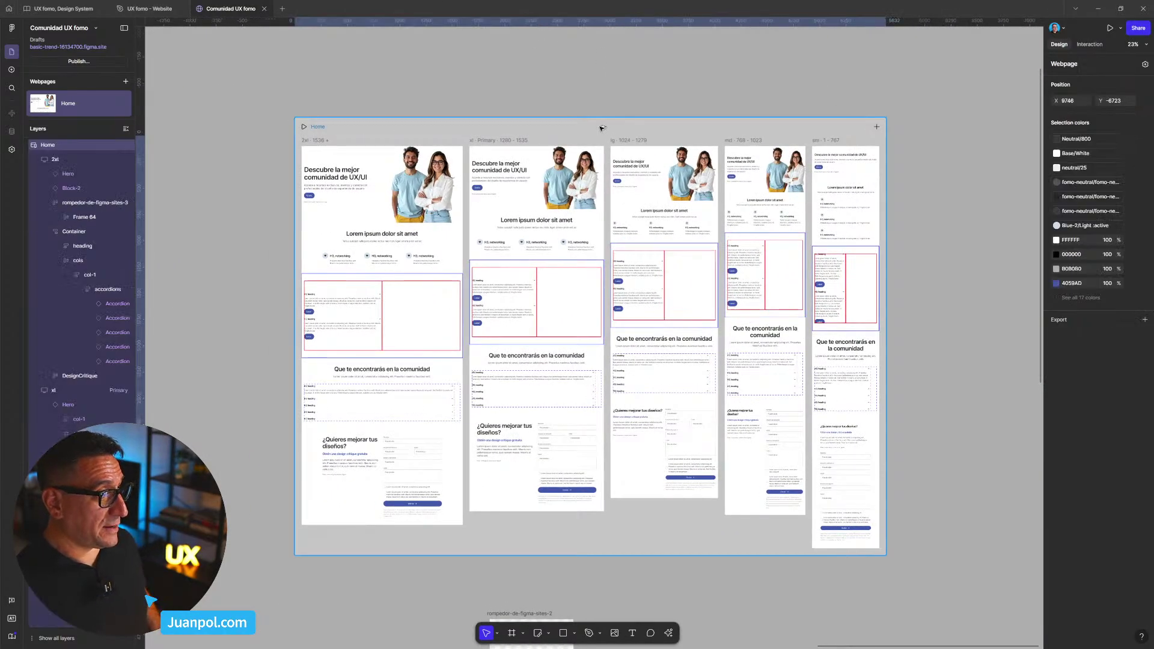
key("shift+space")
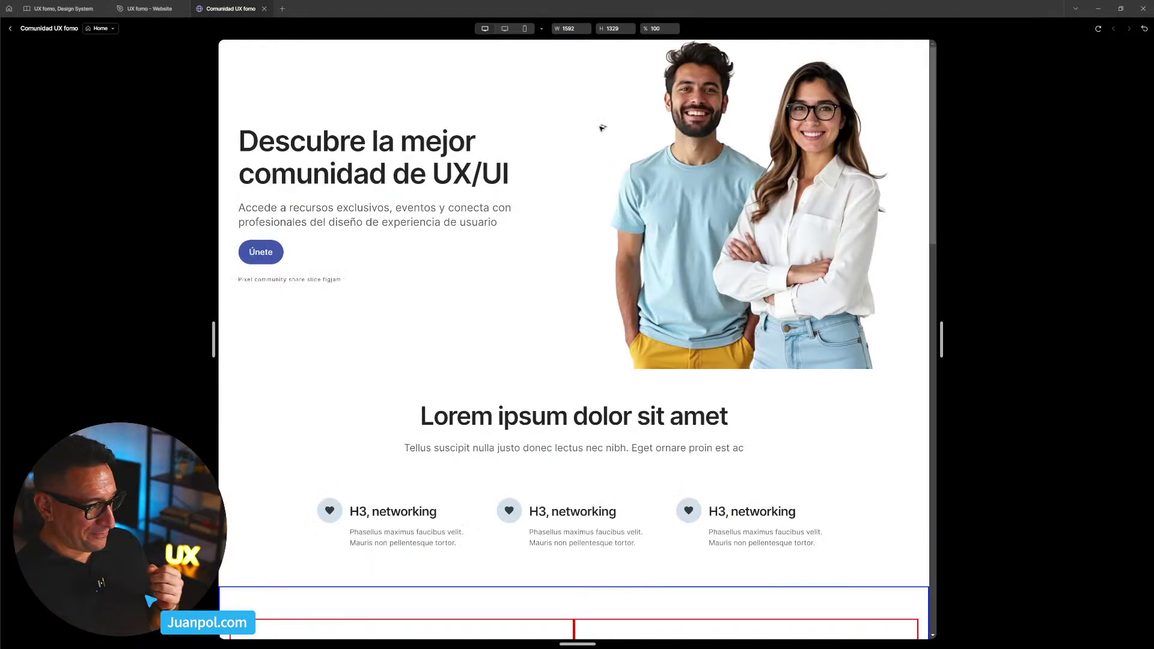
scroll(571, 367, "down", 5)
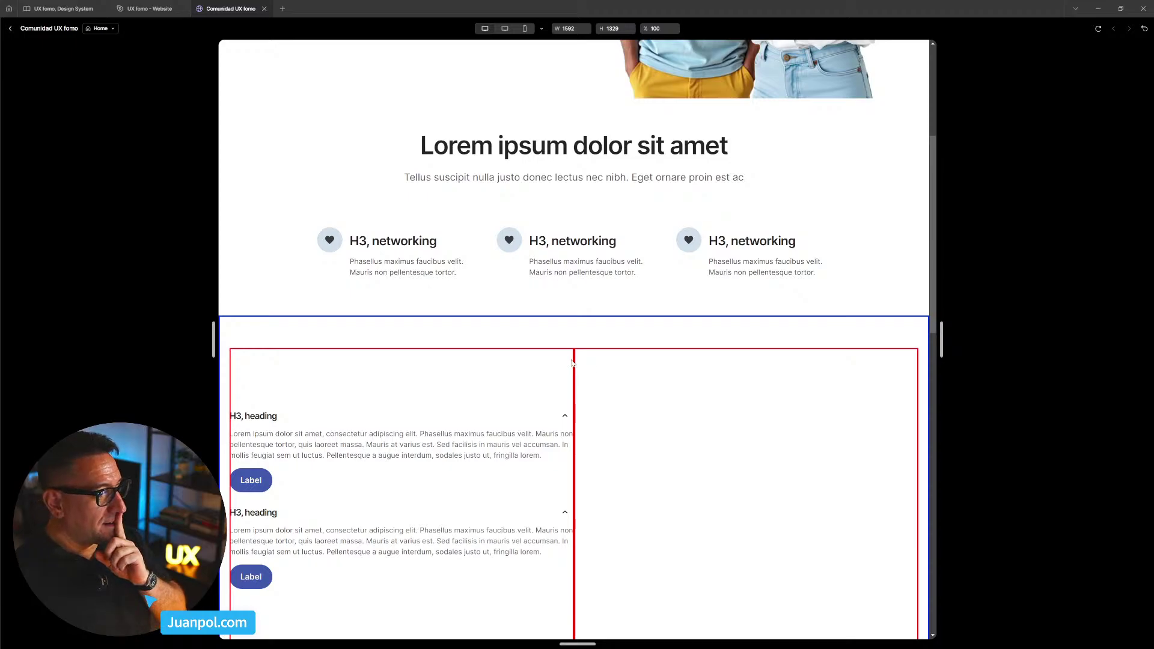
scroll(574, 373, "down", 1)
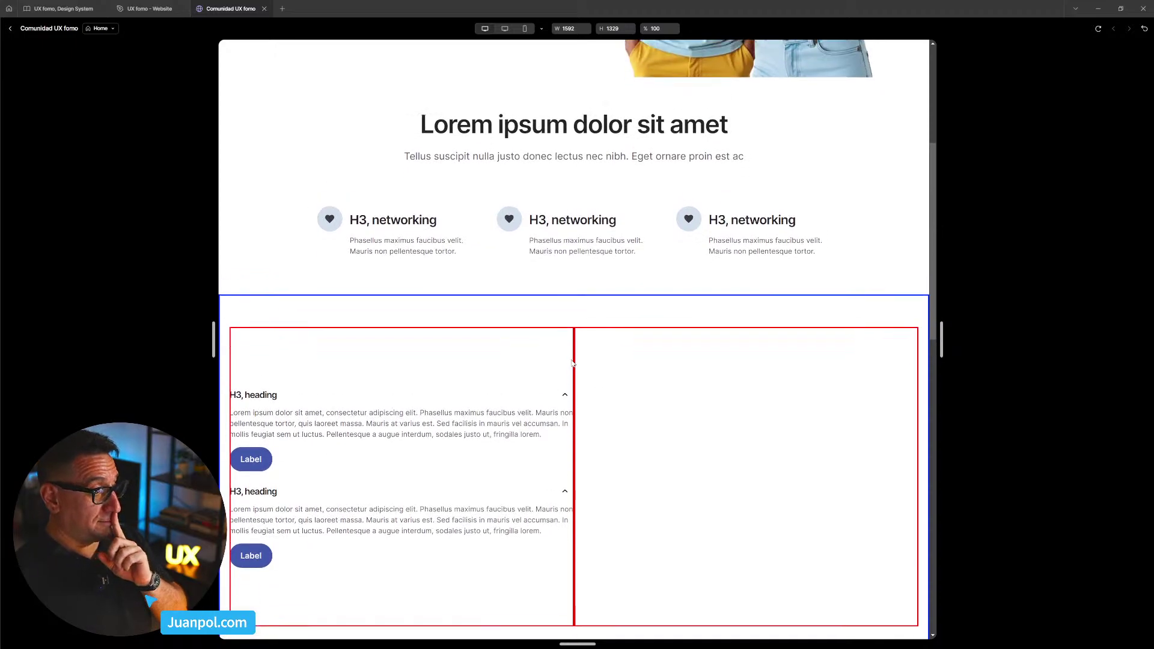
scroll(583, 400, "up", 1)
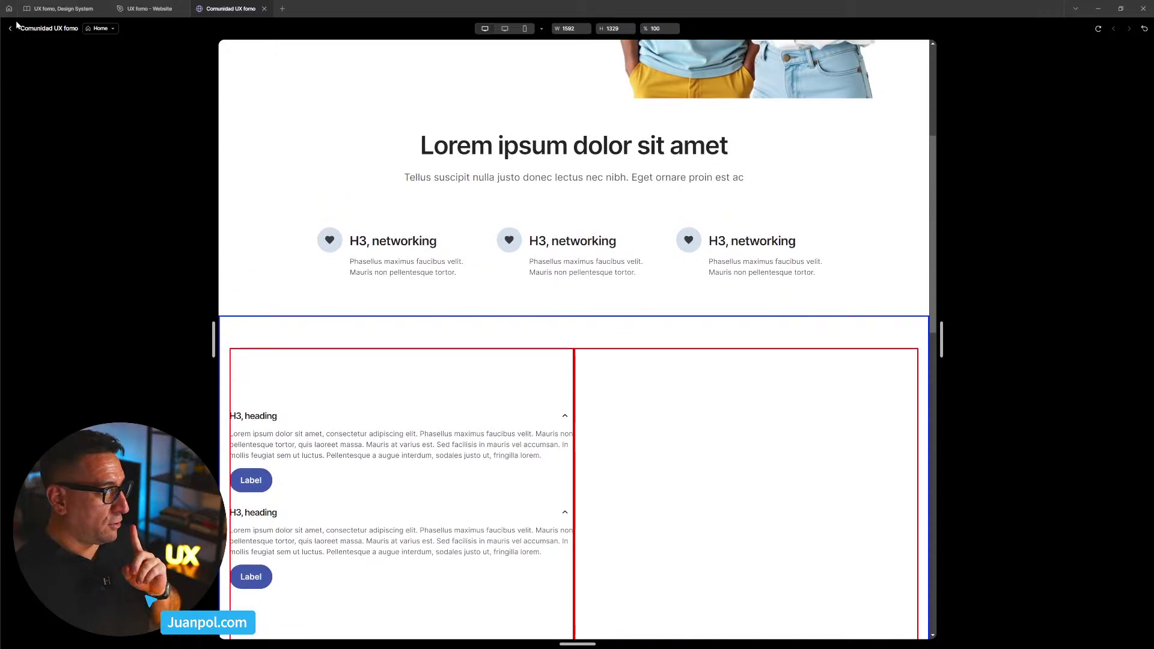
key("Escape")
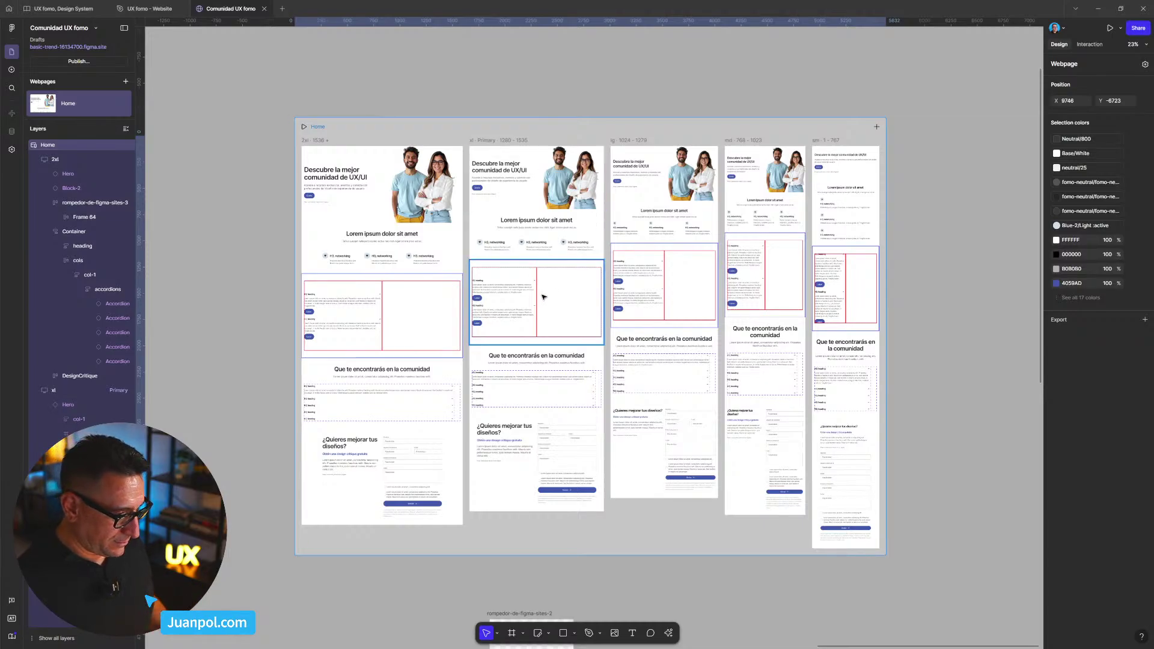
- Set a 24 px gap between the two columns in the frame wrapping col-1b and col-2b in the xl breakpoint
left_click(543, 296)
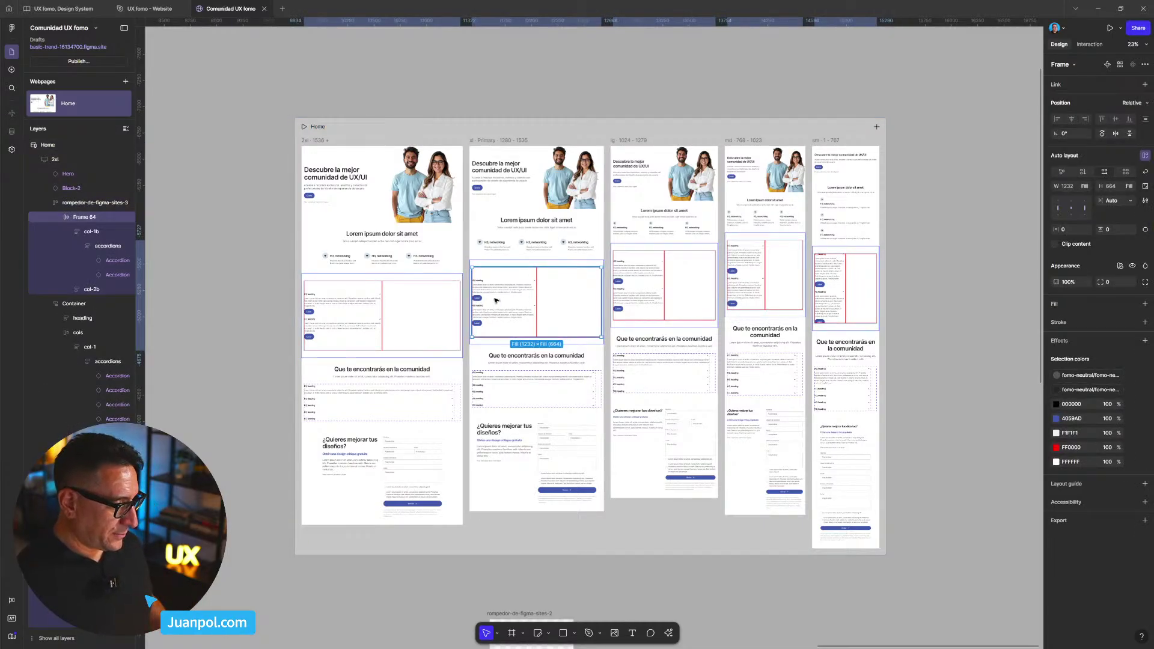
scroll(514, 282, "up", 3)
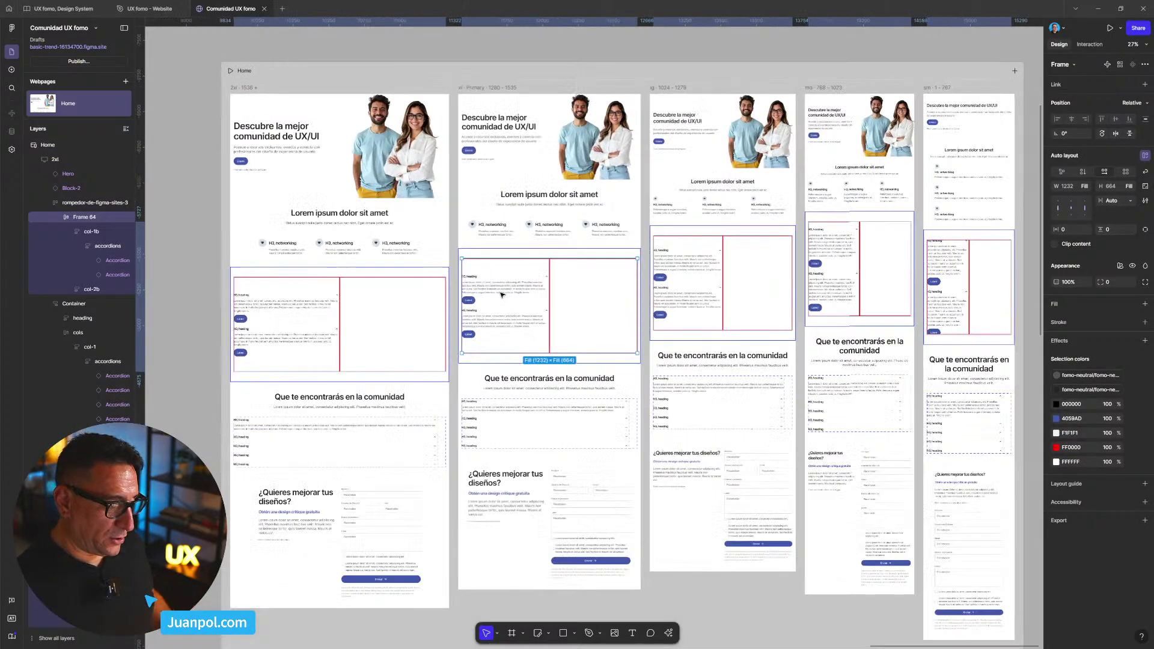
left_click(520, 255)
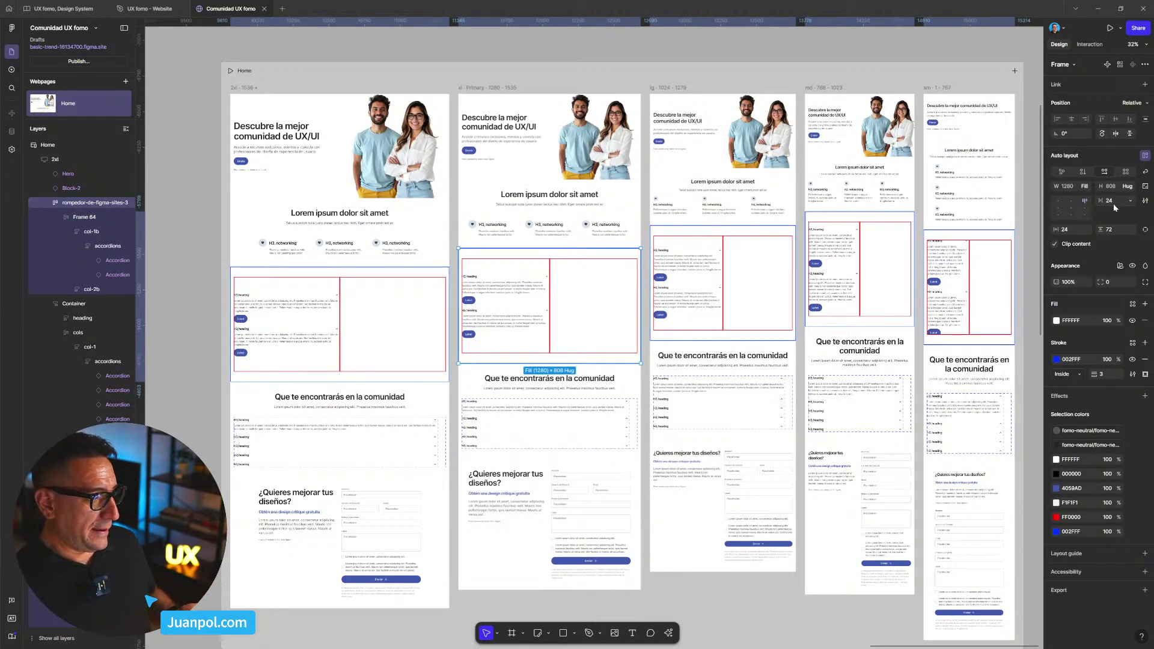
left_click(720, 285)
left_click(537, 301)
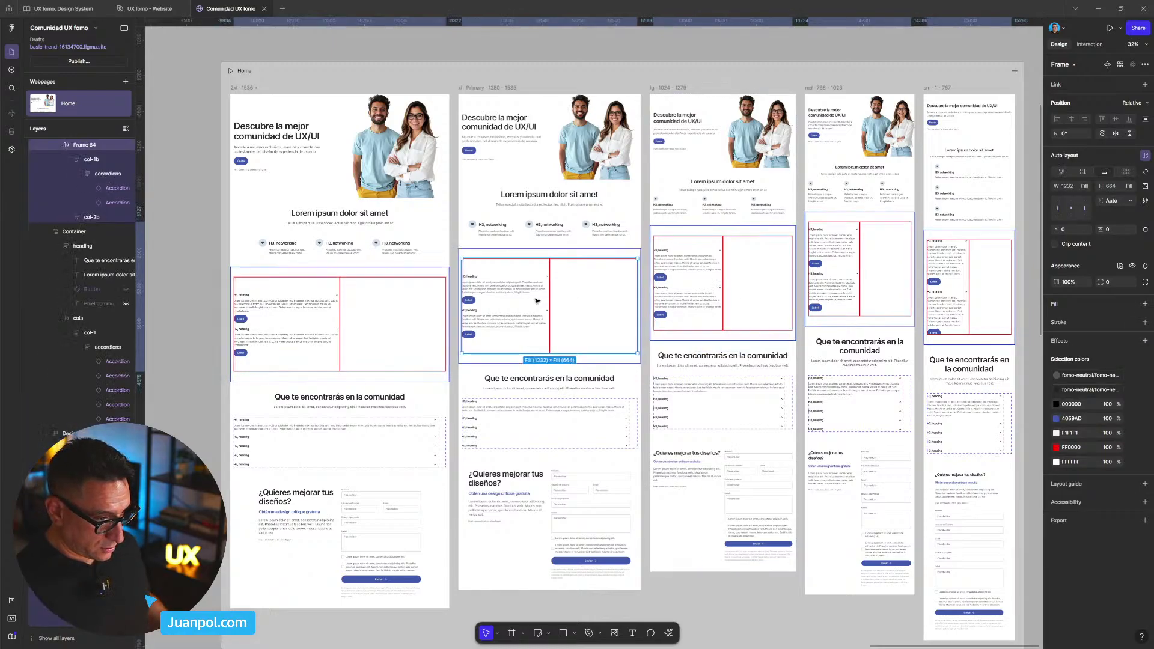
left_click(1116, 201)
type("2")
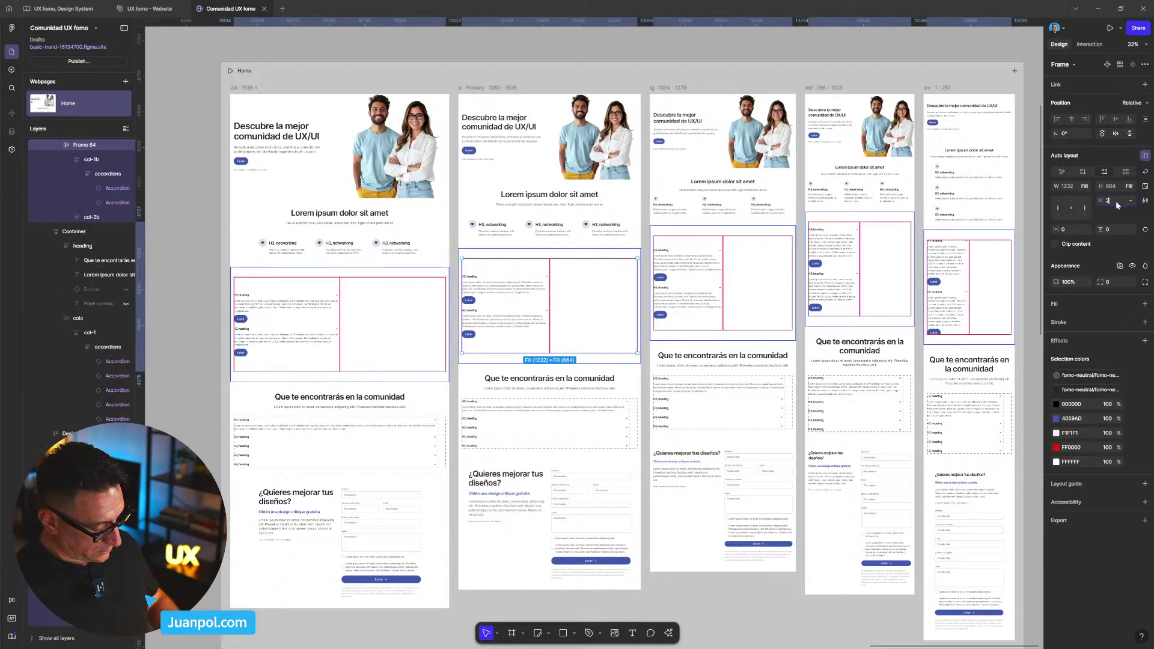
type("4")
key("Return")
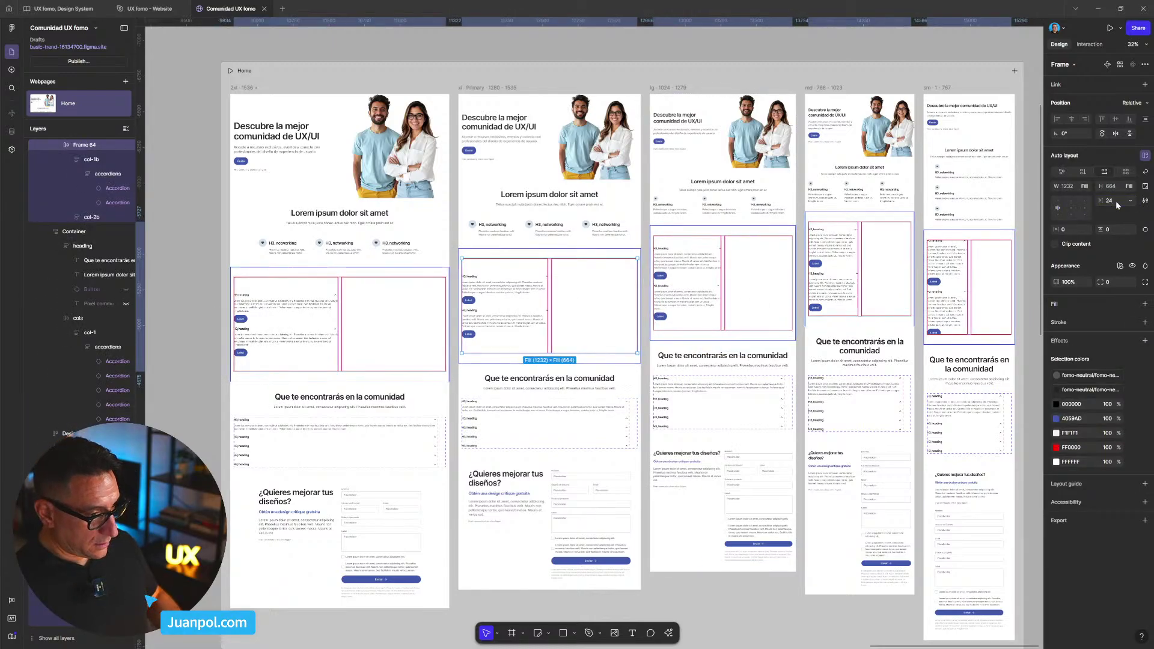
- Preview the Home webpage widened to about 1864 px, examine how the spaced two-column section responds, and return to the editor
left_click(571, 72)
key("shift+space")
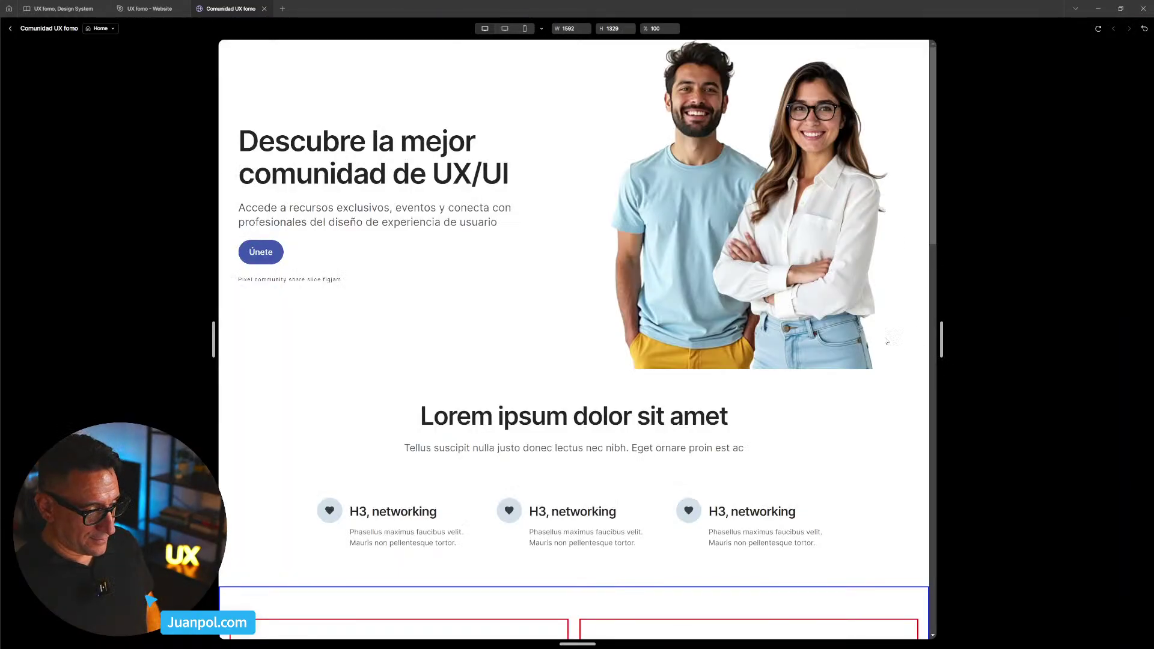
scroll(884, 342, "down", 7)
left_click_drag(944, 346, 954, 319)
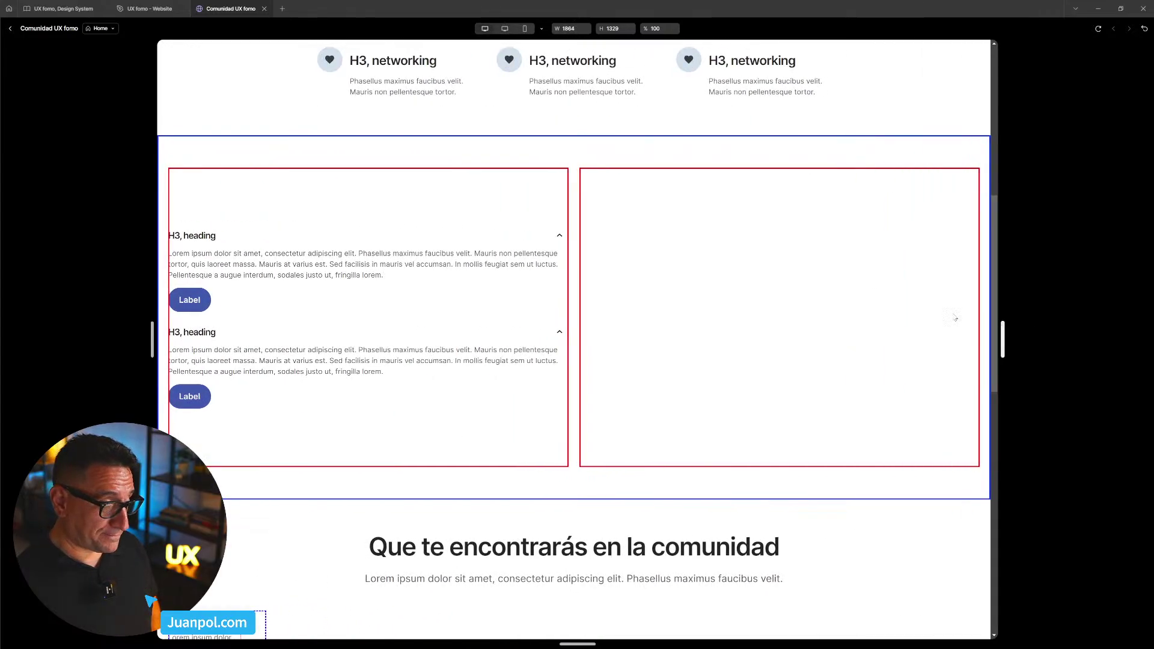
left_click(10, 28)
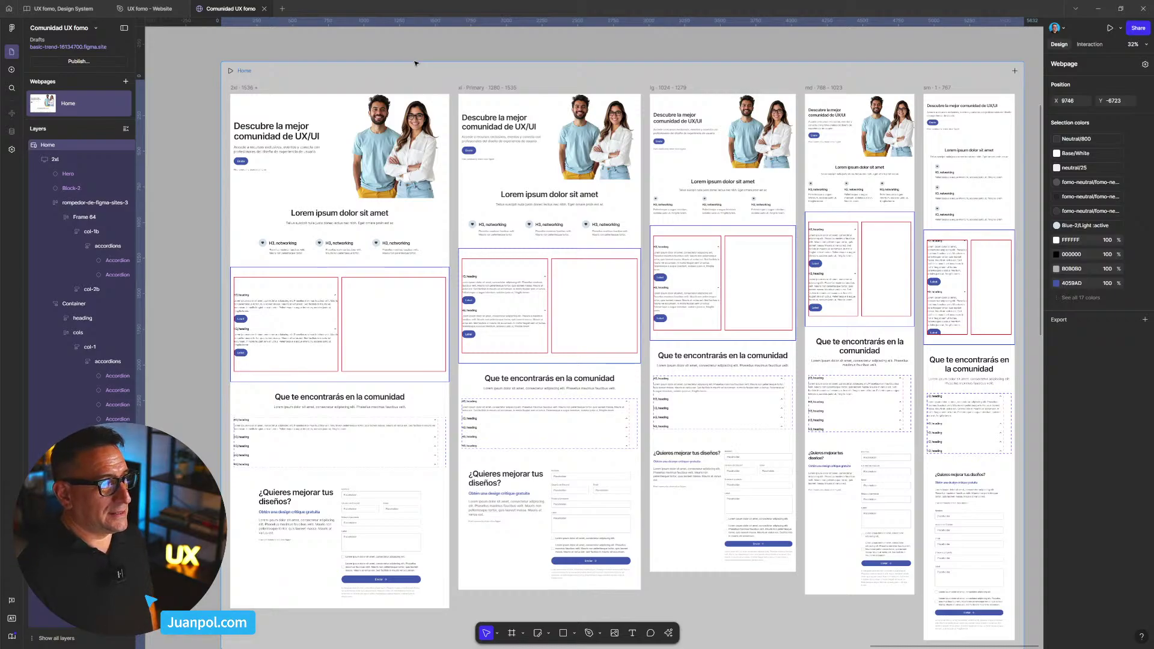
- Paste the copied "Qué puedes encontrar en la comunidad?" heading frame into rompedor-de-figma-sites-3 in the xl breakpoint
scroll(512, 280, "down", 1)
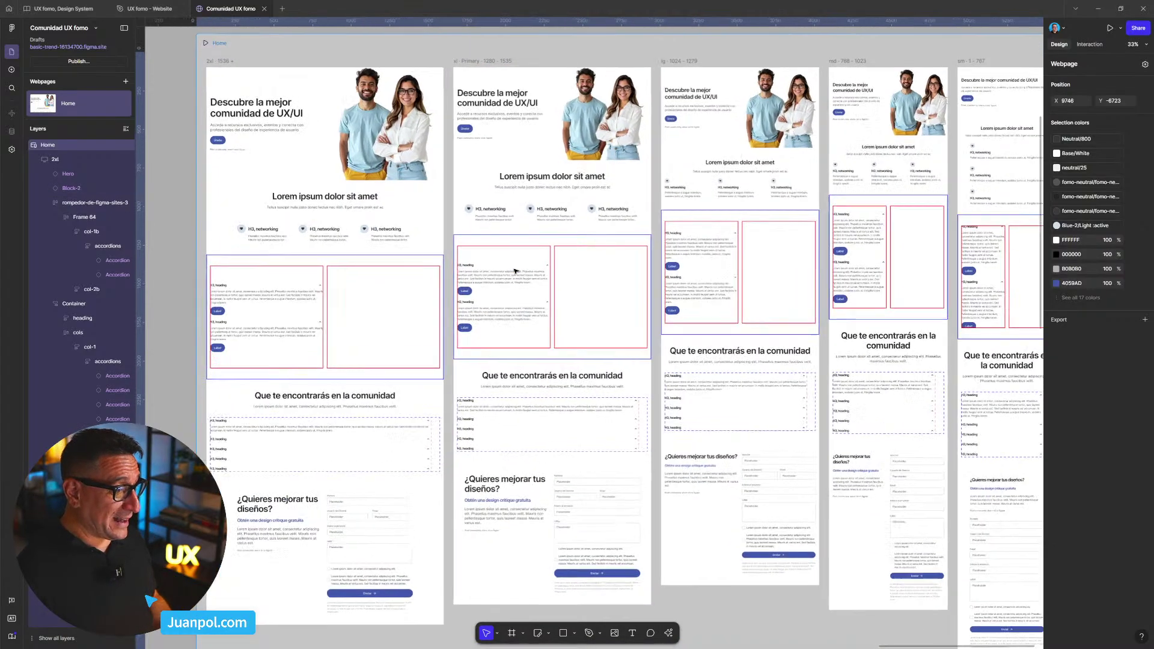
scroll(523, 253, "up", 3)
left_click(531, 233)
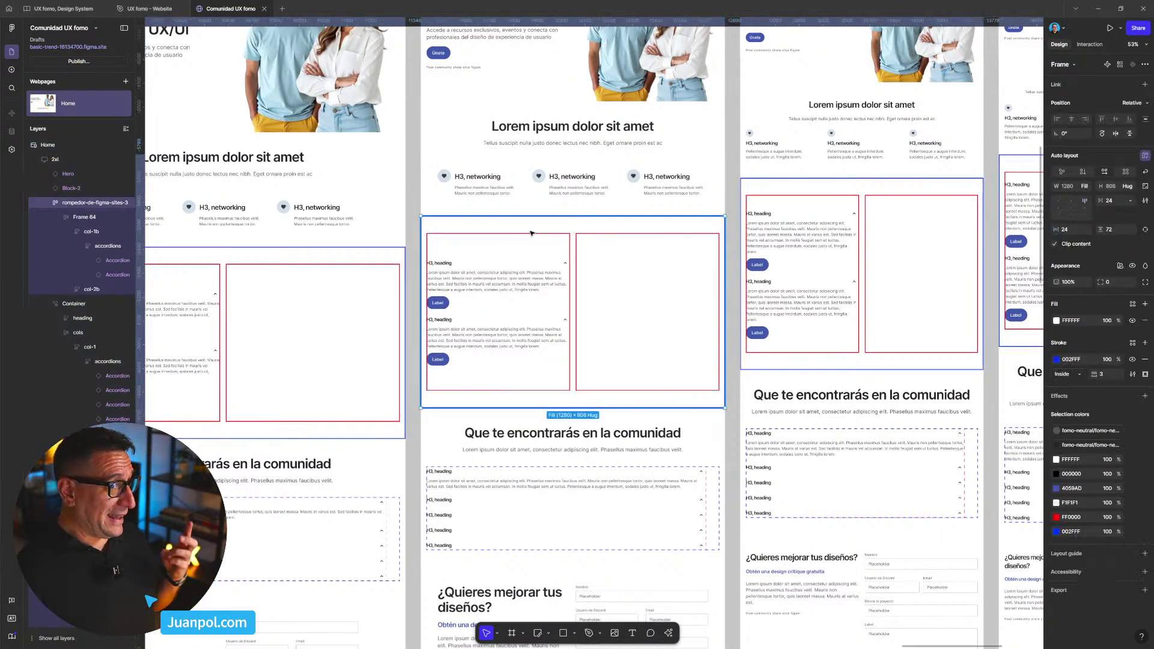
key("ctrl+v")
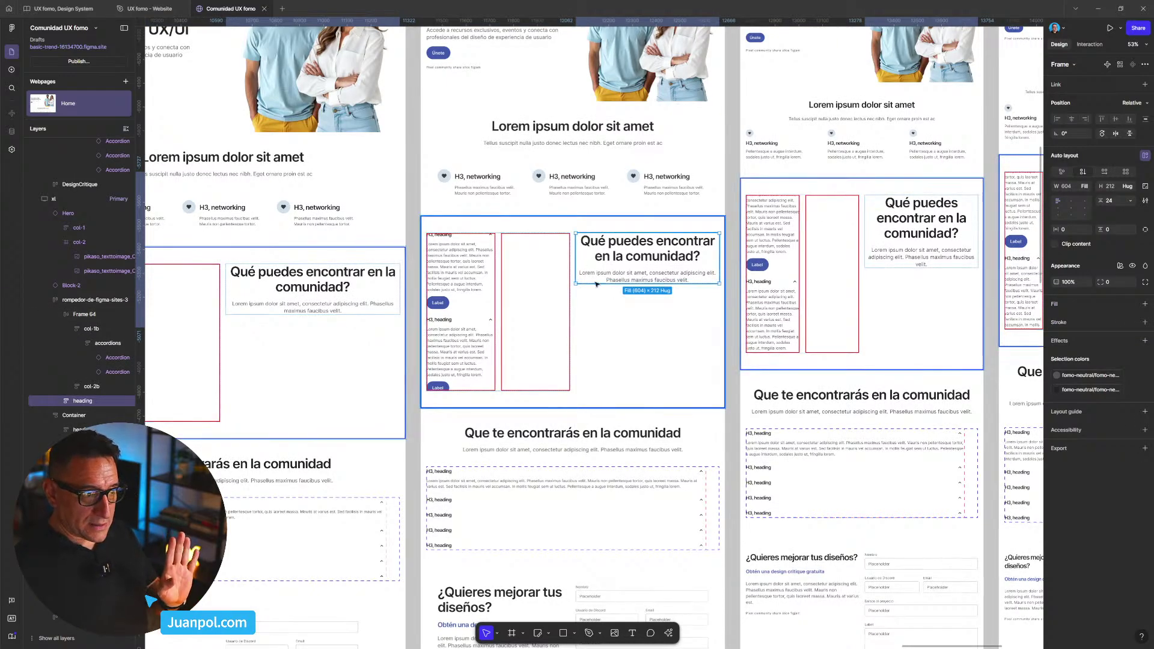
- Change the auto layout of rompedor-de-figma-sites-3 to vertical and move the heading frame above the wrapped columns
left_click(627, 322)
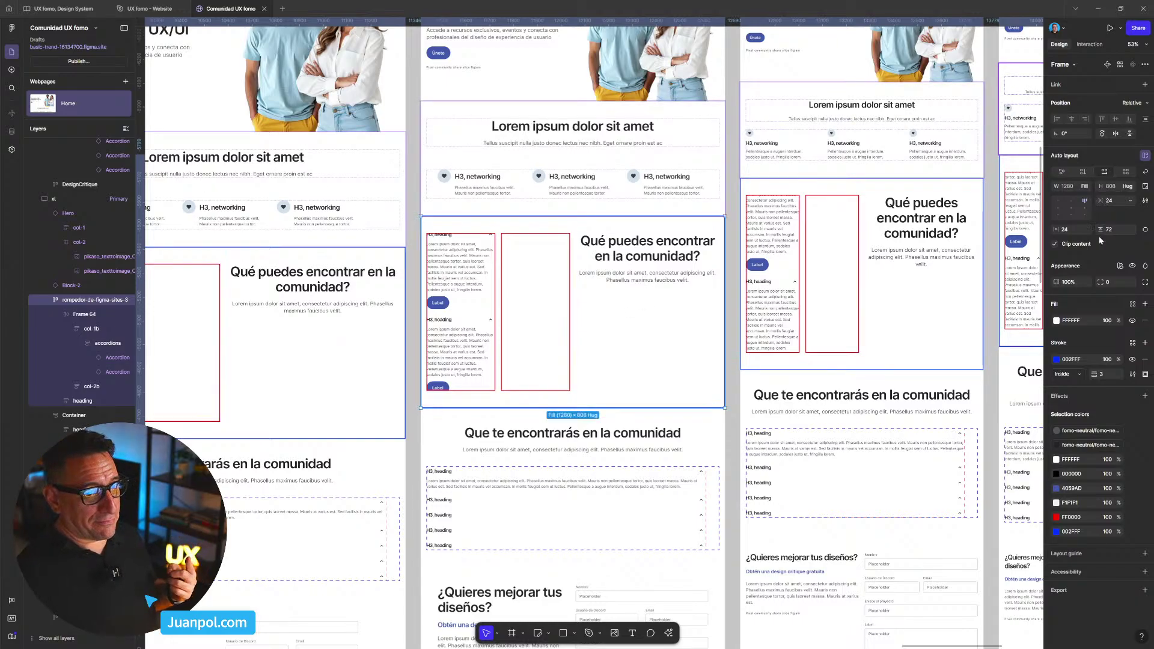
left_click(1085, 173)
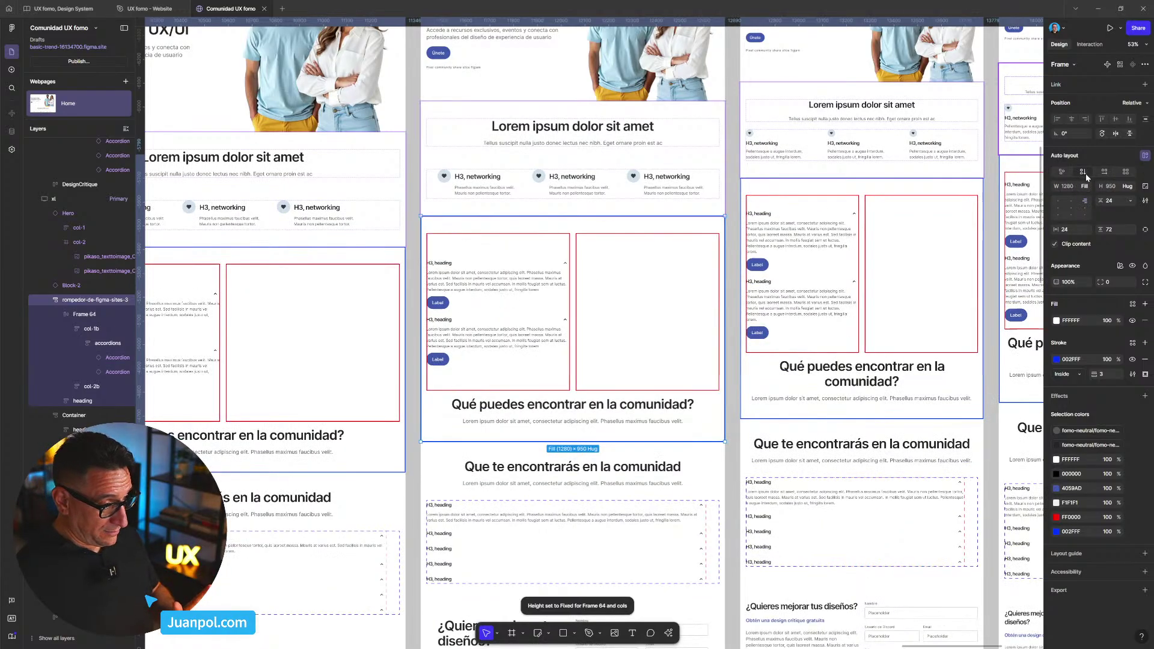
left_click(628, 407)
key("Up")
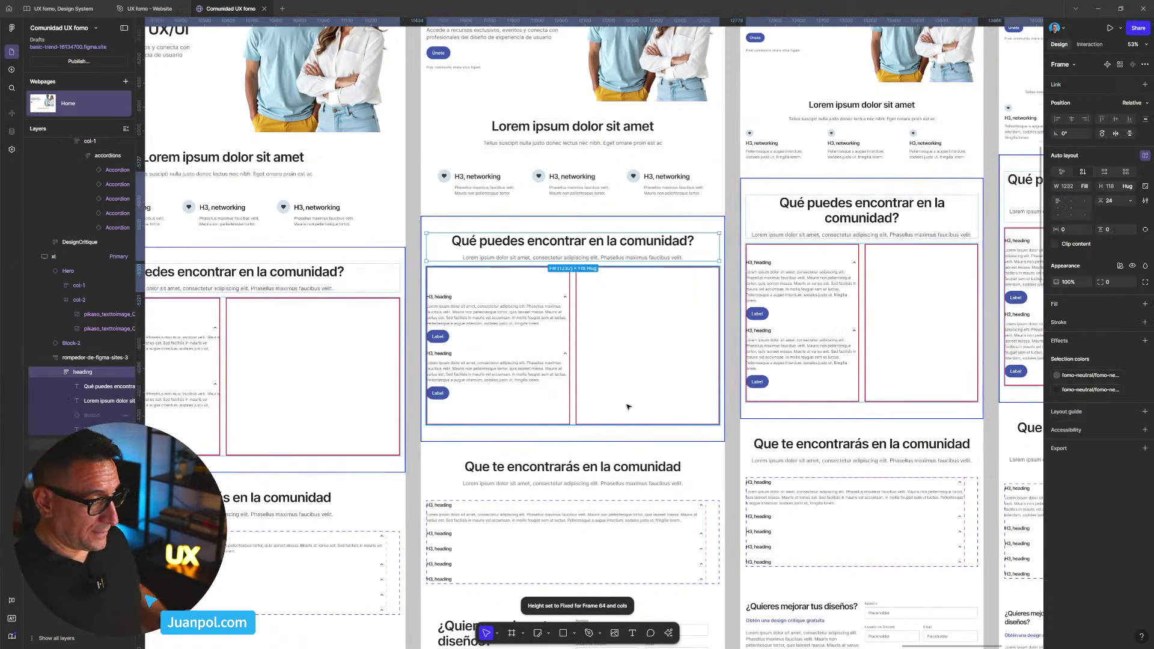
- Check the width sizing options of the title and the description text inside the section's heading frame
left_click(99, 387)
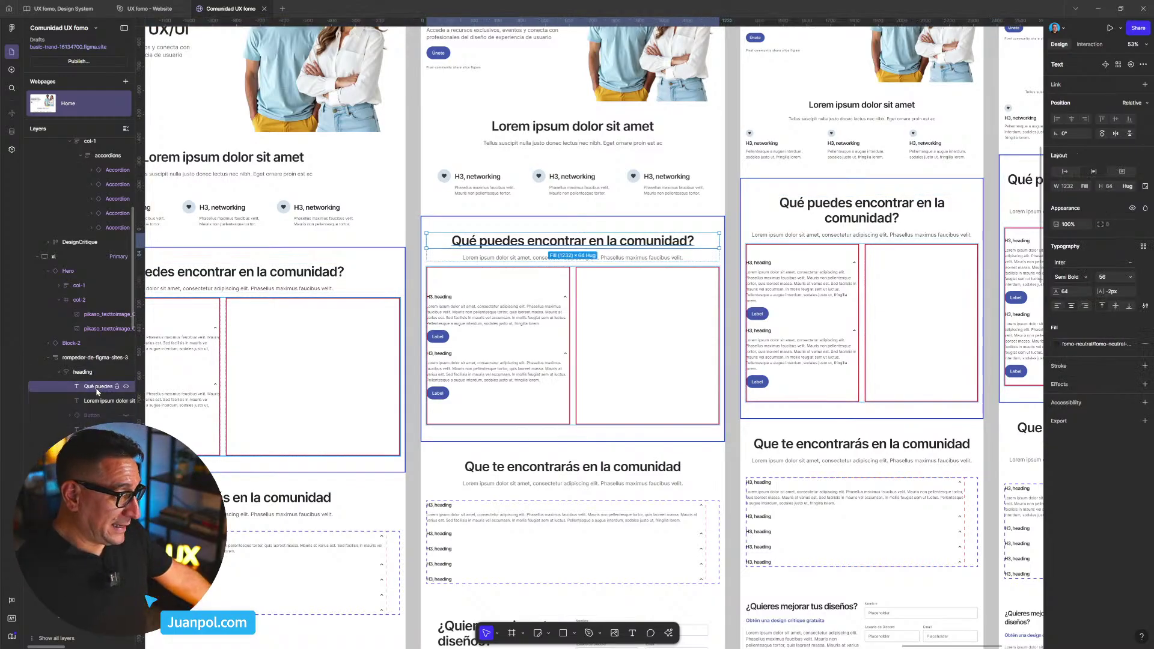
left_click(1086, 186)
left_click(1076, 189)
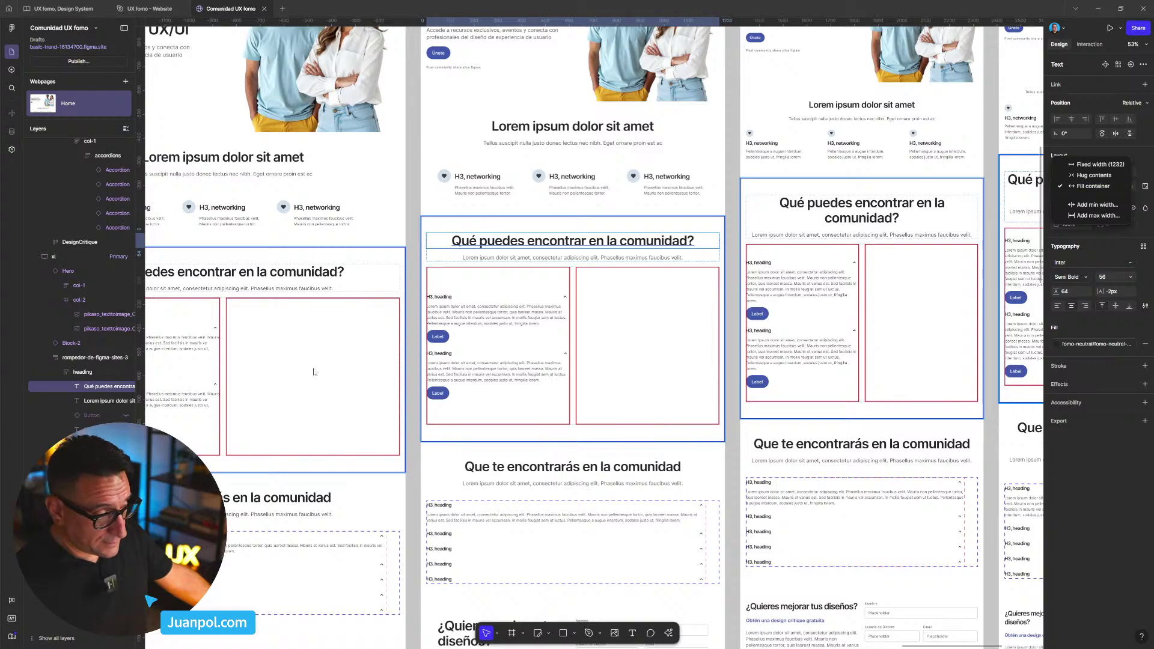
left_click(100, 402)
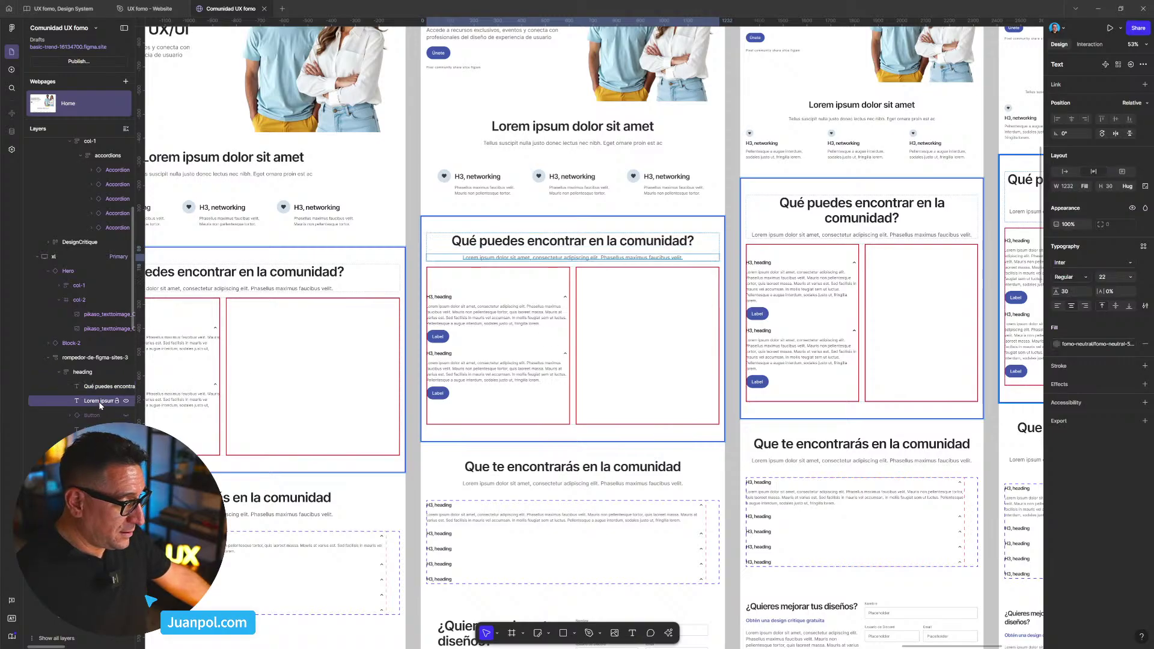
left_click(1087, 187)
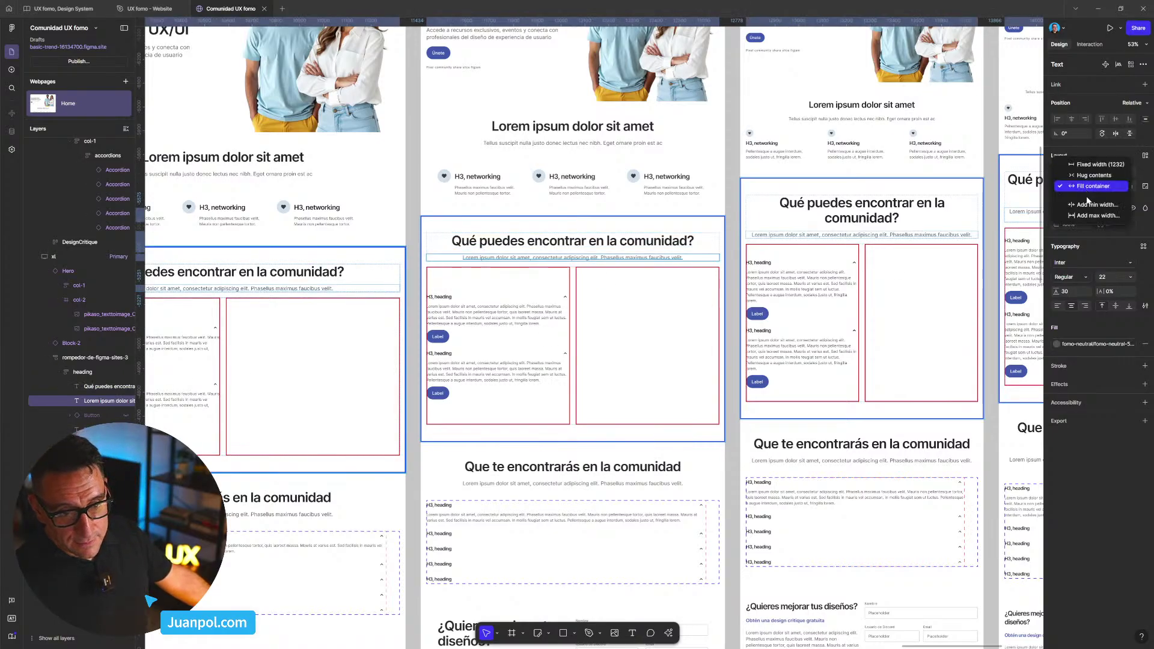
- Reveal and delete the hidden Button and the hidden small text layer from the section's heading frame
left_click(88, 417)
left_click(126, 416)
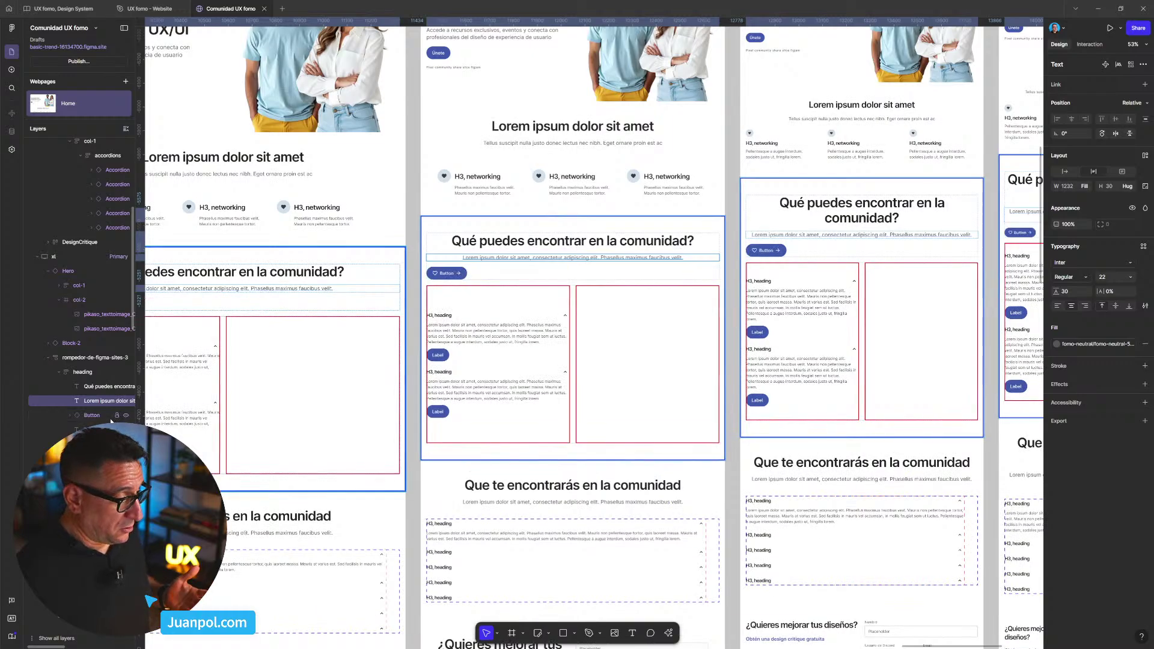
left_click(110, 421)
key("Delete")
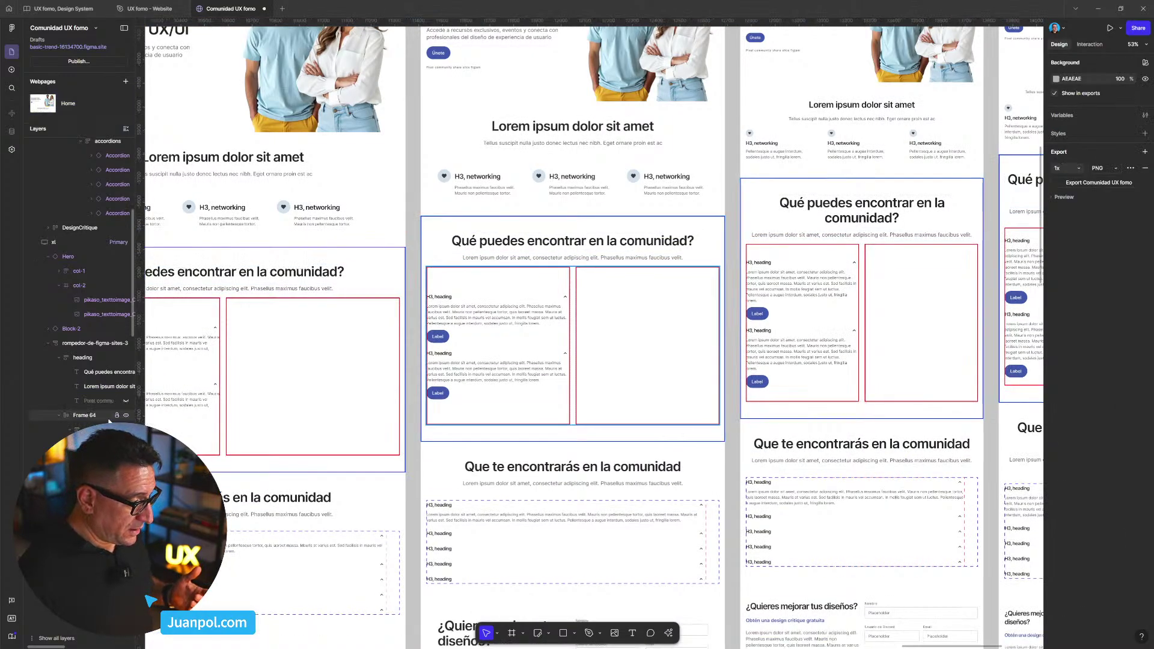
left_click(126, 401)
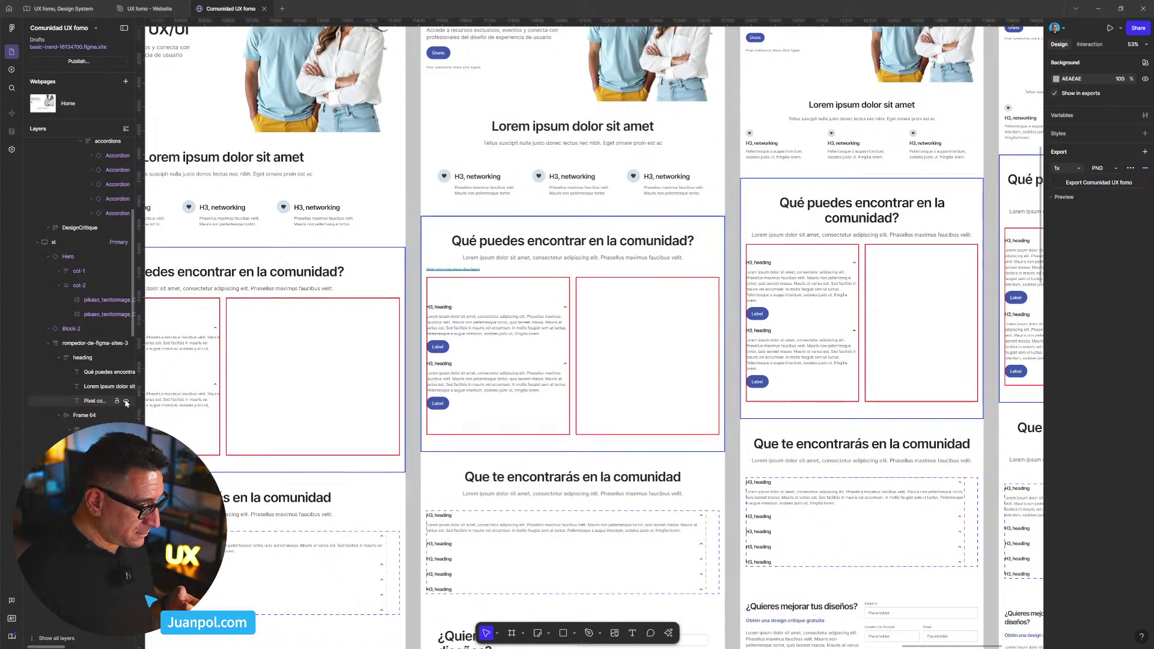
left_click(108, 401)
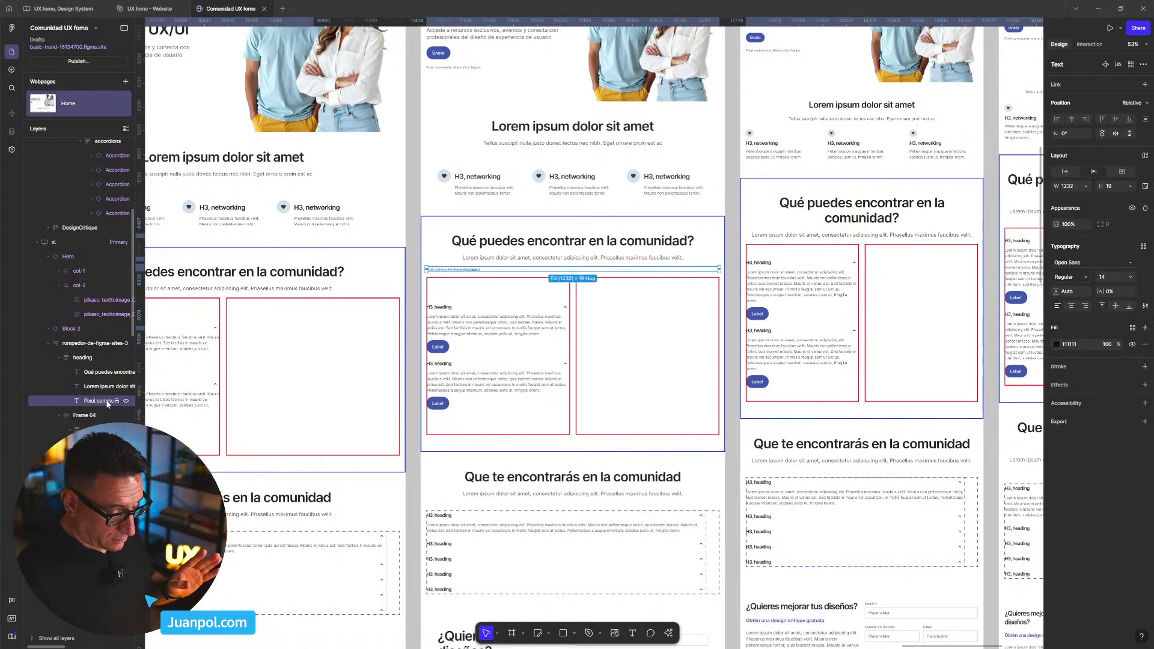
key("Delete")
- Preview the Home webpage narrowed to about 1292 px, examine the section with its heading, and return to the editor
scroll(410, 50, "down", 3)
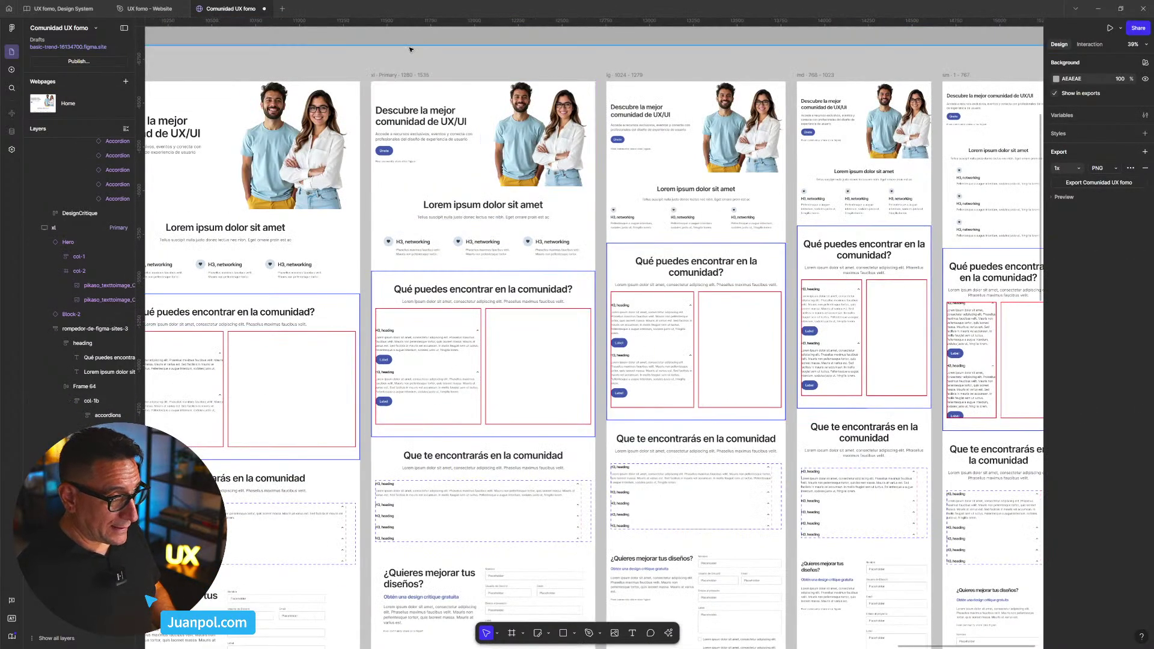
key("shift+space")
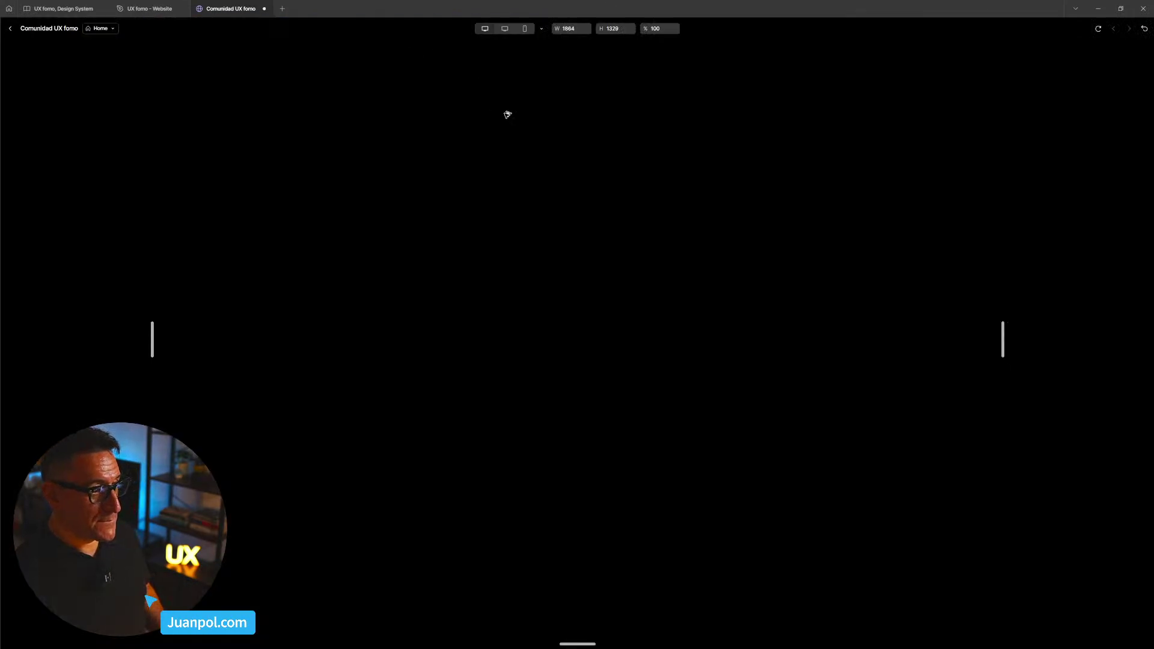
scroll(839, 392, "down", 8)
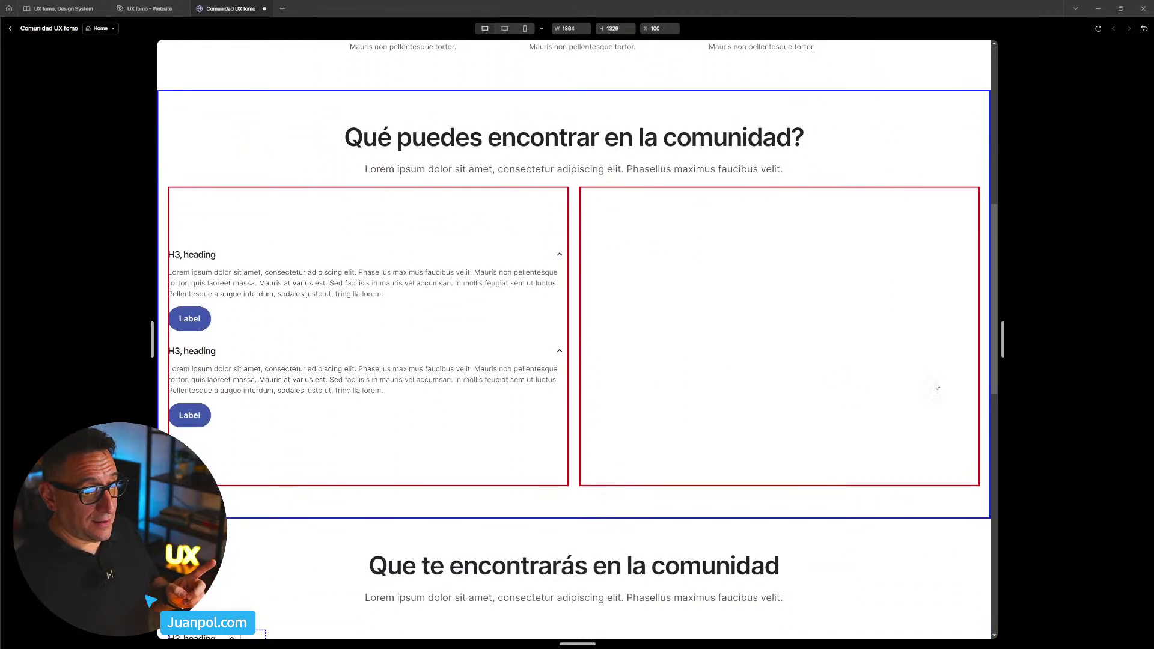
left_click_drag(992, 361, 874, 361)
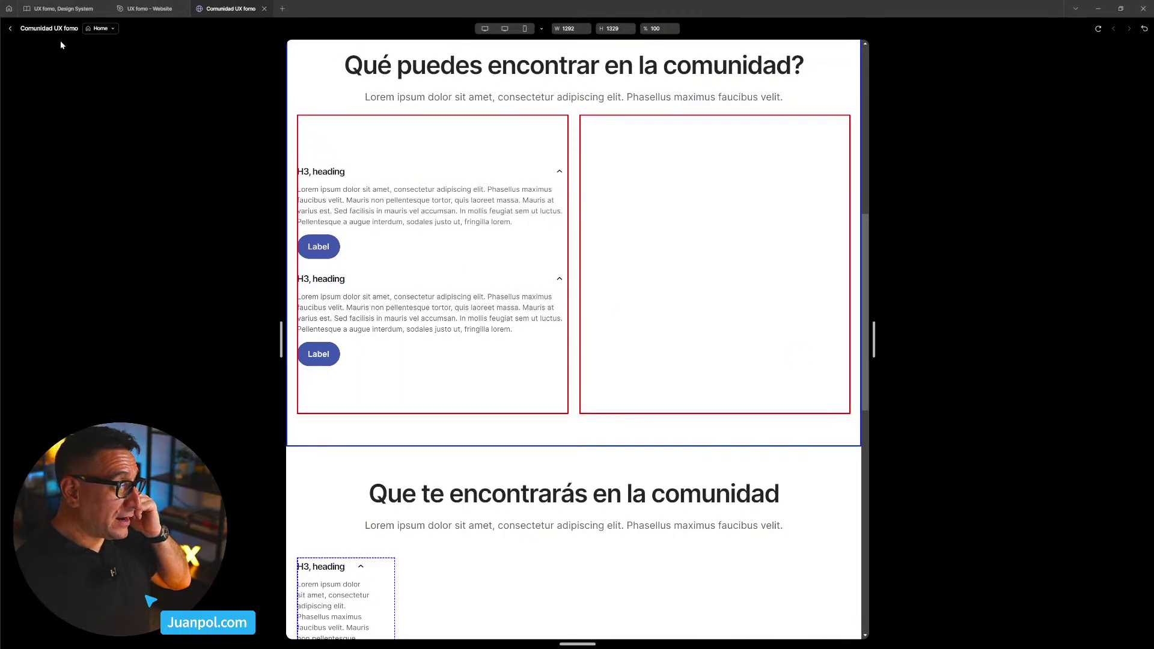
left_click(11, 28)
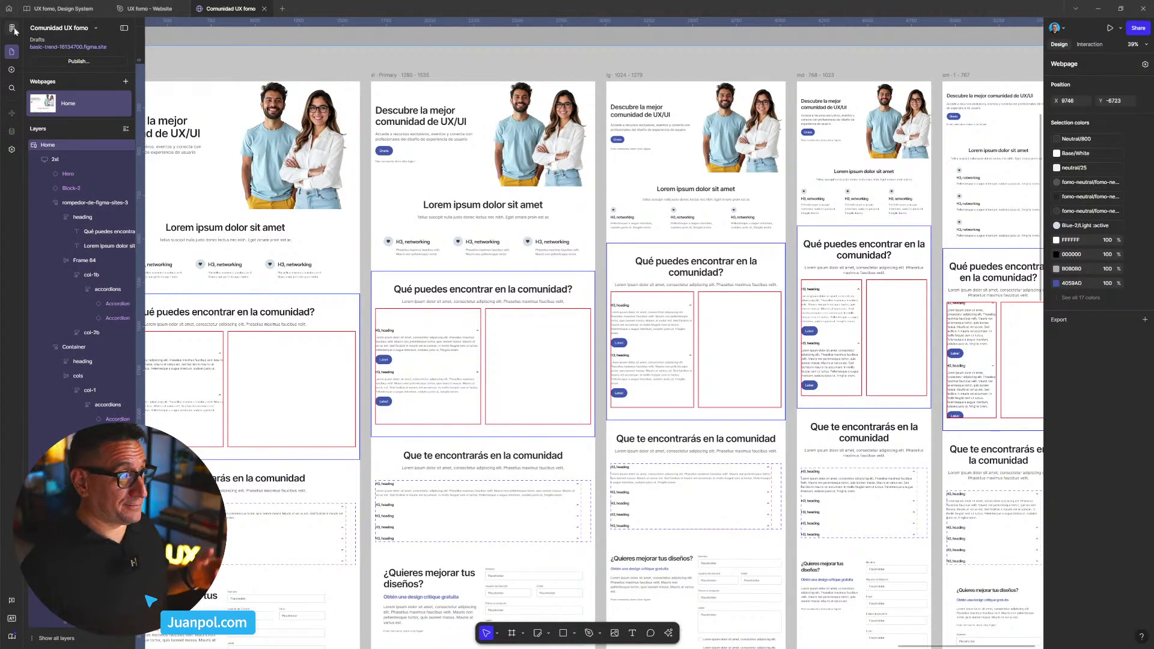
- Draw a square frame of about 922 × 922 on the empty canvas below the standalone Container frame and name it image-4
mouse_move(137, 14)
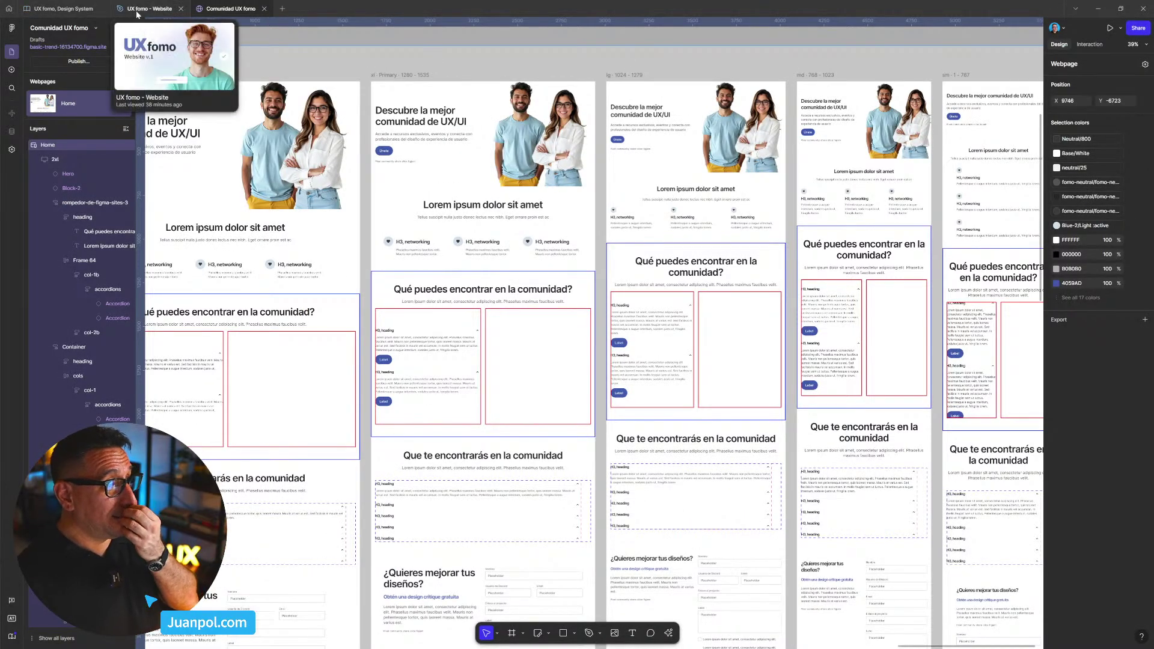
key("shift+1")
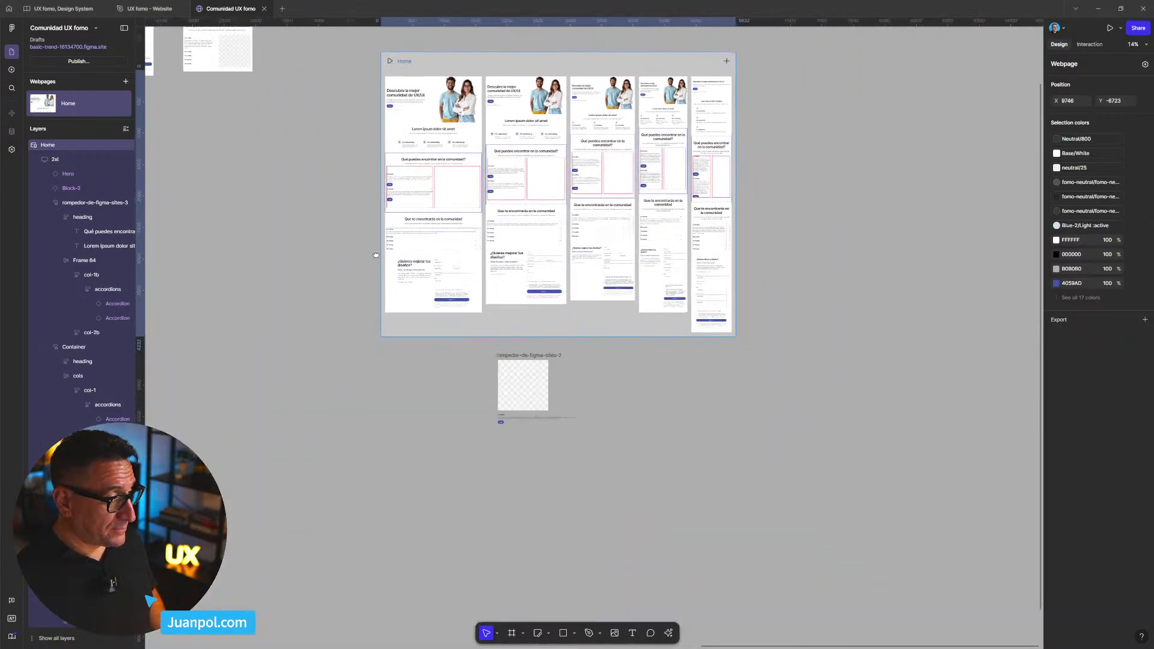
scroll(568, 472, "up", 5)
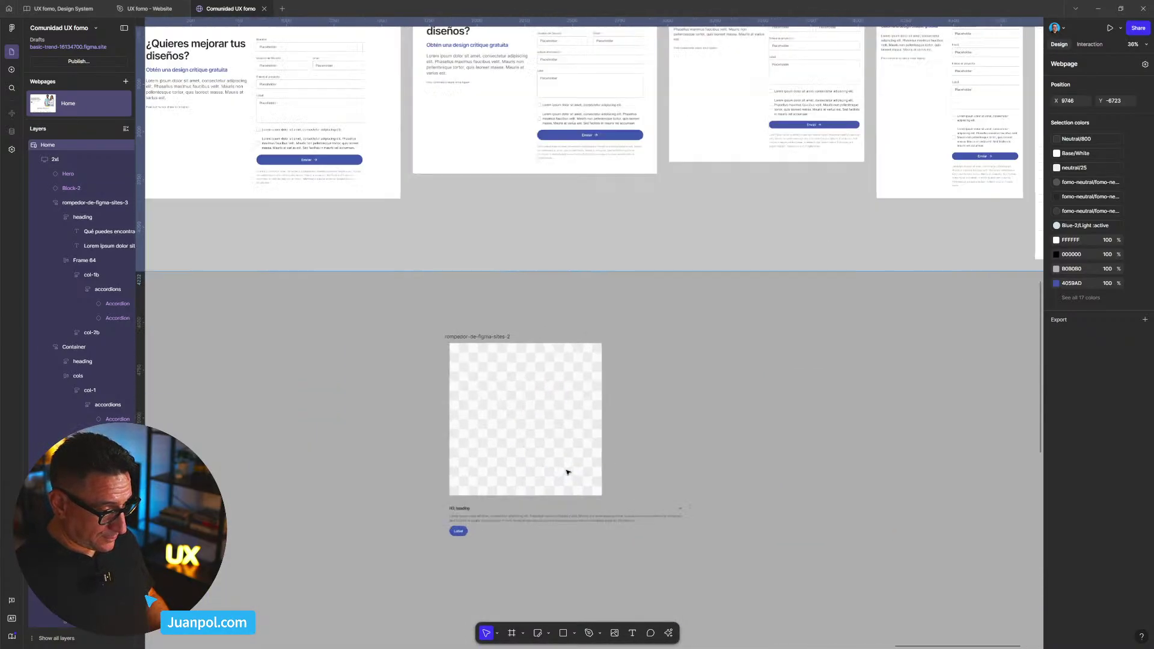
scroll(610, 425, "down", 3)
left_click_drag(512, 214, 676, 400)
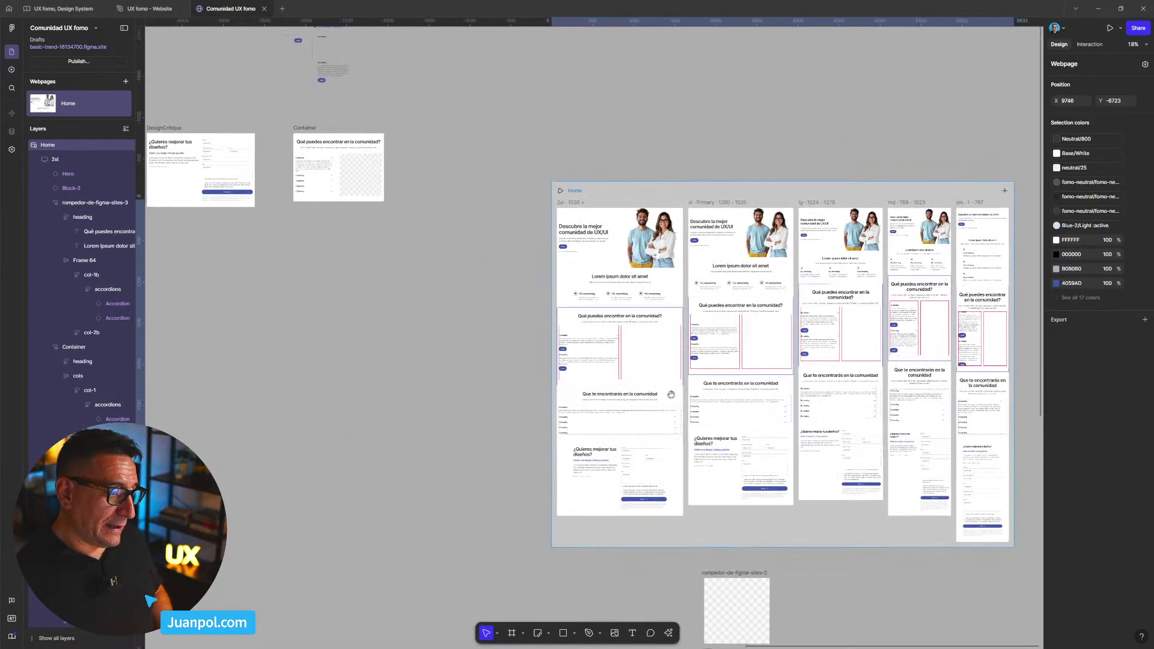
left_click(351, 294)
key("f")
left_click_drag(351, 280, 423, 361)
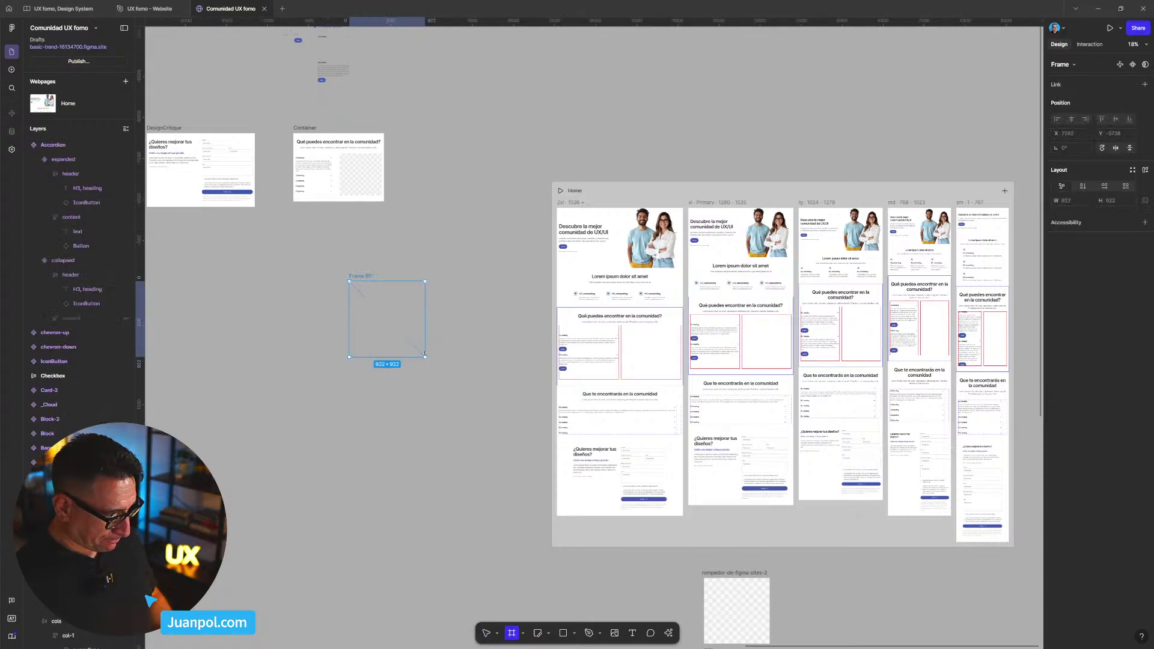
scroll(384, 297, "up", 3)
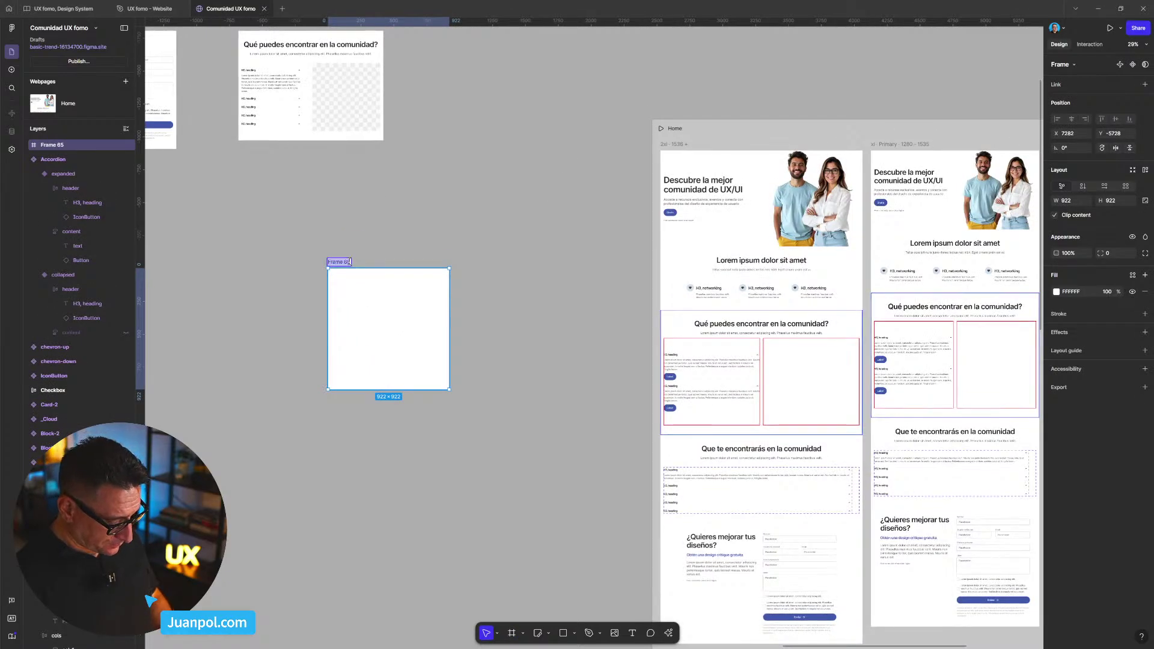
type("image-4")
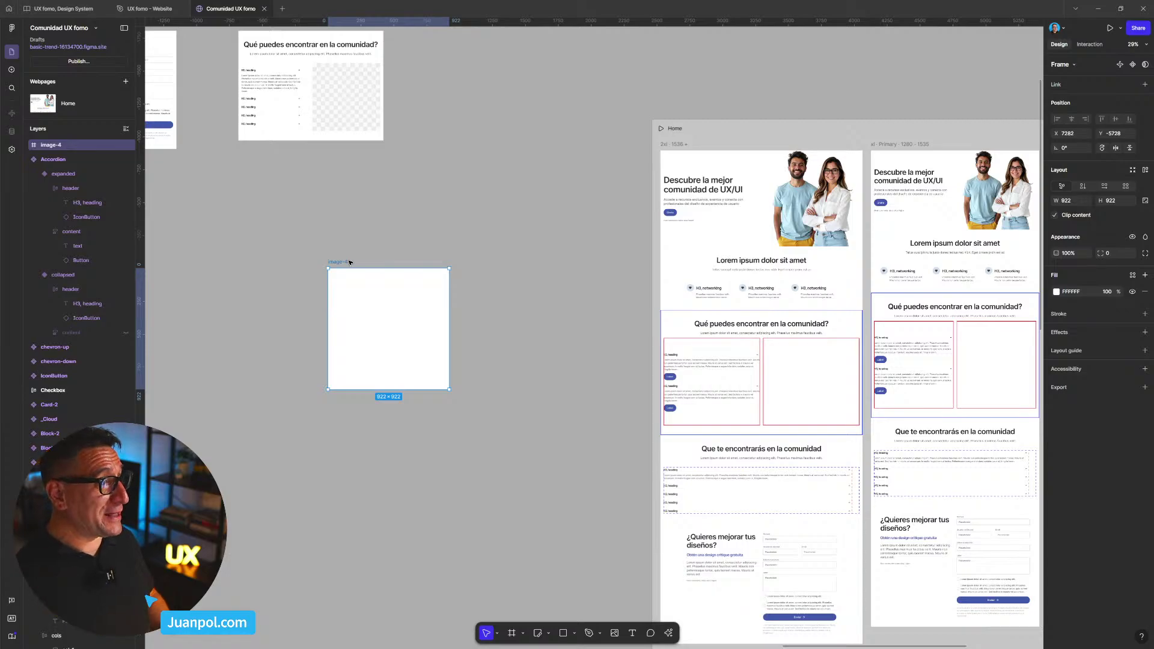
- Replace the white fill of image-4 with an image fill and lock the frame's aspect ratio
scroll(377, 246, "up", 1)
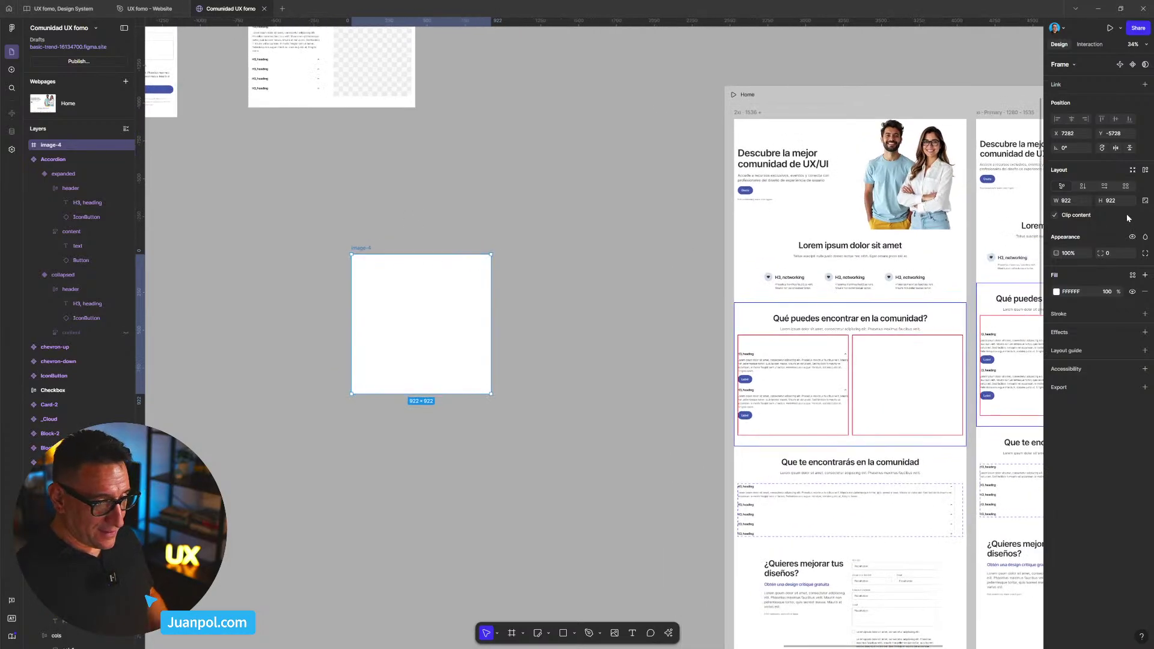
left_click(1057, 292)
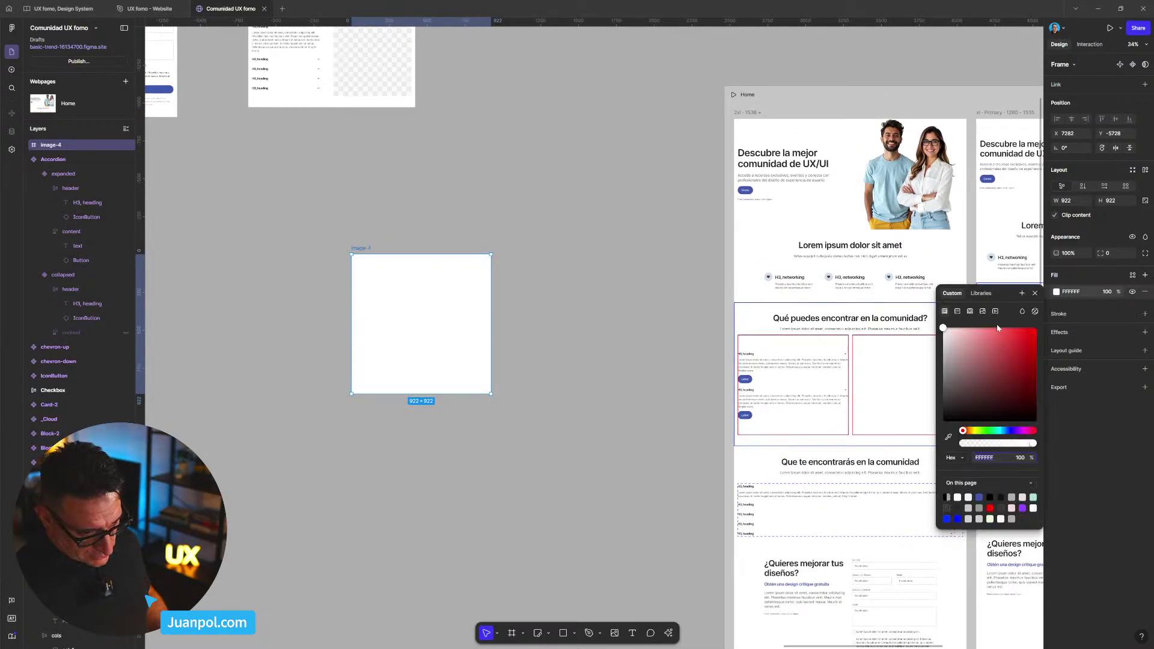
left_click(982, 311)
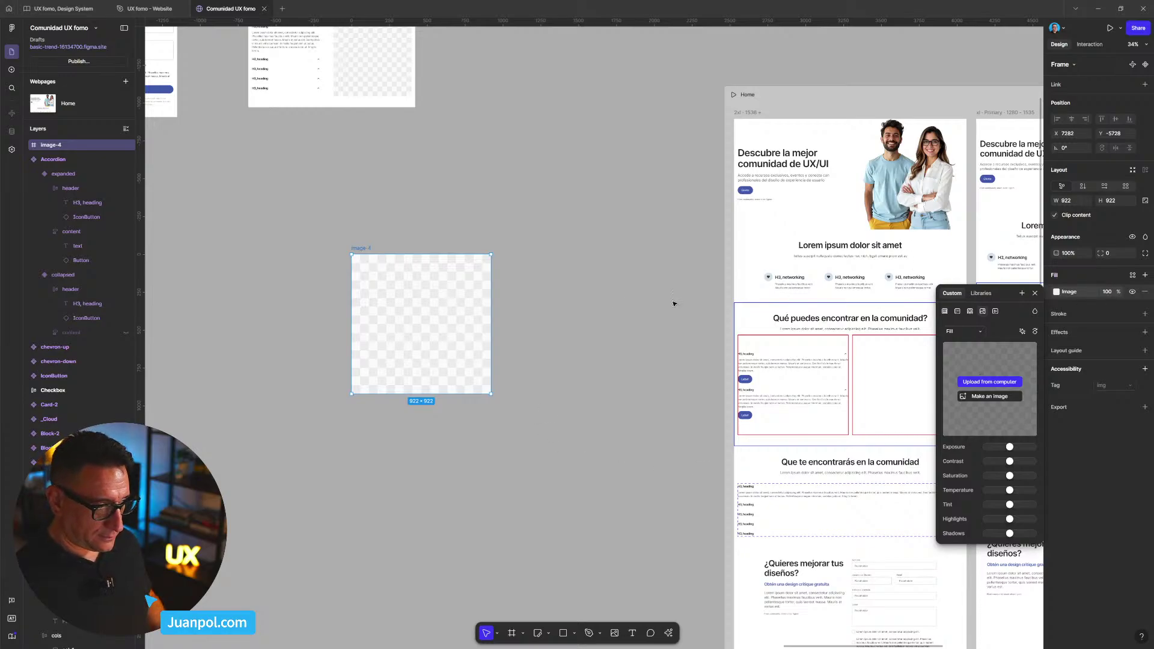
left_click(1035, 294)
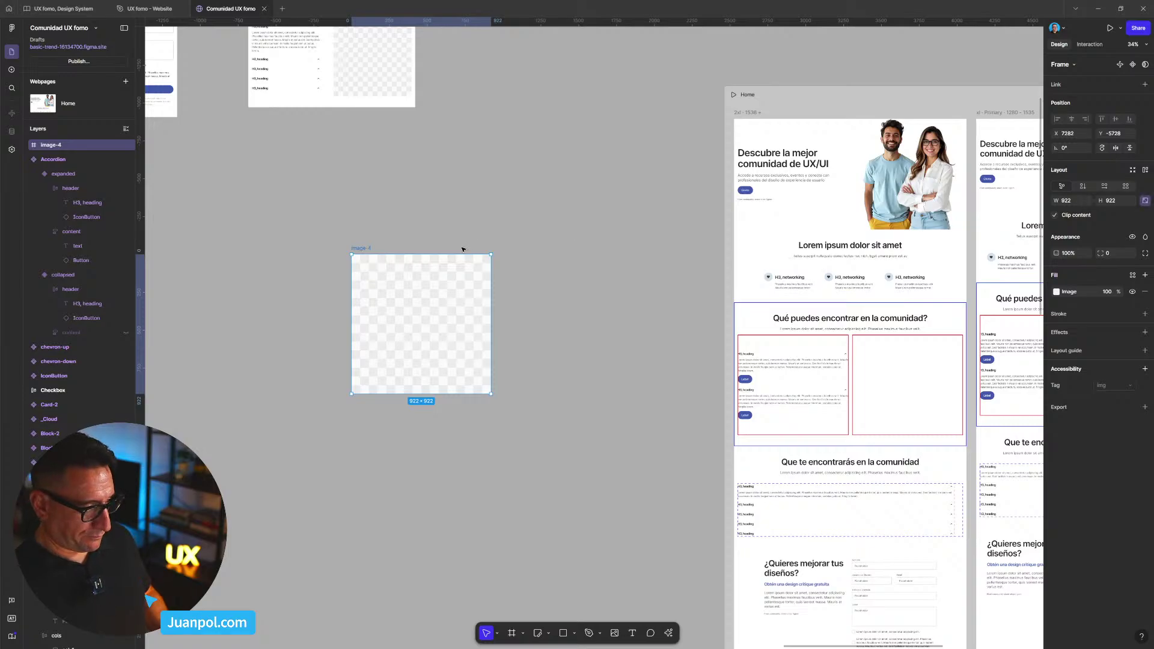
- Resize image-4 to about 634 × 634 and place it in the empty second column of the Primary breakpoint's bordered section
scroll(456, 265, "down", 3)
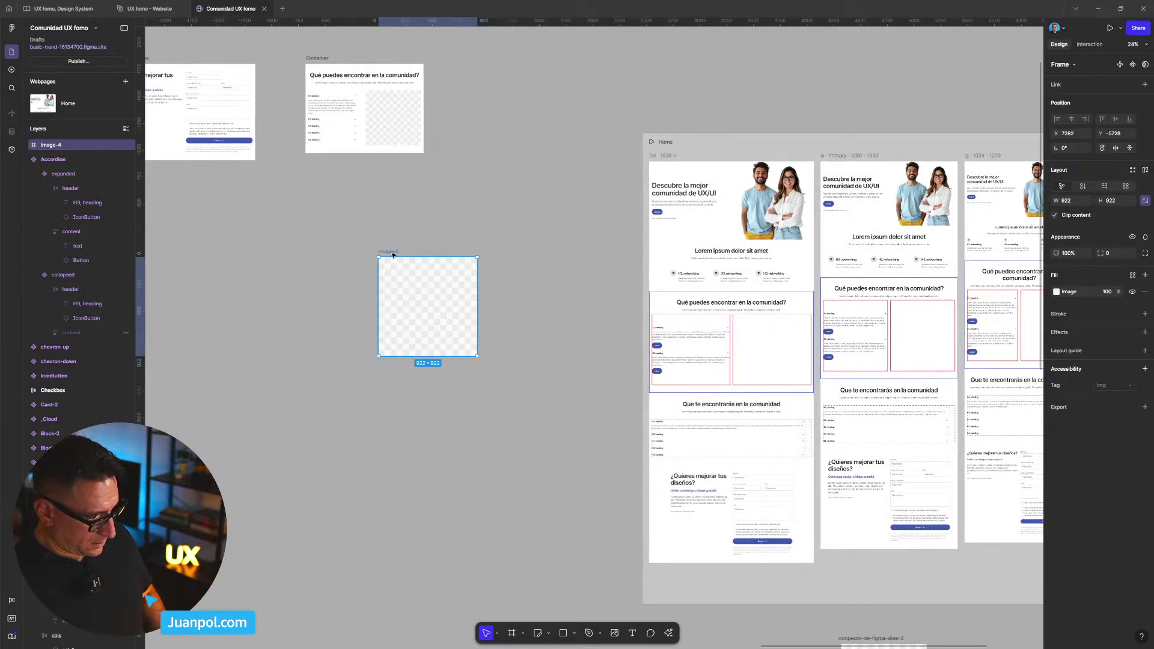
left_click_drag(461, 349, 431, 320)
scroll(366, 319, "right", 5)
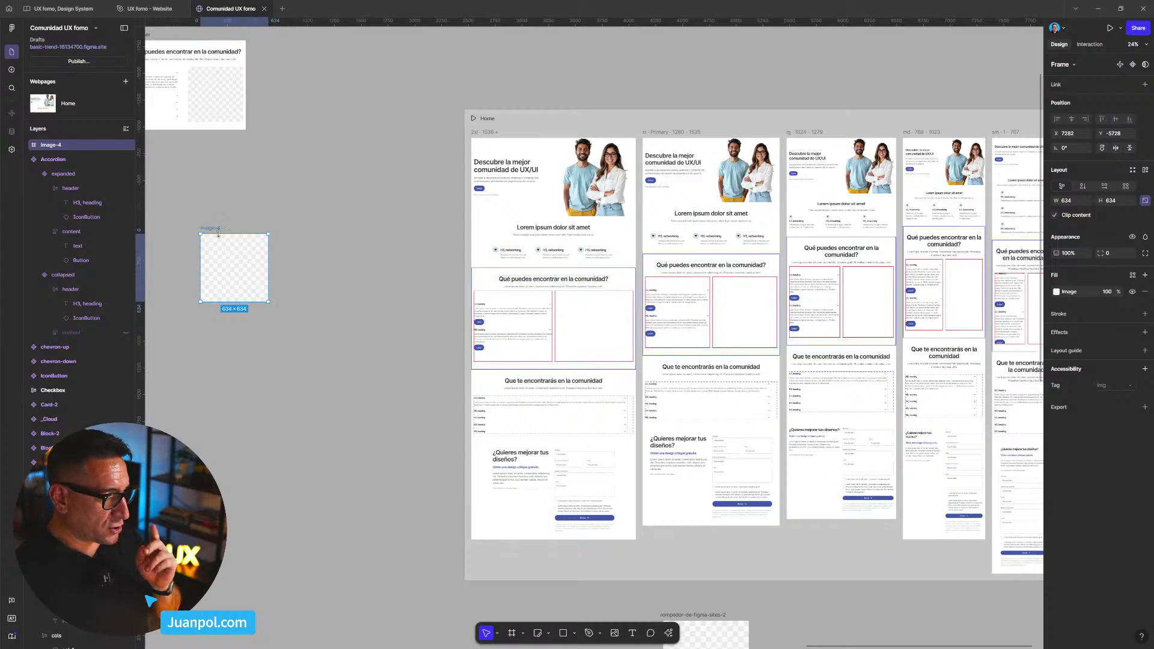
left_click_drag(218, 233, 747, 301)
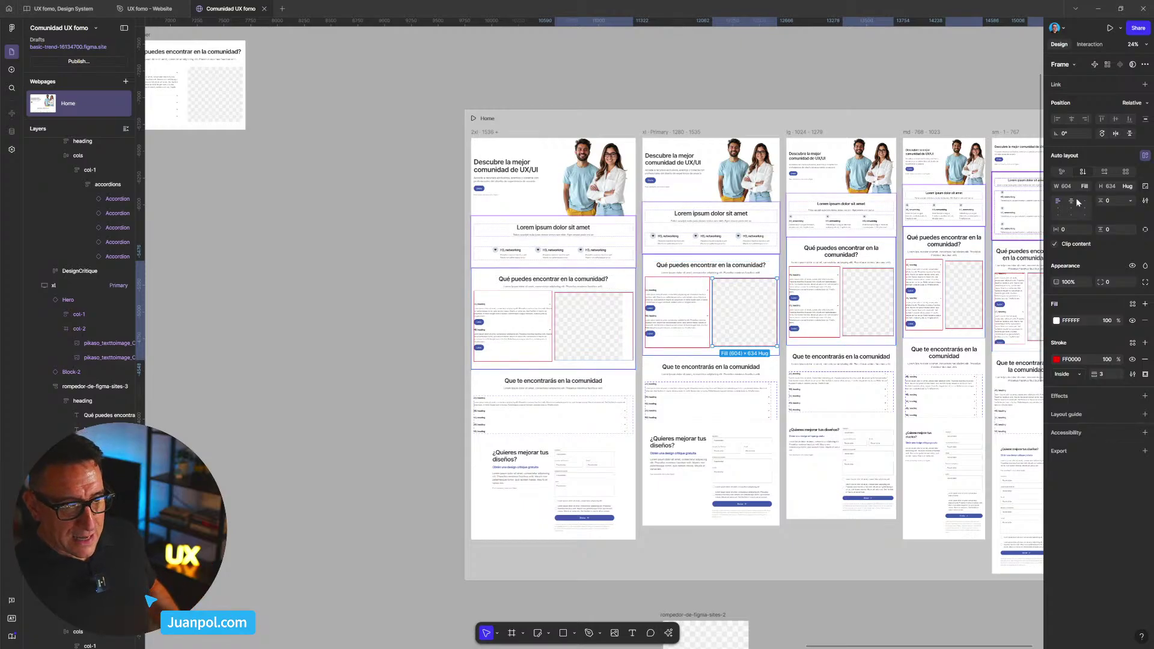
- Set the height of the column holding image-4 to Fill container and centre its content in both directions
scroll(716, 340, "up", 6)
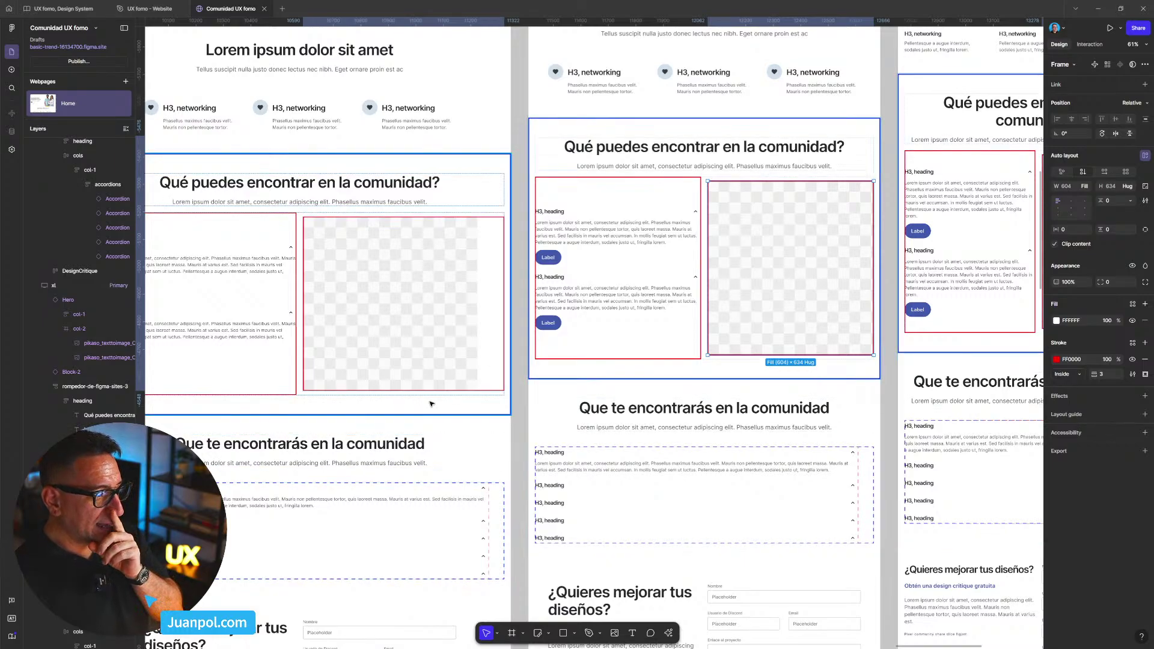
left_click(1130, 189)
left_click(1079, 203)
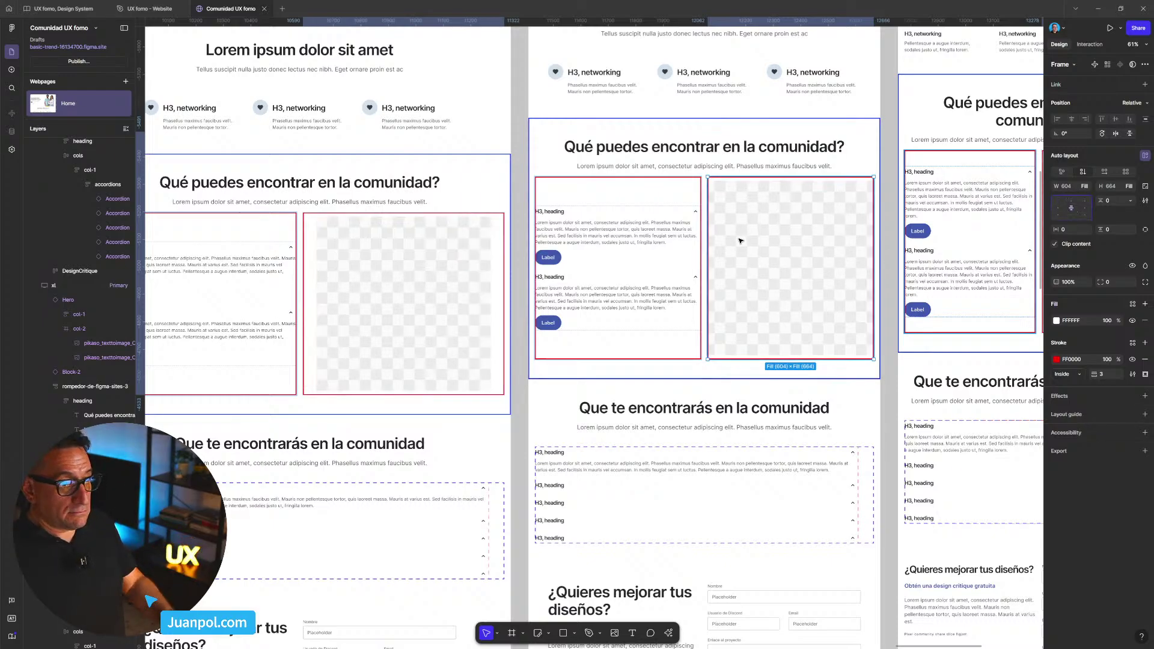
- Set the width of image-4 to Fill container and check the section's frames in outline view
scroll(751, 240, "up", 5)
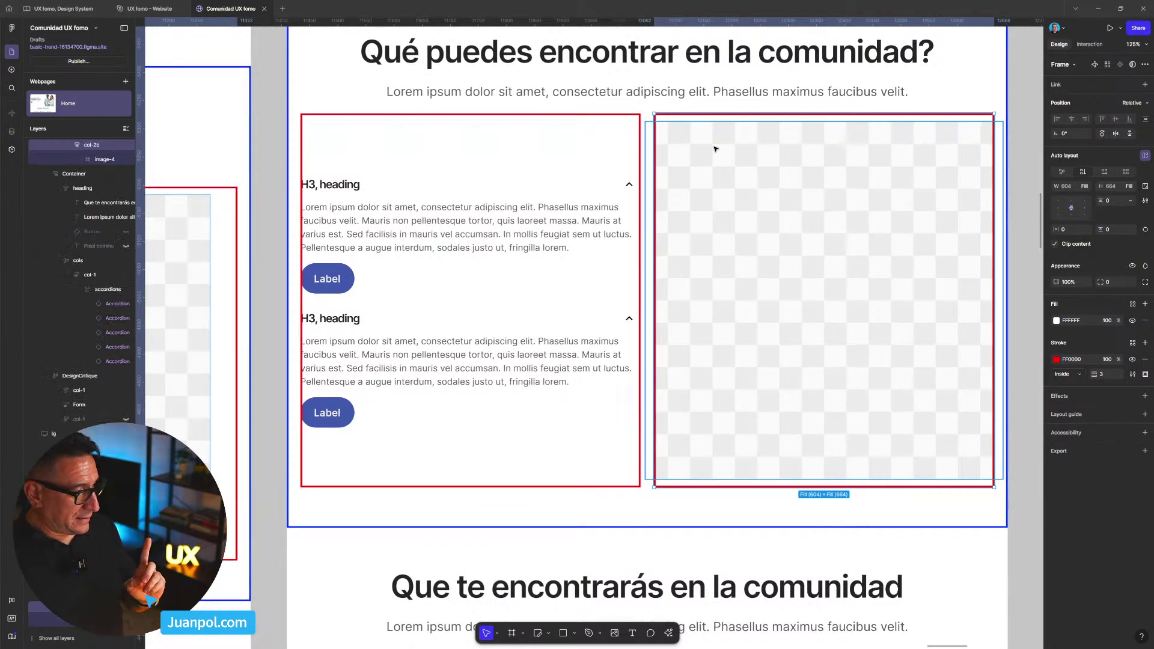
left_click(963, 319)
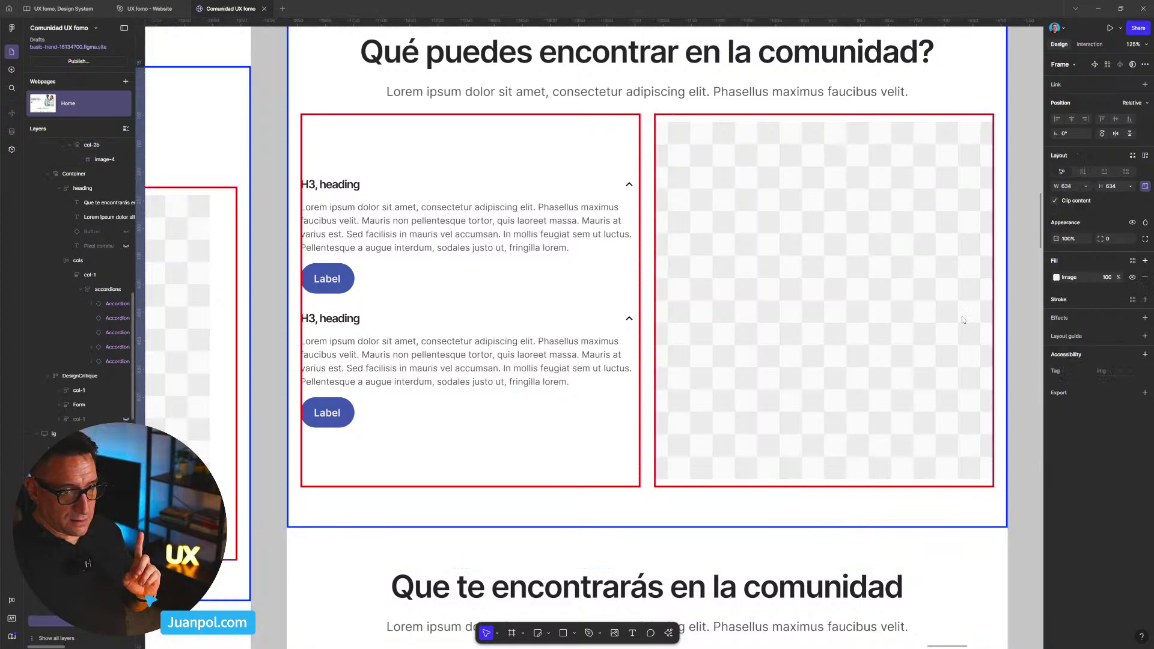
left_click(1088, 187)
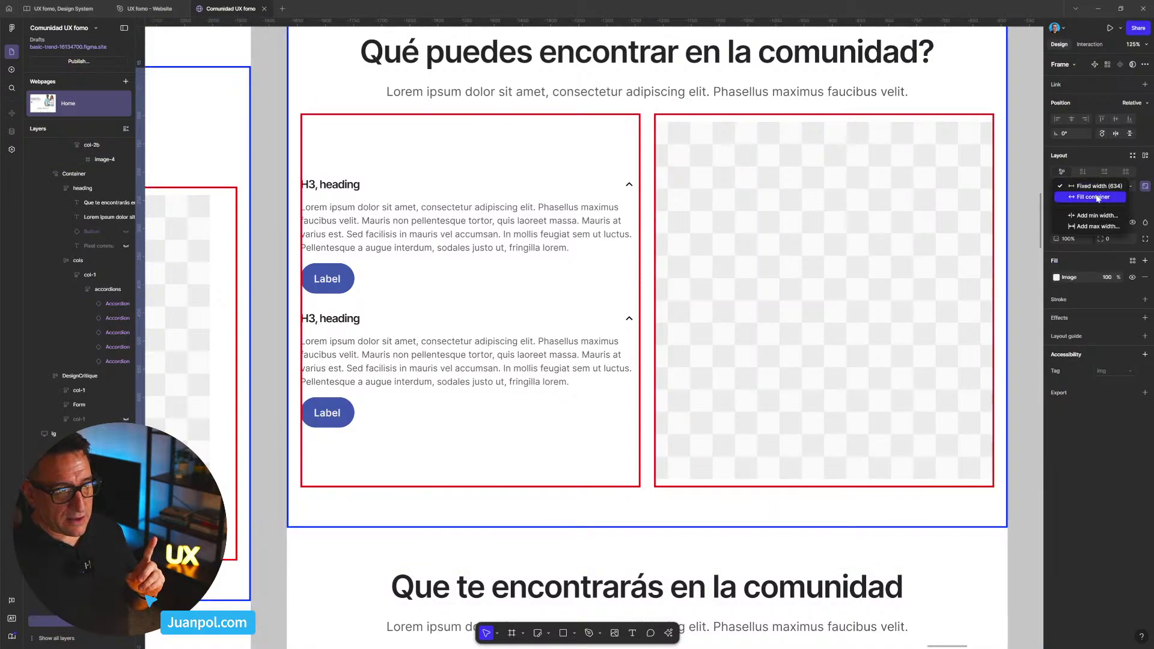
left_click(1095, 197)
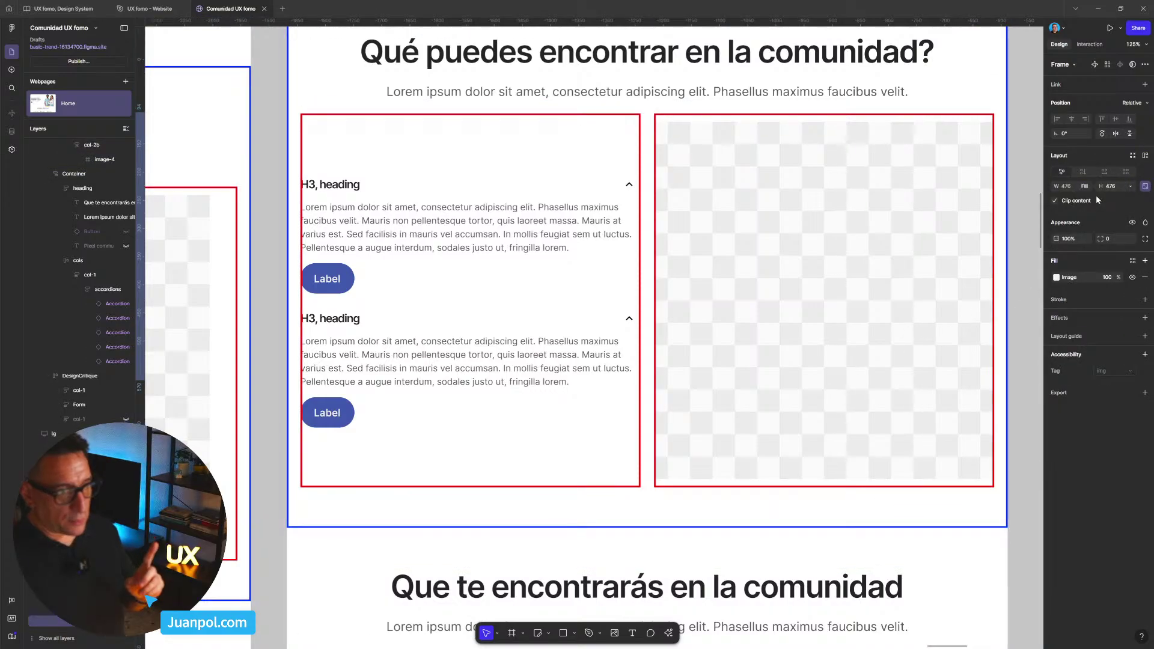
double_click(963, 215)
double_click(963, 214)
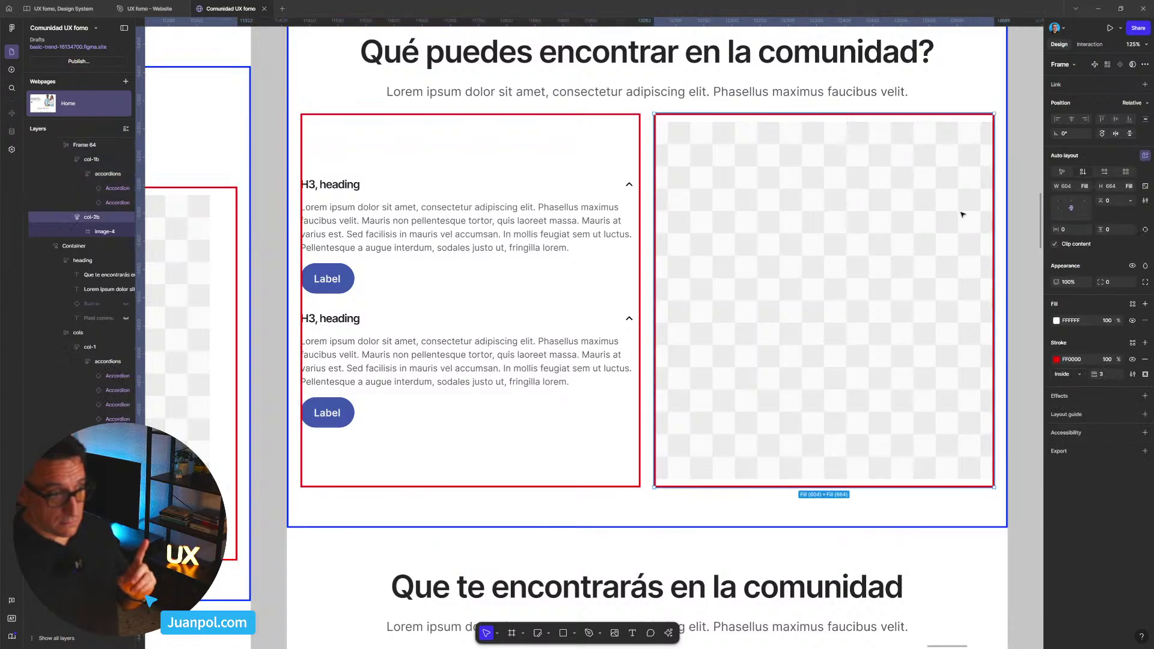
double_click(962, 215)
left_click(1086, 186)
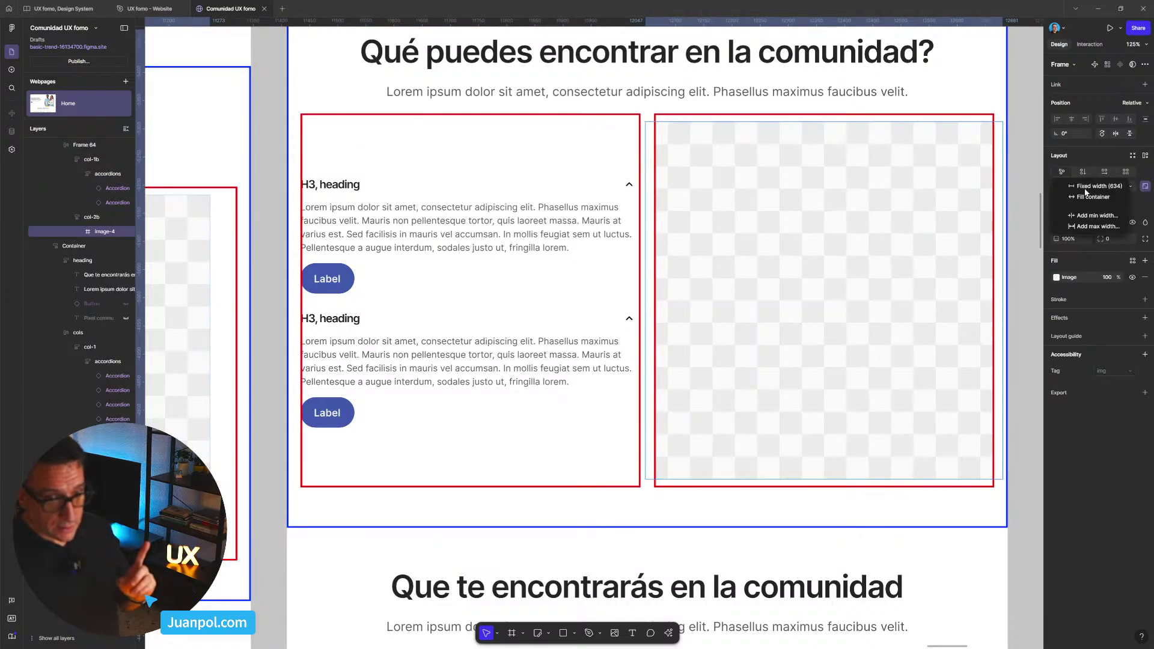
left_click(1090, 198)
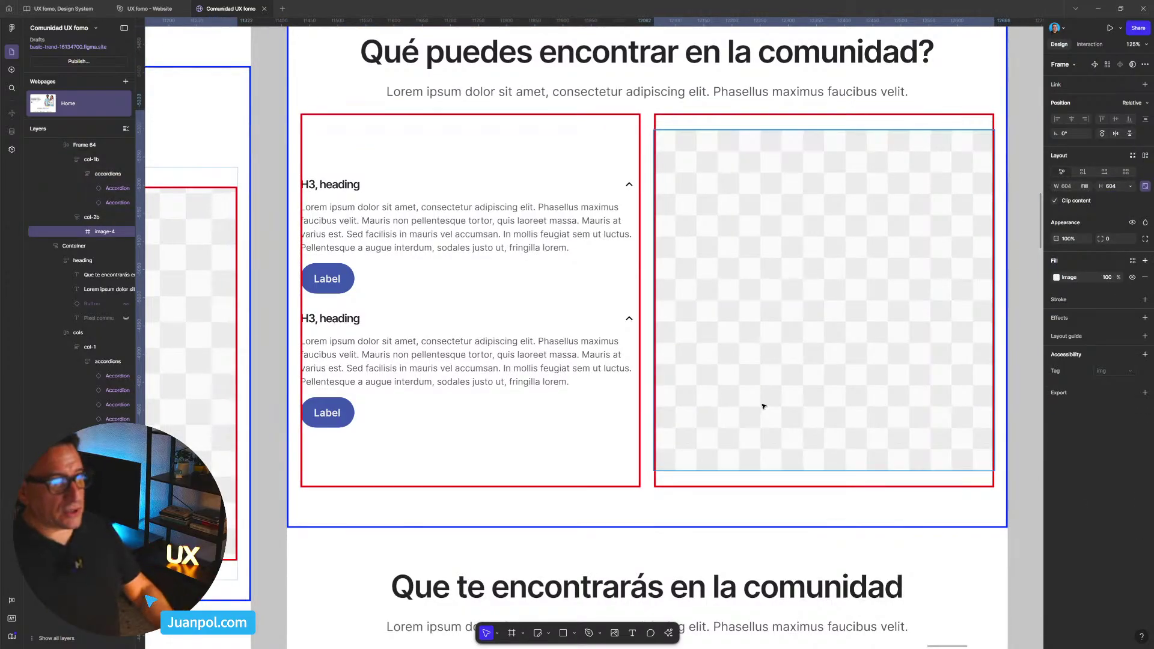
key("ctrl+y")
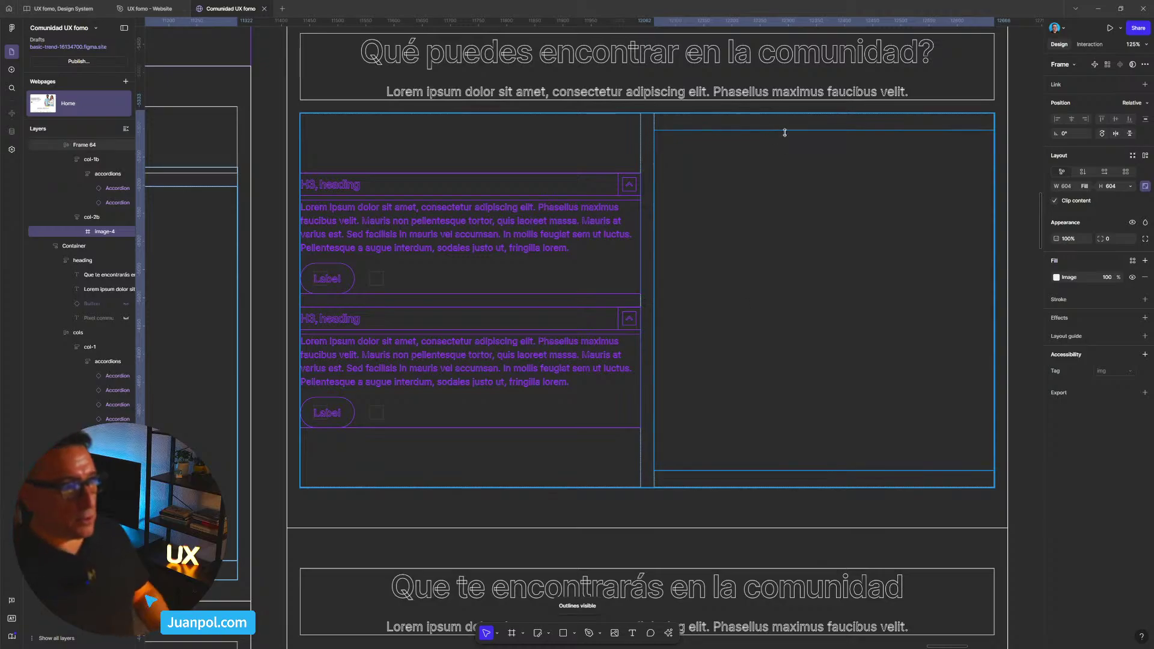
key("ctrl+y")
- Preview the Home webpage, examine the two-column section while narrowing the page to about 900 px, and return to the editor
scroll(729, 225, "down", 10)
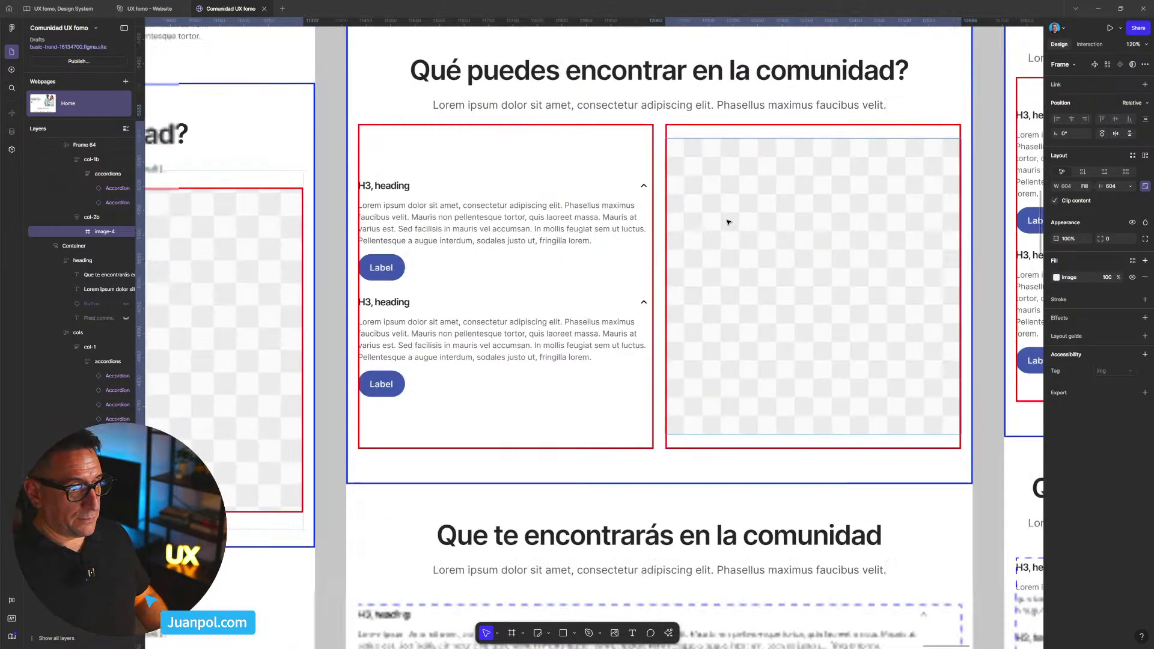
left_click(684, 532)
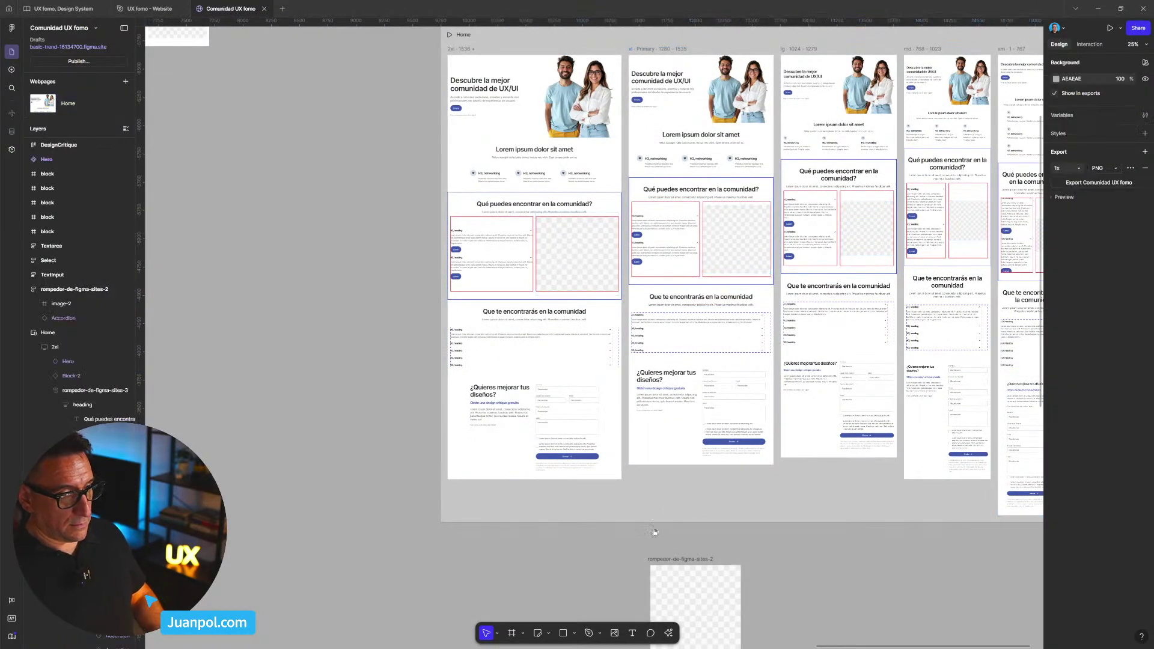
scroll(647, 533, "right", 5)
scroll(541, 156, "up", 2)
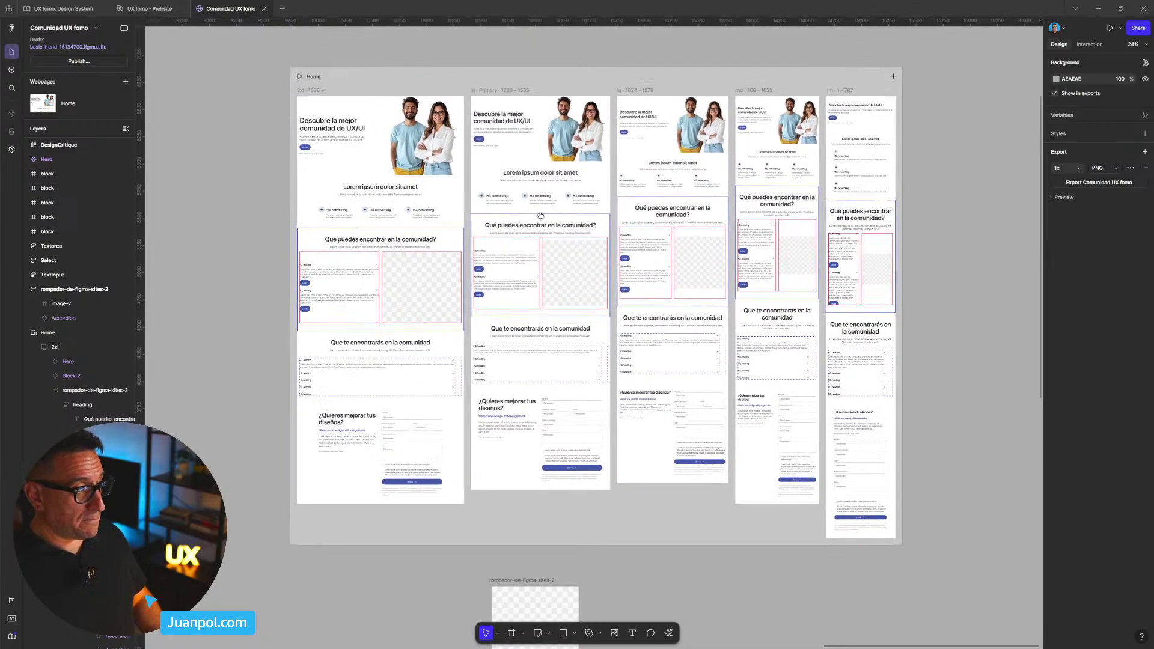
left_click(373, 97)
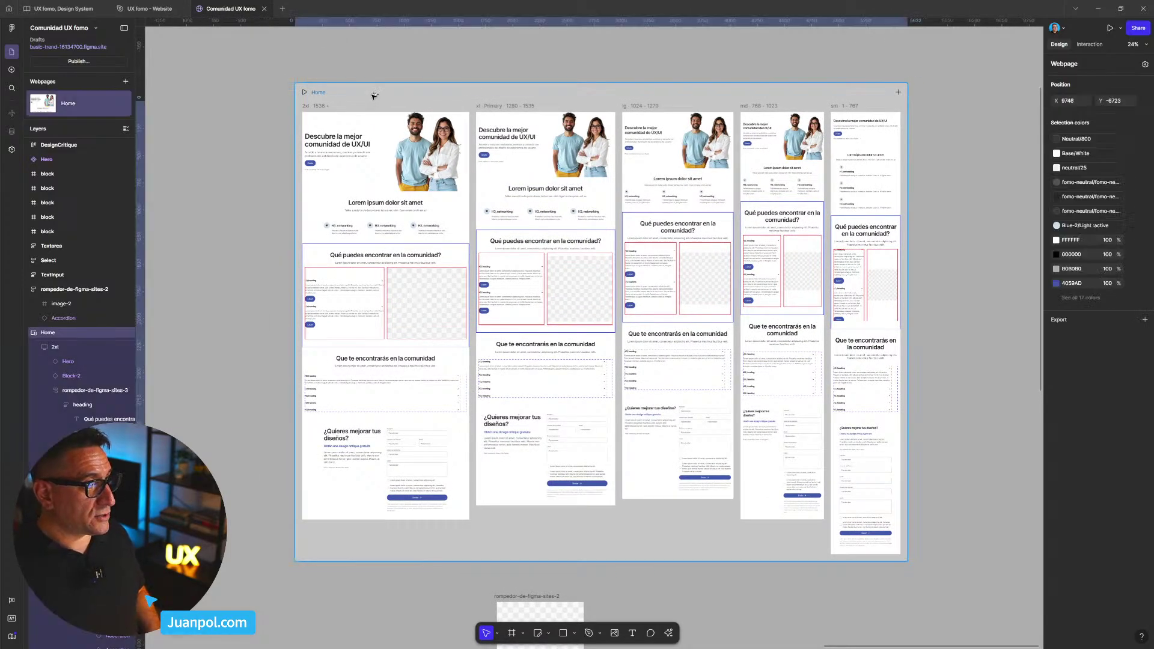
key("shift+space")
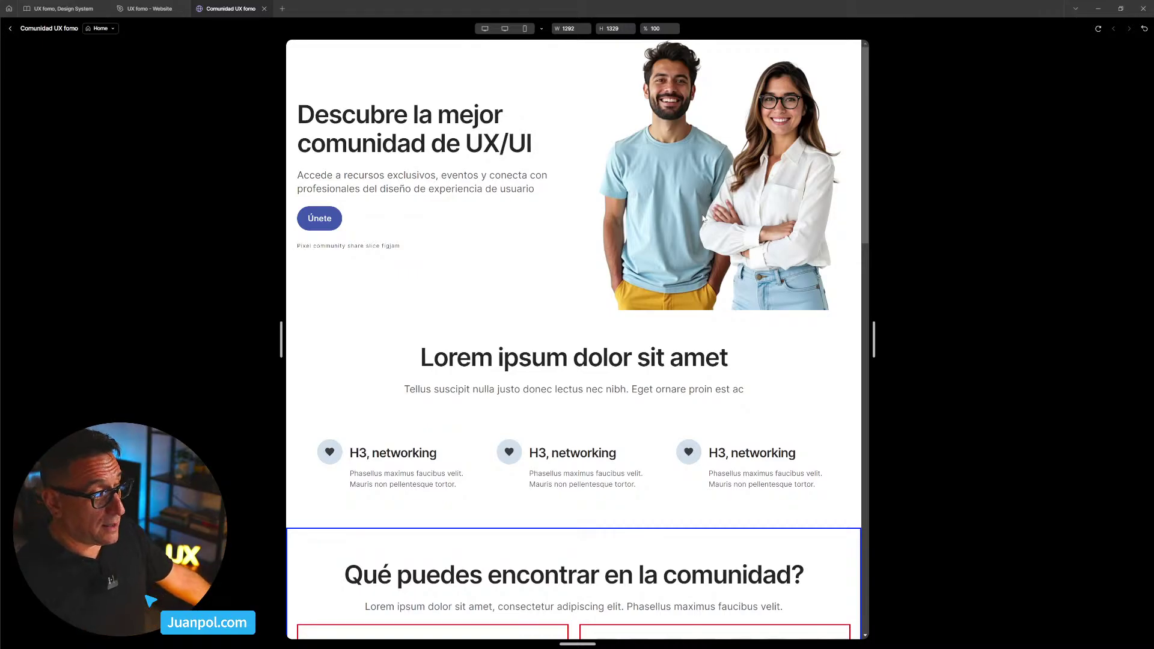
scroll(791, 364, "down", 7)
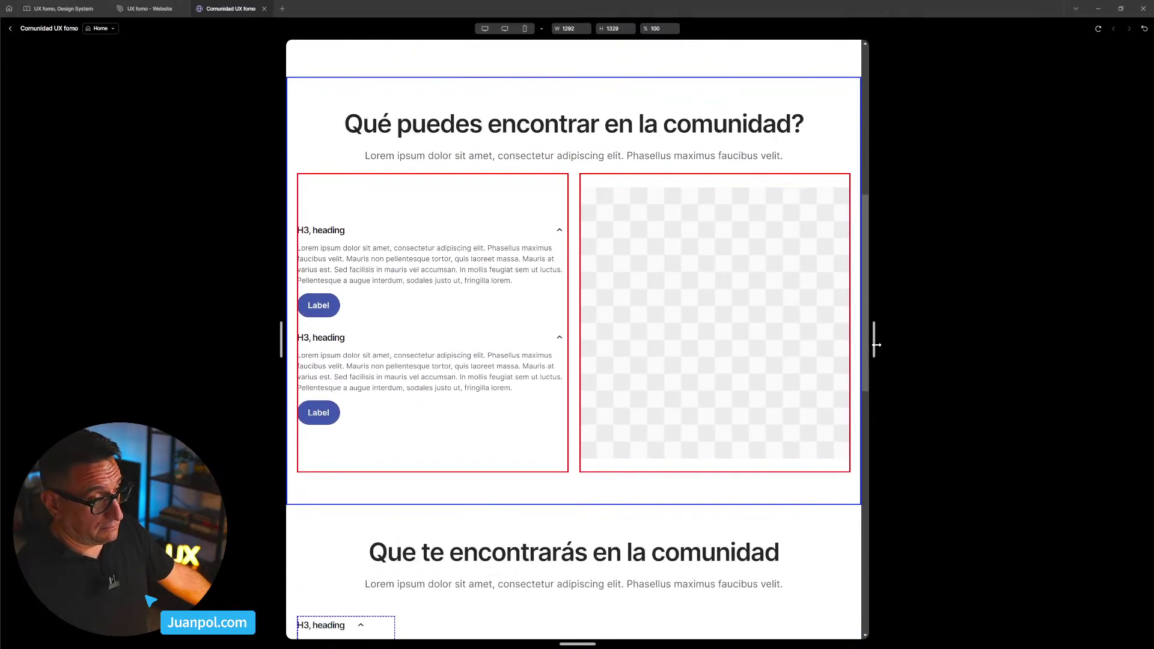
left_click_drag(853, 347, 787, 354)
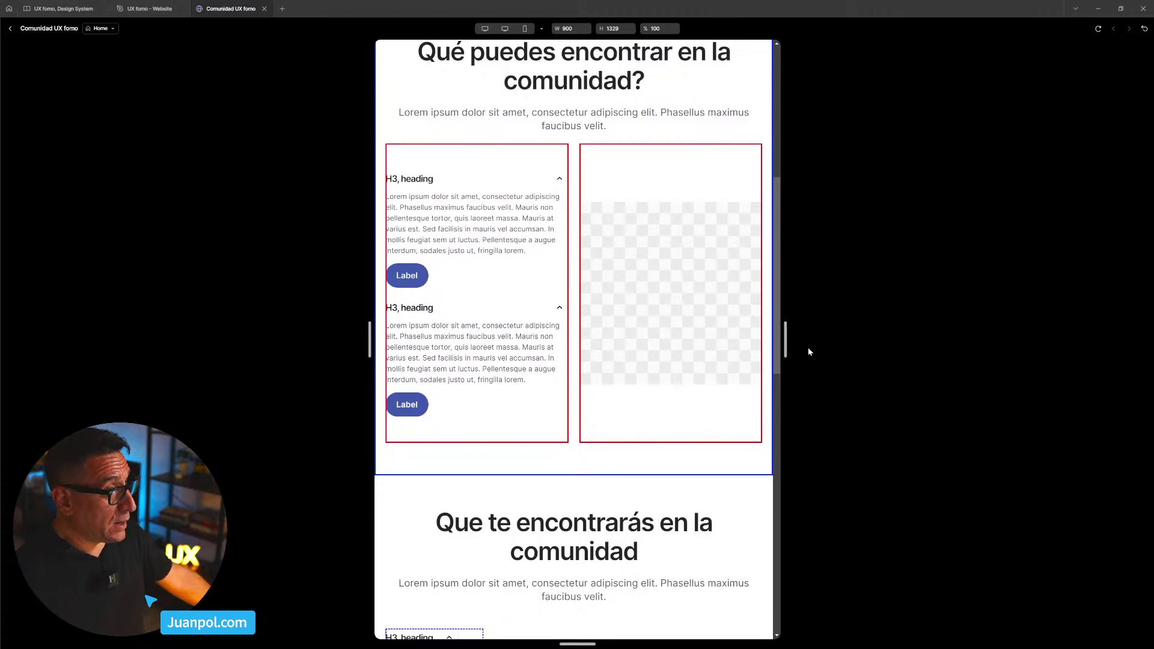
left_click(10, 29)
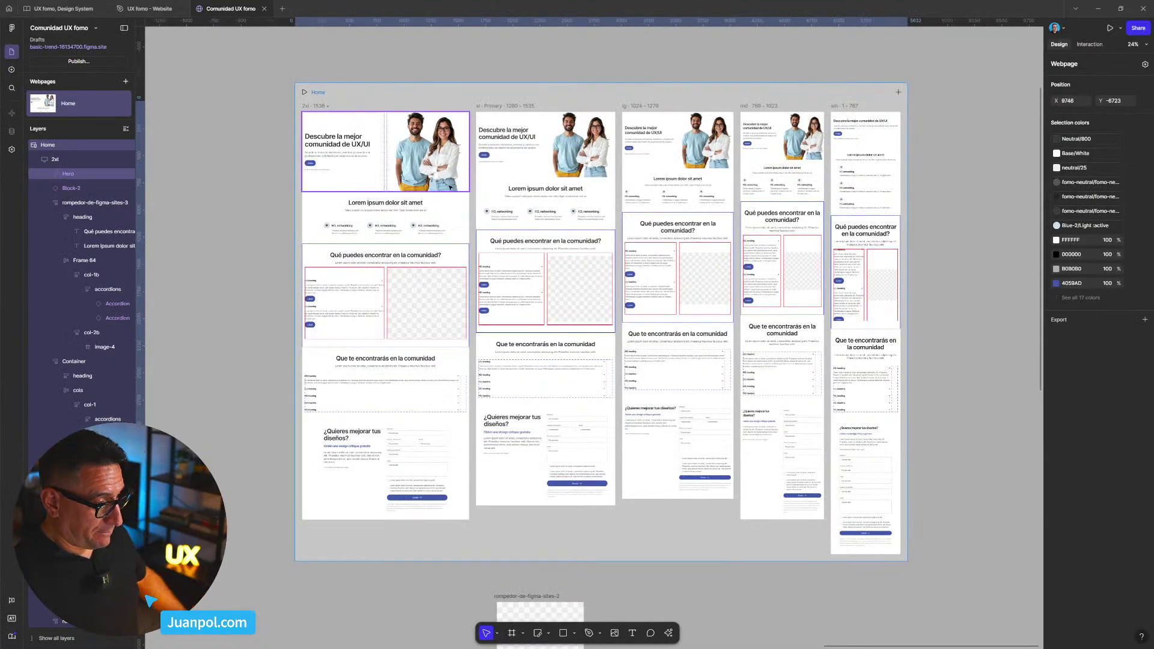
- Move the standalone Container frame to the empty canvas beyond the last breakpoint of the Home webpage
scroll(492, 279, "left", 5)
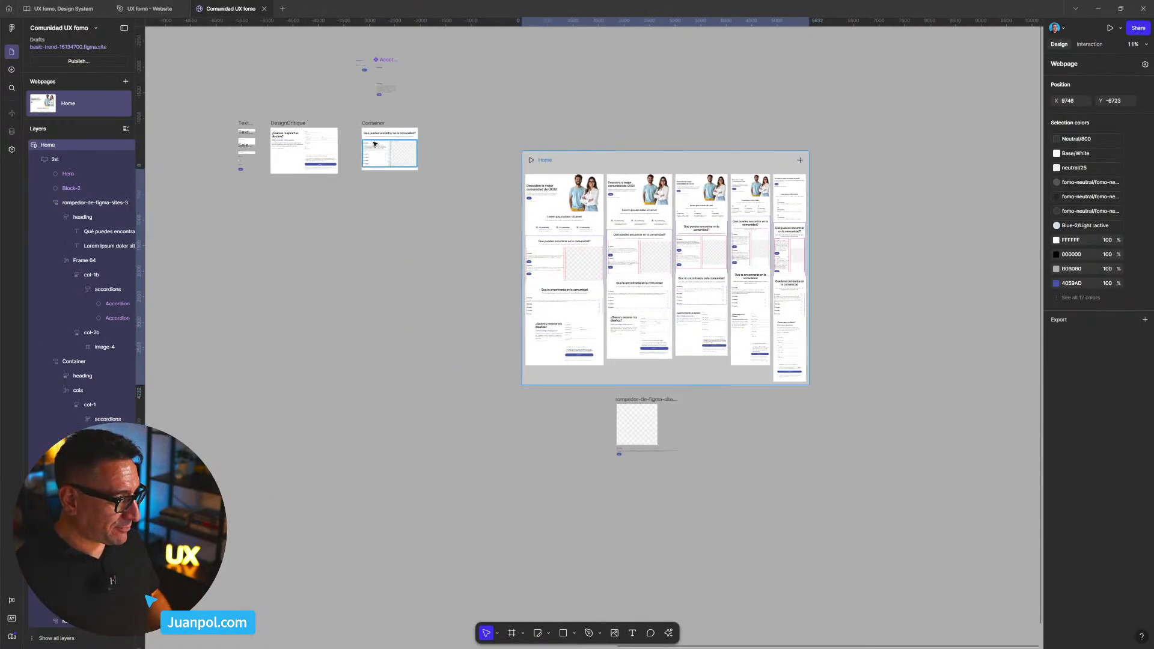
left_click_drag(375, 124, 924, 379)
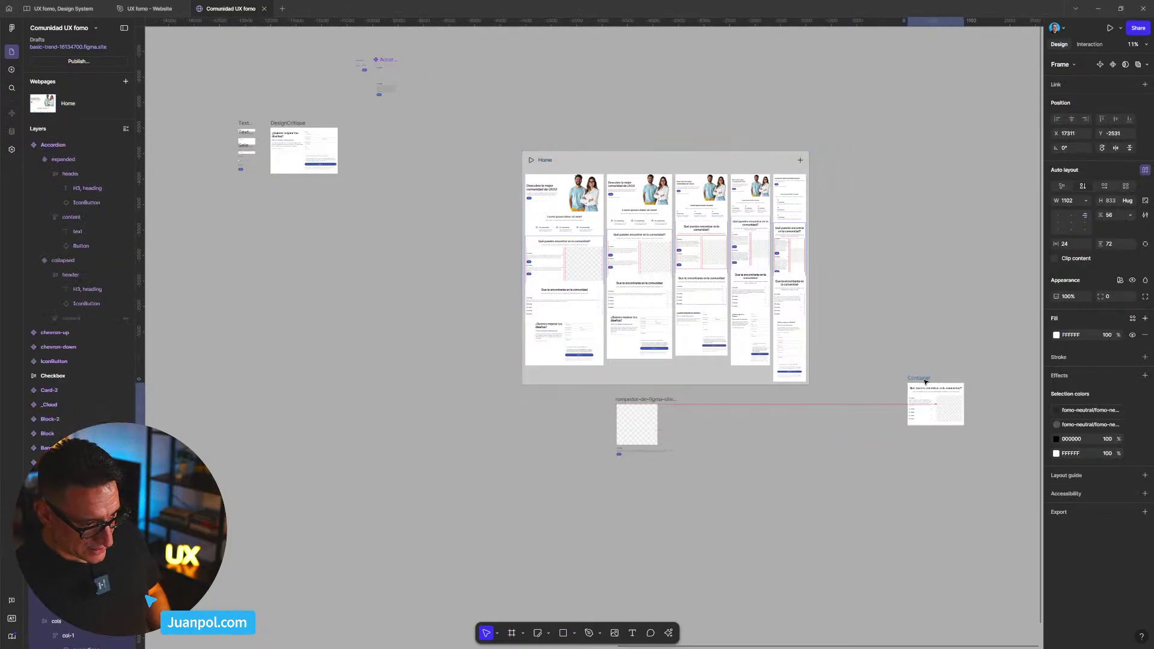
left_click_drag(762, 466, 512, 432)
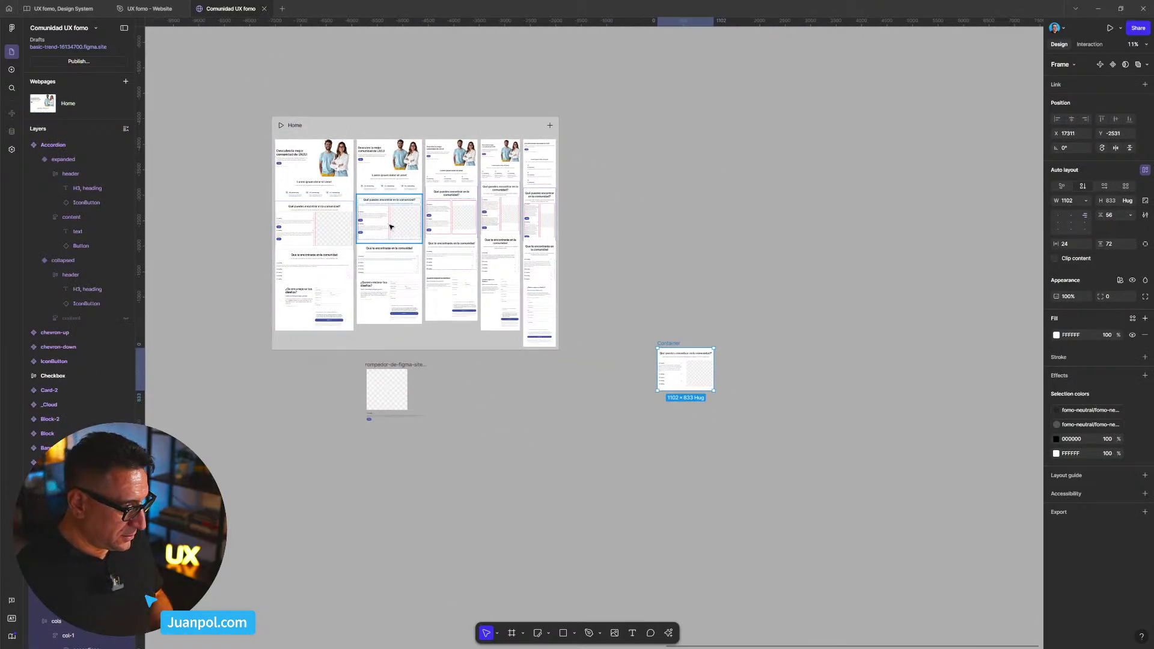
- Paste the copied rompedor-de-figma-sites-3 sections, keep only the 1280 px wide one, and place it directly below the Container frame
key("ctrl+v")
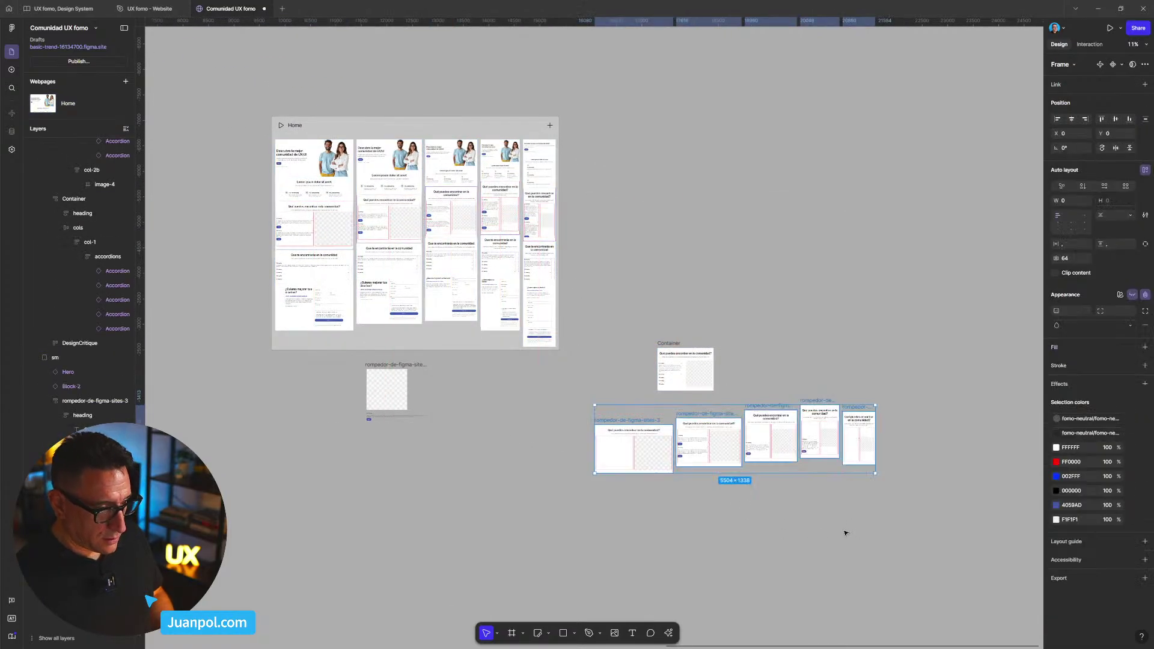
left_click_drag(904, 503, 745, 392)
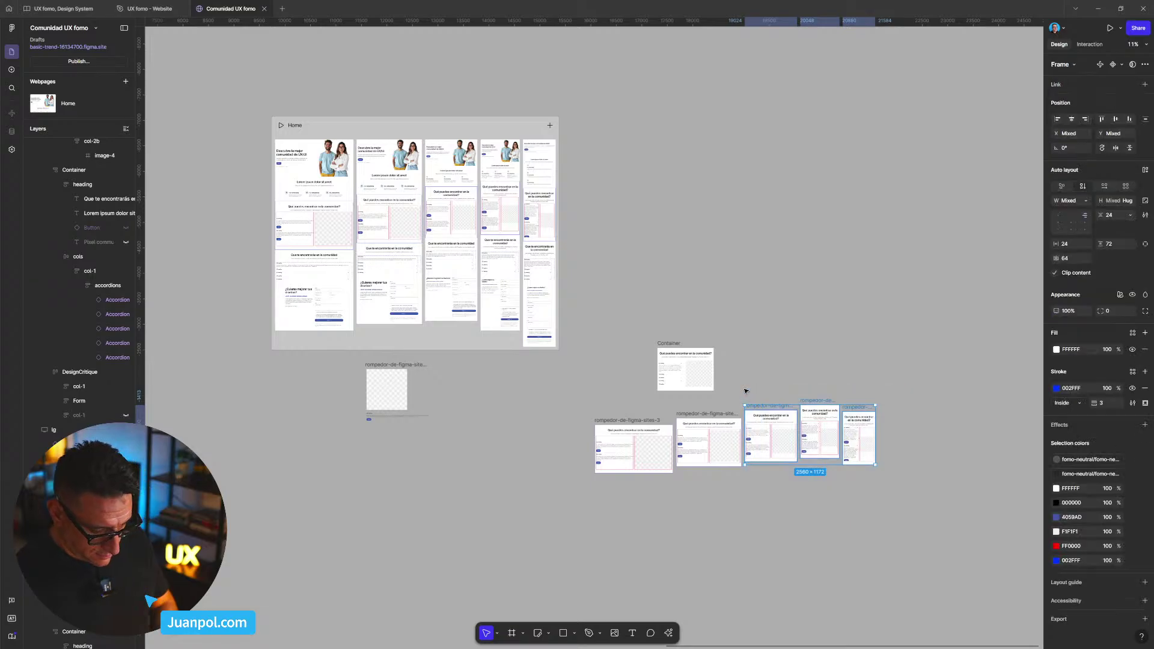
key("Delete")
left_click_drag(572, 400, 678, 498)
key("Delete")
left_click(691, 416)
left_click_drag(691, 416, 668, 394)
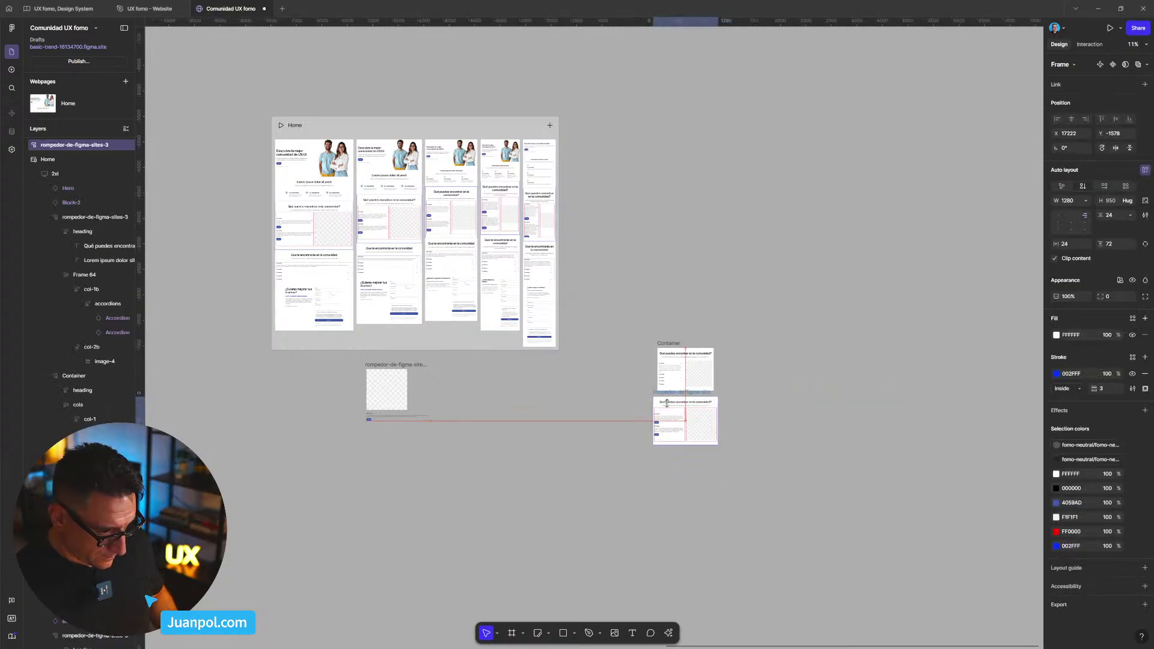
- Wrap the Container frame and the section copy below it in one auto layout frame
scroll(689, 438, "up", 5)
left_click_drag(833, 500, 546, 156)
key("shift+a")
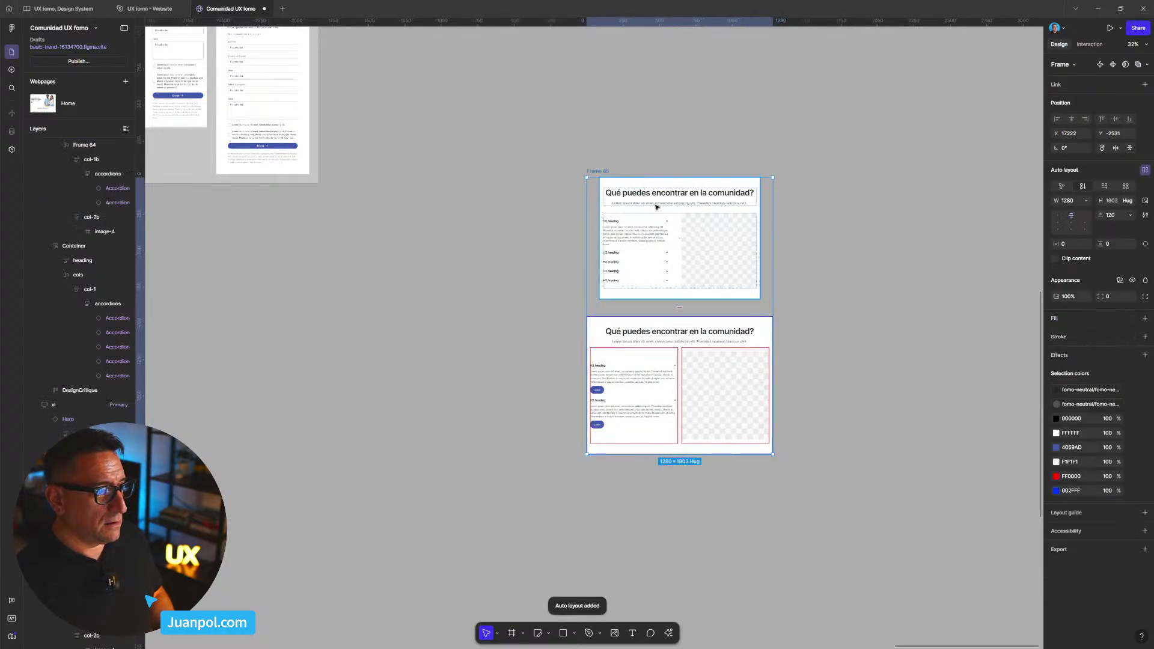
- Set the width of both the Container and the rompedor-de-figma-sites-3 section inside Frame 65 to Fill container
key("Return")
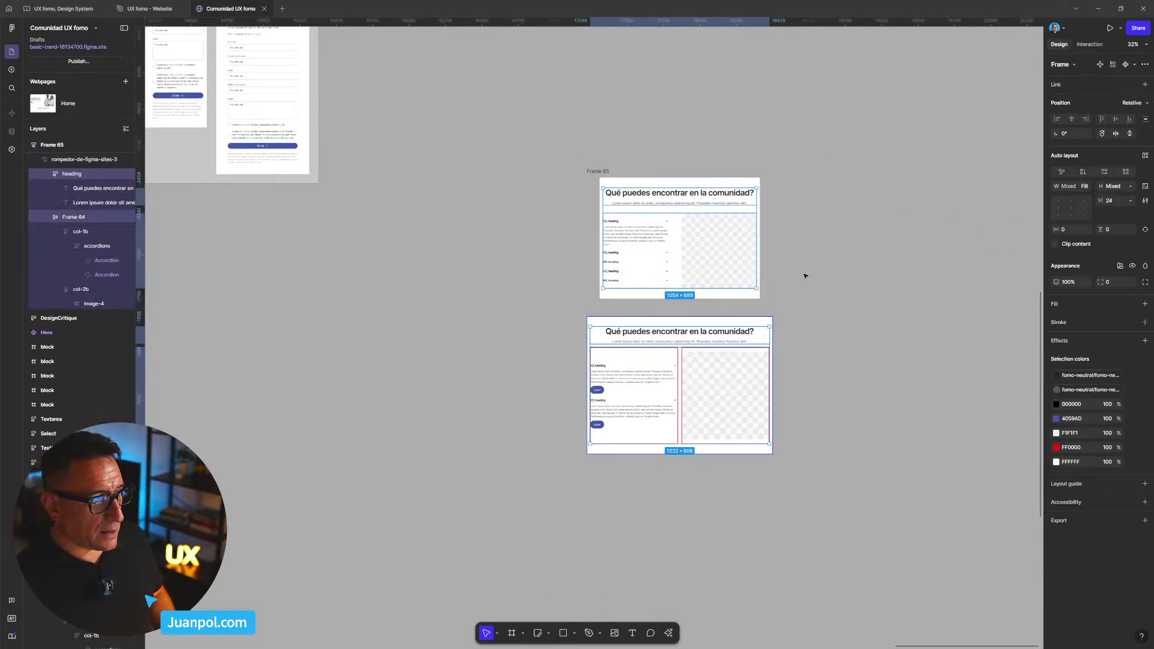
left_click(617, 185)
left_click(612, 199)
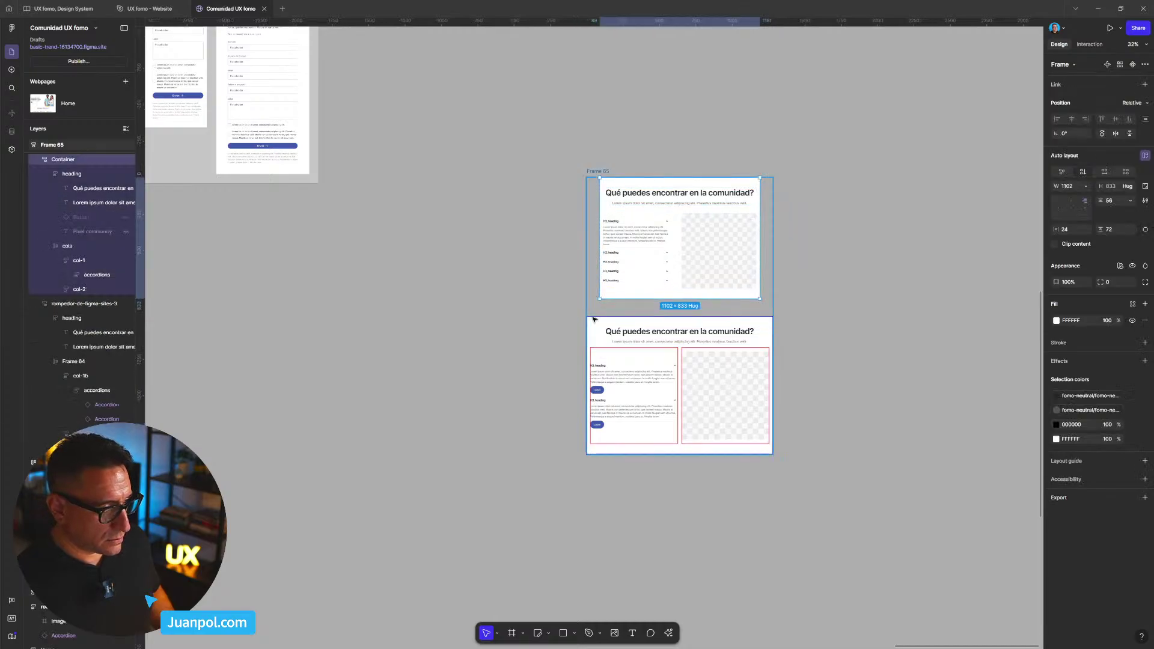
left_click(594, 322, "shift")
left_click(1085, 187)
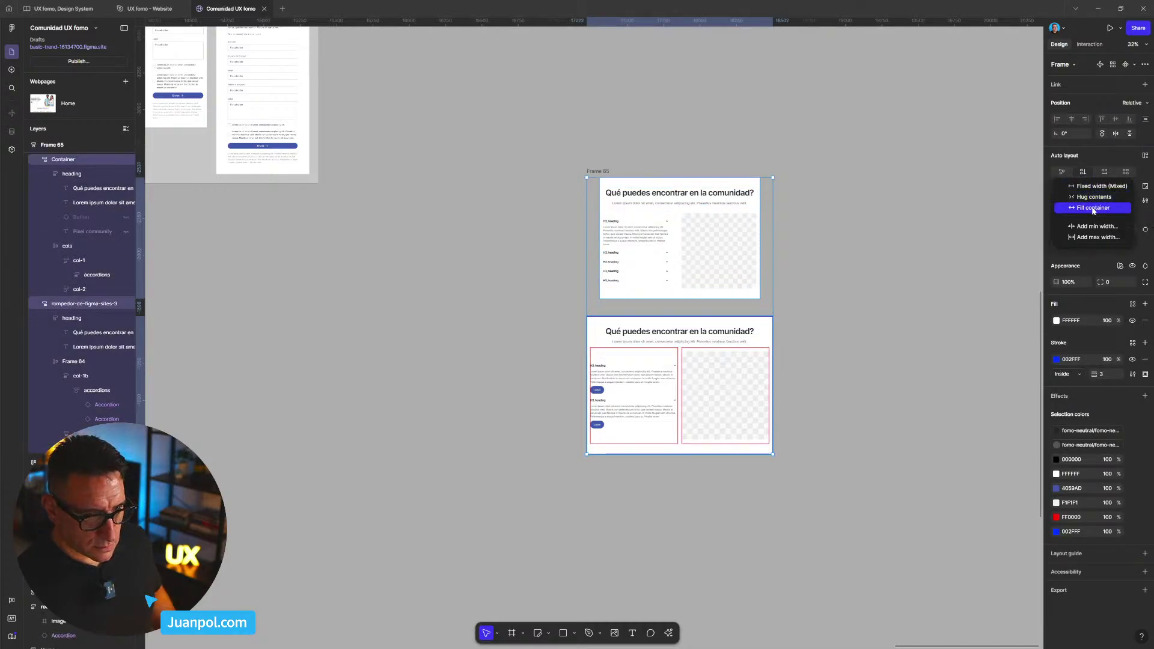
left_click(1082, 211)
- Widen Frame 65 to about 1644 px to compare how its two stacked sections adapt
left_click(662, 186)
scroll(662, 186, "up", 2)
scroll(658, 181, "up", 3)
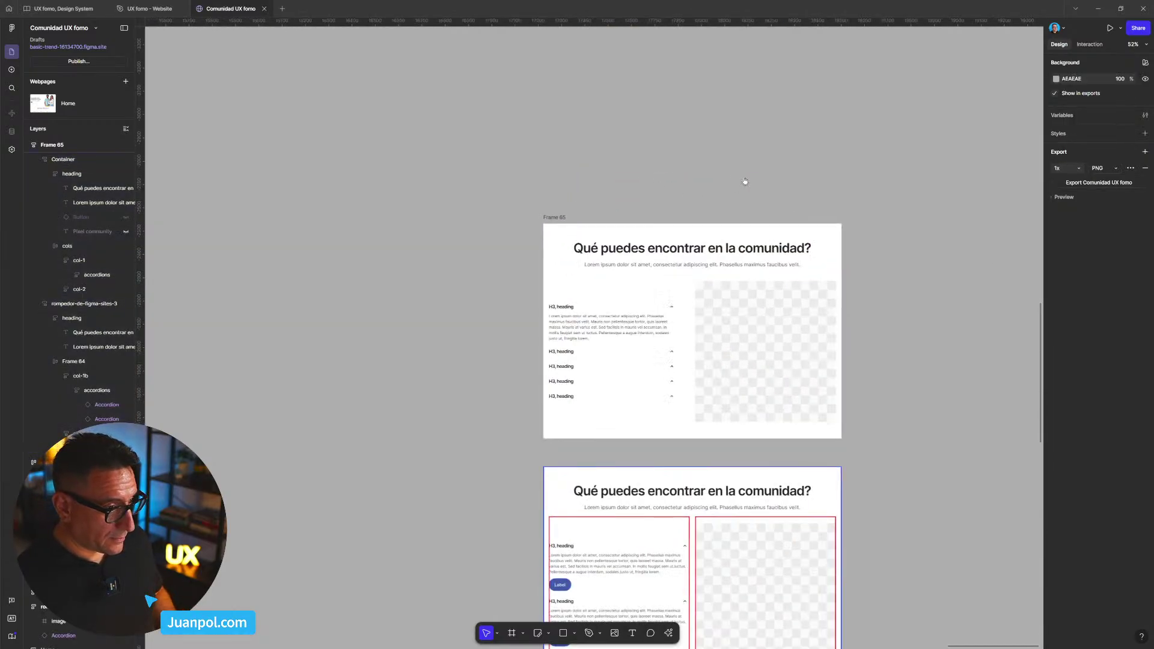
scroll(571, 120, "down", 5)
scroll(571, 121, "right", 5)
left_click(378, 70)
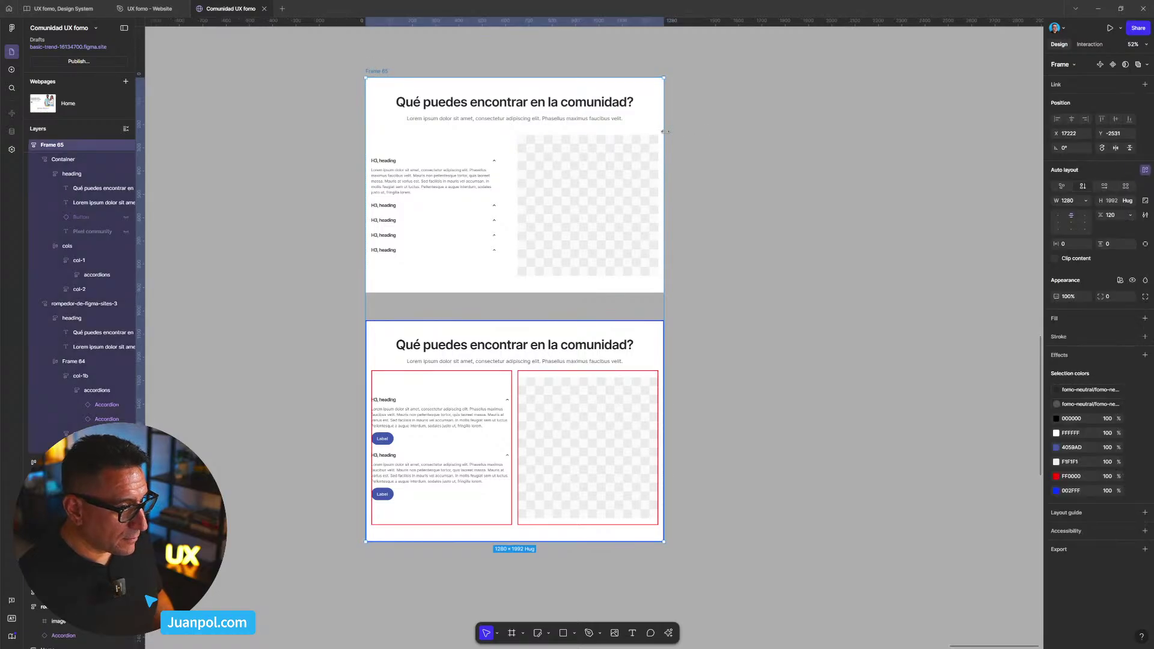
left_click_drag(665, 131, 749, 149)
scroll(520, 211, "down", 5)
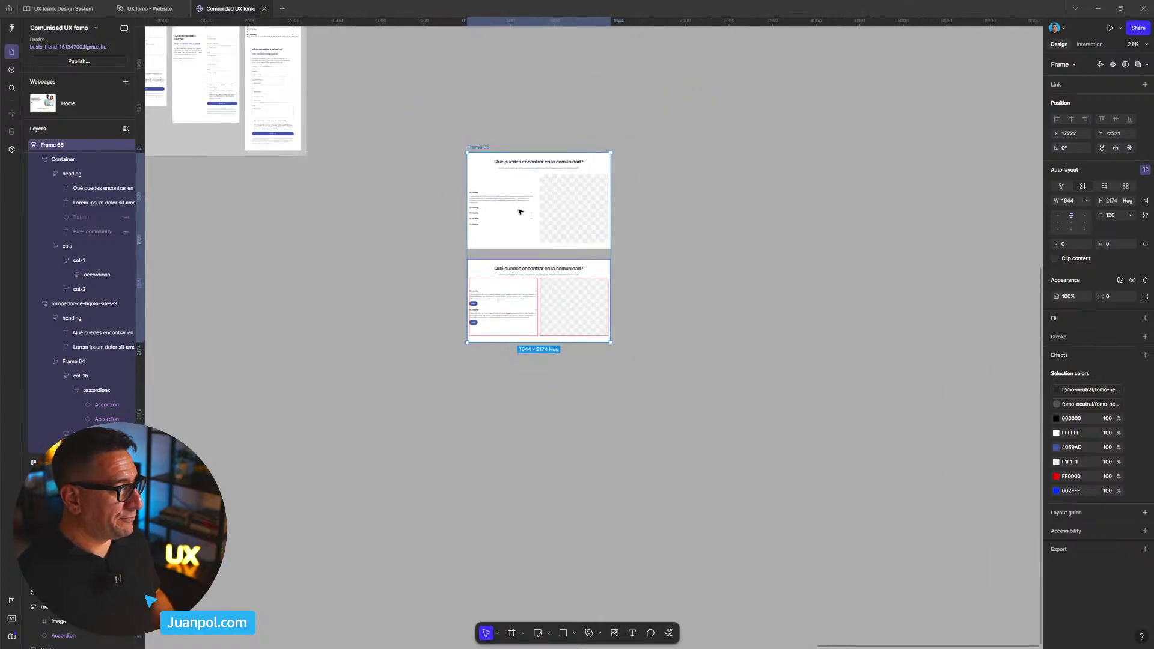
- Examine the section across the Home breakpoints, inspect the hero image, and check the original Container design in the UX fomo - Website file
scroll(521, 212, "left", 8)
scroll(608, 365, "up", 4)
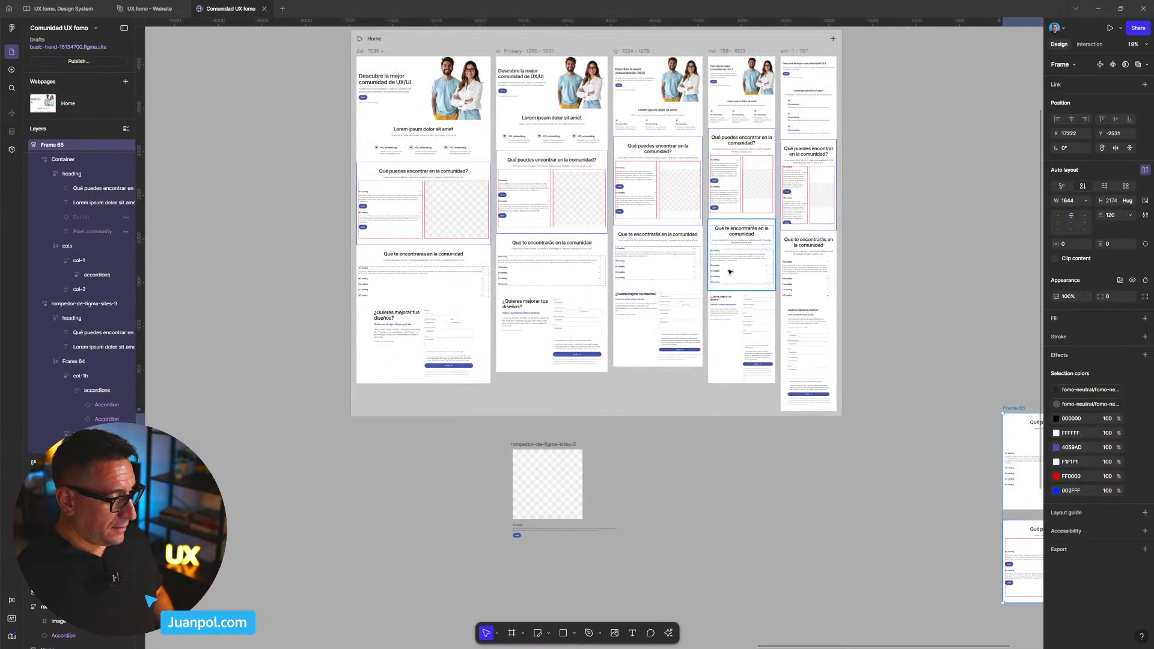
scroll(631, 282, "up", 5)
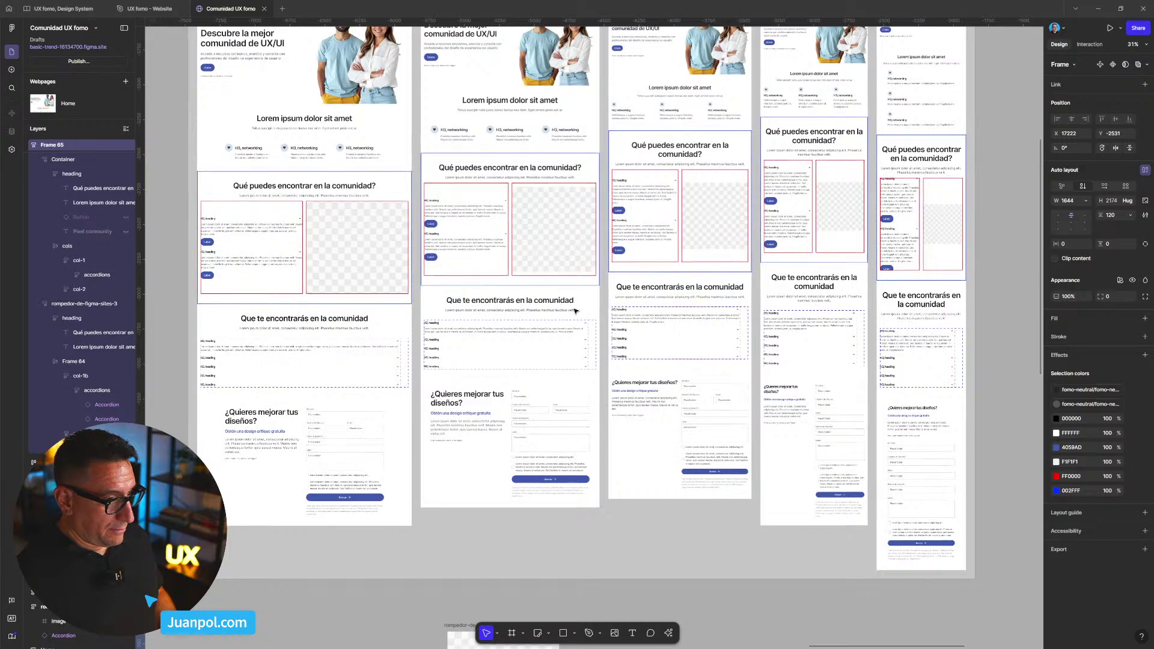
scroll(575, 339, "down", 1)
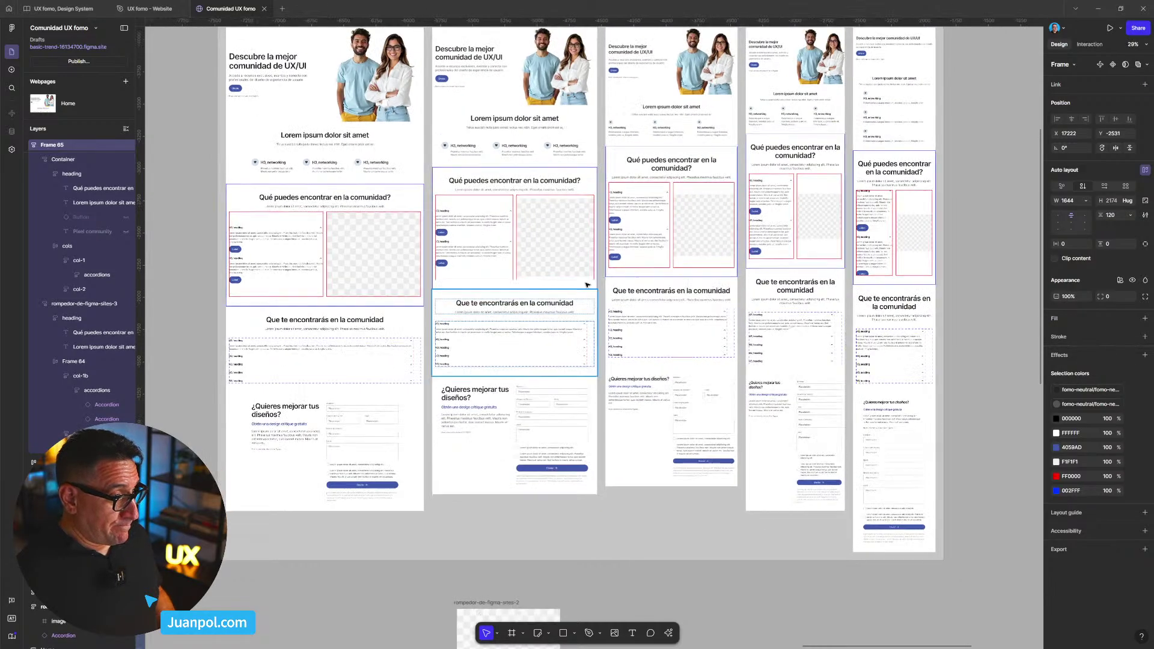
double_click(547, 73)
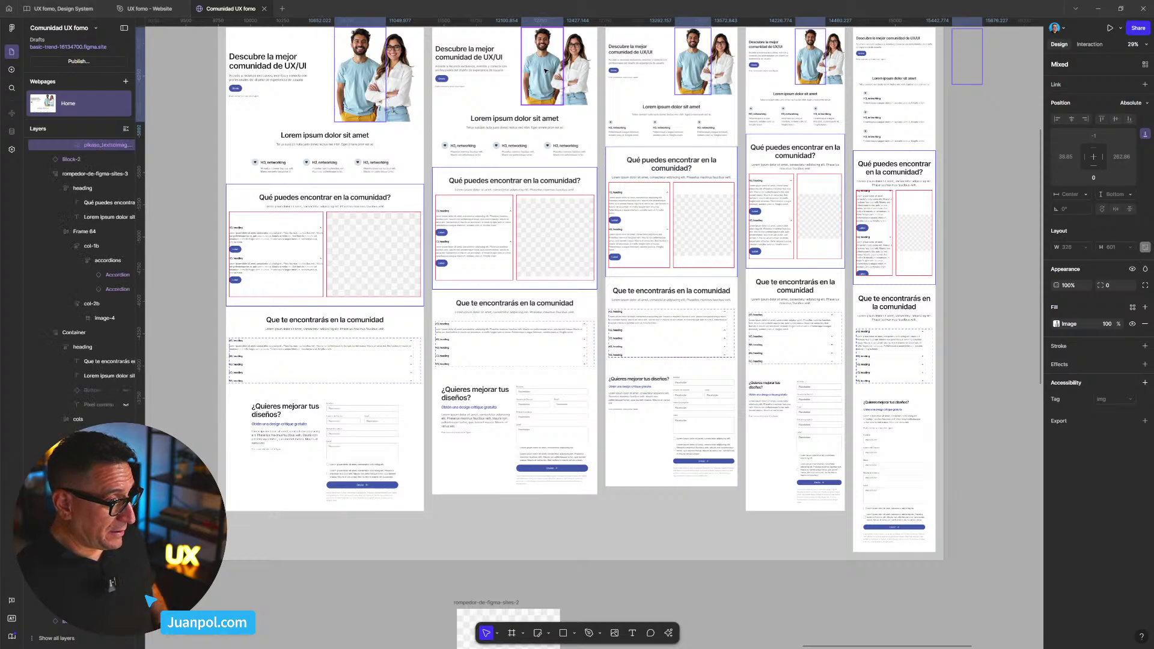
left_click(154, 8)
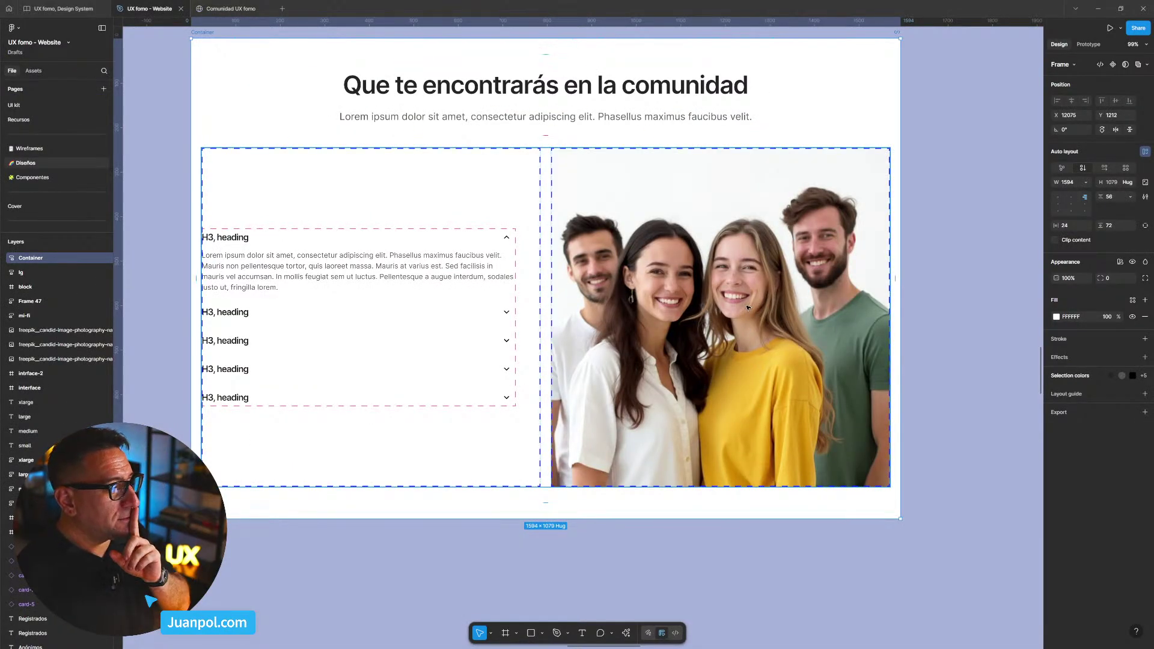
scroll(245, 41, "down", 1)
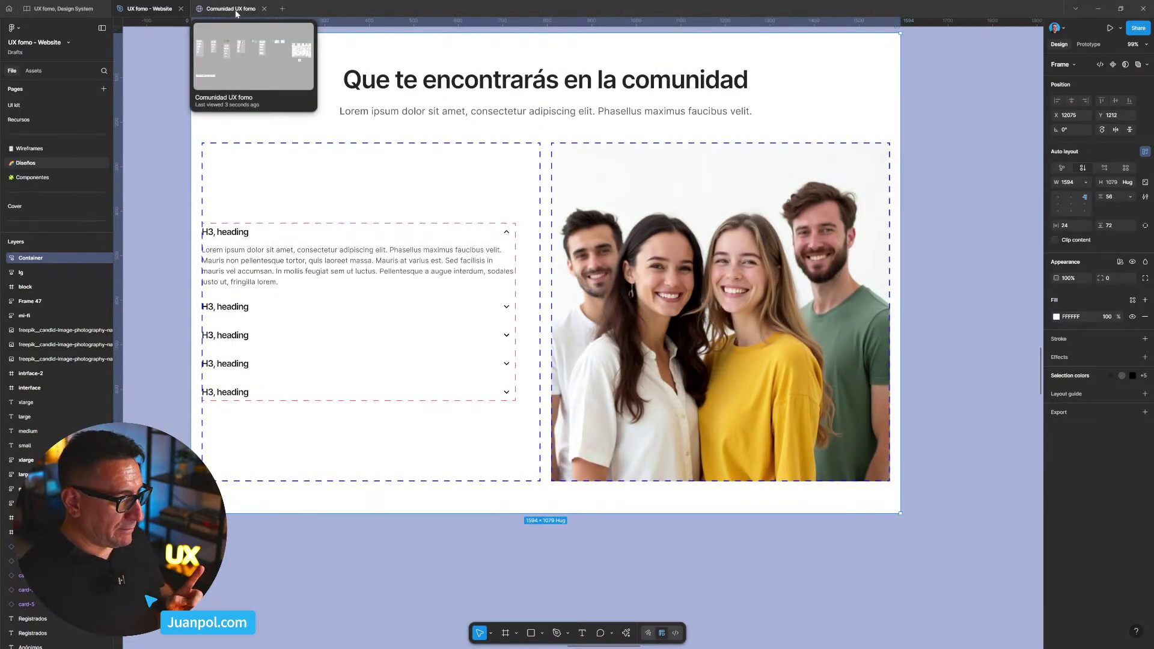
- Switch back to the Comunidad UX fomo site and fill the image-4 frame with the photo of the pink-haired woman in sportswear
left_click(235, 12)
left_click(562, 248)
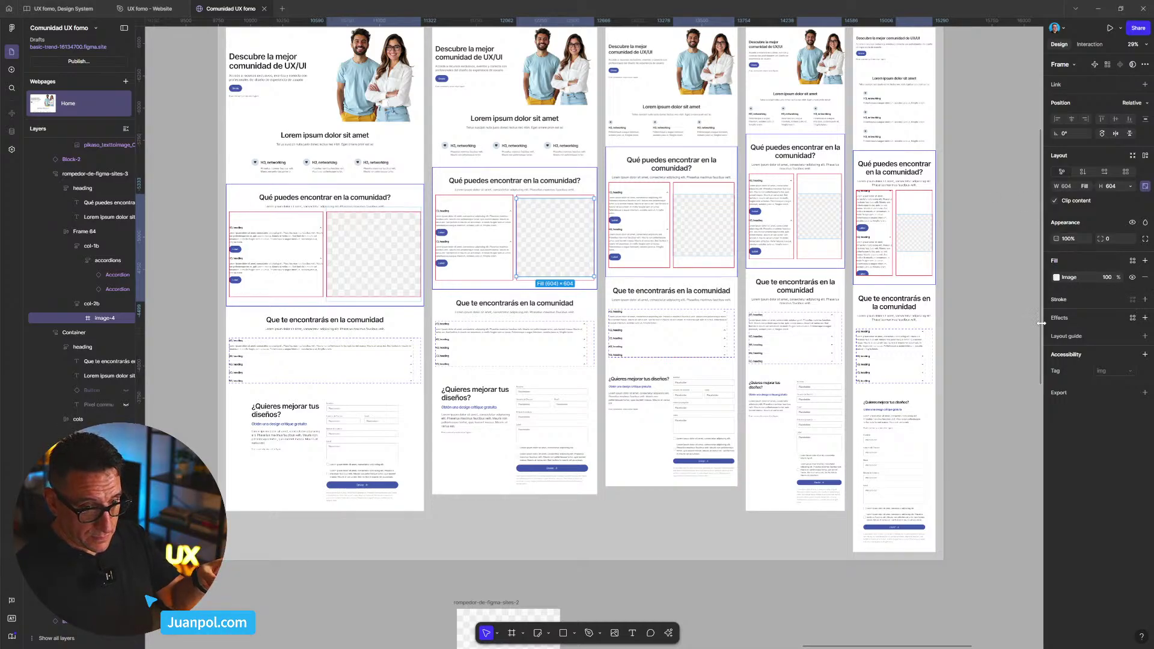
left_click(1069, 278)
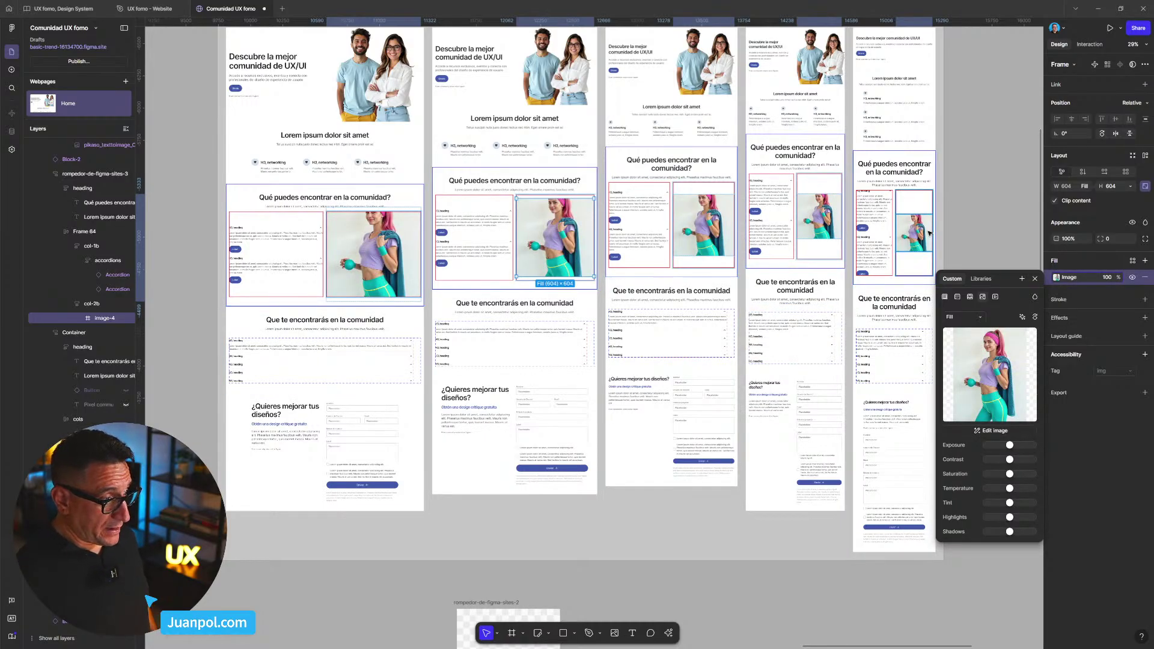
left_click(974, 215)
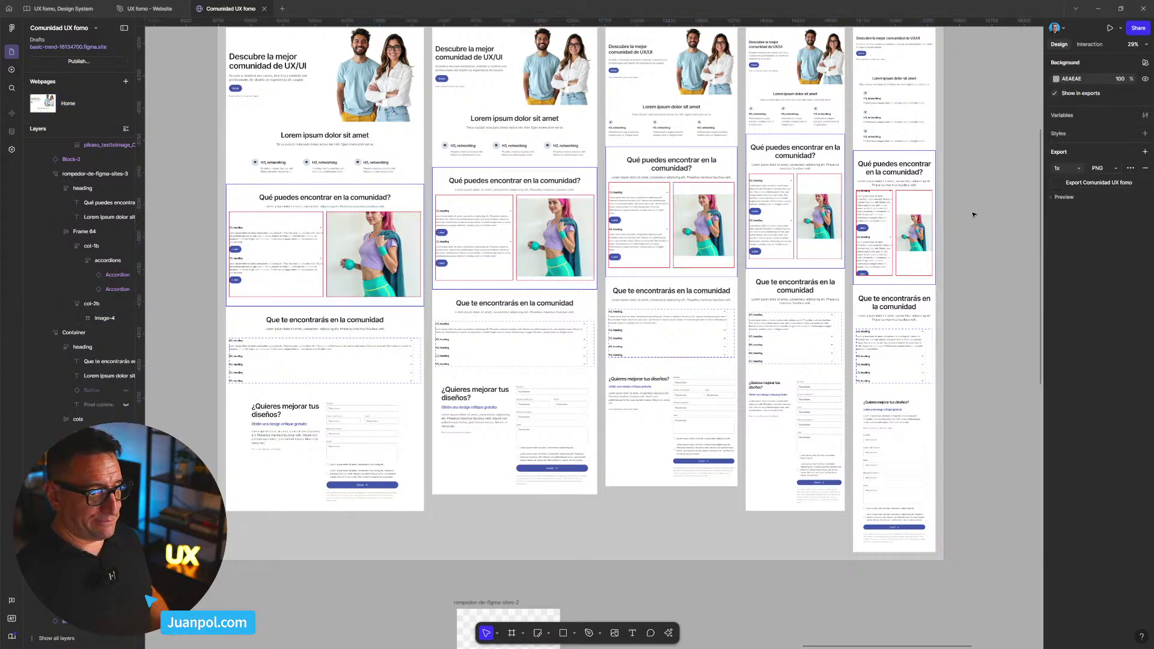
- Preview the Home webpage, widen the page to about 1214 px, and compare the photo section with the Container section below it
scroll(486, 120, "up", 3)
left_click(485, 115)
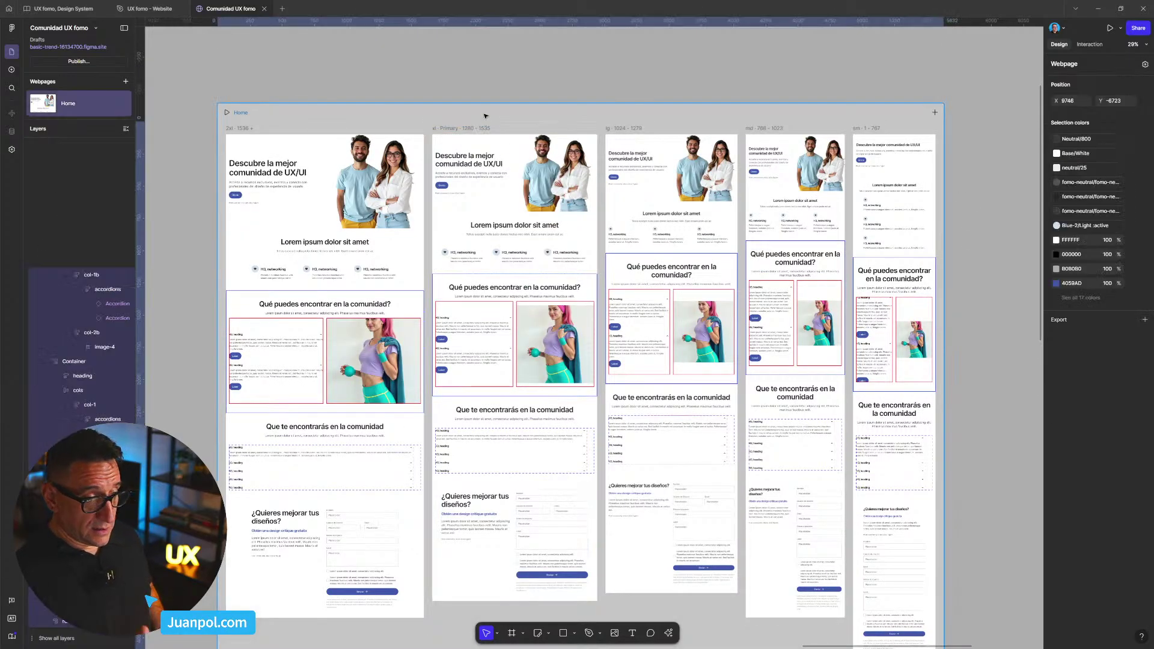
key("shift+space")
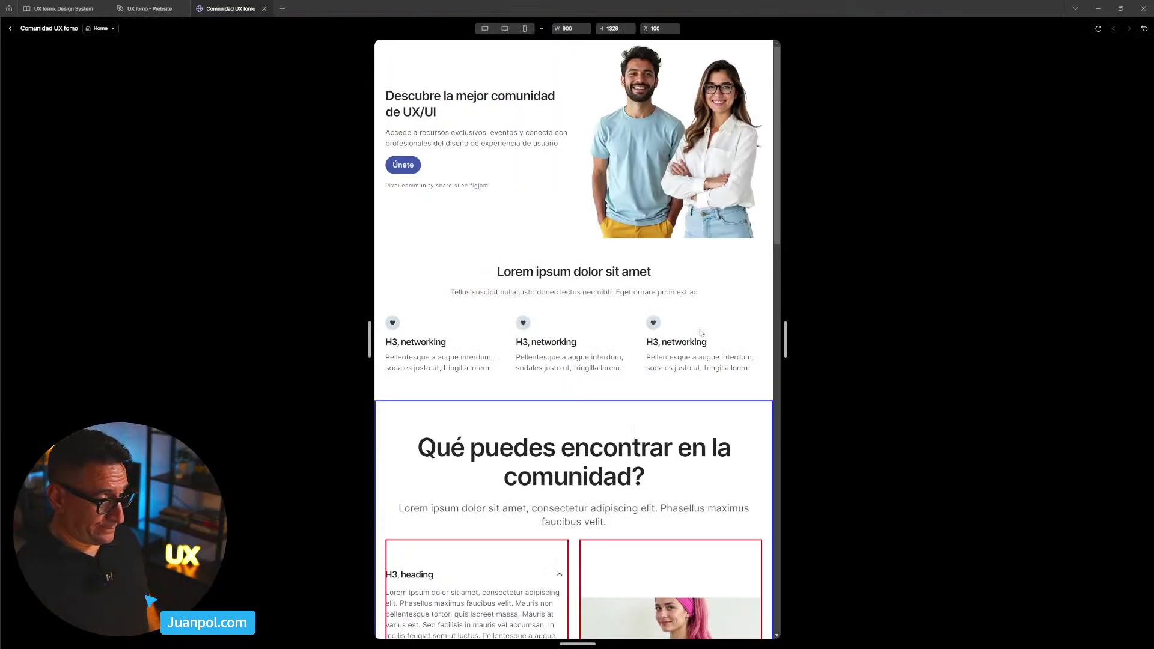
scroll(737, 440, "down", 5)
left_click_drag(785, 339, 846, 358)
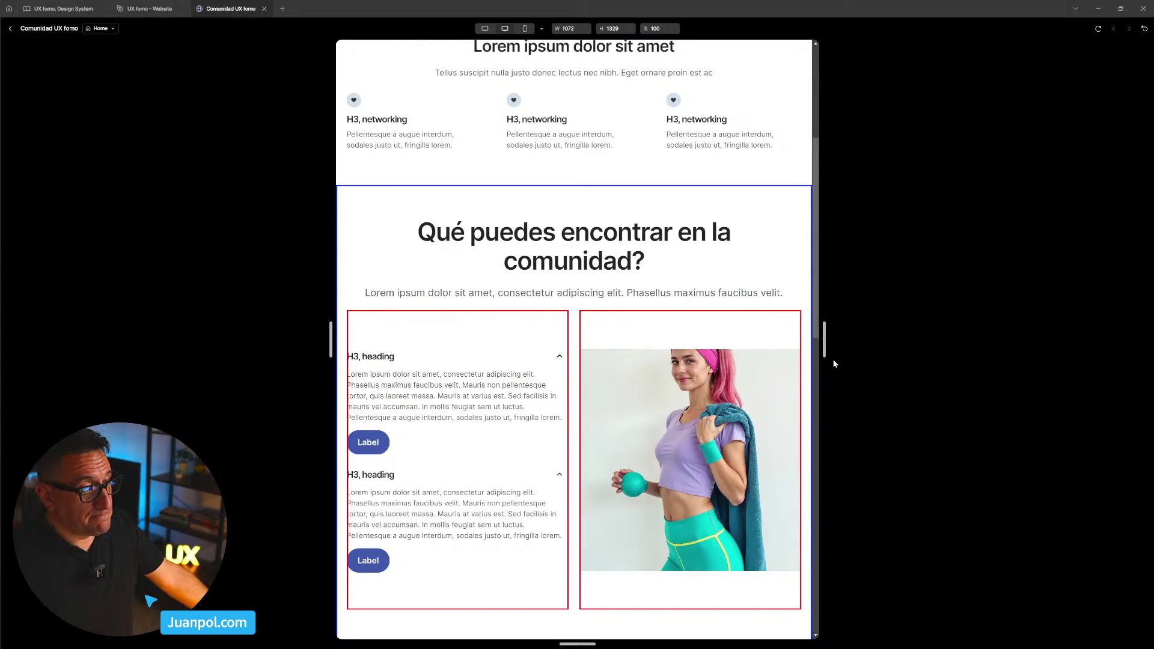
left_click_drag(829, 349, 854, 370)
scroll(715, 403, "down", 3)
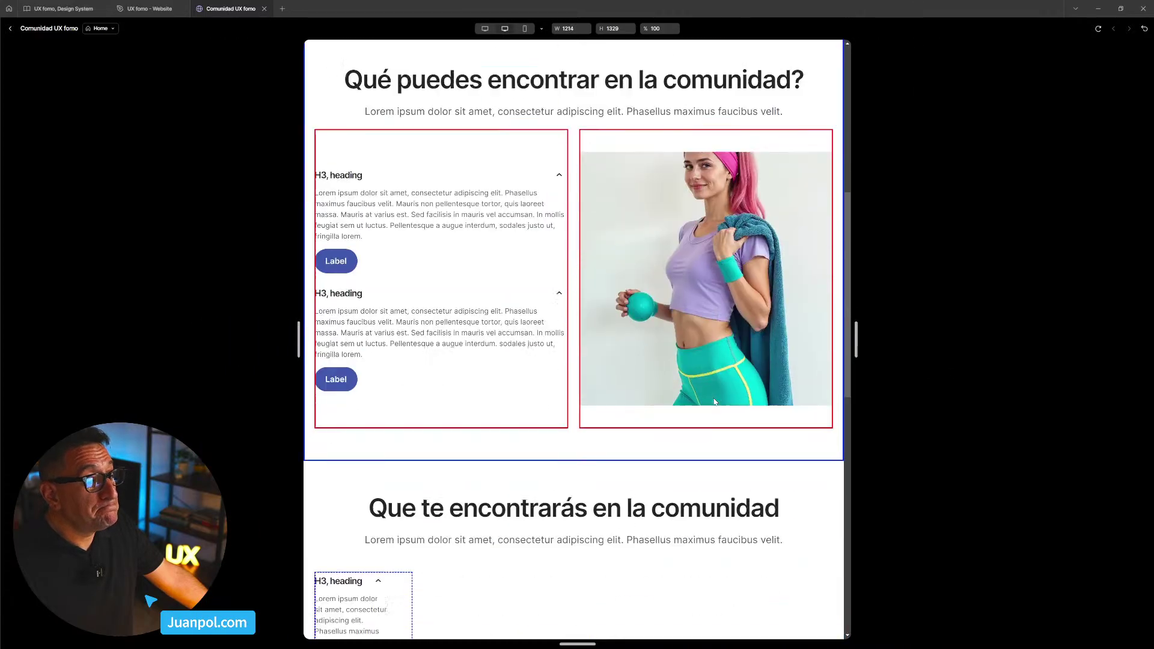
scroll(715, 402, "down", 5)
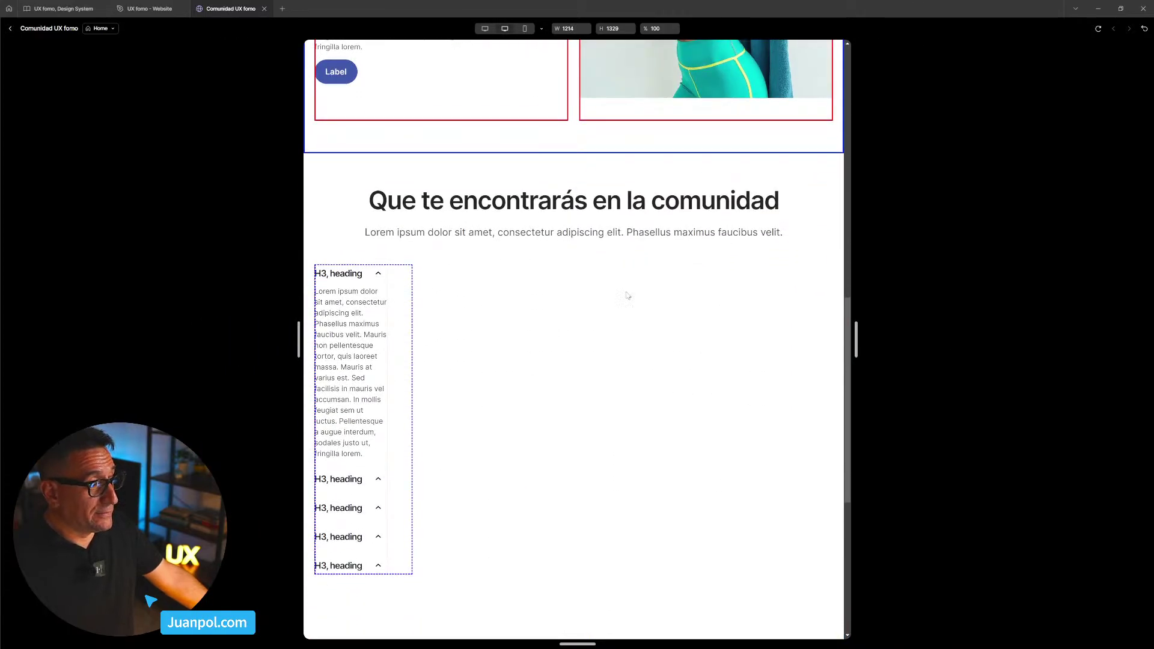
- Return to the editor and delete the "Que te encontrarás en la comunidad" Container section from the Home webpage
left_click(11, 30)
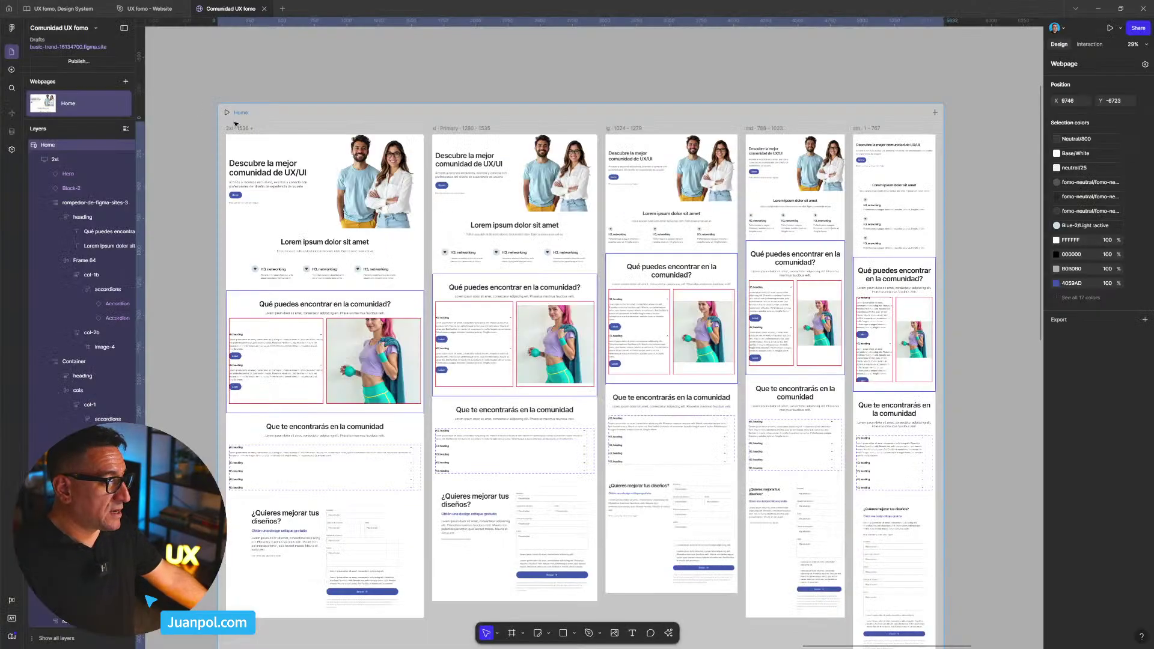
left_click(477, 431)
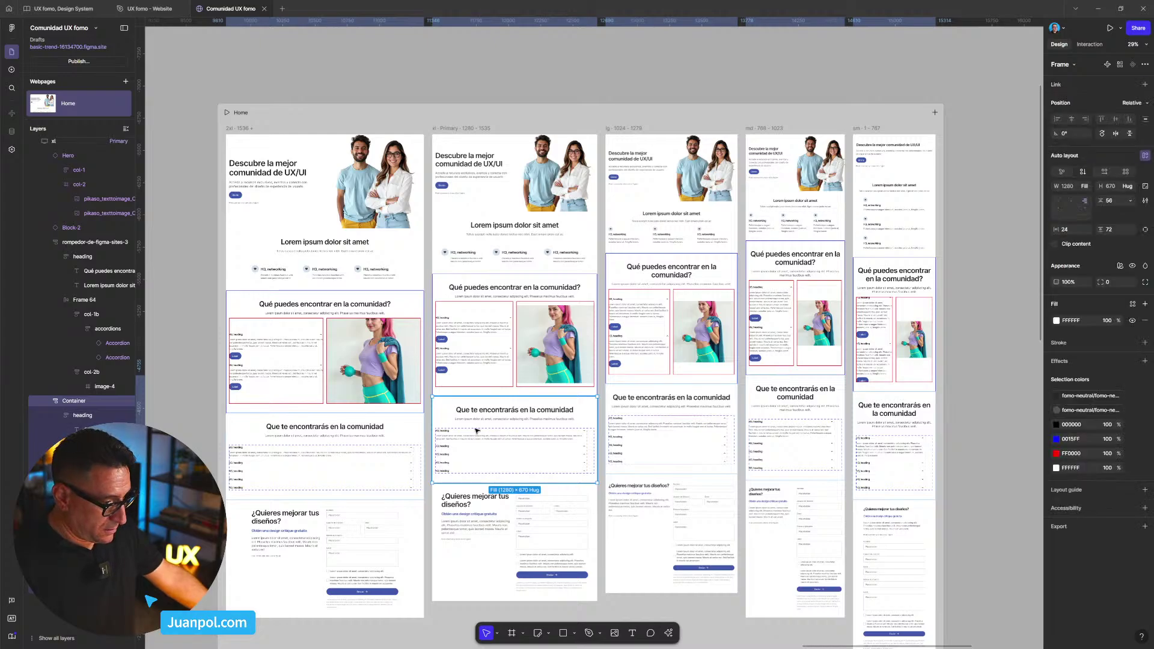
key("Delete")
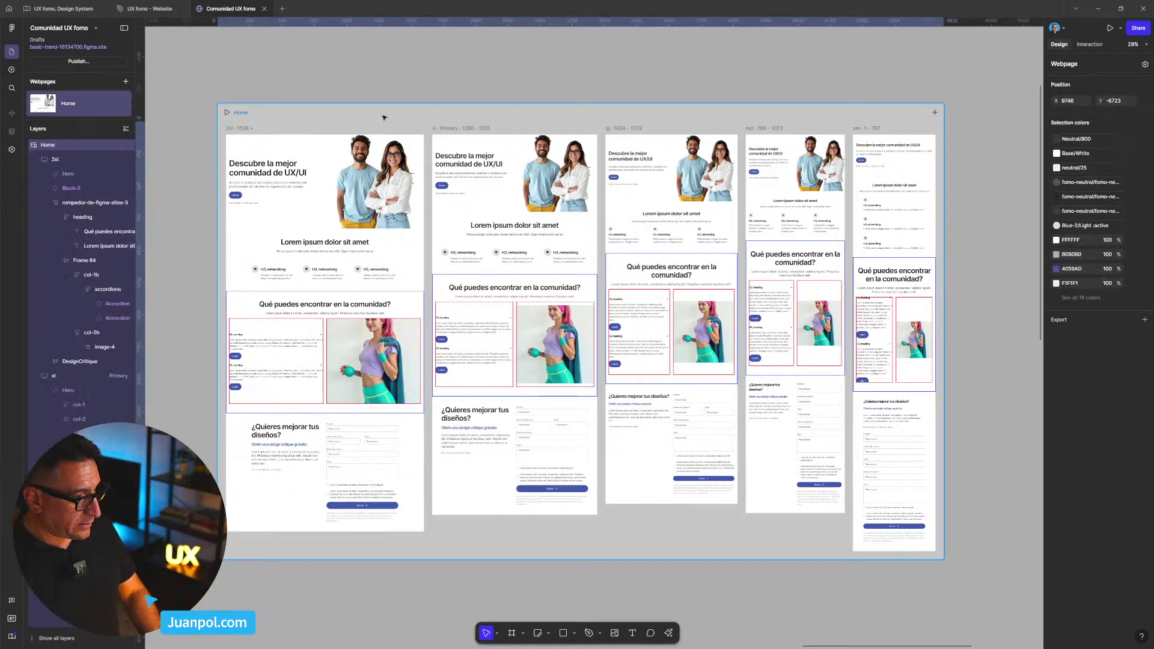
- Preview the Home webpage again, examine the photo section while narrowing the page to about 918 px, and return to the editor
key("shift+space")
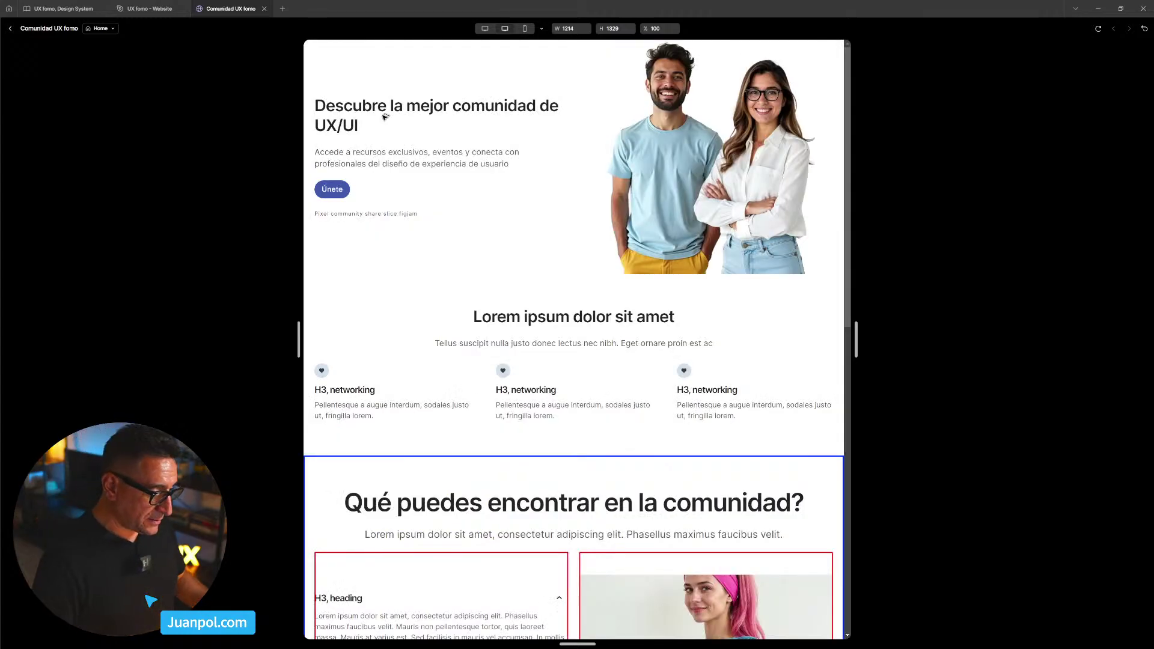
scroll(320, 308, "down", 7)
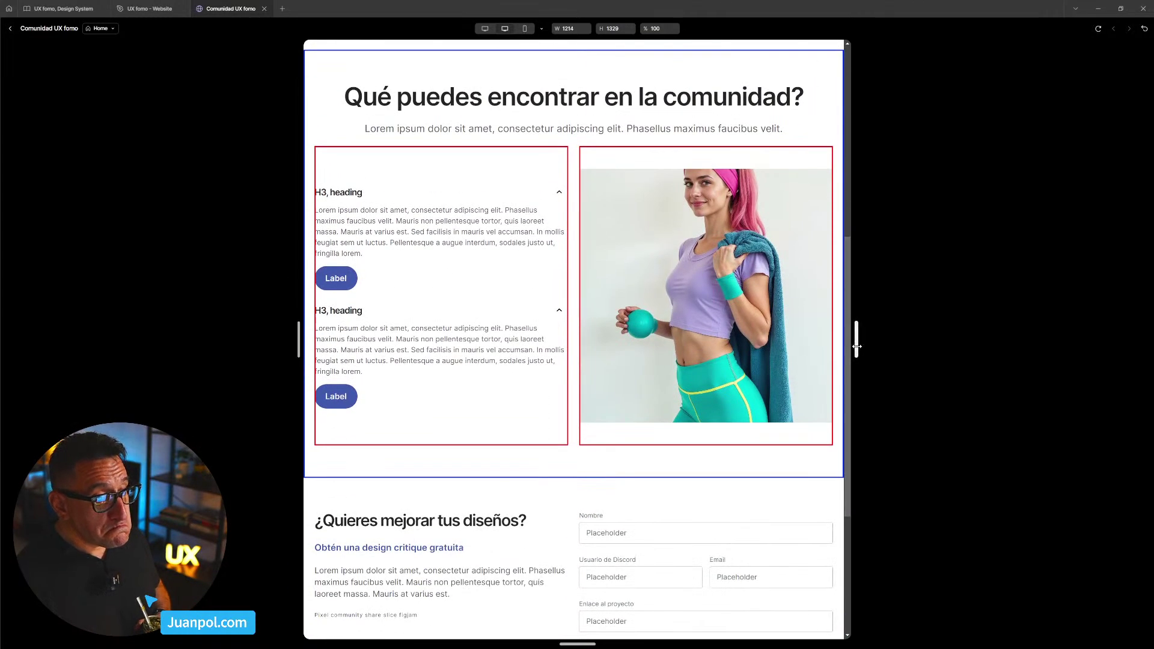
left_click_drag(856, 352, 830, 350)
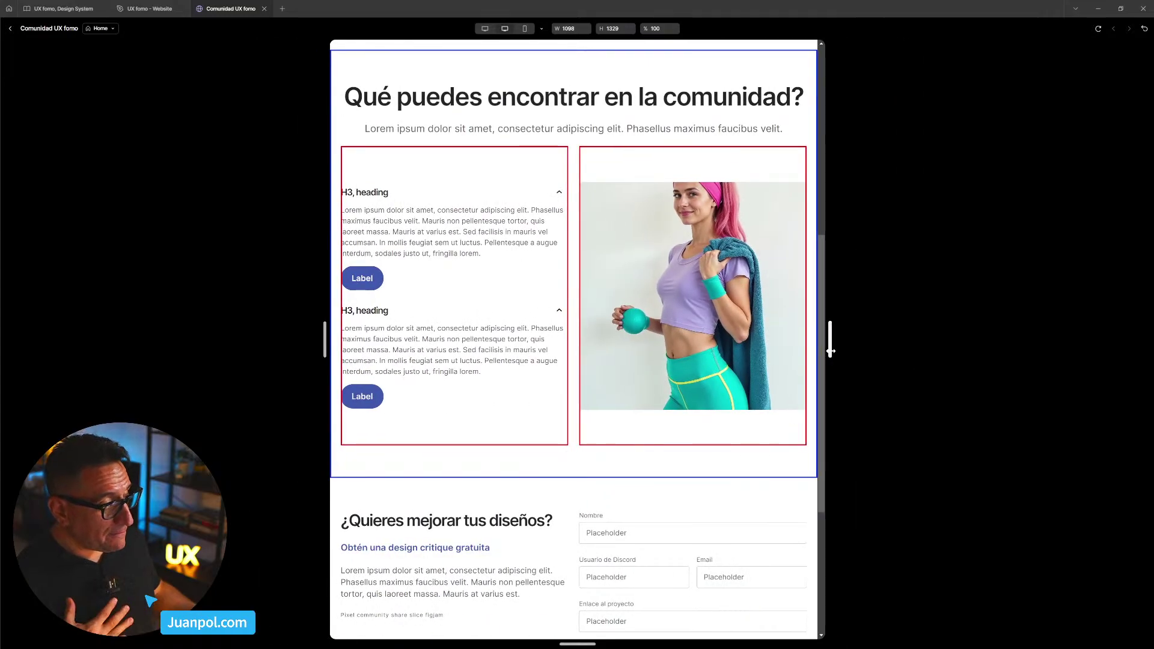
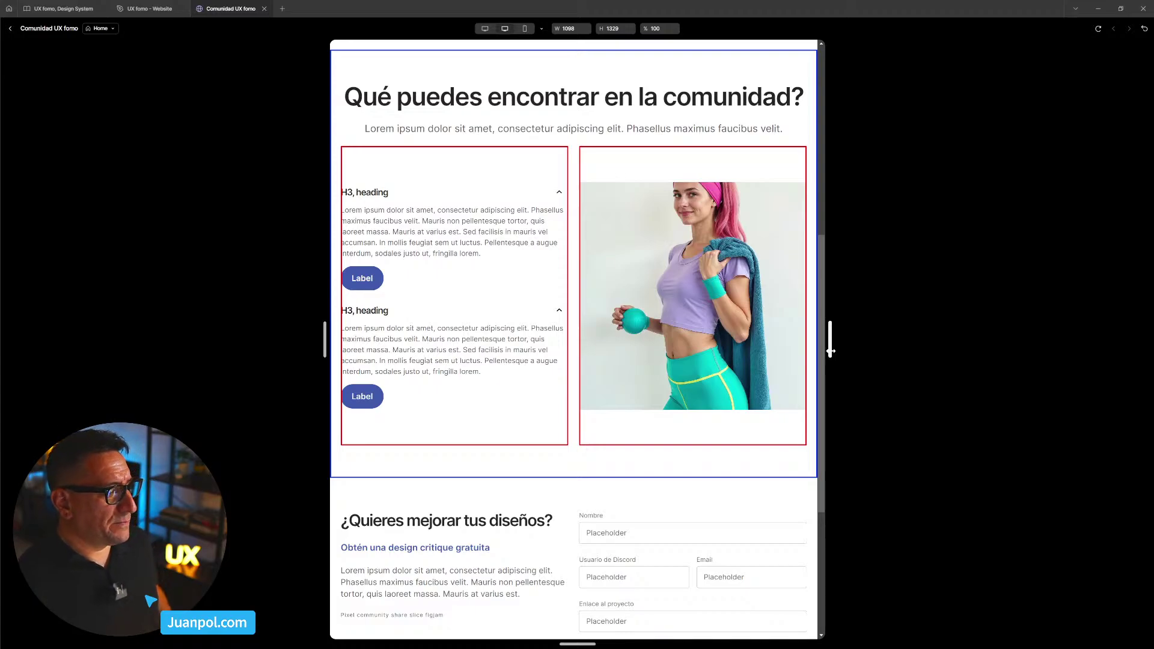
left_click_drag(830, 351, 790, 356)
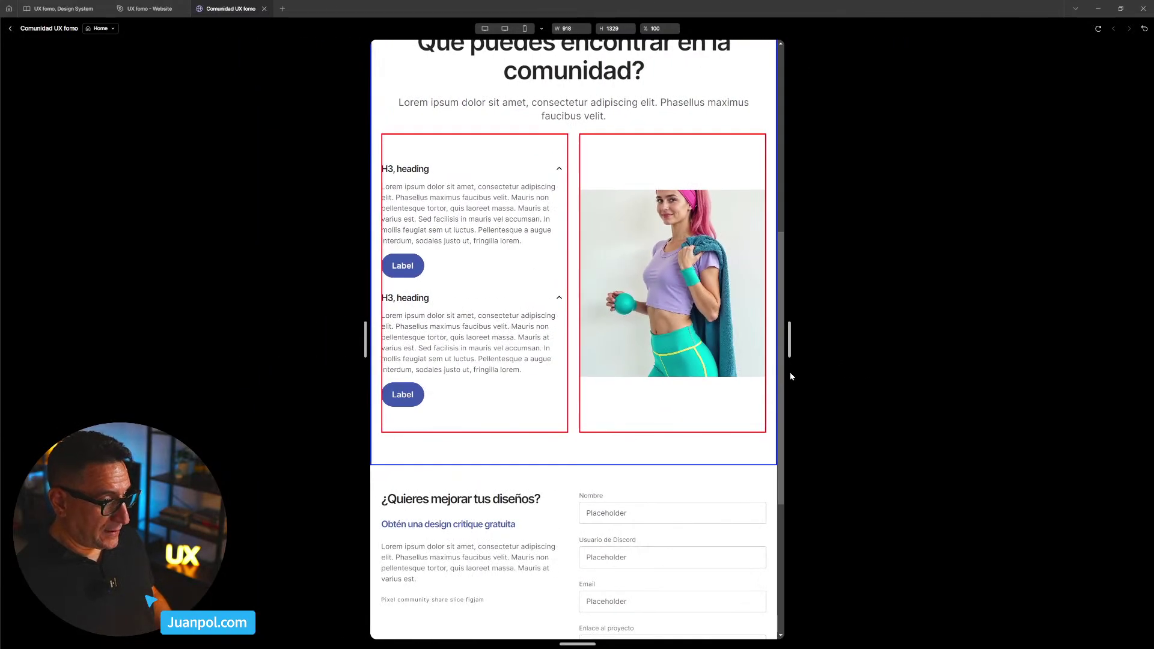
left_click(10, 29)
- Move Frame 65 up on the empty canvas and delete the rompedor-de-figma-sites-3 section from it, keeping only the Container
scroll(459, 371, "down", 5)
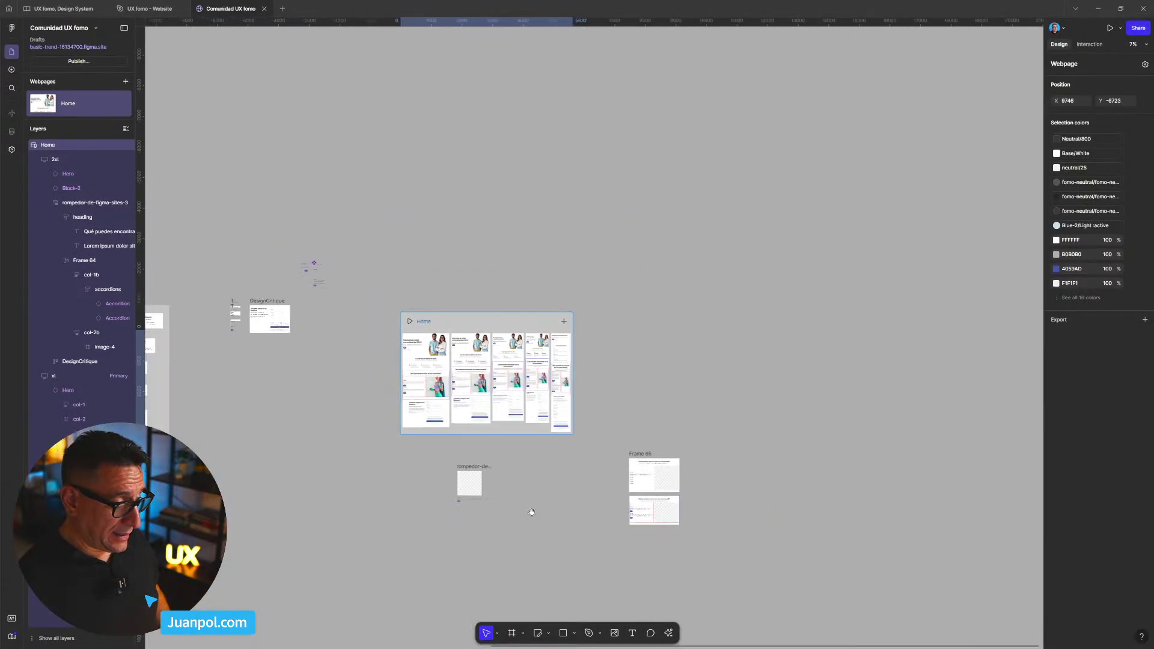
scroll(528, 510, "down", 3)
scroll(529, 511, "right", 2)
scroll(572, 382, "up", 8)
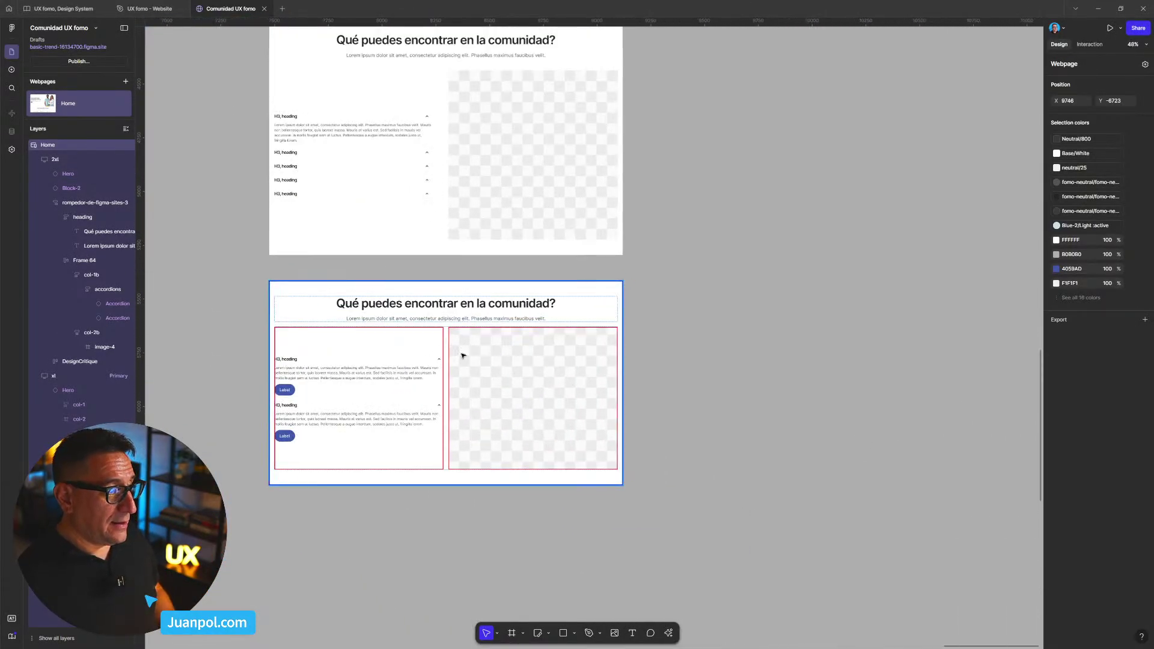
left_click_drag(466, 253, 531, 376)
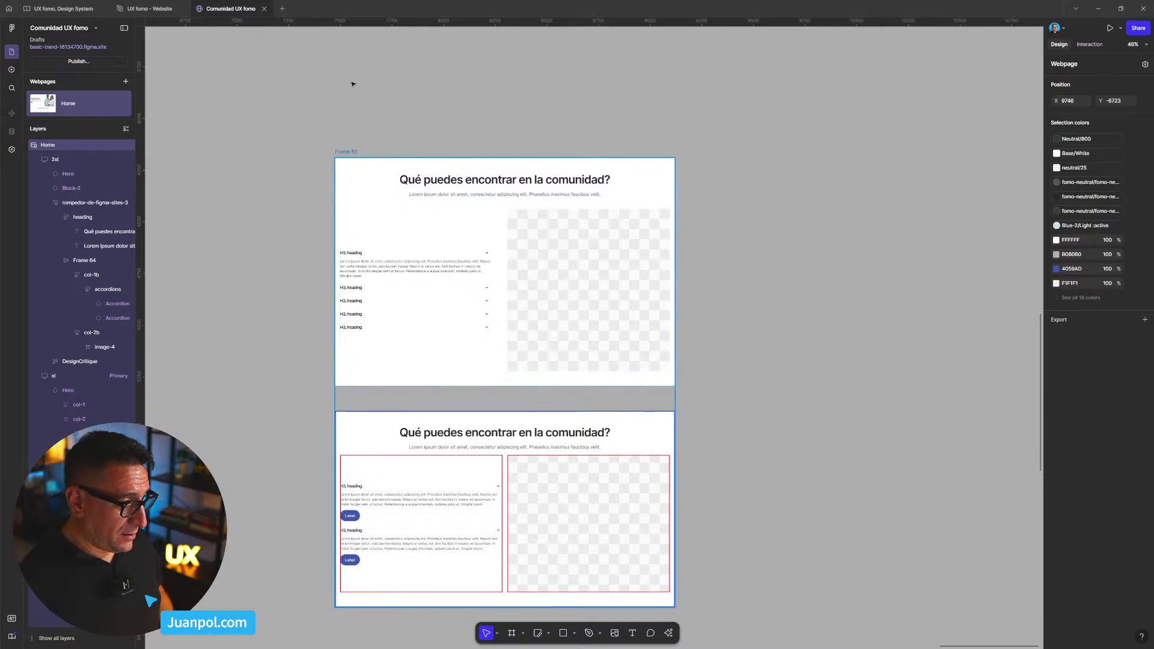
left_click_drag(346, 151, 373, 61)
left_click(383, 329)
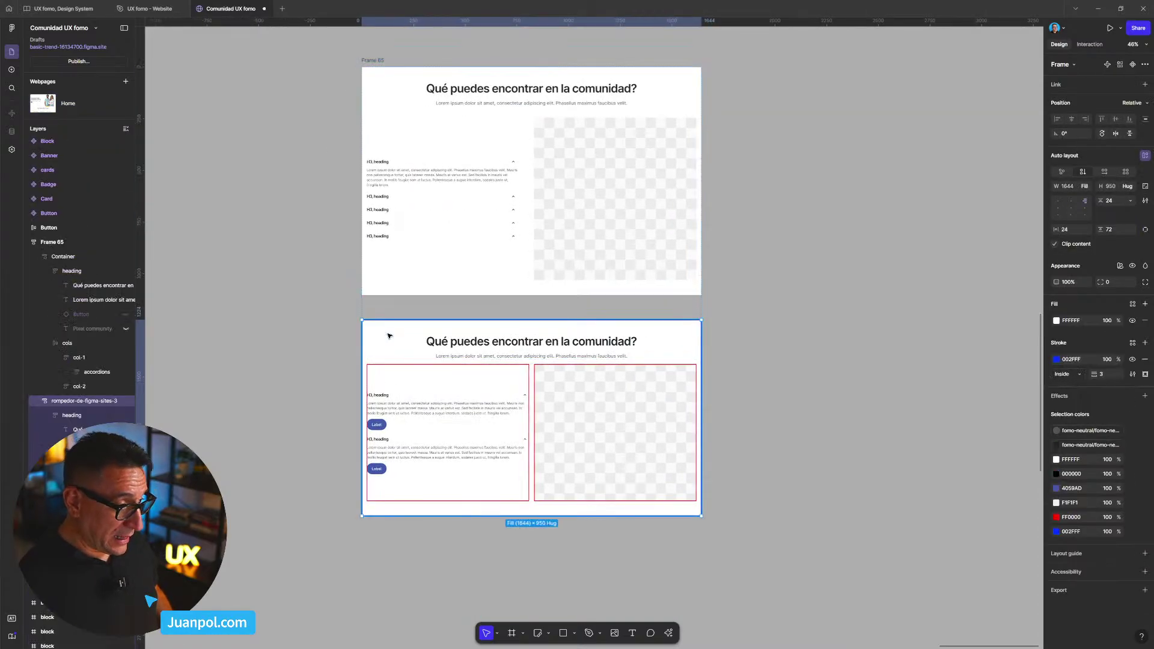
key("Delete")
scroll(411, 188, "up", 2)
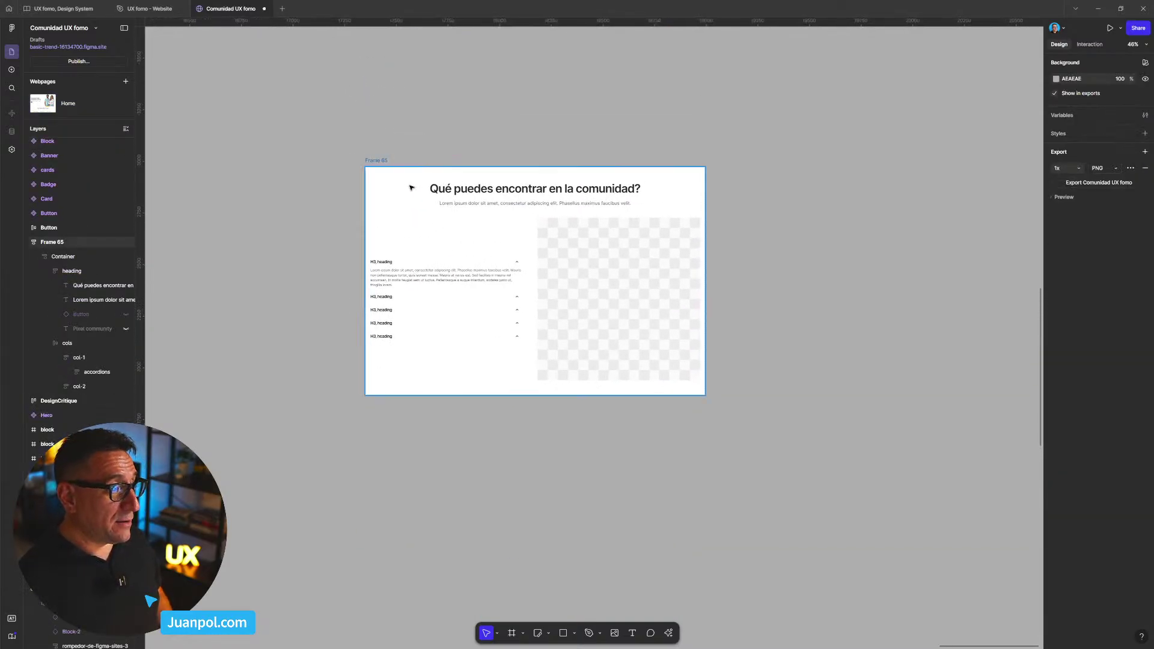
- Resize Frame 65 to about 1454 px wide to test how the Container adapts
left_click(379, 167)
left_click_drag(707, 210, 655, 210)
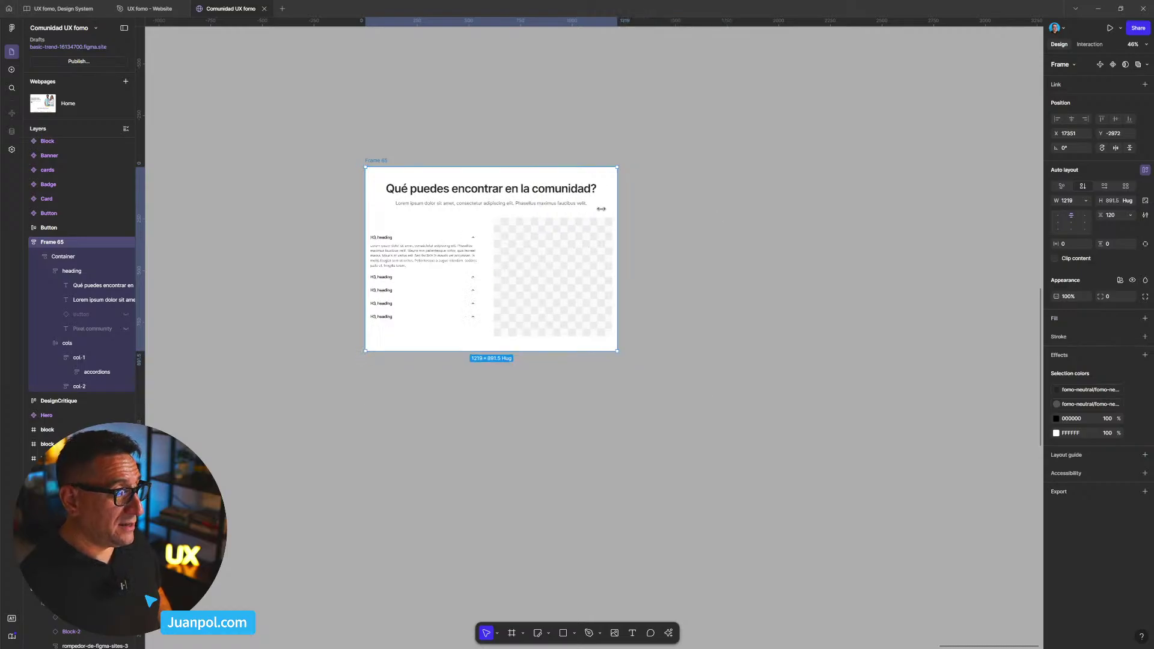
scroll(516, 350, "down", 3)
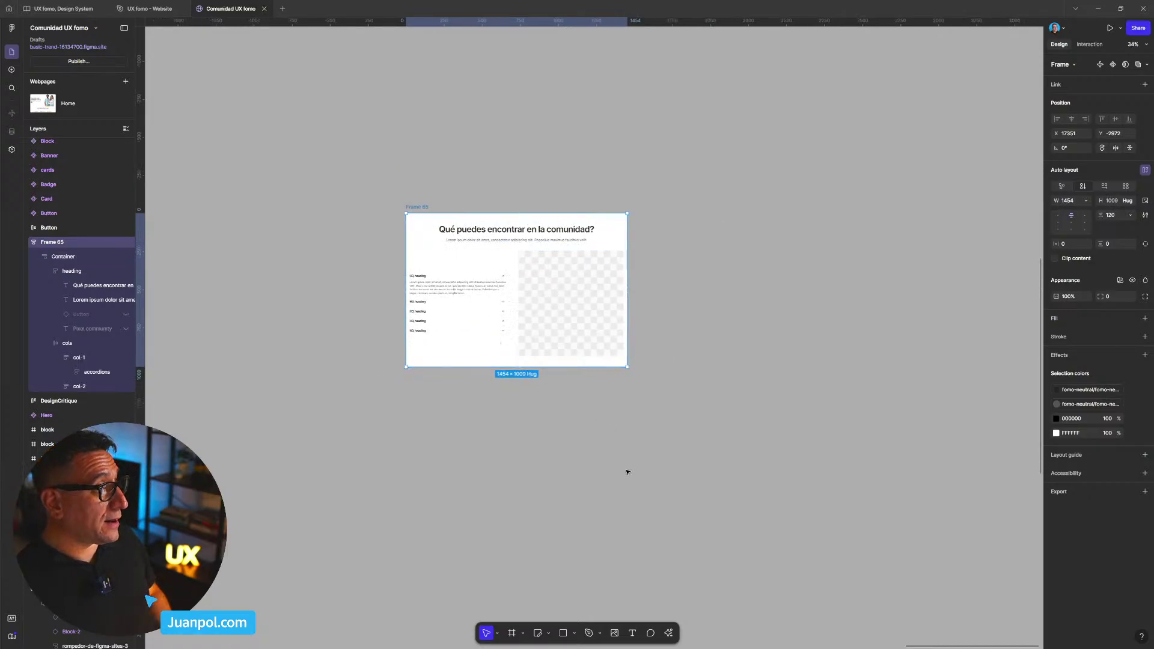
- Try to place a 1237 px wide copy of Frame 65 in the Home webpage's xl breakpoint, below the photo section
scroll(678, 478, "down", 5)
left_click_drag(525, 480, 738, 454)
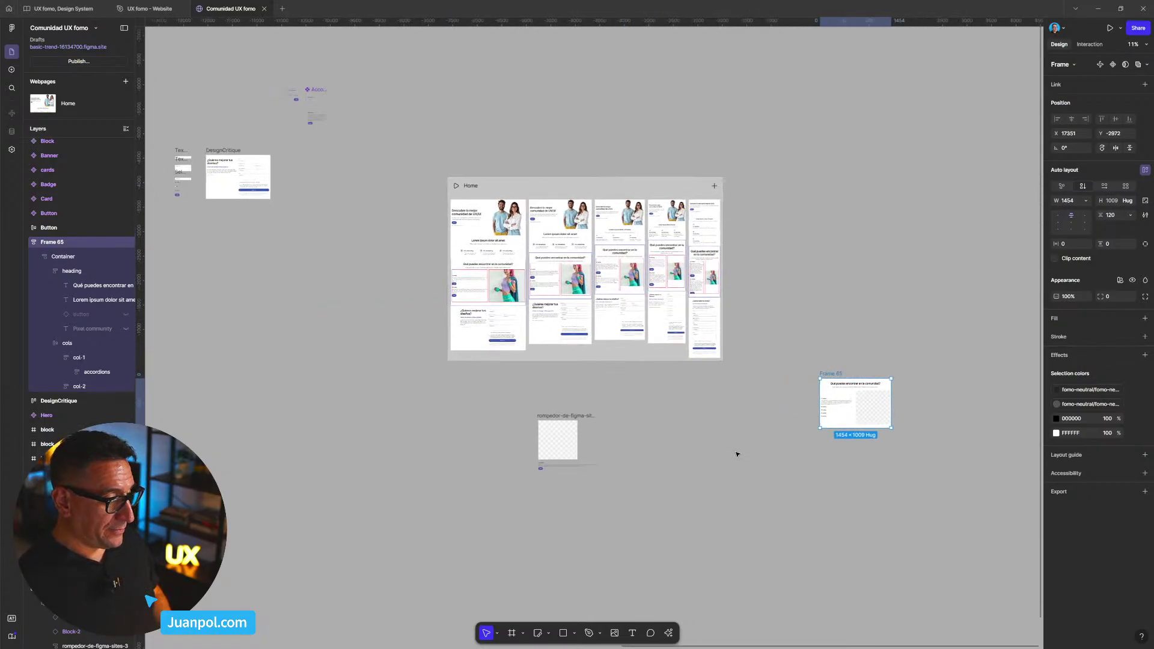
scroll(751, 418, "up", 1)
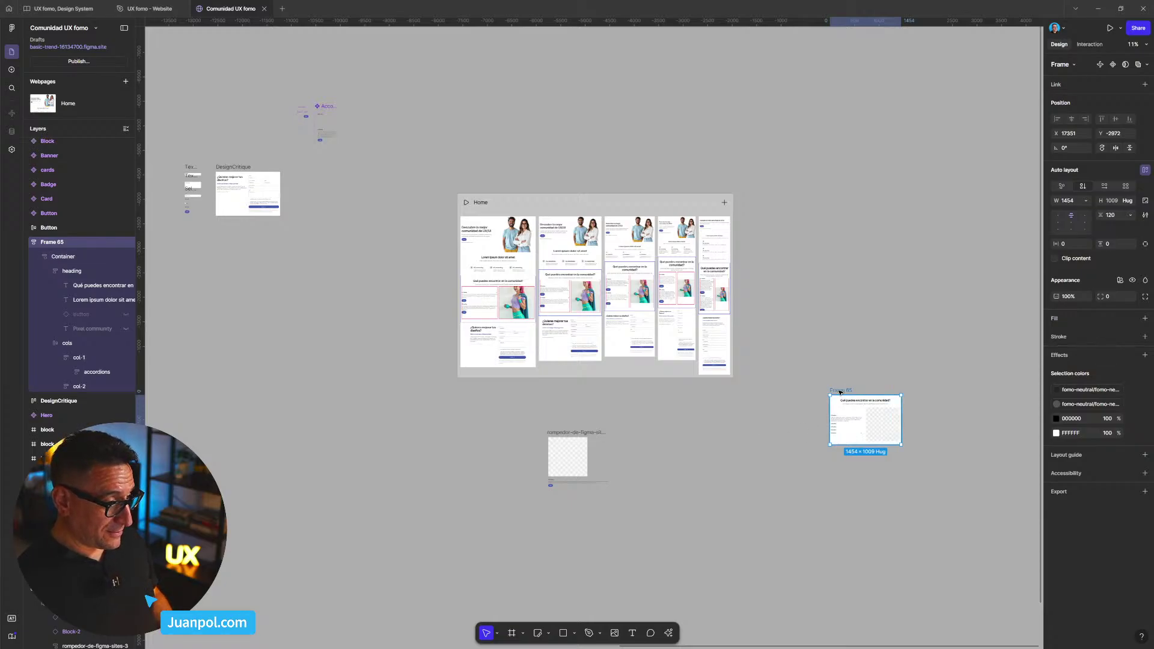
left_click_drag(835, 394, 527, 329)
scroll(676, 425, "up", 5)
scroll(361, 322, "down", 5)
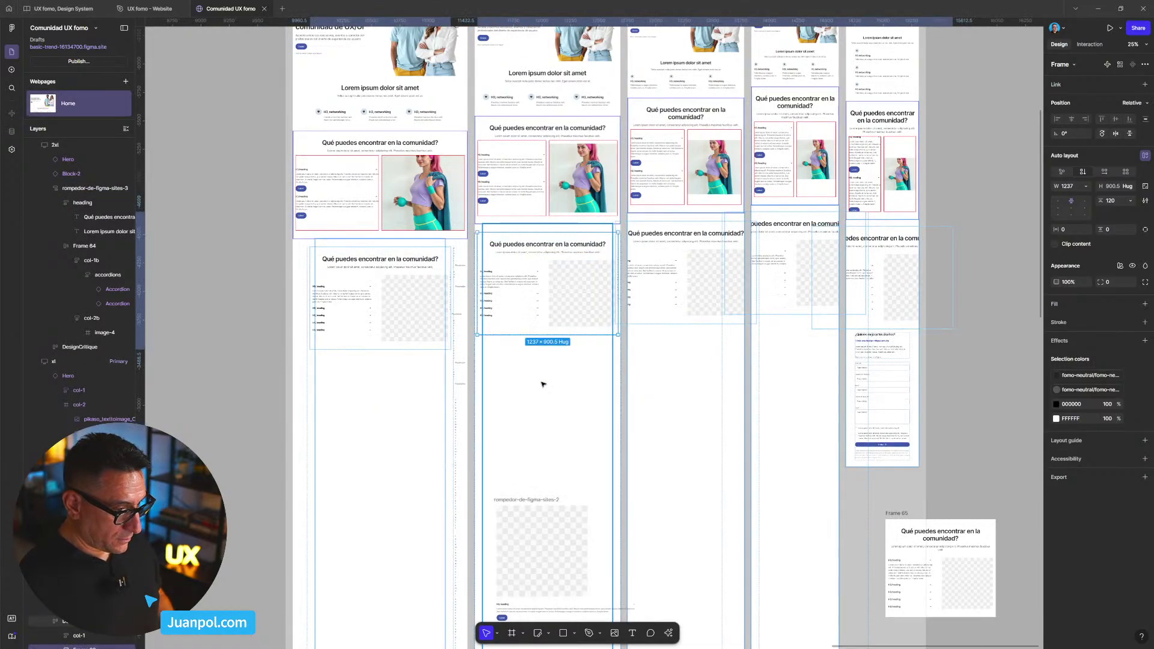
- Move rompedor-de-figma-sites-2 and Frame 65 away from the extended Home breakpoints onto empty canvas
scroll(547, 415, "down", 3)
scroll(554, 443, "down", 5)
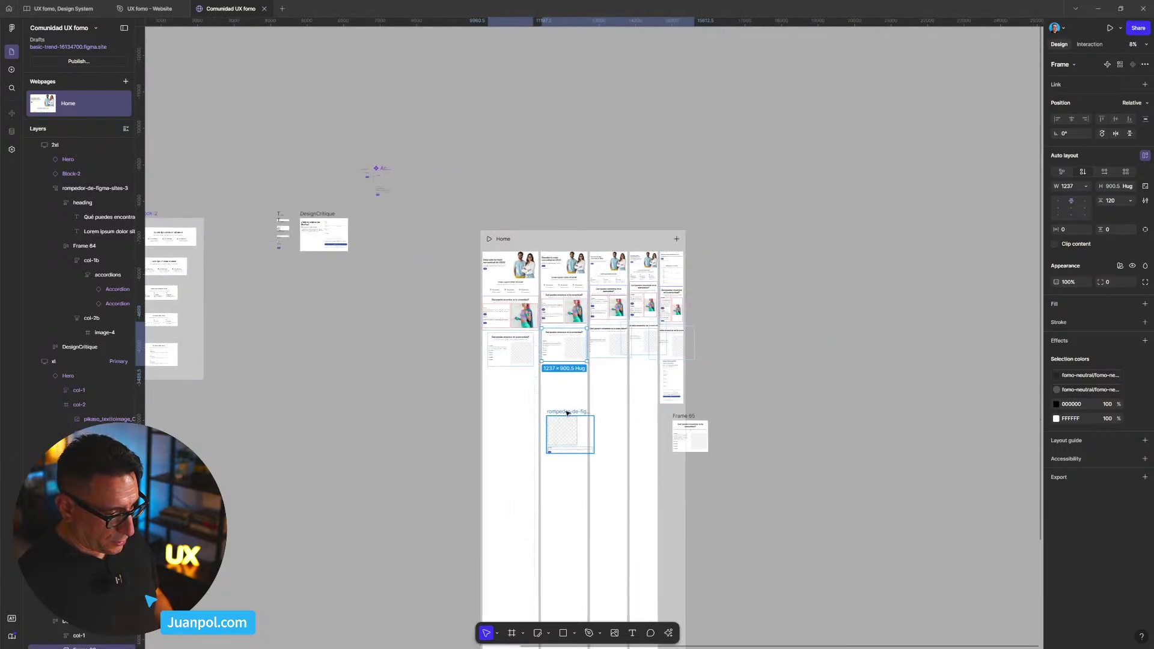
left_click_drag(561, 412, 833, 443)
left_click_drag(690, 415, 770, 438)
- Examine the DesignCritique section across the Home breakpoints with layer outlines shown, hide the outlines again and deselect it
scroll(706, 503, "down", 2)
scroll(692, 384, "down", 3)
scroll(673, 417, "up", 3)
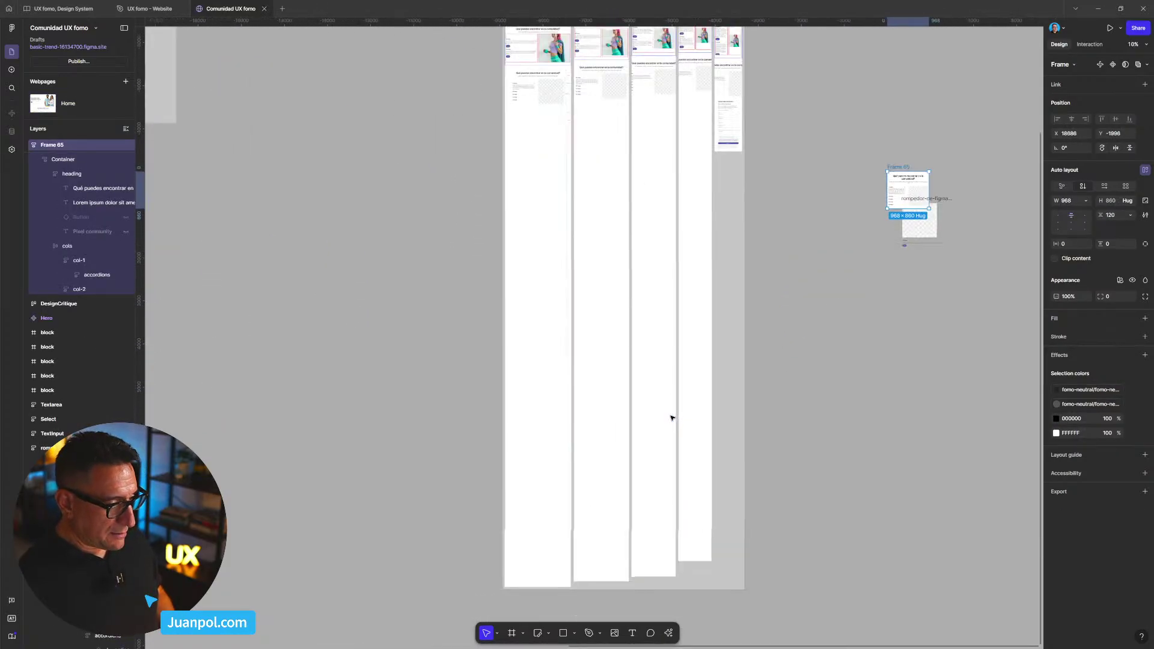
scroll(671, 418, "down", 2)
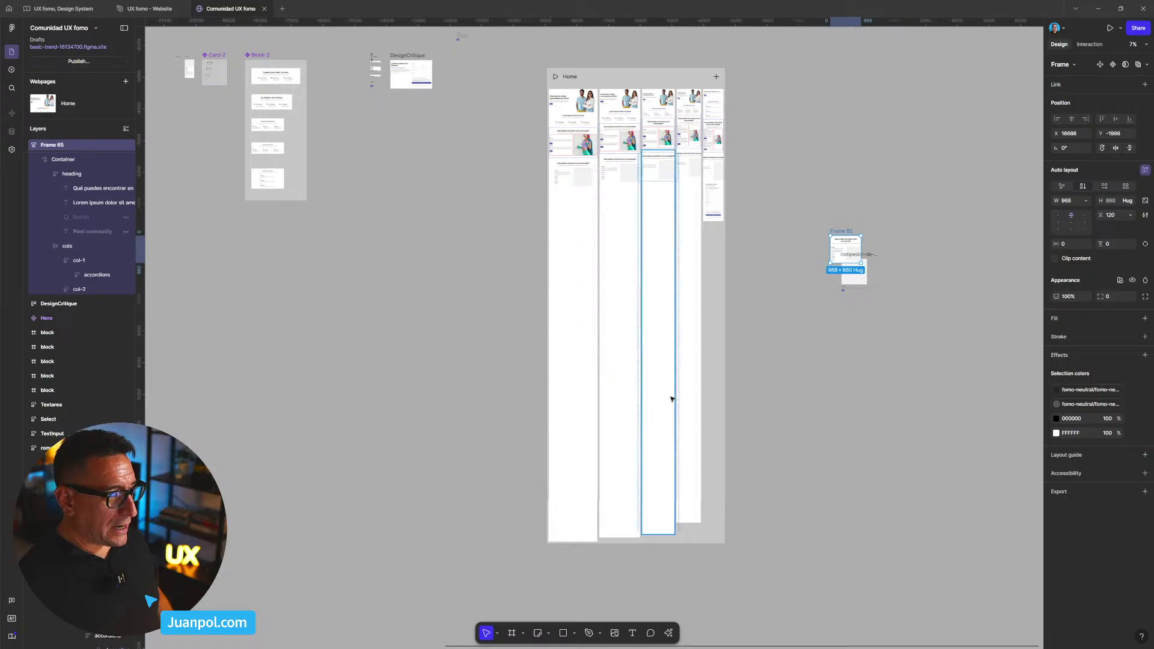
left_click(614, 237)
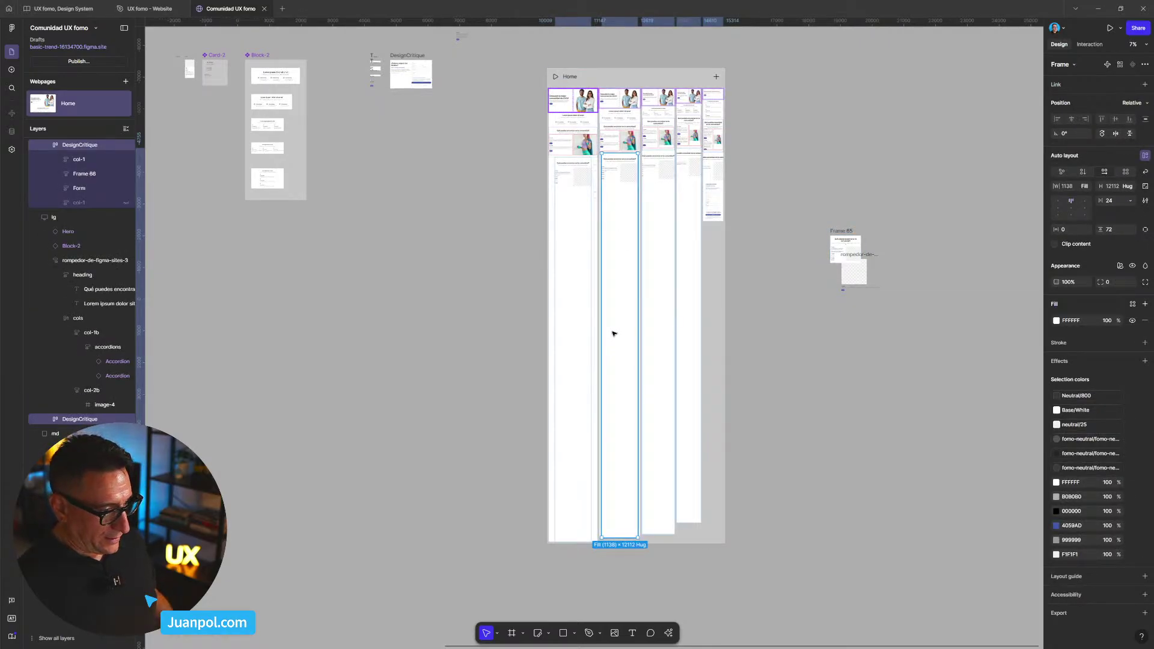
key("ctrl+y")
scroll(711, 438, "up", 5)
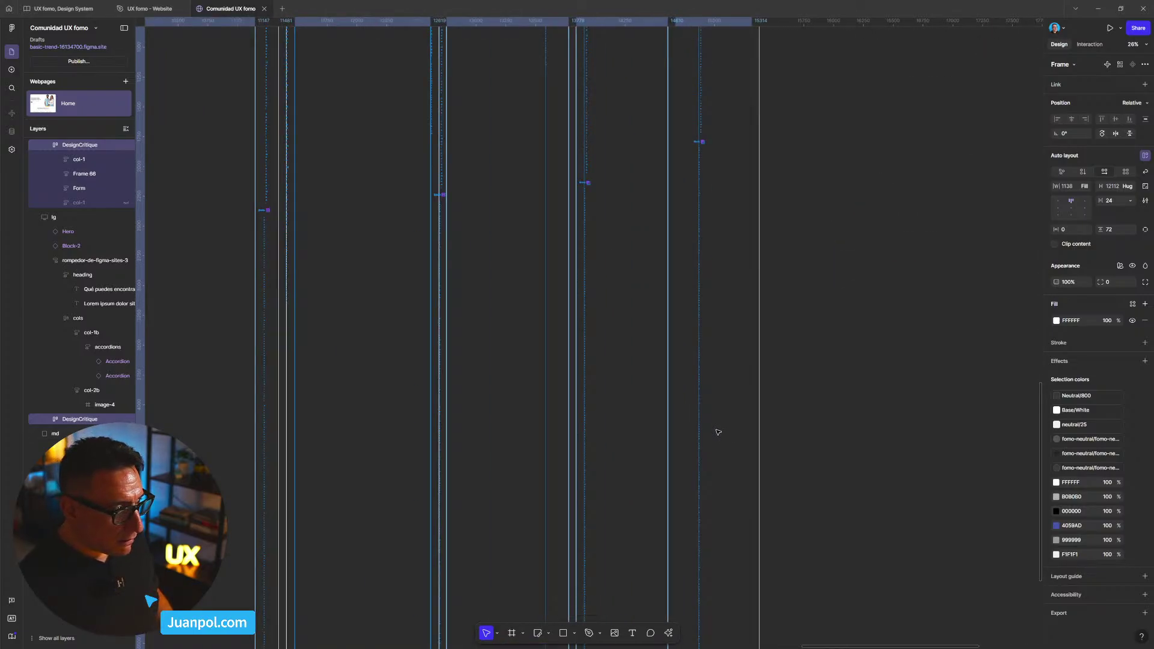
scroll(718, 433, "down", 3)
scroll(653, 397, "up", 3)
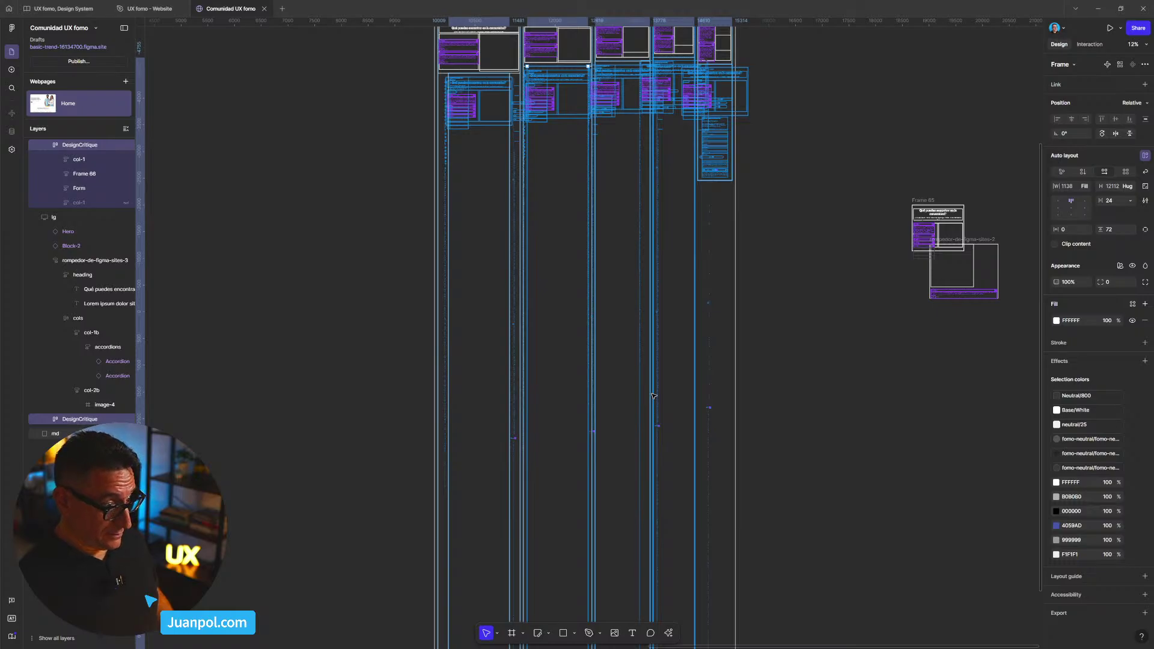
scroll(536, 378, "up", 5)
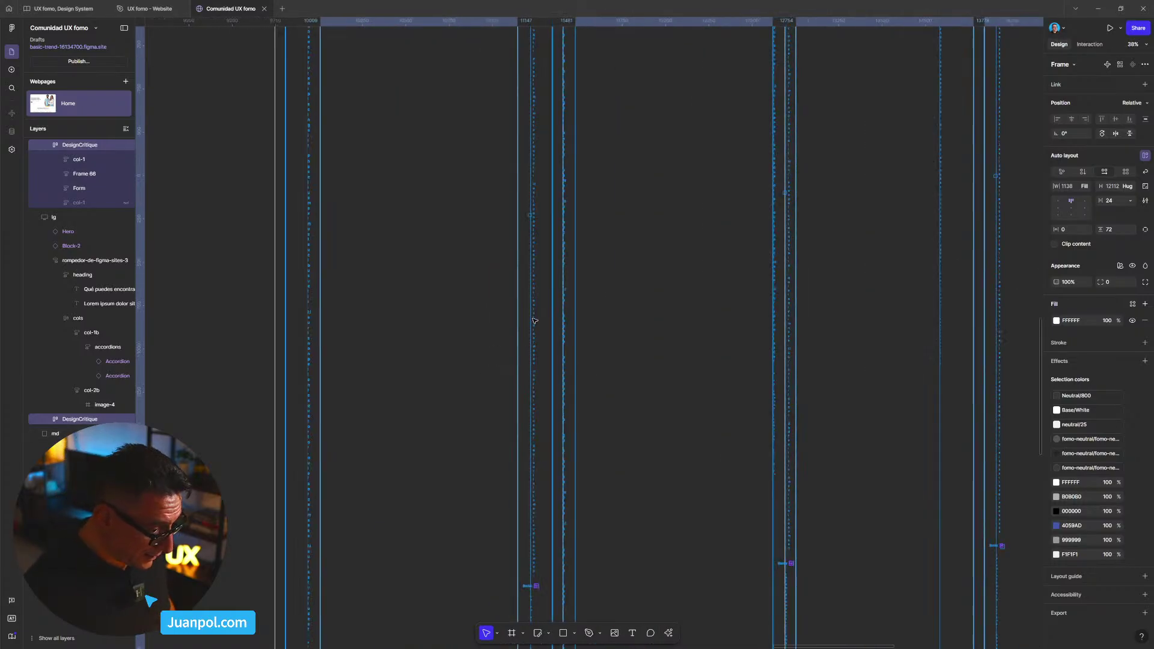
scroll(534, 321, "down", 4)
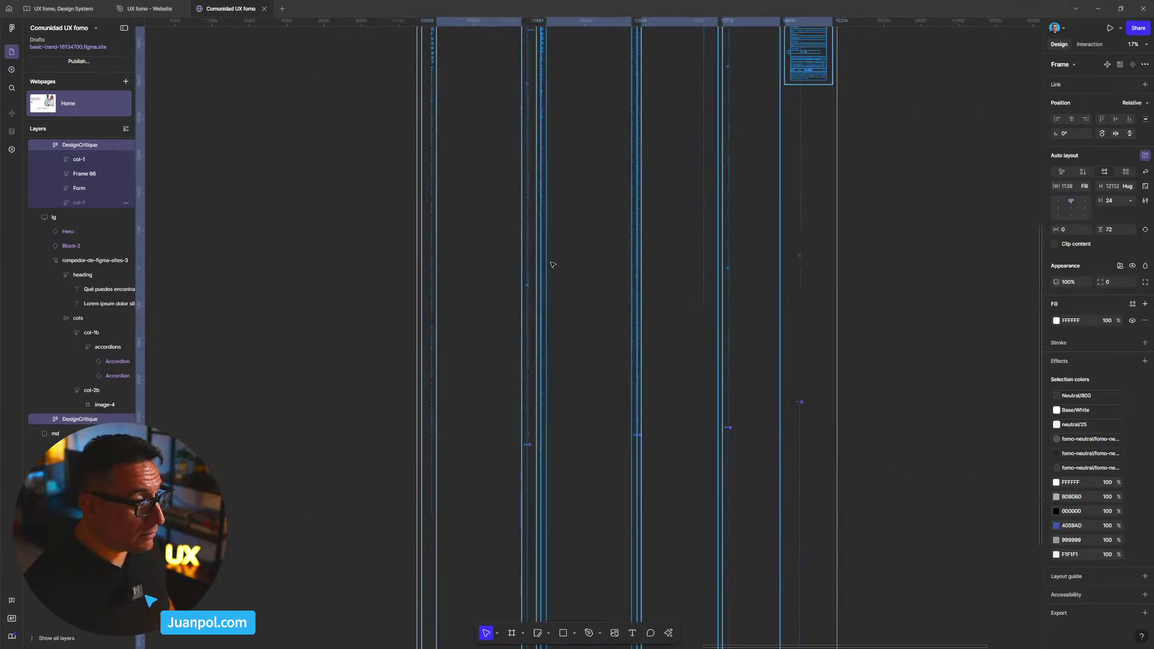
scroll(552, 265, "down", 2)
scroll(569, 239, "up", 4)
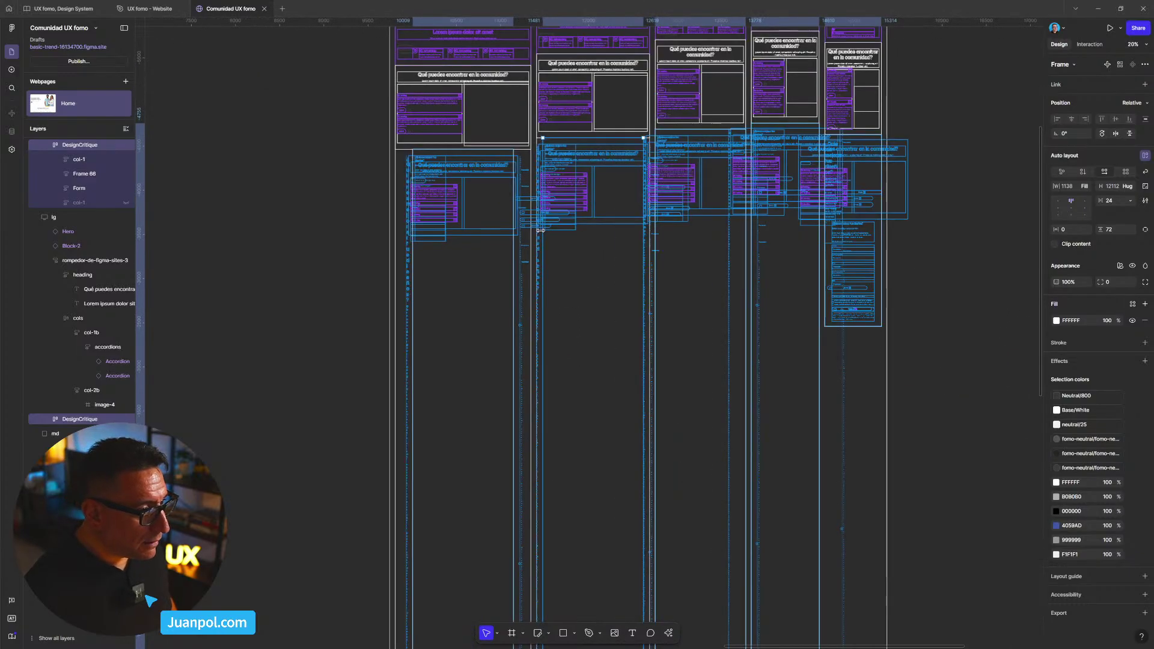
scroll(541, 230, "up", 6)
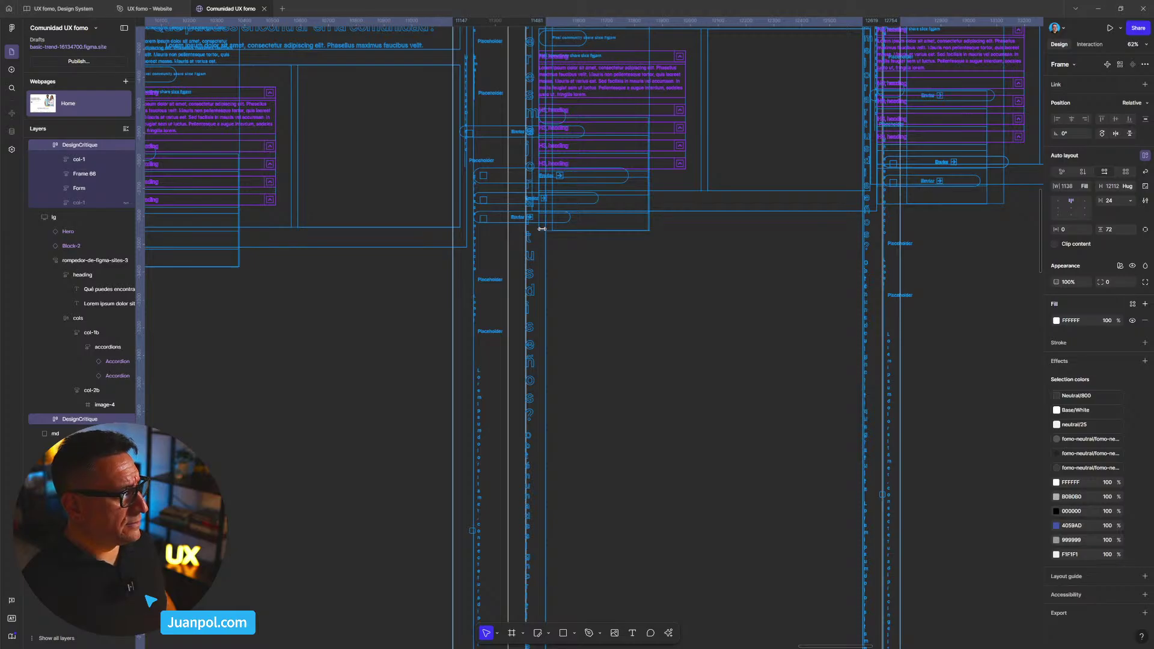
scroll(542, 229, "down", 4)
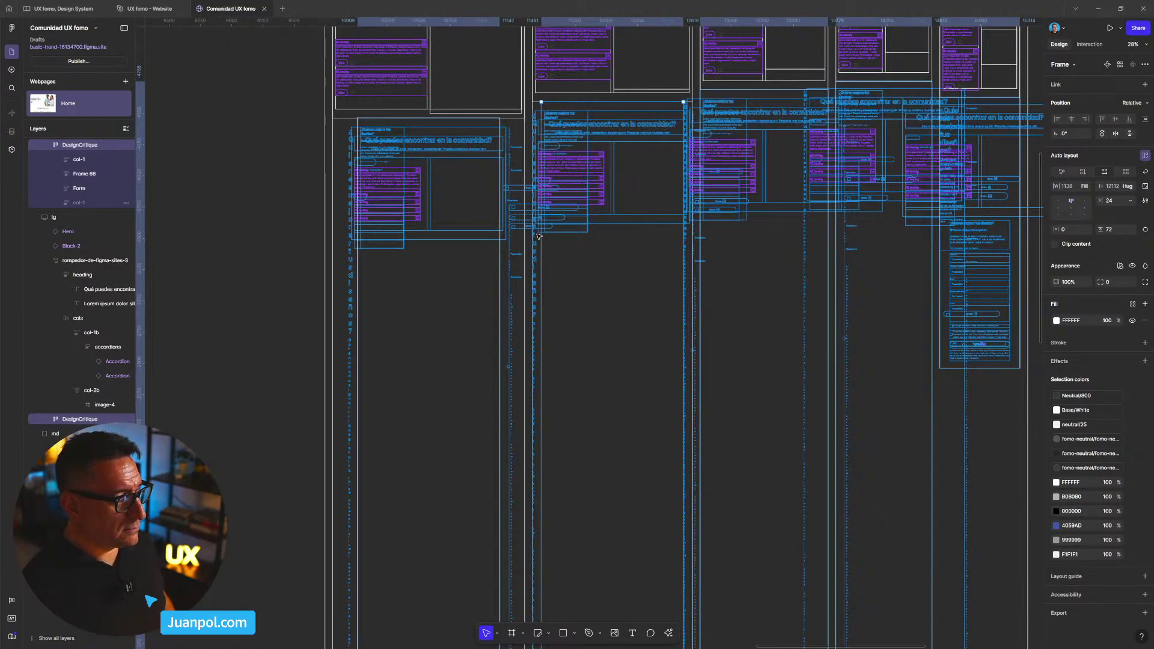
scroll(538, 237, "down", 2)
key("ctrl+y")
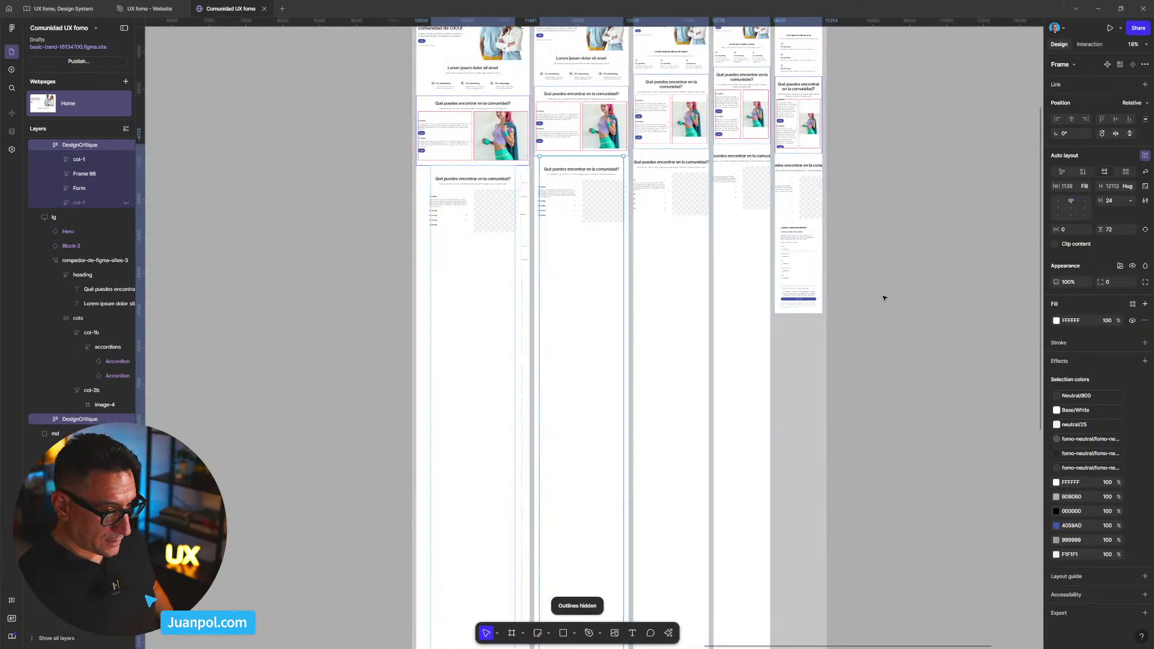
key("Escape")
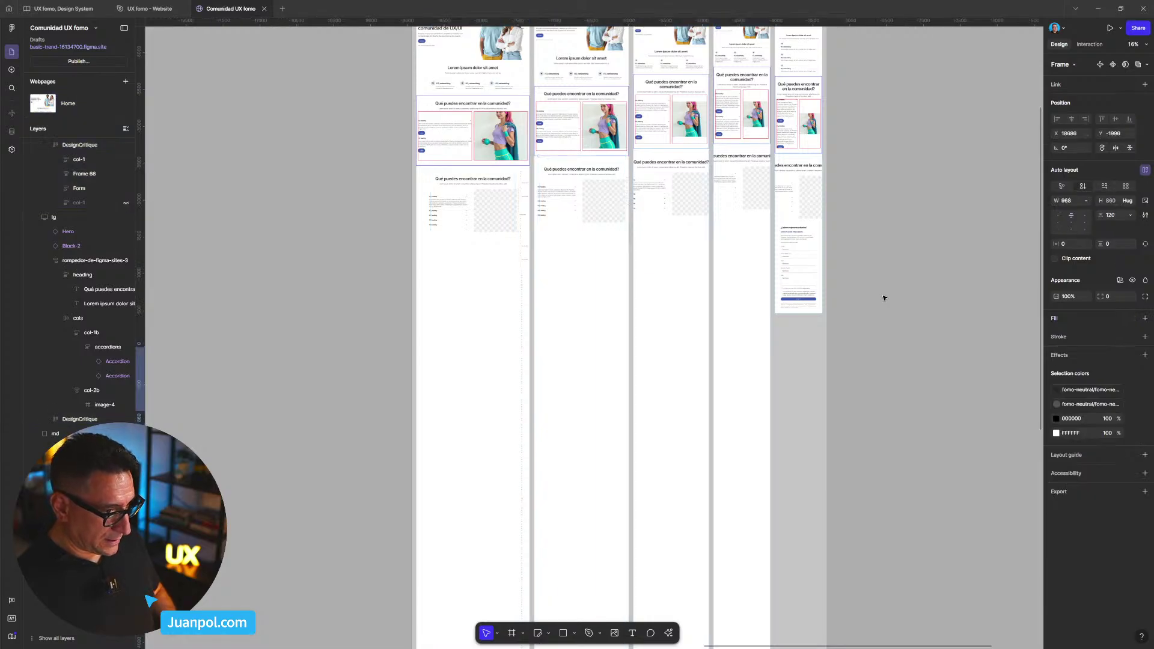
- Undo the frame moves and the section's placement in Home, and delete the Frame 66 copy from the canvas
key("ctrl+z")
key("ctrl+z")
key("ctrl+z")
key("ctrl+z")
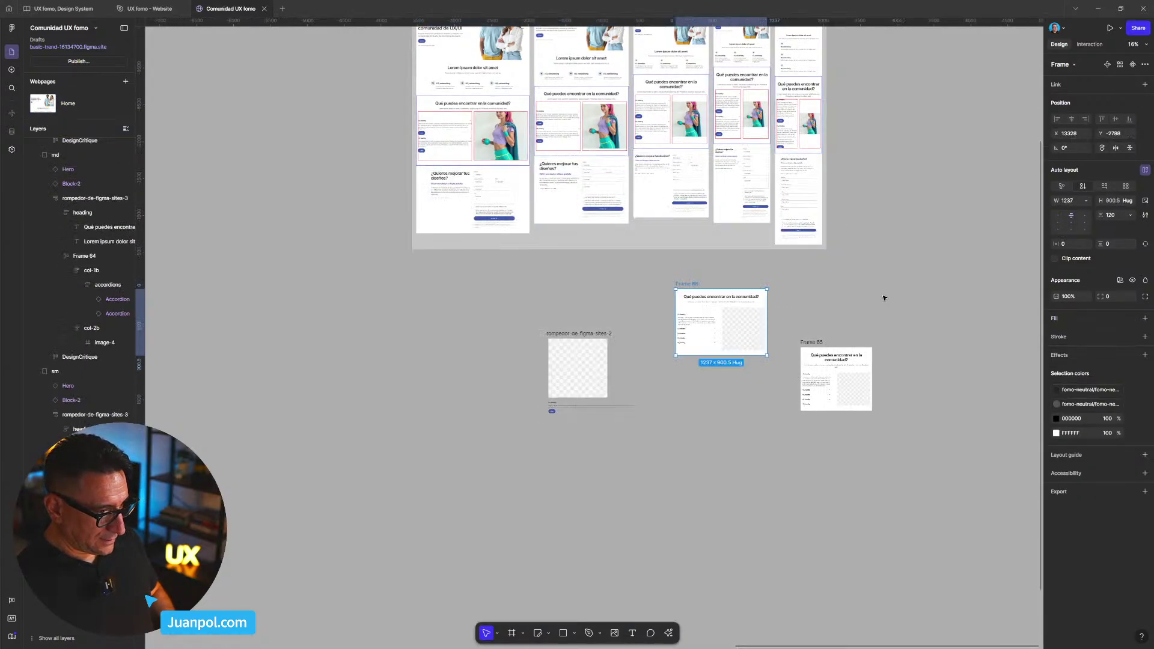
left_click(814, 314)
scroll(819, 317, "right", 5)
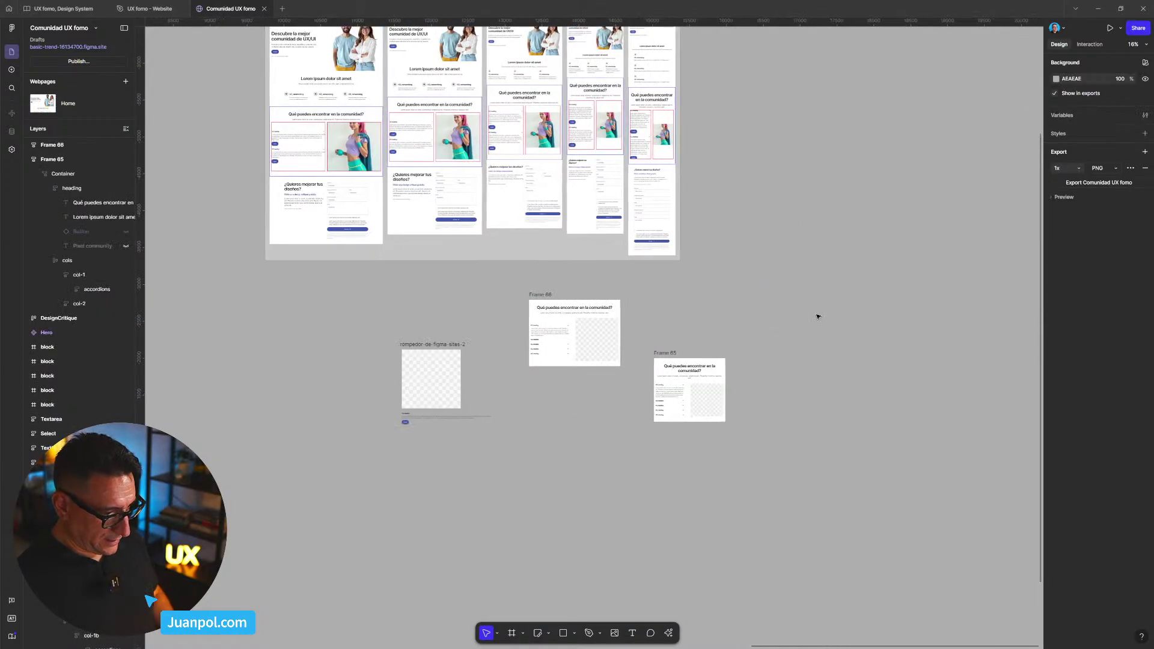
left_click(541, 294)
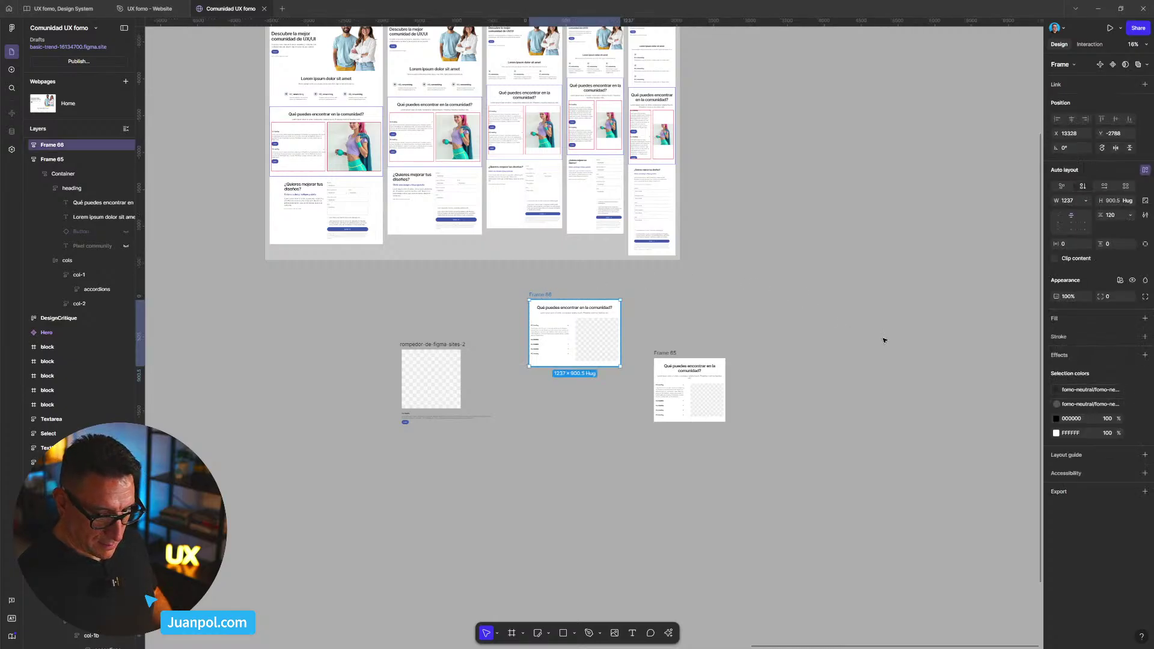
key("Delete")
- Move Frame 65 and rompedor-de-figma-sites-2 onto the empty canvas beside the Home webpage's sm breakpoint
left_click_drag(668, 354, 814, 265)
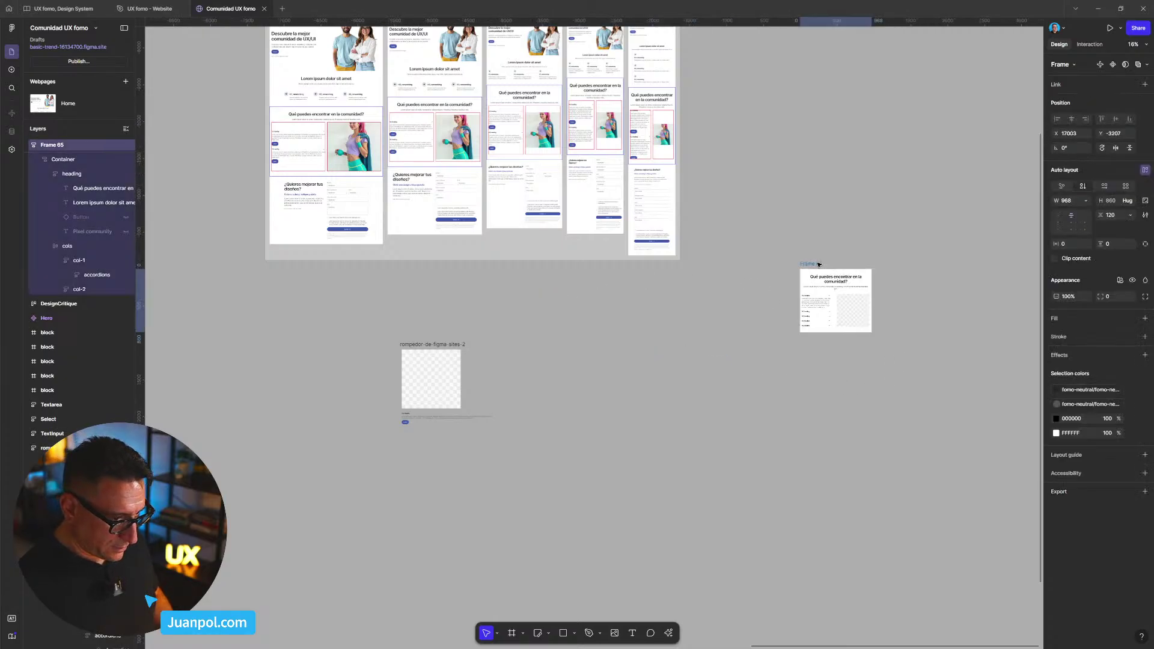
left_click(374, 307)
left_click(420, 344)
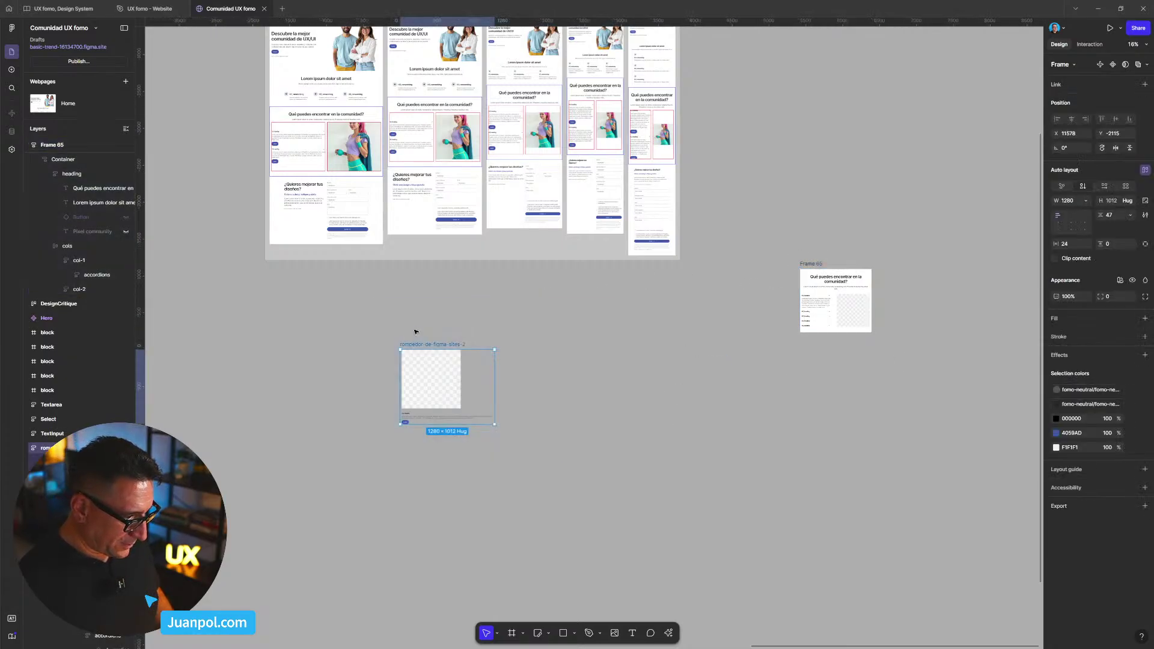
left_click_drag(420, 344, 859, 138)
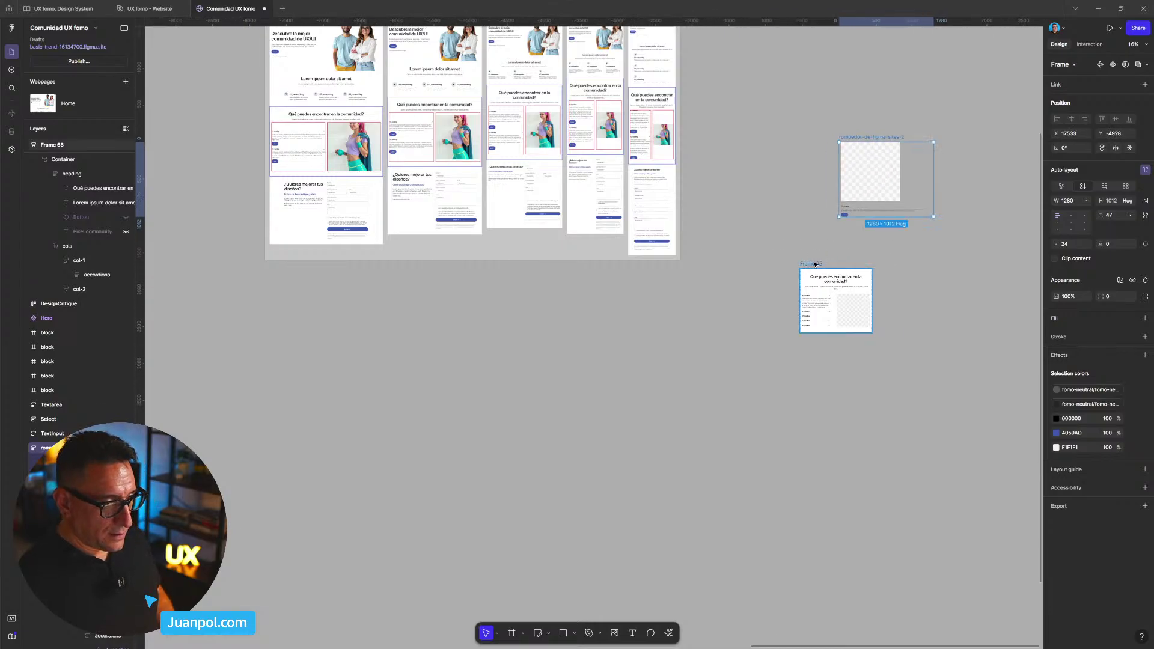
- Duplicate Frame 65 onto the canvas below the Home webpage and resize the copy to about 1037 px wide
left_click(814, 263)
scroll(811, 300, "up", 2)
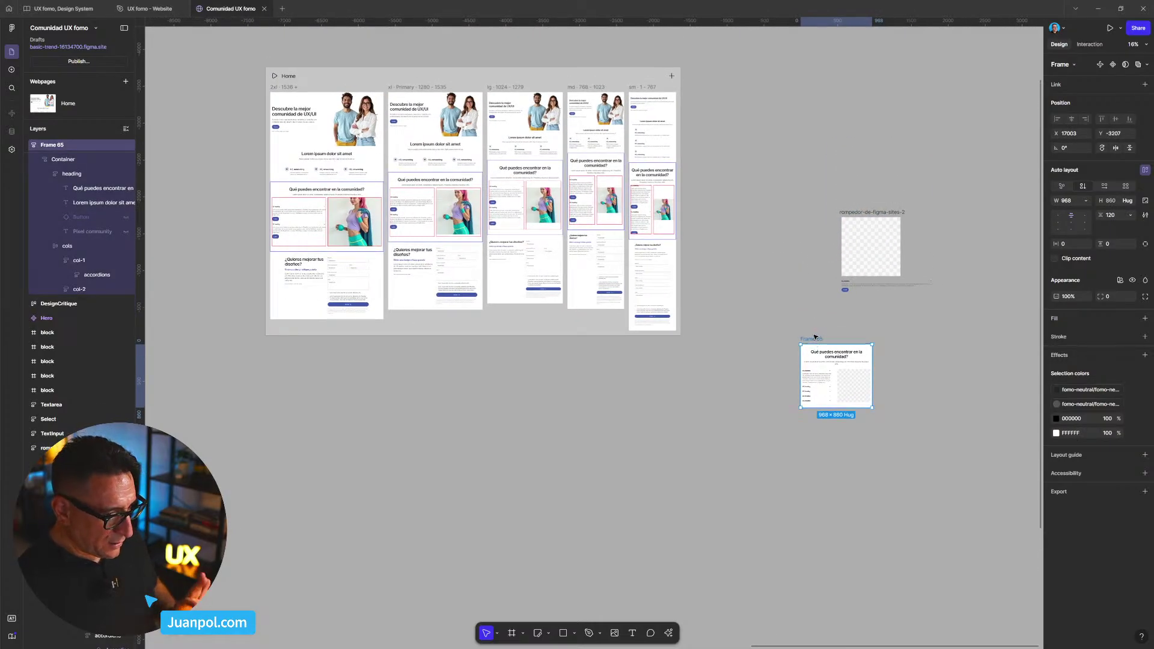
left_click_drag(700, 372, 646, 381)
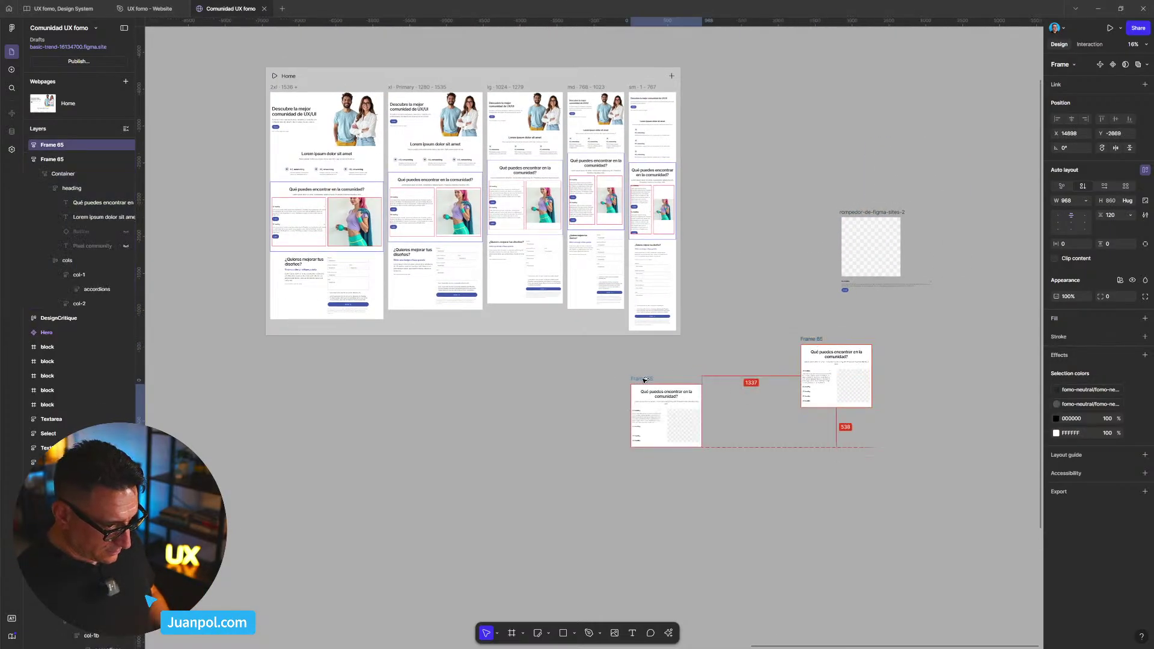
scroll(673, 410, "up", 3)
left_click_drag(748, 406, 721, 392)
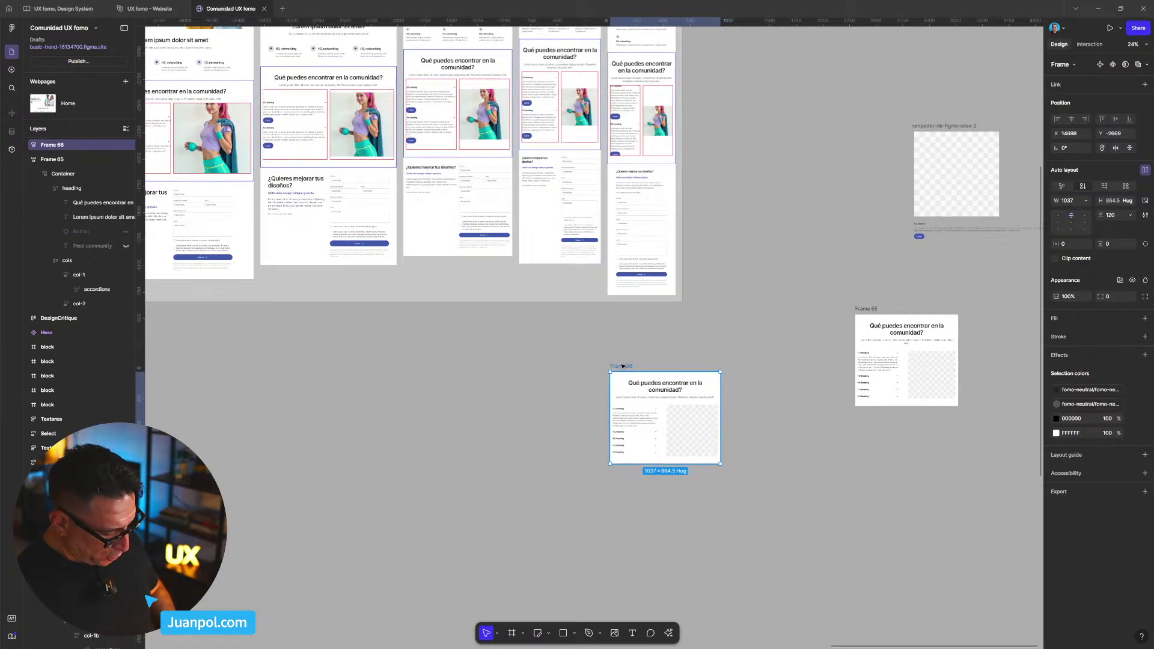
- Paste Frame 66 at the end of the Home webpage's xl Primary breakpoint and move the original frame clear of Home
scroll(650, 484, "up", 5)
scroll(650, 484, "left", 5)
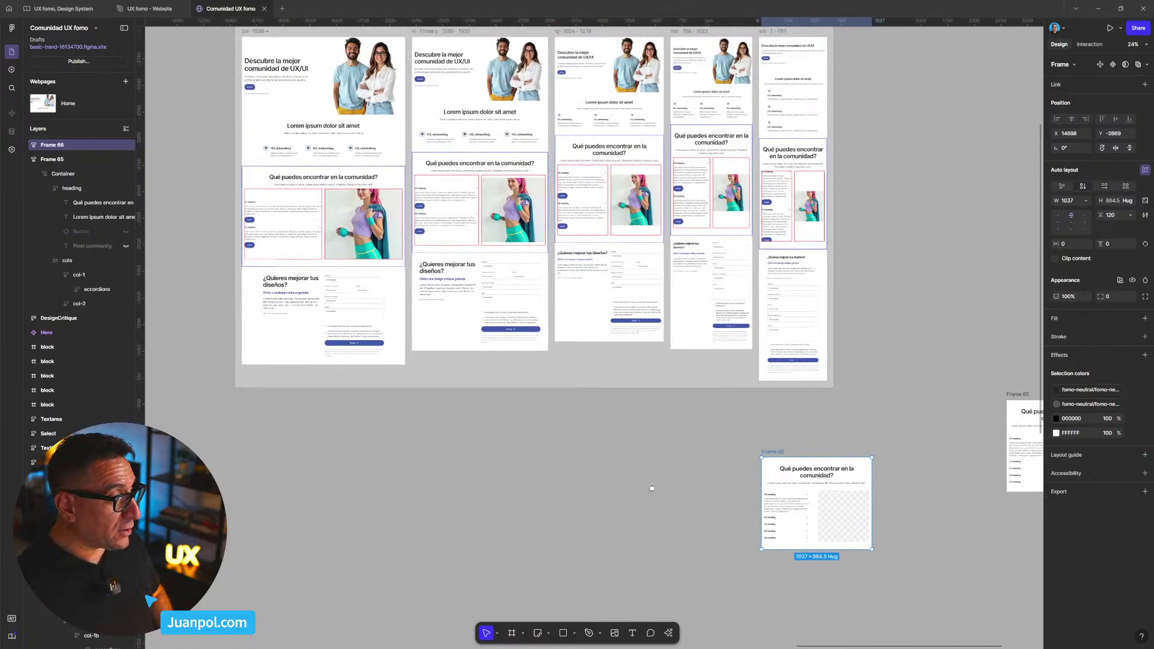
scroll(525, 201, "up", 2)
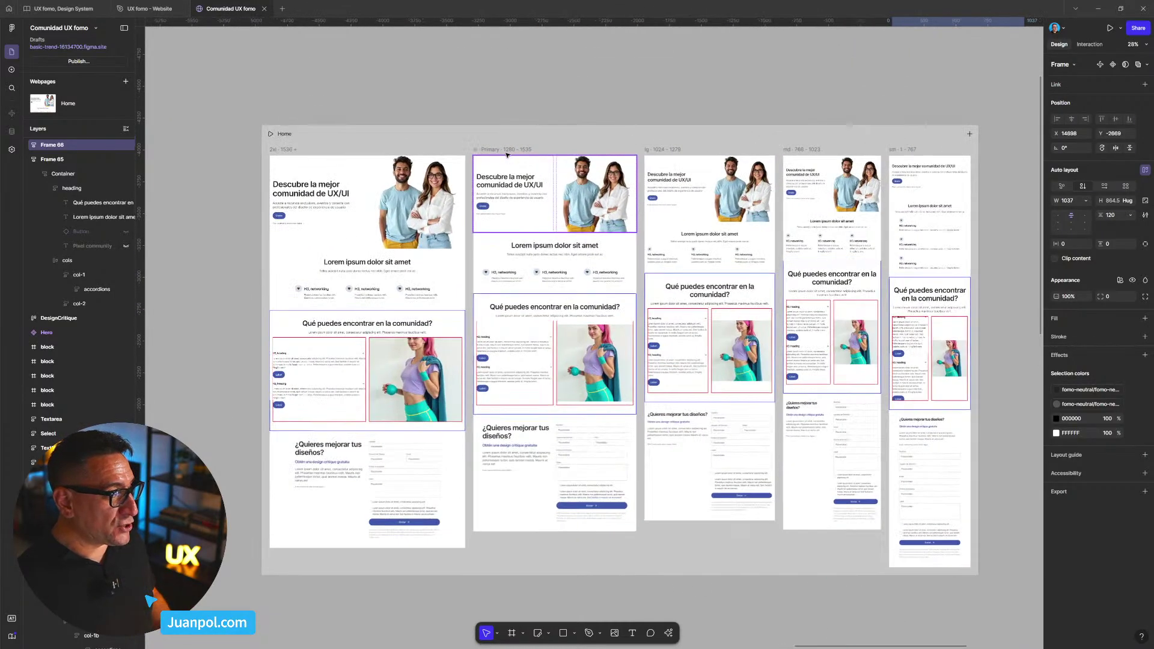
left_click(504, 152)
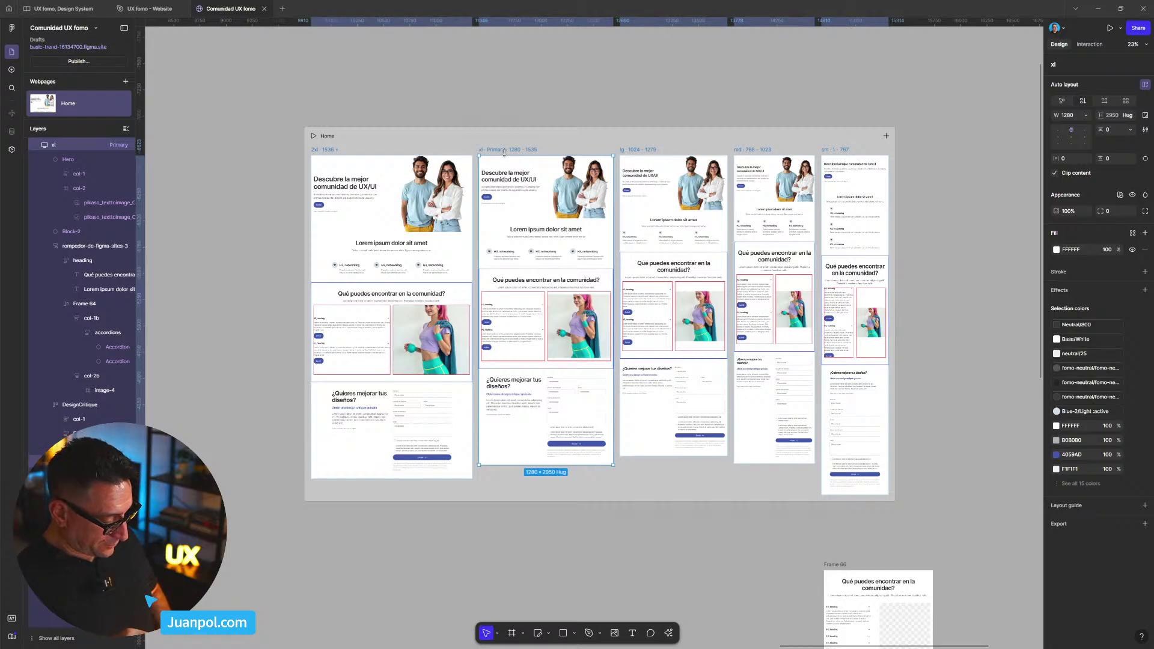
key("ctrl+v")
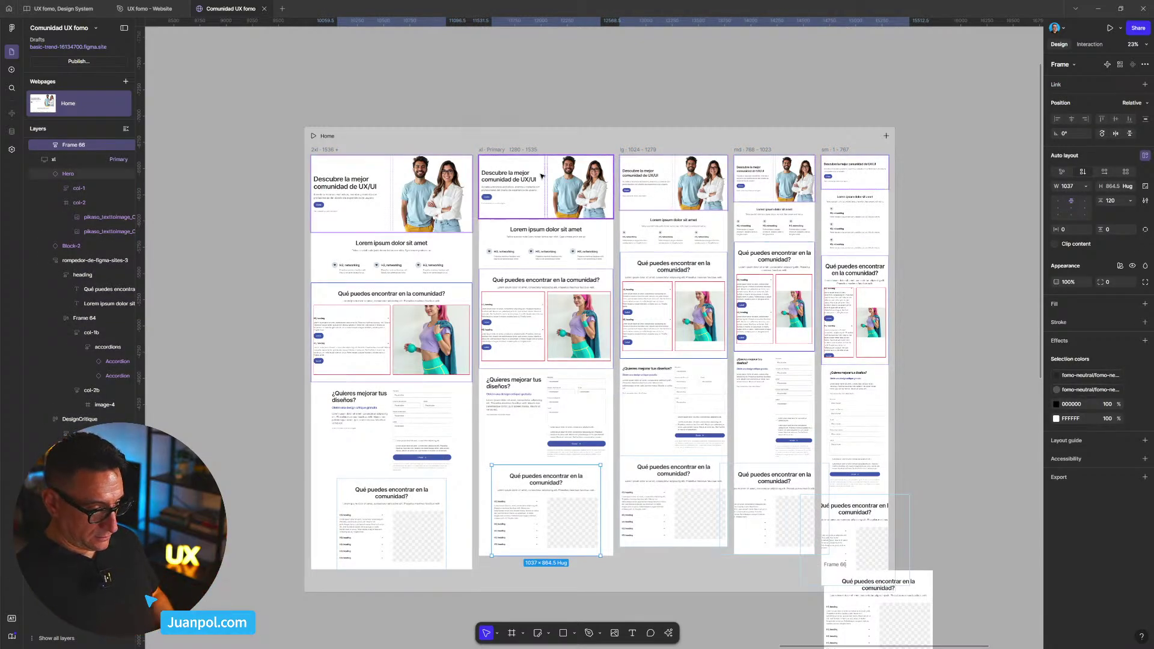
scroll(835, 505, "down", 2)
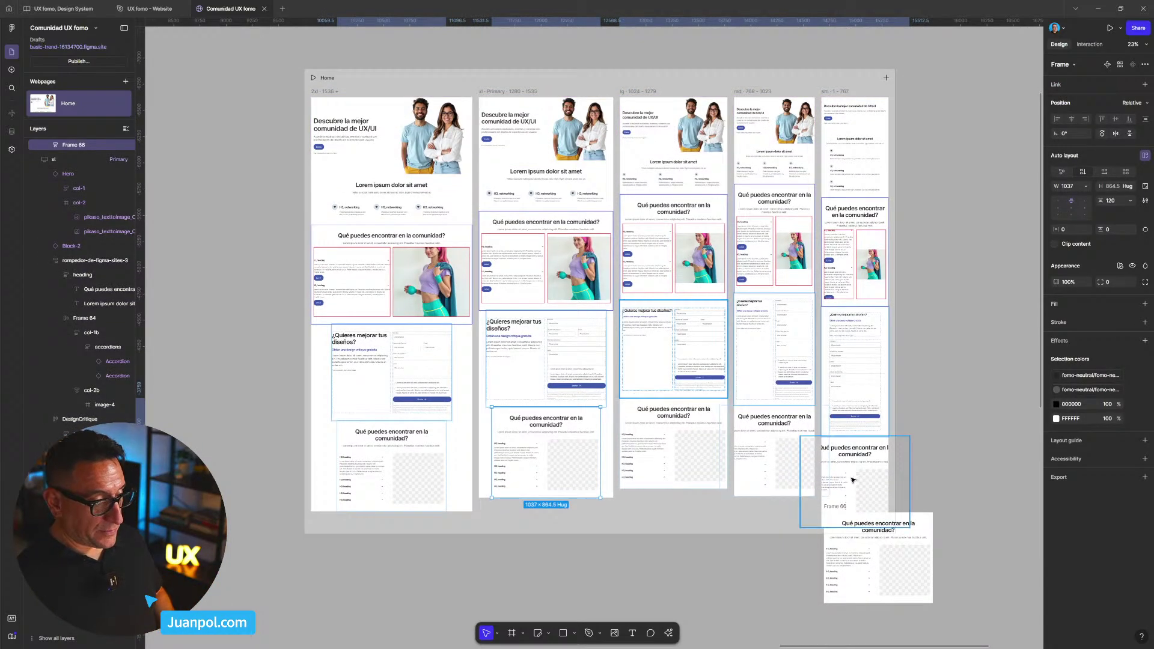
left_click(836, 508)
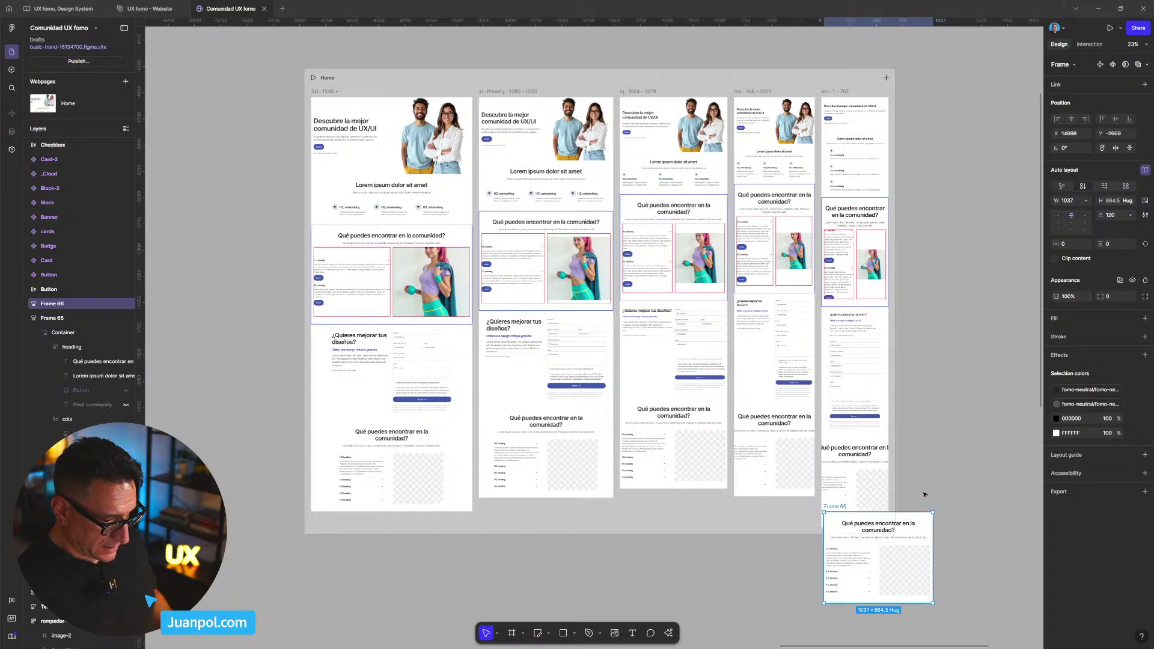
left_click_drag(920, 523, 1042, 496)
- Set the width of the pasted Frame 66 in the xl breakpoint to Fill container and check all breakpoints
left_click(590, 440)
scroll(567, 428, "up", 2)
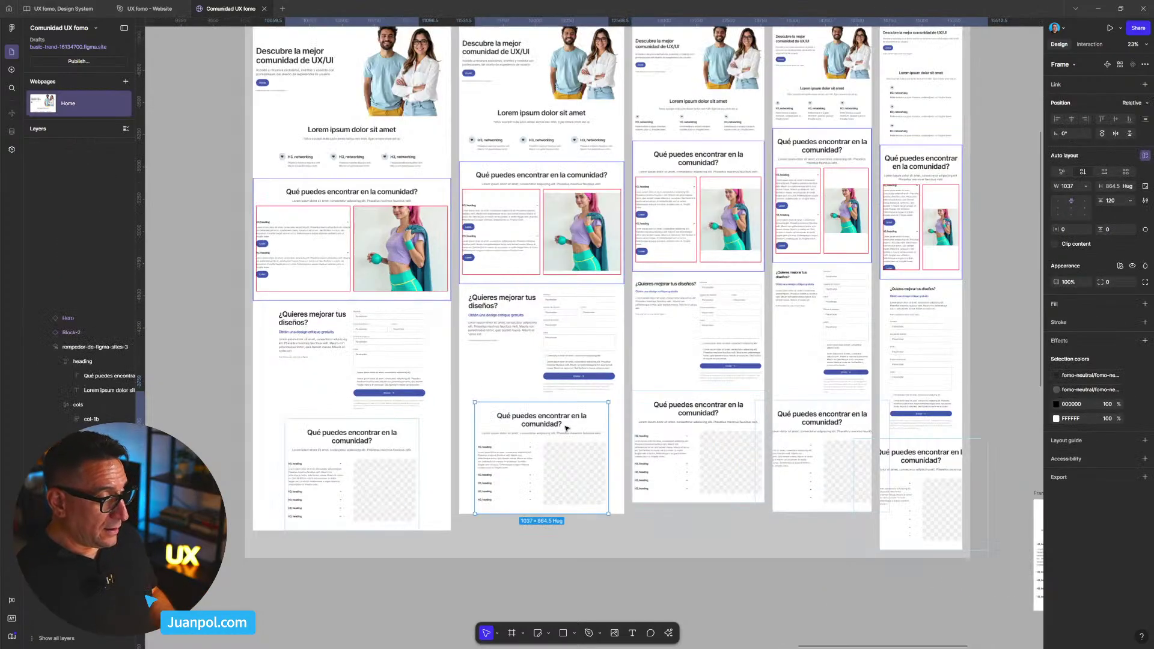
scroll(567, 428, "up", 3)
left_click(1087, 184)
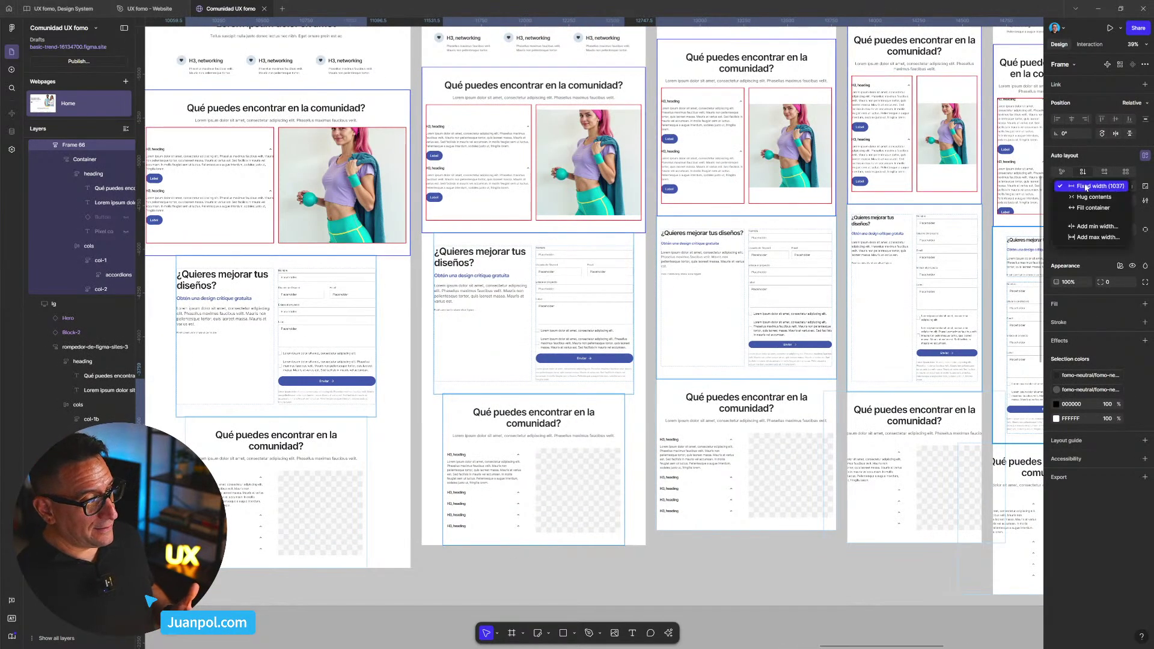
left_click(1091, 203)
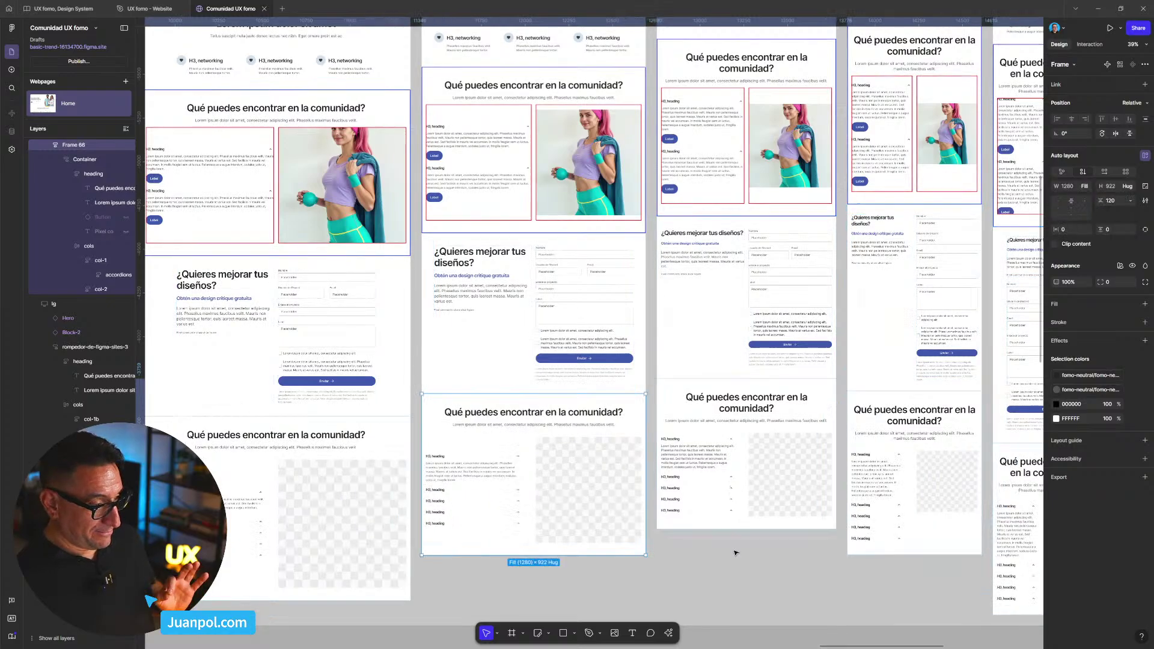
scroll(703, 571, "down", 1)
left_click_drag(704, 562, 671, 447)
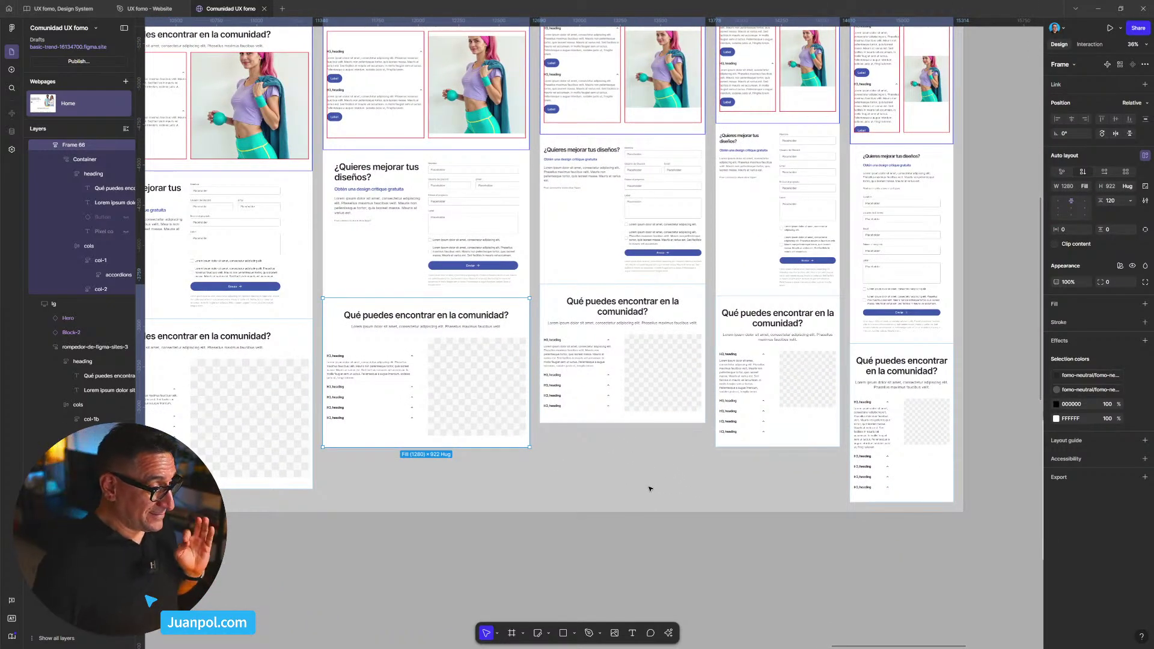
- Select the Home webpage on the canvas and open its preview
scroll(669, 482, "down", 3)
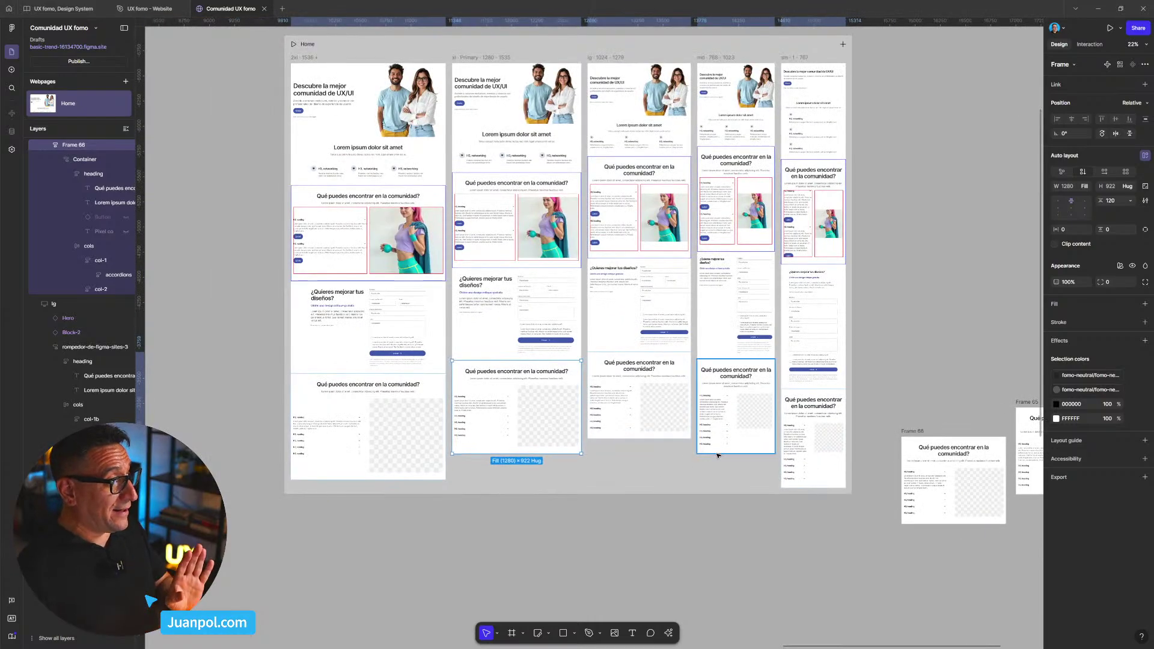
scroll(950, 475, "right", 5)
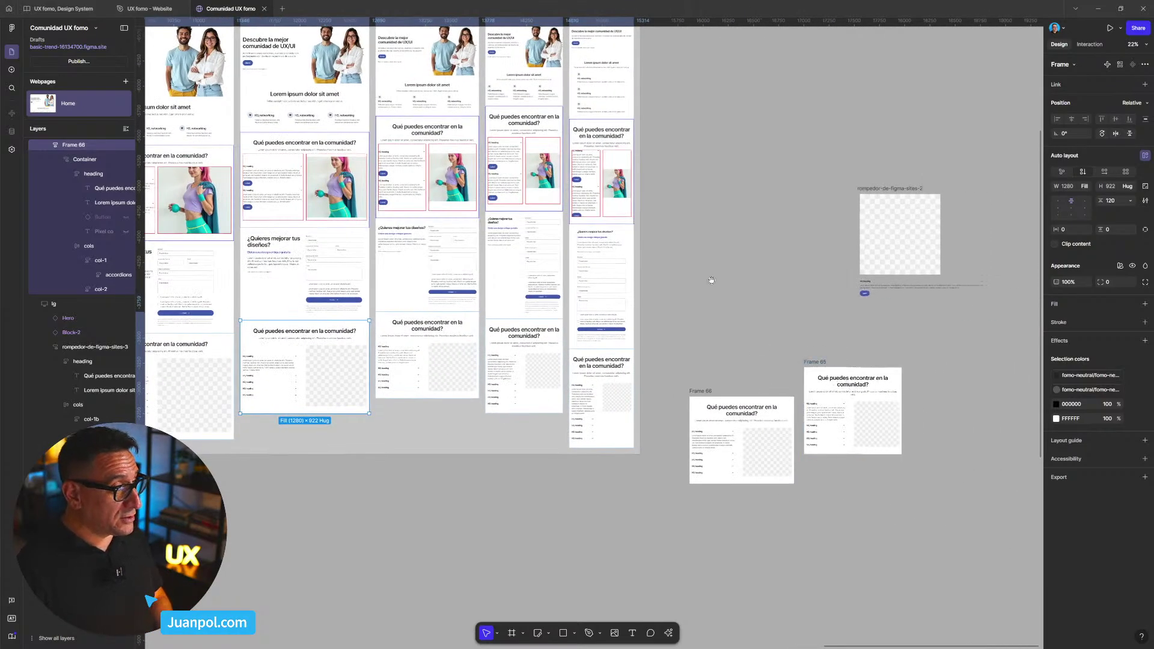
scroll(691, 330, "down", 5)
left_click_drag(590, 302, 424, 227)
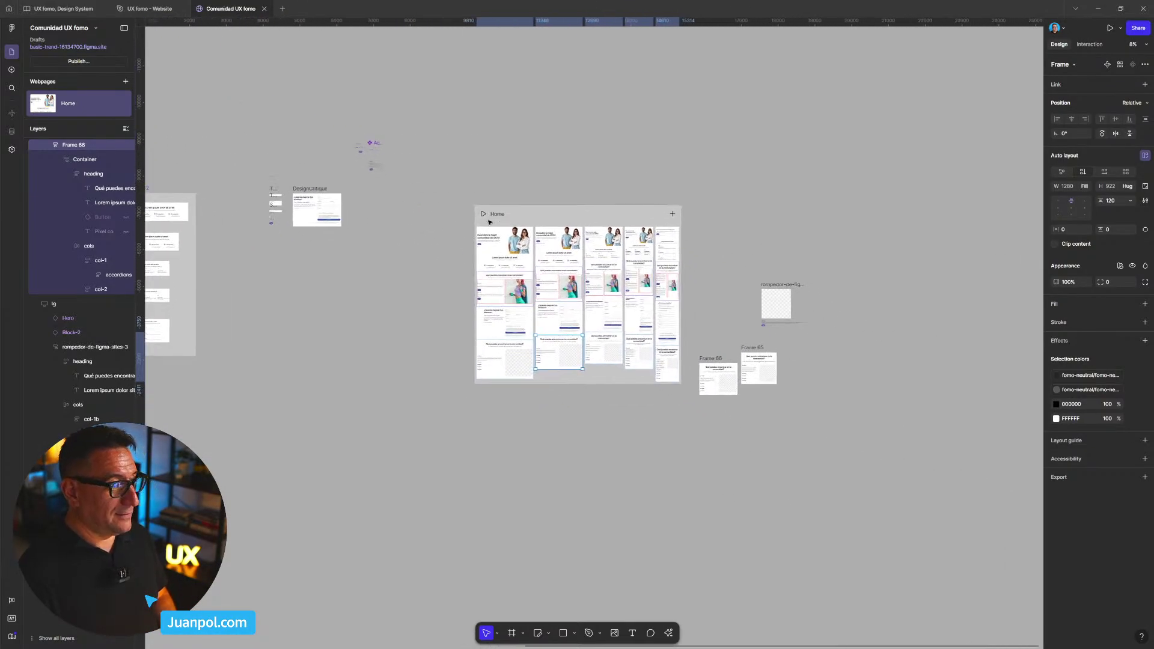
left_click(520, 211)
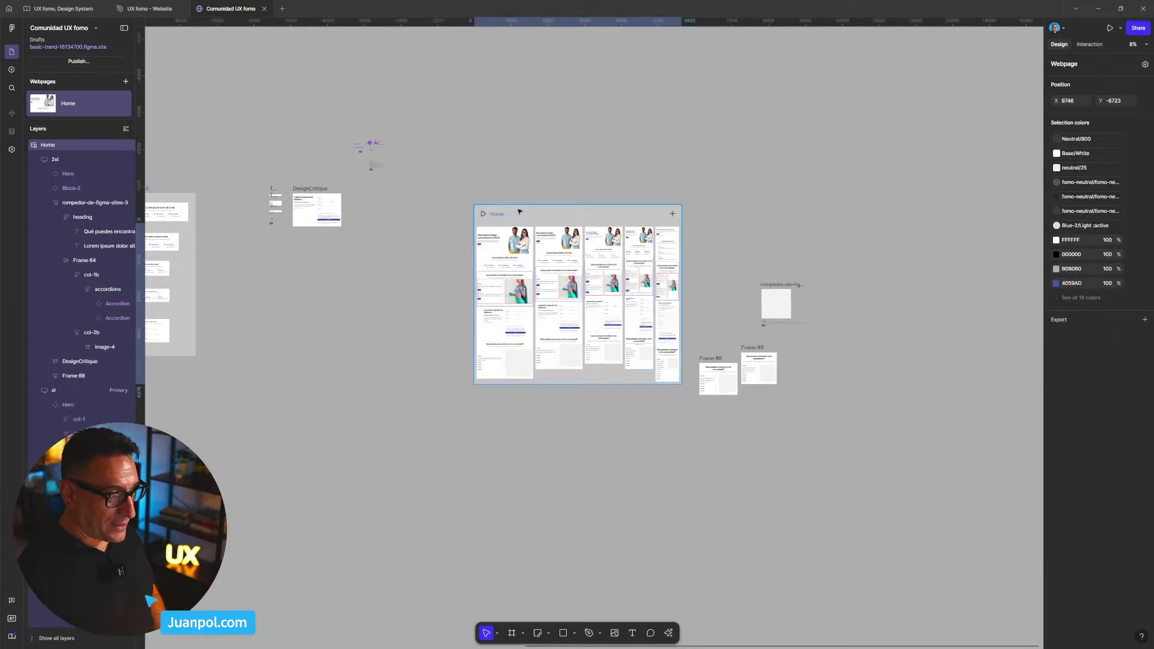
key("shift+space")
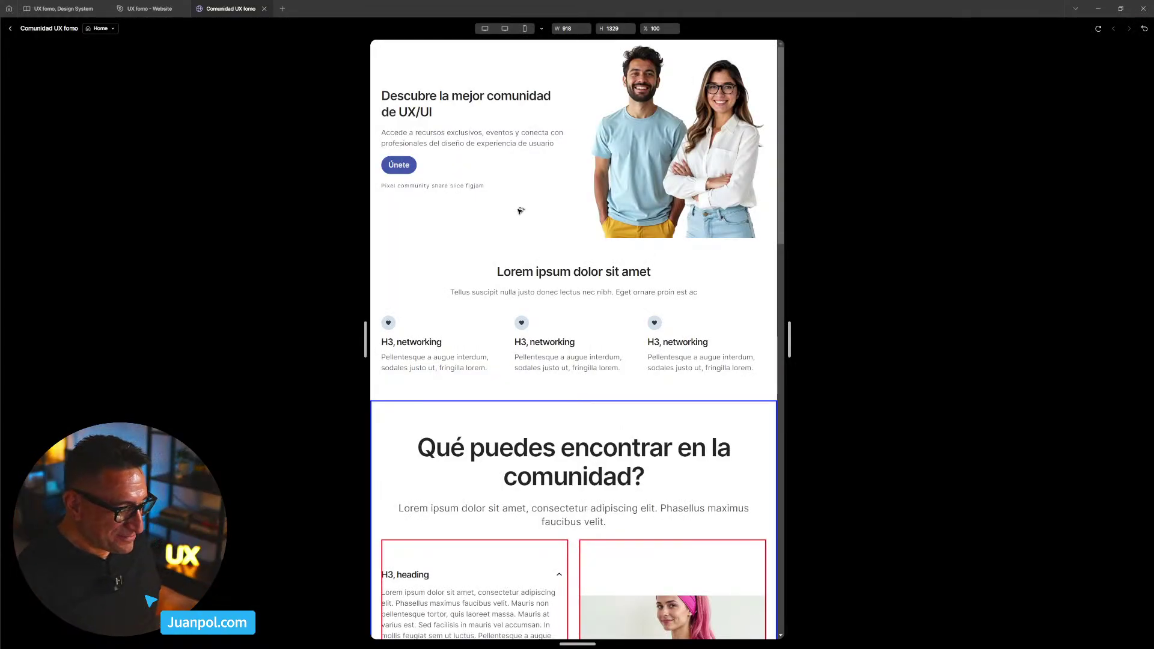
- Examine how the two accordion sections of the Home webpage lay out in the preview, and return to the canvas
left_click_drag(780, 238, 789, 335)
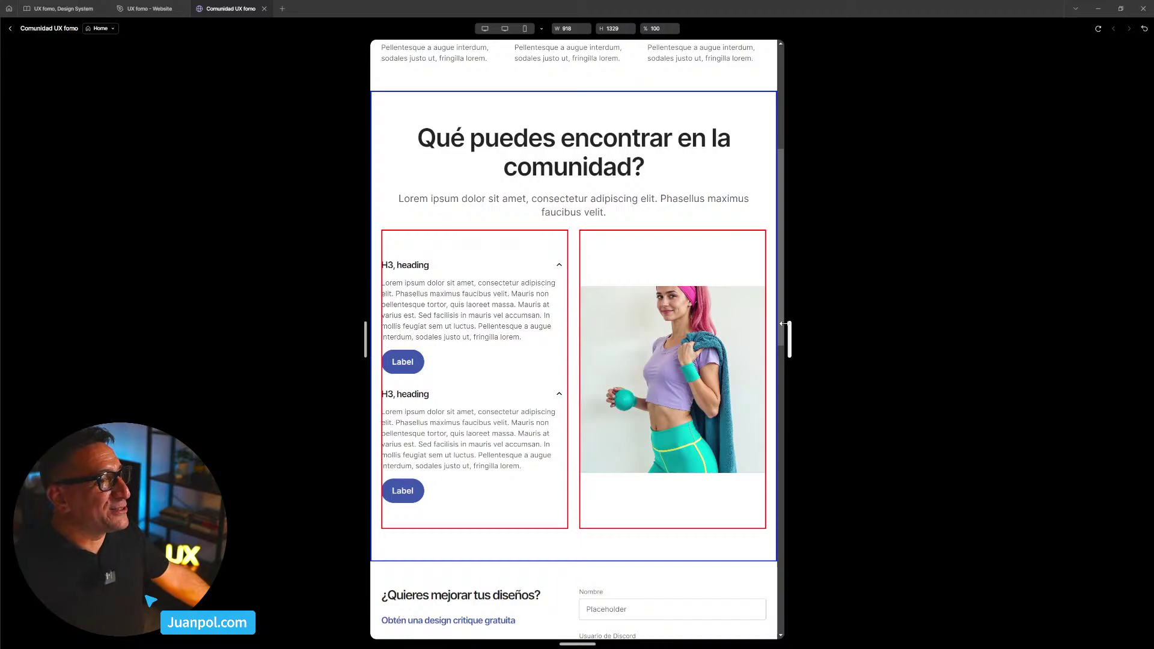
left_click_drag(788, 335, 791, 336)
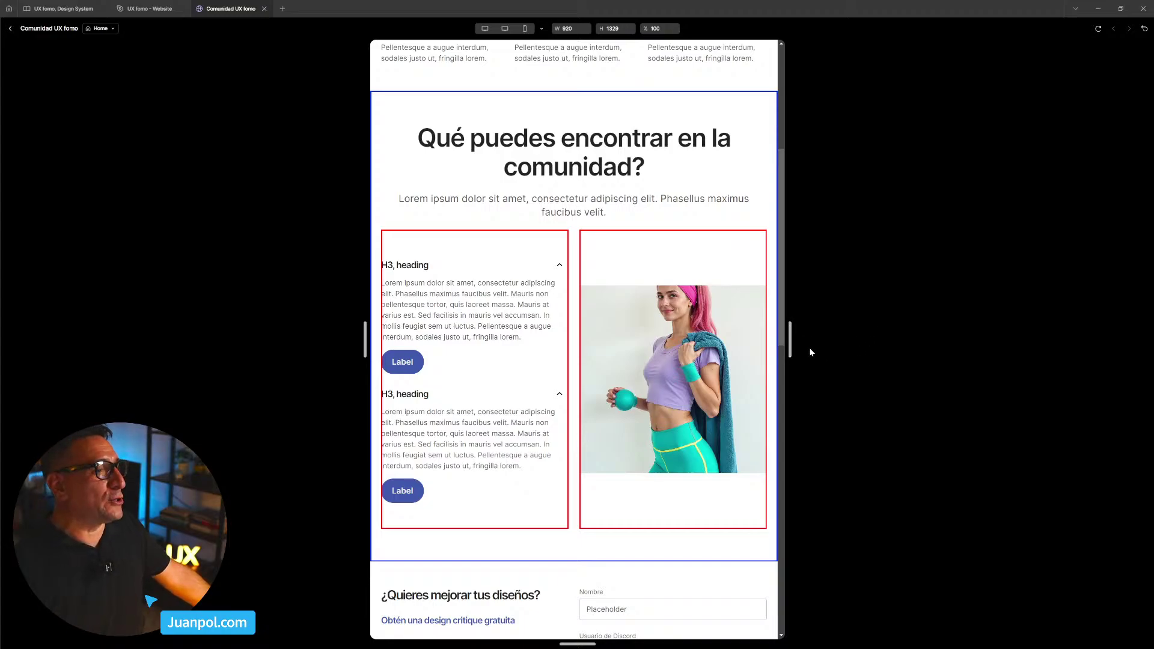
left_click_drag(791, 341, 786, 444)
scroll(782, 352, "down", 1)
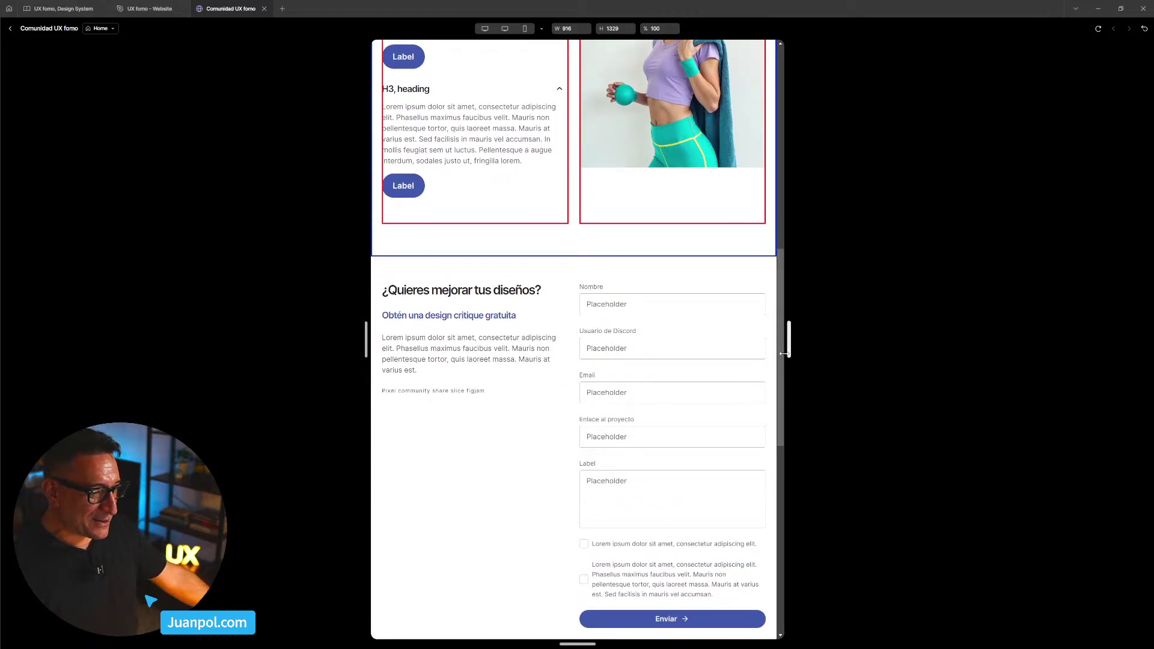
left_click_drag(783, 355, 780, 484)
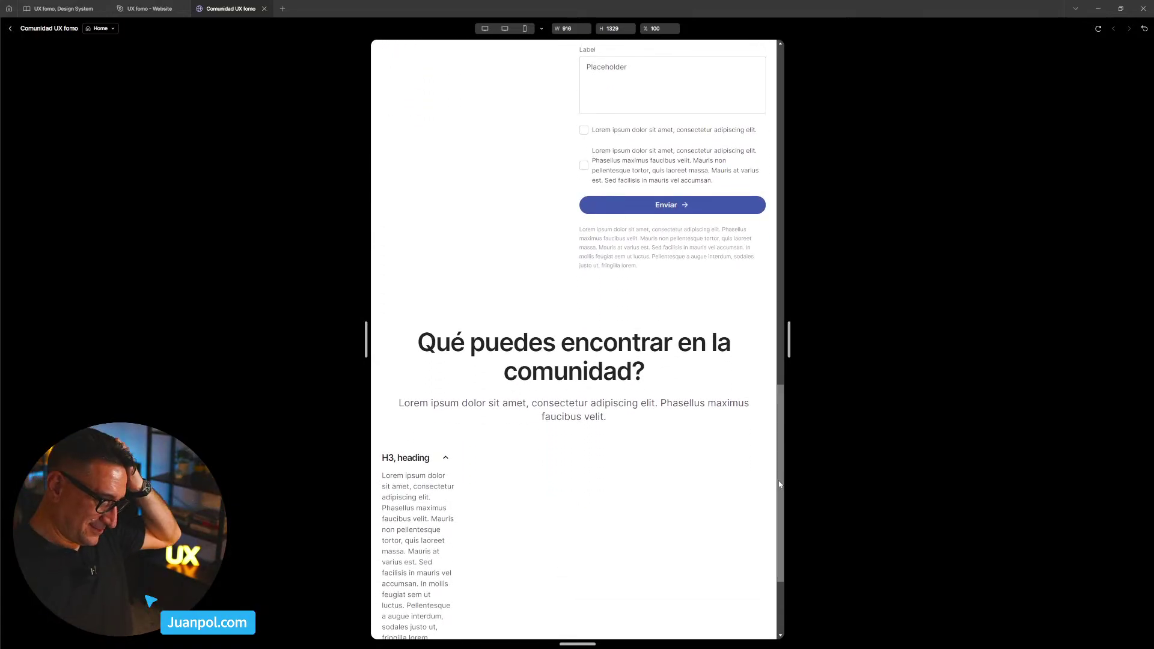
scroll(779, 485, "down", 3)
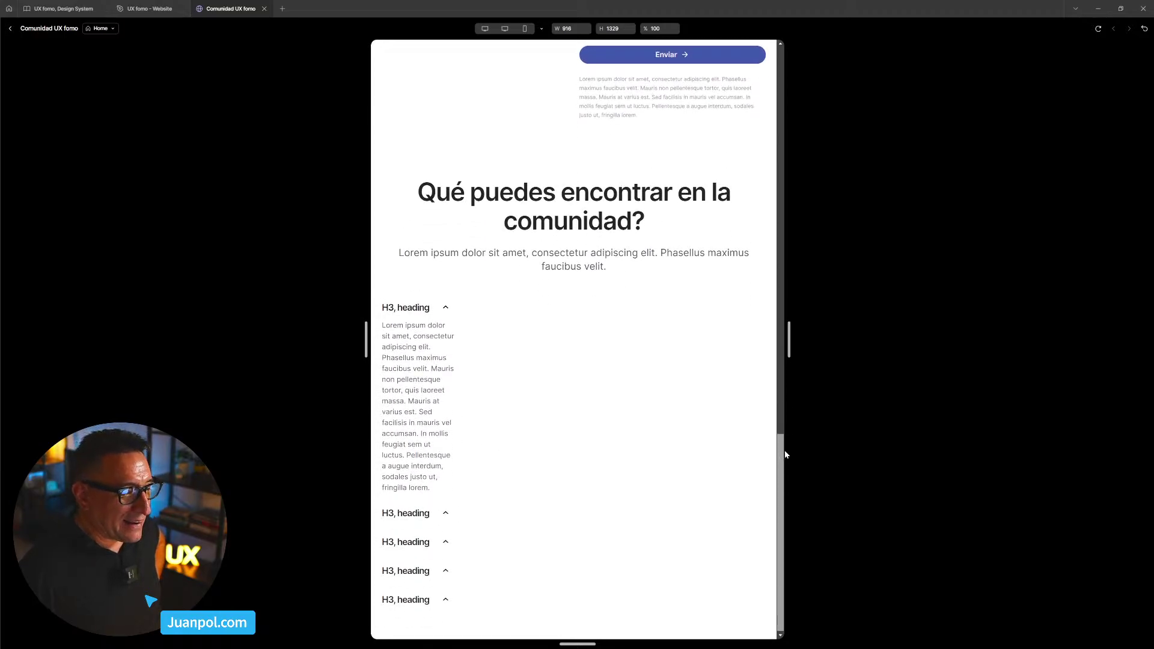
scroll(778, 379, "up", 6)
scroll(778, 364, "up", 5)
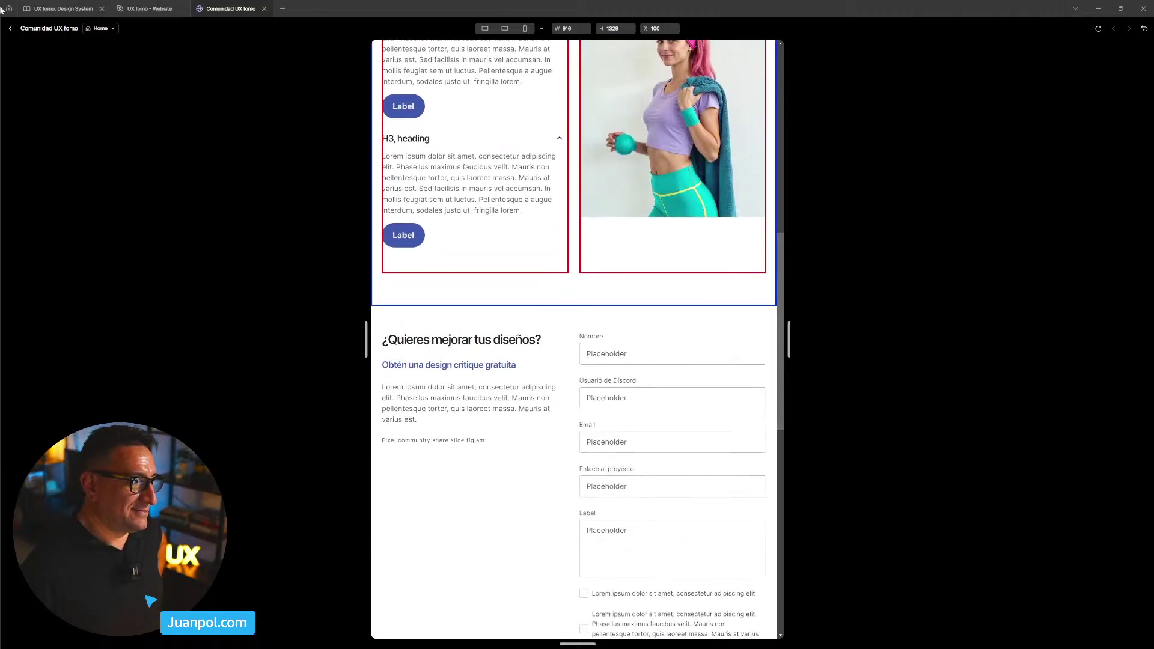
left_click(11, 28)
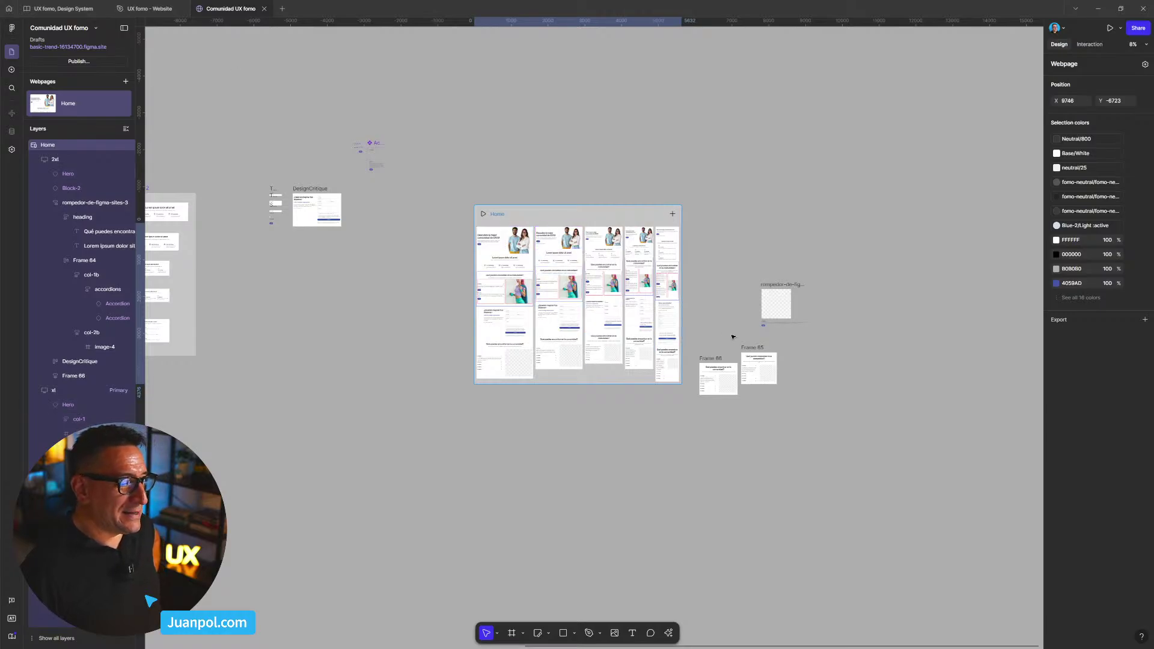
left_click(698, 325)
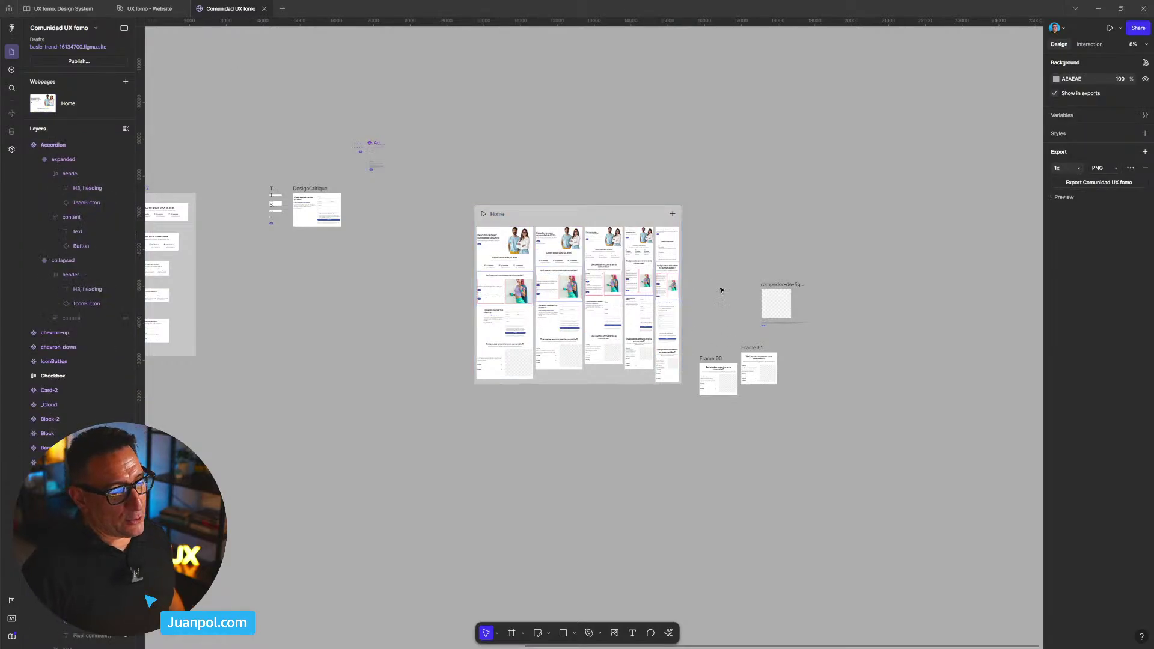
left_click_drag(701, 255, 827, 408)
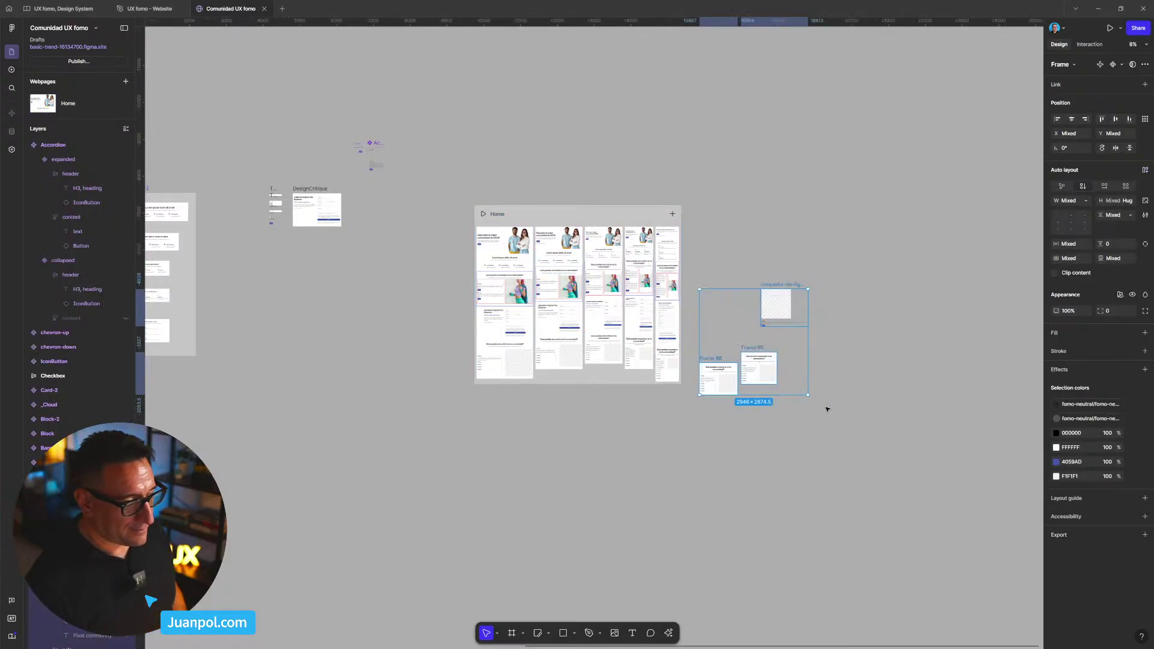
left_click(848, 407)
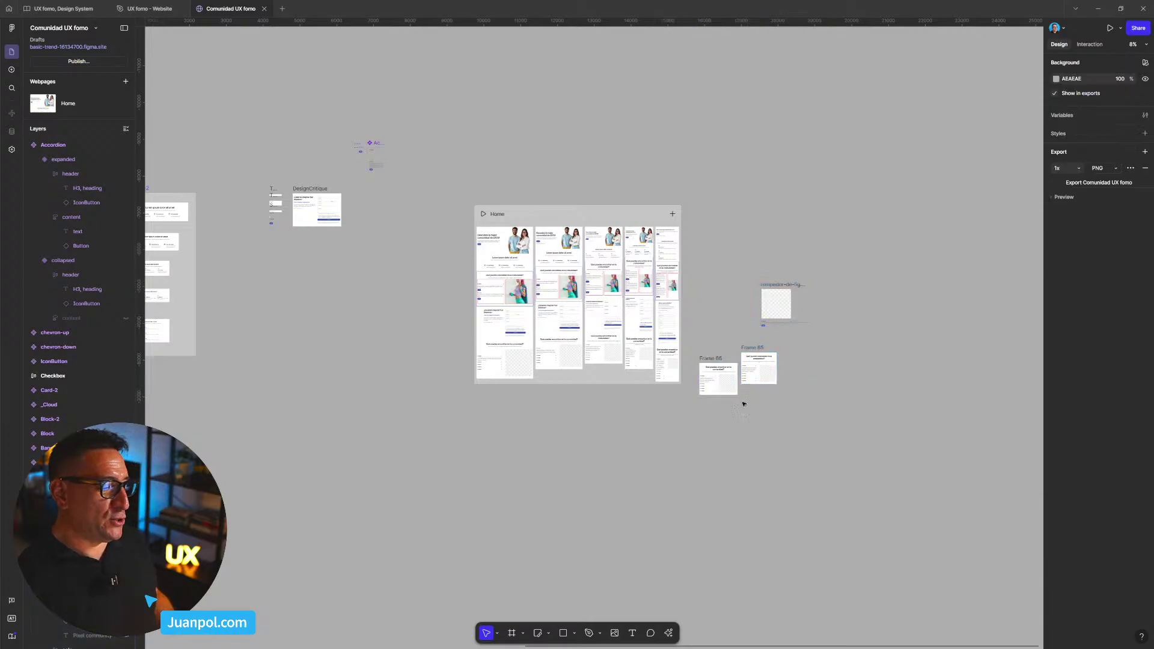
- Duplicate the Frame 66 section of every breakpoint onto the canvas below the Home webpage and narrow the xl copy to about 964 px
scroll(577, 360, "up", 5)
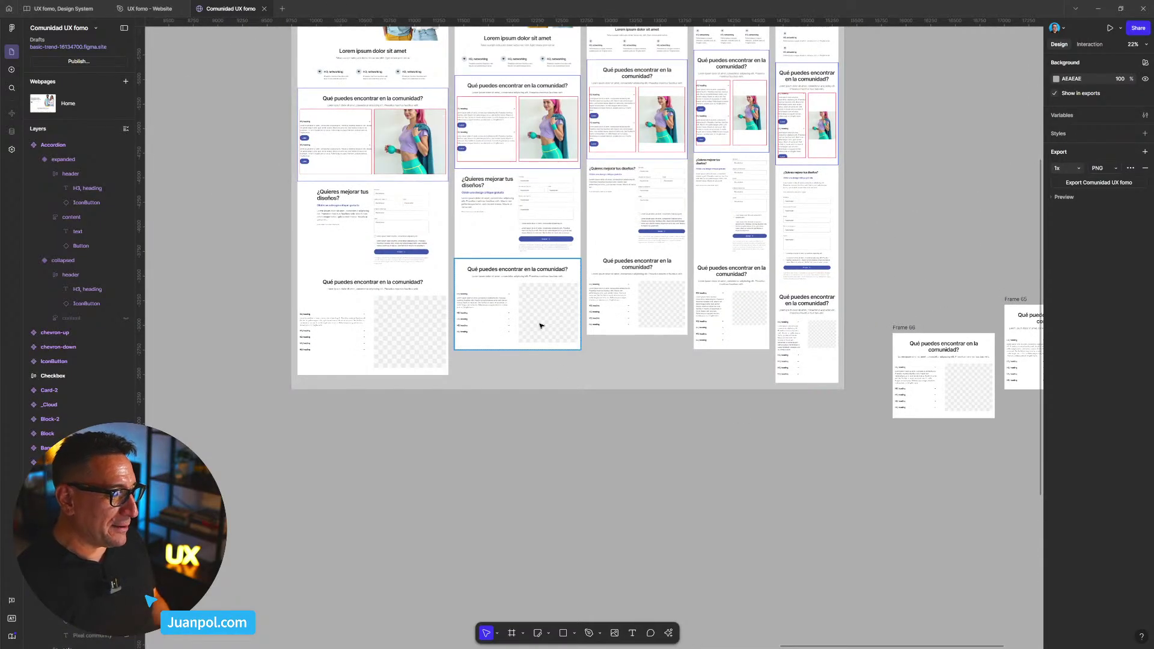
left_click_drag(540, 325, 680, 499)
scroll(627, 430, "up", 1)
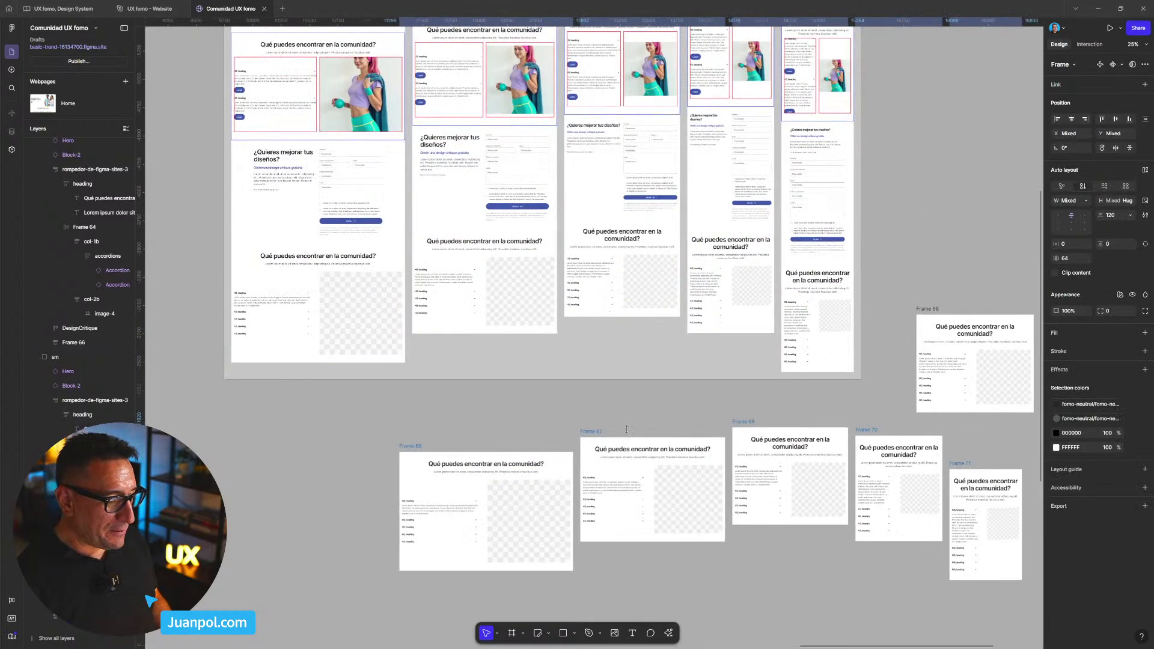
left_click(627, 445)
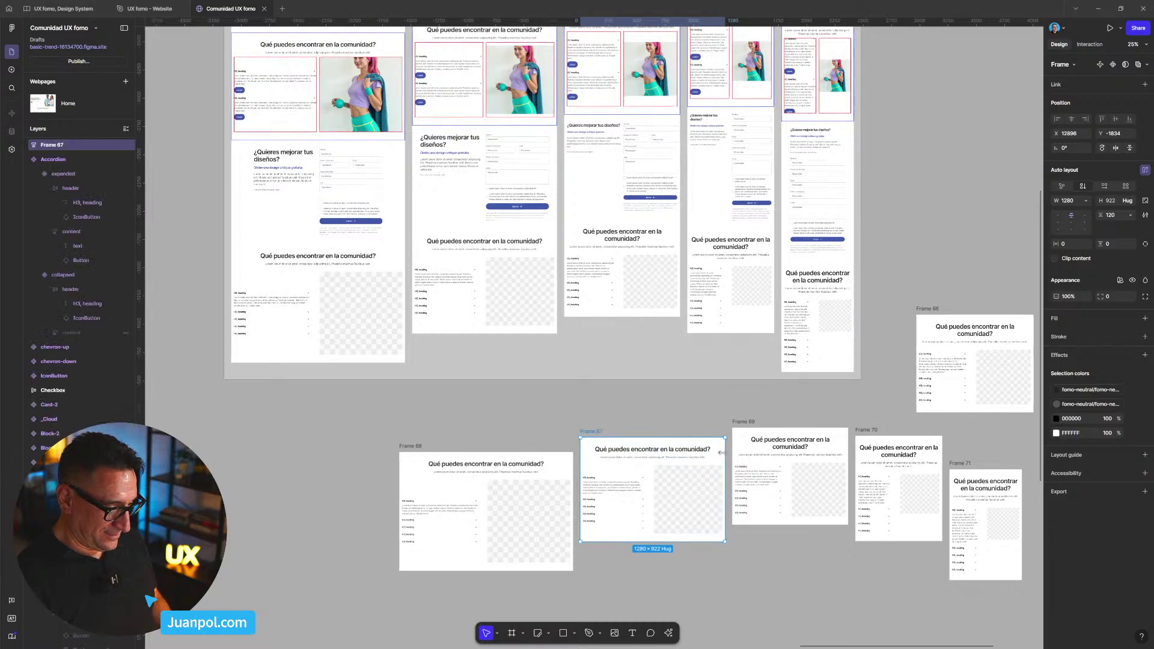
left_click_drag(722, 452, 690, 452)
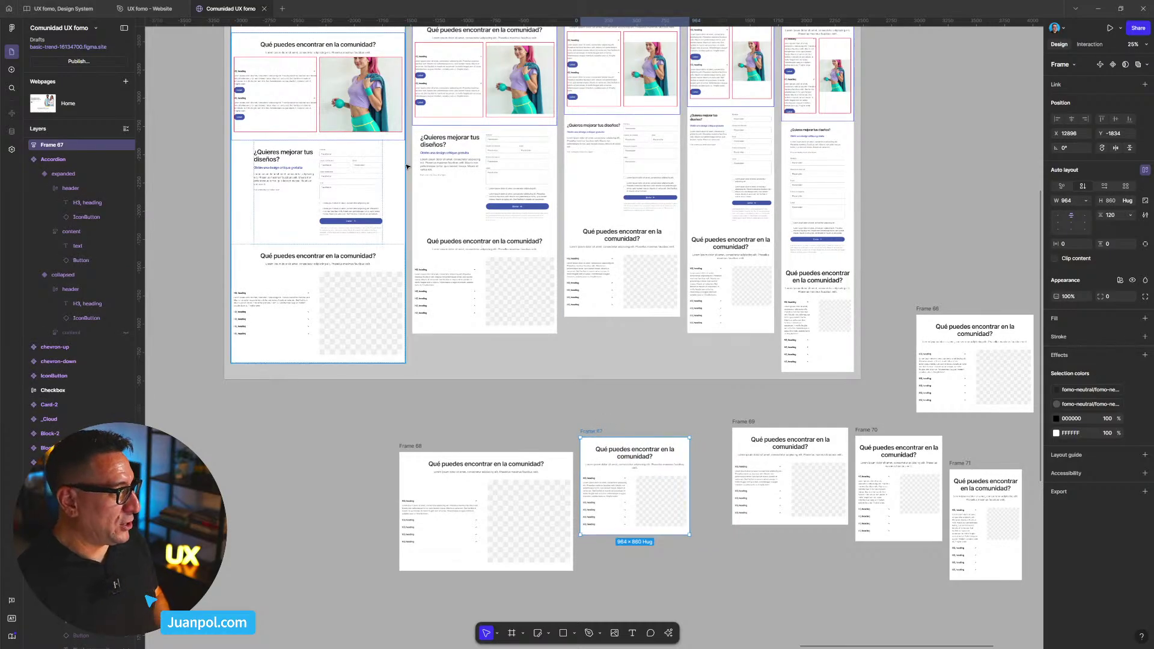
- Paste Frame 67 onto an empty area of the UX fomo - Website file's Diseños page and widen it to about 1532 px
left_click(150, 8)
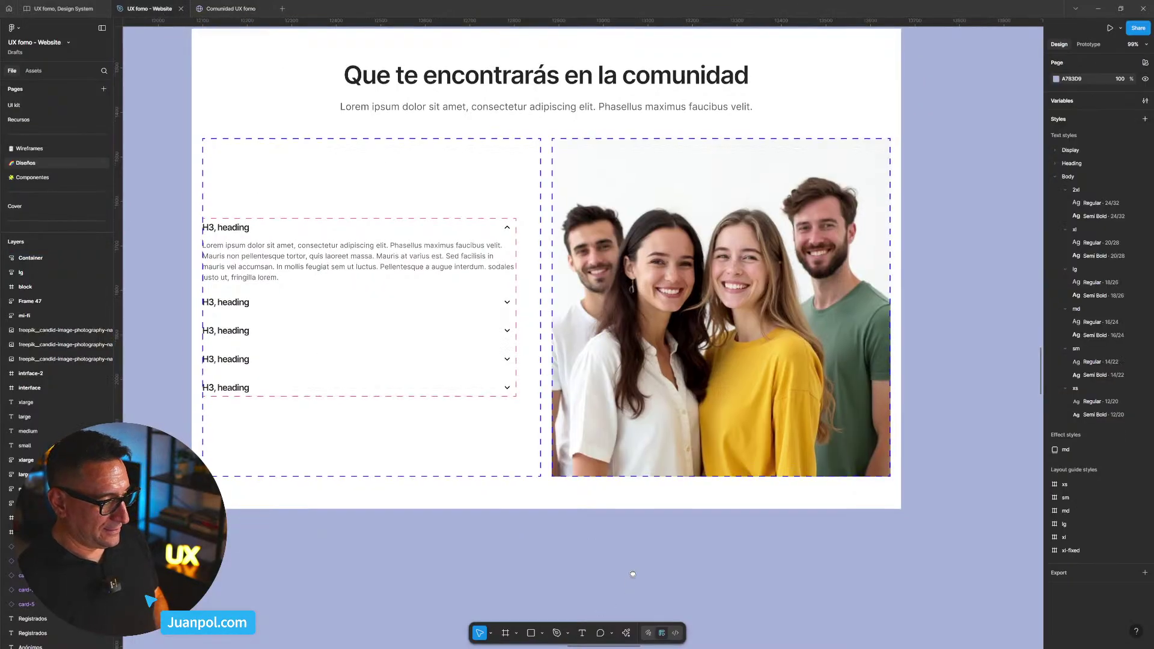
scroll(633, 574, "down", 5)
scroll(587, 428, "down", 10)
scroll(601, 421, "right", 3)
scroll(666, 393, "up", 5)
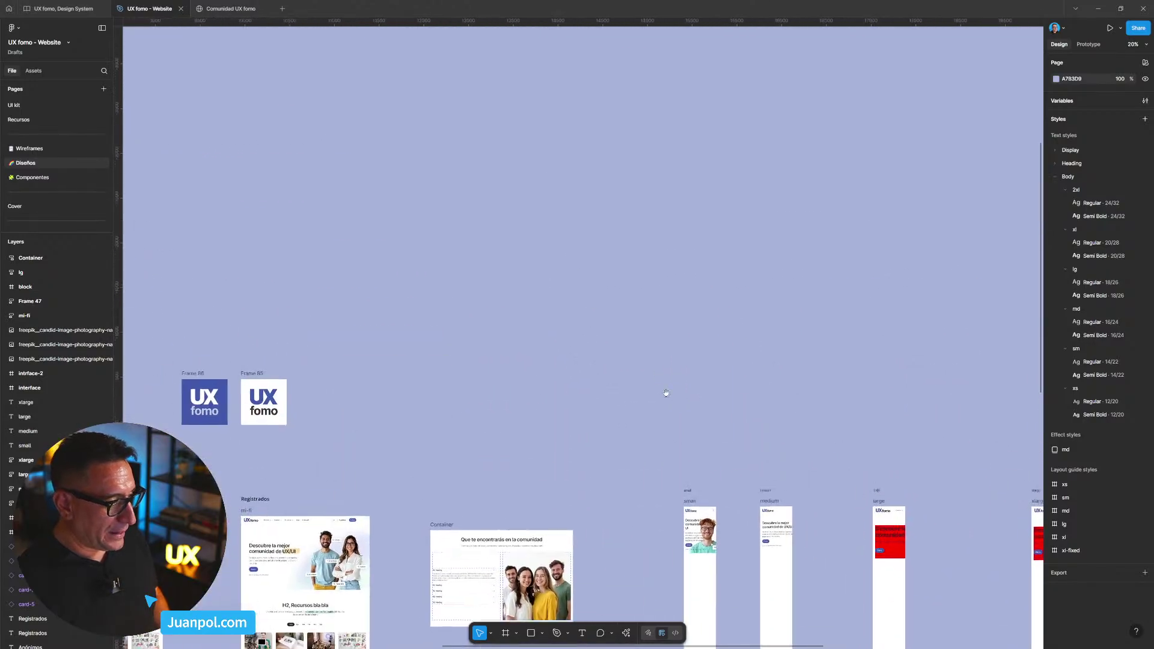
key("ctrl+v")
scroll(626, 332, "up", 6)
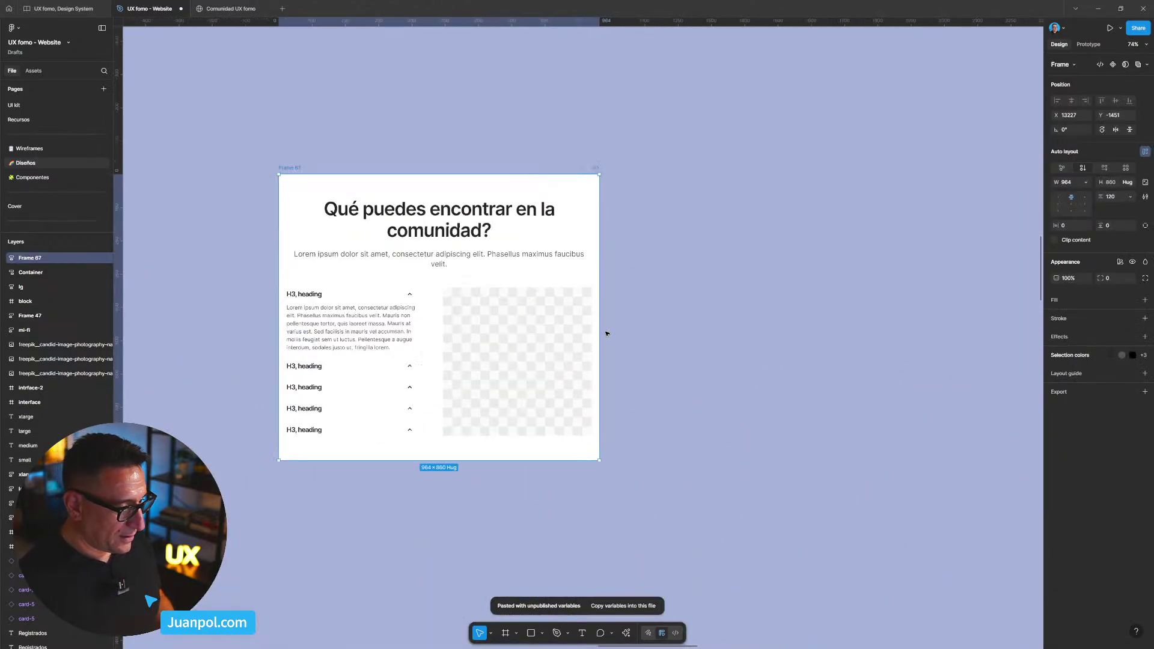
left_click_drag(606, 334, 788, 335)
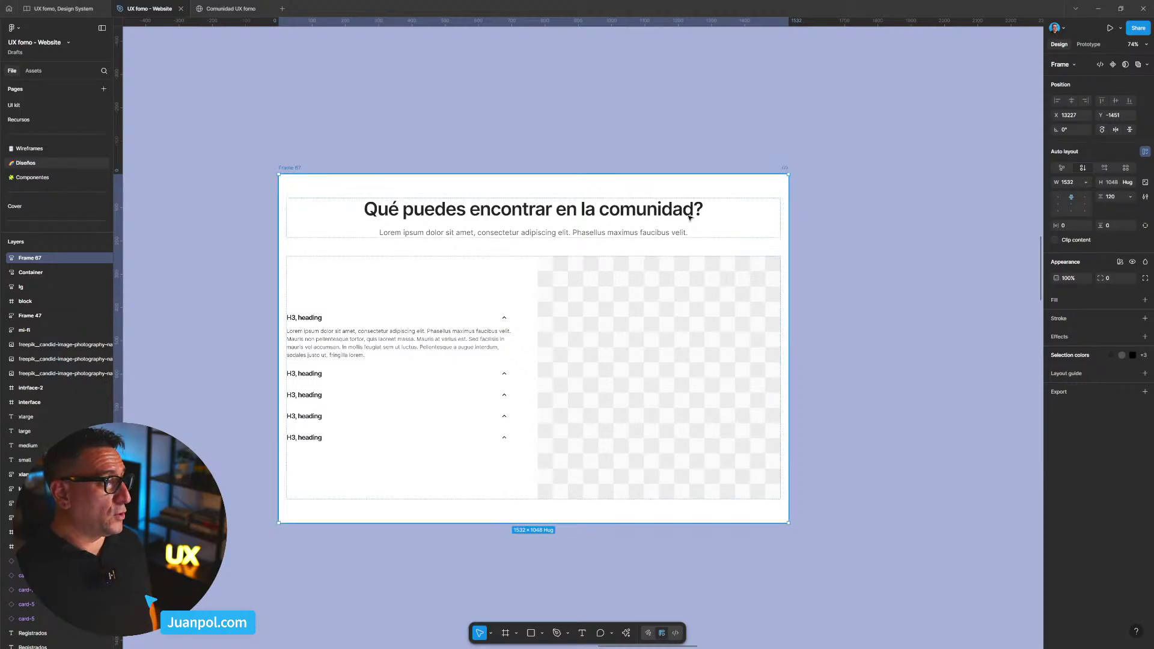
- Return to the Comunidad UX fomo file and select the five duplicated frames below the Home webpage
key("ctrl+Tab")
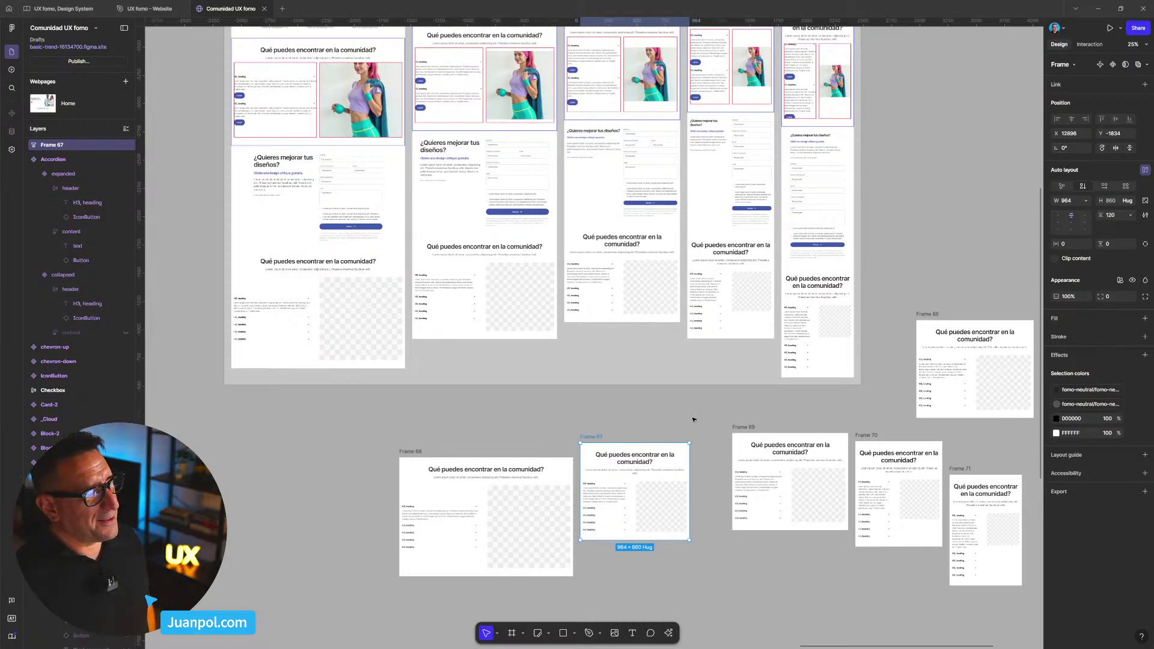
scroll(678, 406, "up", 1)
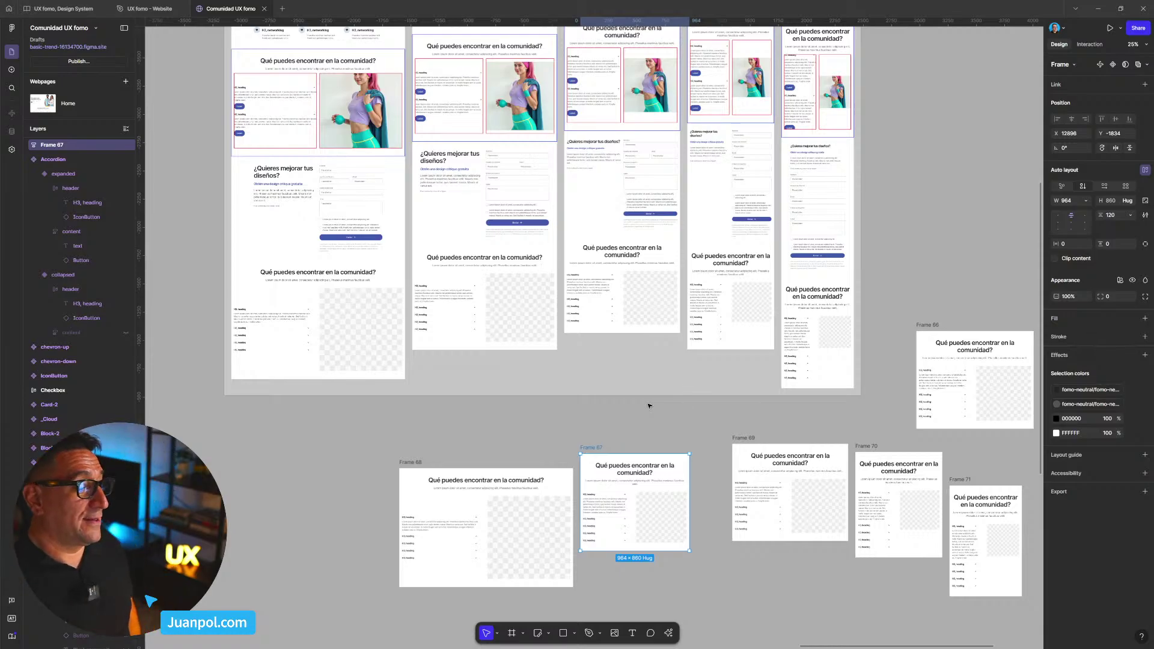
left_click(688, 425)
scroll(680, 420, "right", 4)
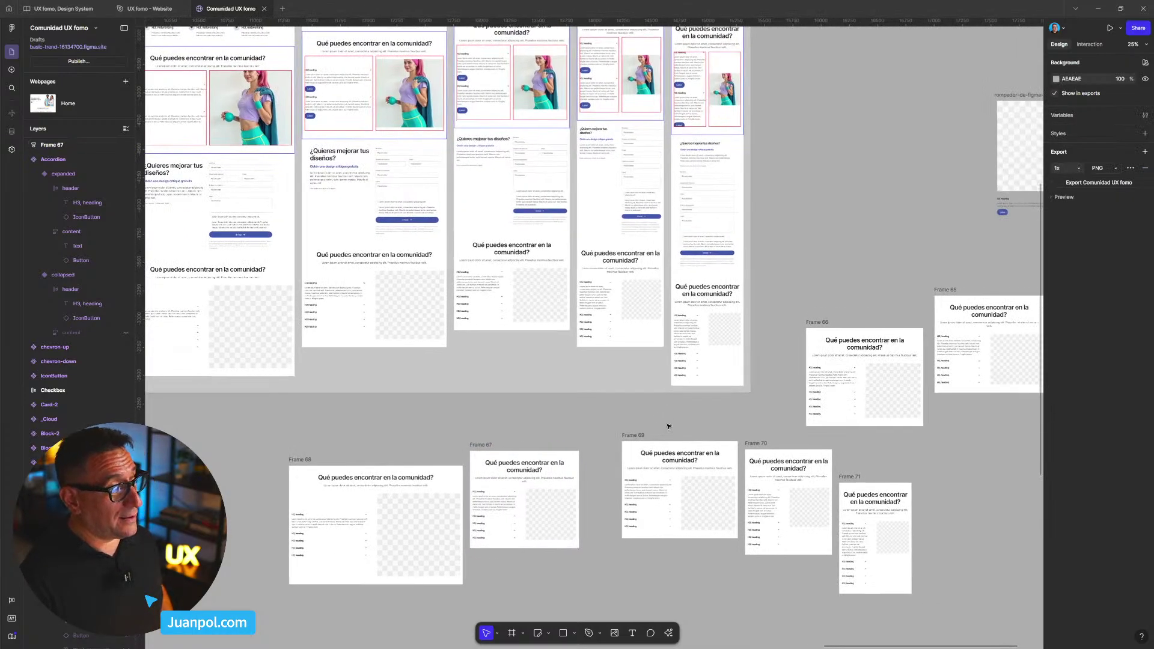
scroll(678, 443, "down", 2)
left_click_drag(937, 608, 301, 438)
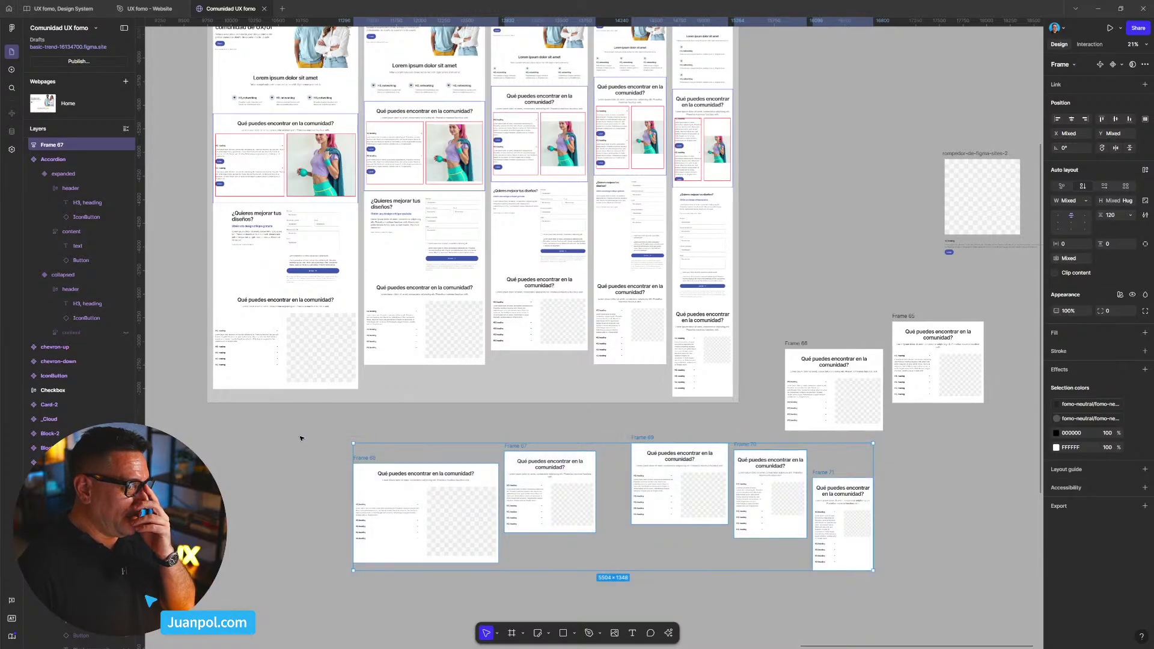